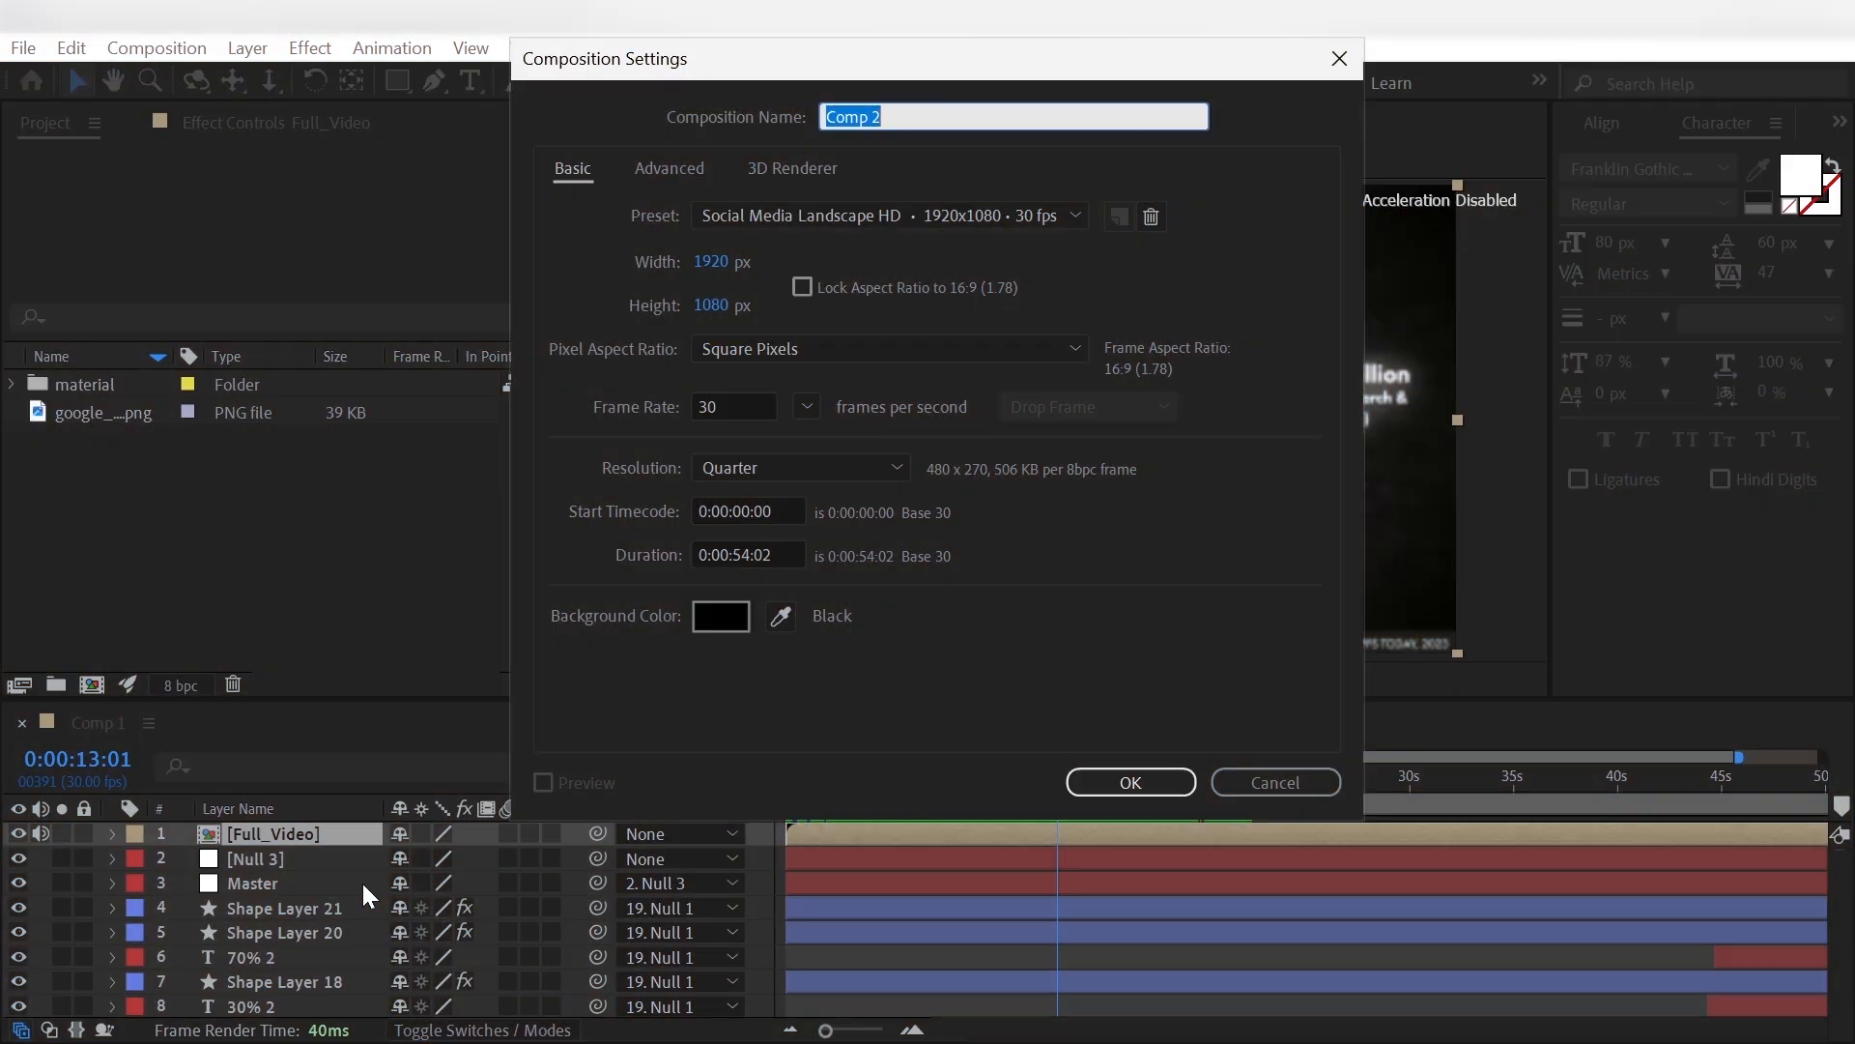
# - Create the composition Dhruv__Rathee, paste the Full_Video layer into it and move the current time to 0:00:01:20
pyautogui.write('Dhruv__Rathee')
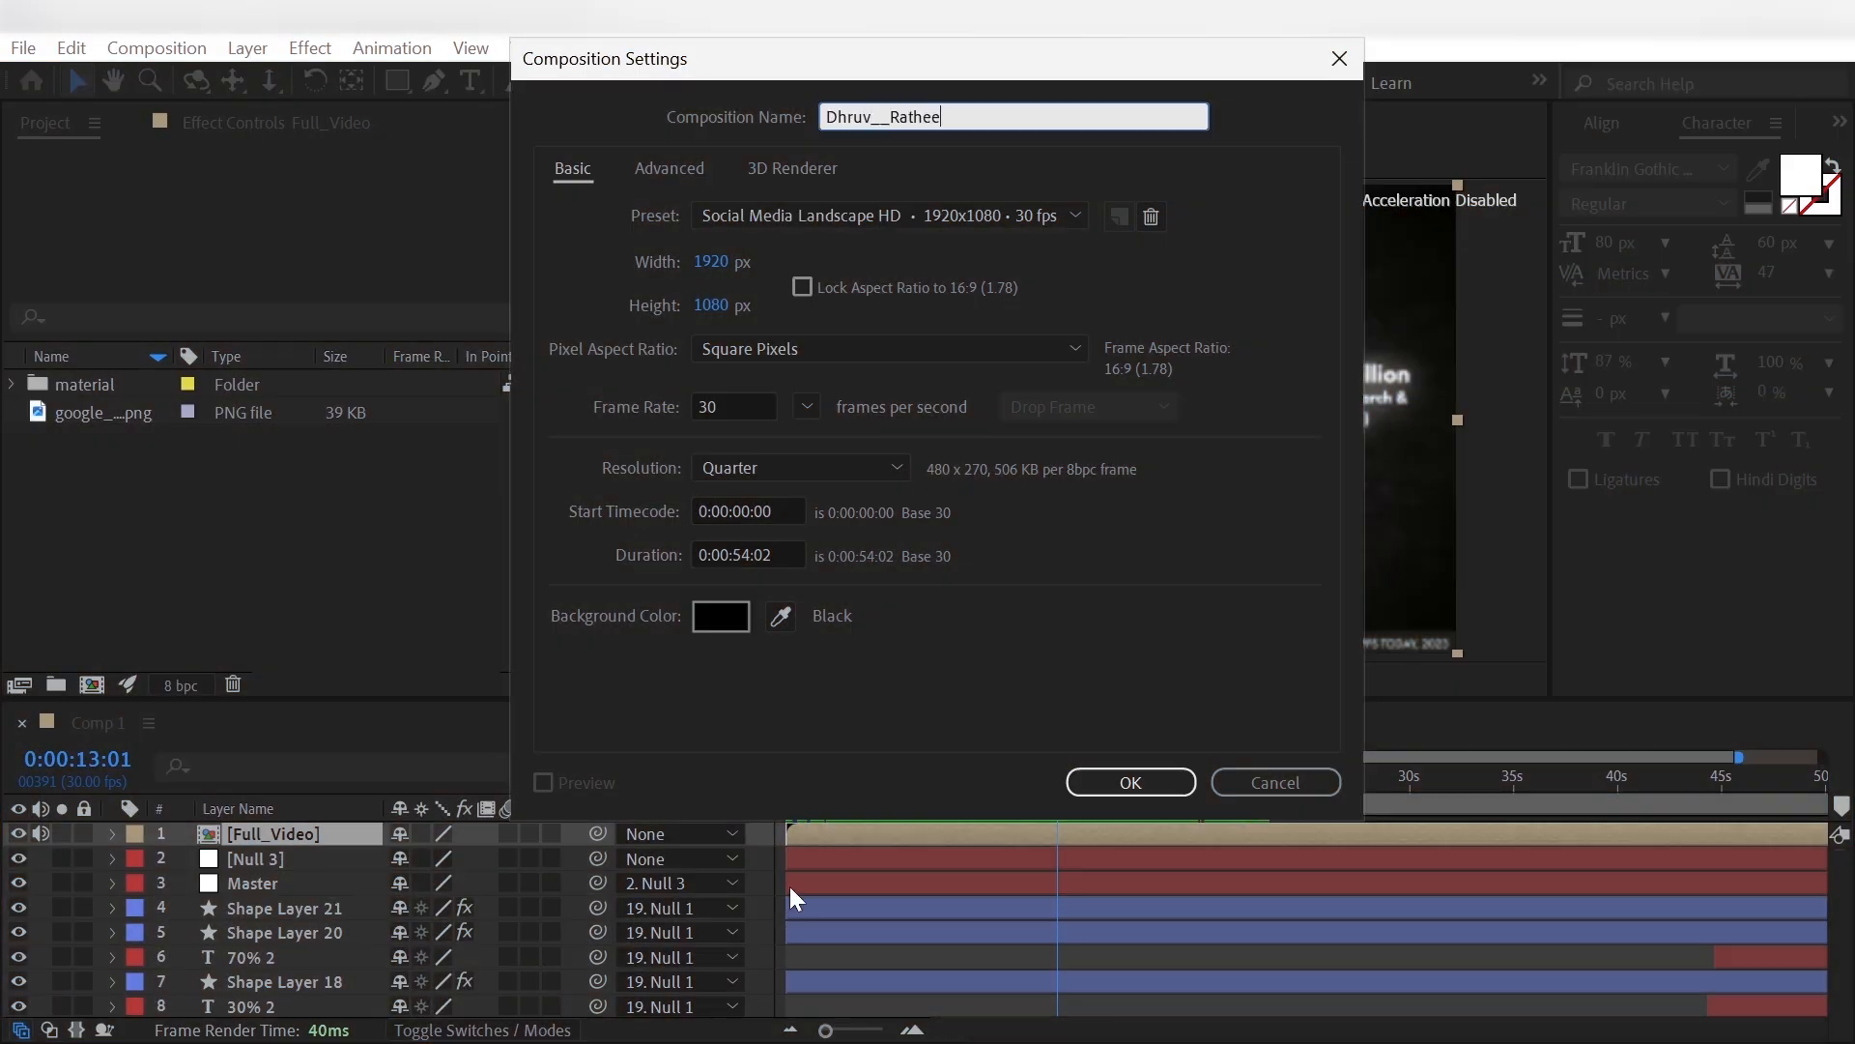
pyautogui.click(1131, 782)
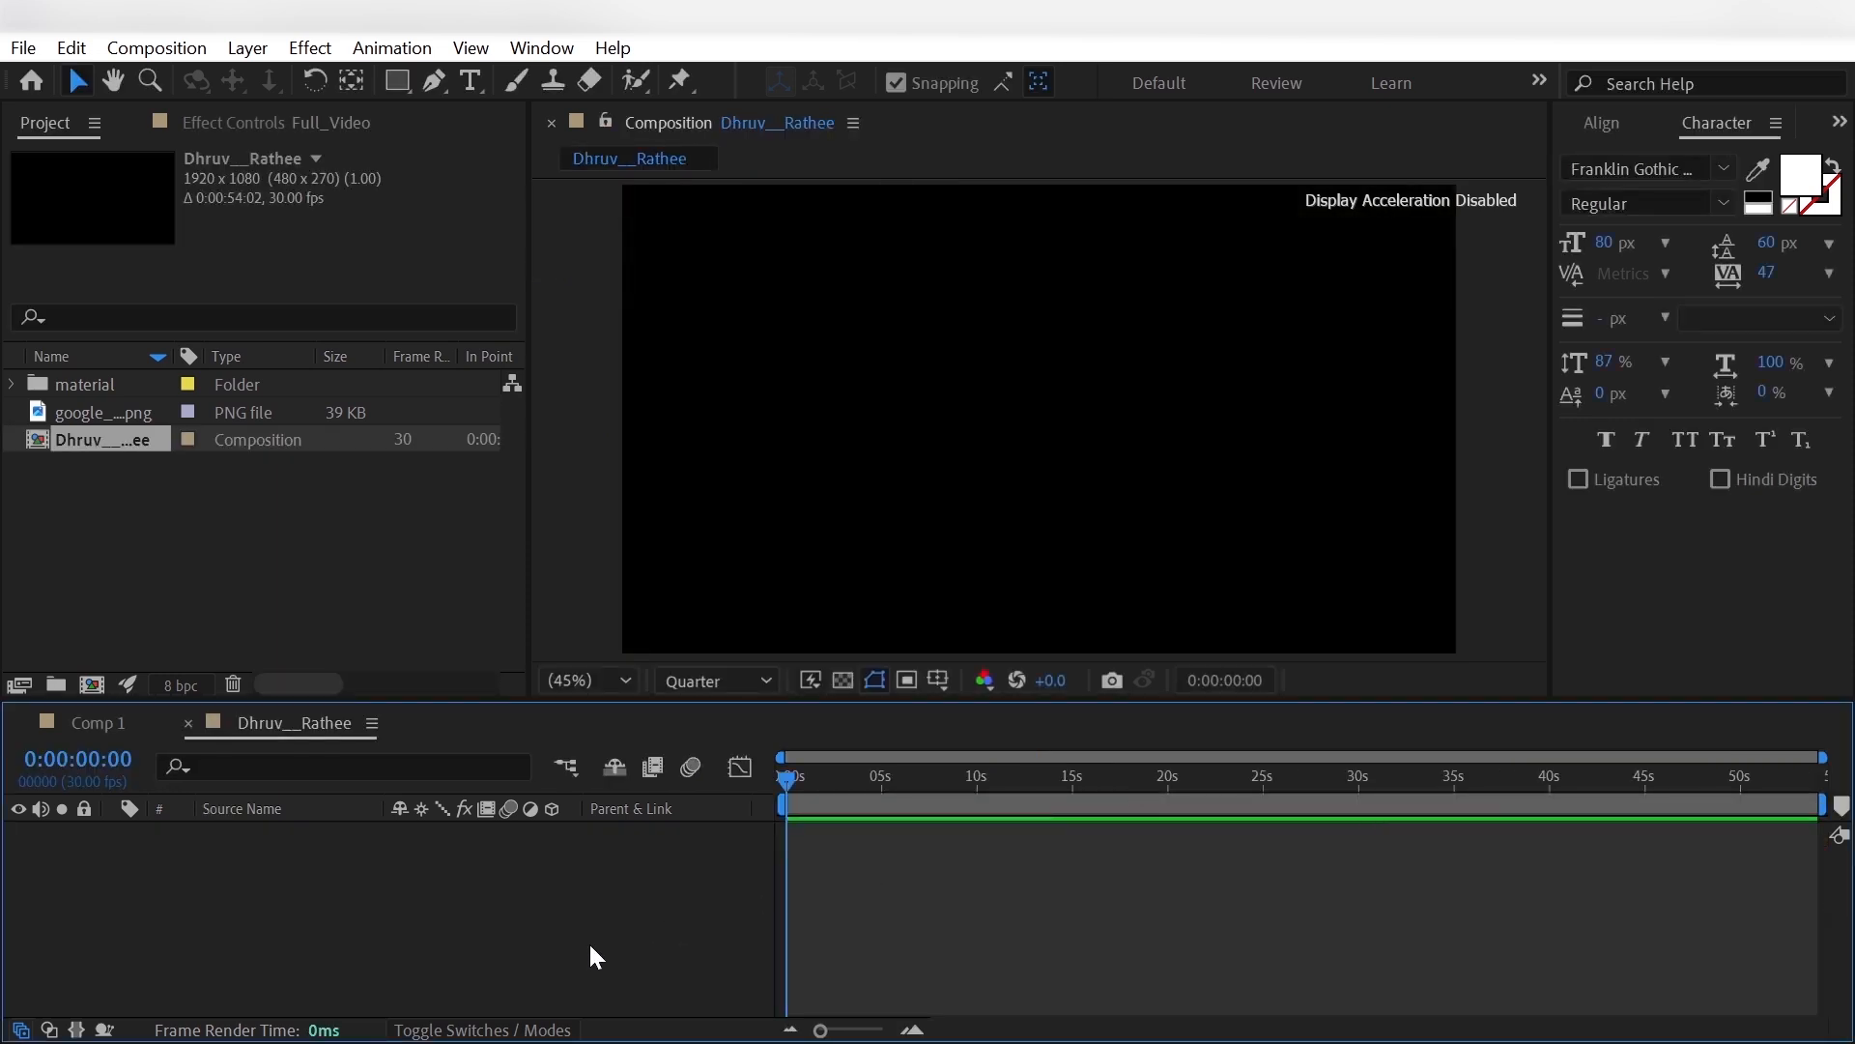
pyautogui.hotkey('ctrl', 'v')
pyautogui.moveTo(802, 779)
pyautogui.mouseDown()
pyautogui.moveTo(875, 790)
pyautogui.moveTo(819, 811)
pyautogui.mouseUp()
# - Add a black solid layer at the full 1920 x 1080 composition size above the Full_Video layer
pyautogui.rightClick(605, 930)
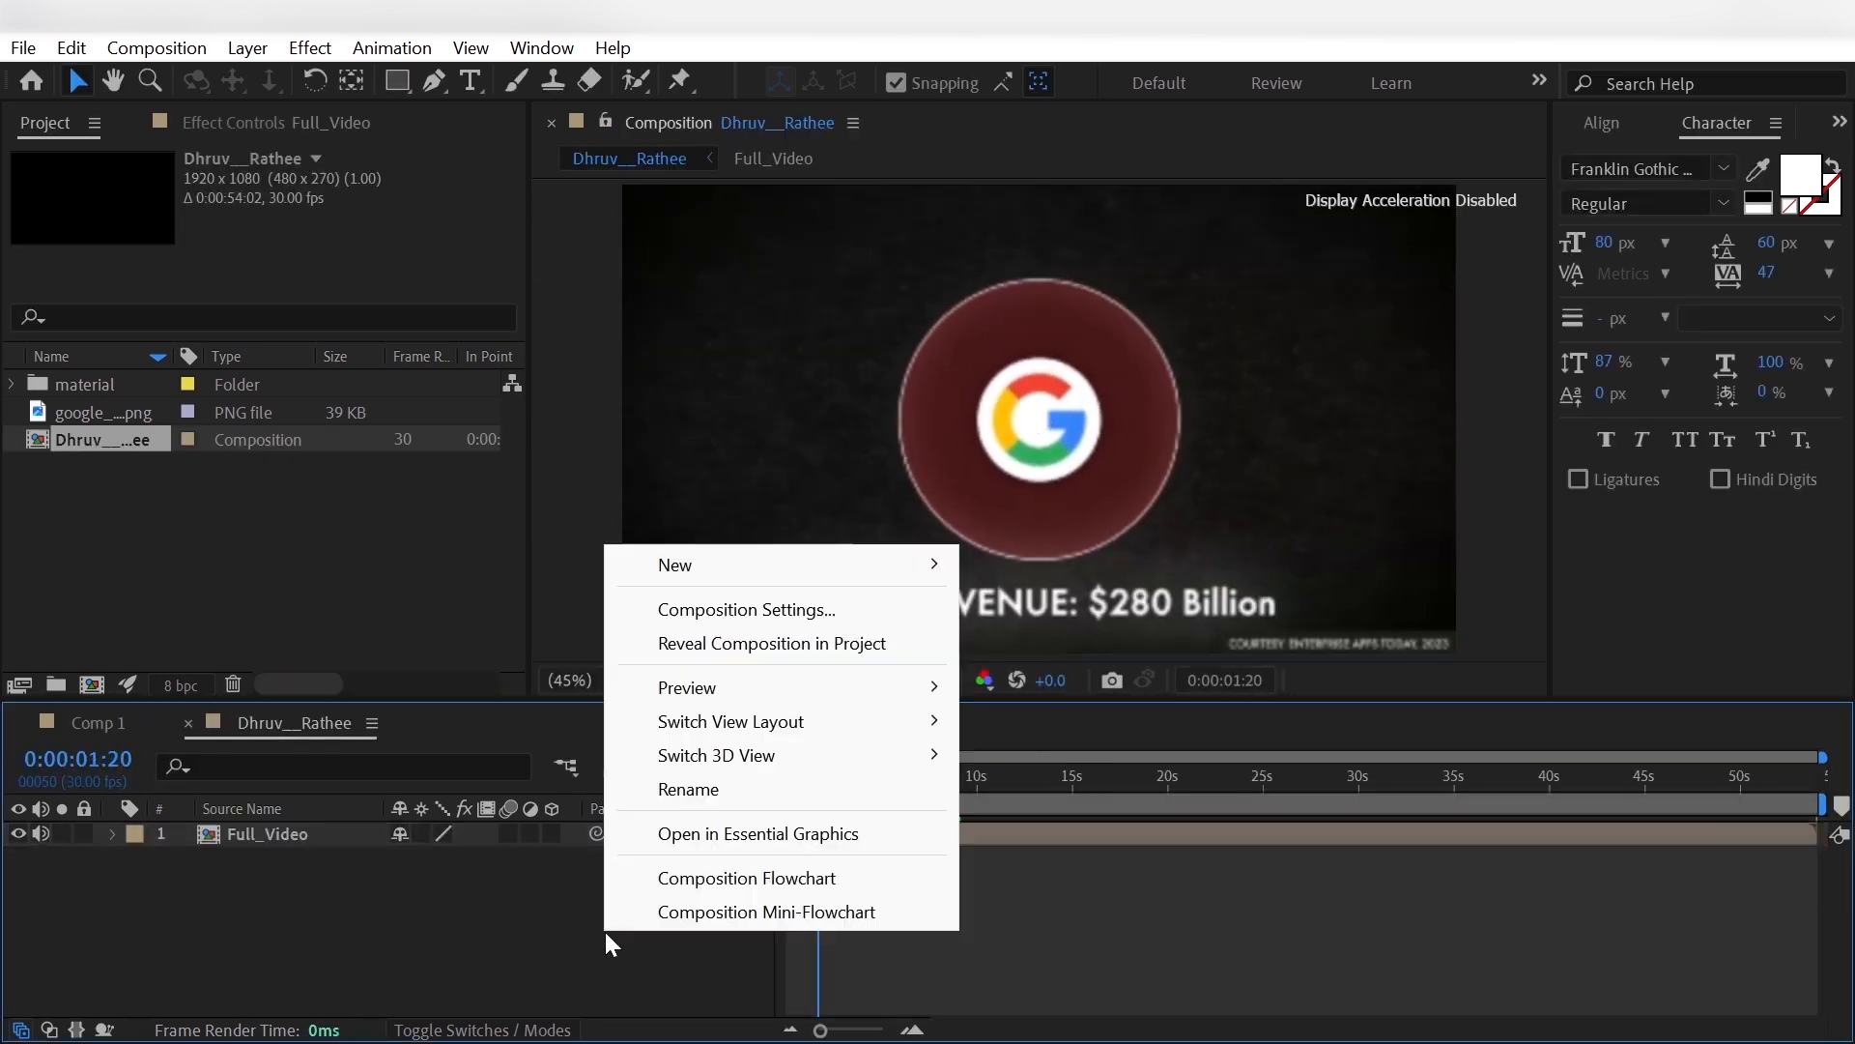
pyautogui.moveTo(729, 568)
pyautogui.click(1005, 638)
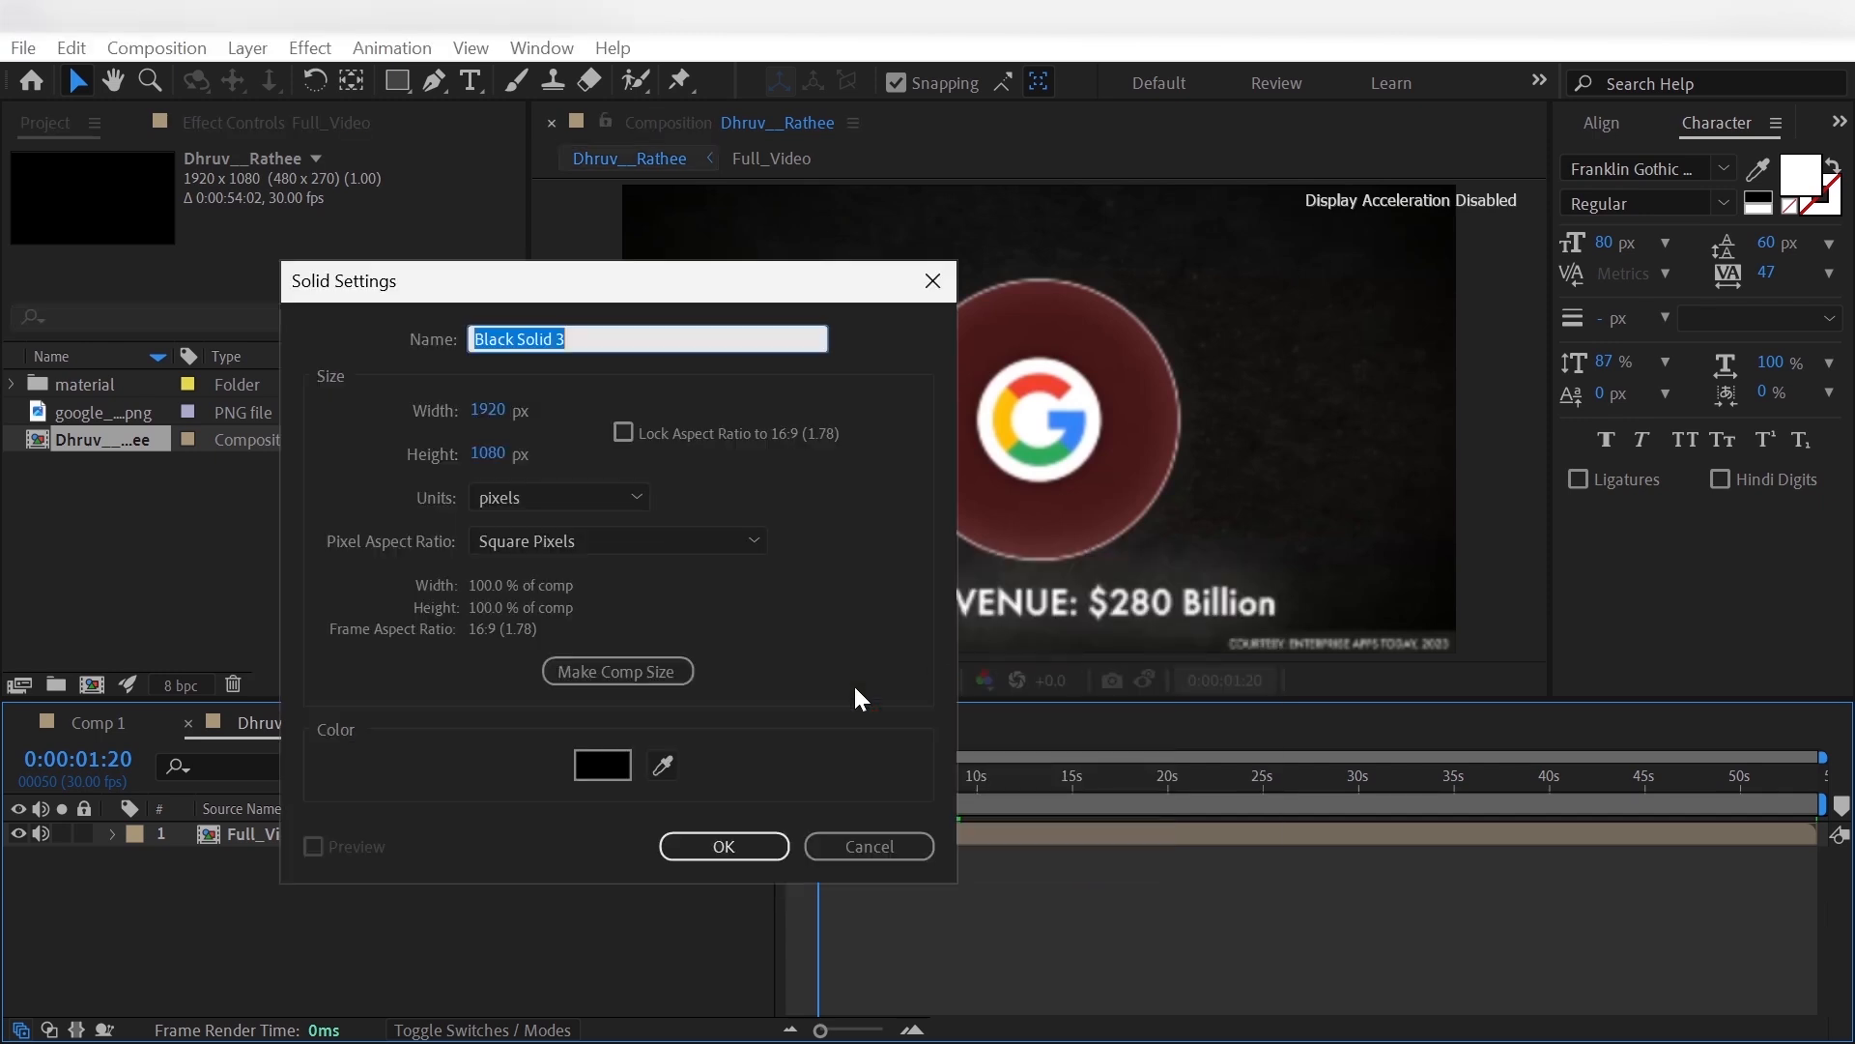
pyautogui.click(704, 848)
# - Apply the Turbulent Noise effect to the black solid layer
pyautogui.hotkey('ctrl', 'space')
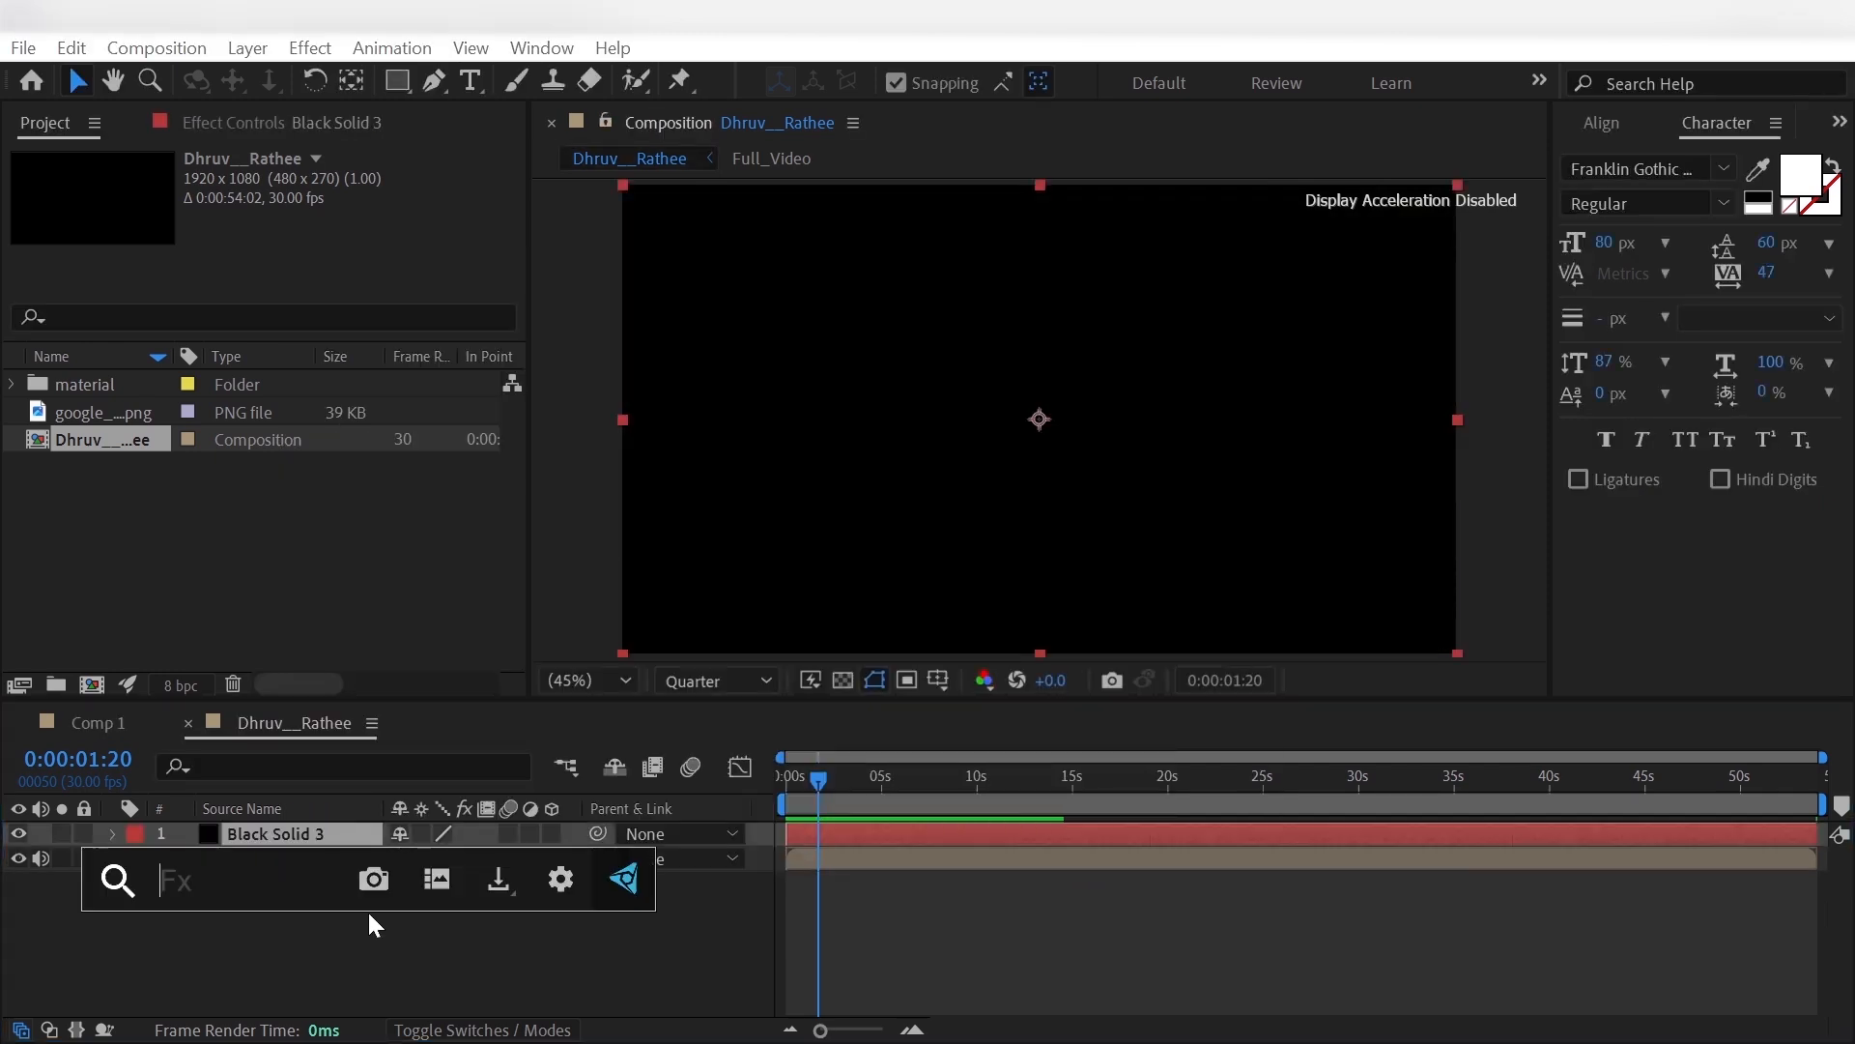
pyautogui.write('turb')
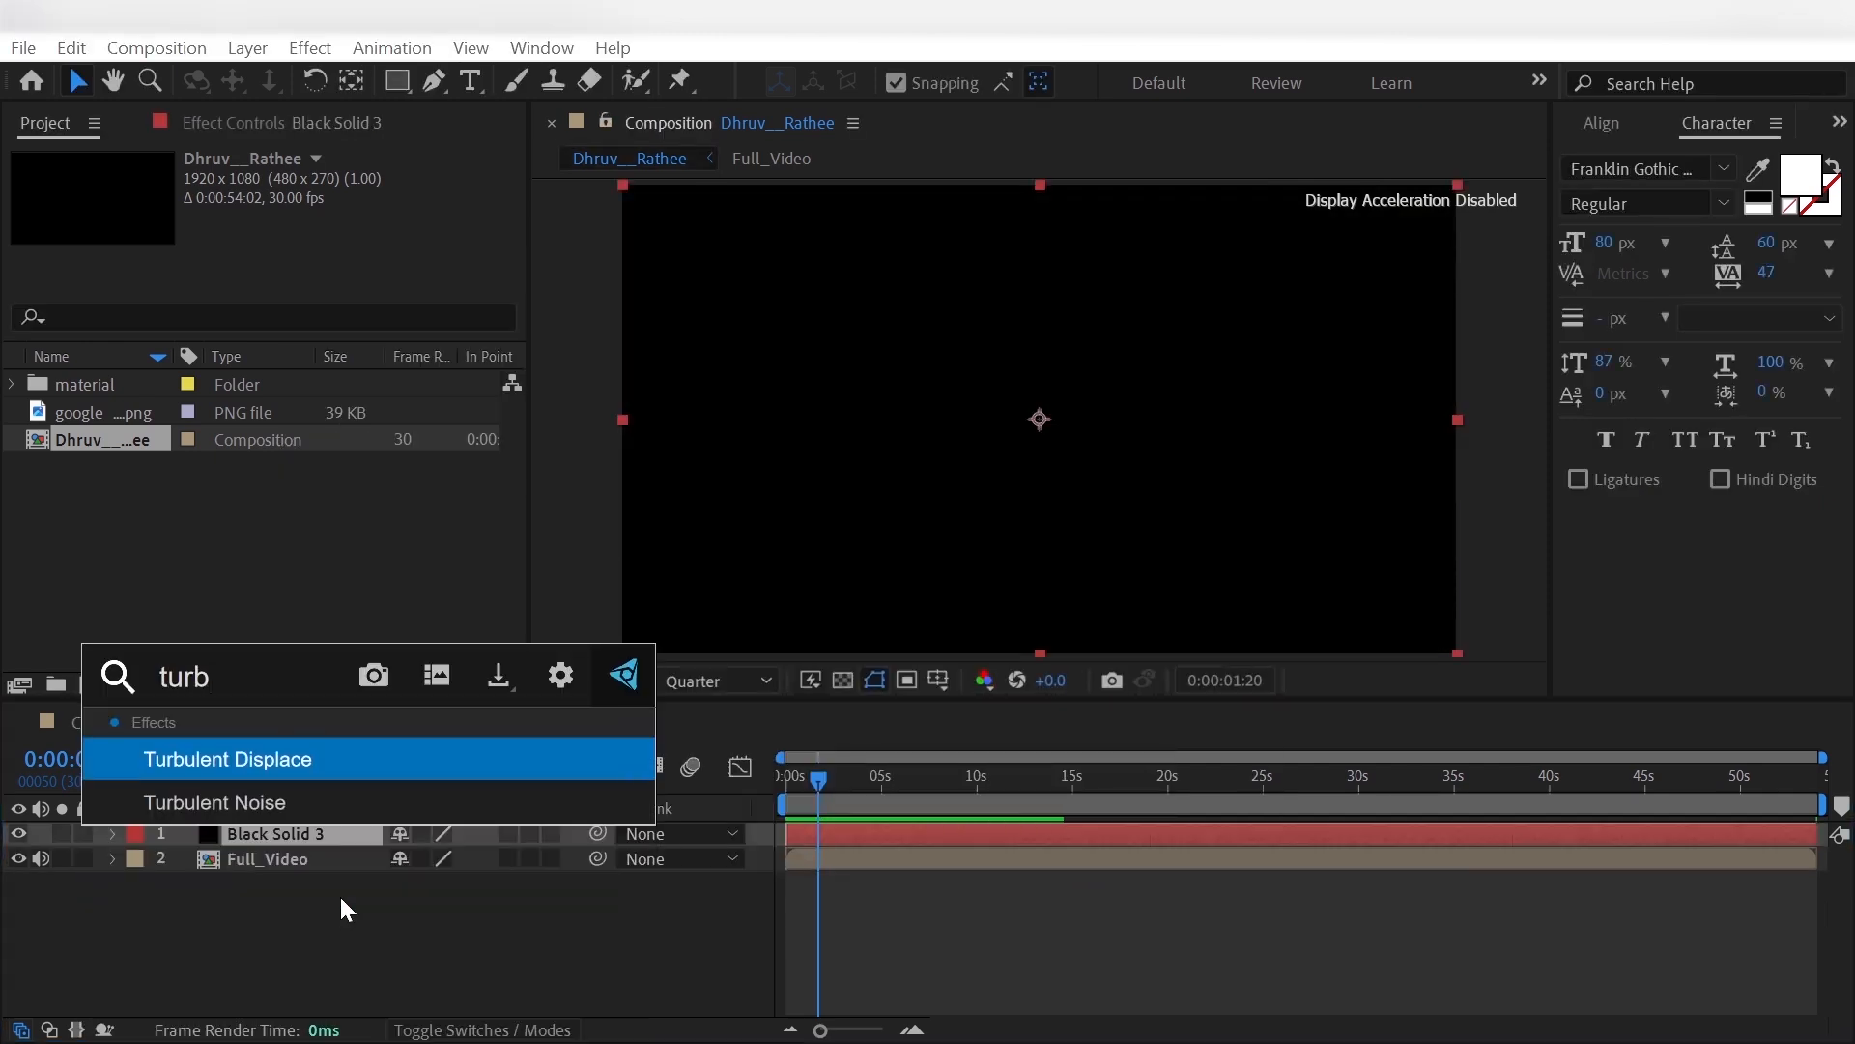
pyautogui.click(253, 800)
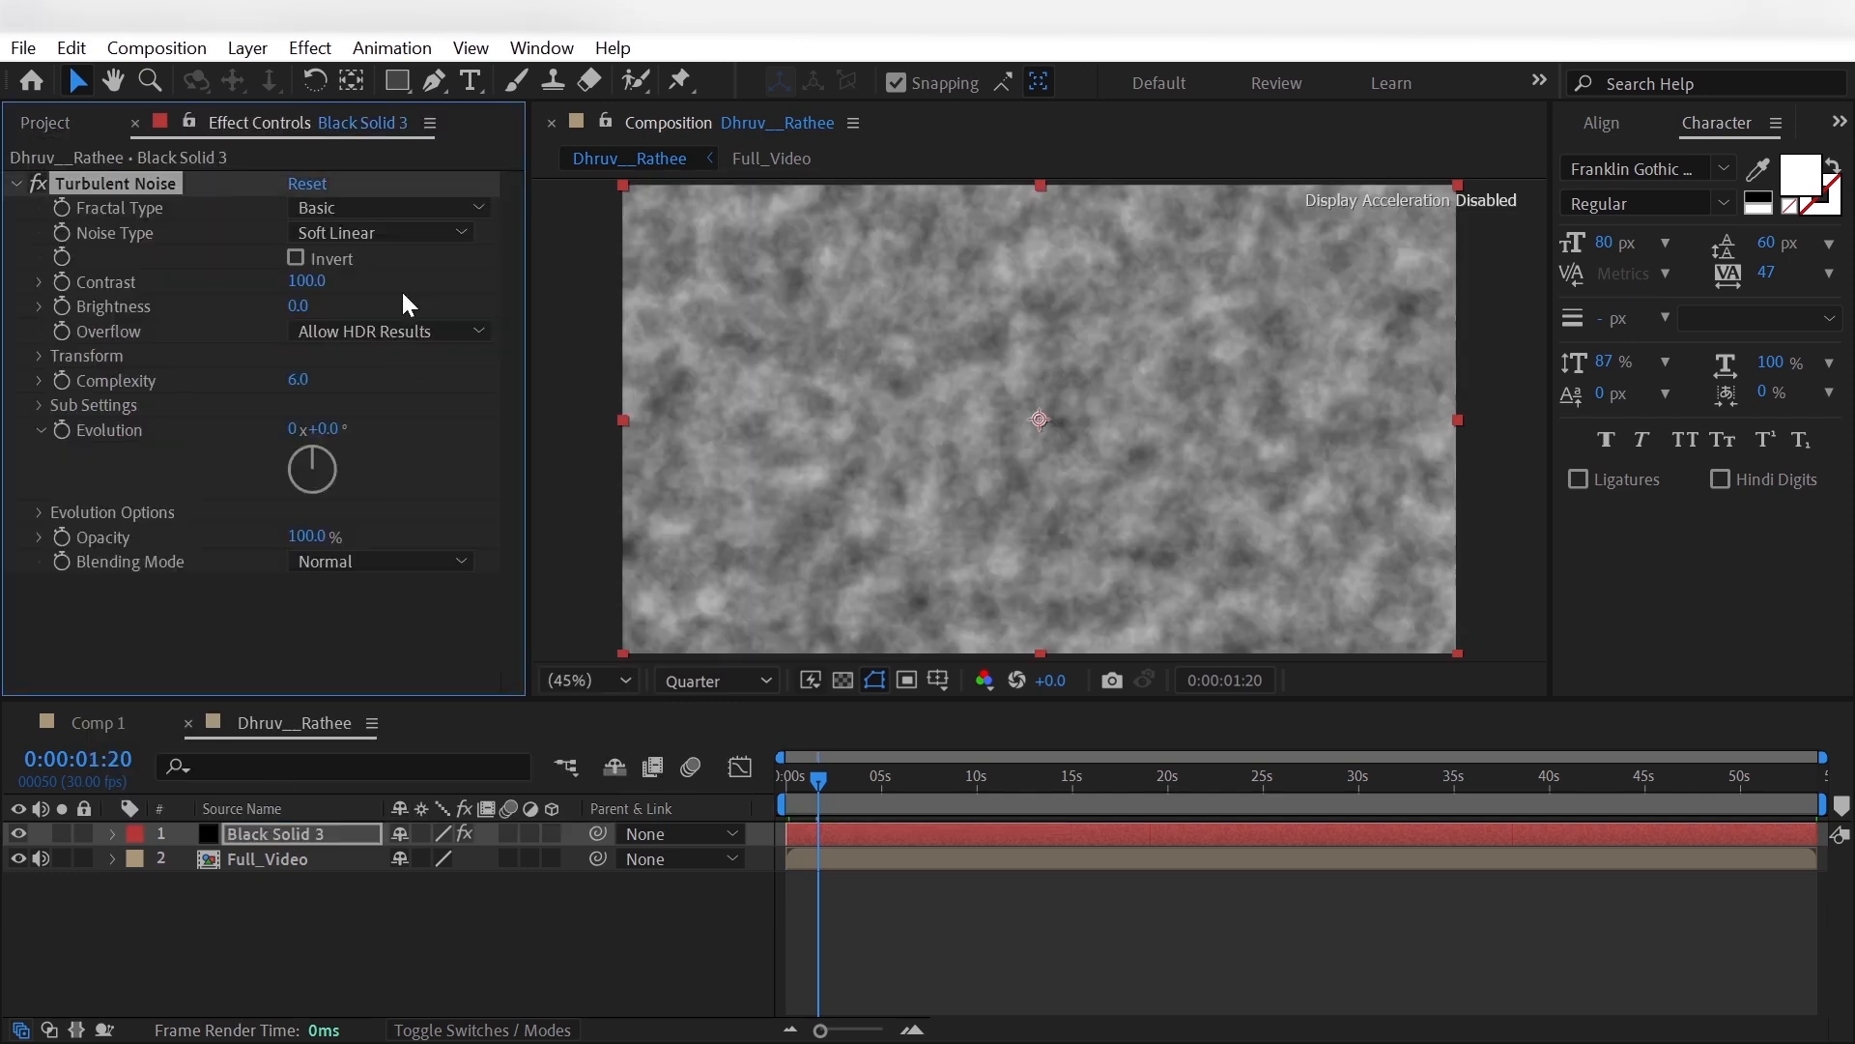
# - Set the Turbulent Noise fractal type to Subscale and its noise type to Spline
pyautogui.click(421, 206)
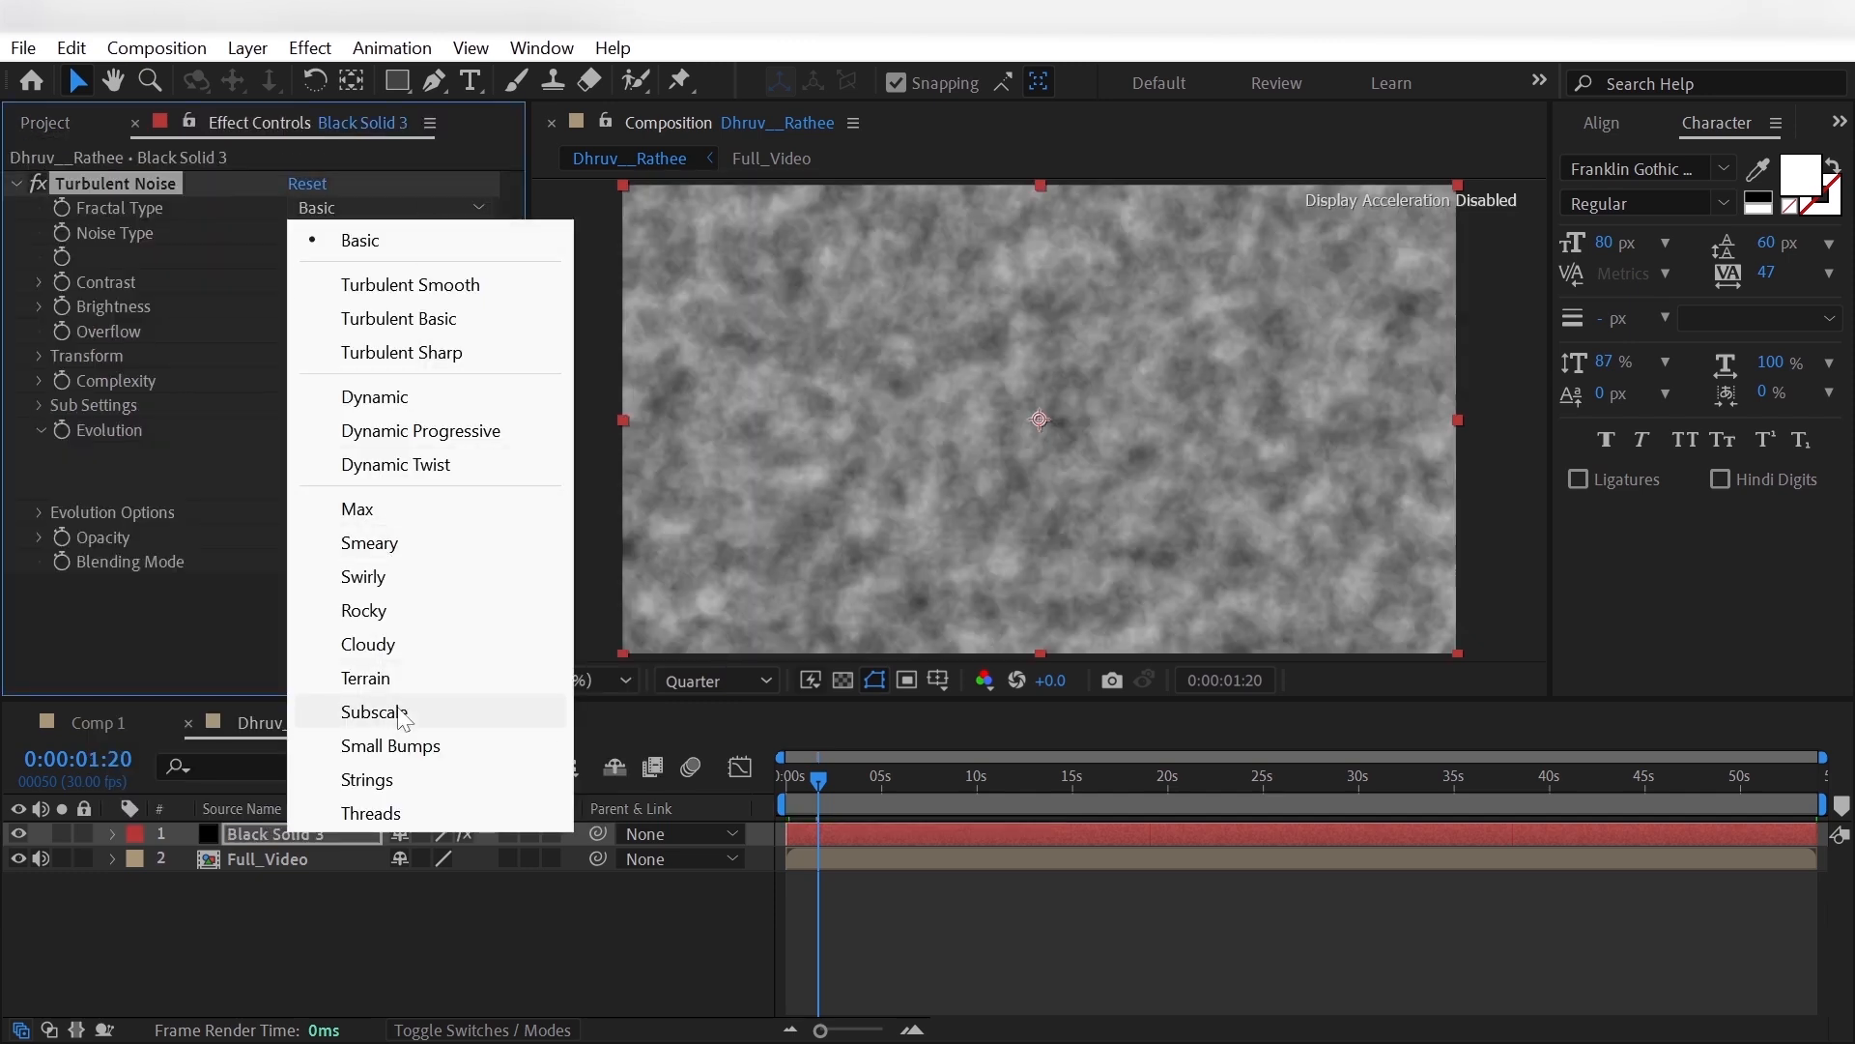
pyautogui.click(403, 714)
pyautogui.click(411, 236)
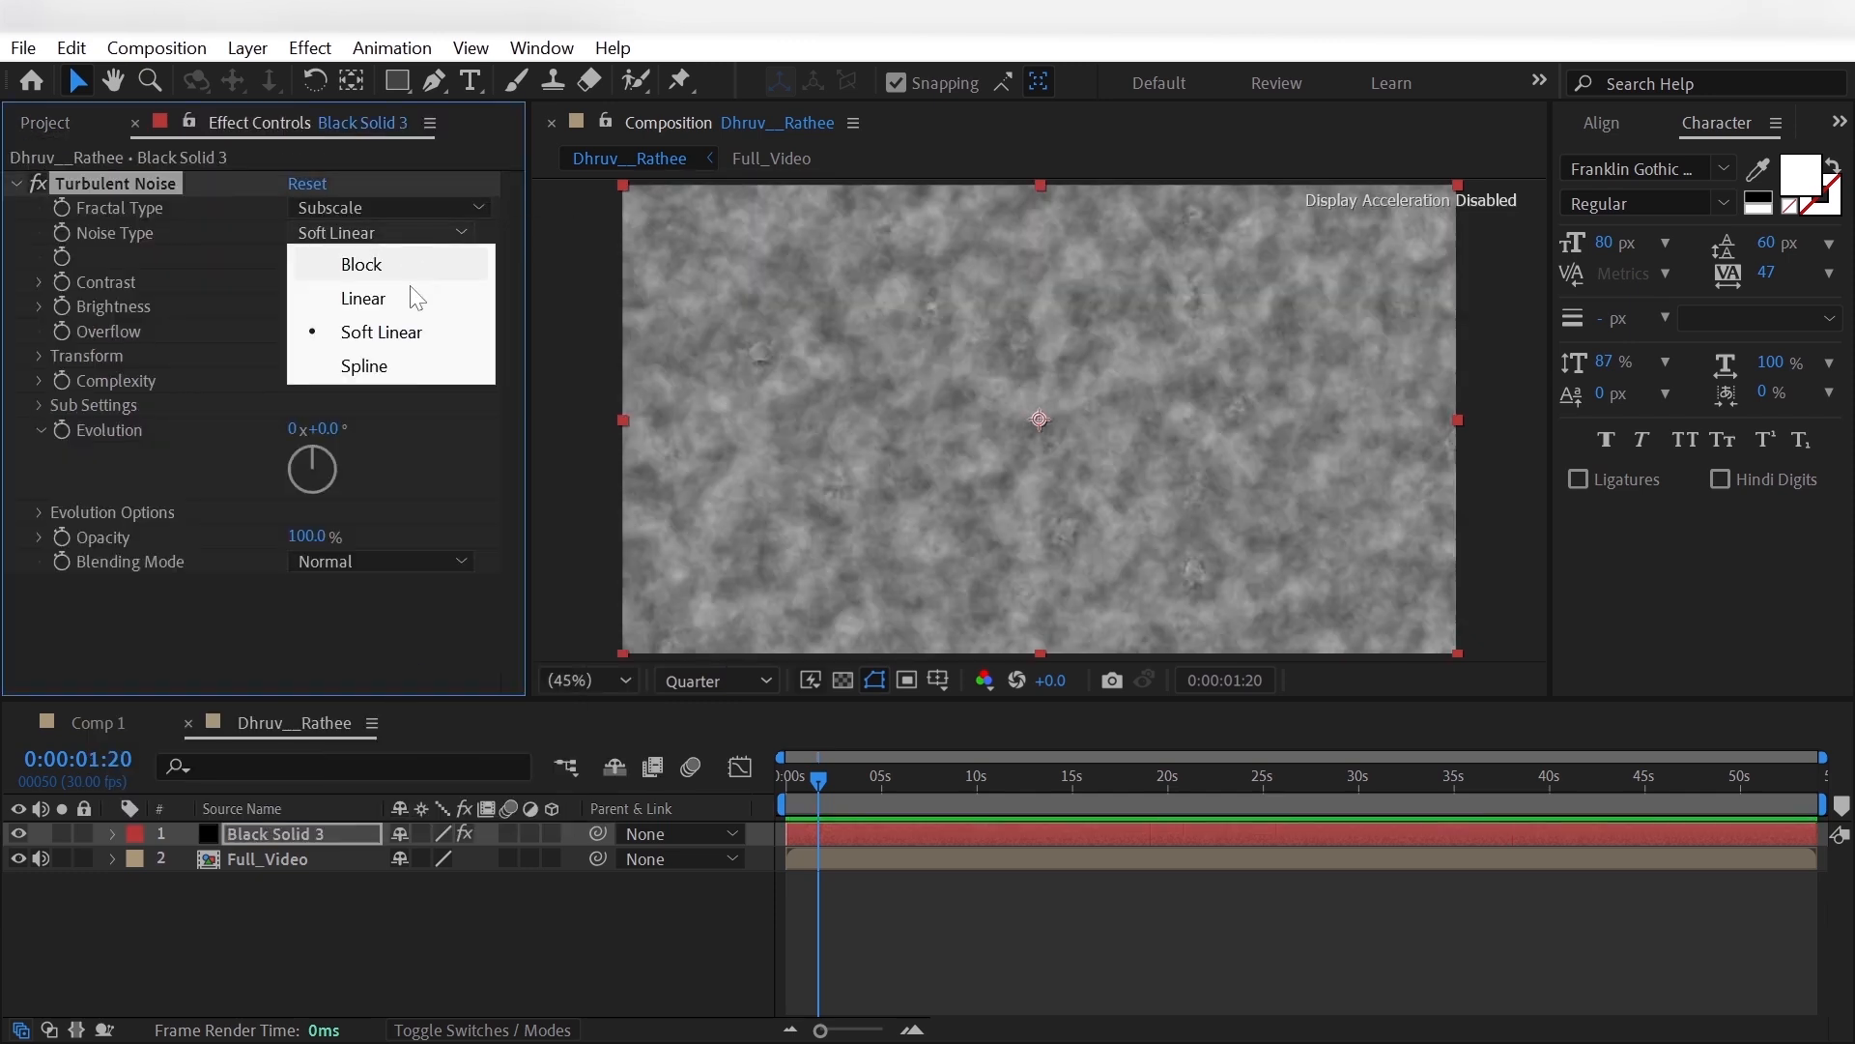
pyautogui.click(414, 366)
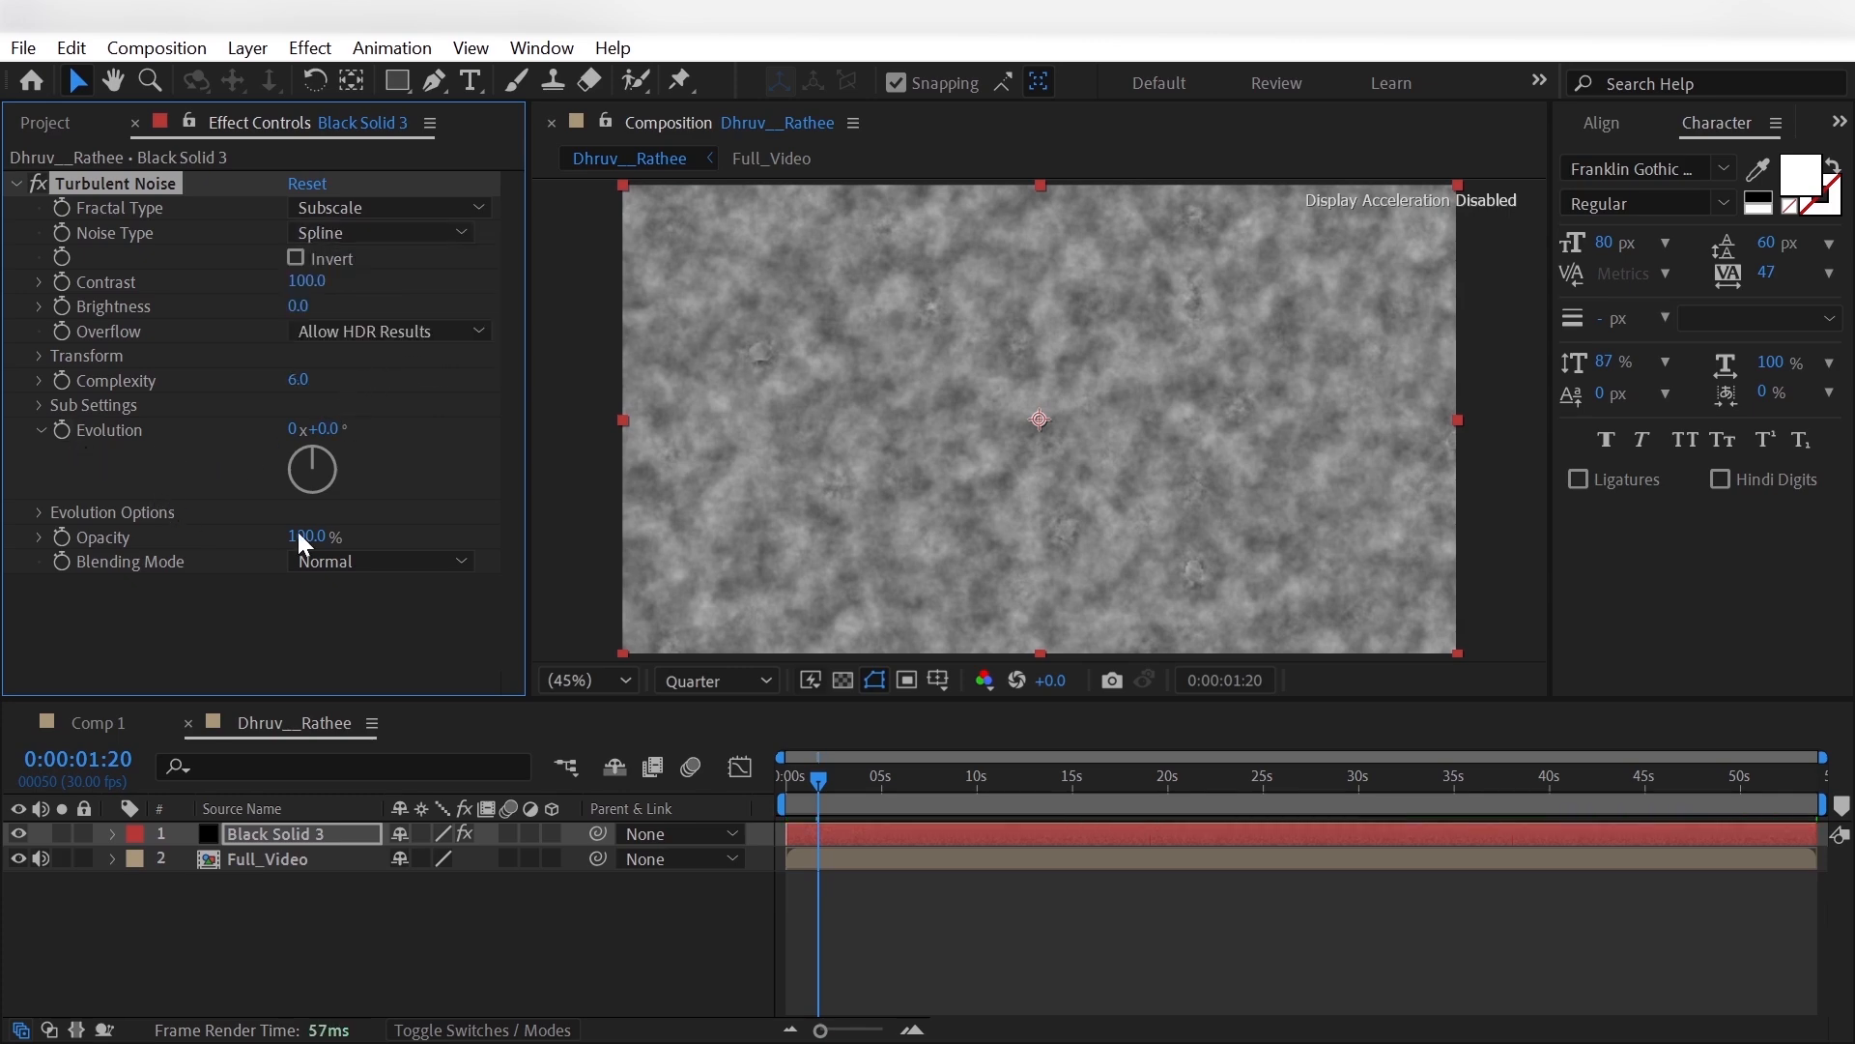
# - Set the Turbulent Noise opacity to 20% and its blending mode to Add
pyautogui.write('20')
pyautogui.press('Return')
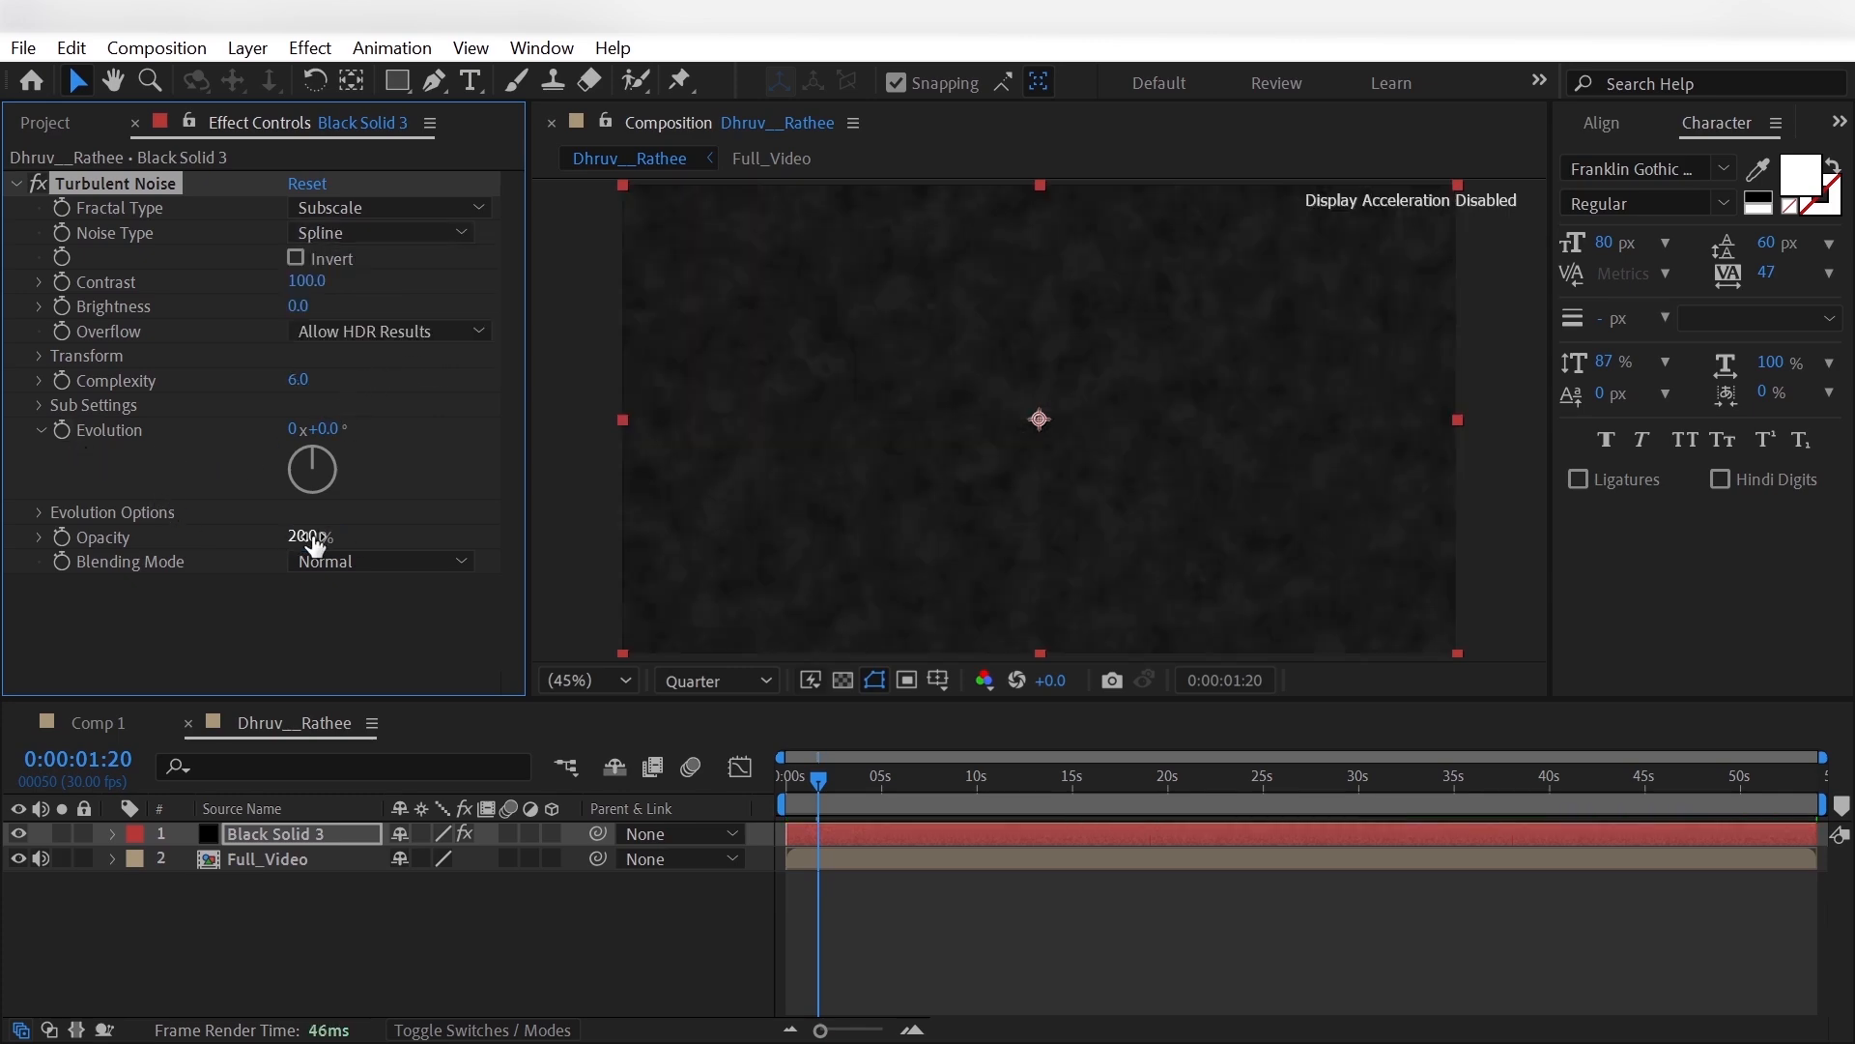
pyautogui.click(368, 551)
pyautogui.click(452, 522)
# - Animate the Turbulent Noise Evolution with the expression time*50 and collapse the solid layer's properties
pyautogui.keyDown('alt'); pyautogui.click(61, 426); pyautogui.keyUp('alt')
pyautogui.write('time')
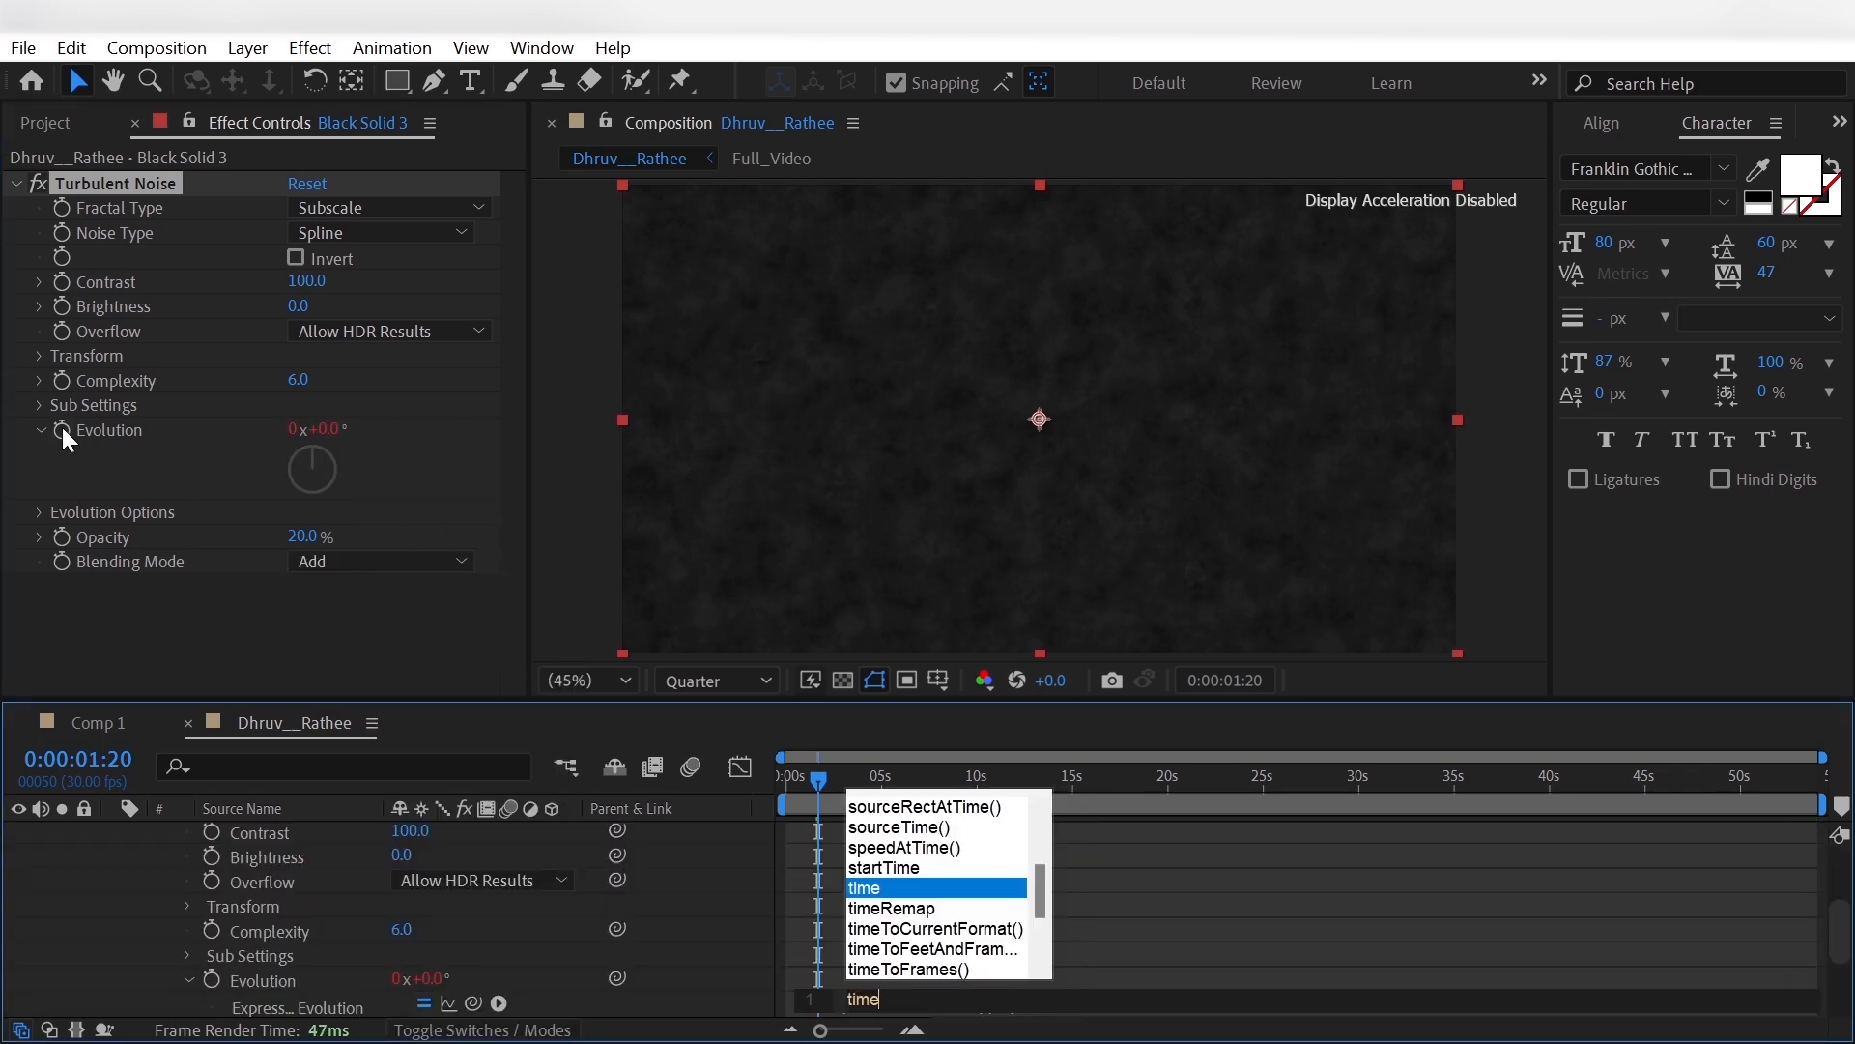
pyautogui.write('*')
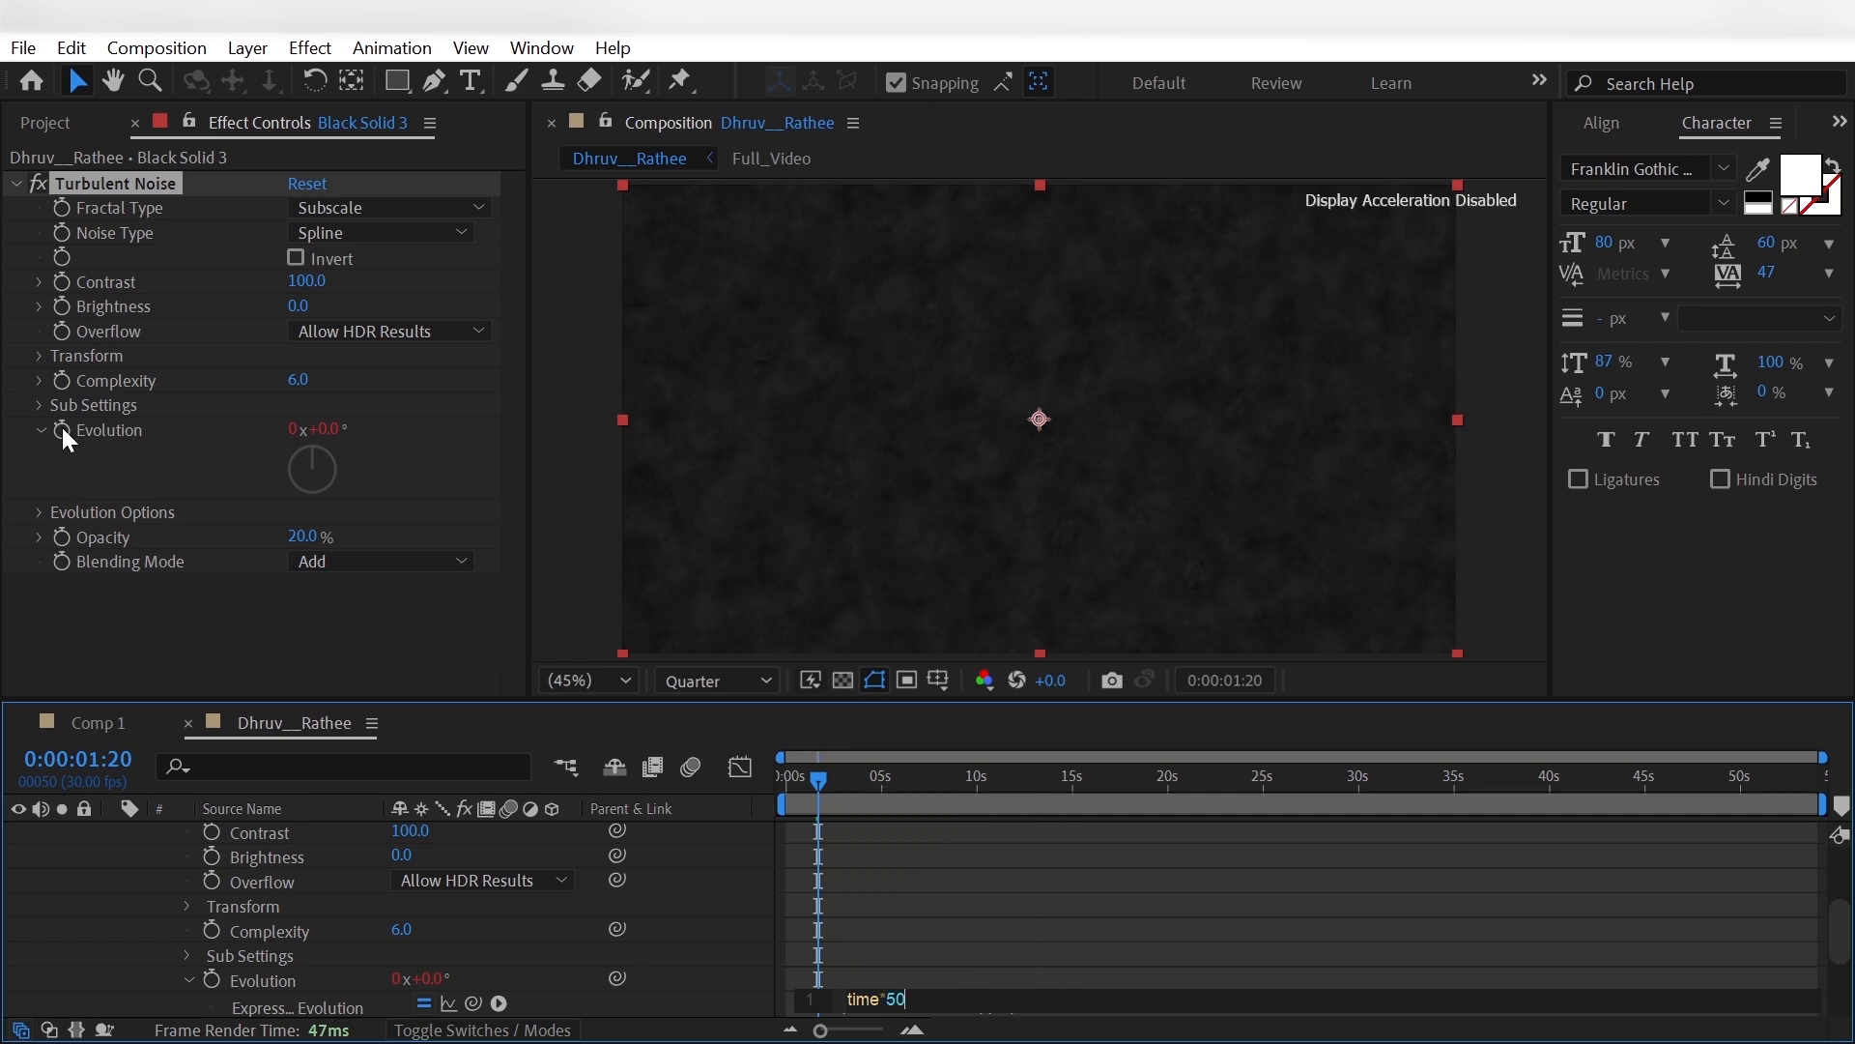
pyautogui.click(746, 945)
pyautogui.scroll(3, 744, 942)
pyautogui.click(112, 834)
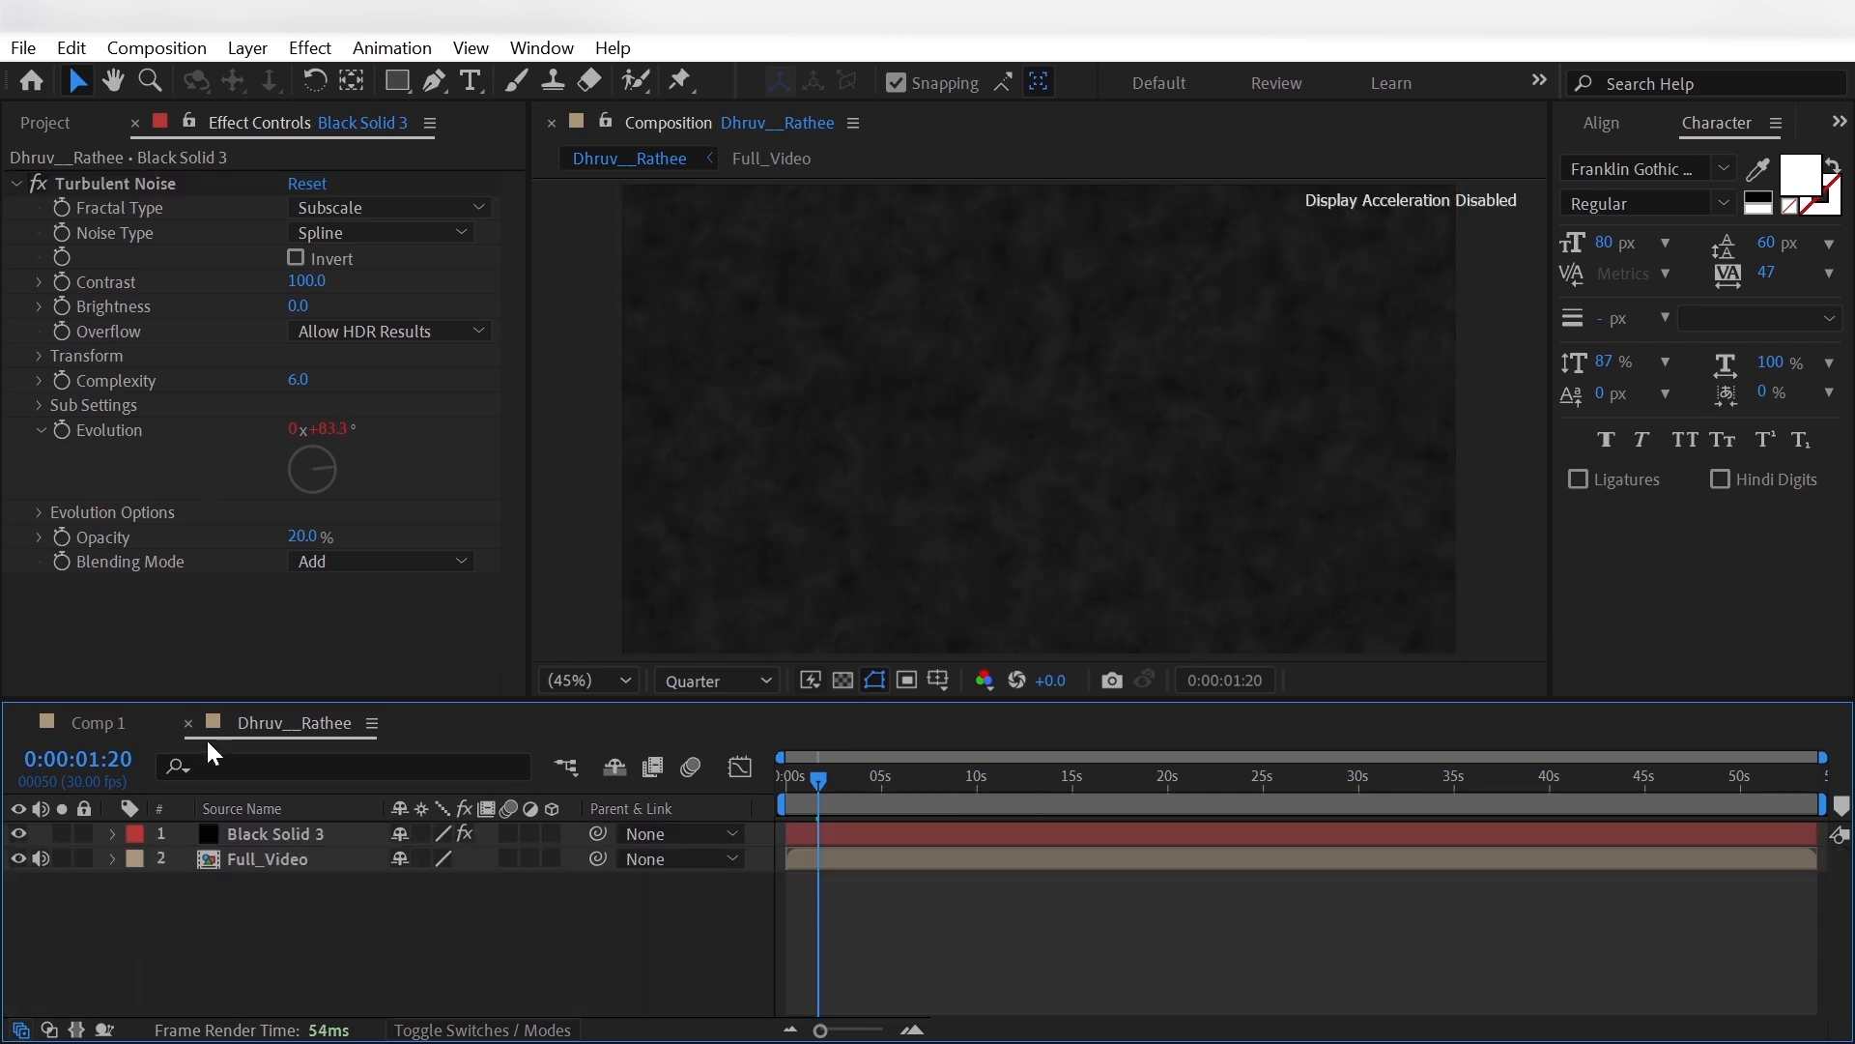
# - Apply CC Vignette to the black solid with an amount of 250 and an angle of view of 50
pyautogui.click(290, 835)
pyautogui.hotkey('ctrl', 'space')
pyautogui.write('cc')
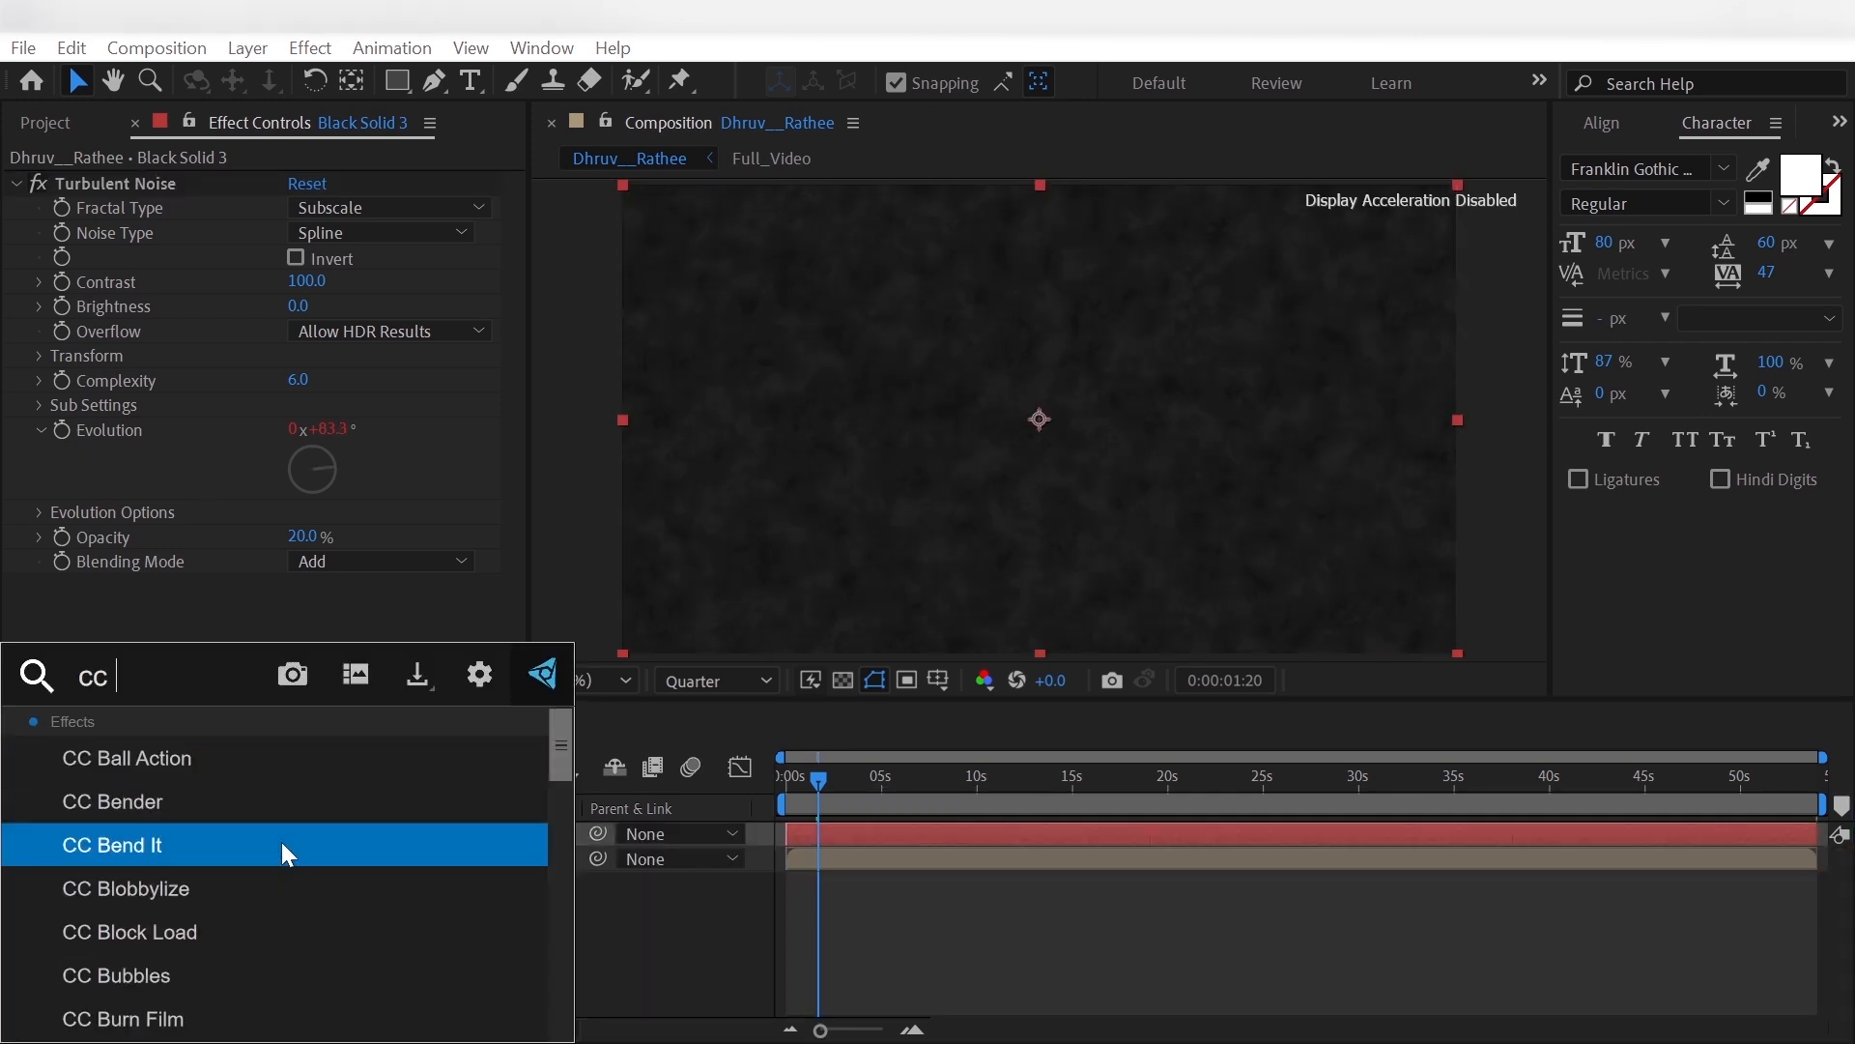
pyautogui.write(' vig')
pyautogui.click(326, 767)
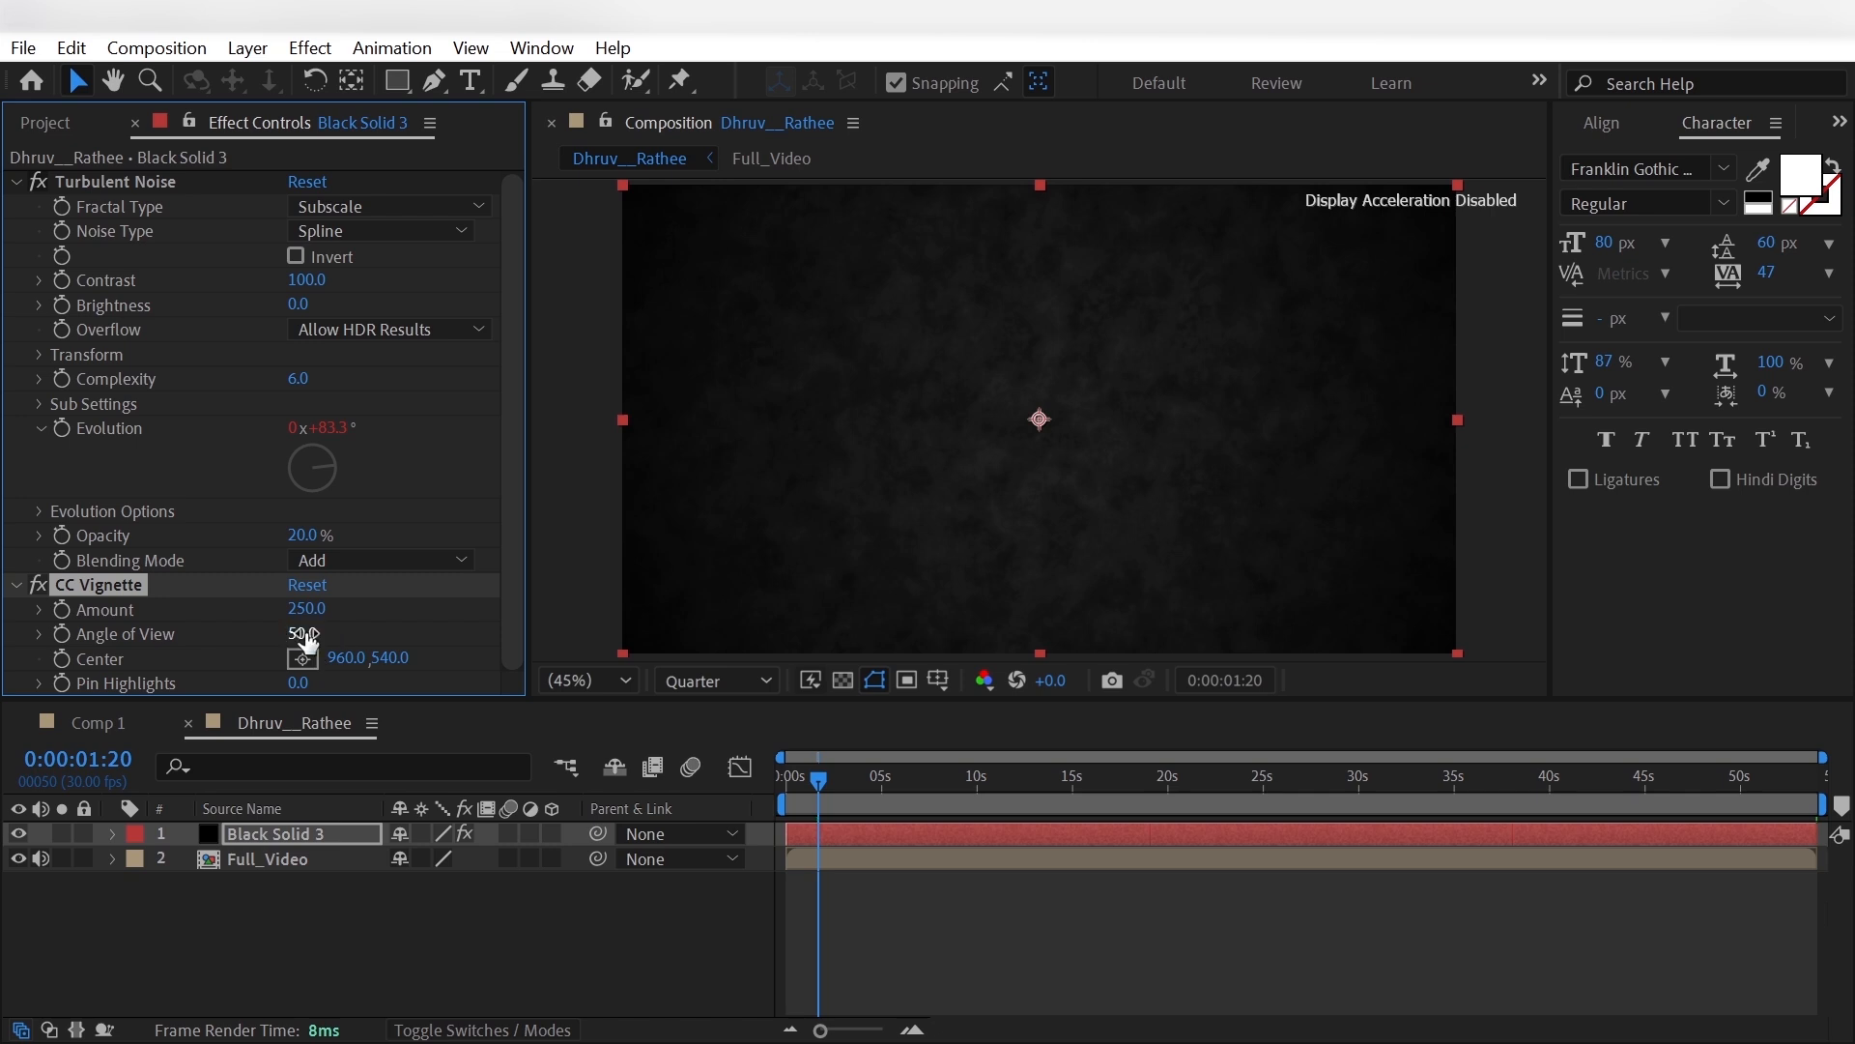
pyautogui.click(414, 919)
# - Apply the Add Grain effect to the black solid layer
pyautogui.click(310, 837)
pyautogui.hotkey('ctrl', 'space')
pyautogui.write('gr')
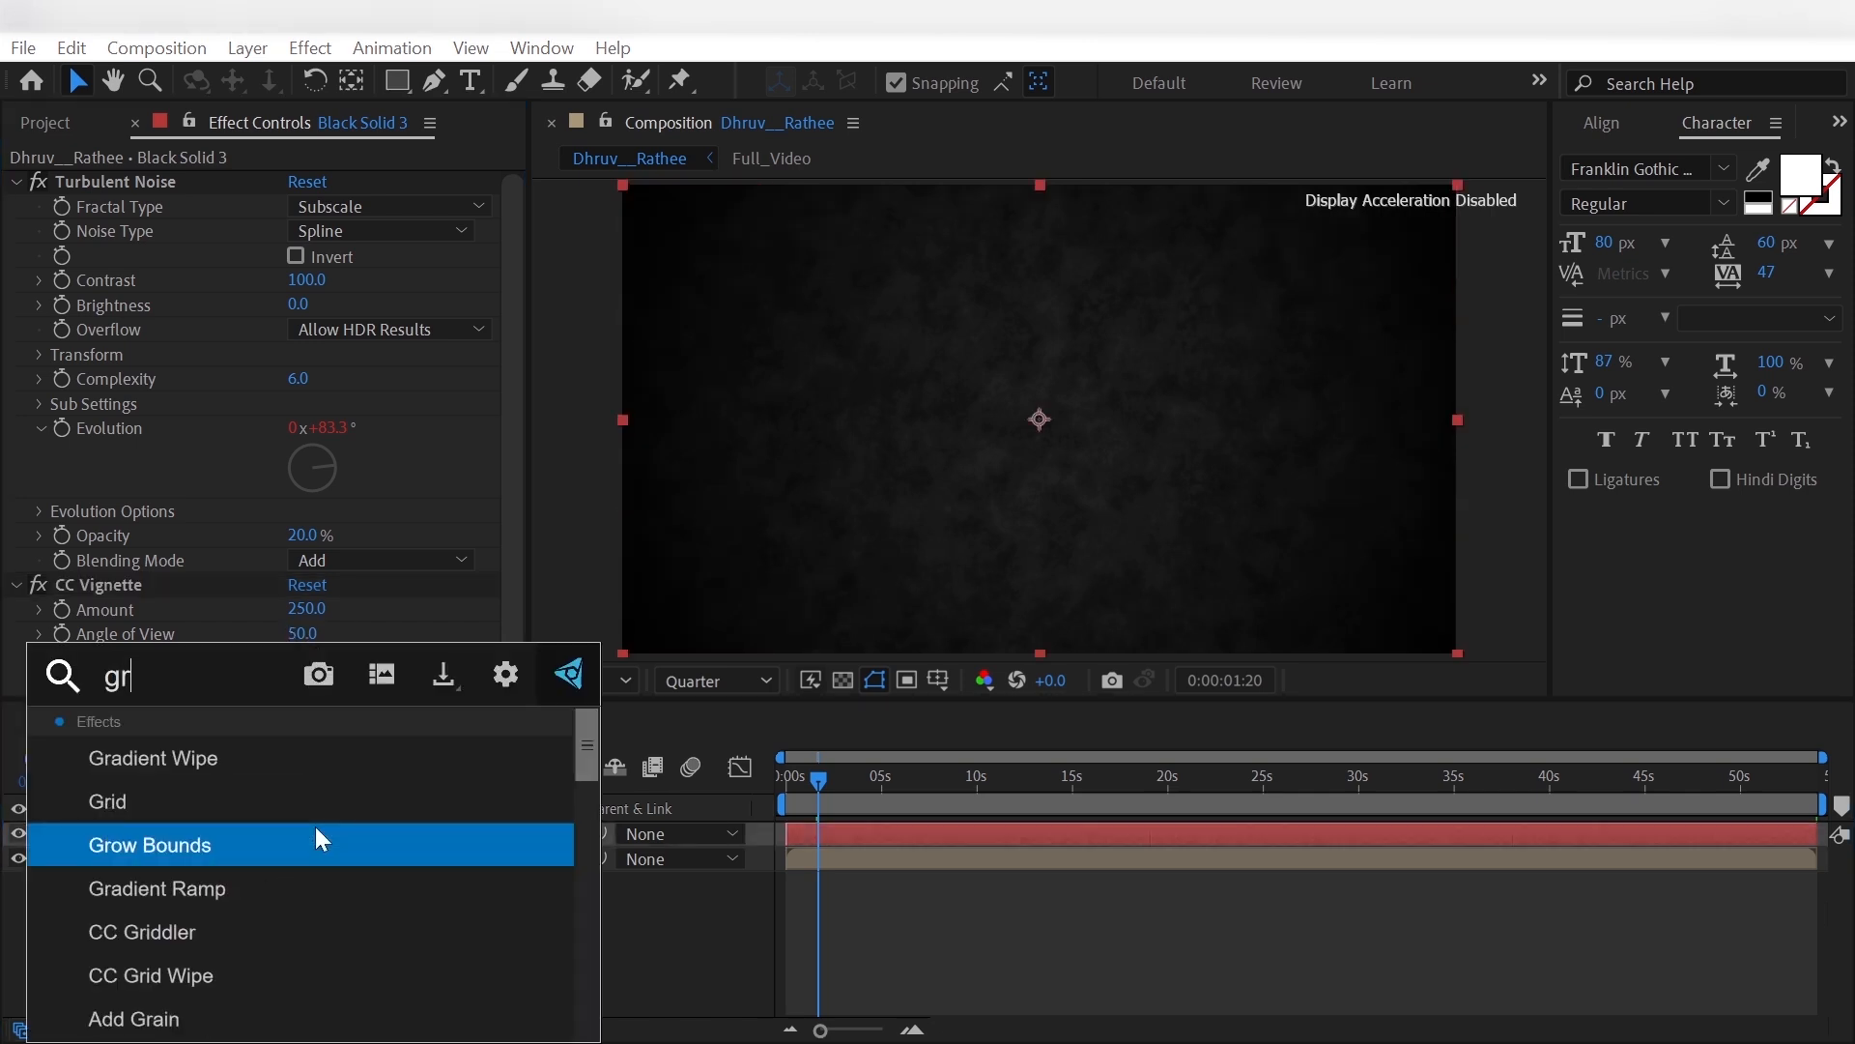
pyautogui.write('ain')
pyautogui.click(295, 756)
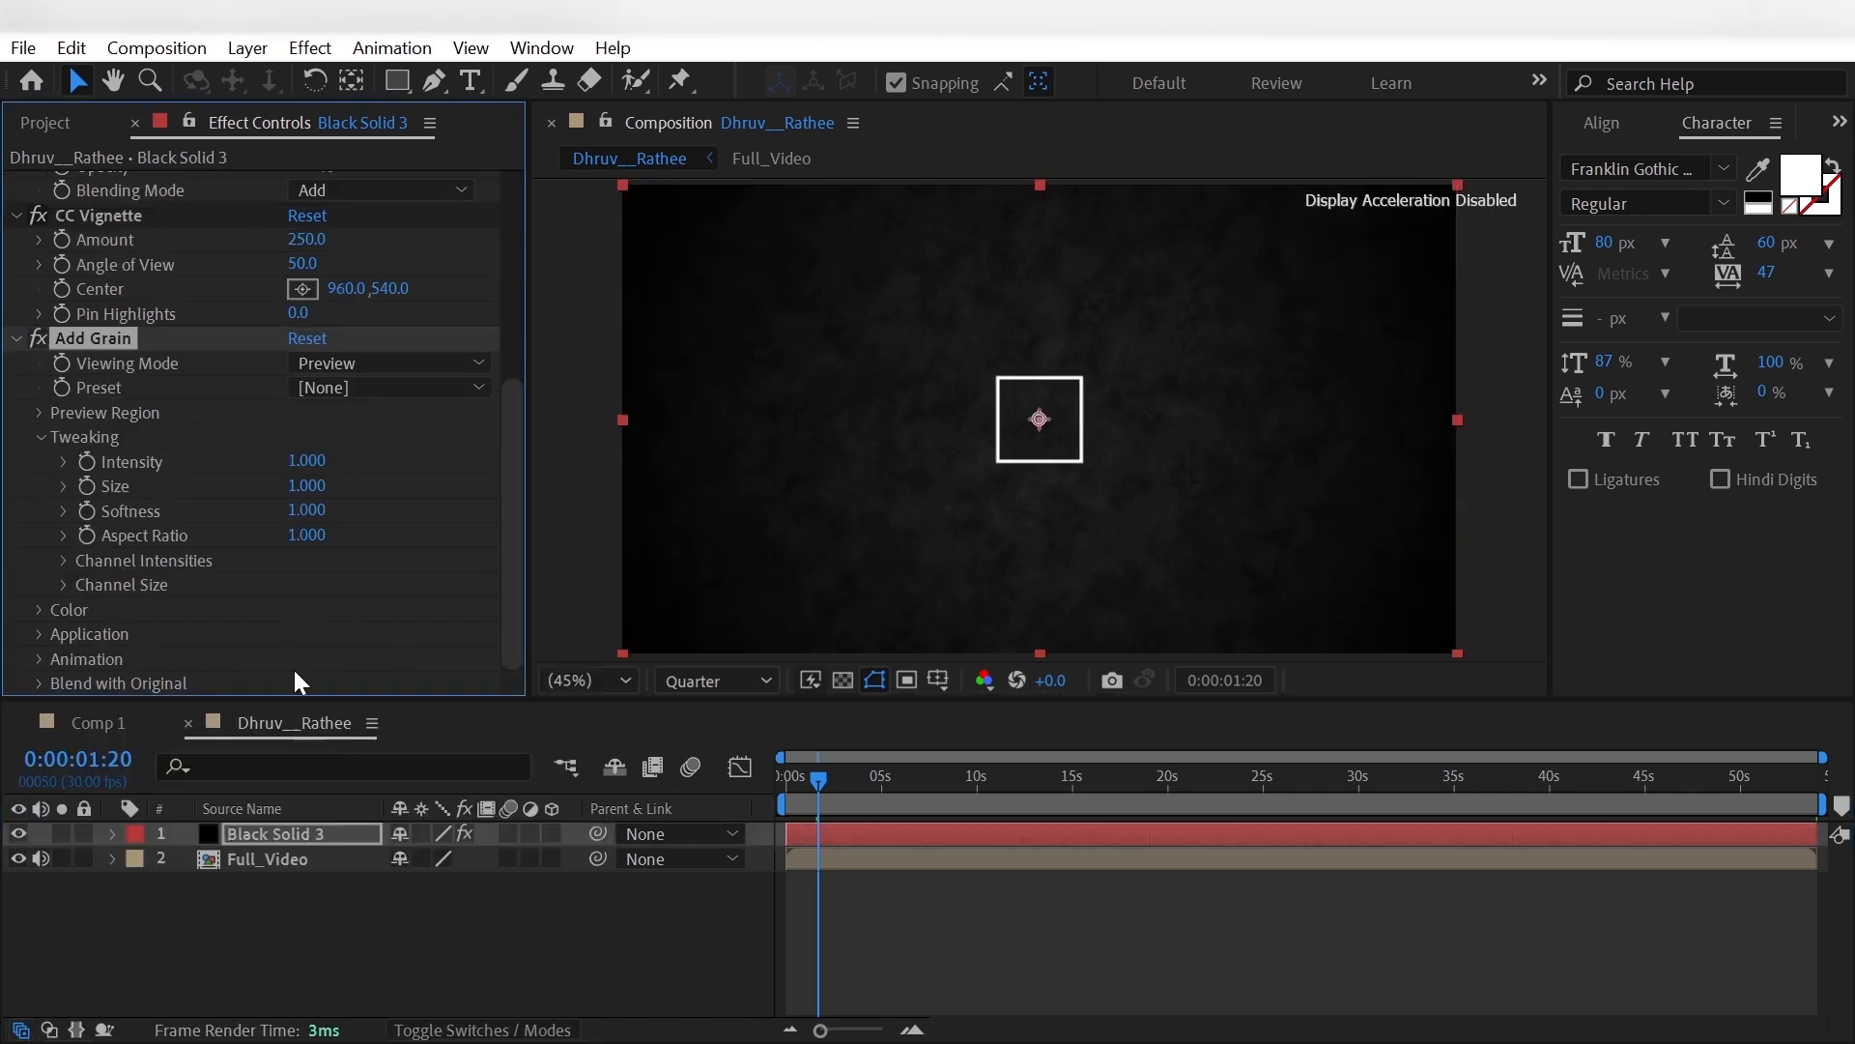
# - Set the Add Grain viewing mode to Final Output and its tweaking intensity to 0.5
pyautogui.click(353, 367)
pyautogui.click(375, 454)
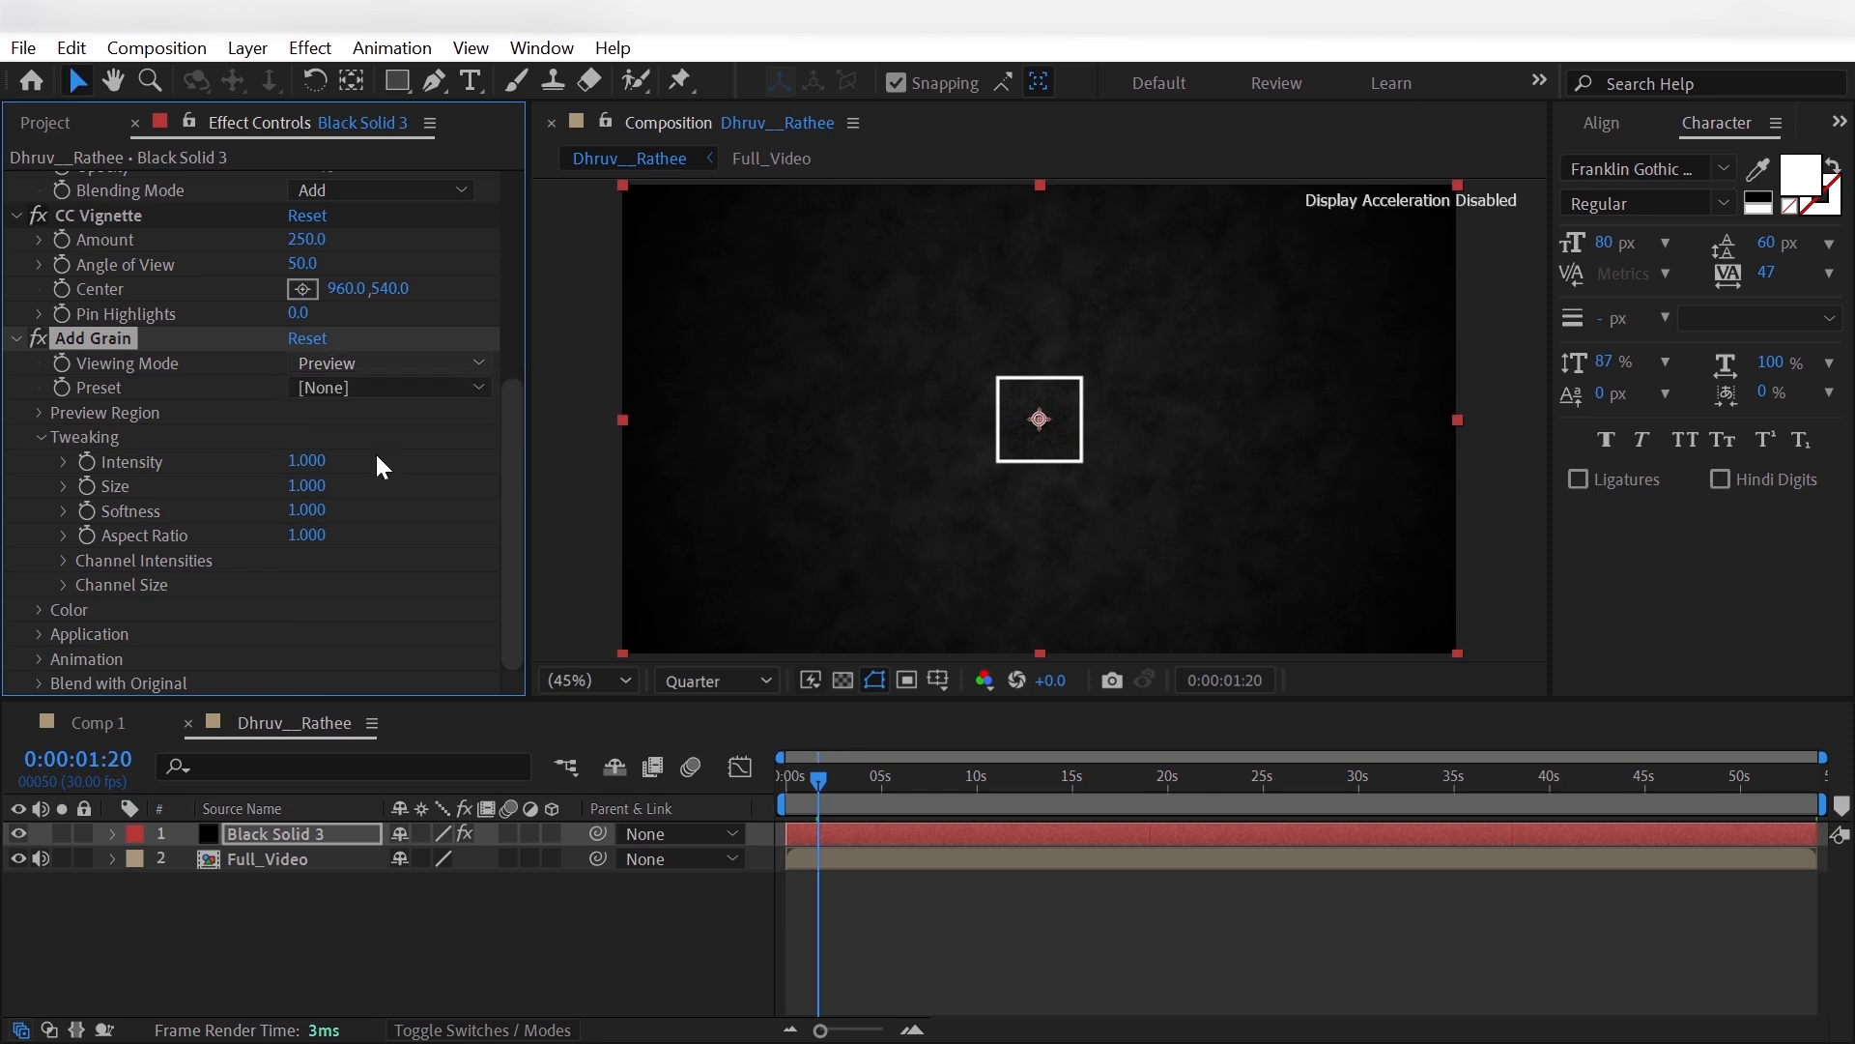
pyautogui.click(298, 461)
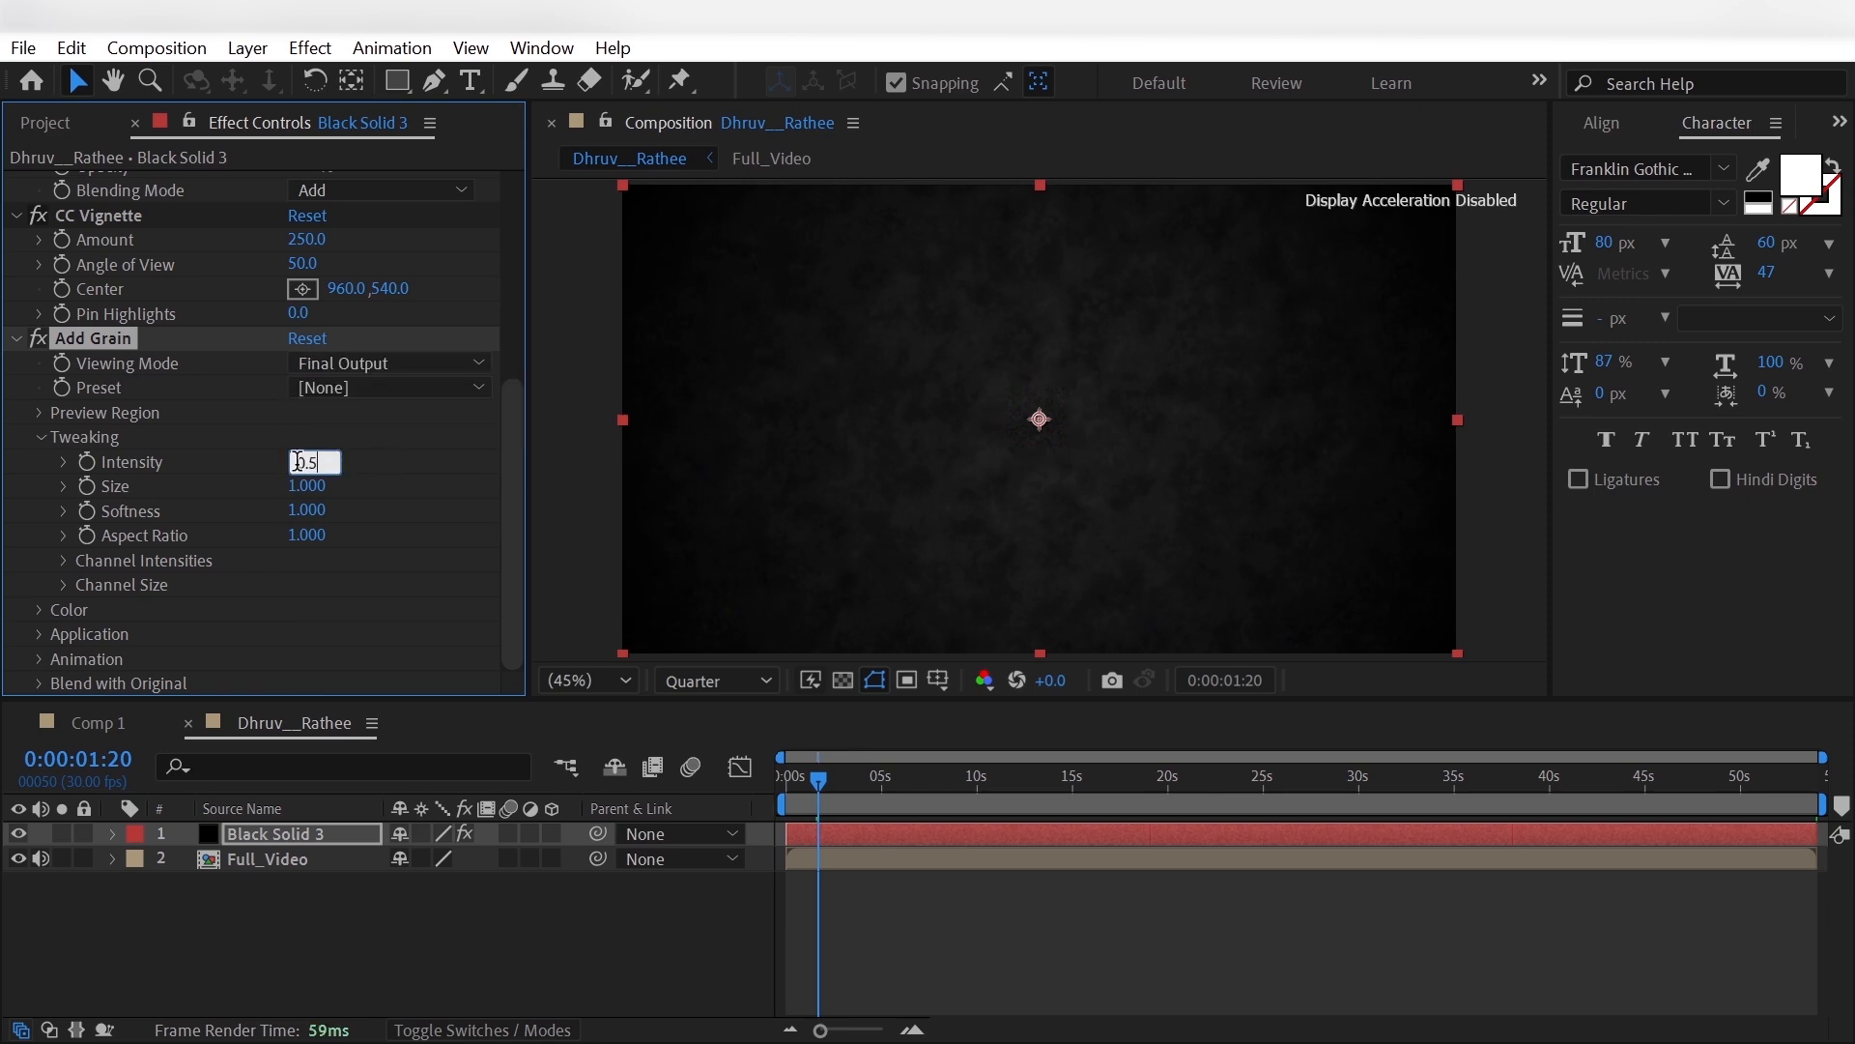
pyautogui.click(398, 940)
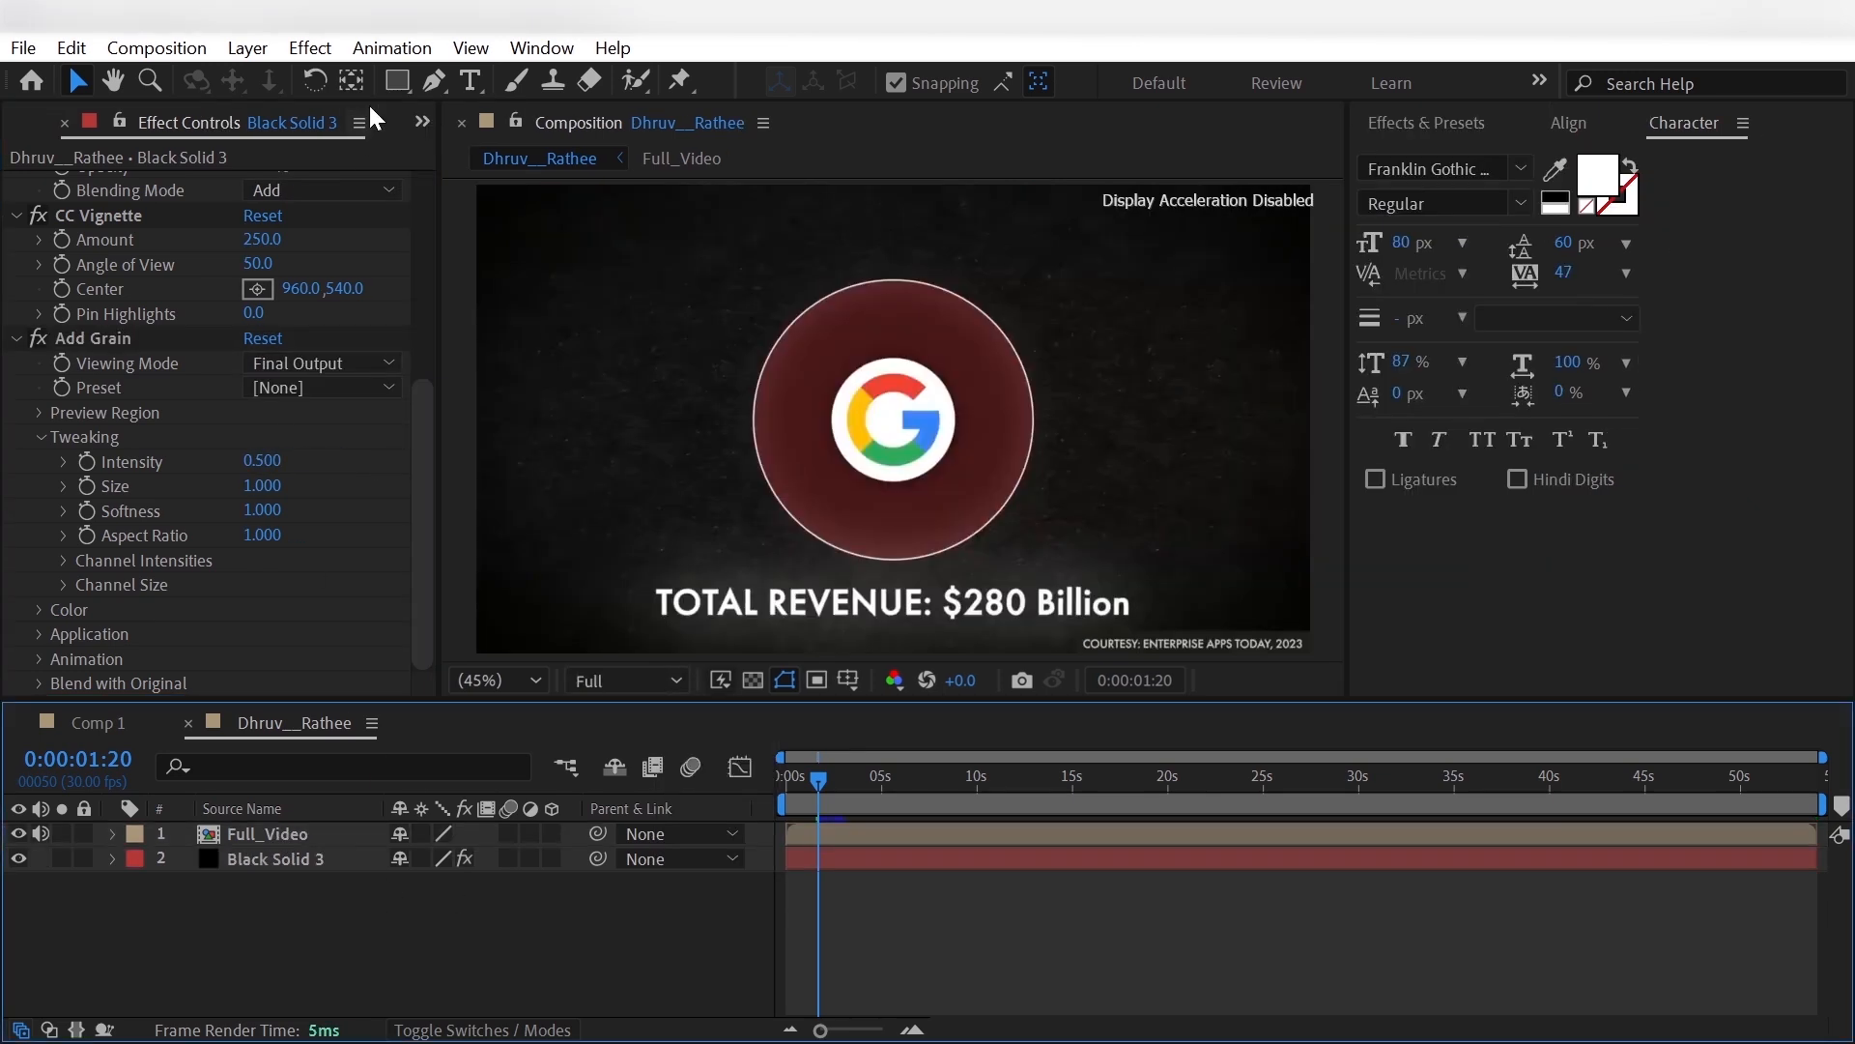
# - Activate the Ellipse tool and set its shape fill type to a solid color
pyautogui.click(397, 80)
pyautogui.moveTo(396, 80); pyautogui.dragTo(466, 145)
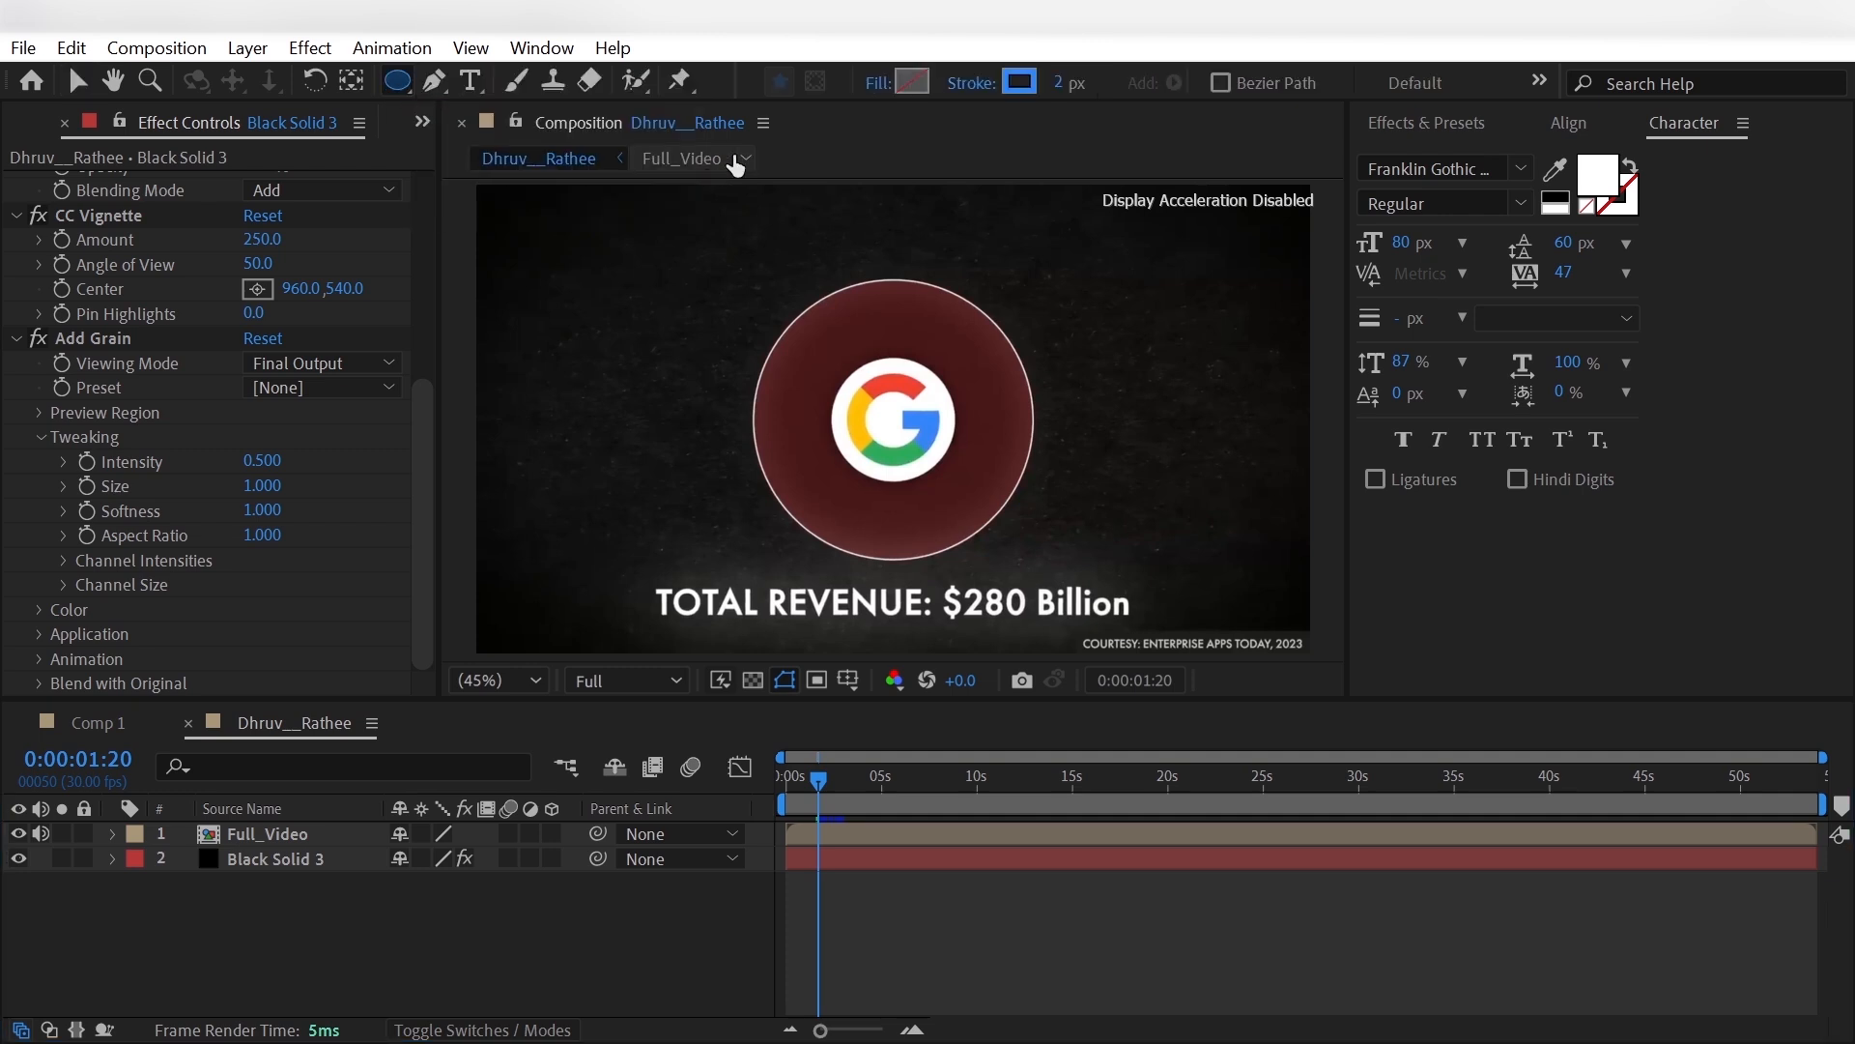
pyautogui.click(907, 85)
pyautogui.click(814, 447)
pyautogui.click(911, 612)
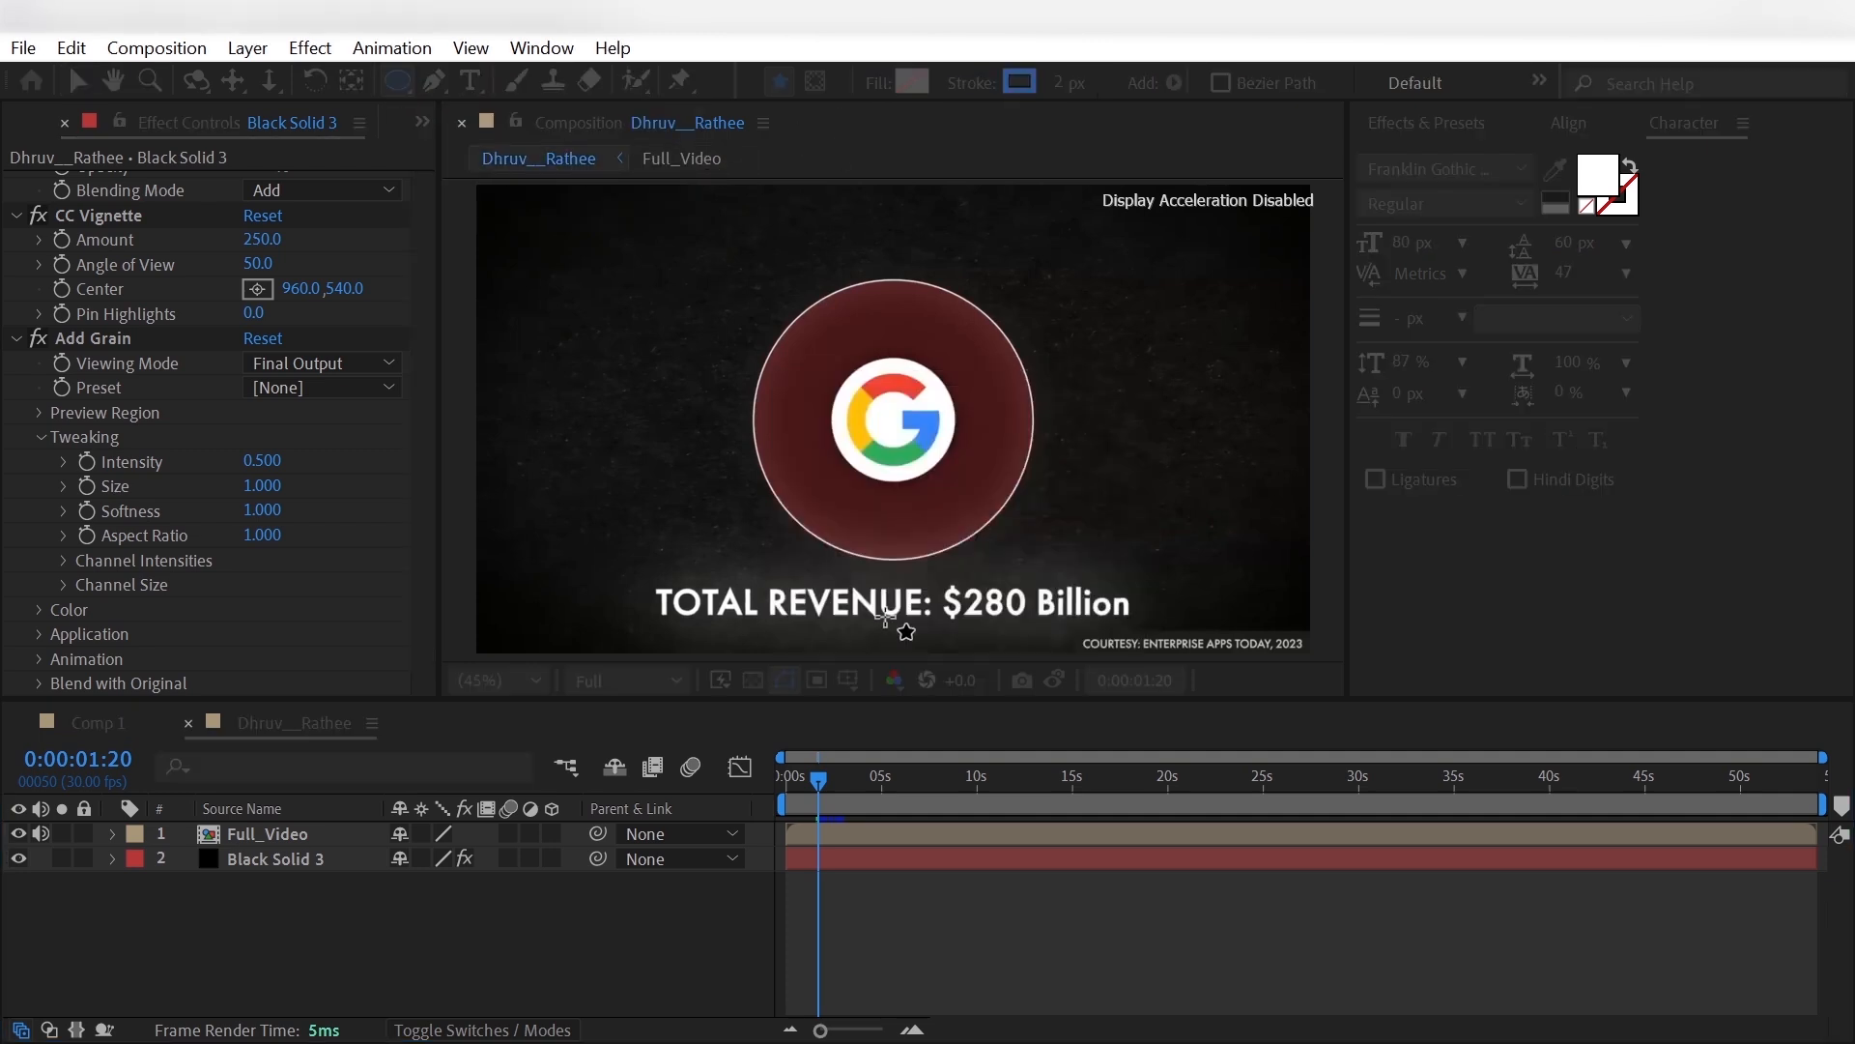
# - Set the shape fill to the dark red sampled from the reference circle and the stroke color to white FFFFFF
pyautogui.click(923, 91)
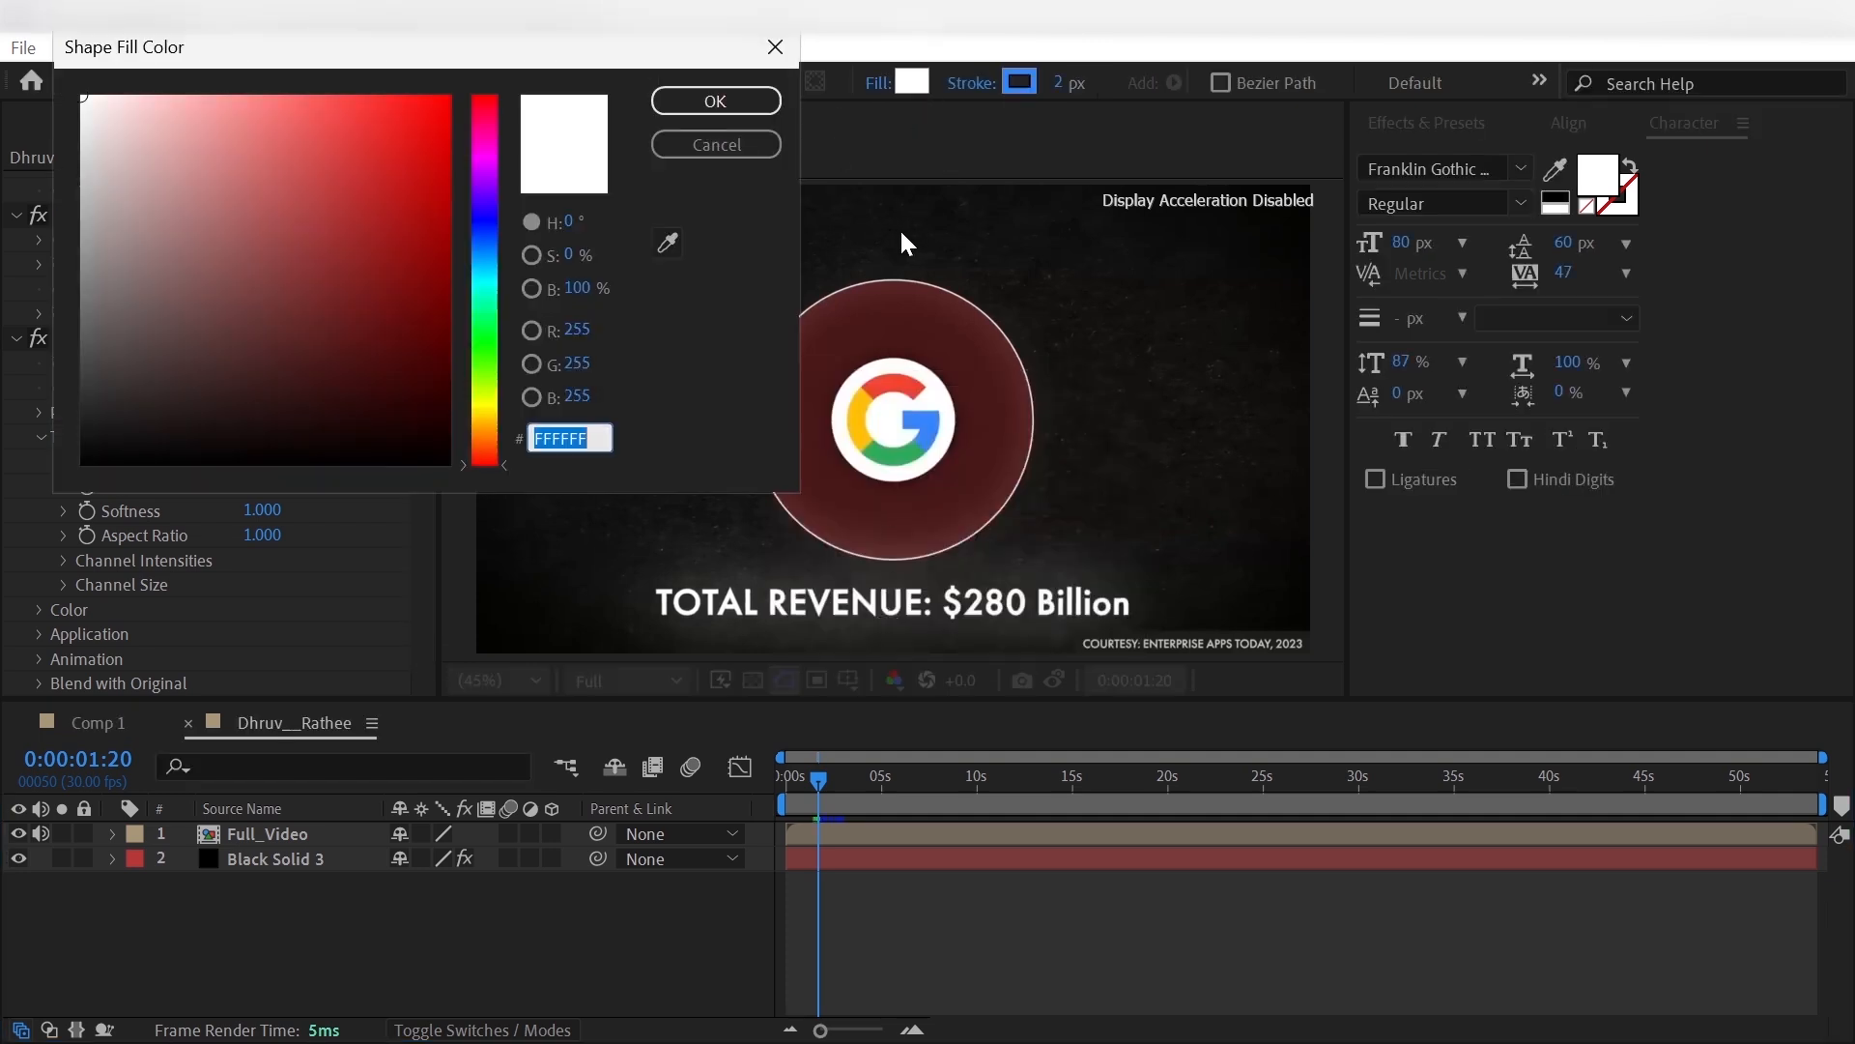
pyautogui.click(666, 242)
pyautogui.click(713, 101)
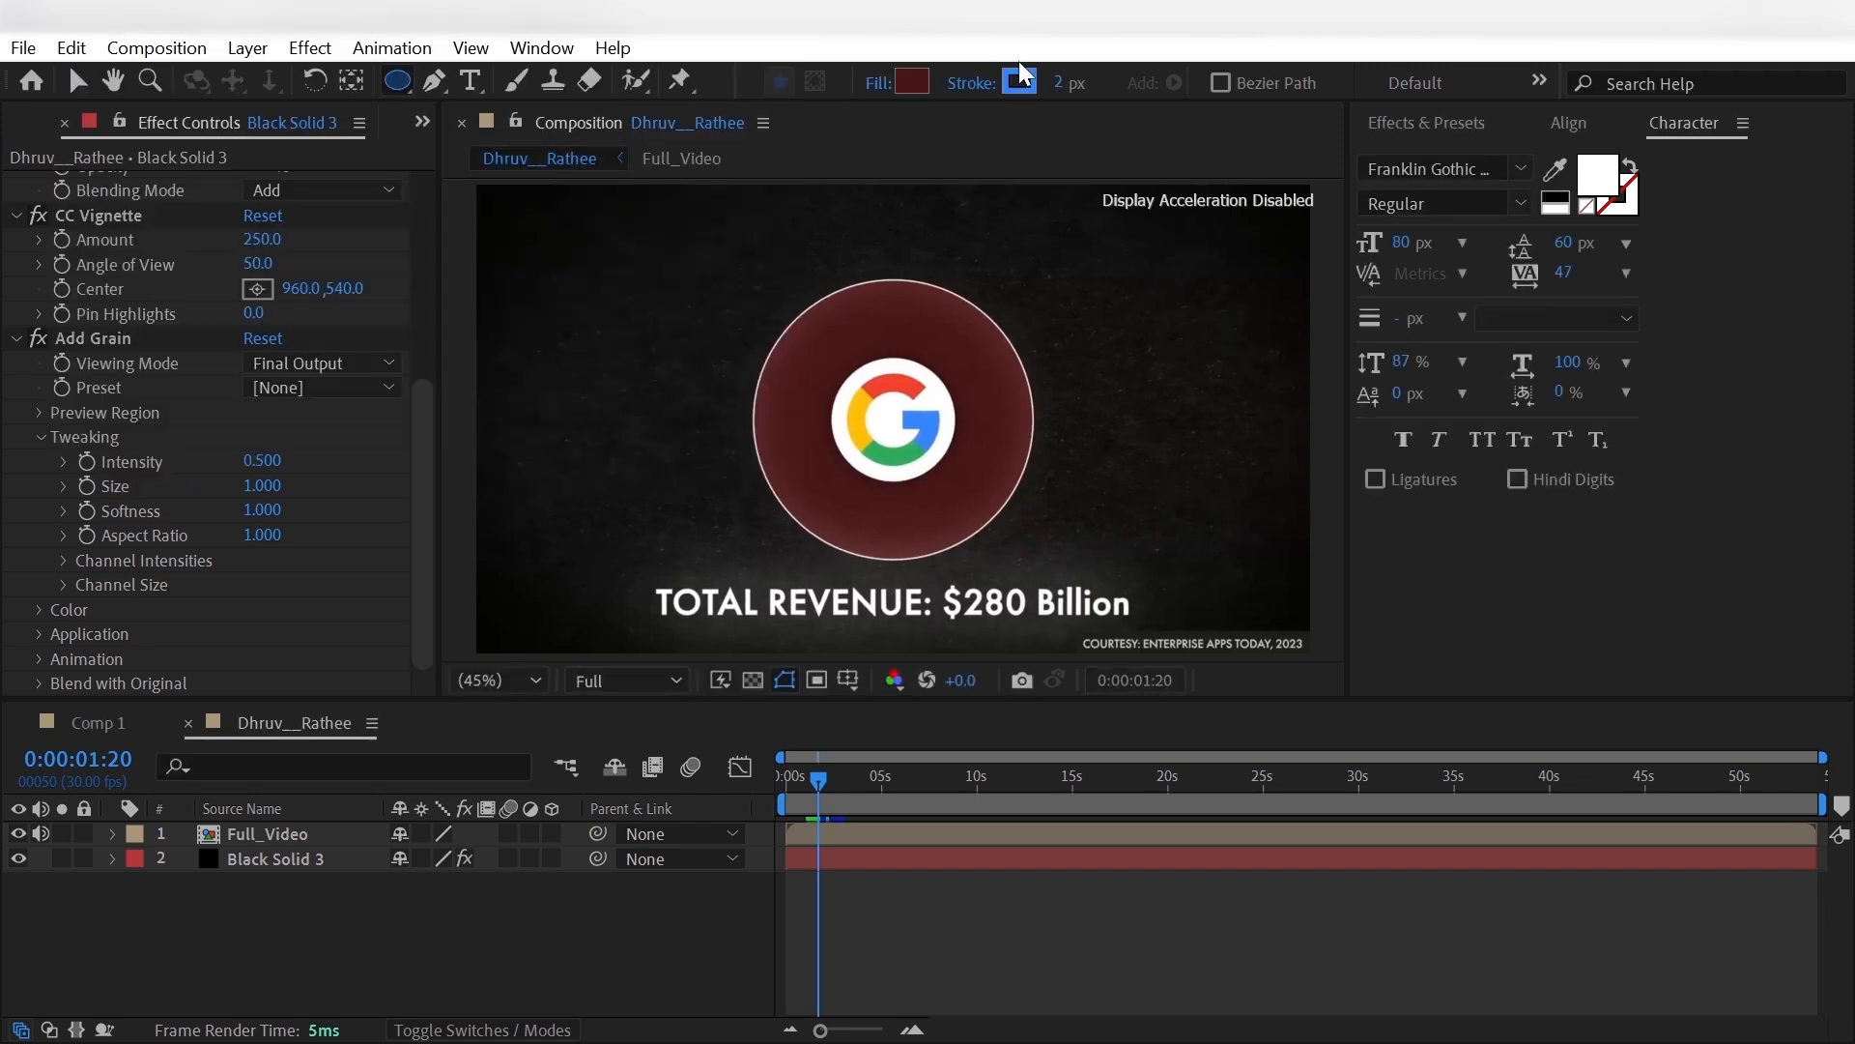
pyautogui.click(1022, 85)
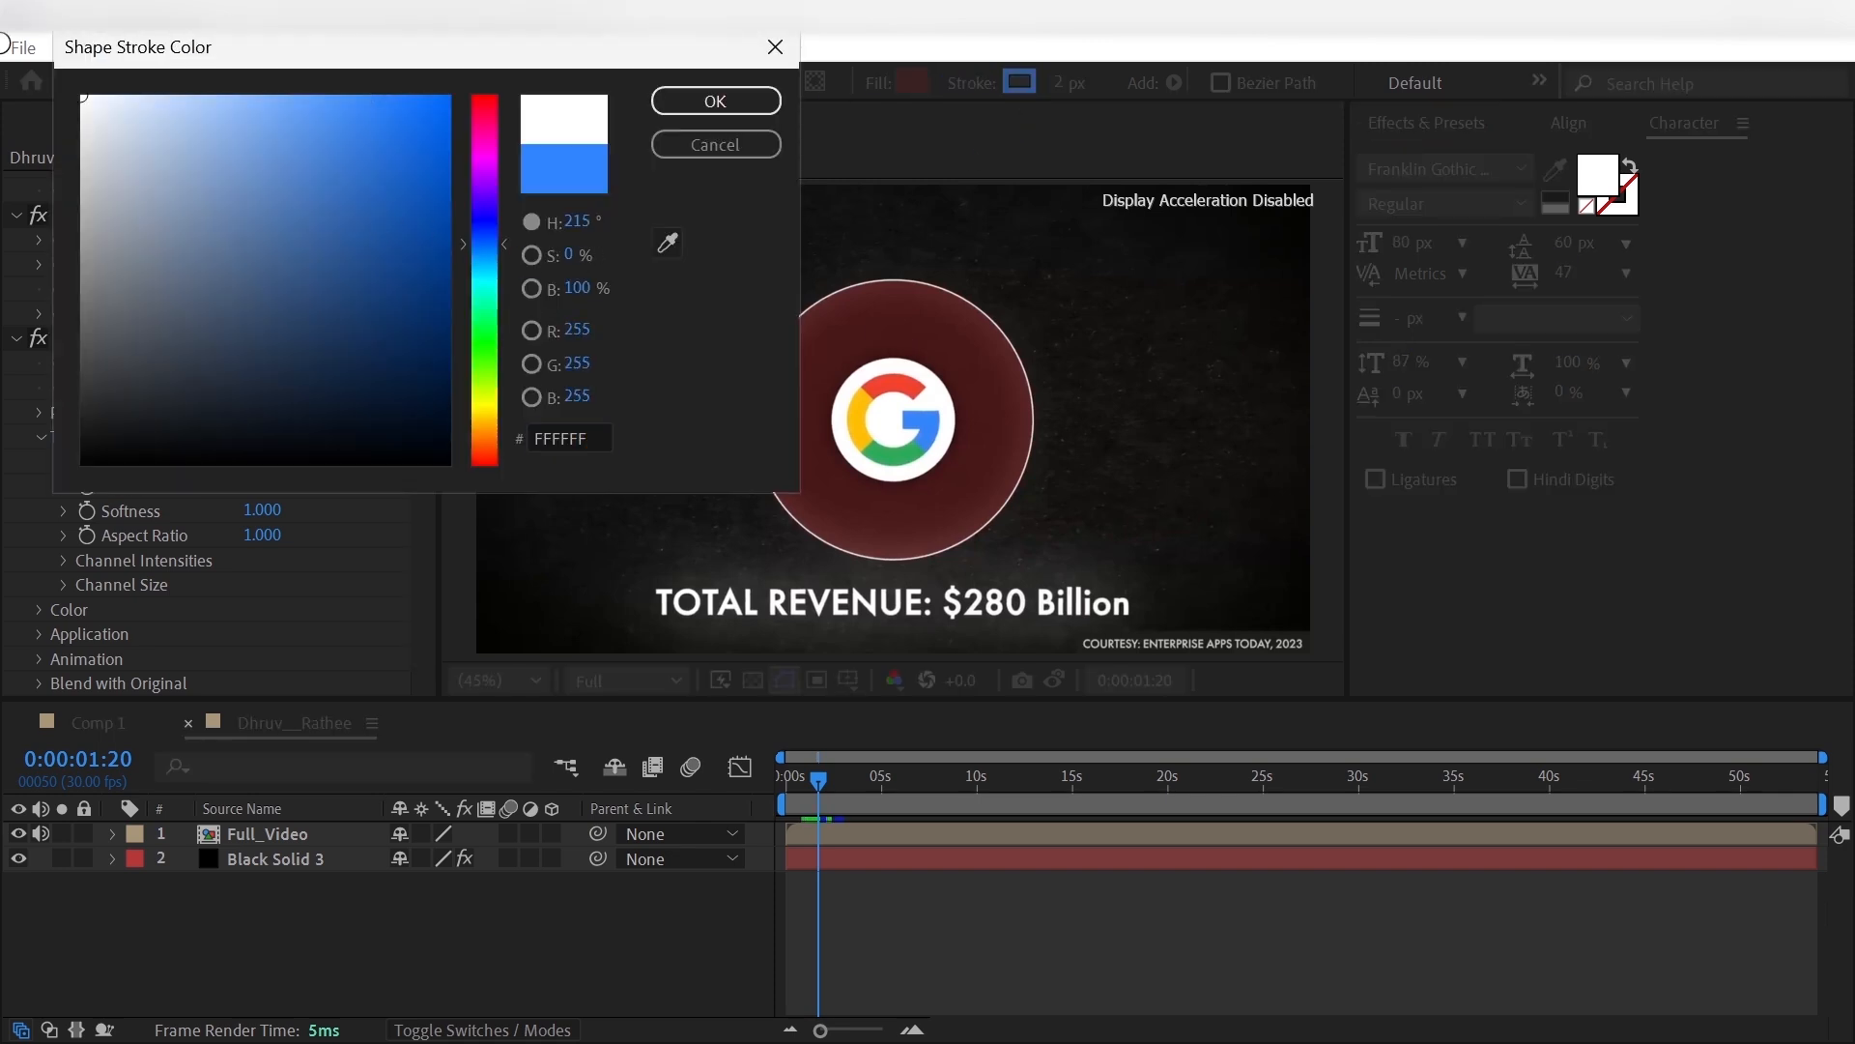
pyautogui.click(684, 101)
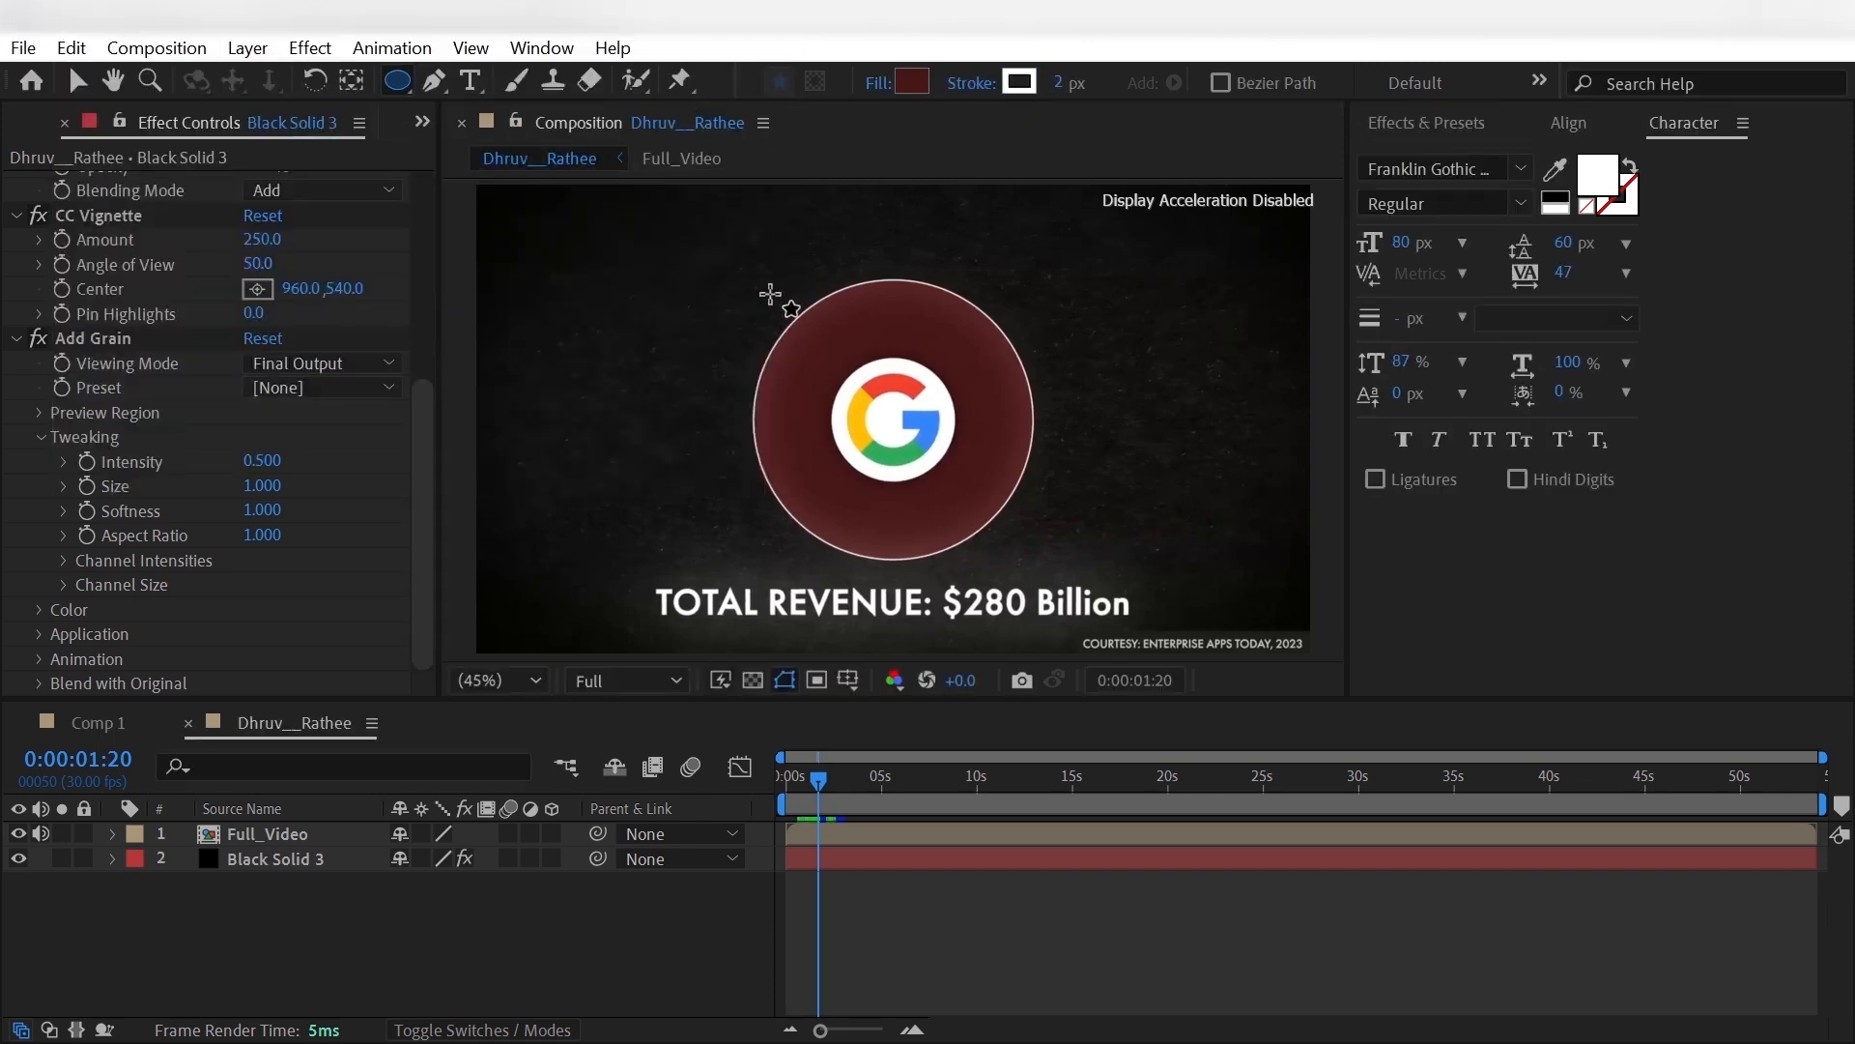
# - Draw a circle about as large as the reference circle over it and rename its layer Main_Circle
pyautogui.moveTo(770, 293); pyautogui.dragTo(1056, 555)
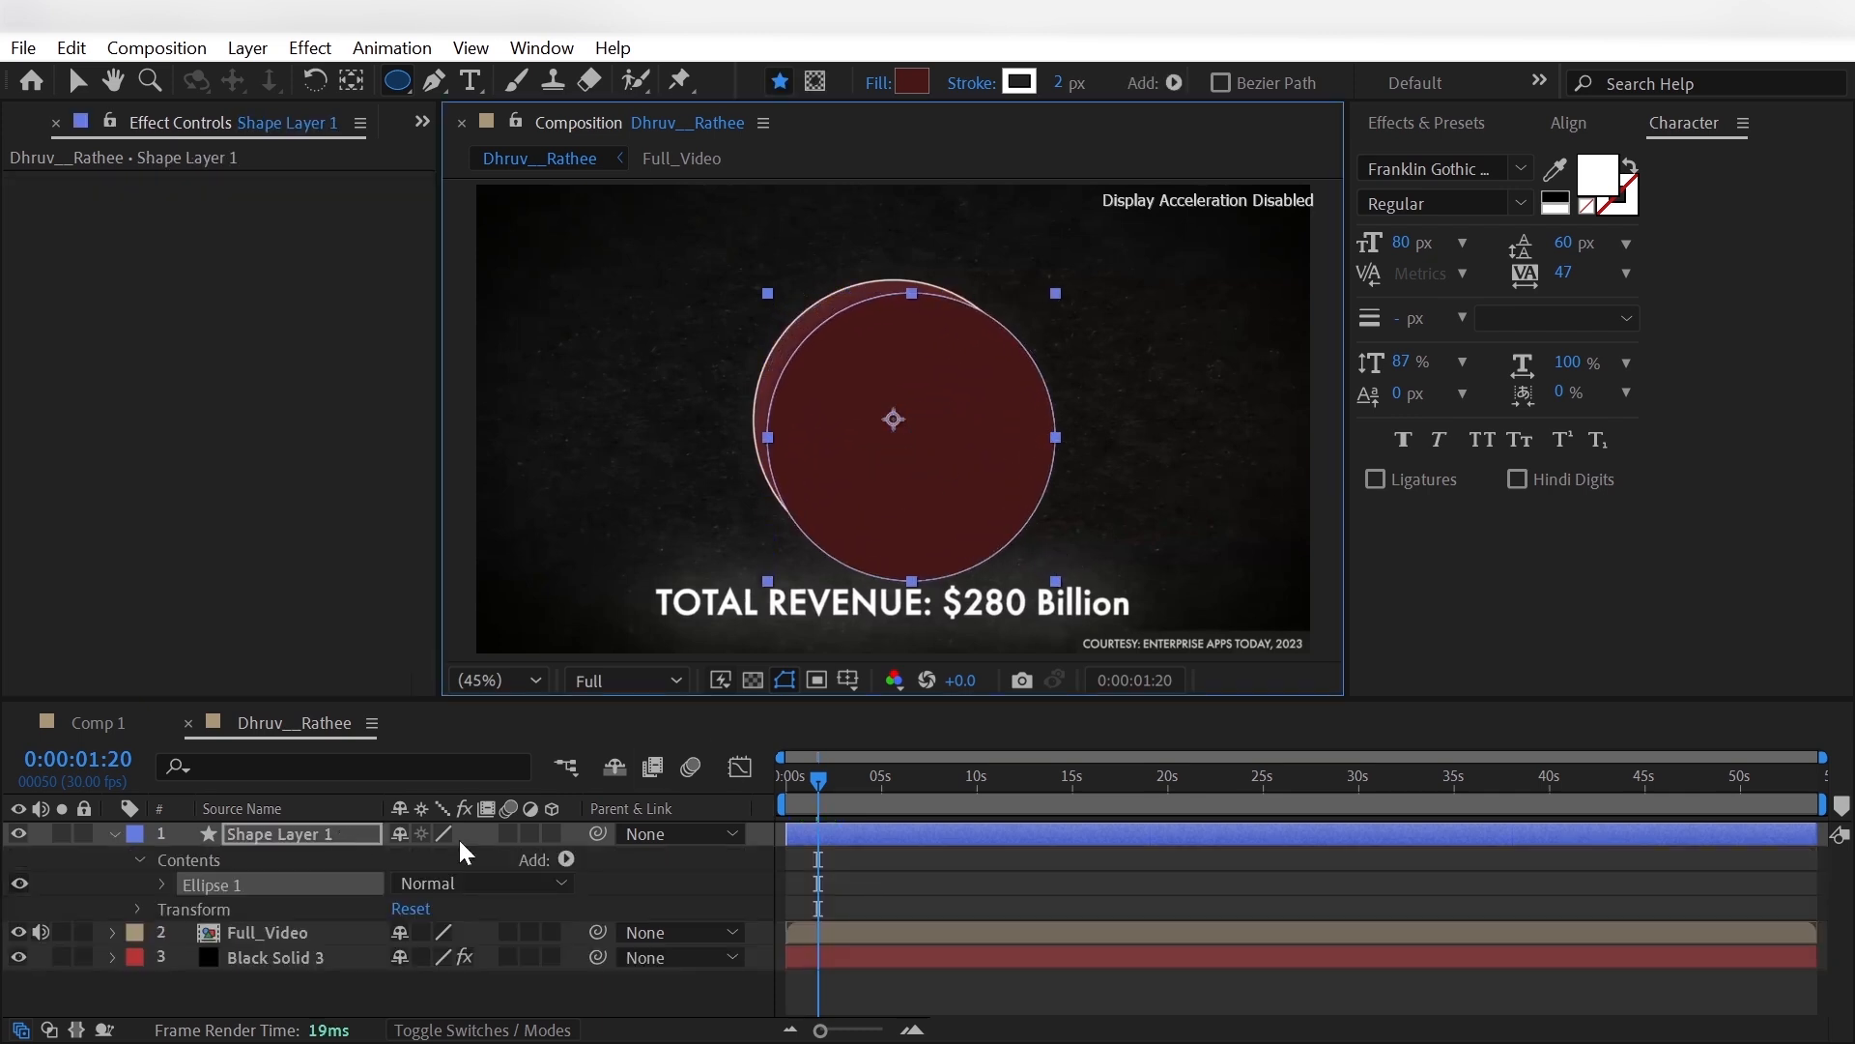
pyautogui.click(338, 833)
pyautogui.press('Return')
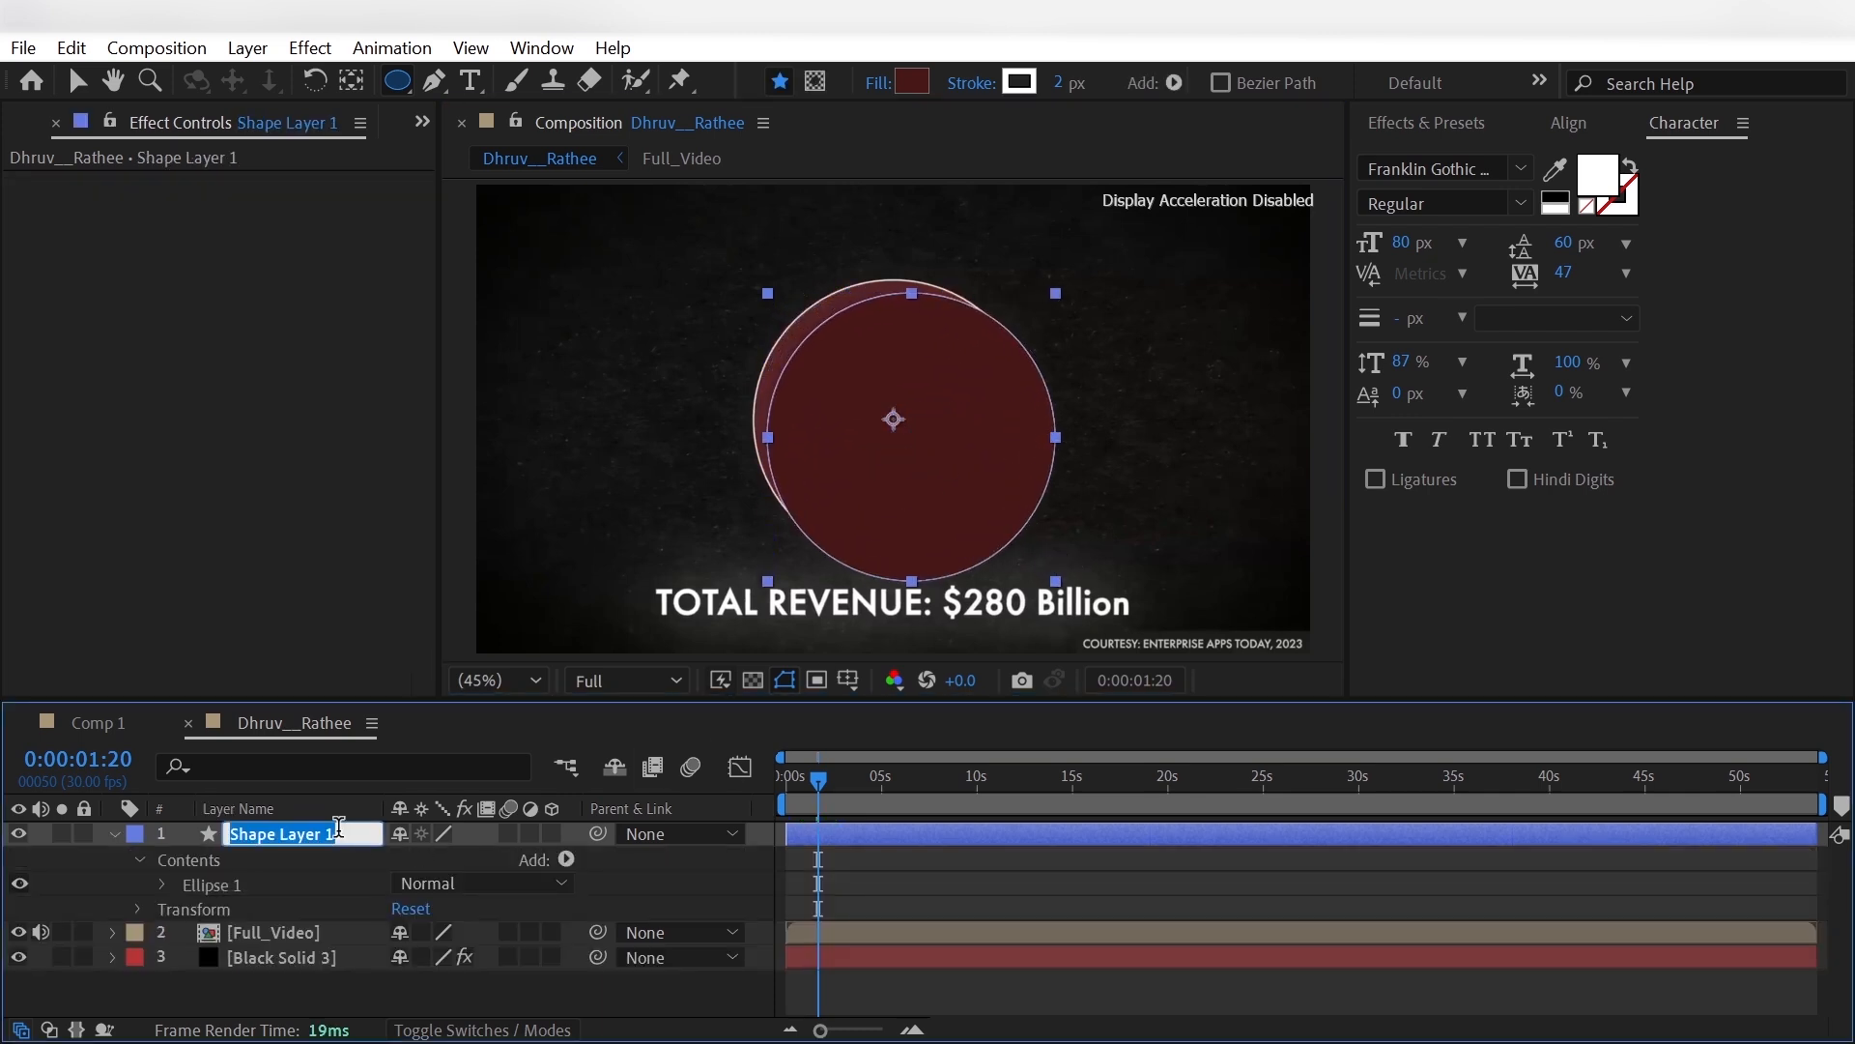
pyautogui.write('Main_C')
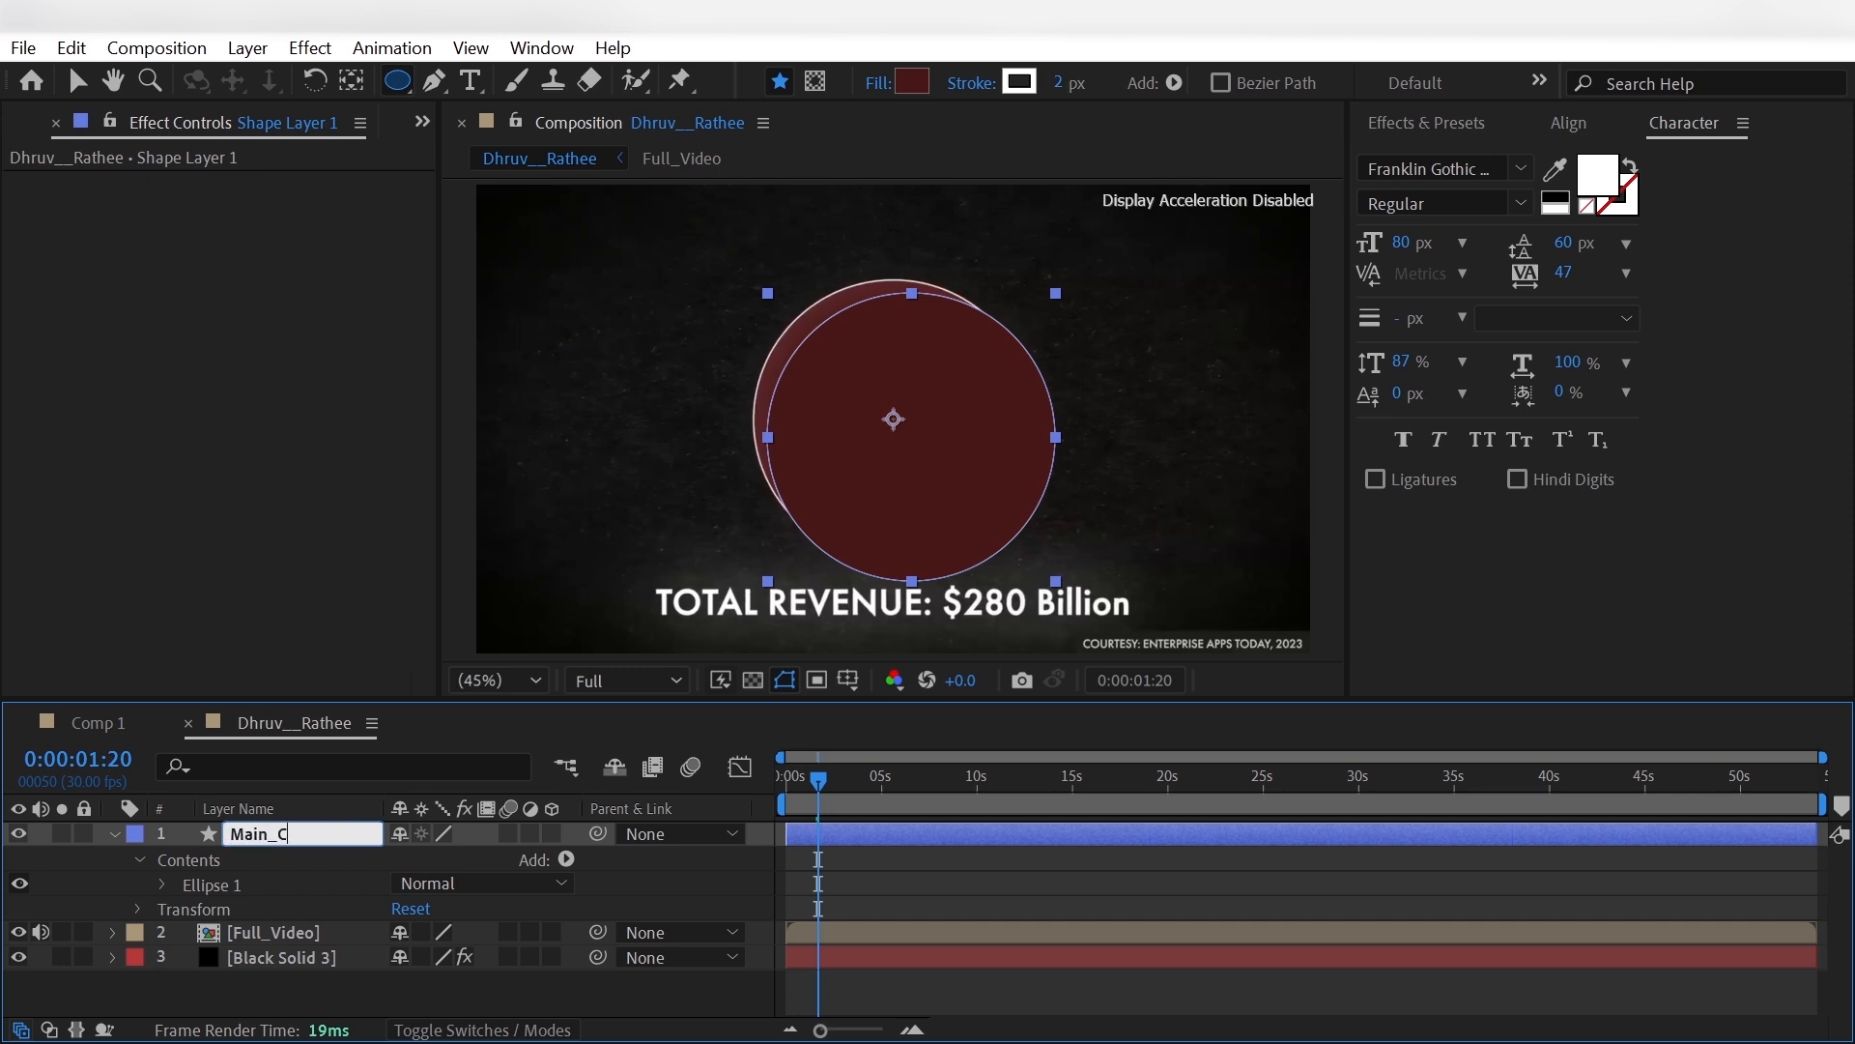
pyautogui.write('ircle')
pyautogui.press('Return')
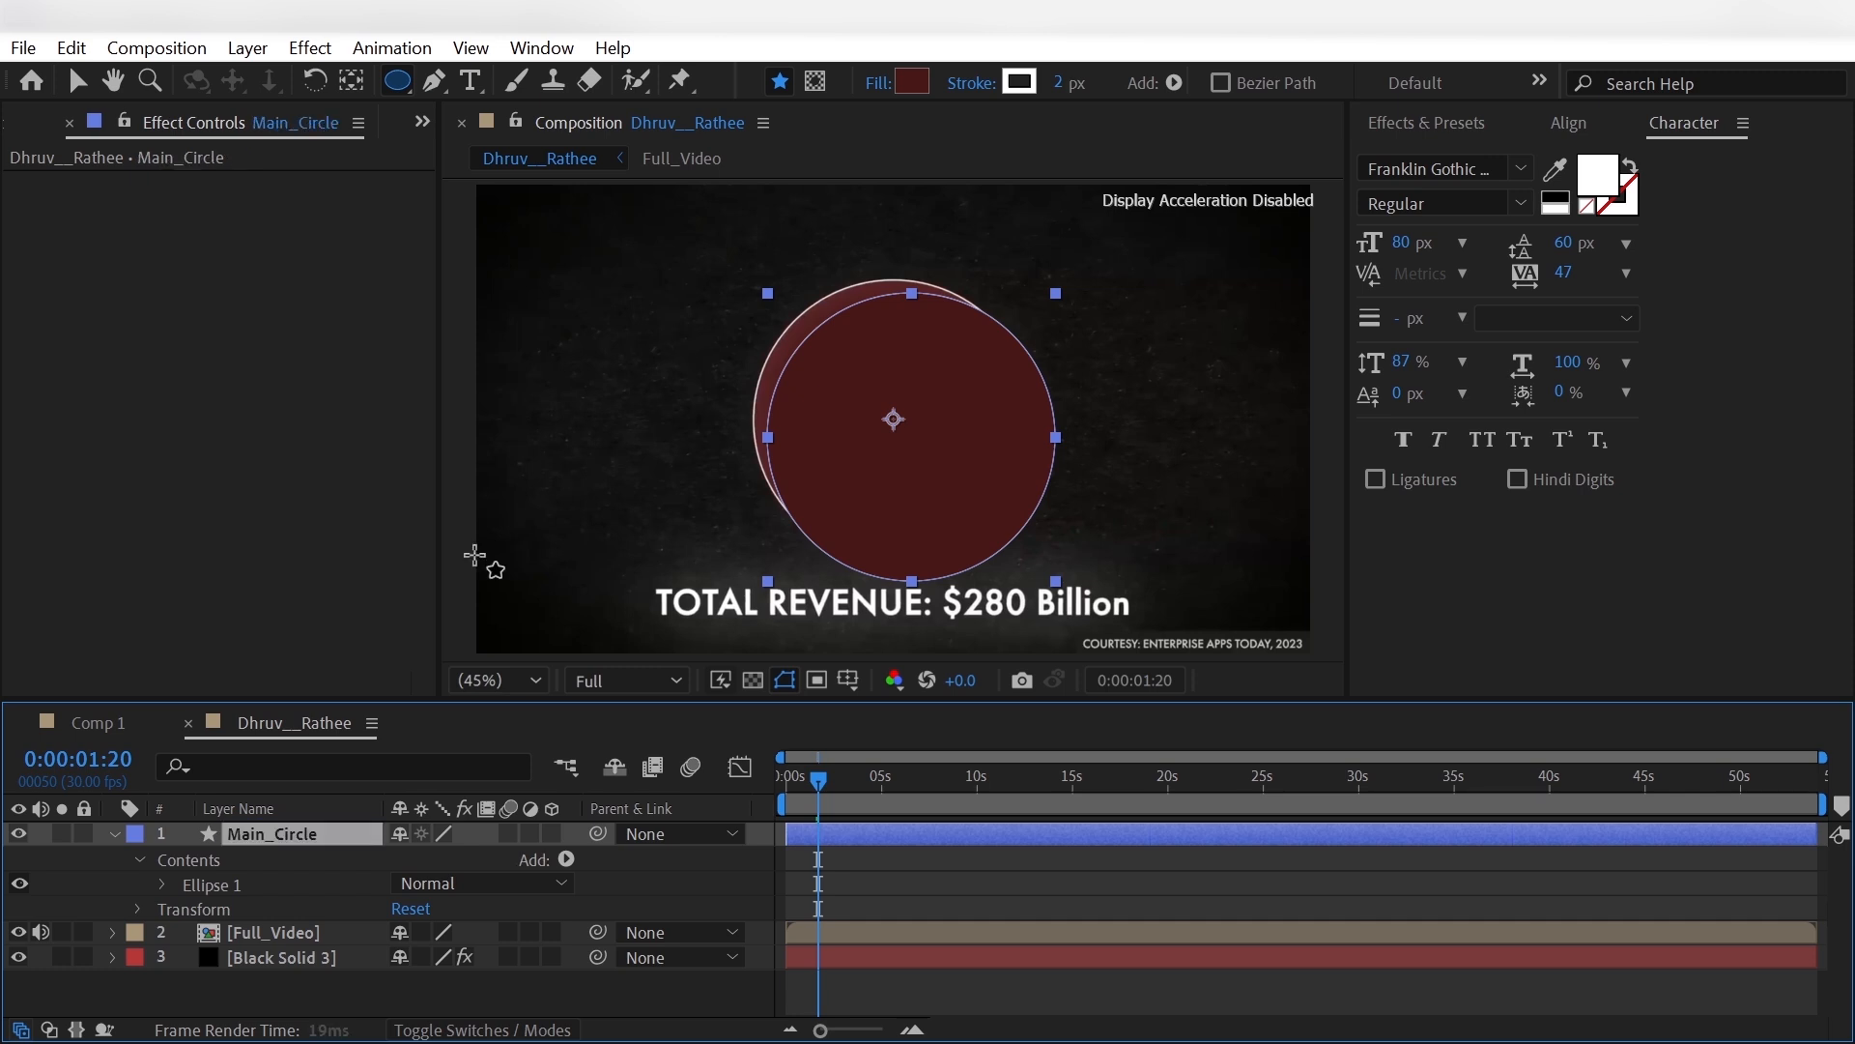
pyautogui.click(112, 833)
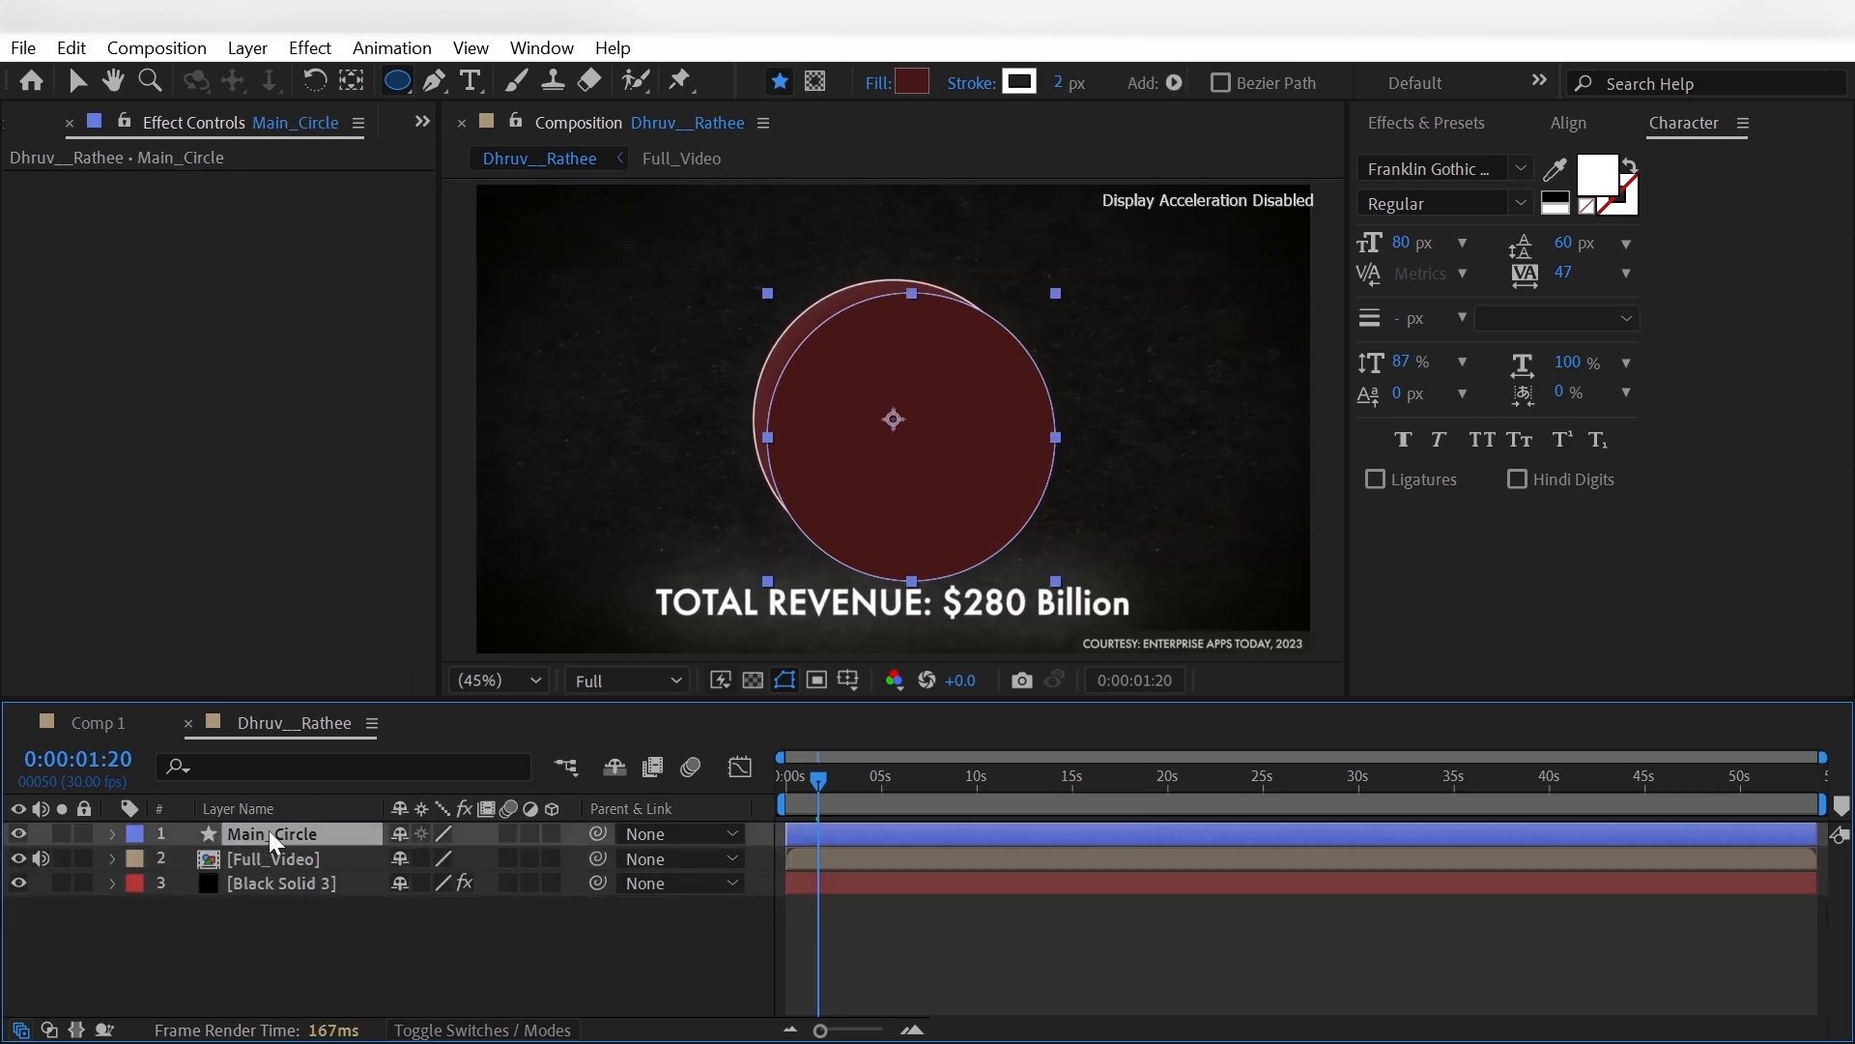
# - Center the anchor point in Main_Circle and align the layer horizontally and vertically to the composition's center
pyautogui.click(351, 81)
pyautogui.hotkey('ctrl', 'alt', 'Home')
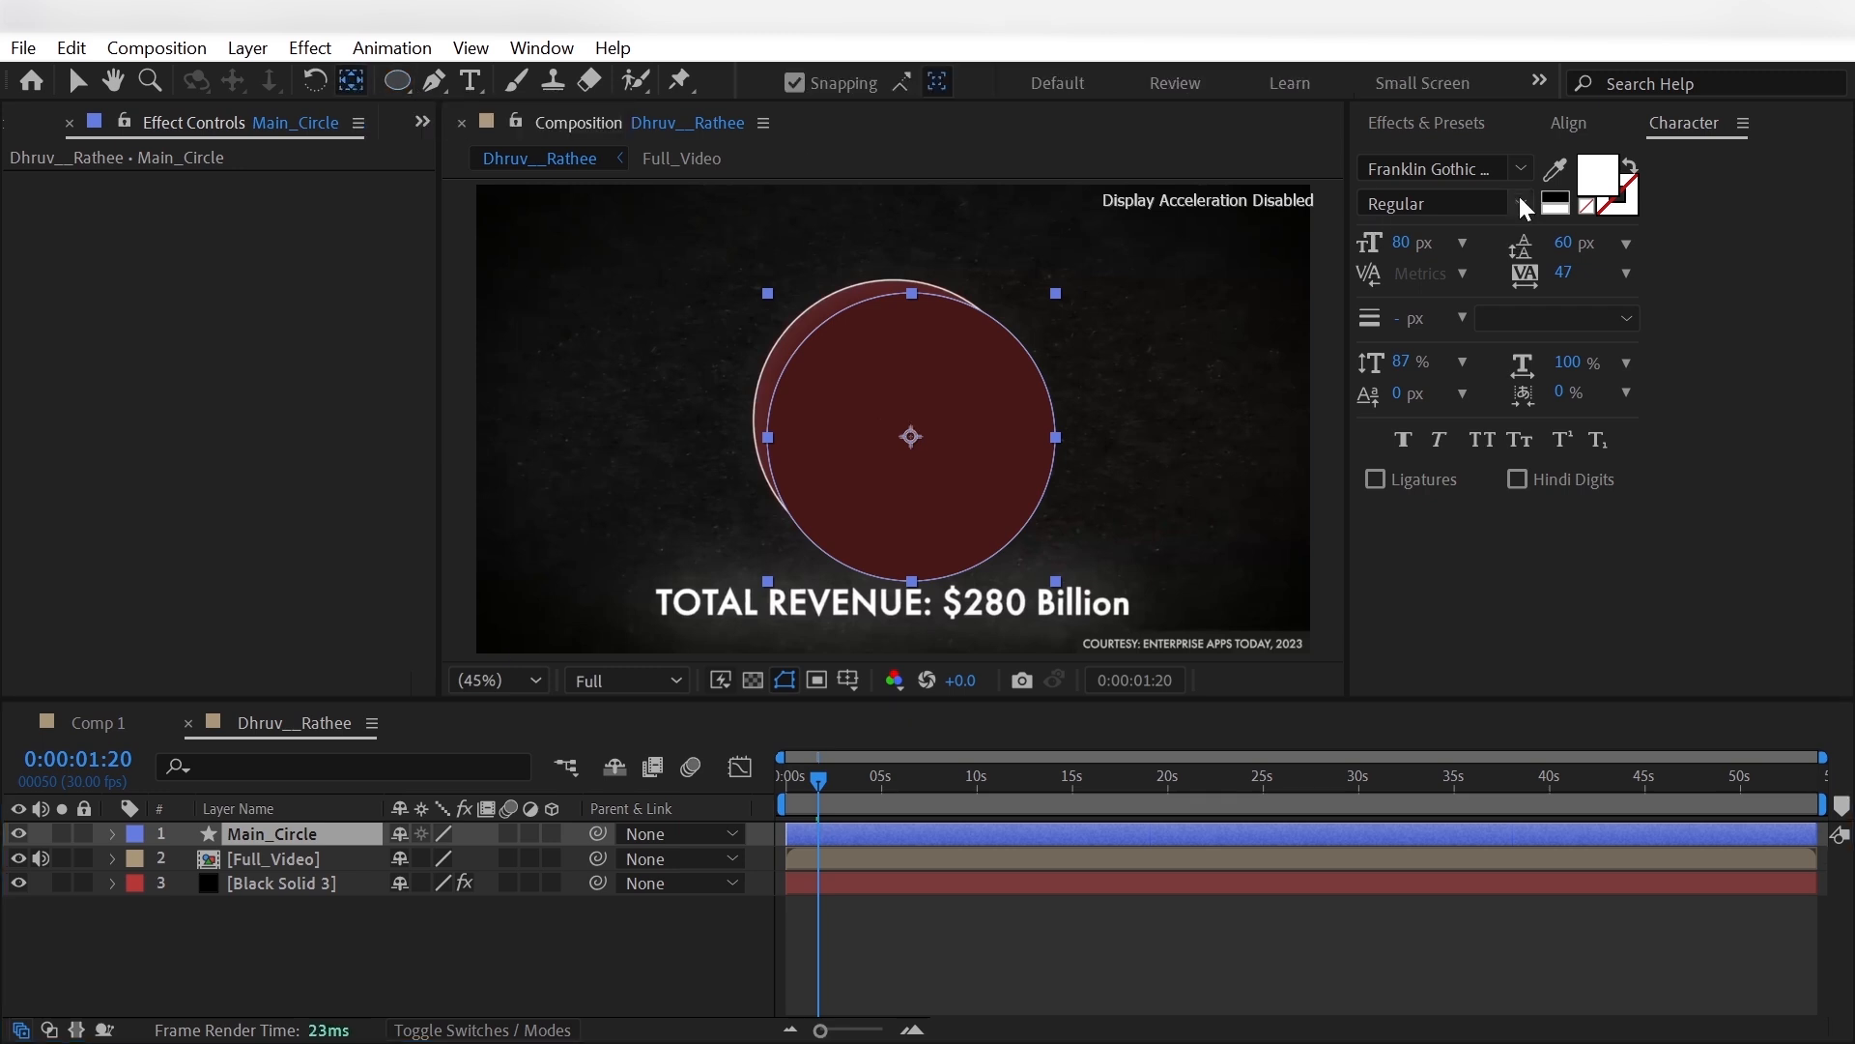
pyautogui.click(1568, 123)
pyautogui.click(1427, 195)
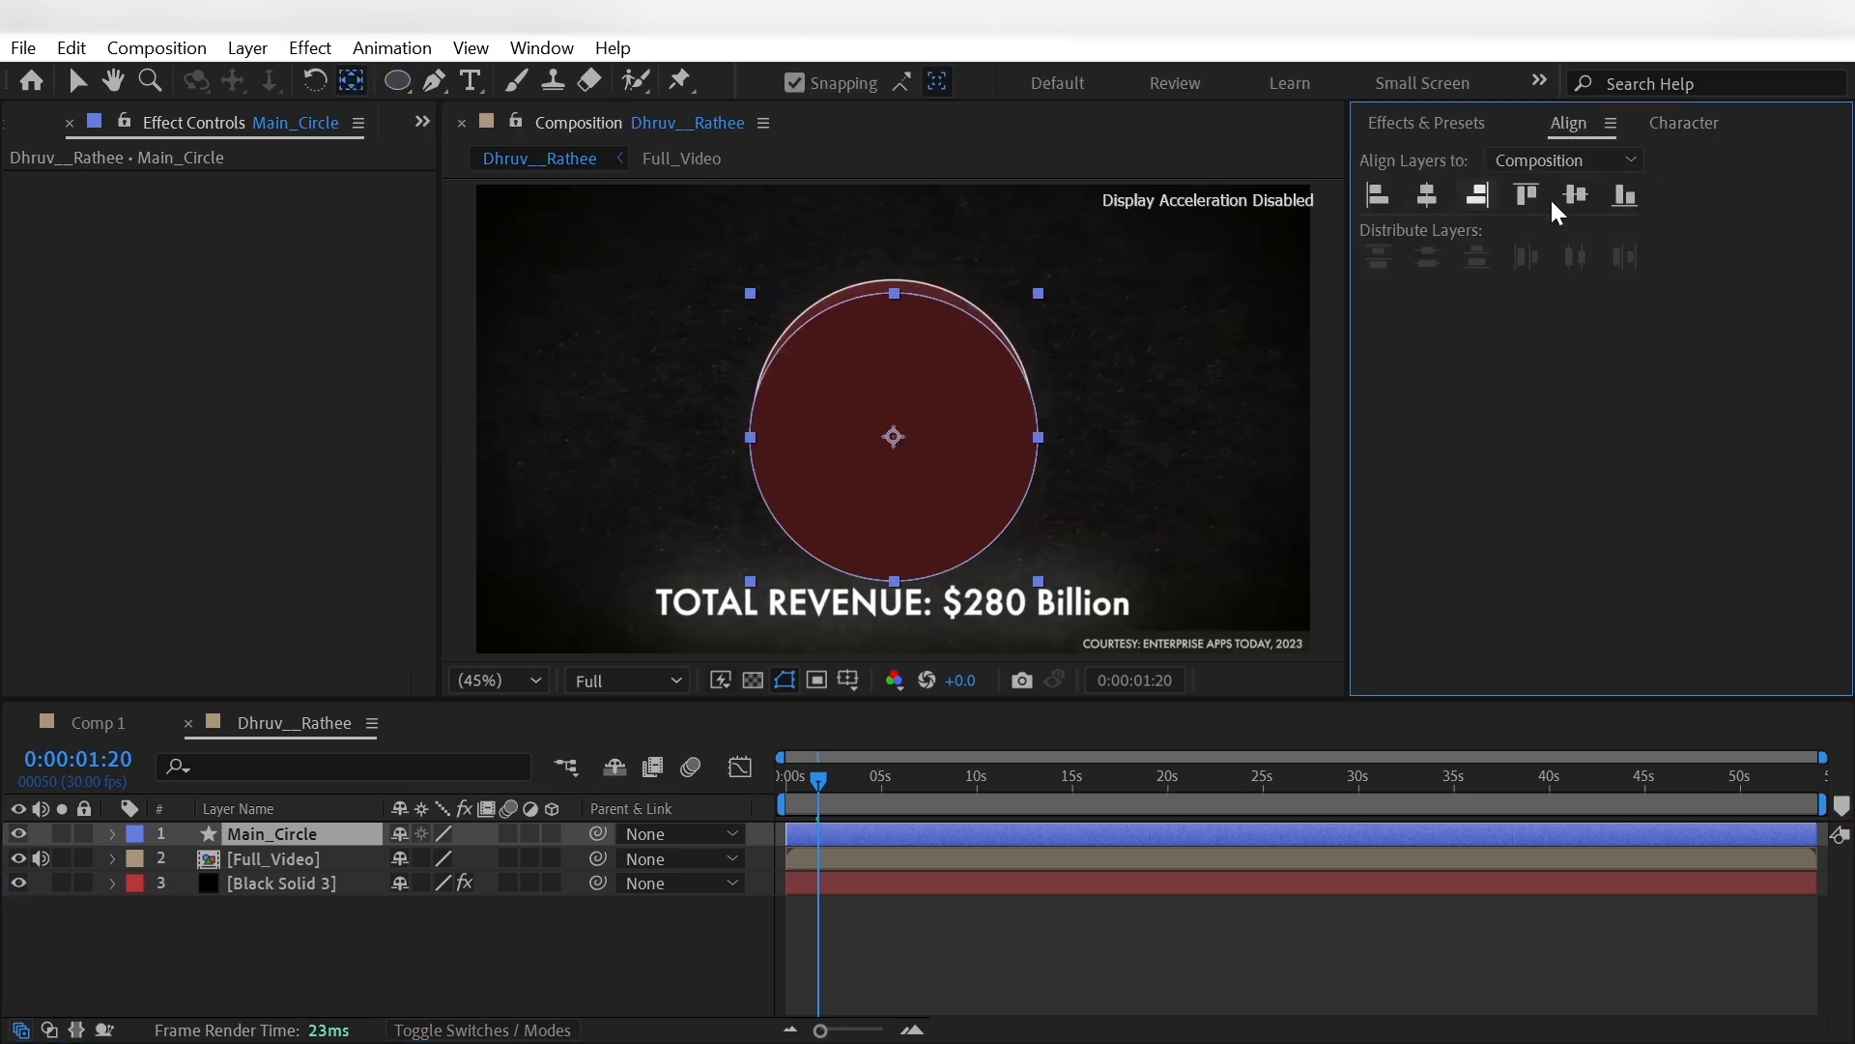
pyautogui.click(1576, 195)
# - Set the shape fill to solid white and draw a circle about as large as the reference's inner white disc over it
pyautogui.click(334, 961)
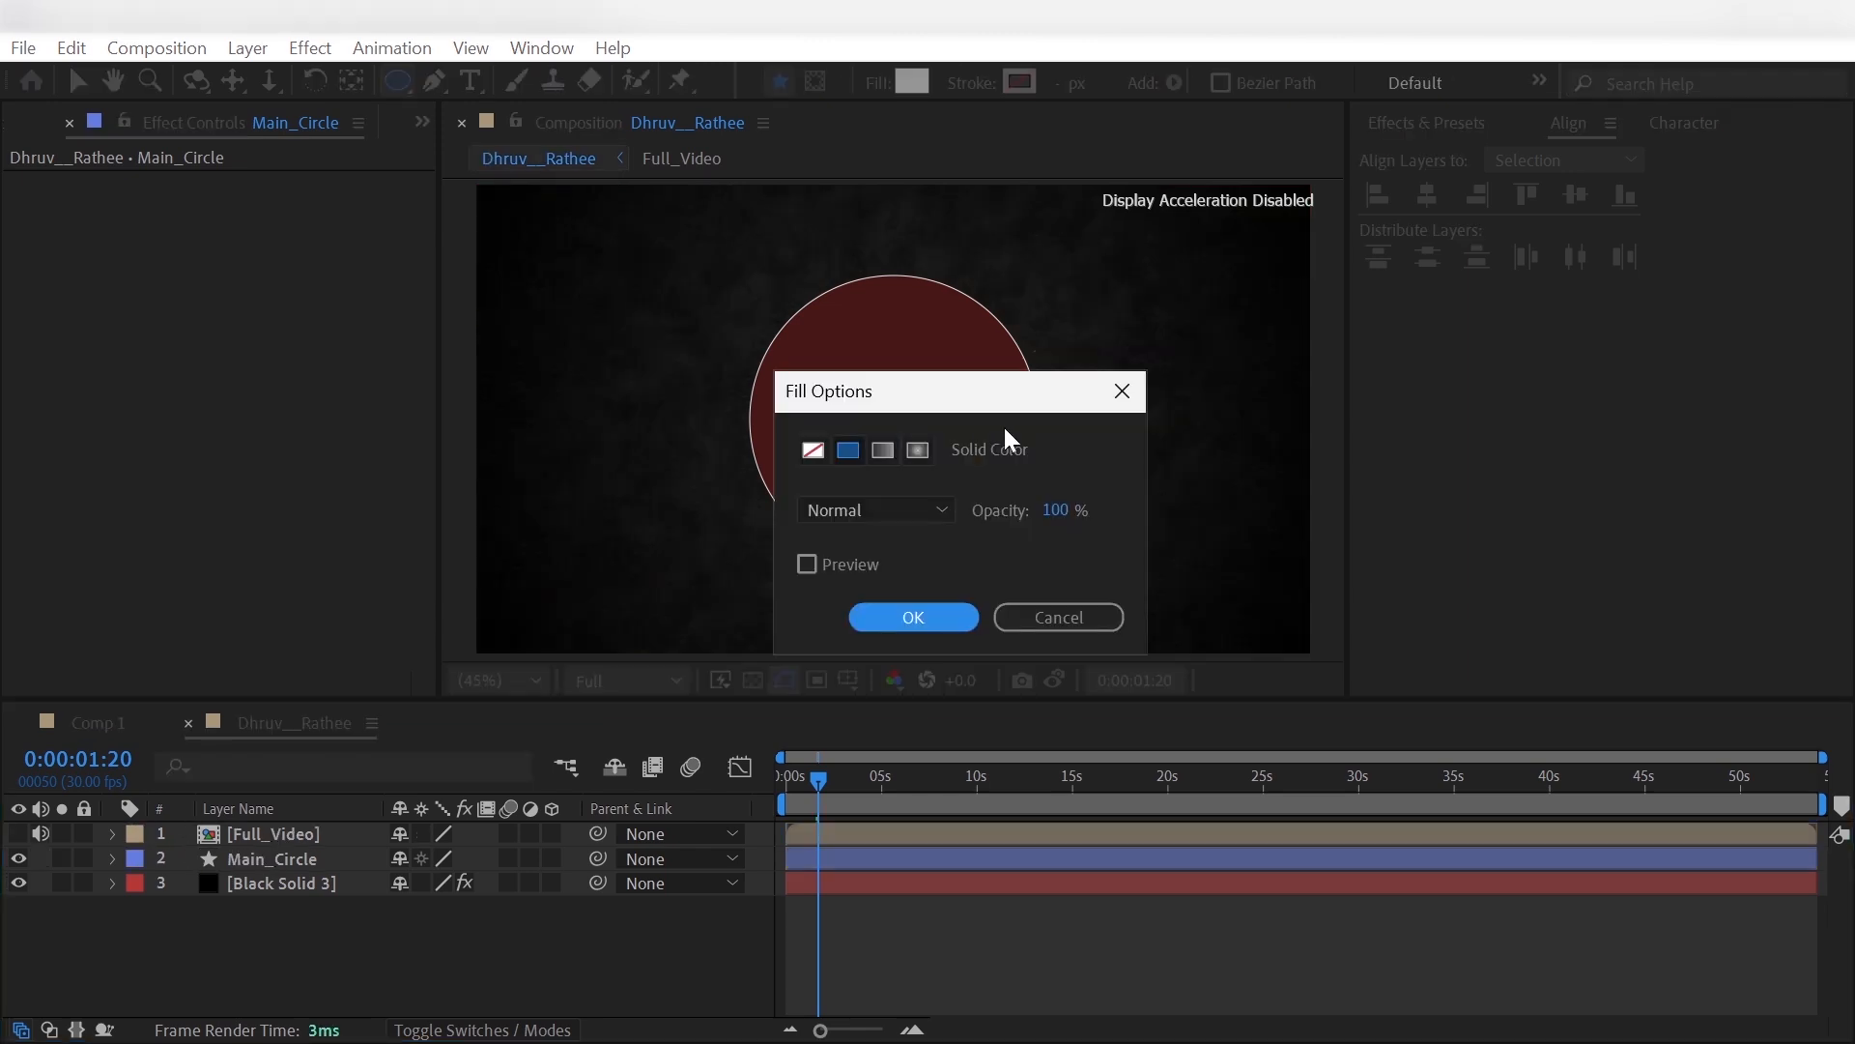
pyautogui.click(1017, 614)
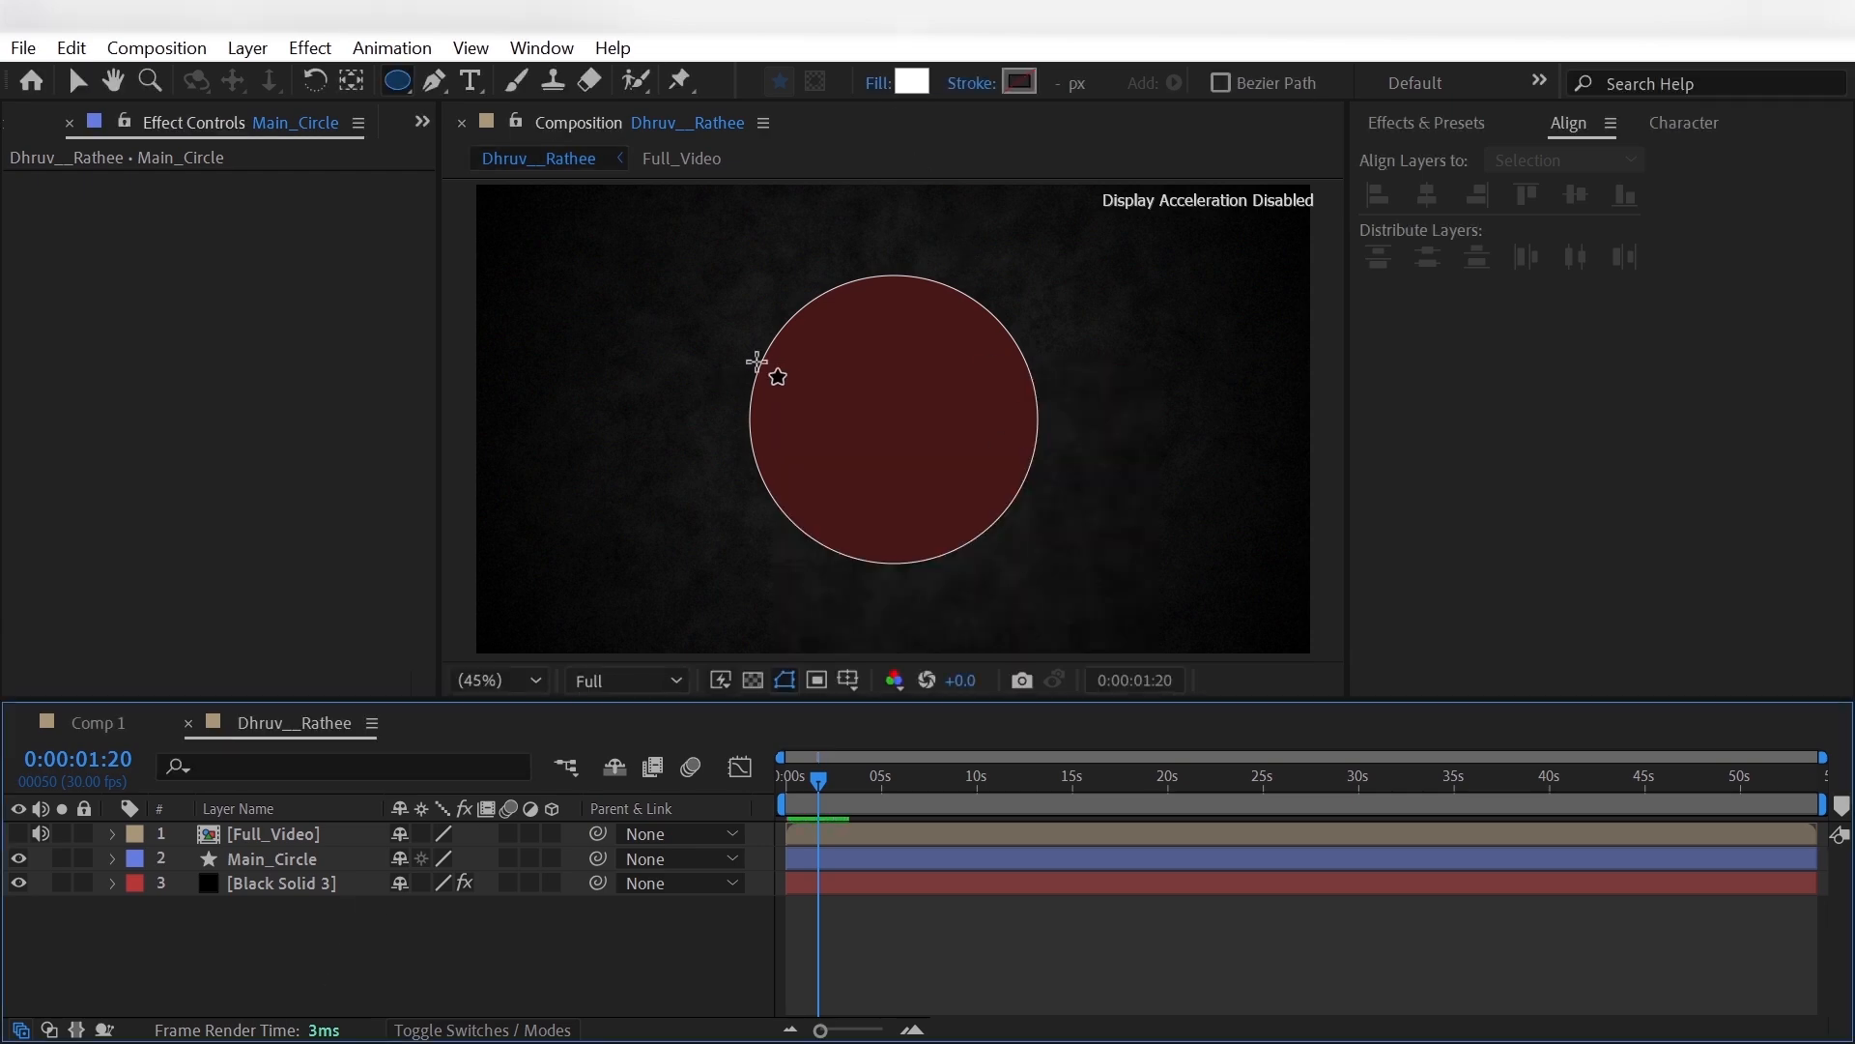
pyautogui.click(19, 833)
pyautogui.moveTo(849, 372); pyautogui.dragTo(970, 471)
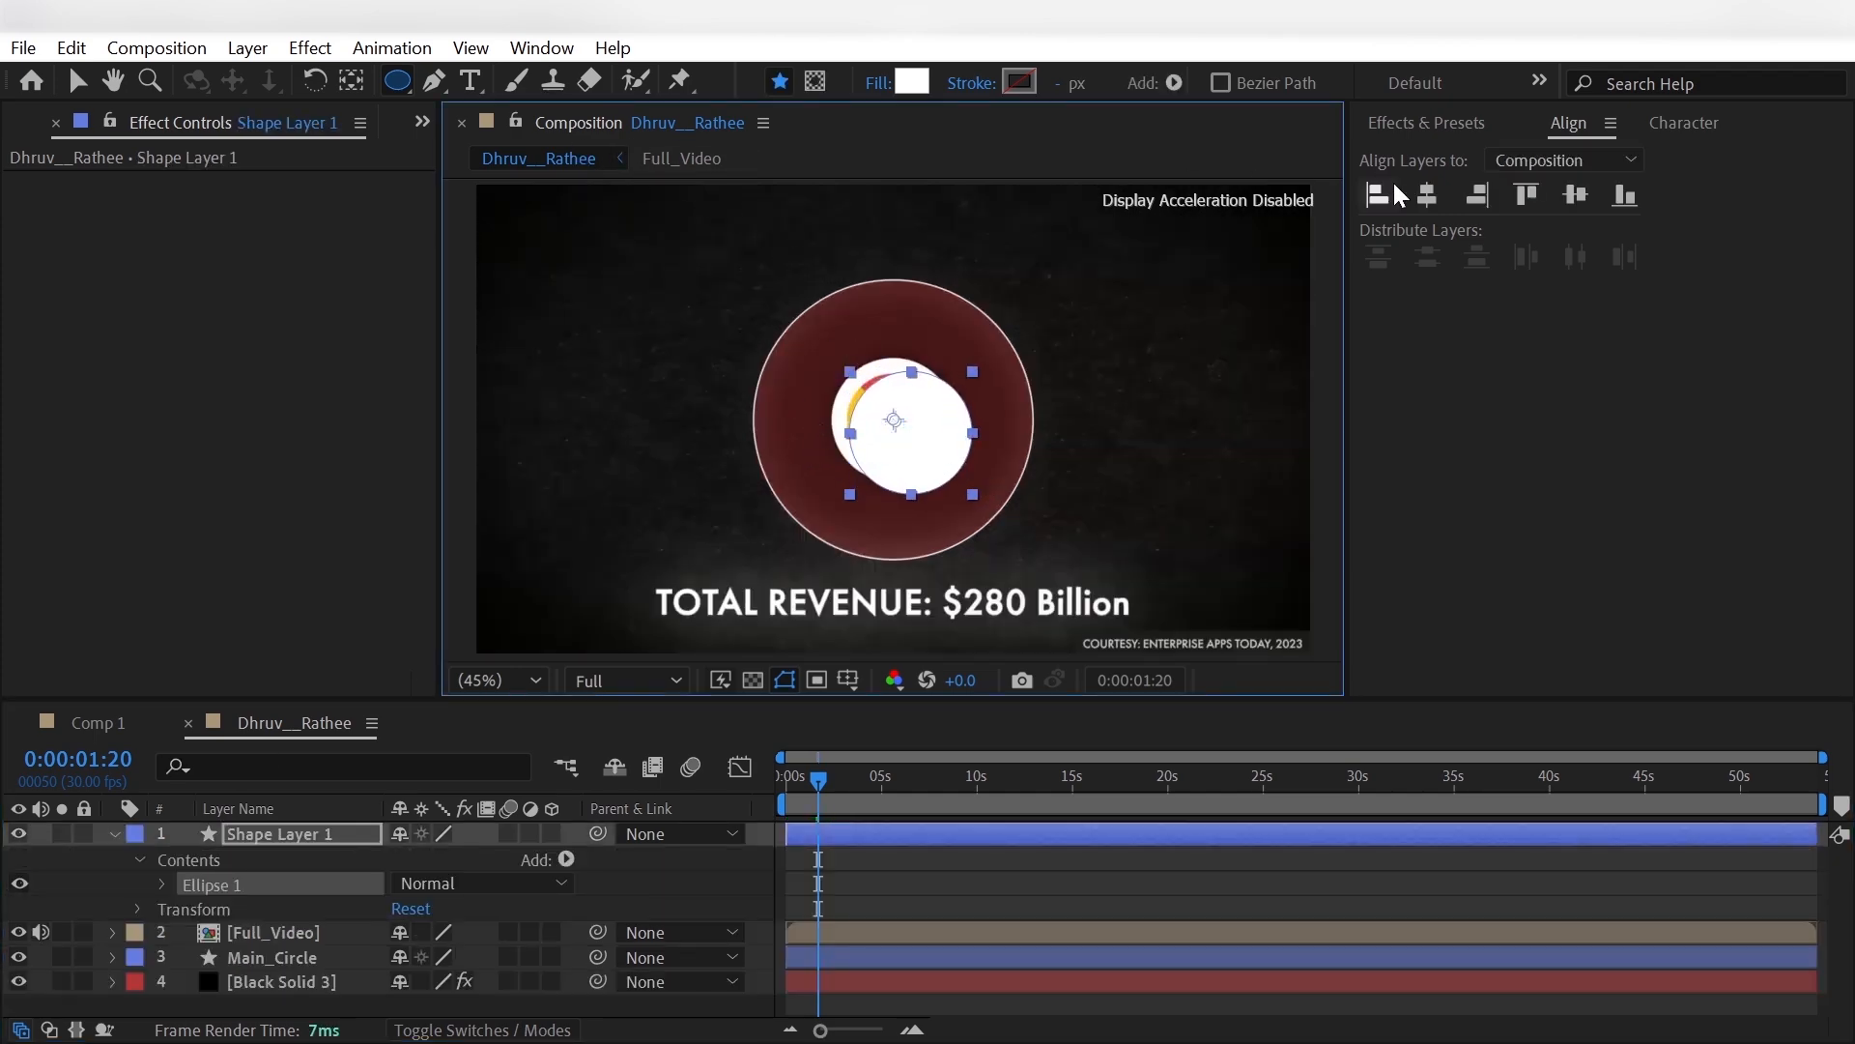
# - Center the new circle's anchor point and align the layer horizontally and vertically to the composition's center
pyautogui.doubleClick(352, 85)
pyautogui.click(1428, 196)
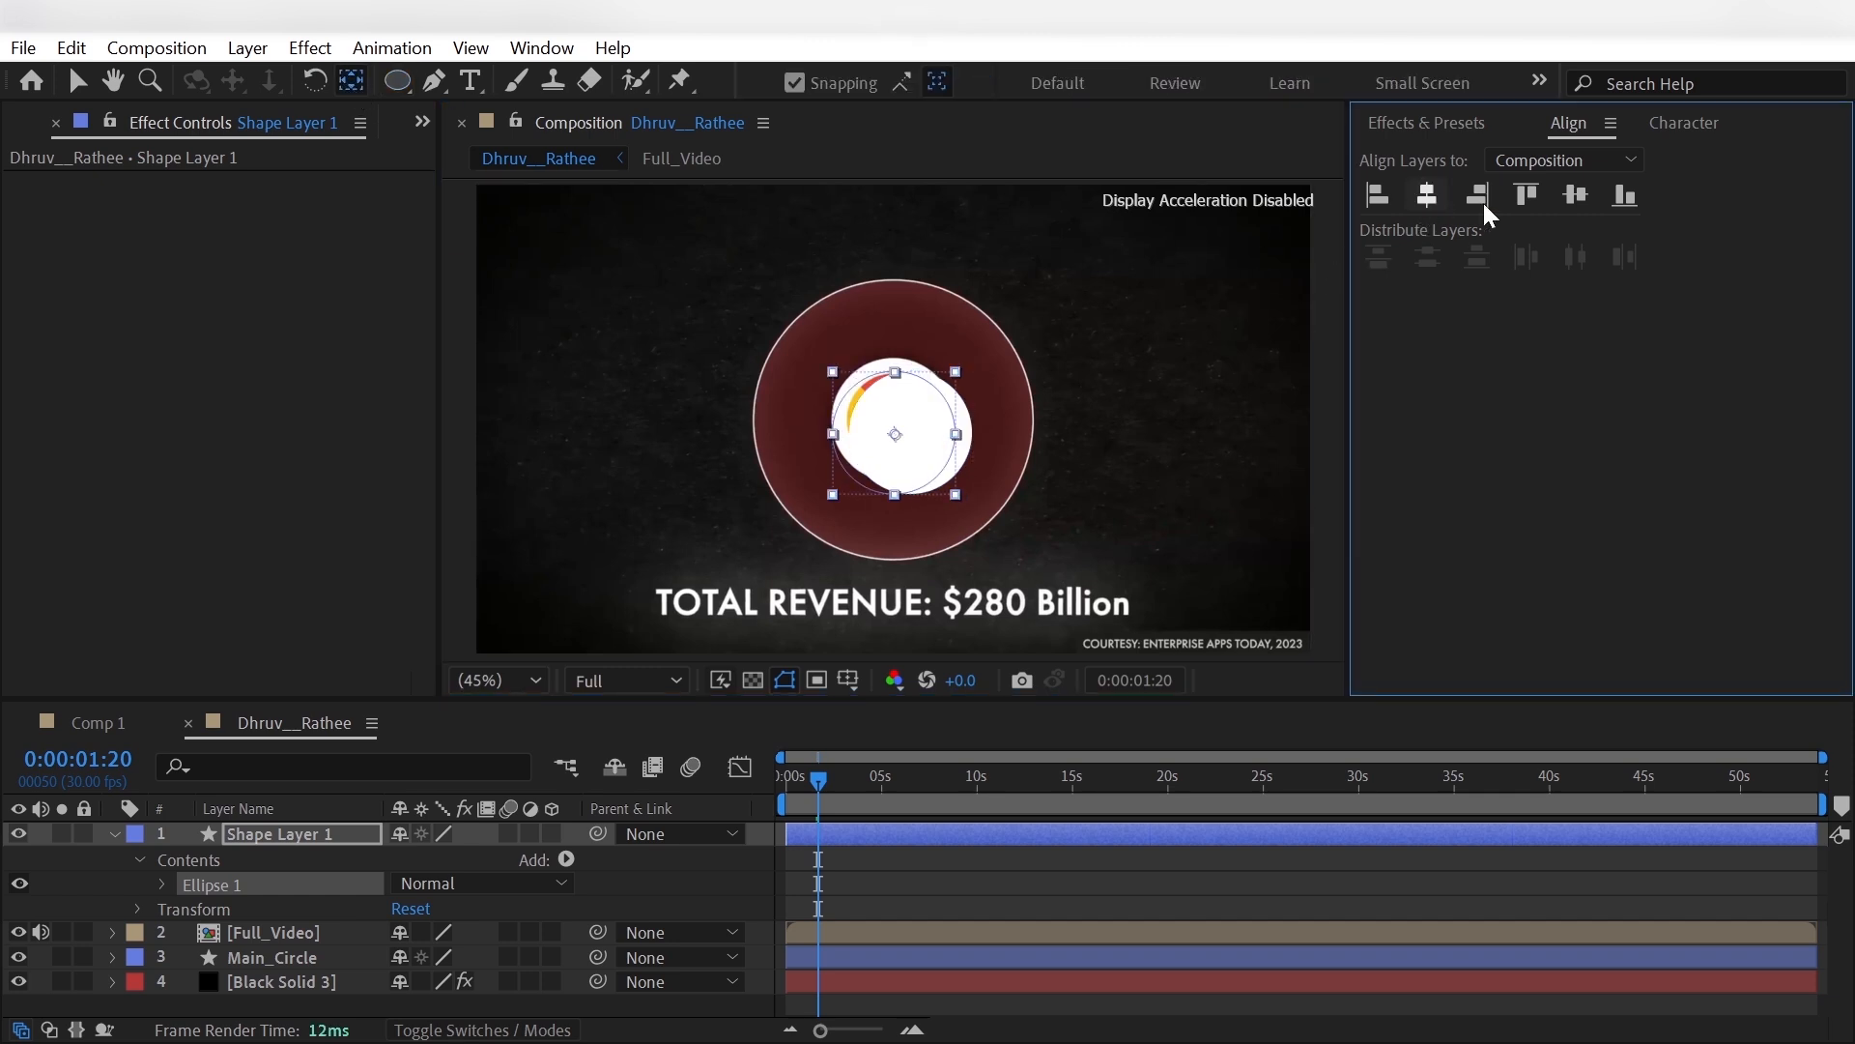
pyautogui.click(1576, 196)
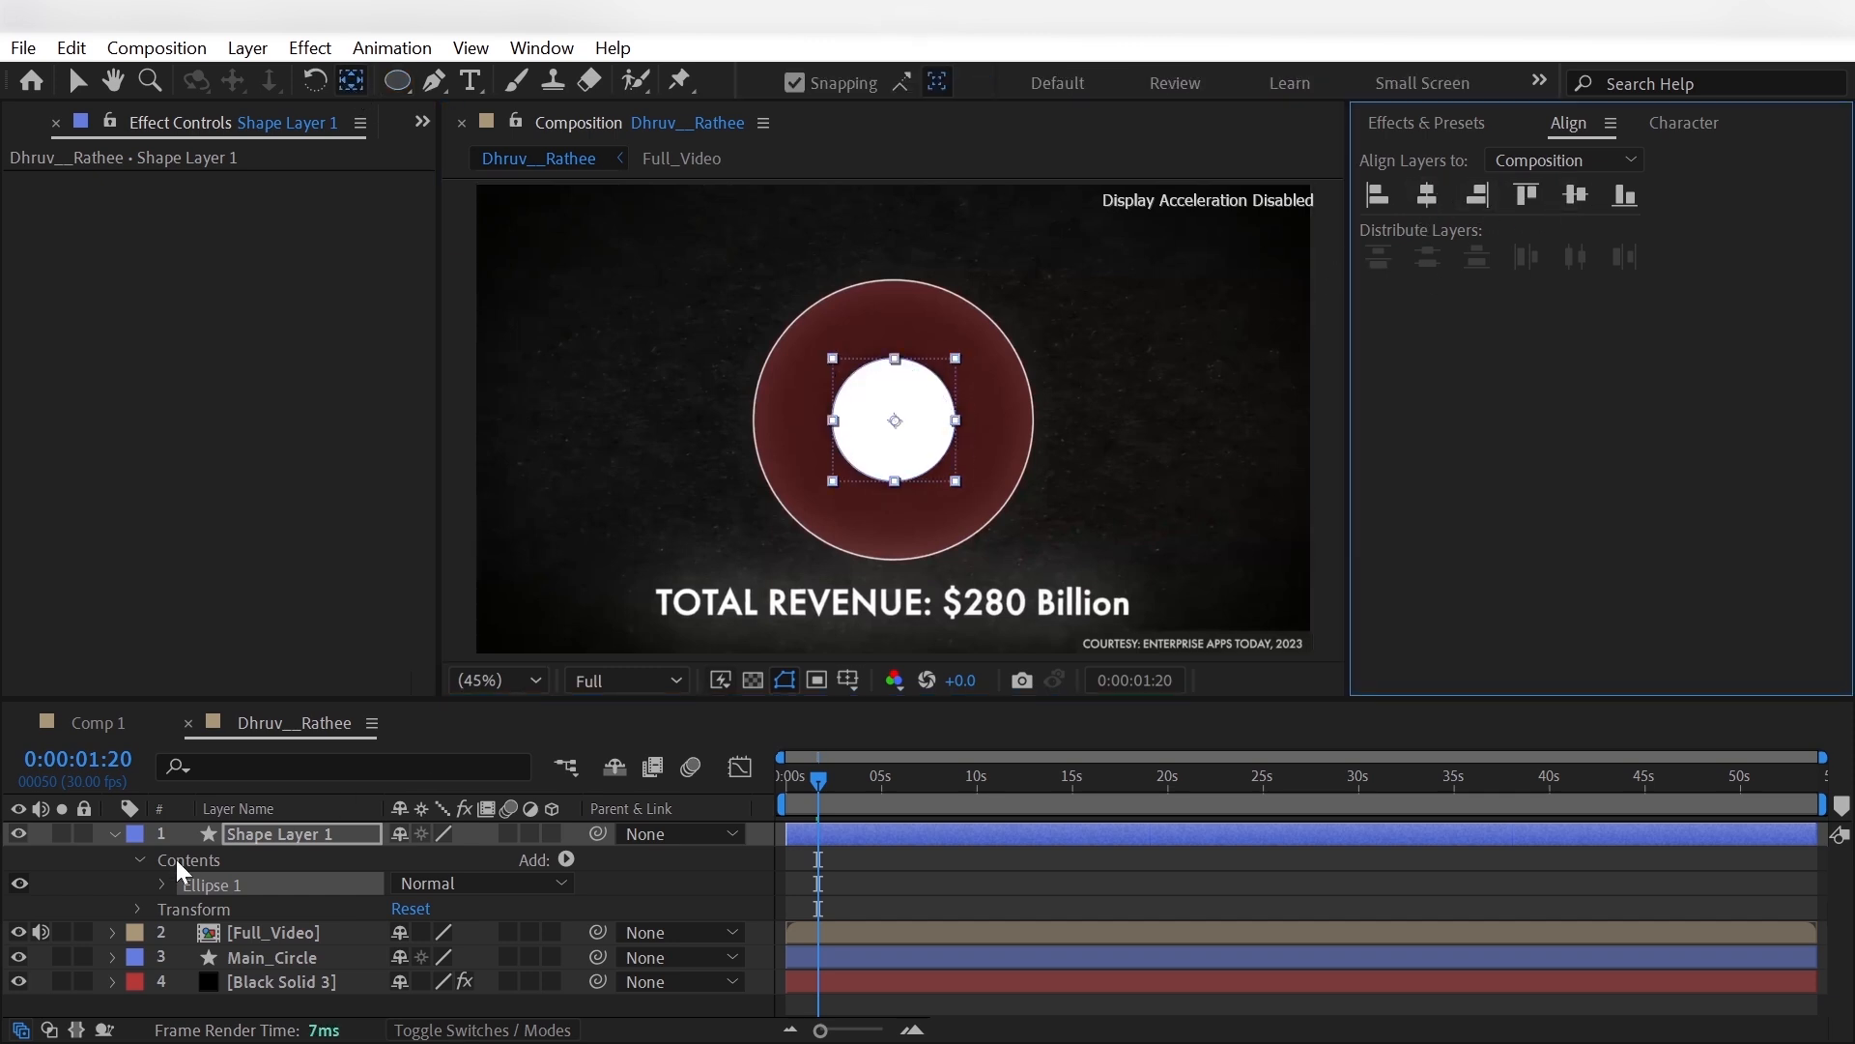
# - Rename the white circle's layer Inner_circle
pyautogui.click(290, 835)
pyautogui.press('Return')
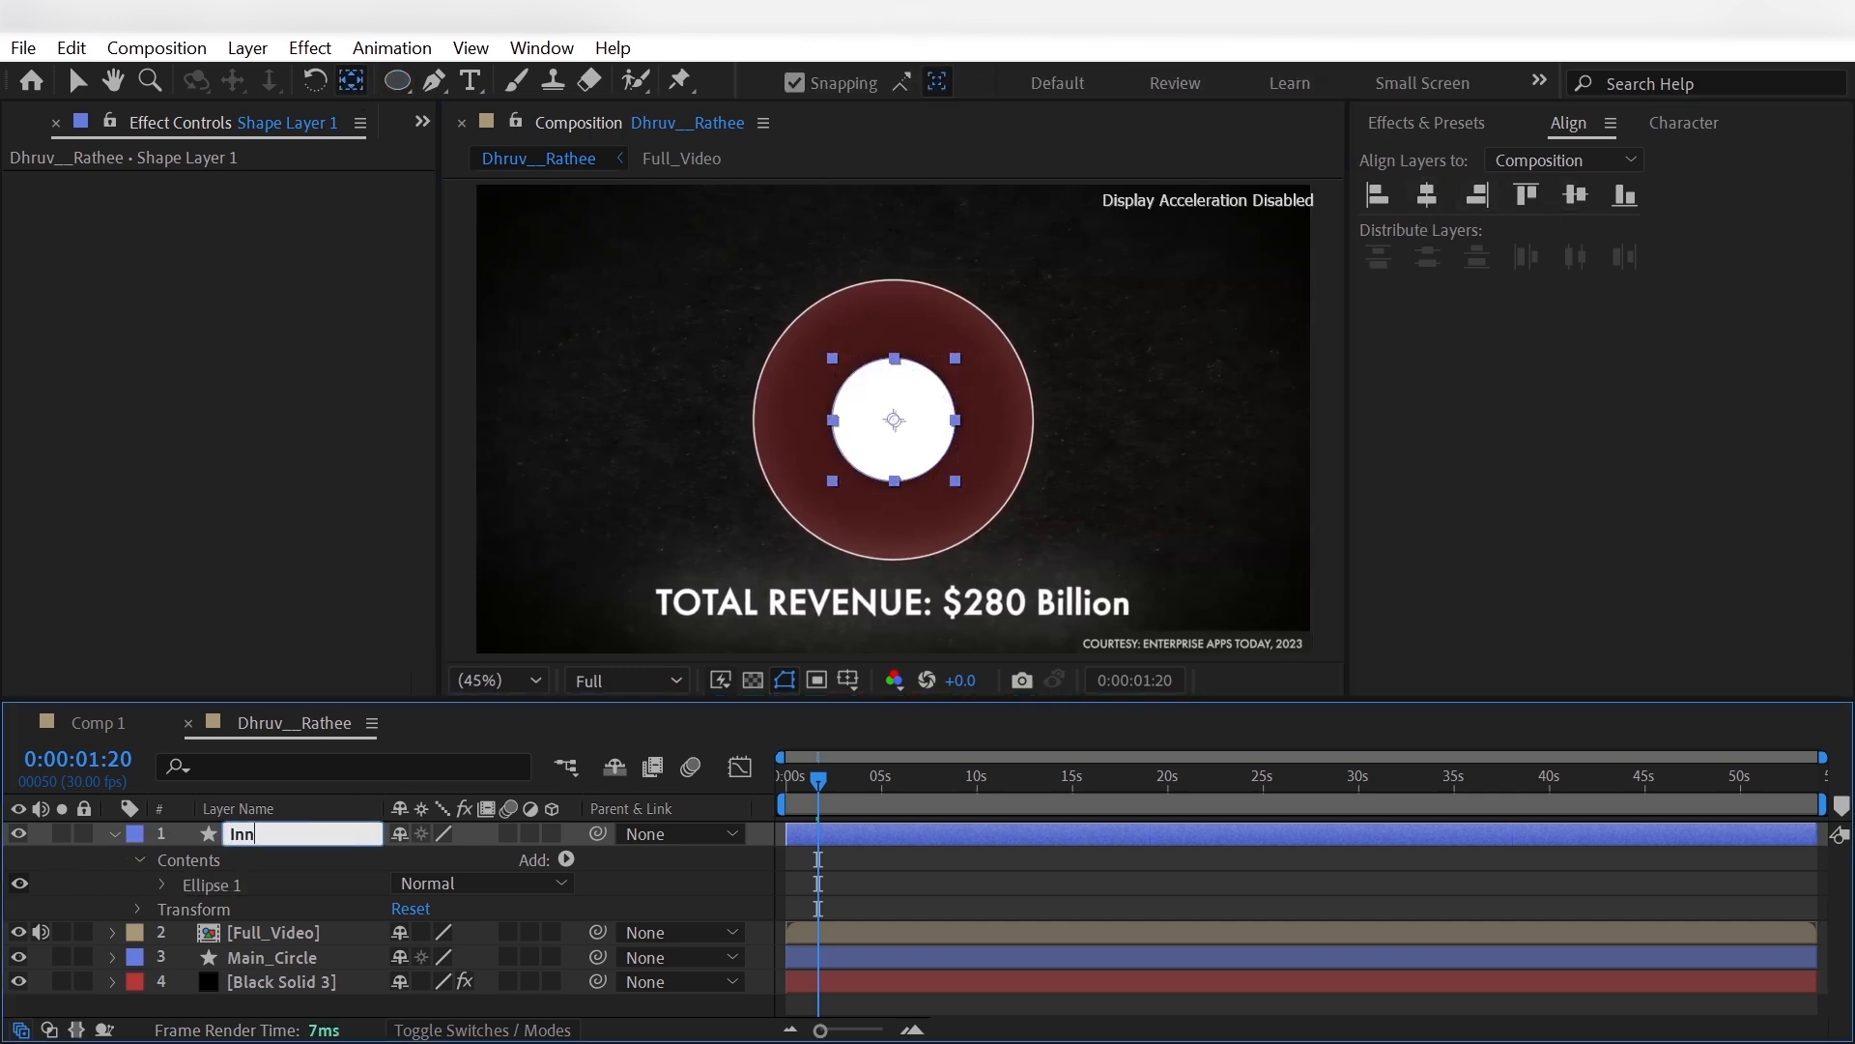
pyautogui.write('Inner_circle')
pyautogui.press('Return')
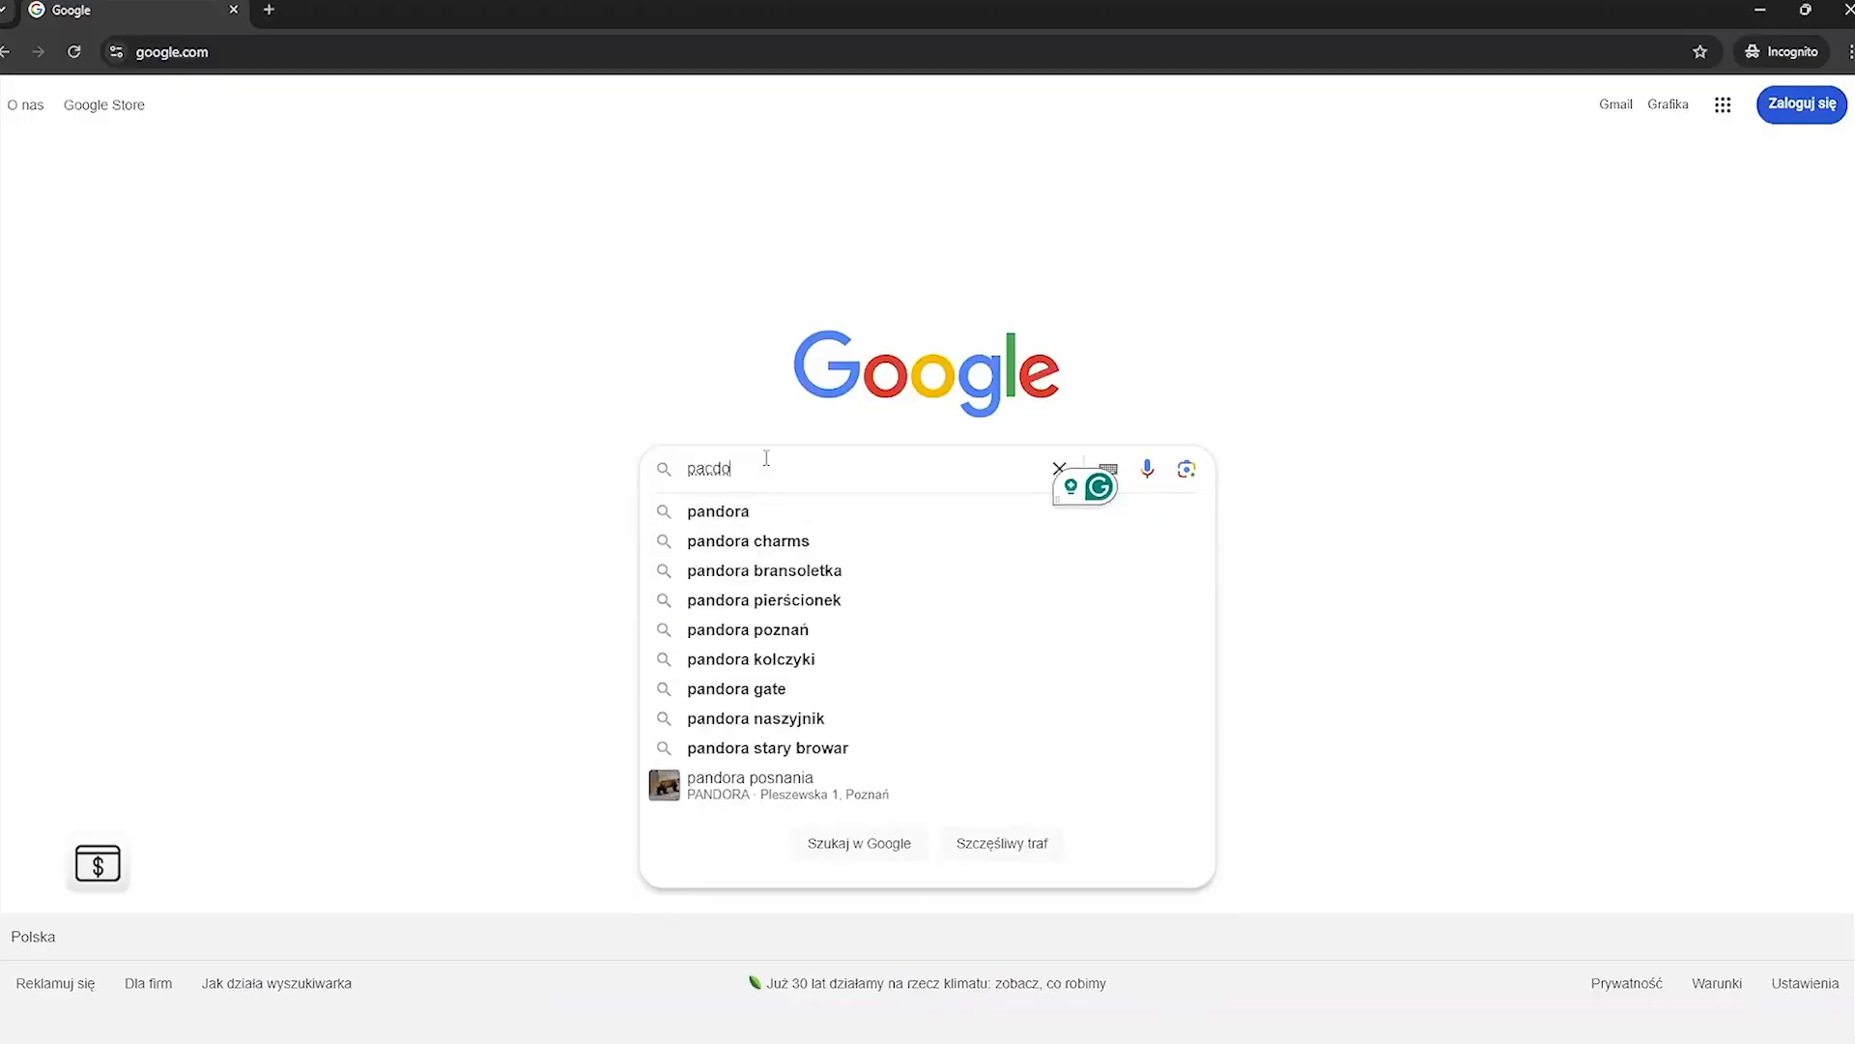
# - Switch to the browser, search Google for pacdora and open the Pacdora website
pyautogui.write('acdora')
pyautogui.press('Return')
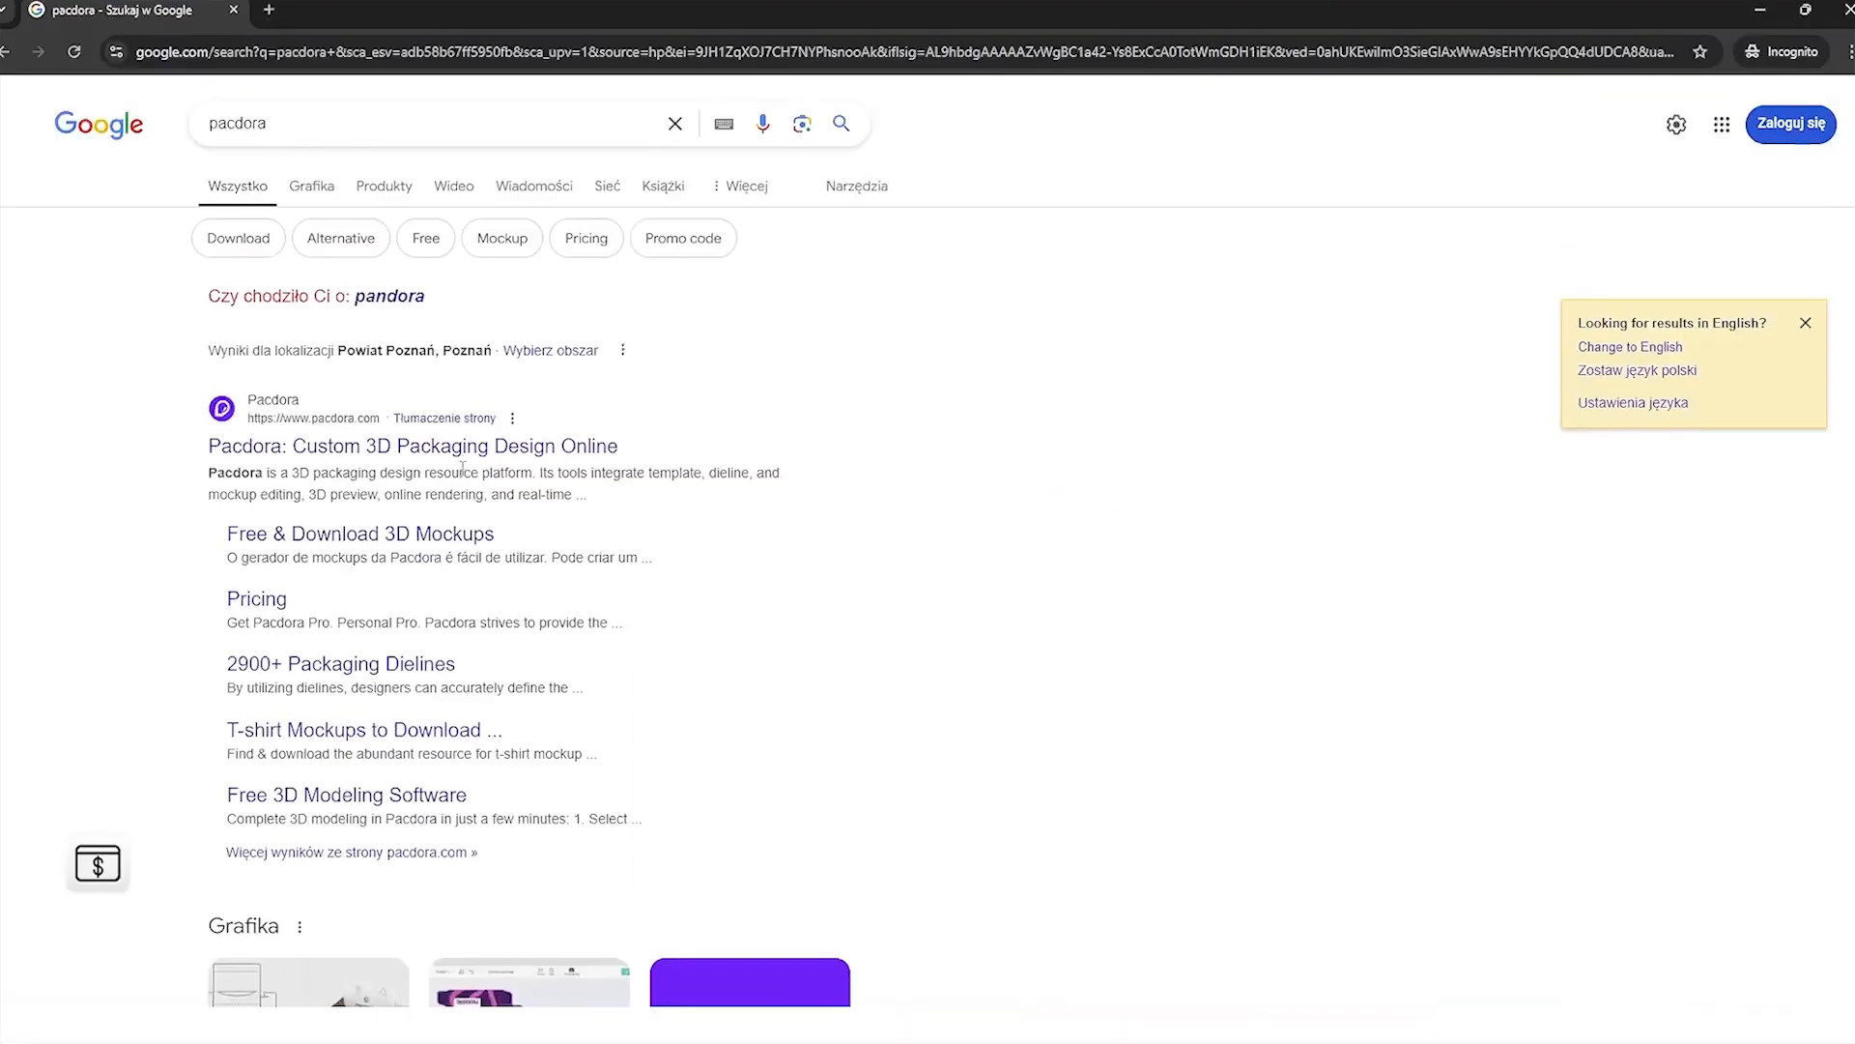
pyautogui.click(454, 447)
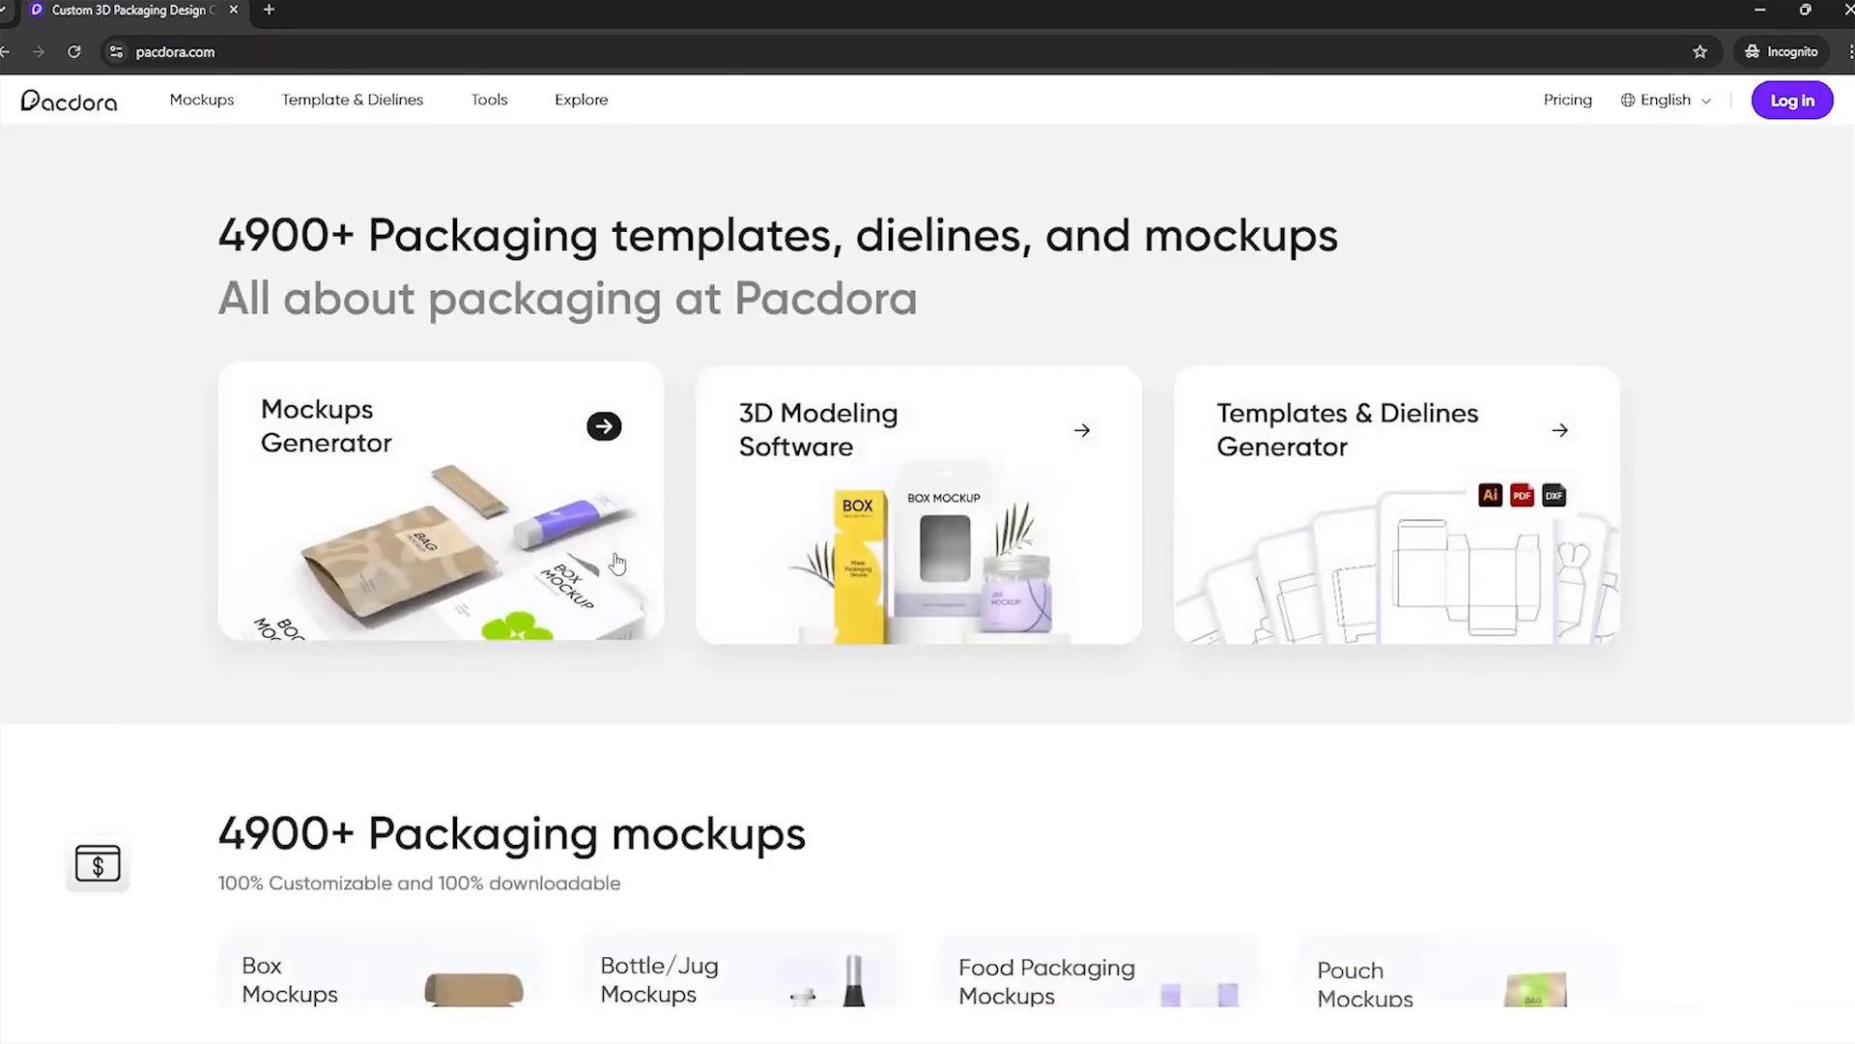
# - Open Pacdora's barcode generator from its design assistant tools and view the available file formats
pyautogui.moveTo(484, 104)
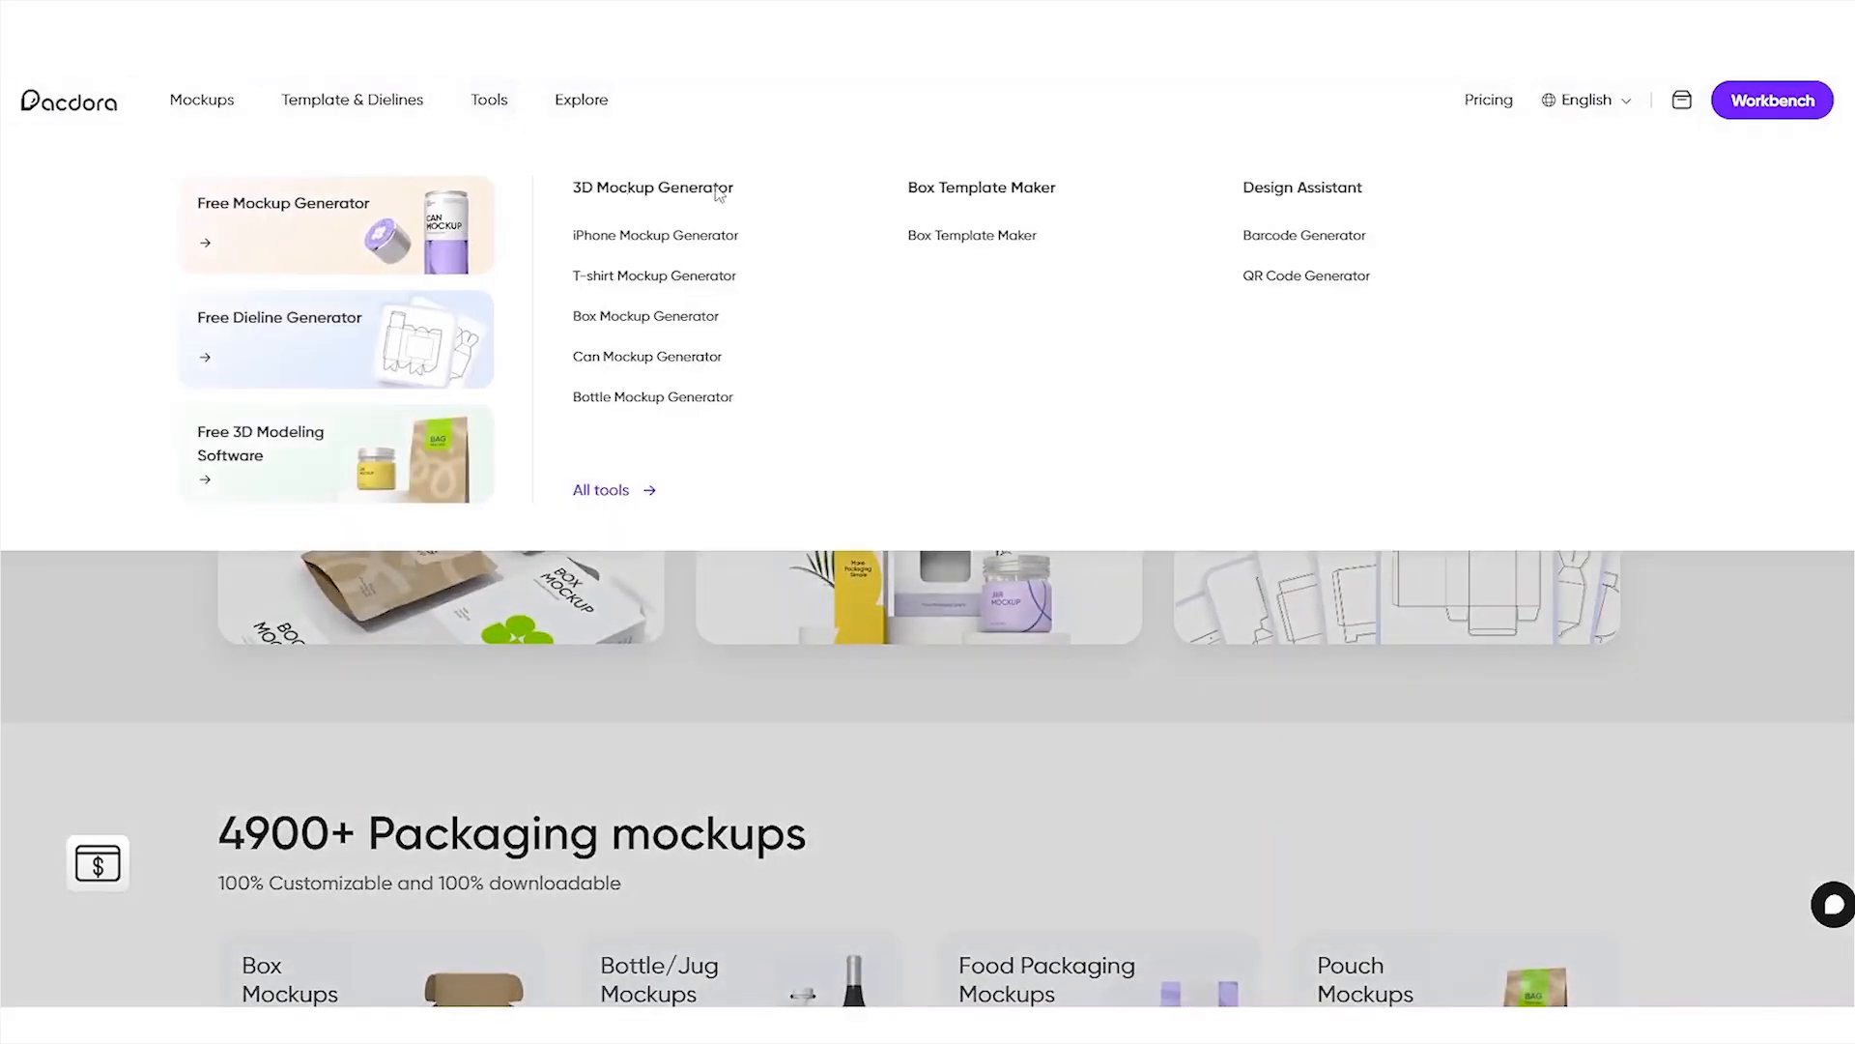
pyautogui.click(1306, 235)
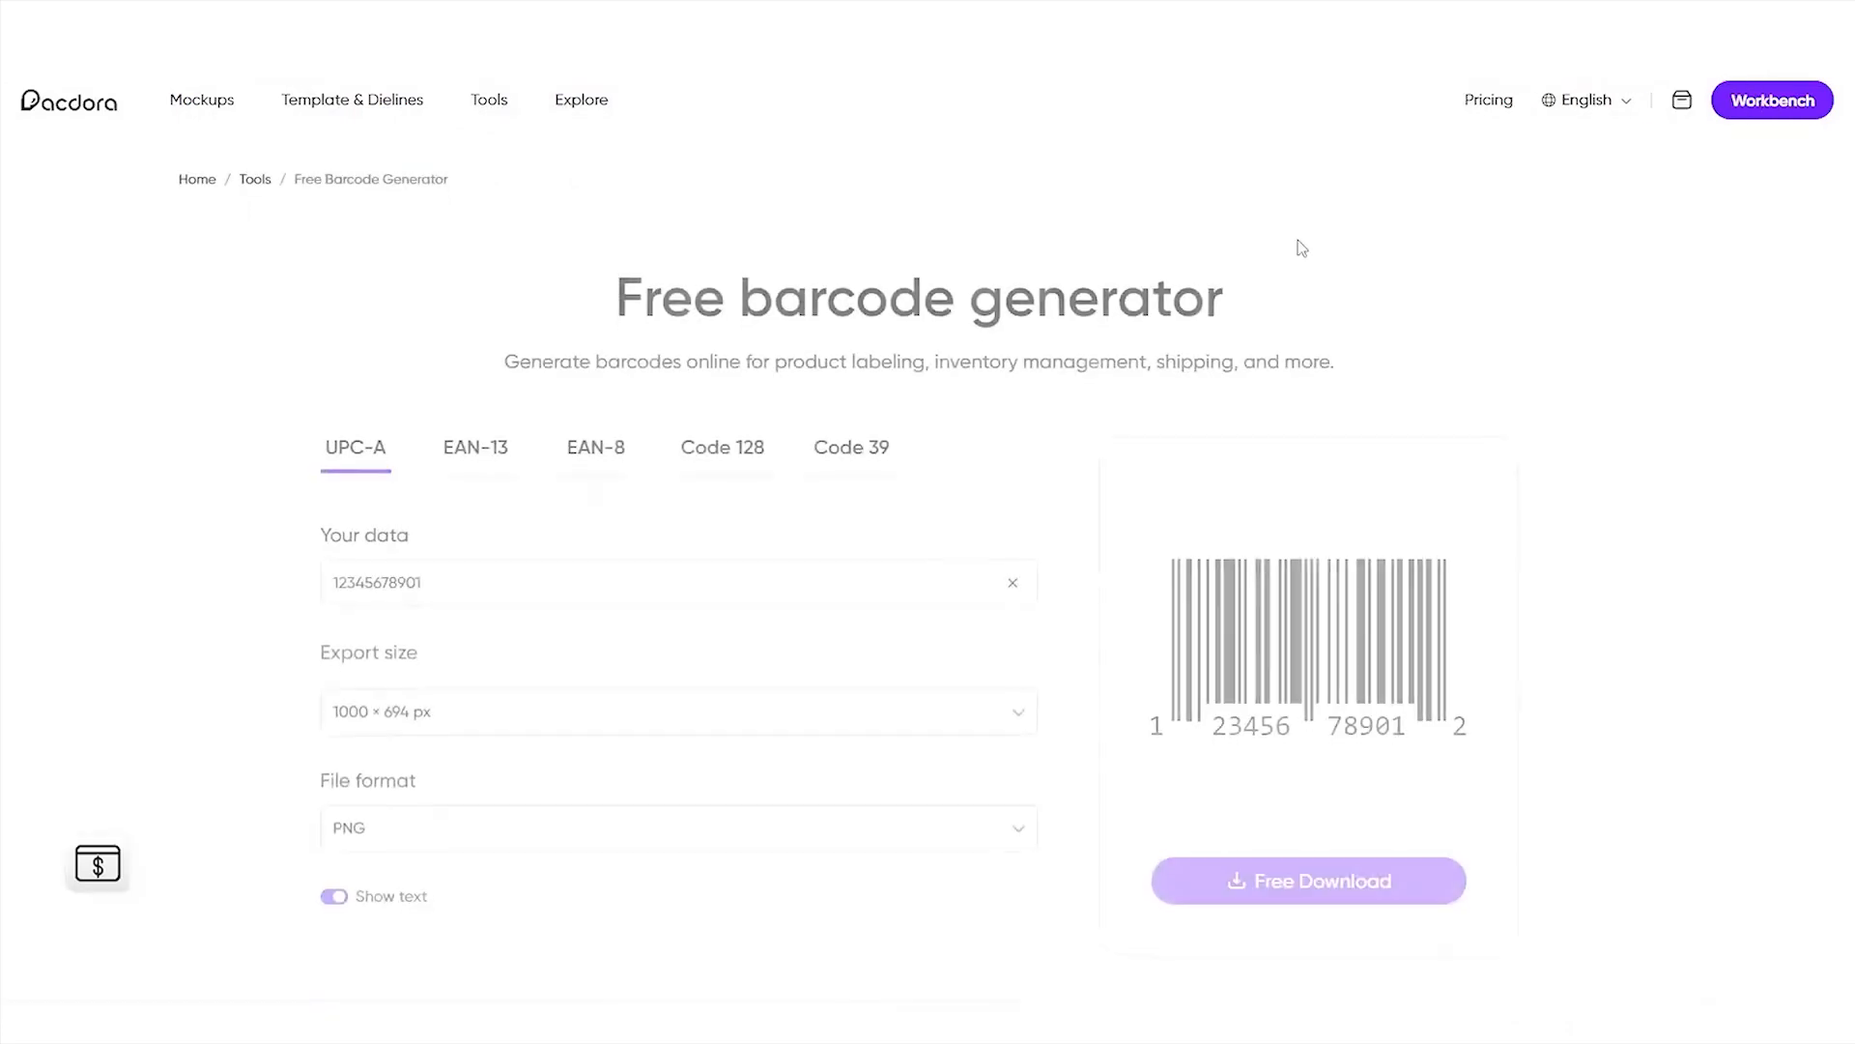
pyautogui.click(678, 824)
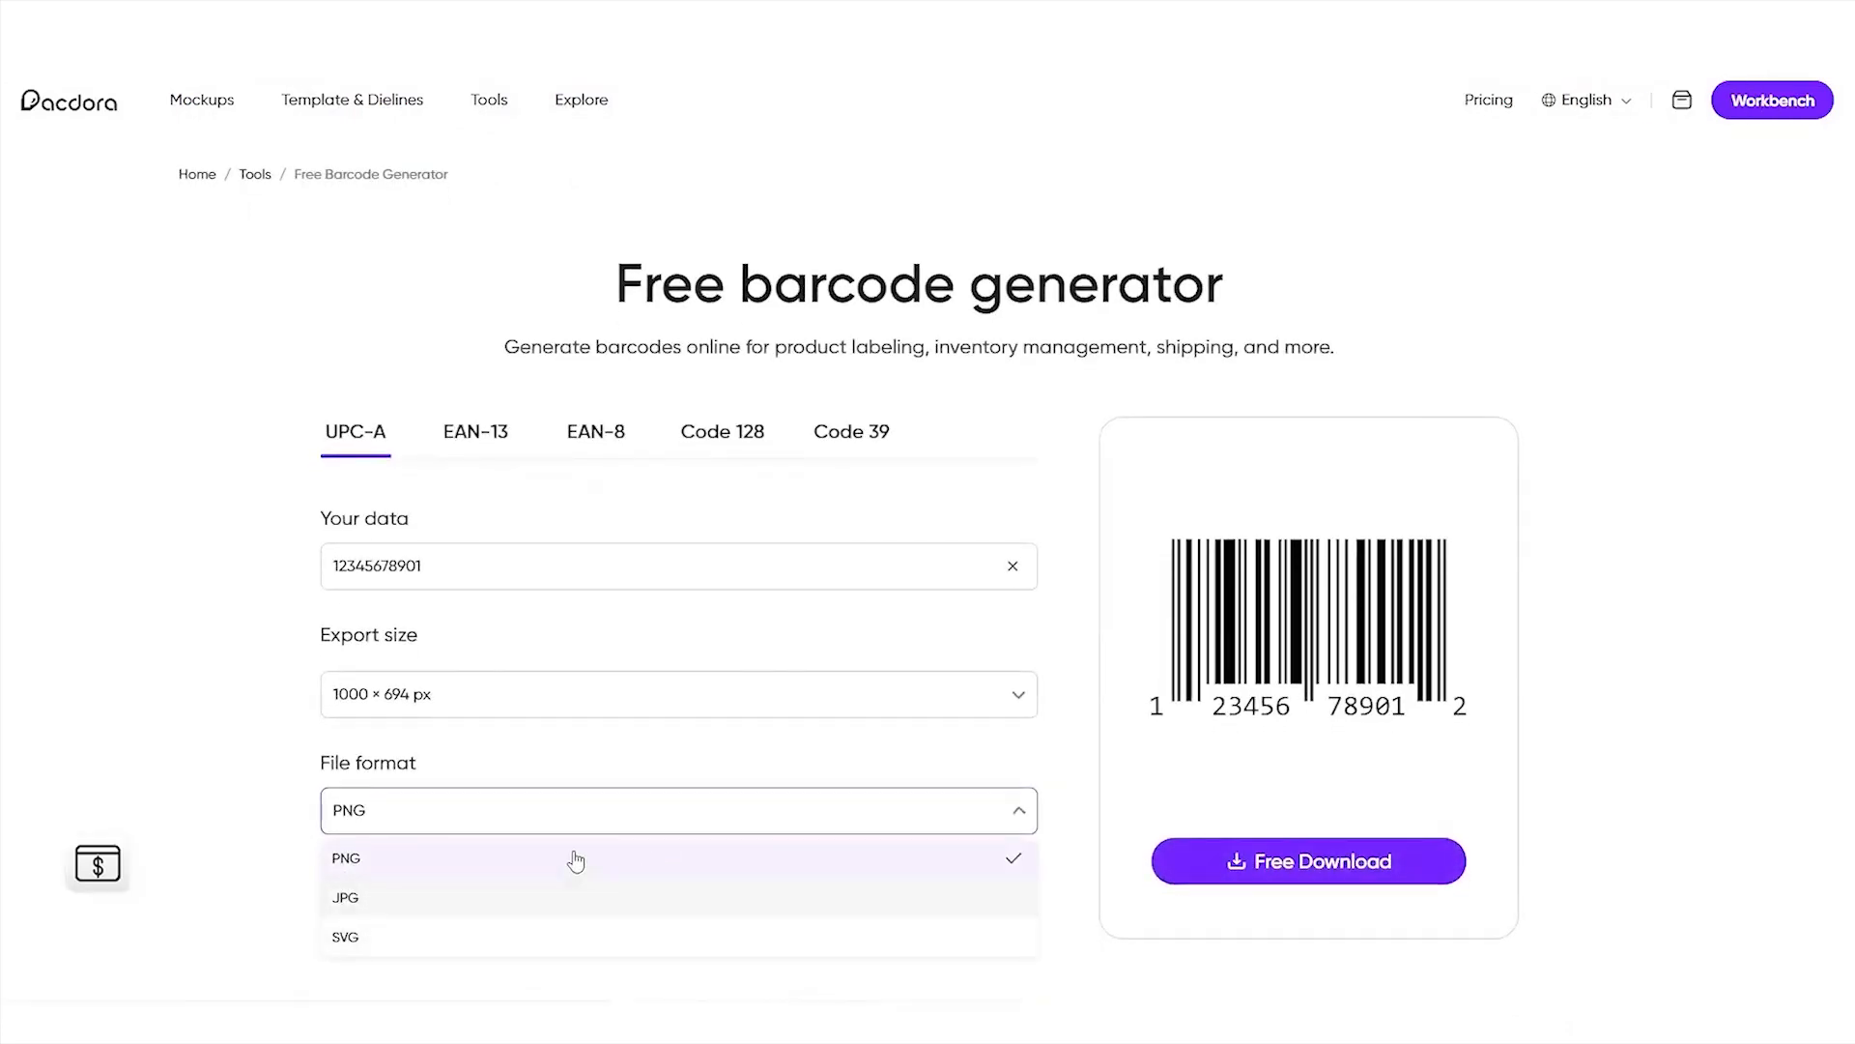
pyautogui.click(245, 747)
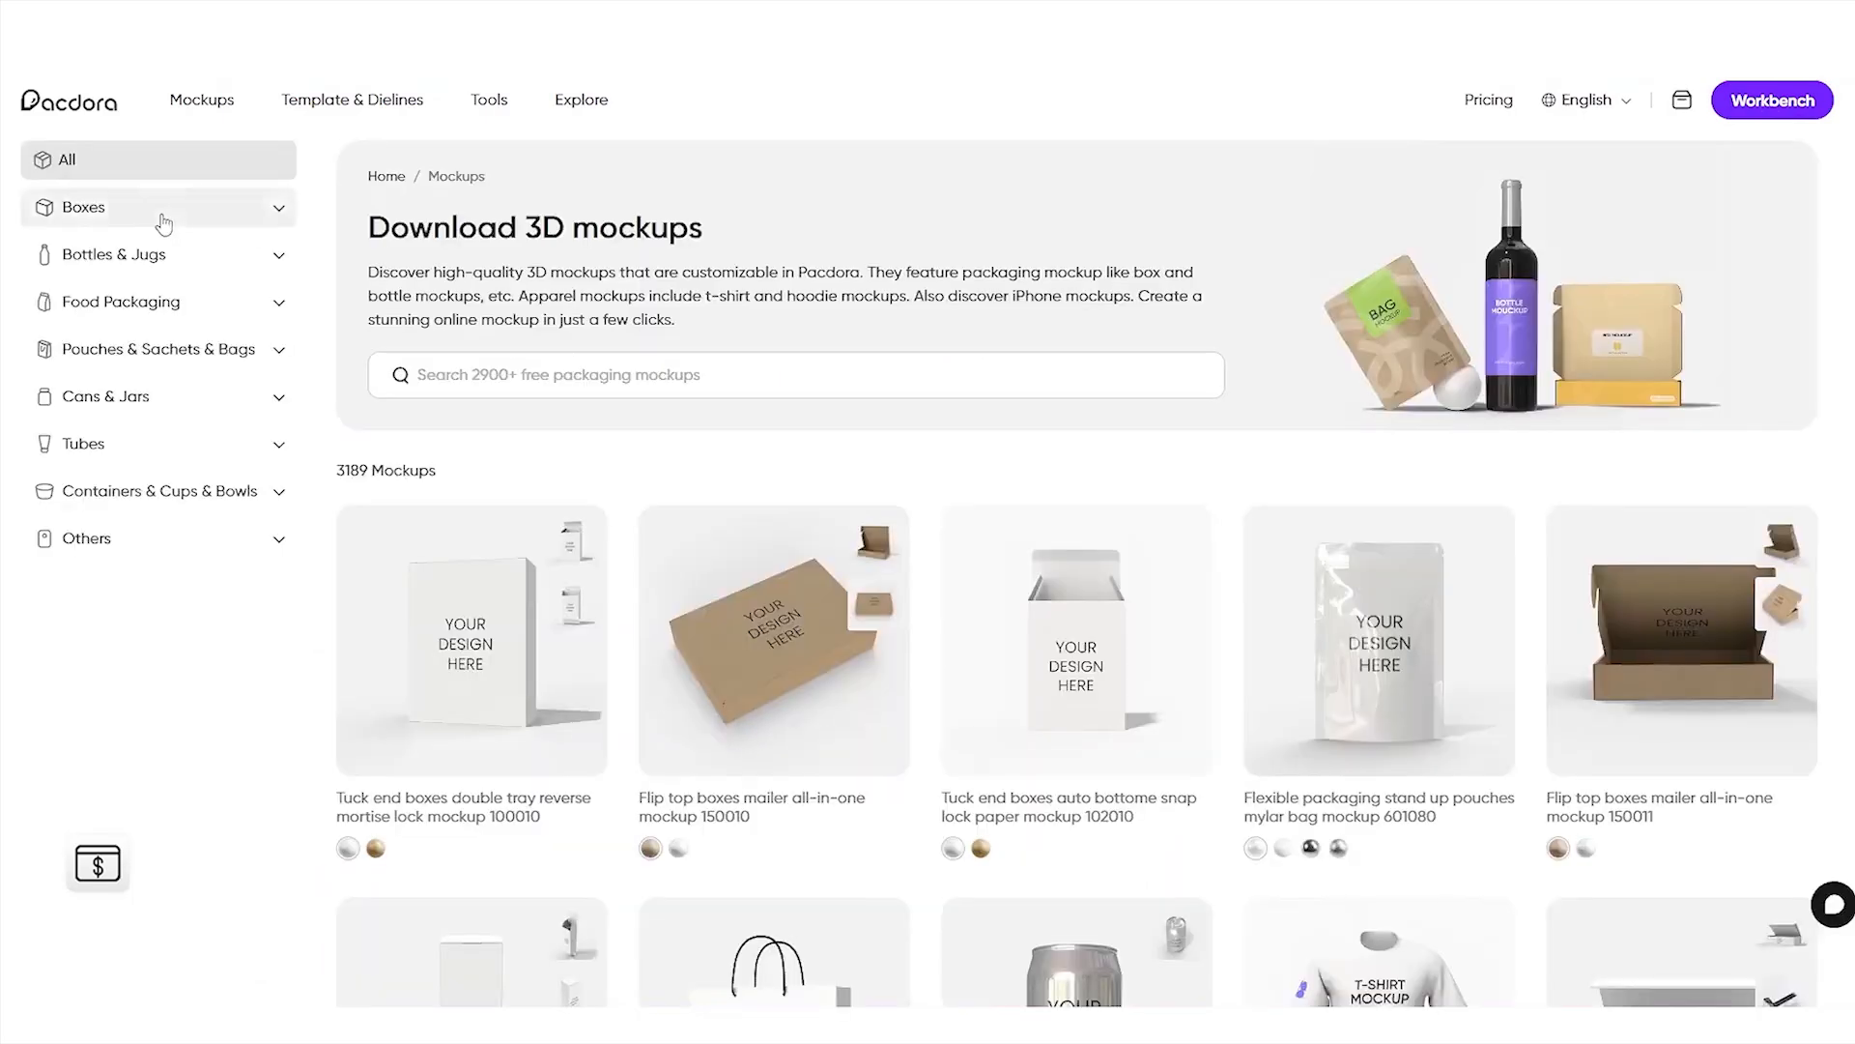
# - Browse the 3D mockups and scene presets, and load the Dark Water Wave scene with a single can between rocks
pyautogui.scroll(-2, 100, 530)
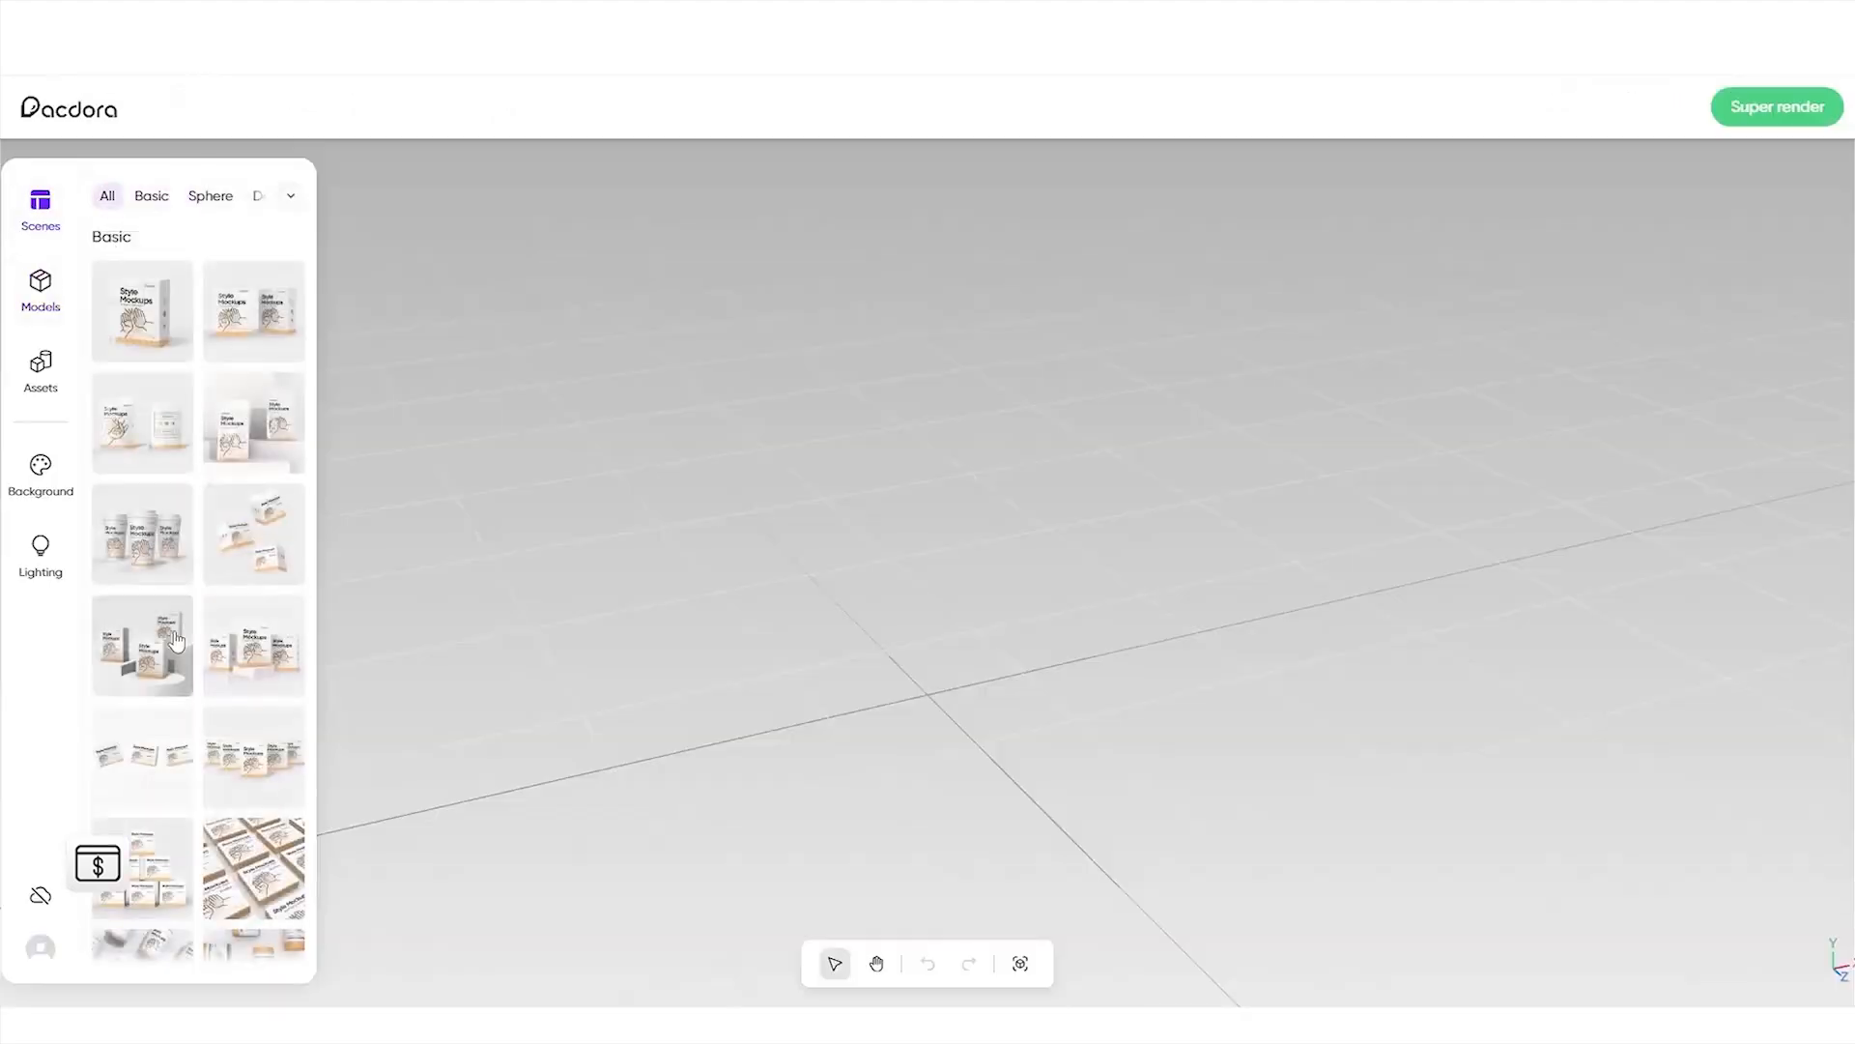
pyautogui.scroll(-5, 198, 580)
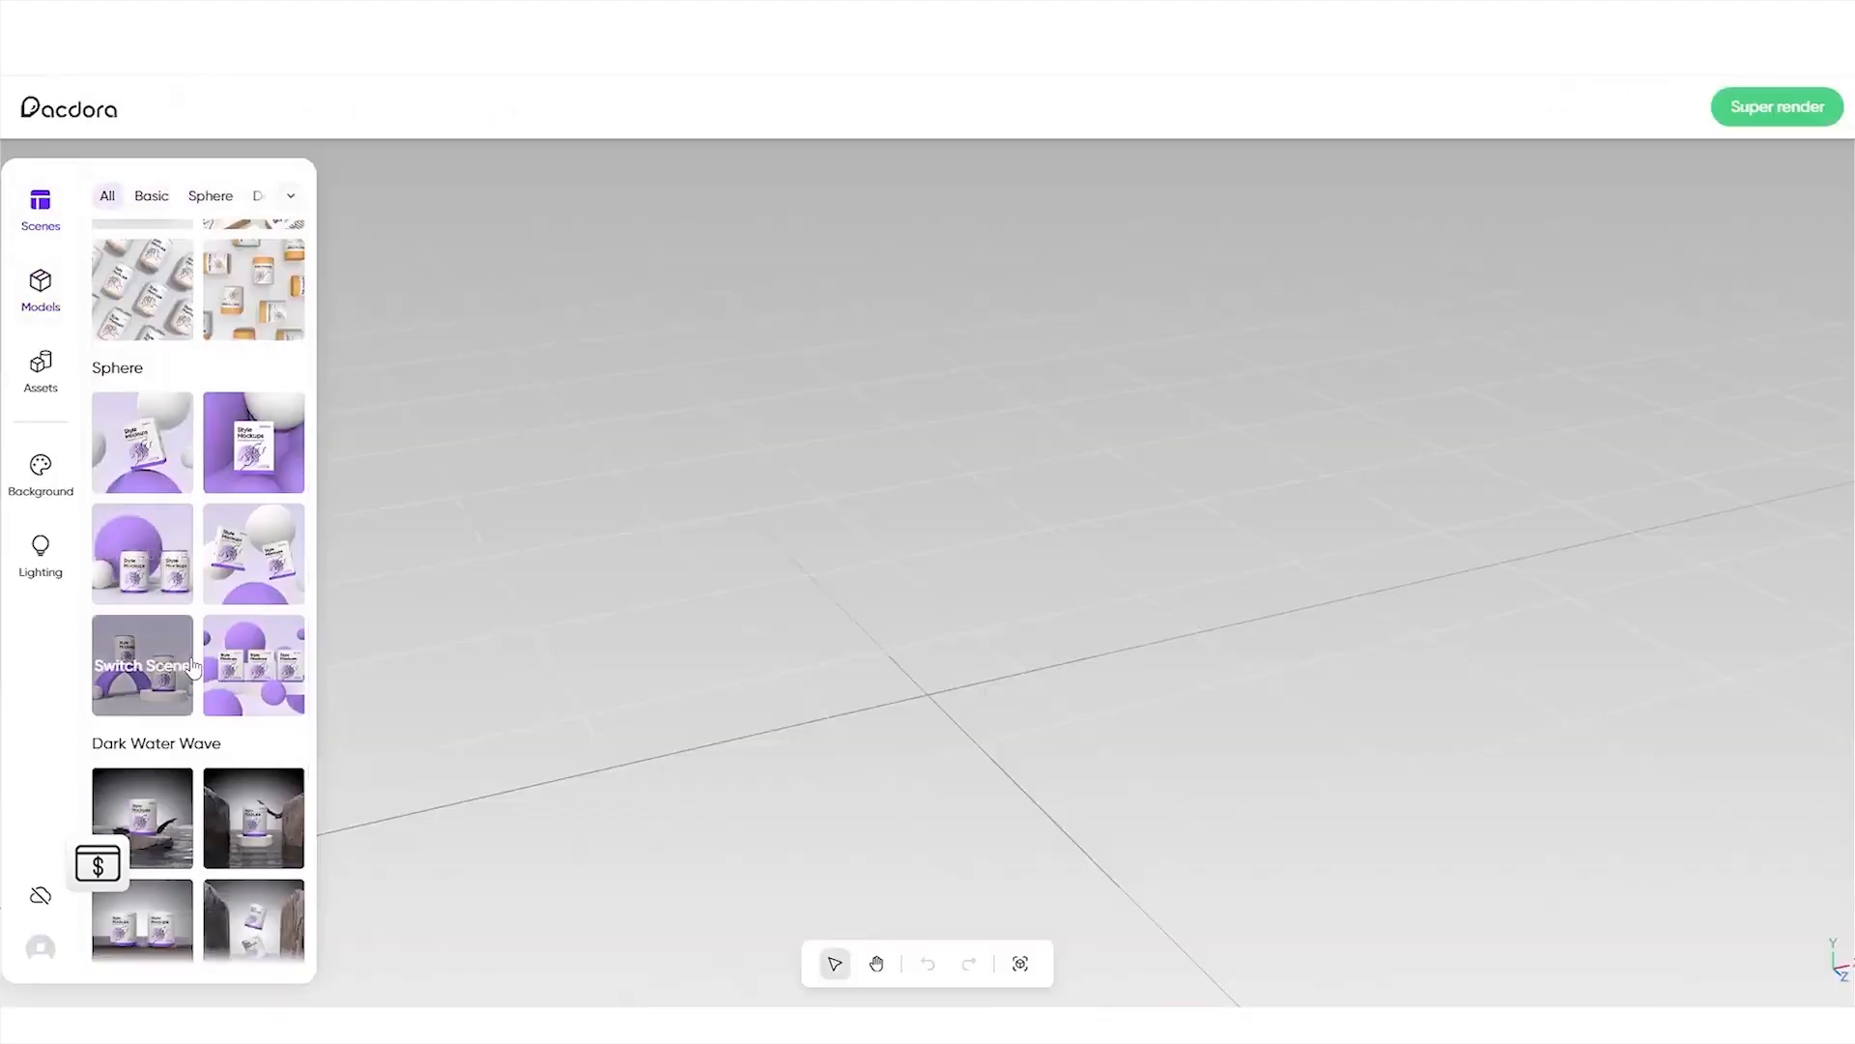
pyautogui.click(271, 809)
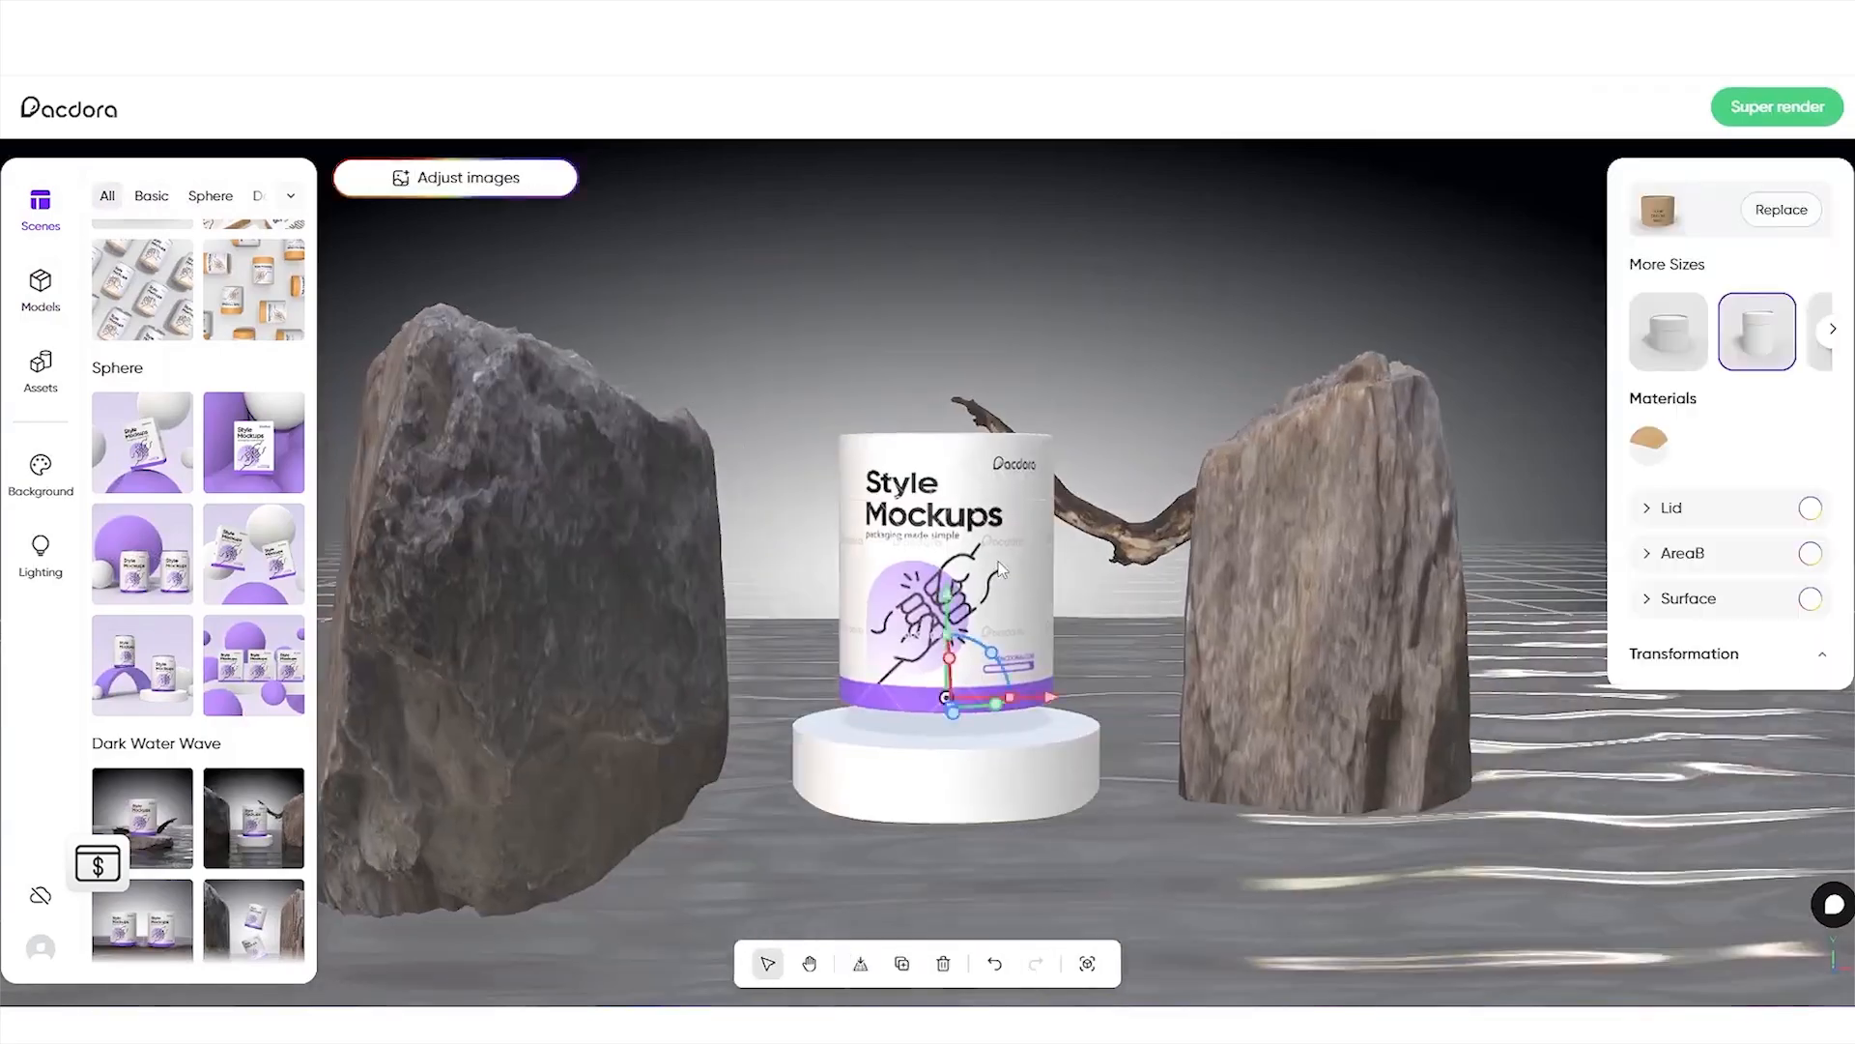
pyautogui.click(1790, 358)
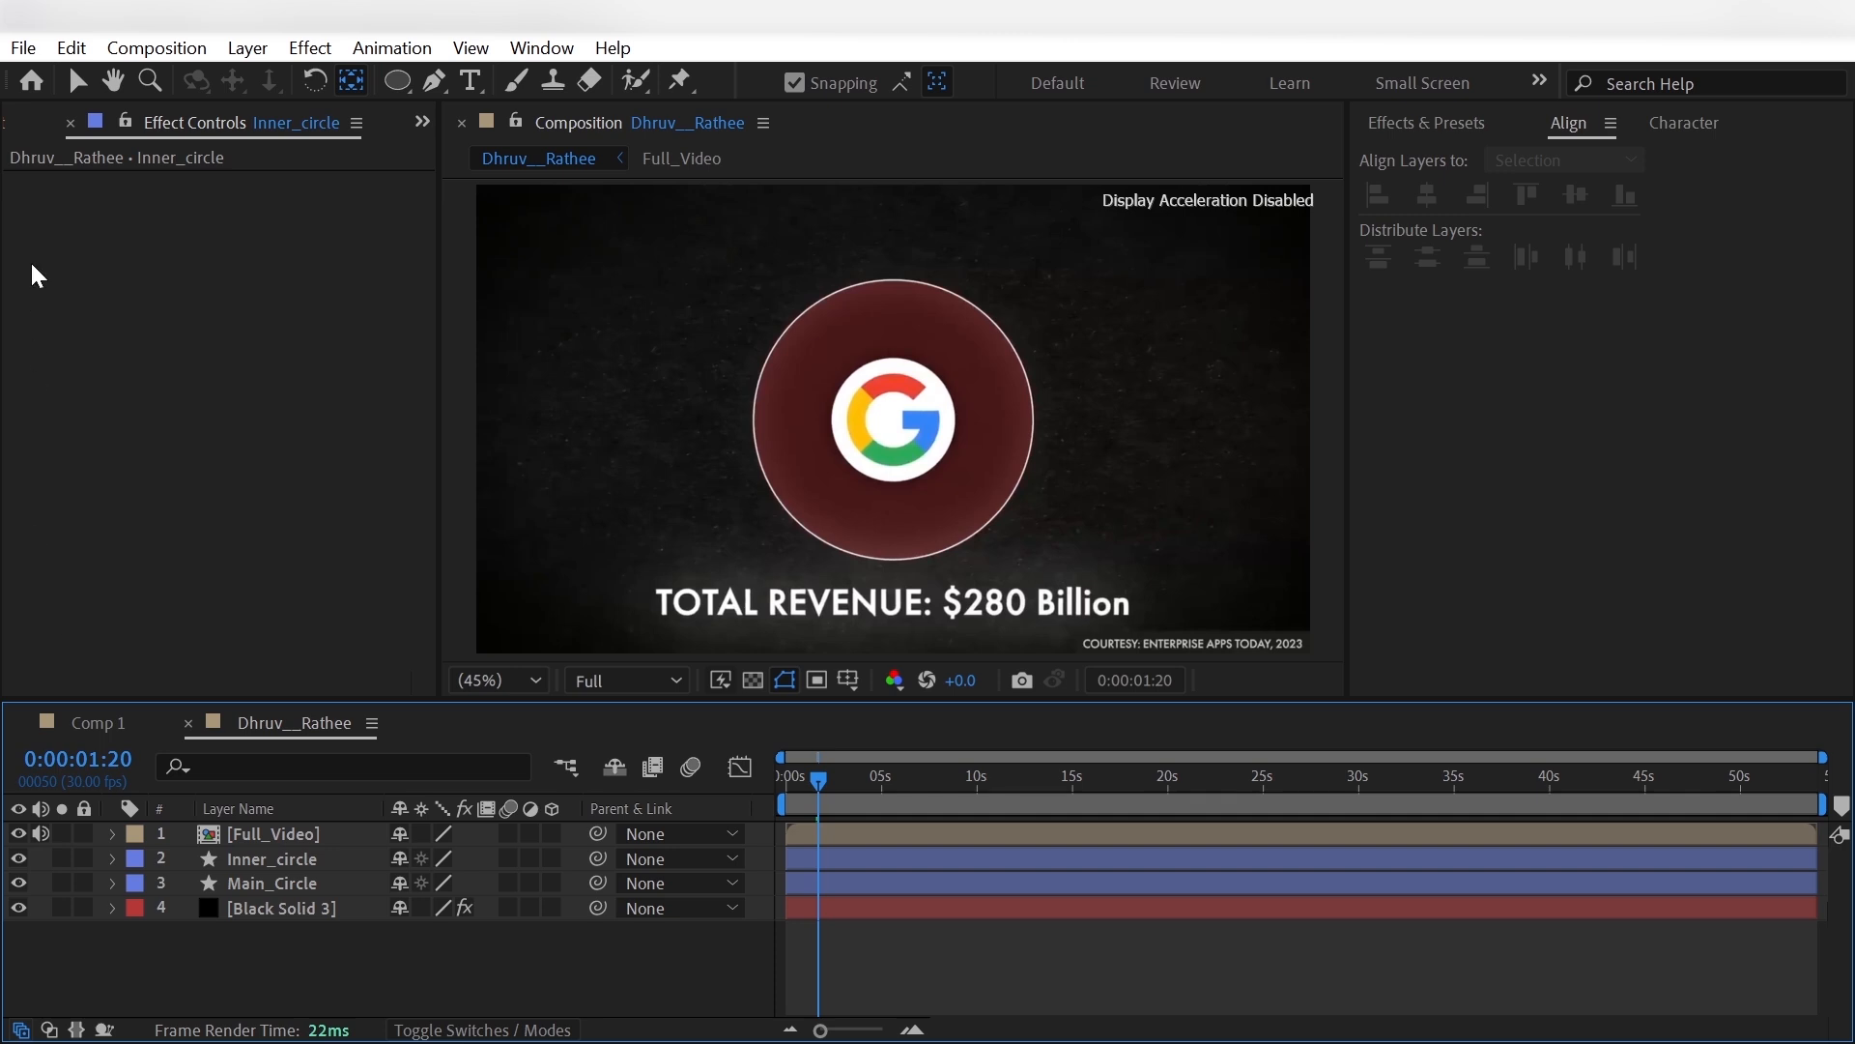
# - In After Effects, add google_logo.png to the composition directly beneath the Full_Video layer and hide Full_Video
pyautogui.click(24, 126)
pyautogui.moveTo(117, 423); pyautogui.dragTo(112, 843)
pyautogui.click(21, 834)
# - Scale the google_logo.png layer to 20%
pyautogui.press('s')
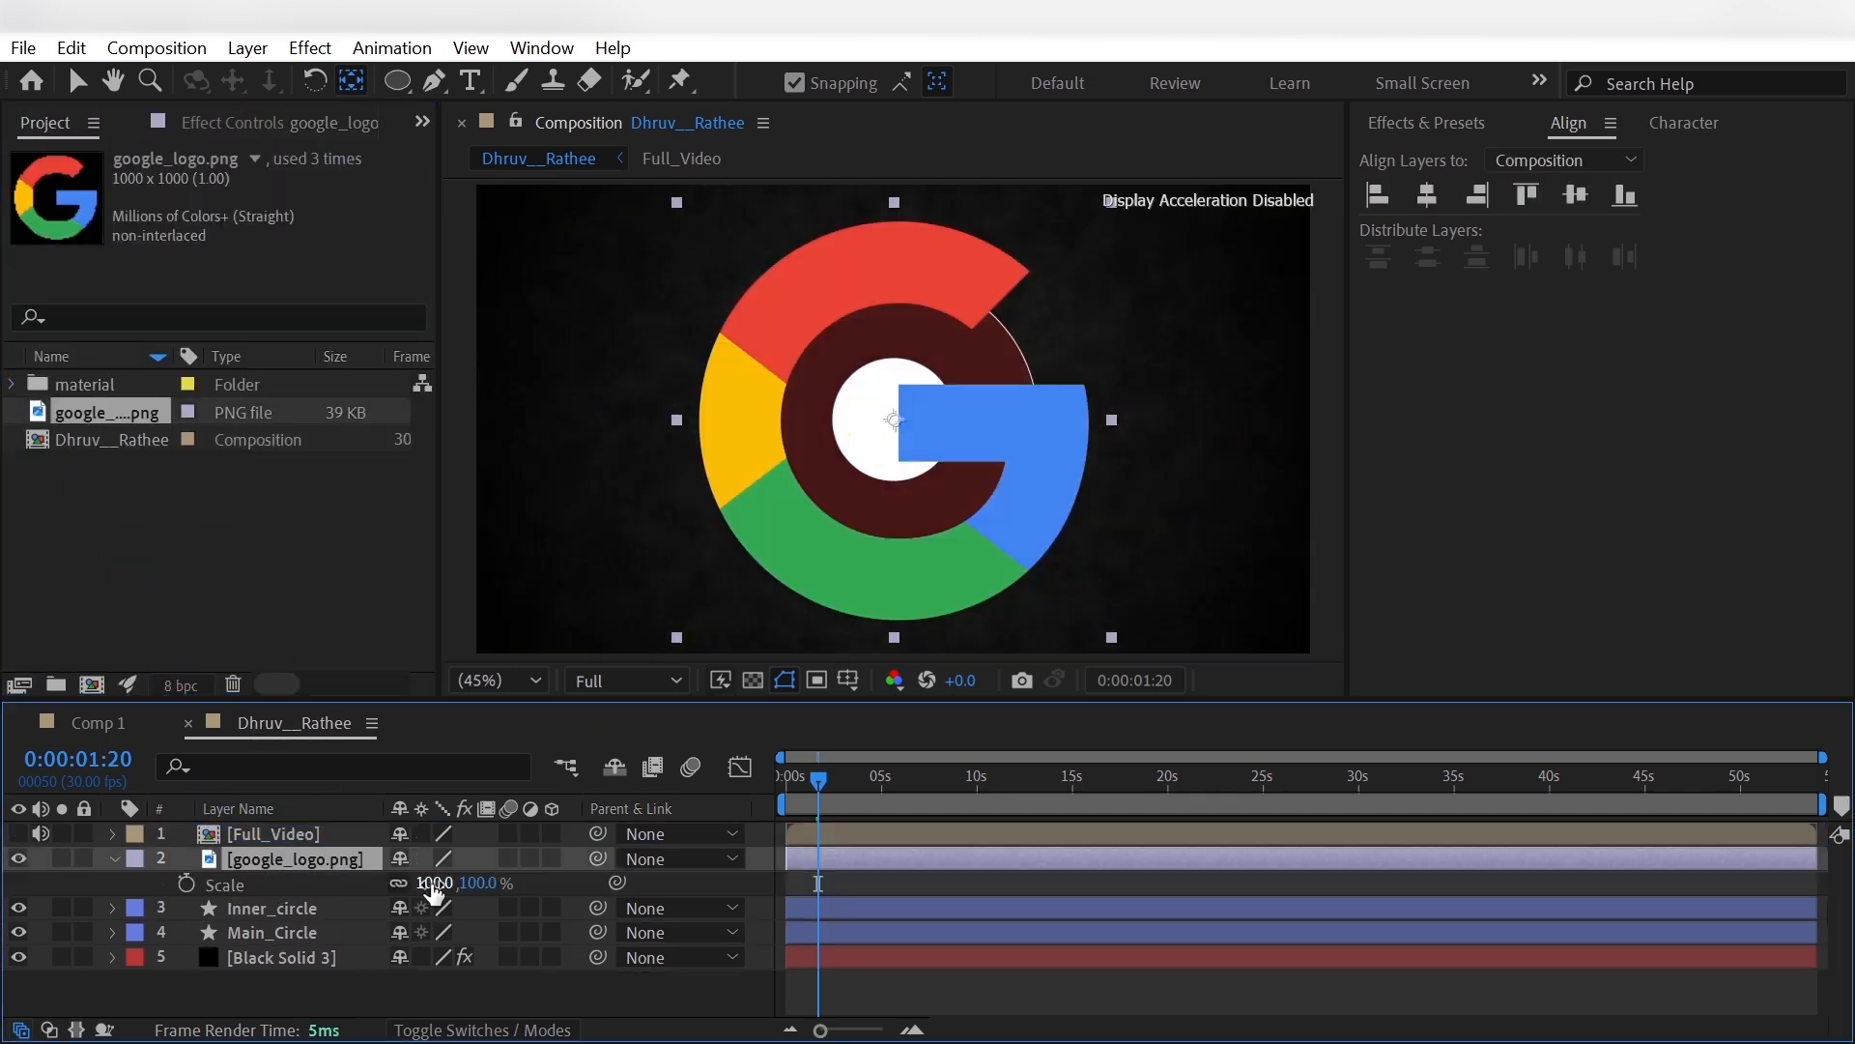
pyautogui.click(429, 882)
pyautogui.write('20')
pyautogui.press('Return')
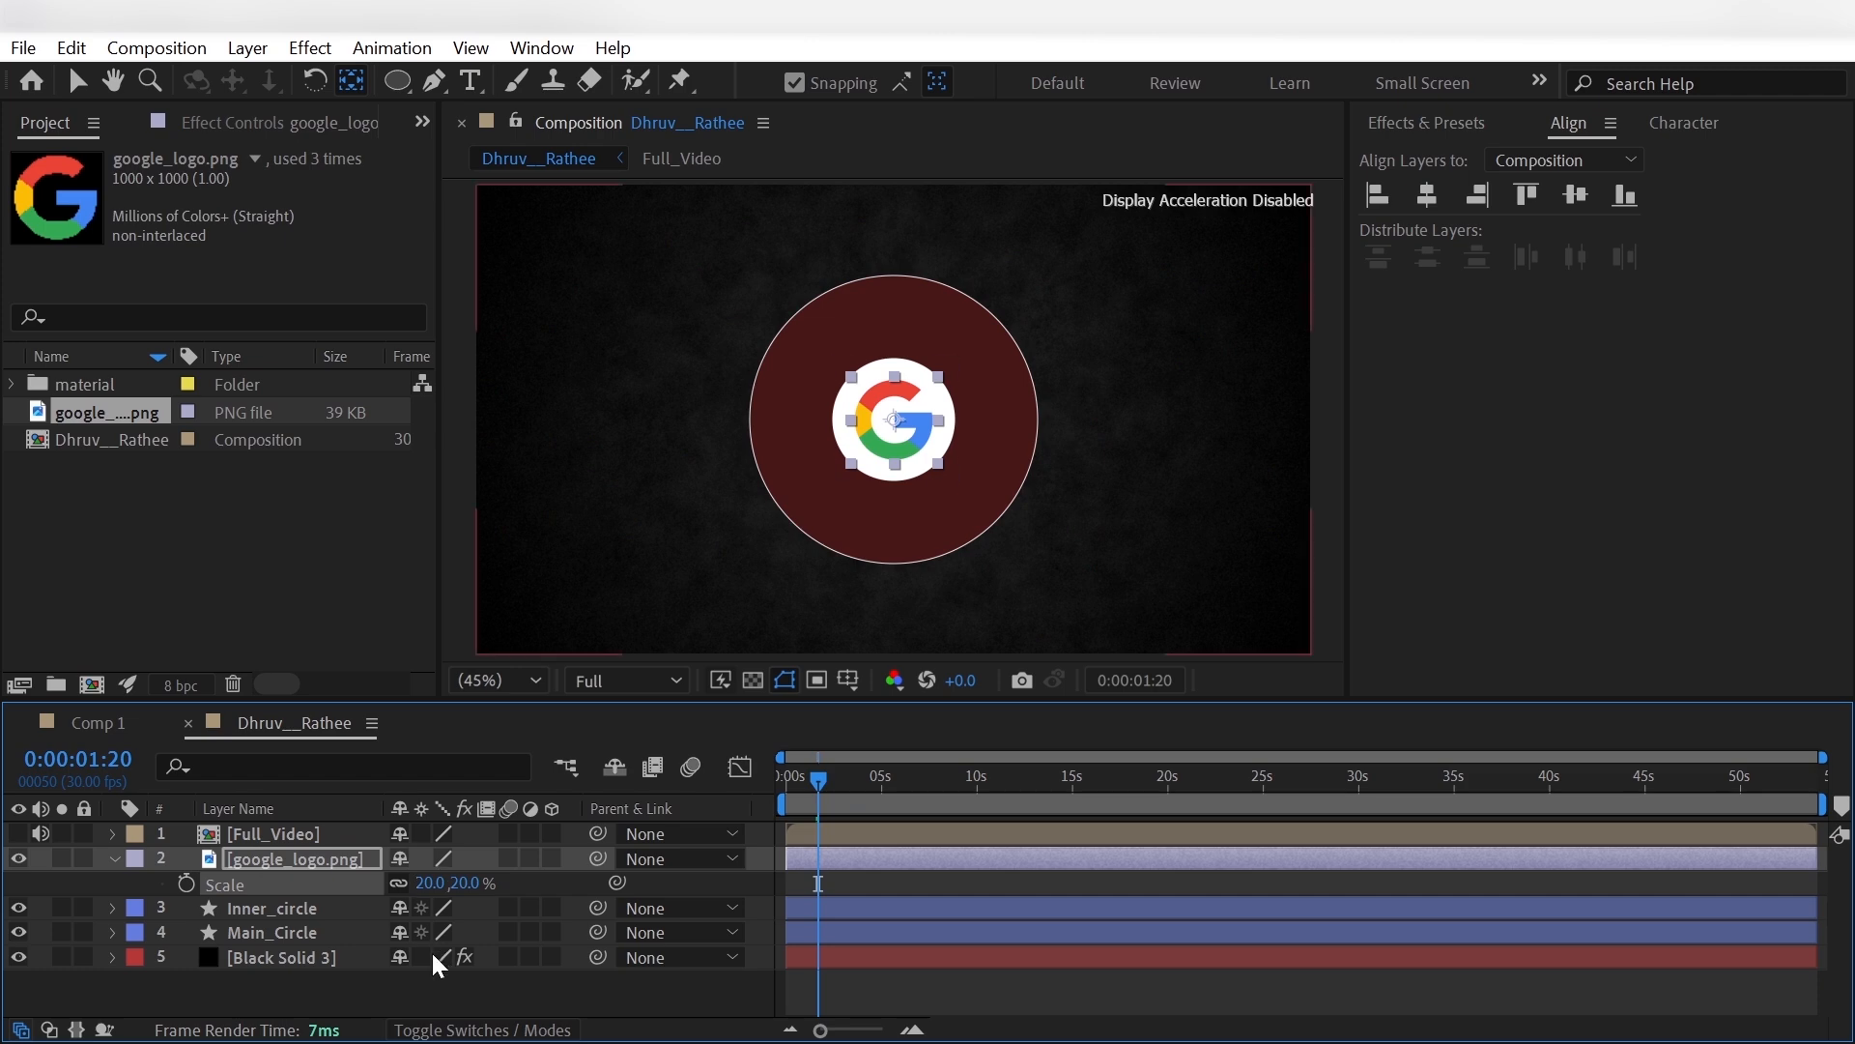
# - Apply the Drop Shadow effect to the Inner_circle layer
pyautogui.click(348, 878)
pyautogui.hotkey('ctrl', 'space')
pyautogui.write('drop')
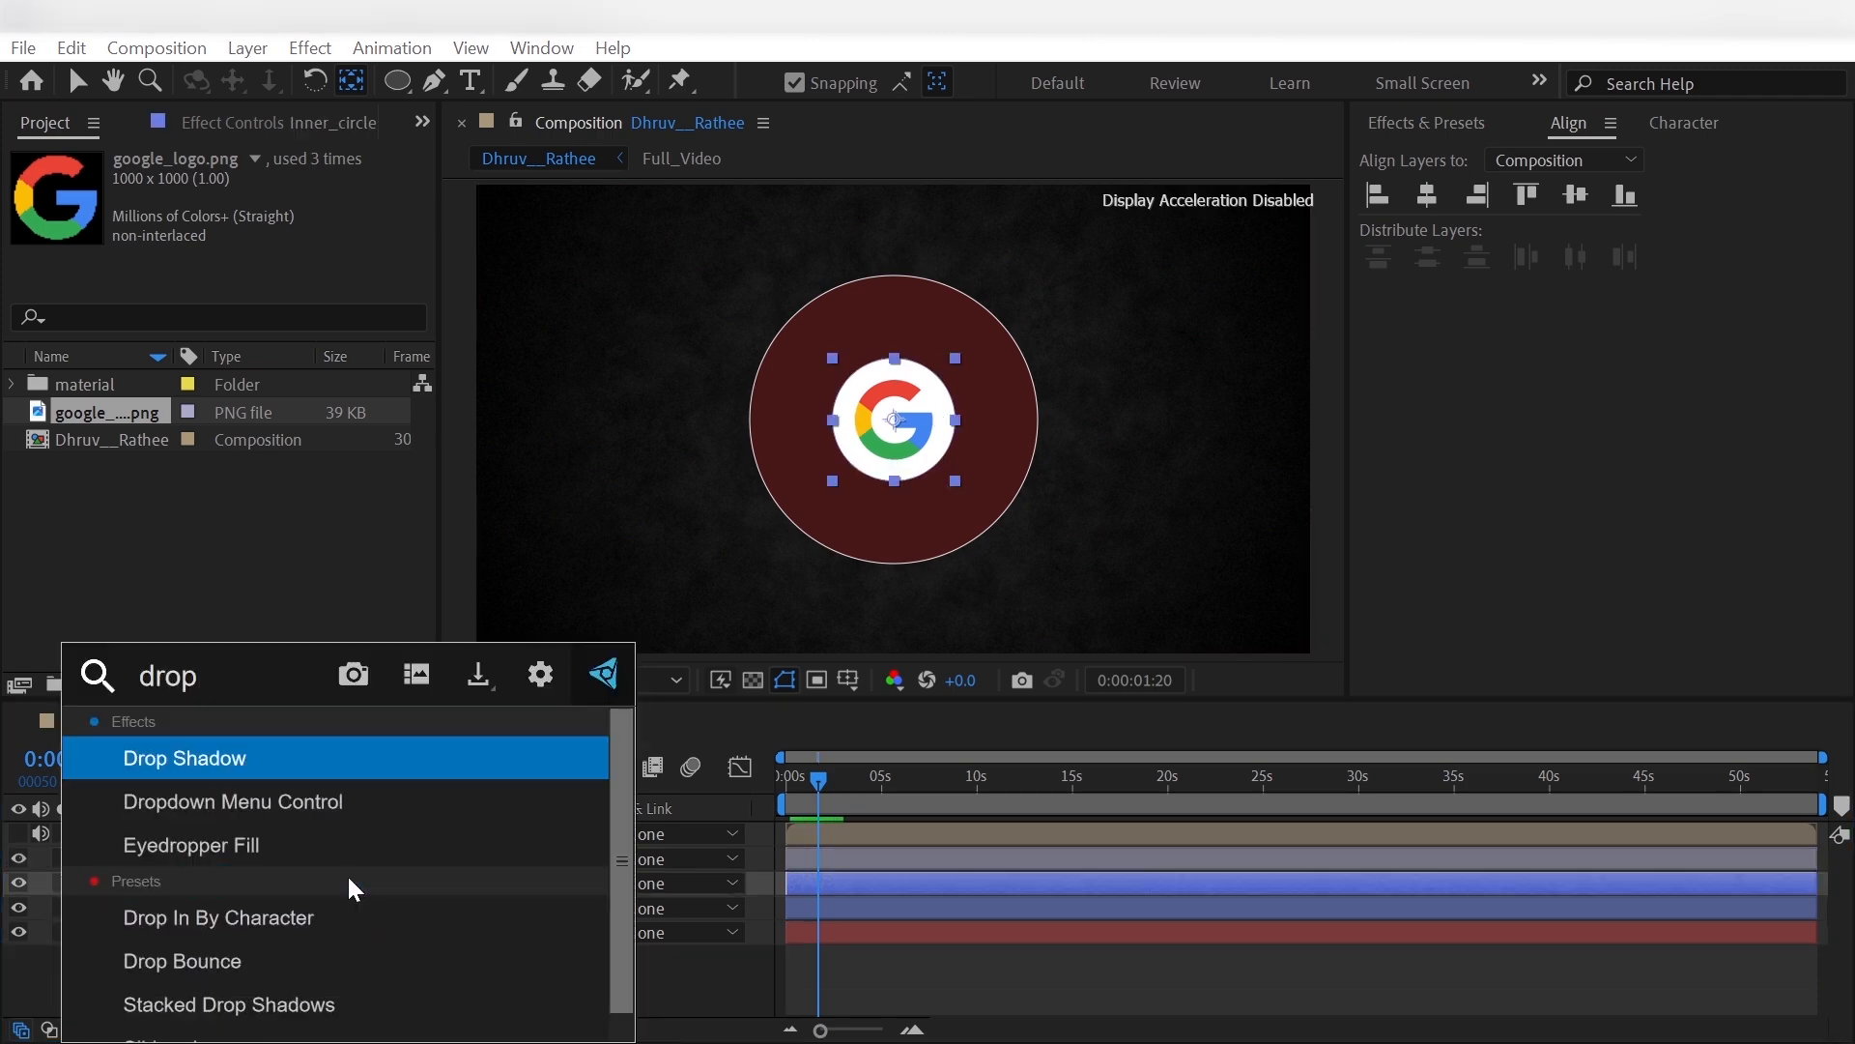
pyautogui.click(397, 755)
# - Set the Inner_circle drop shadow's opacity to 100% and its softness to 50
pyautogui.click(252, 230)
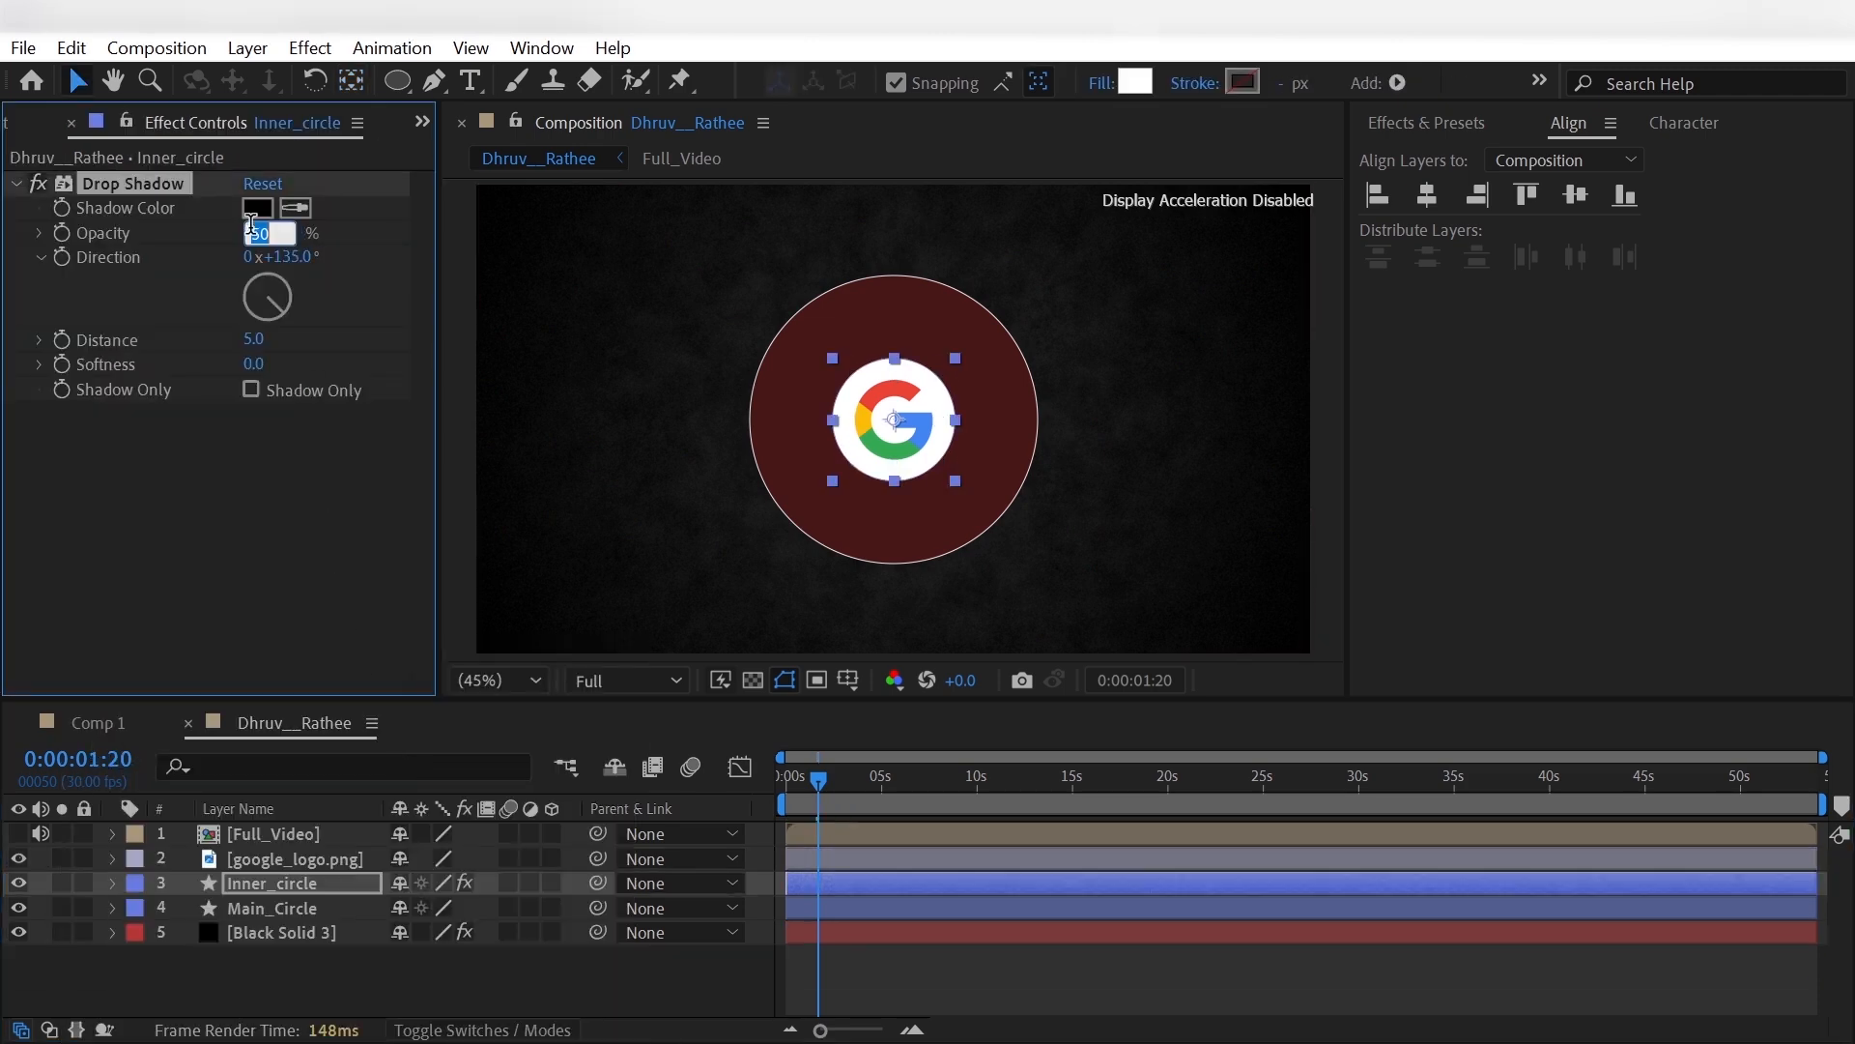
pyautogui.press('Return')
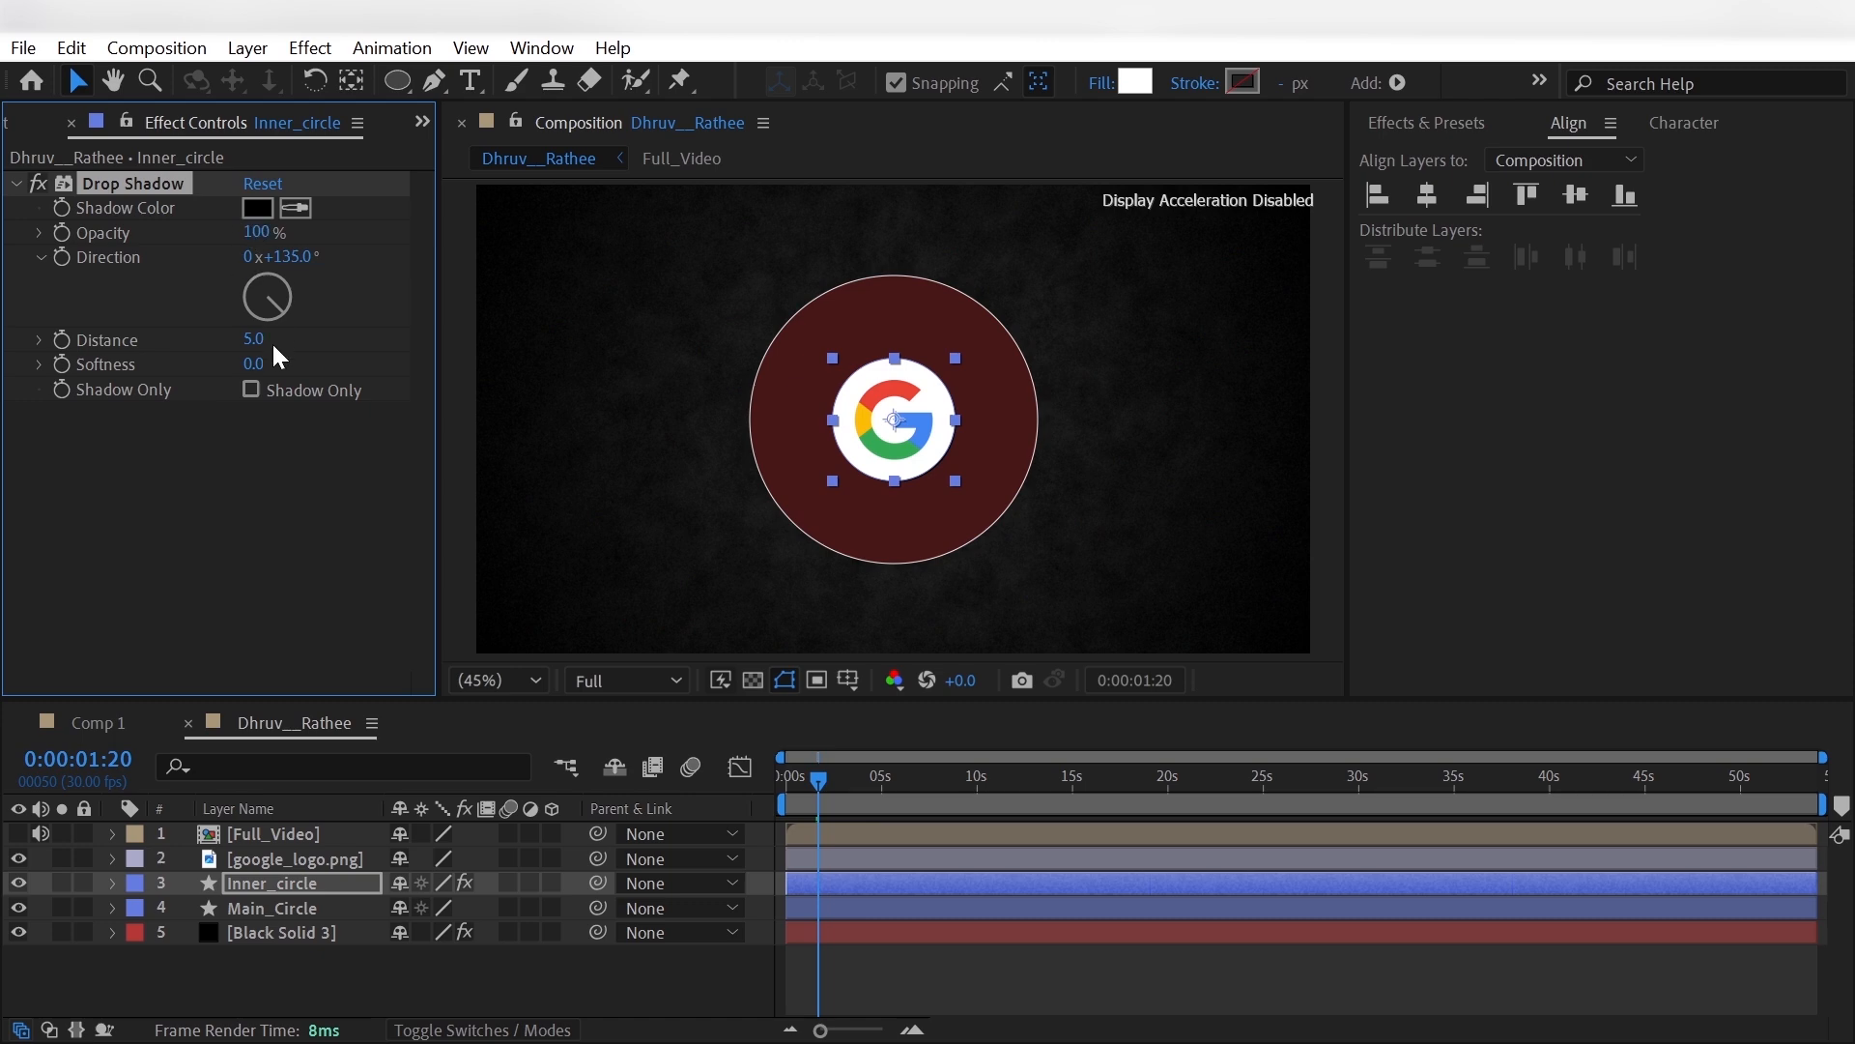
pyautogui.click(255, 363)
pyautogui.write('50')
pyautogui.press('Return')
# - Create a null object layer and rename it Main_Controller
pyautogui.click(402, 976)
pyautogui.rightClick(681, 593)
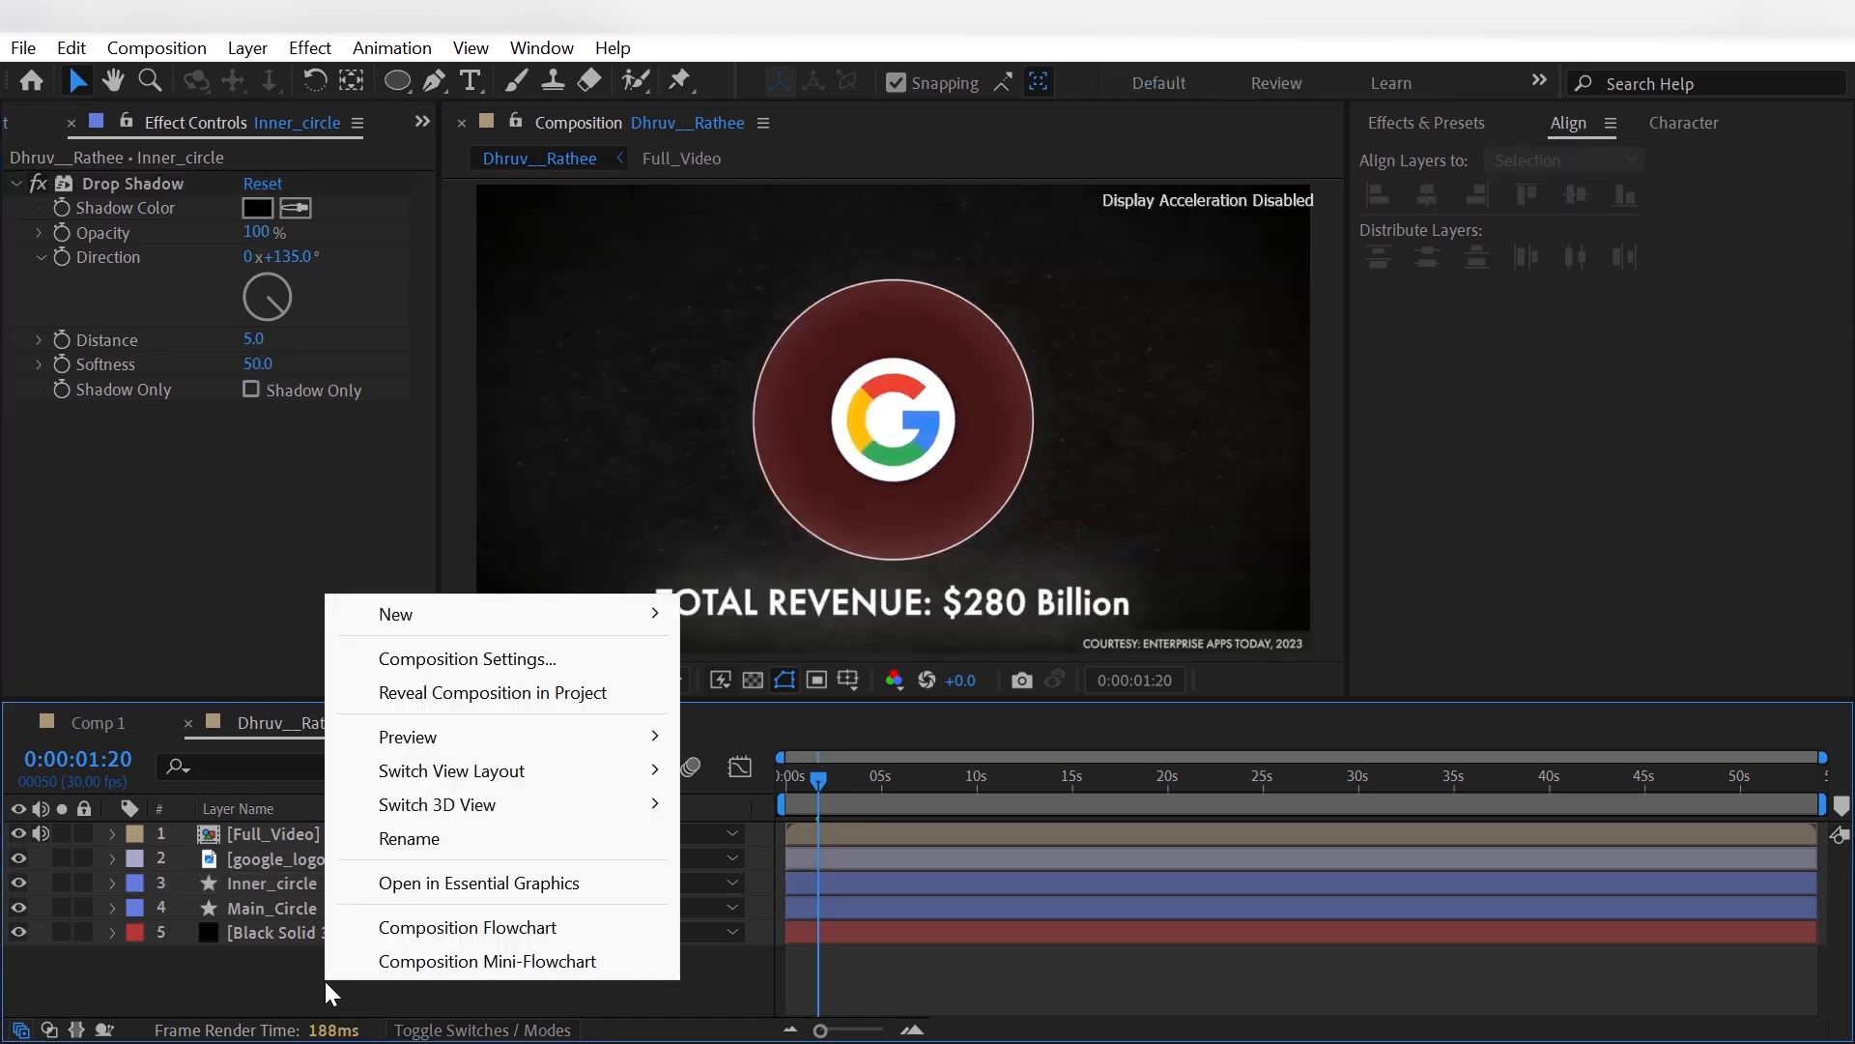
pyautogui.moveTo(522, 626)
pyautogui.click(784, 788)
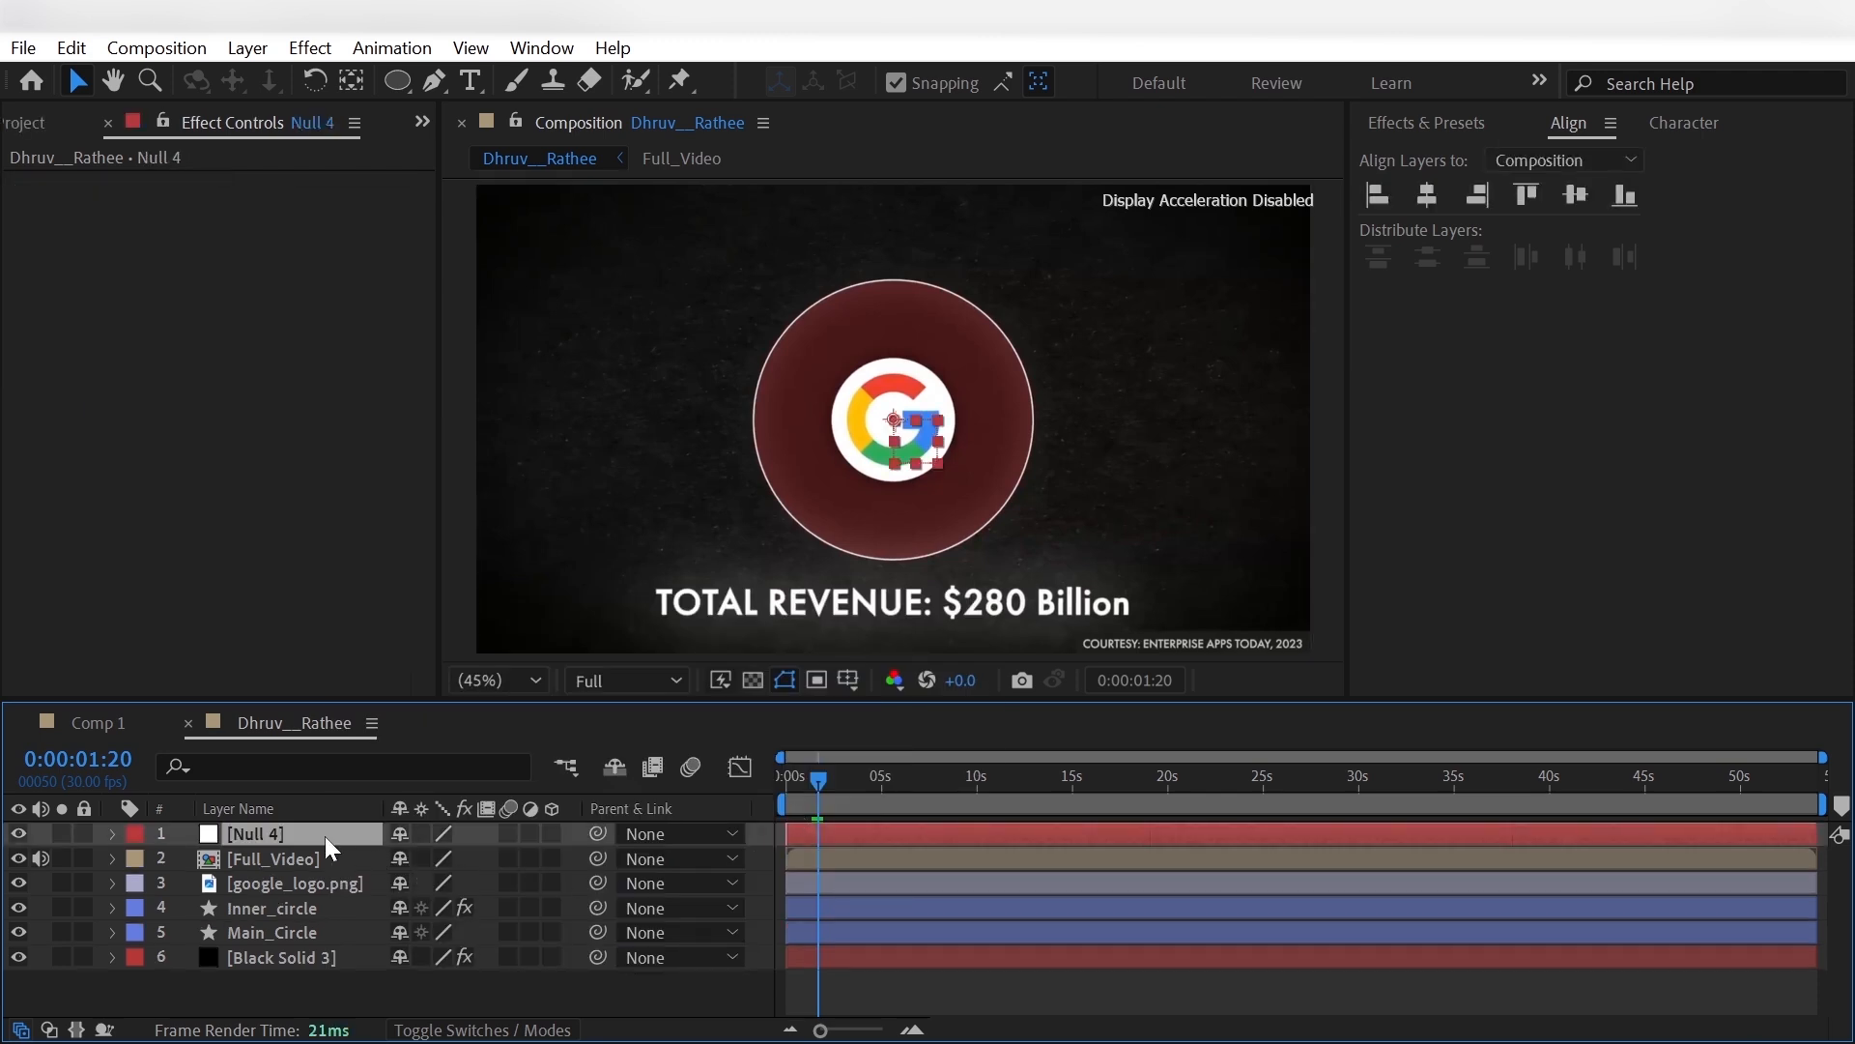
pyautogui.press('Return')
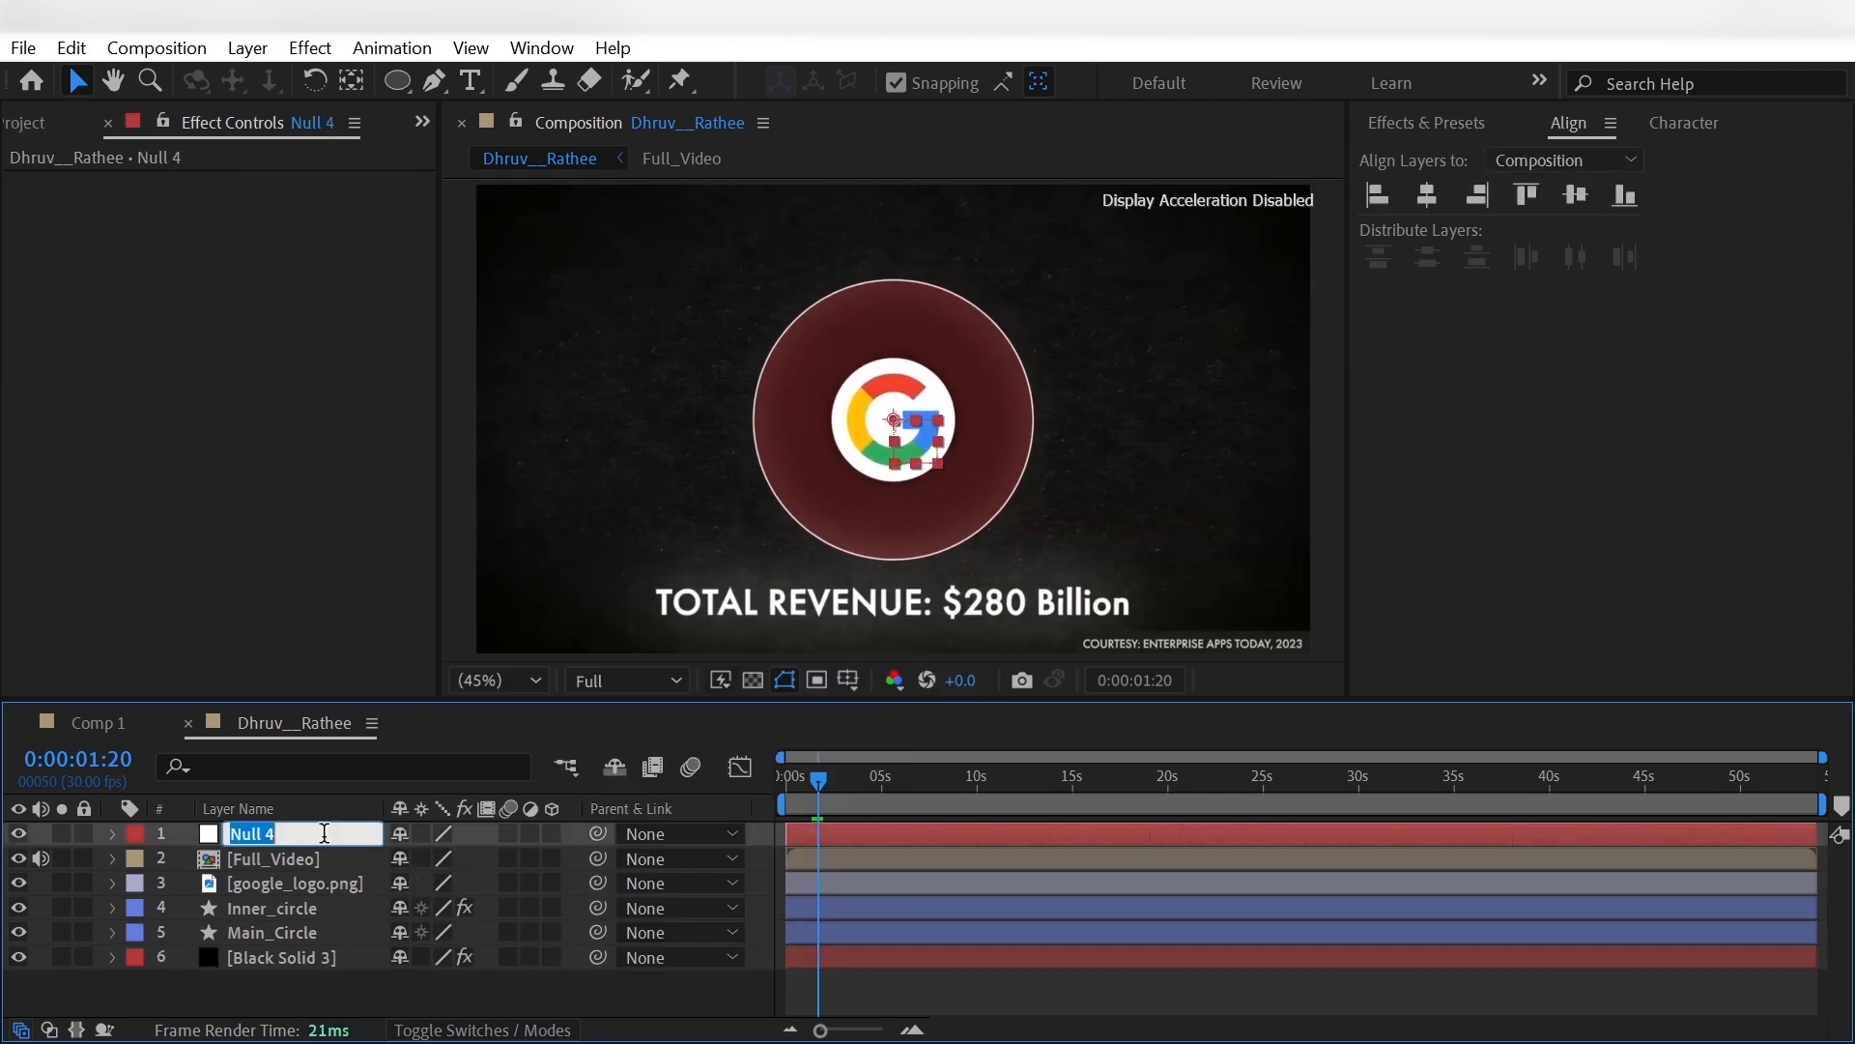
pyautogui.write('Main_Controller')
pyautogui.press('Return')
# - Parent the google_logo.png, Inner_circle and Main_Circle layers to Main_Controller
pyautogui.click(326, 879)
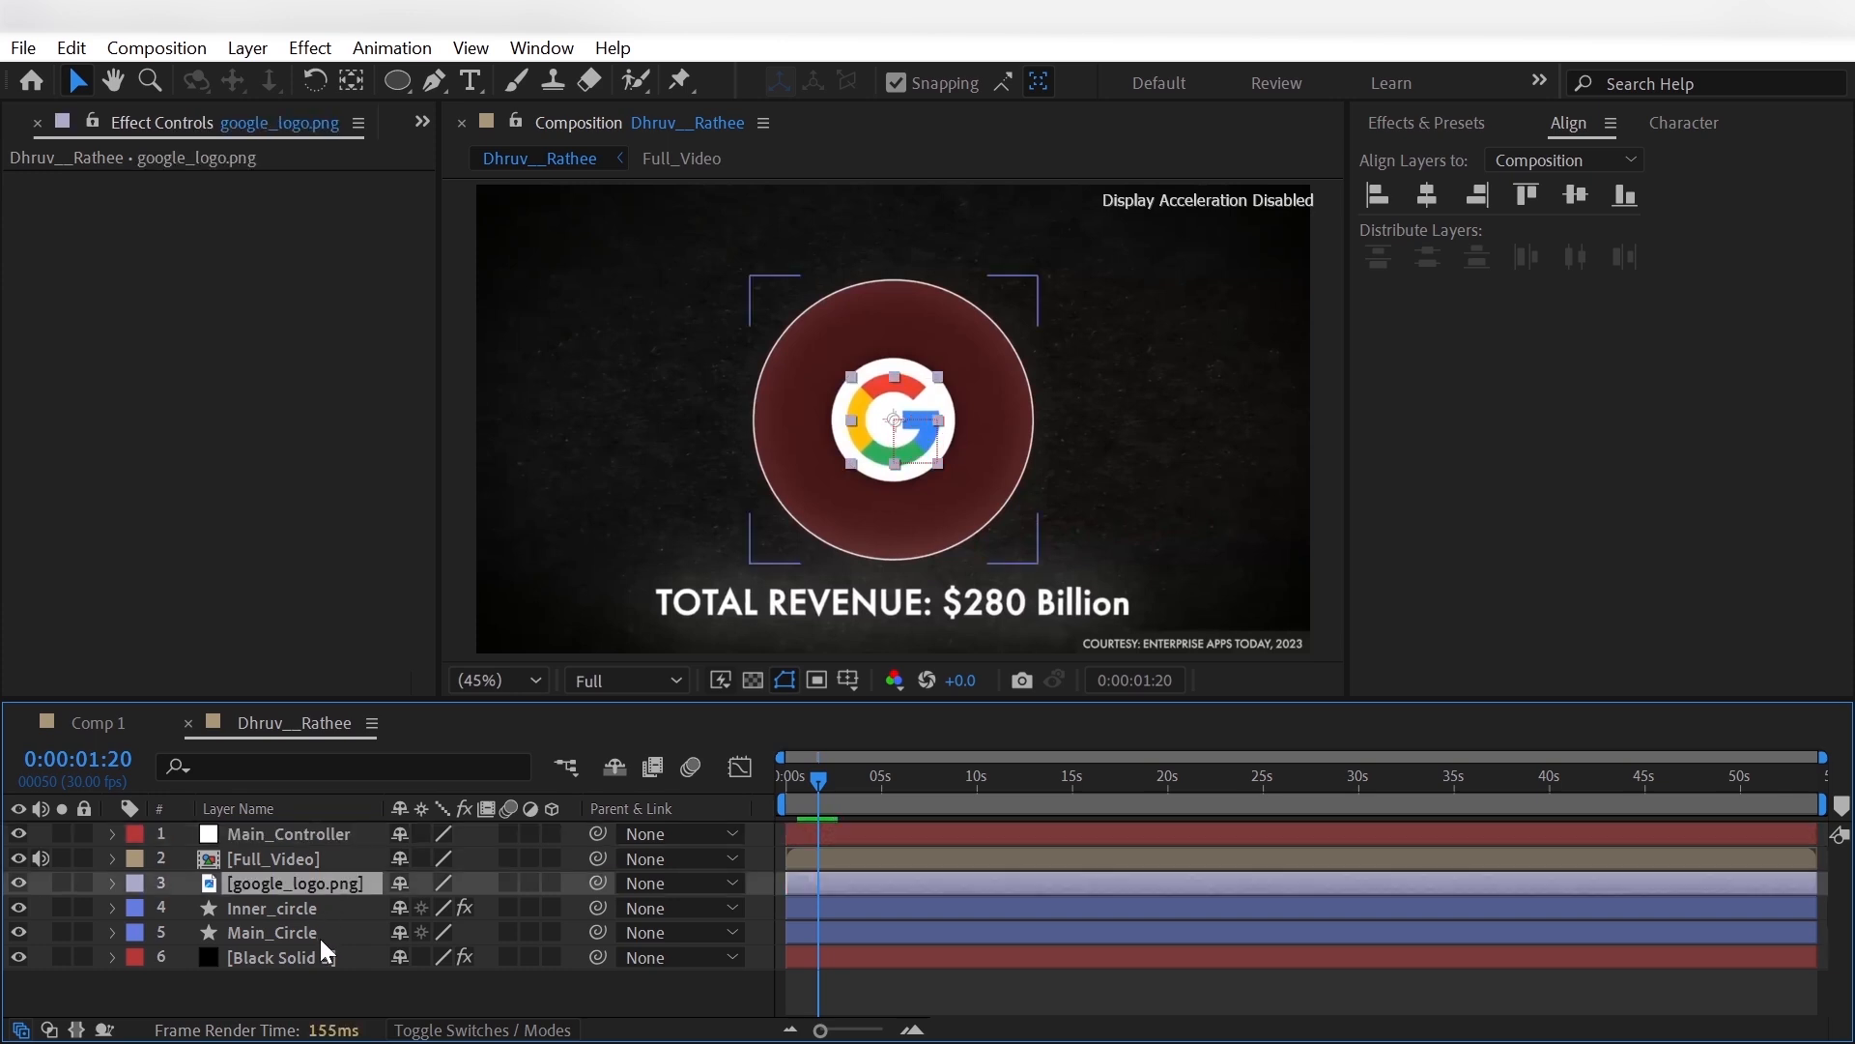
pyautogui.keyDown('shift'); pyautogui.click(320, 933); pyautogui.keyUp('shift')
pyautogui.click(664, 884)
pyautogui.click(720, 683)
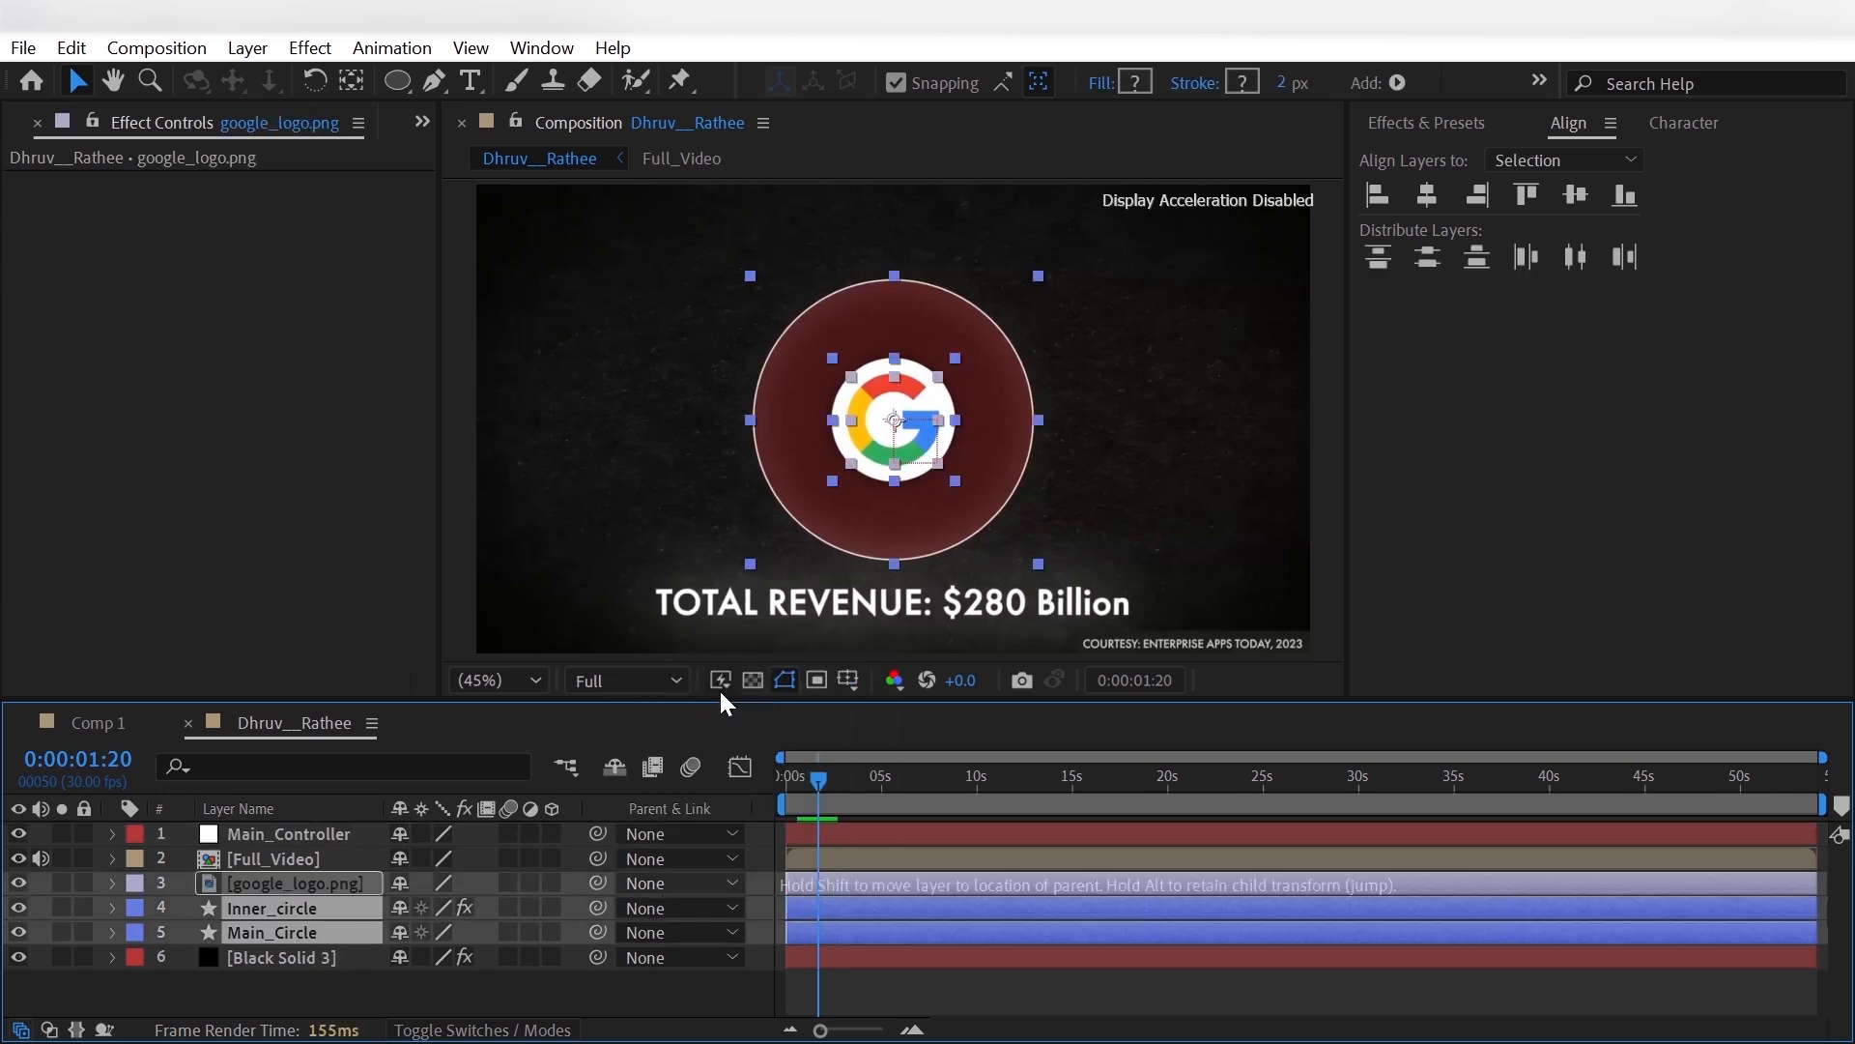
pyautogui.click(361, 1003)
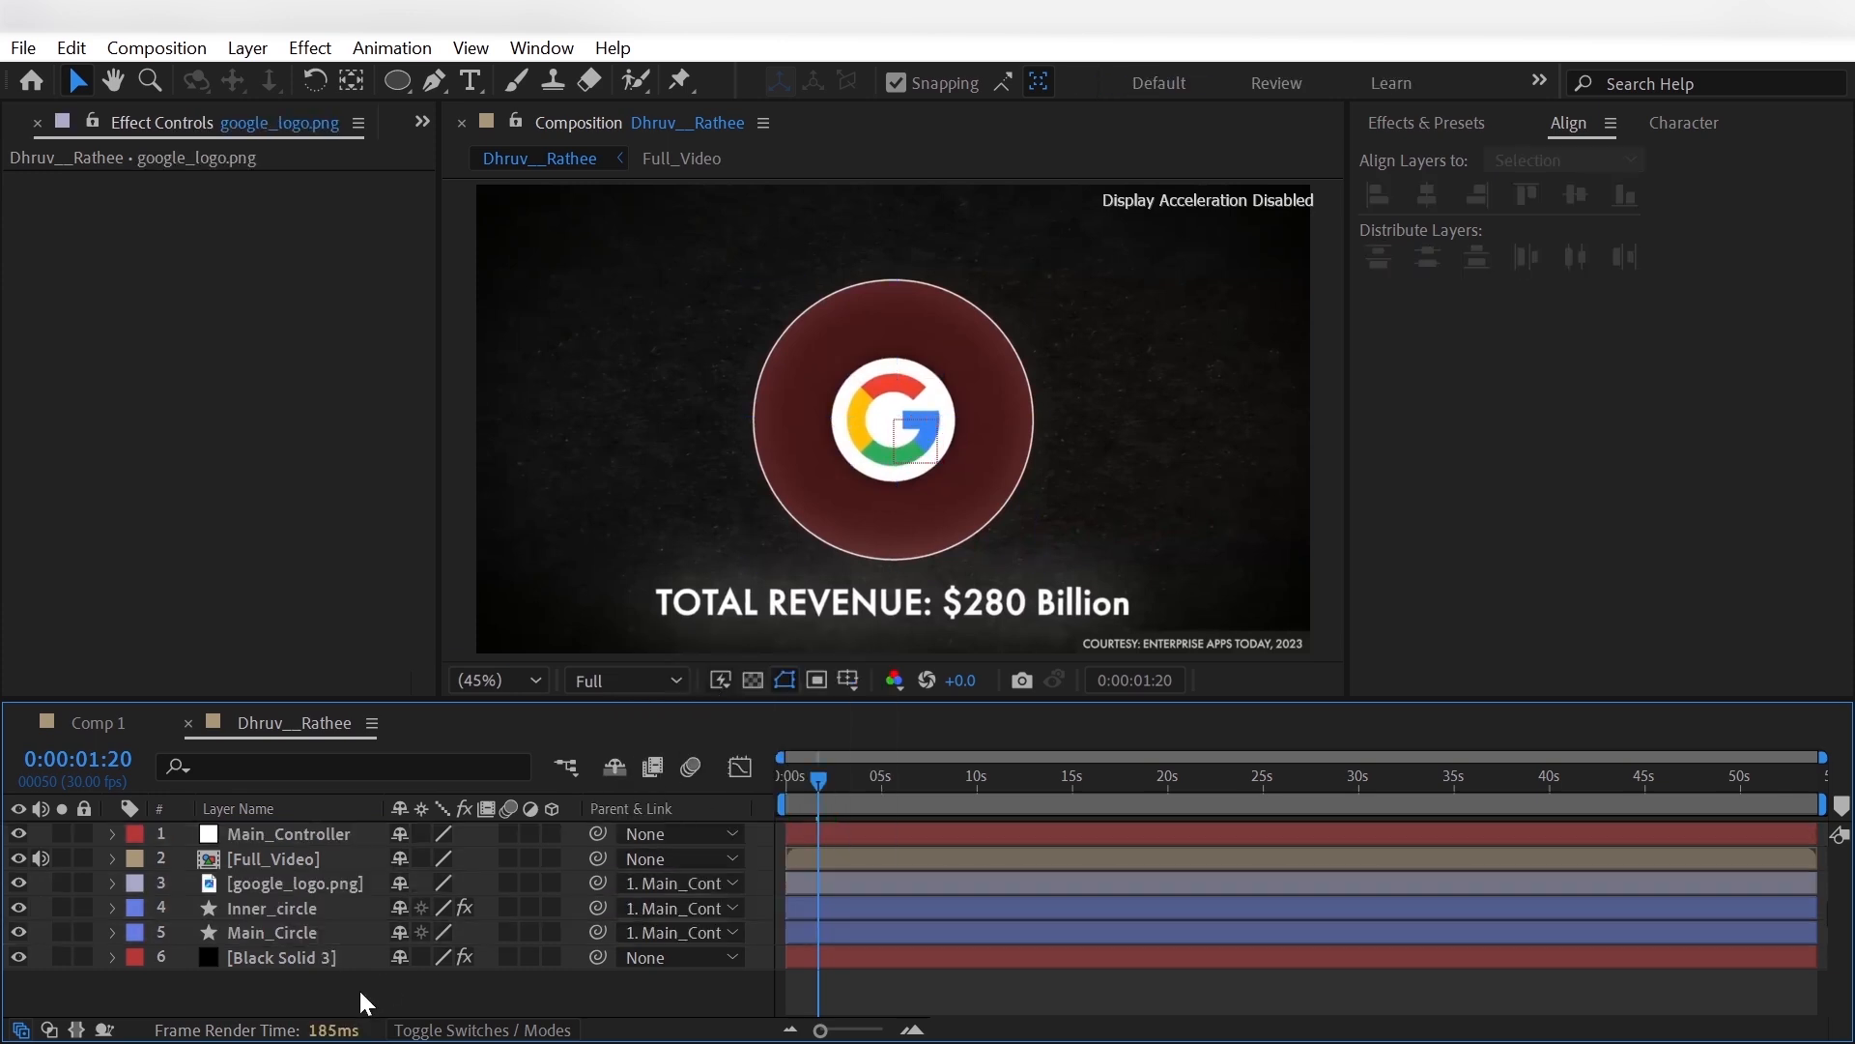
# - Move the visible Full_Video layer above Main_Controller and add the text "TOTAL REVENUE: $280 Billion" across the circle's lower half
pyautogui.click(19, 858)
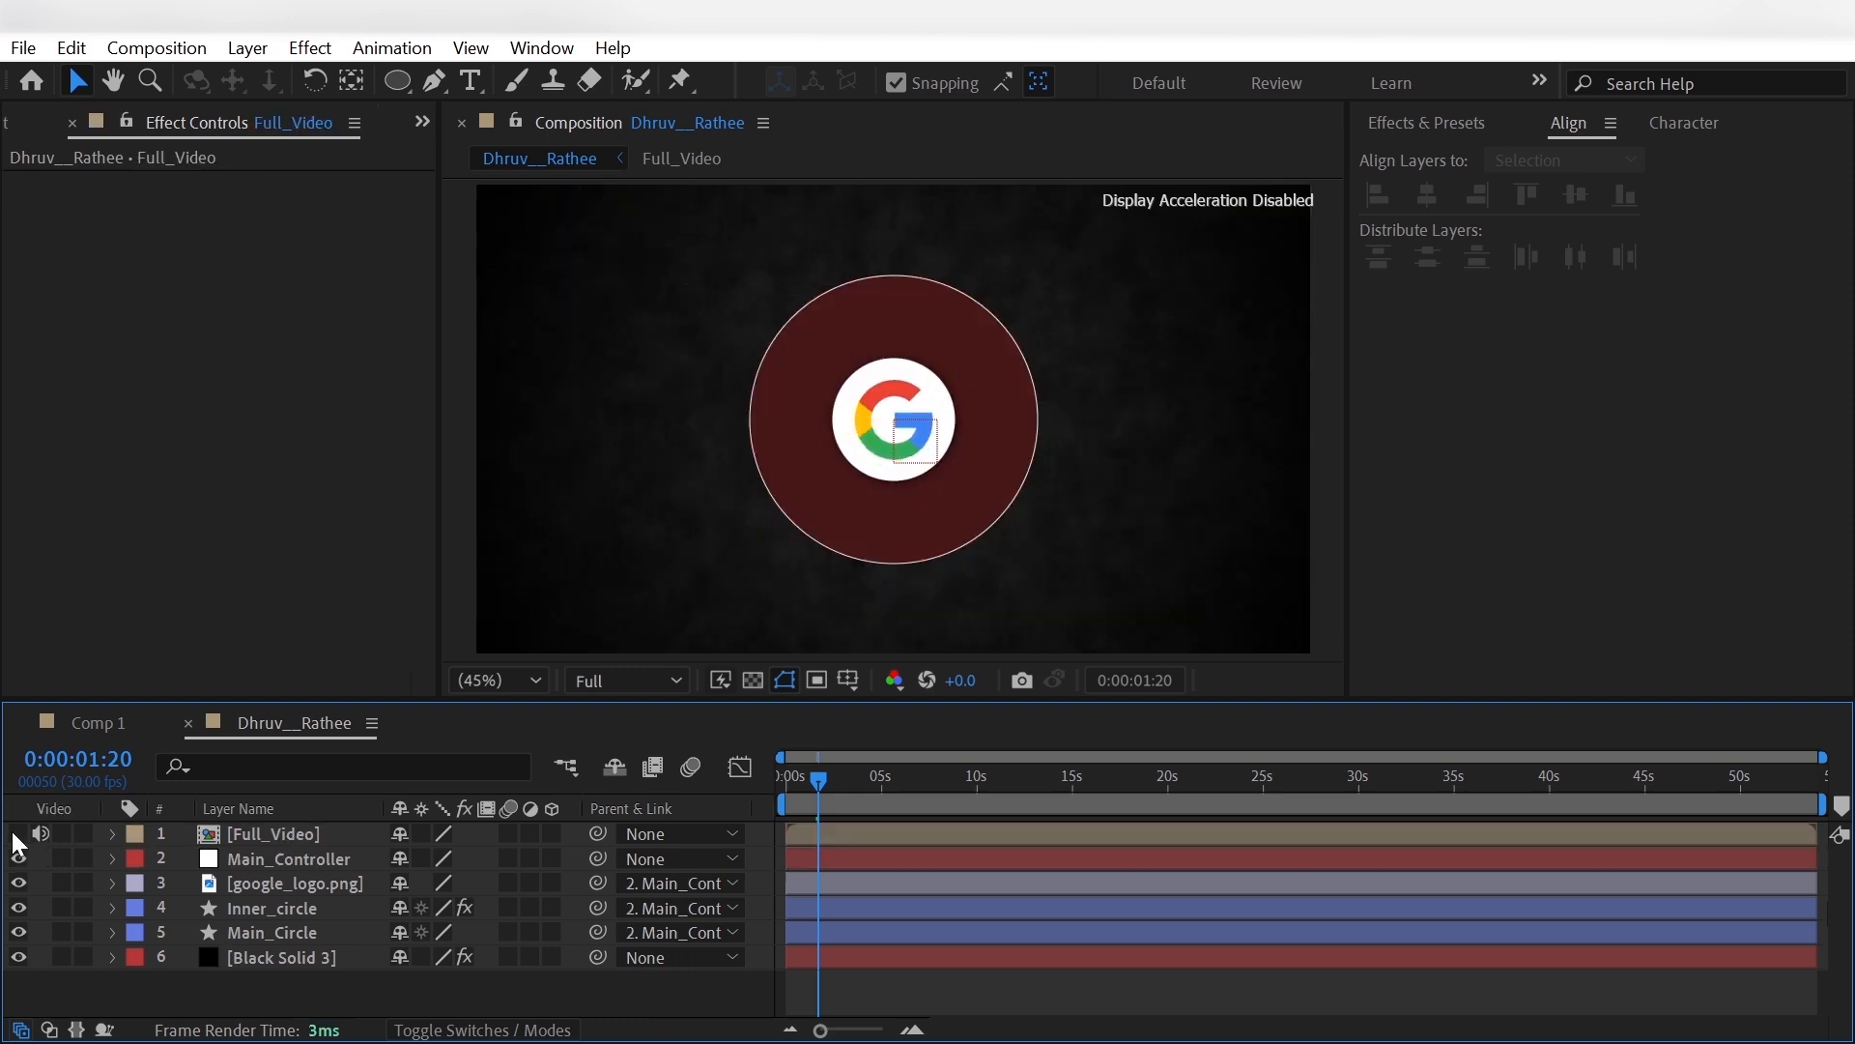
pyautogui.click(18, 834)
pyautogui.click(470, 80)
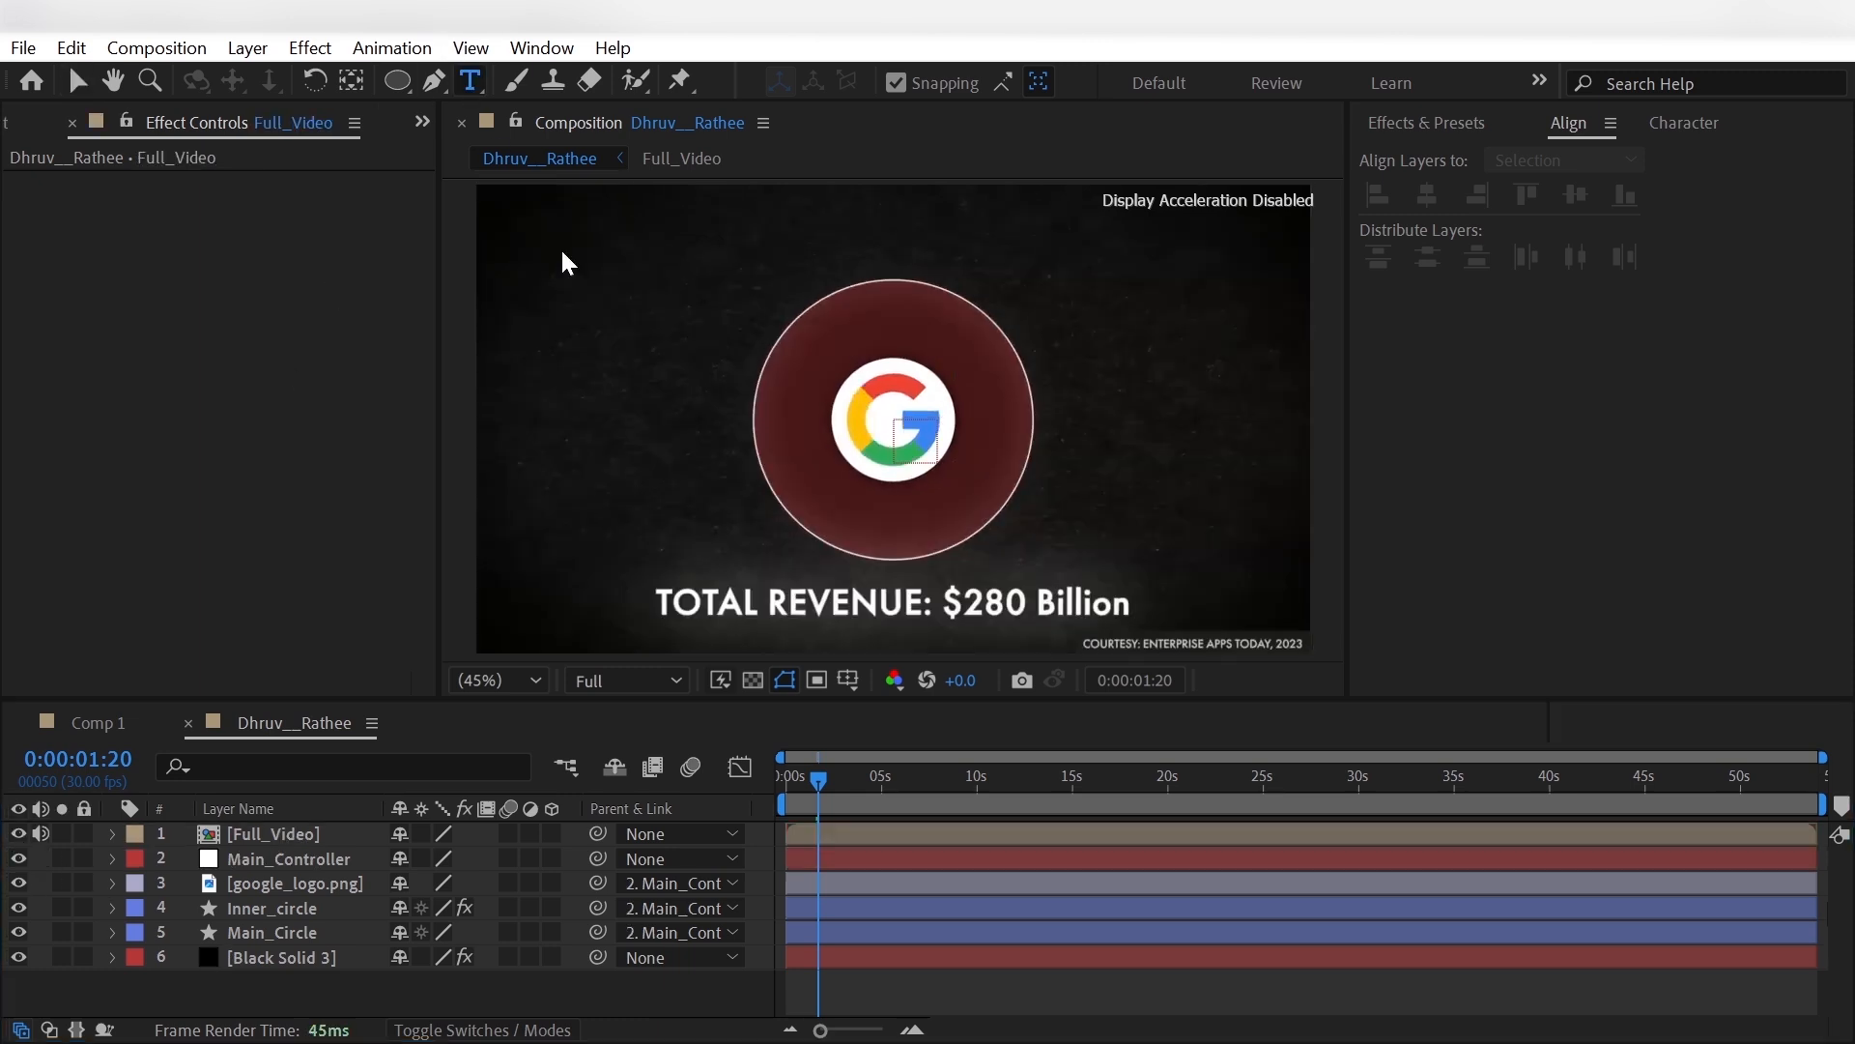
pyautogui.click(633, 491)
pyautogui.write('TOTAL R')
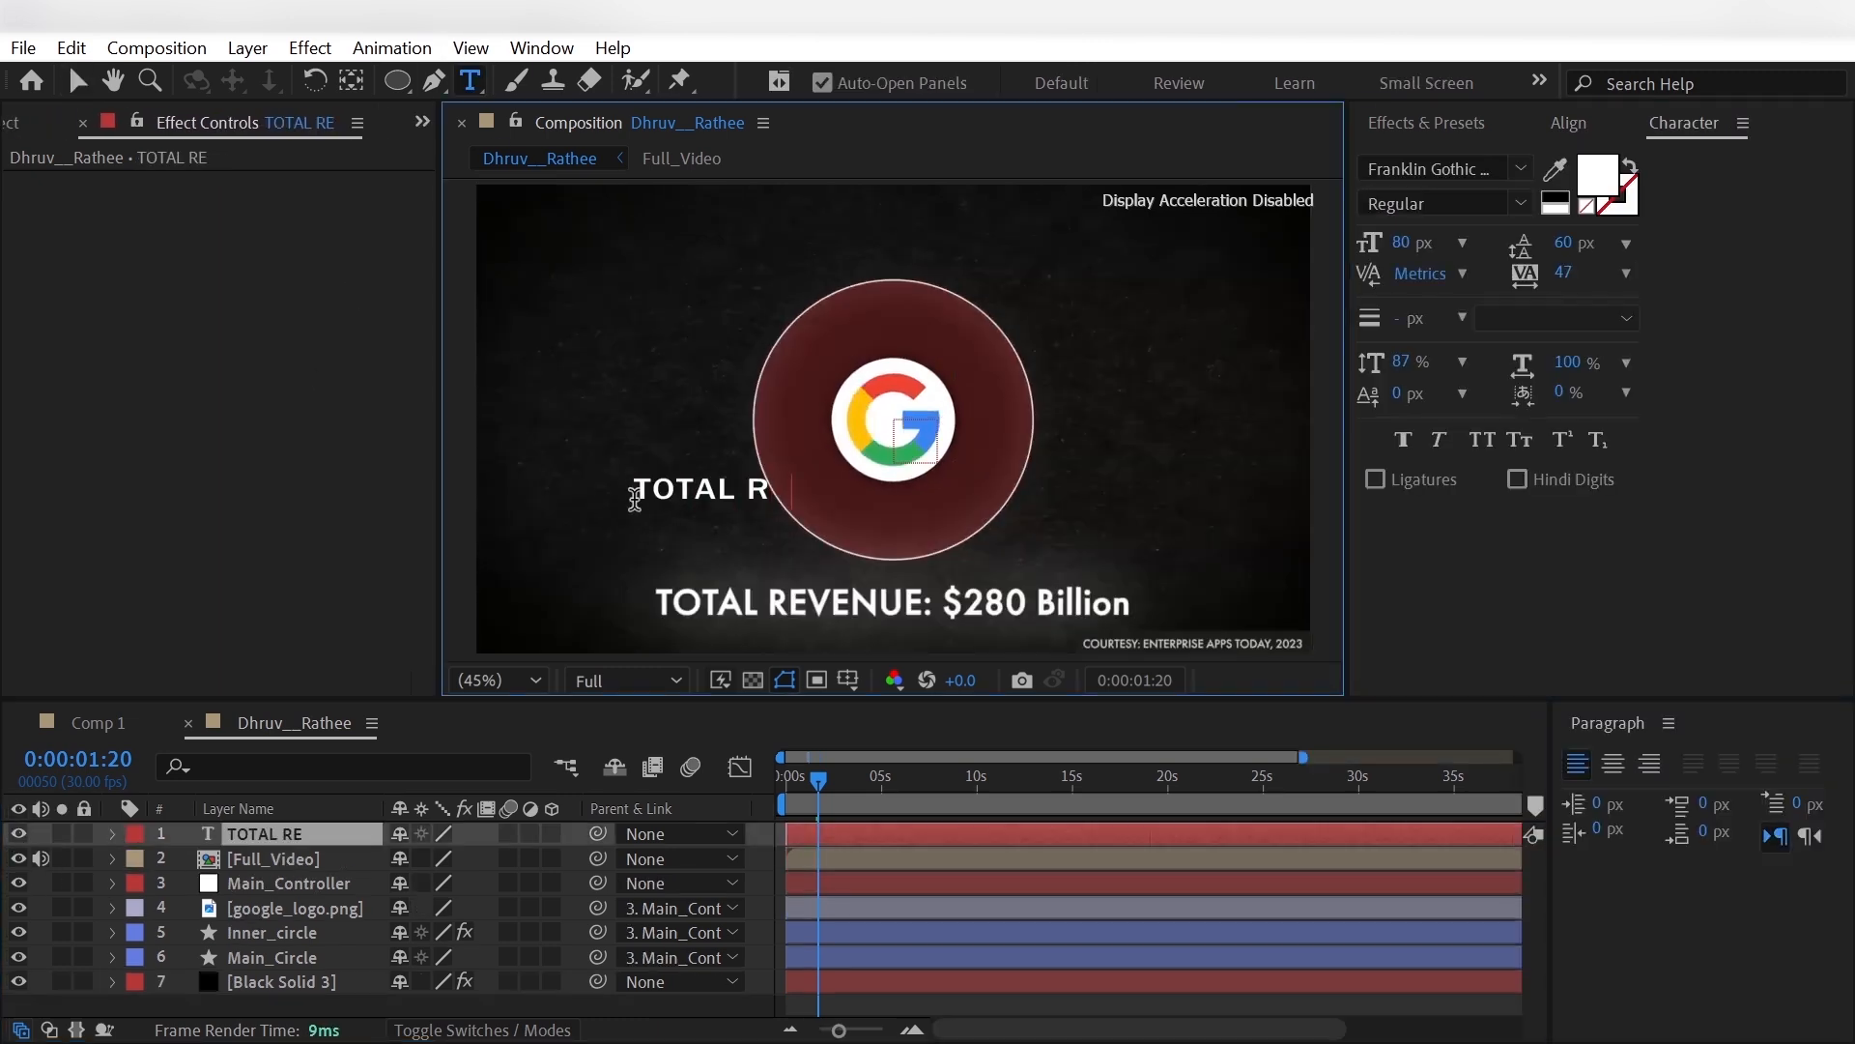
pyautogui.write('EVENUE:')
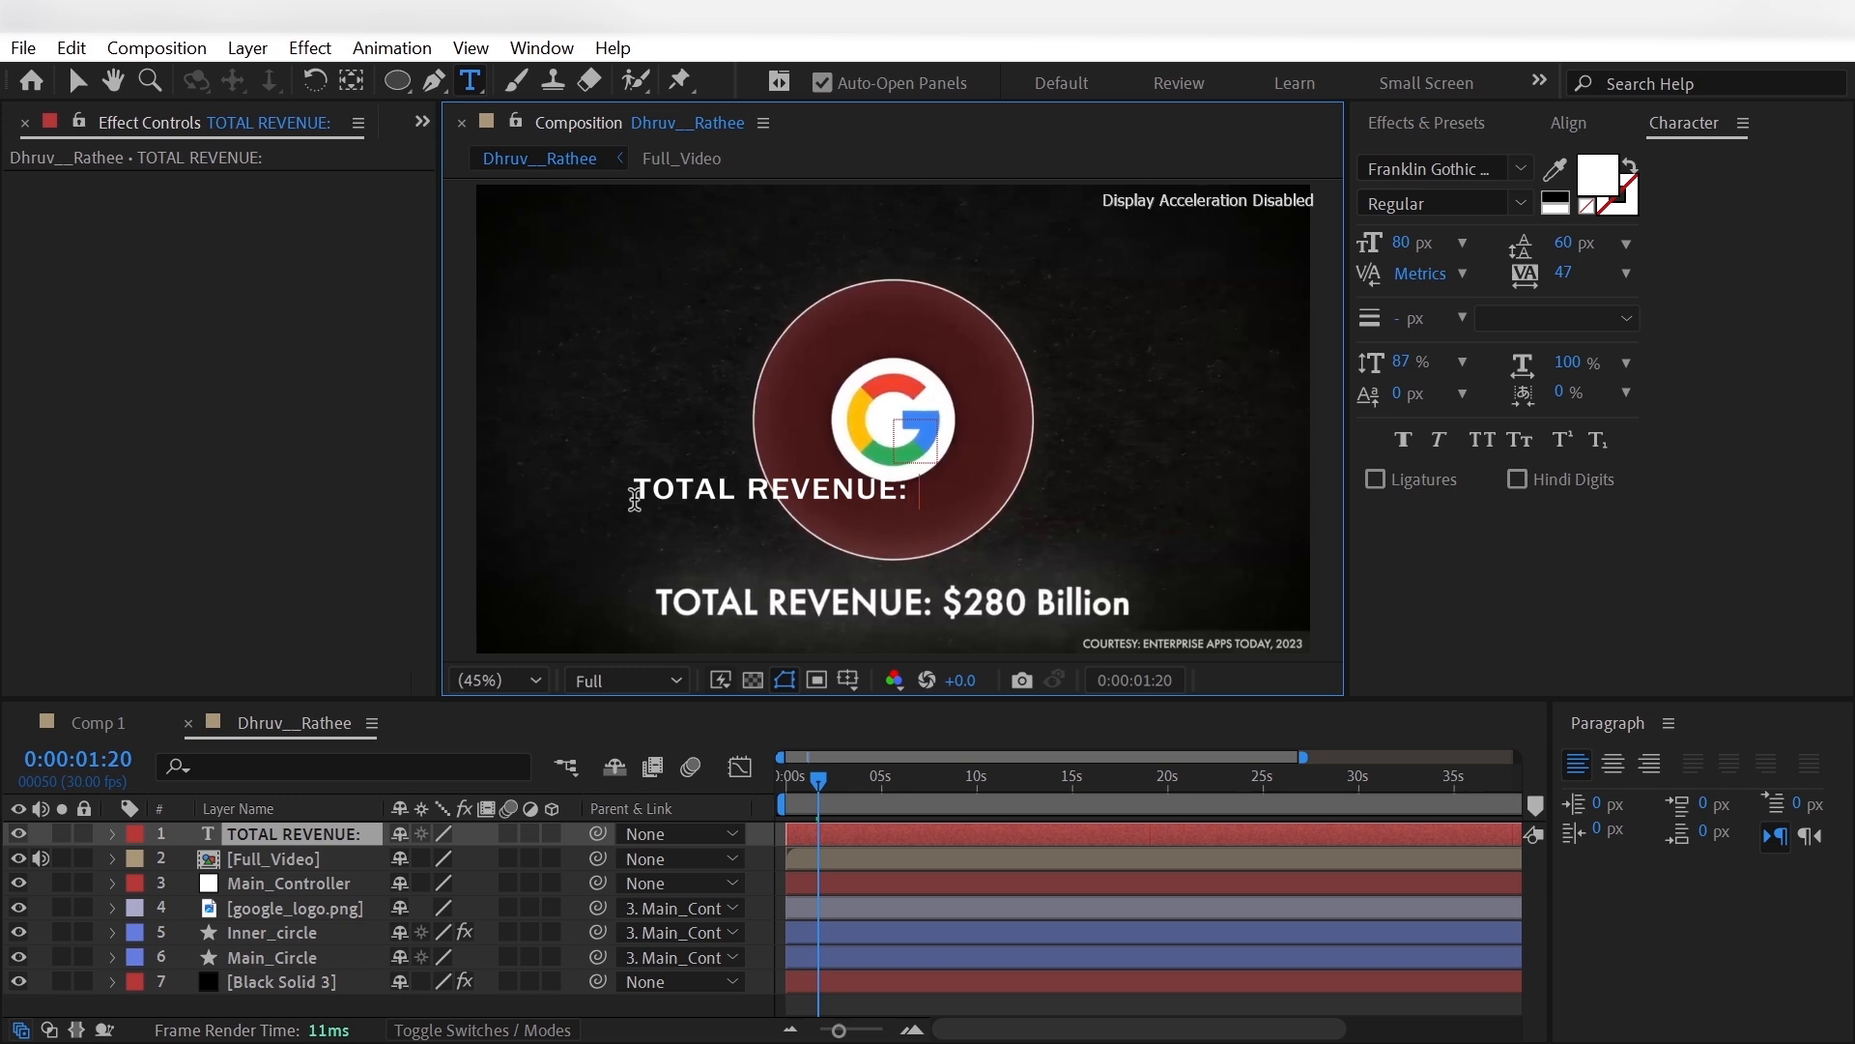
pyautogui.write(' $280 Billion')
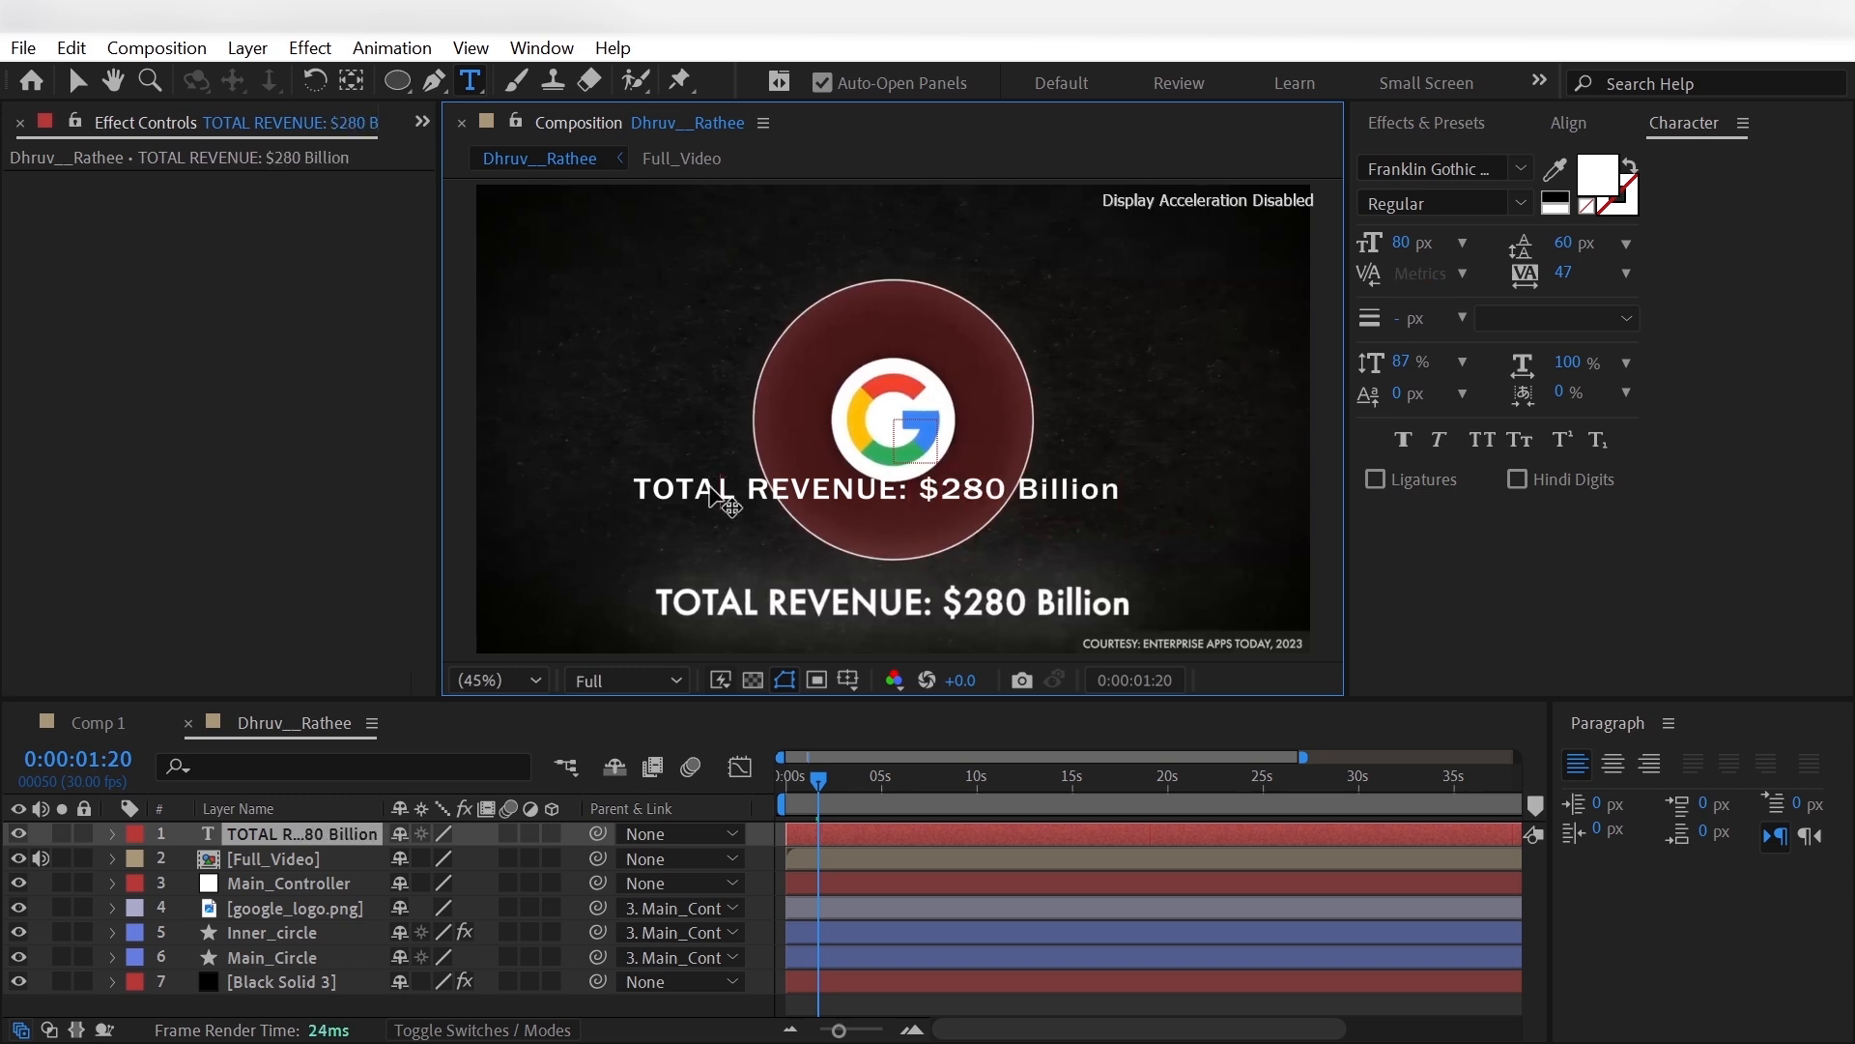
# - Set the whole revenue text's vertical scale to 105% and its font size to 86 px
pyautogui.hotkey('ctrl', 'a')
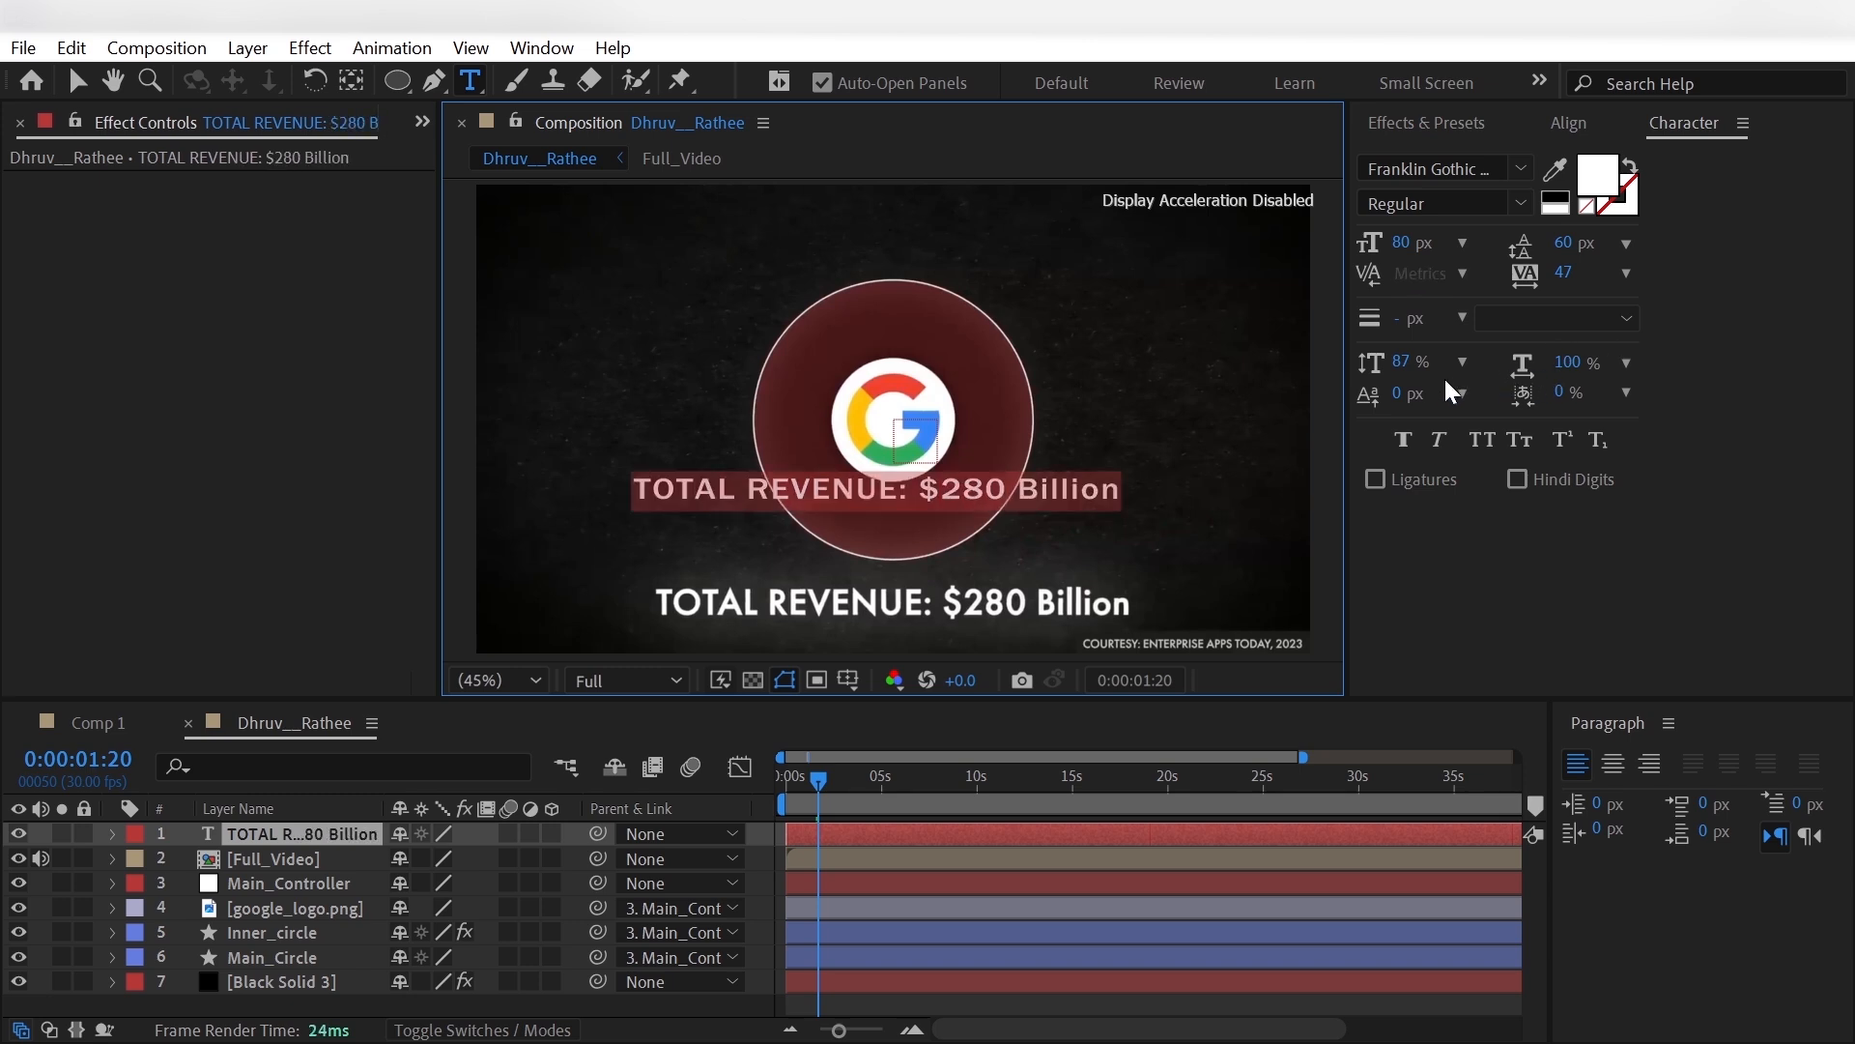
pyautogui.moveTo(1407, 363); pyautogui.dragTo(1437, 362)
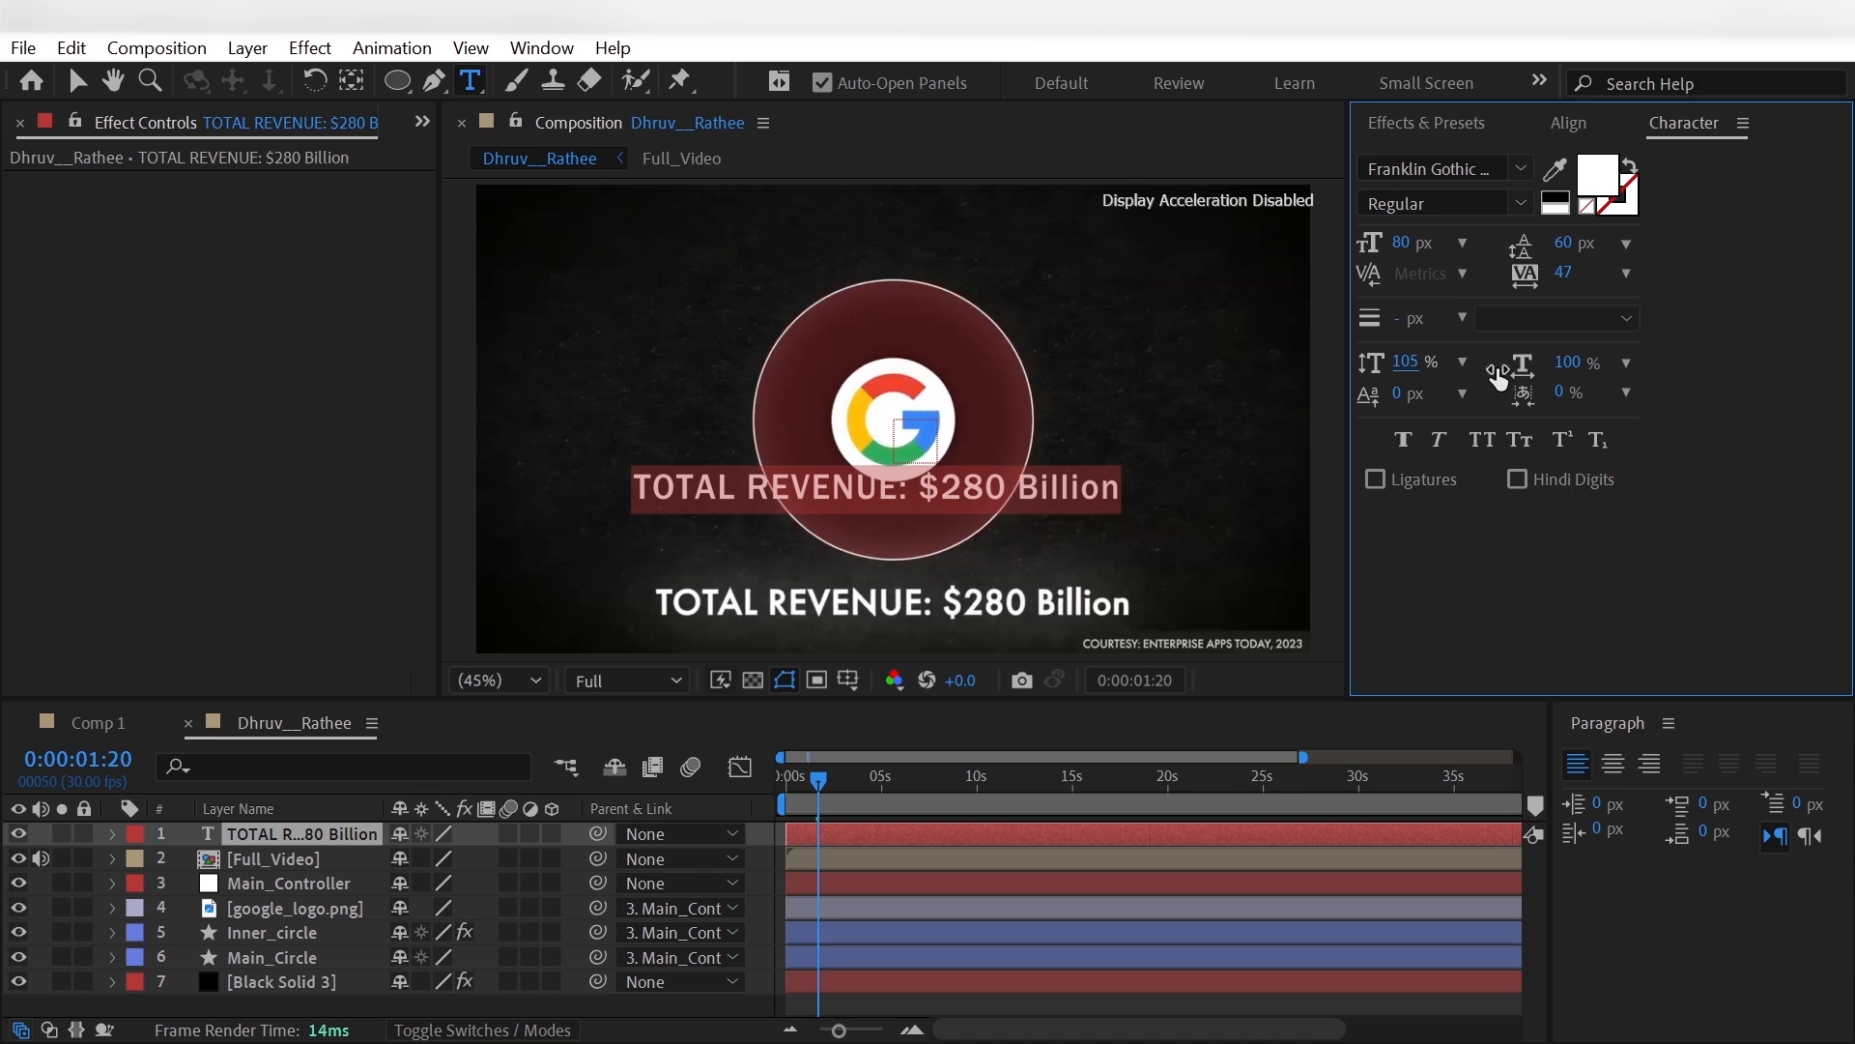
pyautogui.moveTo(1406, 242); pyautogui.dragTo(1419, 244)
pyautogui.click(37, 881)
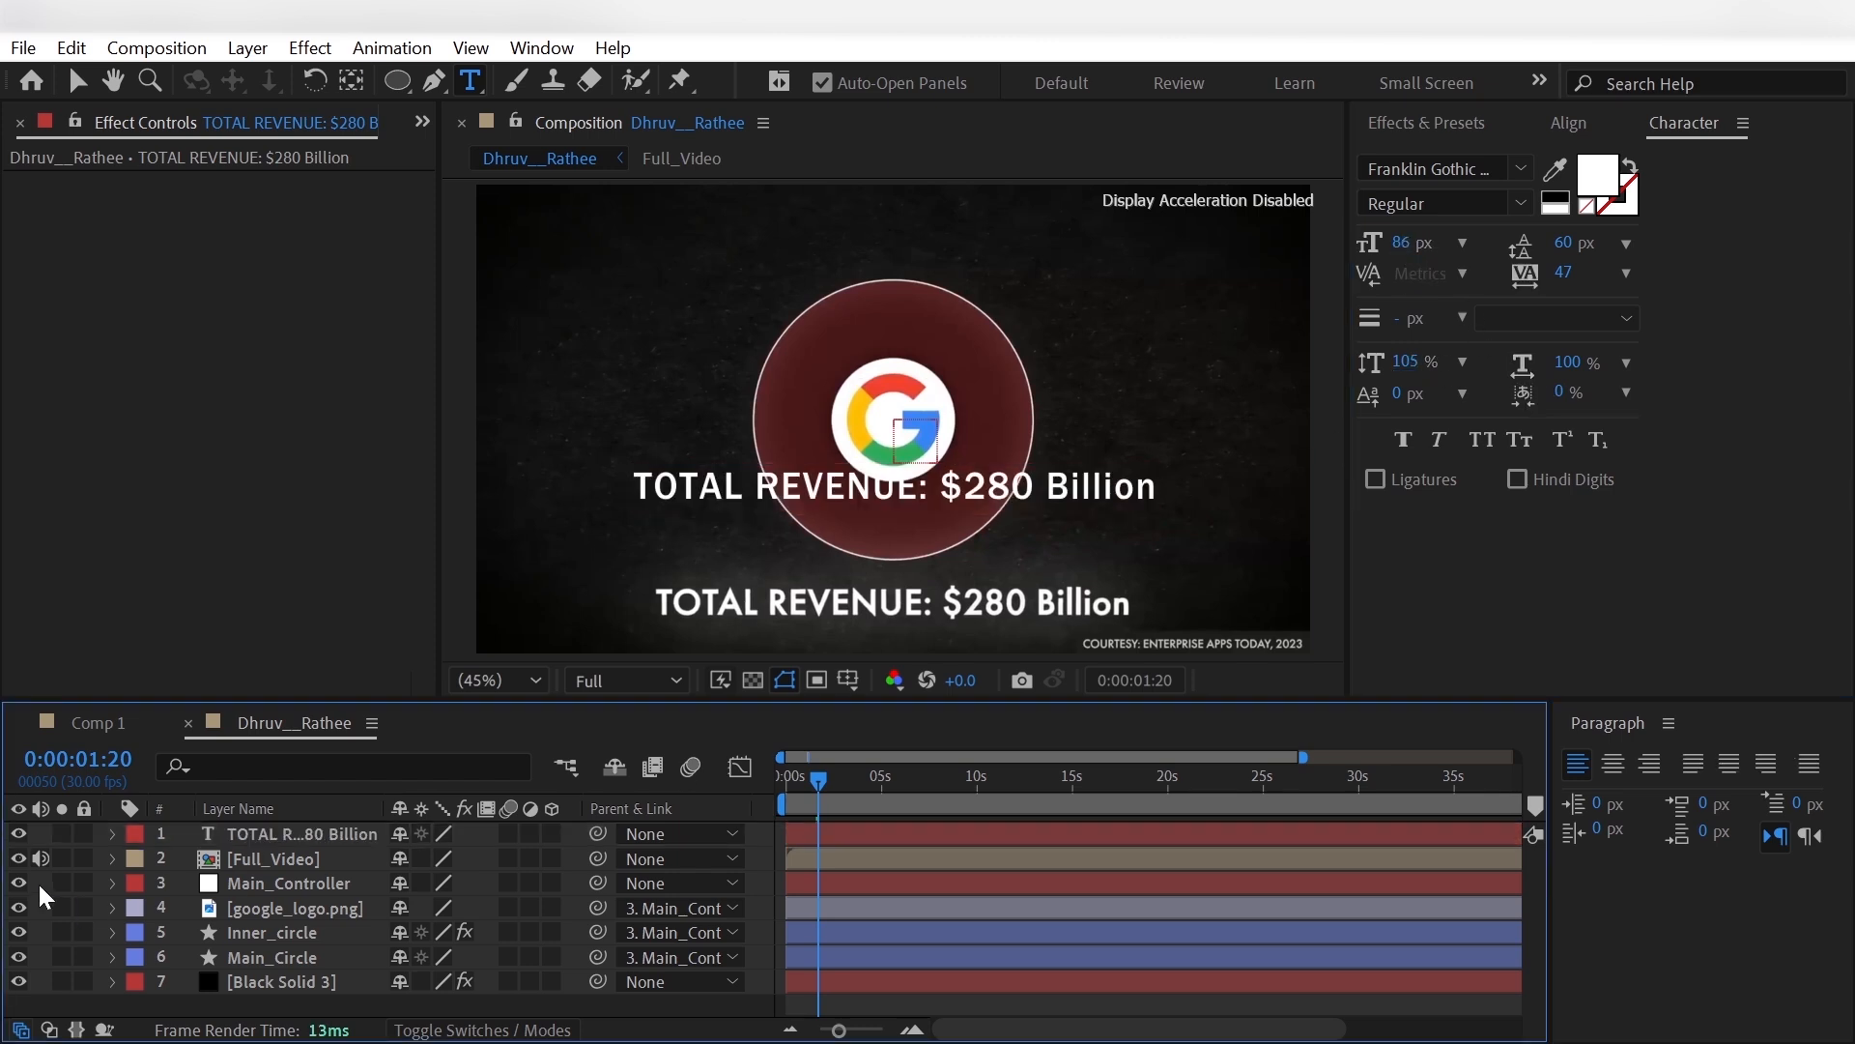
# - Add a text animator with Position and Opacity to the revenue title, setting the position to 0, -32 and making the characters fully transparent
pyautogui.click(110, 837)
pyautogui.click(111, 834)
pyautogui.click(566, 859)
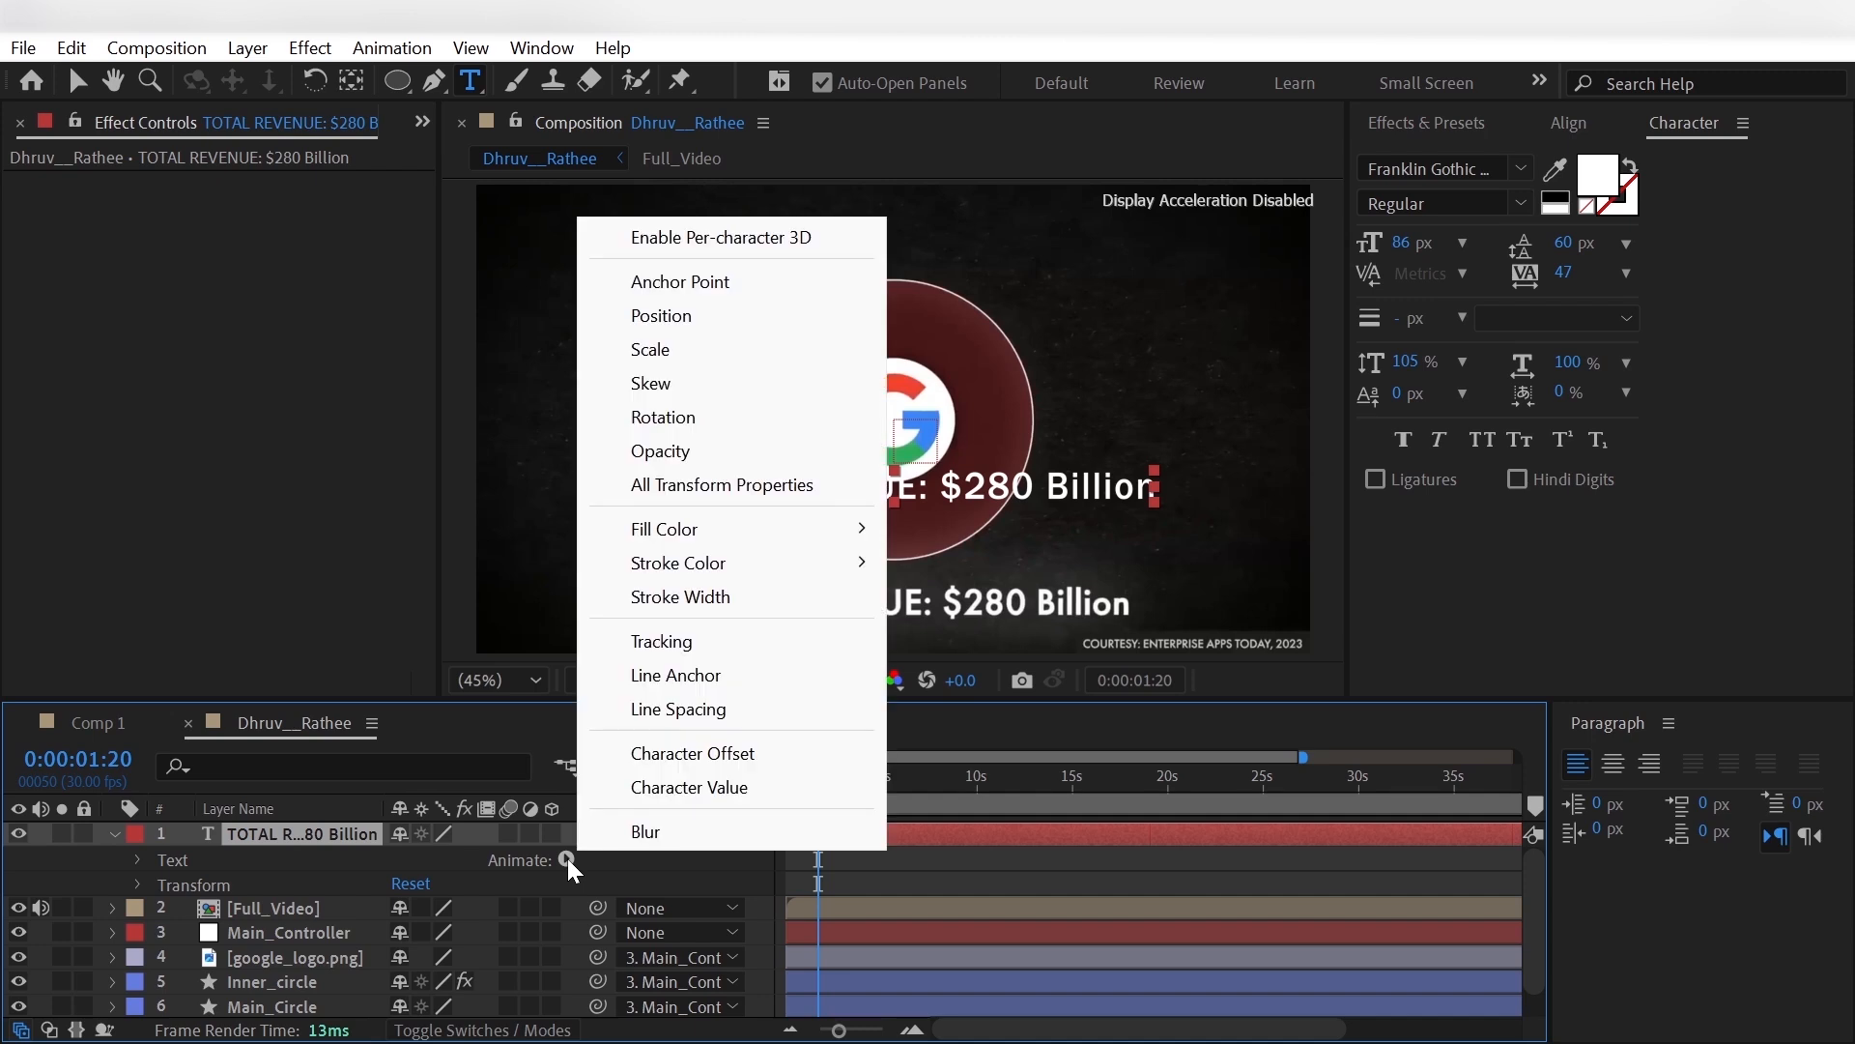
pyautogui.moveTo(690, 559)
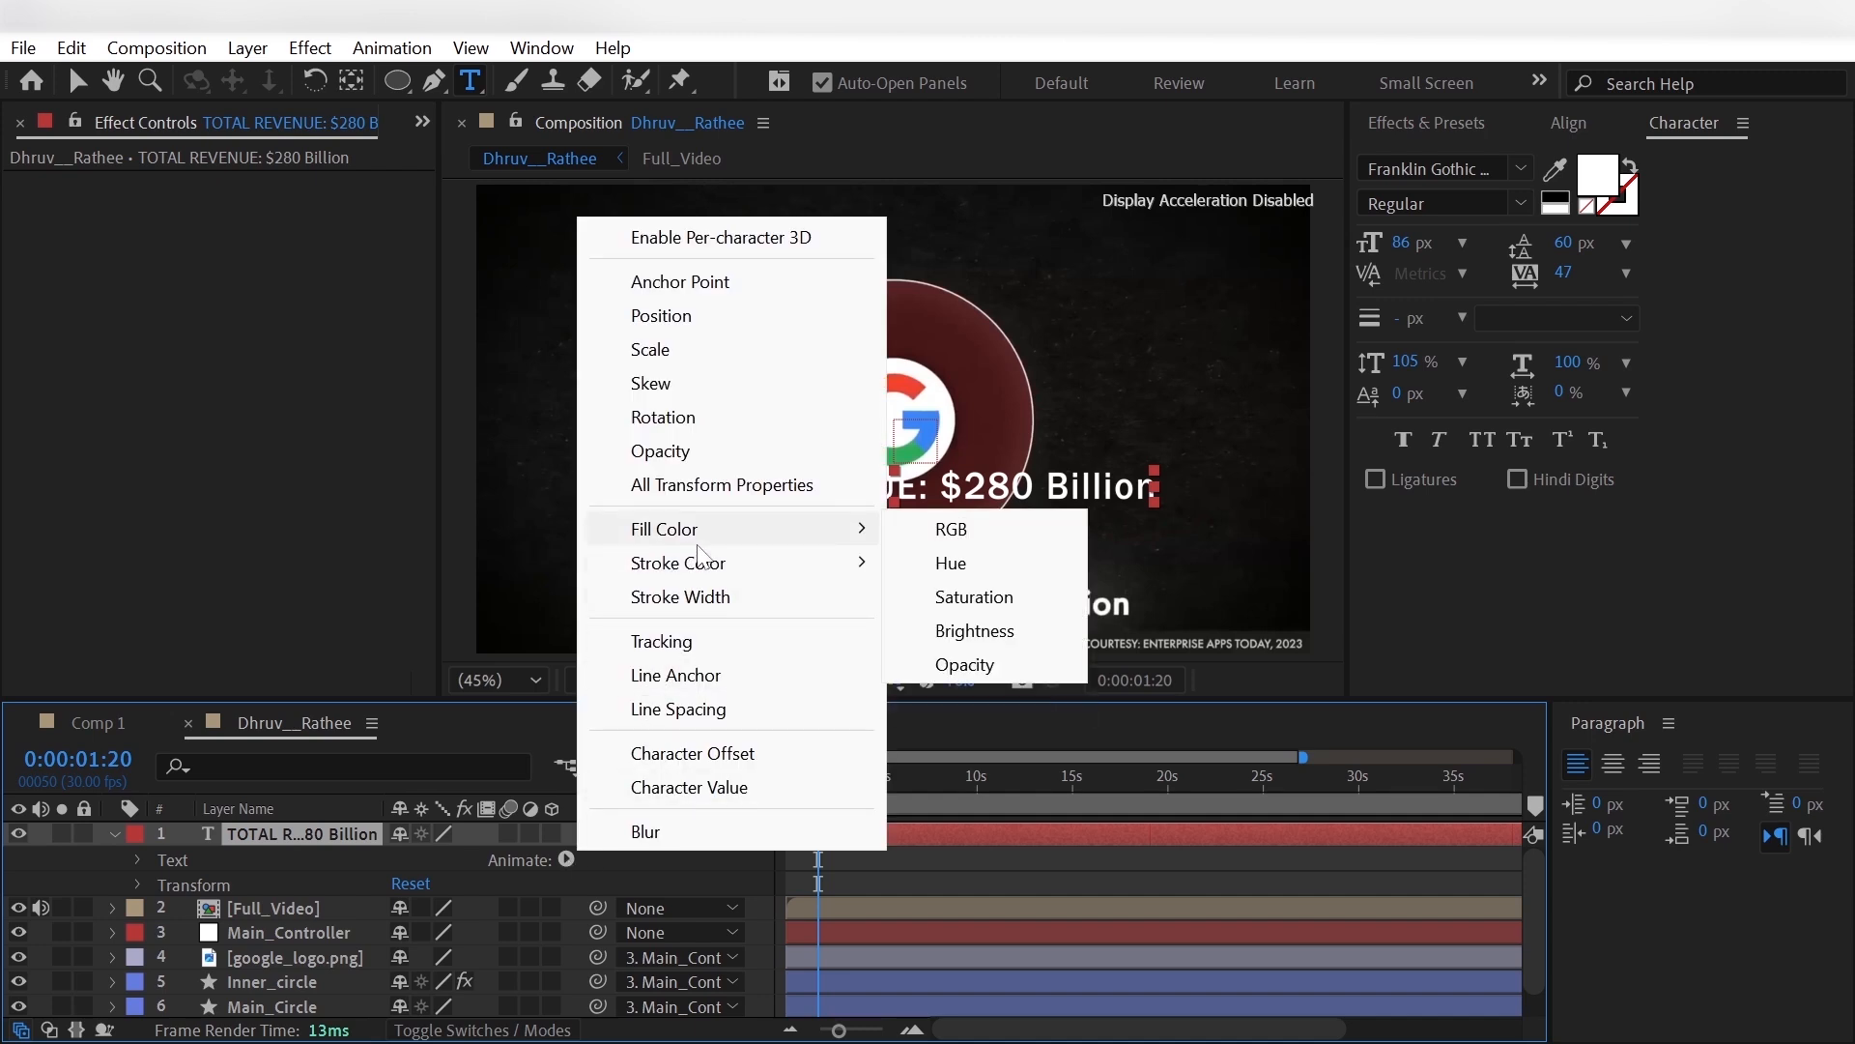
pyautogui.click(698, 316)
pyautogui.click(567, 953)
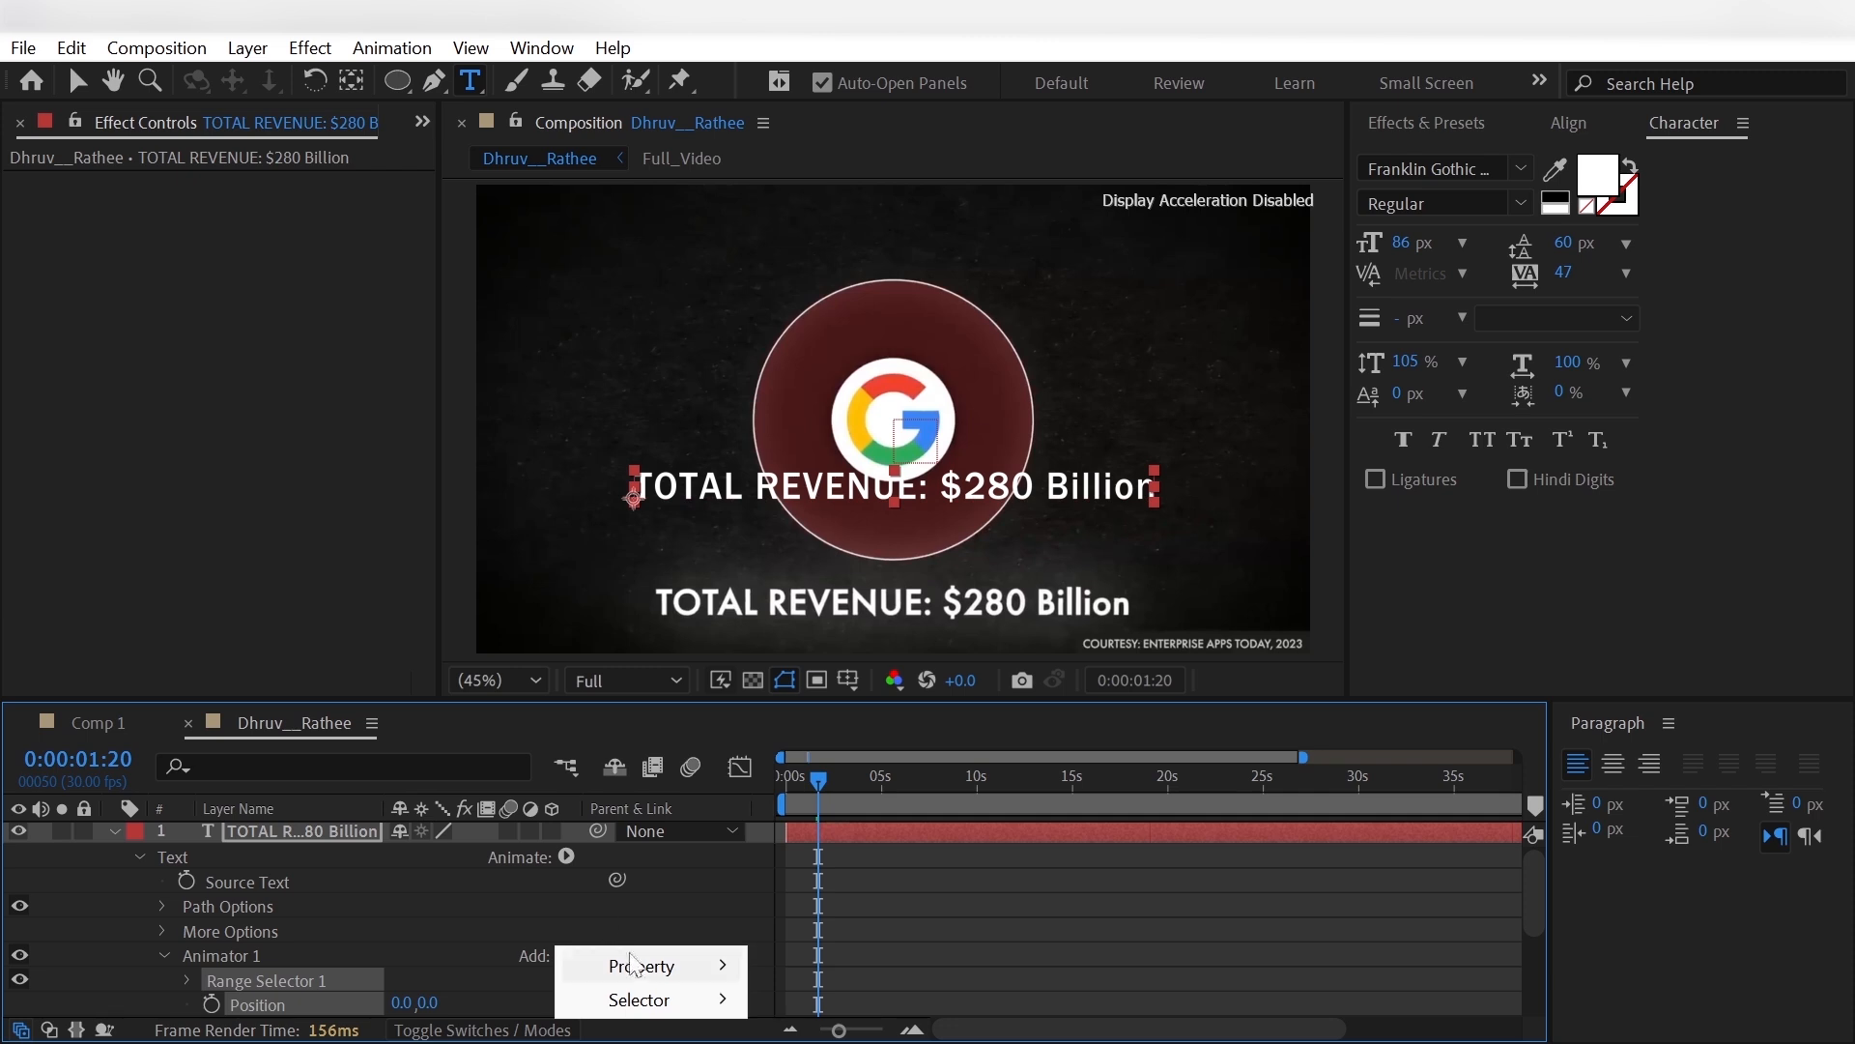
pyautogui.moveTo(646, 966)
pyautogui.click(802, 580)
pyautogui.scroll(-1, 345, 976)
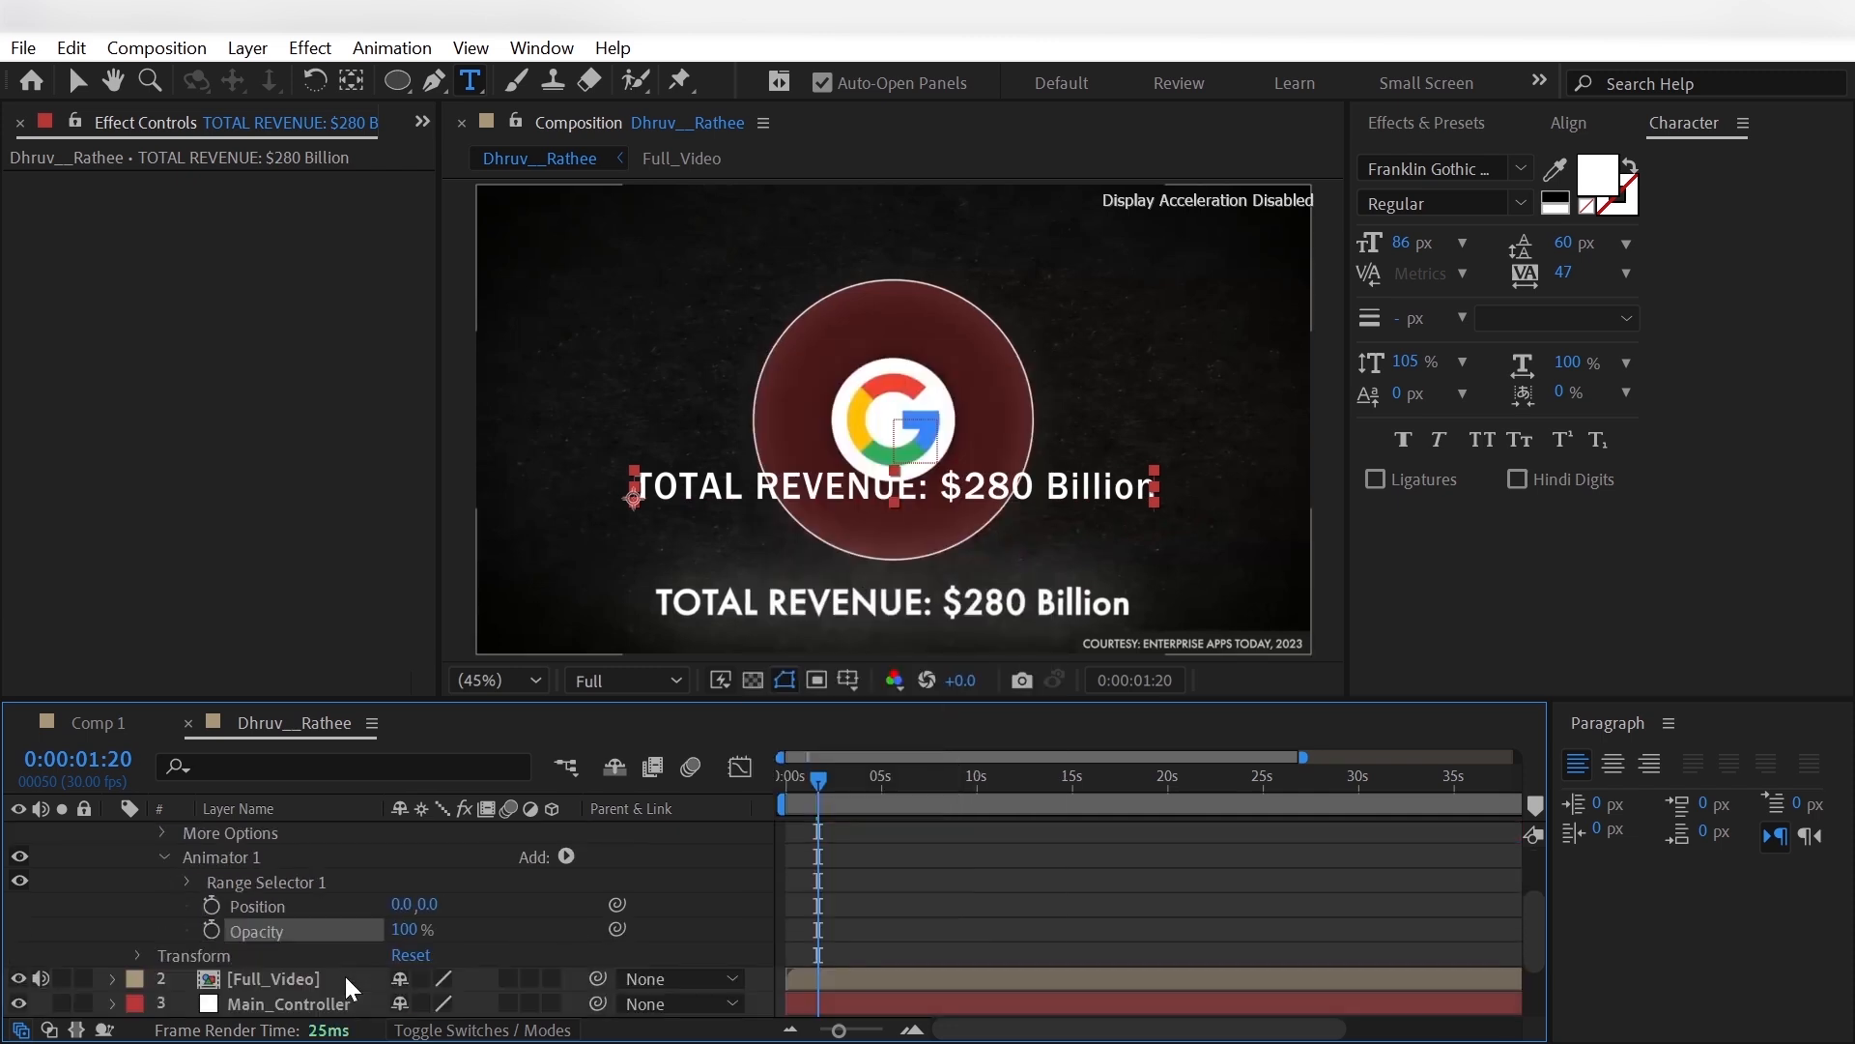
pyautogui.moveTo(430, 905); pyautogui.dragTo(135, 961)
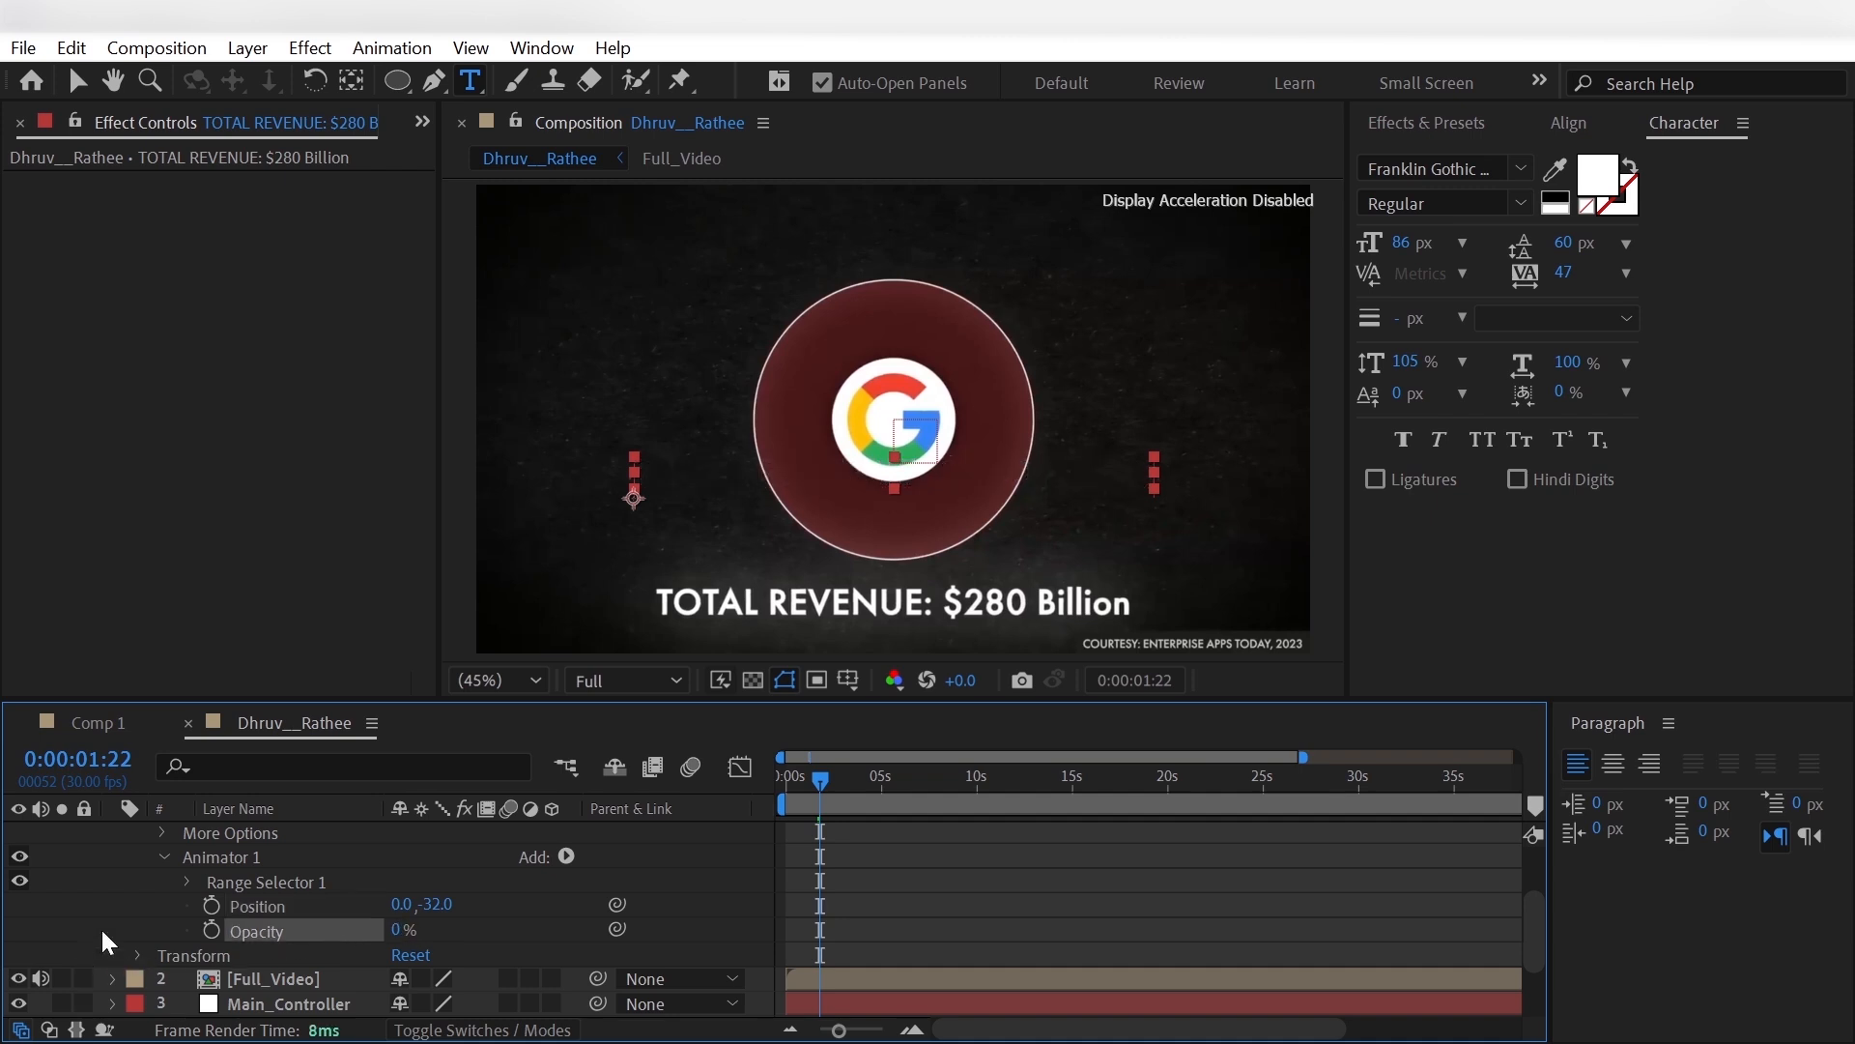
# - Keyframe the title's Range Selector Start at 0% at 0:00:00:05 and at 100% at 0:00:01:04
pyautogui.click(187, 881)
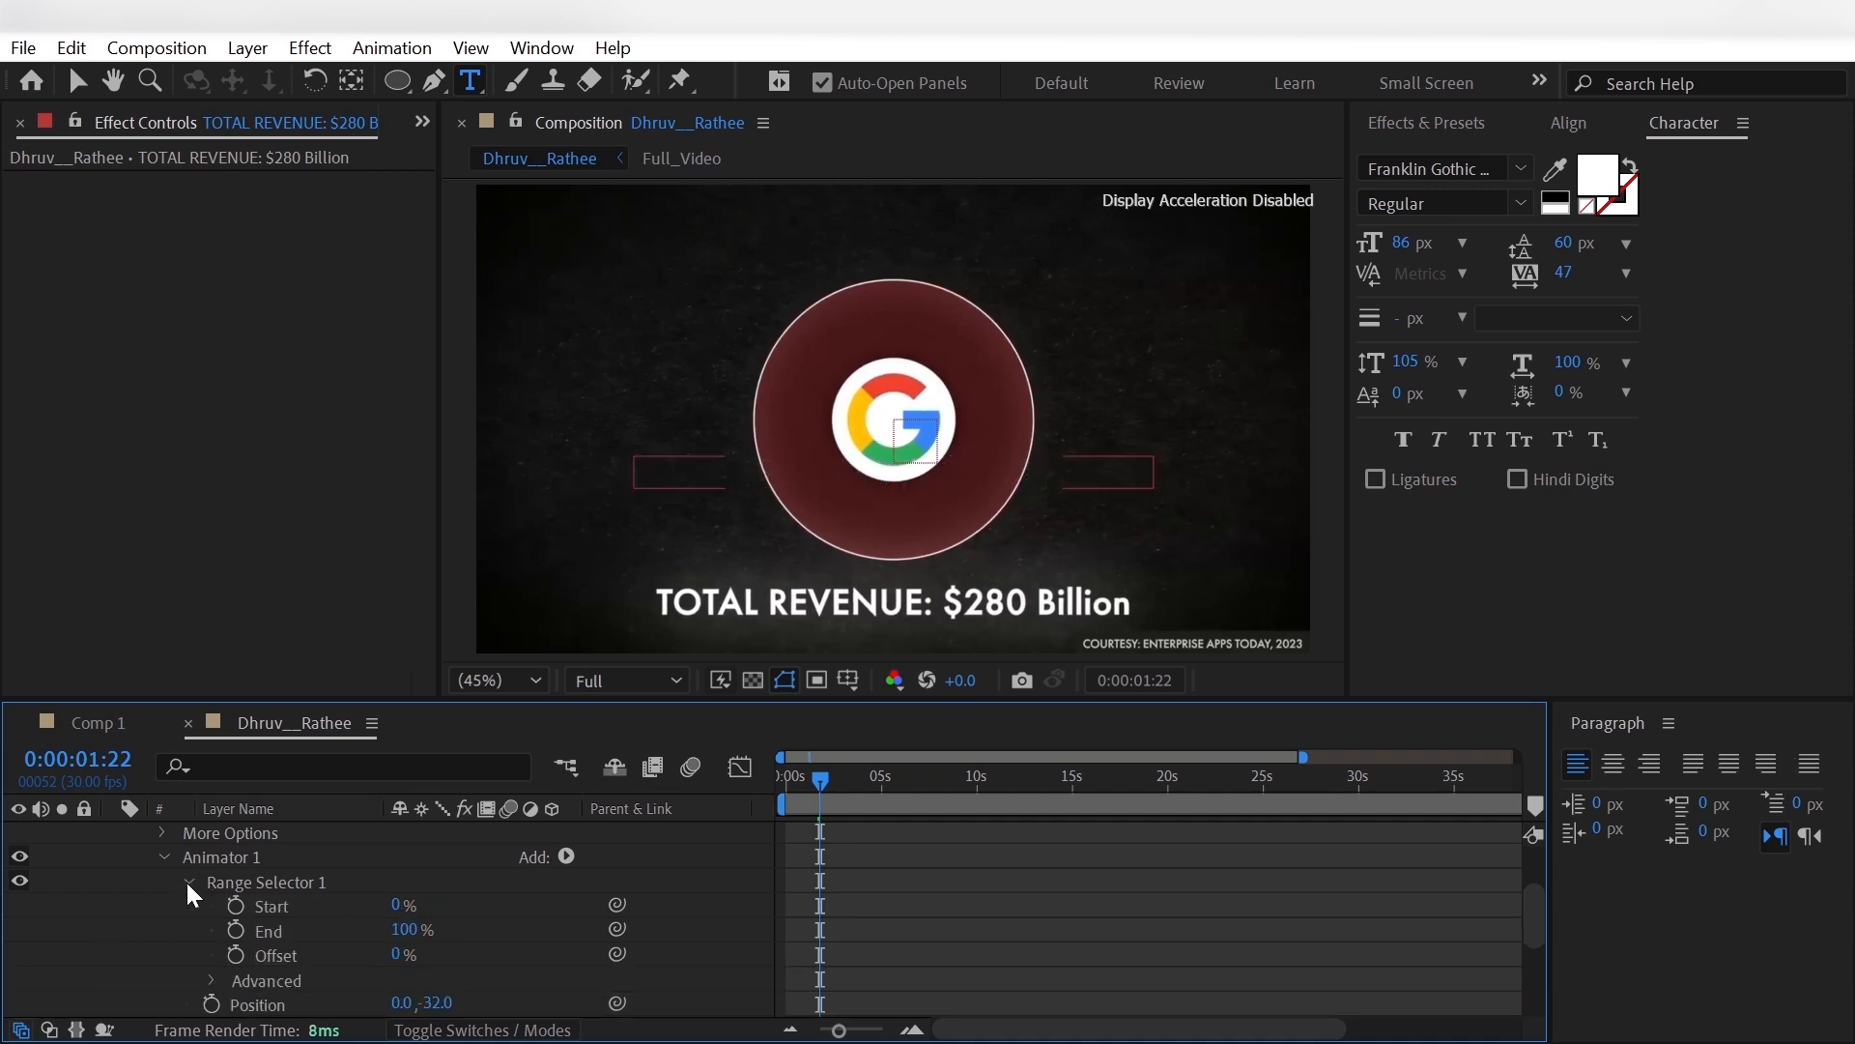
pyautogui.moveTo(821, 778); pyautogui.dragTo(792, 797)
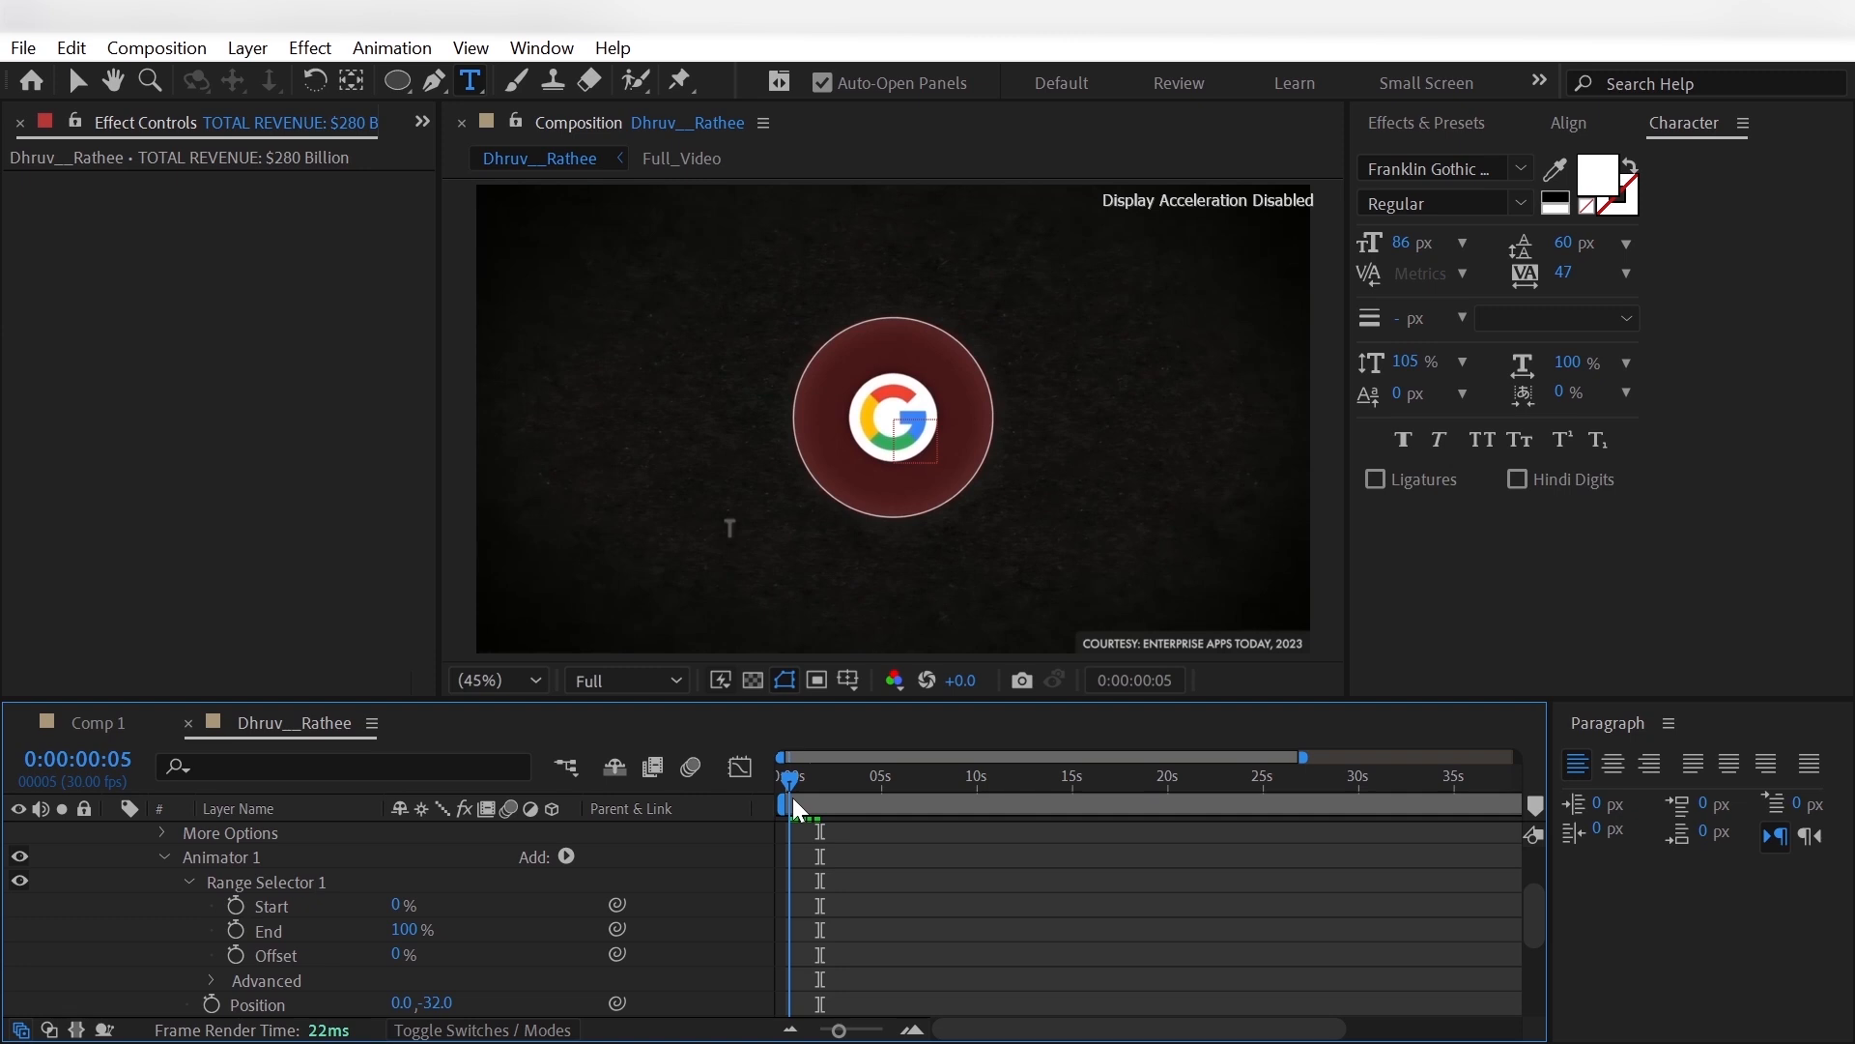
pyautogui.click(235, 905)
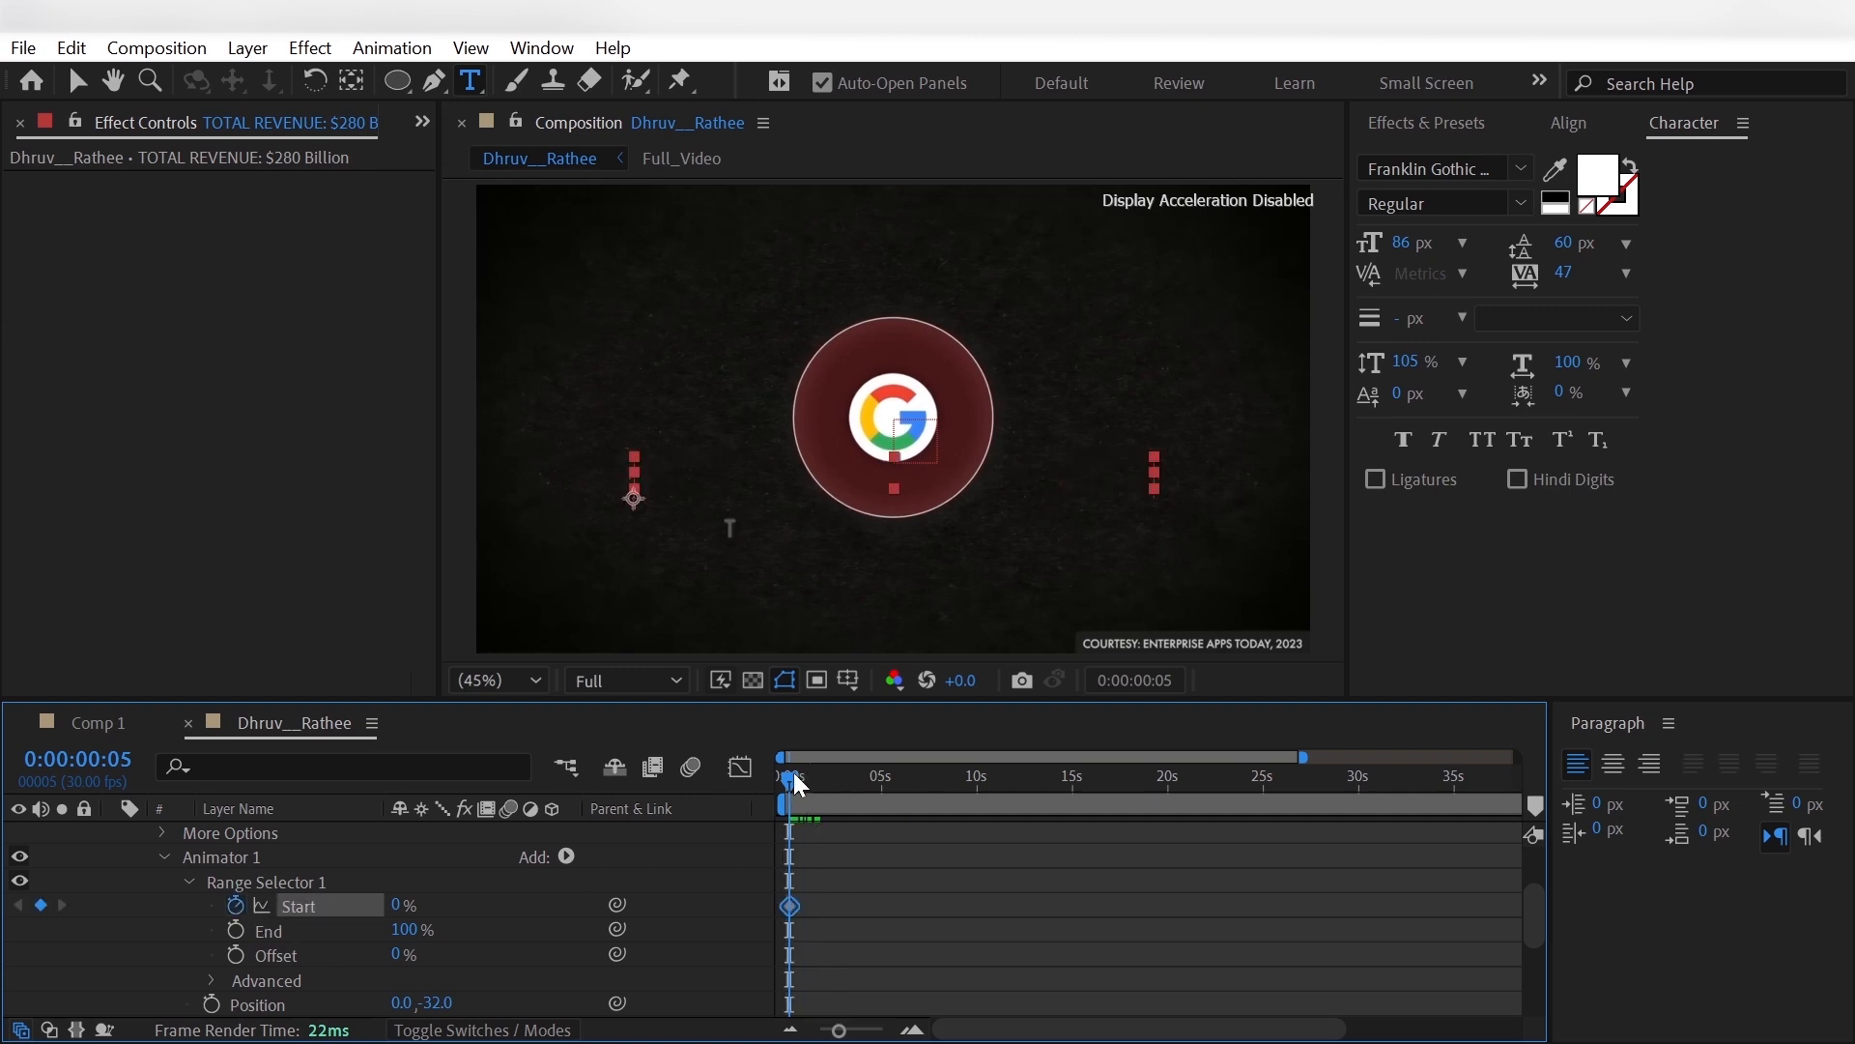
pyautogui.moveTo(792, 773); pyautogui.dragTo(804, 782)
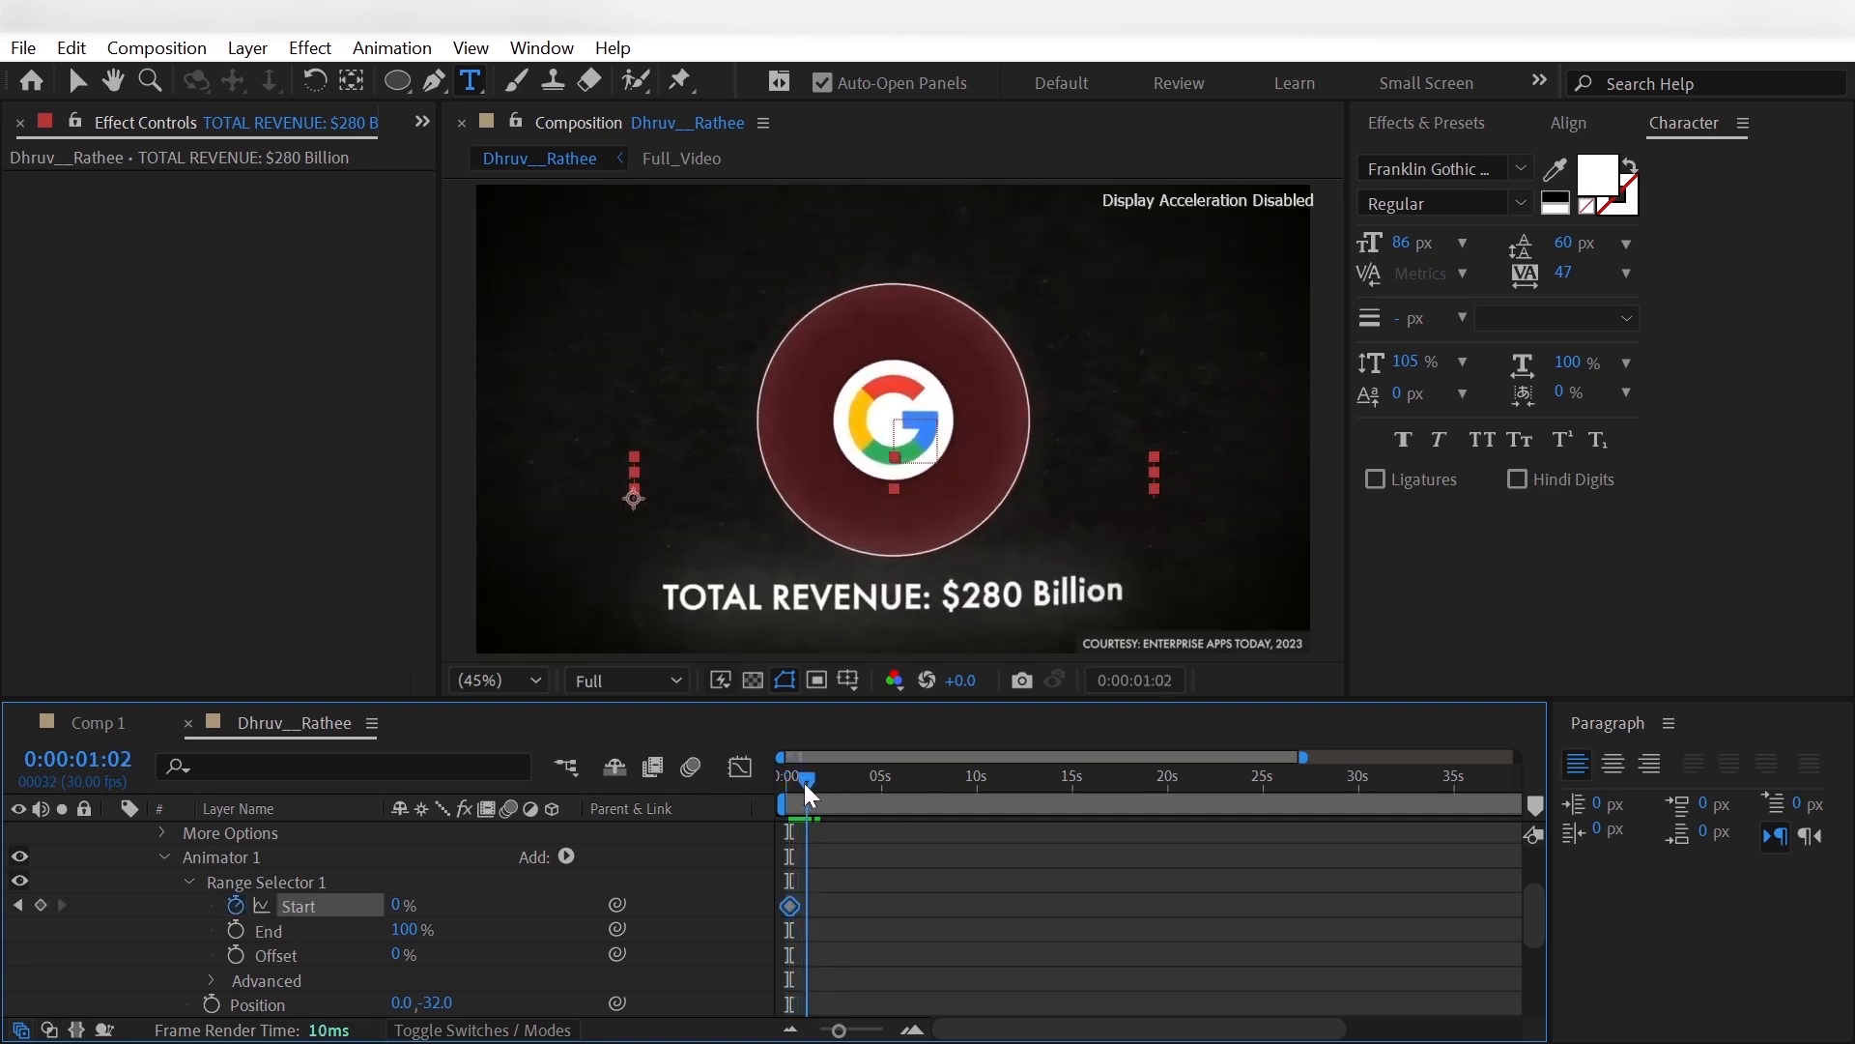
pyautogui.moveTo(399, 904); pyautogui.dragTo(721, 898)
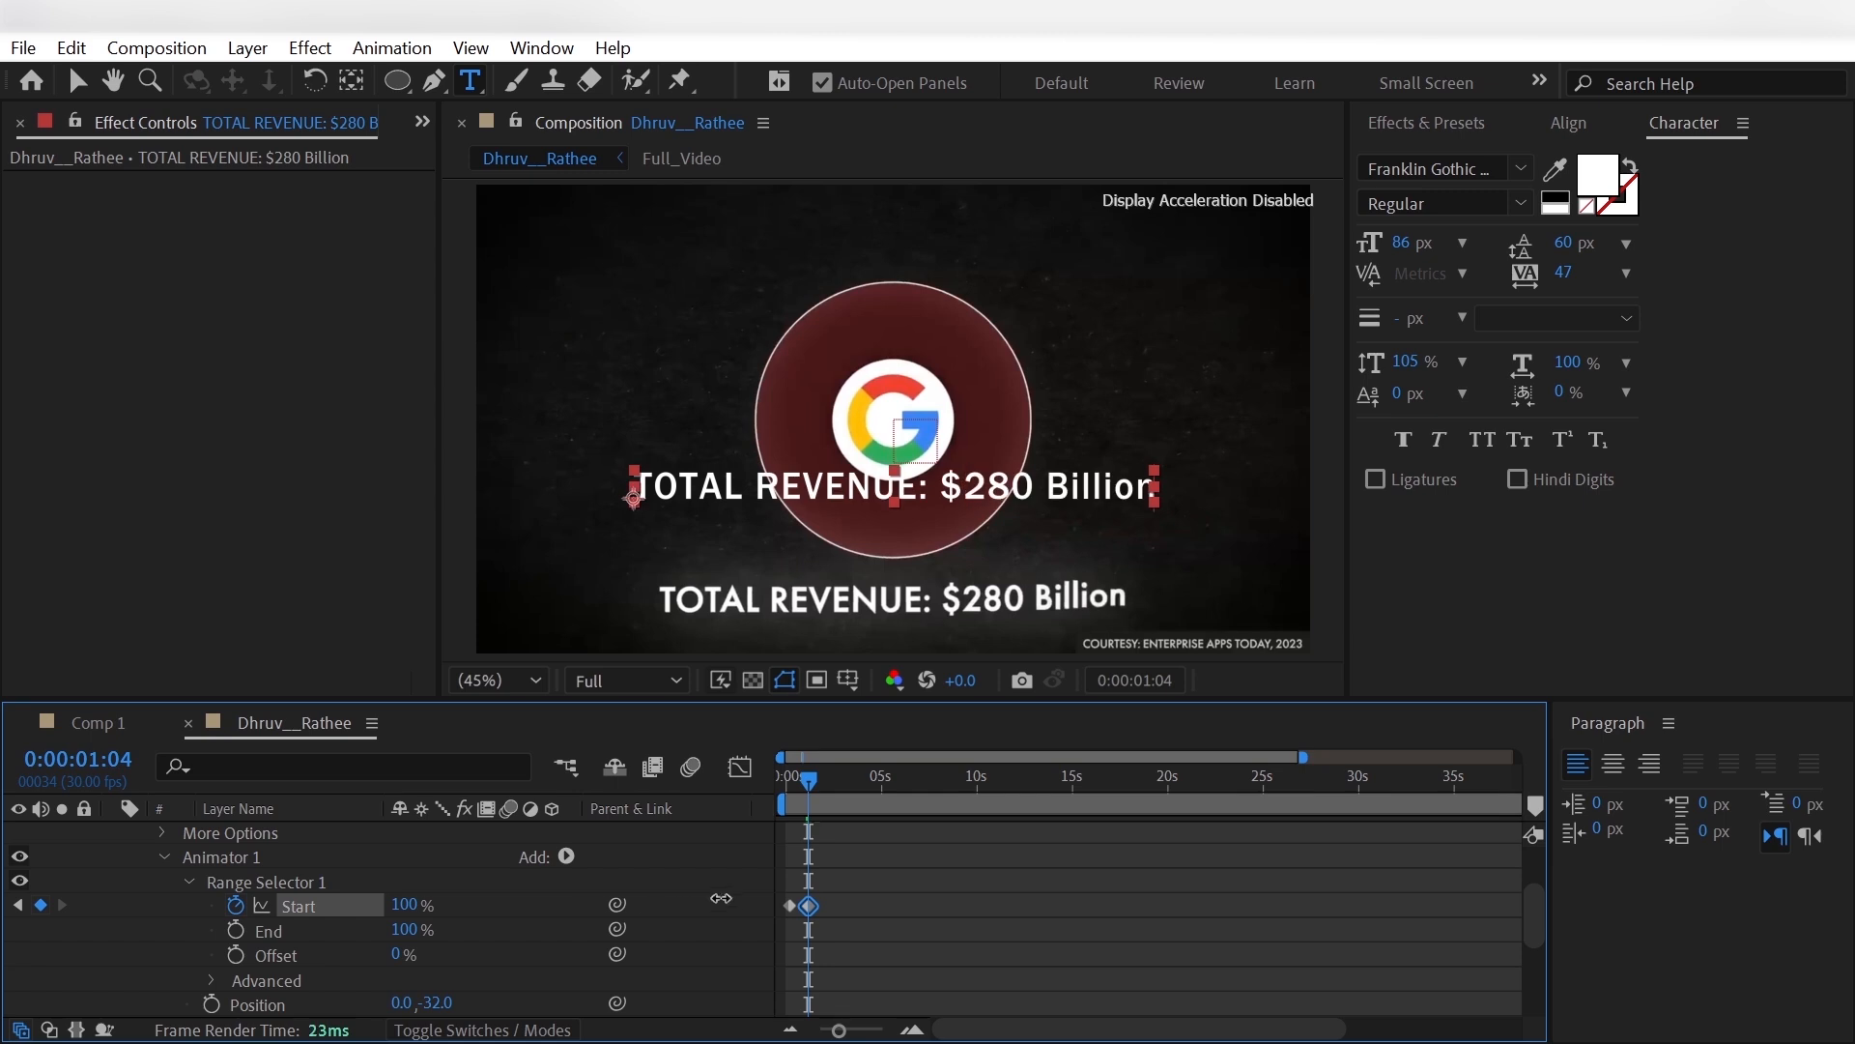
# - Apply Easy Ease to both Range Selector Start keyframes and collapse the title layer's properties
pyautogui.moveTo(833, 912); pyautogui.dragTo(762, 886)
pyautogui.rightClick(811, 909)
pyautogui.moveTo(875, 889)
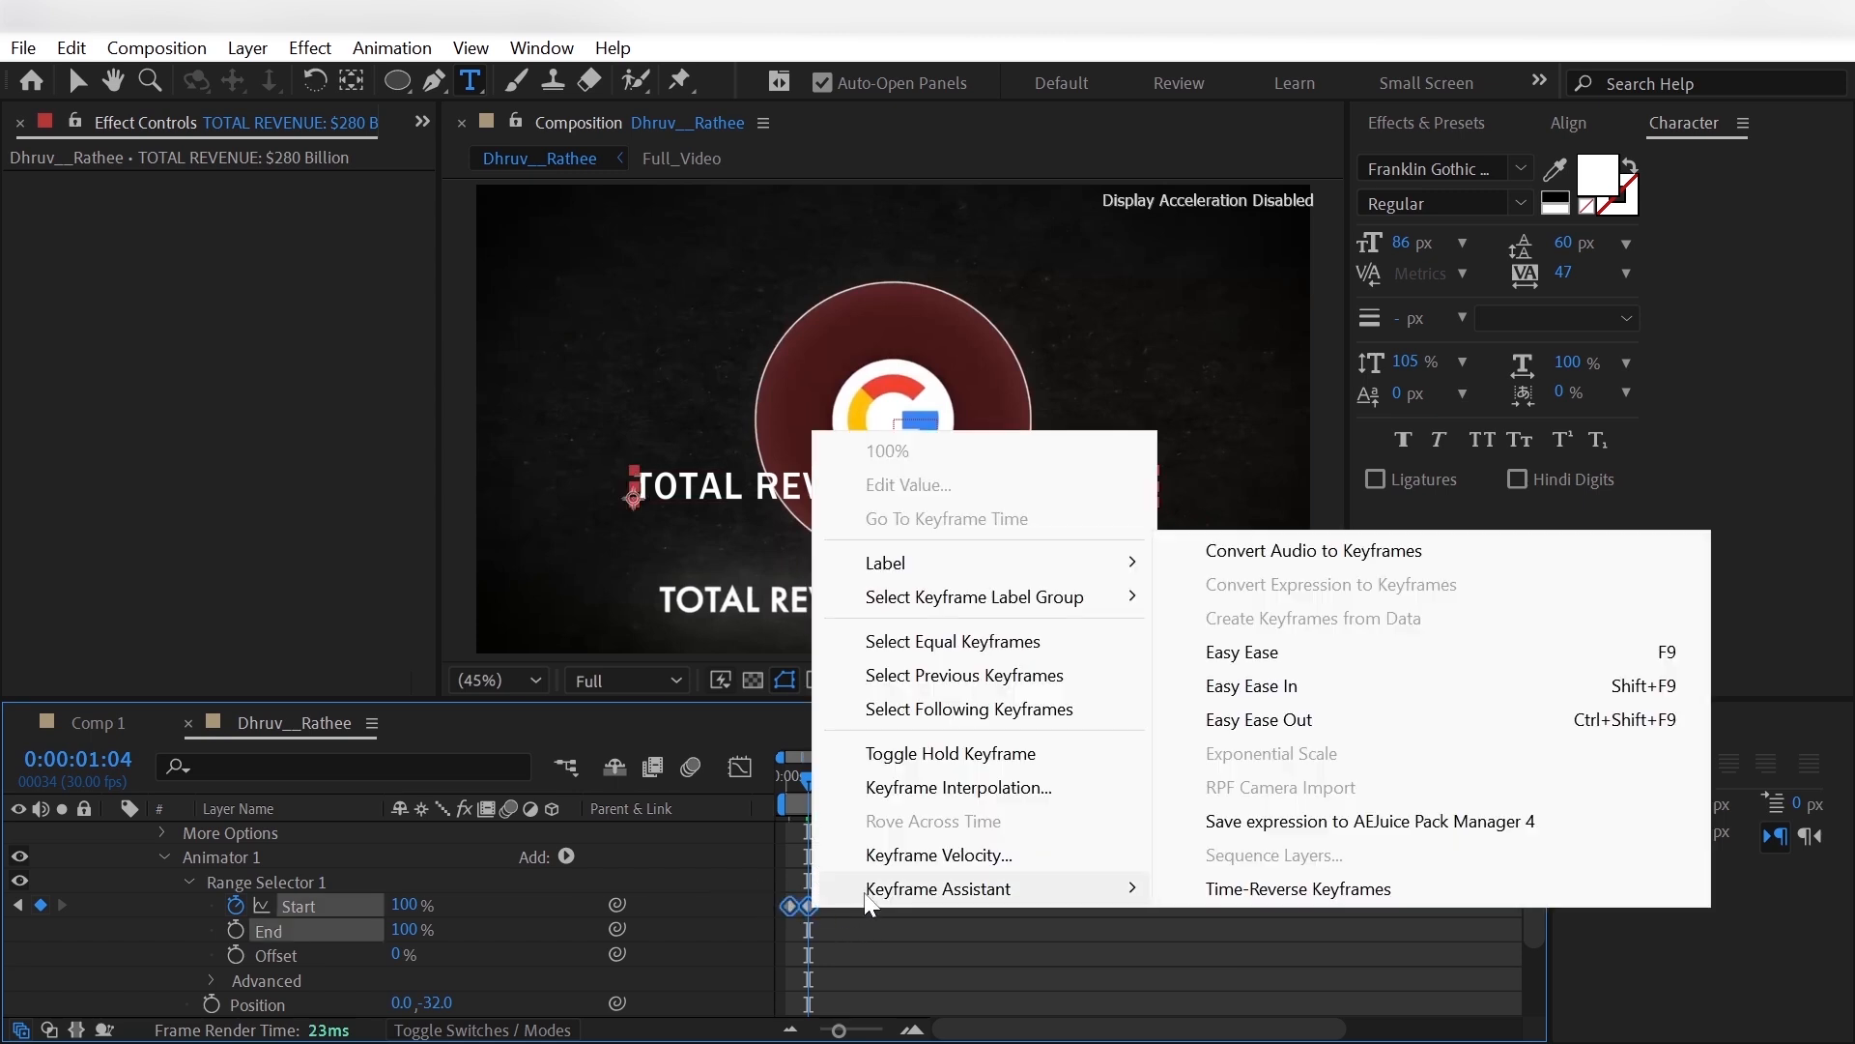
pyautogui.click(1232, 657)
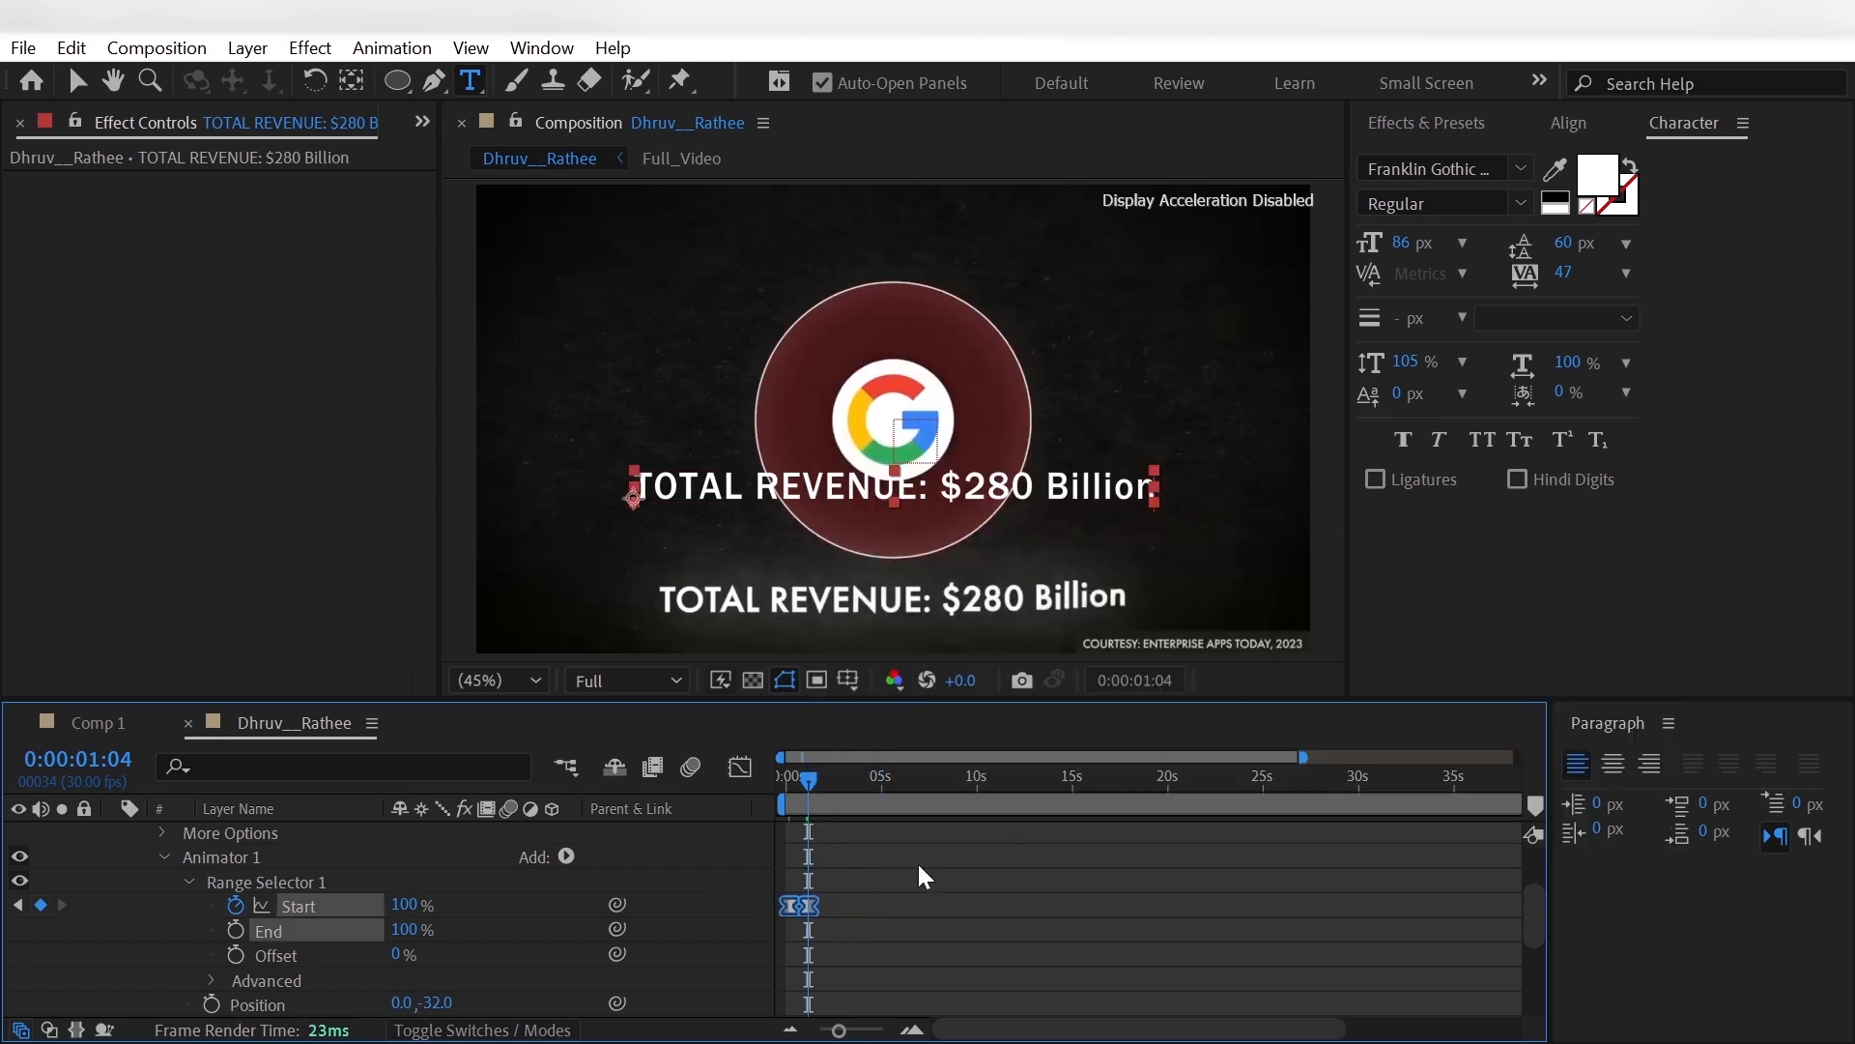
pyautogui.click(593, 883)
pyautogui.press('u')
# - Move the revenue title below the circle to position 399.2, 975.2 and parent it to Main_Controller
pyautogui.click(297, 834)
pyautogui.press('p')
pyautogui.moveTo(458, 859); pyautogui.dragTo(826, 864)
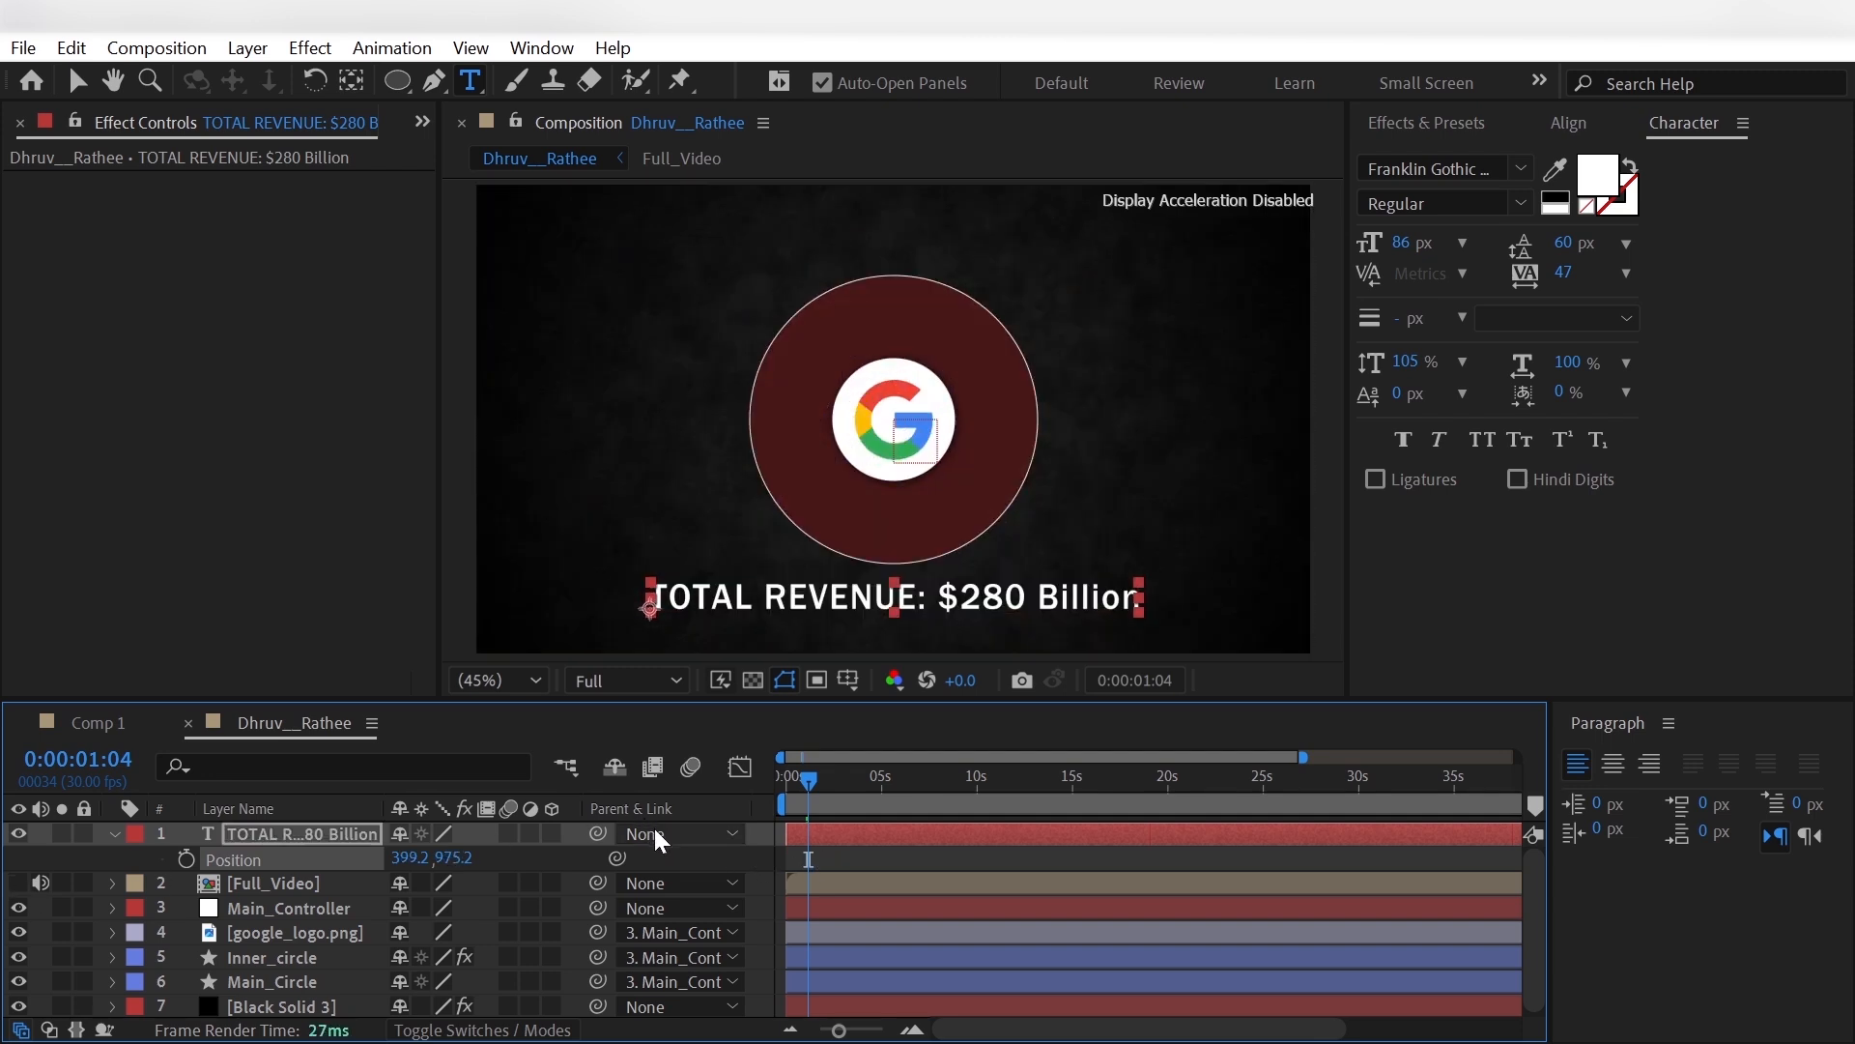
pyautogui.click(657, 839)
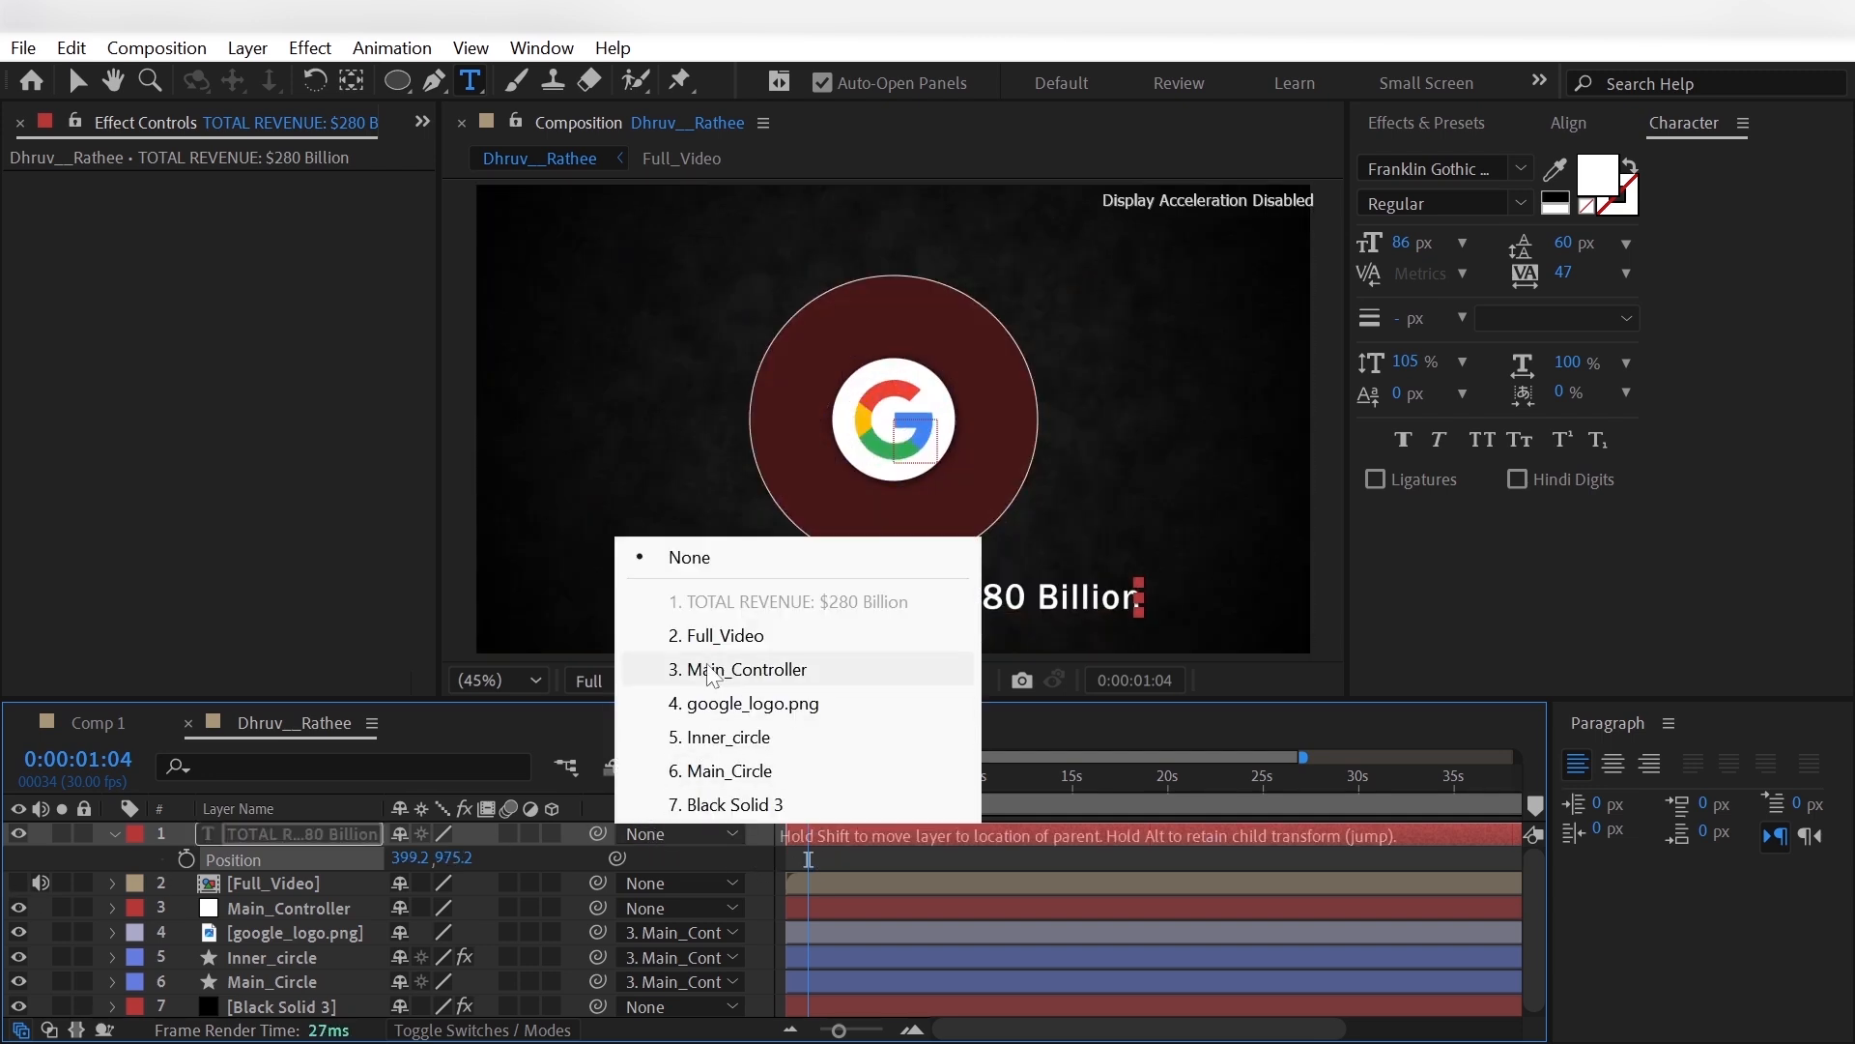
pyautogui.click(715, 657)
# - Move the Full_Video layer to the top of the stack, make it visible and set its opacity to 42%
pyautogui.click(207, 887)
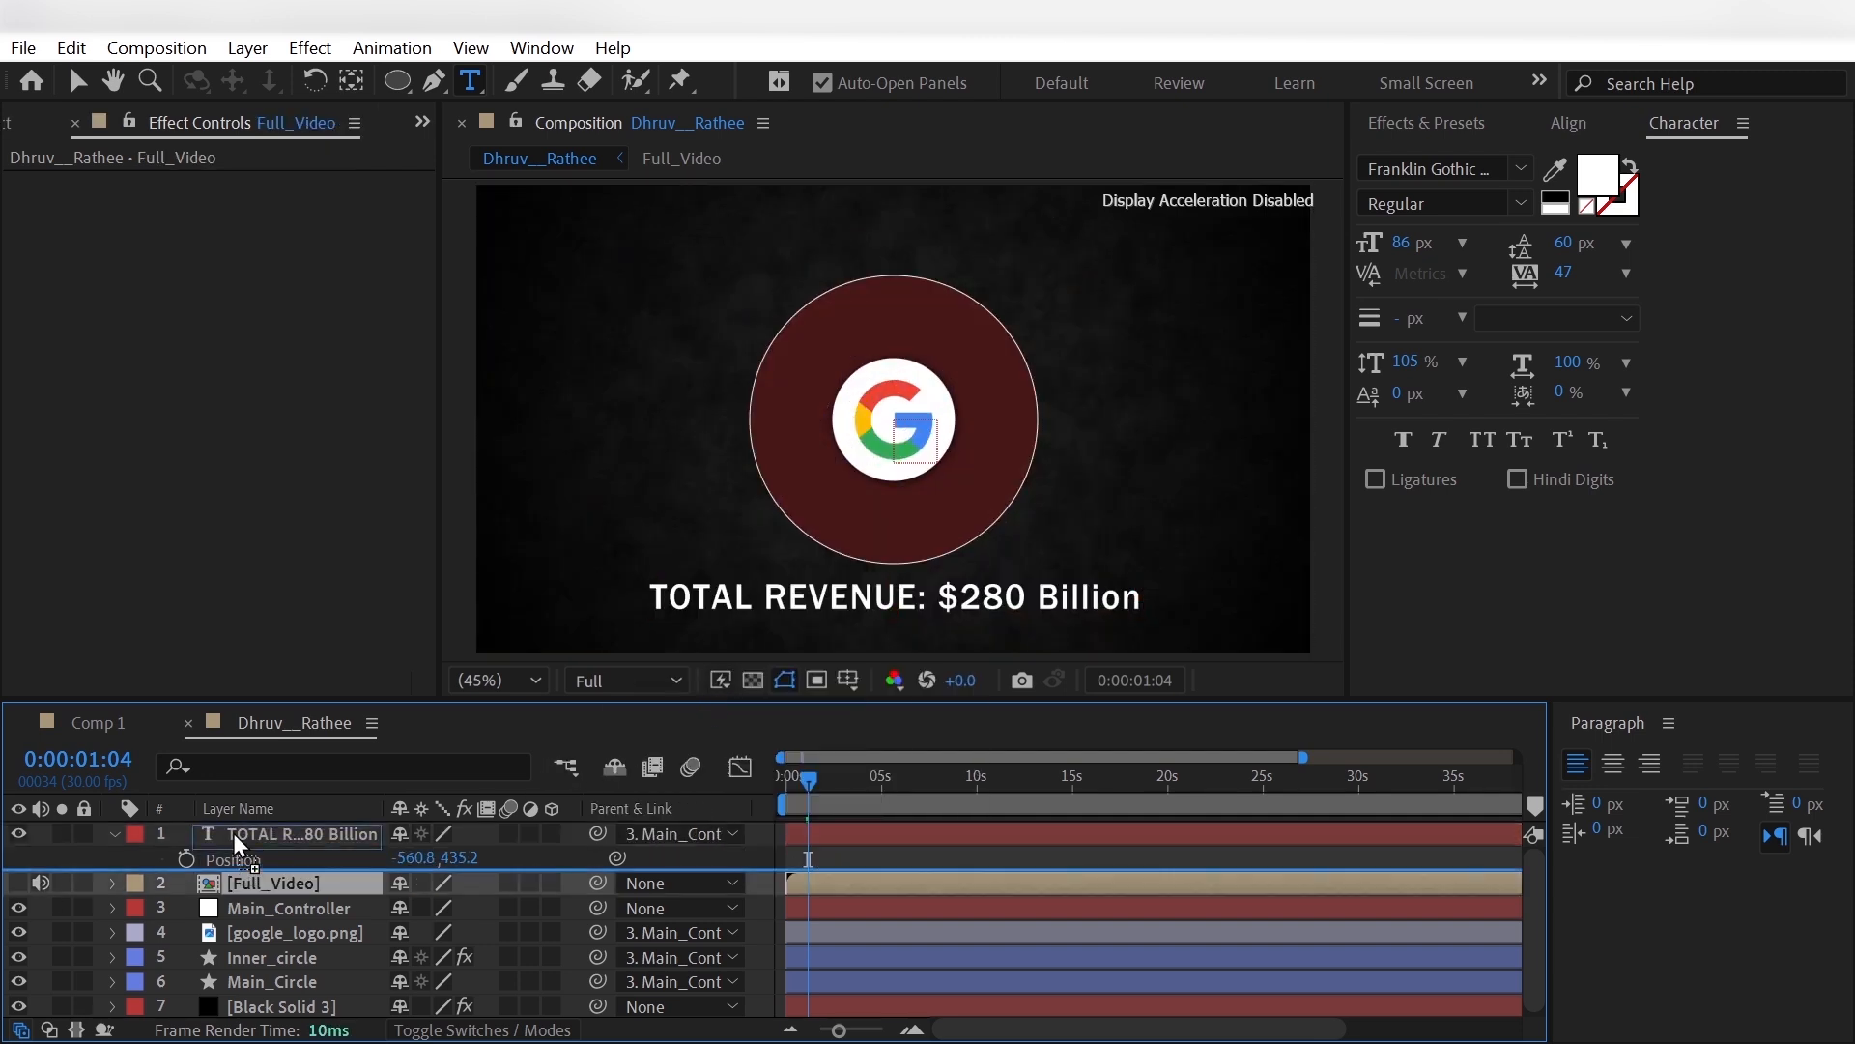
pyautogui.moveTo(245, 833); pyautogui.dragTo(245, 829)
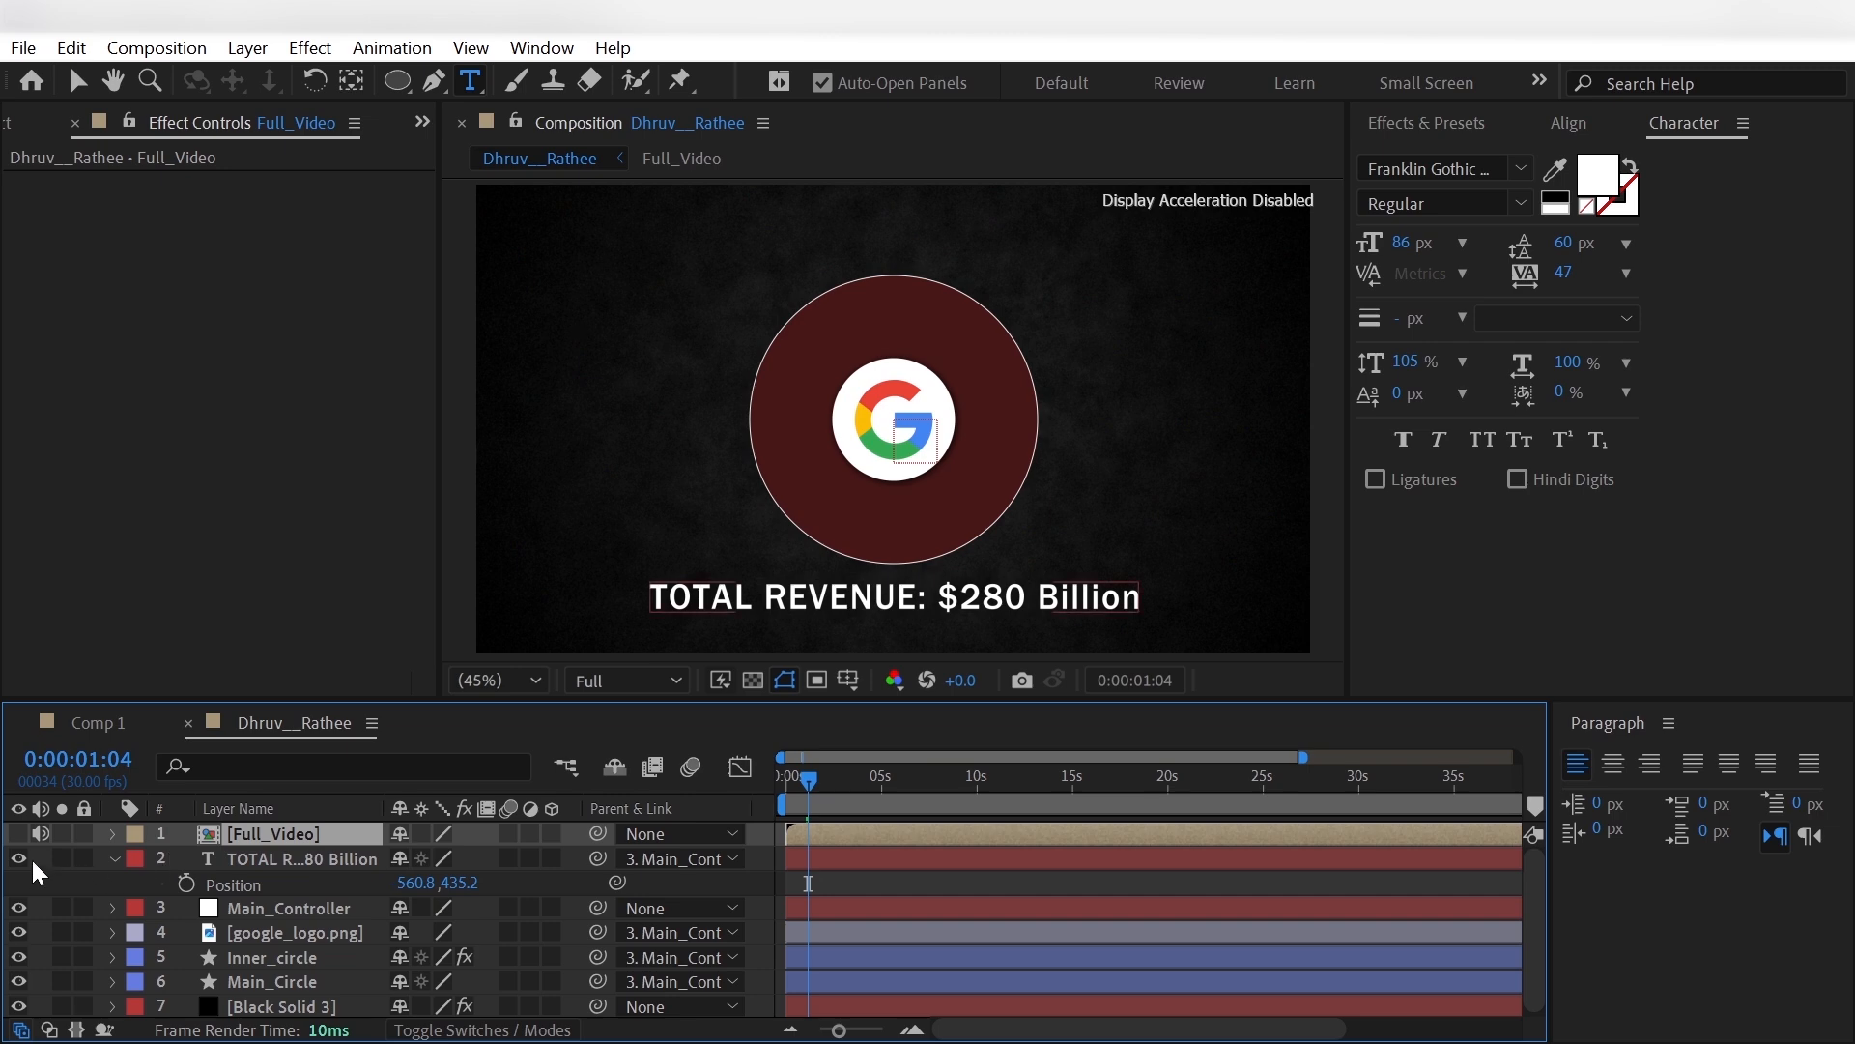
pyautogui.click(19, 833)
pyautogui.press('t')
pyautogui.moveTo(406, 858); pyautogui.dragTo(350, 858)
# - Move Main_Controller above the title layer and keyframe its scale from 64% at 0:00:00:00 to 103% at 0:00:01:11
pyautogui.moveTo(796, 779); pyautogui.dragTo(766, 787)
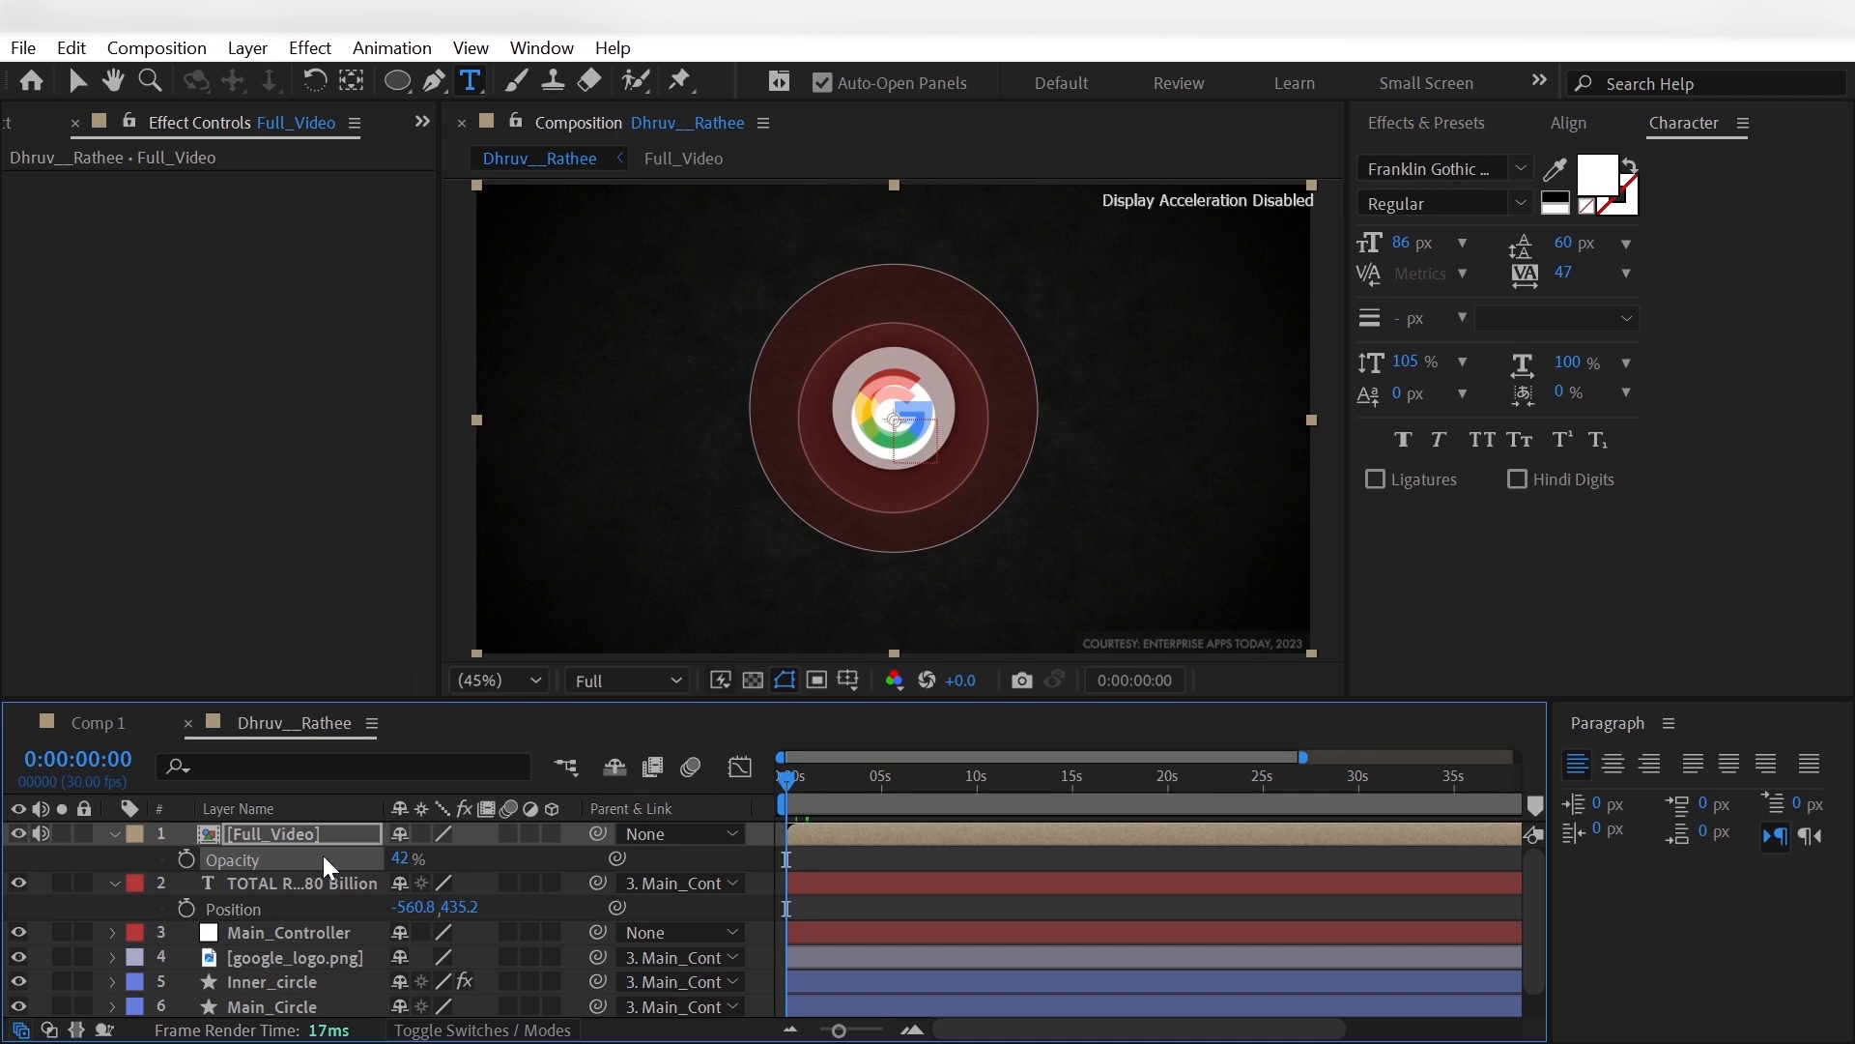
pyautogui.moveTo(317, 924); pyautogui.dragTo(375, 908)
pyautogui.press('s')
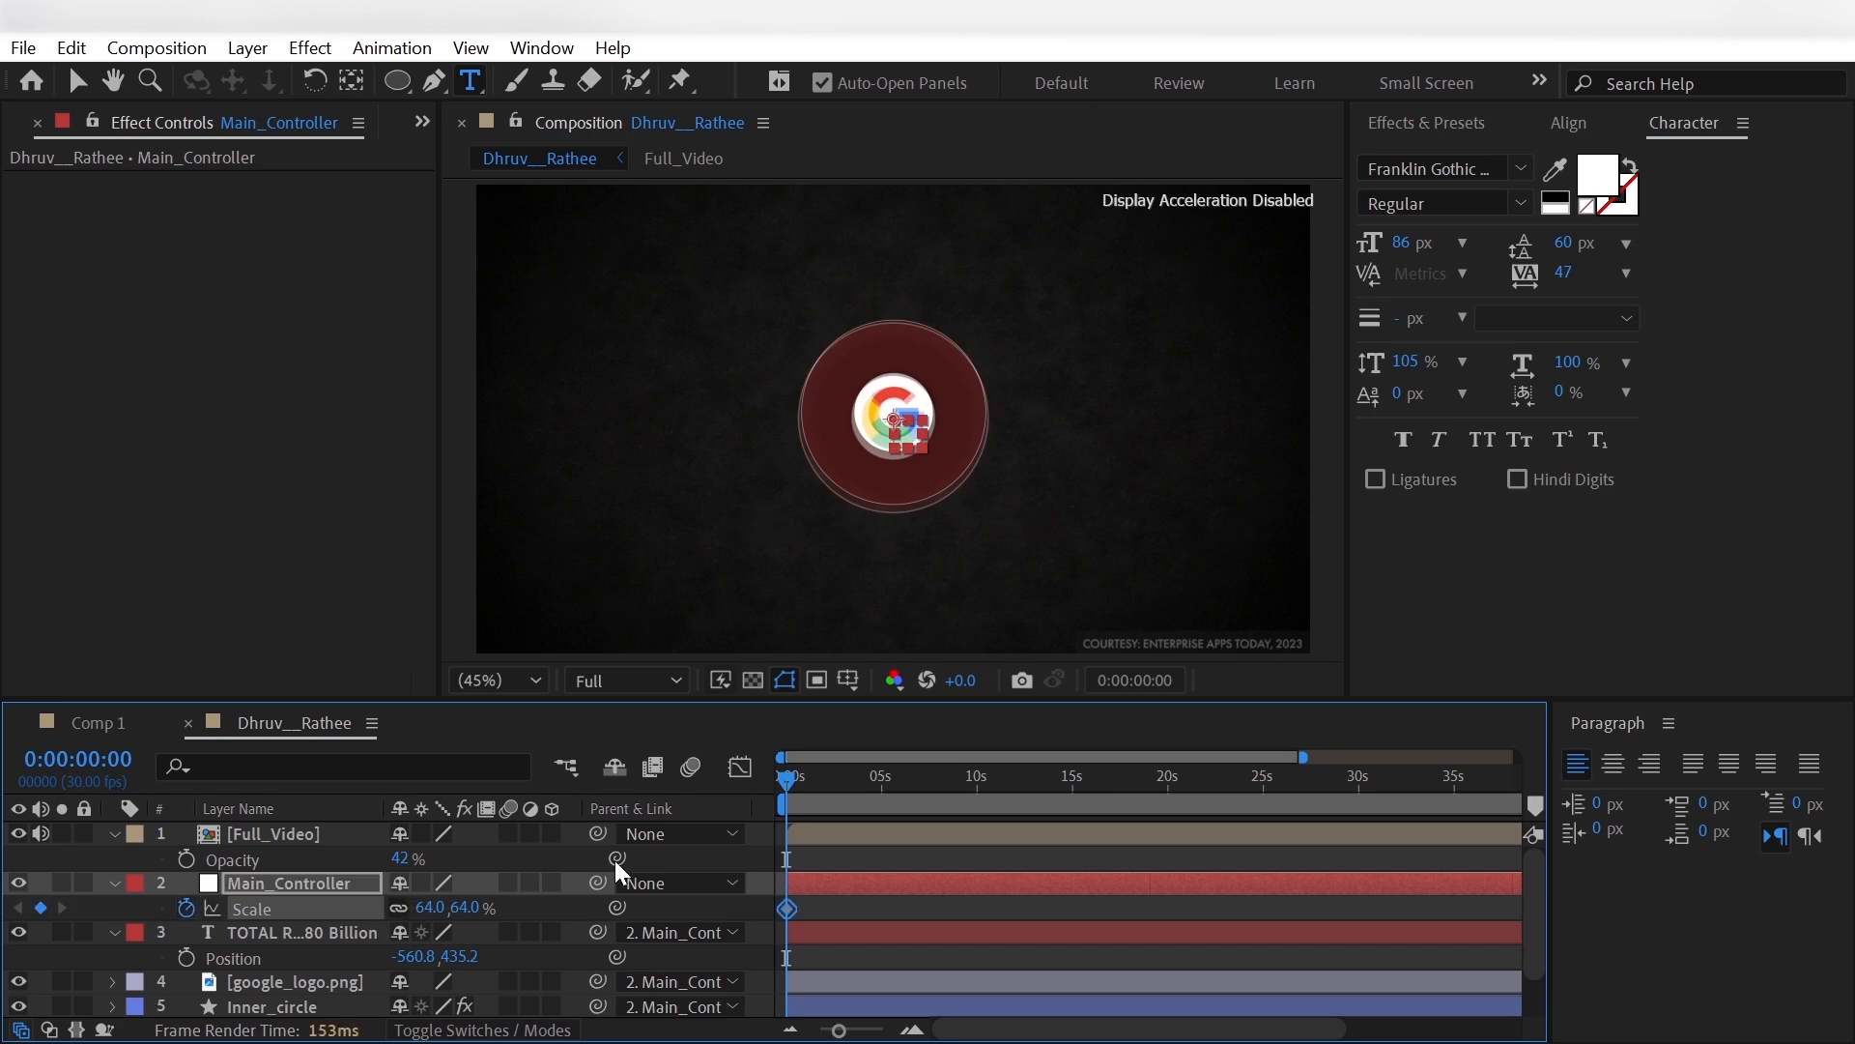
pyautogui.moveTo(788, 781); pyautogui.dragTo(814, 792)
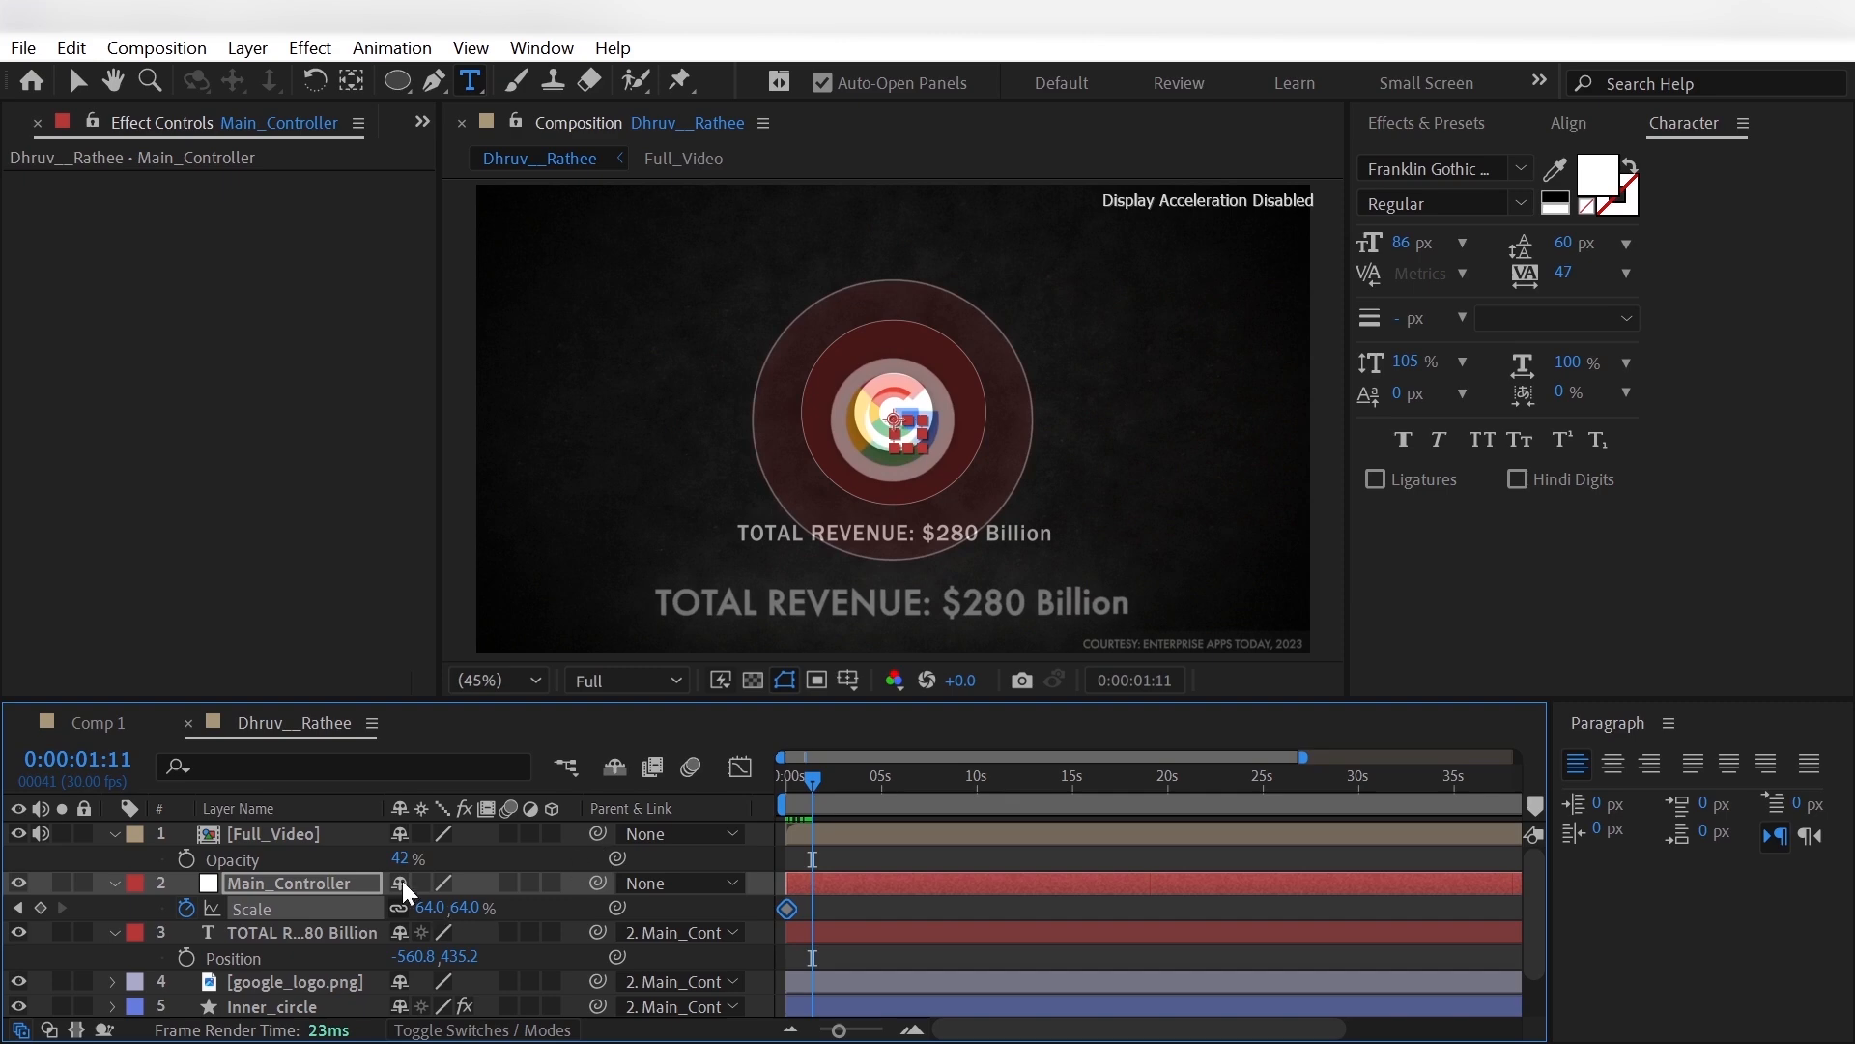
pyautogui.moveTo(426, 908); pyautogui.dragTo(494, 925)
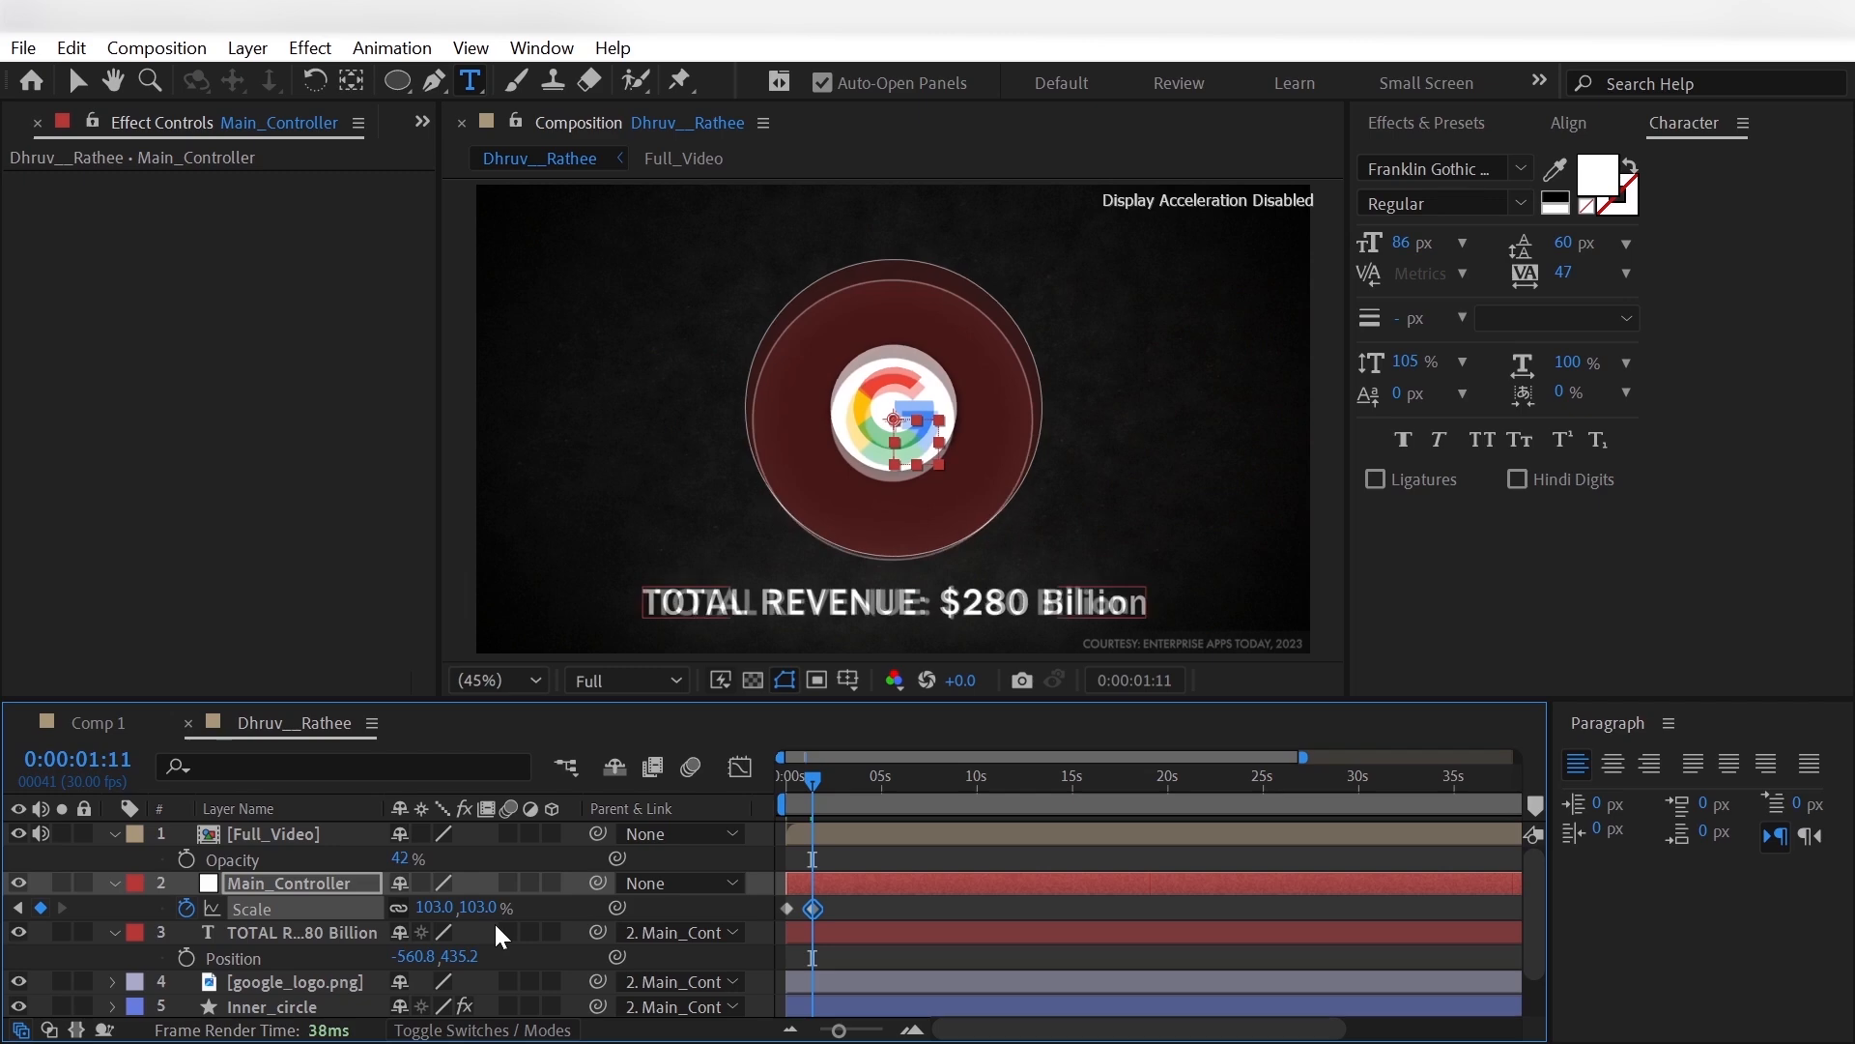
# - Apply Easy Ease to both Main_Controller scale keyframes, then hide the Full_Video layer and scrub back through the animation
pyautogui.moveTo(884, 901); pyautogui.dragTo(750, 912)
pyautogui.rightClick(808, 913)
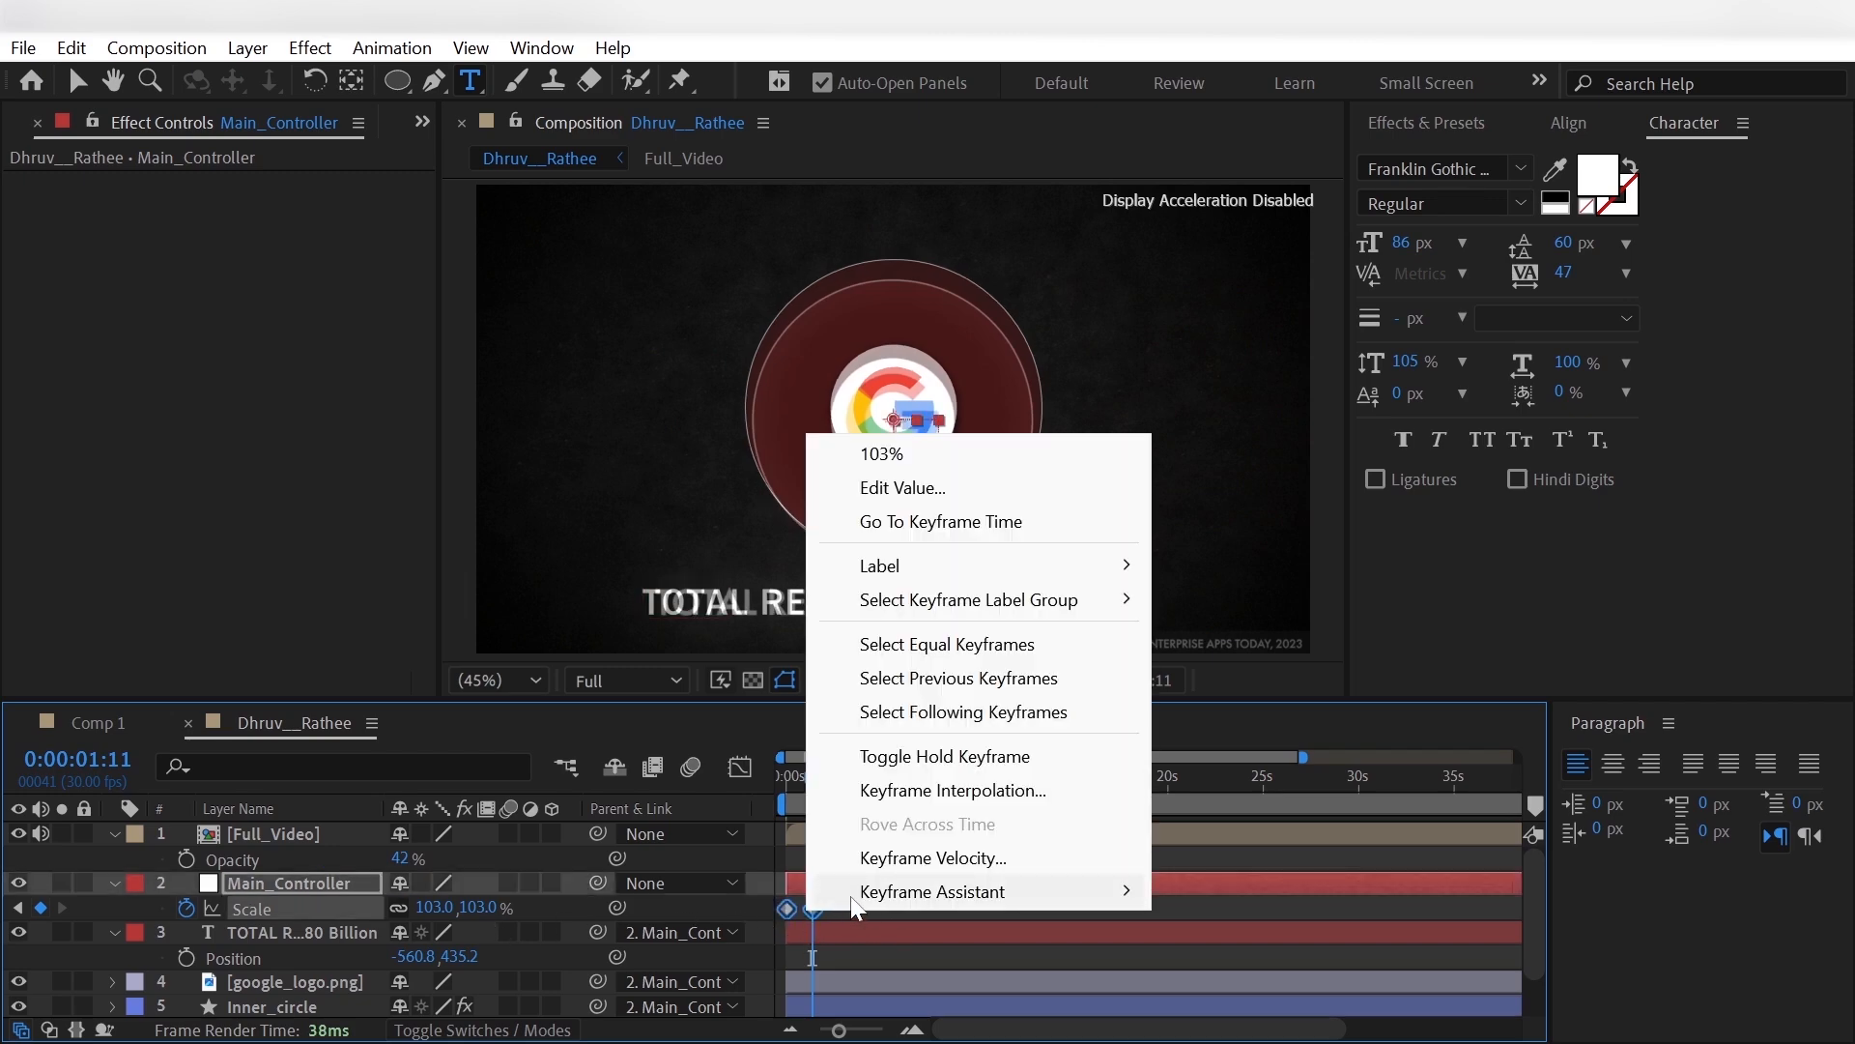
pyautogui.moveTo(966, 890)
pyautogui.click(1246, 688)
pyautogui.click(939, 903)
pyautogui.click(17, 834)
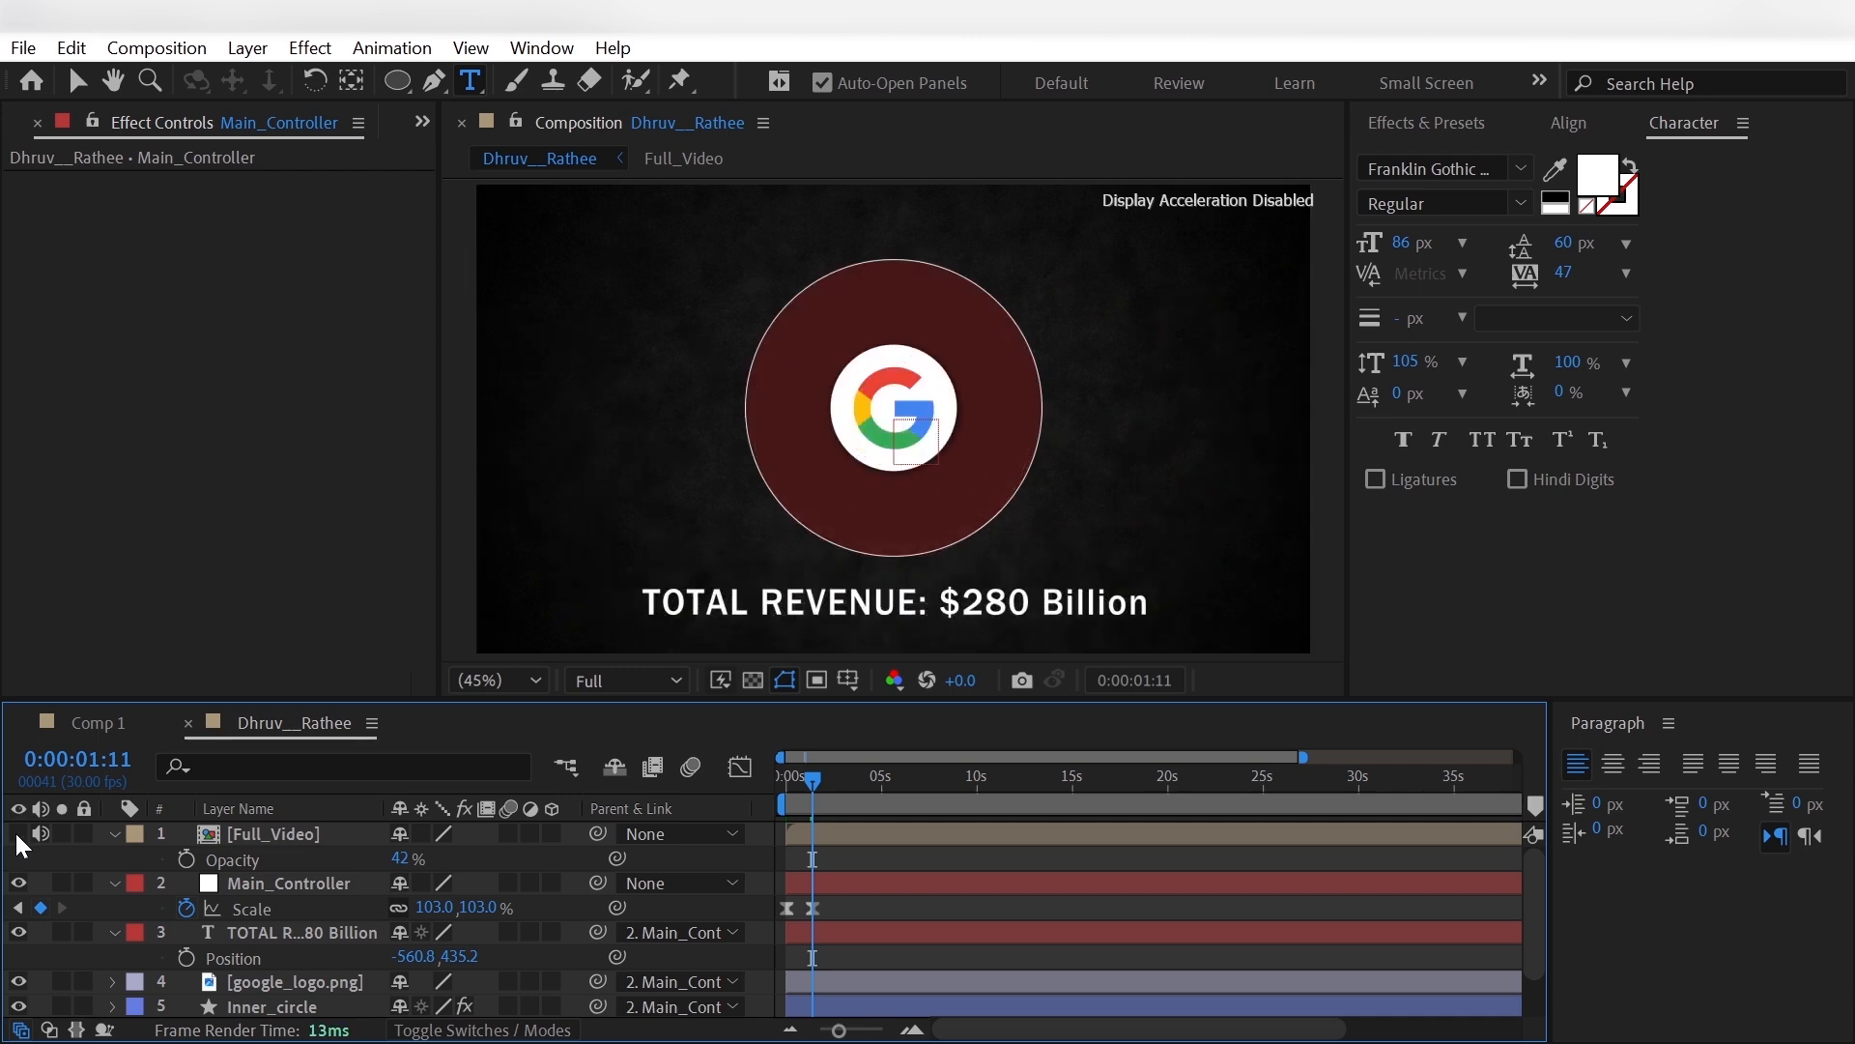
pyautogui.moveTo(811, 785); pyautogui.dragTo(760, 808)
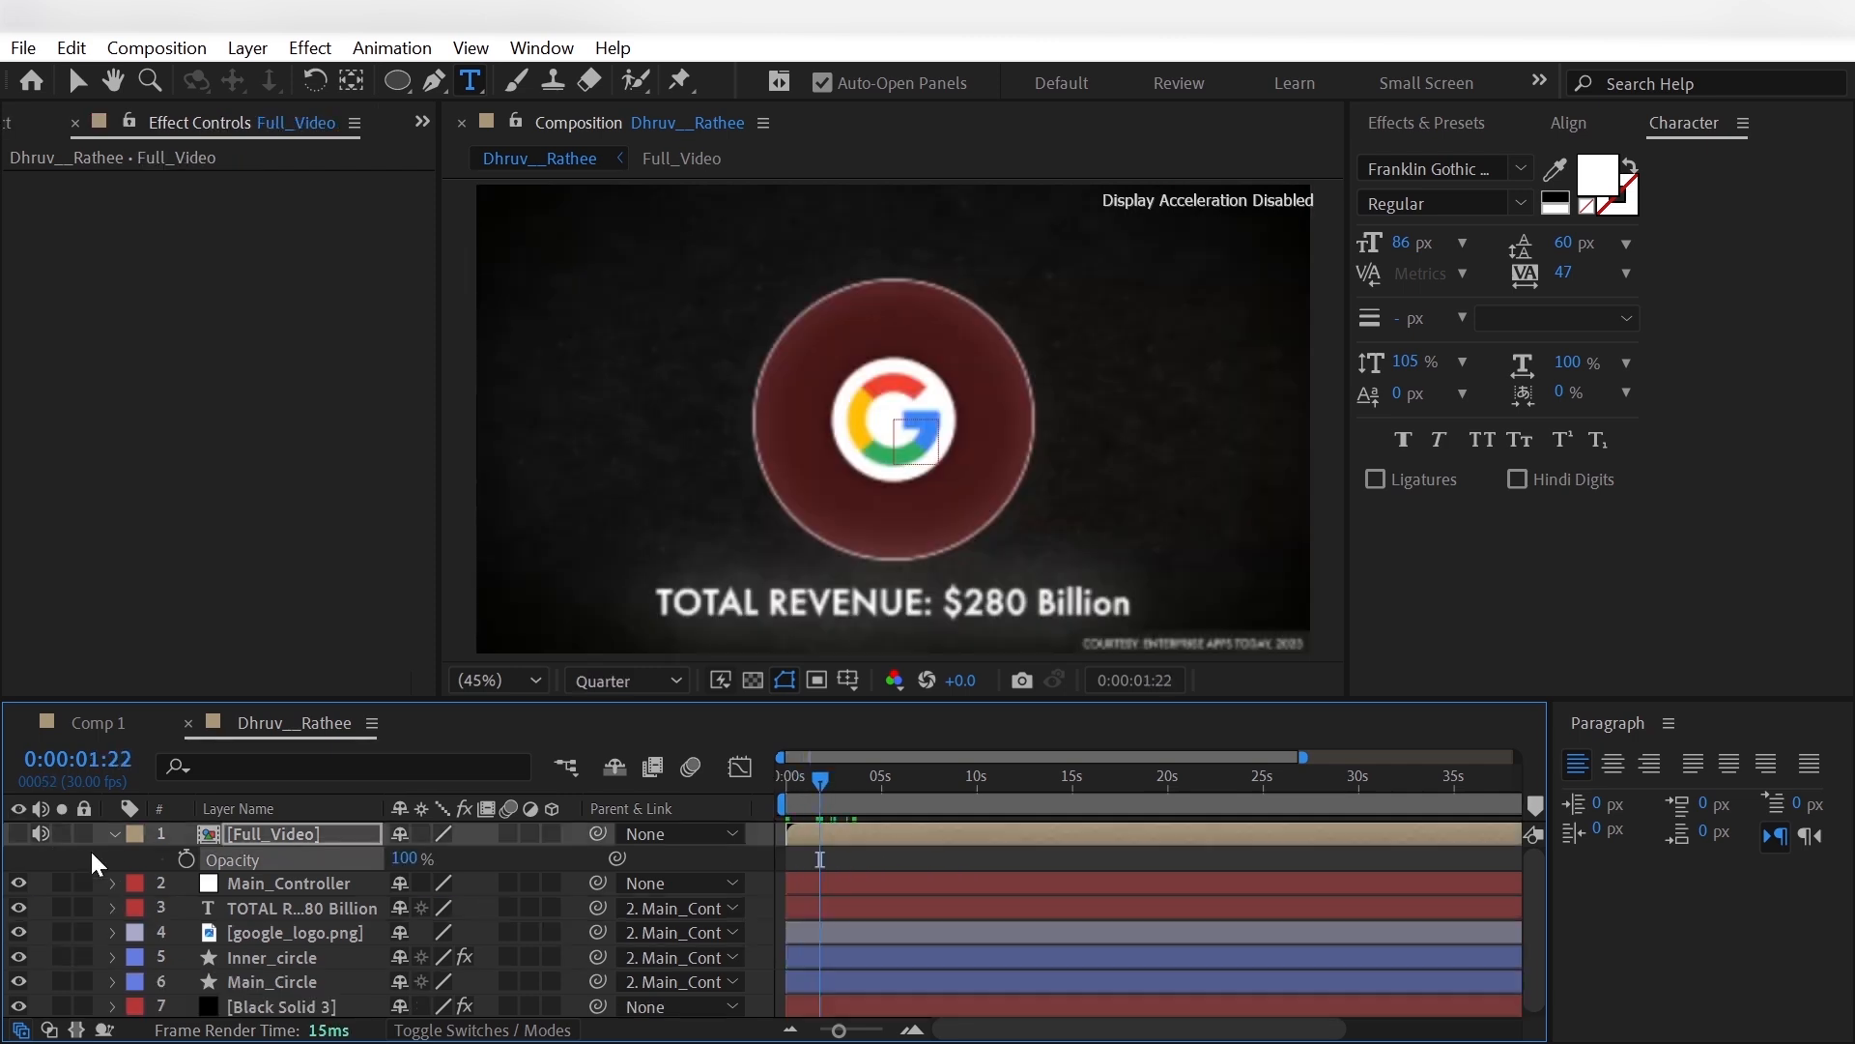
# - Apply the Glow effect to the total revenue text layer
pyautogui.click(304, 908)
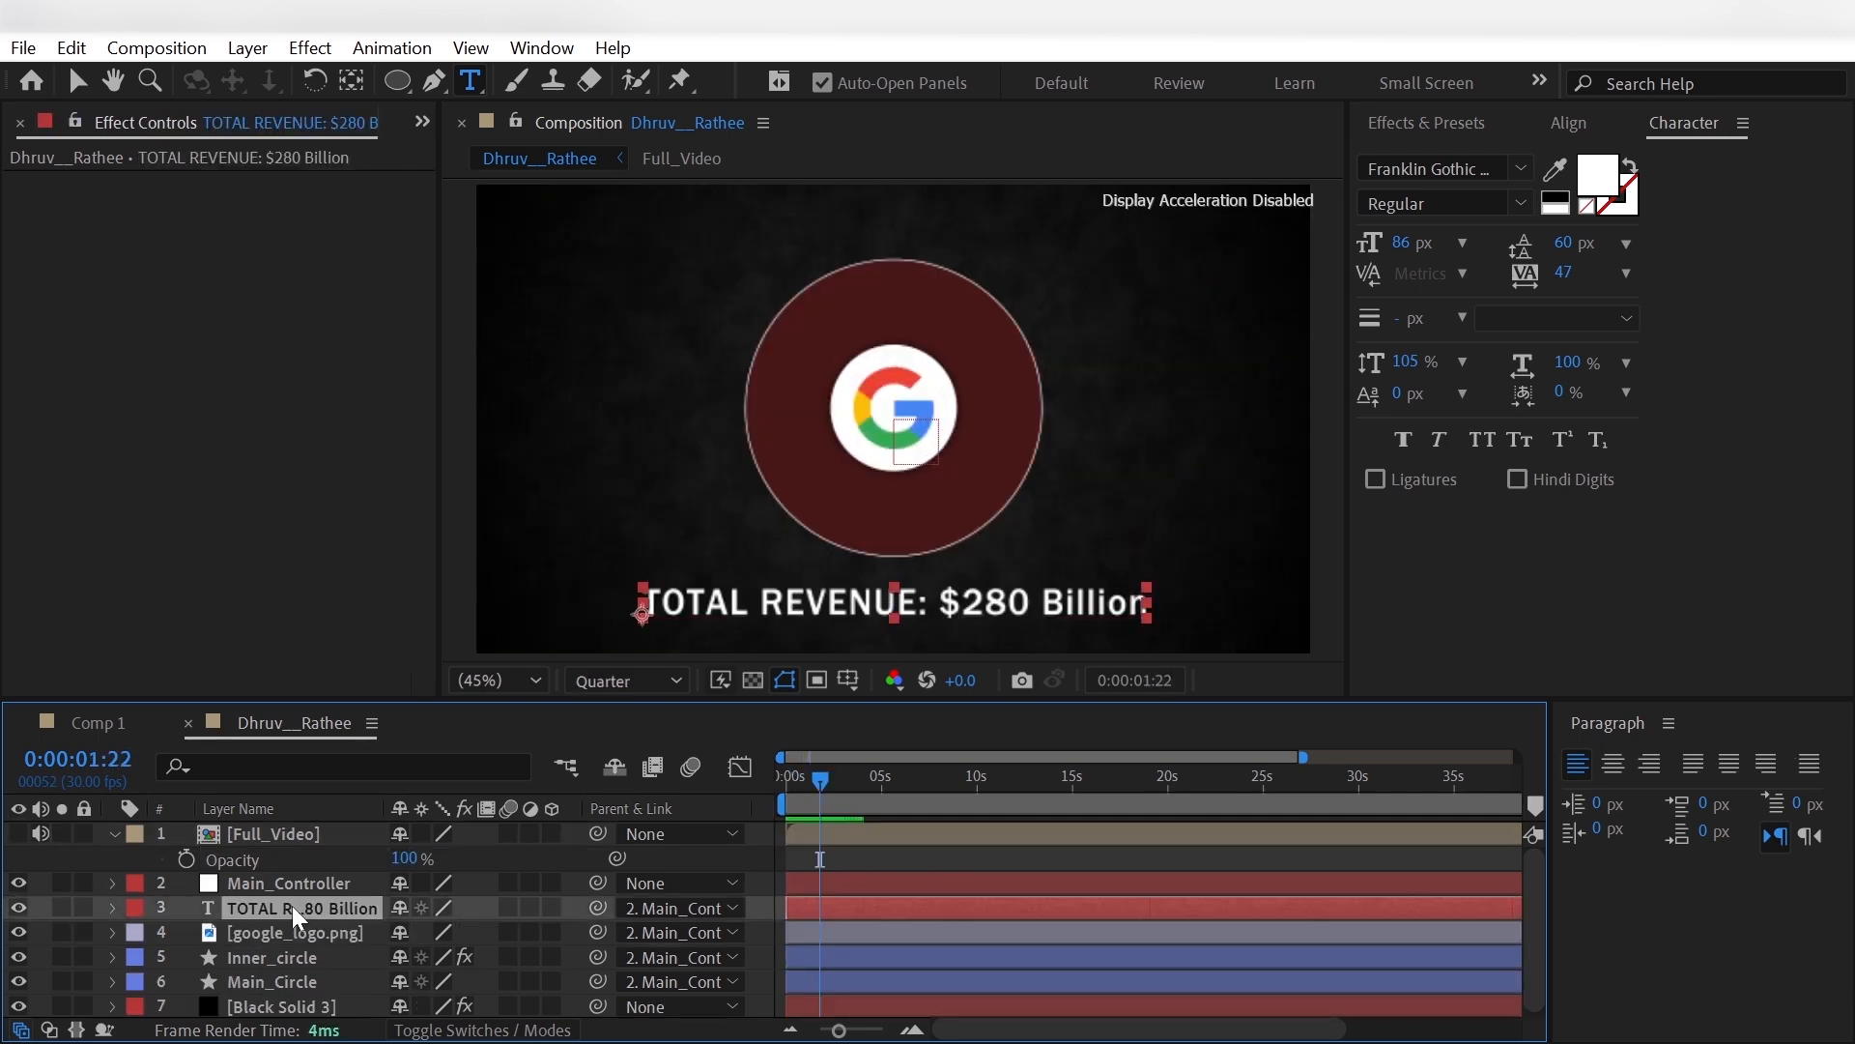
pyautogui.hotkey('ctrl', 'space')
pyautogui.write('glow')
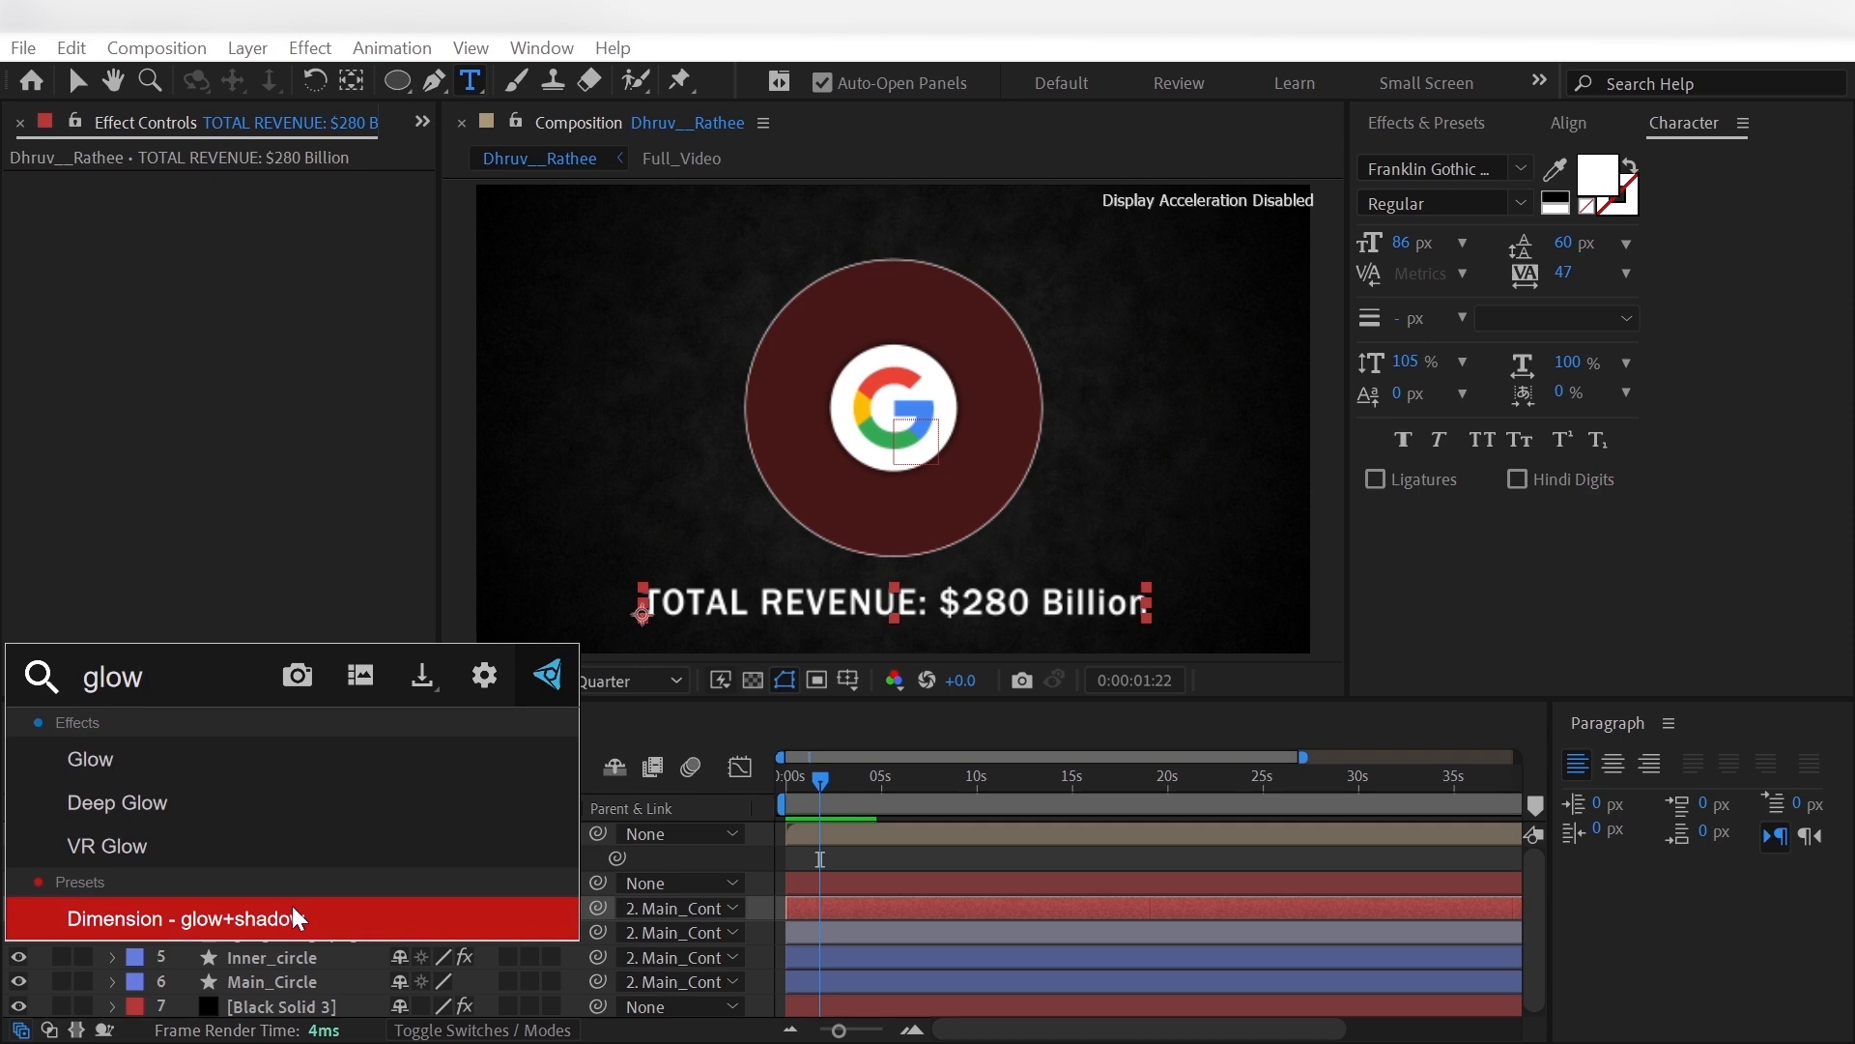
pyautogui.press('Return')
# - Base the title's glow on the Alpha Channel with A & B Colors and set the glow radius to 80
pyautogui.click(308, 207)
pyautogui.click(336, 239)
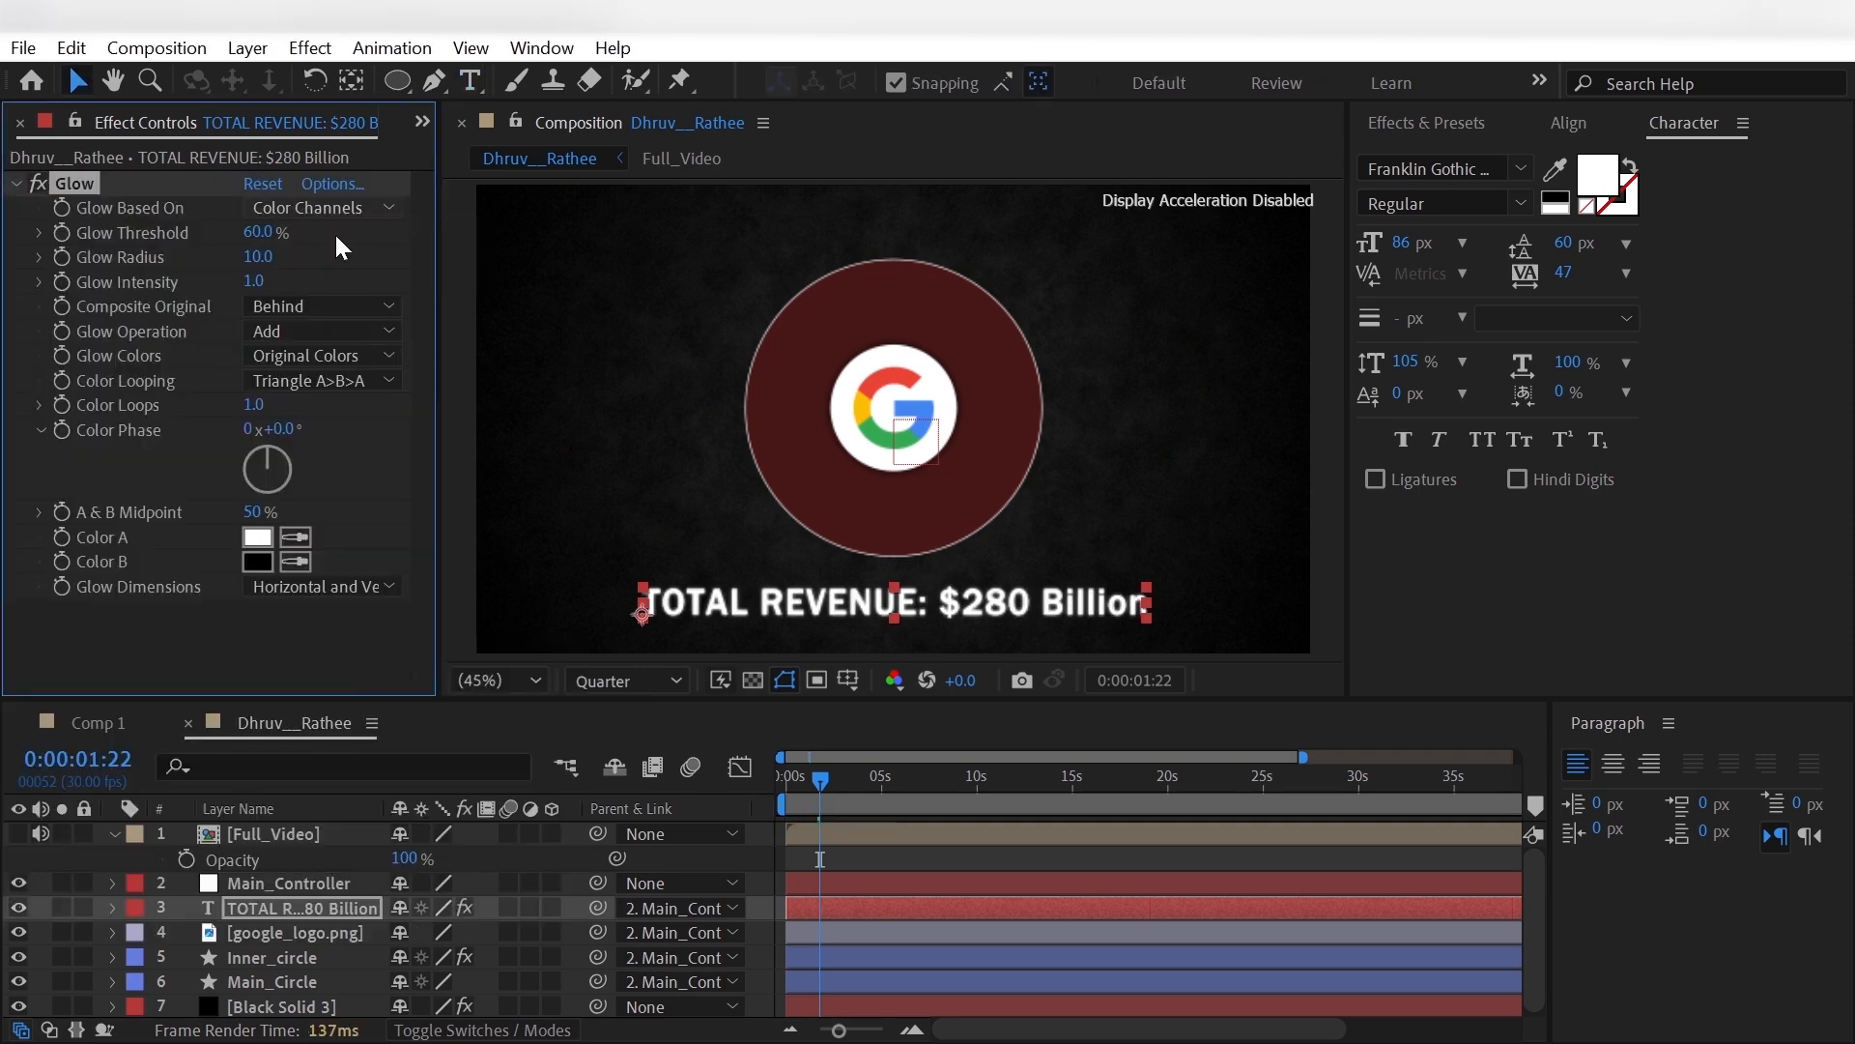
pyautogui.click(261, 257)
pyautogui.write('80')
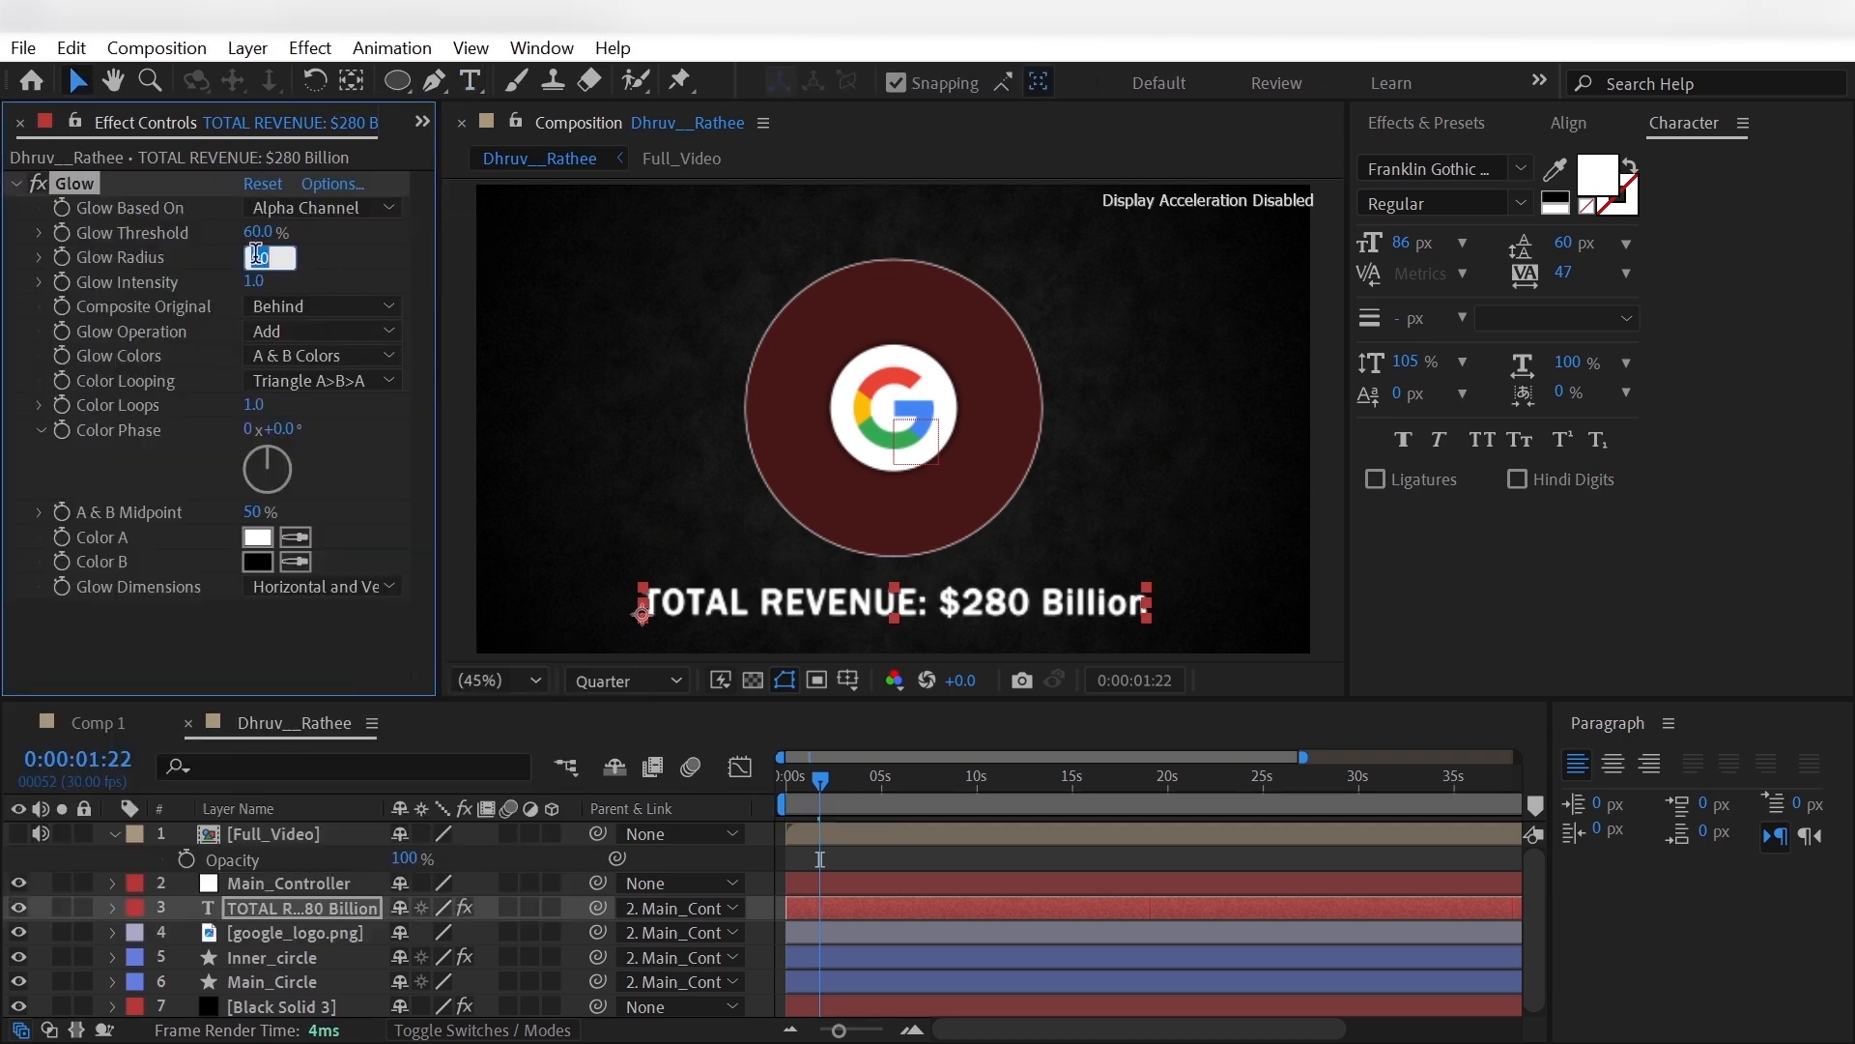
pyautogui.press('Return')
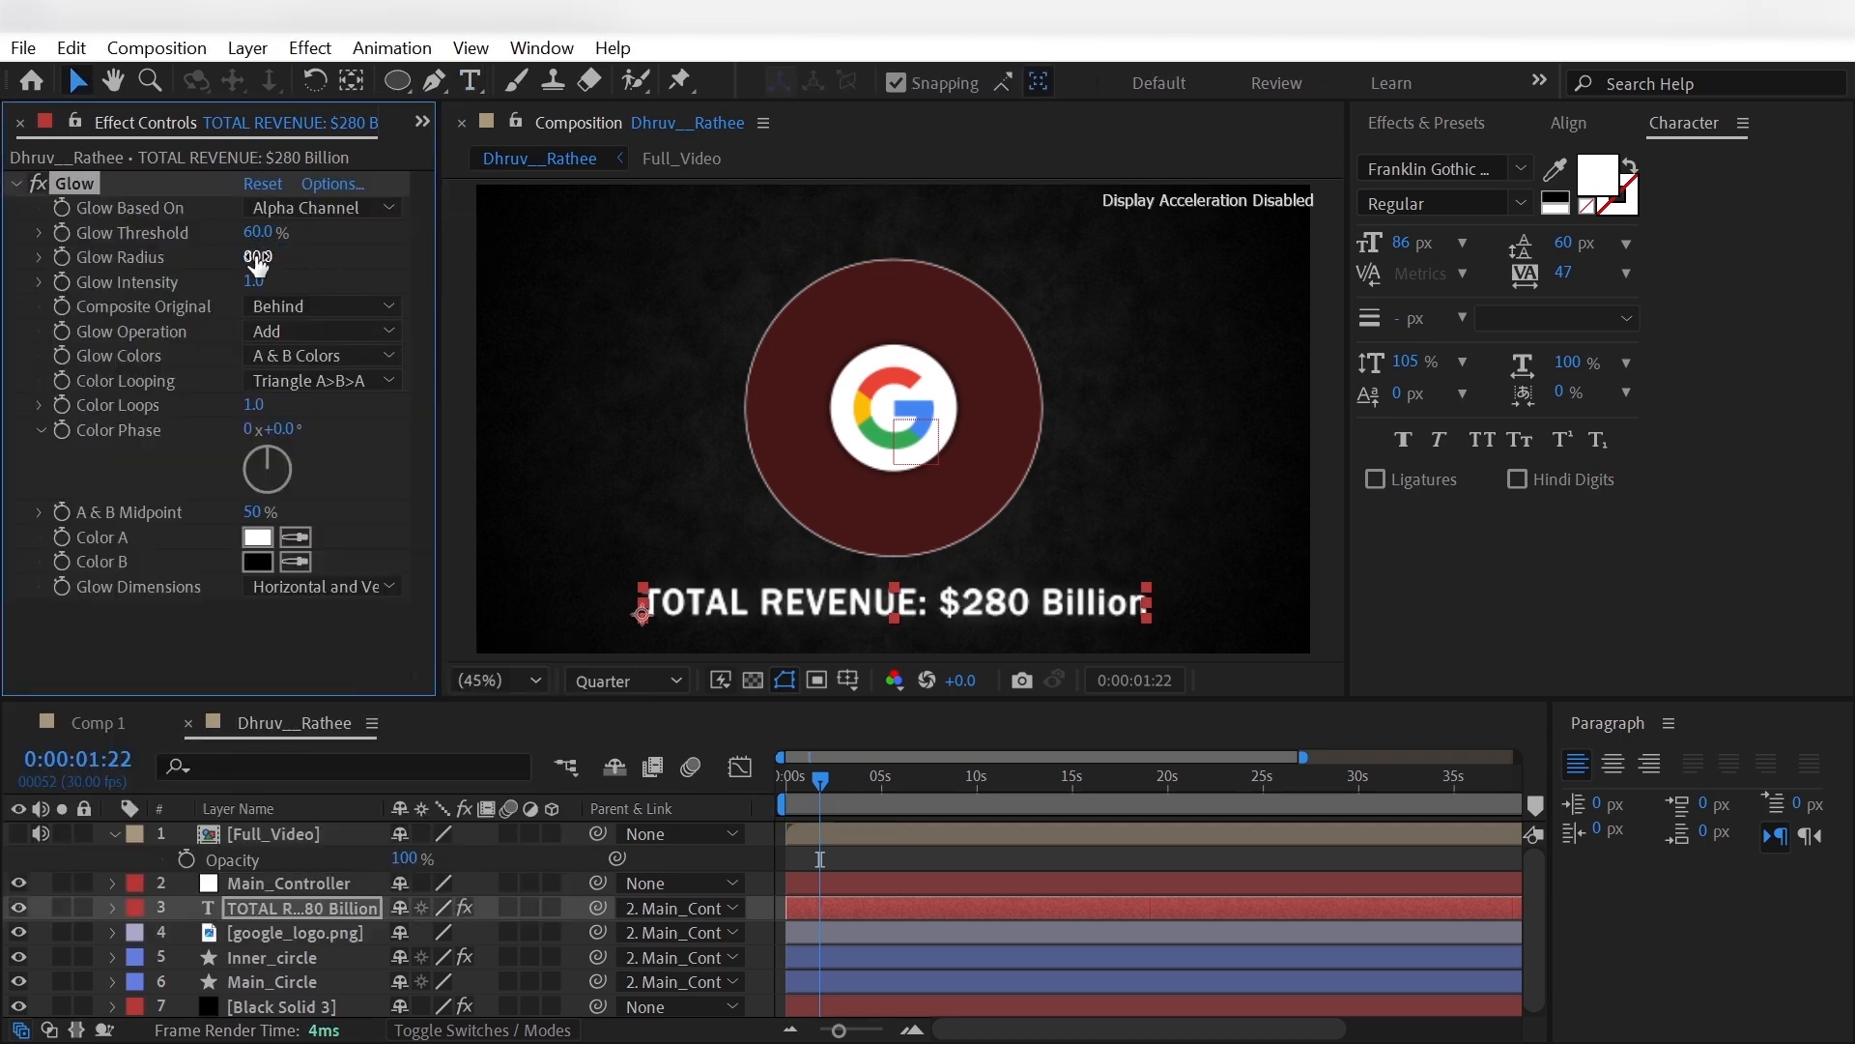
# - Set the title's glow operation to Overlay and change glow Color B to white
pyautogui.click(293, 335)
pyautogui.click(404, 406)
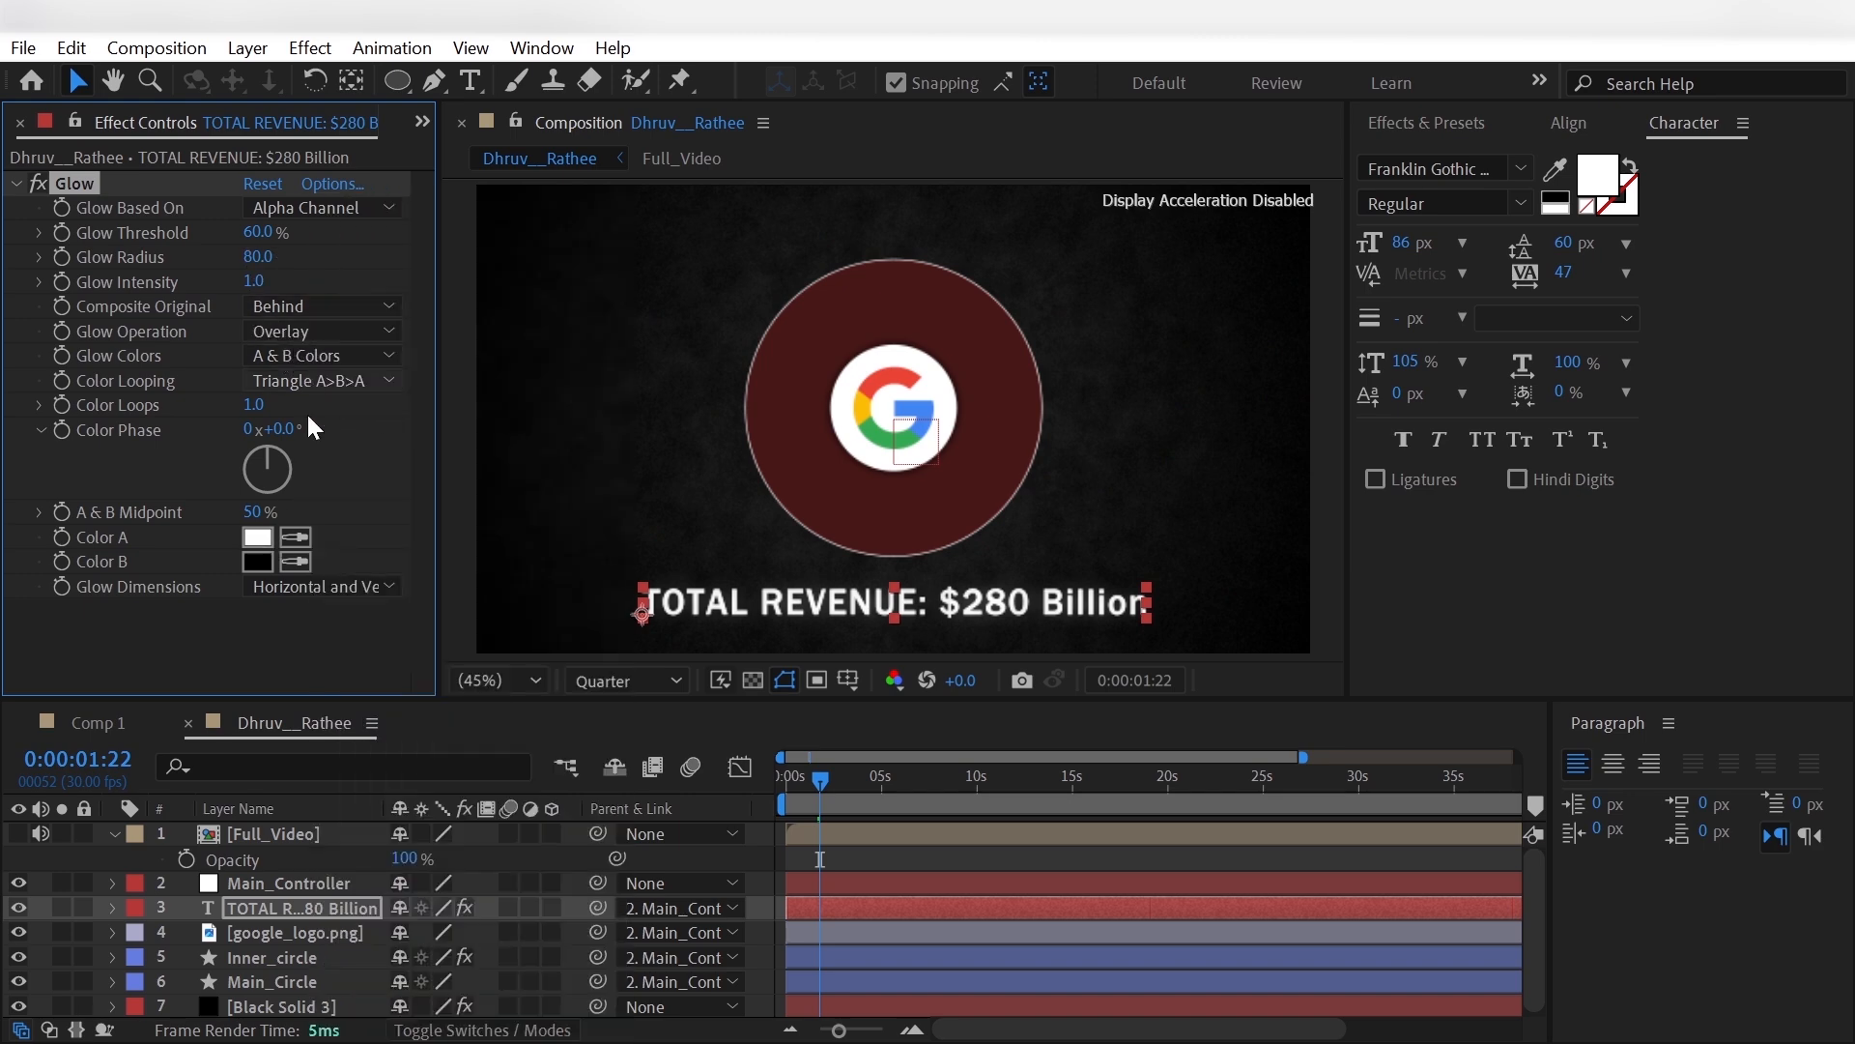
pyautogui.click(845, 392)
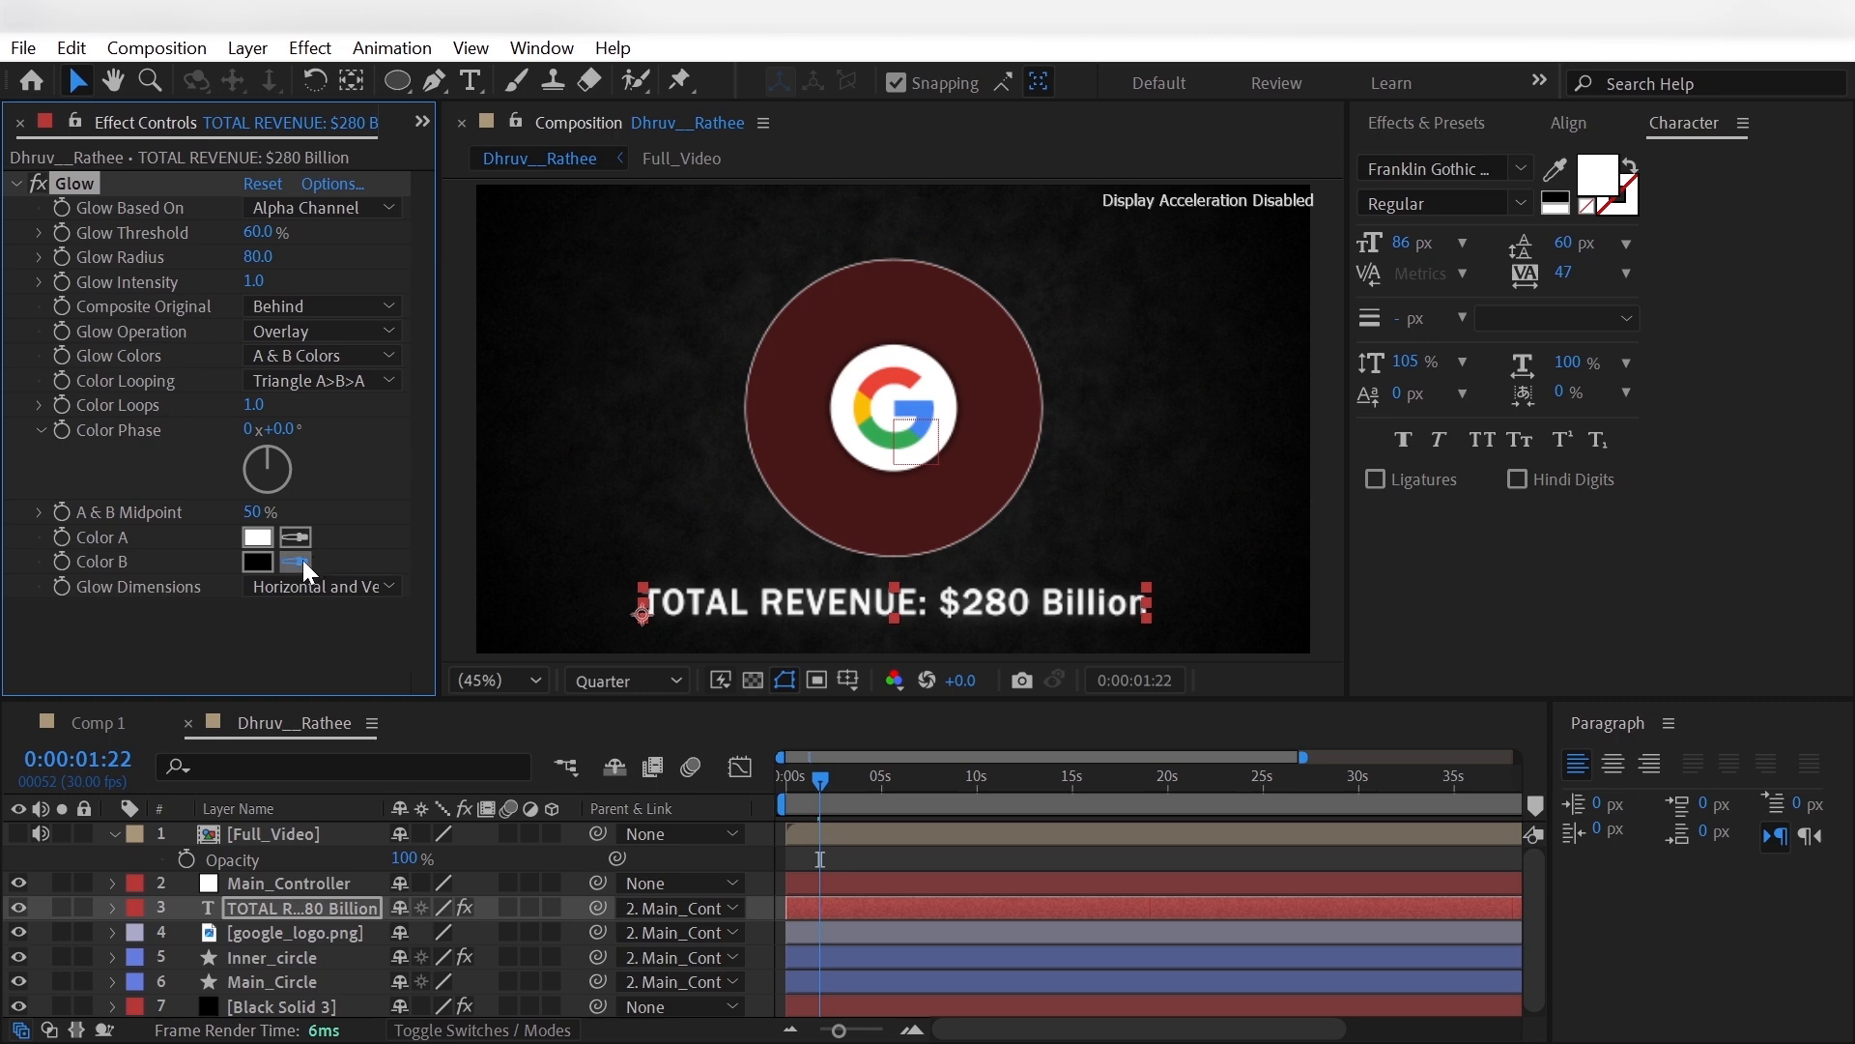
pyautogui.click(860, 383)
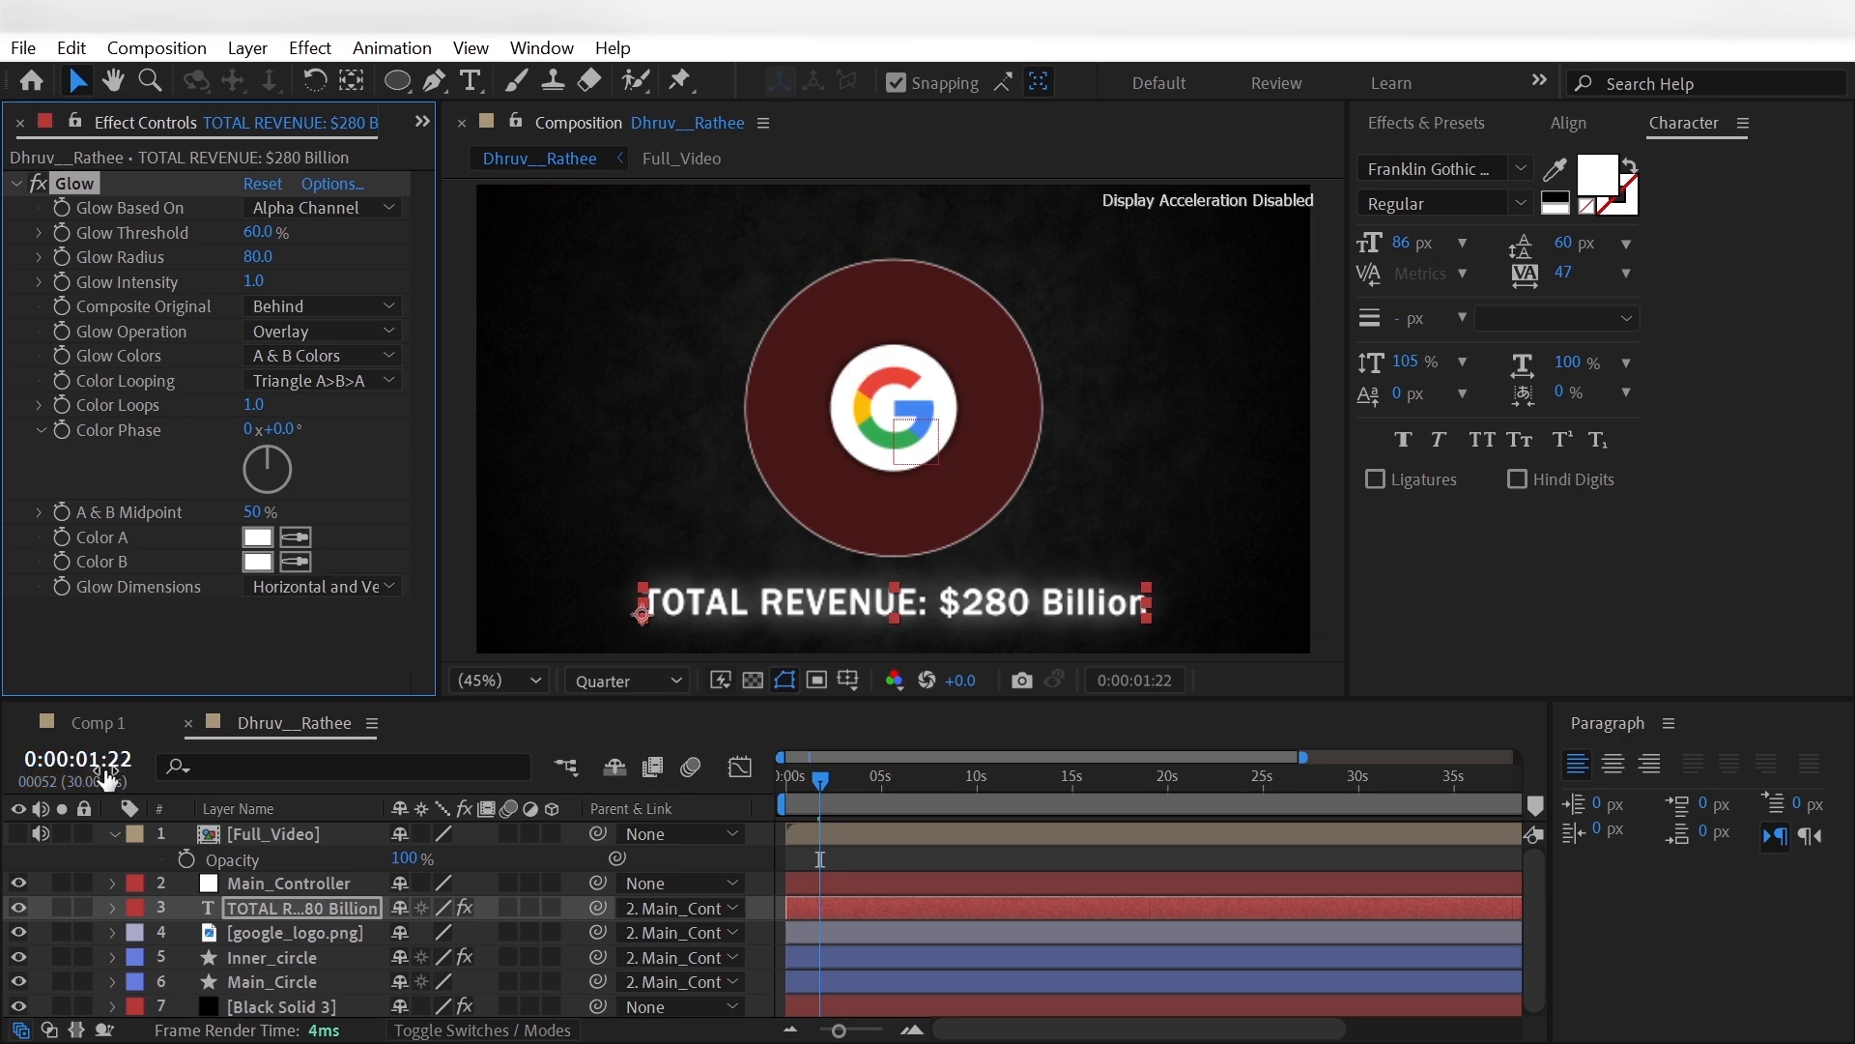
# - Deselect the title layer and set the composition preview resolution to Full
pyautogui.click(37, 876)
pyautogui.click(624, 680)
pyautogui.click(603, 746)
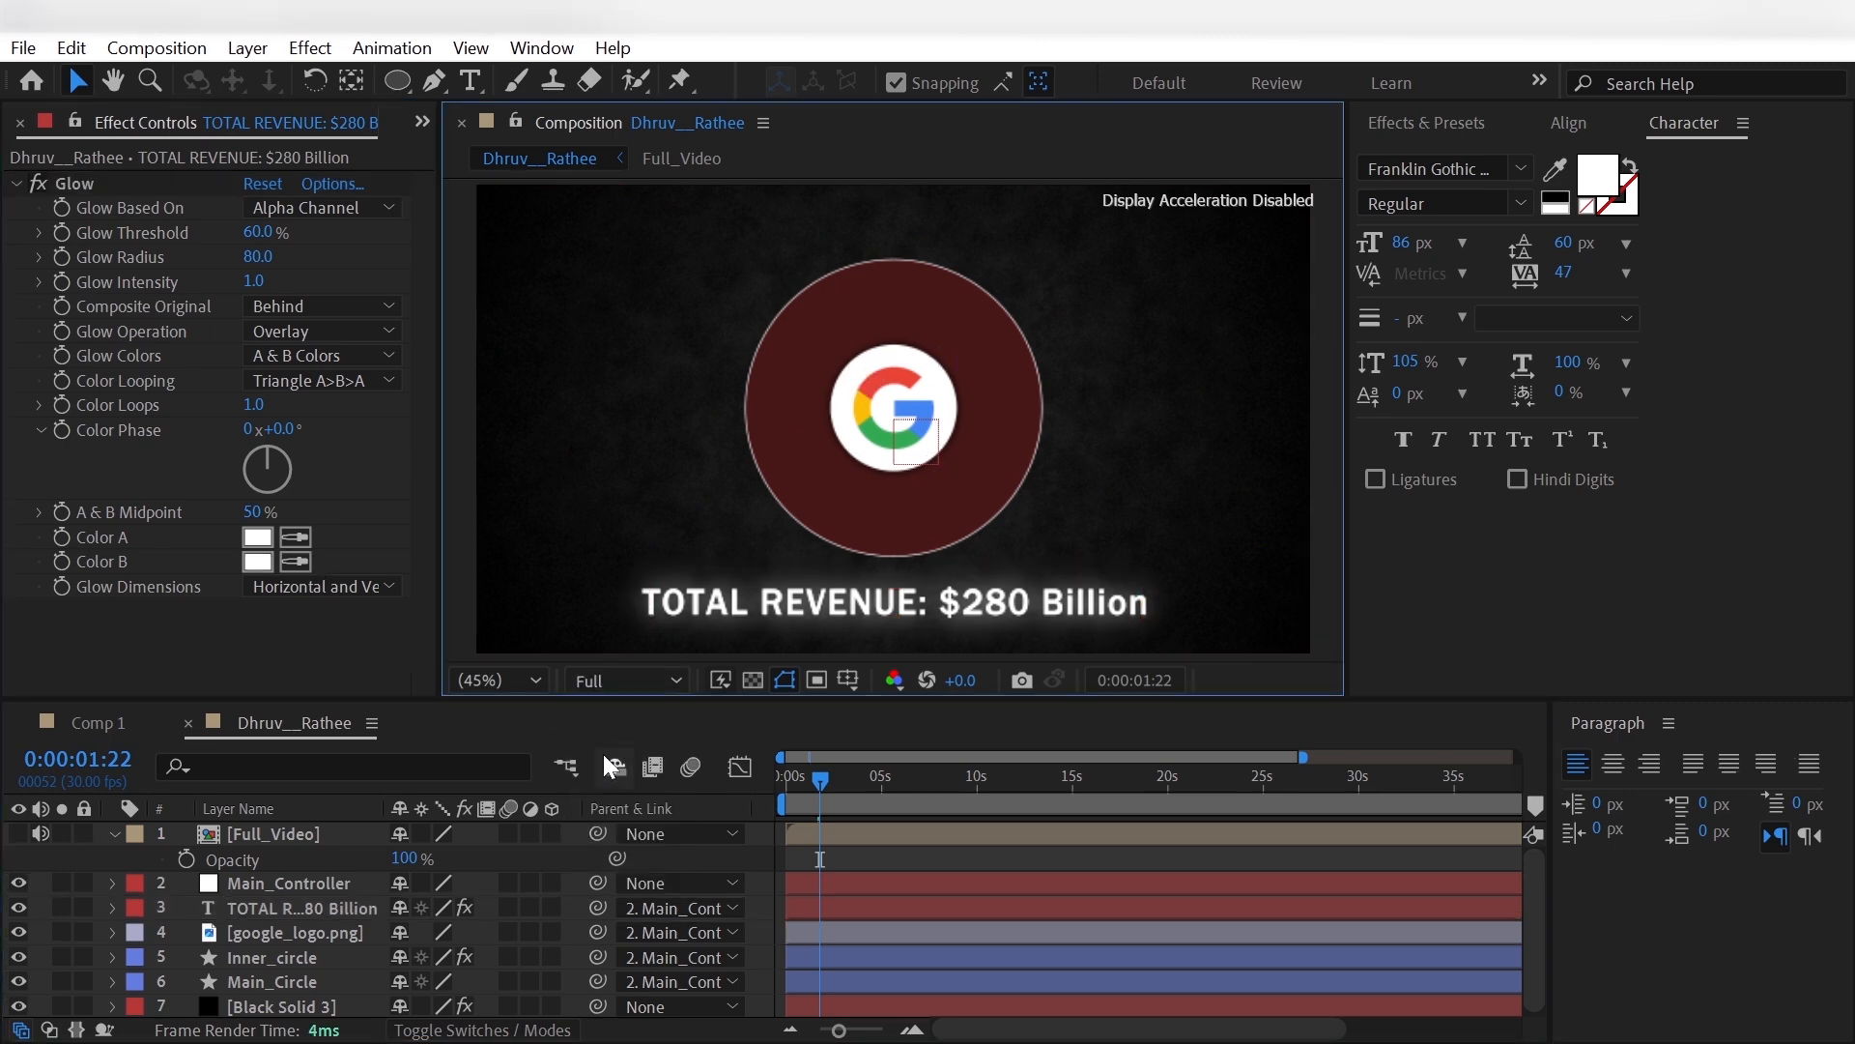
# - Show the Full_Video reference, examine its blue pie segment at 0:00:05:05, and hide the layer again
pyautogui.click(20, 833)
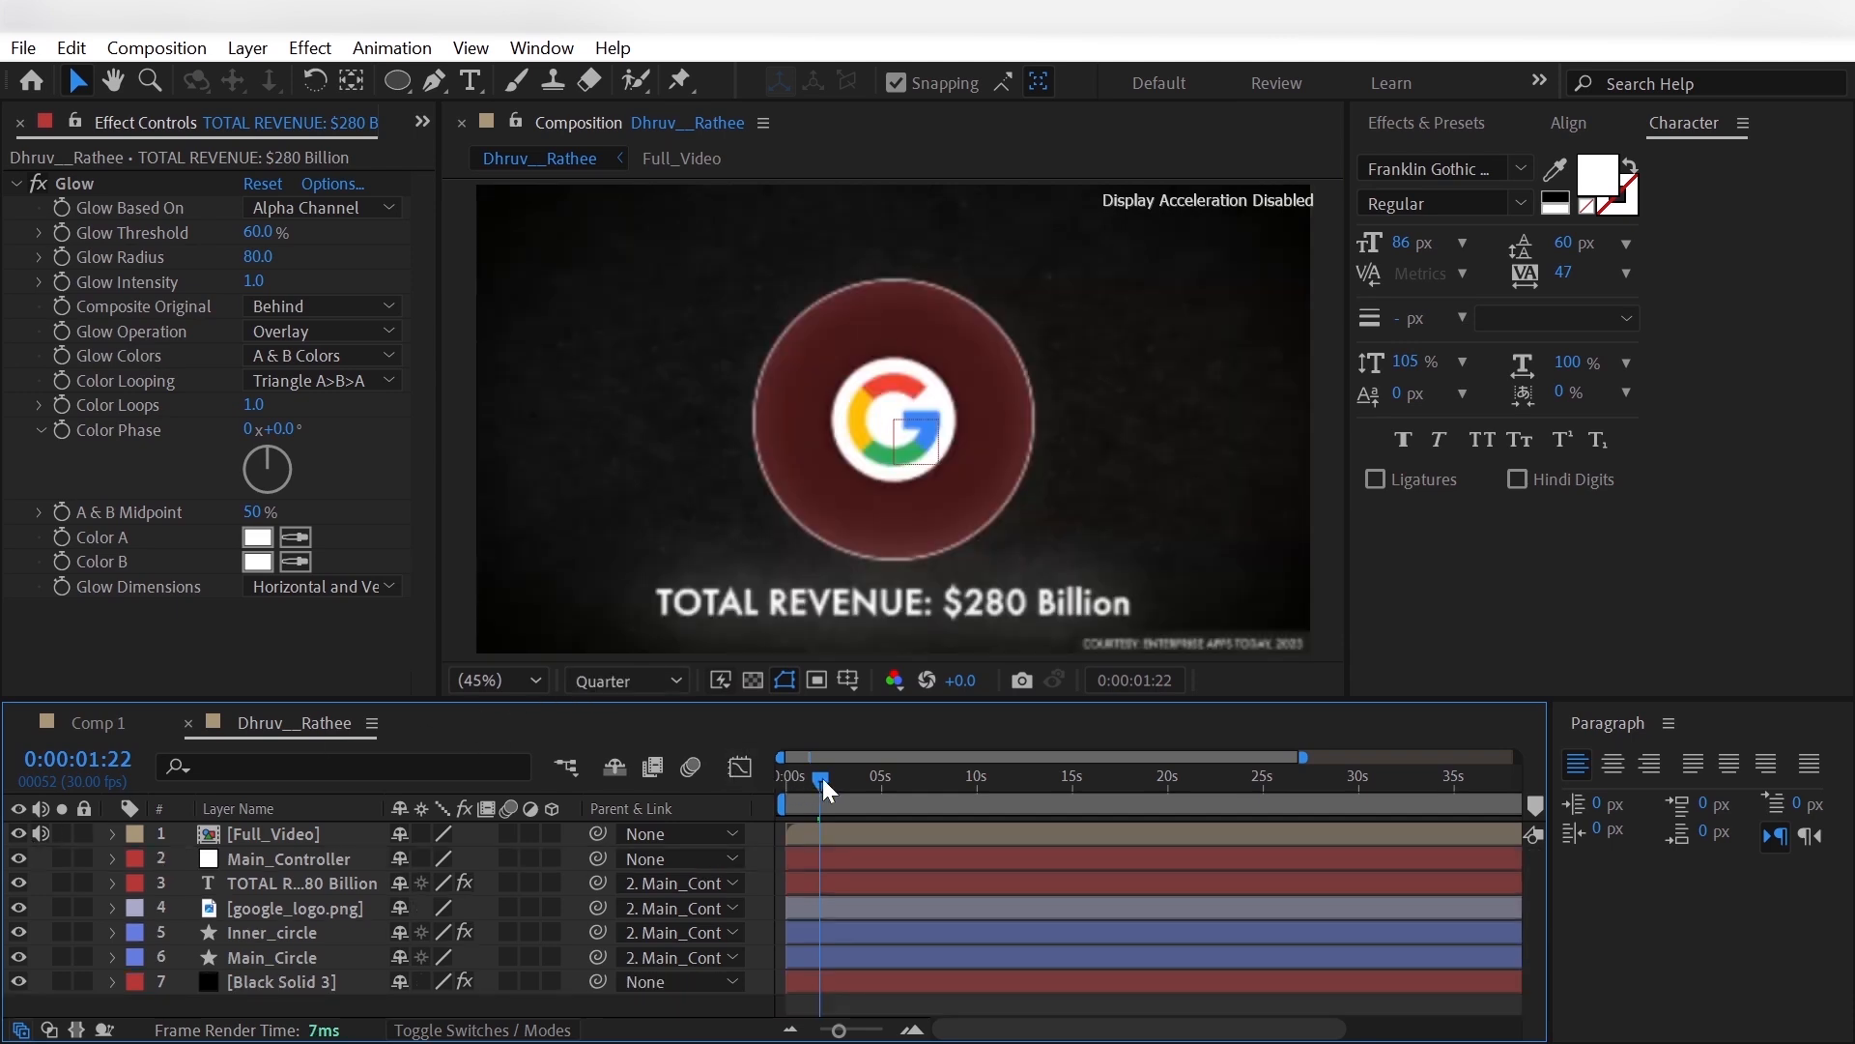
pyautogui.moveTo(821, 779); pyautogui.dragTo(885, 792)
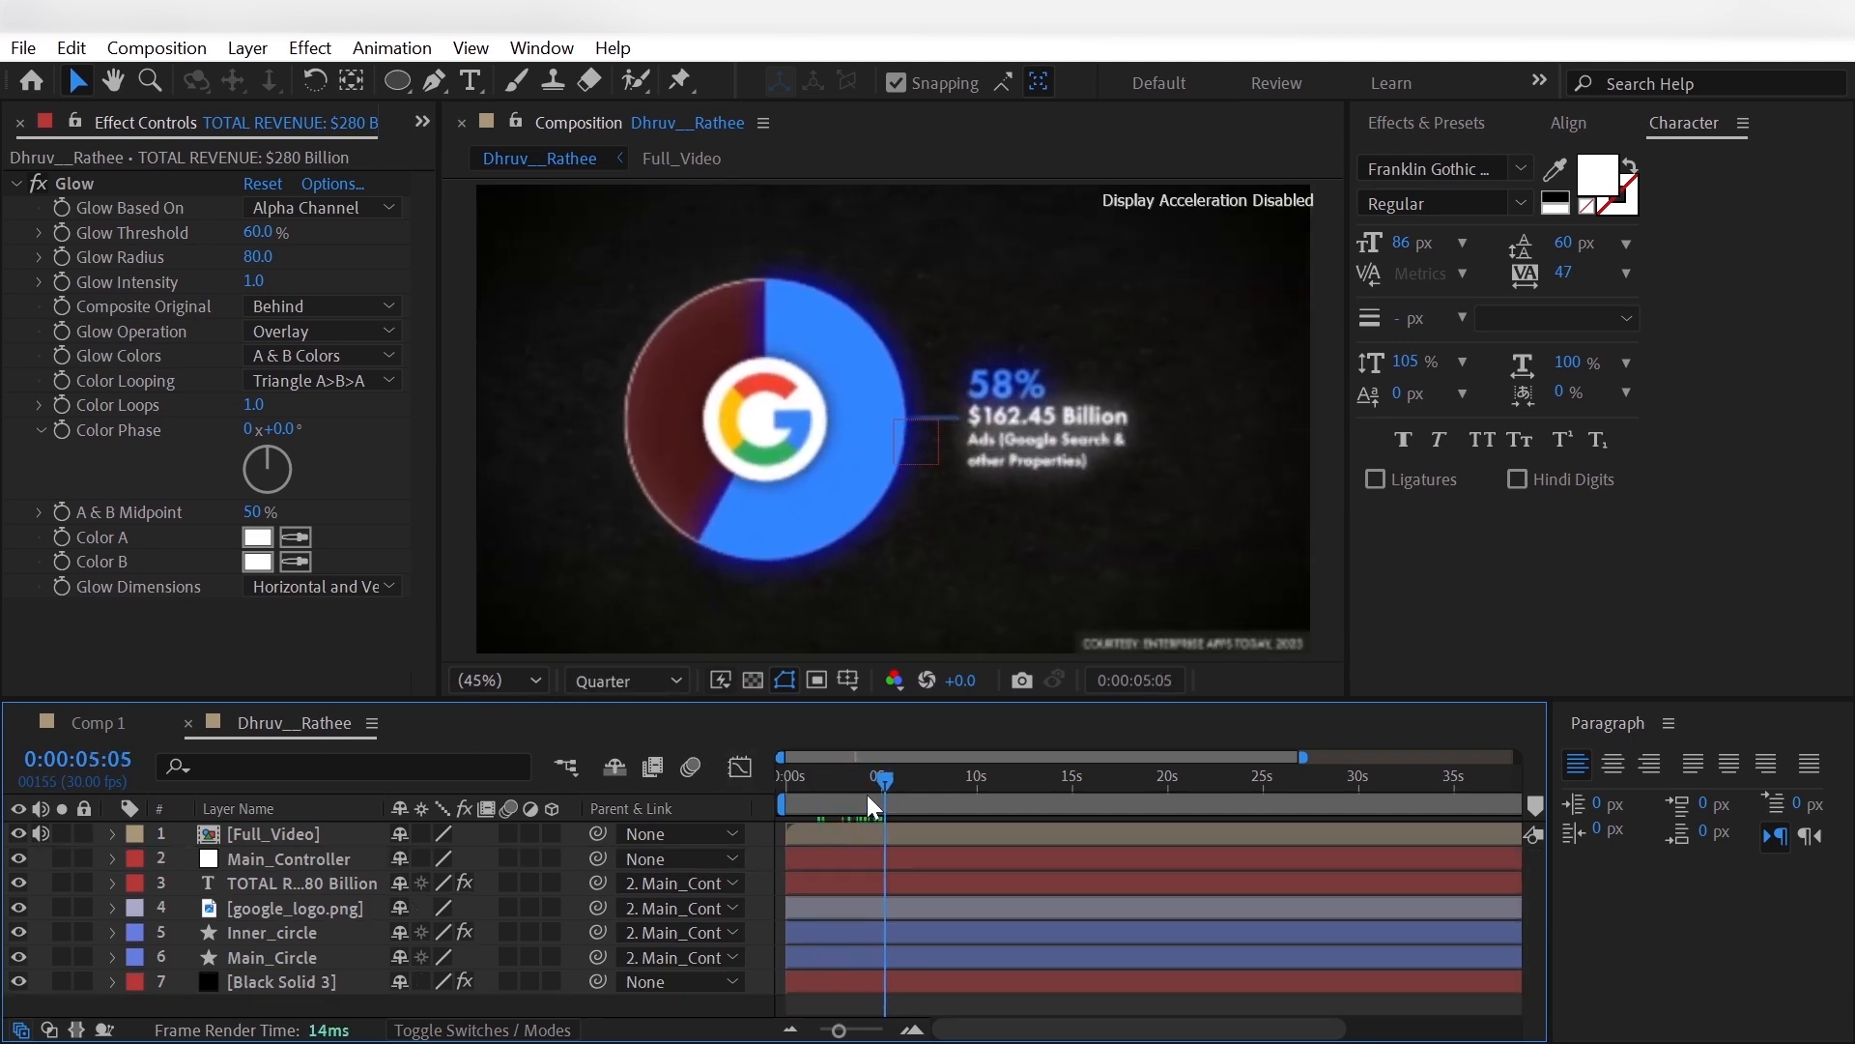
pyautogui.click(19, 833)
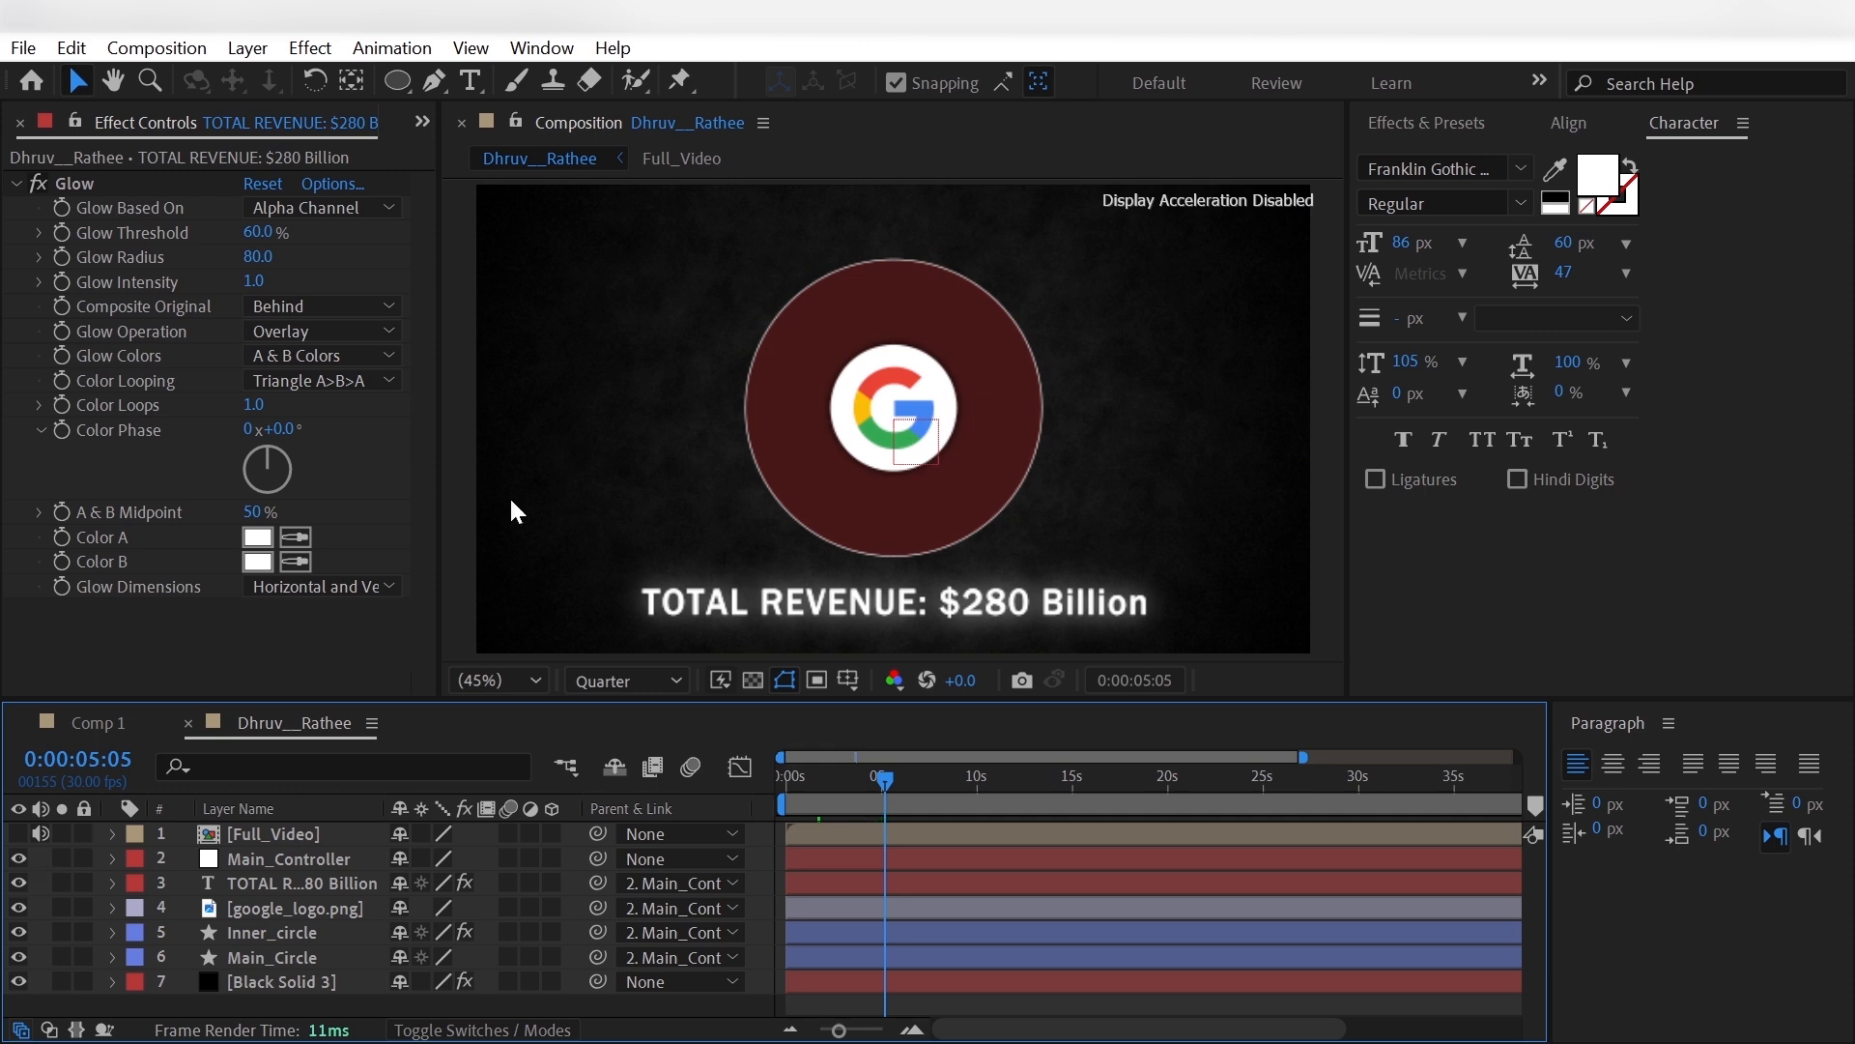
# - Set up the Ellipse tool with no fill and a solid 250 px stroke
pyautogui.click(397, 80)
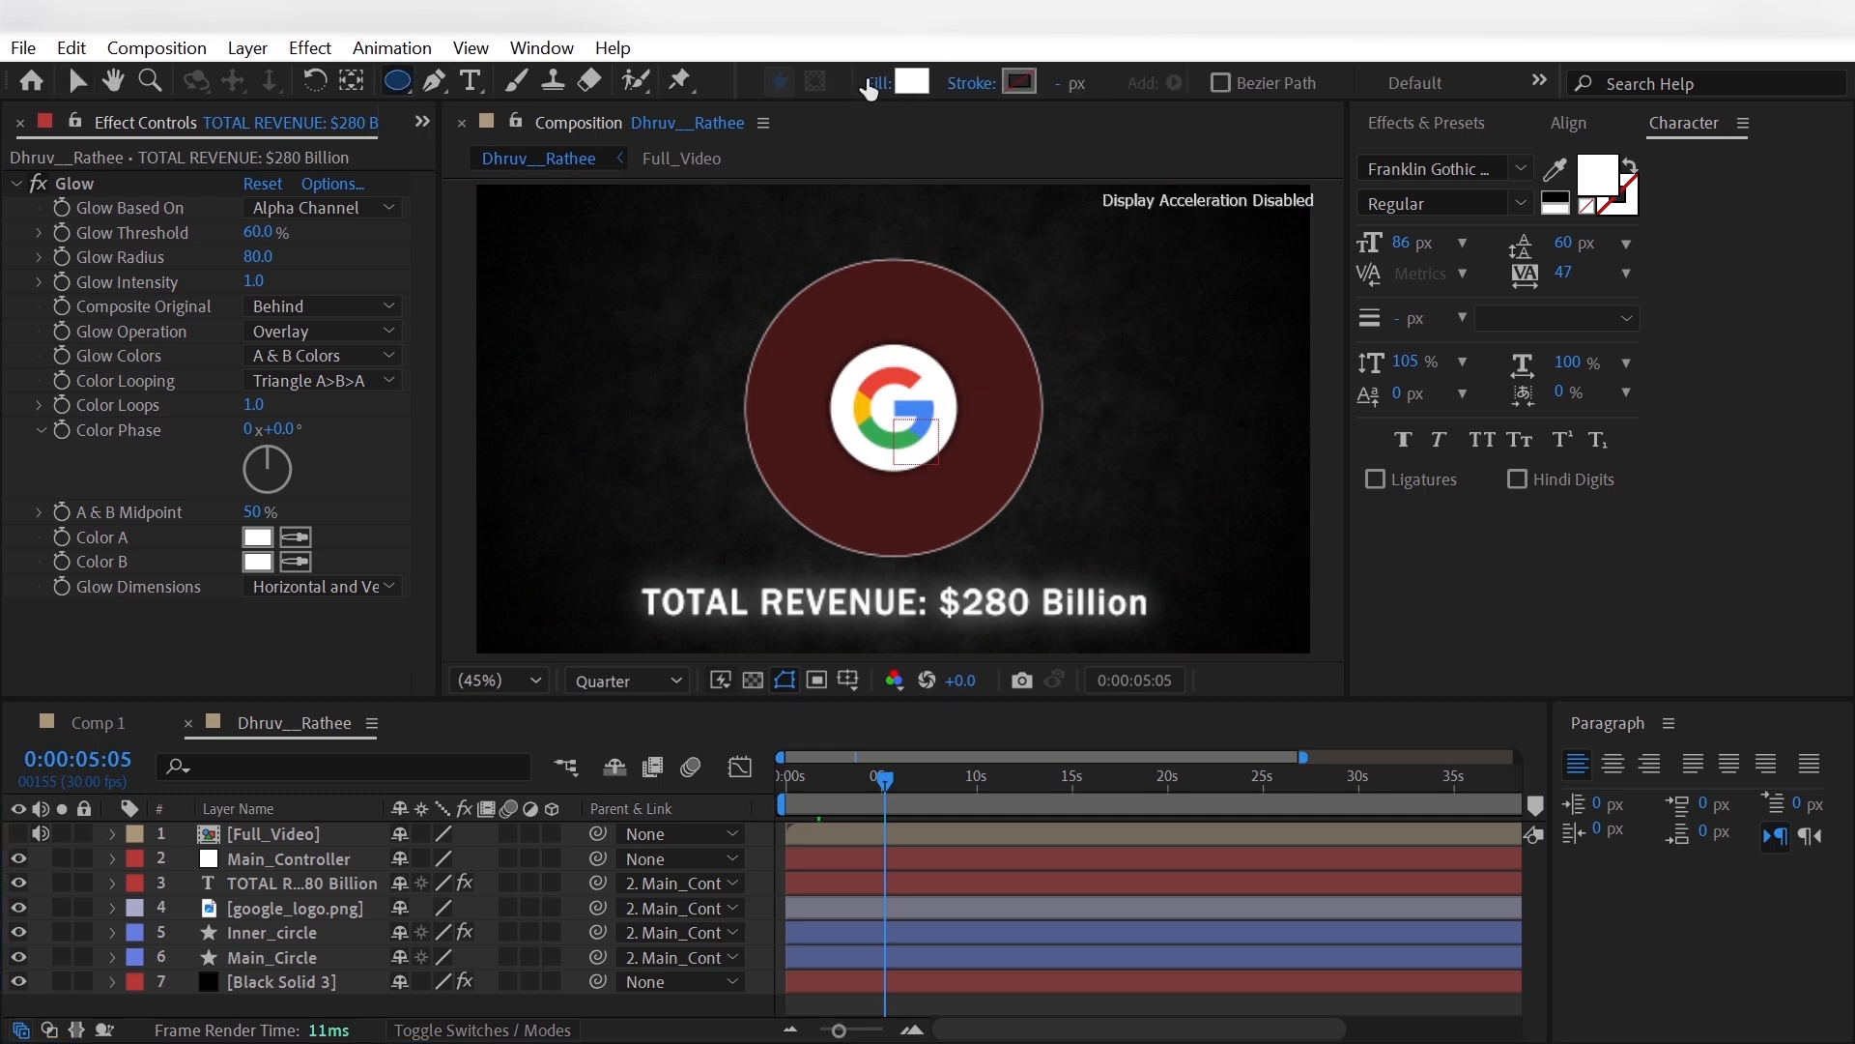
pyautogui.click(873, 84)
pyautogui.click(816, 447)
pyautogui.click(914, 615)
pyautogui.click(978, 82)
pyautogui.click(843, 447)
pyautogui.click(914, 614)
pyautogui.click(1060, 82)
pyautogui.write('25')
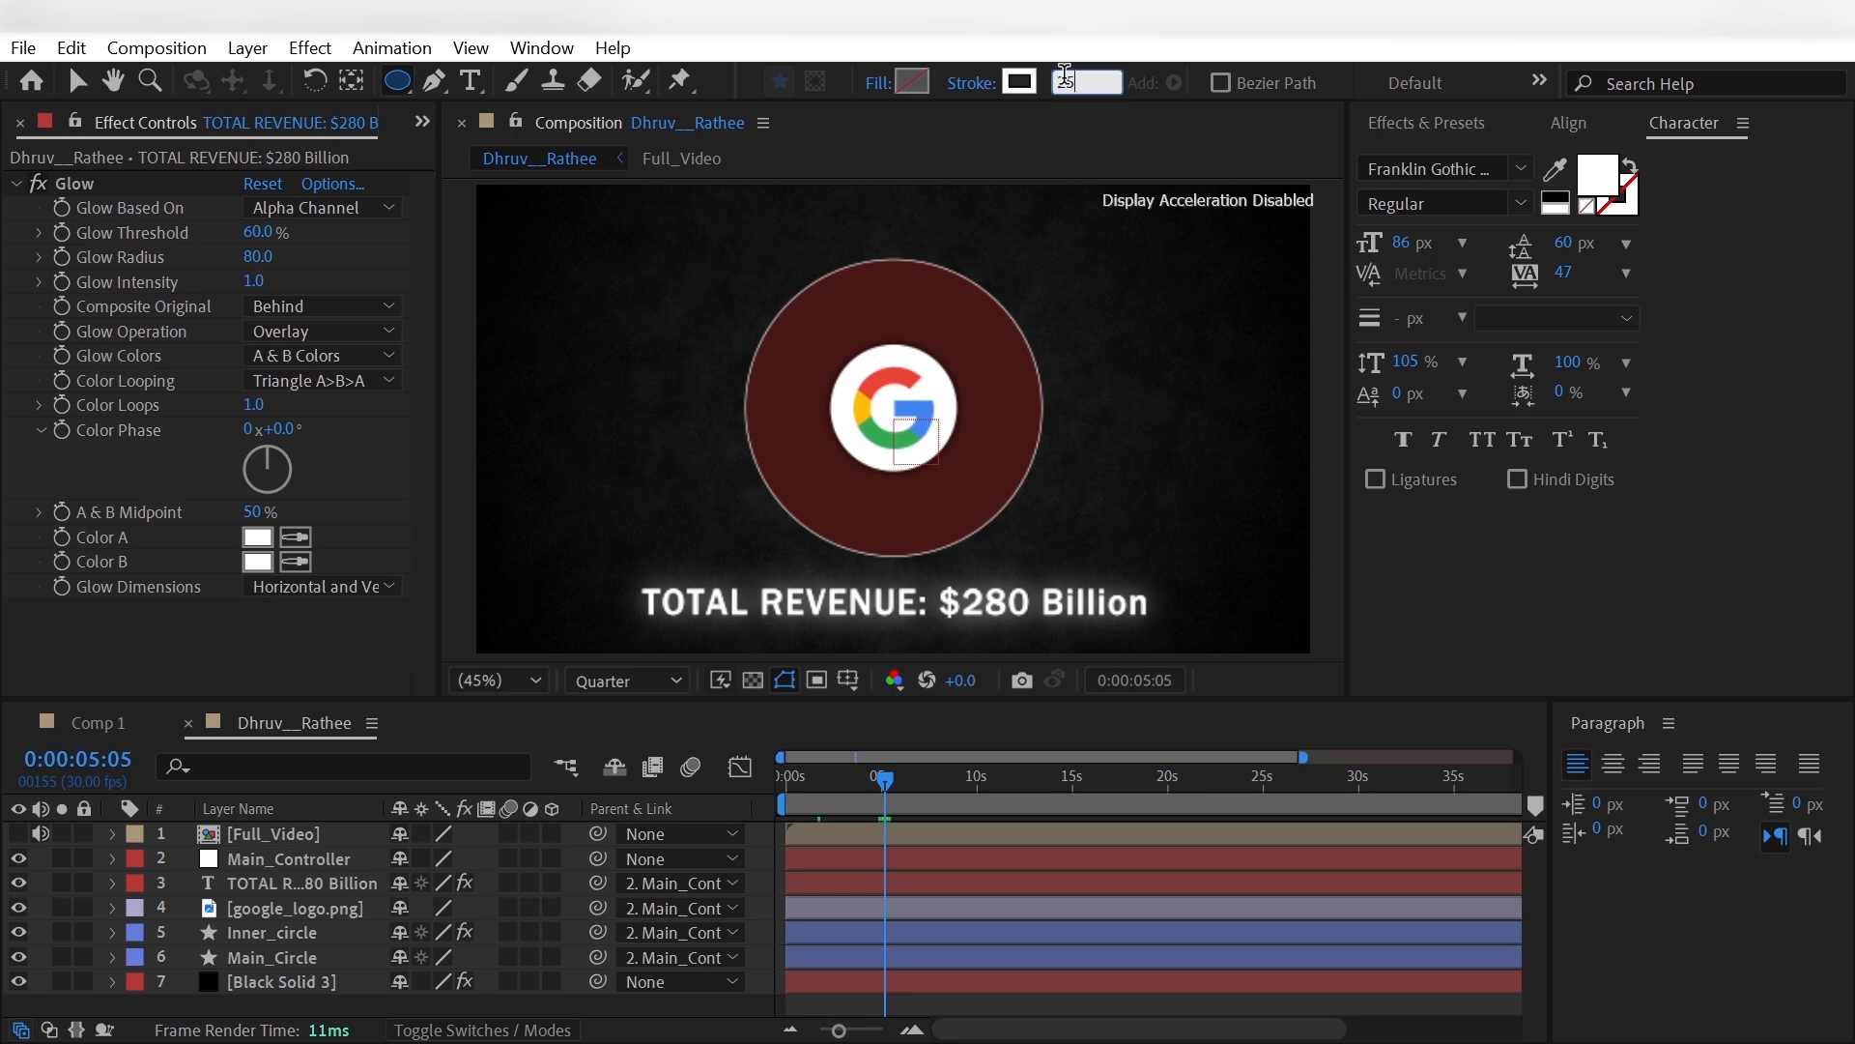
pyautogui.write('0')
pyautogui.press('Return')
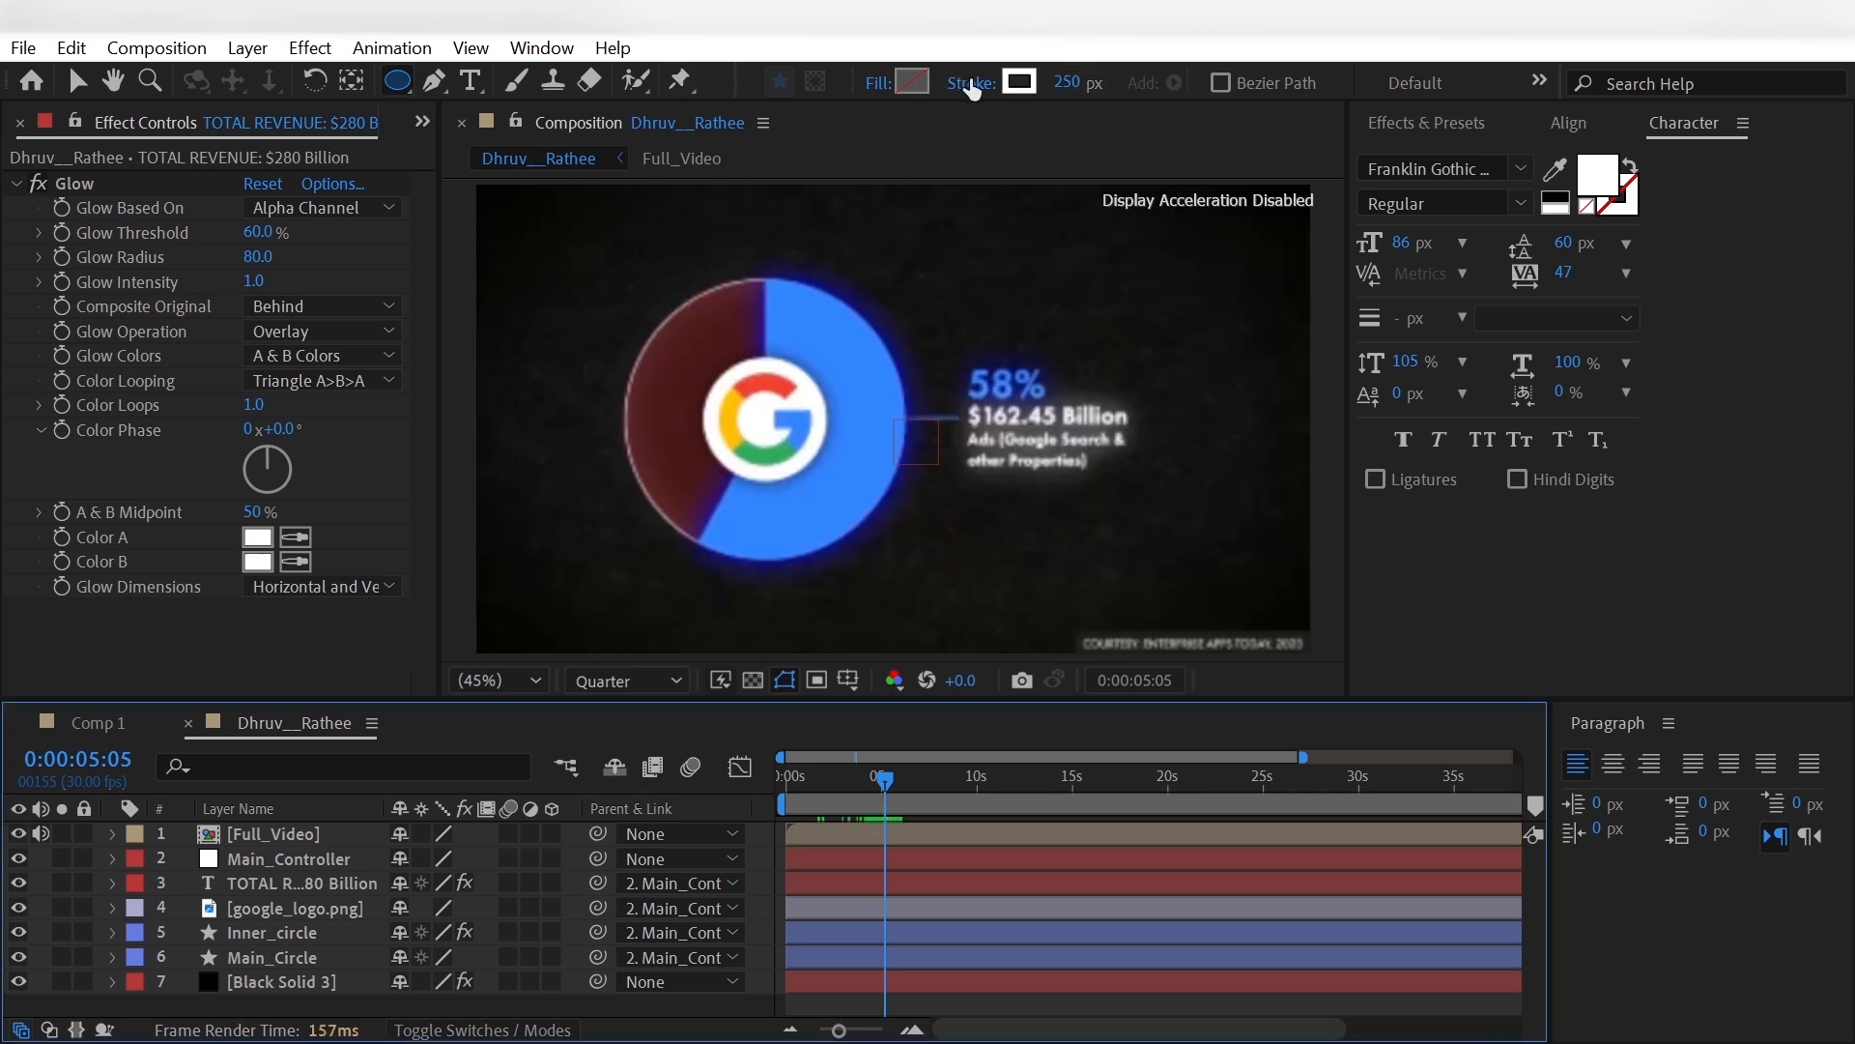
# - Sample the reference pie segment's blue (3186FF) as the stroke colour and draw a circle over the Google logo
pyautogui.click(1019, 83)
pyautogui.click(666, 242)
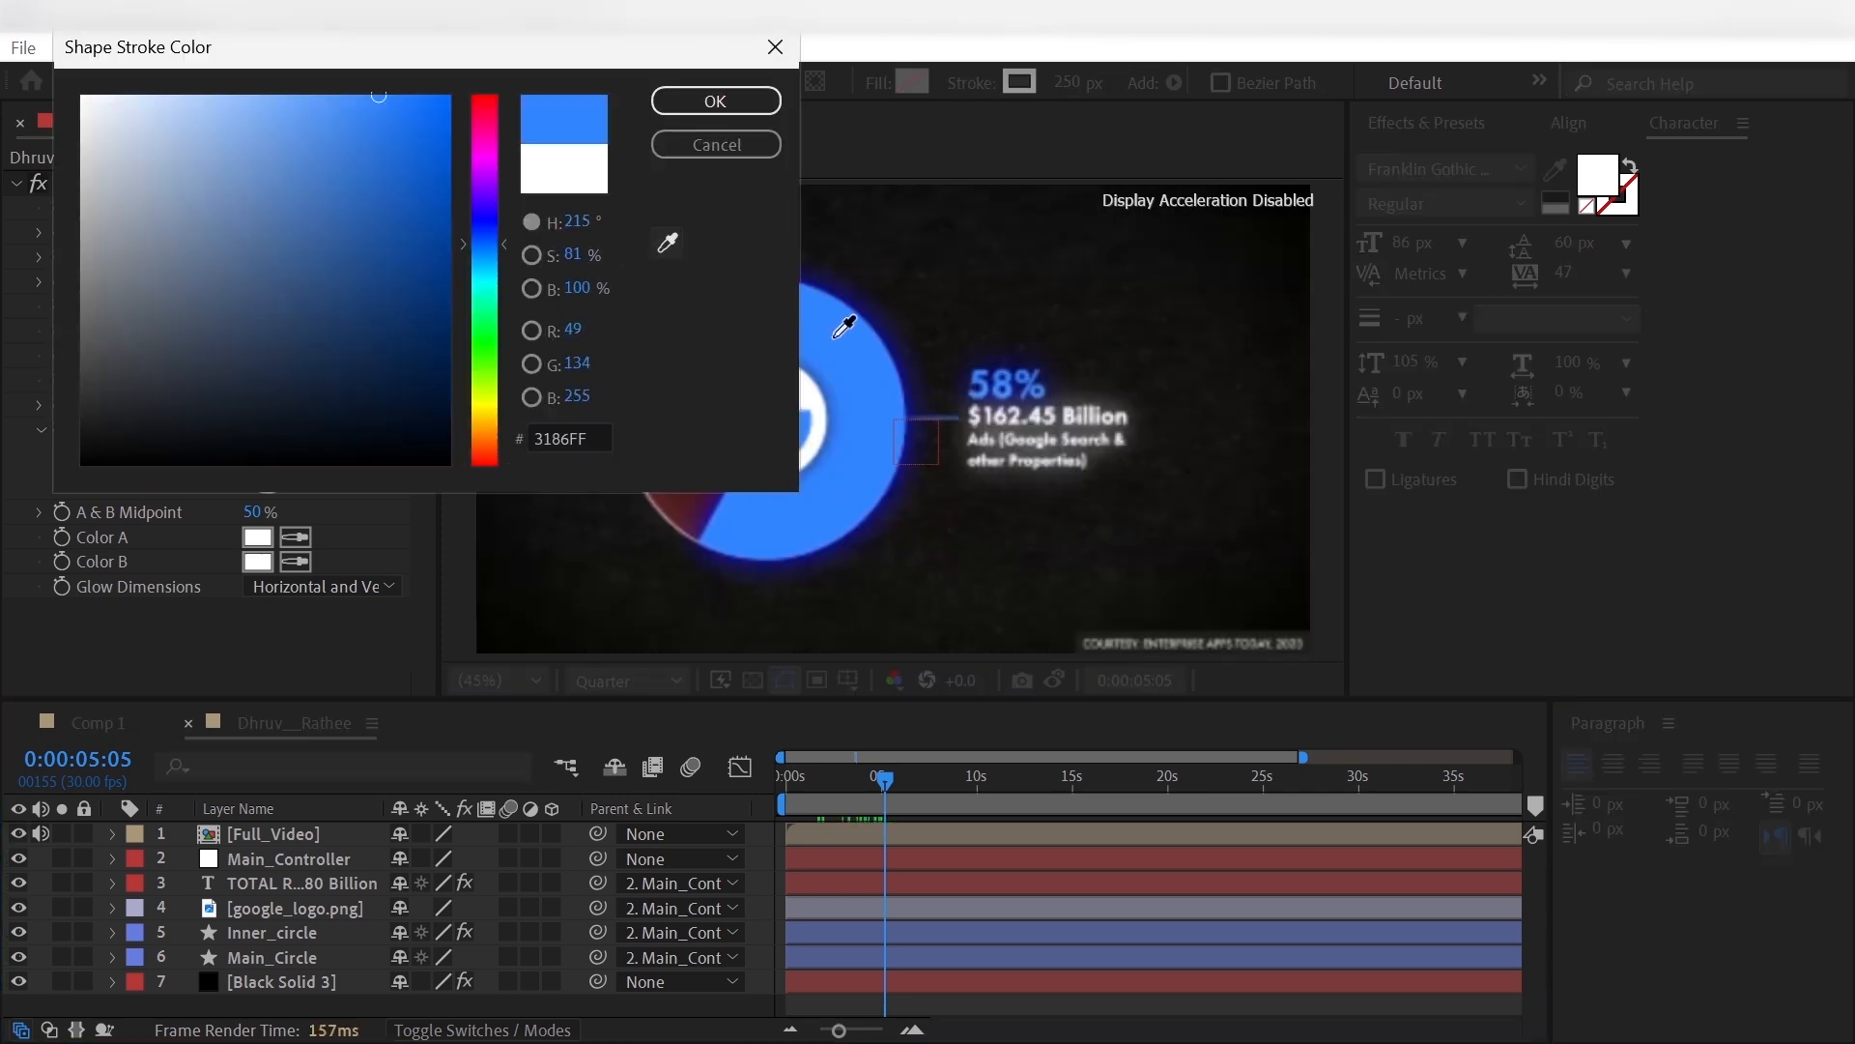
pyautogui.click(716, 100)
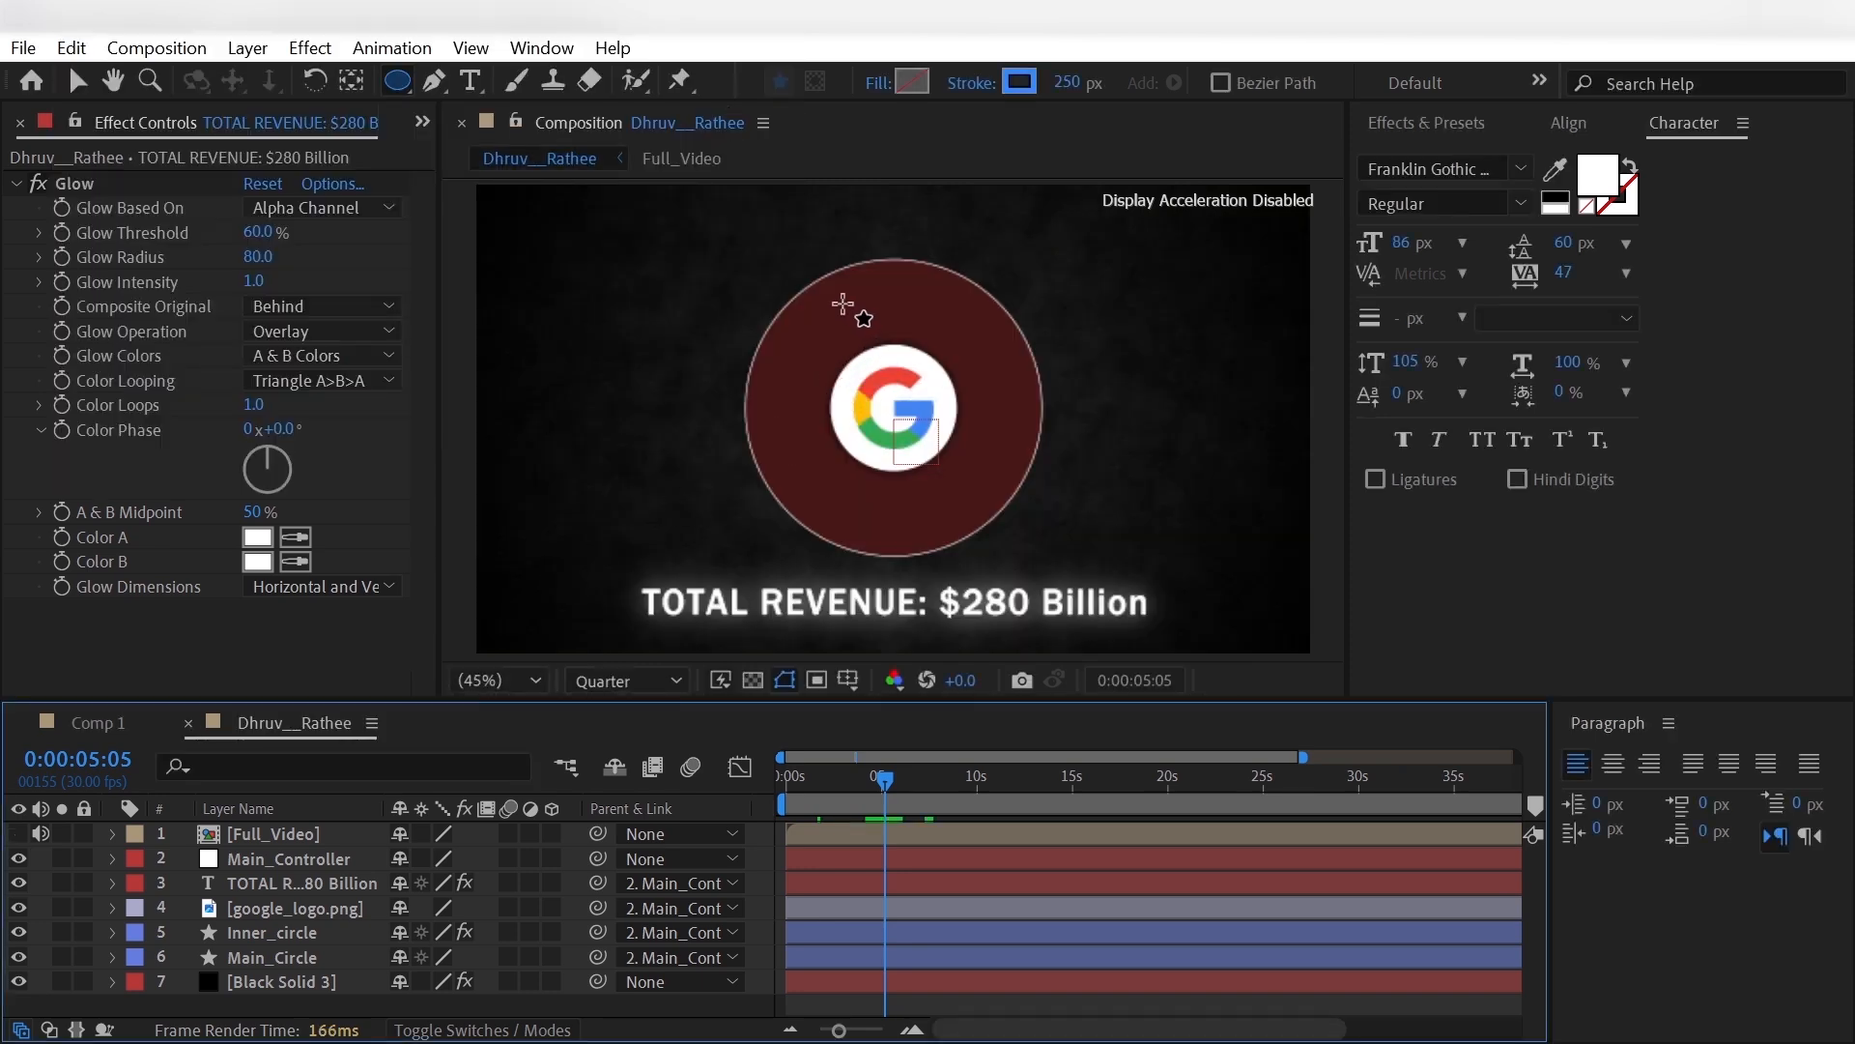
pyautogui.moveTo(842, 303); pyautogui.dragTo(1004, 507)
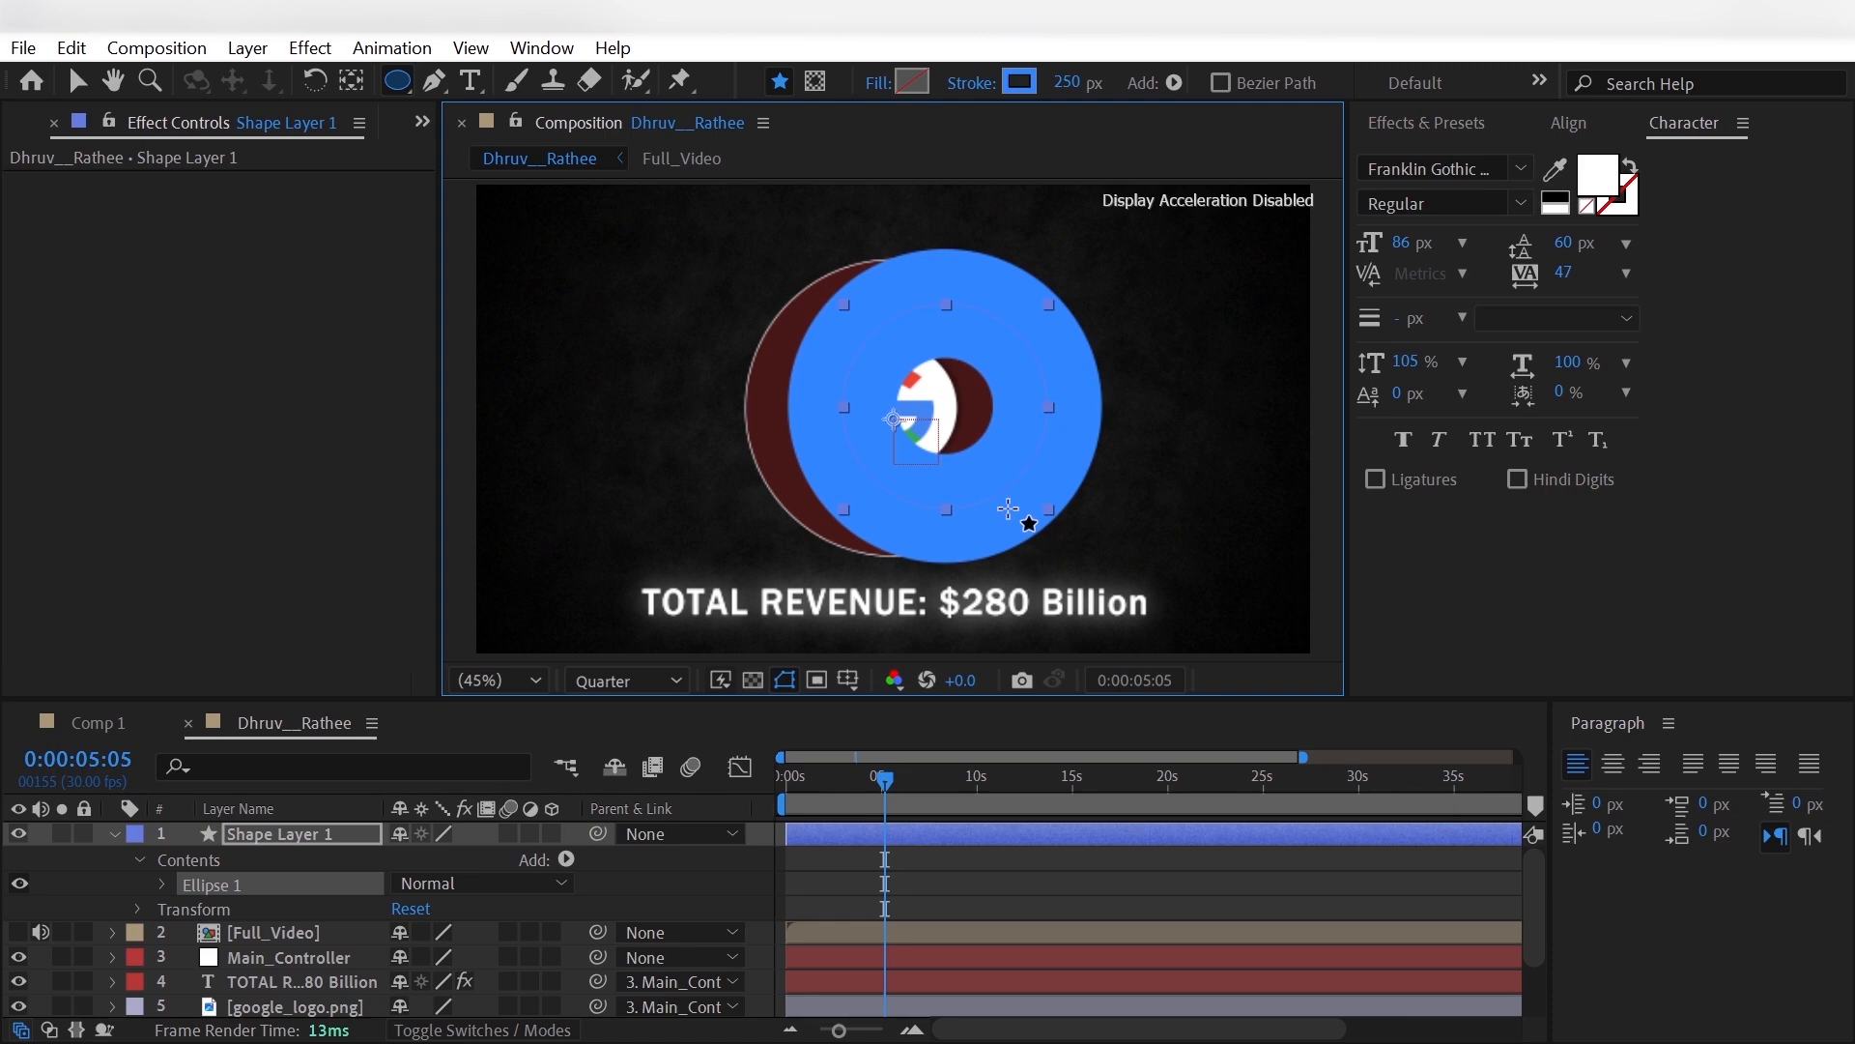
# - Rename the new shape layer as Skyblue and move it between Inner_circle and Main_Circle in the layer stack
pyautogui.click(113, 835)
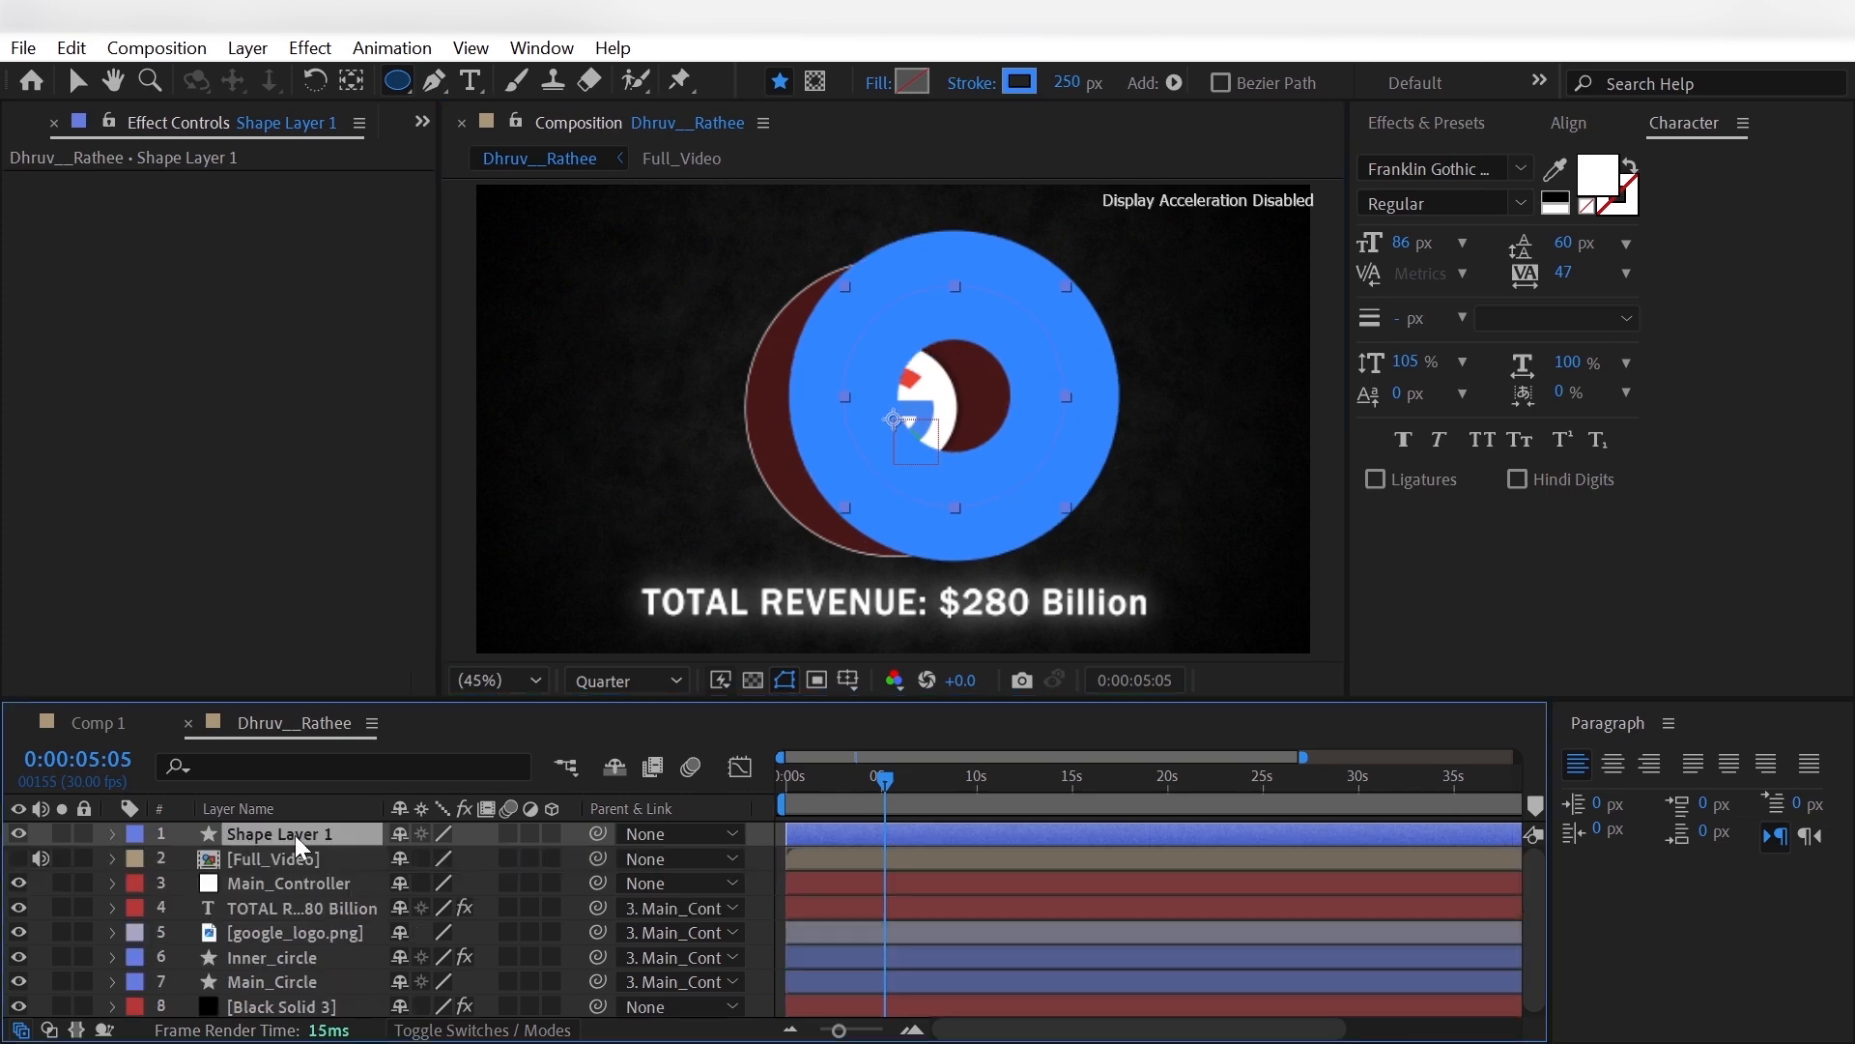
pyautogui.press('Return')
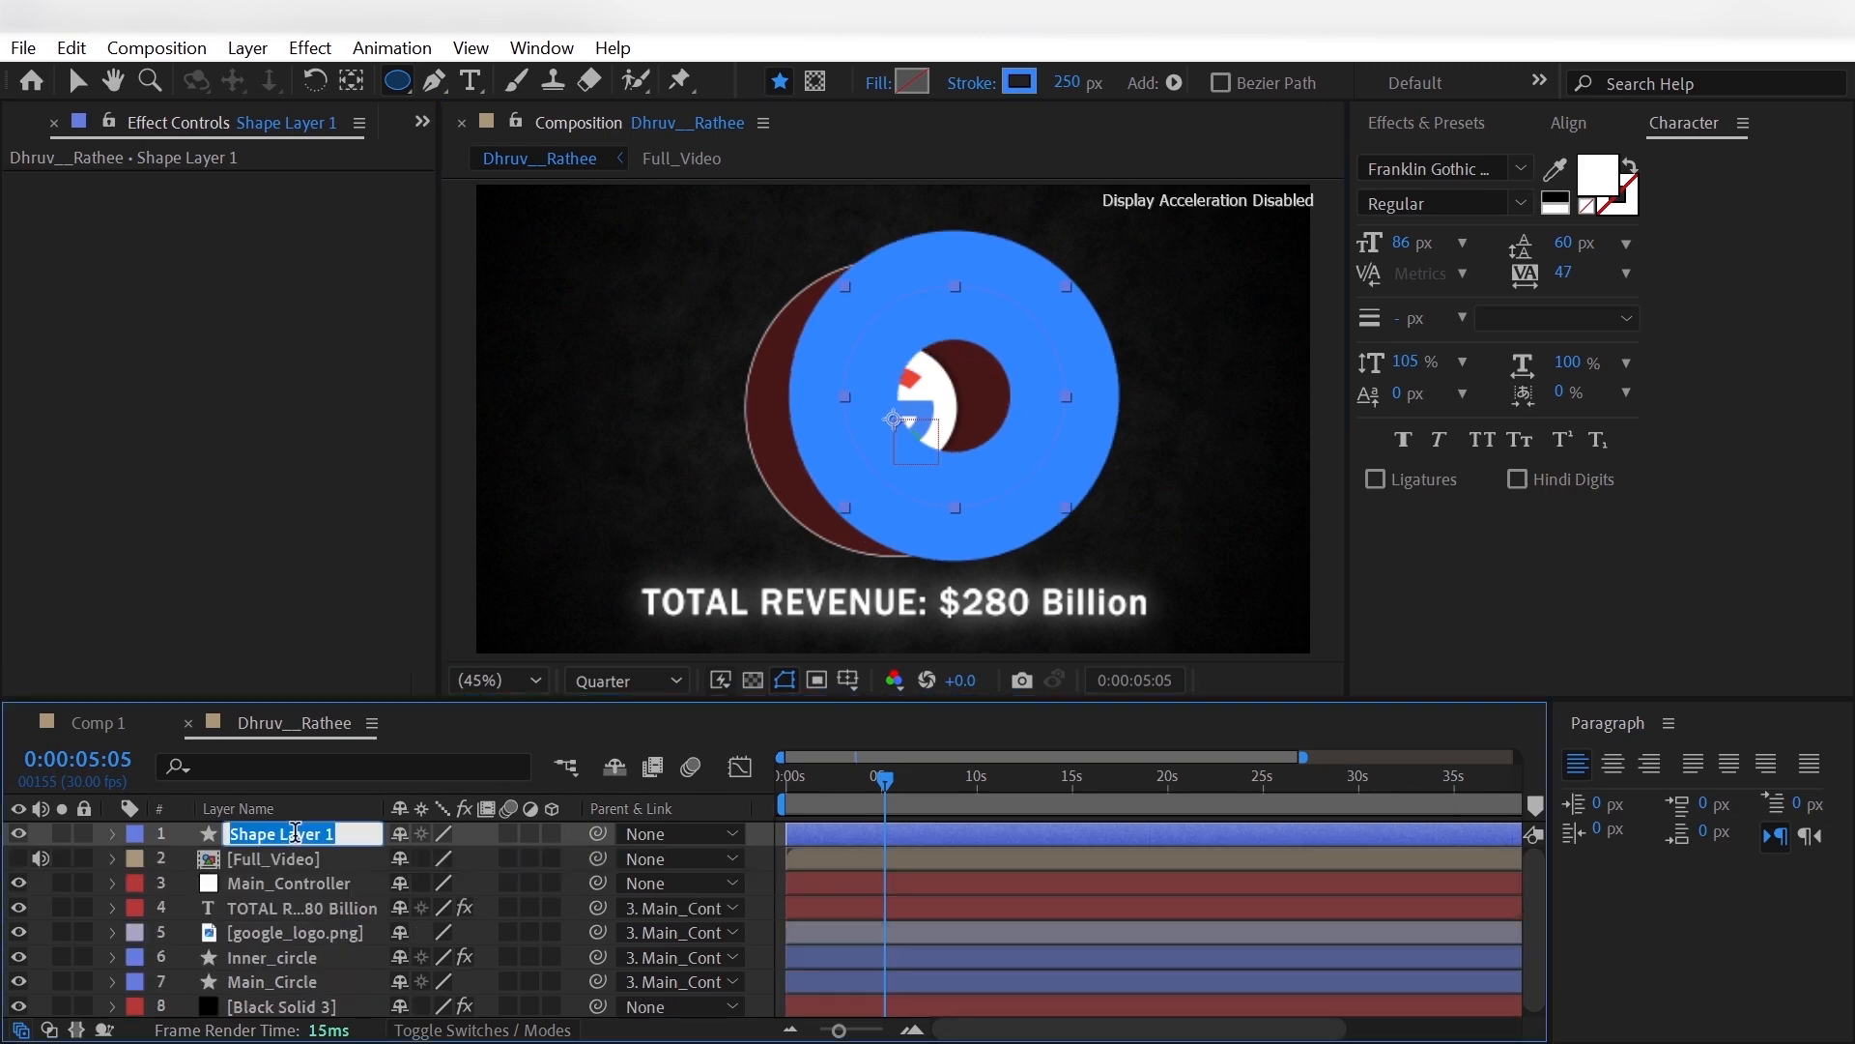
pyautogui.write('Skyblue')
pyautogui.moveTo(296, 828); pyautogui.dragTo(338, 969)
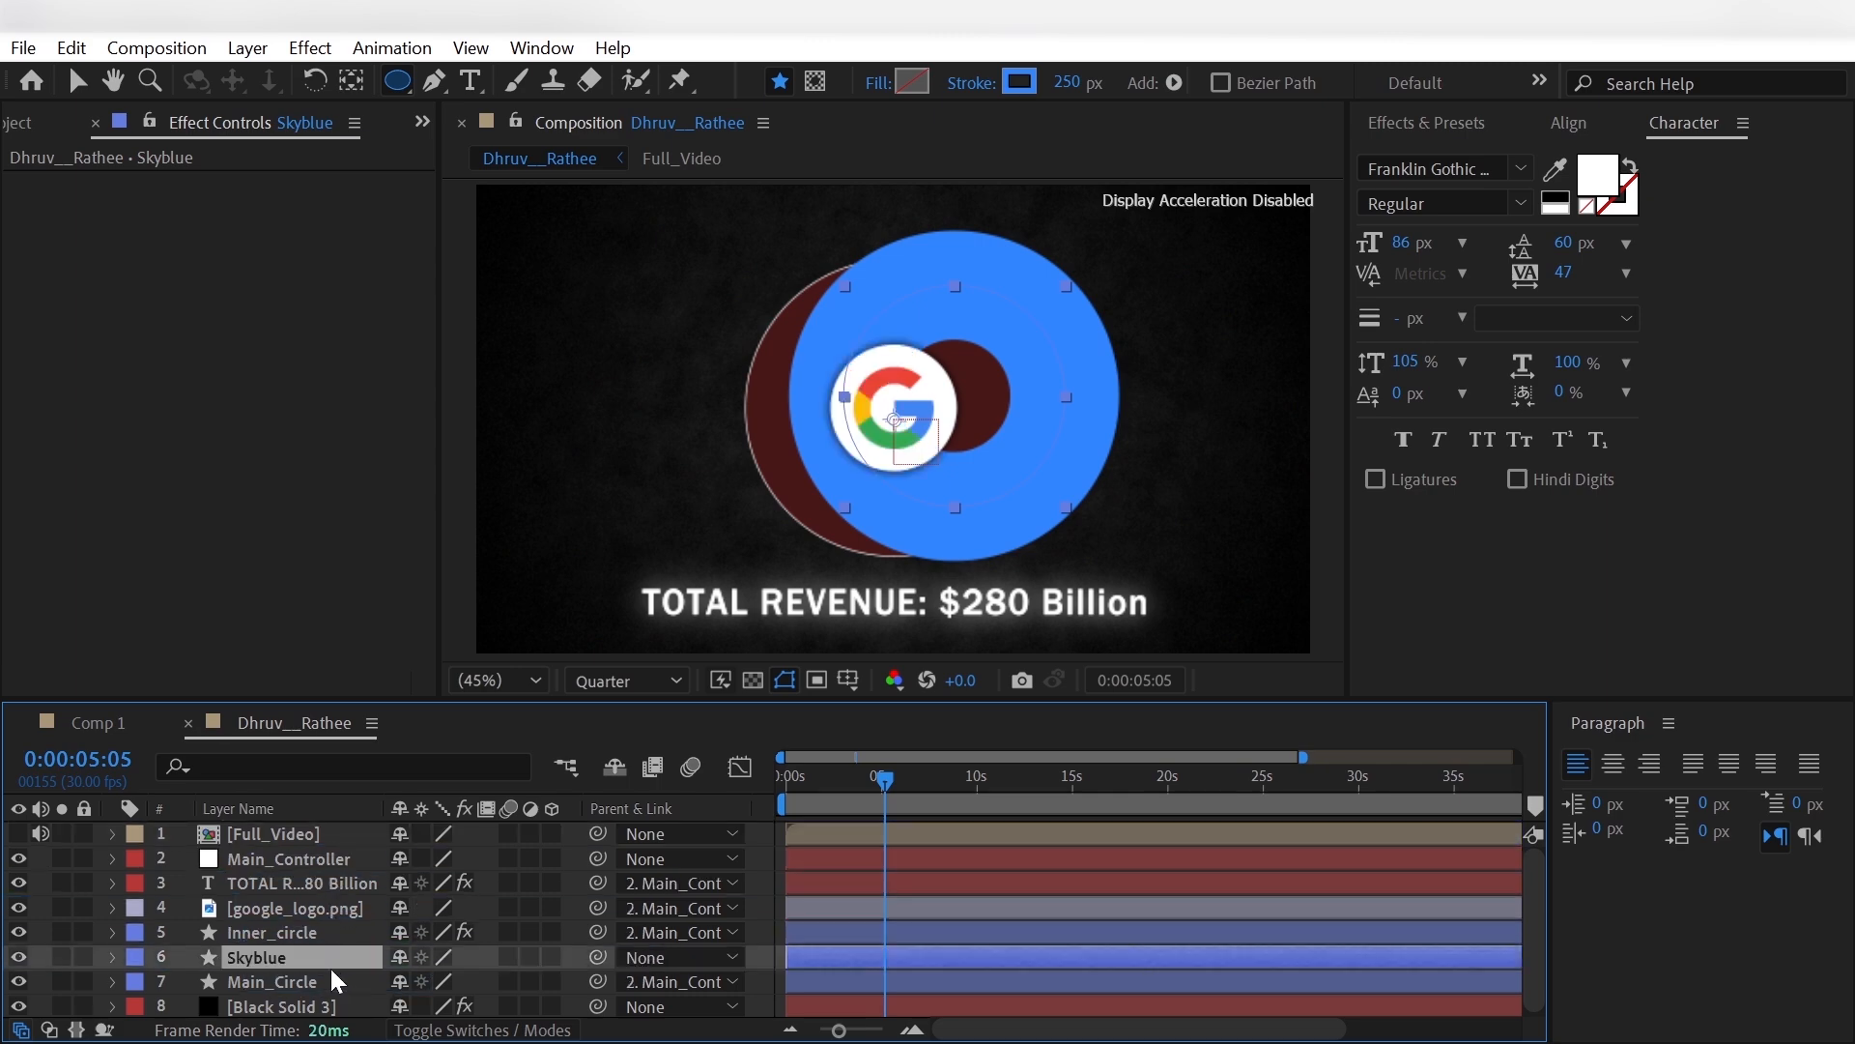
# - Center the Skyblue layer's anchor point on its circle and align the layer horizontally and vertically to the composition's center
pyautogui.click(350, 81)
pyautogui.hotkey('ctrl', 'alt', 'Home')
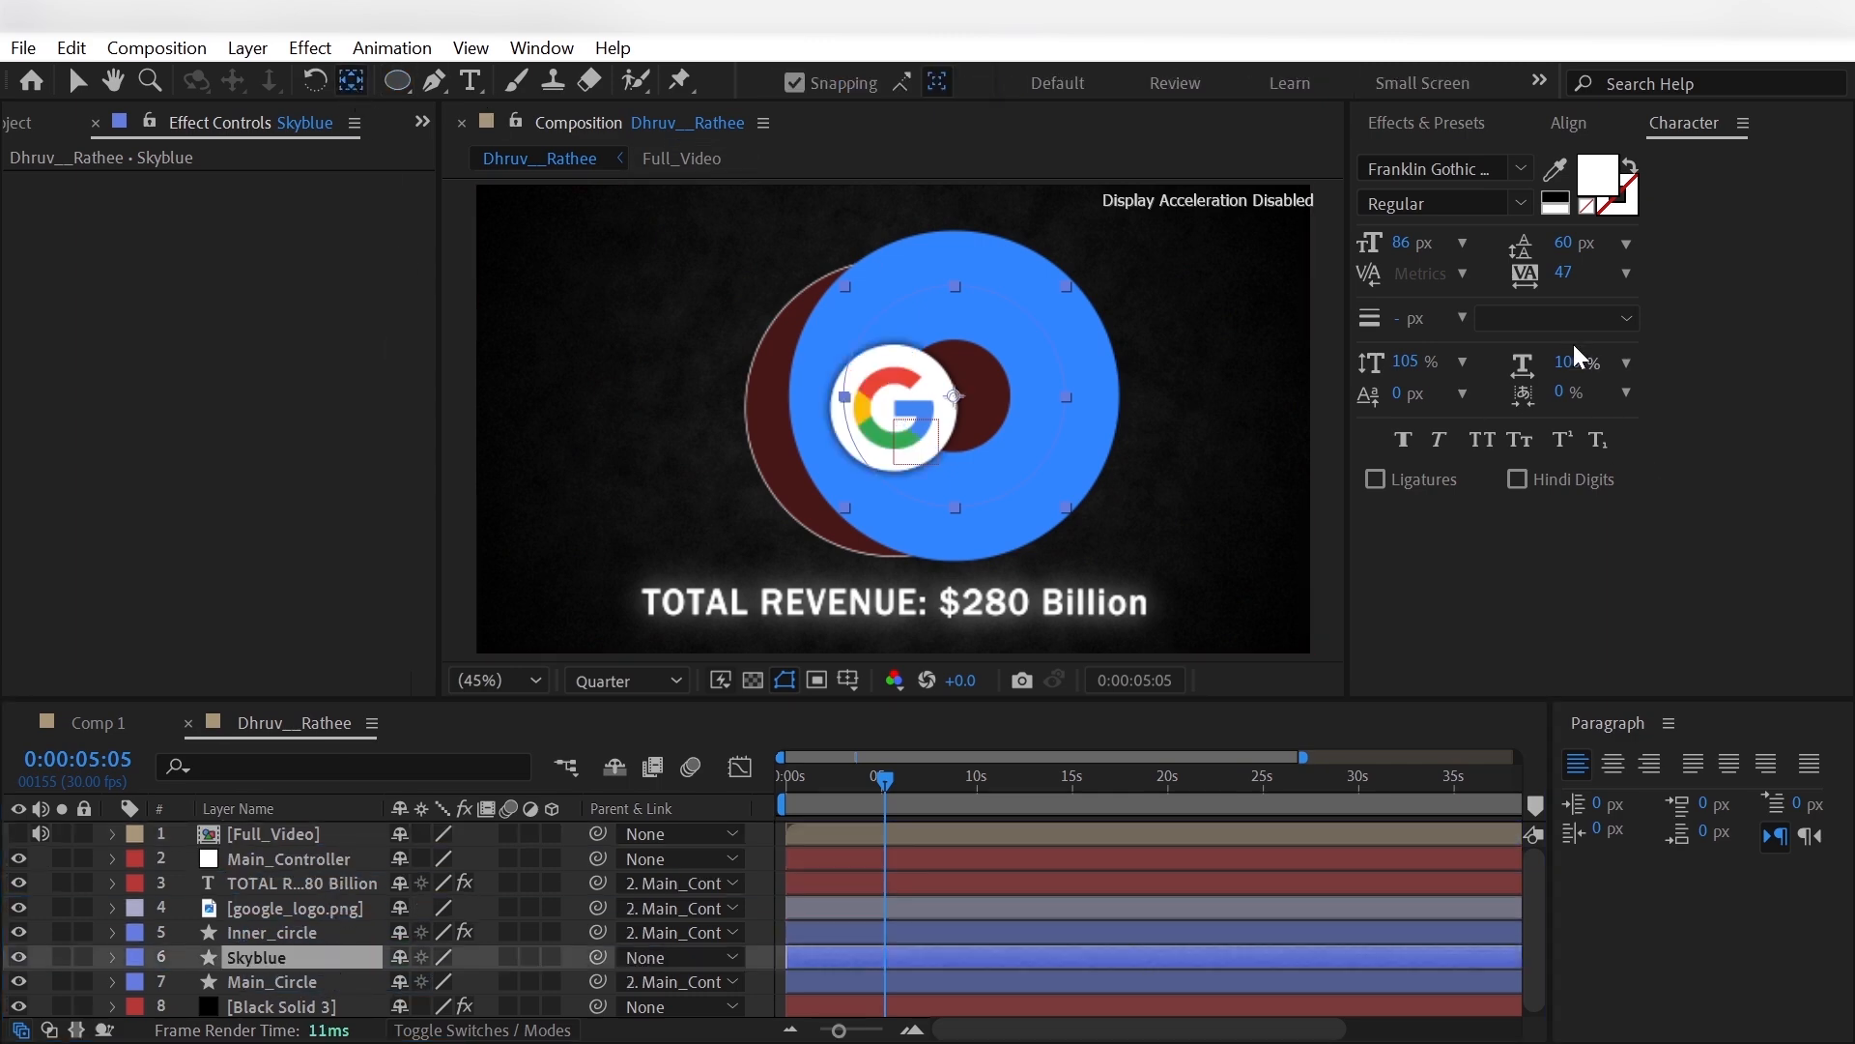
pyautogui.click(1569, 122)
pyautogui.click(1427, 196)
pyautogui.click(1575, 196)
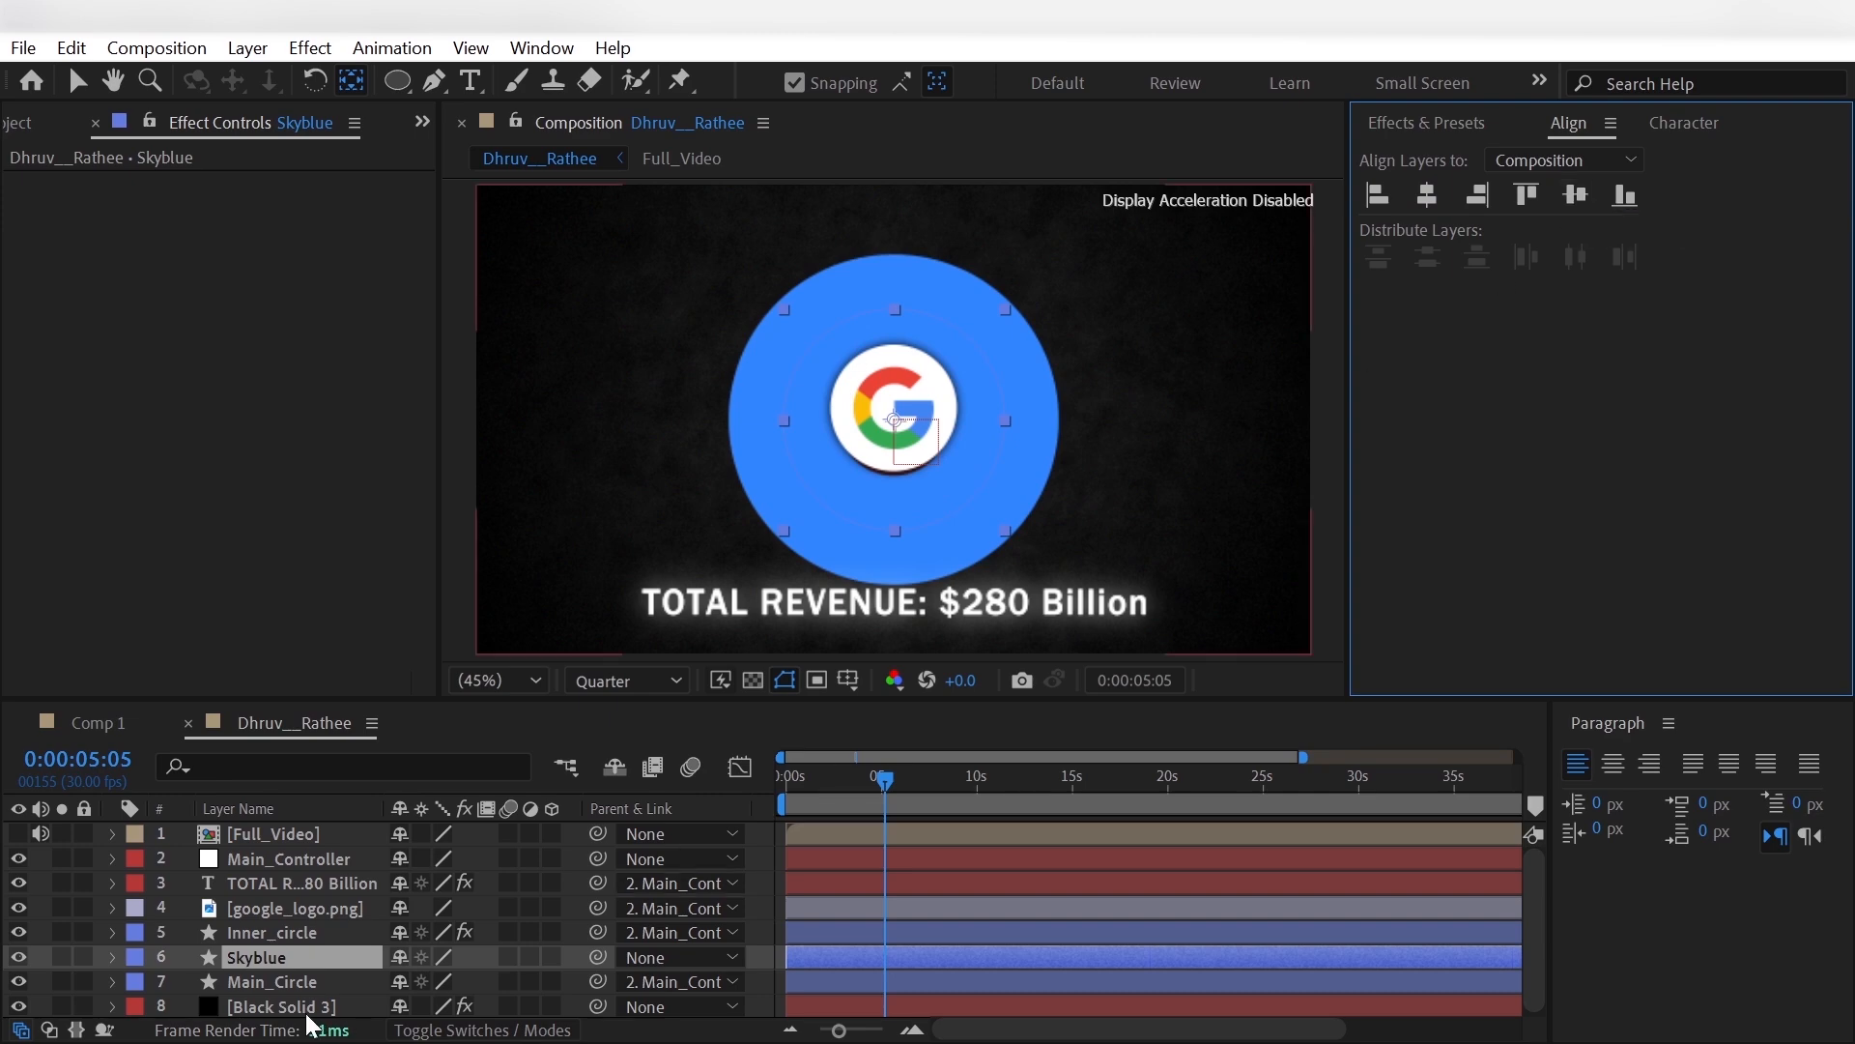
# - Scale the Skyblue layer to 89% and parent it to Main_Controller
pyautogui.click(290, 978)
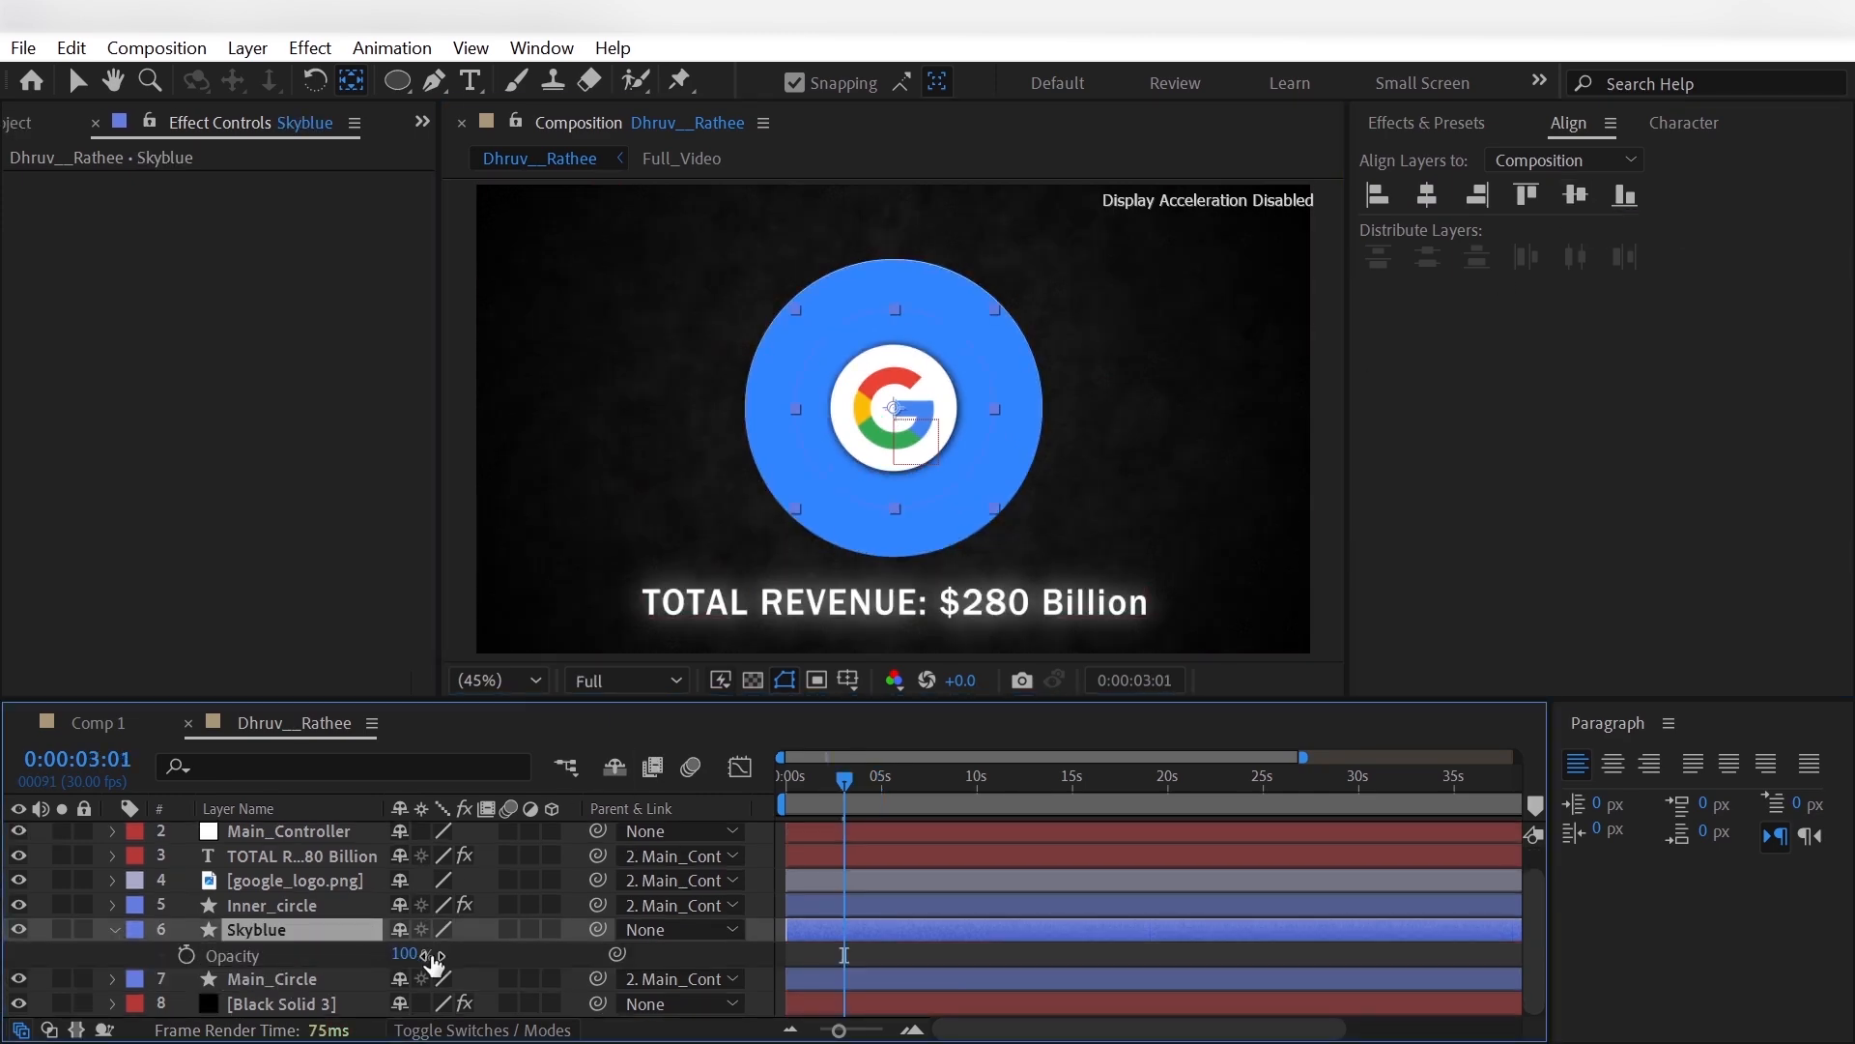
pyautogui.press('s')
pyautogui.click(435, 954)
pyautogui.write('89')
pyautogui.press('Return')
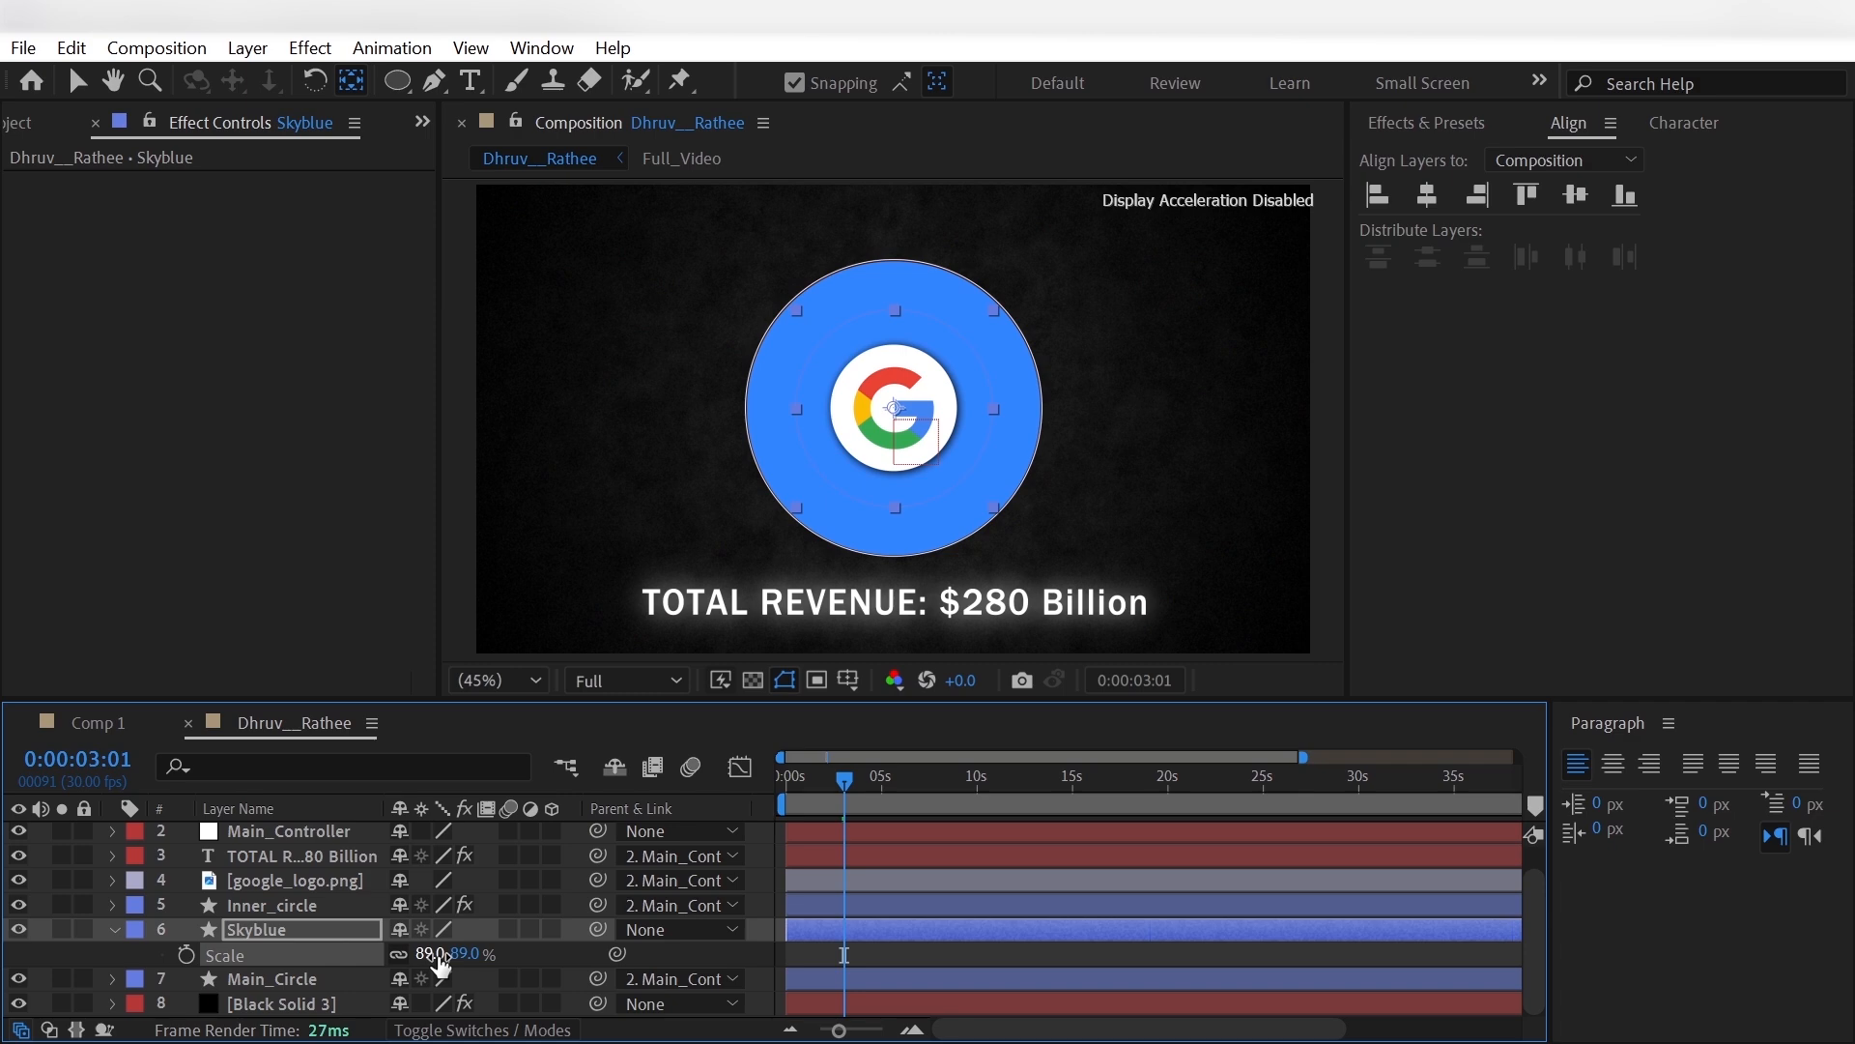
pyautogui.click(56, 950)
pyautogui.click(111, 932)
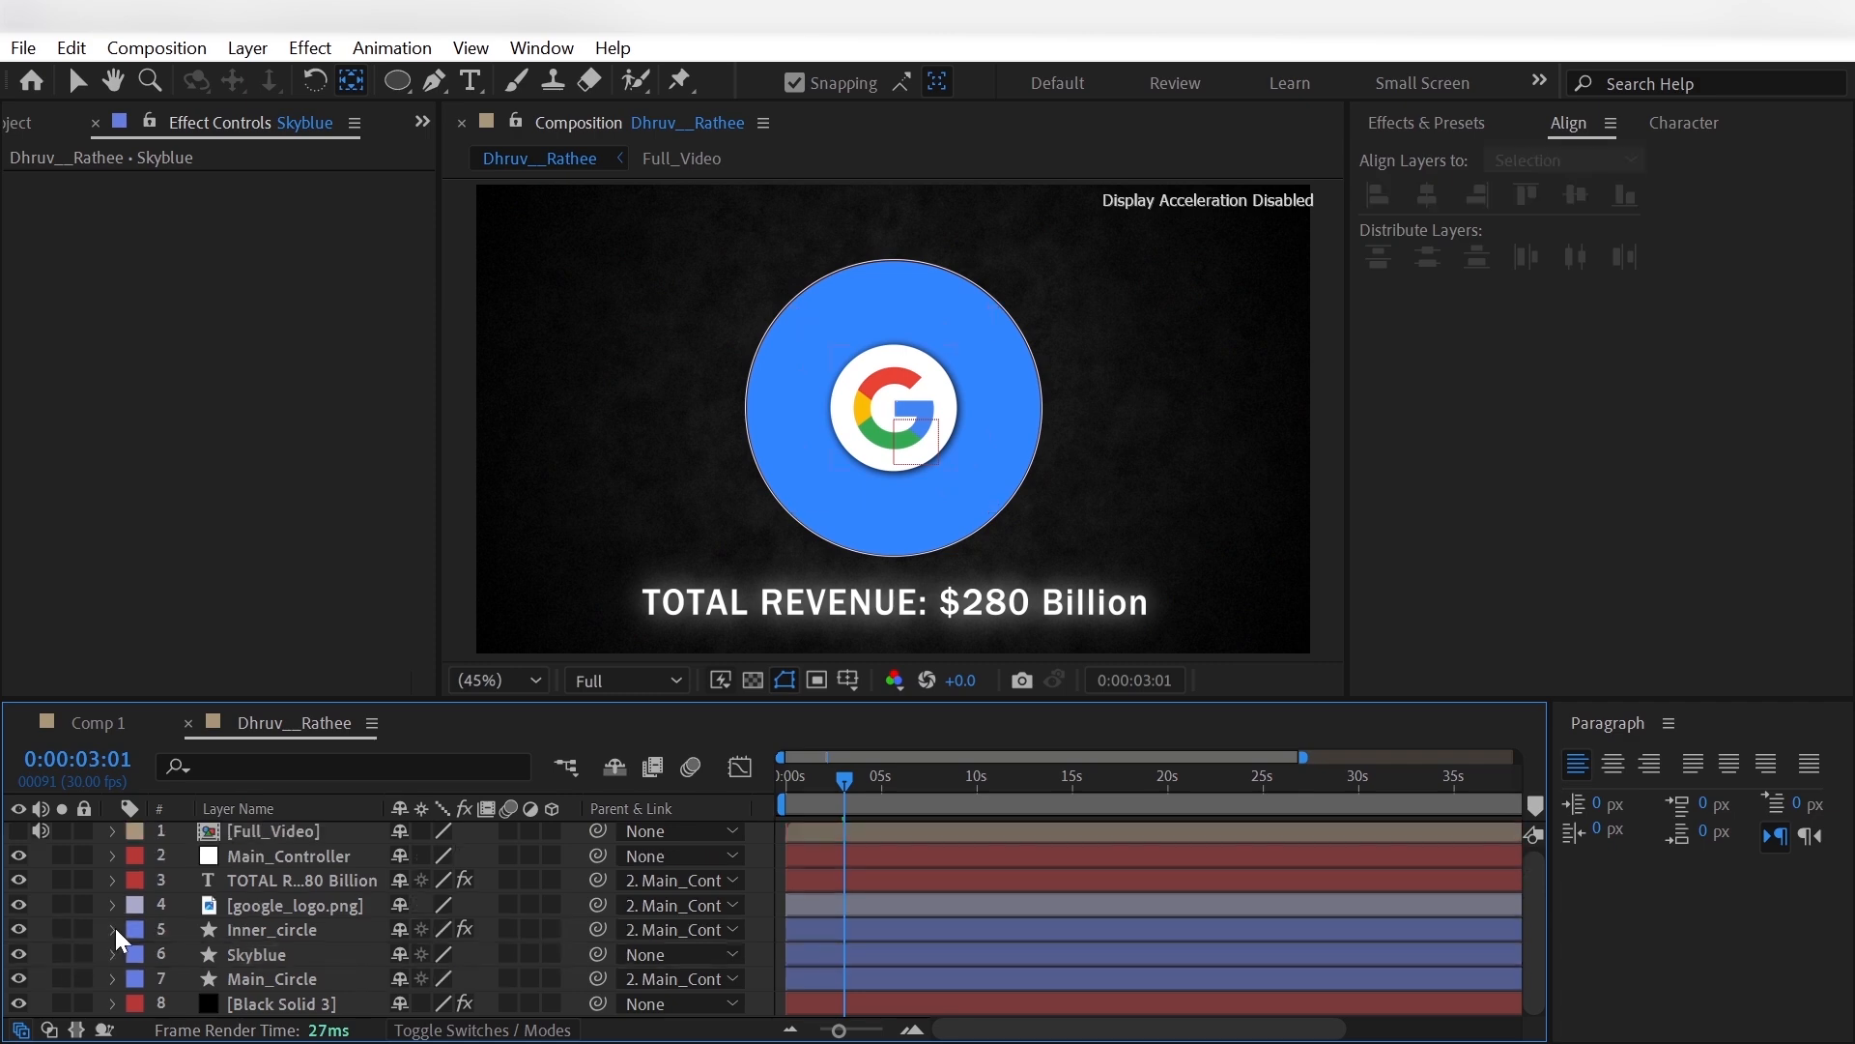
pyautogui.click(638, 954)
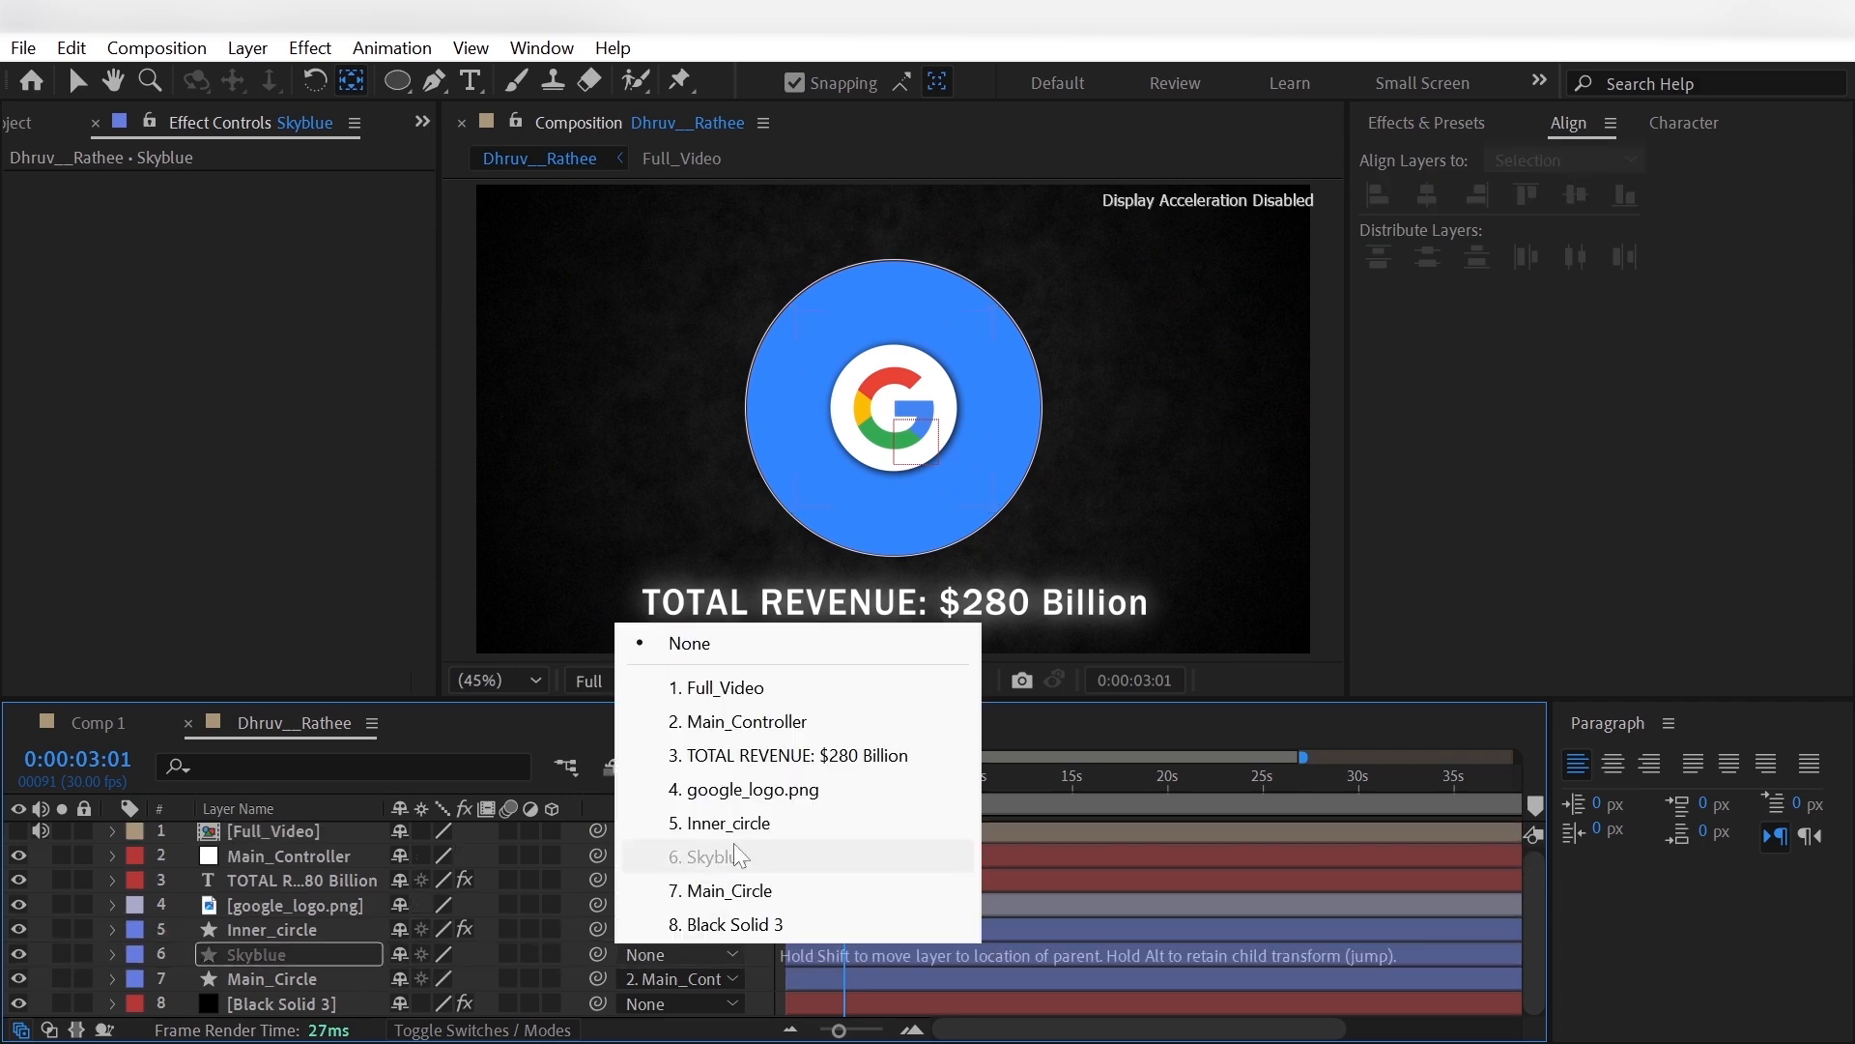
pyautogui.click(768, 720)
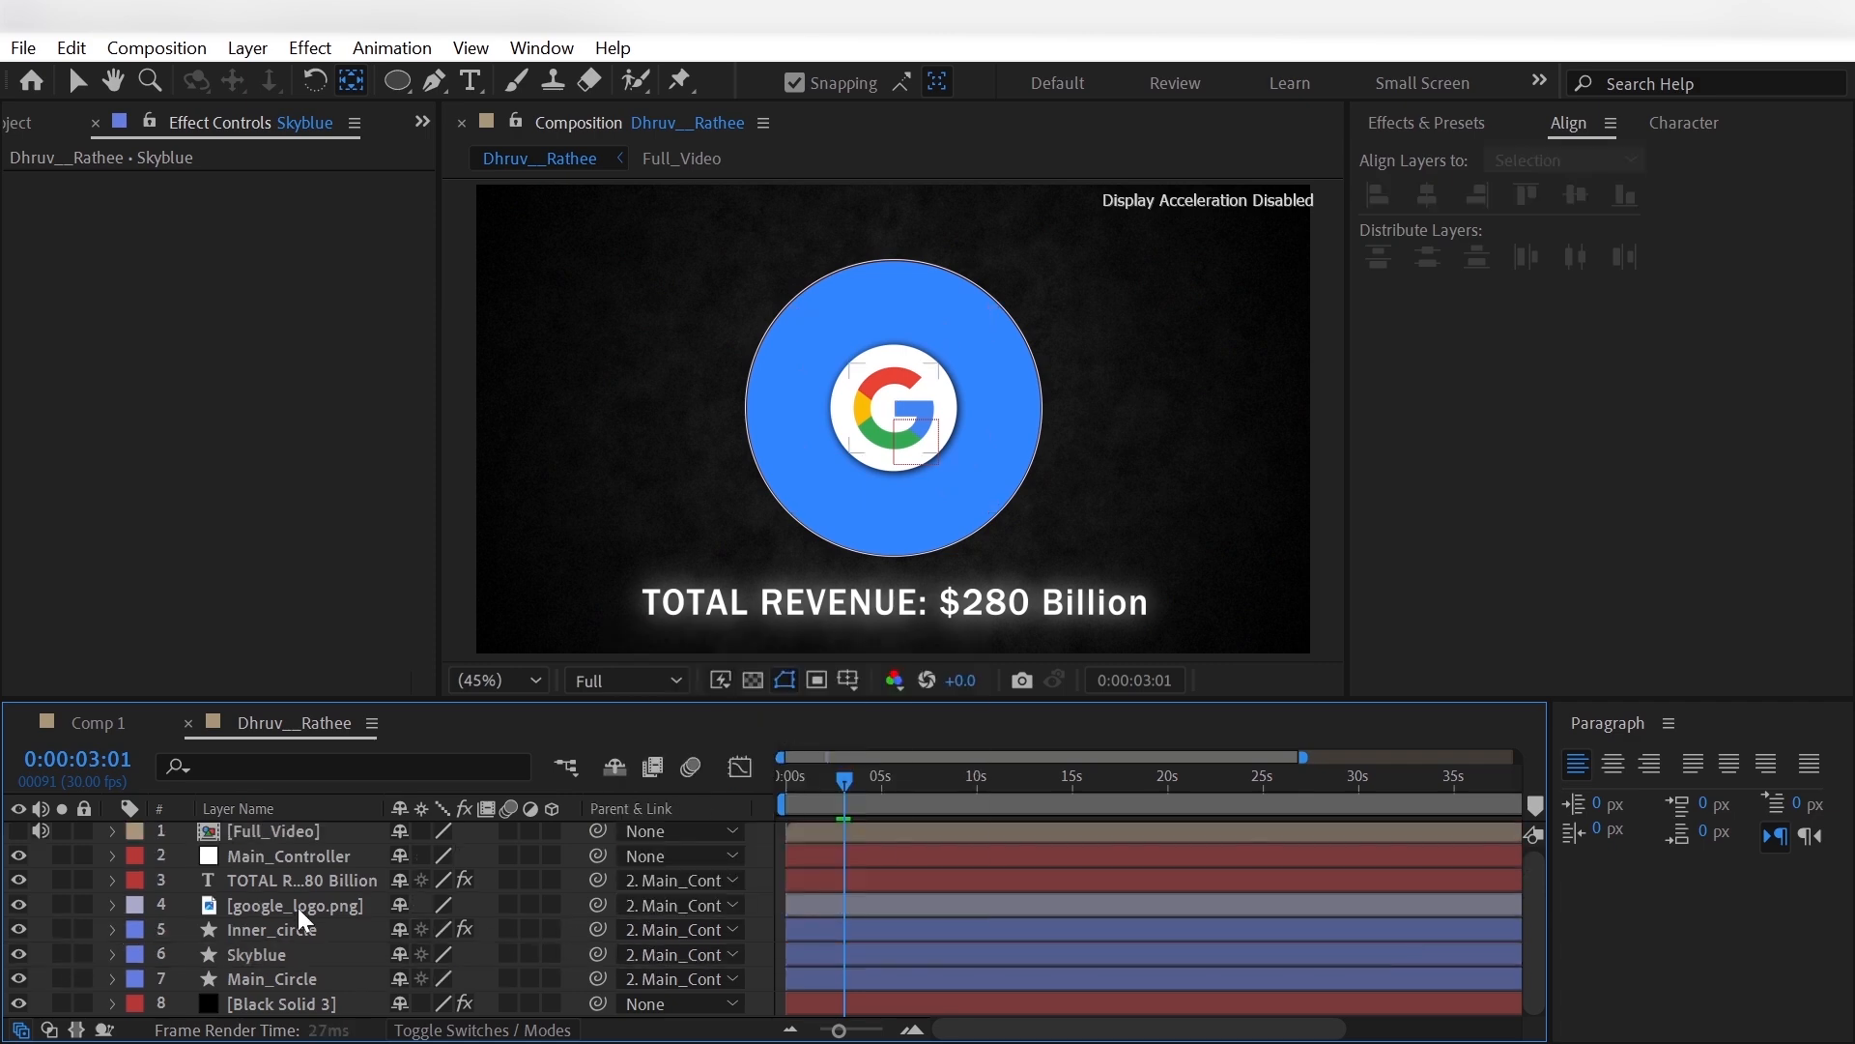
# - Add Trim Paths to the Skyblue layer's contents and expand its properties
pyautogui.click(112, 955)
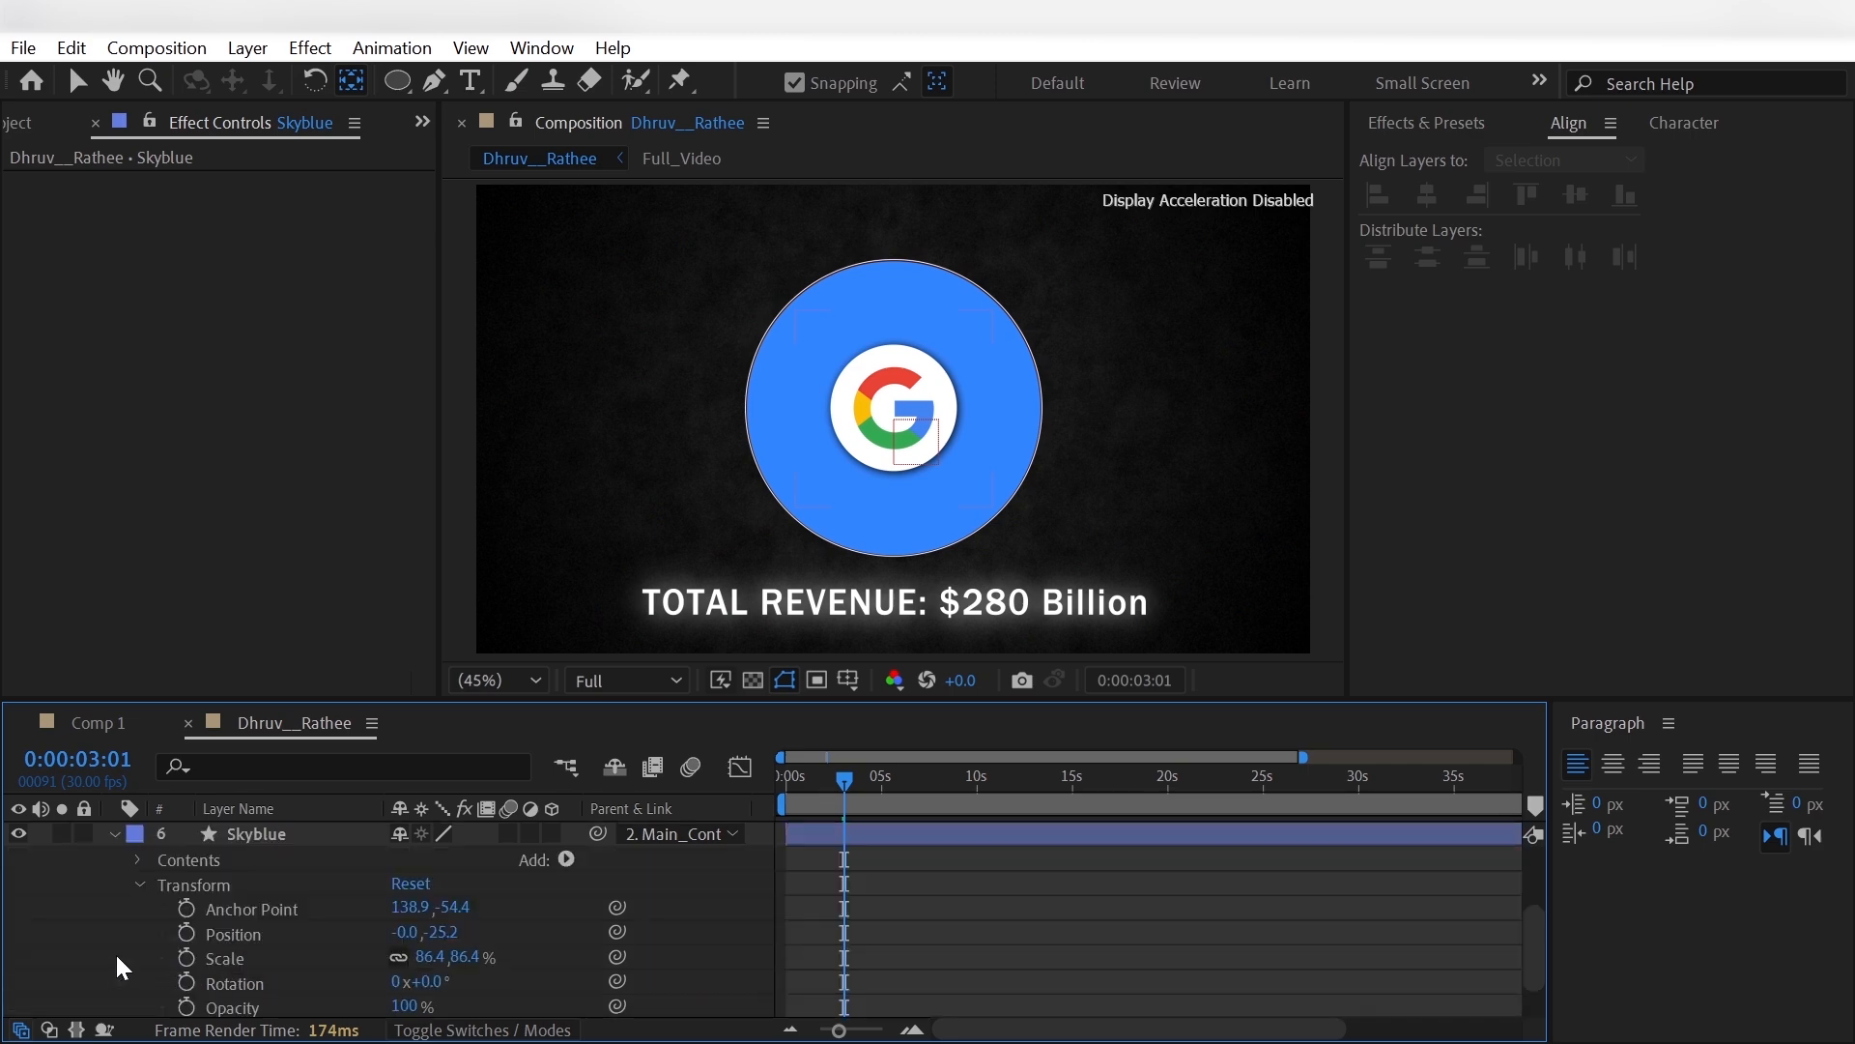
pyautogui.click(138, 880)
pyautogui.click(567, 929)
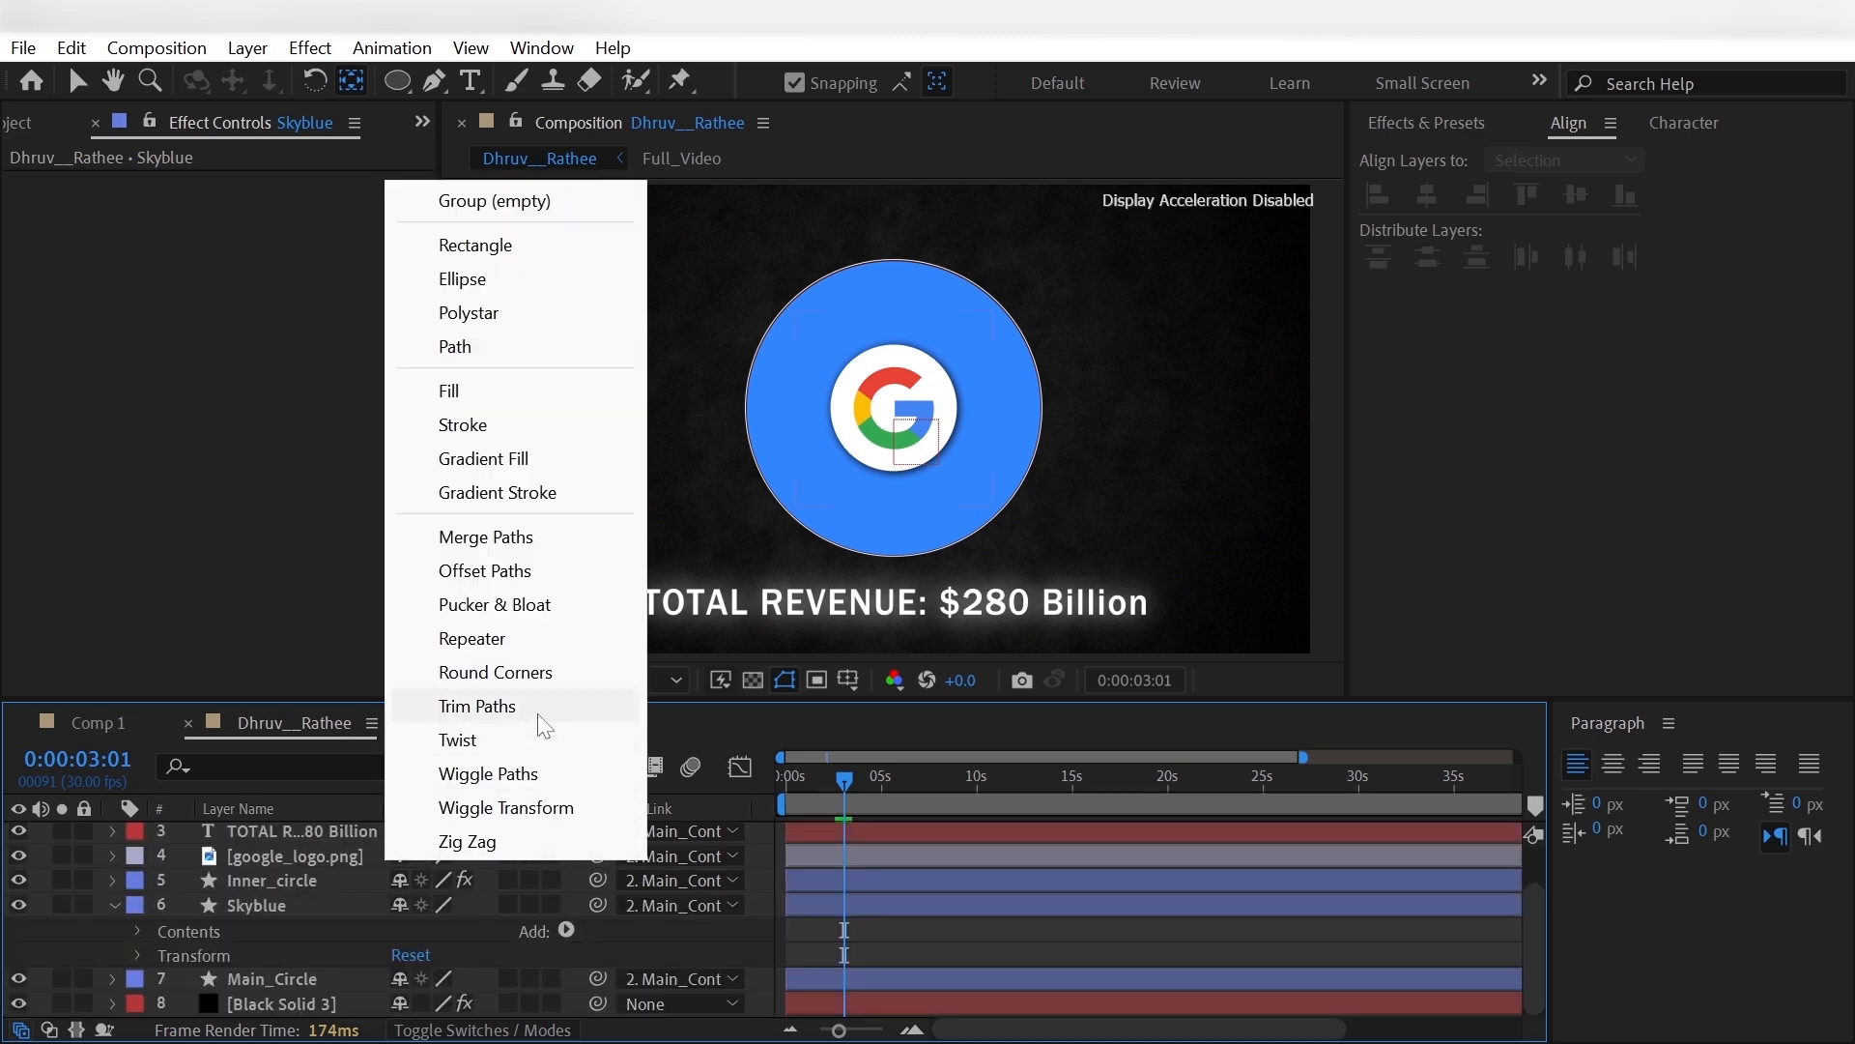
pyautogui.click(497, 705)
pyautogui.scroll(-2, 174, 936)
pyautogui.click(162, 930)
pyautogui.scroll(-1, 176, 937)
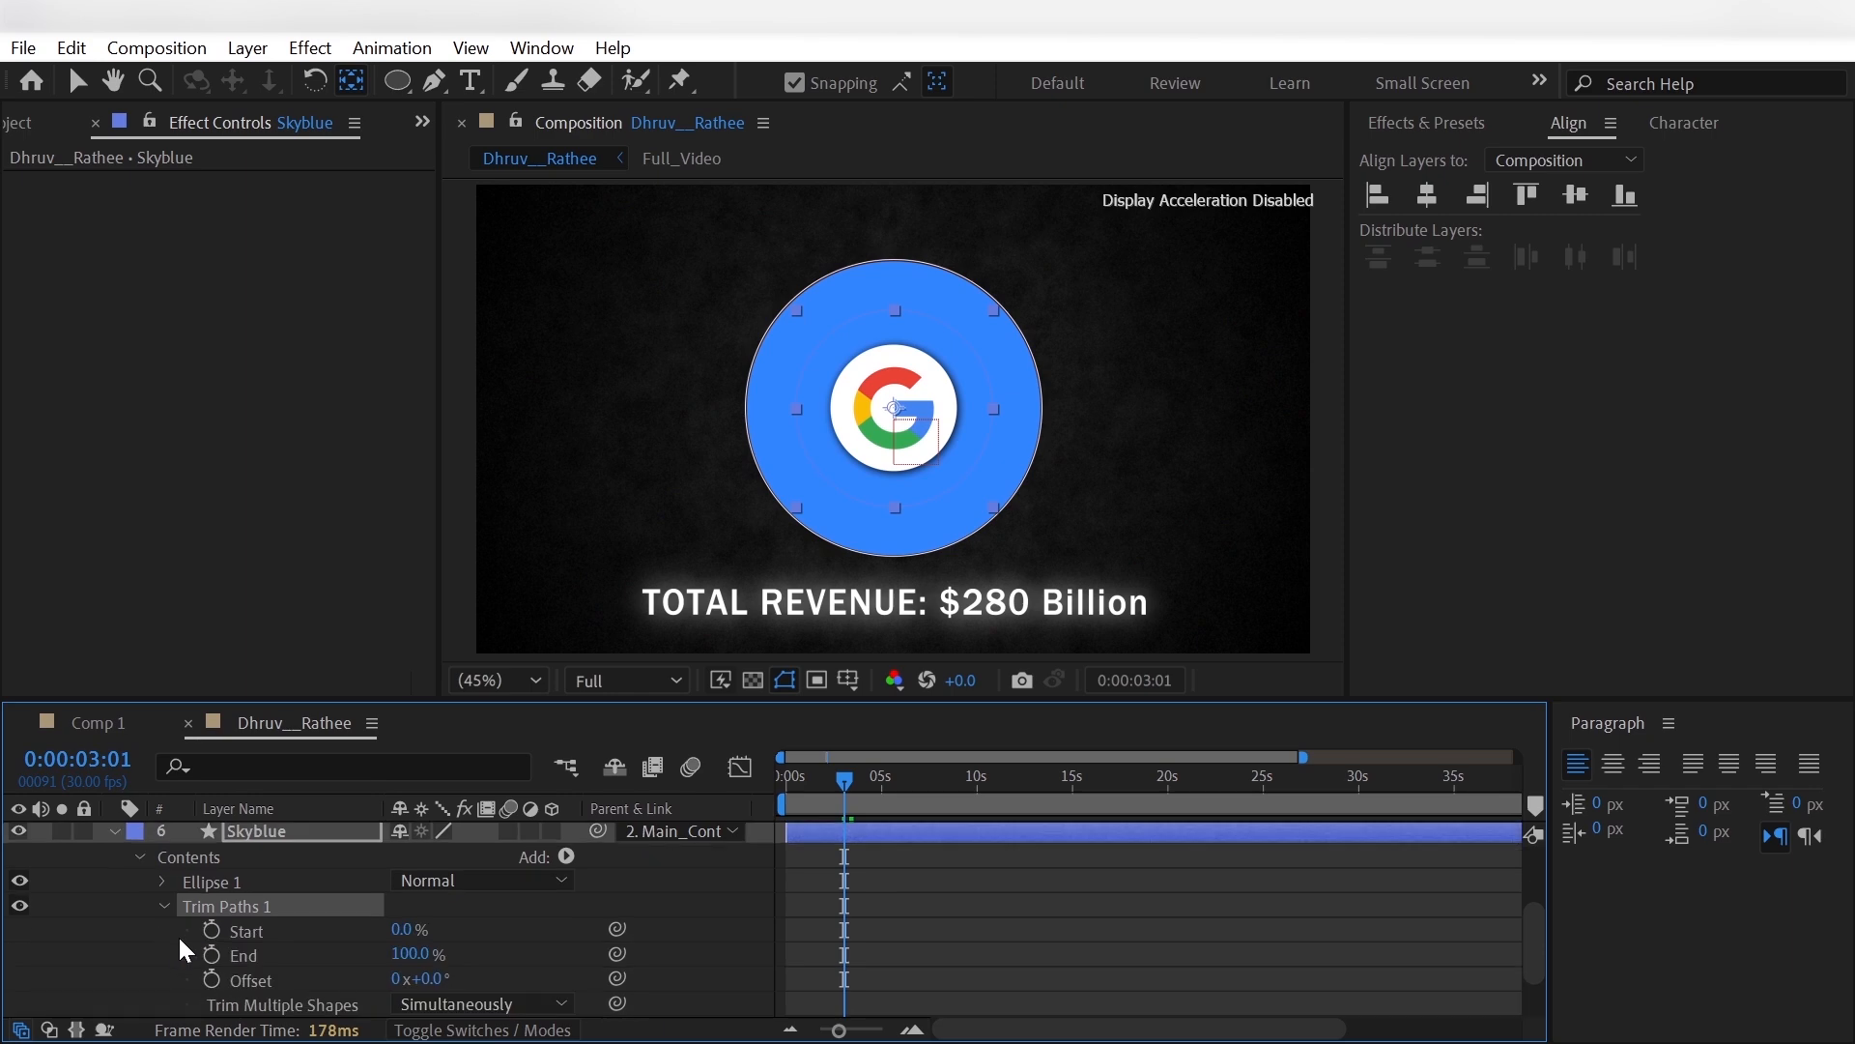
# - Keyframe the Skyblue trim path's End from 0% to 58%, with the second keyframe at 0:00:05:03
pyautogui.moveTo(406, 961); pyautogui.dragTo(228, 965)
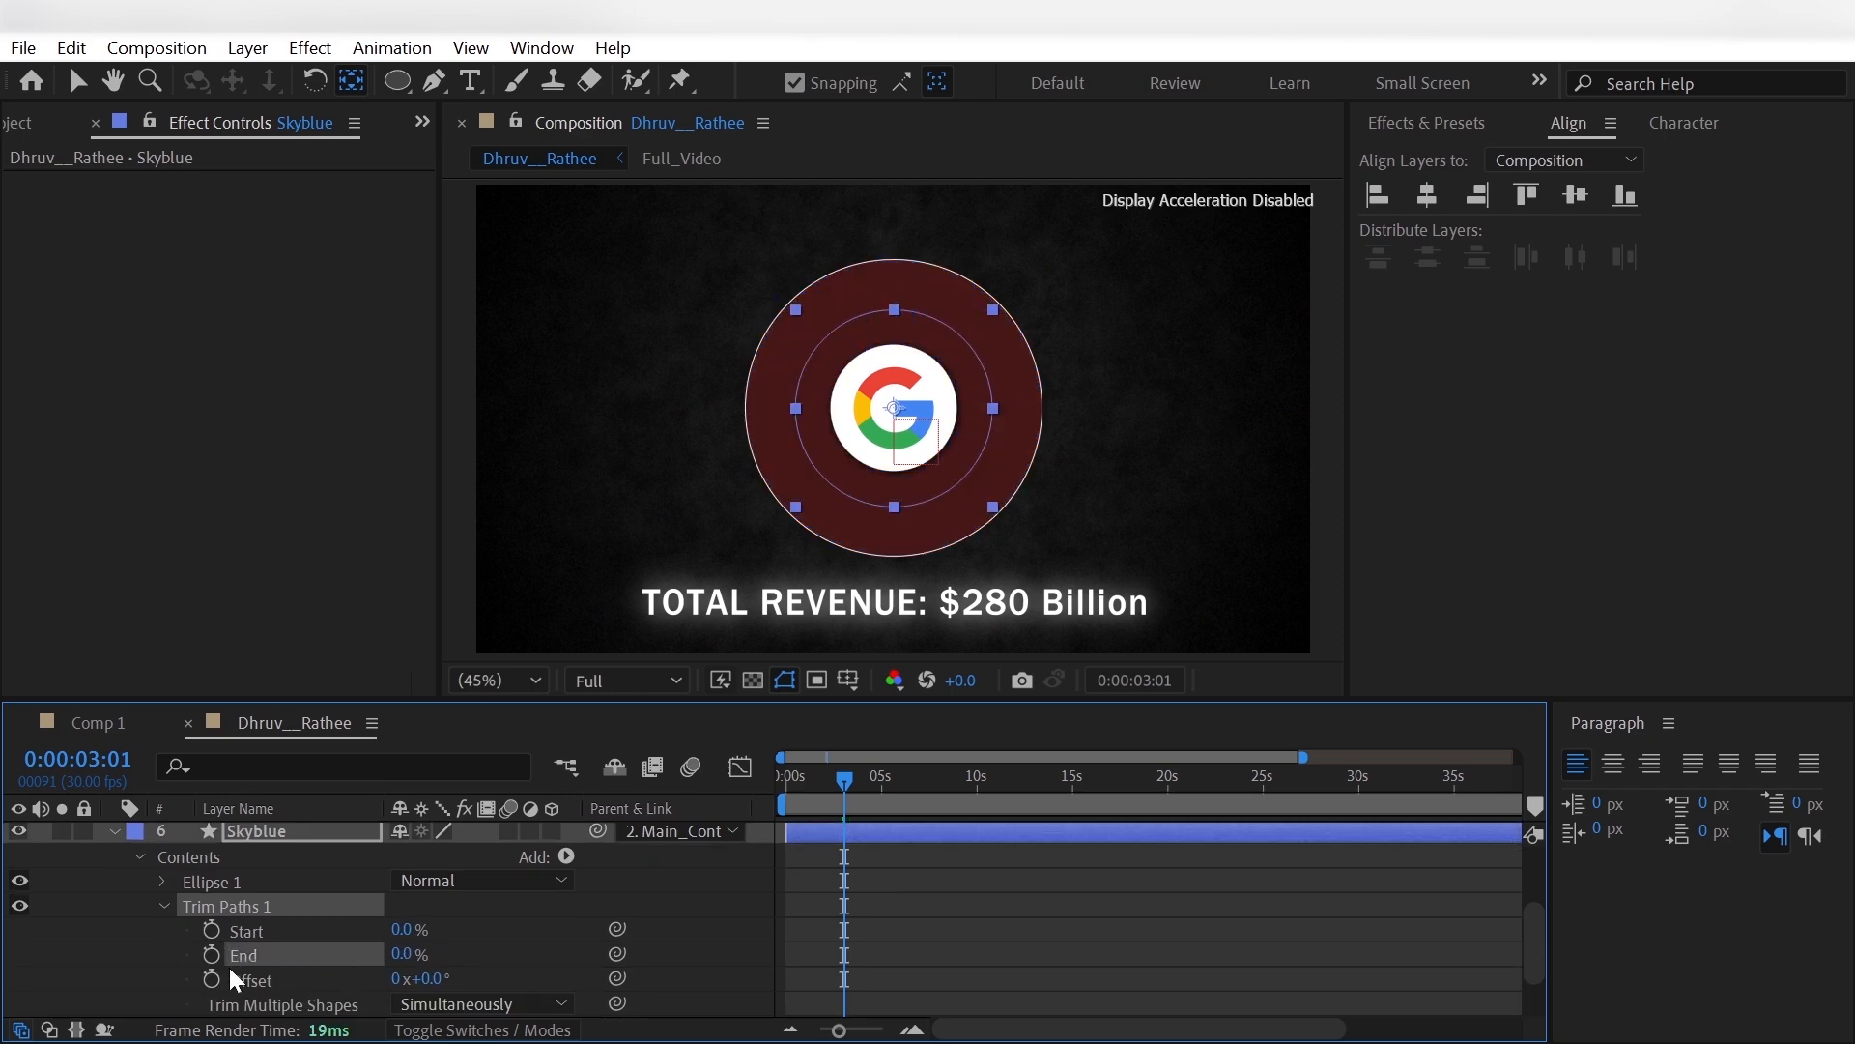
pyautogui.moveTo(845, 779); pyautogui.dragTo(885, 792)
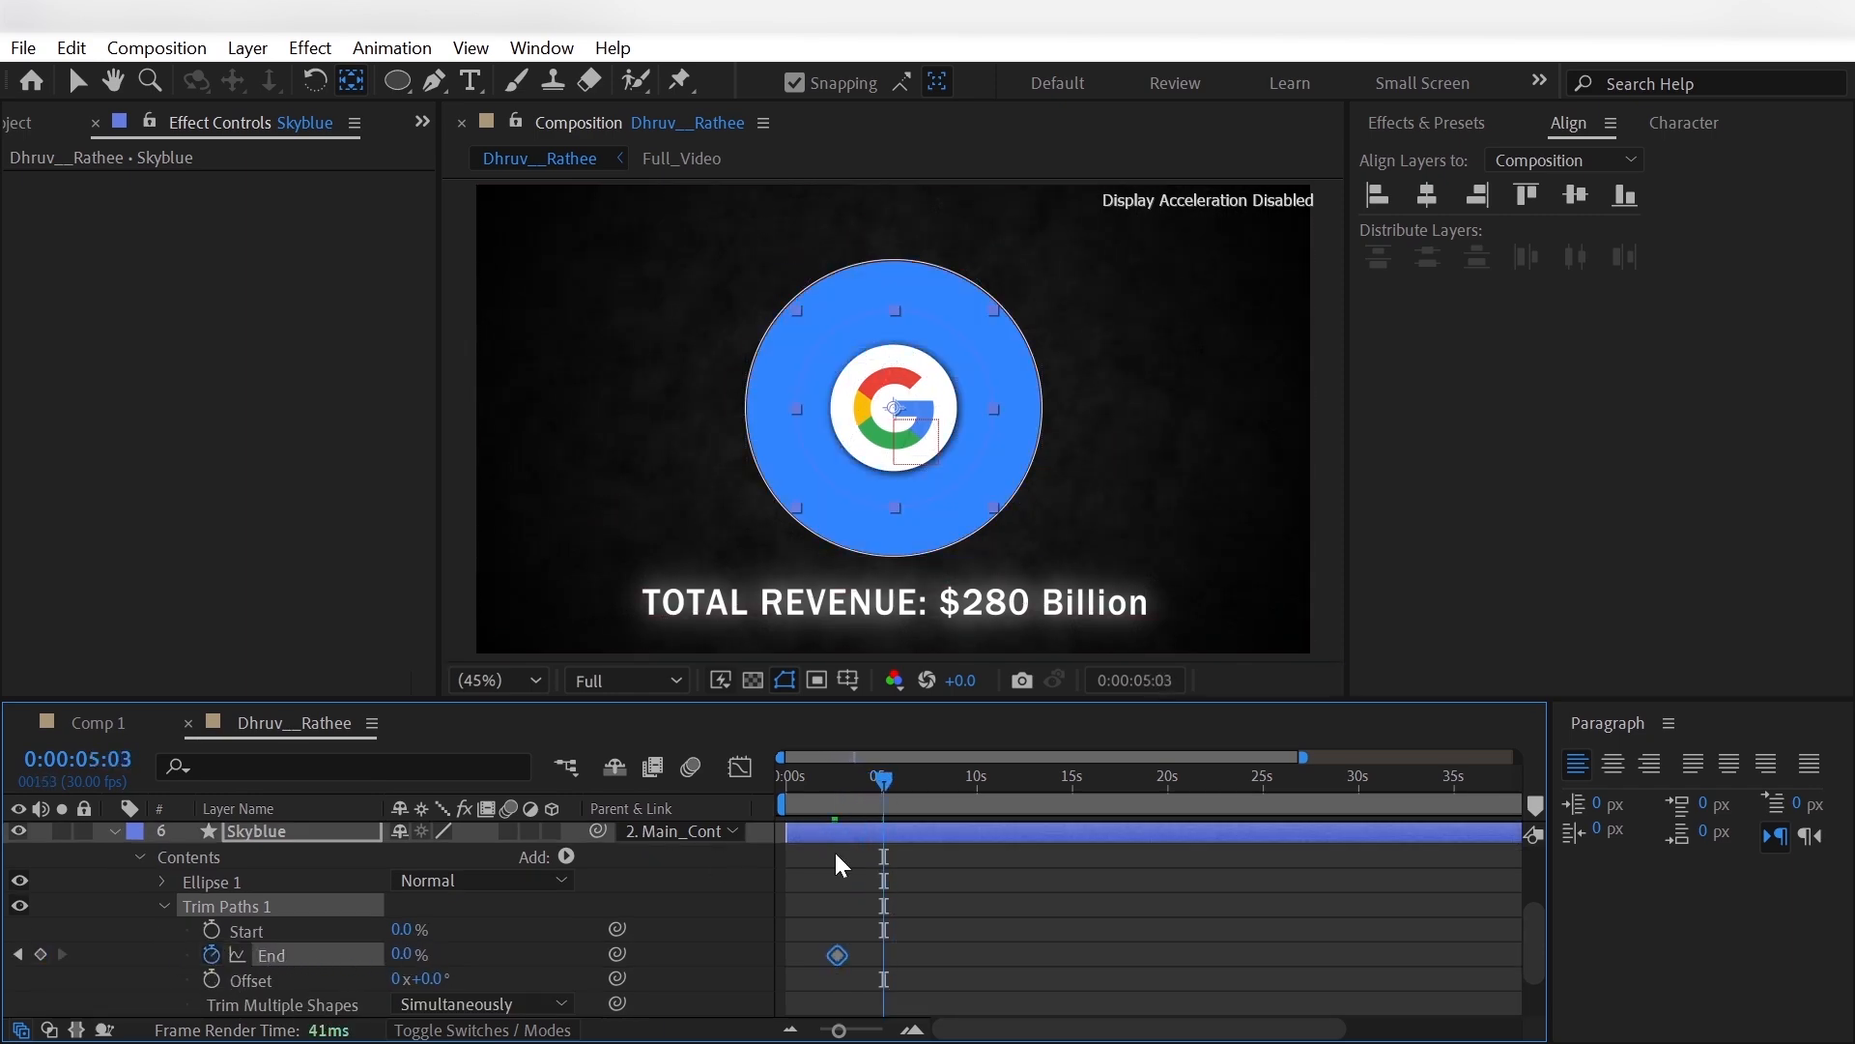
pyautogui.click(407, 954)
pyautogui.write('58')
pyautogui.press('Return')
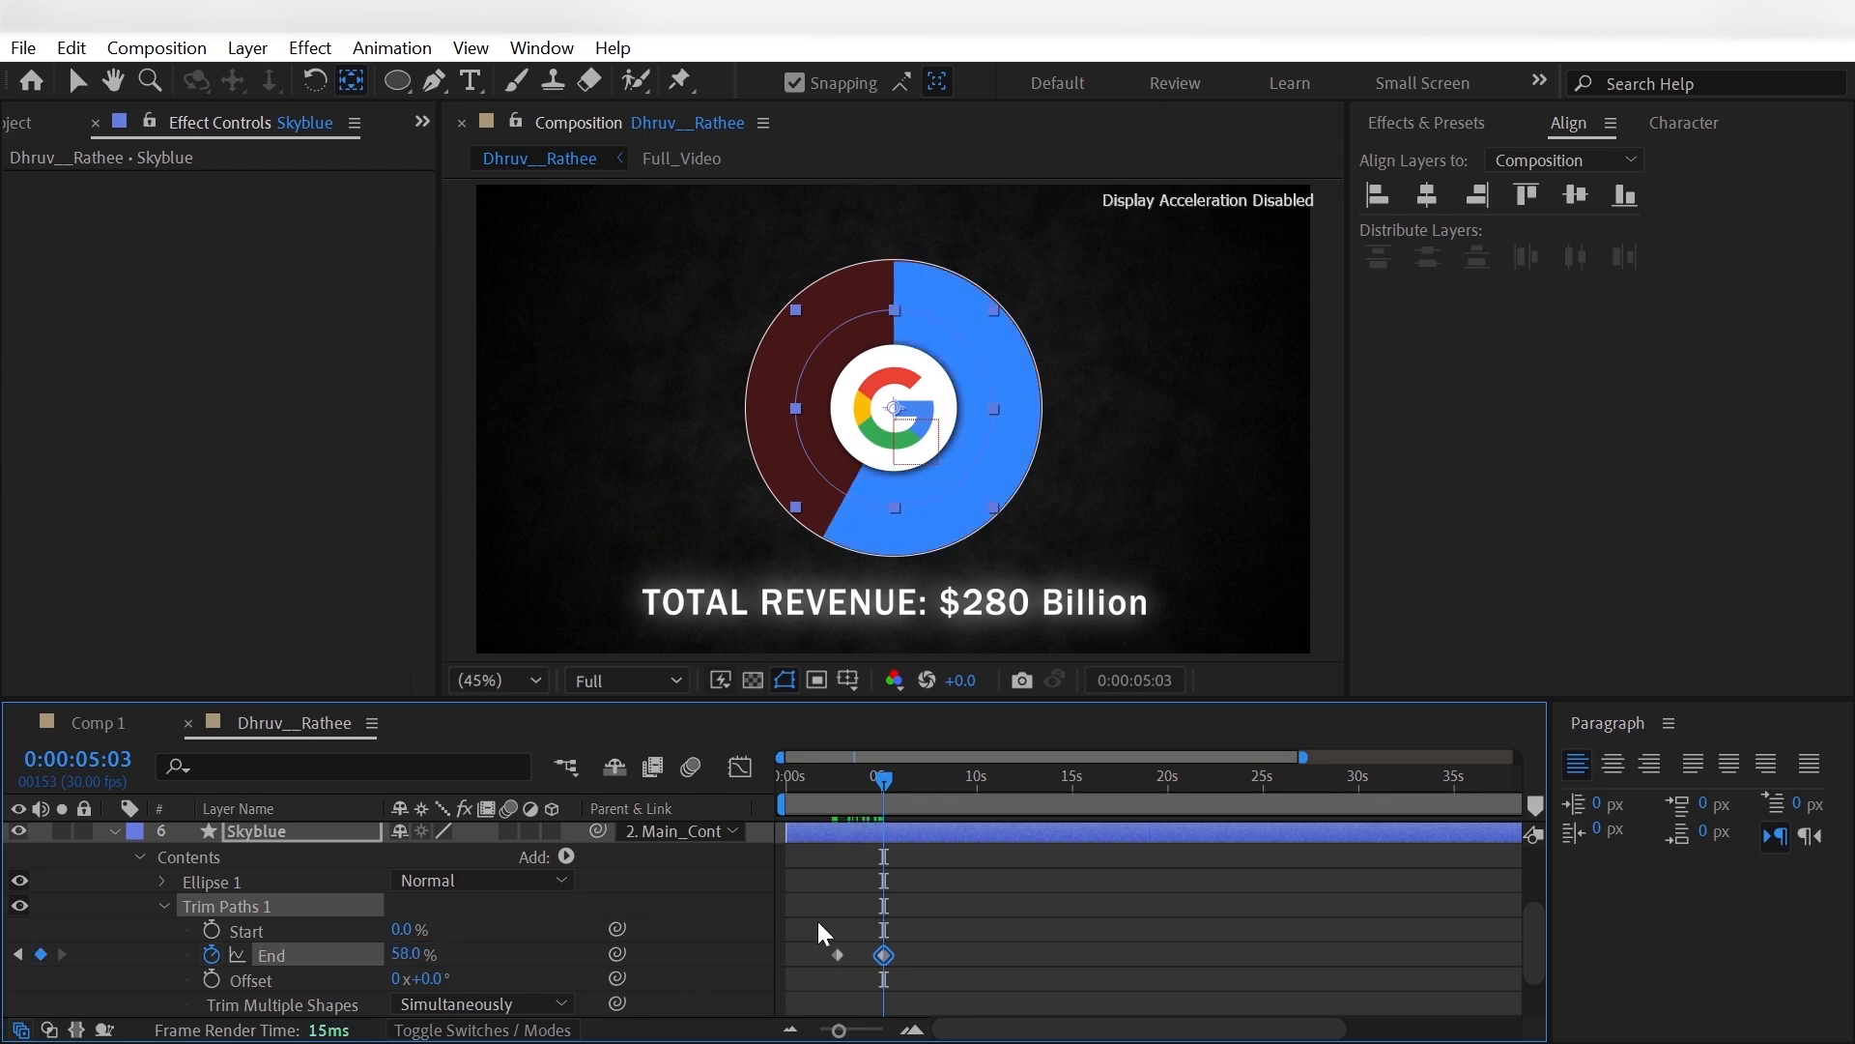
# - Apply Easy Ease to both trim path End keyframes and preview the segment's animation
pyautogui.moveTo(818, 933); pyautogui.dragTo(885, 970)
pyautogui.rightClick(885, 955)
pyautogui.click(1295, 696)
pyautogui.click(959, 967)
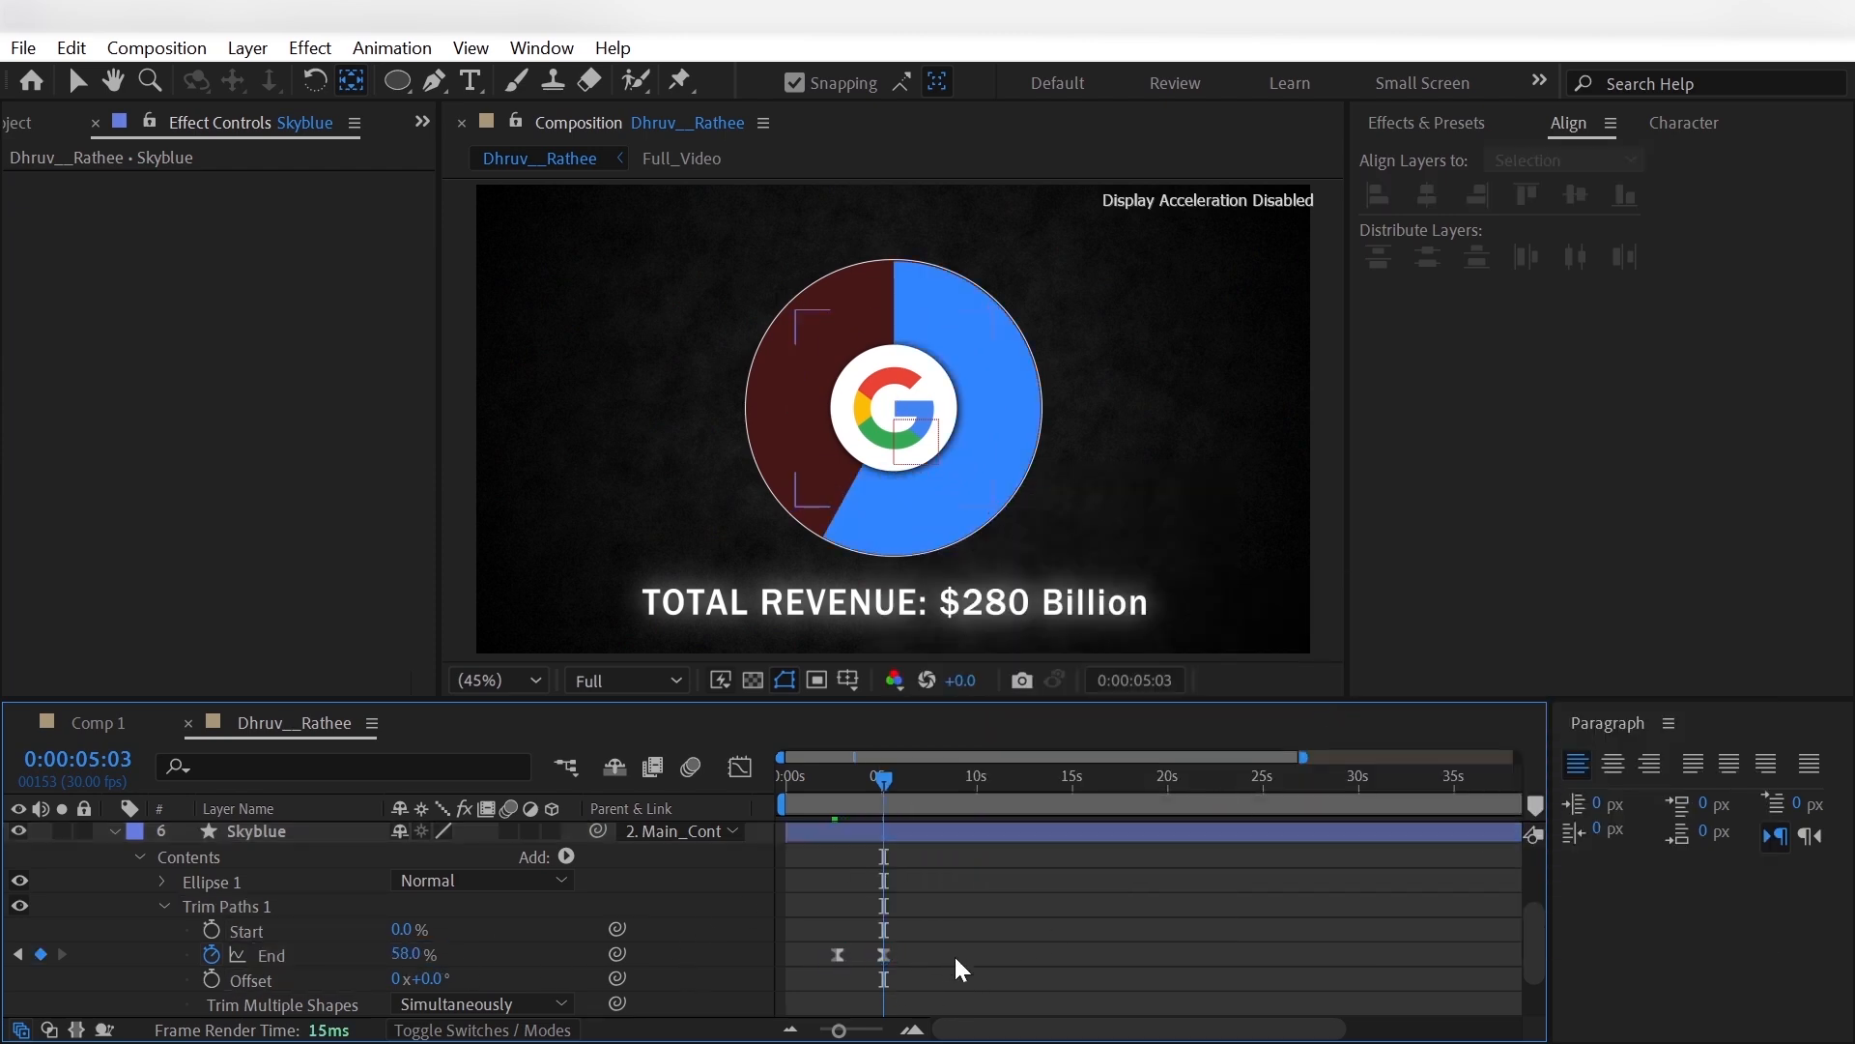
pyautogui.moveTo(883, 807); pyautogui.dragTo(848, 820)
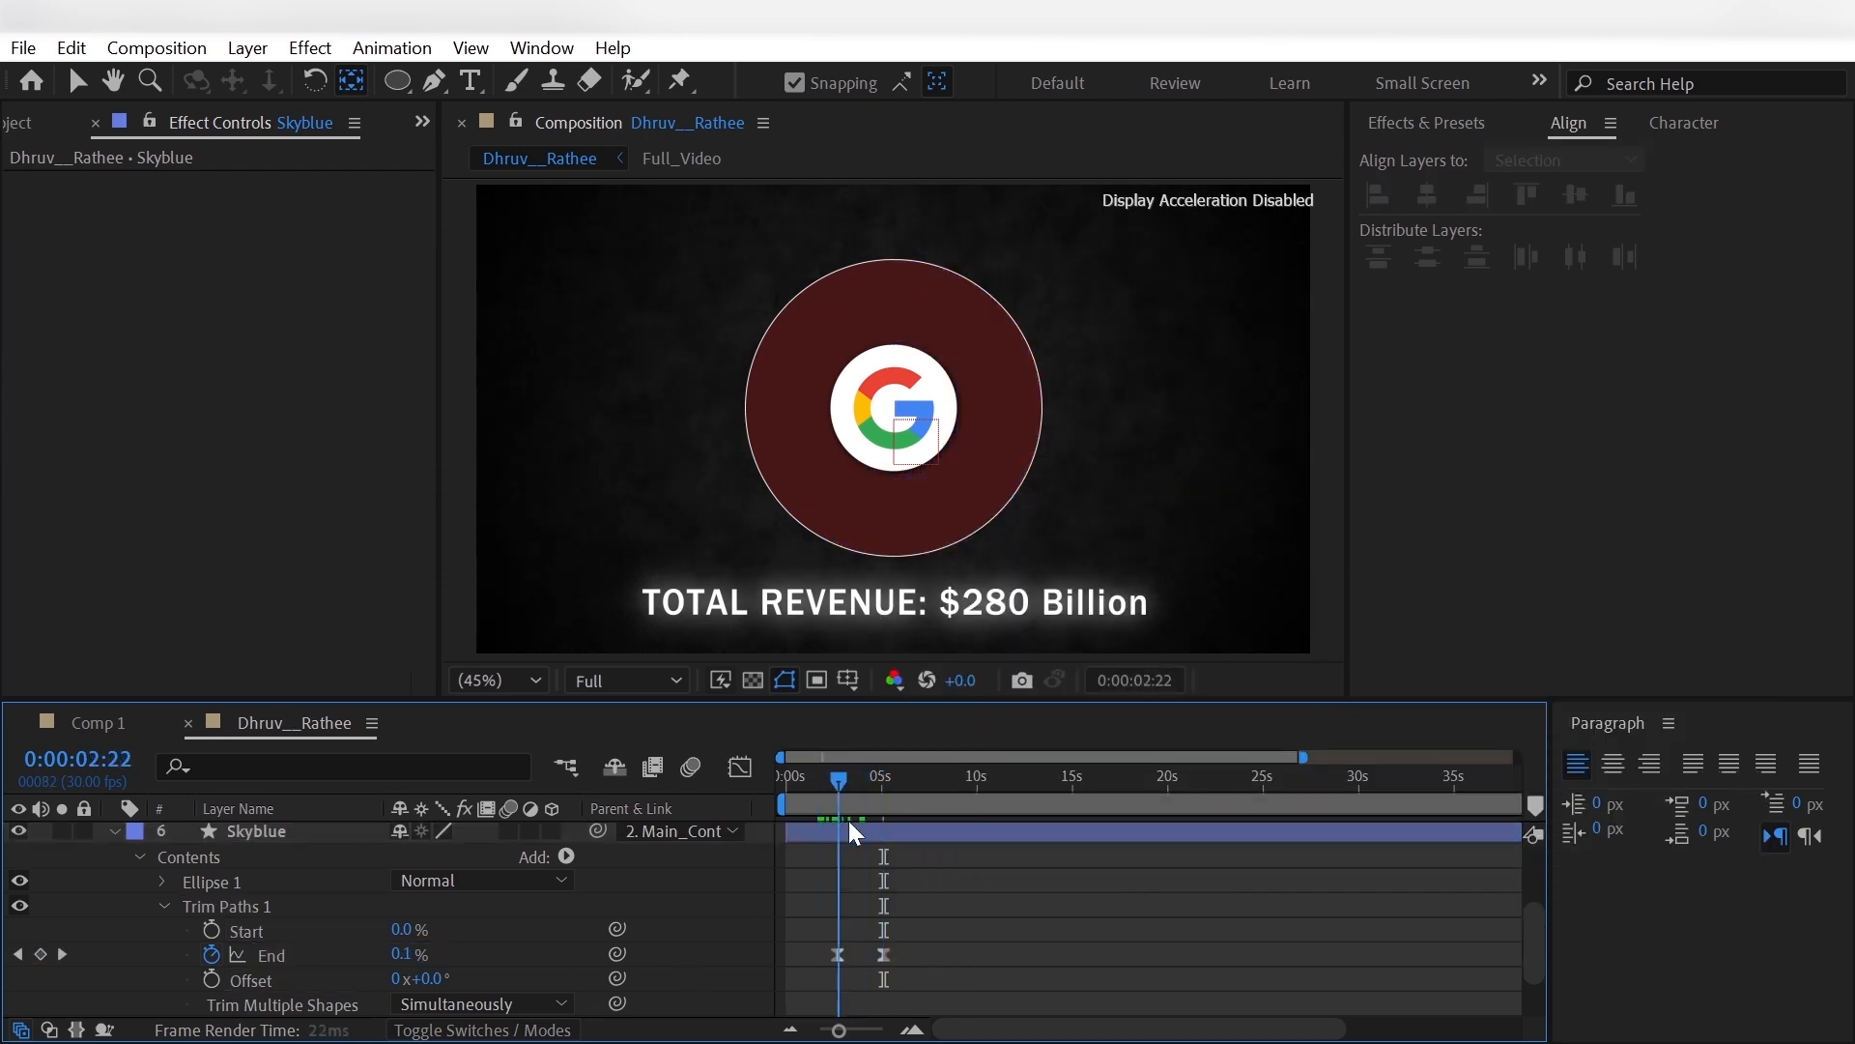
# - Apply the Glow effect to the Skyblue layer
pyautogui.click(113, 831)
pyautogui.hotkey('ctrl', 'space')
pyautogui.write('glo')
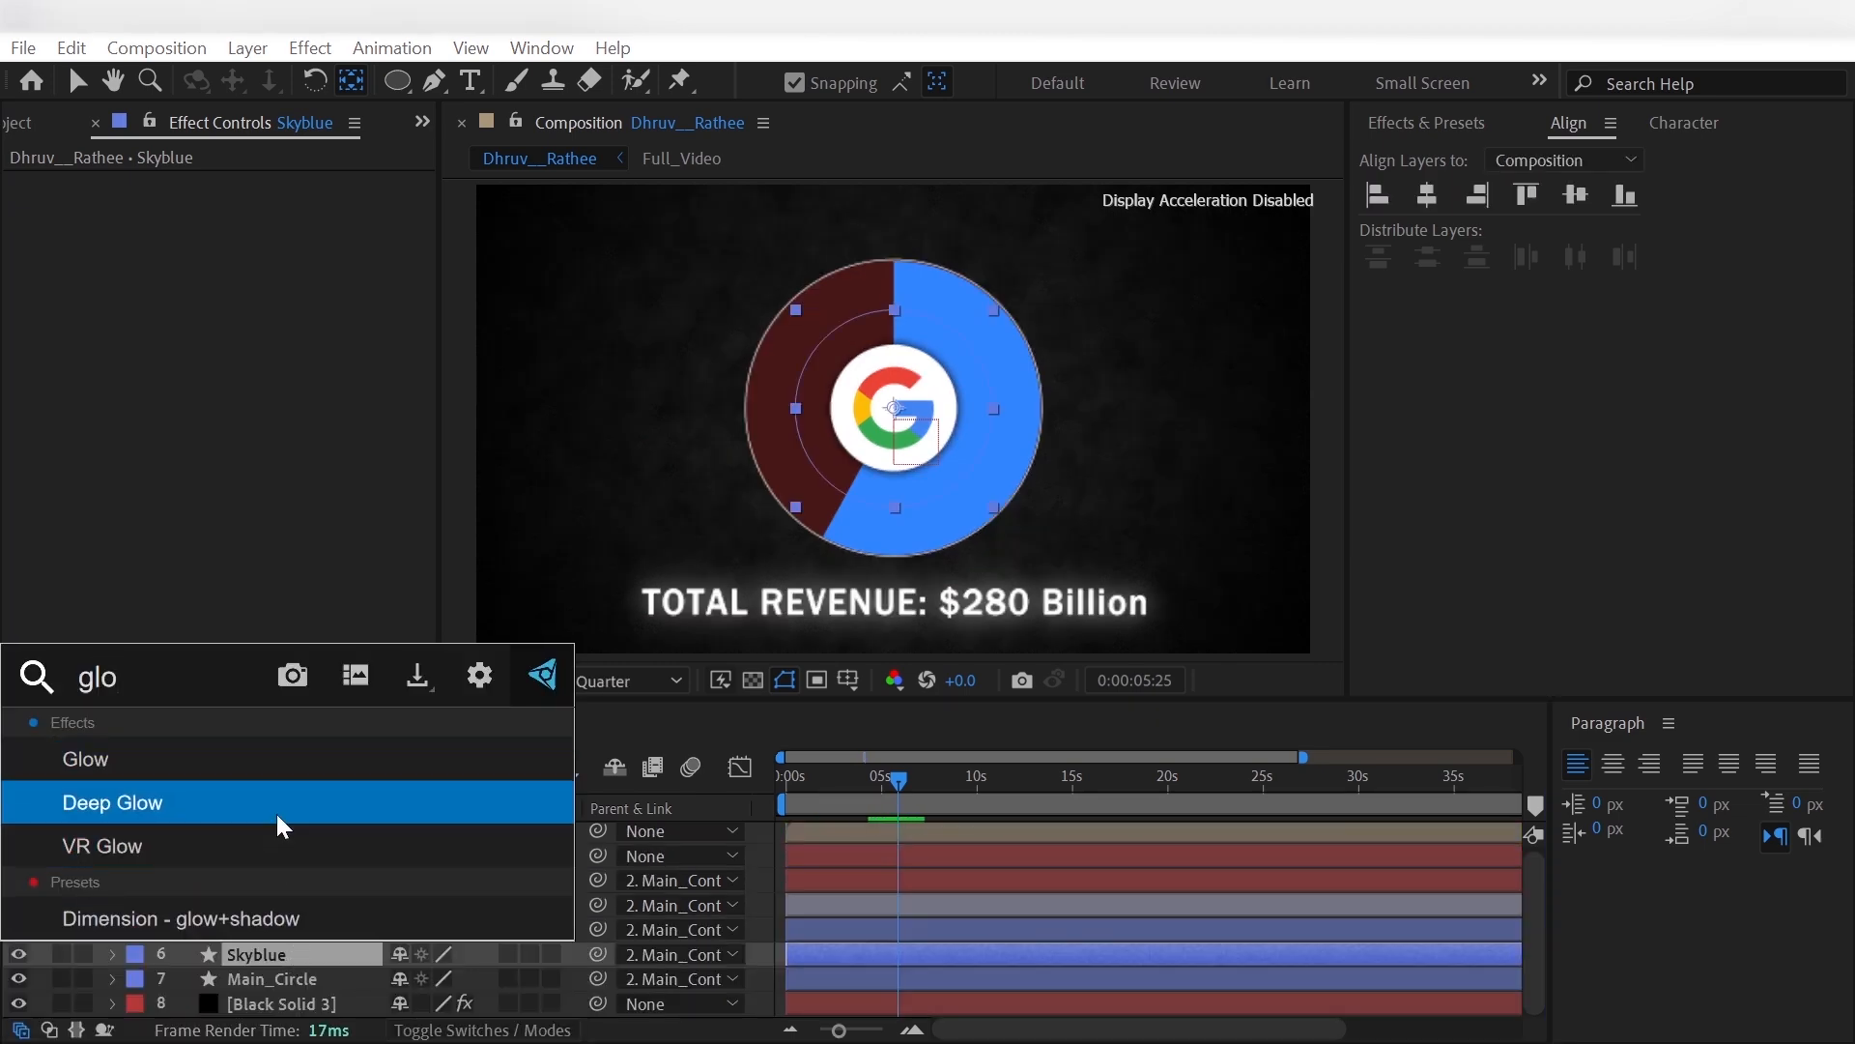
pyautogui.click(277, 758)
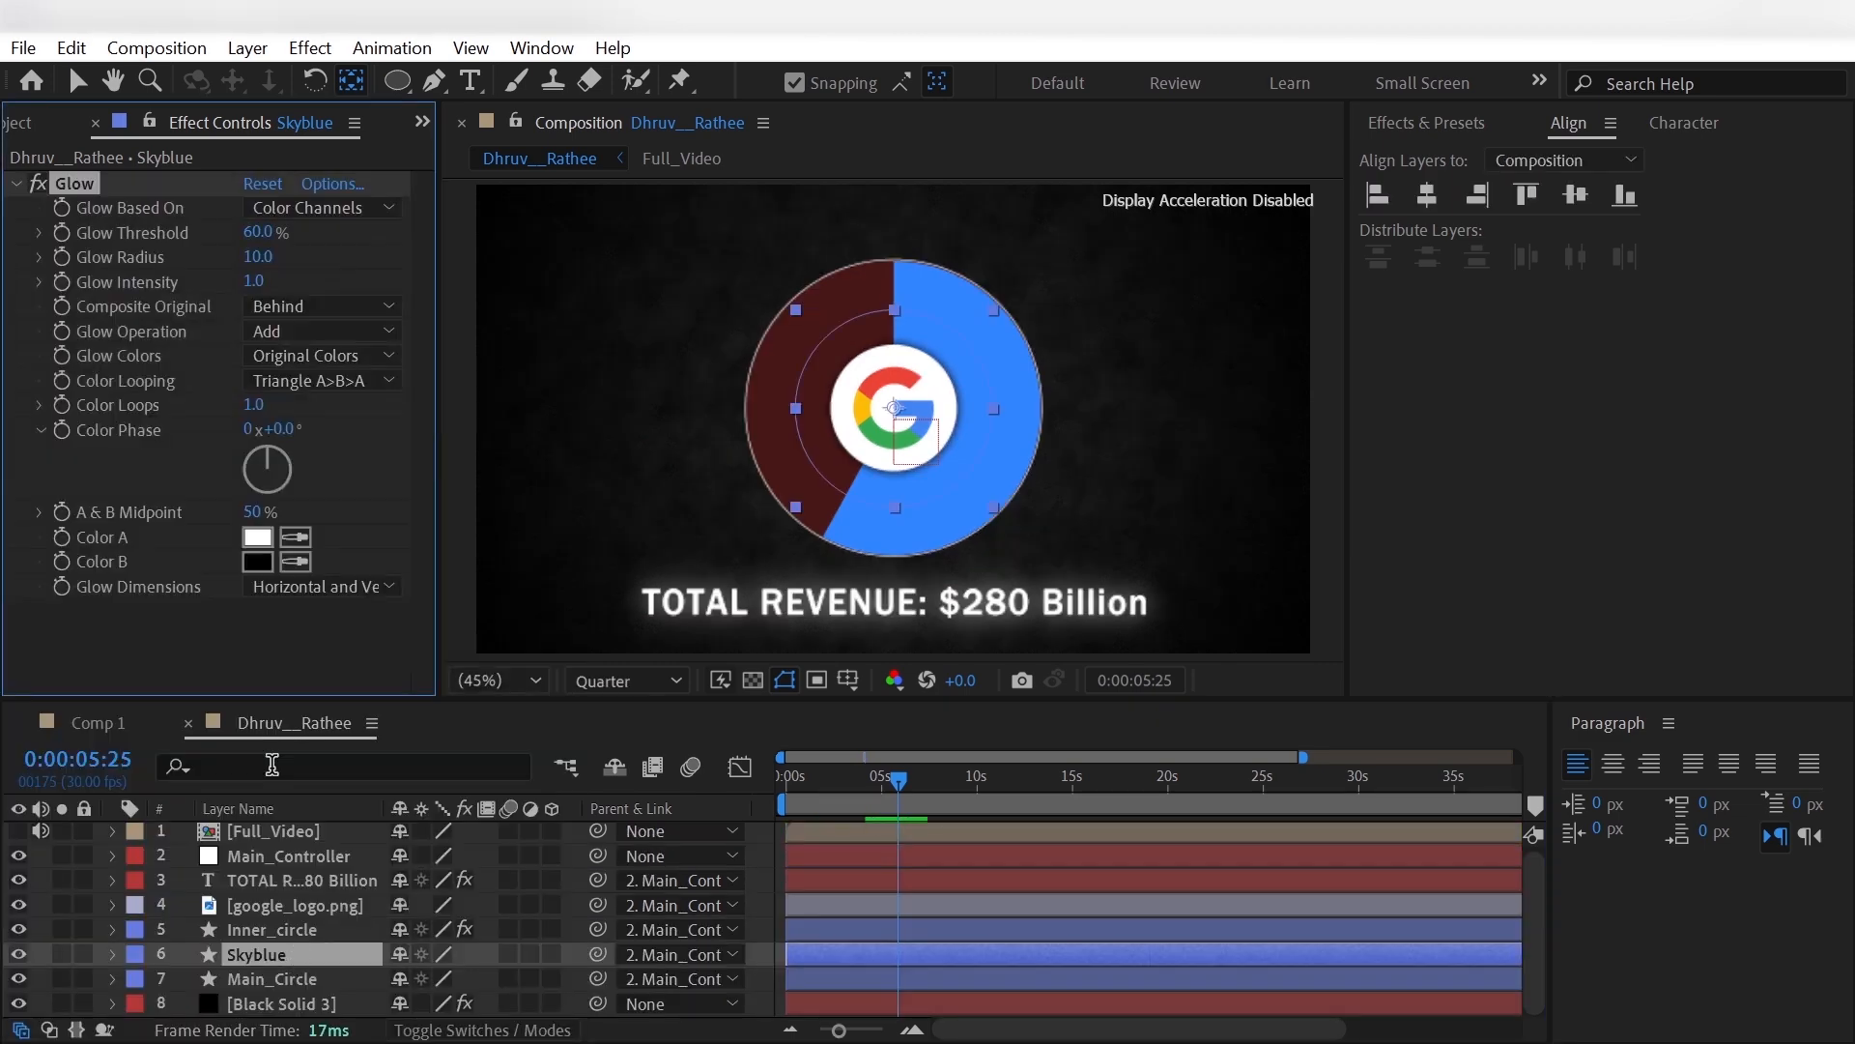
# - Base the Skyblue glow on the Alpha Channel with A & B Colors and set its radius to 60
pyautogui.click(298, 206)
pyautogui.click(323, 238)
pyautogui.click(259, 254)
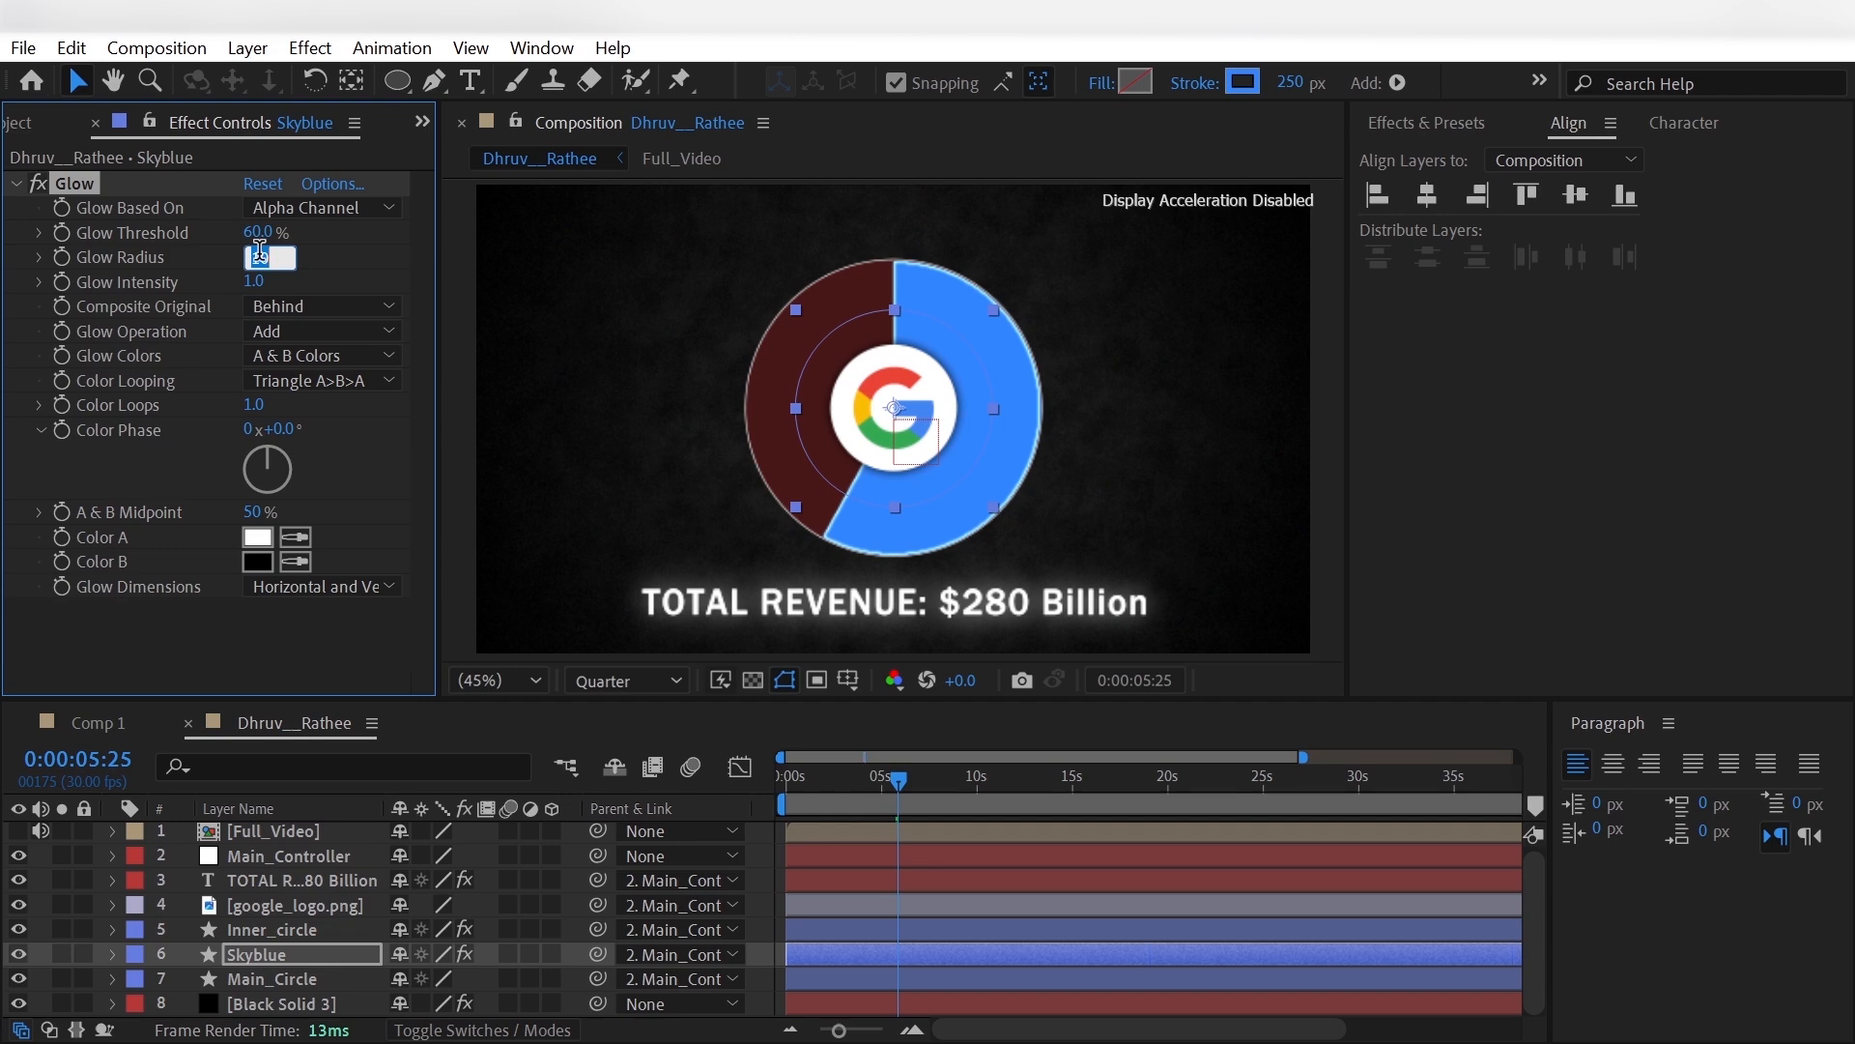
pyautogui.write('60')
pyautogui.press('Return')
# - Set the Skyblue glow's threshold to 70% and its operation to Overlay
pyautogui.click(261, 231)
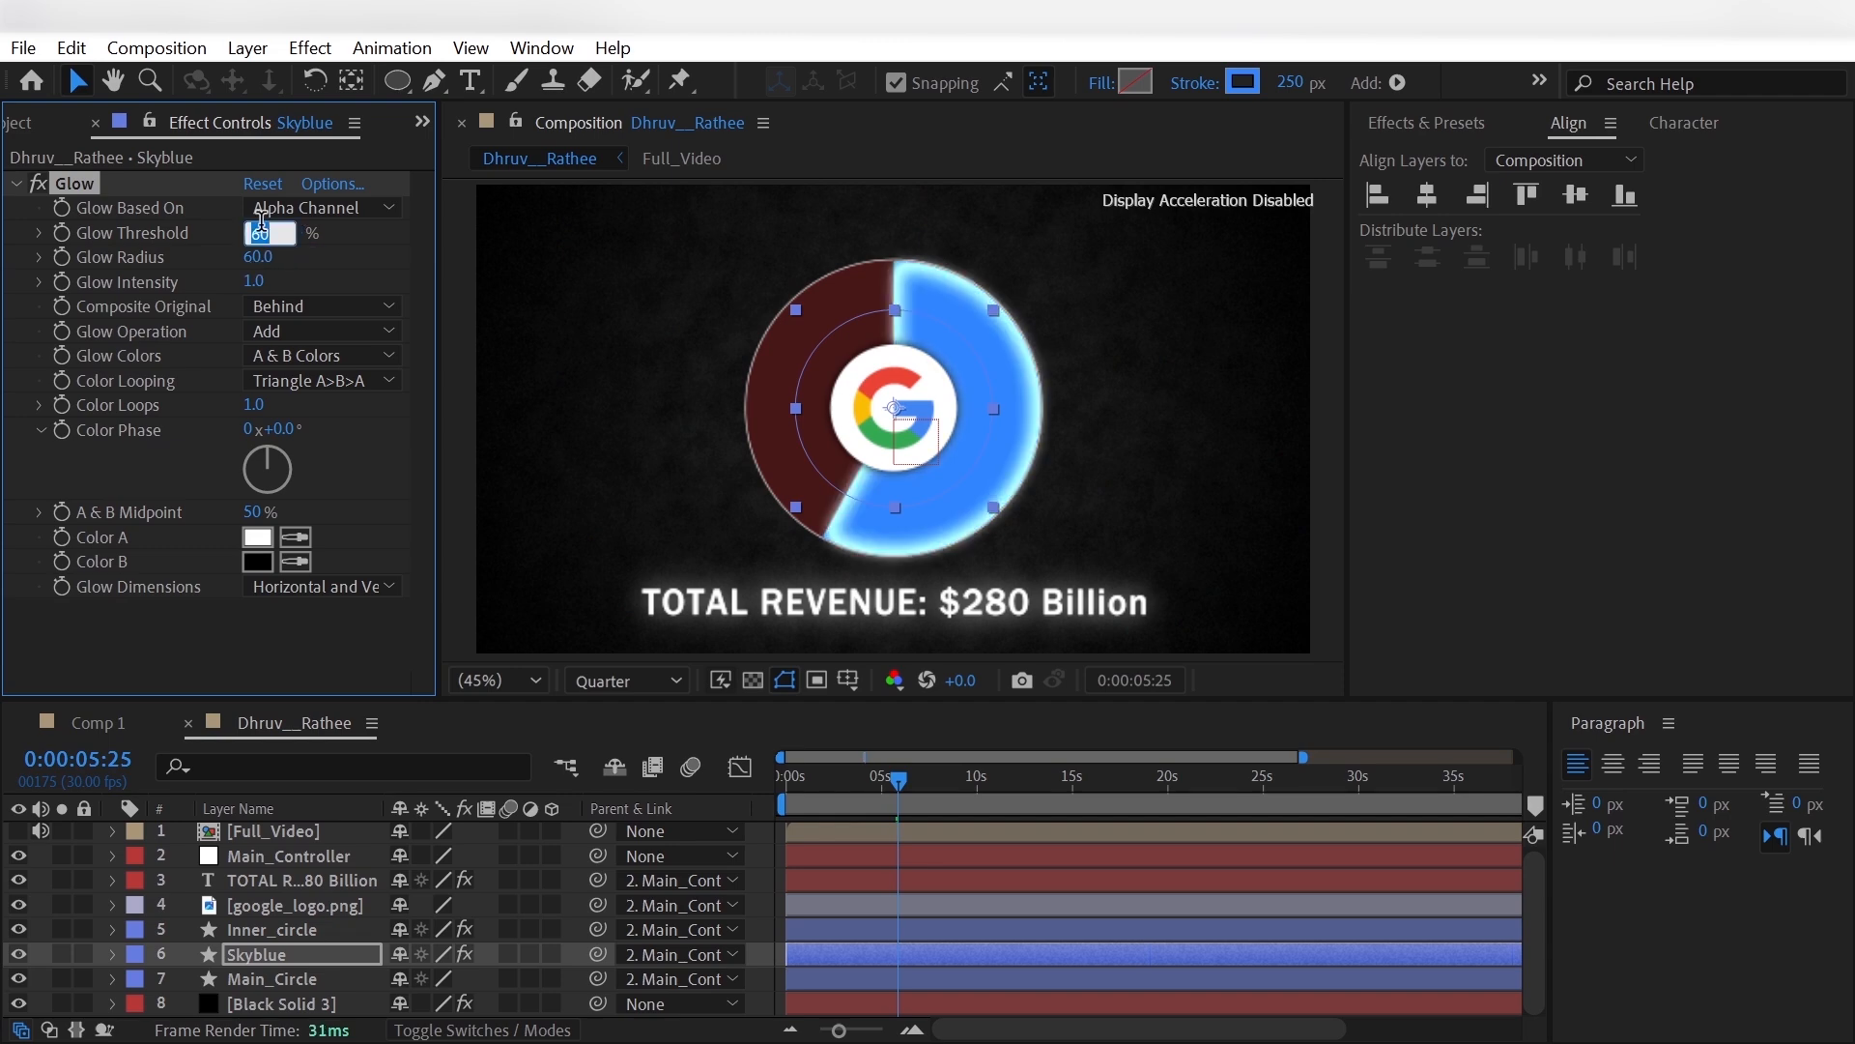
pyautogui.write('70')
pyautogui.press('Return')
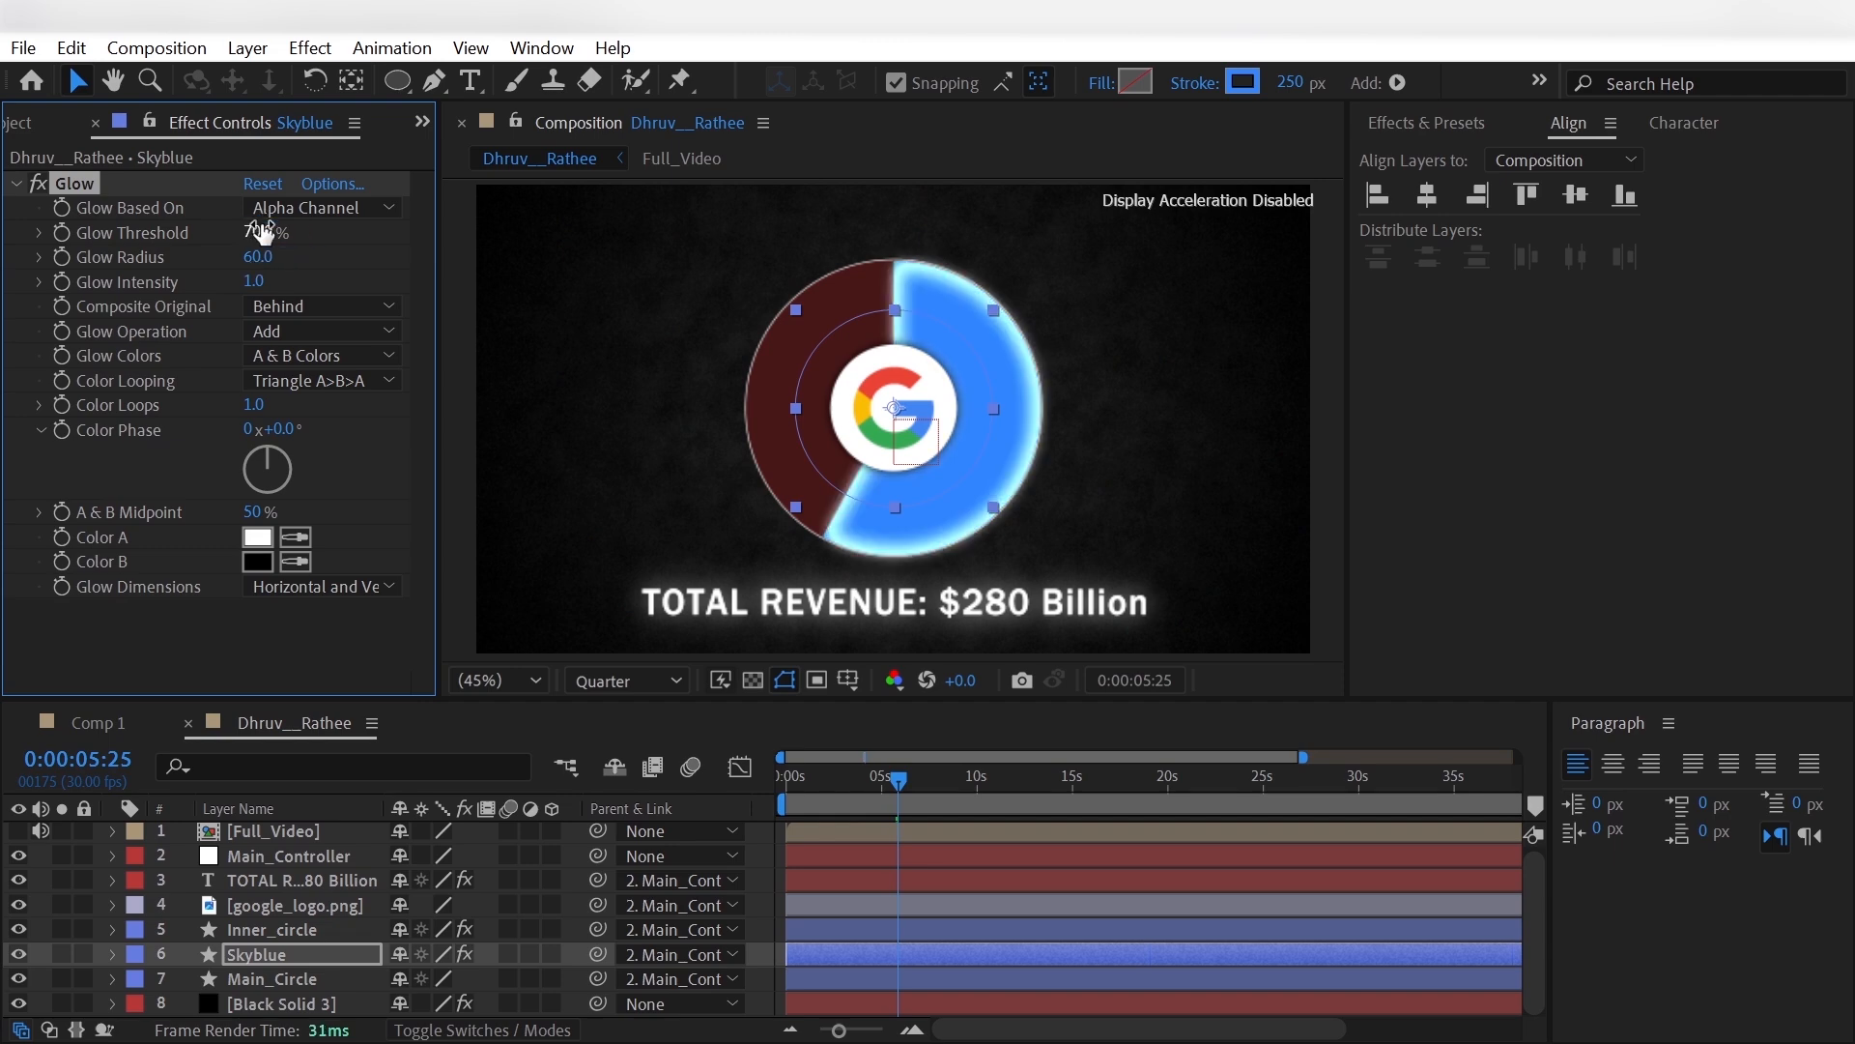
pyautogui.click(280, 330)
pyautogui.click(359, 421)
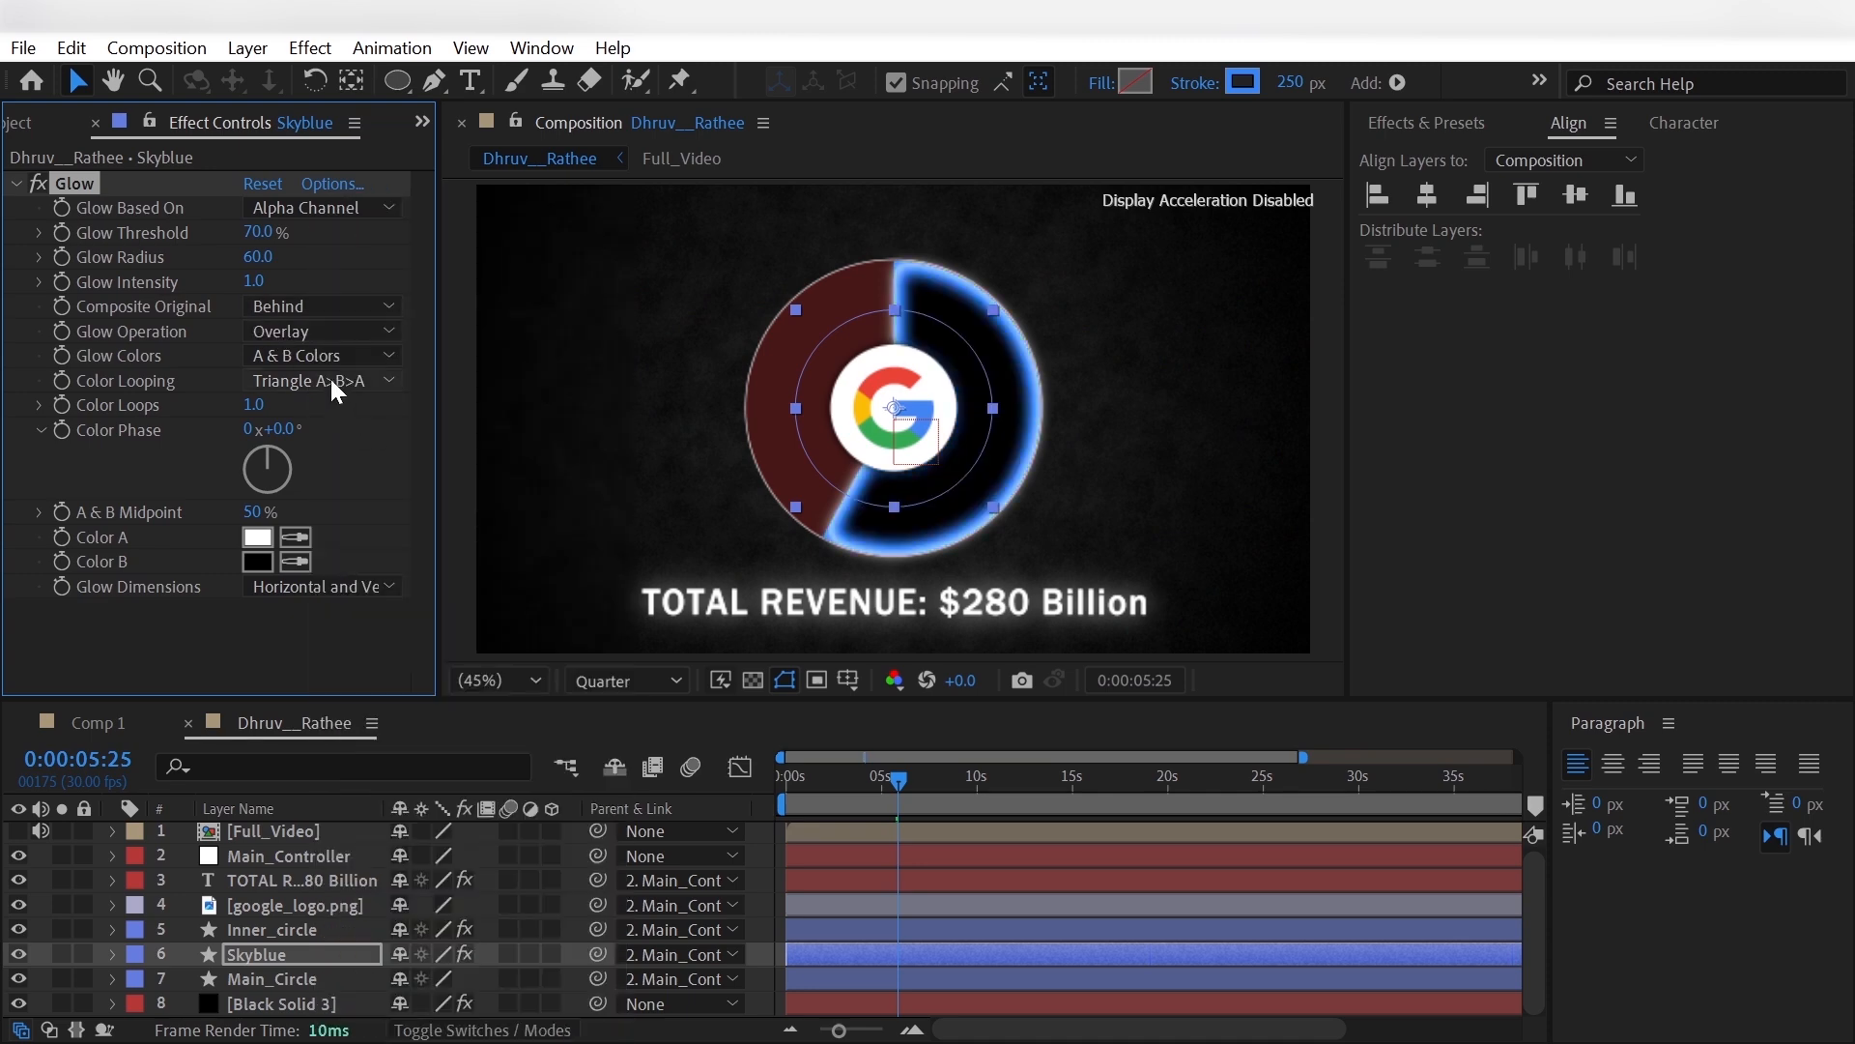
# - Temporarily disable the glow to sample the pie segment's blue for Color A and Color B, and re-enable it
pyautogui.click(294, 544)
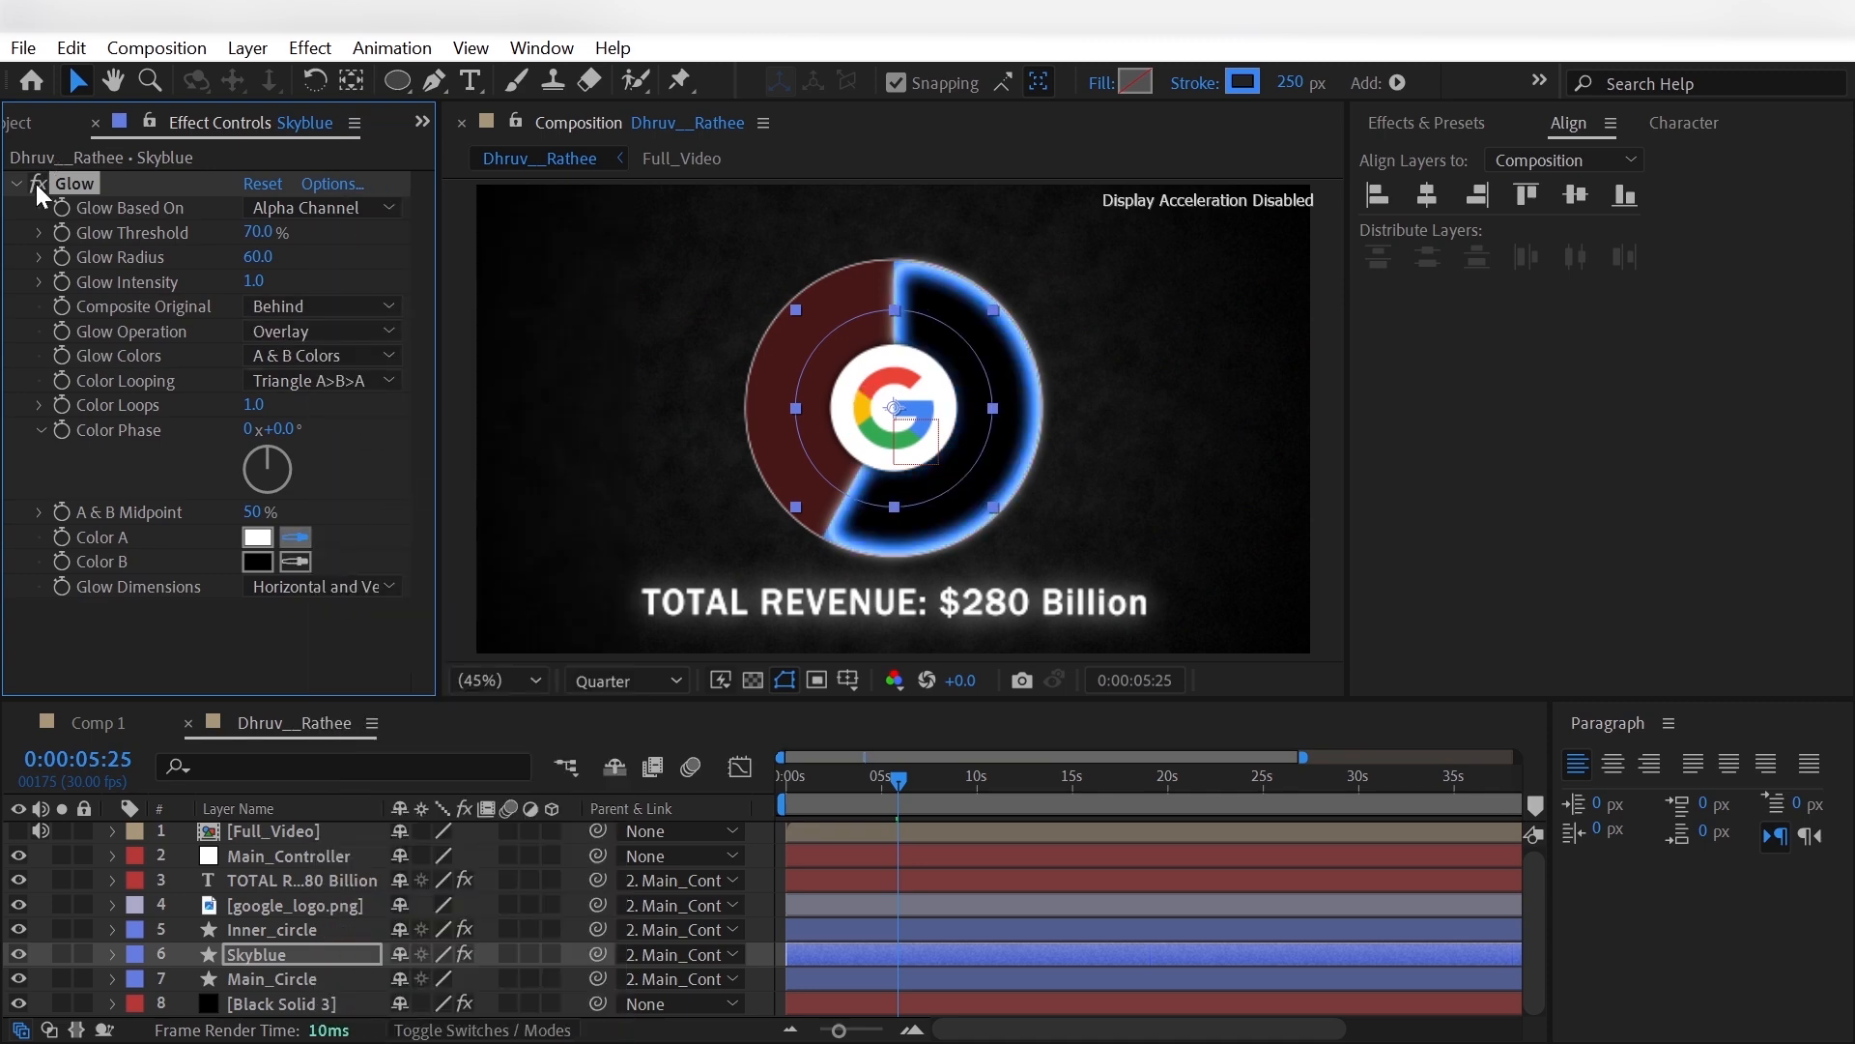
pyautogui.click(36, 183)
pyautogui.click(294, 537)
pyautogui.click(947, 306)
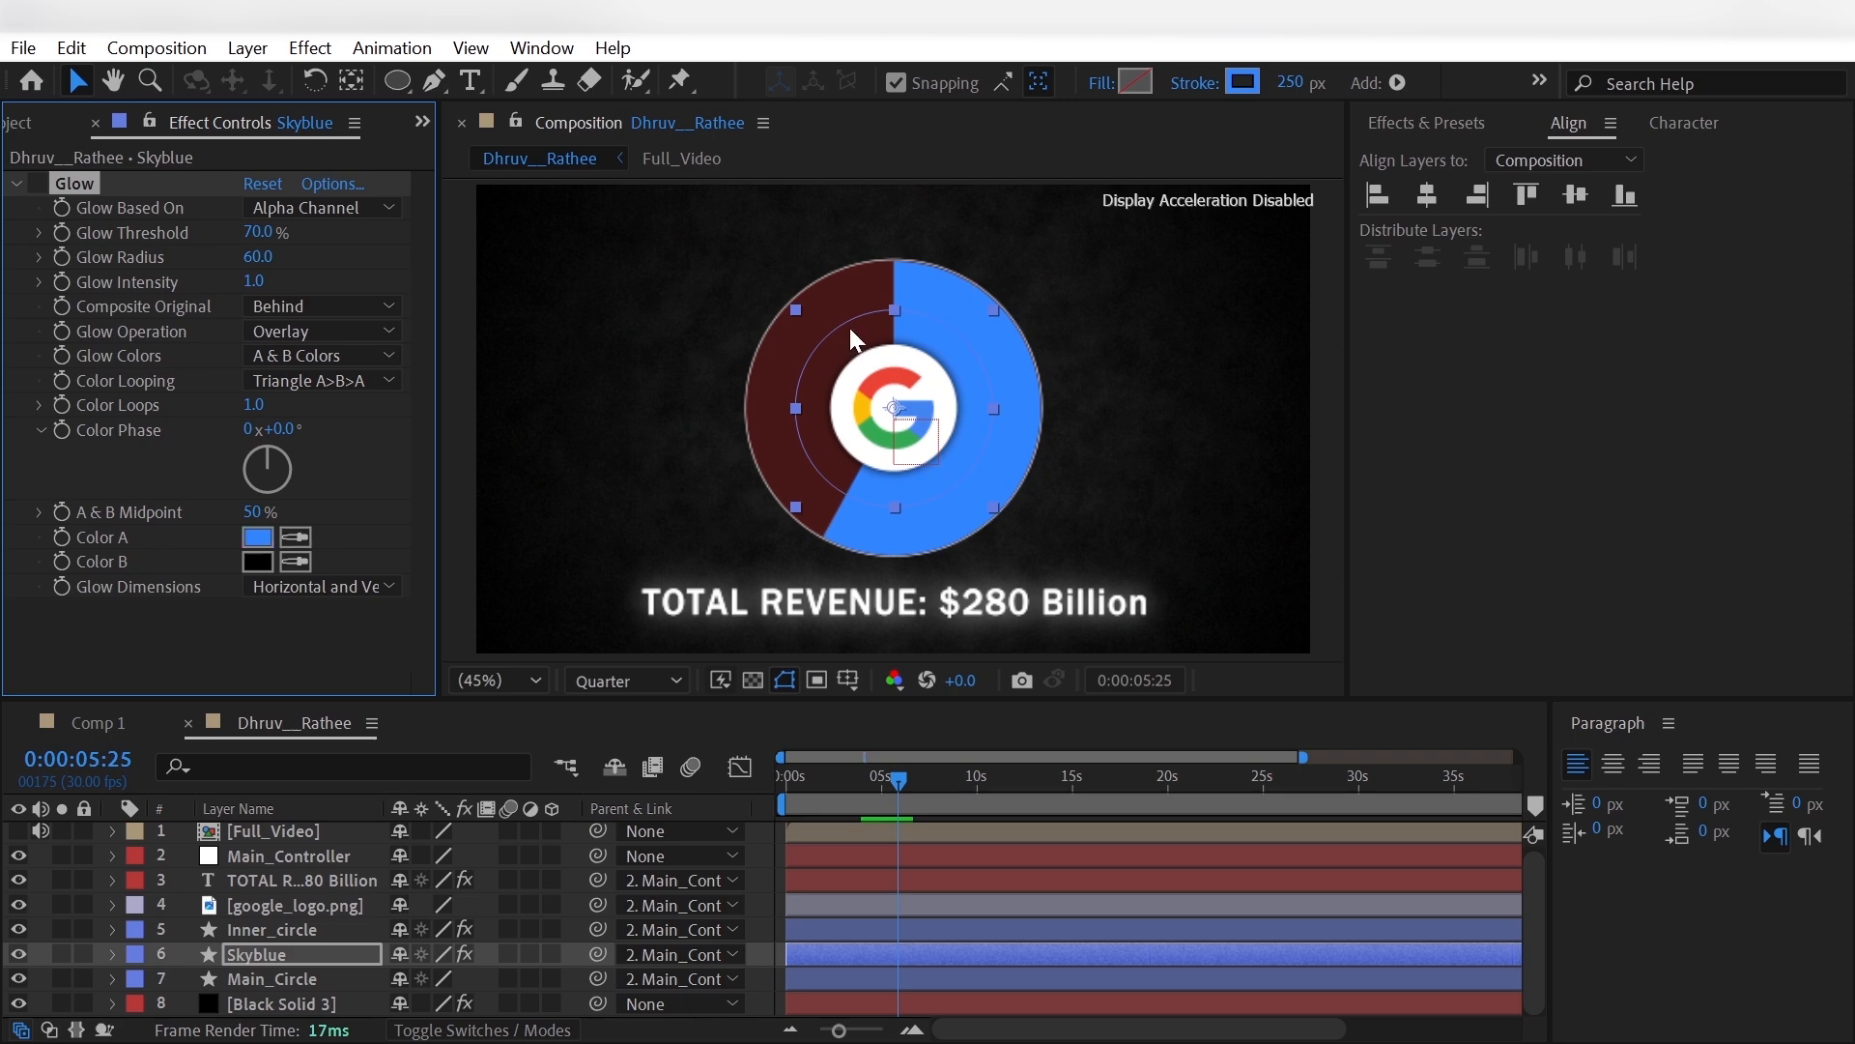
pyautogui.click(295, 561)
pyautogui.click(944, 306)
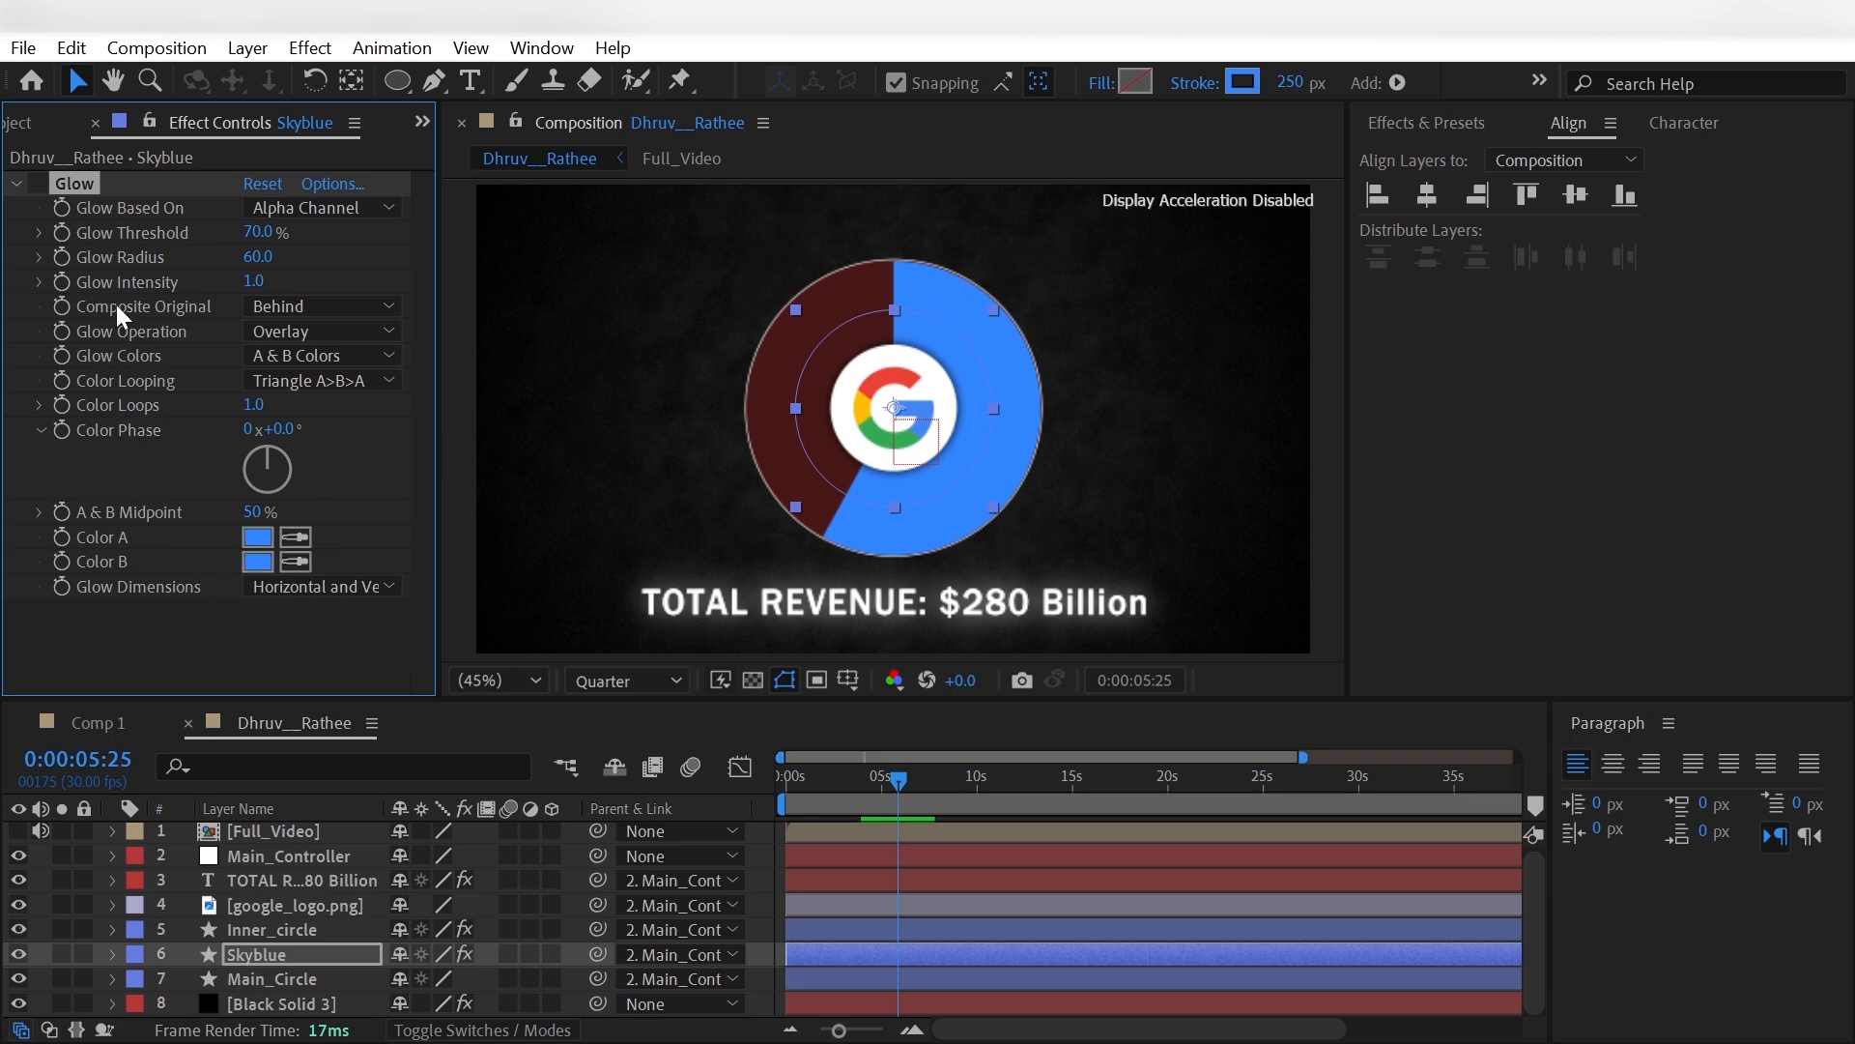
pyautogui.click(37, 183)
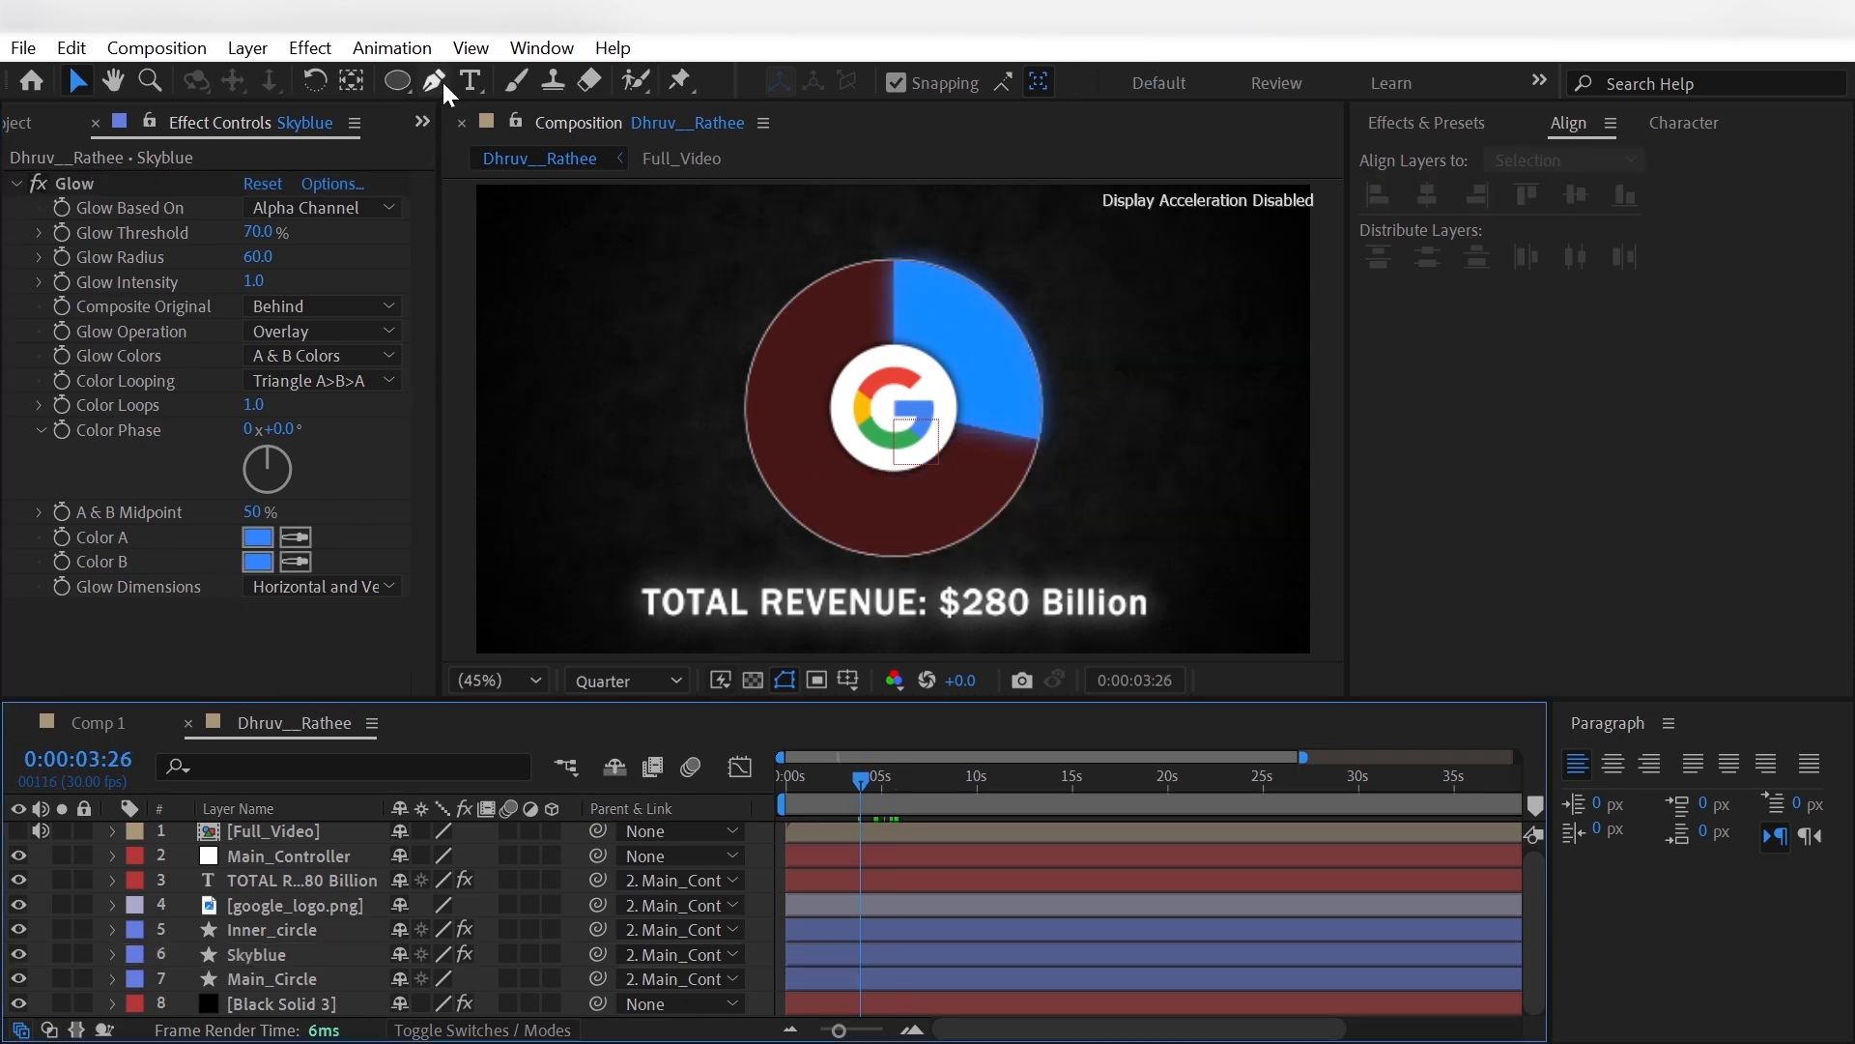
# - Draw a short horizontal connector line with the Pen tool from the blue pie segment outward, using a 2 px stroke
pyautogui.click(434, 80)
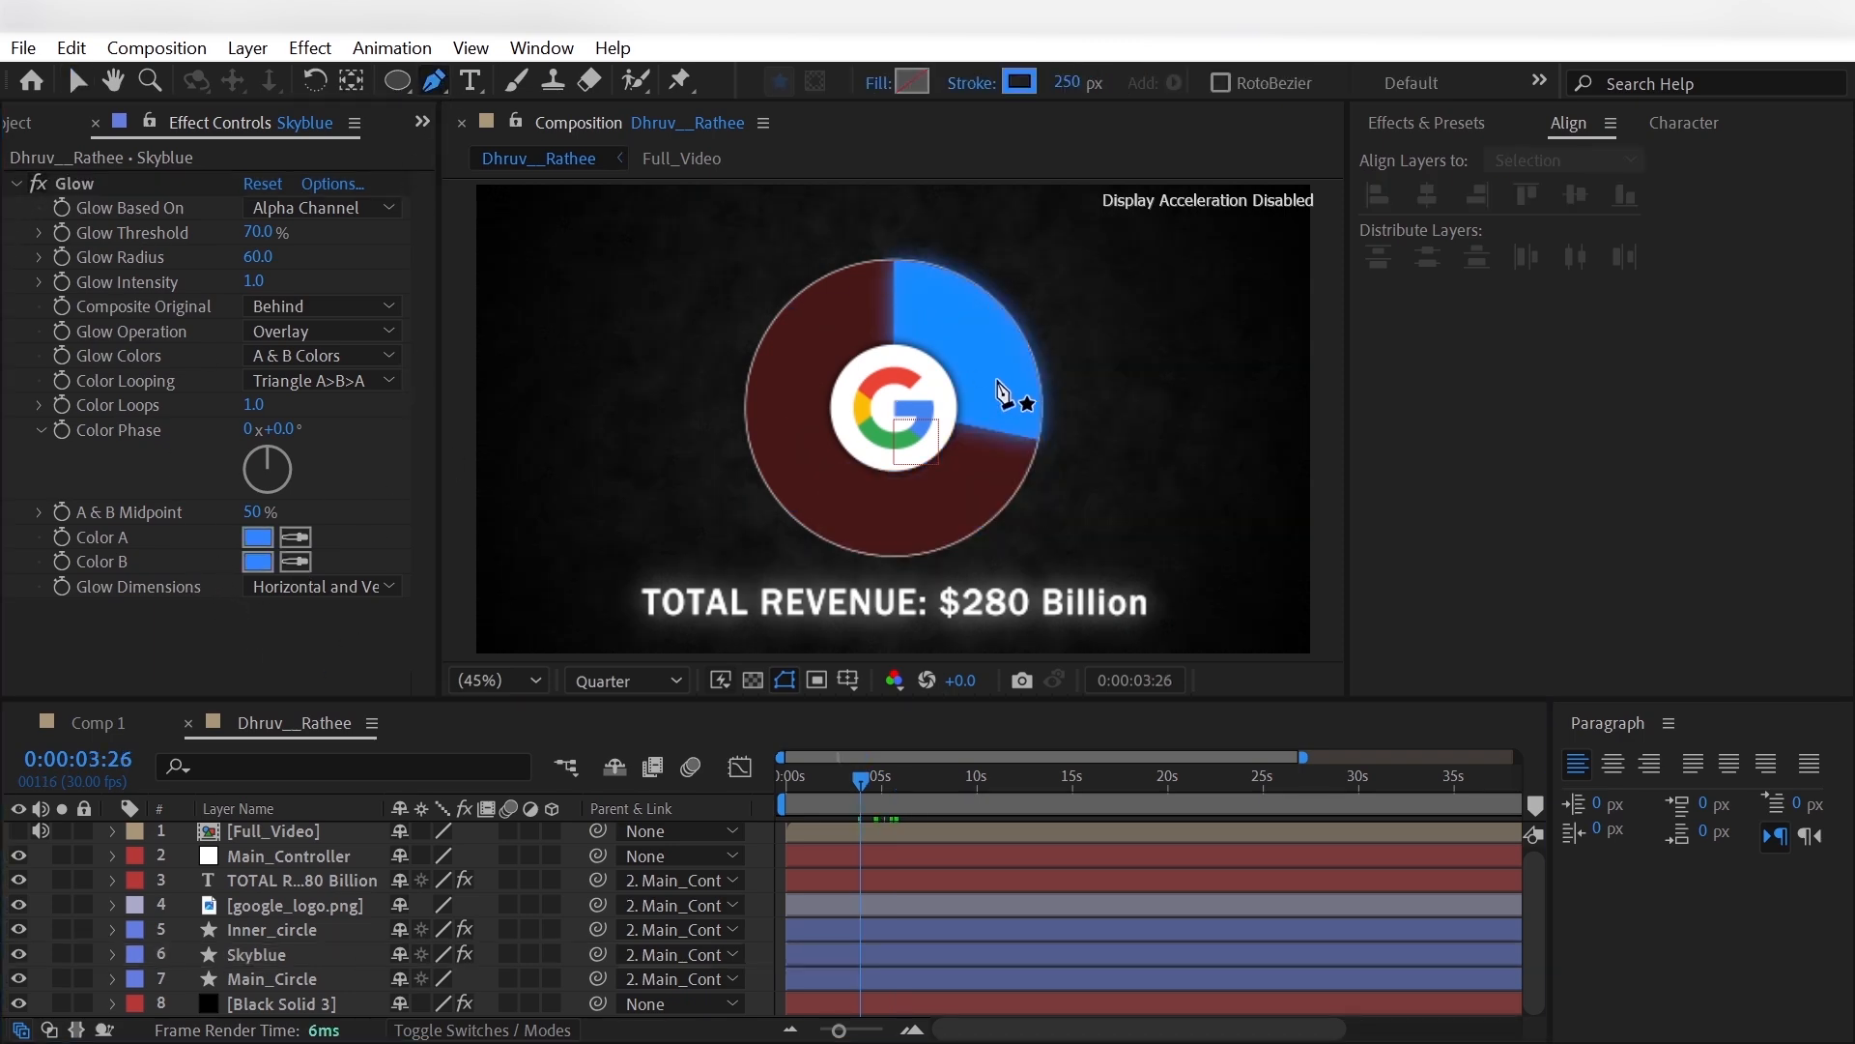
pyautogui.click(1074, 81)
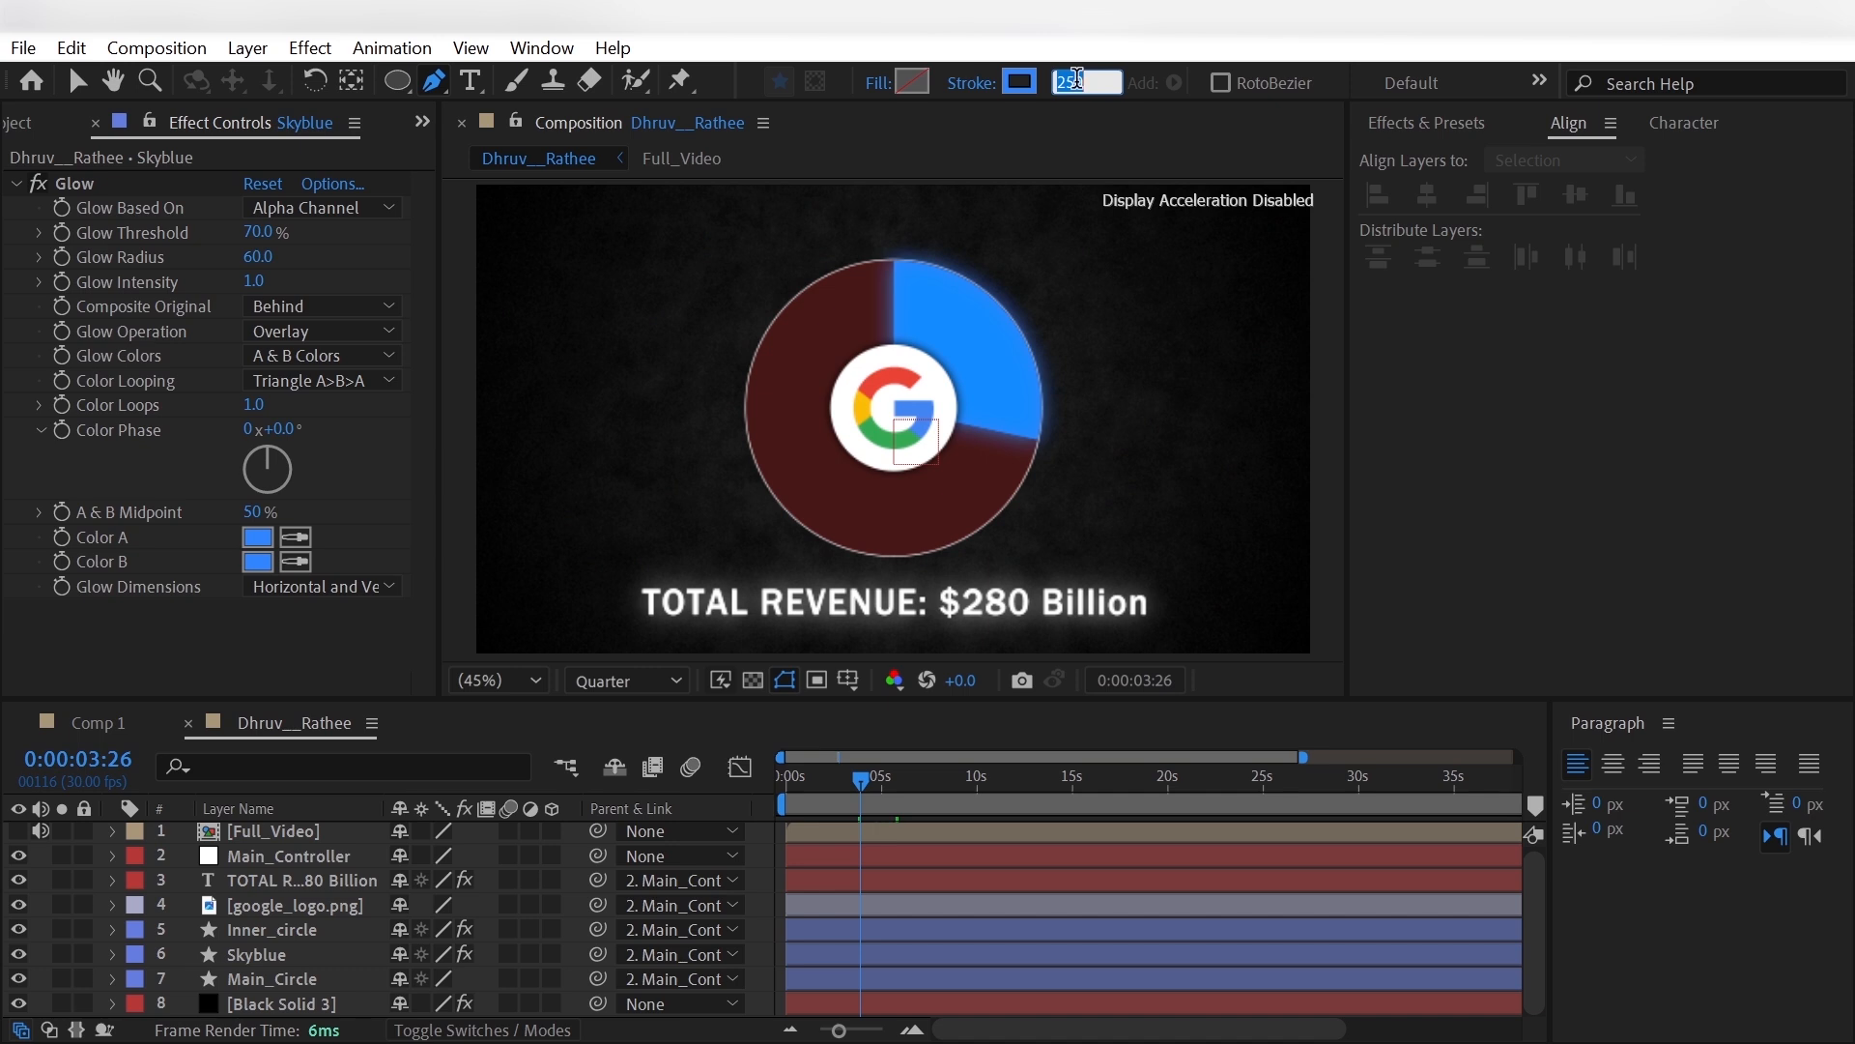
pyautogui.write('2')
pyautogui.press('Return')
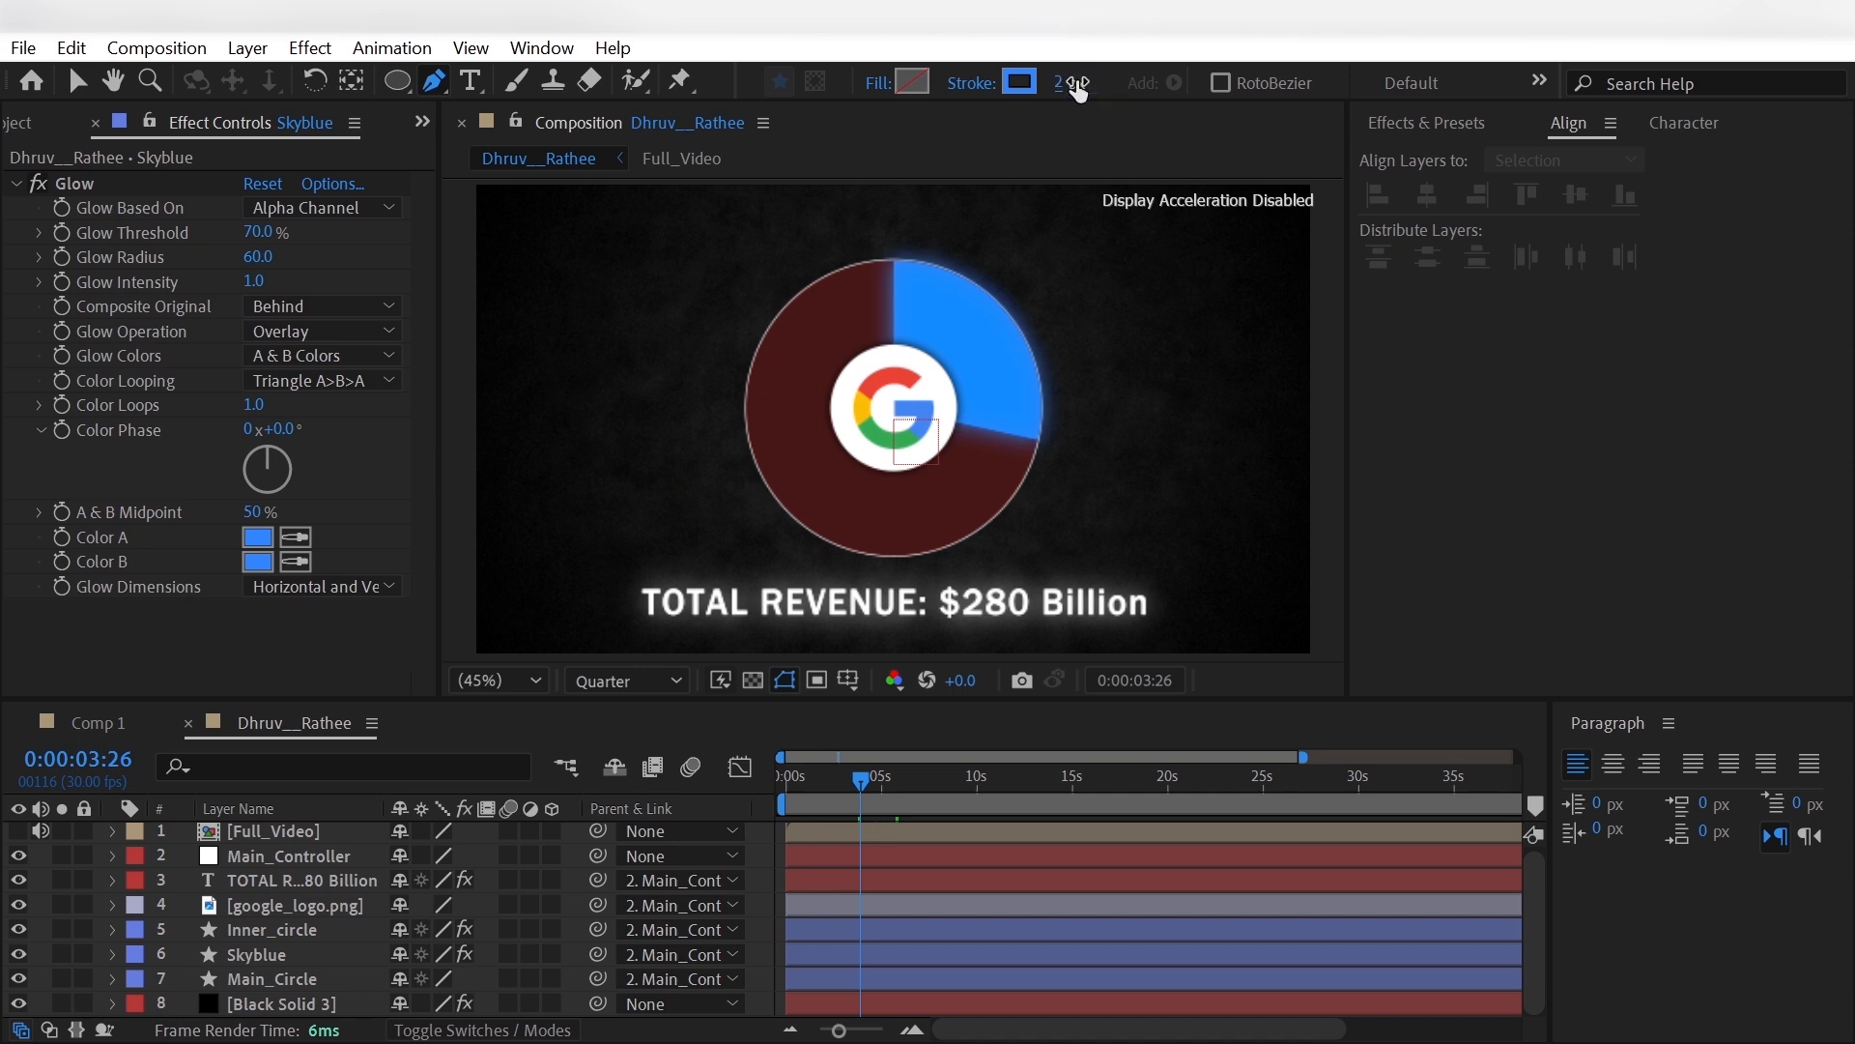
pyautogui.click(1018, 411)
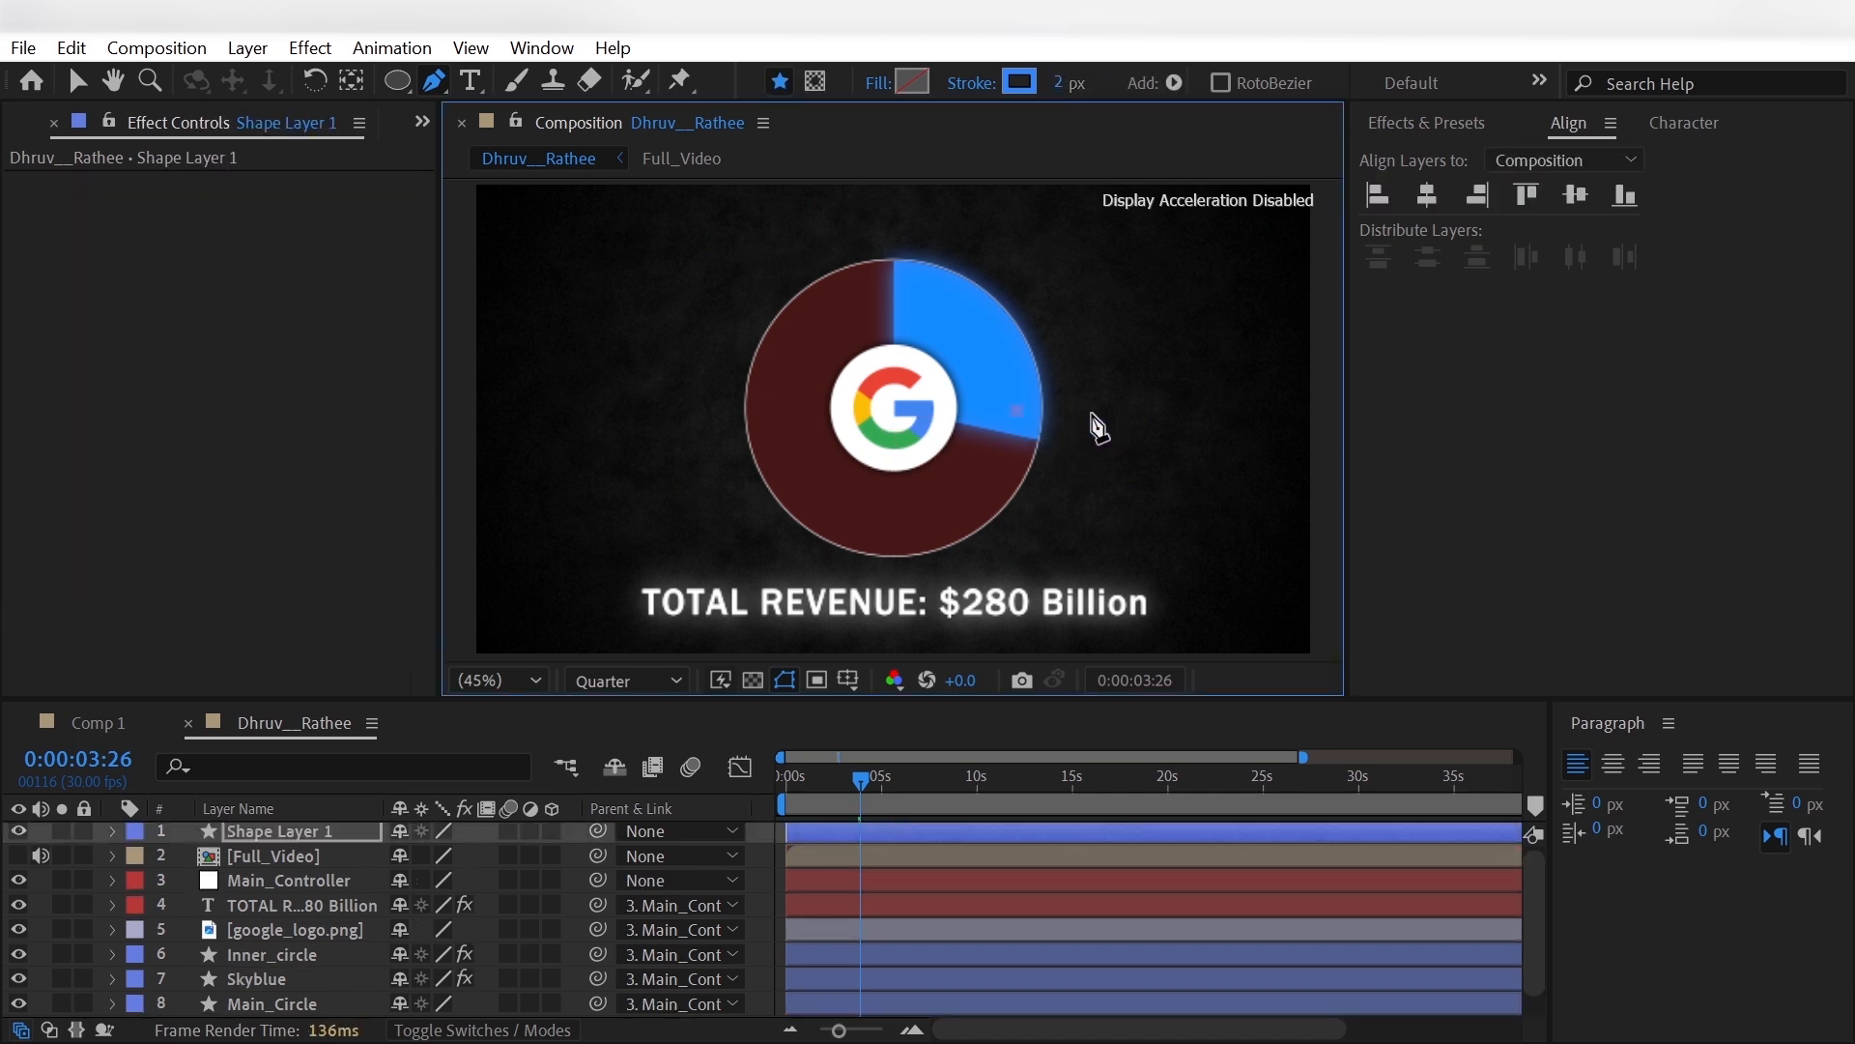
pyautogui.click(1093, 412)
# - Rename the new line's shape layer Skyblue_line and parent it to Main_Controller
pyautogui.click(243, 855)
pyautogui.click(263, 829)
pyautogui.press('Return')
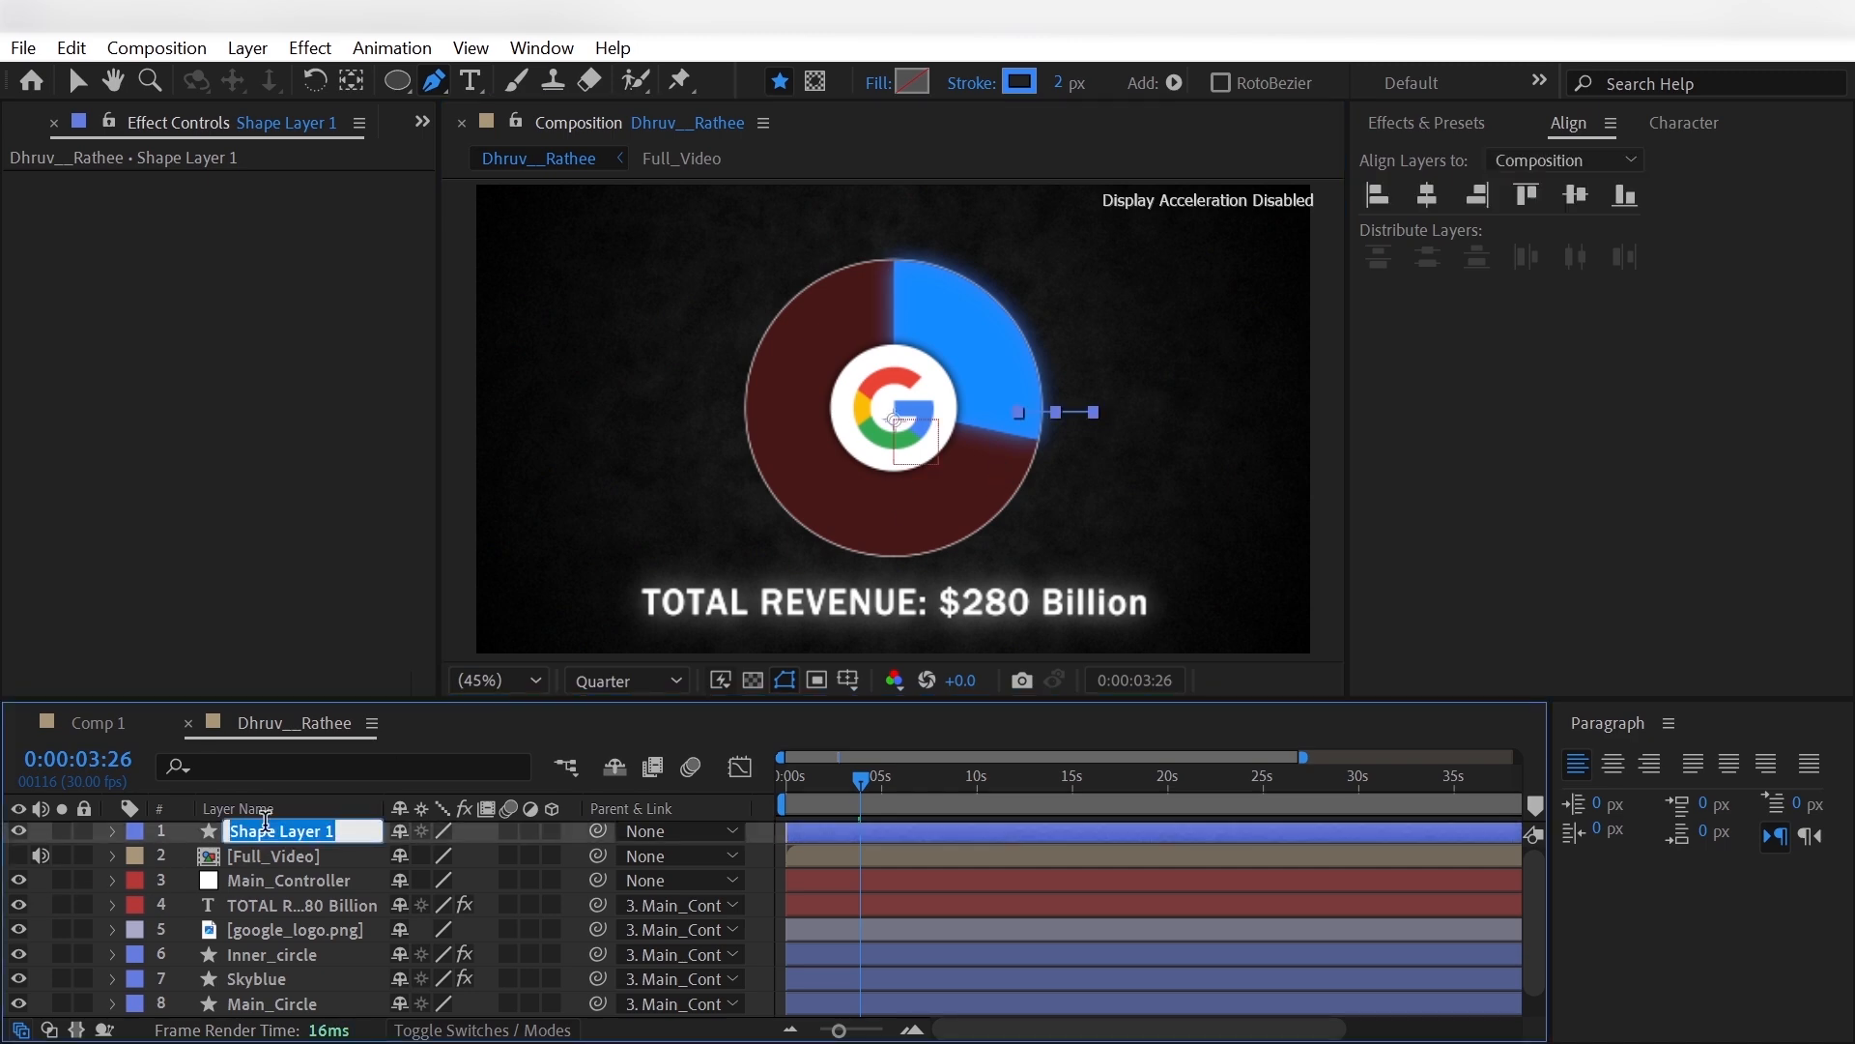
pyautogui.write('Skyblue_line')
pyautogui.press('Return')
# - Add Trim Paths to the Skyblue_line layer and set its End to 0%
pyautogui.click(112, 831)
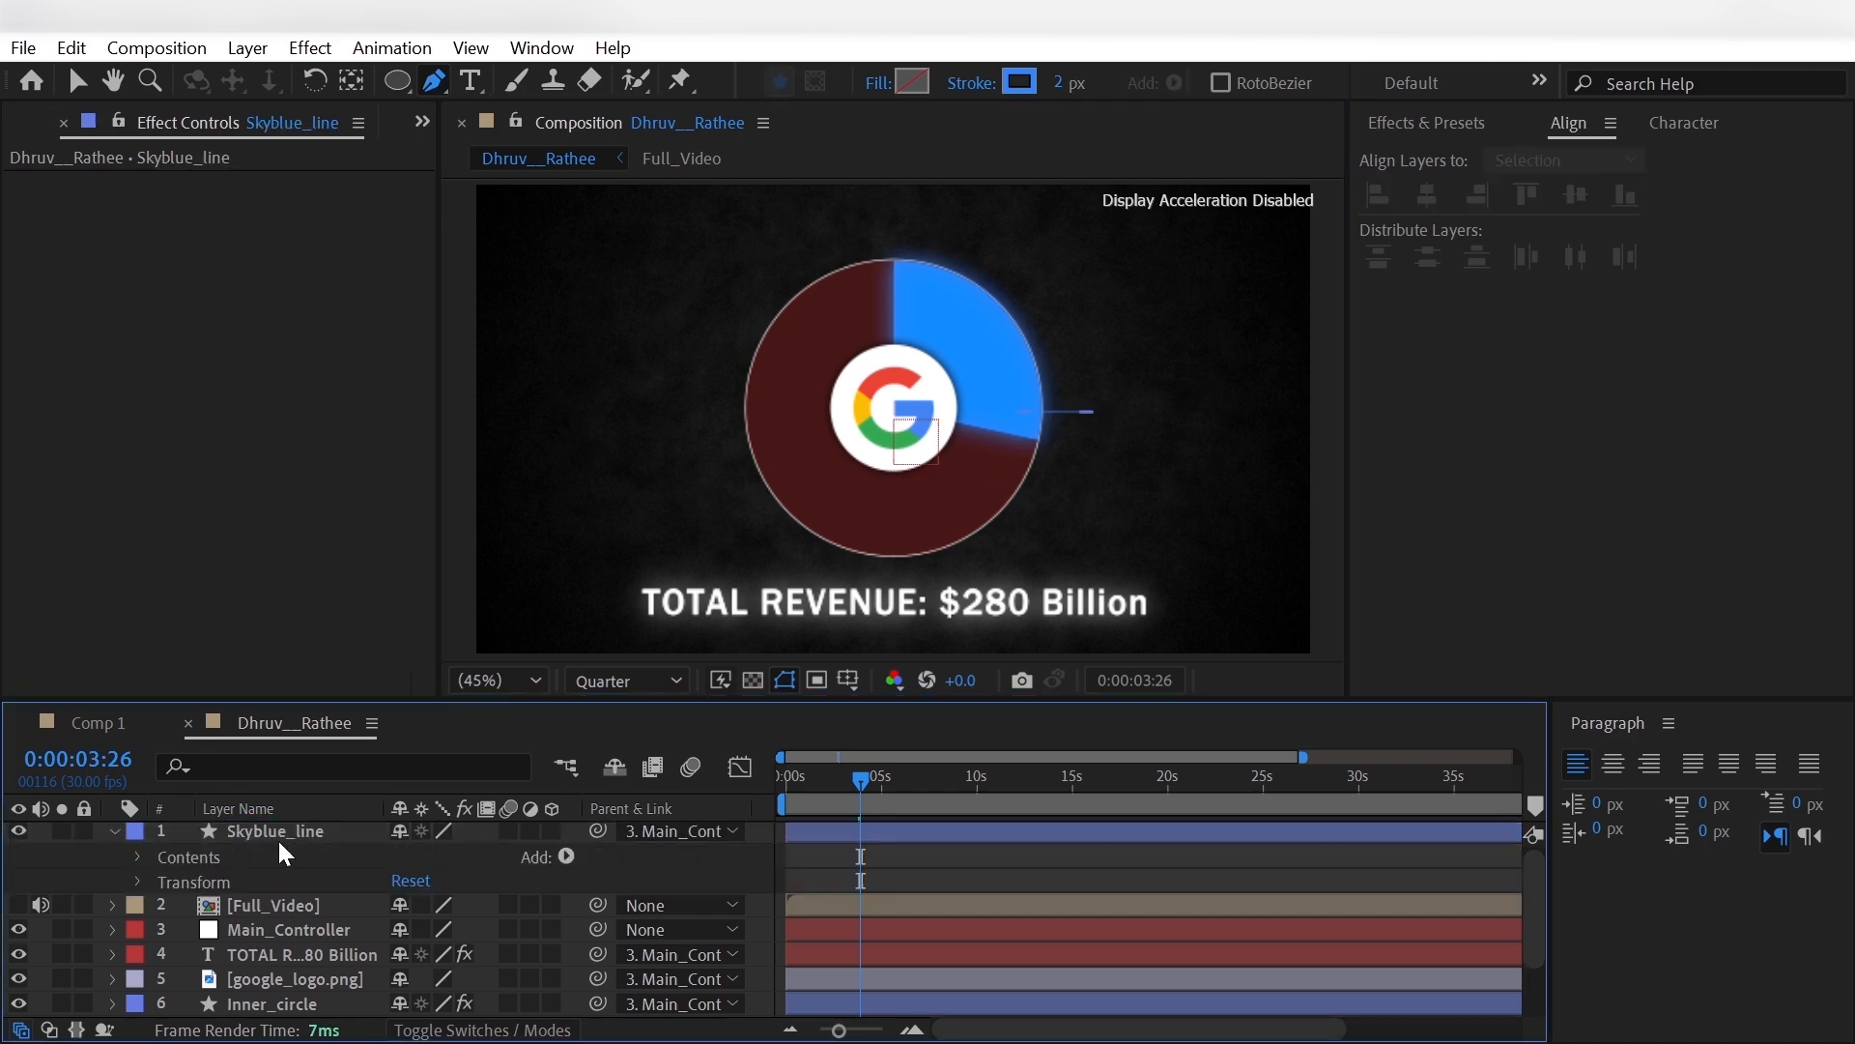
pyautogui.click(567, 856)
pyautogui.click(541, 645)
pyautogui.click(164, 906)
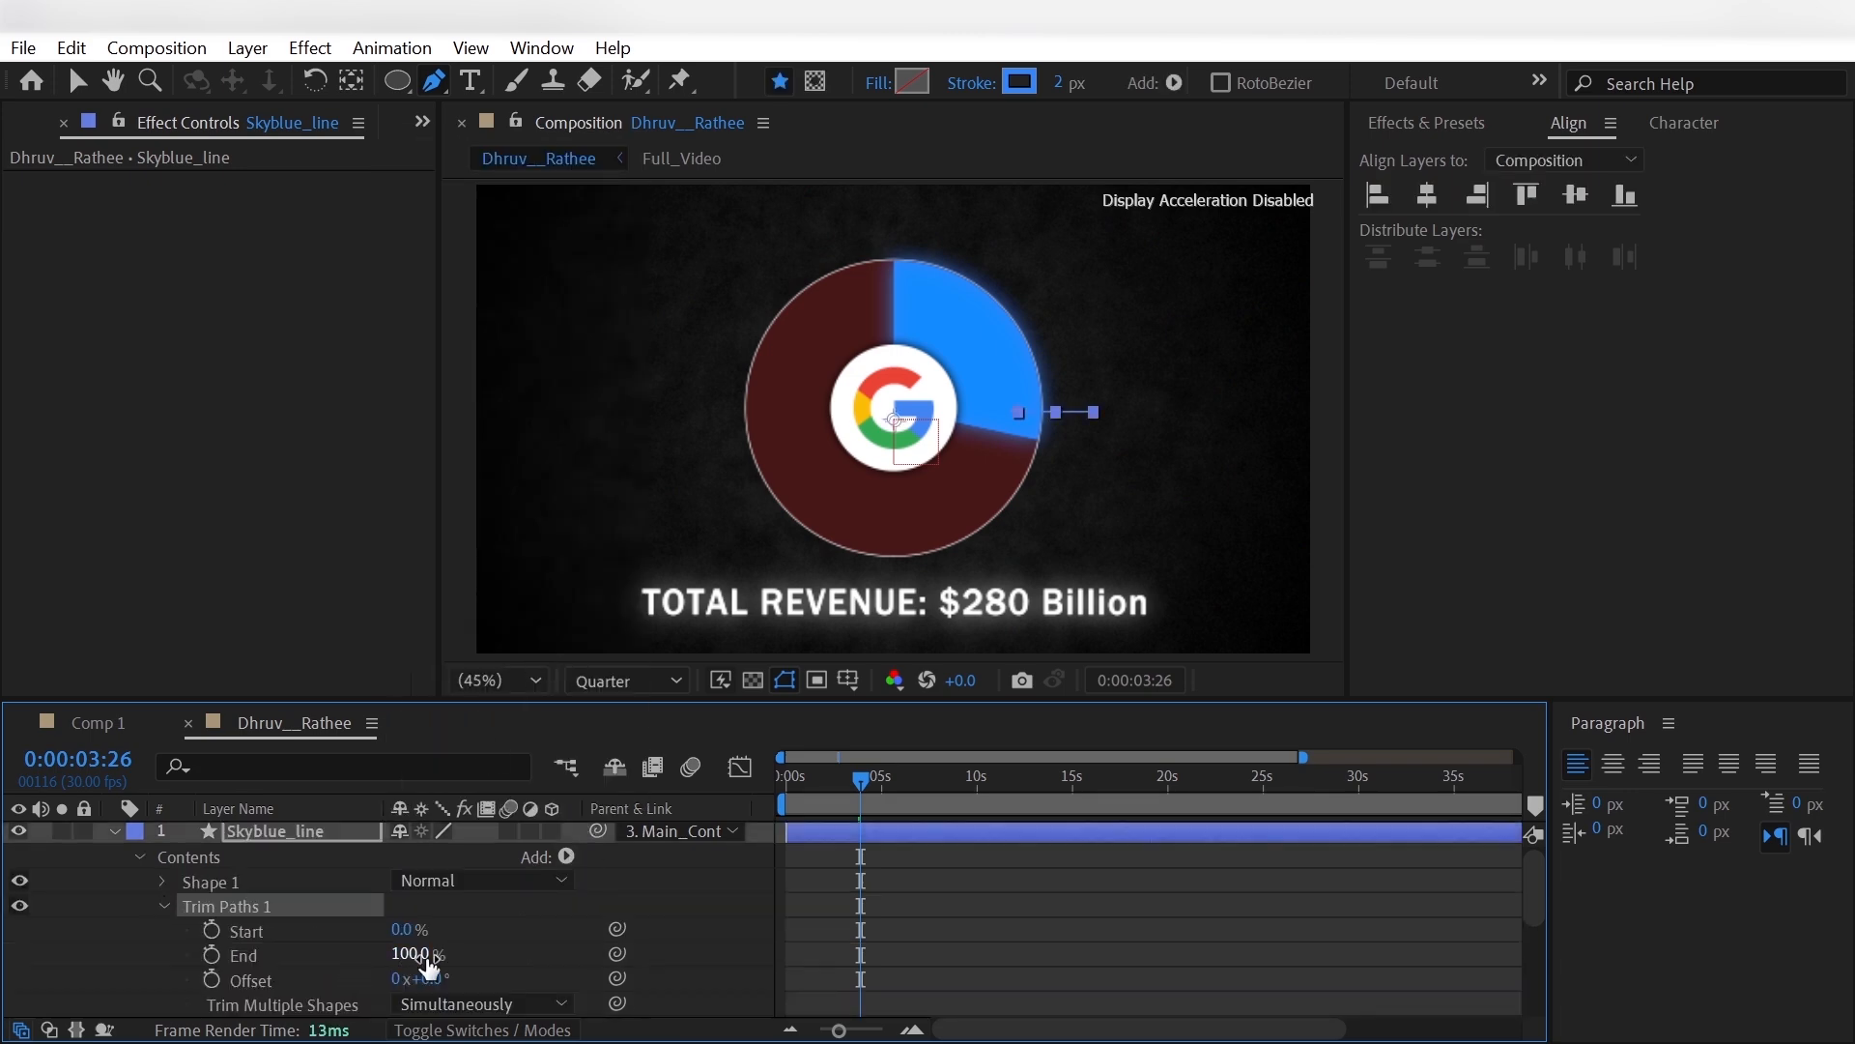
pyautogui.moveTo(425, 956); pyautogui.dragTo(67, 994)
# - Keyframe the line's Trim Paths End from 0% at 0:00:03:17 to 100% at 0:00:04:08, and ease the keyframes
pyautogui.click(844, 802)
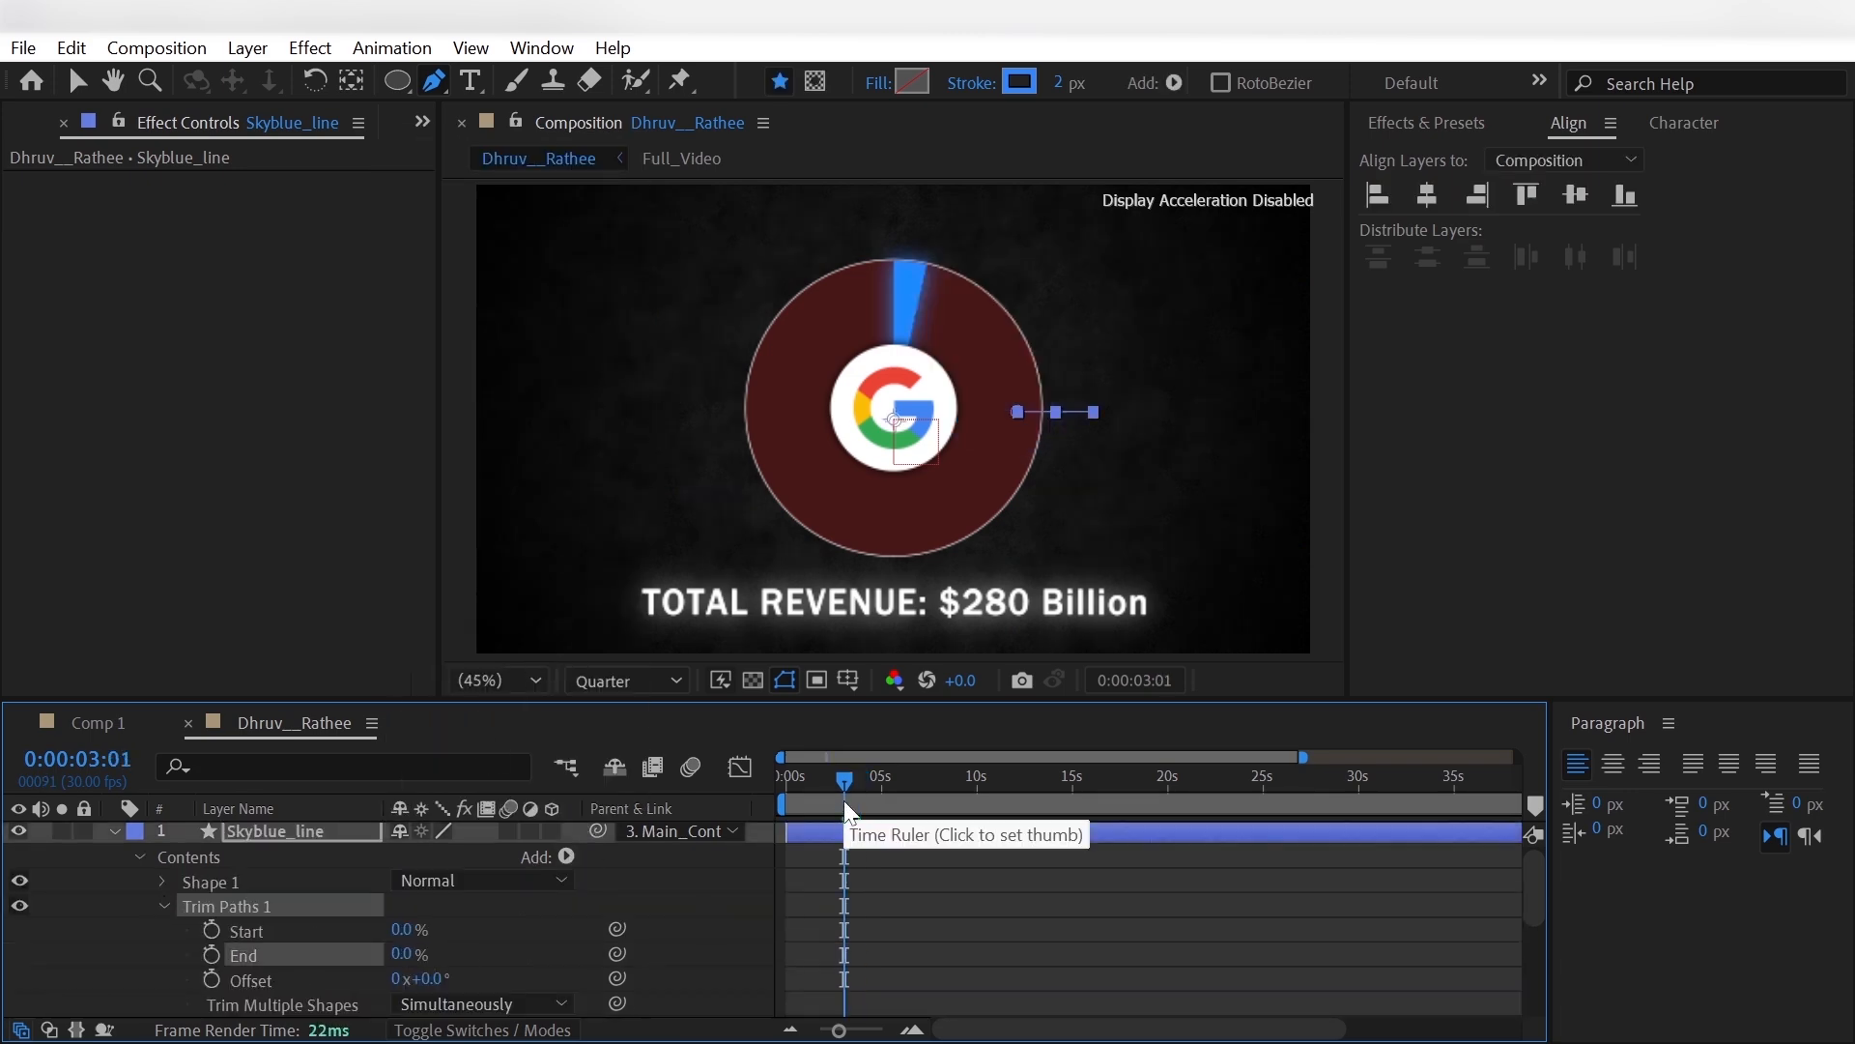
pyautogui.click(855, 802)
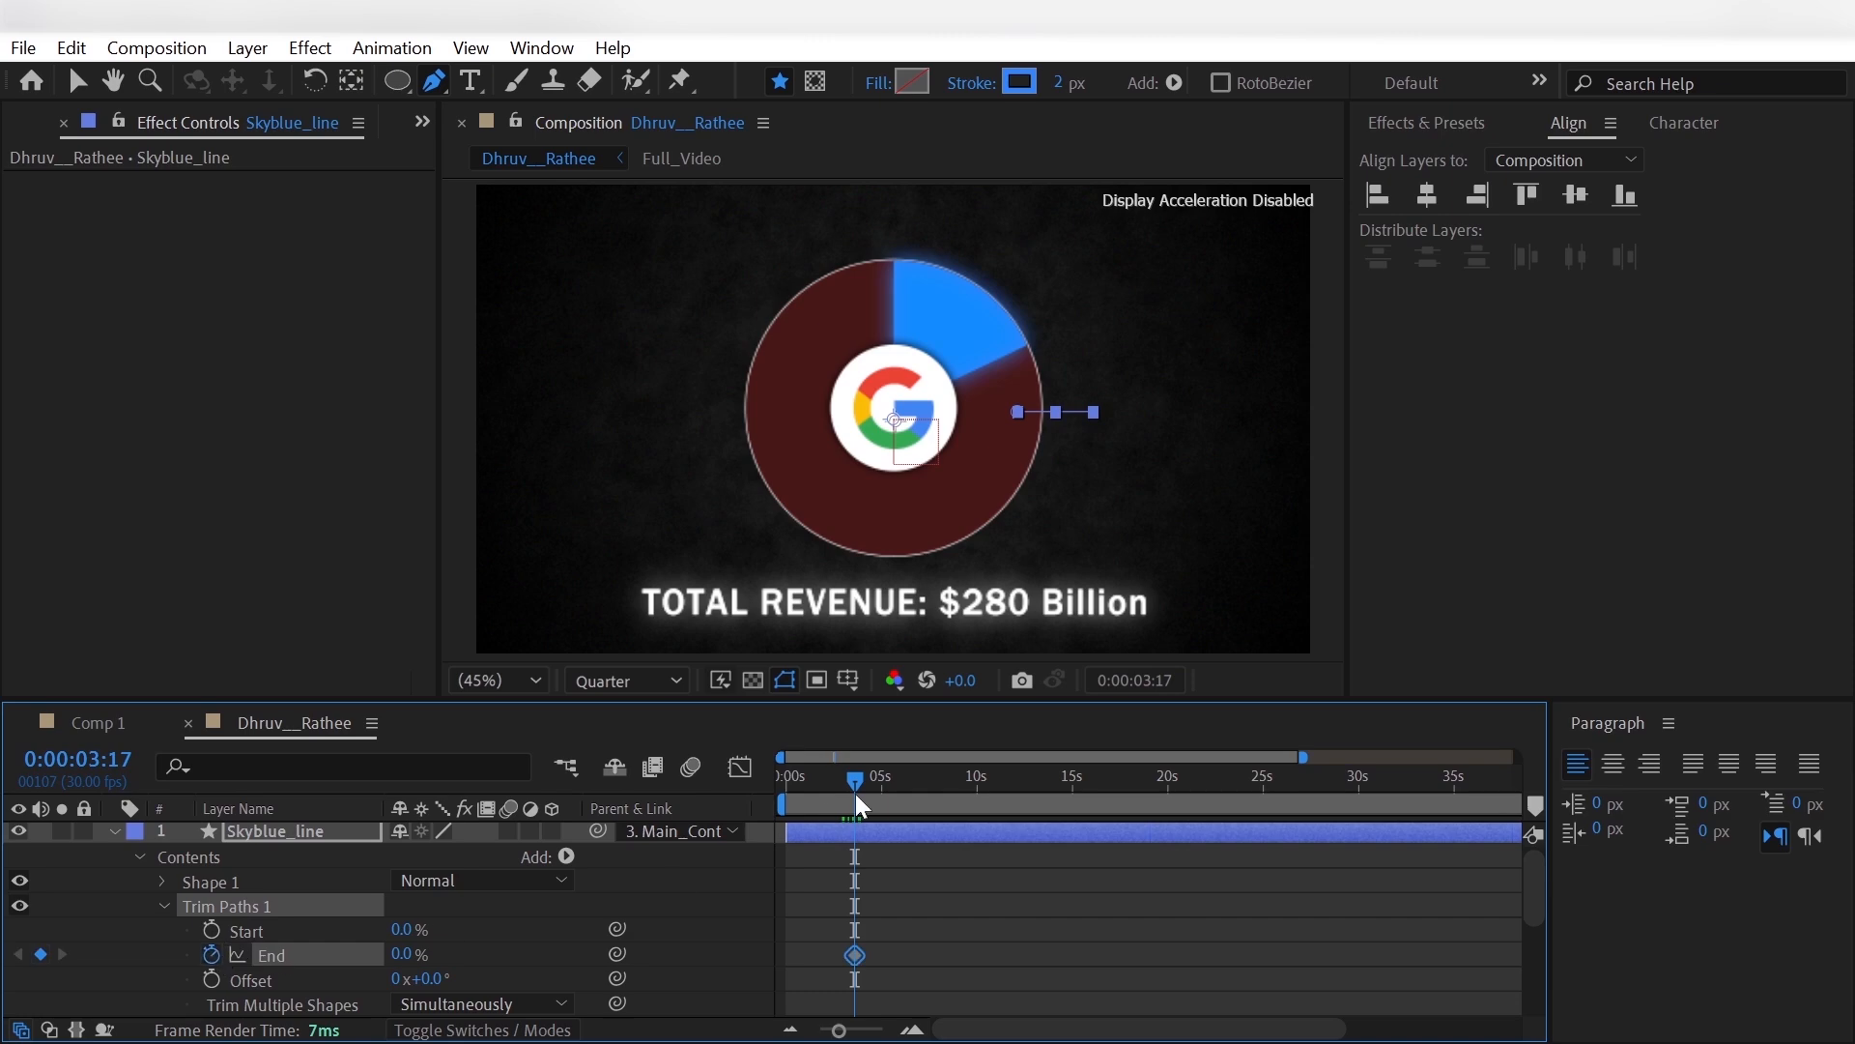
pyautogui.moveTo(856, 777); pyautogui.dragTo(872, 787)
pyautogui.moveTo(424, 954); pyautogui.dragTo(674, 957)
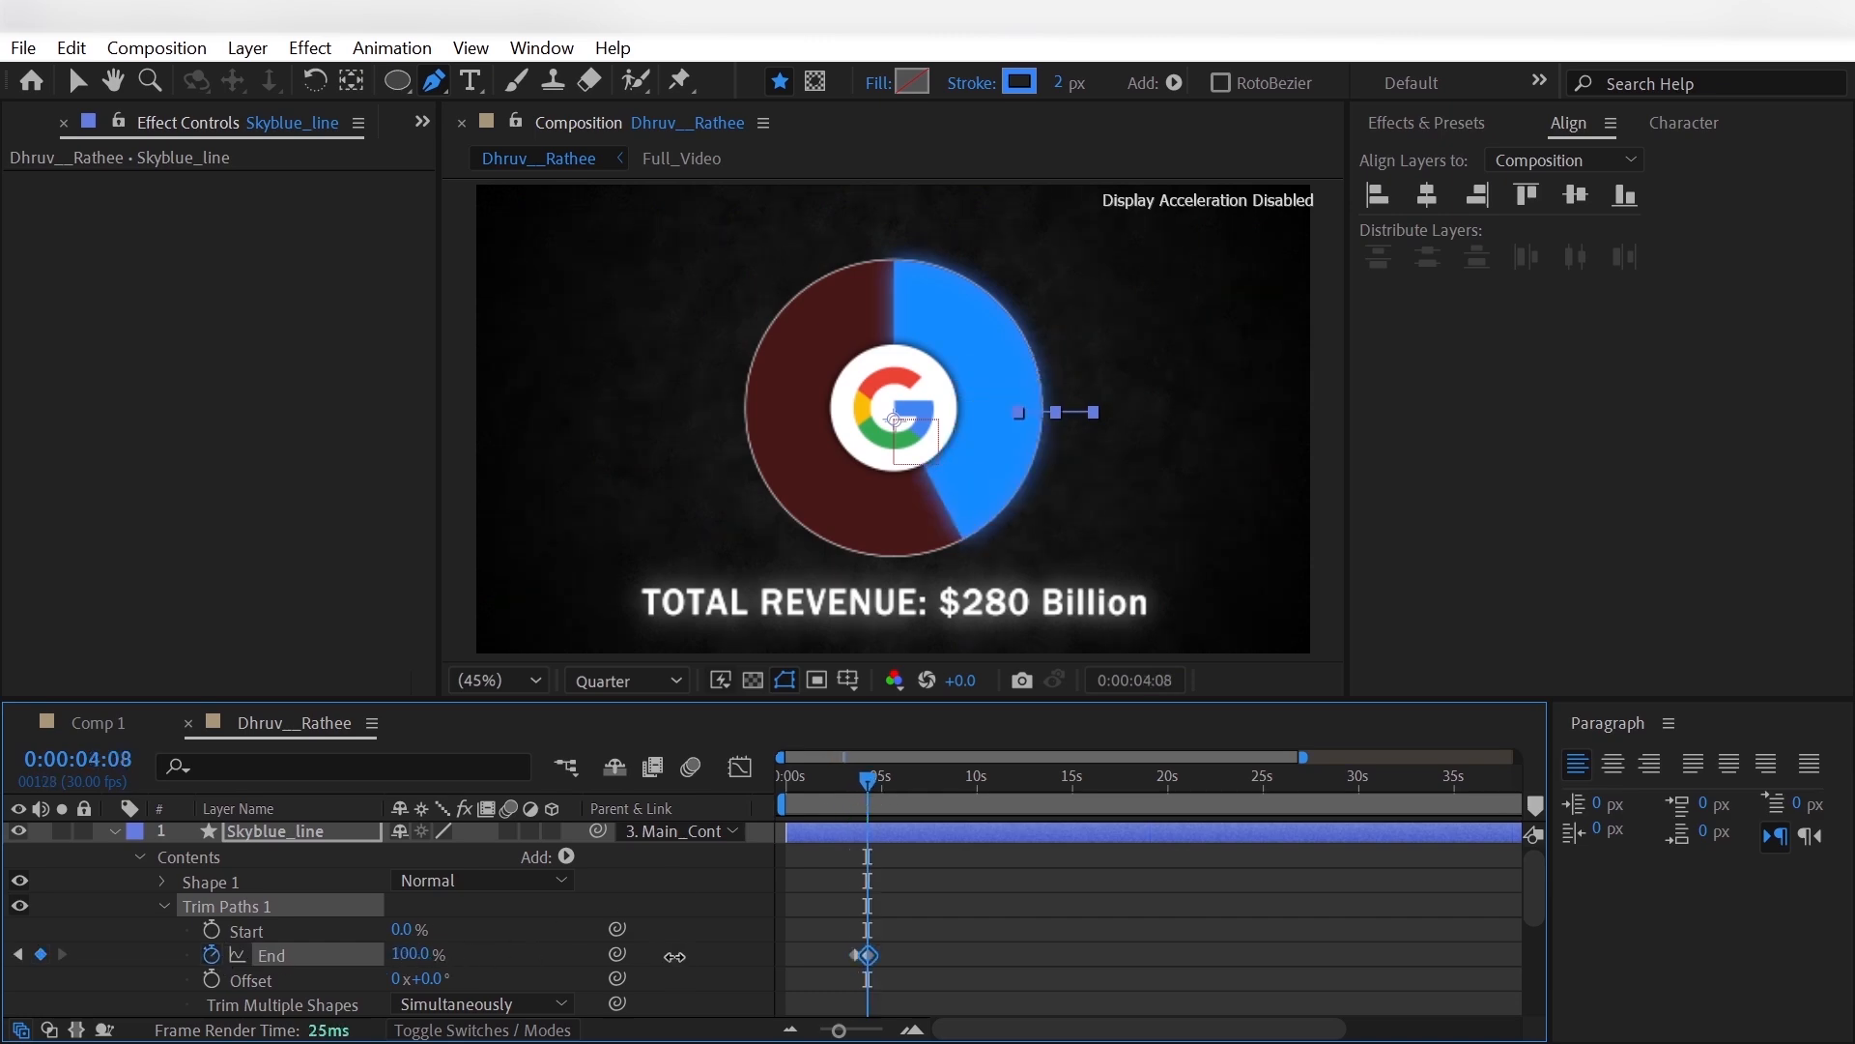
pyautogui.rightClick(858, 960)
pyautogui.moveTo(1063, 940)
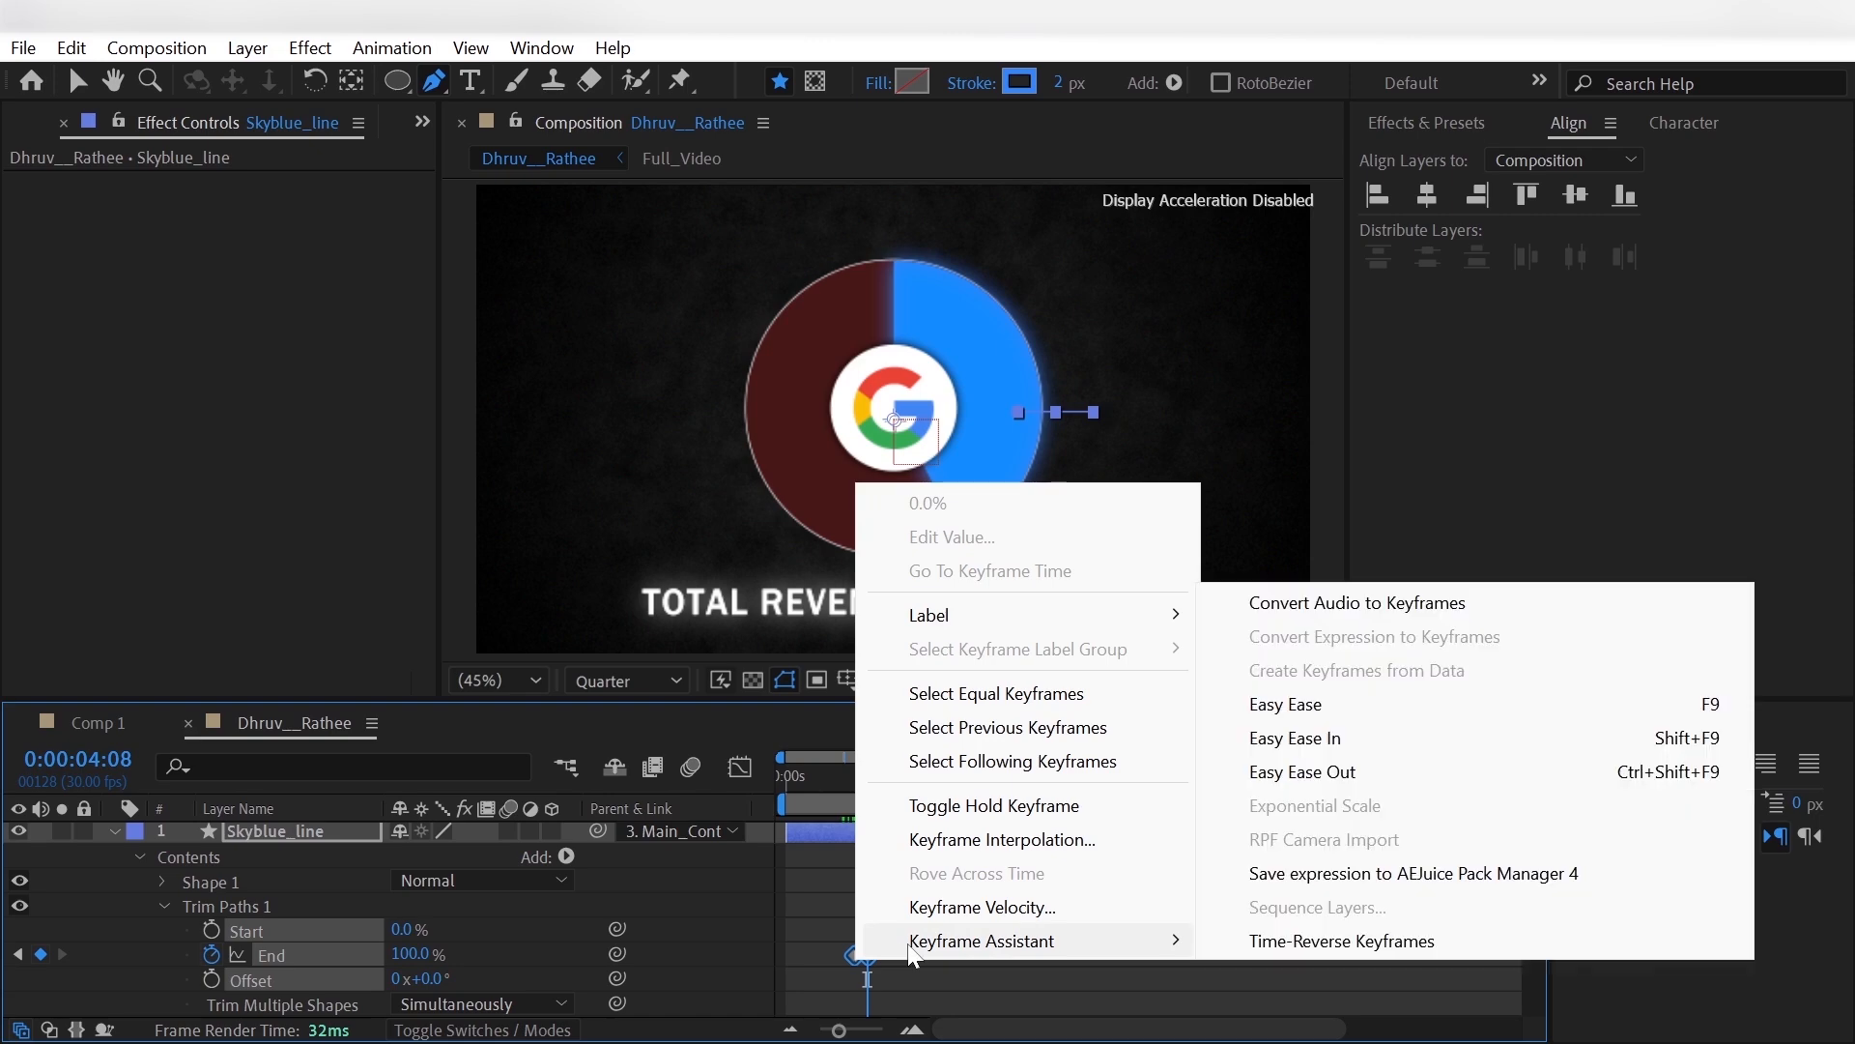
pyautogui.click(1240, 737)
pyautogui.click(127, 958)
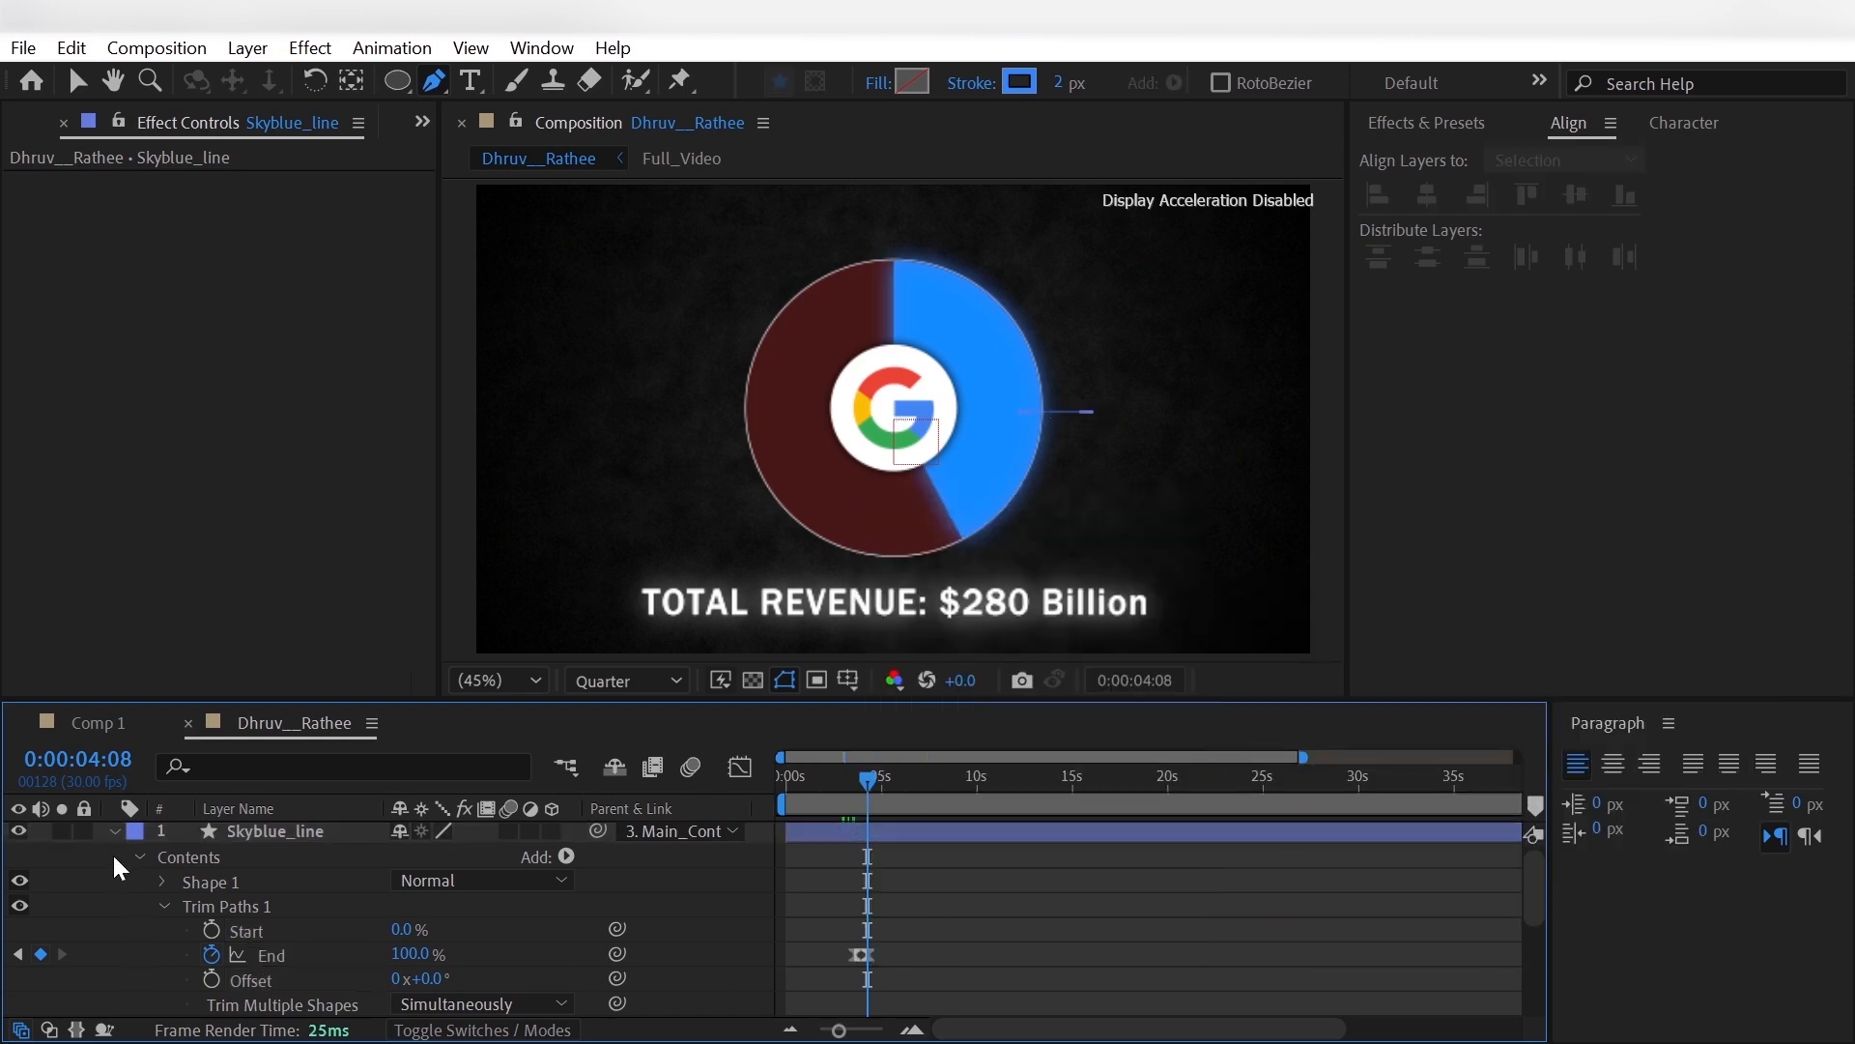
# - Collapse the Skyblue_line layer and move it below Main_Circle in the layer stack
pyautogui.scroll(-3, 153, 872)
pyautogui.scroll(3, 145, 872)
pyautogui.click(114, 832)
pyautogui.click(302, 835)
pyautogui.moveTo(301, 847); pyautogui.dragTo(317, 982)
# - Apply a Drop Shadow effect to the Skyblue layer with 100% opacity and a softness of 50
pyautogui.click(317, 926)
pyautogui.hotkey('ctrl', 'space')
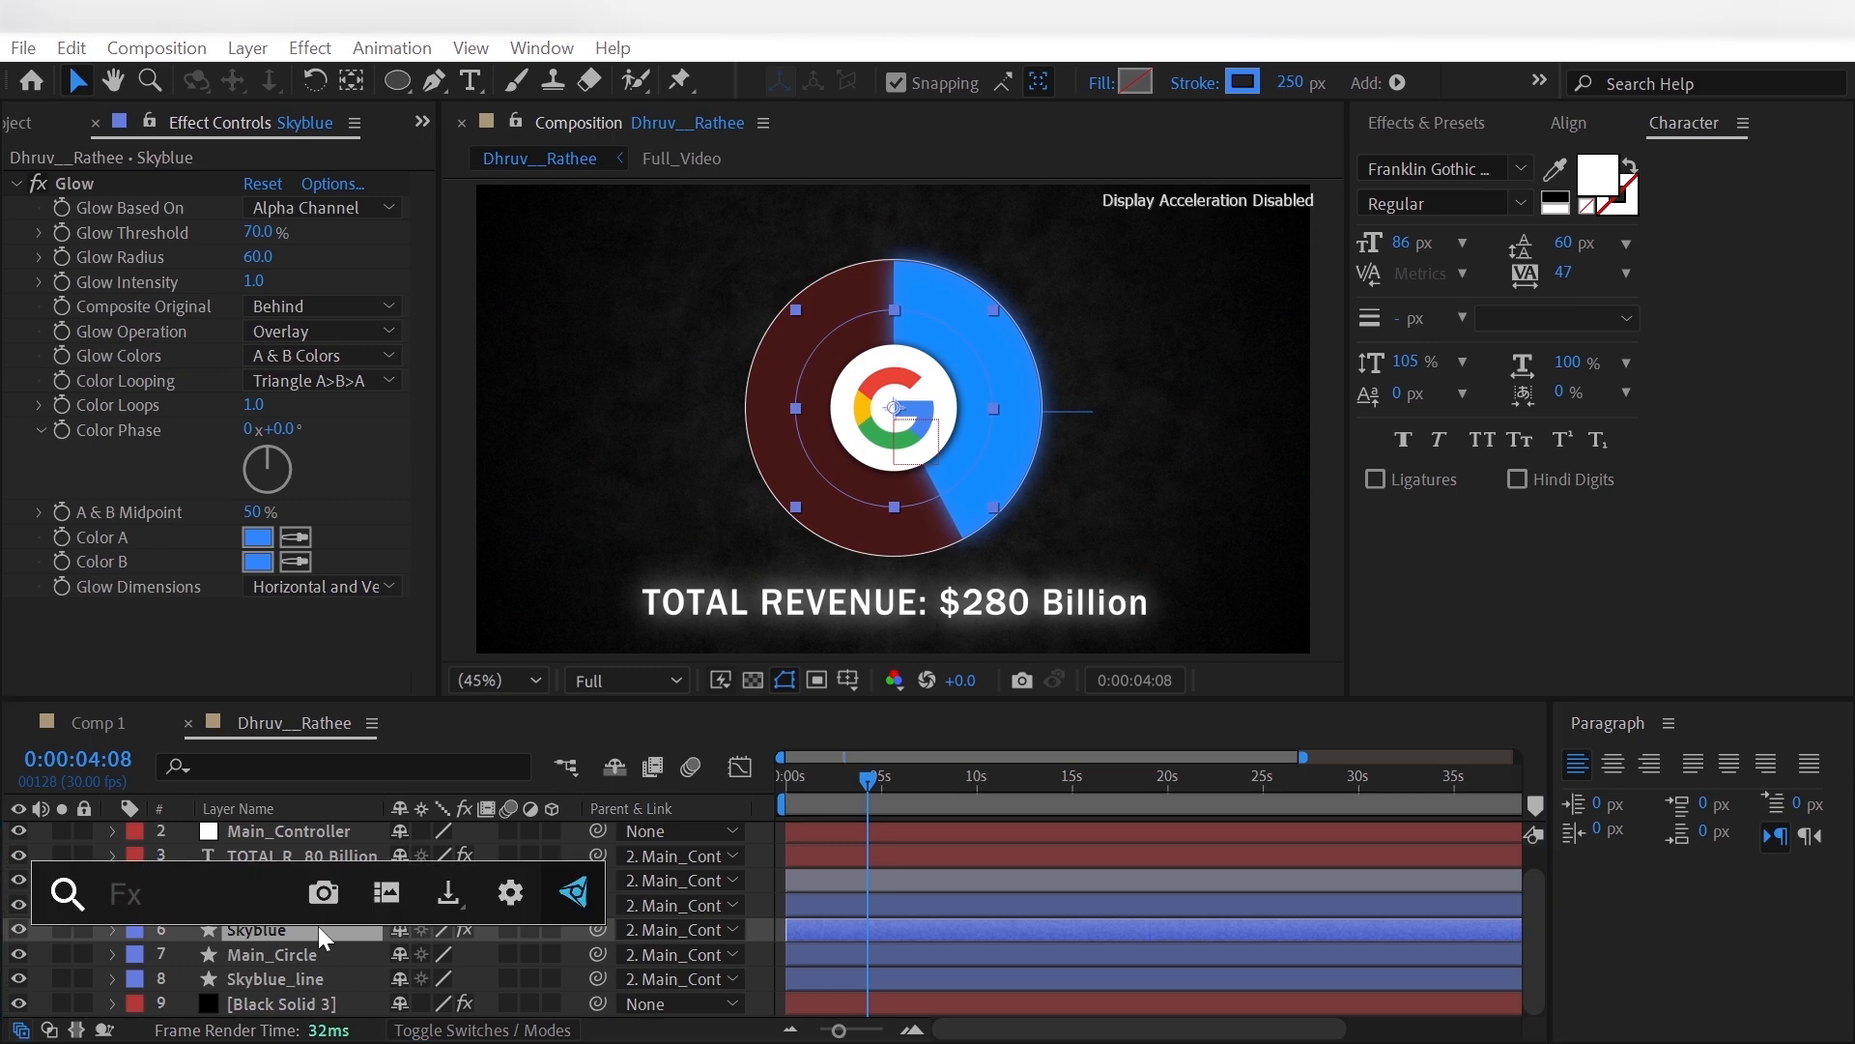
pyautogui.write('Drop')
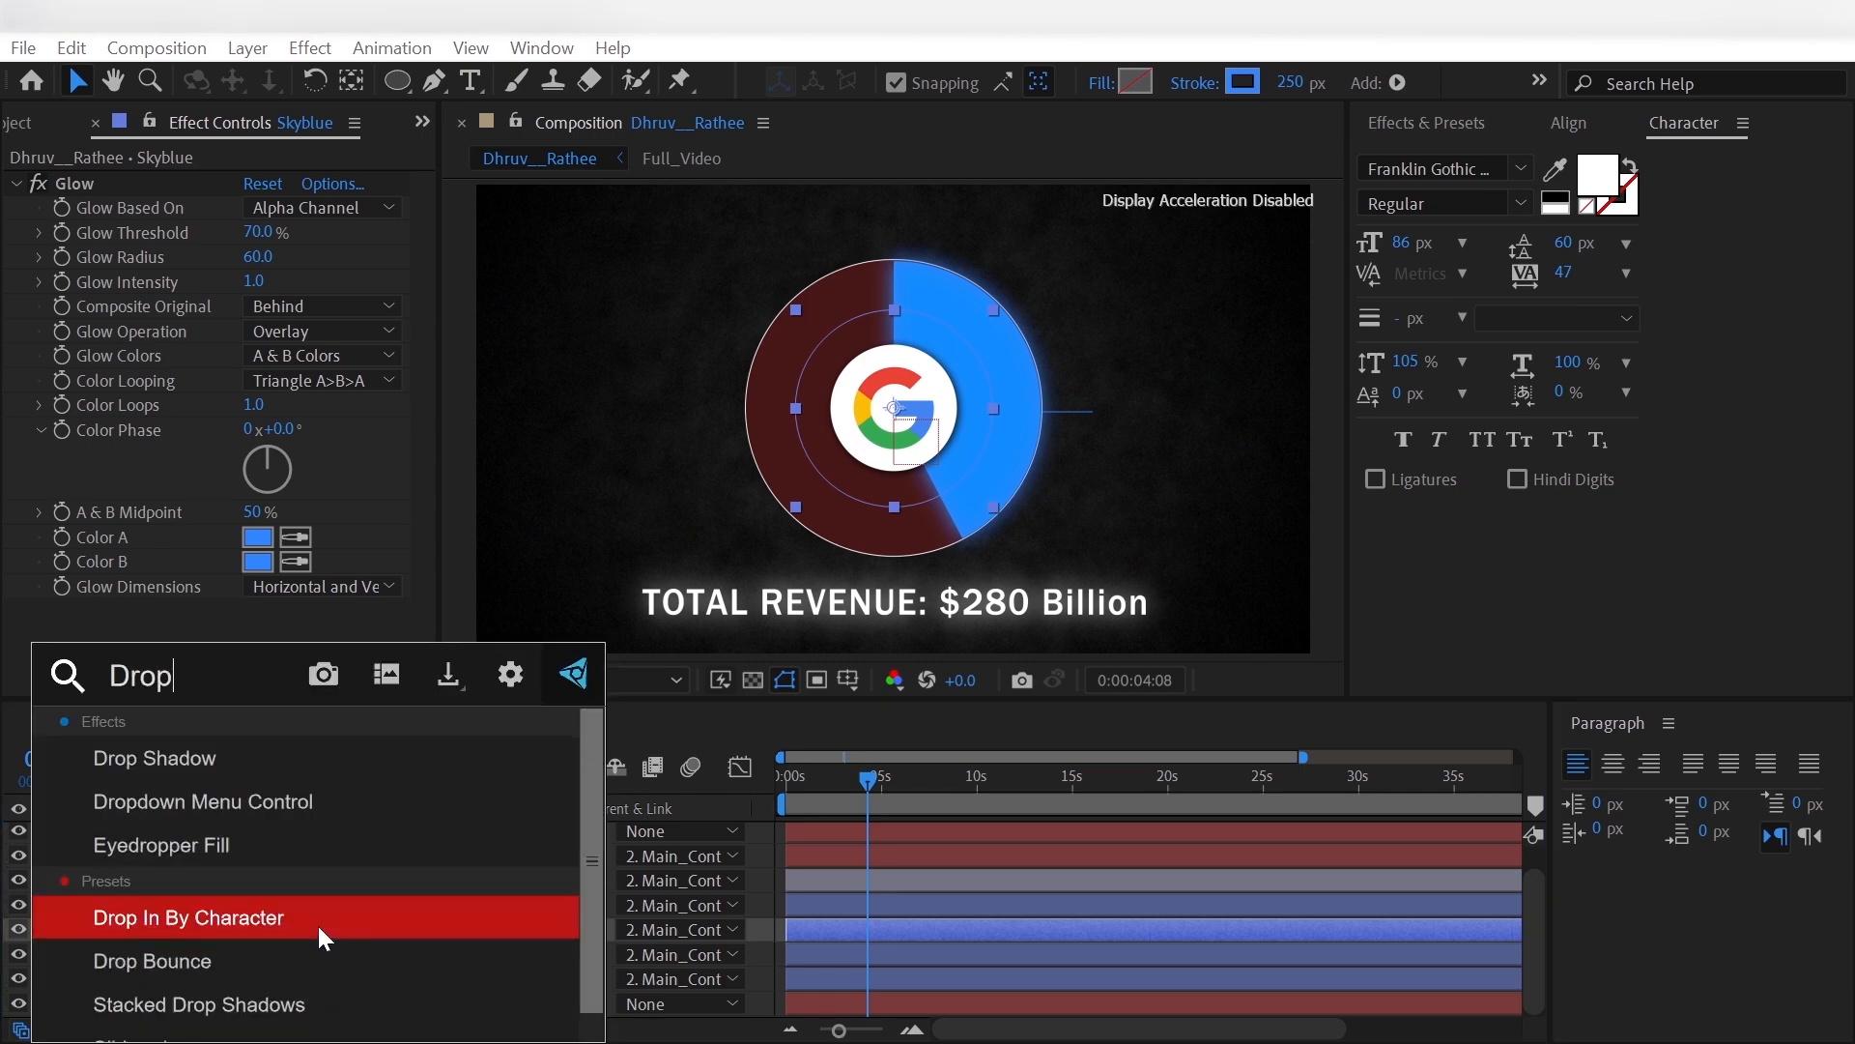
pyautogui.click(319, 759)
pyautogui.moveTo(366, 527); pyautogui.dragTo(266, 533)
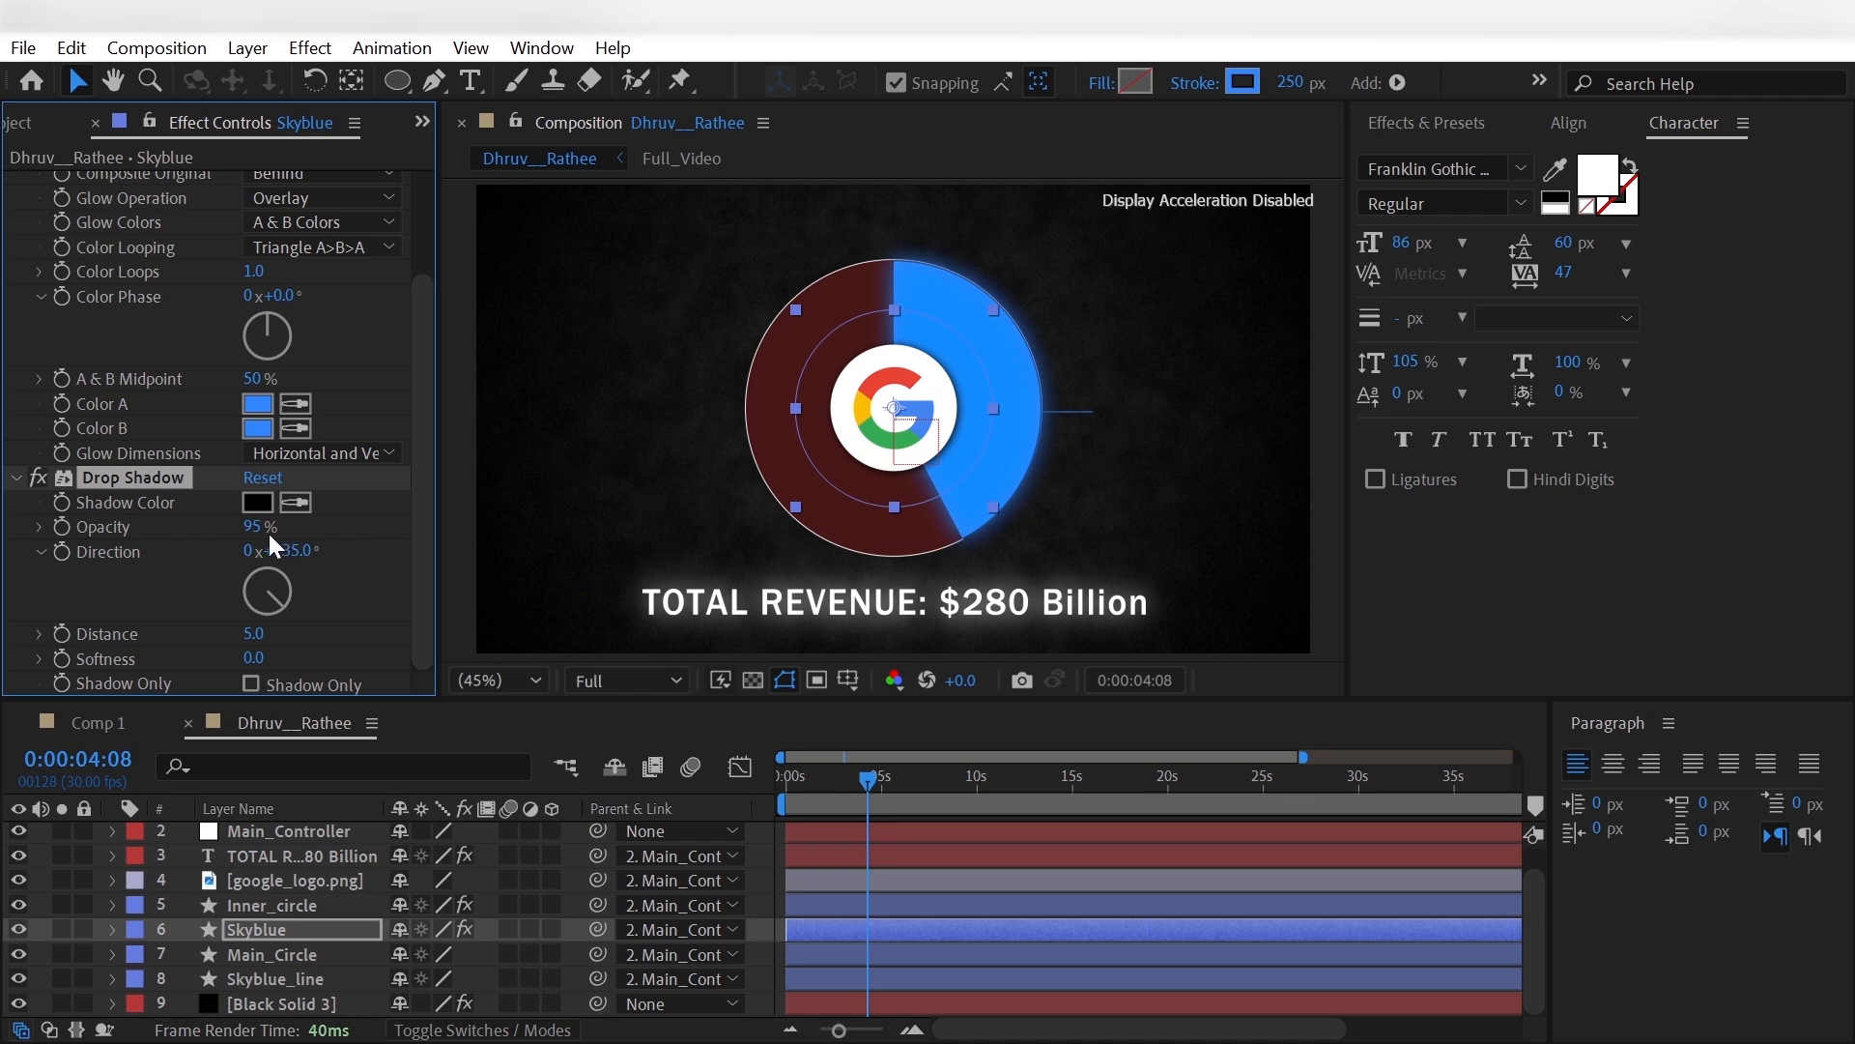
pyautogui.click(253, 658)
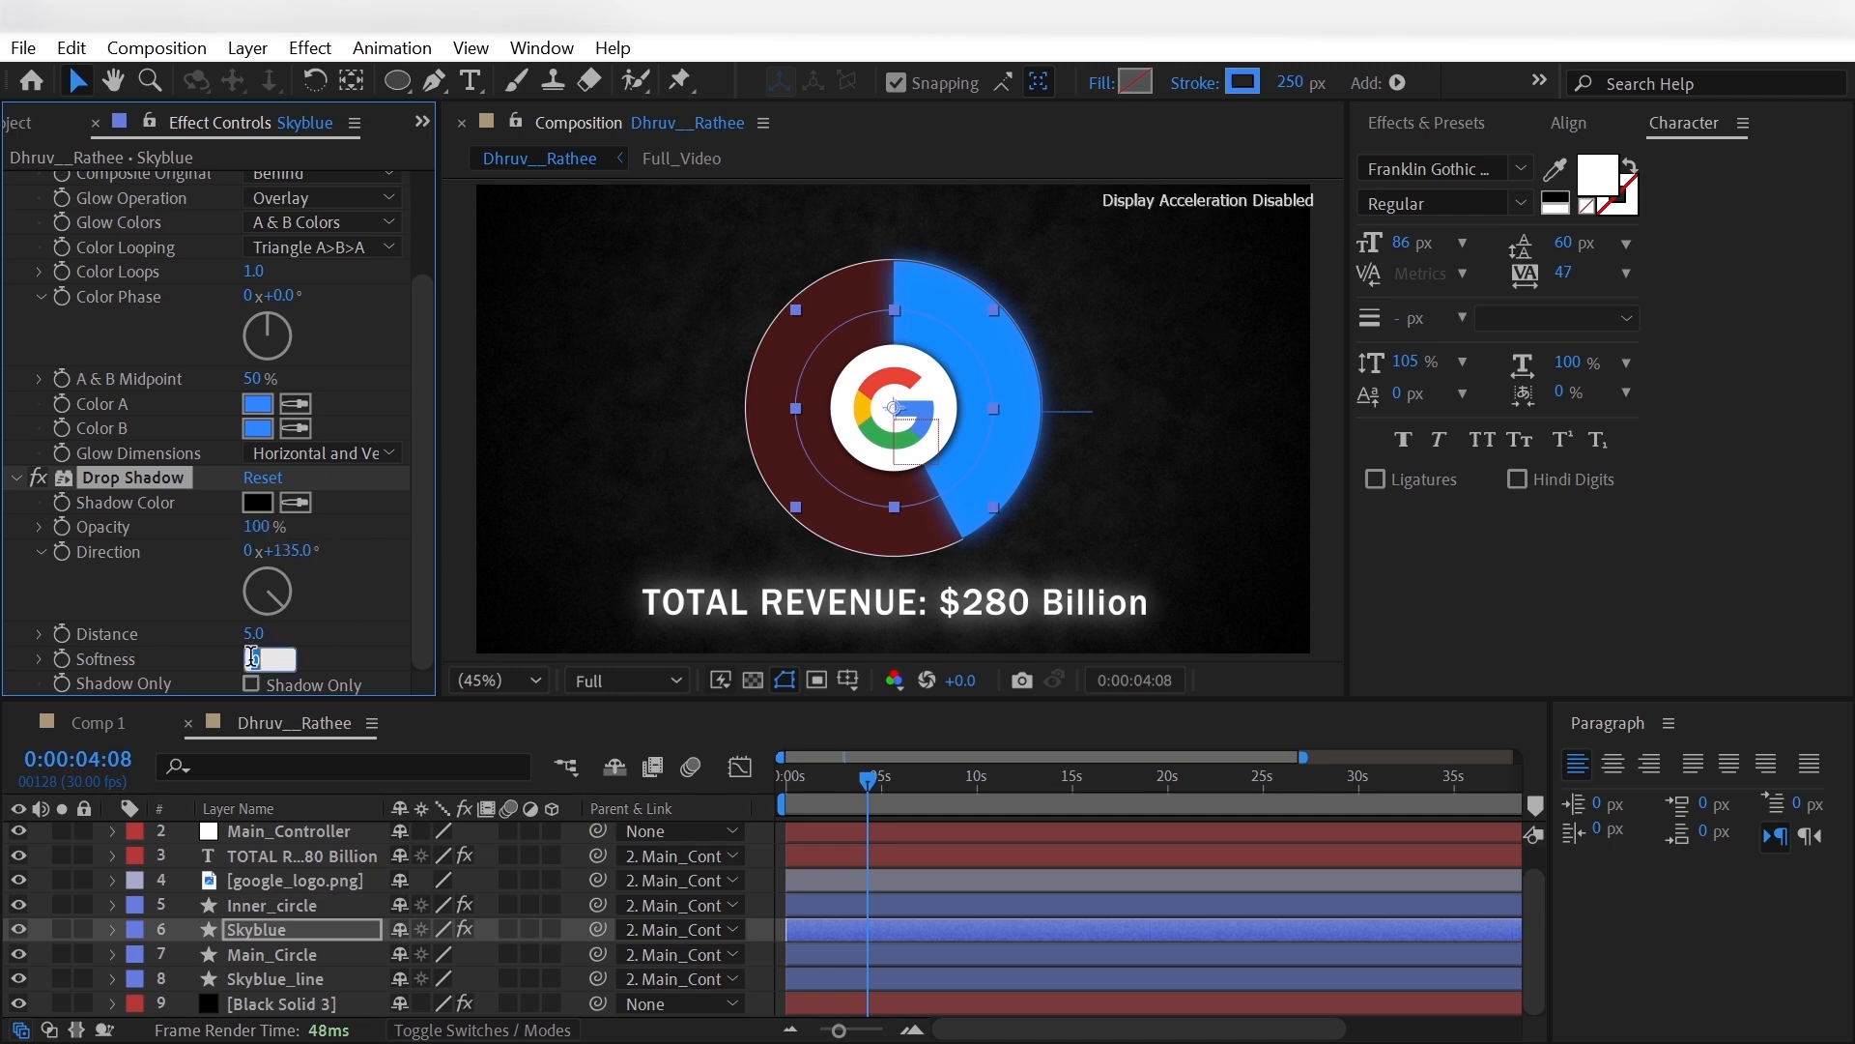
pyautogui.press('Return')
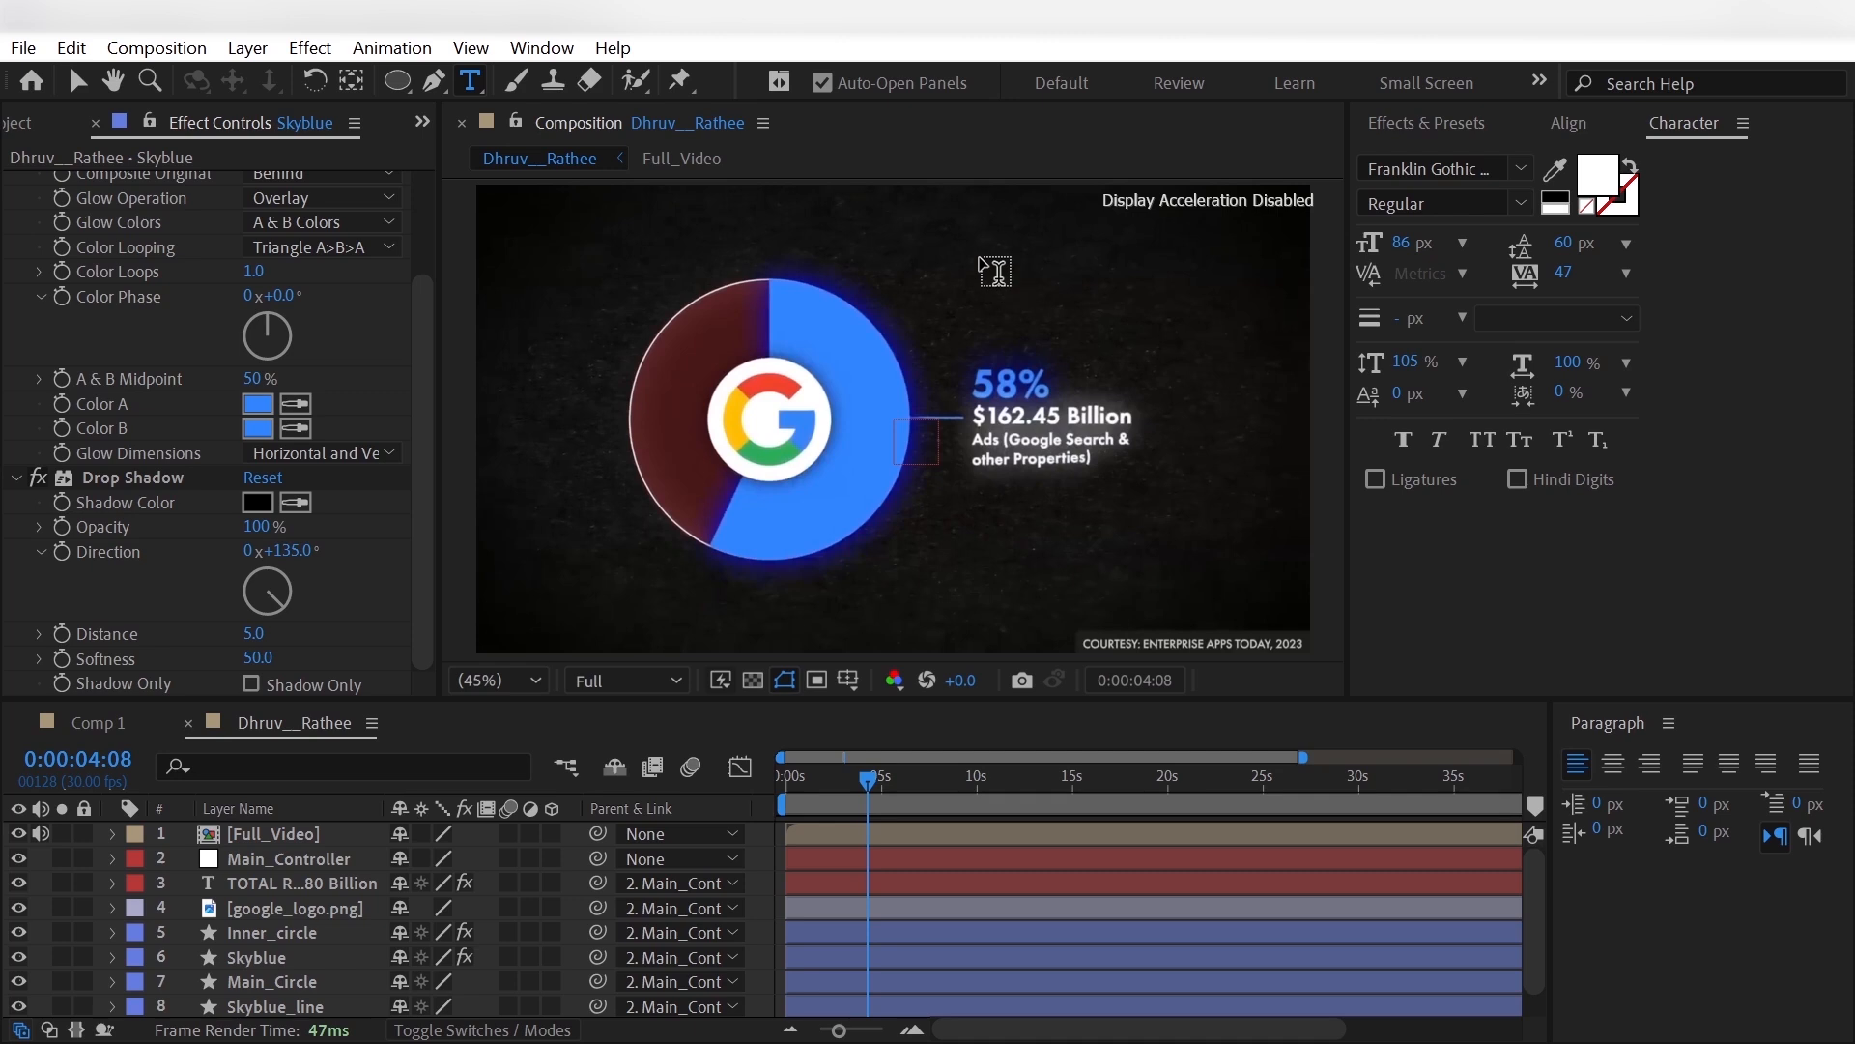
# - Add a four-line text above the reference label: "58%", "$162.45 Billion", "Ads(Google Search &", "other properties)"
pyautogui.click(963, 253)
pyautogui.write('58%')
pyautogui.press('Return')
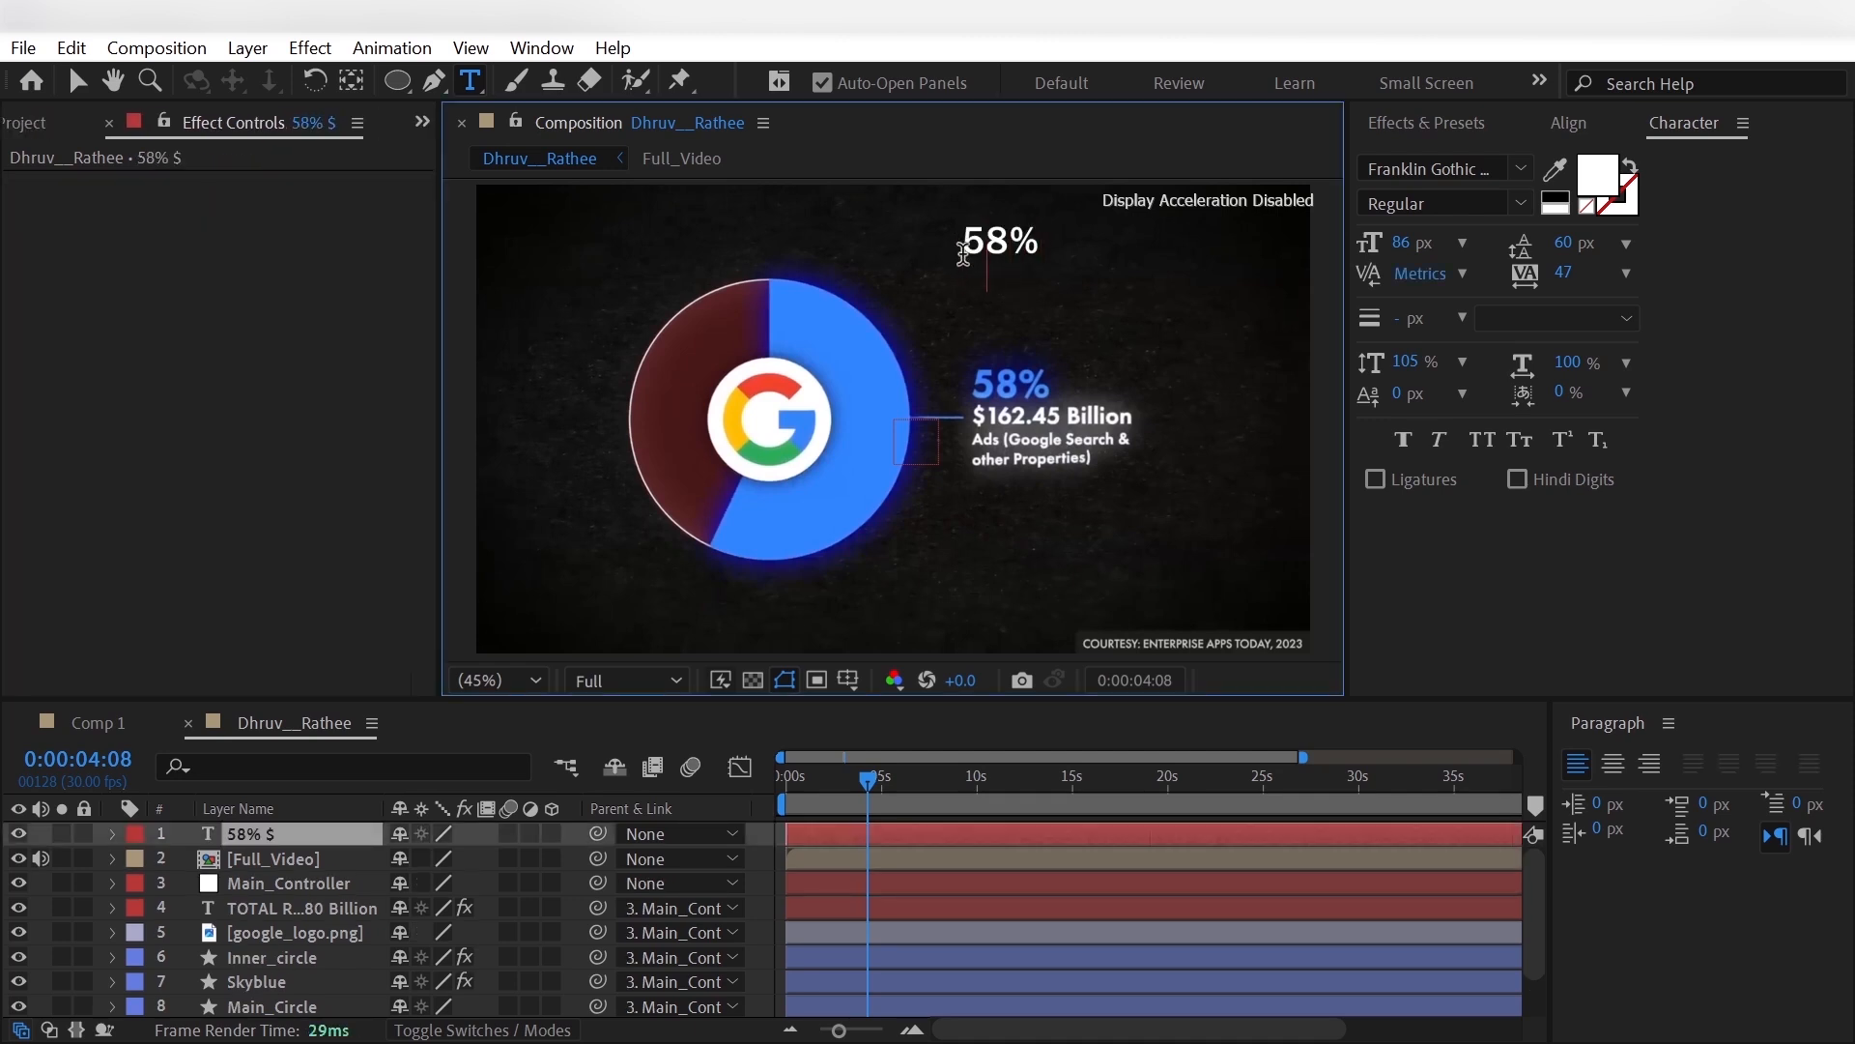
pyautogui.write('$162.45 Billion')
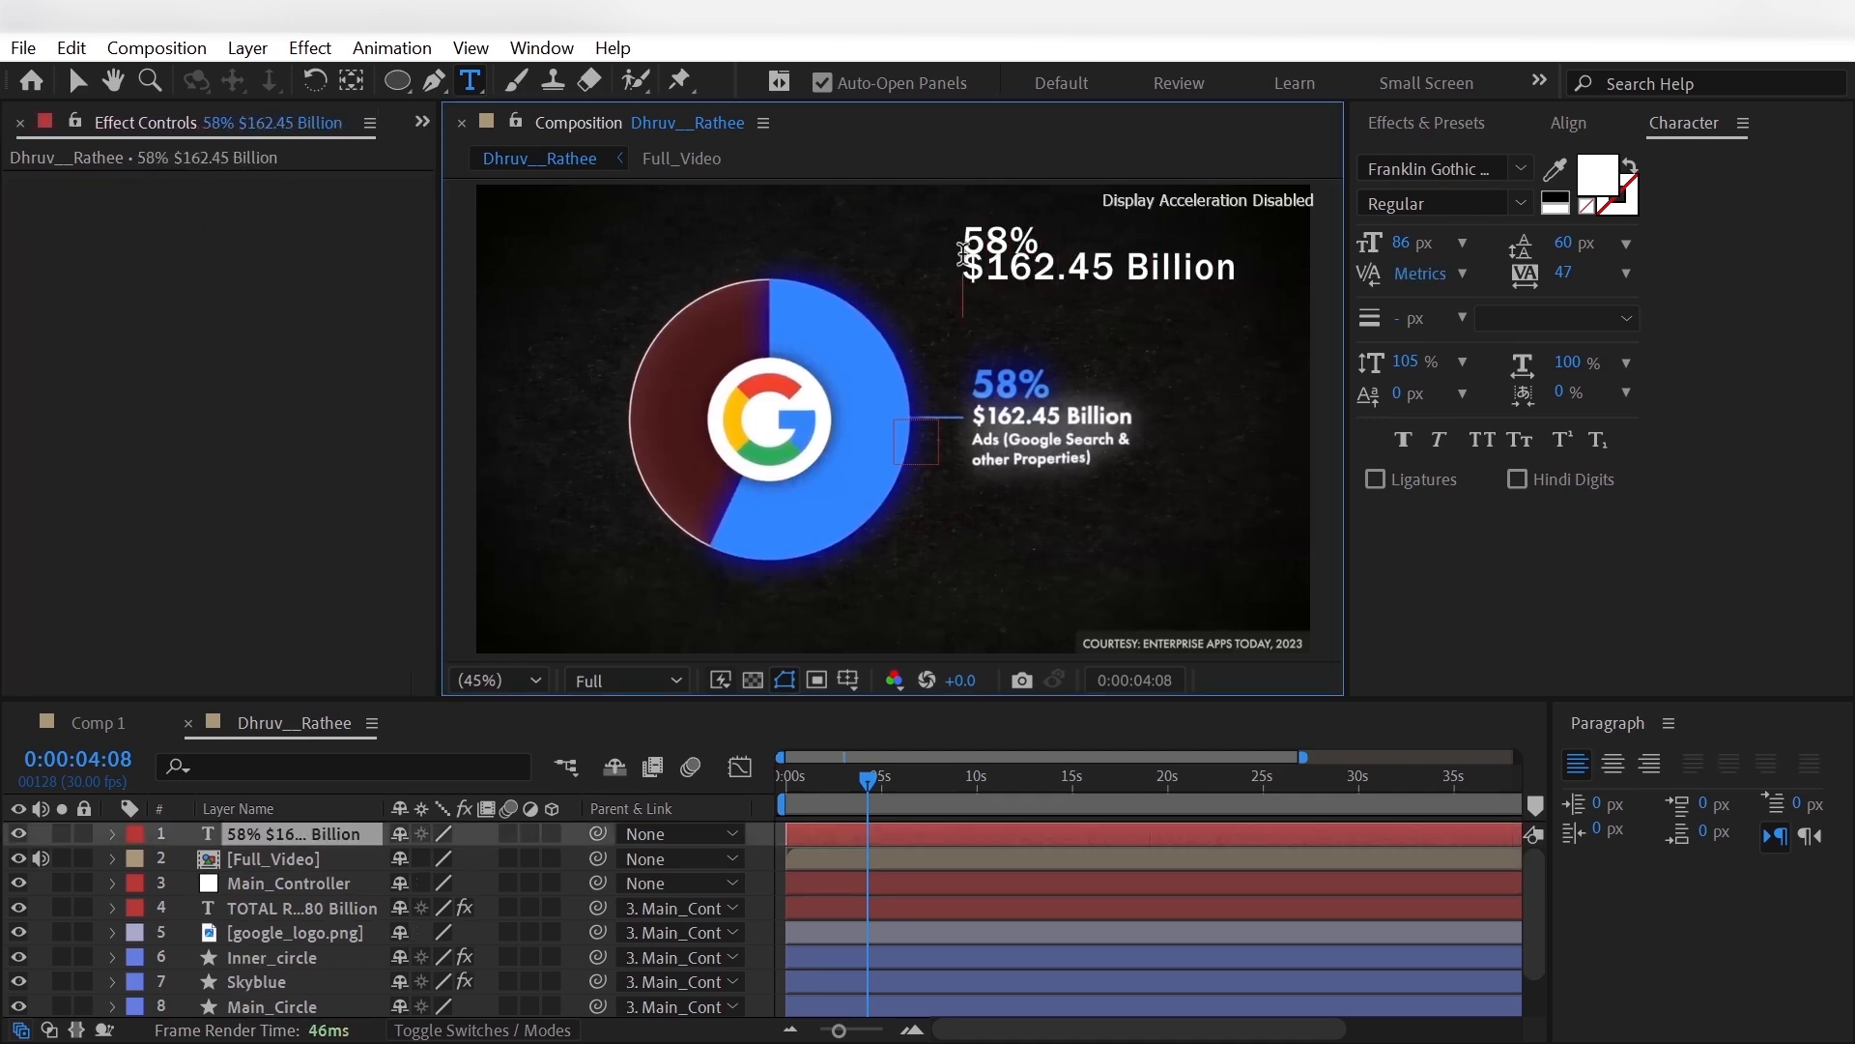
pyautogui.press('Return')
pyautogui.write('Ads(Go')
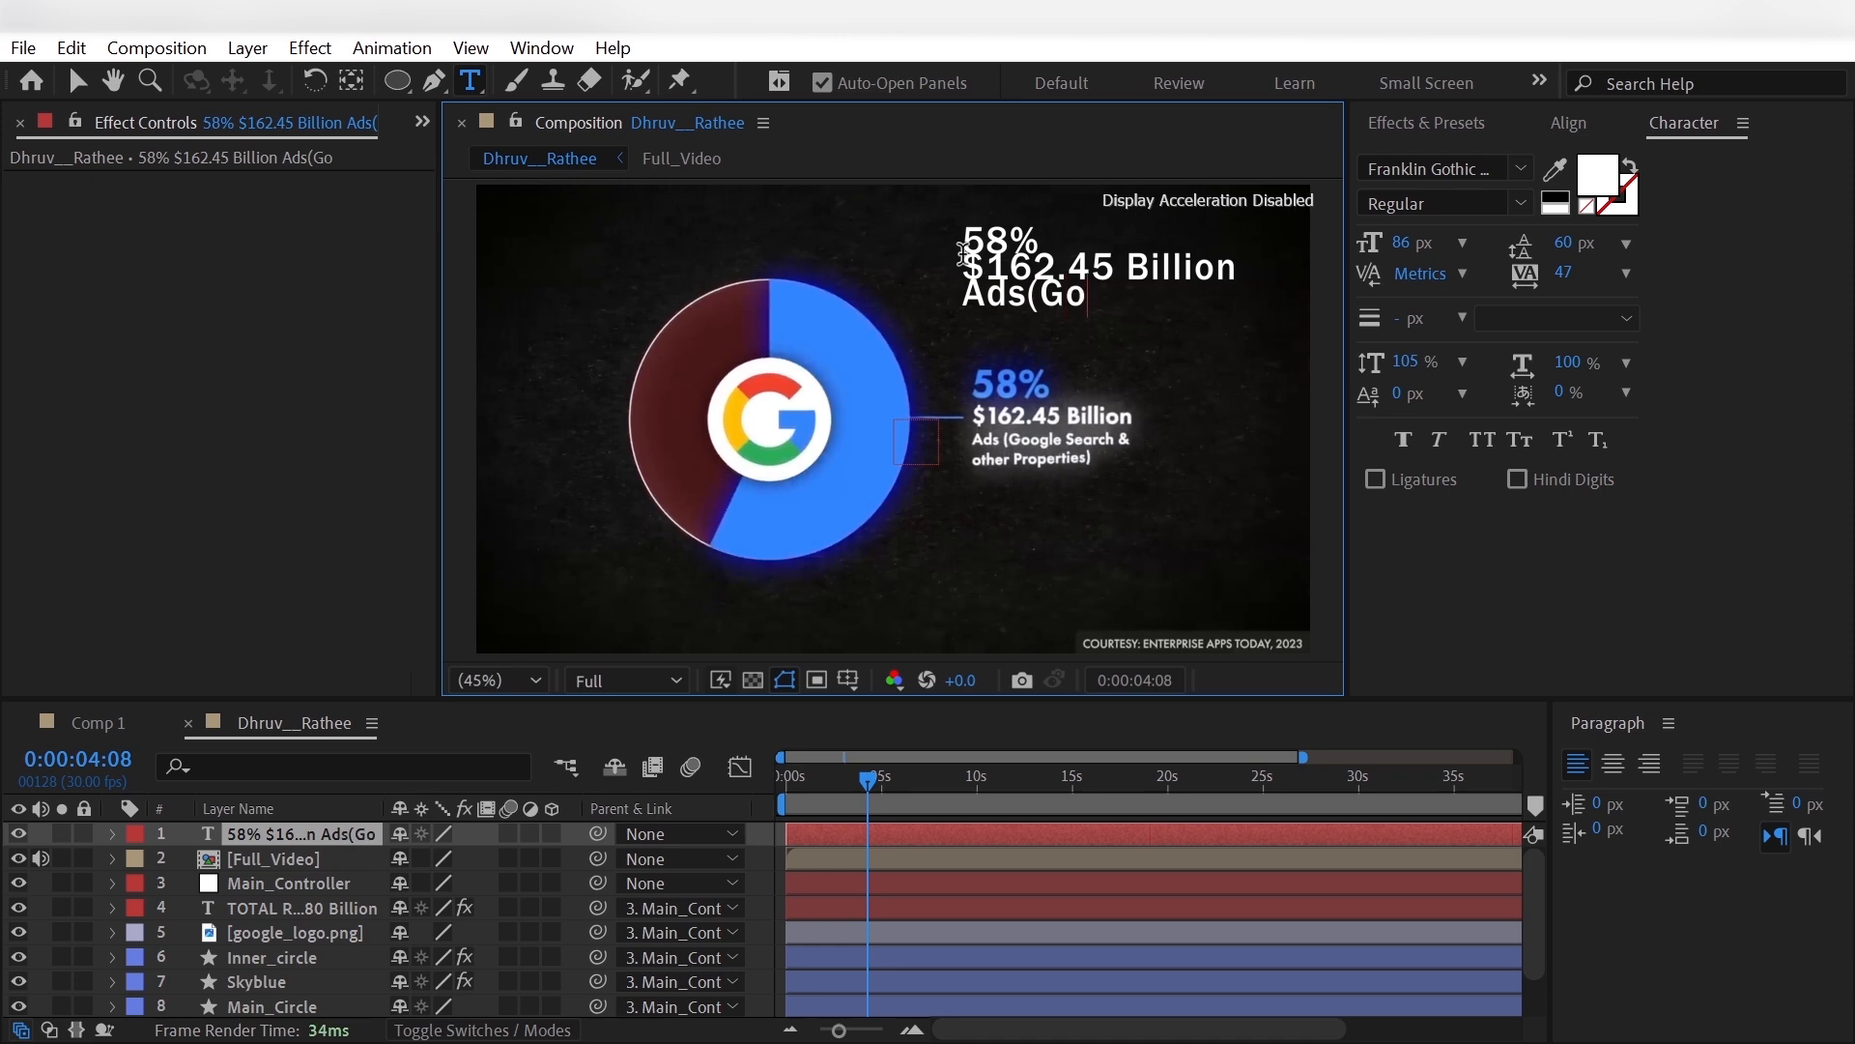
pyautogui.write('ogle Search &')
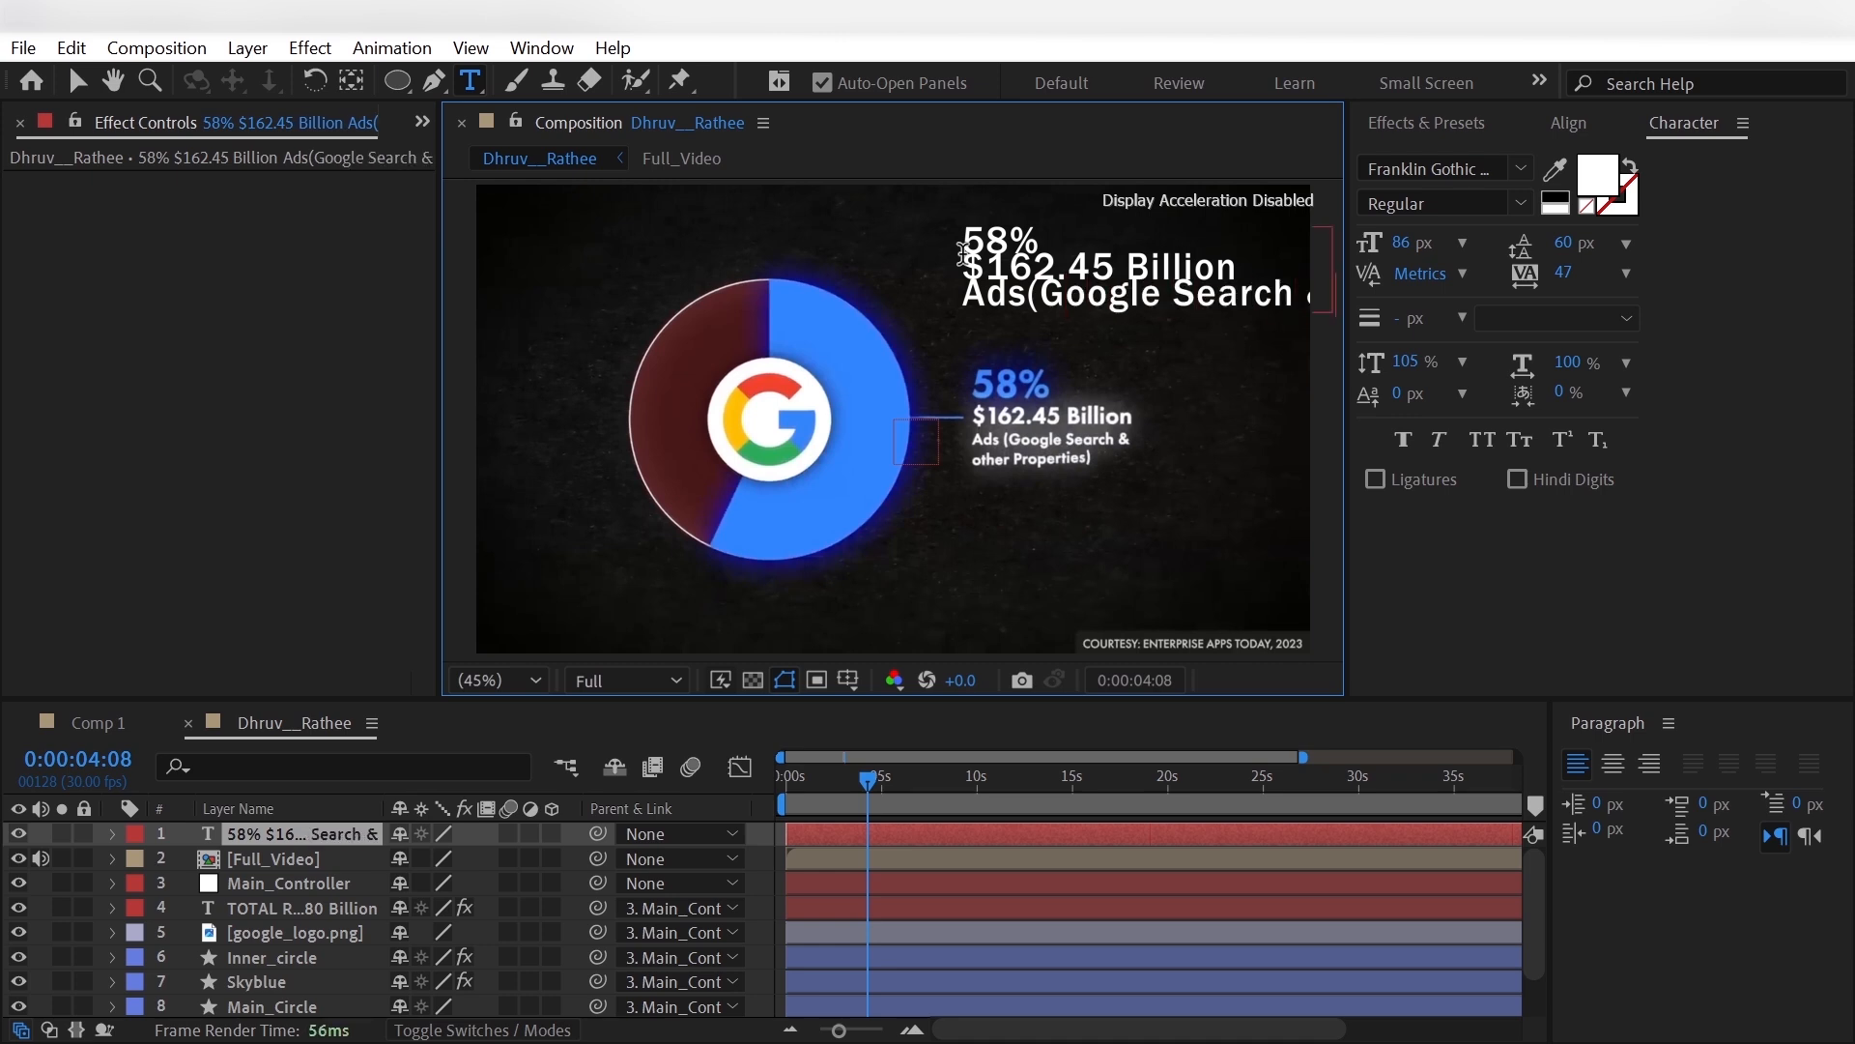
pyautogui.press('Return')
pyautogui.write('other properties')
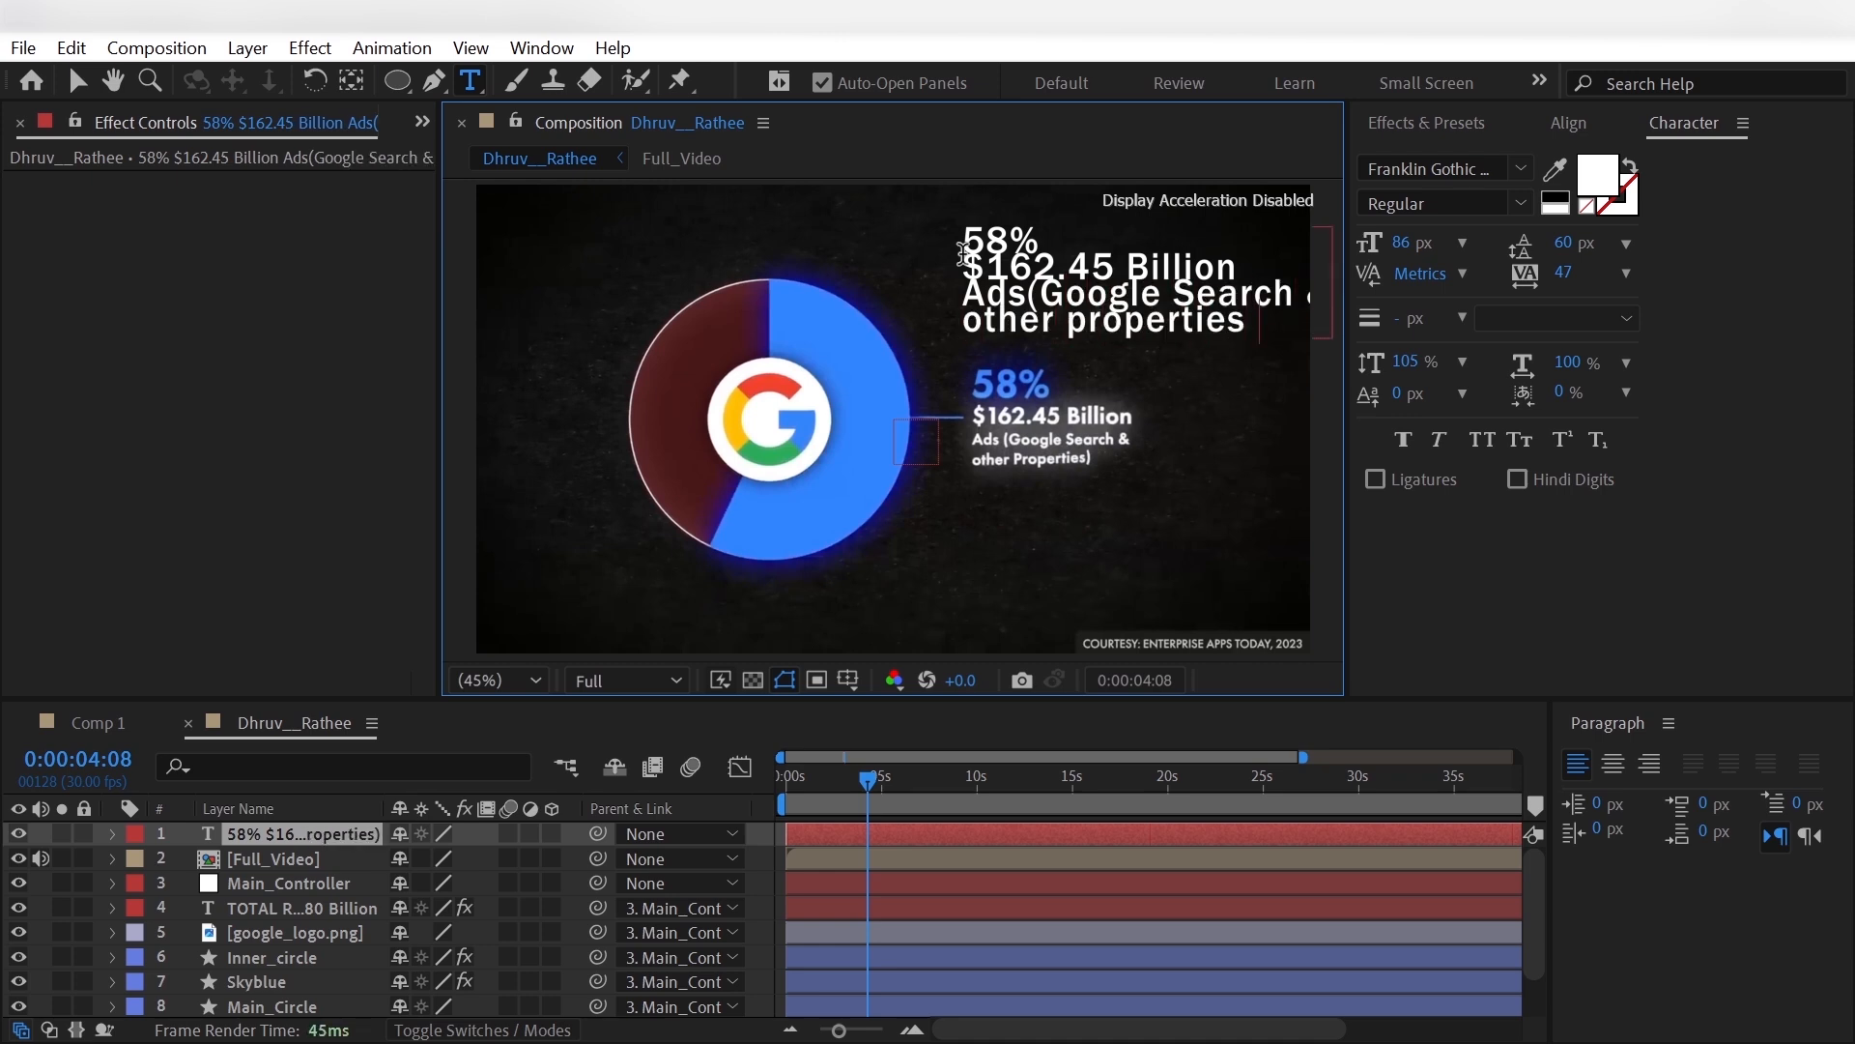
# - Set the whole label text's font size to 54 px and its leading to 49 px
pyautogui.hotkey('ctrl', 'a')
pyautogui.moveTo(1564, 244); pyautogui.dragTo(1576, 244)
pyautogui.moveTo(1401, 246); pyautogui.dragTo(1365, 261)
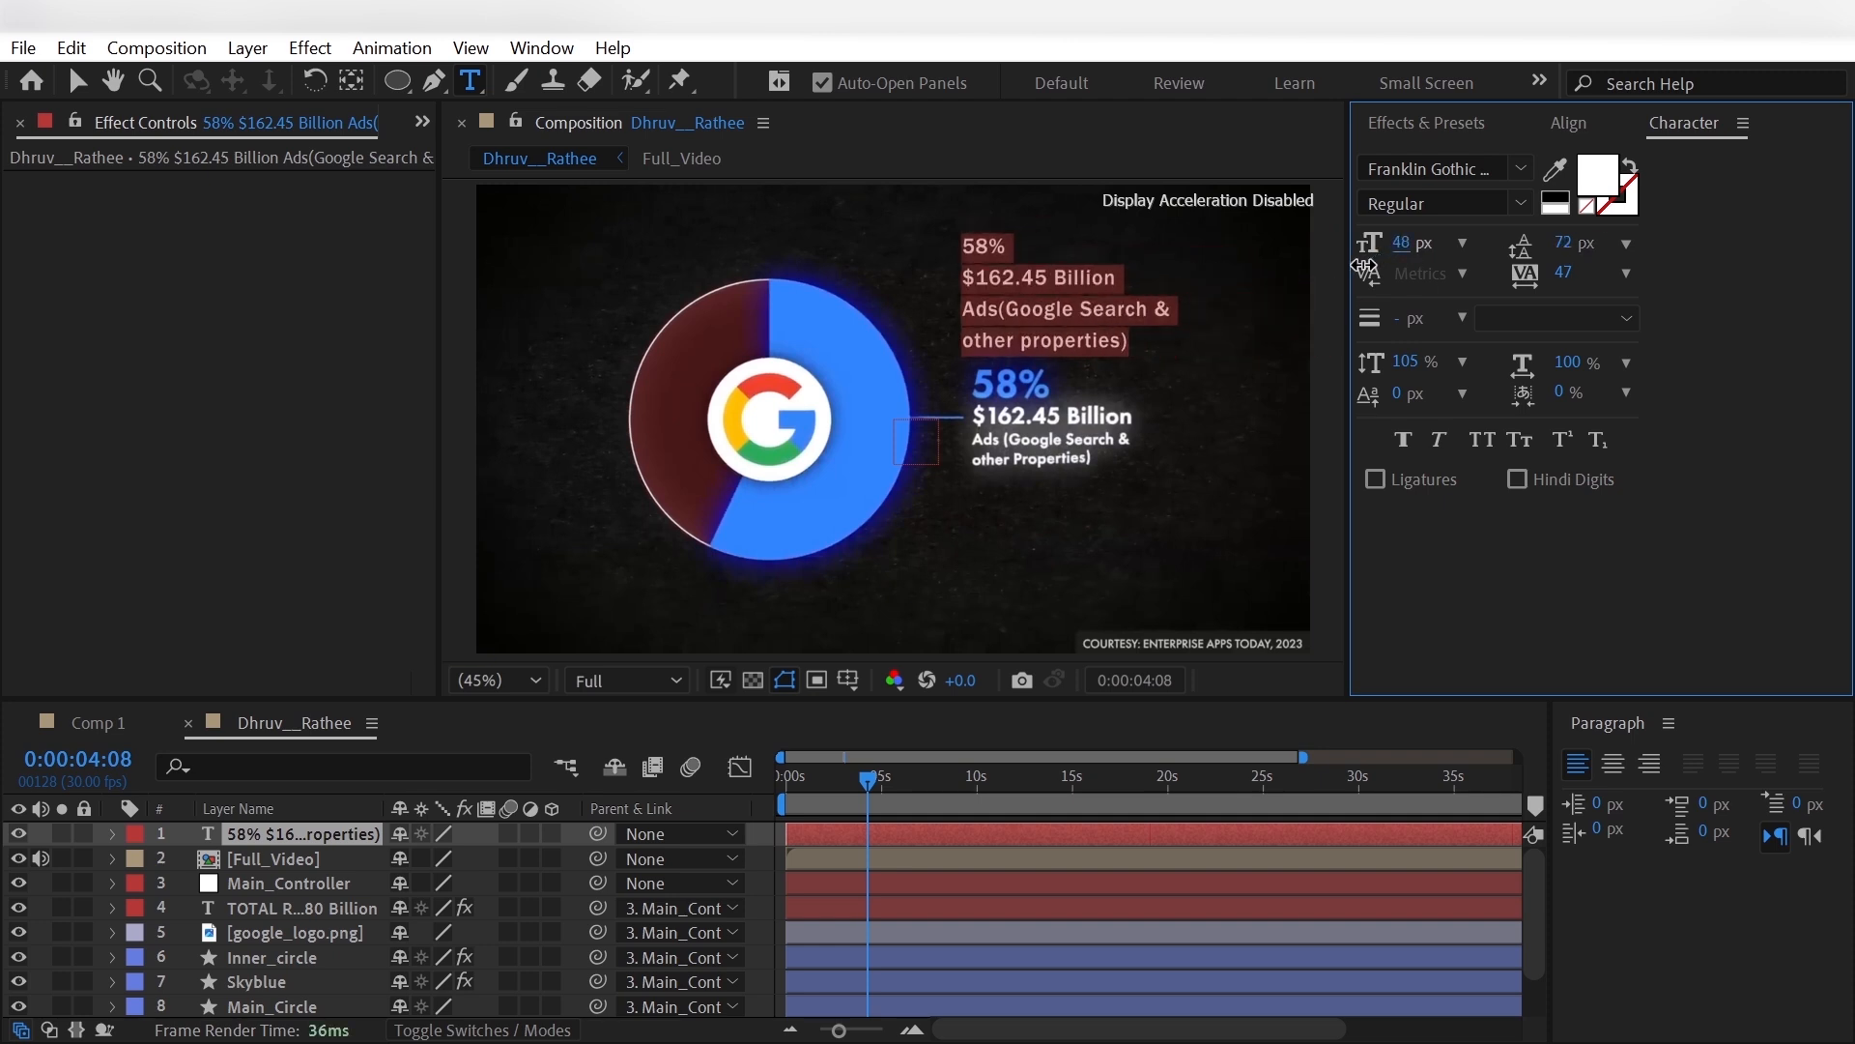
pyautogui.moveTo(1586, 249); pyautogui.dragTo(1567, 248)
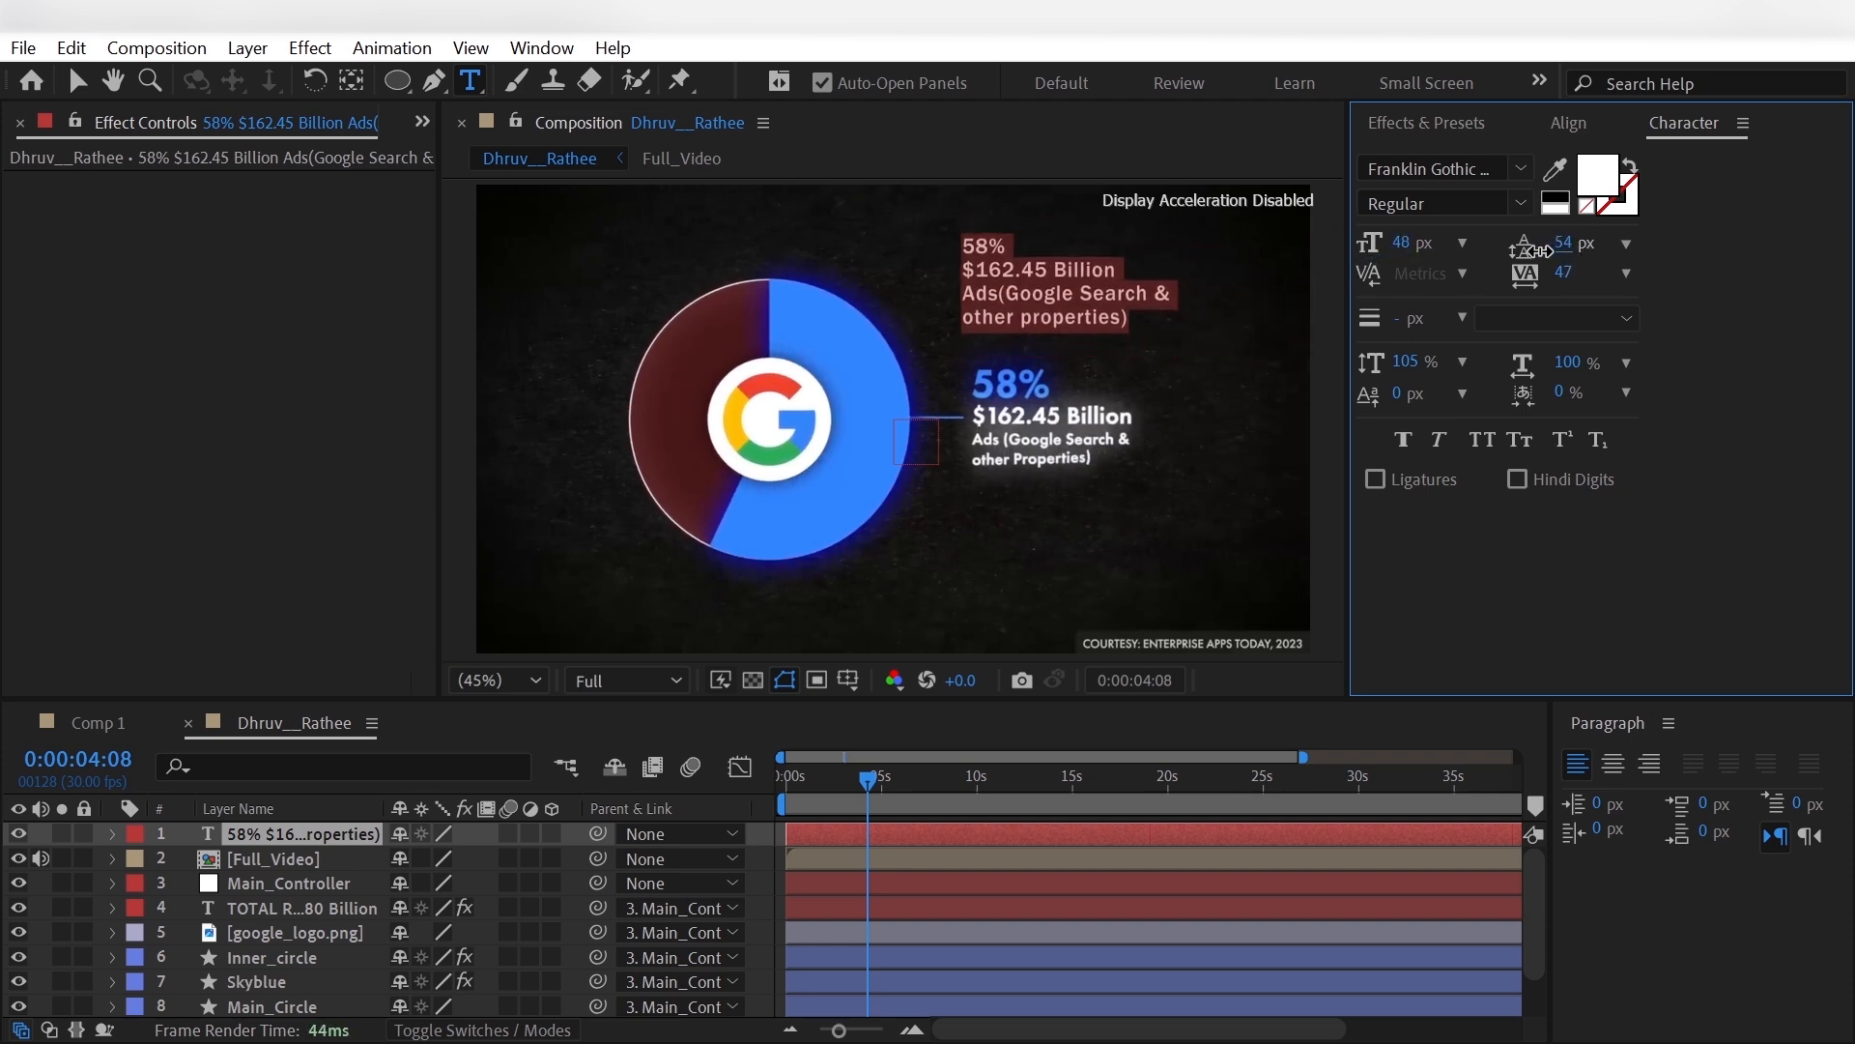
pyautogui.moveTo(1412, 251); pyautogui.dragTo(1427, 248)
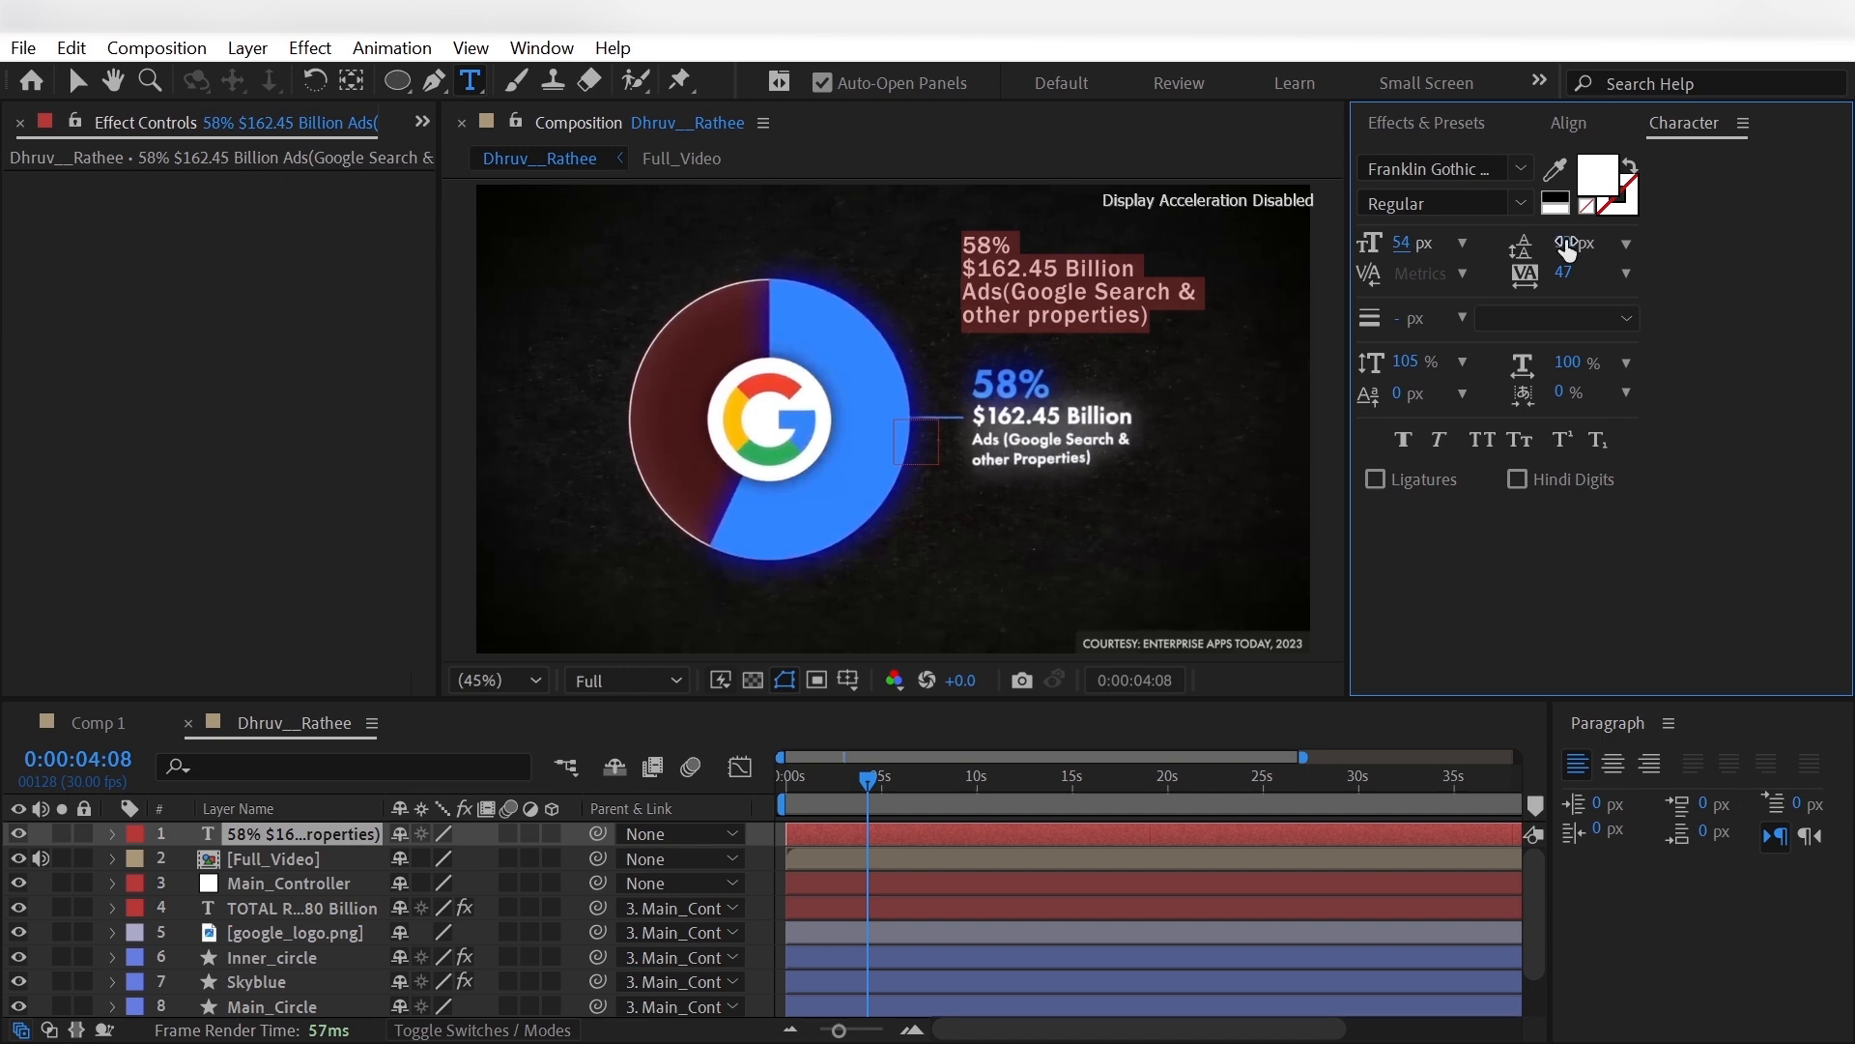
pyautogui.moveTo(1575, 247); pyautogui.dragTo(1561, 247)
pyautogui.click(38, 879)
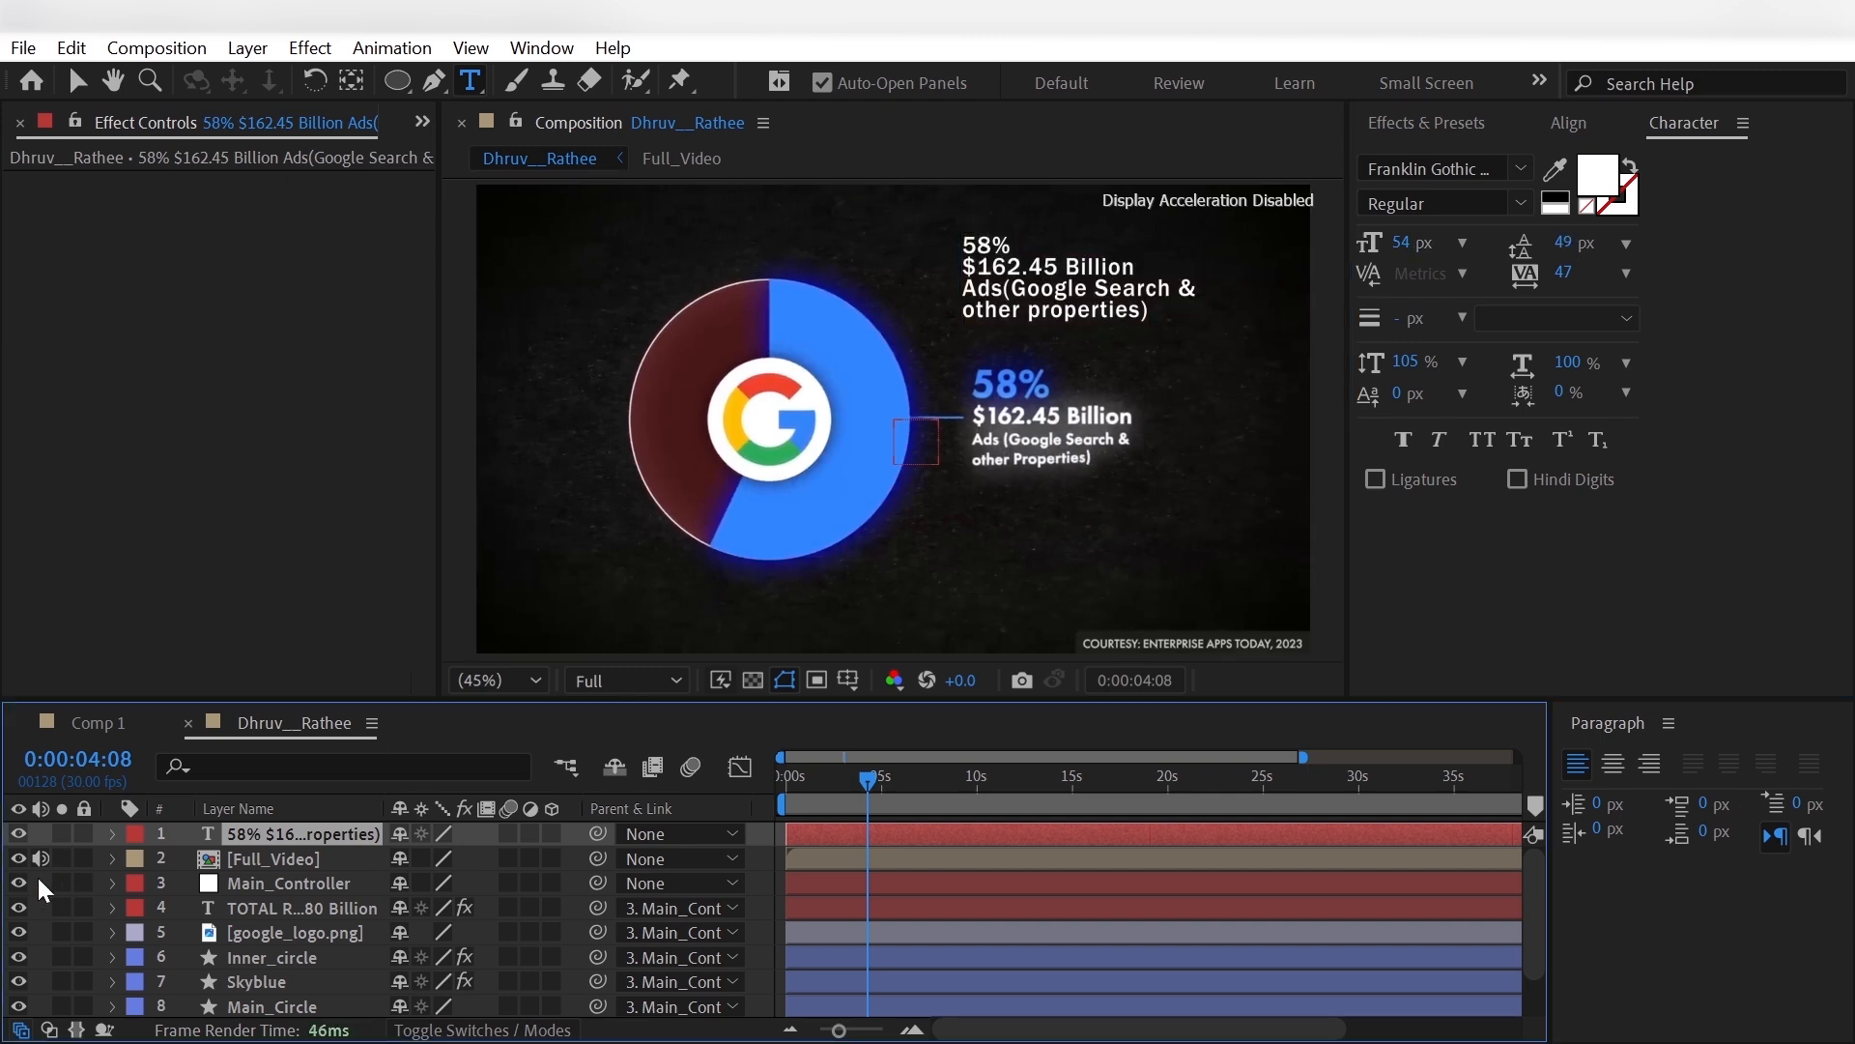
# - Add a text animator to the 58% label layer with Scale, RGB Fill Color and Tracking properties
pyautogui.click(112, 833)
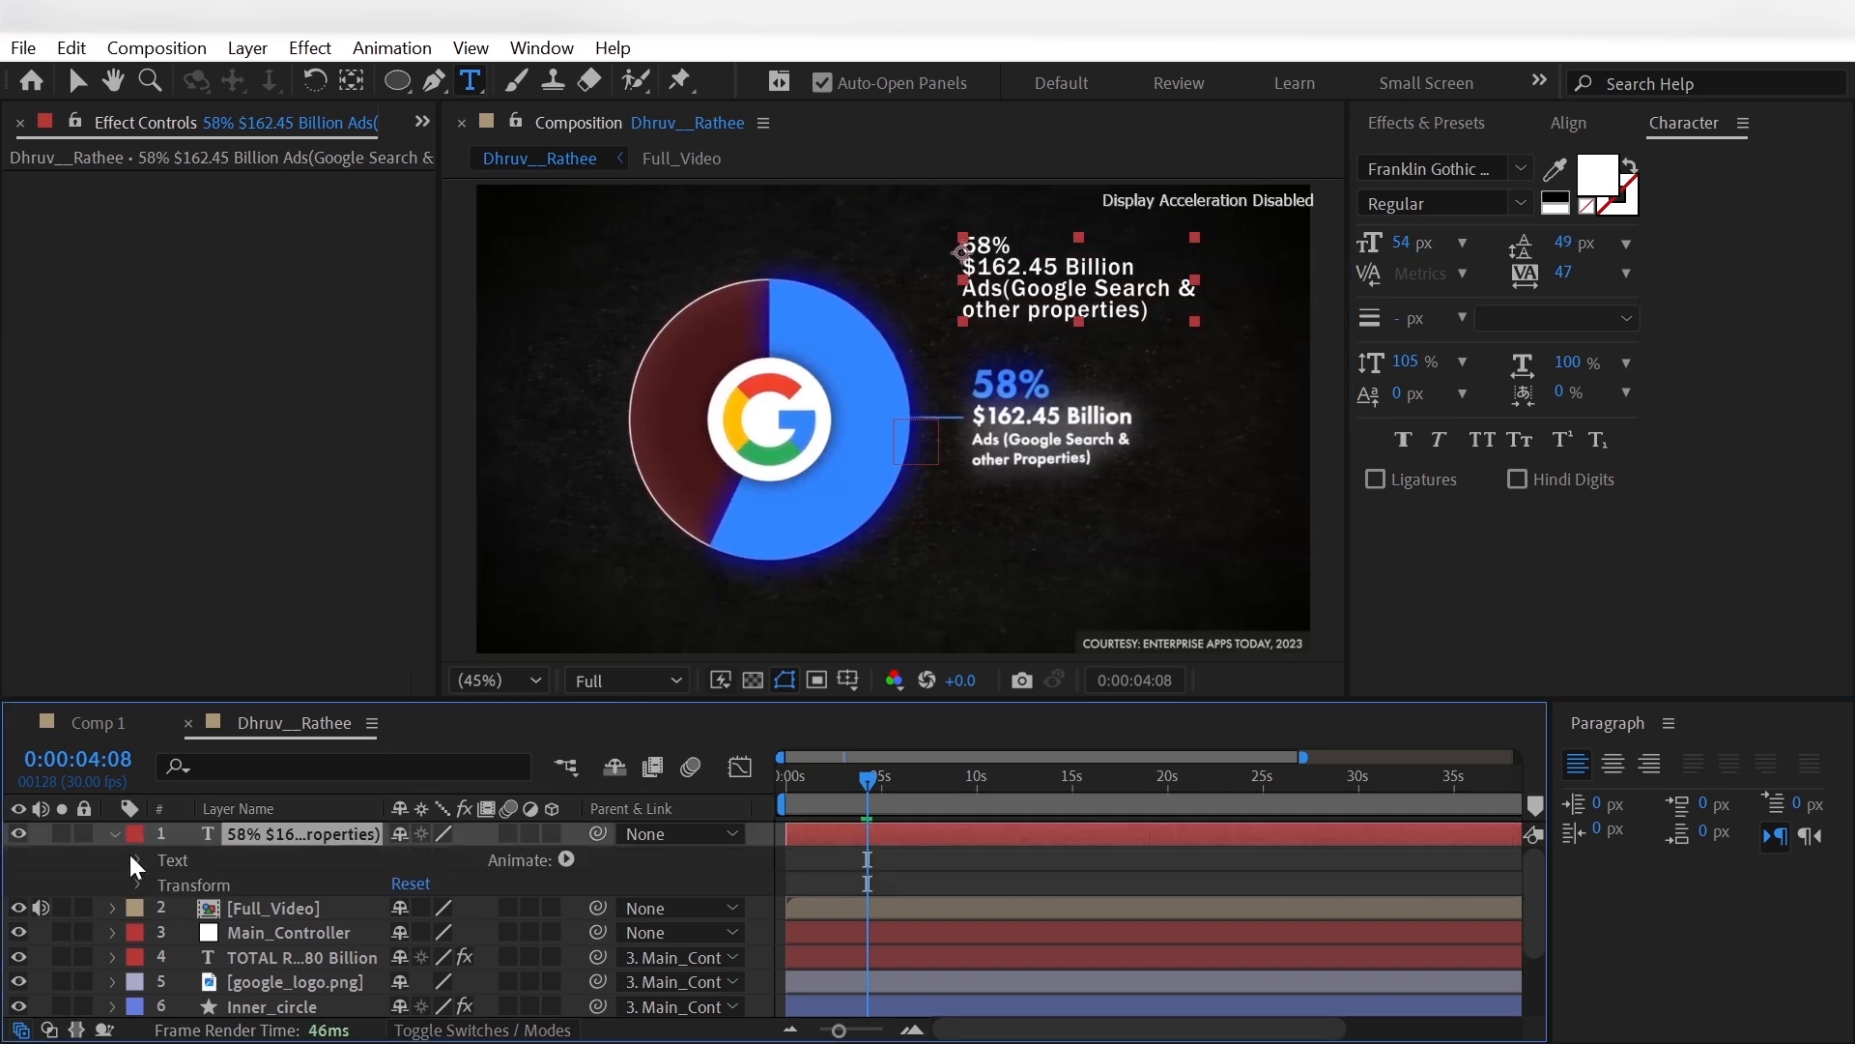
pyautogui.click(565, 858)
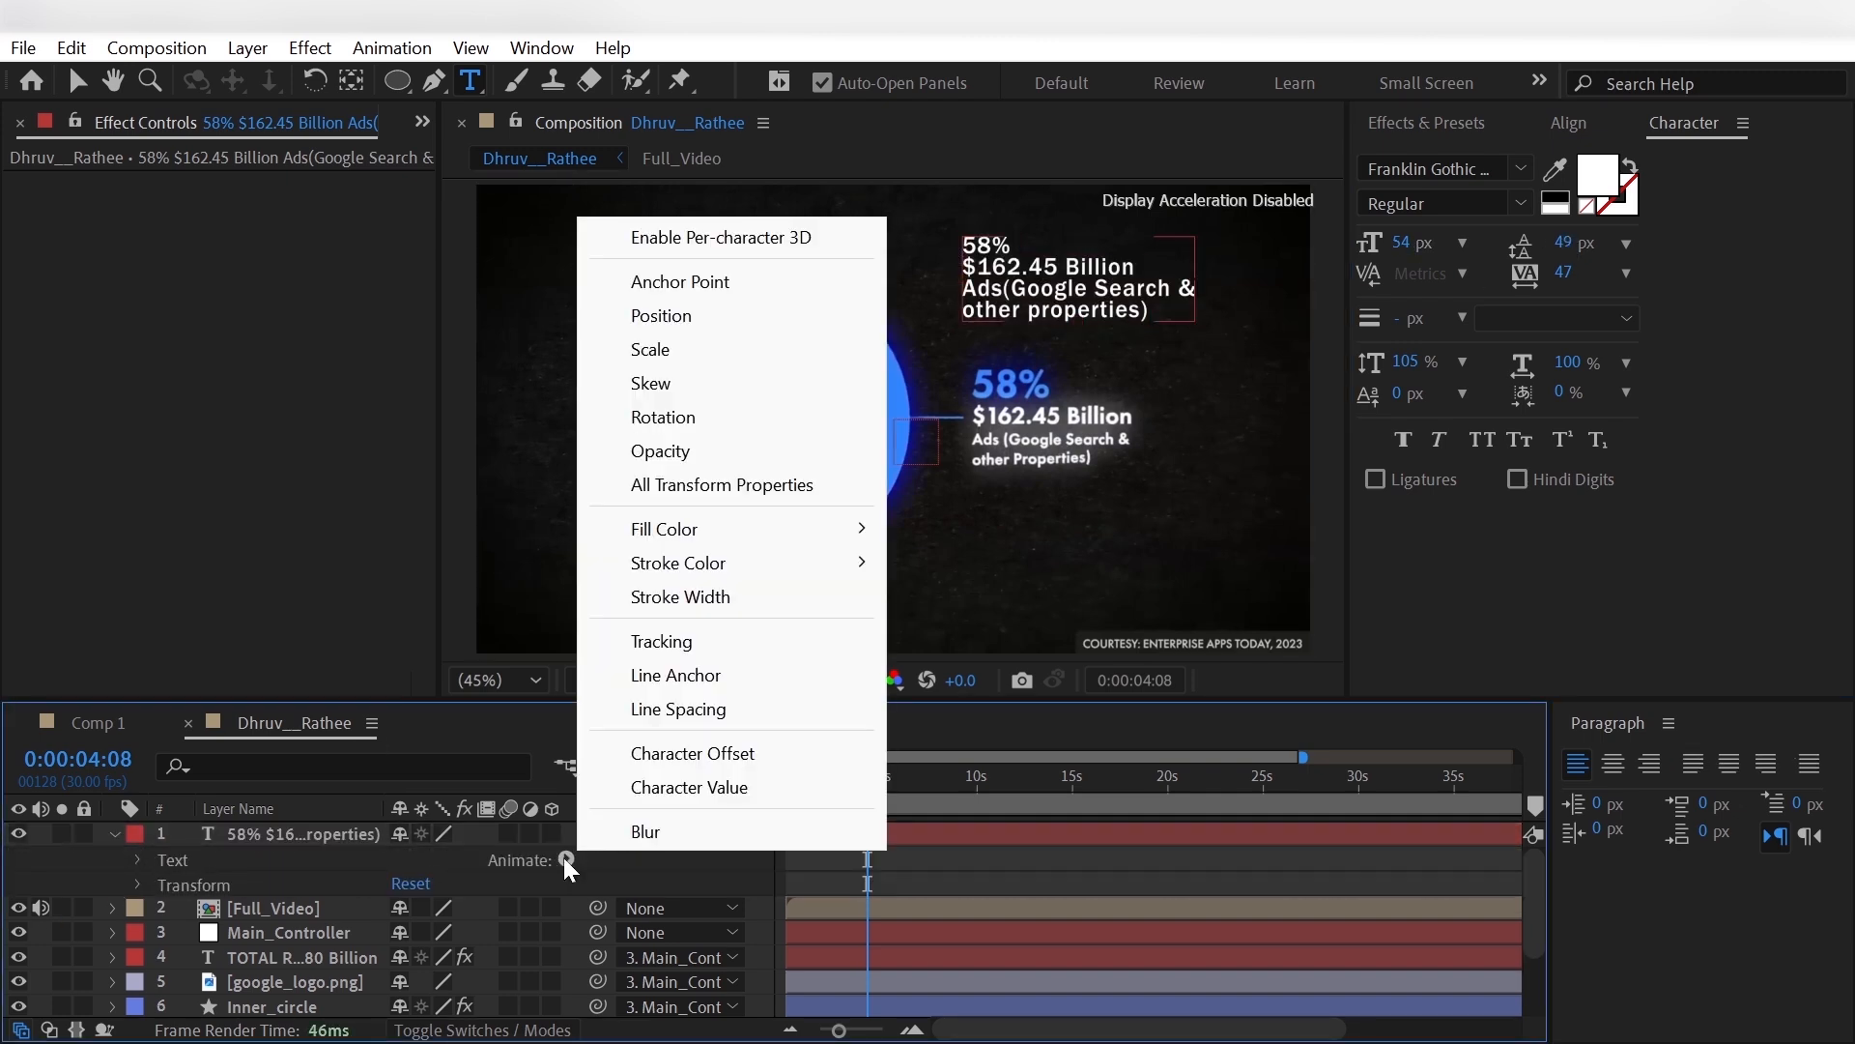
pyautogui.click(711, 351)
pyautogui.click(555, 955)
pyautogui.moveTo(657, 966)
pyautogui.moveTo(889, 667)
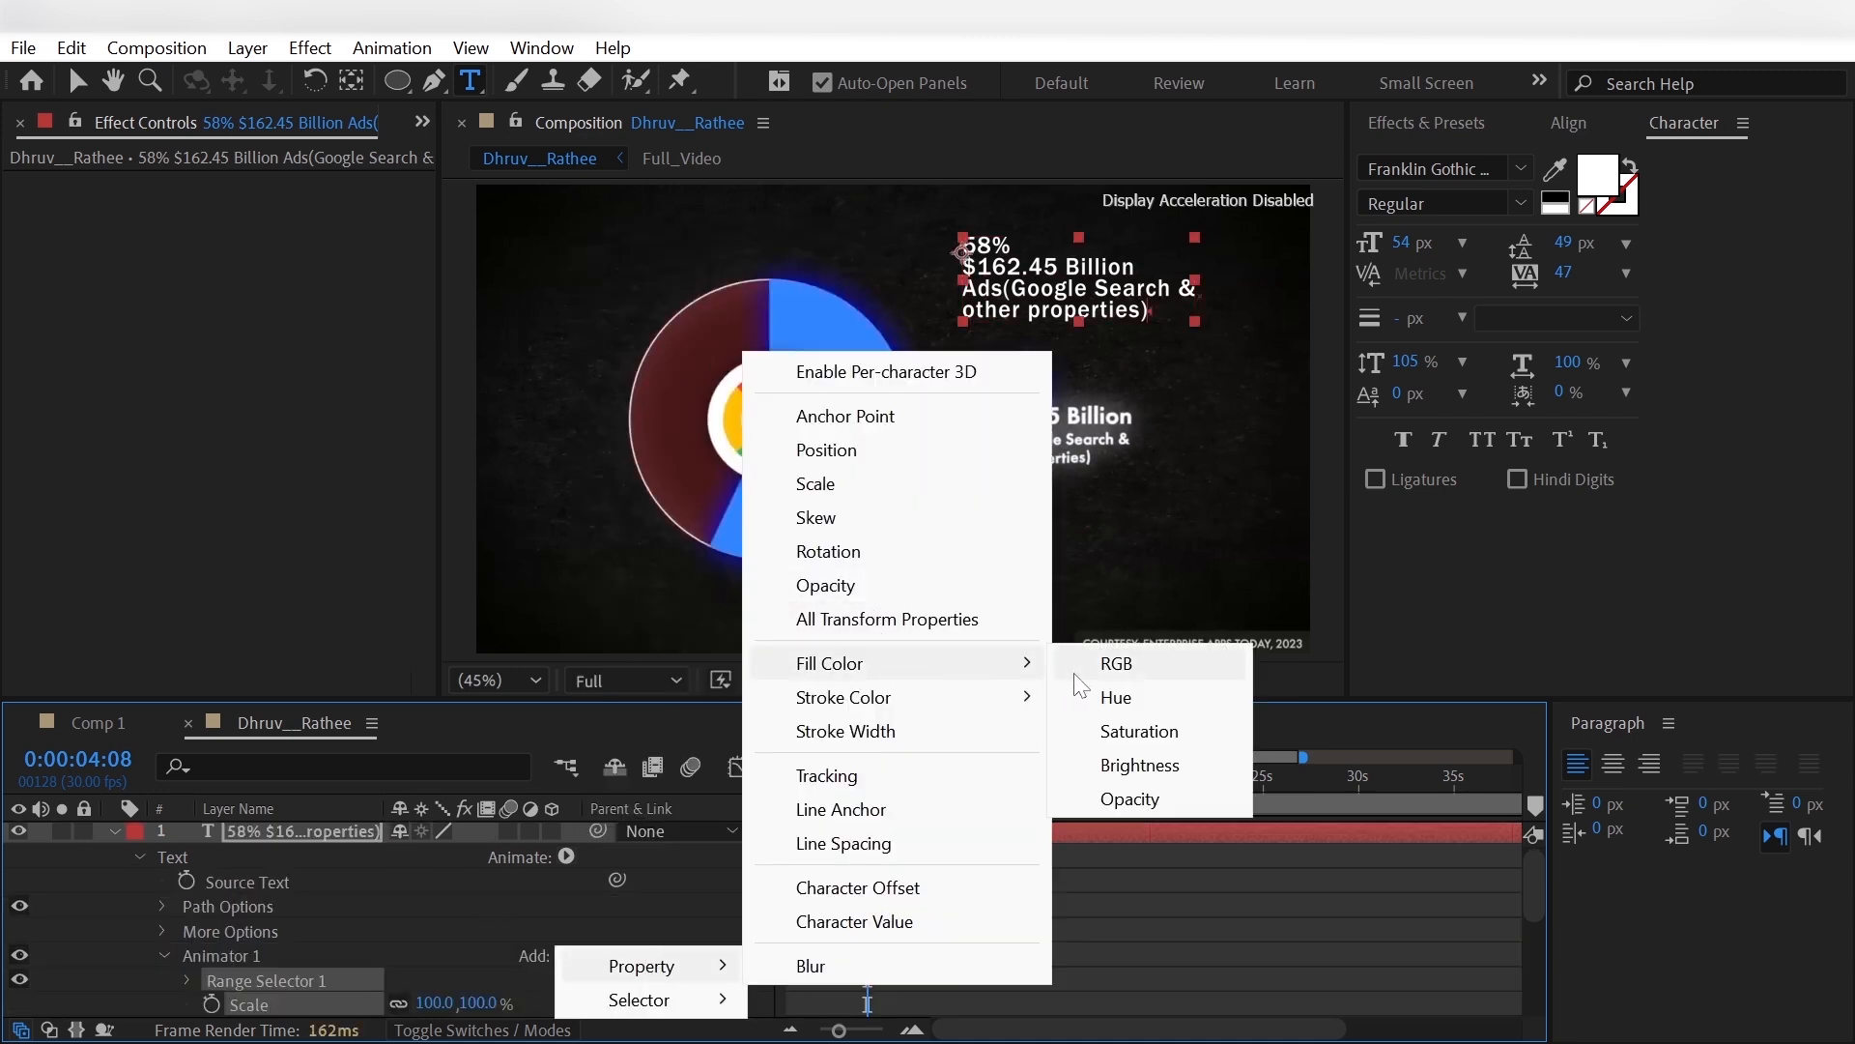
pyautogui.click(1106, 663)
pyautogui.click(558, 931)
pyautogui.moveTo(705, 941)
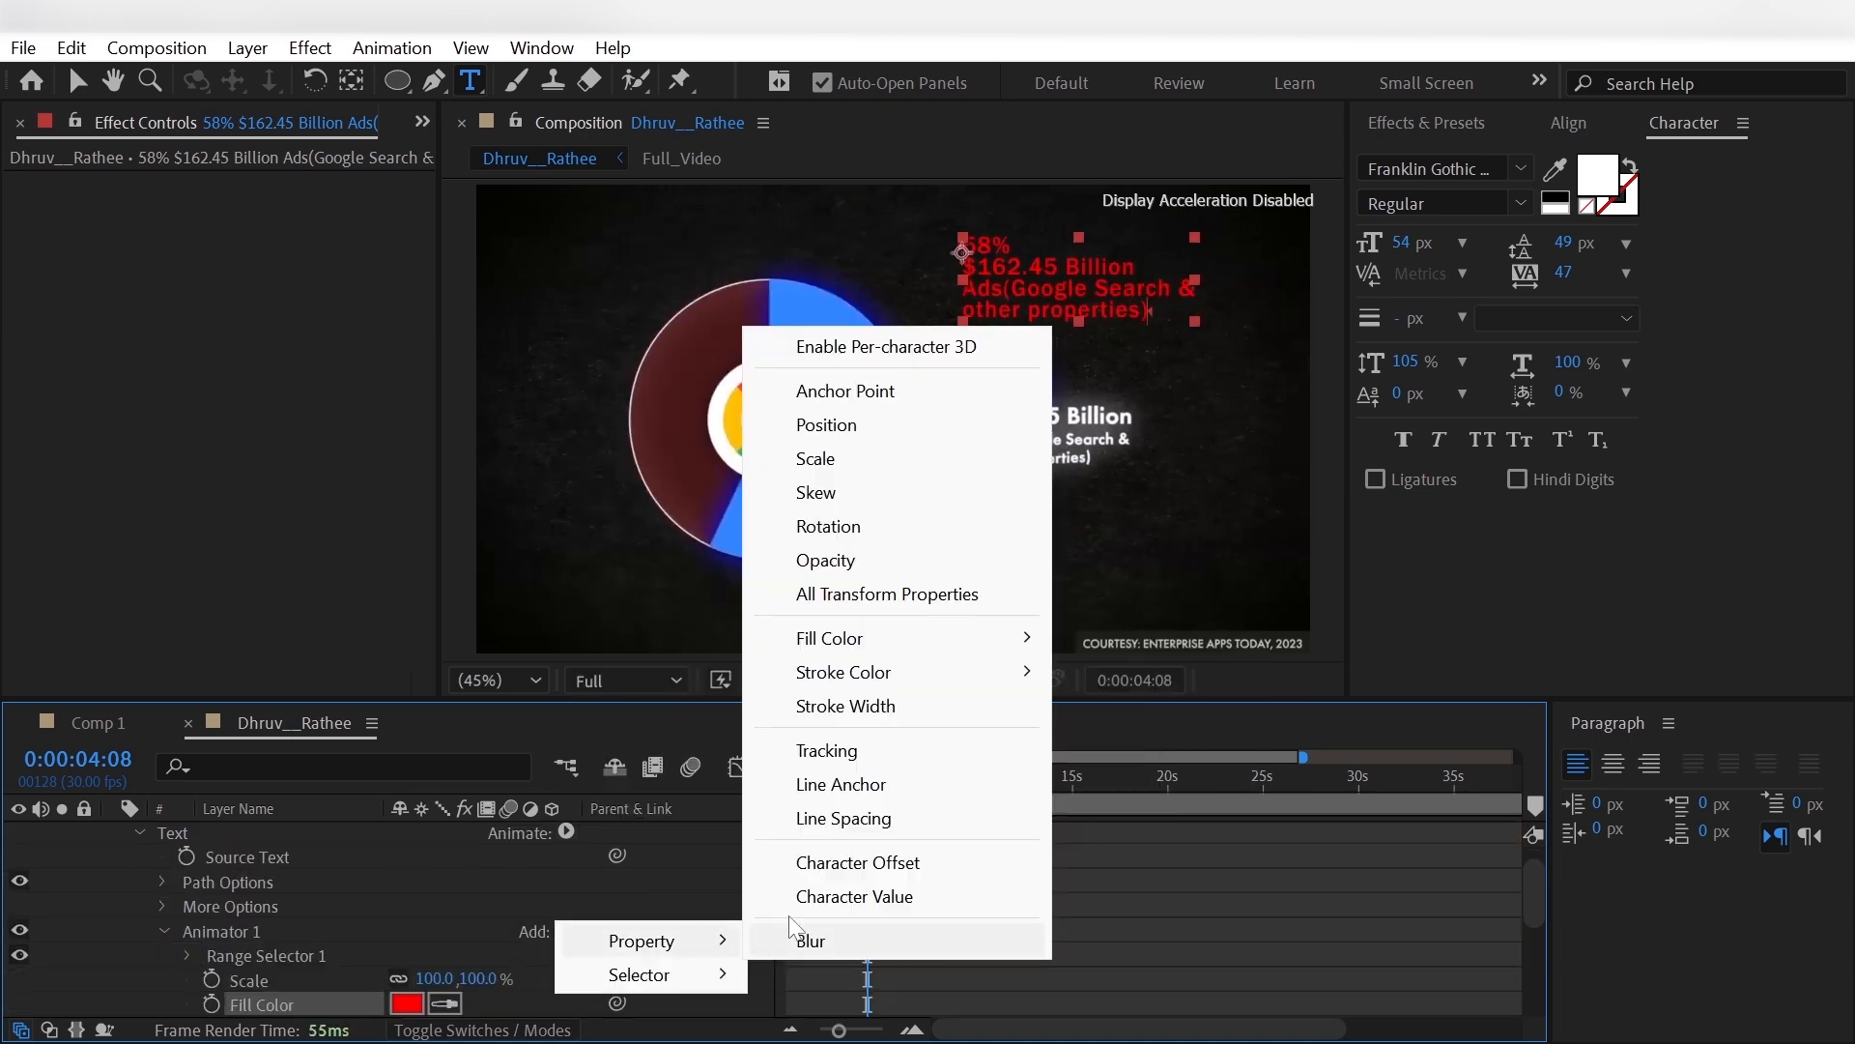
pyautogui.click(817, 746)
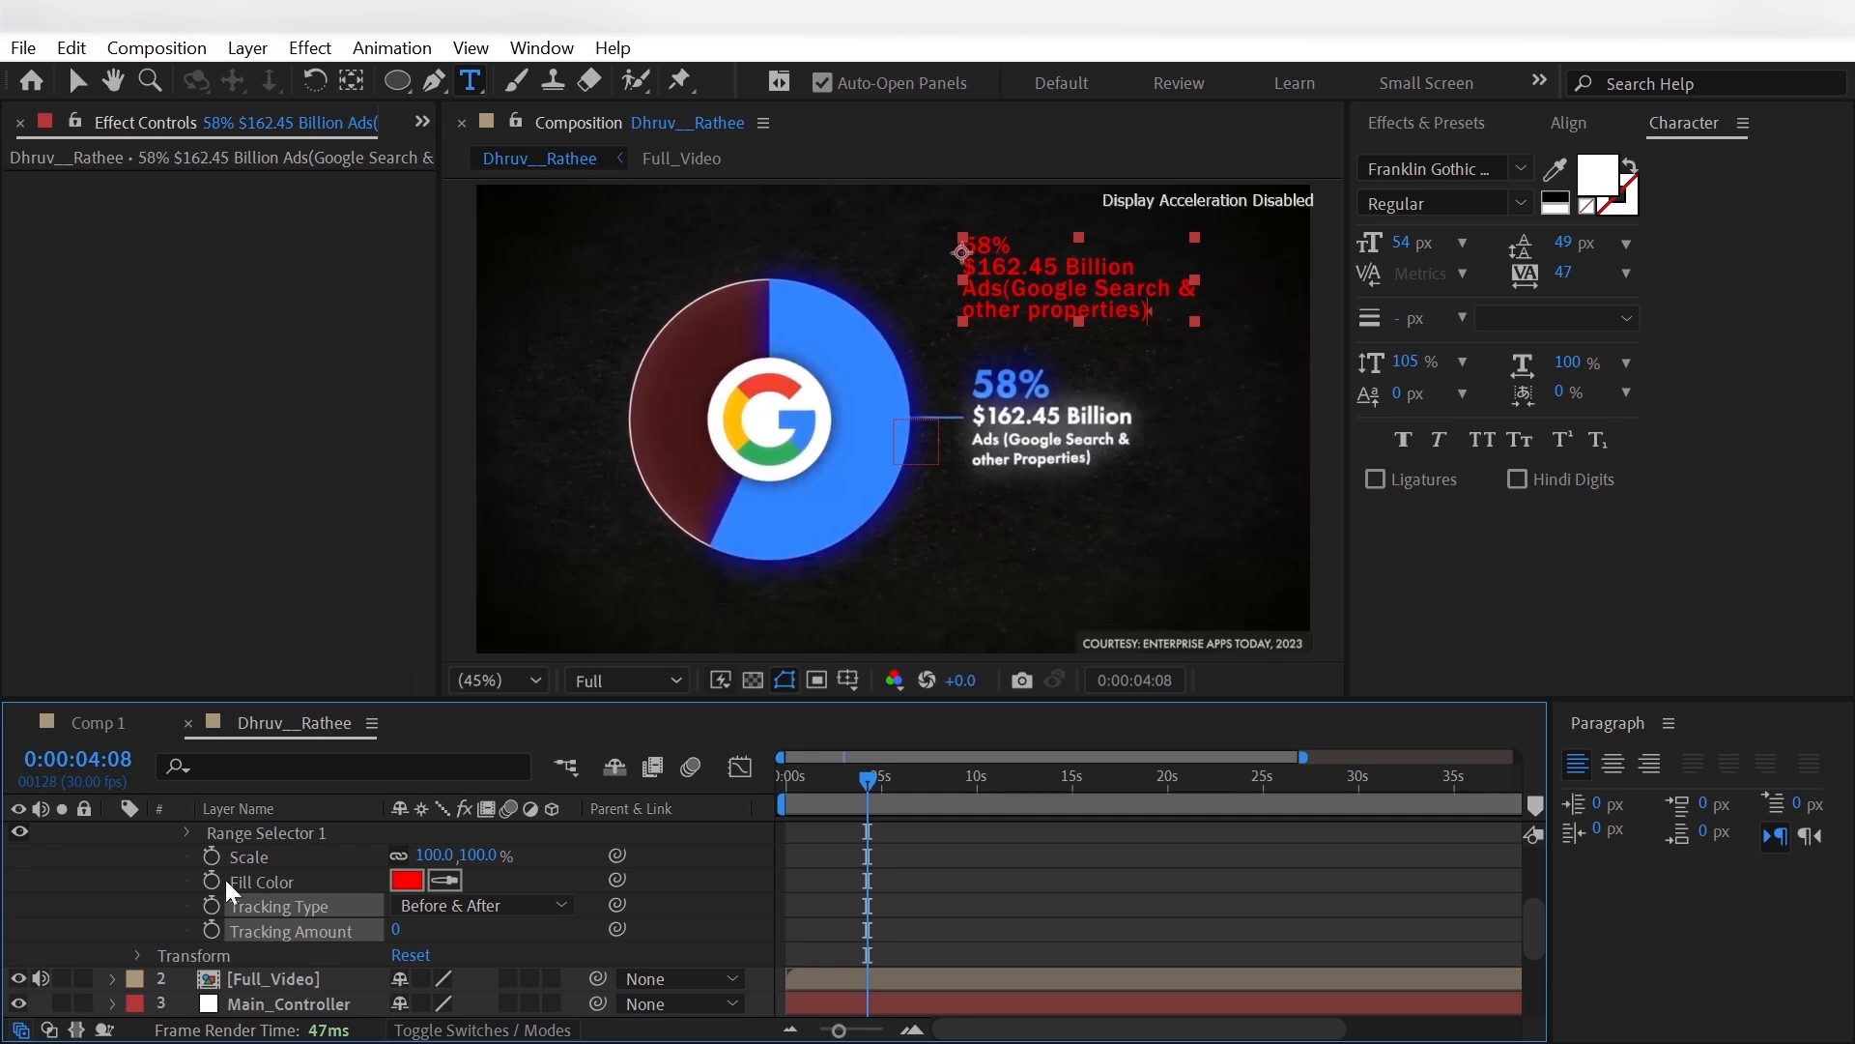
# - Limit the animator to the "58%" line by setting Range Selector 1's End to 5% and its Smoothness to 0%
pyautogui.click(188, 833)
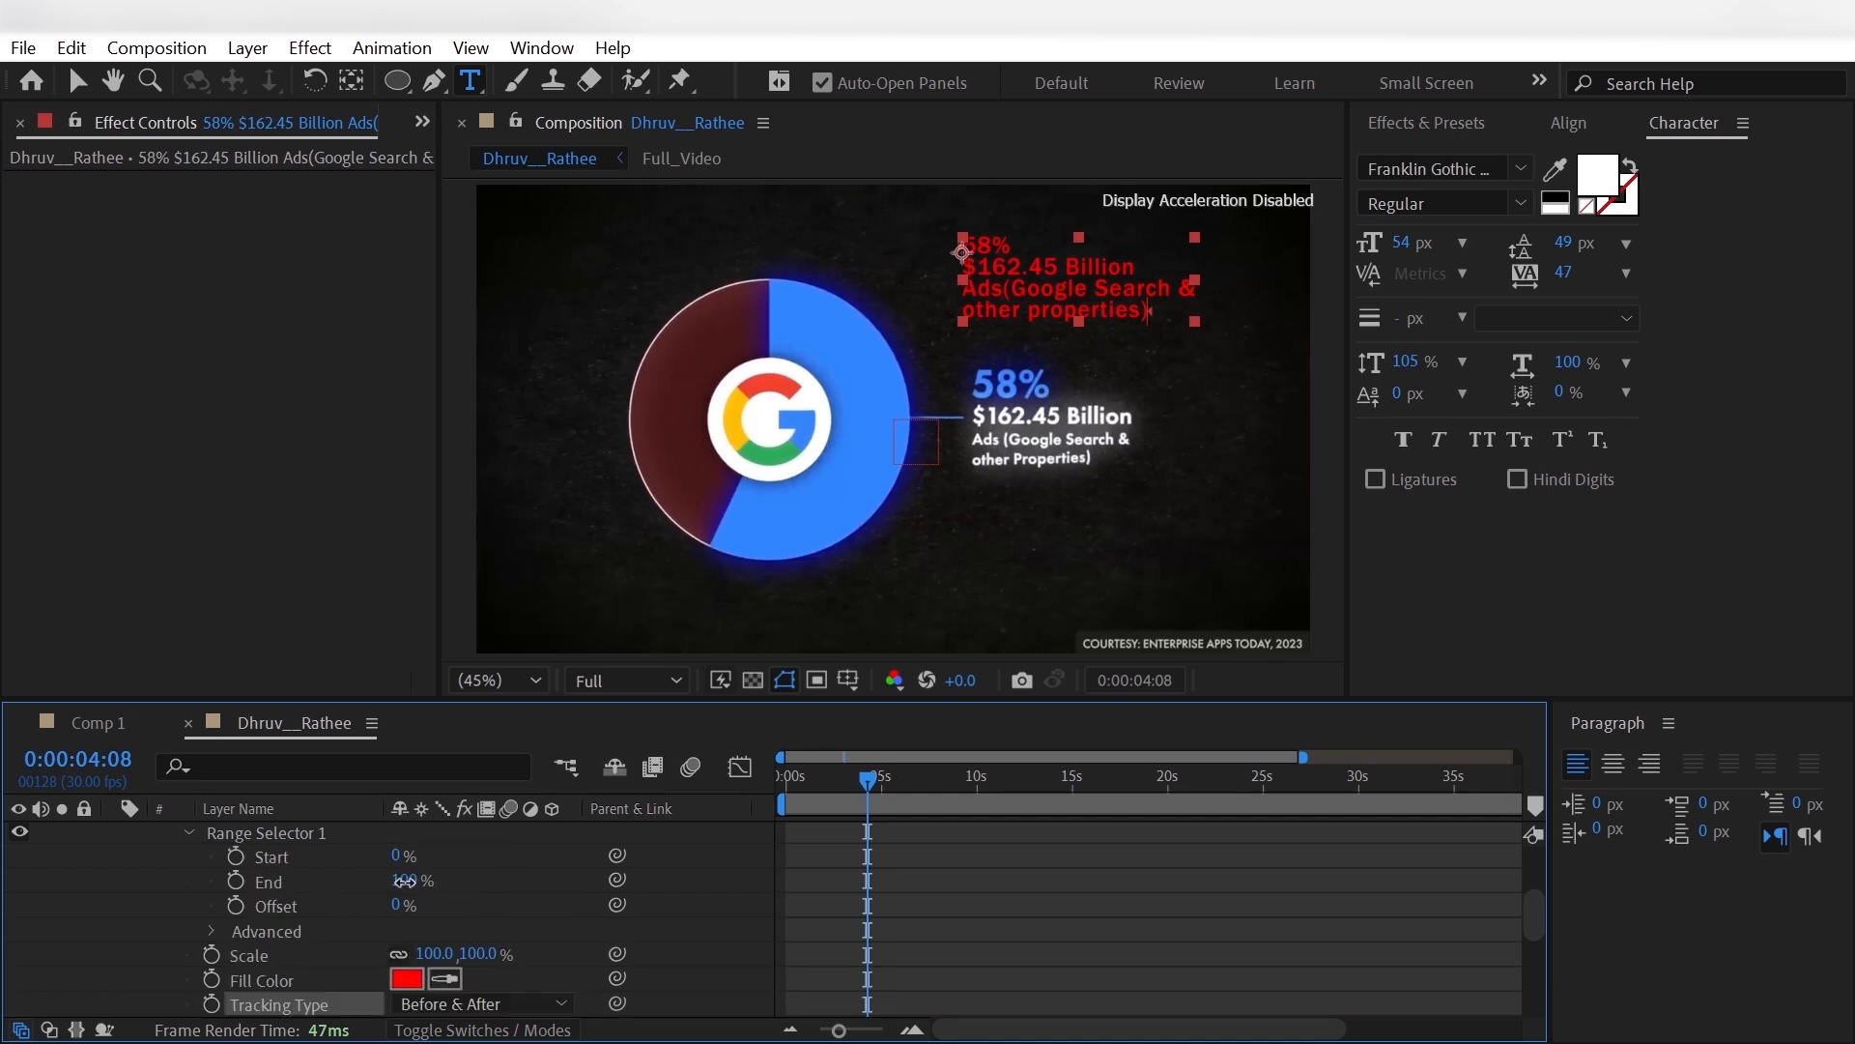
pyautogui.moveTo(404, 881); pyautogui.dragTo(298, 908)
pyautogui.click(243, 931)
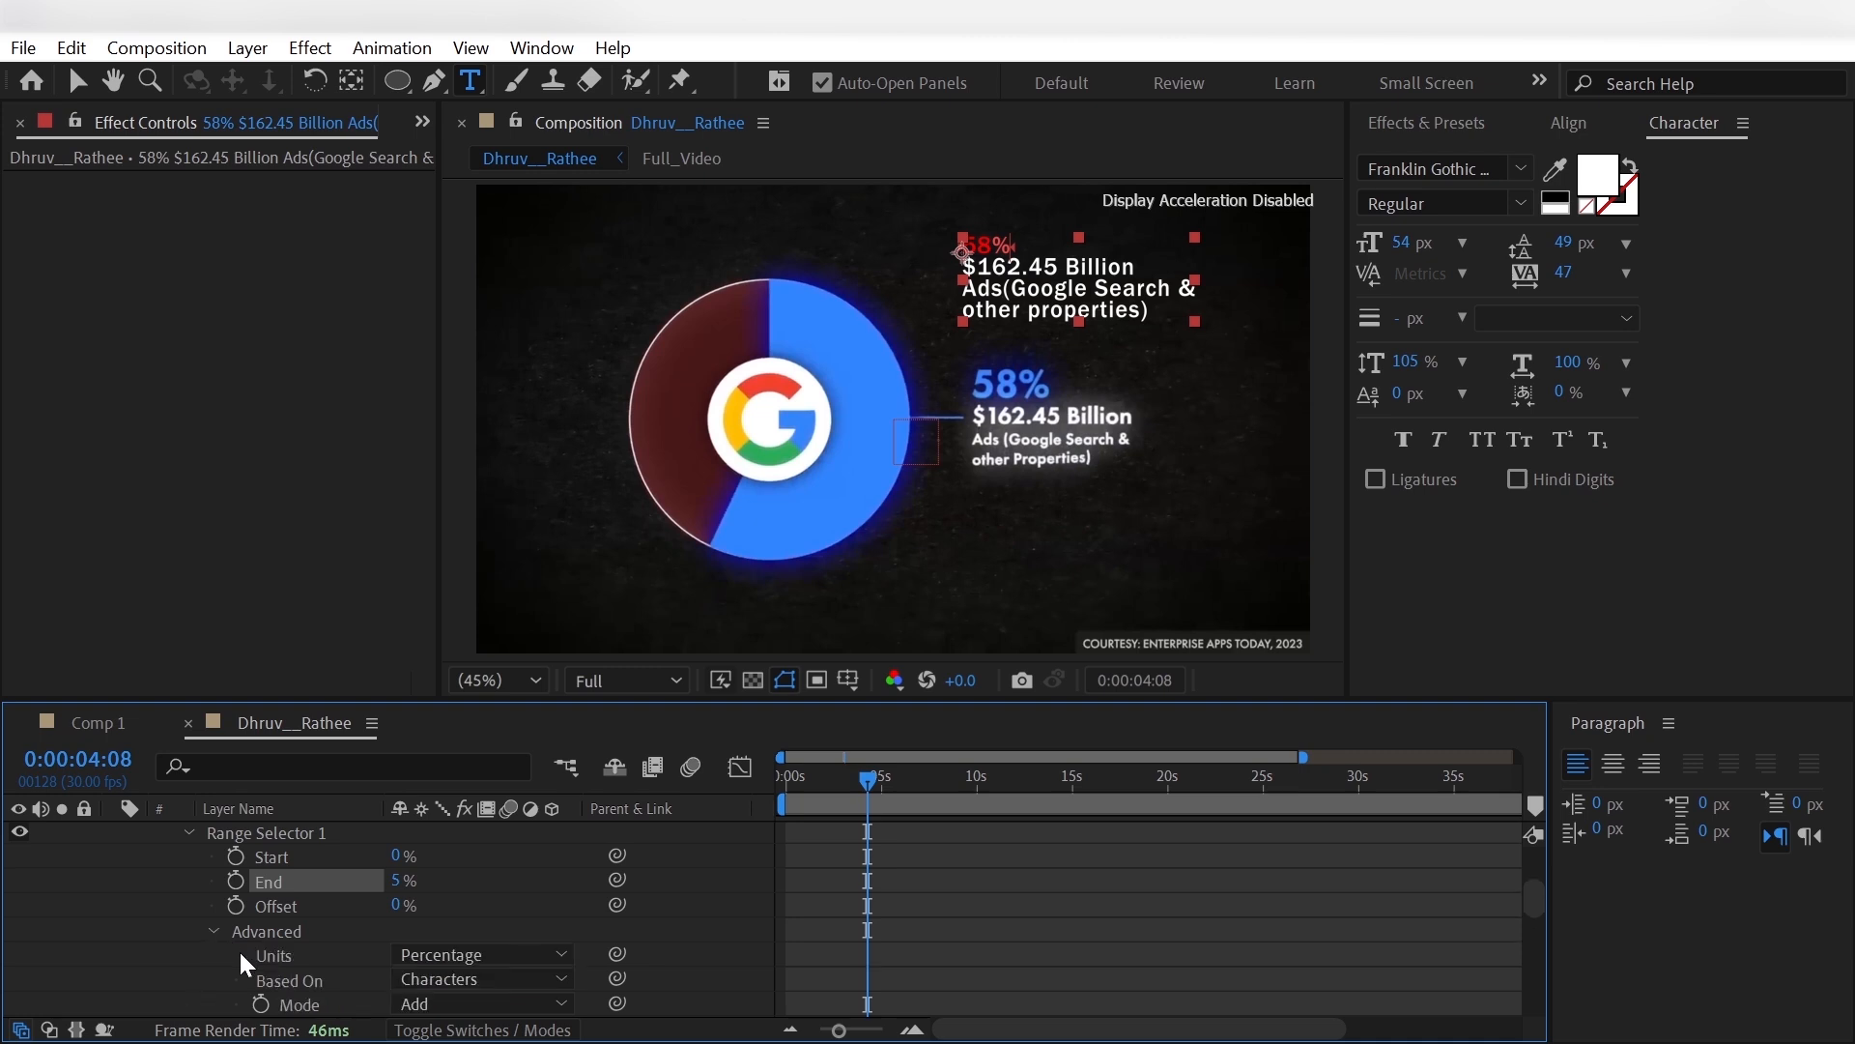
pyautogui.scroll(-2, 243, 957)
pyautogui.moveTo(404, 983); pyautogui.dragTo(120, 985)
pyautogui.click(122, 984)
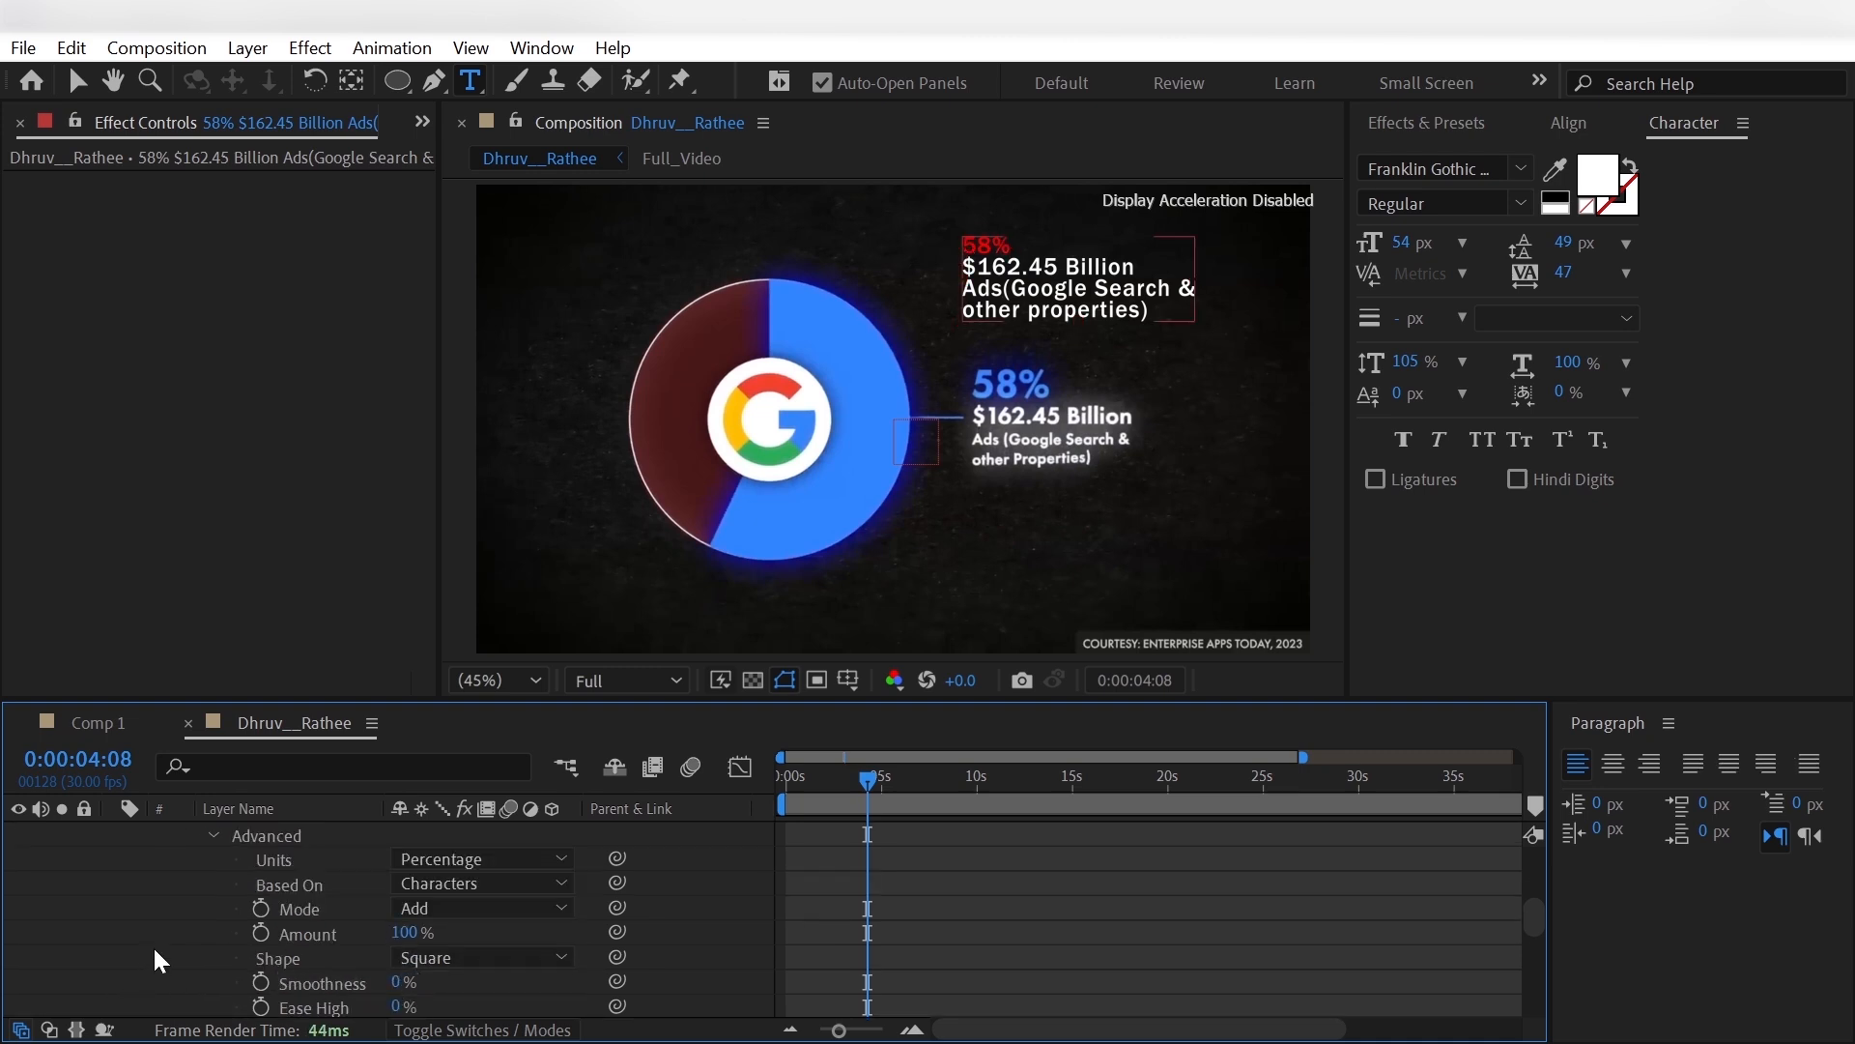
pyautogui.scroll(3, 171, 936)
pyautogui.click(184, 885)
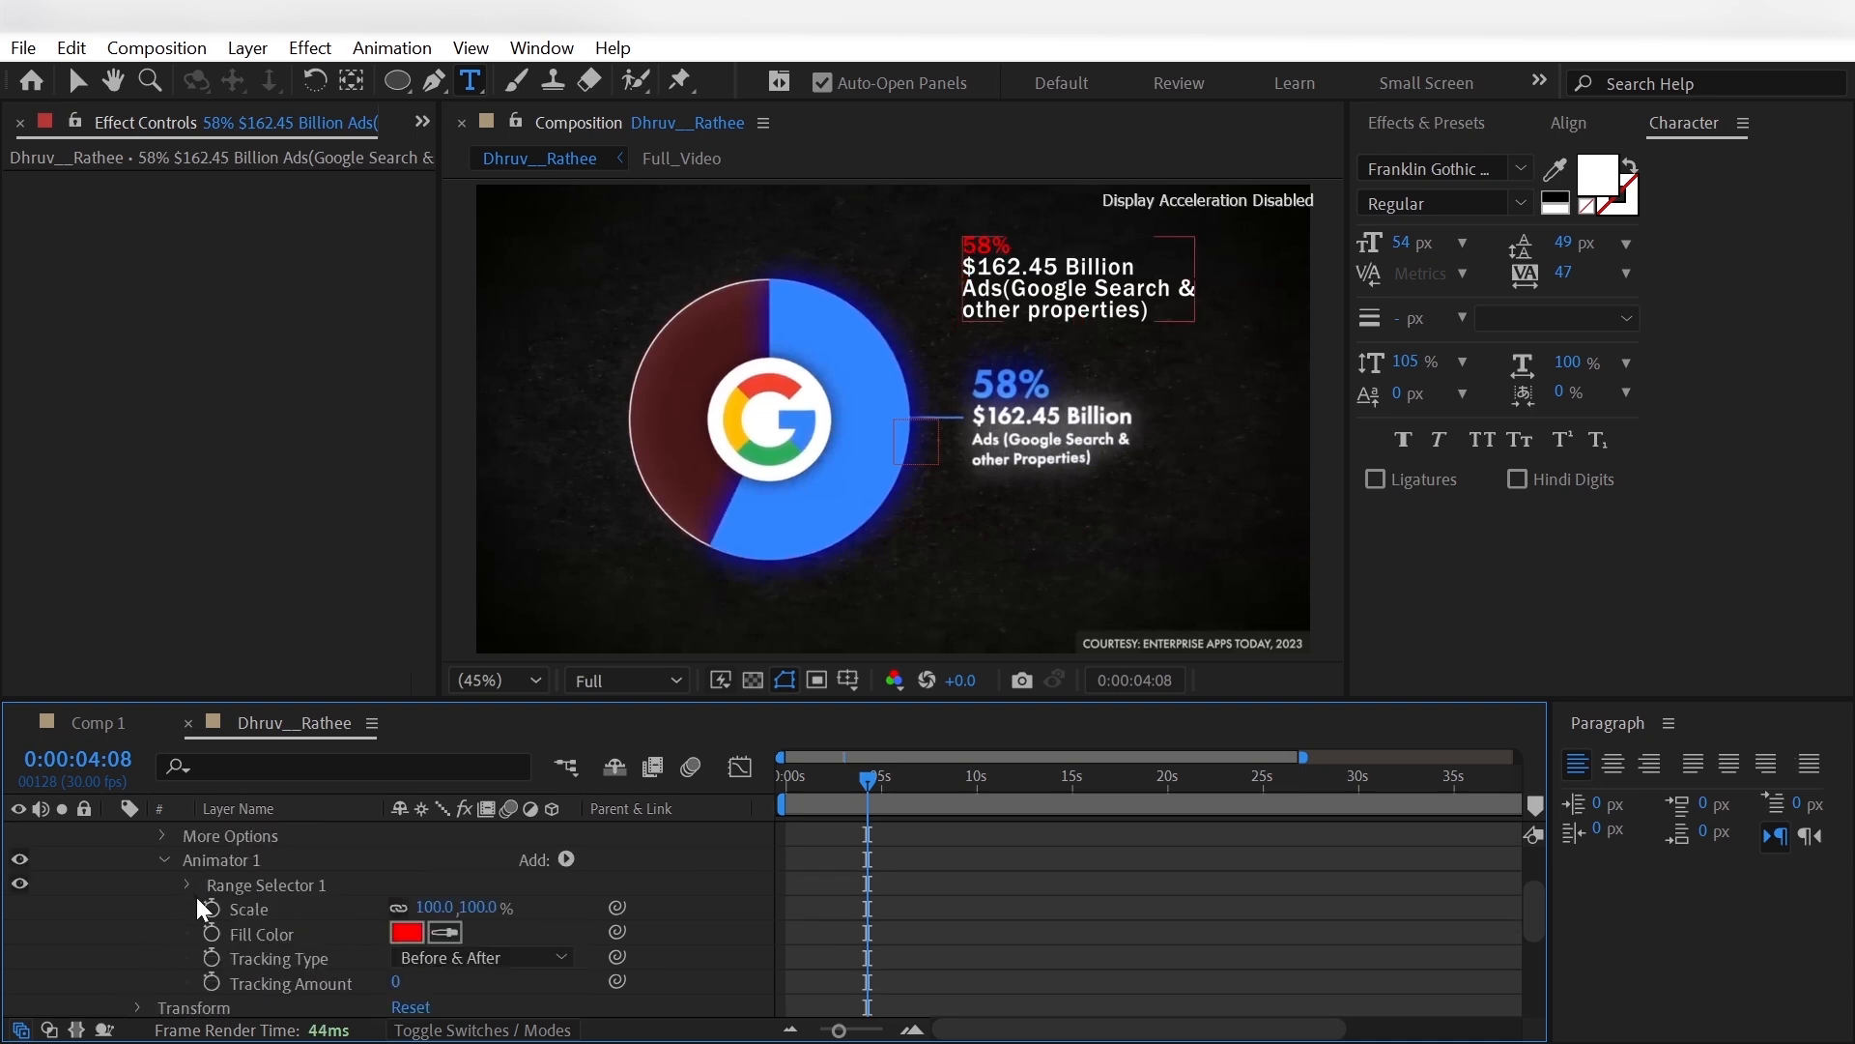
# - Set Animator 1's Scale to 149, 182% with unlinked proportions and its Tracking Amount to 13
pyautogui.moveTo(425, 906); pyautogui.dragTo(470, 912)
pyautogui.click(397, 909)
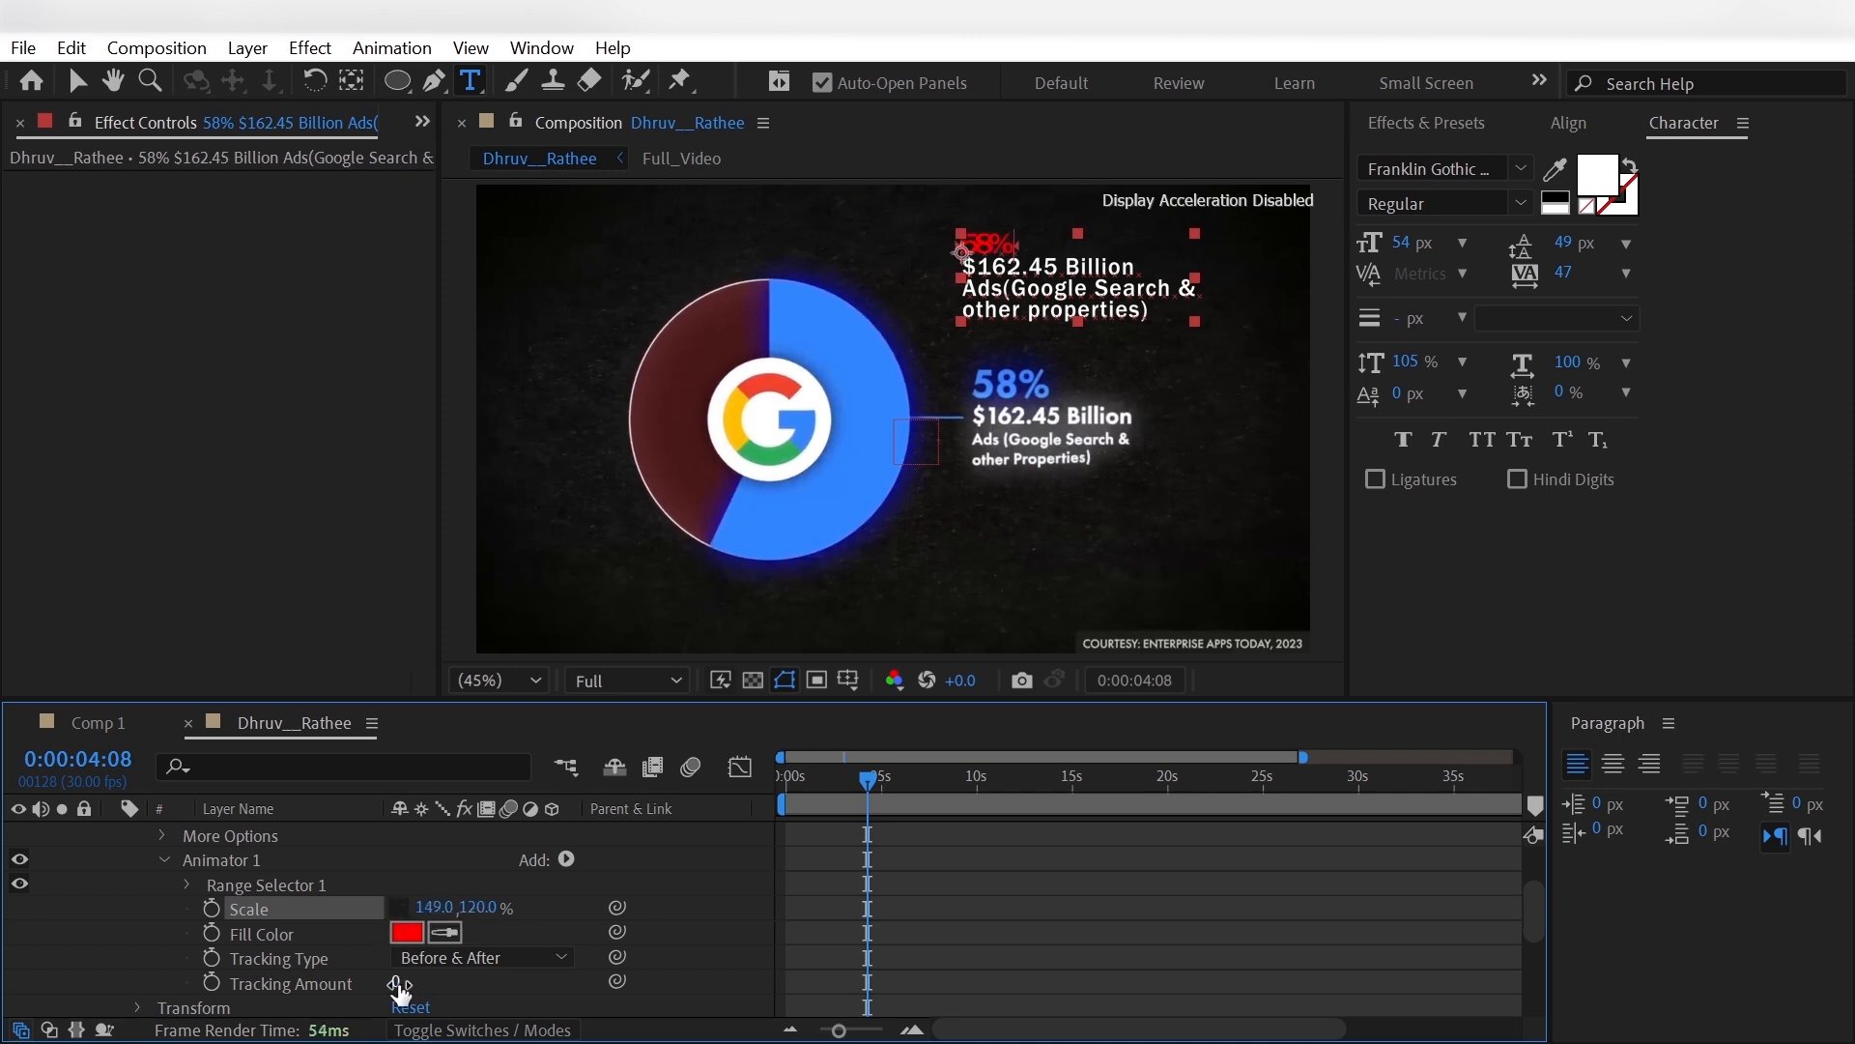
pyautogui.moveTo(398, 985); pyautogui.dragTo(410, 984)
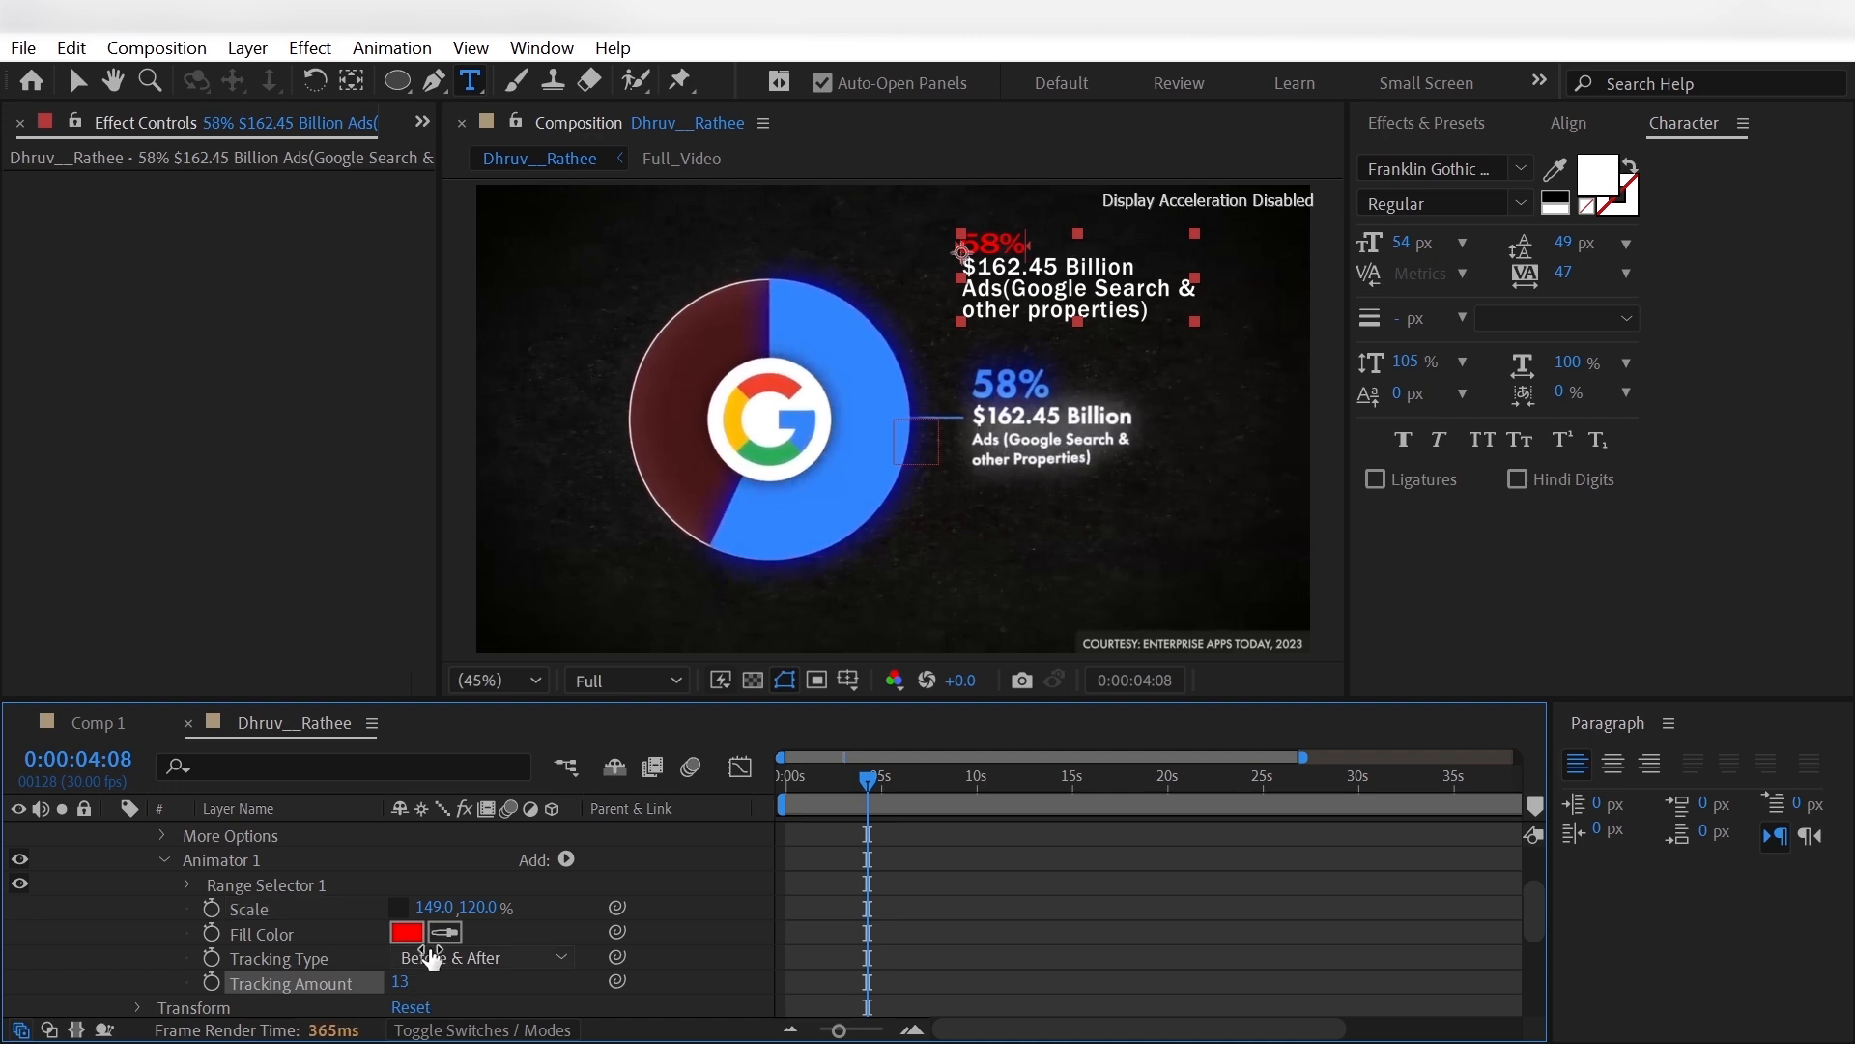
pyautogui.moveTo(481, 908); pyautogui.dragTo(574, 910)
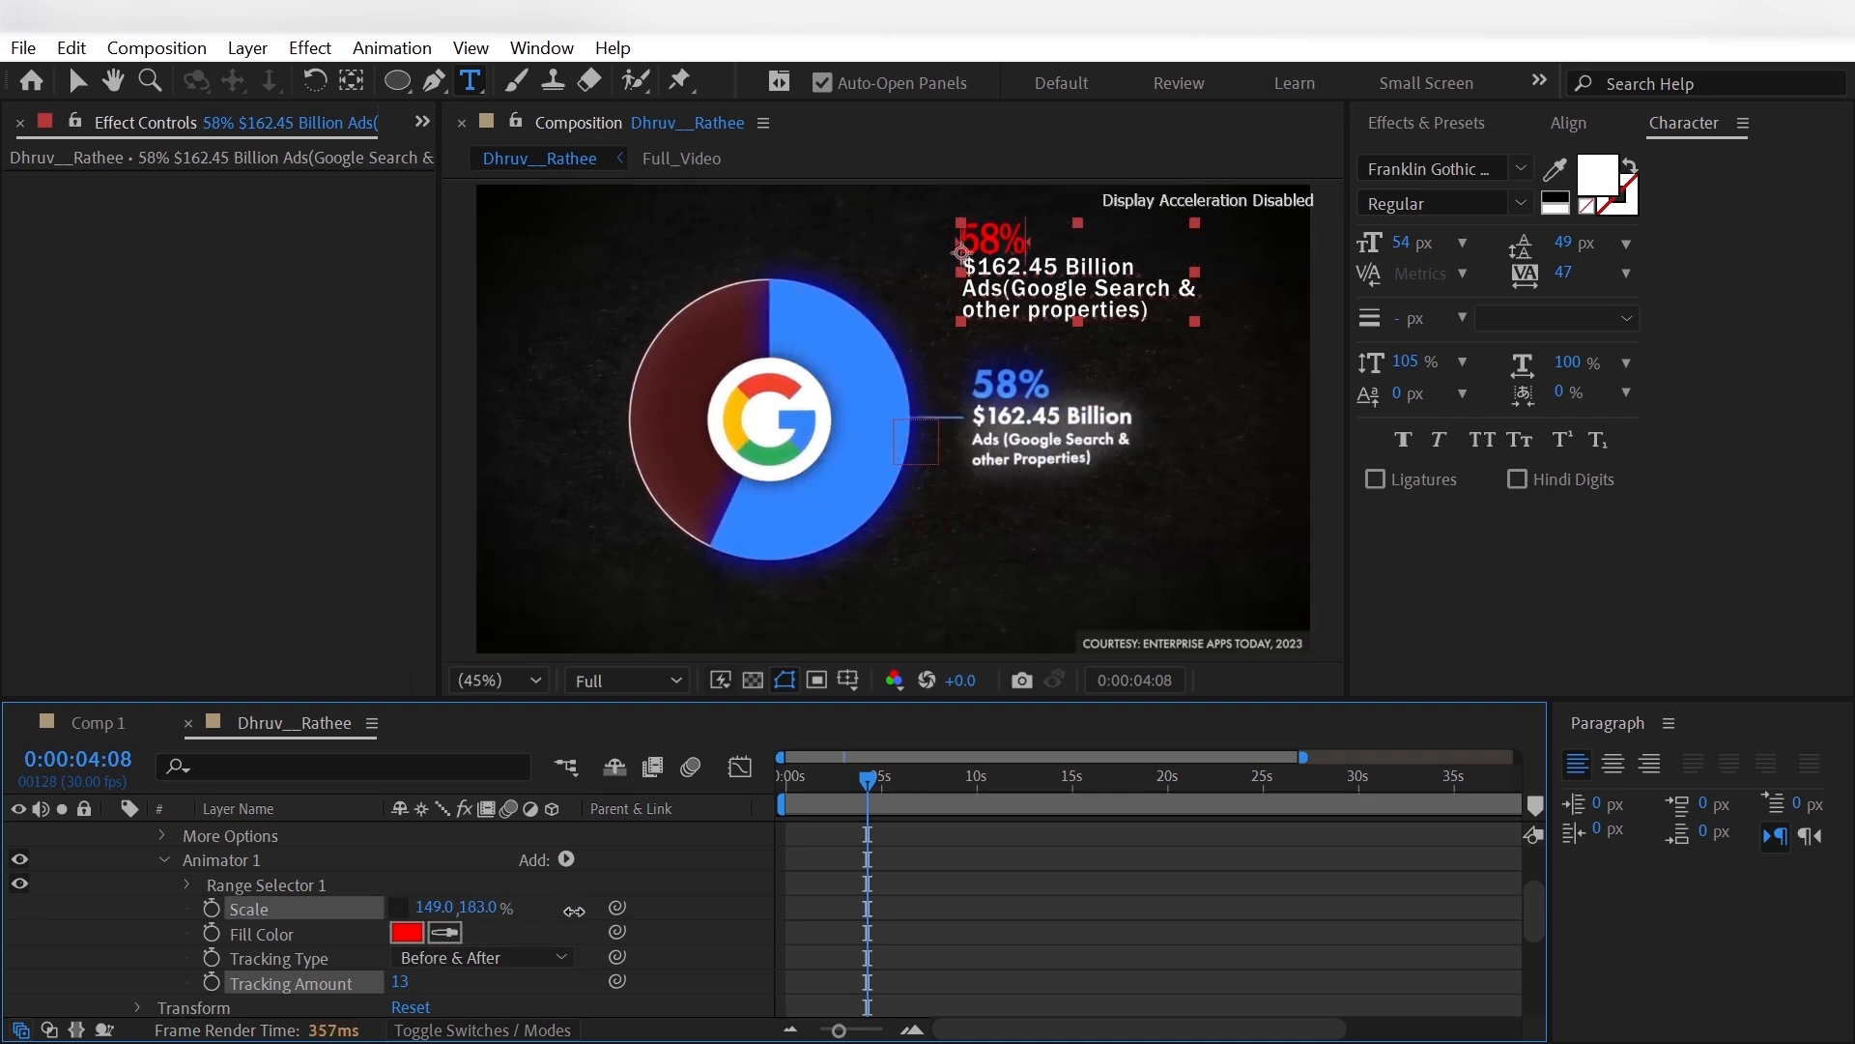
# - Match Animator 1's Fill Color to the pie's blue segment and fine-tune its Tracking Amount
pyautogui.click(445, 933)
pyautogui.click(806, 516)
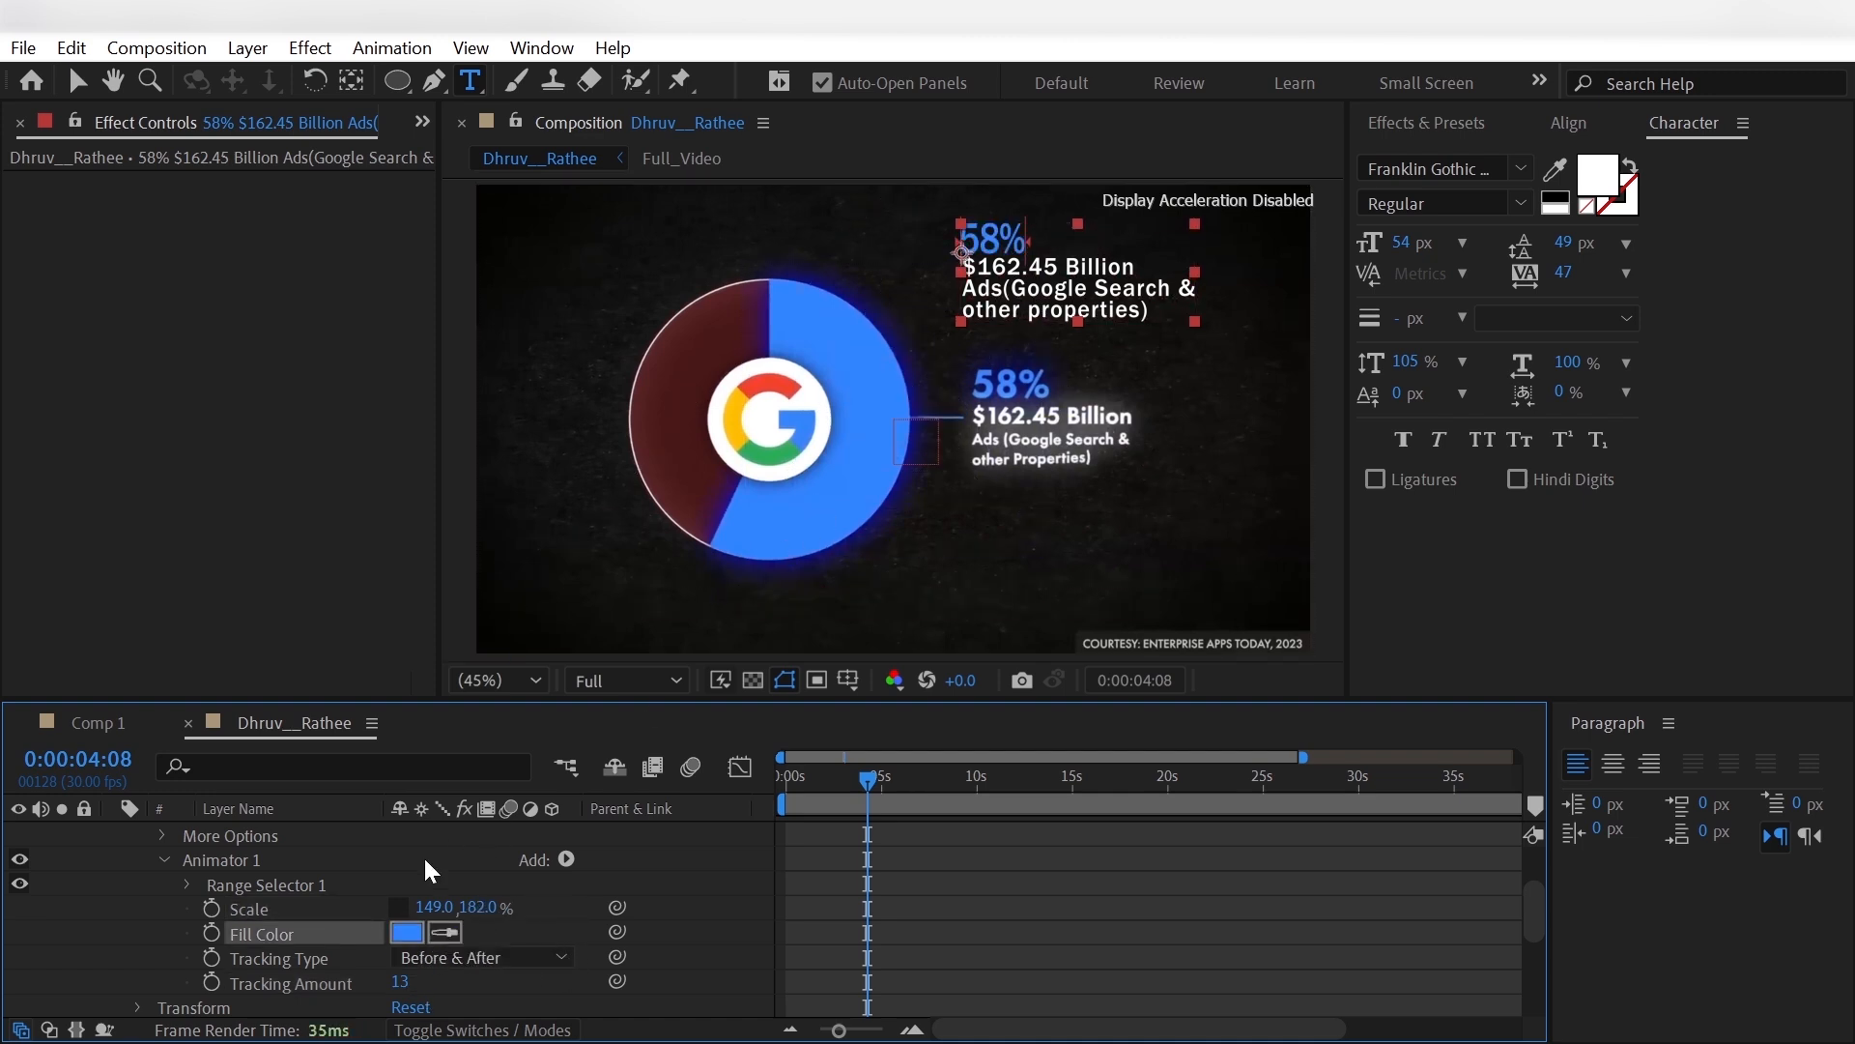
pyautogui.moveTo(399, 982); pyautogui.dragTo(417, 987)
pyautogui.click(106, 928)
pyautogui.scroll(2, 106, 928)
pyautogui.click(162, 959)
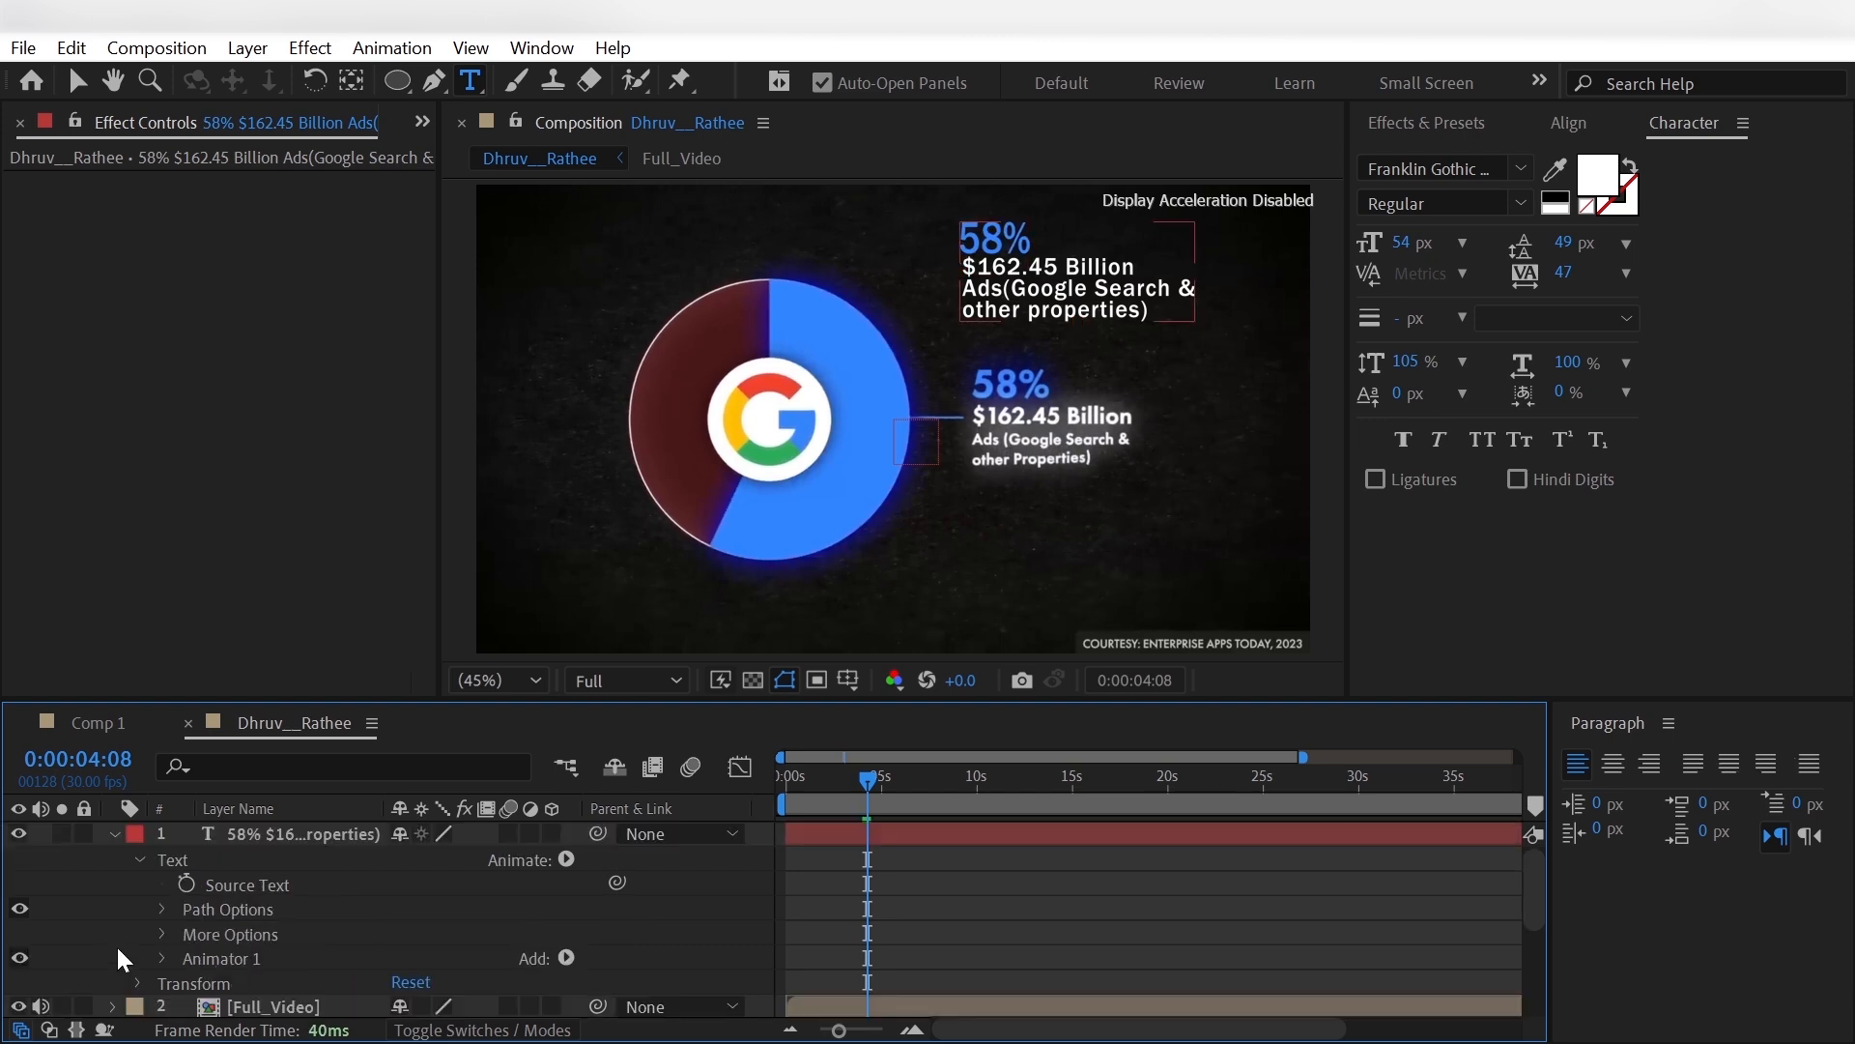
# - Add a second text animator to the 58% label layer with Scale, Tracking and Line Spacing properties
pyautogui.click(566, 859)
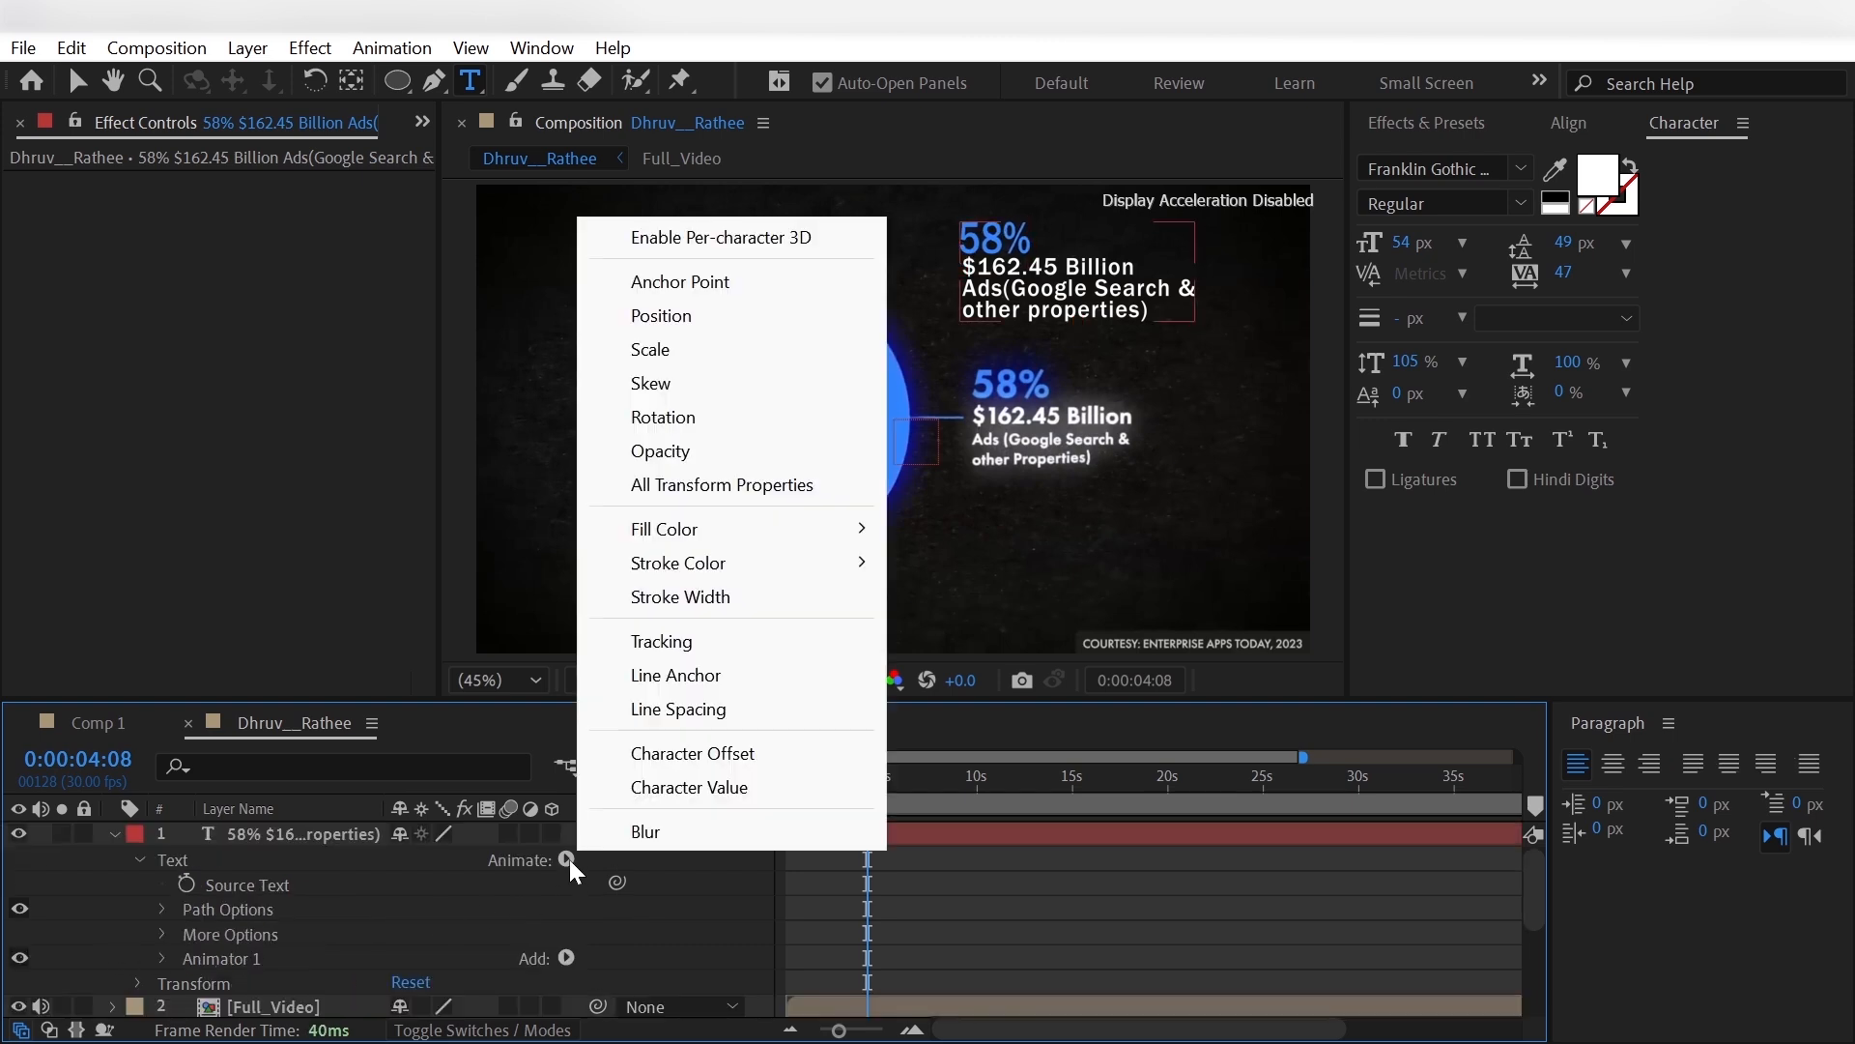
pyautogui.click(682, 346)
pyautogui.click(566, 955)
pyautogui.moveTo(640, 965)
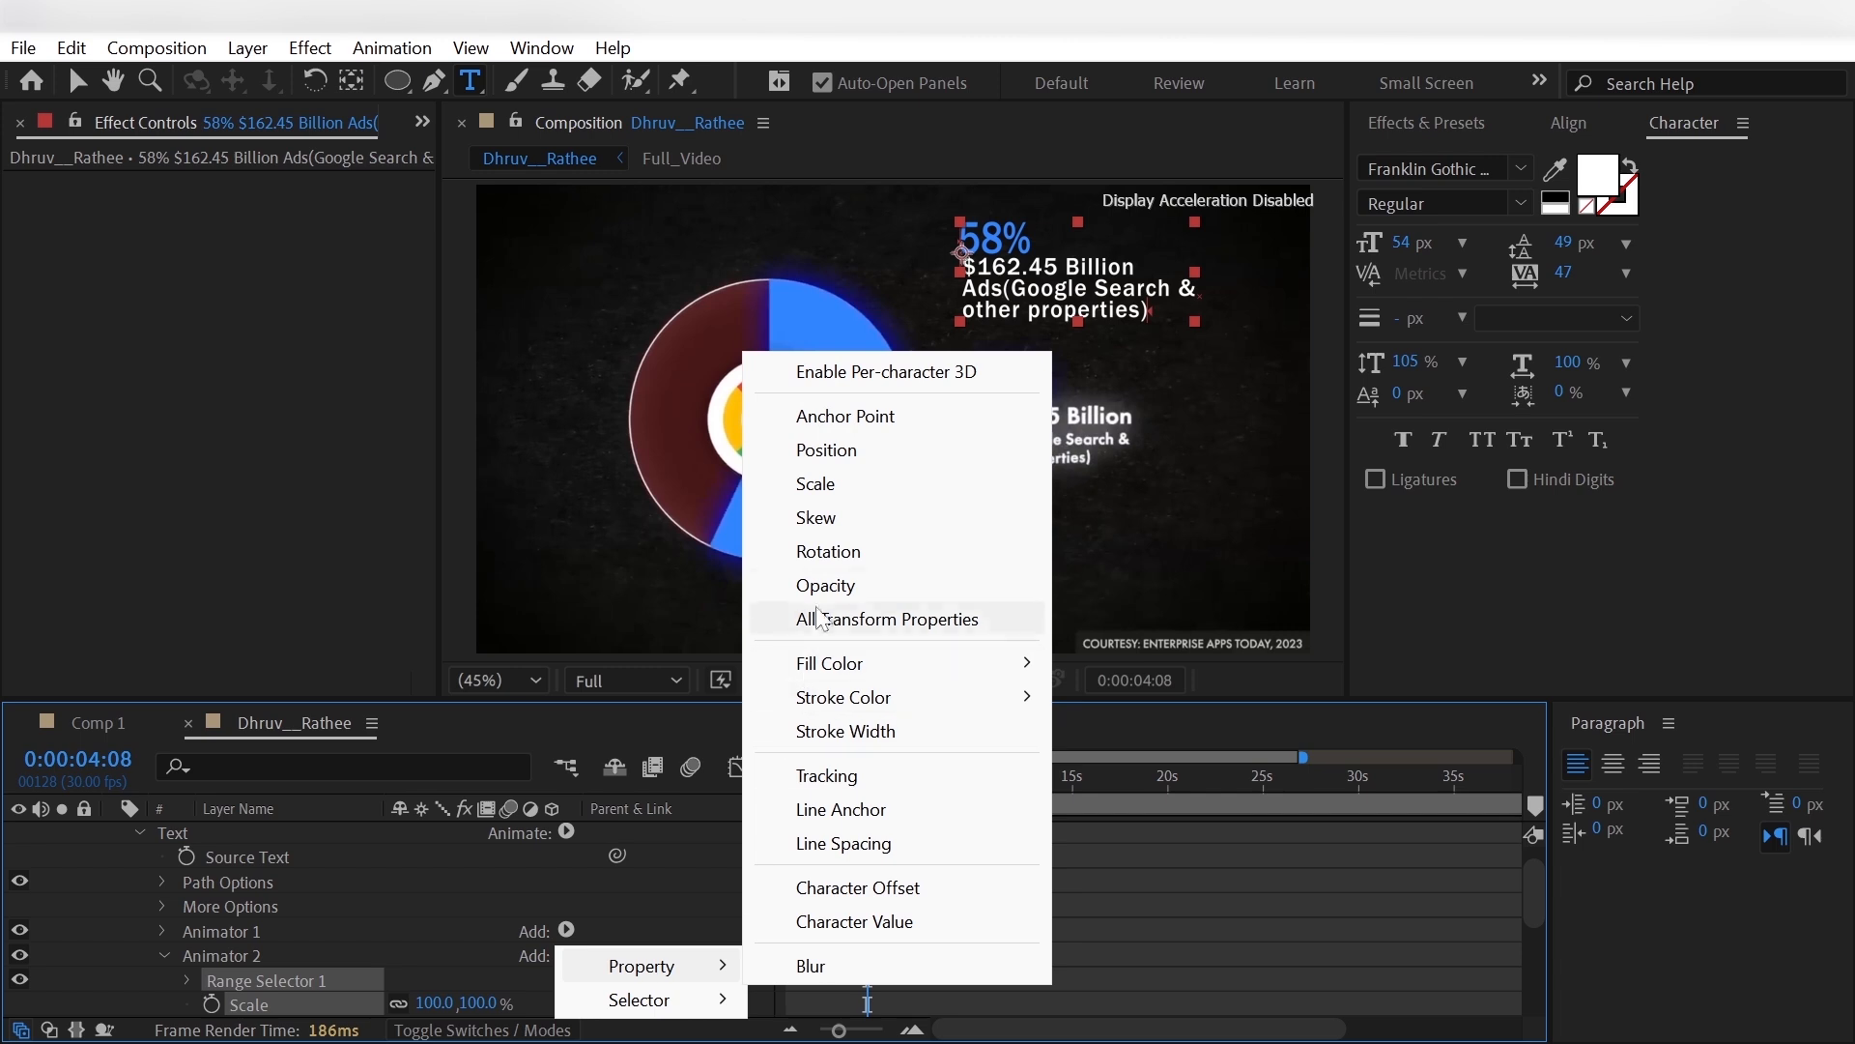
pyautogui.click(826, 775)
pyautogui.click(566, 906)
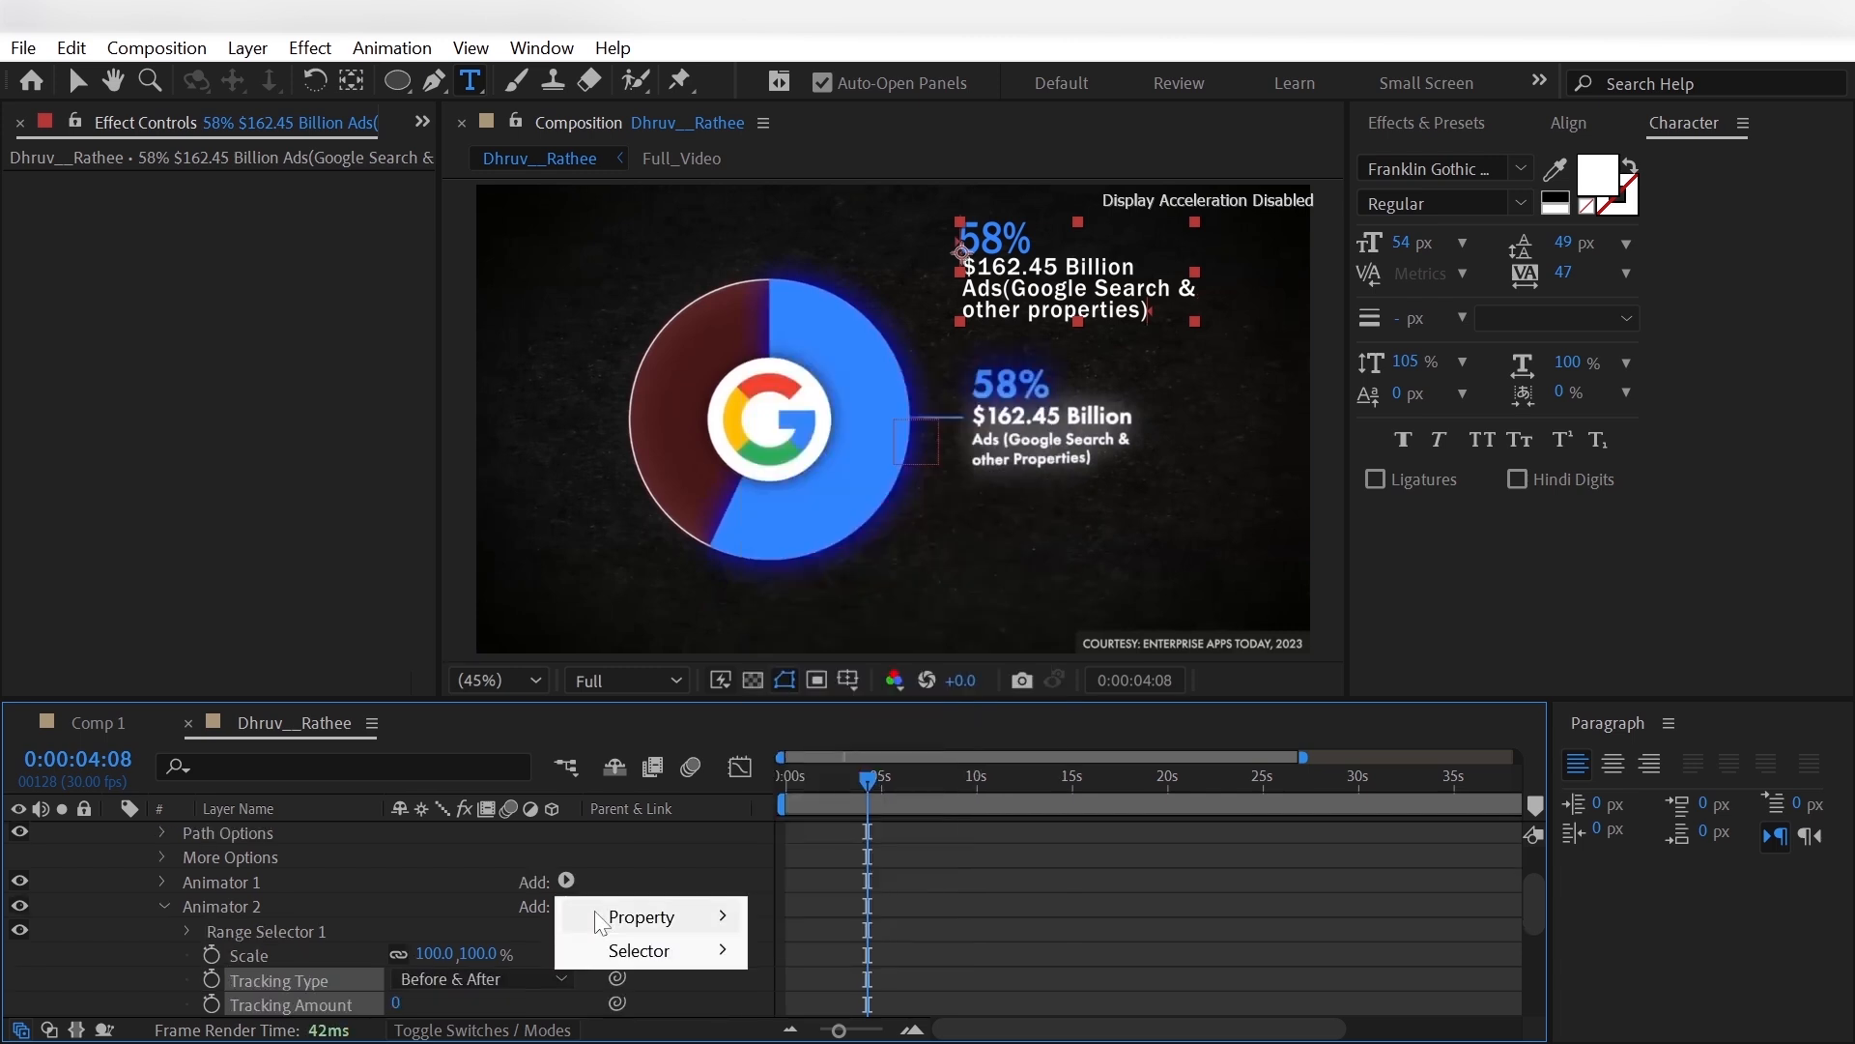
pyautogui.moveTo(744, 914)
pyautogui.click(794, 795)
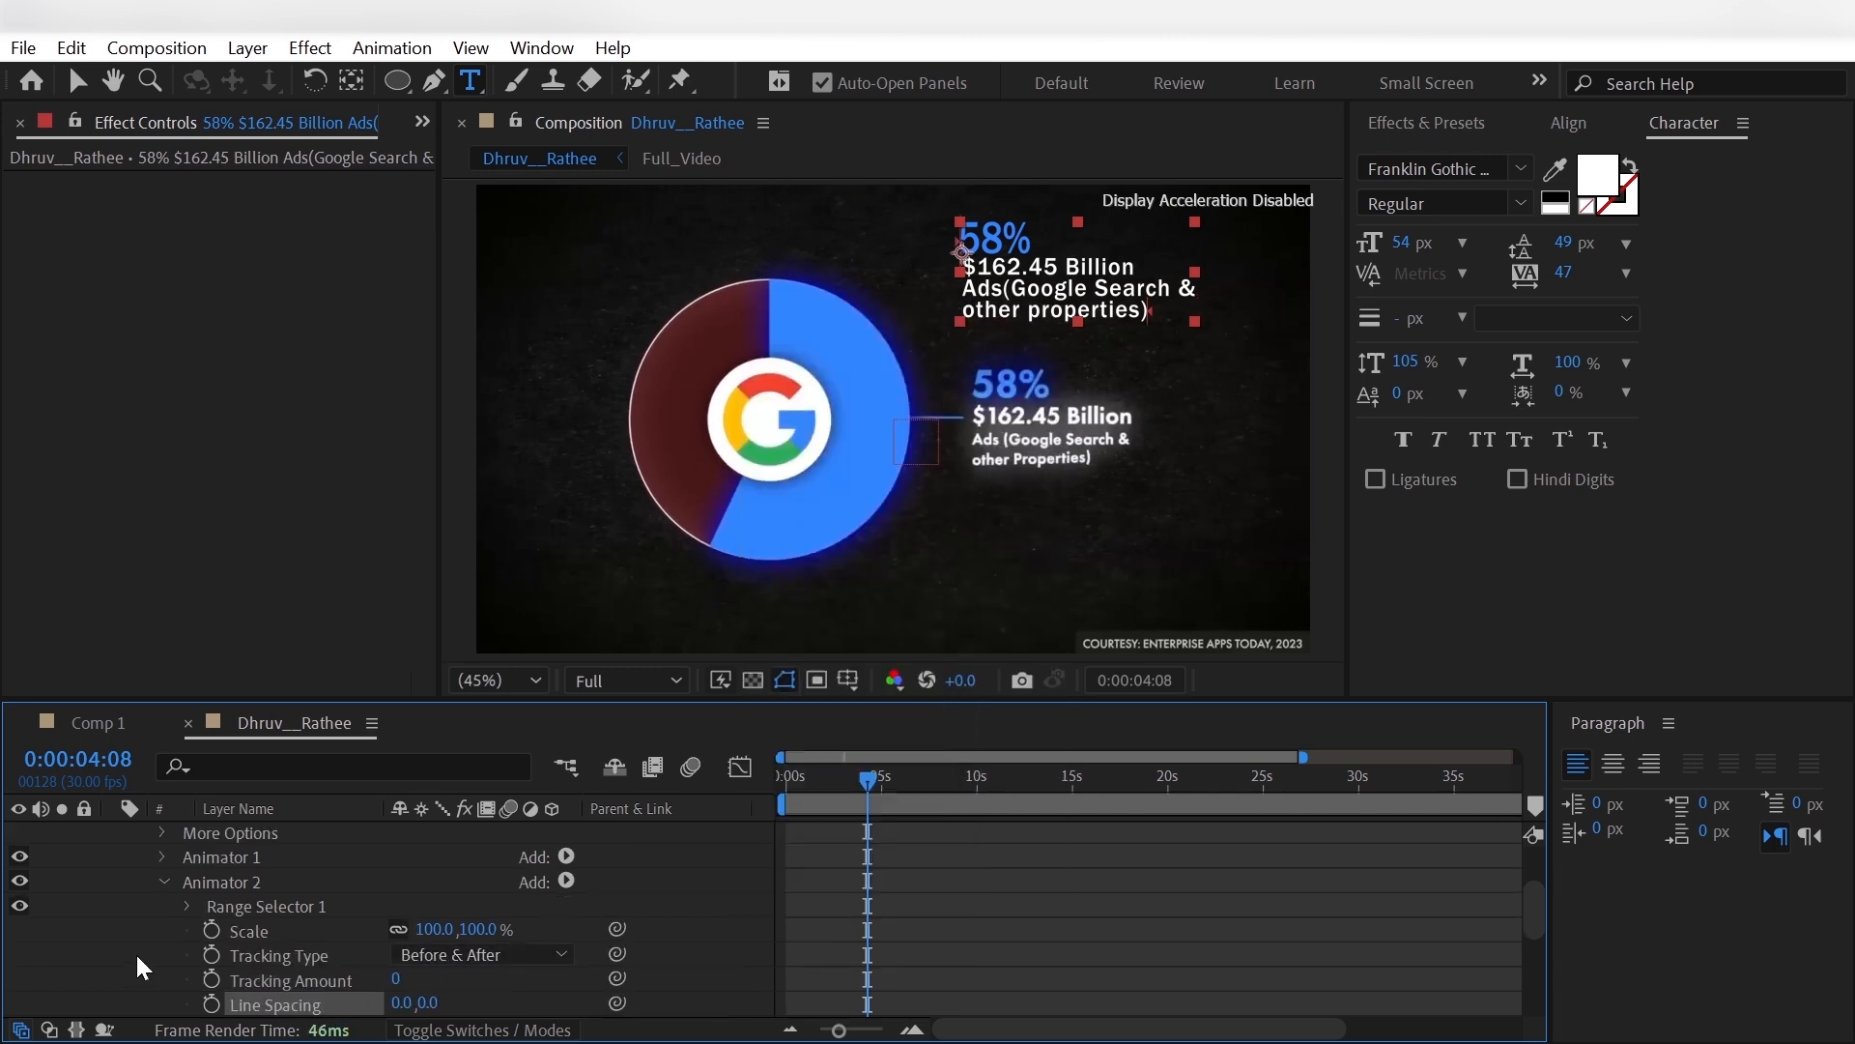
# - Limit Animator 2 to the last two text lines by setting its Range Selector's Start to 35% and Smoothness to 0%
pyautogui.click(188, 907)
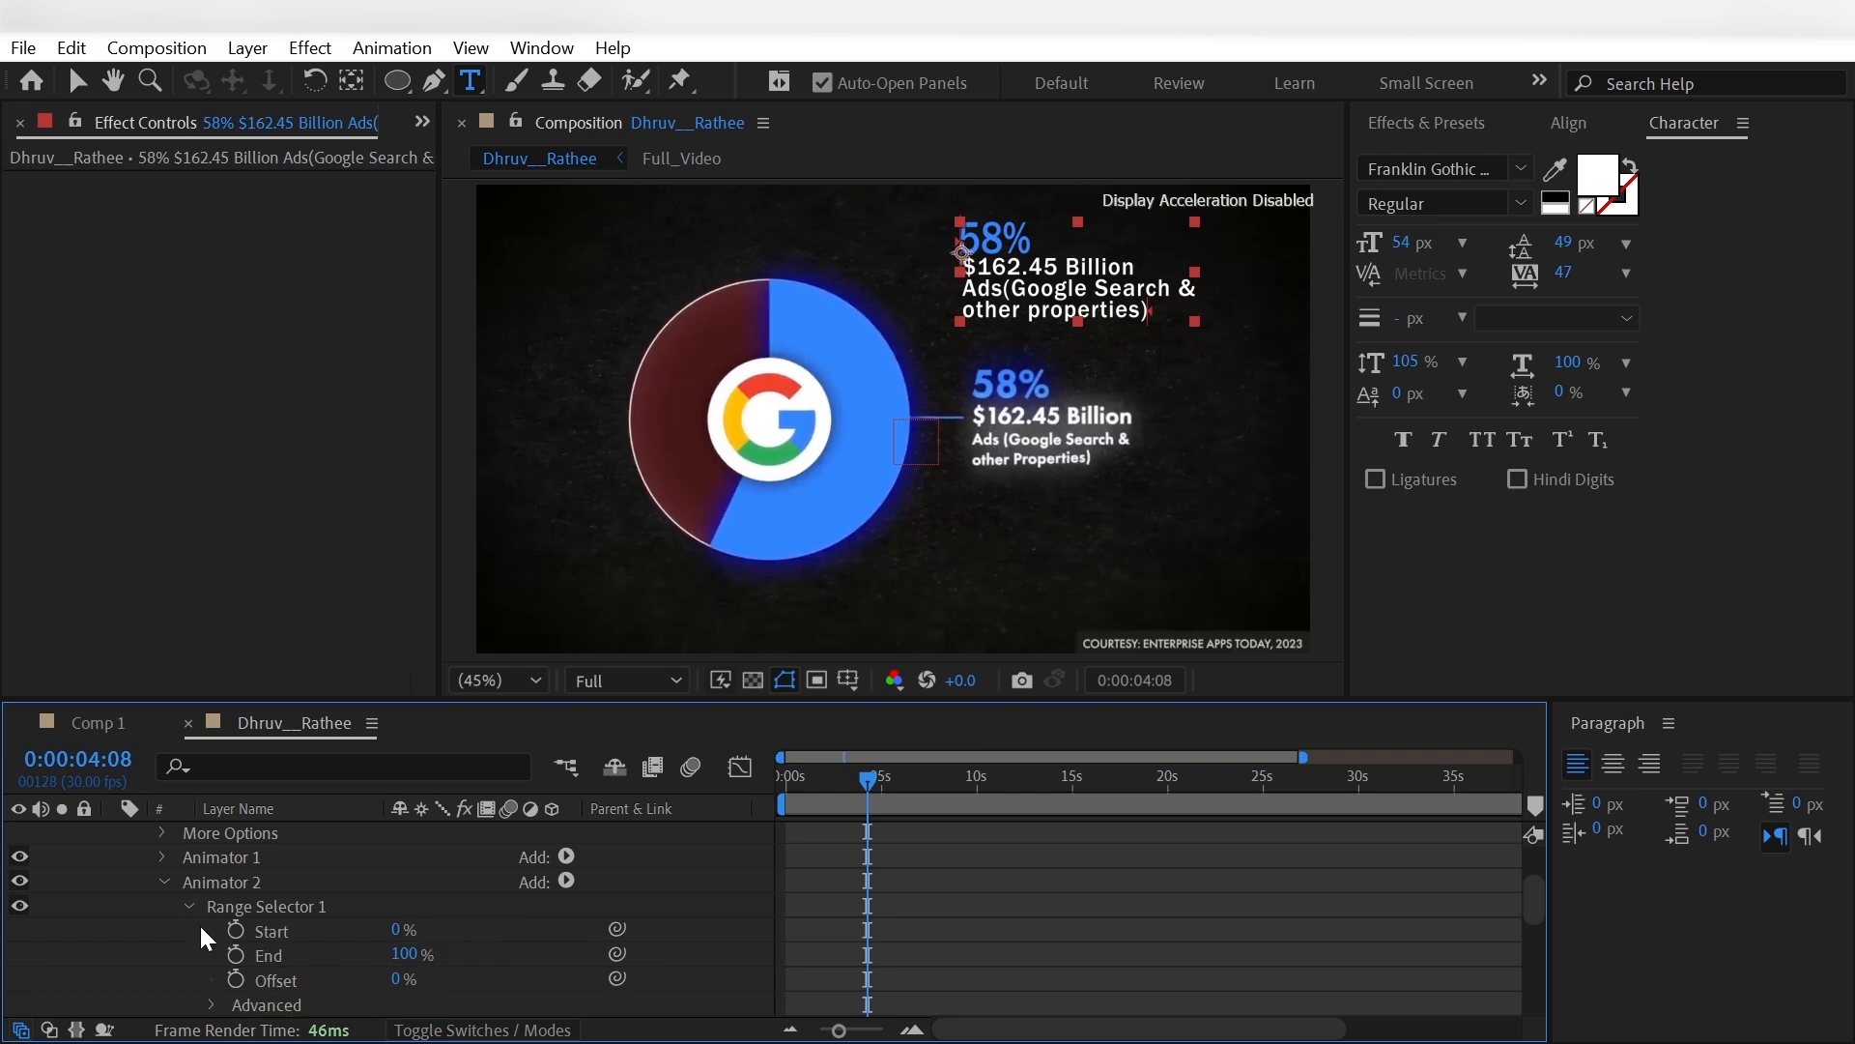
pyautogui.moveTo(397, 931); pyautogui.dragTo(414, 934)
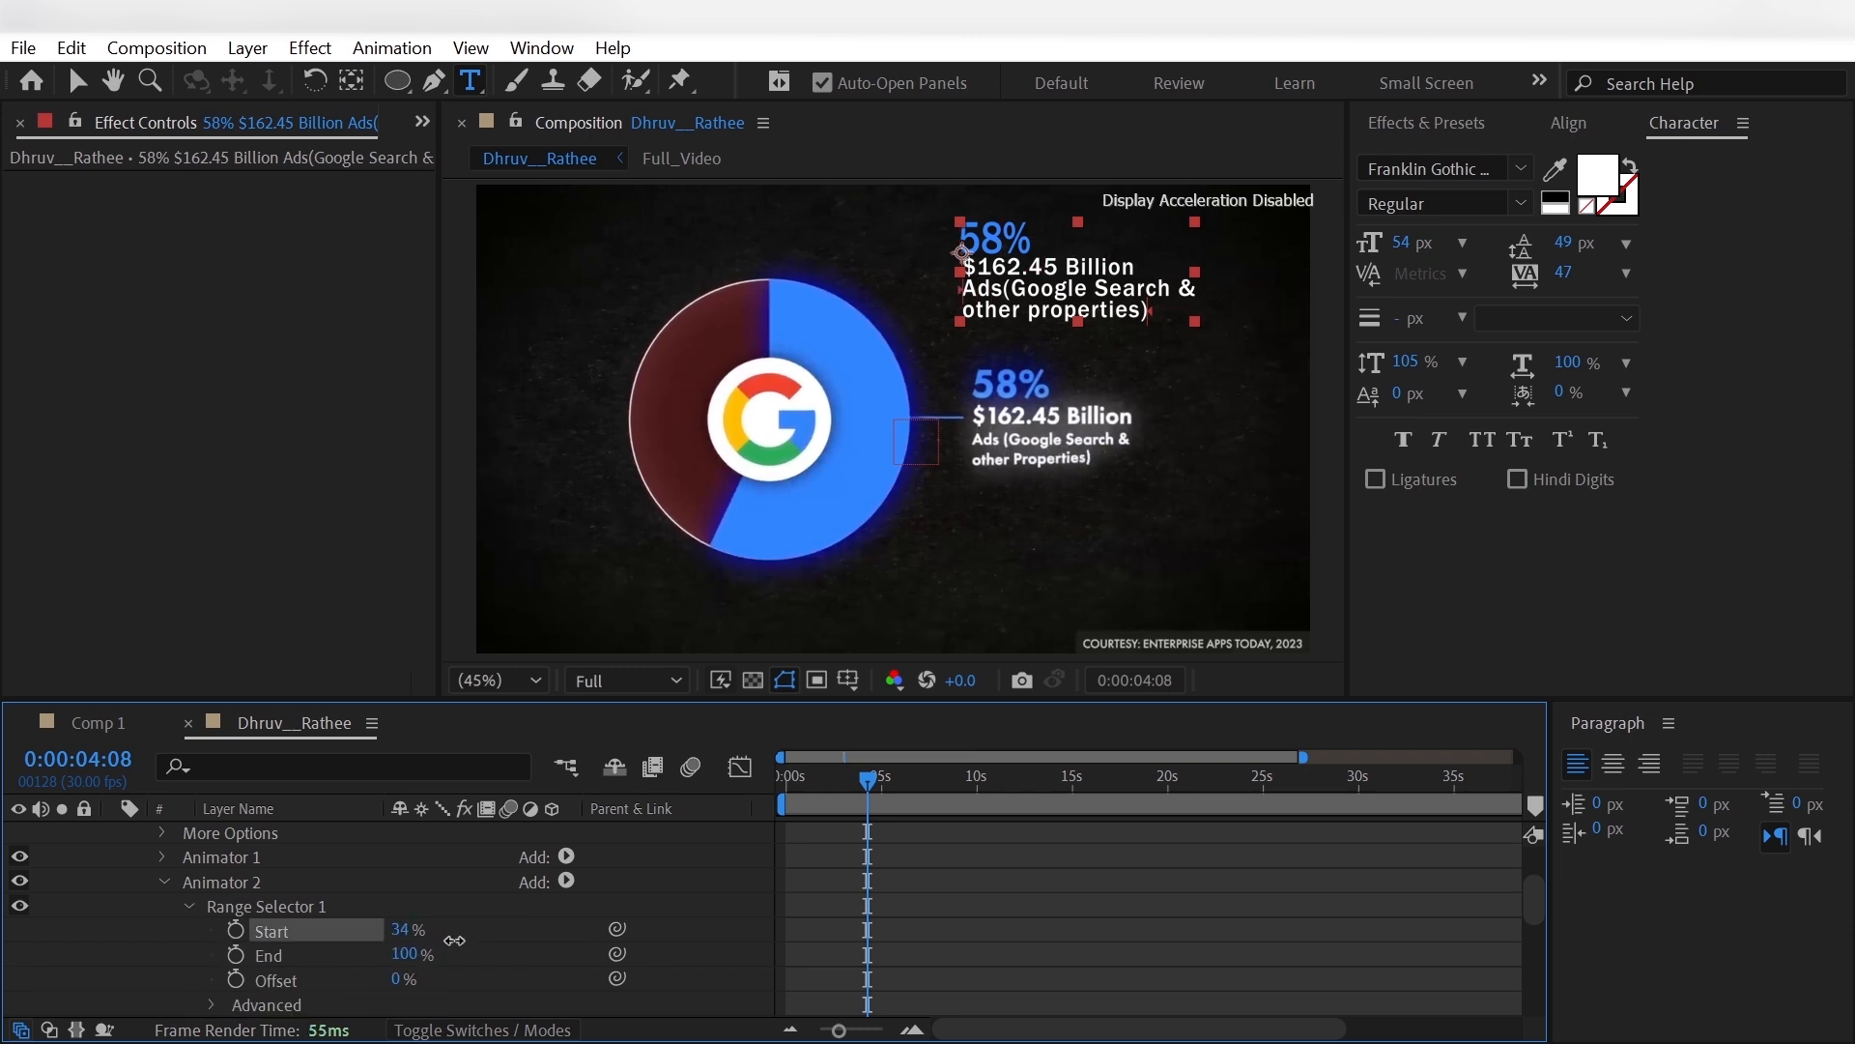
pyautogui.click(405, 930)
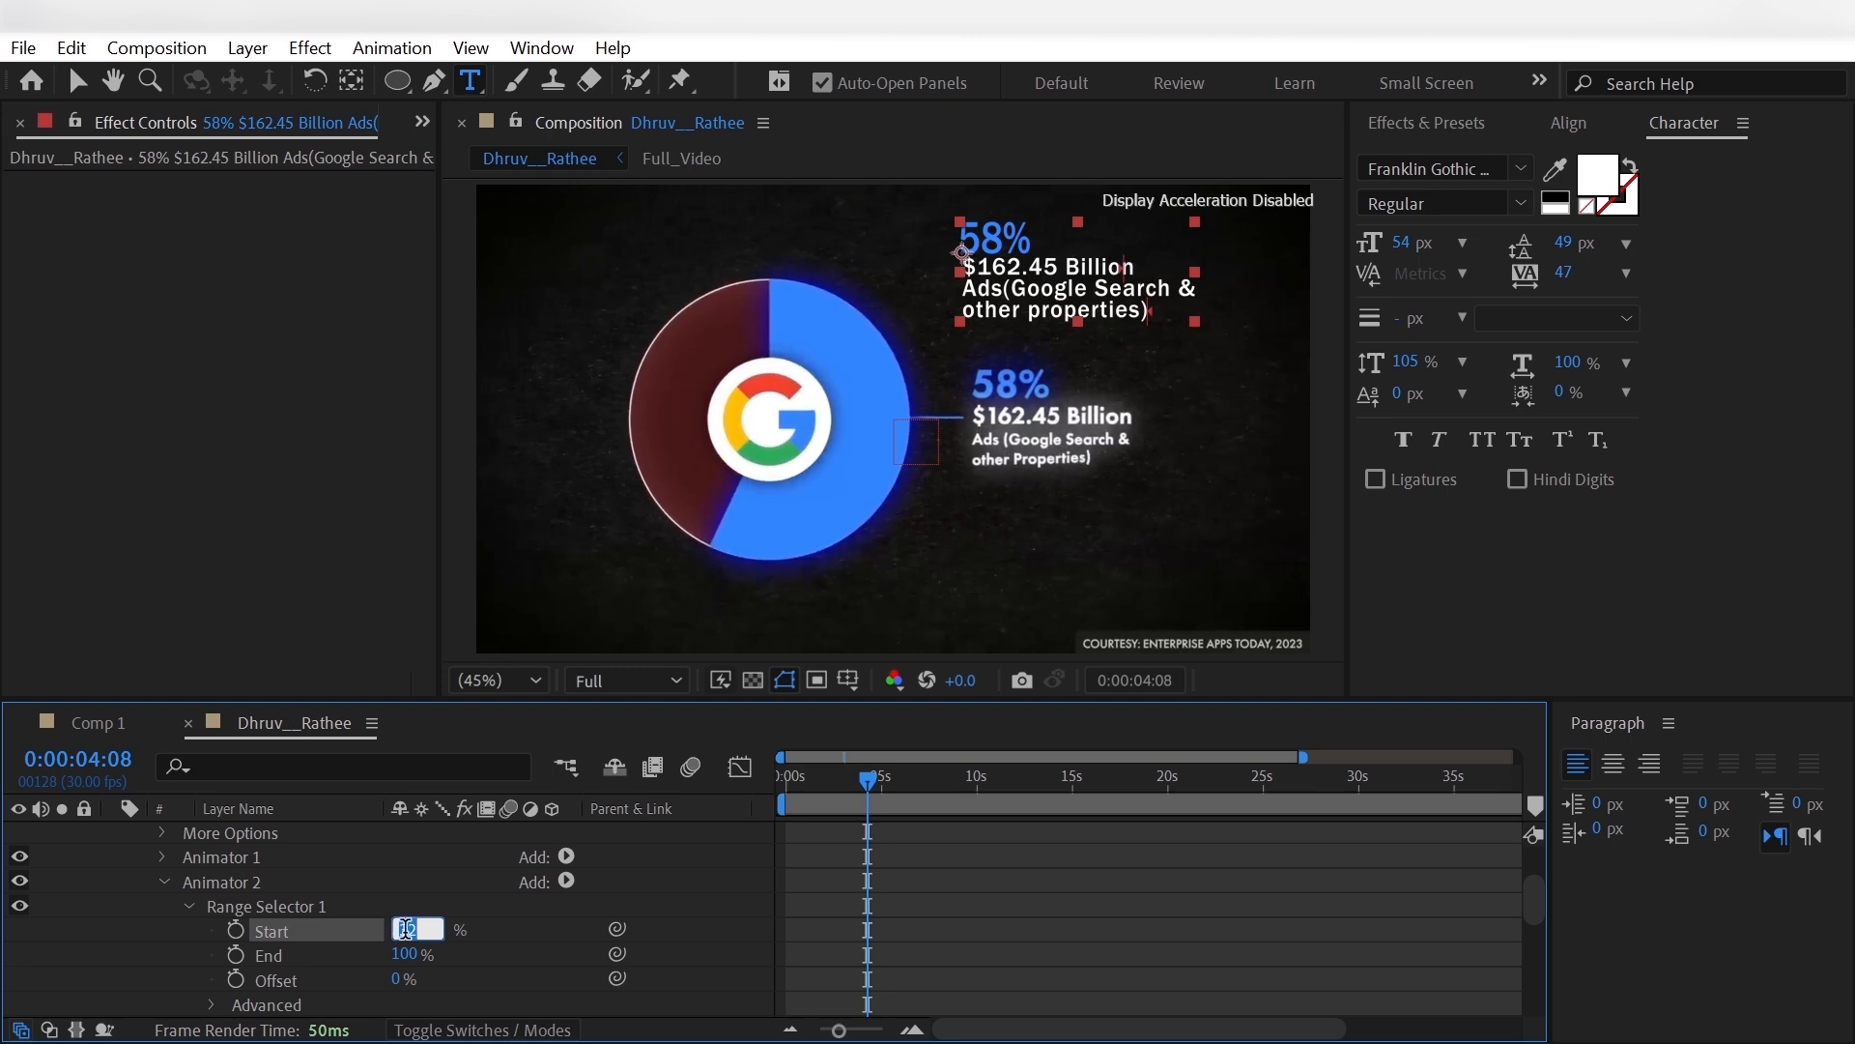
pyautogui.write('33')
pyautogui.press('Return')
pyautogui.click(408, 930)
pyautogui.write('35')
pyautogui.press('Return')
pyautogui.click(211, 1005)
pyautogui.scroll(-4, 284, 970)
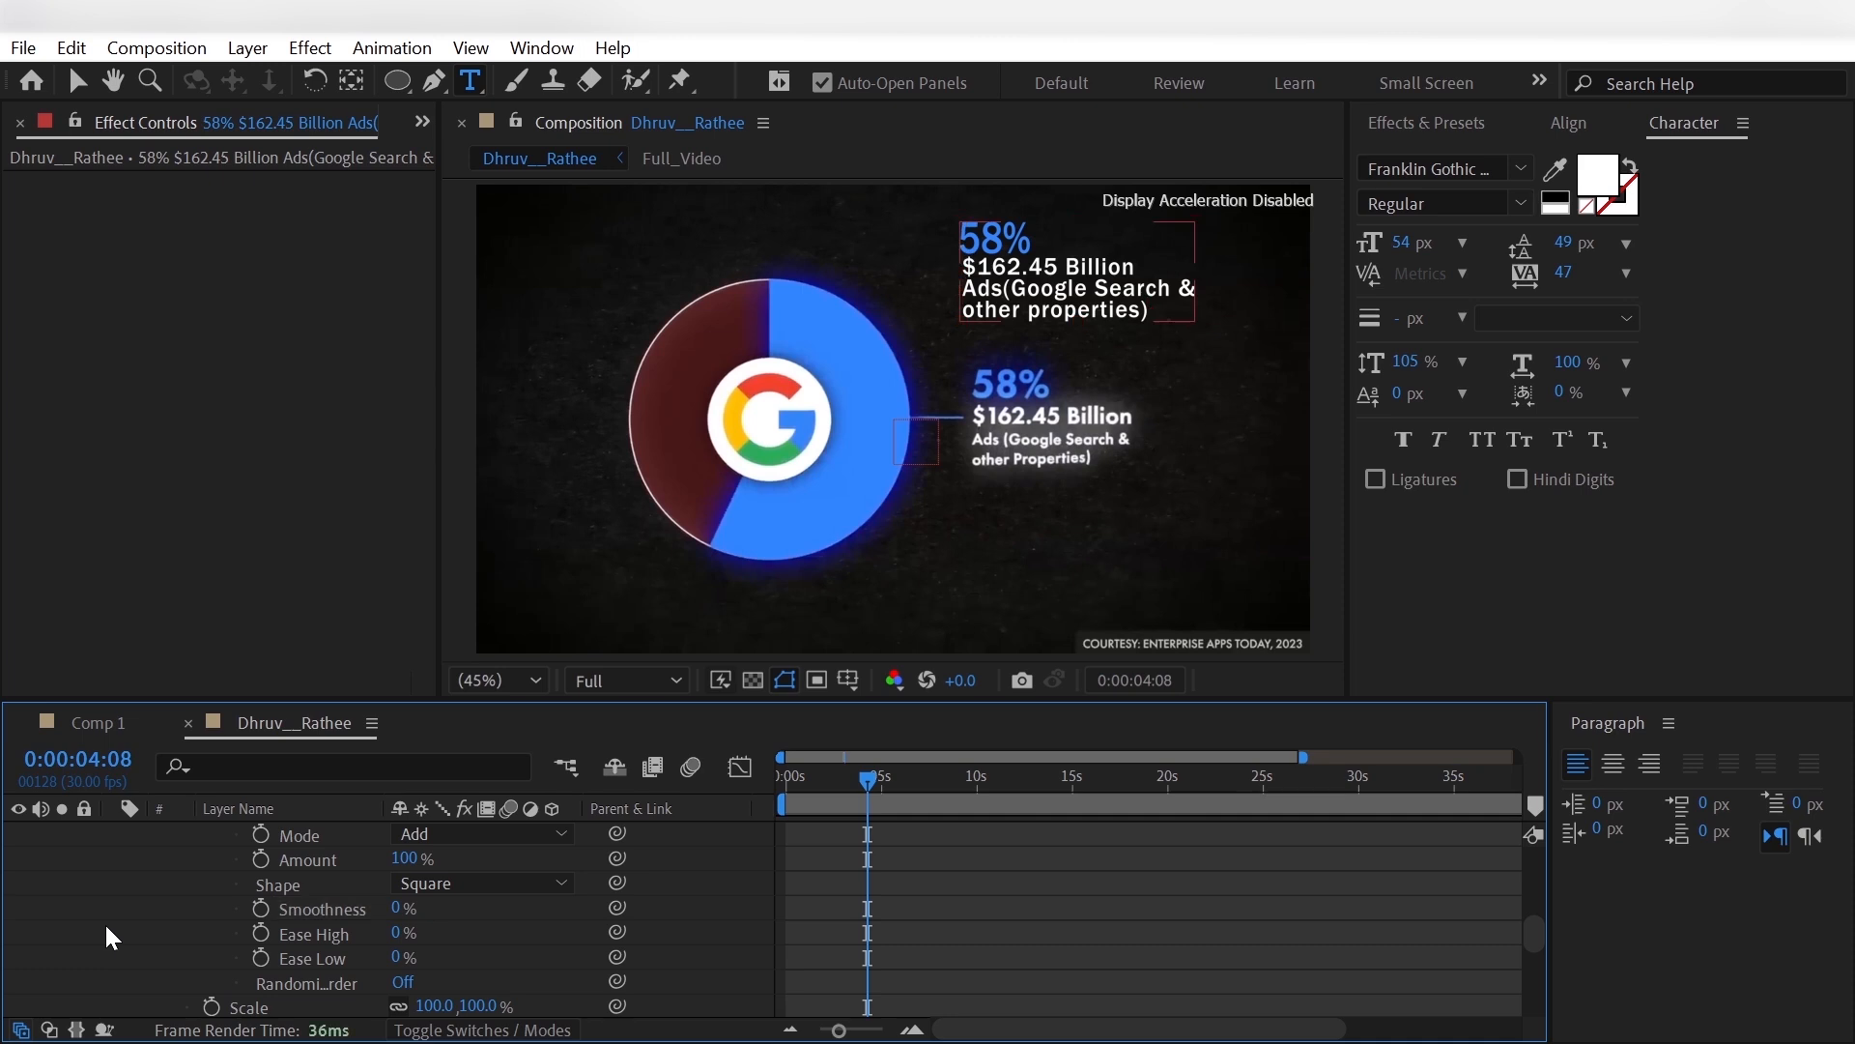
pyautogui.scroll(3, 105, 922)
pyautogui.click(207, 908)
# - Set Animator 2's Scale to 70%, Tracking Amount to -7 and Line Spacing to 0, -6
pyautogui.scroll(-2, 207, 908)
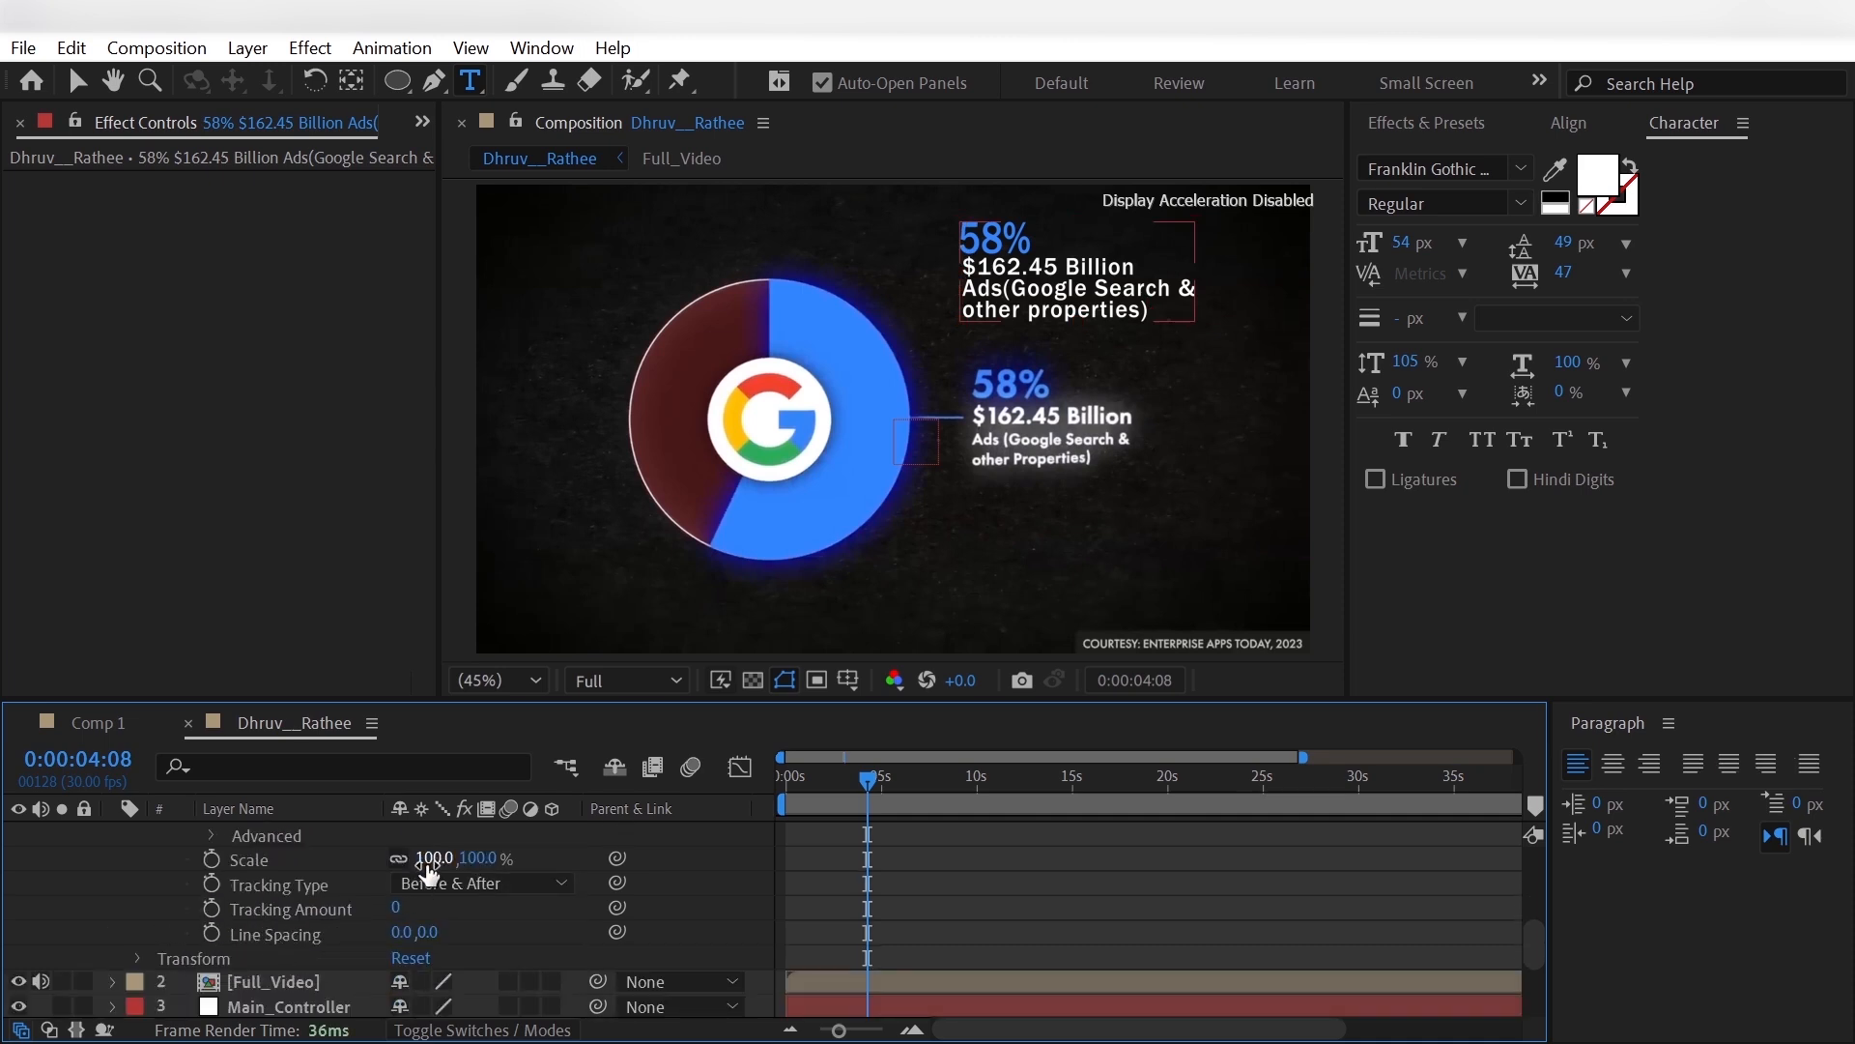
pyautogui.moveTo(426, 859); pyautogui.dragTo(392, 913)
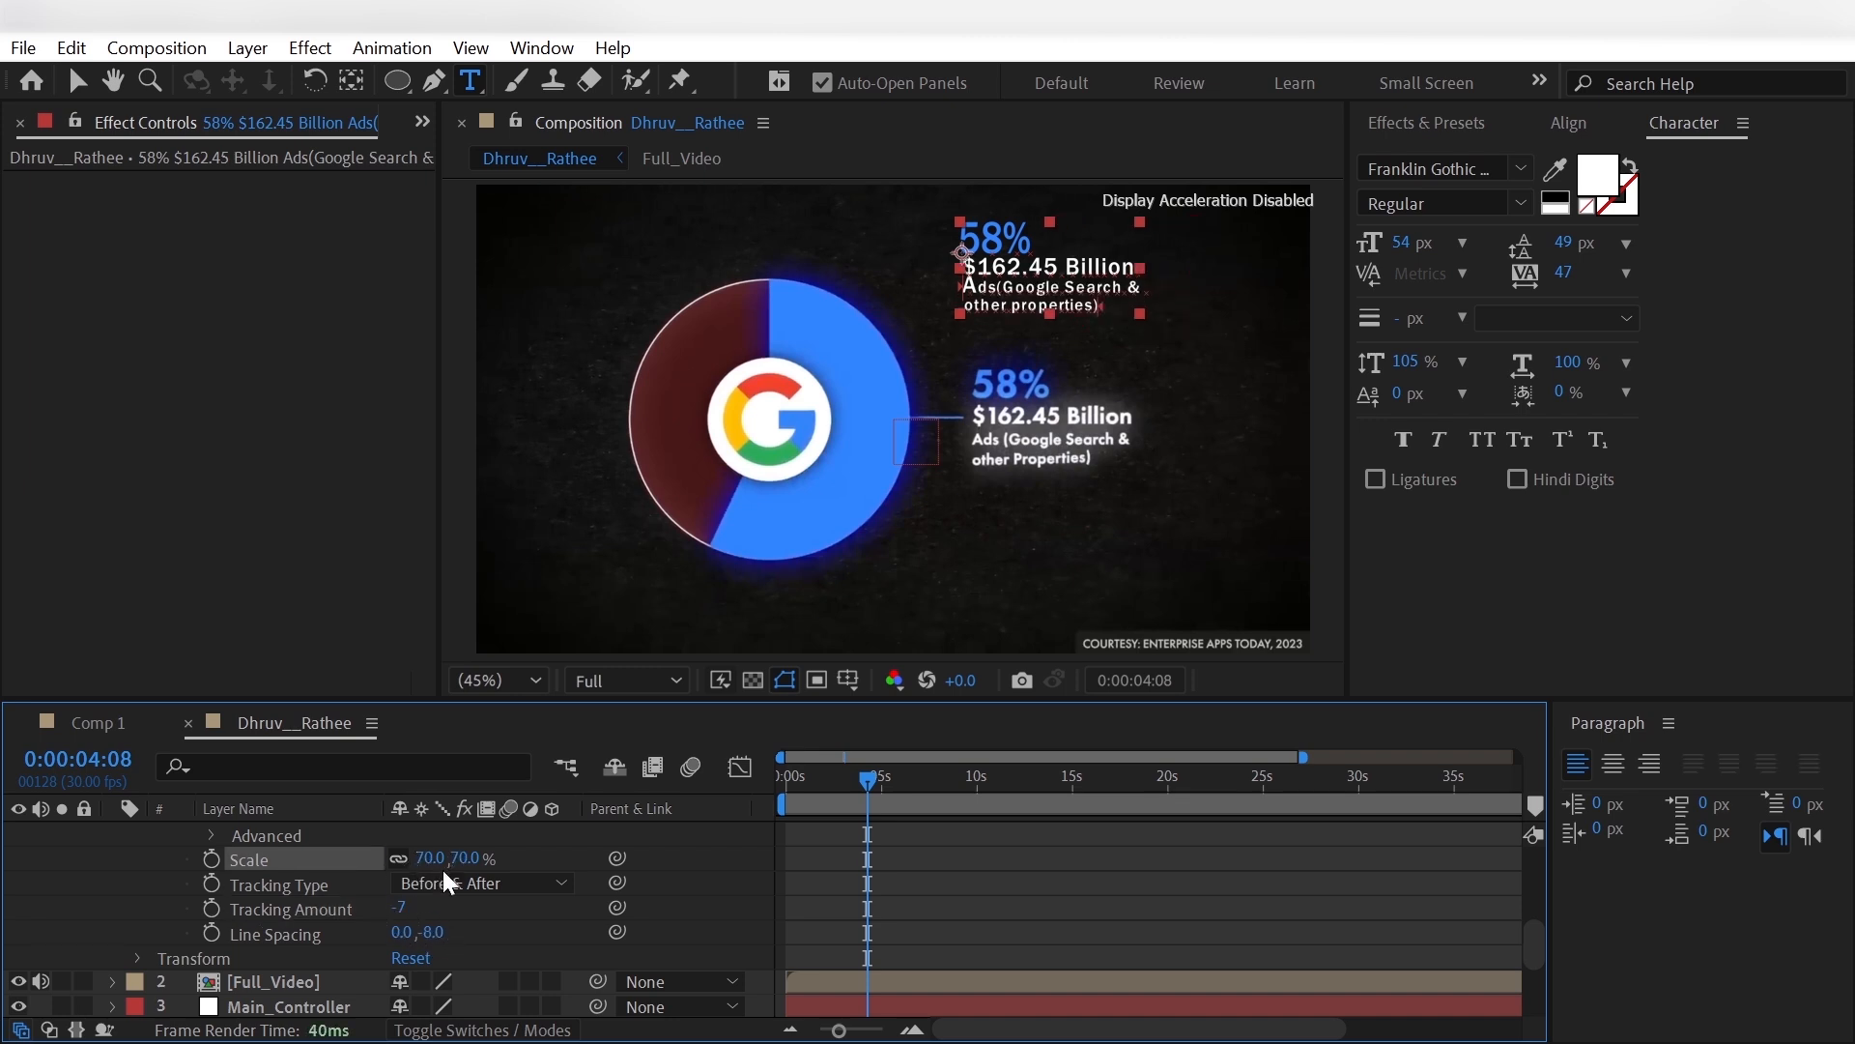
pyautogui.click(86, 914)
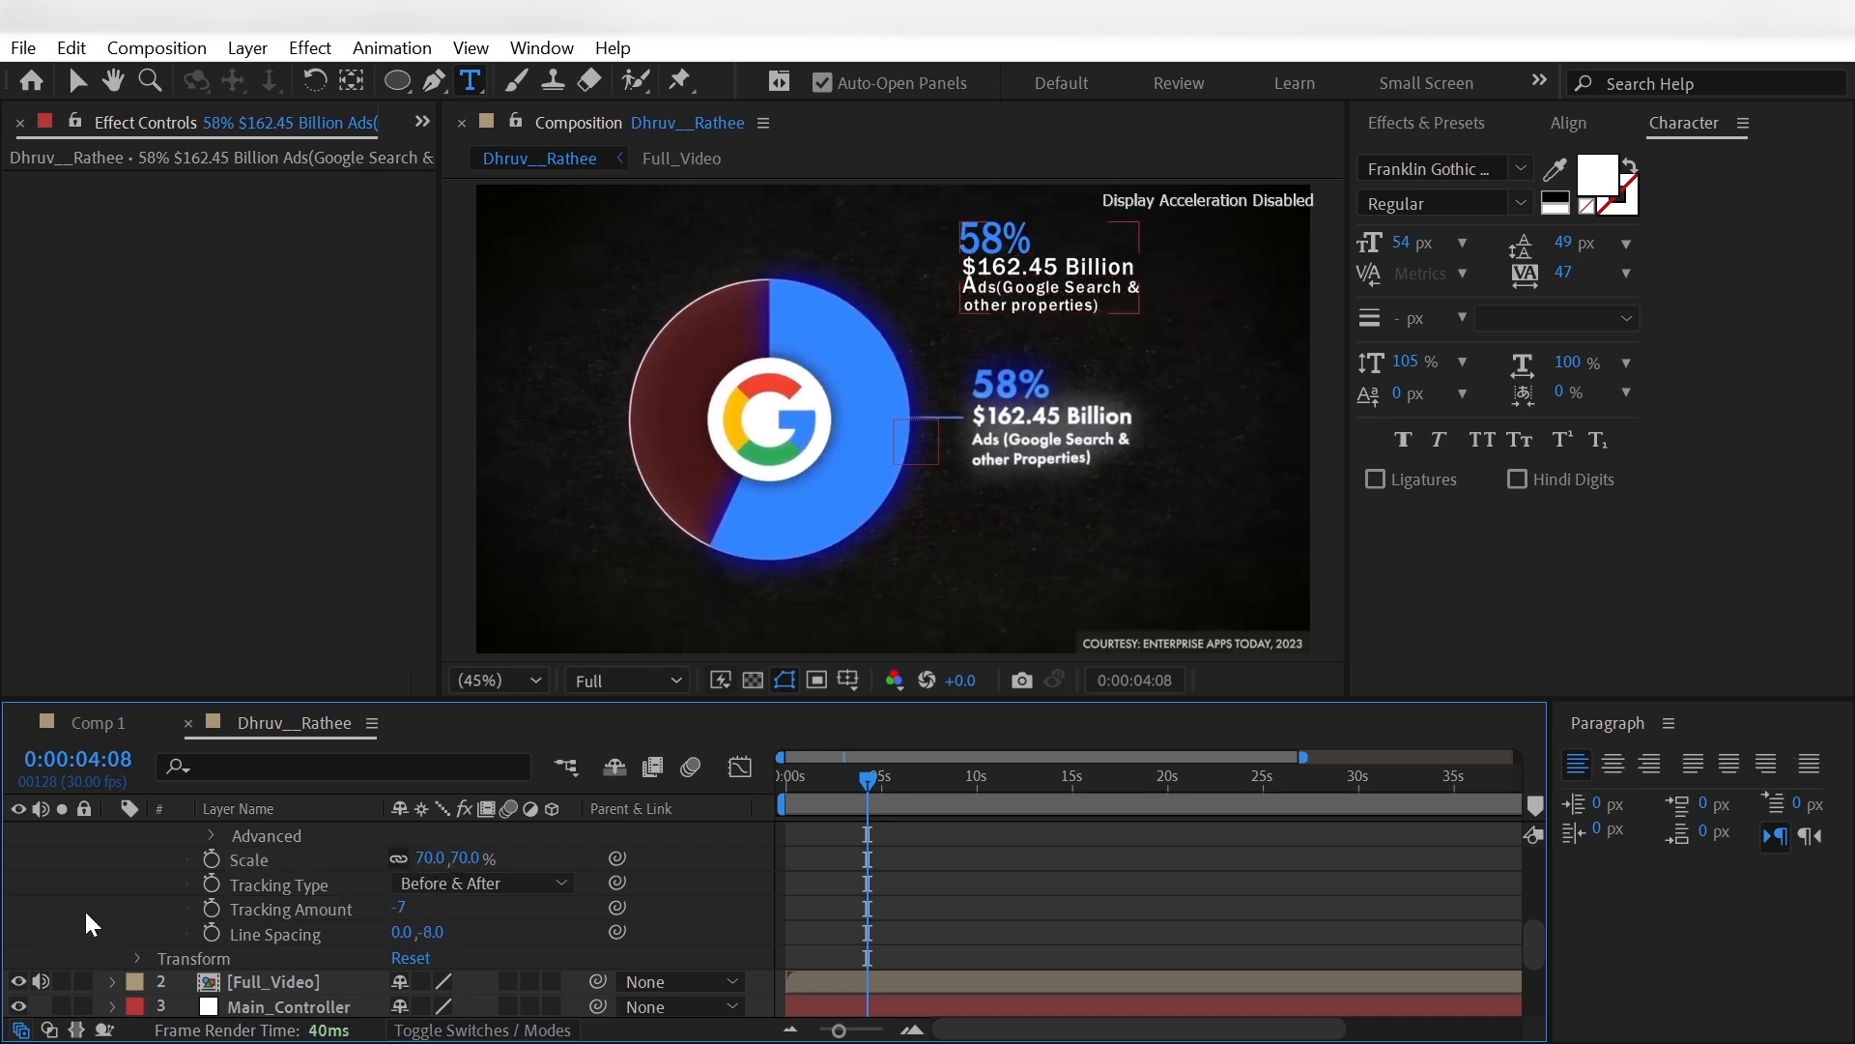
pyautogui.click(440, 932)
pyautogui.write('-7')
pyautogui.press('Return')
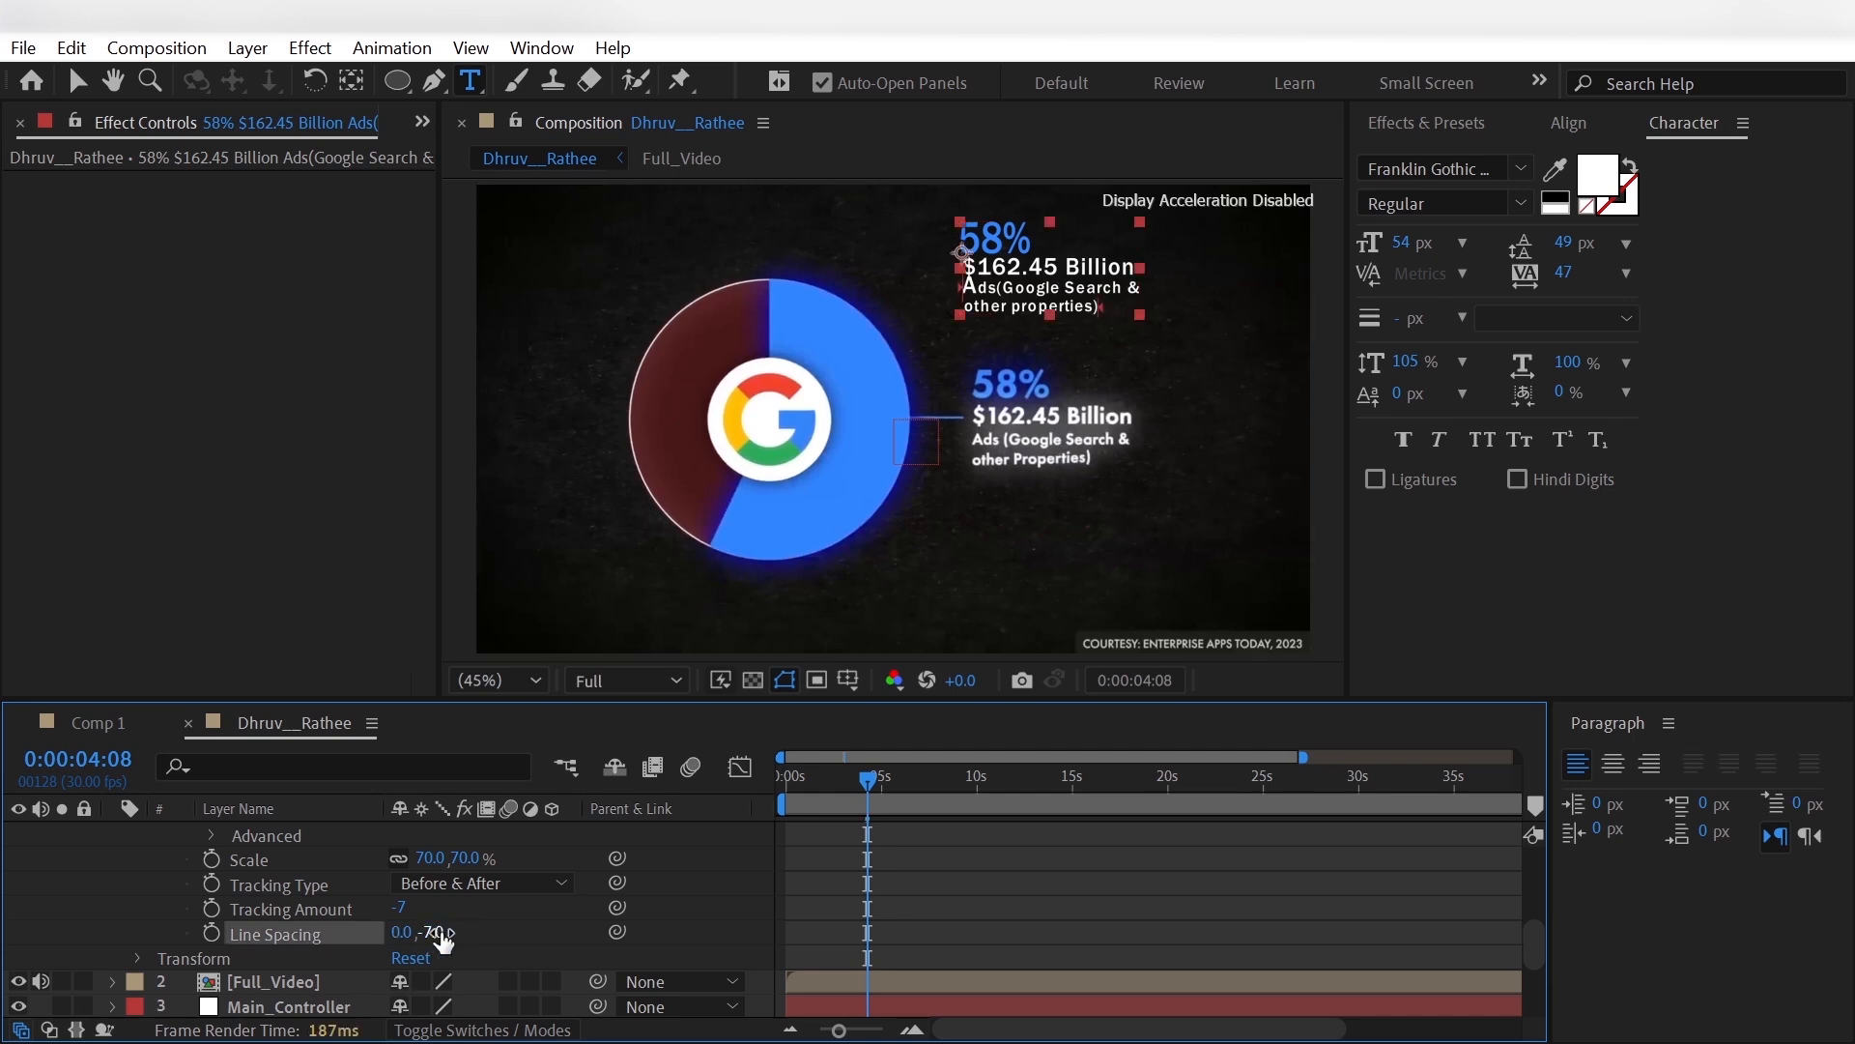
pyautogui.click(439, 930)
pyautogui.write('-6')
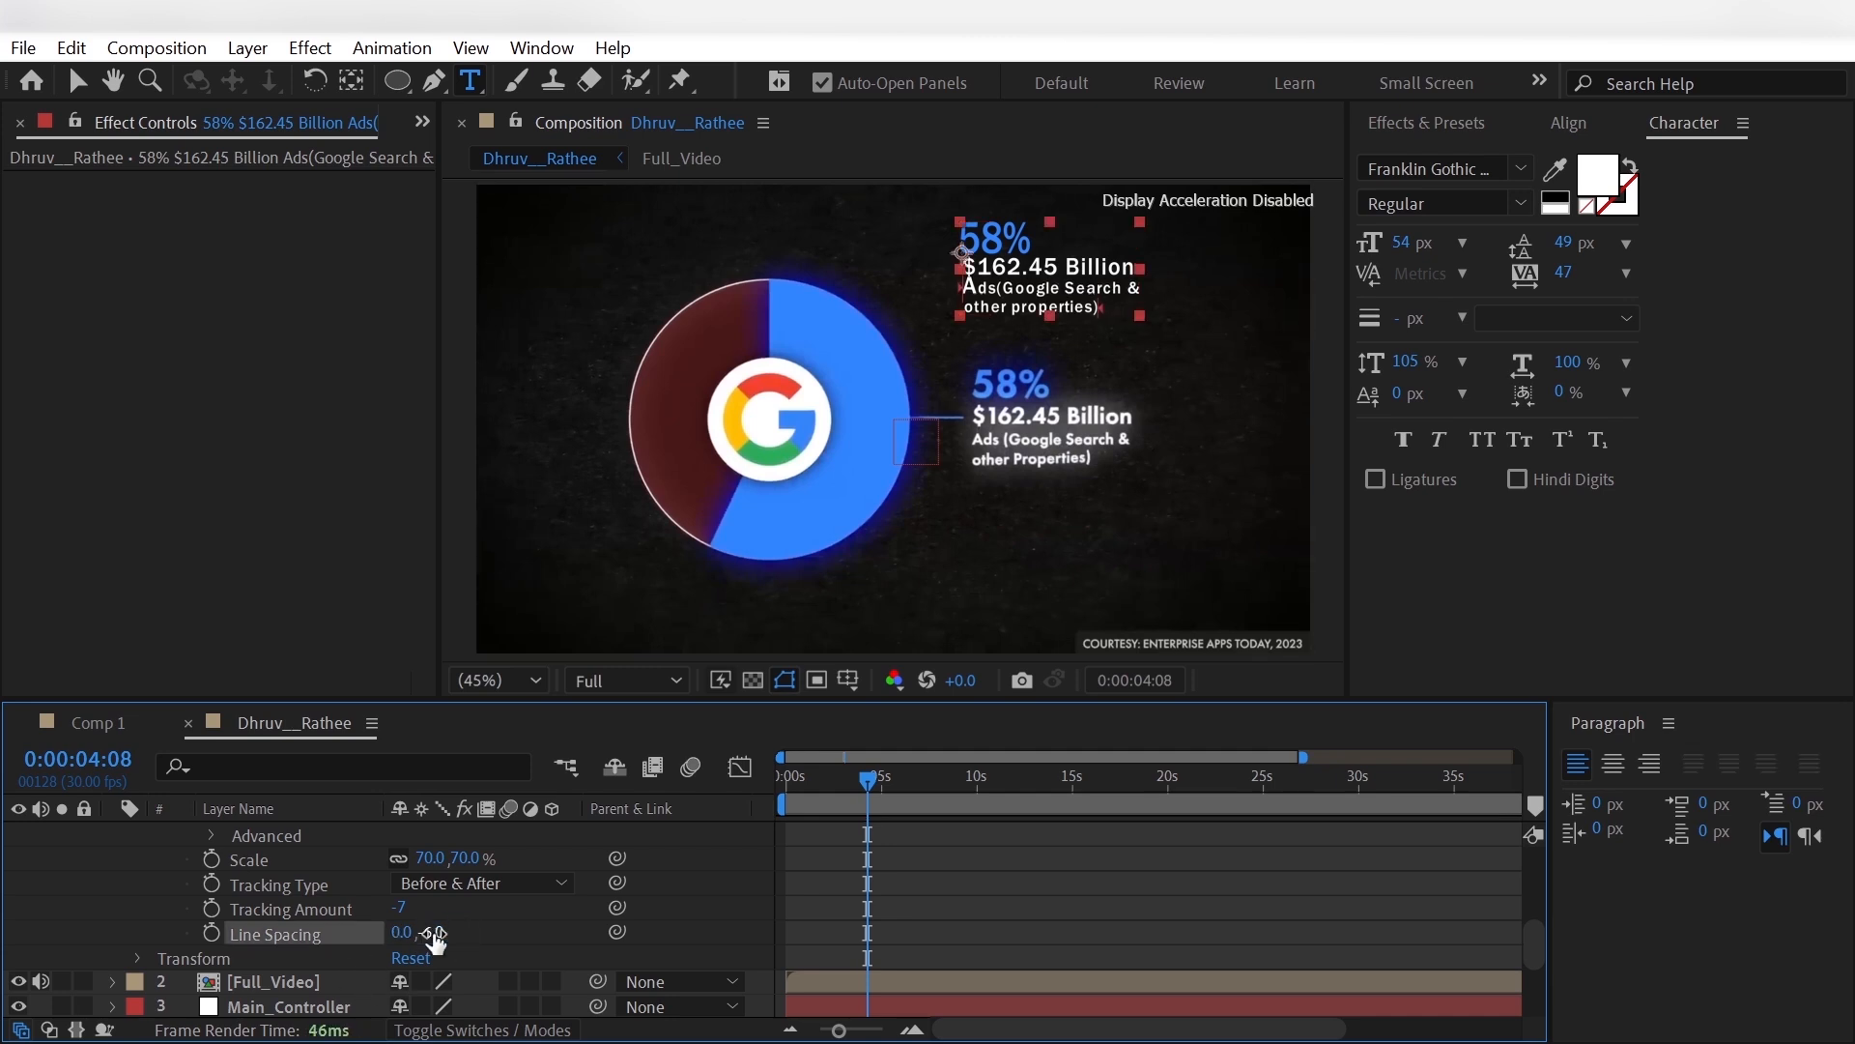
pyautogui.press('Return')
pyautogui.scroll(1, 112, 905)
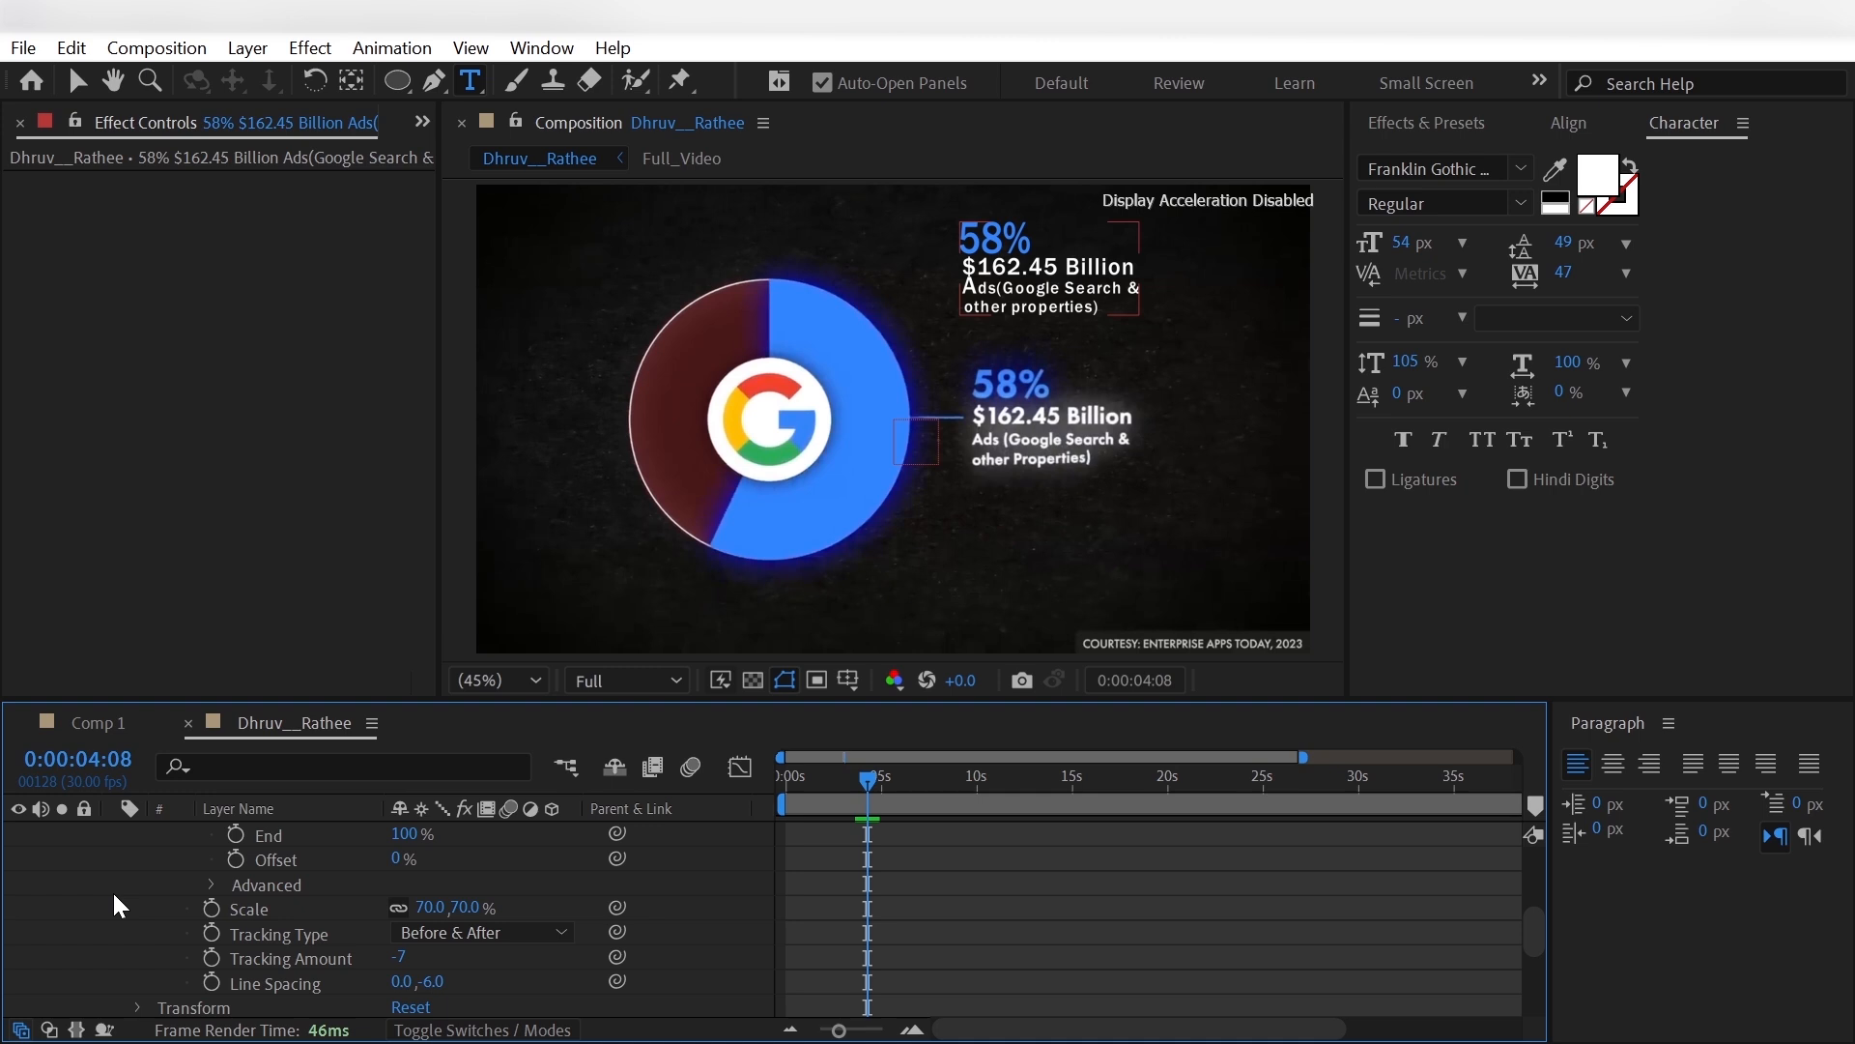
pyautogui.scroll(3, 112, 890)
pyautogui.click(161, 982)
# - Add a third text animator to the 58% label layer with Position, Rotation and Line Spacing properties
pyautogui.scroll(-1, 161, 984)
pyautogui.scroll(3, 160, 983)
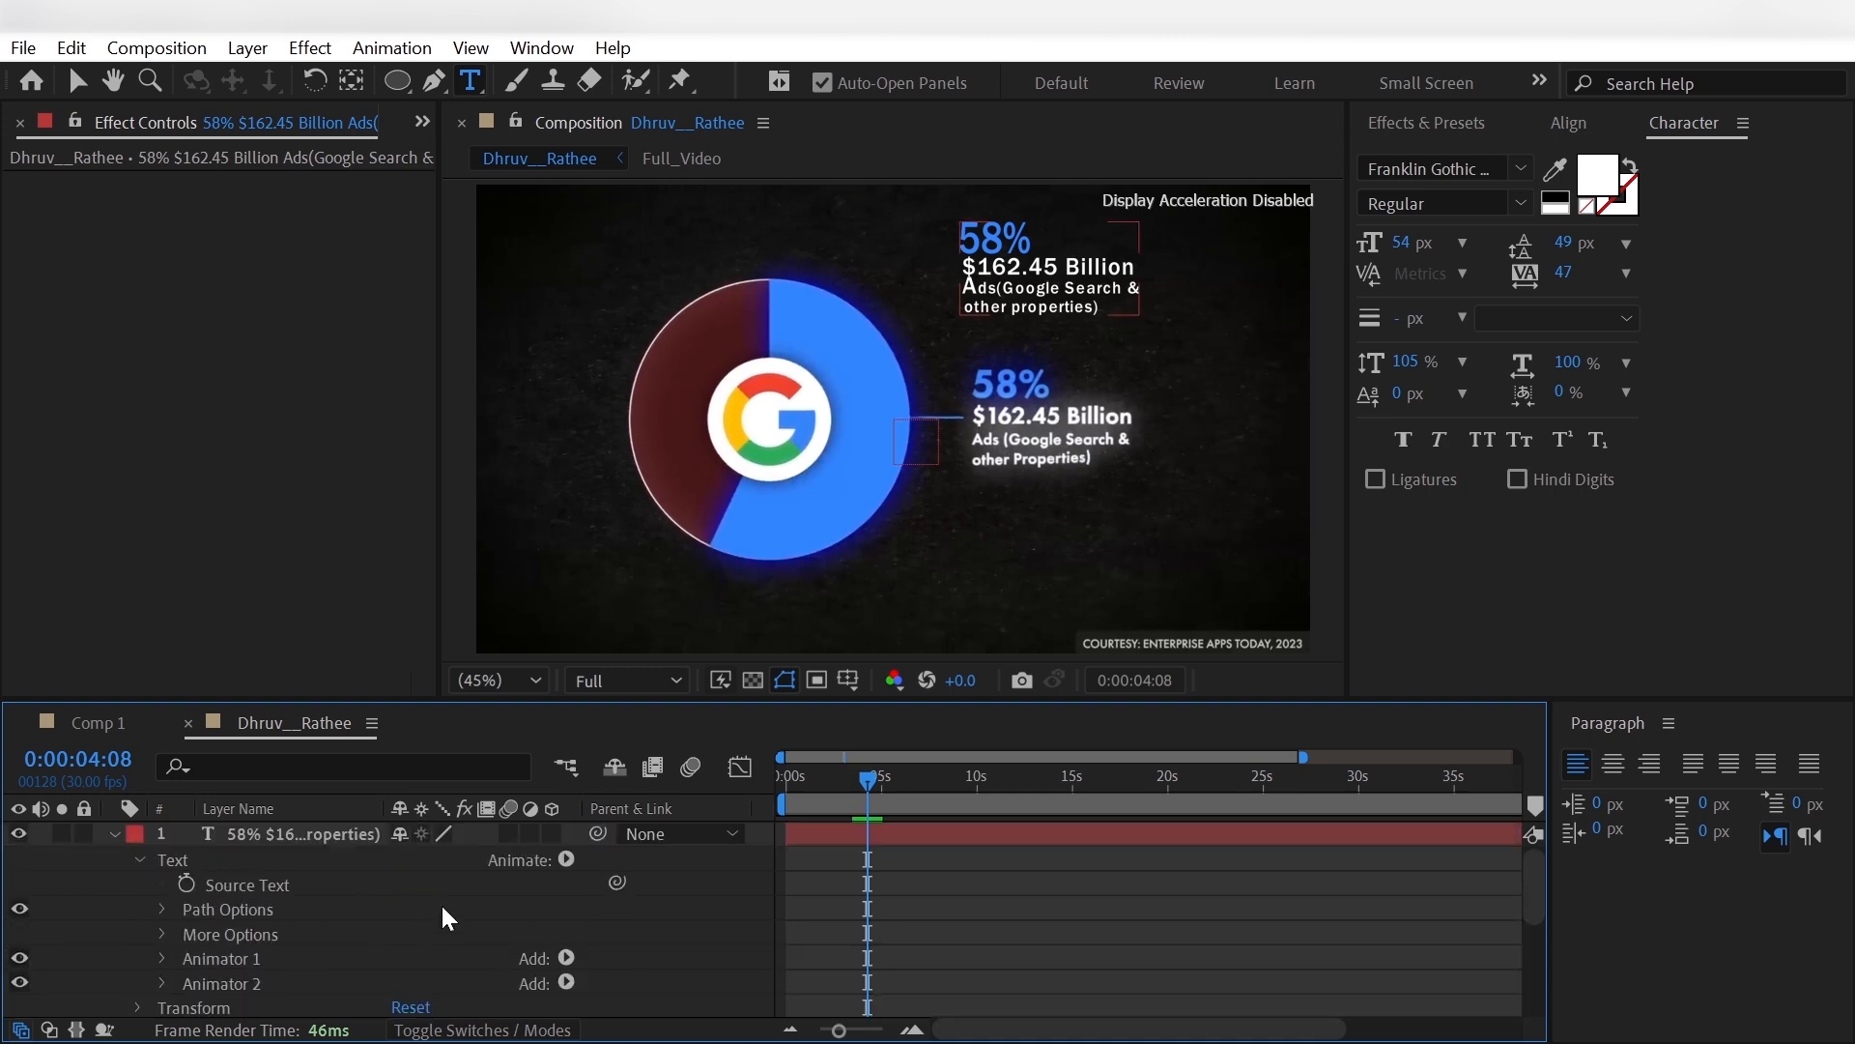
pyautogui.click(565, 859)
pyautogui.click(666, 315)
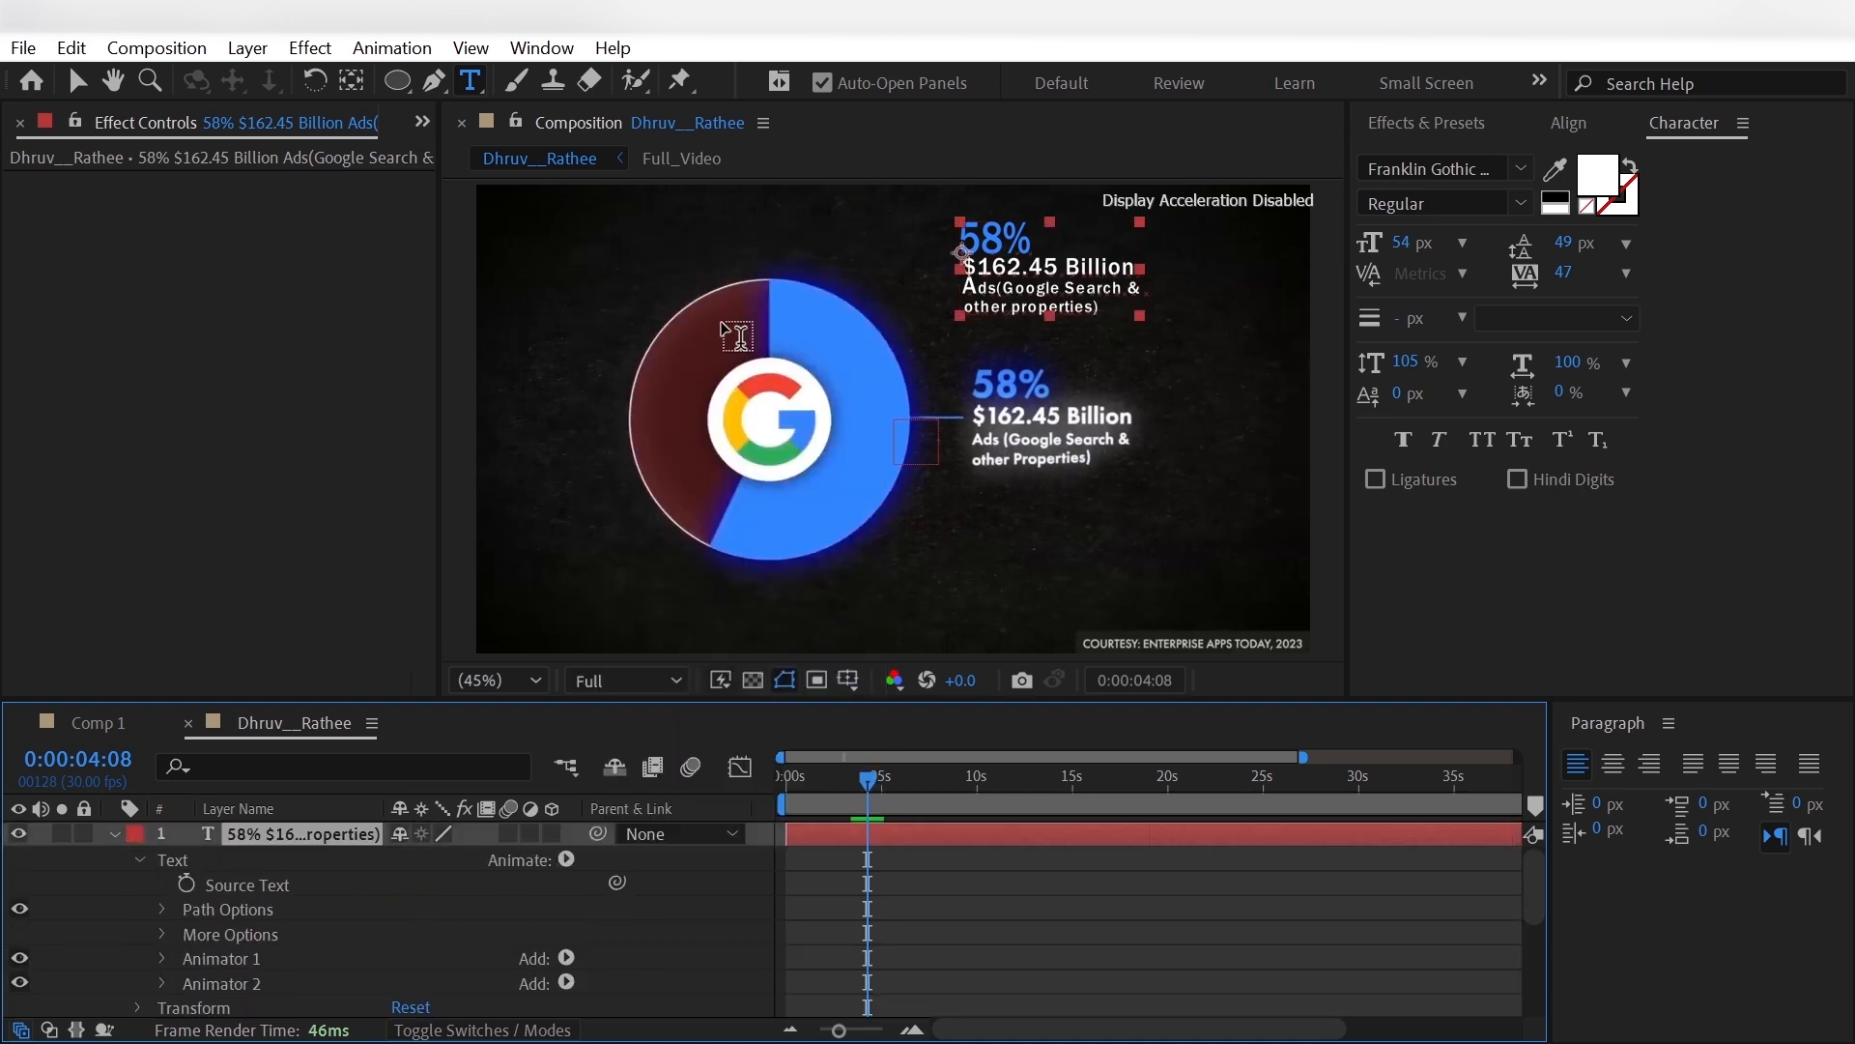
pyautogui.scroll(-1, 555, 960)
pyautogui.click(560, 957)
pyautogui.moveTo(647, 965)
pyautogui.click(828, 551)
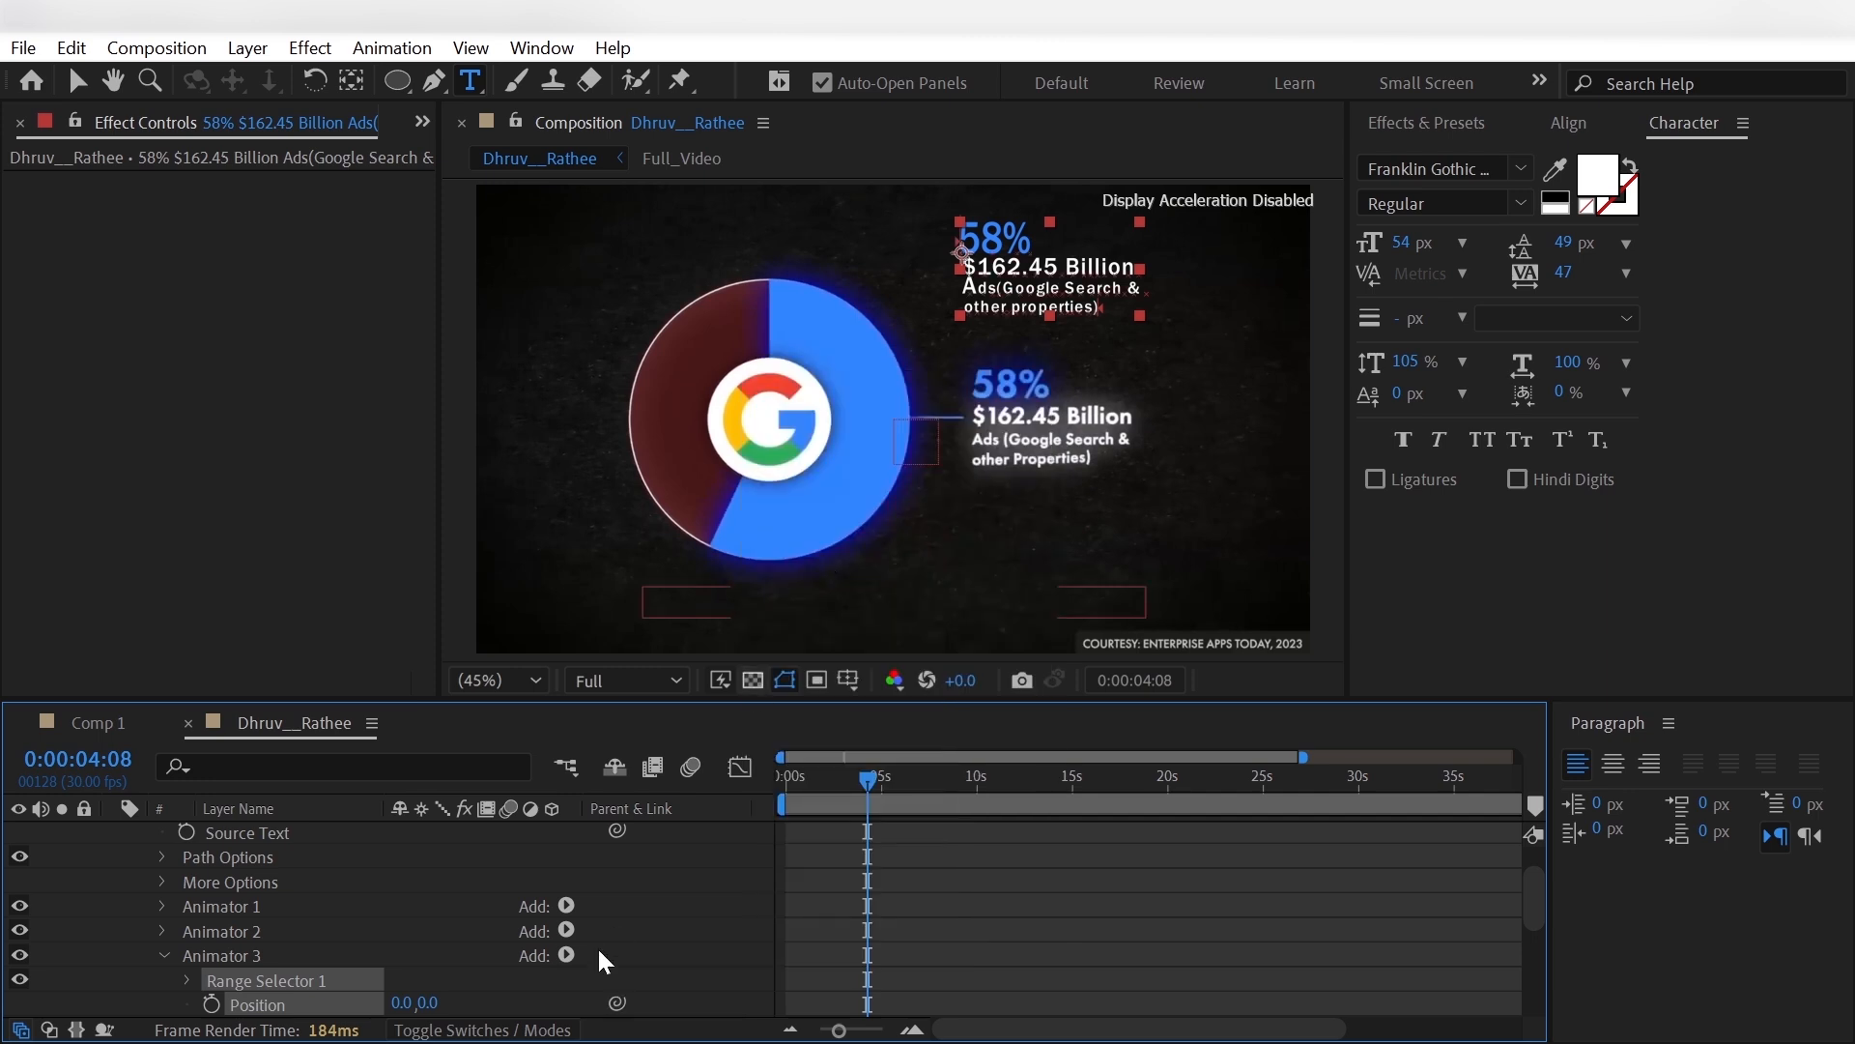
pyautogui.scroll(-1, 598, 947)
pyautogui.click(565, 929)
pyautogui.click(841, 818)
pyautogui.scroll(-1, 454, 1010)
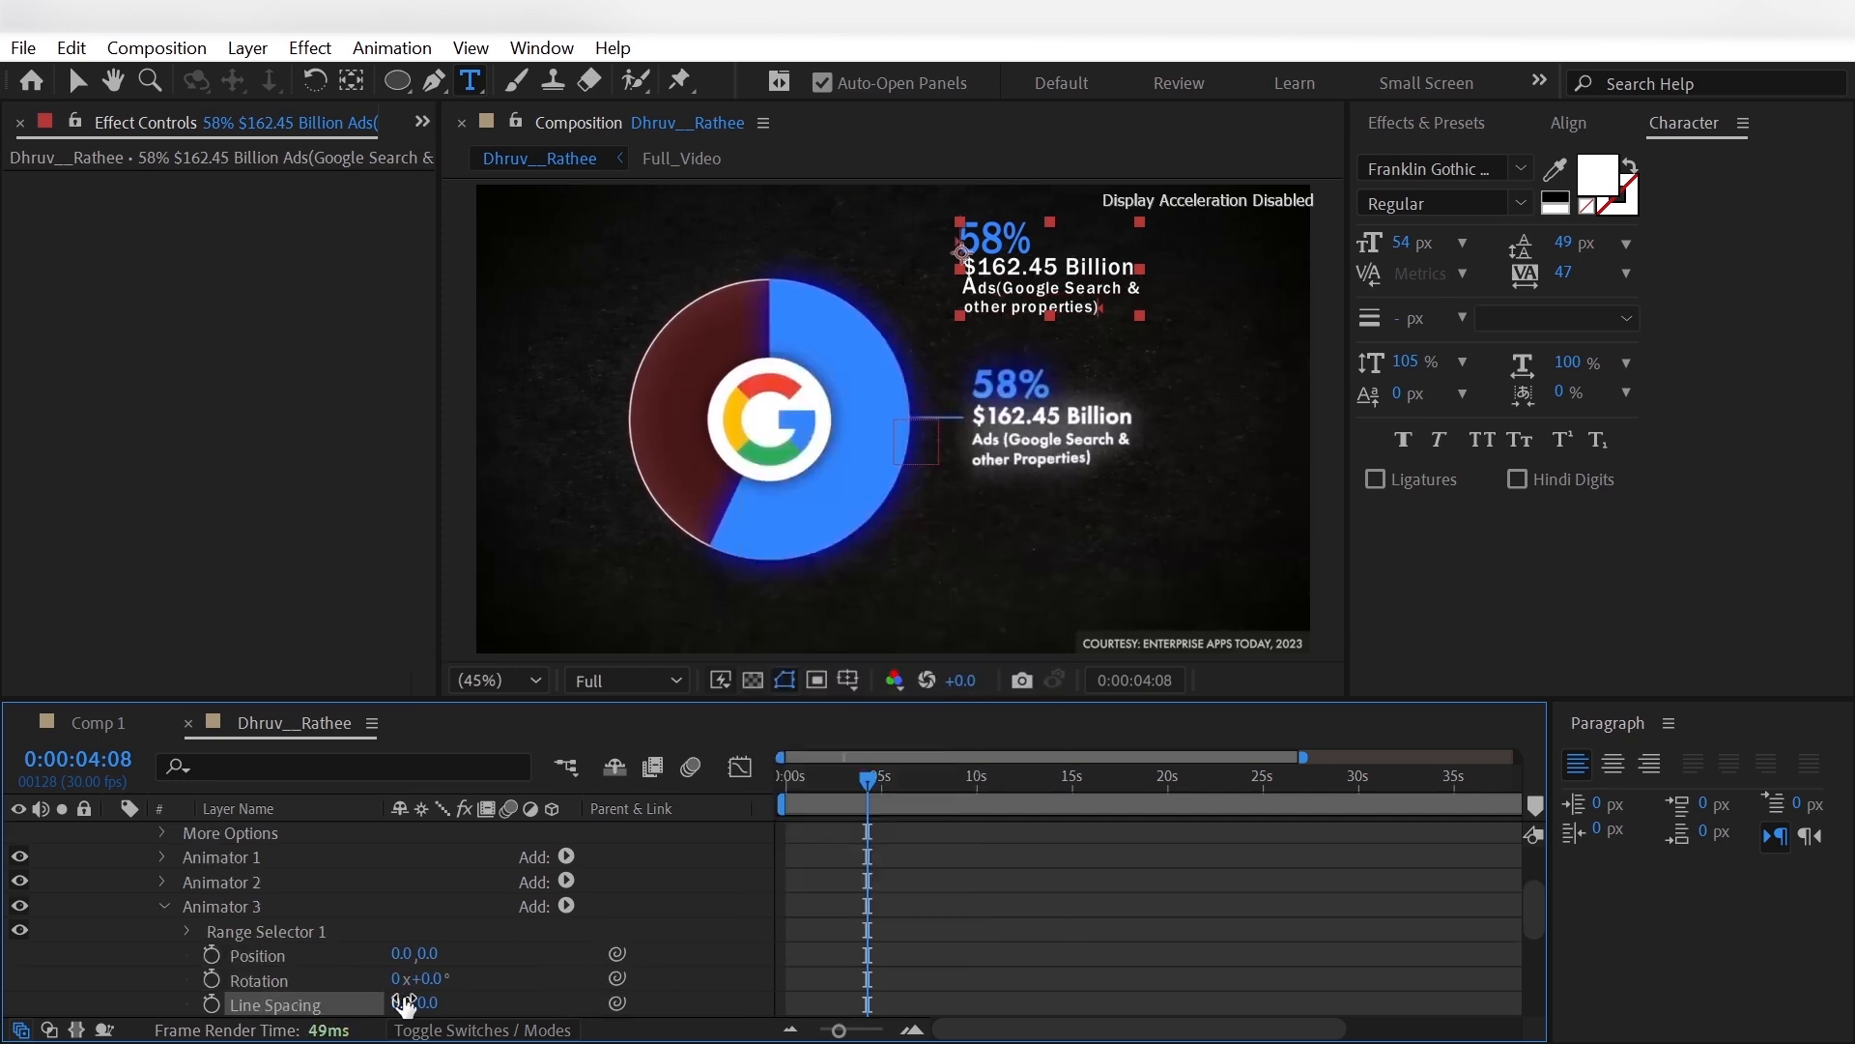
# - Set Animator 3's Position to 0, -17, Rotation to -6° and Line Spacing to 0, -23
pyautogui.moveTo(867, 807)
pyautogui.mouseDown()
pyautogui.moveTo(846, 808)
pyautogui.moveTo(875, 808)
pyautogui.mouseUp()
pyautogui.moveTo(433, 955); pyautogui.dragTo(410, 958)
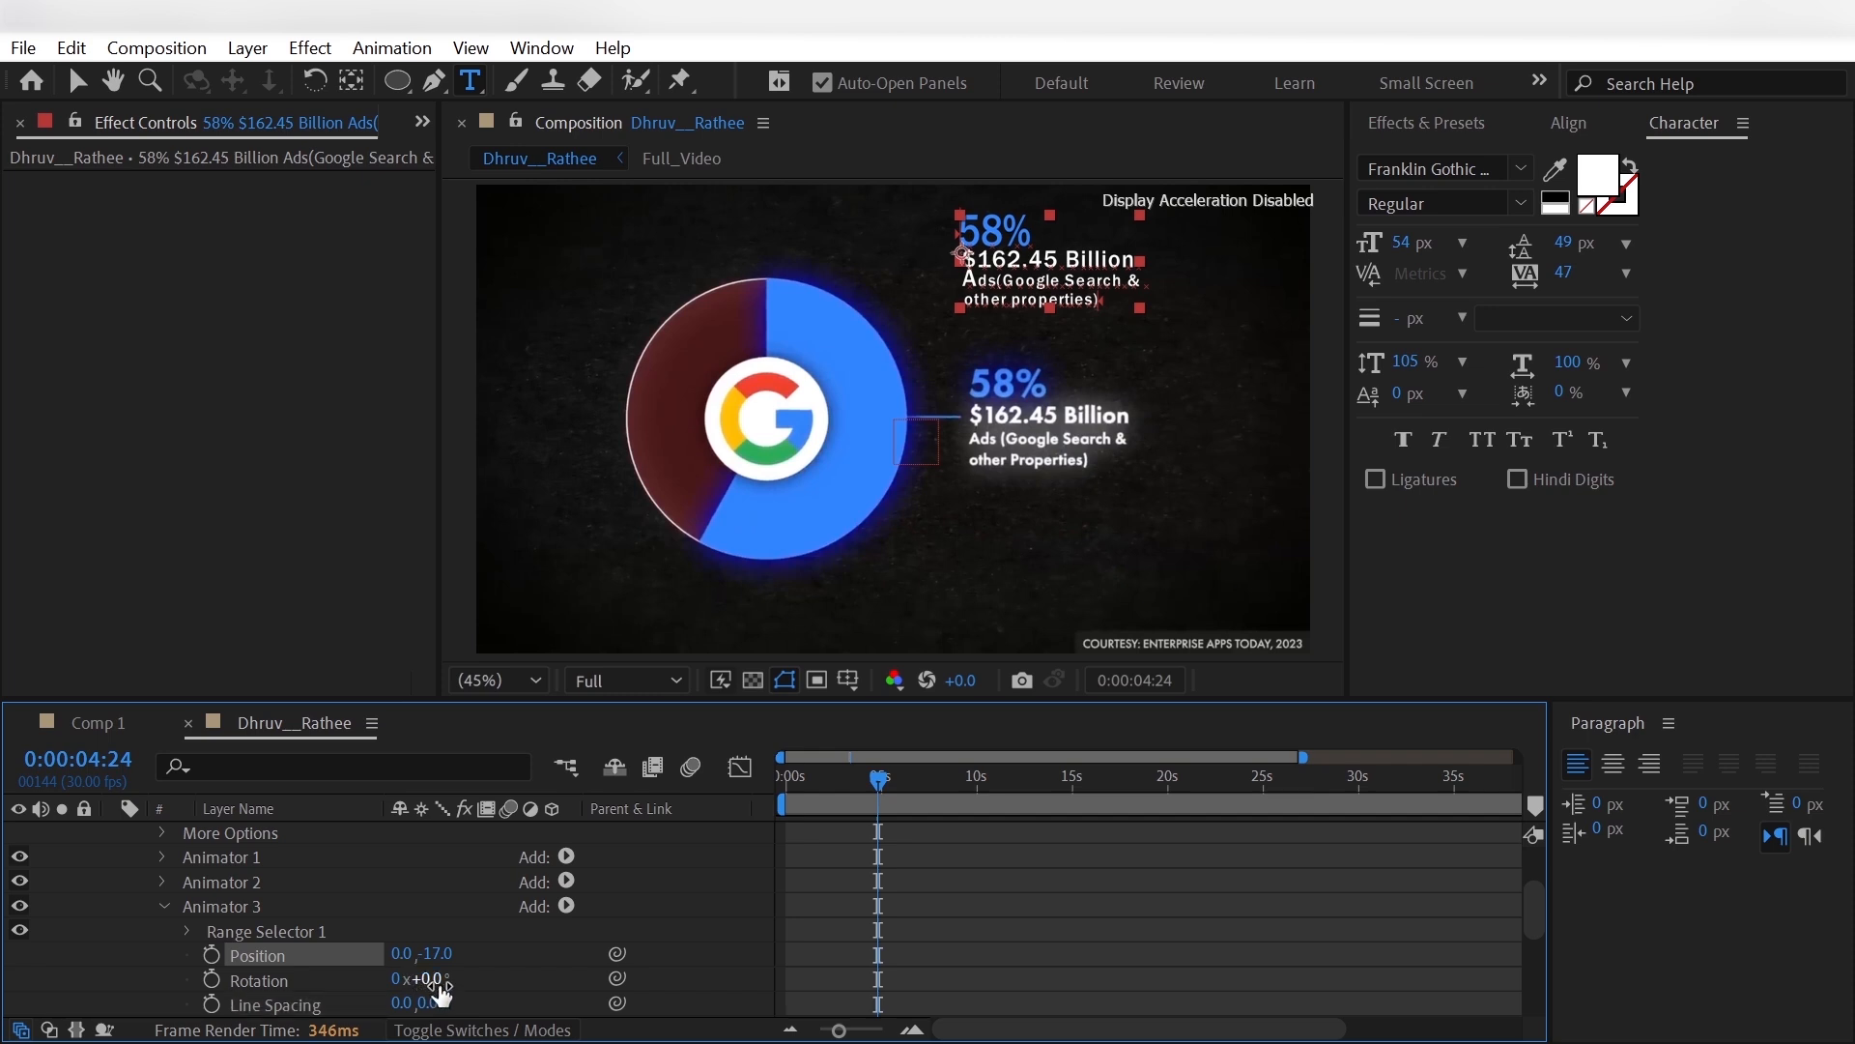
pyautogui.moveTo(428, 982); pyautogui.dragTo(431, 986)
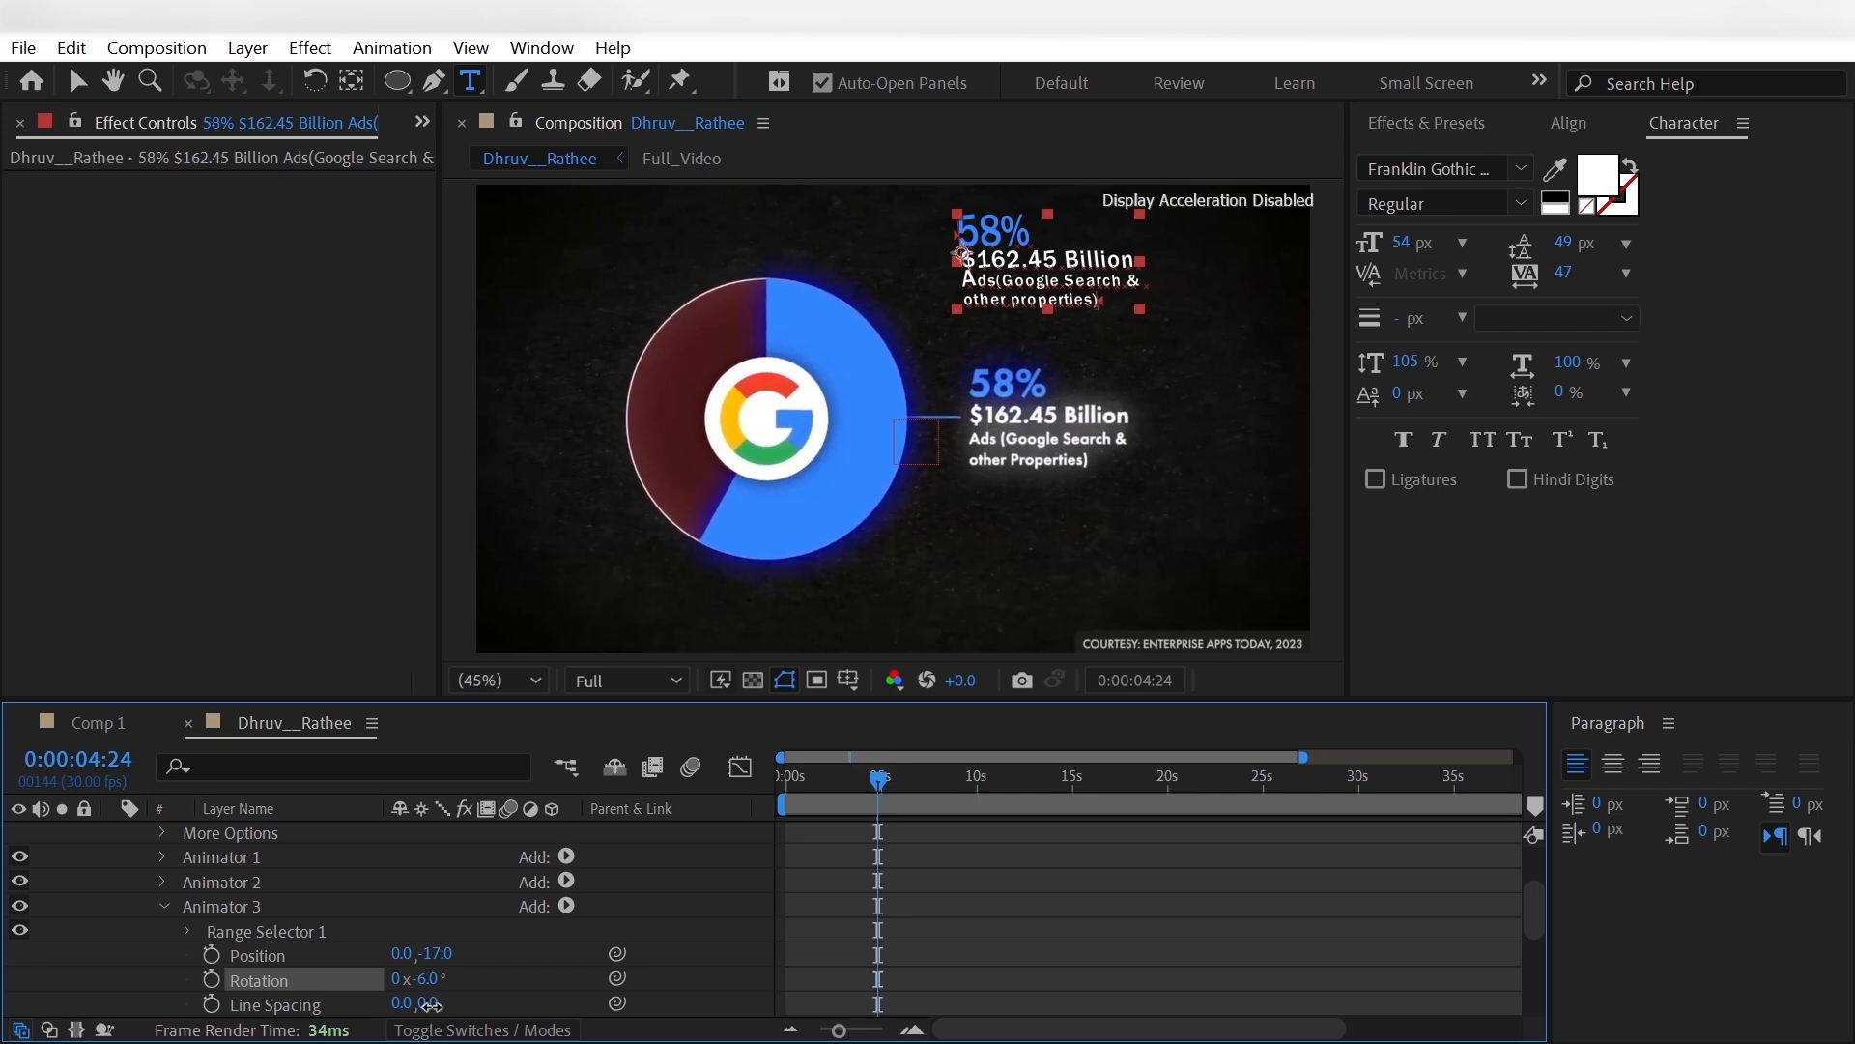
pyautogui.moveTo(430, 1005); pyautogui.dragTo(404, 1009)
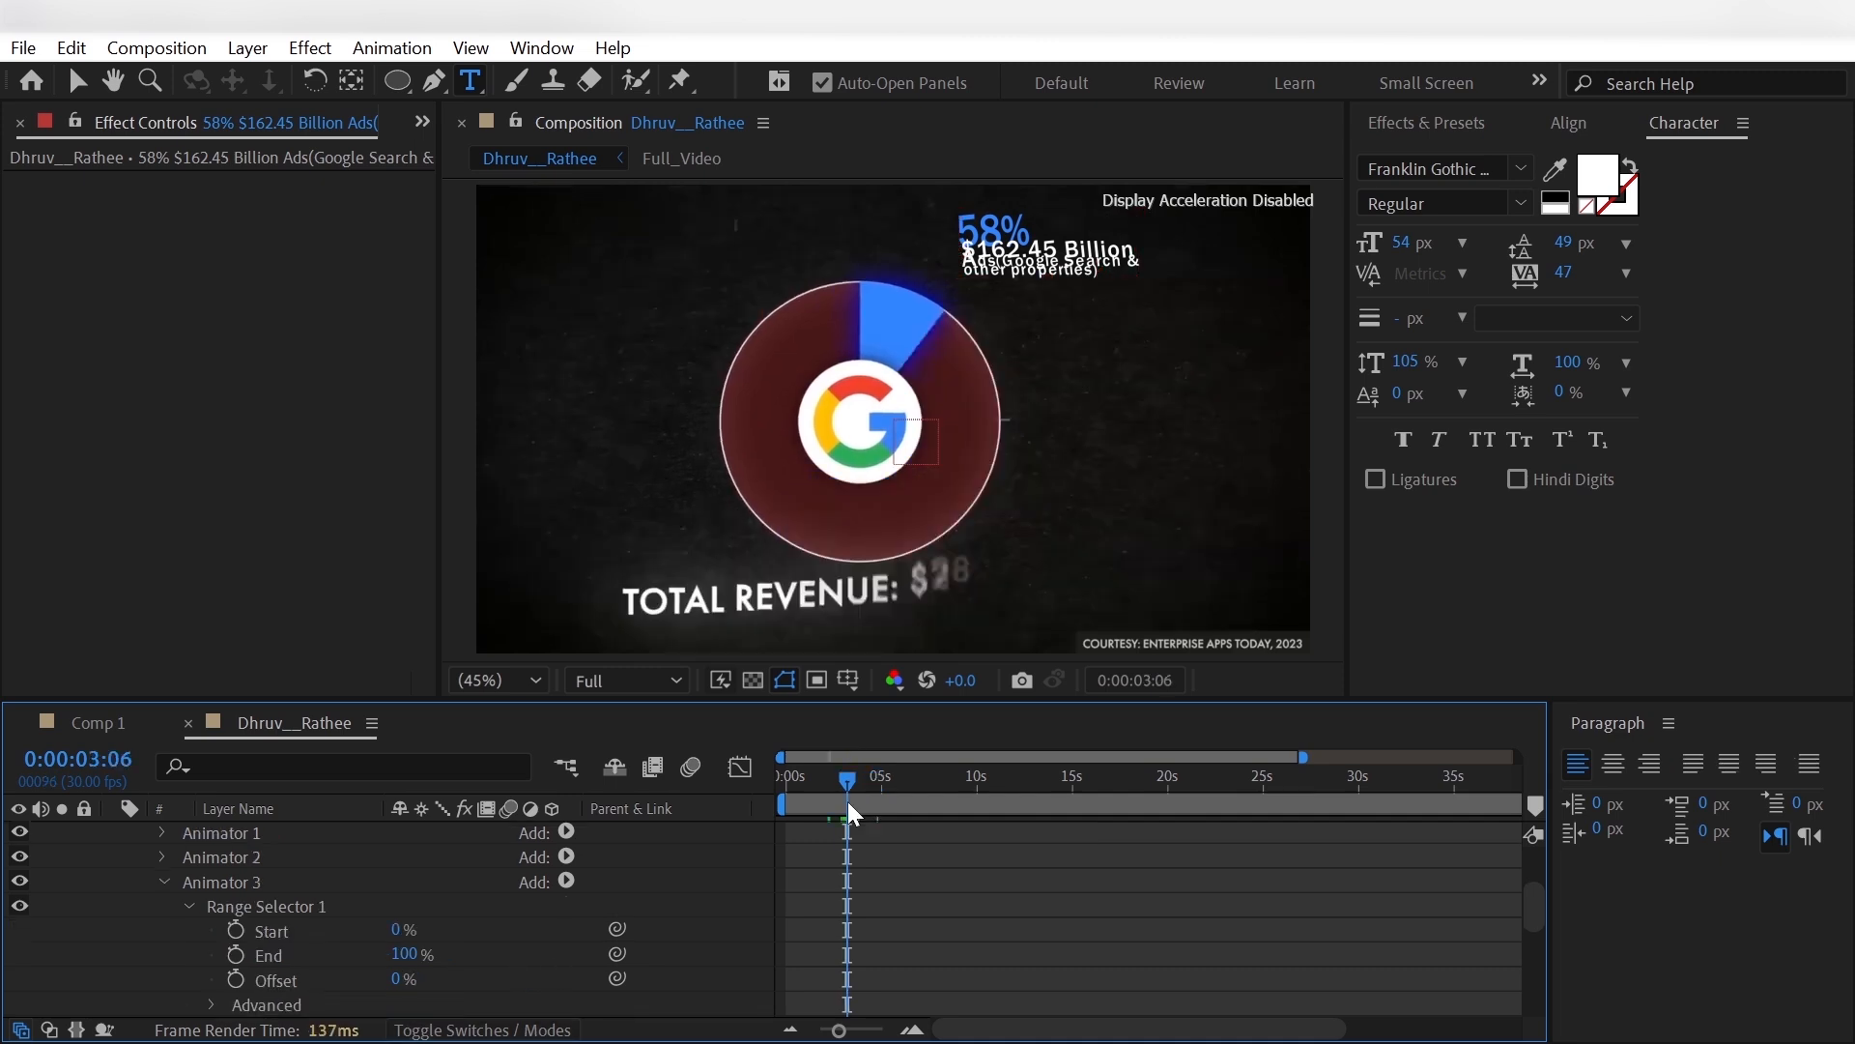
# - Keyframe the Start of Animator 3's Range Selector from 0% at about 3 seconds to 100% at 0:00:04:10
pyautogui.moveTo(848, 802); pyautogui.dragTo(865, 814)
pyautogui.click(235, 930)
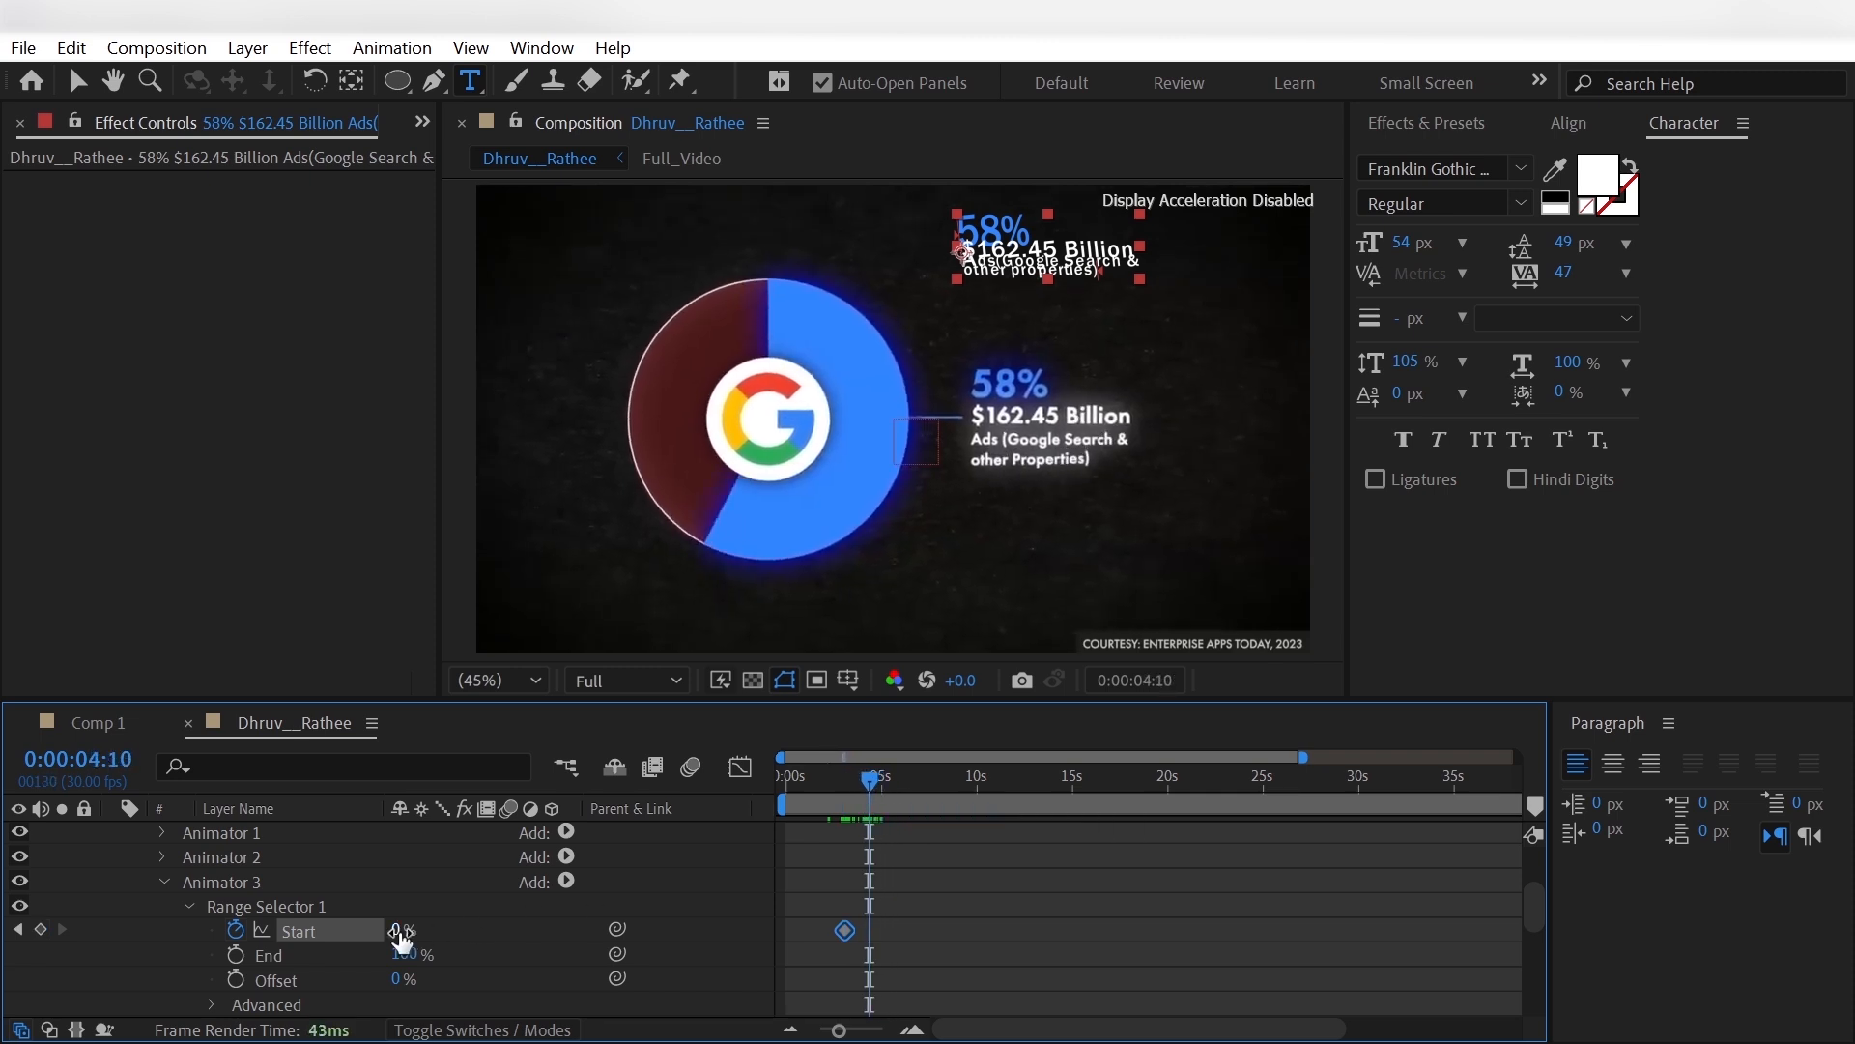
pyautogui.moveTo(402, 940); pyautogui.dragTo(762, 925)
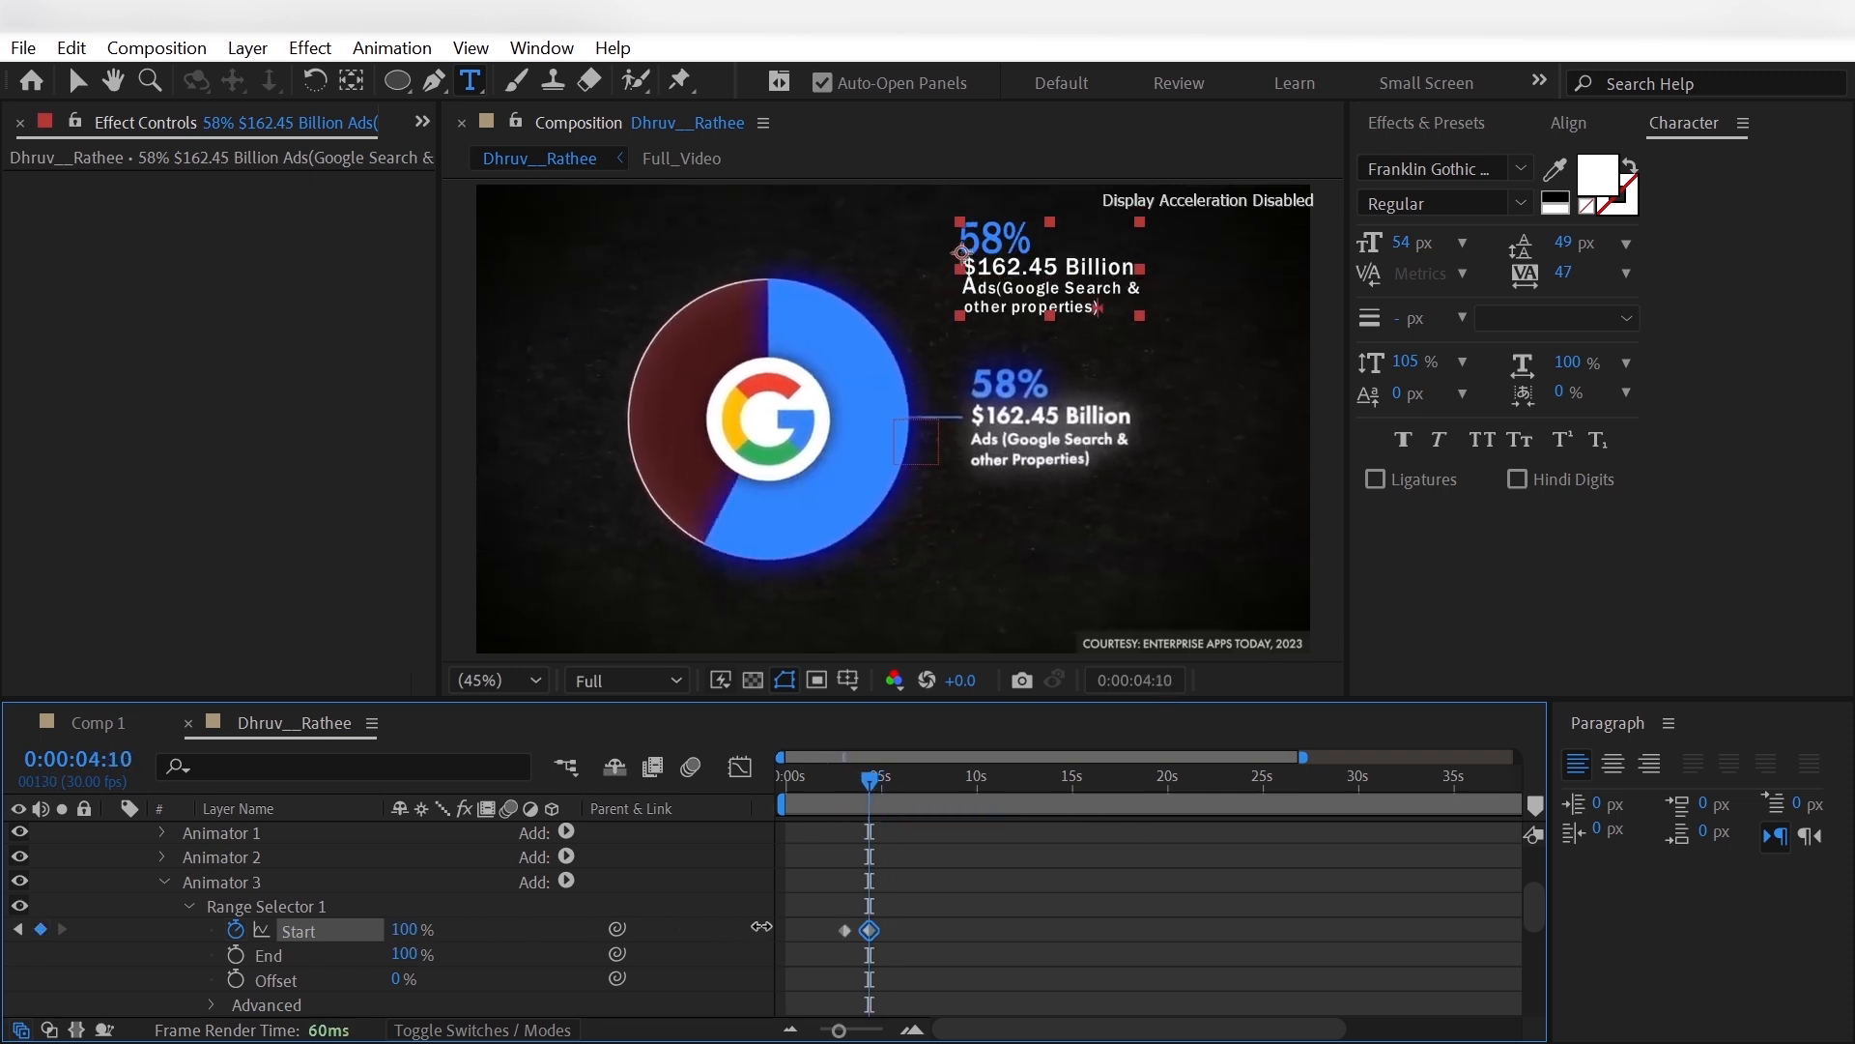
pyautogui.click(520, 972)
pyautogui.scroll(-2, 520, 973)
pyautogui.scroll(-2, 230, 937)
pyautogui.scroll(2, 229, 936)
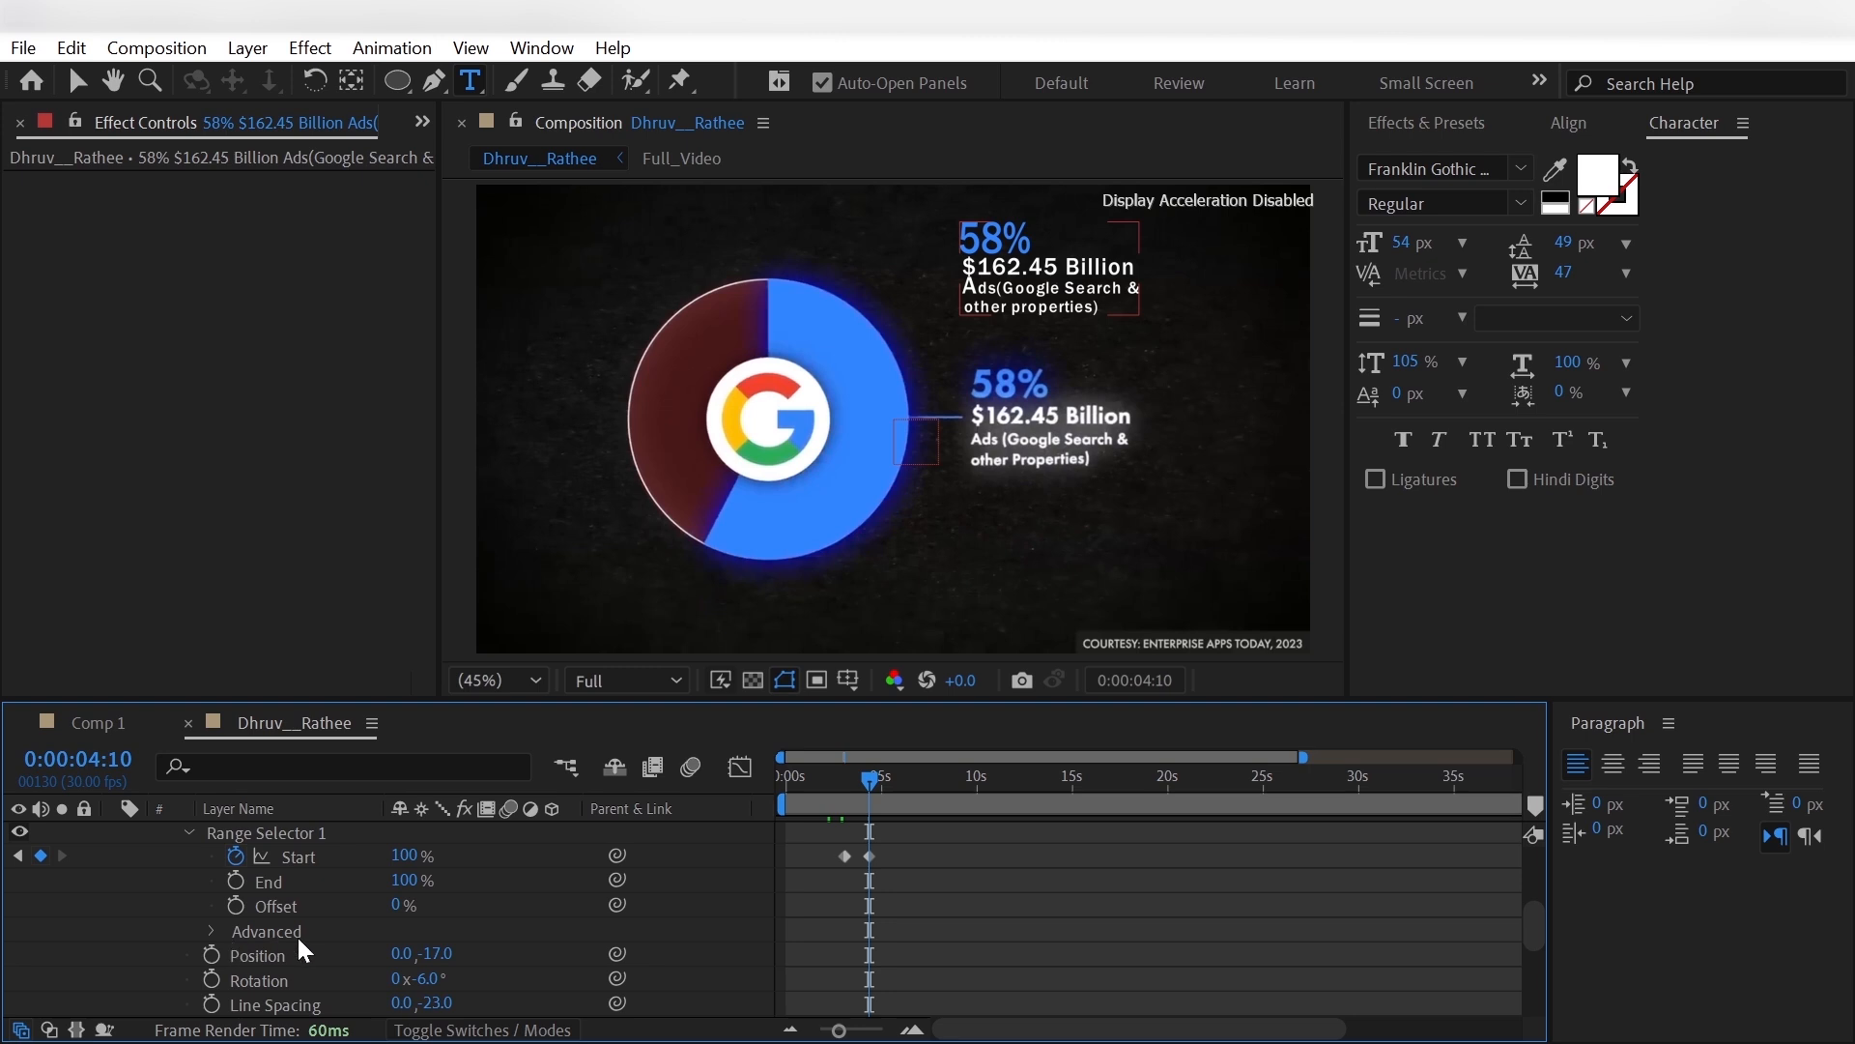
pyautogui.scroll(2, 212, 926)
pyautogui.click(189, 906)
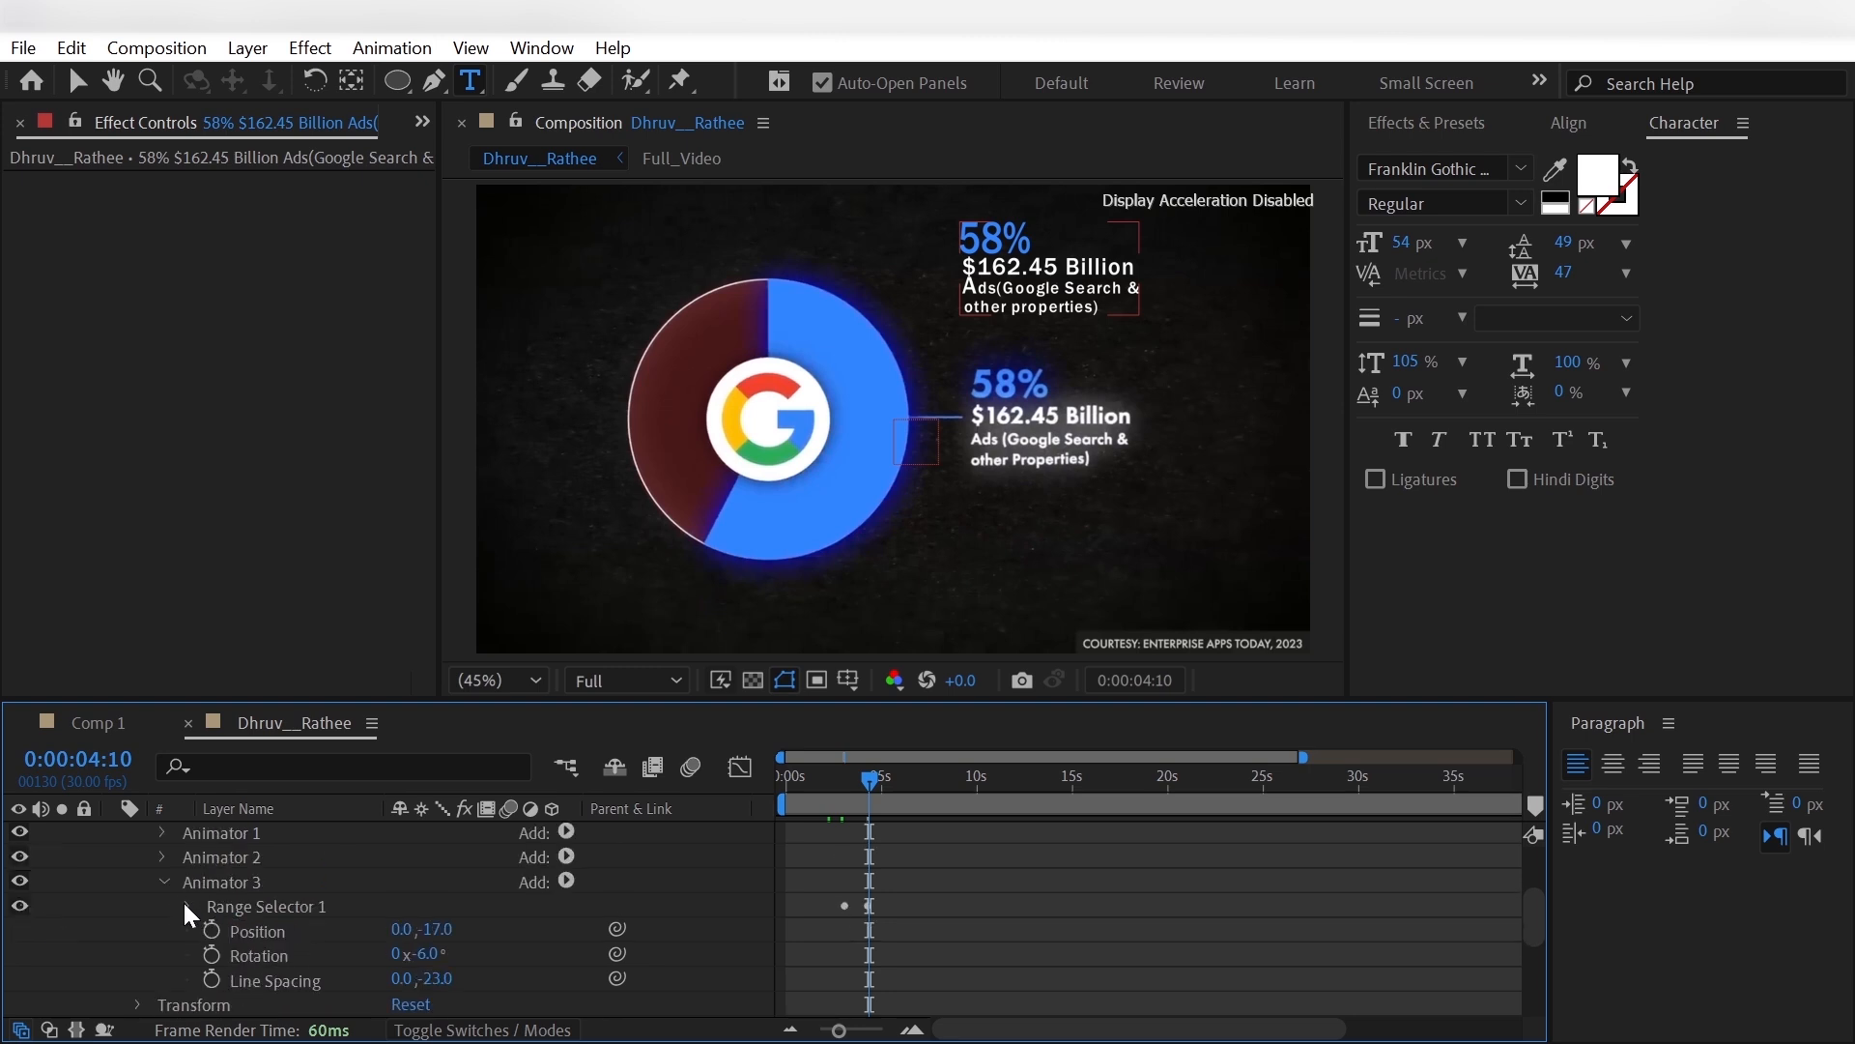
# - Add an Opacity property of 0% to Animator 3
pyautogui.click(567, 881)
pyautogui.moveTo(638, 890)
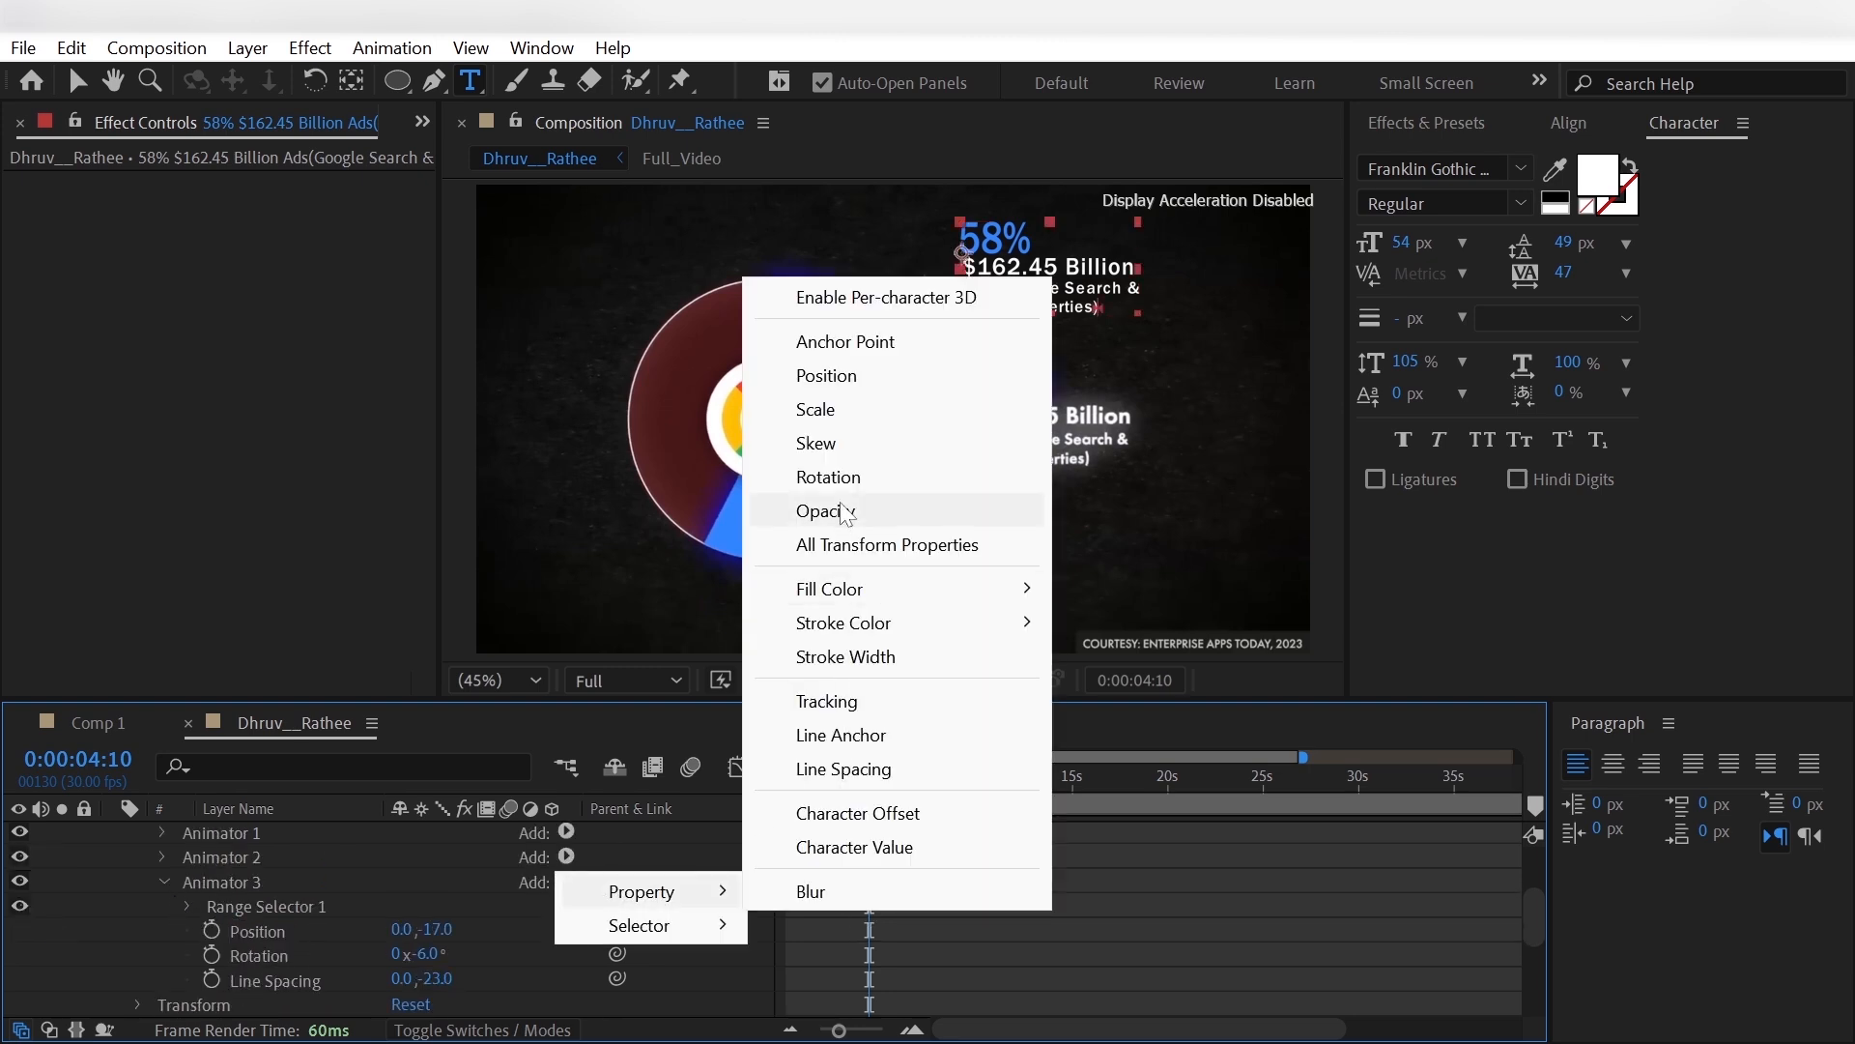
pyautogui.click(802, 509)
pyautogui.click(64, 981)
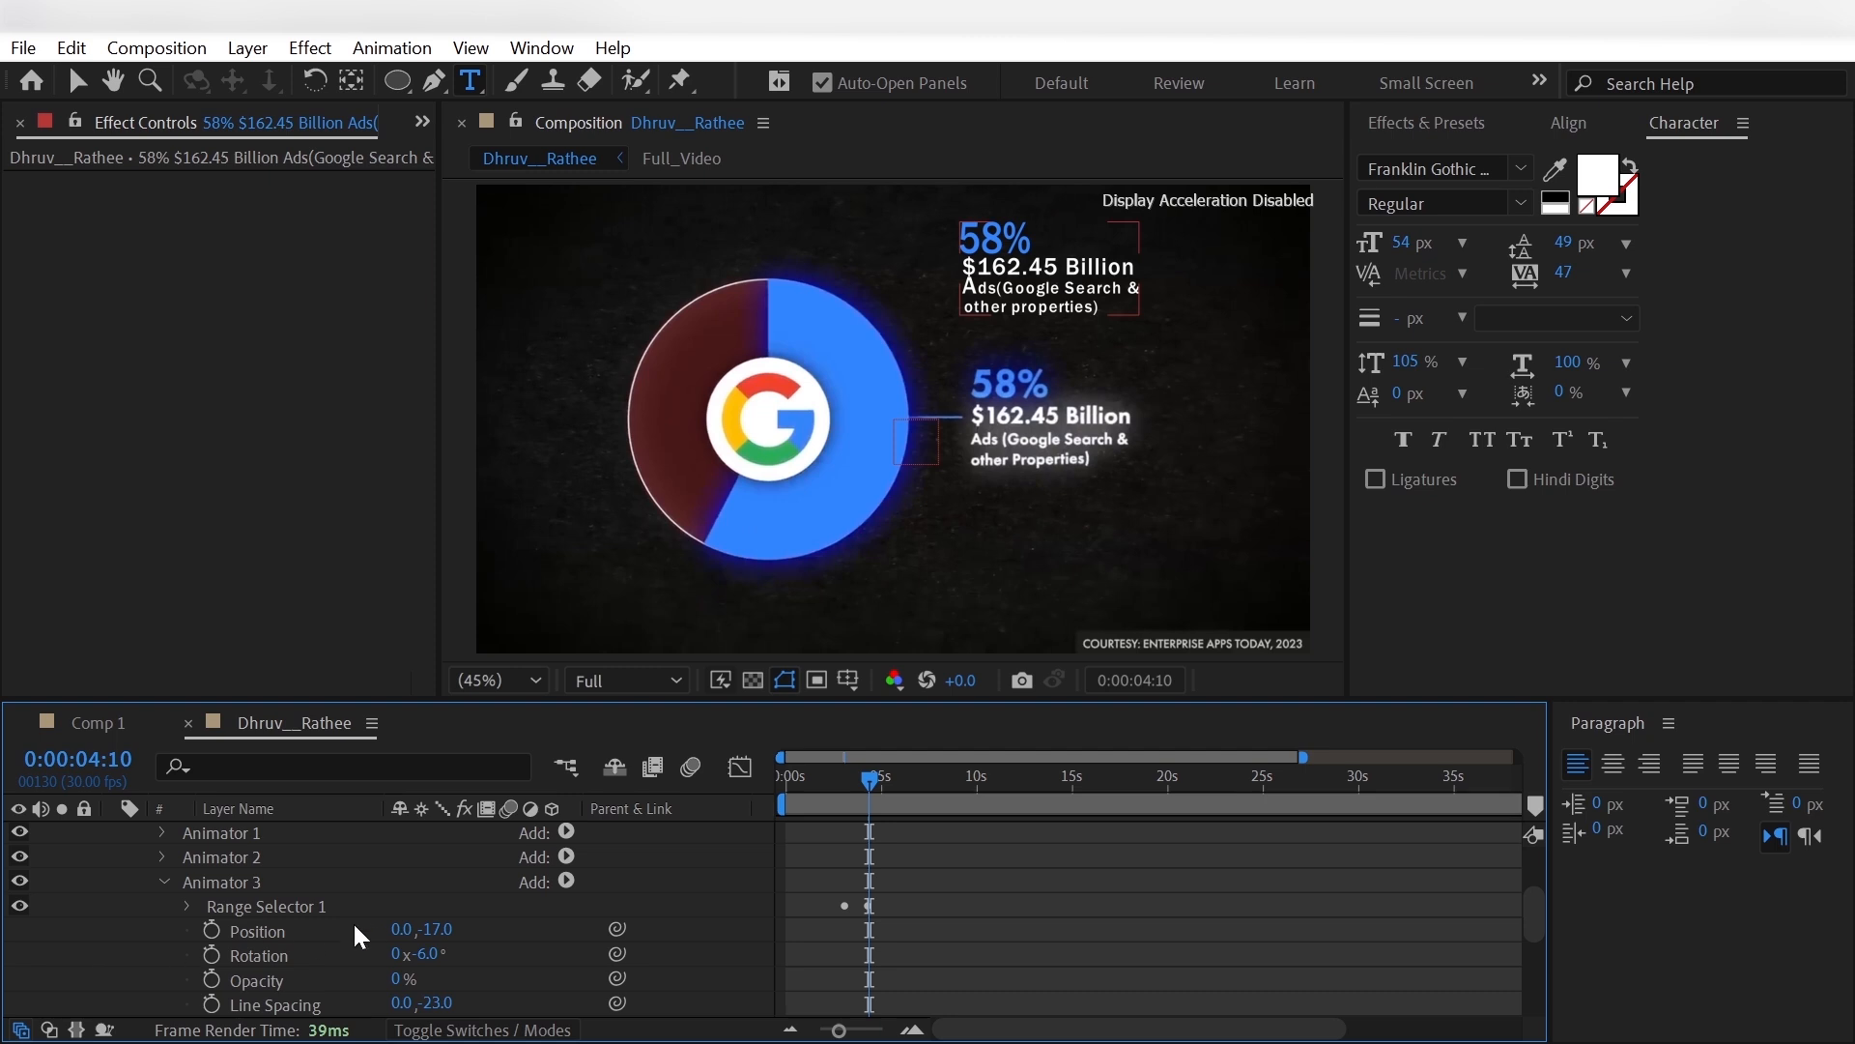
pyautogui.click(164, 882)
# - Enable motion blur for the 58% label layer and lower the preview resolution to Quarter
pyautogui.scroll(3, 529, 843)
pyautogui.click(509, 834)
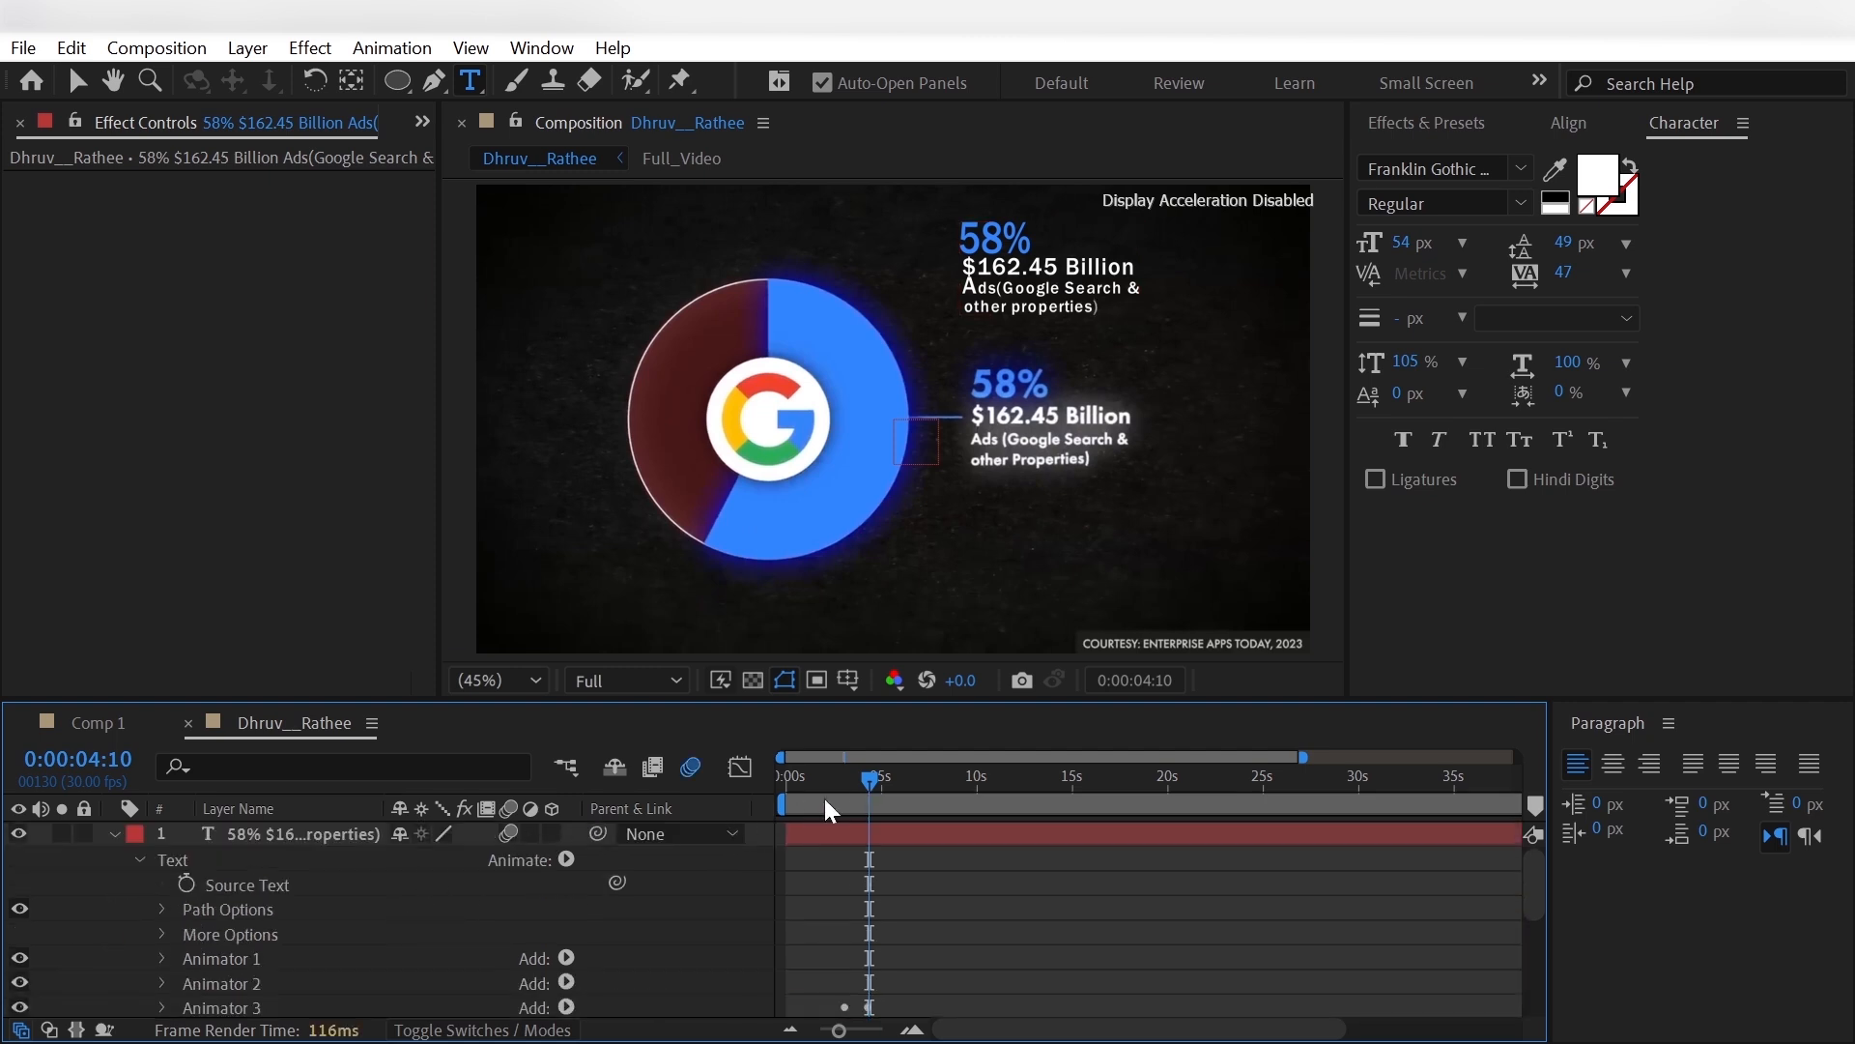
pyautogui.moveTo(836, 785); pyautogui.dragTo(892, 823)
pyautogui.click(628, 681)
pyautogui.click(618, 845)
pyautogui.click(892, 833)
# - Copy the Glow effect from the Skyblue layer onto the 58% label layer
pyautogui.press('u')
pyautogui.click(329, 906)
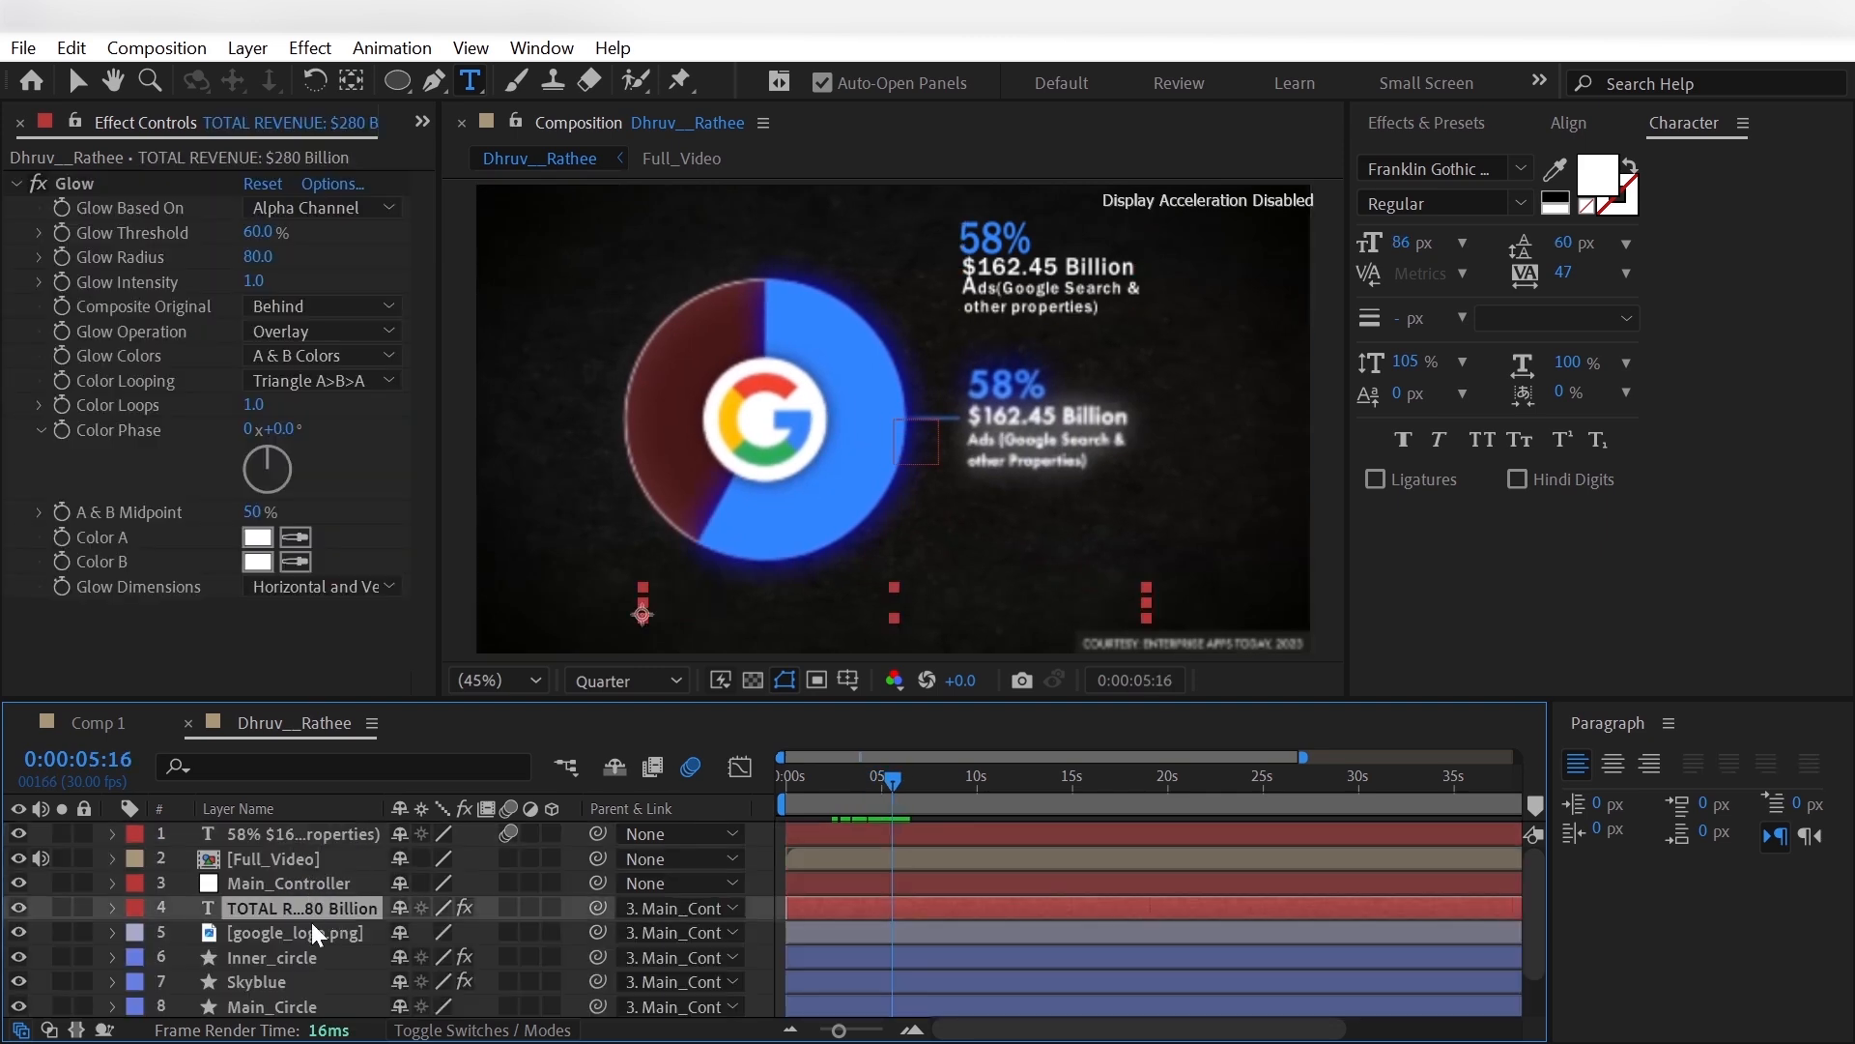
pyautogui.click(309, 982)
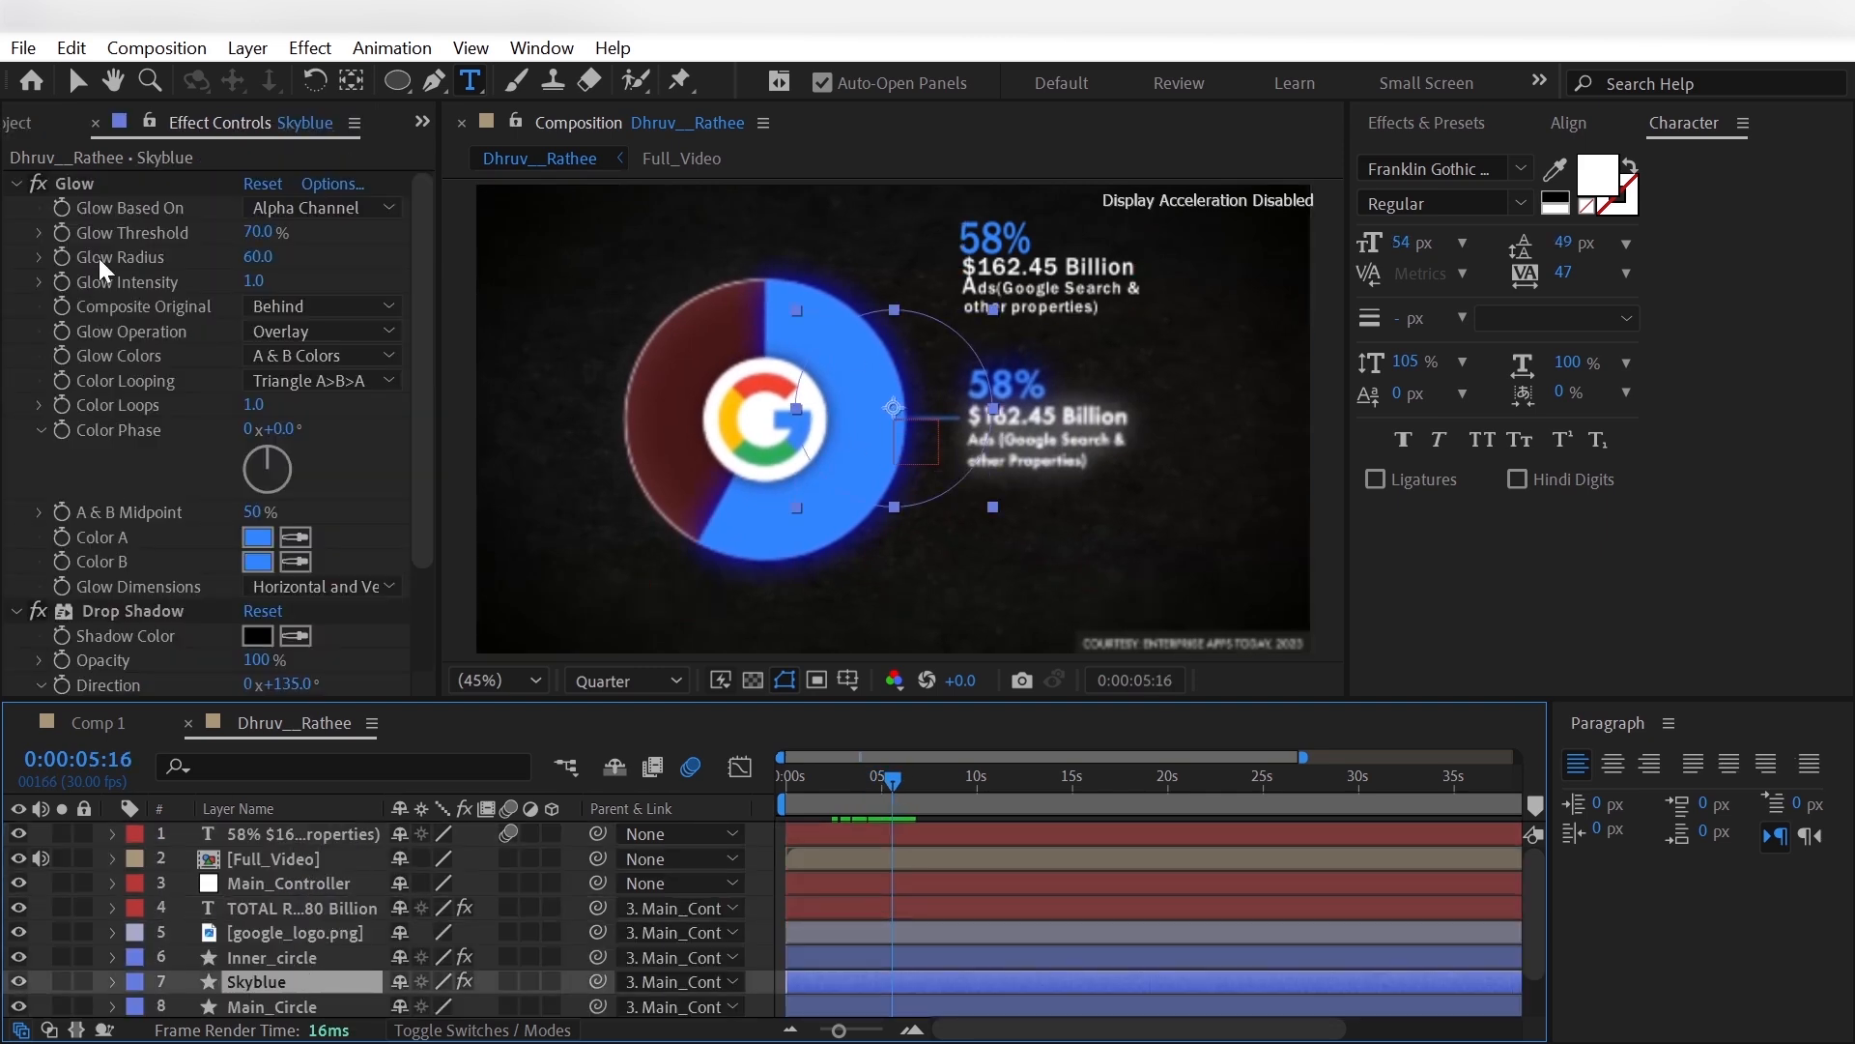
pyautogui.click(92, 188)
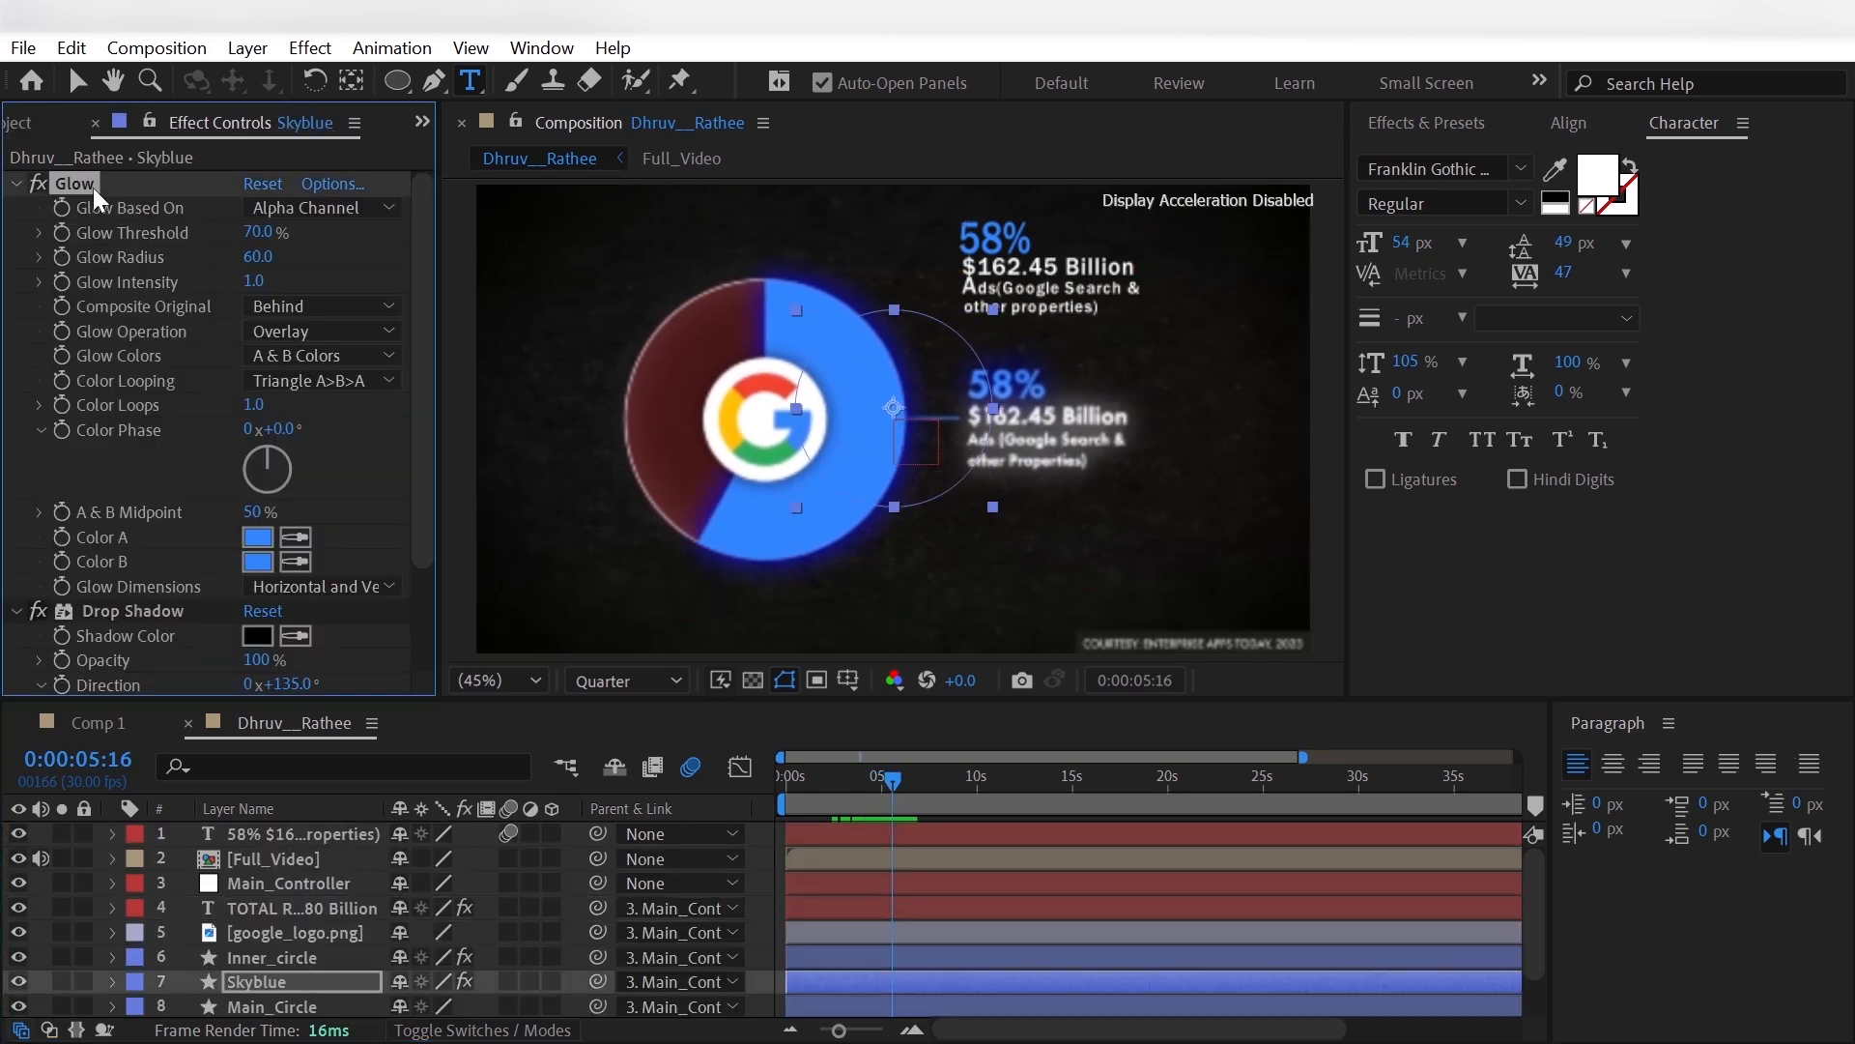
pyautogui.click(275, 833)
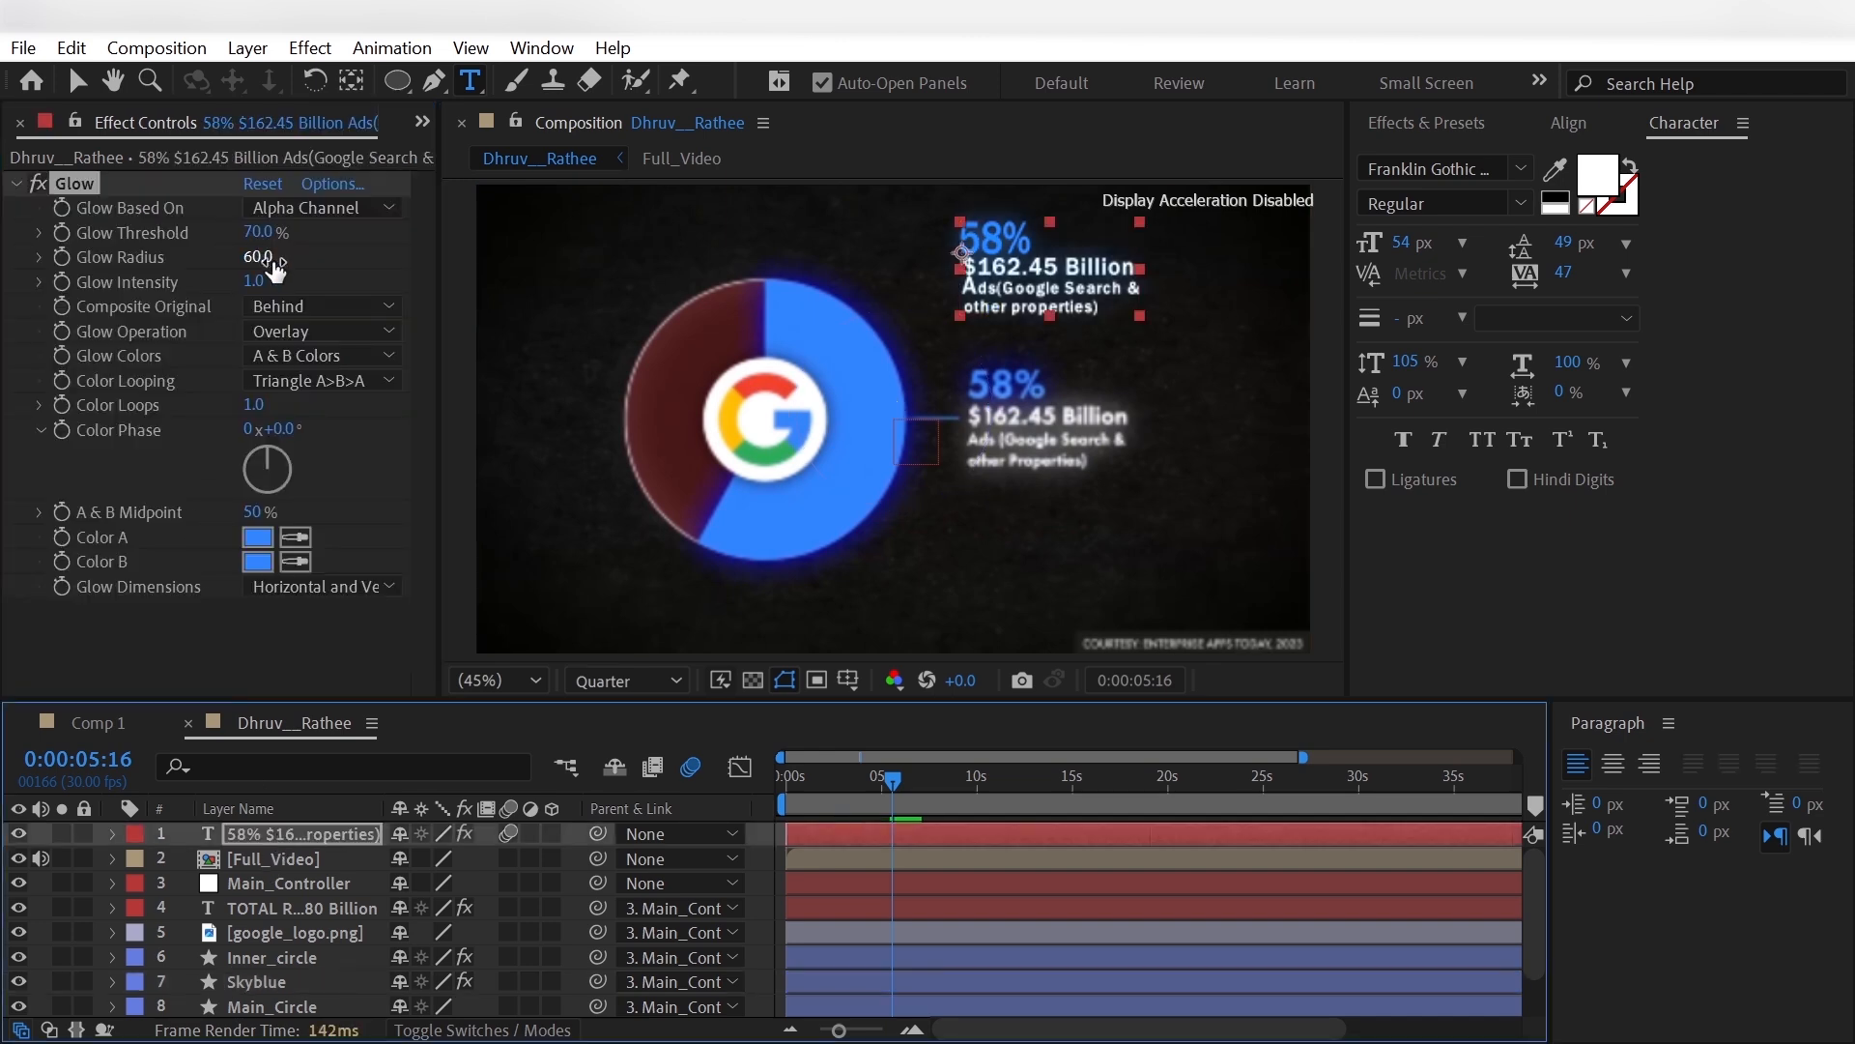
# - Set the Glow Radius of the 58% label to 80
pyautogui.click(259, 257)
pyautogui.write('80')
pyautogui.press('Return')
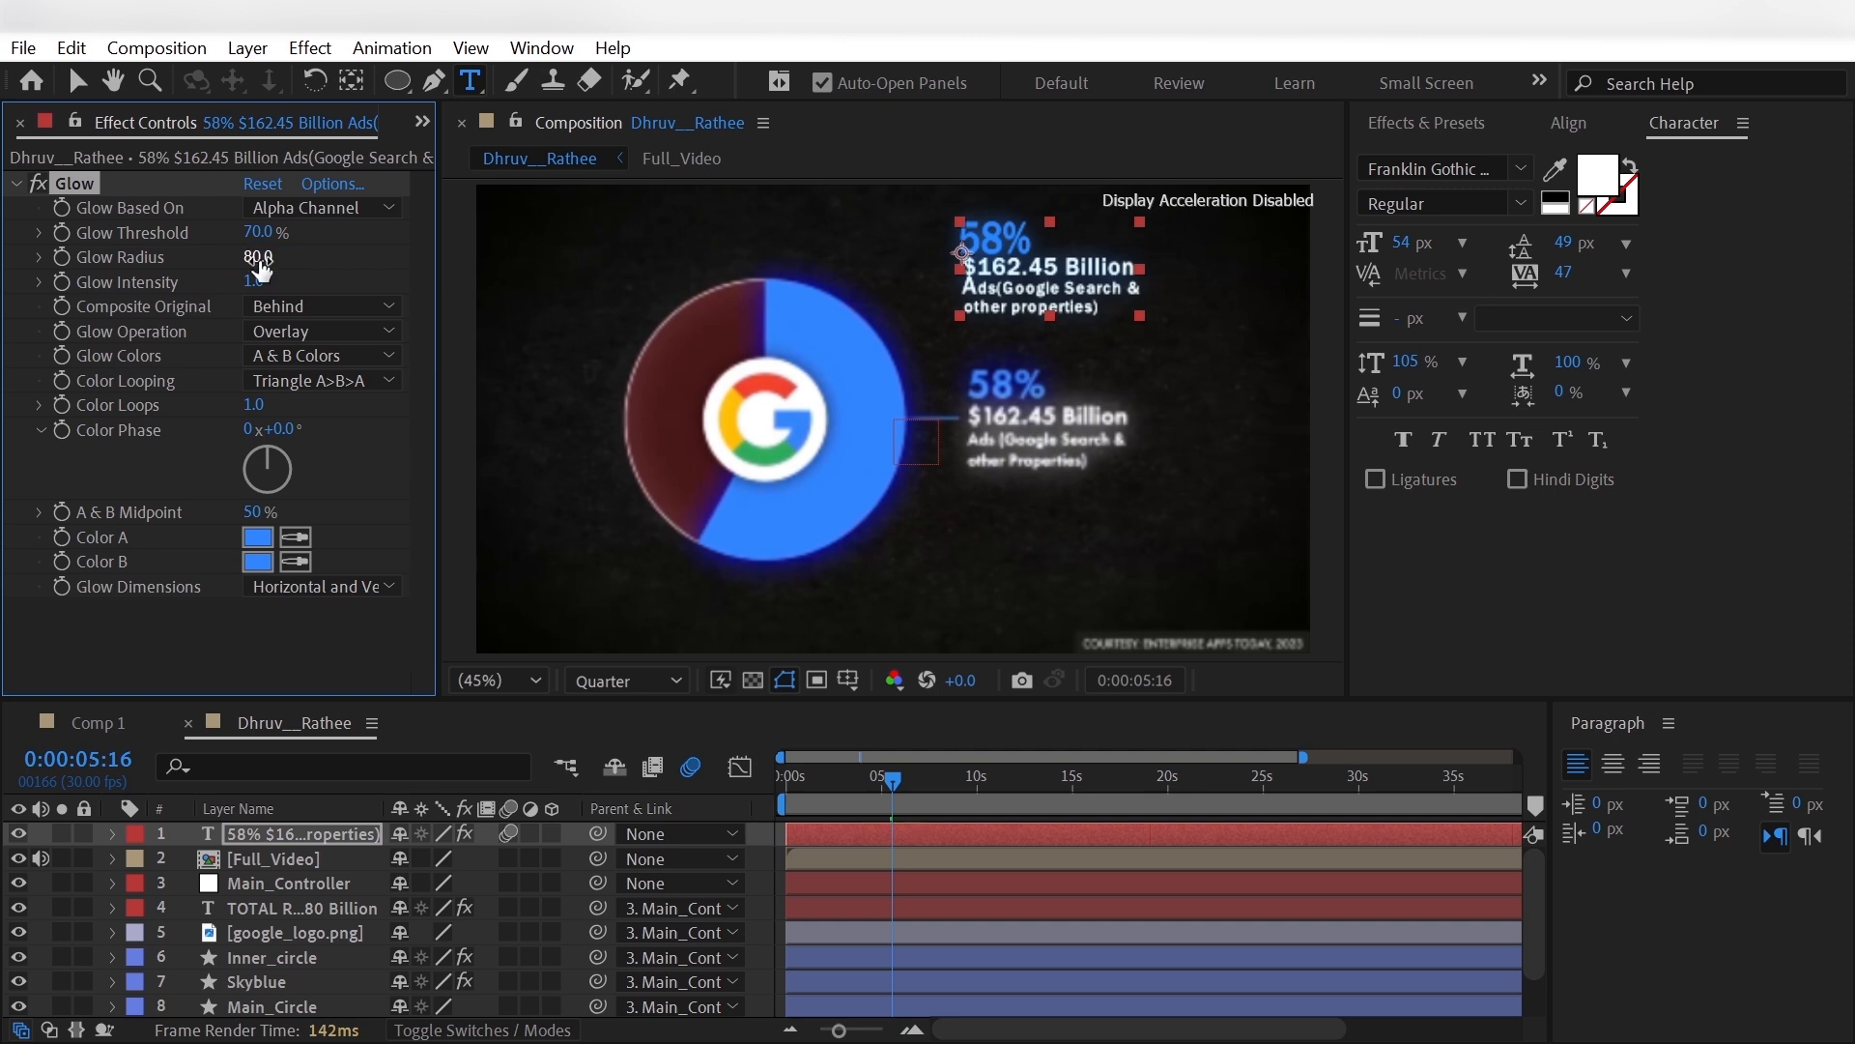
pyautogui.click(217, 638)
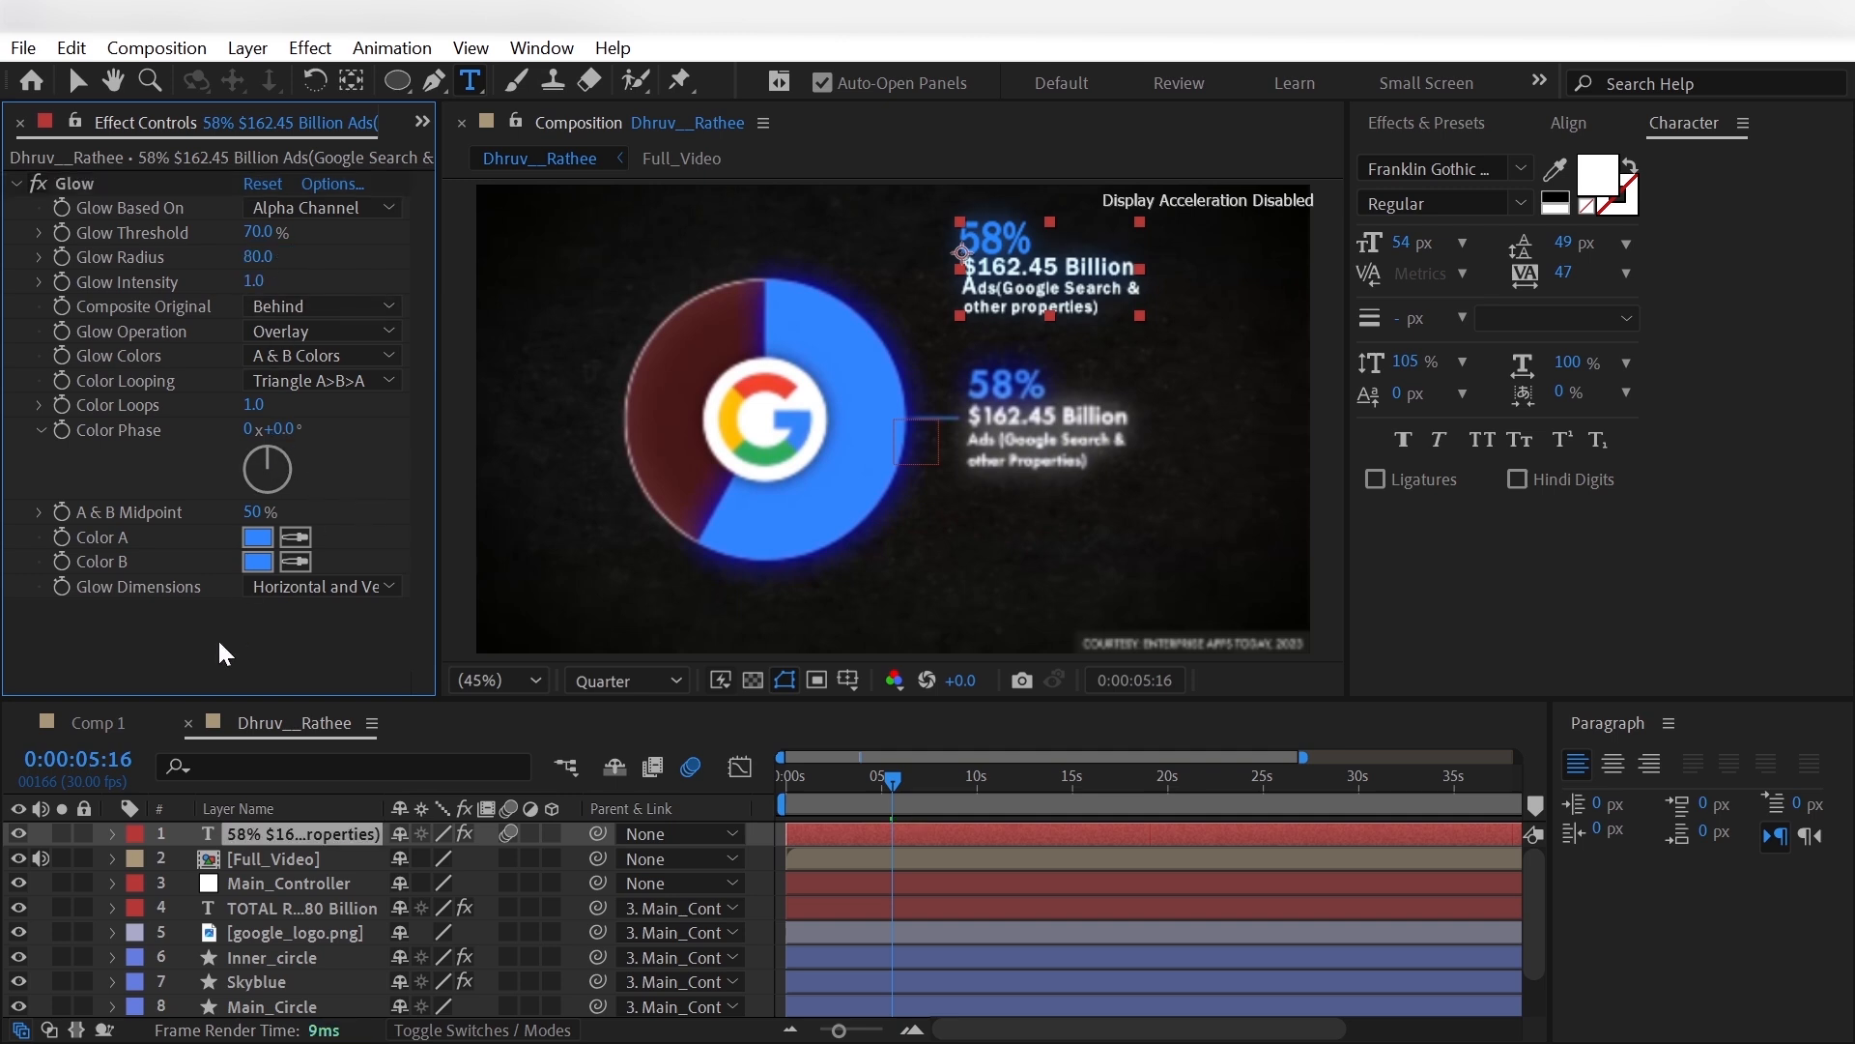
# - Hide the Full_Video reference layer and move the 58% label beside the blue connector line, to Position 1434.8, 475.8
pyautogui.click(19, 858)
pyautogui.click(262, 829)
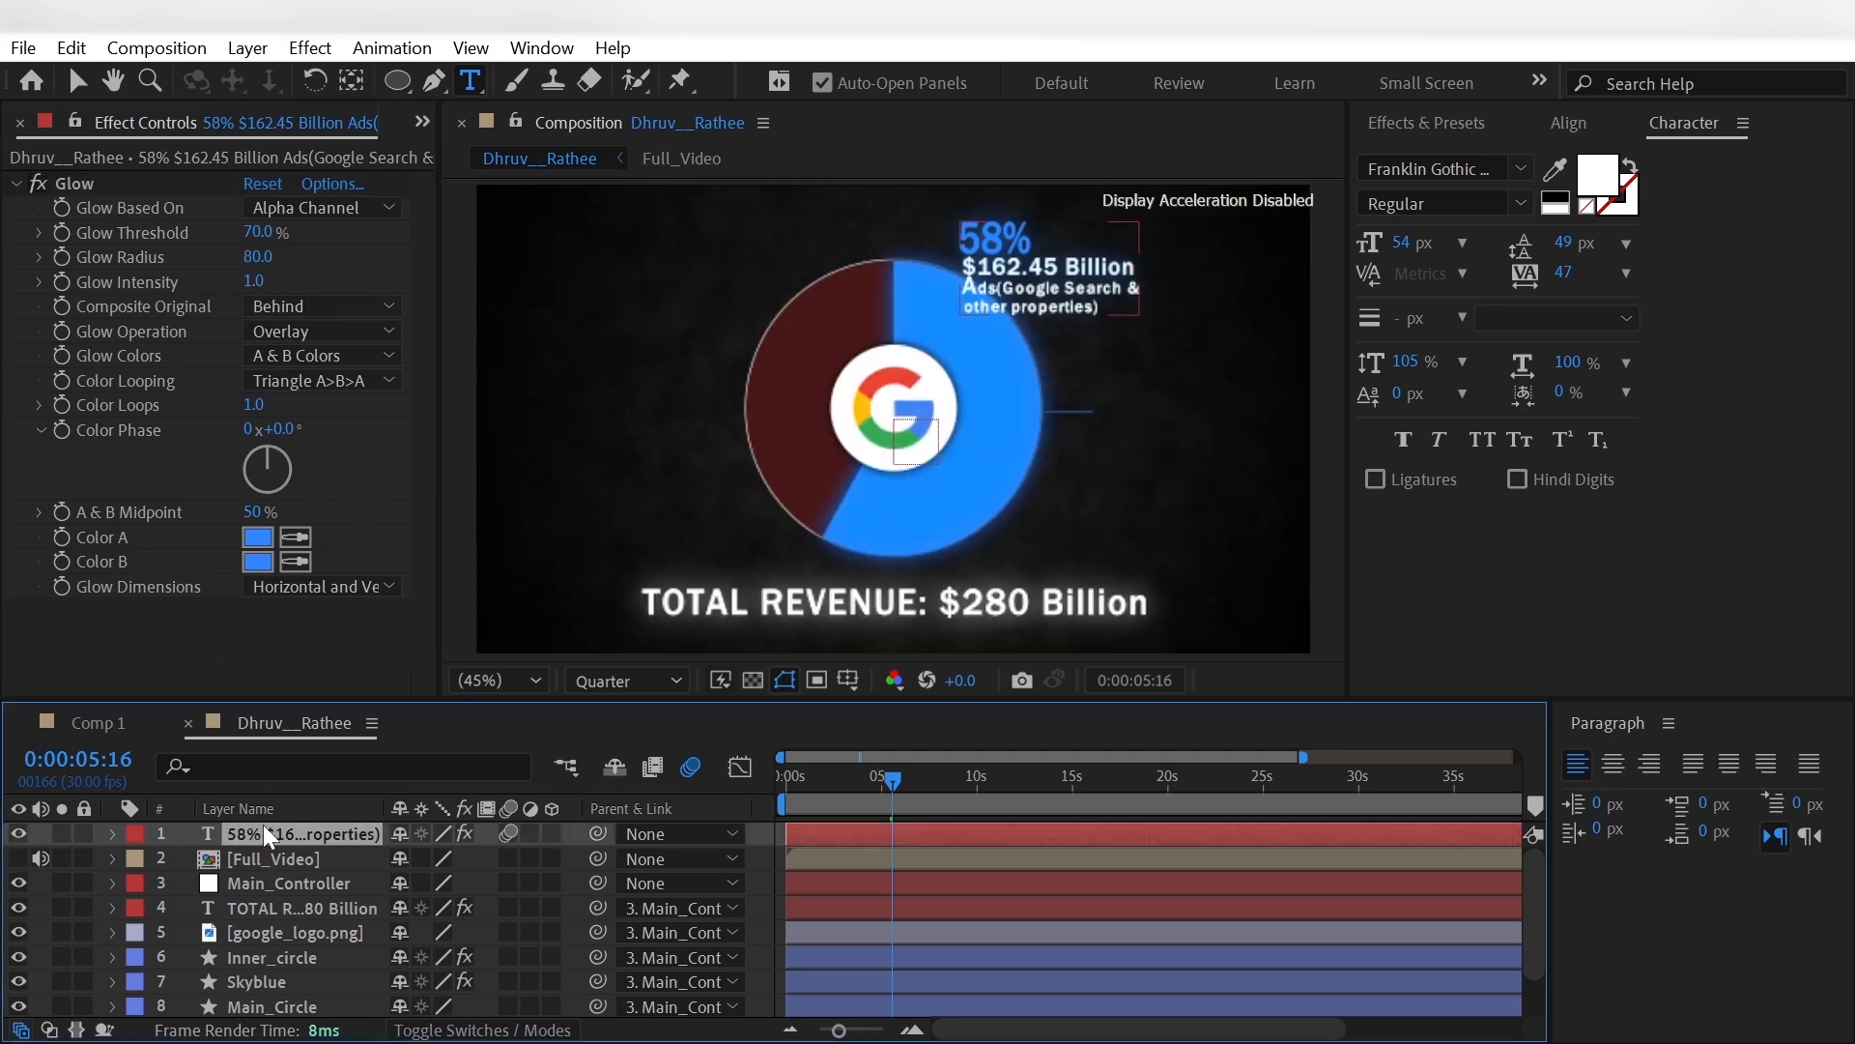
pyautogui.press('p')
pyautogui.moveTo(413, 858); pyautogui.dragTo(937, 894)
pyautogui.moveTo(462, 858); pyautogui.dragTo(895, 885)
pyautogui.click(41, 930)
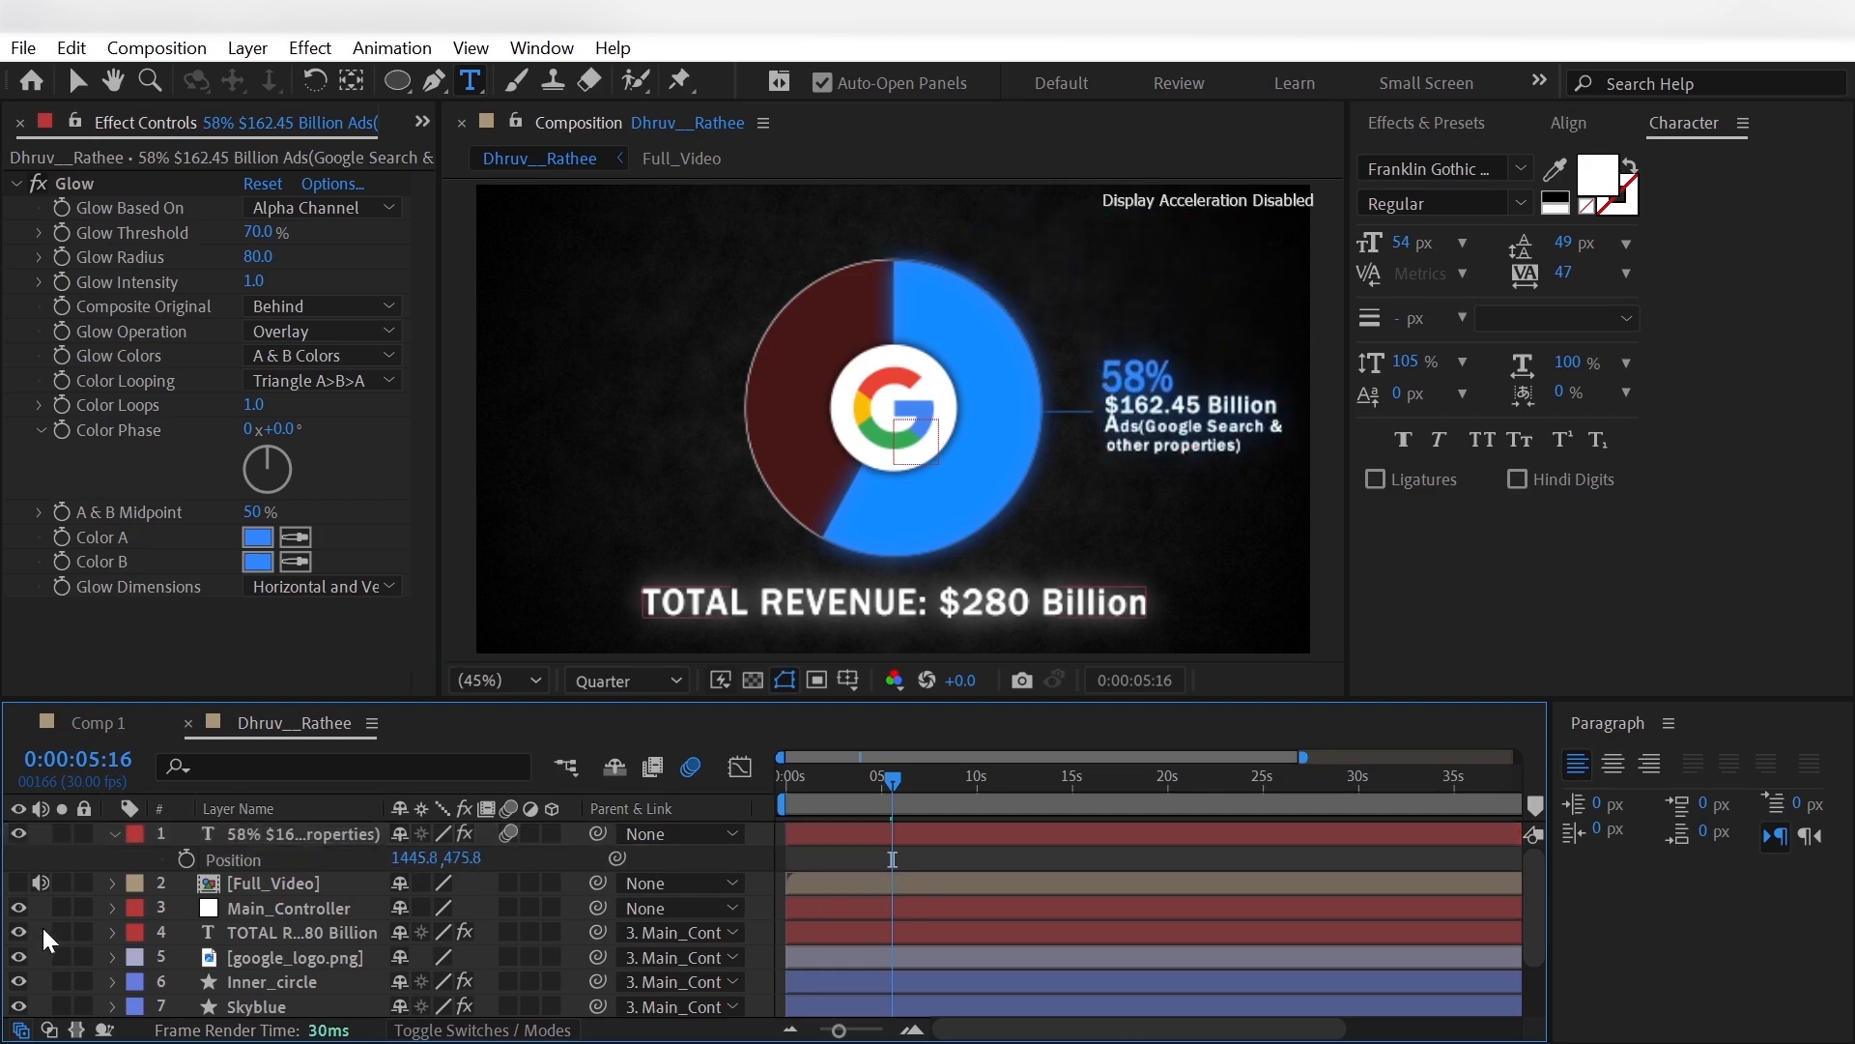
pyautogui.moveTo(412, 859); pyautogui.dragTo(401, 859)
pyautogui.click(41, 929)
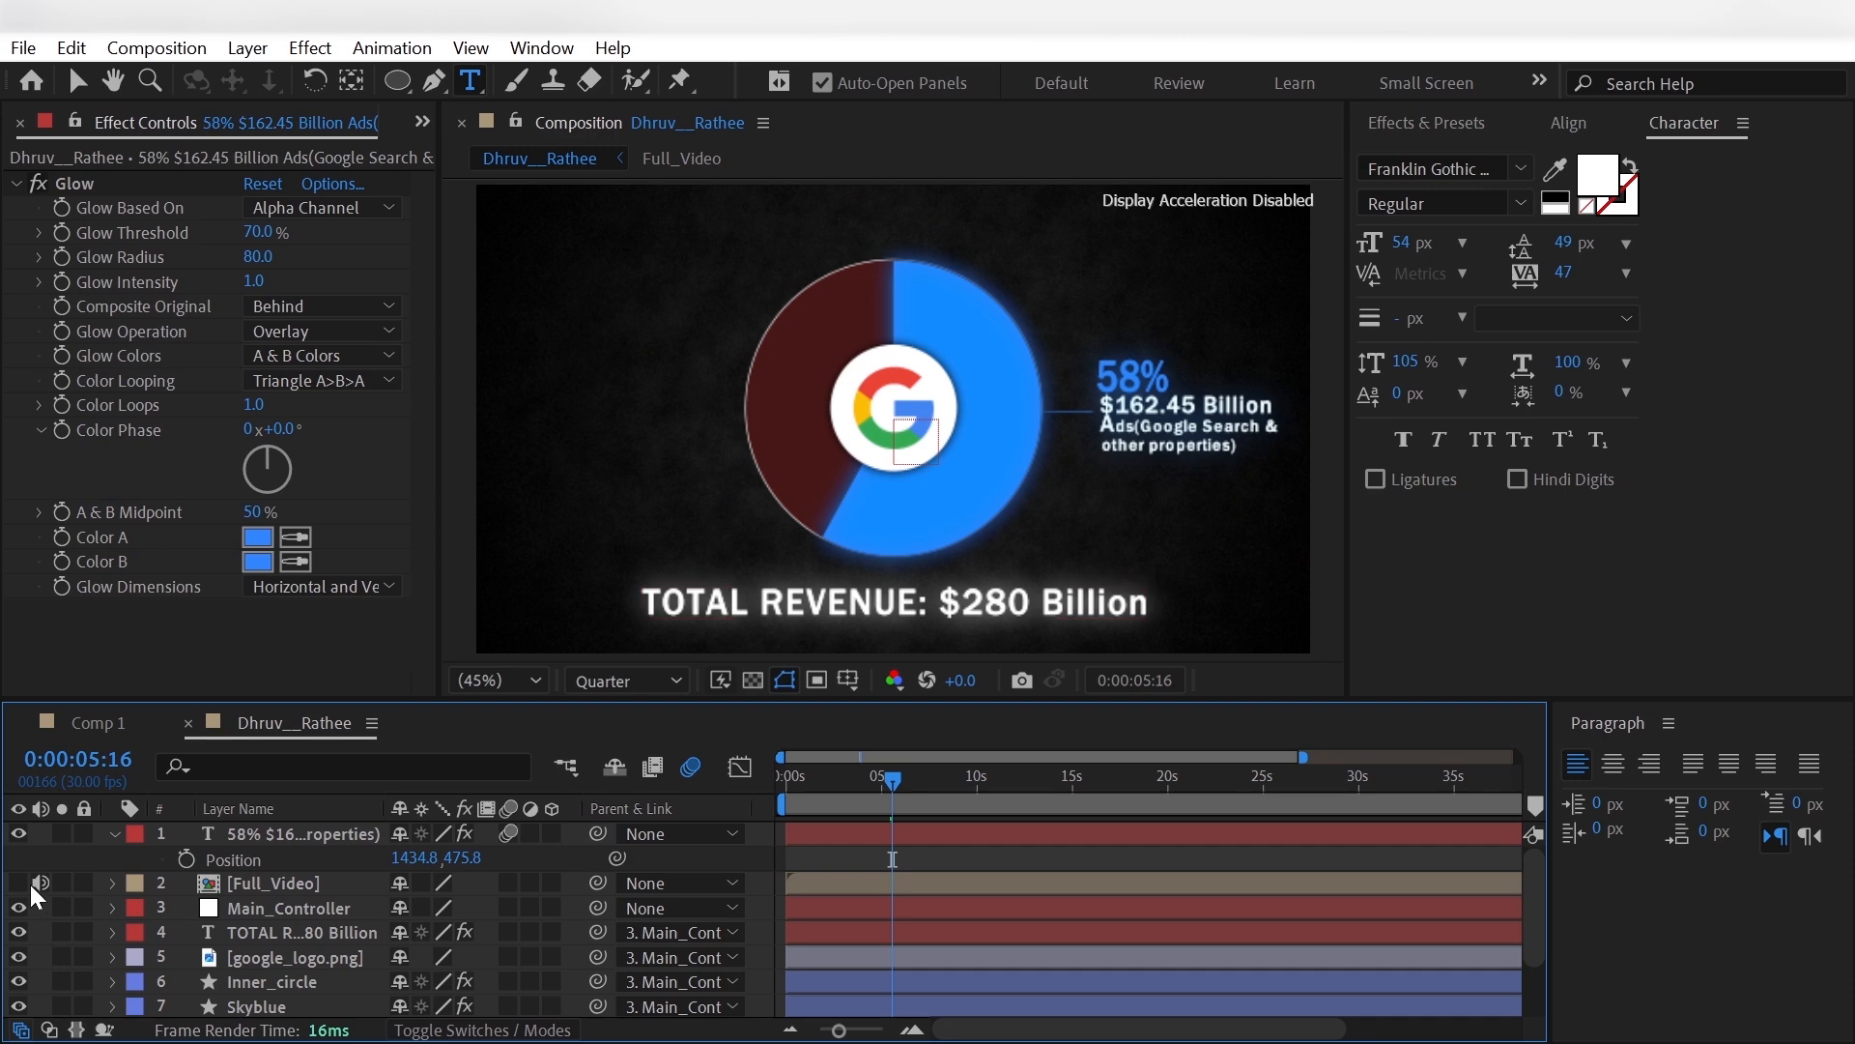
pyautogui.click(21, 882)
pyautogui.click(20, 882)
# - Parent the 58% label to Main_Controller and place its layer directly below Main_Controller in the stack
pyautogui.click(677, 833)
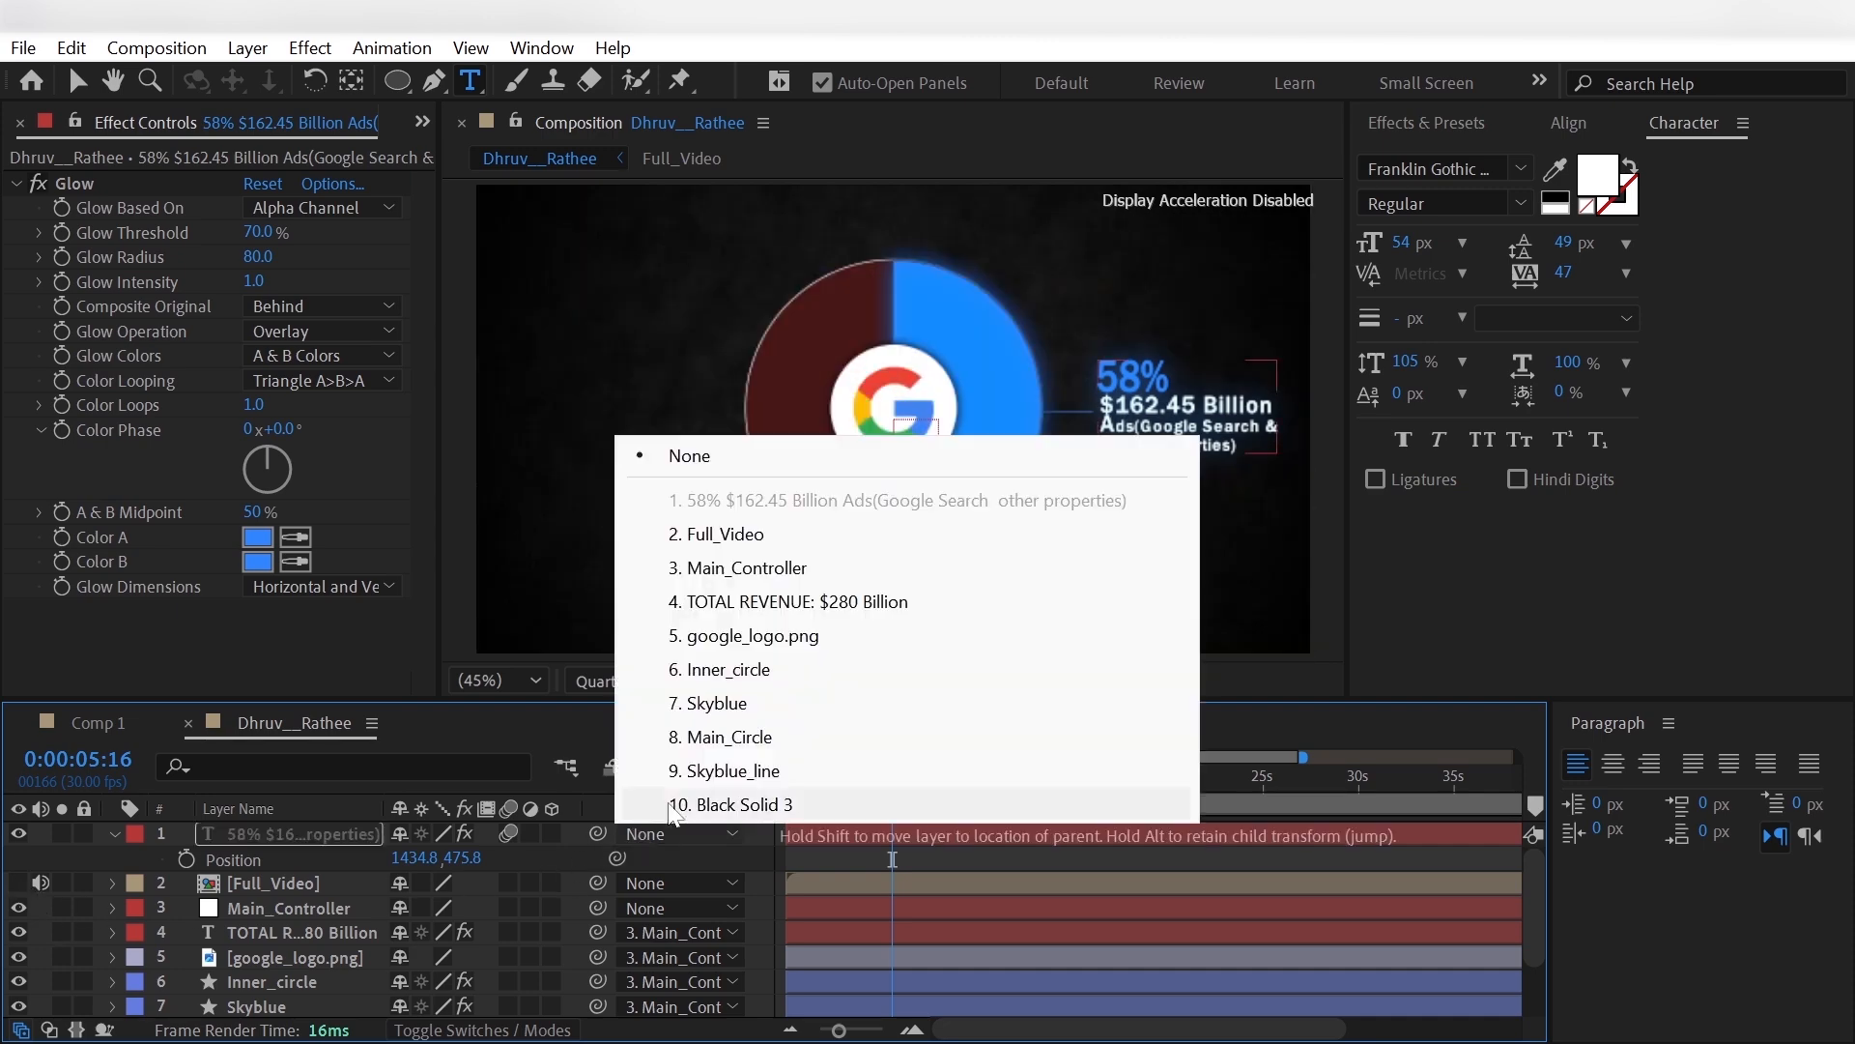
pyautogui.click(719, 572)
pyautogui.moveTo(335, 879); pyautogui.dragTo(338, 920)
# - Show the Full_Video reference layer again and set its Opacity to 40%
pyautogui.click(272, 833)
pyautogui.click(19, 833)
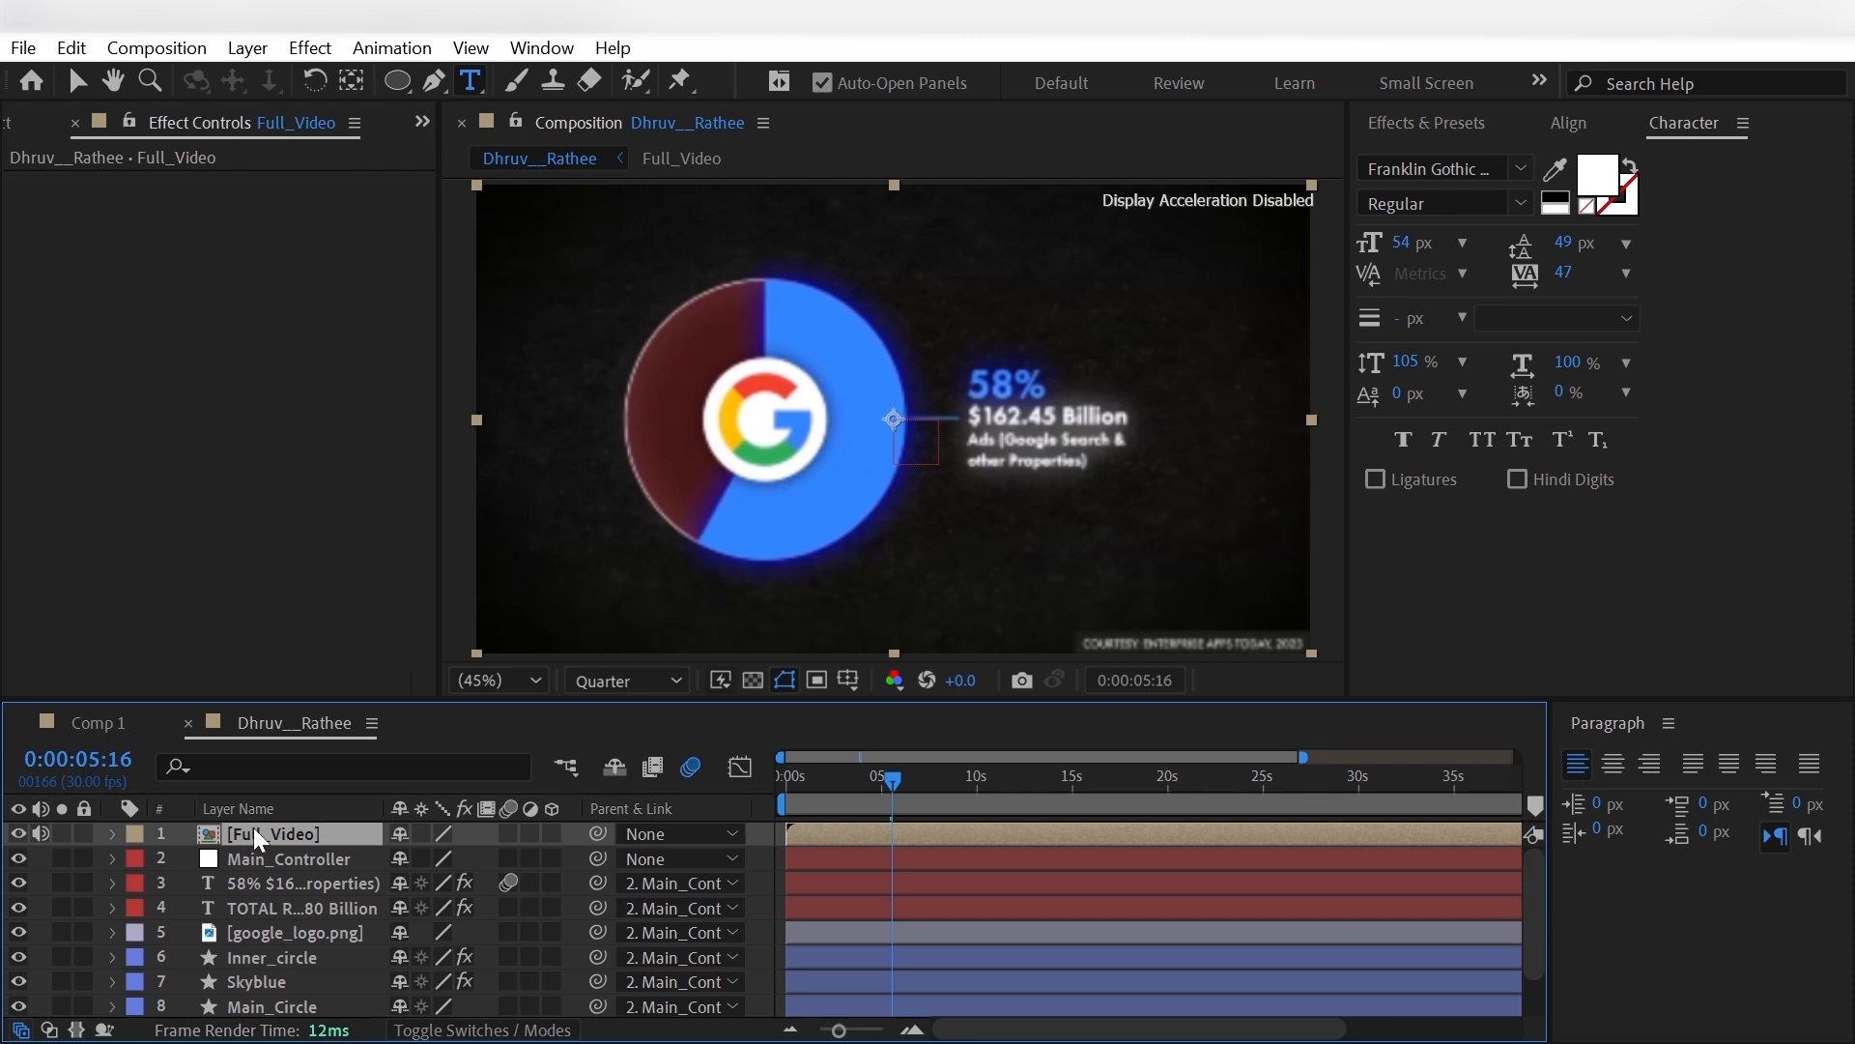
pyautogui.press('t')
pyautogui.click(410, 858)
pyautogui.write('40')
pyautogui.press('Return')
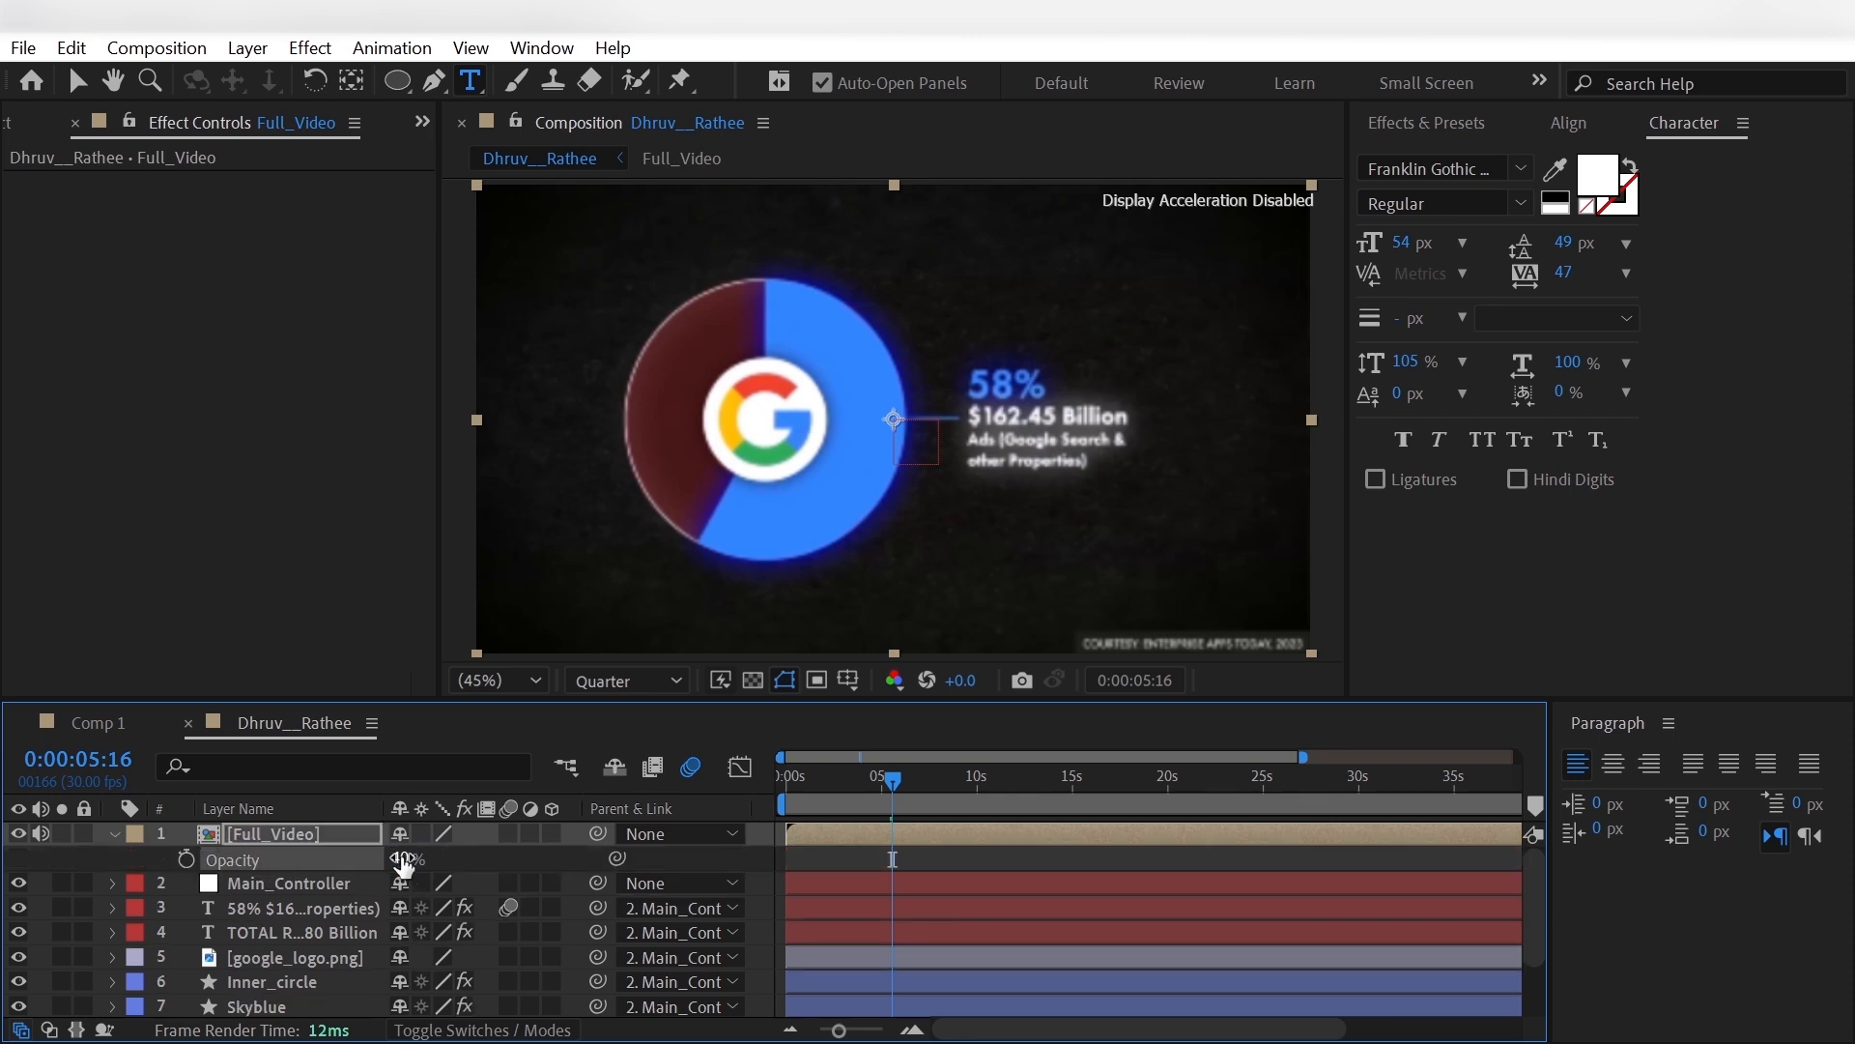
# - Keyframe Main_Controller's Position from 960, 540 at 0:00:02:20 to 667, 540 at 0:00:04:19
pyautogui.moveTo(874, 810)
pyautogui.mouseDown()
pyautogui.moveTo(831, 802)
pyautogui.moveTo(842, 820)
pyautogui.mouseUp()
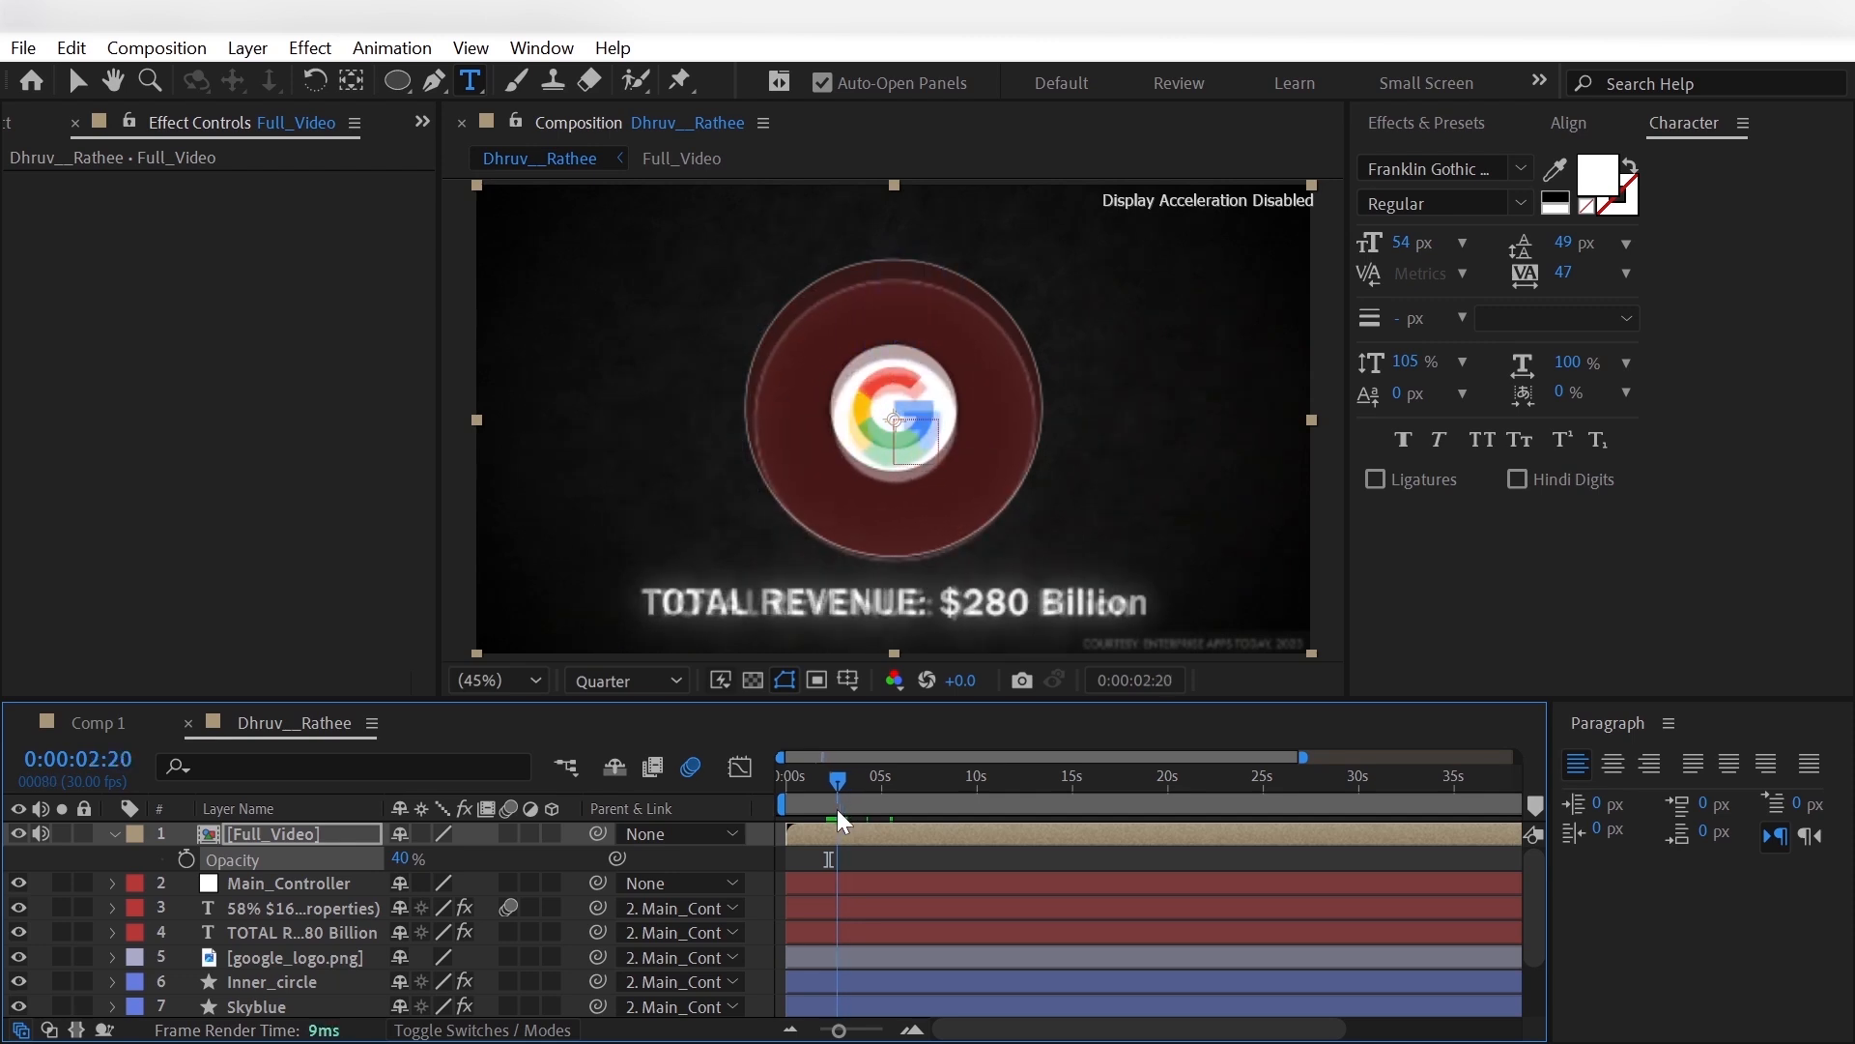
pyautogui.click(309, 884)
pyautogui.press('p')
pyautogui.click(186, 908)
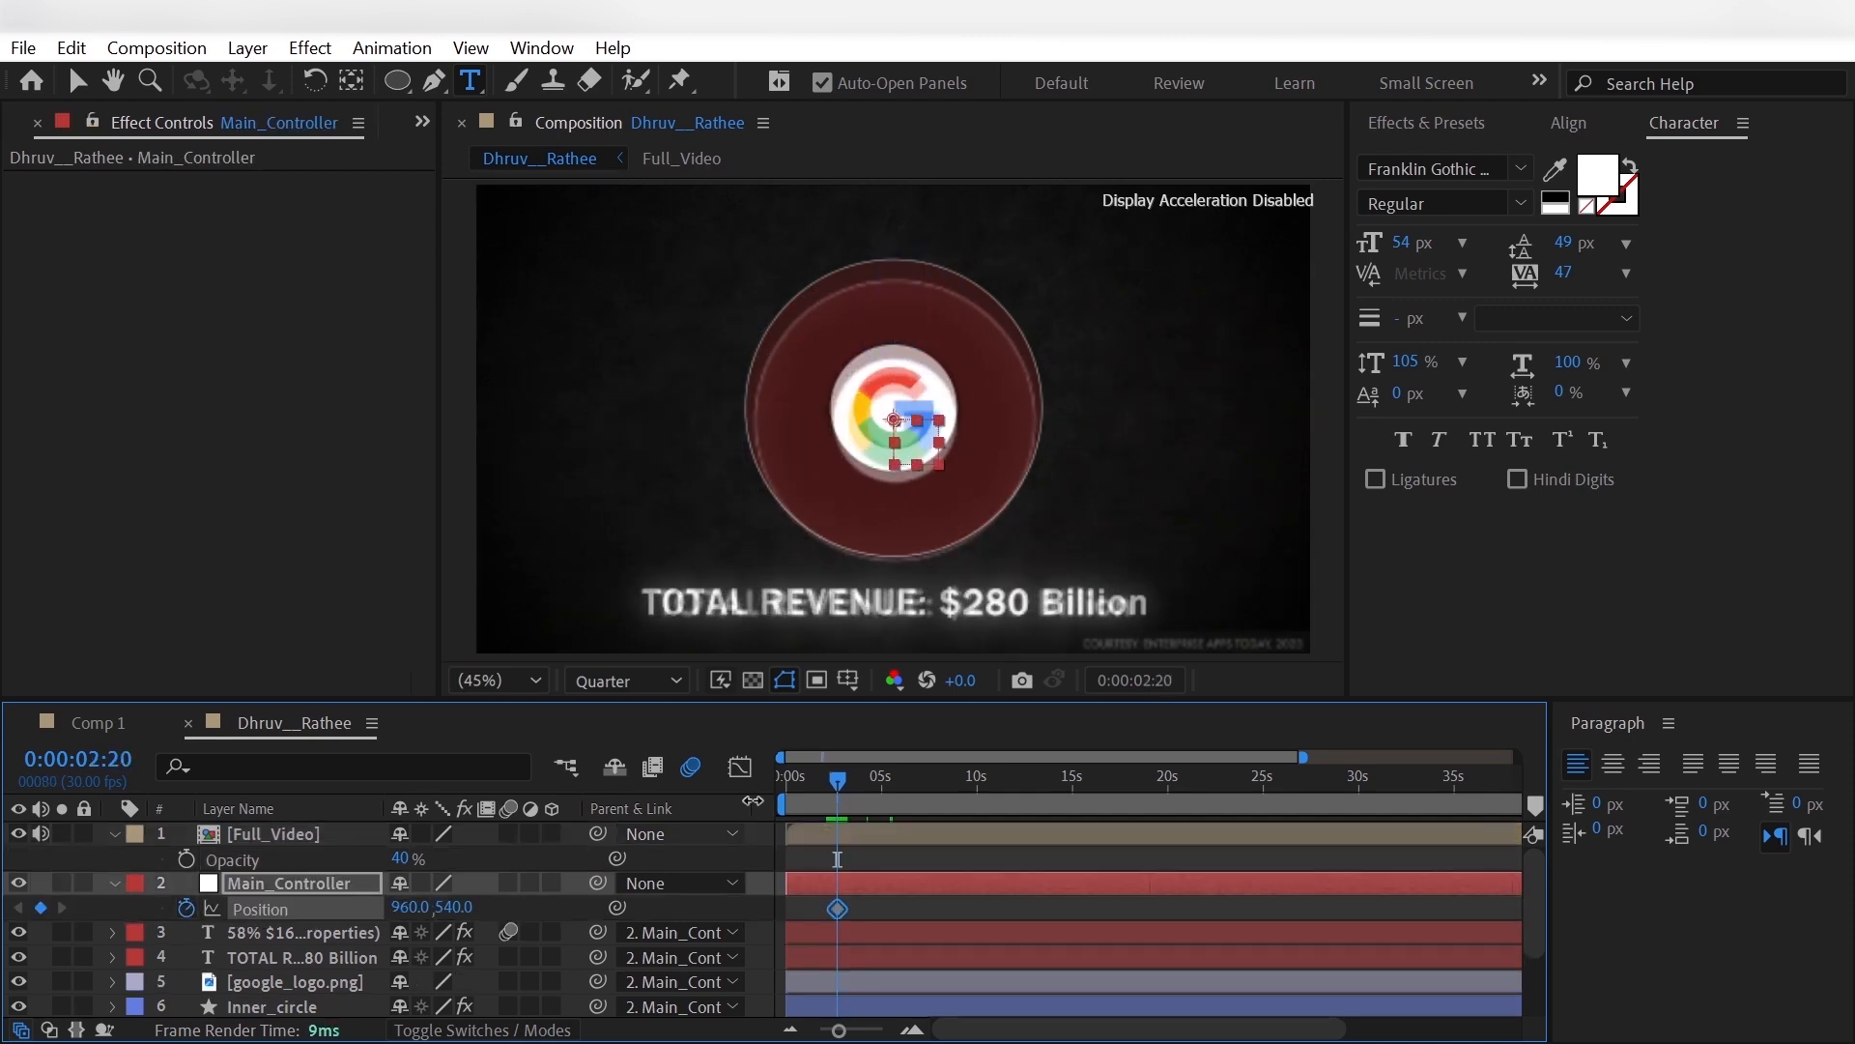
pyautogui.moveTo(841, 780); pyautogui.dragTo(872, 803)
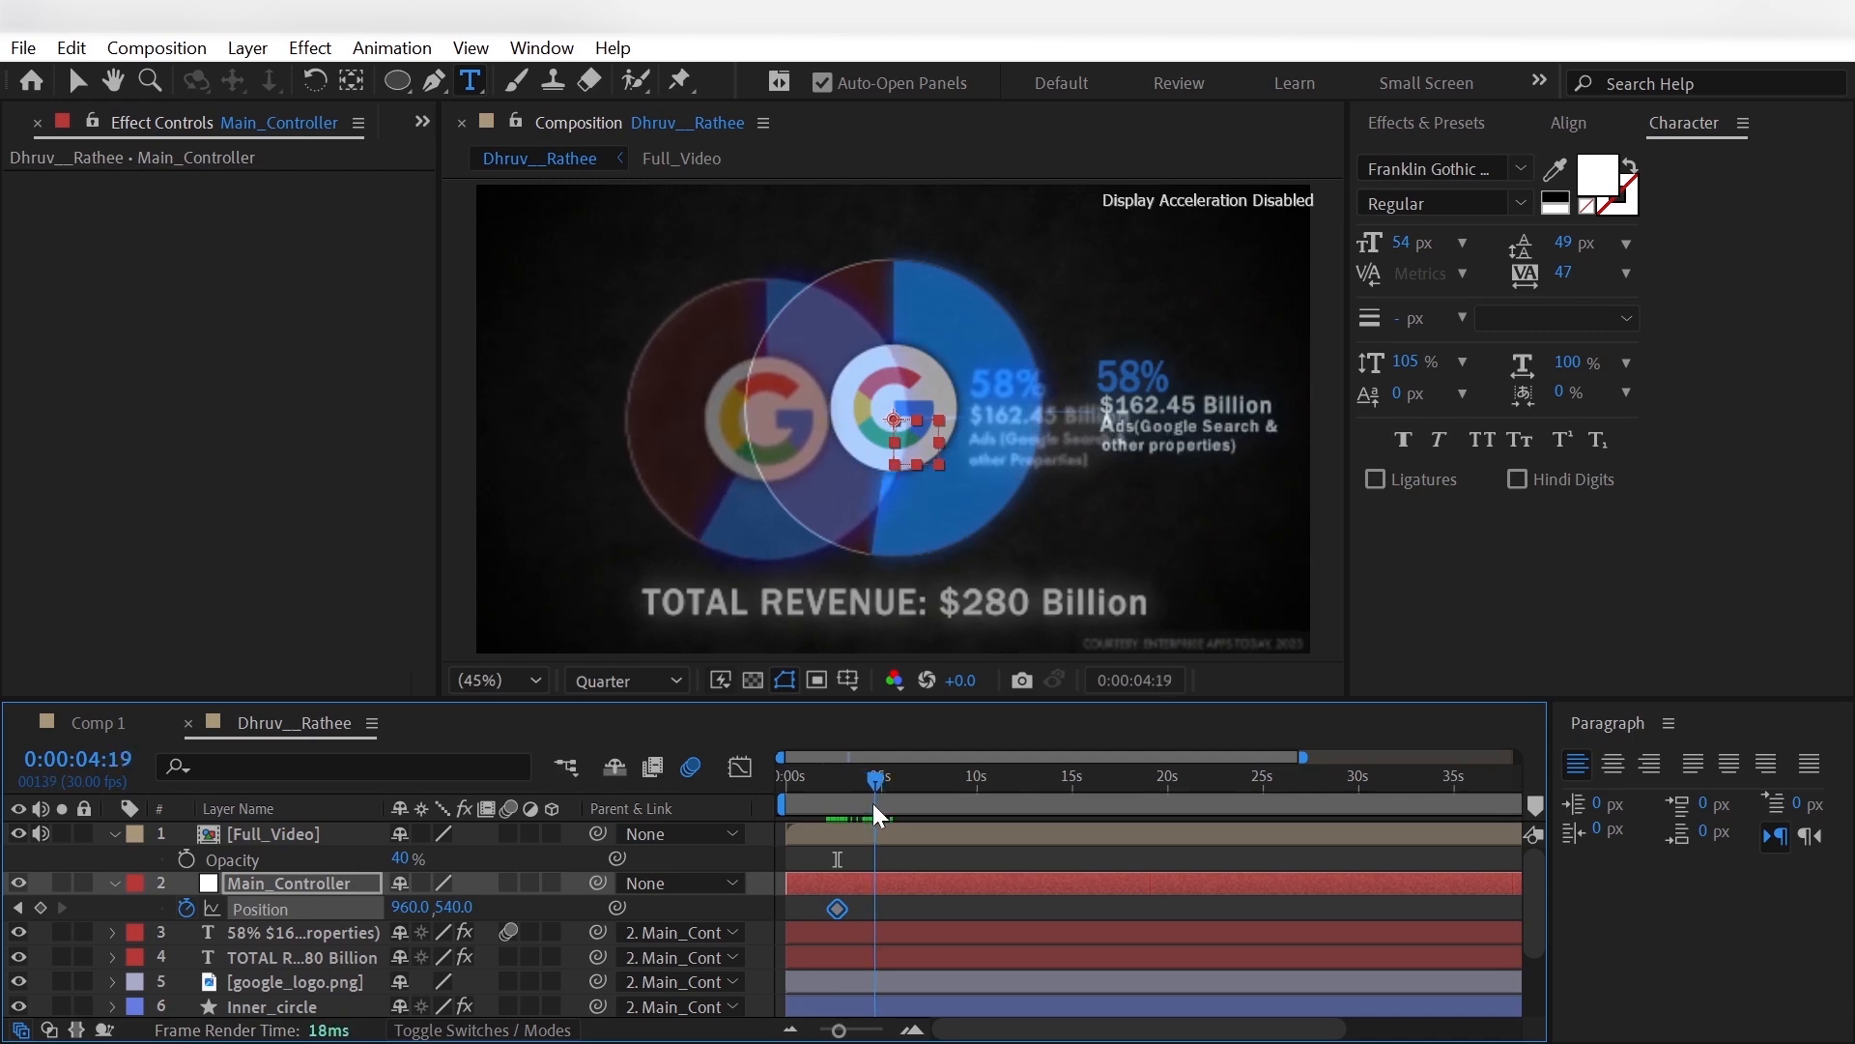
pyautogui.moveTo(407, 908); pyautogui.dragTo(77, 996)
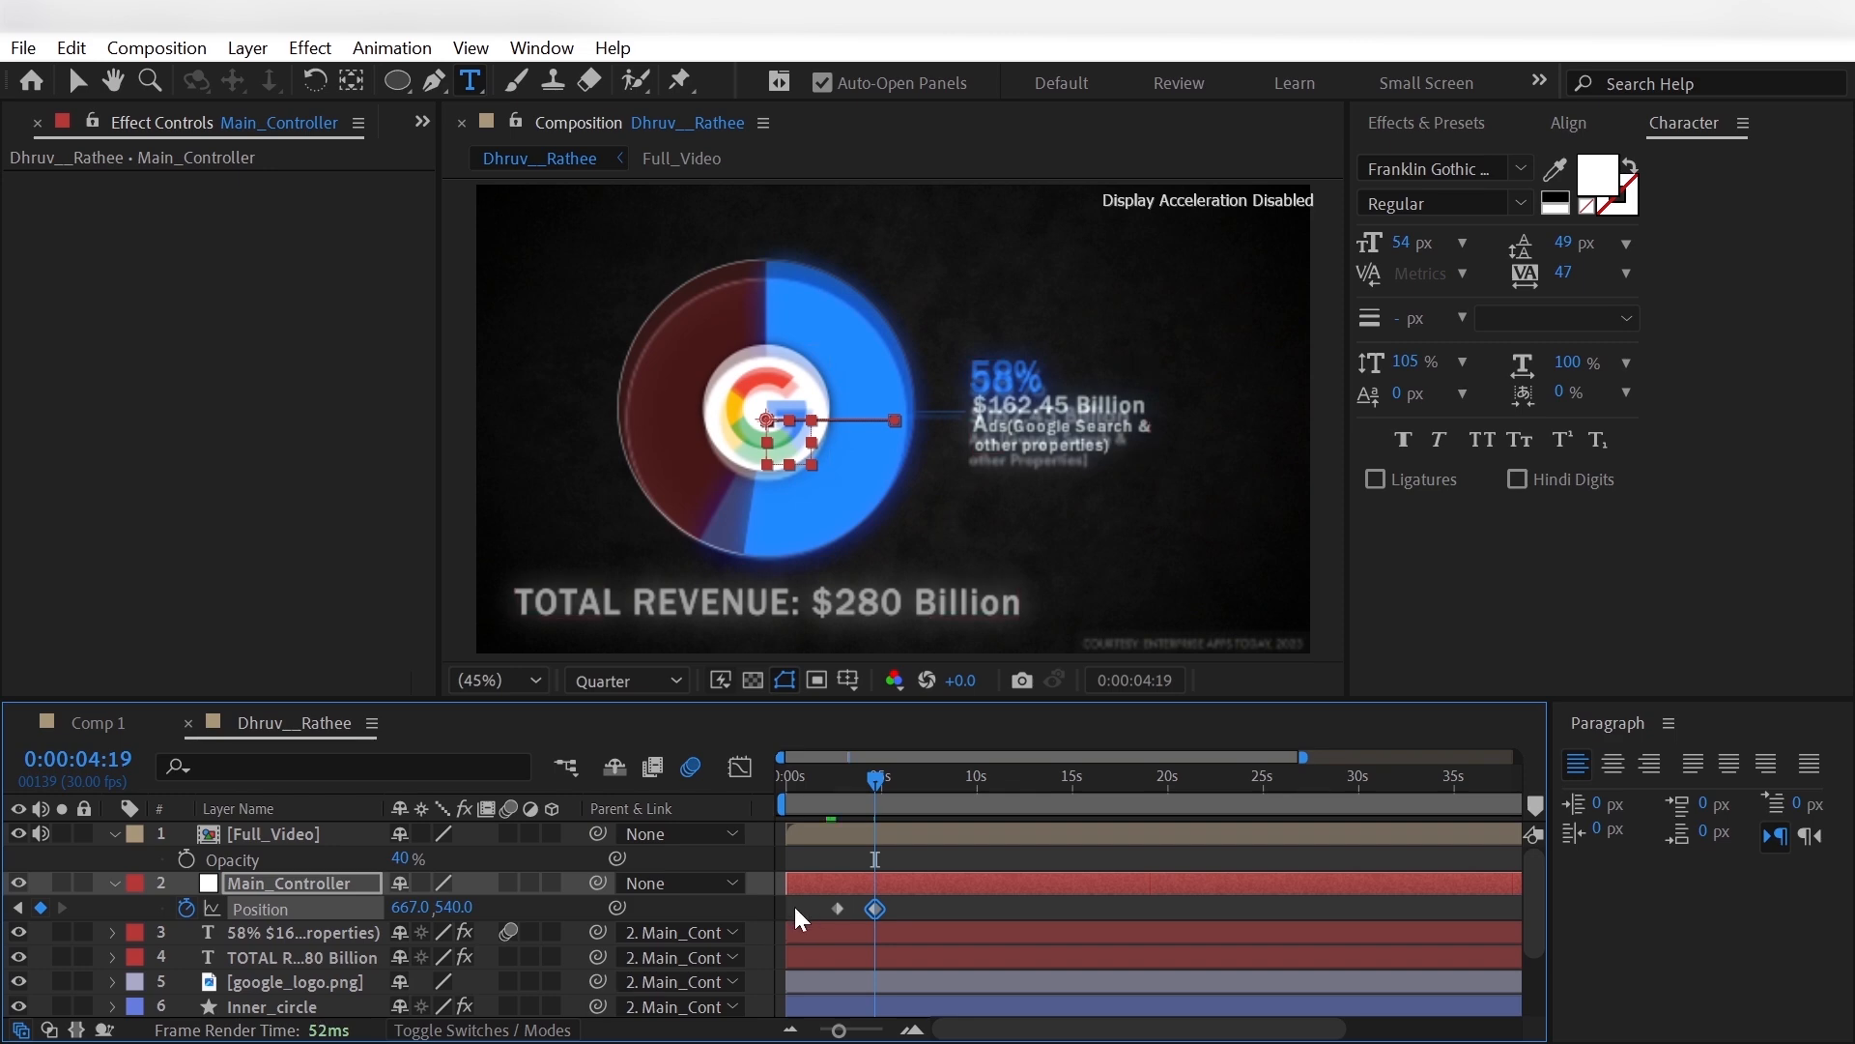
# - Apply Easy Ease to both Position keyframes of Main_Controller
pyautogui.moveTo(792, 903); pyautogui.dragTo(879, 905)
pyautogui.rightClick(879, 904)
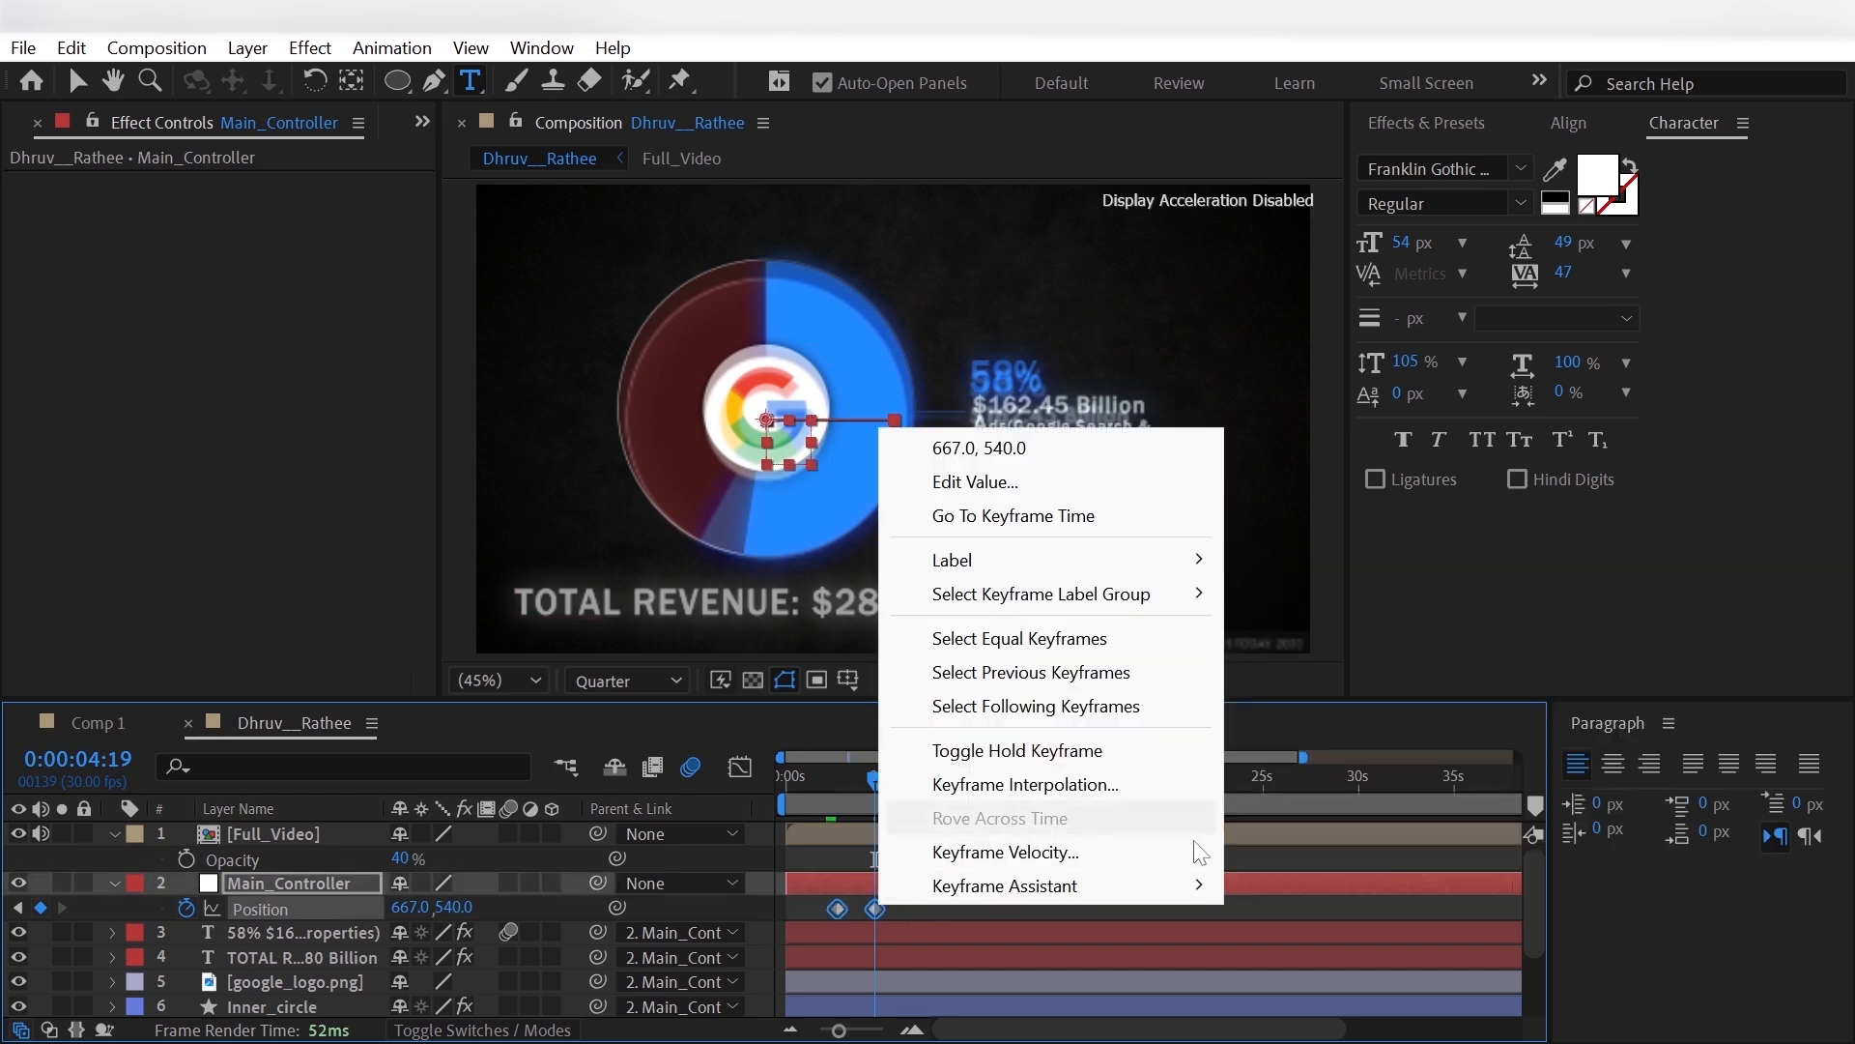
pyautogui.click(1336, 667)
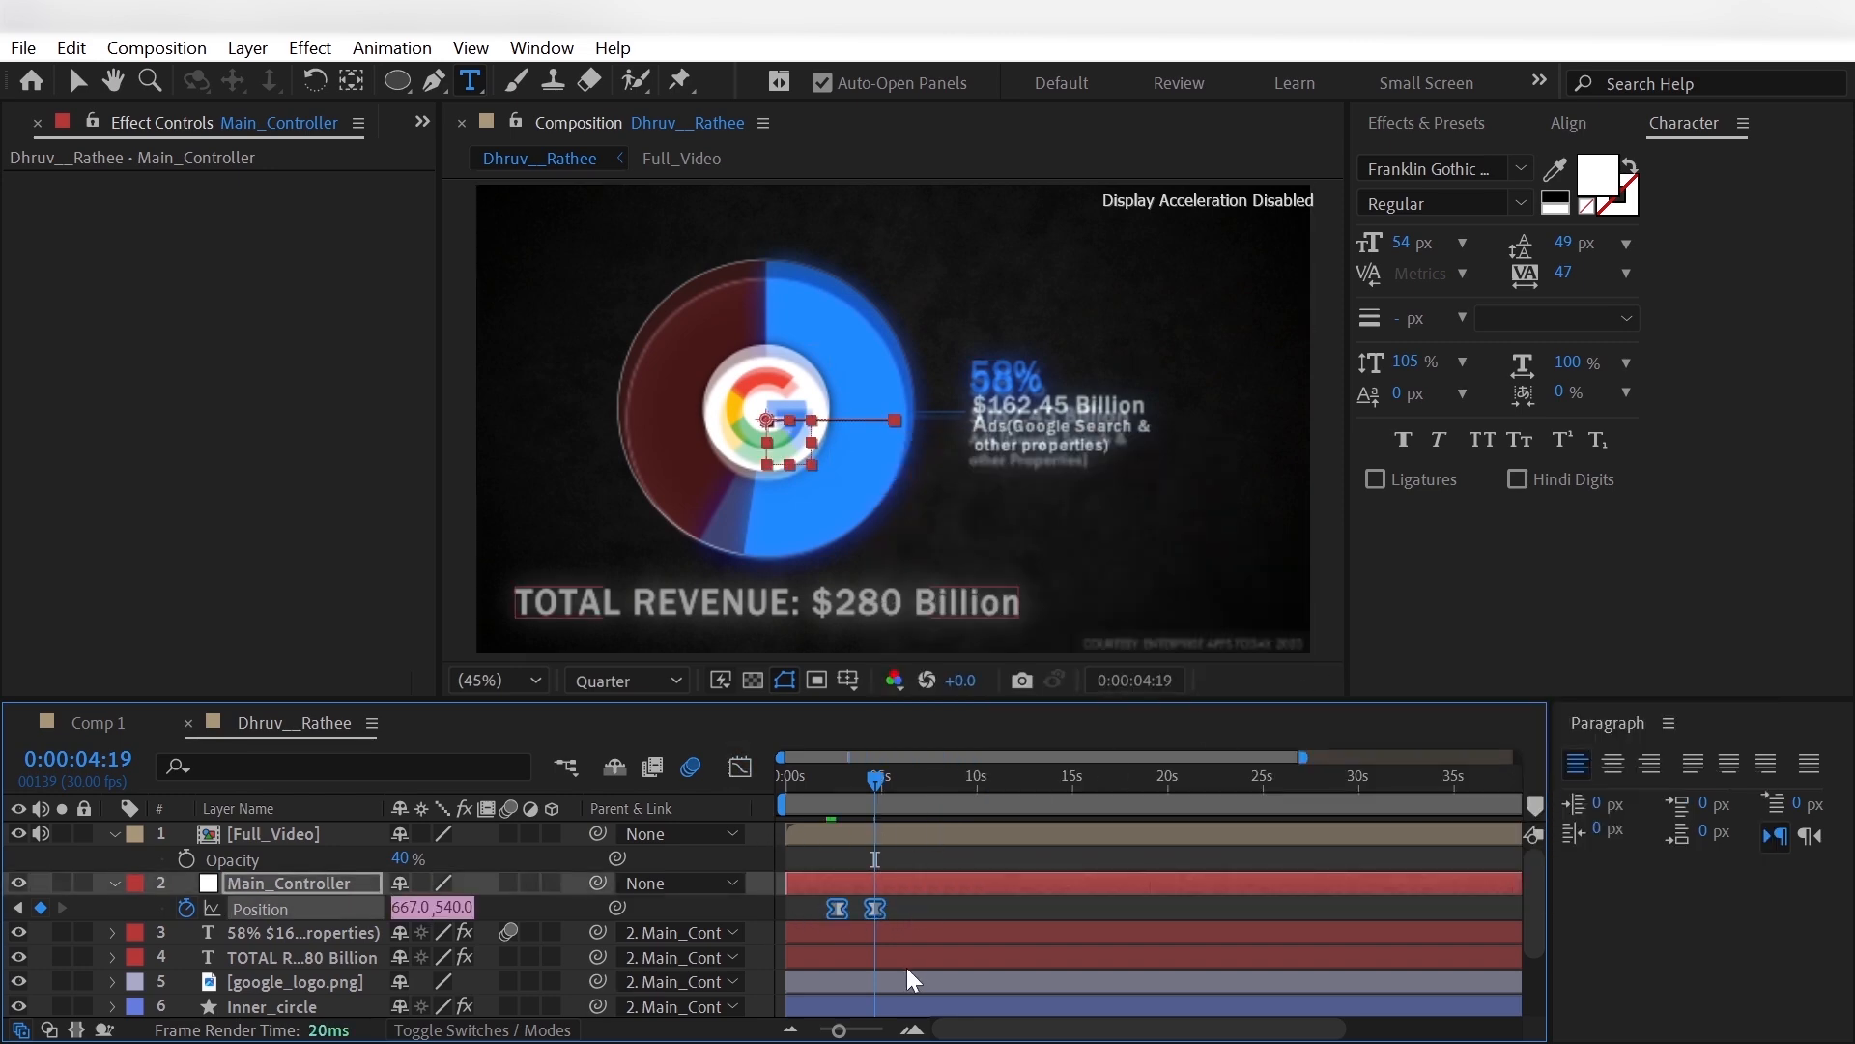
# - Reshape Main_Controller's Position speed graph to peak early, at about 3 seconds, with a long ease-out, and preview the move
pyautogui.click(741, 766)
pyautogui.press('=')
pyautogui.press('=')
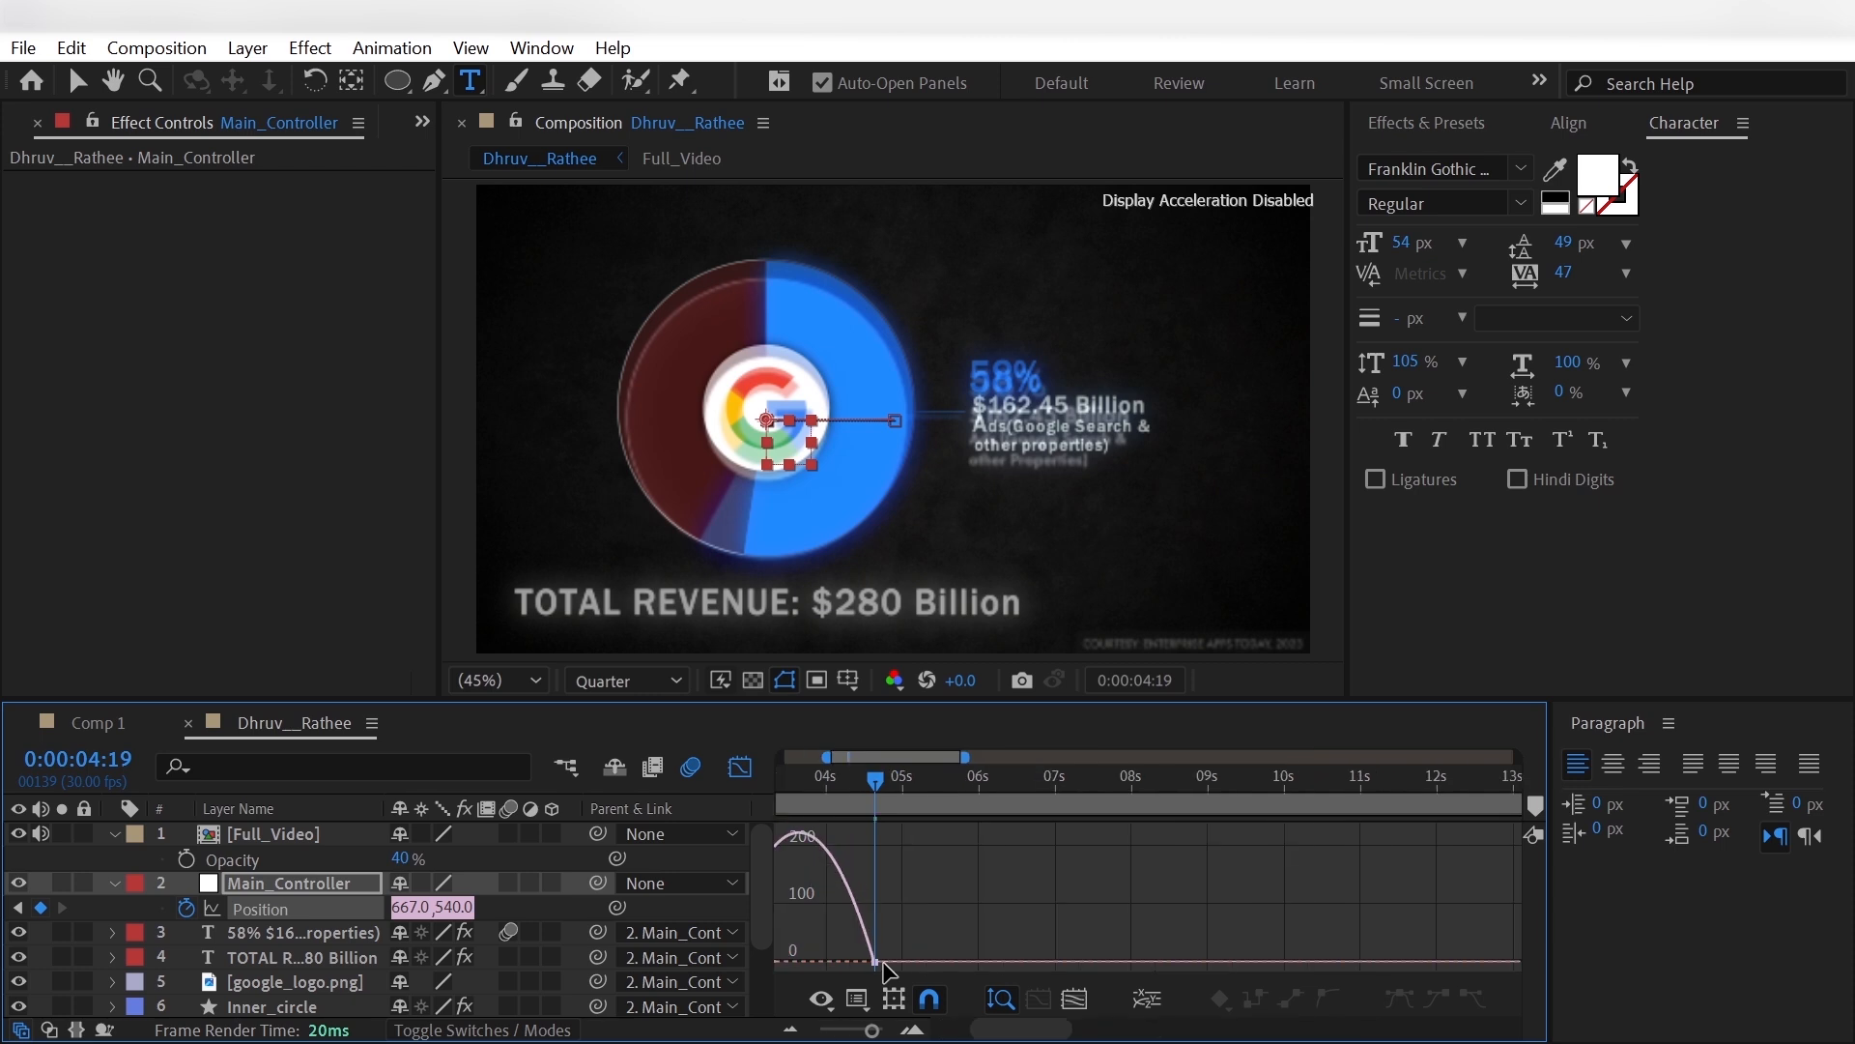
pyautogui.moveTo(938, 929); pyautogui.dragTo(812, 972)
pyautogui.moveTo(984, 1040); pyautogui.dragTo(958, 1042)
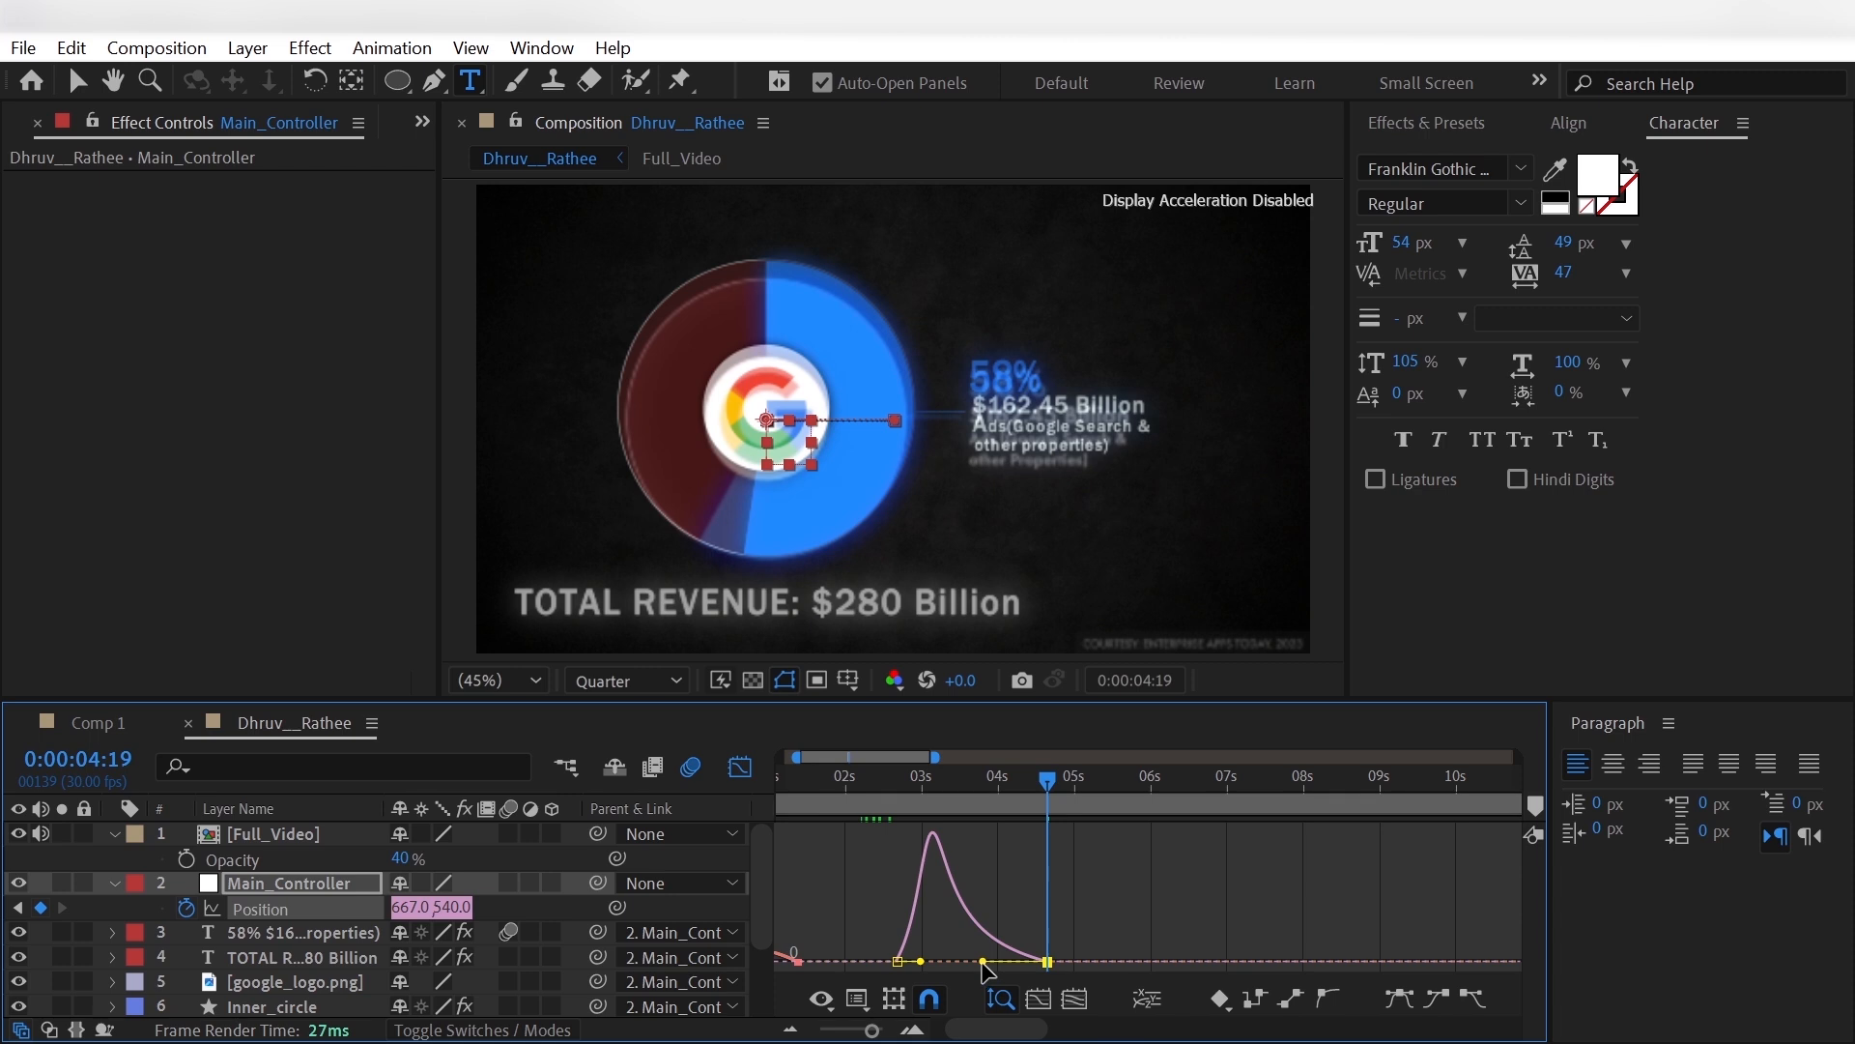
pyautogui.moveTo(981, 962); pyautogui.dragTo(972, 966)
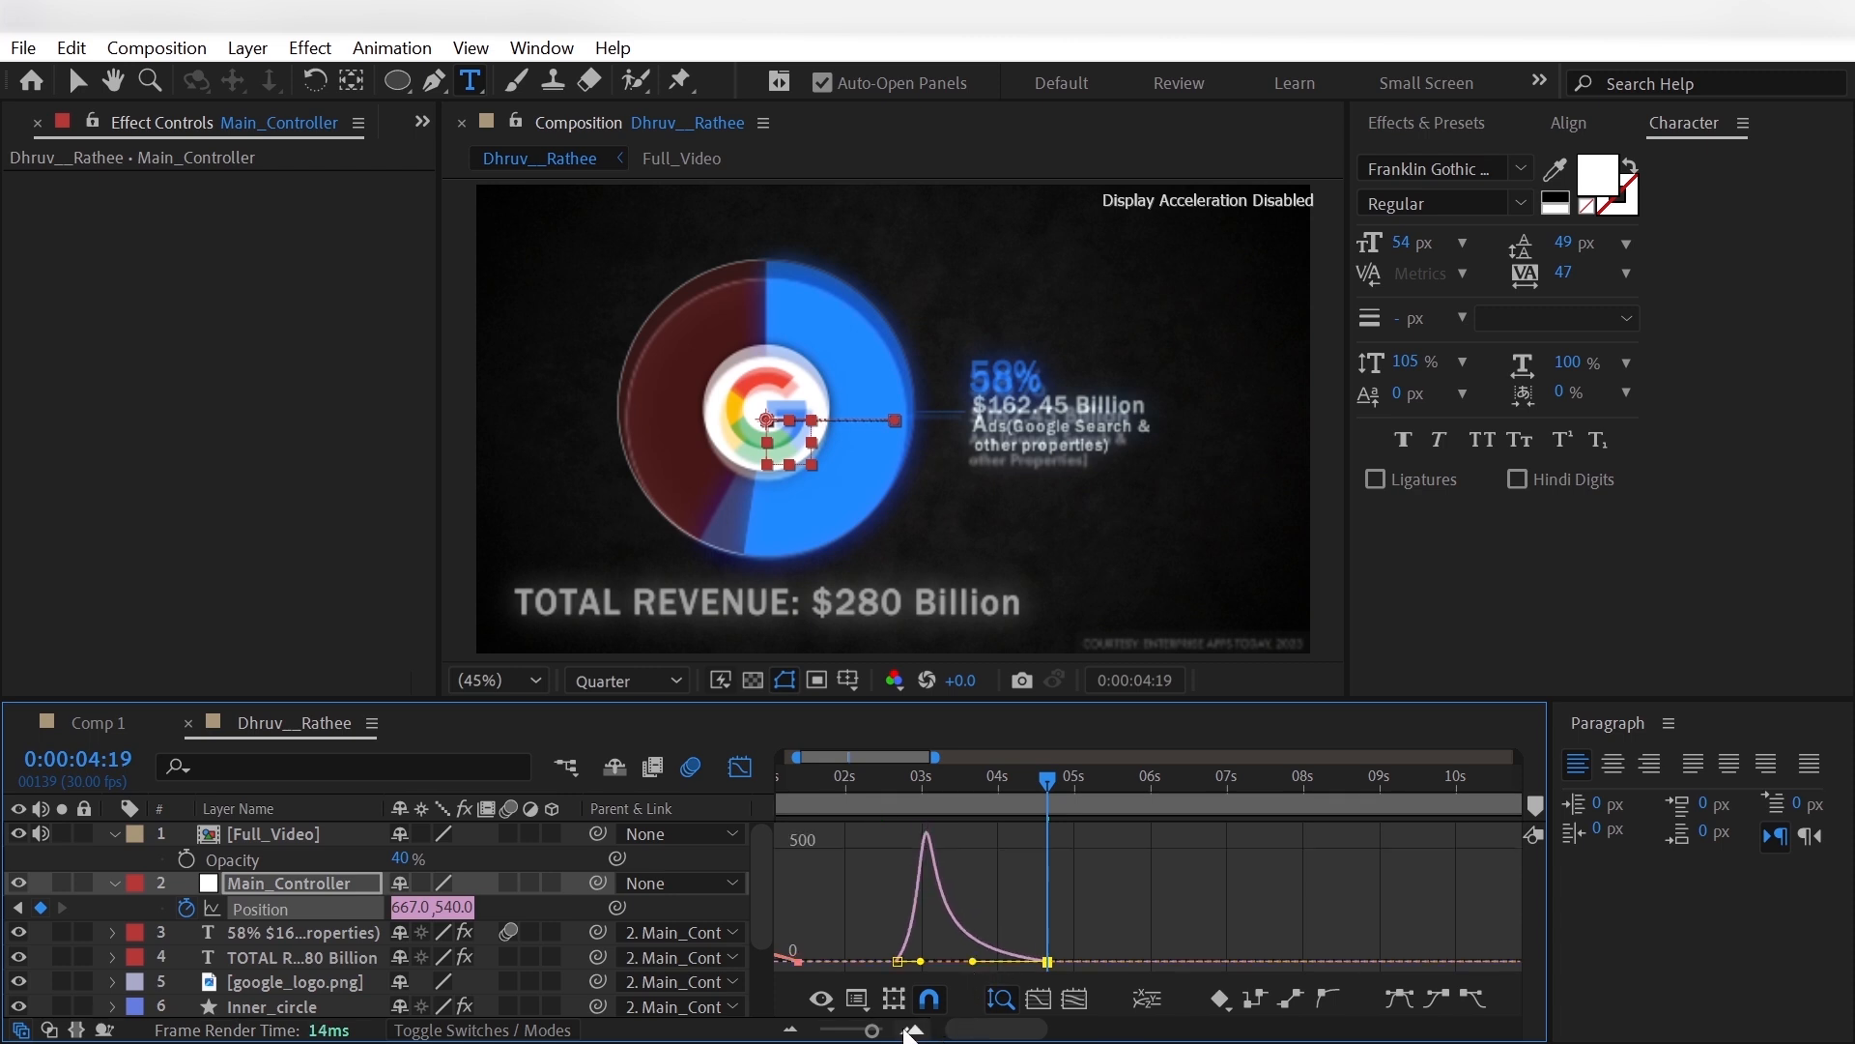
pyautogui.moveTo(872, 1032); pyautogui.dragTo(841, 1032)
pyautogui.click(742, 768)
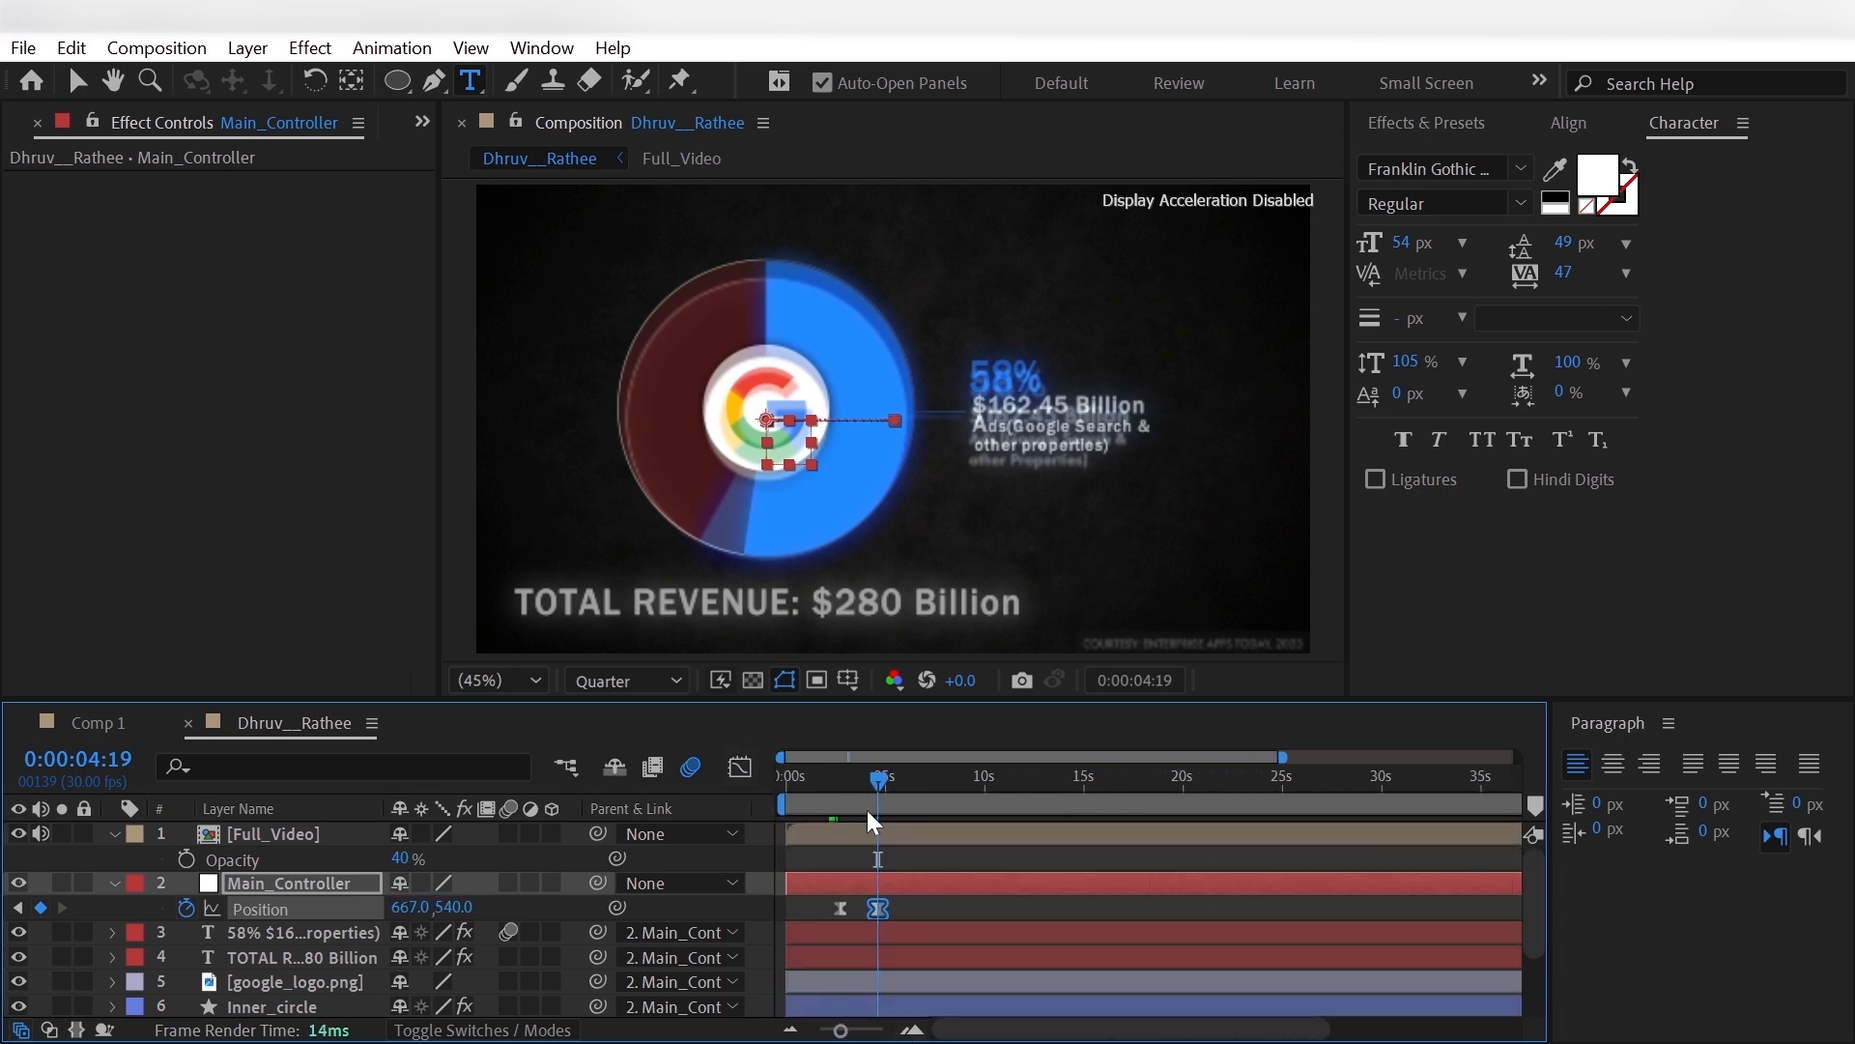
pyautogui.moveTo(867, 810); pyautogui.dragTo(837, 808)
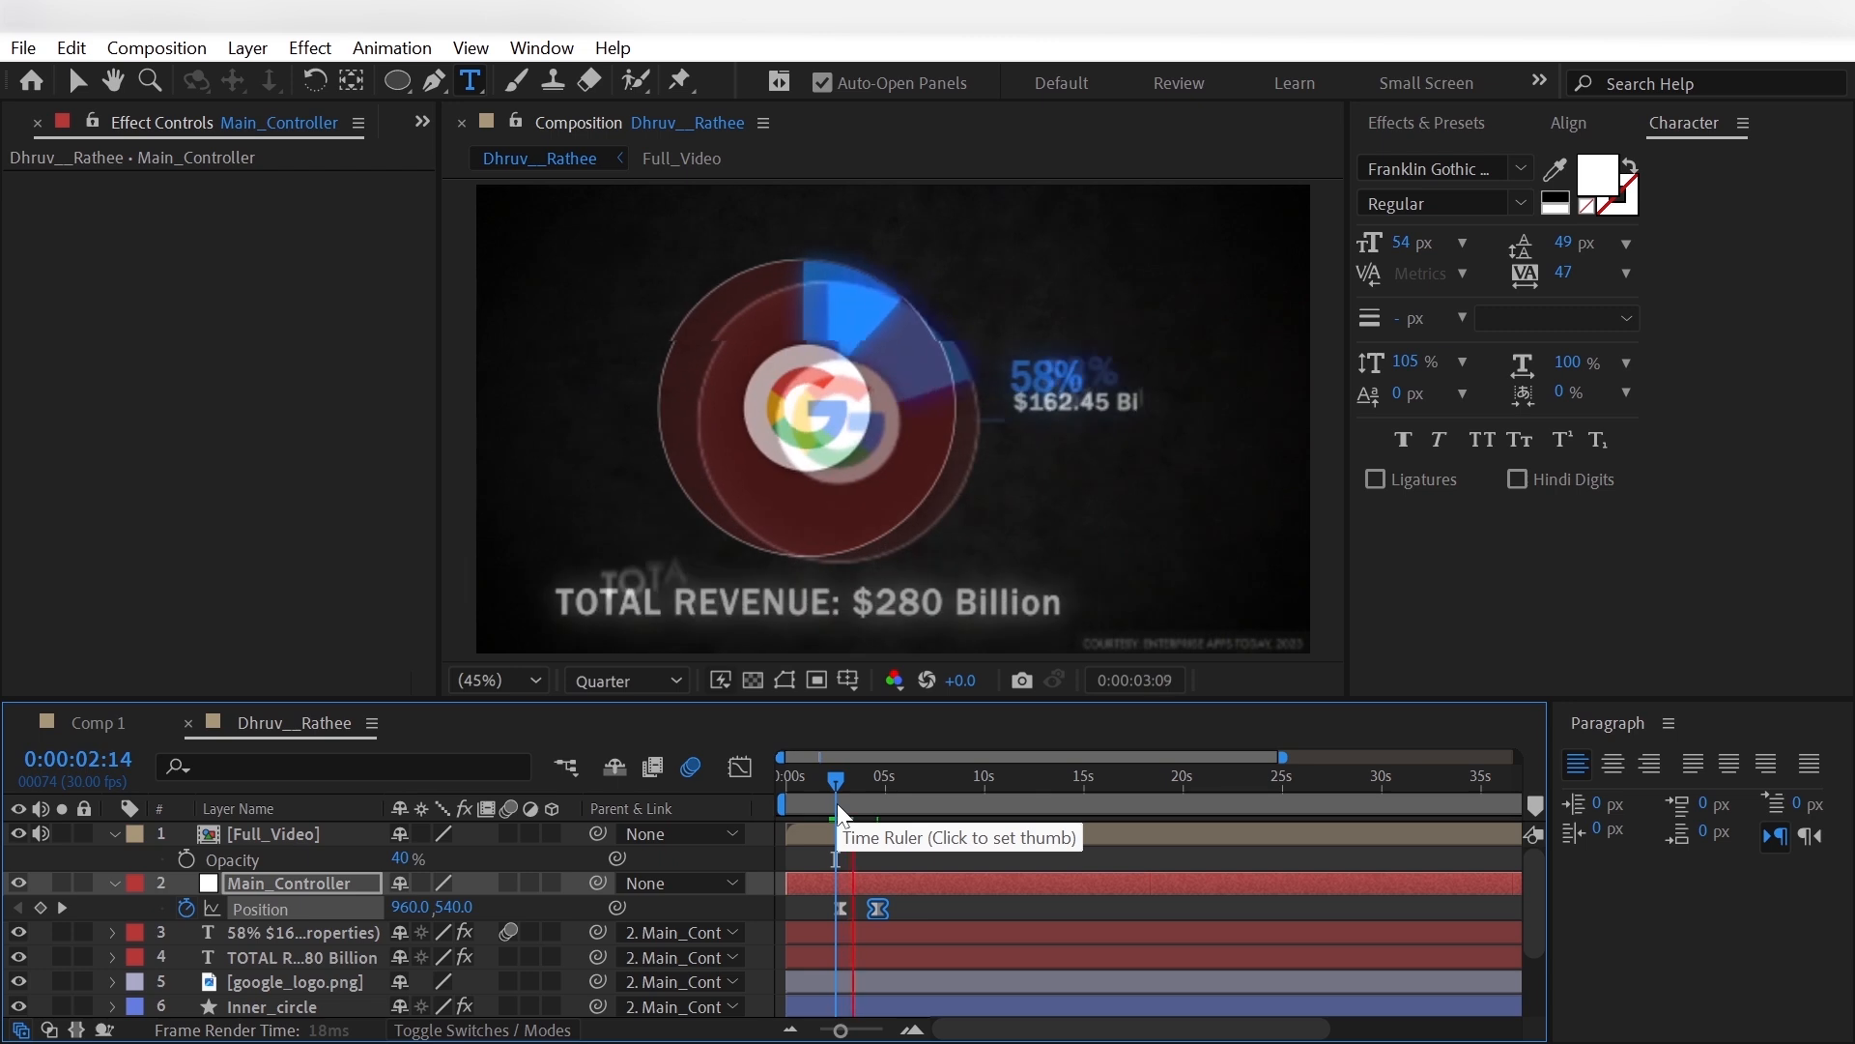
pyautogui.press('space')
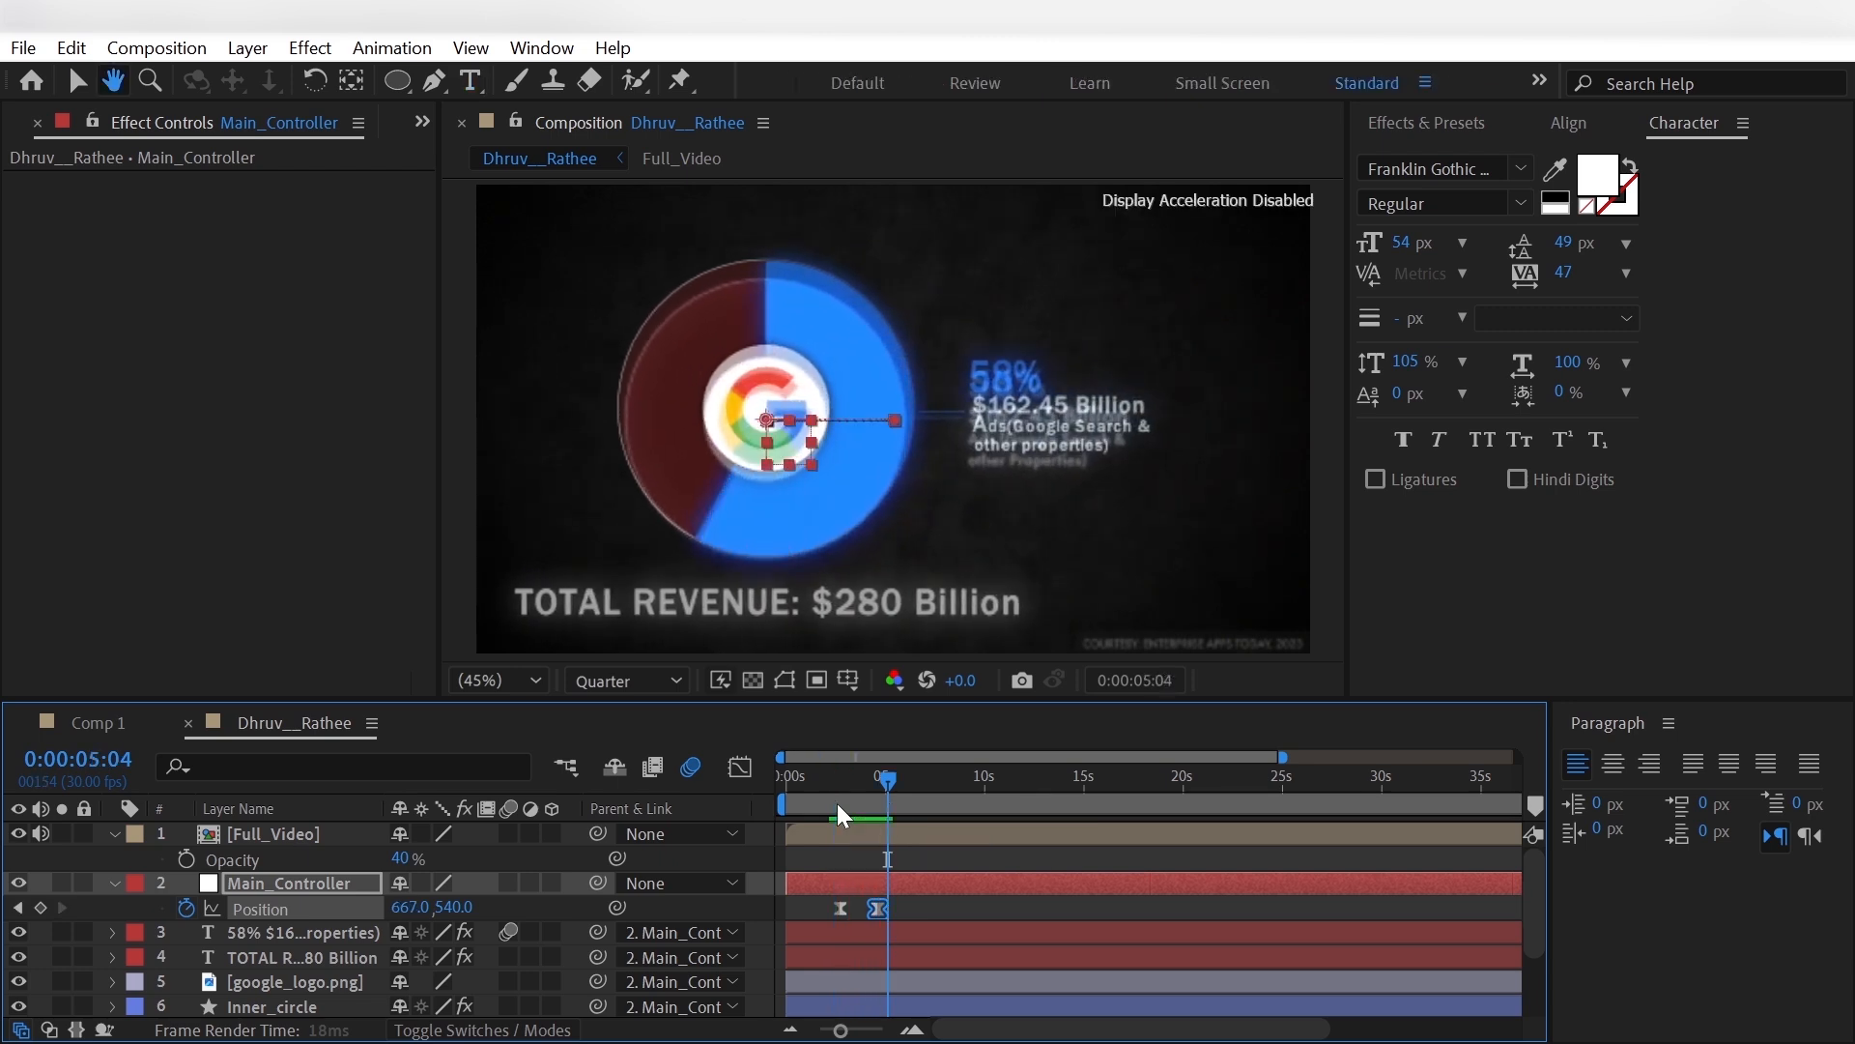
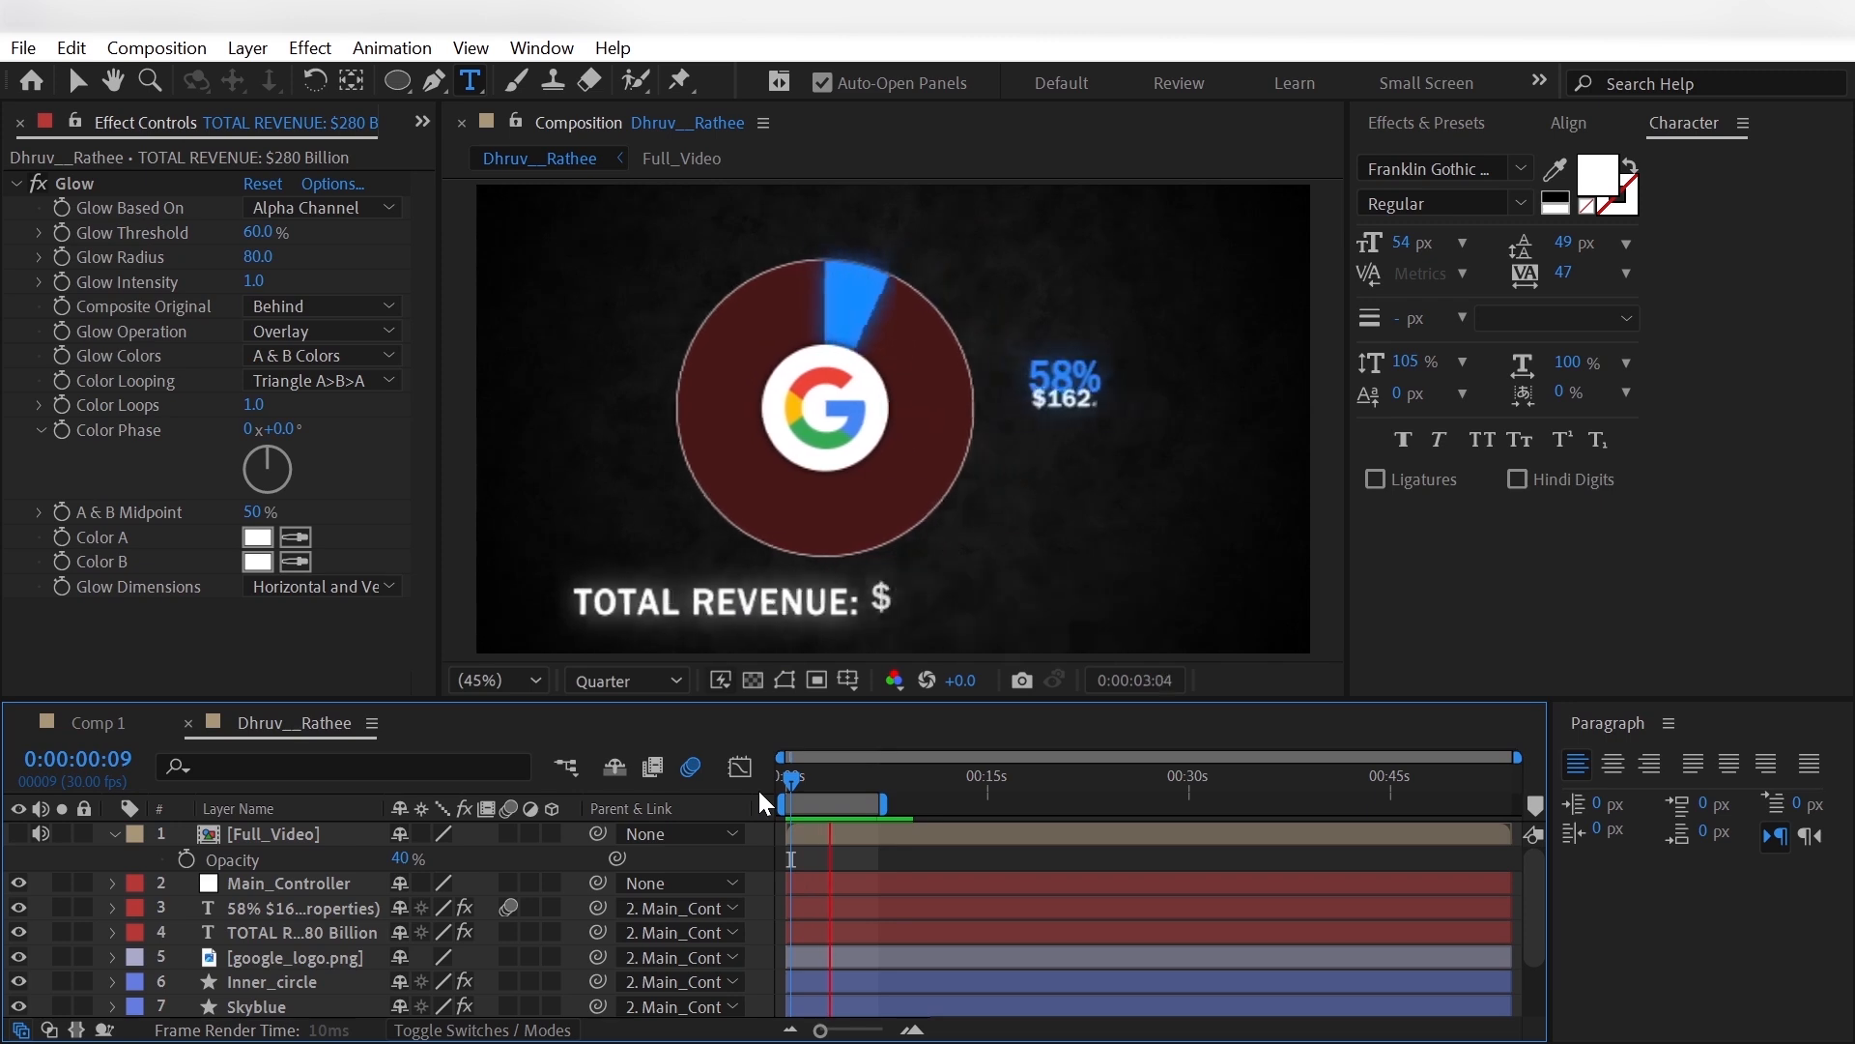
# - Extend the work area to the composition's end and show the Full_Video reference at 100% opacity at 0:00:12:03
pyautogui.press('space')
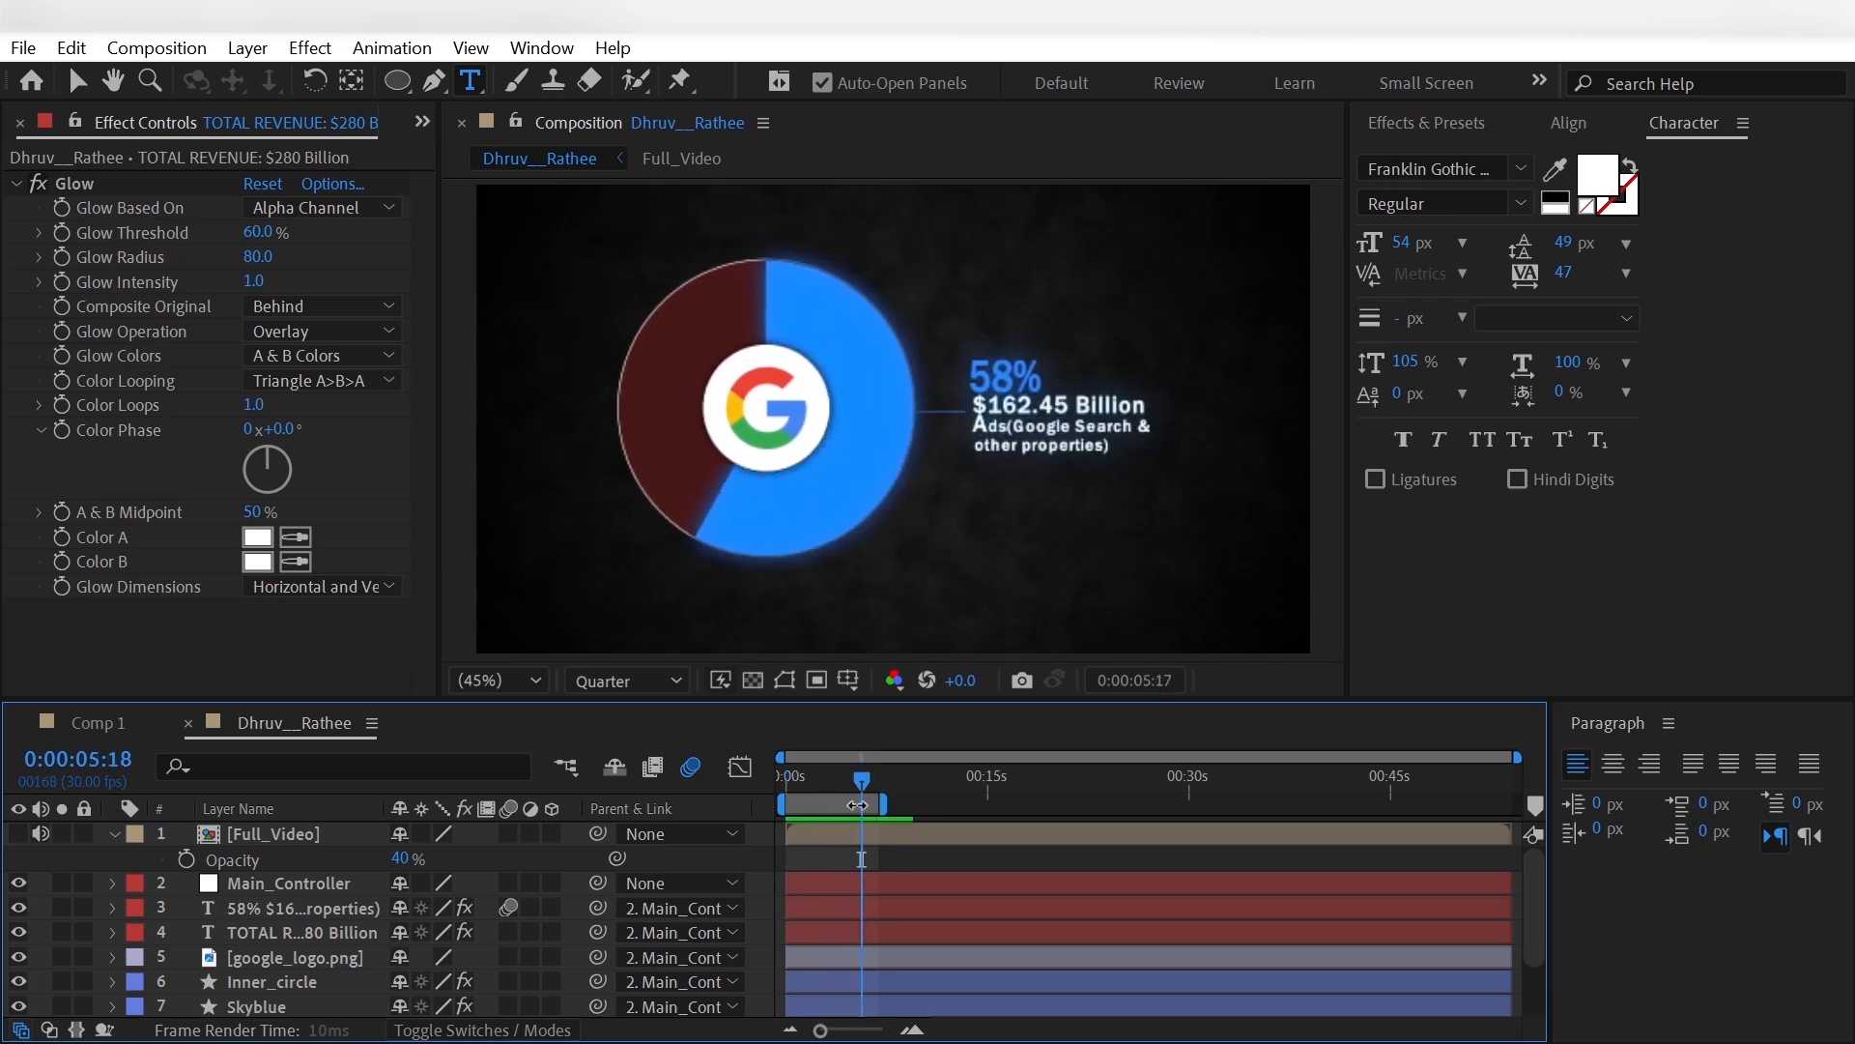
pyautogui.moveTo(883, 804); pyautogui.dragTo(1752, 850)
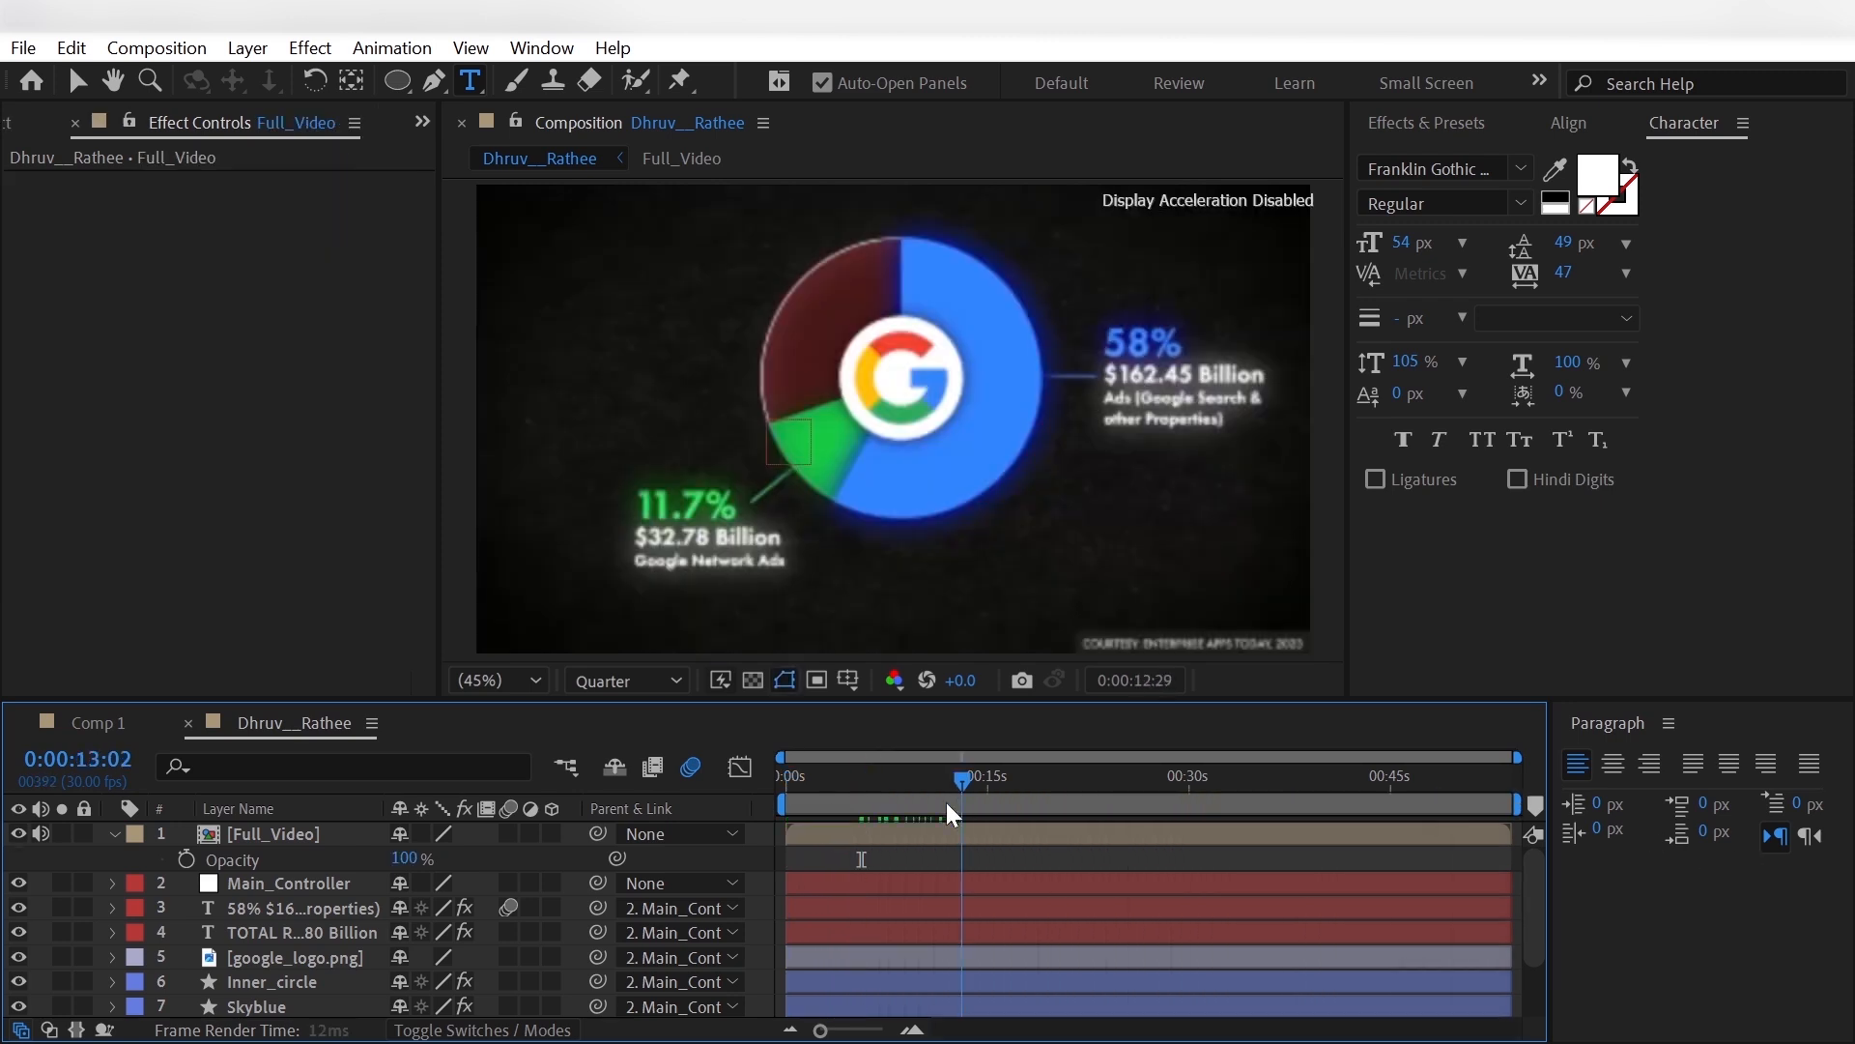
pyautogui.moveTo(947, 802)
pyautogui.mouseDown()
pyautogui.moveTo(931, 809)
pyautogui.moveTo(966, 813)
pyautogui.moveTo(931, 827)
pyautogui.moveTo(949, 829)
pyautogui.mouseUp()
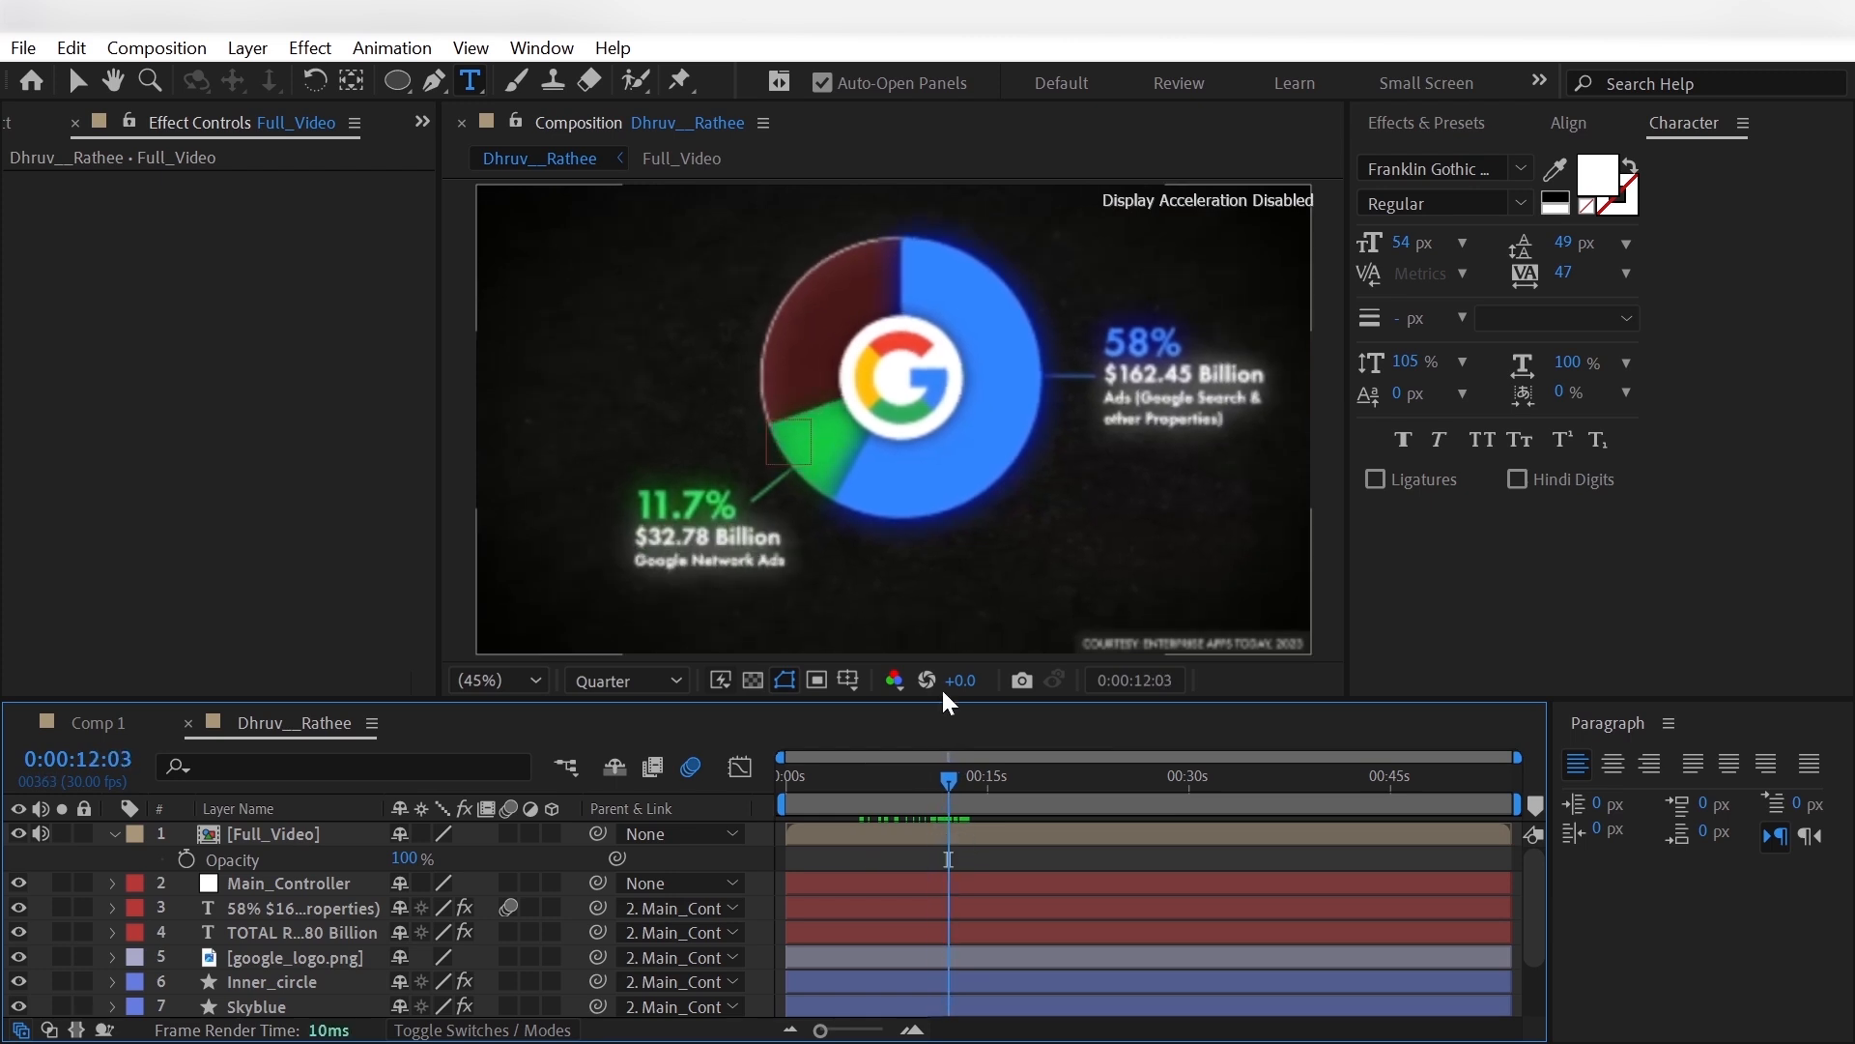
# - Duplicate the Skyblue shape layer and rename the copy Green
pyautogui.click(78, 84)
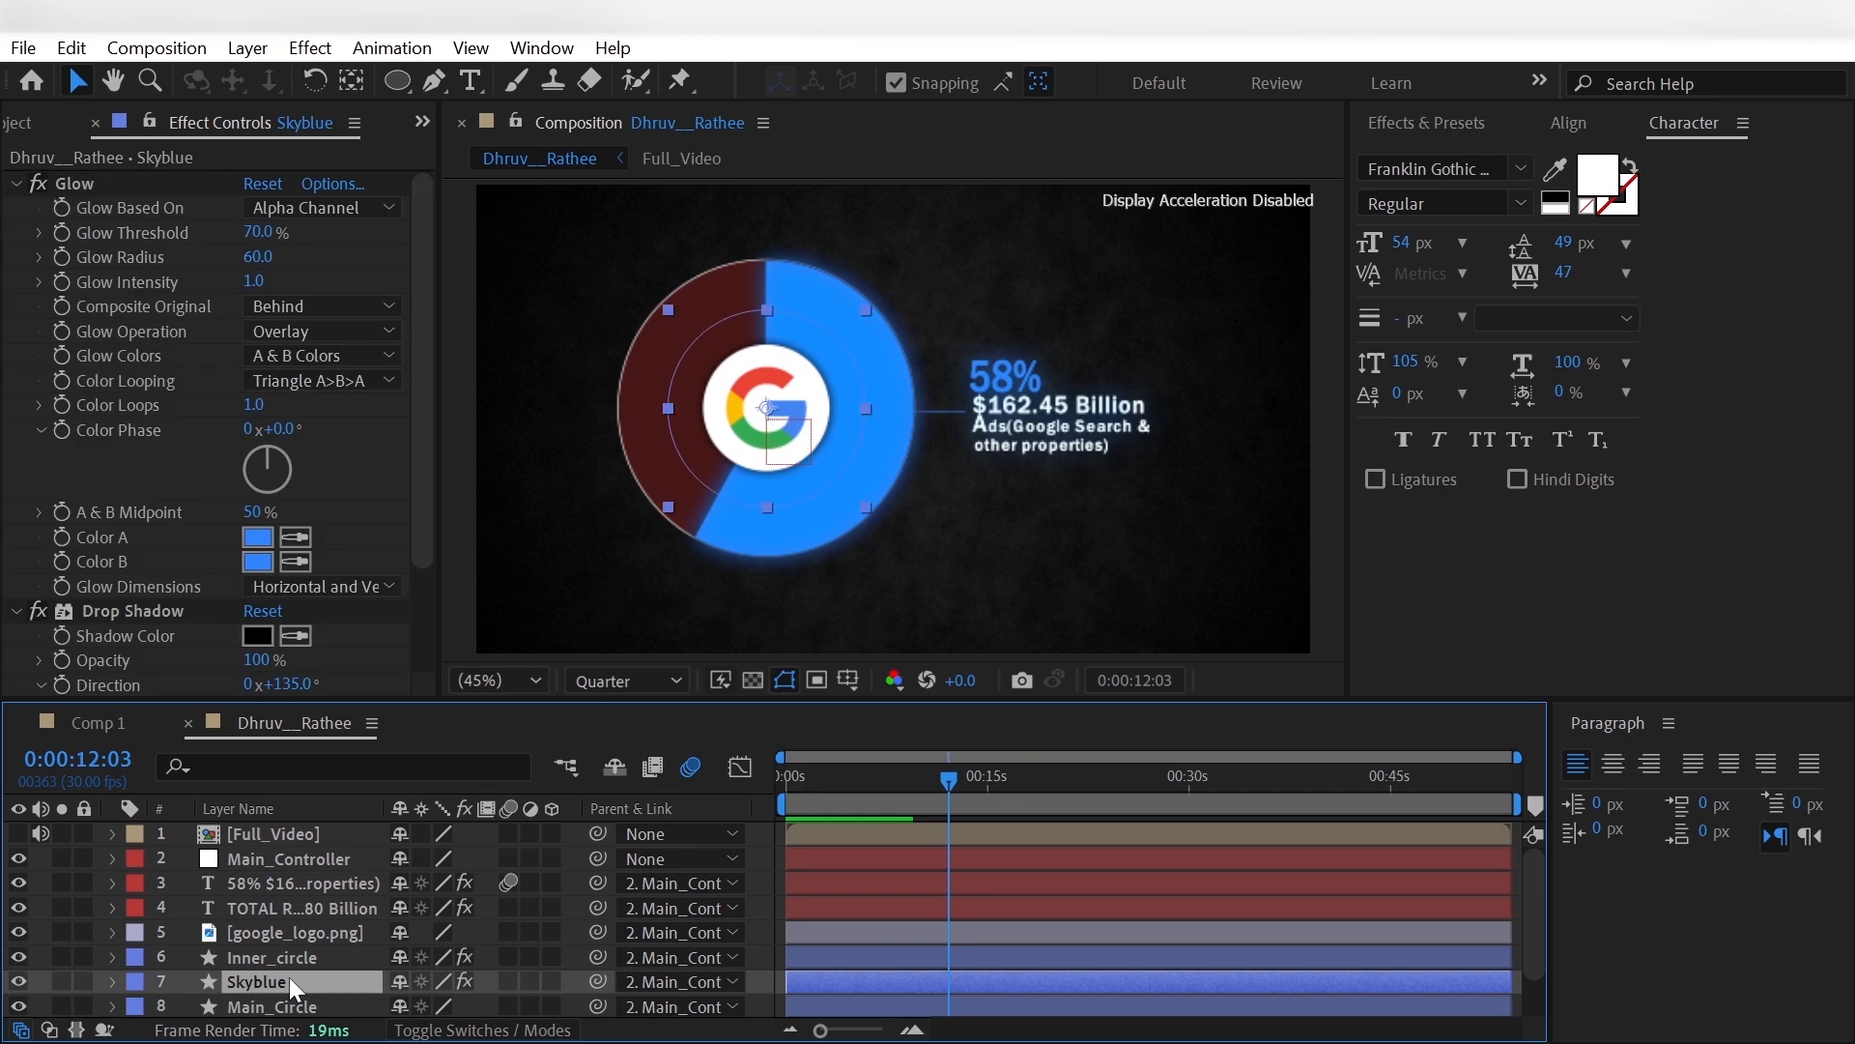
pyautogui.moveTo(288, 977)
pyautogui.mouseDown()
pyautogui.moveTo(287, 879)
pyautogui.moveTo(317, 988)
pyautogui.mouseUp()
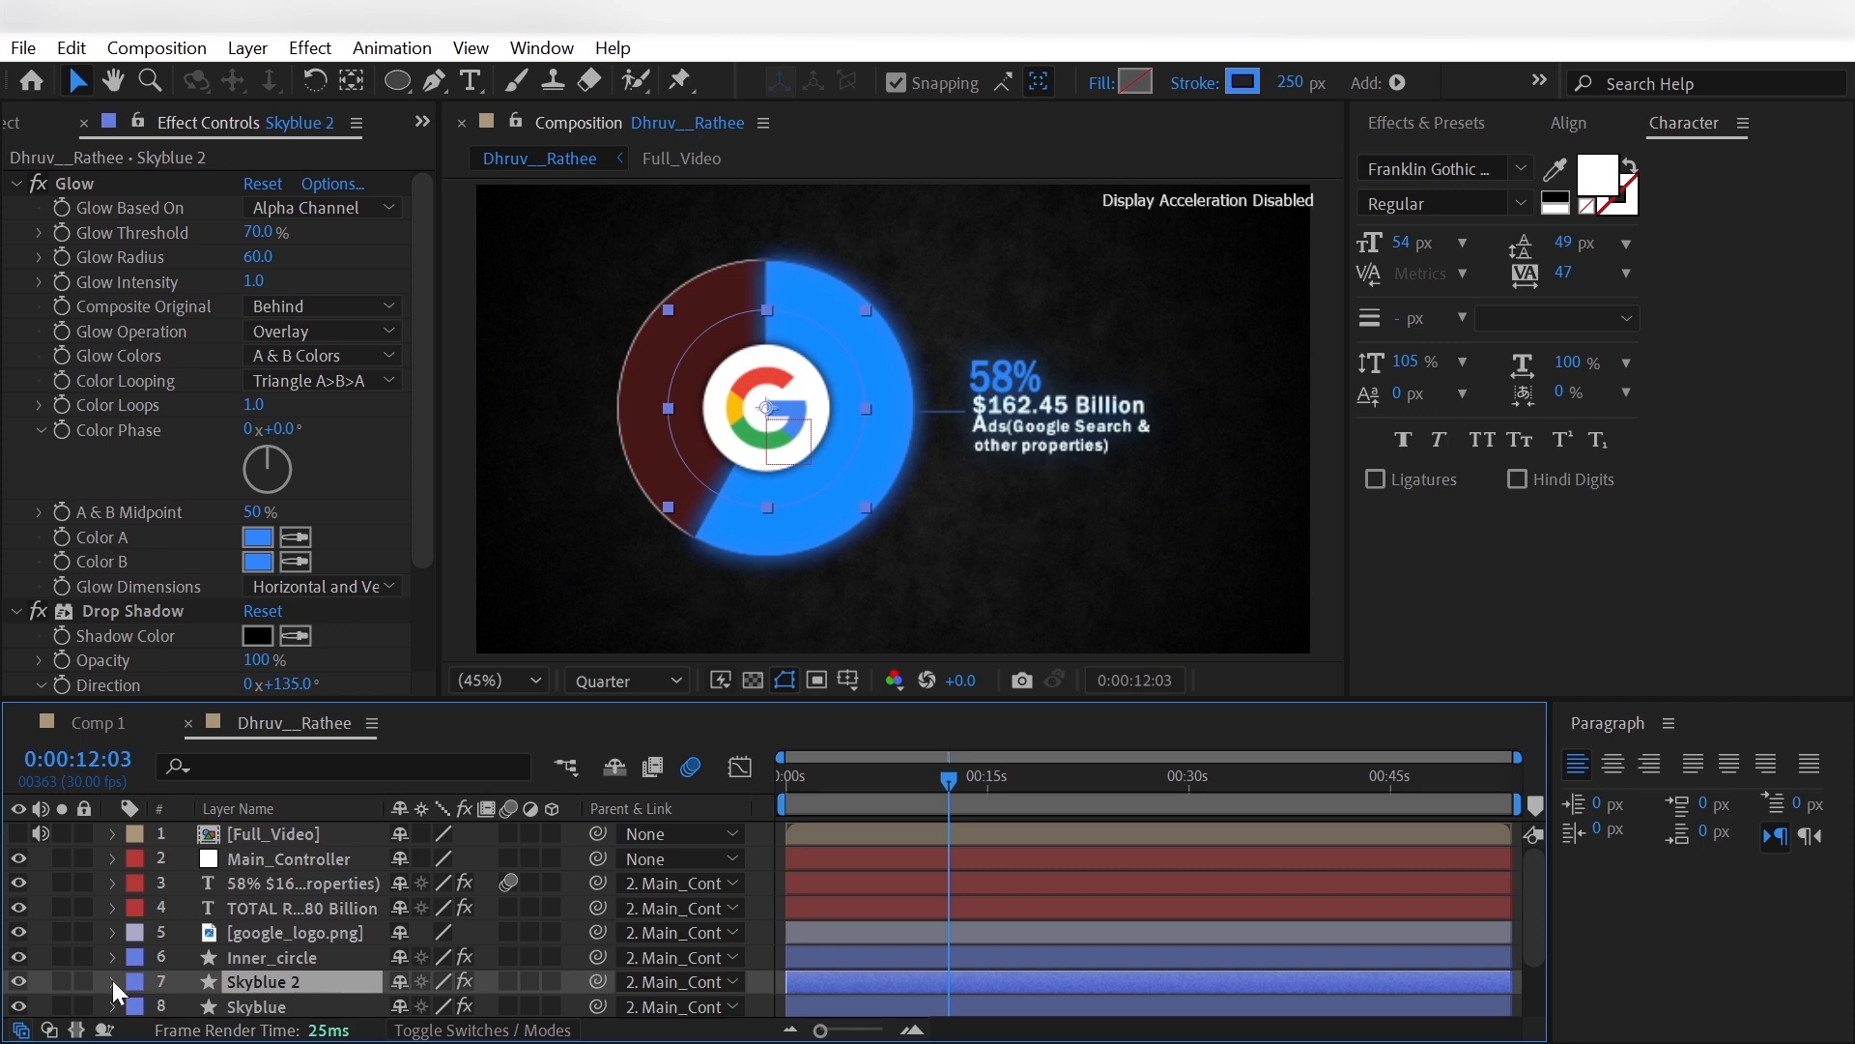
pyautogui.scroll(-2, 112, 980)
pyautogui.press('Return')
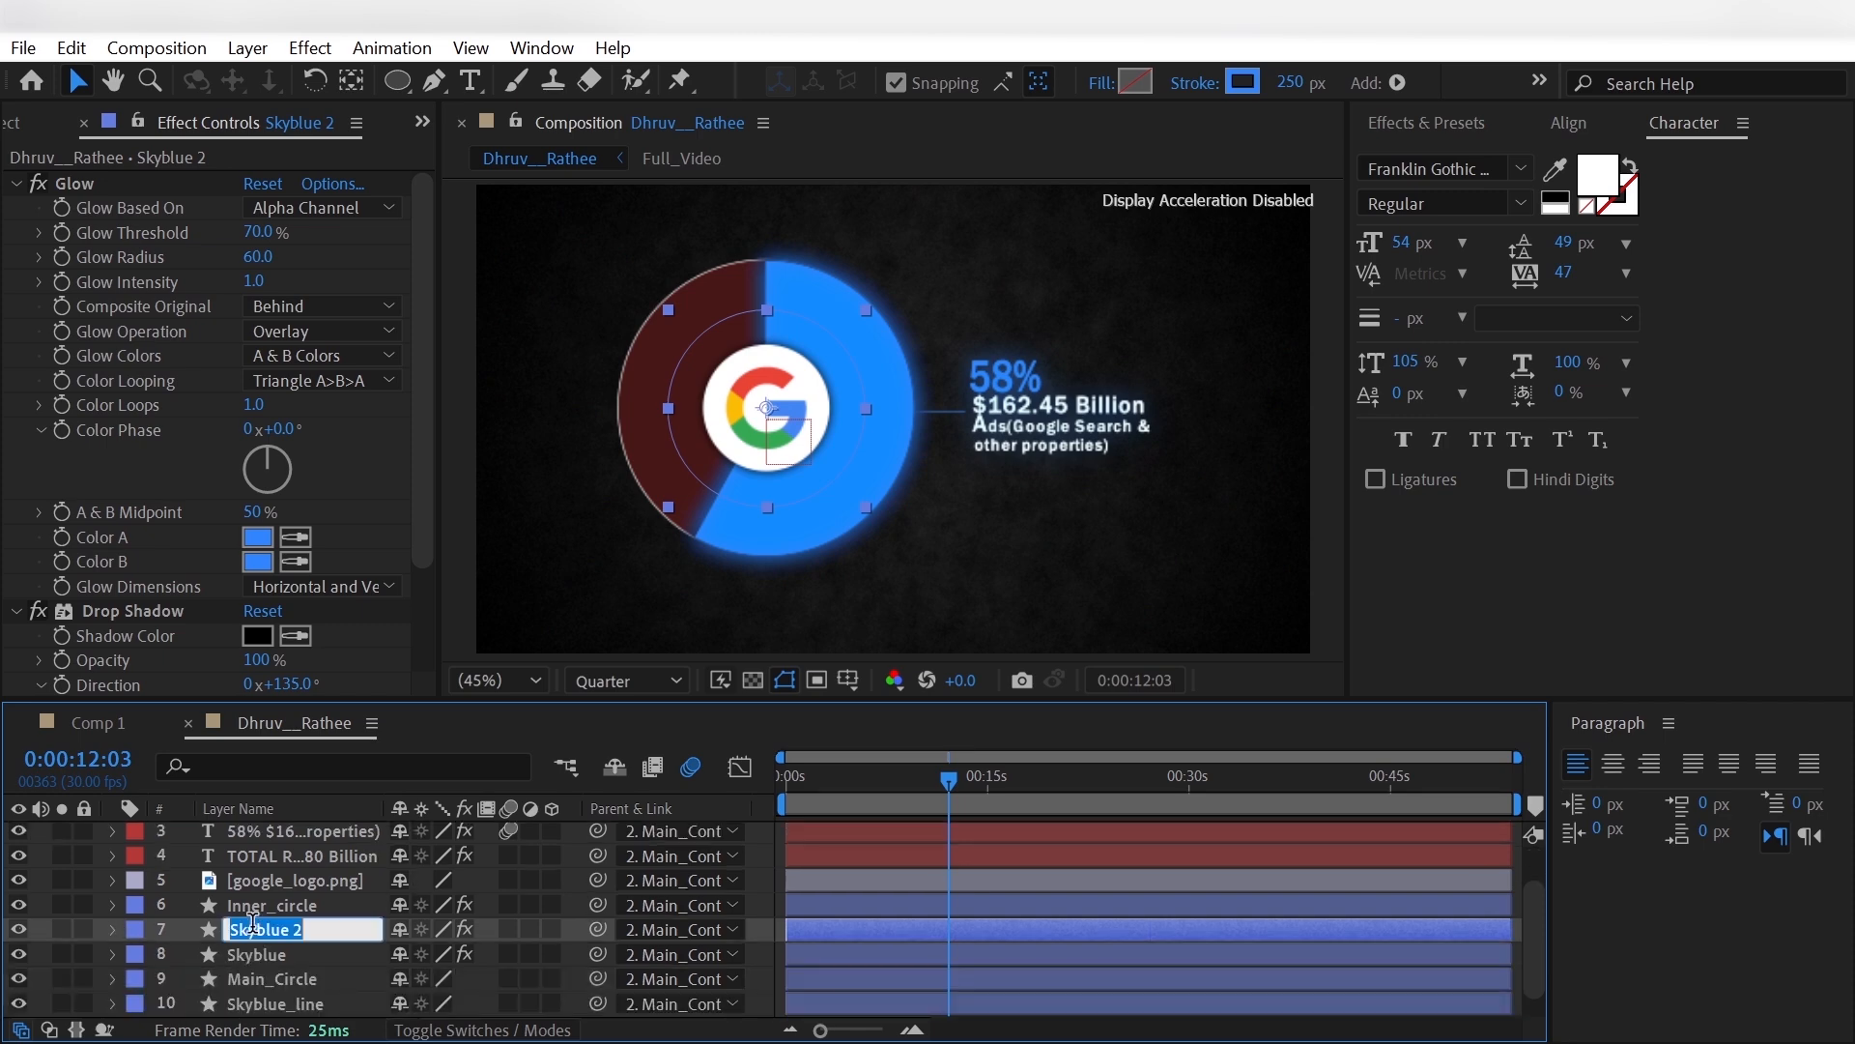
pyautogui.write('Green')
pyautogui.press('Return')
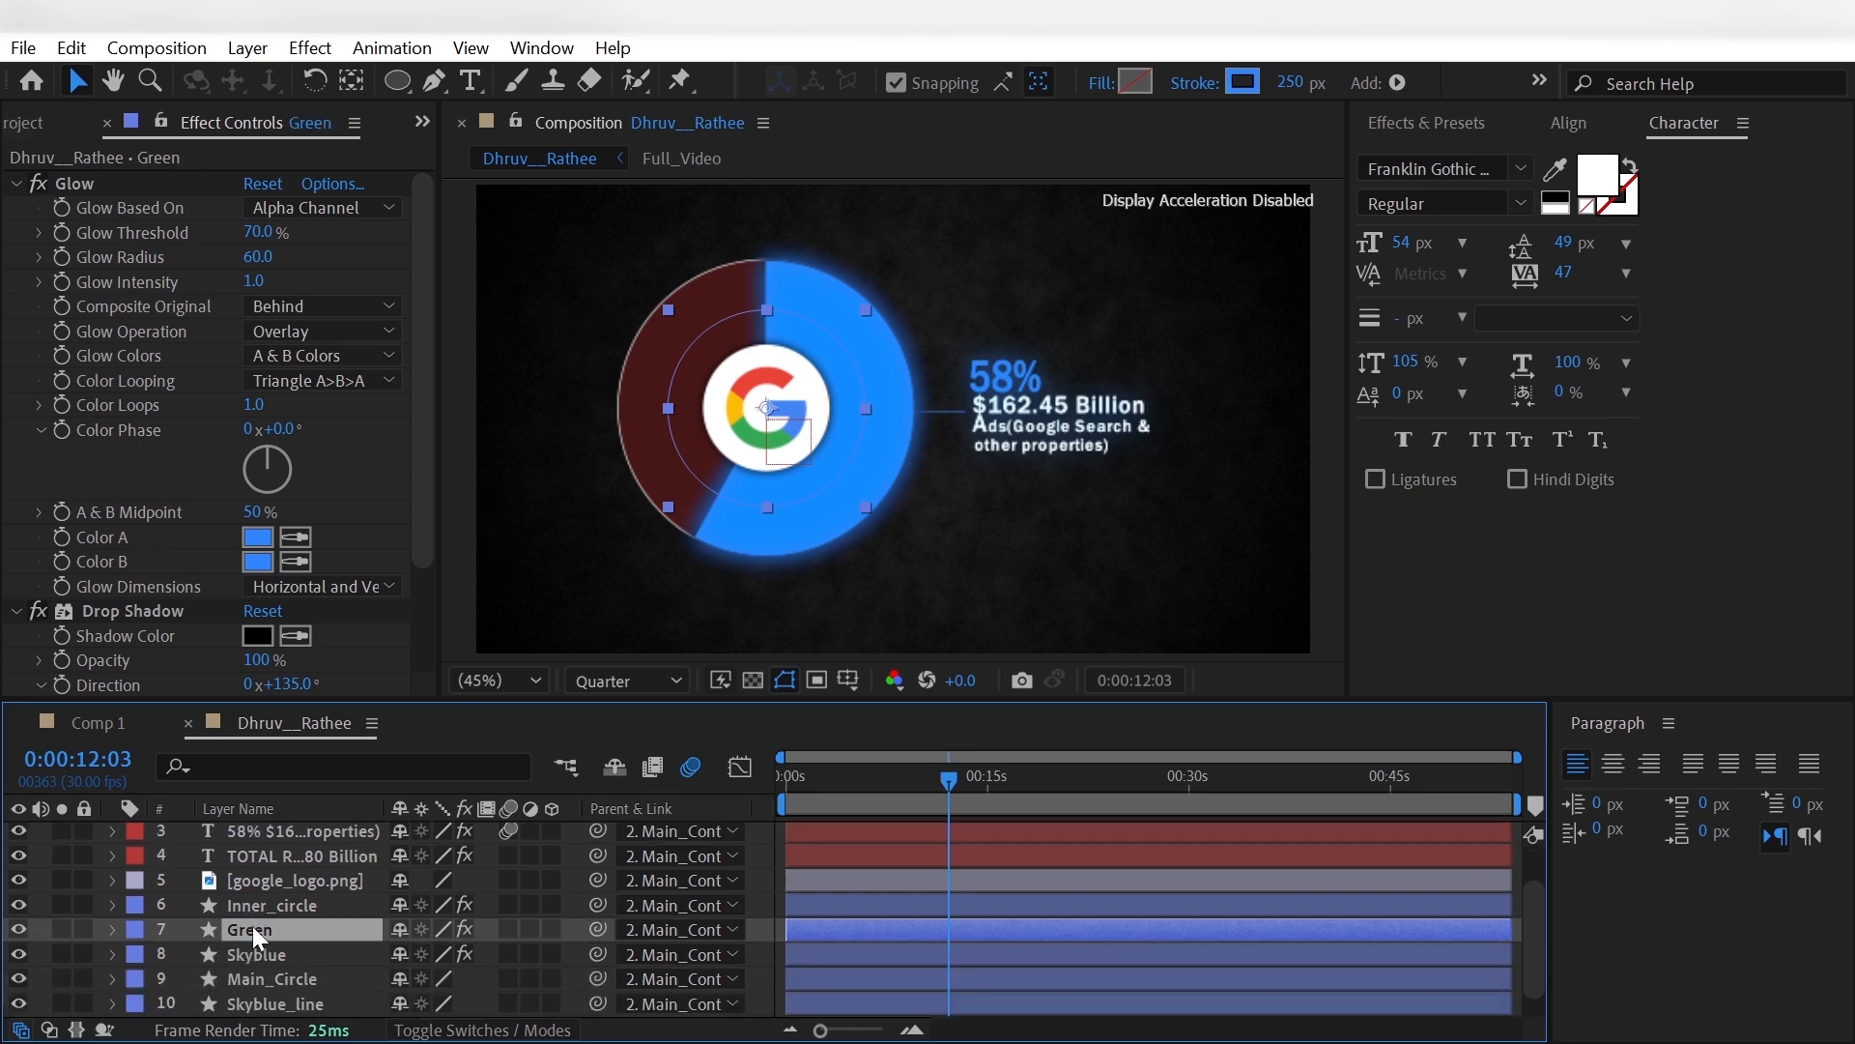
# - Remove both End keyframes from the Green layer's Trim Paths 1
pyautogui.click(112, 929)
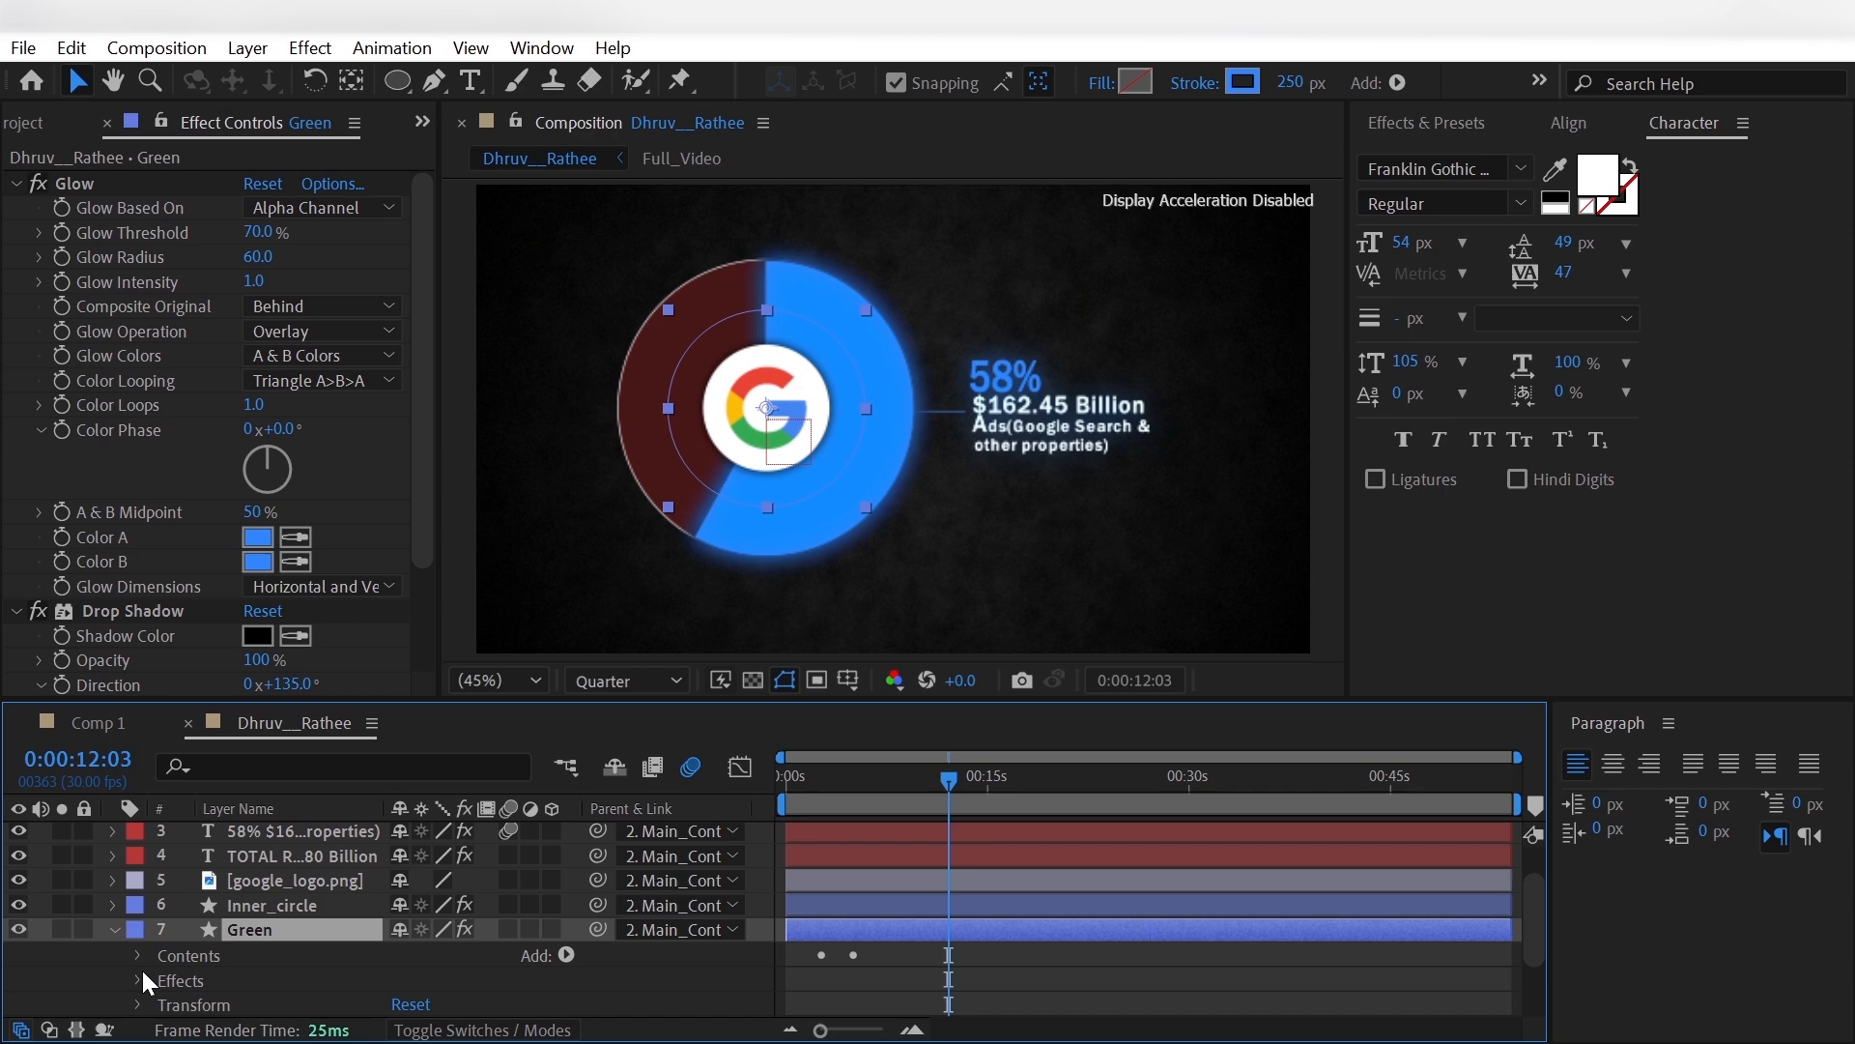
pyautogui.click(138, 954)
pyautogui.scroll(-1, 136, 951)
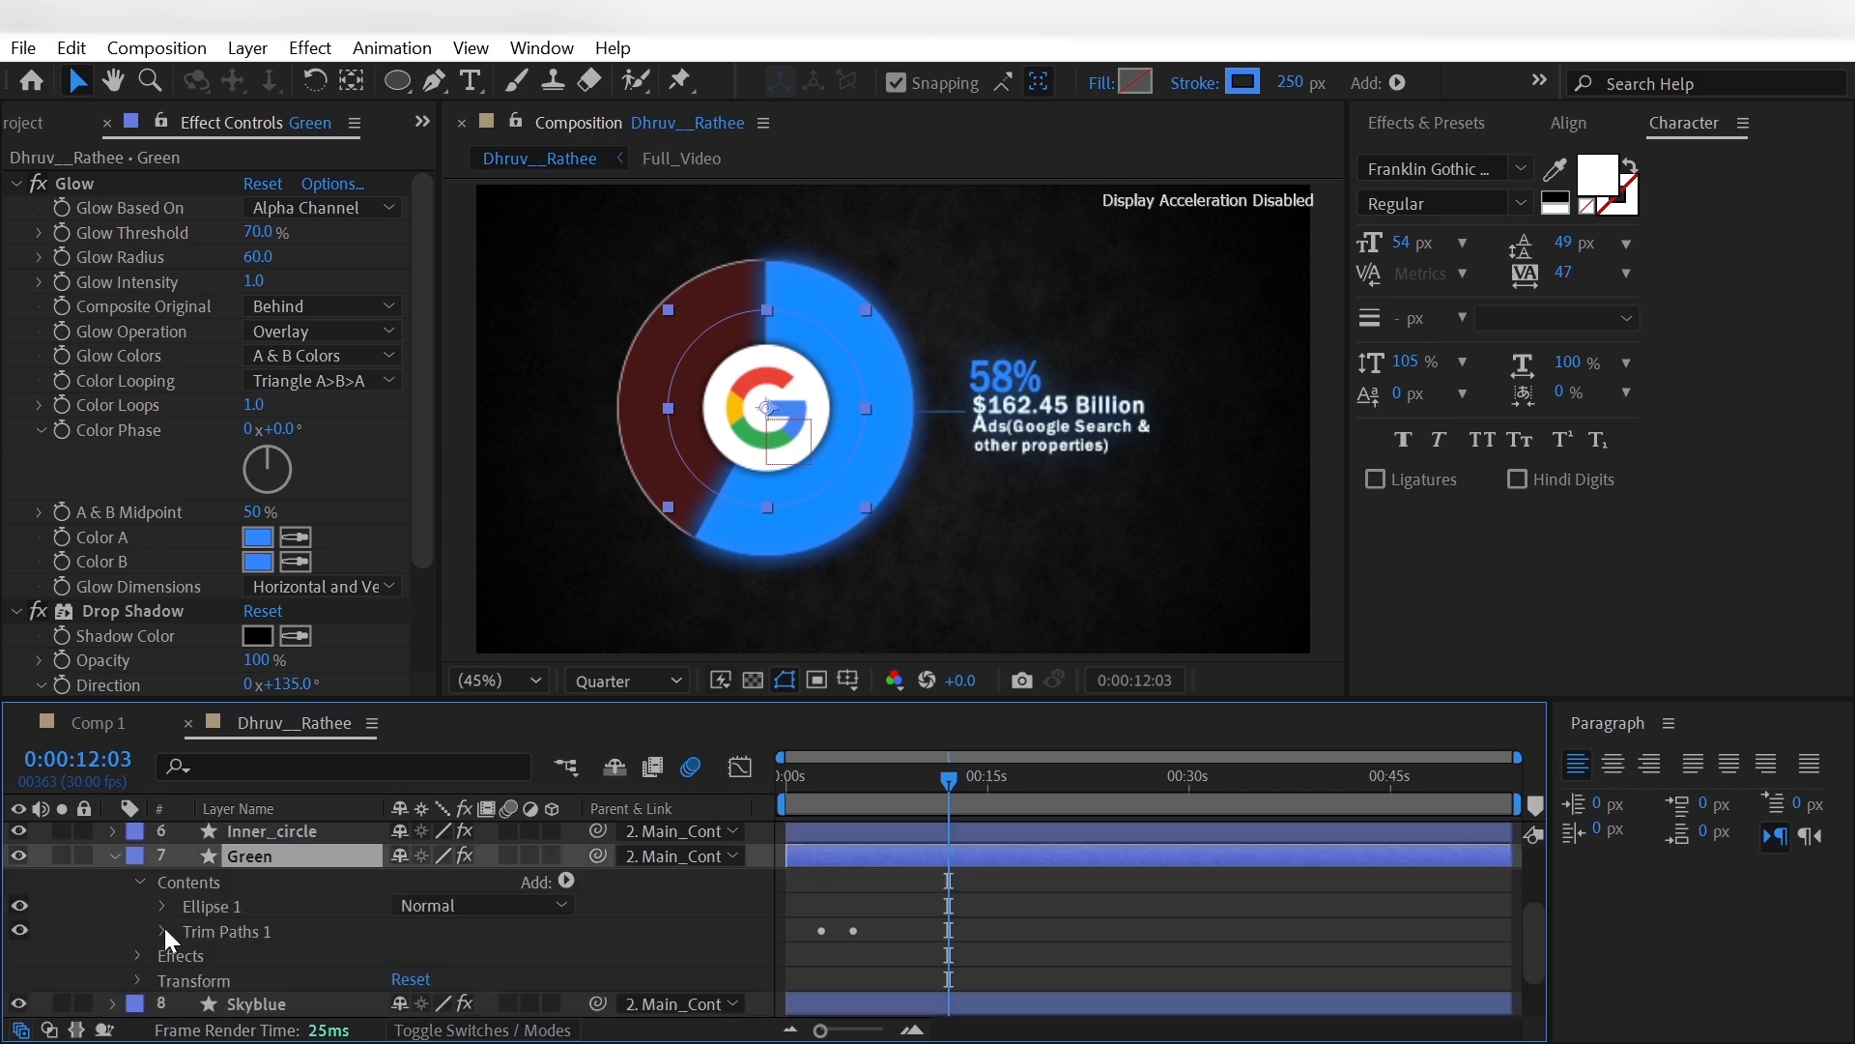
pyautogui.click(162, 931)
pyautogui.scroll(-1, 179, 929)
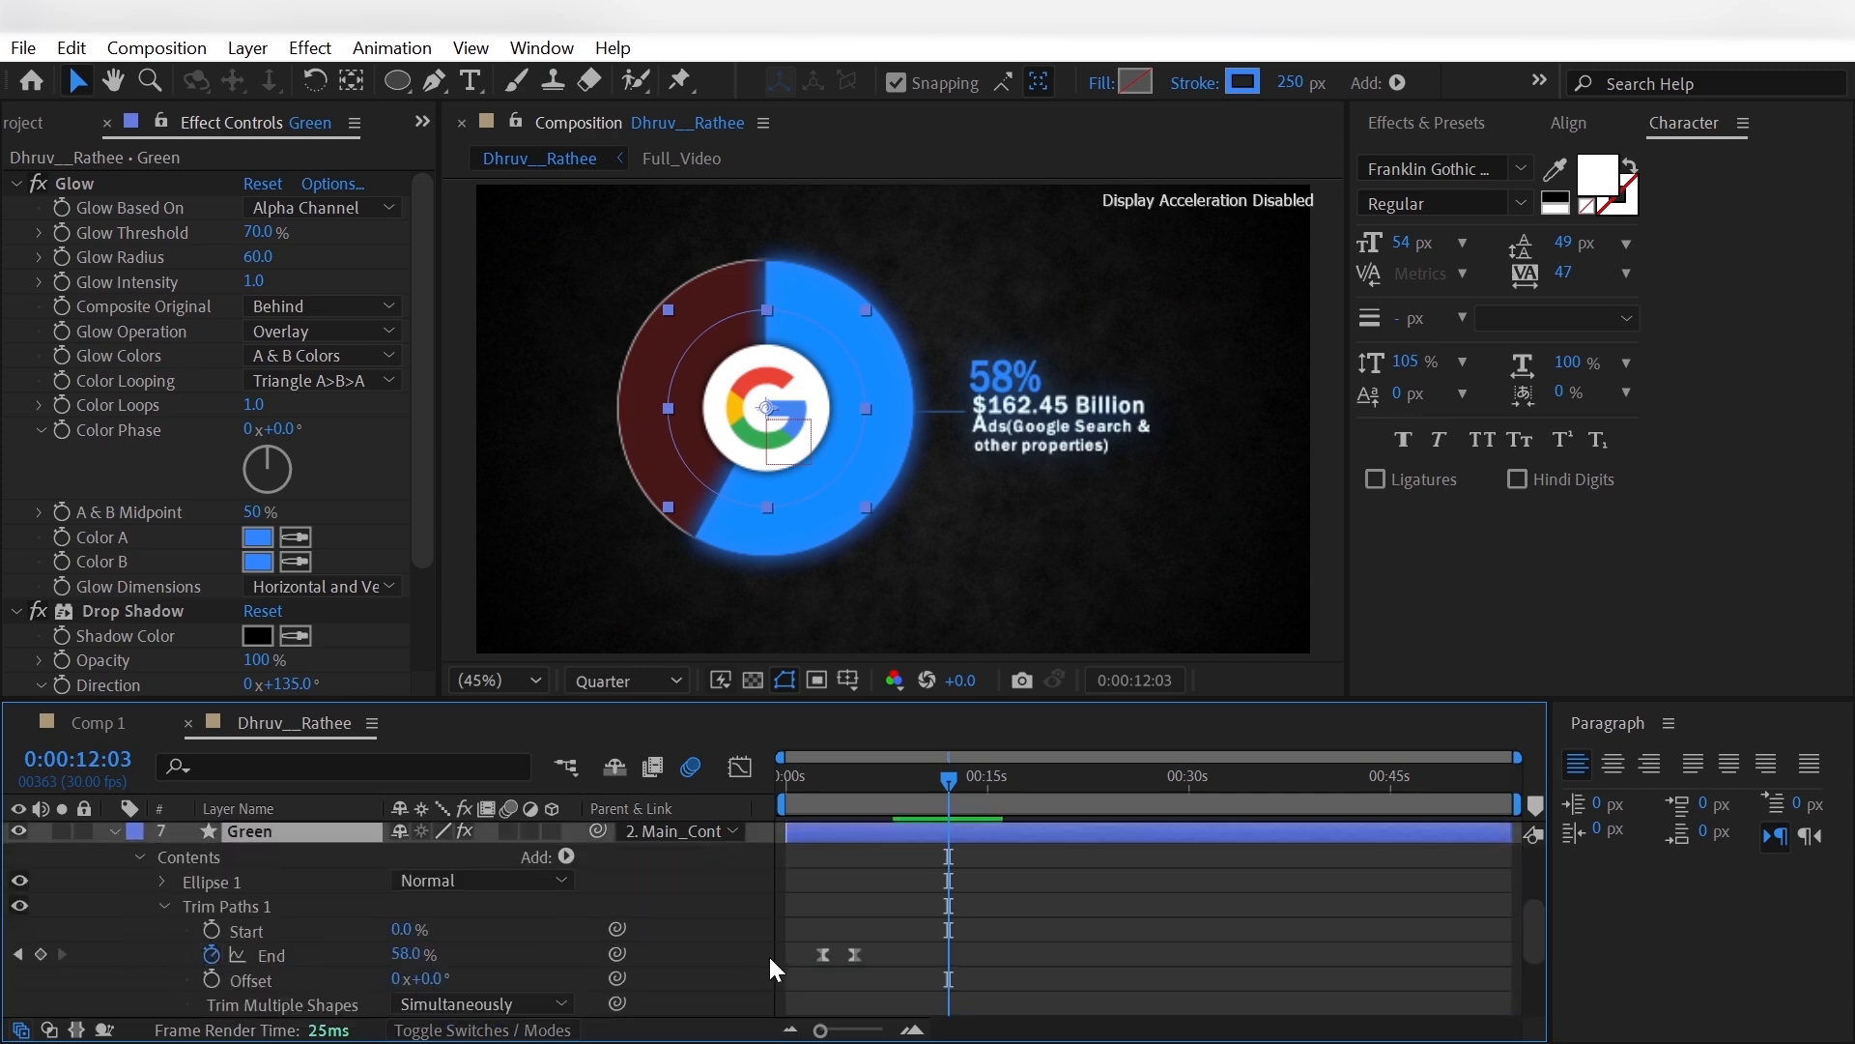
pyautogui.moveTo(800, 938); pyautogui.dragTo(901, 966)
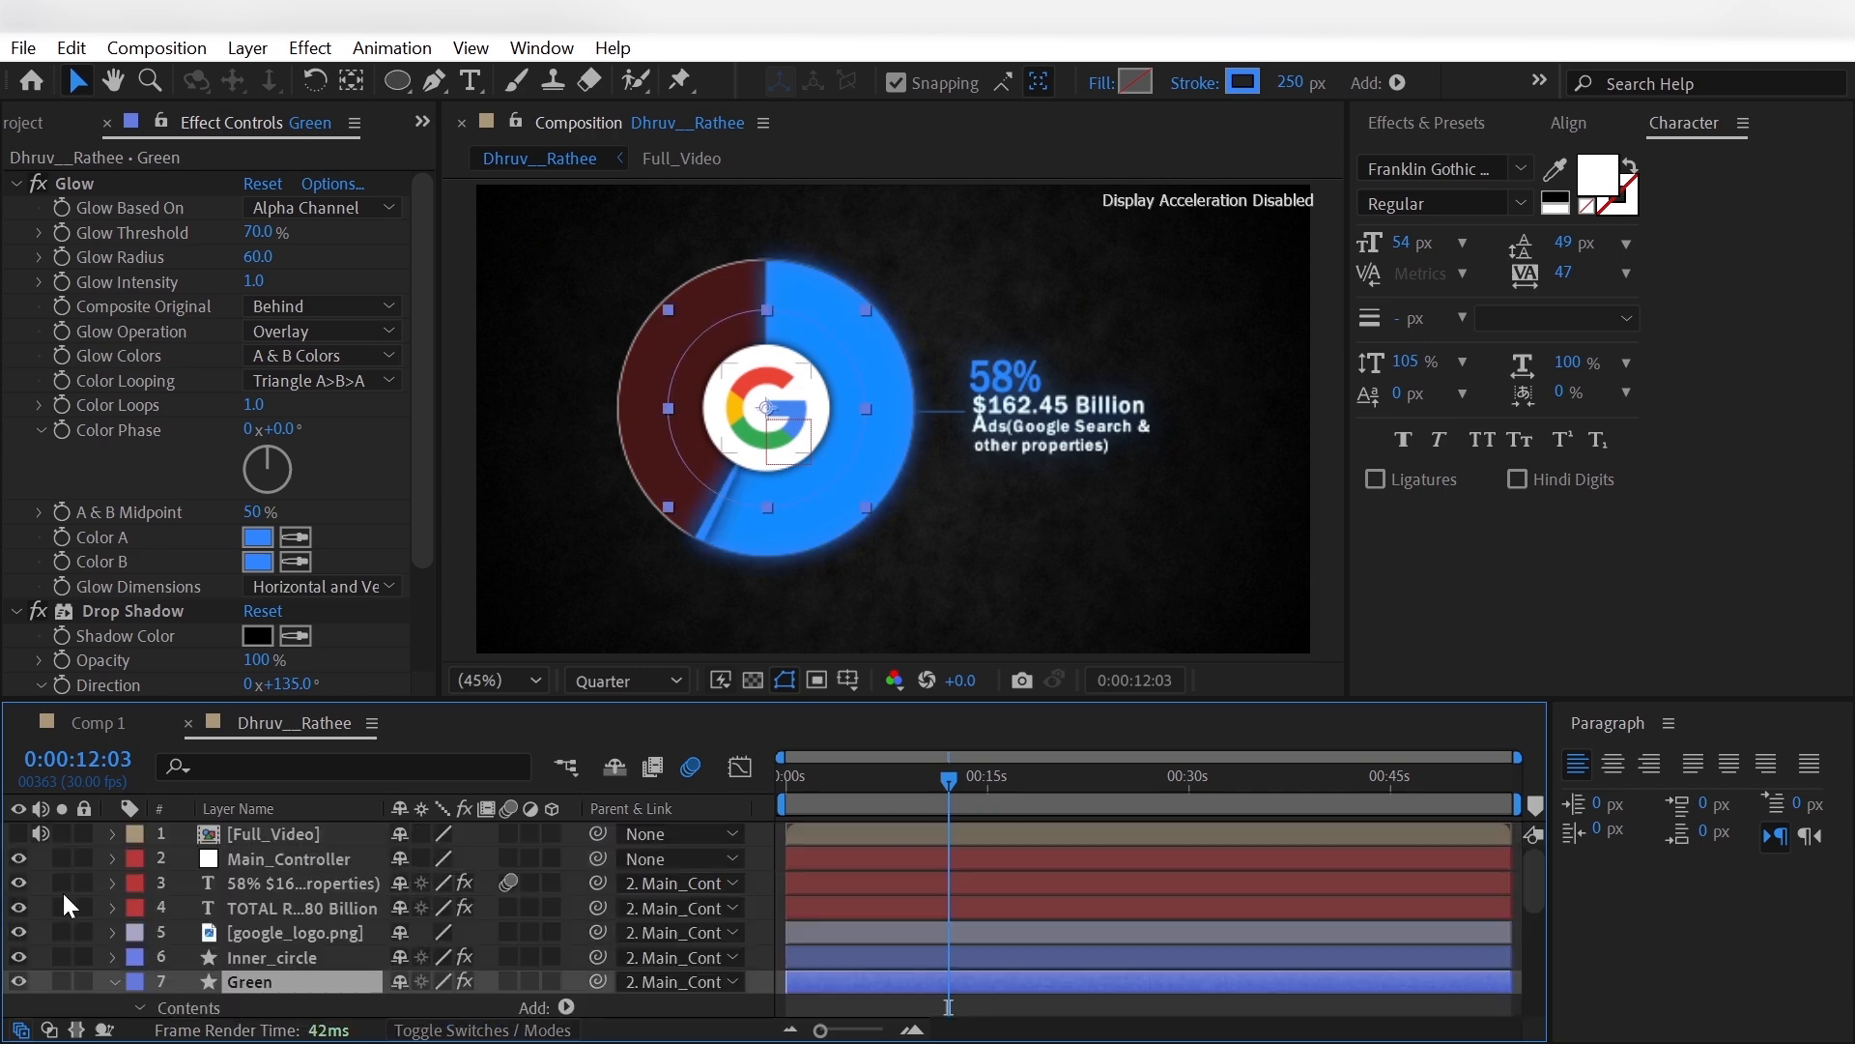
# - Set the Green layer's stroke color by sampling the green slice in the Full_Video reference, and hide the reference again
pyautogui.click(18, 833)
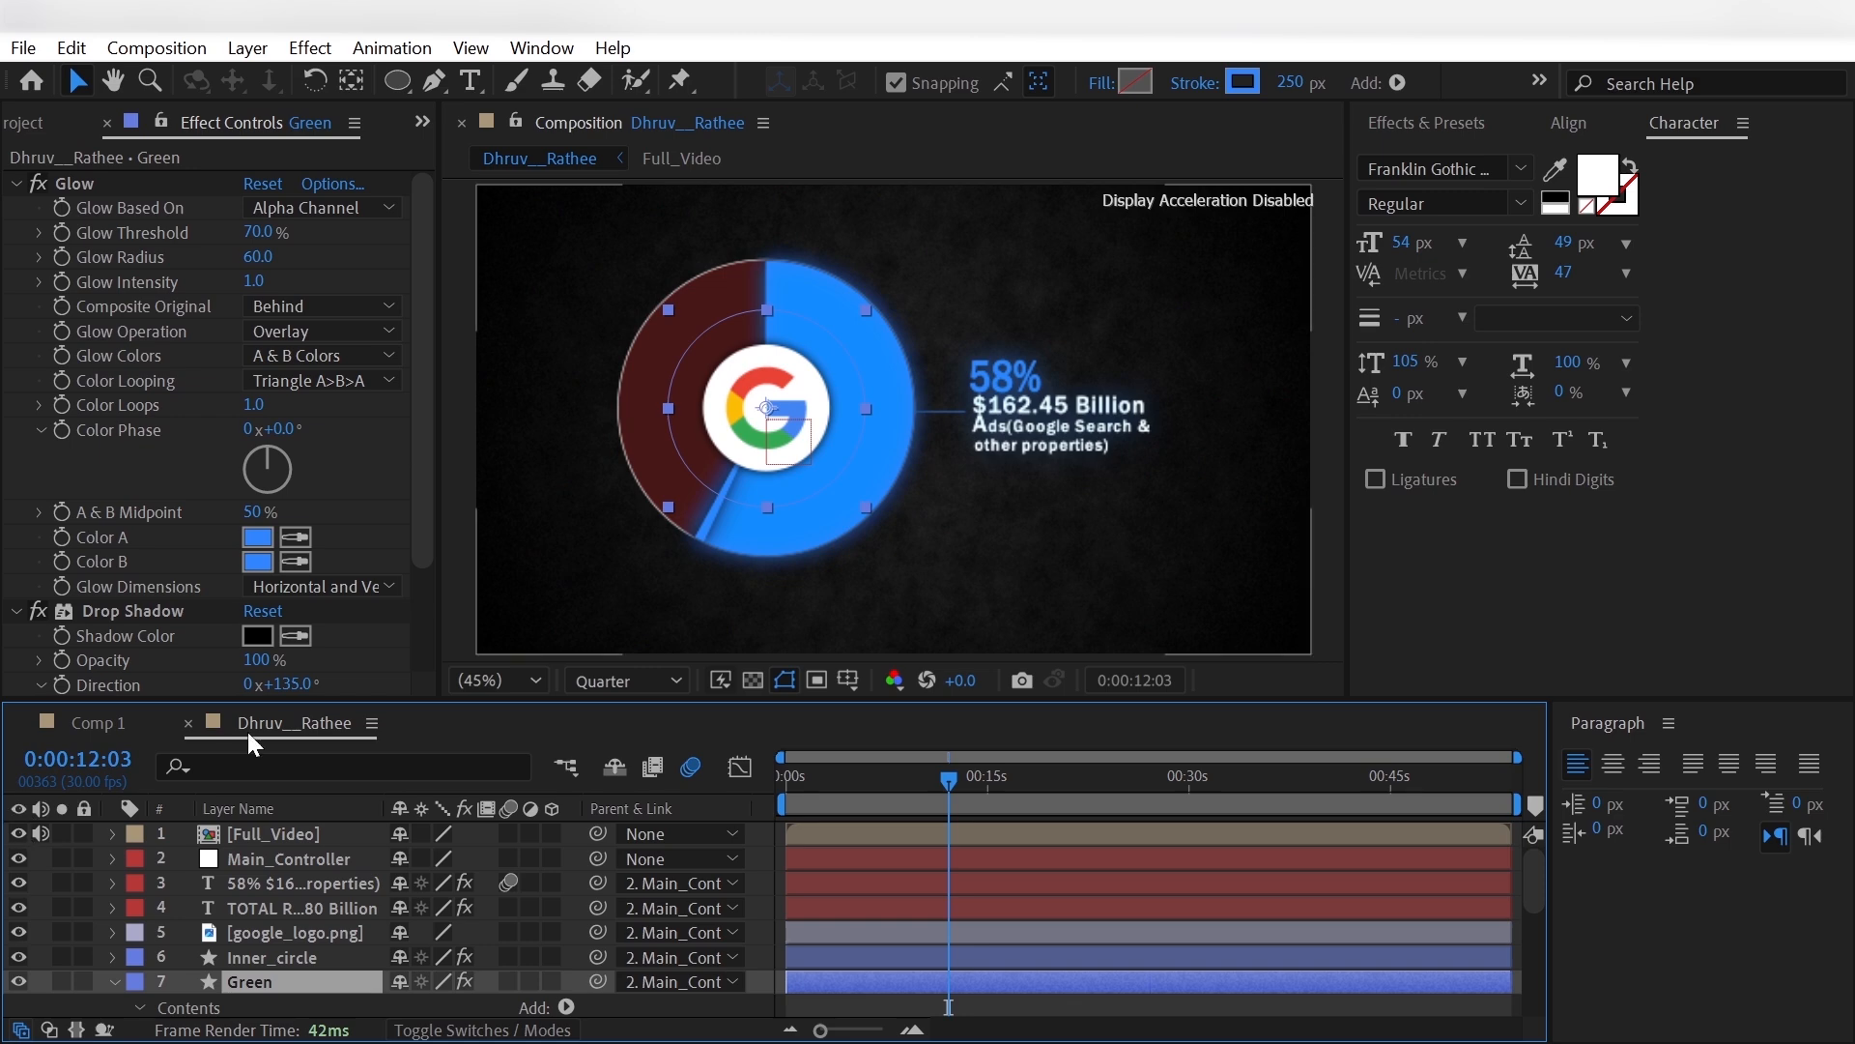
pyautogui.click(1243, 82)
pyautogui.click(667, 243)
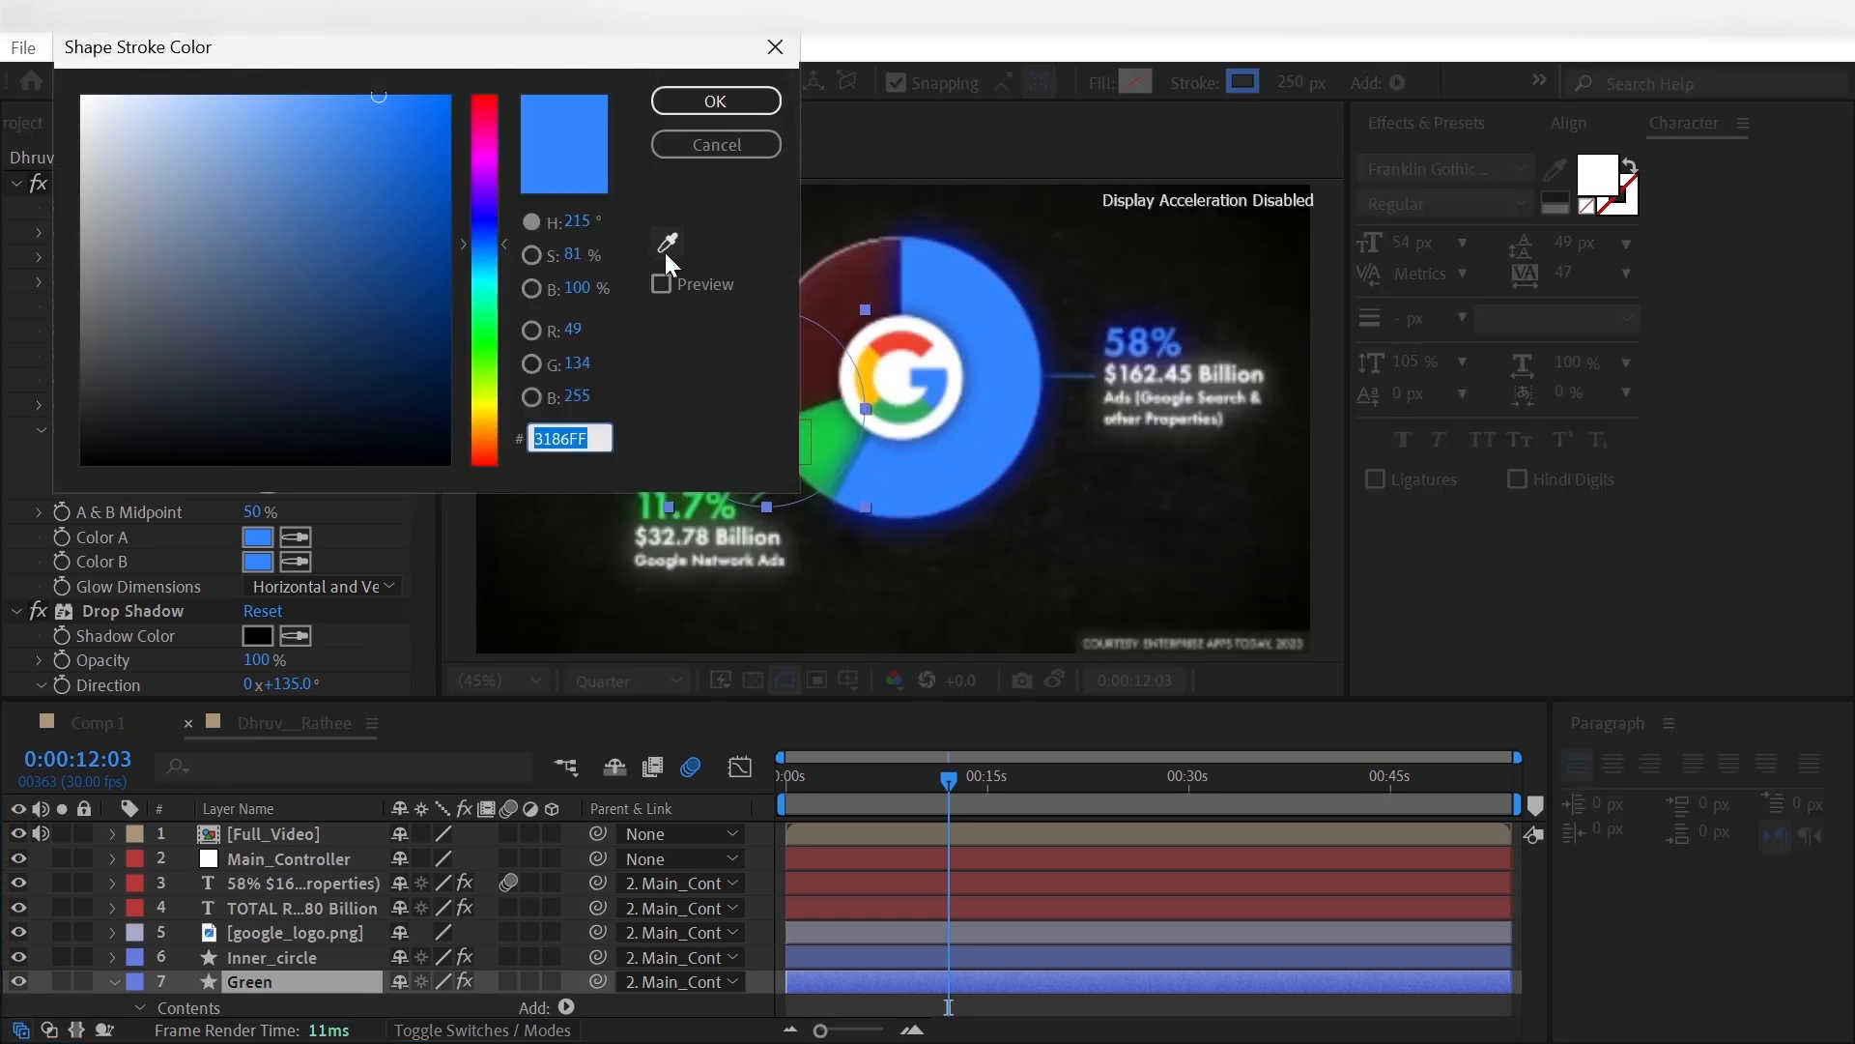
pyautogui.click(839, 442)
pyautogui.click(745, 100)
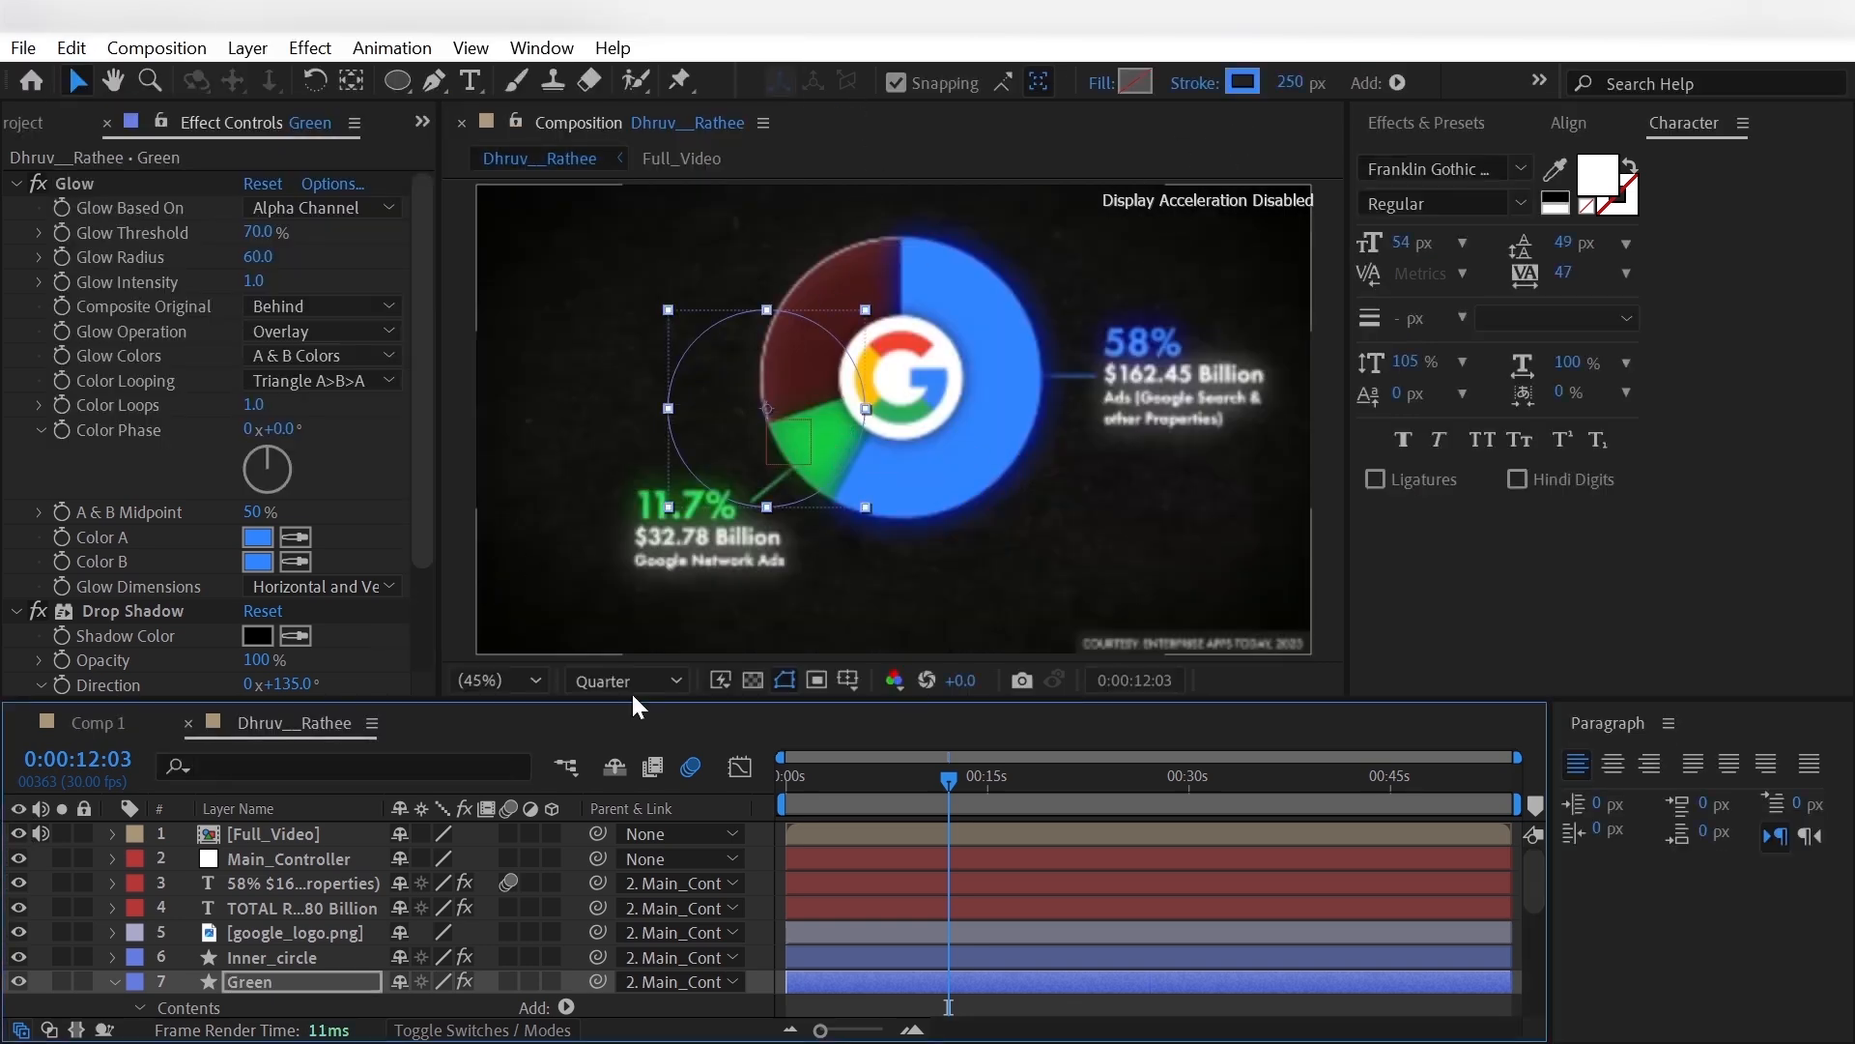
pyautogui.click(18, 833)
# - Set the Green layer's Trim Paths Start to 58% and create its first keyframe
pyautogui.scroll(-3, 56, 919)
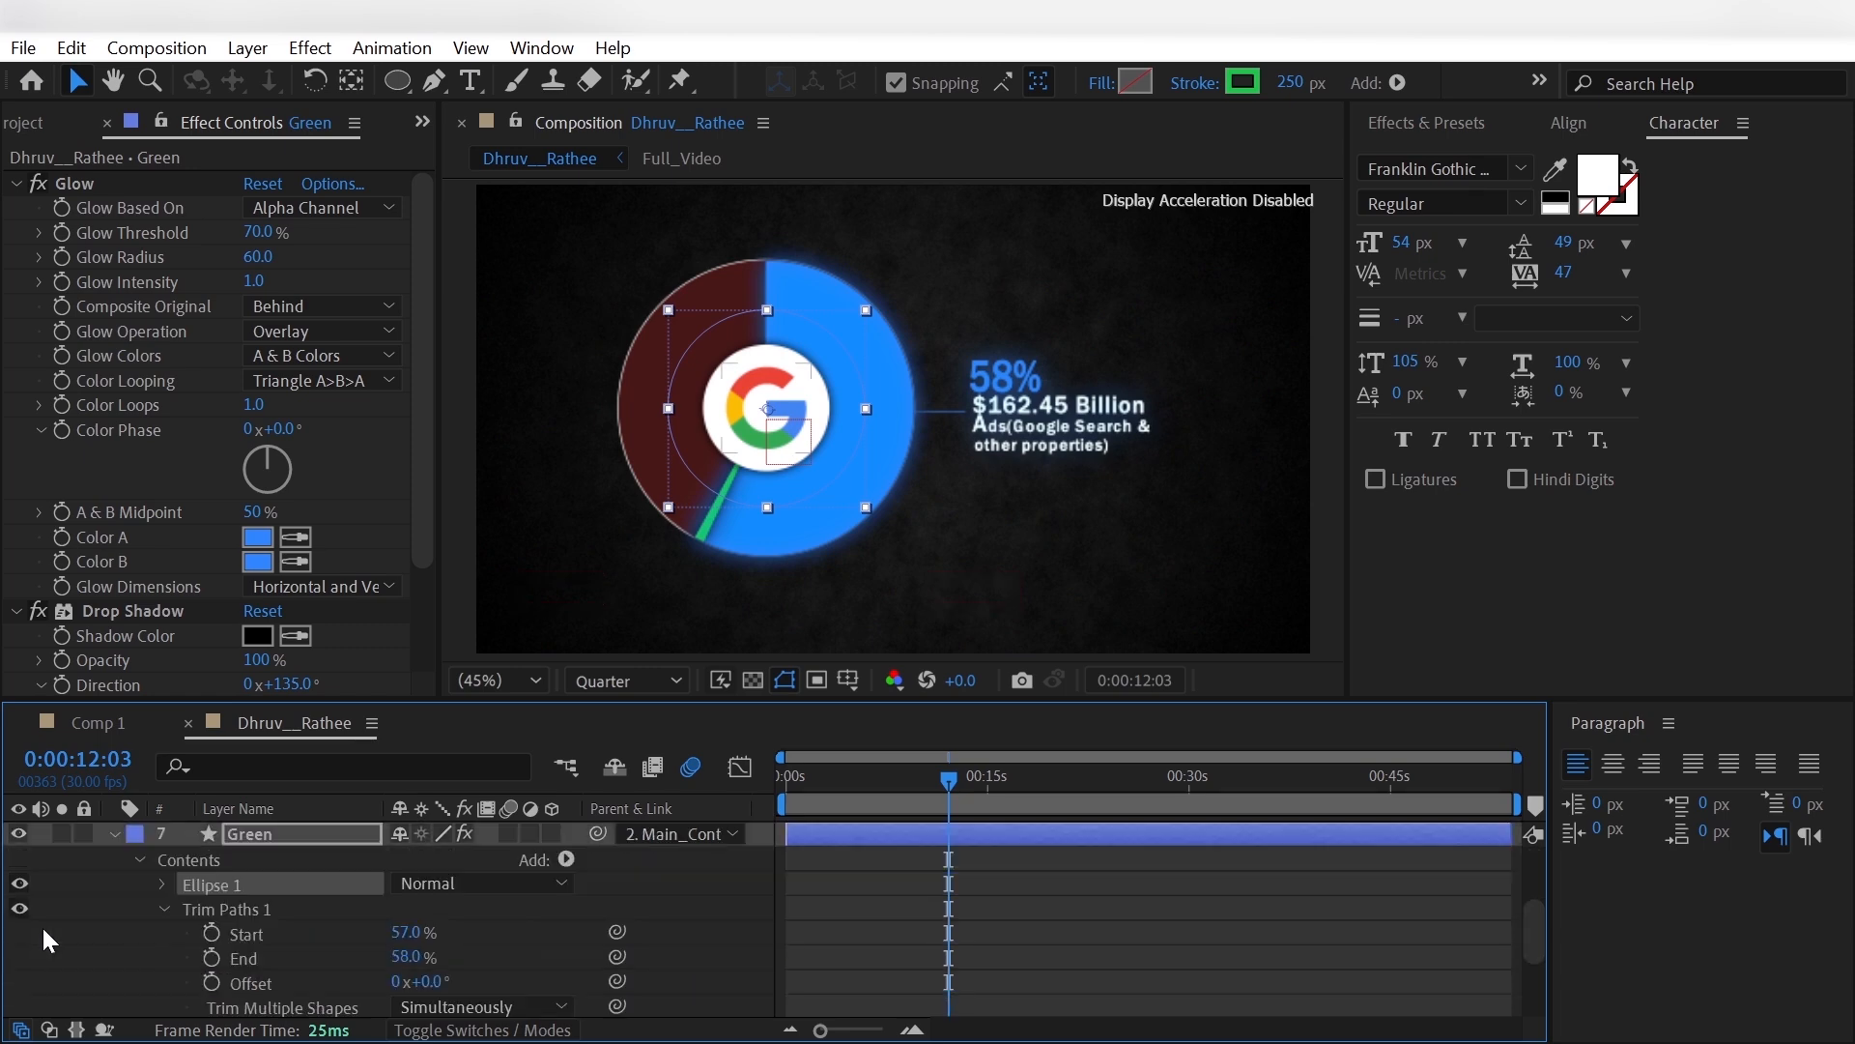
pyautogui.click(405, 934)
pyautogui.click(367, 934)
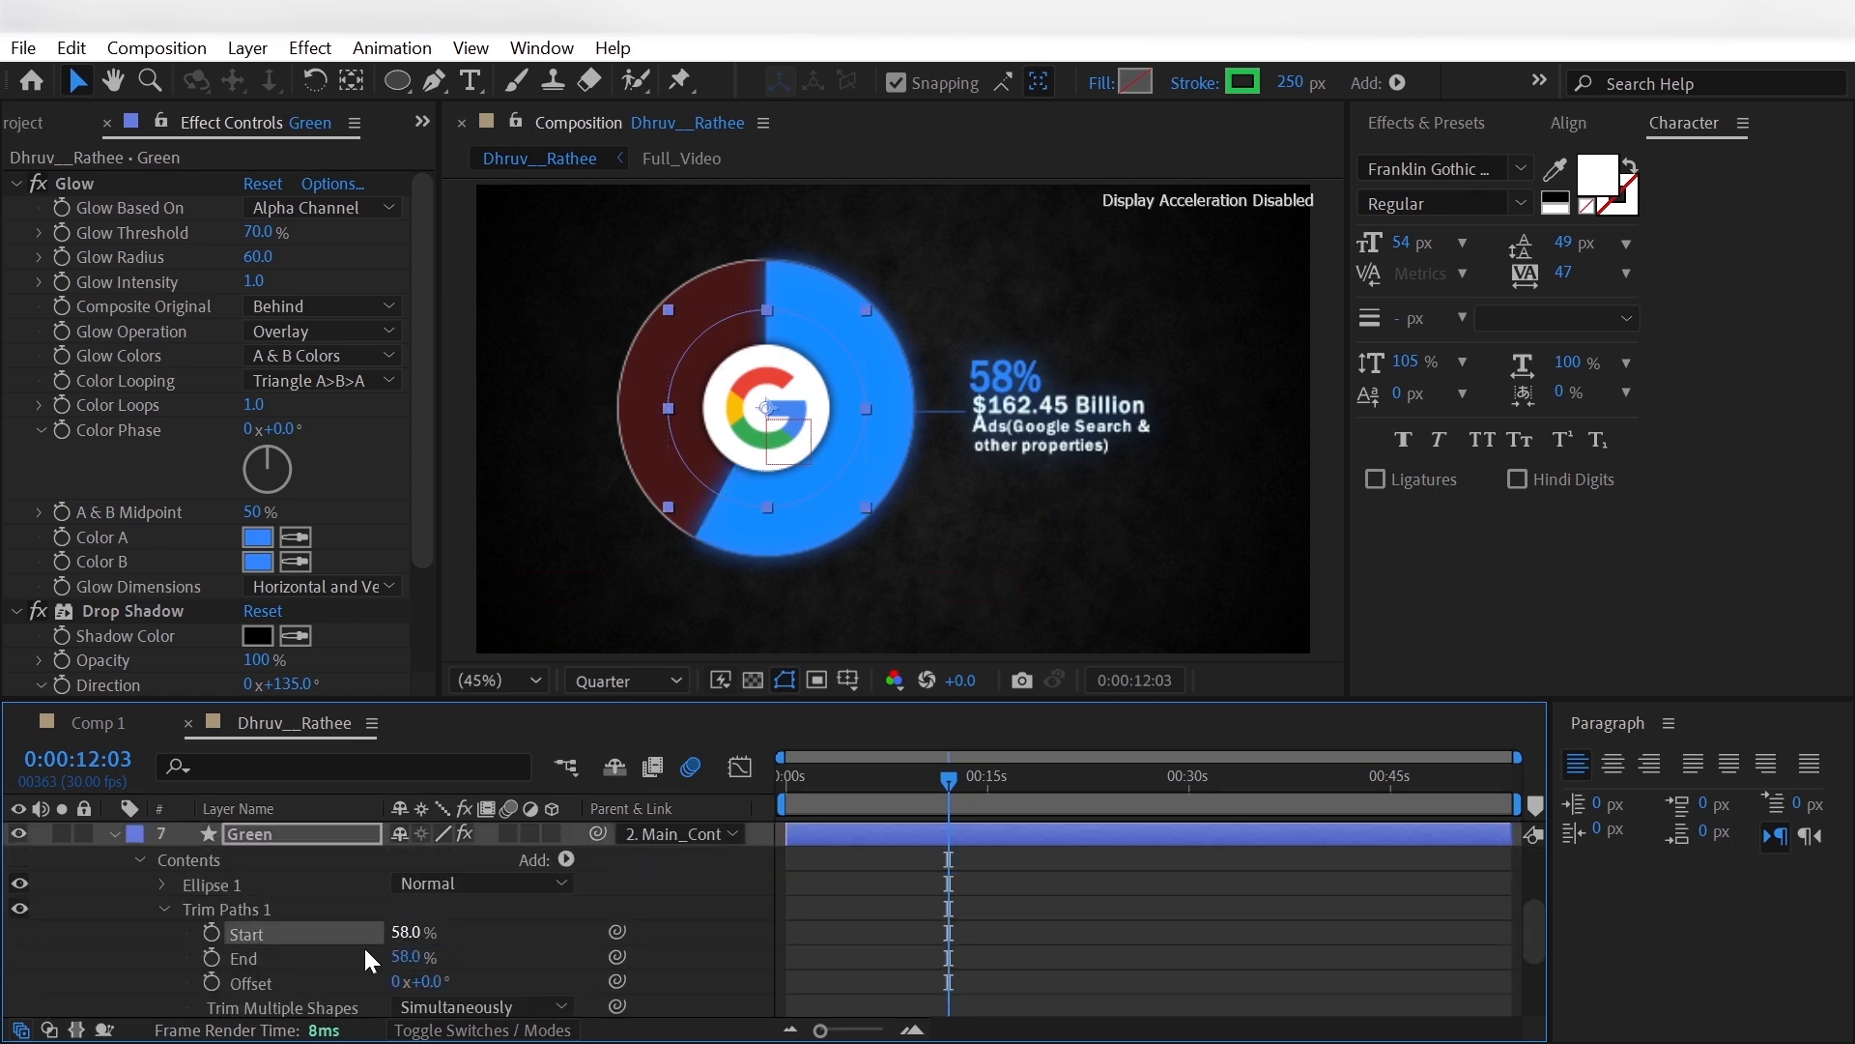
pyautogui.scroll(3, 117, 945)
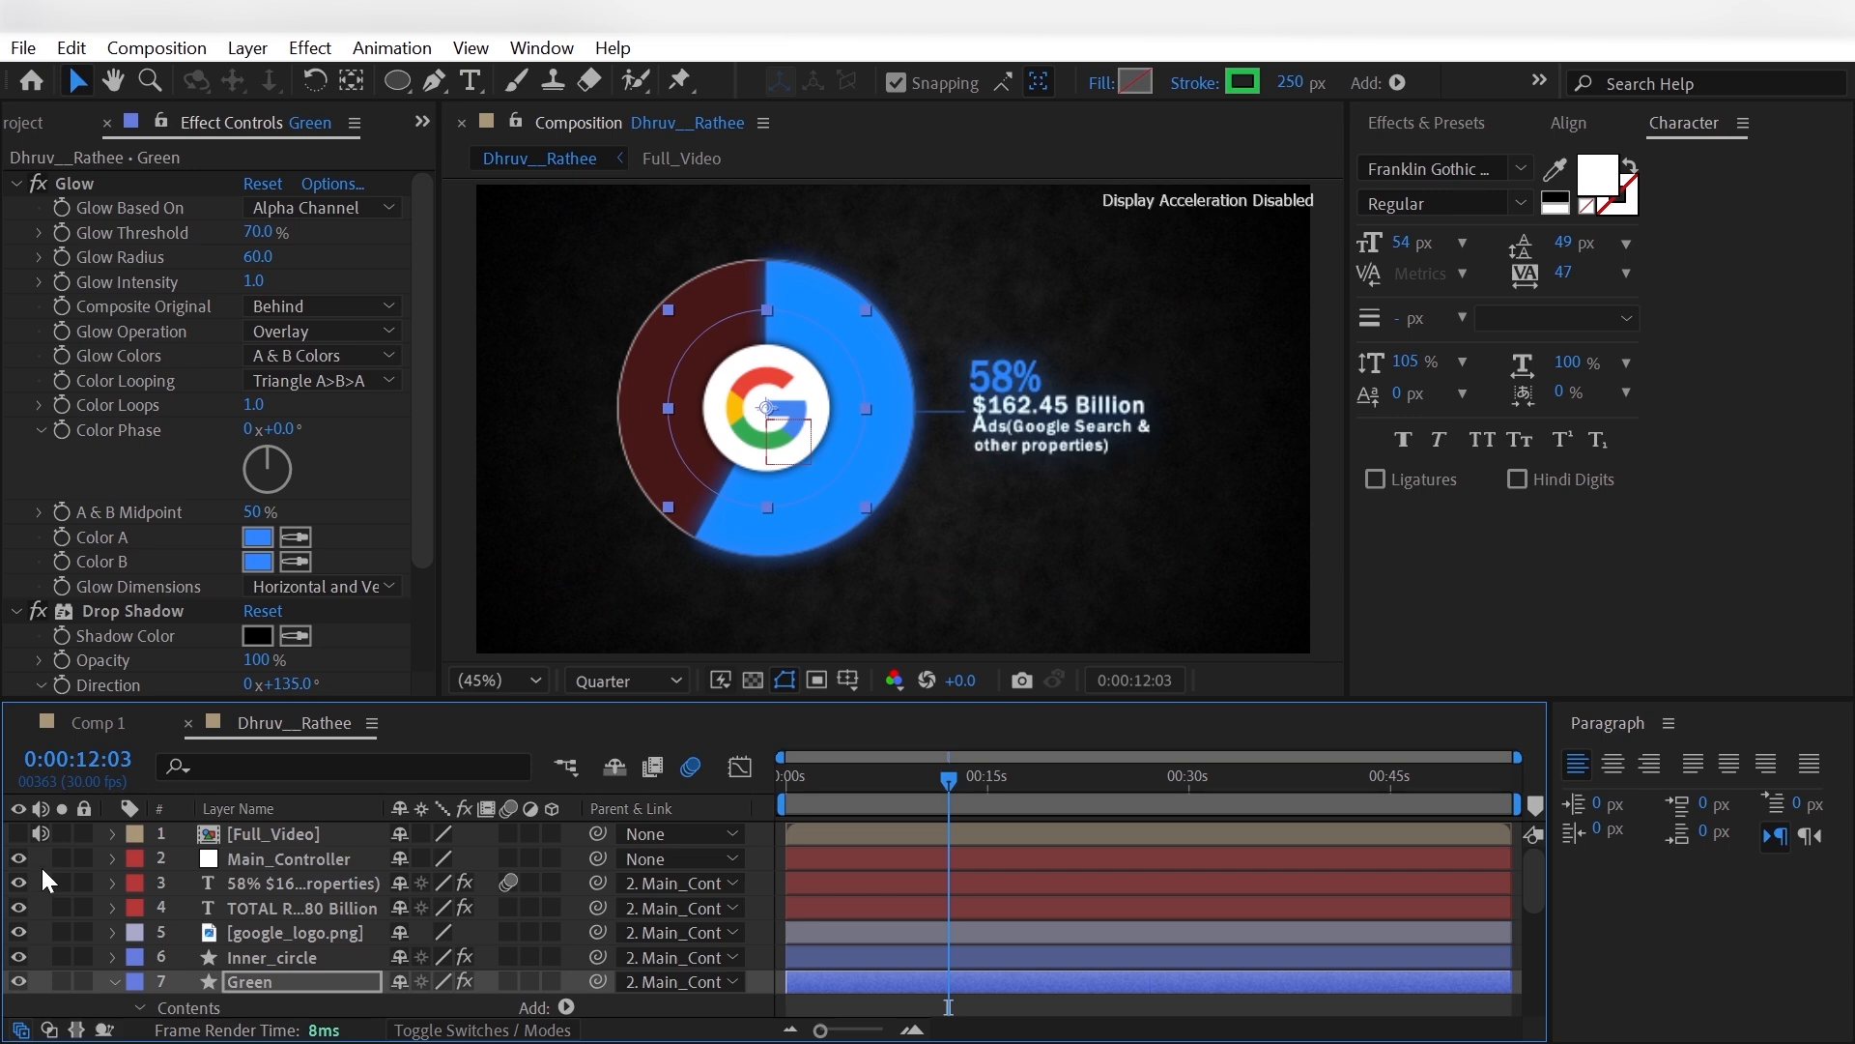
pyautogui.click(214, 933)
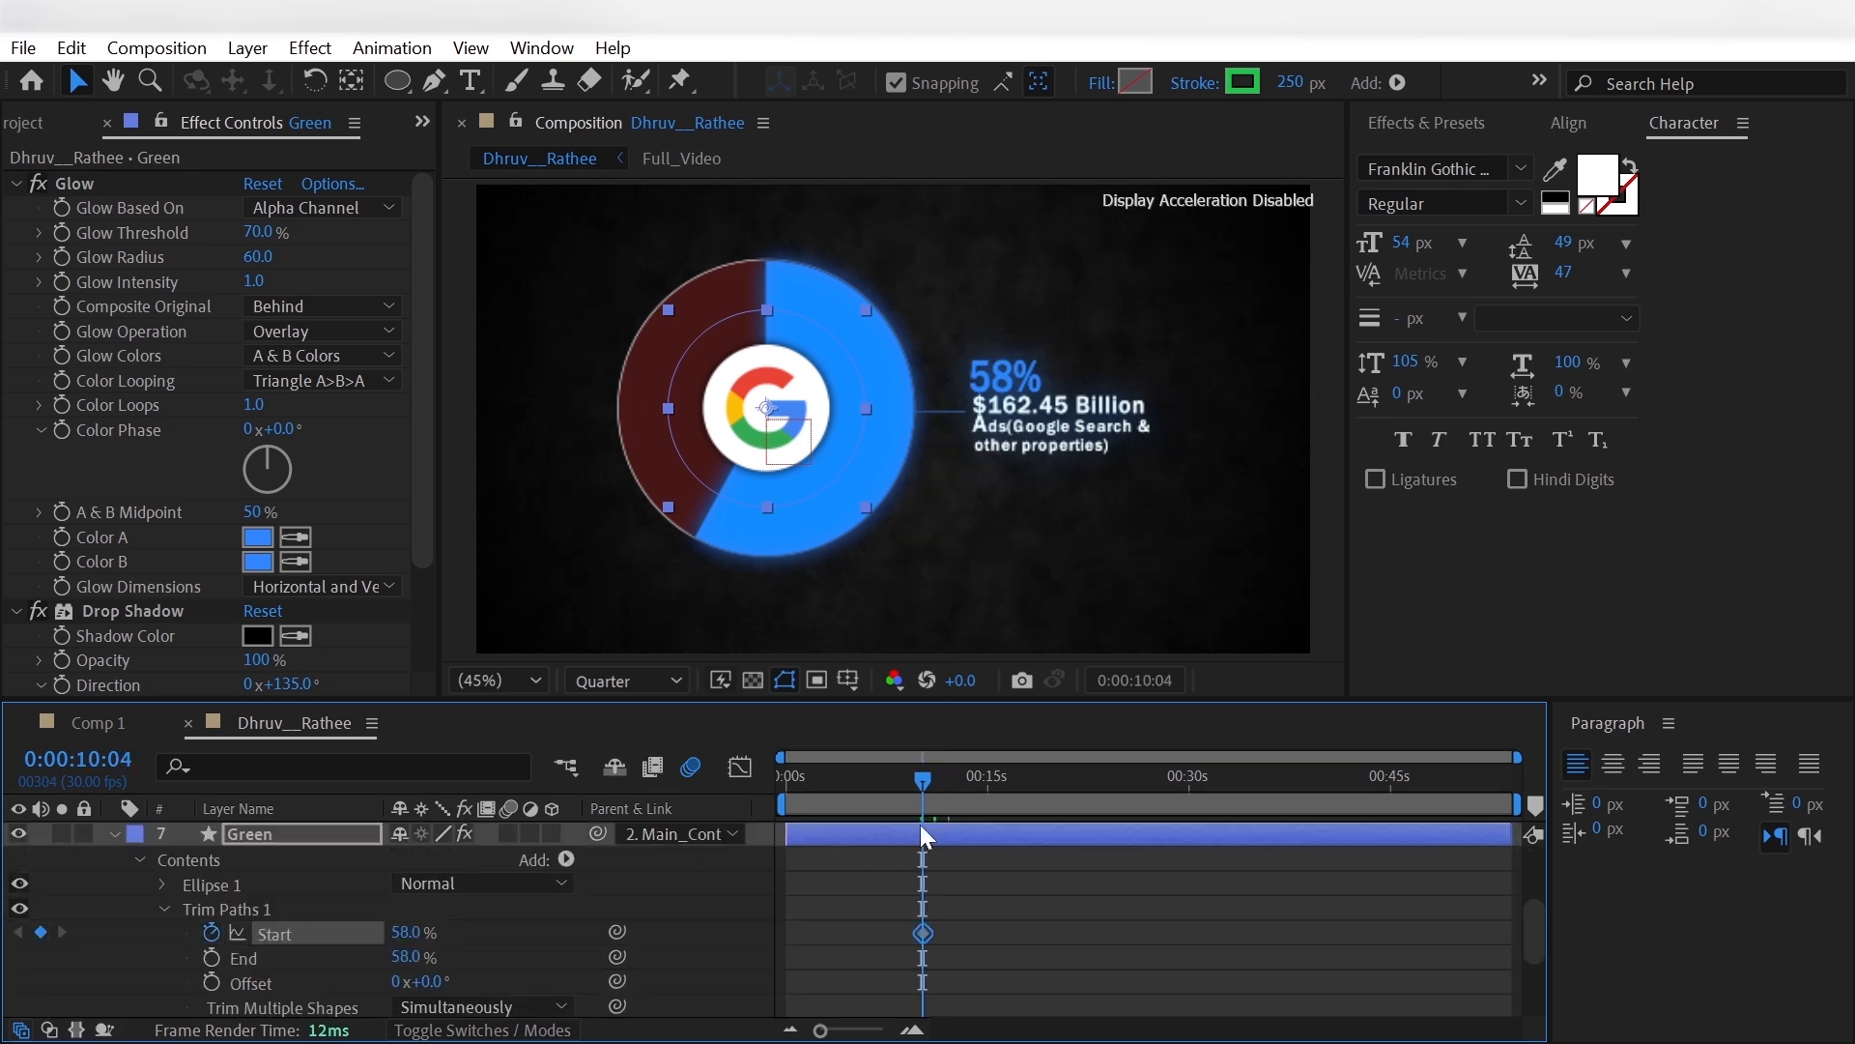
pyautogui.scroll(3, 21, 838)
# - Play the reference to 0:00:12:11 and keyframe the Green layer's Trim Paths Start at 69.7% there
pyautogui.press('space')
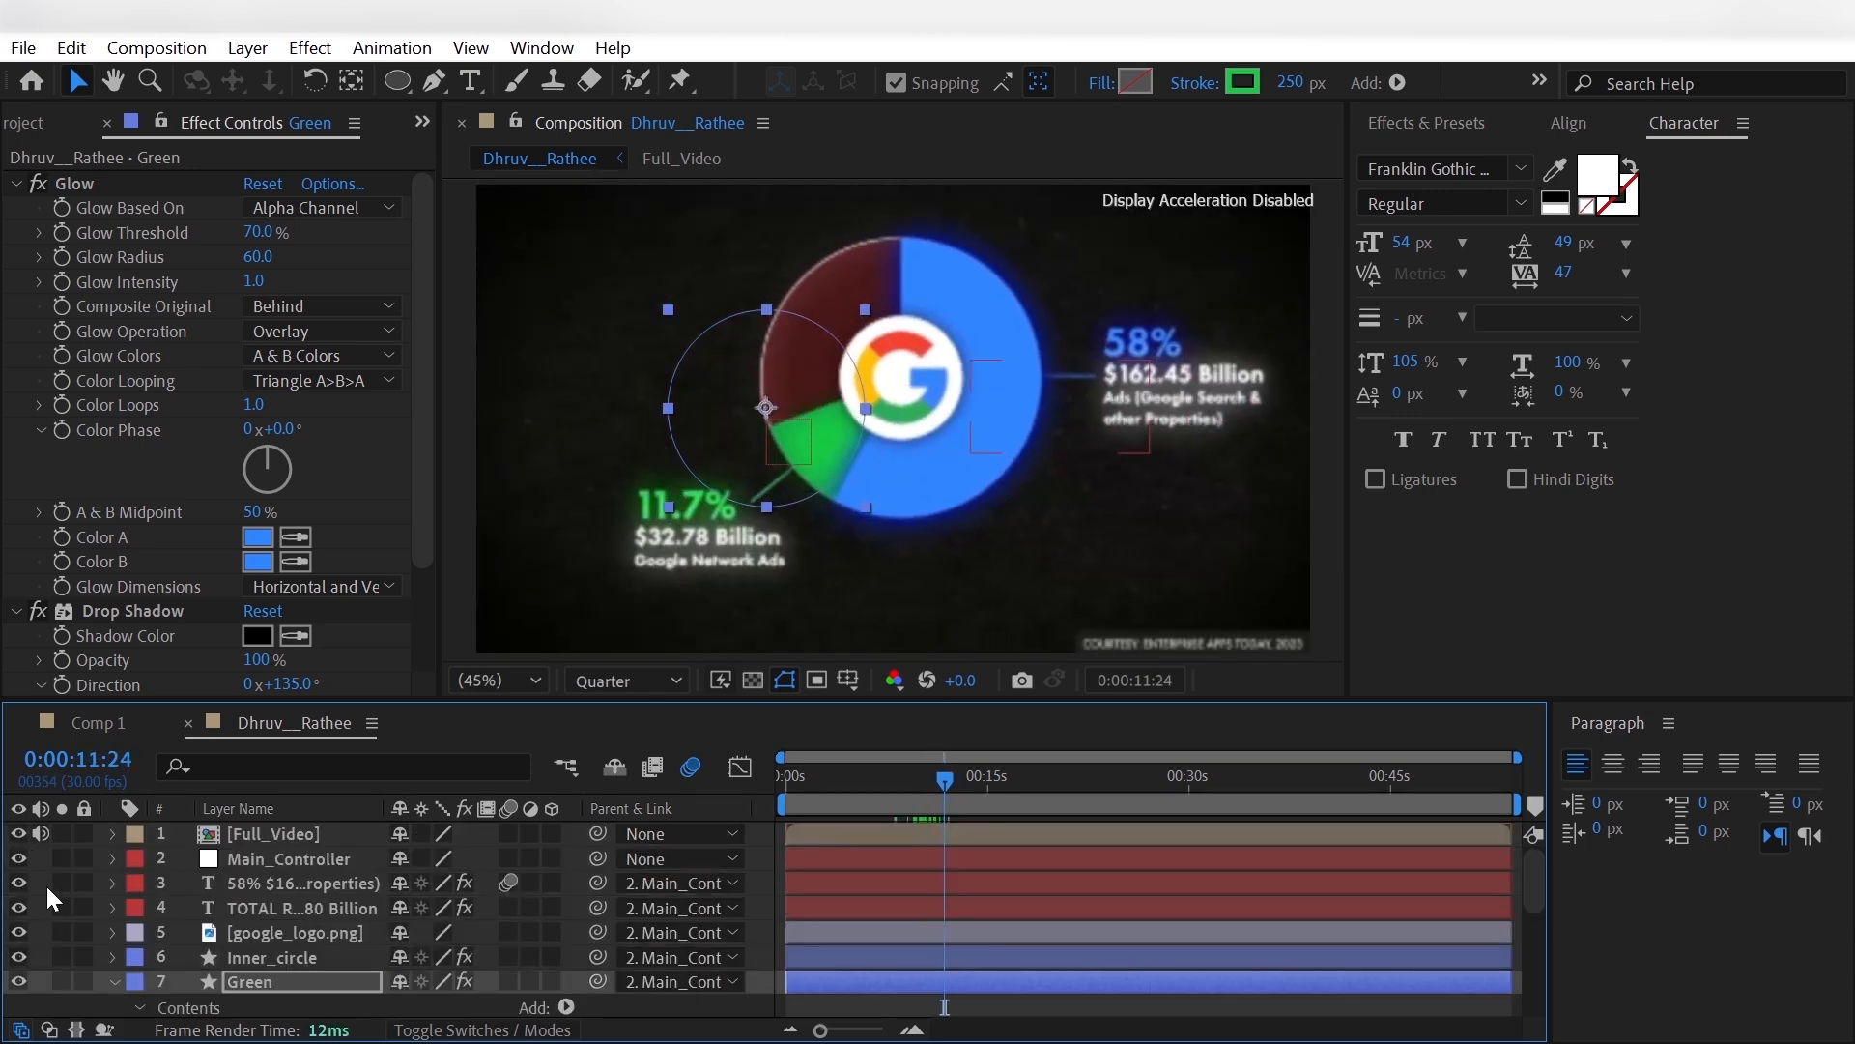
pyautogui.press('space')
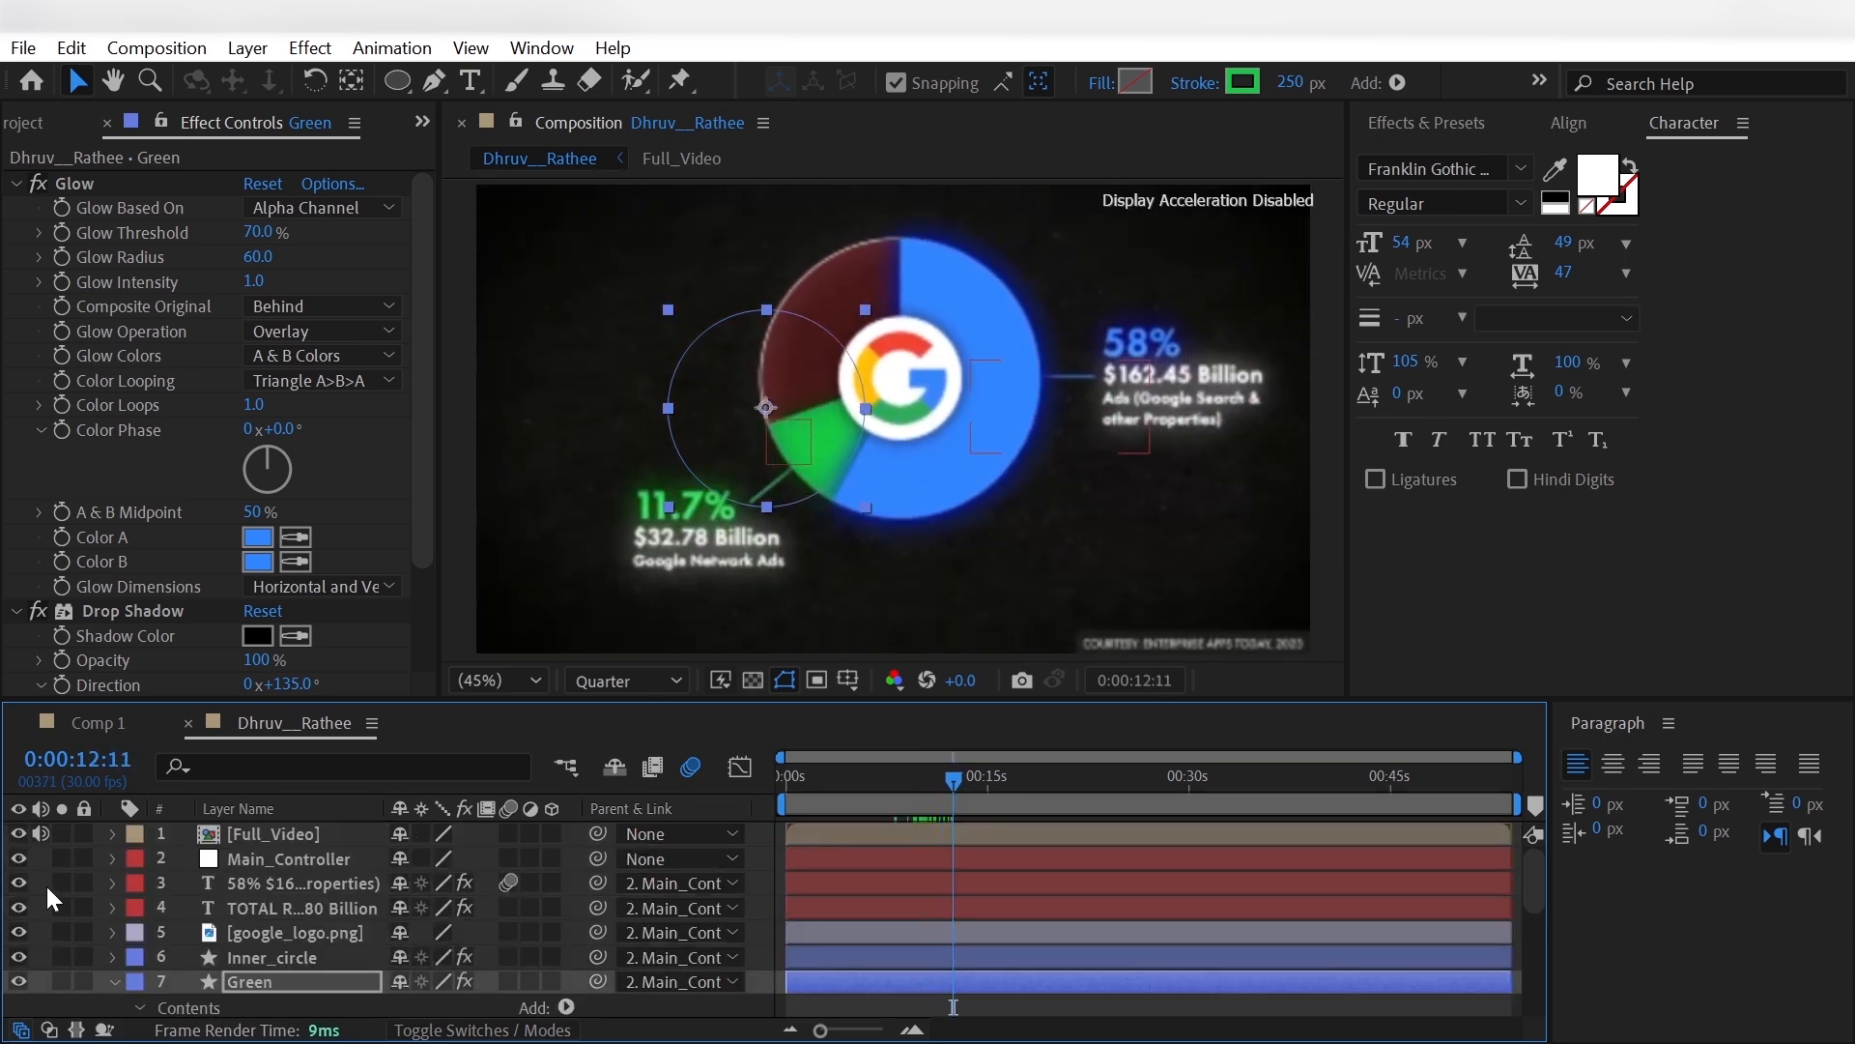
pyautogui.click(17, 833)
pyautogui.scroll(-3, 33, 885)
pyautogui.click(404, 934)
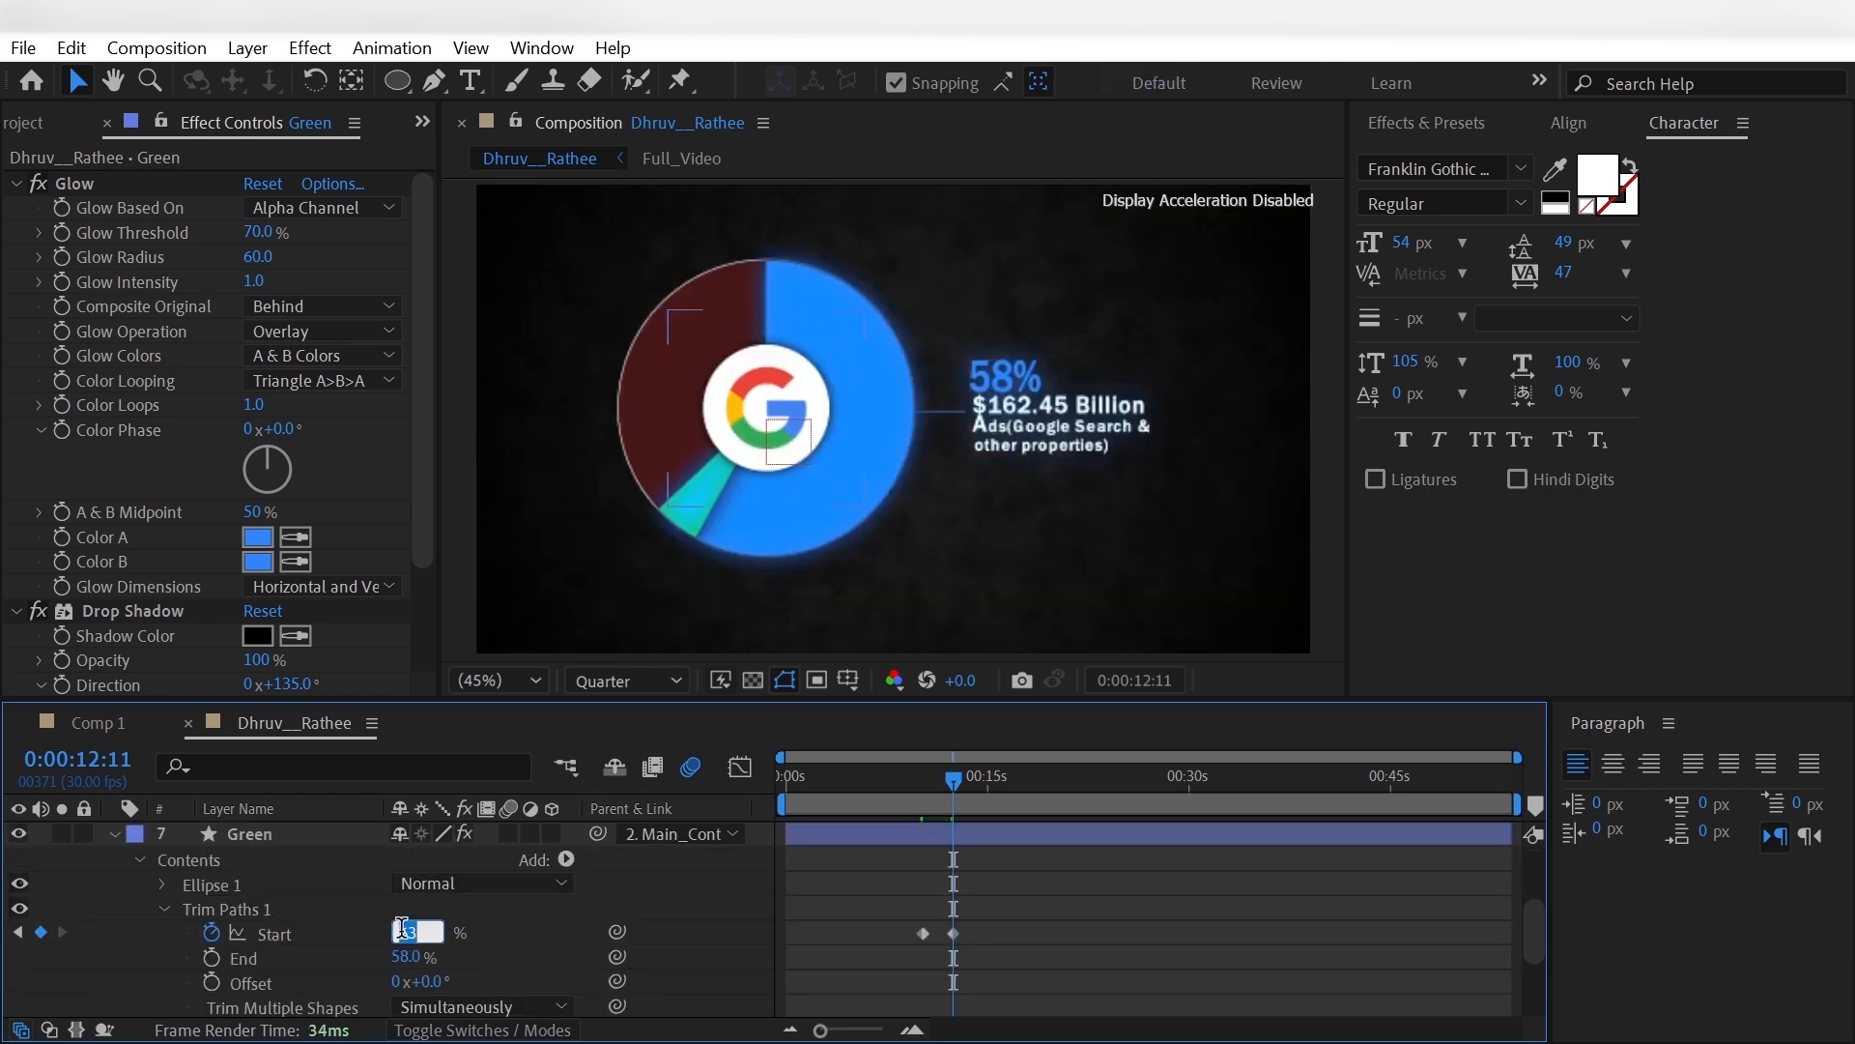
pyautogui.write('59.7')
pyautogui.press('Return')
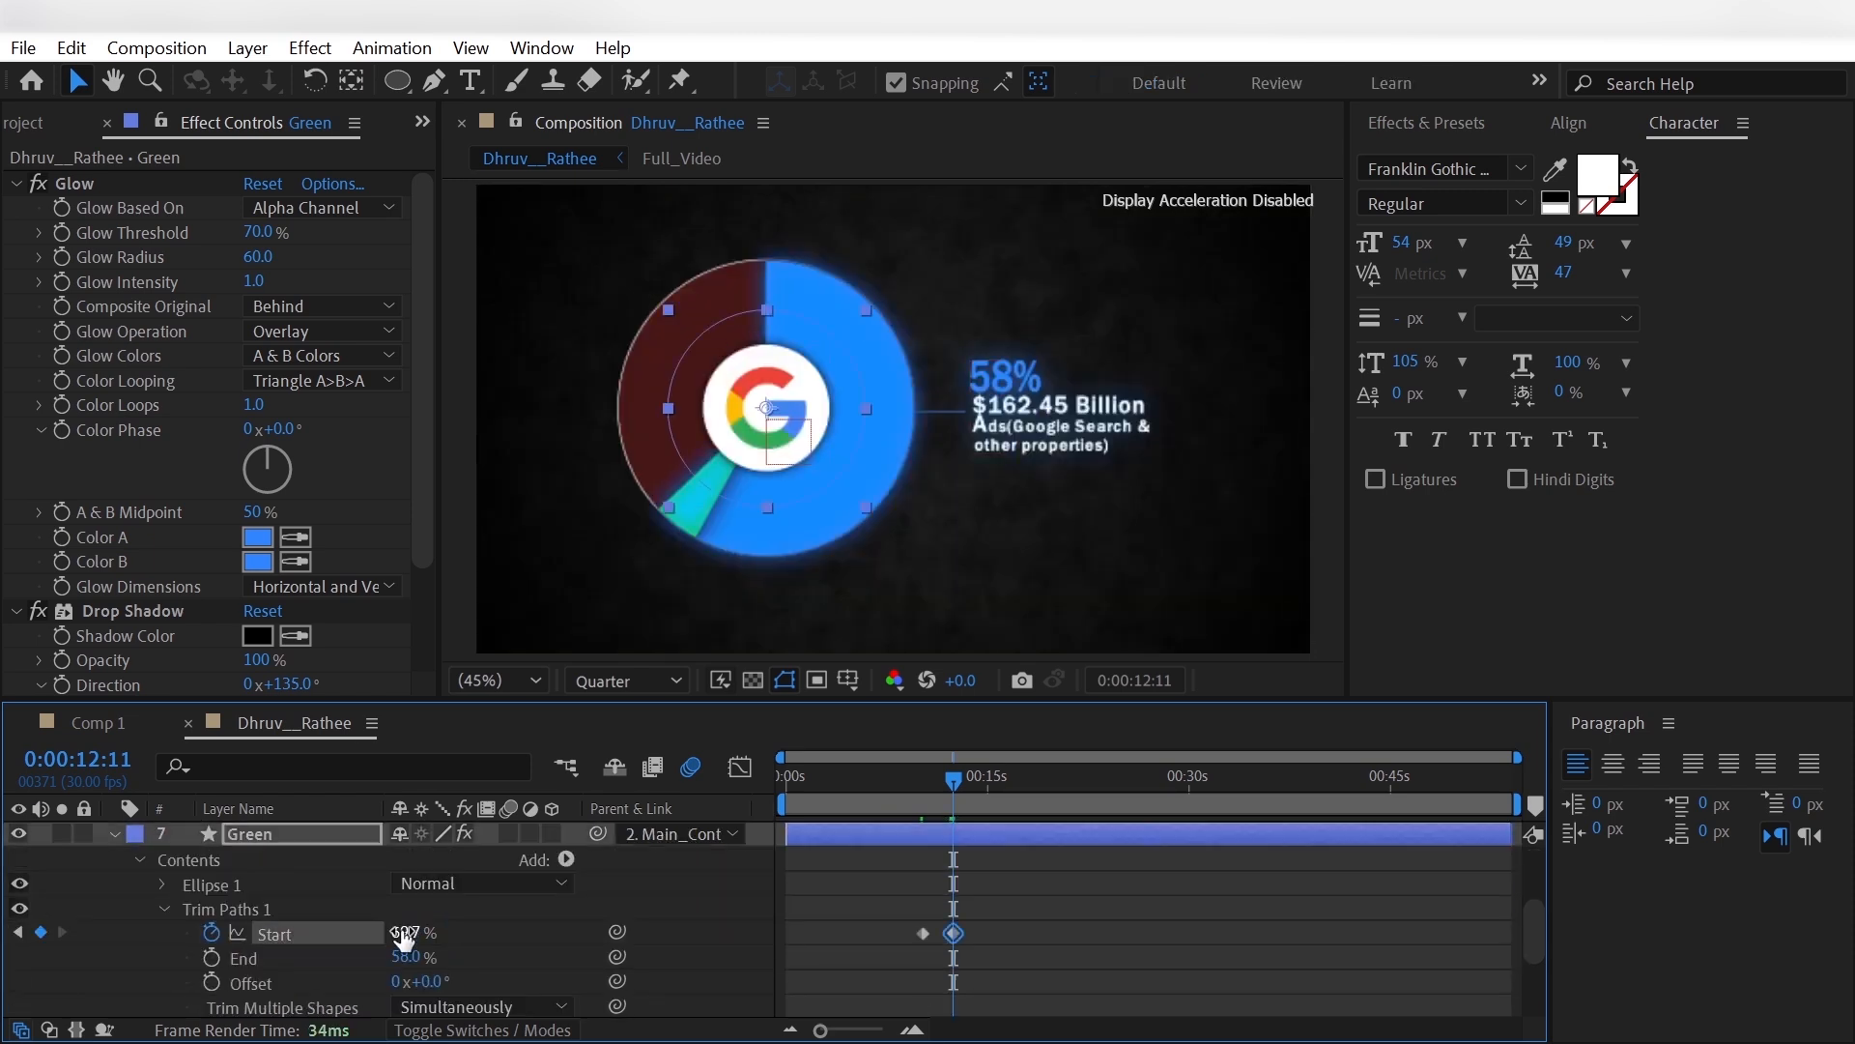
pyautogui.click(329, 833)
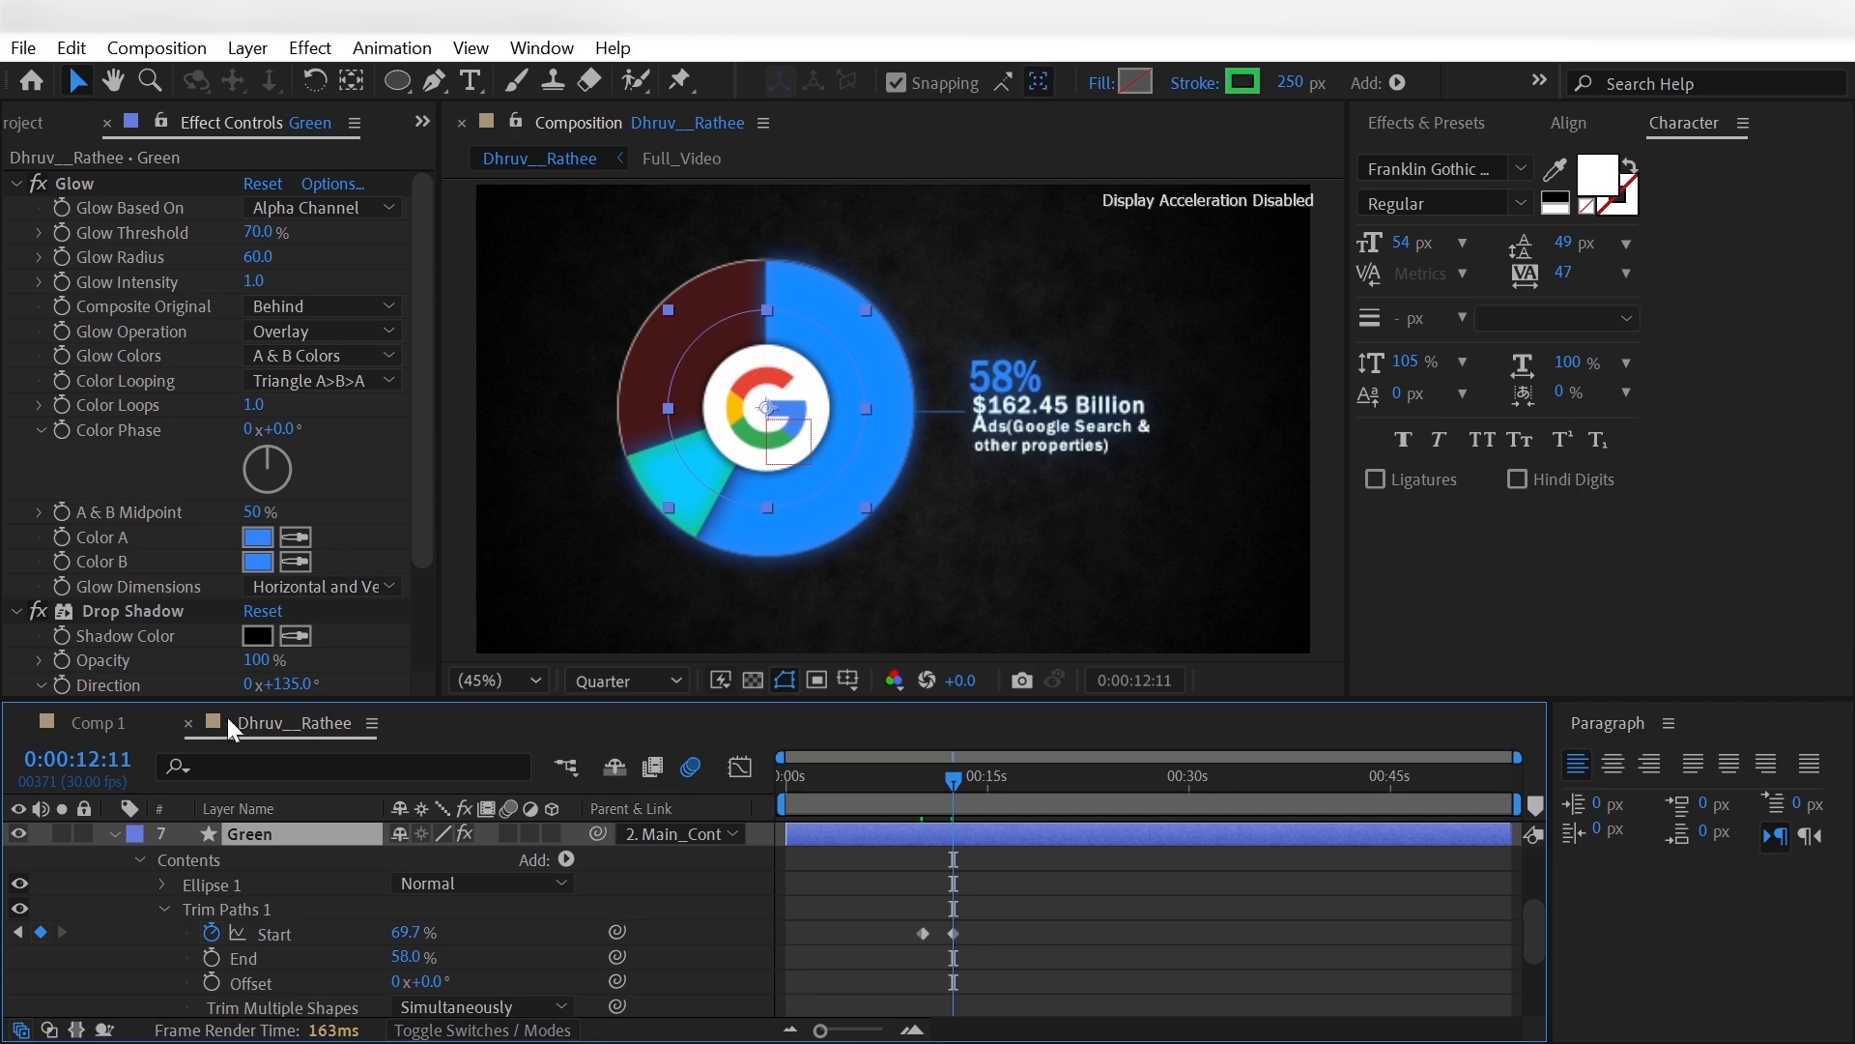
# - Set Green's Glow Color A and Color B by sampling the reference's green slice, and hide Full_Video again
pyautogui.scroll(3, 292, 912)
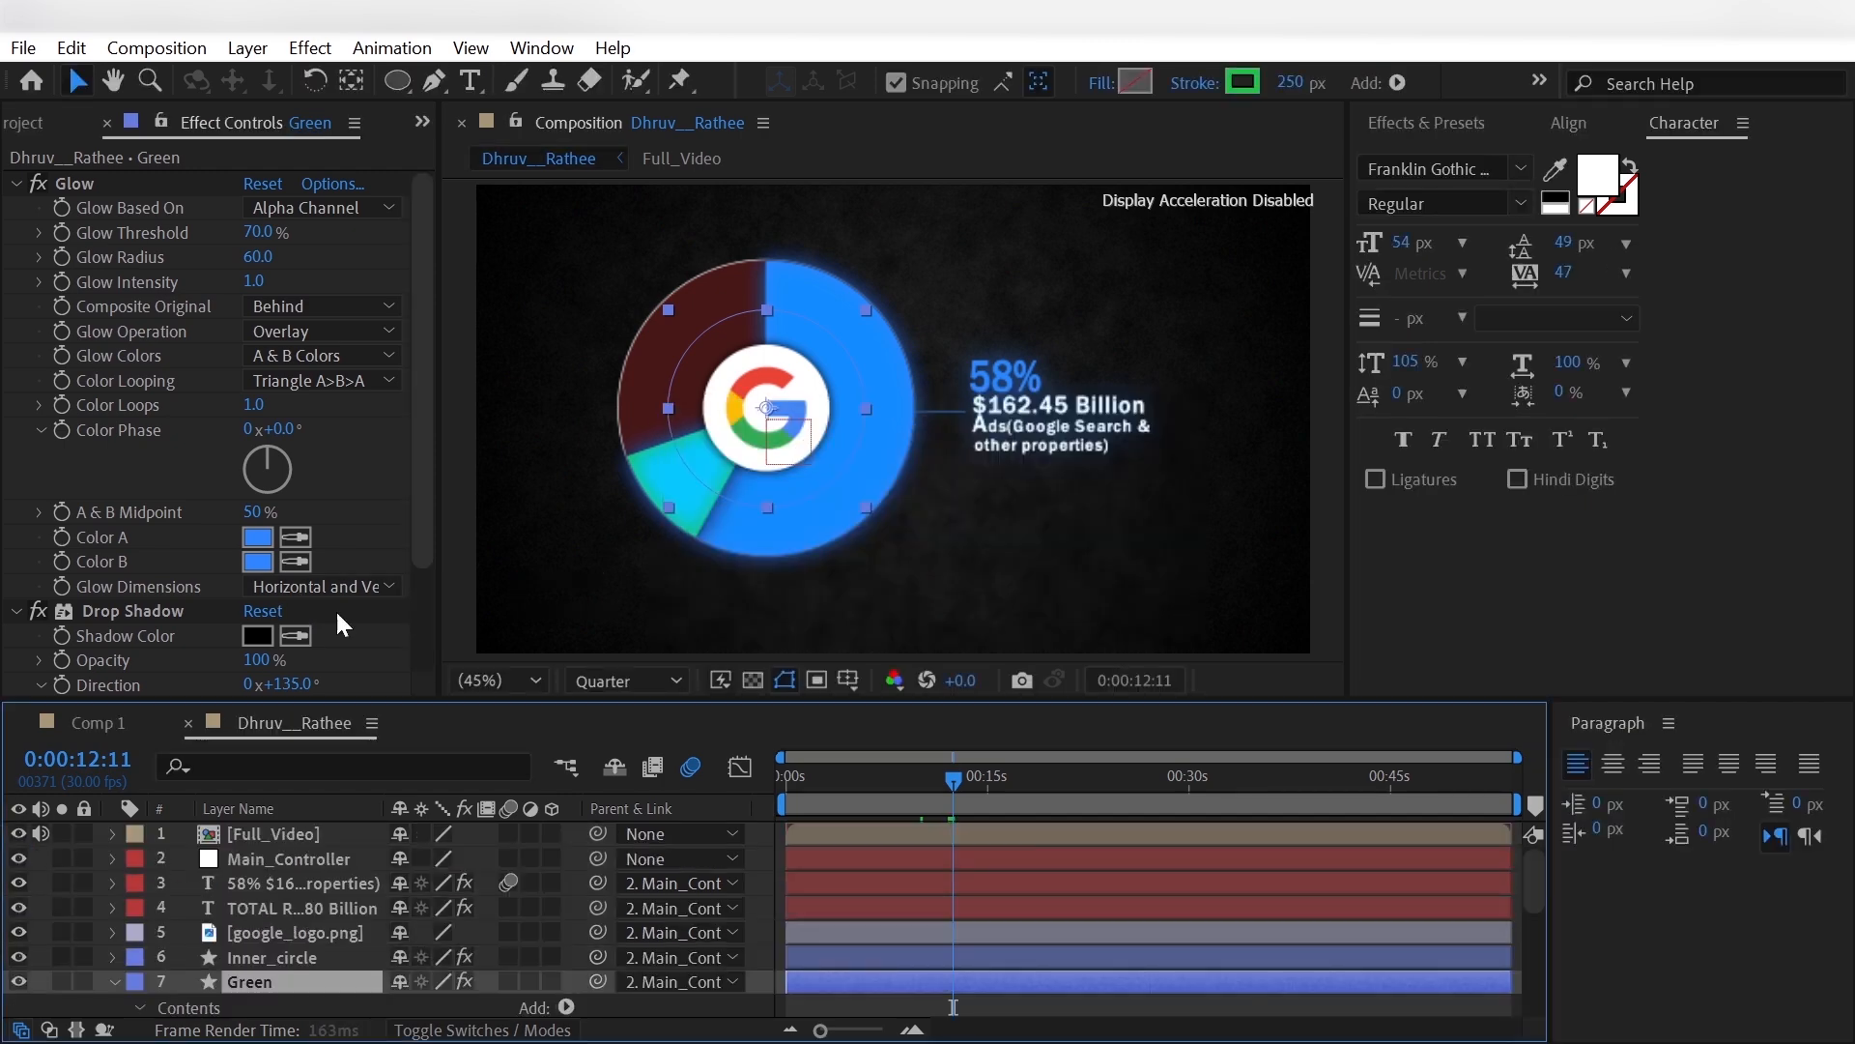
pyautogui.click(298, 537)
pyautogui.click(791, 457)
pyautogui.click(297, 562)
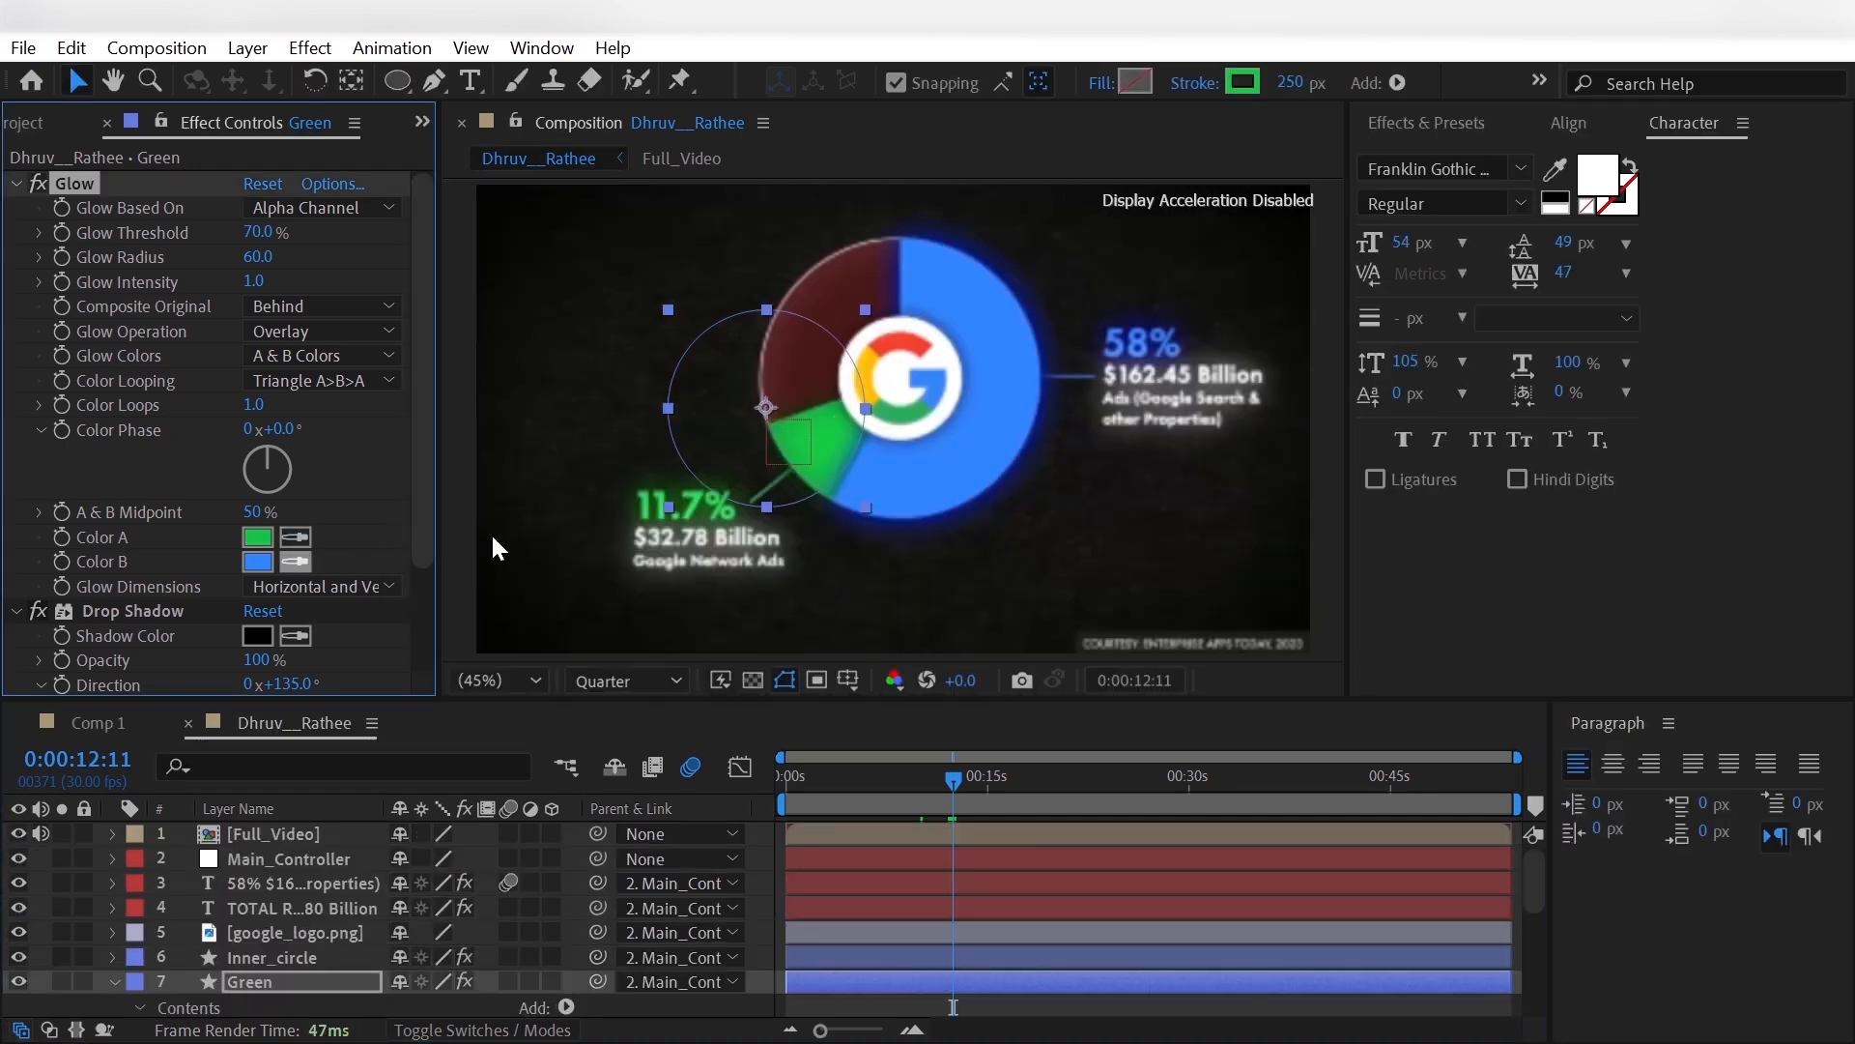
pyautogui.click(807, 428)
pyautogui.click(17, 835)
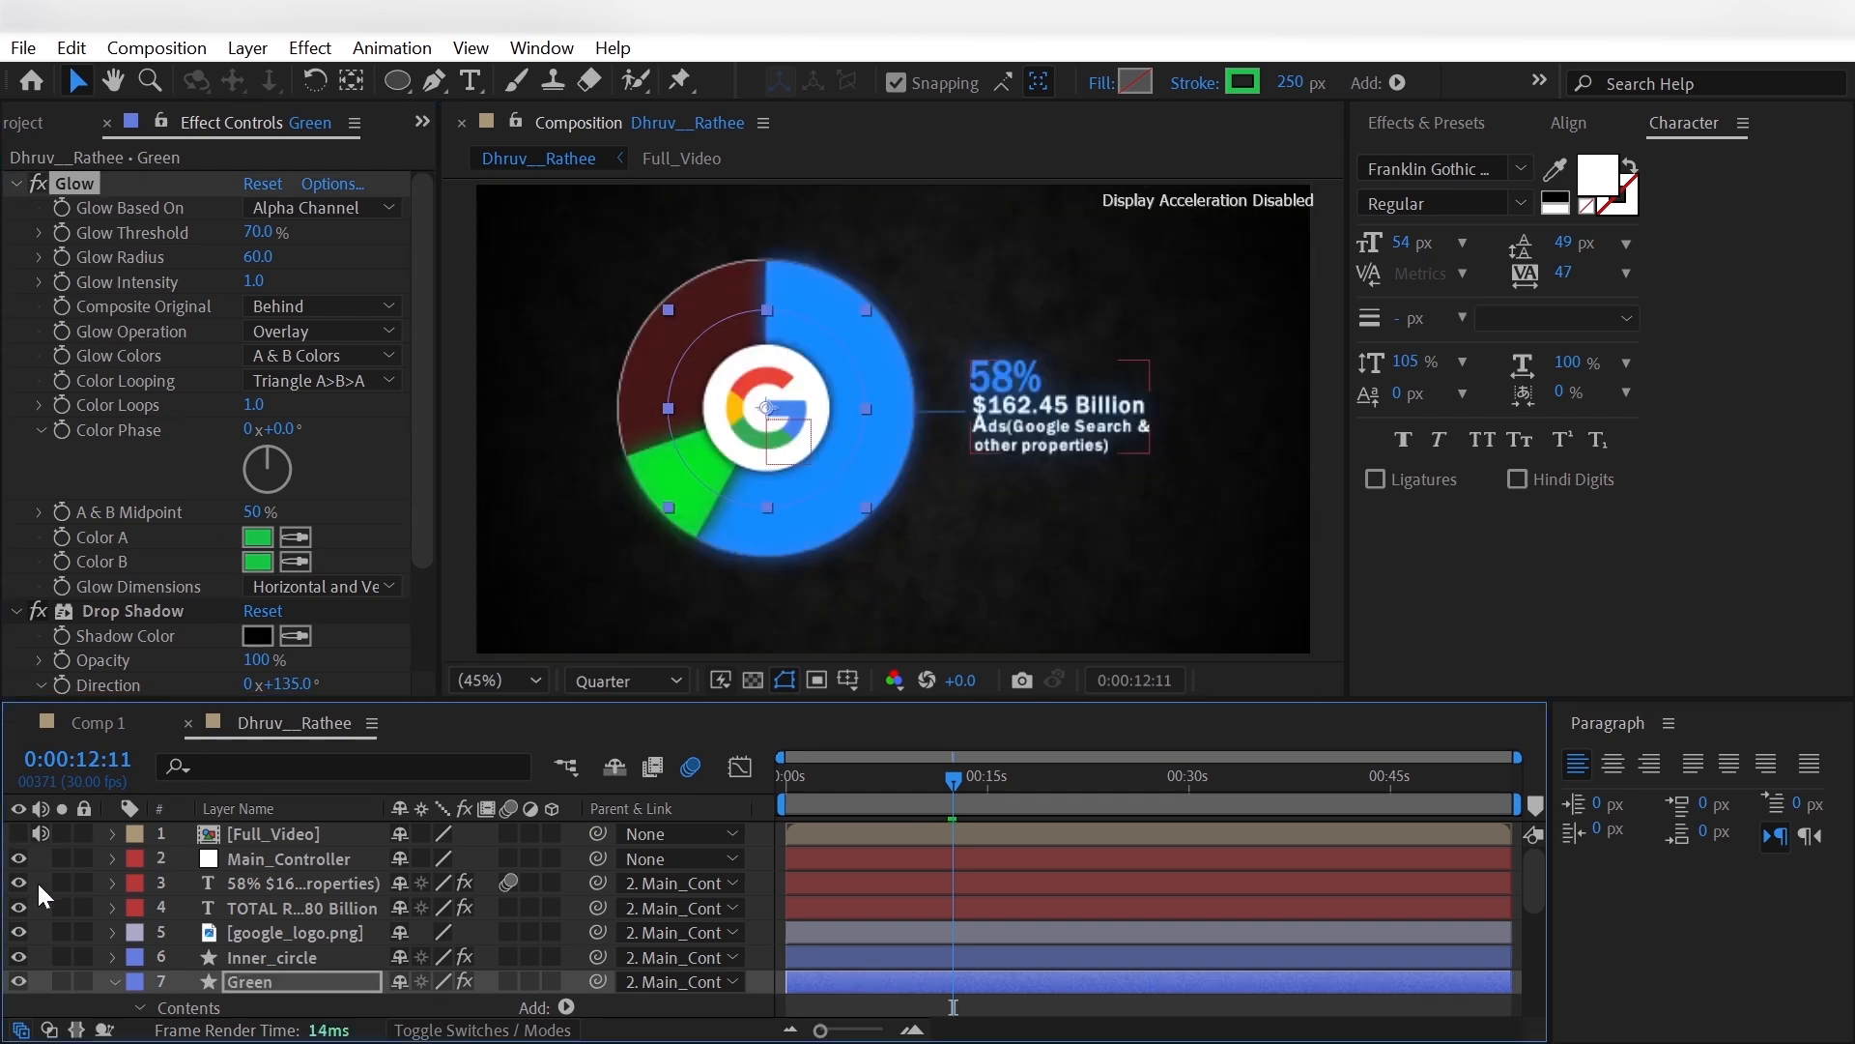
# - Set the composition's preview resolution to Full and place the Green layer below Skyblue
pyautogui.press('F2')
pyautogui.click(628, 681)
pyautogui.click(619, 746)
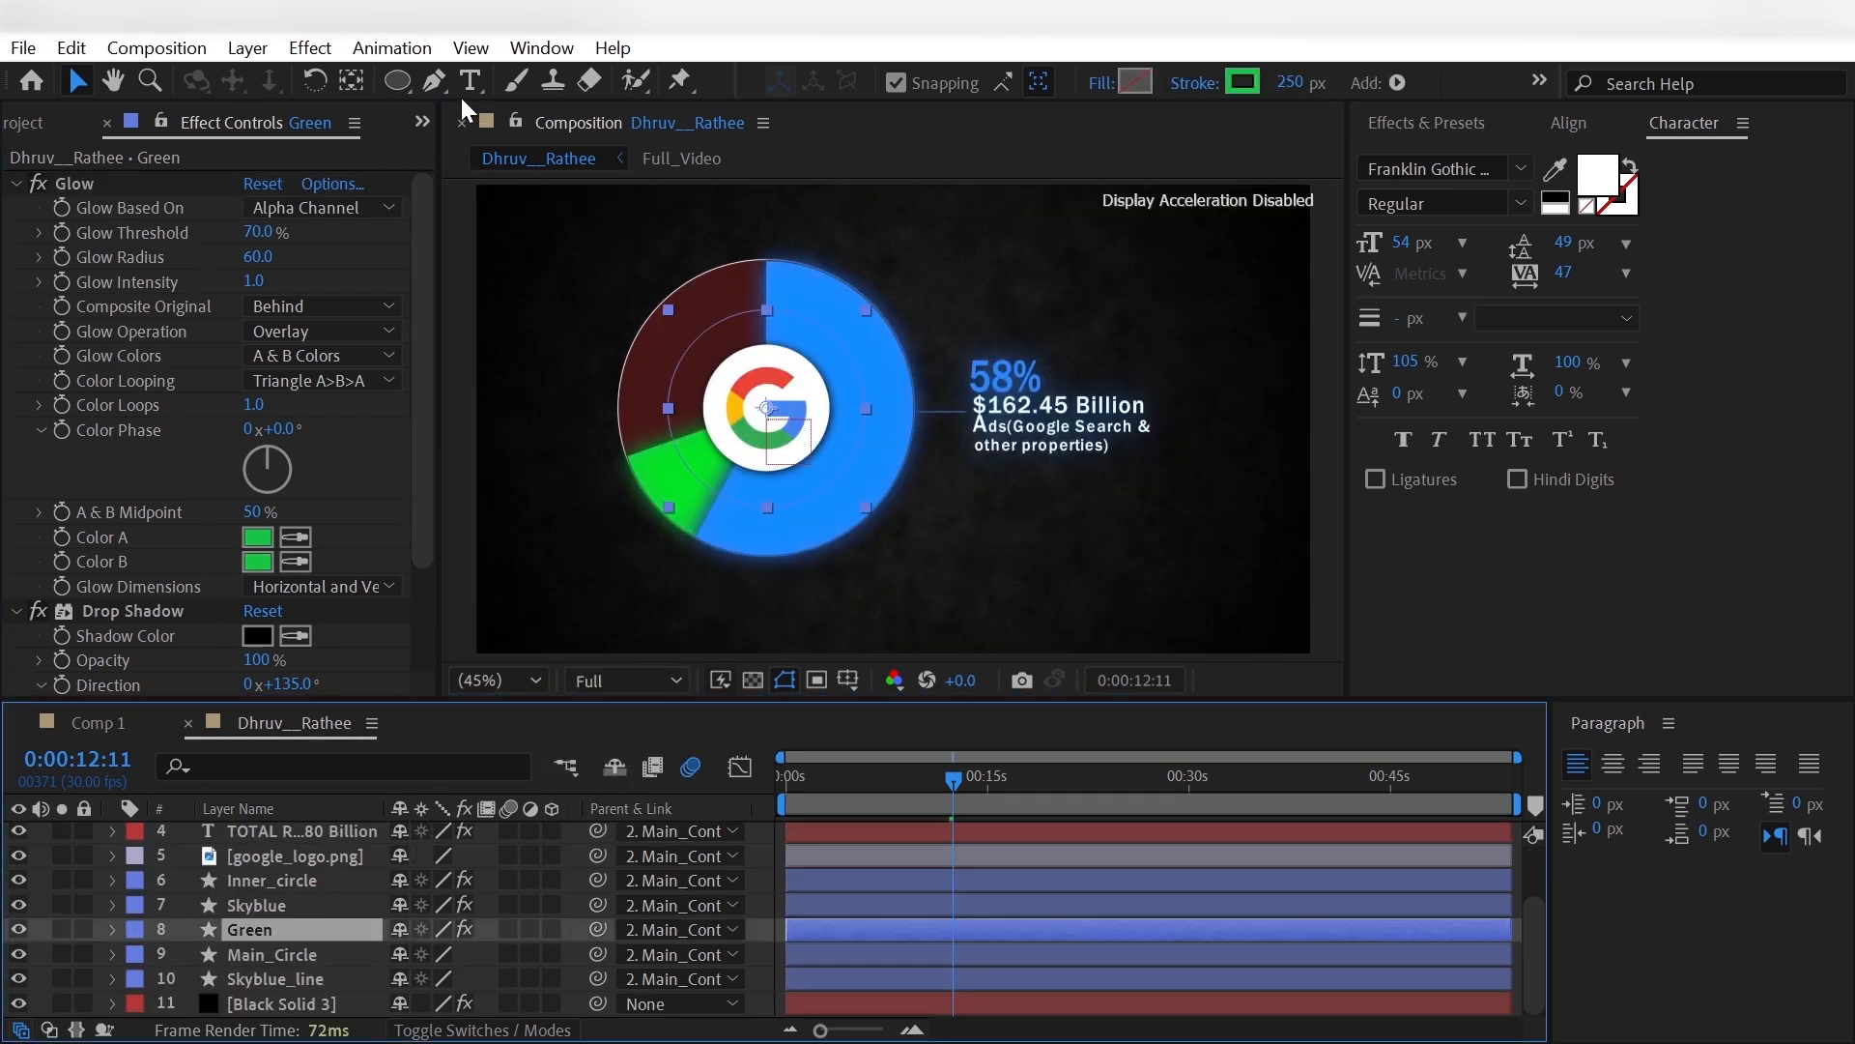
# - Draw a 2 px green connector line from the green slice diagonally down and outward, and name its layer green_line
pyautogui.click(434, 80)
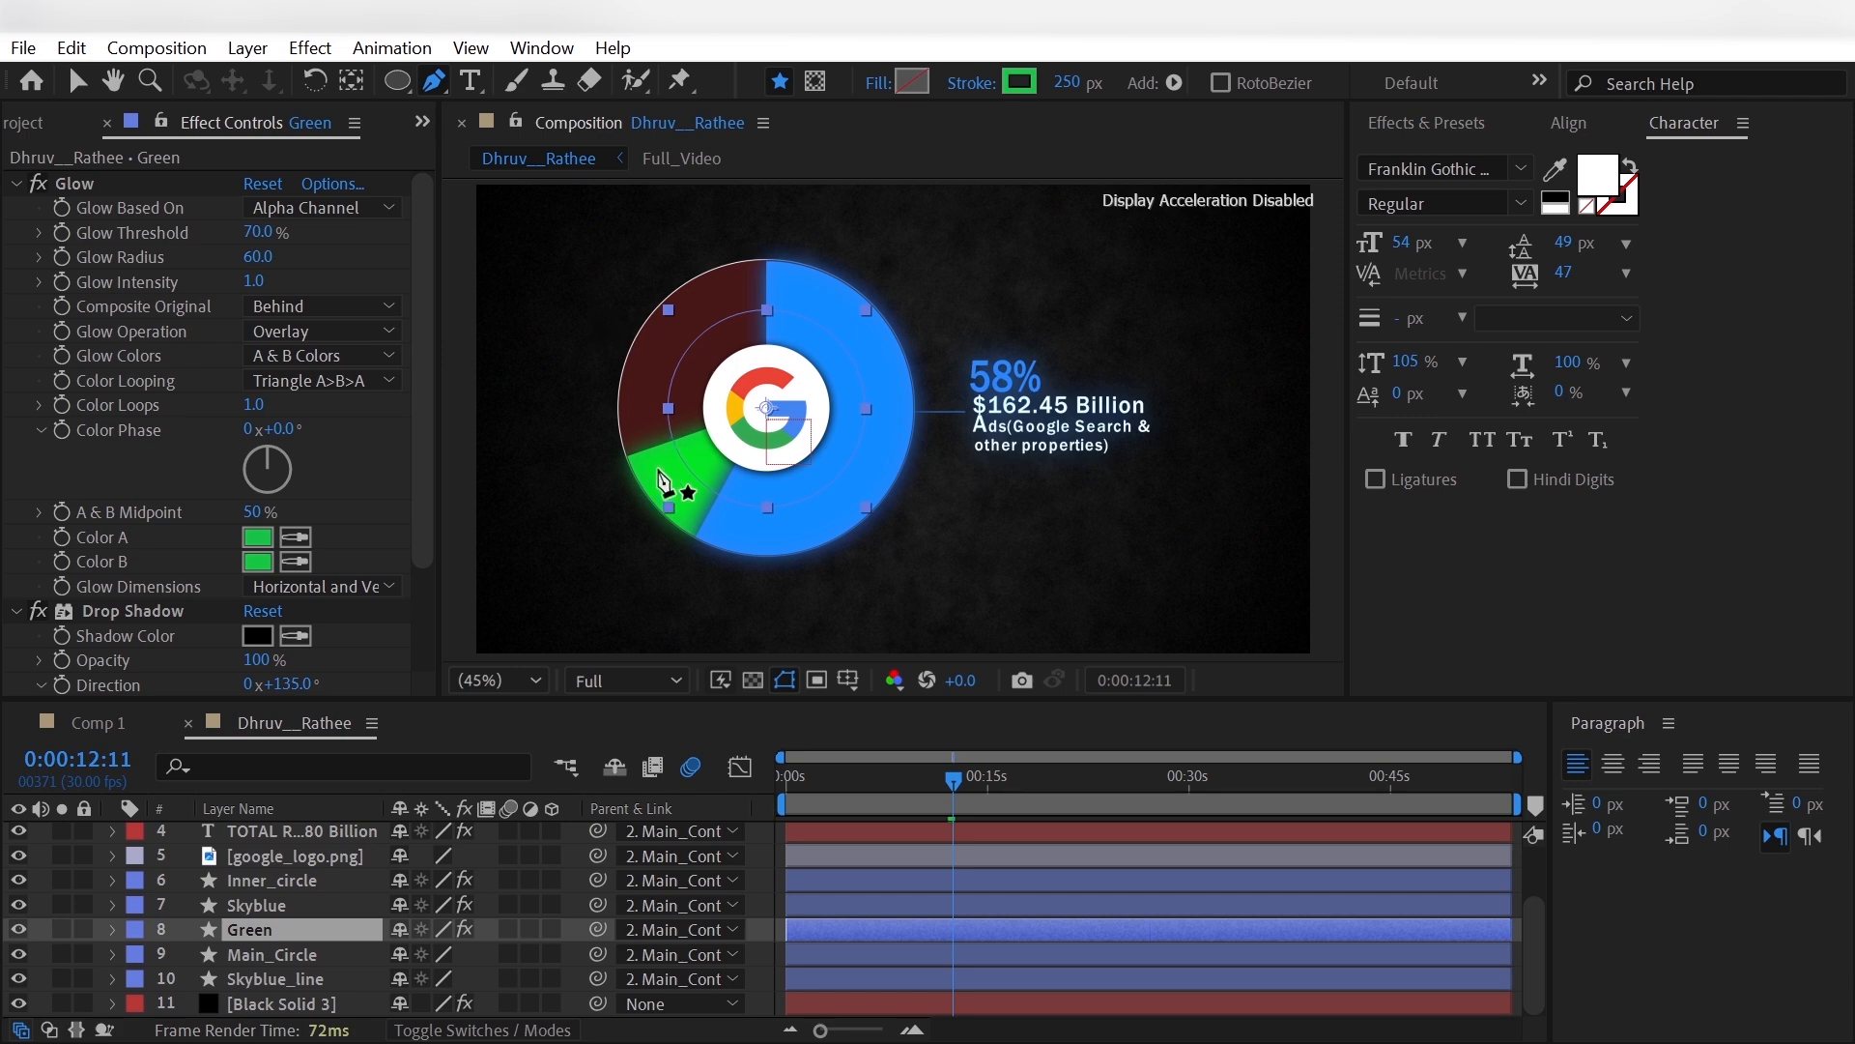
pyautogui.press('F2')
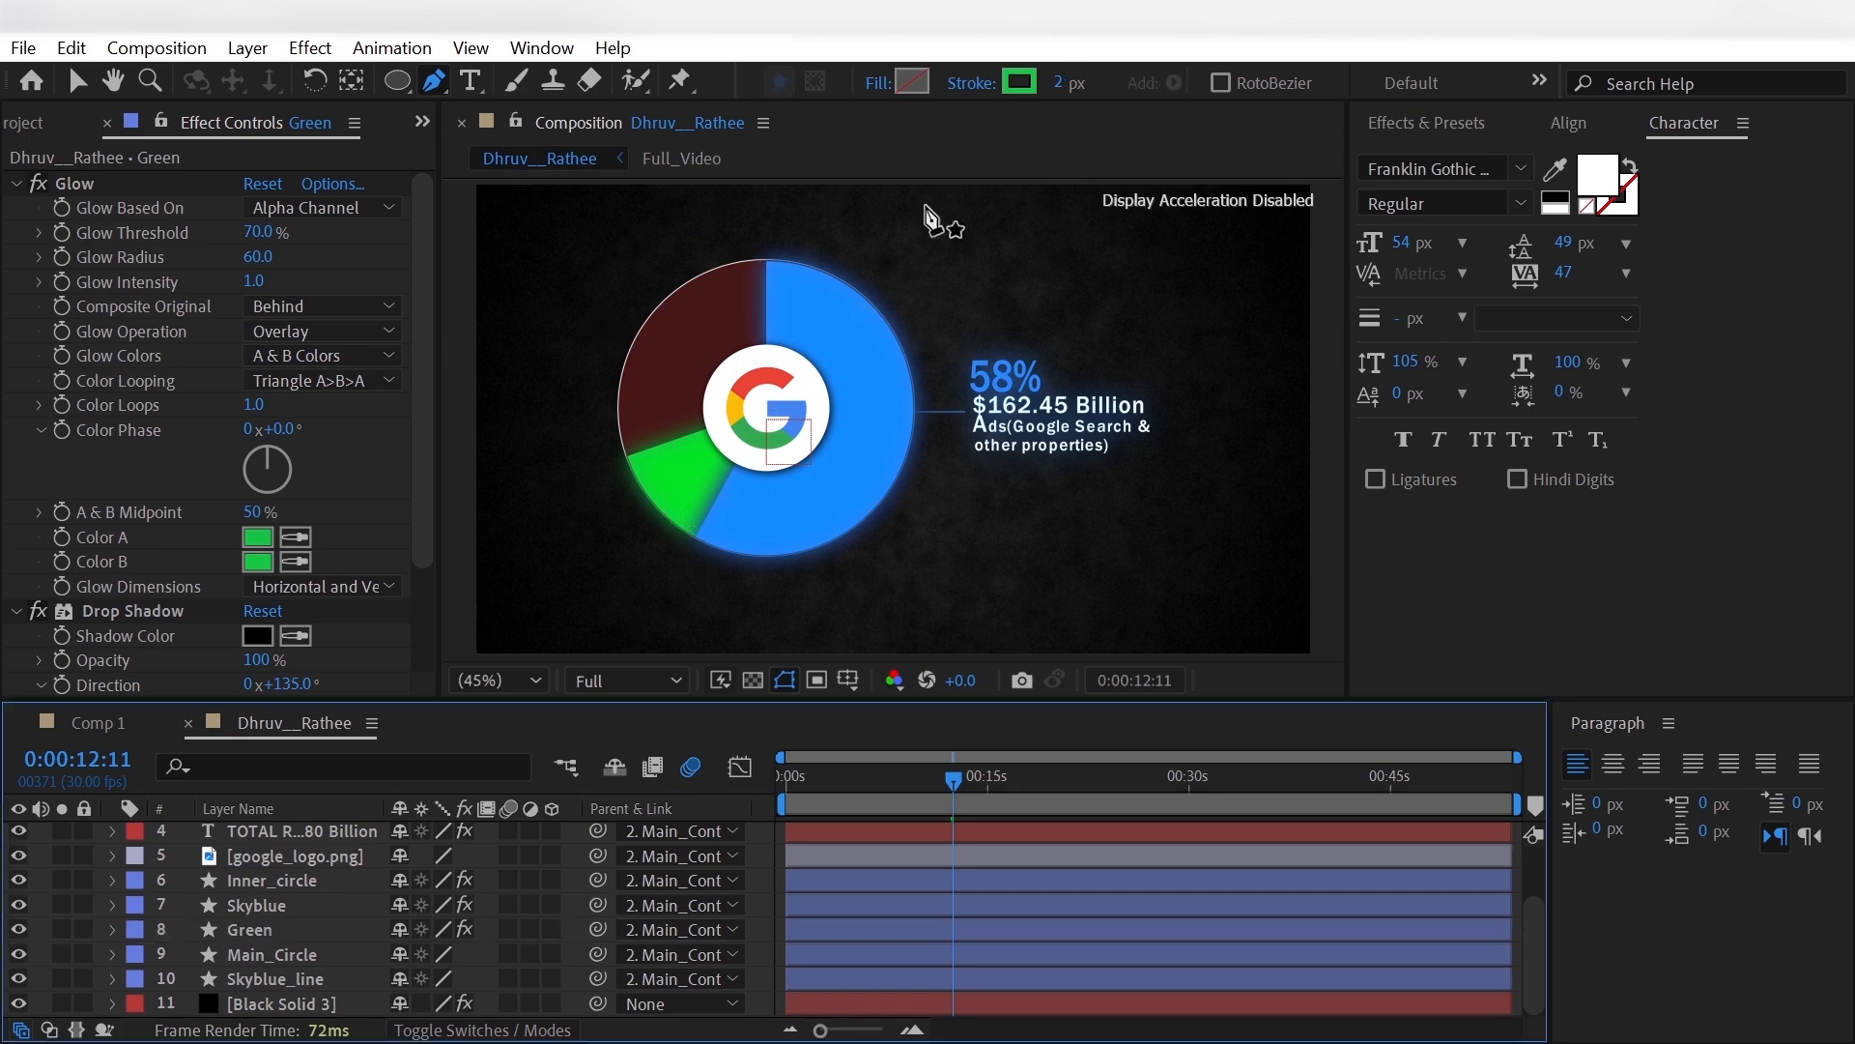
pyautogui.click(670, 485)
pyautogui.scroll(2, 299, 923)
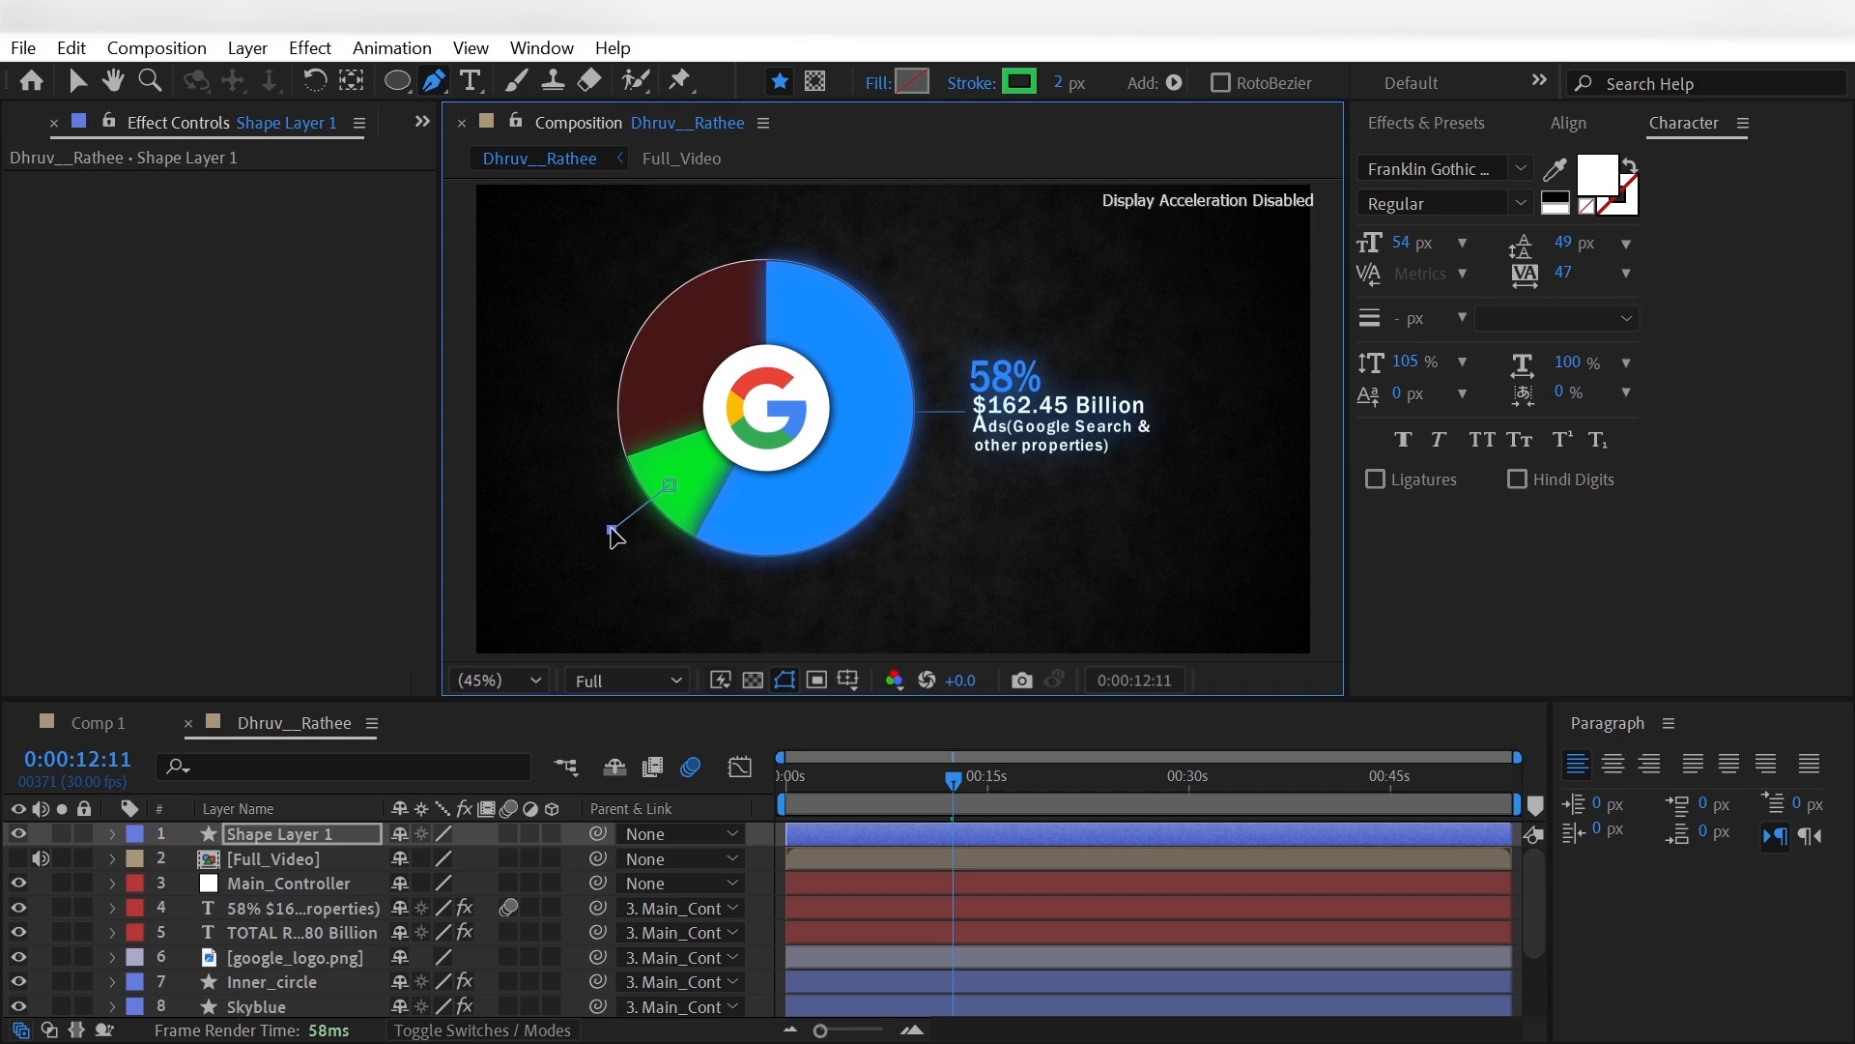
pyautogui.click(253, 825)
pyautogui.press('Return')
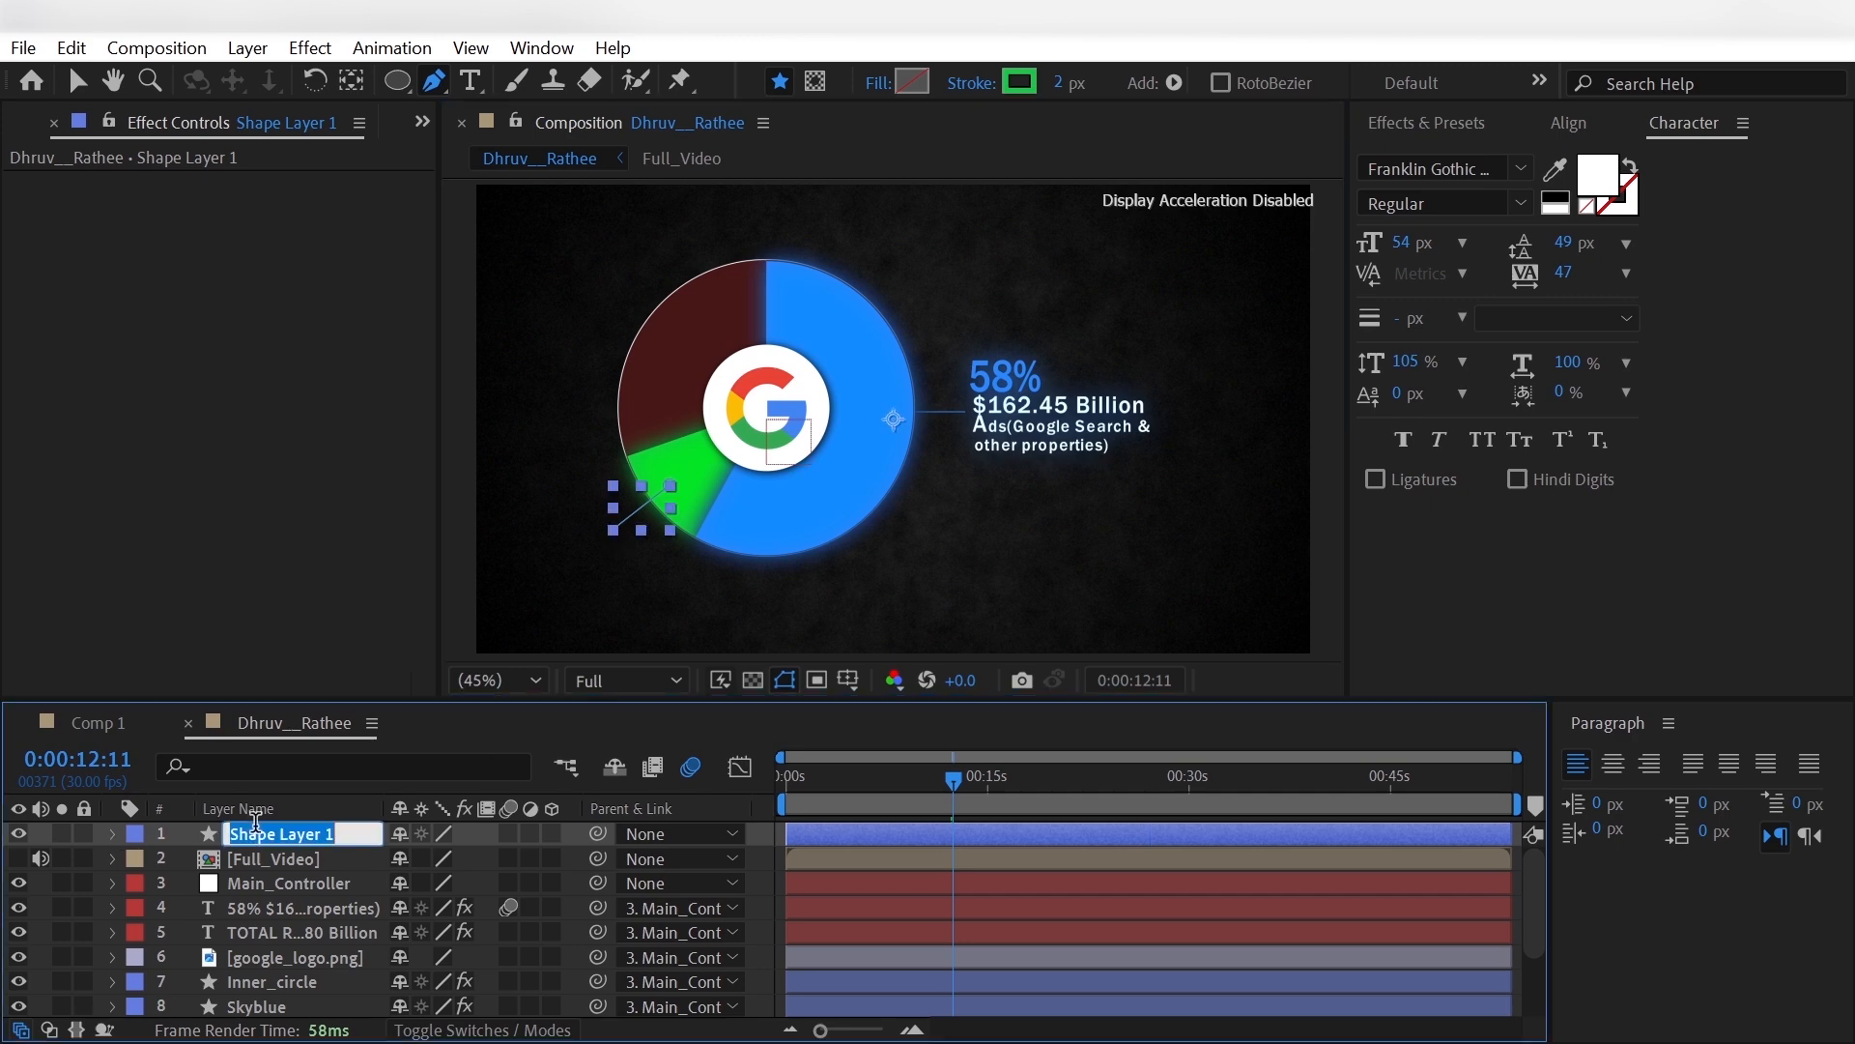
pyautogui.write('green_line')
pyautogui.press('Return')
# - Add Trim Paths to the green_line layer and test its End value
pyautogui.hotkey('ctrl', 'Right')
pyautogui.click(567, 857)
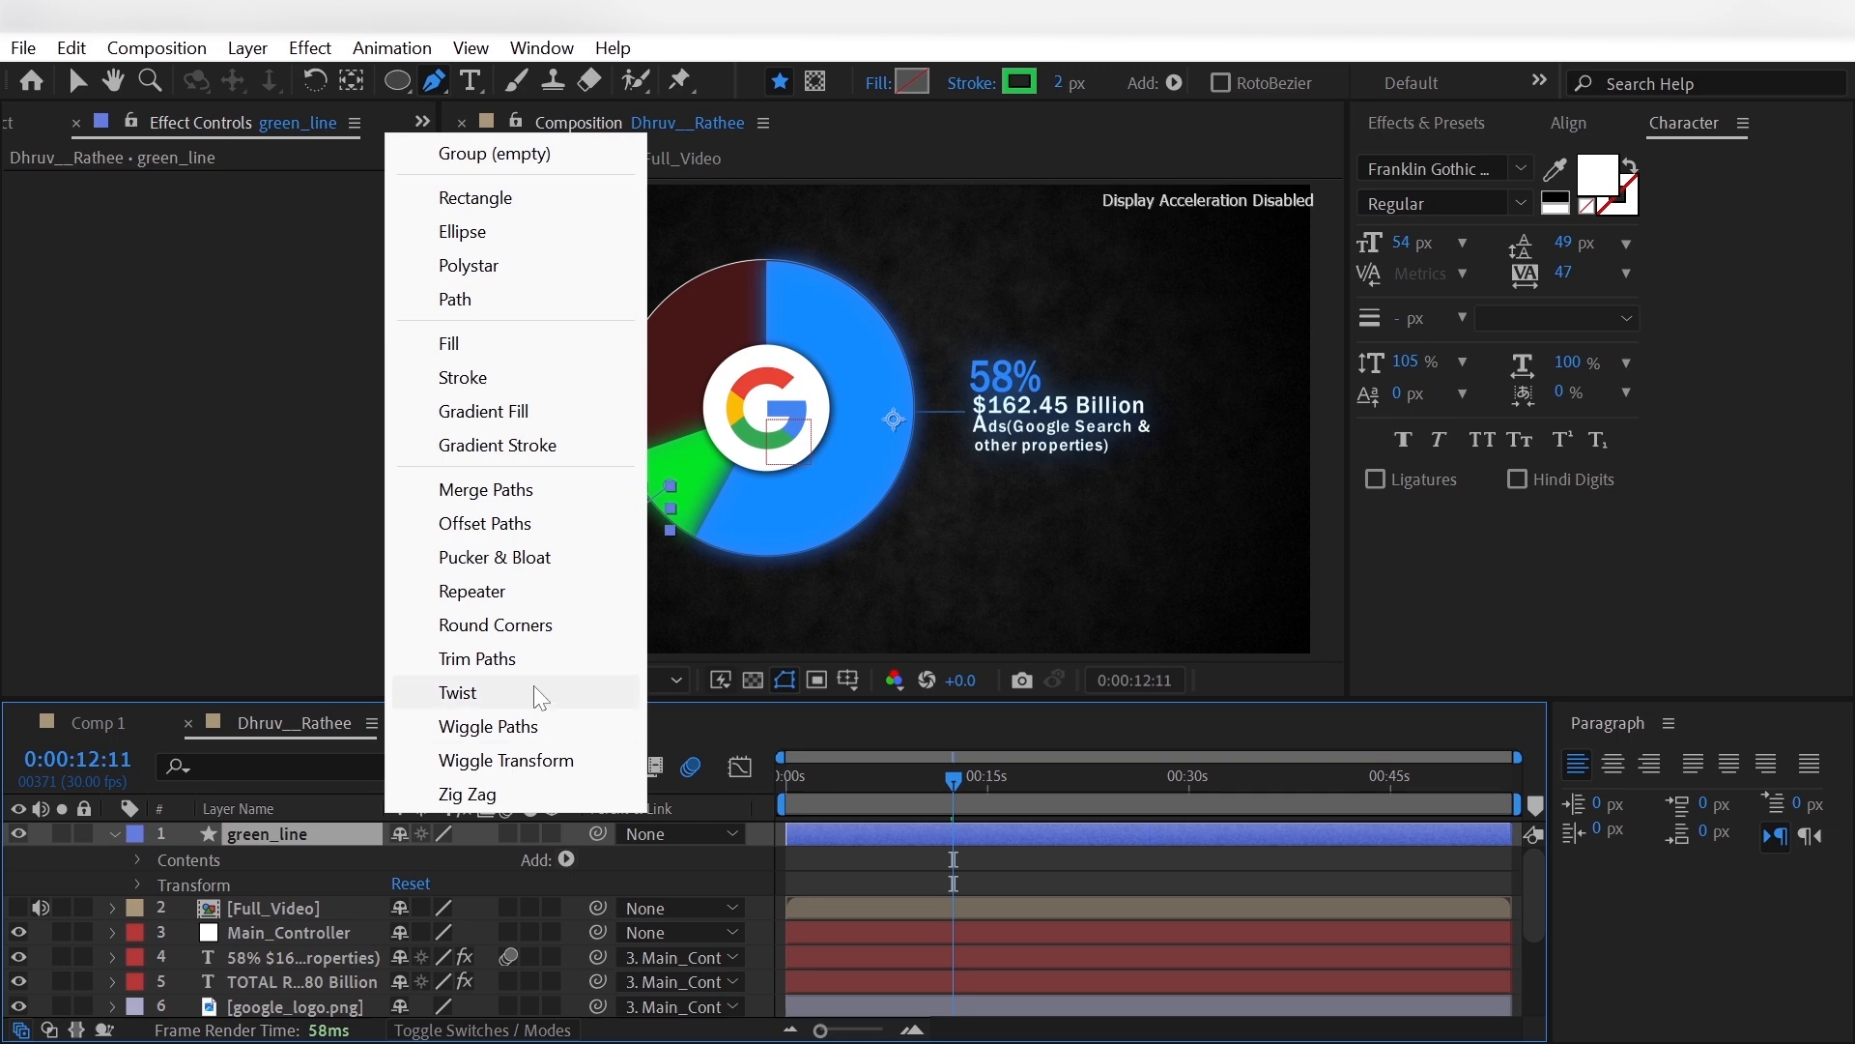
pyautogui.click(491, 650)
pyautogui.click(164, 905)
pyautogui.moveTo(422, 957); pyautogui.dragTo(227, 967)
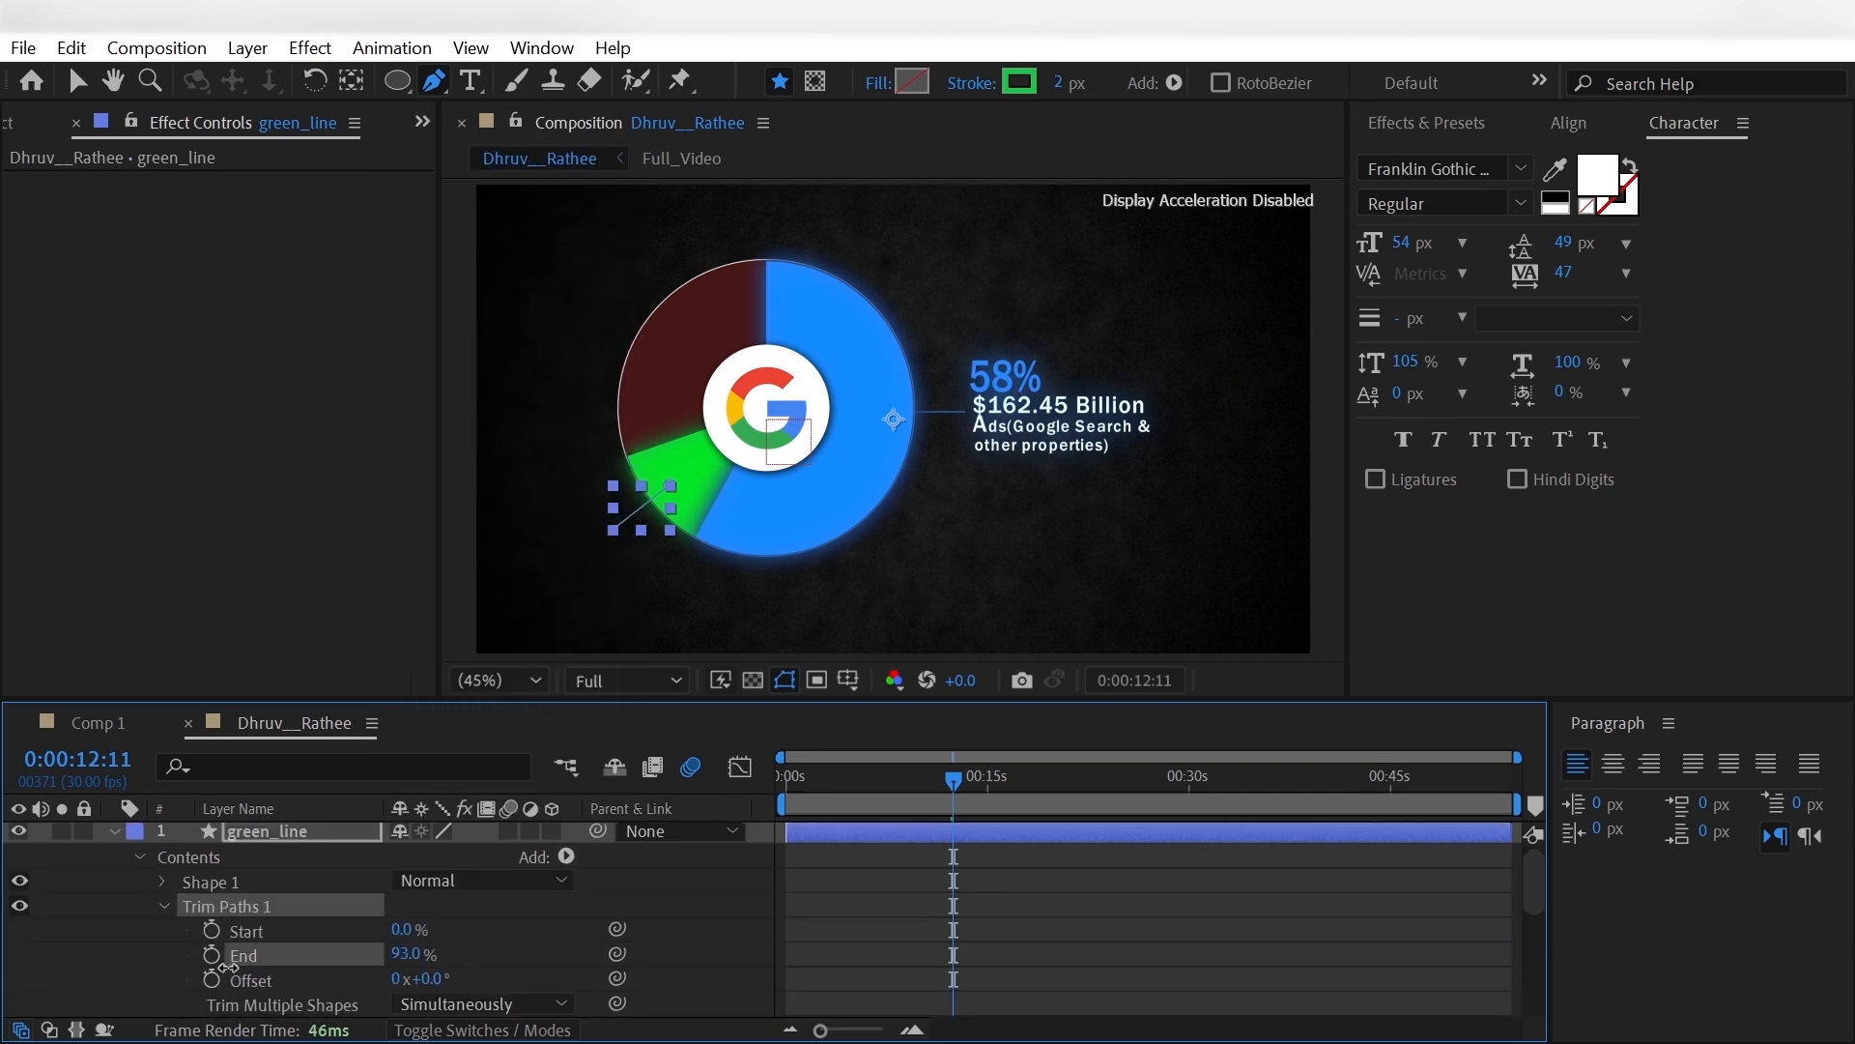
# - Keyframe green_line's Trim Paths Start from 0% at 0:00:10:23 to 100% at 0:00:11:23
pyautogui.click(936, 795)
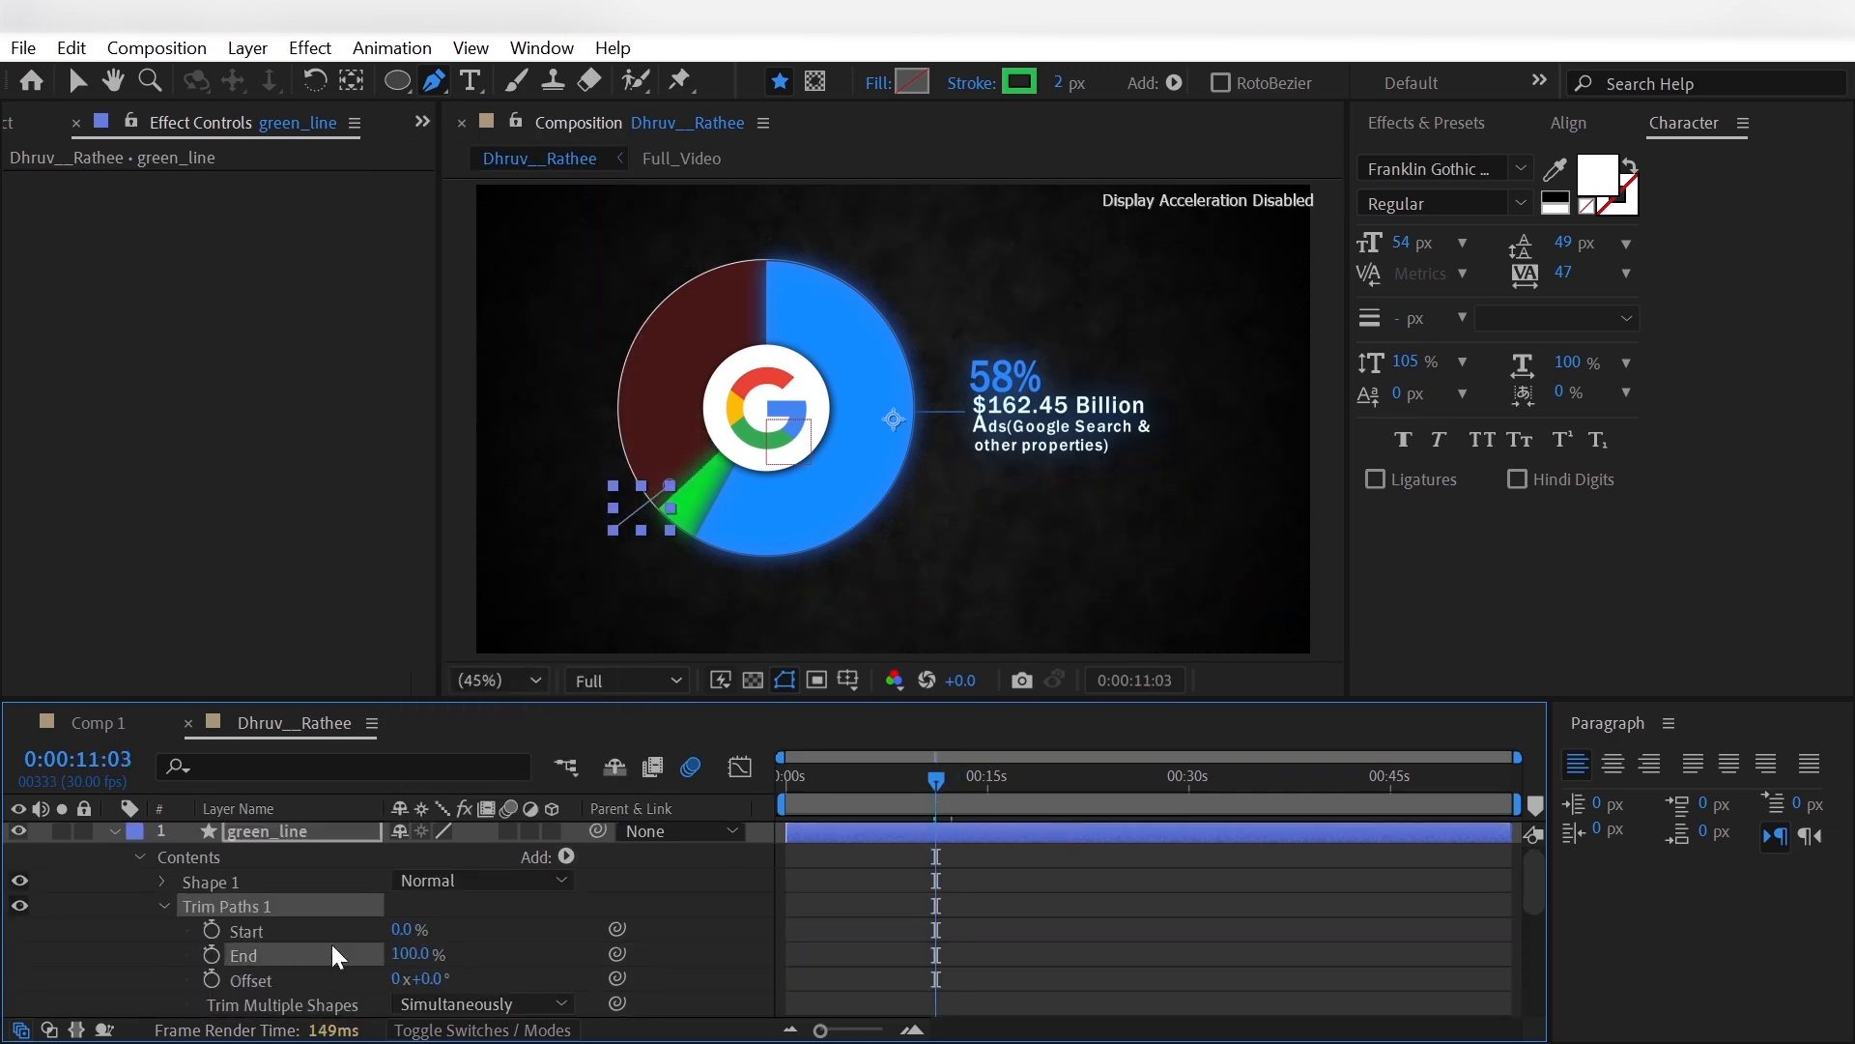
pyautogui.click(932, 788)
pyautogui.click(211, 929)
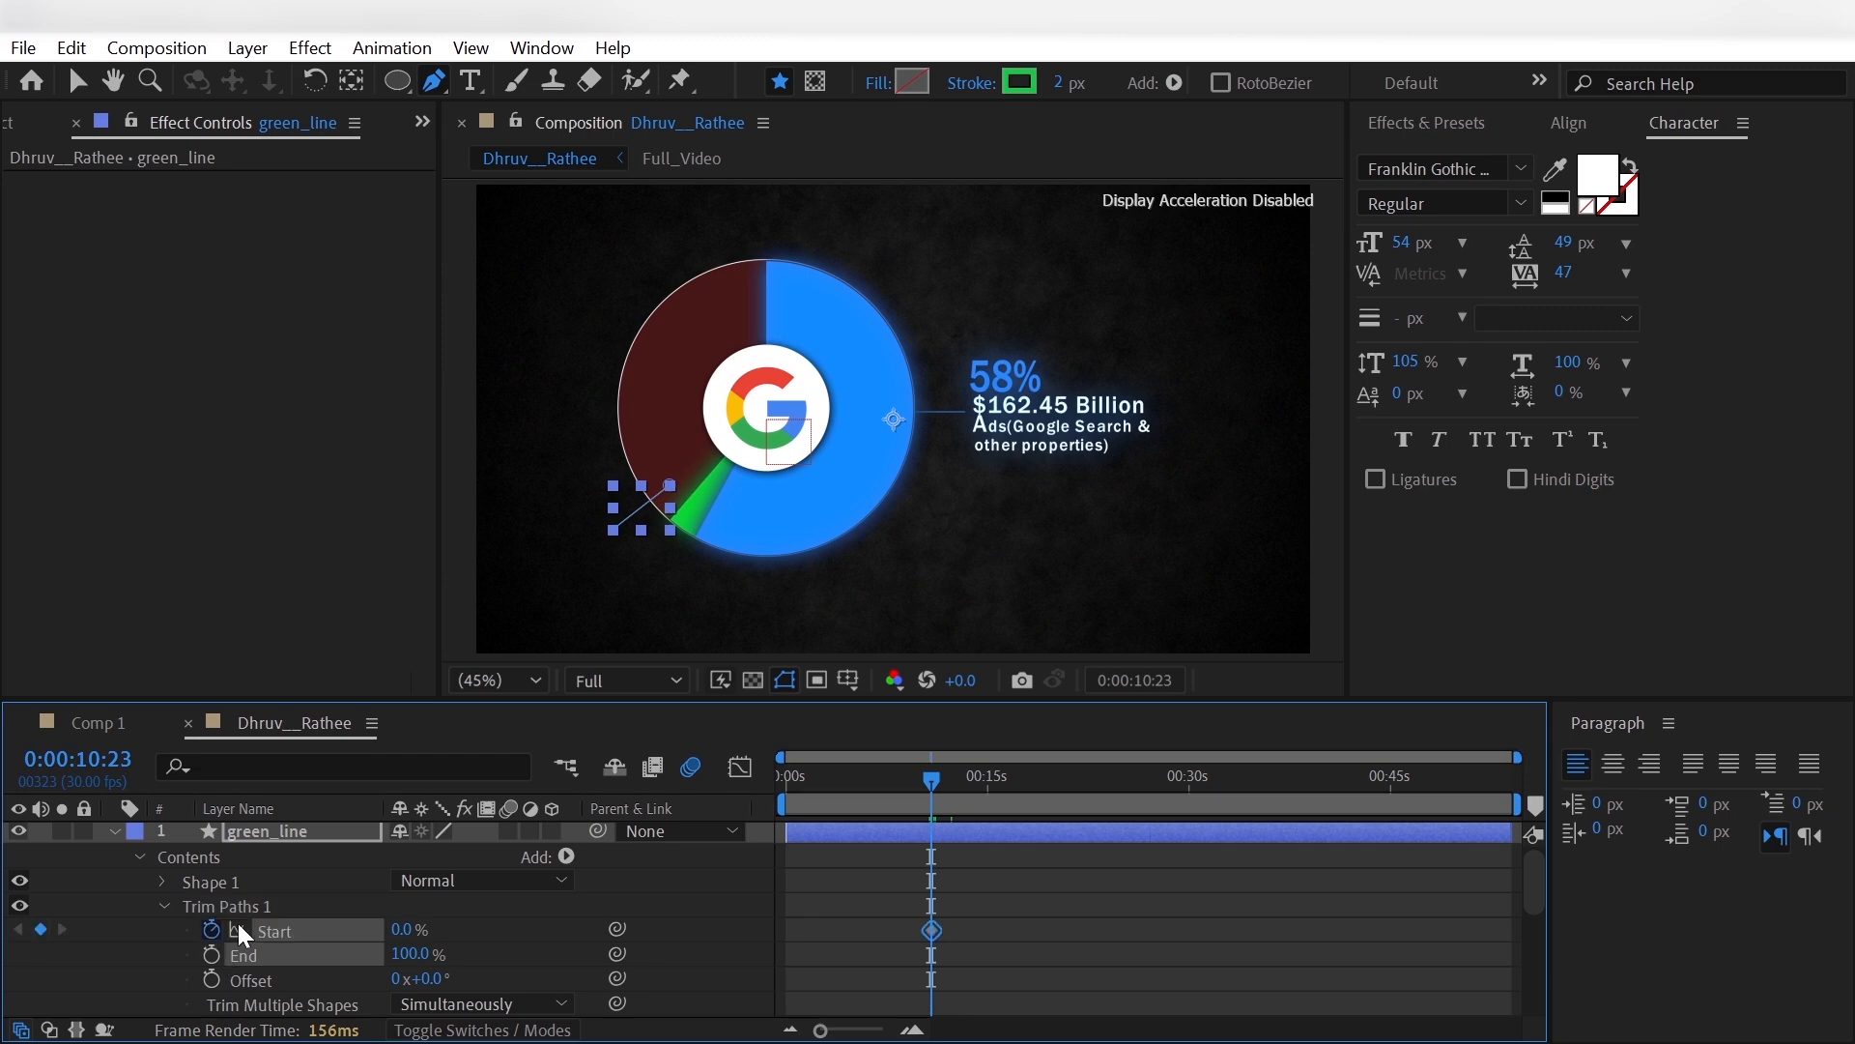
pyautogui.hotkey('shift', 'pagedown')
pyautogui.hotkey('shift', 'pagedown')
pyautogui.hotkey('shift', 'pagedown')
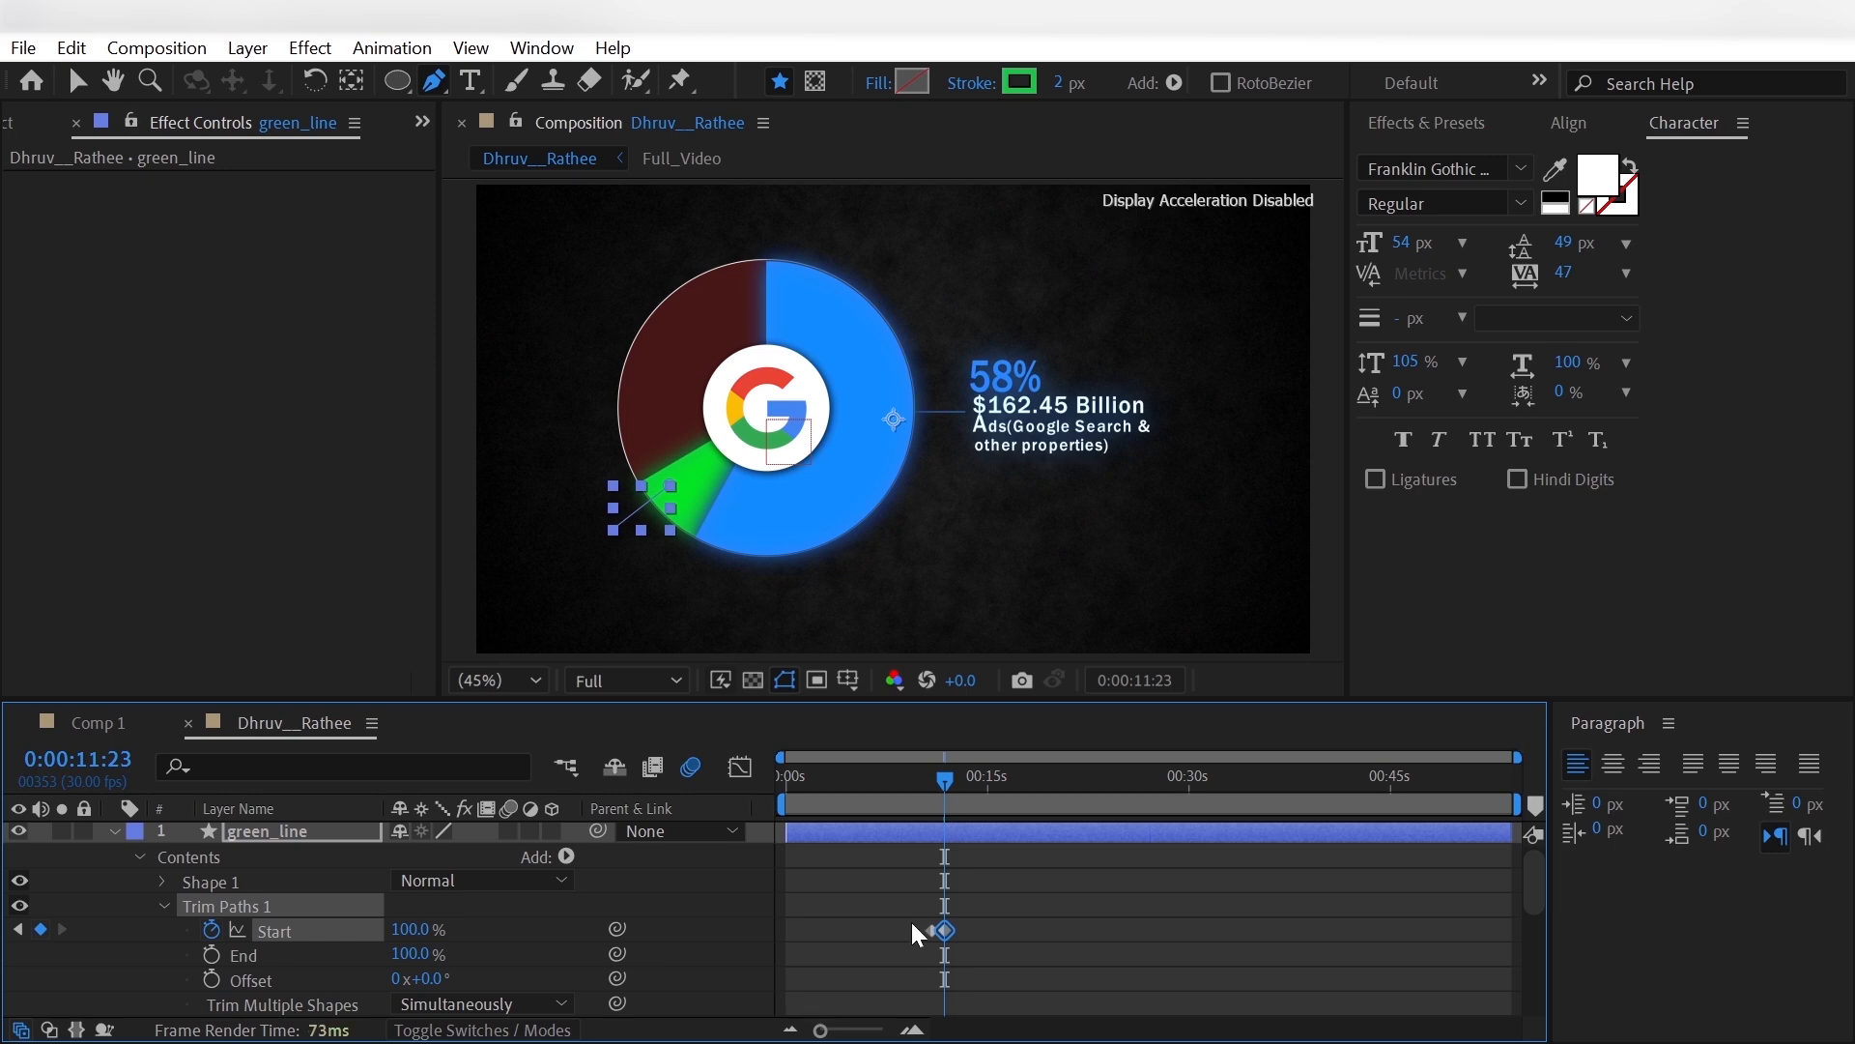
# - Apply Easy Ease to both Trim Paths Start keyframes of green_line
pyautogui.moveTo(912, 926); pyautogui.dragTo(970, 942)
pyautogui.rightClick(947, 929)
pyautogui.moveTo(1005, 910)
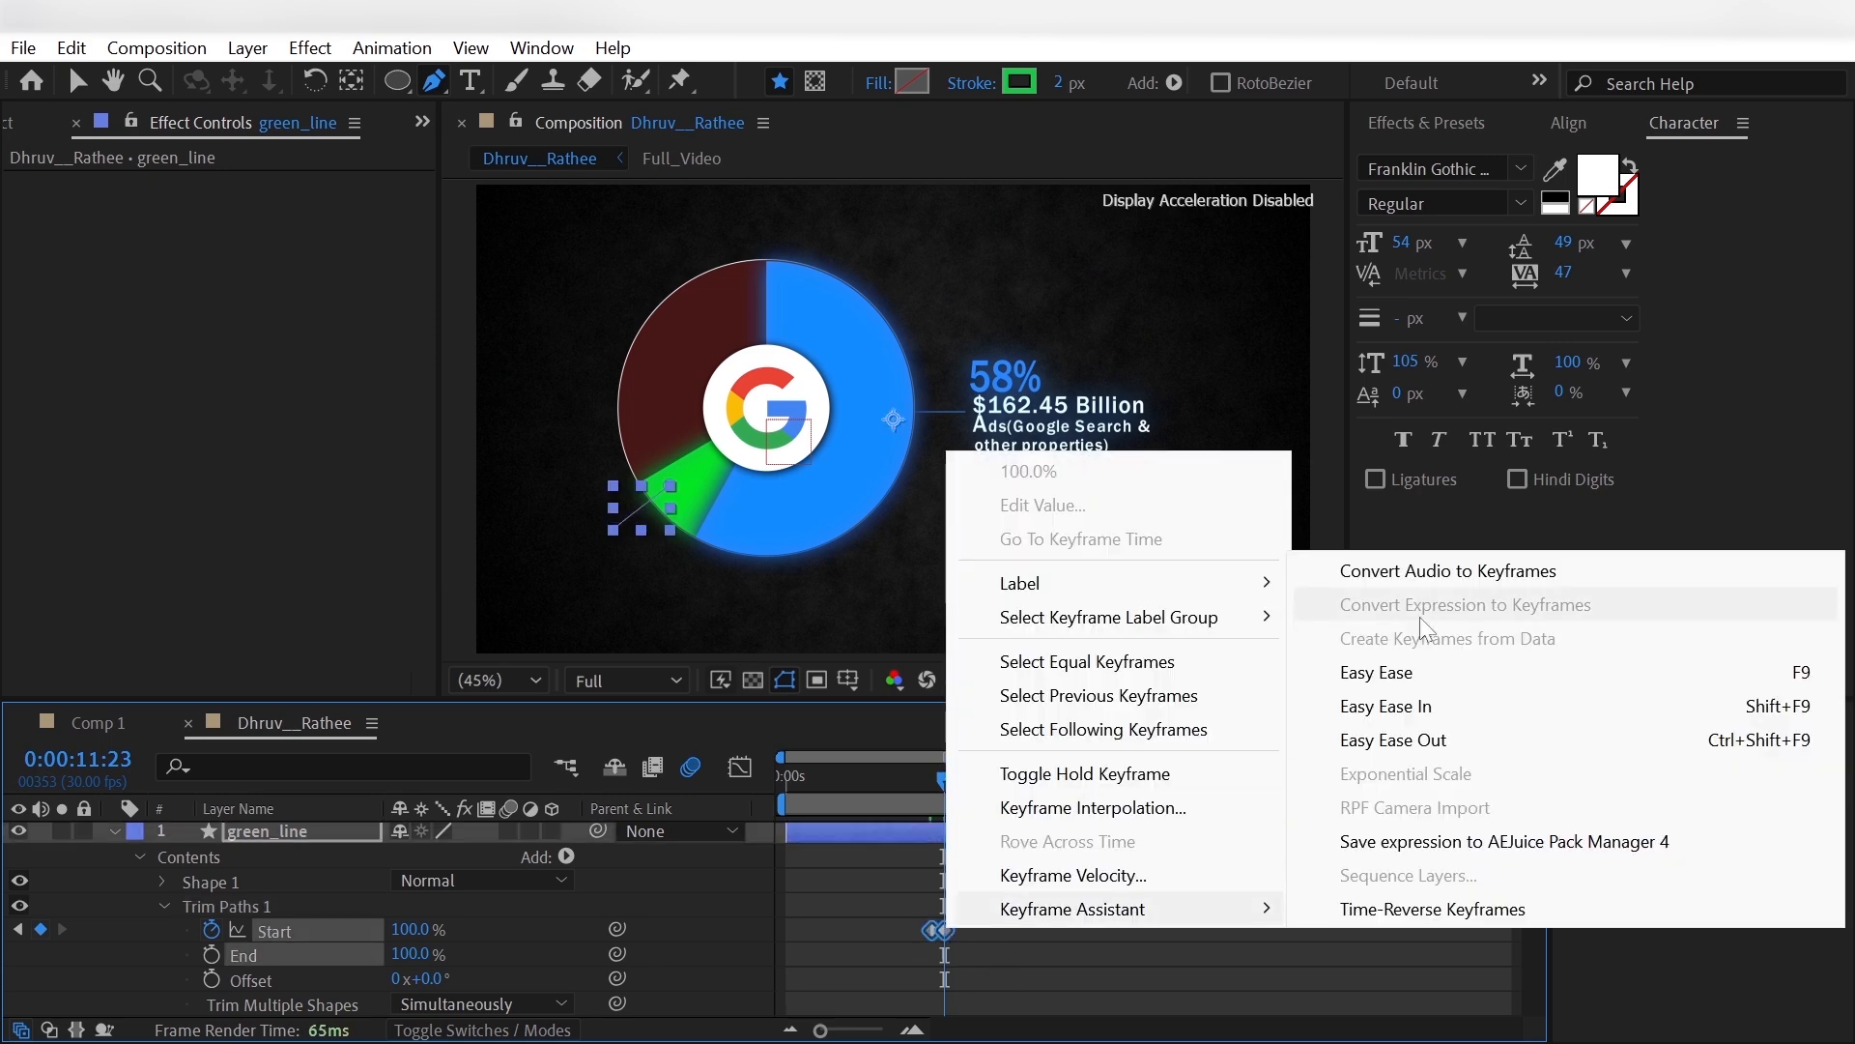
pyautogui.click(1411, 672)
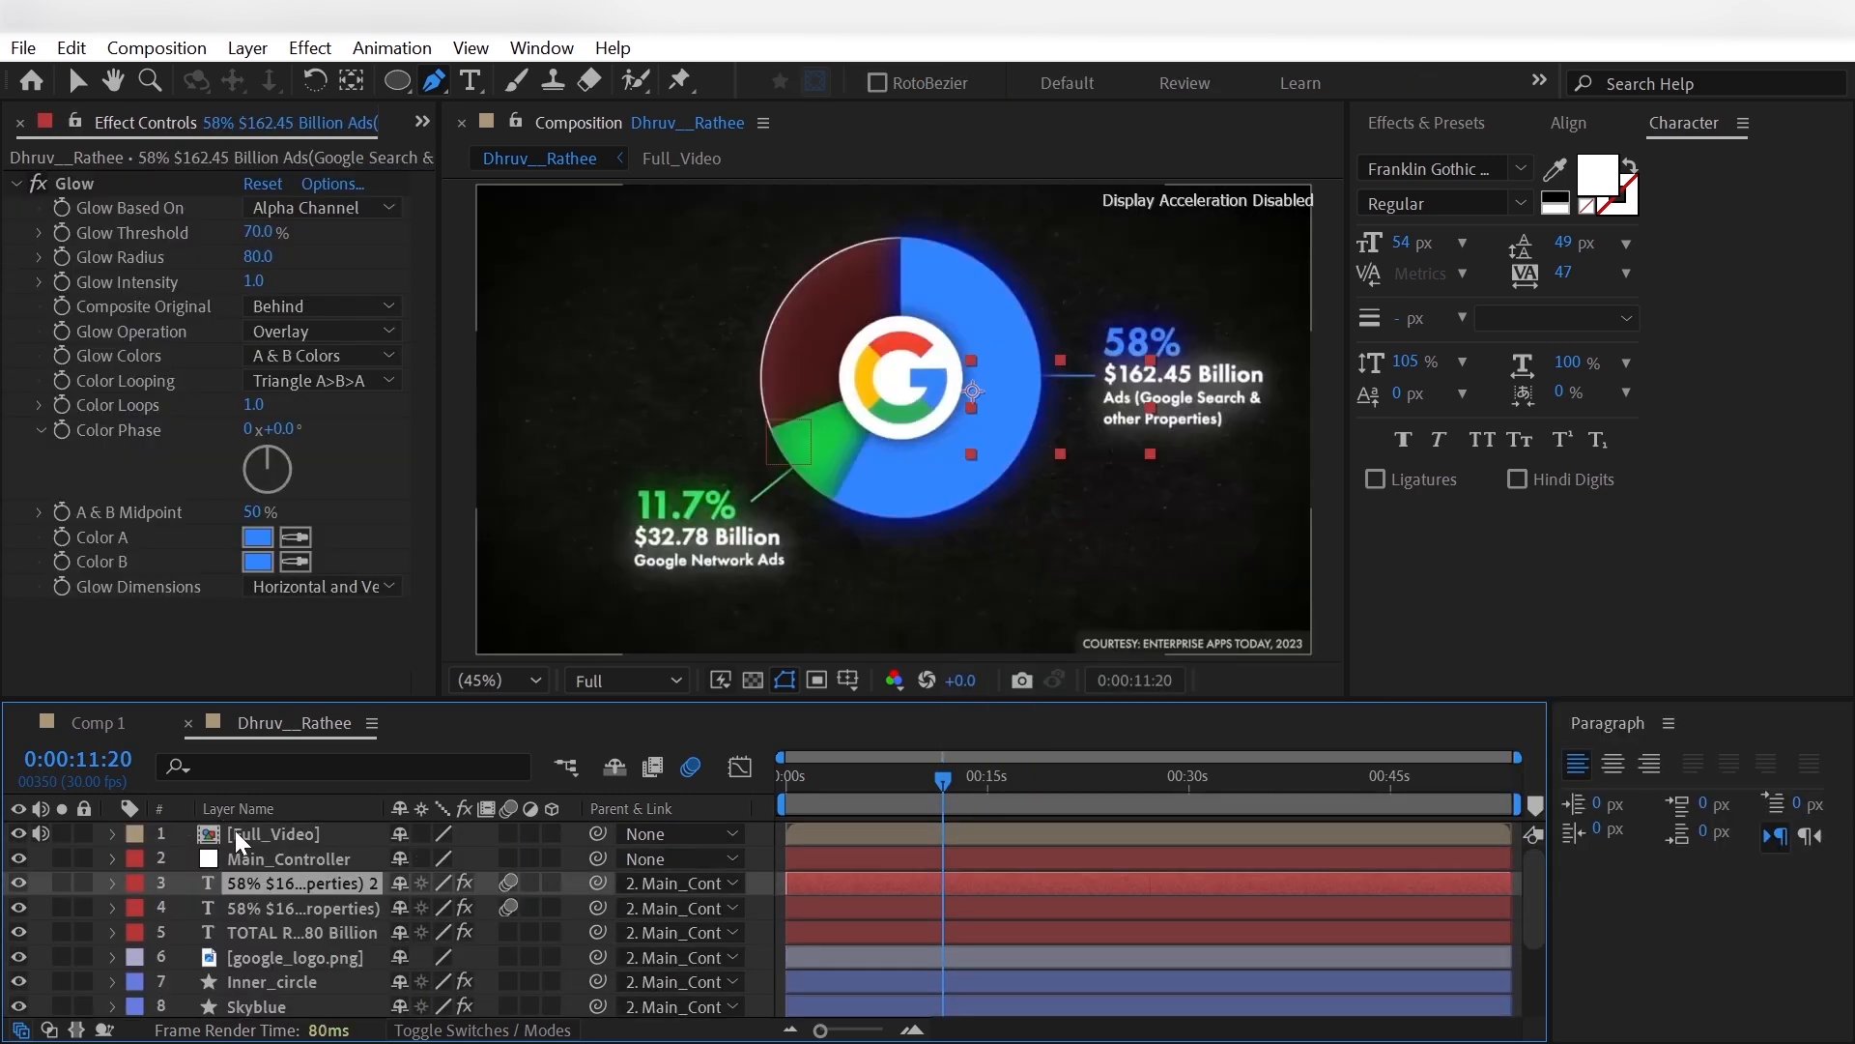
# - Set the Full_Video reference layer's Opacity to 40% at 0:00:11:20
pyautogui.click(242, 833)
pyautogui.press('t')
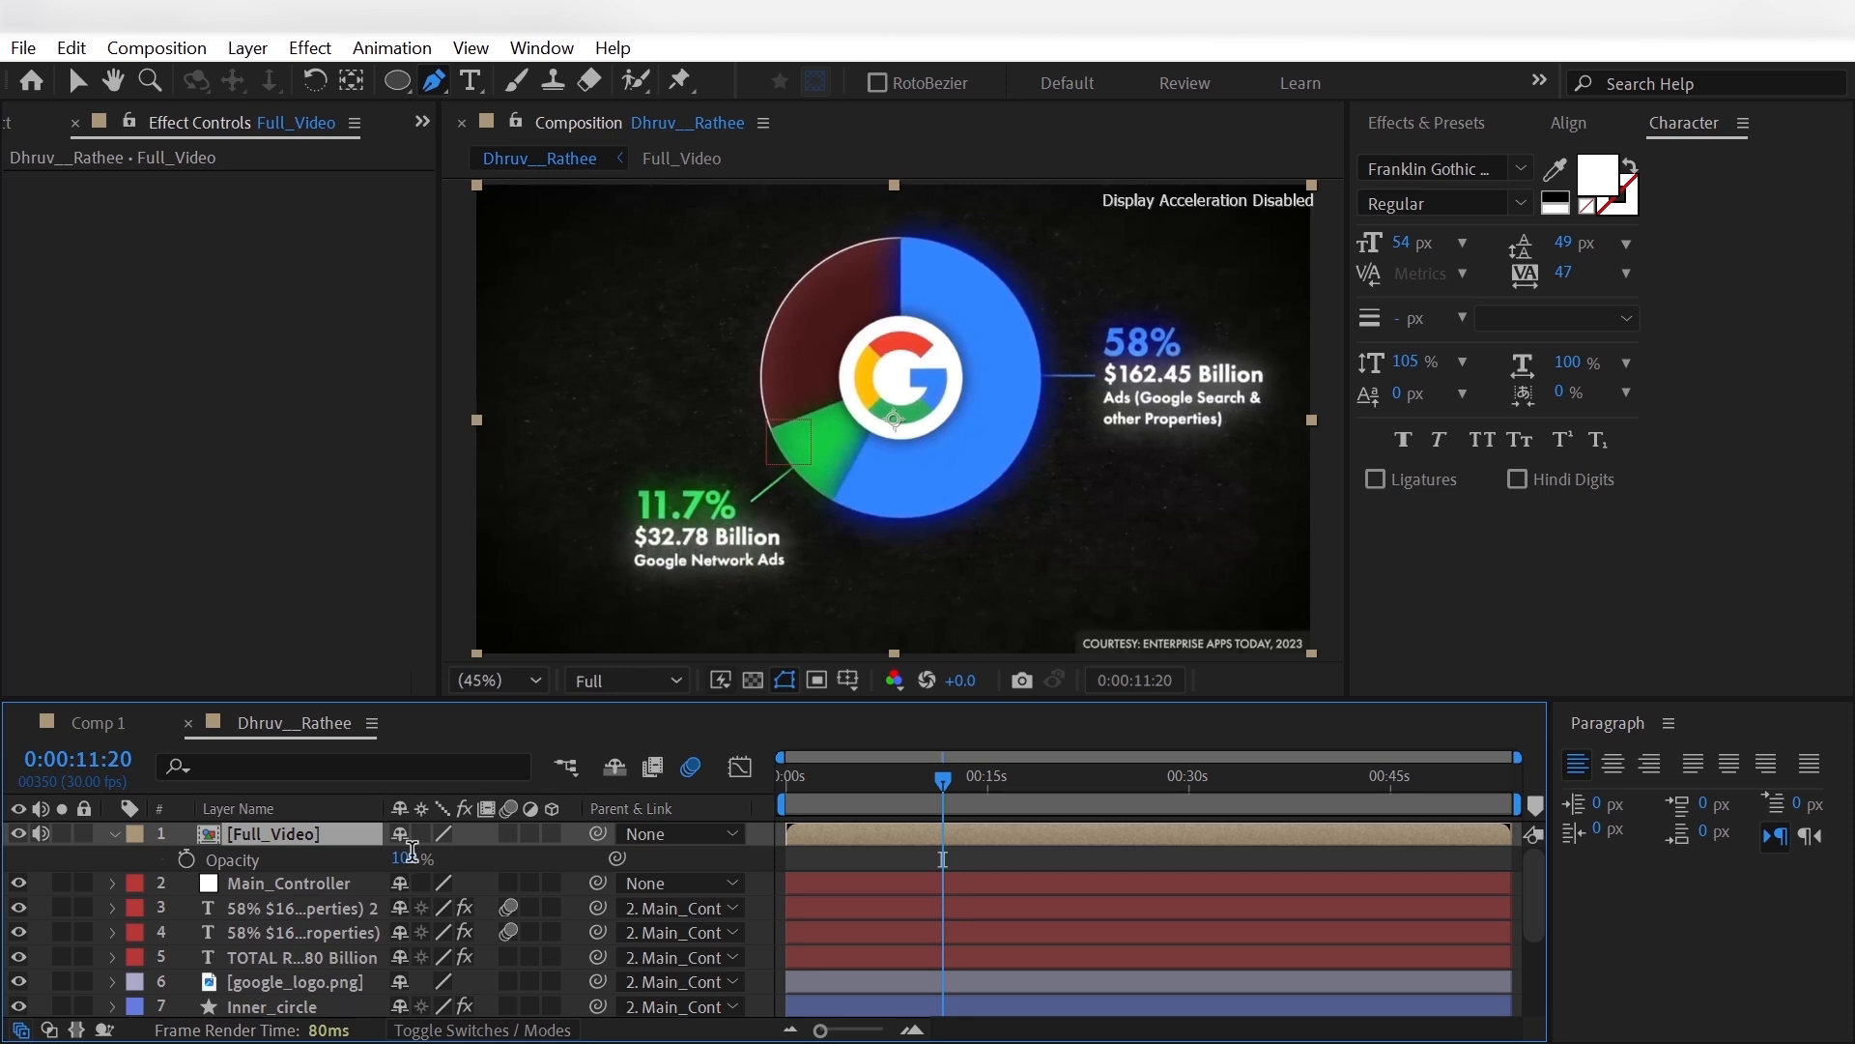
pyautogui.click(411, 857)
pyautogui.write('40')
pyautogui.press('Return')
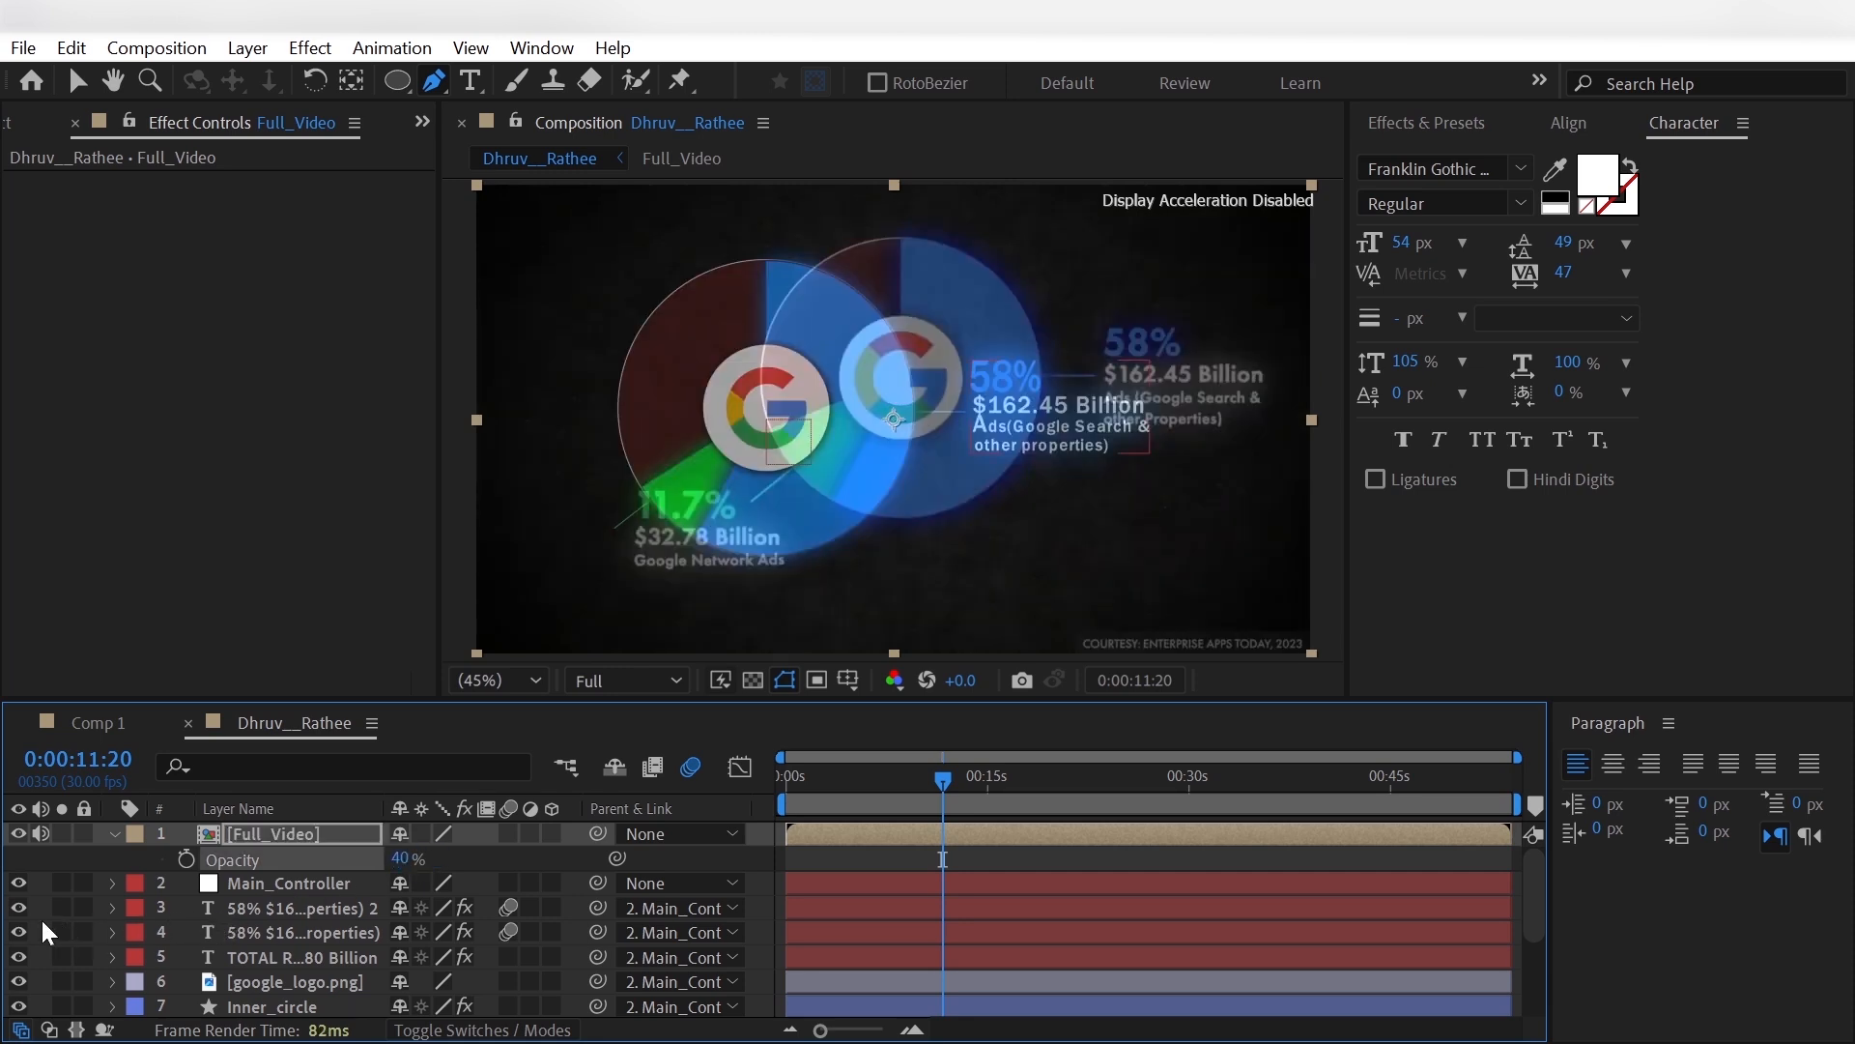
pyautogui.press('F2')
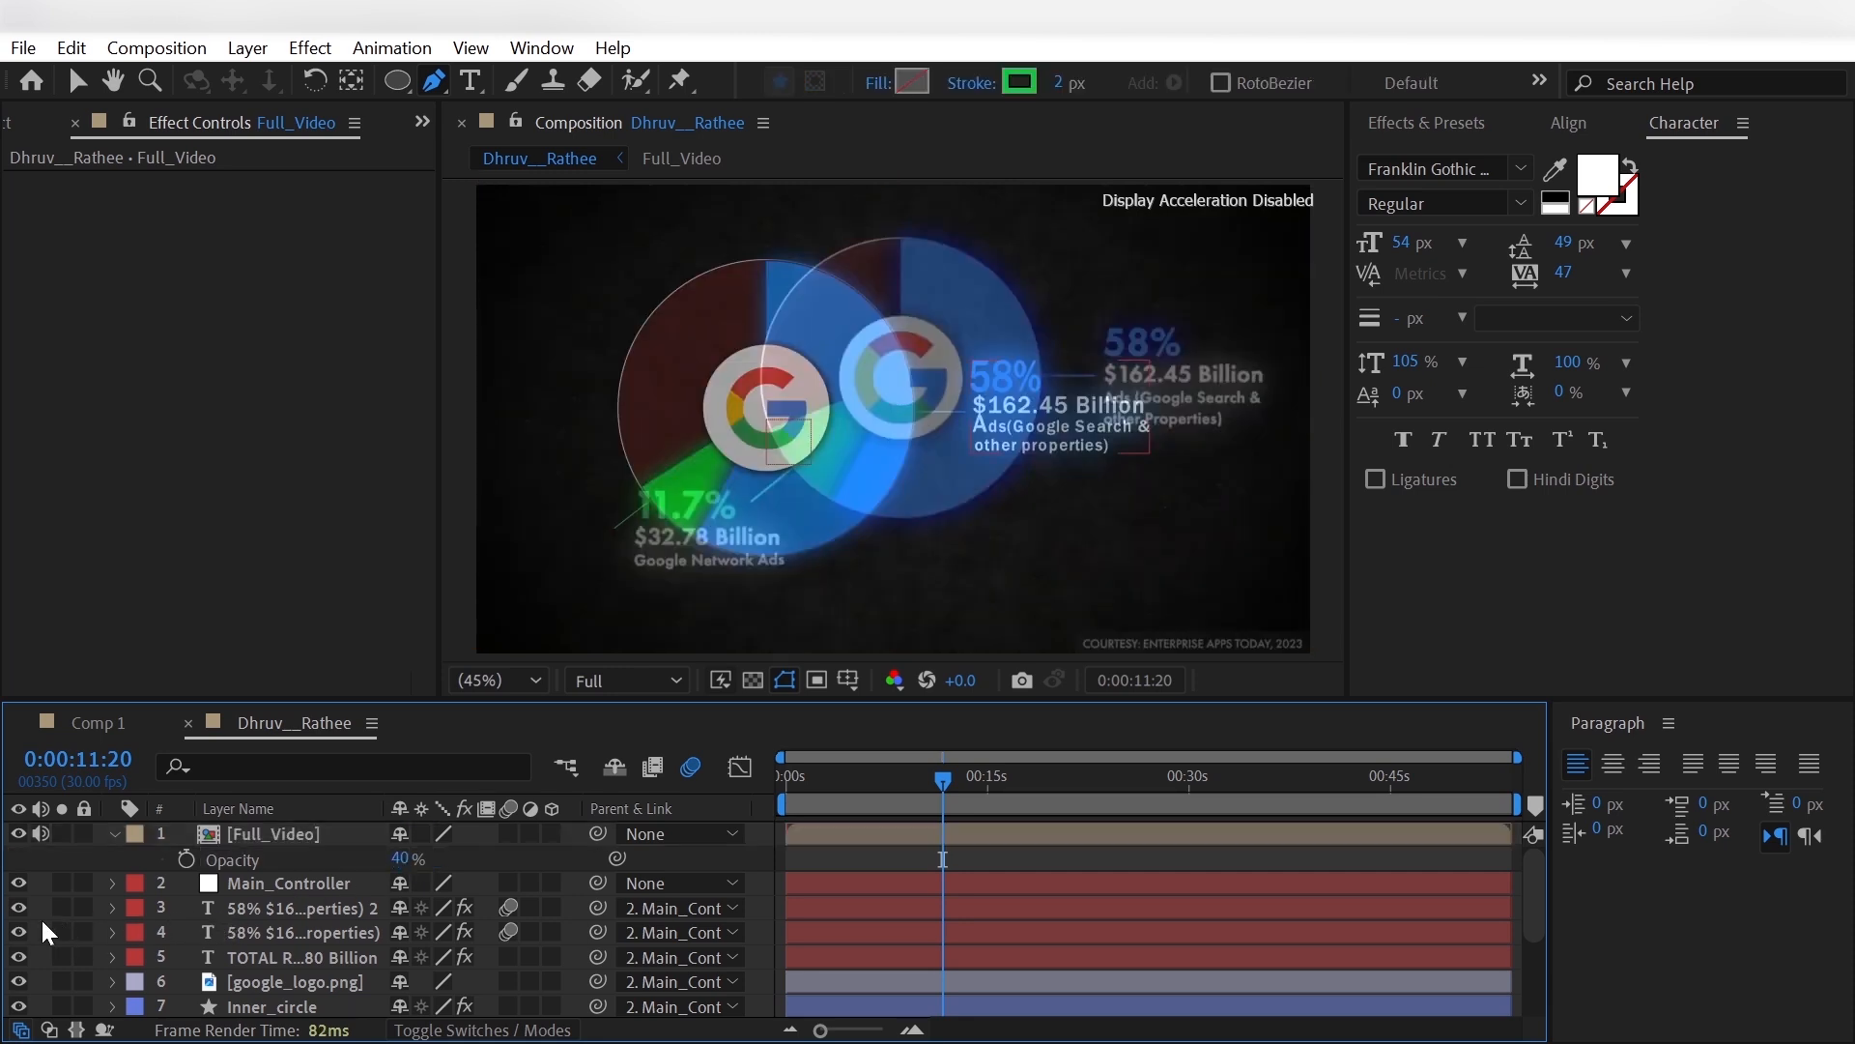
# - Set the preview resolution to Quarter and keyframe Main_Controller's Position at 977, 472 at 0:00:11:16 to align the pie with the reference
pyautogui.click(290, 881)
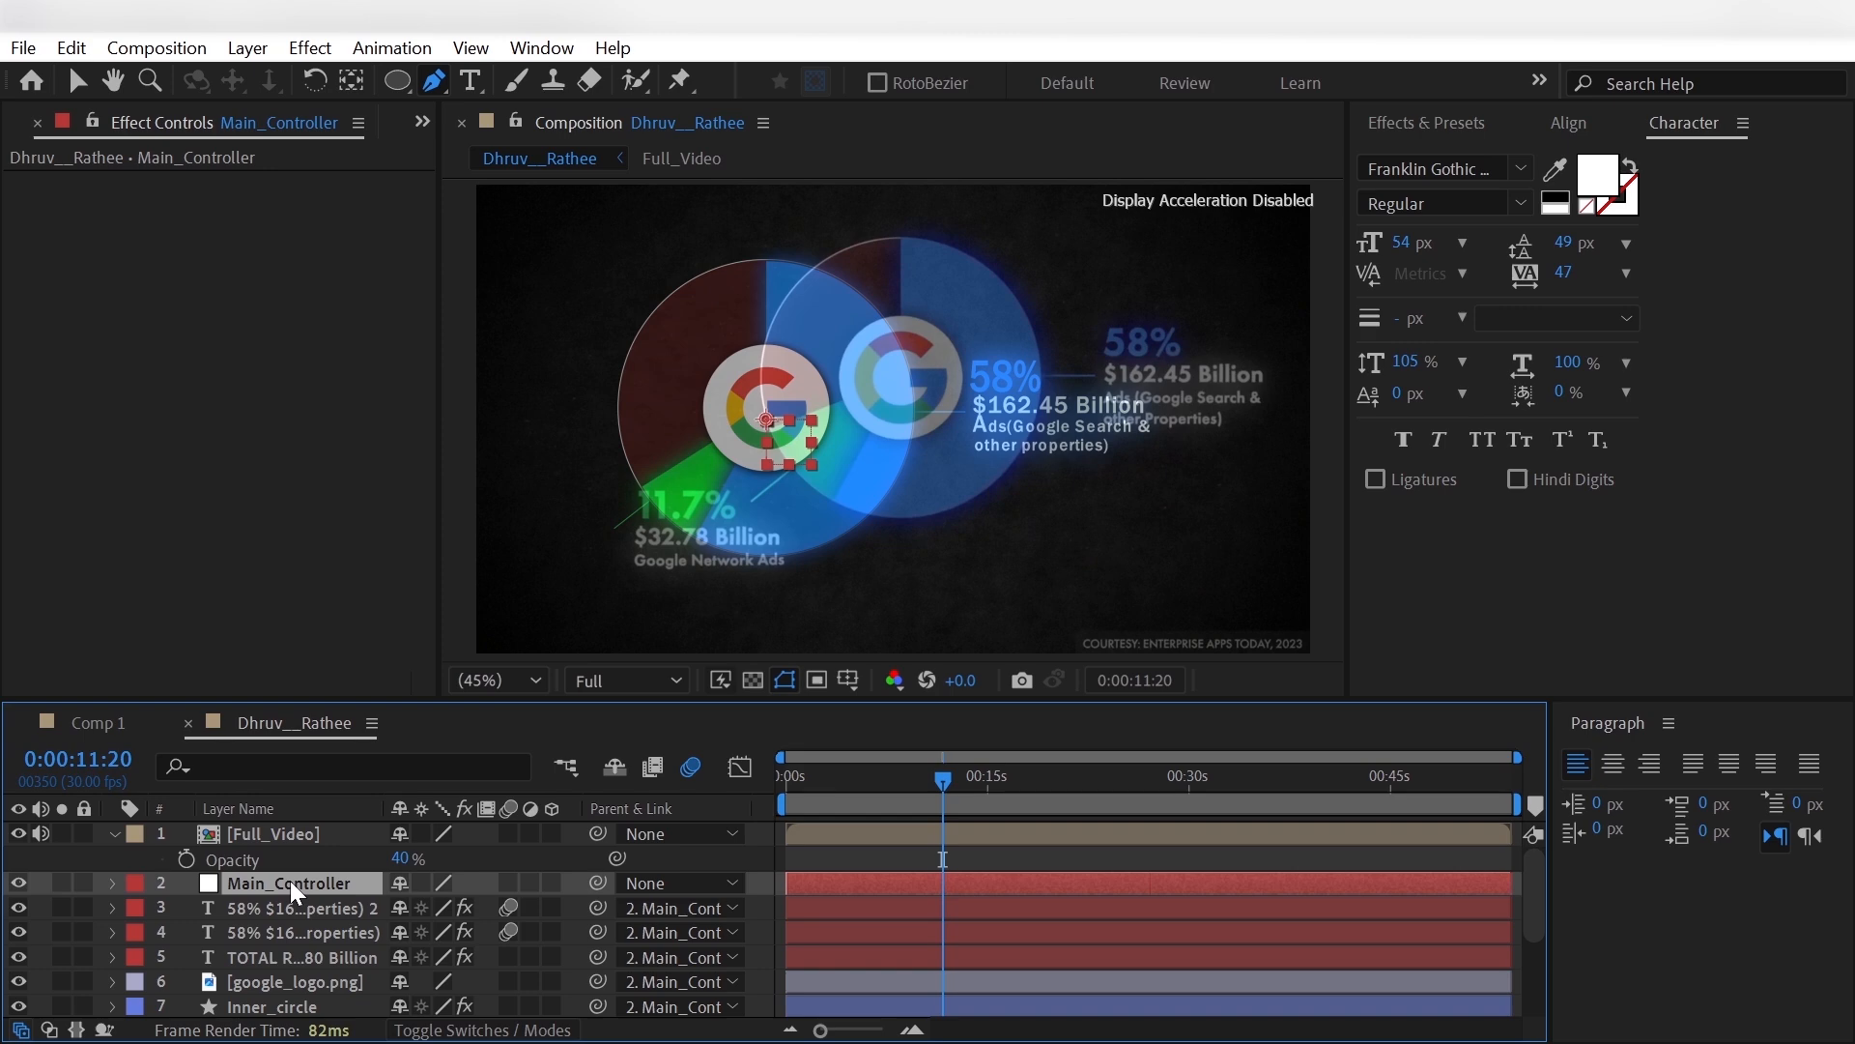
pyautogui.moveTo(941, 785)
pyautogui.mouseDown()
pyautogui.moveTo(901, 792)
pyautogui.moveTo(933, 803)
pyautogui.mouseUp()
pyautogui.click(661, 681)
pyautogui.click(624, 845)
pyautogui.hotkey('alt', 'shift', 'p')
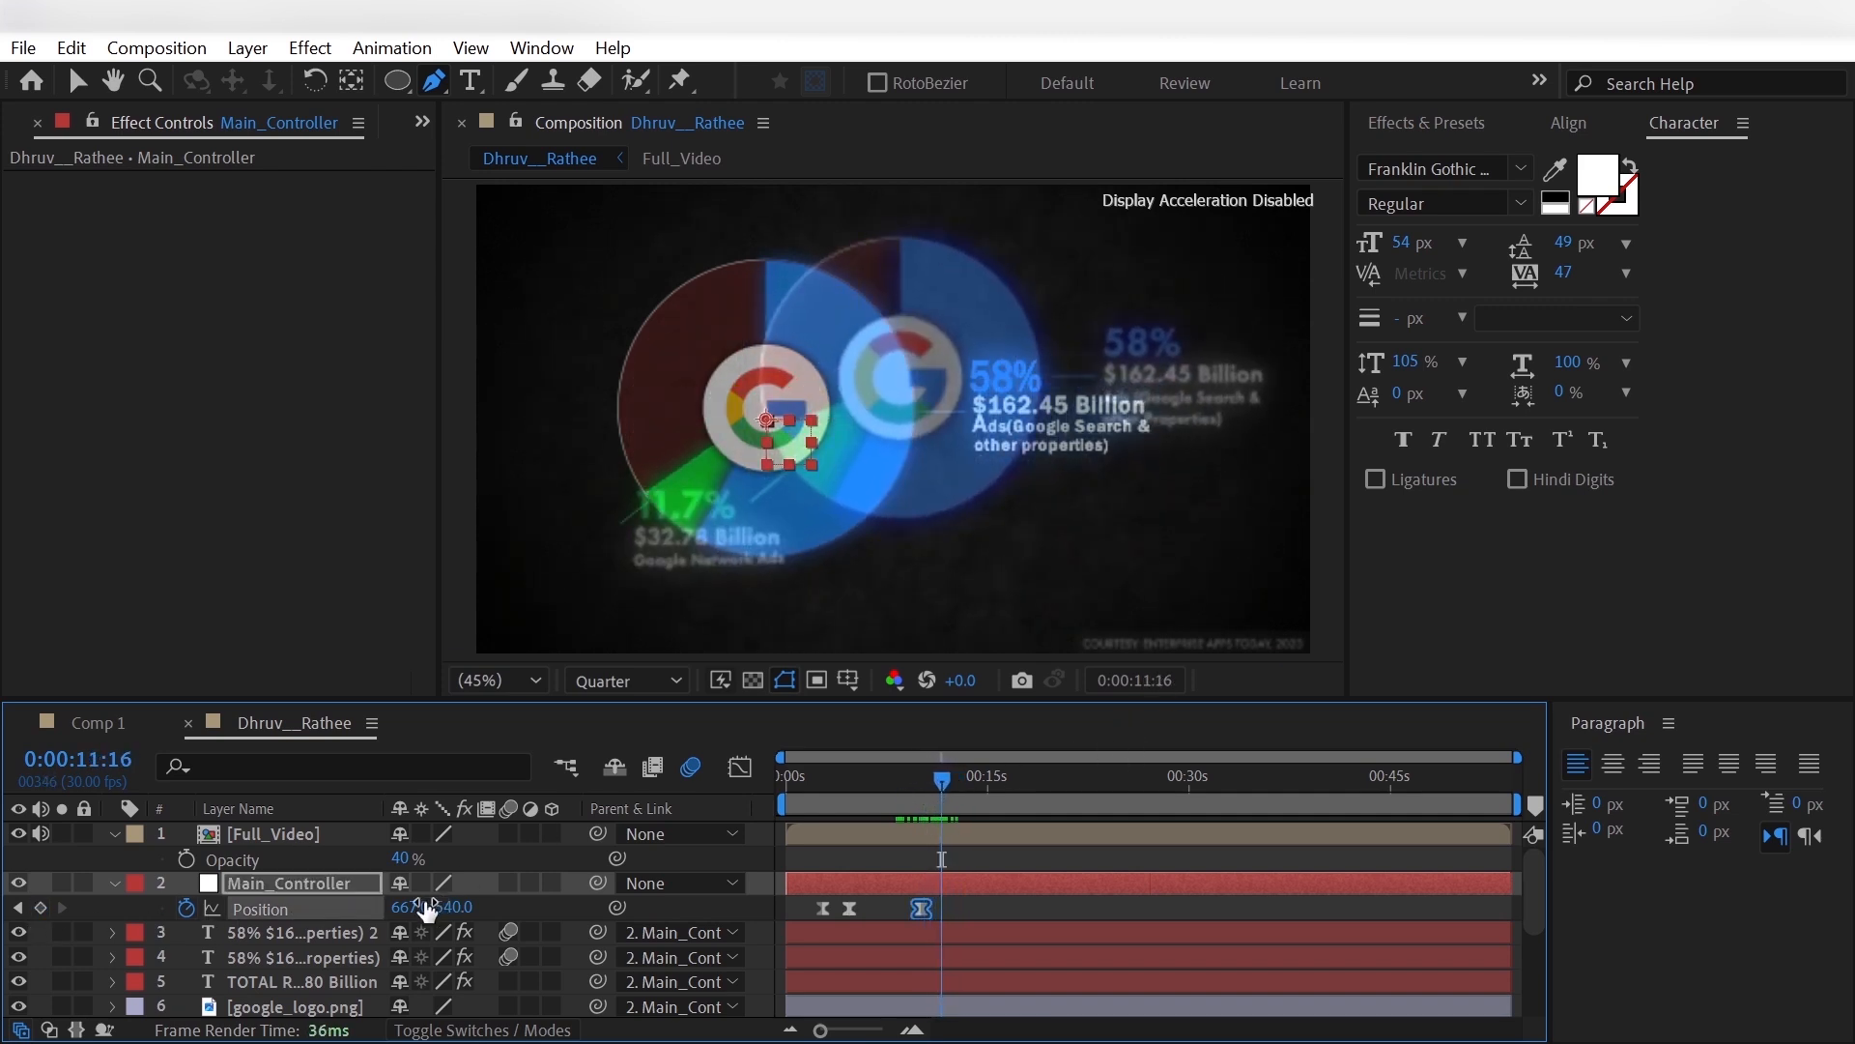
pyautogui.moveTo(416, 907); pyautogui.dragTo(363, 908)
pyautogui.click(480, 904)
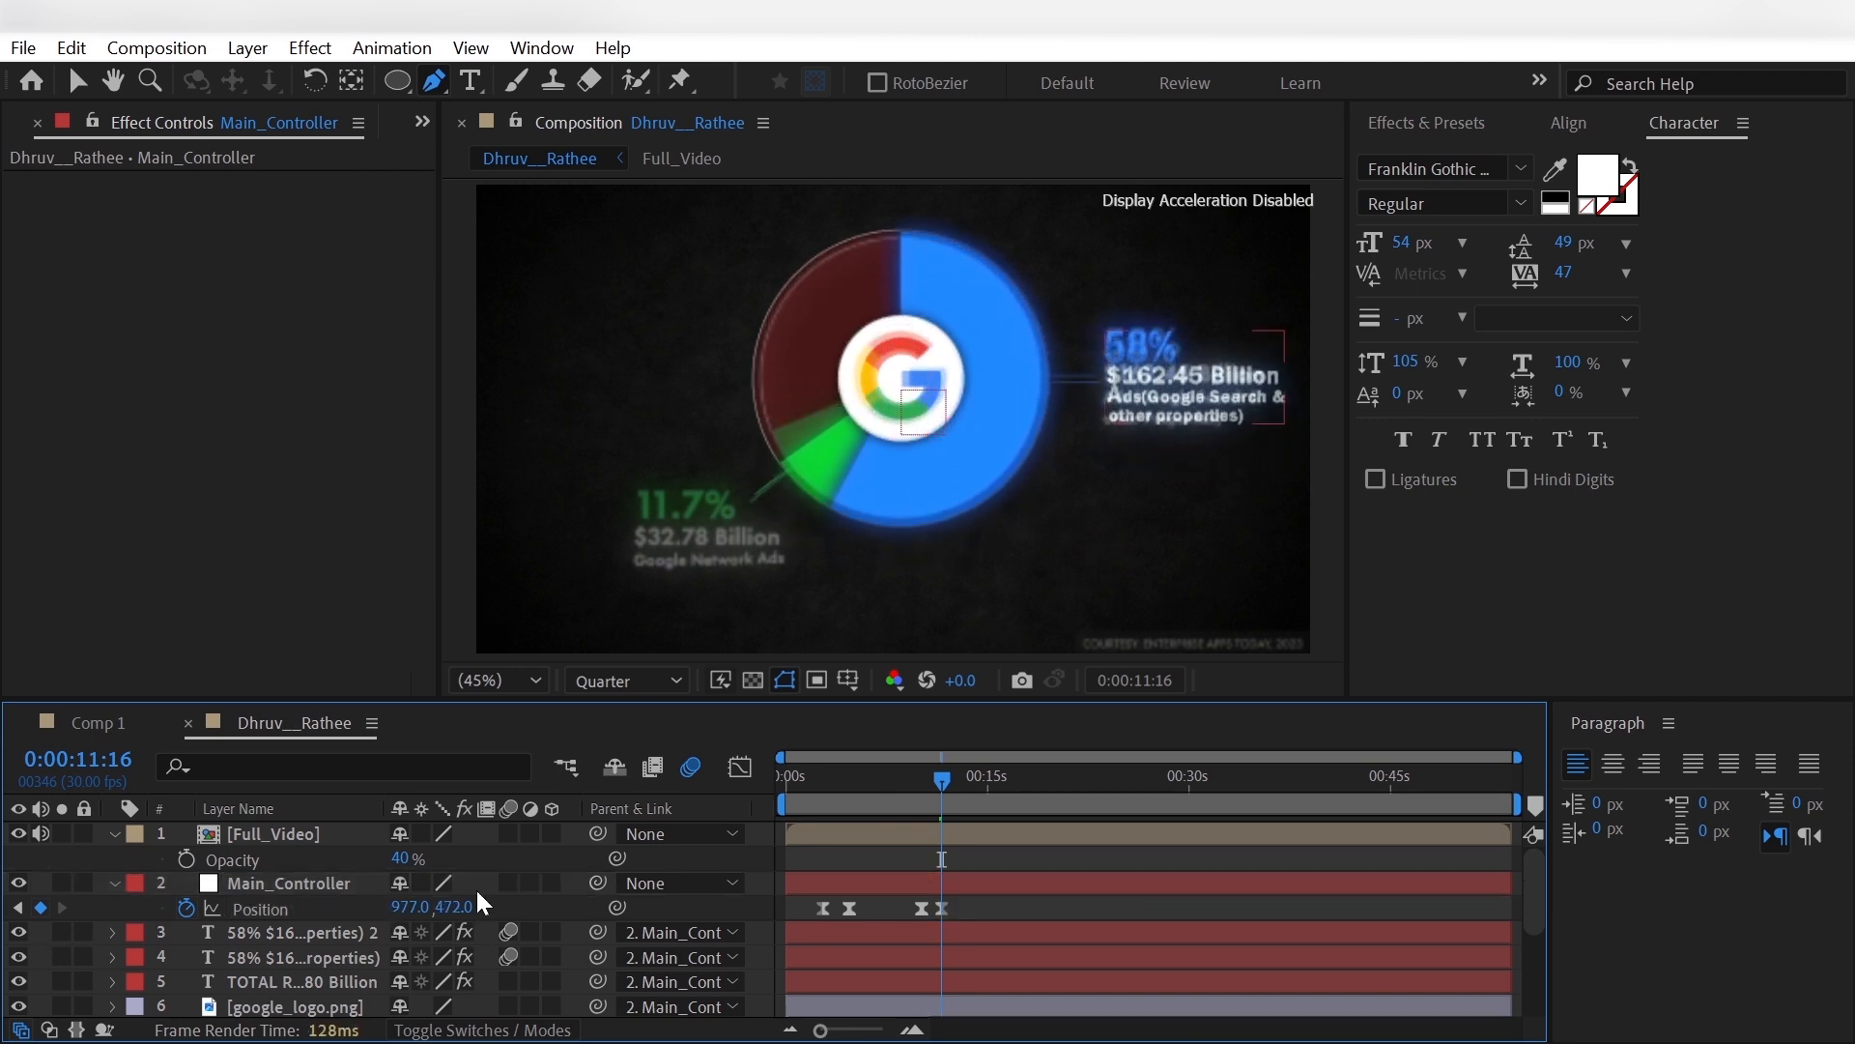
# - Move the duplicated 58% label to Position -564.1, 55.6, above the reference's green 11.7% label
pyautogui.click(115, 883)
pyautogui.click(18, 833)
pyautogui.click(299, 907)
pyautogui.press('p')
pyautogui.moveTo(410, 933); pyautogui.dragTo(256, 933)
pyautogui.moveTo(463, 934); pyautogui.dragTo(439, 934)
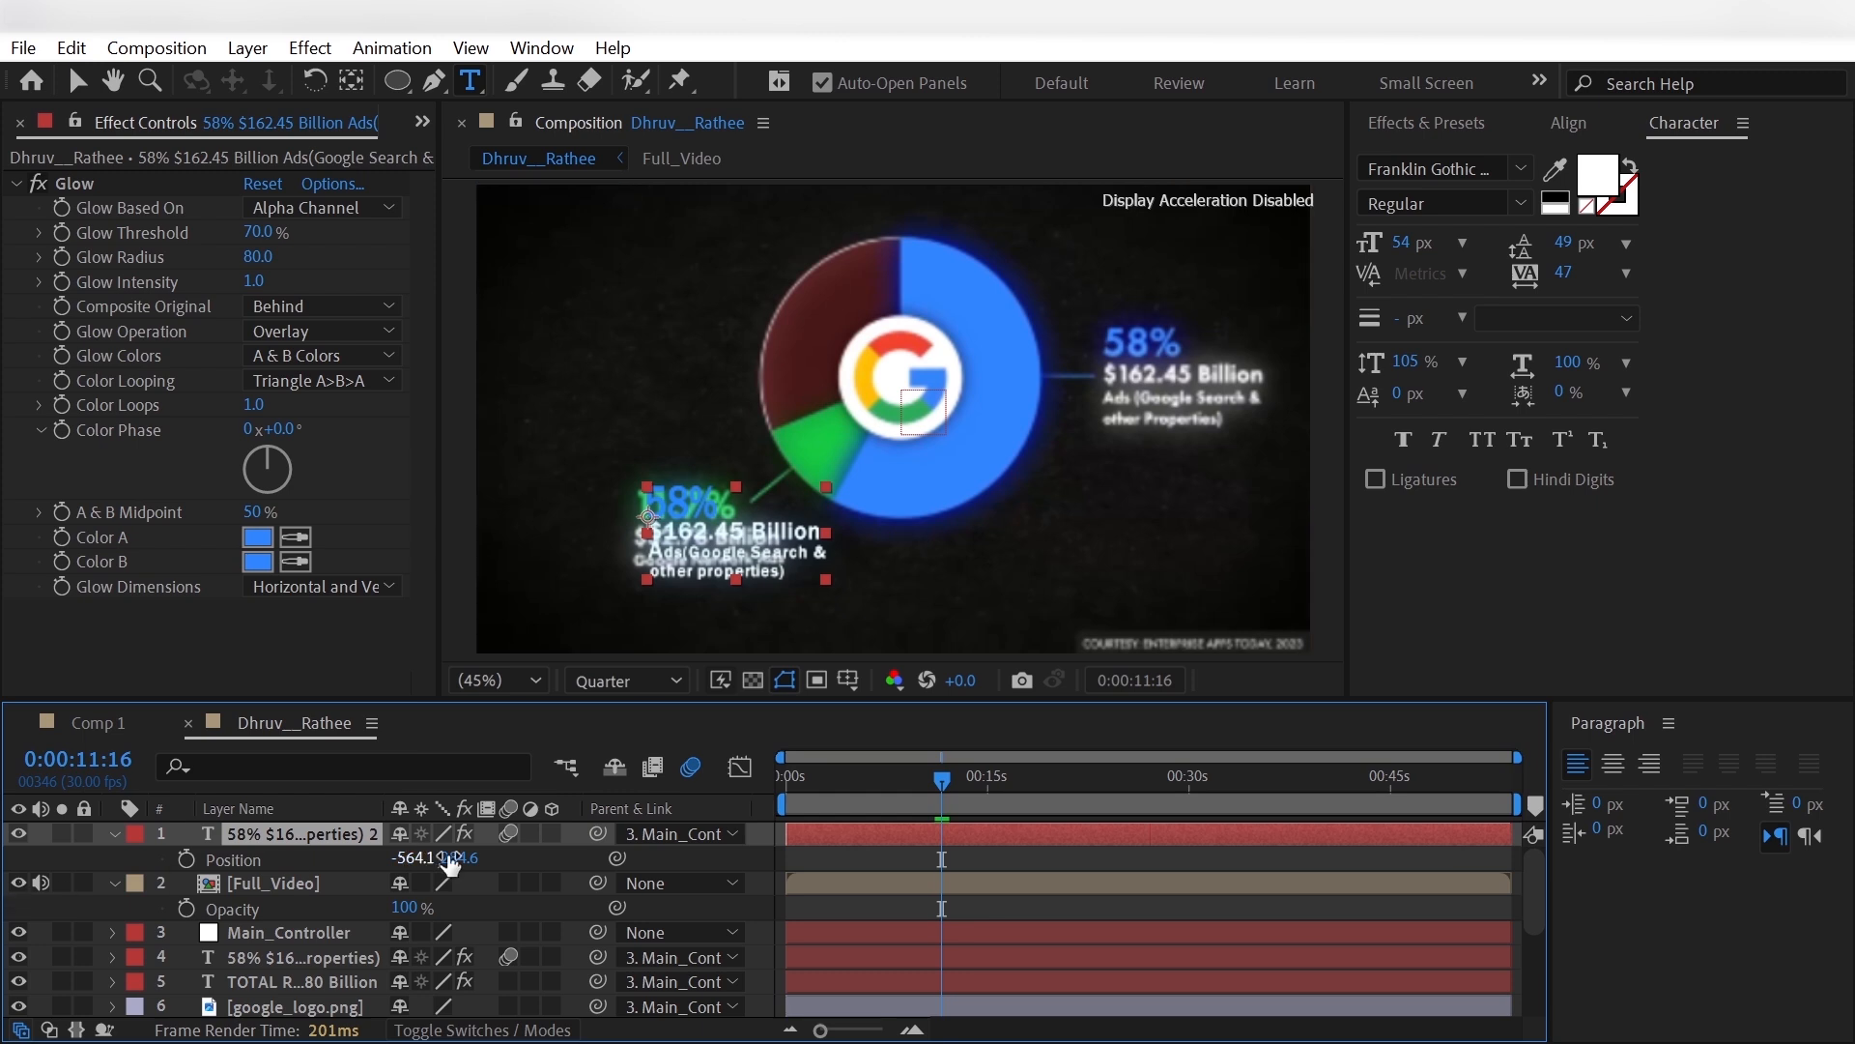
pyautogui.moveTo(458, 858); pyautogui.dragTo(164, 829)
# - Change the duplicated label's text to 11.7%, $32.78 Billion and Google Network Ads
pyautogui.doubleClick(694, 414)
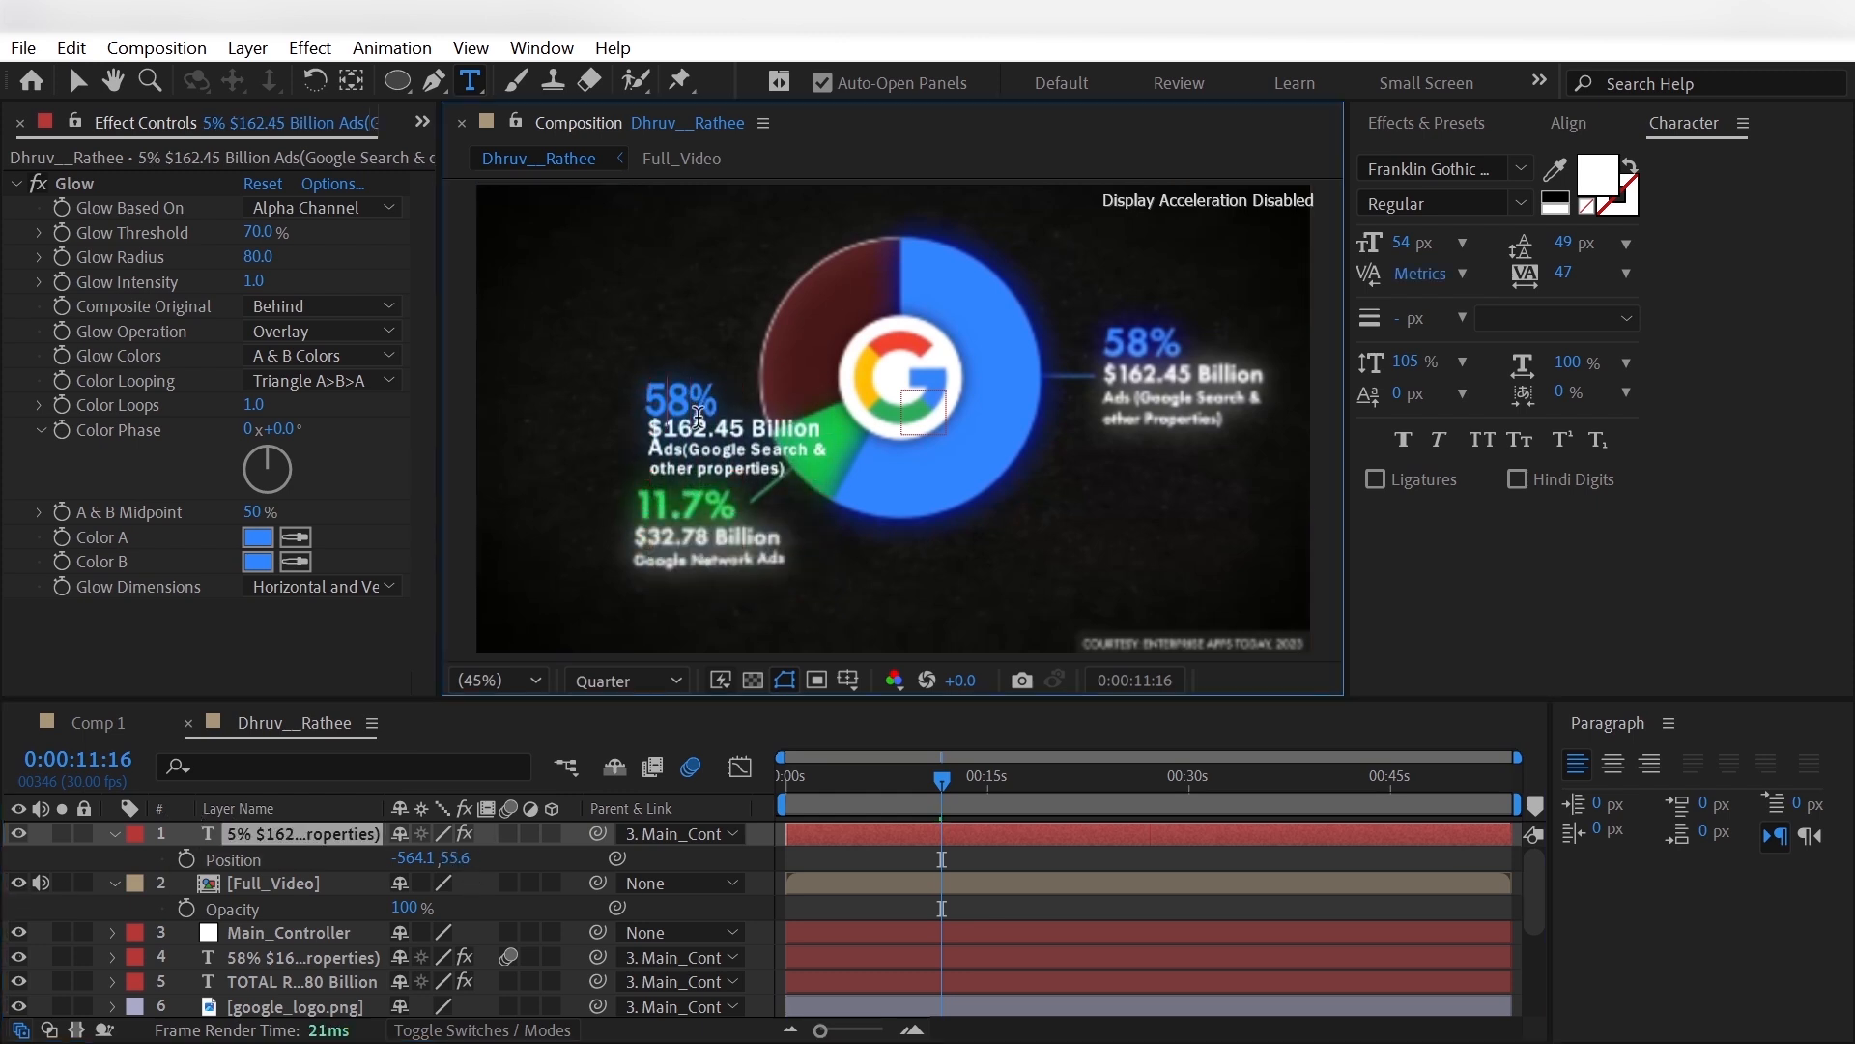
pyautogui.write('11.7')
pyautogui.click(750, 427)
pyautogui.press('BackSpace')
pyautogui.press('BackSpace')
pyautogui.press('BackSpace')
pyautogui.press('BackSpace')
pyautogui.press('BackSpace')
pyautogui.press('BackSpace')
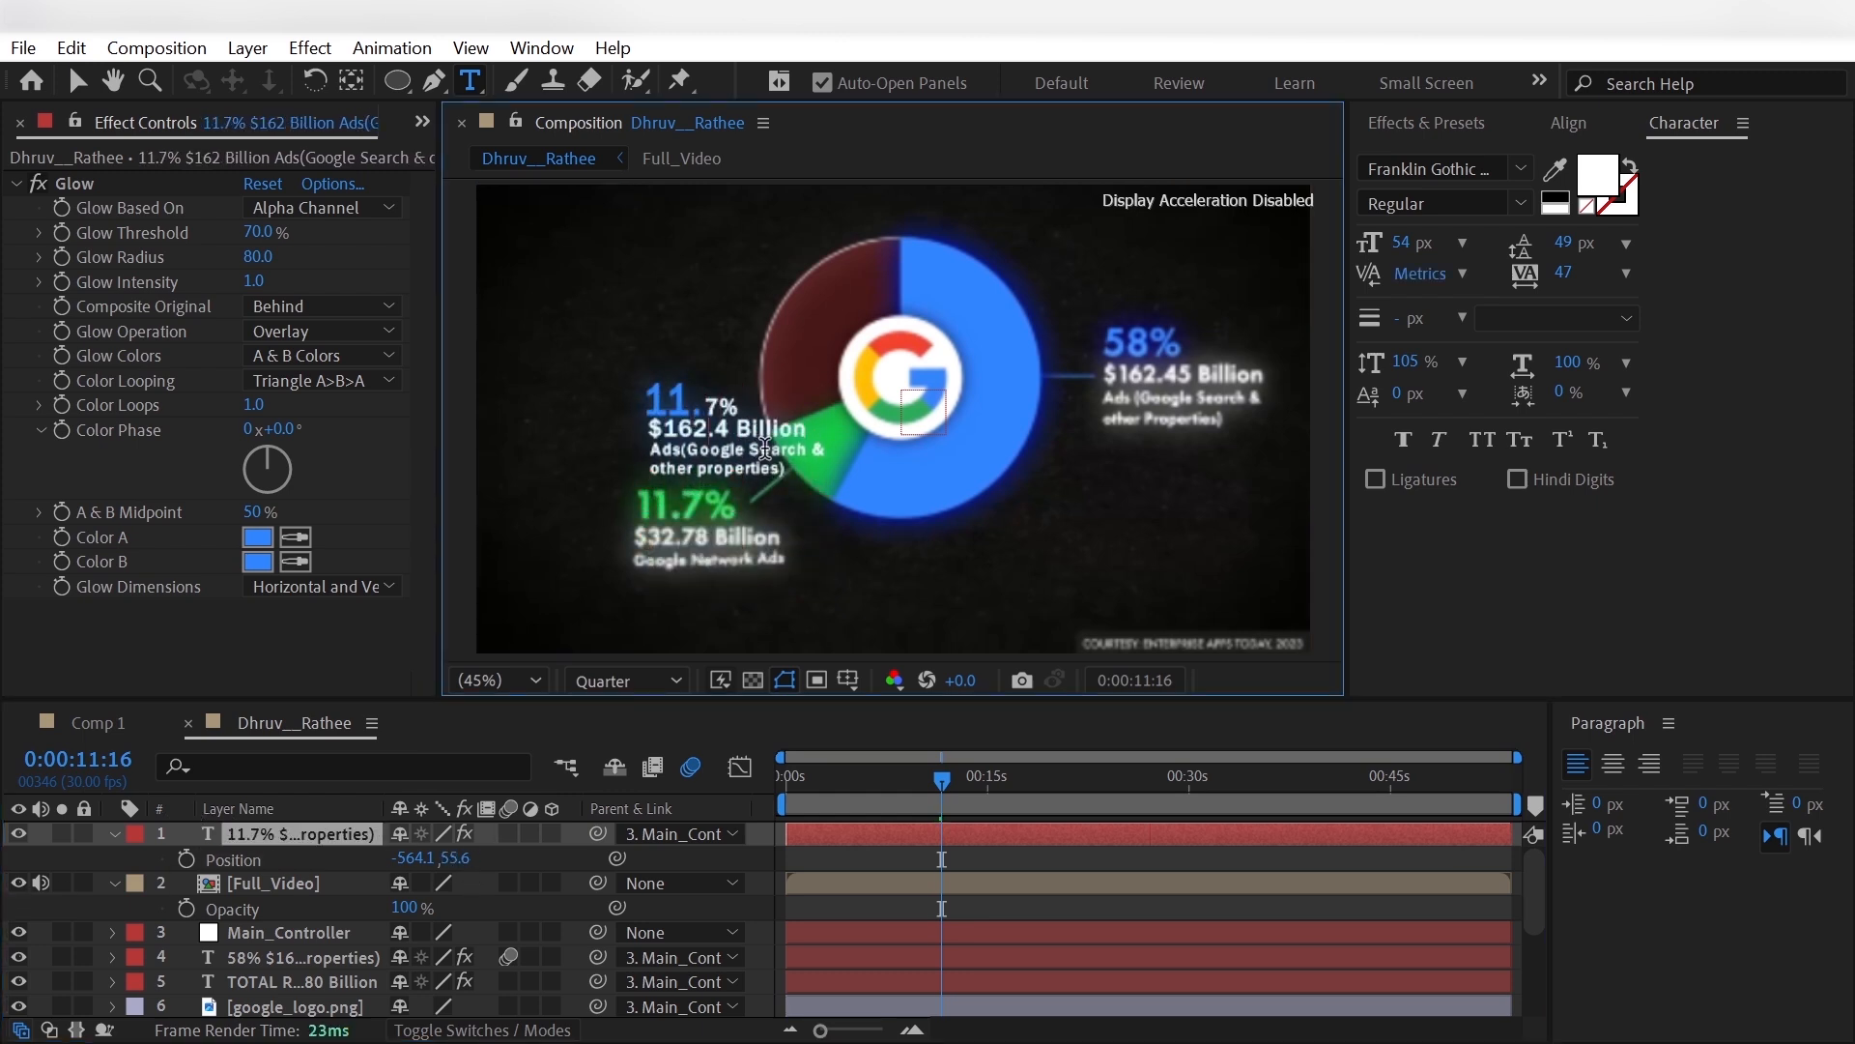
pyautogui.write('32.78')
pyautogui.moveTo(779, 470); pyautogui.dragTo(650, 450)
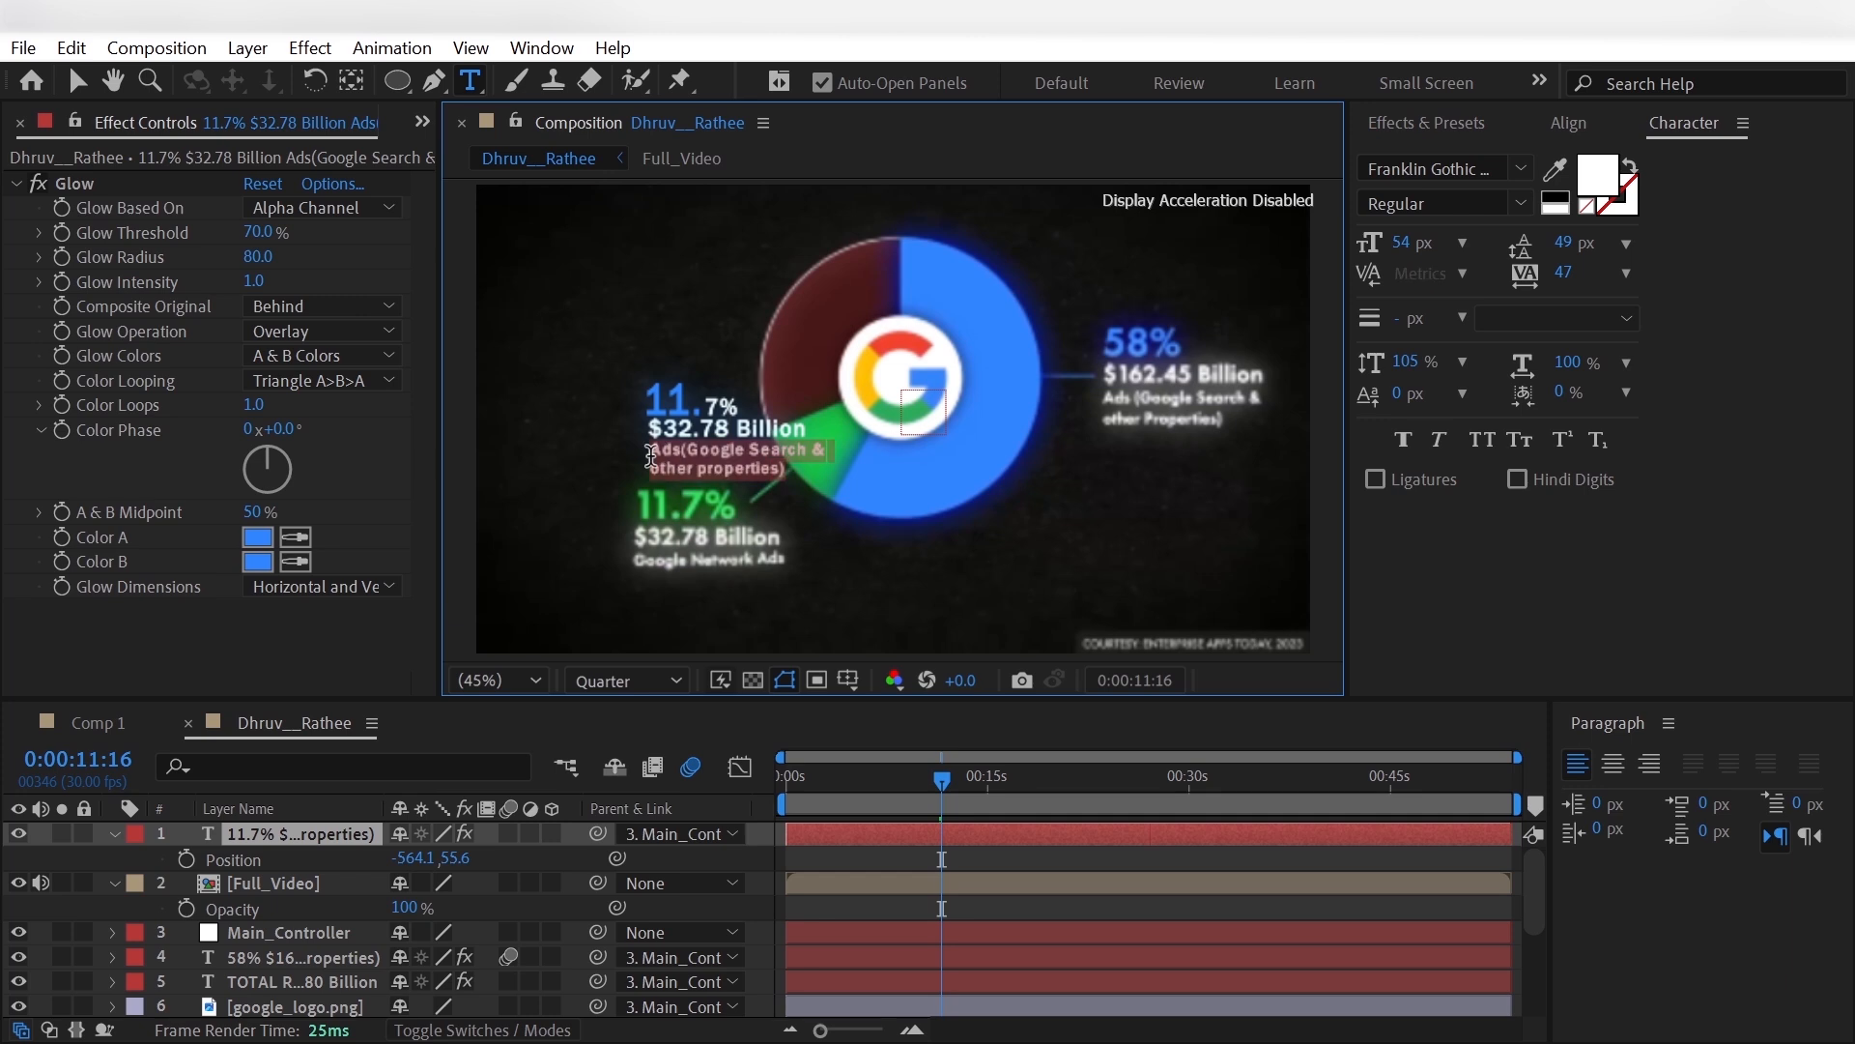
pyautogui.write('Google Network Ads')
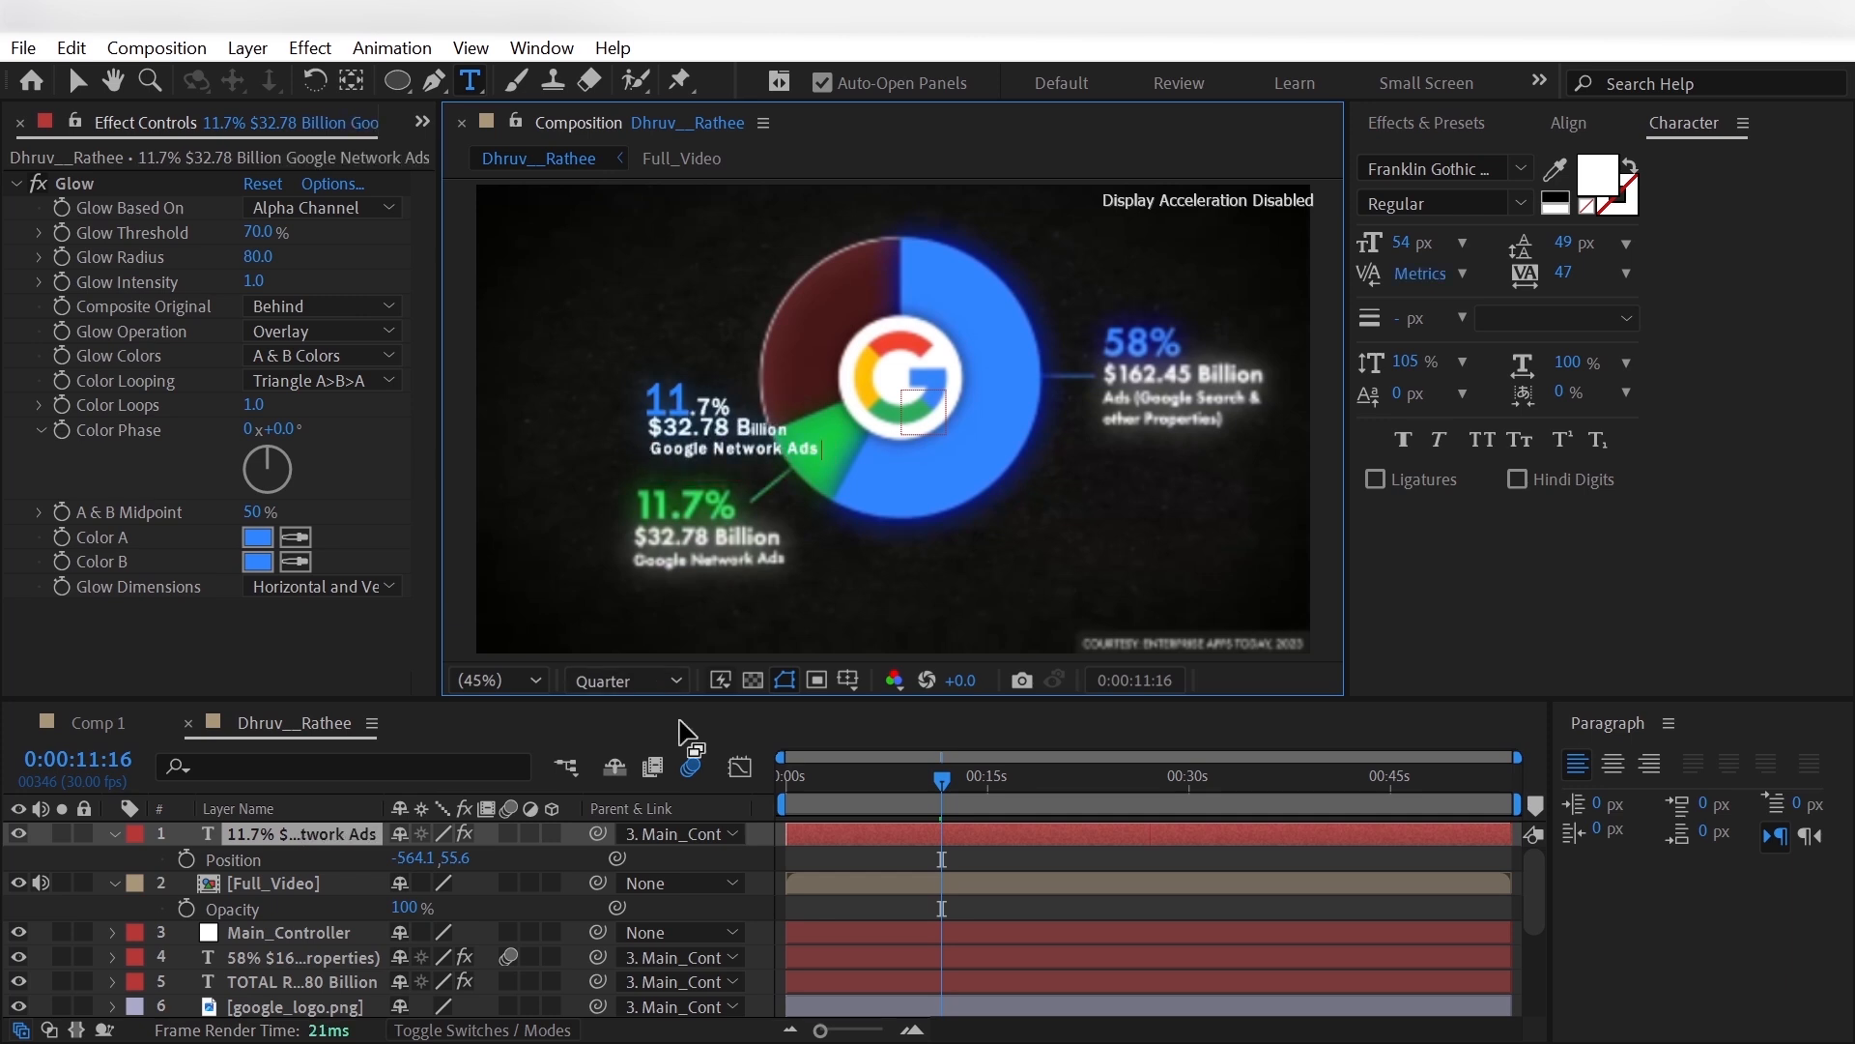
# - Change Animator 1's Fill Color on the 11.7% label to the green sampled from the green slice
pyautogui.click(114, 834)
pyautogui.click(114, 834)
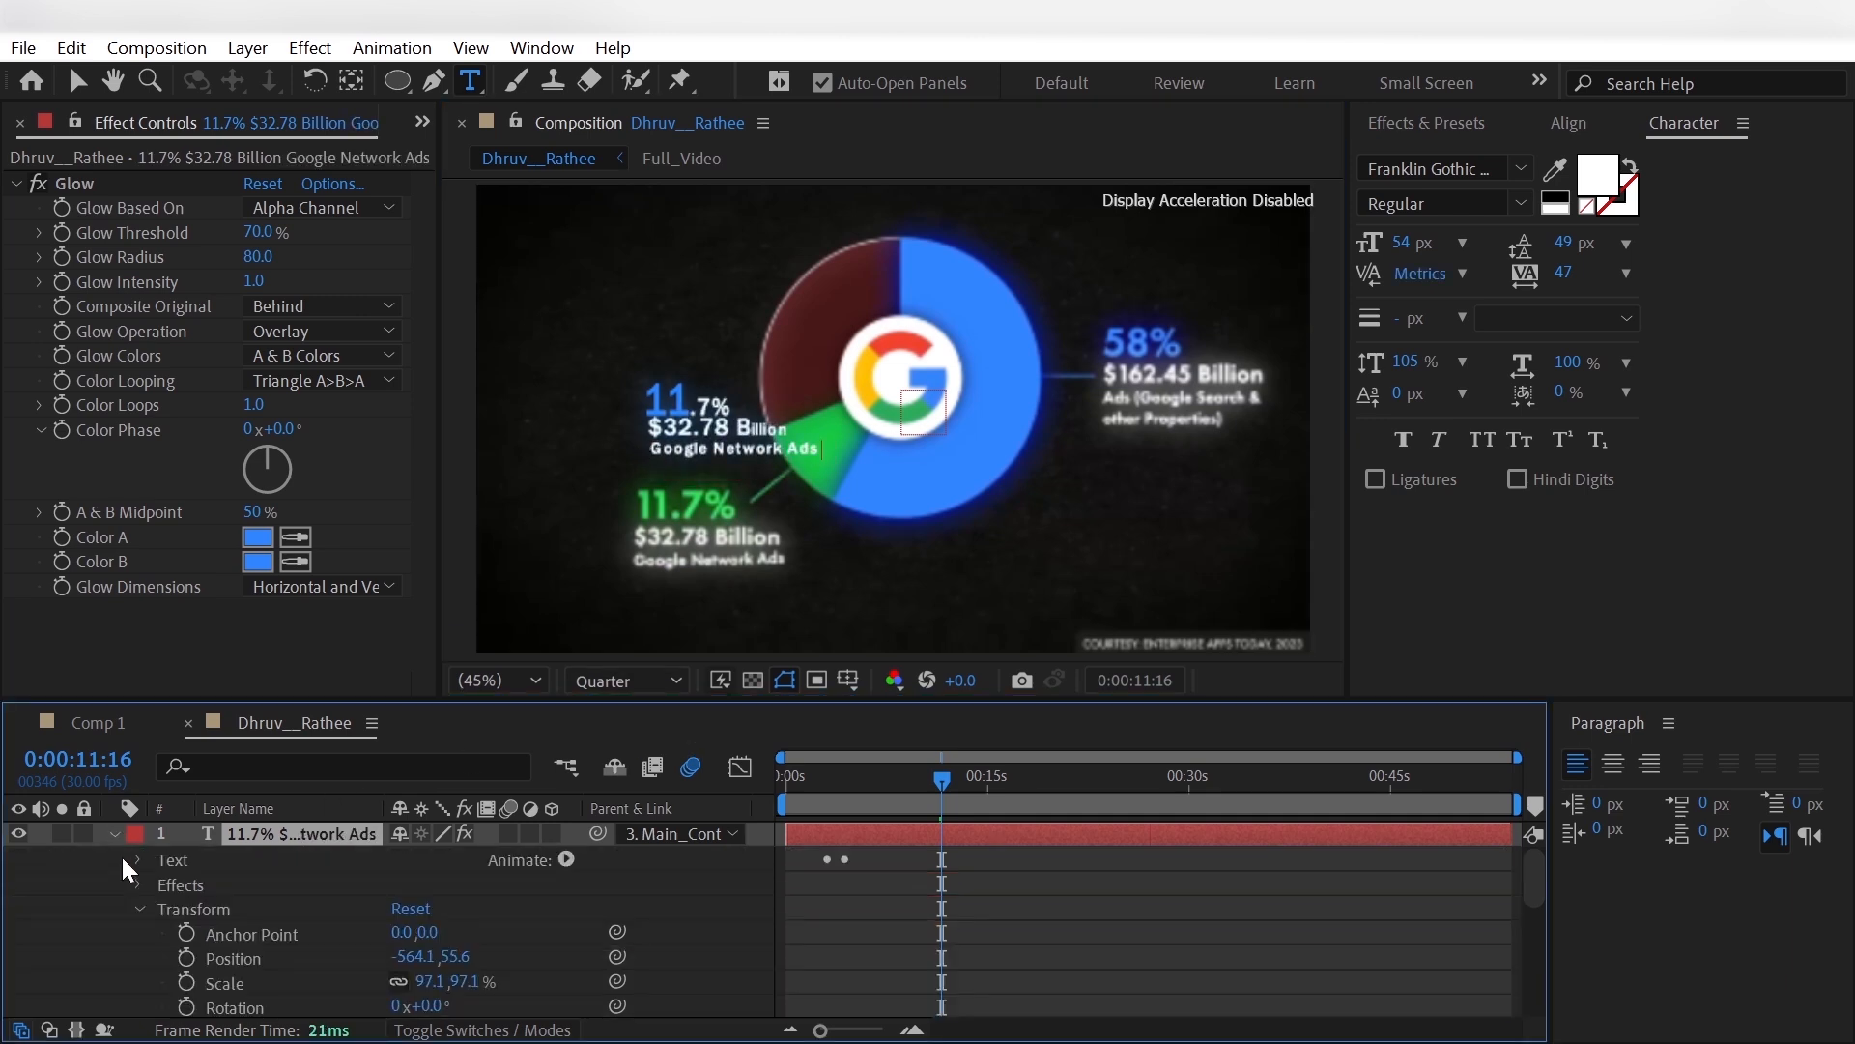
pyautogui.click(140, 908)
pyautogui.click(138, 860)
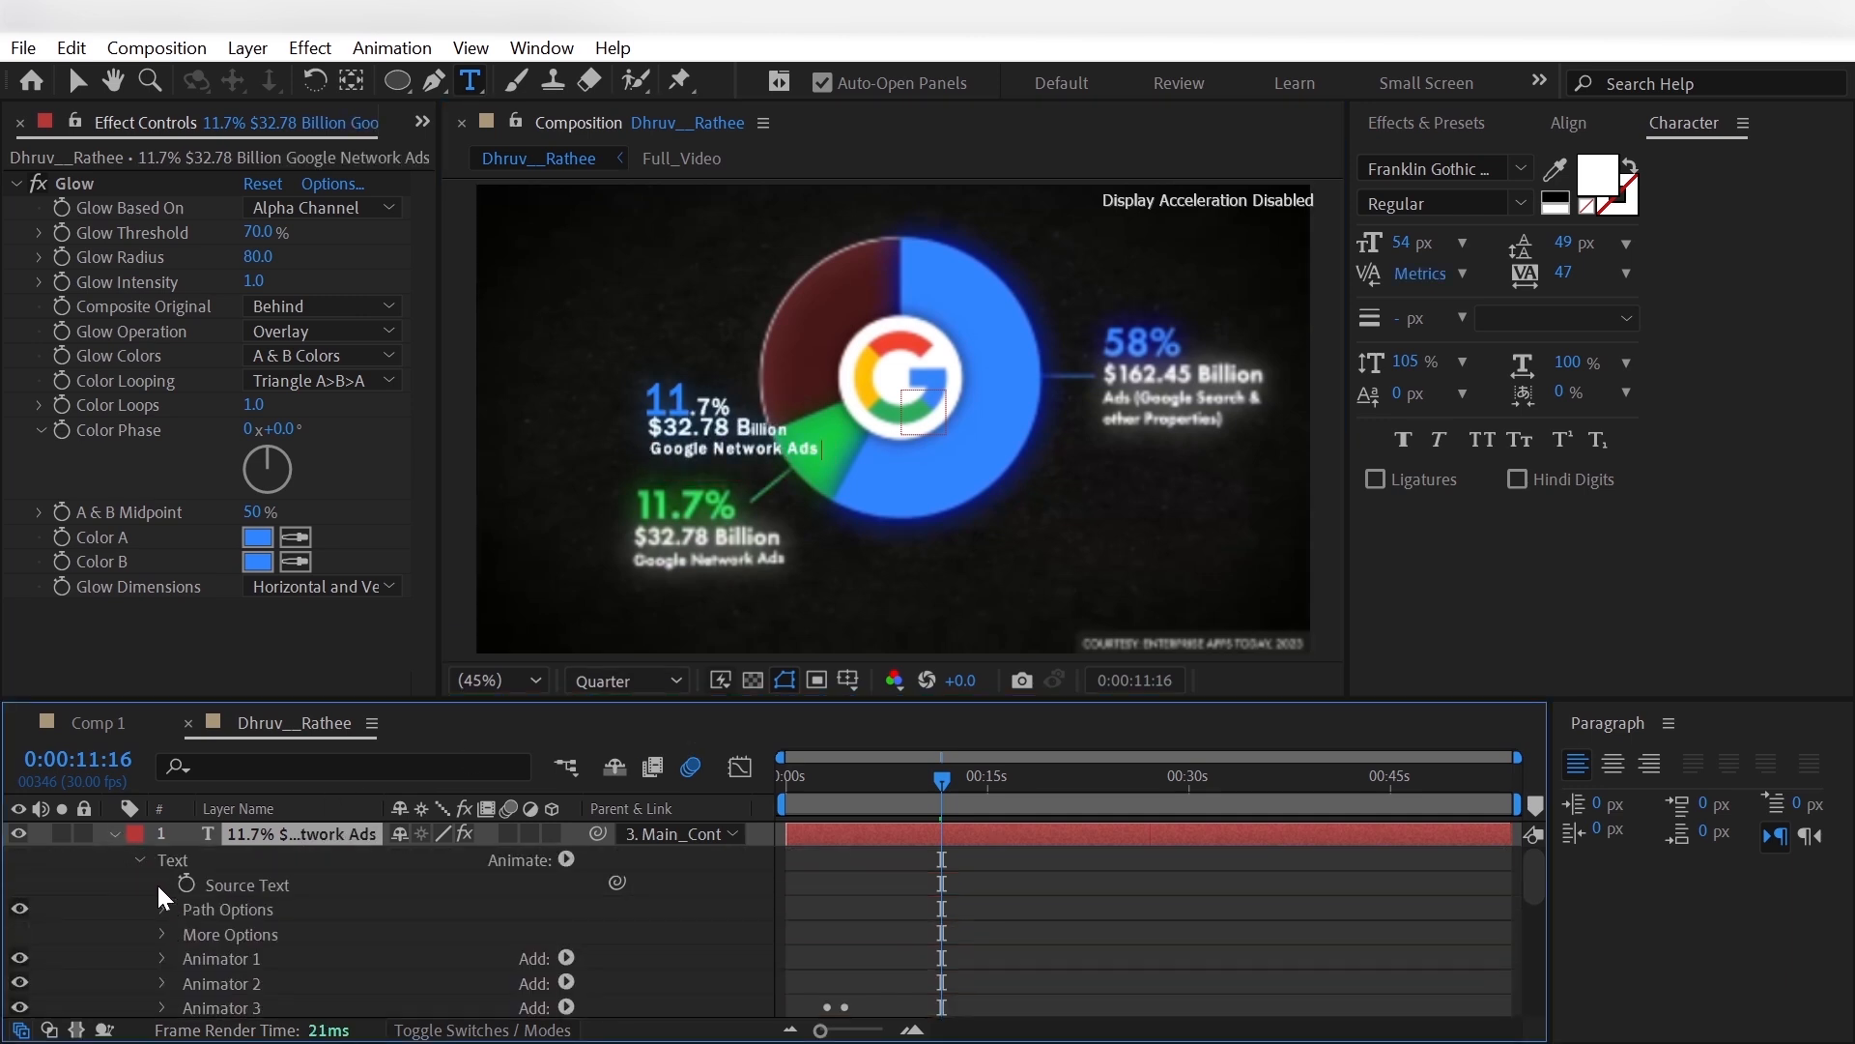
pyautogui.click(161, 955)
pyautogui.scroll(-3, 160, 942)
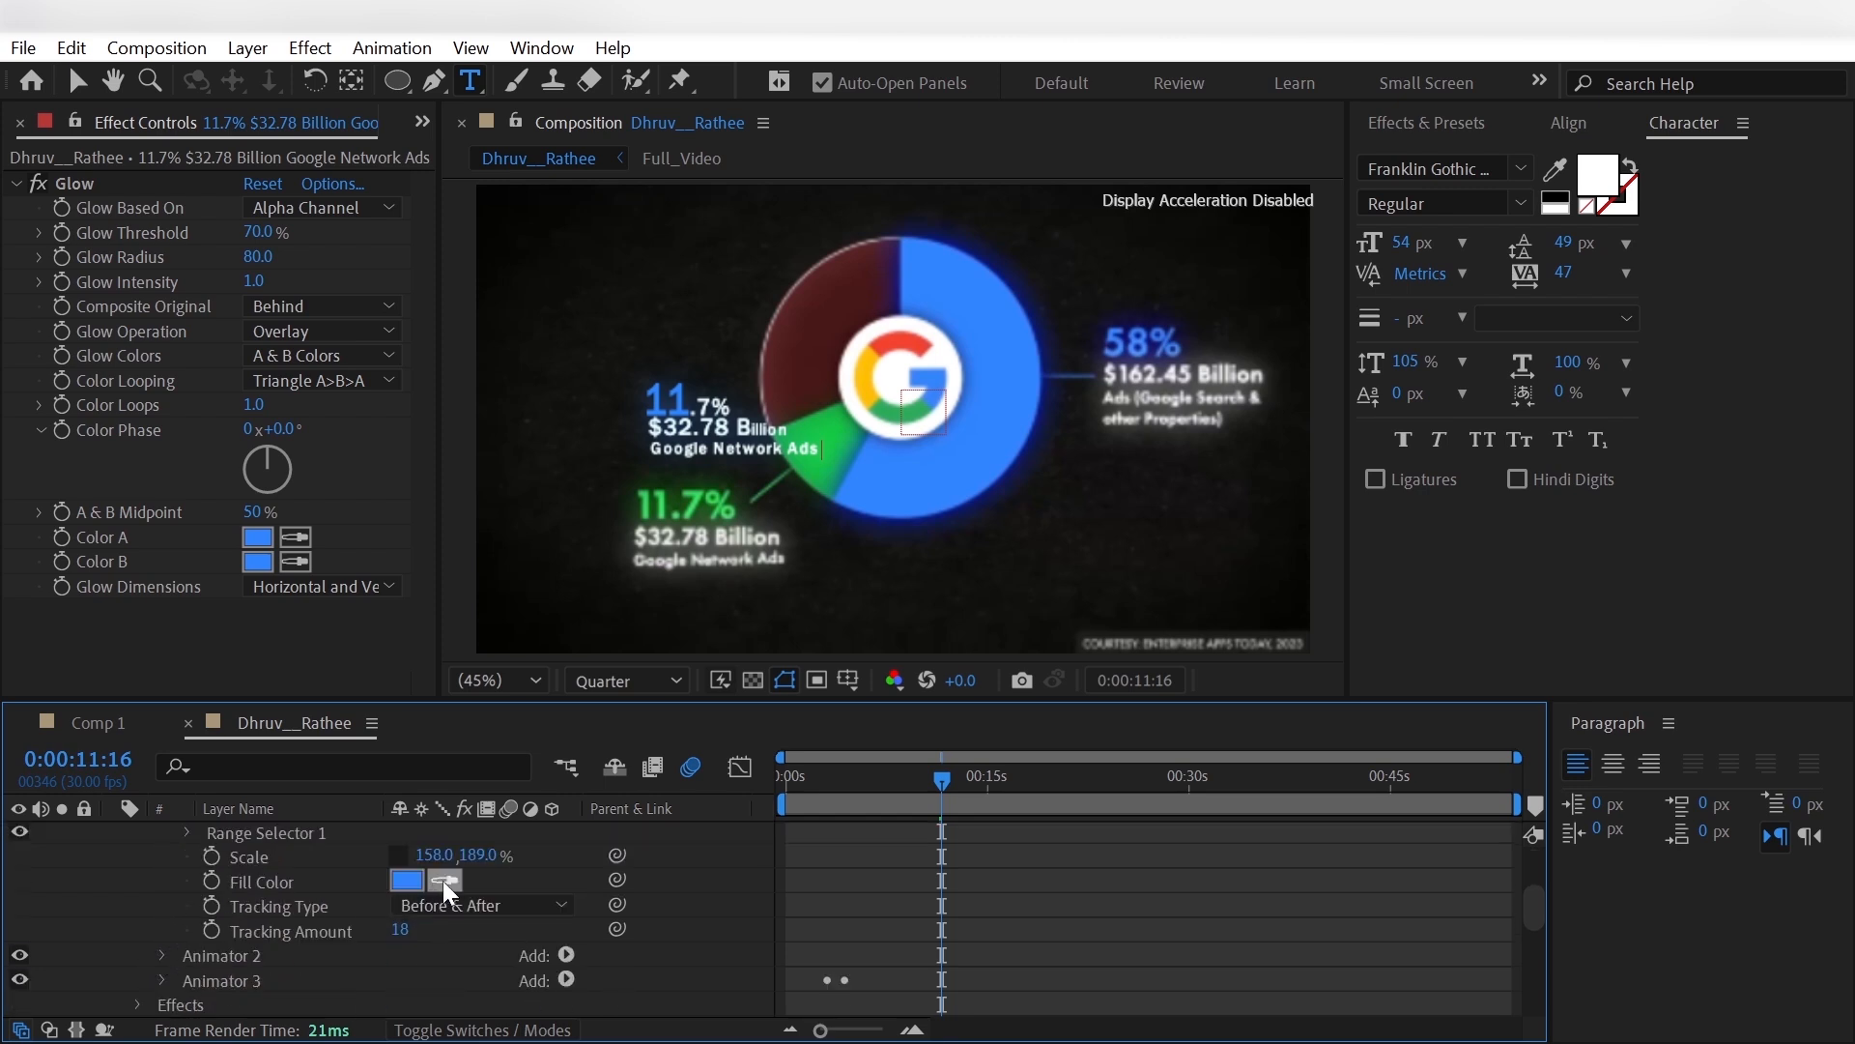
pyautogui.click(829, 472)
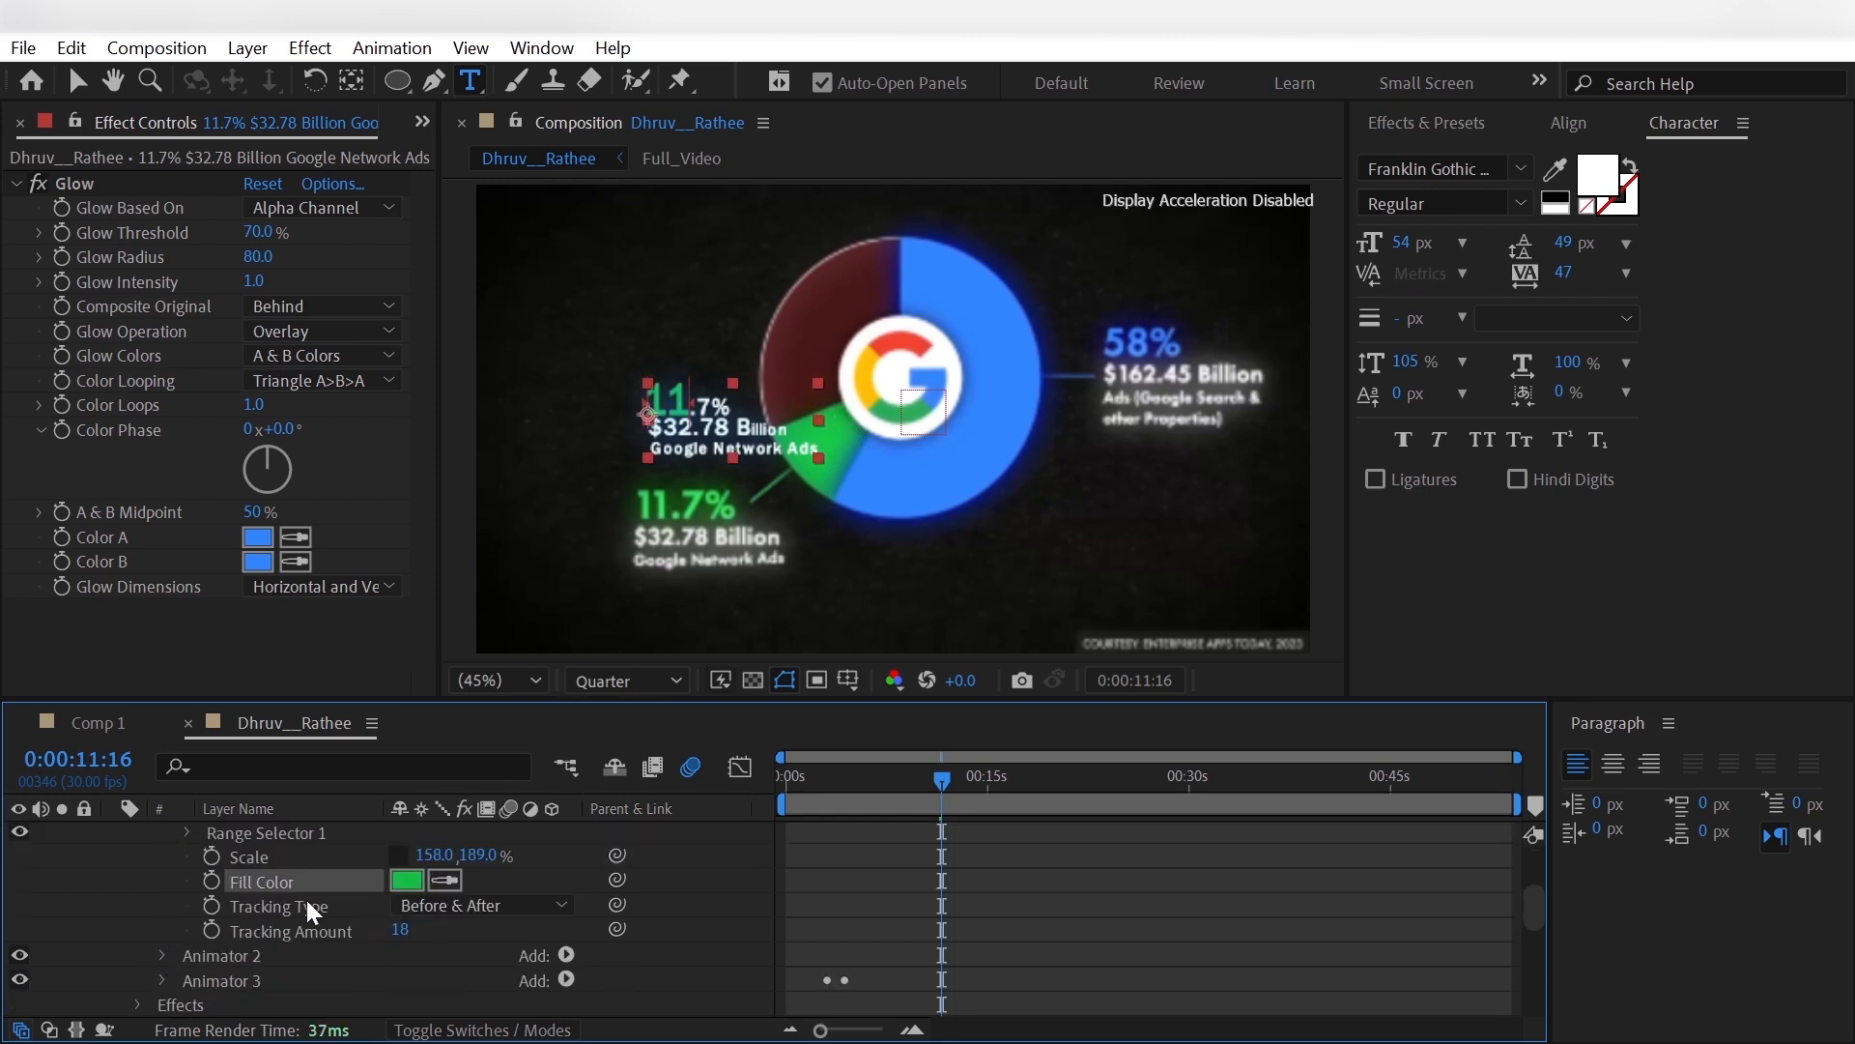
# - Set Animator 1's Range Selector End to 13% so it covers 11.7%, and reduce its Tracking Amount
pyautogui.click(188, 833)
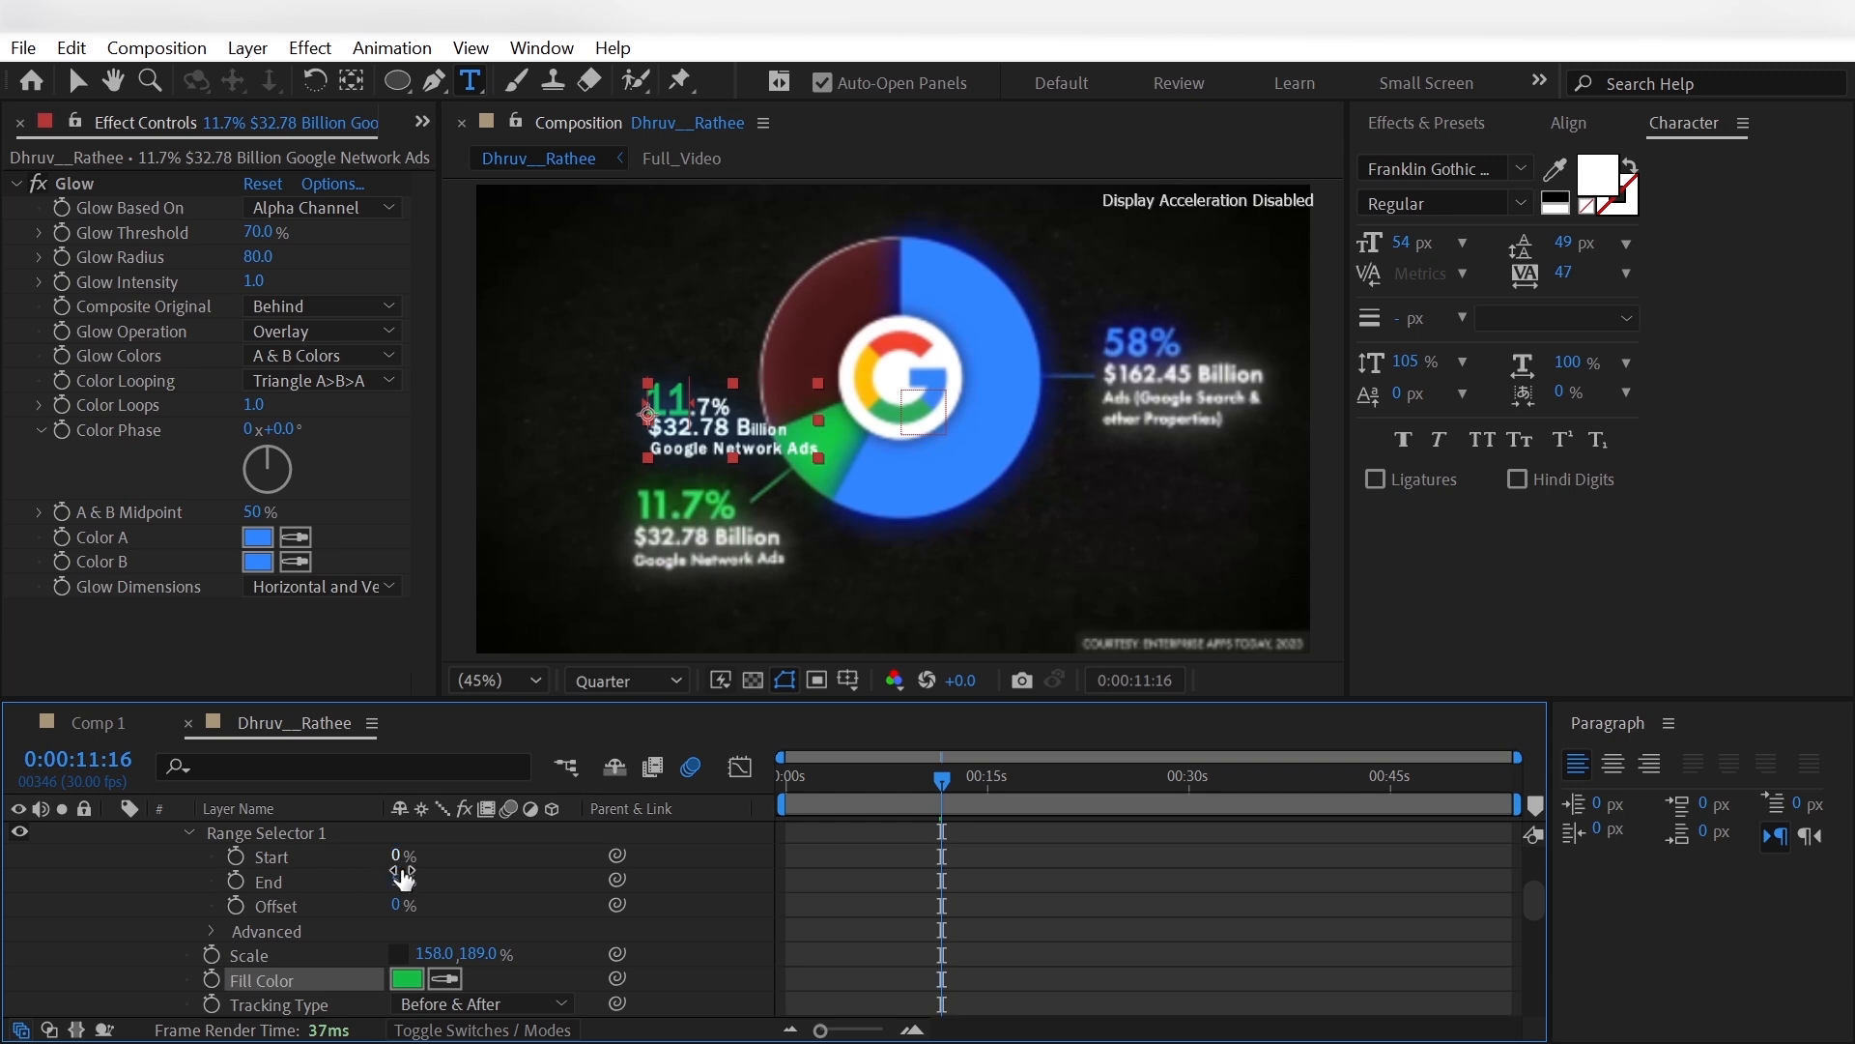
pyautogui.moveTo(397, 879); pyautogui.dragTo(409, 879)
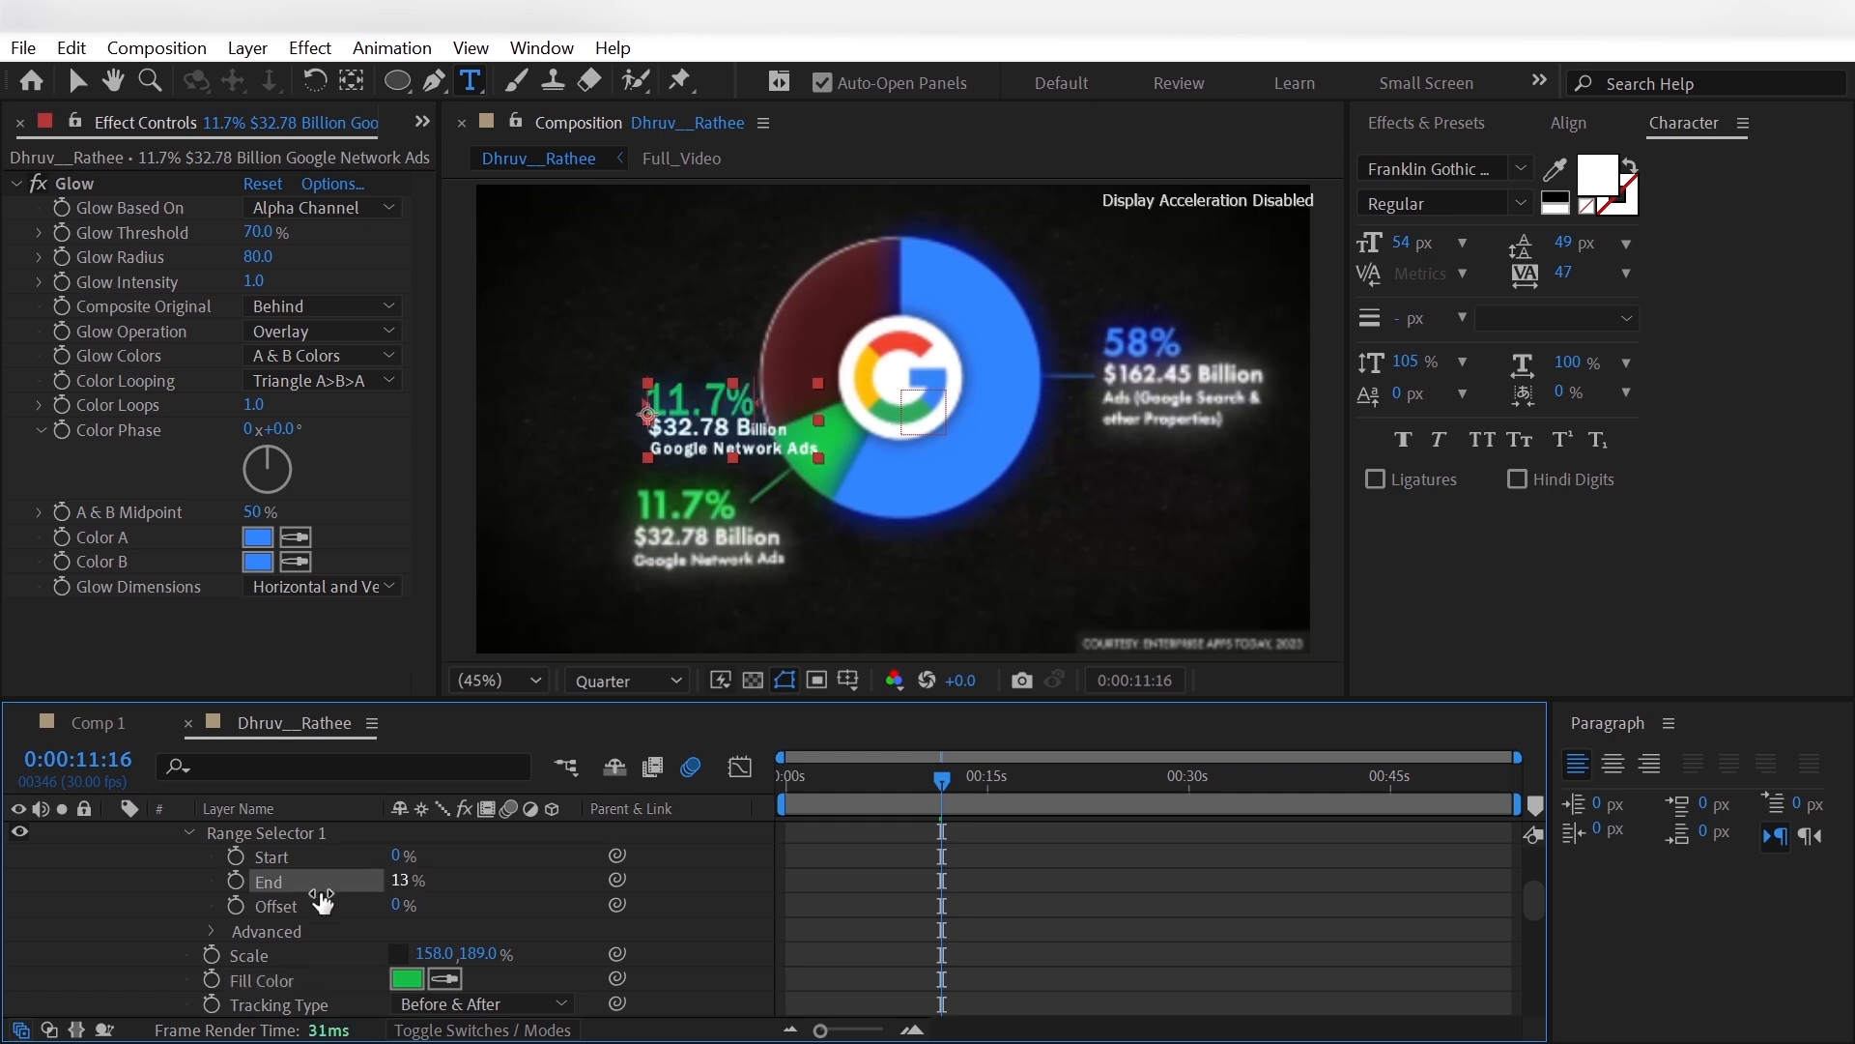
pyautogui.click(136, 893)
pyautogui.scroll(3, 136, 891)
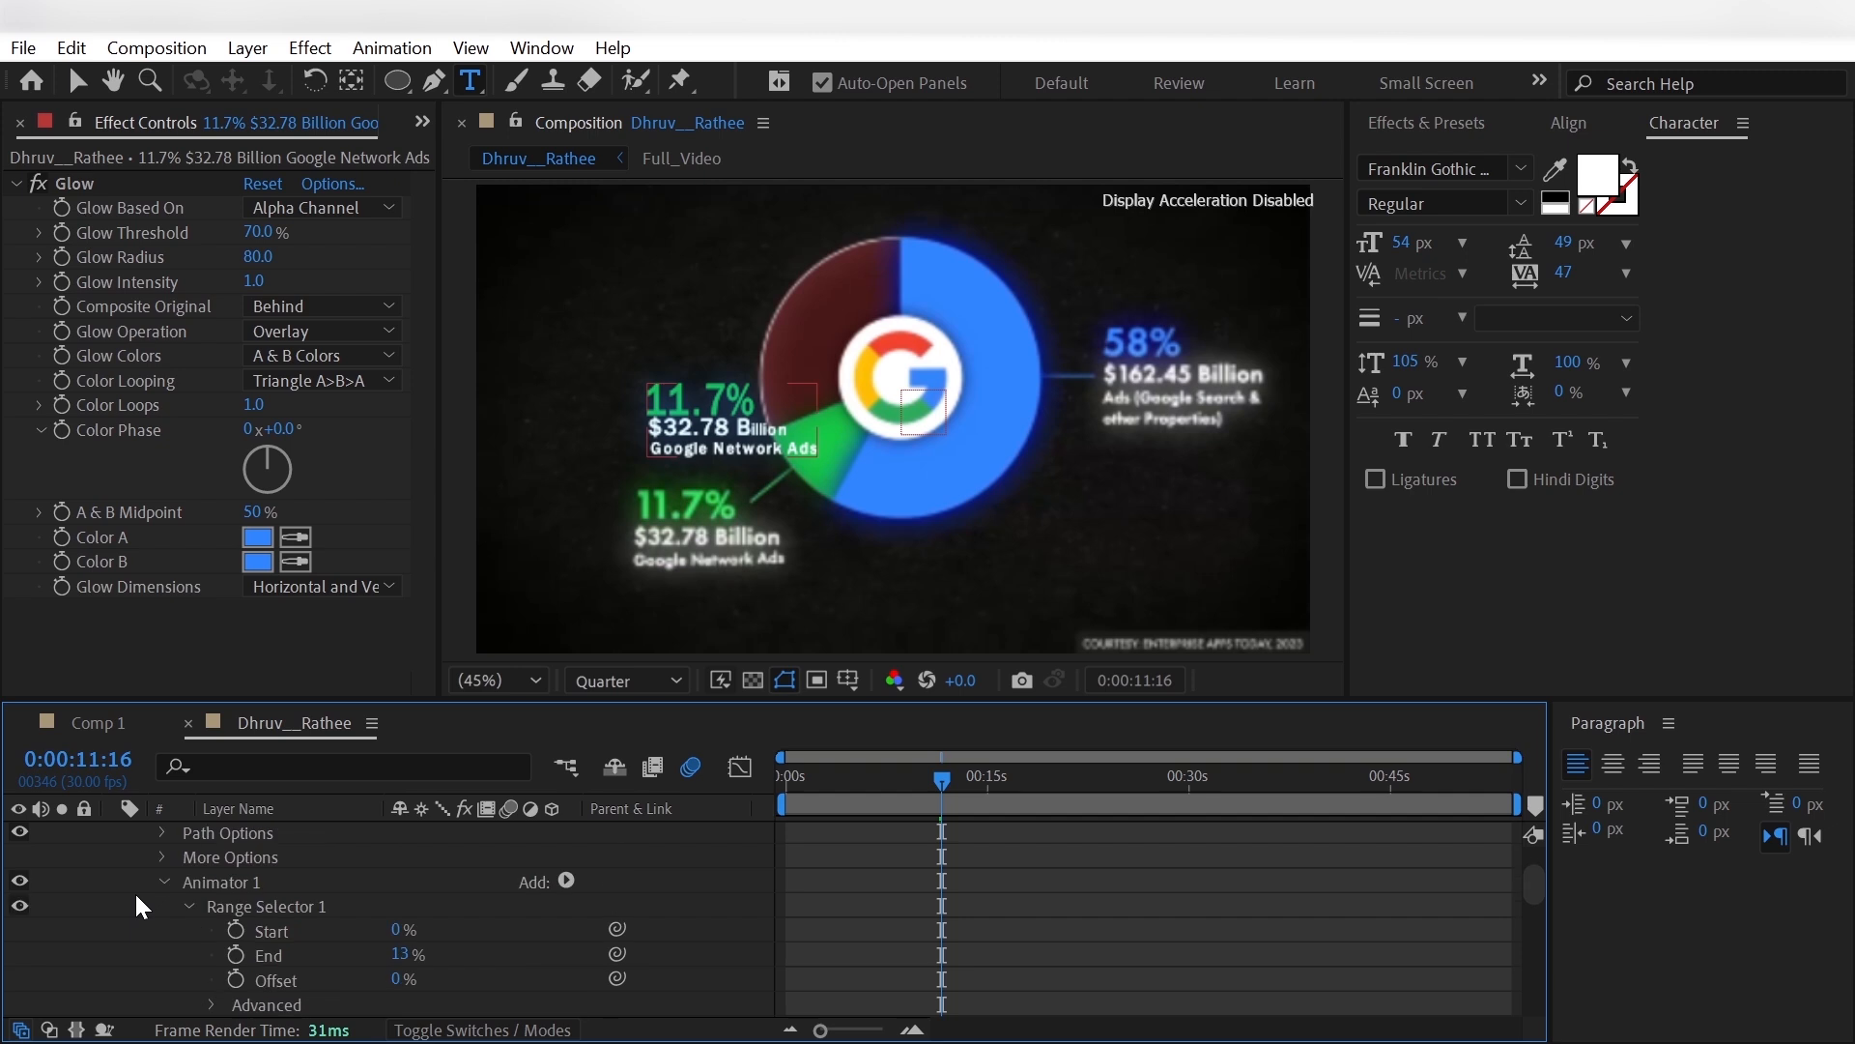
pyautogui.scroll(-6, 176, 904)
pyautogui.moveTo(402, 955); pyautogui.dragTo(403, 955)
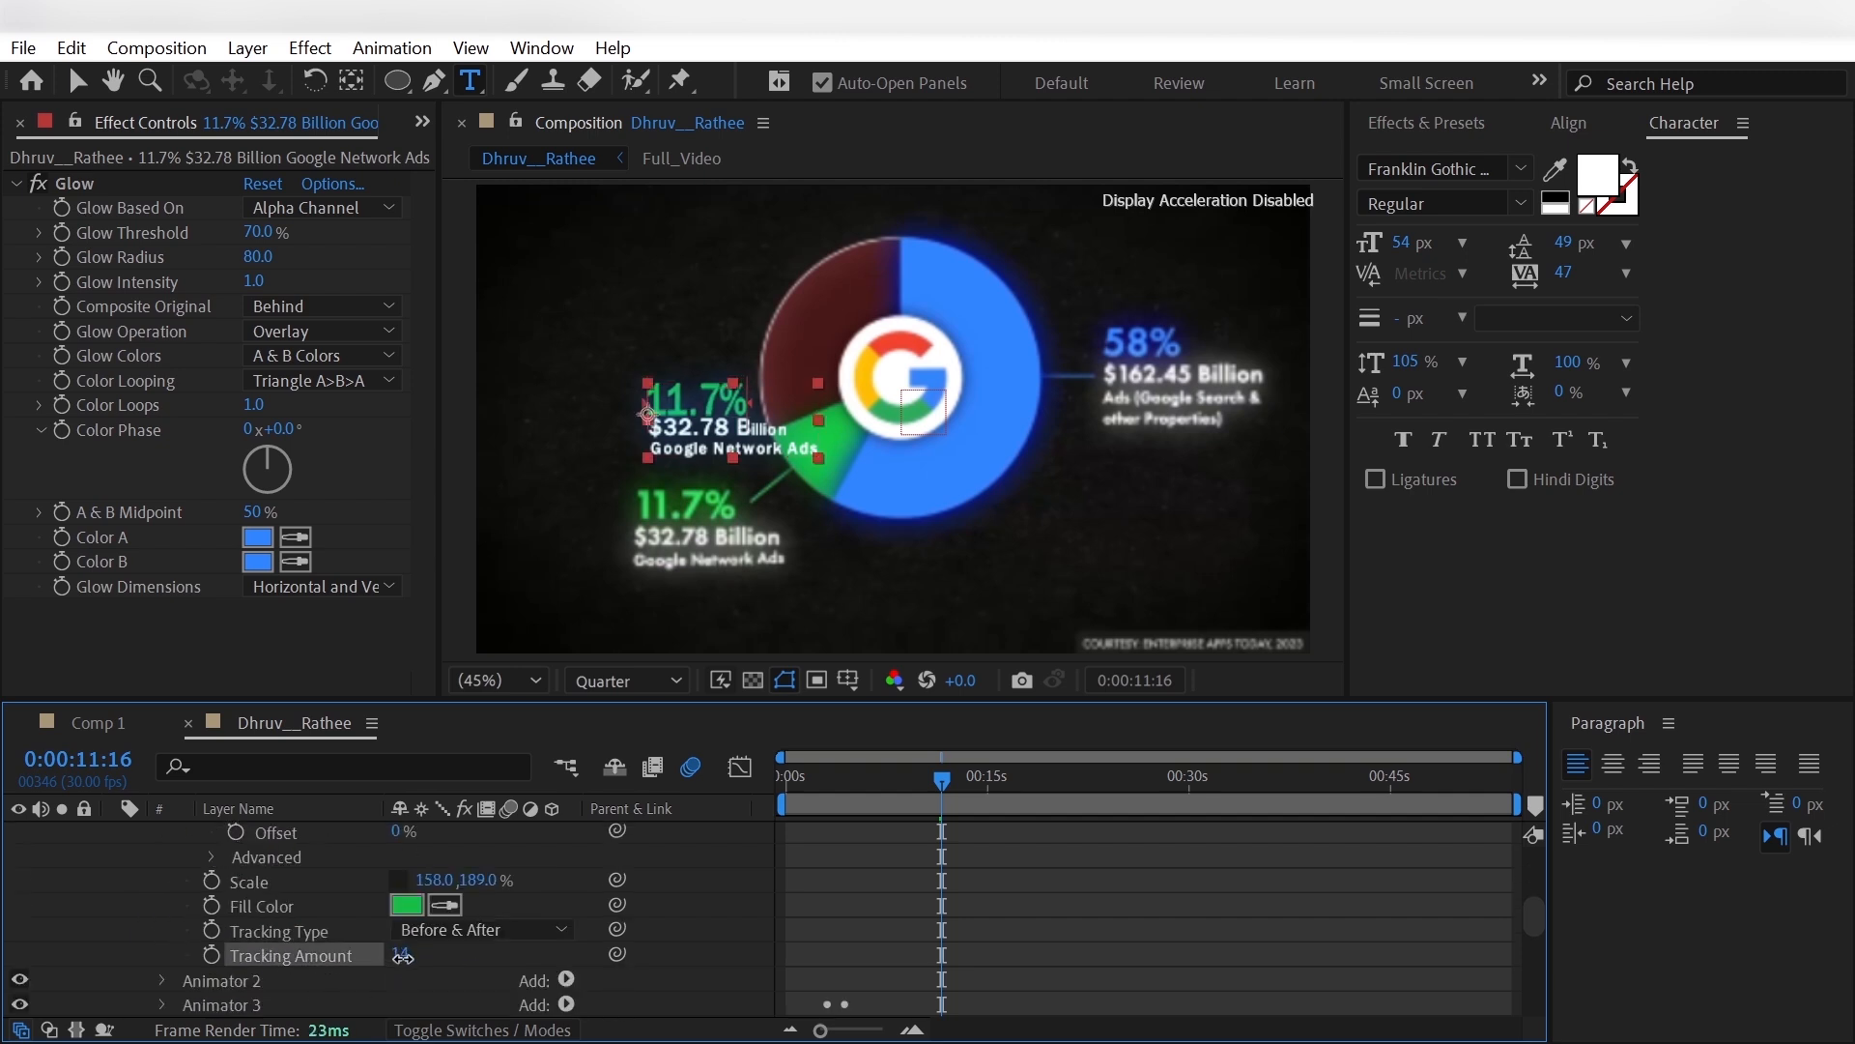
# - Set Animator 2's Range Selector Start to 53% so it affects only the Google Network Ads line
pyautogui.scroll(-5, 135, 881)
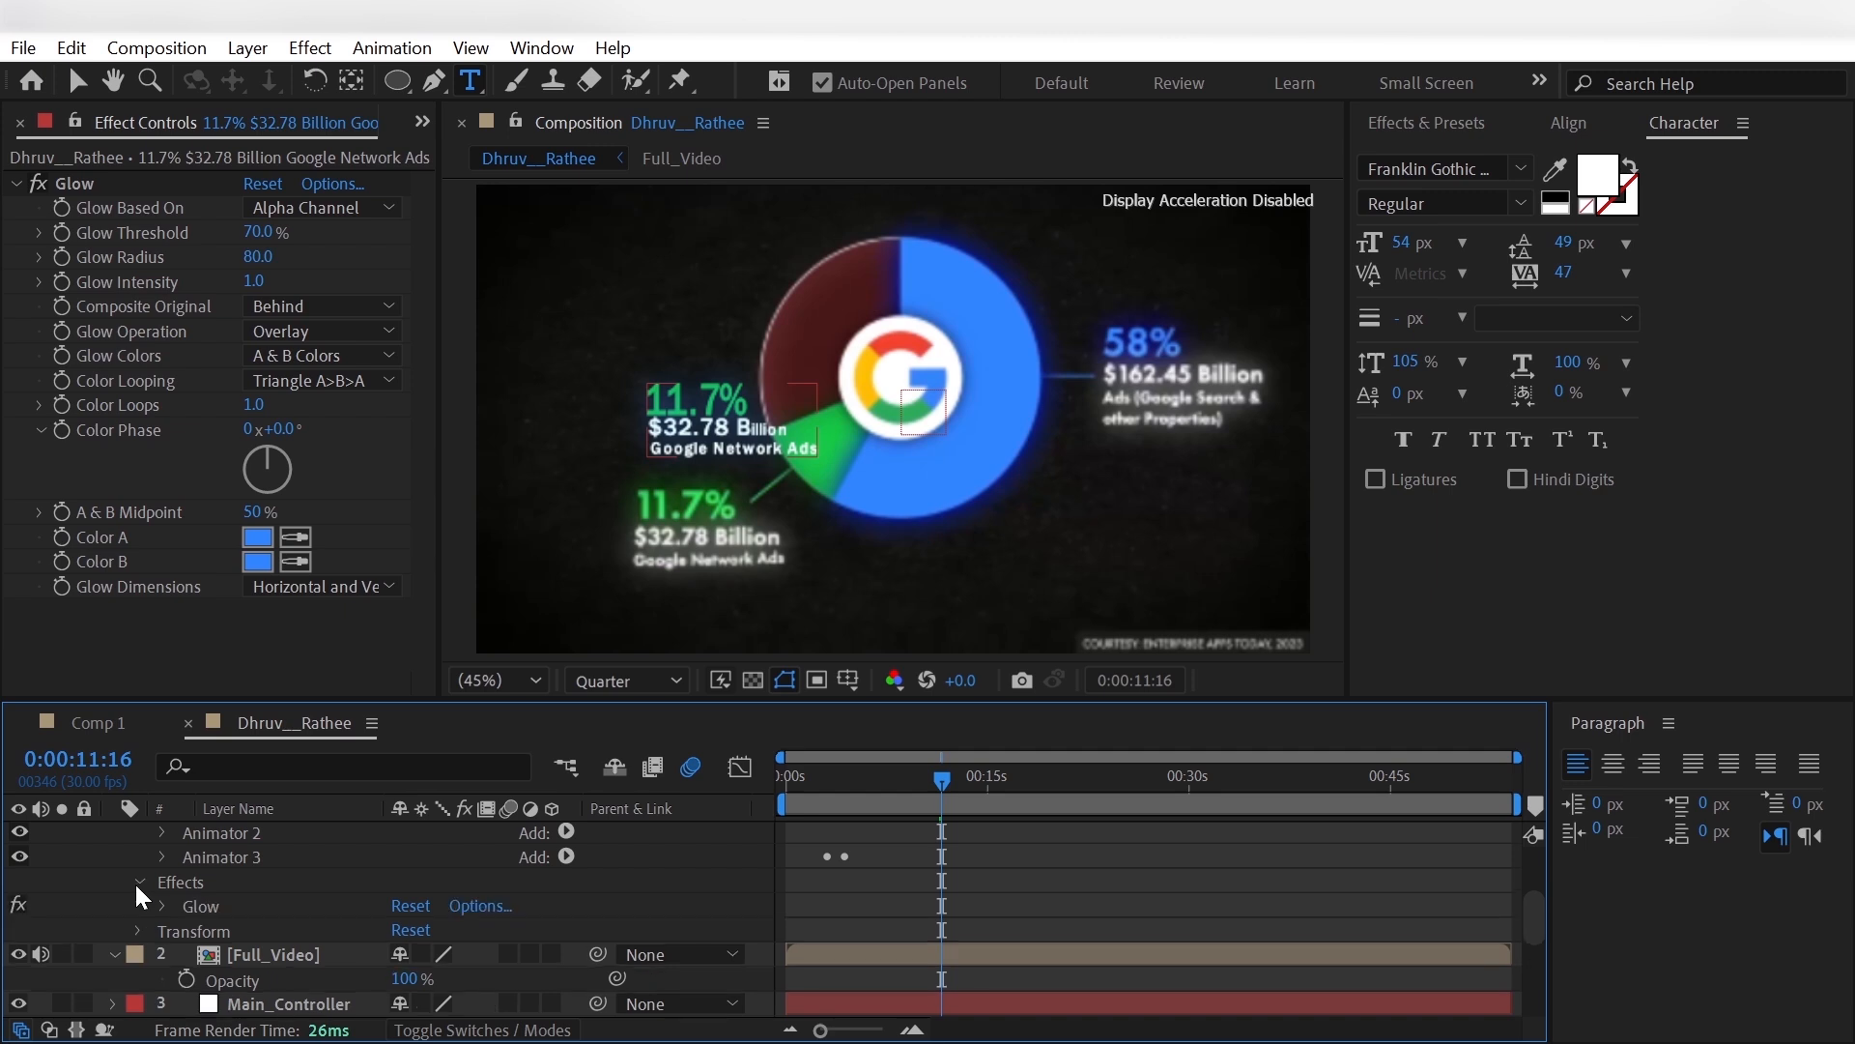
pyautogui.click(162, 833)
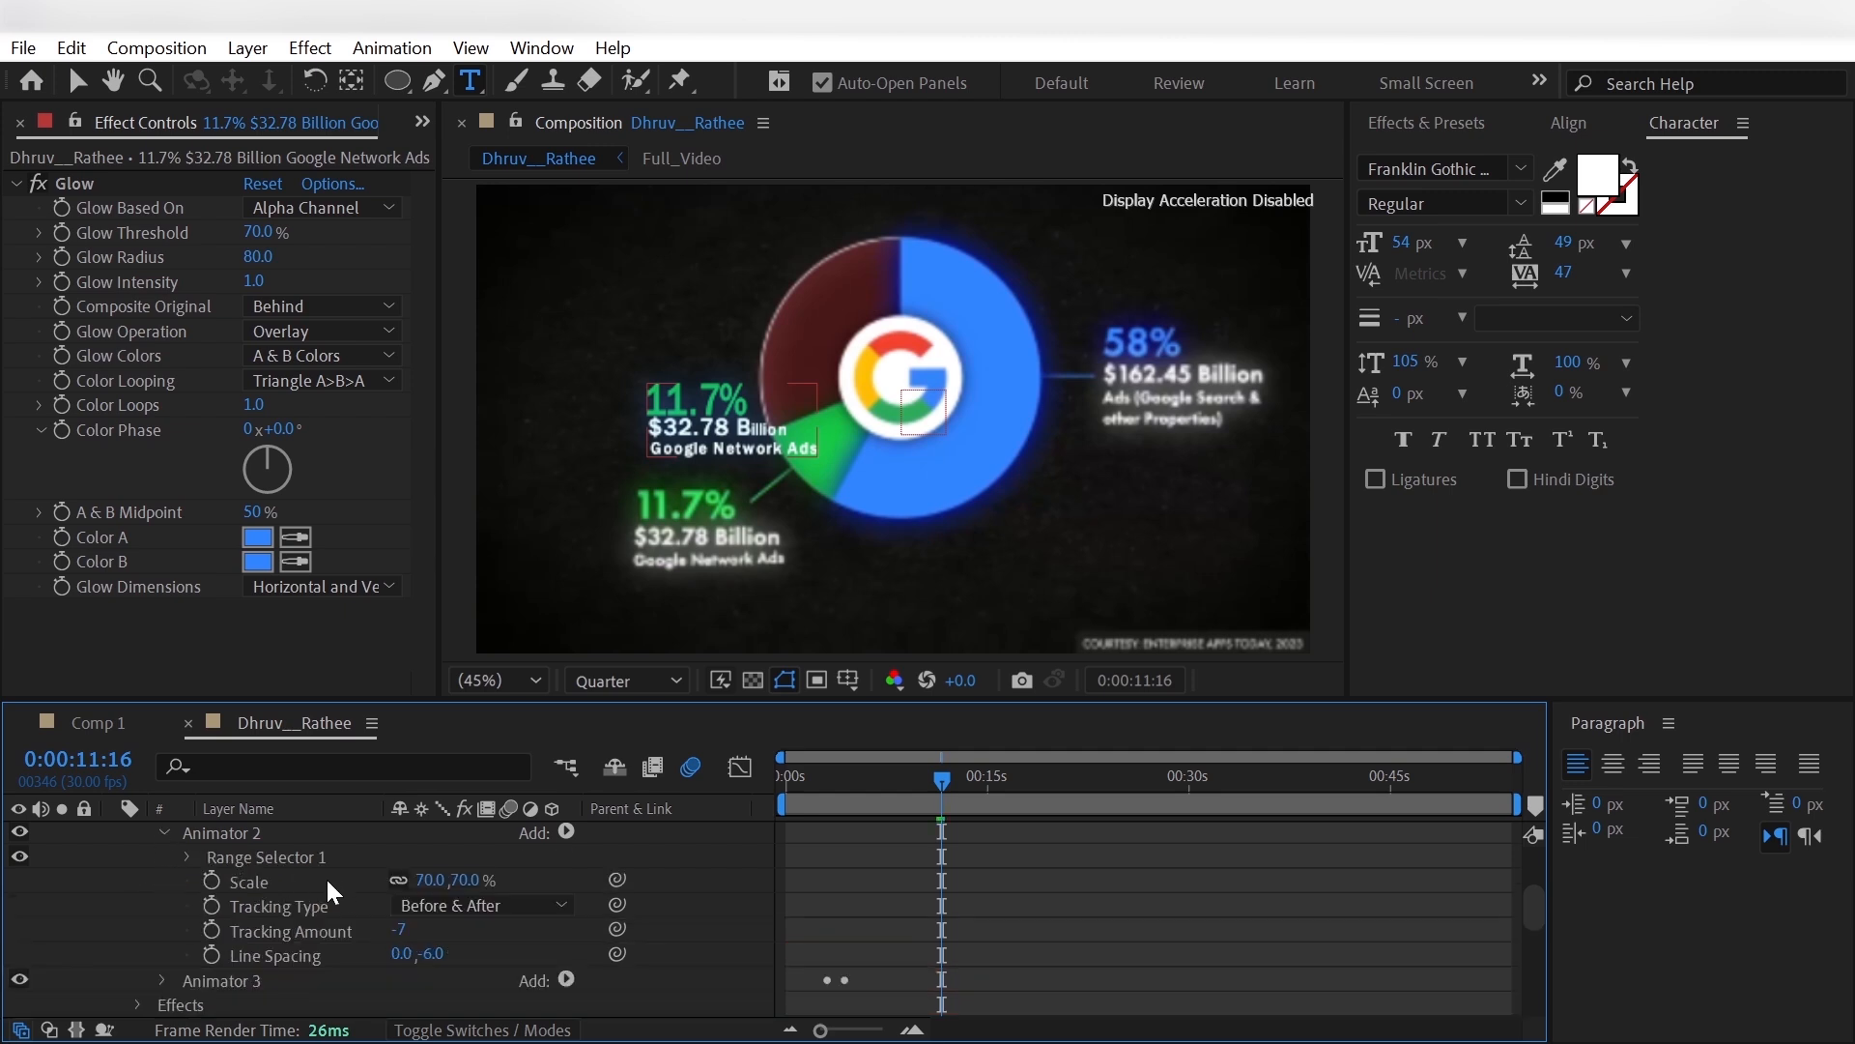
pyautogui.click(189, 858)
pyautogui.moveTo(399, 886); pyautogui.dragTo(425, 887)
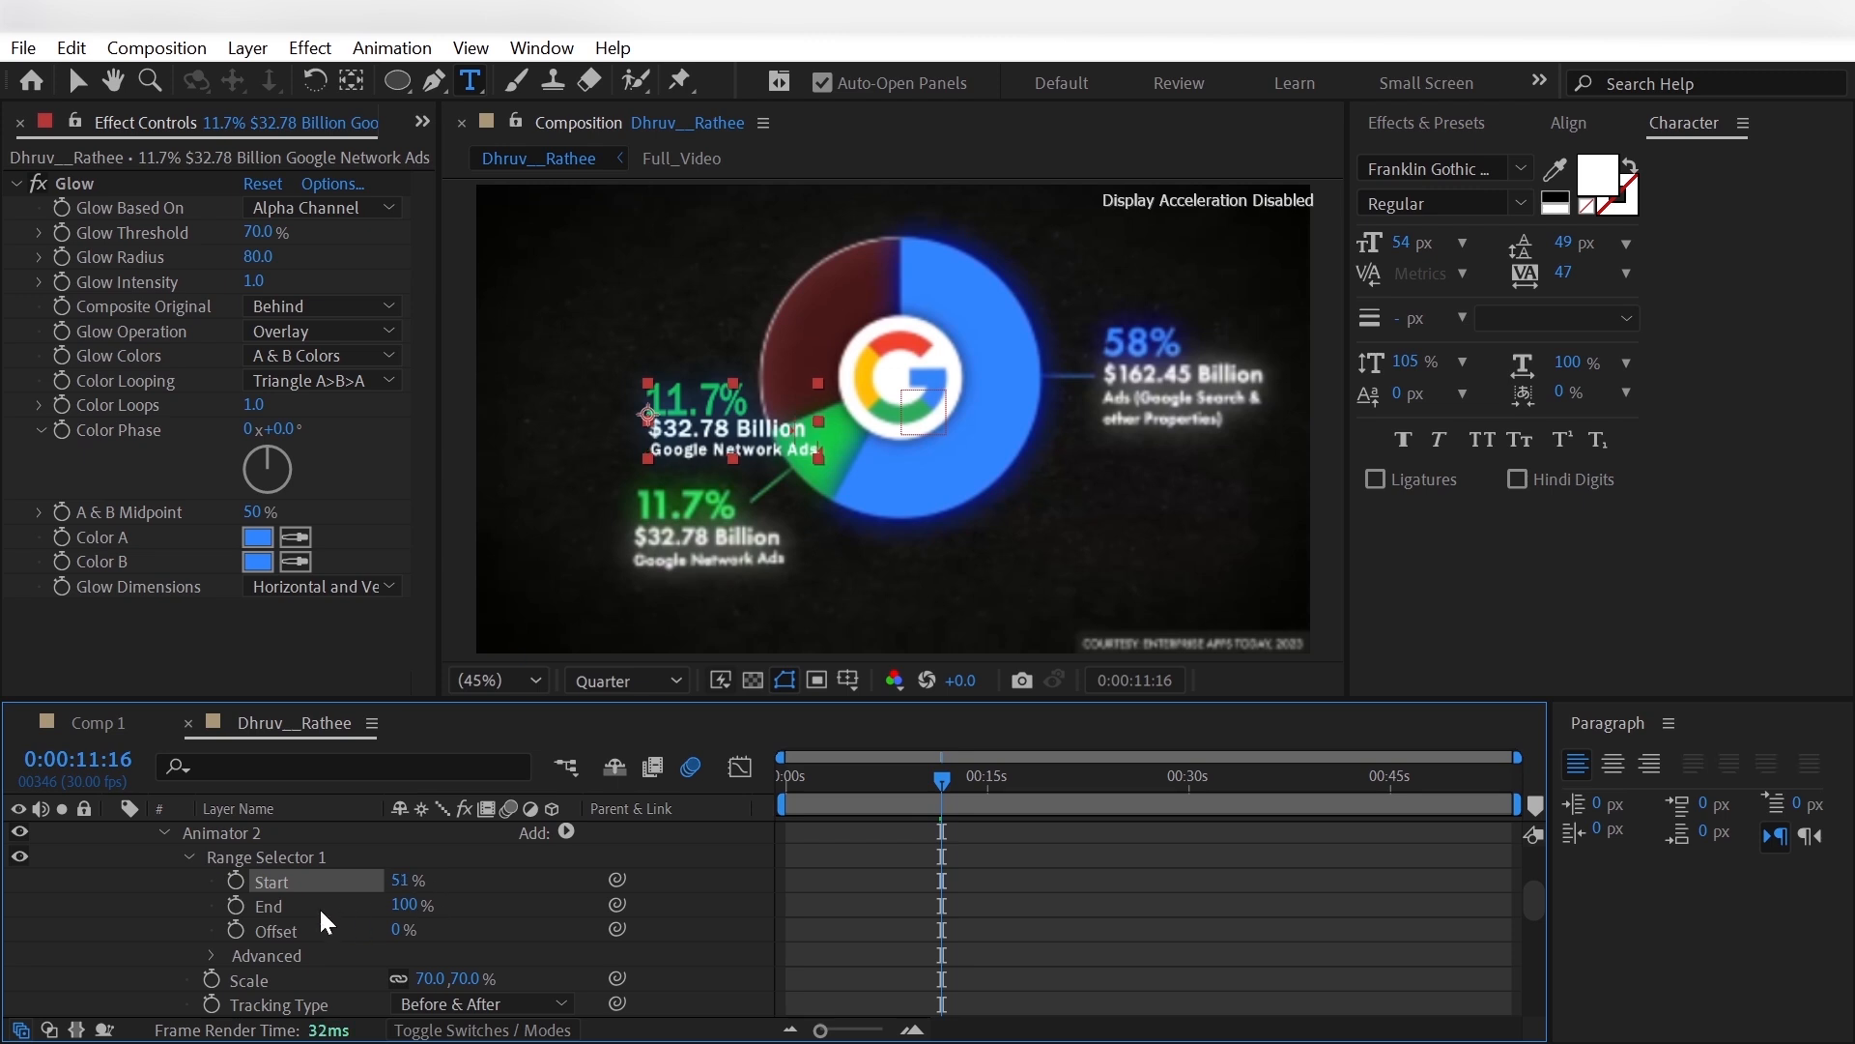
pyautogui.click(398, 884)
pyautogui.write('53')
pyautogui.press('Return')
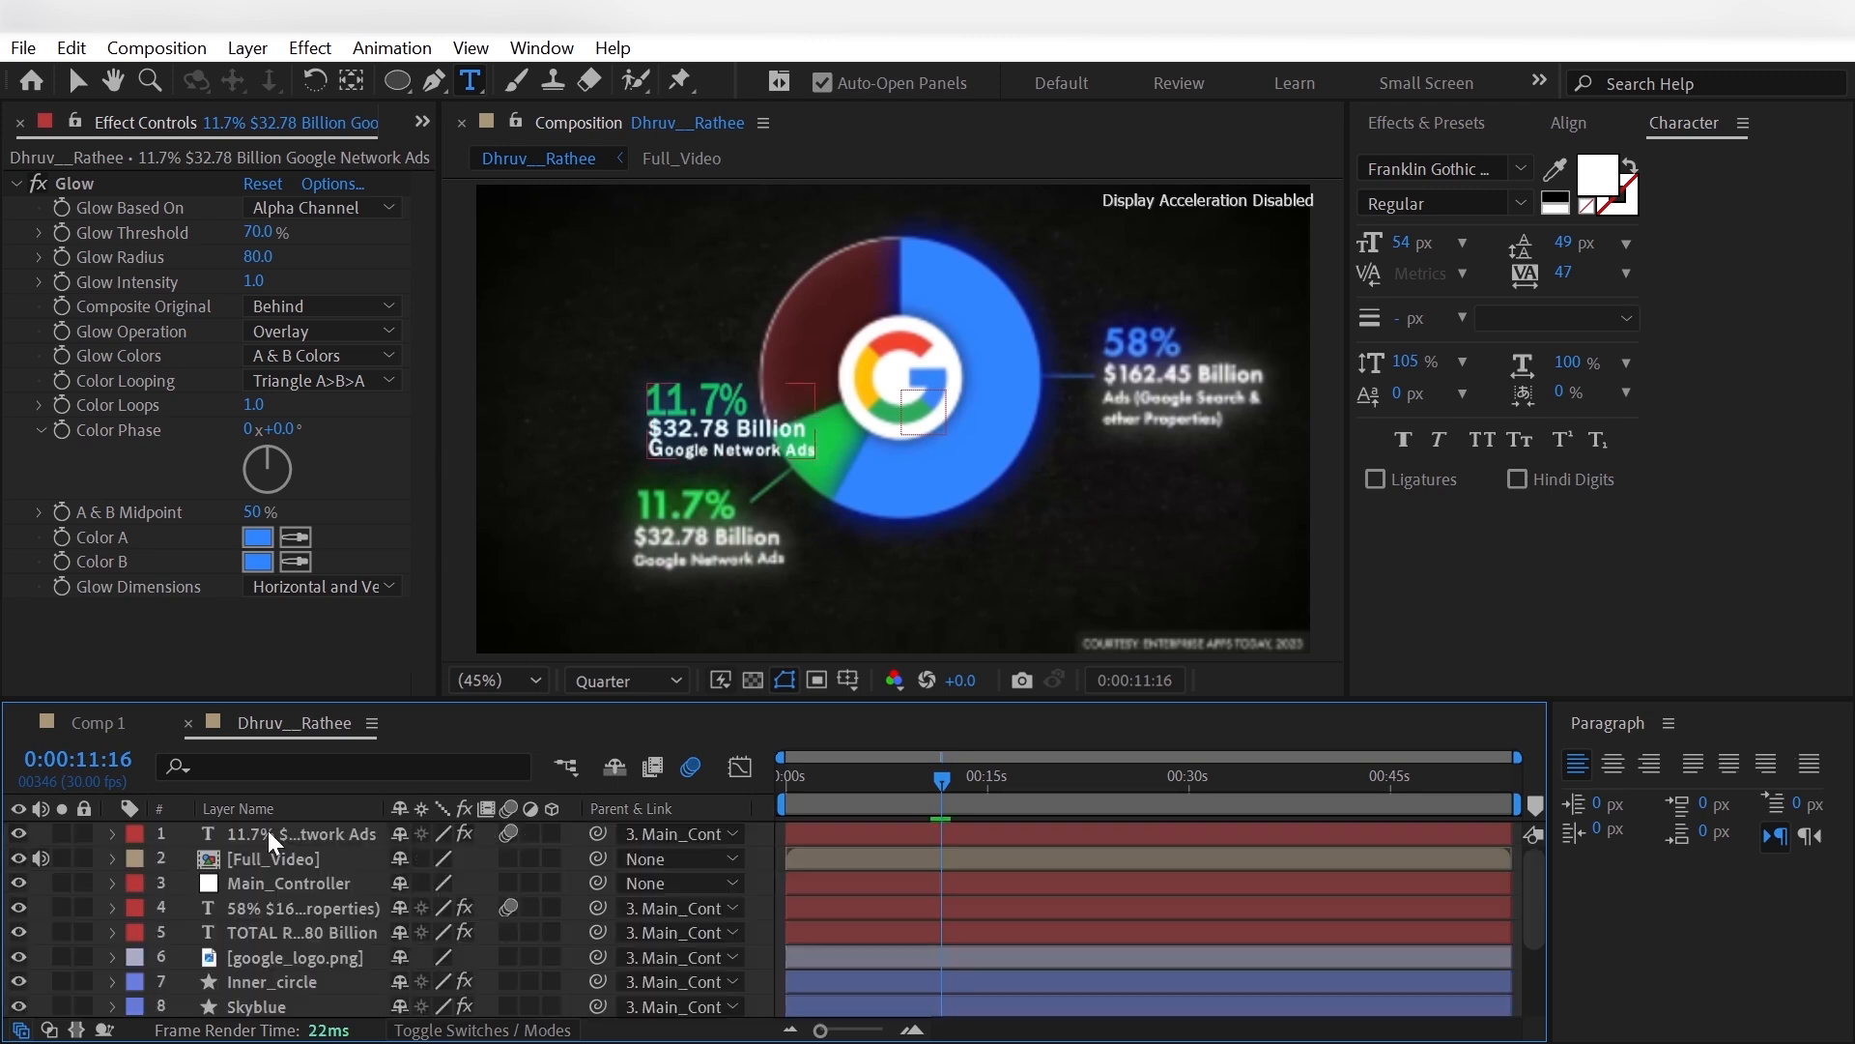
# - Shift the 11.7% label's Range Selector Start keyframes so the last falls at 0:00:11:26, and apply Easy Ease to both
pyautogui.click(269, 833)
pyautogui.press('u')
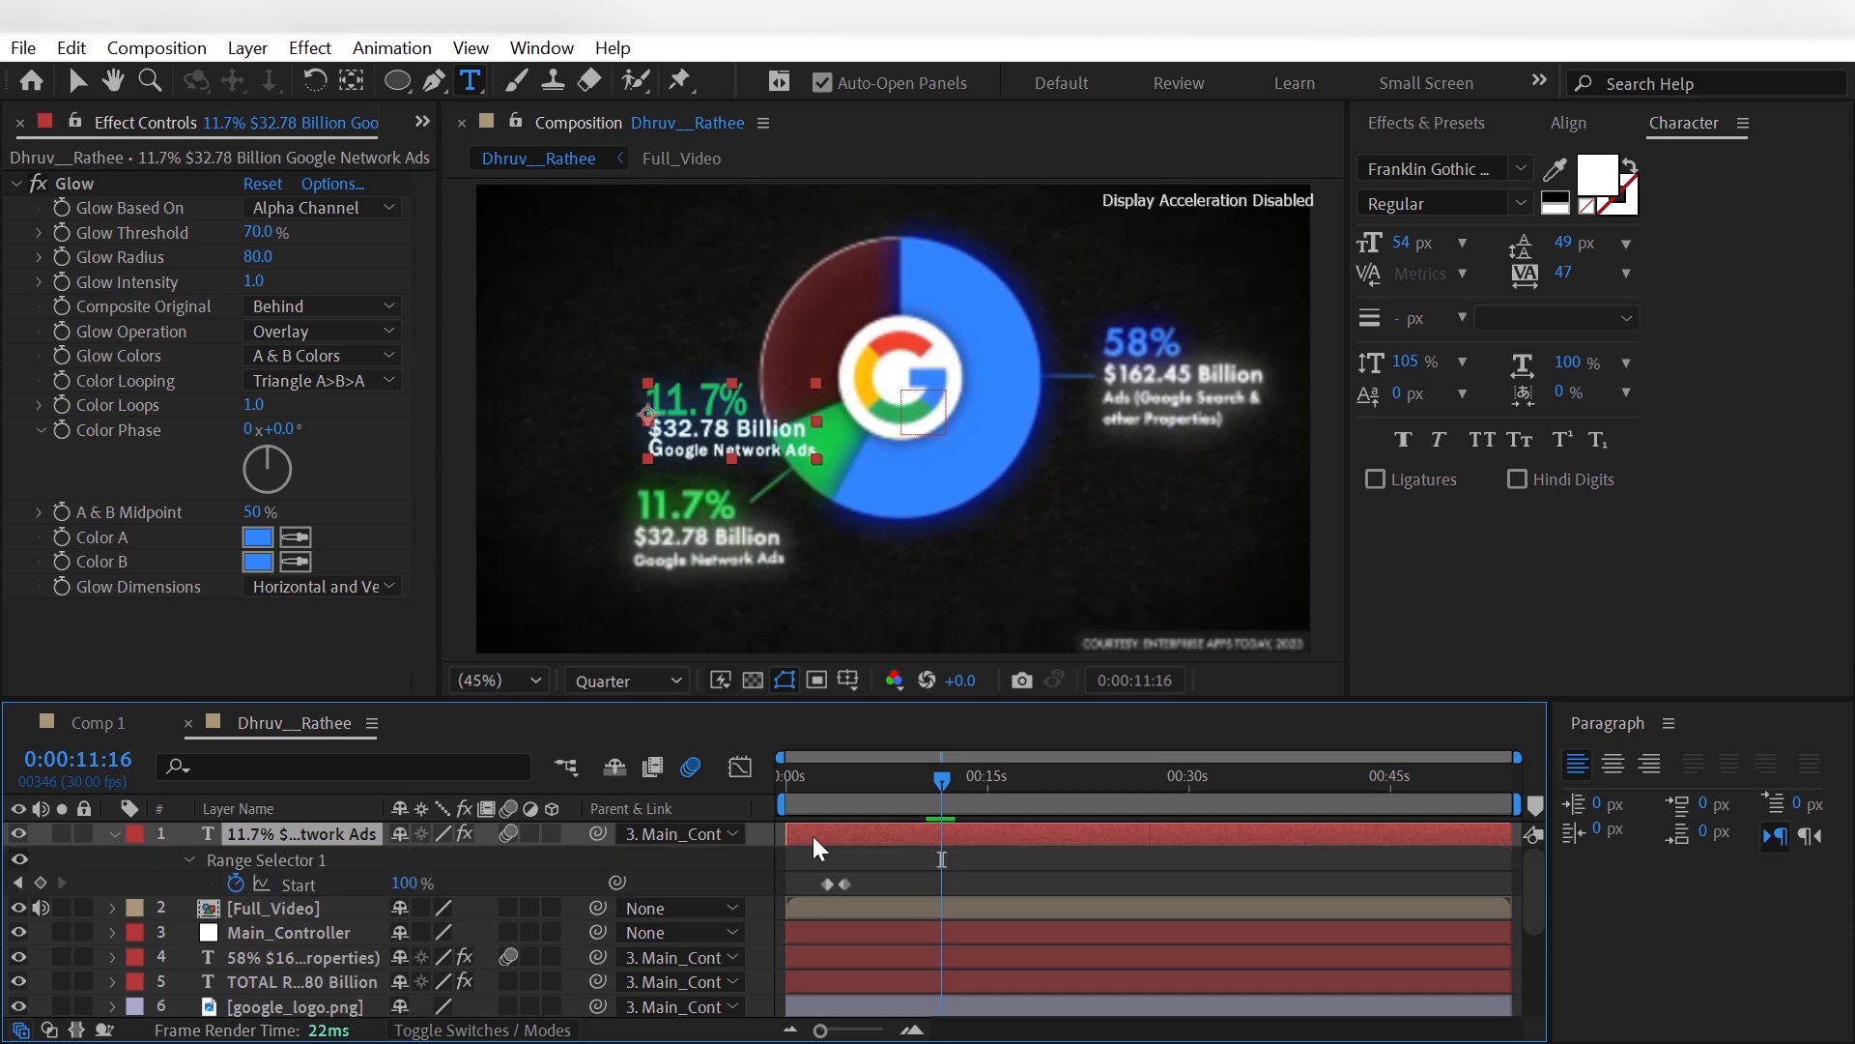
pyautogui.moveTo(937, 781); pyautogui.dragTo(922, 798)
pyautogui.moveTo(817, 873); pyautogui.dragTo(948, 888)
pyautogui.moveTo(931, 781); pyautogui.dragTo(944, 786)
pyautogui.rightClick(943, 887)
pyautogui.moveTo(1069, 857)
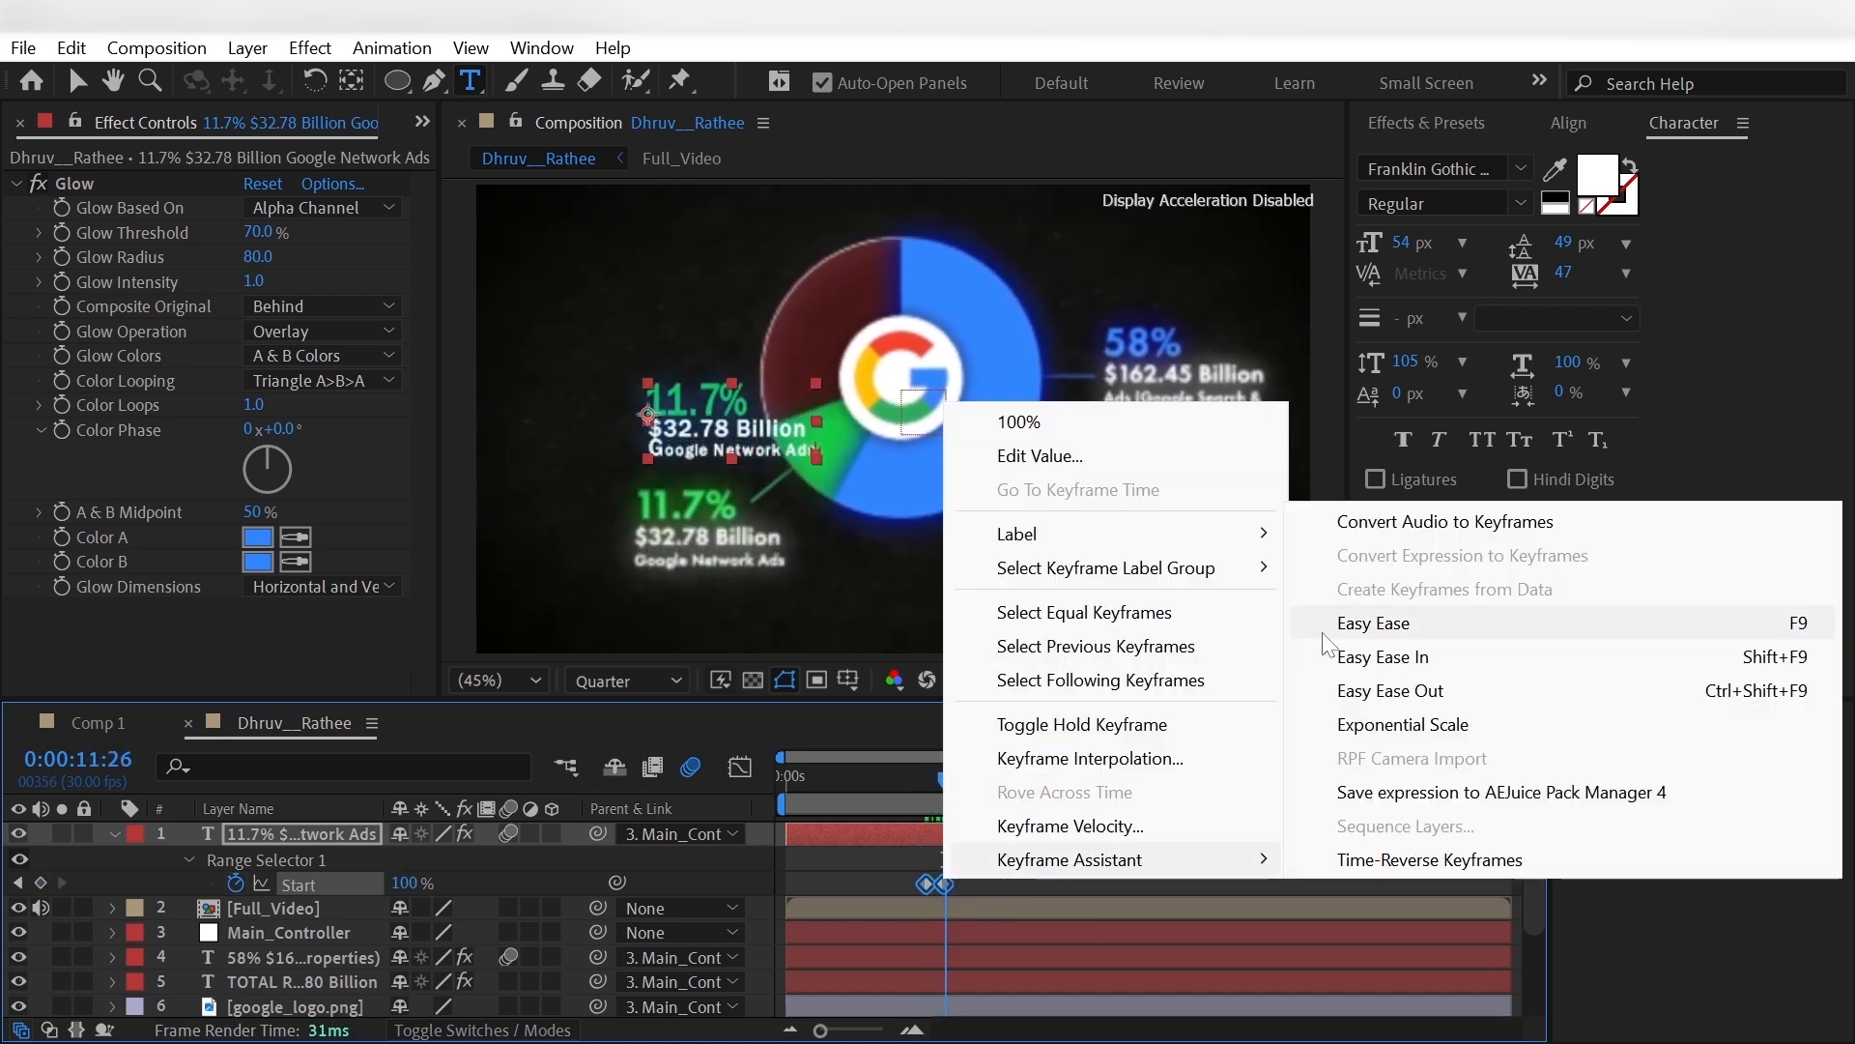
pyautogui.click(1375, 605)
# - Hide Full_Video and move the 11.7% label to Position -588.1, 289.6, at the outer end of the green connector line
pyautogui.click(114, 832)
pyautogui.click(19, 858)
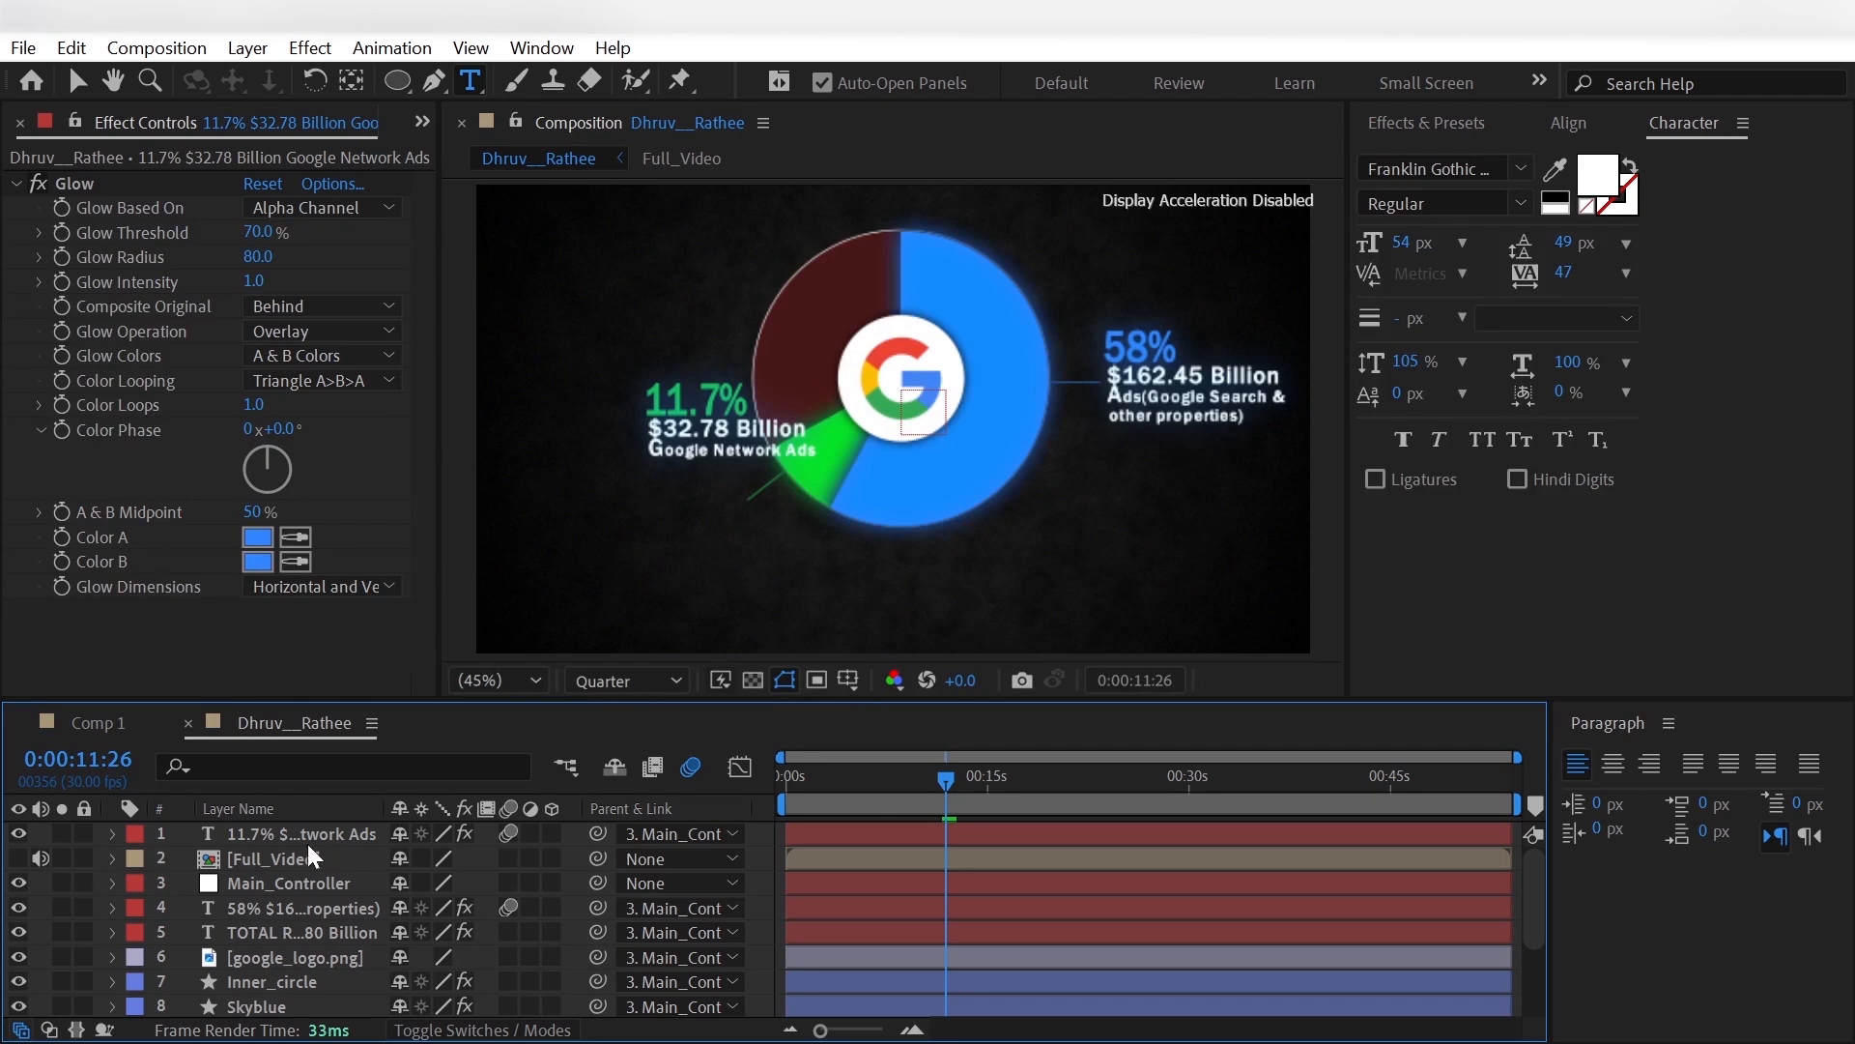
pyautogui.click(305, 834)
pyautogui.press('p')
pyautogui.moveTo(506, 868); pyautogui.dragTo(732, 878)
pyautogui.moveTo(403, 859); pyautogui.dragTo(380, 861)
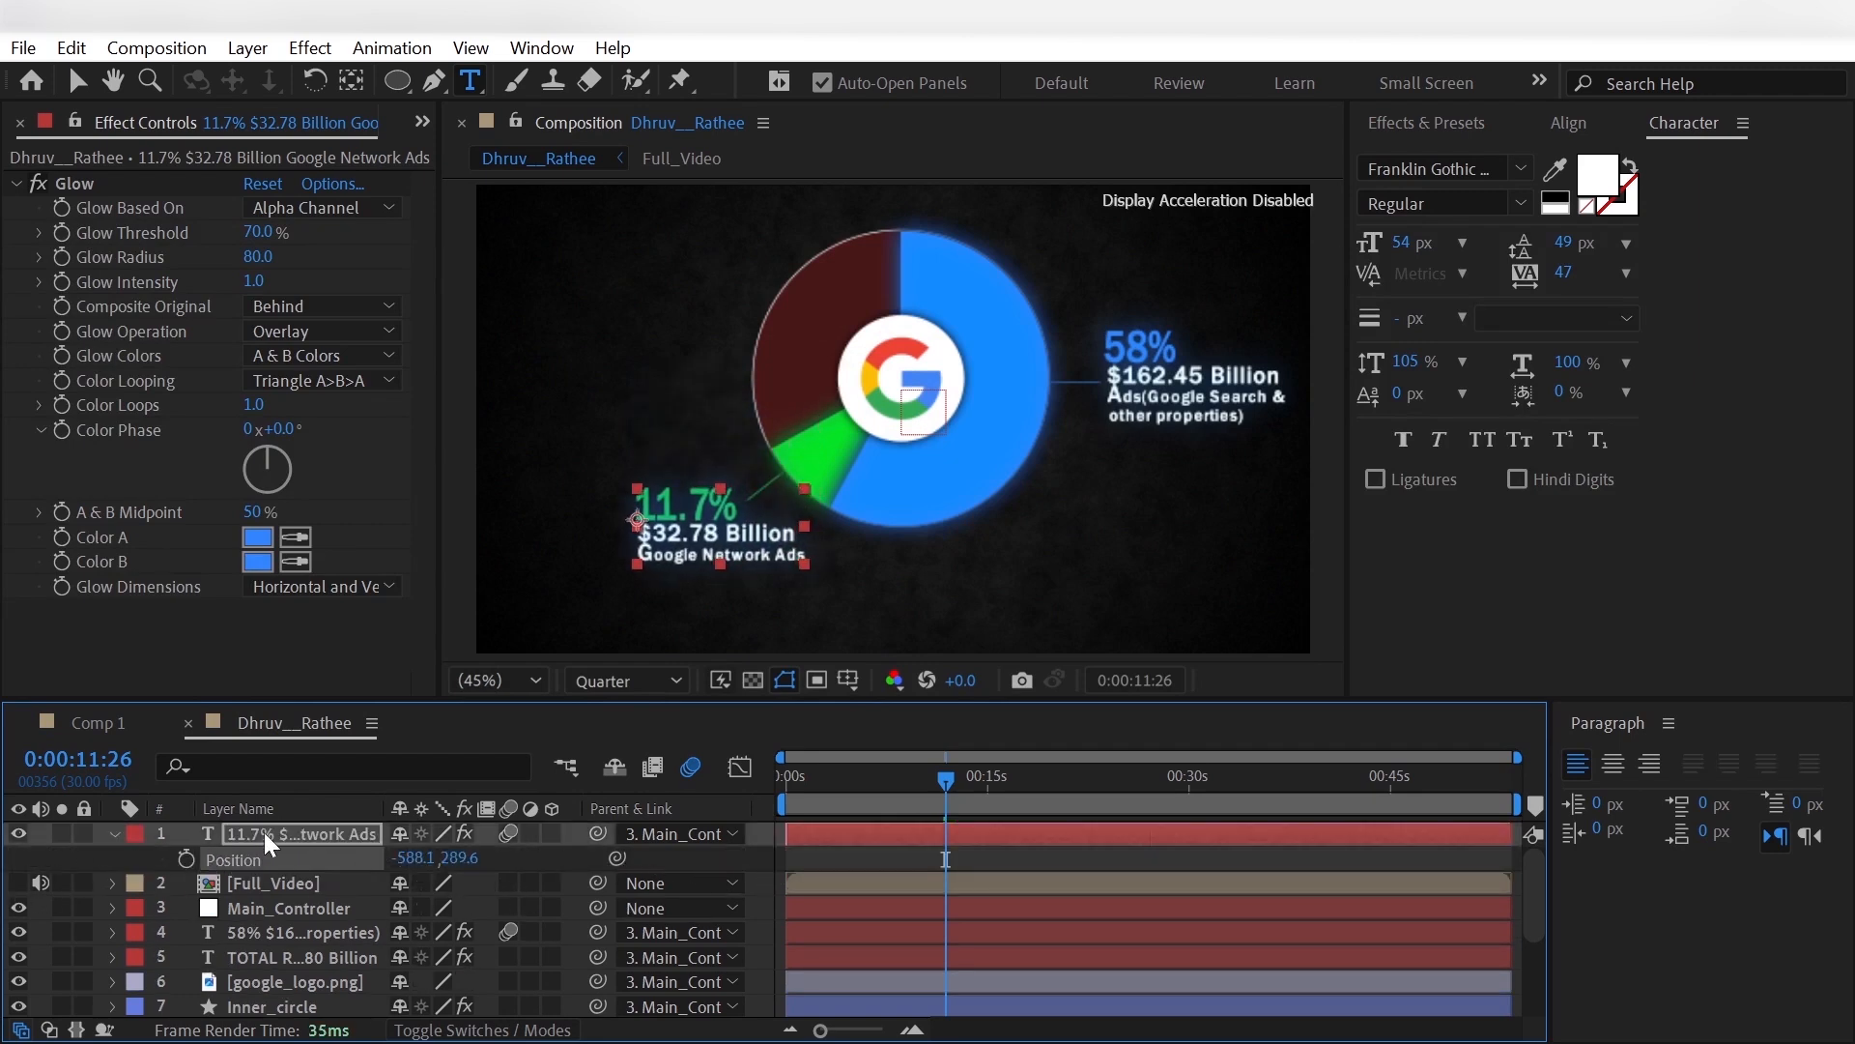
# - Set the 11.7% label's Glow Color A and Color B to the green sampled from the green slice
pyautogui.click(296, 536)
pyautogui.click(296, 561)
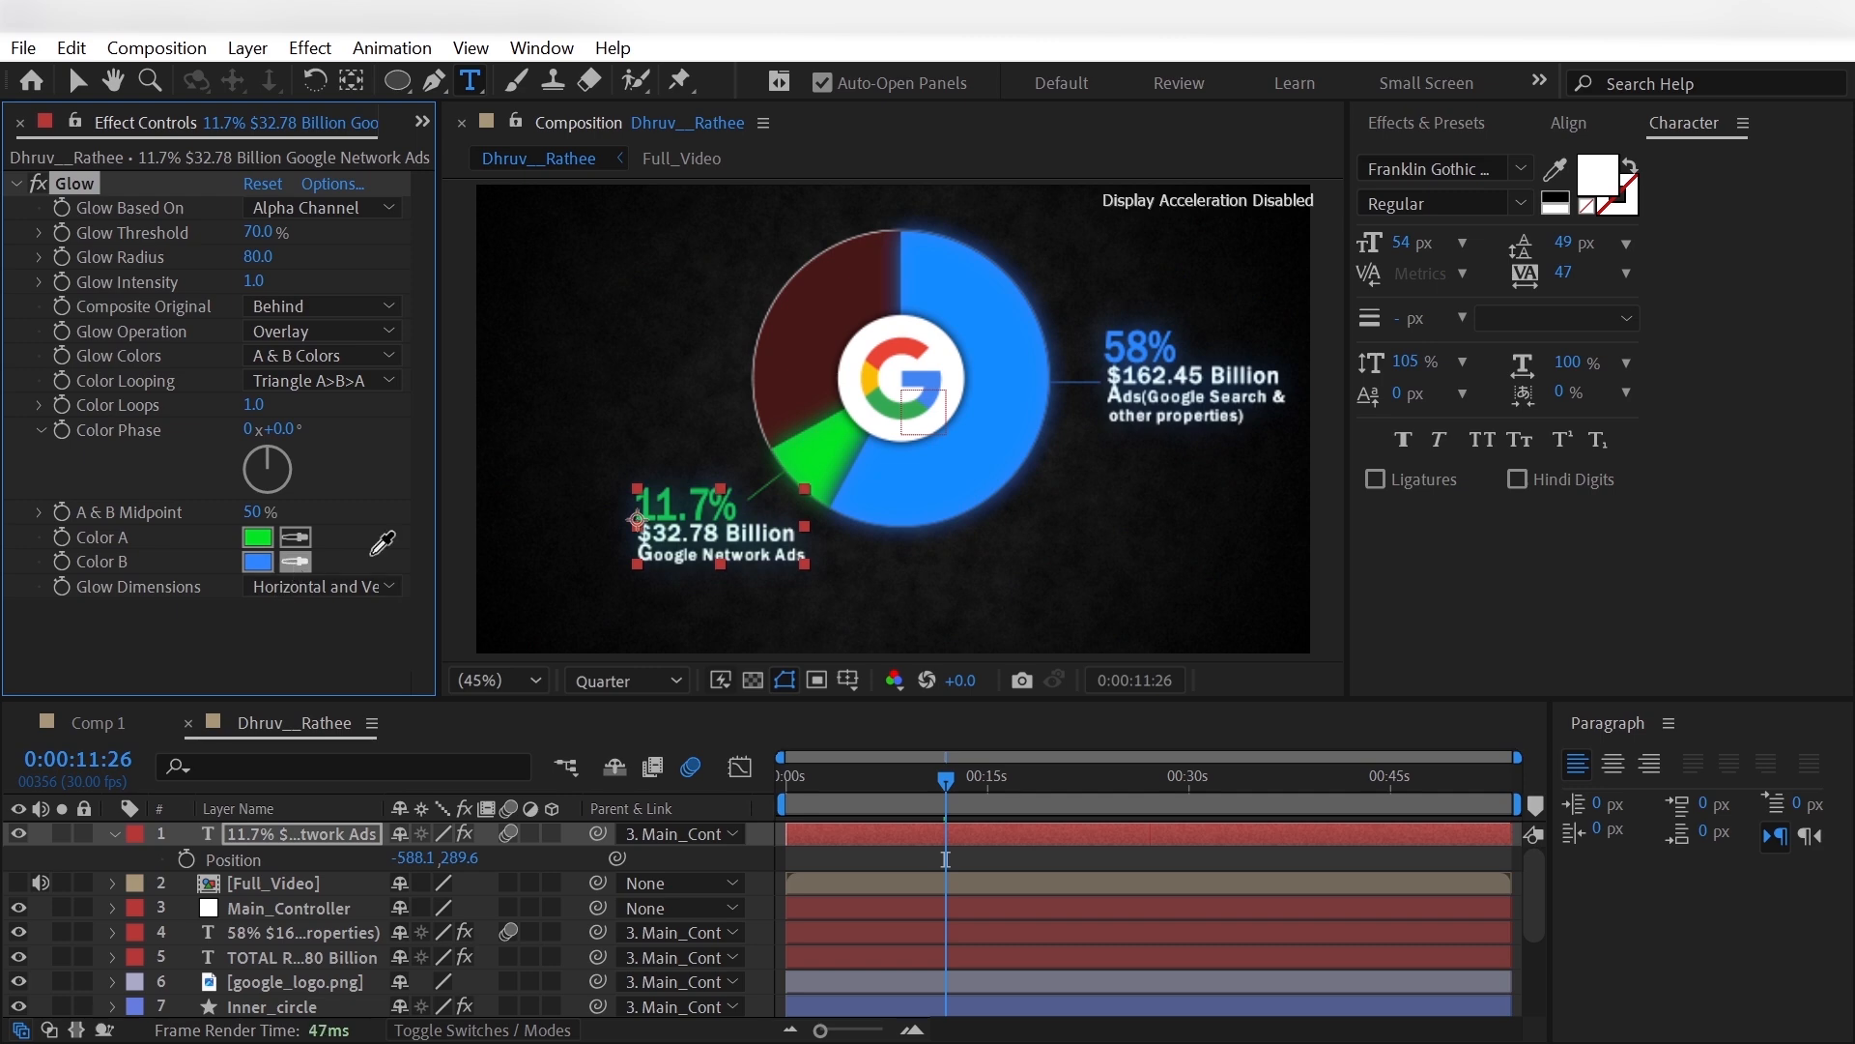
pyautogui.click(818, 456)
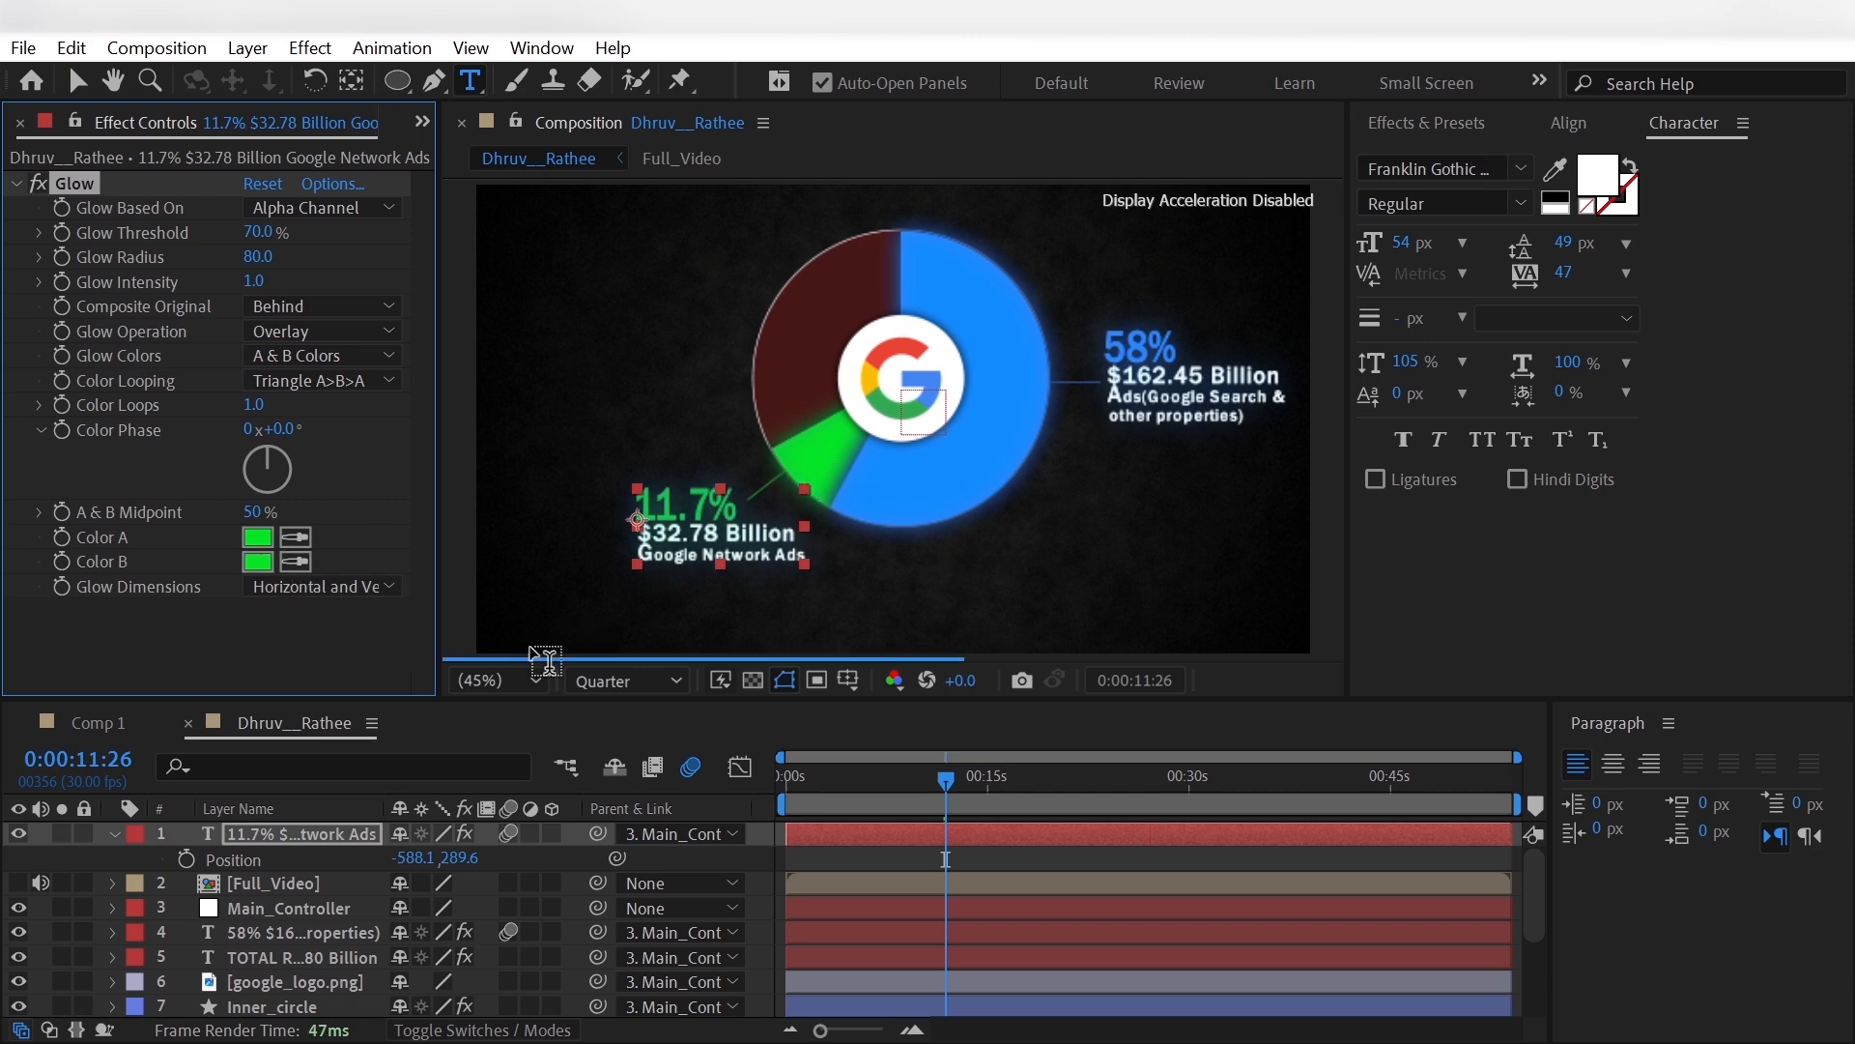
pyautogui.click(31, 911)
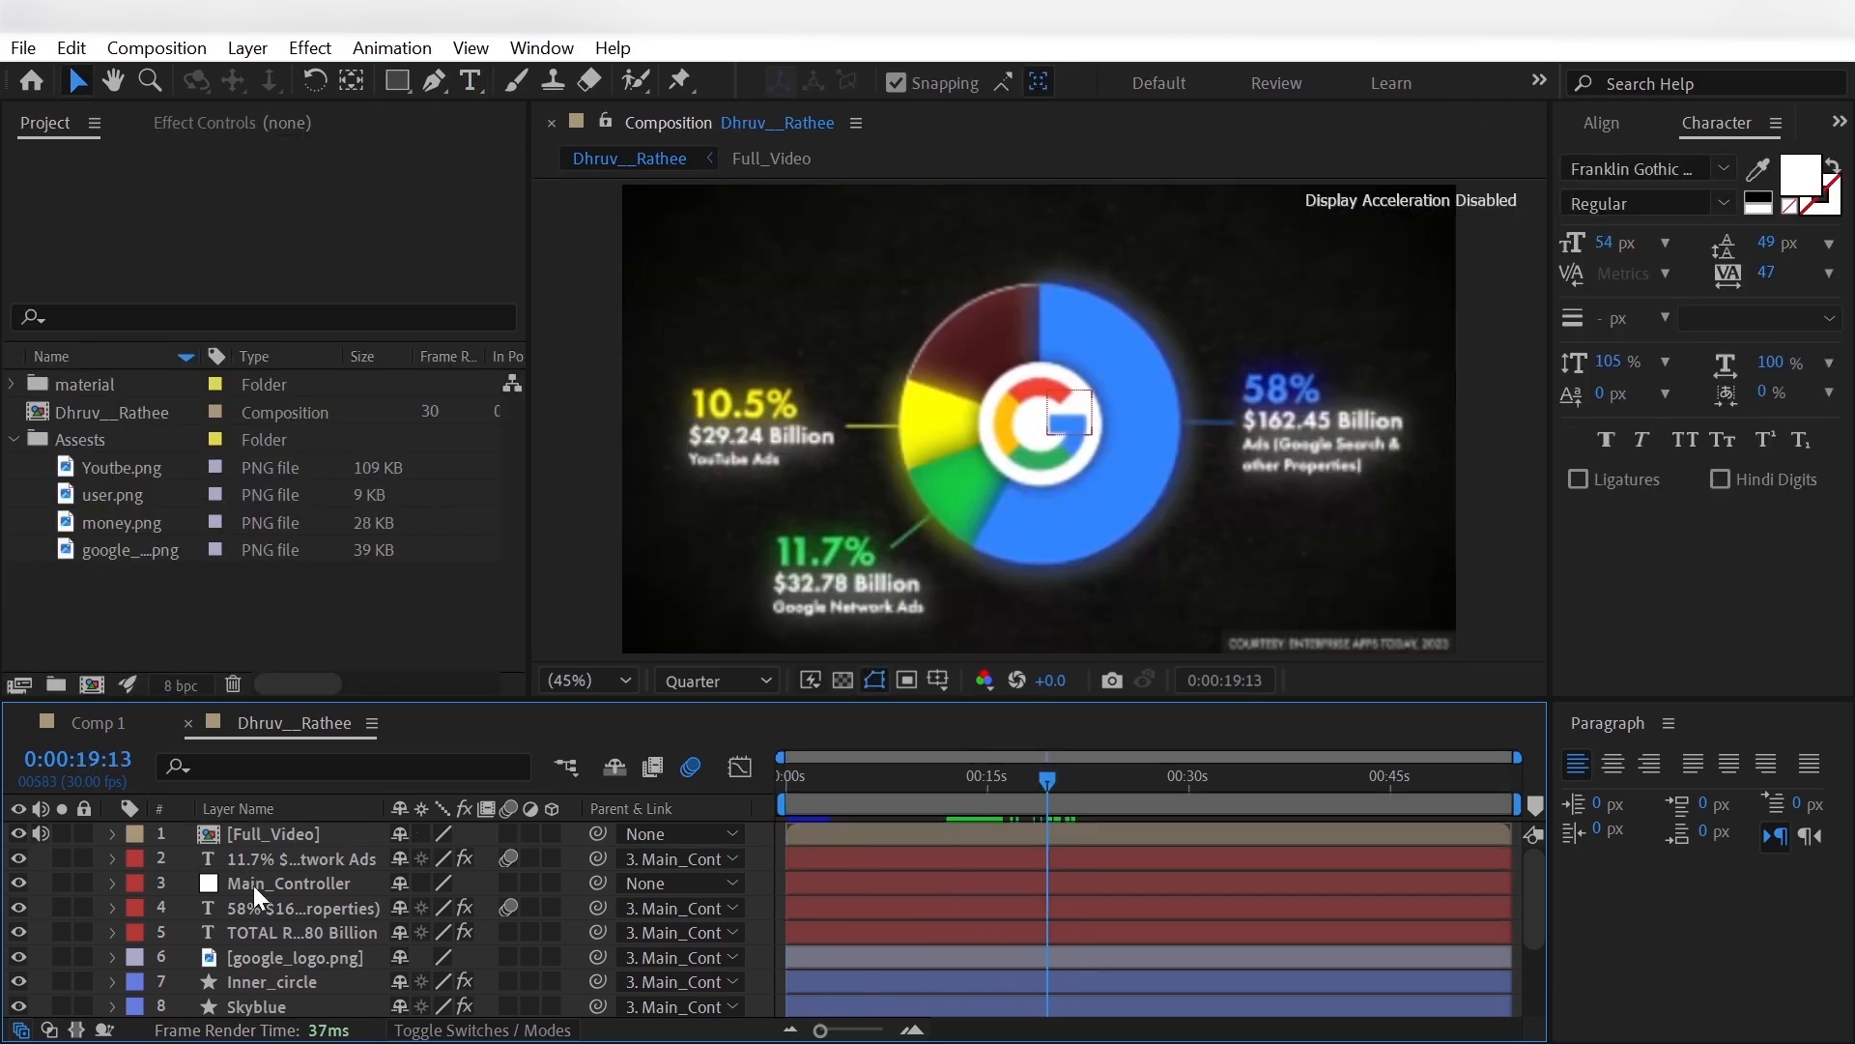
# - Place Main_Controller directly beneath Full_Video in the layer stack and set Full_Video's Opacity to 40%
pyautogui.moveTo(253, 885); pyautogui.dragTo(255, 850)
pyautogui.click(259, 828)
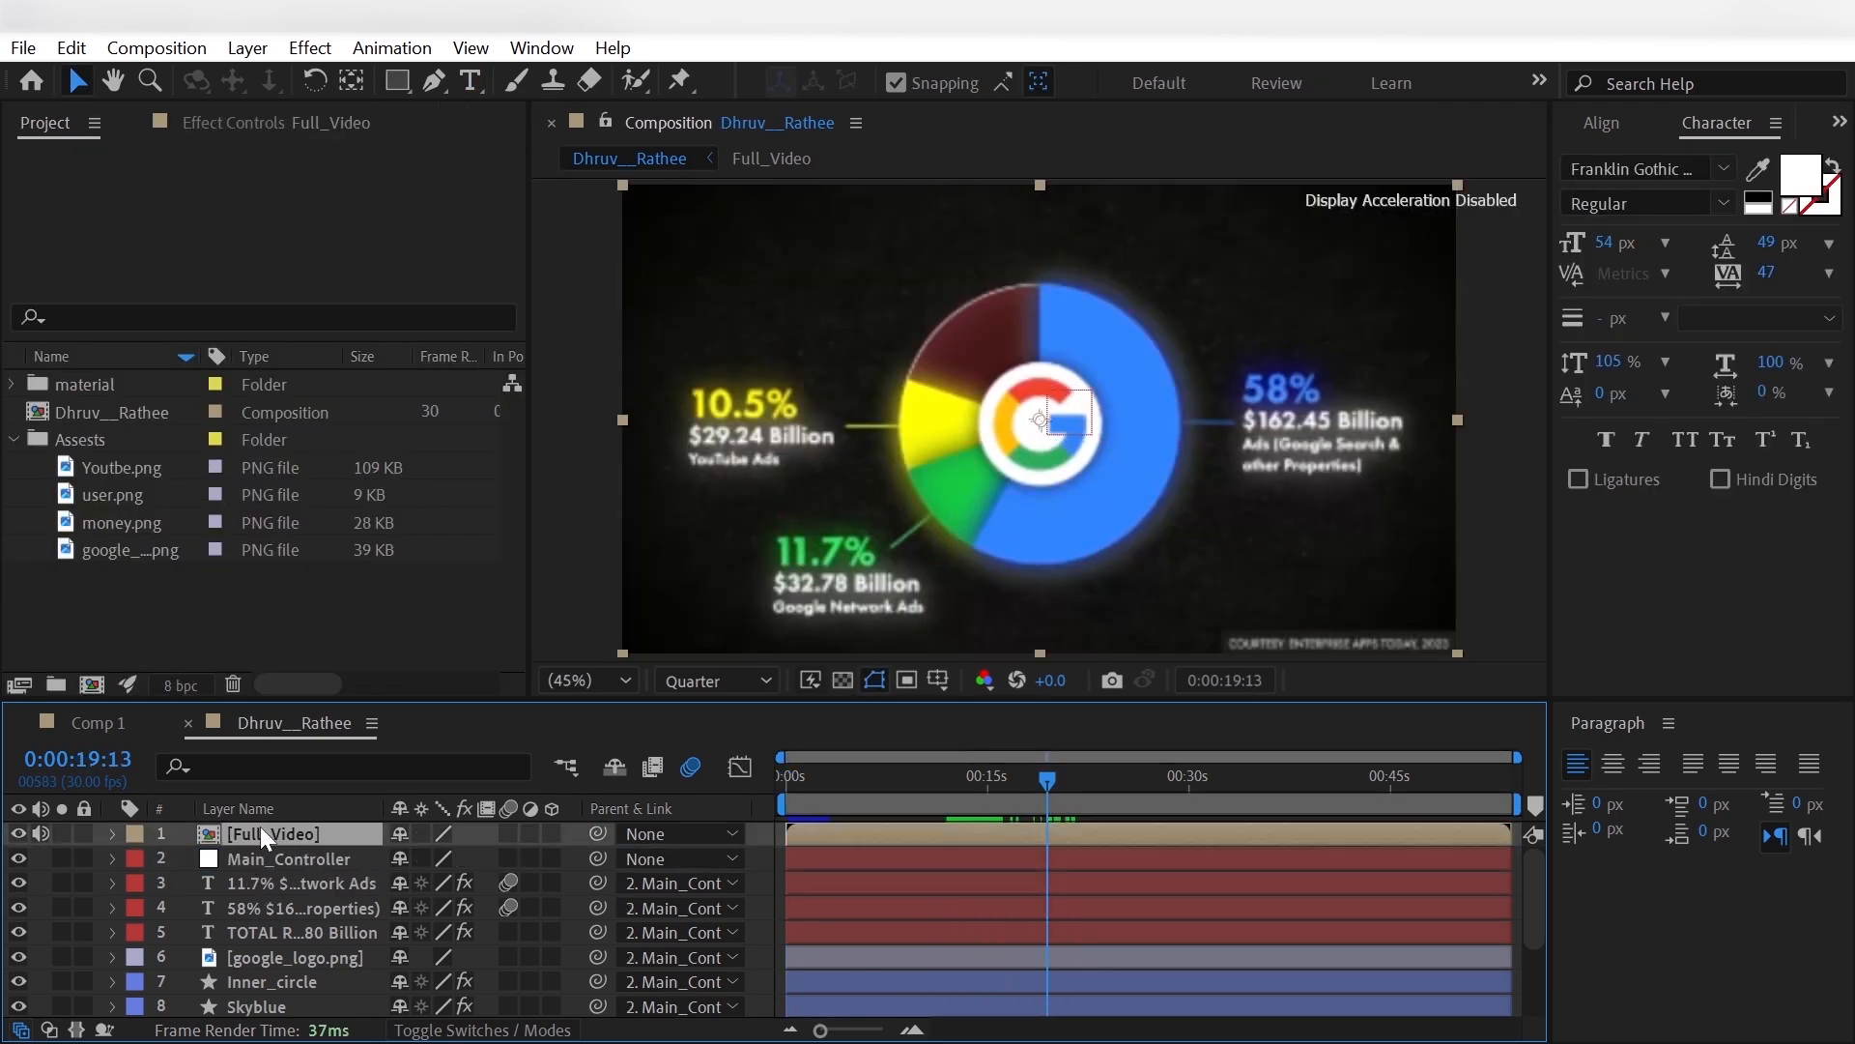
pyautogui.press('t')
pyautogui.click(408, 858)
pyautogui.write('4')
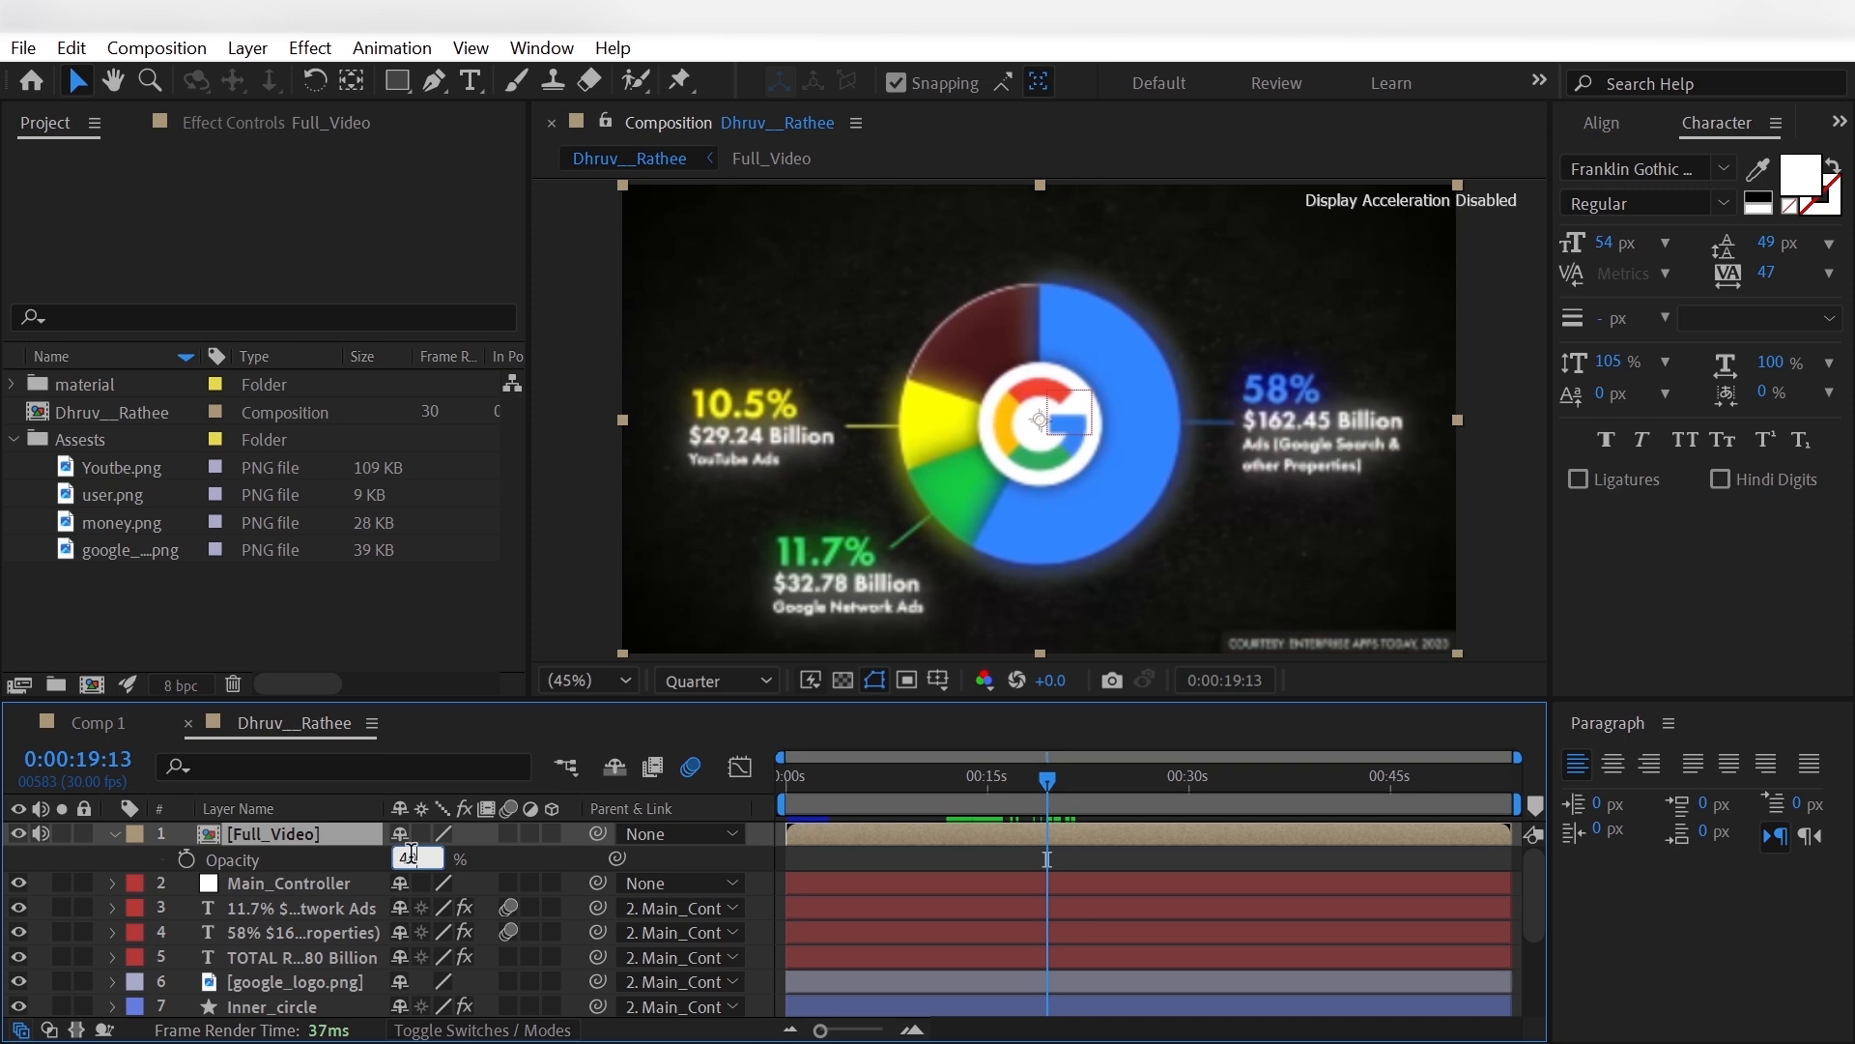
pyautogui.write('0')
pyautogui.press('Return')
# - Add a Position keyframe to Main_Controller at 0:00:16:19, and lower it to Y 589 at 0:00:17:27 to match the reference
pyautogui.click(309, 885)
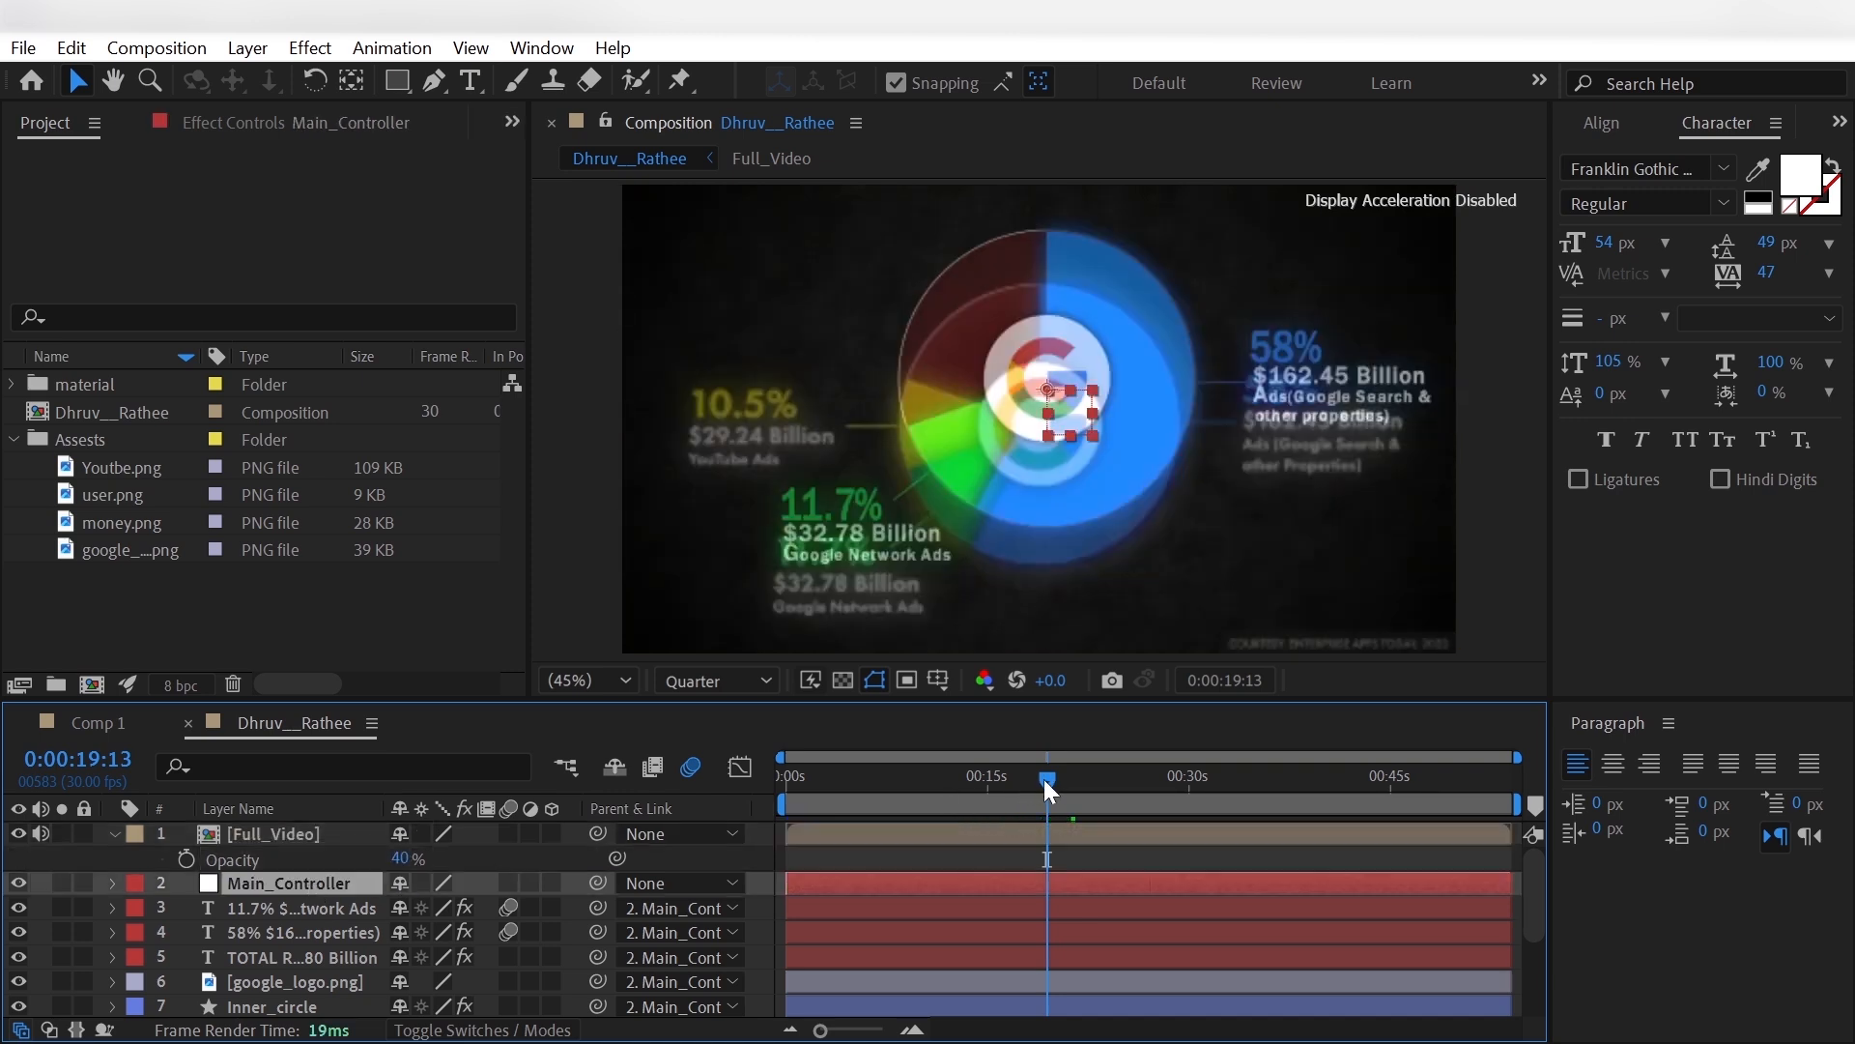
pyautogui.moveTo(1043, 779); pyautogui.dragTo(1010, 787)
pyautogui.press('p')
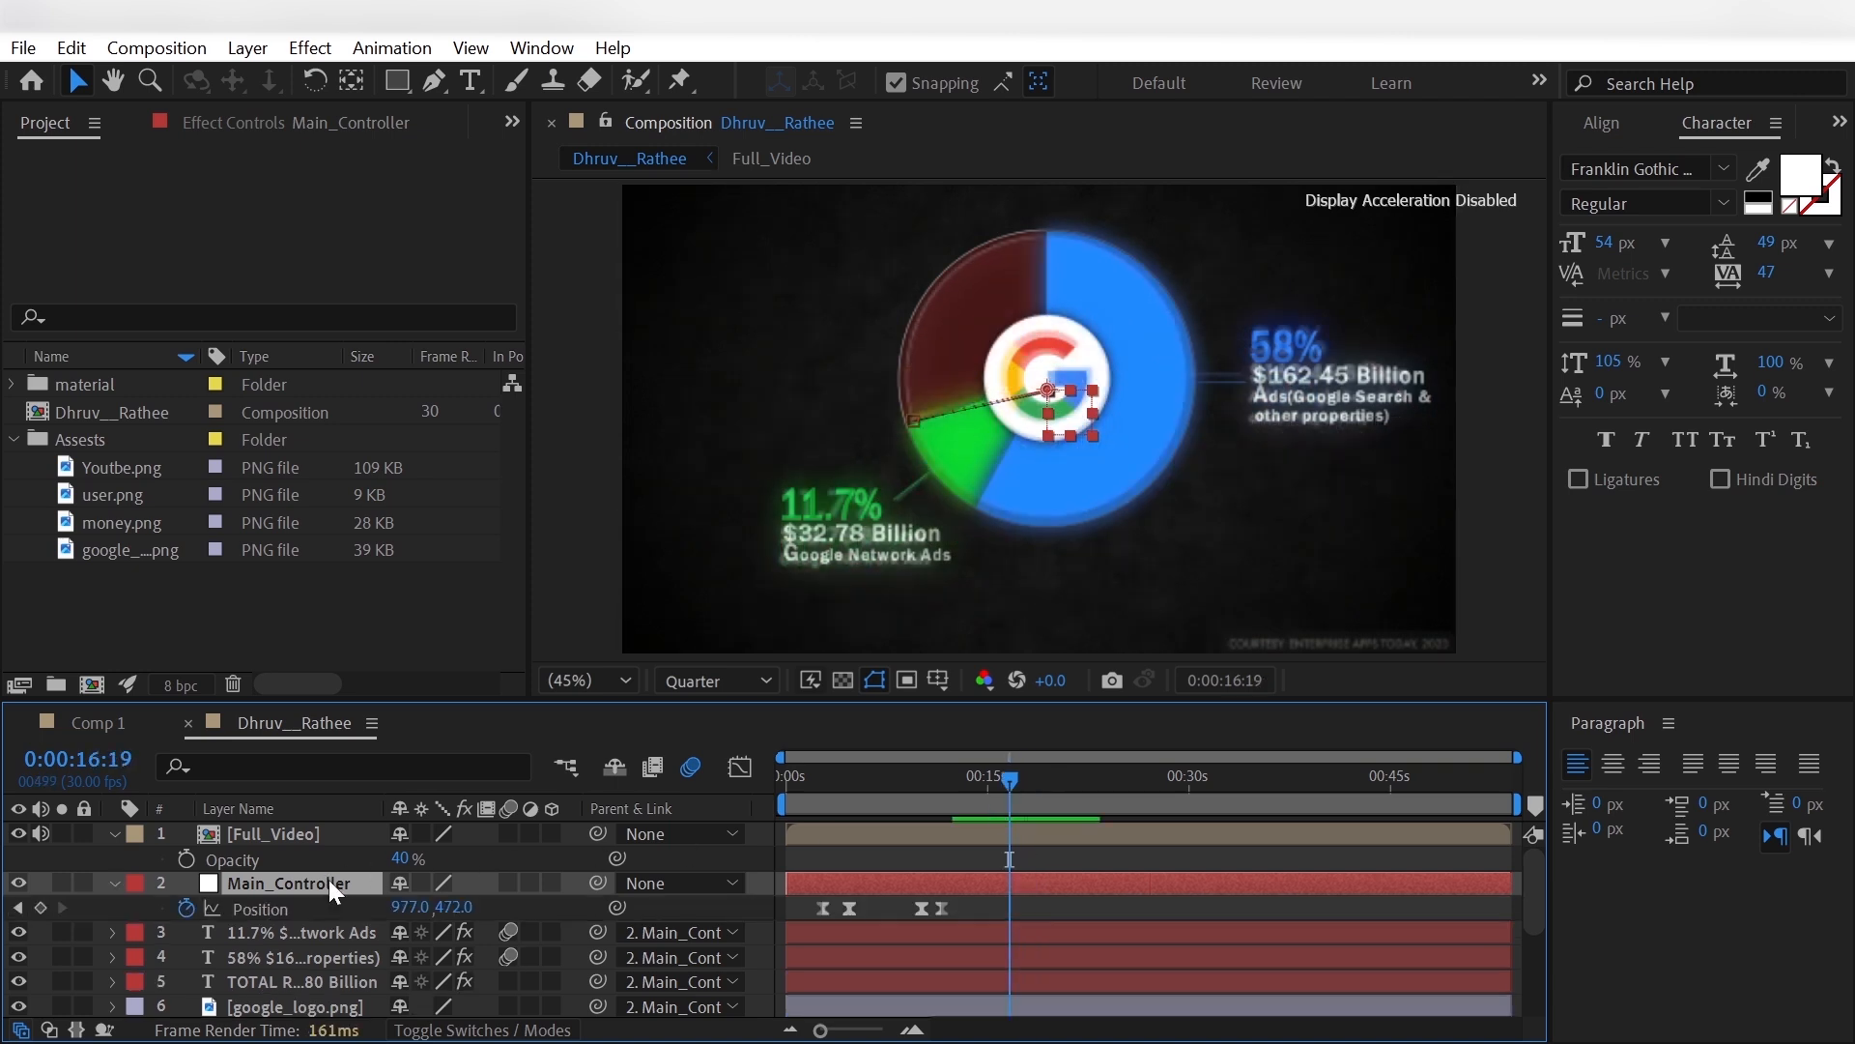
pyautogui.click(40, 908)
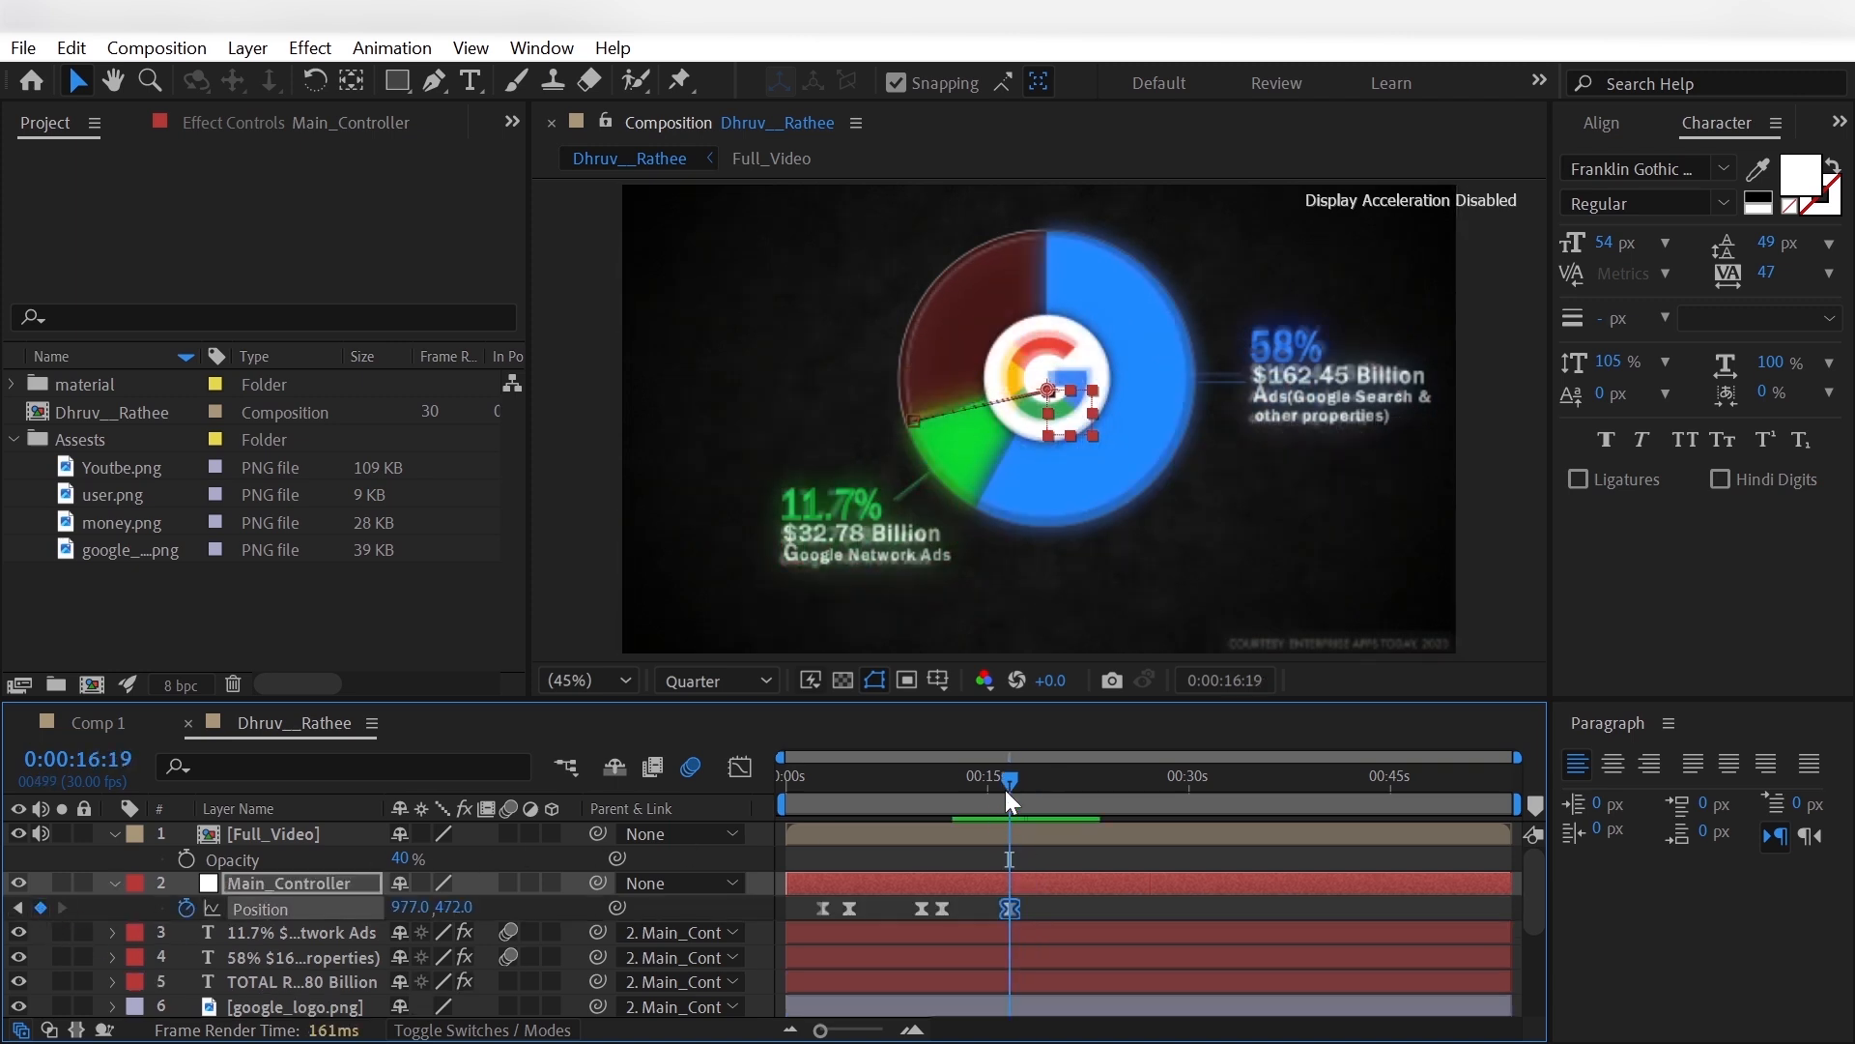
pyautogui.moveTo(1010, 774)
pyautogui.mouseDown()
pyautogui.moveTo(1036, 778)
pyautogui.moveTo(1026, 798)
pyautogui.mouseUp()
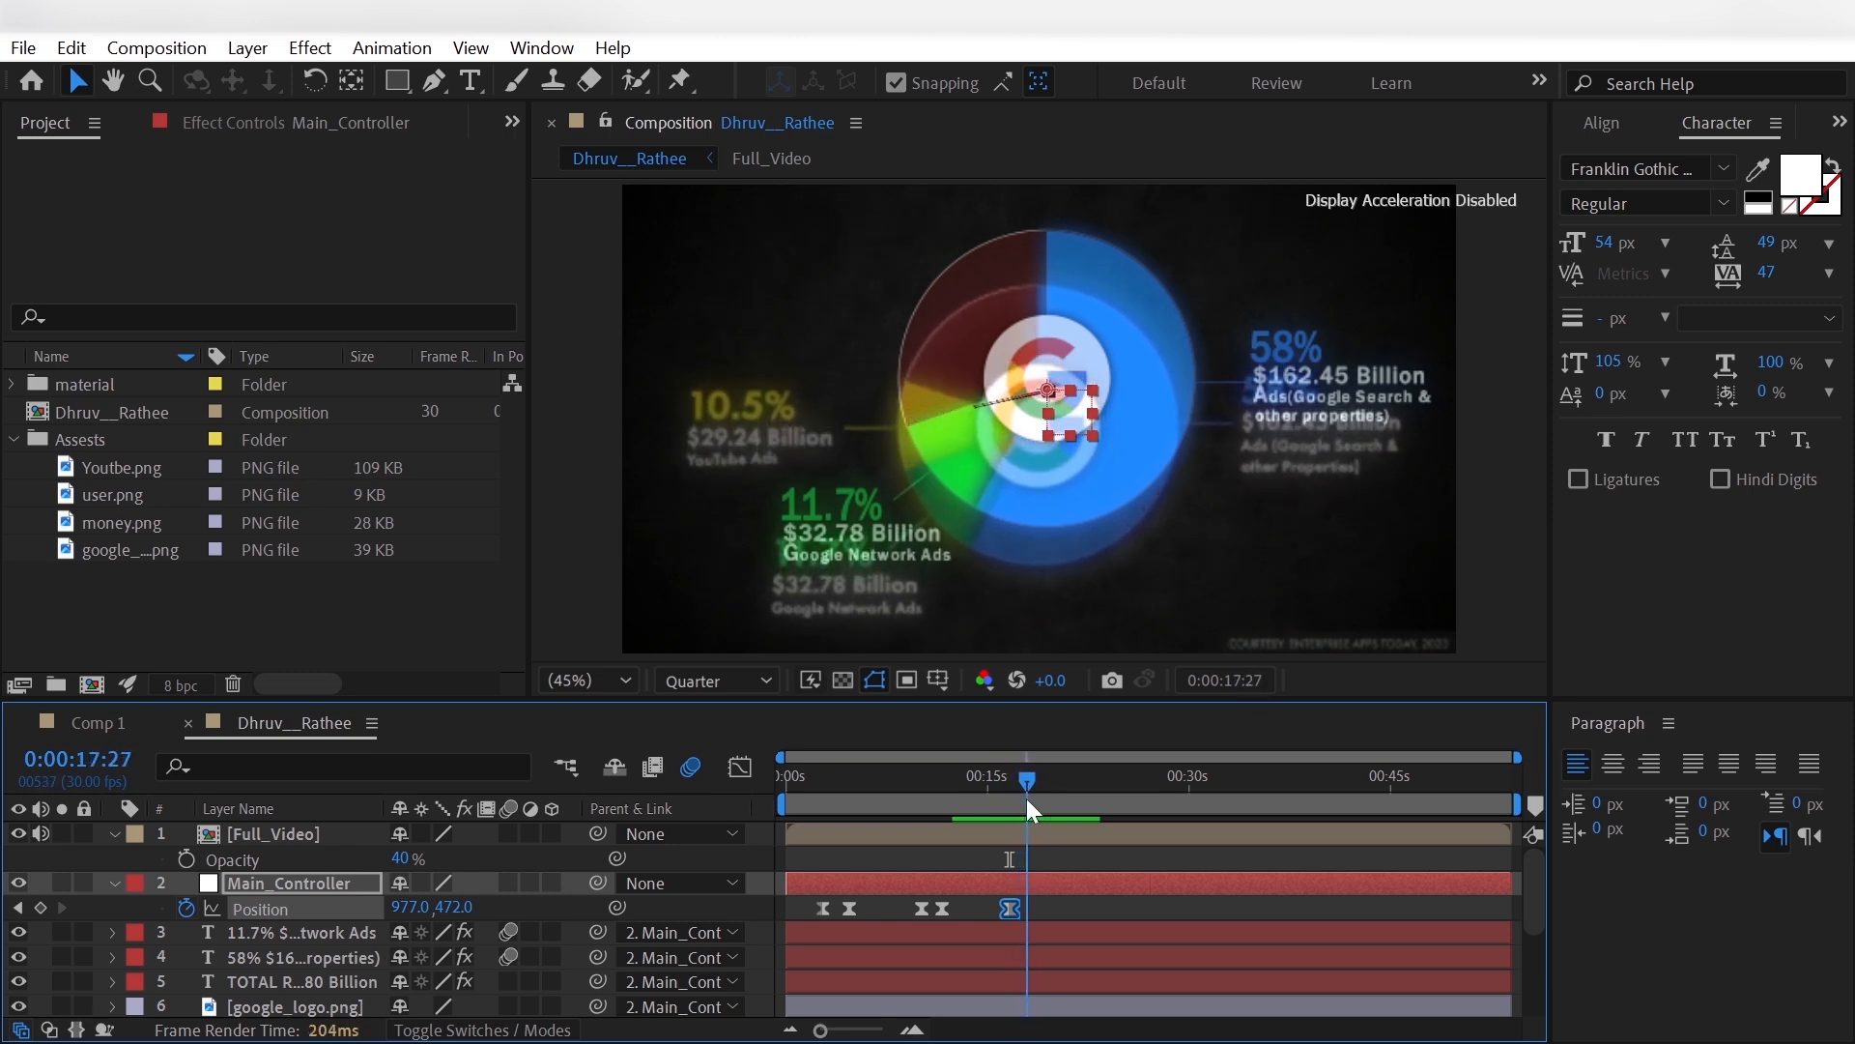
pyautogui.moveTo(456, 908); pyautogui.dragTo(414, 912)
# - Add a Position keyframe to Main_Controller just after 0:00:20, and set Position to 2044, 589 at 0:00:22:00
pyautogui.moveTo(1026, 779); pyautogui.dragTo(1082, 788)
pyautogui.click(42, 908)
pyautogui.moveTo(412, 908); pyautogui.dragTo(1410, 892)
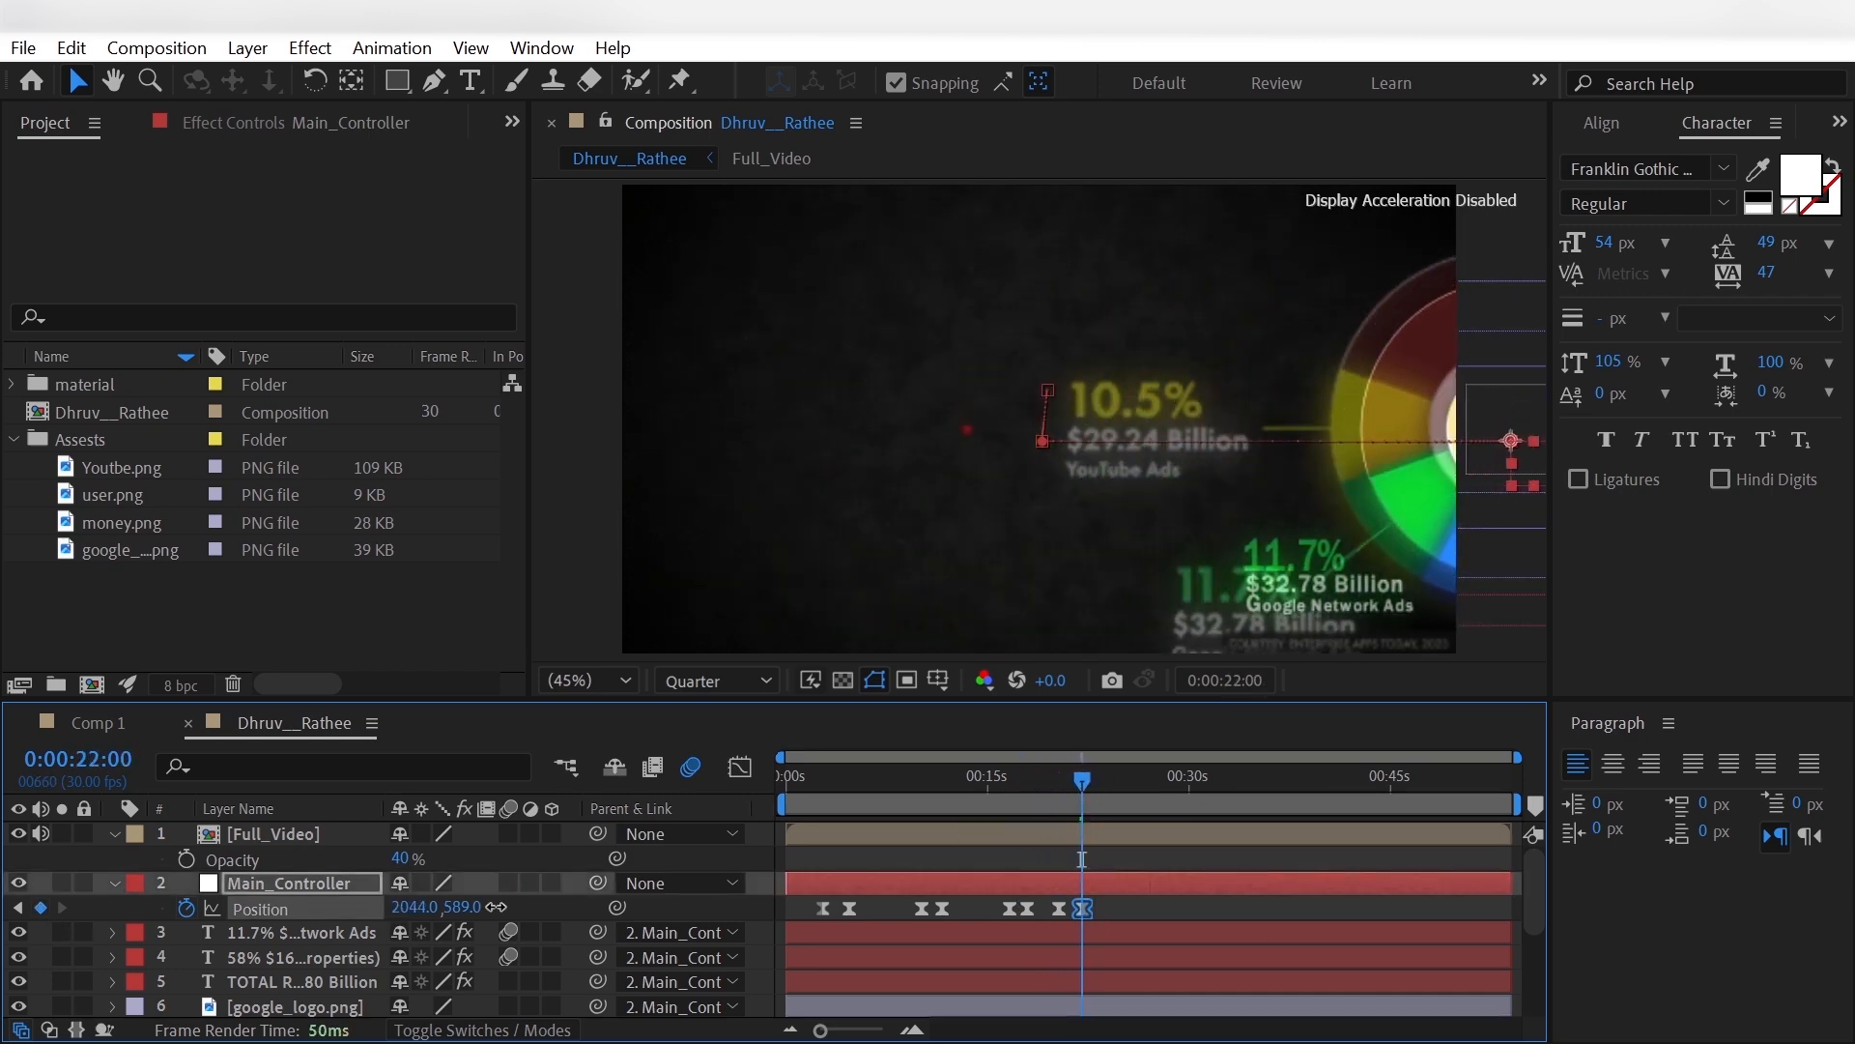
# - Add a Scale keyframe to Main_Controller at the start of this sideways move, and raise Scale to 125% at 0:00:22:00
pyautogui.moveTo(1075, 777)
pyautogui.mouseDown()
pyautogui.moveTo(1060, 799)
pyautogui.moveTo(1078, 781)
pyautogui.mouseUp()
pyautogui.press('s')
pyautogui.click(41, 909)
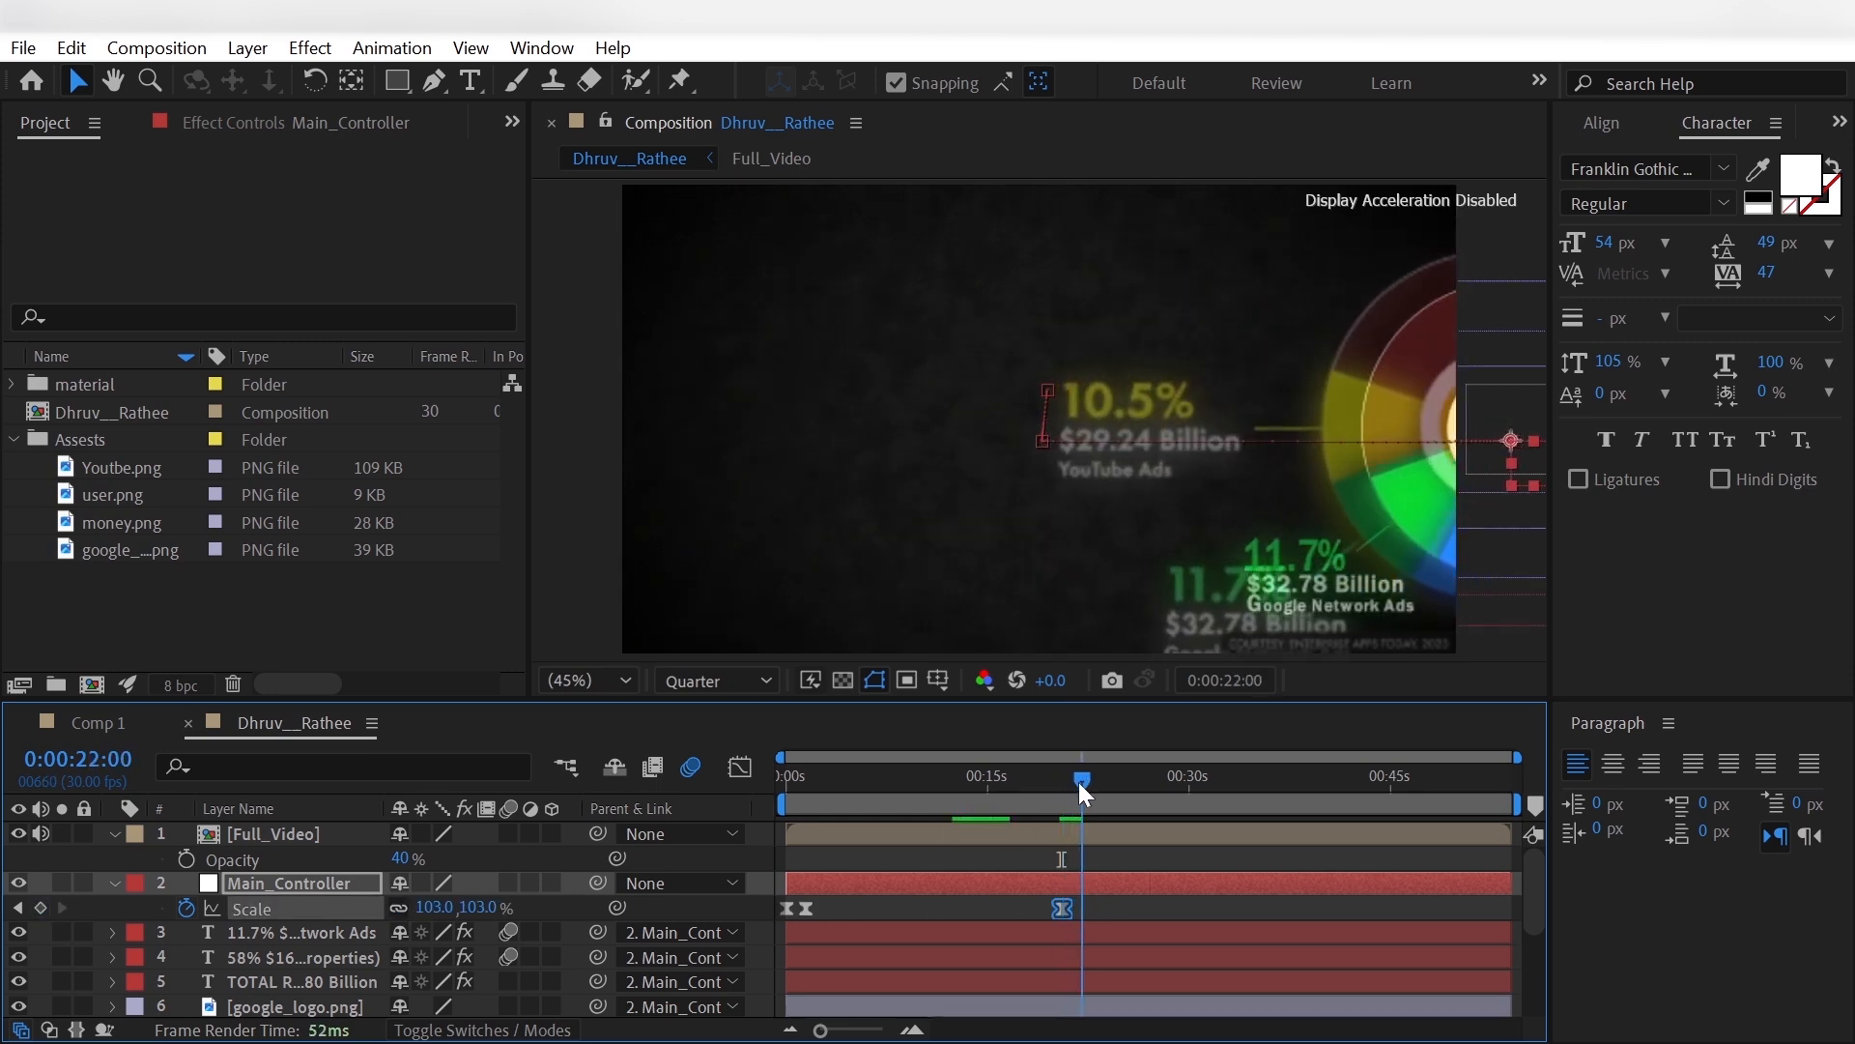
pyautogui.moveTo(435, 908); pyautogui.dragTo(458, 907)
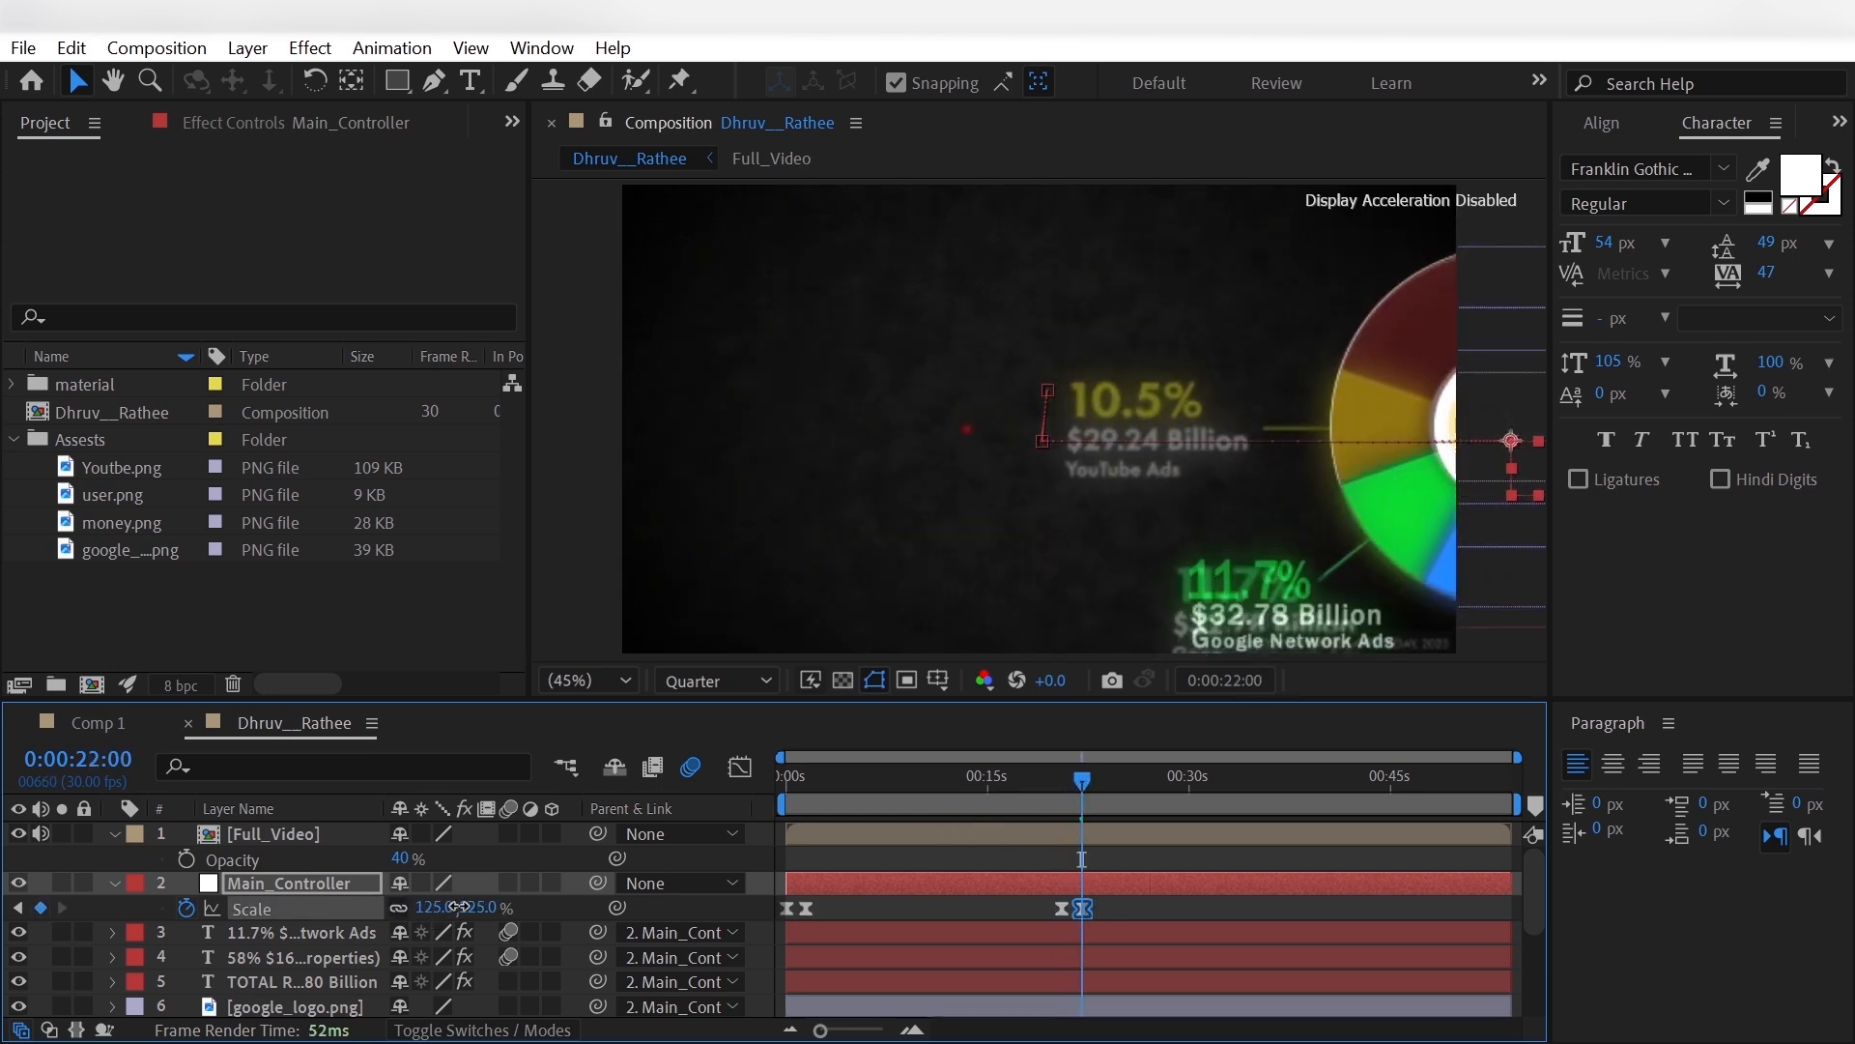
# - Shape the speed graph of Main_Controller's last two Position keyframes so the move peaks early and slows gradually
pyautogui.press('p')
pyautogui.moveTo(1072, 797)
pyautogui.mouseDown()
pyautogui.moveTo(1077, 780)
pyautogui.moveTo(1058, 792)
pyautogui.moveTo(1073, 797)
pyautogui.mouseUp()
pyautogui.moveTo(1118, 901); pyautogui.dragTo(1075, 908)
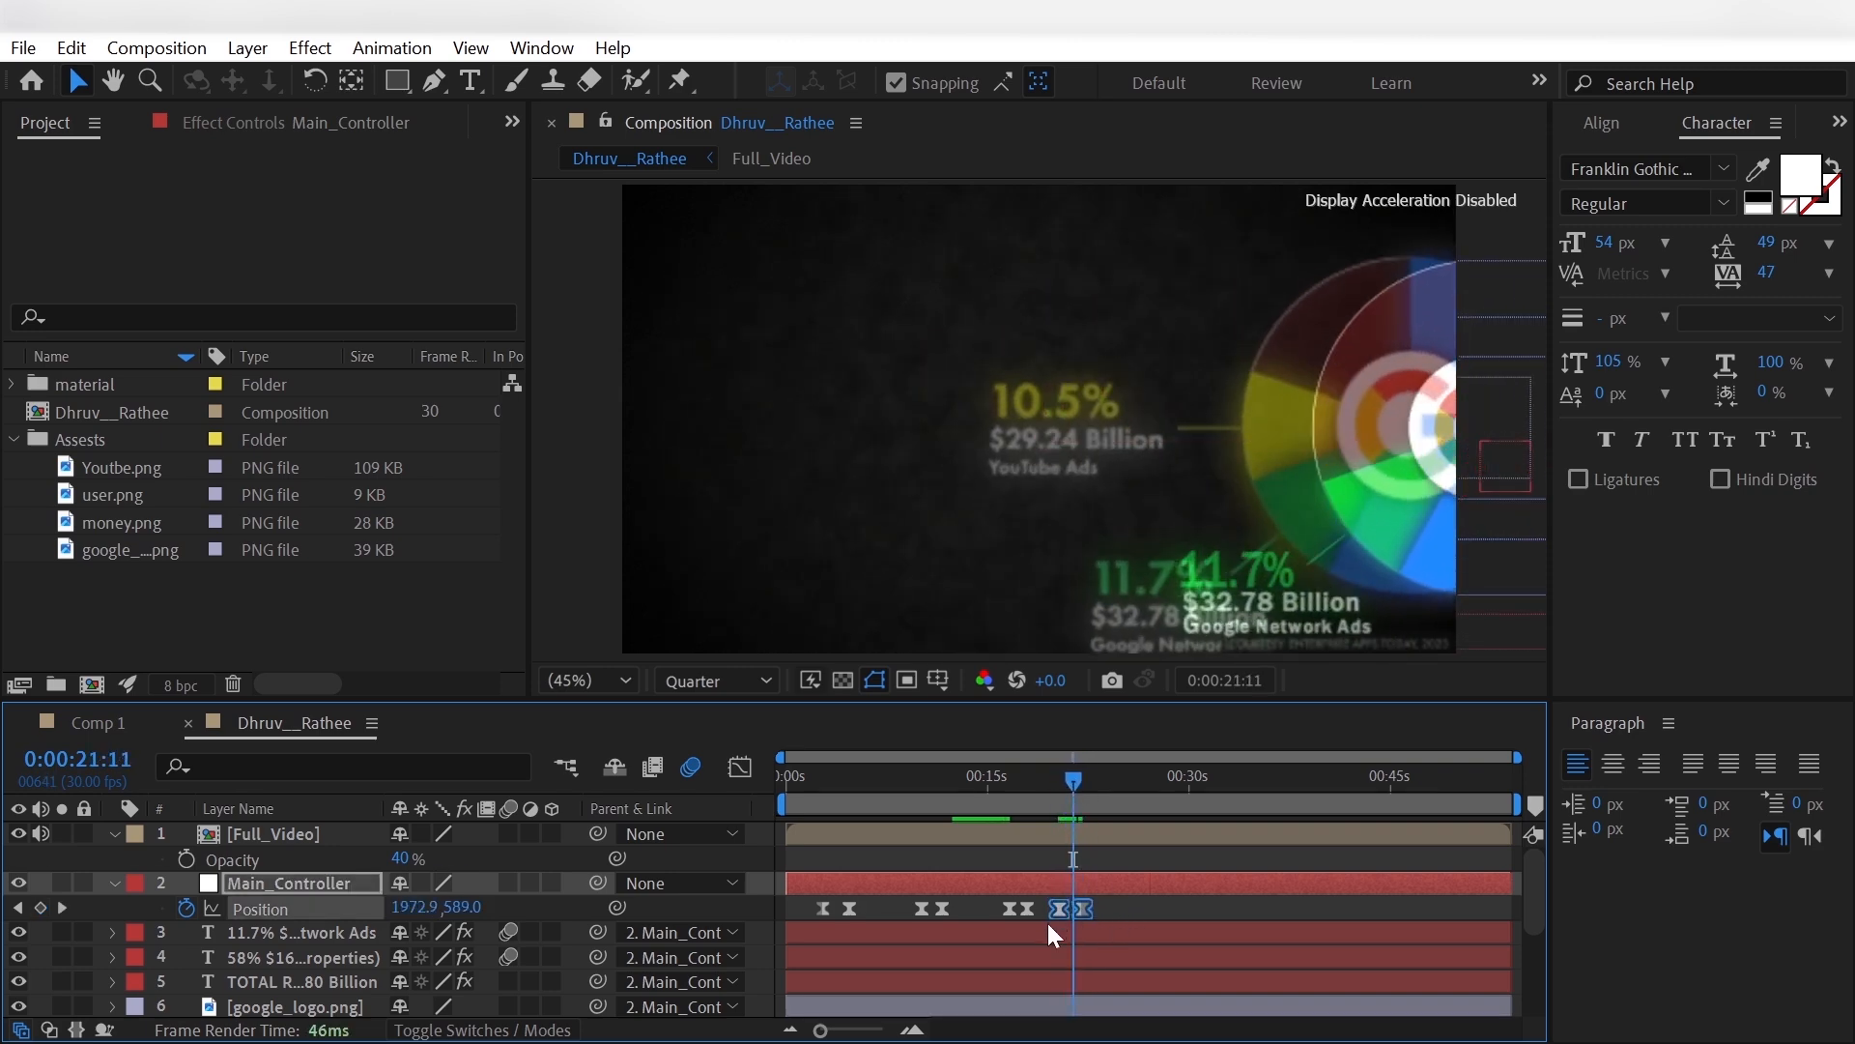
pyautogui.click(740, 767)
pyautogui.press('=')
pyautogui.press('=')
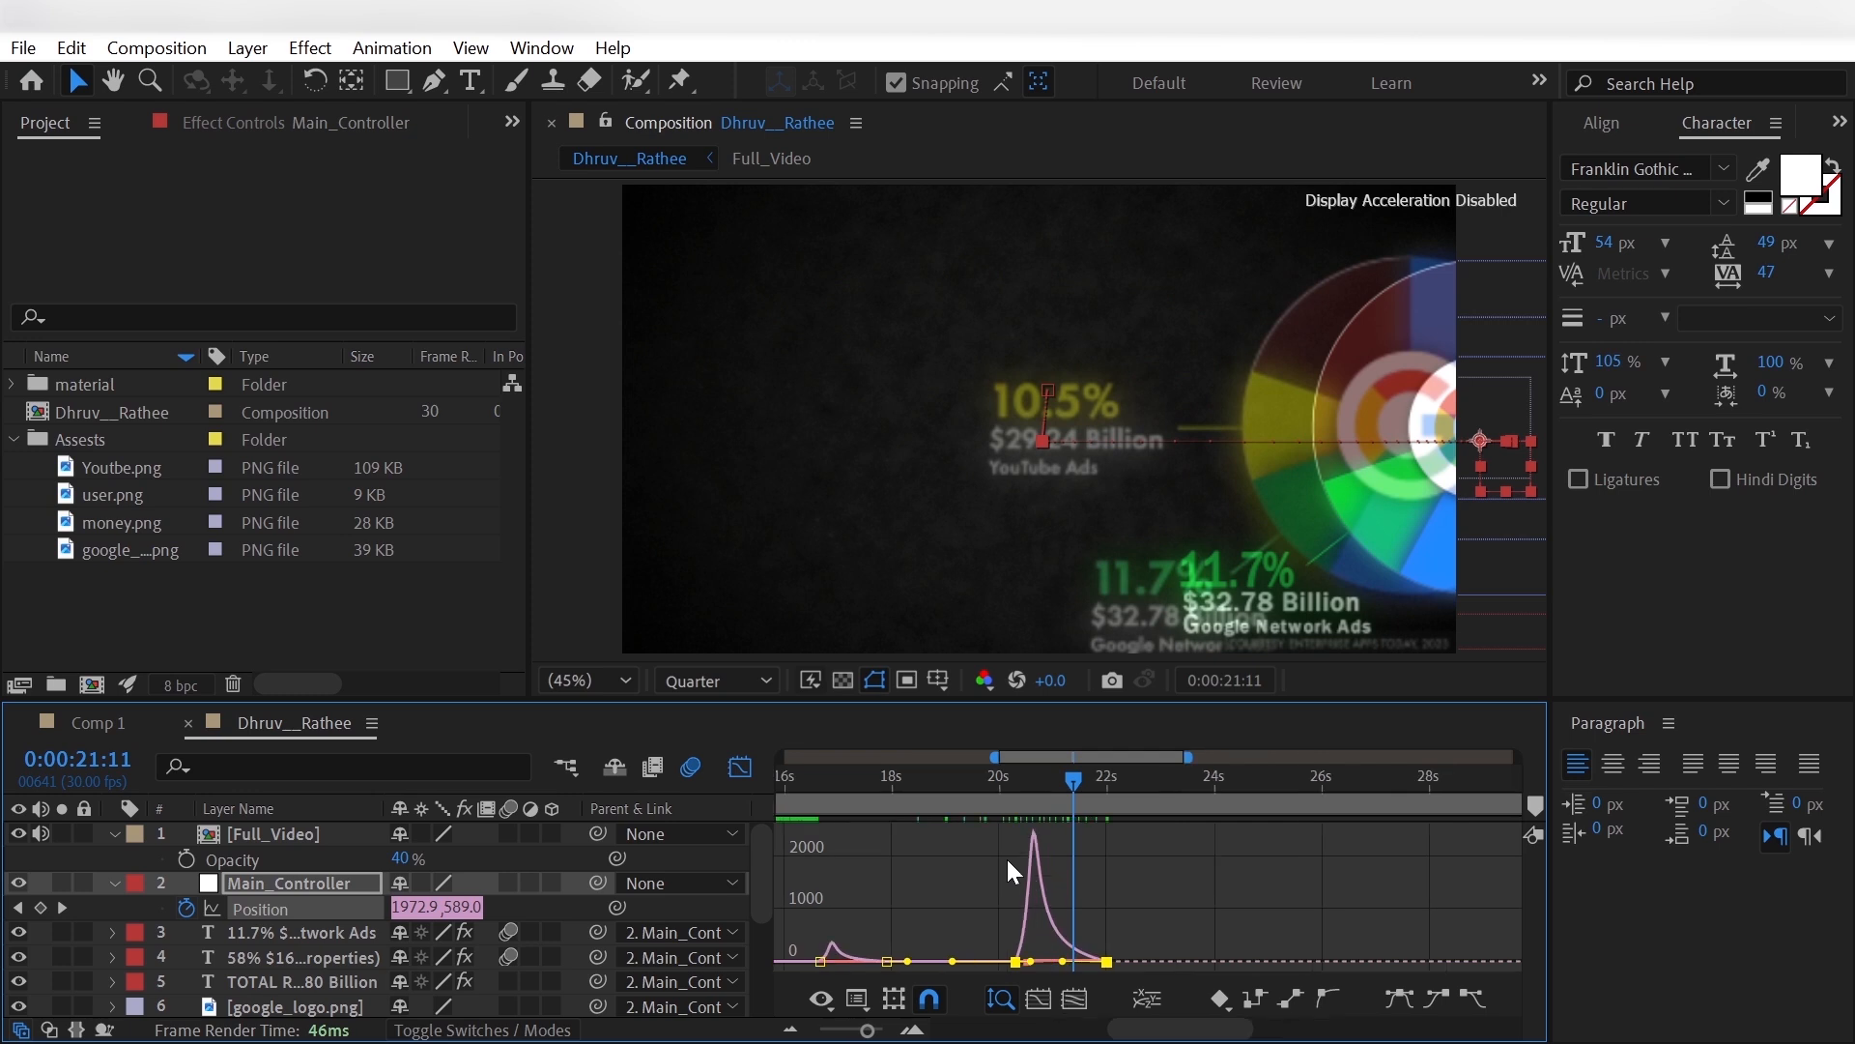
pyautogui.moveTo(1060, 960); pyautogui.dragTo(1082, 961)
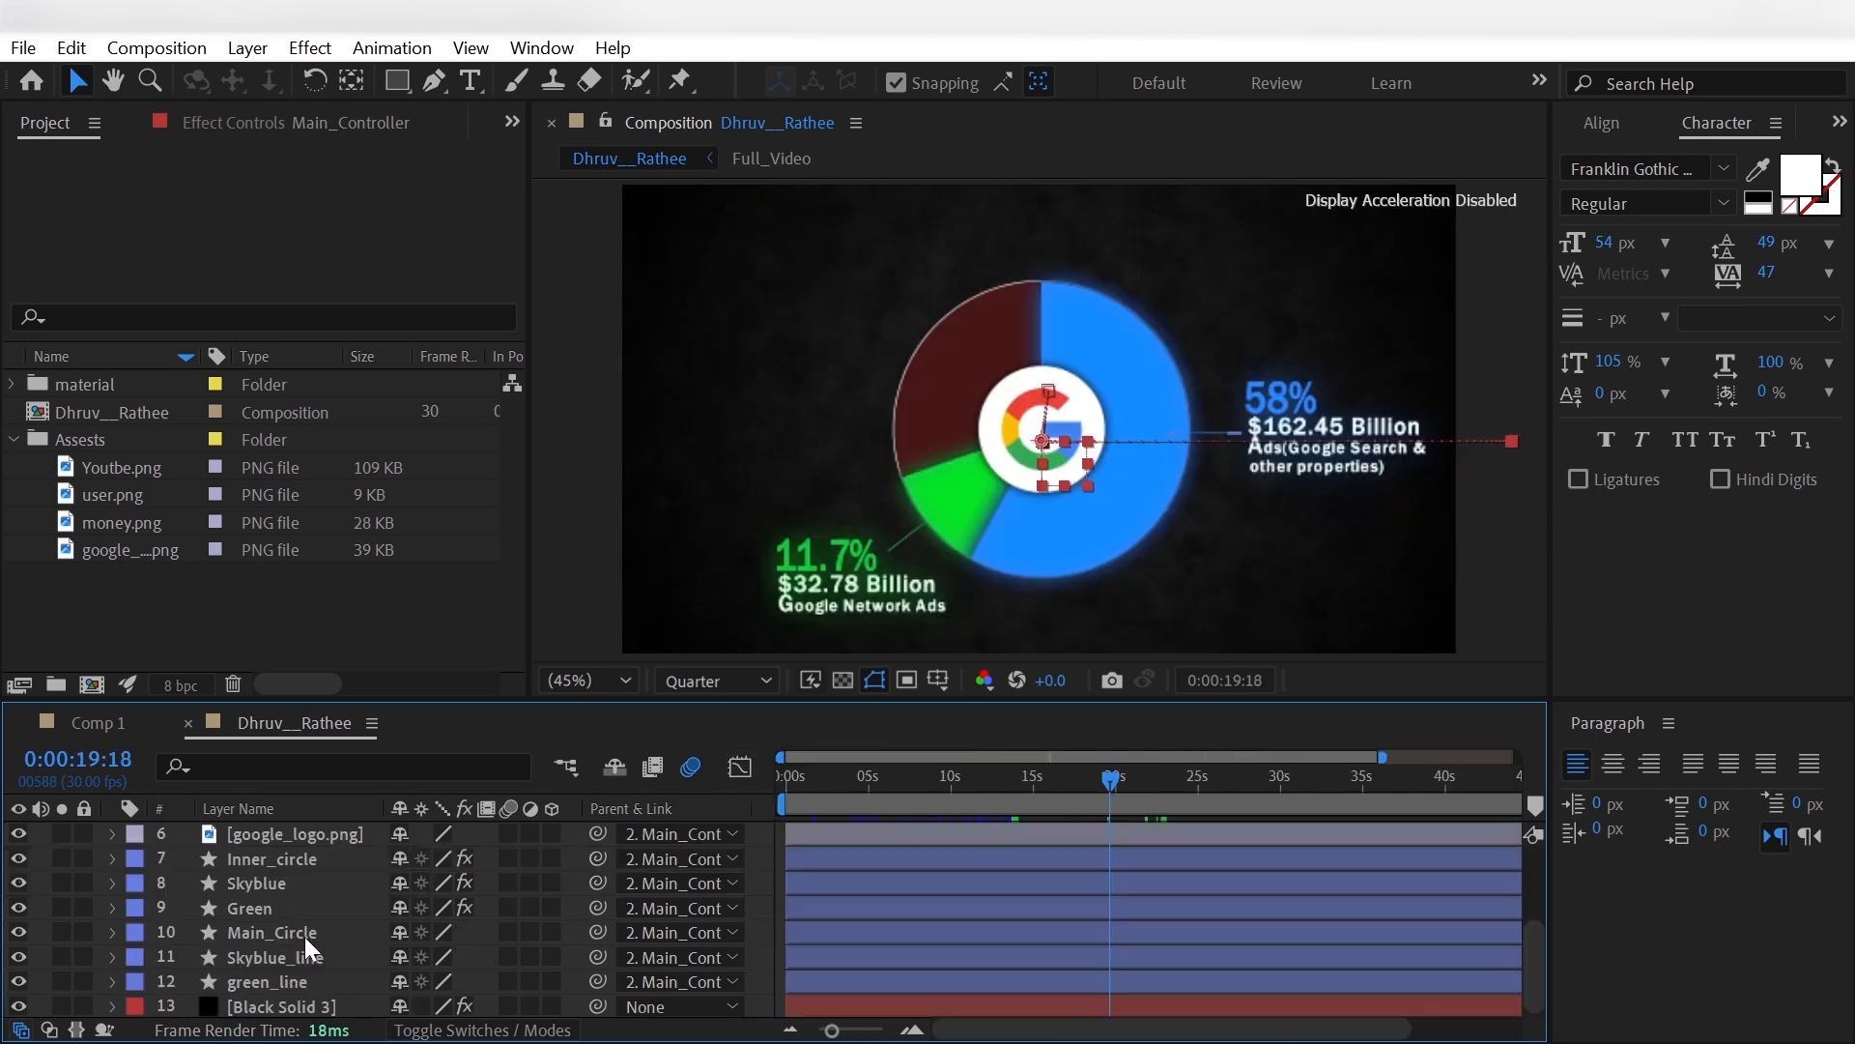
# - Duplicate the Green slice layer, place the copy directly beneath Green, and rename it Yellow
pyautogui.click(307, 907)
pyautogui.hotkey('ctrl', 'd')
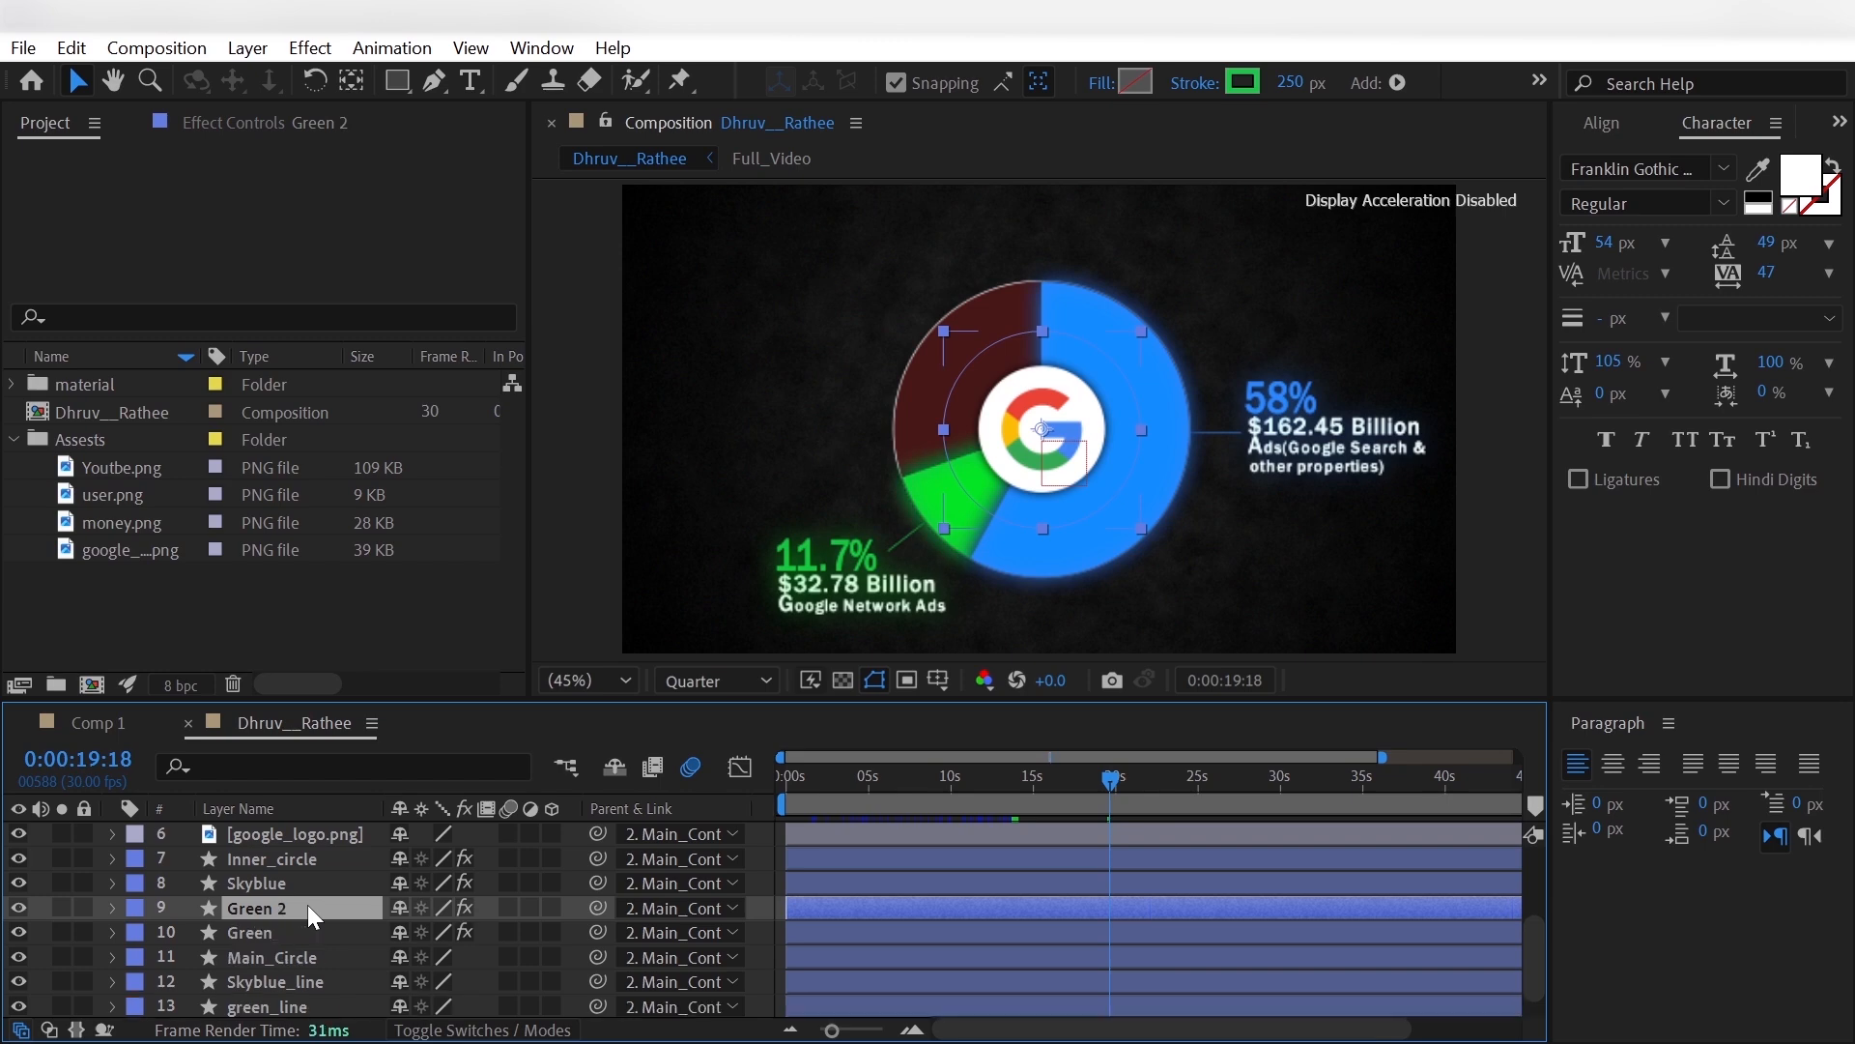
pyautogui.moveTo(304, 906); pyautogui.dragTo(305, 942)
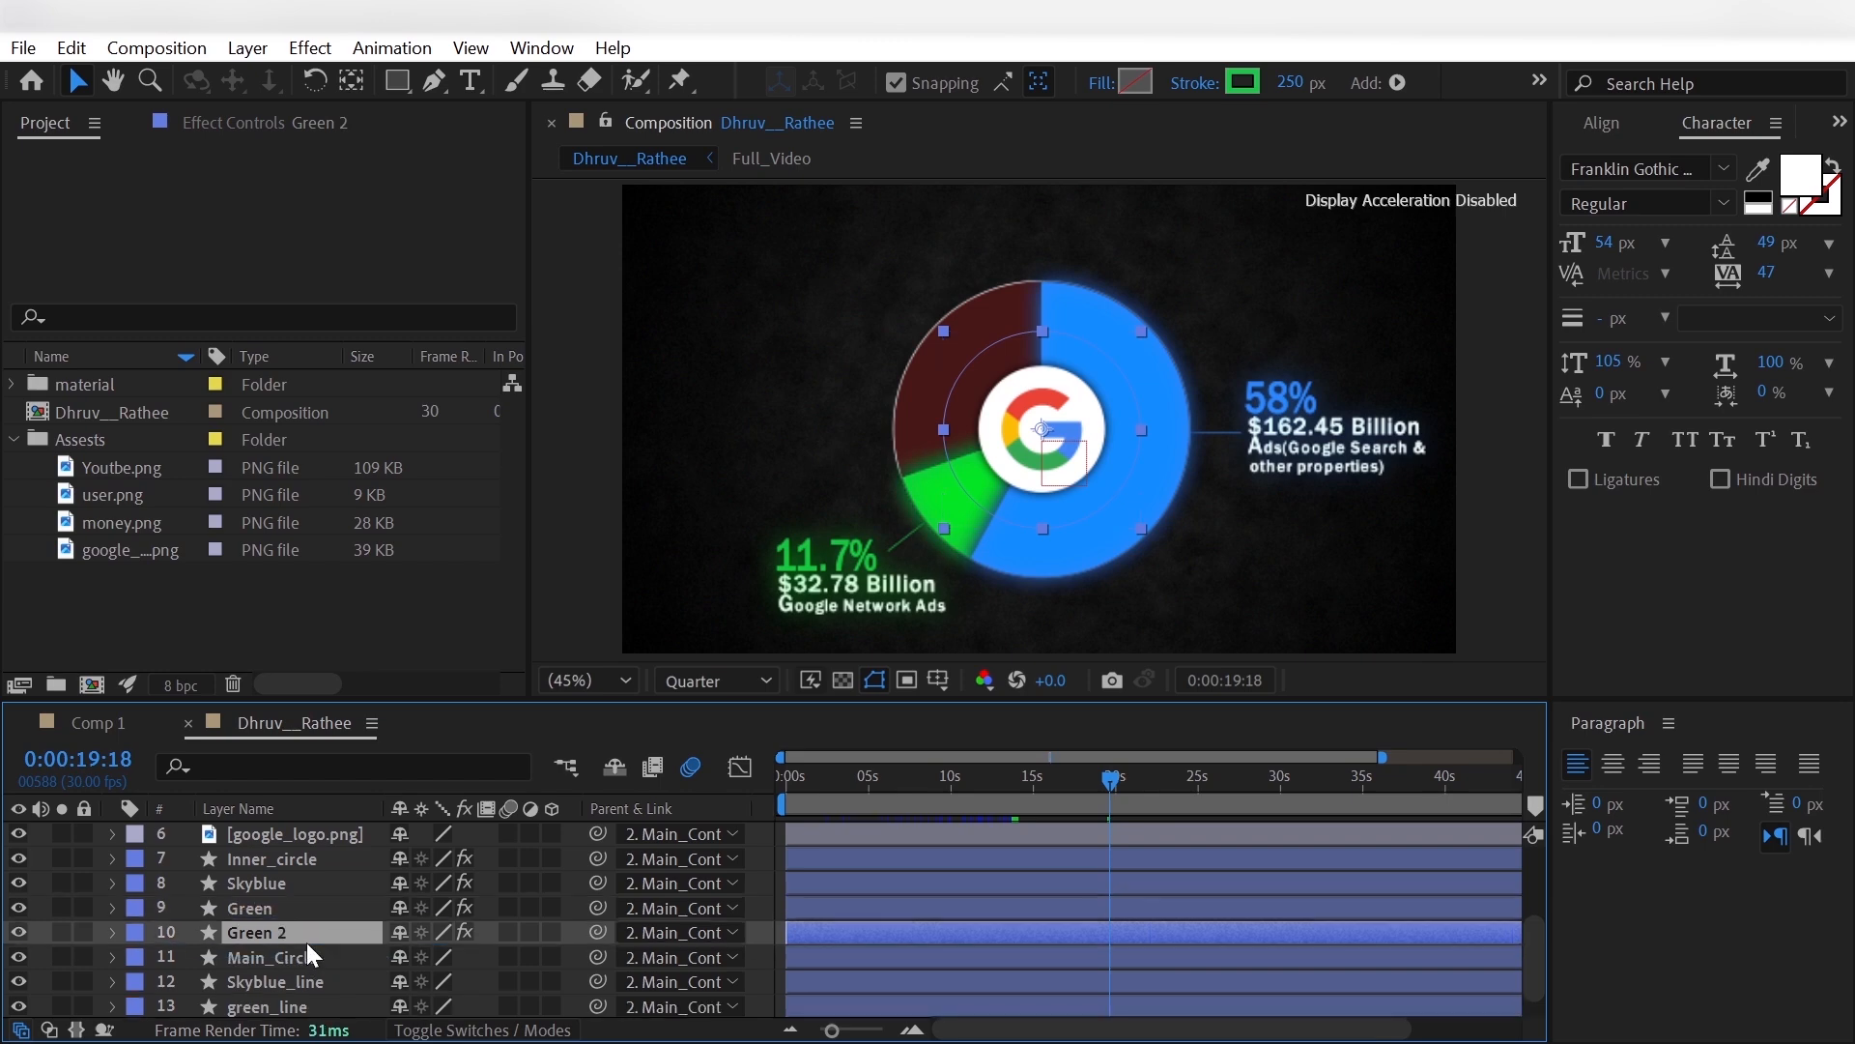
pyautogui.press('Return')
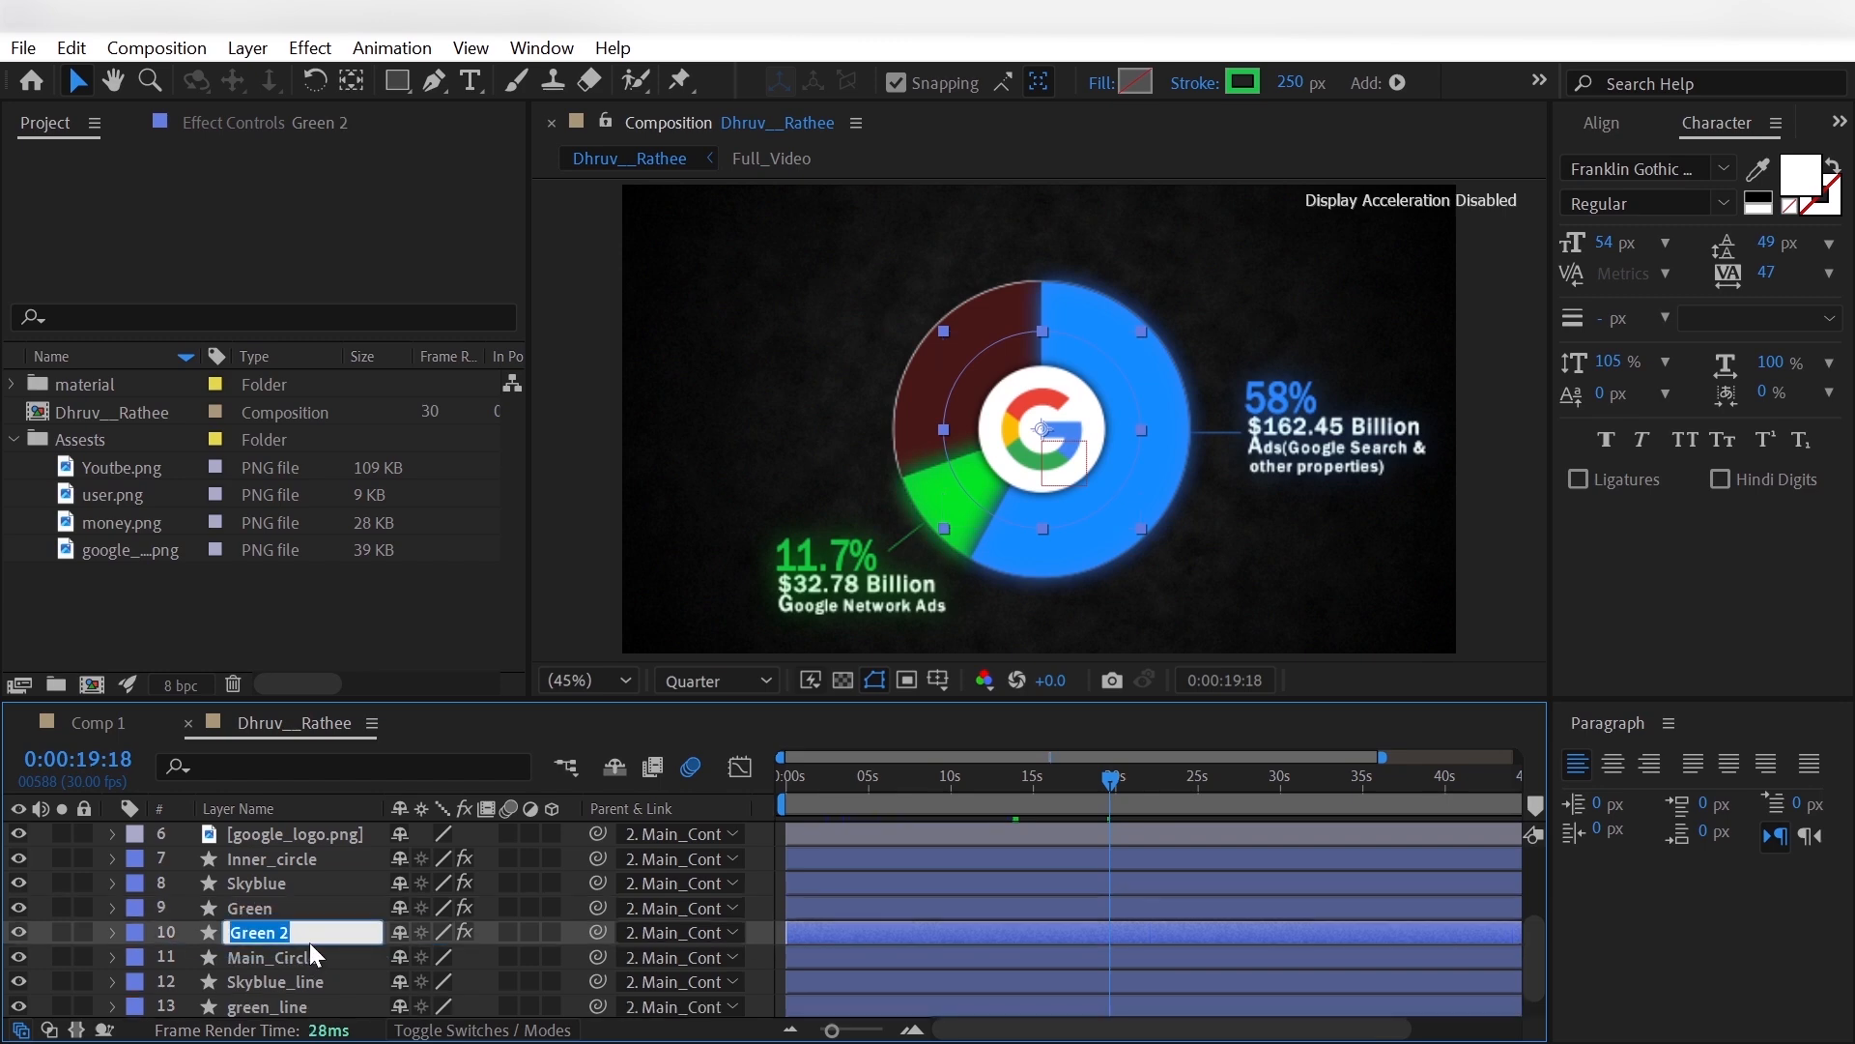
pyautogui.write('Yellow')
pyautogui.press('Return')
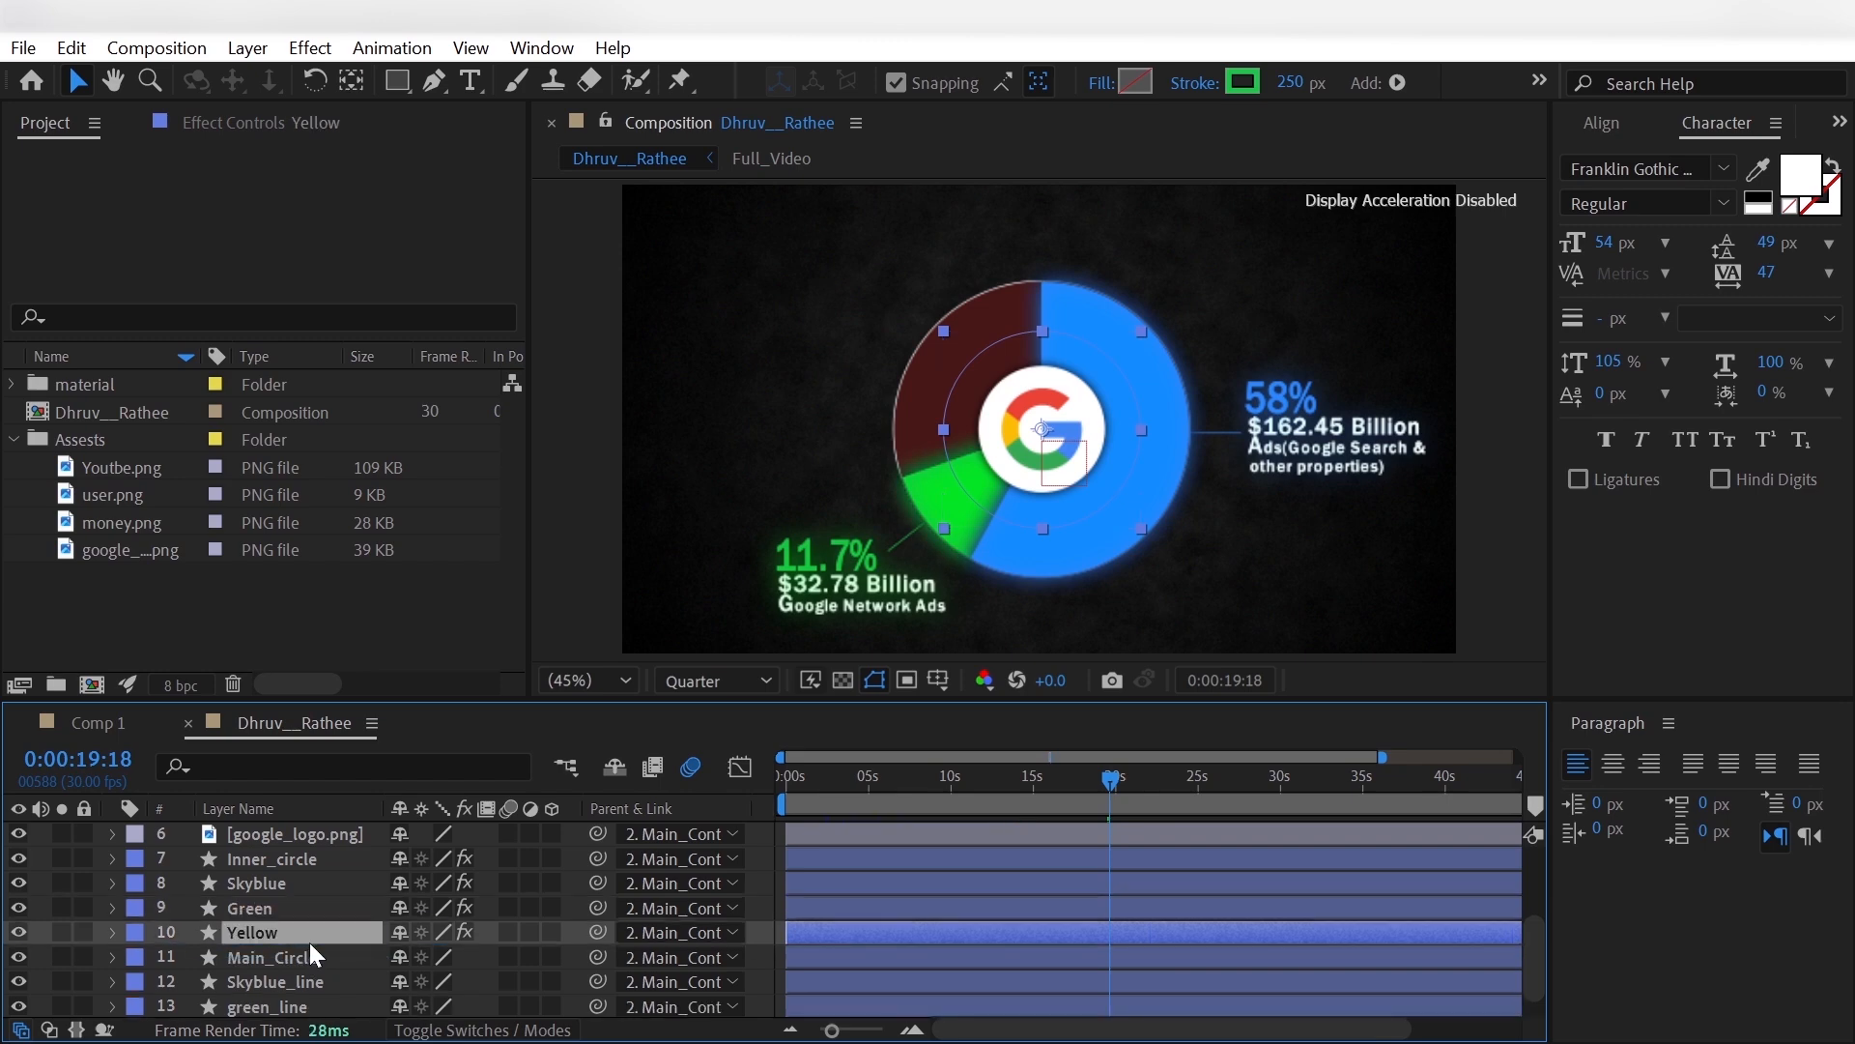
# - Delete the Start keyframes from Yellow's Trim Paths 1 and set its End to 69.7%
pyautogui.click(112, 930)
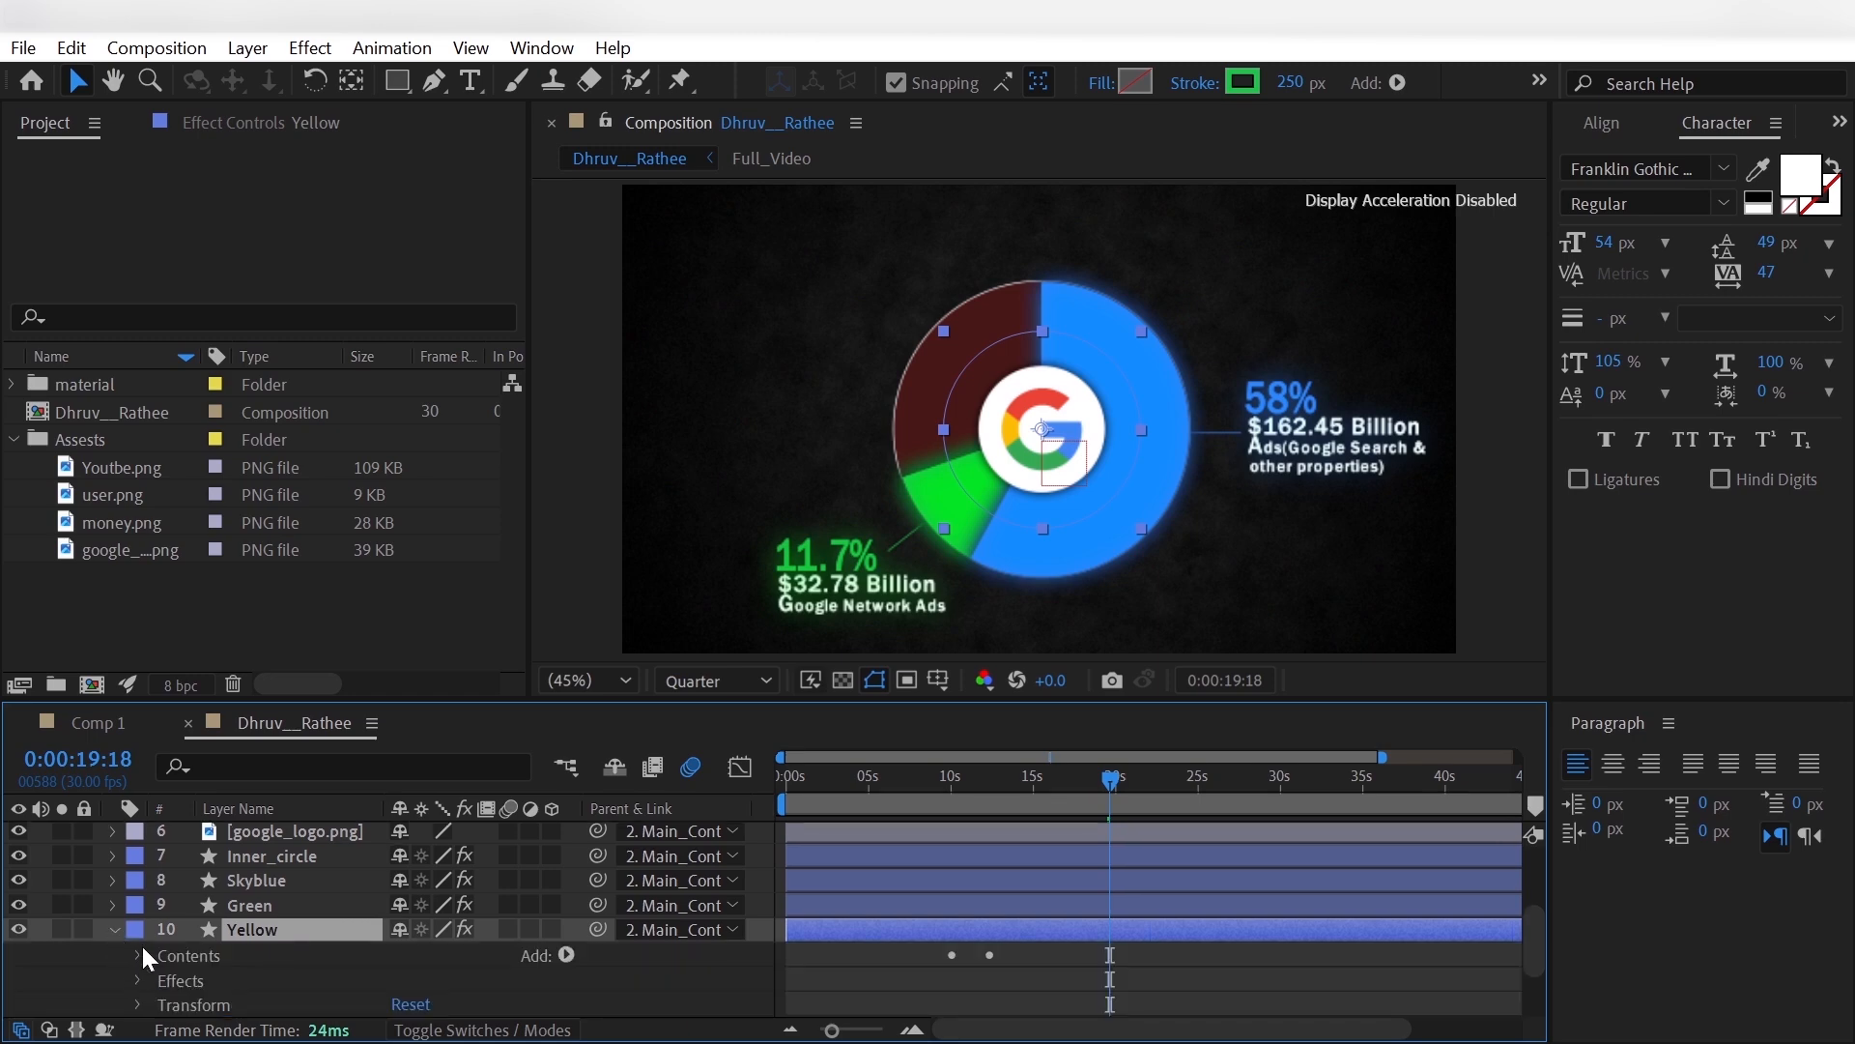
pyautogui.click(138, 954)
pyautogui.click(162, 1004)
pyautogui.scroll(-2, 435, 966)
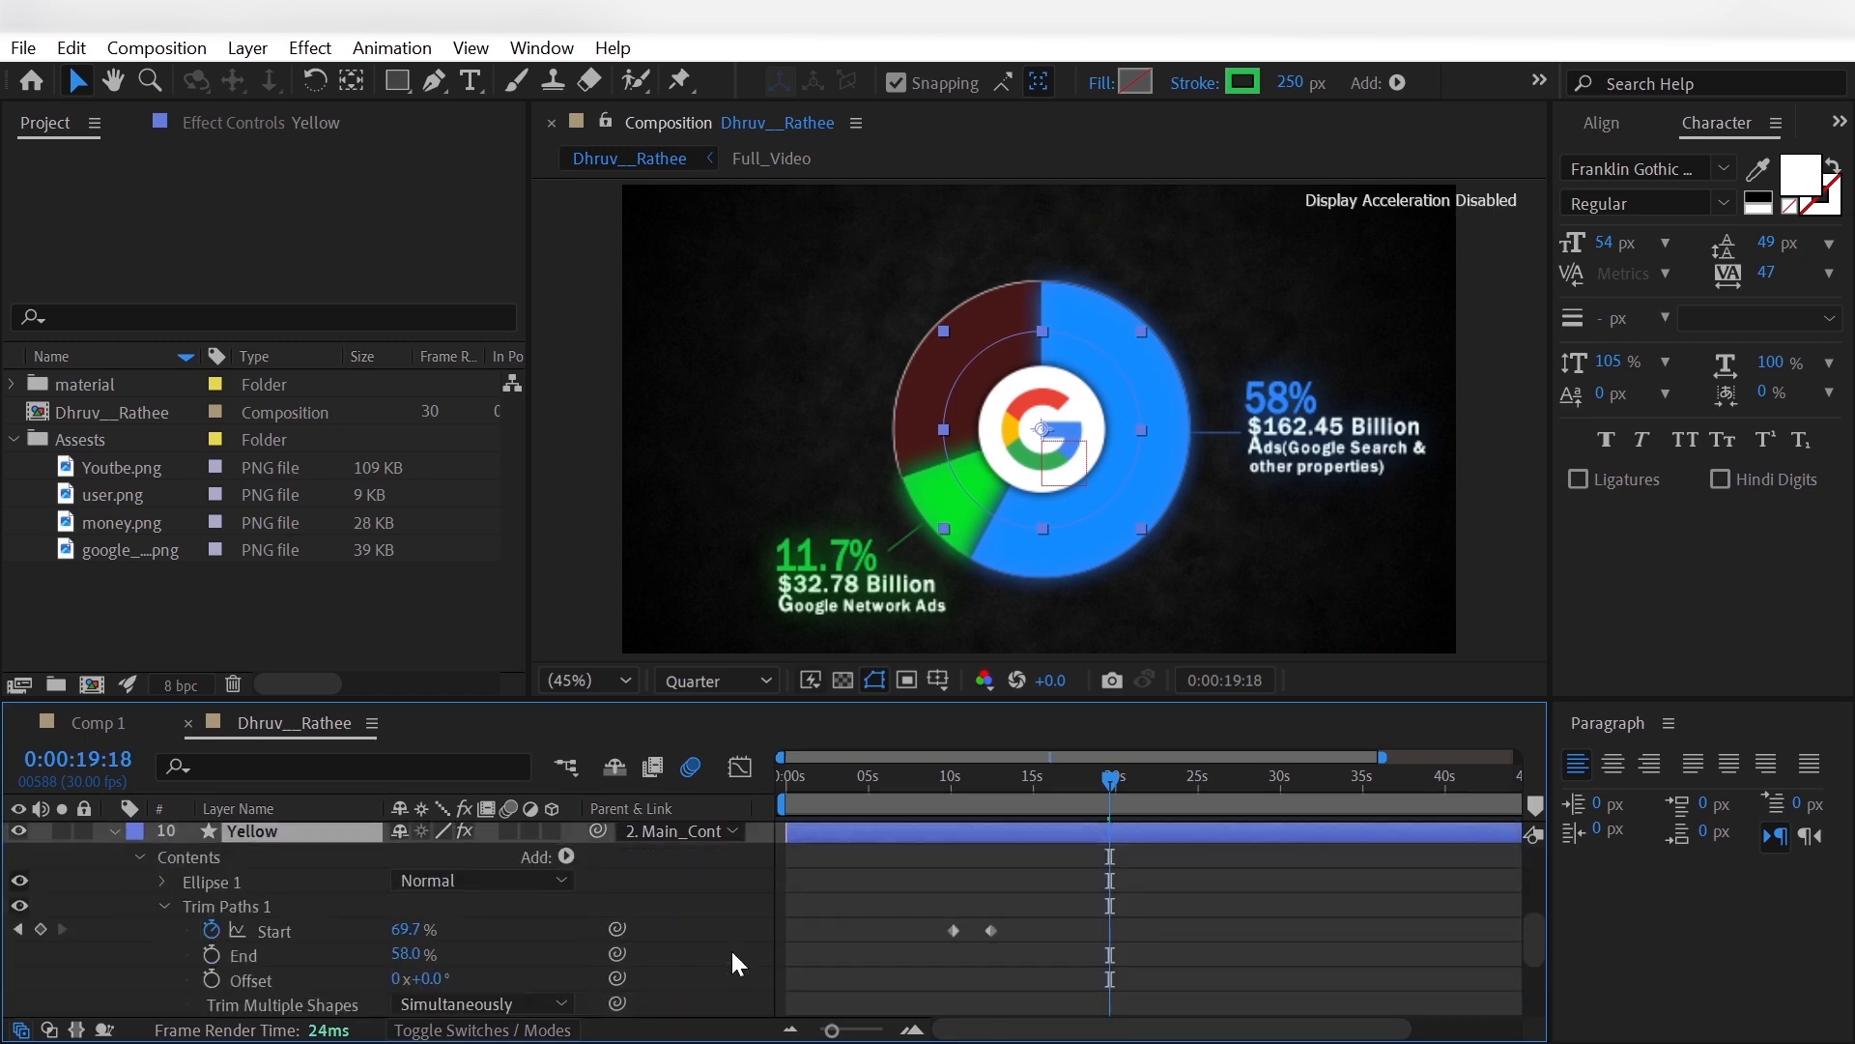
pyautogui.moveTo(936, 916); pyautogui.dragTo(1000, 933)
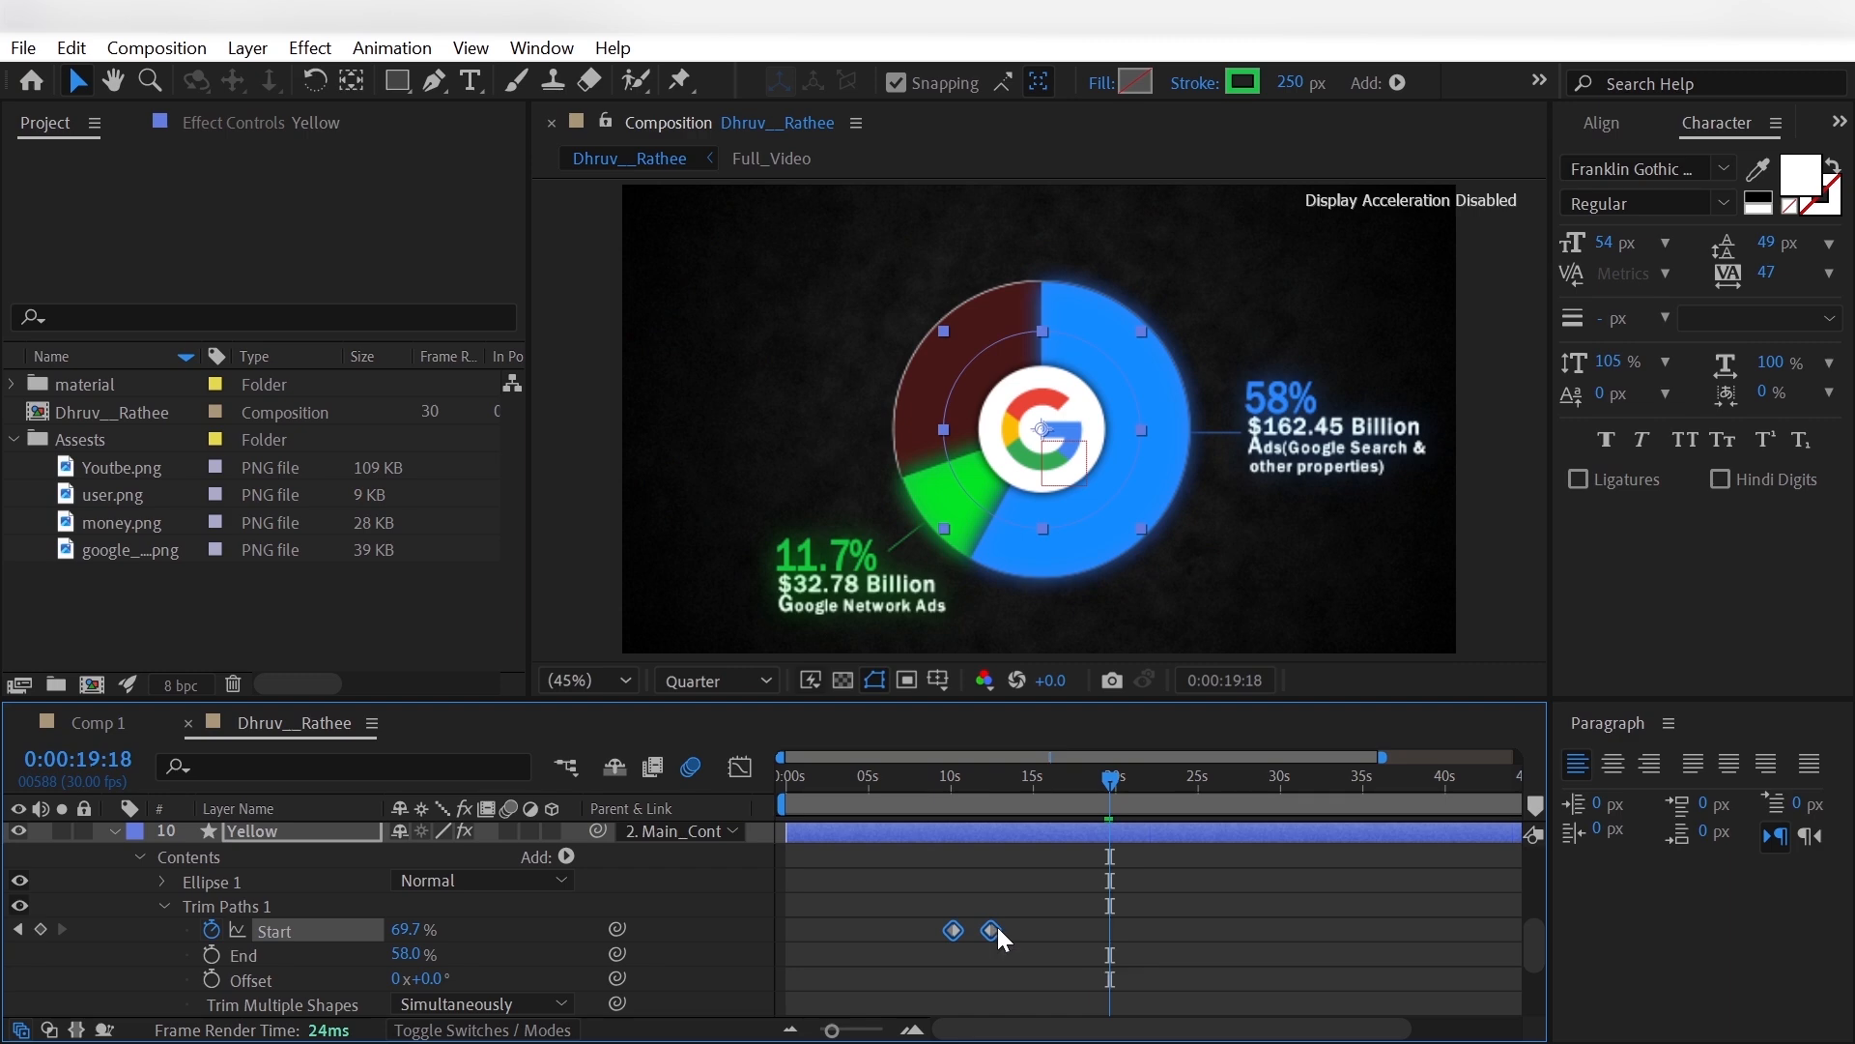
pyautogui.press('Delete')
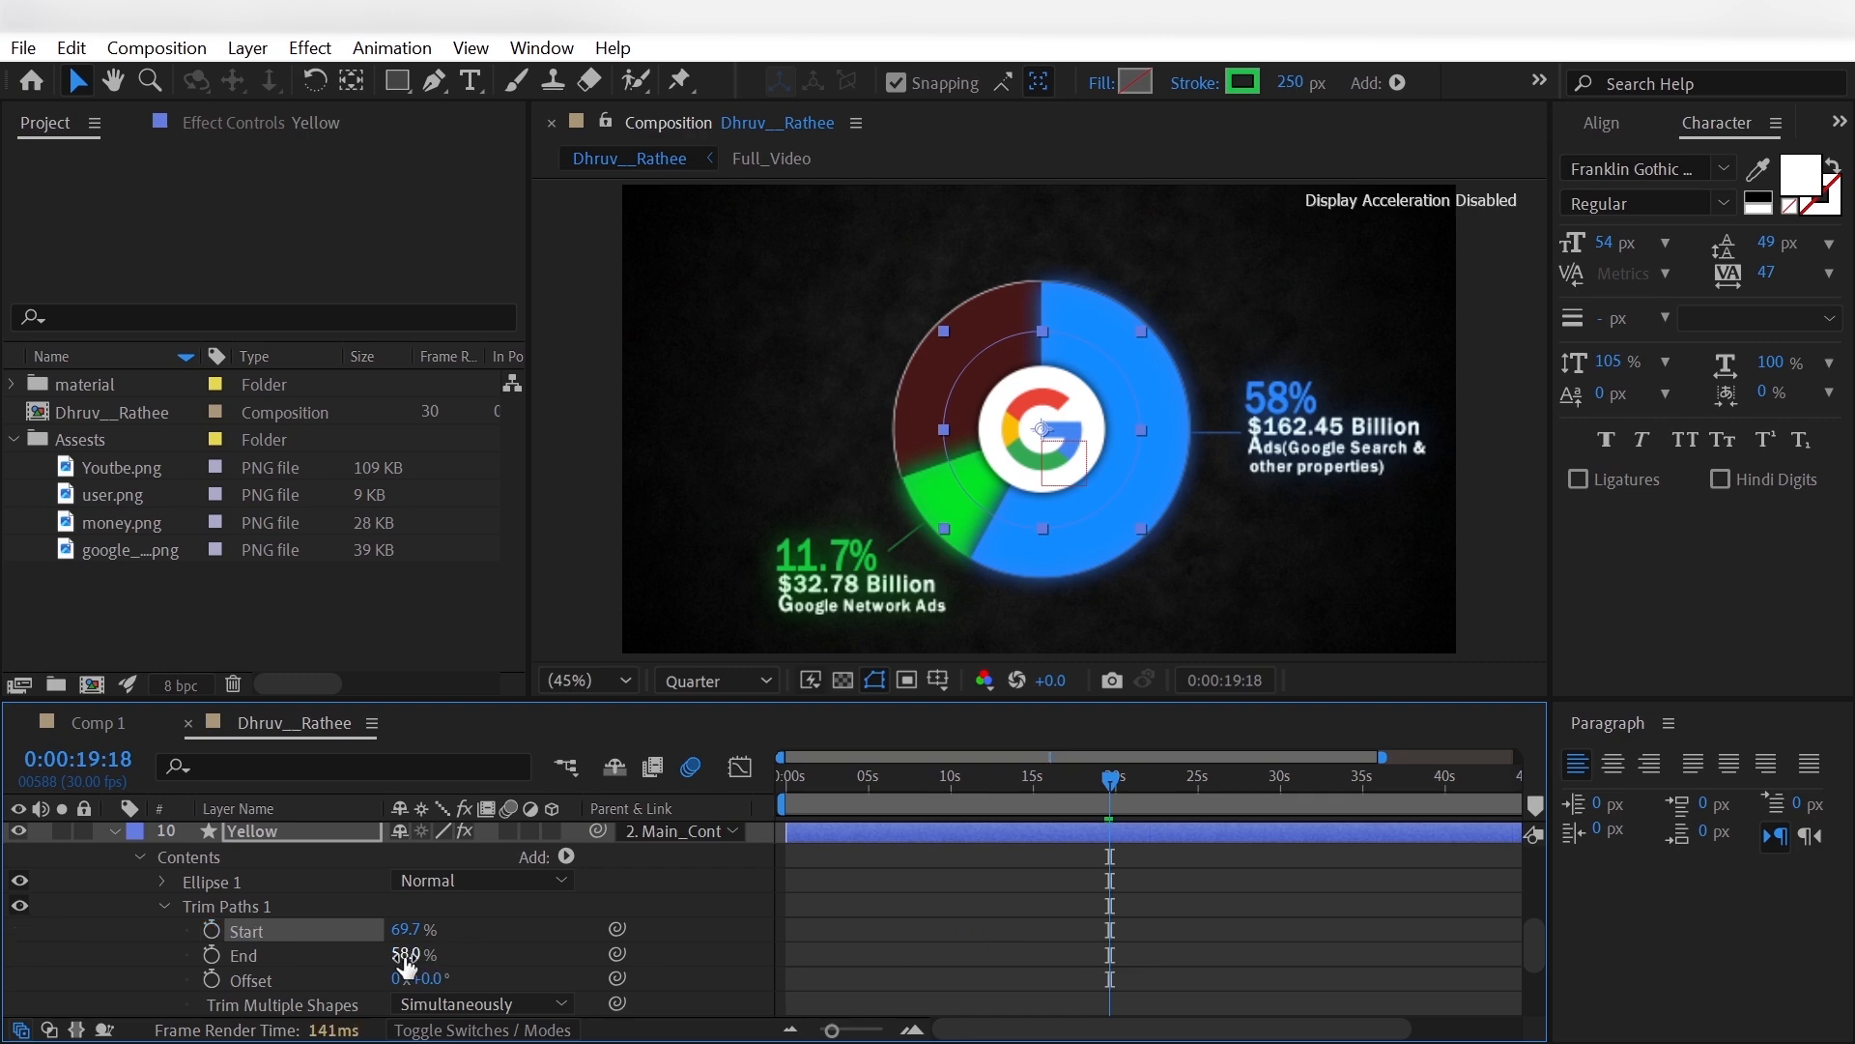
pyautogui.click(405, 954)
pyautogui.press('Return')
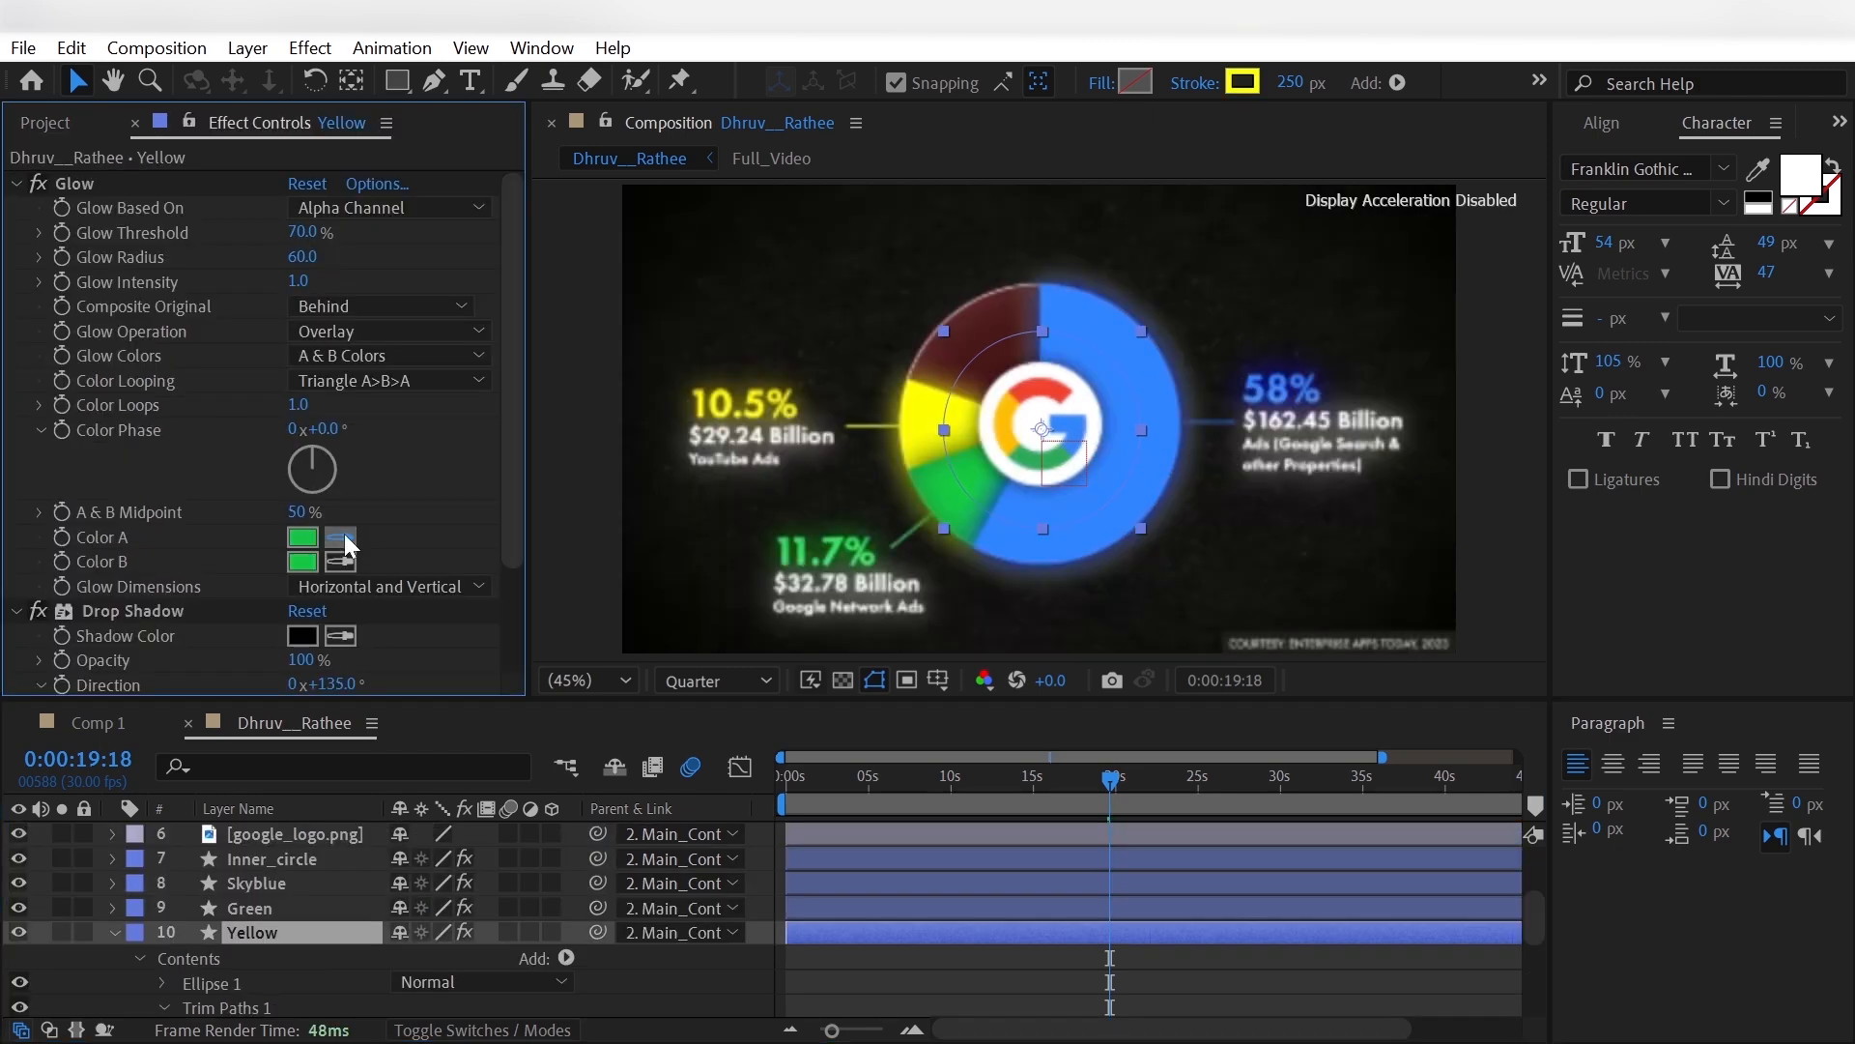
# - Set Yellow's Glow Color A and Color B to the yellow sampled from the reference's yellow slice
pyautogui.click(947, 406)
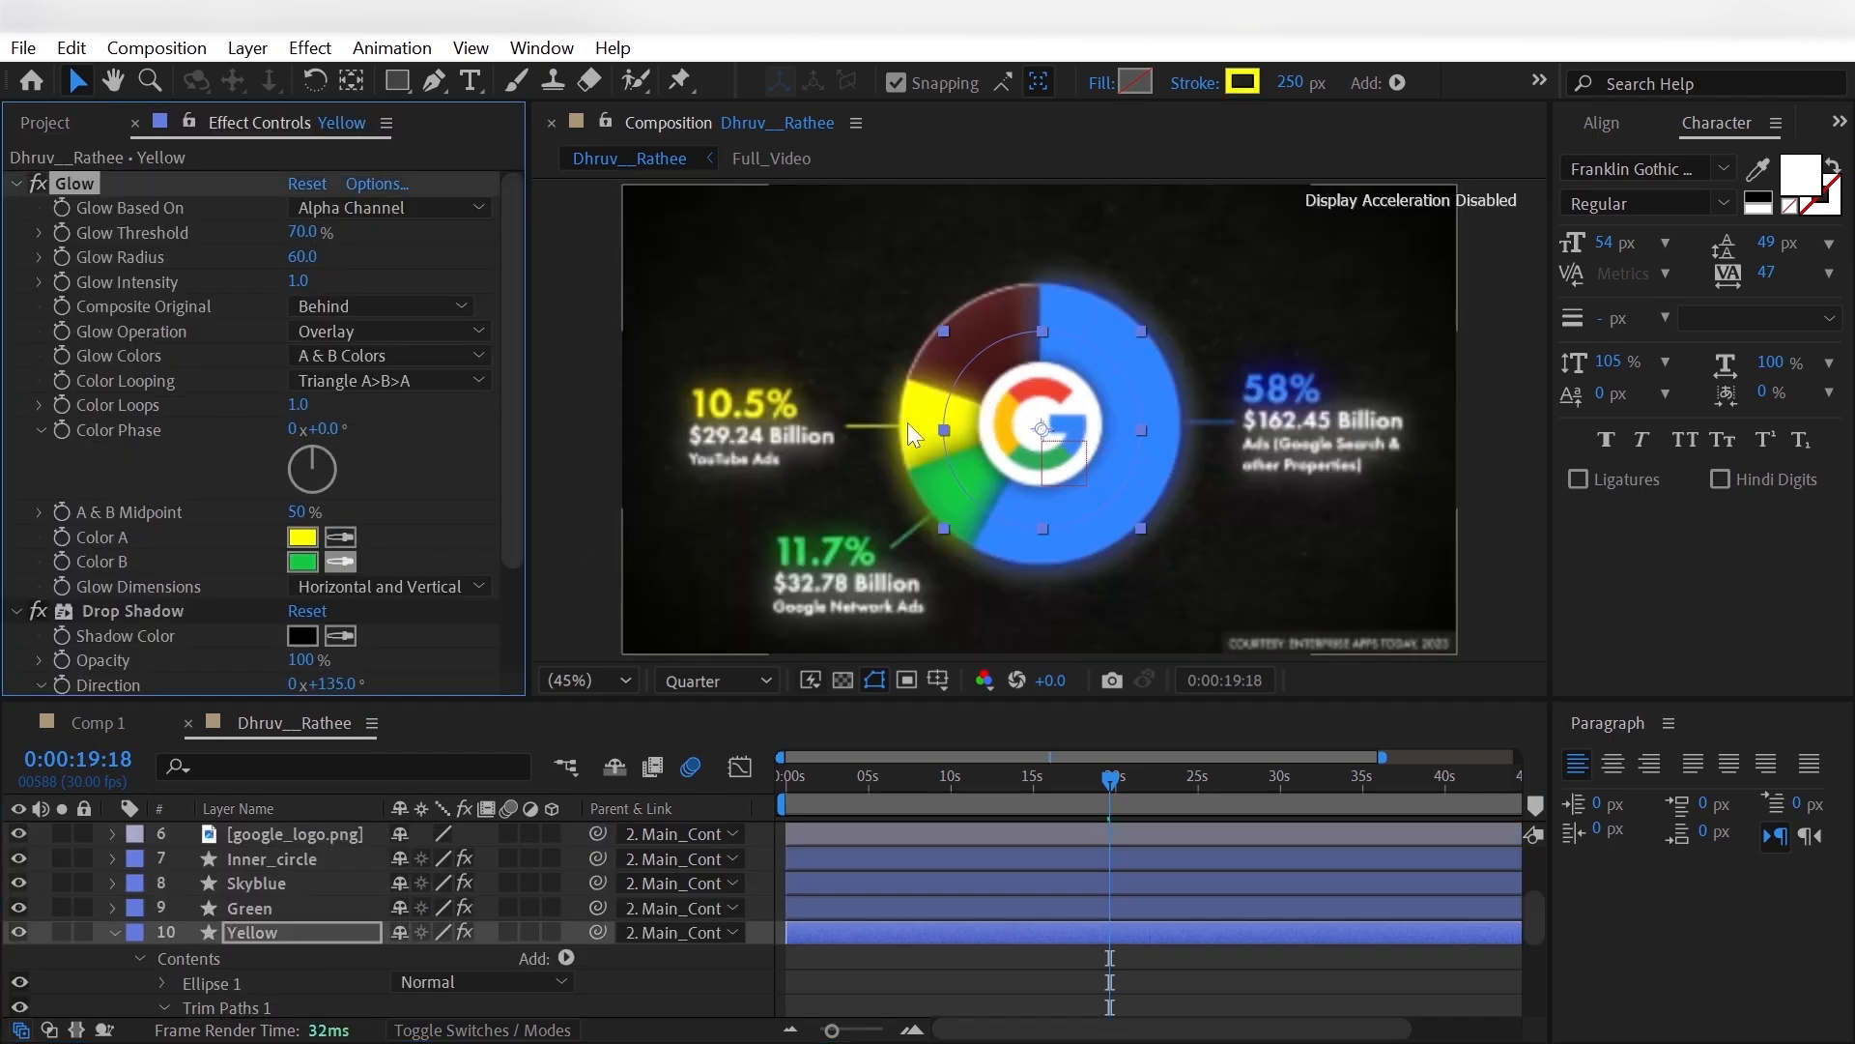
pyautogui.click(339, 562)
pyautogui.click(937, 401)
pyautogui.scroll(3, 222, 843)
pyautogui.click(16, 831)
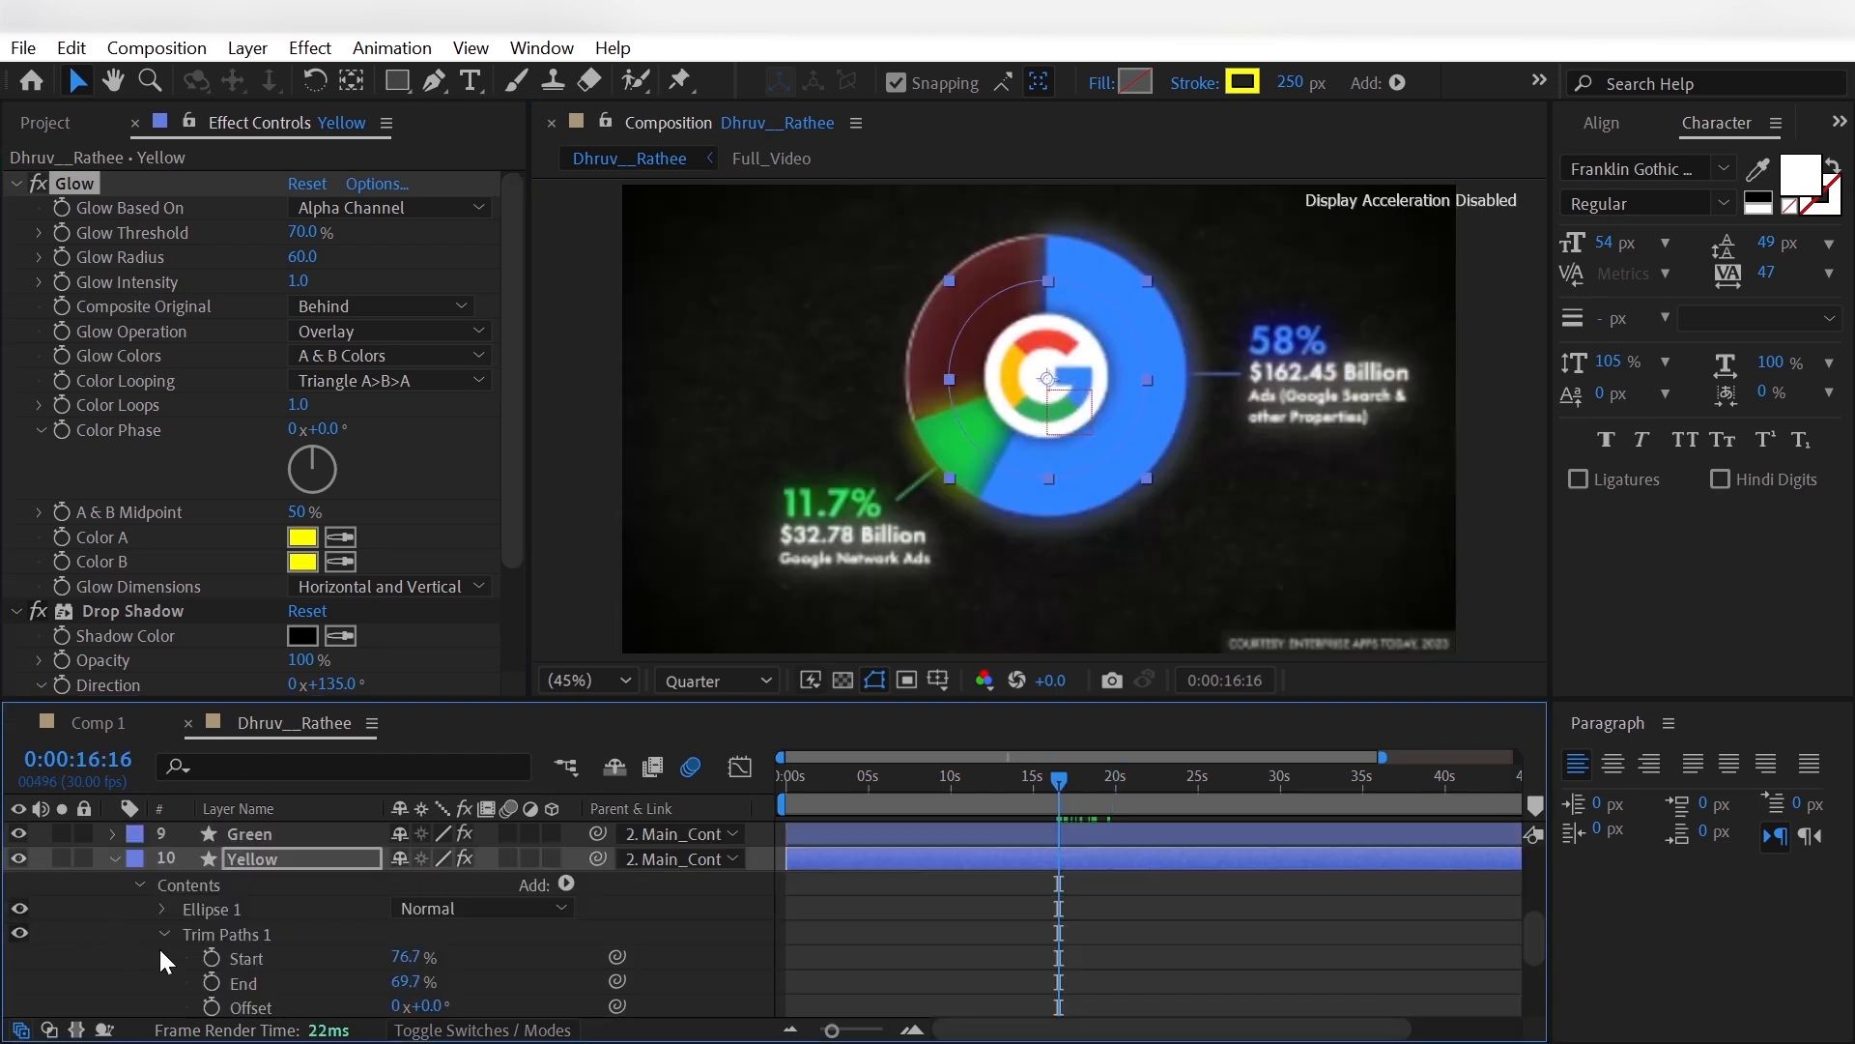
# - Keyframe Yellow's Trim Paths Start at 69.7% at 0:00:16:16 and 80.2% at 0:00:18:12
pyautogui.click(401, 956)
pyautogui.press('Return')
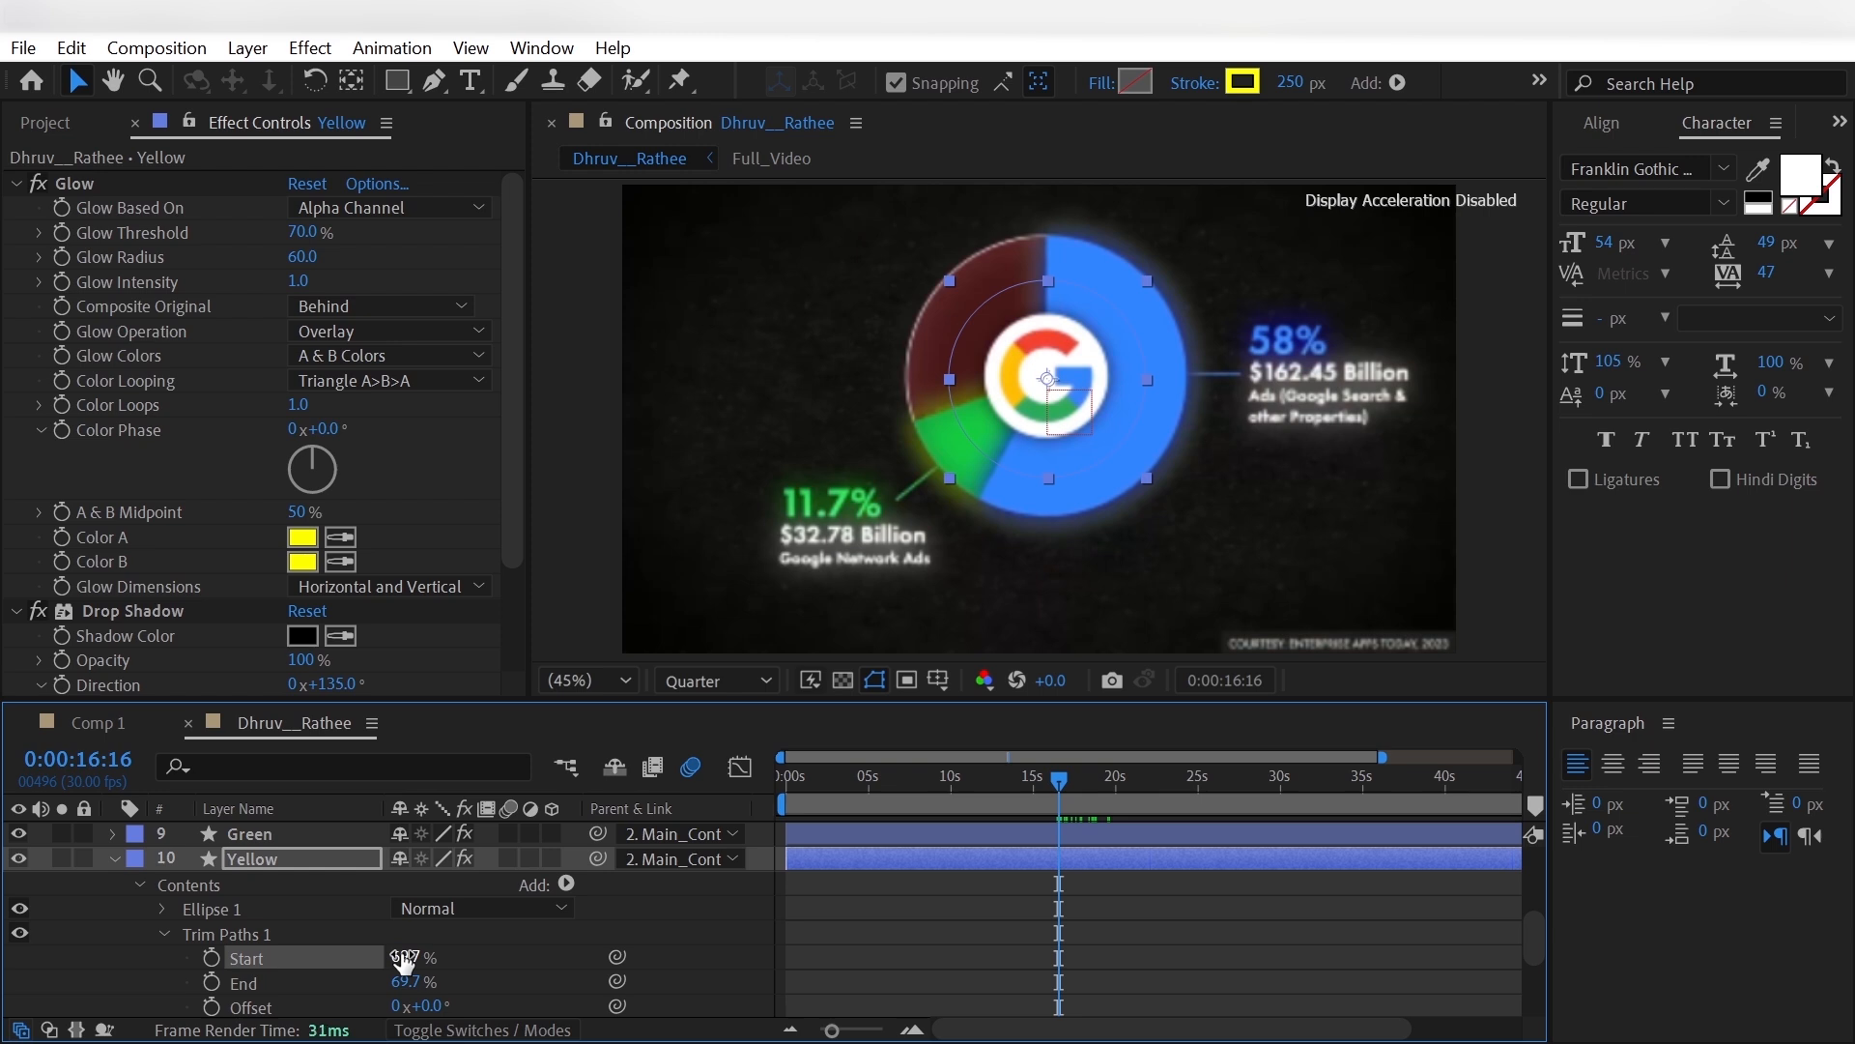
pyautogui.click(212, 958)
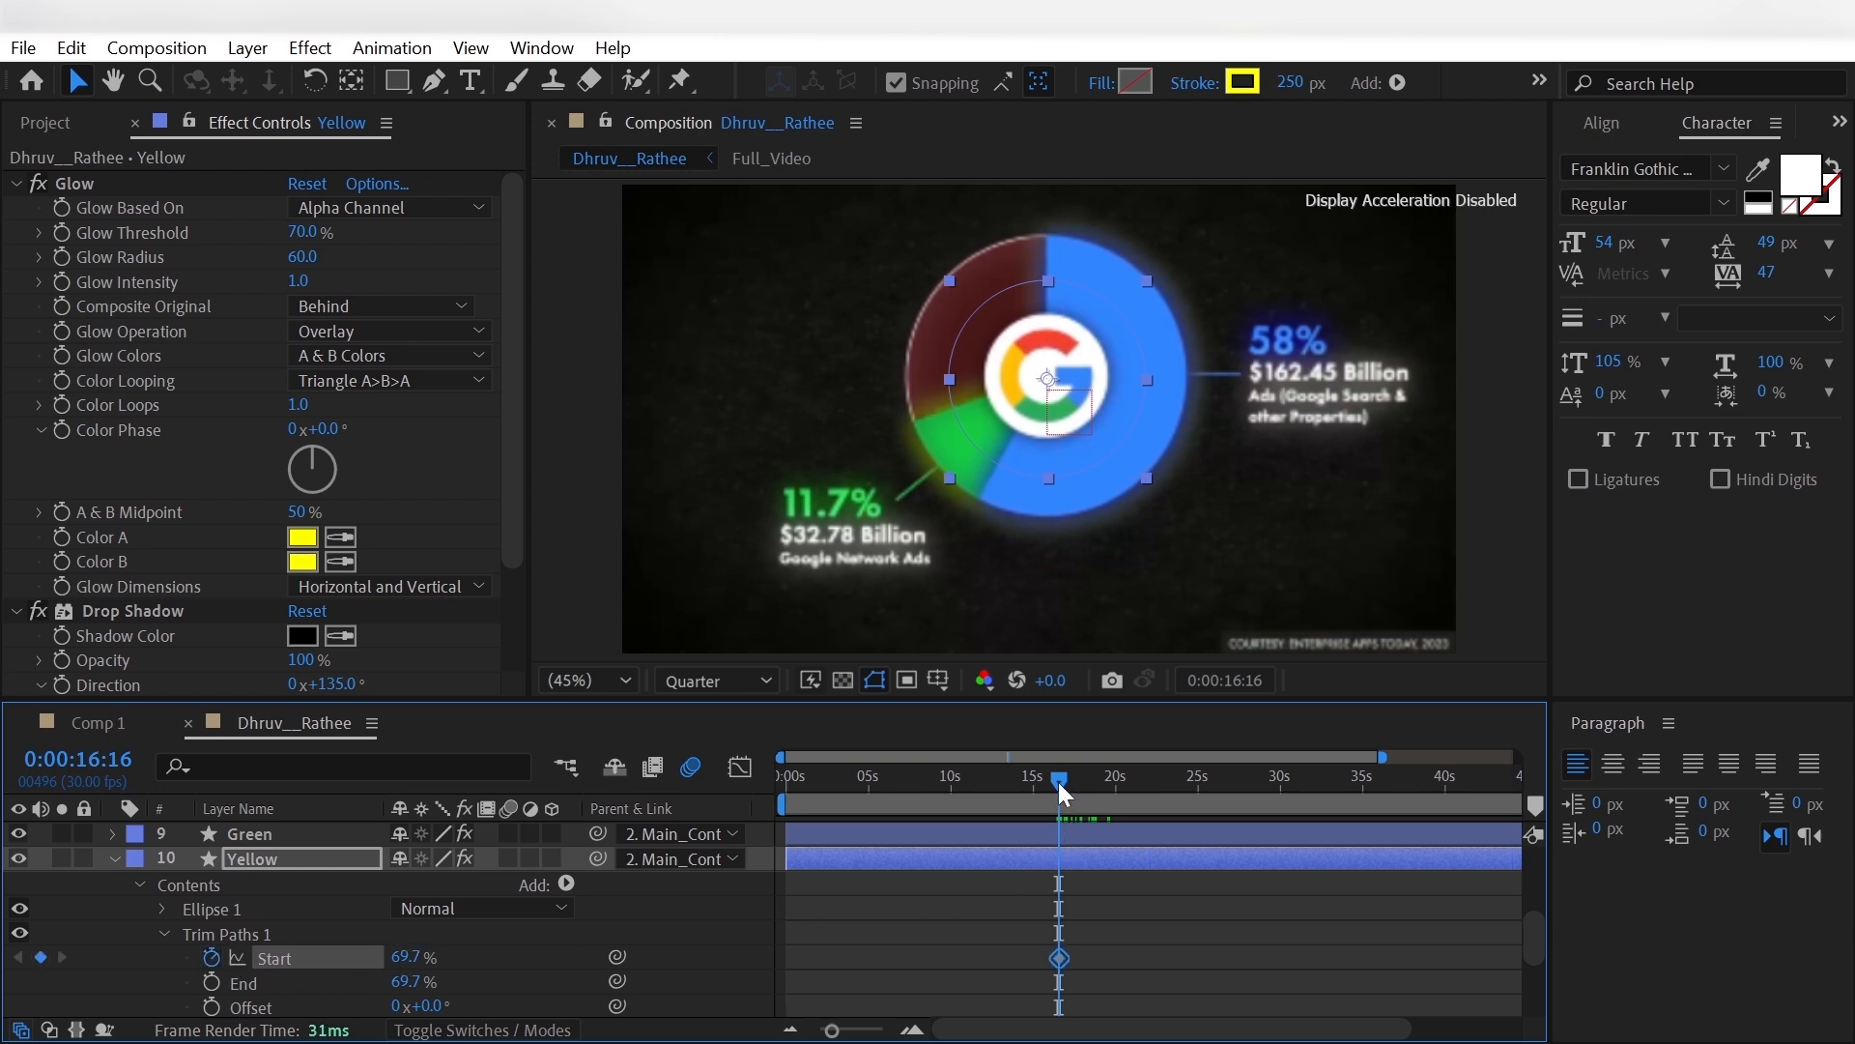
pyautogui.moveTo(1058, 781); pyautogui.dragTo(1090, 816)
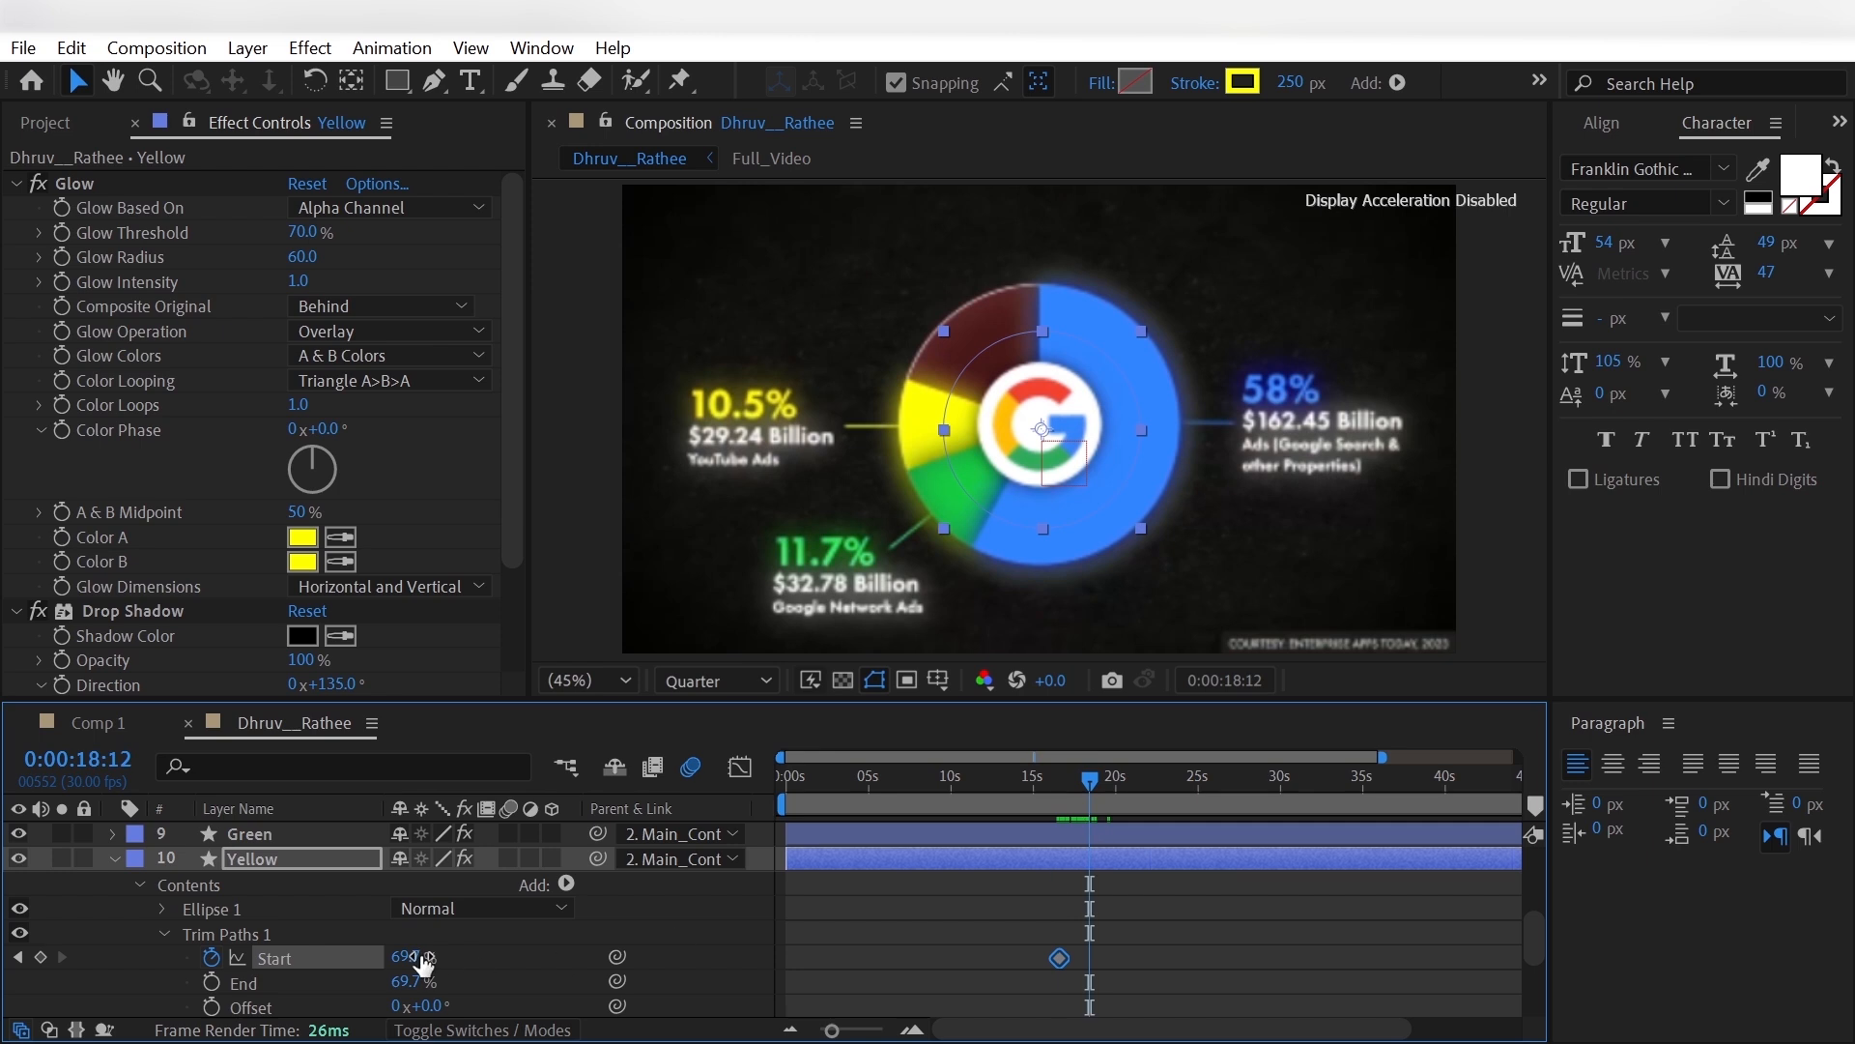
pyautogui.click(406, 957)
pyautogui.write('80.2')
pyautogui.press('Return')
# - Apply Easy Ease to both Start keyframes of Yellow's Trim Paths and collapse the layer
pyautogui.moveTo(1036, 947); pyautogui.dragTo(1119, 974)
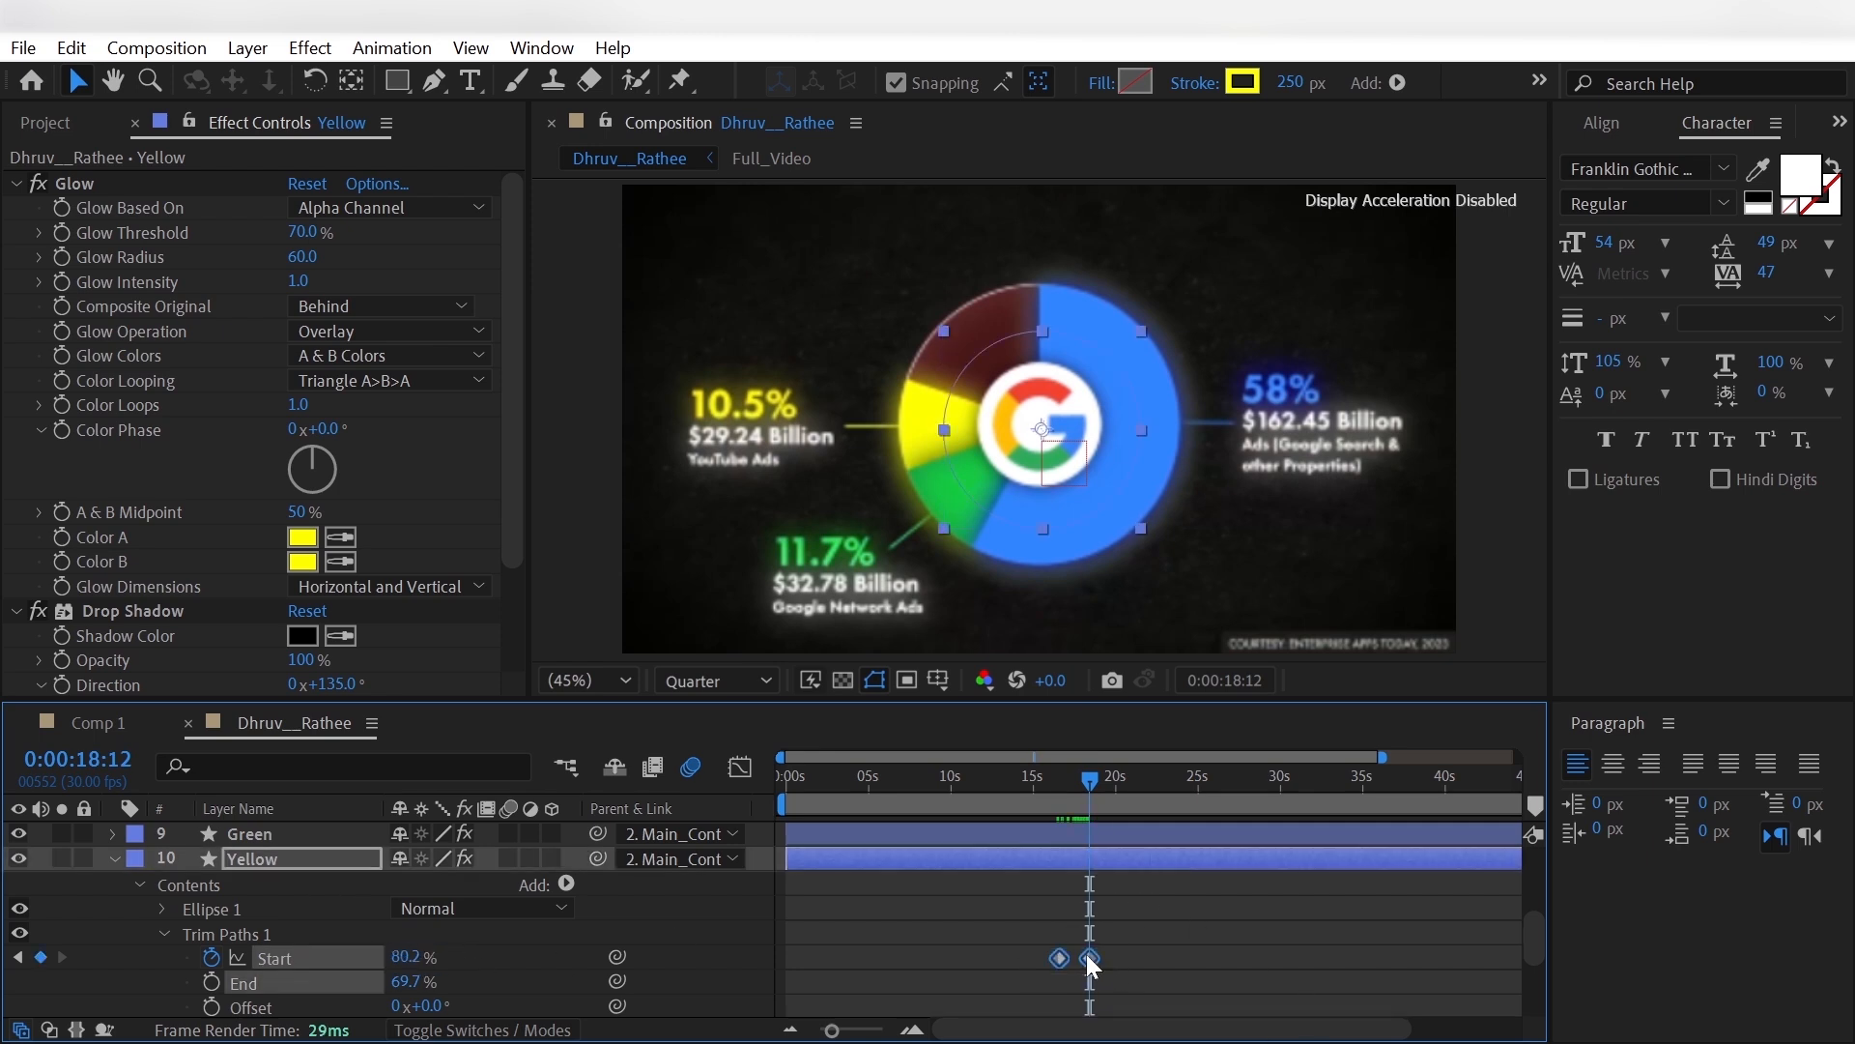
pyautogui.rightClick(1088, 957)
pyautogui.moveTo(1213, 934)
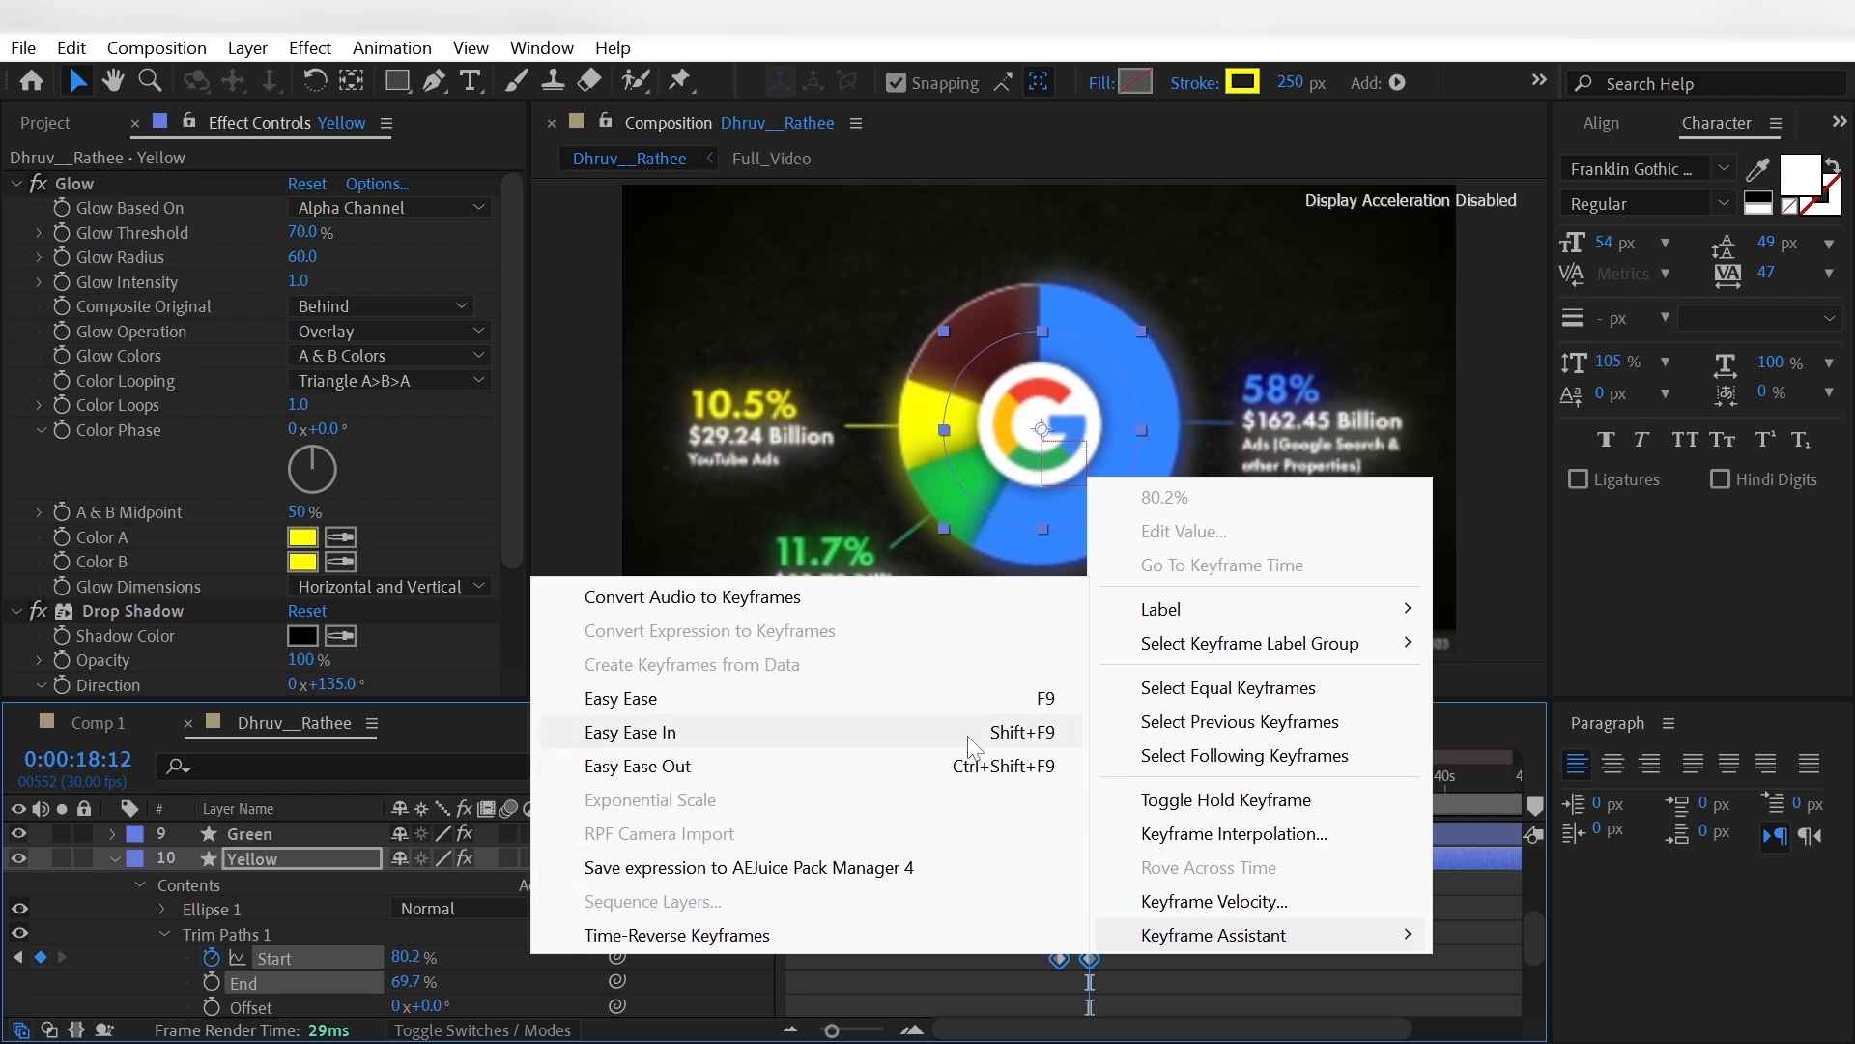
pyautogui.click(966, 694)
pyautogui.click(114, 858)
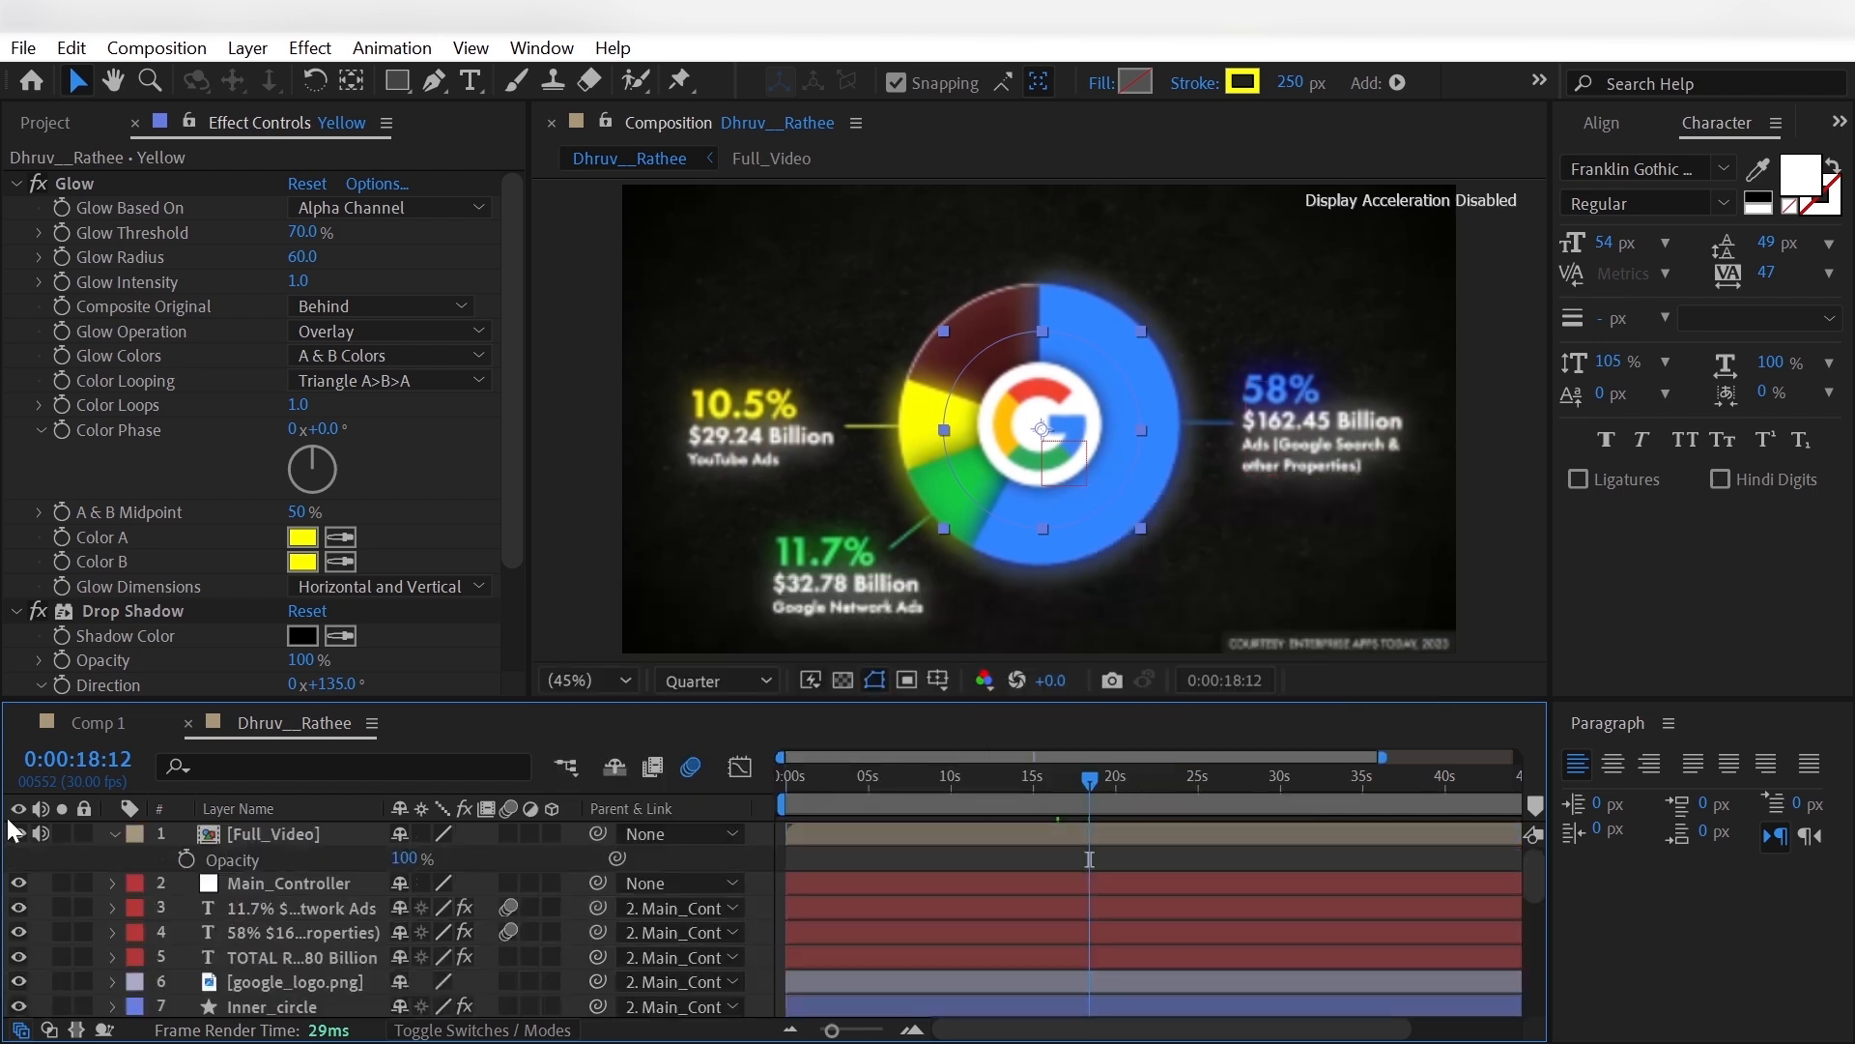
# - Draw a short horizontal connector line with the Pen tool, from inside the yellow slice outward past its left edge
pyautogui.click(433, 80)
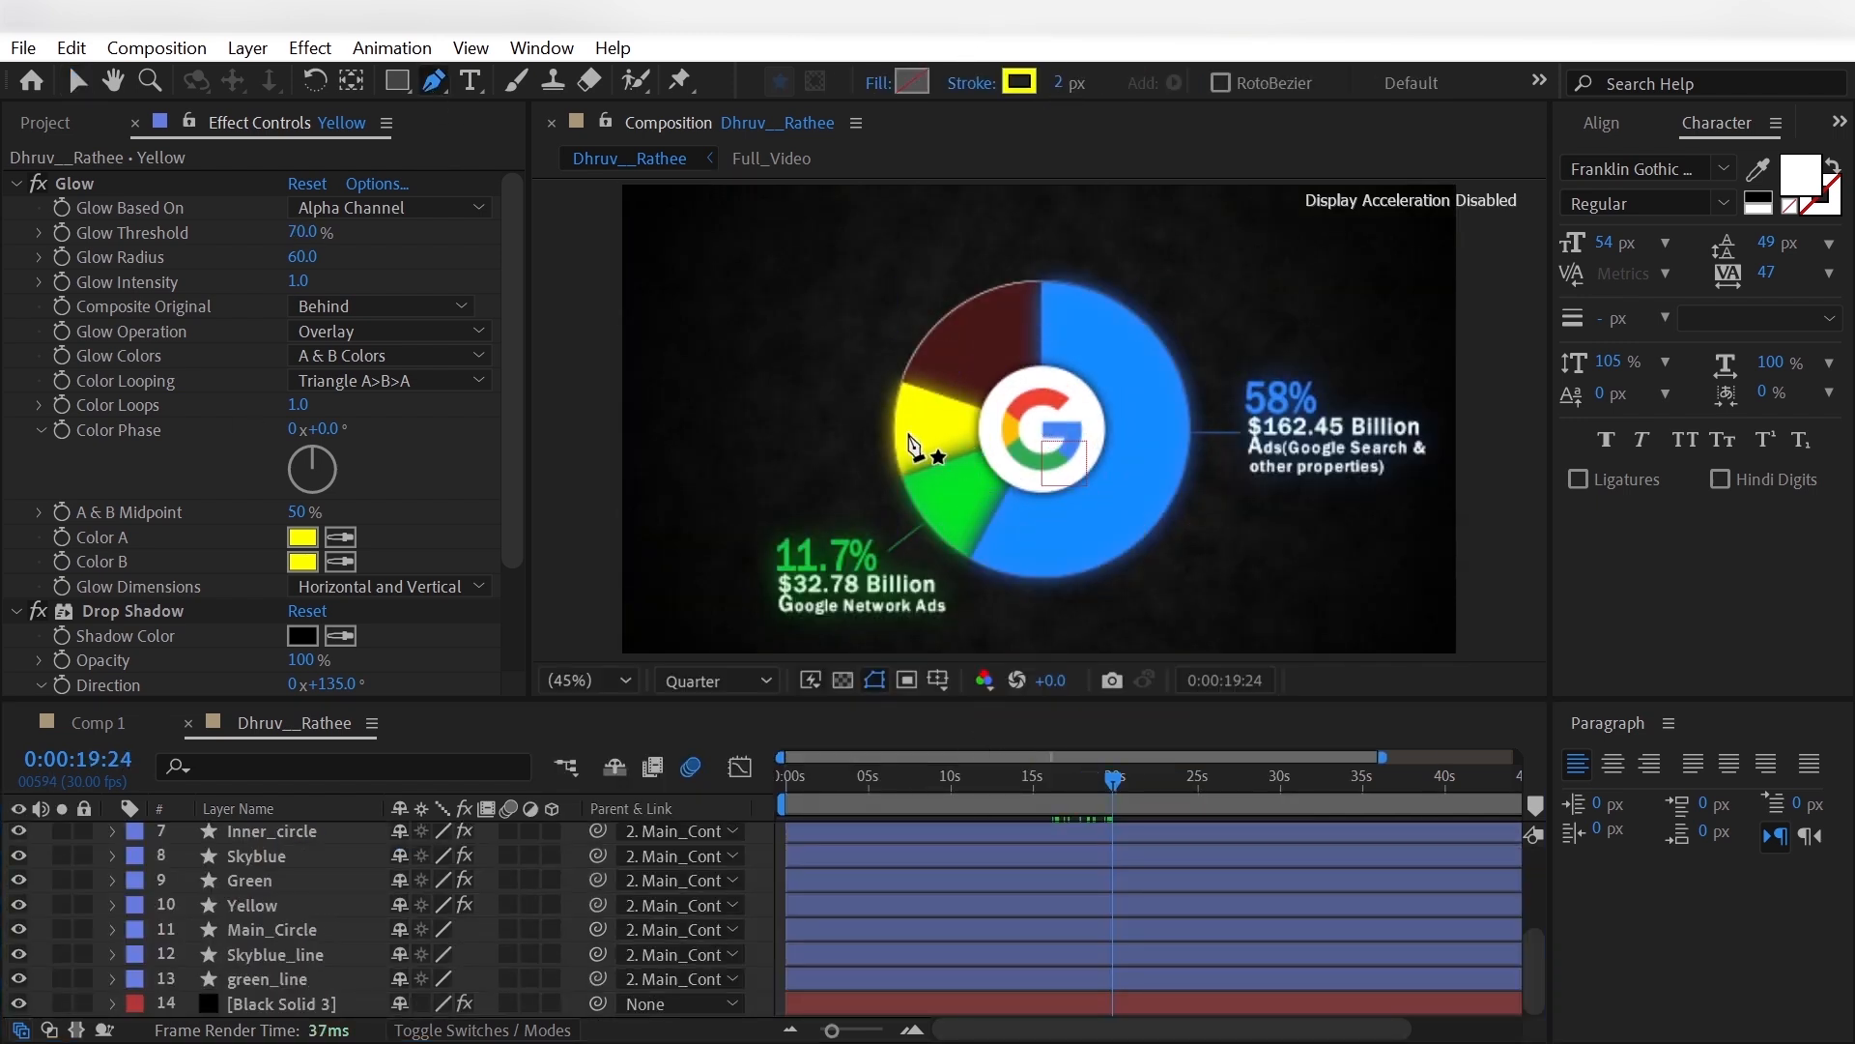
pyautogui.click(909, 431)
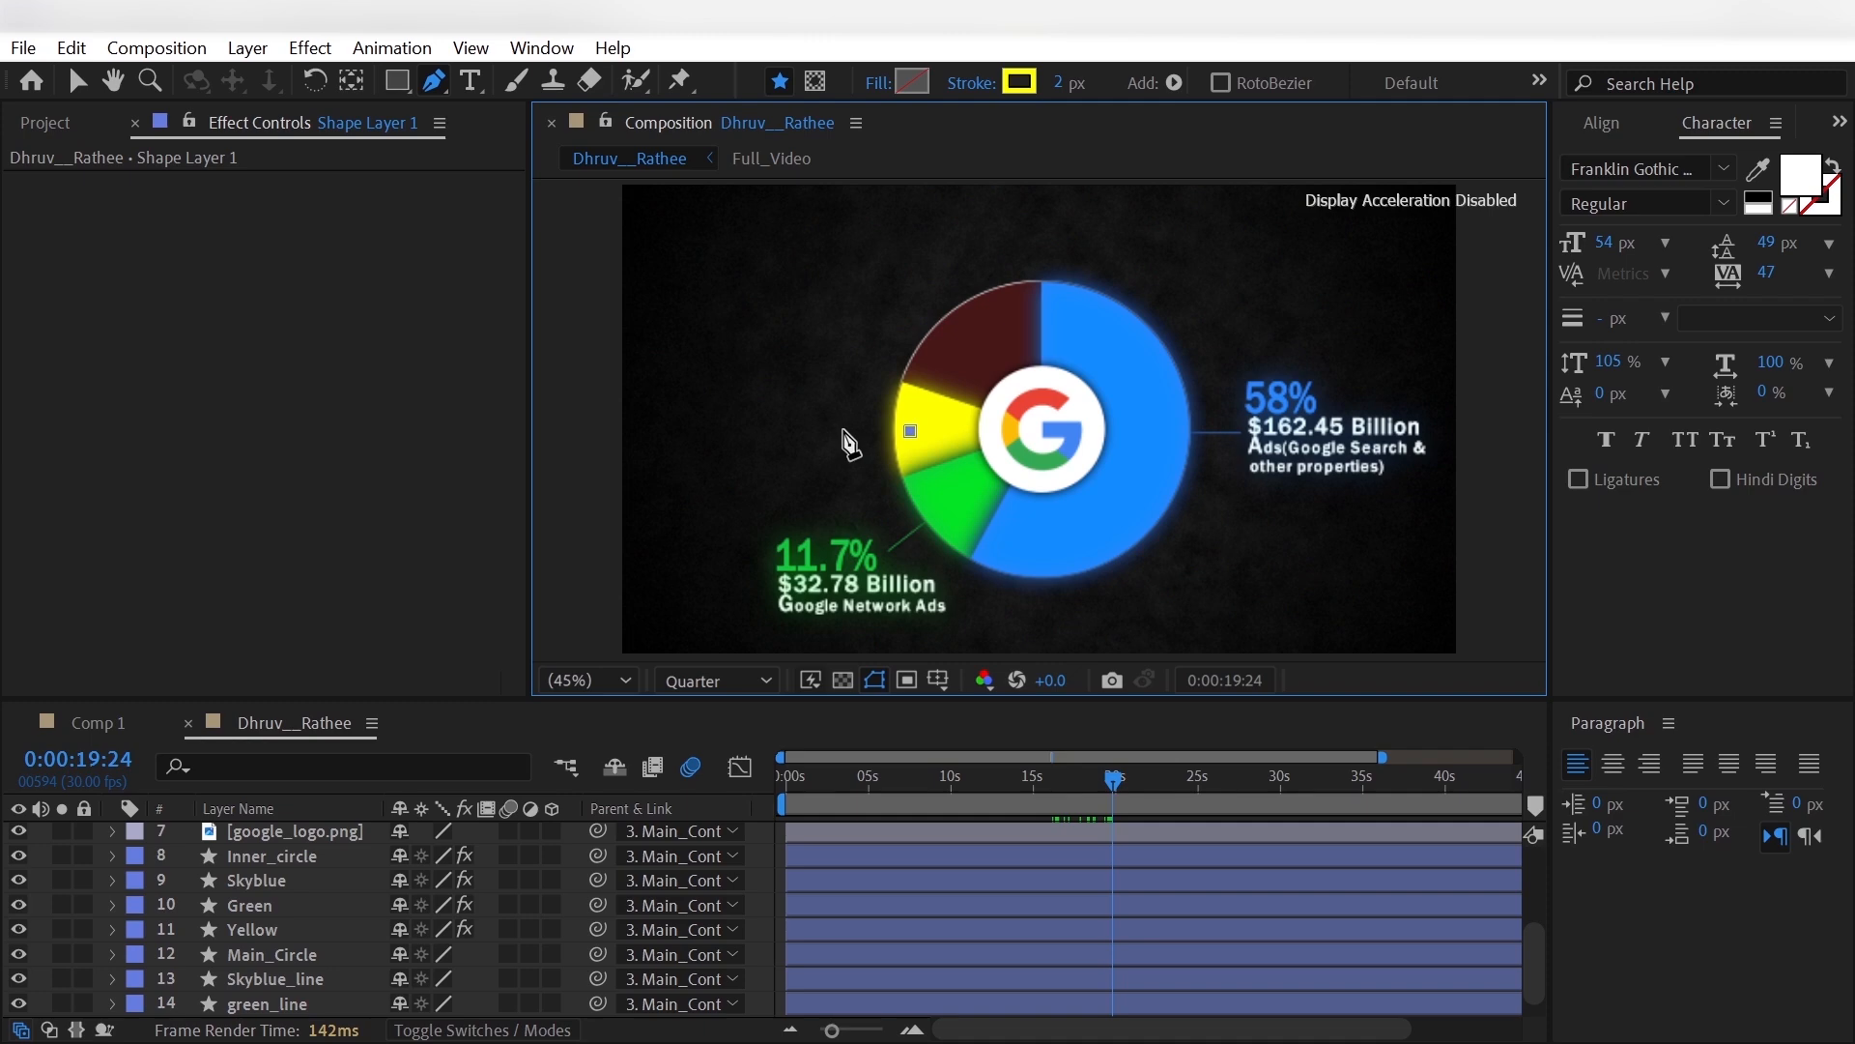
pyautogui.click(840, 430)
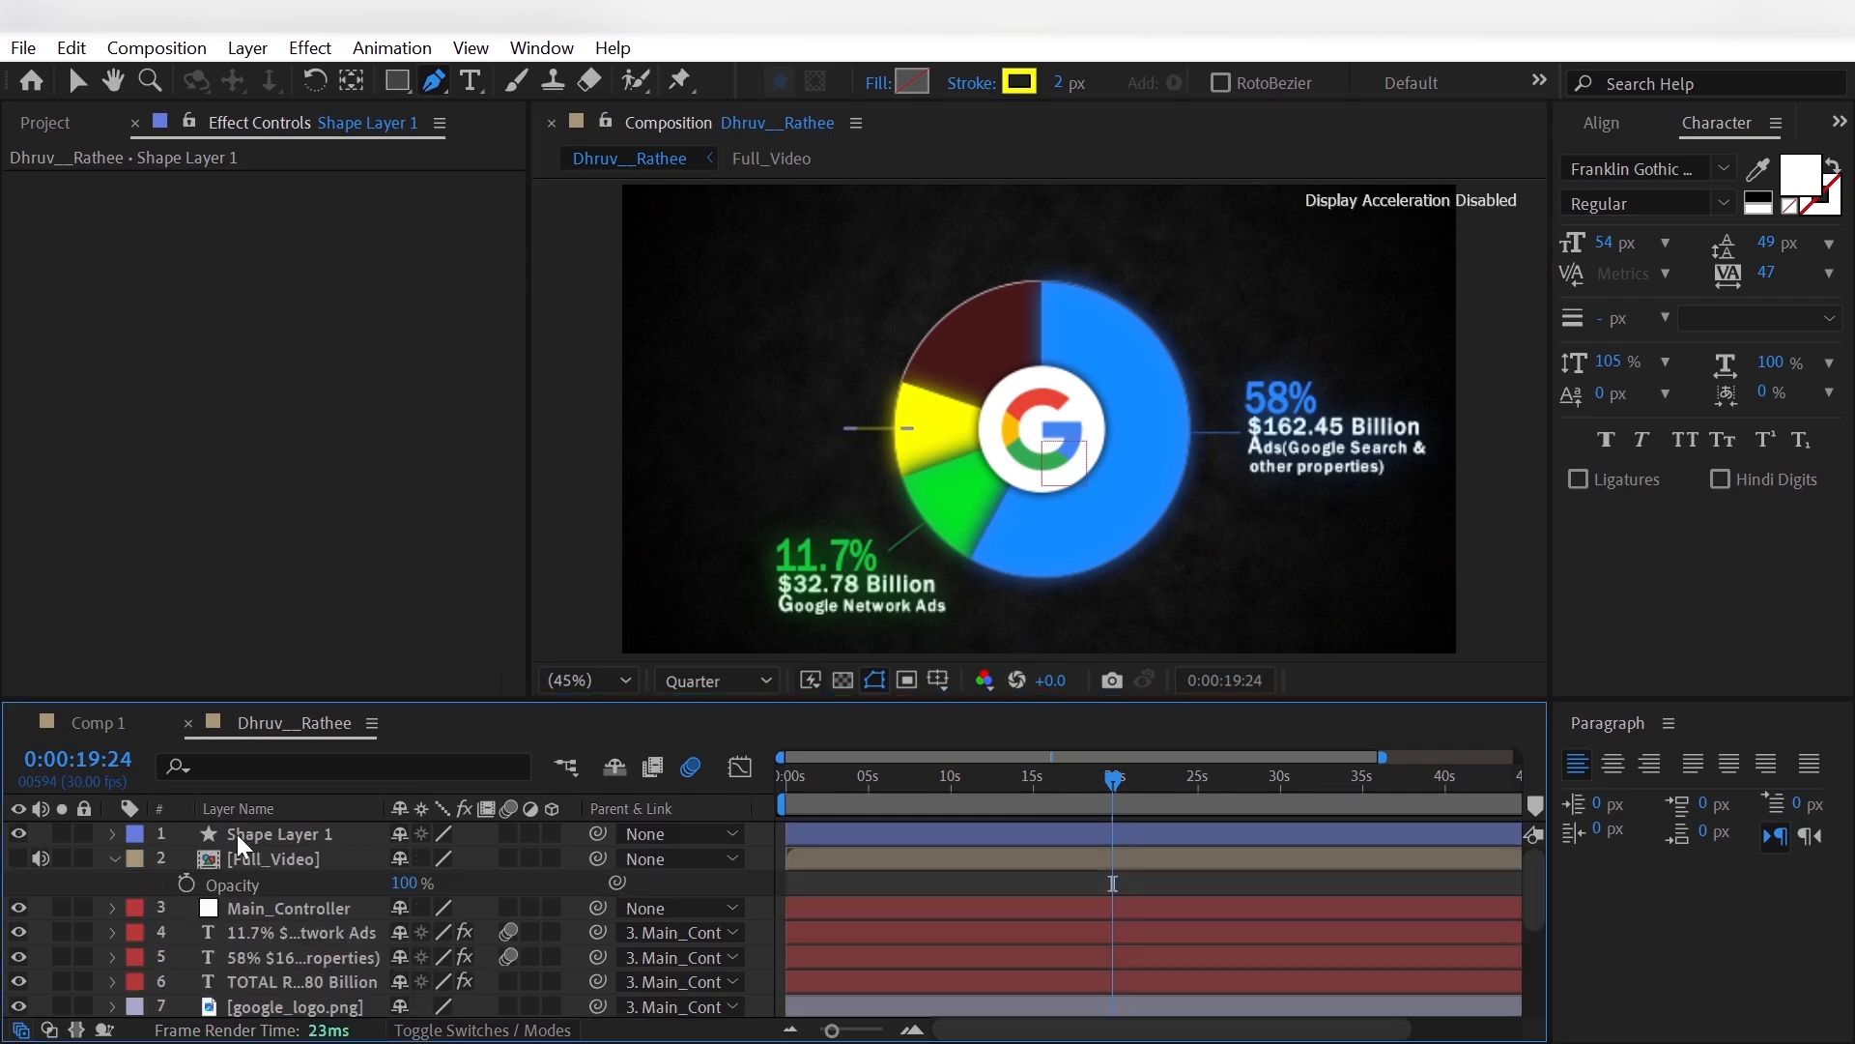
# - Rename the new line layer Yellow_line and, below green_line in the stack, parent it to Main_Controller
pyautogui.click(246, 836)
pyautogui.rightClick(246, 835)
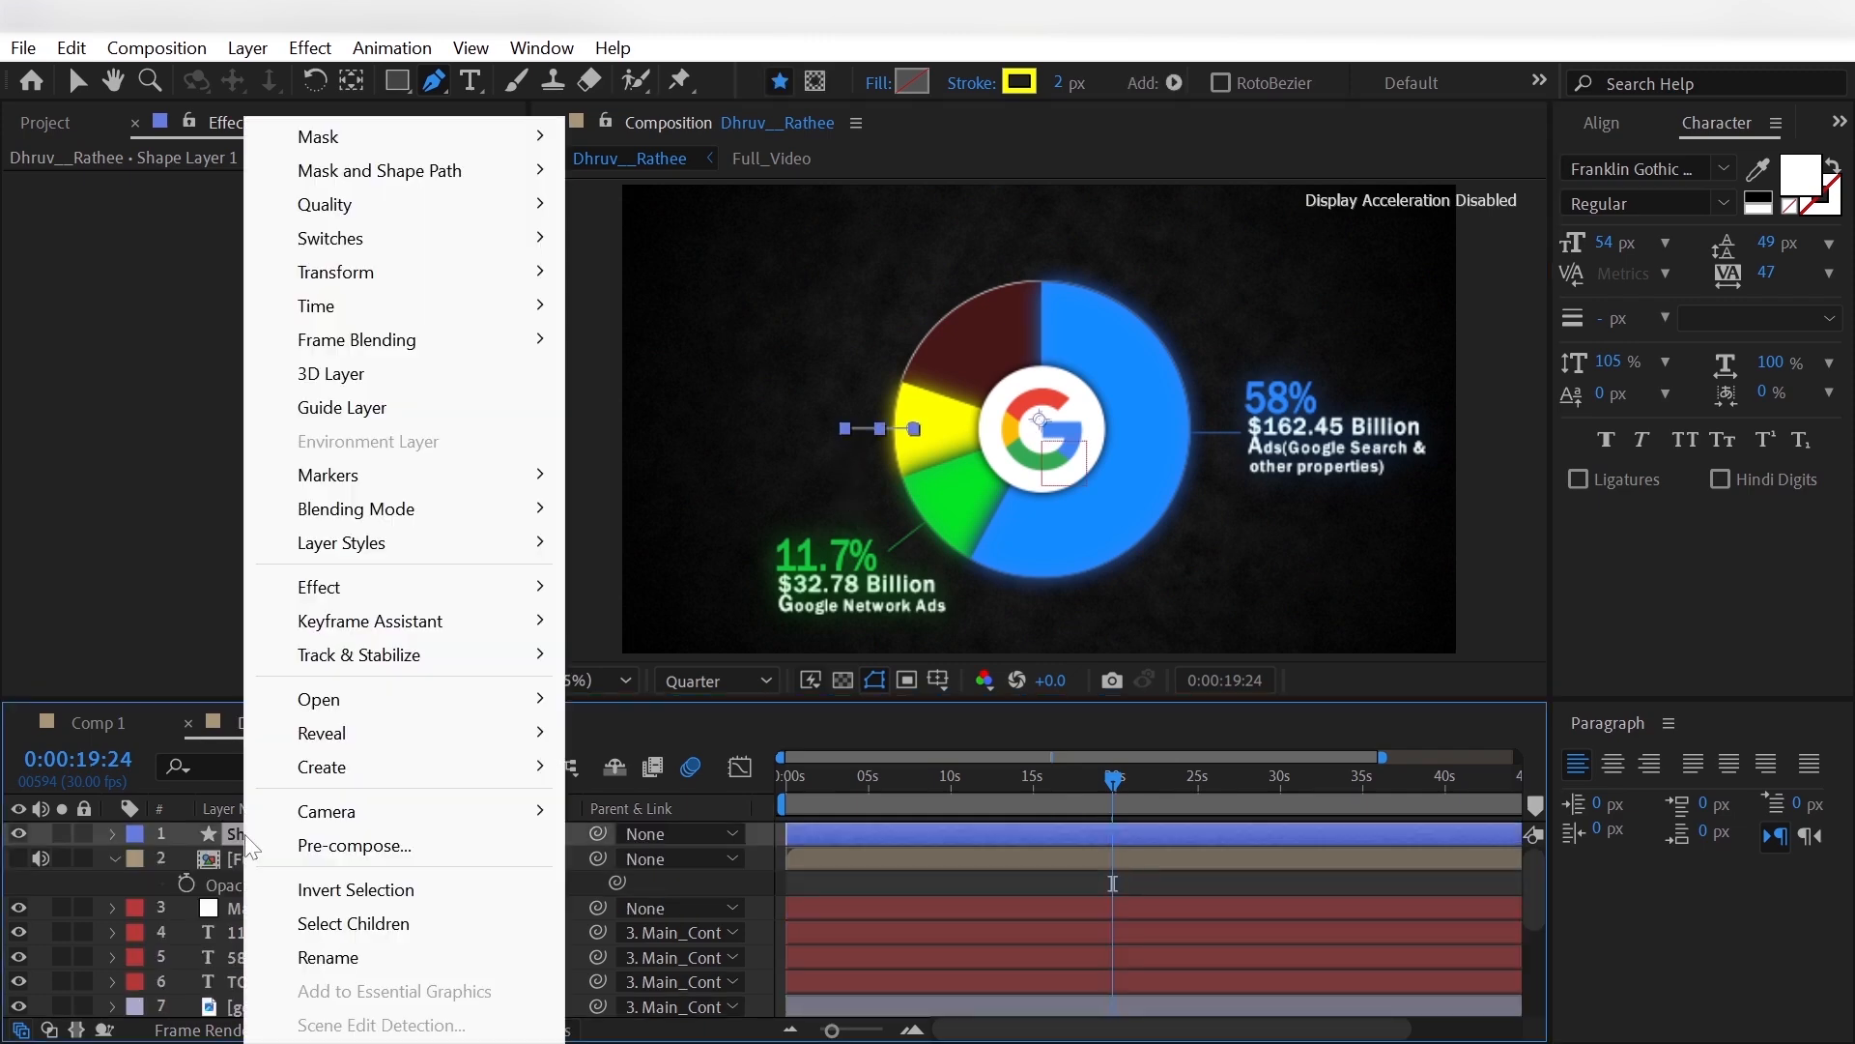
pyautogui.click(210, 839)
pyautogui.press('Return')
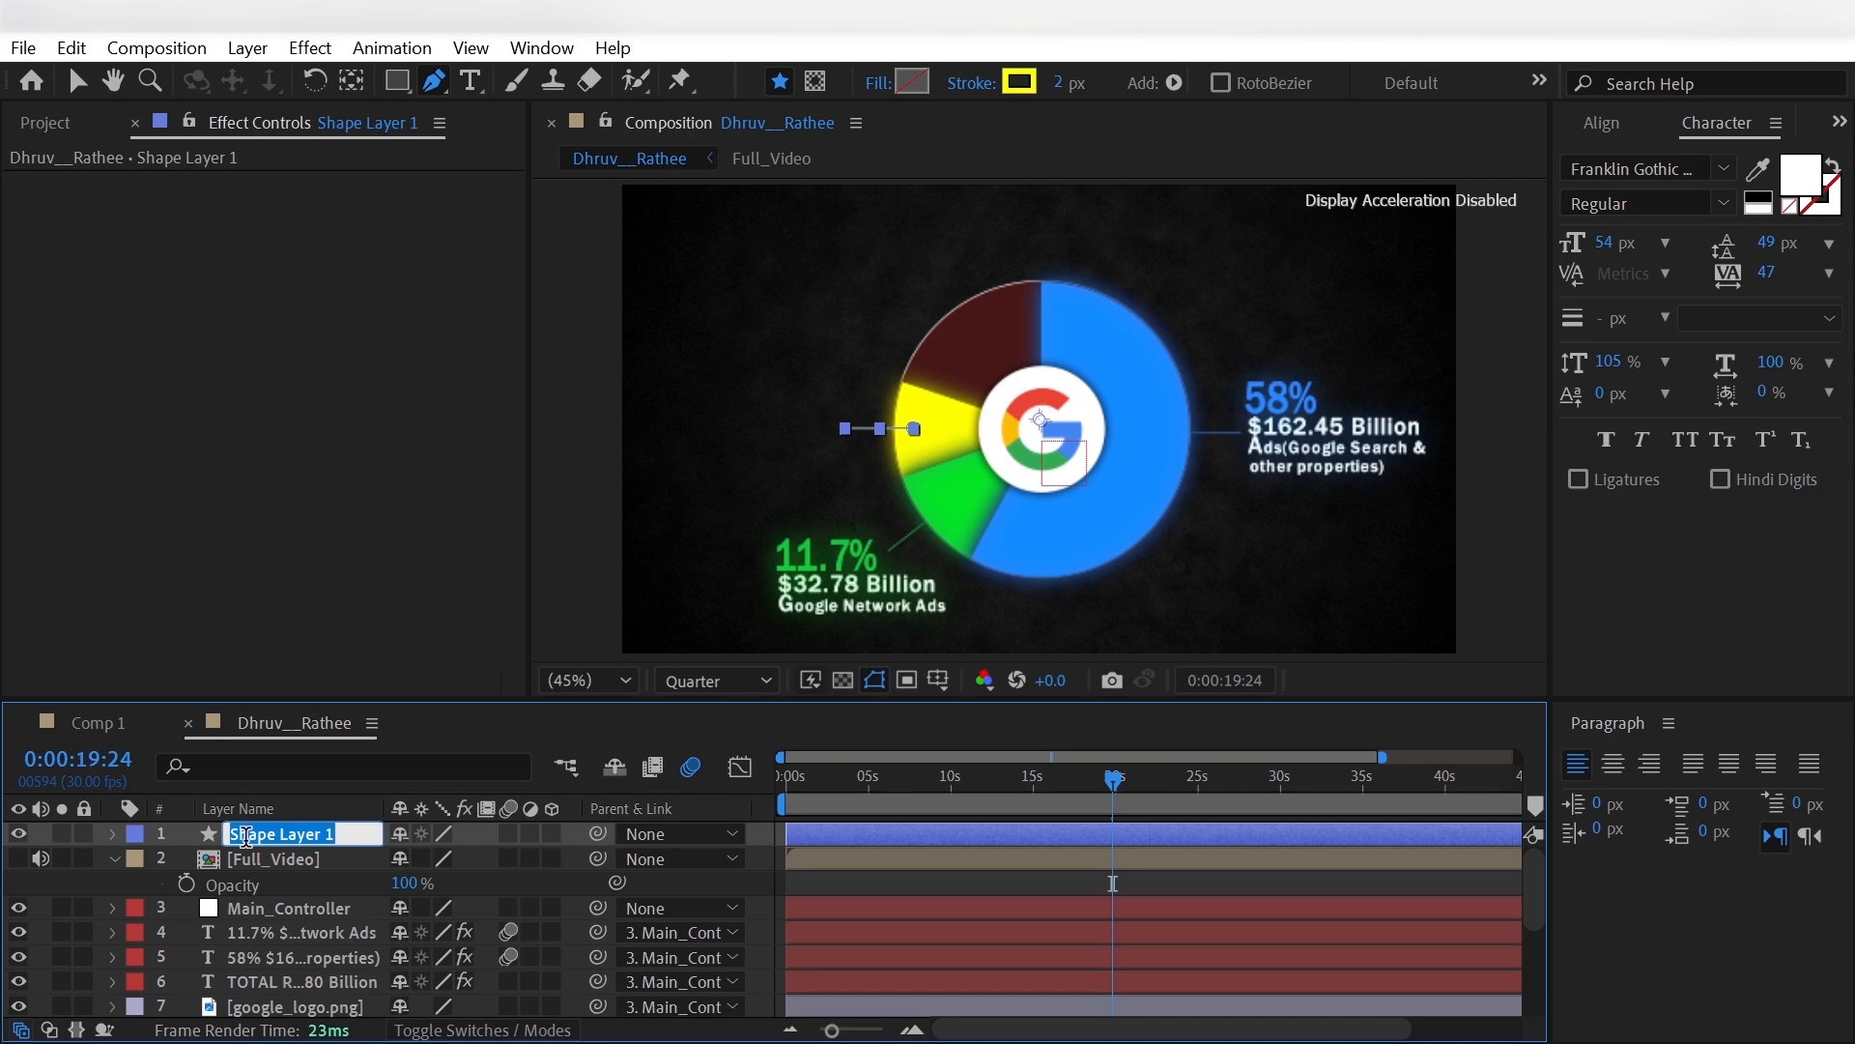
pyautogui.write('Yellow_')
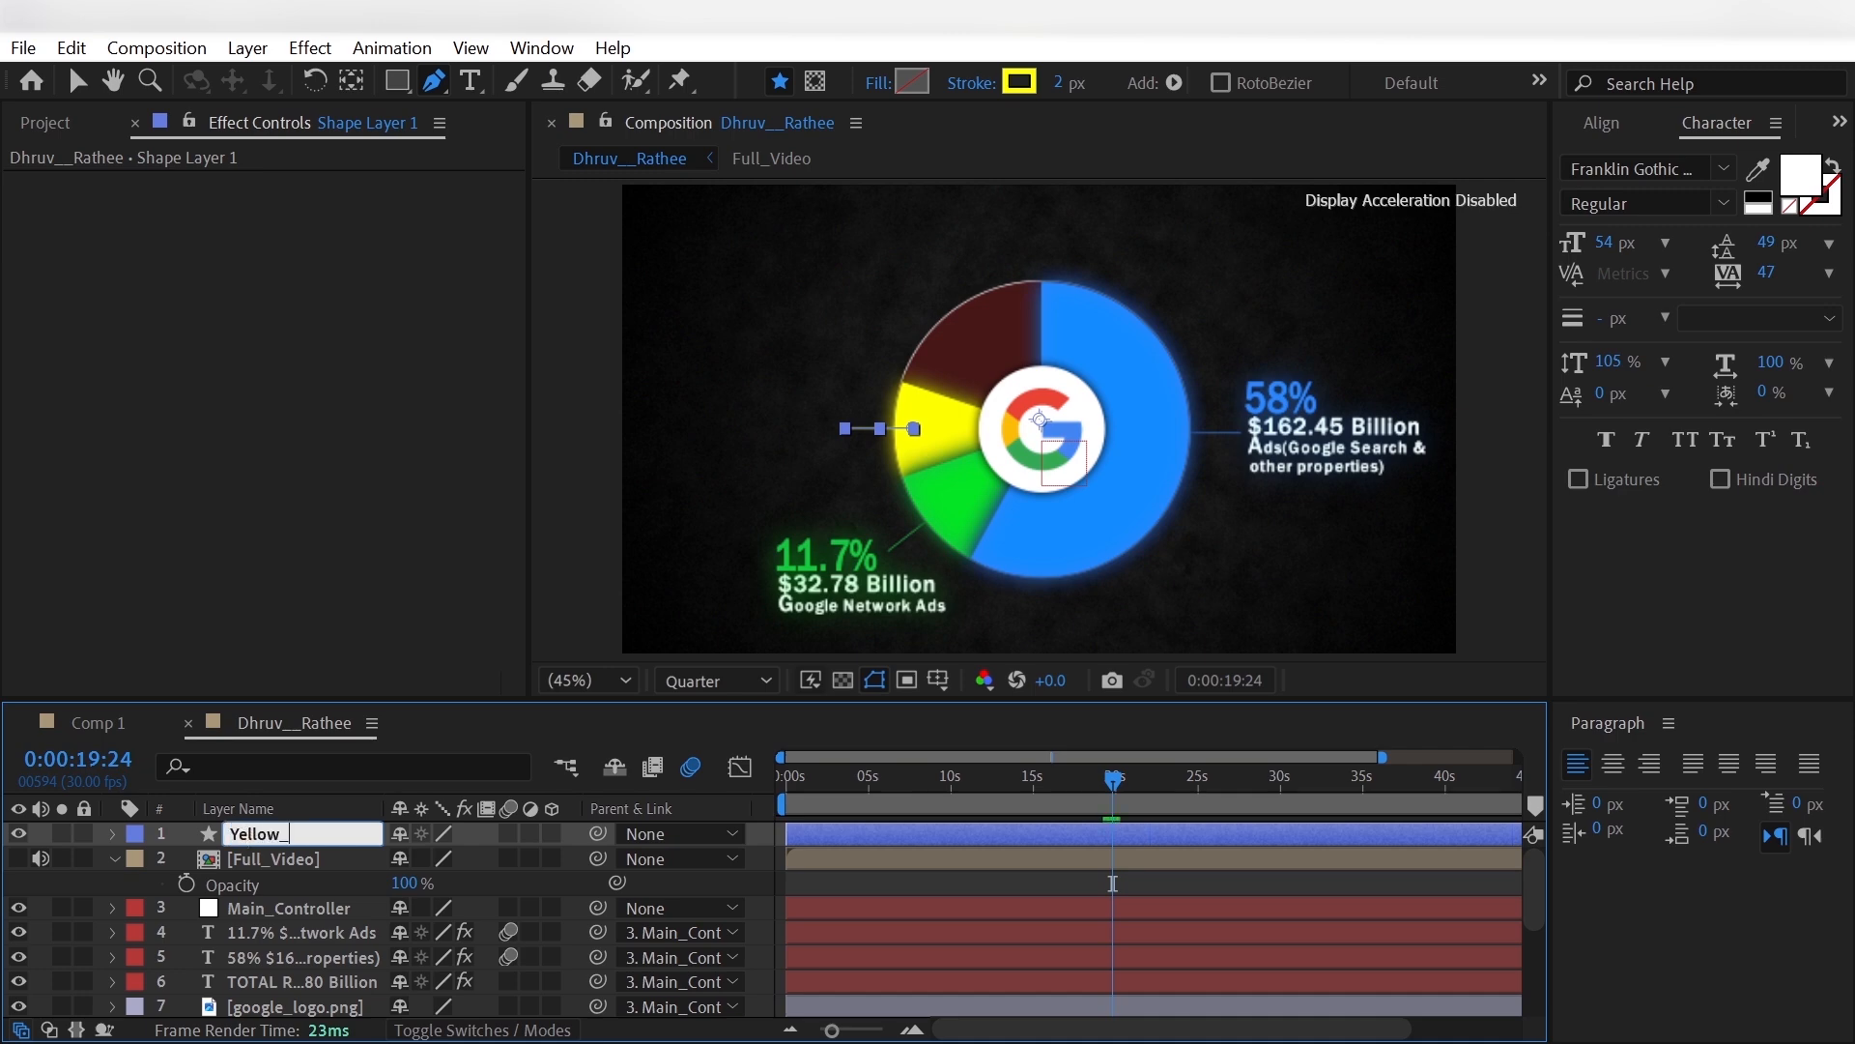
pyautogui.write('line')
pyautogui.press('Return')
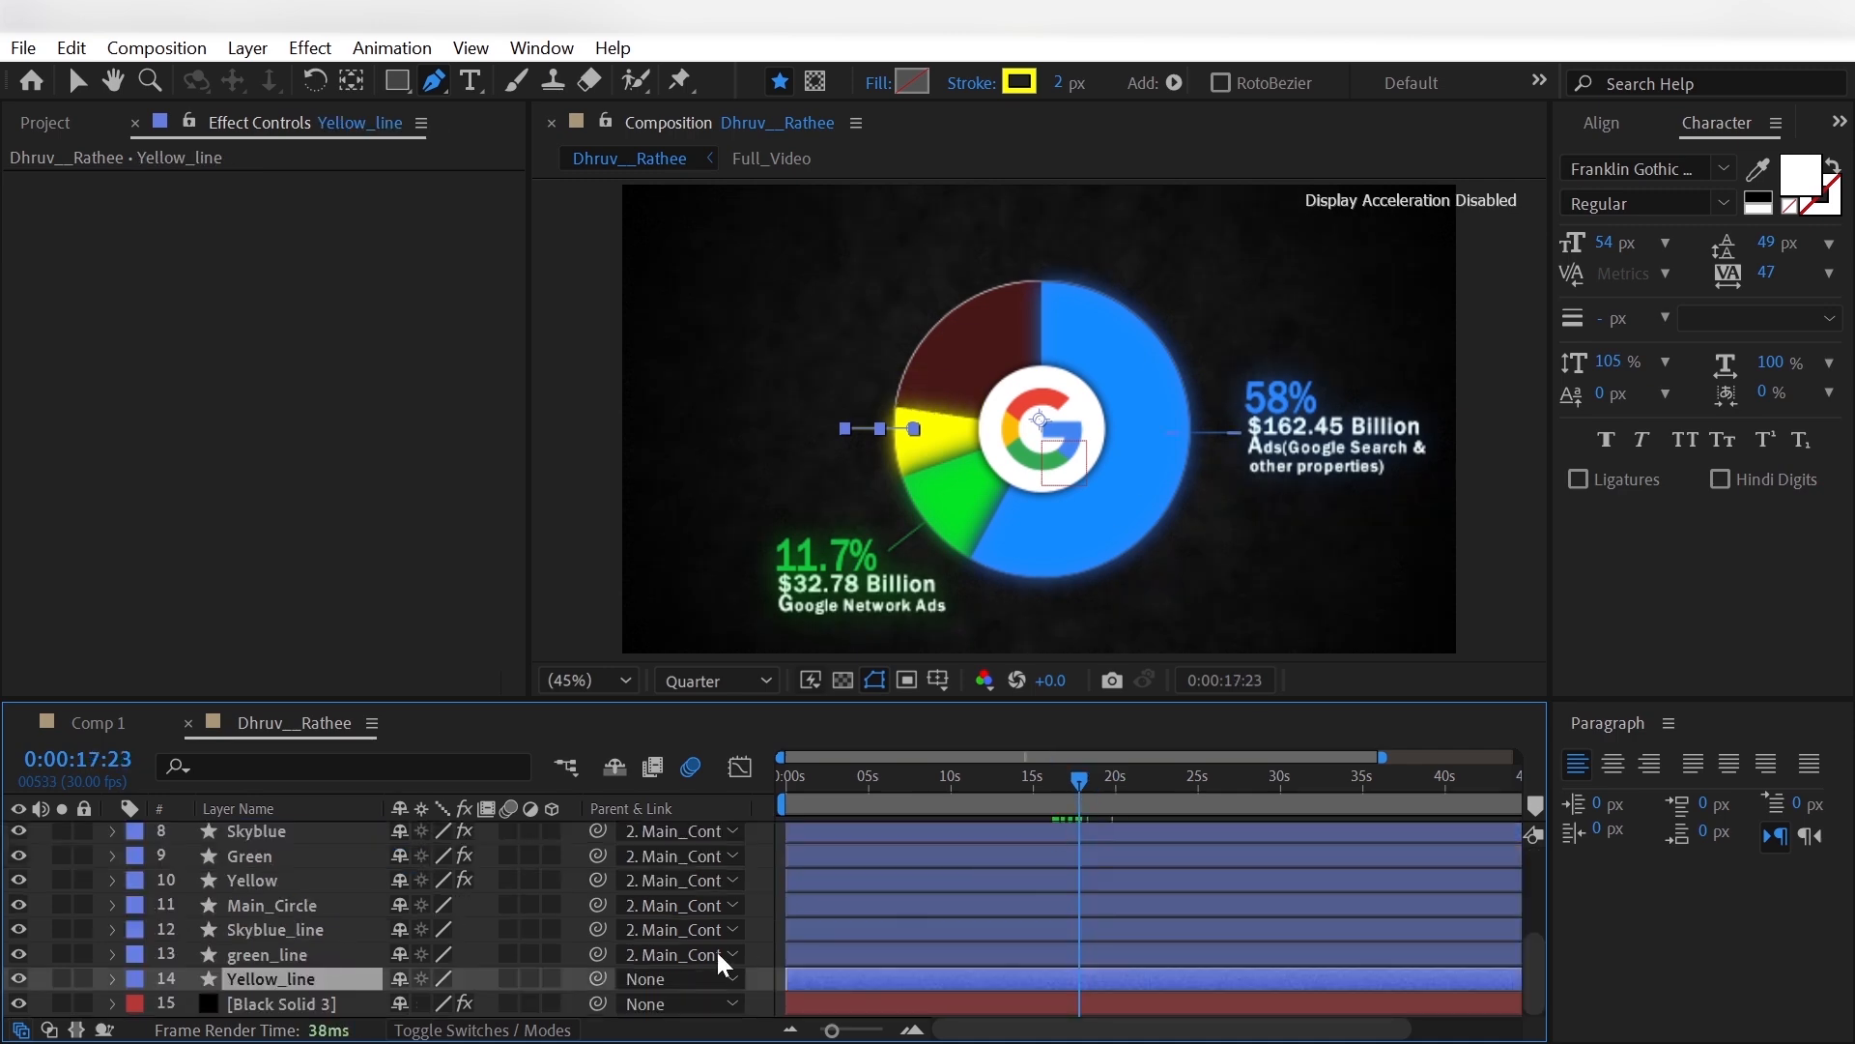
pyautogui.click(671, 979)
pyautogui.click(746, 509)
# - Add Trim Paths to Yellow_line and set its End to 0% at 0:00:17:13
pyautogui.click(1072, 815)
pyautogui.click(112, 978)
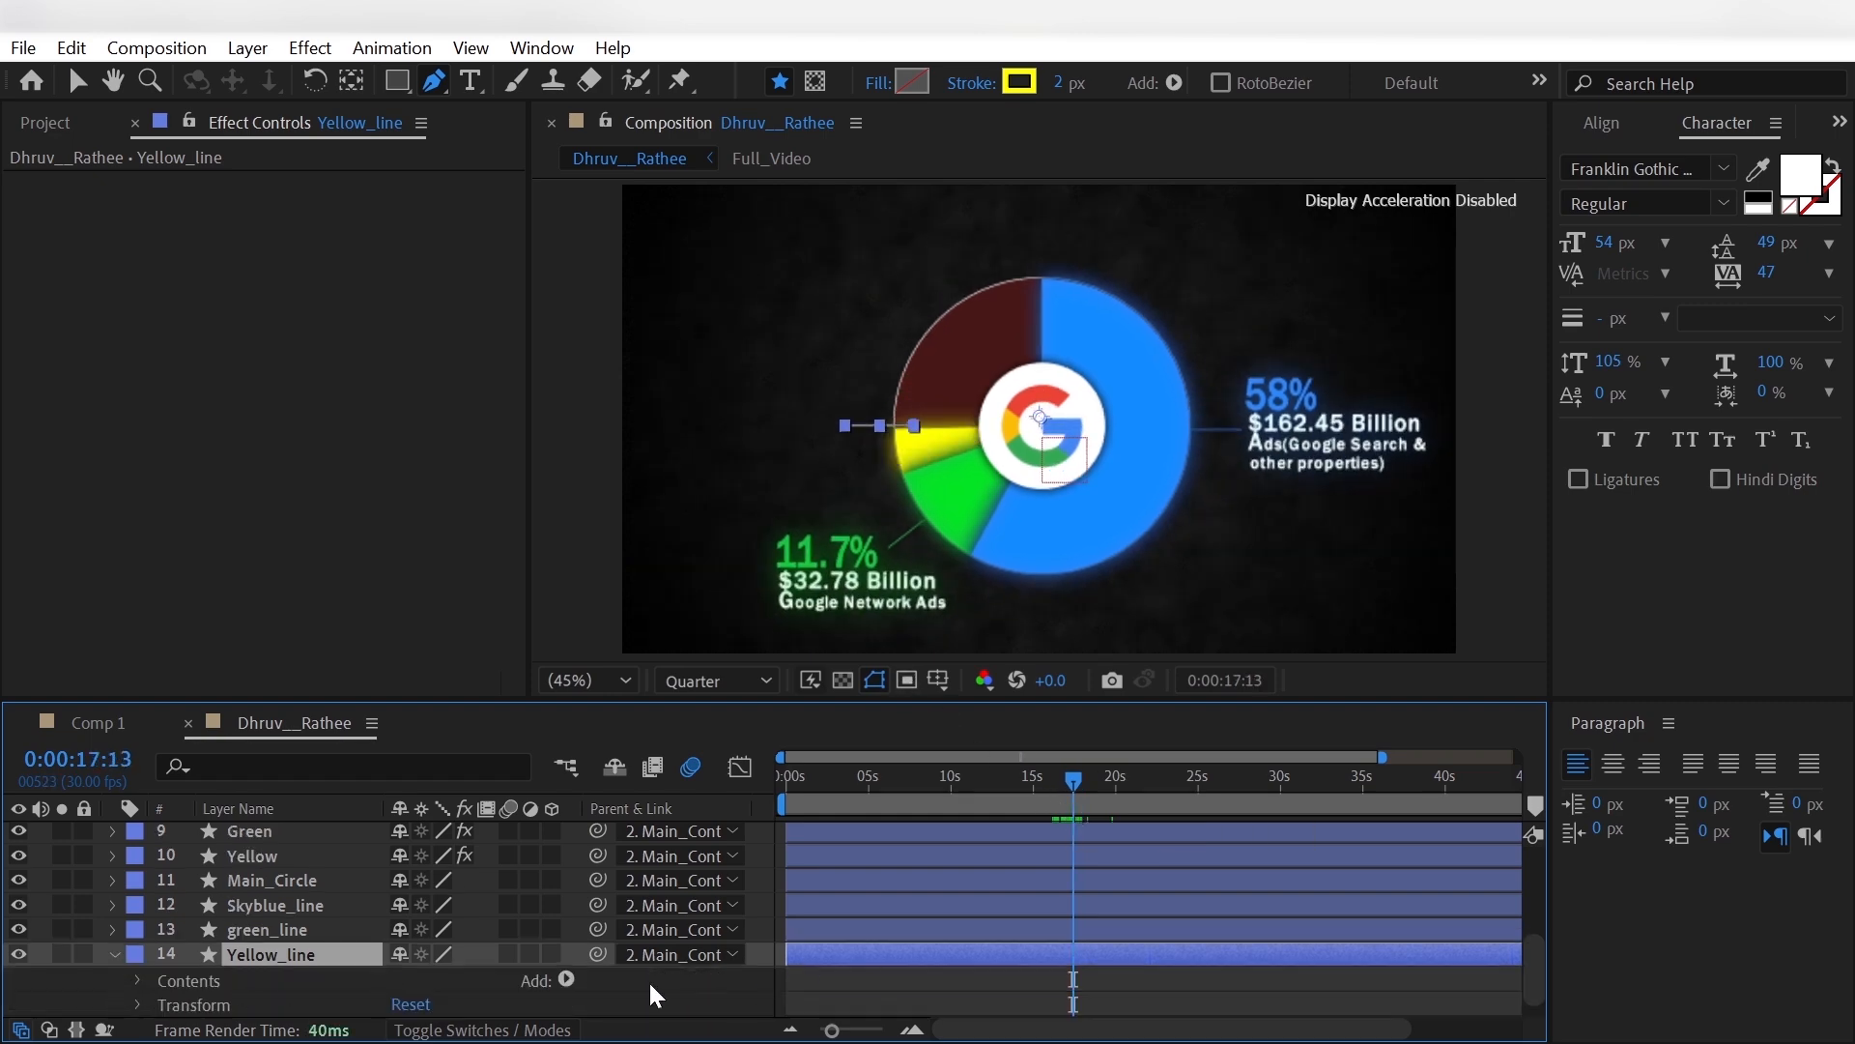
pyautogui.click(566, 981)
pyautogui.click(541, 738)
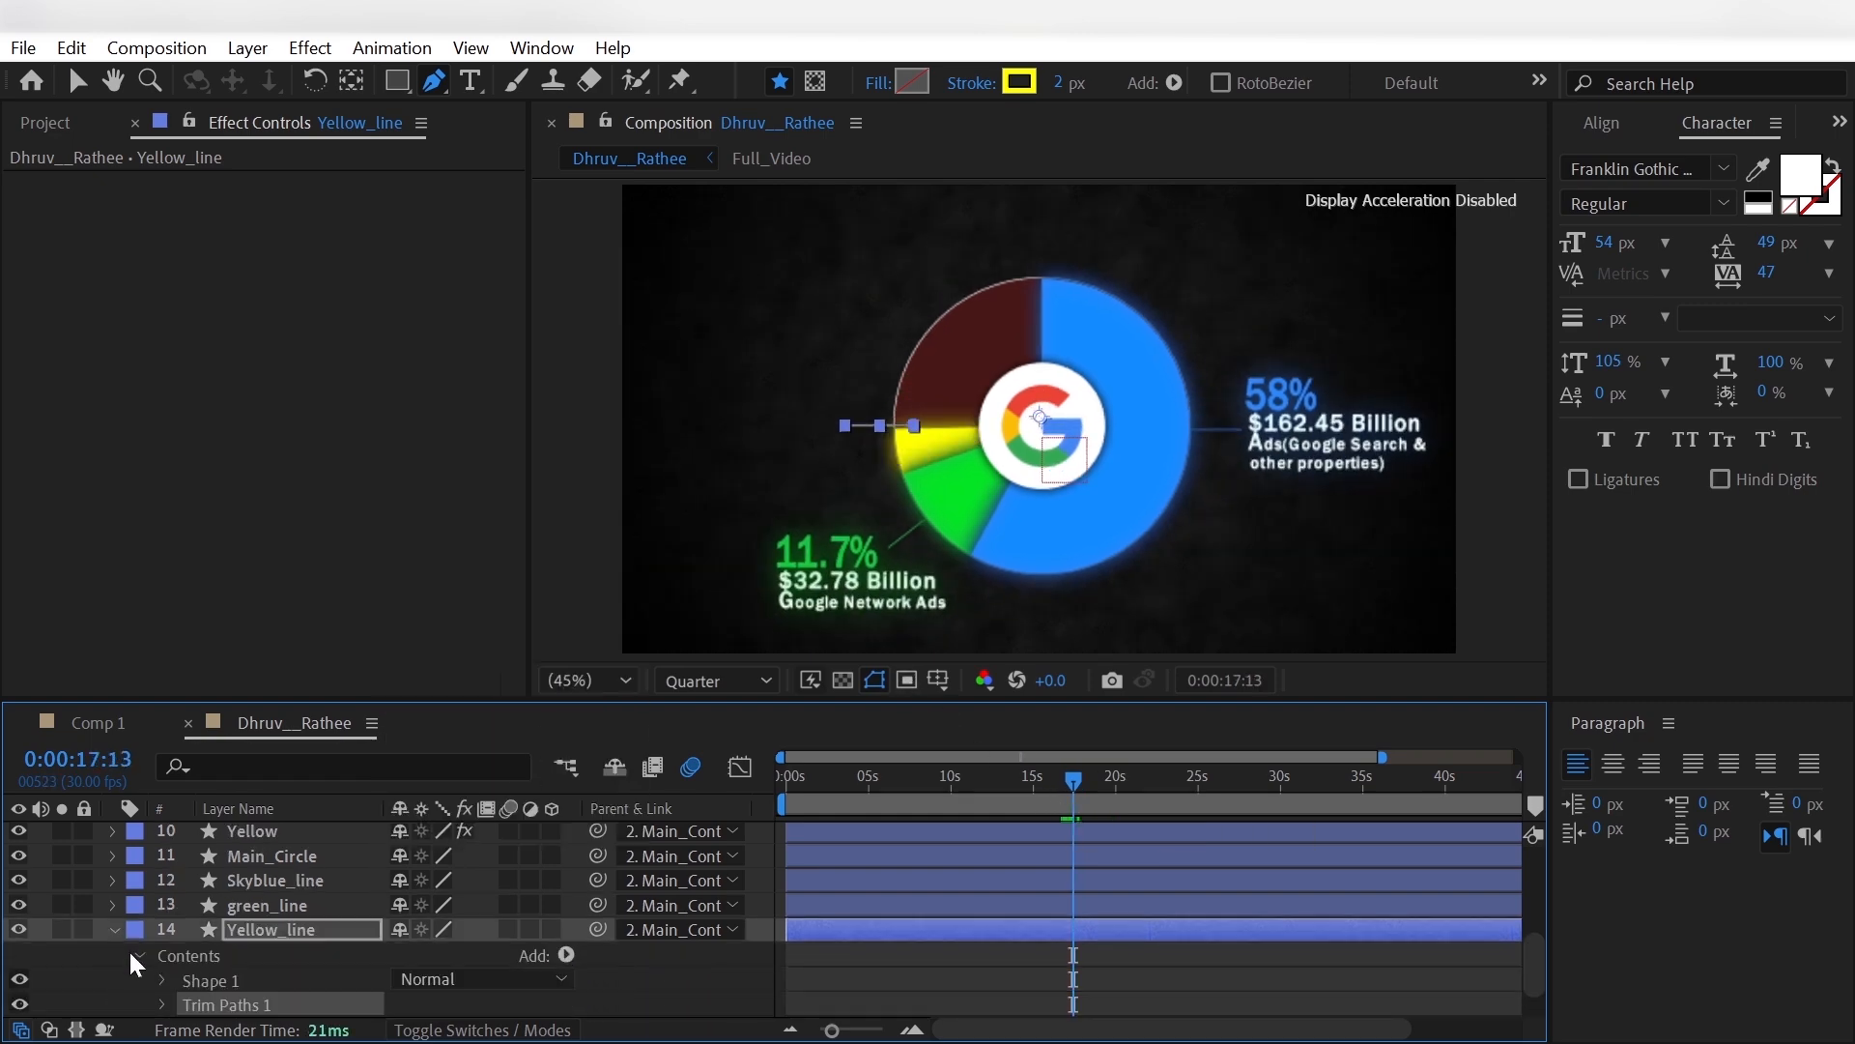
pyautogui.scroll(-2, 159, 961)
pyautogui.click(162, 954)
pyautogui.scroll(-1, 162, 967)
pyautogui.moveTo(407, 950); pyautogui.dragTo(174, 960)
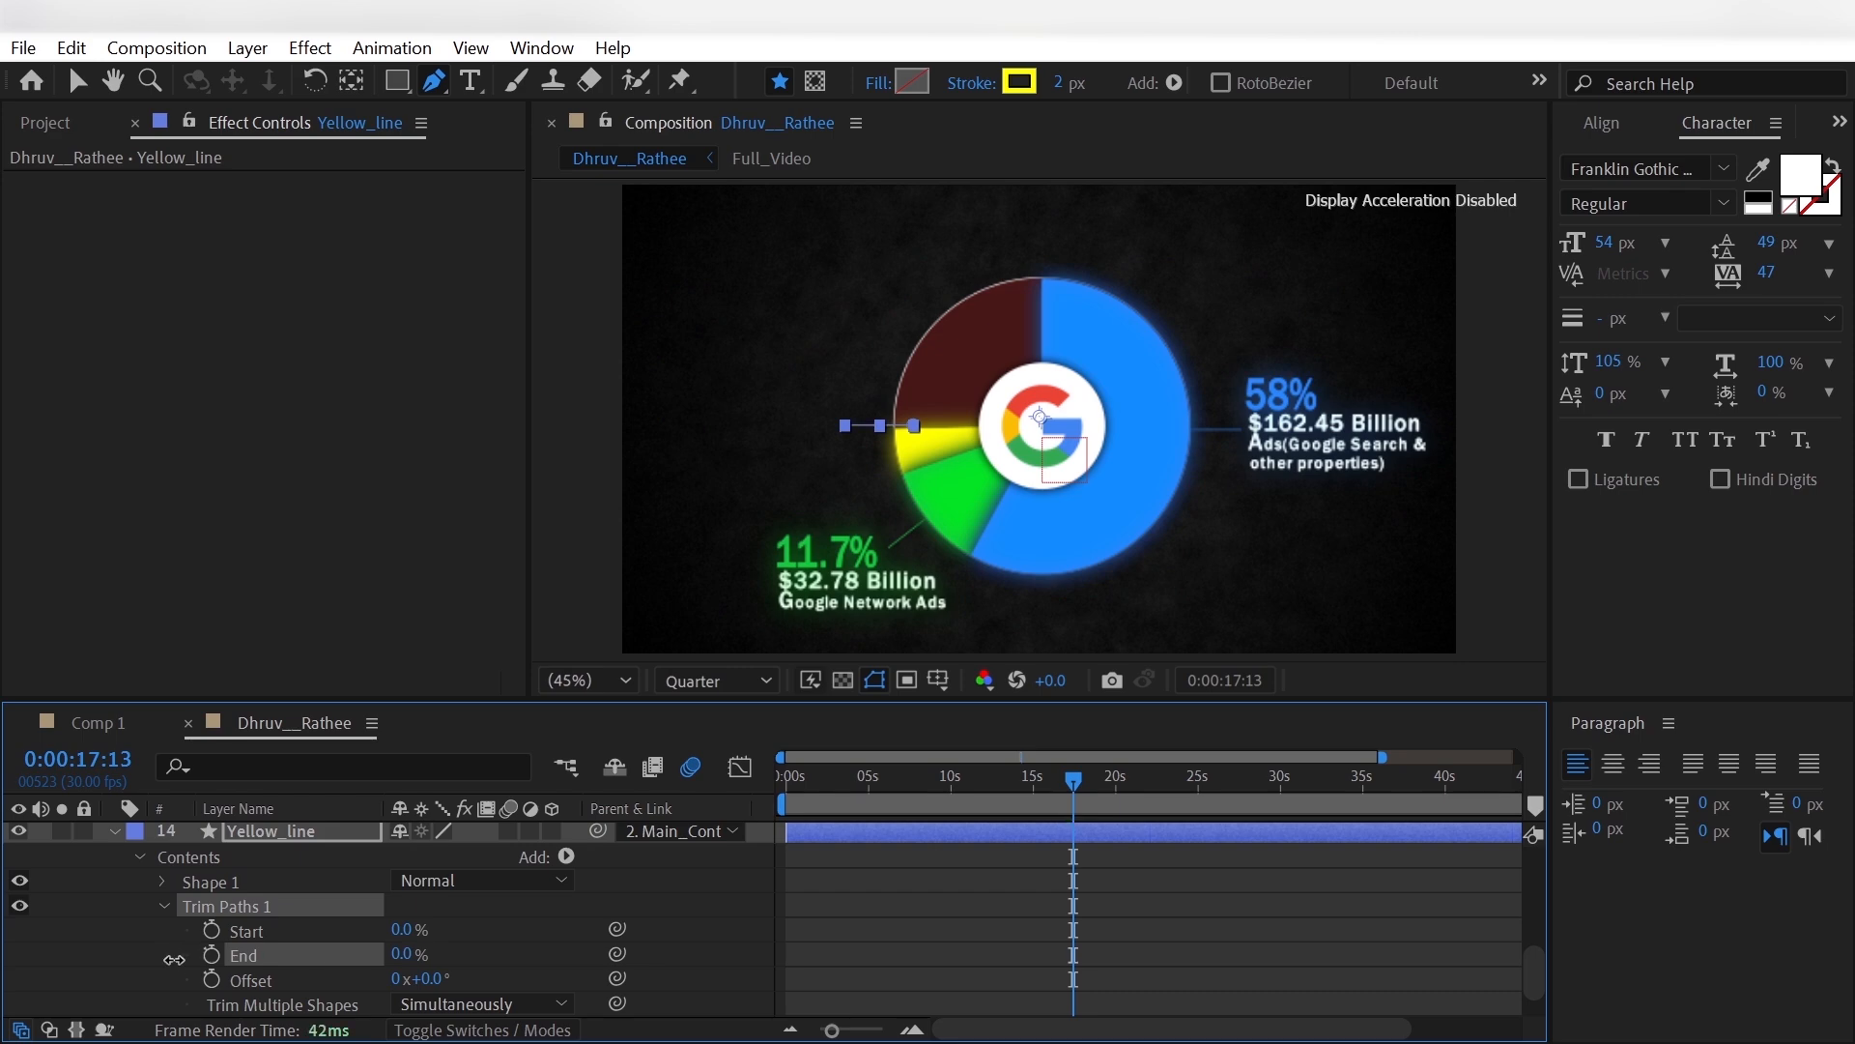
# - Animate Yellow_line's Trim Paths End from the 0:00:17:13 keyframe to 100% at 0:00:18:09
pyautogui.moveTo(1074, 775); pyautogui.dragTo(1090, 793)
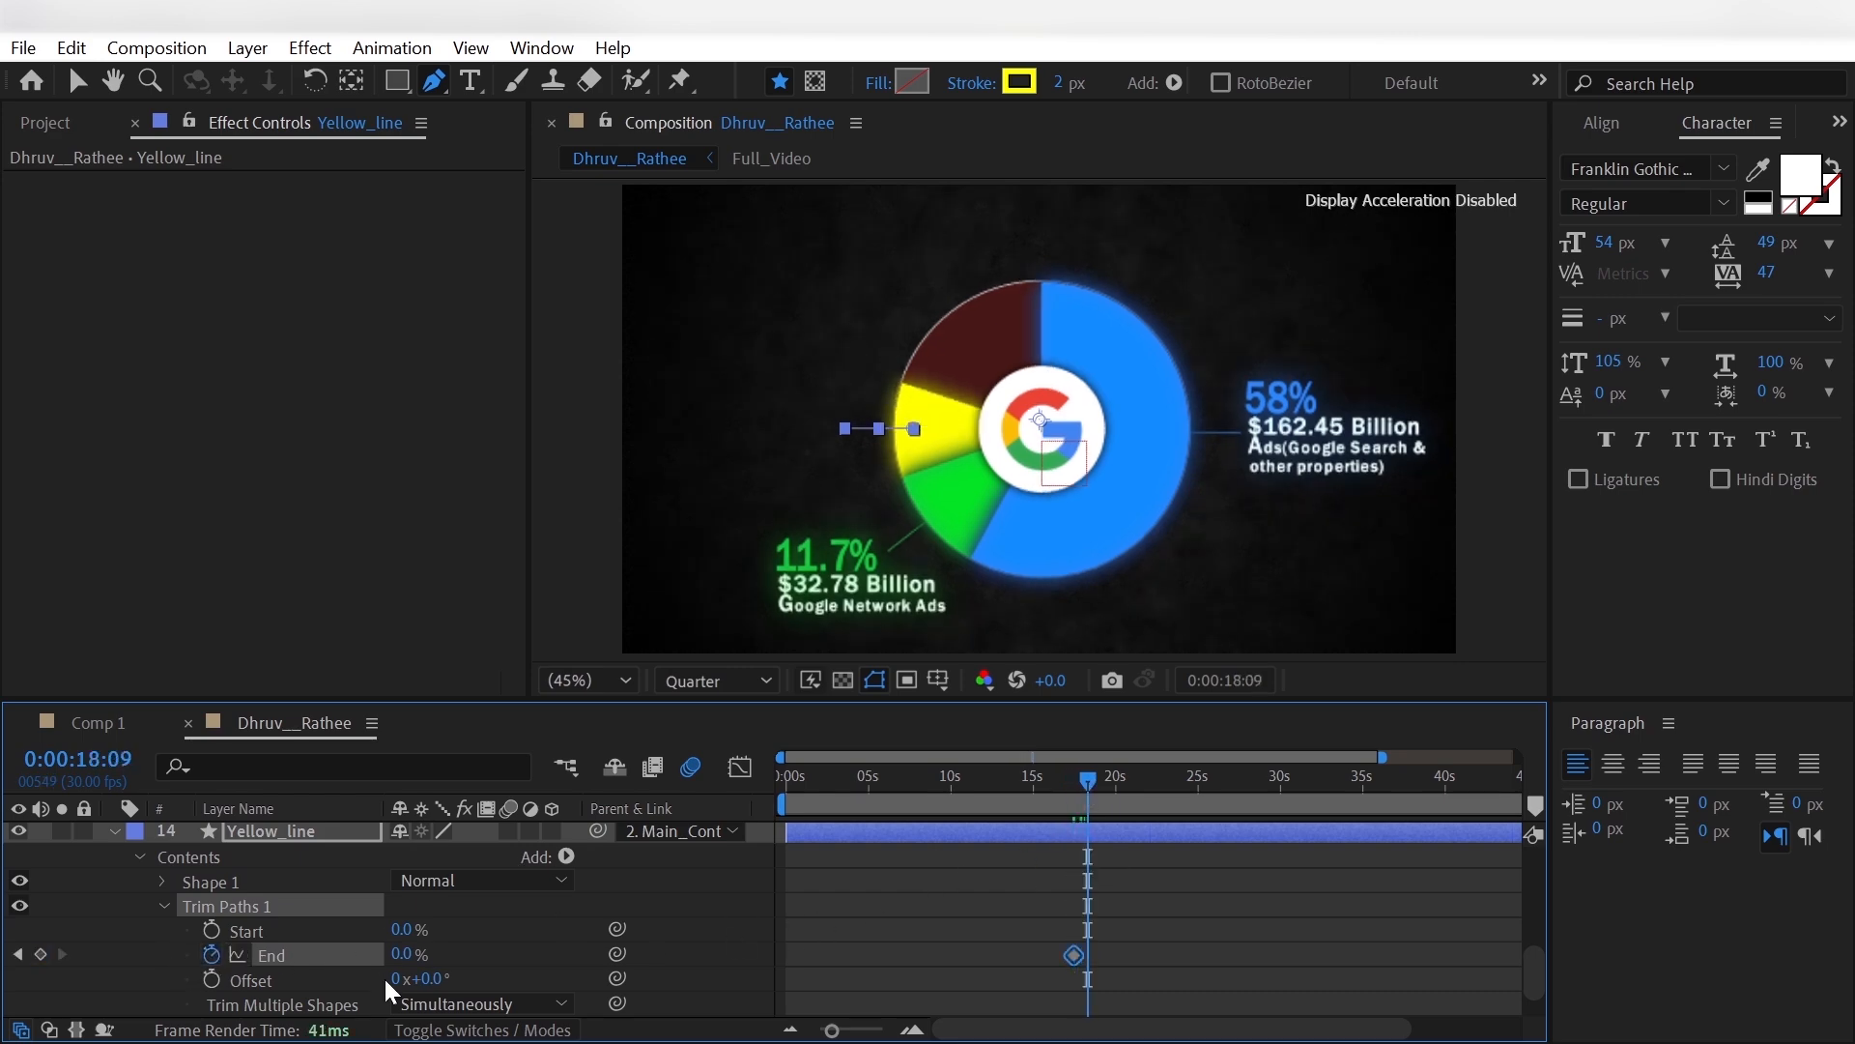
pyautogui.click(404, 955)
pyautogui.write('100')
pyautogui.press('Return')
# - Apply Easy Ease to both End keyframes of Yellow_line's Trim Paths and deselect the layer
pyautogui.moveTo(1093, 960); pyautogui.dragTo(1075, 947)
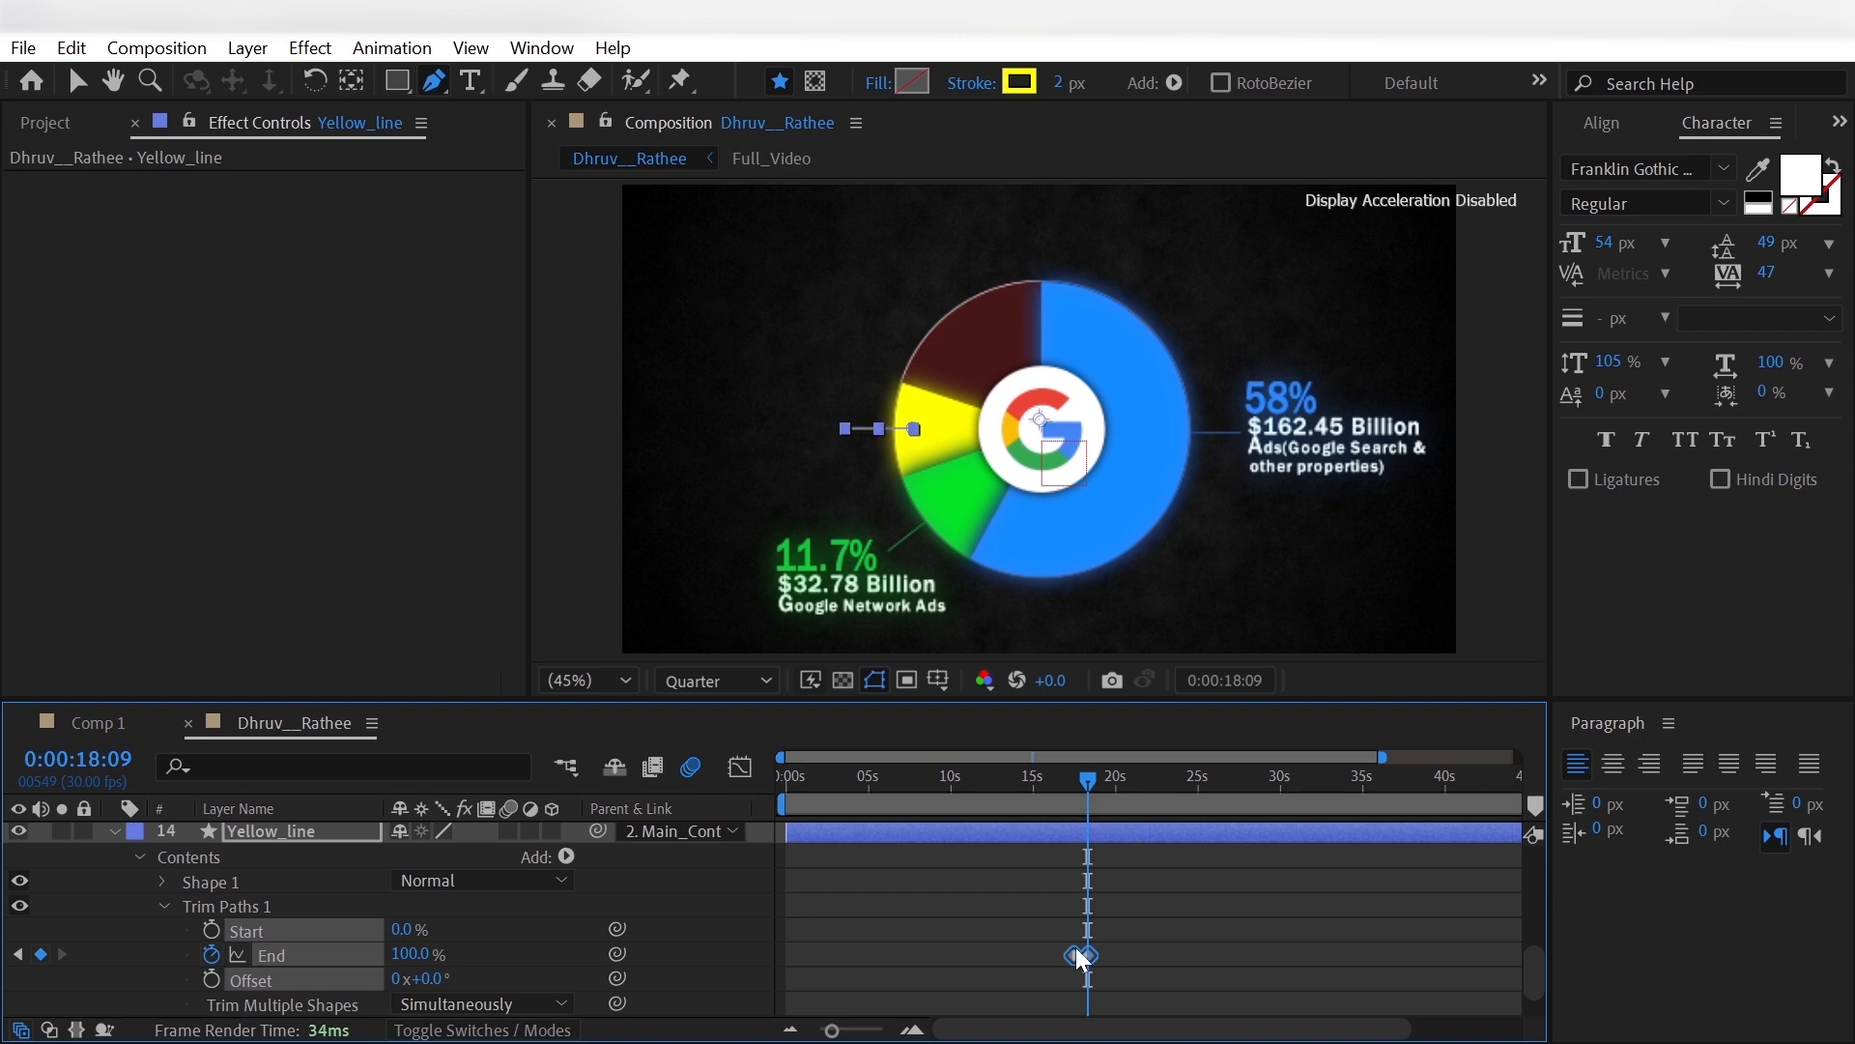
pyautogui.rightClick(1075, 947)
pyautogui.moveTo(1121, 920)
pyautogui.click(958, 697)
pyautogui.click(827, 961)
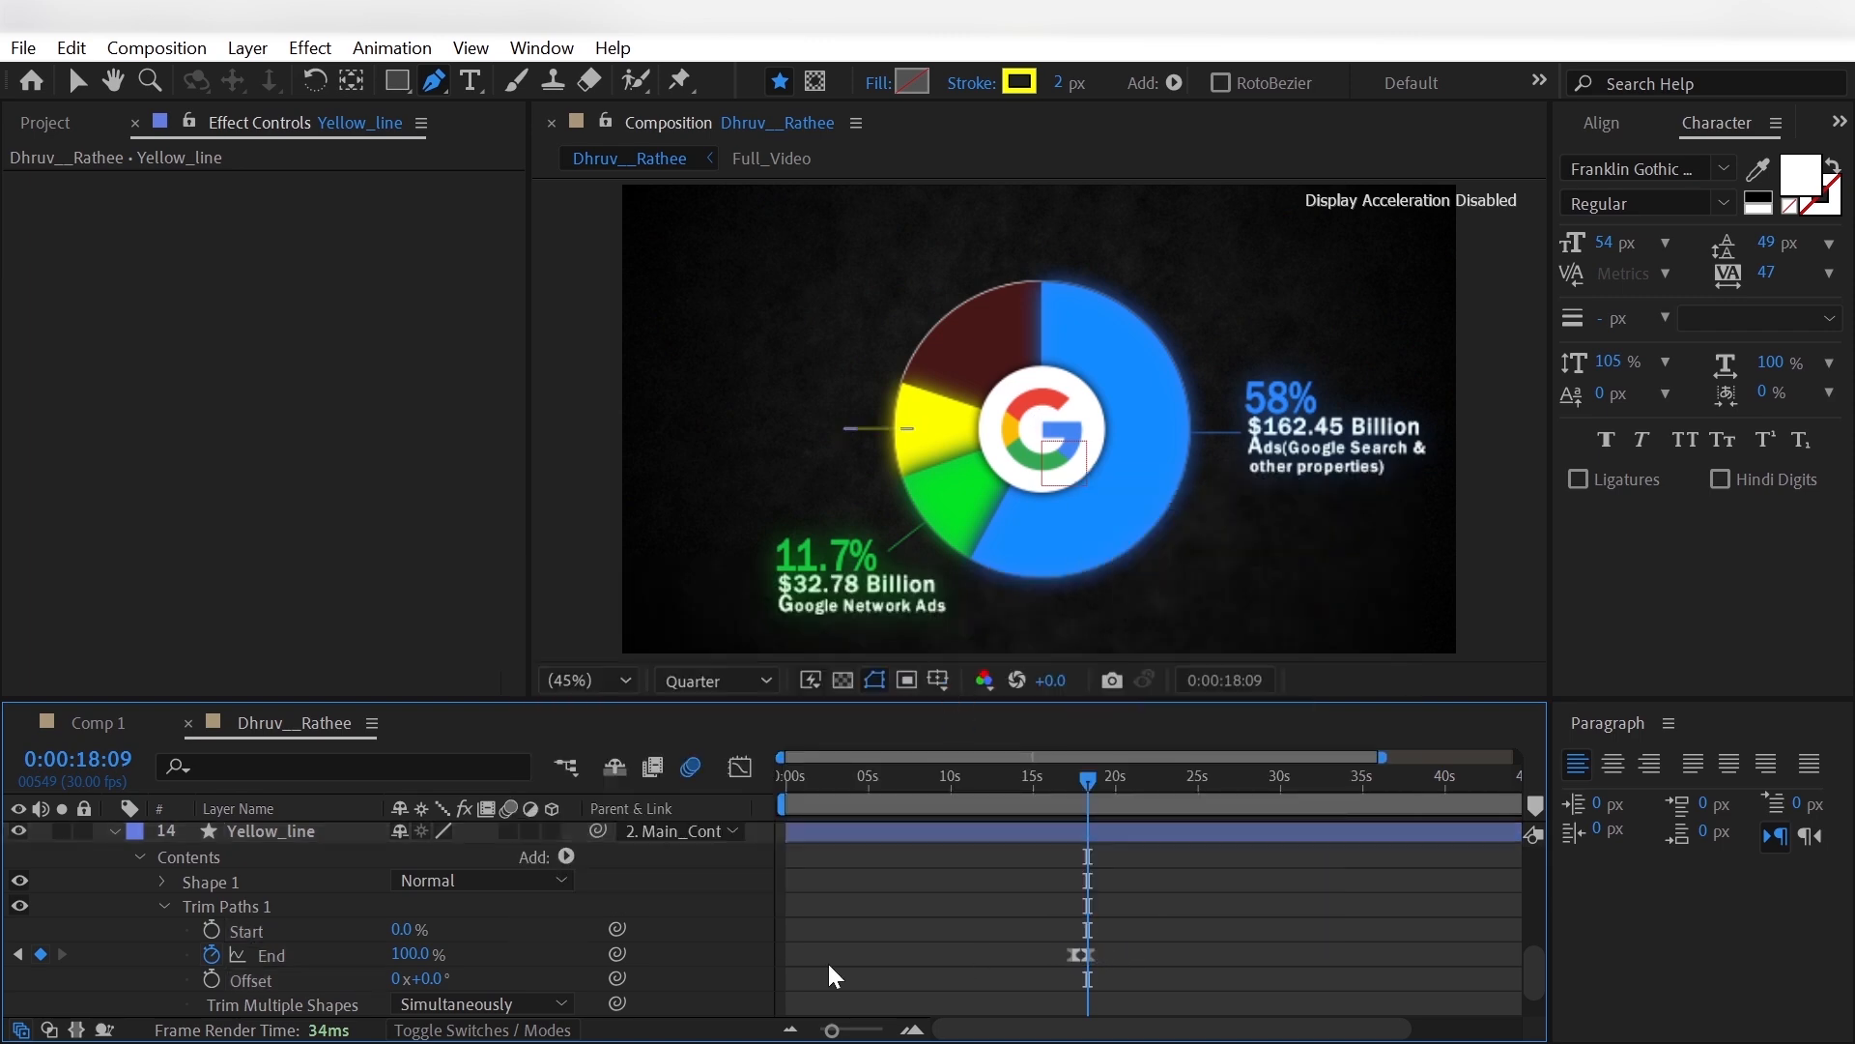
# - Duplicate the 11.7% text layer to the top of the stack, positioned at -718.1, -305.4, and show the Full_Video reference
pyautogui.click(112, 830)
pyautogui.click(316, 912)
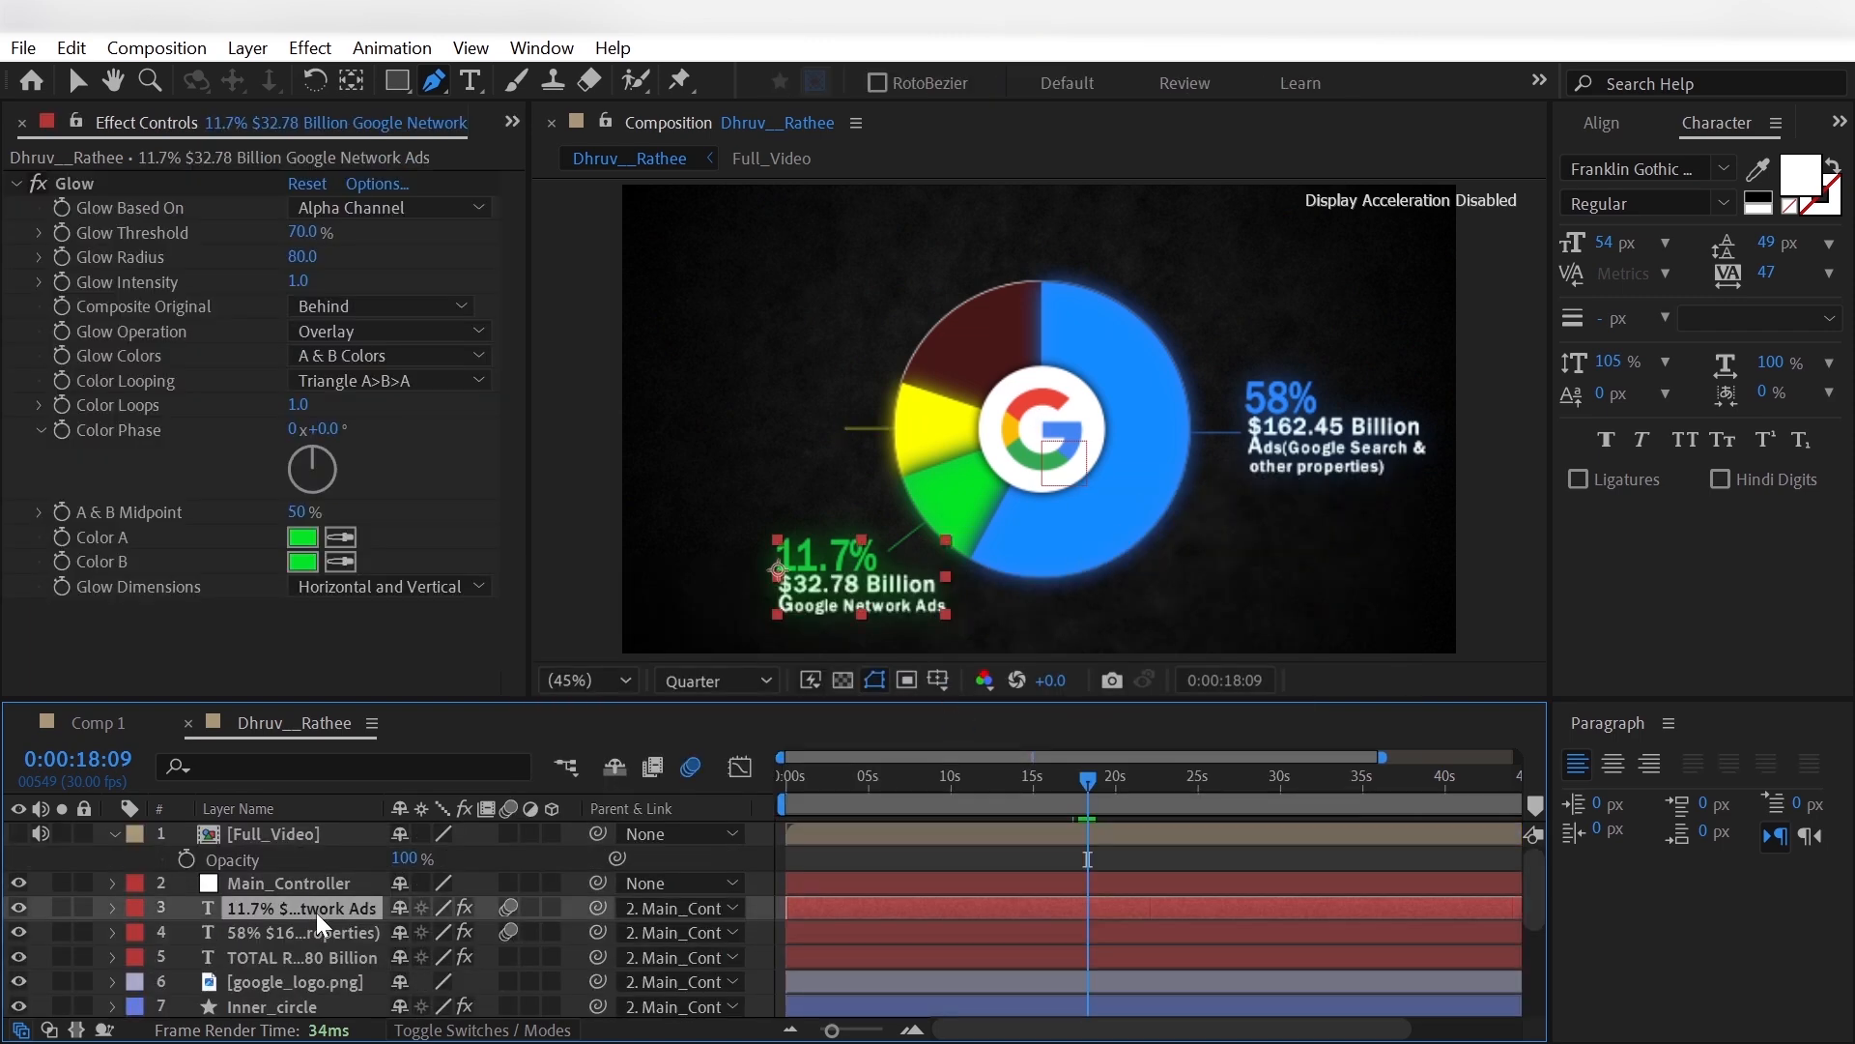
pyautogui.hotkey('ctrl', 'd')
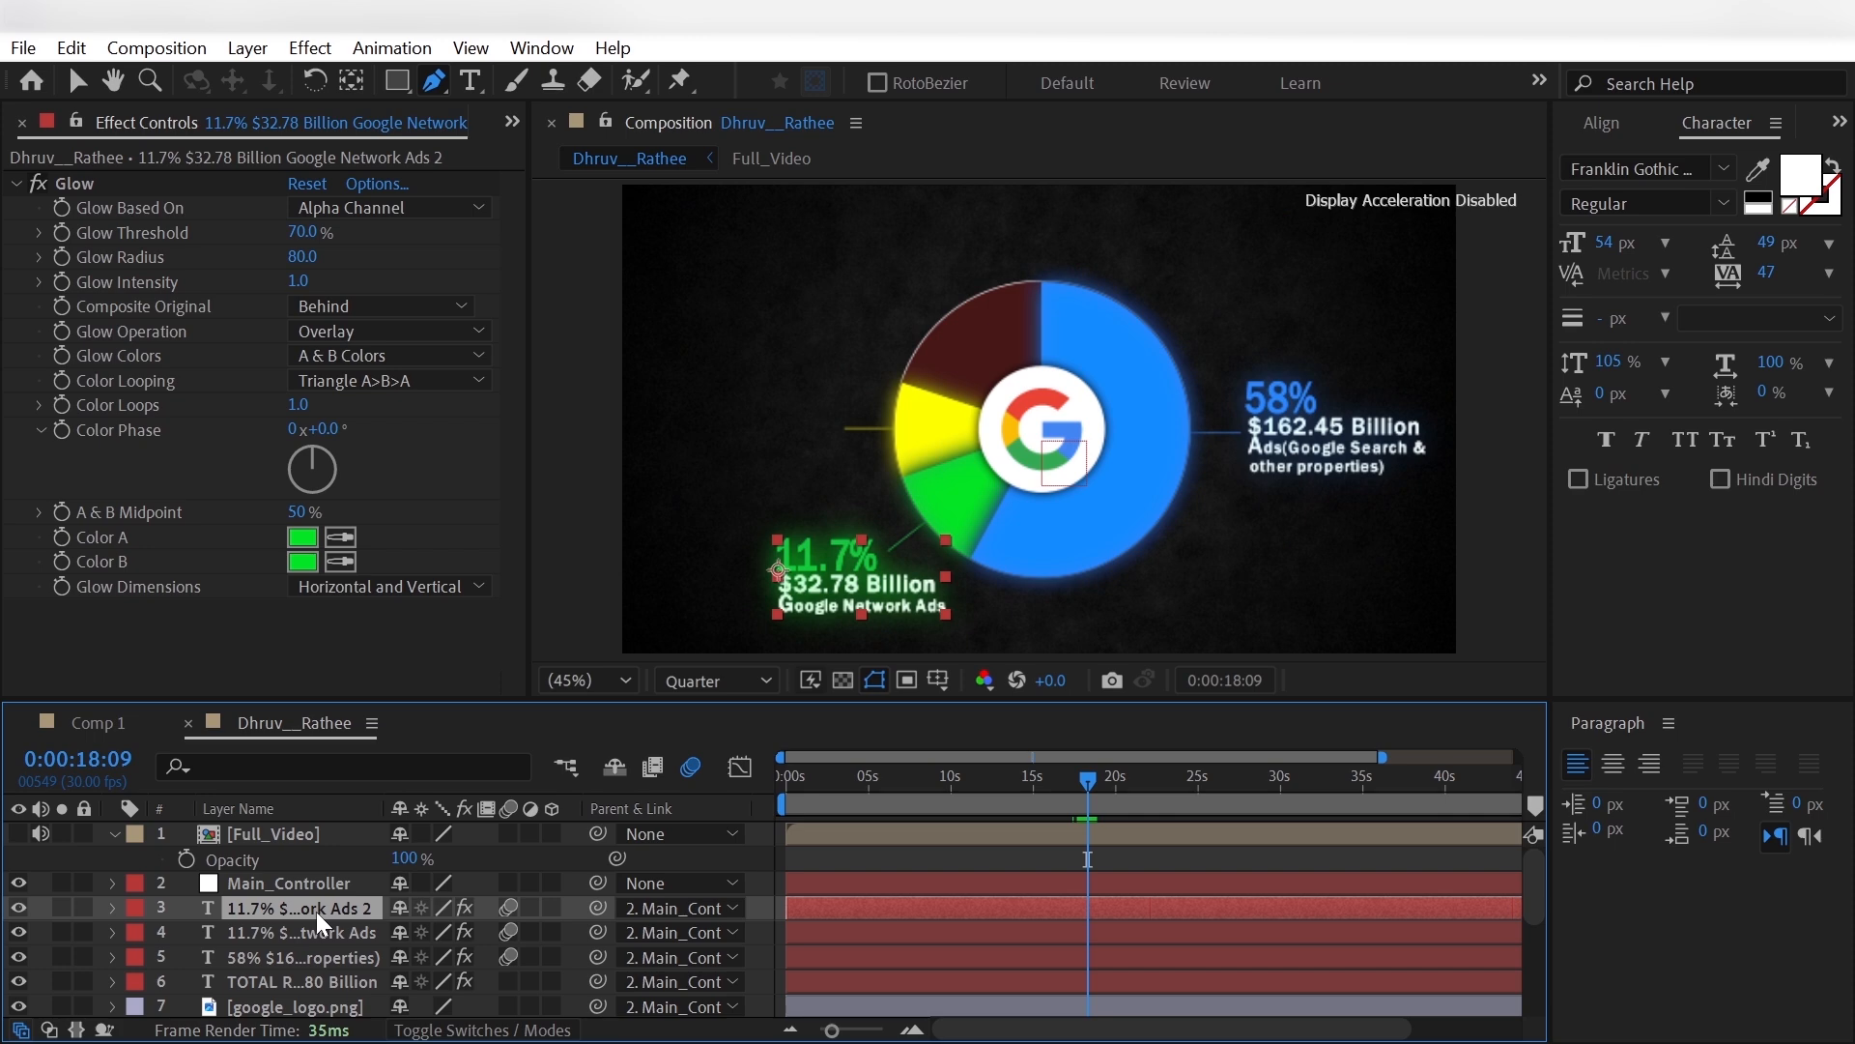
pyautogui.press('p')
pyautogui.moveTo(461, 934); pyautogui.dragTo(297, 833)
pyautogui.click(18, 833)
# - Edit the percentage in the duplicated label to read 10.5%
pyautogui.click(470, 80)
pyautogui.click(766, 290)
pyautogui.press('BackSpace')
pyautogui.write('0')
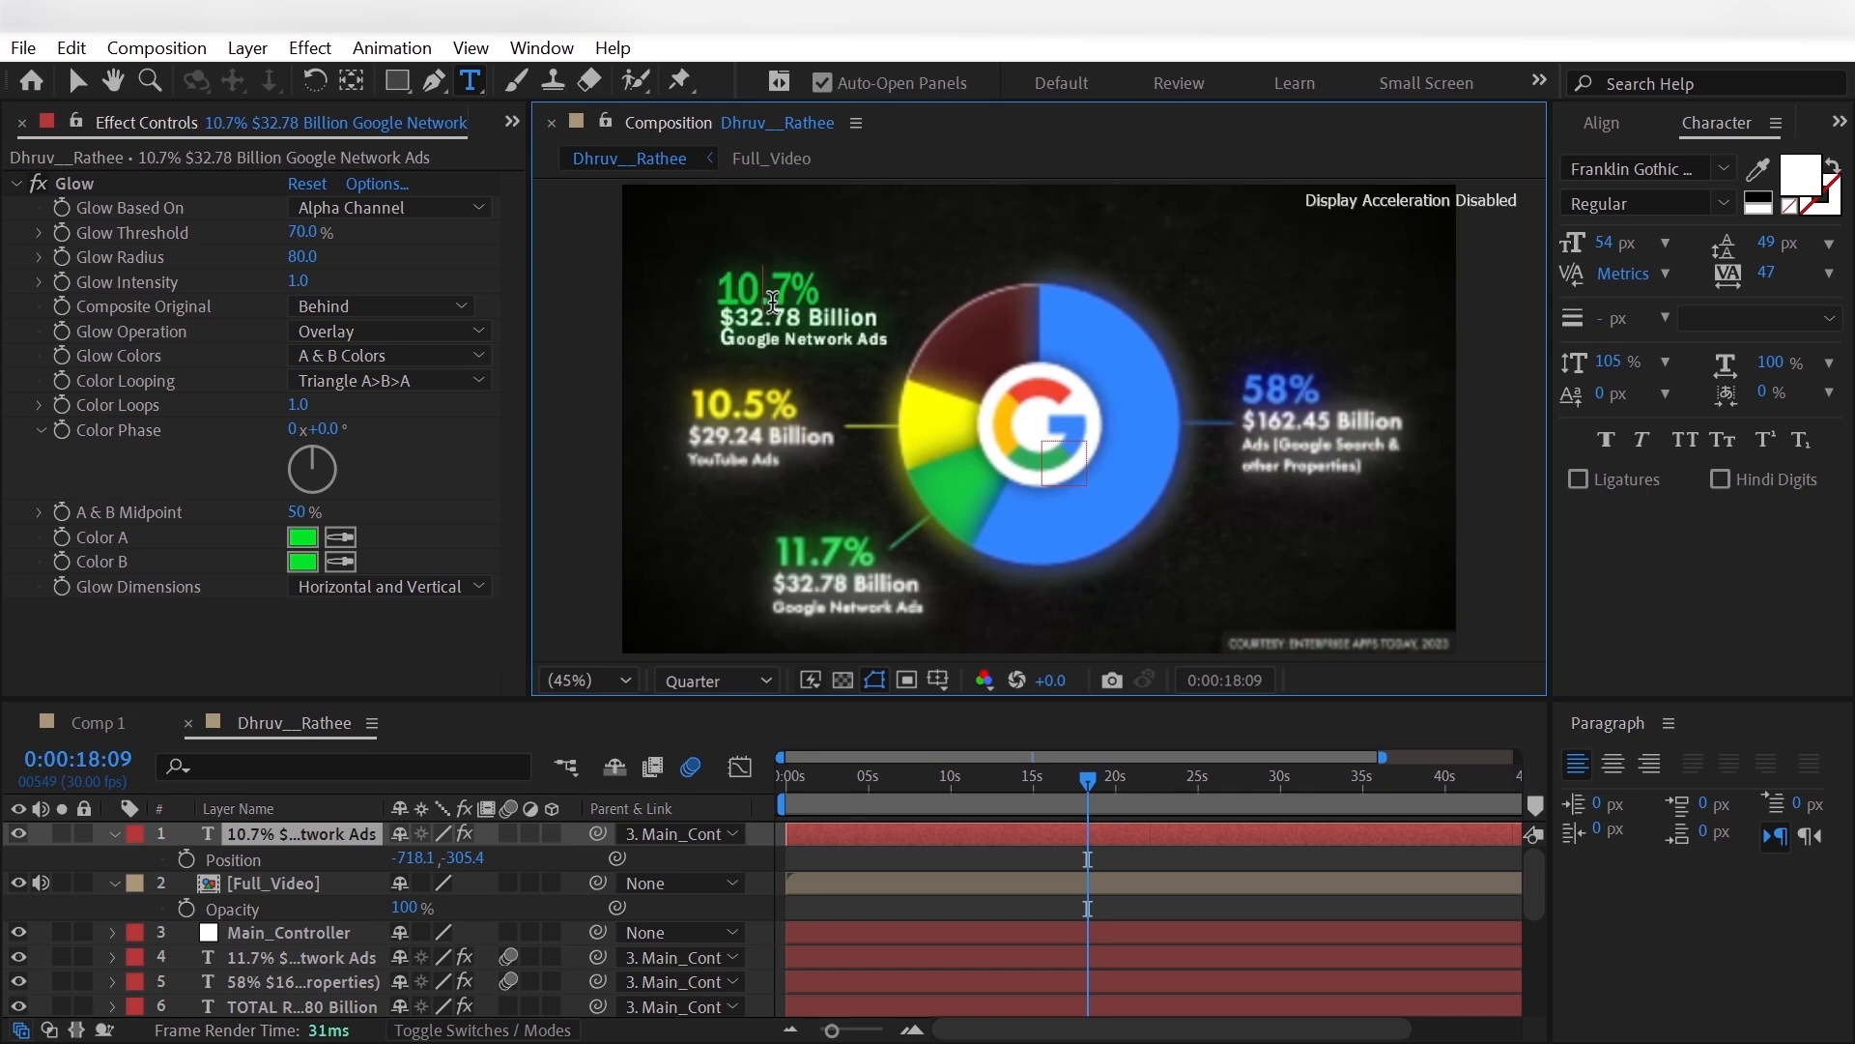
pyautogui.press('Right')
pyautogui.press('Right')
pyautogui.press('BackSpace')
pyautogui.write('5')
# - Change the duplicated label's amount to $29.24 Billion and its caption to Youtube Ads
pyautogui.click(801, 317)
pyautogui.press('BackSpace')
pyautogui.press('BackSpace')
pyautogui.press('BackSpace')
pyautogui.press('BackSpace')
pyautogui.press('BackSpace')
pyautogui.write('2')
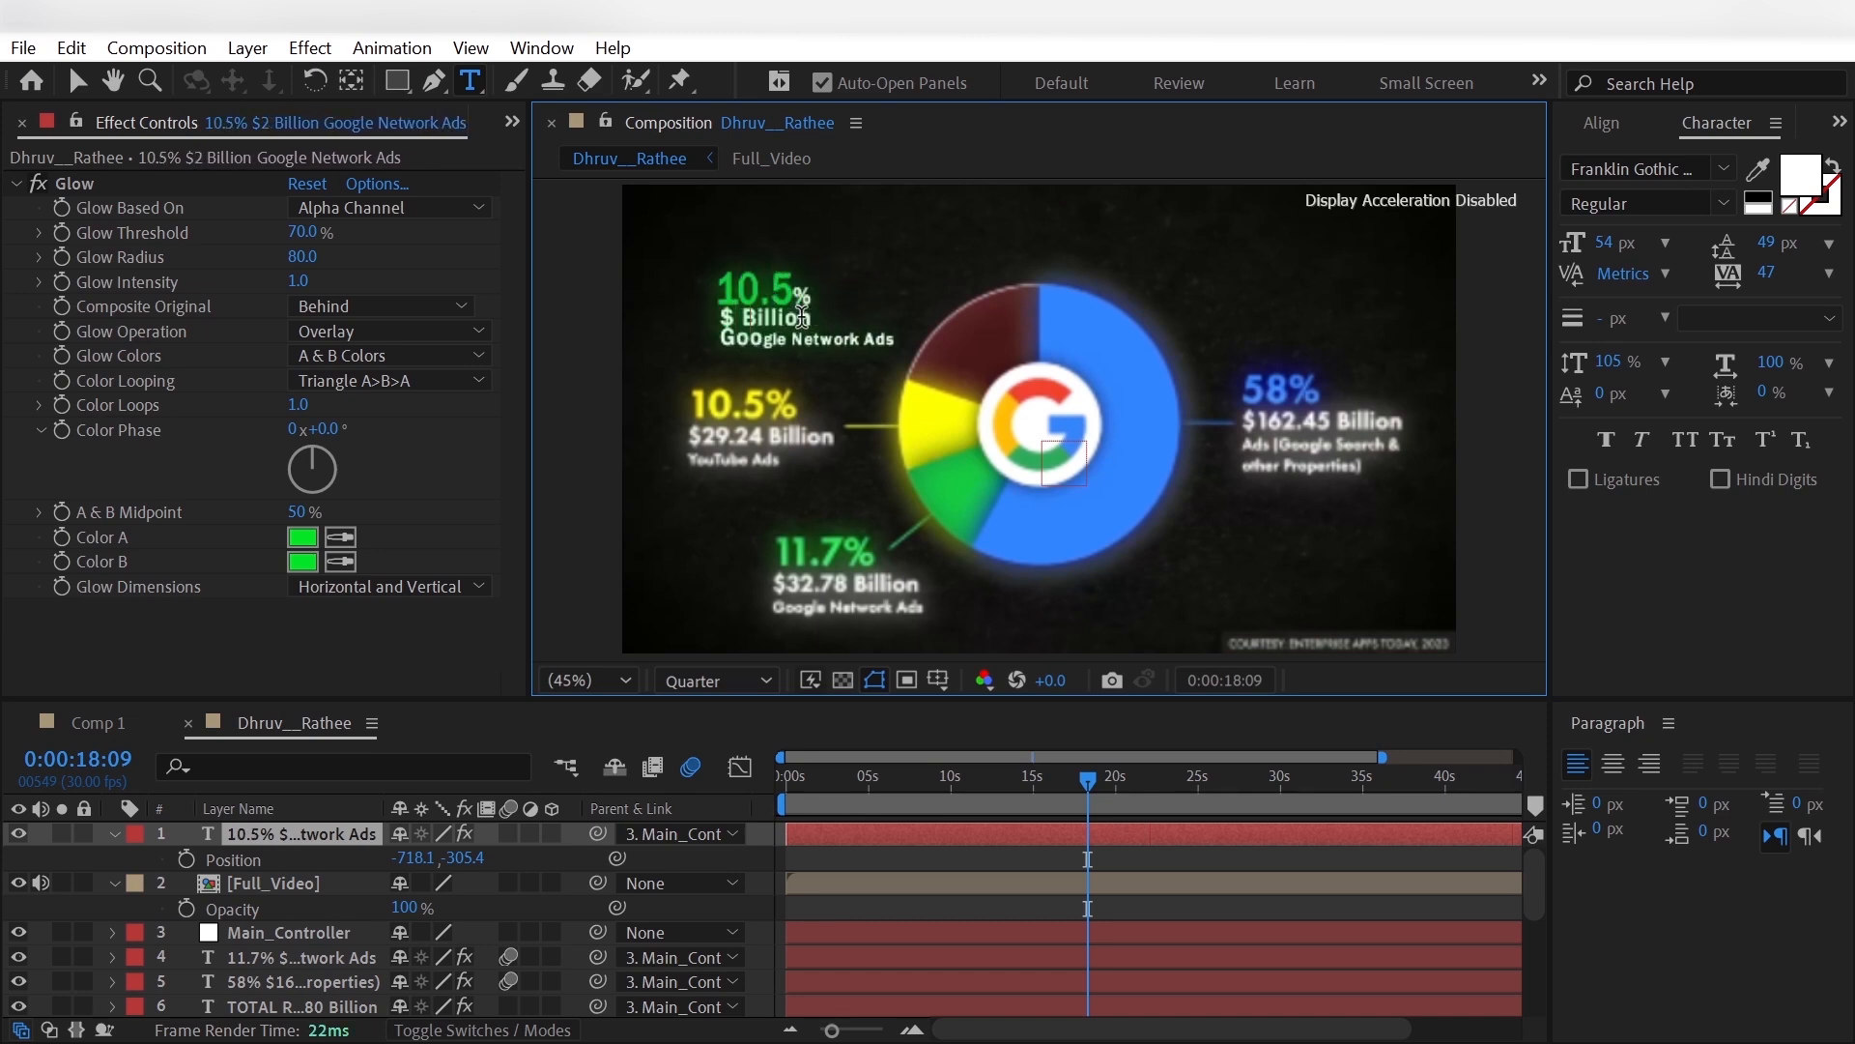
pyautogui.write('9.24')
pyautogui.moveTo(862, 366); pyautogui.dragTo(726, 365)
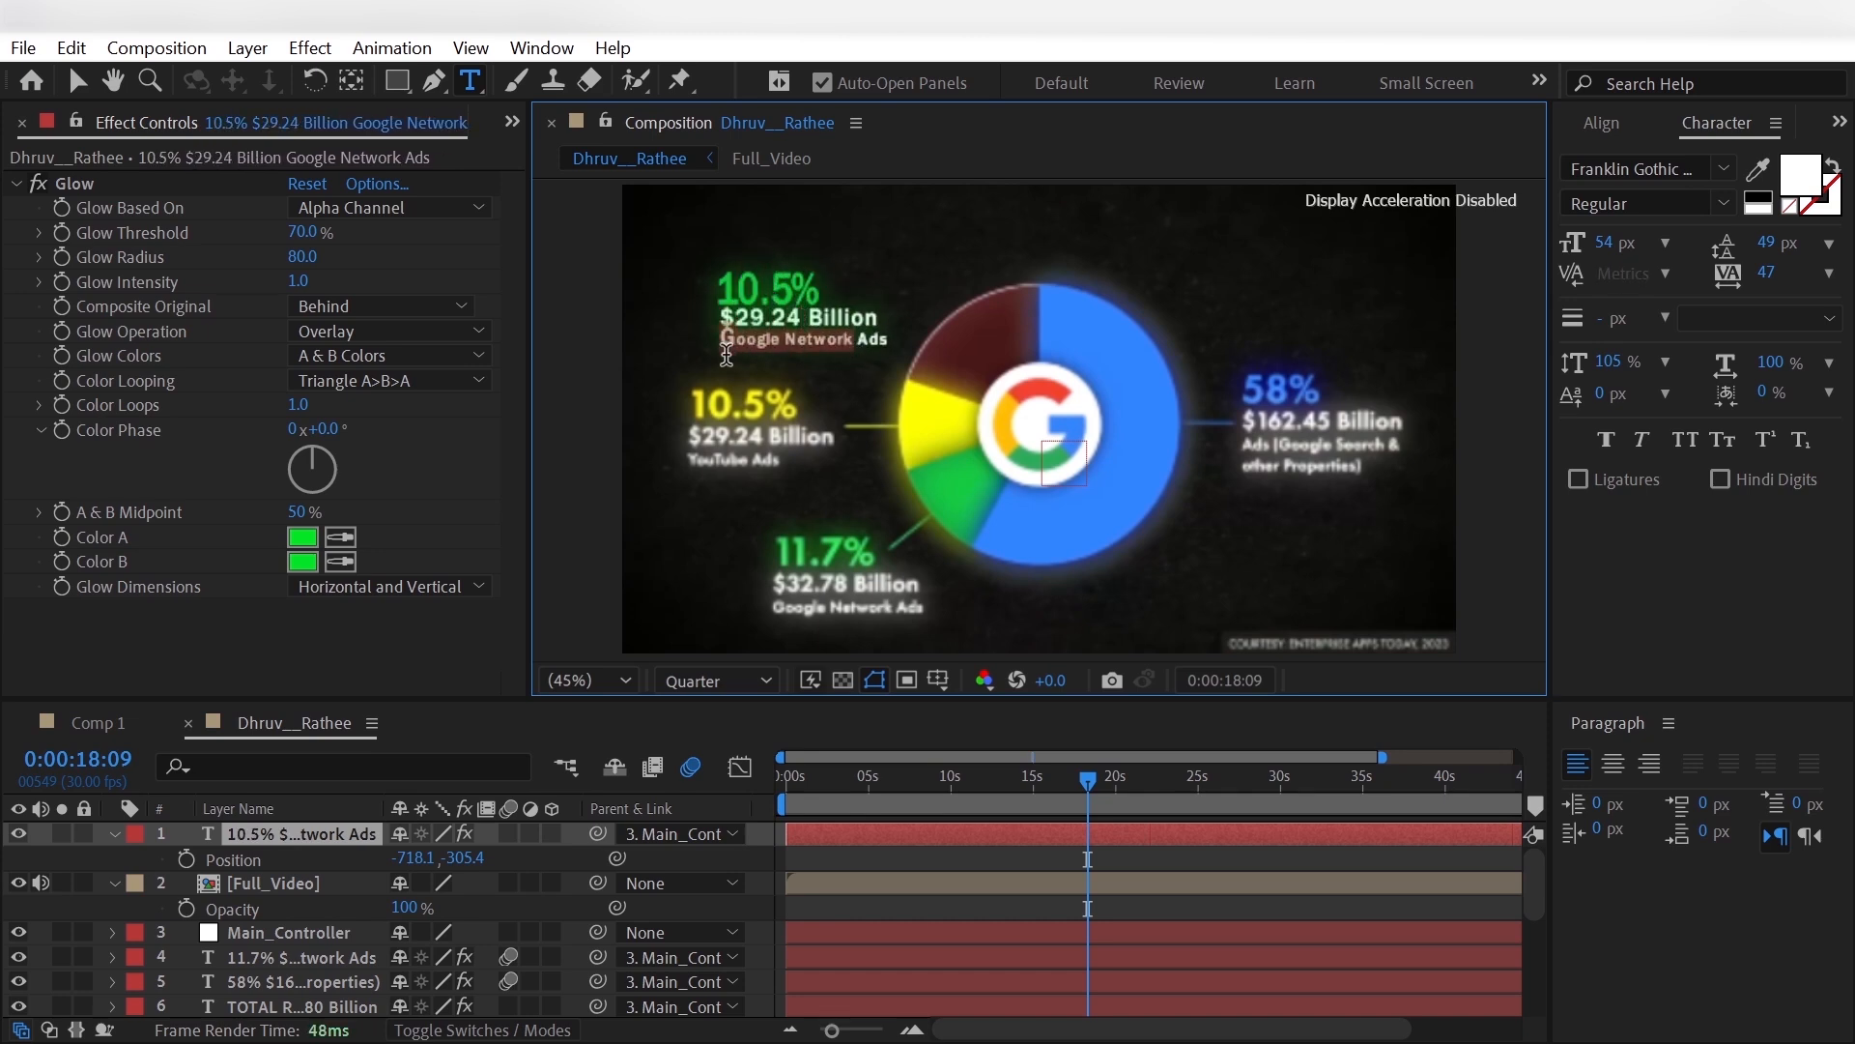
pyautogui.write('Youtube')
# - Set Glow Color A and Color B of the 10.5% label to yellow sampled from the pie's yellow slice
pyautogui.click(319, 834)
pyautogui.click(340, 534)
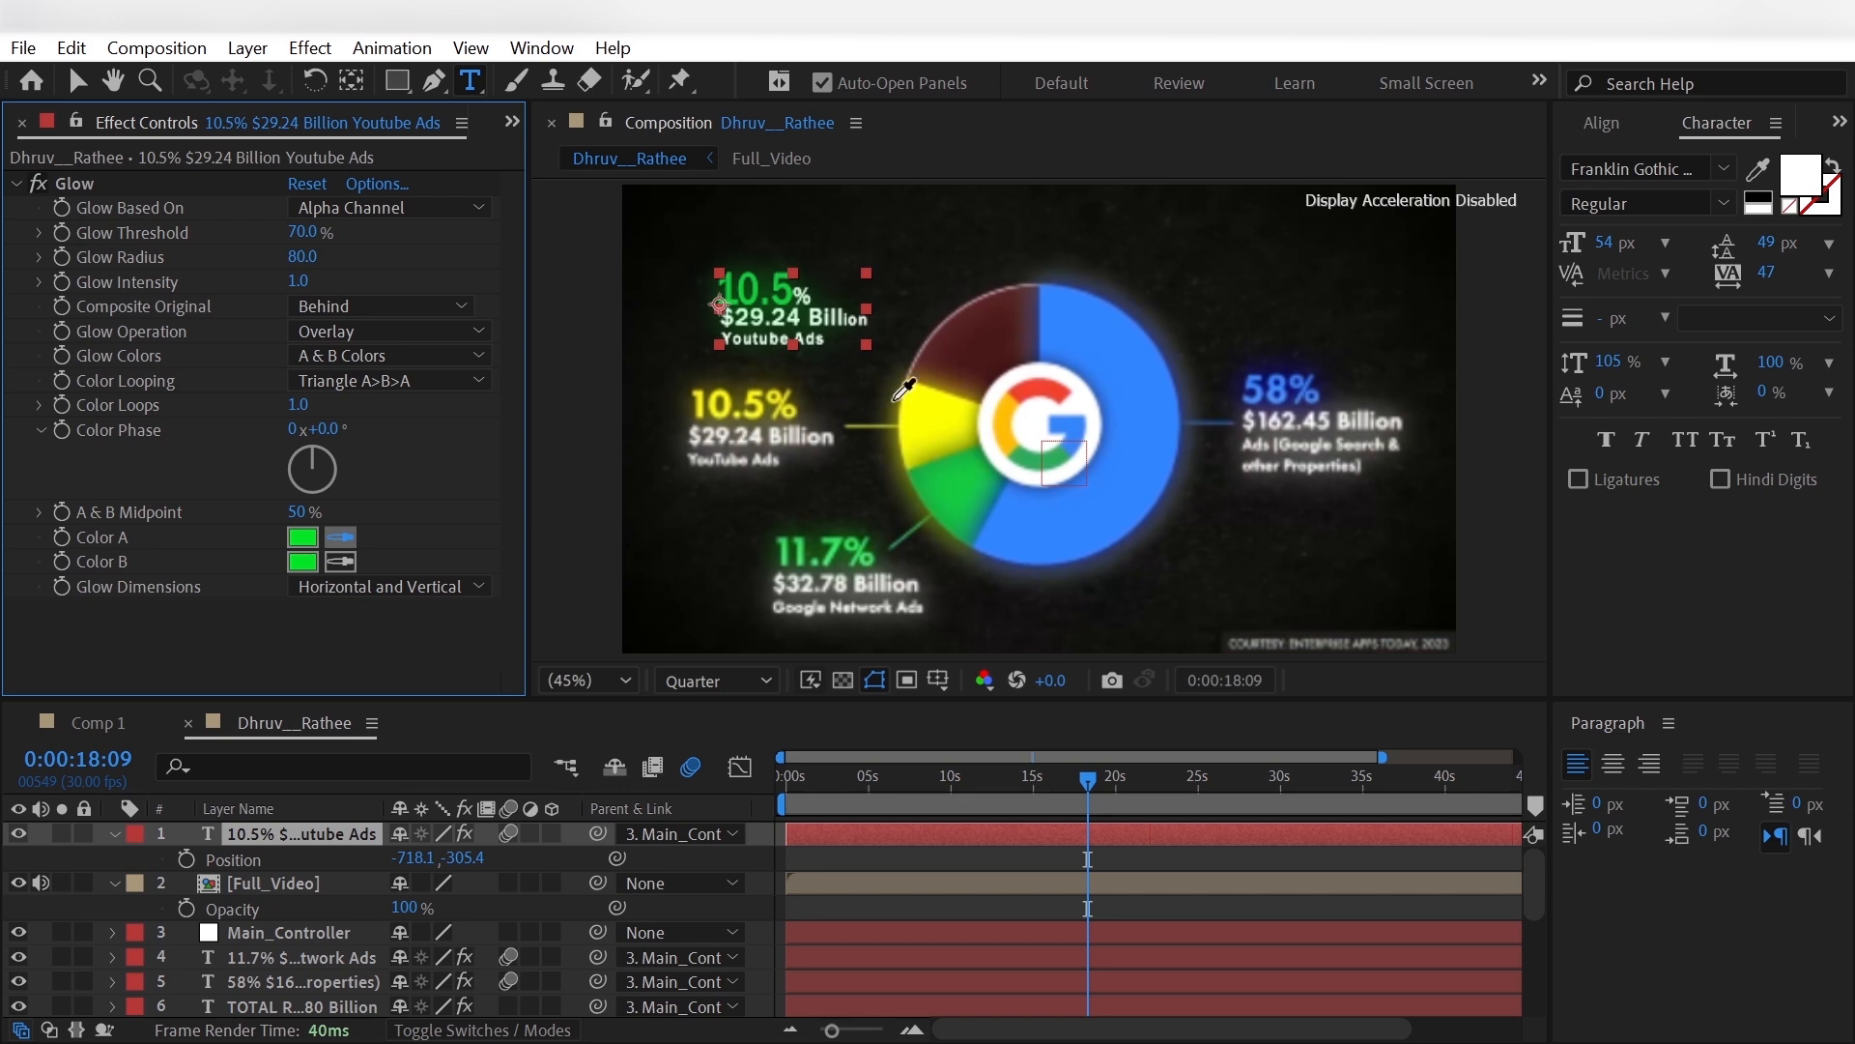
pyautogui.click(939, 402)
pyautogui.click(340, 560)
pyautogui.click(959, 419)
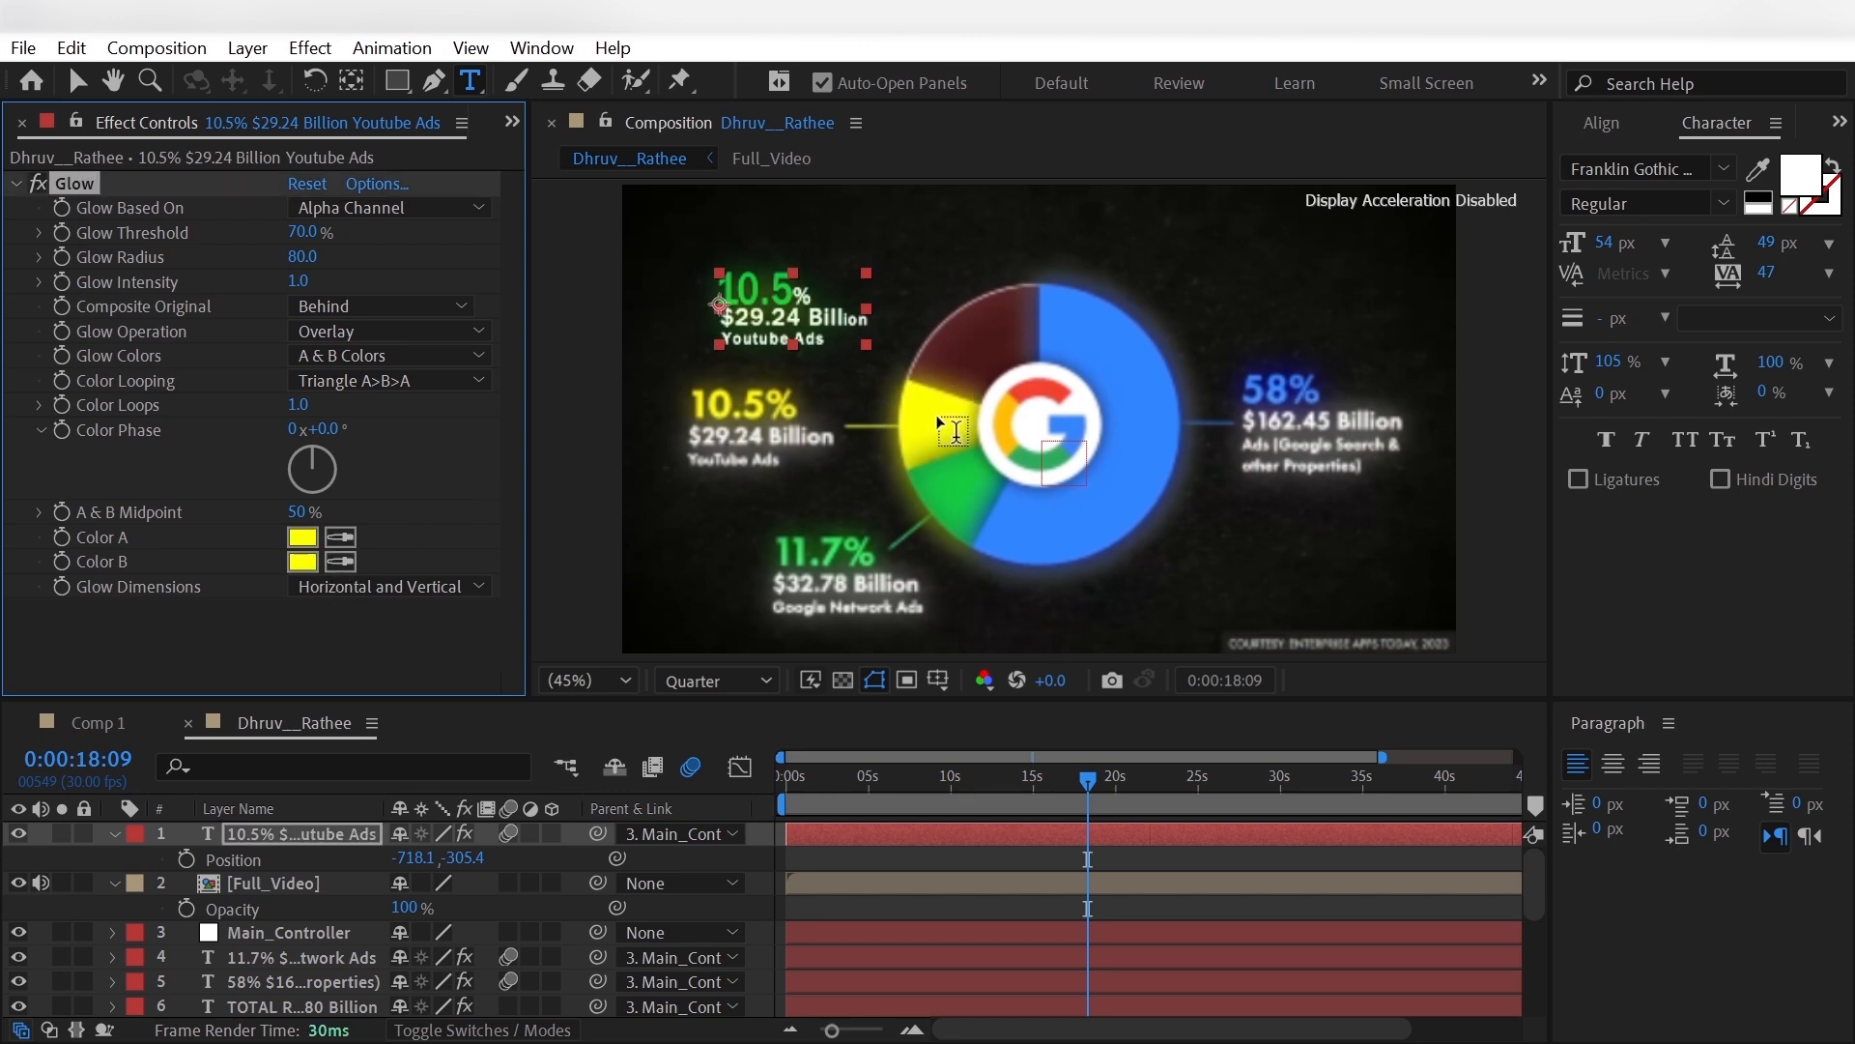
# - Set the Fill Color of the 10.5% label's Animator 1 to yellow sampled from the pie's yellow slice
pyautogui.click(114, 833)
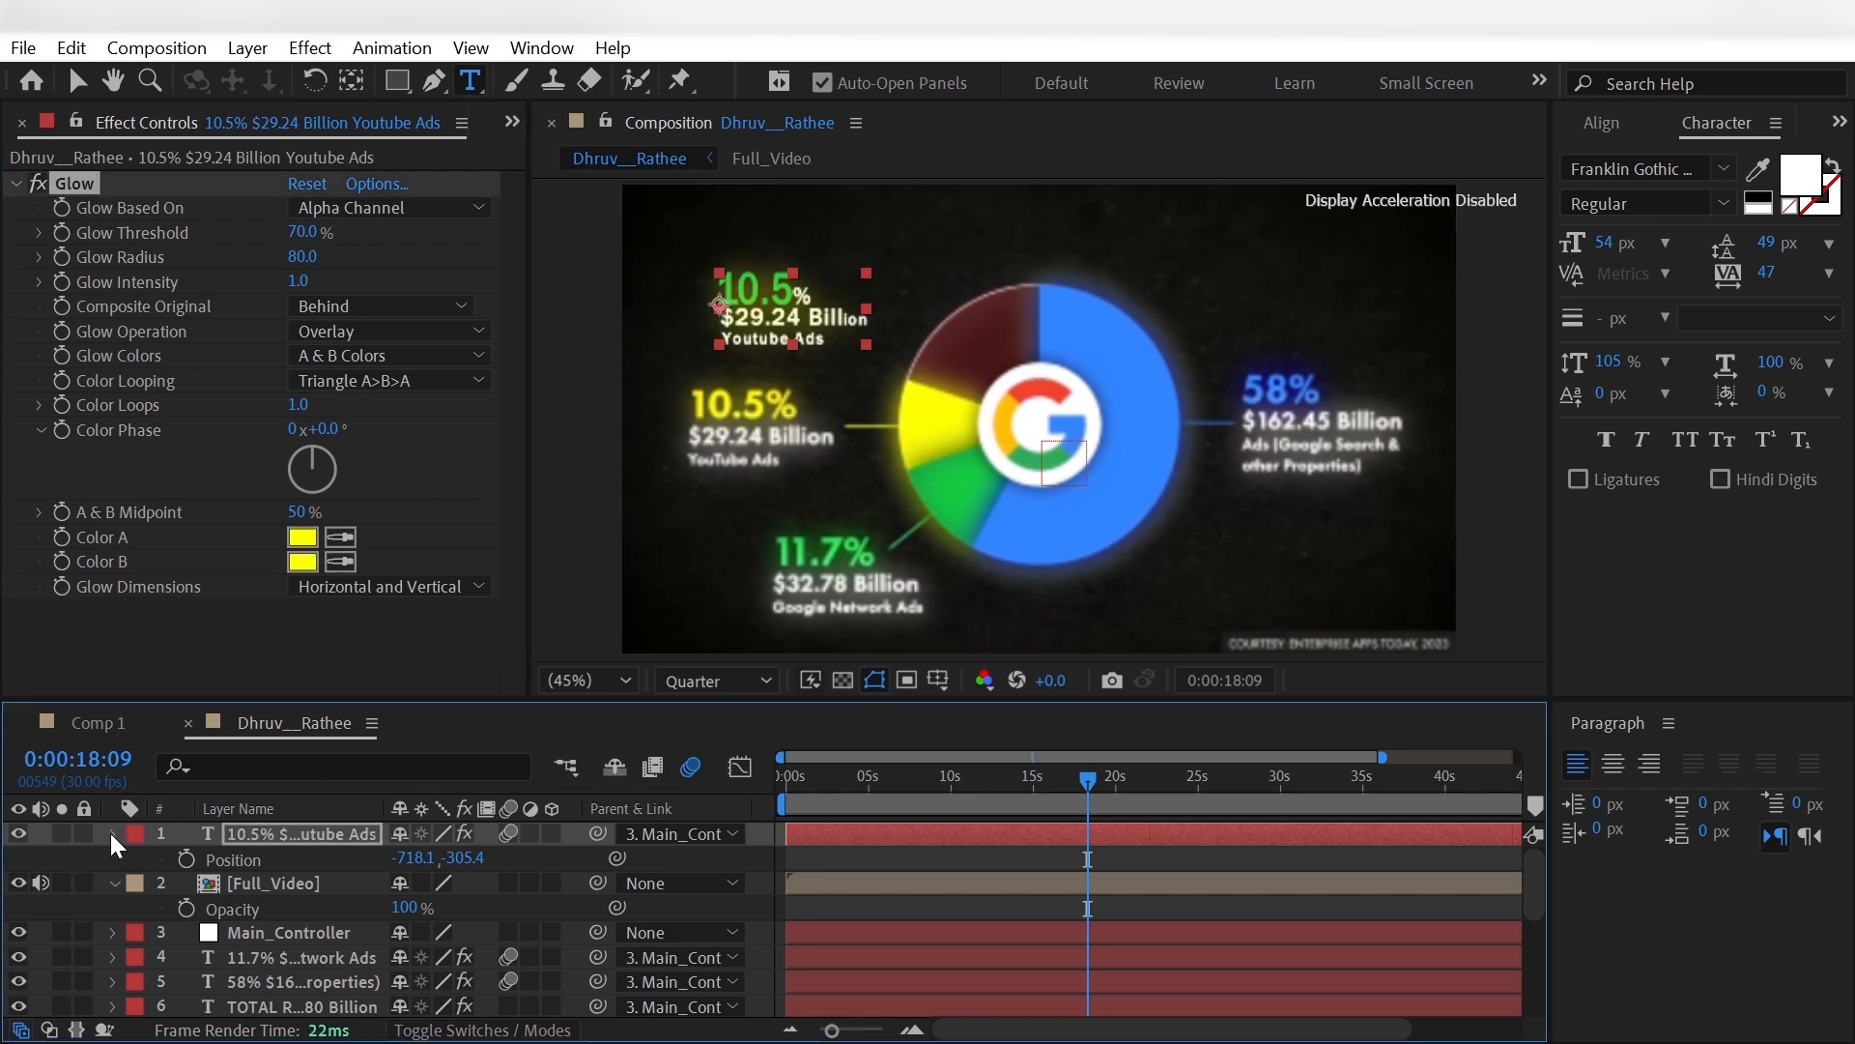
pyautogui.click(141, 849)
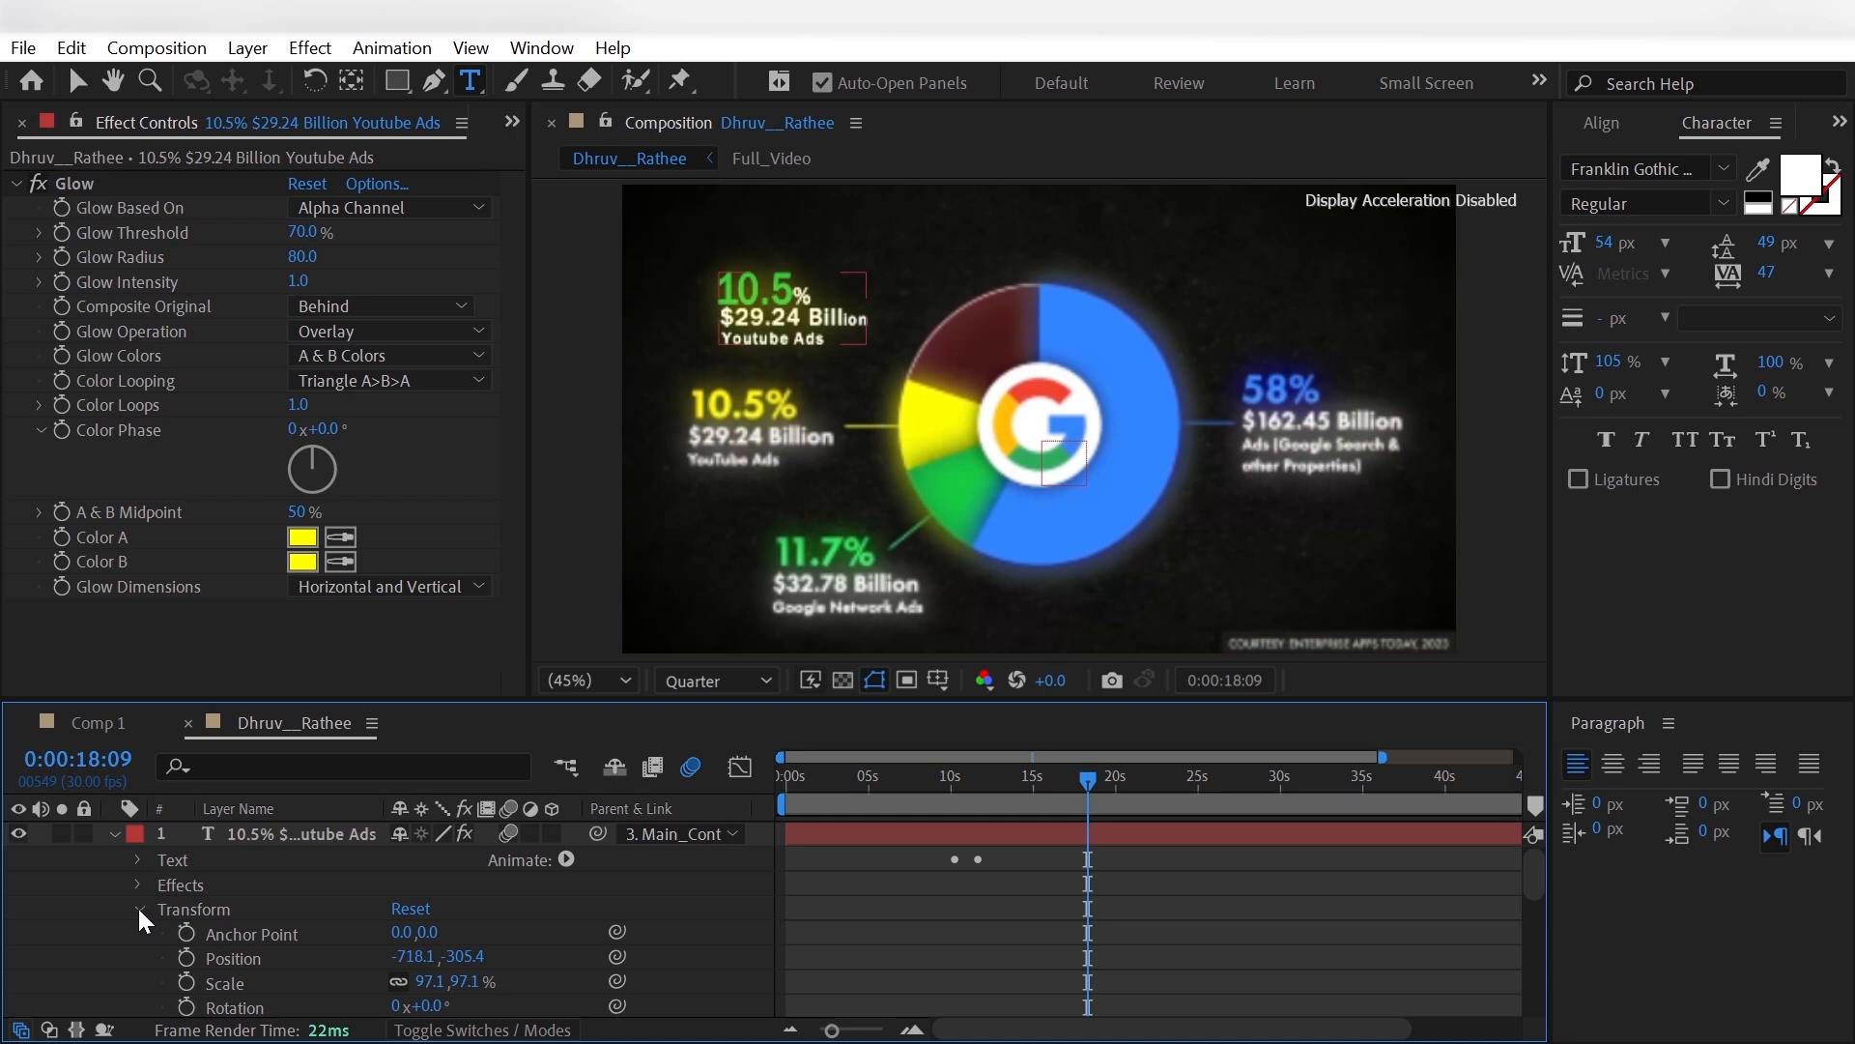
pyautogui.click(137, 908)
pyautogui.click(137, 858)
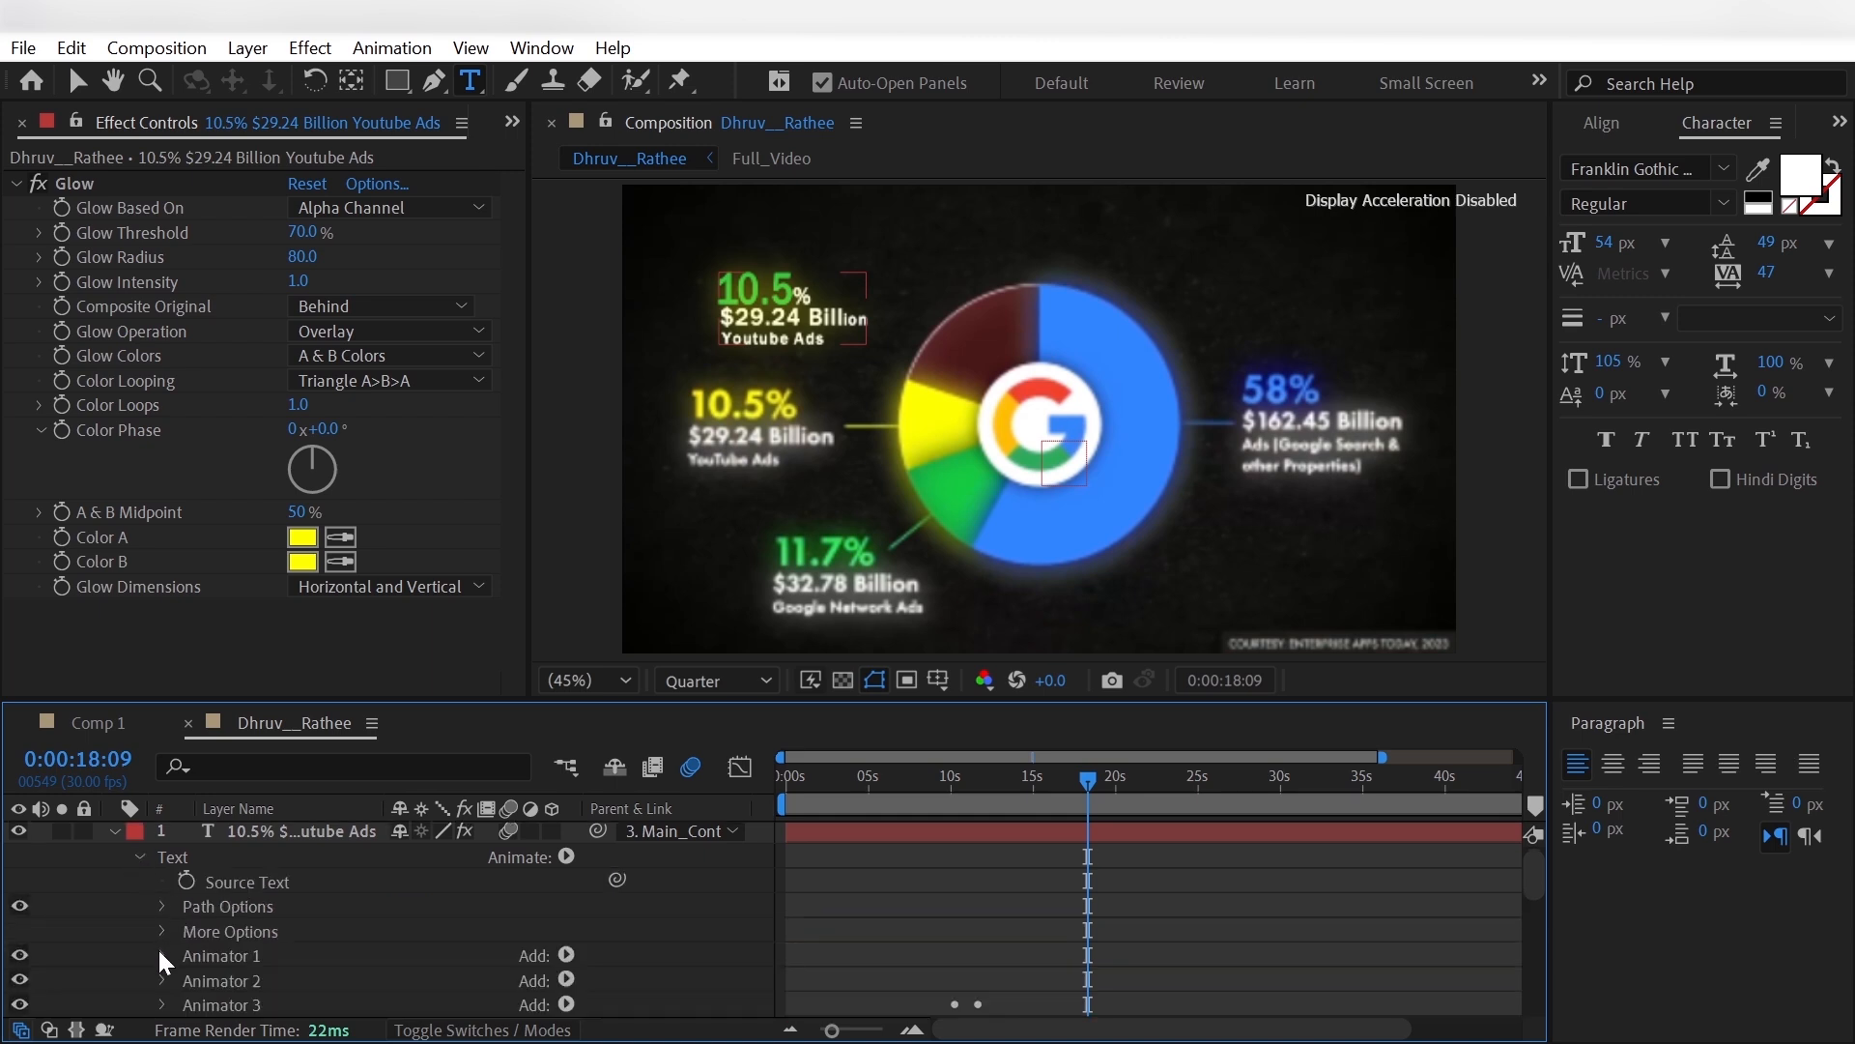
pyautogui.click(161, 955)
pyautogui.scroll(-3, 232, 937)
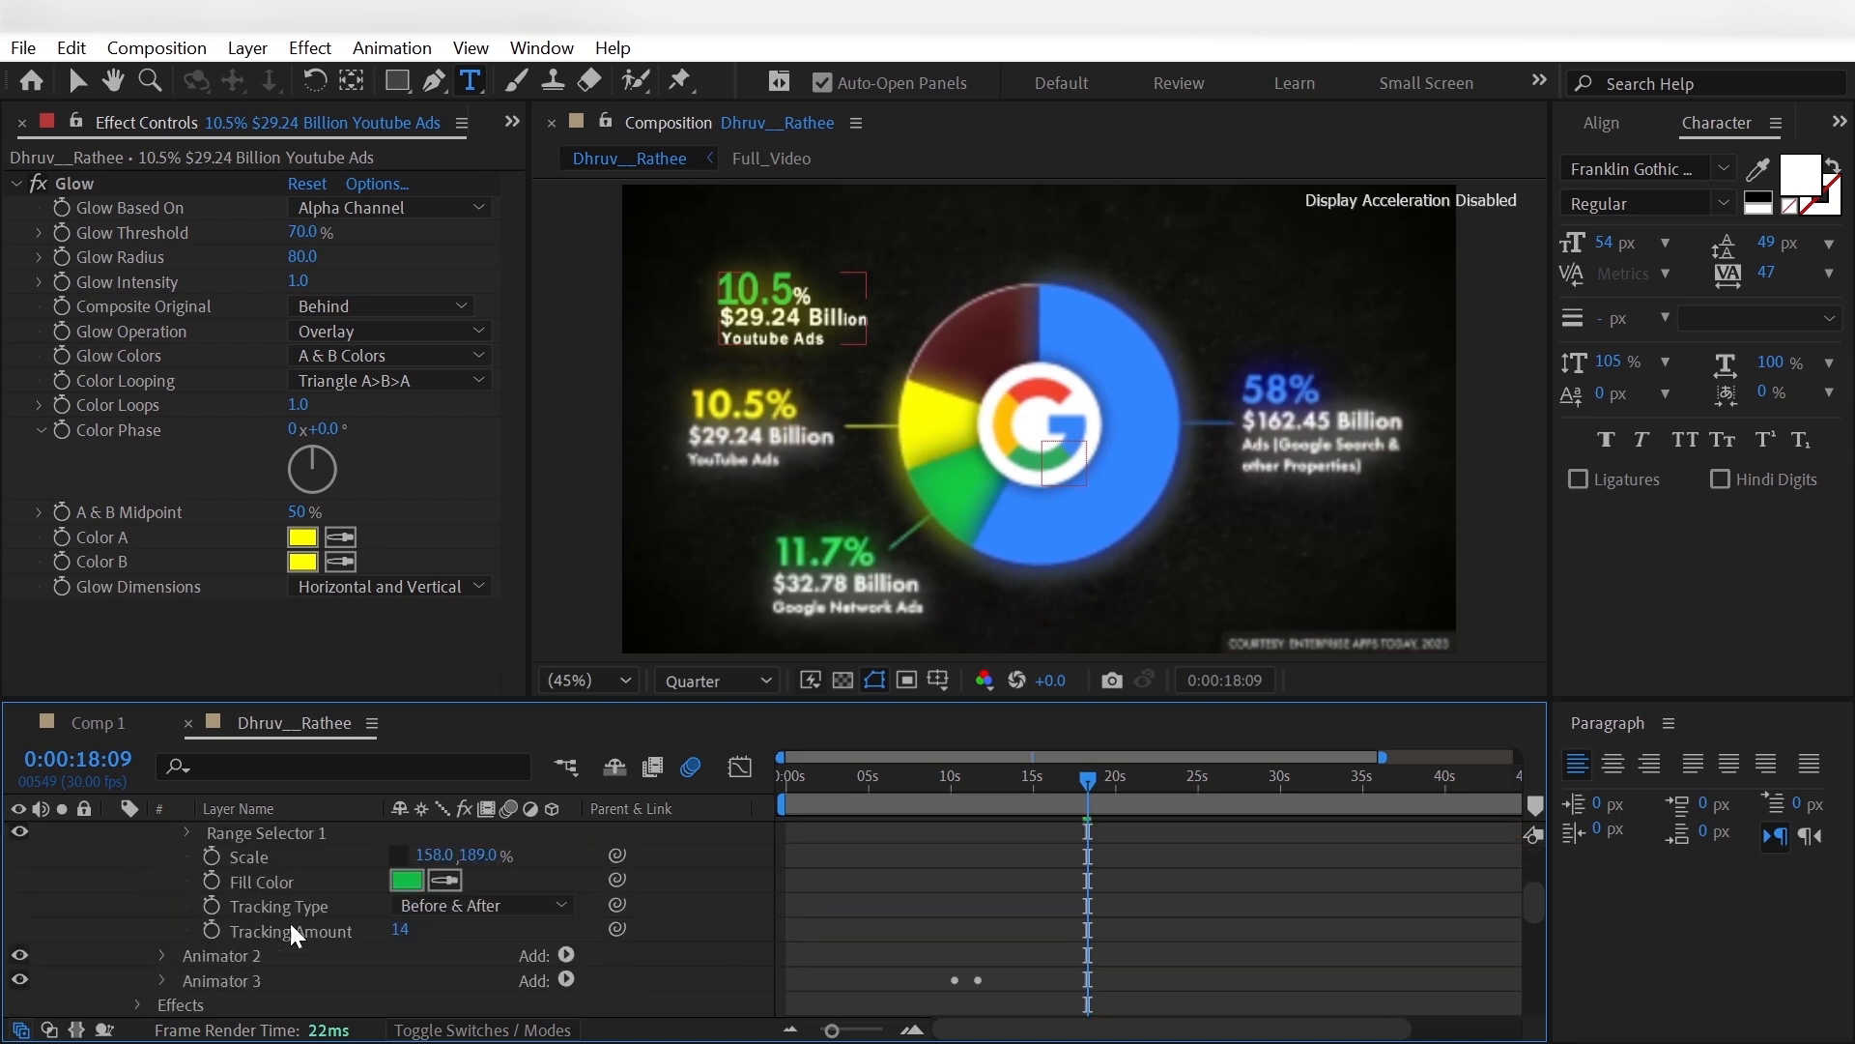
pyautogui.click(934, 439)
pyautogui.click(95, 906)
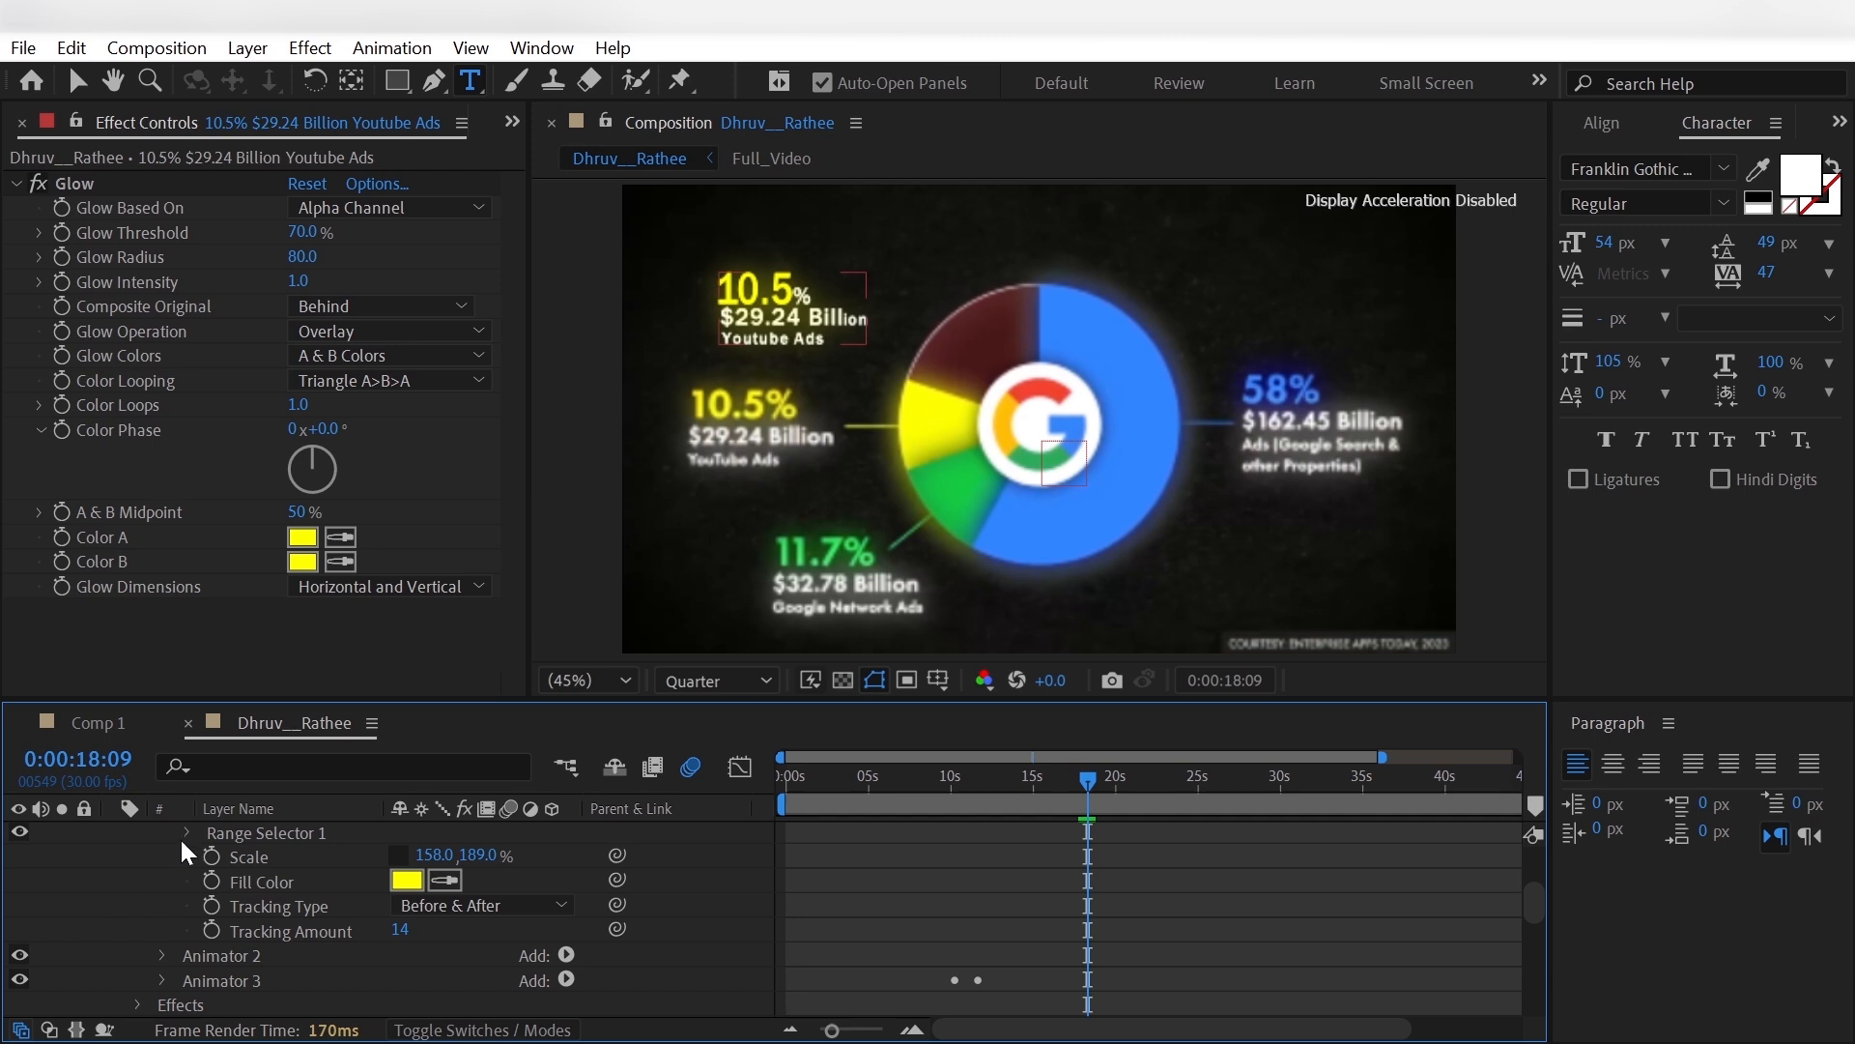
# - Set Animator 1's Range Selector End to 17% so the yellow fill covers the whole 10.5% text
pyautogui.click(186, 833)
pyautogui.moveTo(400, 881); pyautogui.dragTo(417, 882)
pyautogui.click(159, 885)
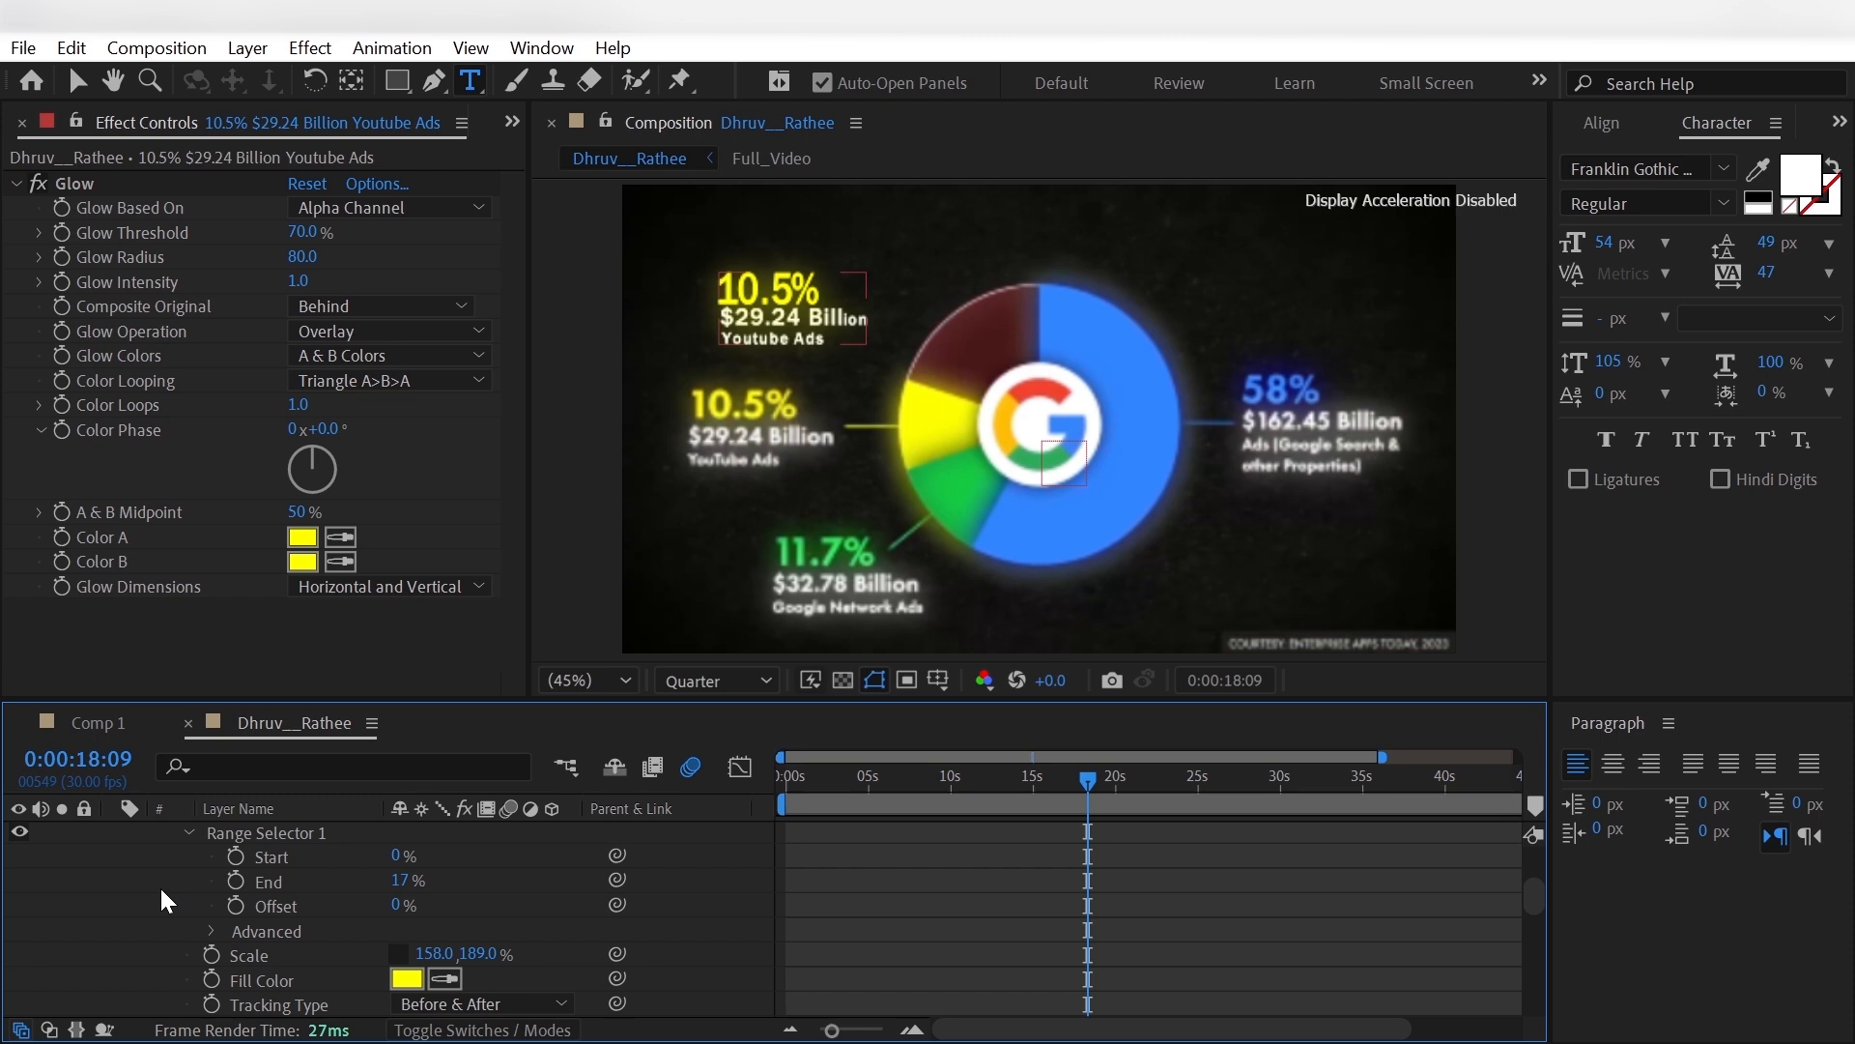
# - Set the Range Selector Start of the 10.5% label's Animator 2 to 64%
pyautogui.scroll(-5, 159, 885)
pyautogui.click(161, 828)
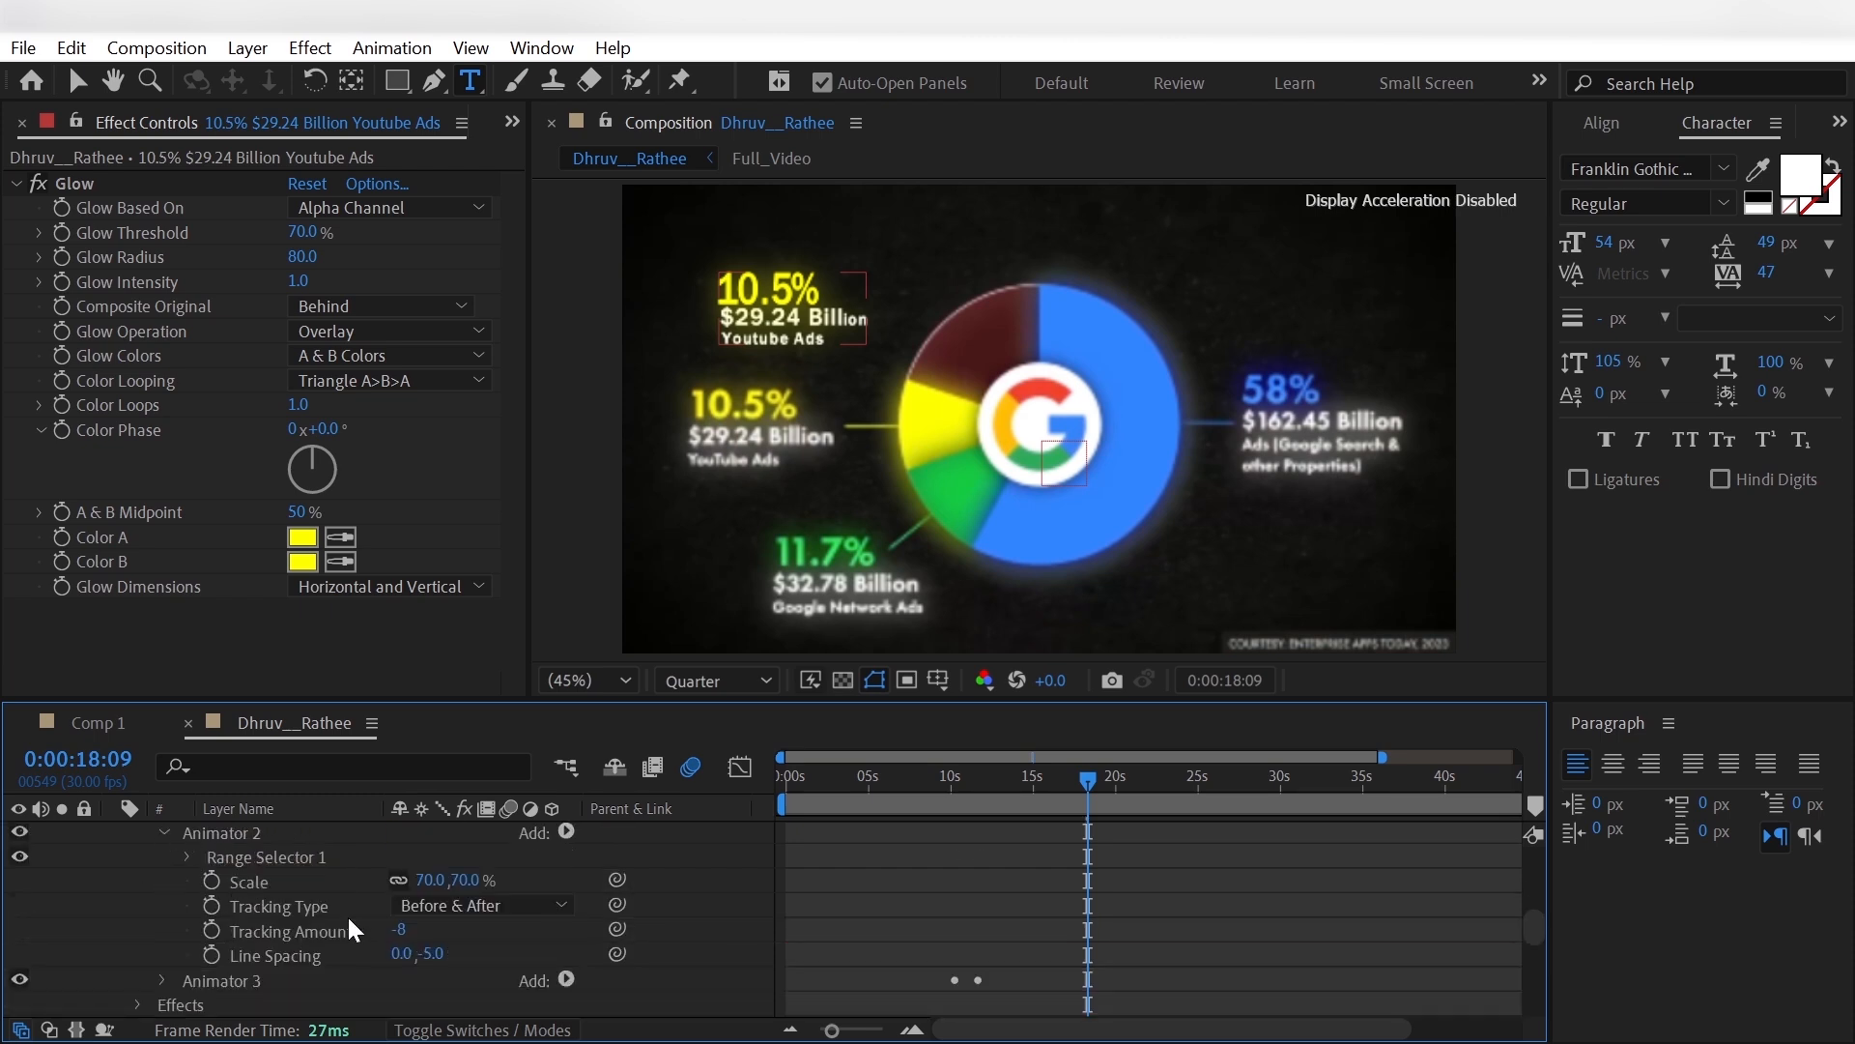
pyautogui.click(187, 856)
pyautogui.click(397, 879)
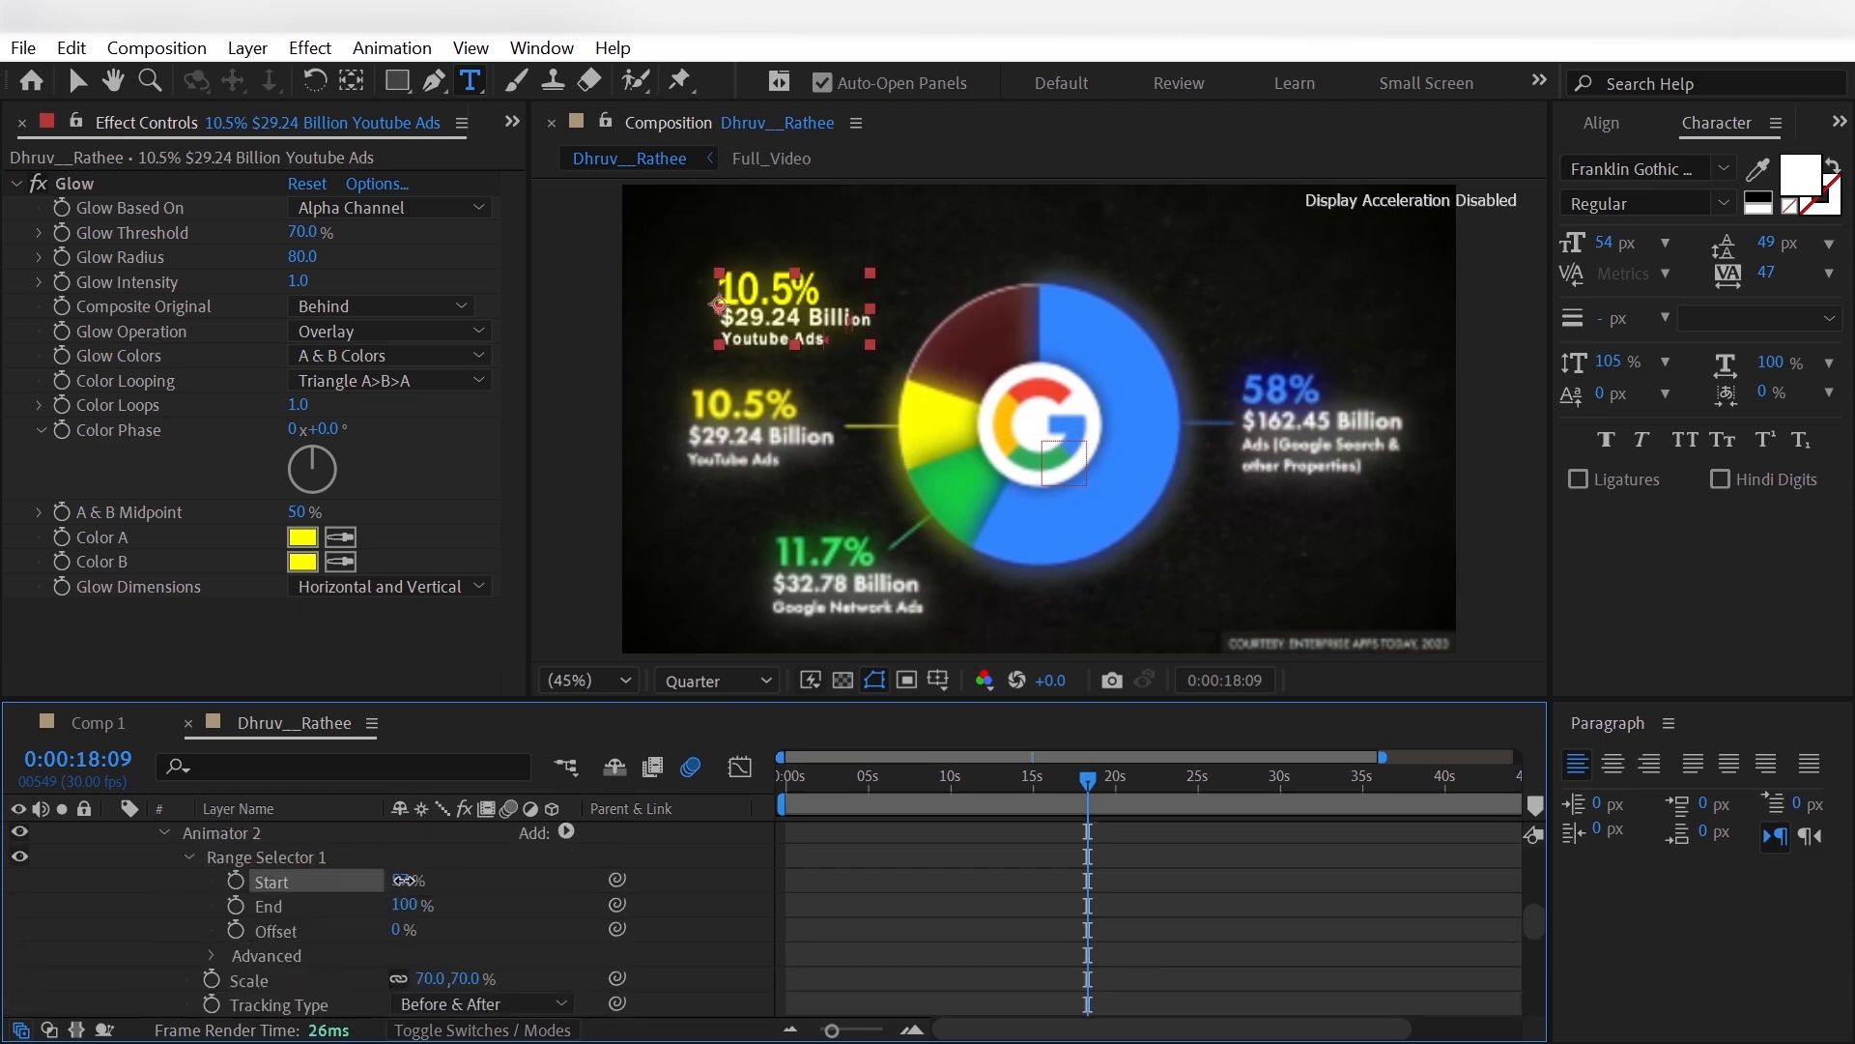
pyautogui.moveTo(408, 881); pyautogui.dragTo(414, 883)
pyautogui.click(413, 883)
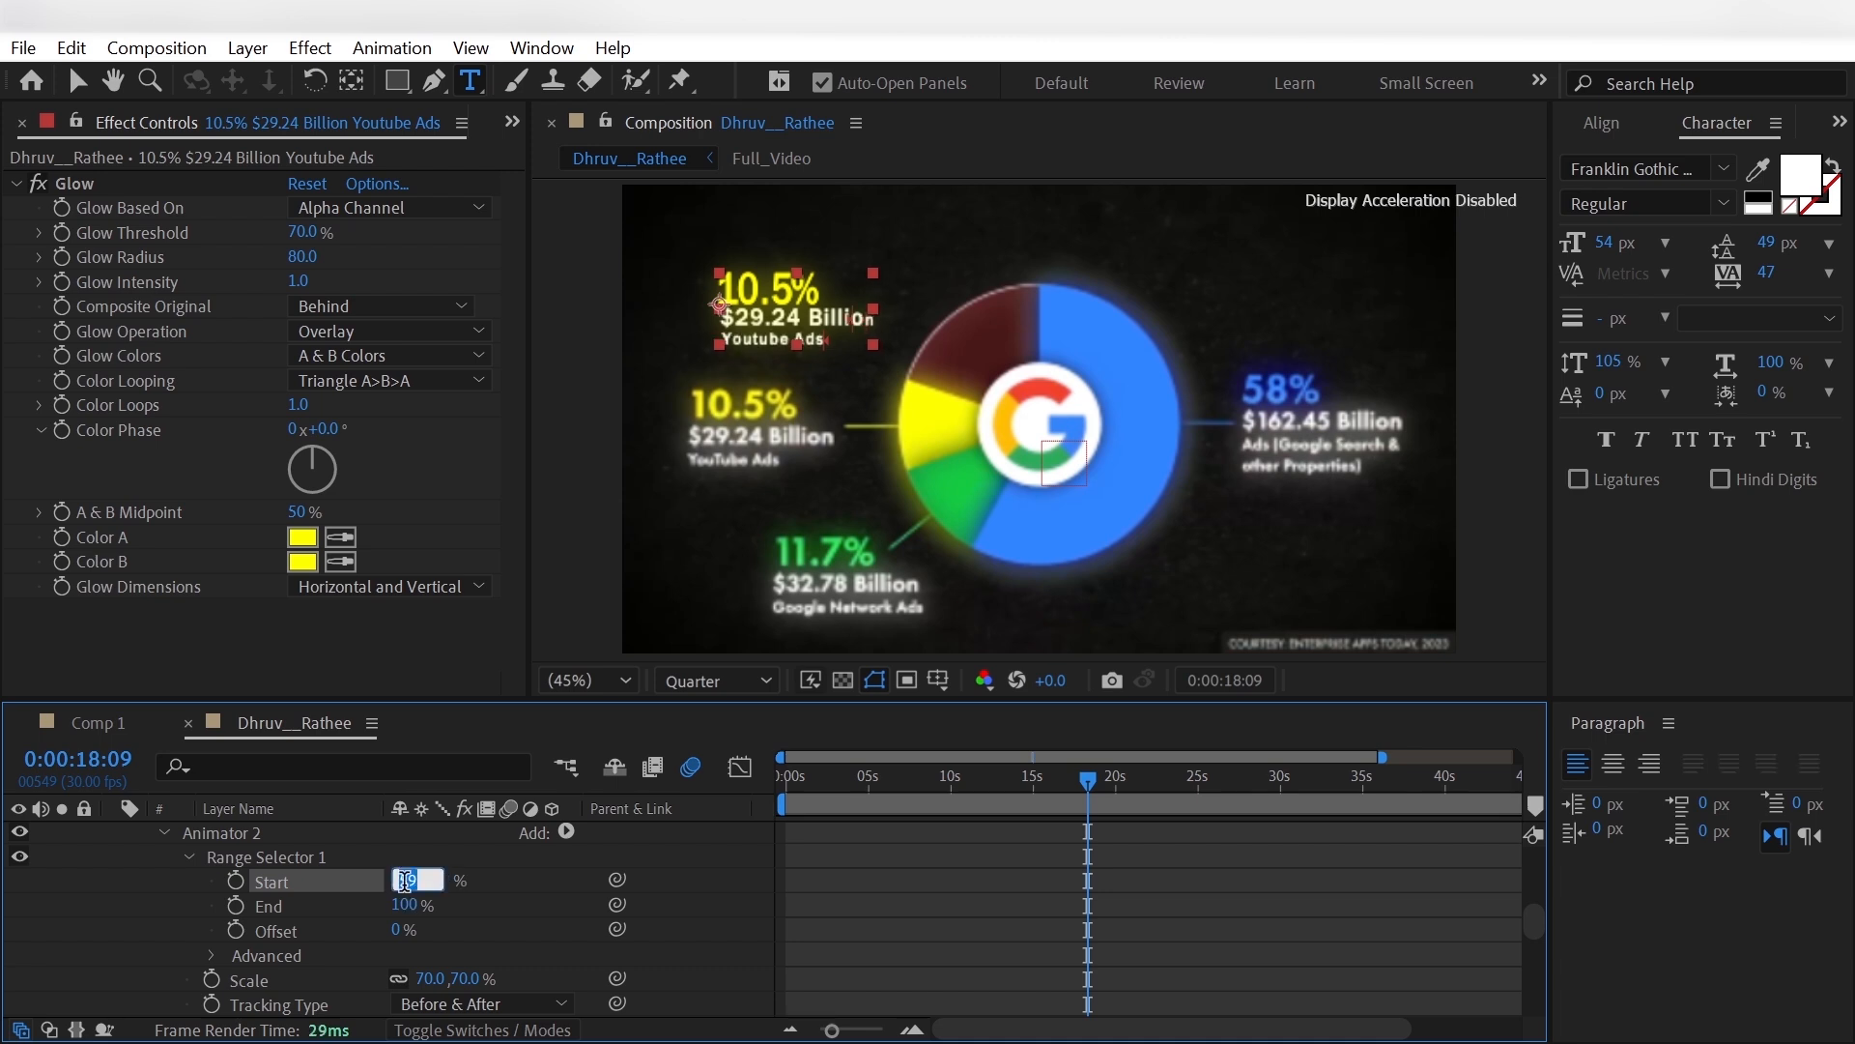
pyautogui.write('63')
pyautogui.press('Return')
pyautogui.click(405, 883)
pyautogui.write('65')
pyautogui.press('Return')
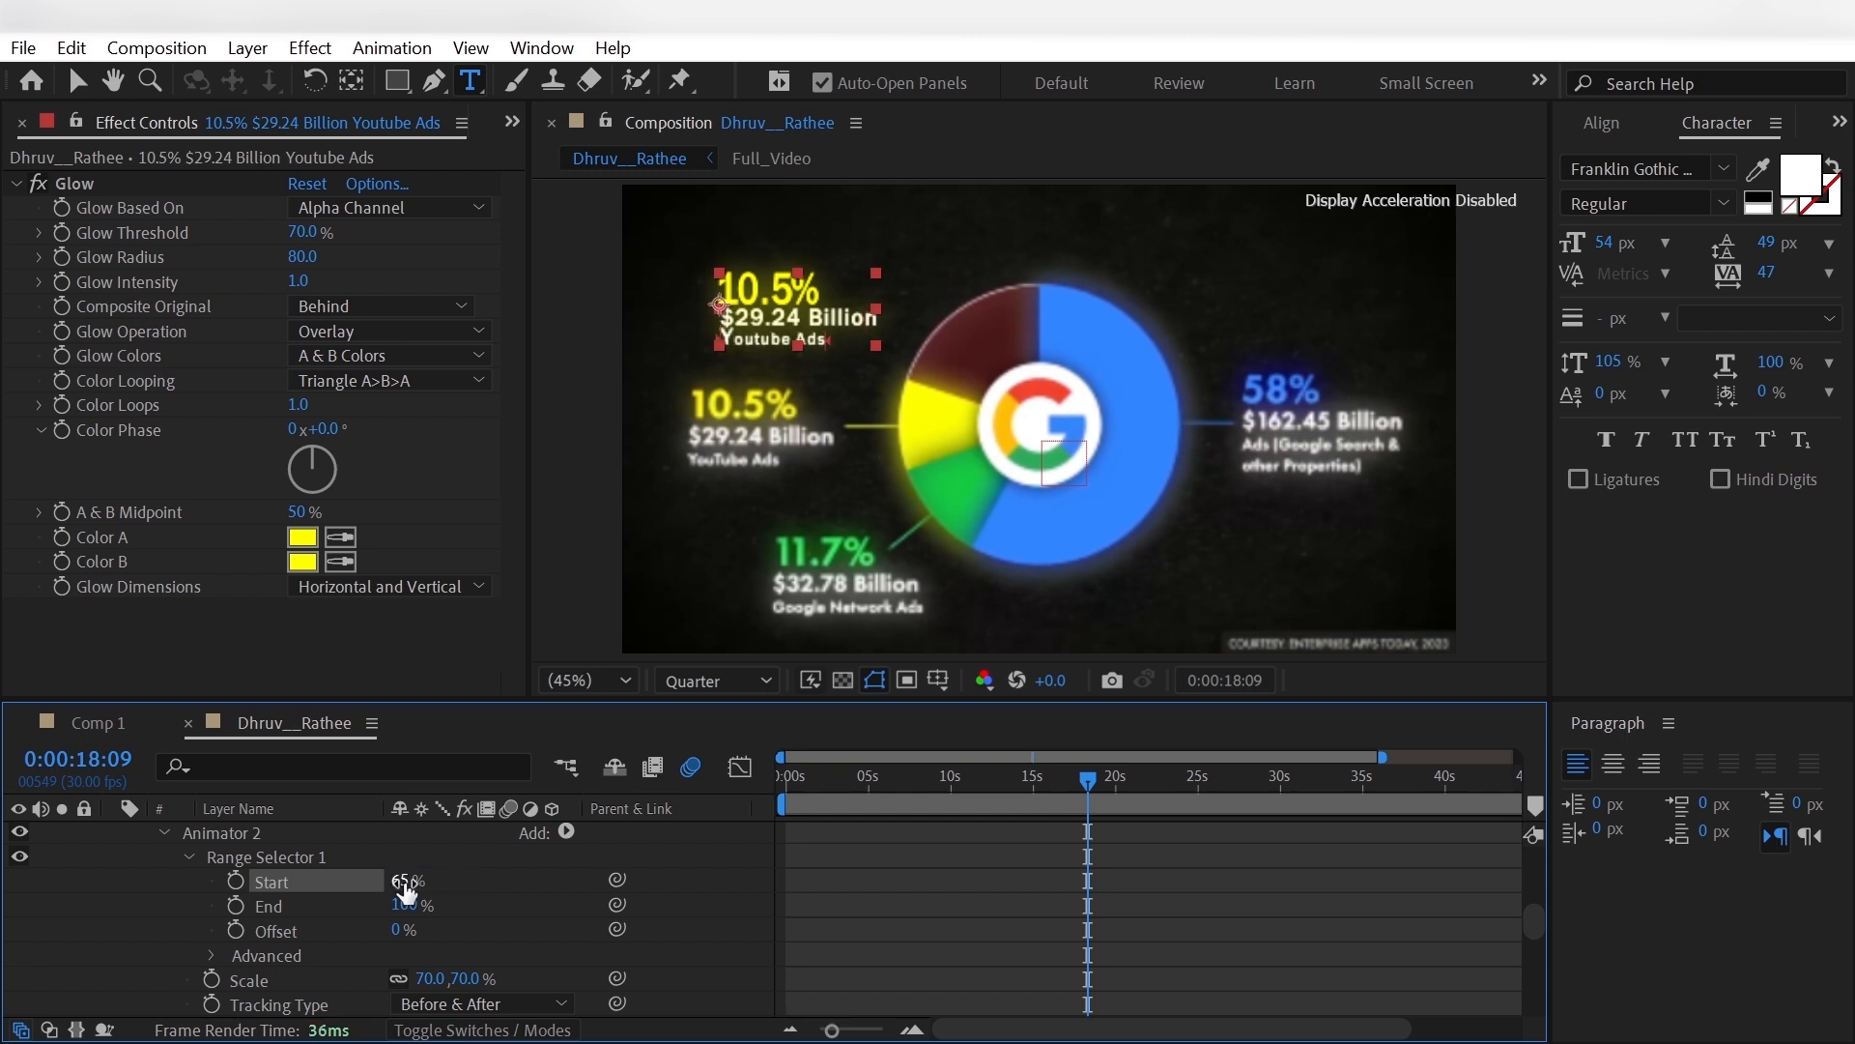
pyautogui.click(405, 883)
pyautogui.write('64')
pyautogui.press('Return')
pyautogui.click(39, 901)
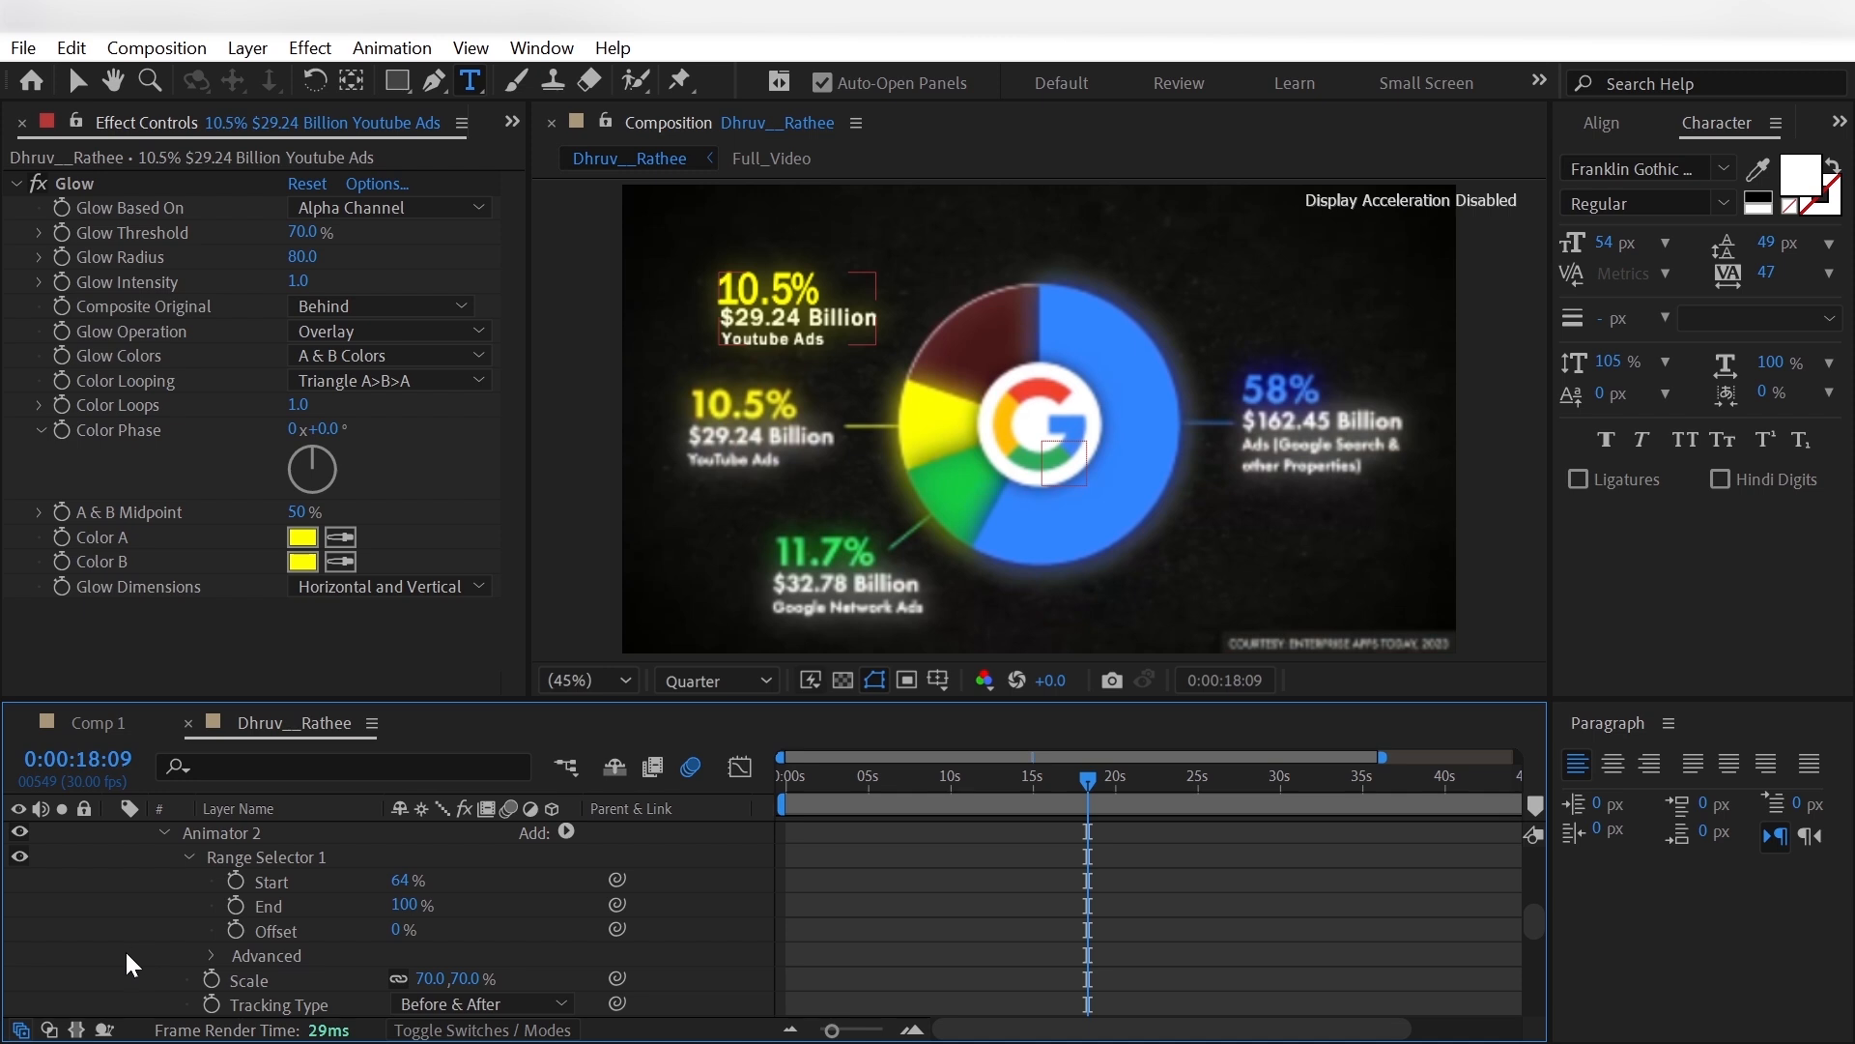
# - Position the 10.5% label at -797.1, -28.4 beside the yellow connector line and hide the Full_Video layer
pyautogui.scroll(5, 125, 949)
pyautogui.click(116, 835)
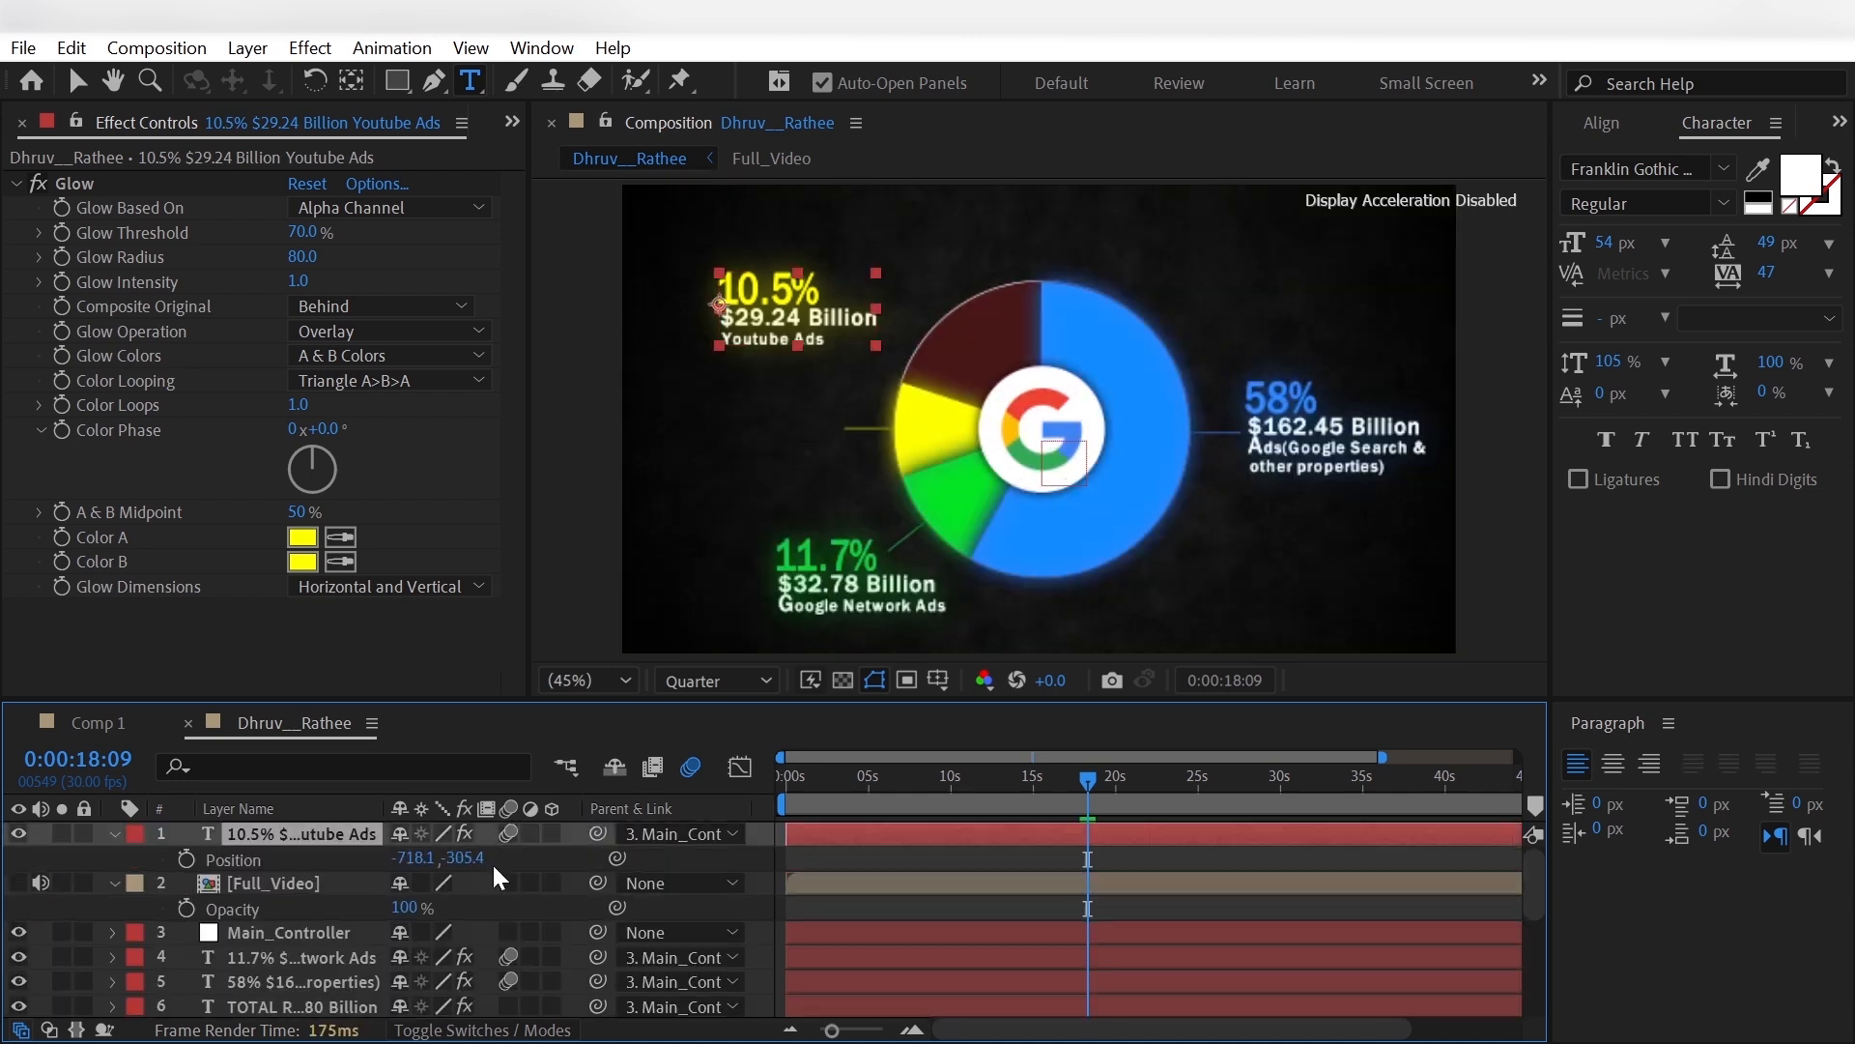
pyautogui.moveTo(466, 859); pyautogui.dragTo(849, 859)
pyautogui.moveTo(348, 858); pyautogui.dragTo(292, 861)
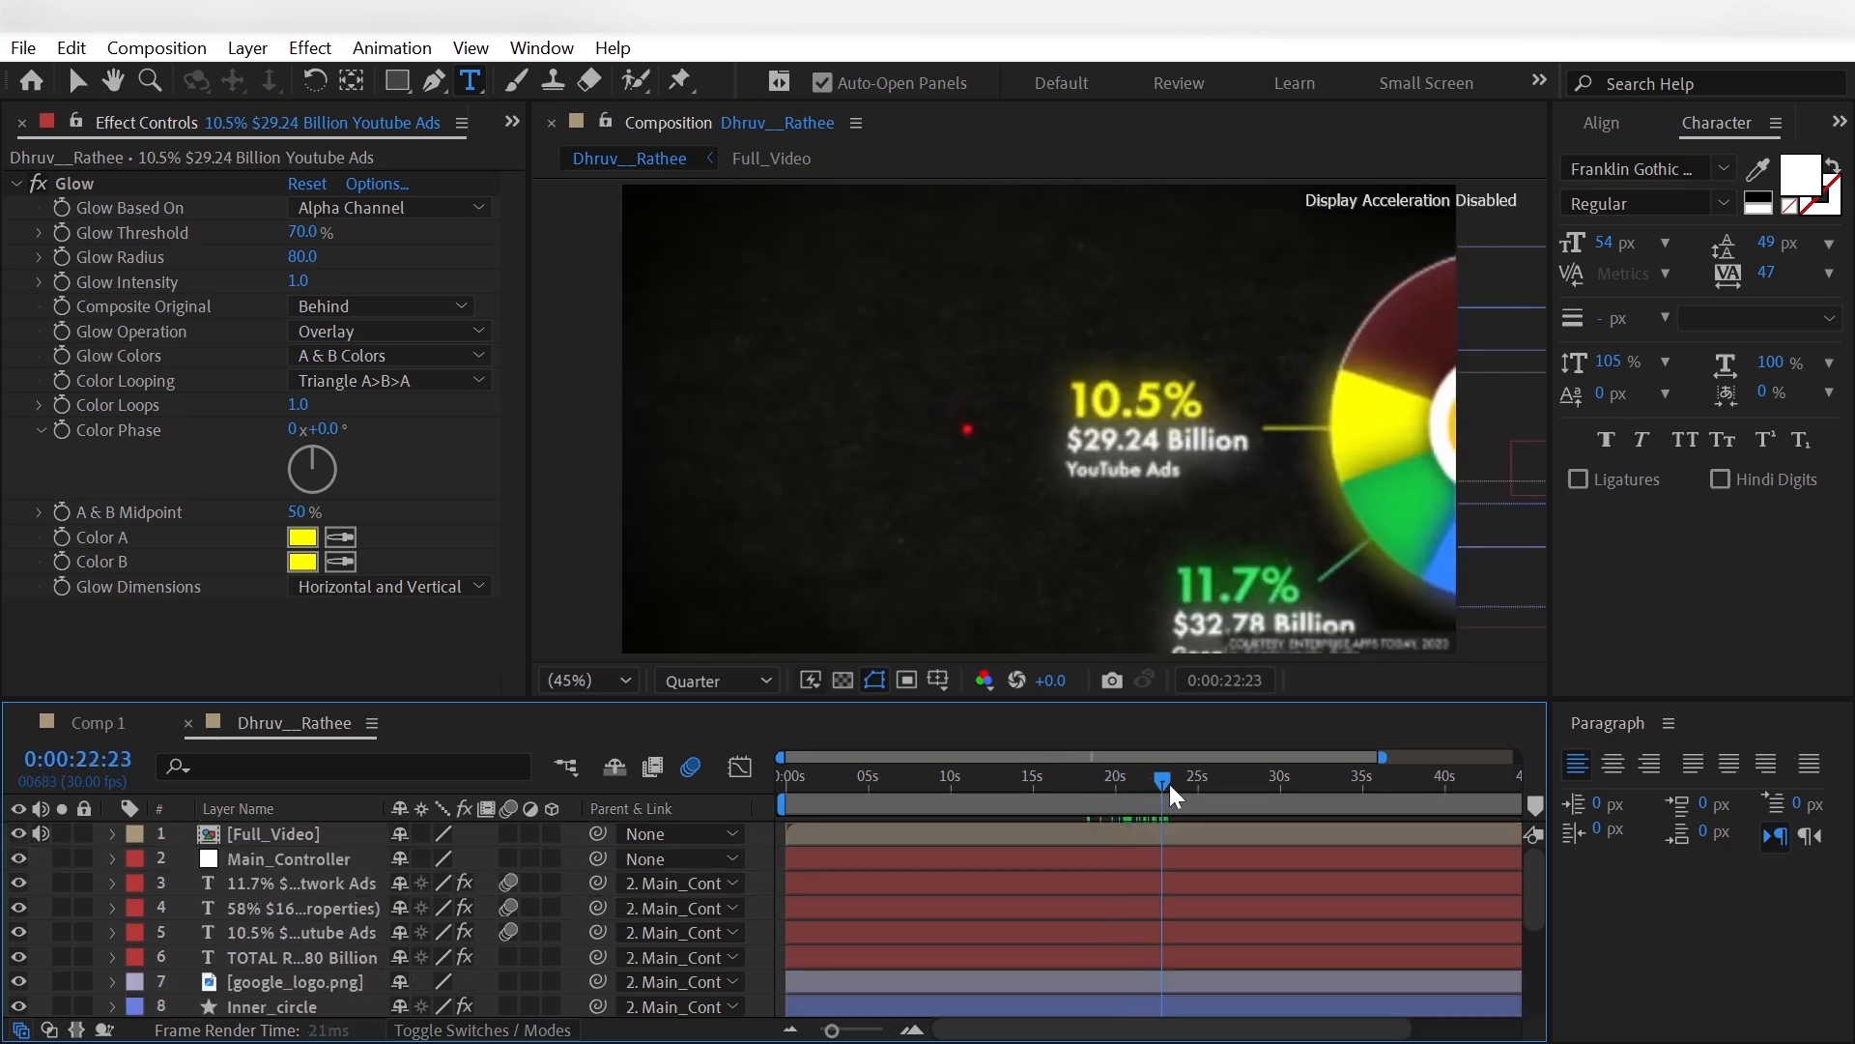
# - At 0:00:23:25, draw a circle on a new shape layer over the reference's red Ads circle
pyautogui.moveTo(1169, 785); pyautogui.dragTo(1181, 786)
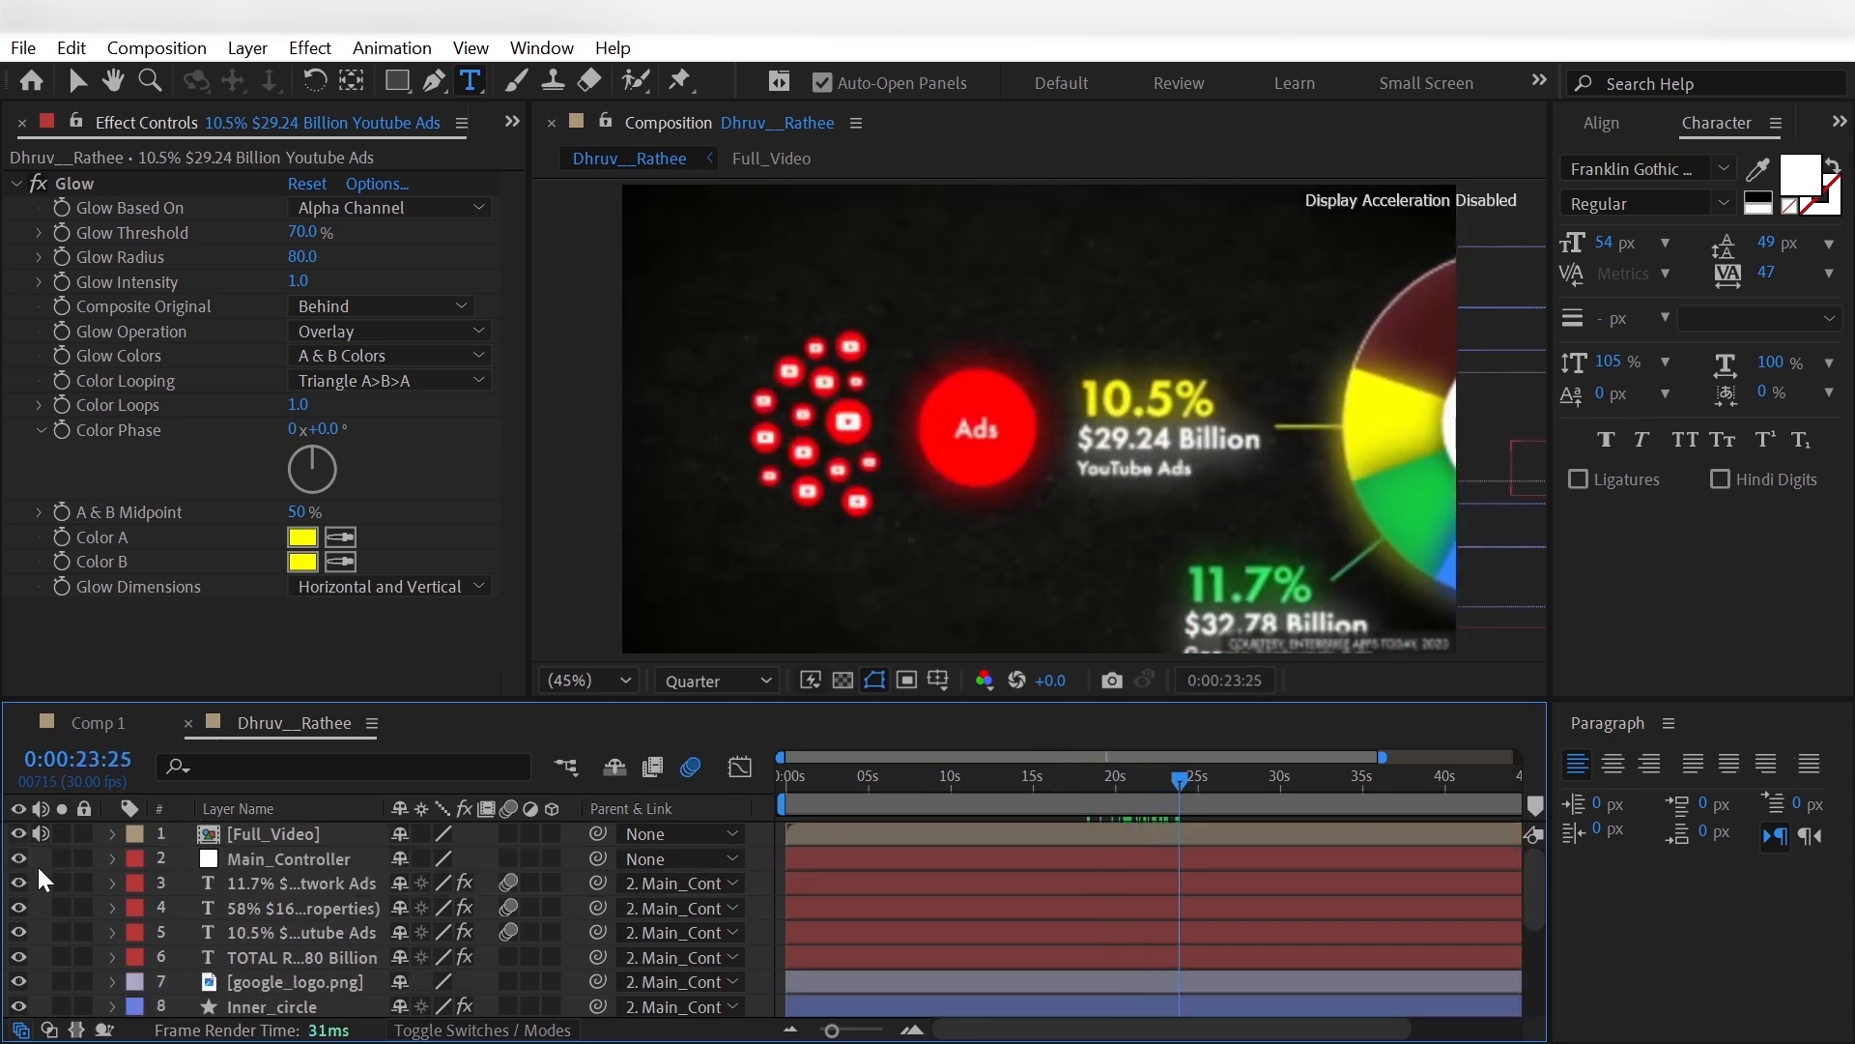
pyautogui.moveTo(398, 81); pyautogui.dragTo(466, 138)
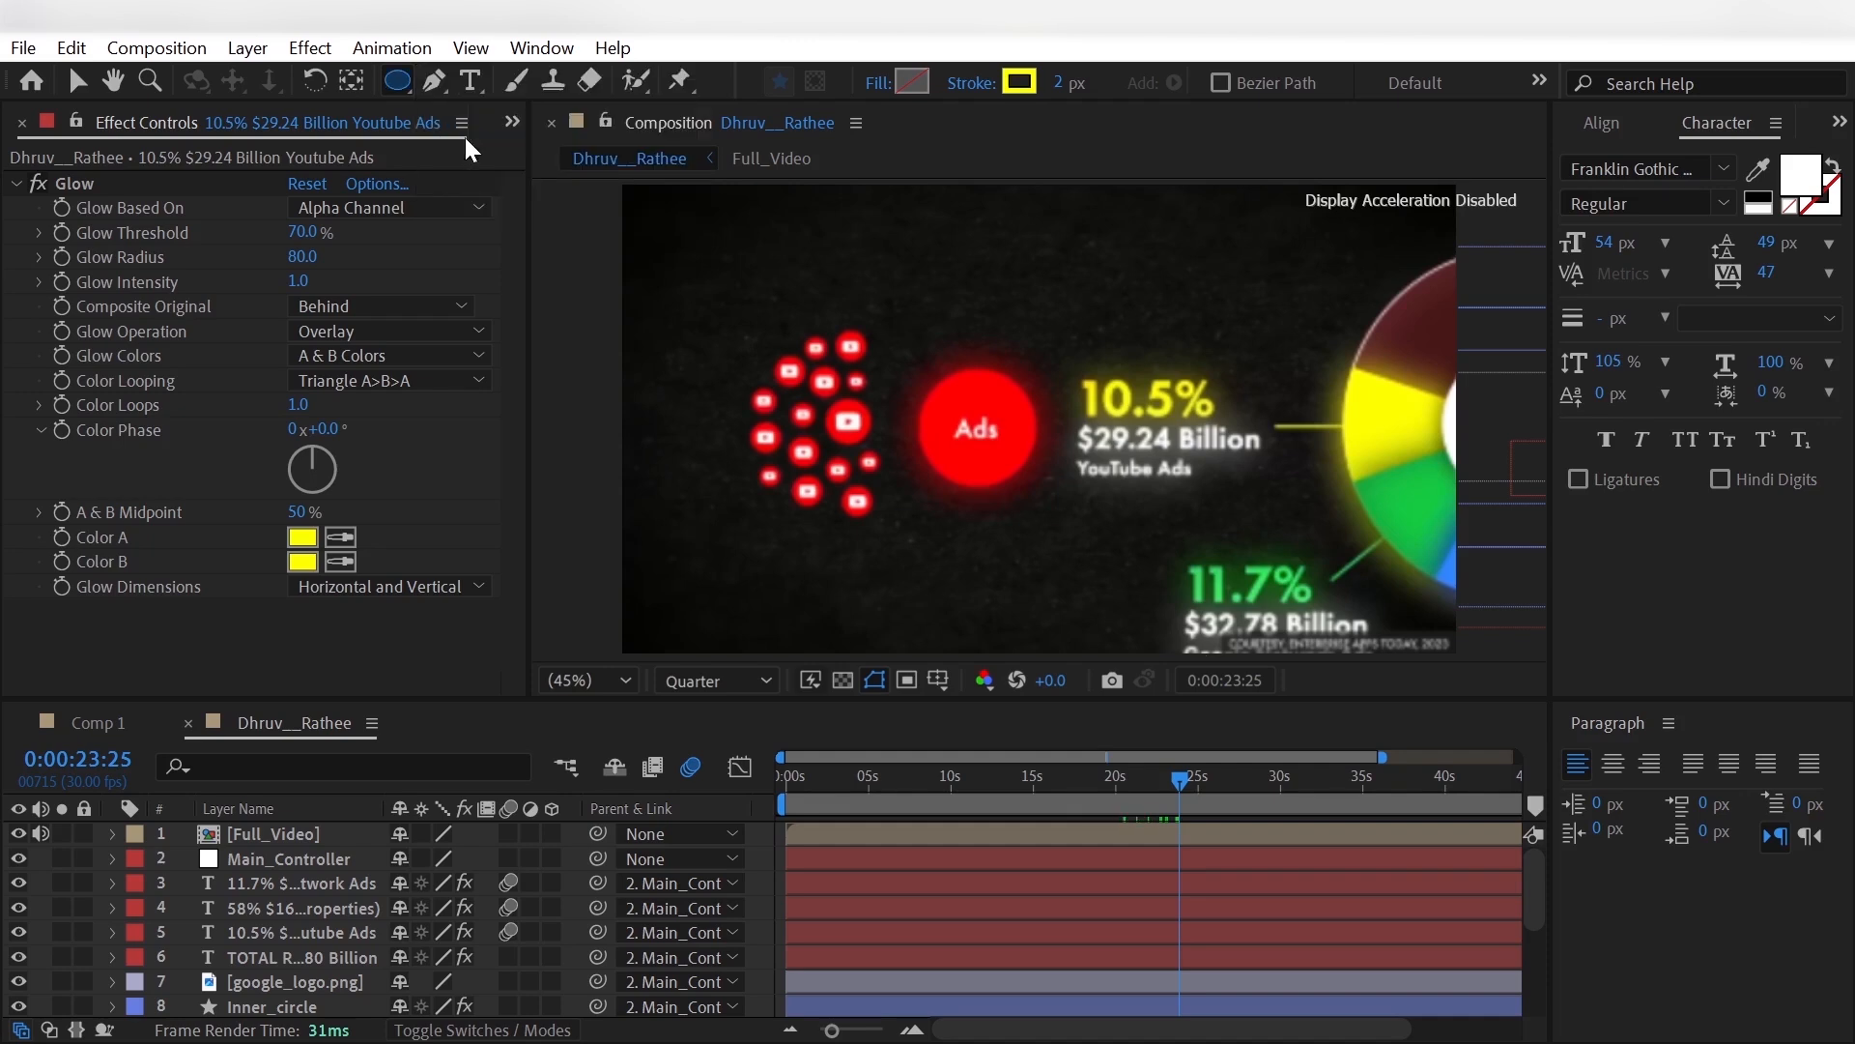
pyautogui.click(937, 379)
pyautogui.moveTo(937, 380); pyautogui.dragTo(1052, 494)
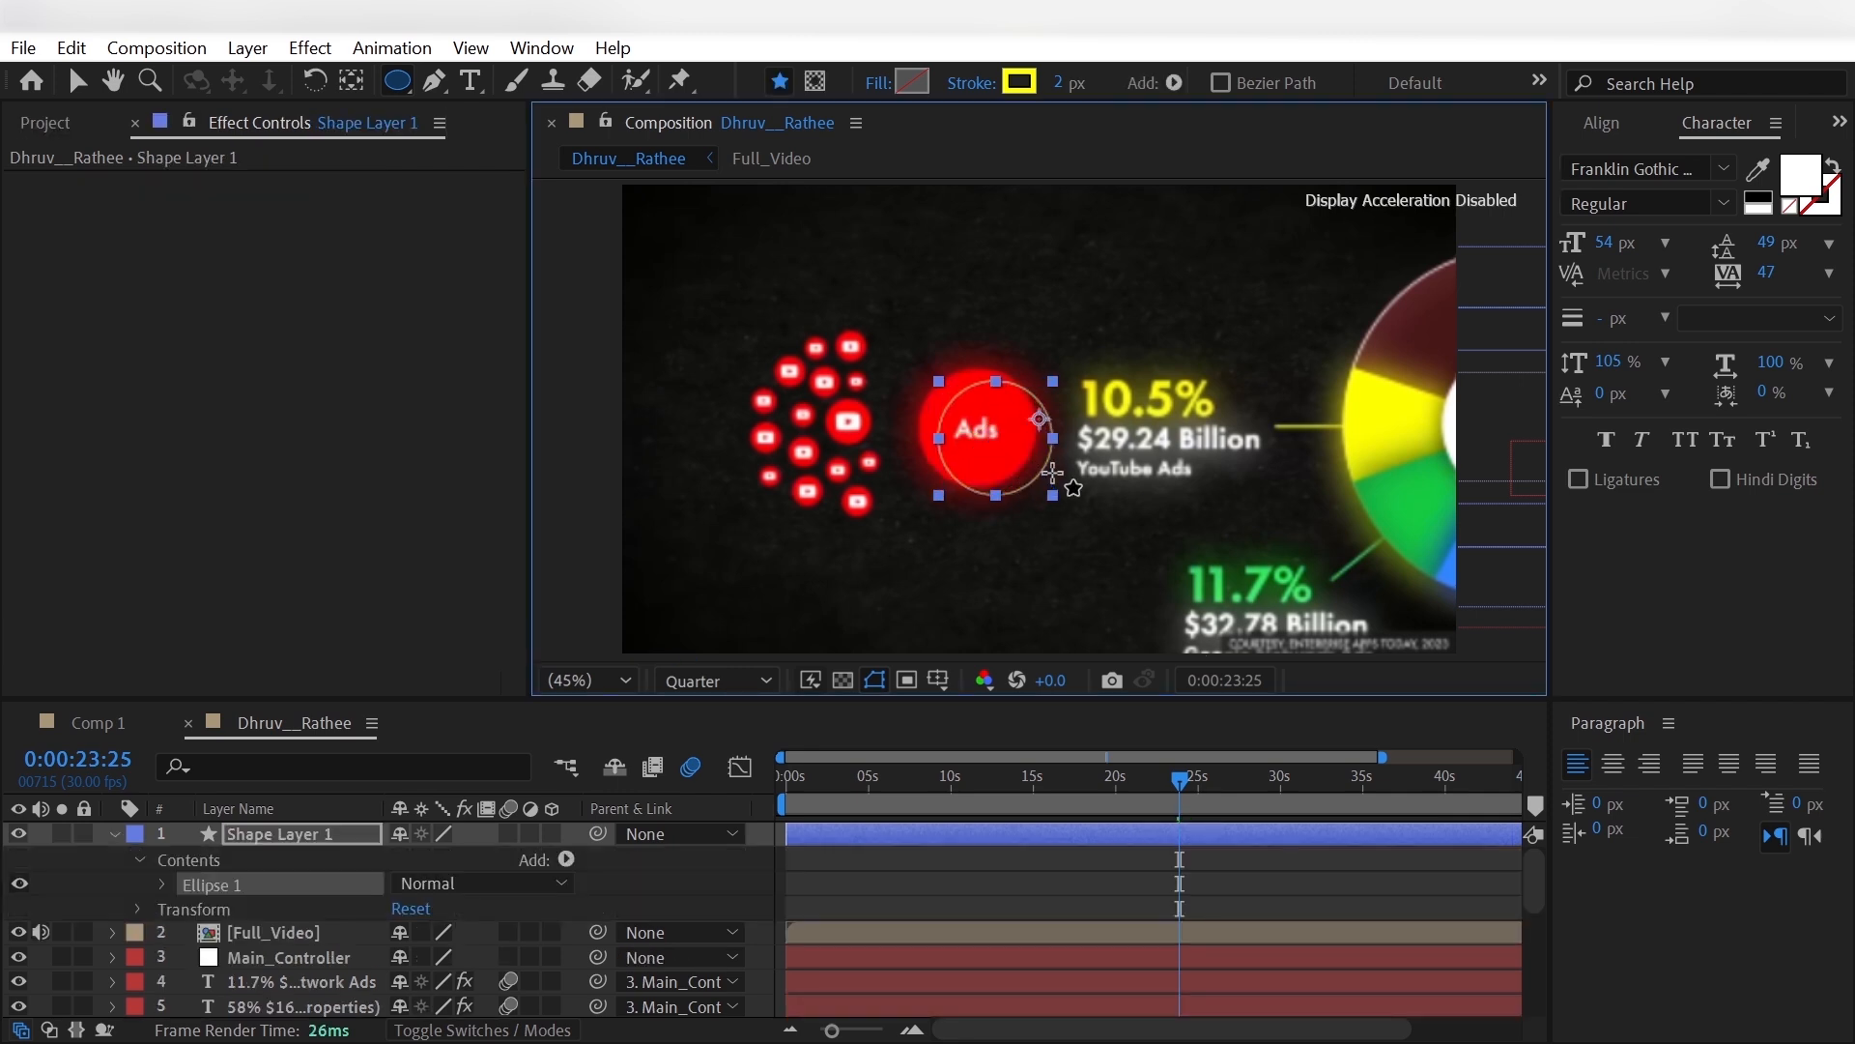
# - Remove the stroke from the new circle by setting its stroke type to None
pyautogui.click(970, 83)
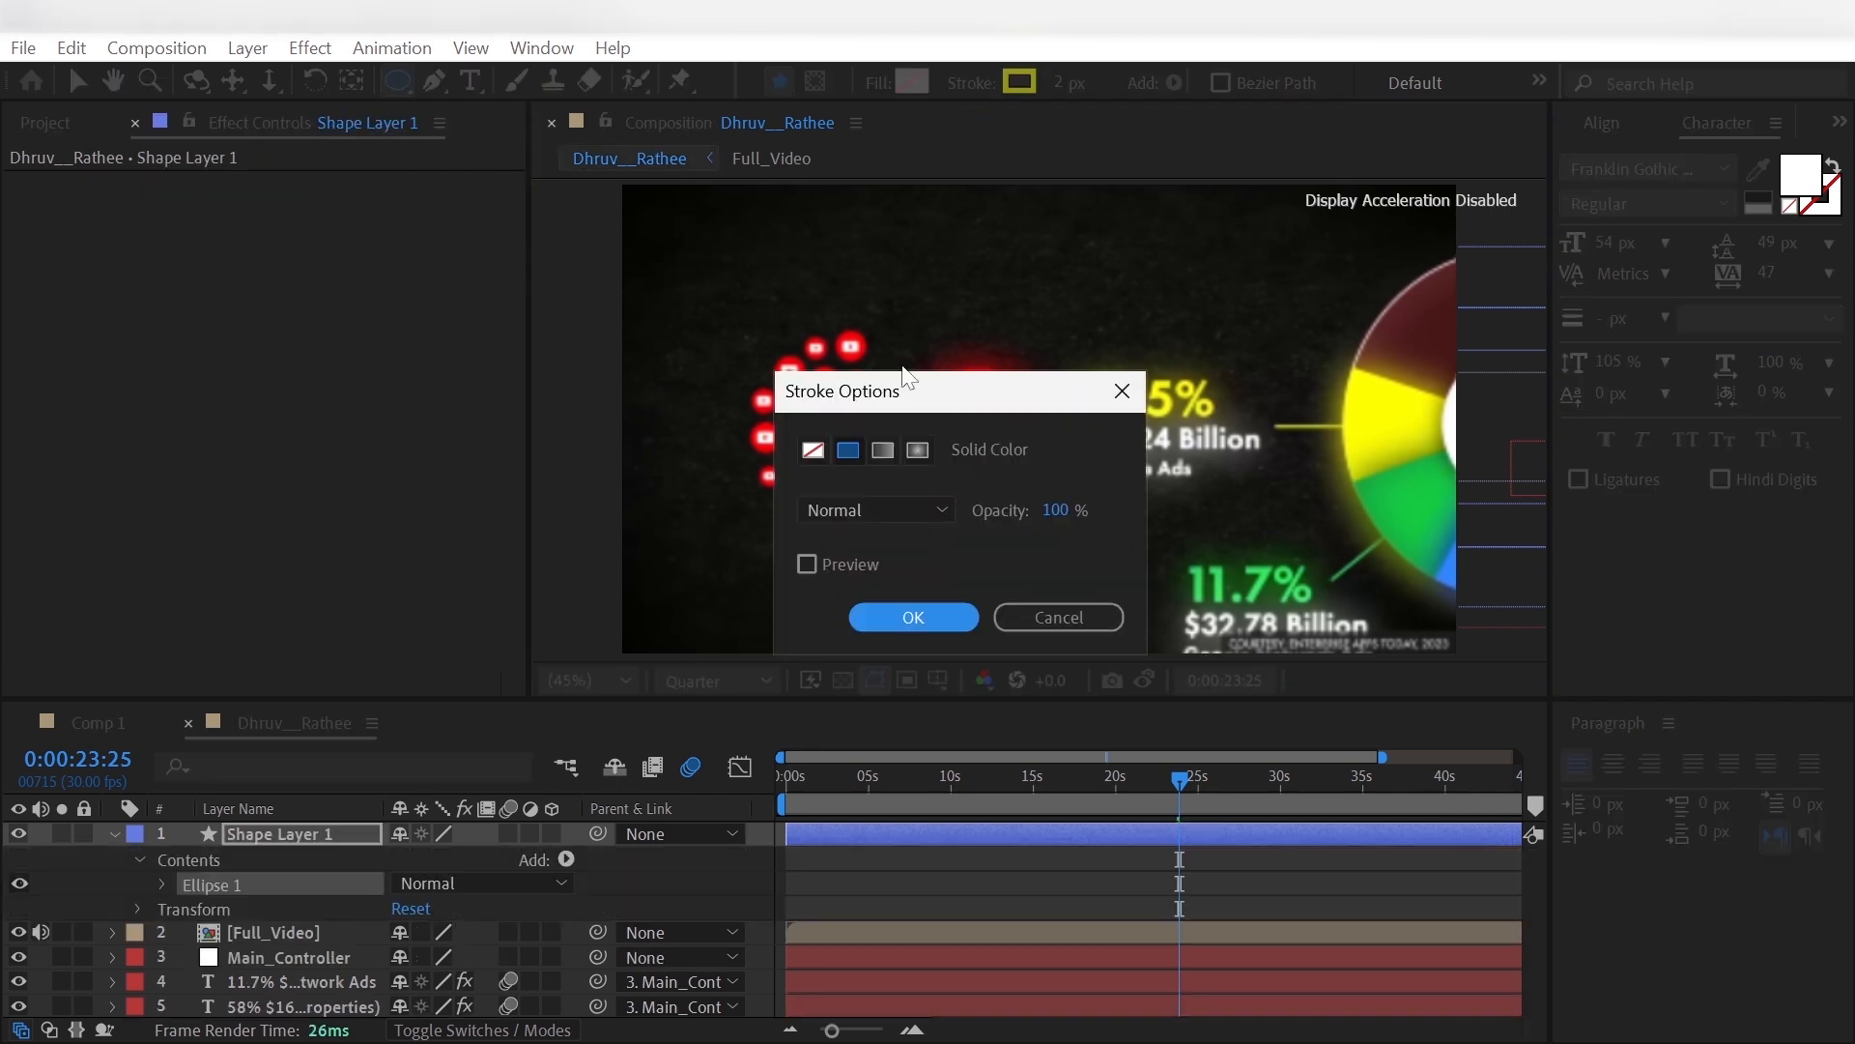
pyautogui.click(804, 450)
pyautogui.click(913, 617)
# - Give the circle a solid color fill in red sampled from the reference's Ads circle
pyautogui.click(877, 83)
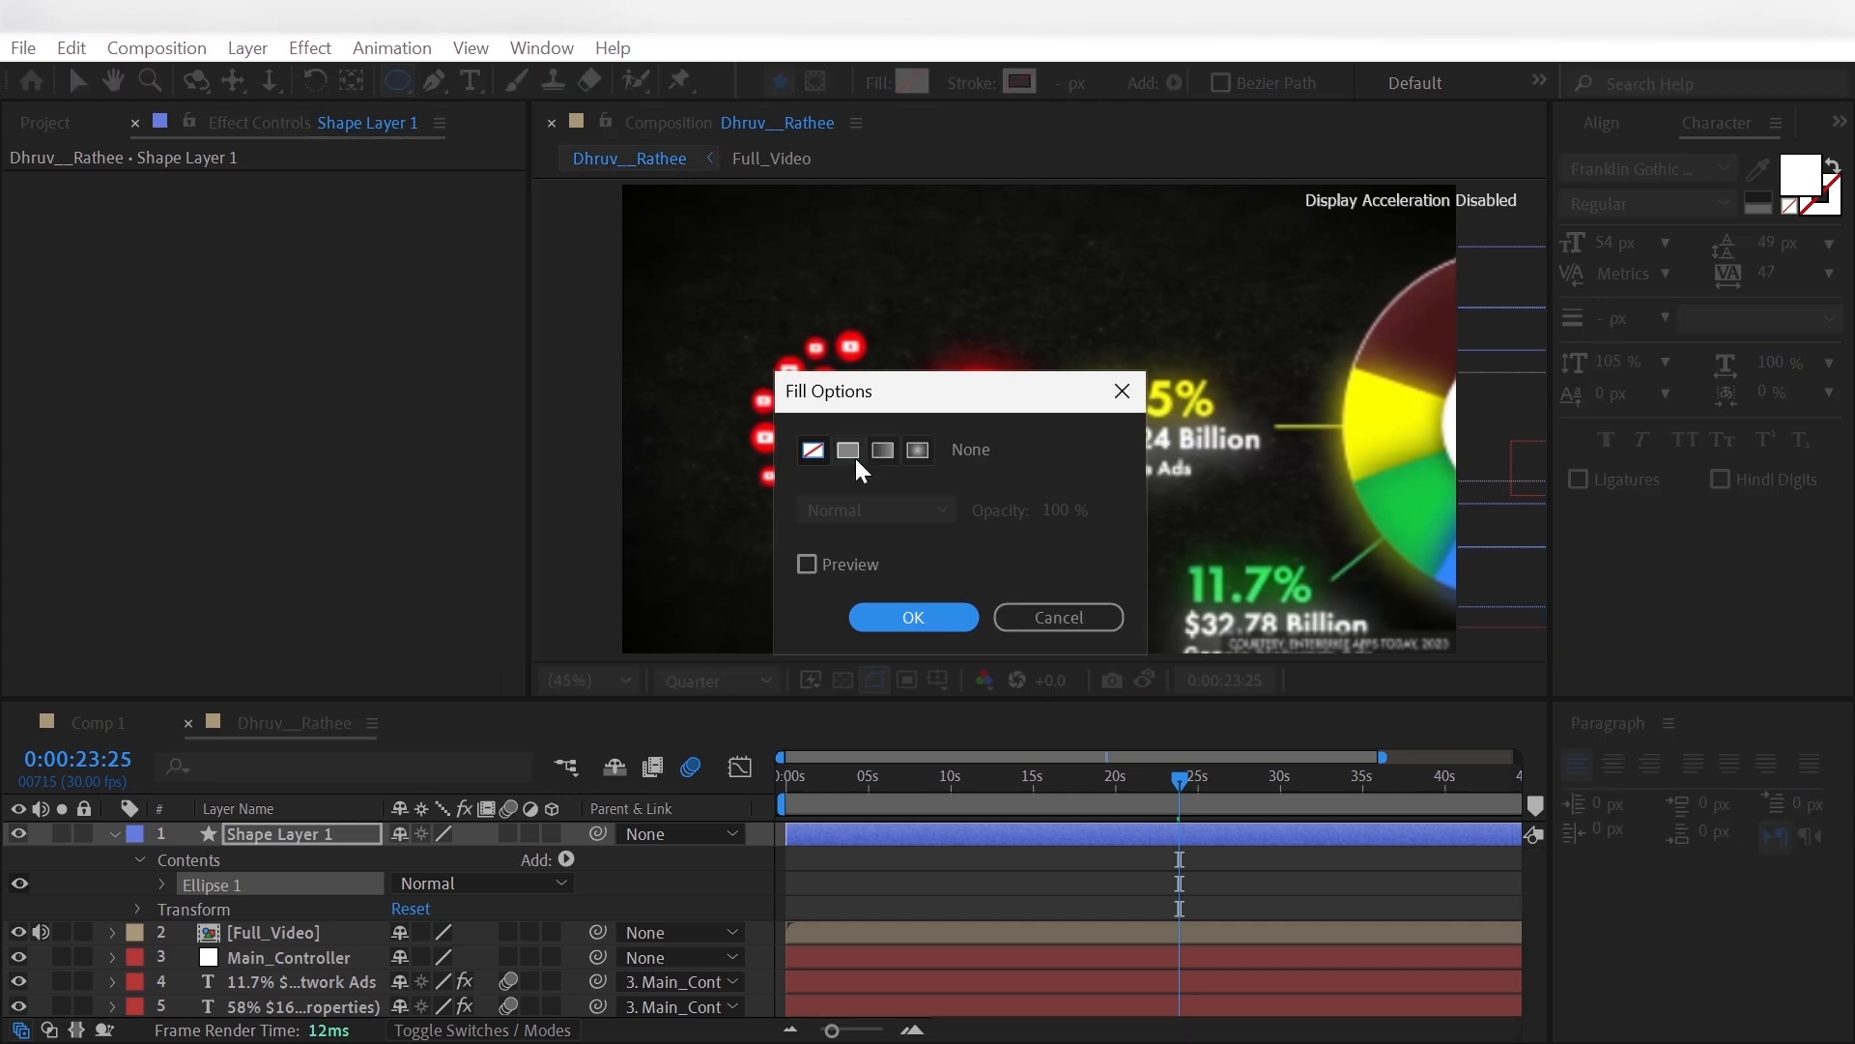
pyautogui.click(849, 451)
pyautogui.click(893, 619)
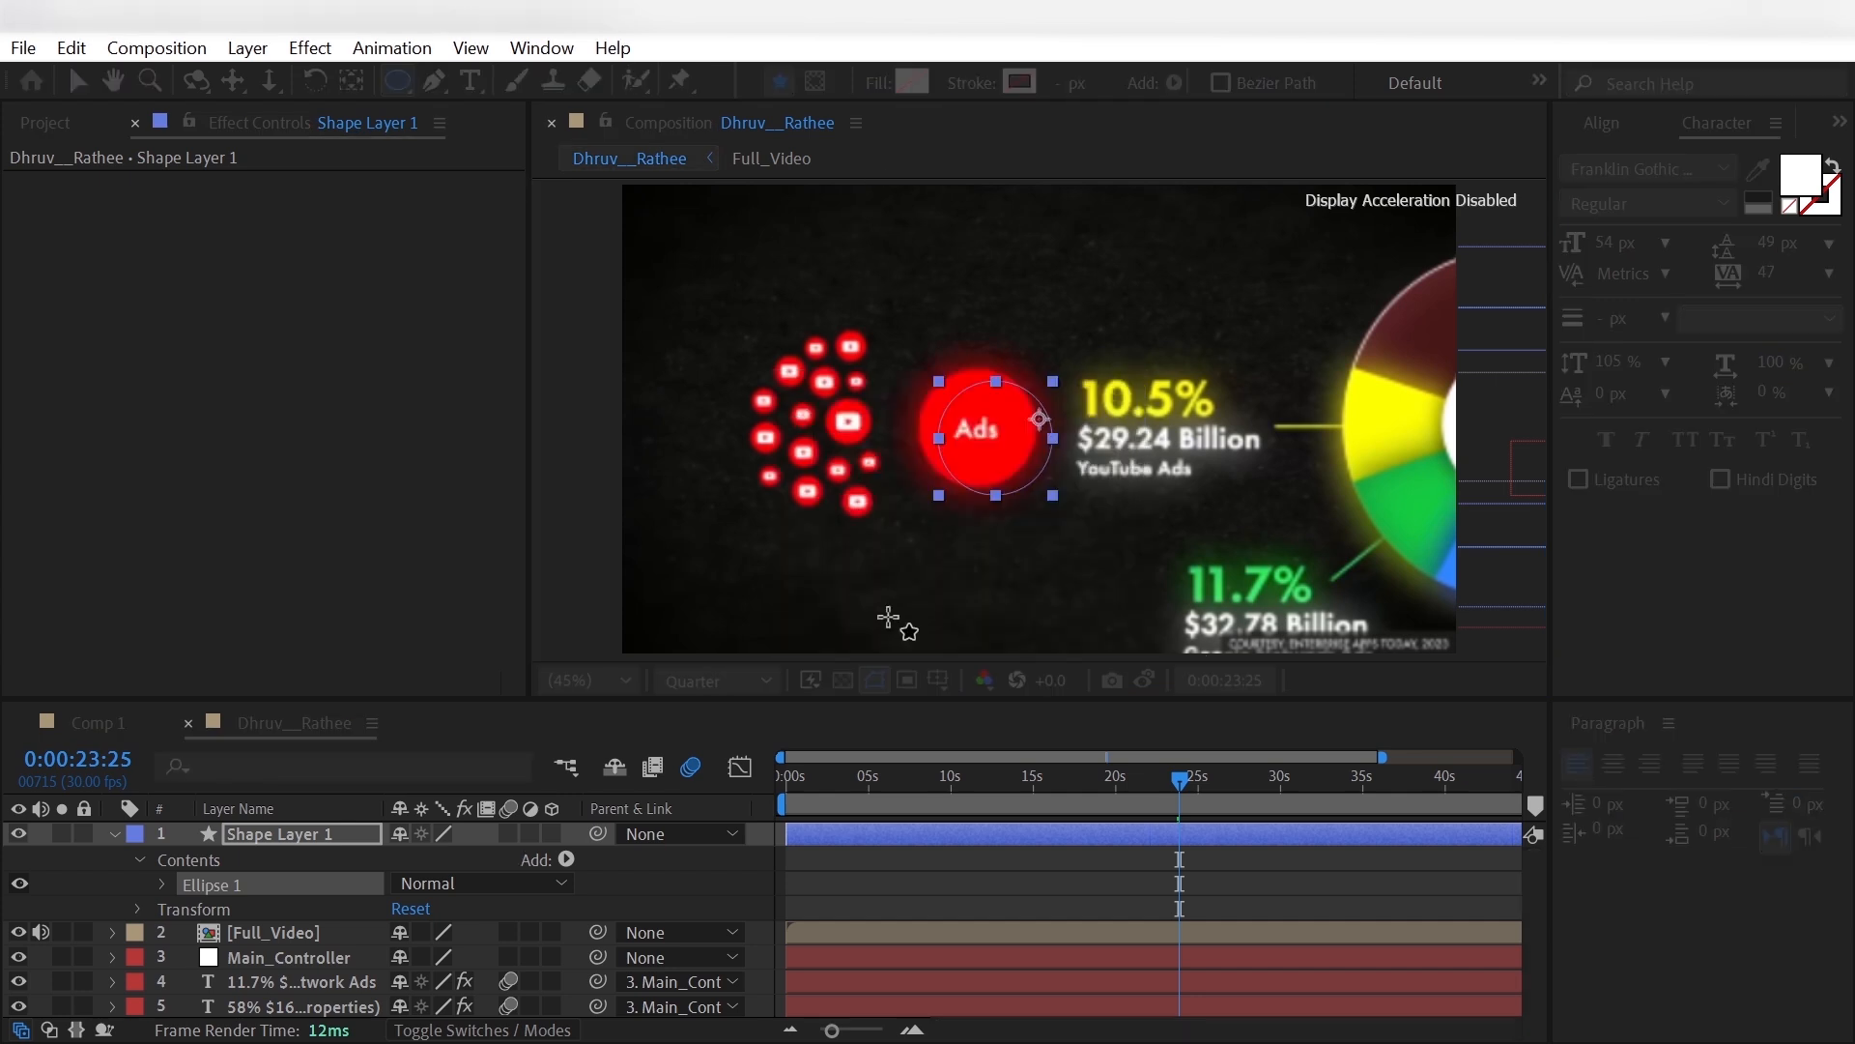
pyautogui.click(913, 83)
pyautogui.click(668, 242)
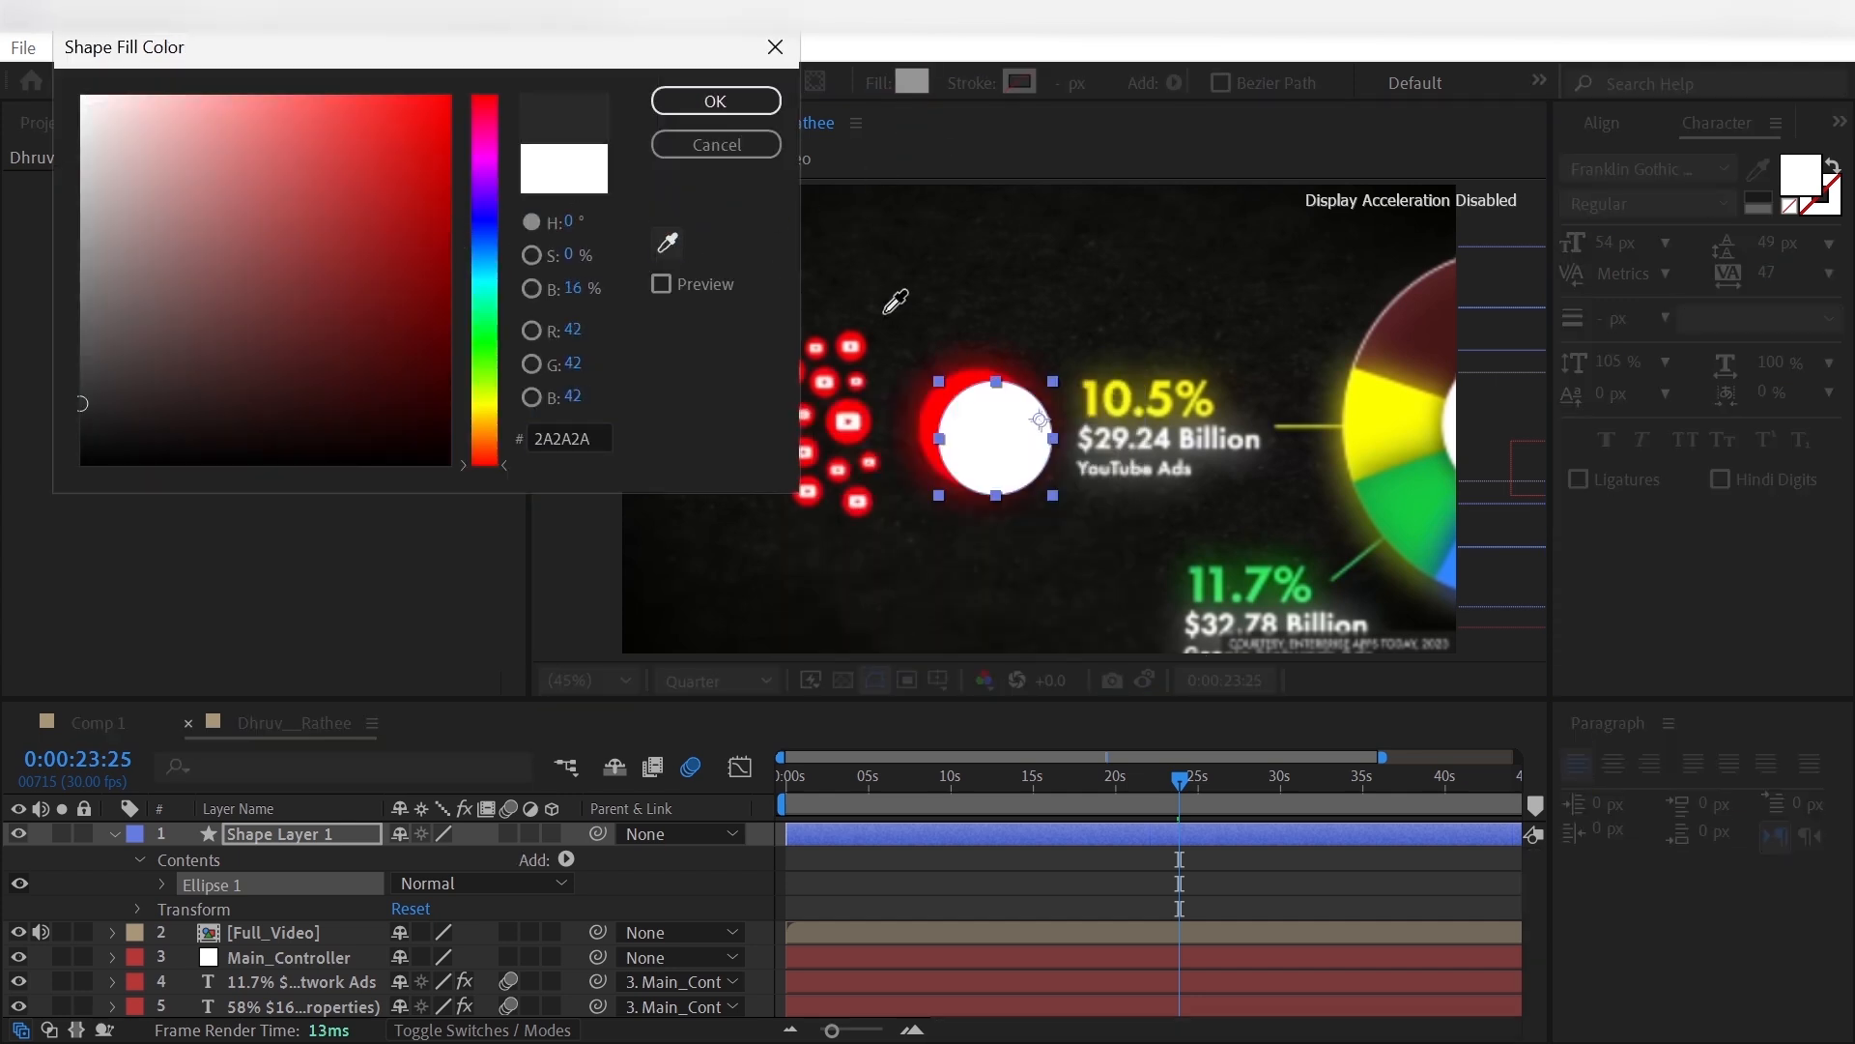
pyautogui.click(973, 381)
pyautogui.click(758, 101)
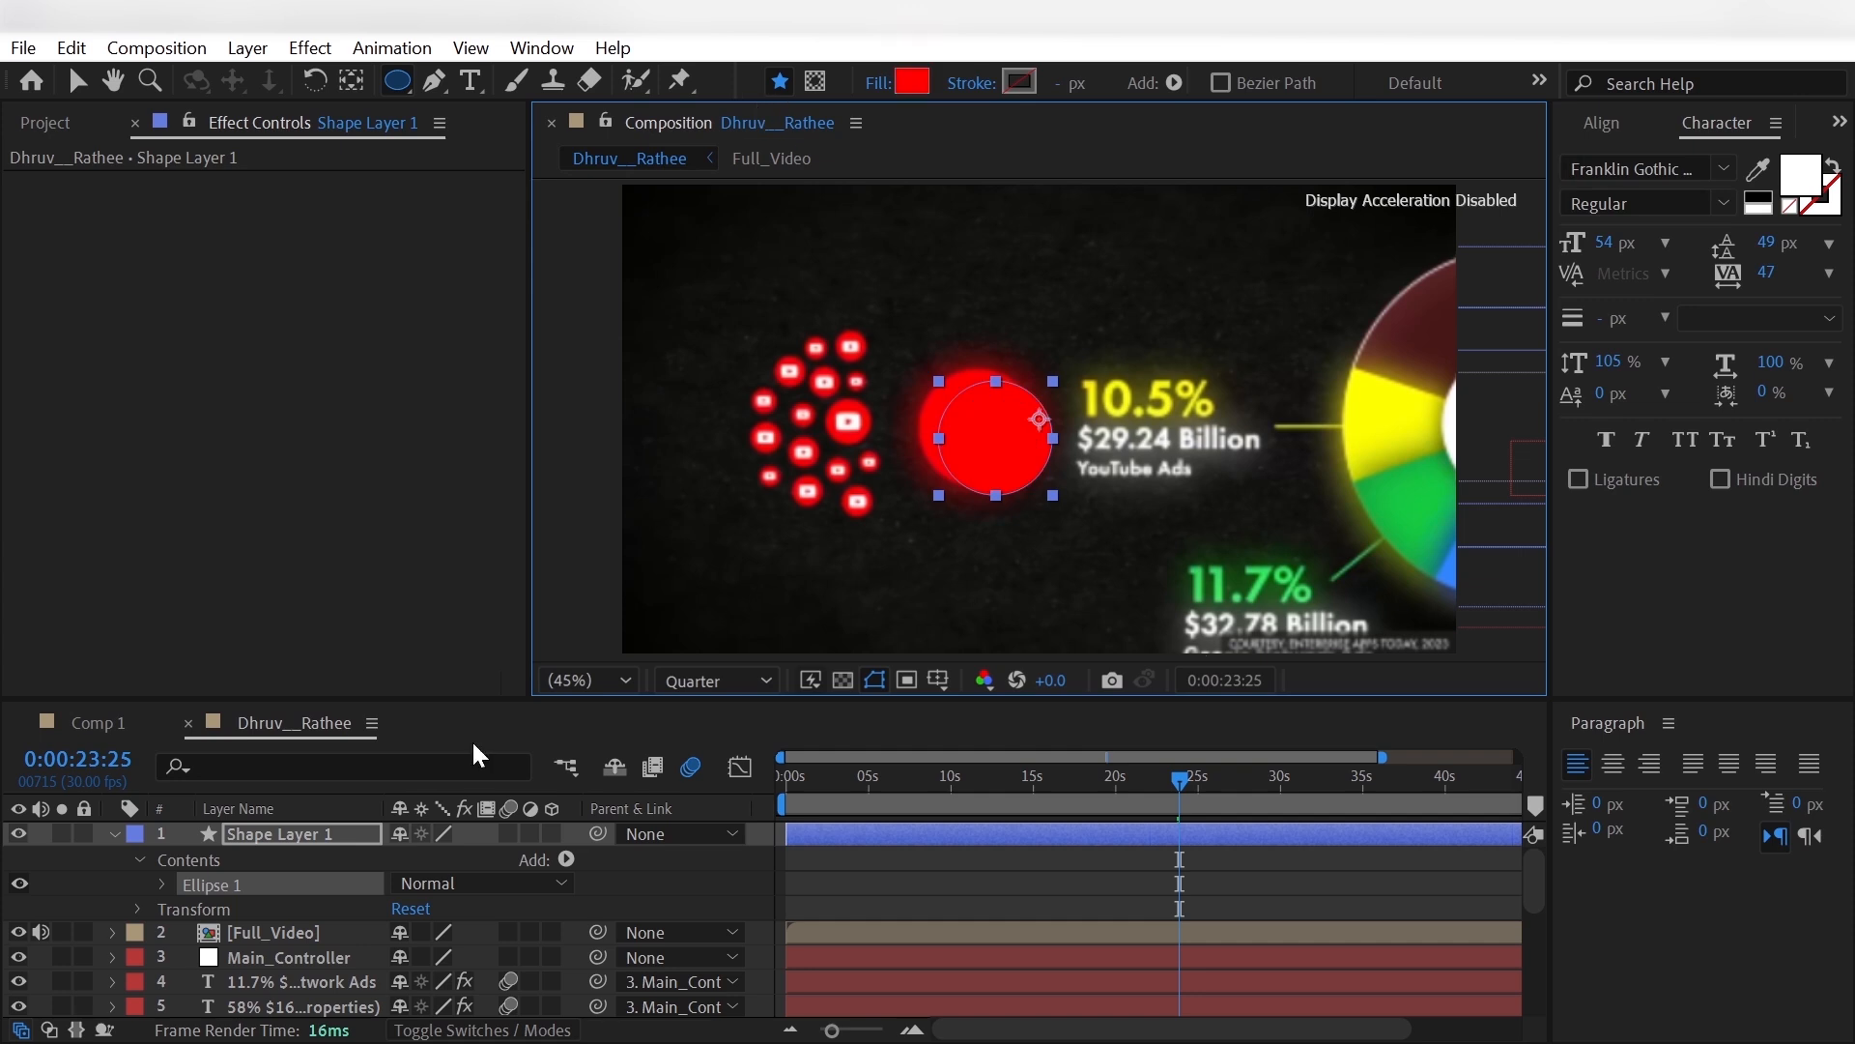
# - Rename the circle's shape layer Red_Circle
pyautogui.press('Return')
pyautogui.write('Red')
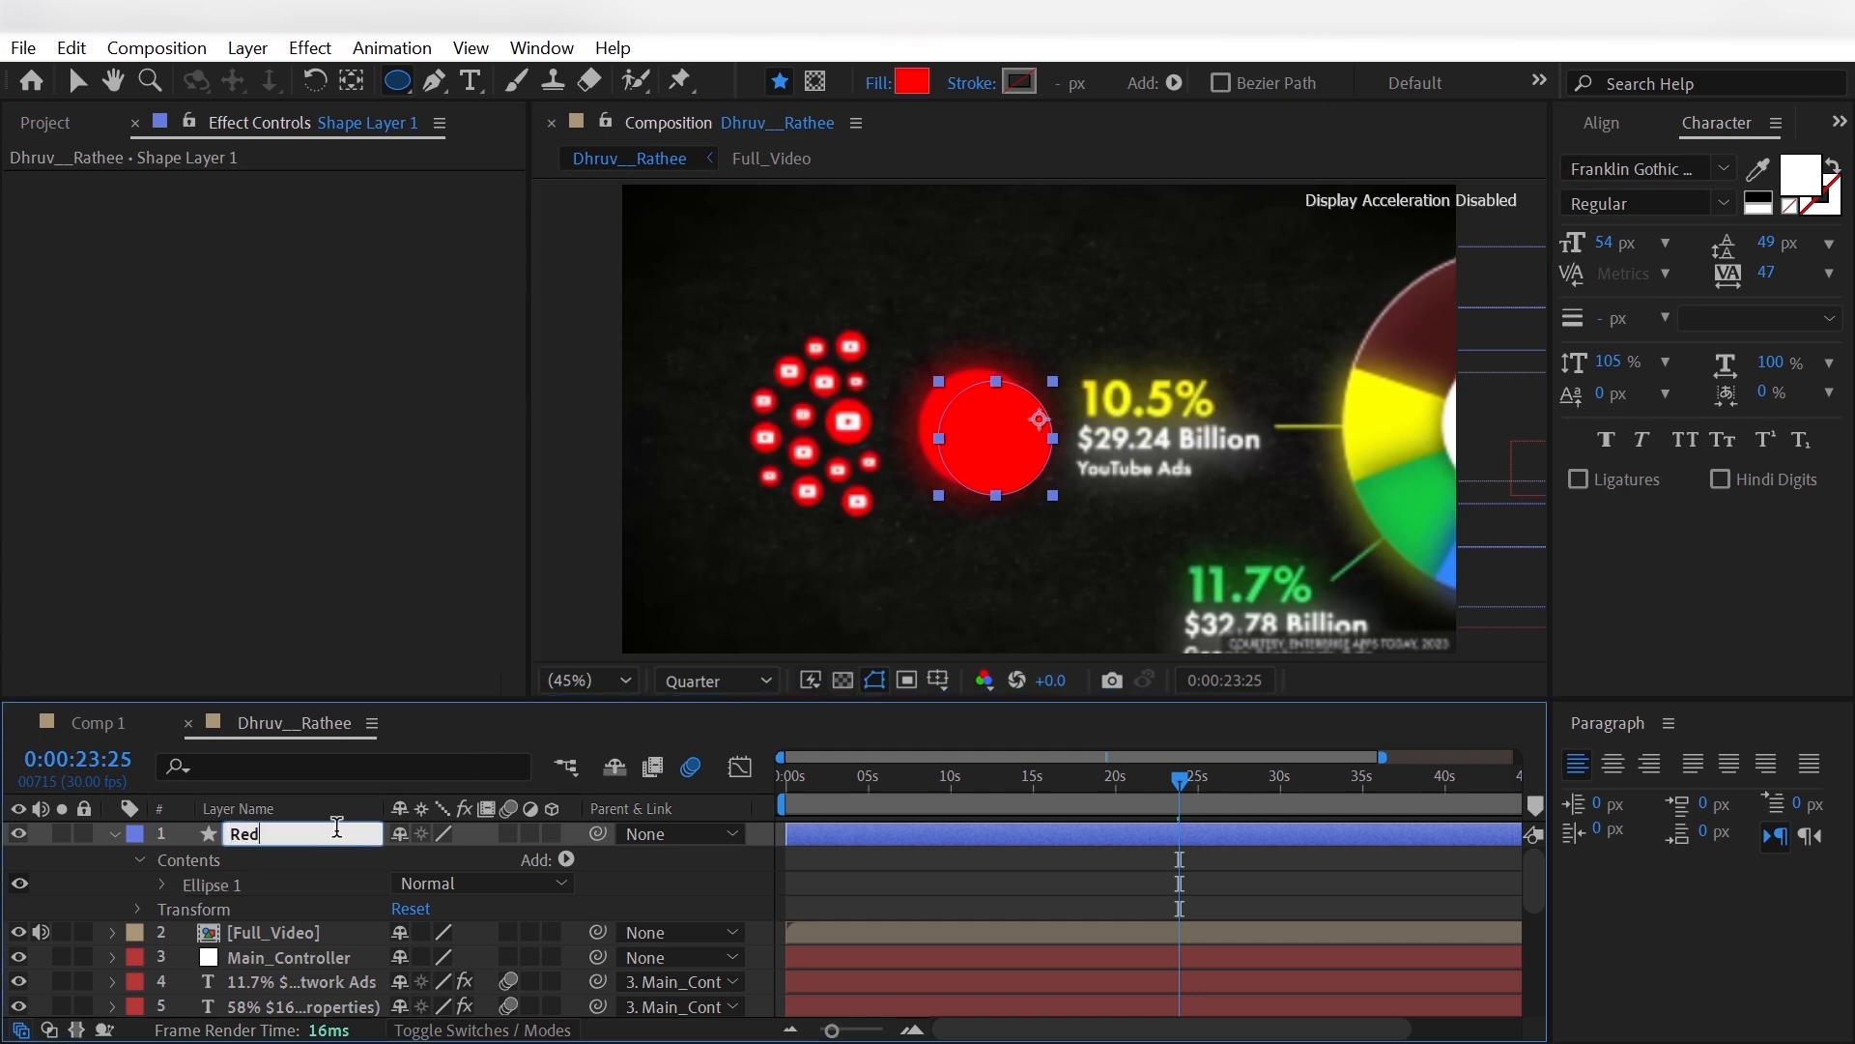
pyautogui.write('_Circle')
pyautogui.press('Return')
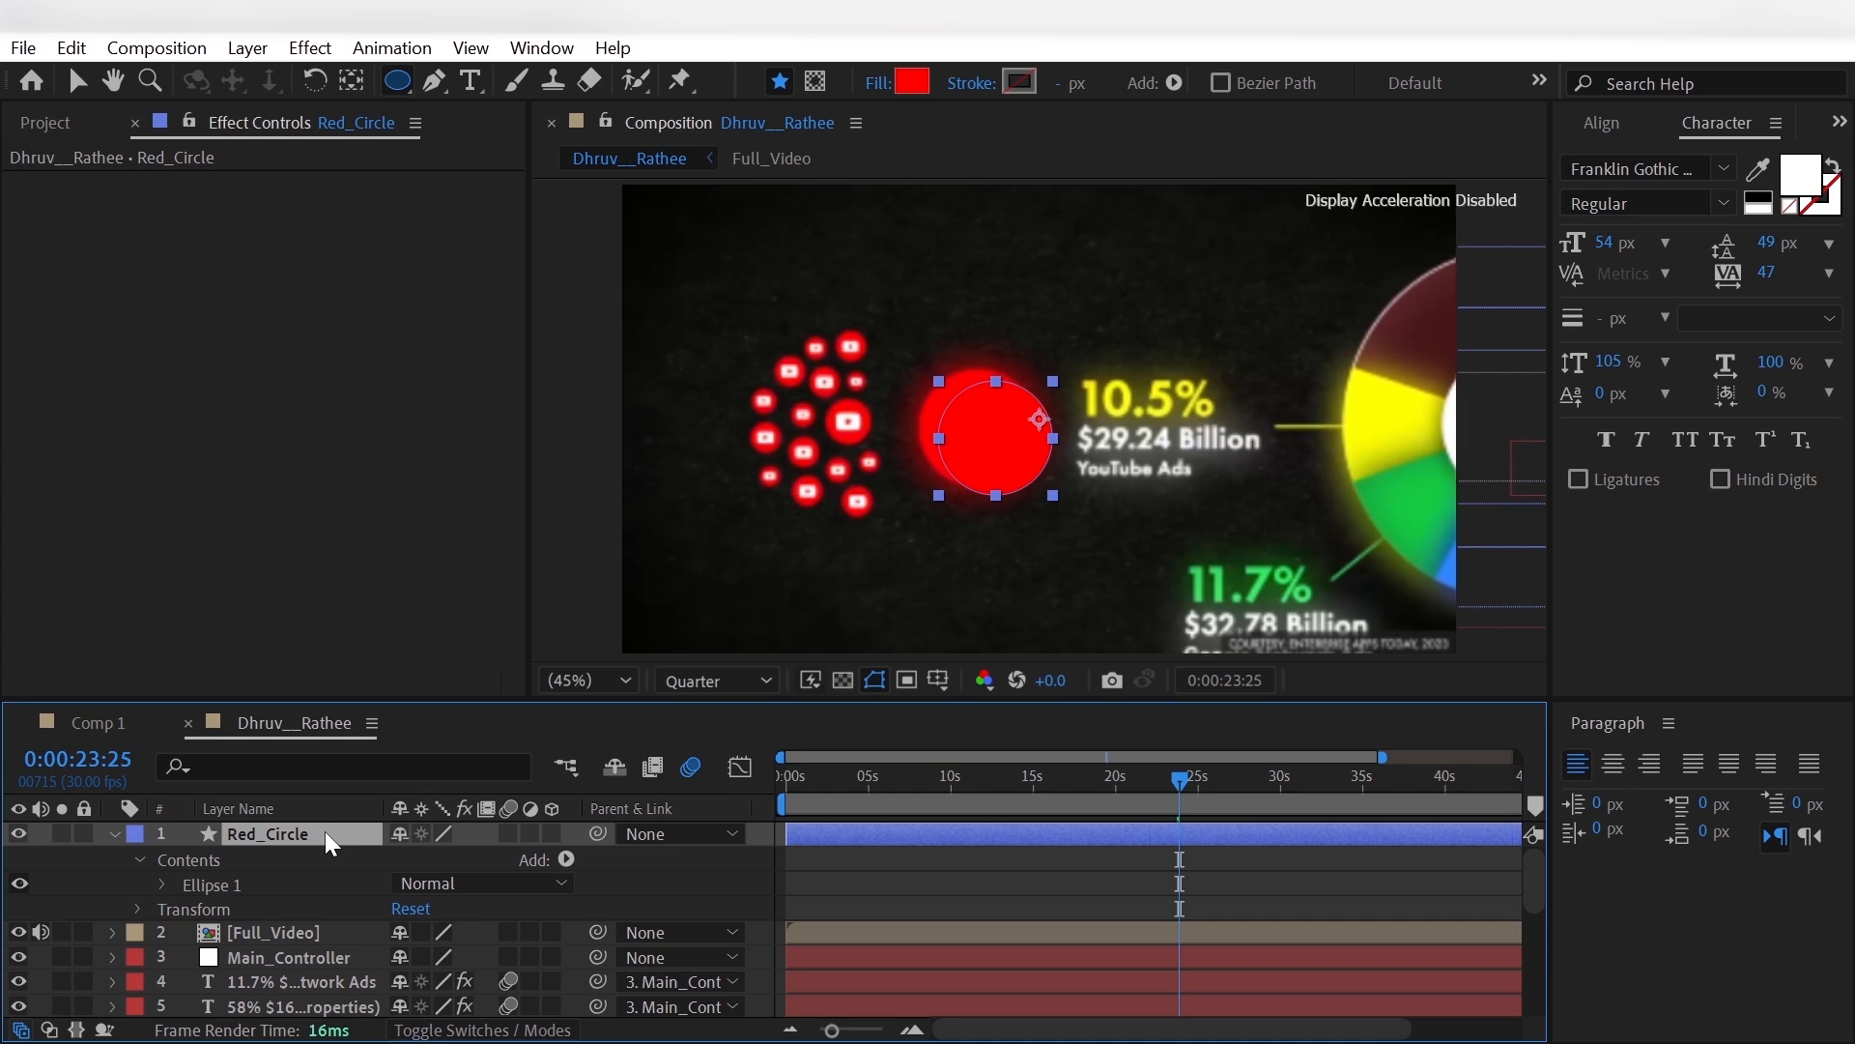
# - Position Red_Circle at 926.0, 533.0 to match the reference's Ads circle and hide the Full_Video layer
pyautogui.press('p')
pyautogui.moveTo(381, 859); pyautogui.dragTo(447, 857)
pyautogui.click(18, 883)
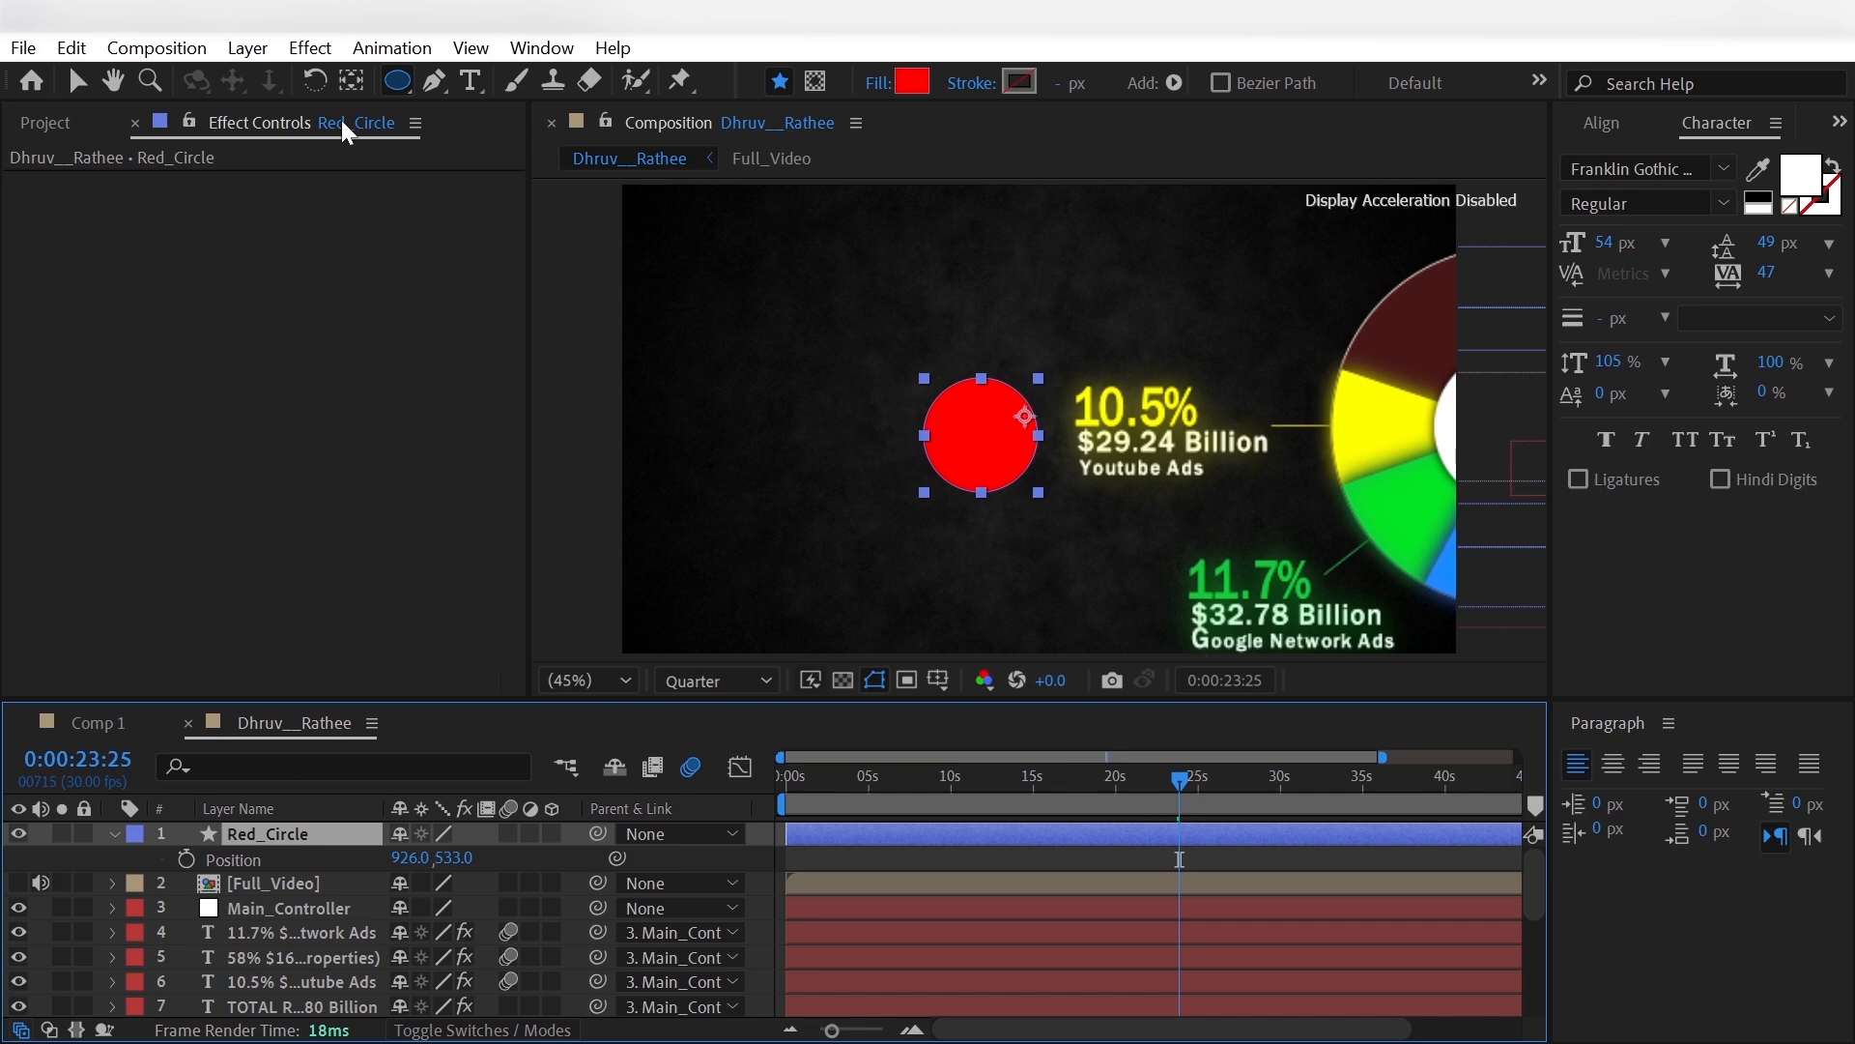
# - Center Red_Circle's anchor point within the circle and deselect the layer
pyautogui.doubleClick(346, 82)
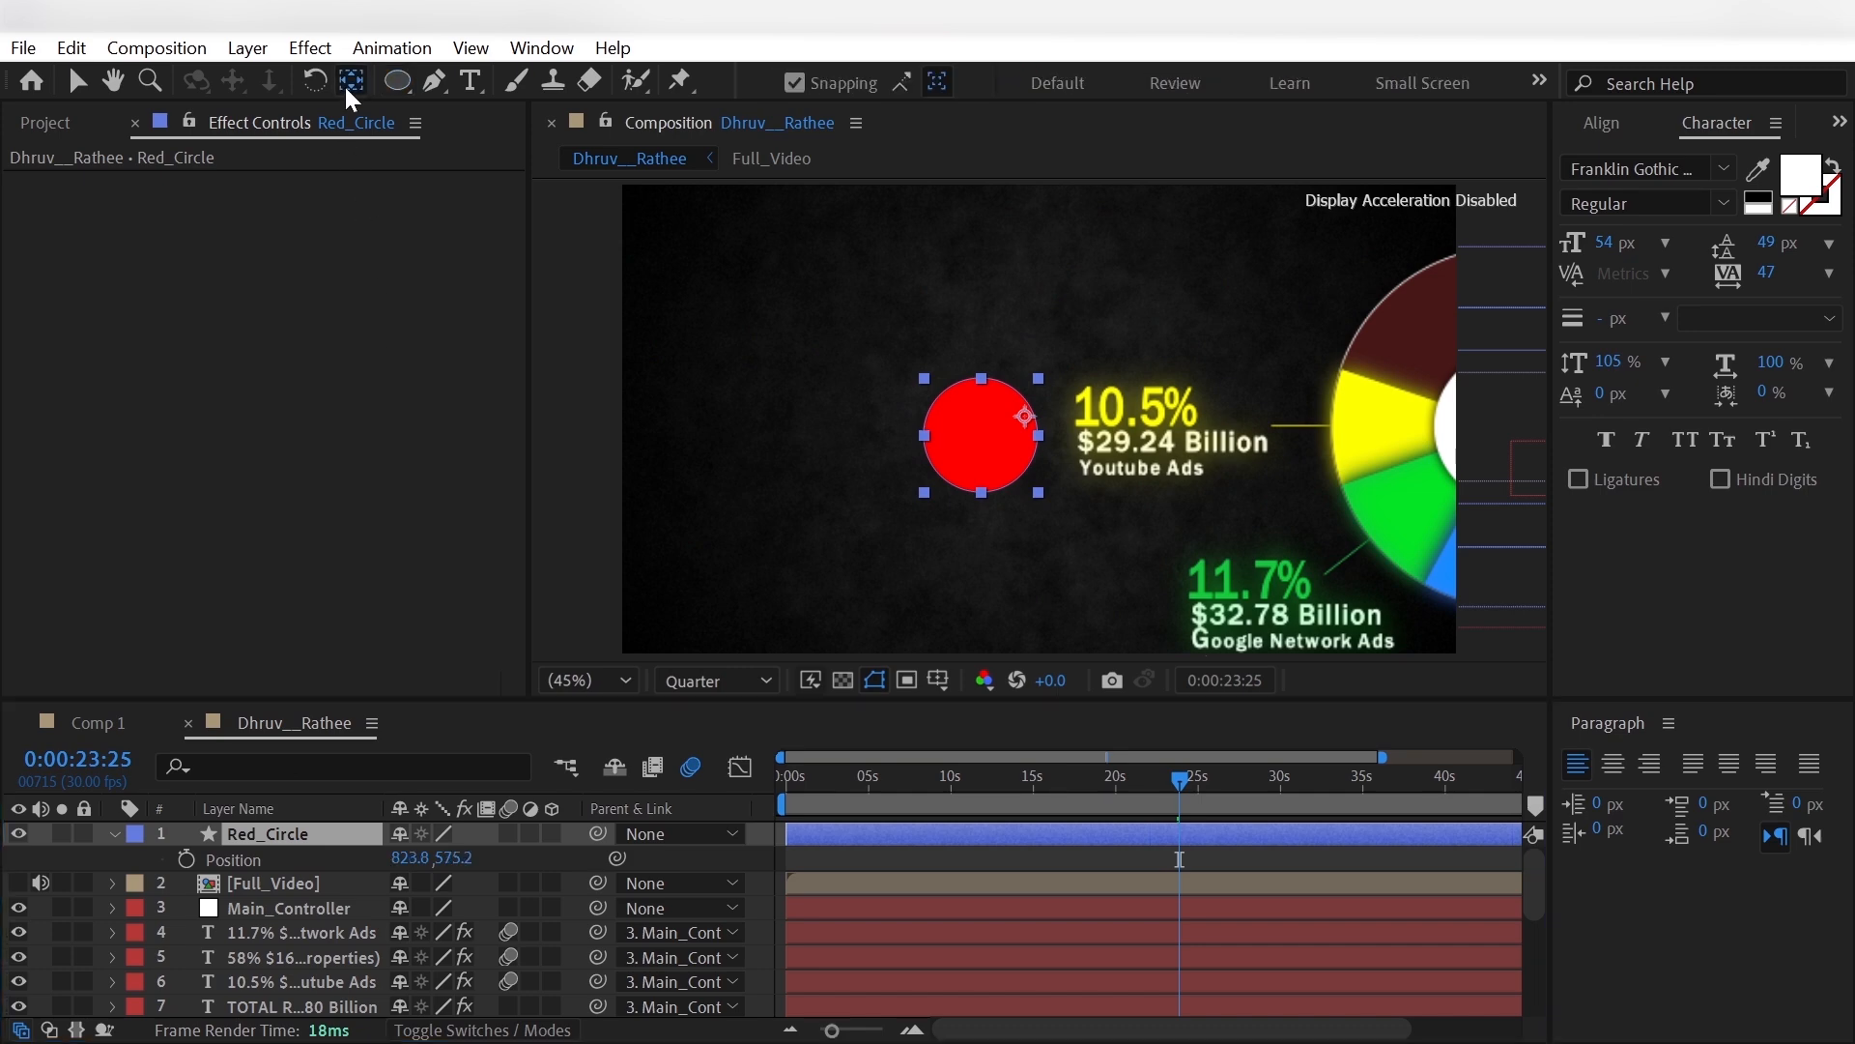
pyautogui.click(39, 905)
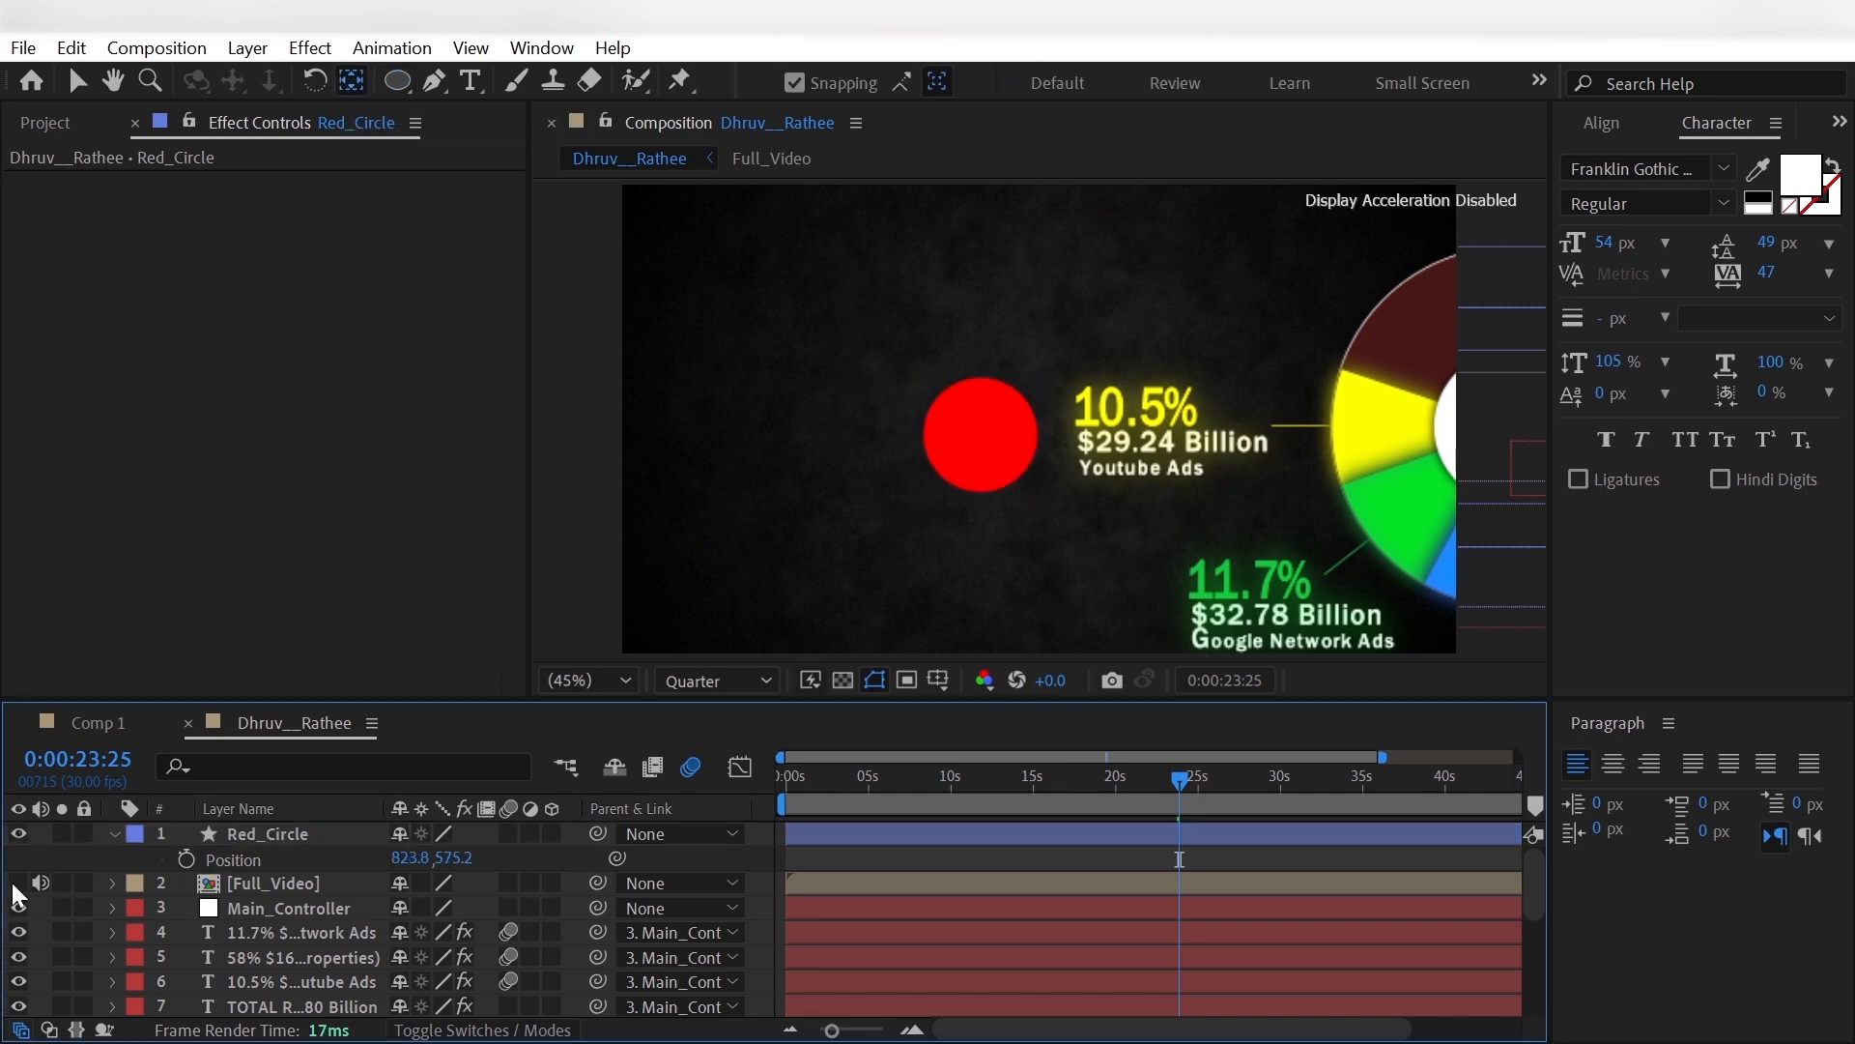
# - Copy the Glow effect from the 58% text layer to Red_Circle
pyautogui.click(309, 956)
pyautogui.click(127, 180)
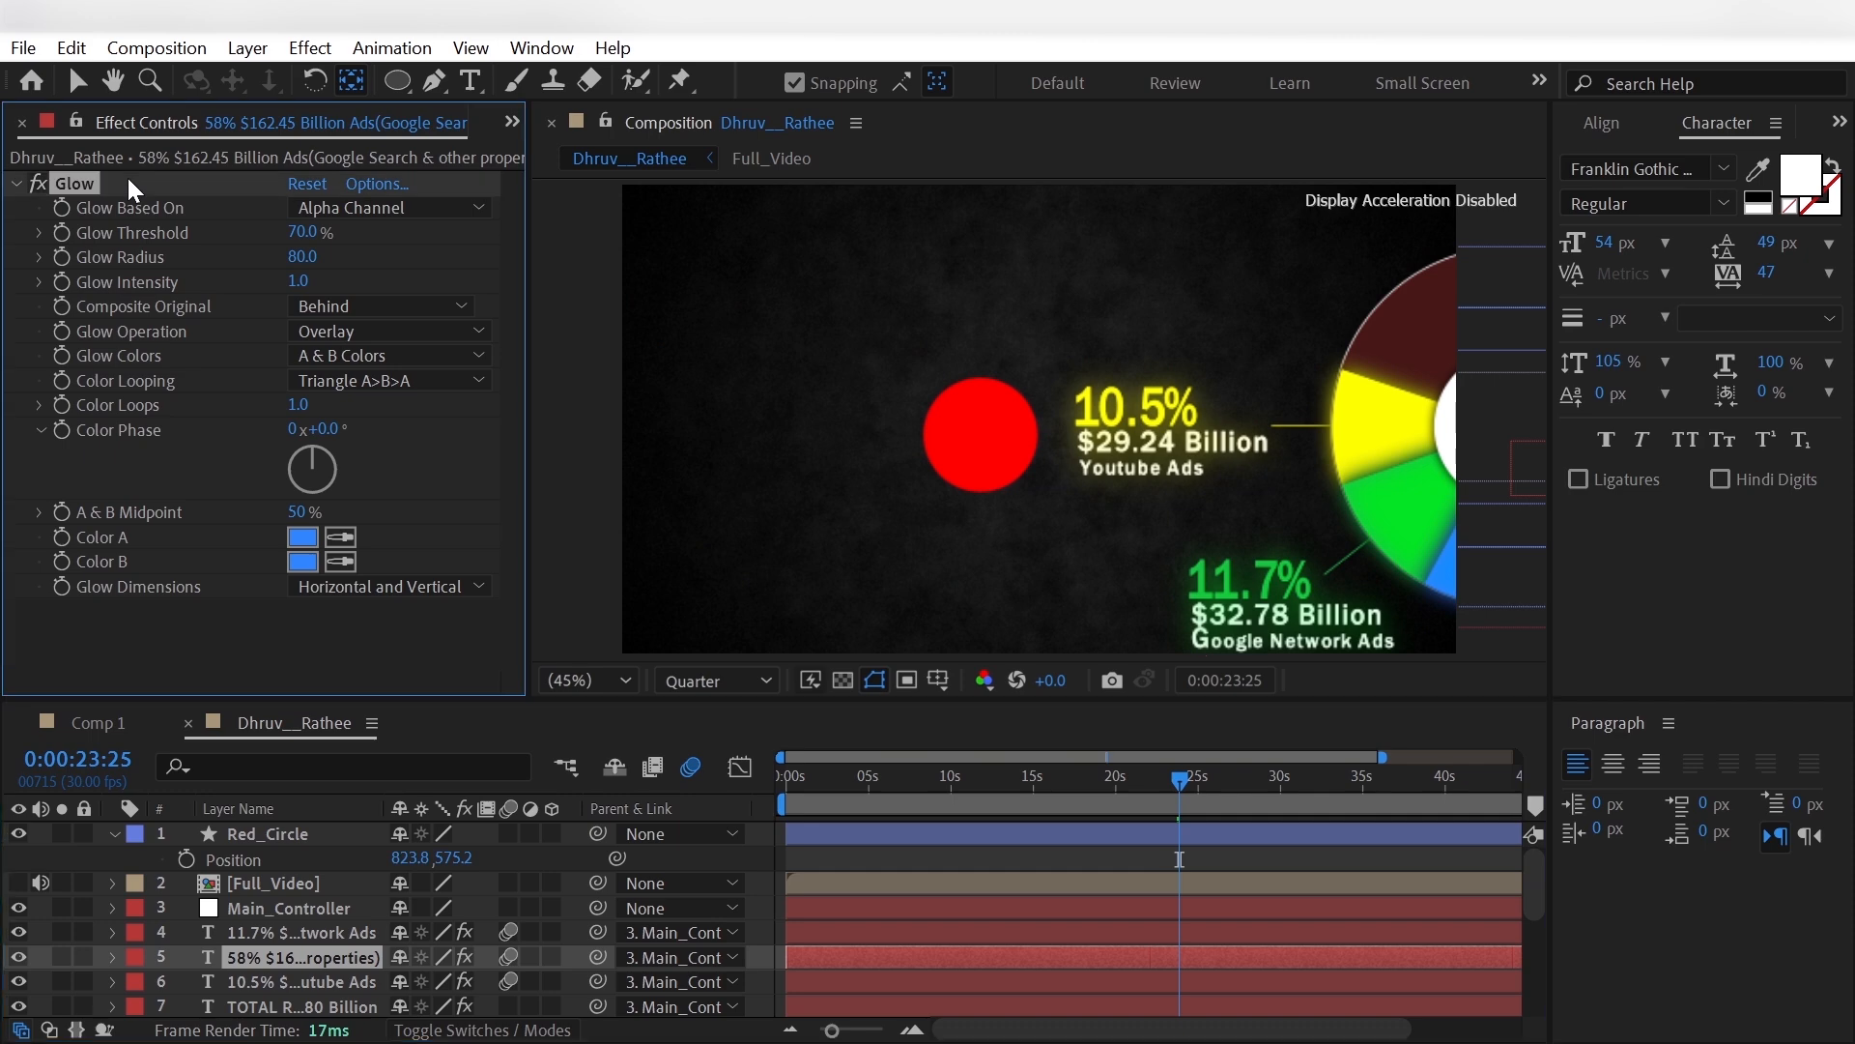
pyautogui.click(290, 842)
pyautogui.hotkey('ctrl', 'v')
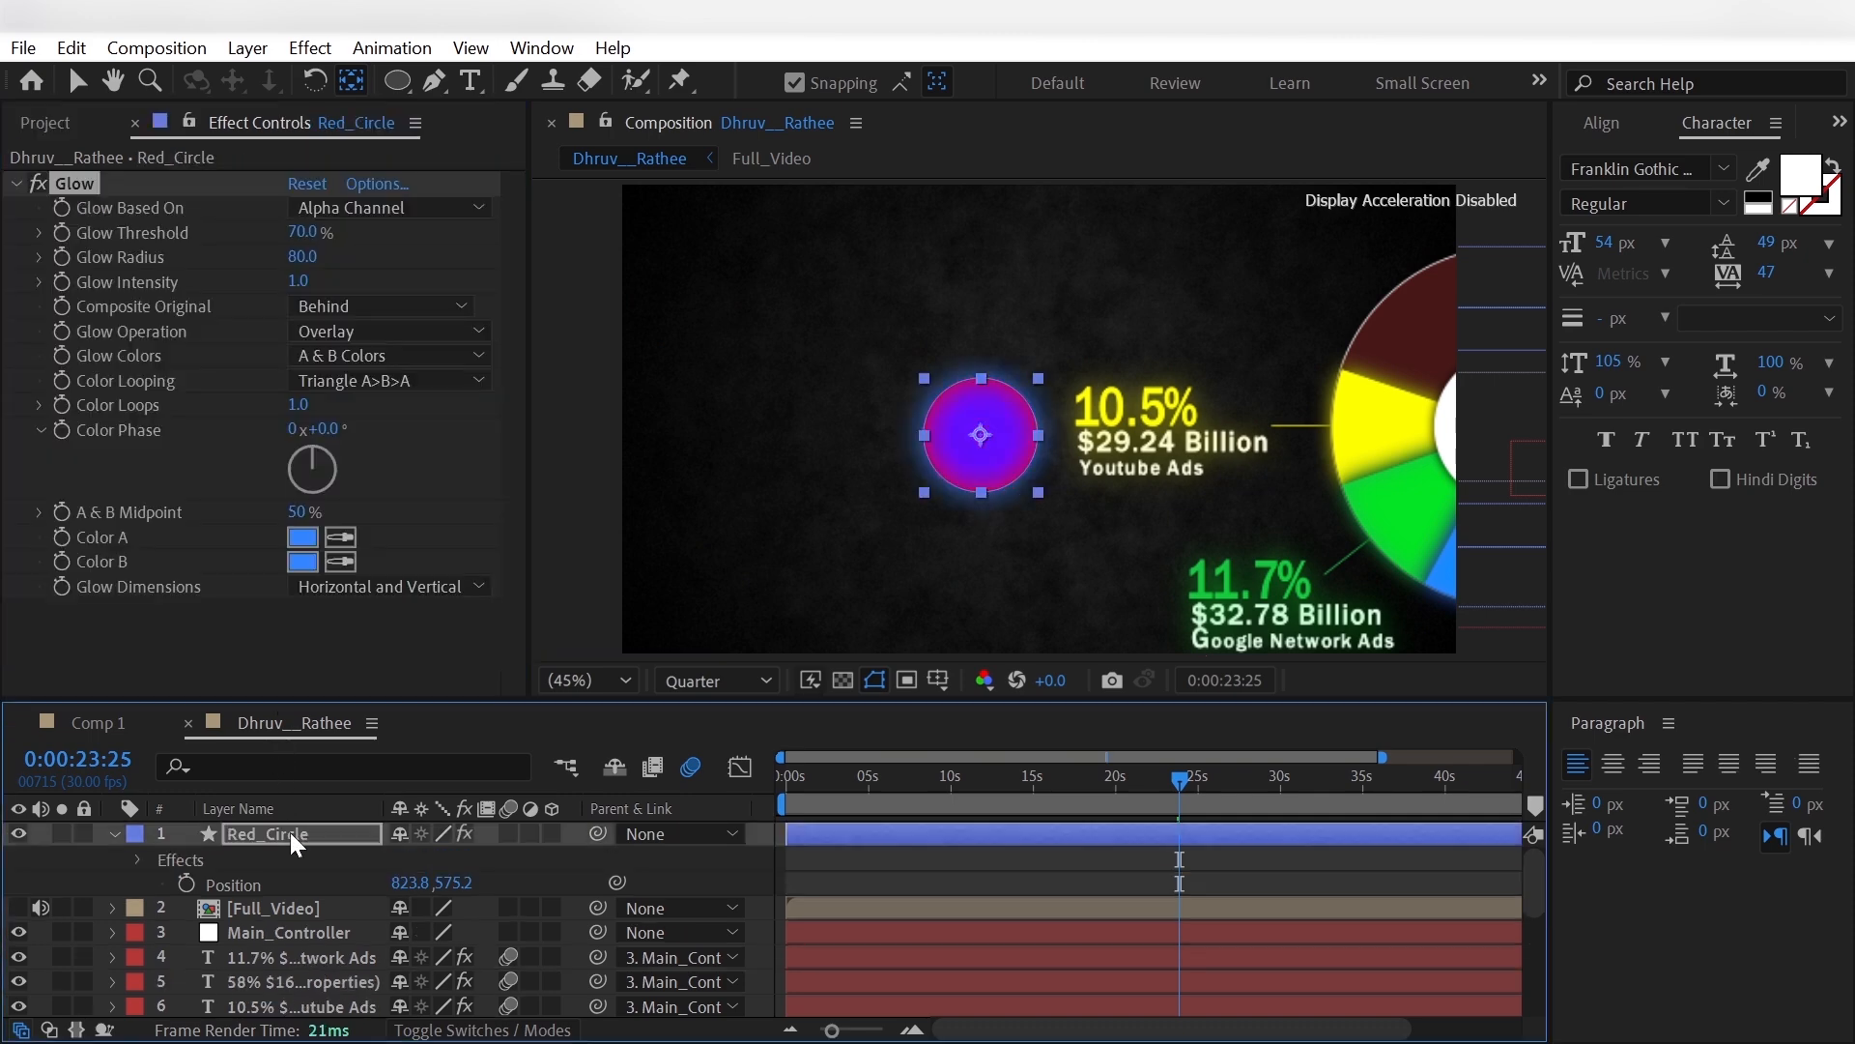
# - Set Color A and Color B of Red_Circle's Glow effect to pure red, FF0000
pyautogui.click(302, 537)
pyautogui.click(483, 99)
pyautogui.moveTo(425, 108); pyautogui.dragTo(593, 35)
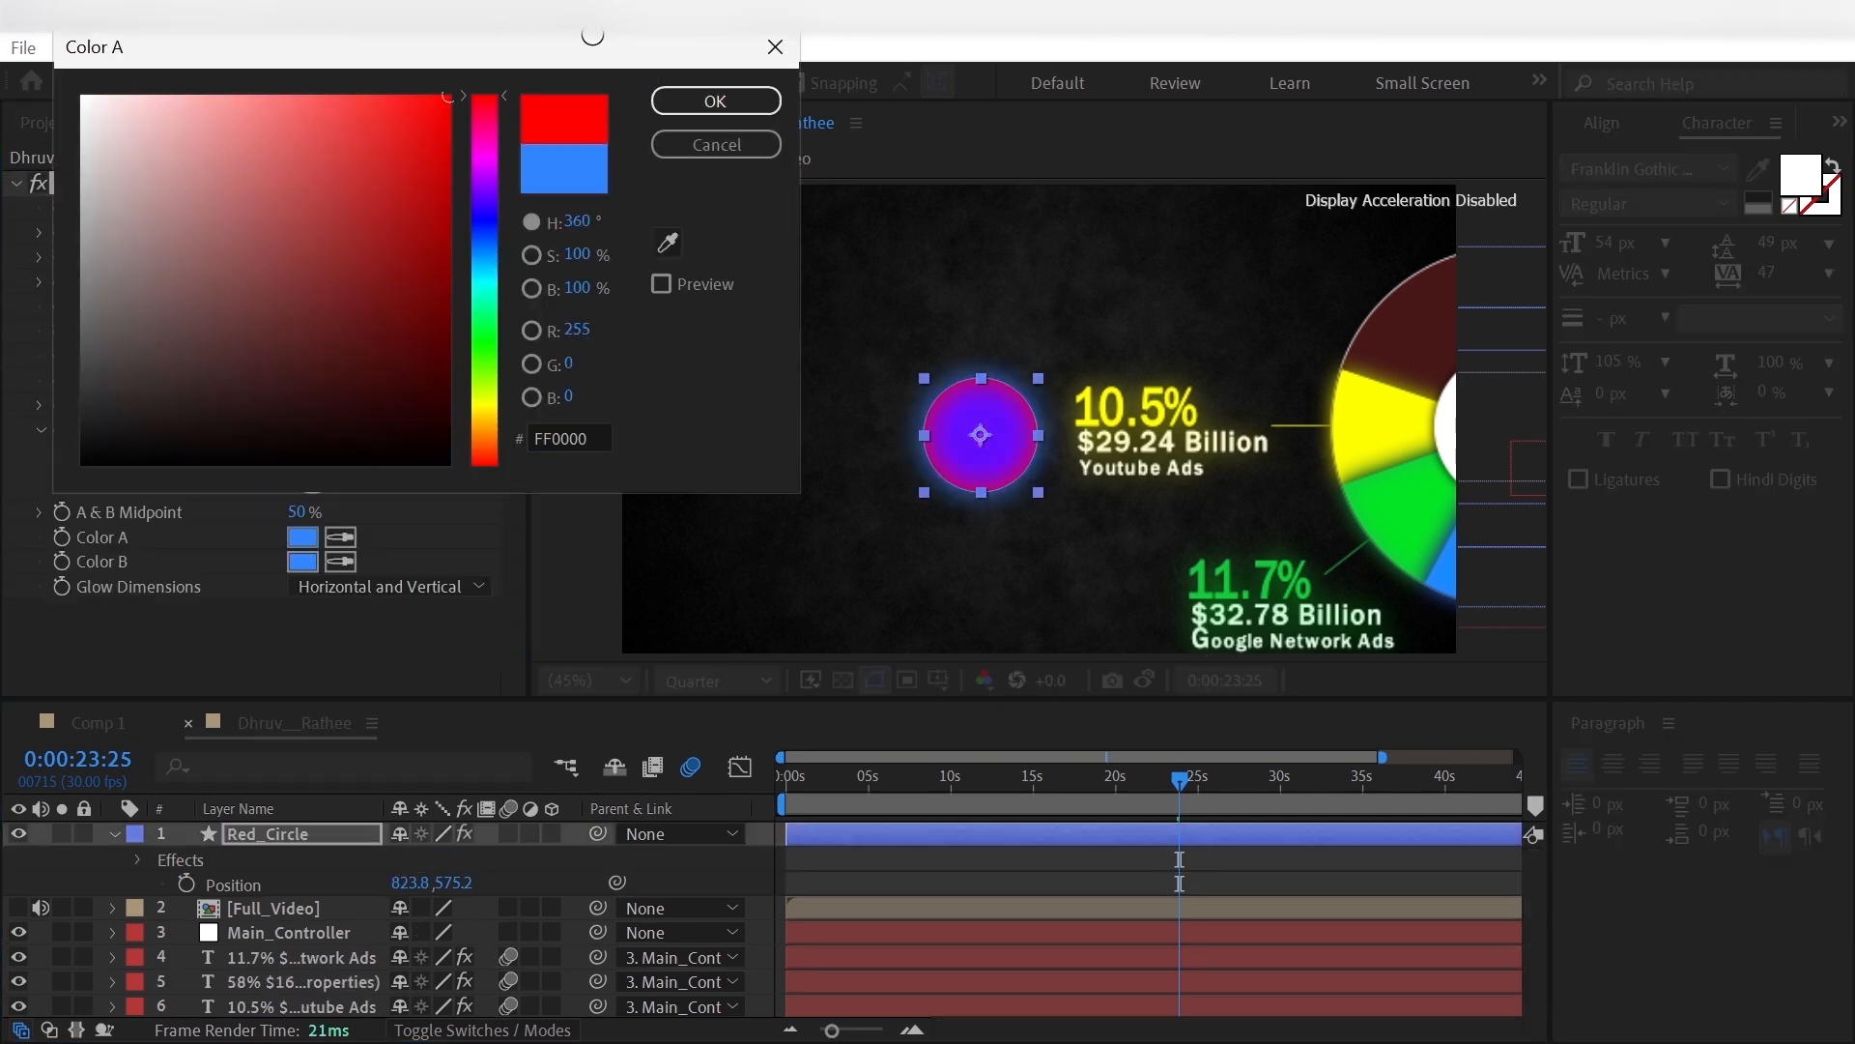
pyautogui.click(713, 103)
pyautogui.click(305, 563)
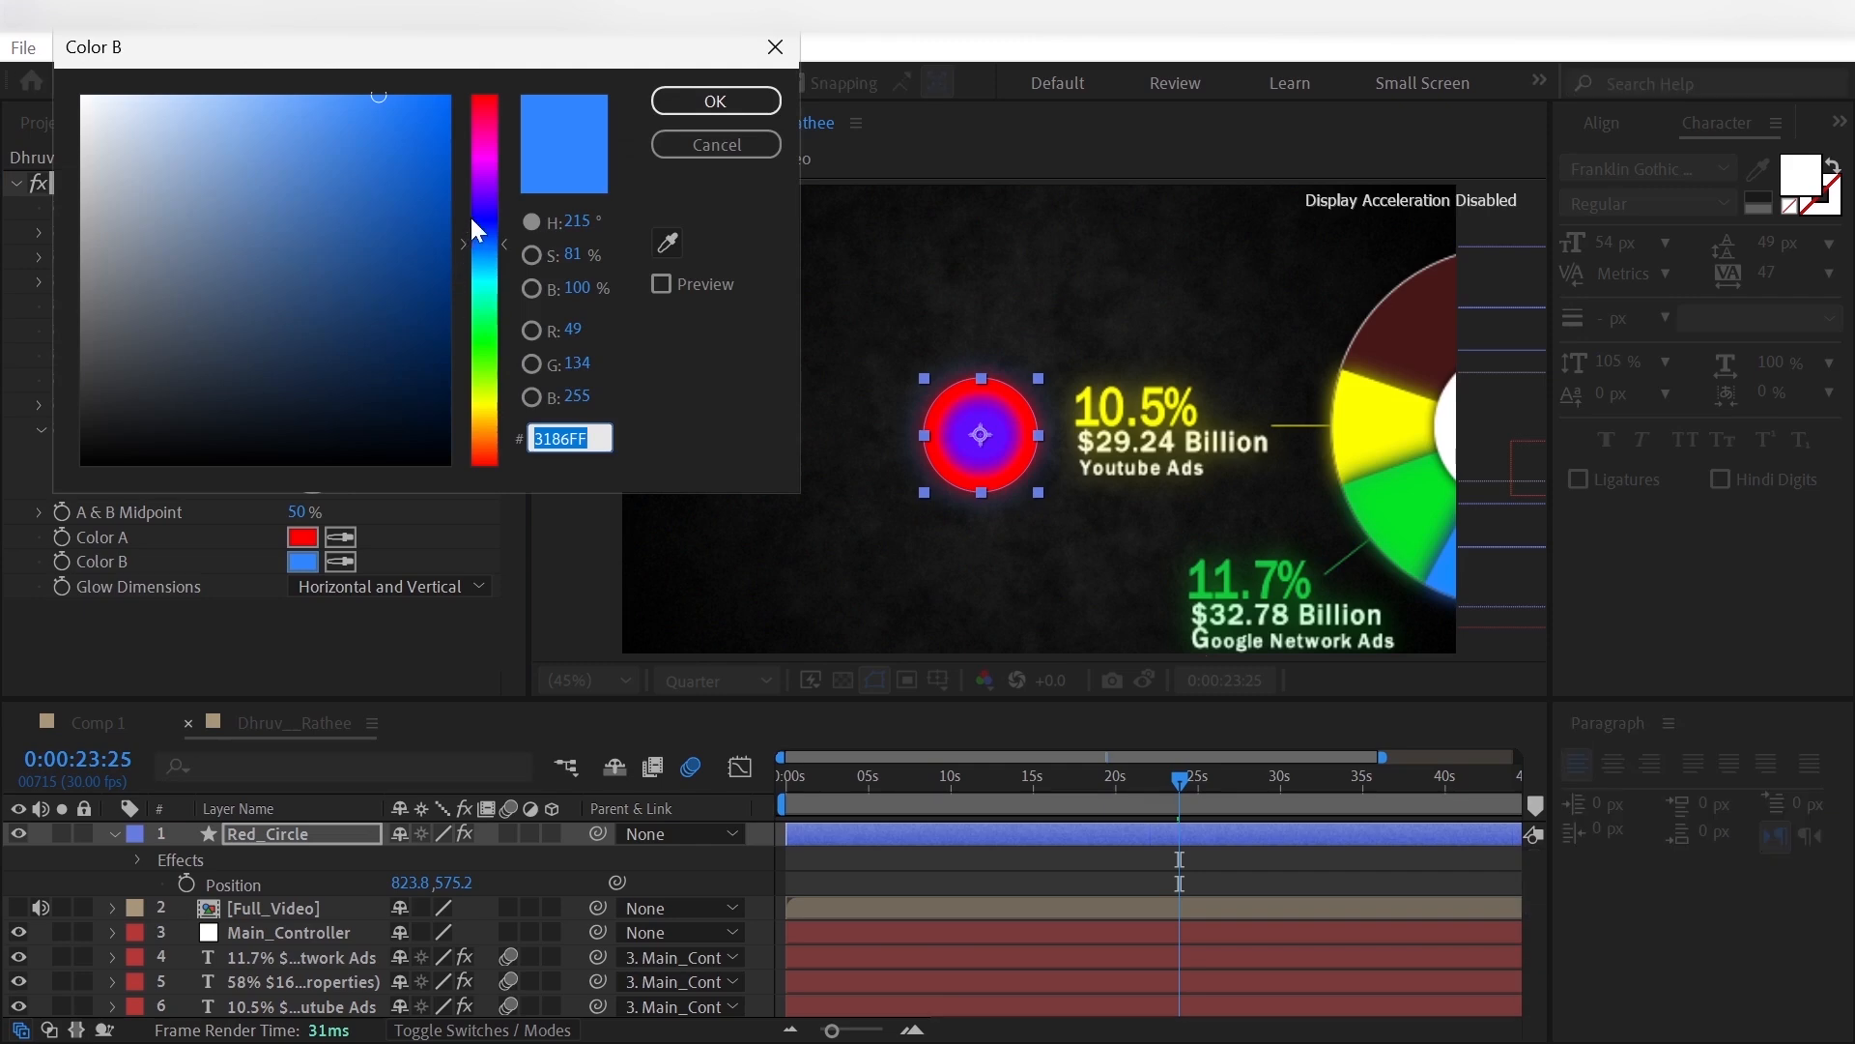
pyautogui.click(483, 96)
pyautogui.click(417, 124)
pyautogui.click(715, 100)
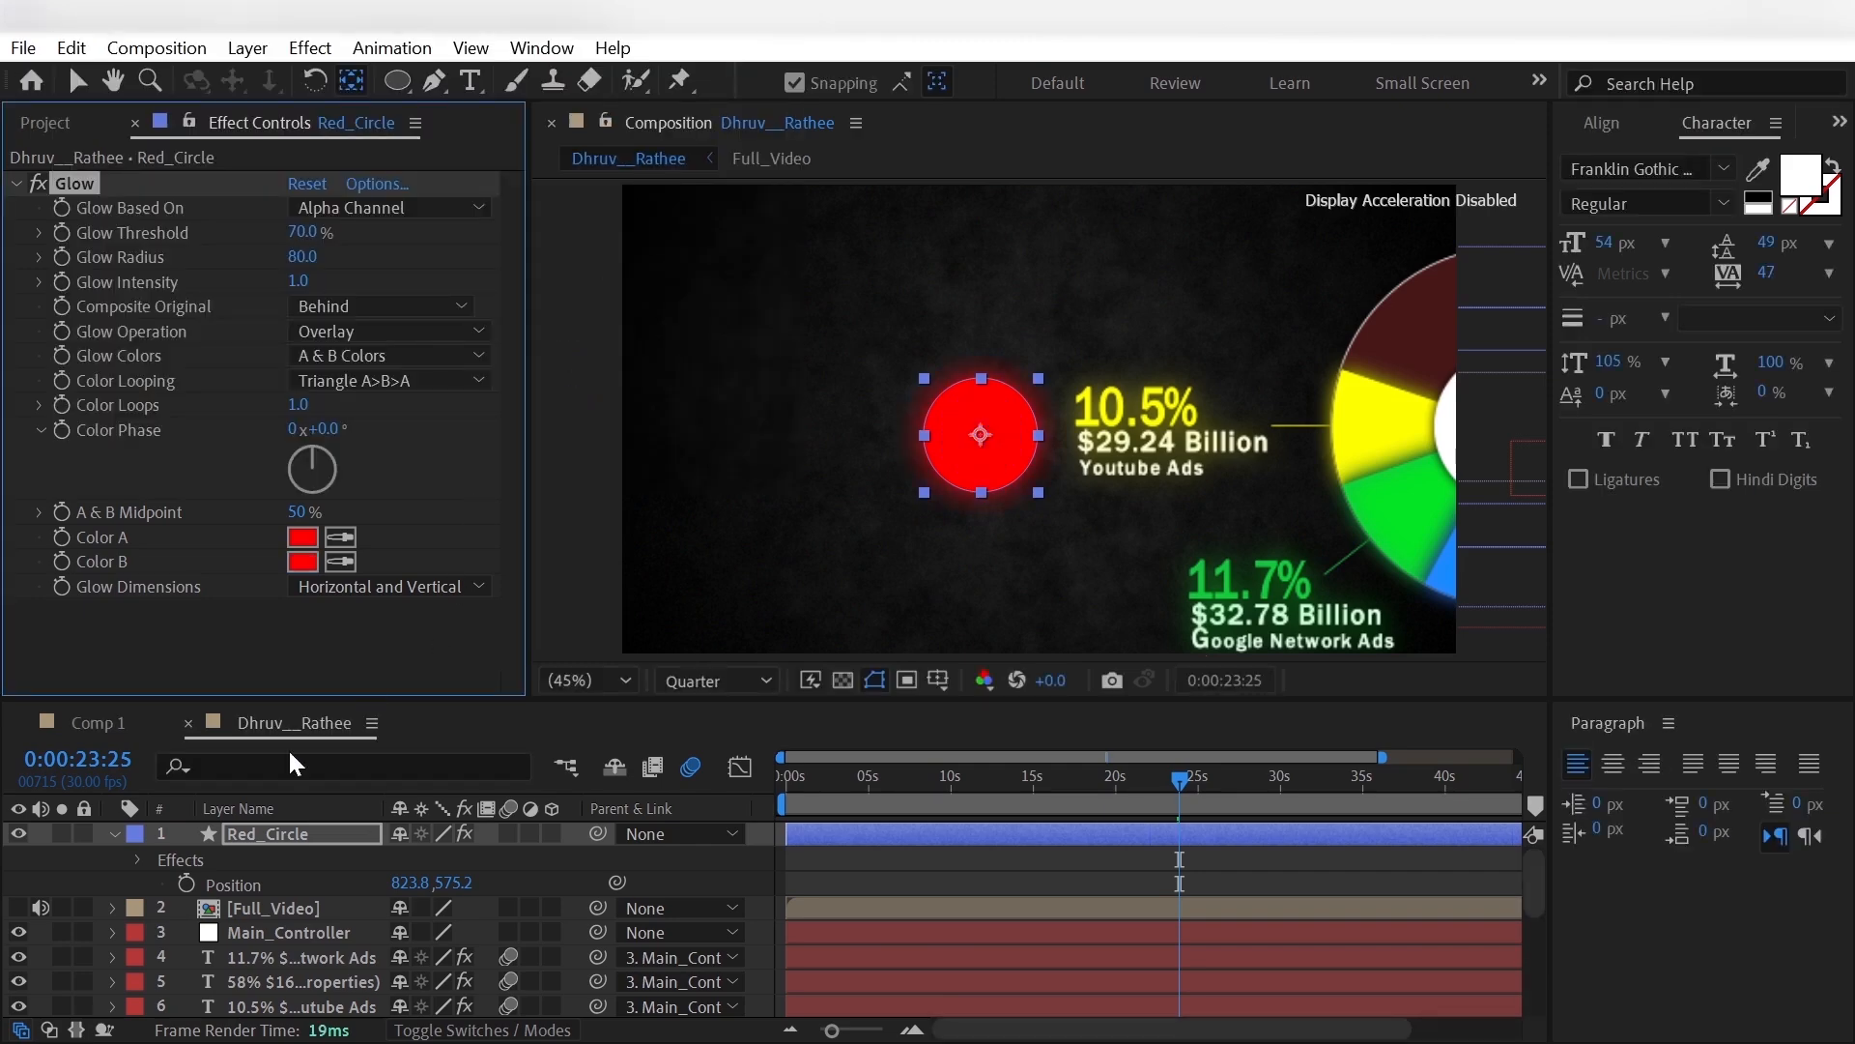
# - Show Full_Video above Red_Circle as the reference and add the text "Ads" over the red circle
pyautogui.click(112, 833)
pyautogui.click(19, 858)
pyautogui.moveTo(236, 831); pyautogui.dragTo(240, 869)
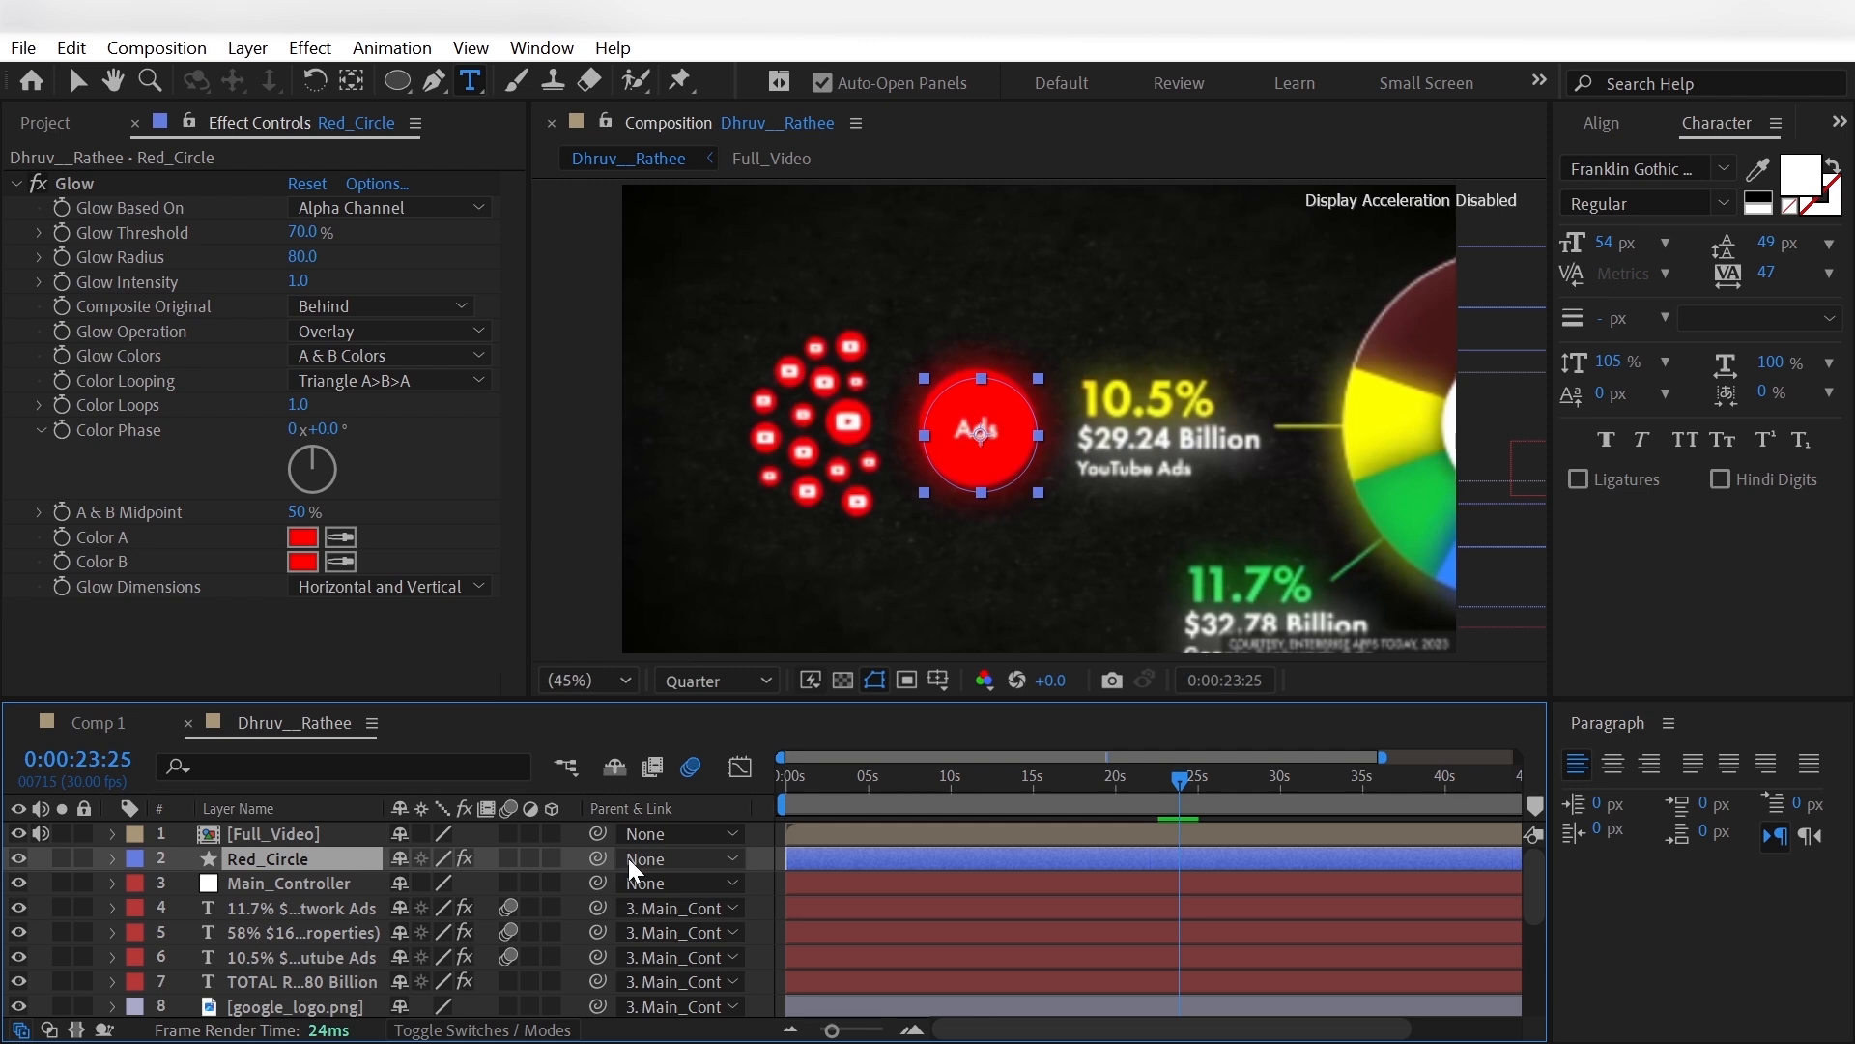
pyautogui.click(944, 417)
pyautogui.write('Ads')
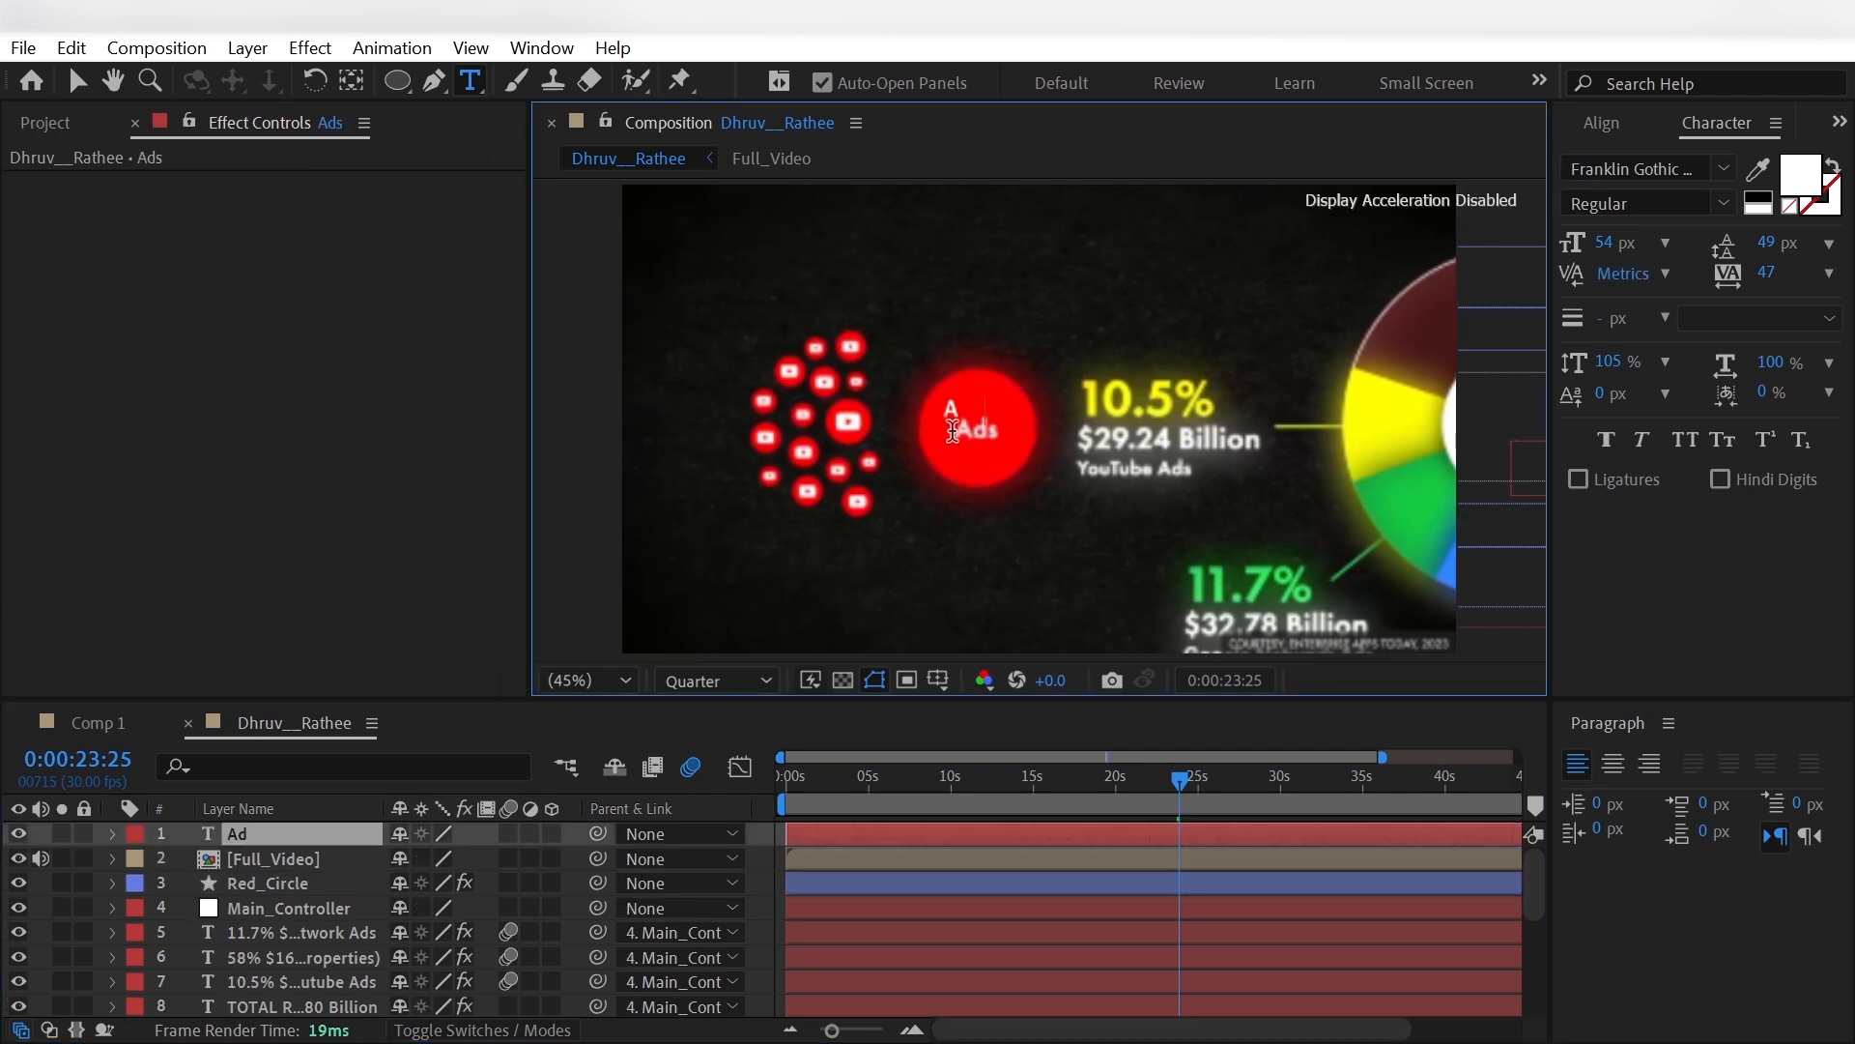
# - Center the Ads text's anchor point and, with Full_Video hidden, position the text at 819.1, 574.7 within Red_Circle
pyautogui.click(351, 80)
pyautogui.click(19, 858)
pyautogui.press('p')
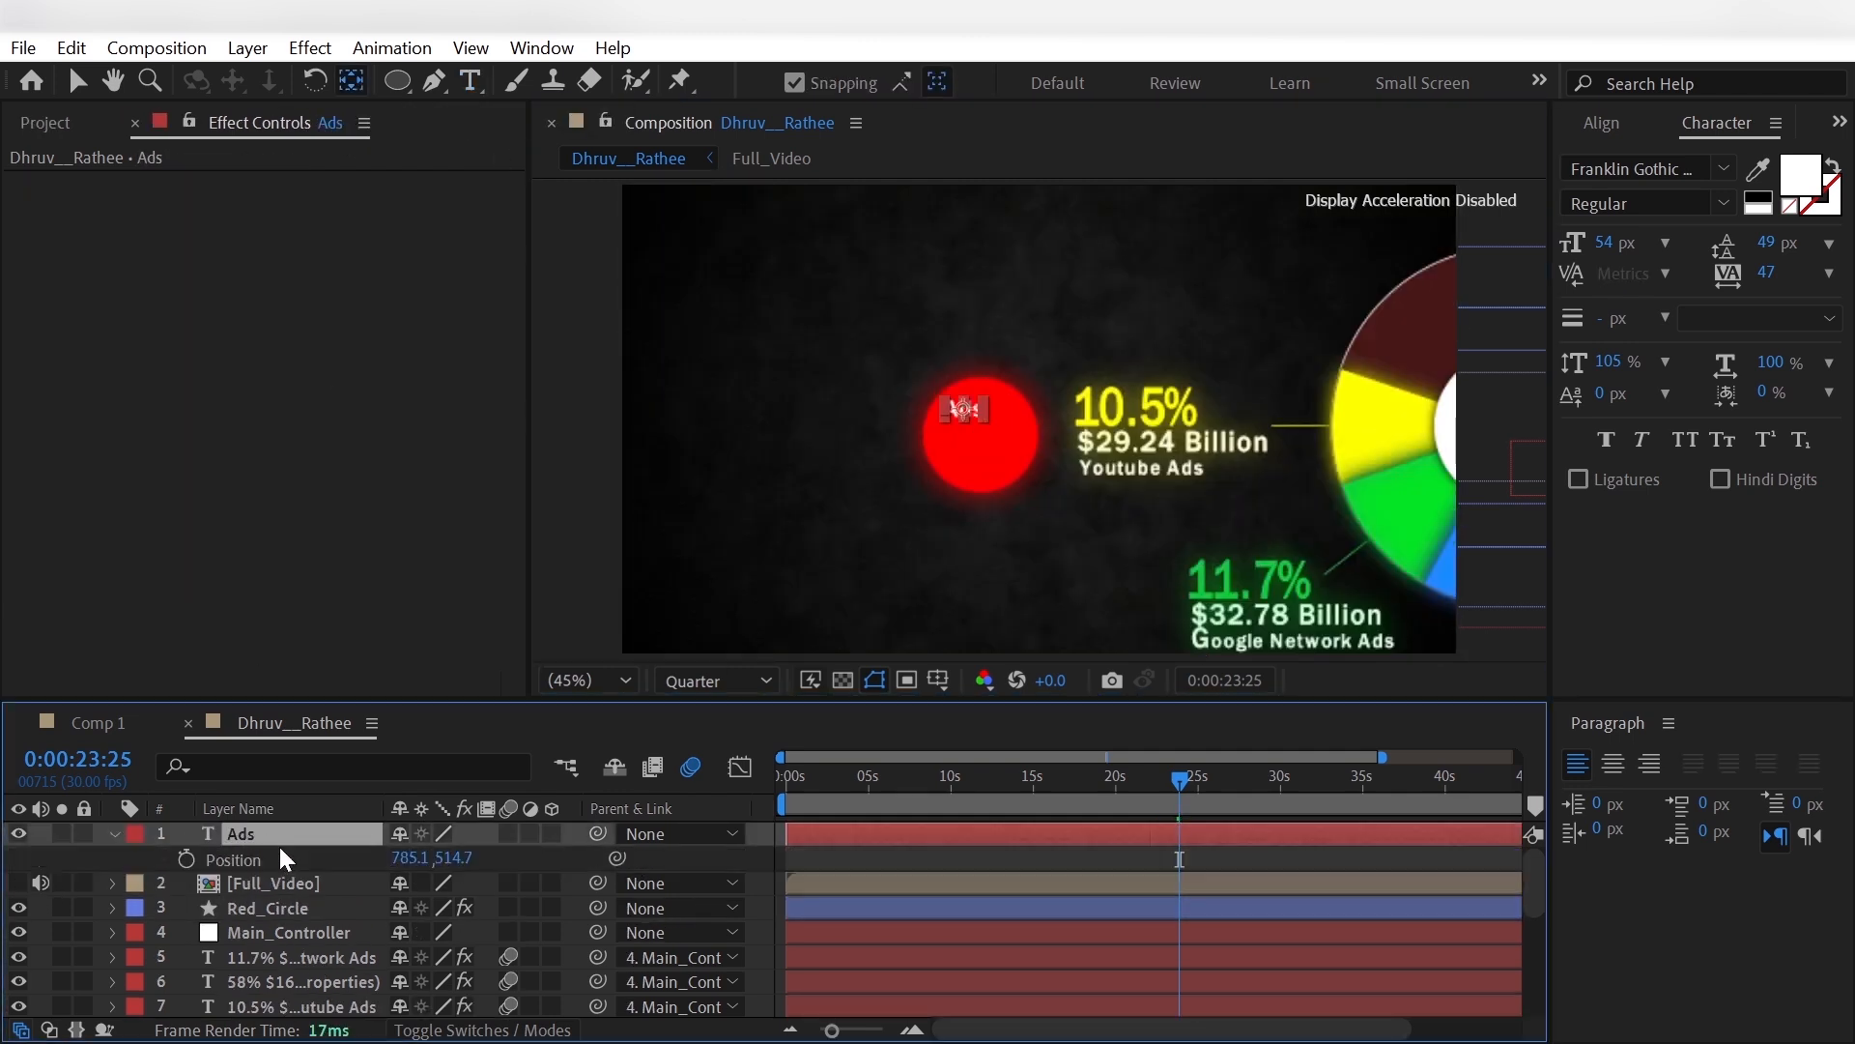
pyautogui.moveTo(454, 858); pyautogui.dragTo(542, 858)
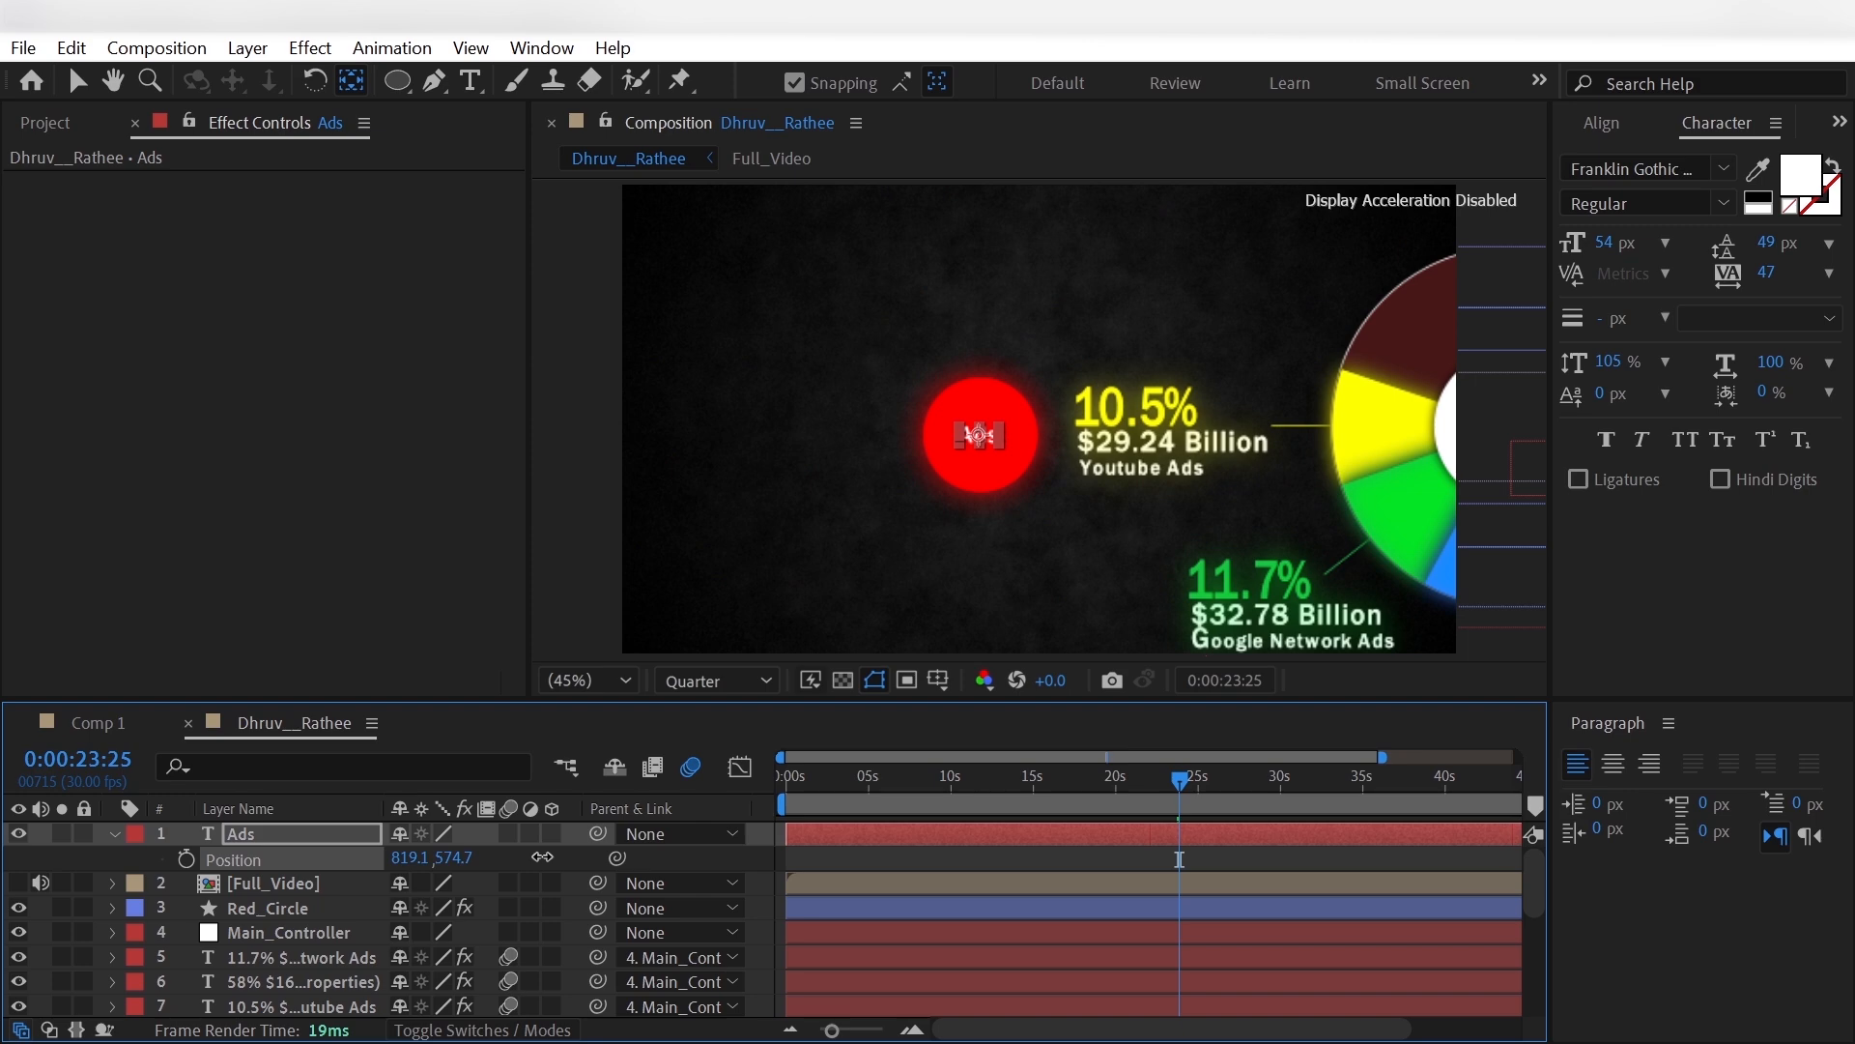
pyautogui.press('F2')
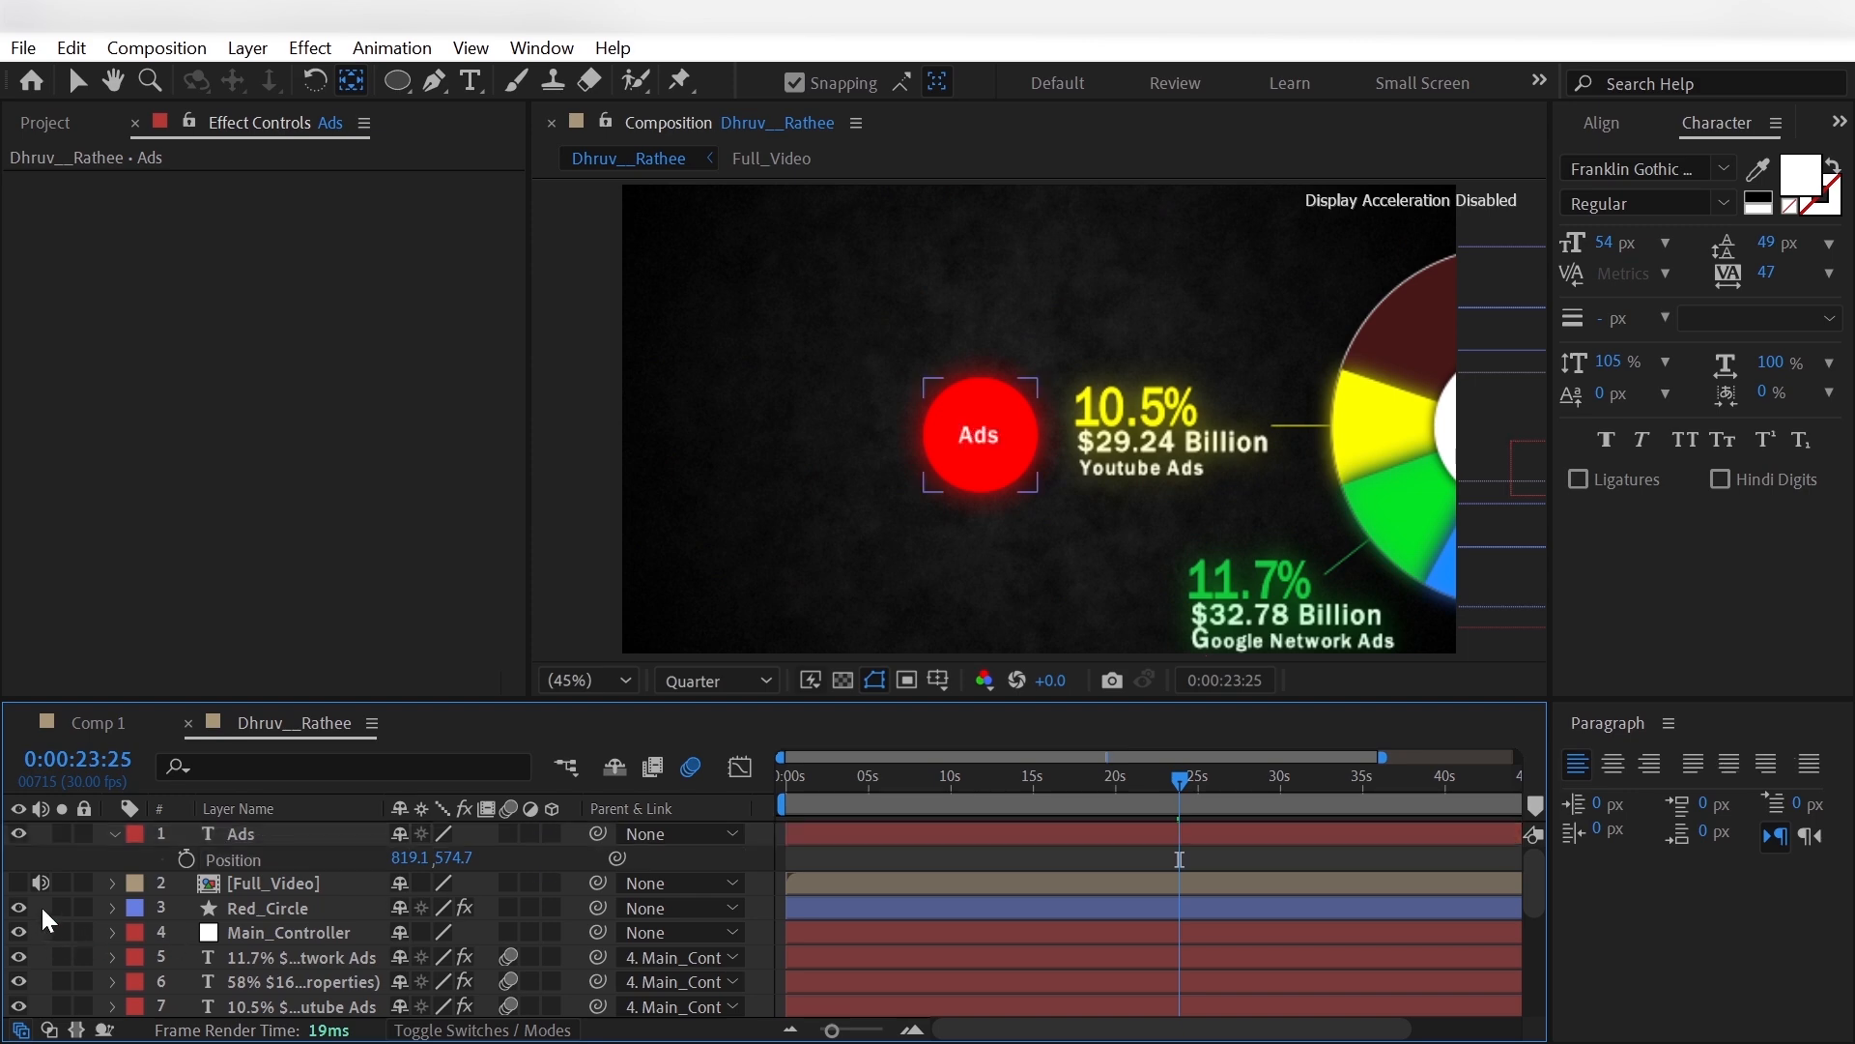
# - Match Red_Circle and Ads to the reference at 104% scale, linking the Ads layer's Scale to Red_Circle's Scale
pyautogui.click(20, 885)
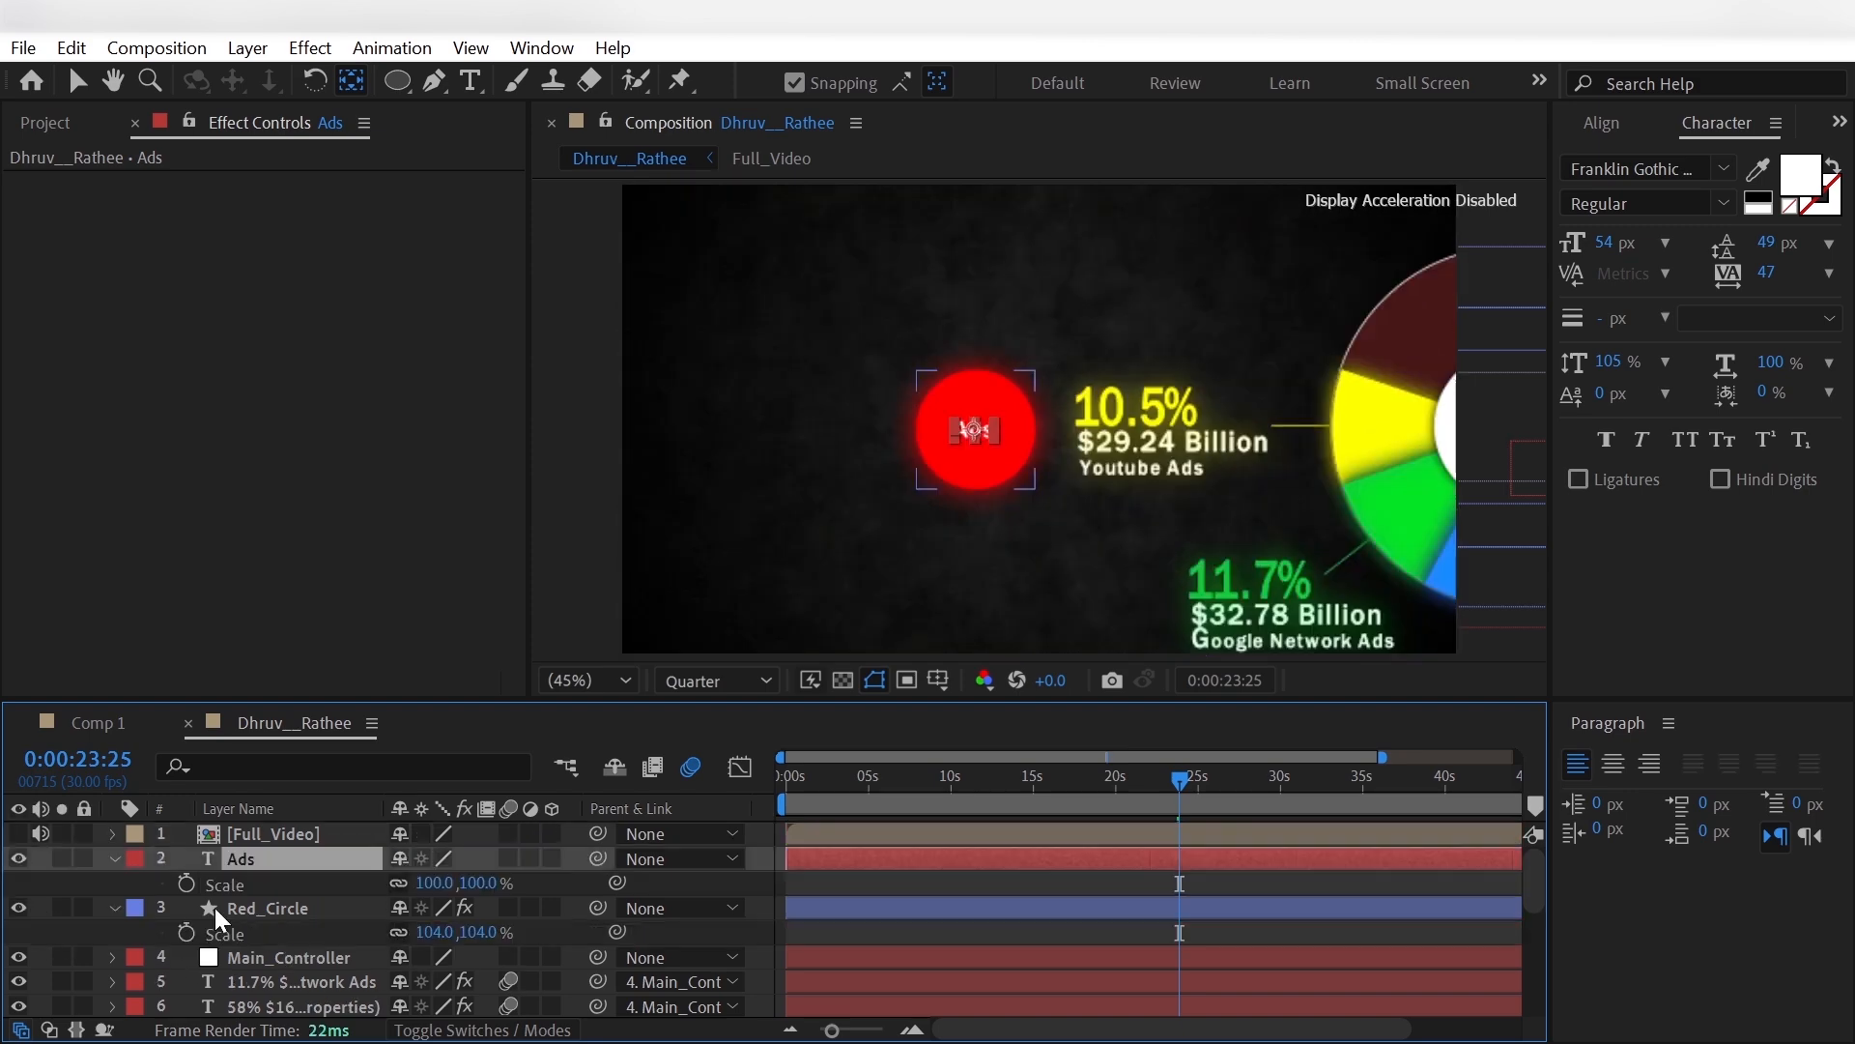
pyautogui.click(241, 907)
pyautogui.moveTo(616, 883); pyautogui.dragTo(328, 936)
pyautogui.press('F2')
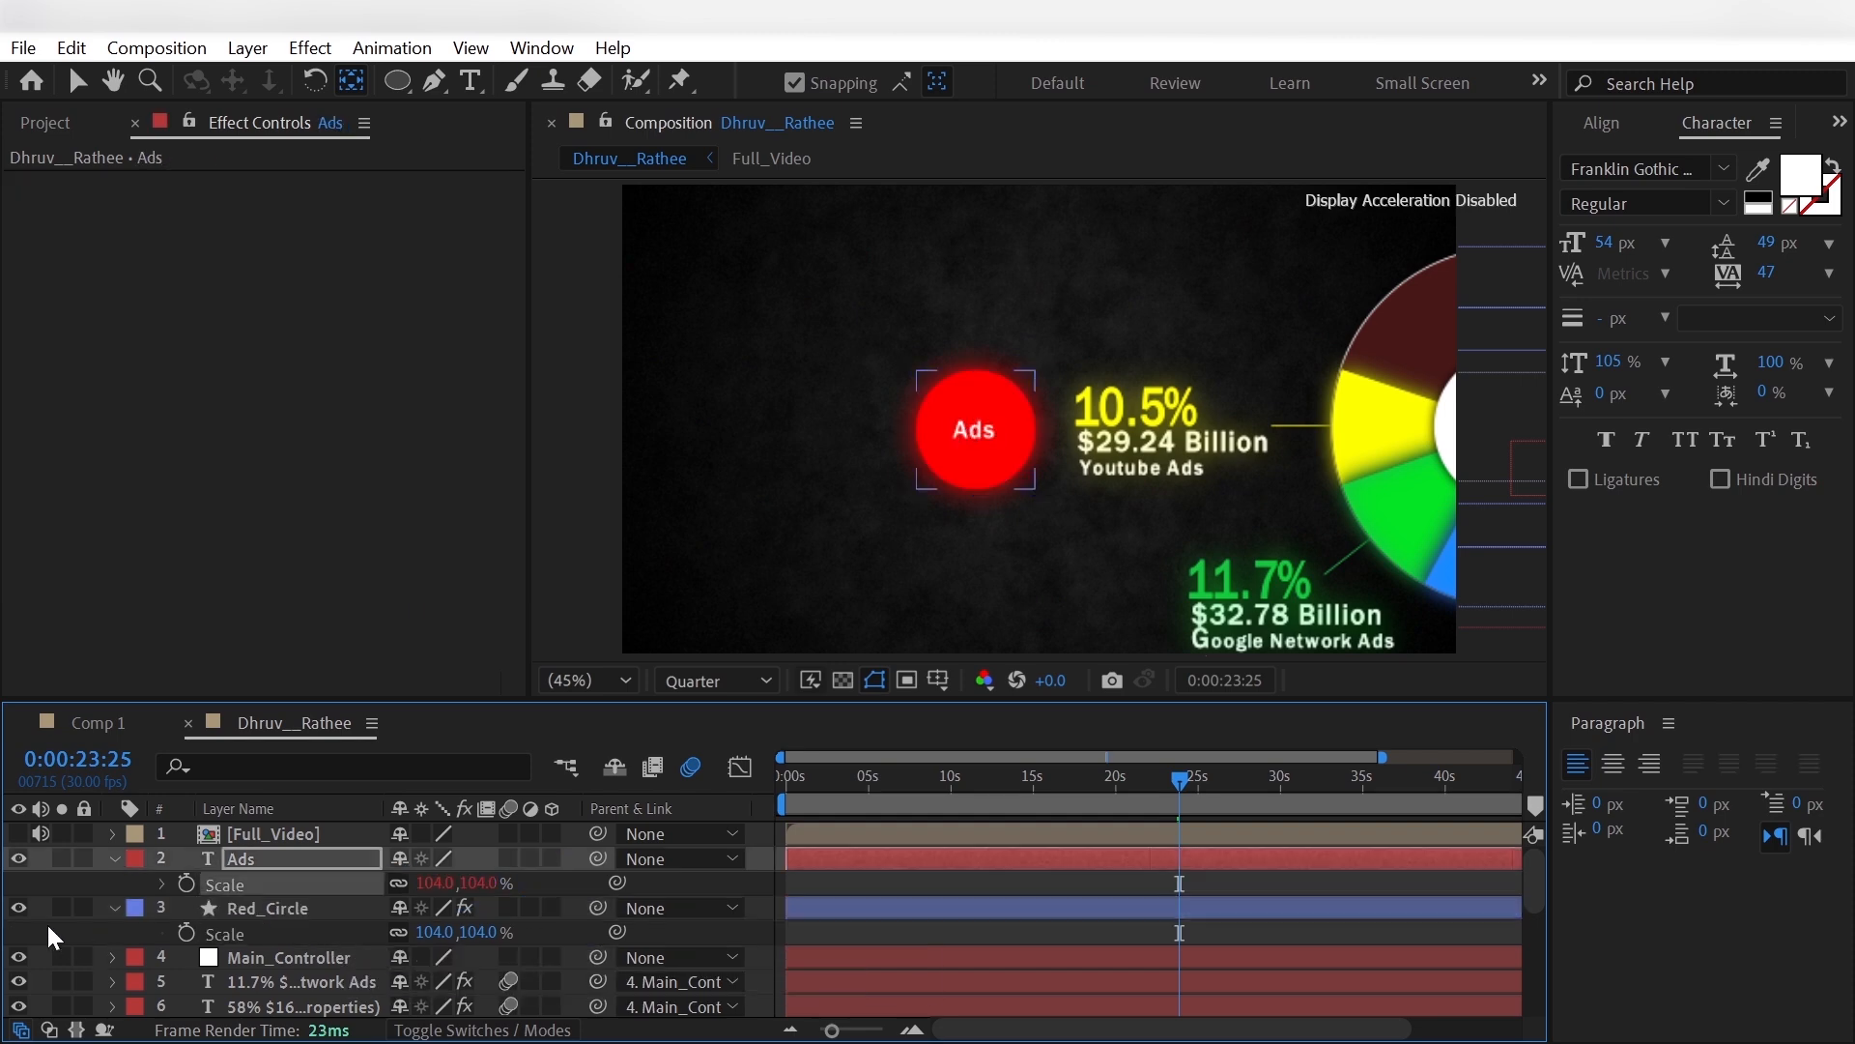
# - Parent the Ads and Red_Circle layers to Main_Controller
pyautogui.click(347, 906)
pyautogui.keyDown('ctrl'); pyautogui.click(340, 858); pyautogui.keyUp('ctrl')
pyautogui.click(682, 908)
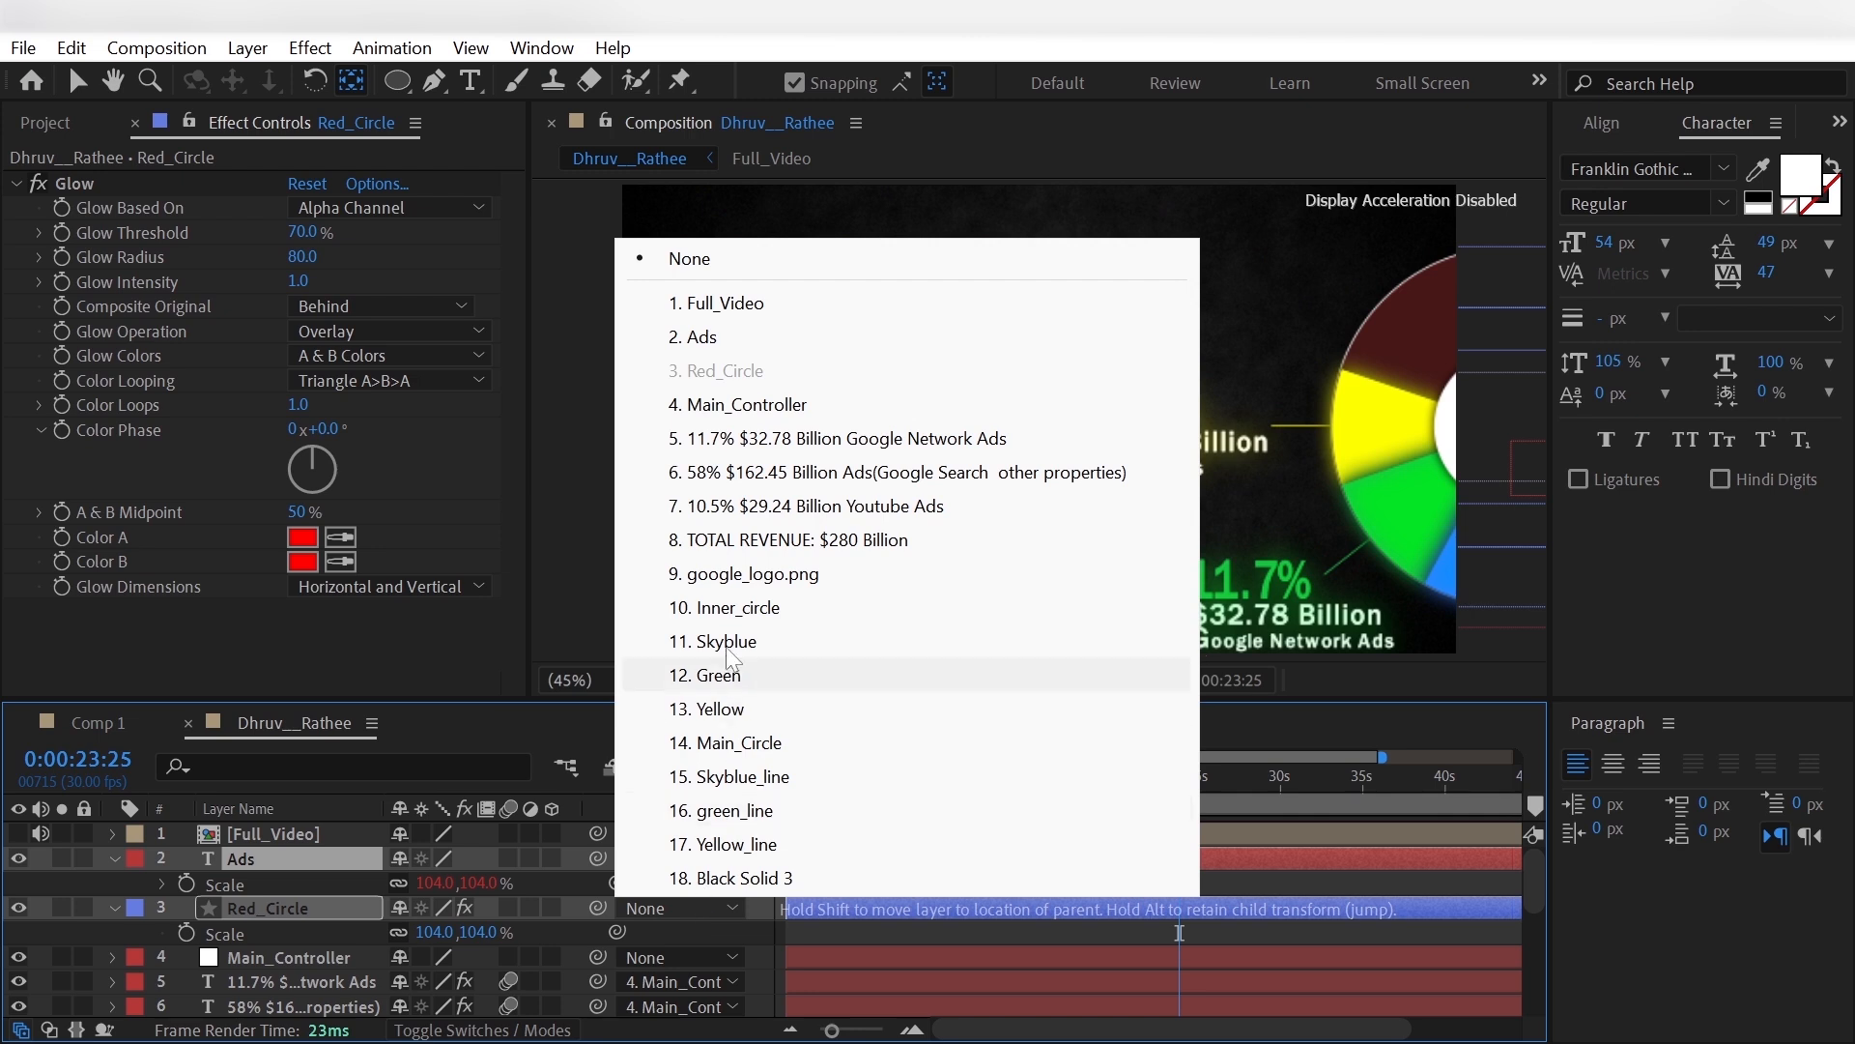
pyautogui.click(734, 404)
pyautogui.press('F2')
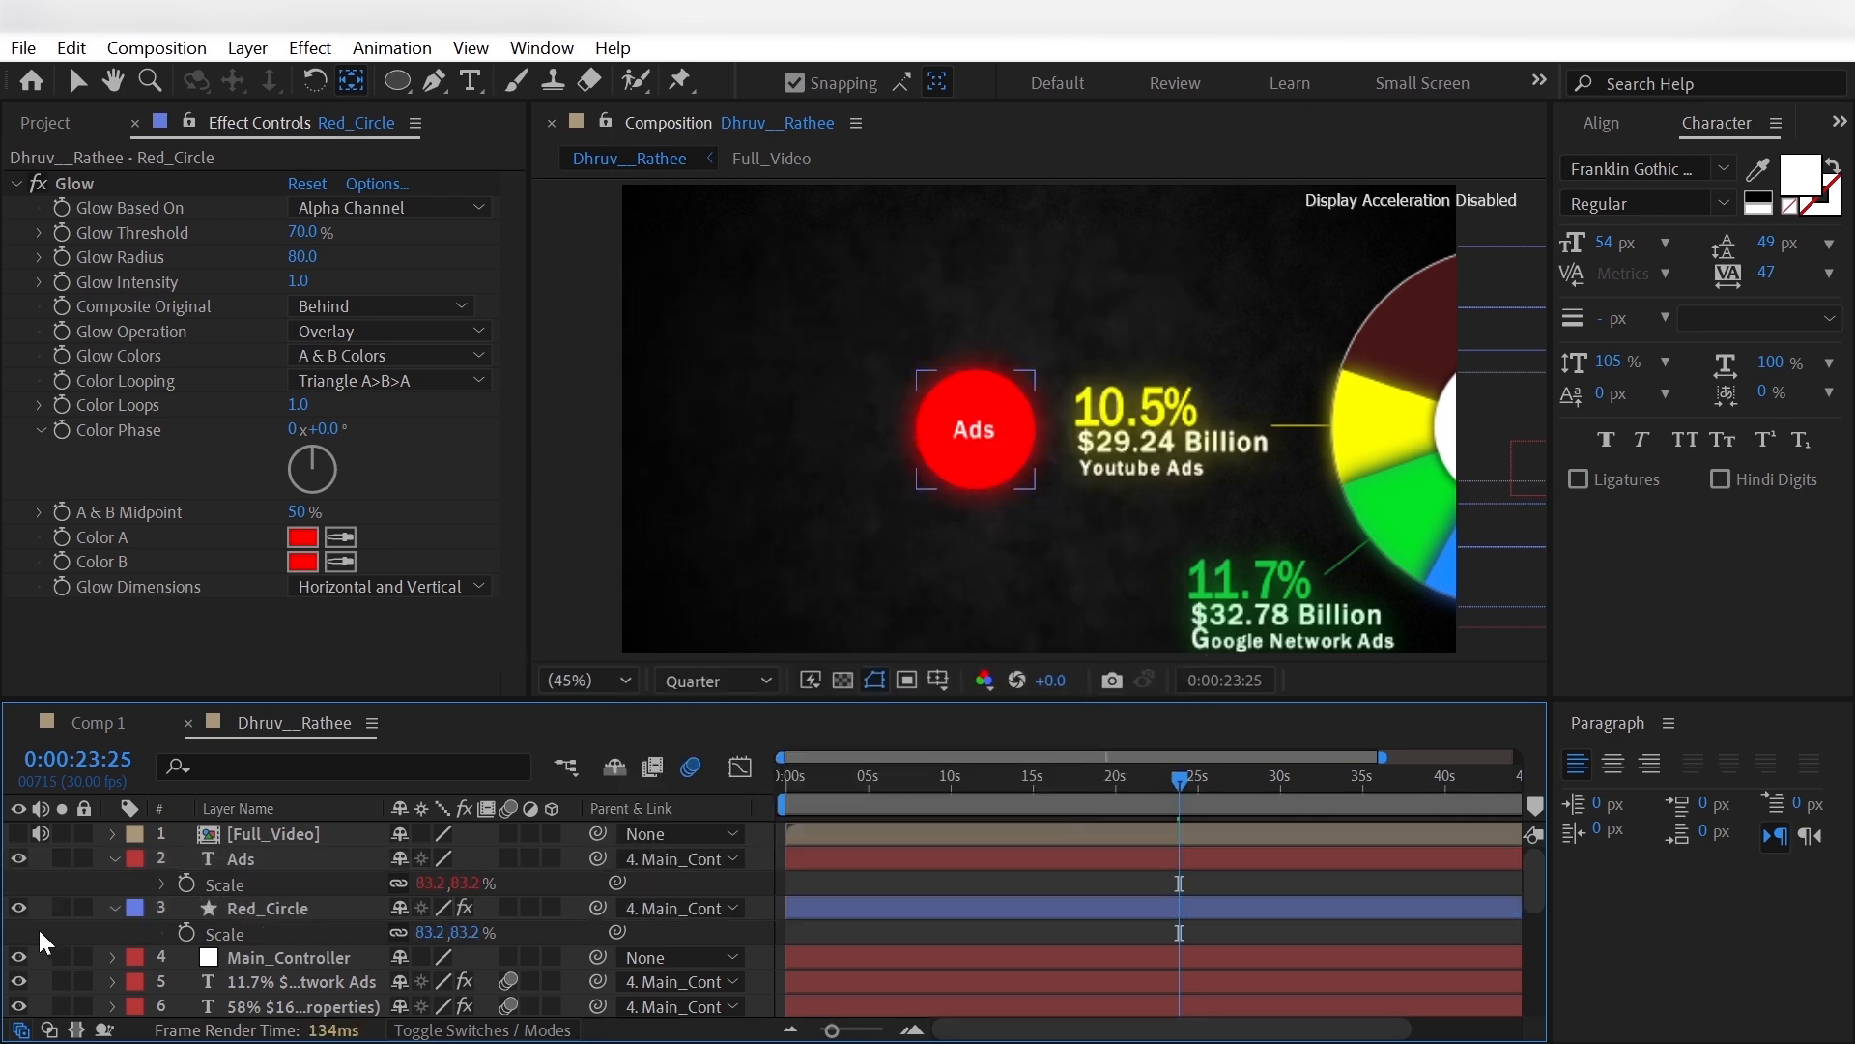
# - Keyframe Red_Circle's Scale against the reference, with 0% at 0:00:21:24 and the existing full-size keyframe shifted after it
pyautogui.click(18, 833)
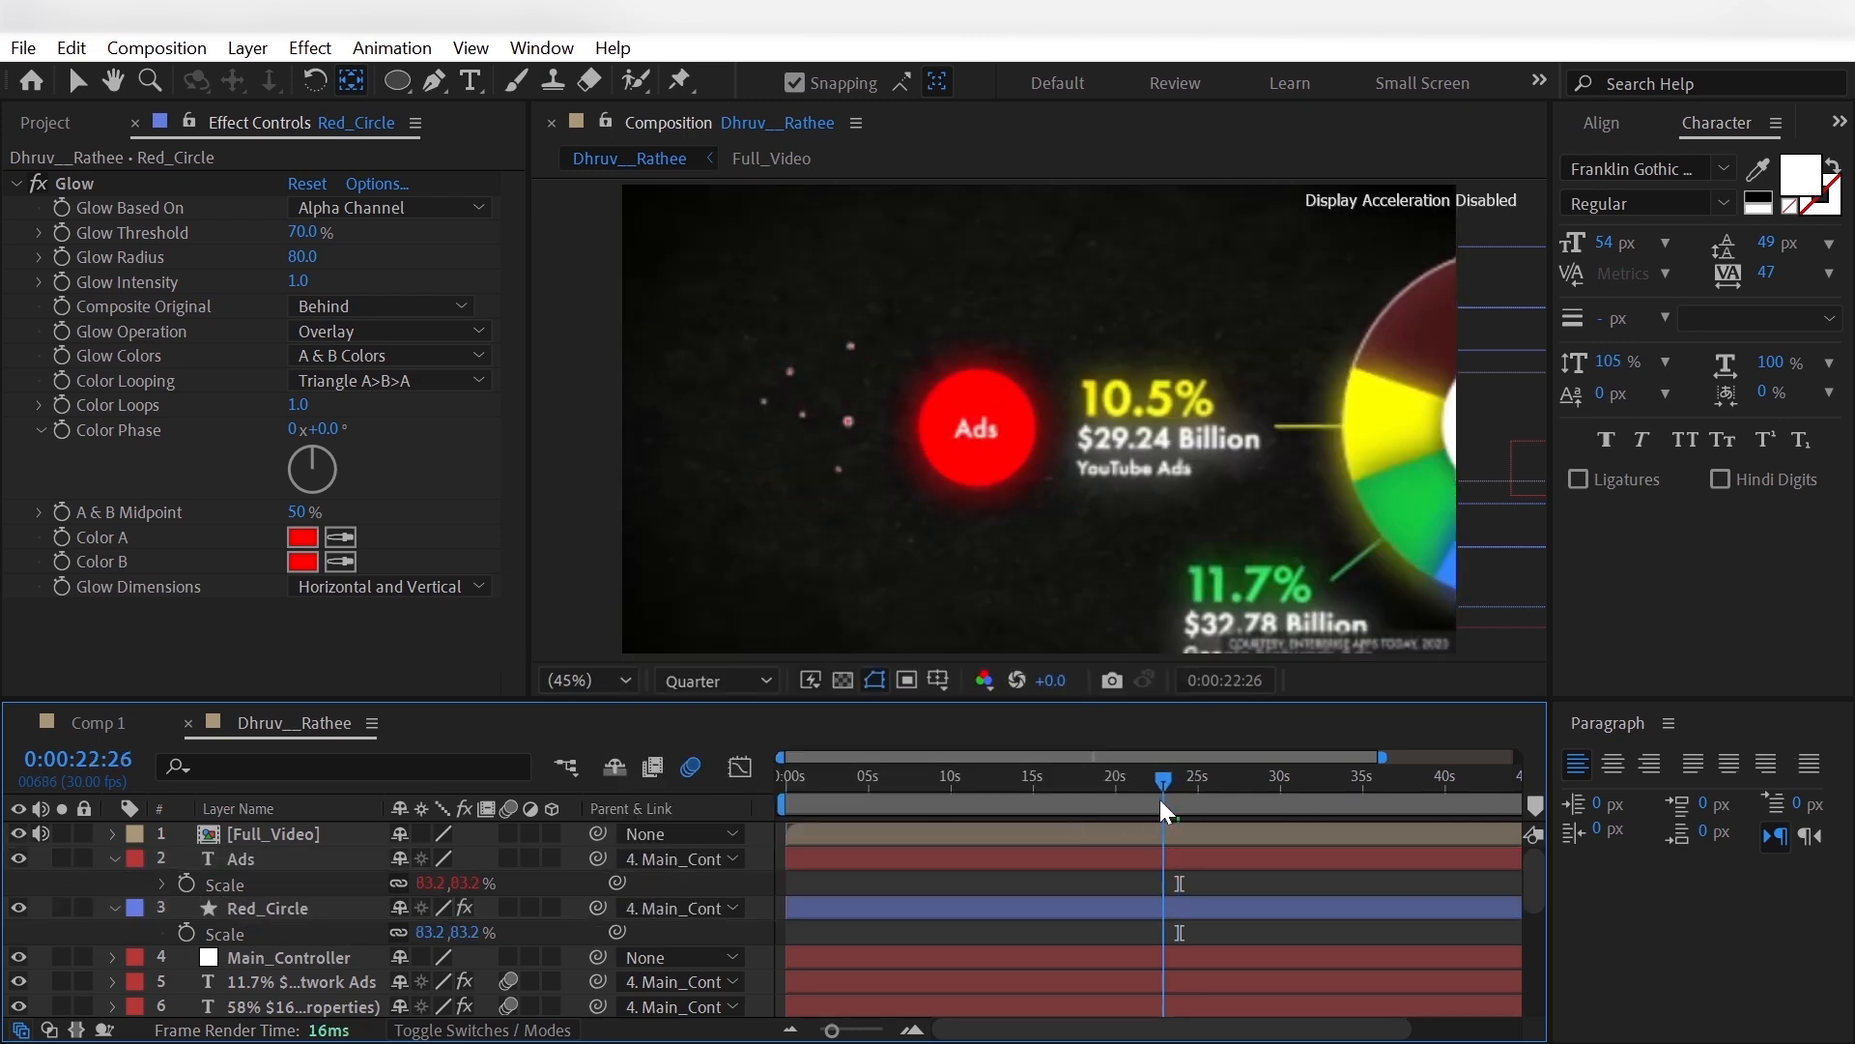
pyautogui.moveTo(1160, 798); pyautogui.dragTo(1142, 808)
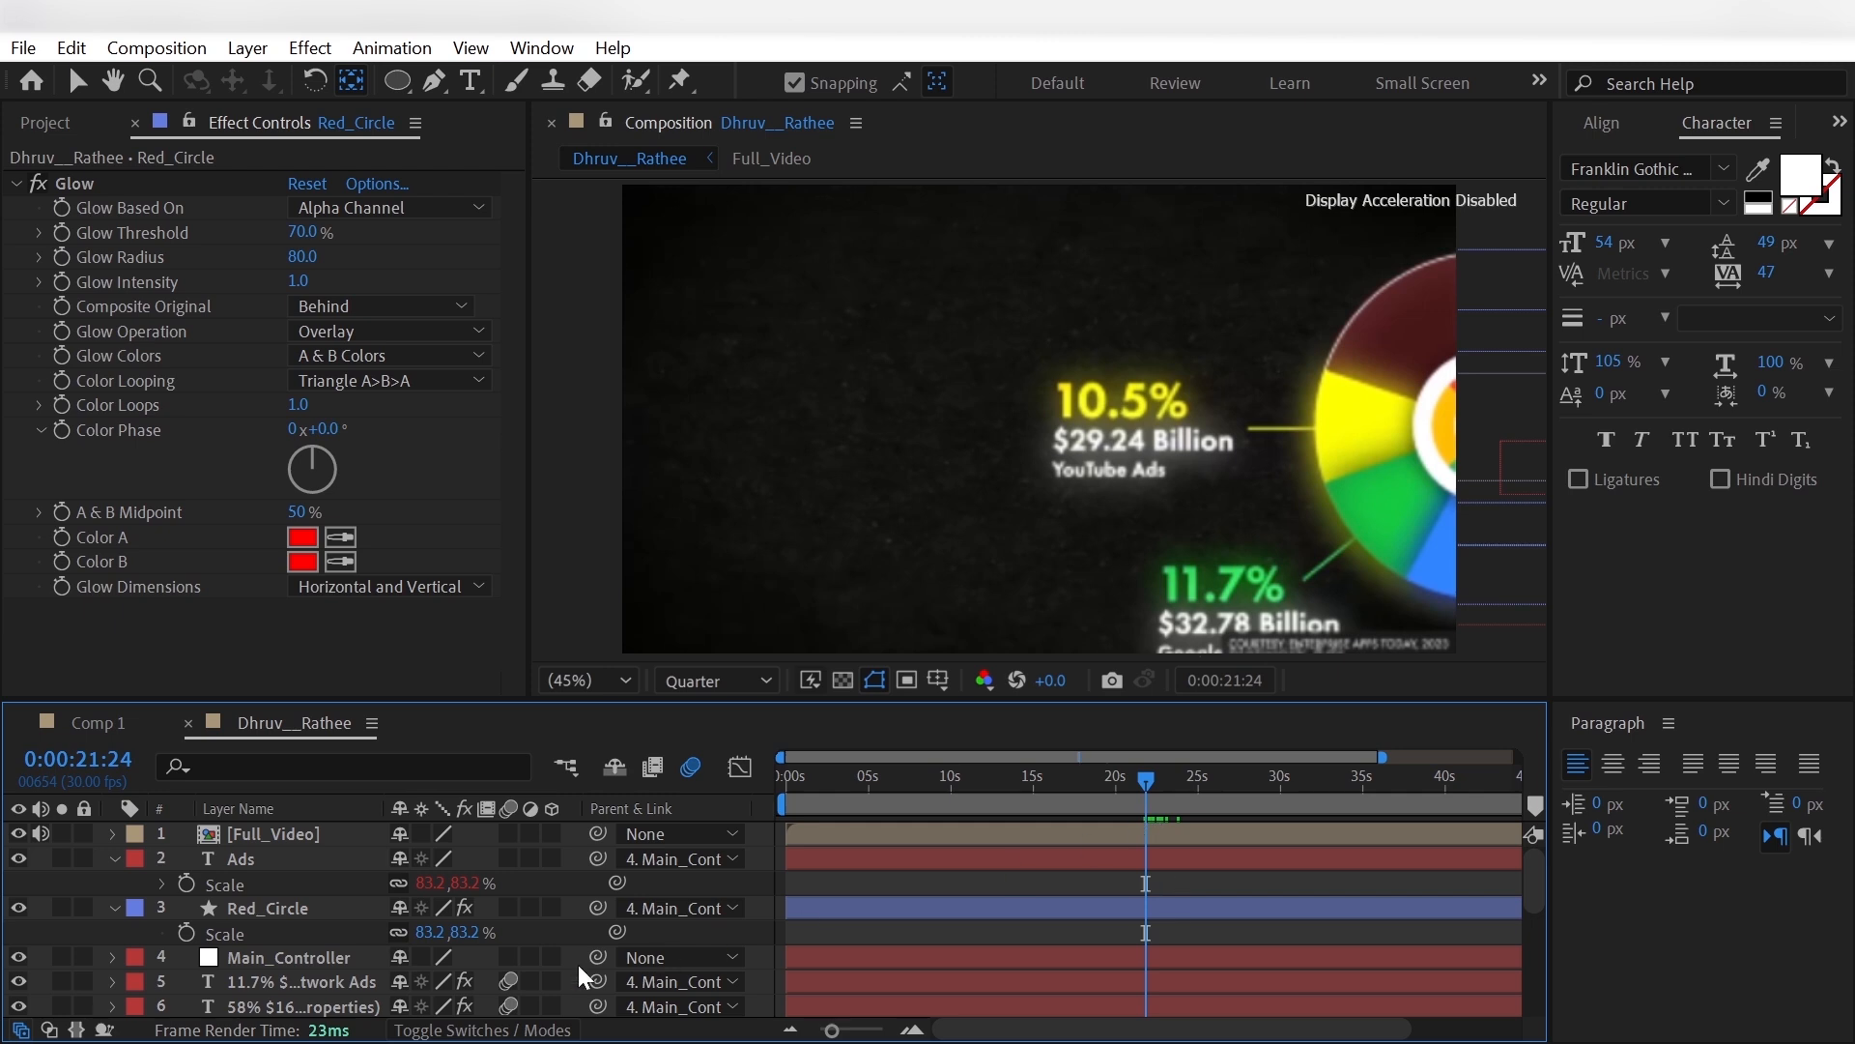
pyautogui.click(343, 908)
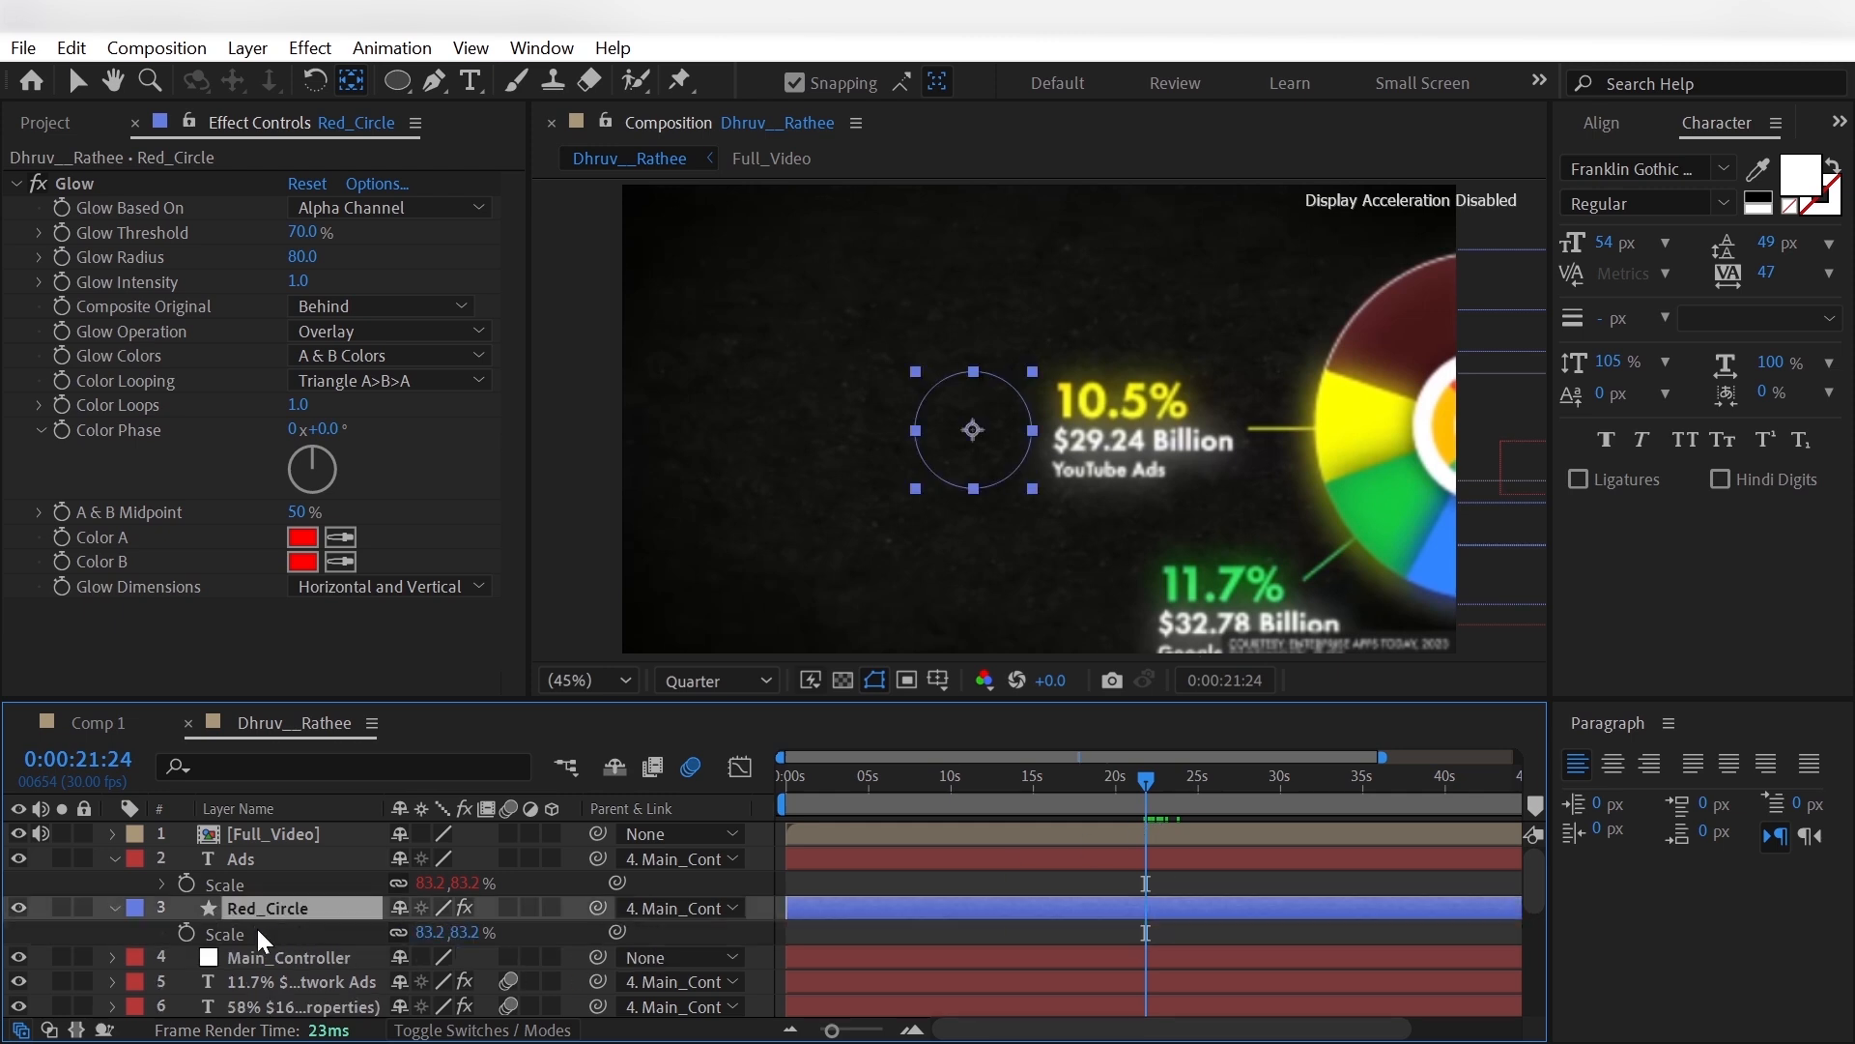
pyautogui.click(188, 933)
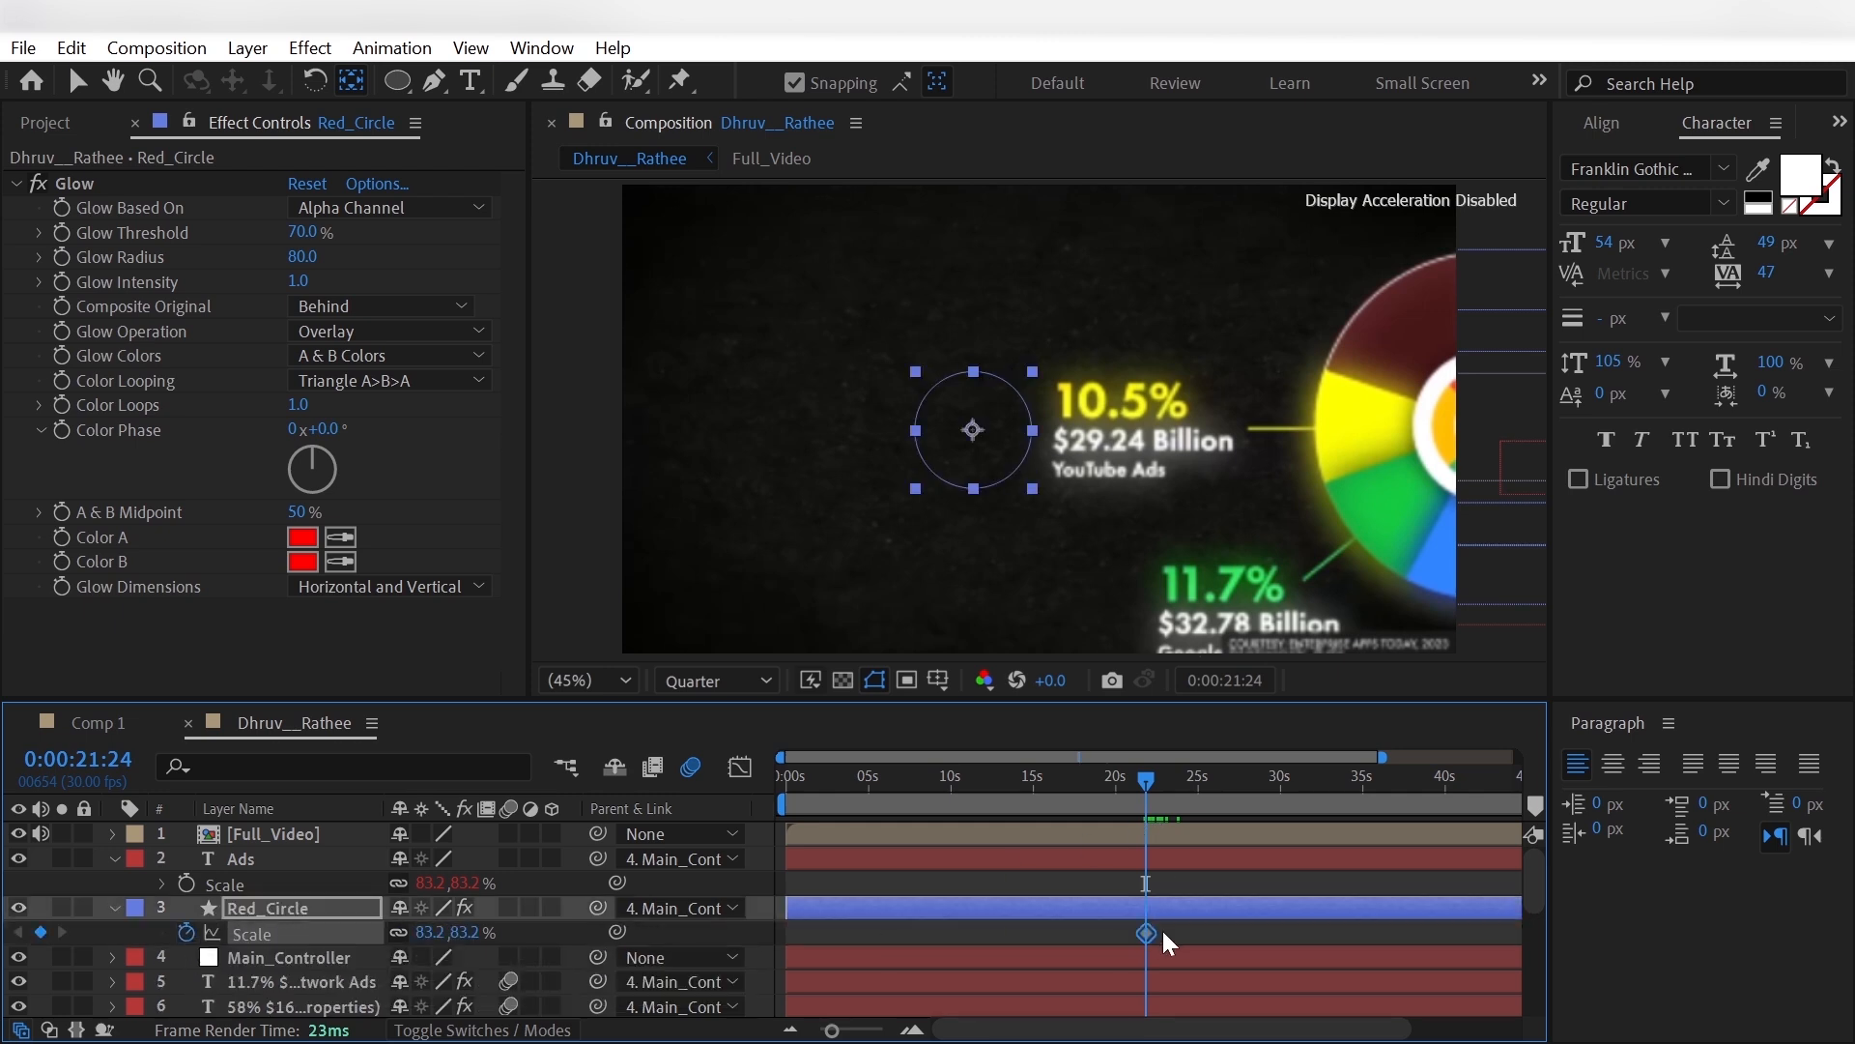
pyautogui.moveTo(1156, 931); pyautogui.dragTo(1163, 932)
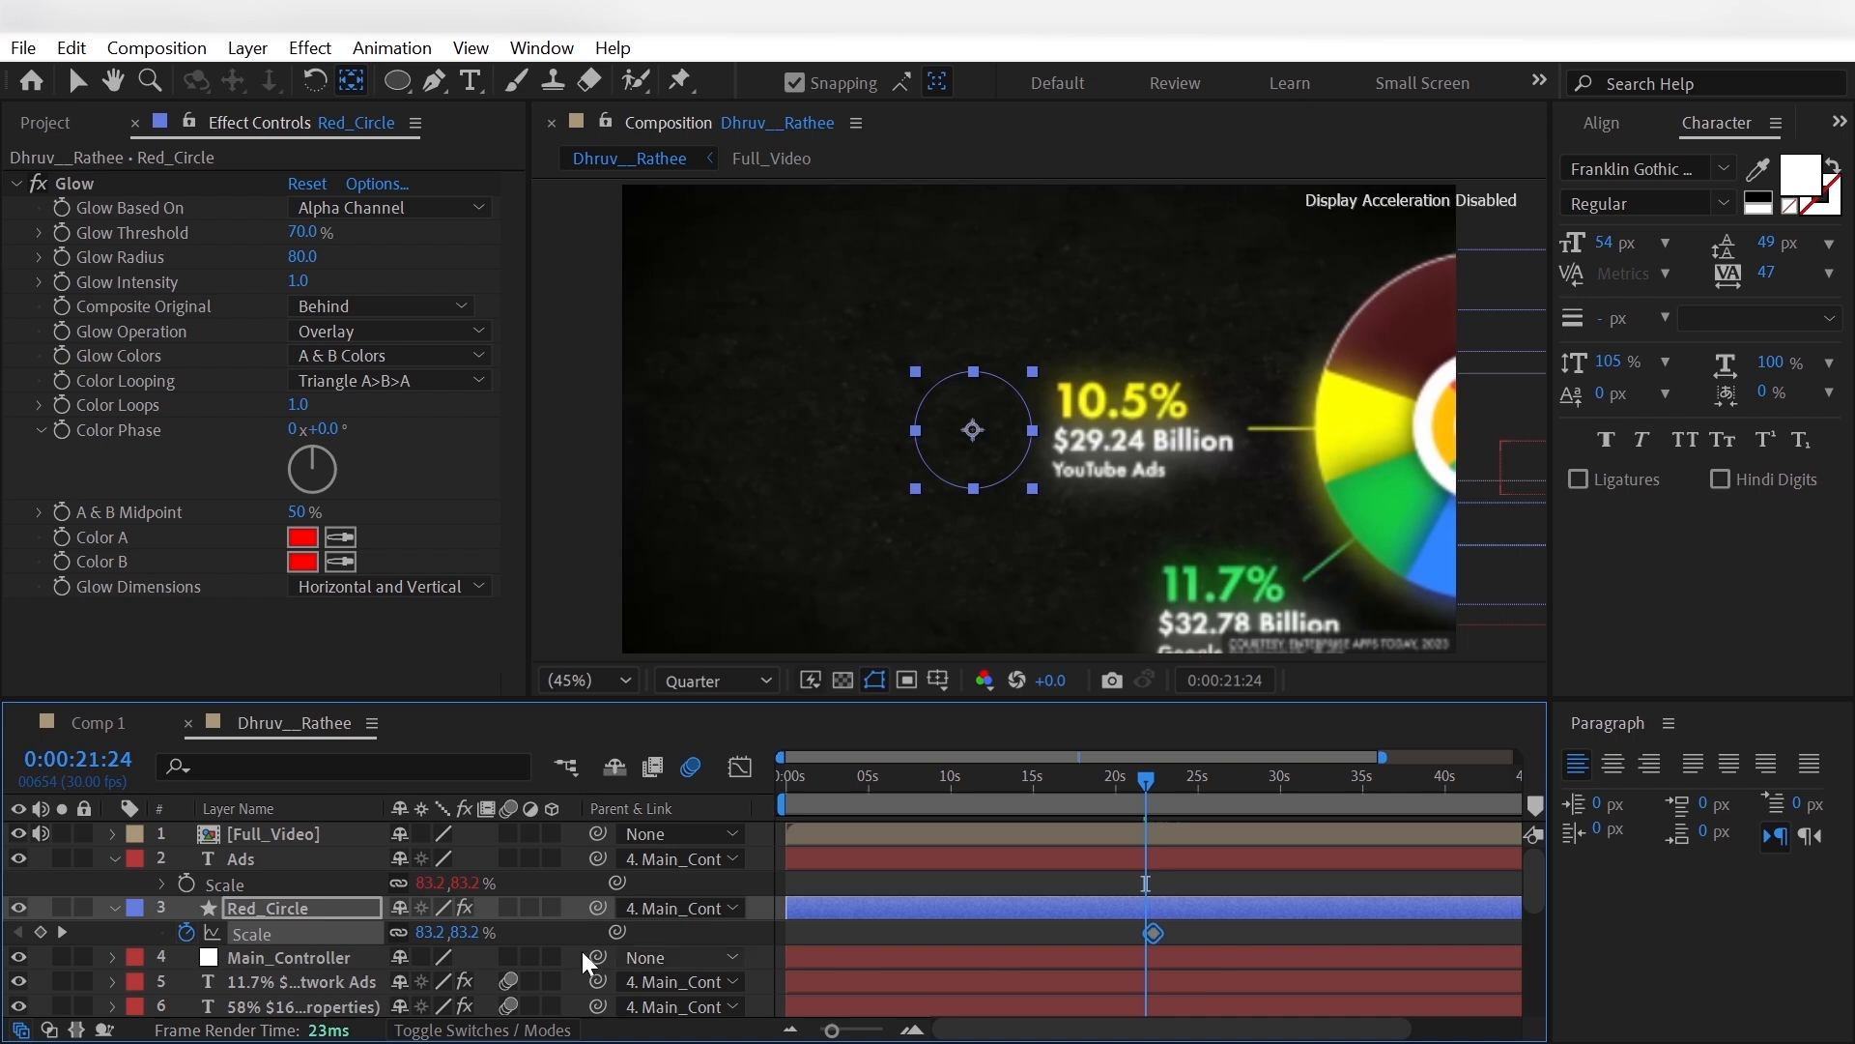
pyautogui.click(475, 932)
pyautogui.write('0')
pyautogui.press('Return')
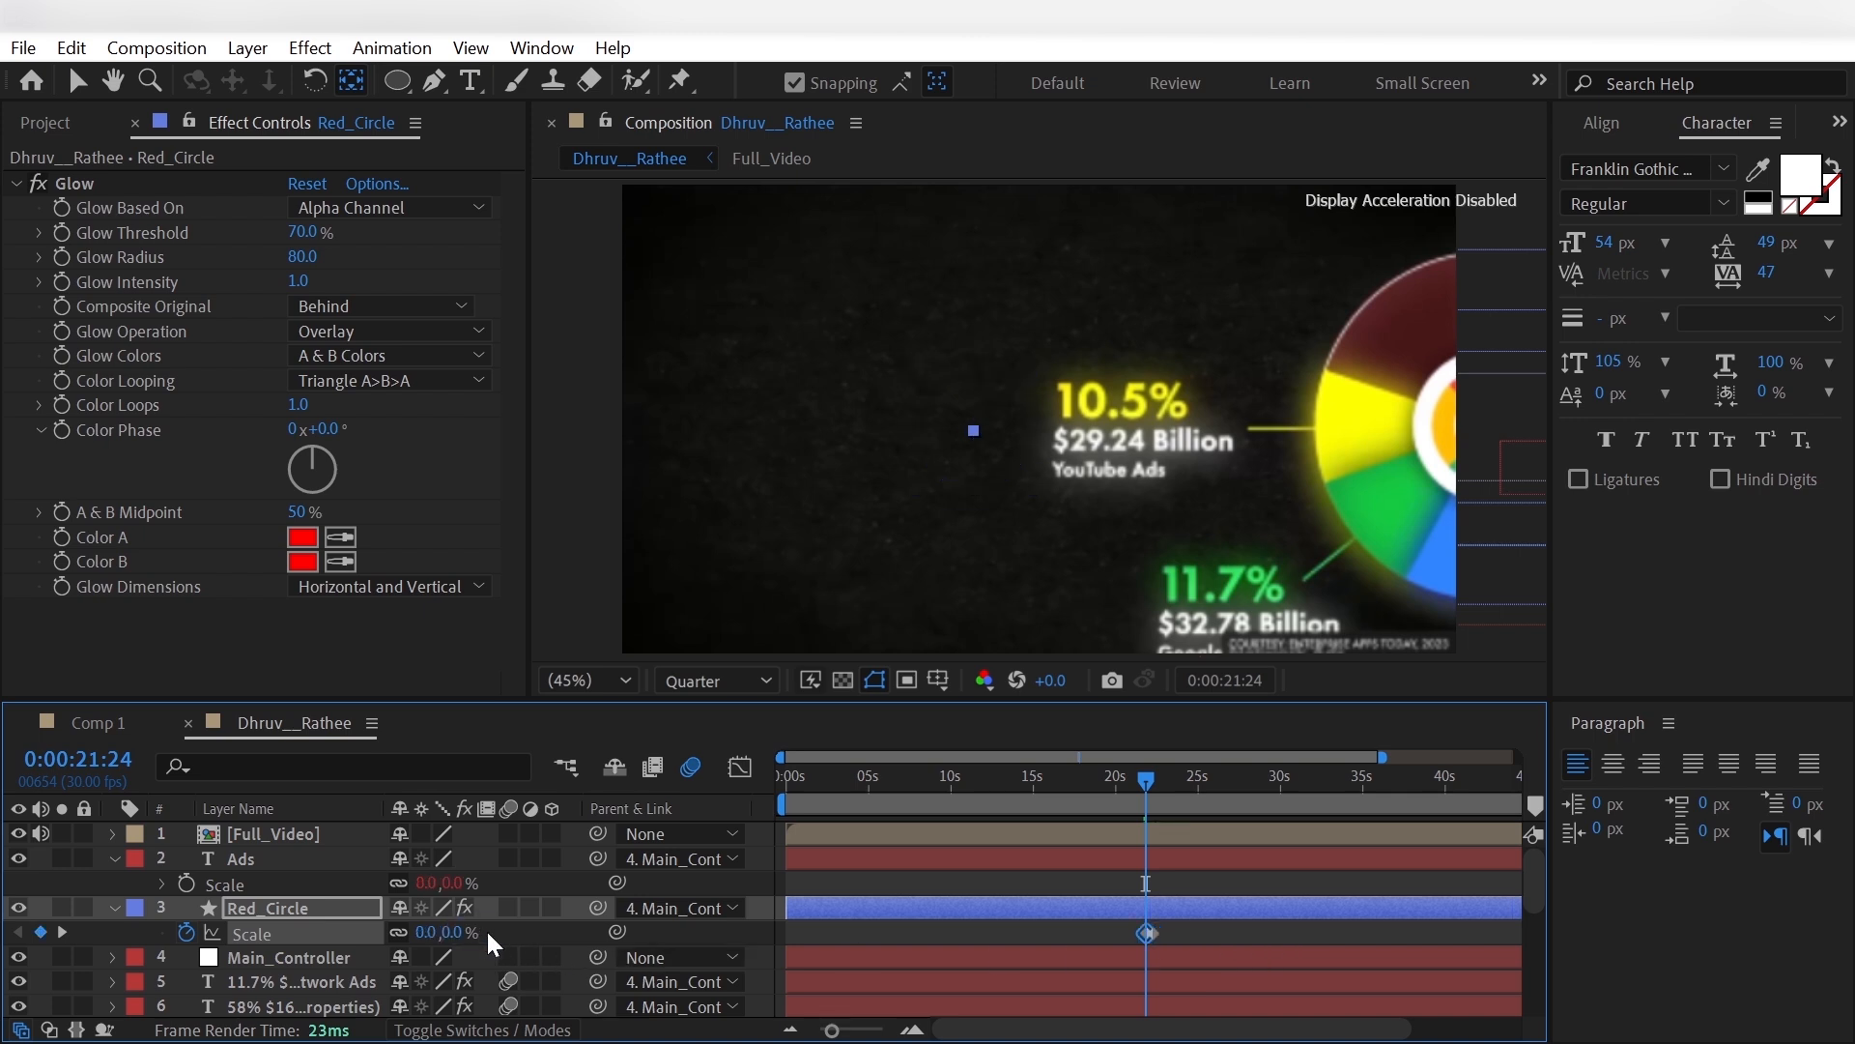
# - Move Red_Circle's full-size Scale keyframe to 0:00:22:16 and apply Easy Ease to both Scale keyframes
pyautogui.moveTo(1144, 781); pyautogui.dragTo(1150, 815)
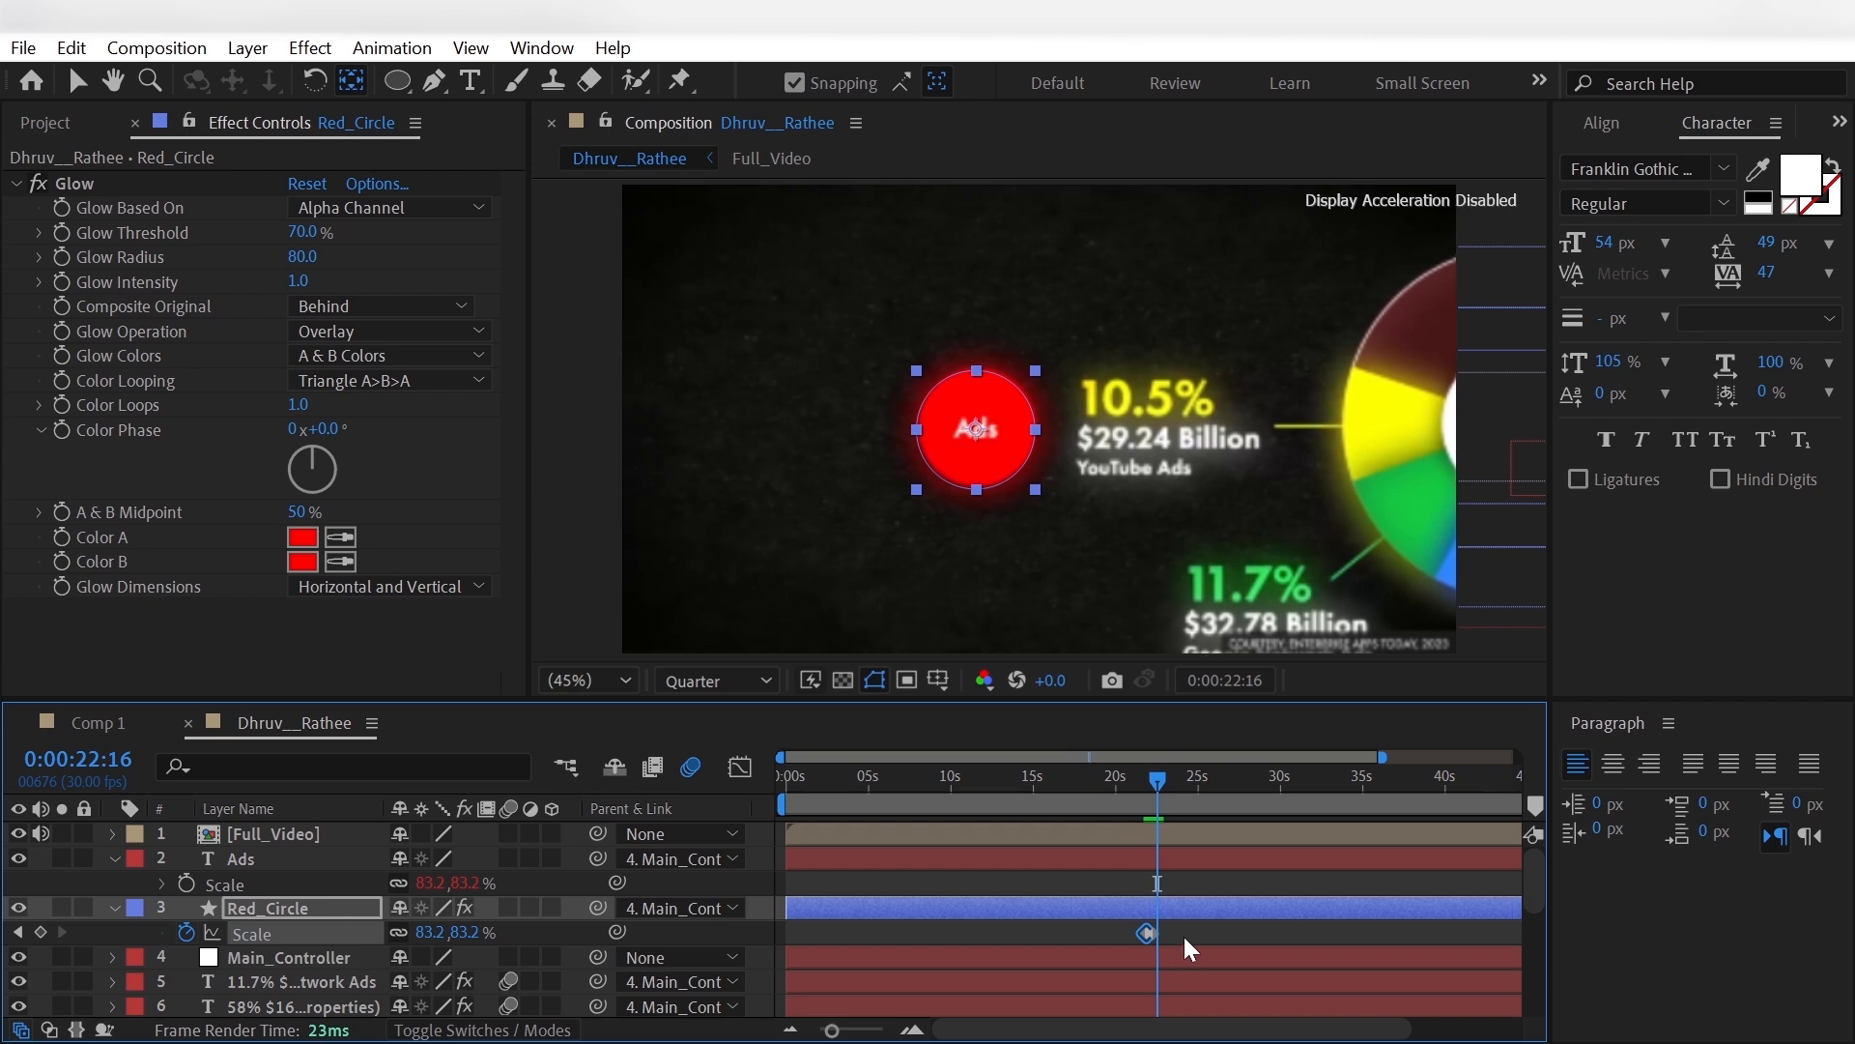
pyautogui.moveTo(1149, 933); pyautogui.dragTo(1157, 934)
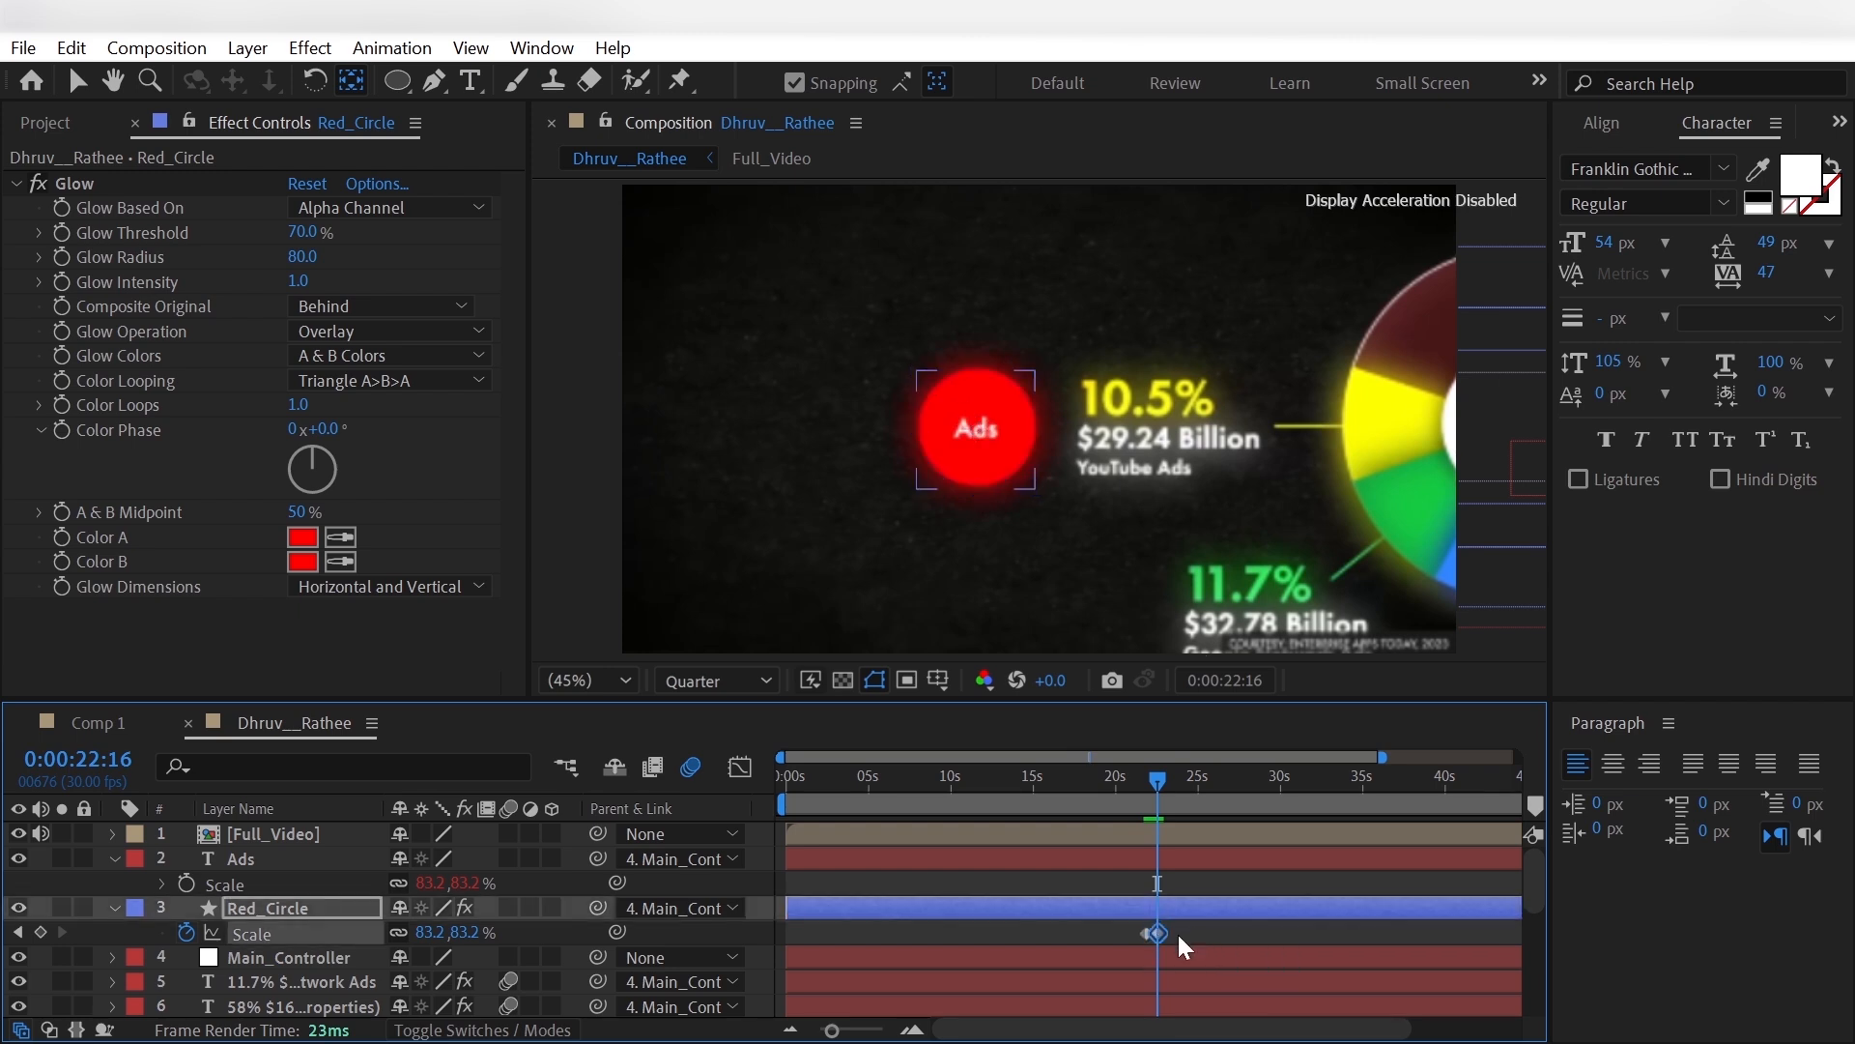
pyautogui.rightClick(1152, 934)
pyautogui.moveTo(1285, 910)
pyautogui.click(1036, 677)
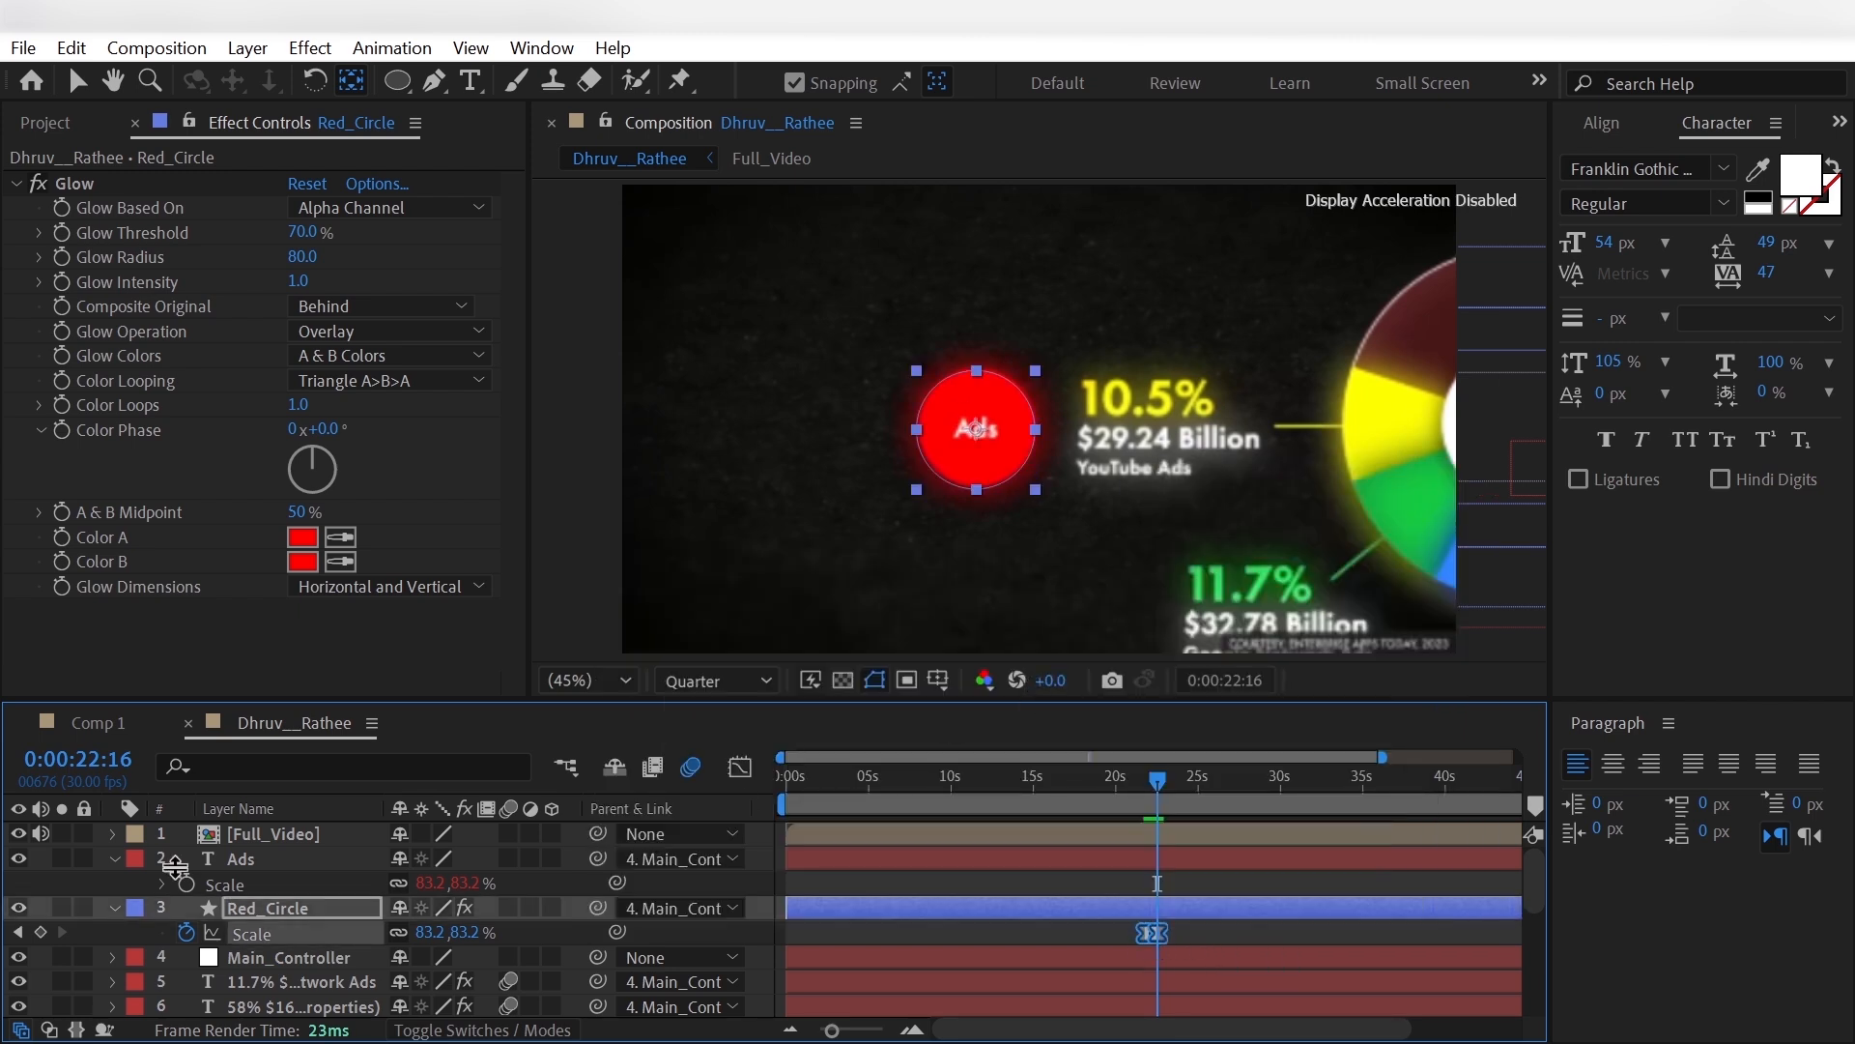
# - Enable motion blur on Ads and Red_Circle and preview their scale-in animation with Full_Video hidden
pyautogui.click(18, 833)
pyautogui.press('space')
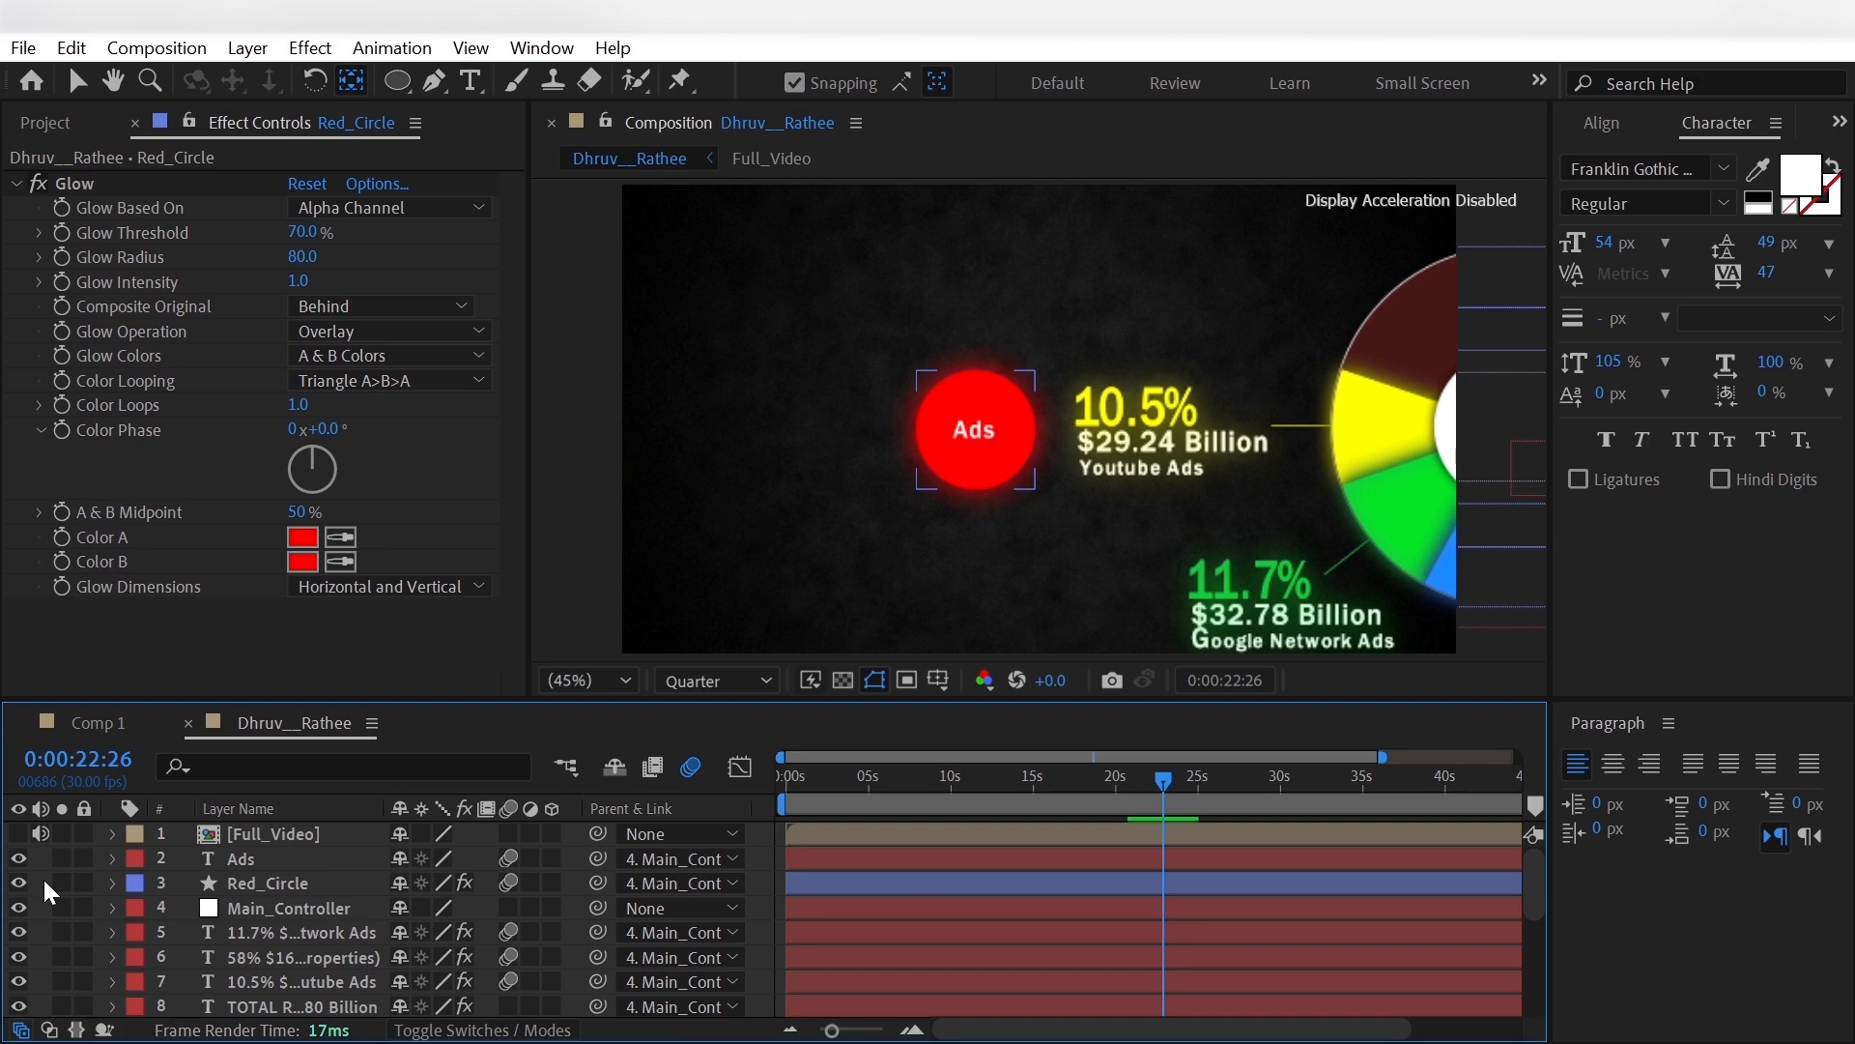
# - Copy the Glow effect from Red_Circle to the Ads text layer
pyautogui.click(265, 884)
pyautogui.click(261, 857)
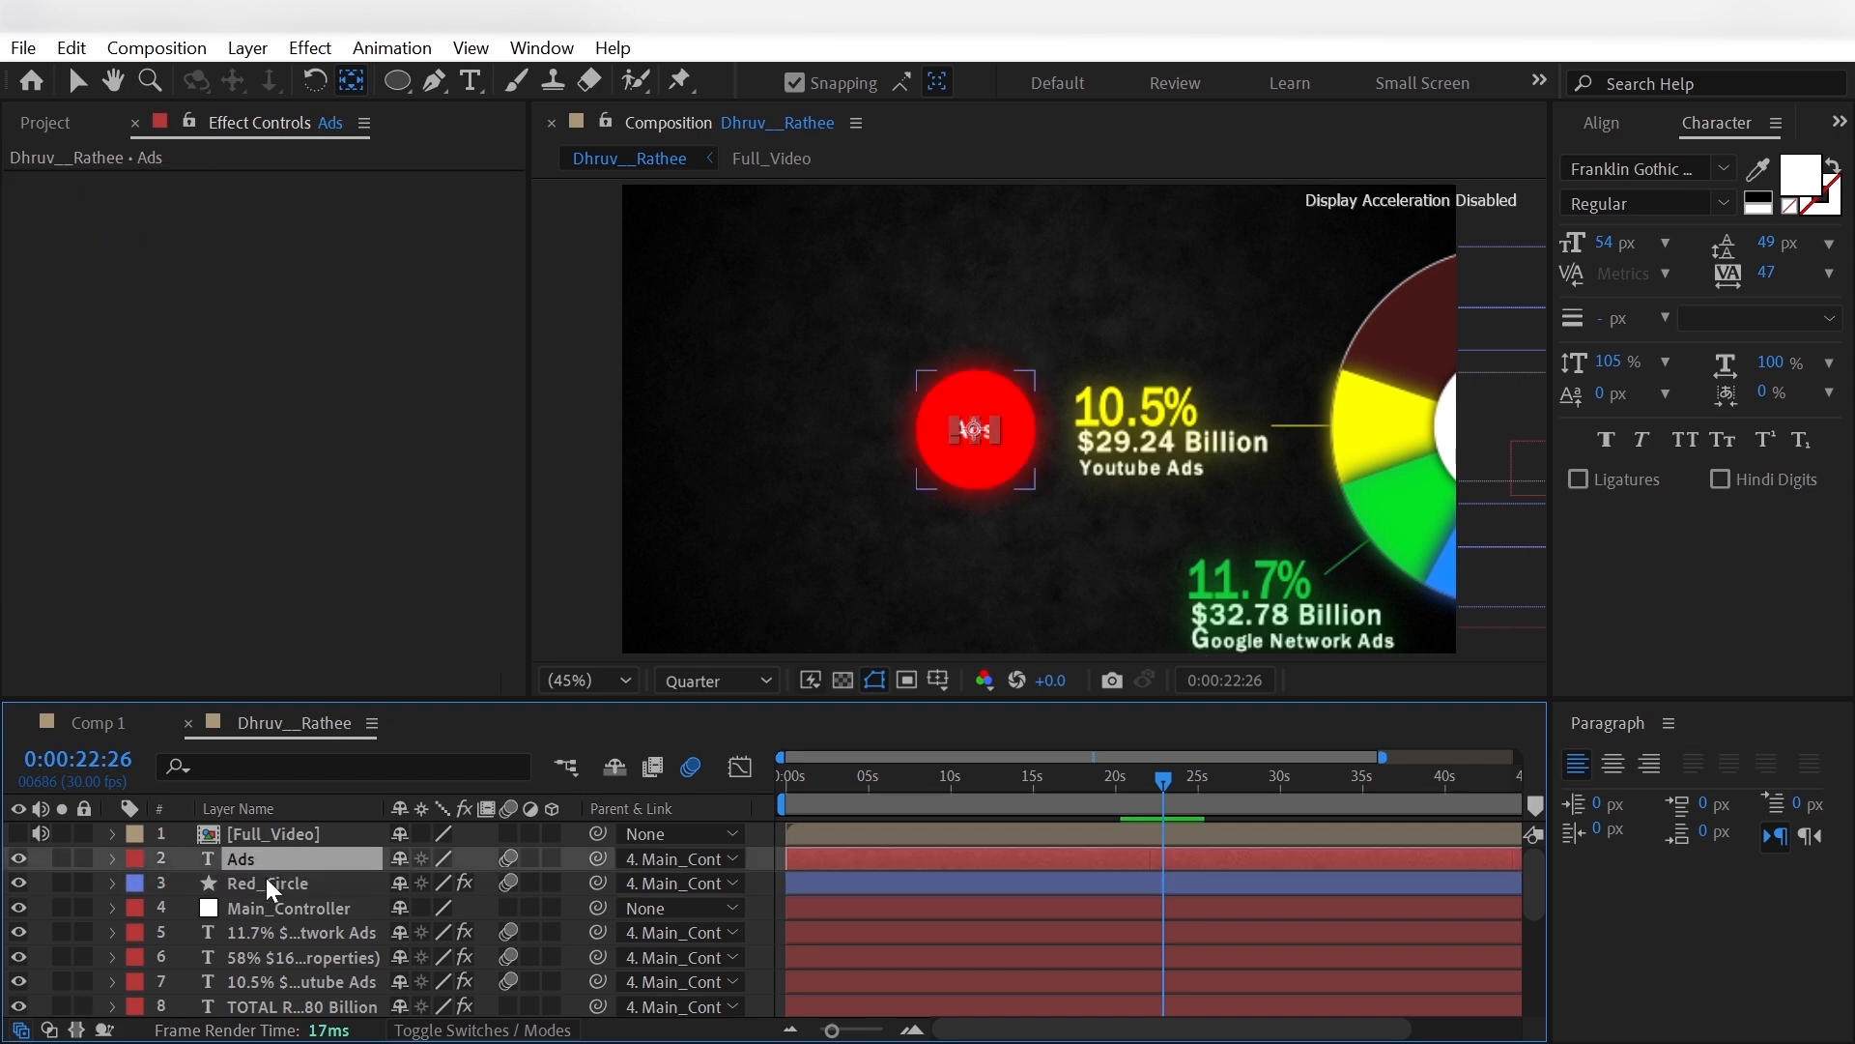
pyautogui.click(265, 881)
pyautogui.click(104, 181)
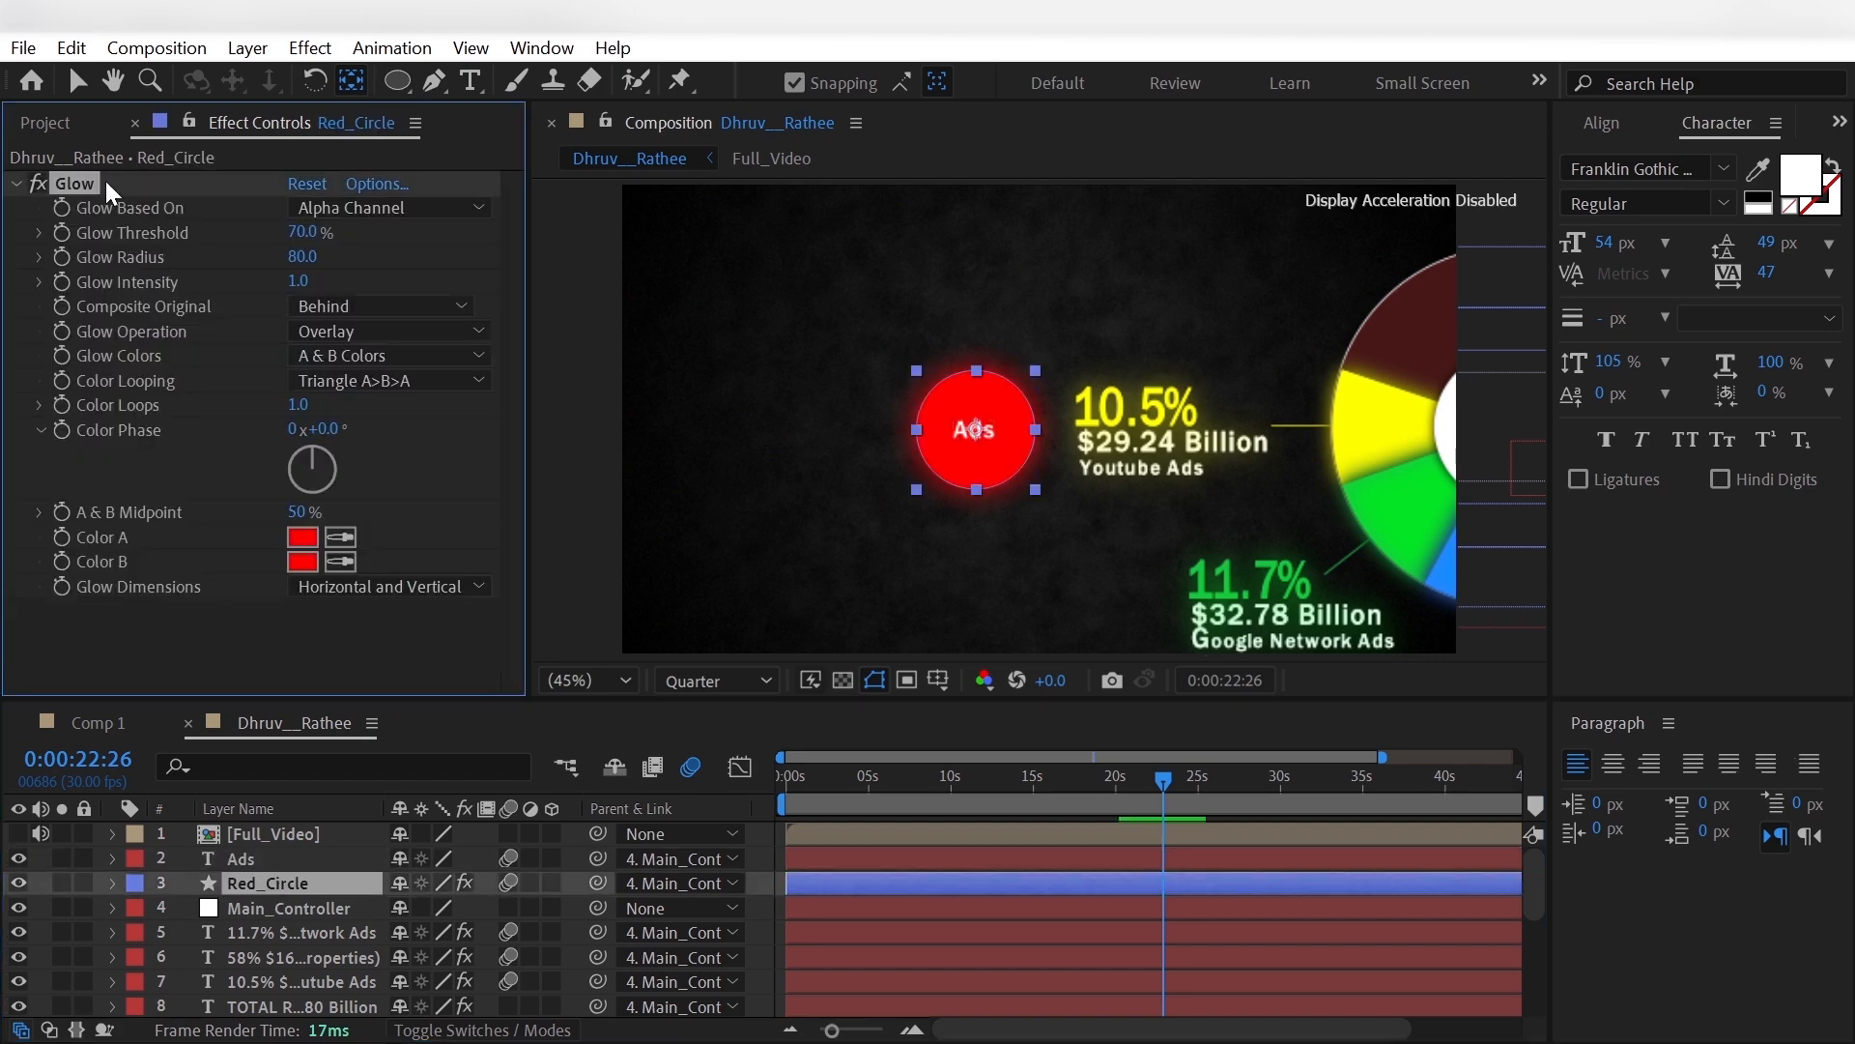
pyautogui.click(319, 859)
pyautogui.hotkey('ctrl', 'v')
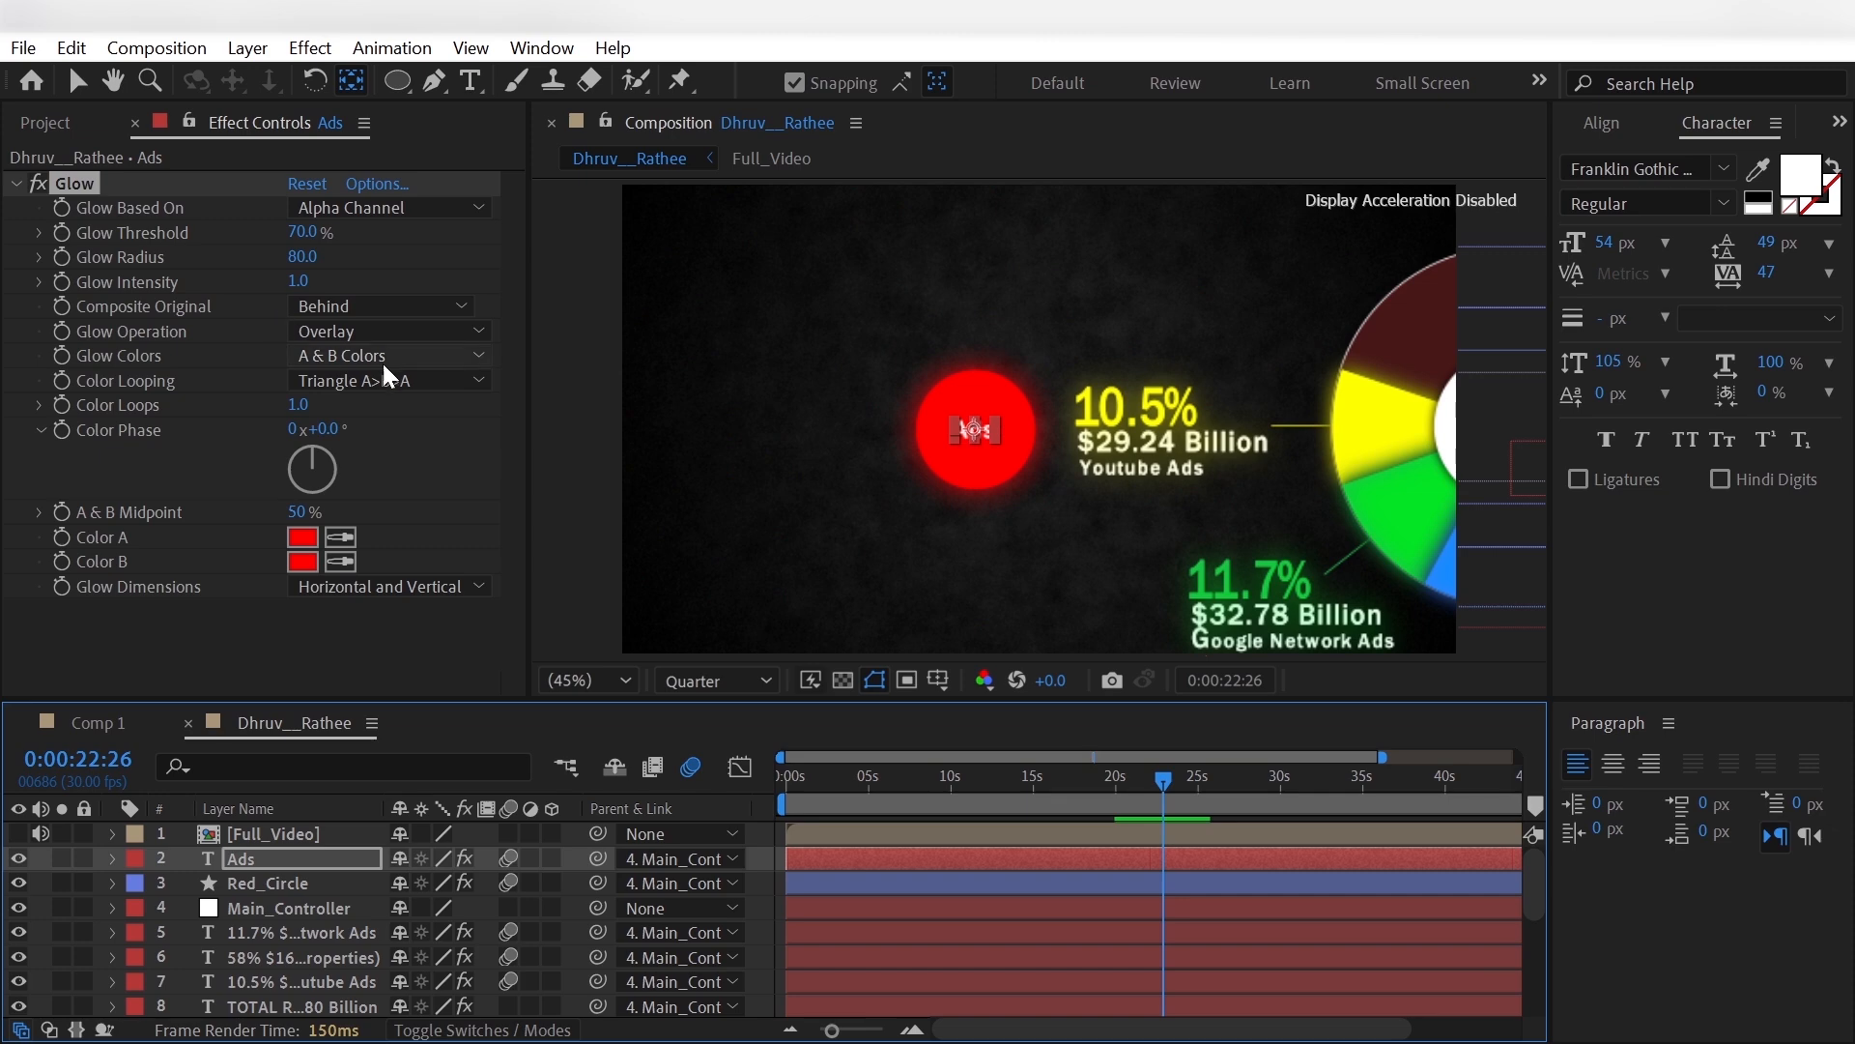
# - Set Color A and Color B of the Ads layer's Glow effect to white, FFFFFF
pyautogui.click(305, 538)
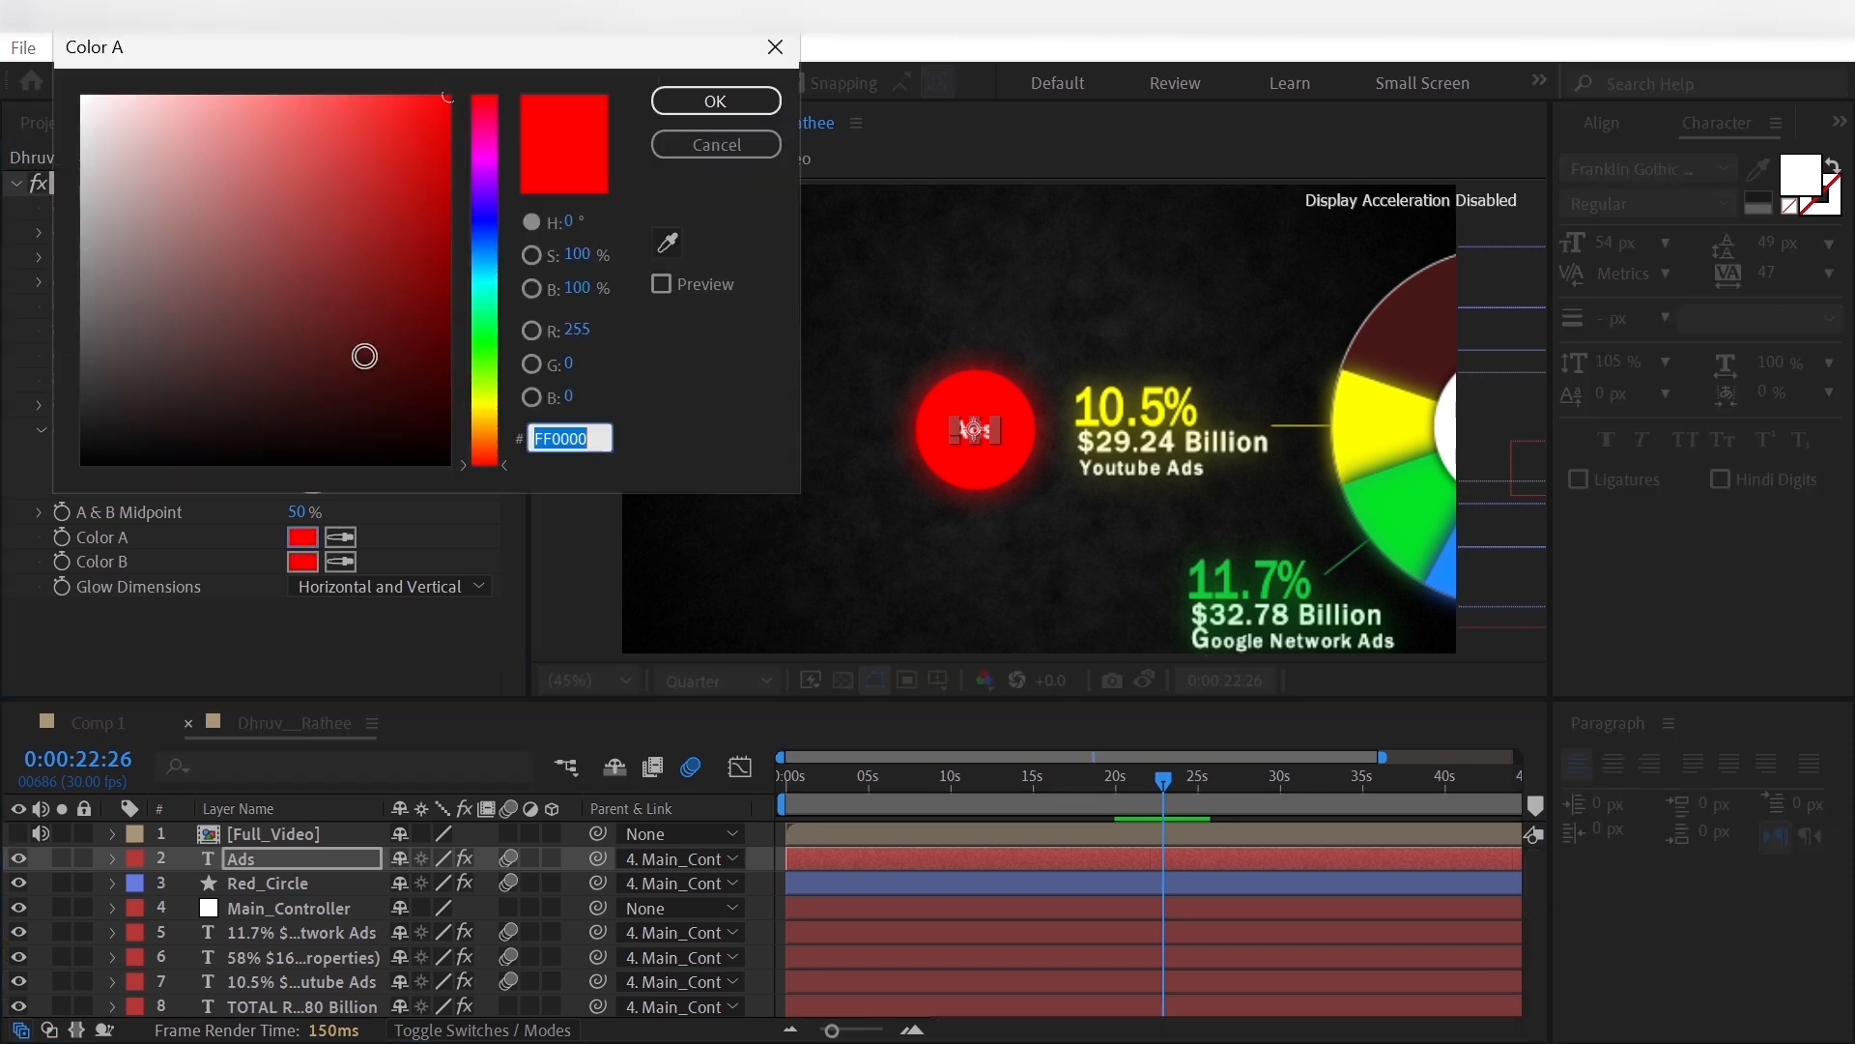
pyautogui.write('FFFFFF')
pyautogui.press('Return')
pyautogui.click(303, 561)
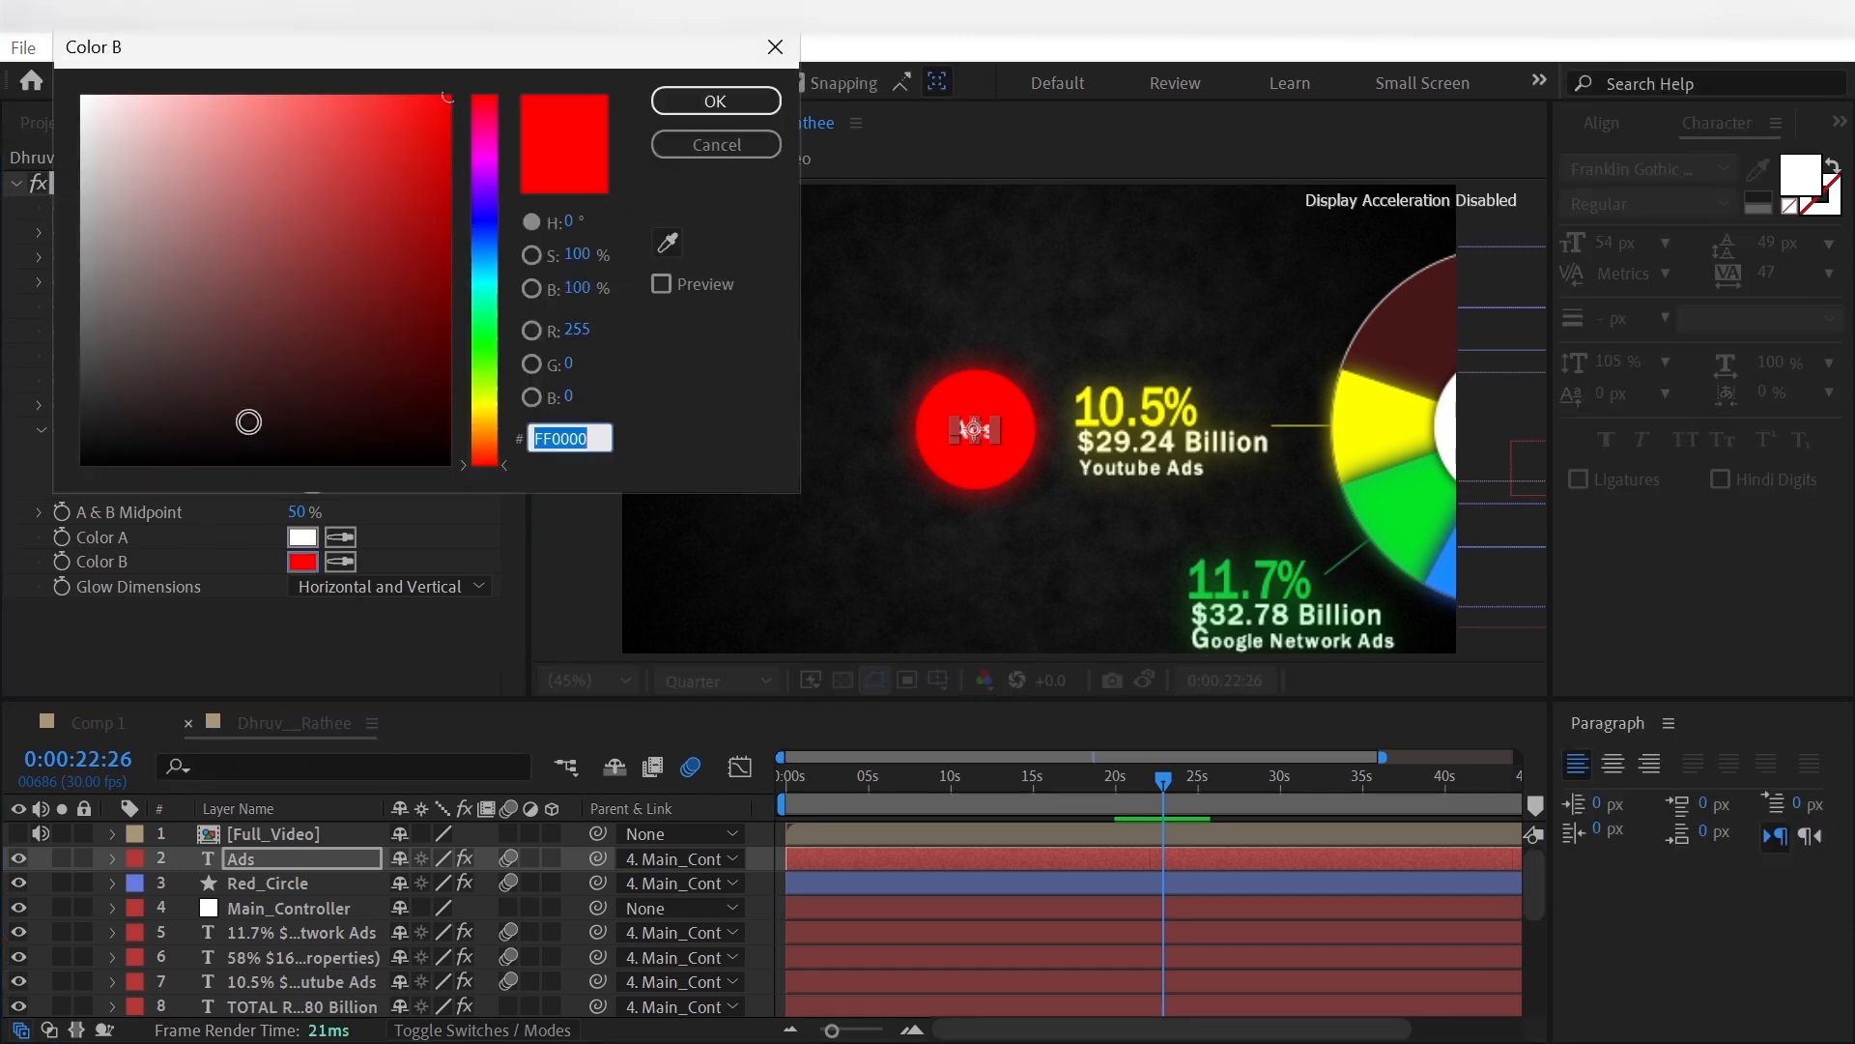
pyautogui.write('FFFFFF')
pyautogui.press('Return')
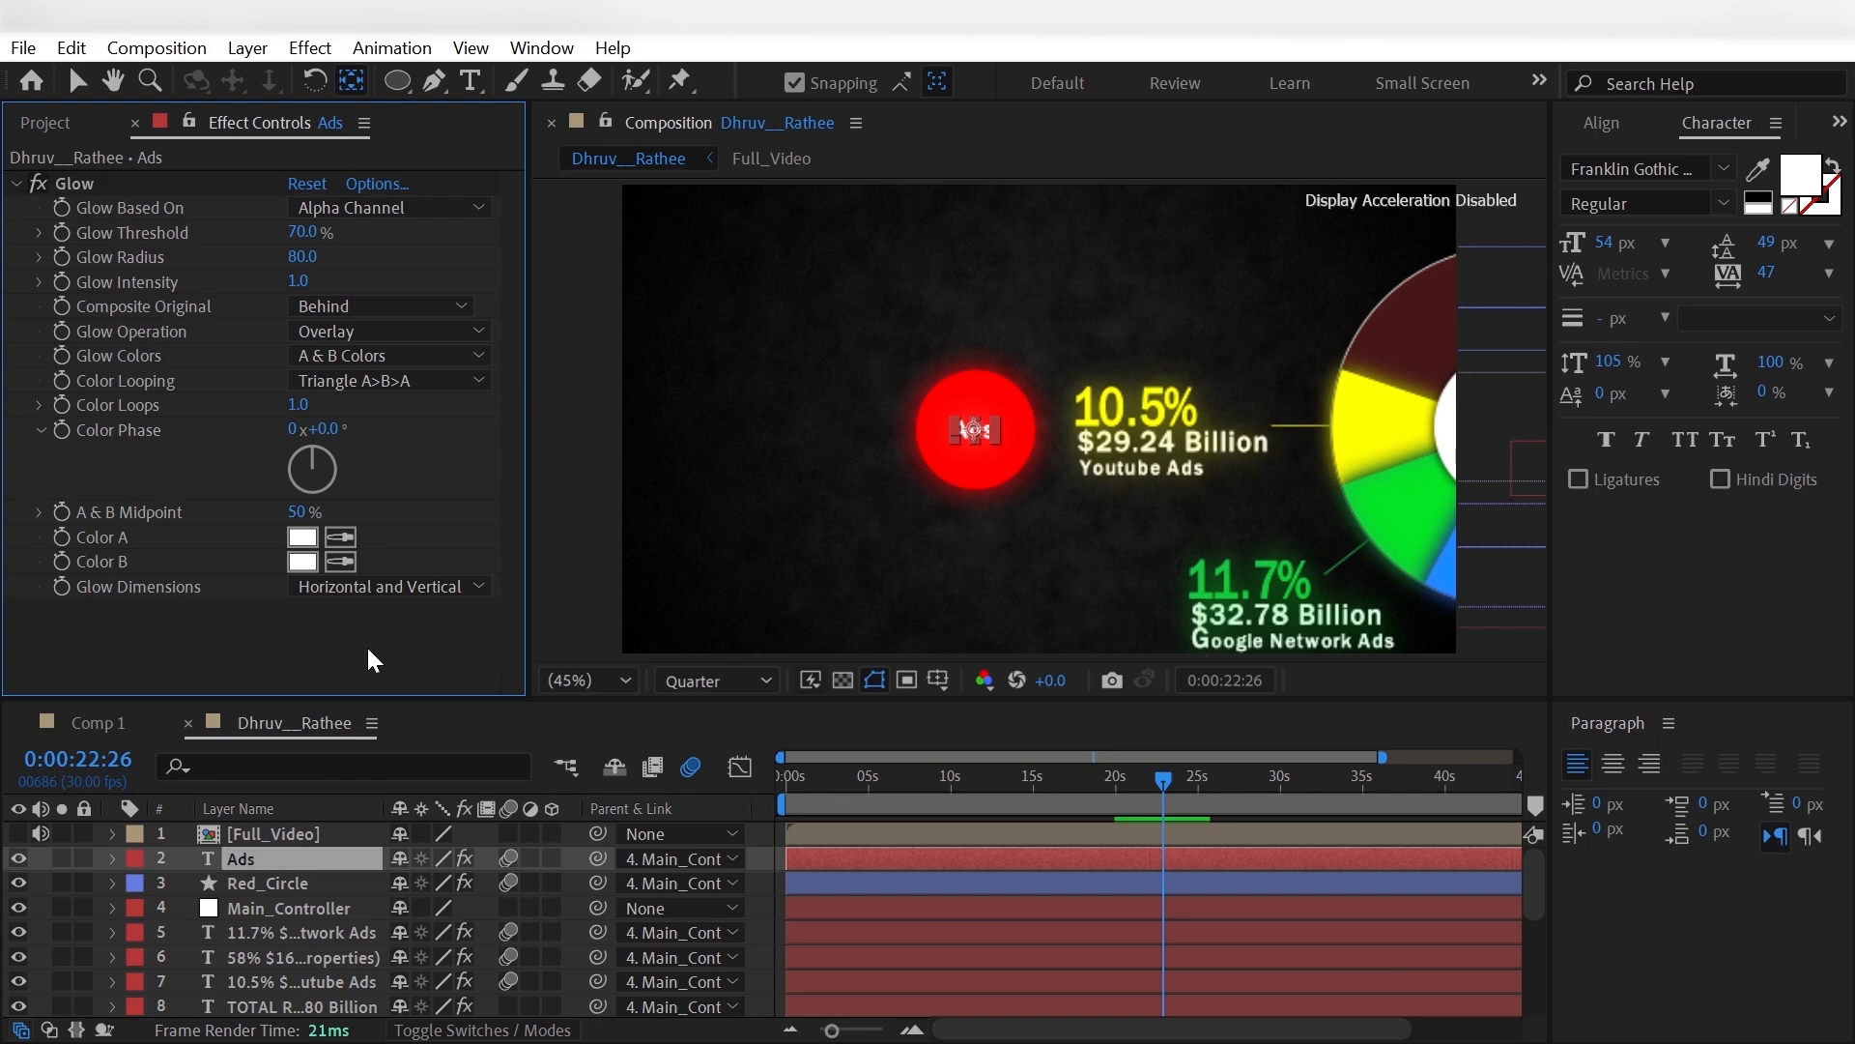
# - Show Full_Video at 0:00:24:27, then add Youtbe.png as the top layer and set its scale to 5%
pyautogui.click(19, 833)
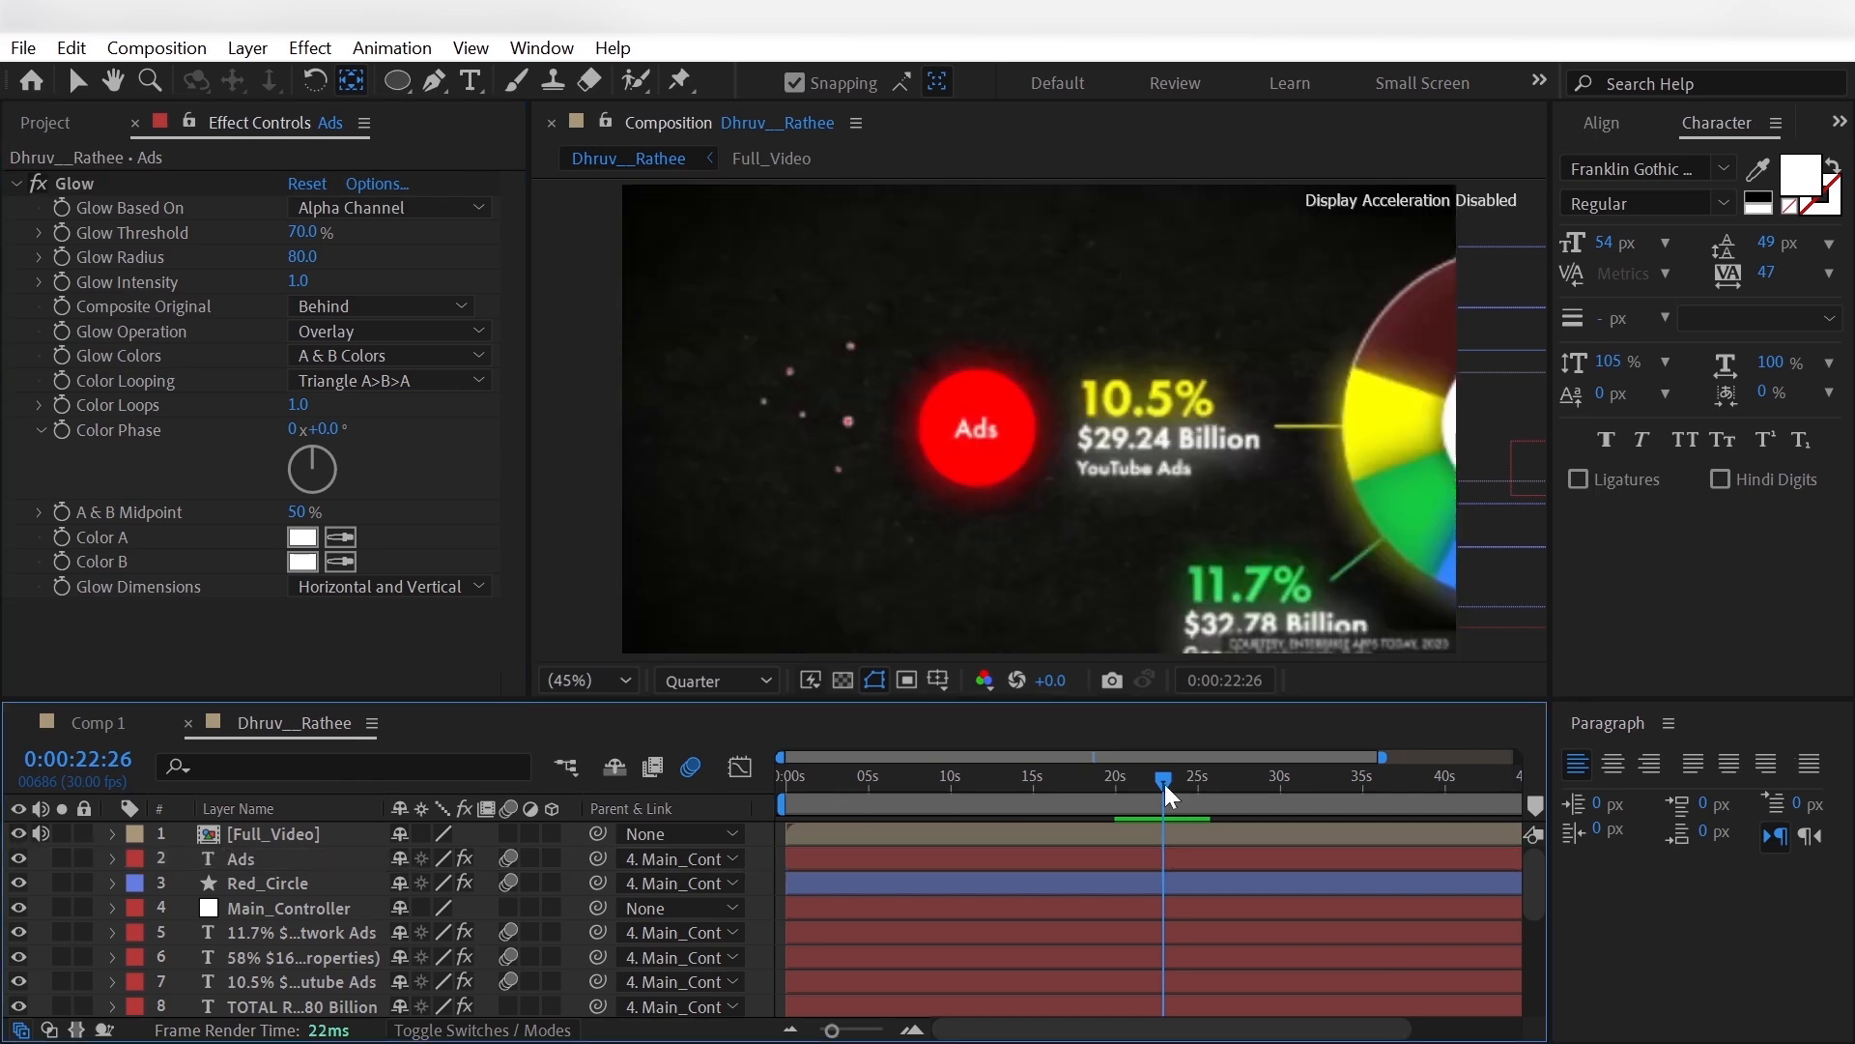
pyautogui.moveTo(1163, 785); pyautogui.dragTo(1198, 784)
pyautogui.click(46, 123)
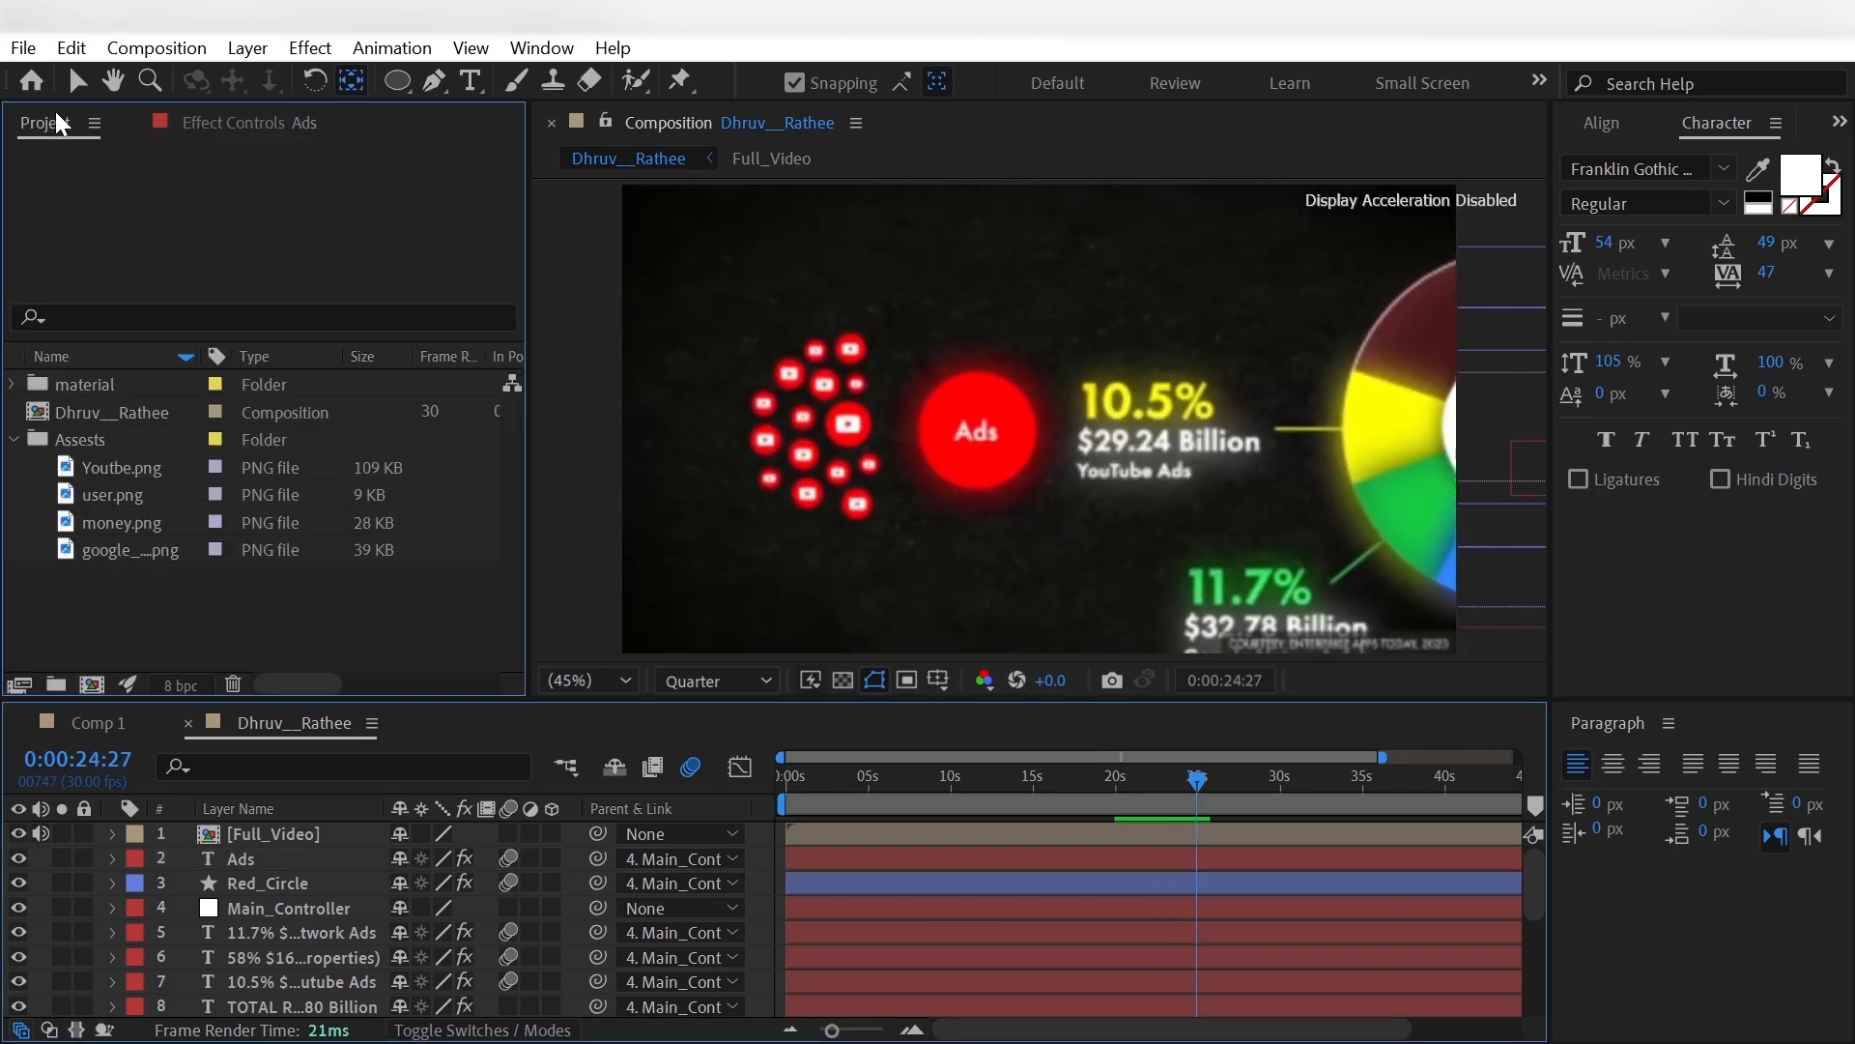
pyautogui.click(128, 469)
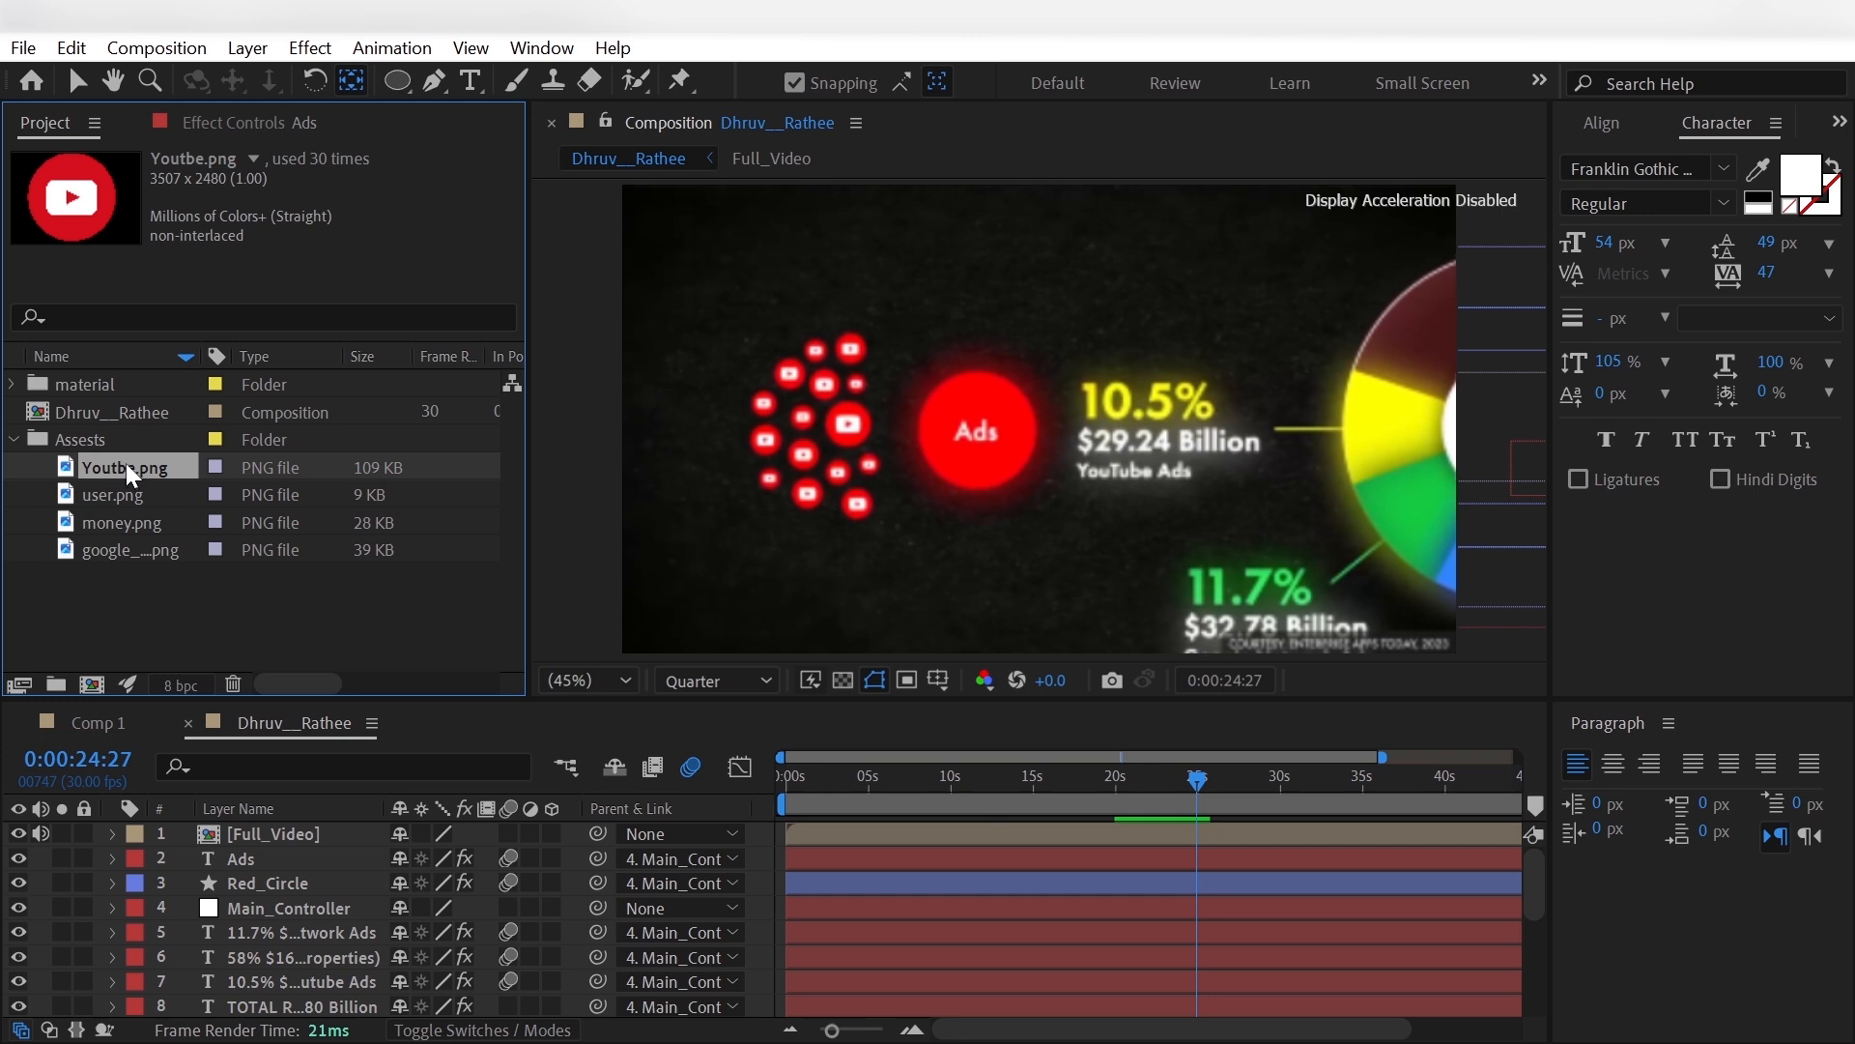
pyautogui.moveTo(126, 462); pyautogui.dragTo(248, 823)
pyautogui.press('s')
pyautogui.click(438, 858)
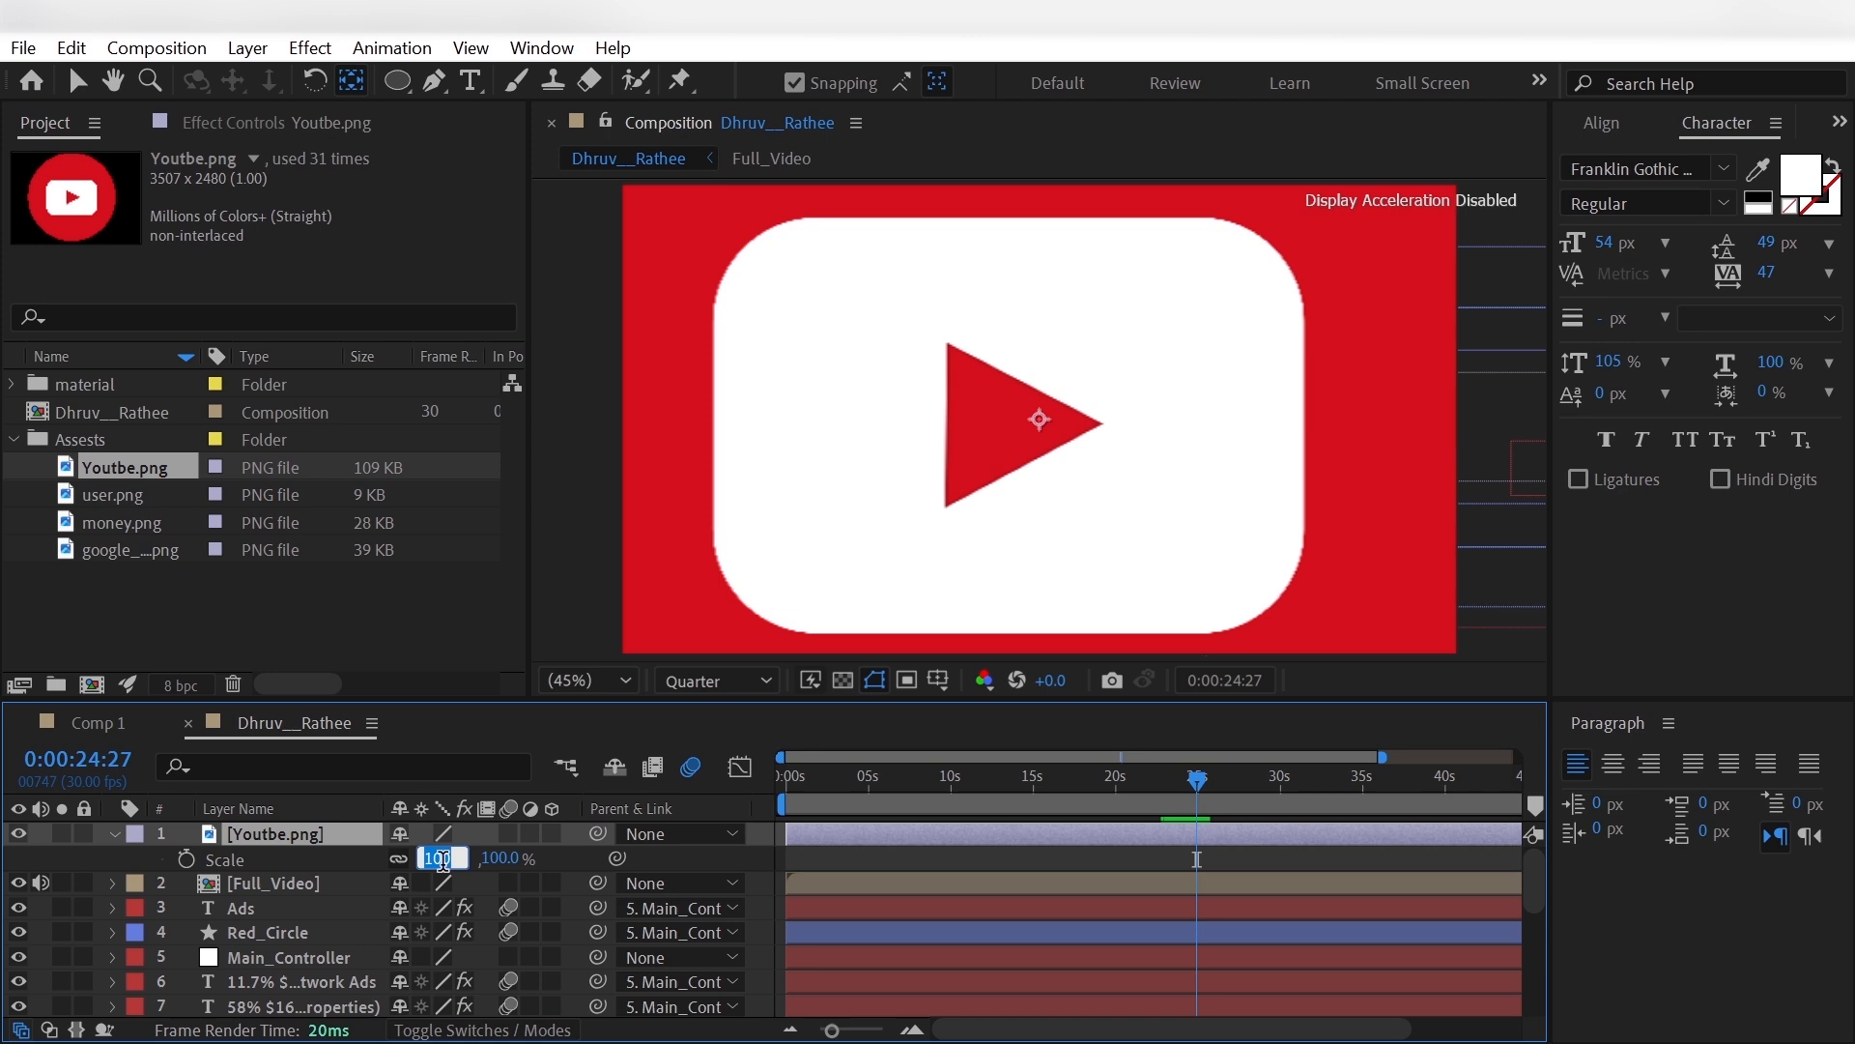
pyautogui.write('5')
pyautogui.press('Return')
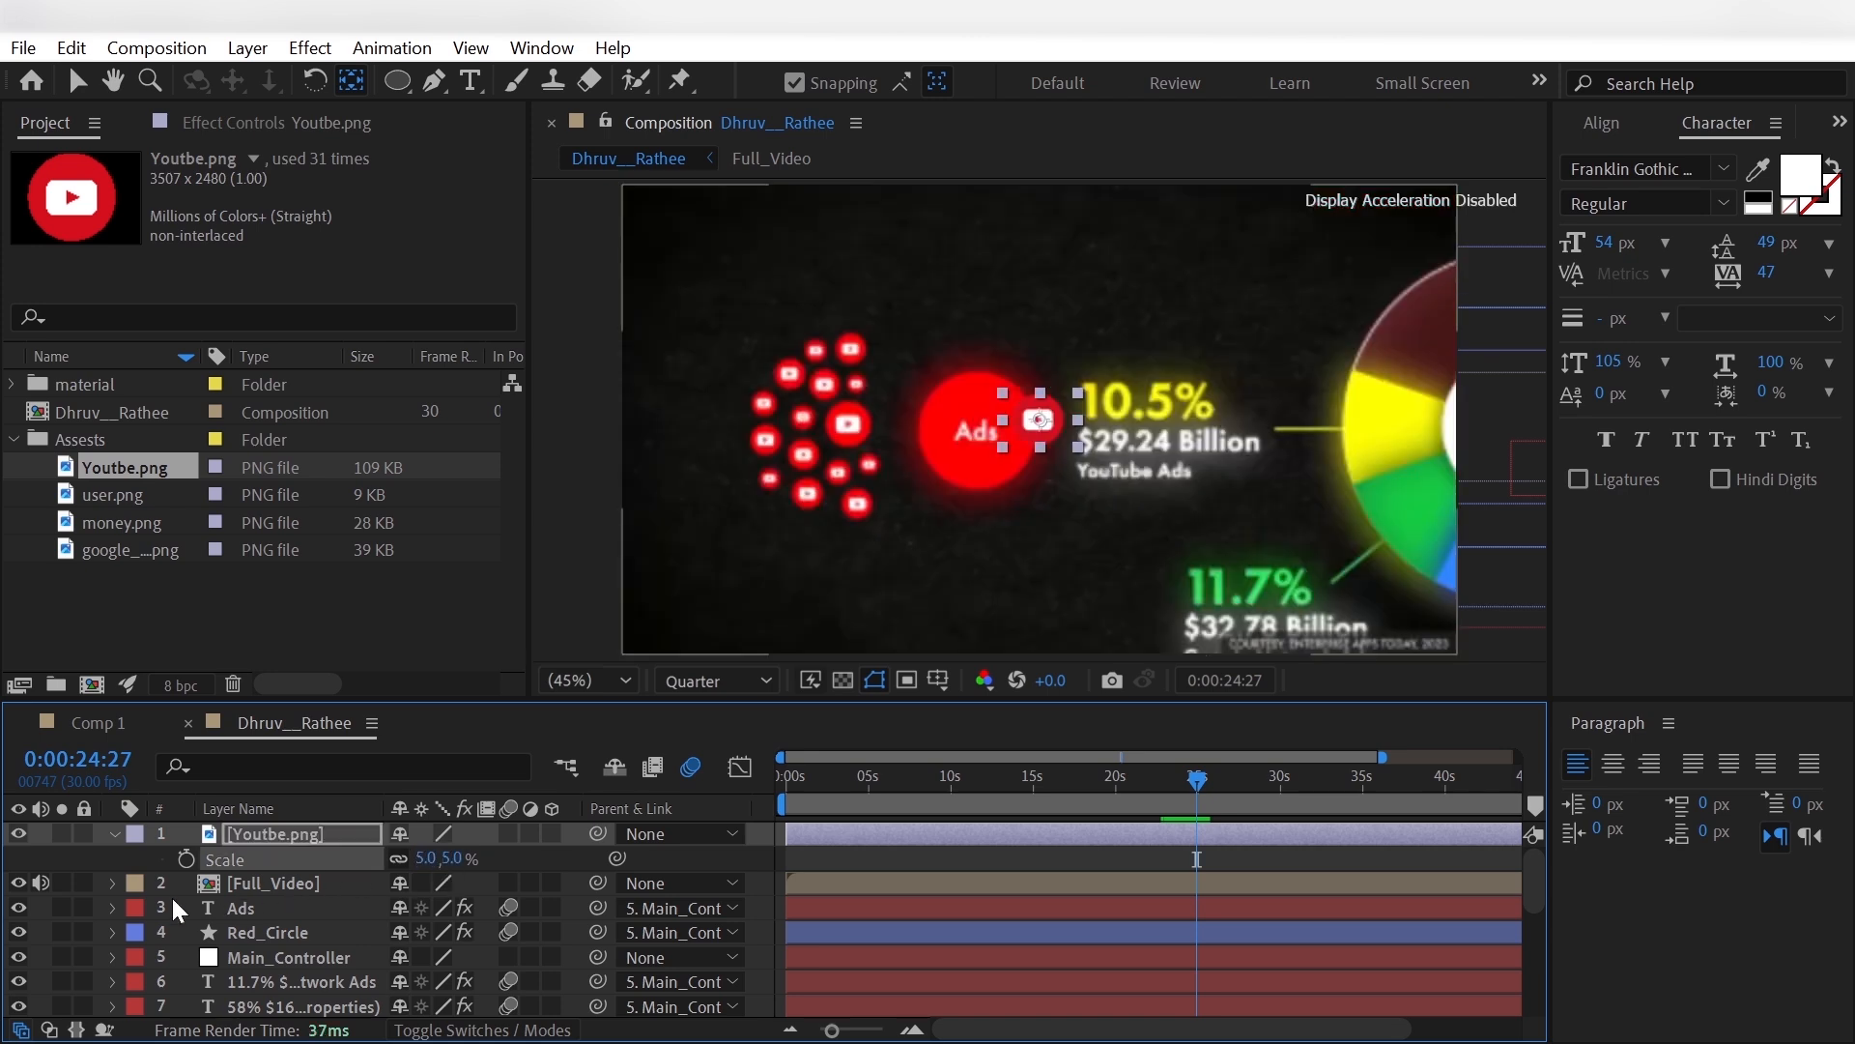
# - Position Youtbe.png over the largest YouTube icon in the reference and set its scale to 2%
pyautogui.click(37, 907)
pyautogui.click(280, 841)
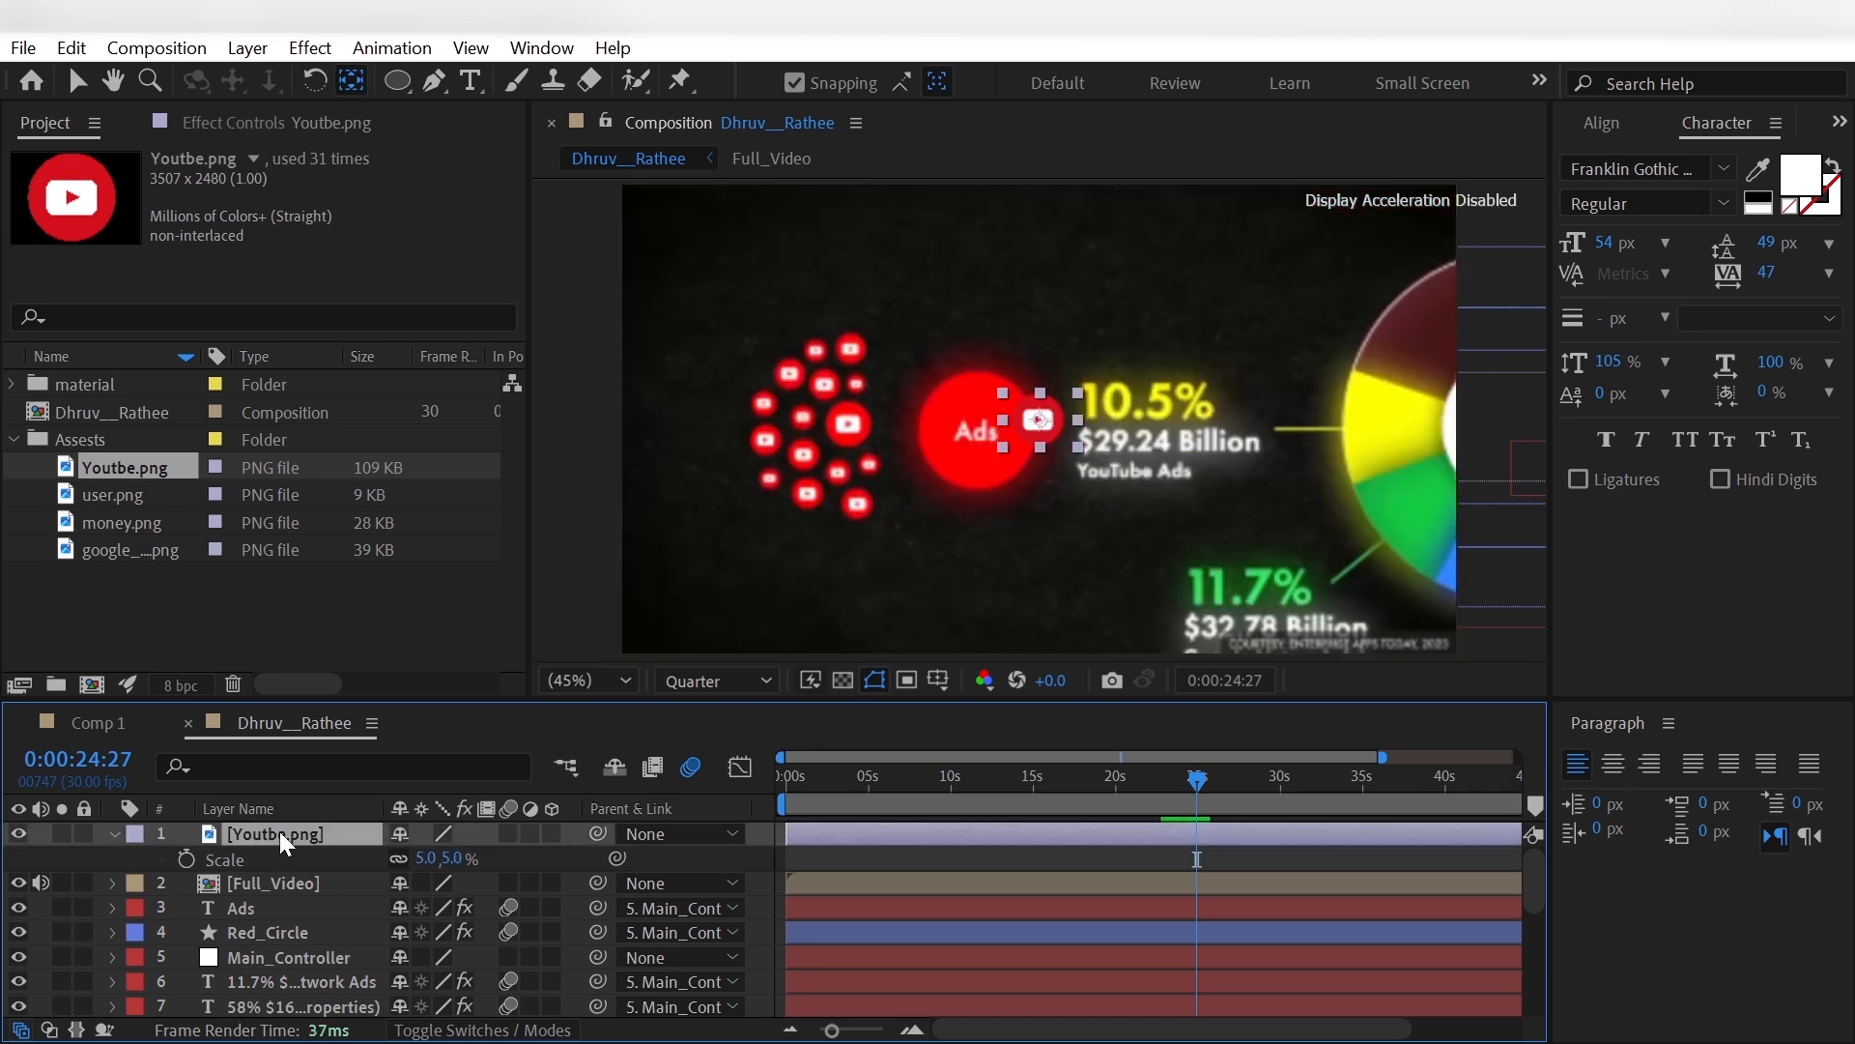
pyautogui.press('p')
pyautogui.moveTo(404, 860); pyautogui.dragTo(265, 881)
pyautogui.press('s')
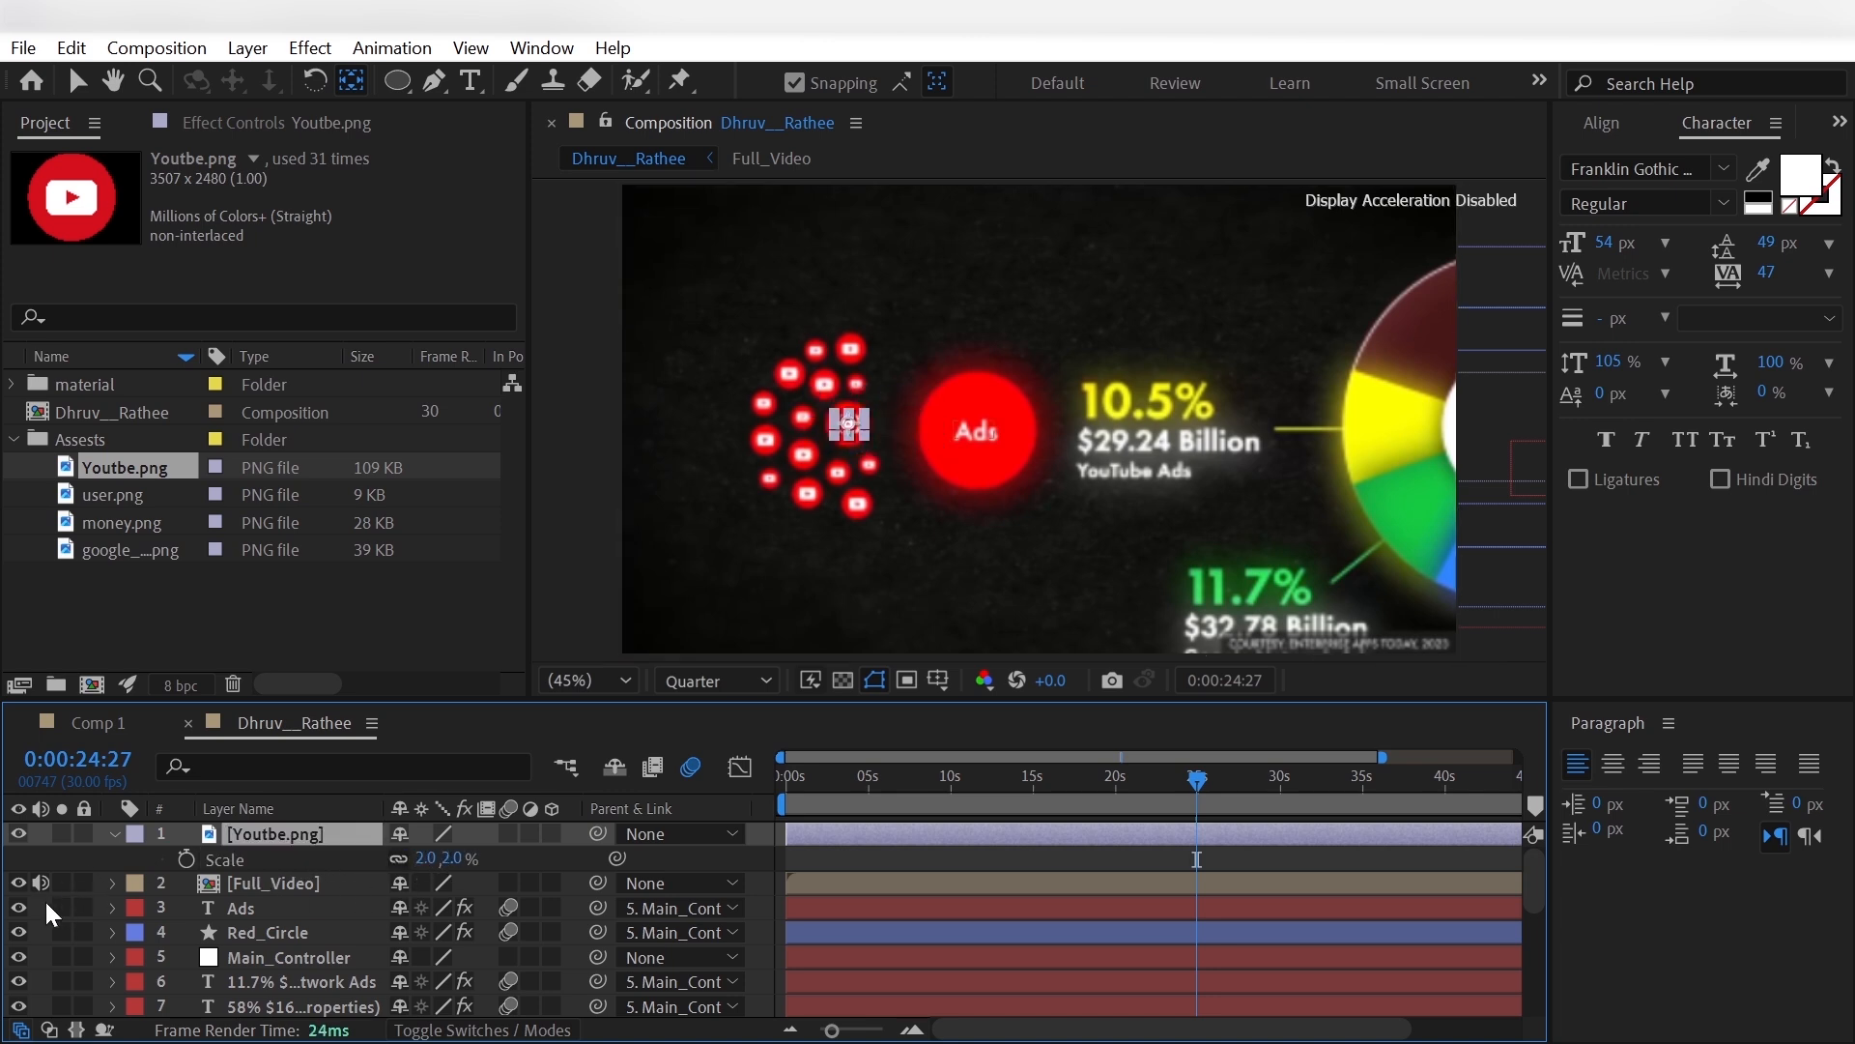
# - Parent the Youtbe.png layer to Main_Controller
pyautogui.click(681, 833)
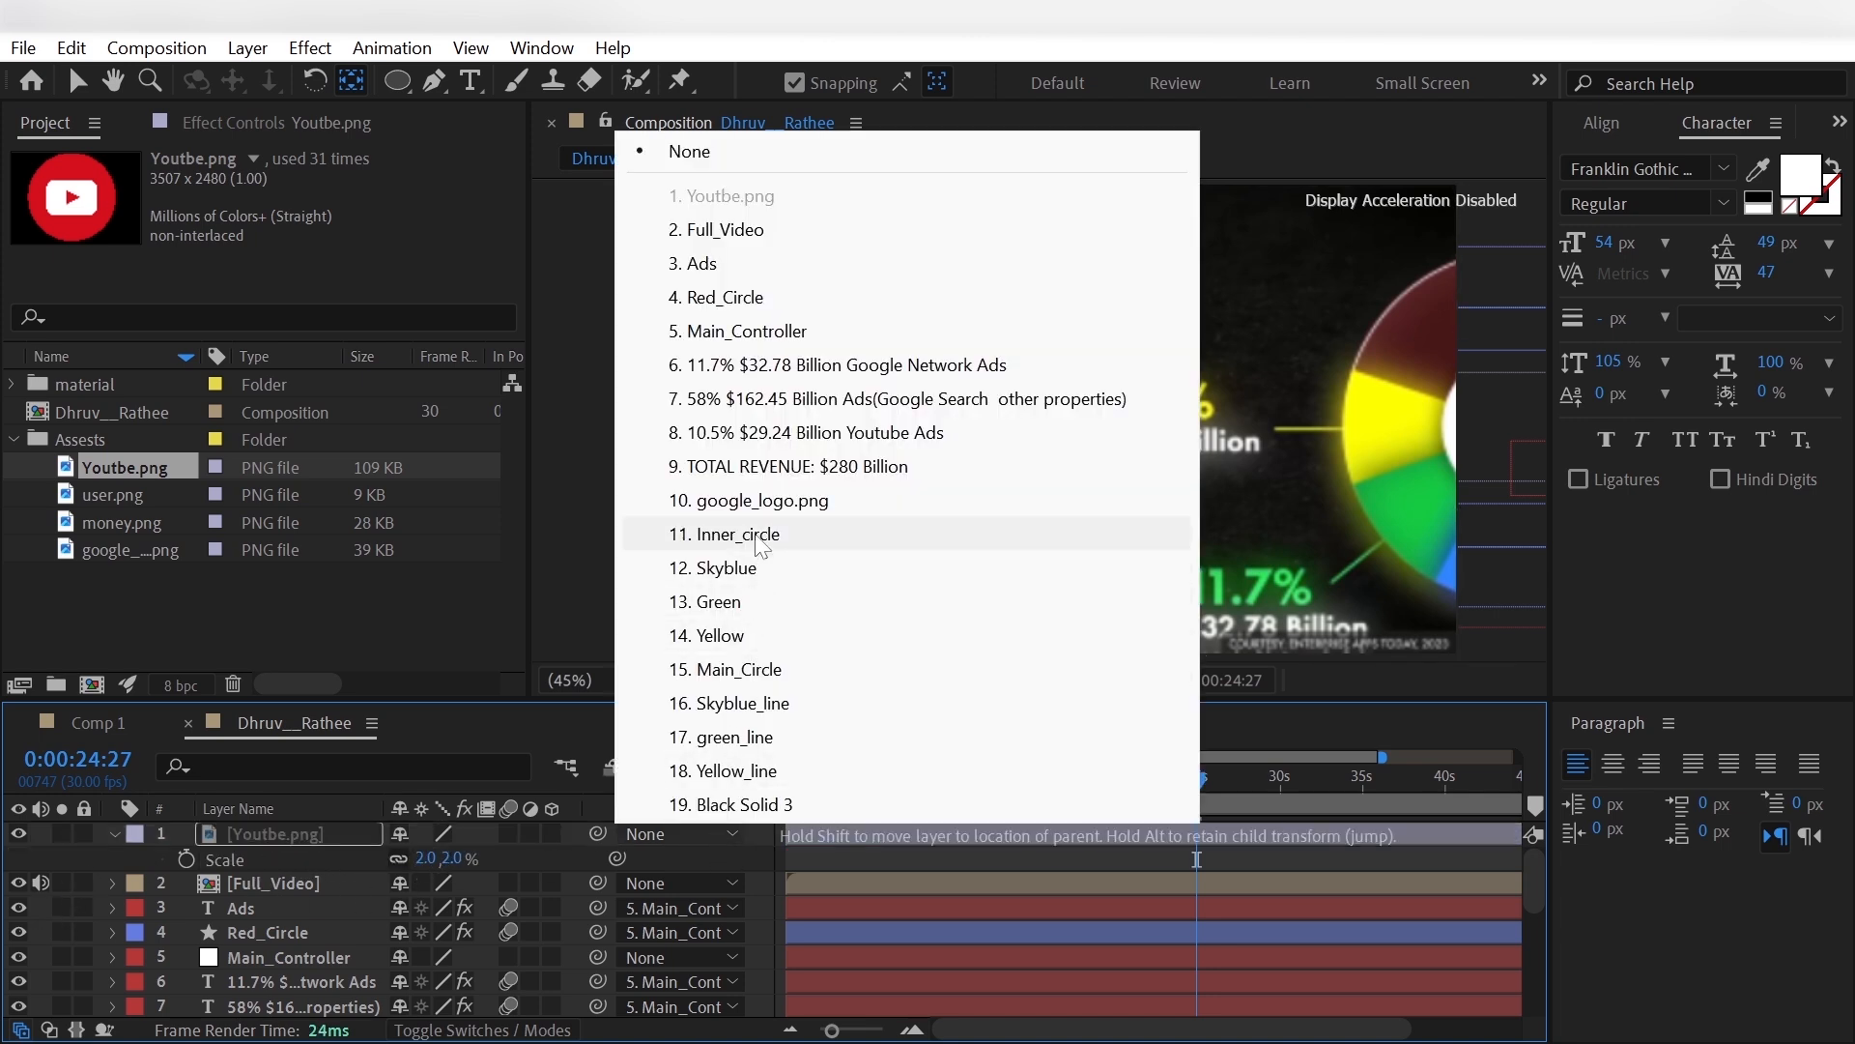
pyautogui.click(744, 331)
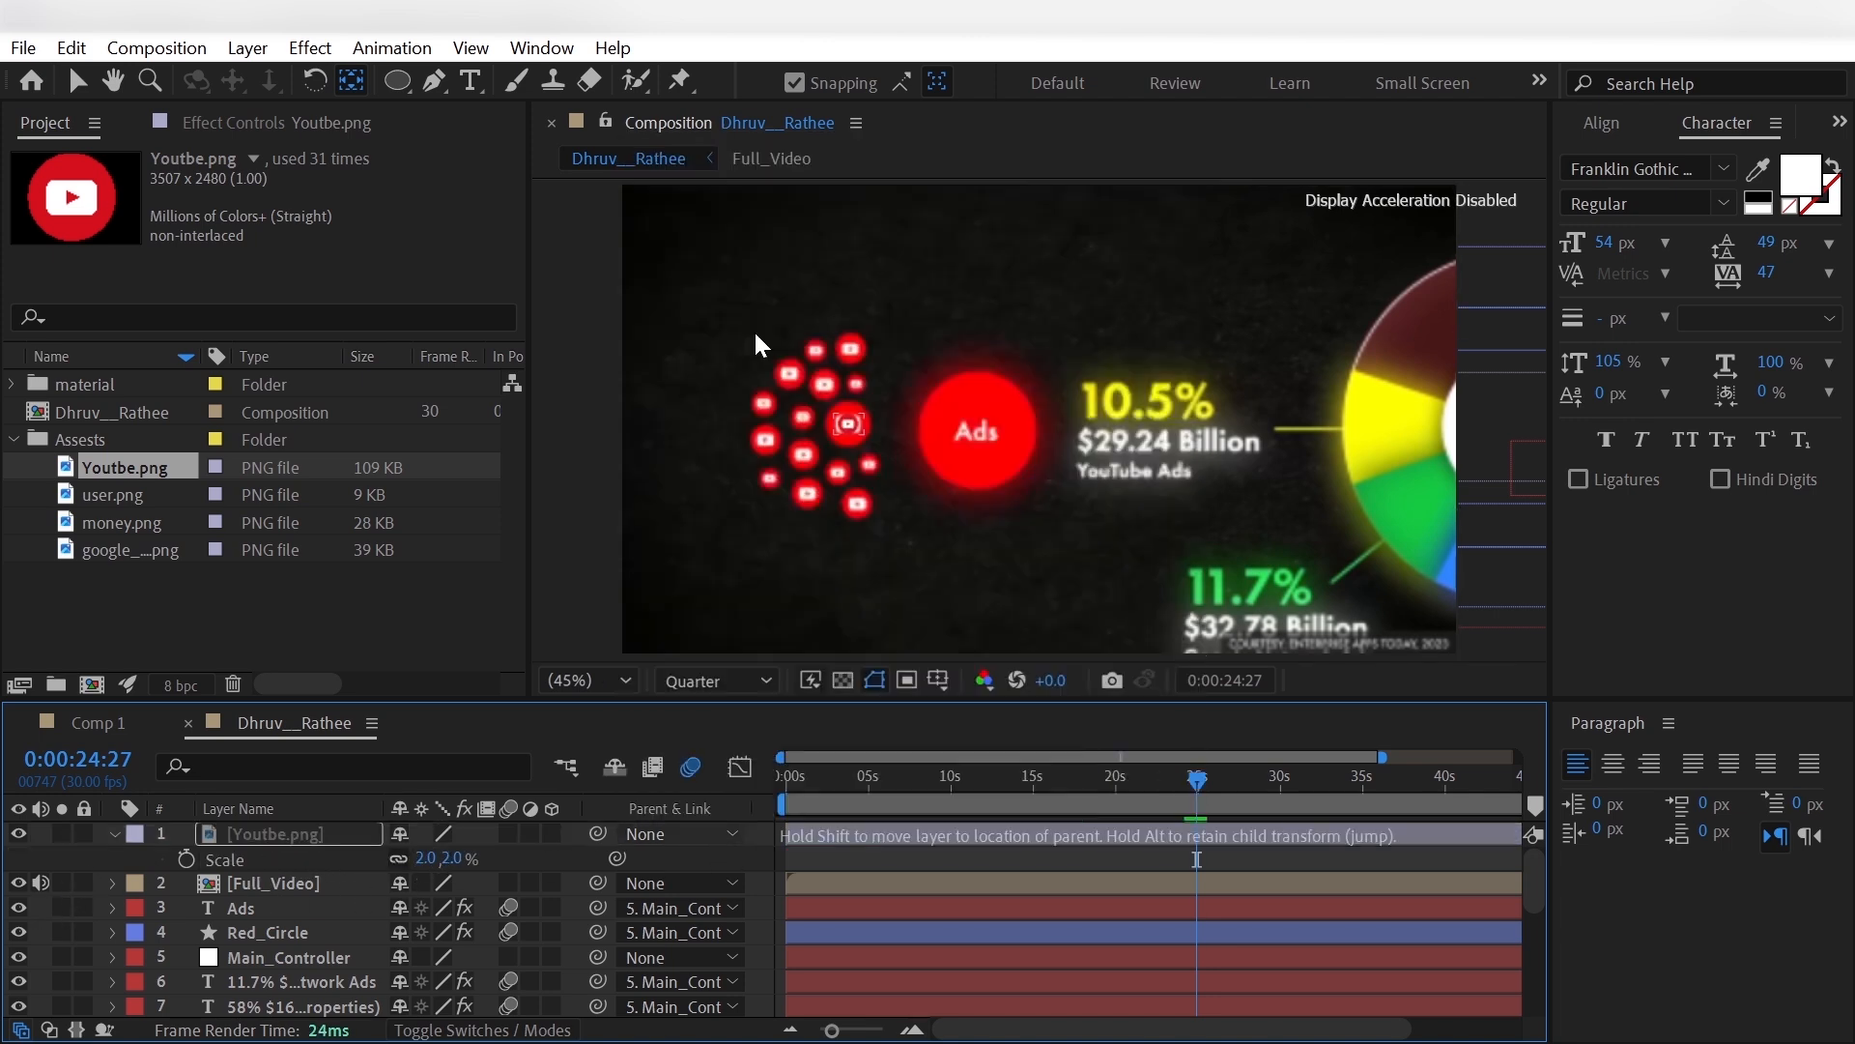
pyautogui.click(278, 844)
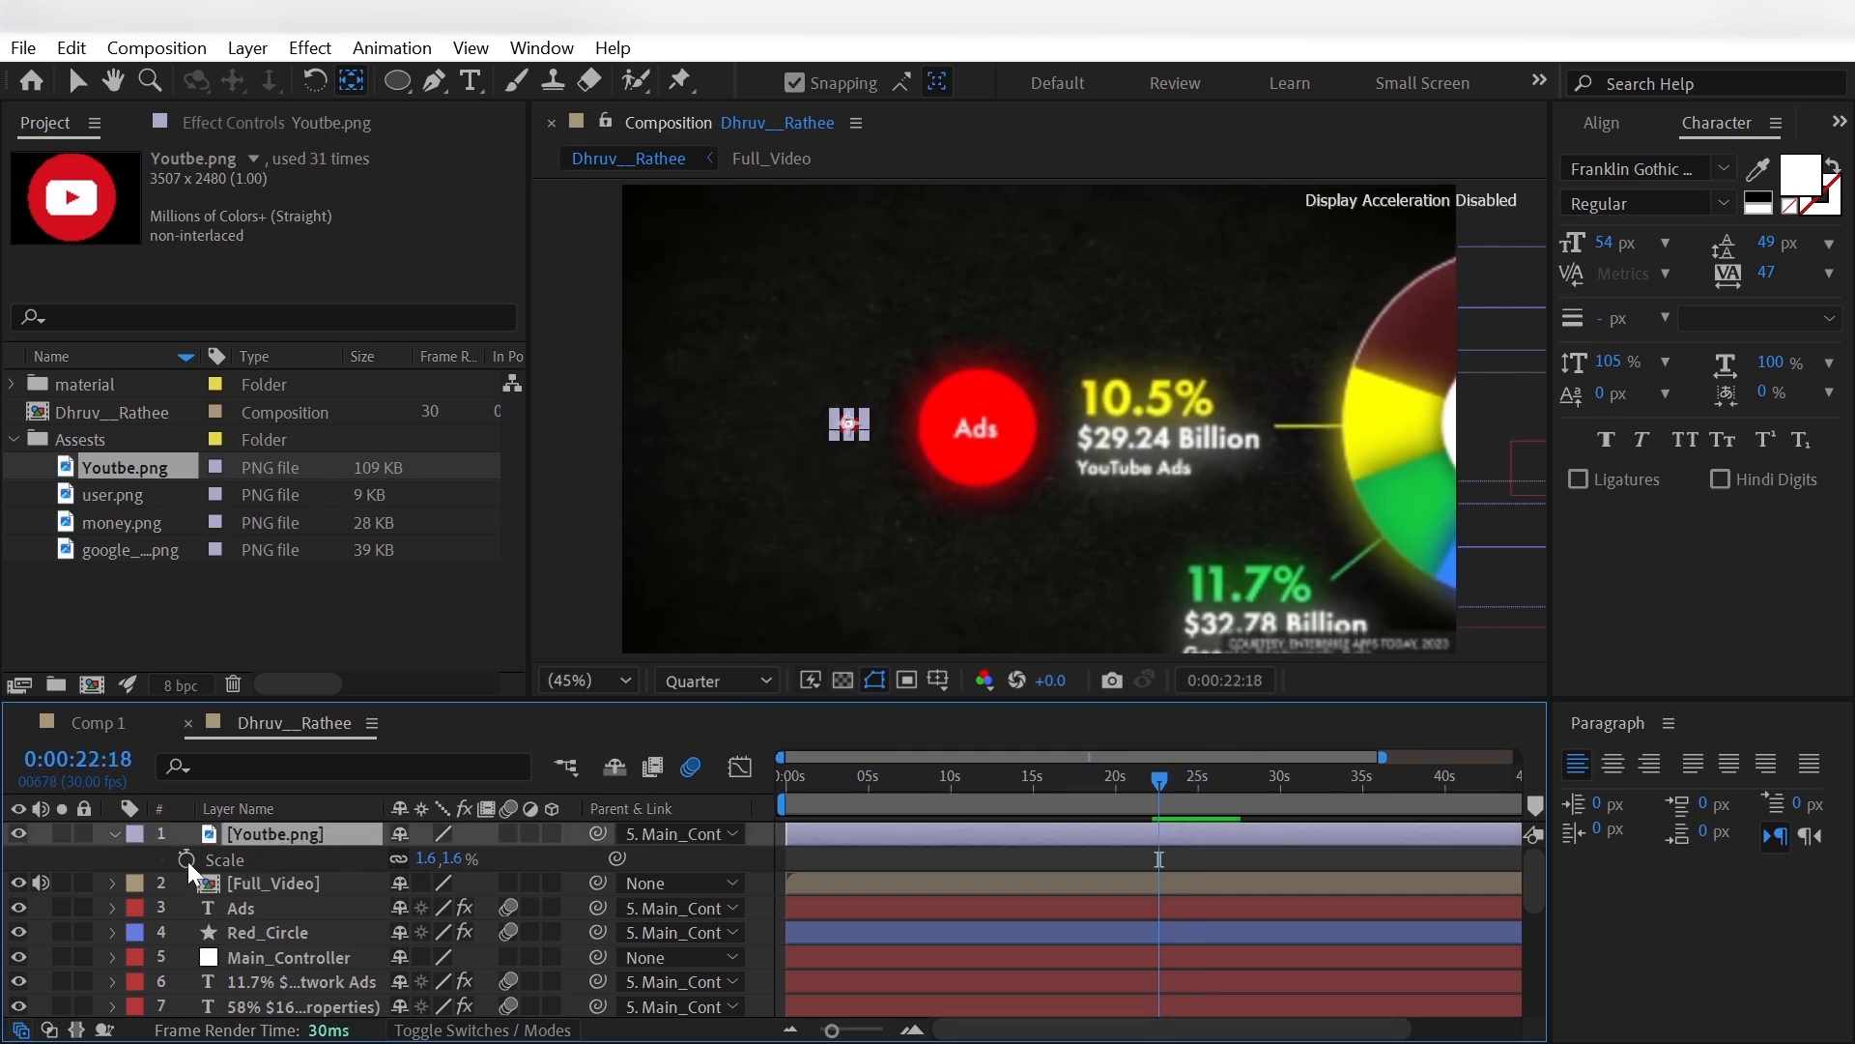
# - Keyframe Youtbe.png's scale from 0% at 0:00:22:18 to 2% at 0:00:23:13
pyautogui.click(187, 859)
pyautogui.click(428, 859)
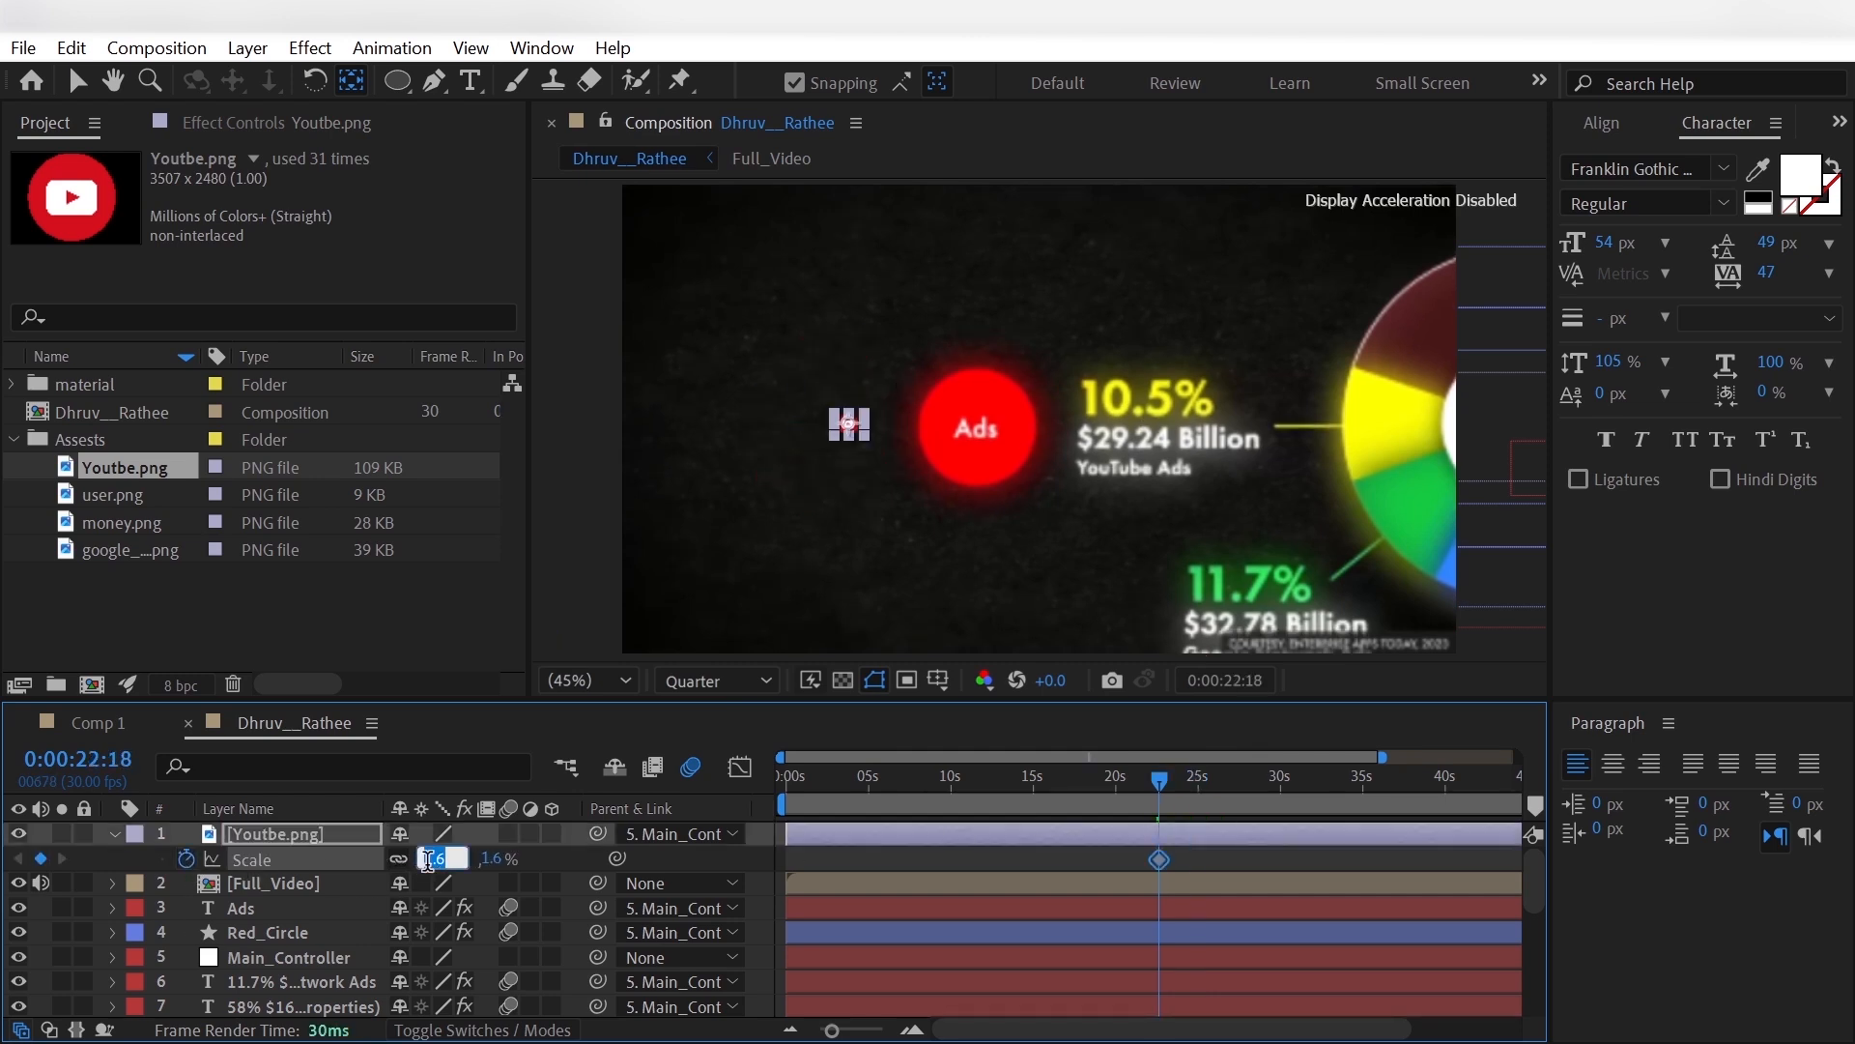
pyautogui.write('0')
pyautogui.press('Return')
pyautogui.moveTo(1160, 780); pyautogui.dragTo(1167, 790)
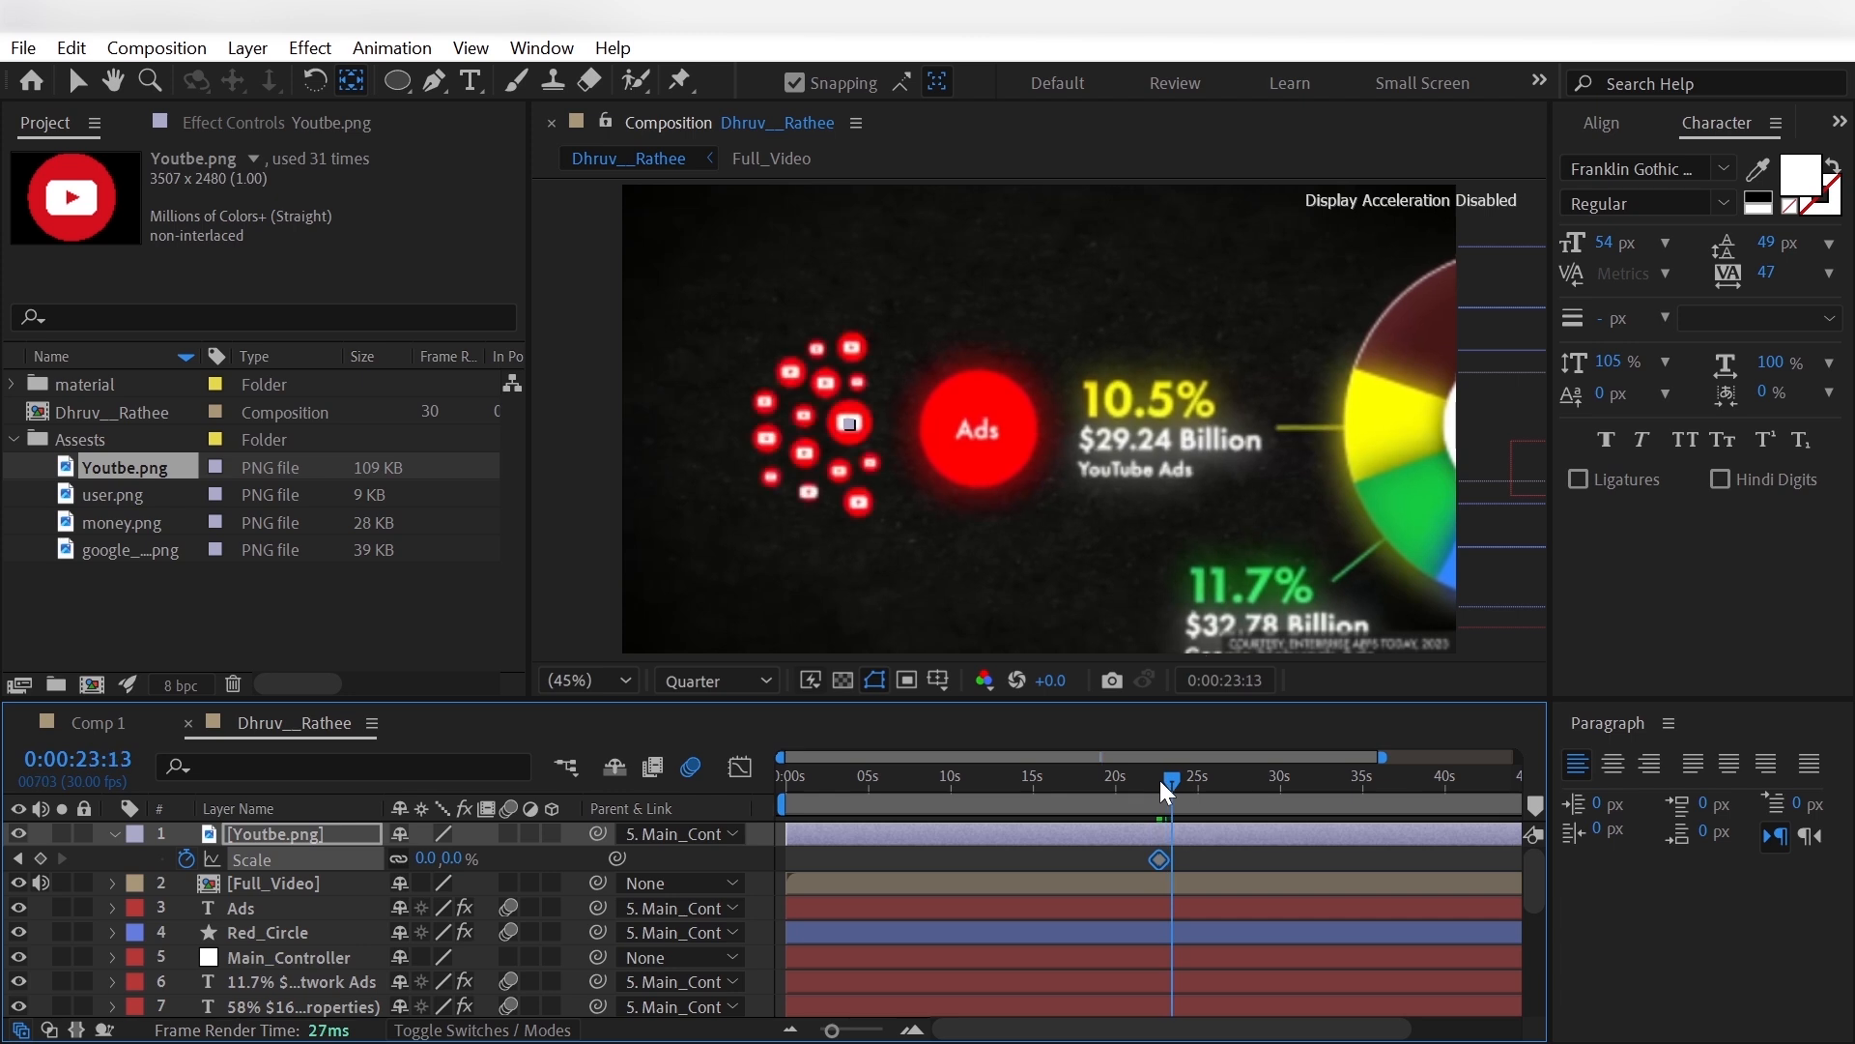
pyautogui.click(430, 858)
pyautogui.write('2')
pyautogui.press('Return')
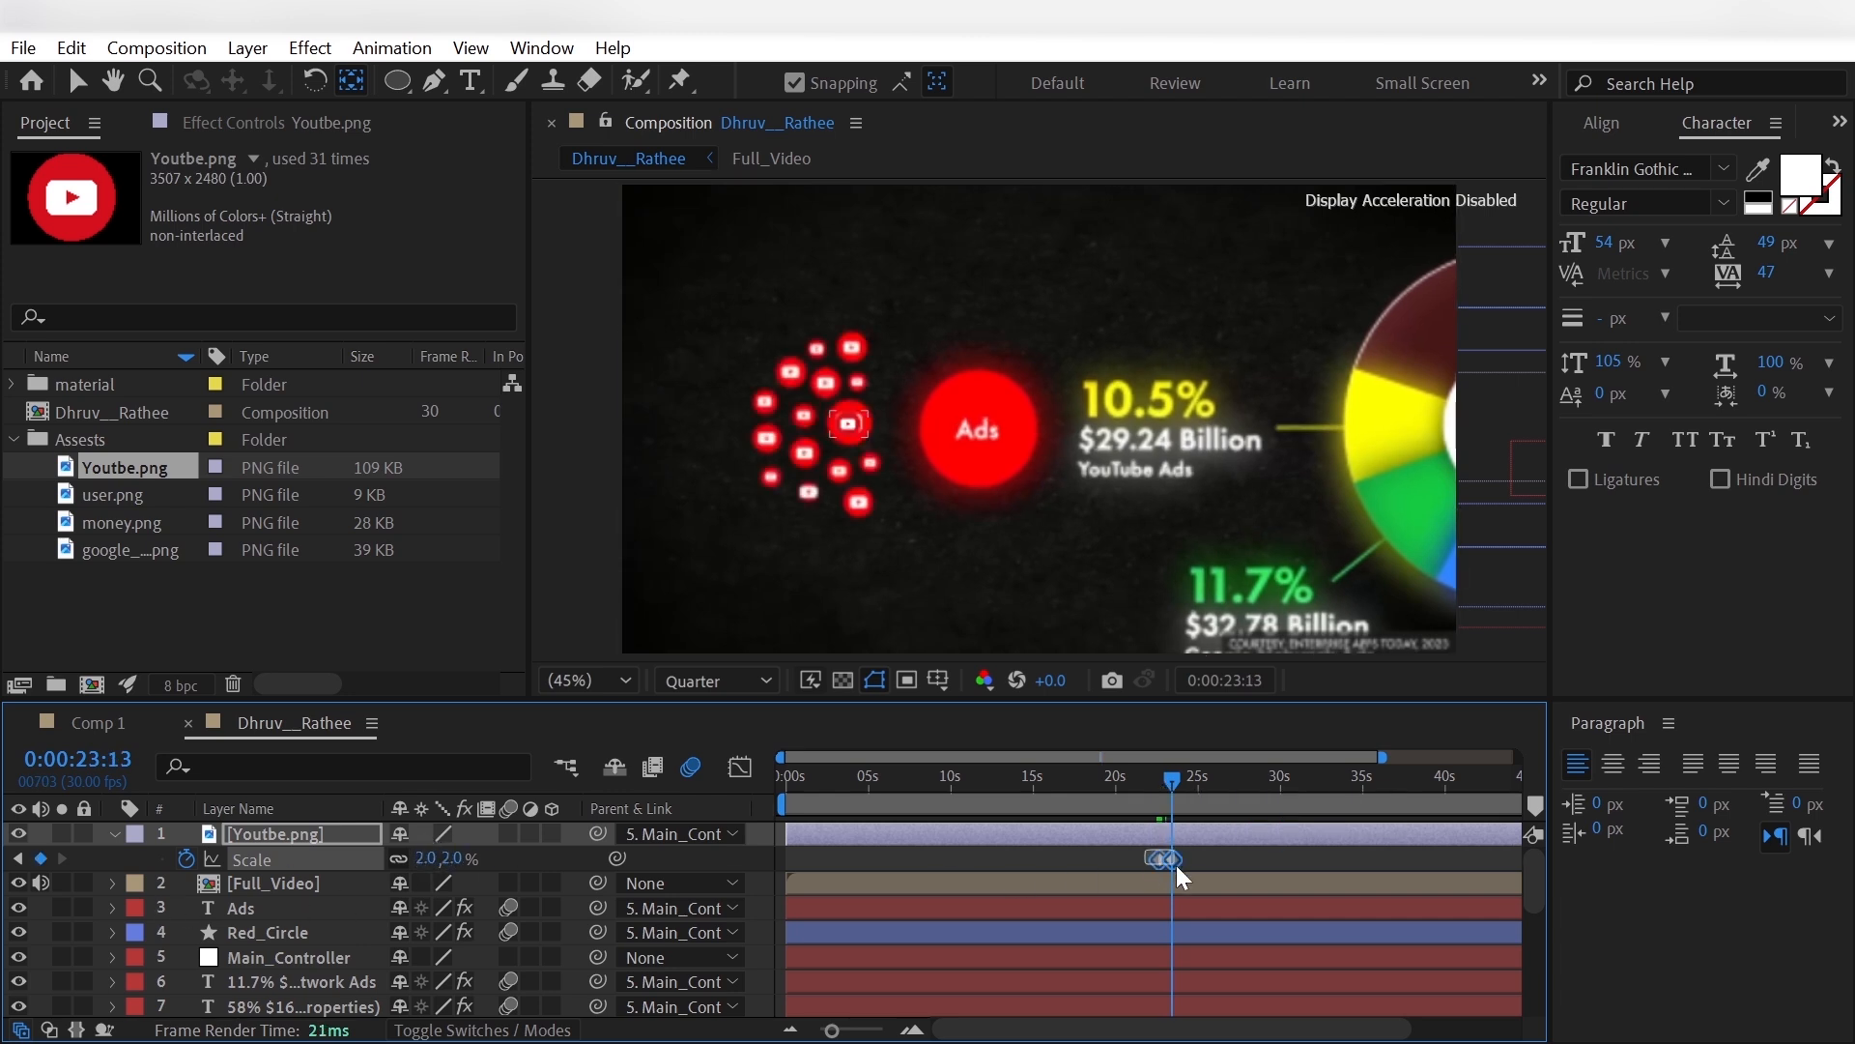
# - Apply Easy Ease to both scale keyframes of Youtbe.png
pyautogui.rightClick(1172, 859)
pyautogui.moveTo(1375, 841)
pyautogui.click(686, 593)
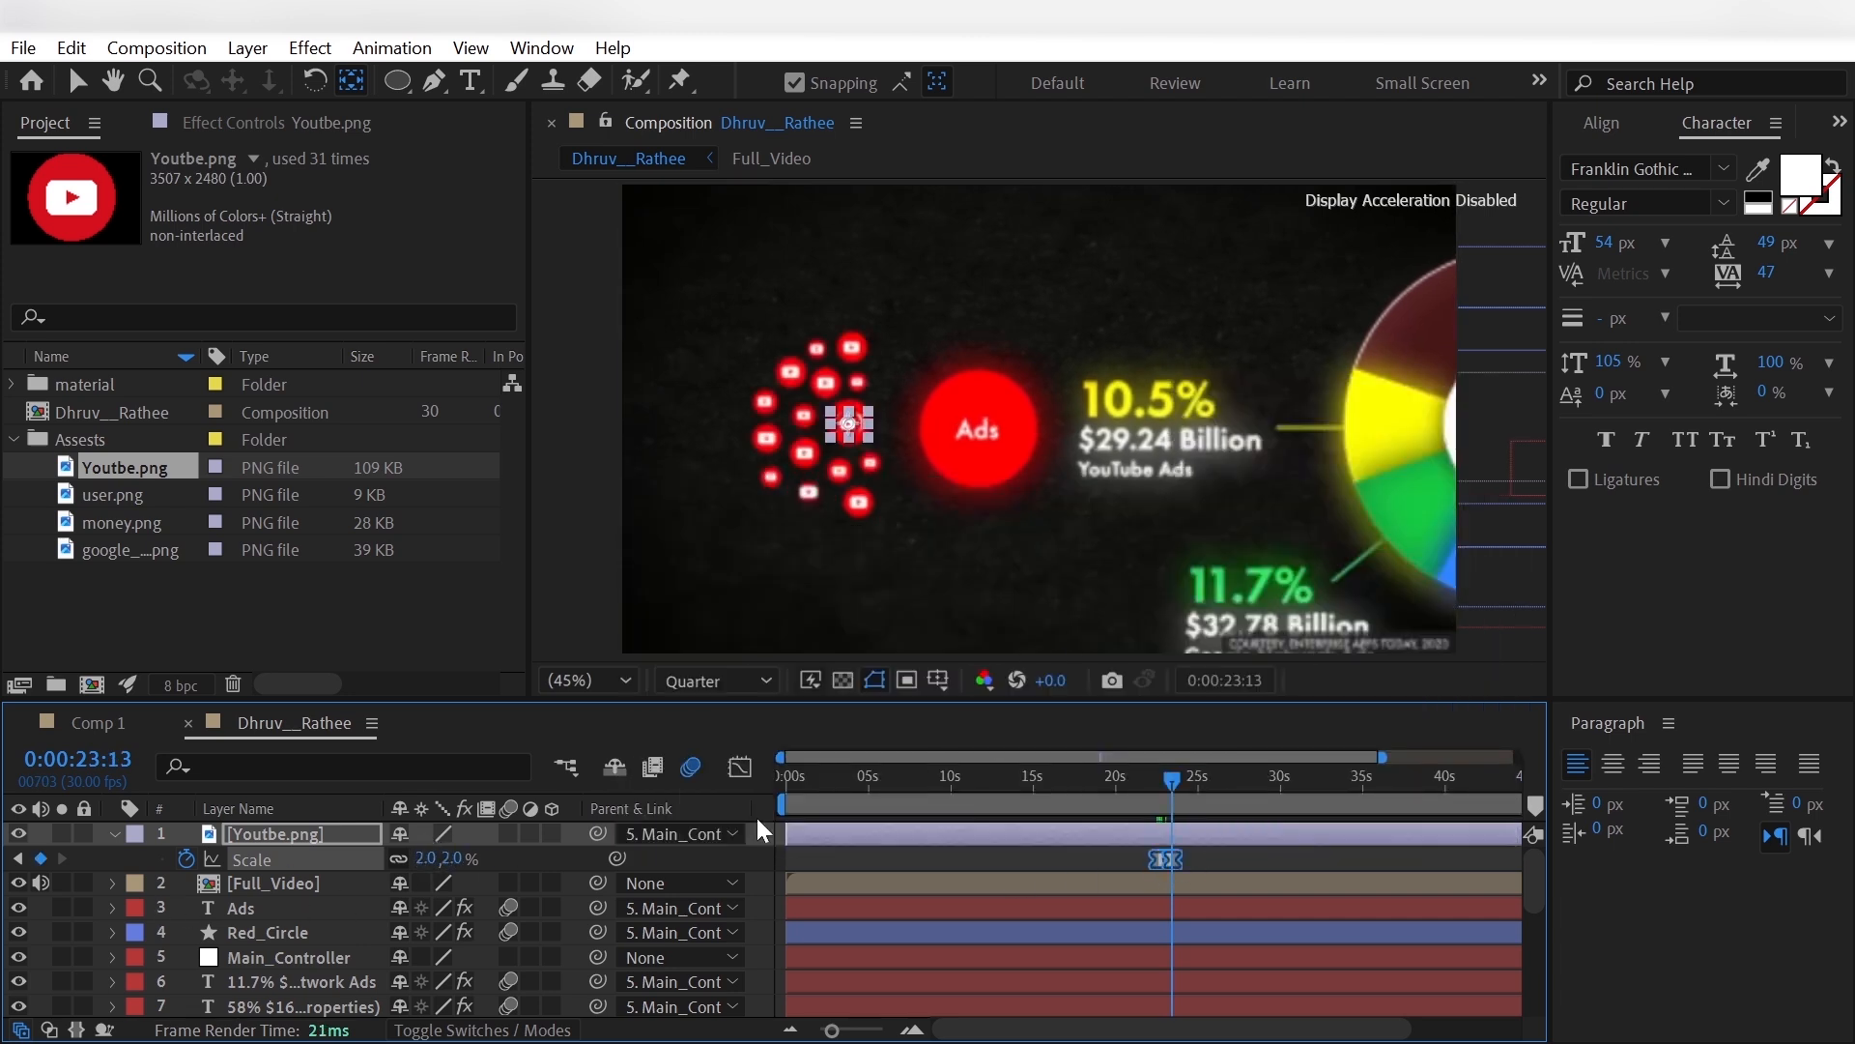
# - Duplicate the Youtbe.png layer fourteen times
pyautogui.click(311, 837)
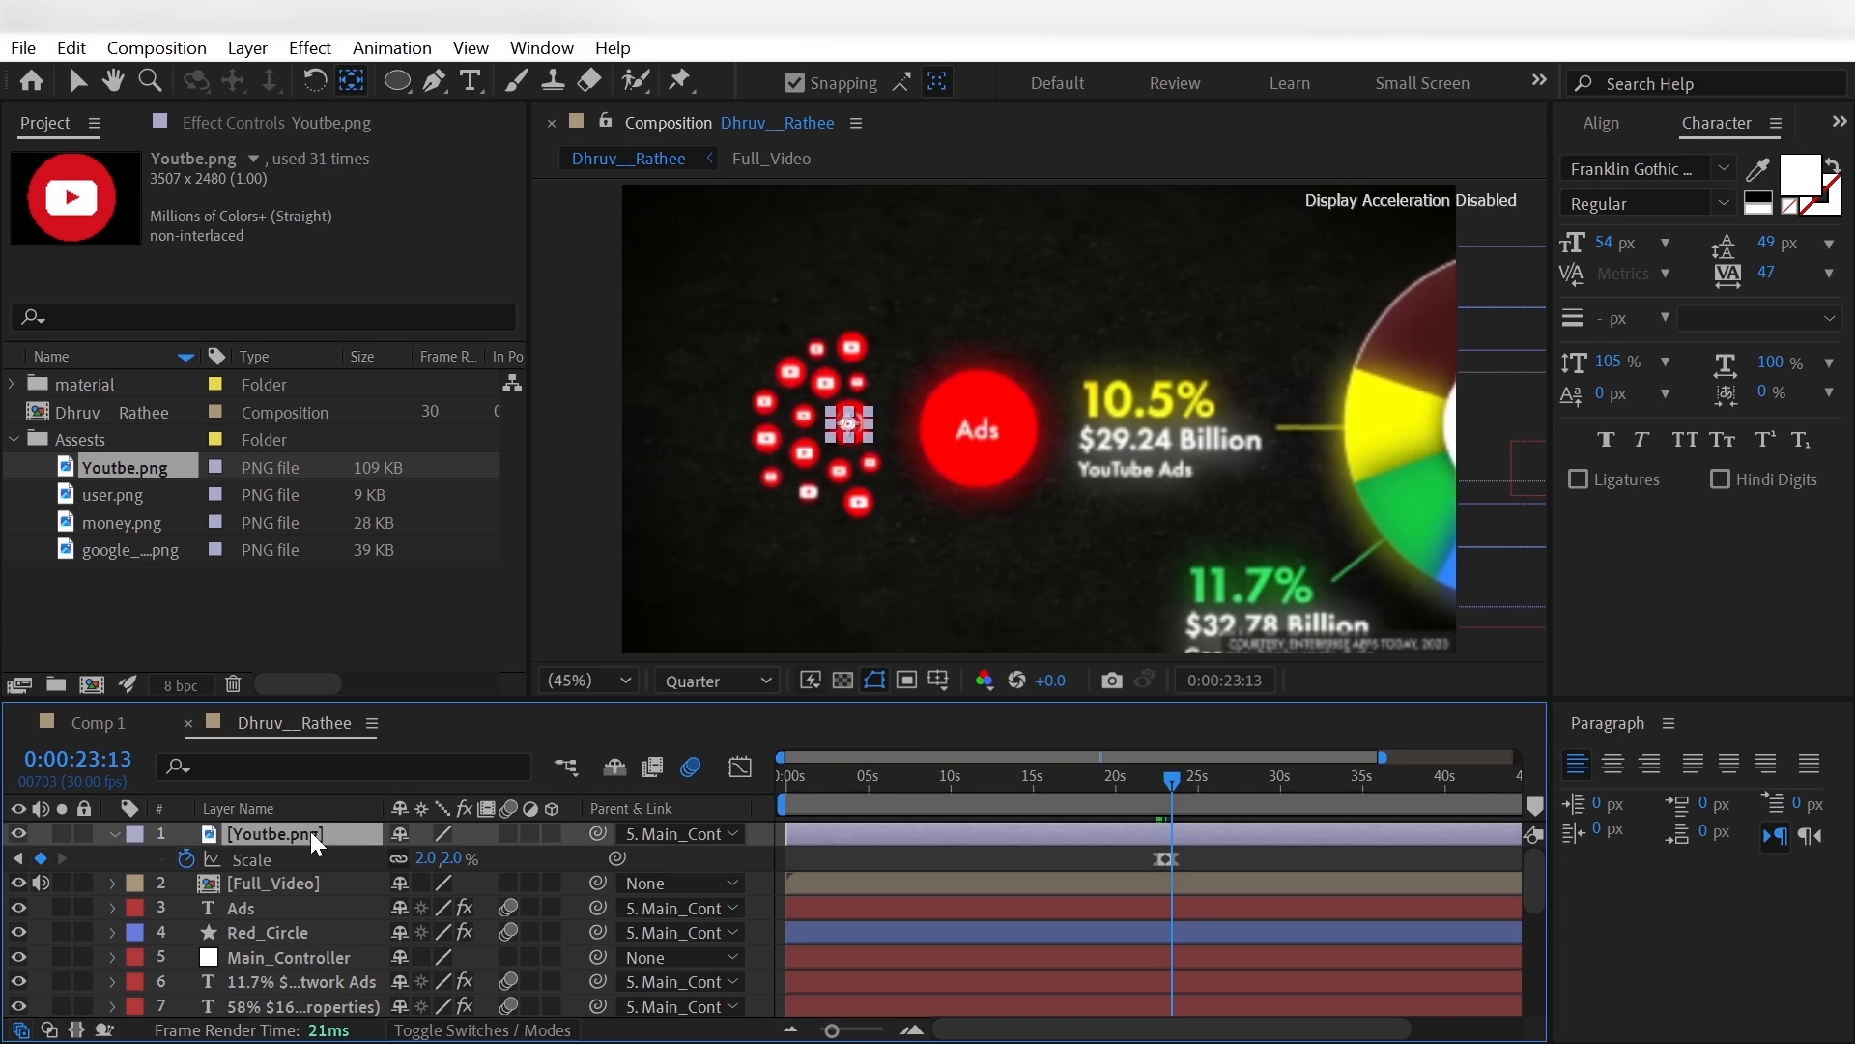
pyautogui.hotkey('ctrl', 'd')
pyautogui.hotkey('ctrl', 'd')
pyautogui.hotkey('ctrl', 'd')
pyautogui.hotkey('ctrl', 'd')
pyautogui.hotkey('ctrl', 'd')
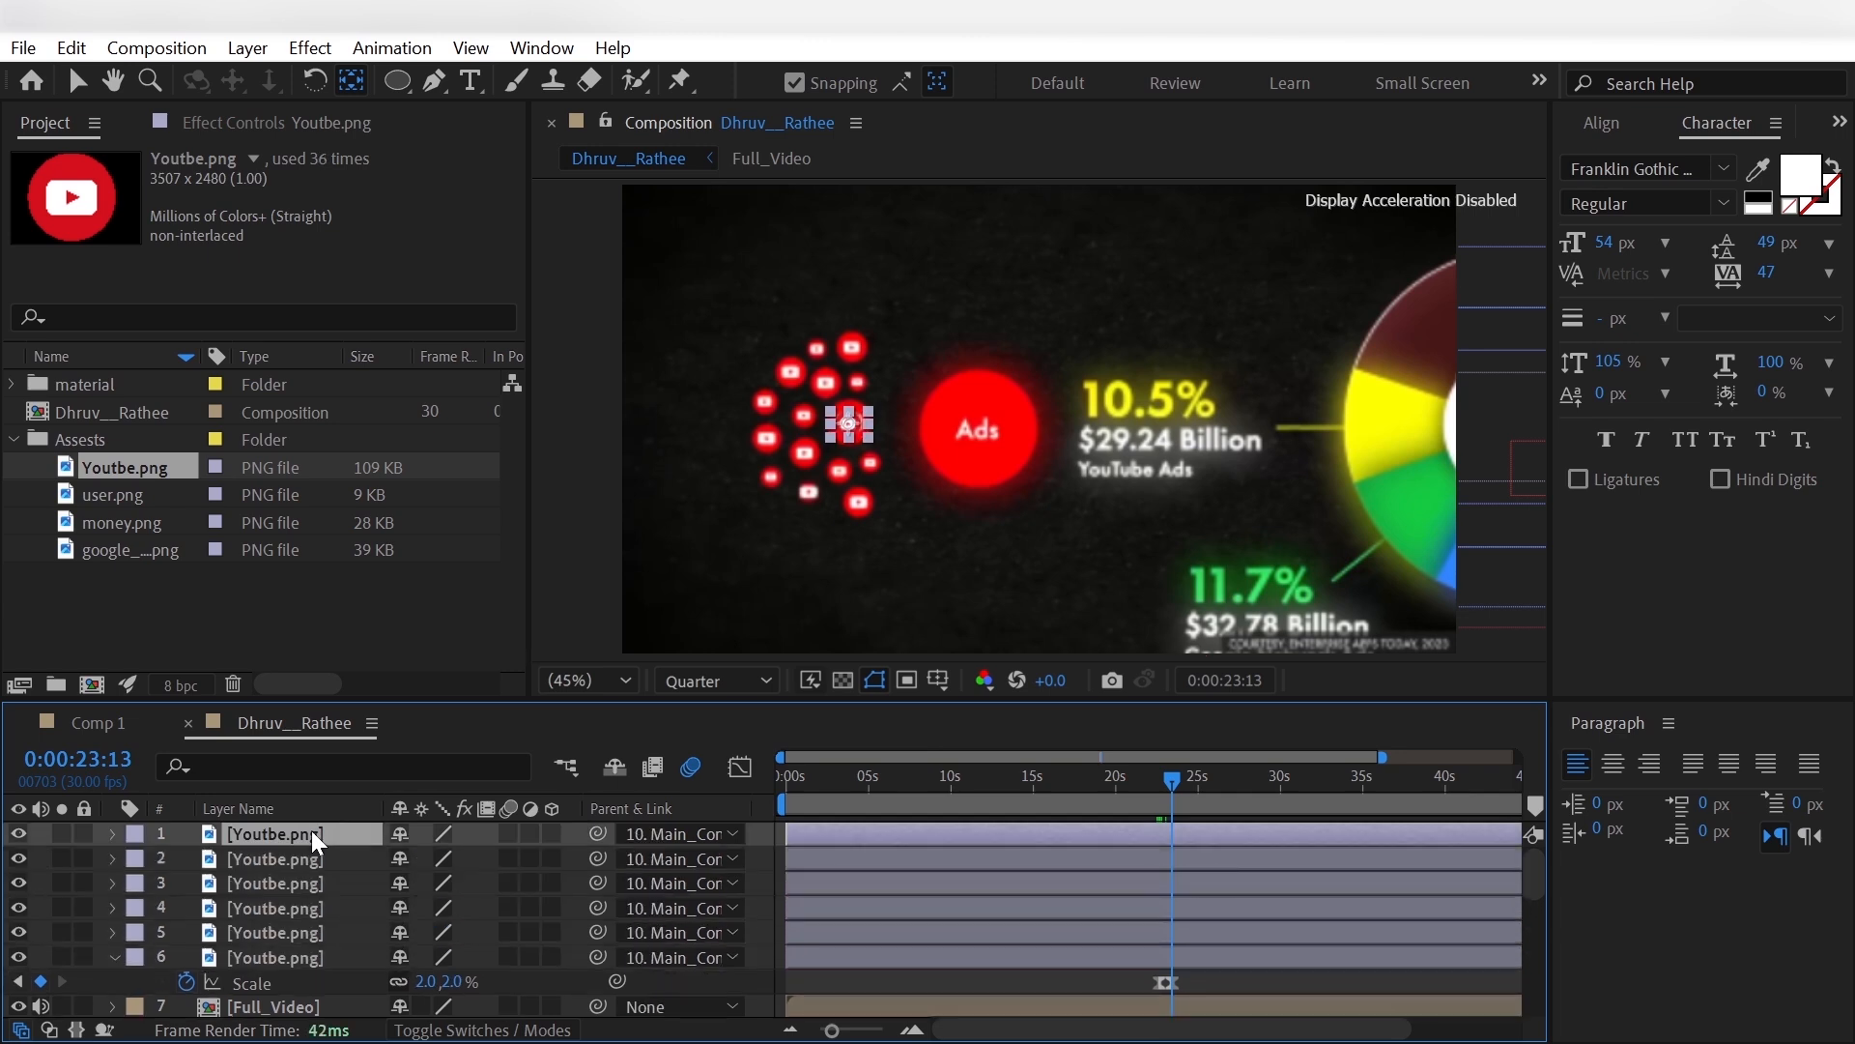
pyautogui.hotkey('ctrl', 'd')
pyautogui.hotkey('ctrl', 'd')
pyautogui.hotkey('ctrl', 'd')
pyautogui.hotkey('ctrl', 'd')
pyautogui.hotkey('ctrl', 'd')
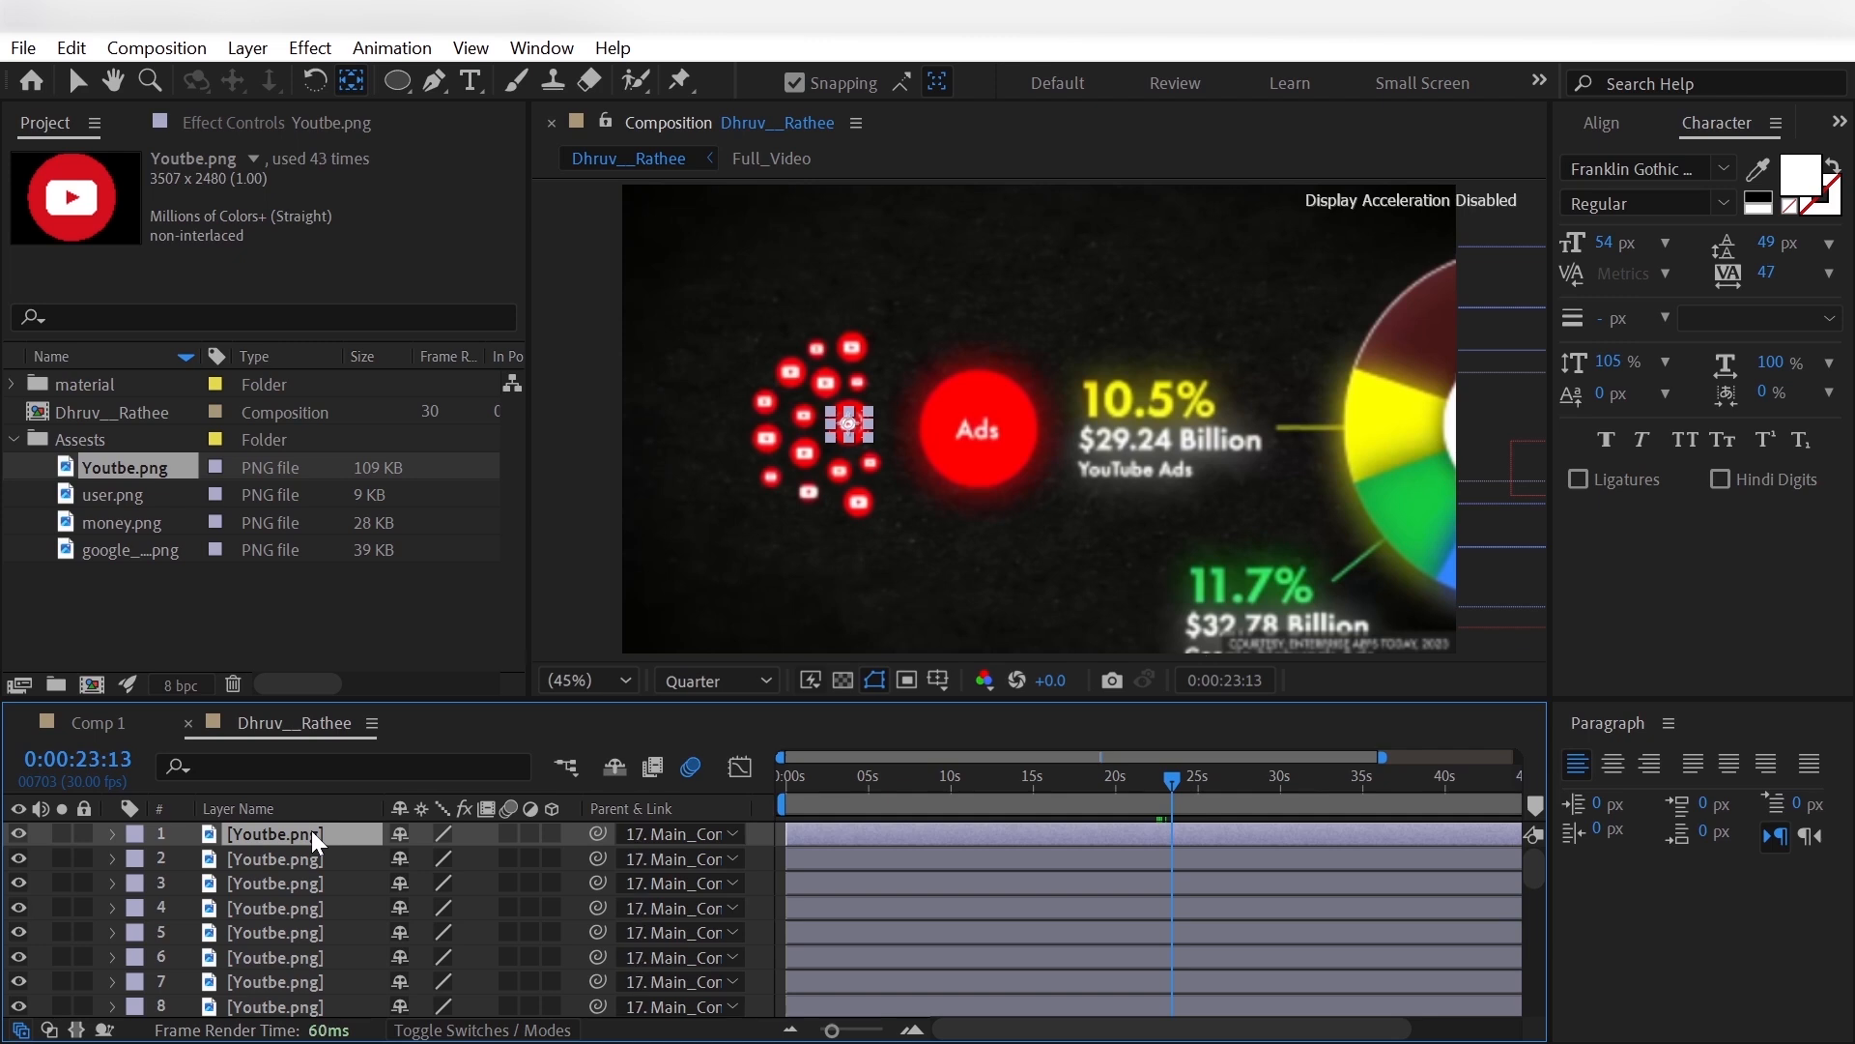
# - Position the first three Youtbe.png copies over the reference icons in the upper-right part of the YouTube cluster
pyautogui.scroll(-3, 314, 834)
pyautogui.scroll(3, 313, 834)
pyautogui.scroll(-4, 313, 841)
pyautogui.scroll(4, 313, 841)
pyautogui.press('p')
pyautogui.moveTo(468, 858); pyautogui.dragTo(425, 907)
pyautogui.click(362, 885)
pyautogui.press('p')
pyautogui.moveTo(468, 907); pyautogui.dragTo(354, 957)
pyautogui.click(351, 936)
pyautogui.press('p')
pyautogui.moveTo(467, 956); pyautogui.dragTo(364, 1003)
# - Position the fourth Youtbe.png copy over the upper-left icon of the reference cluster
pyautogui.click(336, 978)
pyautogui.press('p')
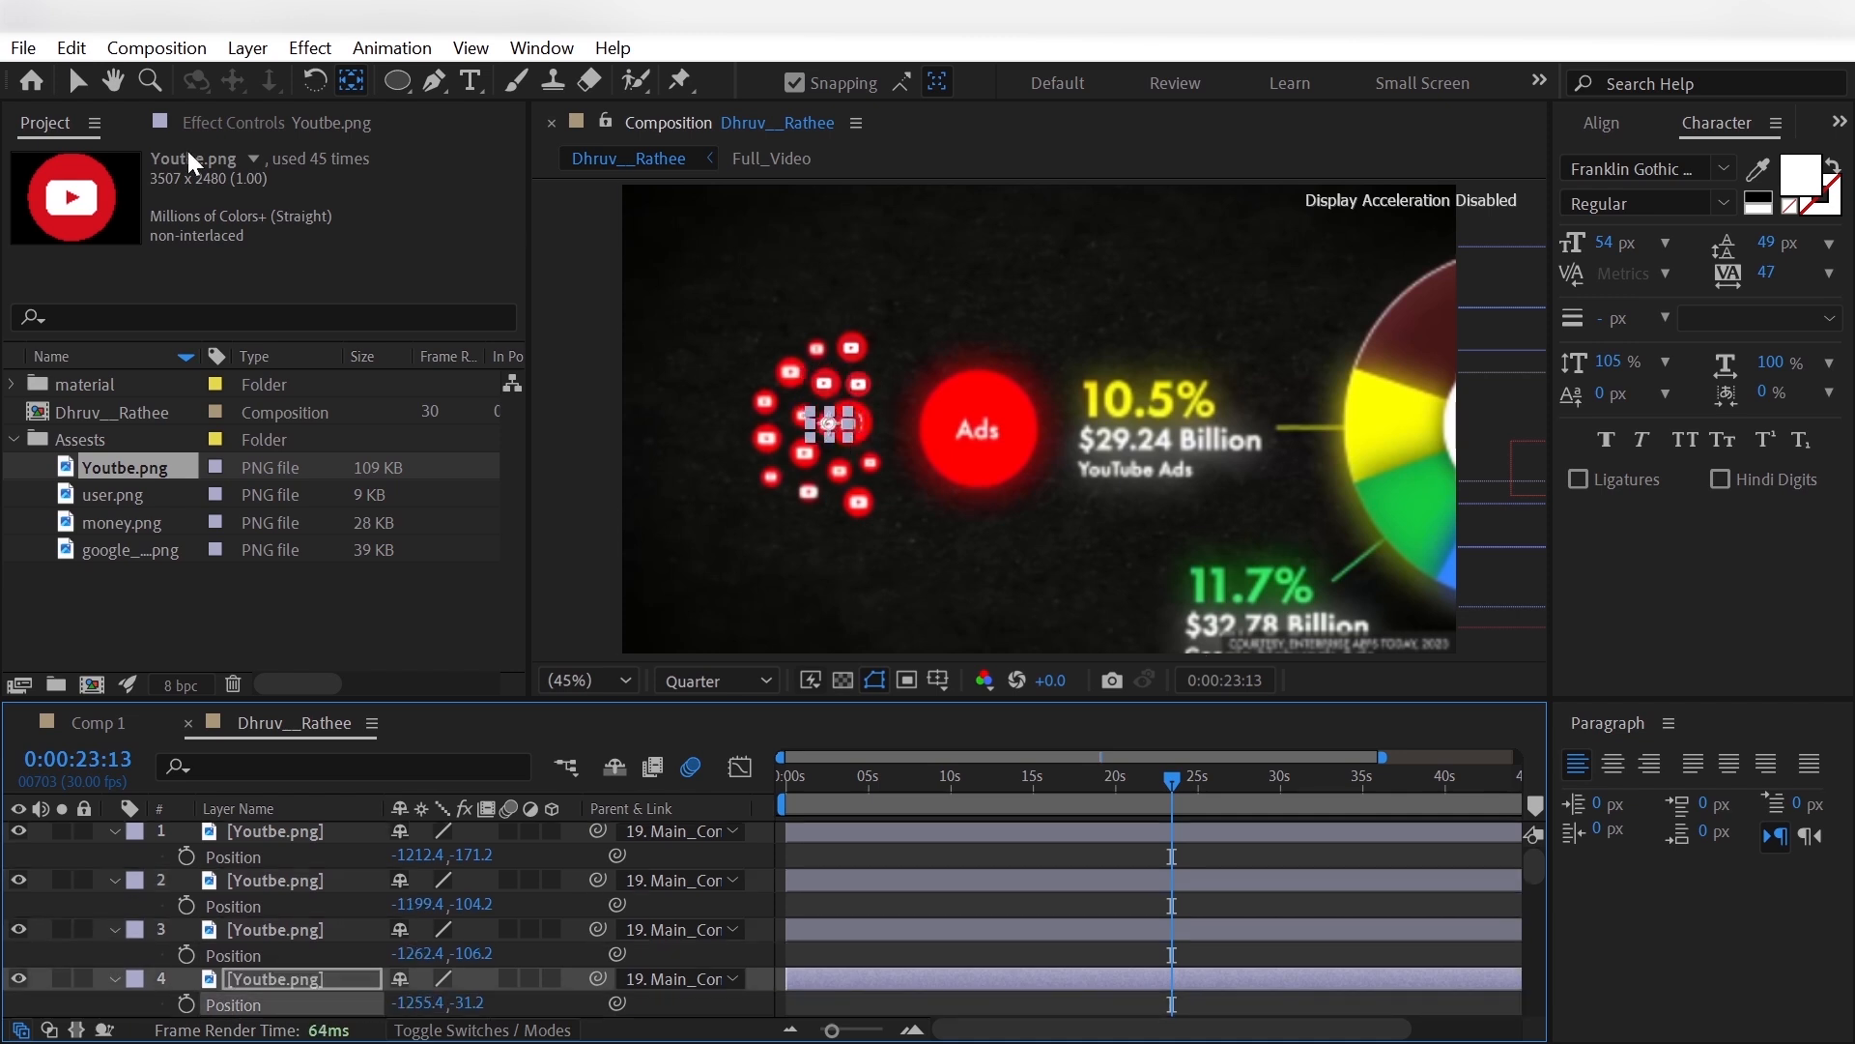
pyautogui.click(78, 81)
pyautogui.moveTo(828, 423); pyautogui.dragTo(793, 371)
pyautogui.scroll(-3, 333, 908)
# - Position Youtbe.png layers 5 to 10 over the reference icons in the middle, left and lower-left parts of the cluster
pyautogui.click(334, 881)
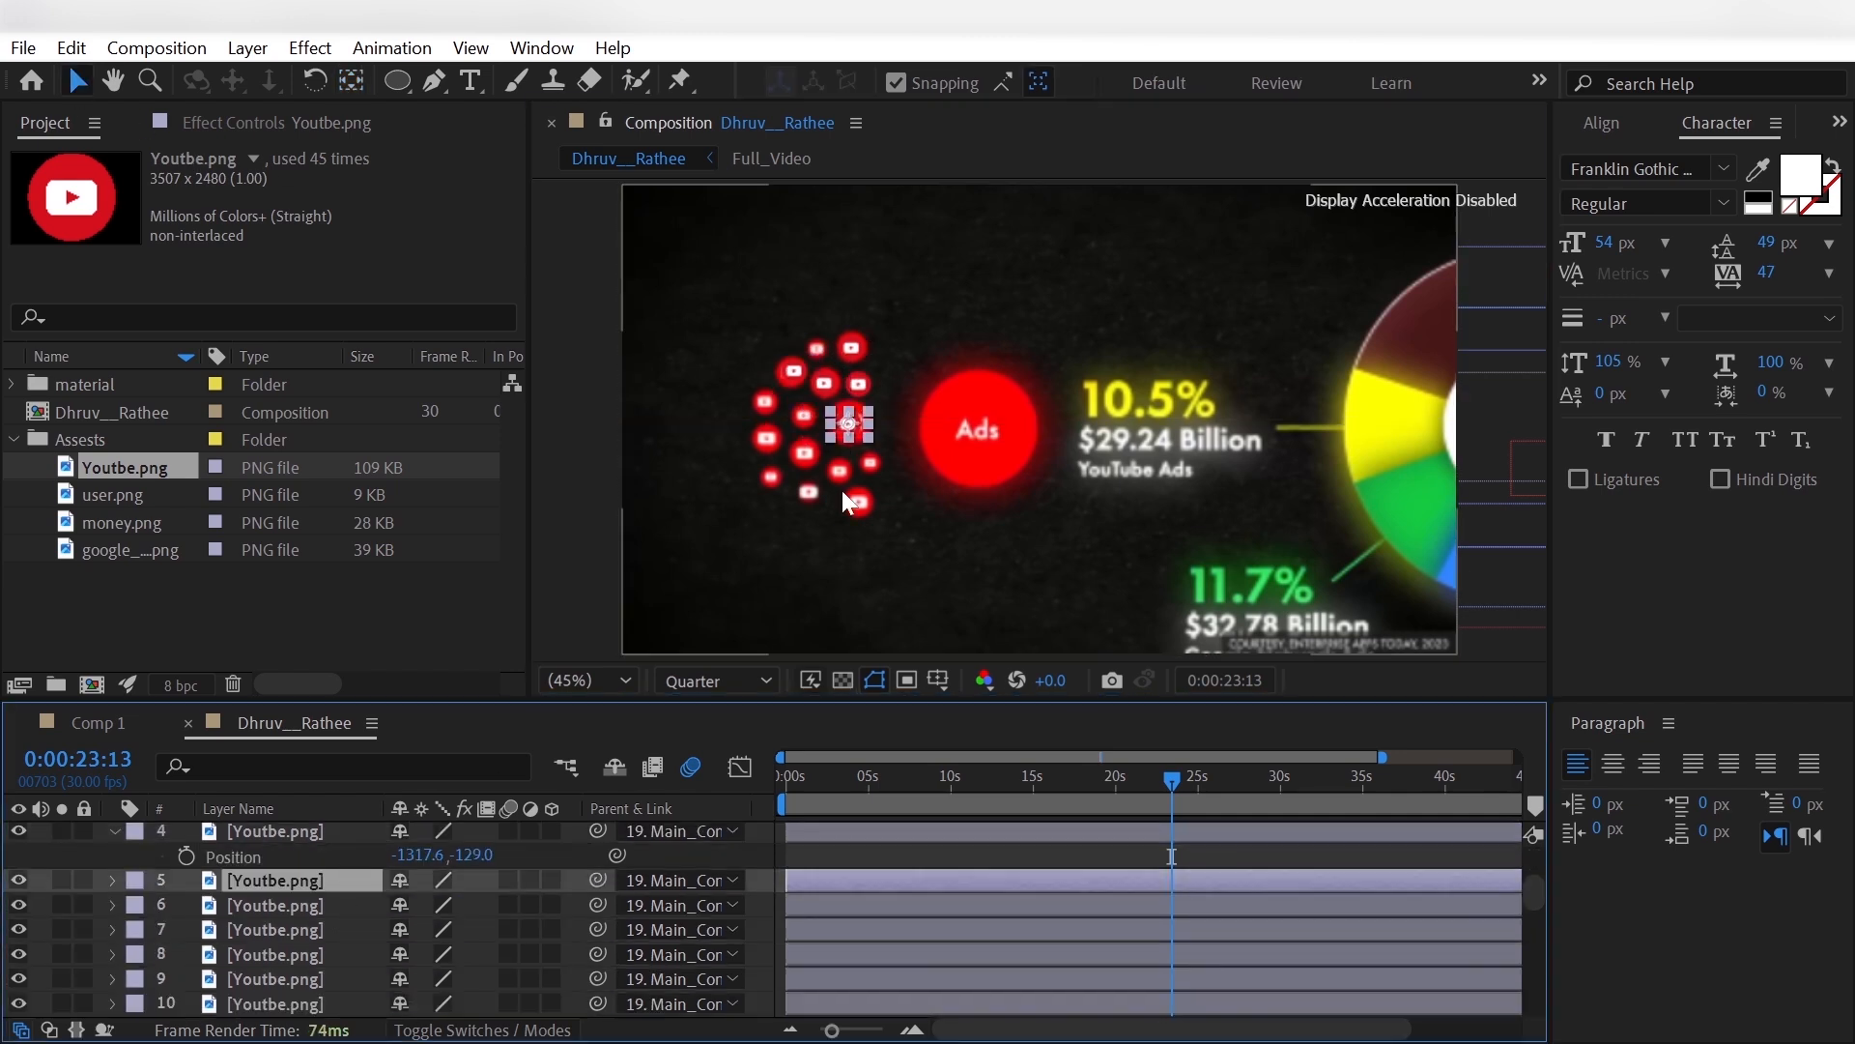
pyautogui.moveTo(849, 425); pyautogui.dragTo(812, 494)
pyautogui.scroll(-1, 333, 904)
pyautogui.scroll(1, 333, 903)
pyautogui.click(333, 906)
pyautogui.scroll(-1, 333, 903)
pyautogui.click(332, 856)
pyautogui.click(331, 880)
pyautogui.click(332, 906)
pyautogui.click(333, 929)
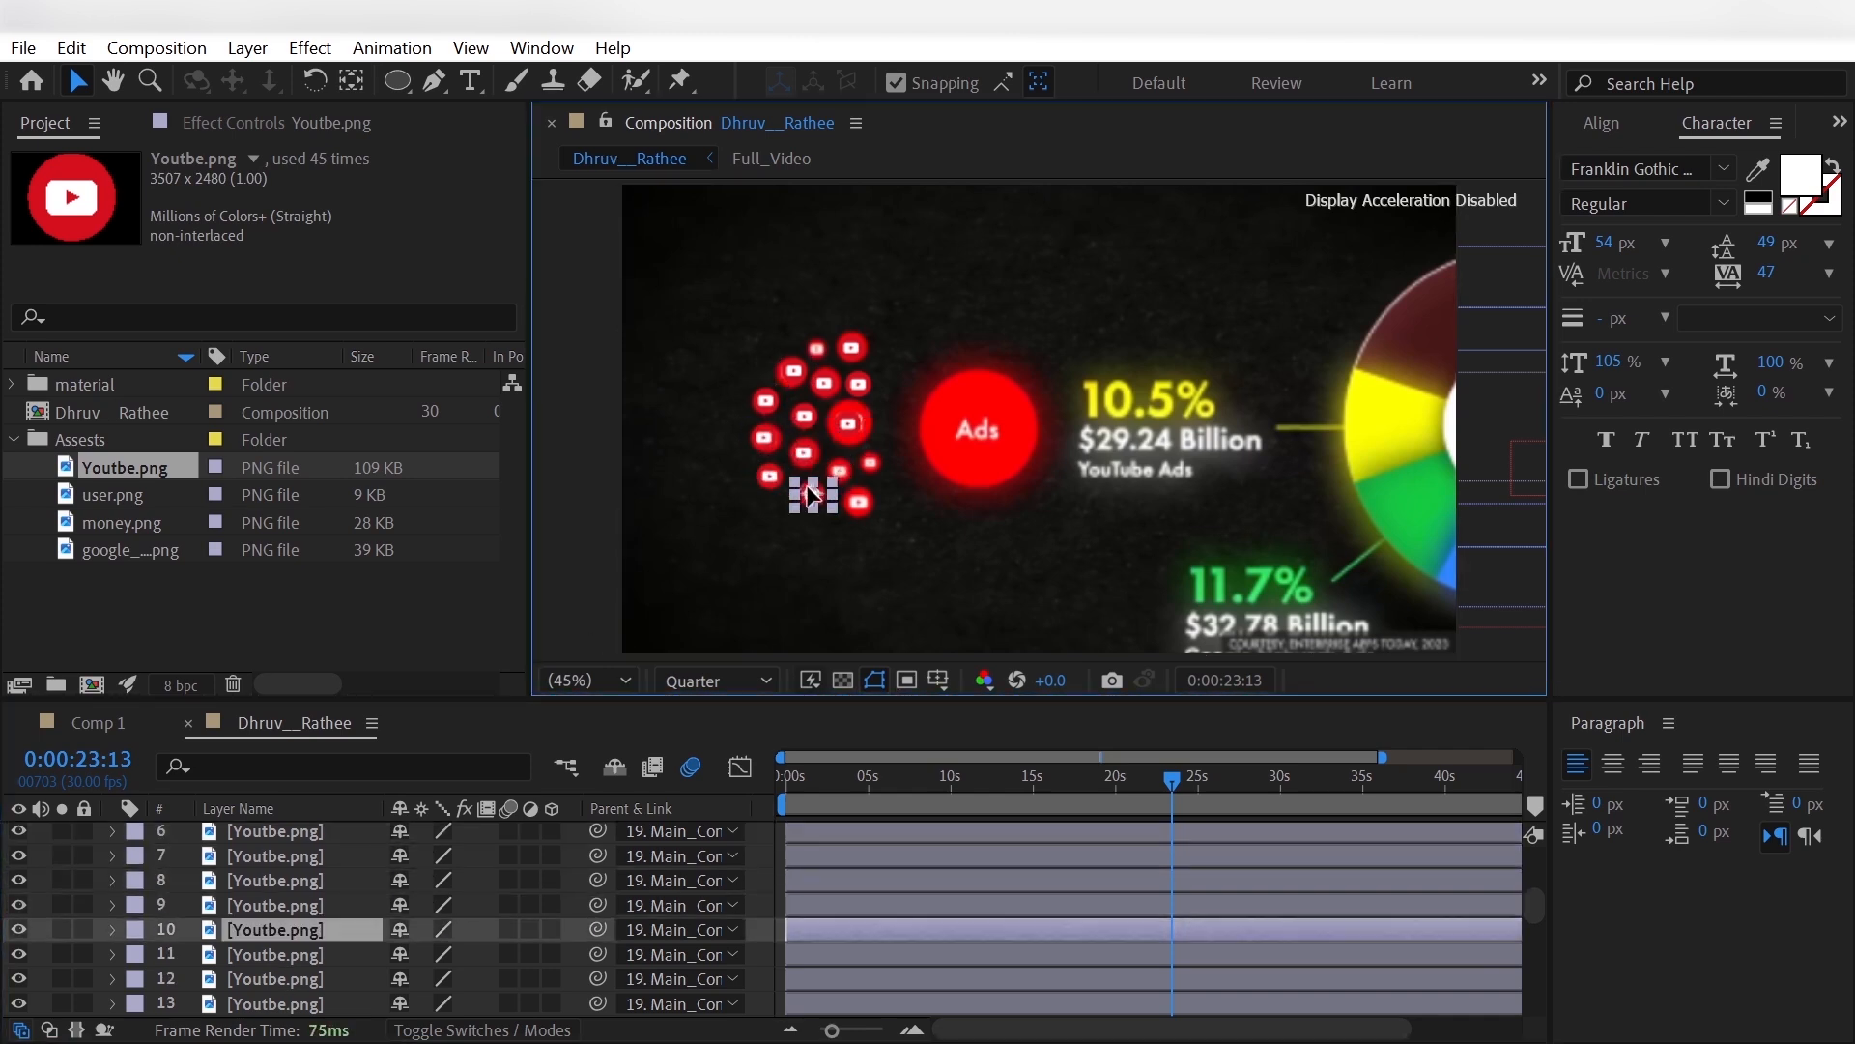
# - Position Youtbe.png layers 11 to 14 over the remaining reference icons at the lower right and top of the cluster
pyautogui.click(331, 955)
pyautogui.moveTo(844, 425); pyautogui.dragTo(860, 502)
pyautogui.scroll(-1, 331, 918)
pyautogui.click(331, 907)
pyautogui.click(331, 929)
pyautogui.scroll(-1, 323, 882)
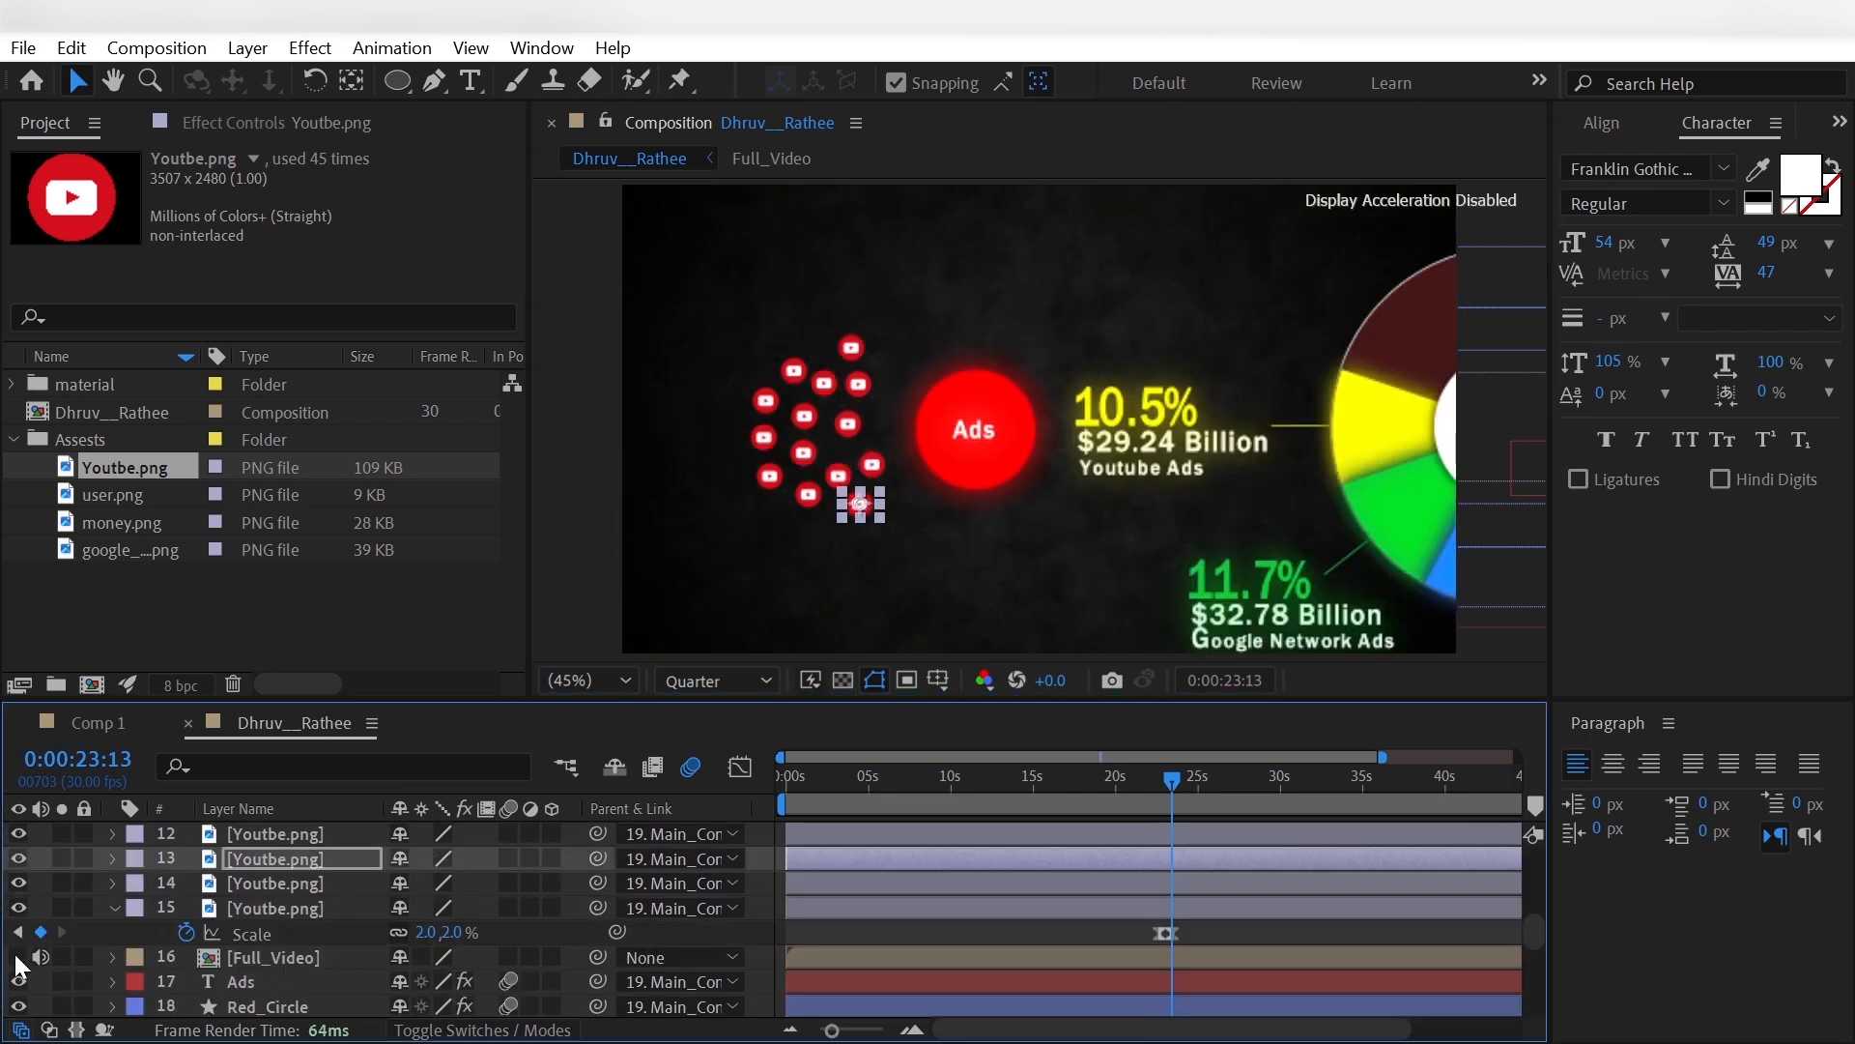
pyautogui.click(285, 882)
pyautogui.moveTo(849, 425); pyautogui.dragTo(817, 348)
# - Set the scale of the largest YouTube icon, layer 15, to 4% at 0:00:23:13
pyautogui.click(332, 907)
pyautogui.press('Return')
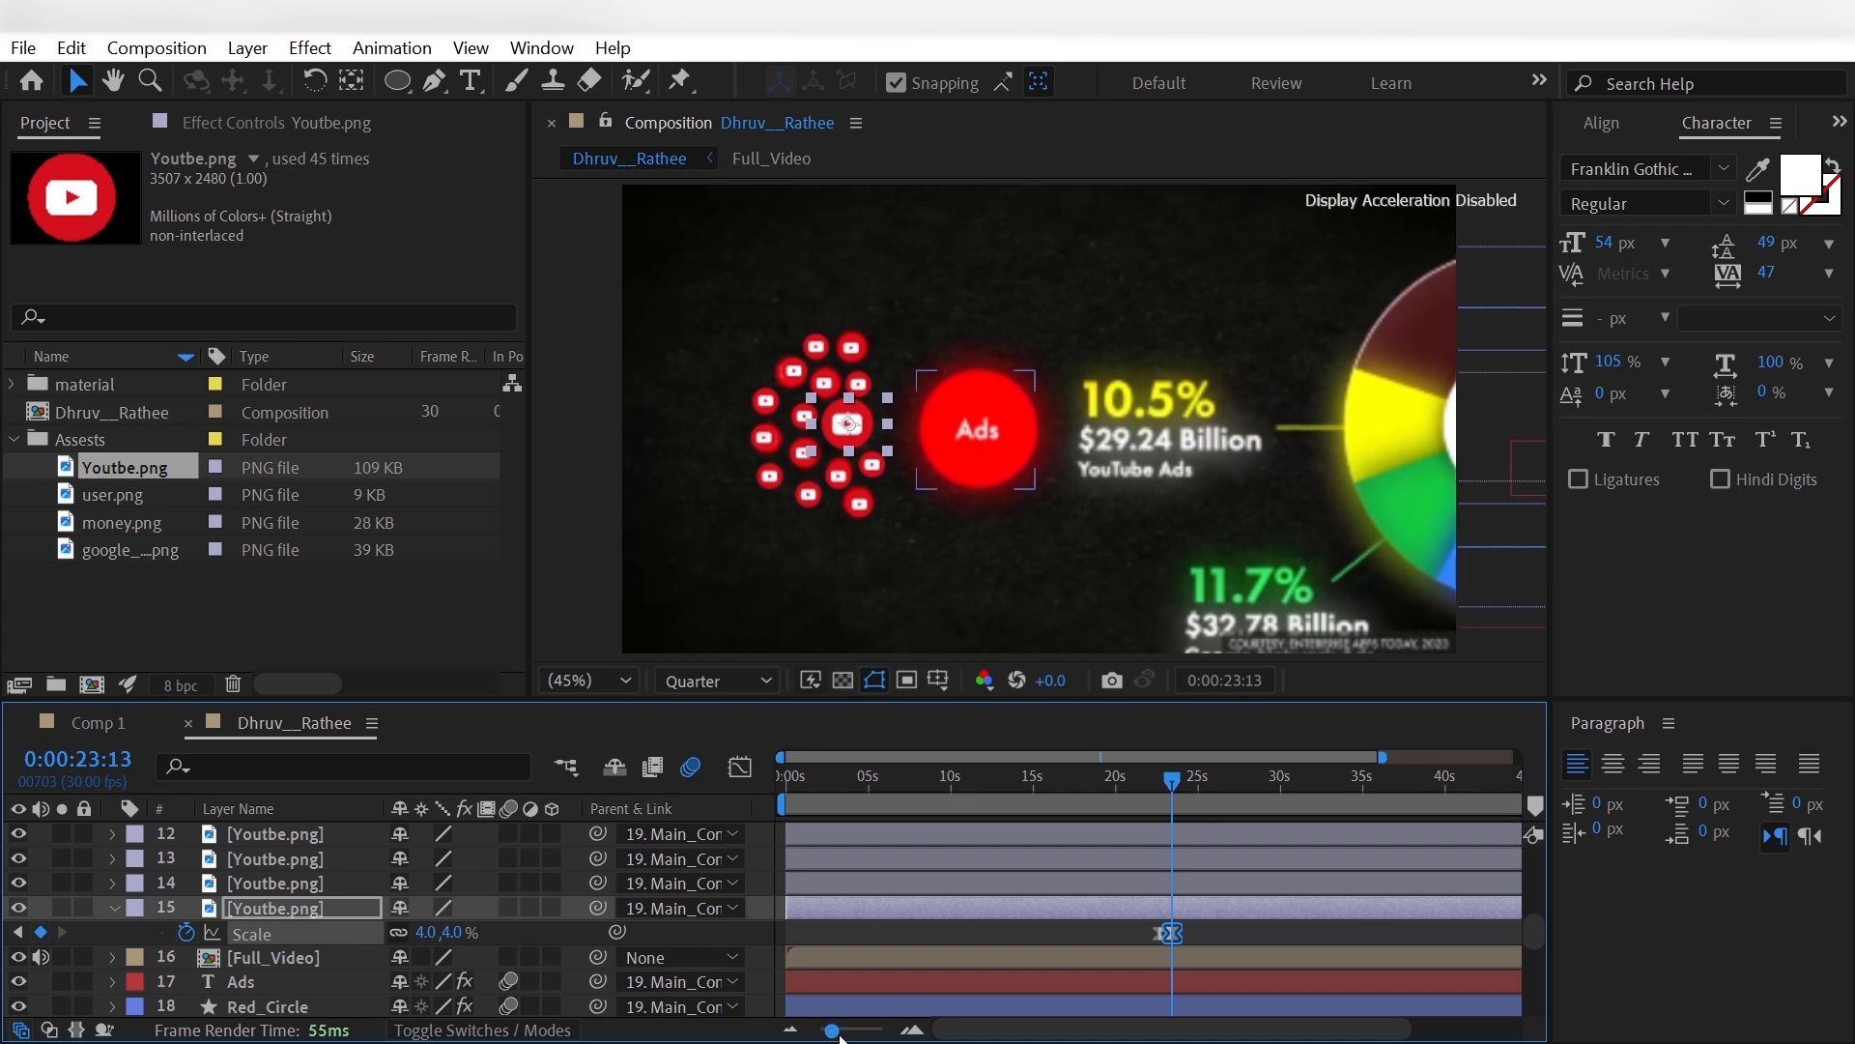
pyautogui.moveTo(832, 1030); pyautogui.dragTo(875, 1030)
# - Set the scale of the lower-middle YouTube icon, layer 11, to 2.5% at 0:00:23:13
pyautogui.click(334, 881)
pyautogui.click(338, 859)
pyautogui.scroll(1, 338, 870)
pyautogui.click(339, 907)
pyautogui.scroll(1, 339, 913)
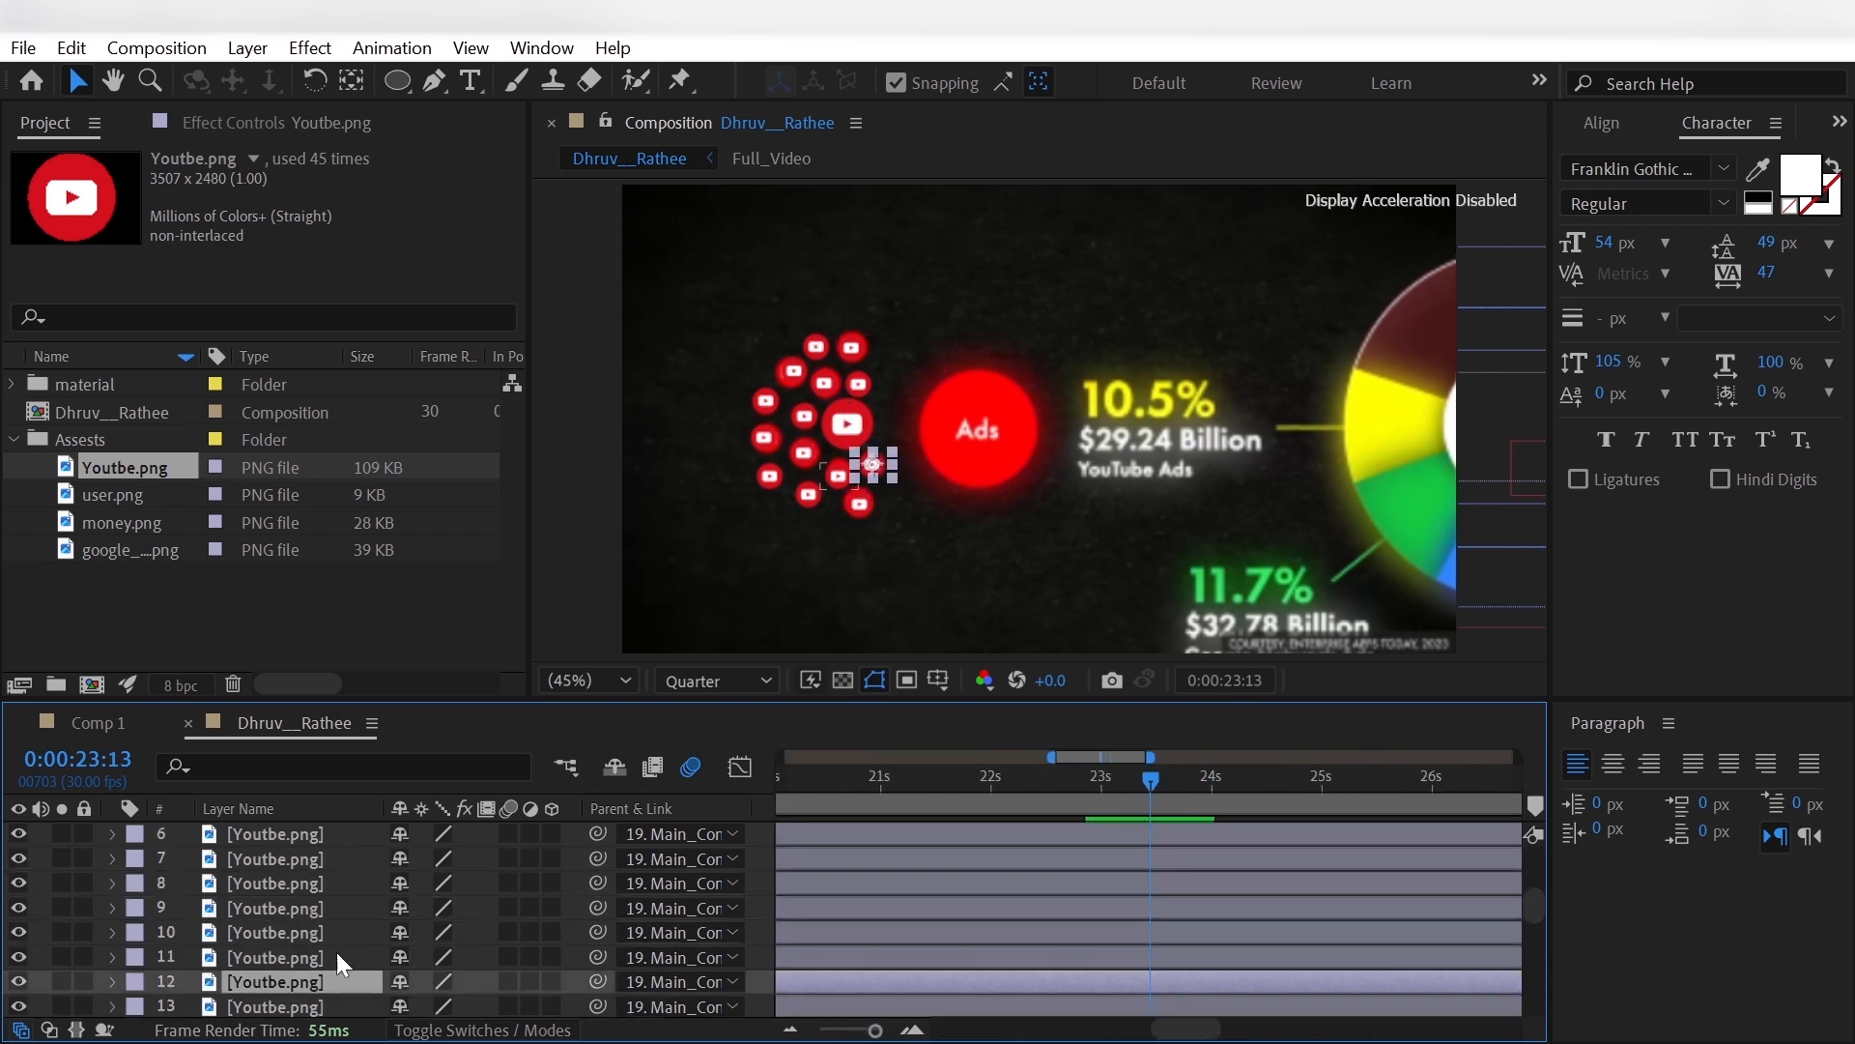
pyautogui.click(337, 954)
pyautogui.press('s')
pyautogui.click(426, 982)
pyautogui.write('2.5')
pyautogui.press('Return')
# - Set the scale of the lower-left YouTube icon, layer 9, to 2.5%, comparing it with the reference
pyautogui.click(311, 928)
pyautogui.click(315, 906)
pyautogui.click(322, 880)
pyautogui.scroll(1, 322, 877)
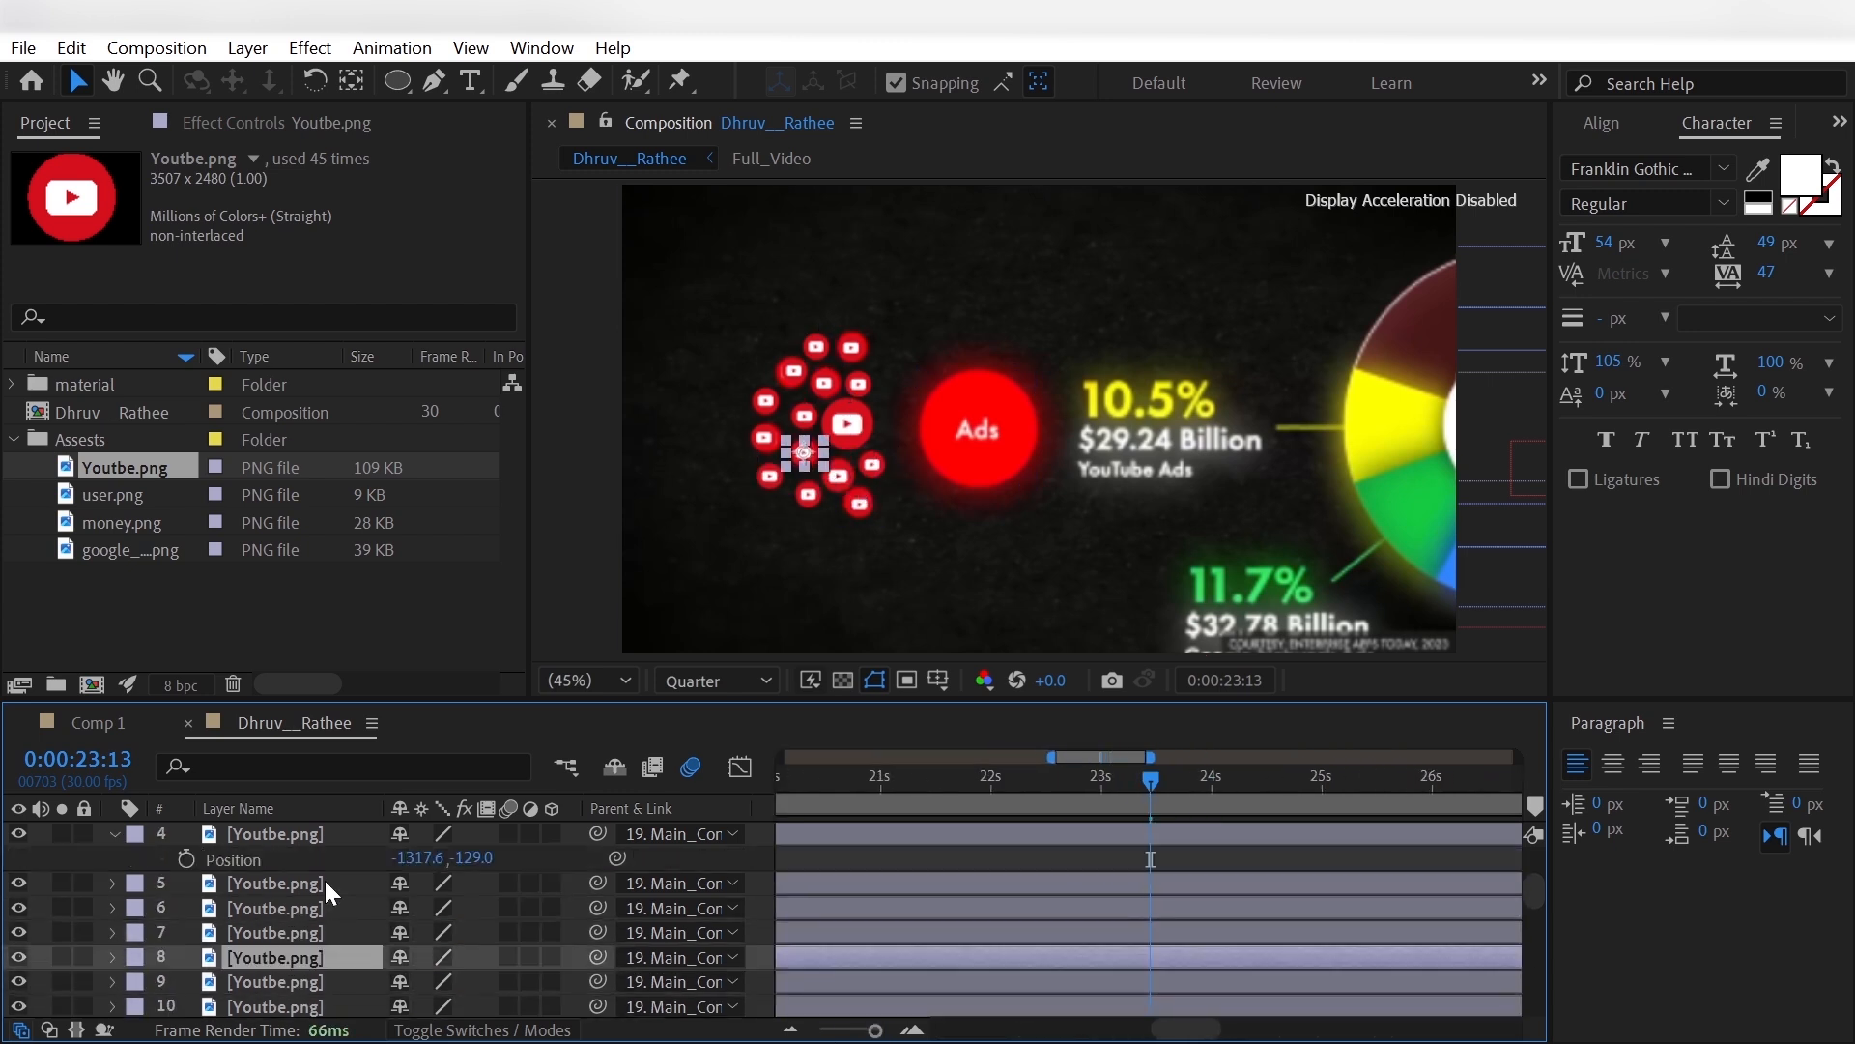
pyautogui.click(323, 931)
pyautogui.click(321, 911)
pyautogui.scroll(-4, 314, 908)
pyautogui.click(18, 907)
pyautogui.click(19, 908)
pyautogui.scroll(1, 309, 883)
pyautogui.click(309, 883)
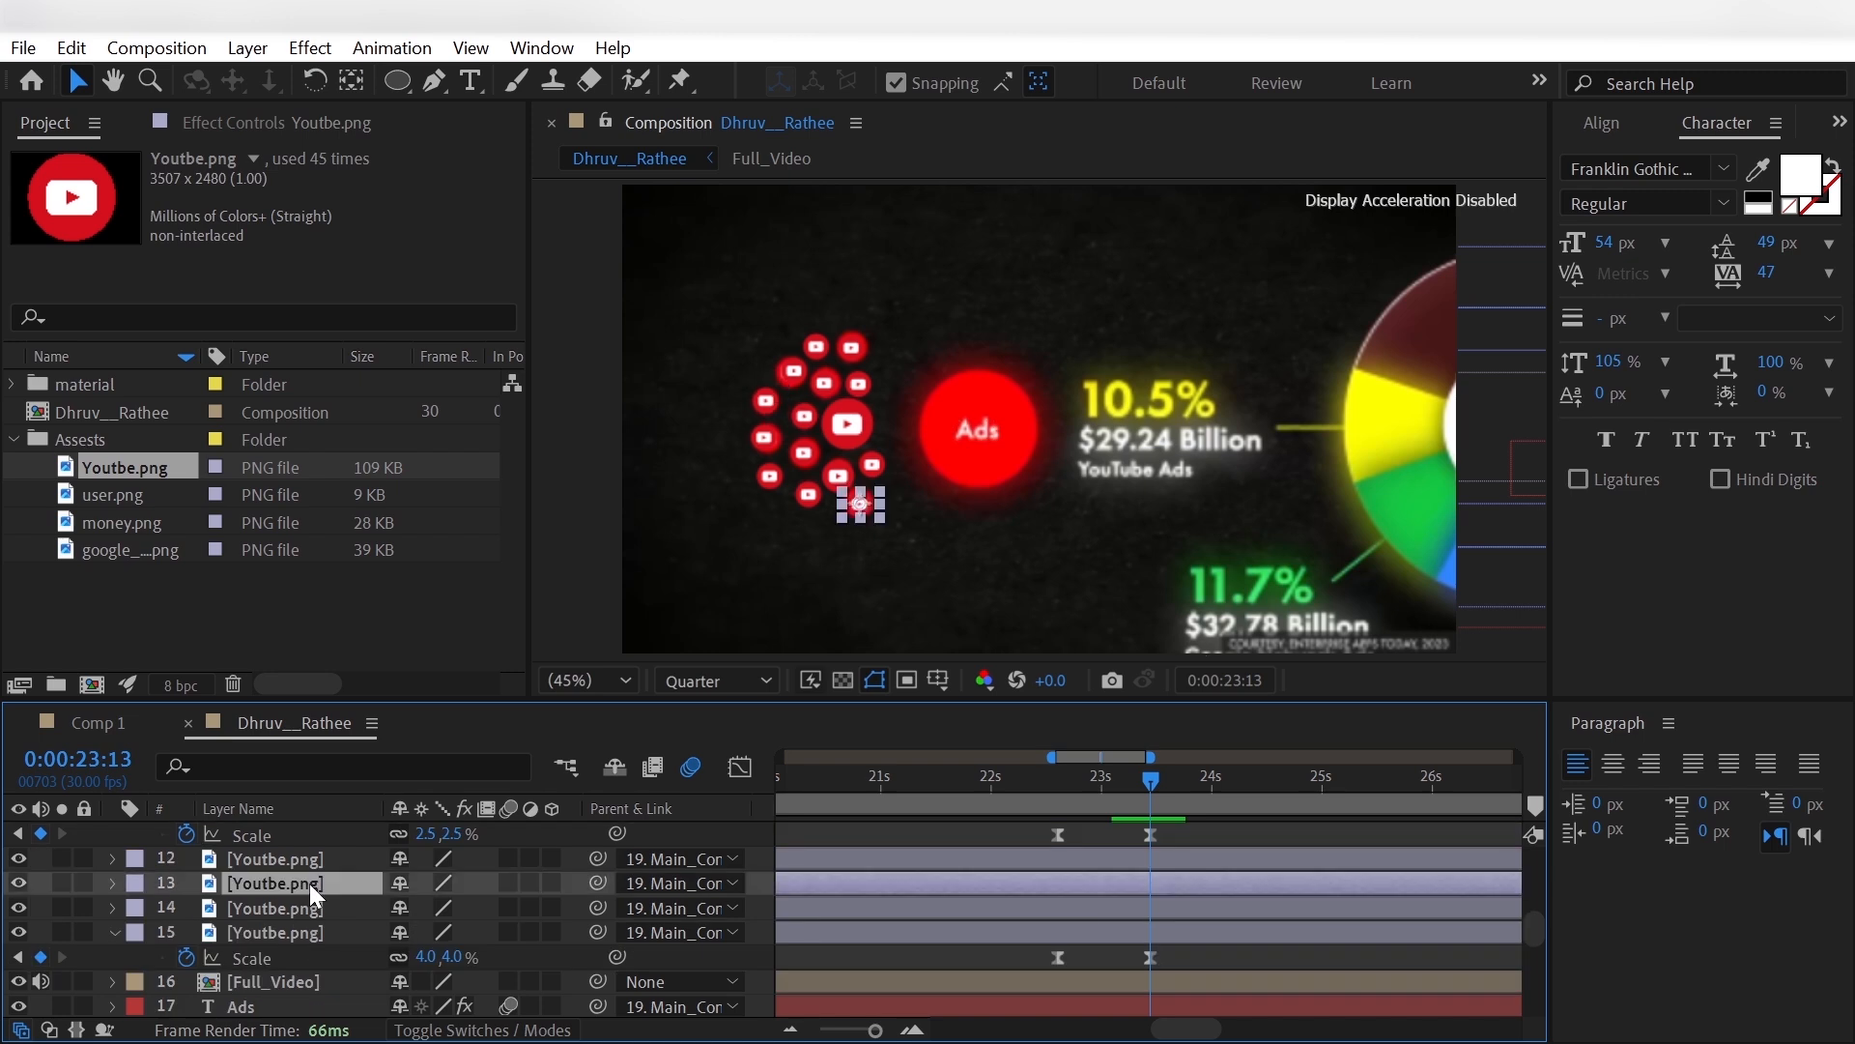
pyautogui.scroll(2, 308, 909)
pyautogui.click(303, 934)
pyautogui.click(305, 908)
pyautogui.press('s')
pyautogui.click(425, 934)
pyautogui.write('2.5')
pyautogui.scroll(1, 357, 947)
# - Set the scale of the YouTube icon at the cluster's left edge, layer 7, to 3%
pyautogui.click(340, 951)
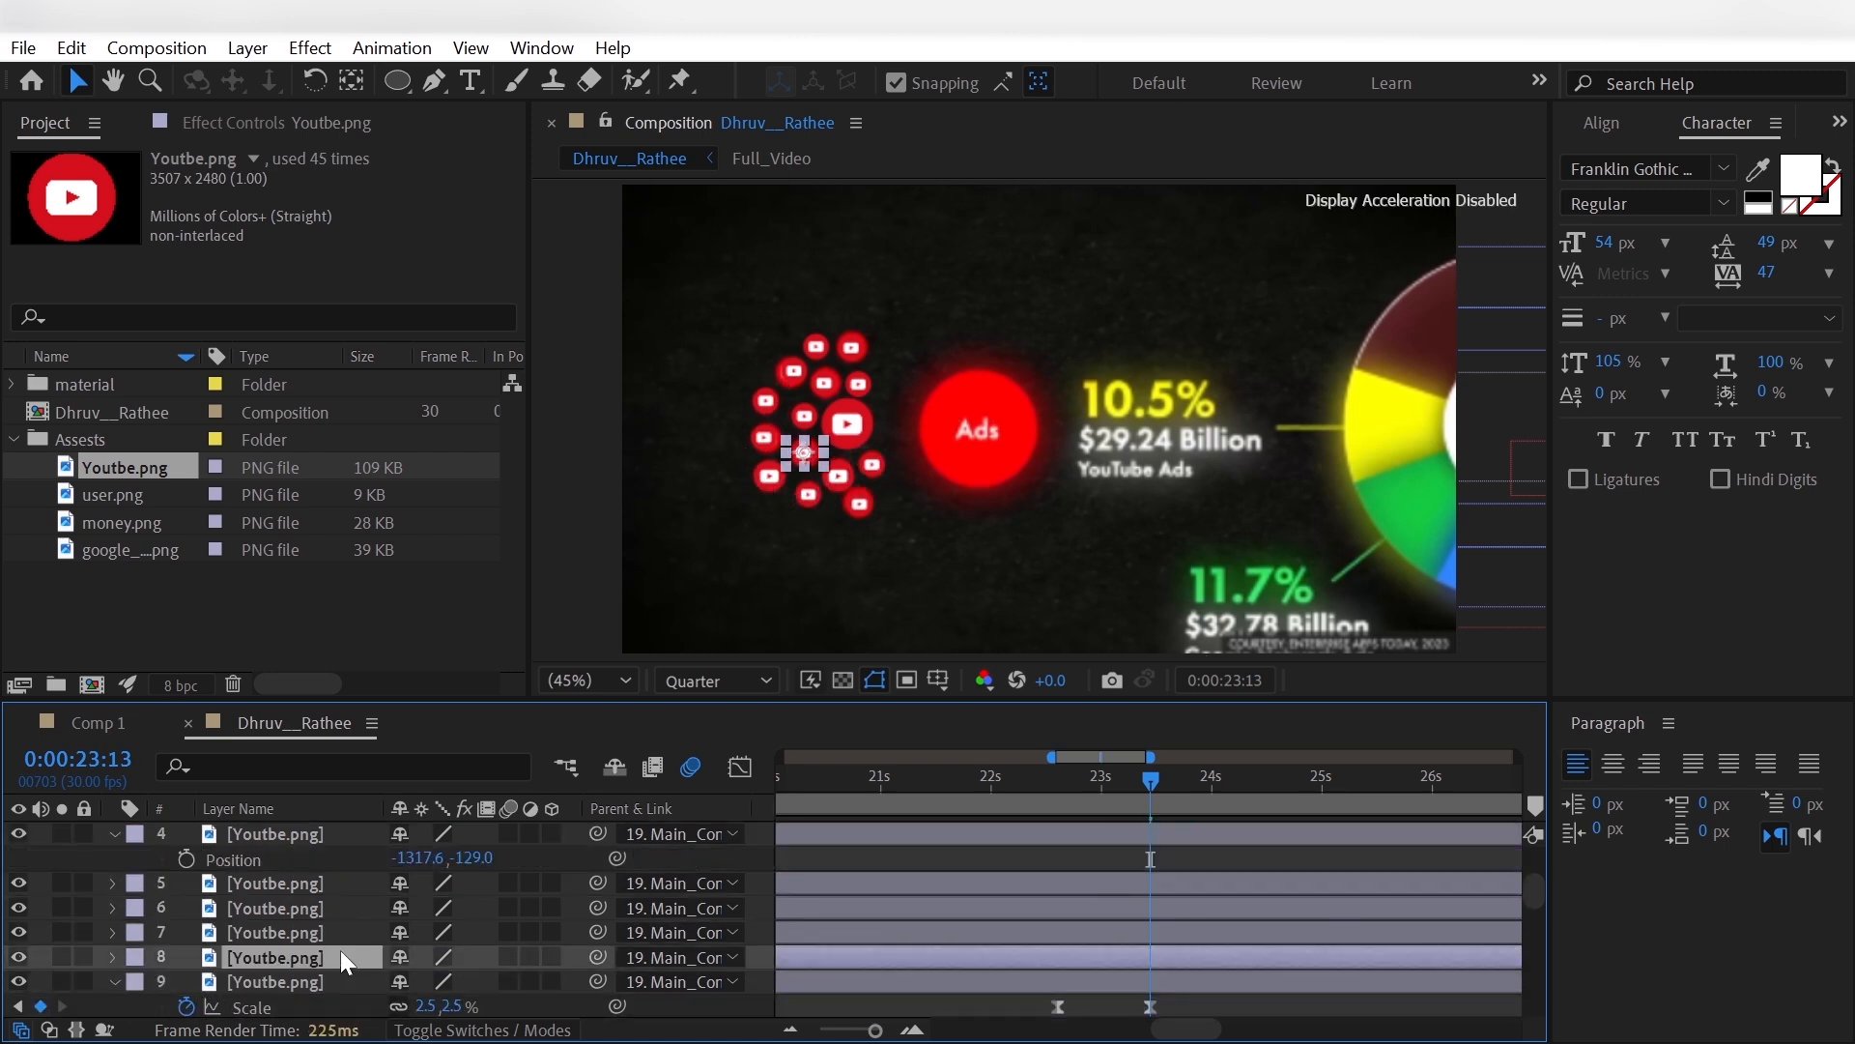
pyautogui.click(346, 929)
pyautogui.press('s')
pyautogui.click(427, 956)
pyautogui.write('3')
pyautogui.press('Return')
# - Set the scale of the YouTube icon just above it, layer 6, to 2.5%
pyautogui.click(355, 913)
pyautogui.write('2.')
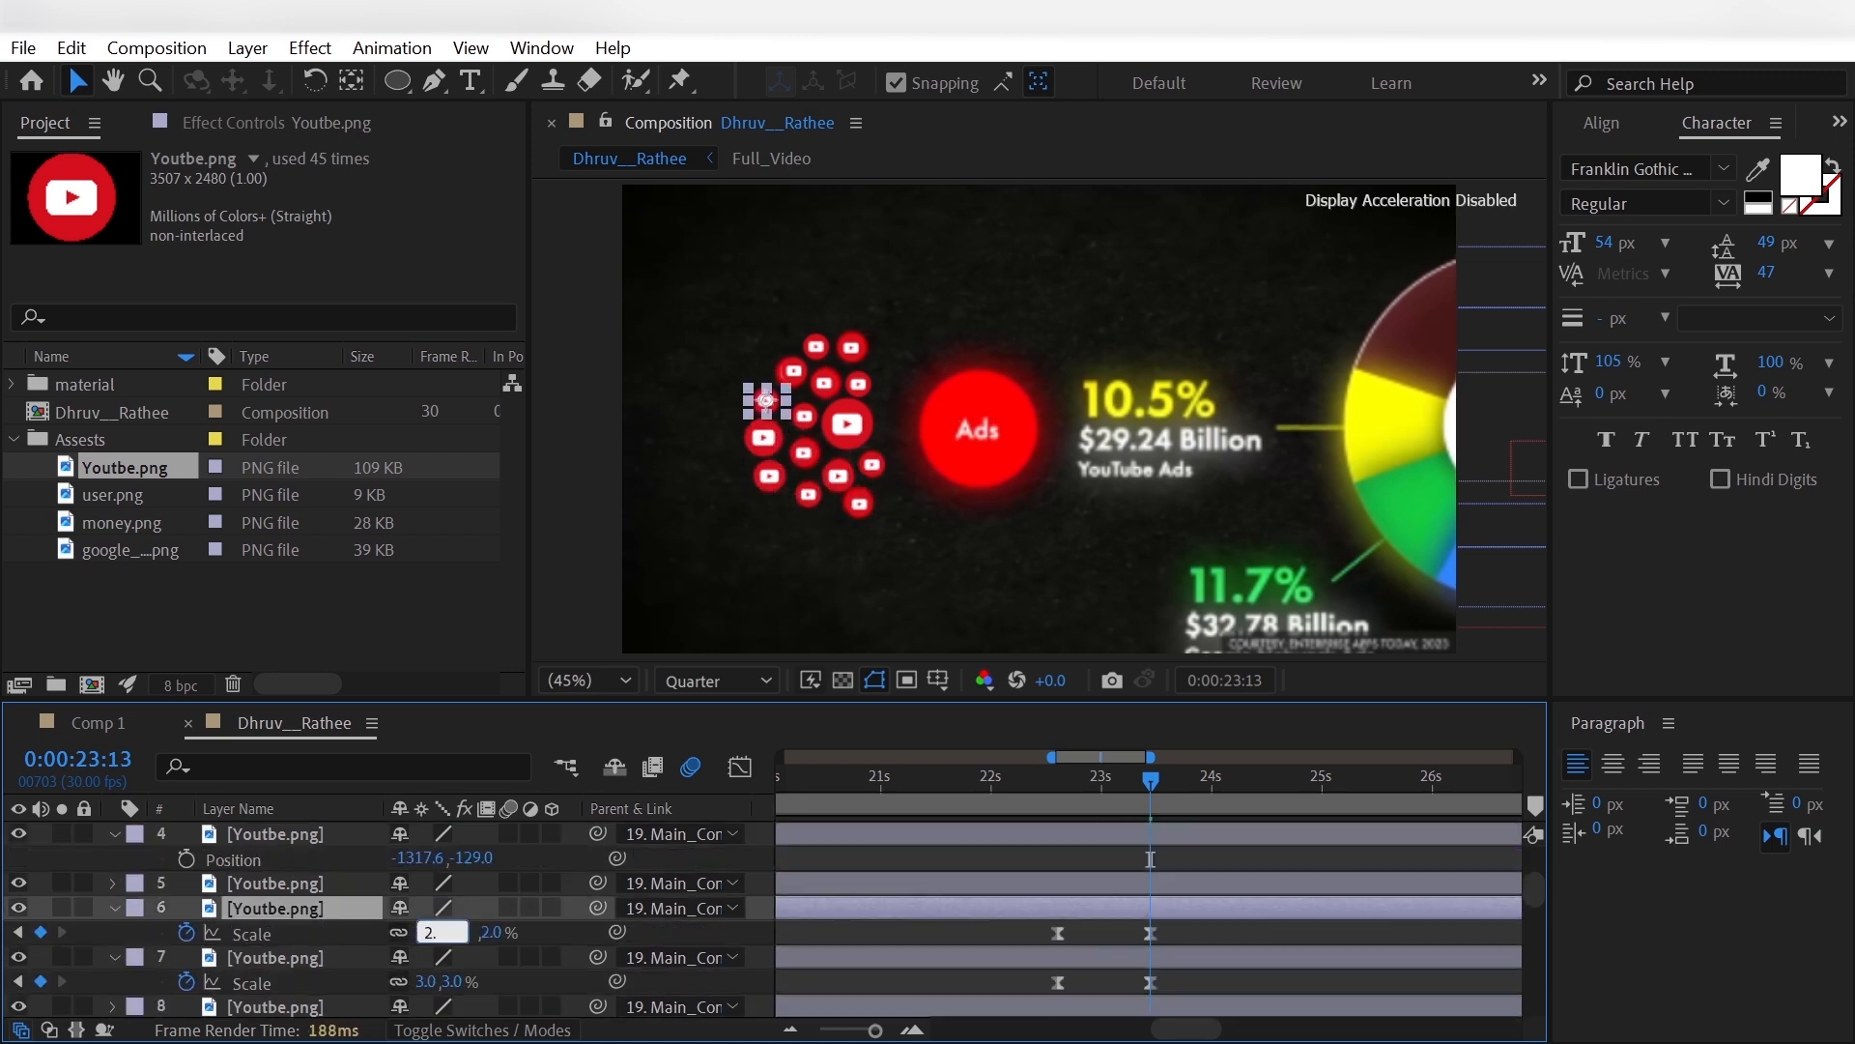
pyautogui.write('5')
pyautogui.press('Return')
# - Set the scale of the upper-left YouTube icon, layer 4, to 3%
pyautogui.scroll(1, 344, 951)
pyautogui.click(342, 957)
pyautogui.click(344, 908)
pyautogui.press('s')
pyautogui.click(425, 933)
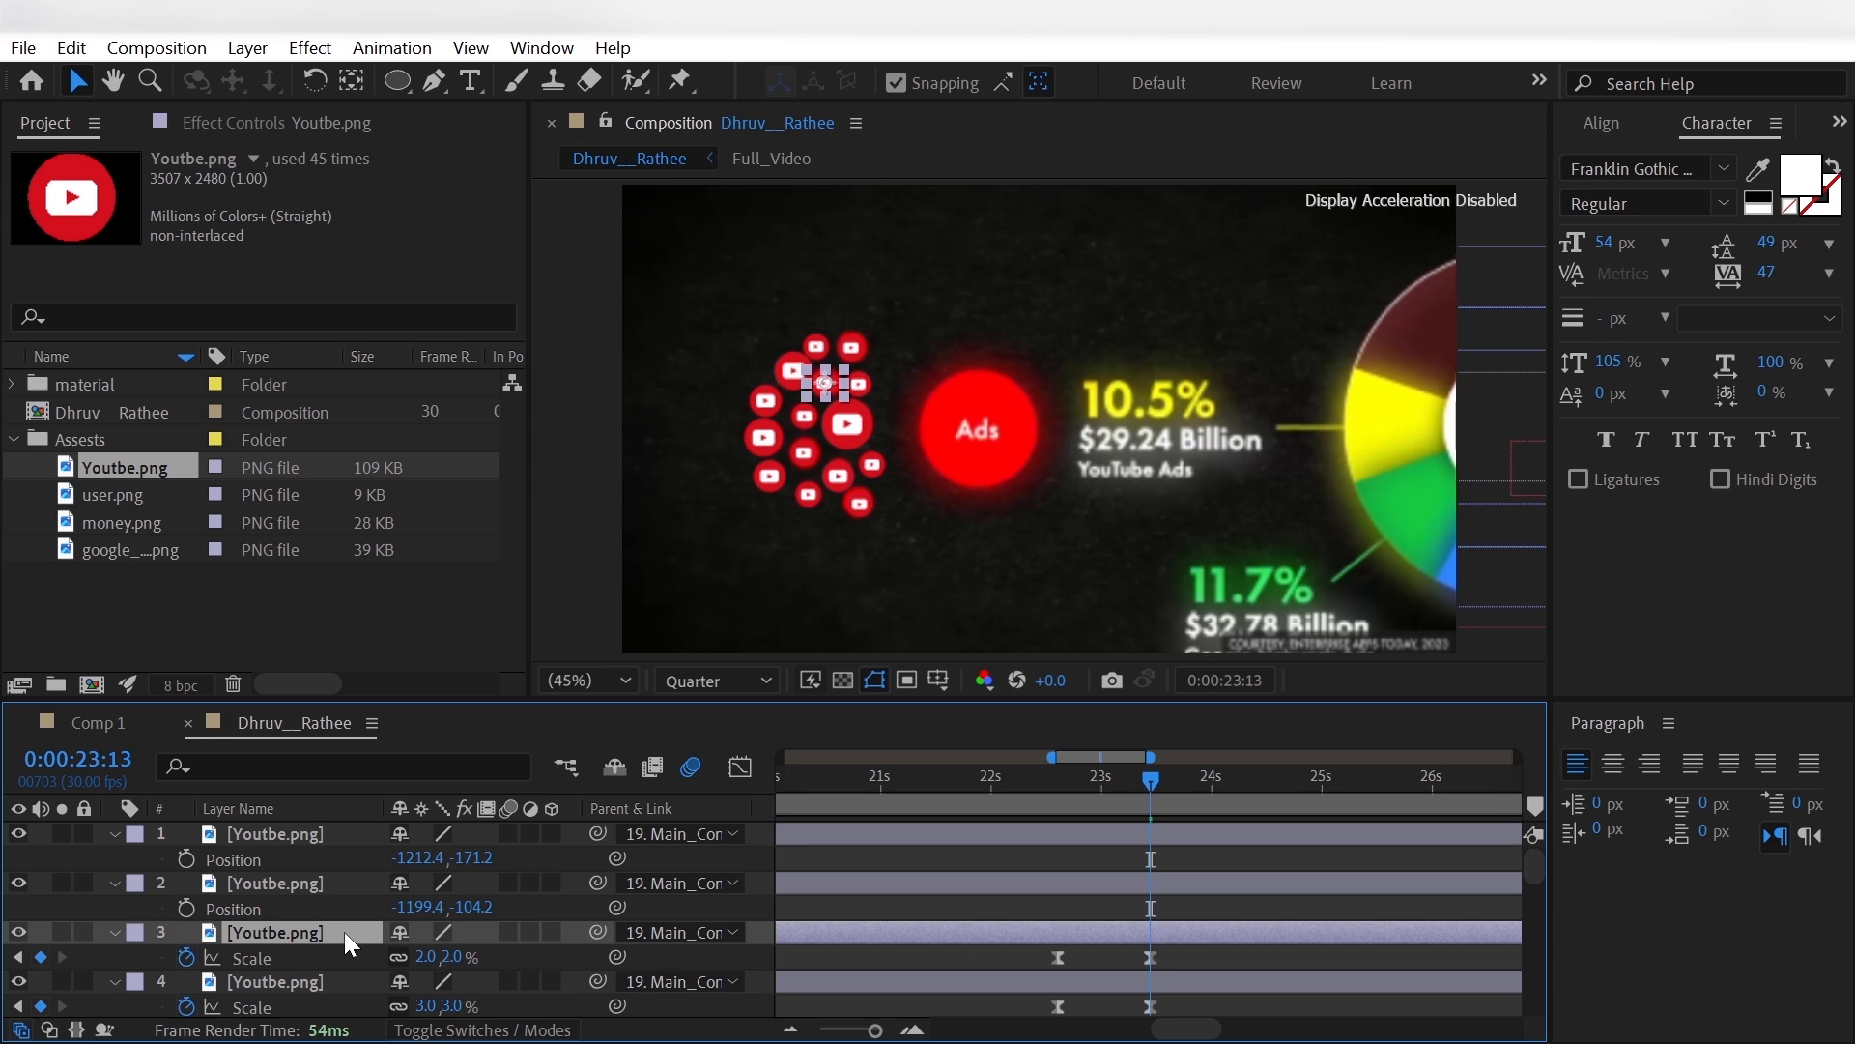
pyautogui.scroll(-5, 344, 932)
pyautogui.scroll(5, 241, 947)
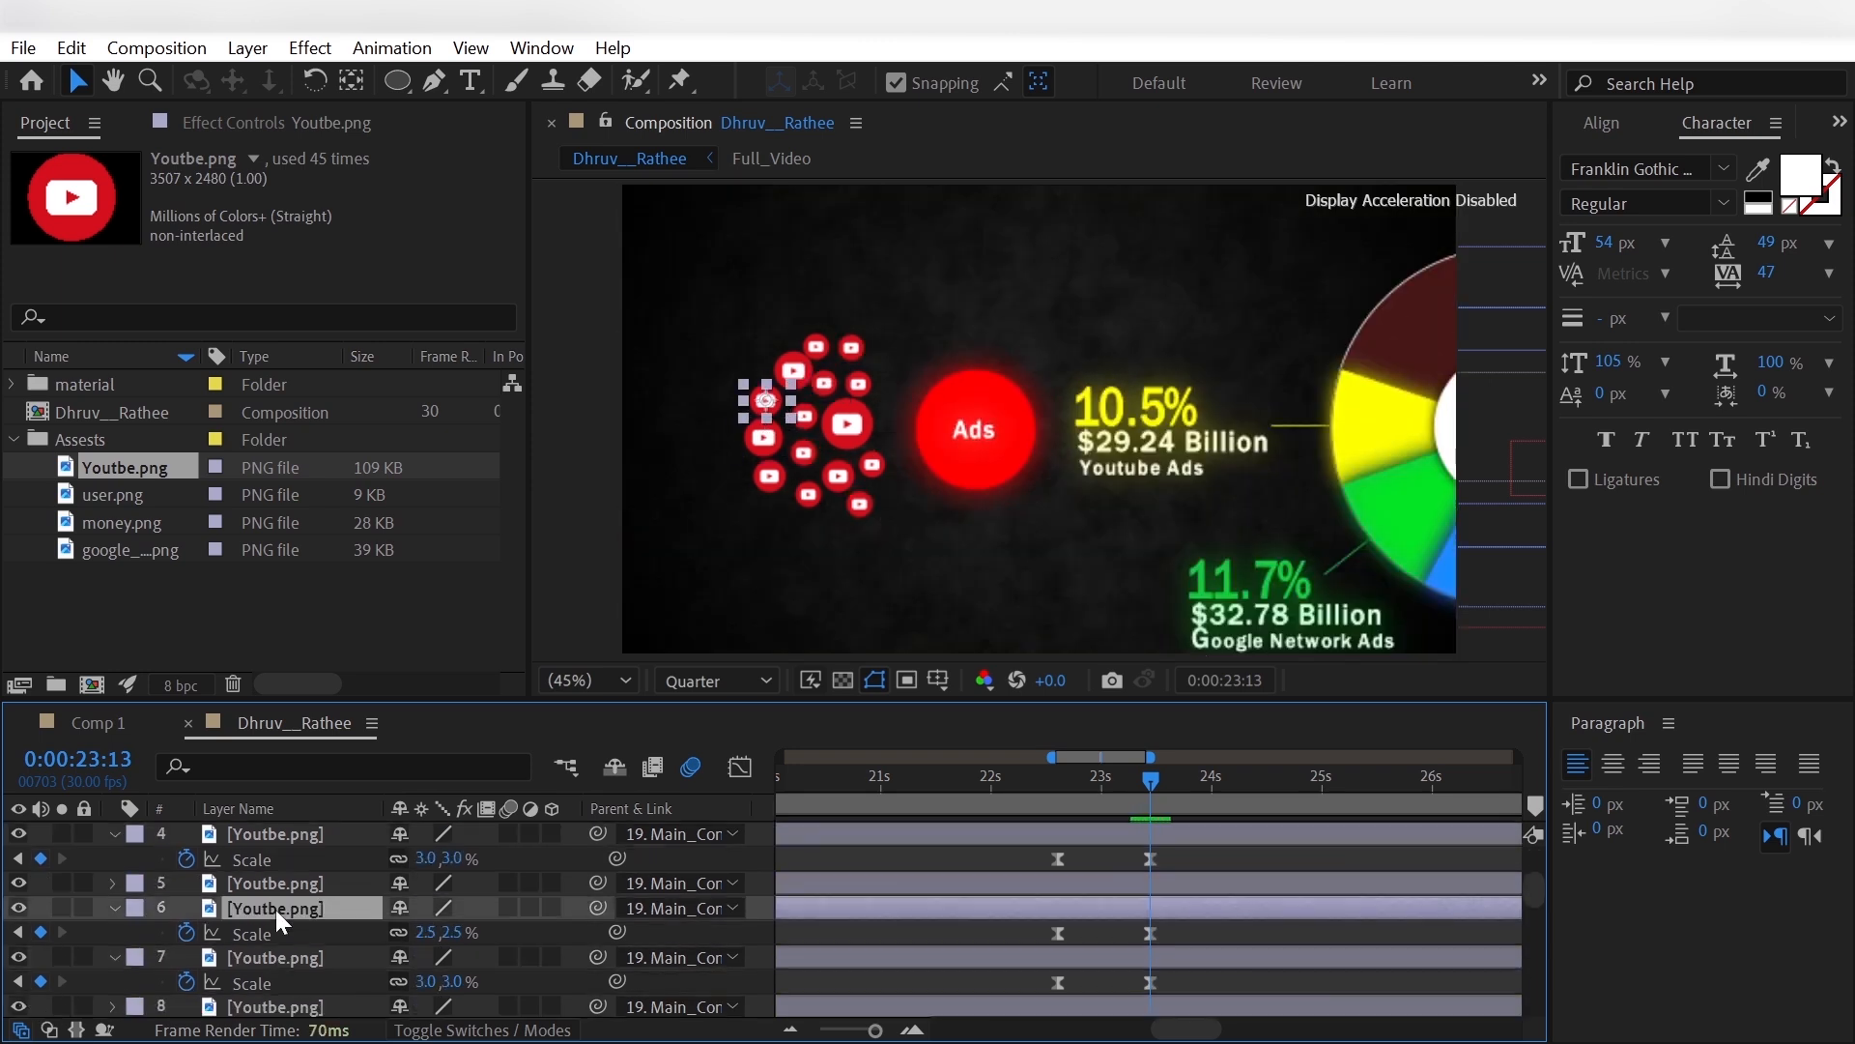
# - Set the scale of the top-right YouTube icon, layer 1, to 3%
pyautogui.click(325, 837)
pyautogui.press('s')
pyautogui.click(420, 857)
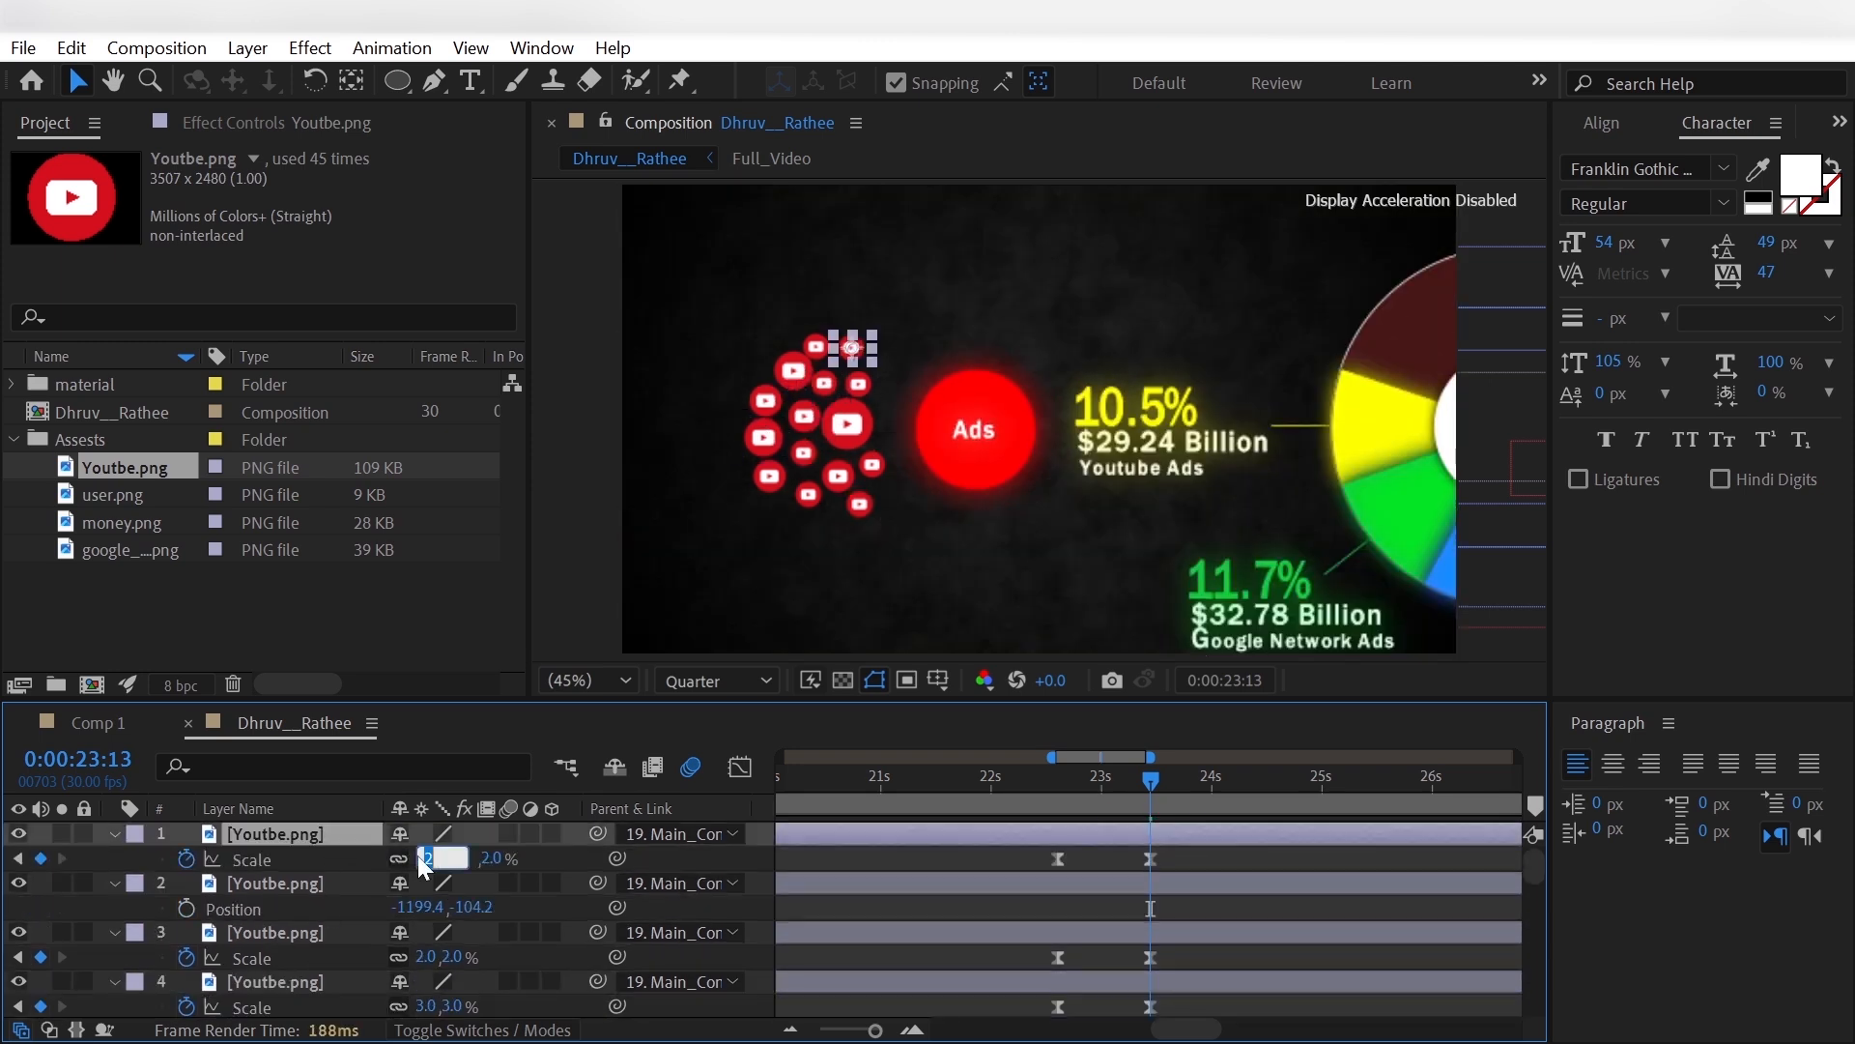
pyautogui.write('3')
pyautogui.press('Return')
# - Nudge the largest YouTube icon, layer 15, right to position -1210.4, -31.2
pyautogui.click(33, 933)
pyautogui.scroll(-5, 311, 934)
pyautogui.click(319, 883)
pyautogui.press('Right')
pyautogui.press('Right')
pyautogui.press('Right')
pyautogui.press('Right')
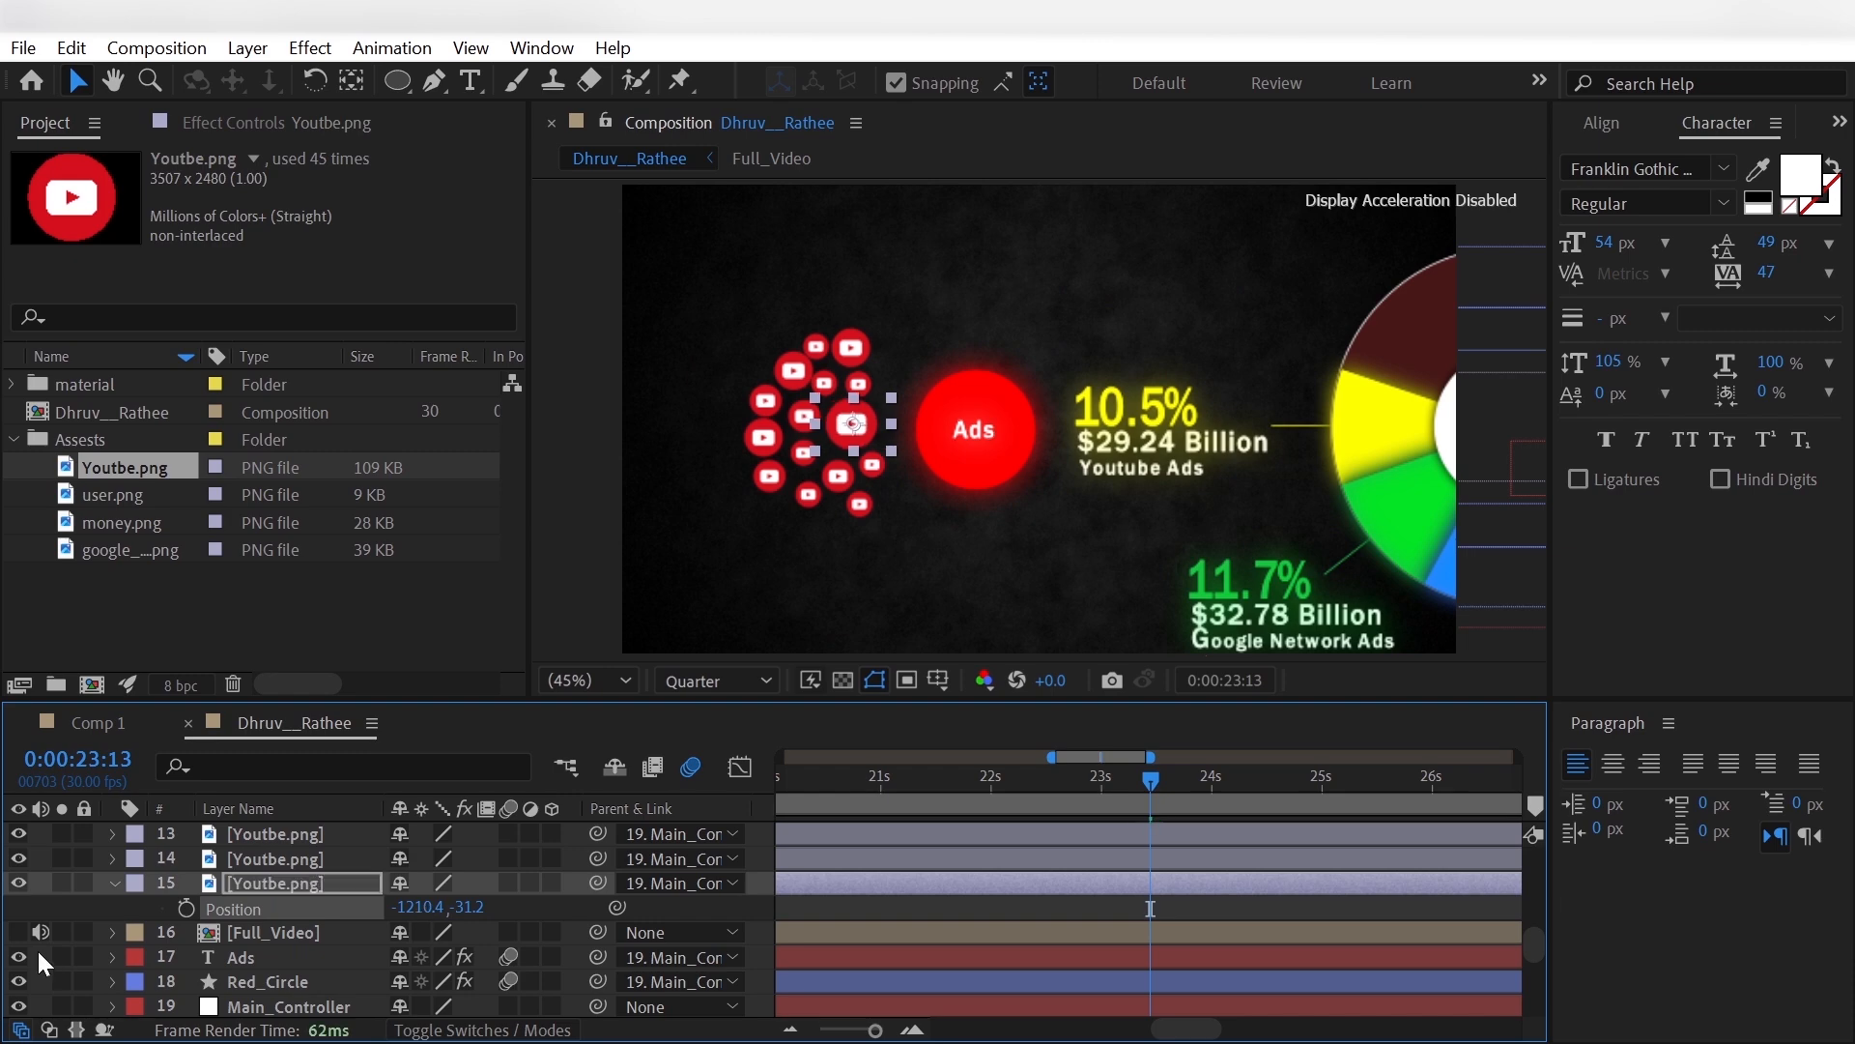
# - Shift the top-right YouTube icon, layer 1, right to position -1205.4, -171.2
pyautogui.click(37, 945)
pyautogui.scroll(5, 240, 928)
pyautogui.click(286, 882)
pyautogui.click(306, 837)
pyautogui.press('p')
pyautogui.moveTo(421, 860); pyautogui.dragTo(427, 860)
pyautogui.click(33, 930)
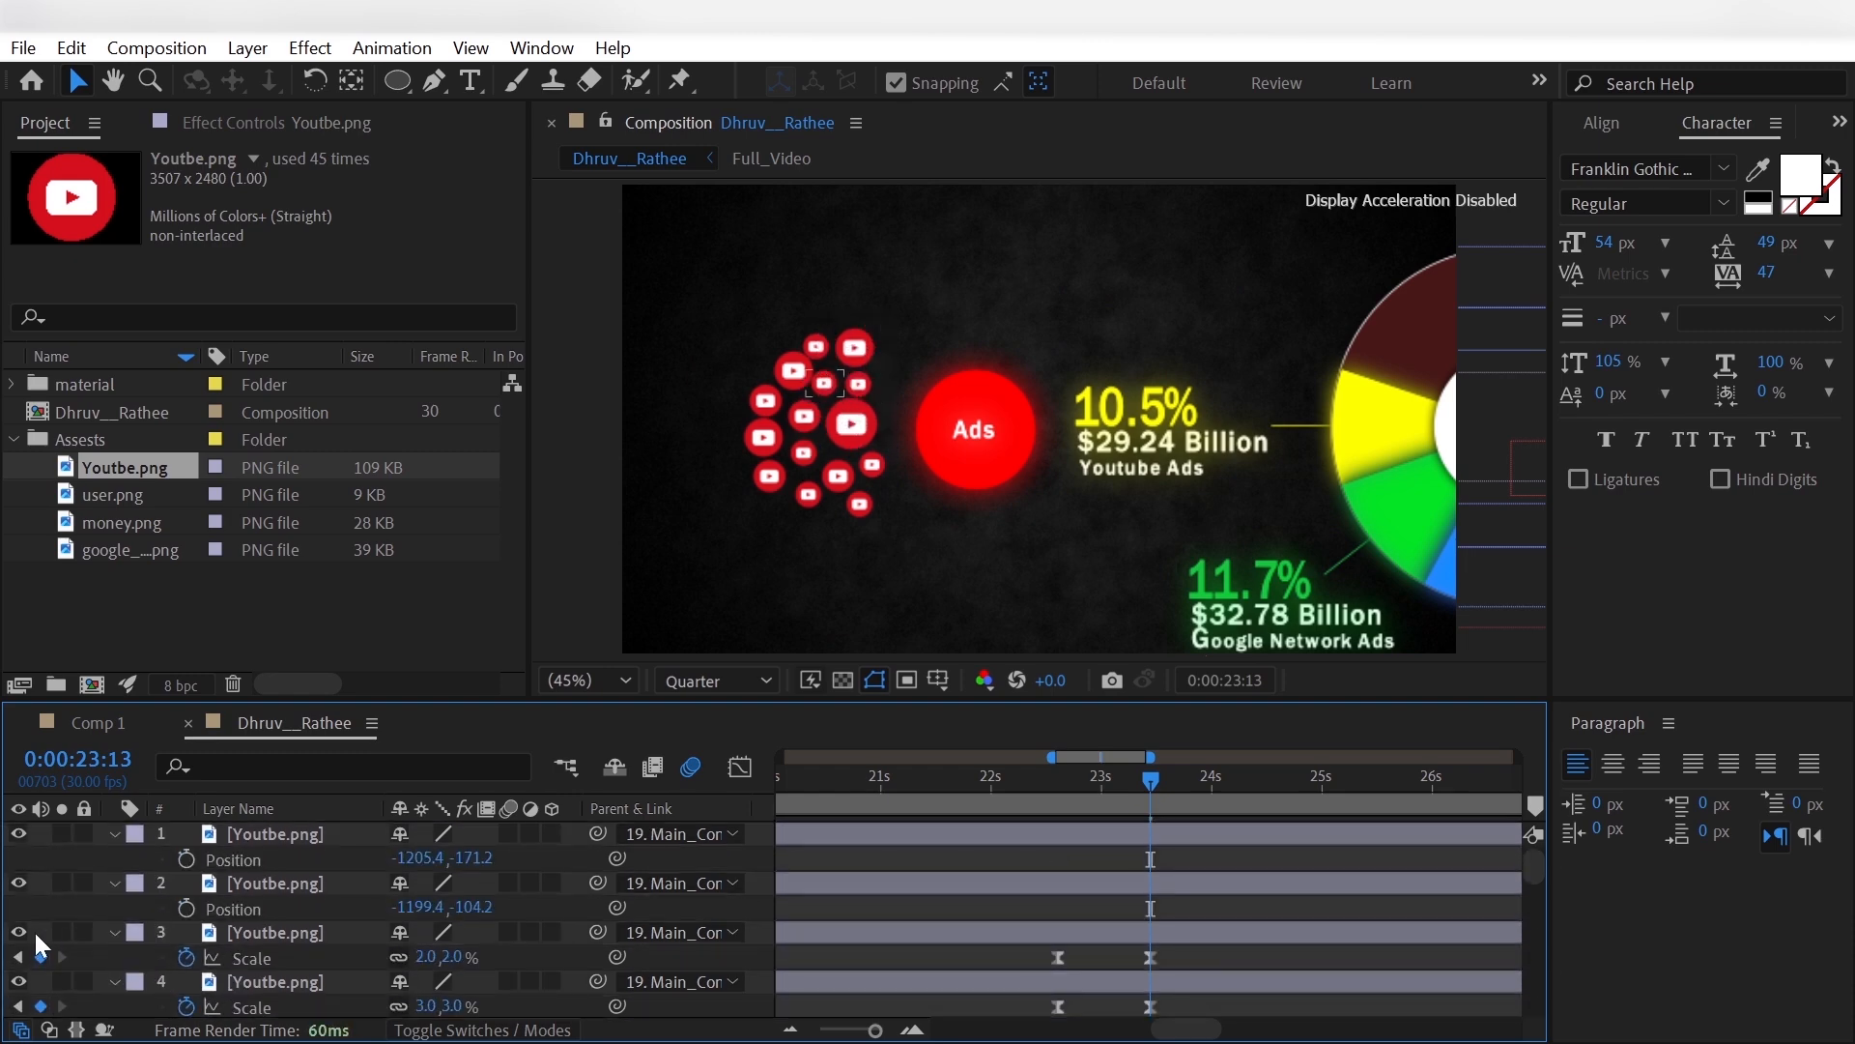
# - Shift the YouTube icons at the cluster's top, upper centre and lower left slightly right, and set layer 5's scale to 2.5%
pyautogui.click(291, 931)
pyautogui.scroll(-1, 292, 930)
pyautogui.click(296, 912)
pyautogui.scroll(-7, 303, 957)
pyautogui.scroll(1, 303, 957)
pyautogui.click(300, 934)
pyautogui.press('p')
pyautogui.moveTo(410, 963); pyautogui.dragTo(422, 1006)
pyautogui.scroll(7, 338, 937)
pyautogui.click(308, 934)
pyautogui.press('p')
pyautogui.click(40, 986)
pyautogui.scroll(-6, 344, 967)
pyautogui.click(340, 957)
pyautogui.press('p')
pyautogui.click(334, 982)
pyautogui.press('p')
pyautogui.click(41, 983)
pyautogui.scroll(4, 266, 952)
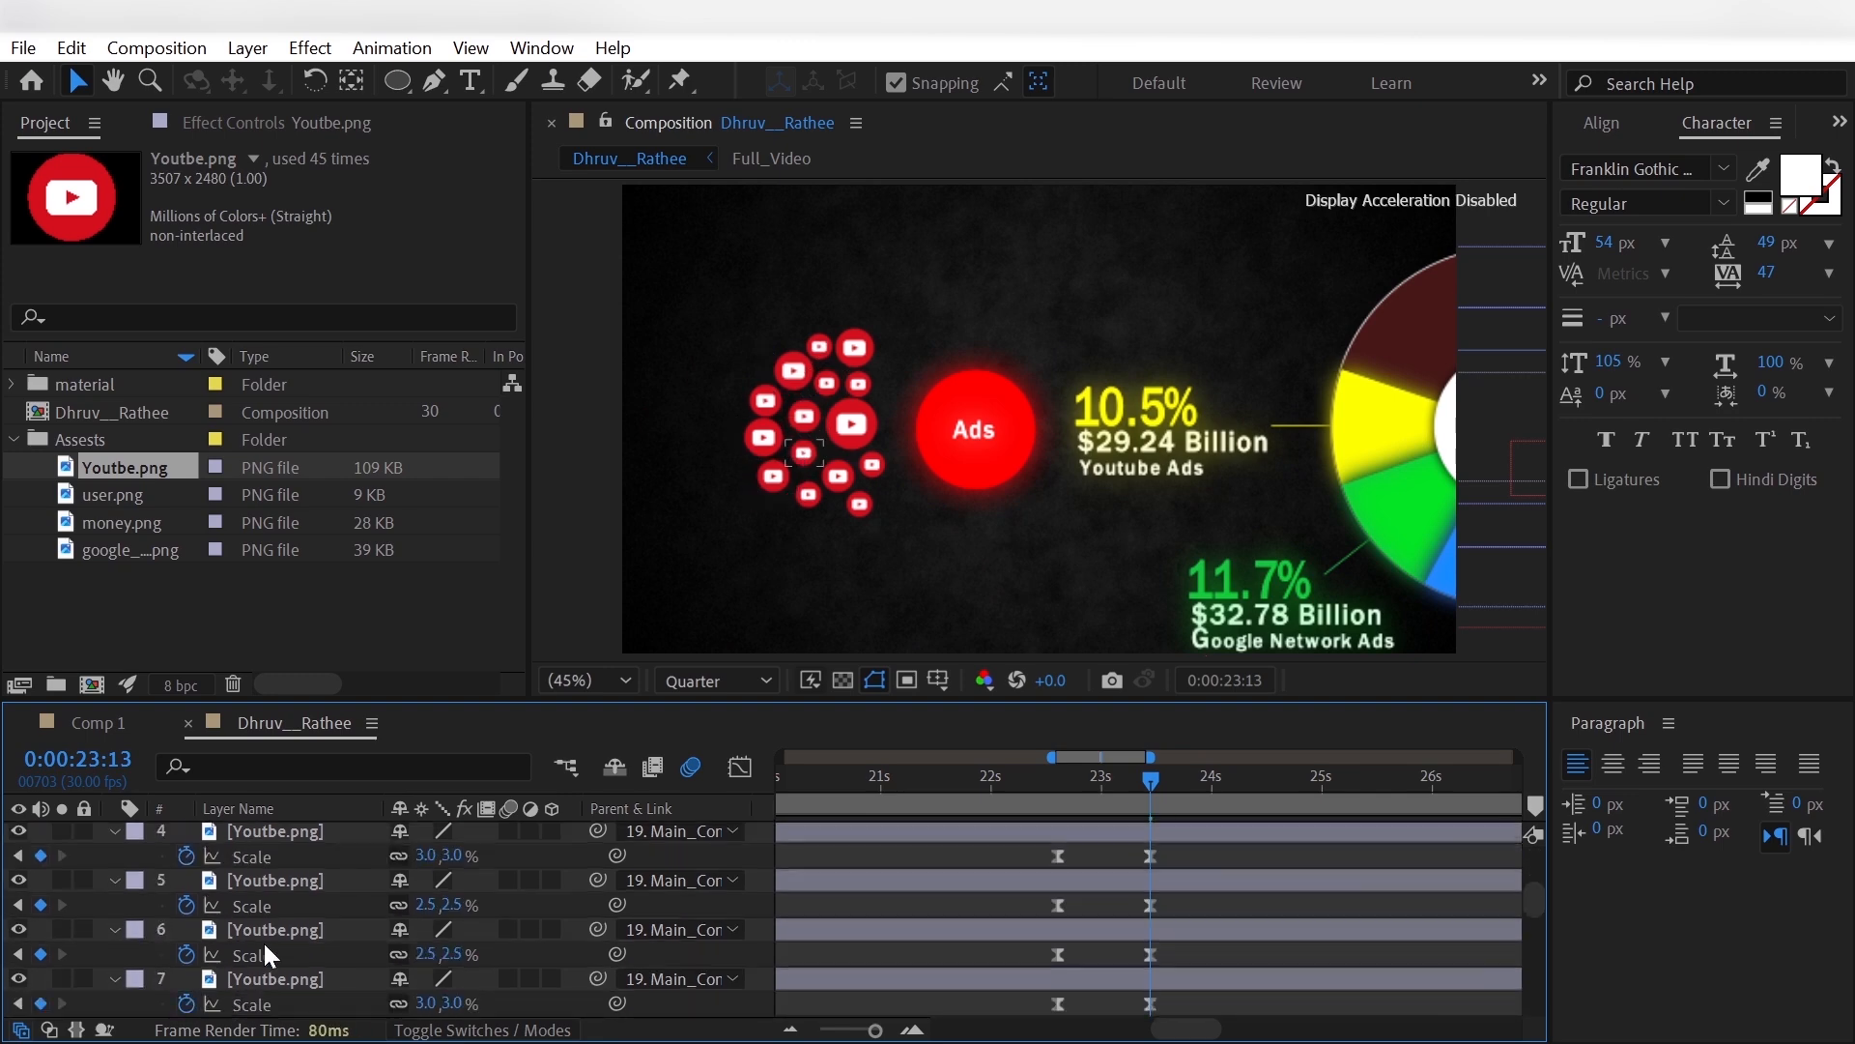
# - Collapse the Youtbe.png layers and hide them from the timeline as shy layers below Main_Controller
pyautogui.scroll(4, 265, 945)
pyautogui.click(115, 834)
pyautogui.click(115, 859)
pyautogui.click(115, 883)
pyautogui.click(115, 909)
pyautogui.click(115, 932)
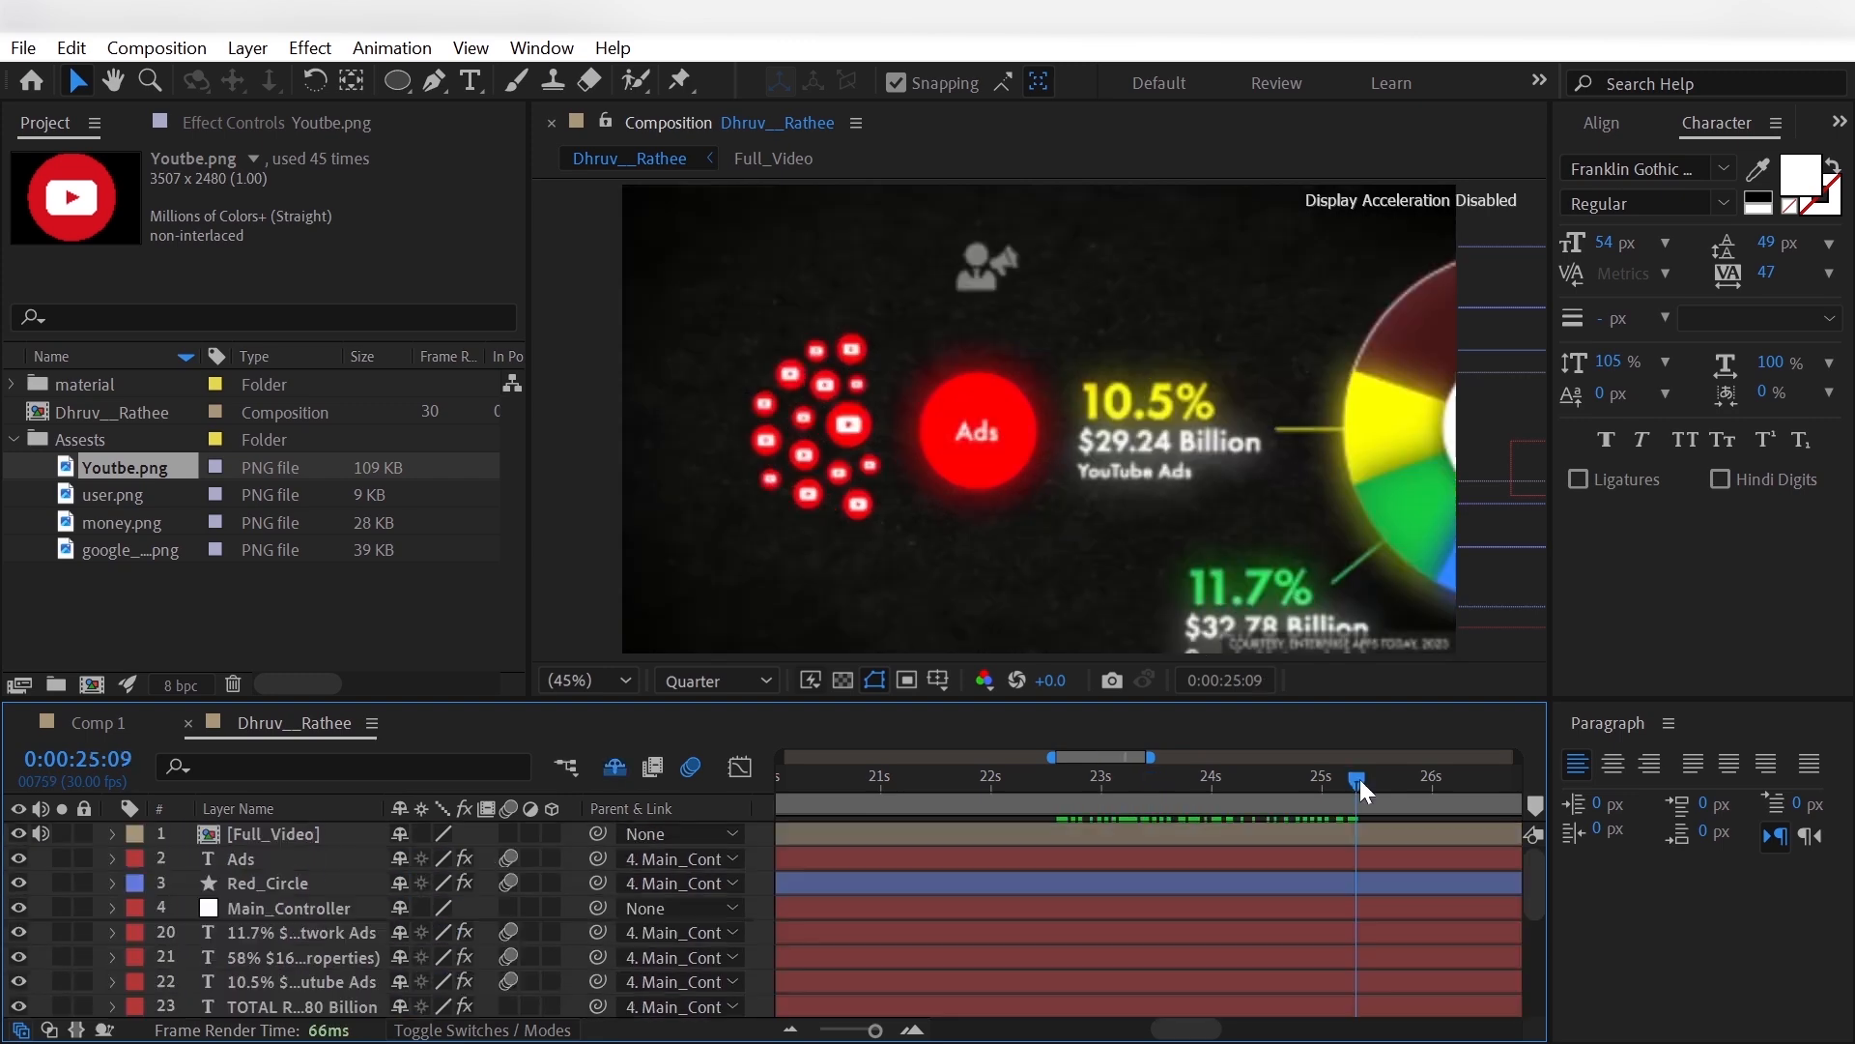
# - Go to 0:00:25:04 and add user.png to the composition directly below Full_Video
pyautogui.moveTo(1360, 779); pyautogui.dragTo(1335, 839)
pyautogui.click(126, 497)
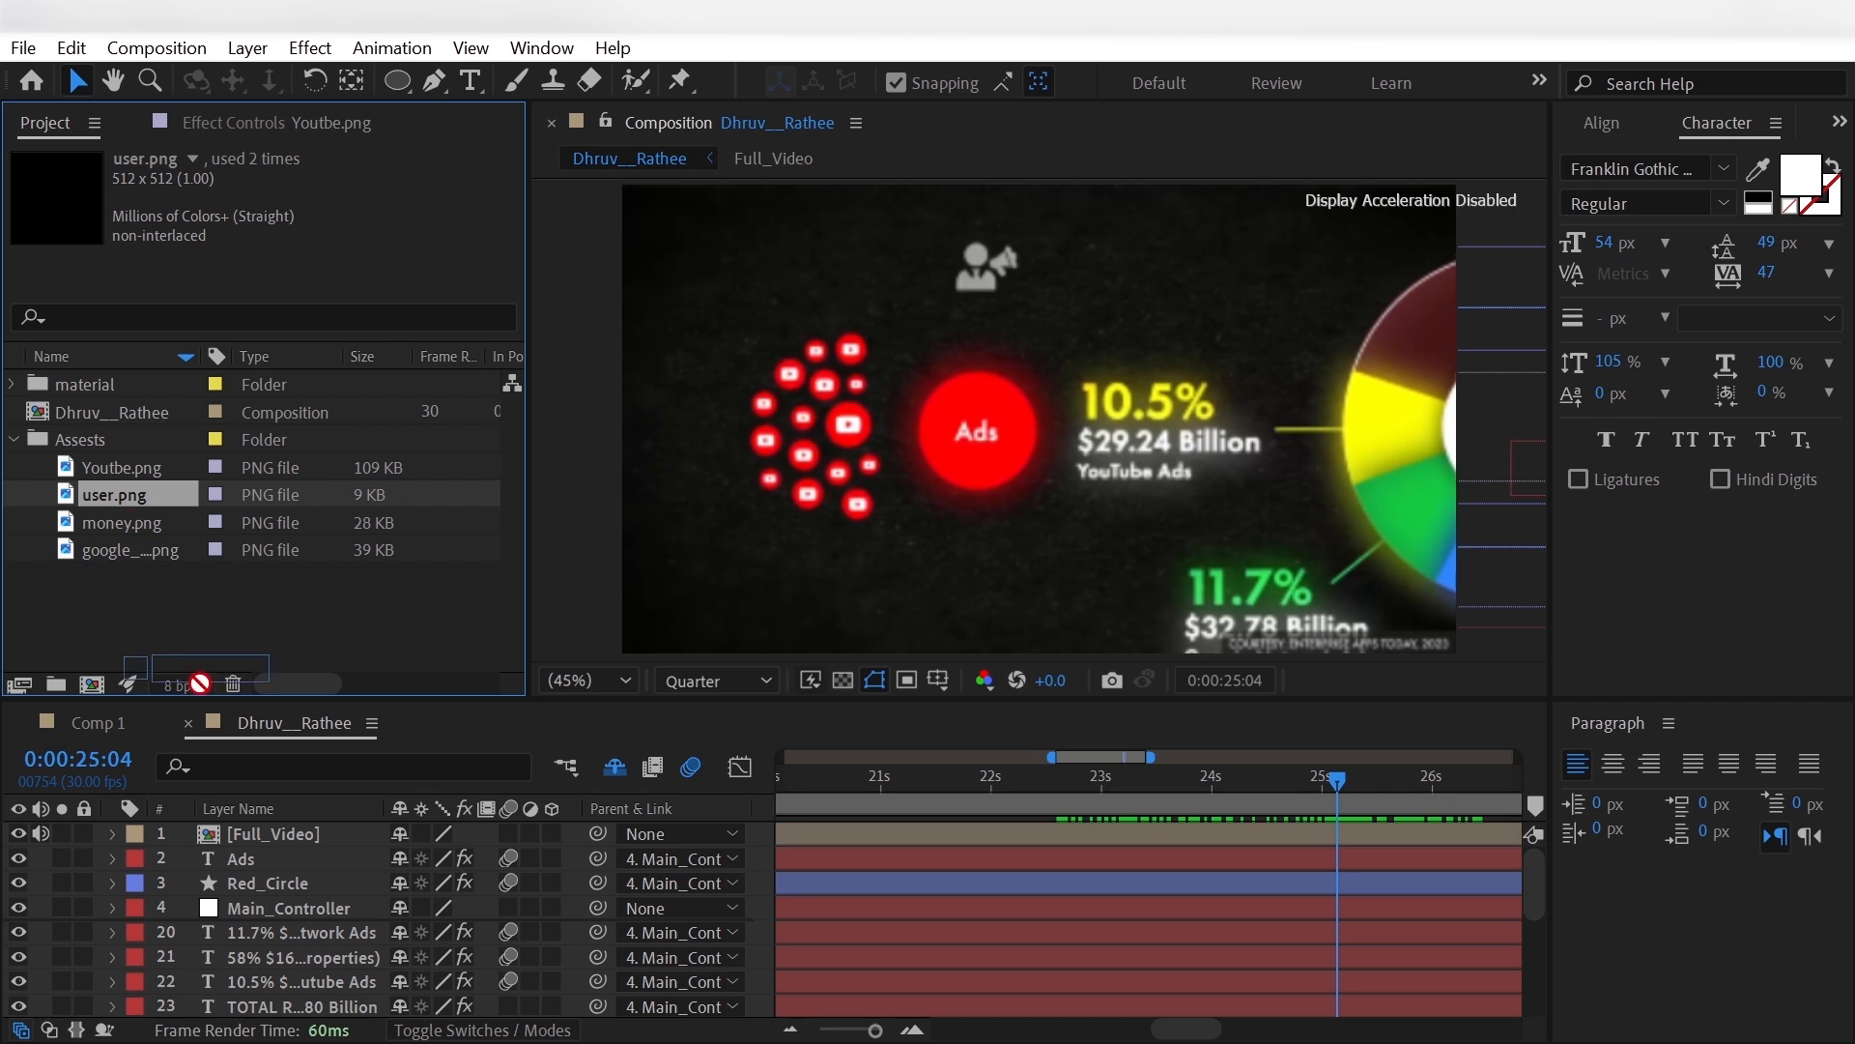
pyautogui.moveTo(194, 833); pyautogui.dragTo(193, 841)
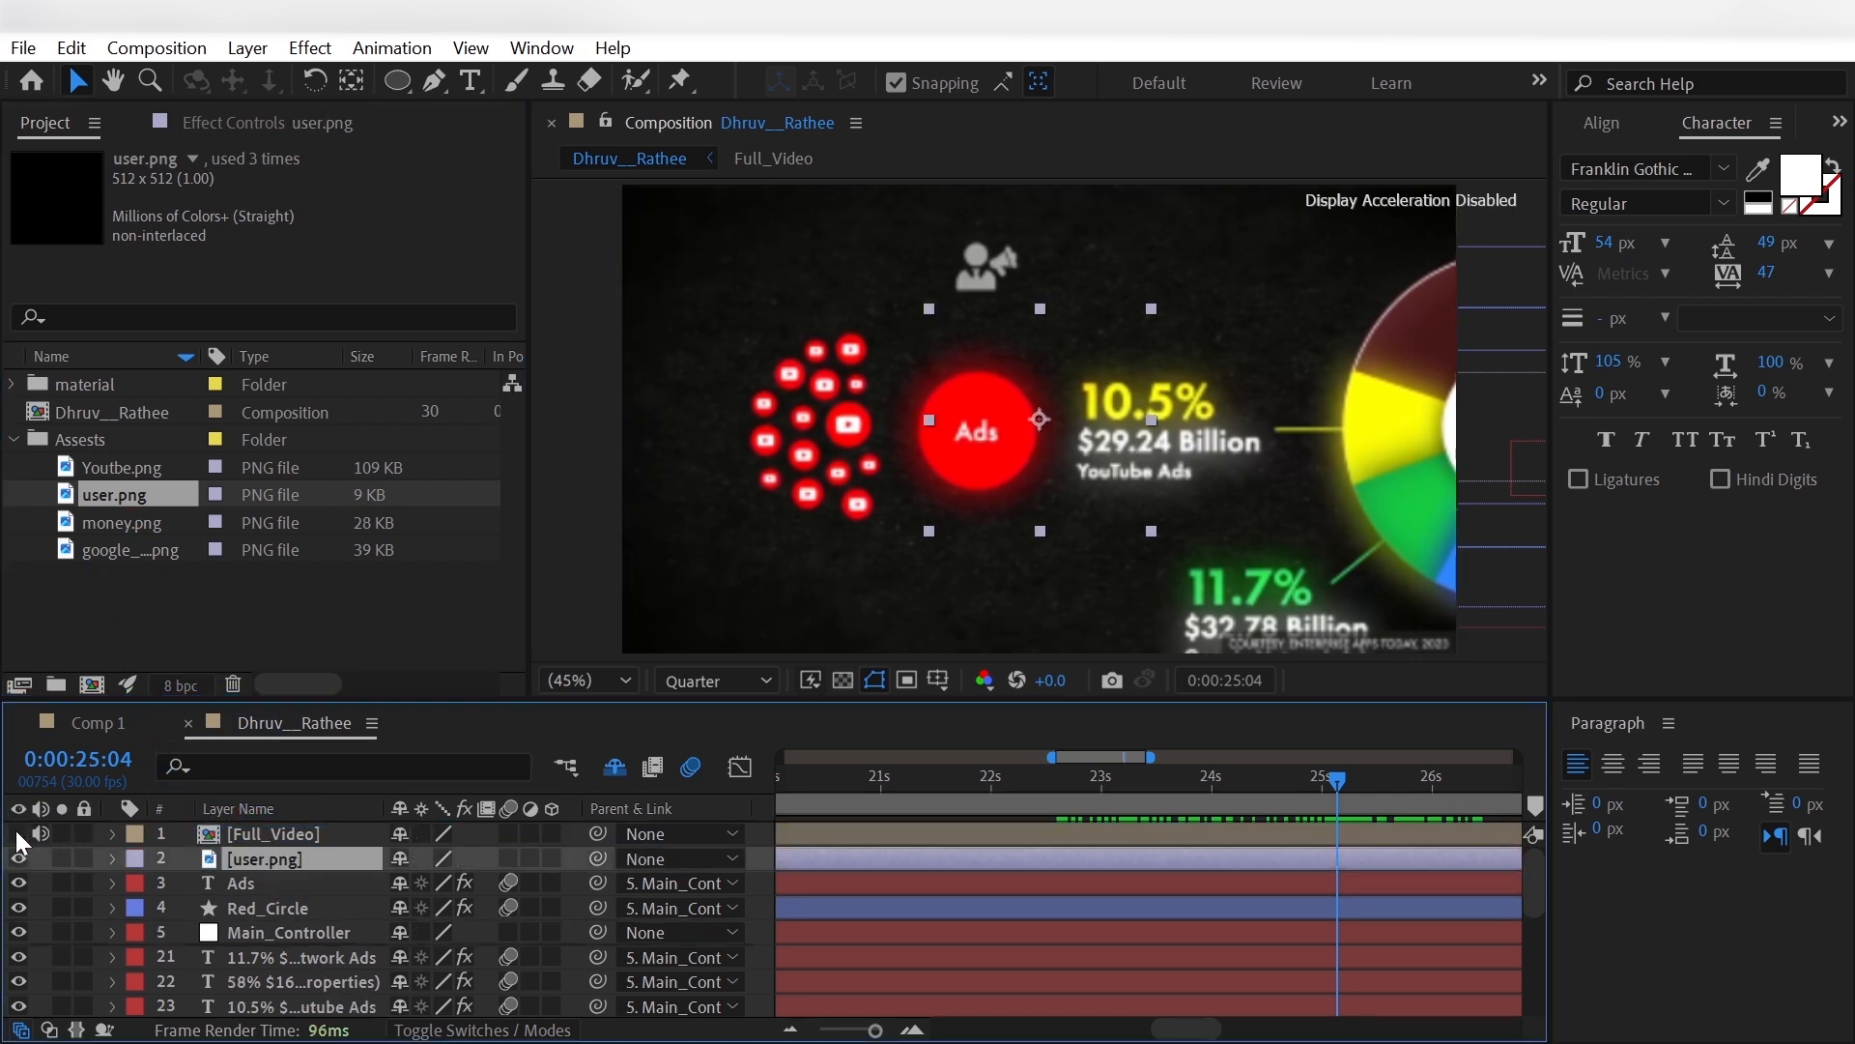
# - Hide Full_Video, then apply a Fill effect to user.png and set its colour to white
pyautogui.click(18, 833)
pyautogui.hotkey('ctrl', 'space')
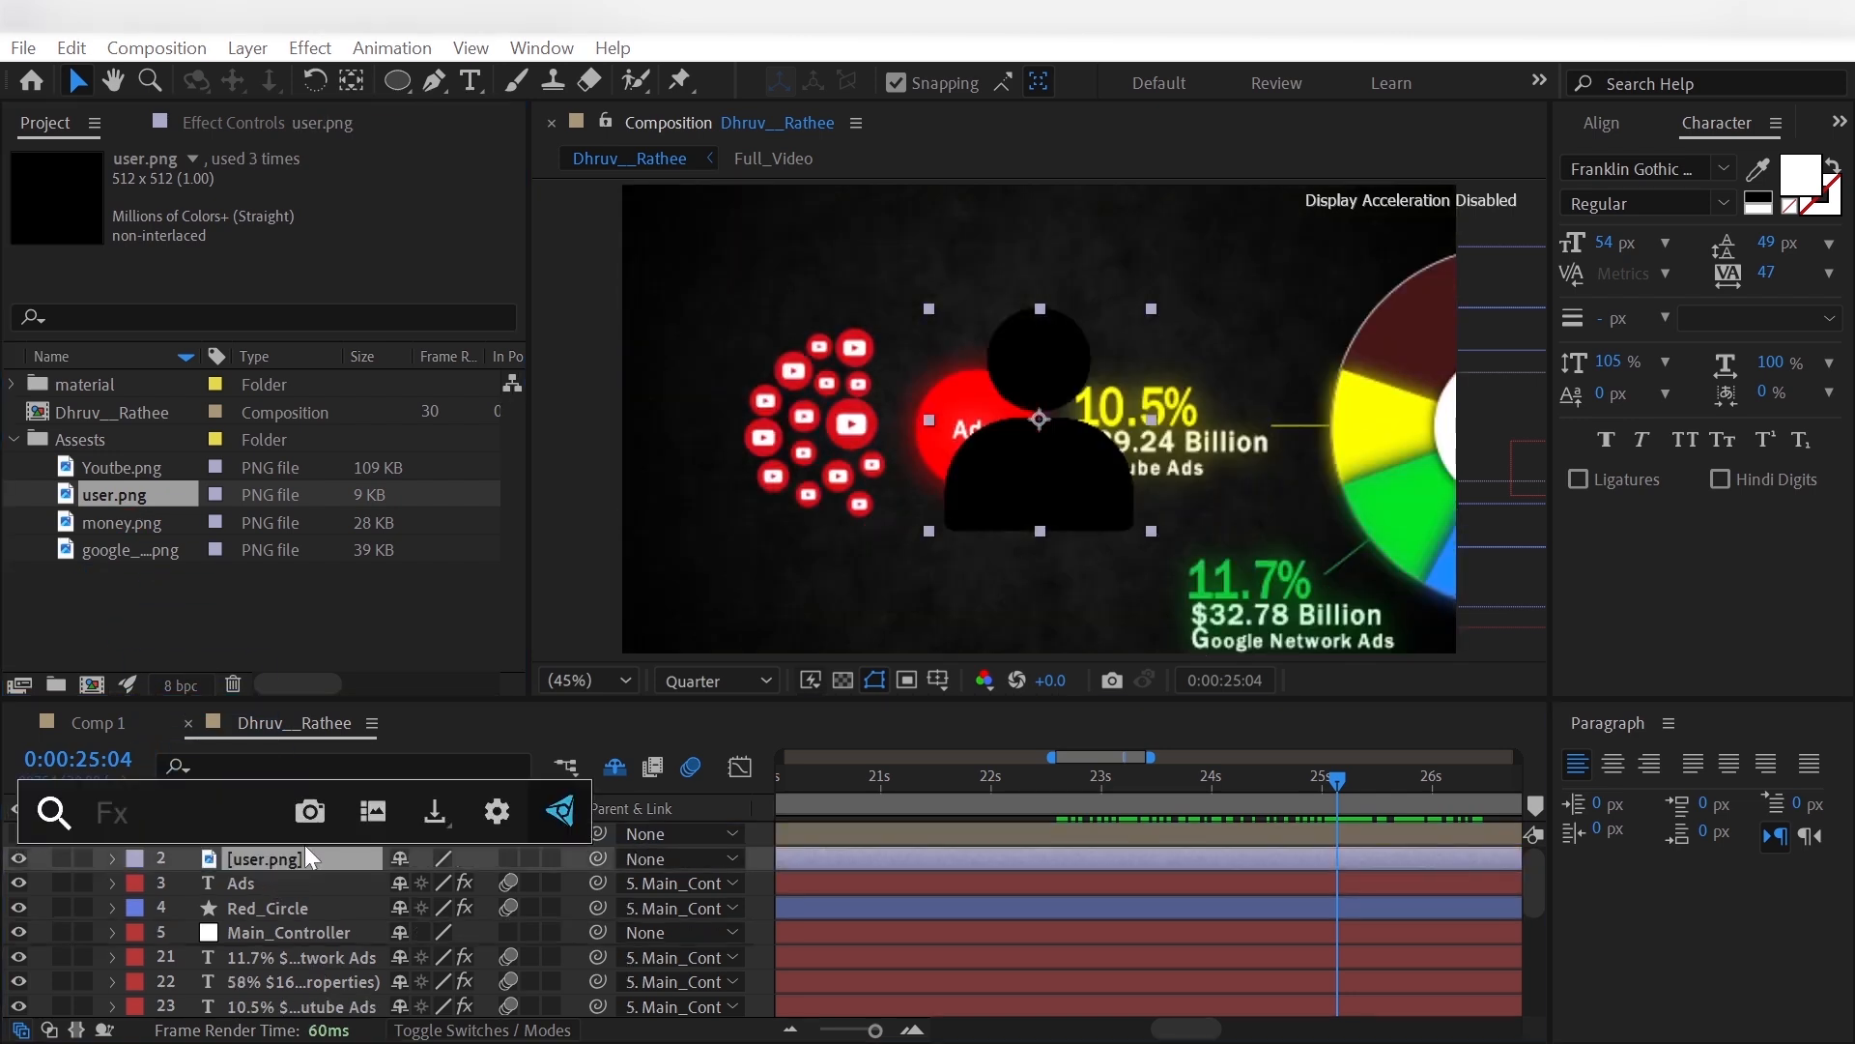
pyautogui.write('fill')
pyautogui.press('Return')
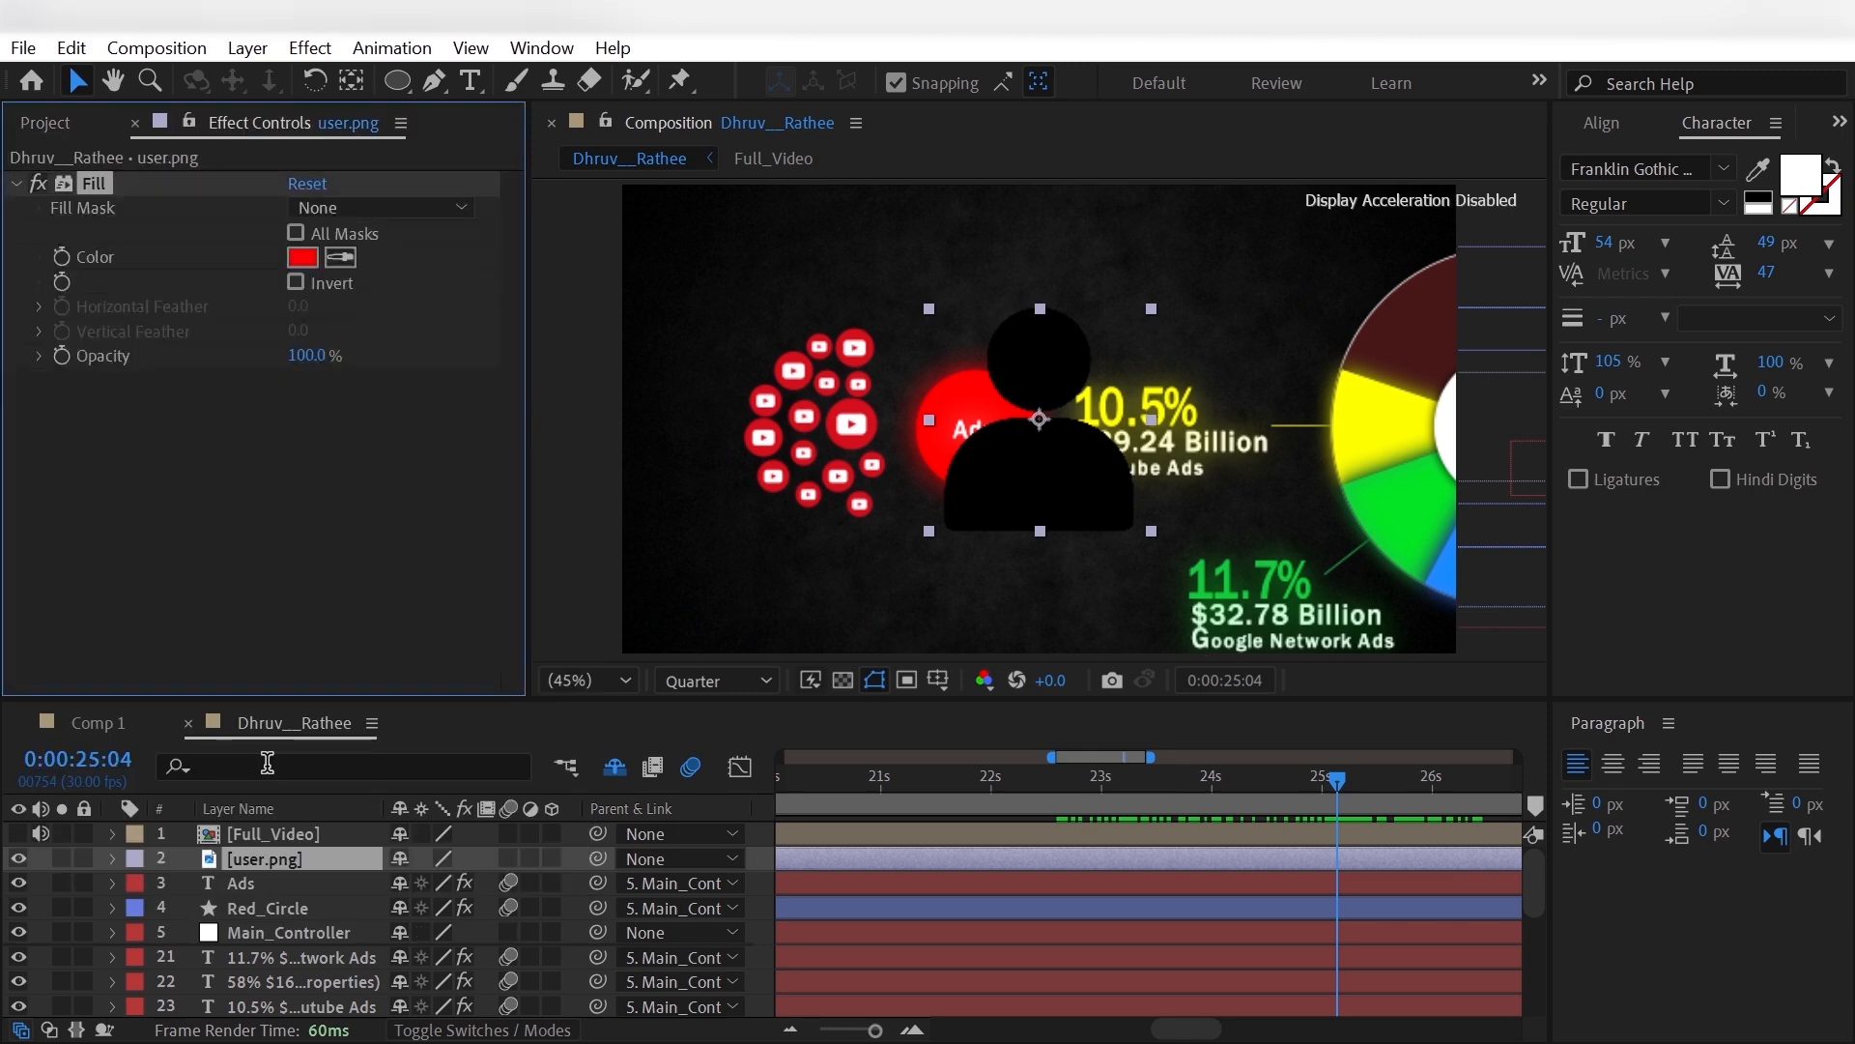
pyautogui.click(314, 259)
pyautogui.click(758, 99)
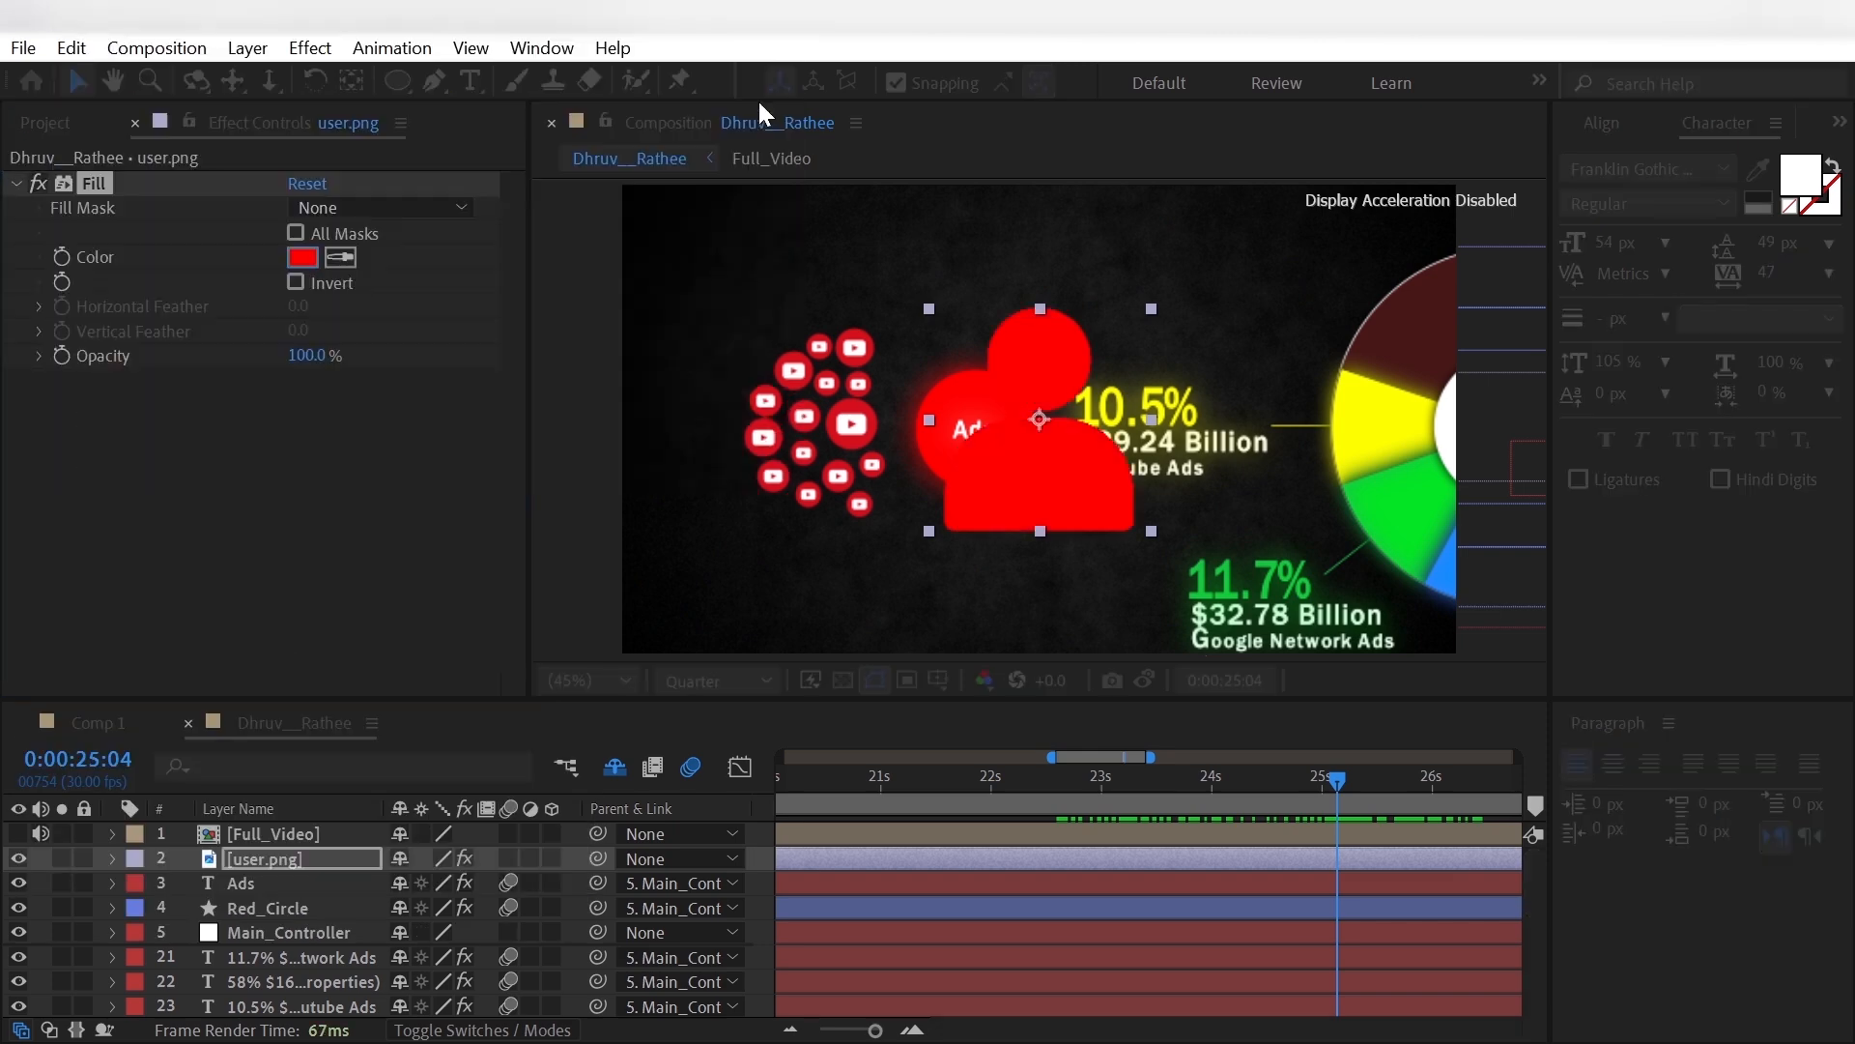
# - Set the scale of user.png to 20%
pyautogui.press('s')
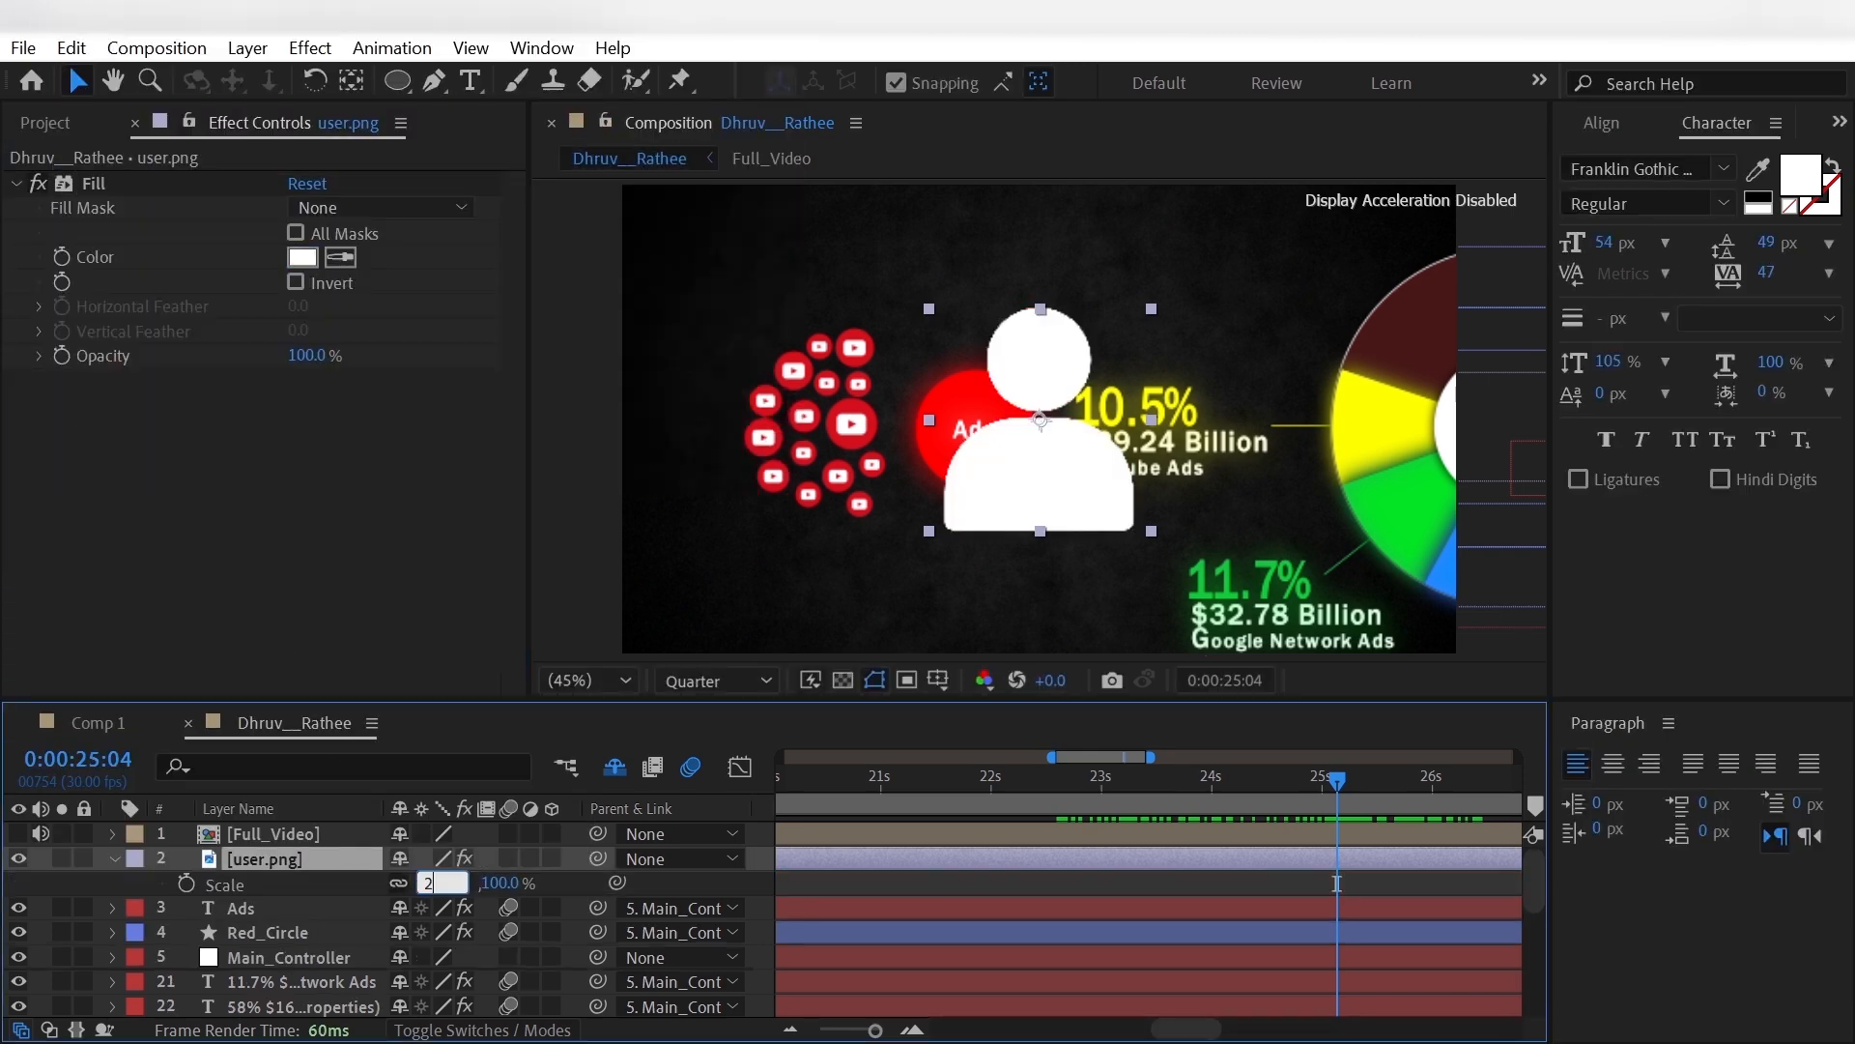
pyautogui.click(432, 883)
pyautogui.write('20')
pyautogui.press('Return')
pyautogui.press('p')
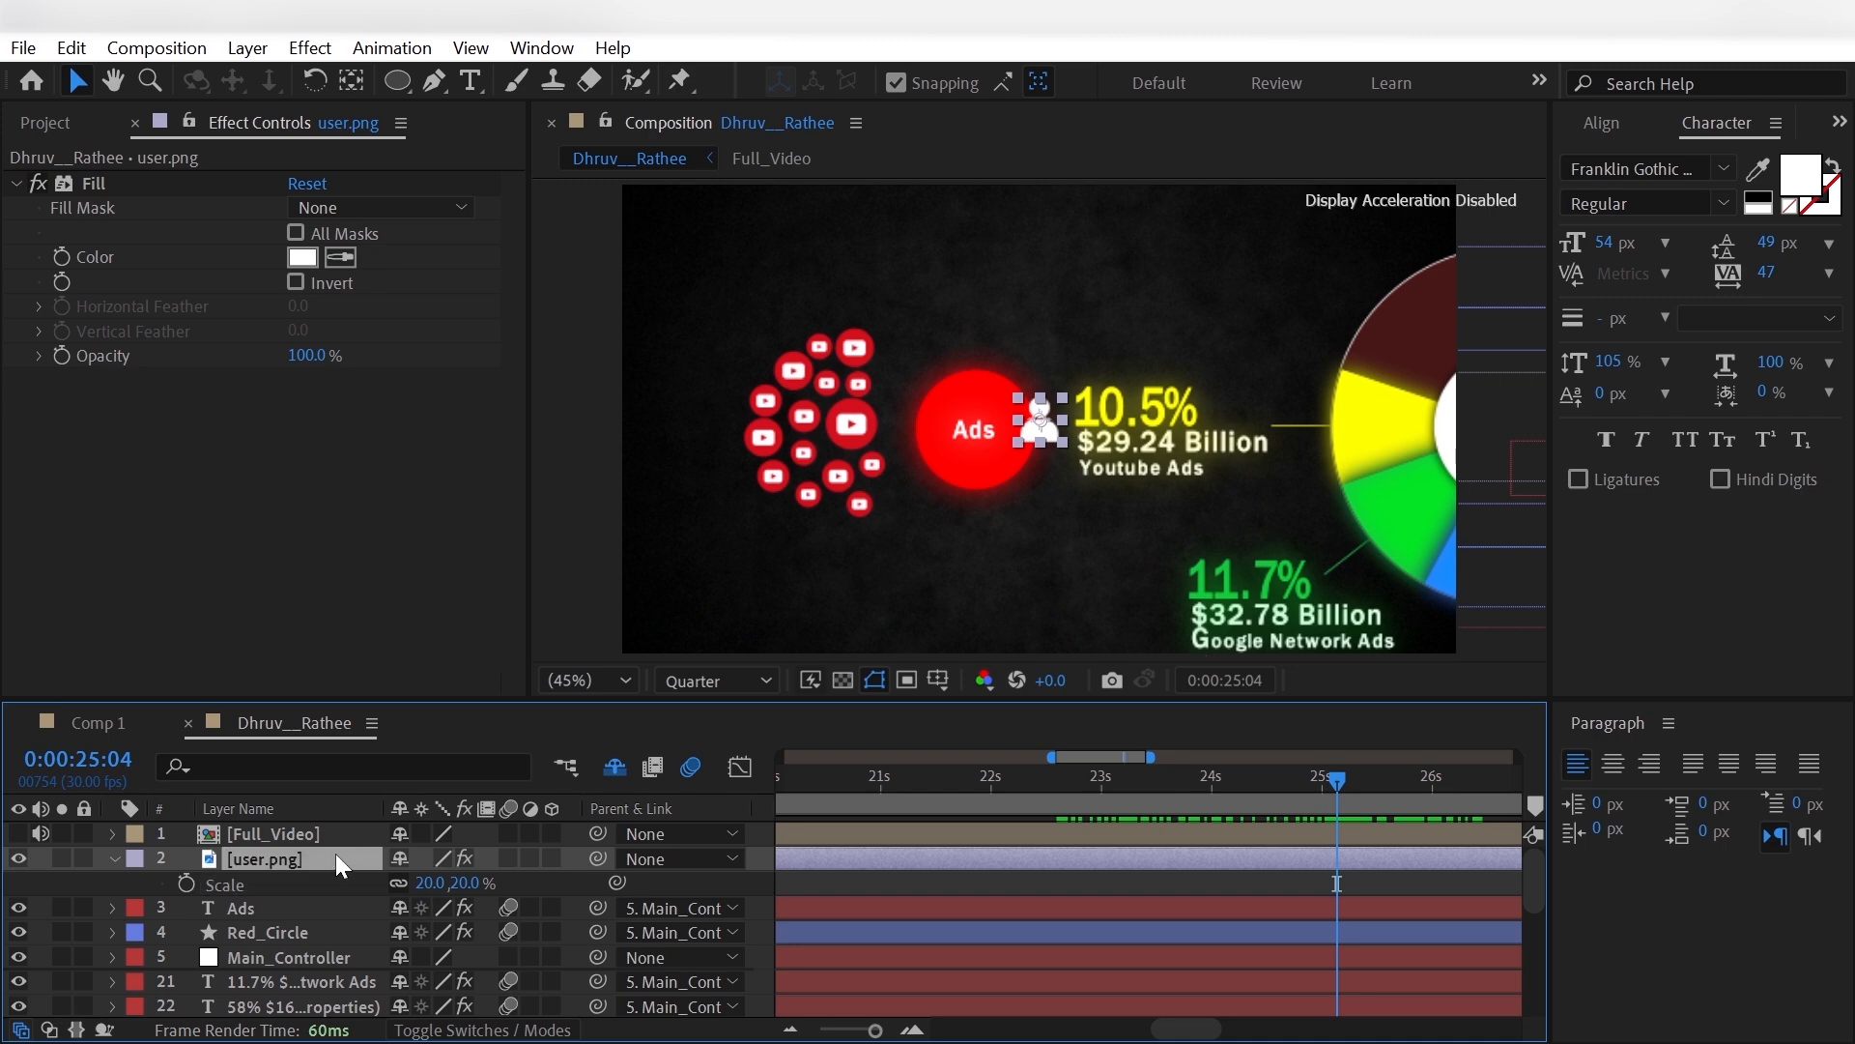
# - Move user.png to position 808, 204, above the red Ads circle
pyautogui.moveTo(215, 833); pyautogui.dragTo(131, 833)
pyautogui.moveTo(408, 883); pyautogui.dragTo(261, 903)
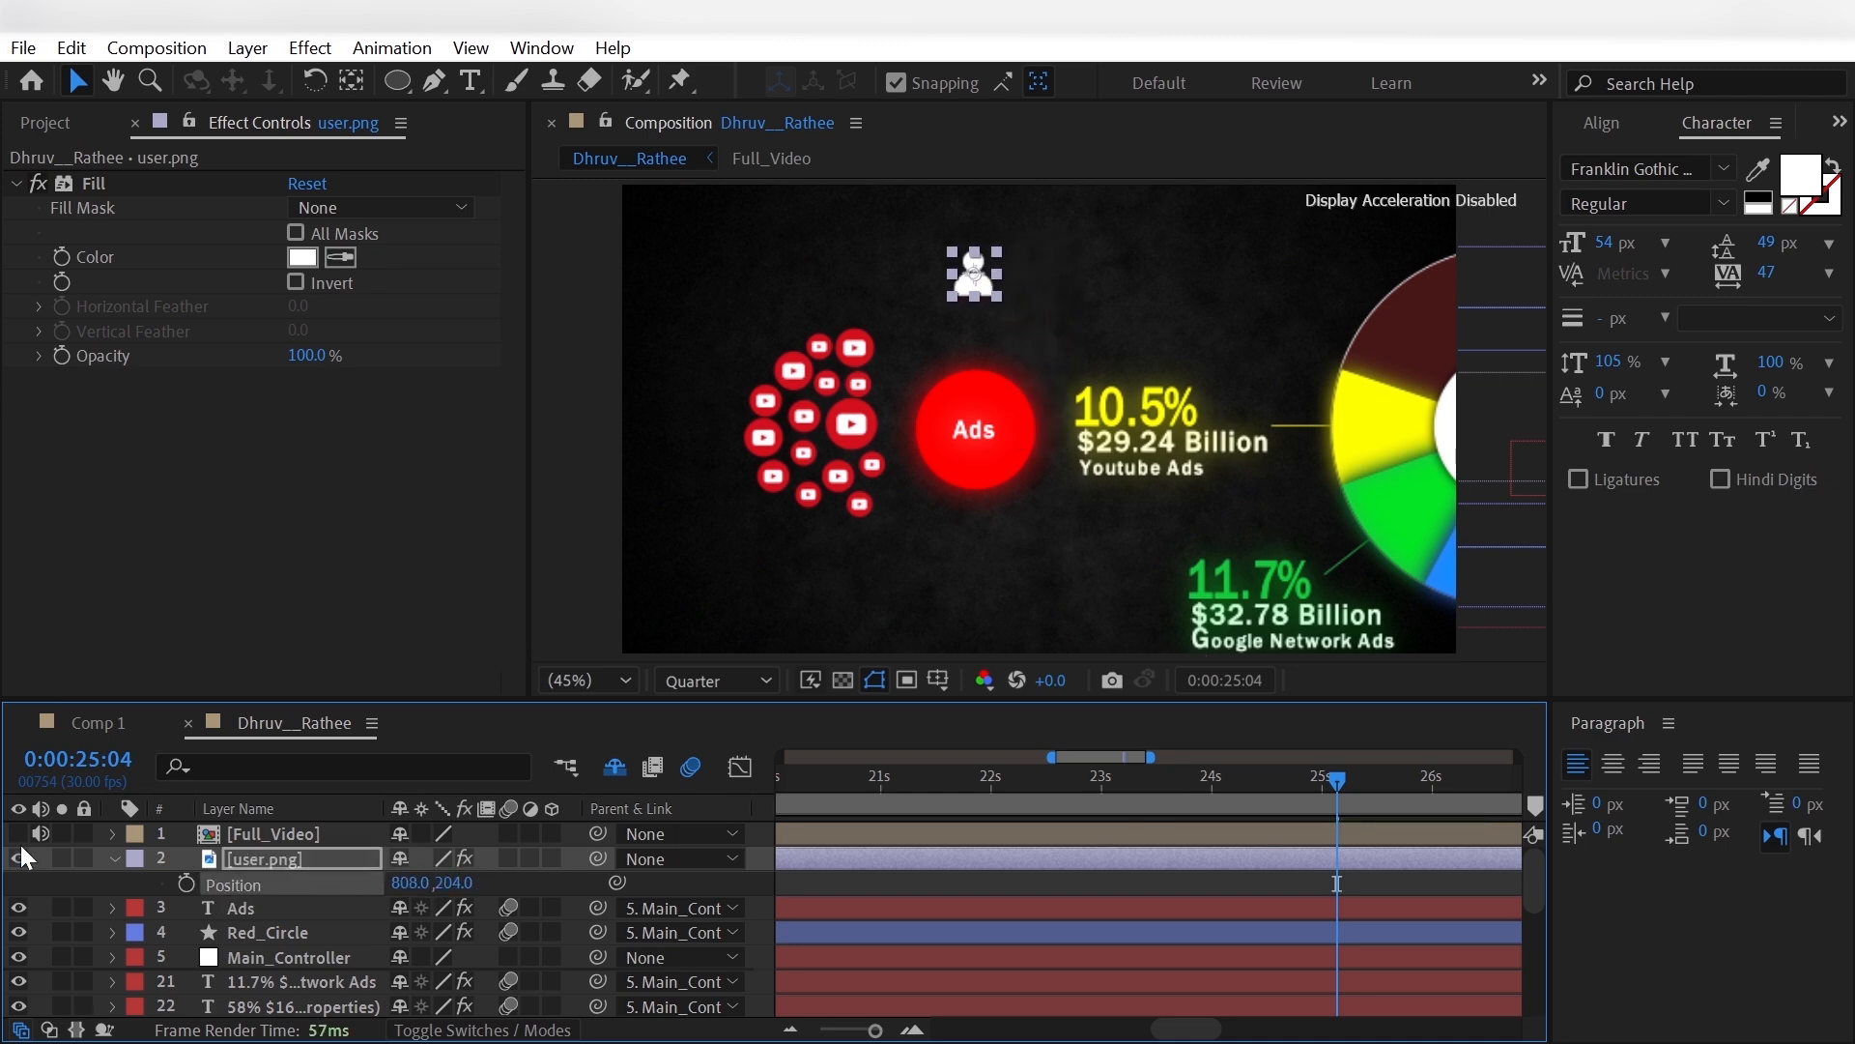
# - Add money.png to the composition directly below Full_Video and set its scale to 20%
pyautogui.click(45, 123)
pyautogui.click(106, 522)
pyautogui.moveTo(235, 824); pyautogui.dragTo(251, 851)
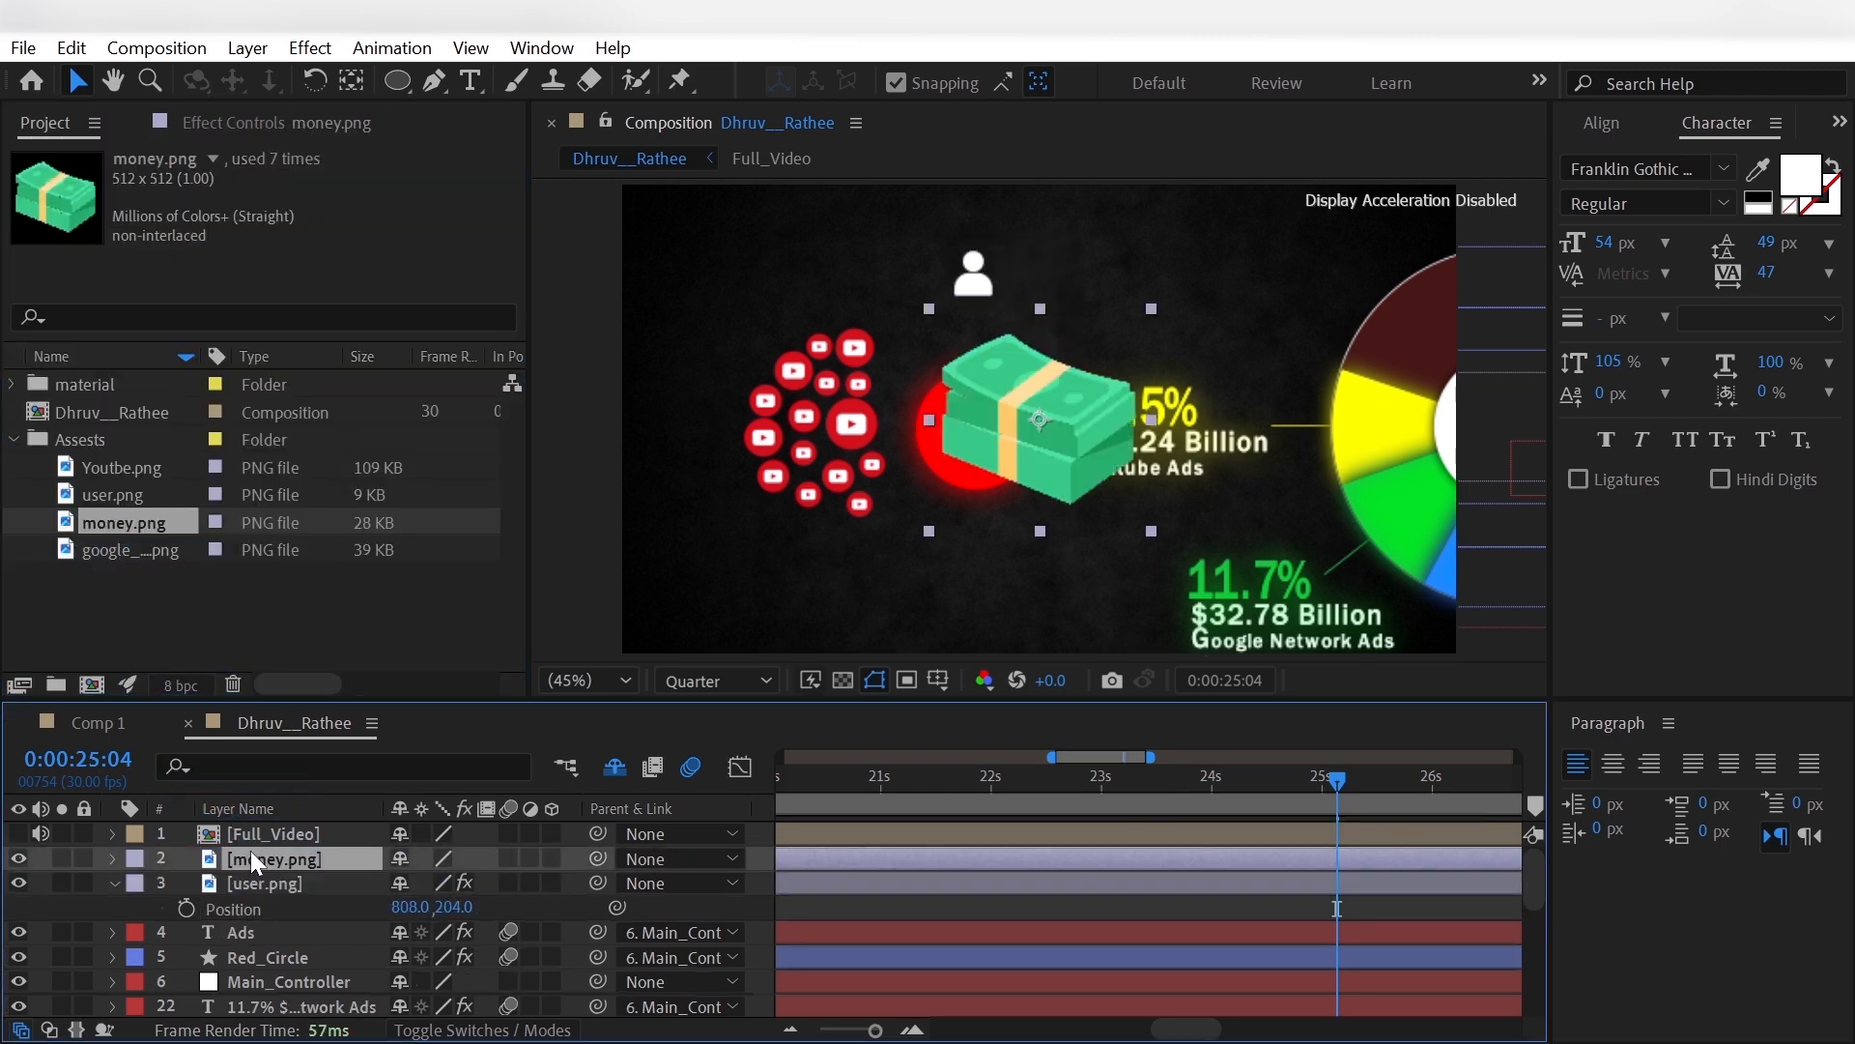
pyautogui.write('s')
pyautogui.write('2')
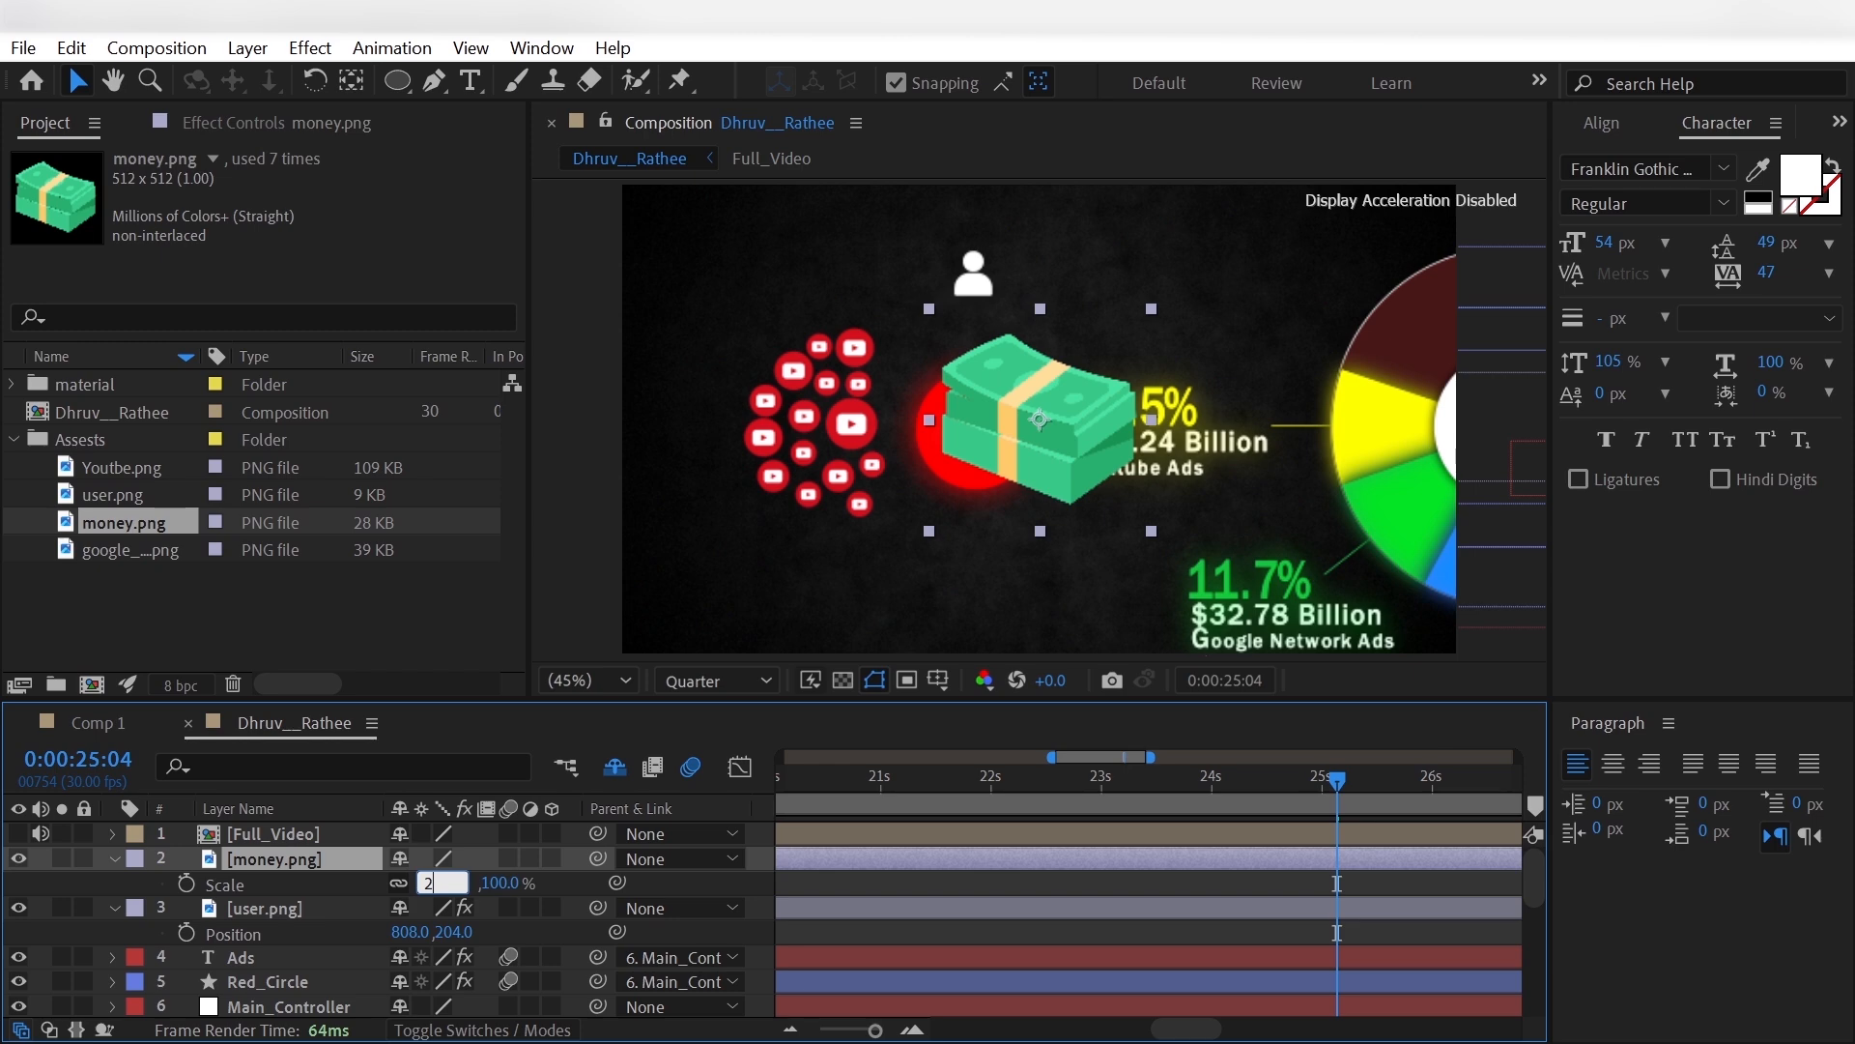
pyautogui.write('0')
pyautogui.press('Return')
# - Place the money.png layer below user.png and set its position to 812, 232, matching the Full_Video reference
pyautogui.click(87, 899)
pyautogui.moveTo(429, 883); pyautogui.dragTo(237, 937)
pyautogui.click(311, 860)
pyautogui.press('p')
pyautogui.moveTo(458, 933); pyautogui.dragTo(202, 934)
pyautogui.moveTo(395, 933); pyautogui.dragTo(336, 933)
pyautogui.moveTo(453, 936); pyautogui.dragTo(398, 936)
# - Set an opacity keyframe of 100% on user.png at 0:00:25:04
pyautogui.click(266, 859)
pyautogui.press('t')
pyautogui.click(187, 883)
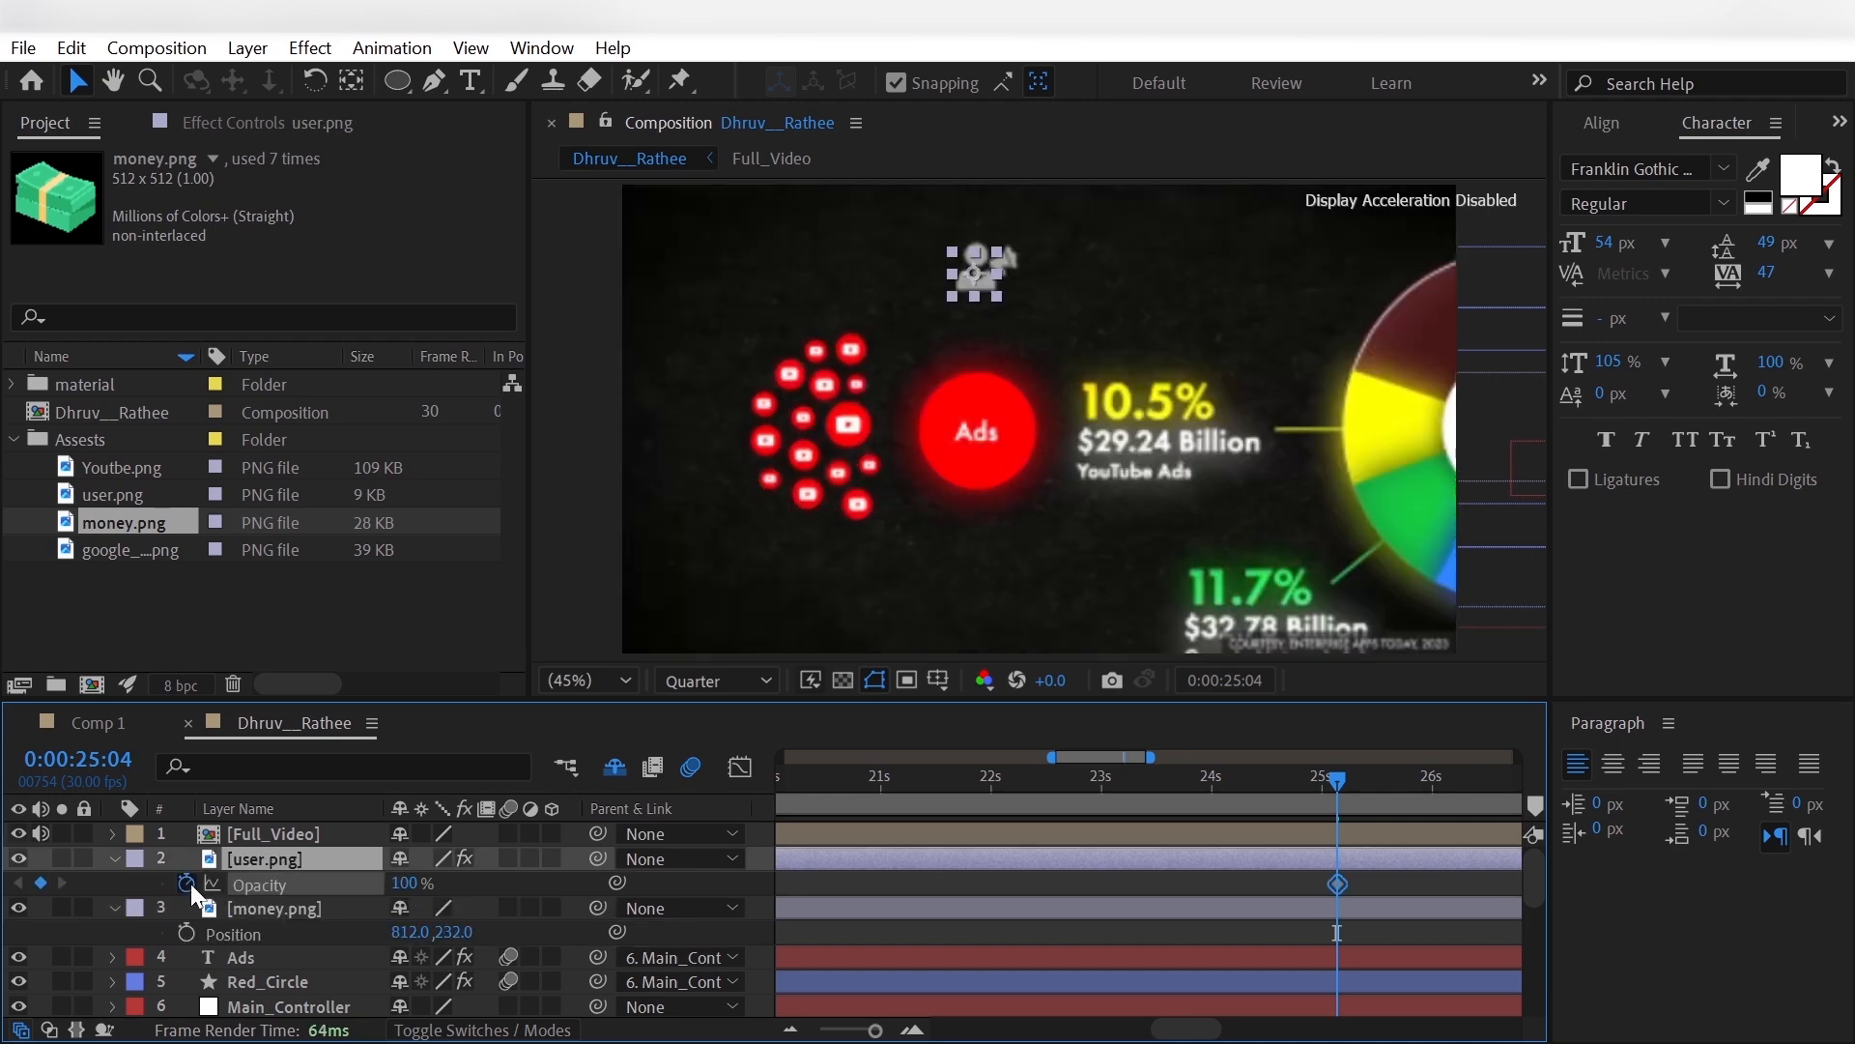
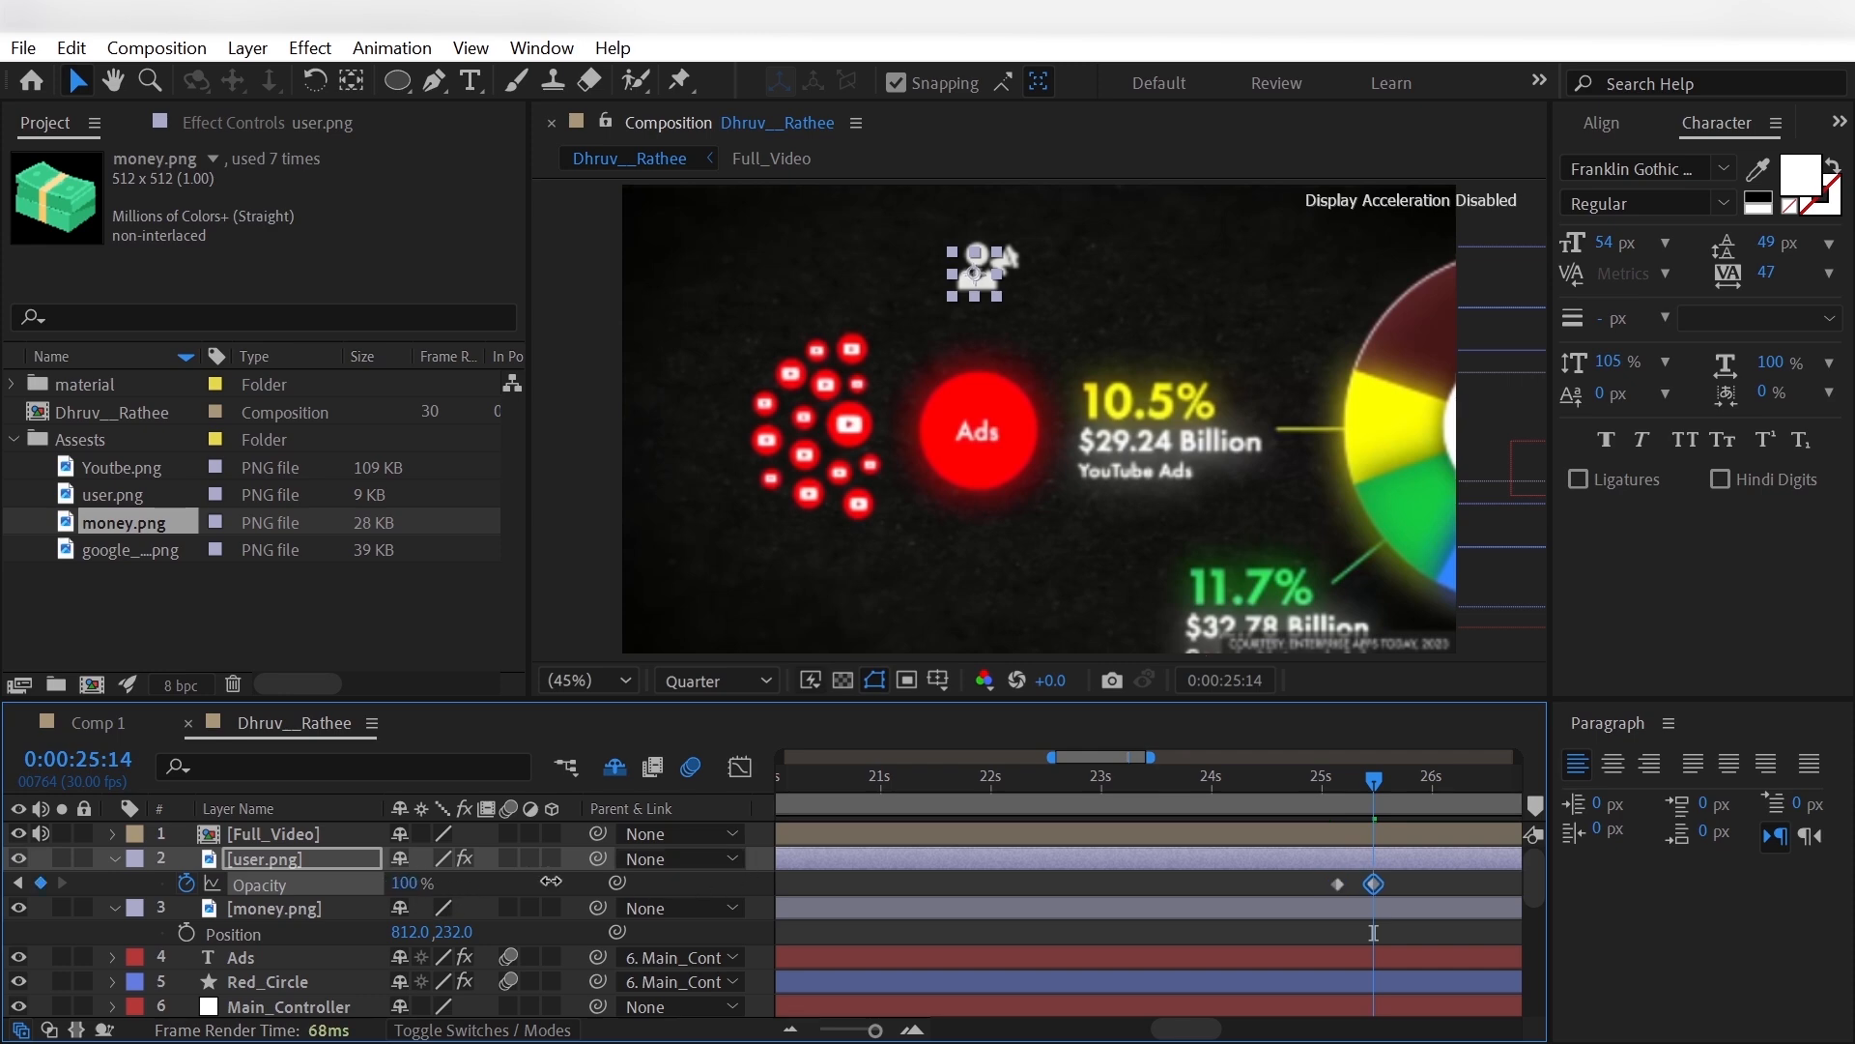
# - Parent the user.png and money.png layers to Main_Controller
pyautogui.click(34, 907)
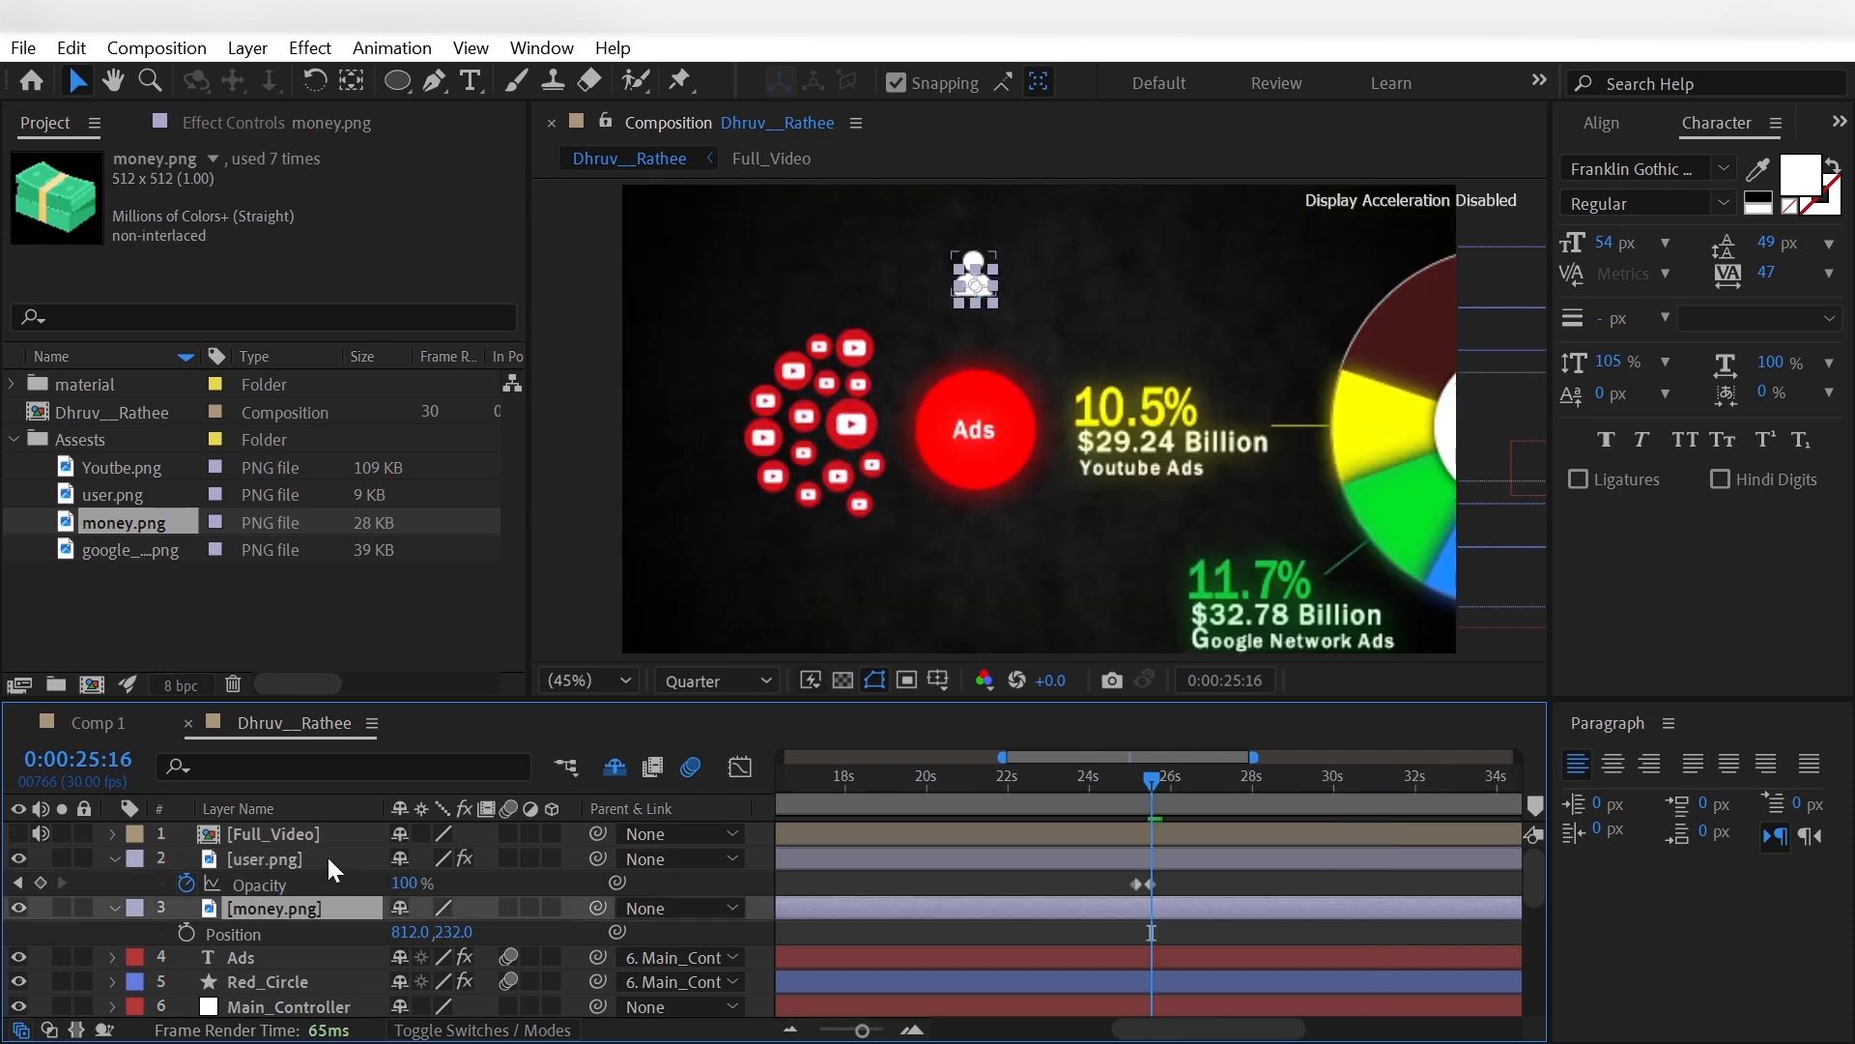
pyautogui.keyDown('ctrl'); pyautogui.click(327, 856); pyautogui.keyUp('ctrl')
pyautogui.click(697, 855)
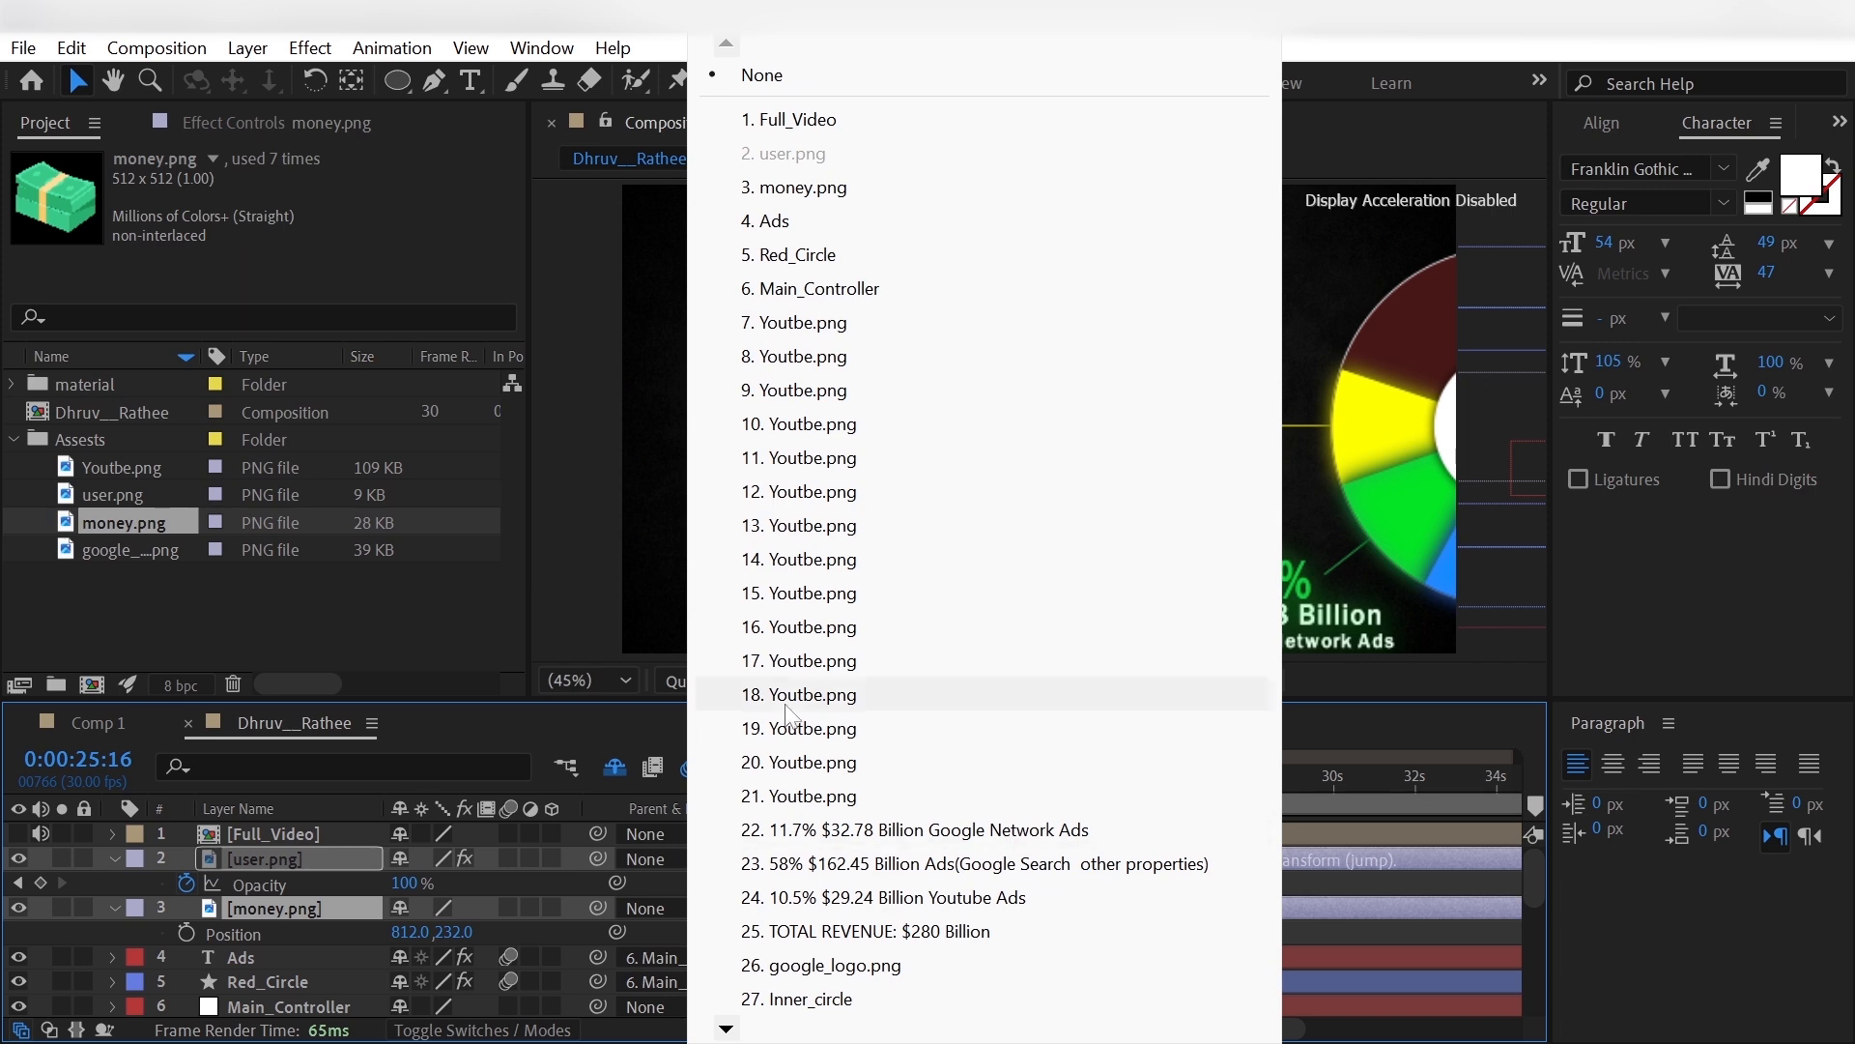
pyautogui.click(810, 288)
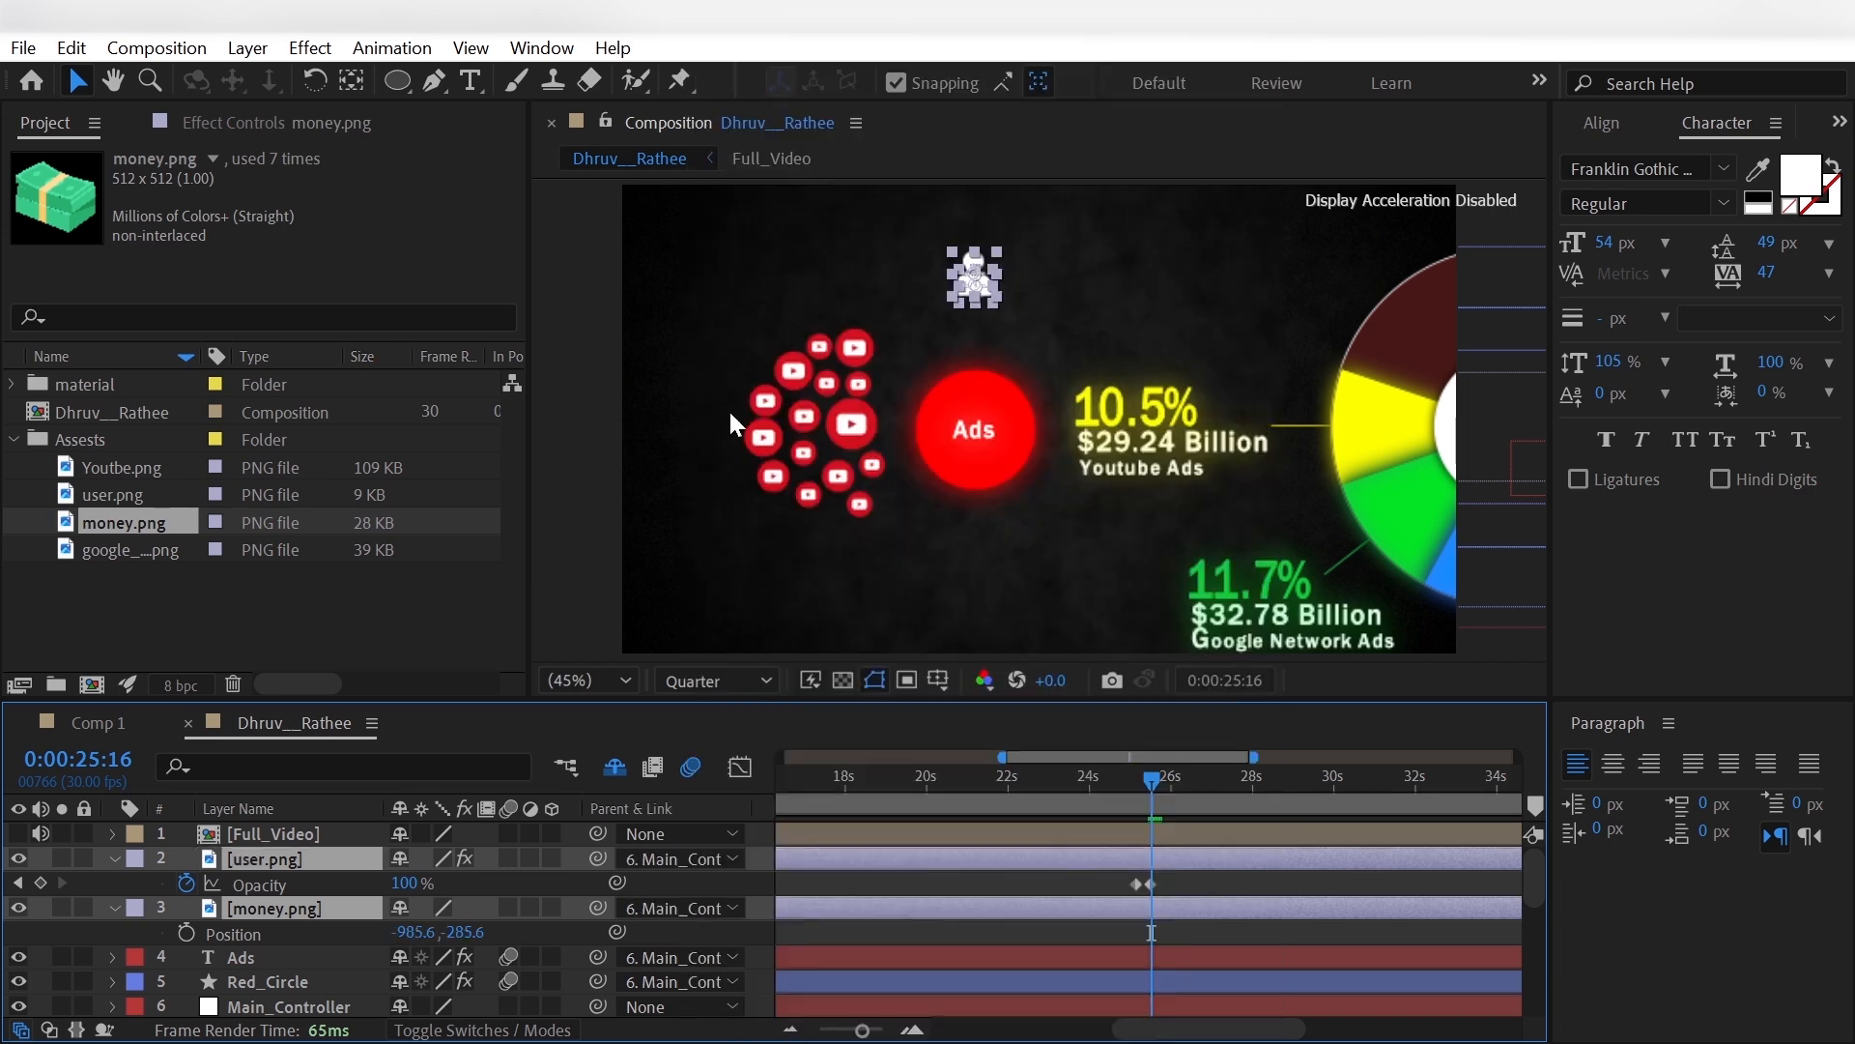
pyautogui.click(34, 951)
# - Keyframe money.png's current position at 0:00:25:16 and move it down to -985.6, -98.6 at 0:00:27:13, onto the Ads circle
pyautogui.click(247, 913)
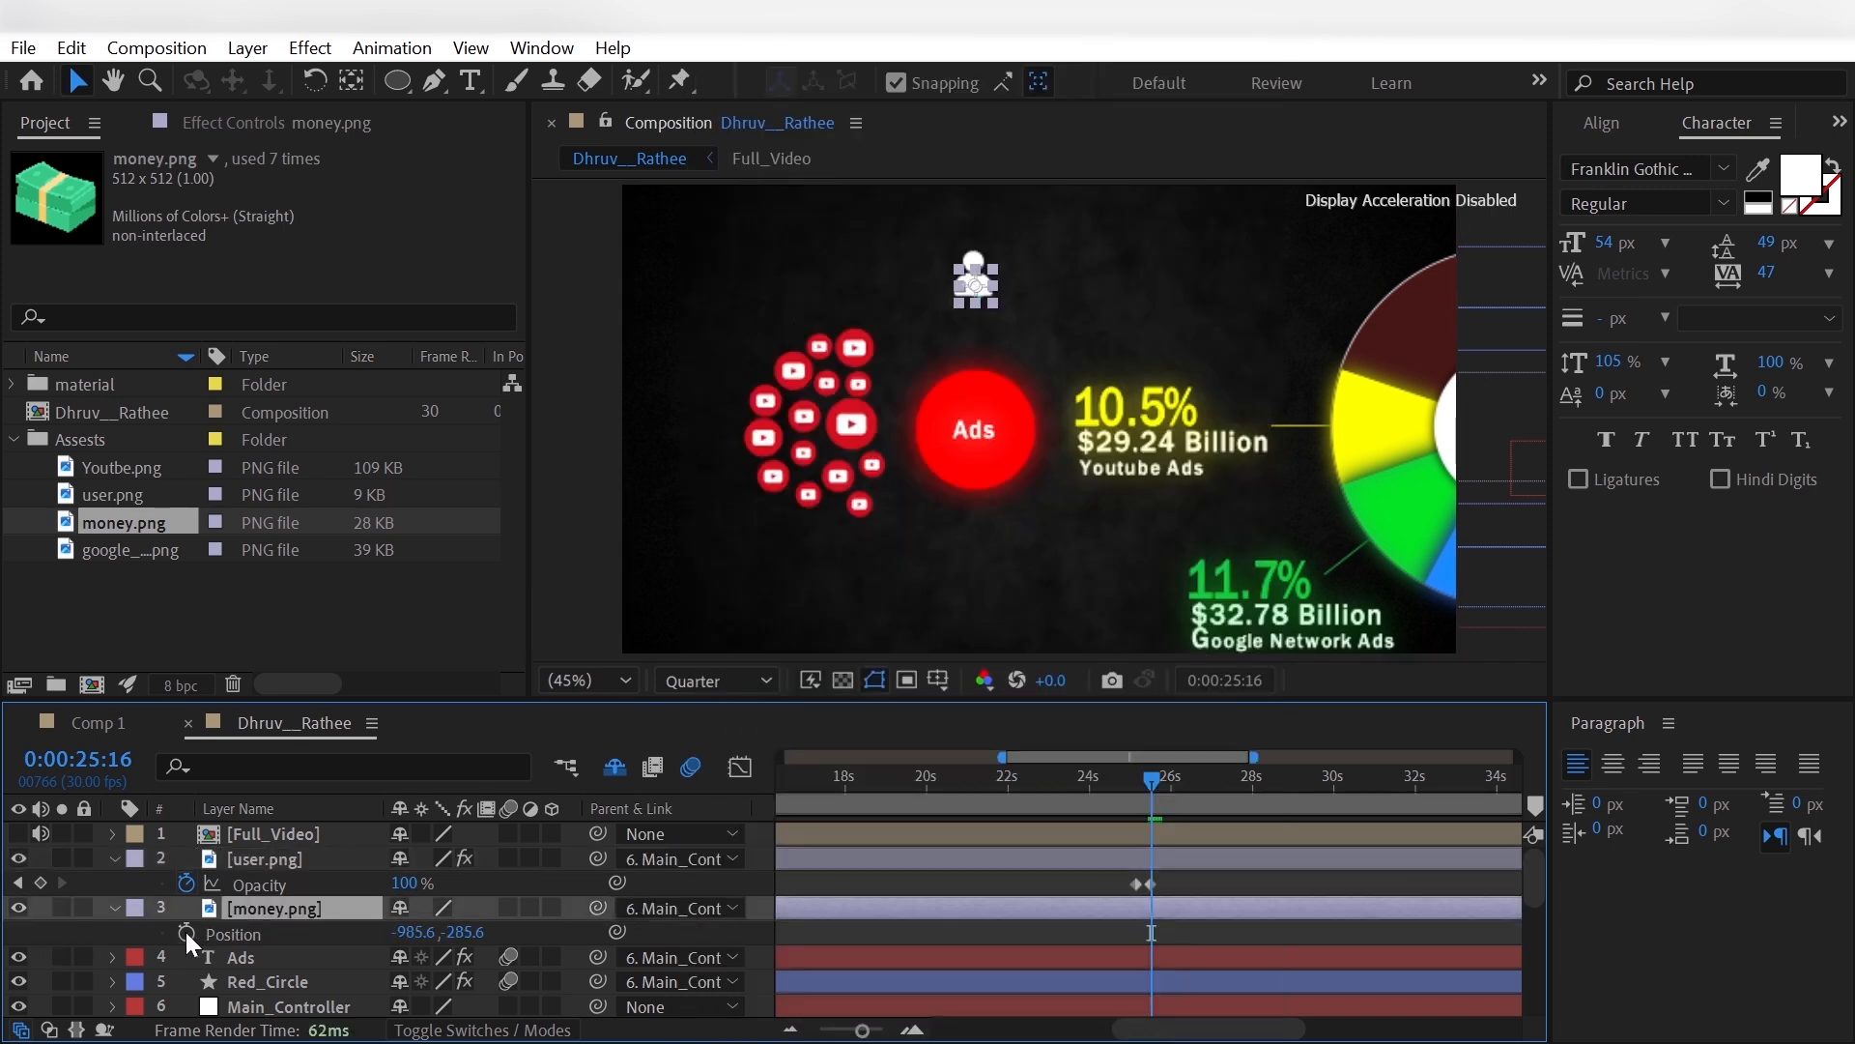
pyautogui.click(186, 932)
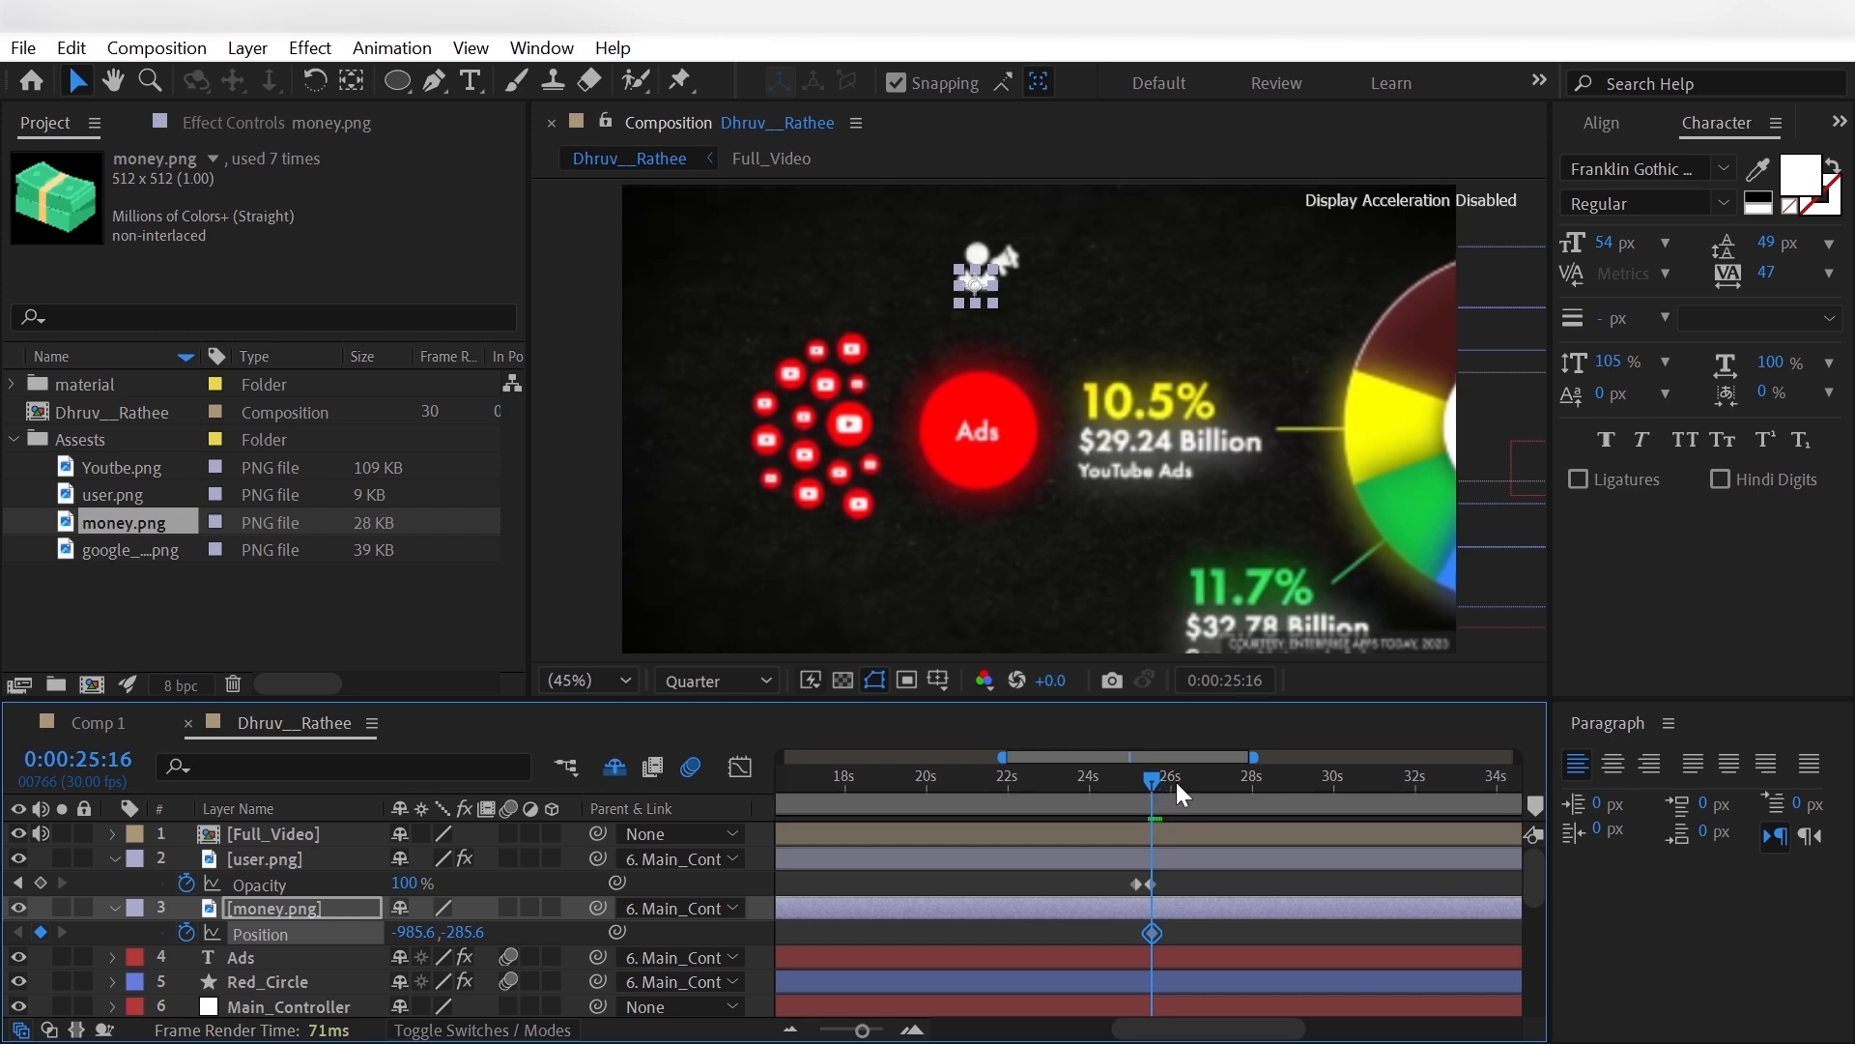
pyautogui.moveTo(1175, 781); pyautogui.dragTo(1231, 796)
pyautogui.click(18, 833)
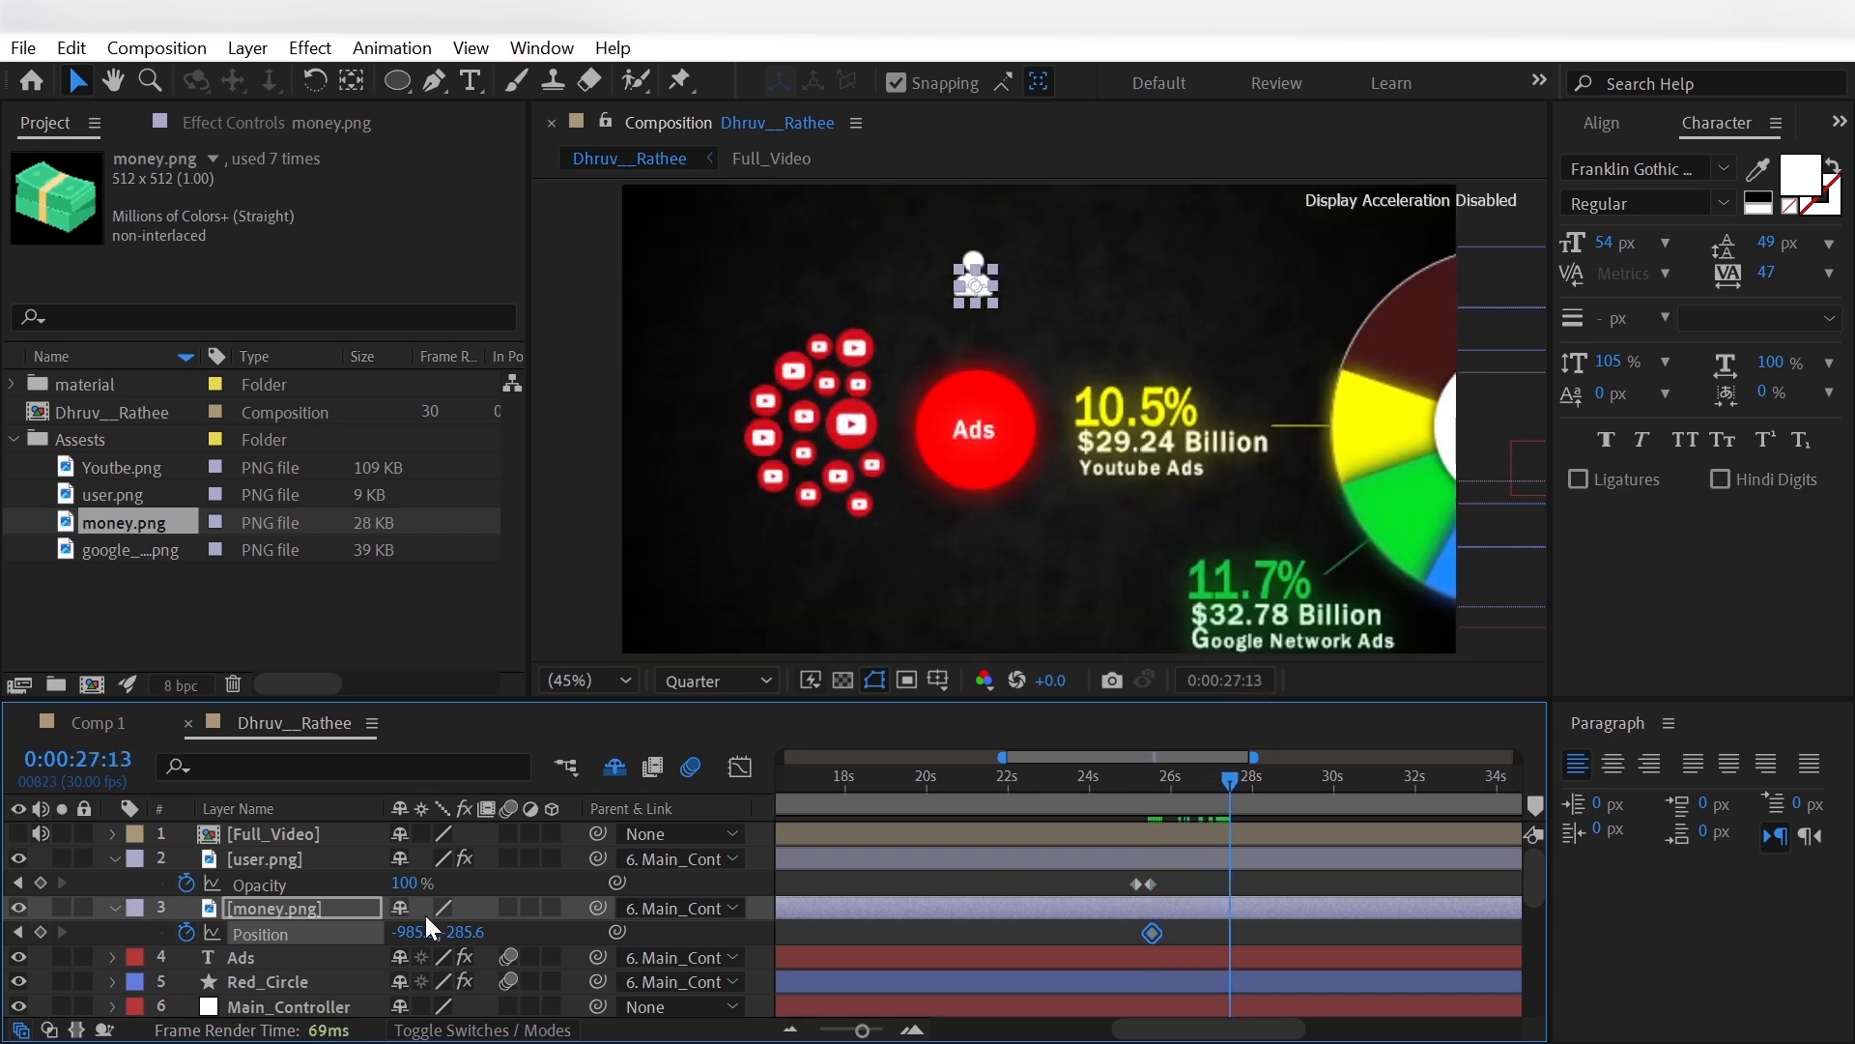
pyautogui.moveTo(464, 931); pyautogui.dragTo(705, 953)
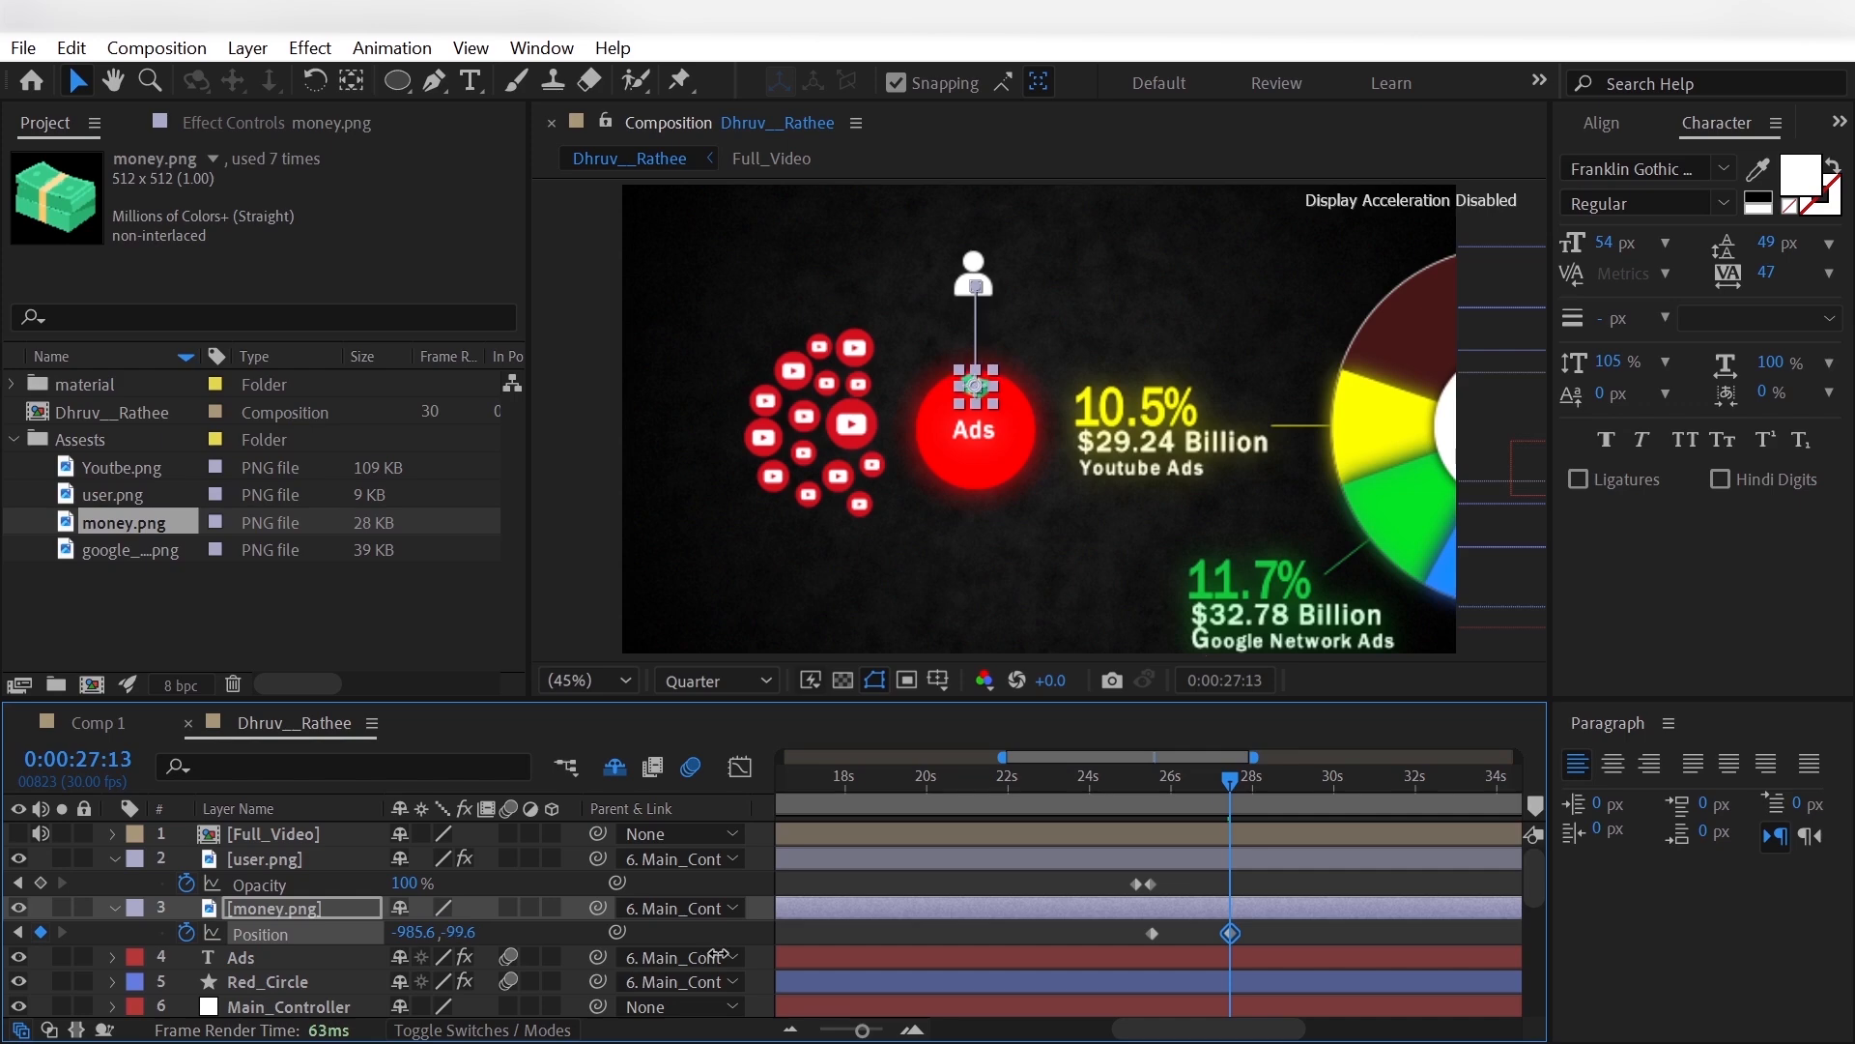
pyautogui.click(39, 913)
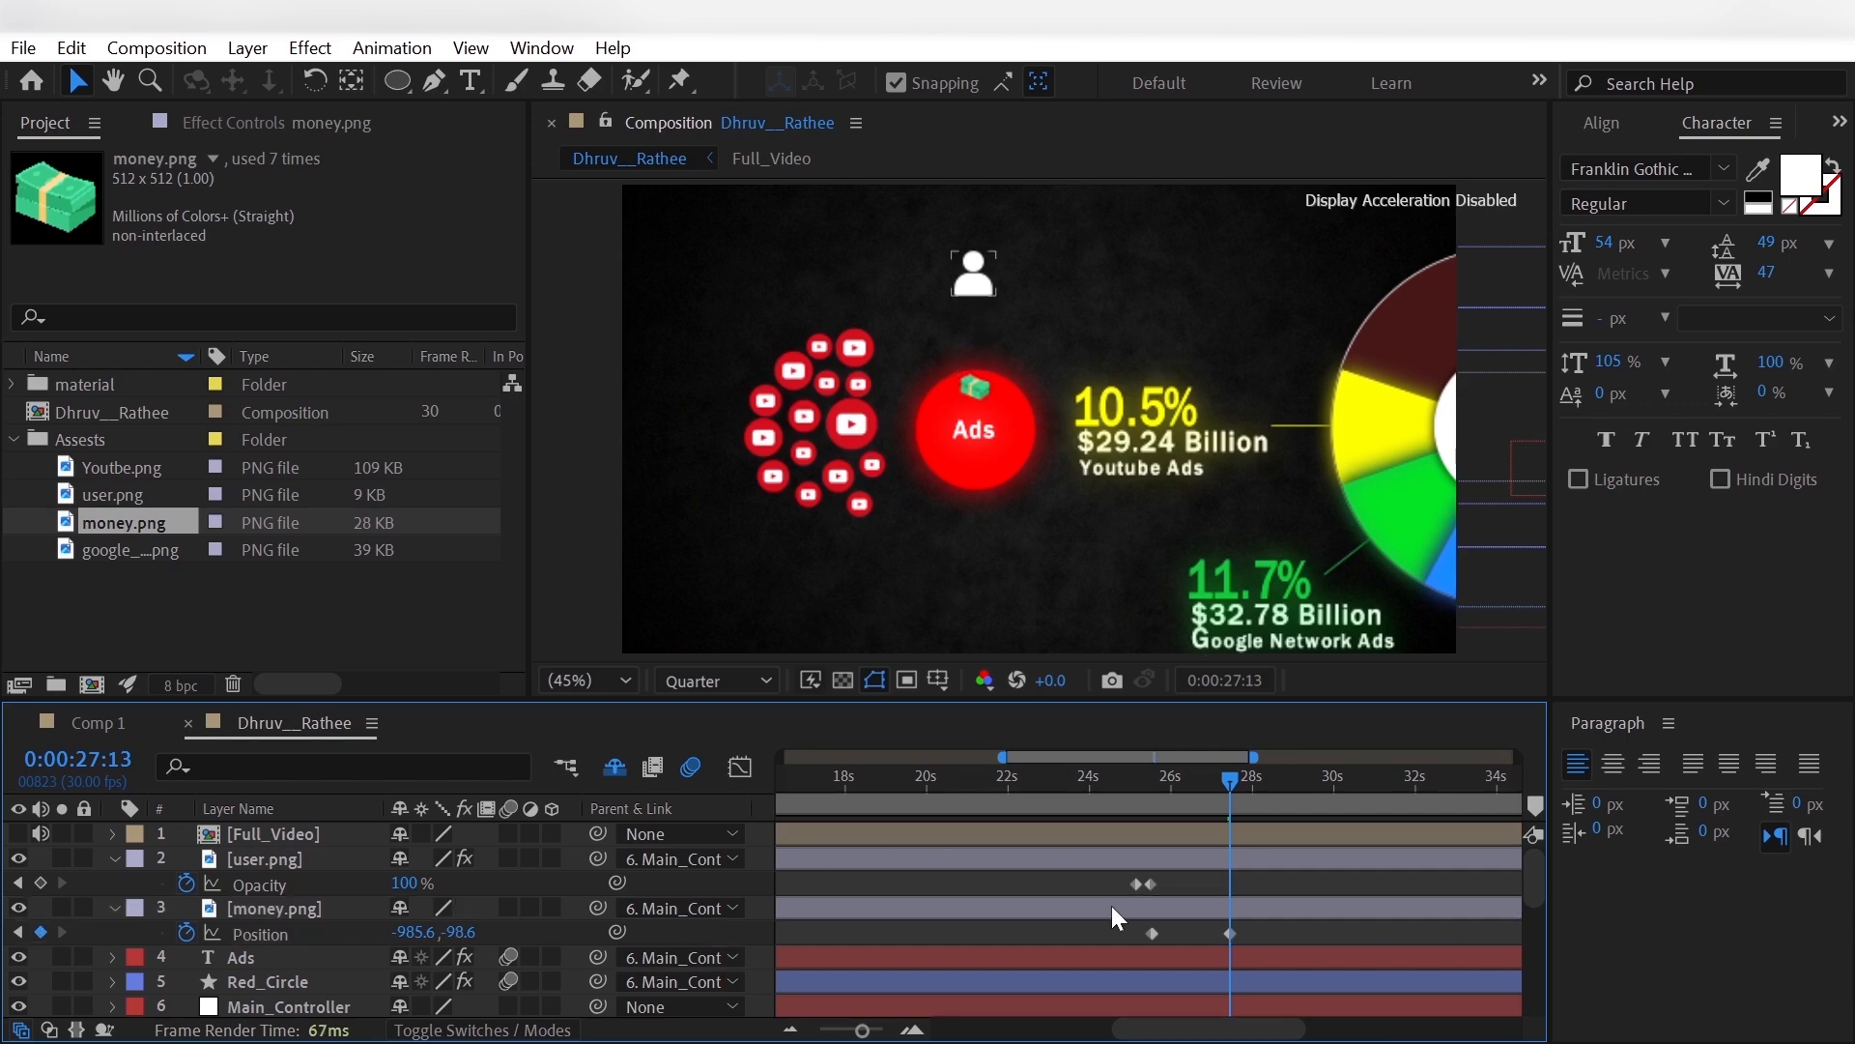
# - Apply Easy Ease to both position keyframes of money.png
pyautogui.moveTo(1128, 925); pyautogui.dragTo(1206, 951)
pyautogui.rightClick(1231, 934)
pyautogui.moveTo(1366, 915)
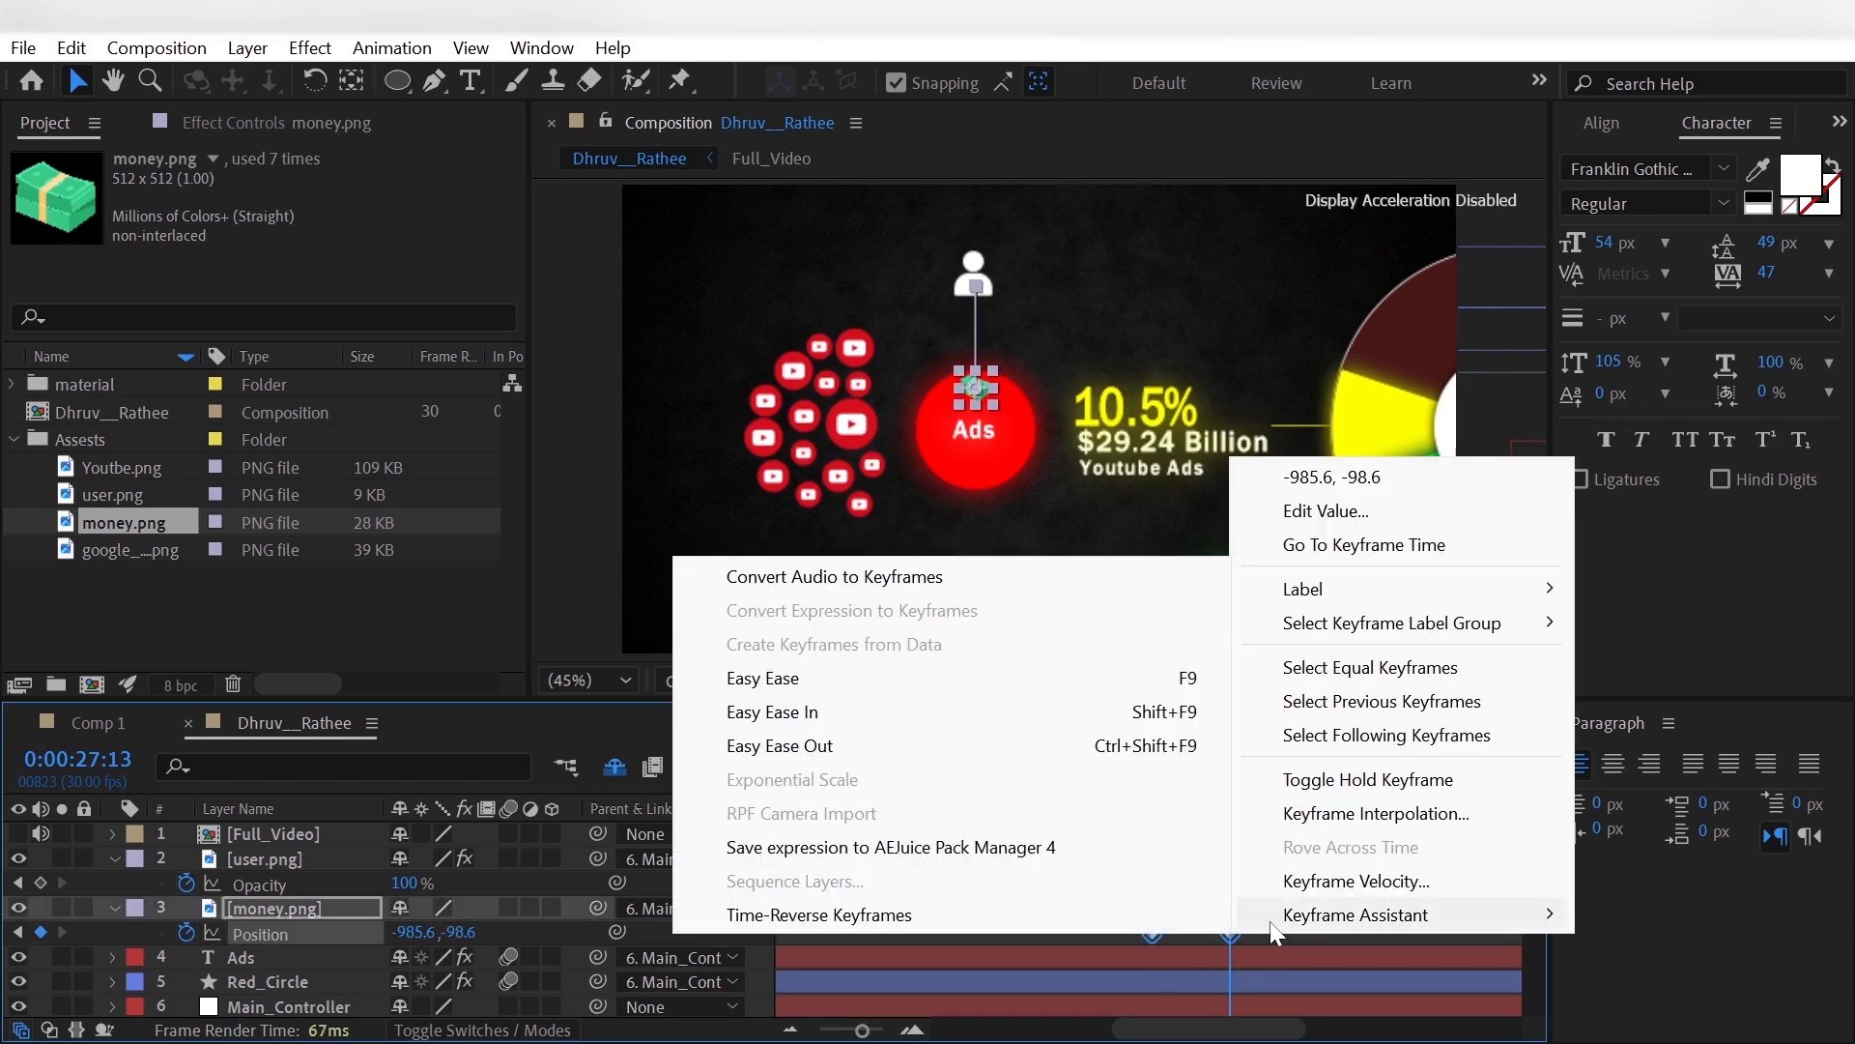
pyautogui.click(676, 676)
# - Duplicate money.png twice and delay the middle copy's two position keyframes by about 0.7 seconds
pyautogui.click(268, 904)
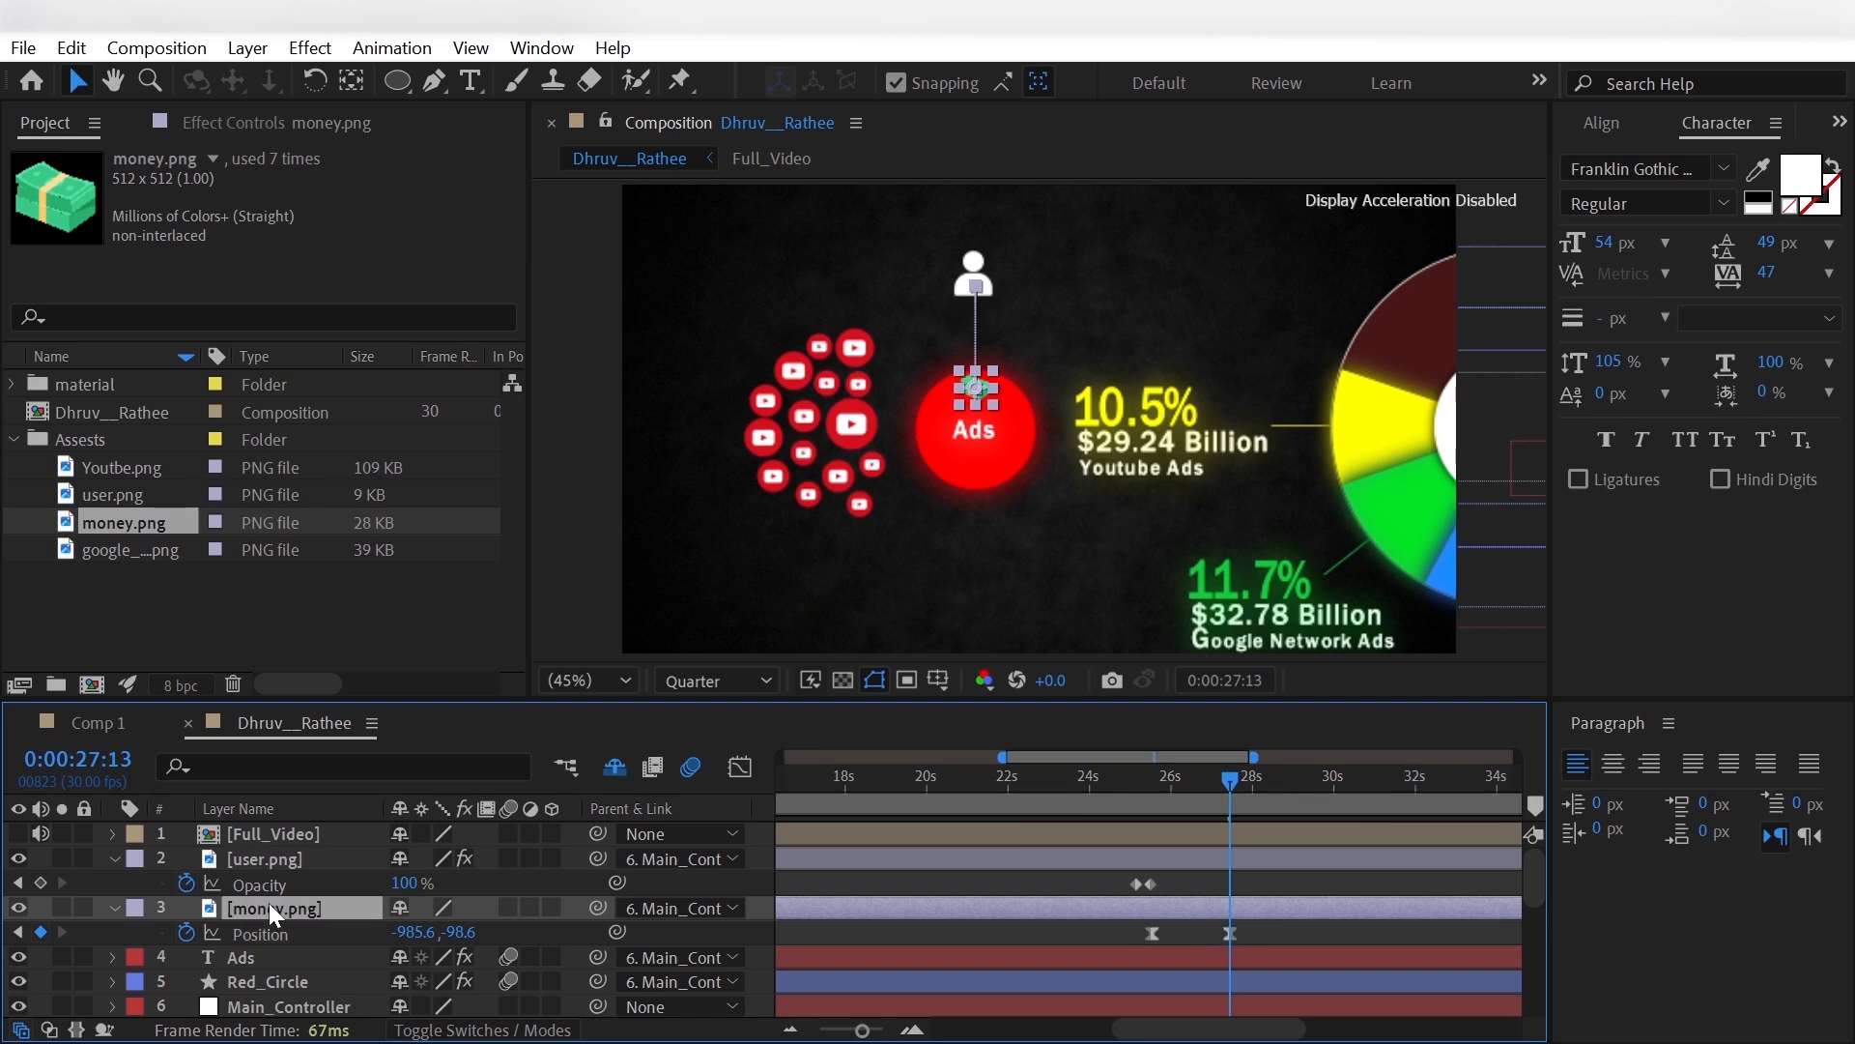
pyautogui.hotkey('ctrl', 'd')
pyautogui.hotkey('ctrl', 'd')
pyautogui.click(280, 932)
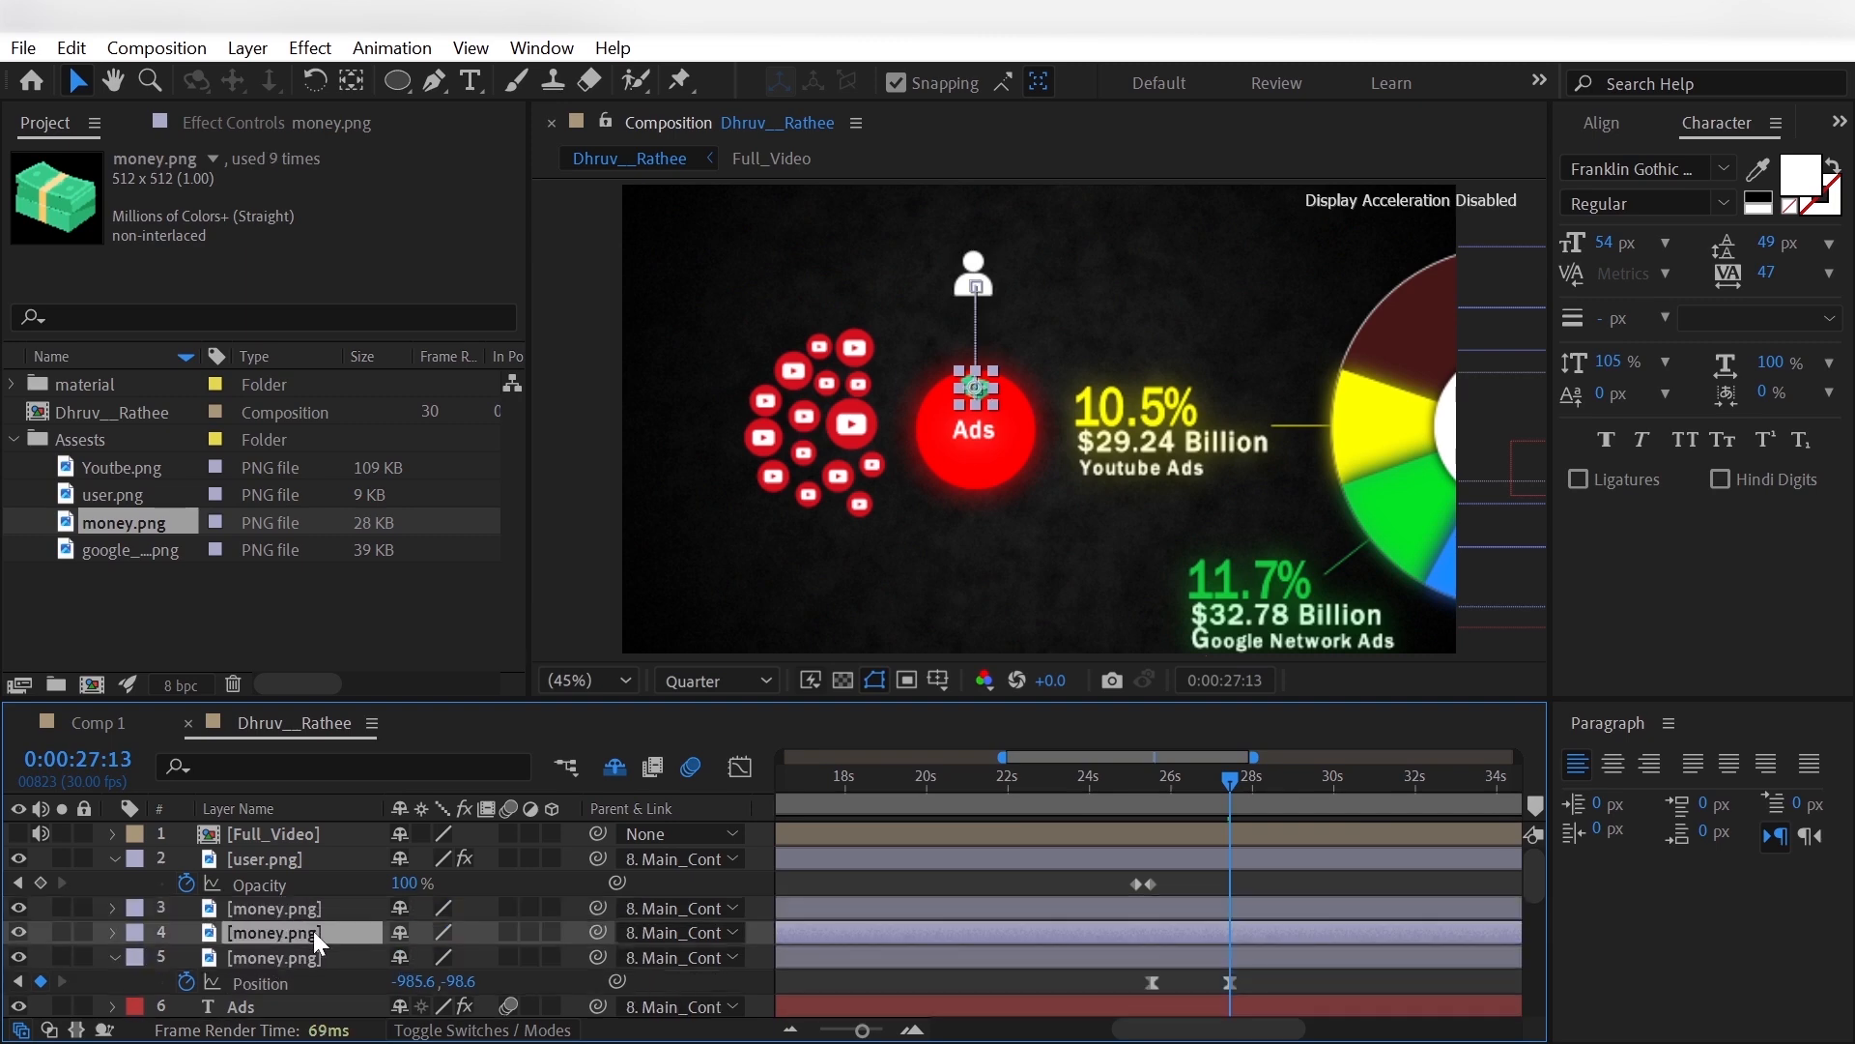
pyautogui.press('p')
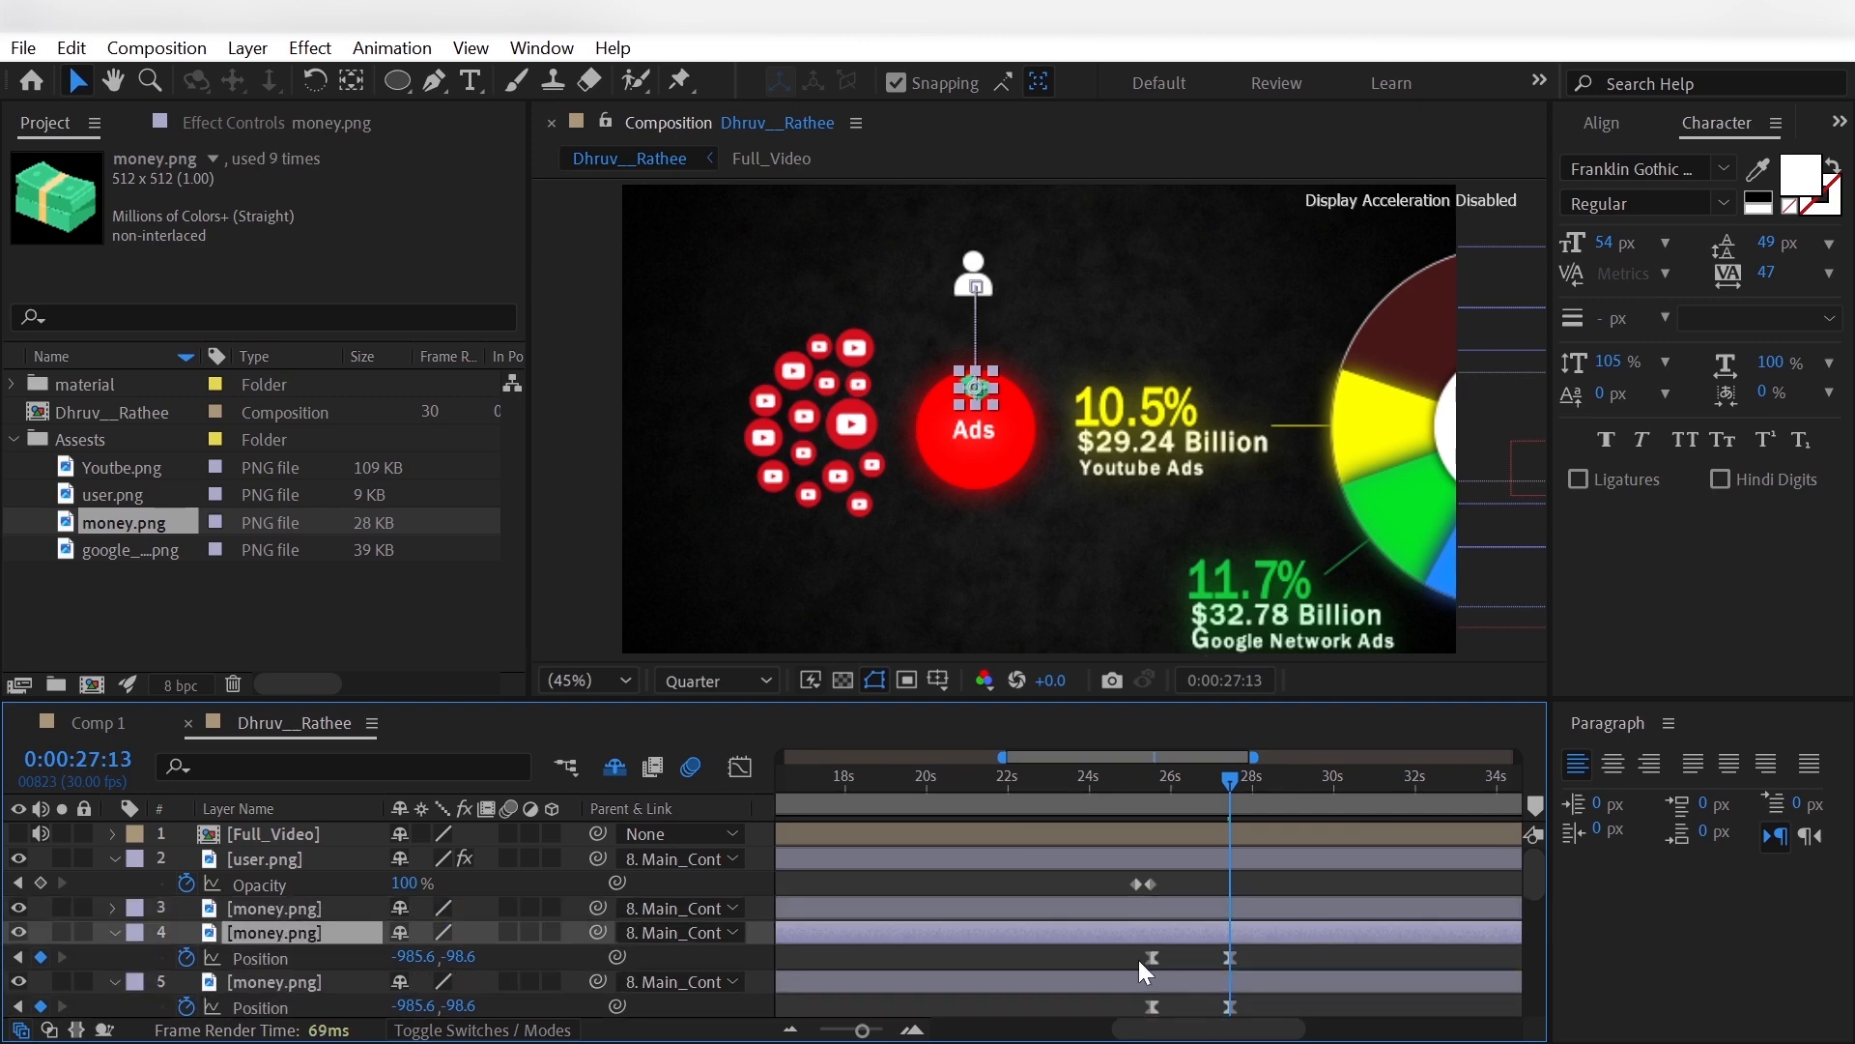
pyautogui.moveTo(1139, 959); pyautogui.dragTo(1254, 960)
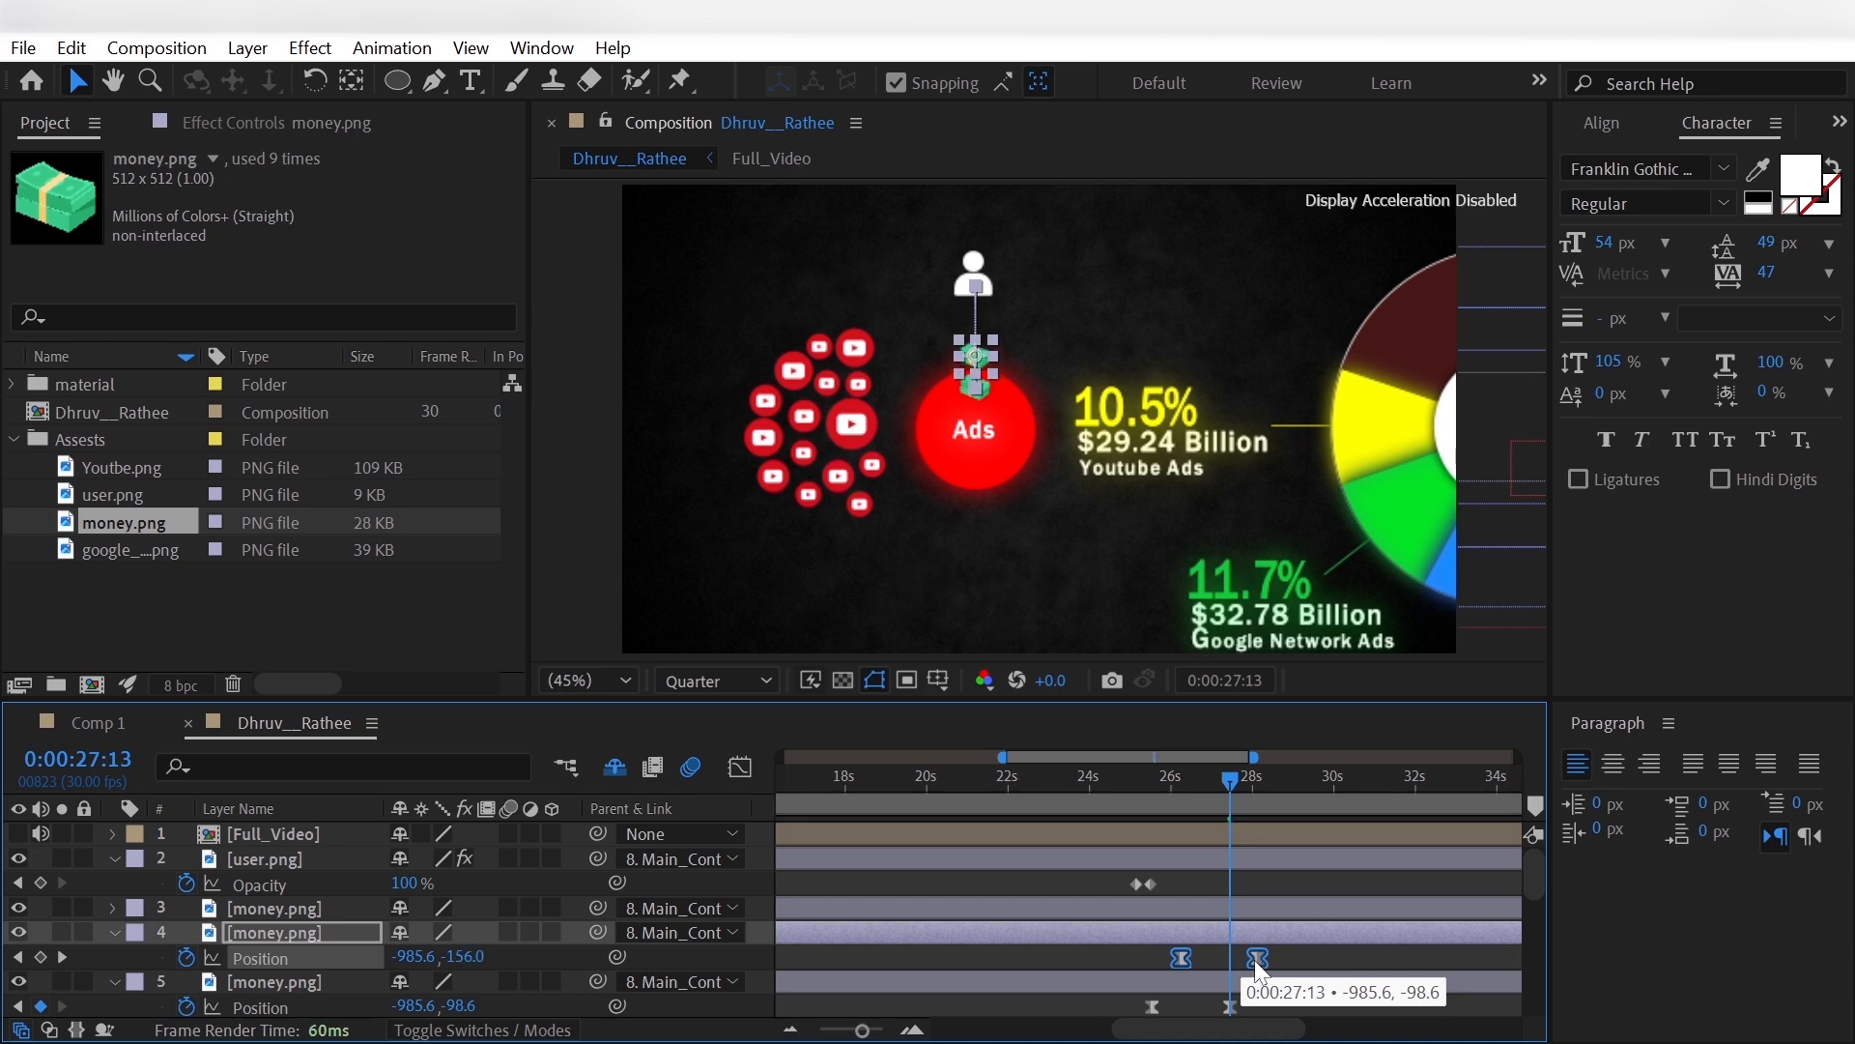
# - Delay the uppermost money.png copy's two position keyframes by about 1.2 seconds from the original layer's timing
pyautogui.click(357, 902)
pyautogui.press('p')
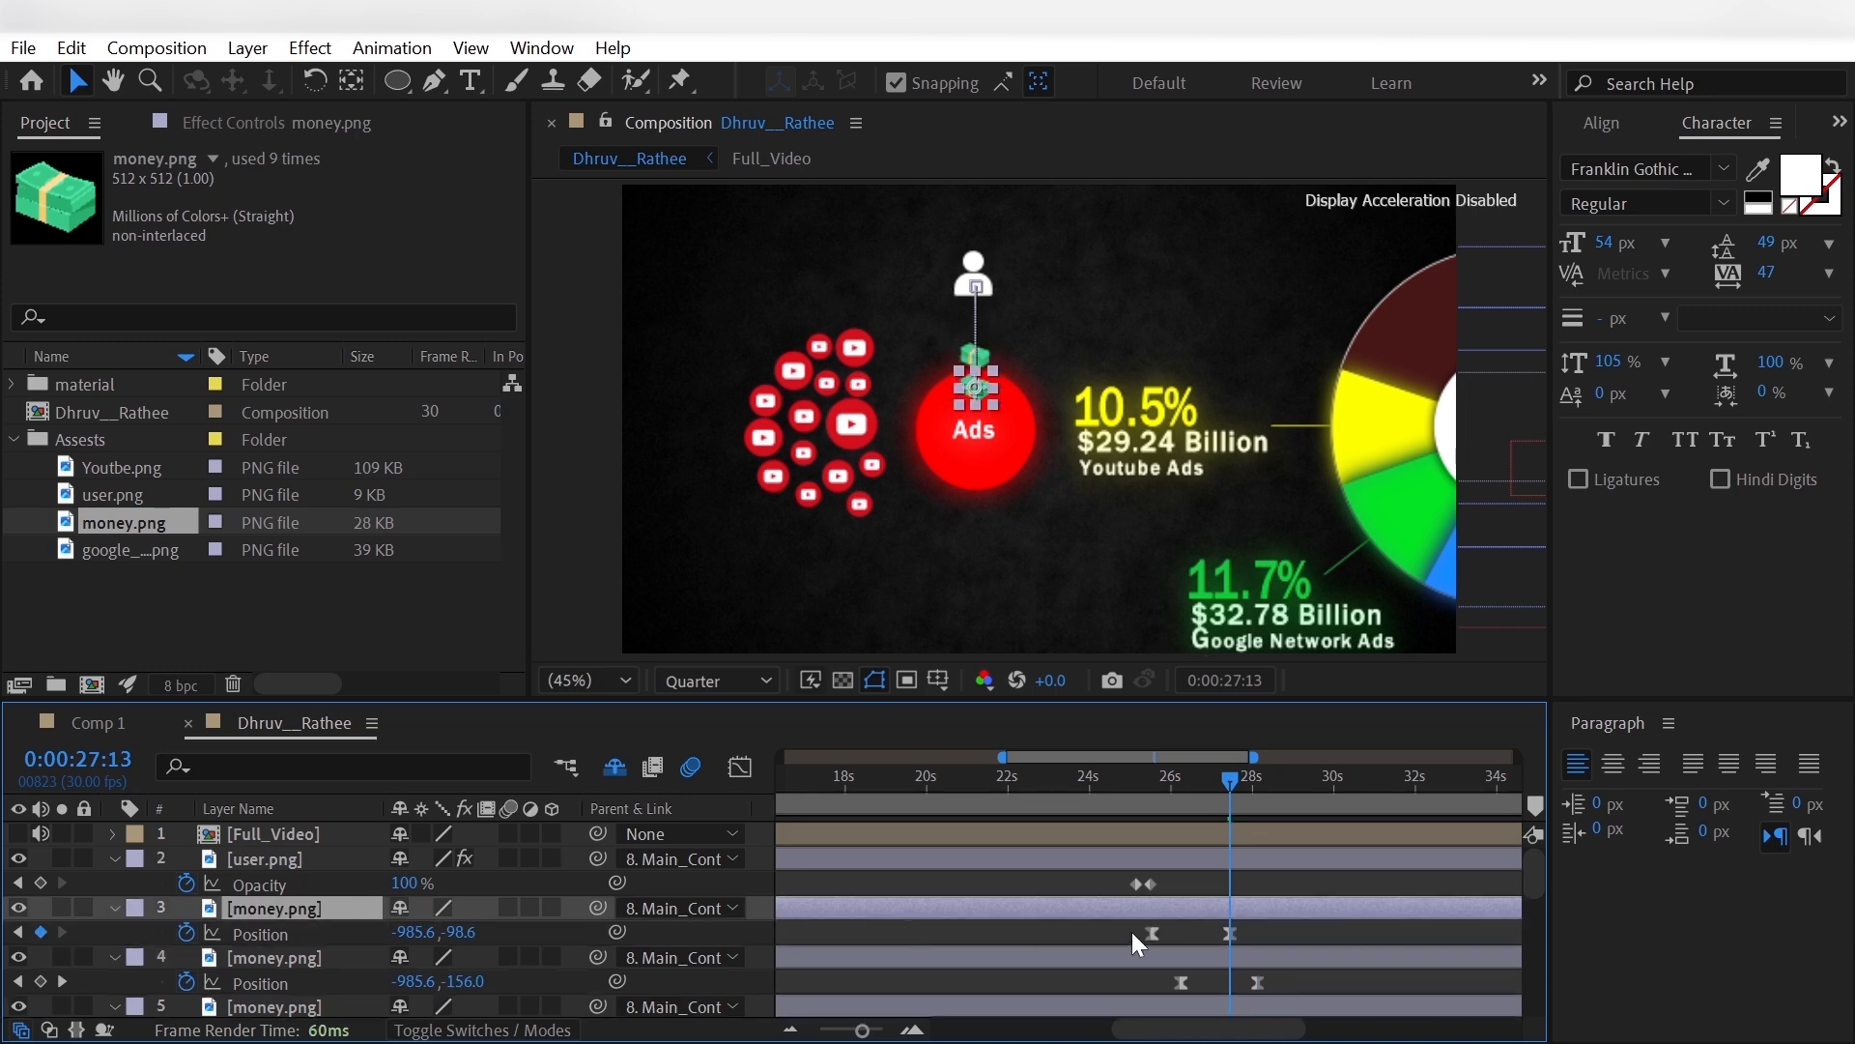
pyautogui.moveTo(1132, 932); pyautogui.dragTo(1278, 937)
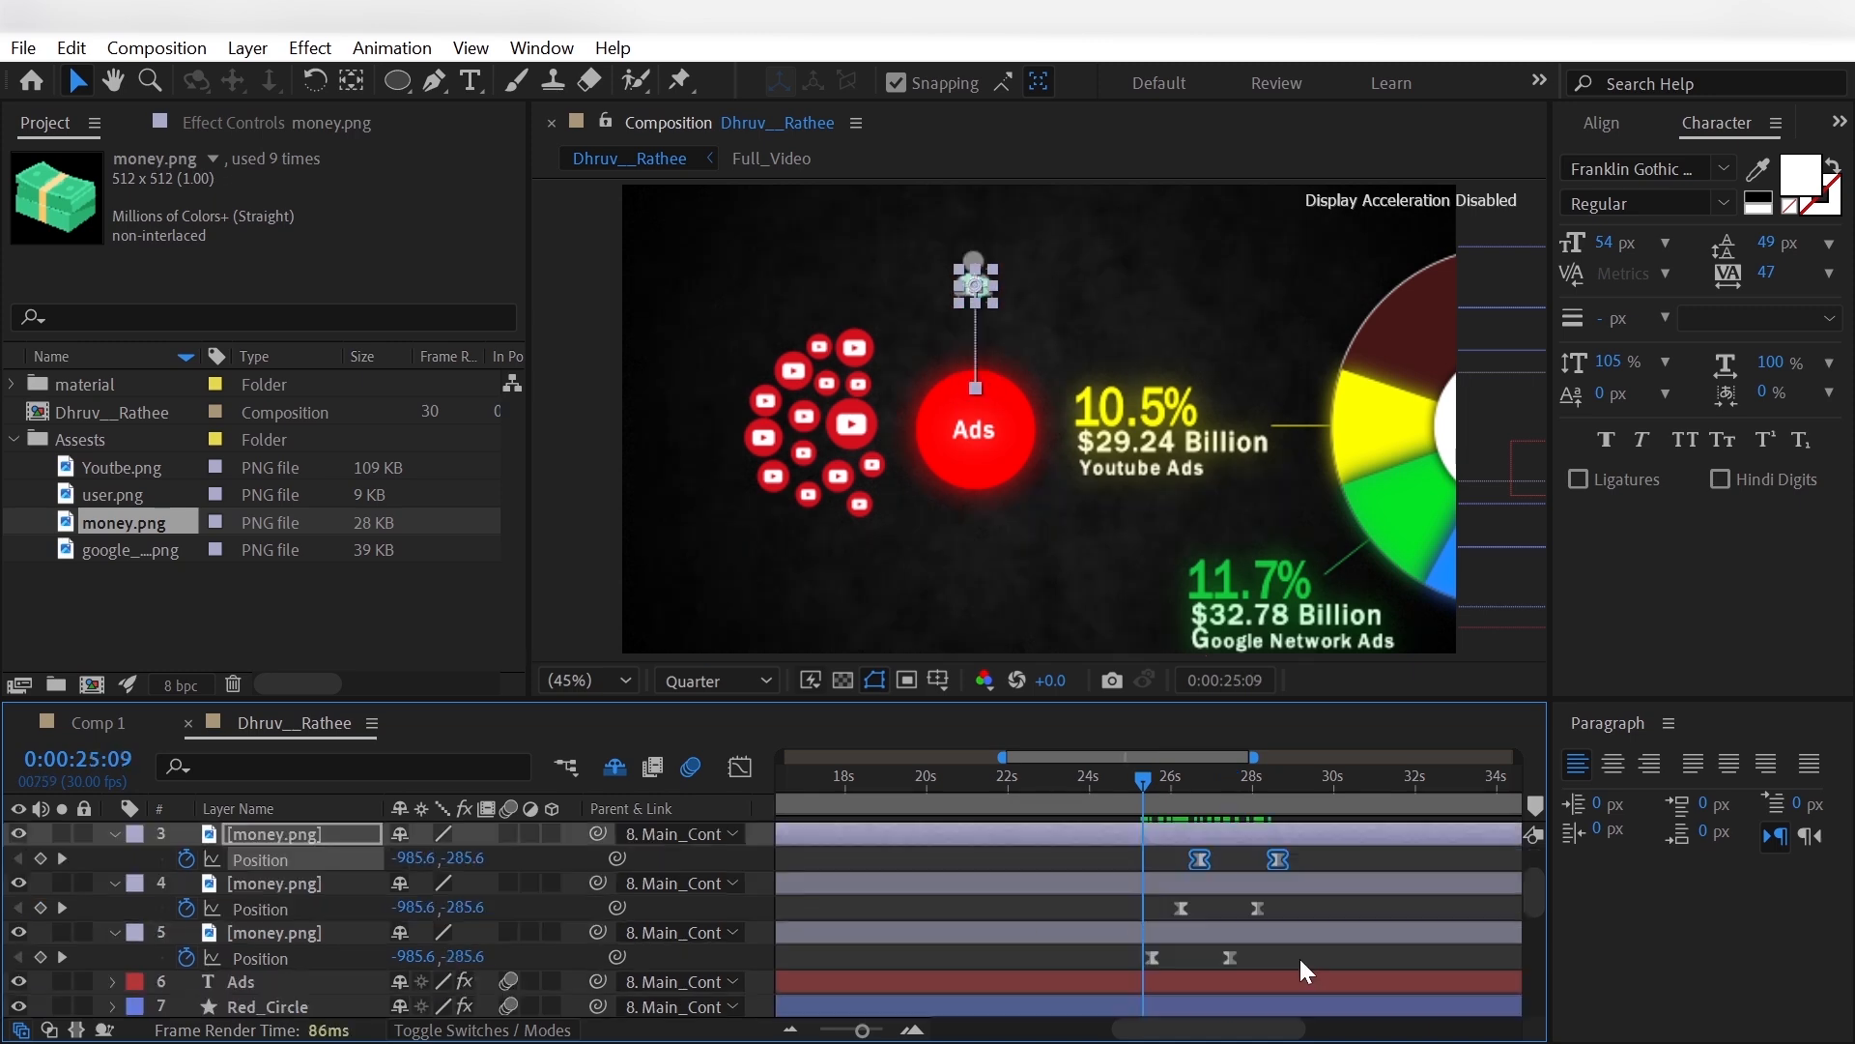
# - Reshape the speed curves of all three money.png position animations in the Graph Editor so they start fast and slow down gradually
pyautogui.moveTo(1299, 957); pyautogui.dragTo(1129, 841)
pyautogui.click(739, 767)
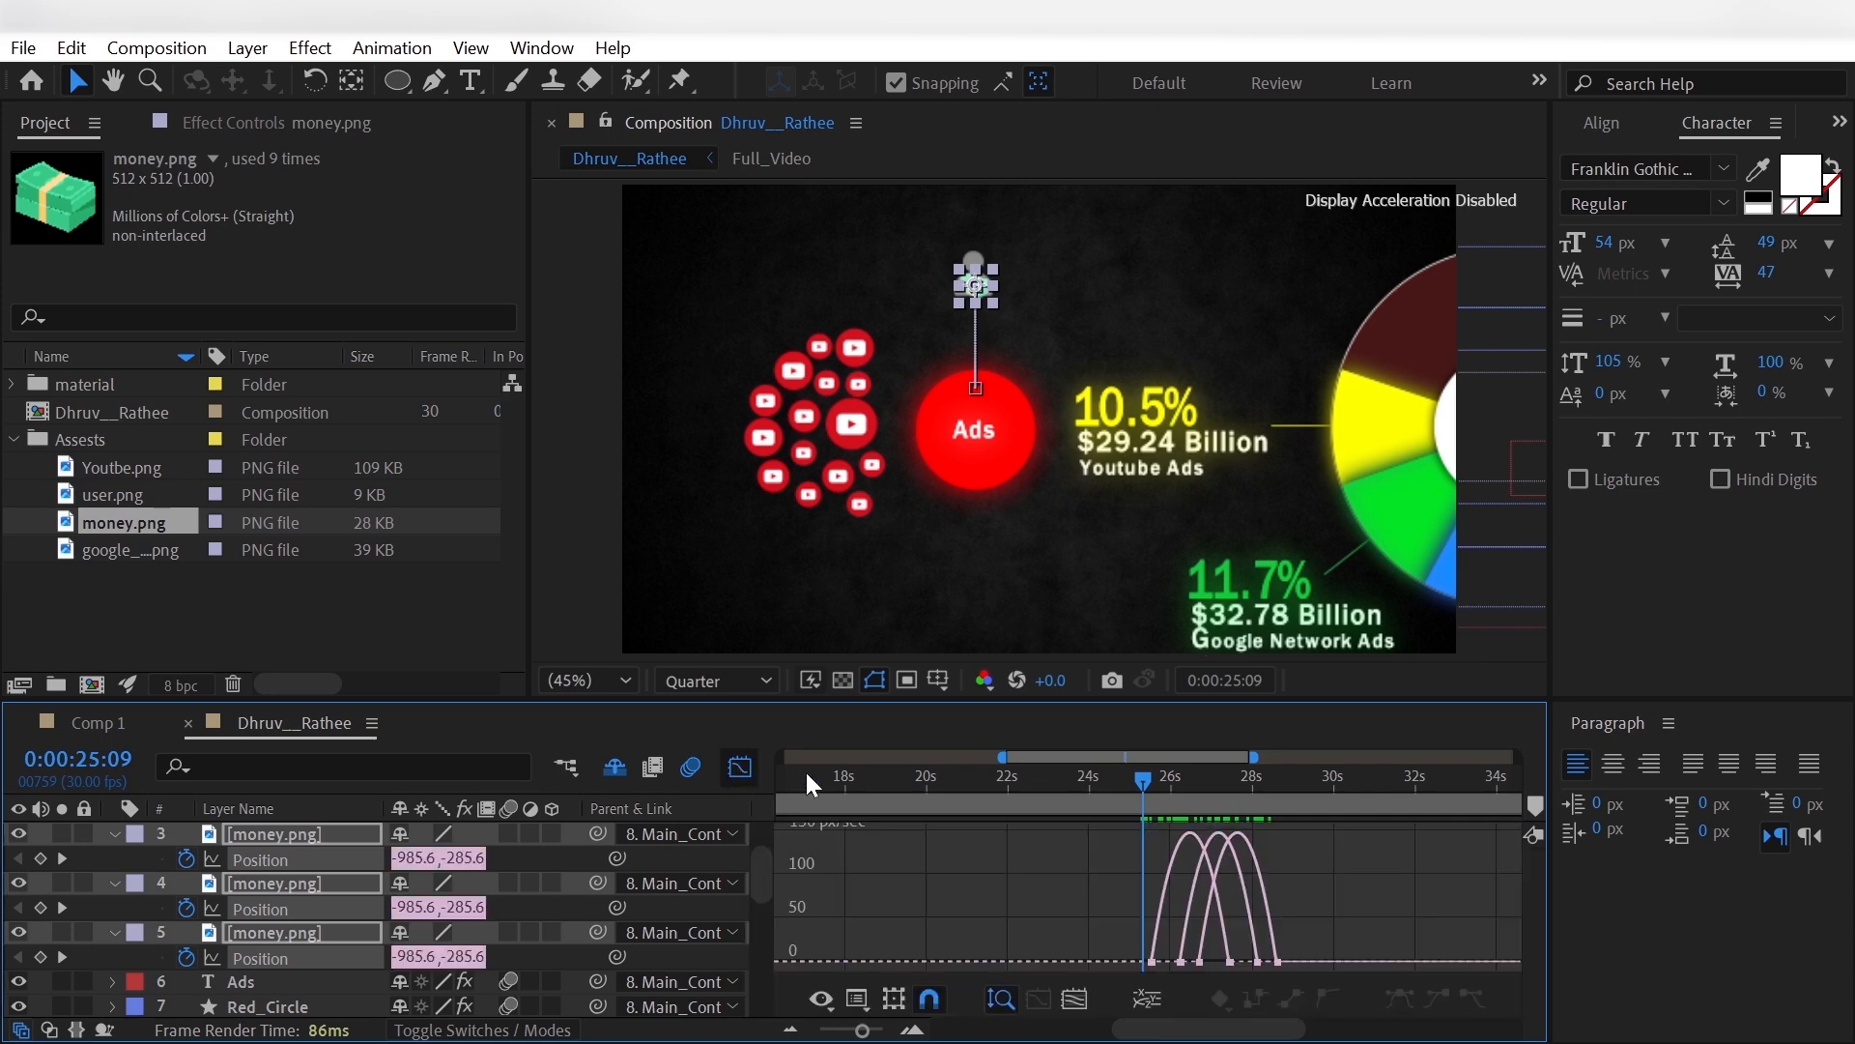
pyautogui.moveTo(1328, 971); pyautogui.dragTo(1329, 971)
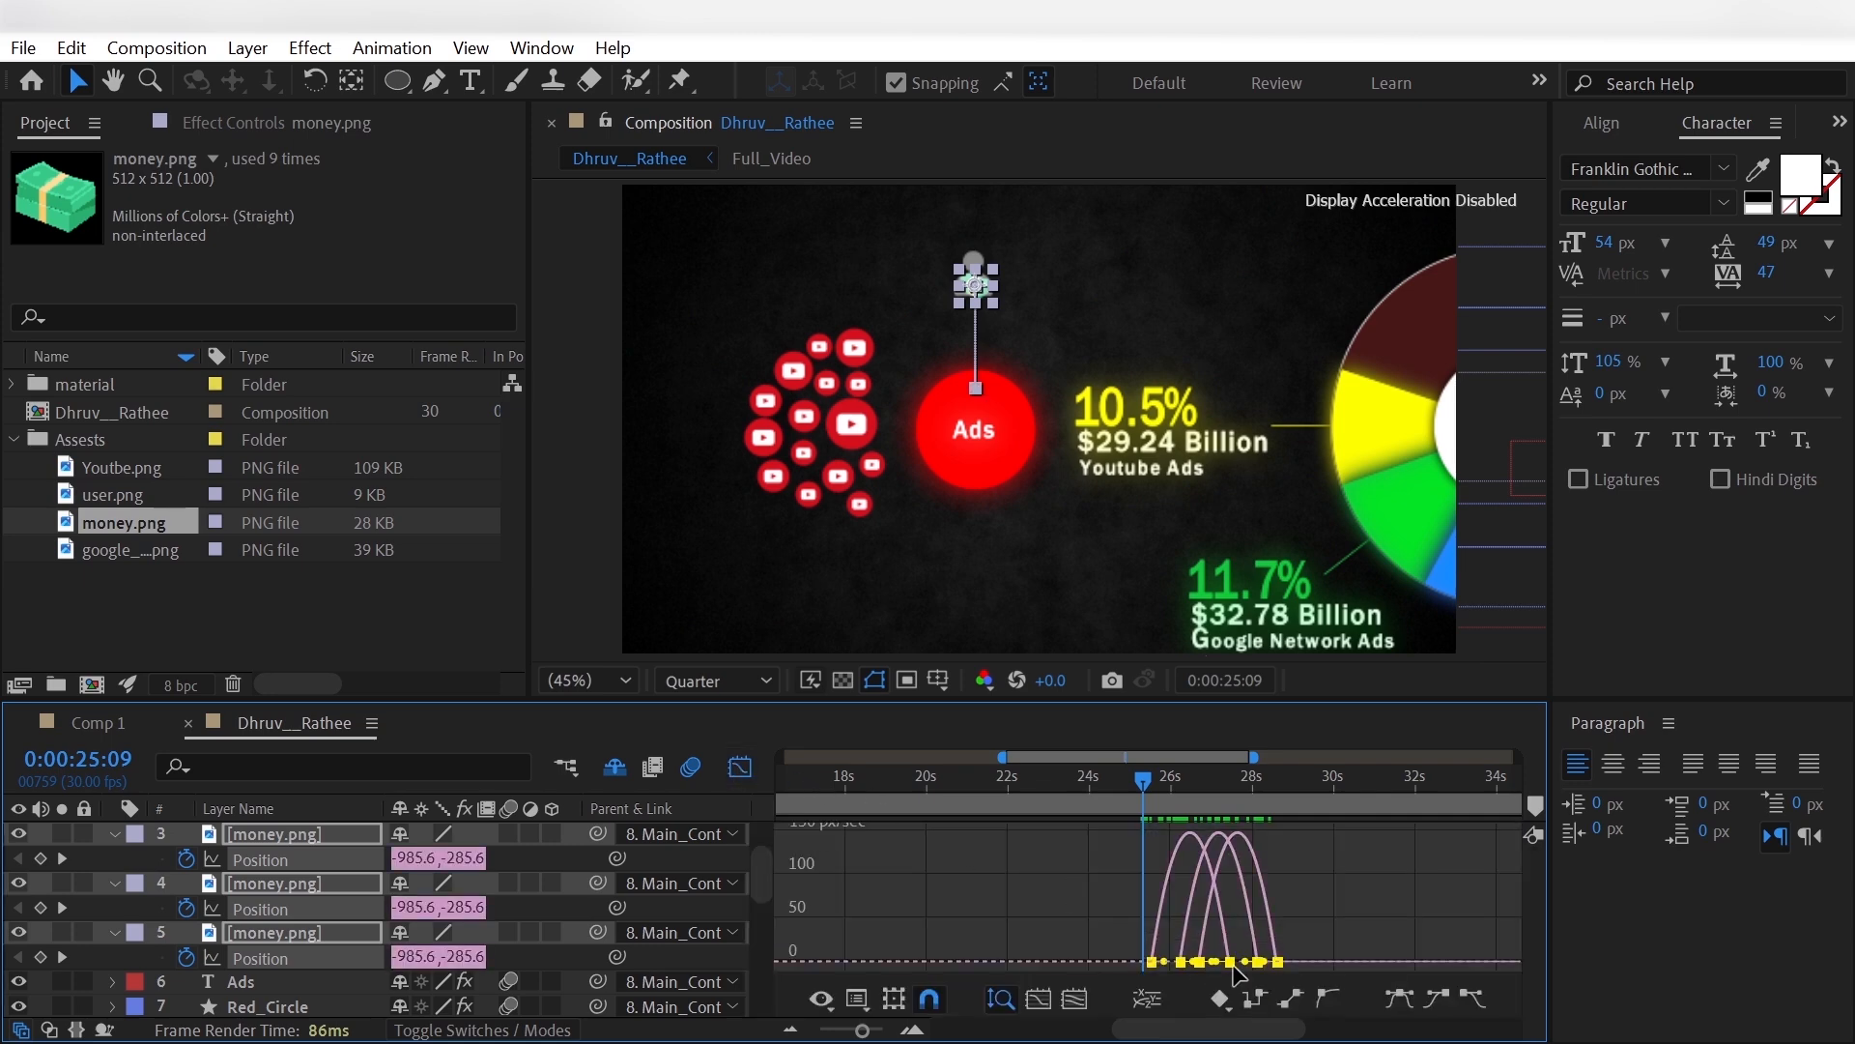
pyautogui.click(1357, 920)
pyautogui.click(1230, 962)
pyautogui.press('=')
pyautogui.press('=')
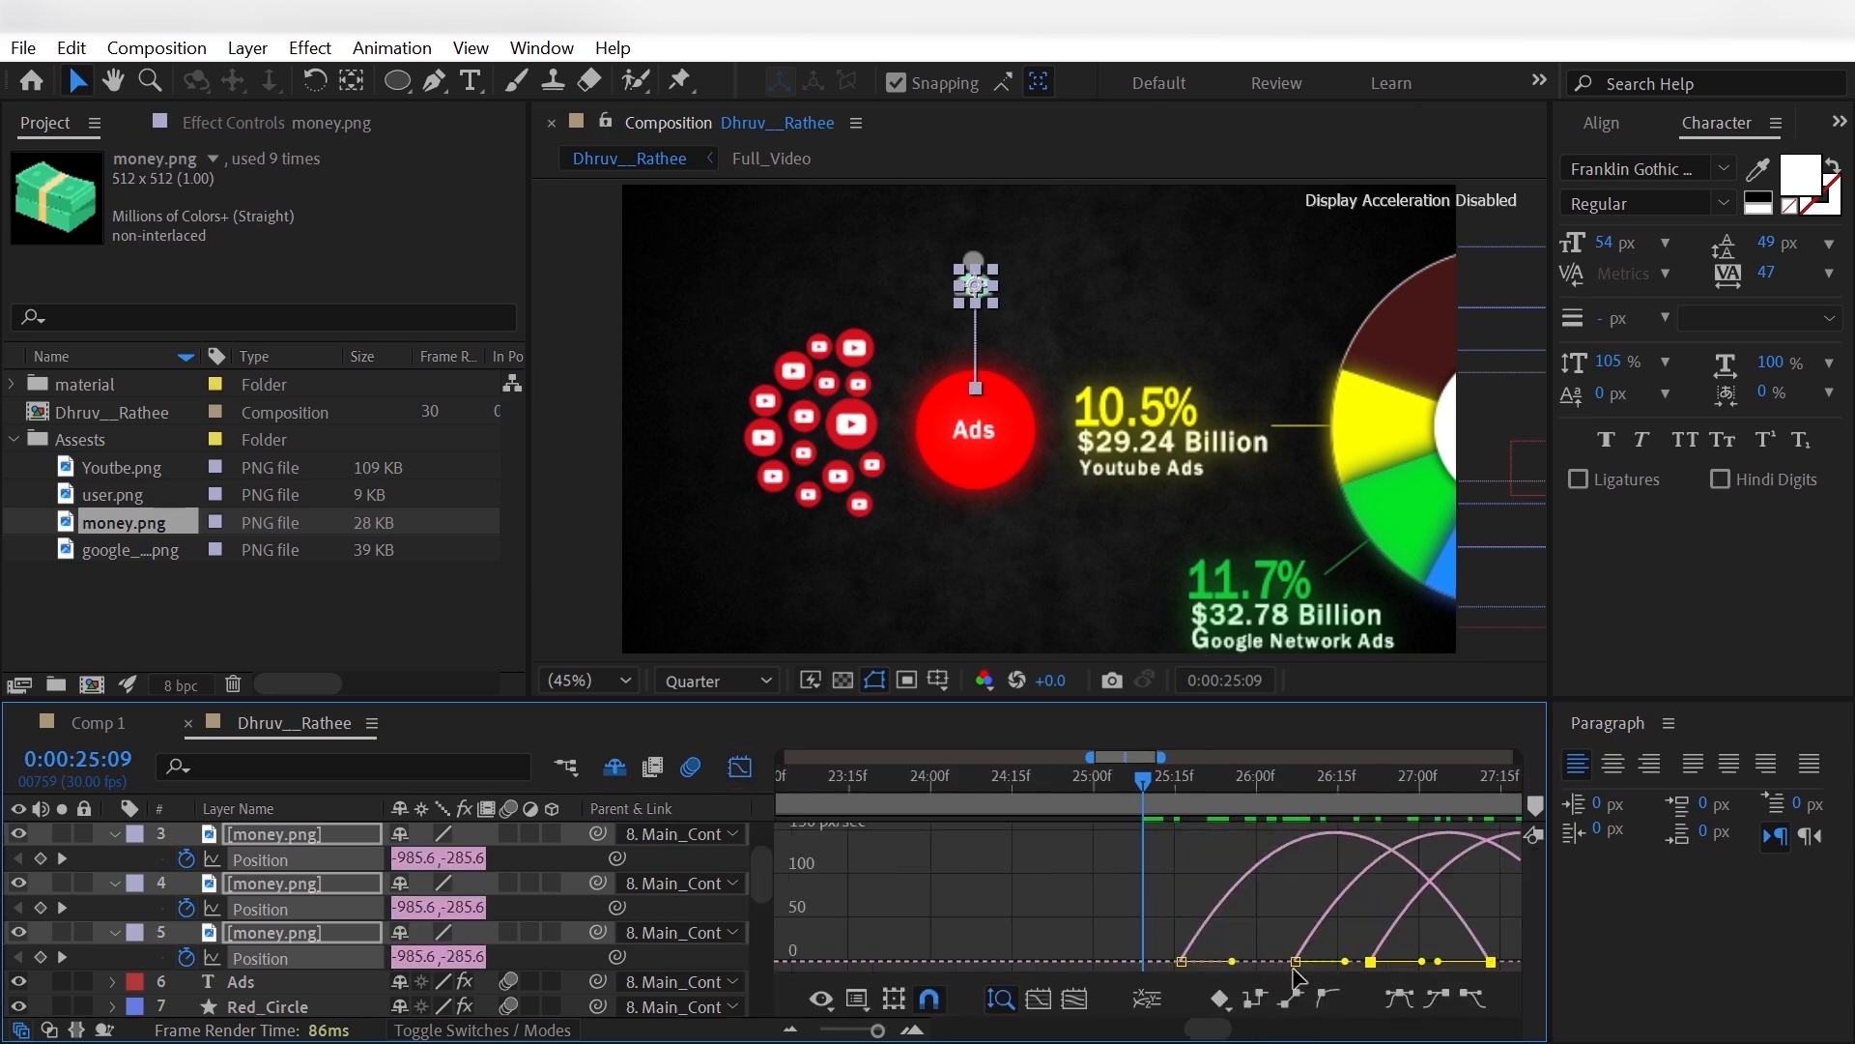
pyautogui.click(1181, 941)
pyautogui.moveTo(1179, 938); pyautogui.dragTo(1391, 966)
pyautogui.moveTo(1210, 1028); pyautogui.dragTo(1230, 1026)
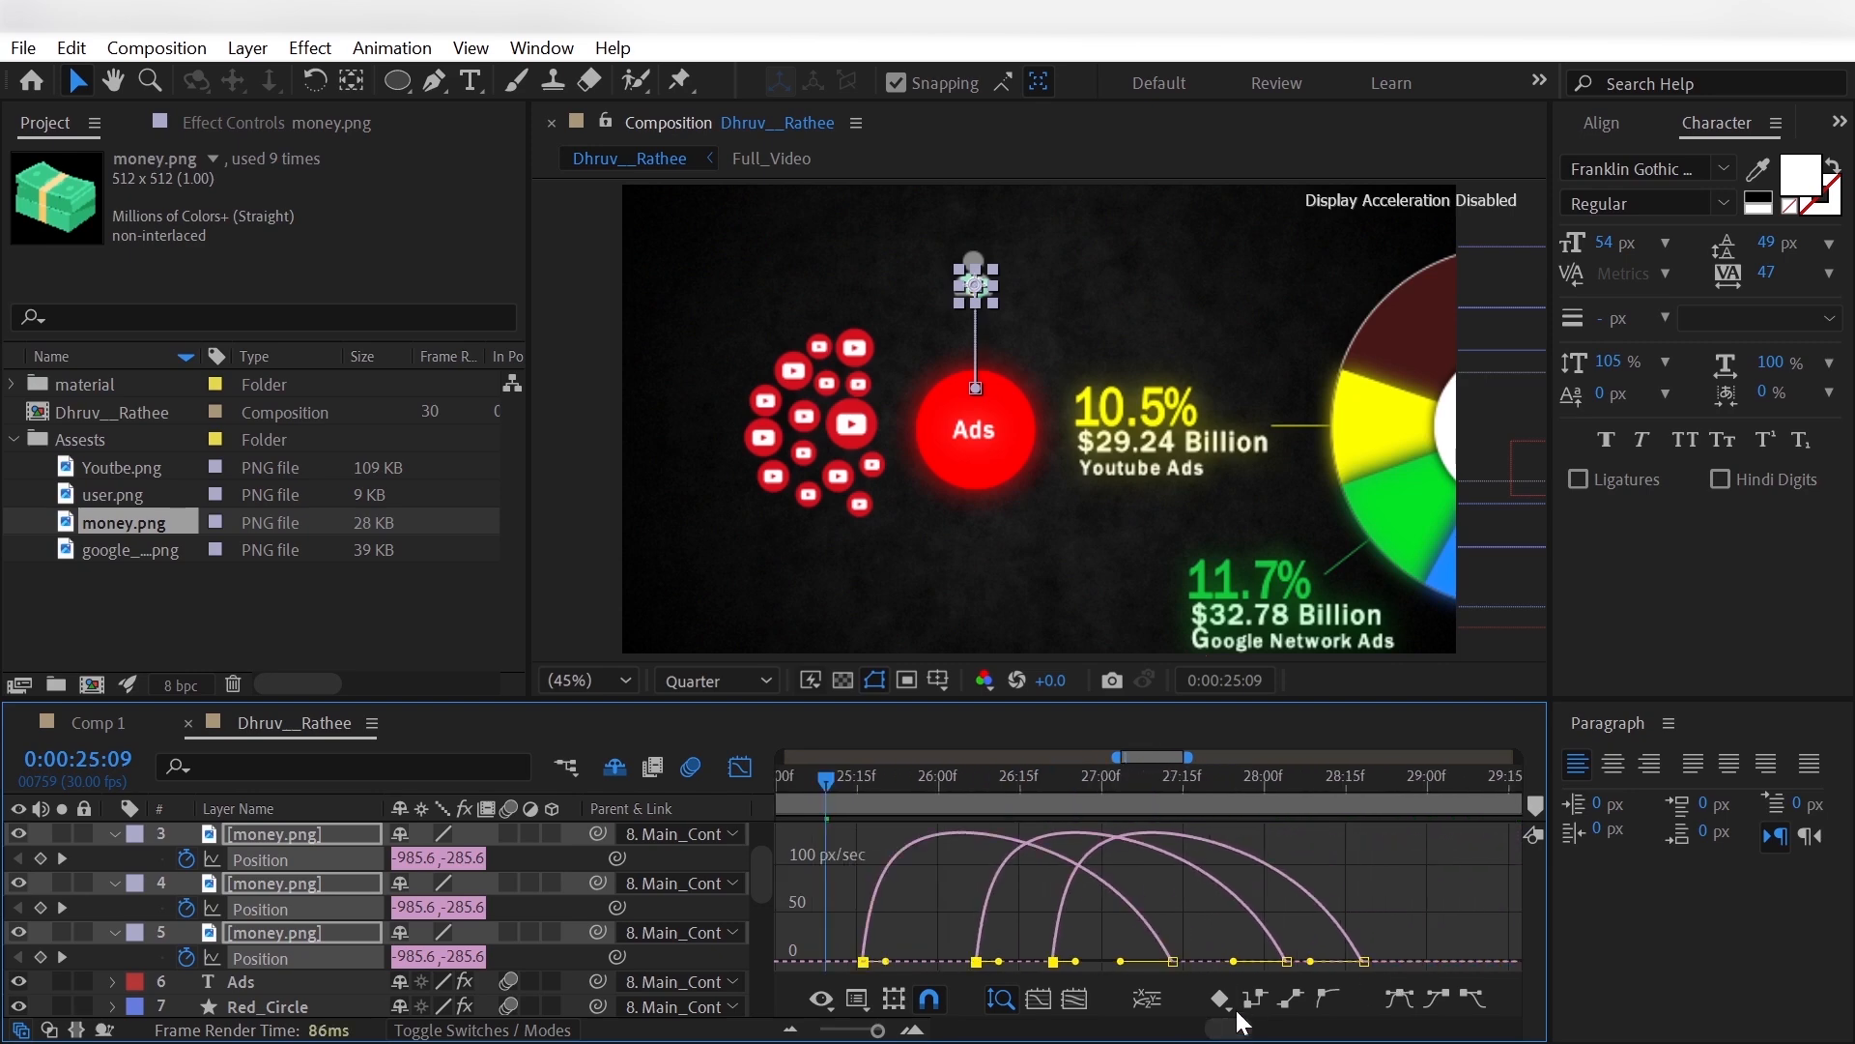
pyautogui.moveTo(1408, 926); pyautogui.dragTo(1146, 965)
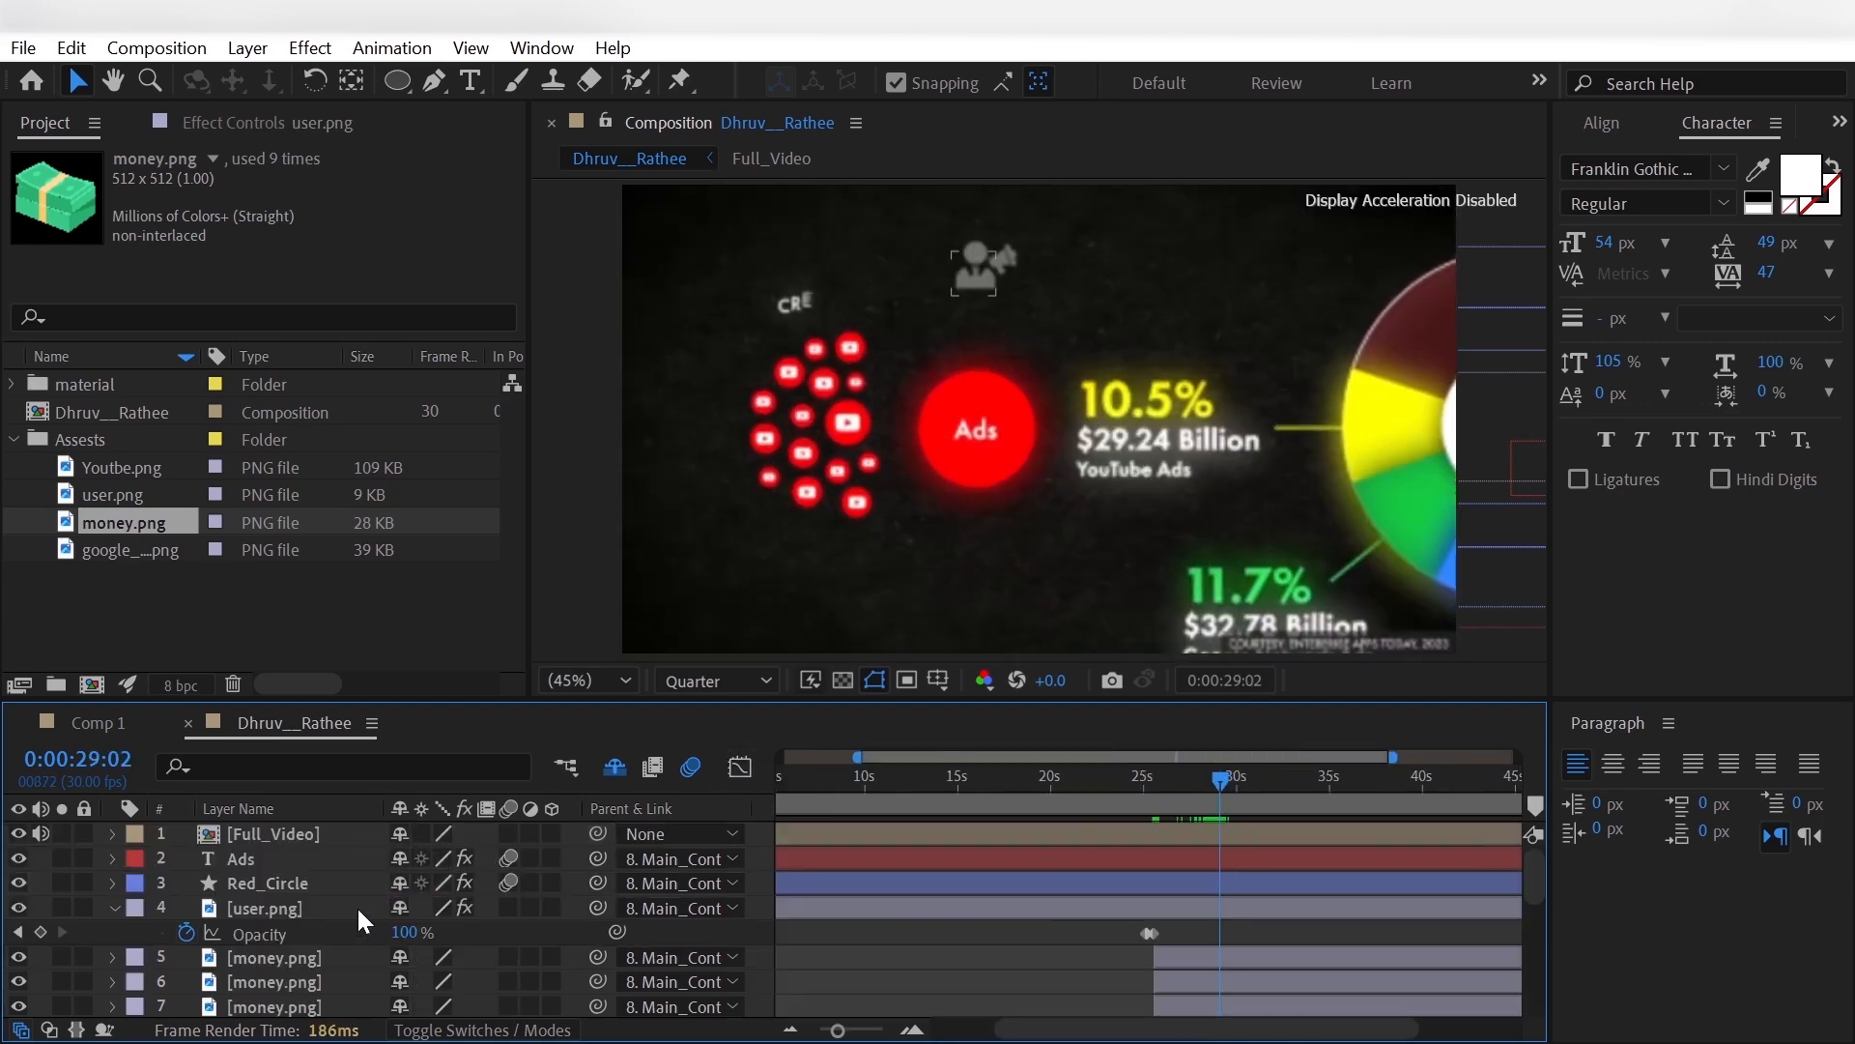
# - Fade out user.png with opacity keyframes of 100% at 0:00:29:02 and 0% at 0:00:29:12
pyautogui.click(320, 912)
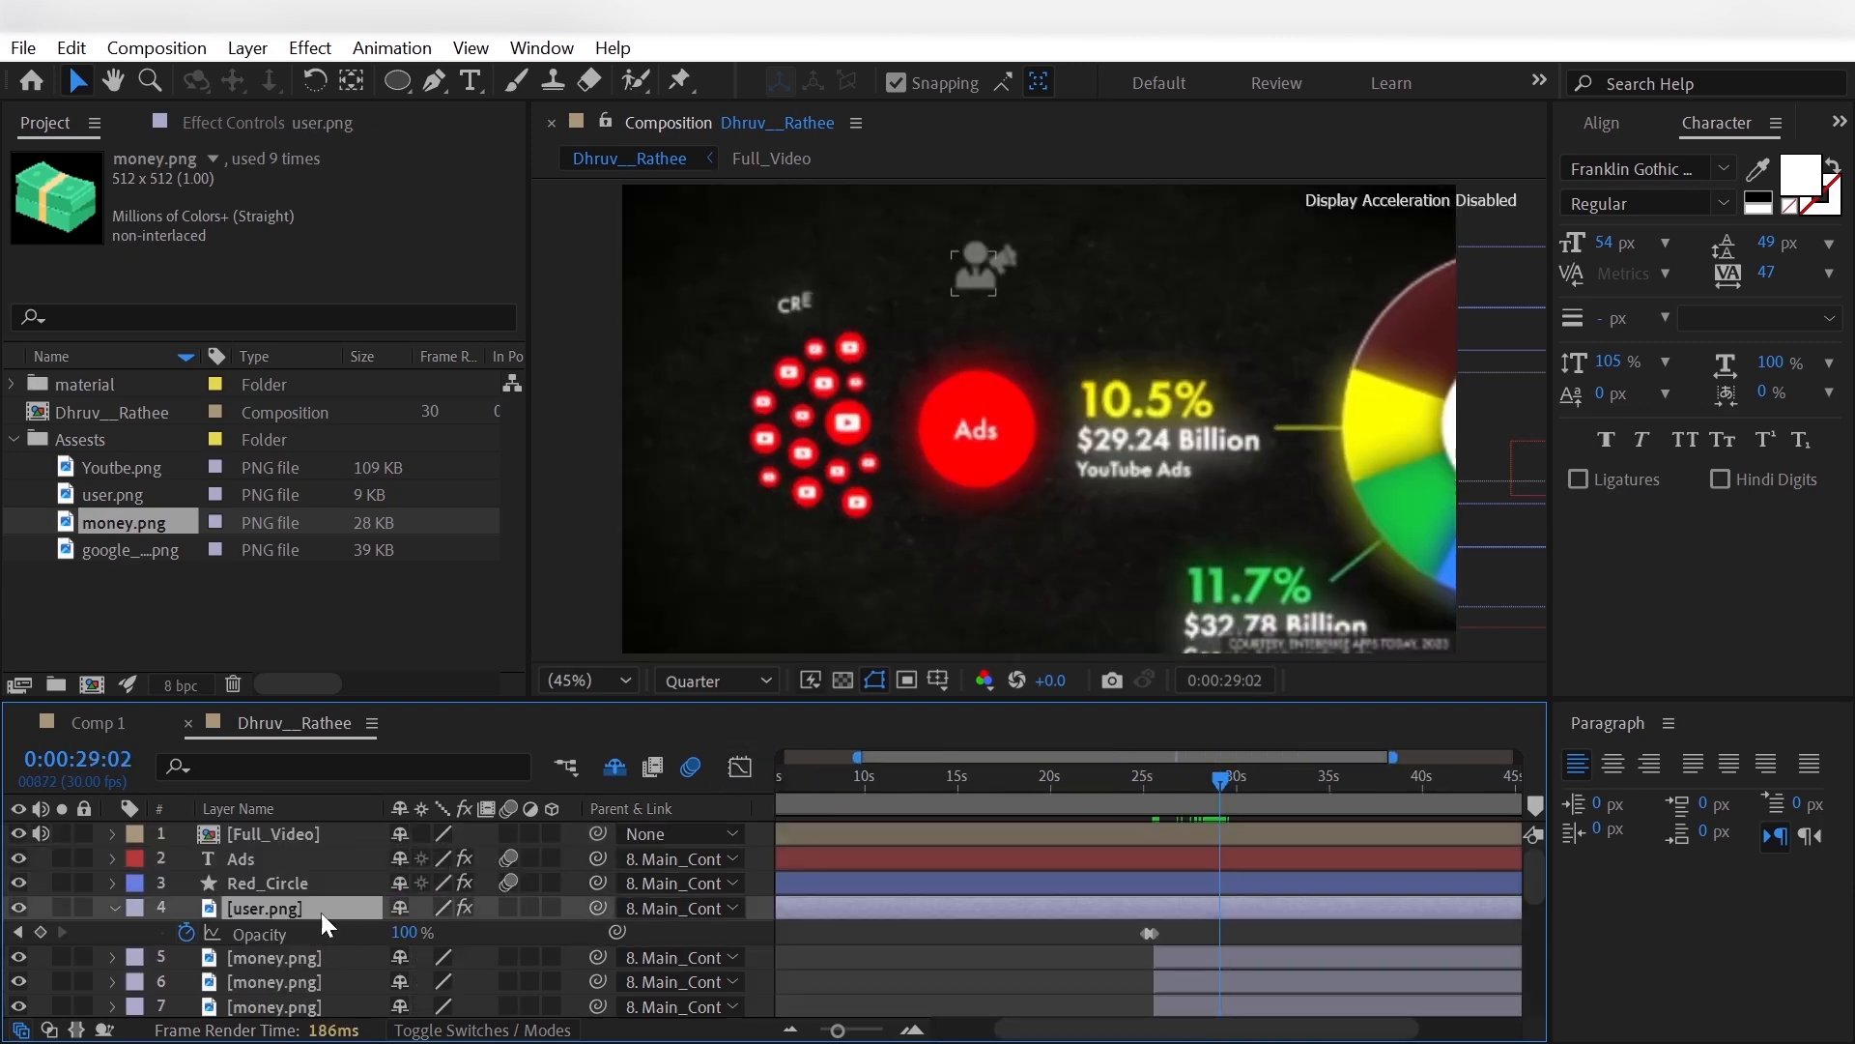
pyautogui.click(39, 932)
pyautogui.hotkey('shift', 'pagedown')
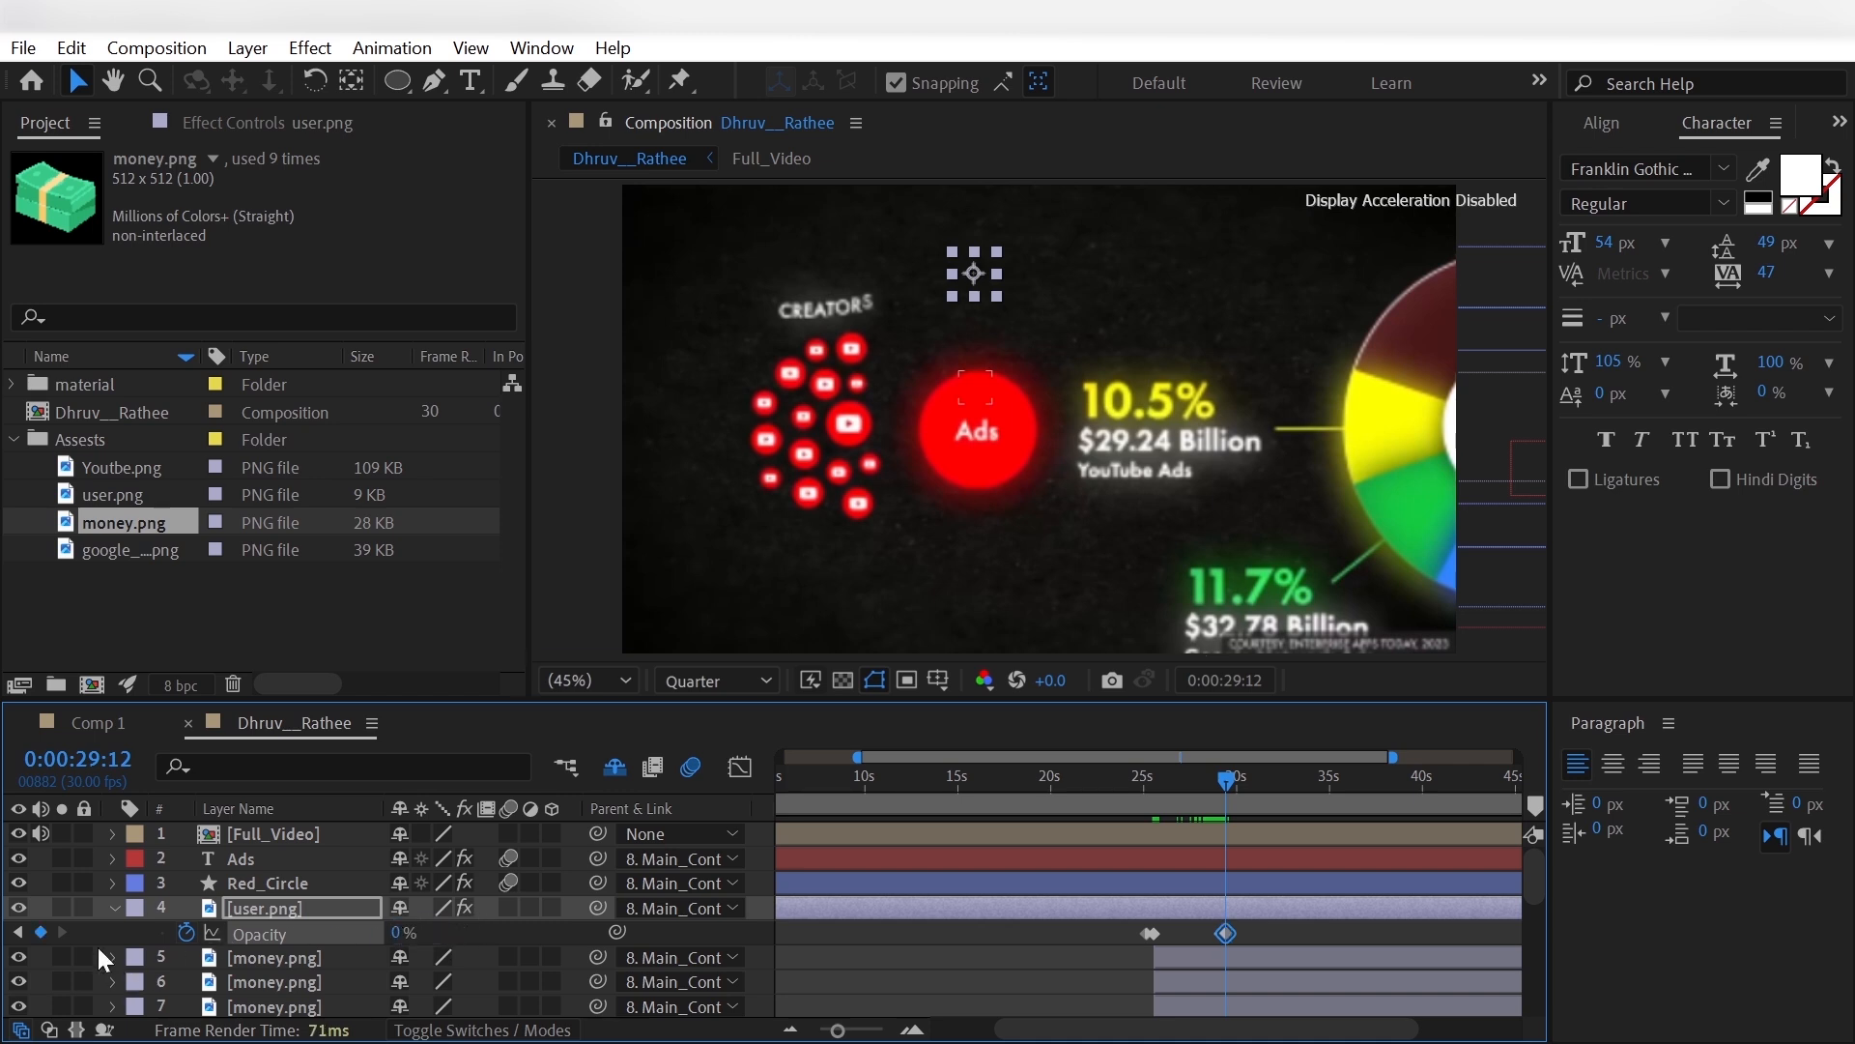
pyautogui.click(43, 956)
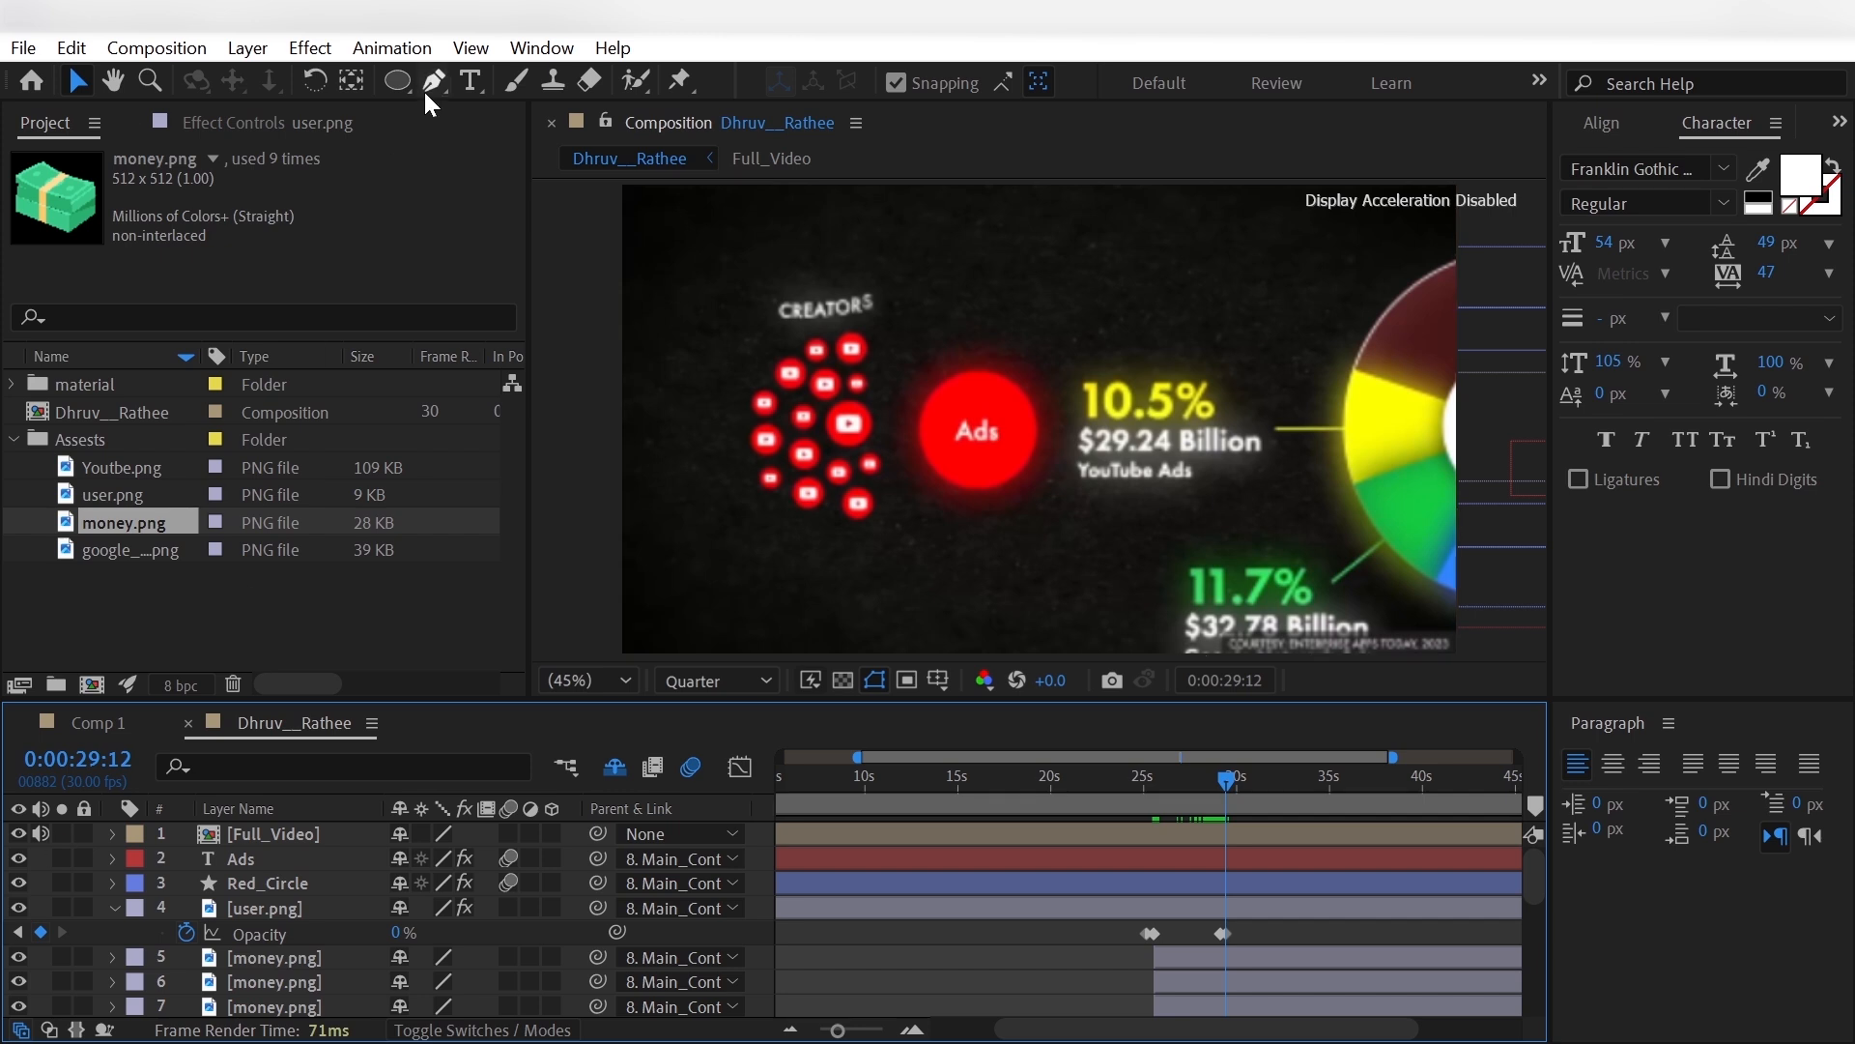
# - Add the text CREATORS above the YouTube icon cluster and set its vertical scale to 94%
pyautogui.click(470, 81)
pyautogui.click(776, 285)
pyautogui.write('C')
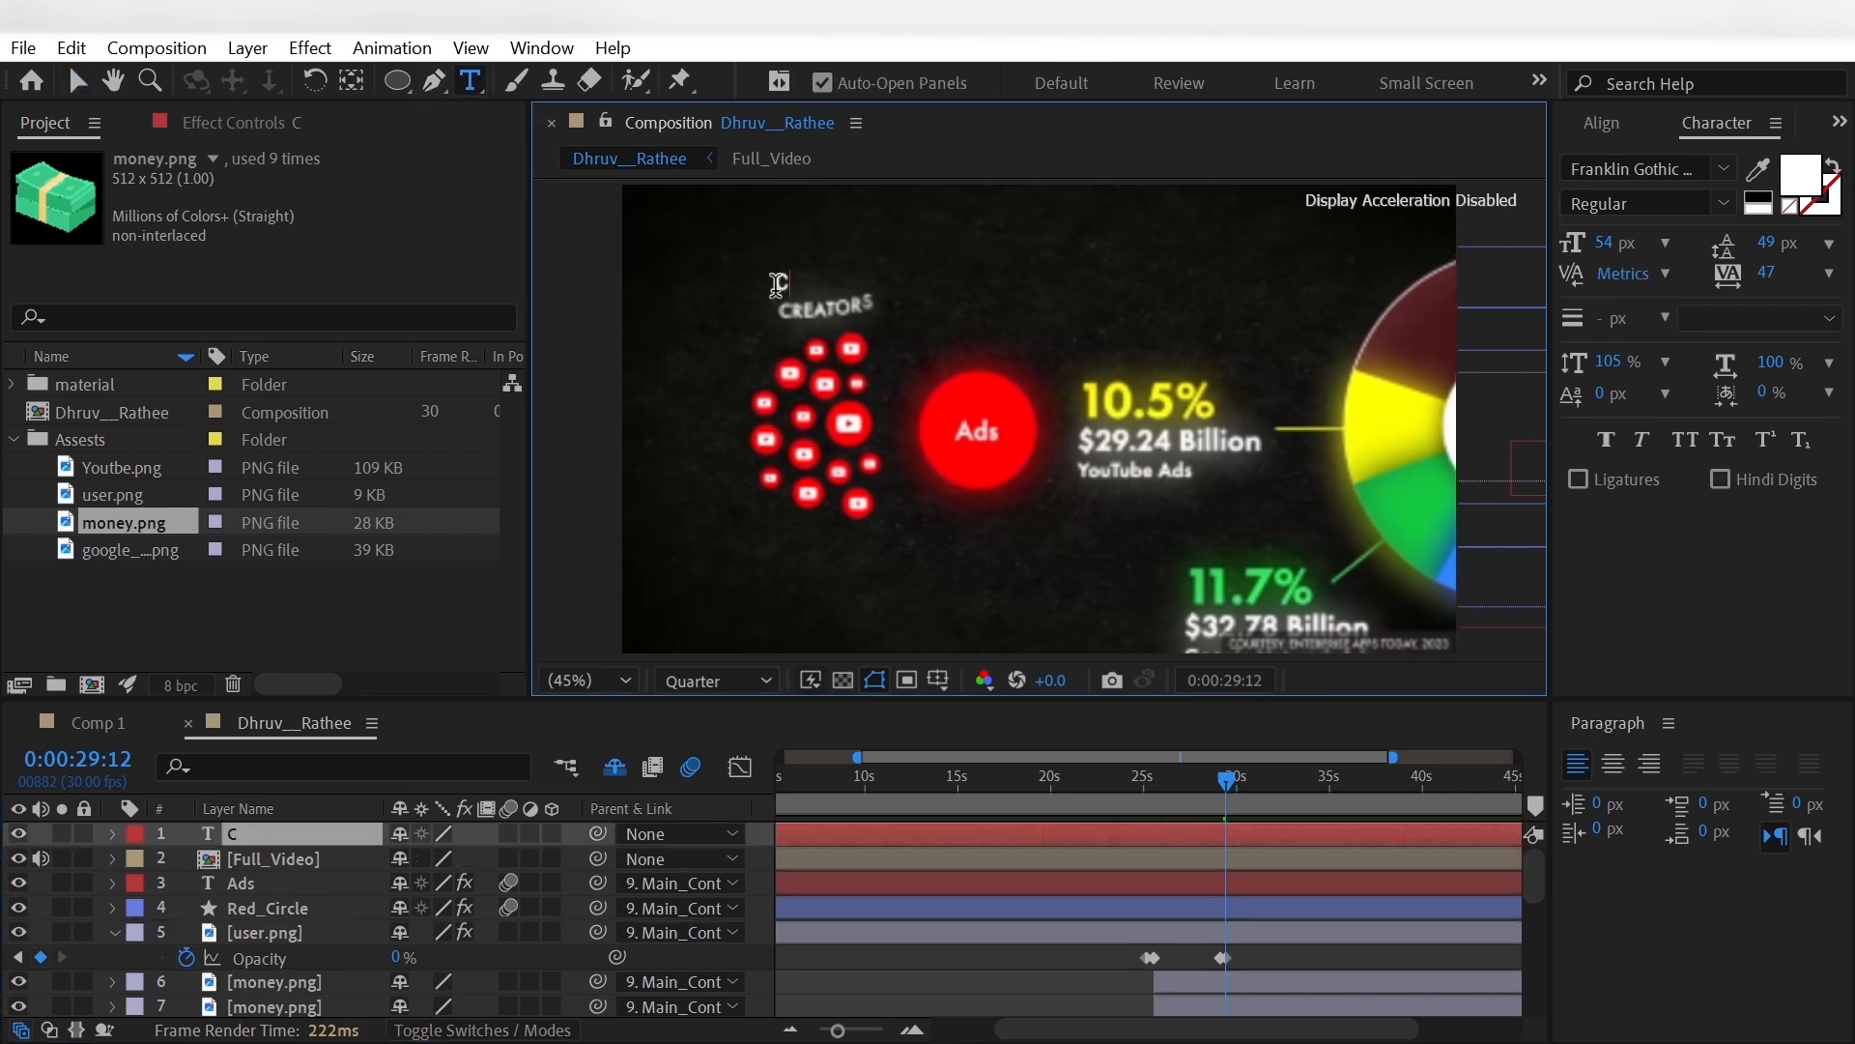
pyautogui.write('REATORS')
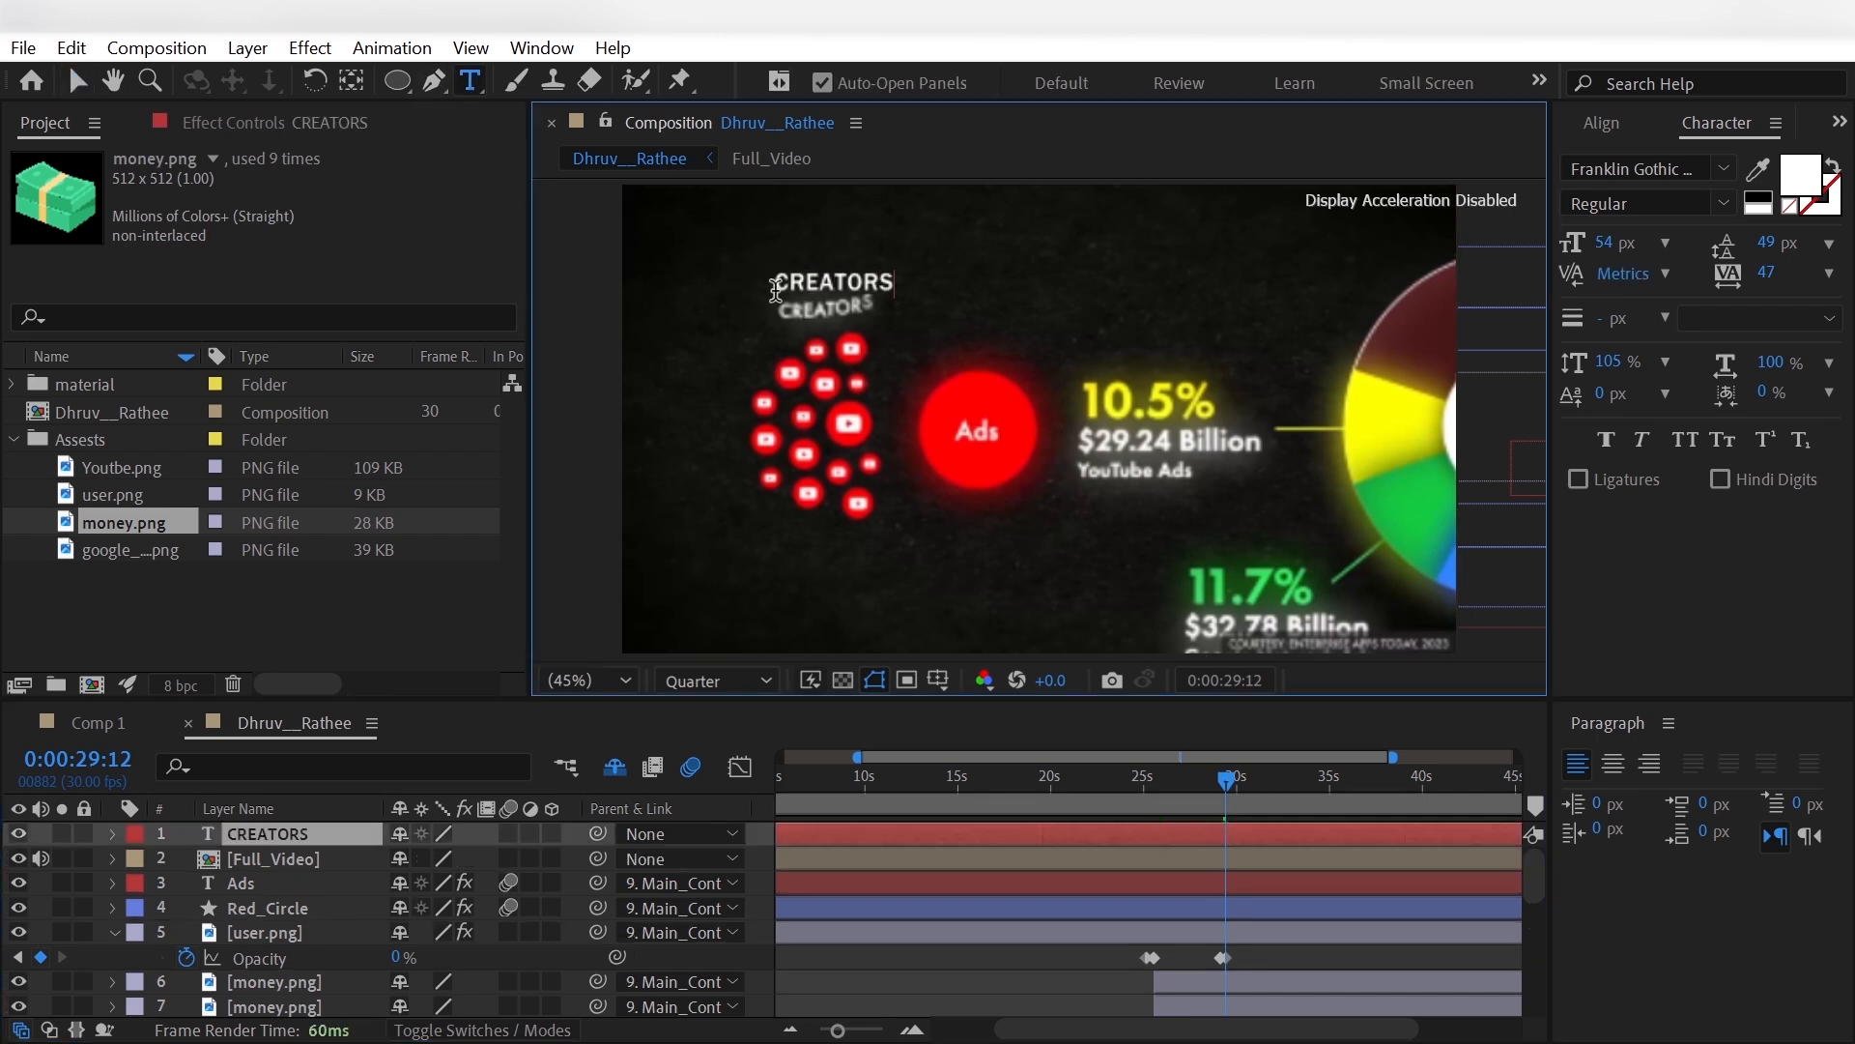
pyautogui.hotkey('ctrl', 'a')
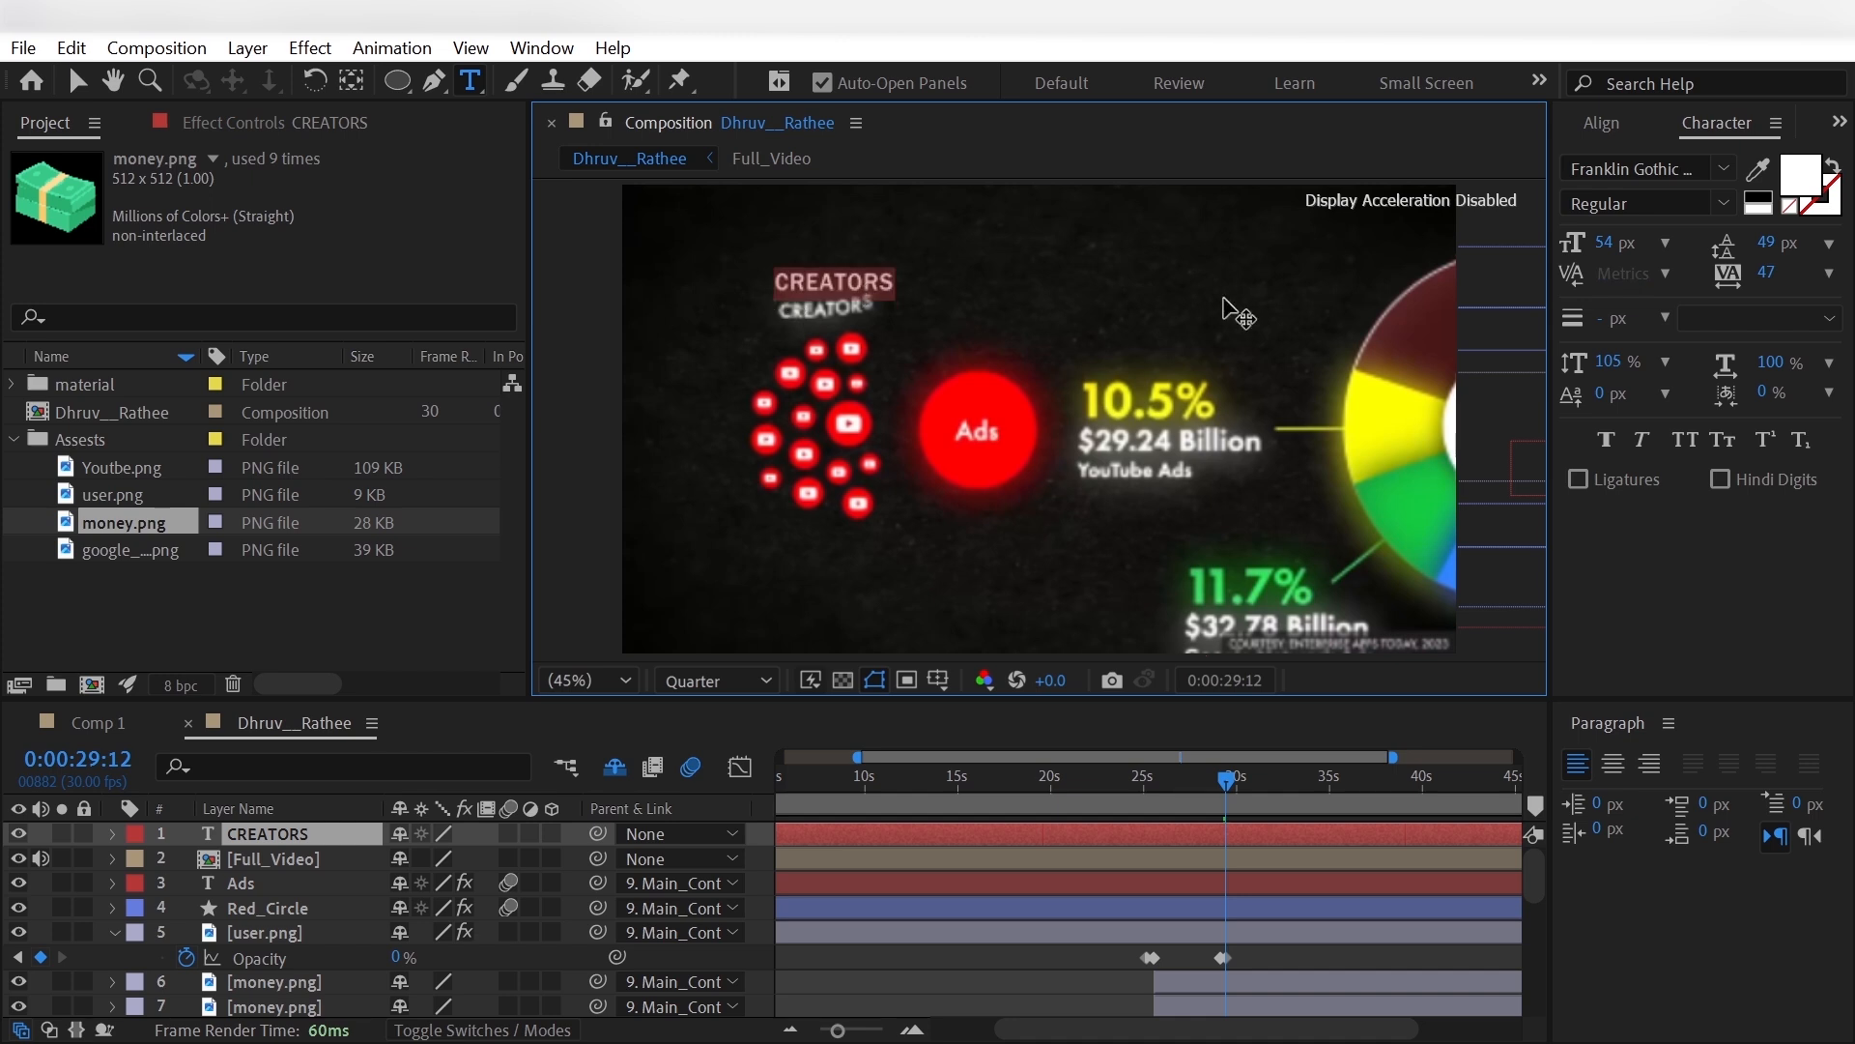
pyautogui.click(1607, 361)
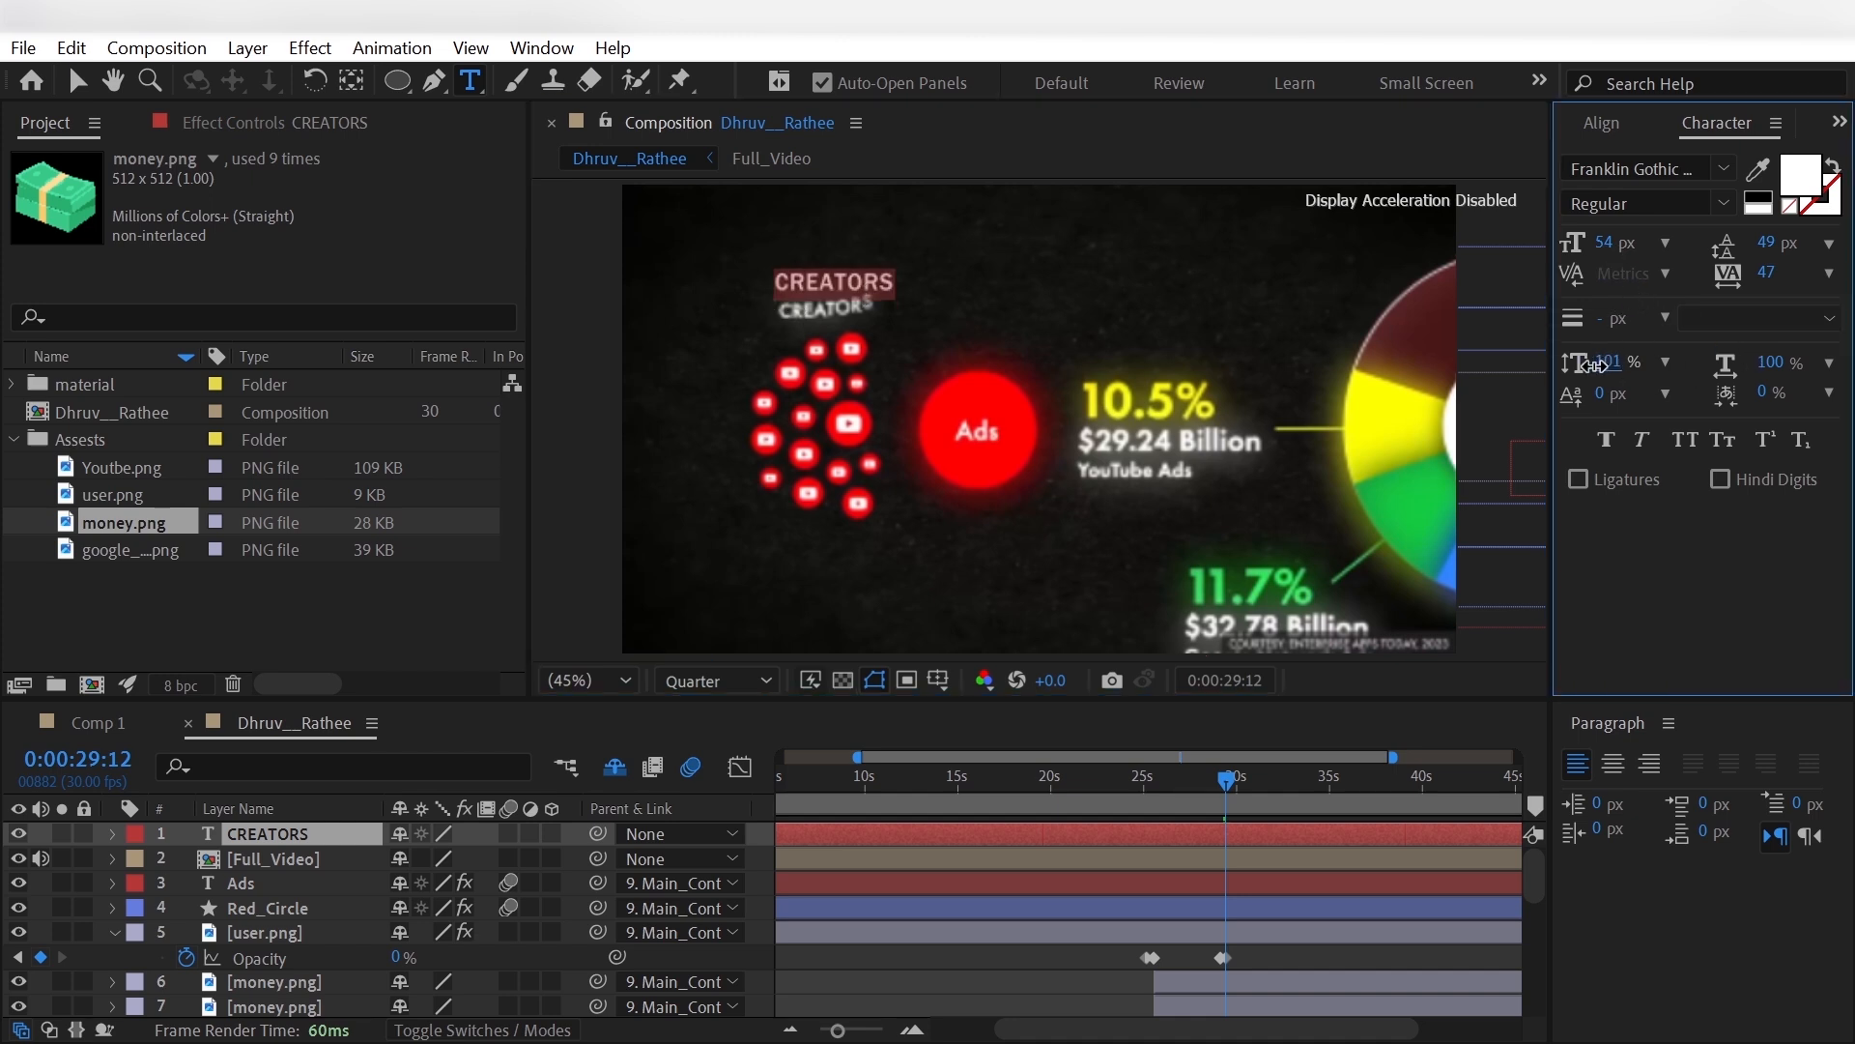
pyautogui.click(39, 898)
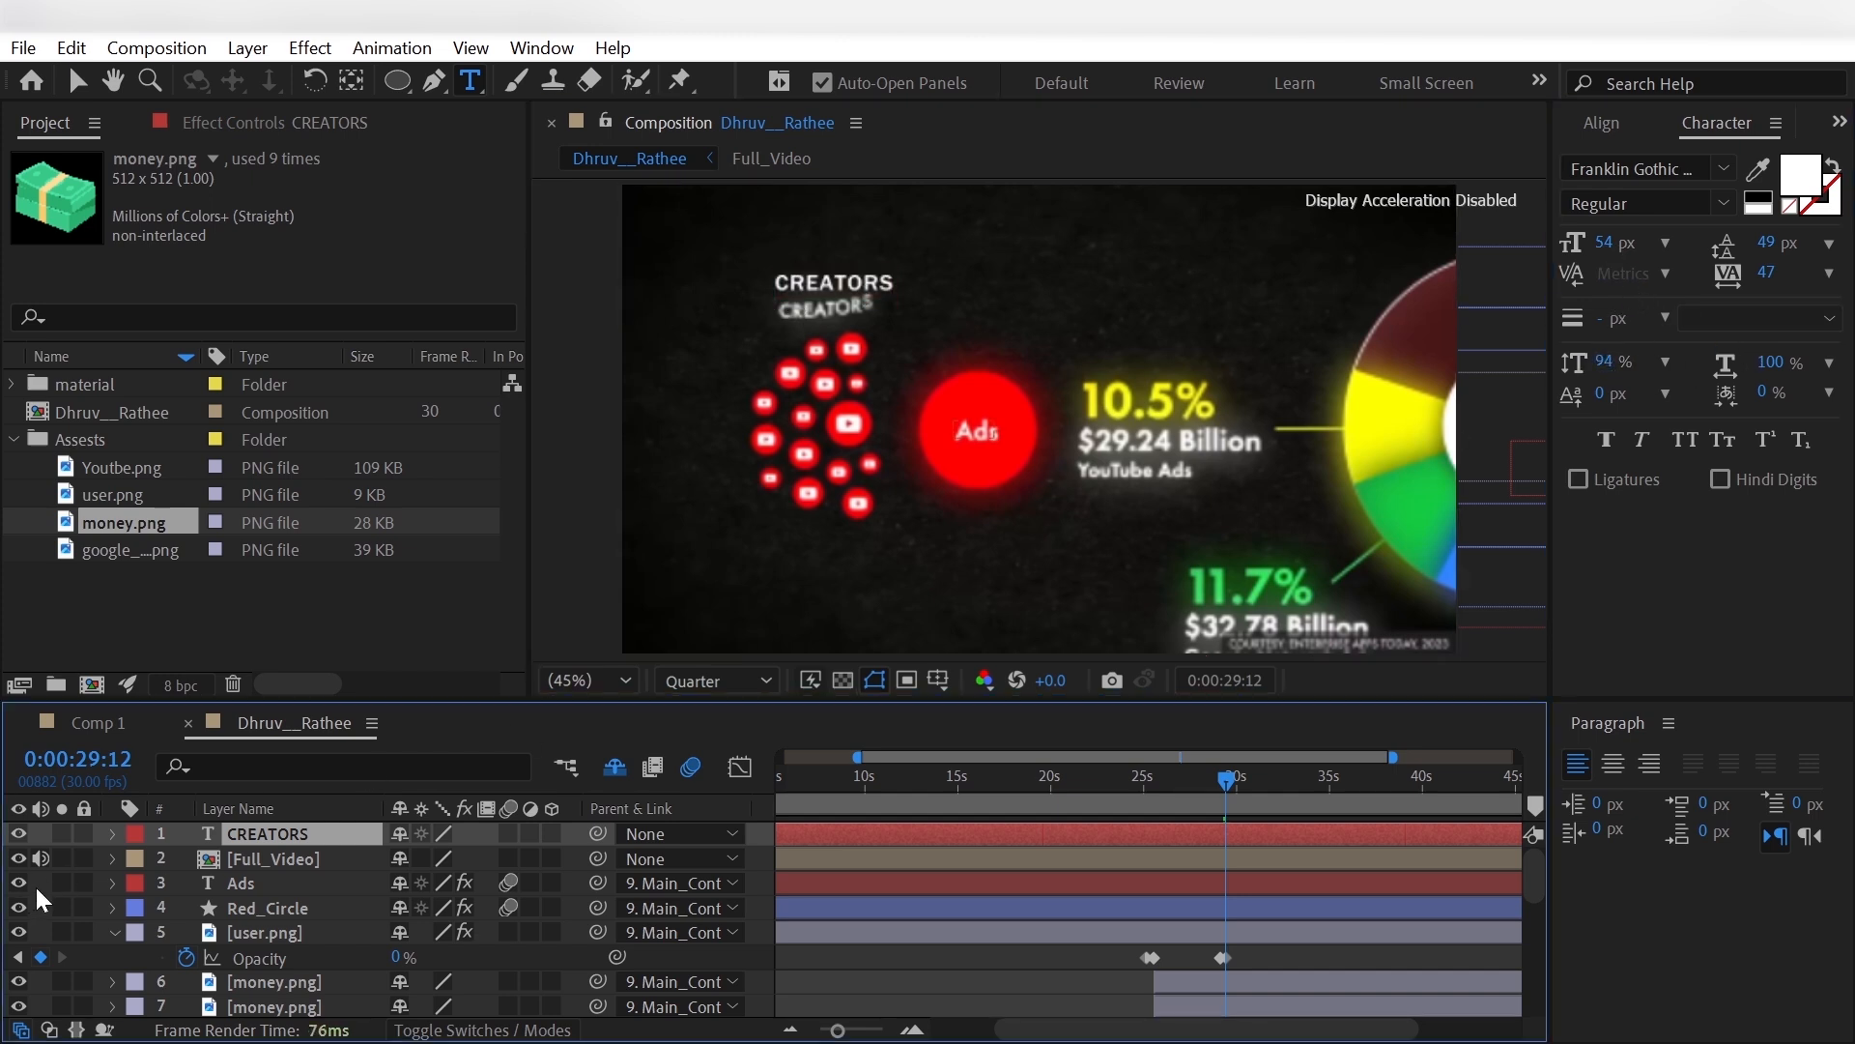
# - Parent the CREATORS layer to Main_Controller, set its position to -1354.3, -233.4 to match the reference, and hide Full_Video
pyautogui.click(677, 833)
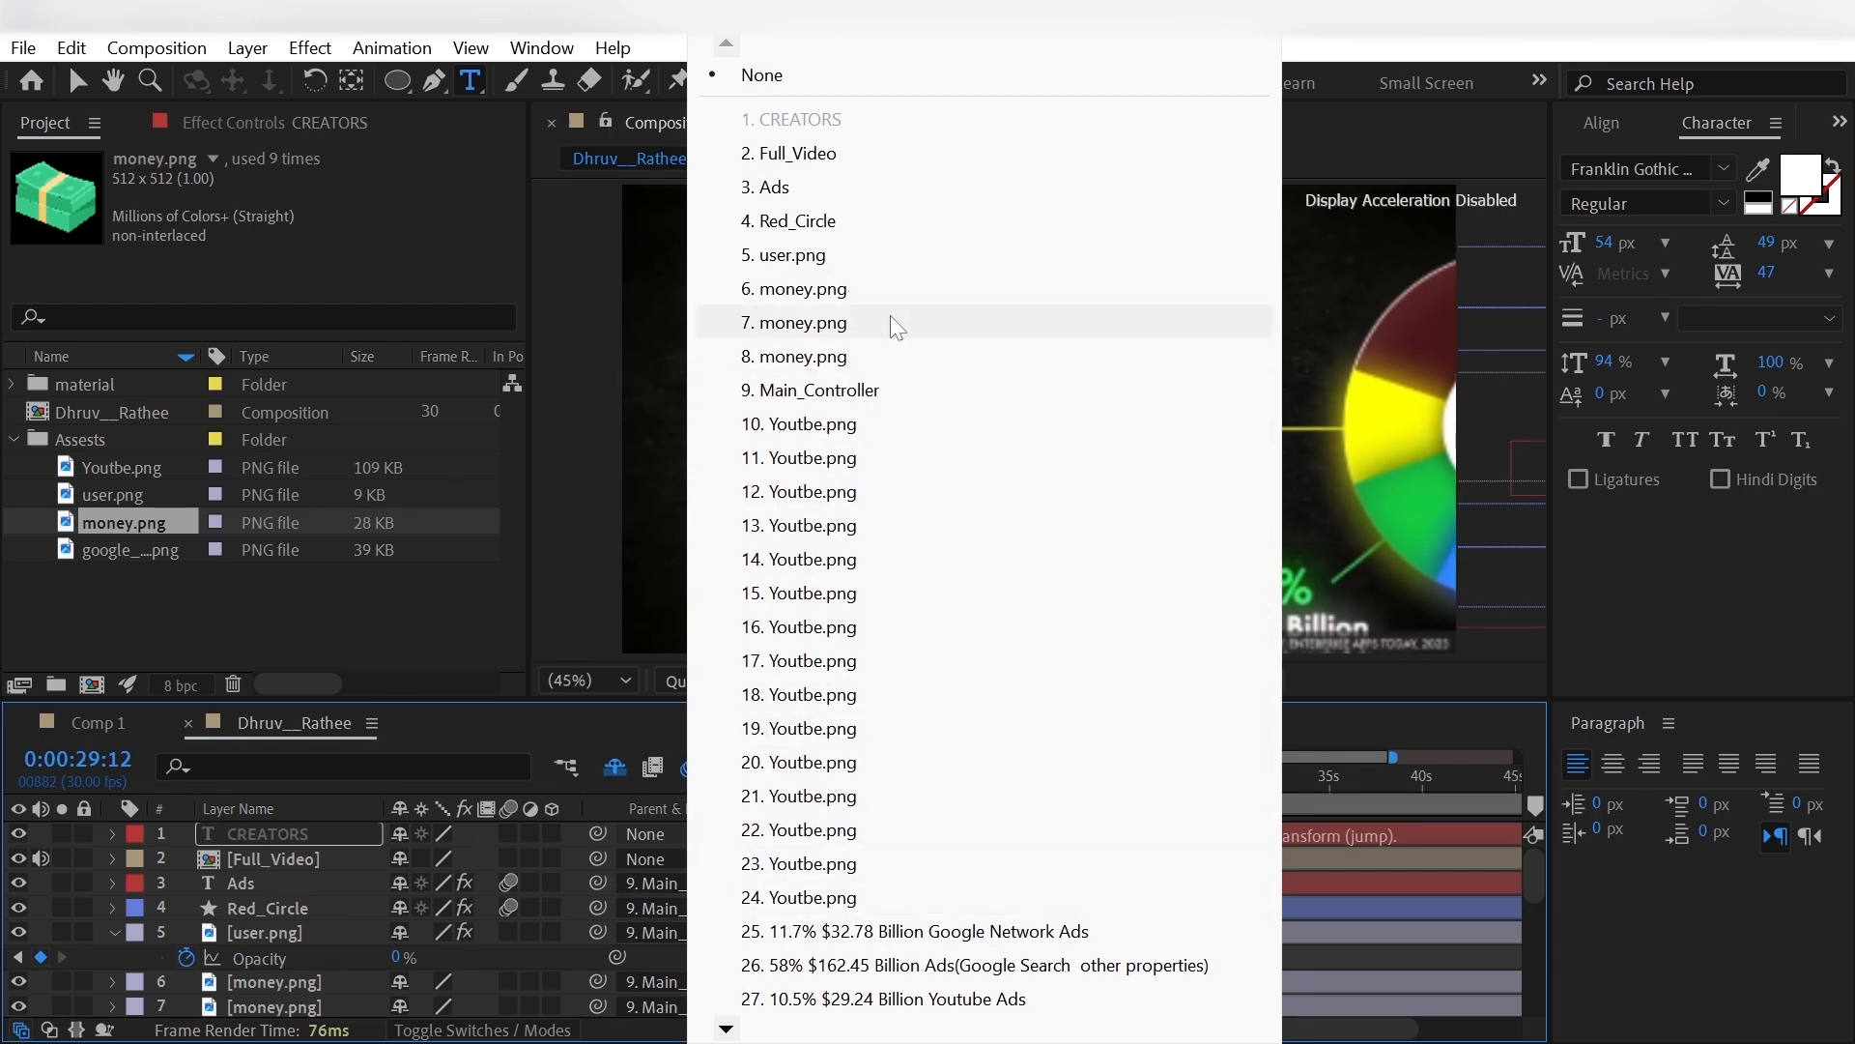
pyautogui.click(914, 392)
pyautogui.click(259, 835)
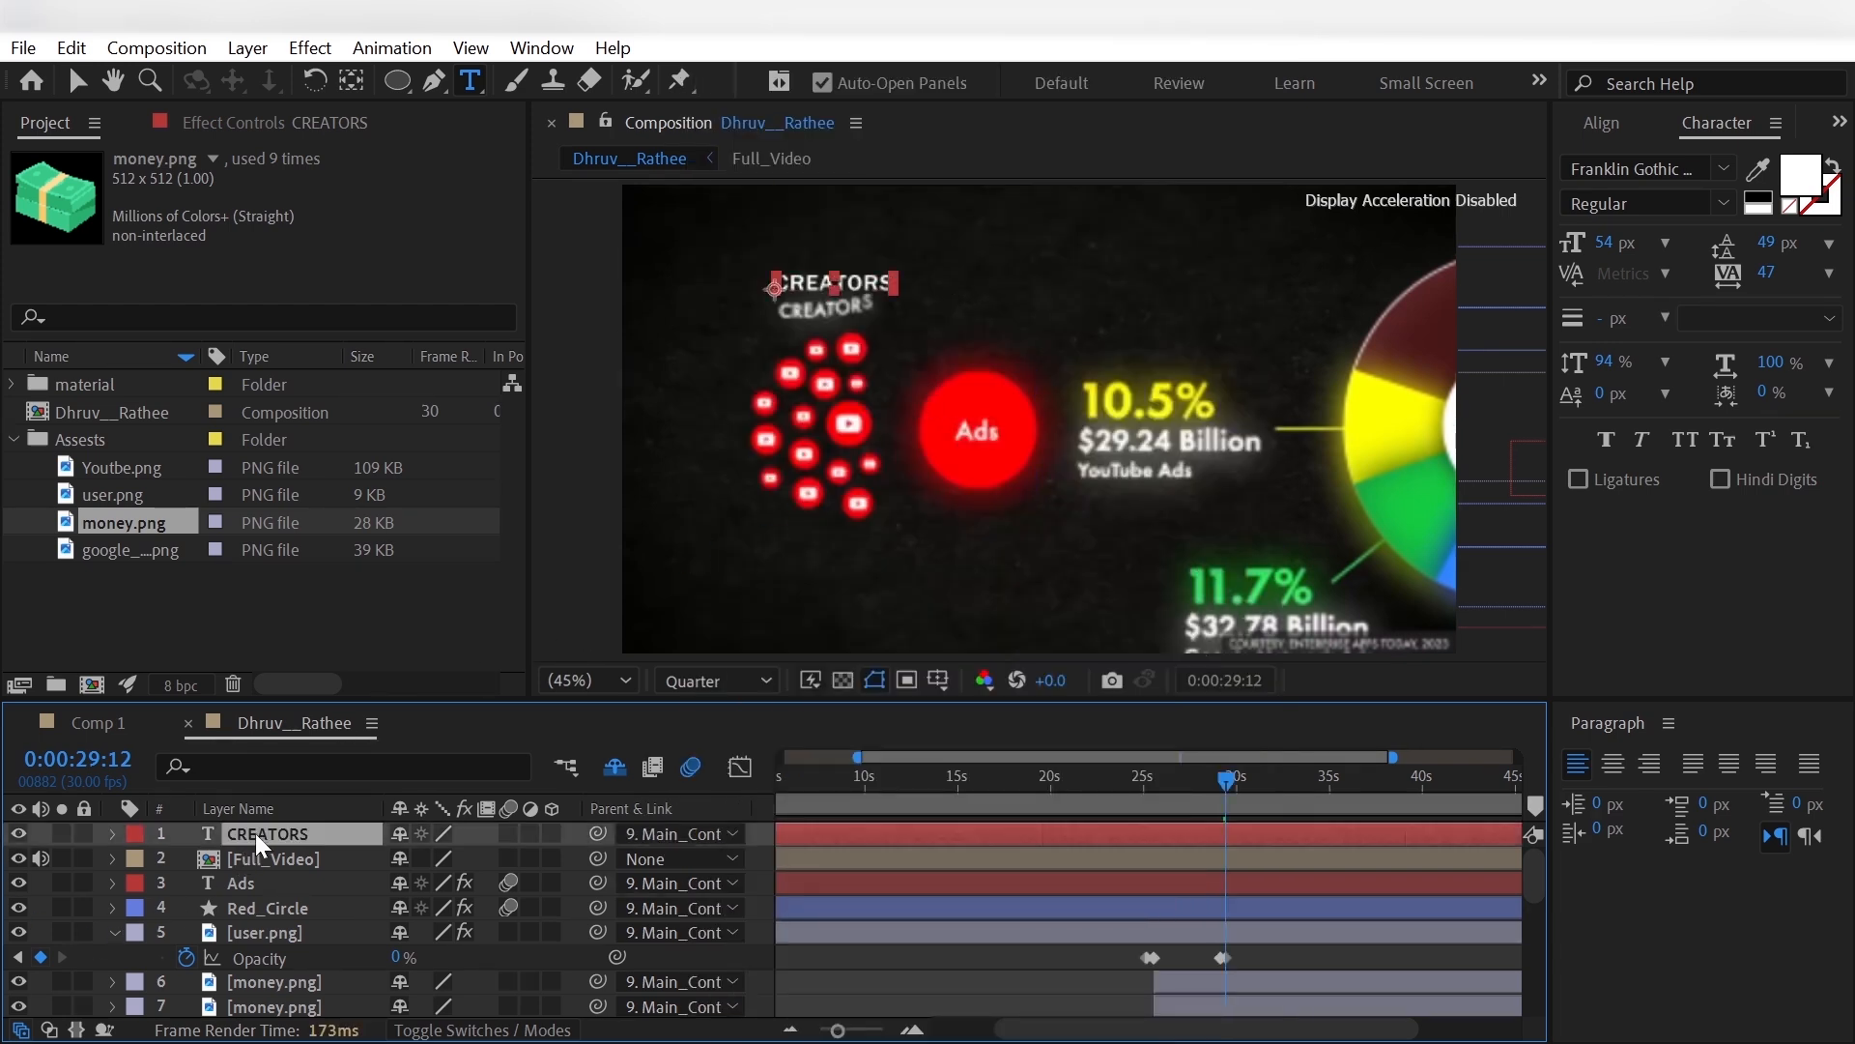
pyautogui.press('p')
pyautogui.moveTo(477, 858); pyautogui.dragTo(535, 863)
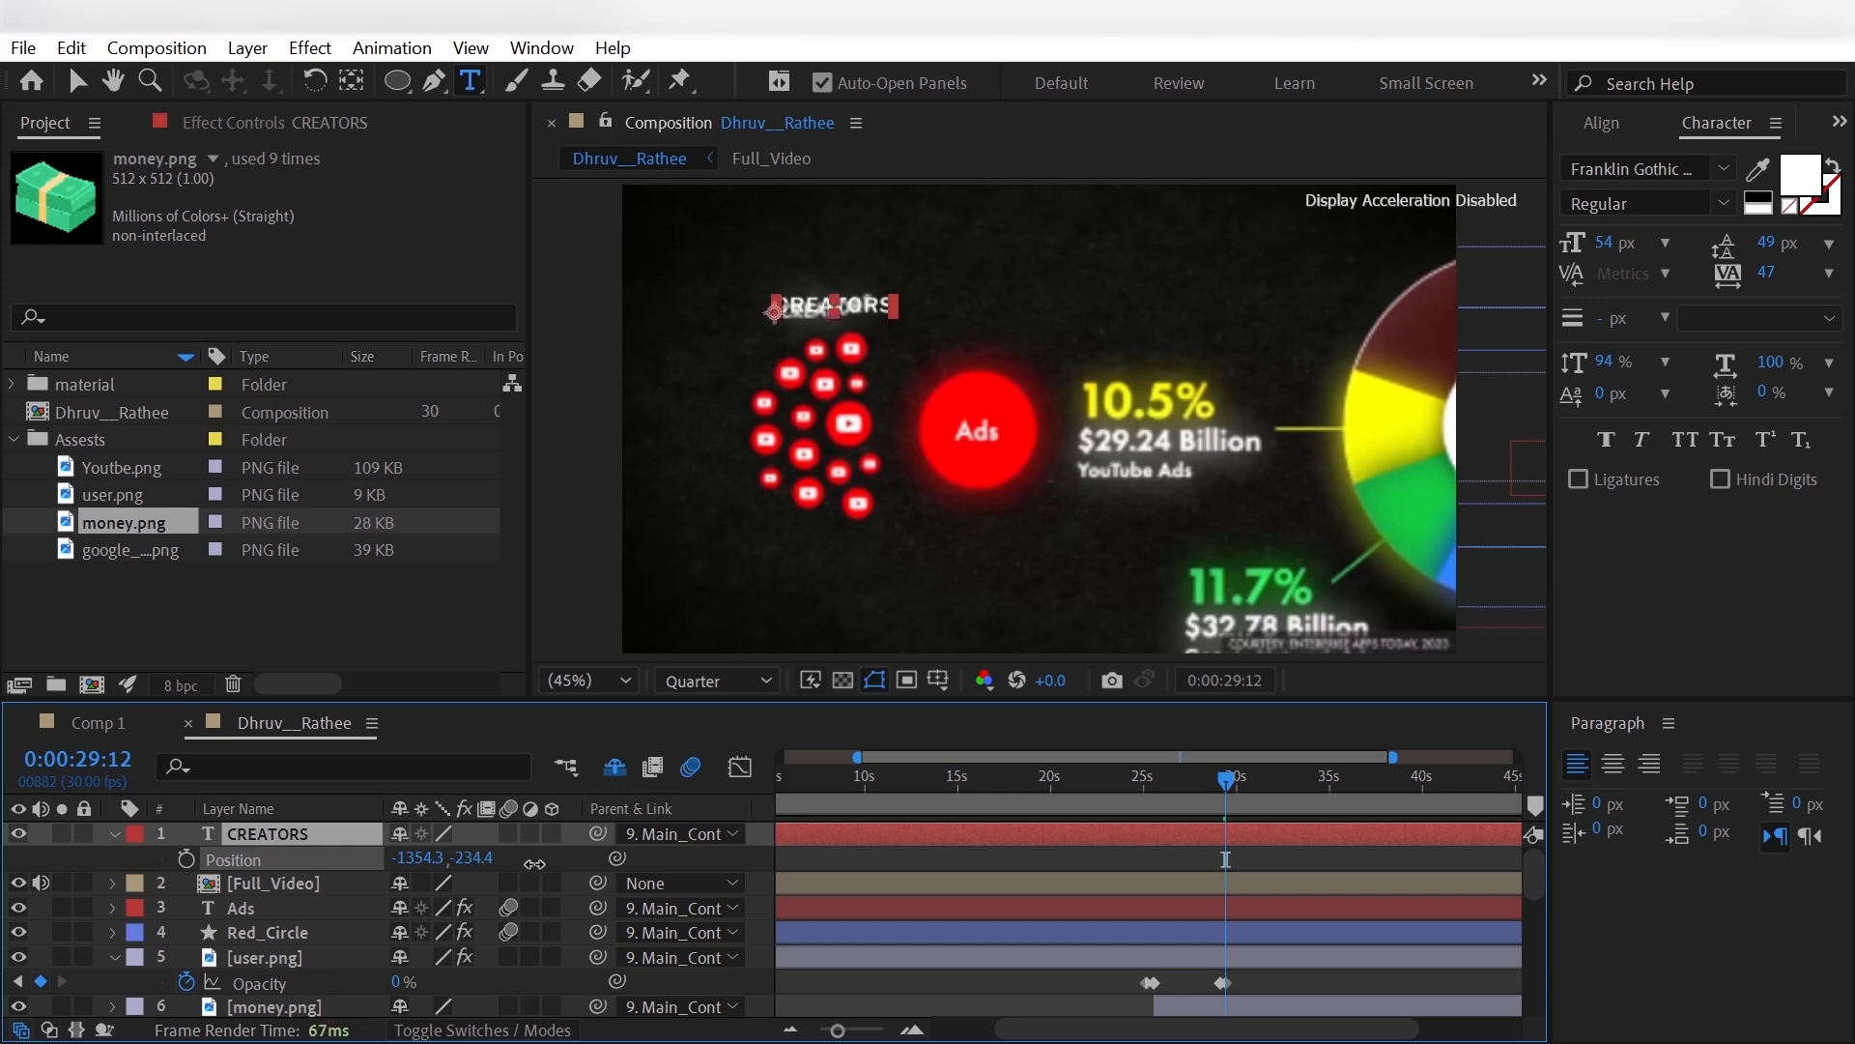
pyautogui.click(19, 882)
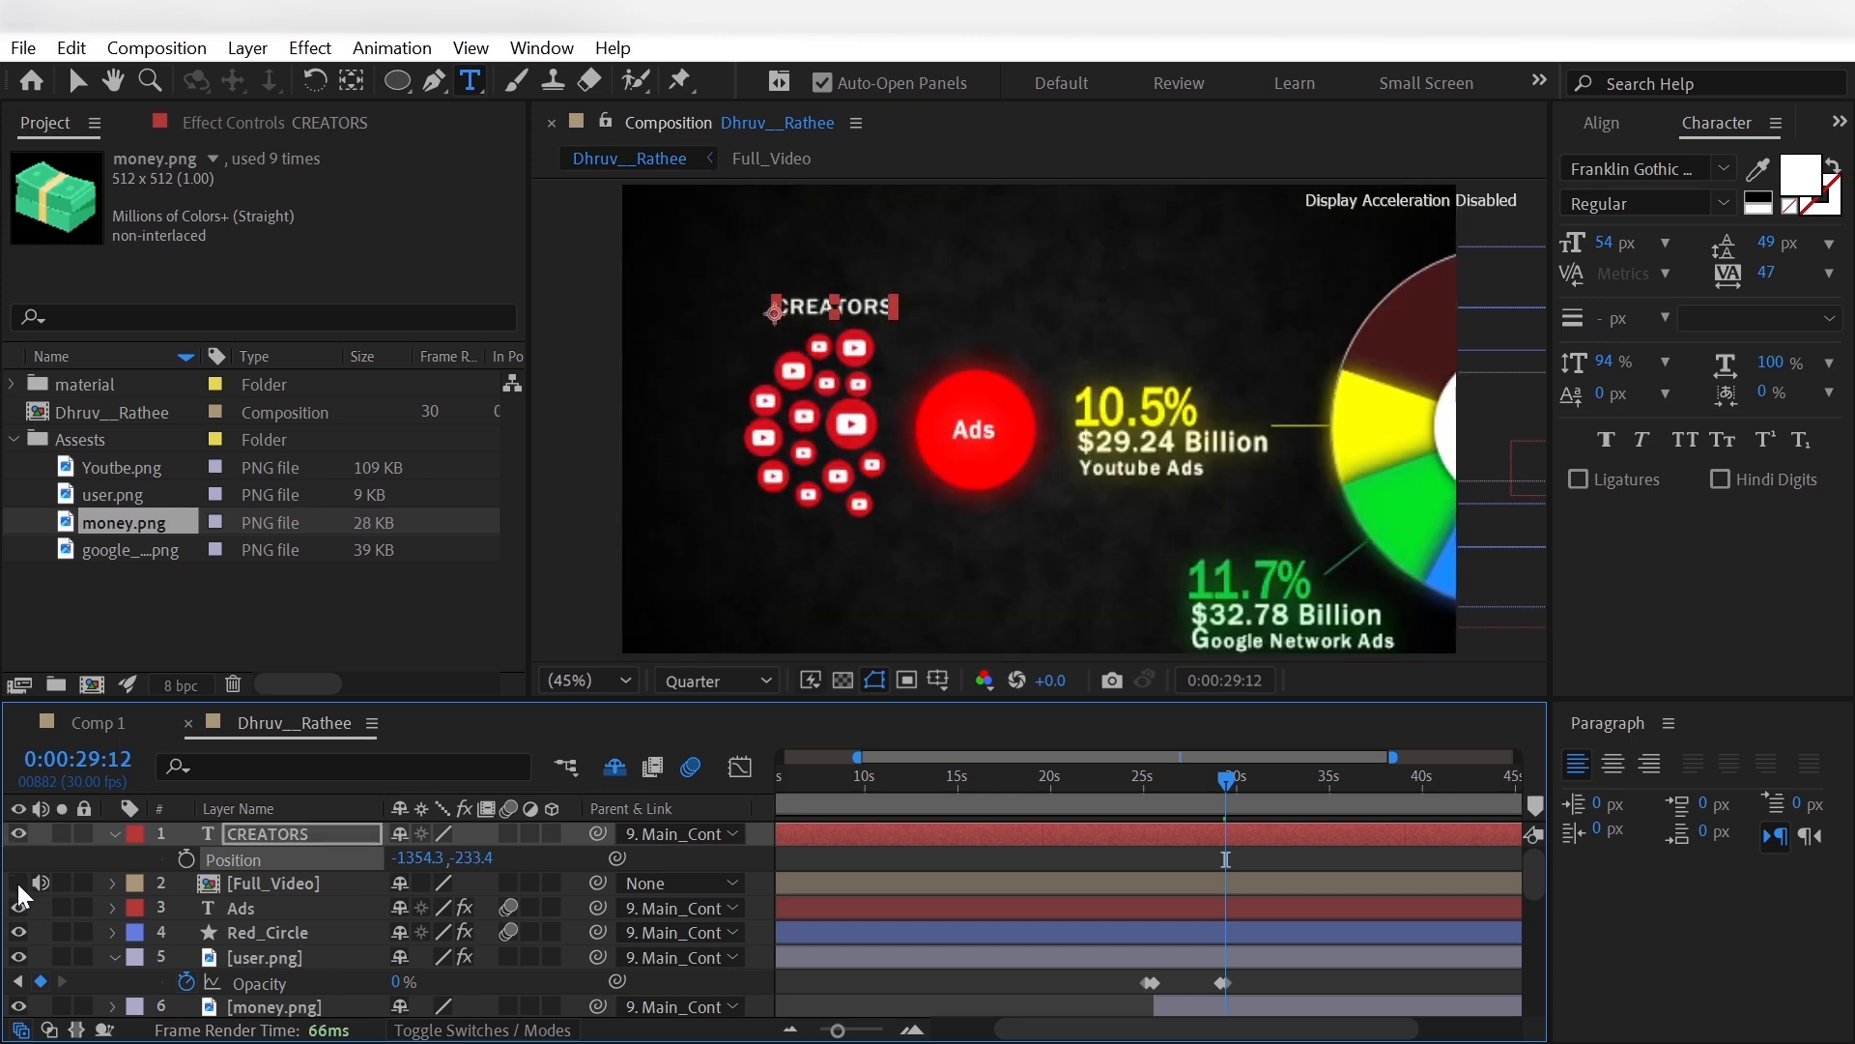
# - Add a Position text animator to the CREATORS layer and include an Opacity property in it
pyautogui.click(114, 835)
pyautogui.click(566, 859)
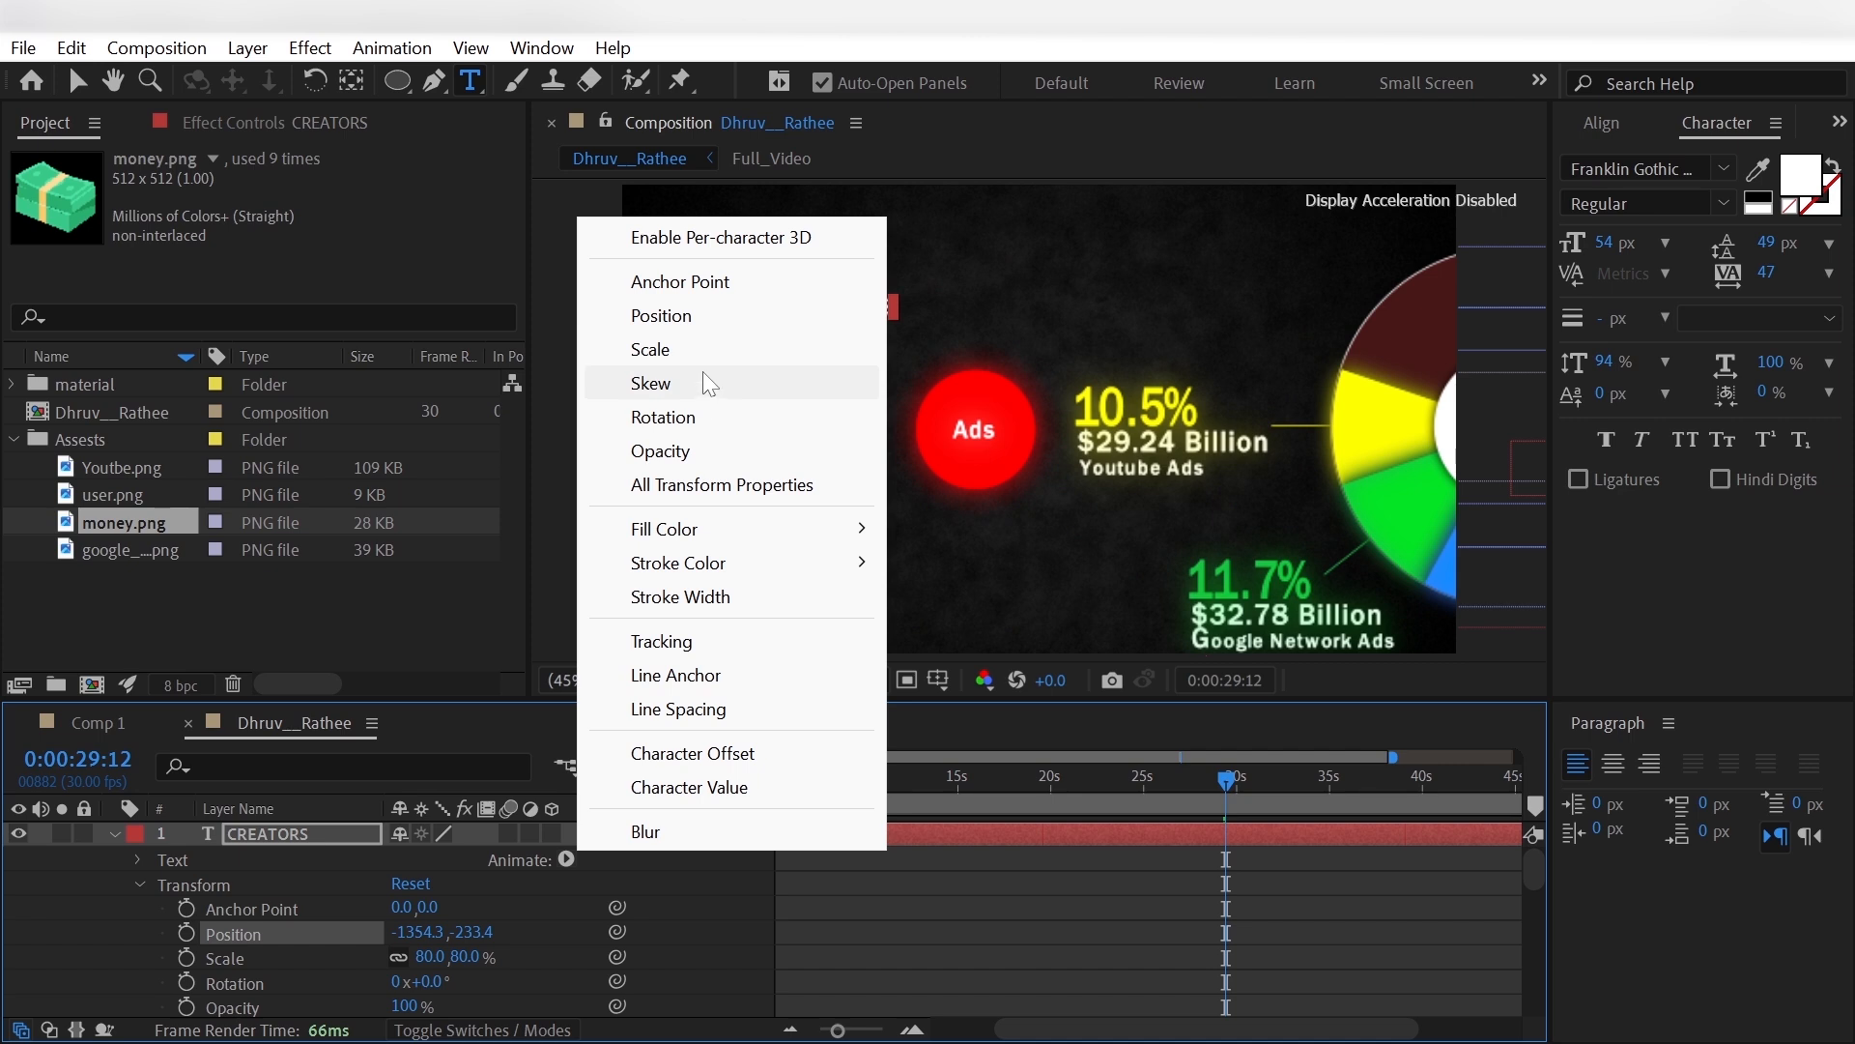
pyautogui.click(720, 314)
pyautogui.click(568, 956)
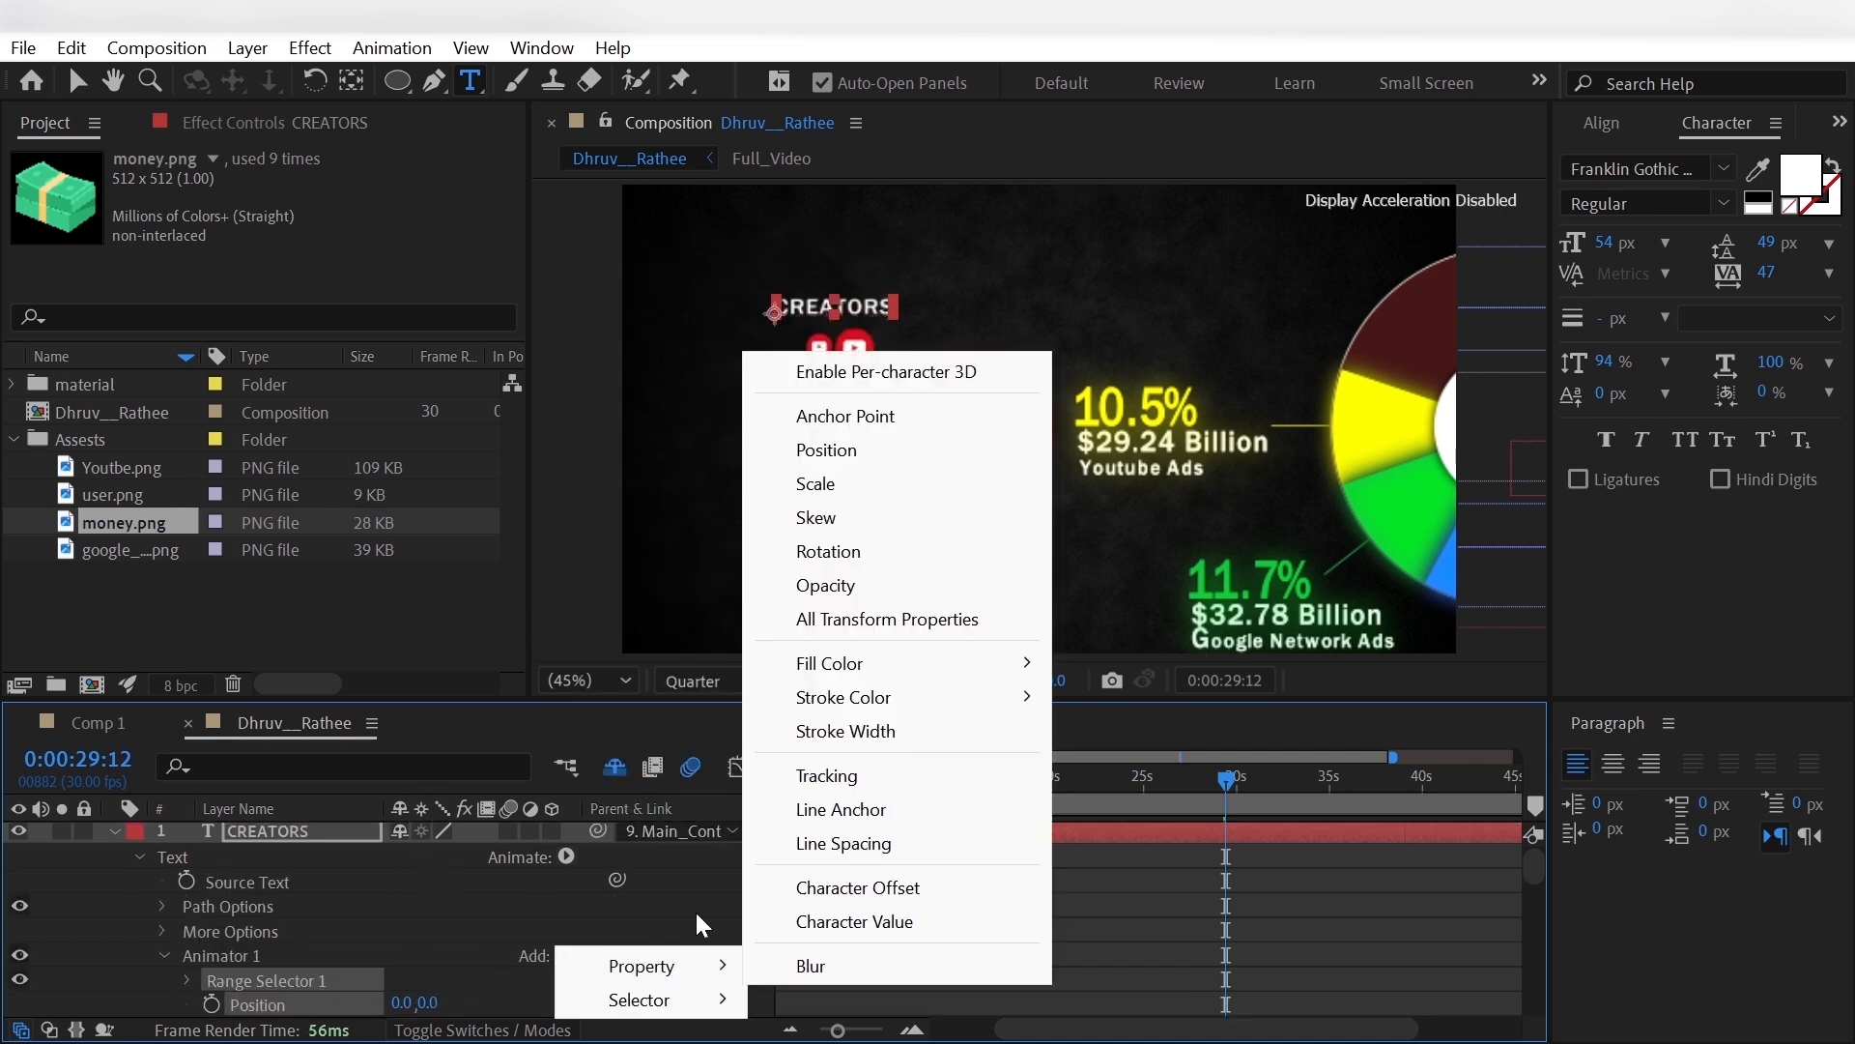
pyautogui.click(753, 584)
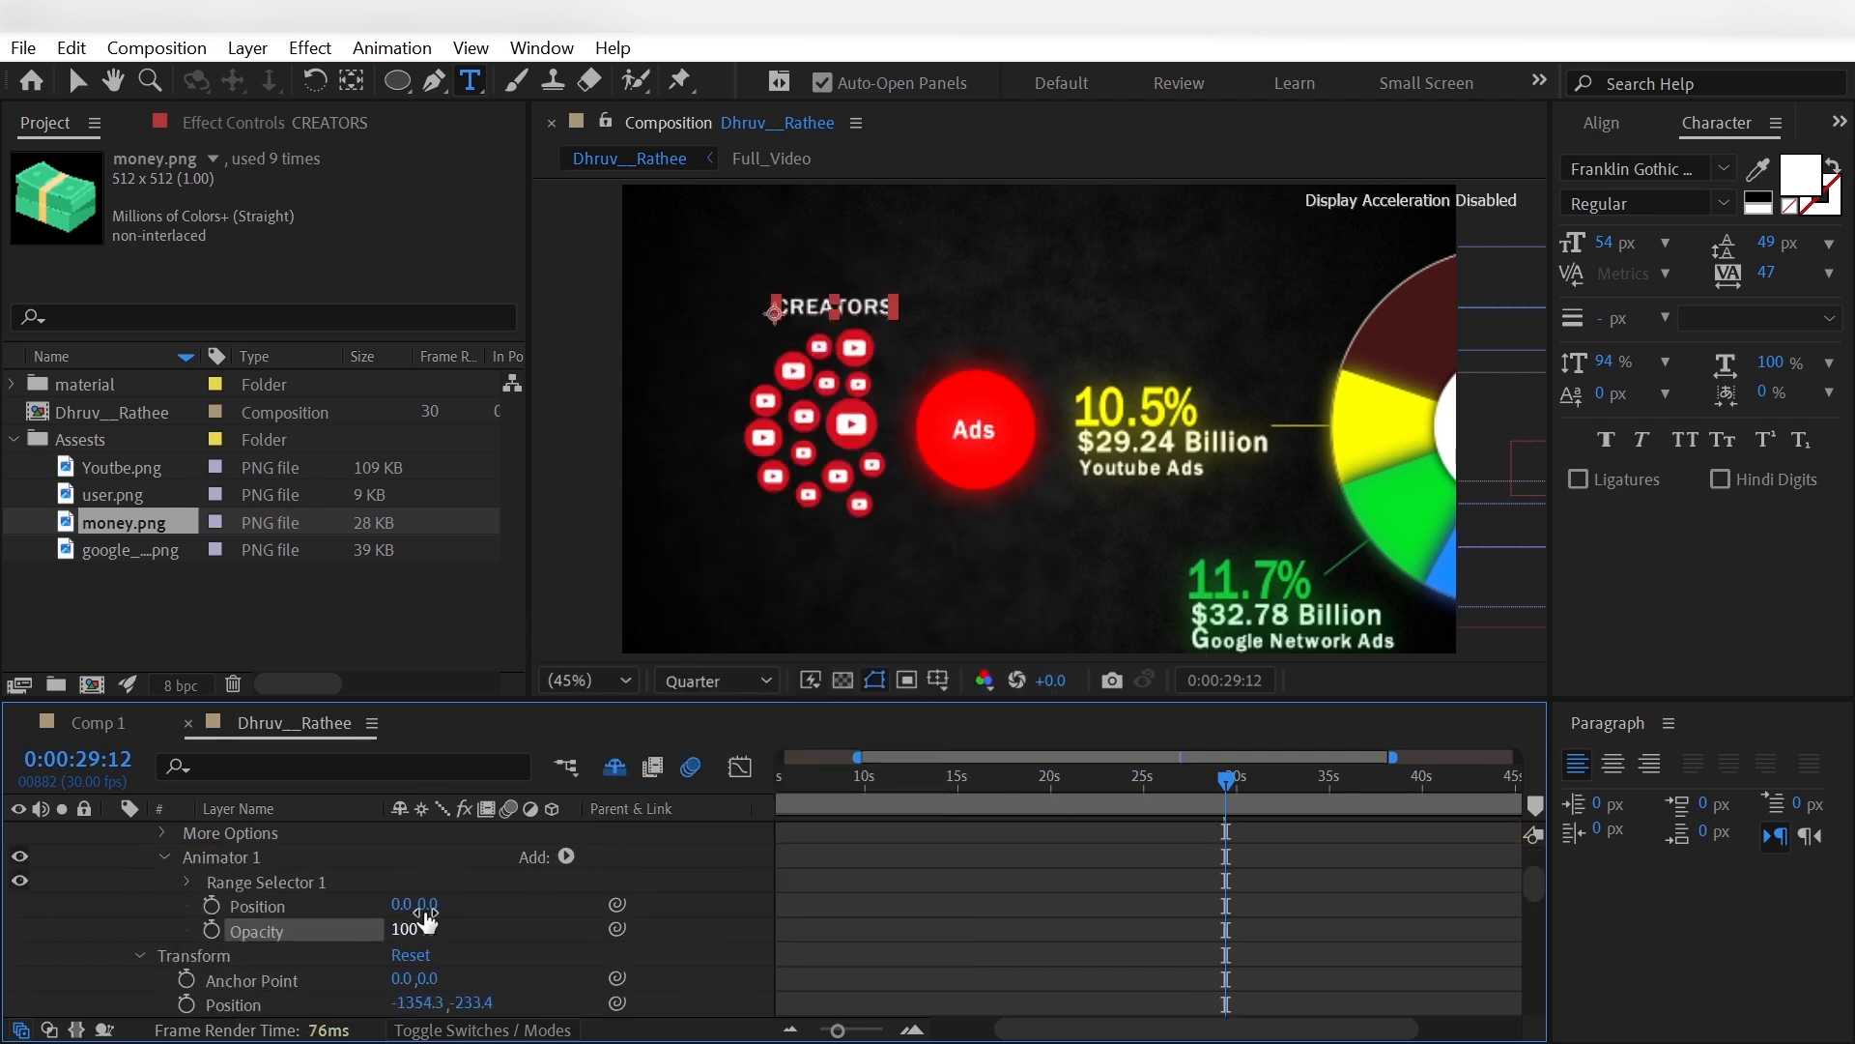
# - Set the CREATORS text animator's Position to 0.0, -17.0 and its Opacity to 0%
pyautogui.moveTo(427, 914); pyautogui.dragTo(87, 914)
pyautogui.click(189, 883)
pyautogui.click(188, 881)
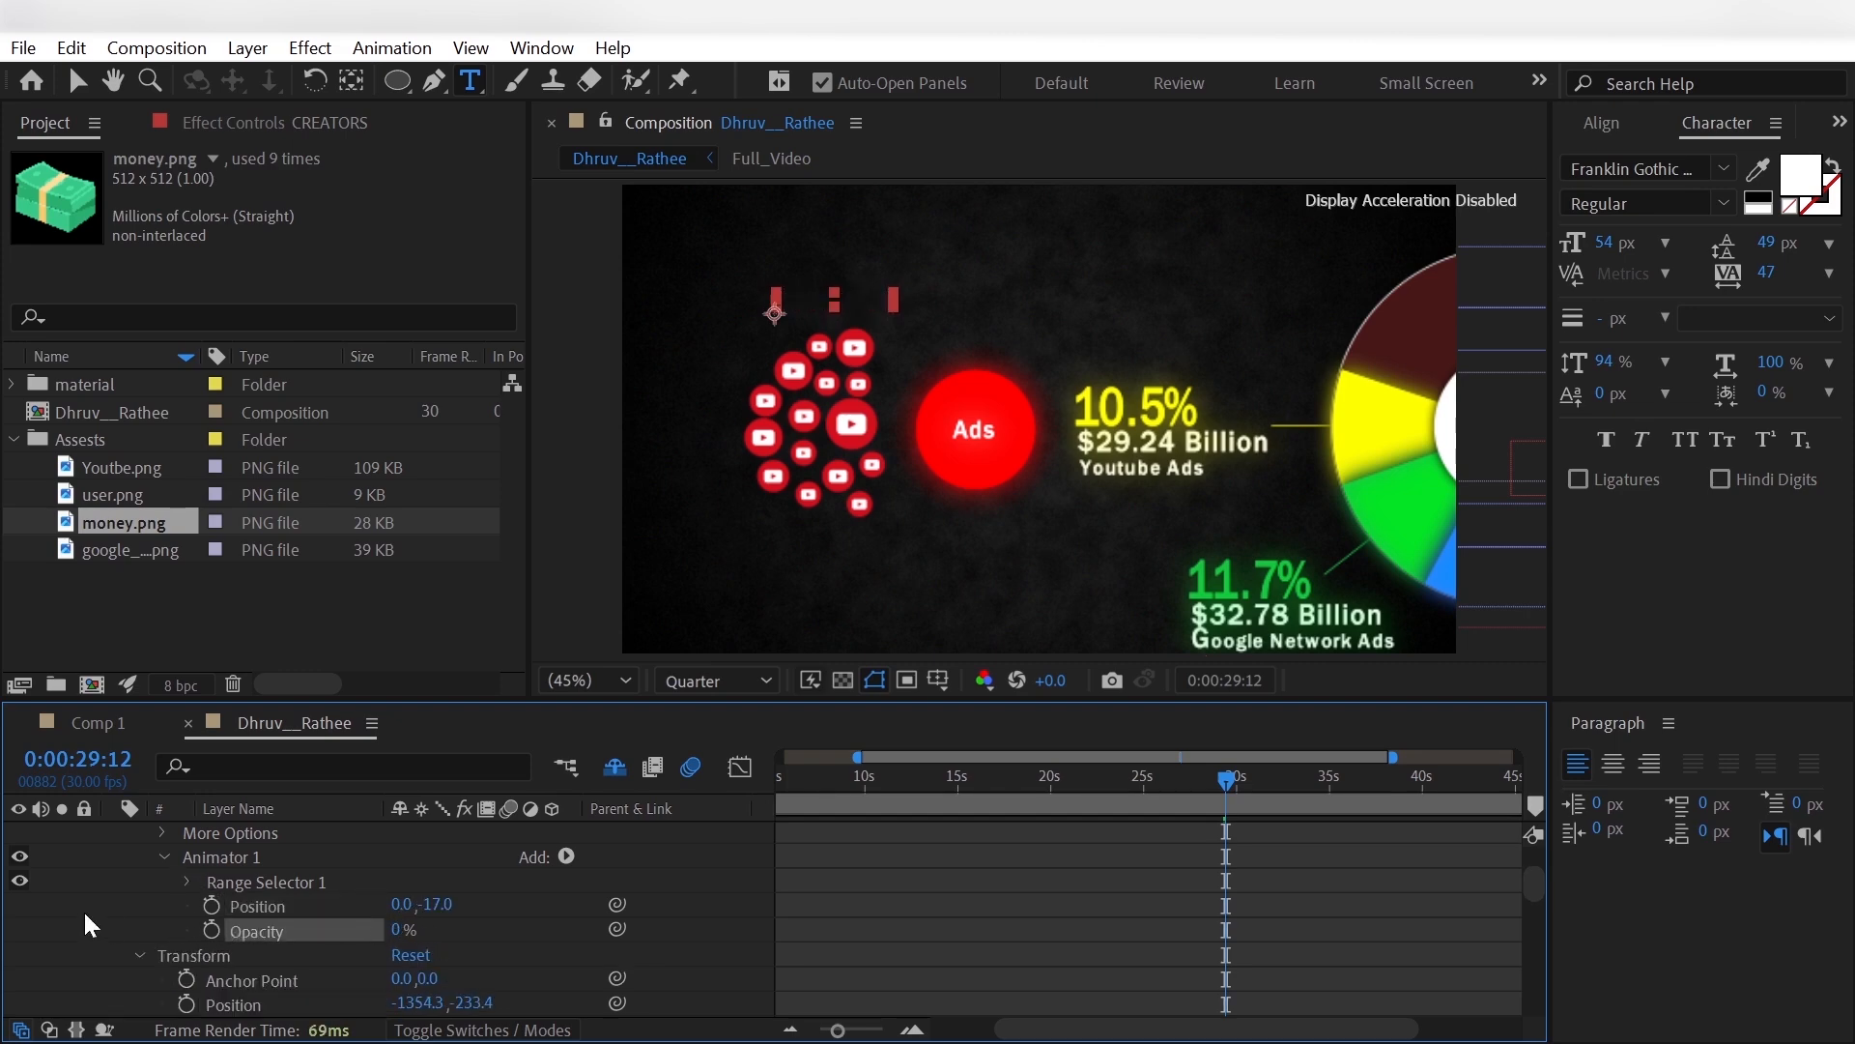
# - Keyframe the CREATORS Range Selector Start at 0% at 0:00:28:21 and 100% at 0:00:29:24
pyautogui.scroll(1, 87, 914)
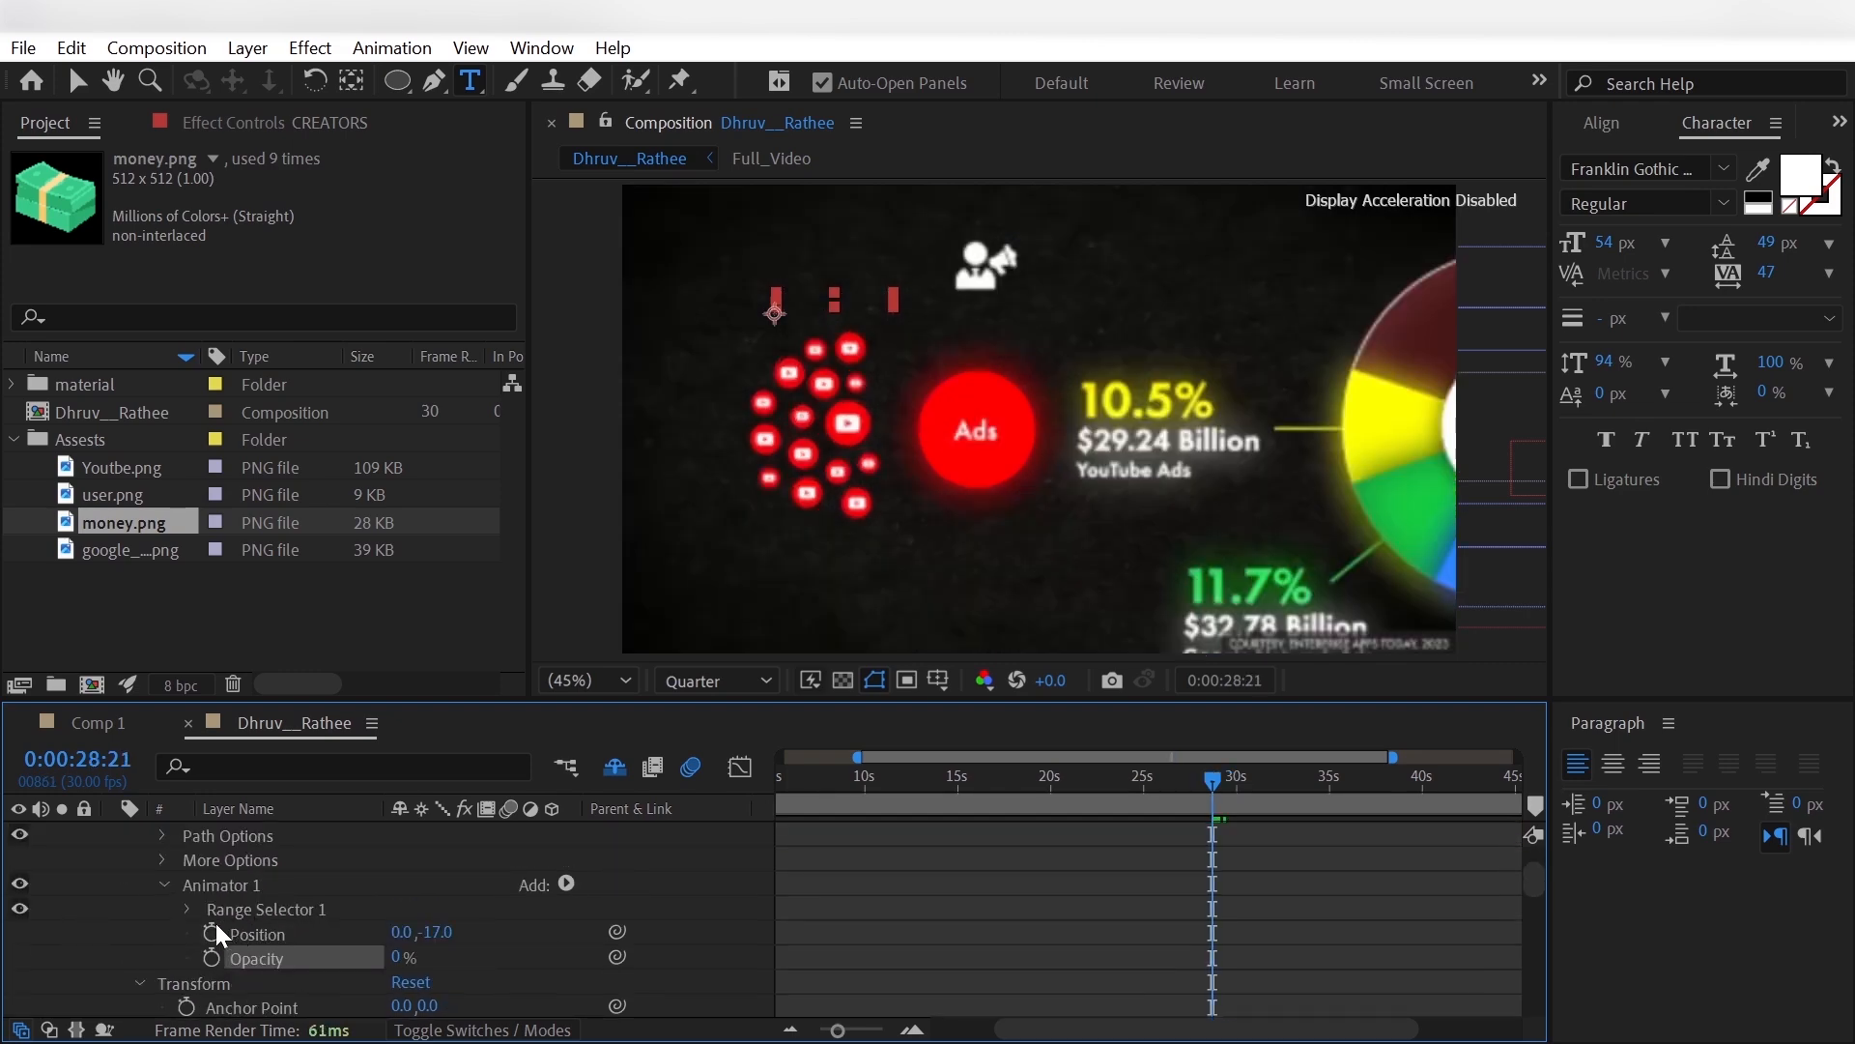
pyautogui.click(187, 908)
pyautogui.click(235, 929)
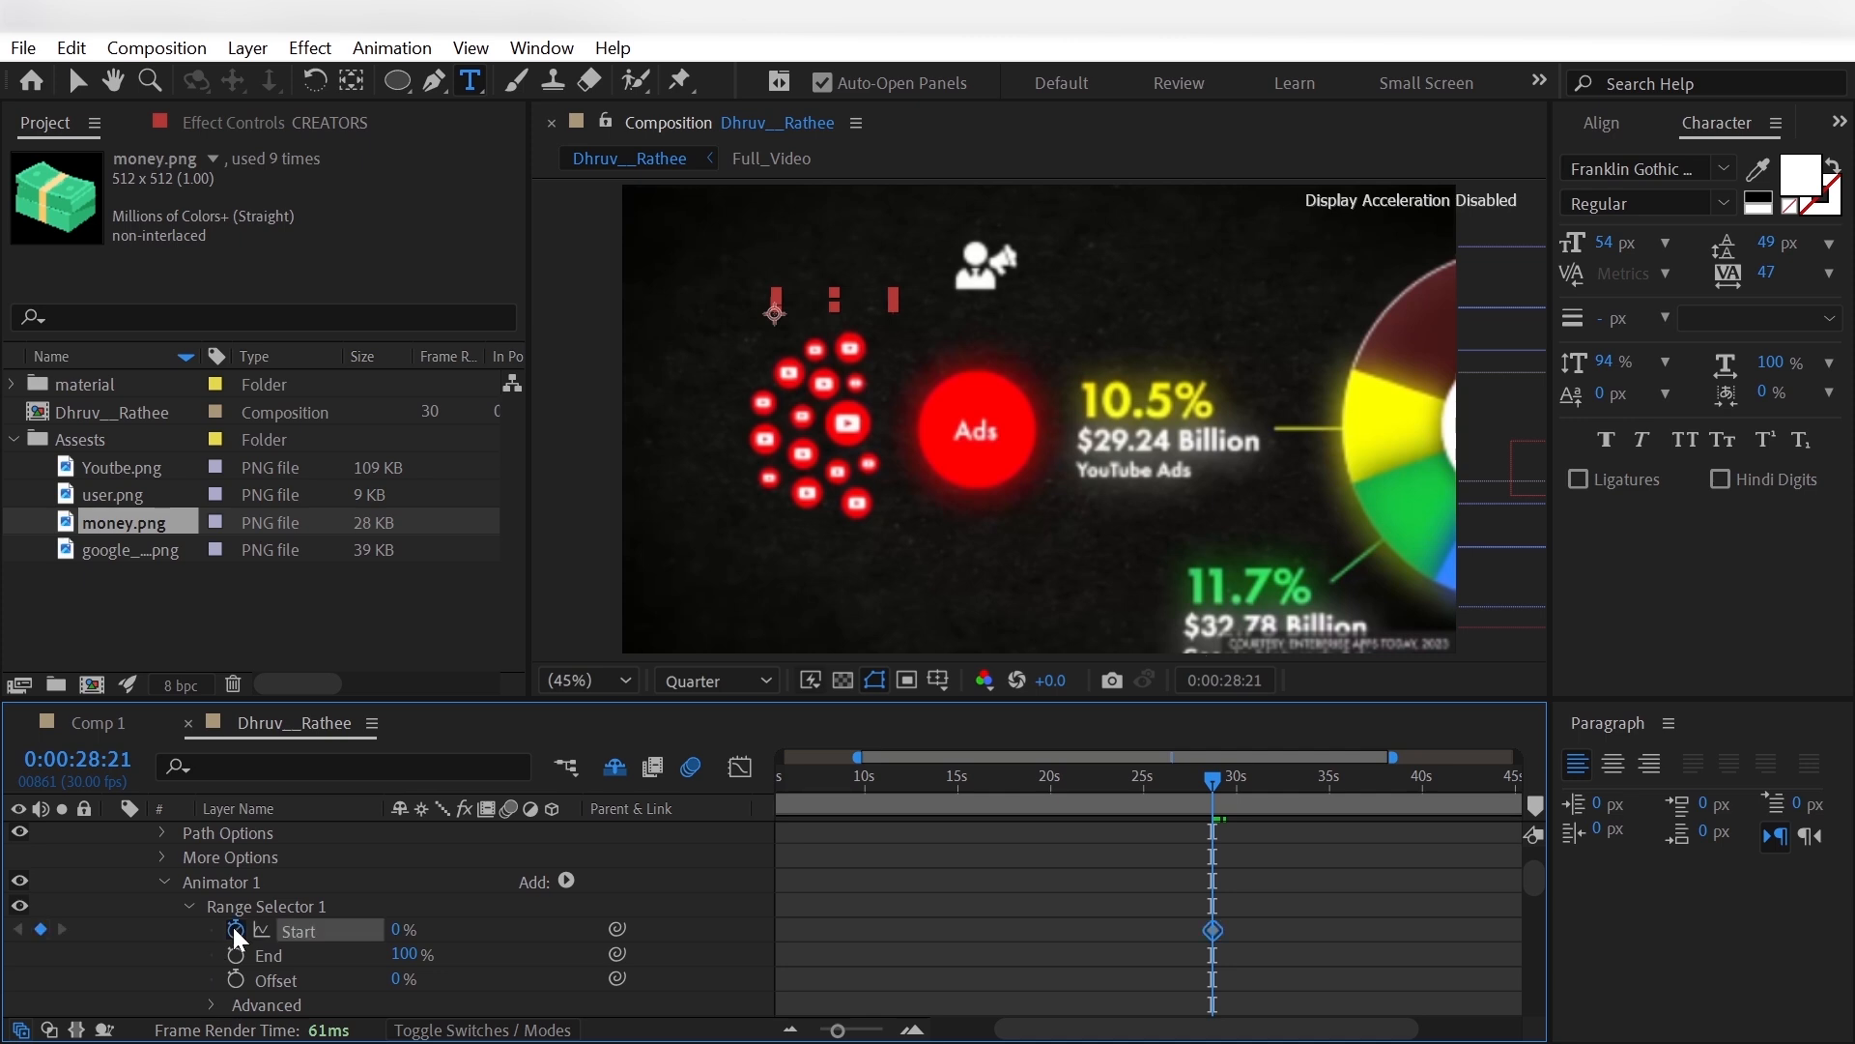
pyautogui.moveTo(1211, 779); pyautogui.dragTo(1232, 785)
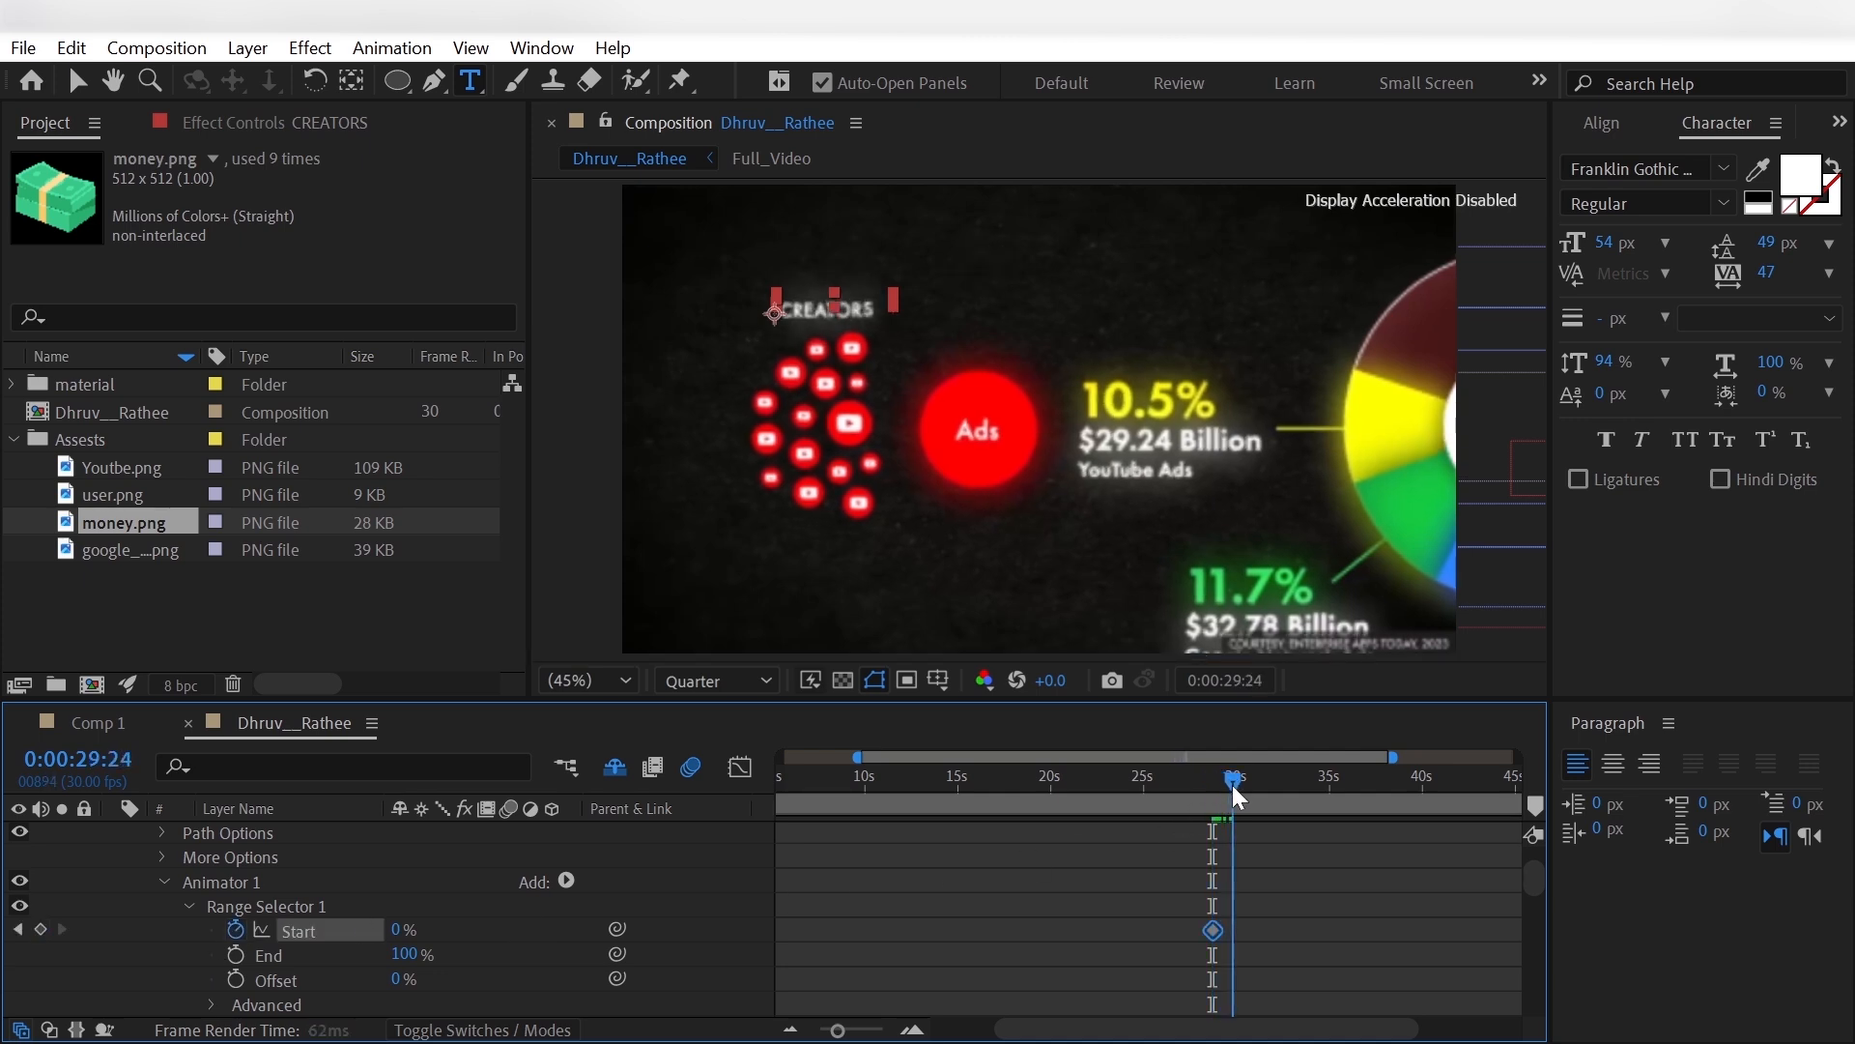
pyautogui.moveTo(399, 932); pyautogui.dragTo(660, 925)
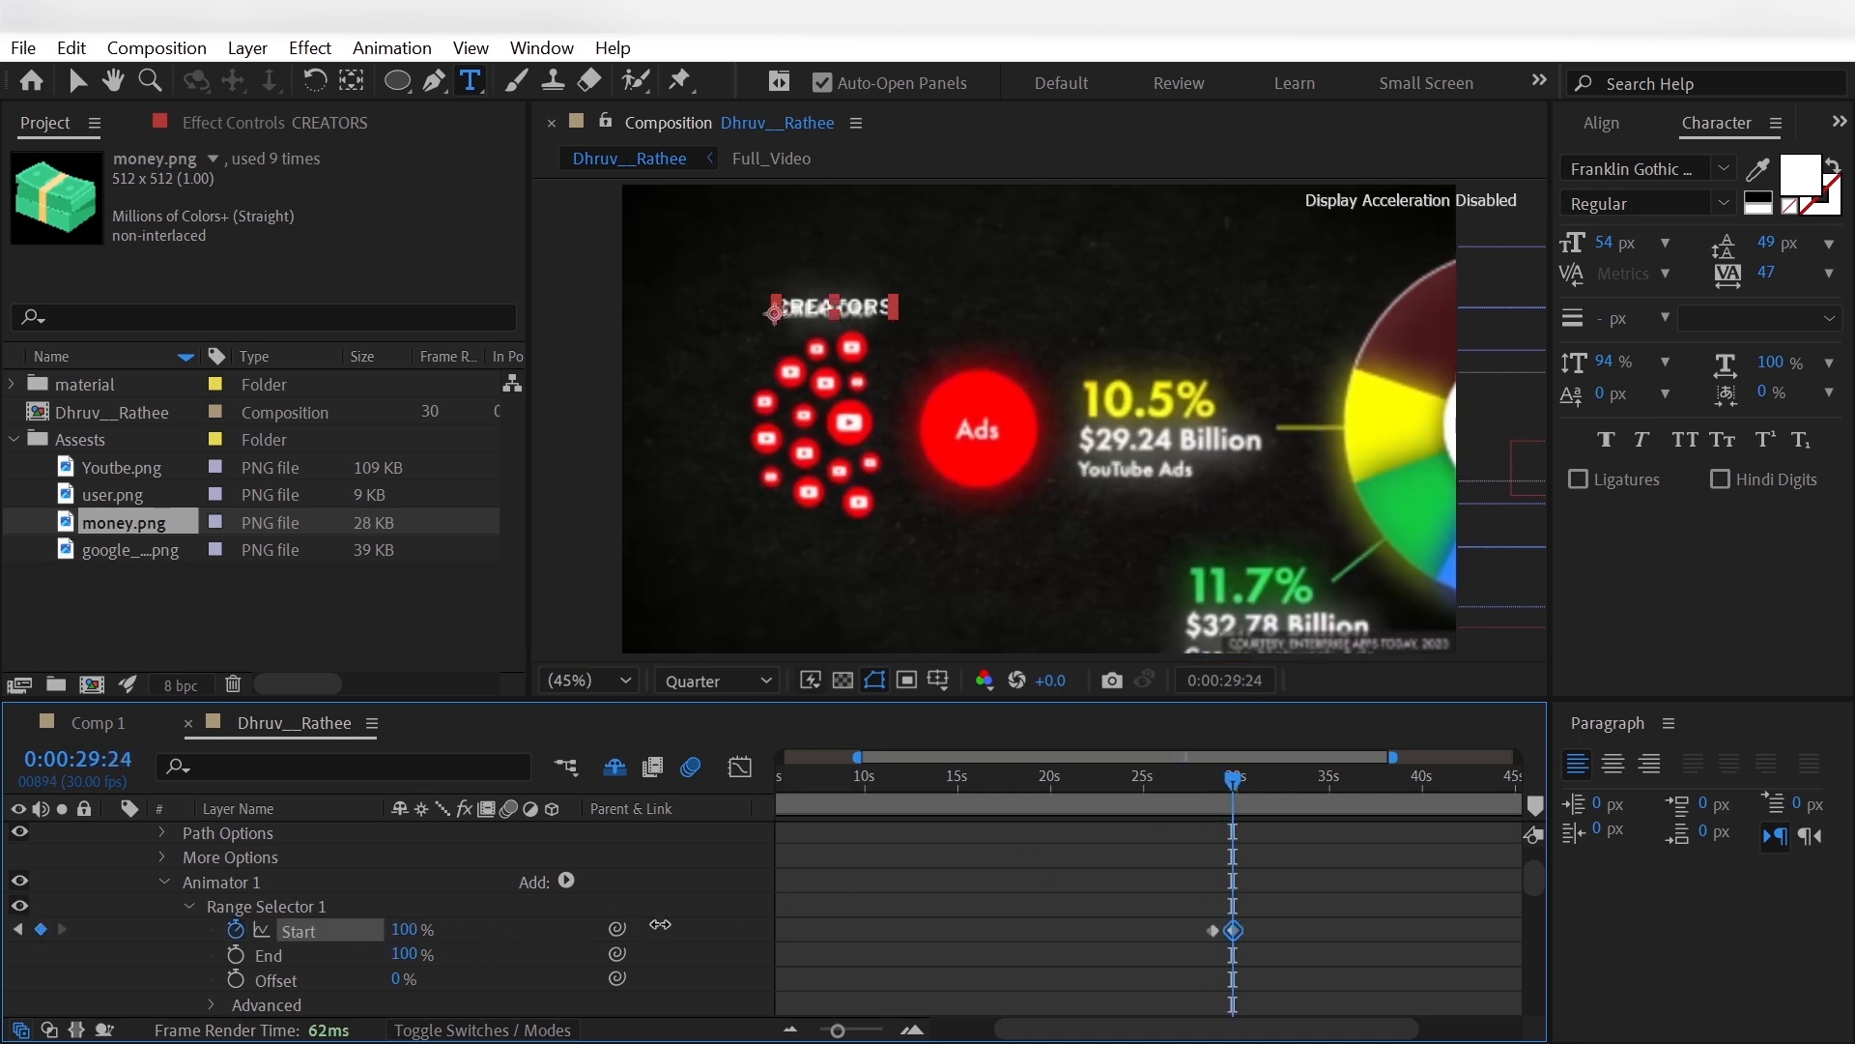
# - Enable motion blur on CREATORS, give it the white Alpha Channel Glow, and place it below Full_Video
pyautogui.scroll(3, 150, 907)
pyautogui.click(113, 834)
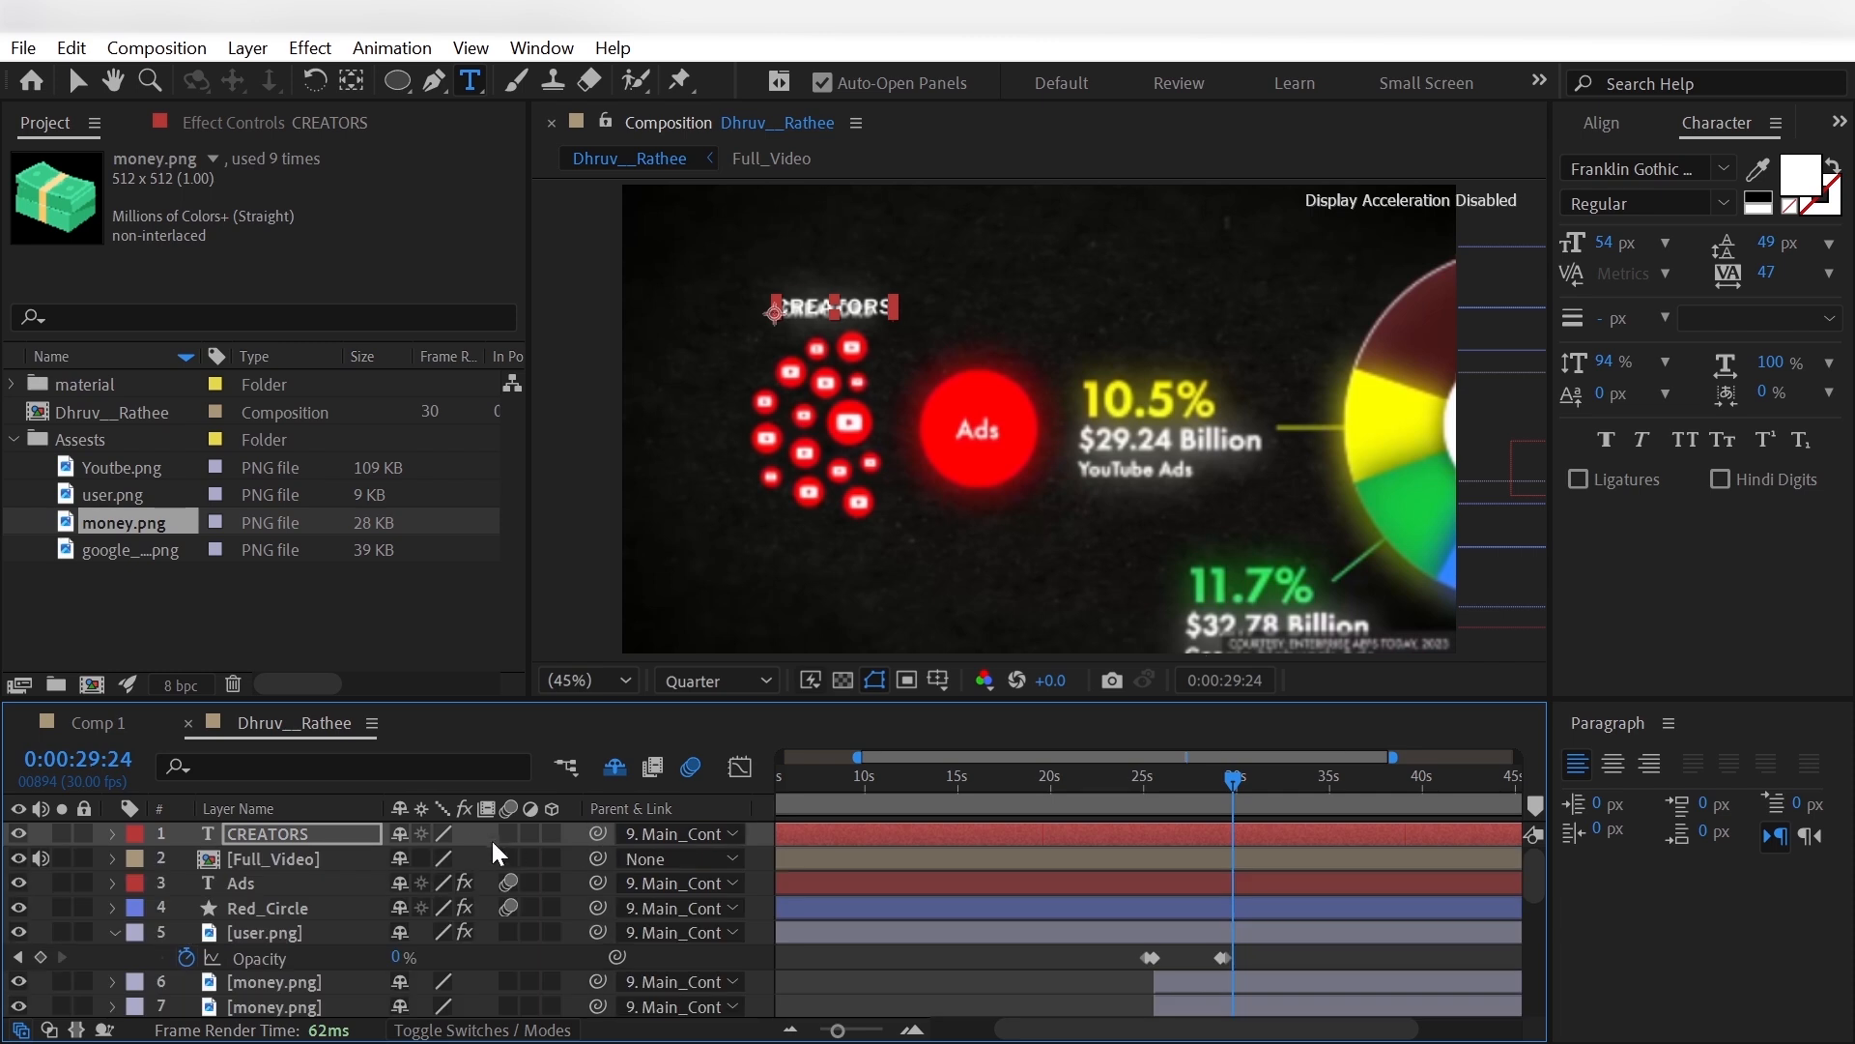
pyautogui.click(508, 835)
pyautogui.moveTo(1272, 788); pyautogui.dragTo(1349, 794)
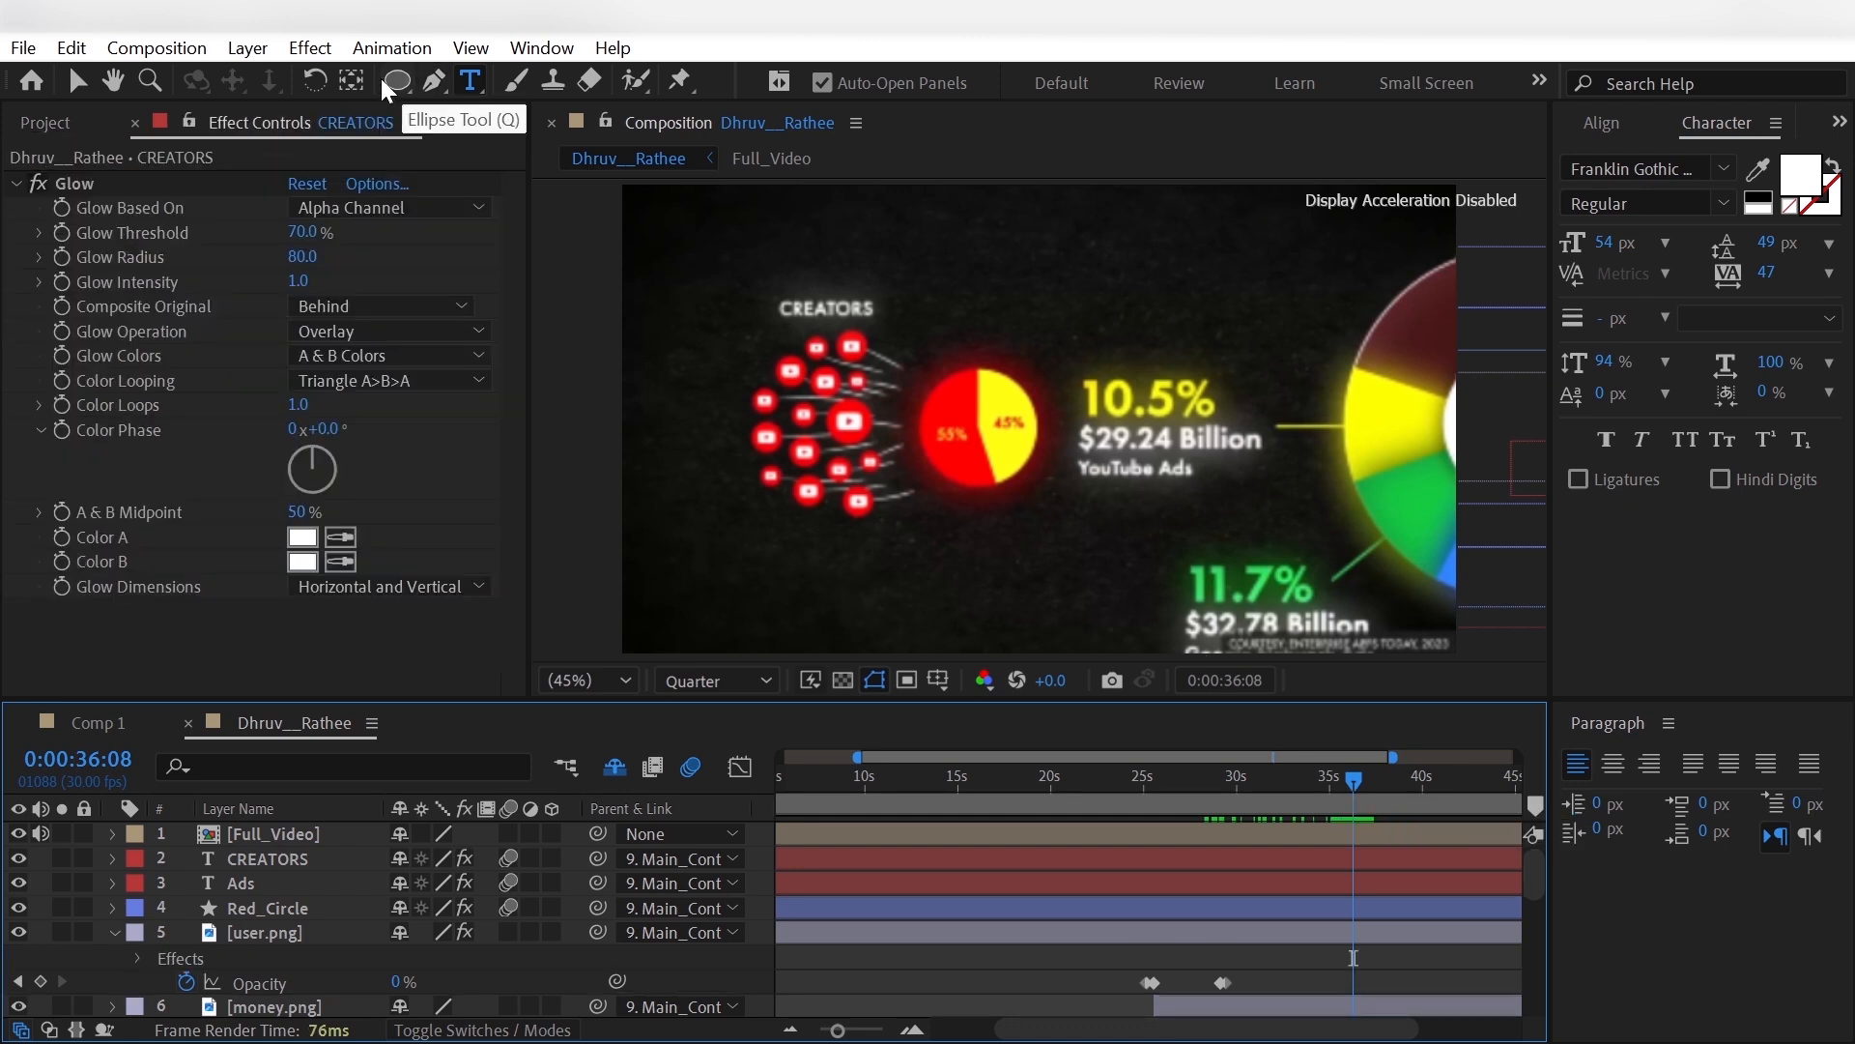
# - Set up the Ellipse tool with no fill and a solid yellow stroke of 120 px
pyautogui.click(394, 84)
pyautogui.click(468, 147)
pyautogui.click(877, 85)
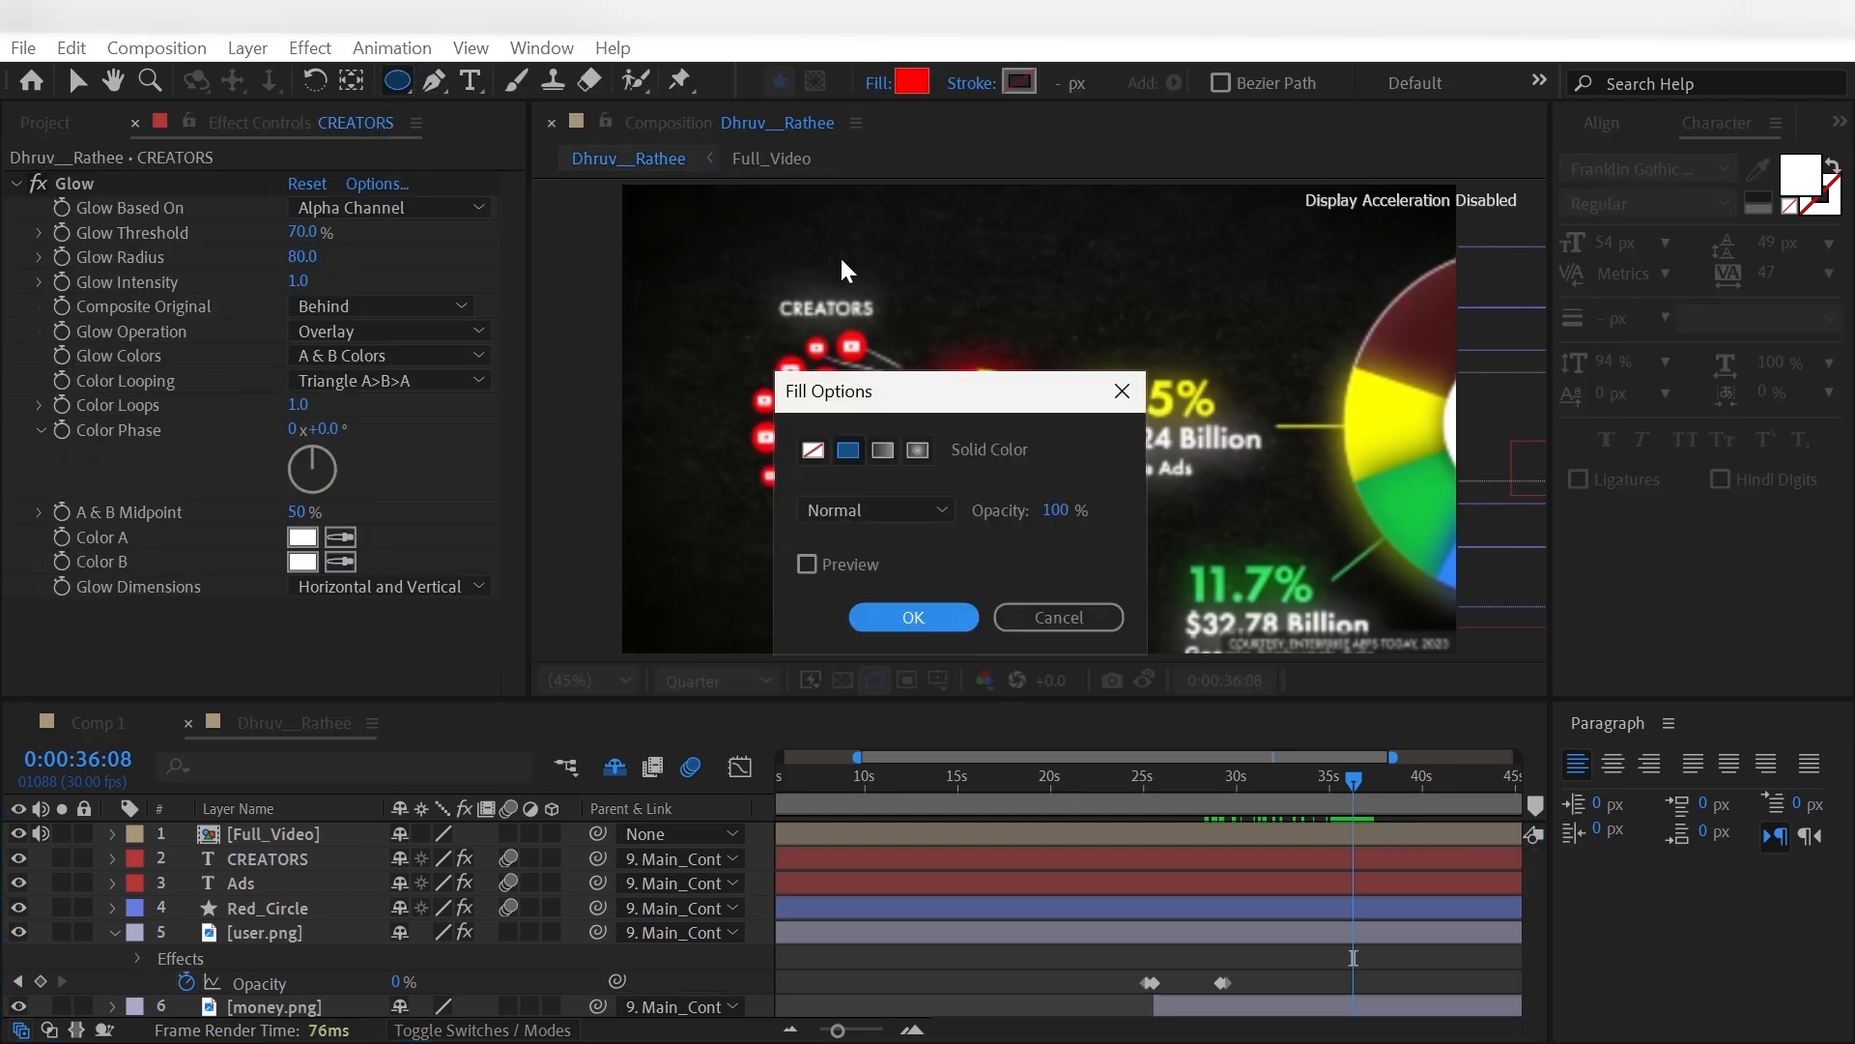
pyautogui.click(814, 450)
pyautogui.click(917, 621)
pyautogui.click(970, 85)
pyautogui.click(848, 450)
pyautogui.click(913, 616)
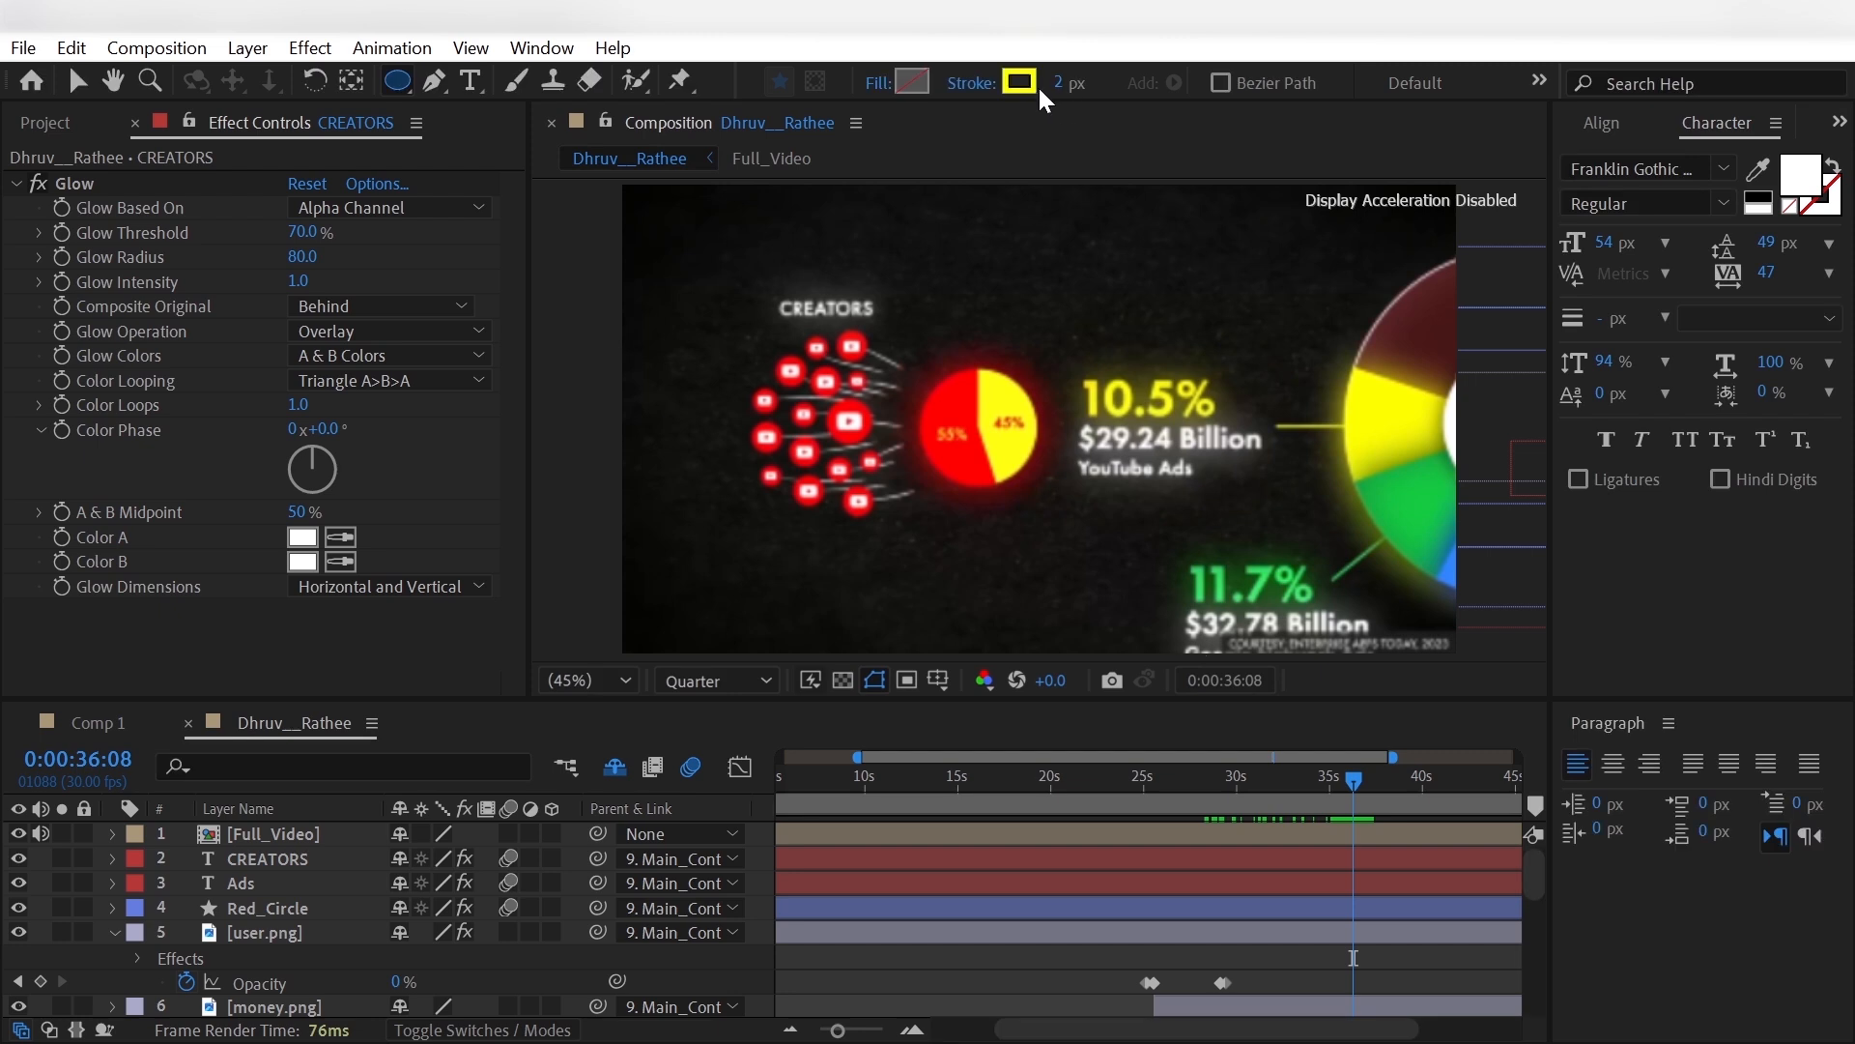
pyautogui.click(1058, 84)
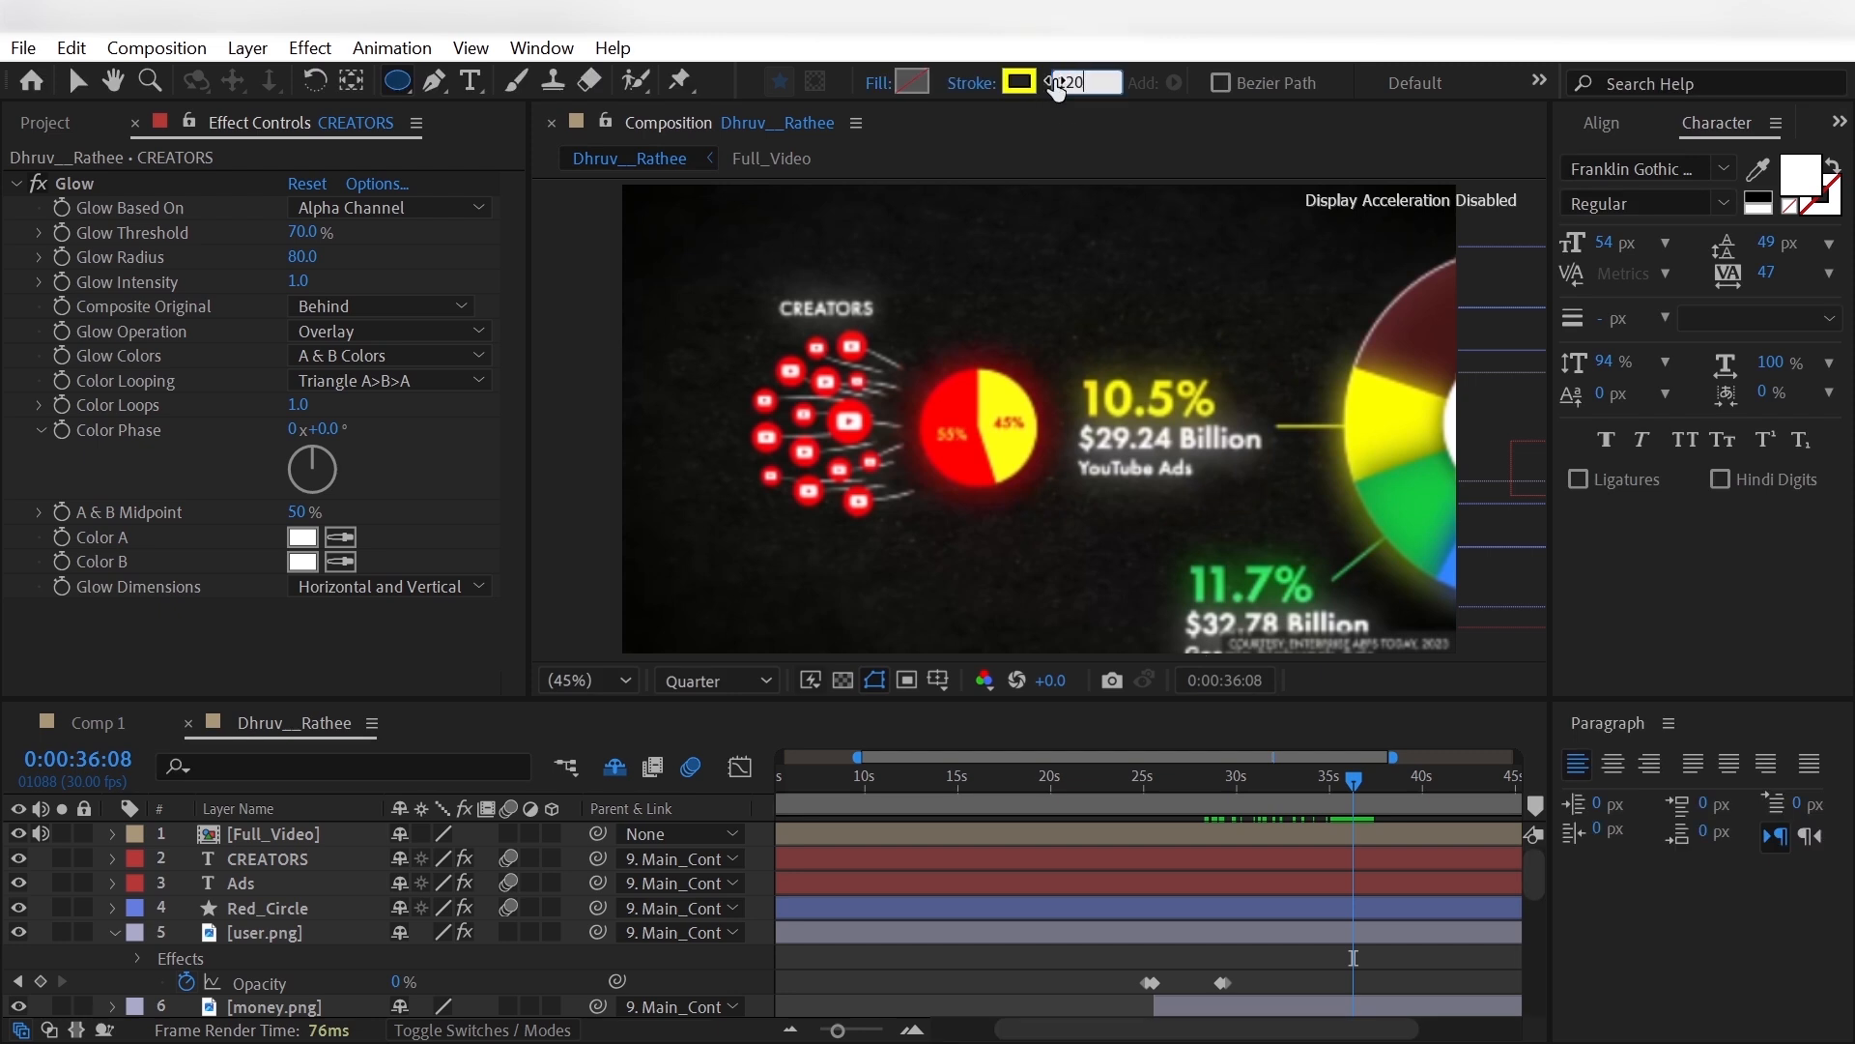
pyautogui.write('120')
pyautogui.press('Return')
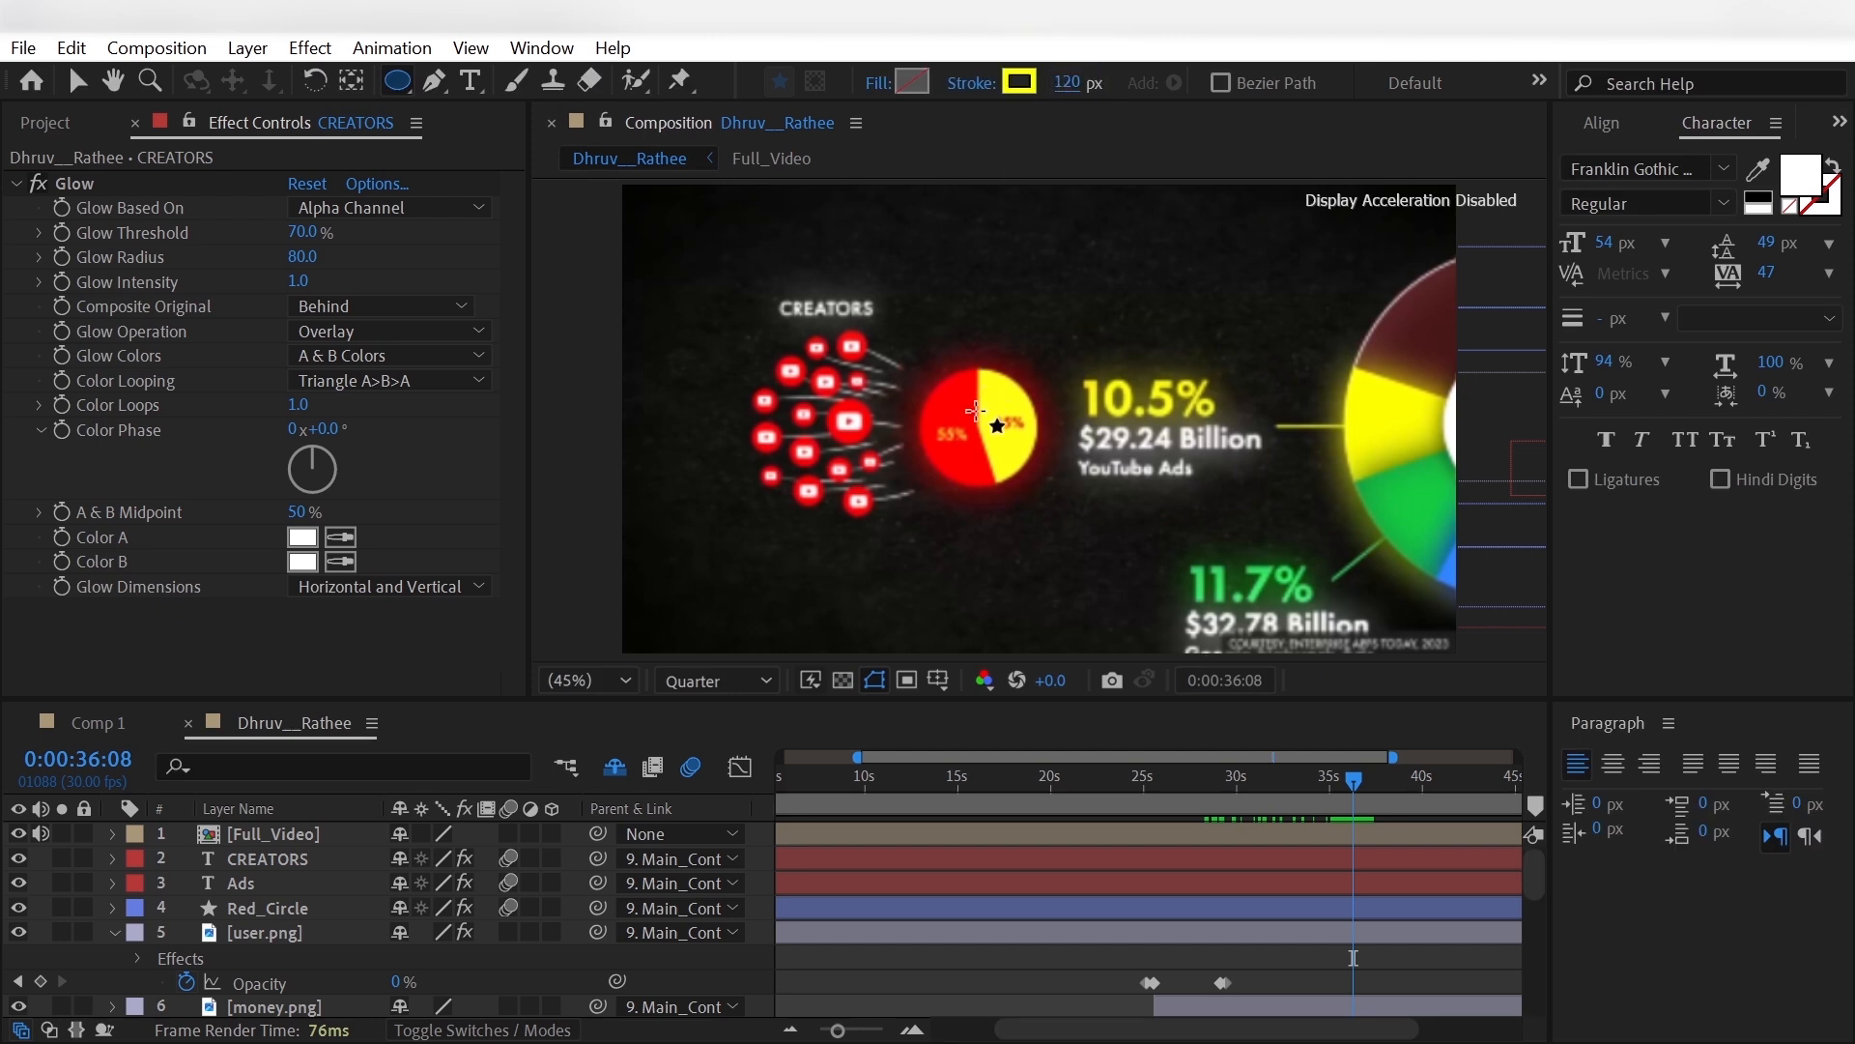
# - Hide Full_Video, draw a small circle over the Ads circle, and rename its layer Yellow_Part
pyautogui.click(18, 833)
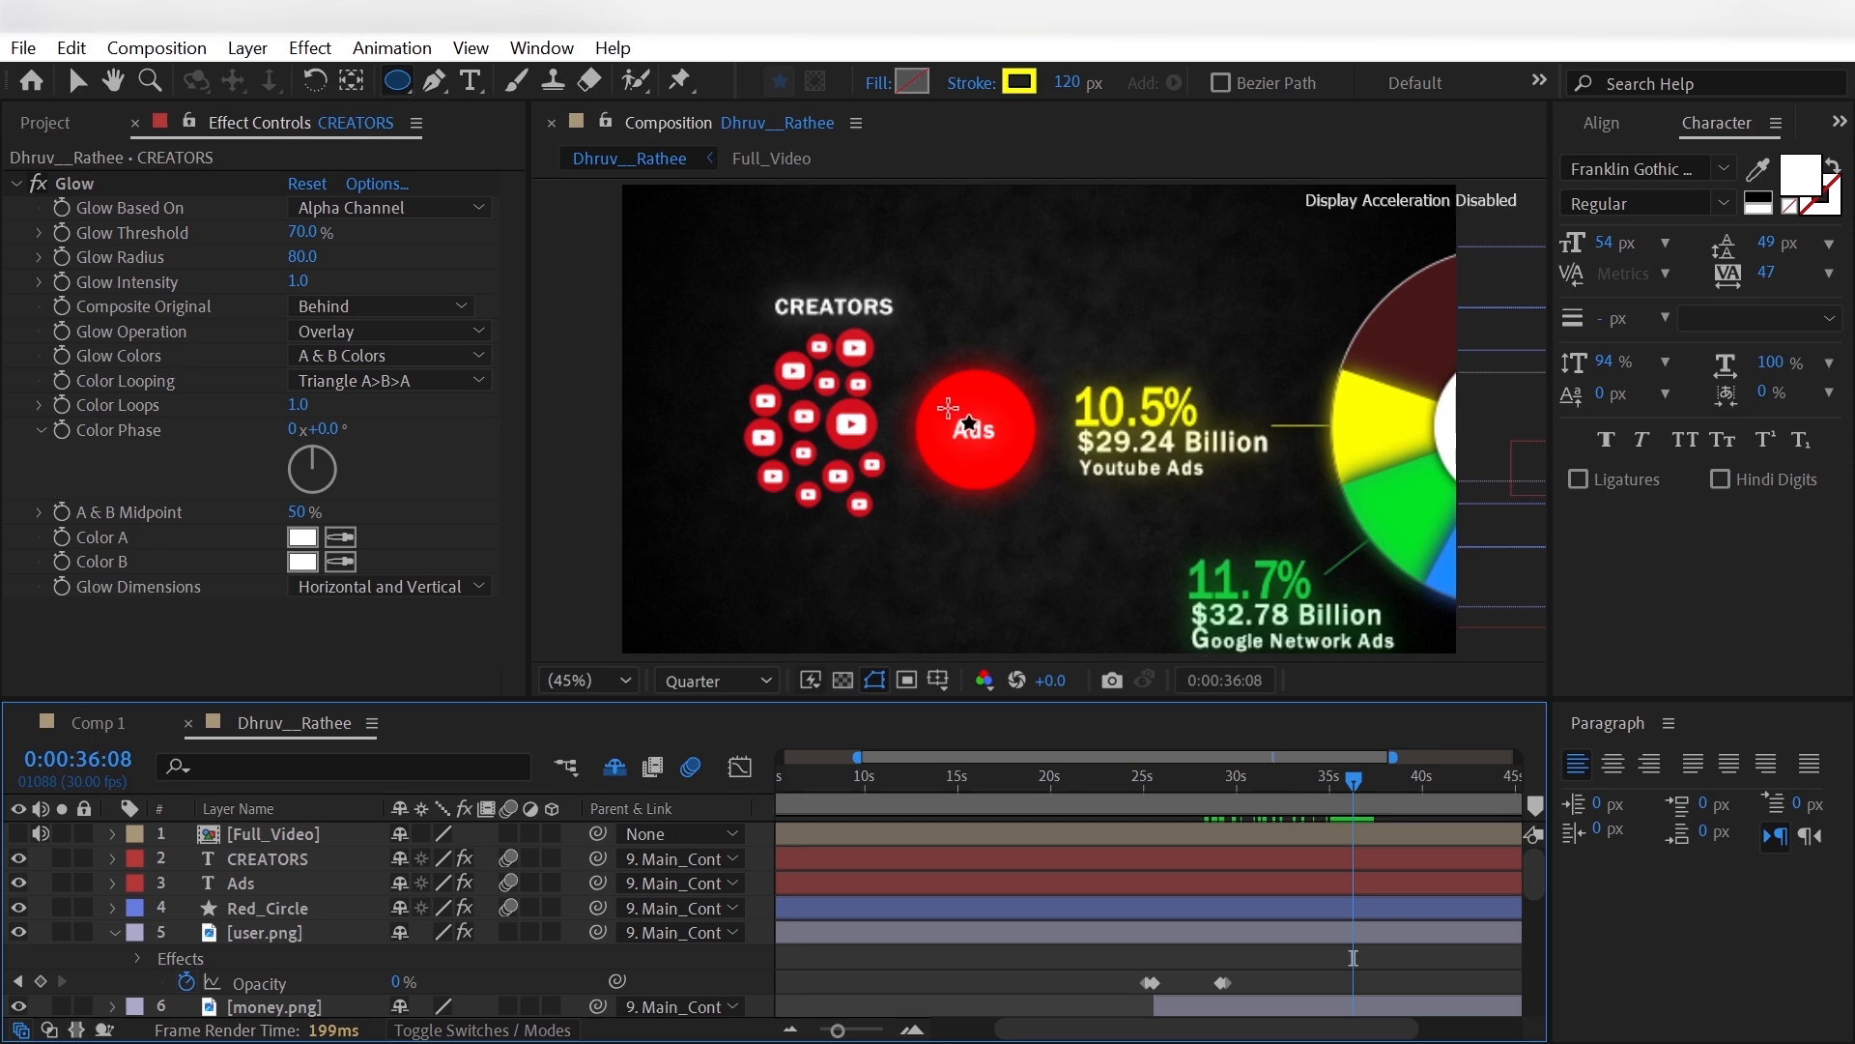
pyautogui.moveTo(938, 381); pyautogui.dragTo(985, 432)
pyautogui.click(281, 835)
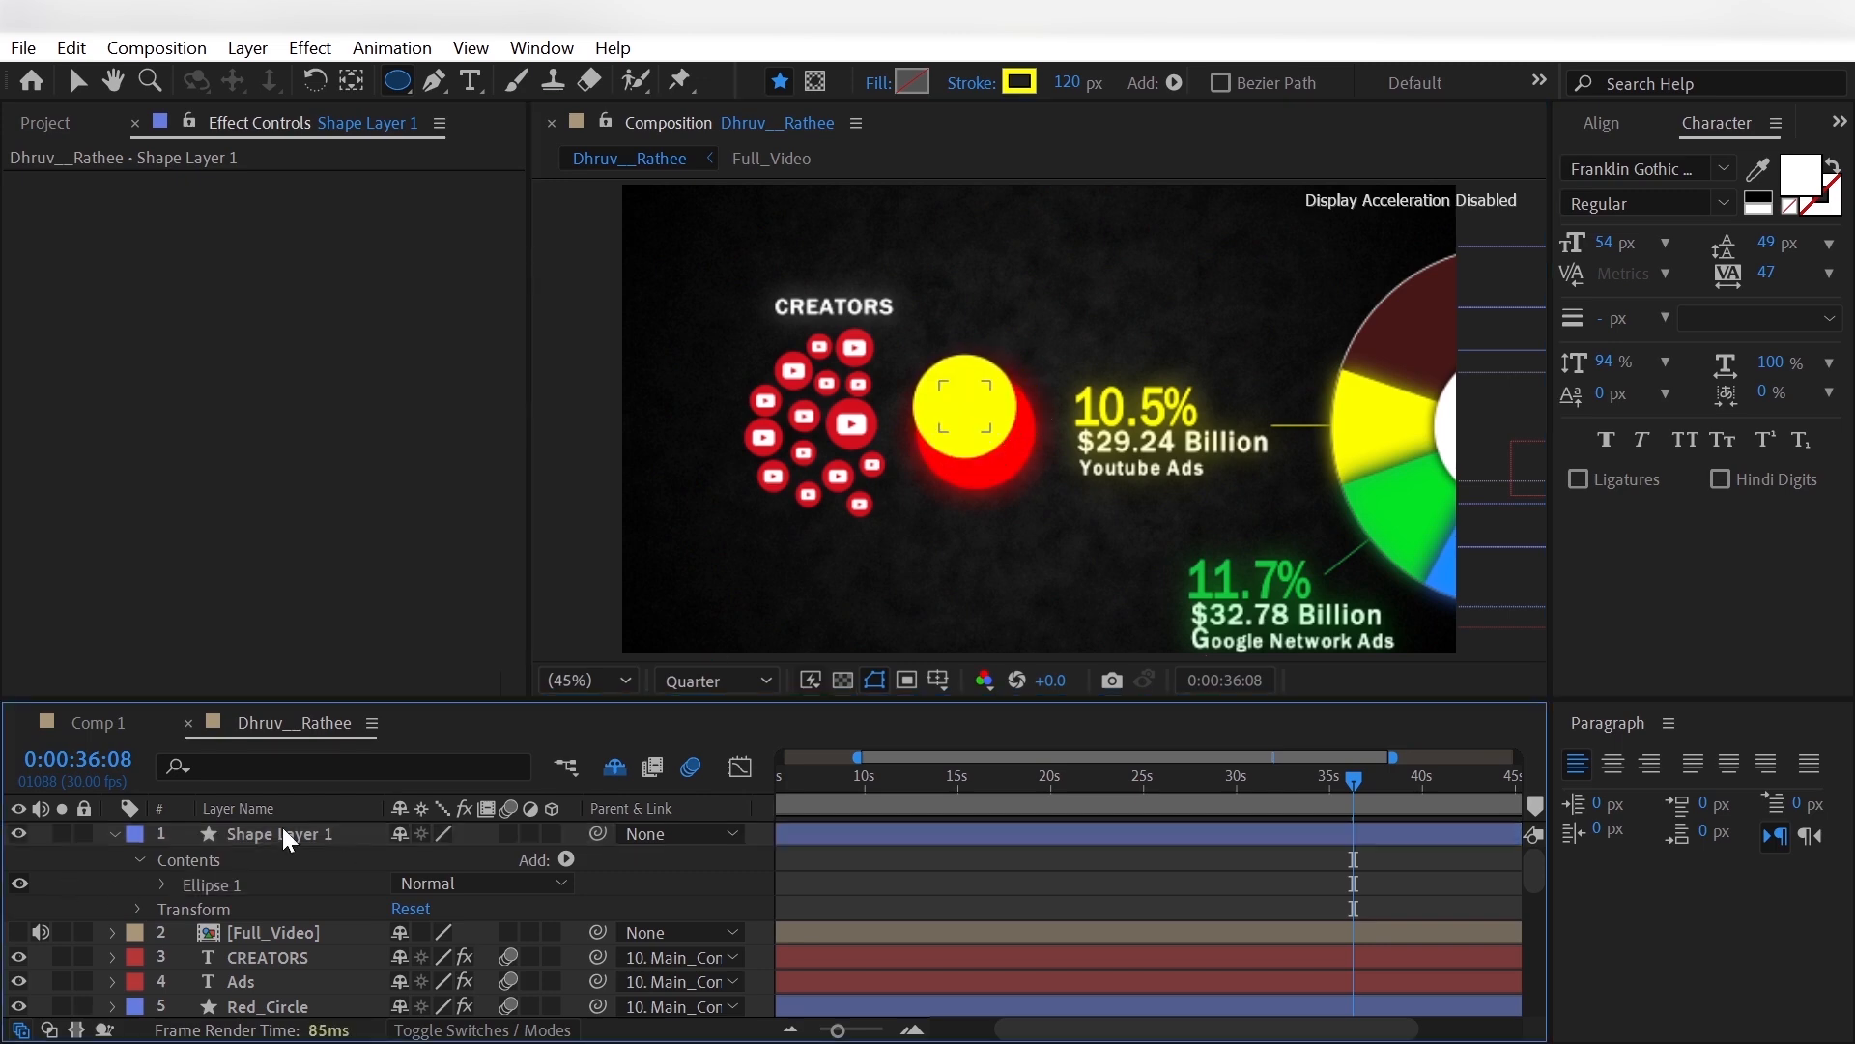
pyautogui.press('Return')
pyautogui.write('Yelloe')
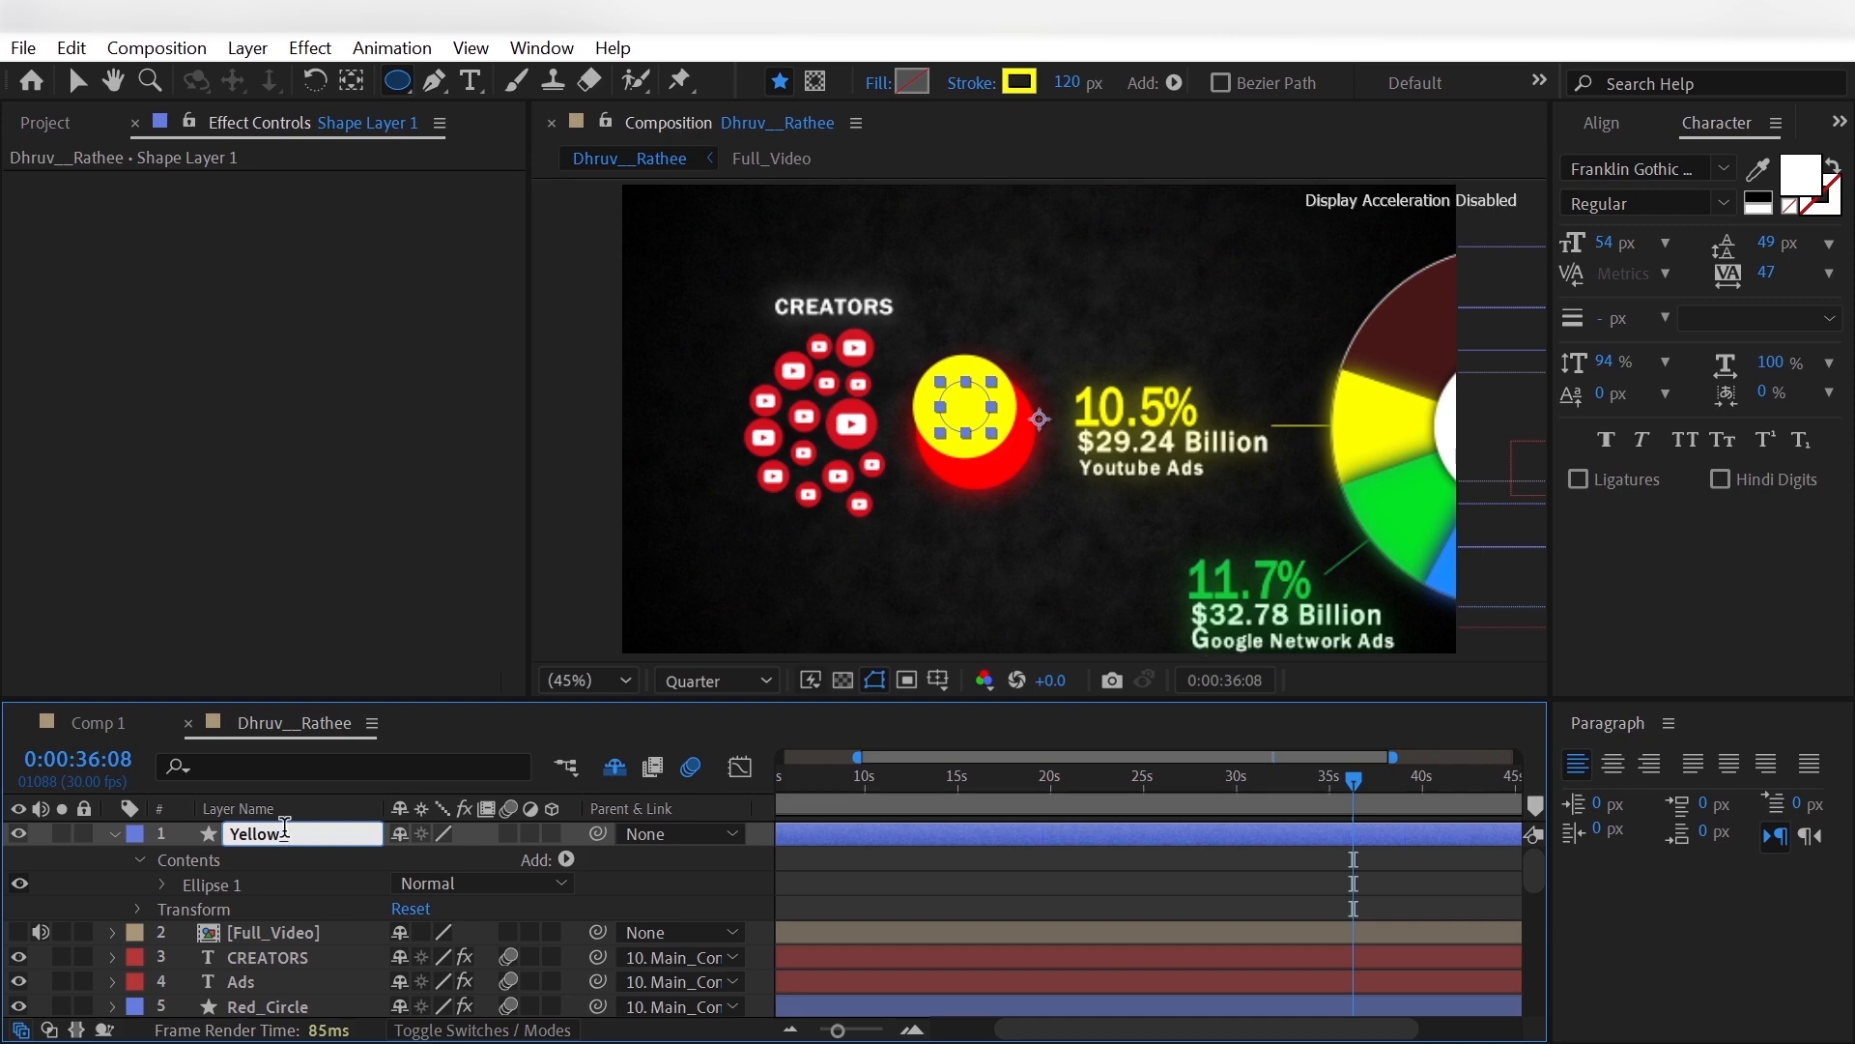
pyautogui.write('_Part')
pyautogui.press('Return')
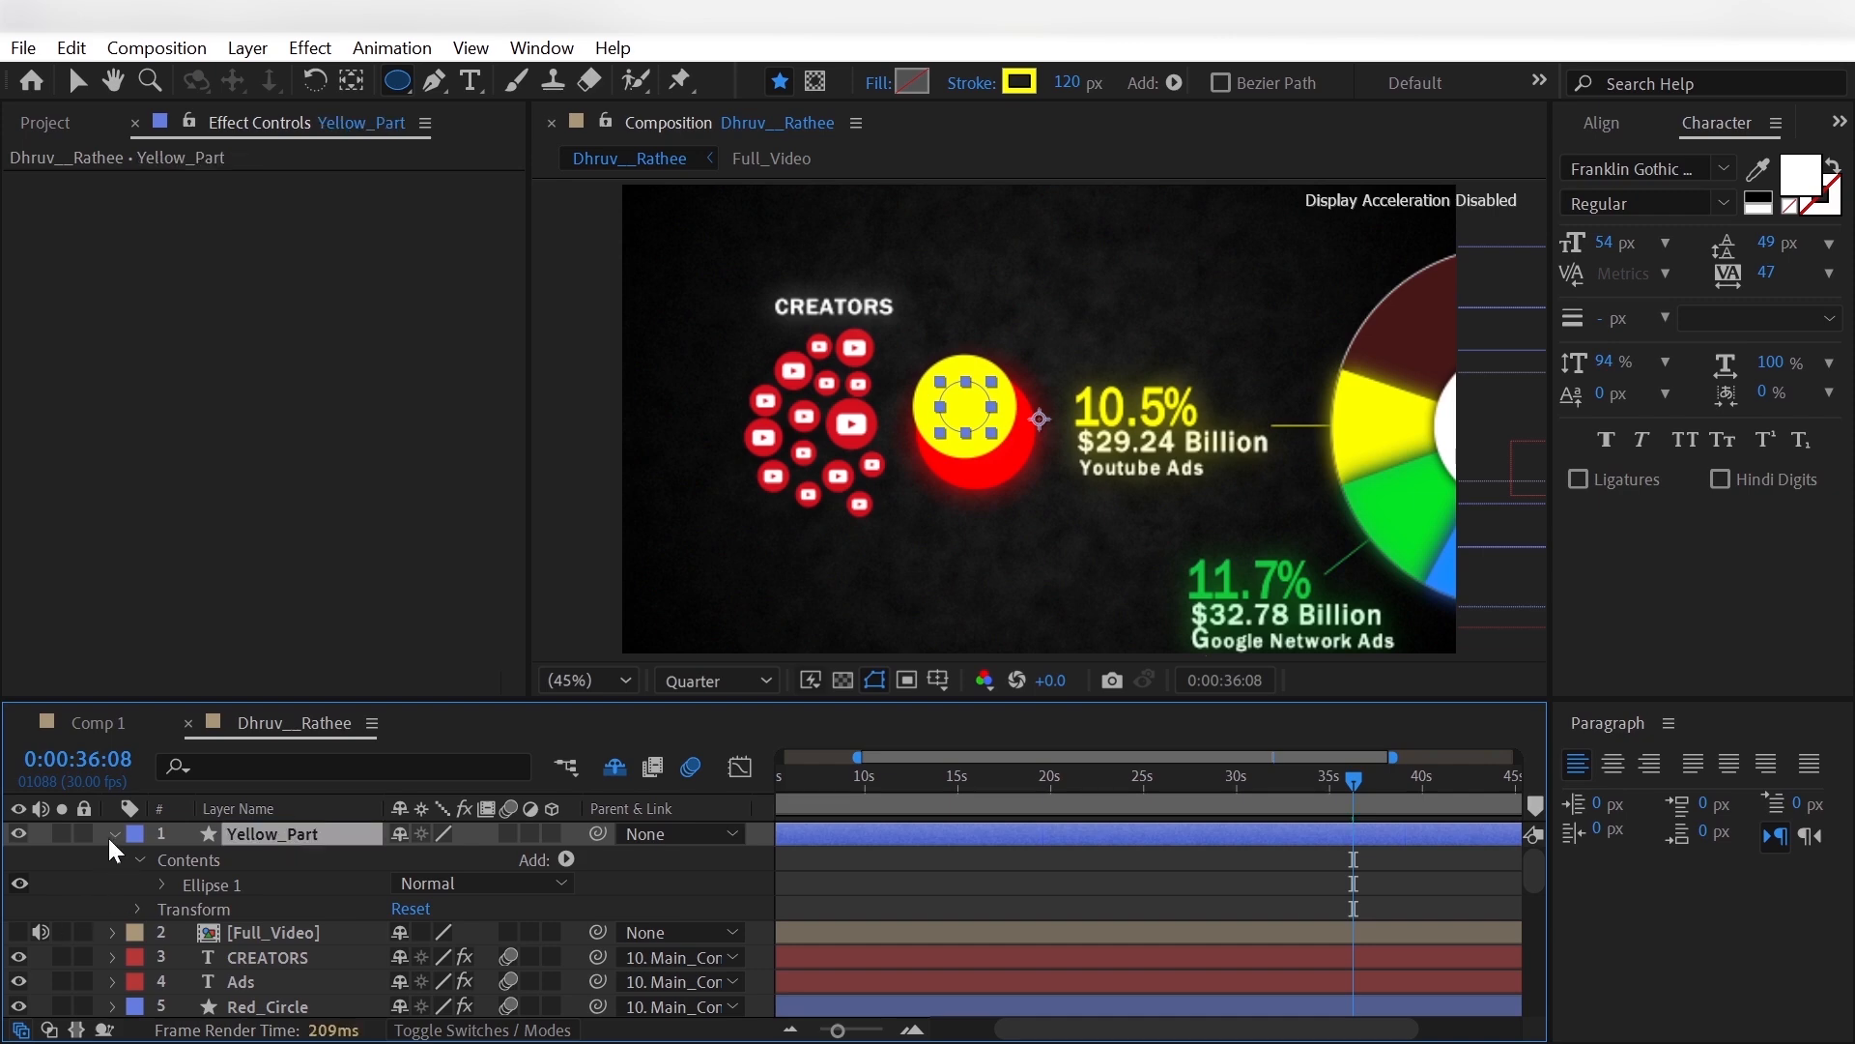
# - Move Yellow_Part below Full_Video and centre it on the red circle at position 985.0, 594.0
pyautogui.click(114, 832)
pyautogui.moveTo(271, 833); pyautogui.dragTo(270, 881)
pyautogui.press('p')
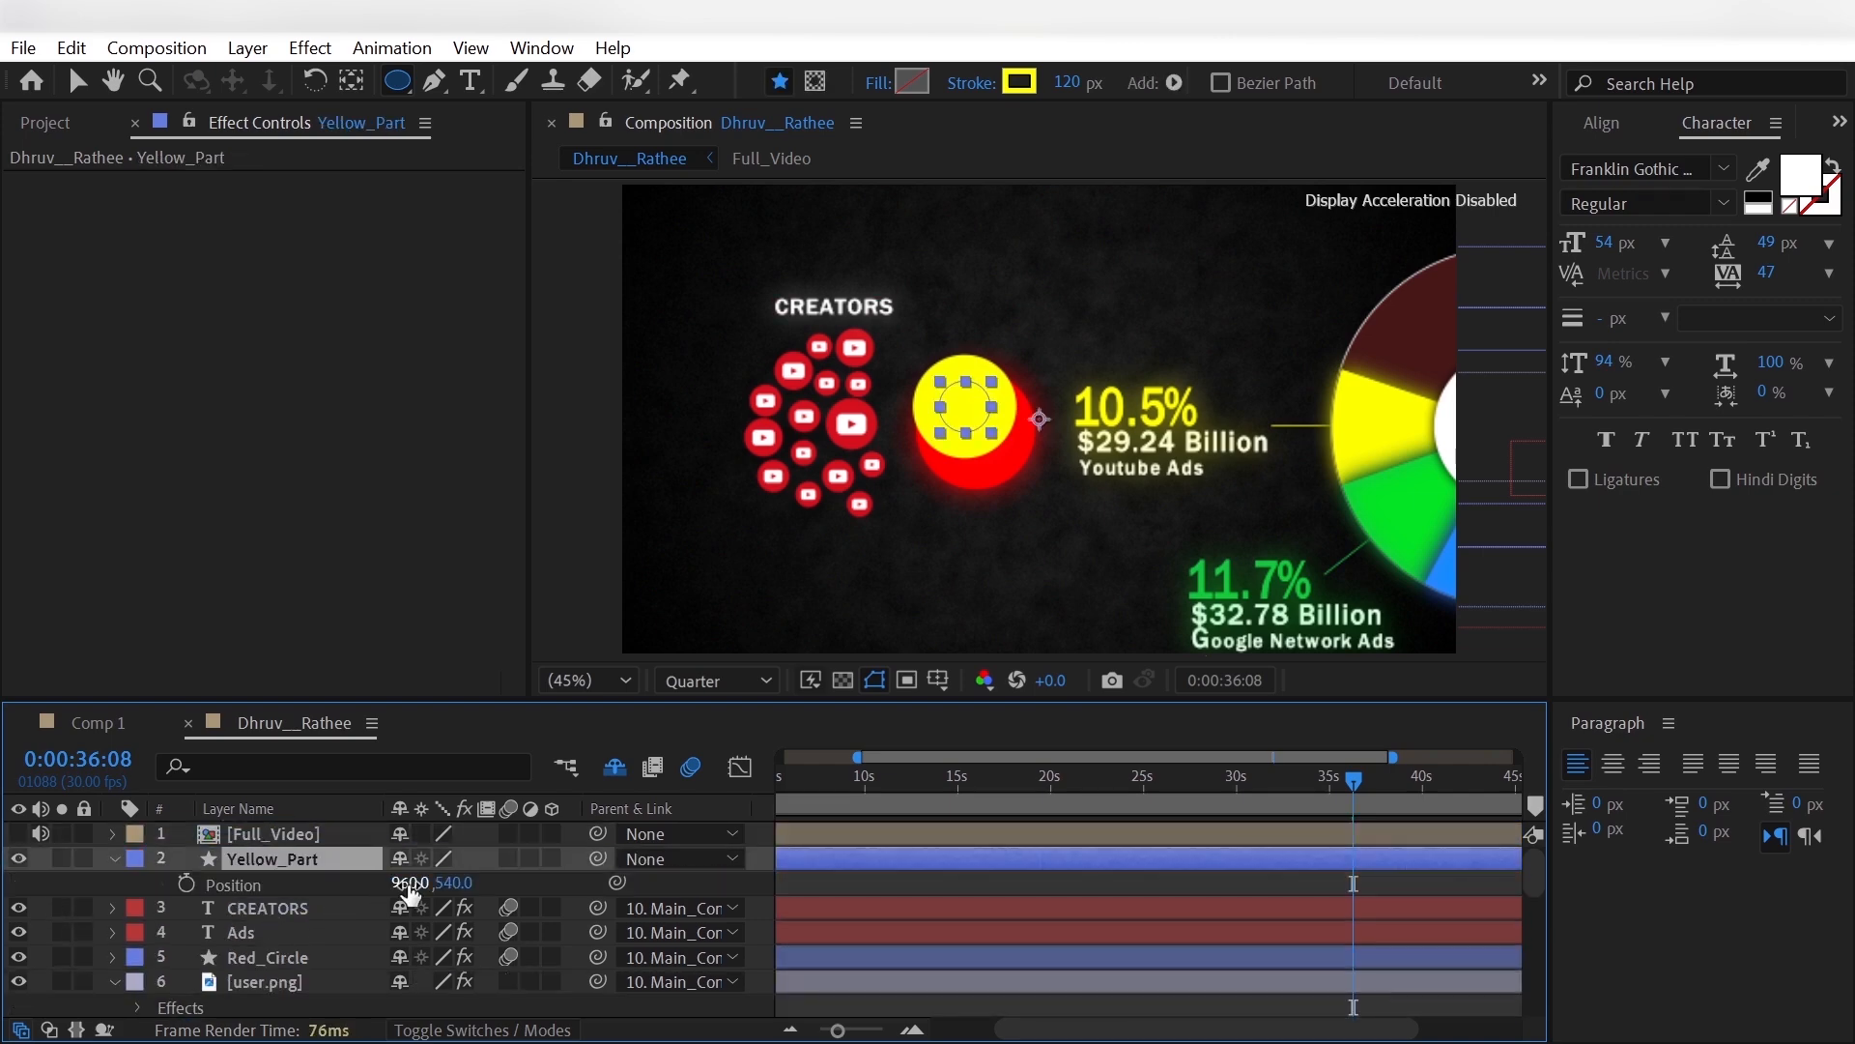
pyautogui.moveTo(409, 882); pyautogui.dragTo(540, 895)
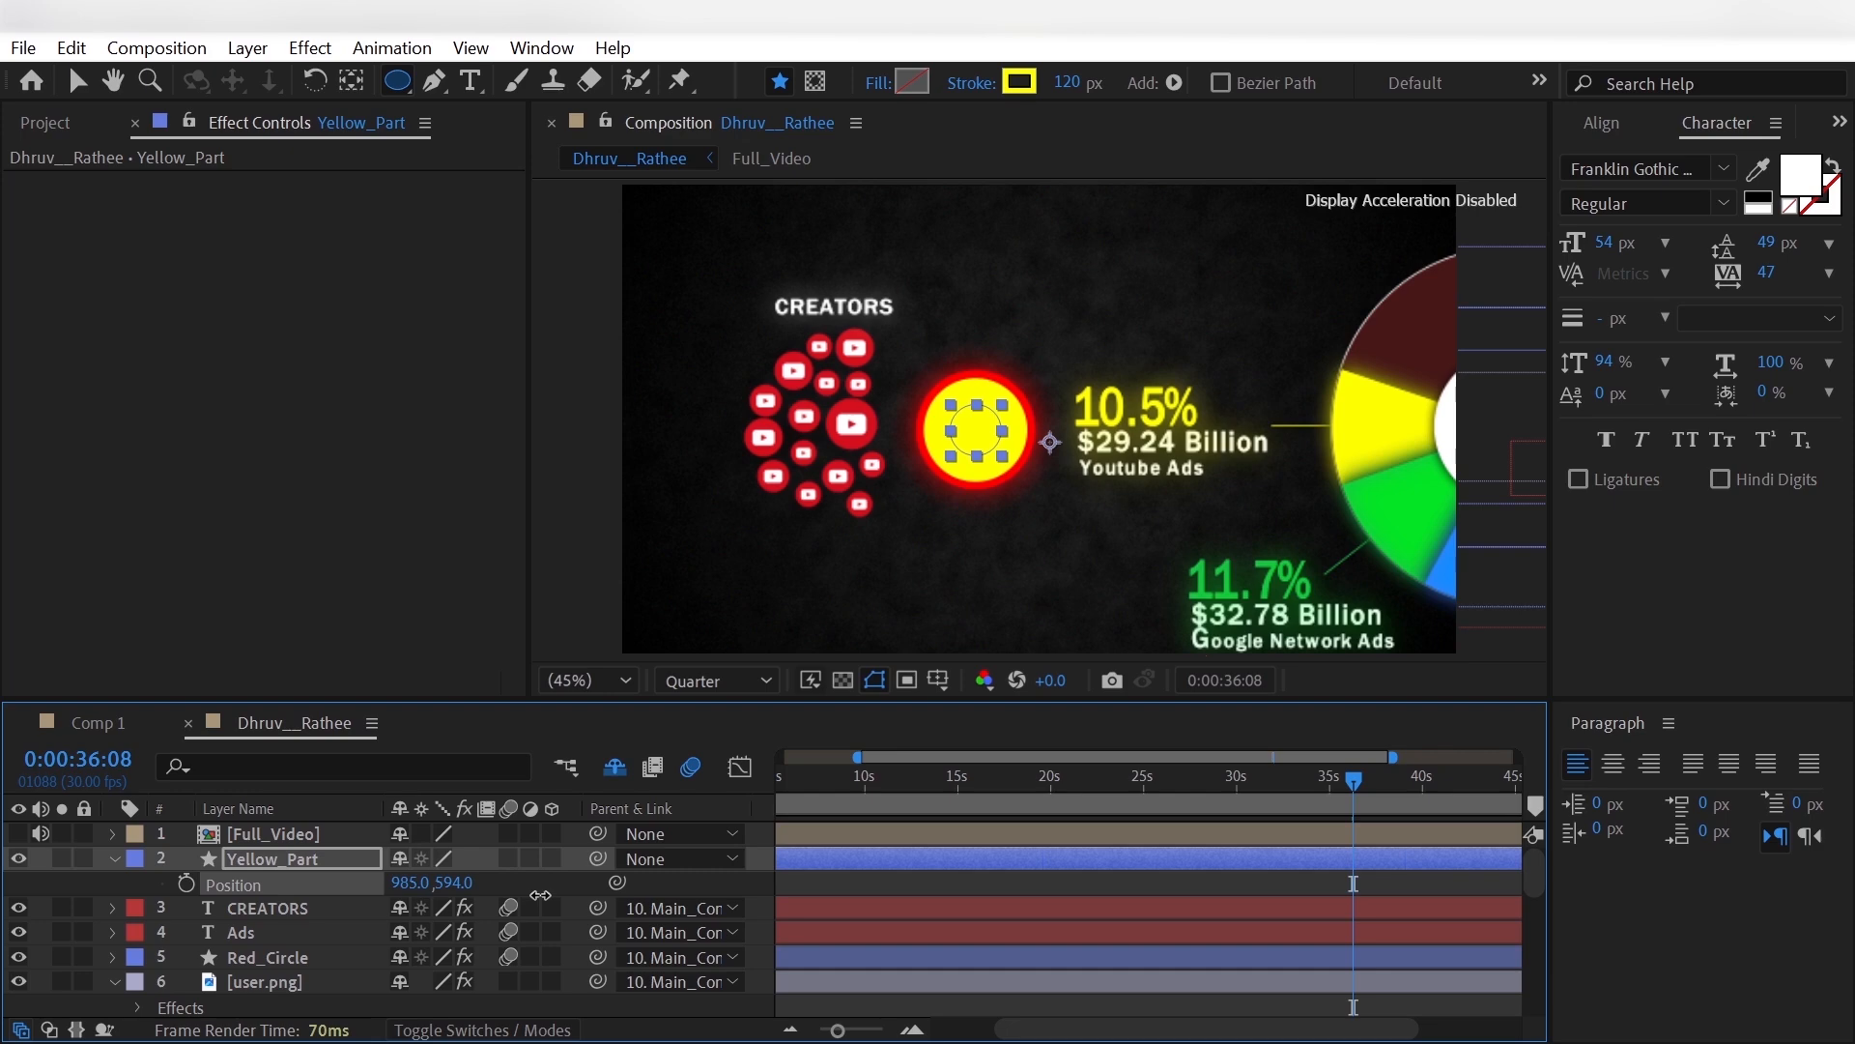
# - Centre the anchor point of Yellow_Part and scale it to 115% to cover the red circle
pyautogui.click(346, 861)
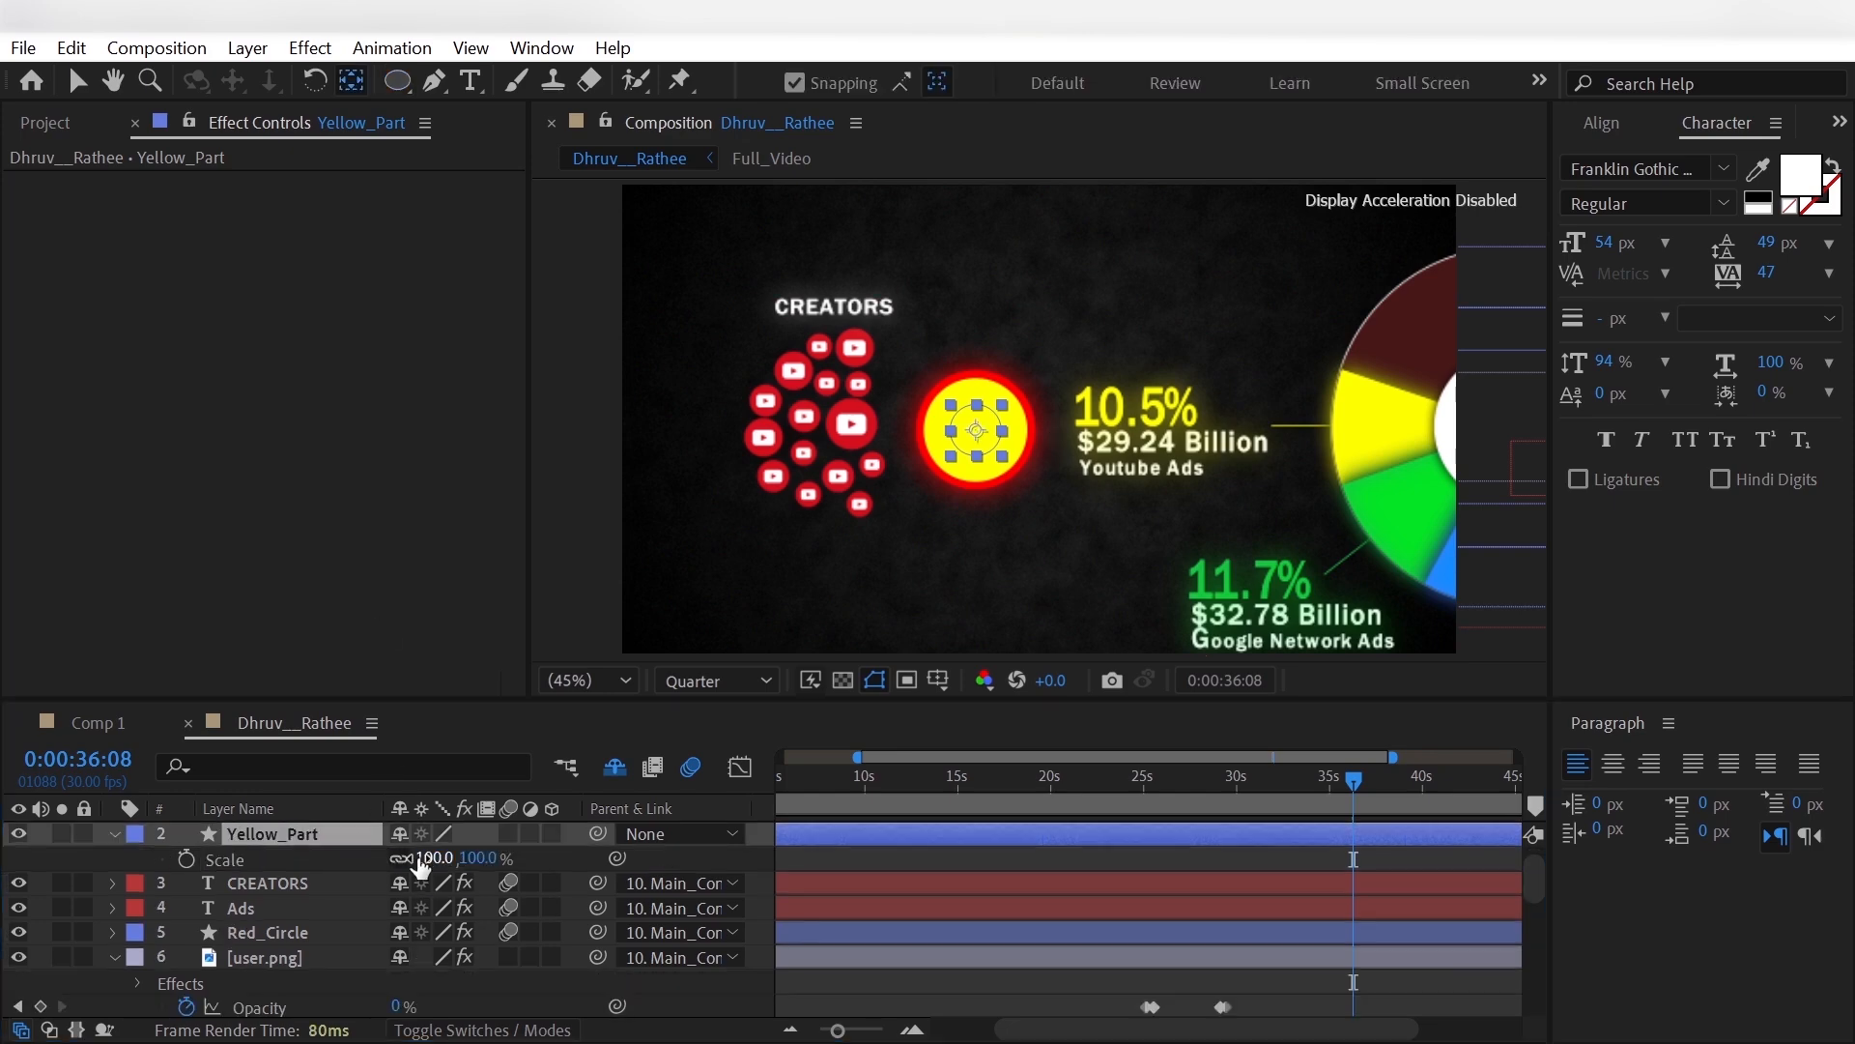
pyautogui.moveTo(430, 861); pyautogui.dragTo(462, 863)
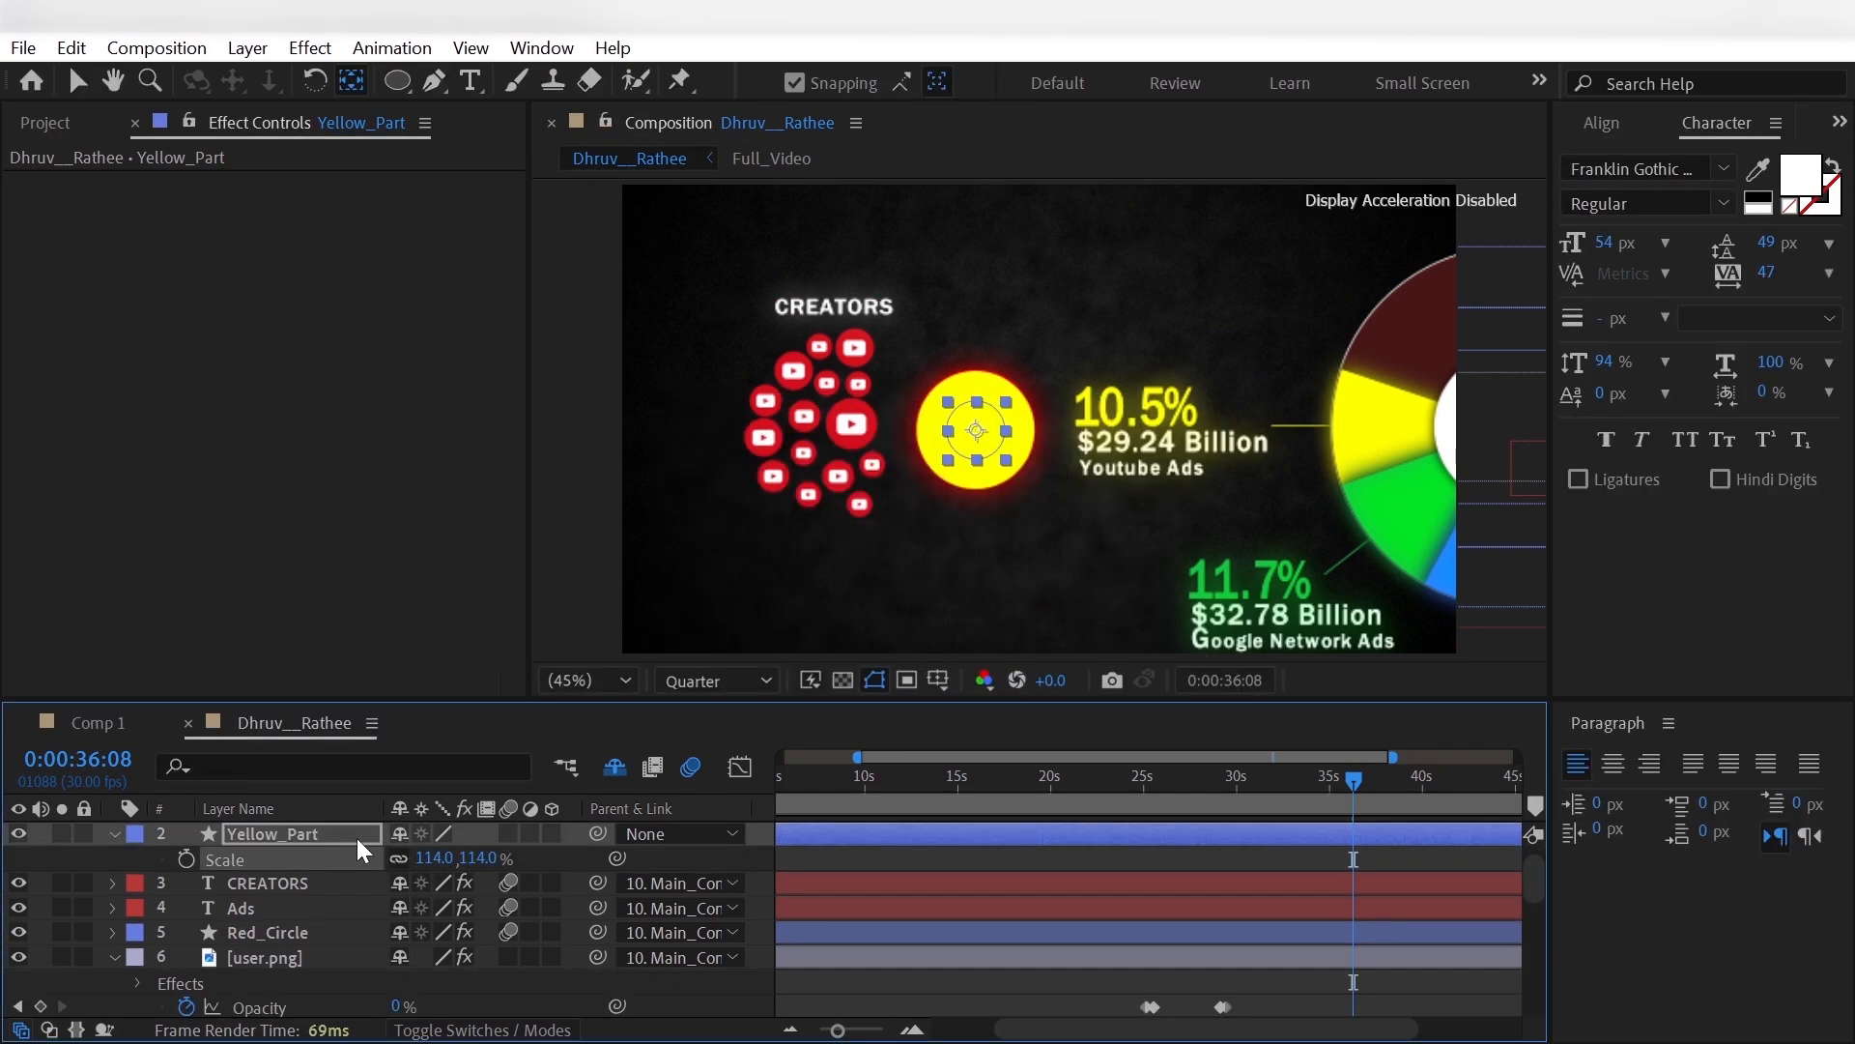
pyautogui.click(432, 856)
pyautogui.write('115')
pyautogui.press('Return')
pyautogui.press('s')
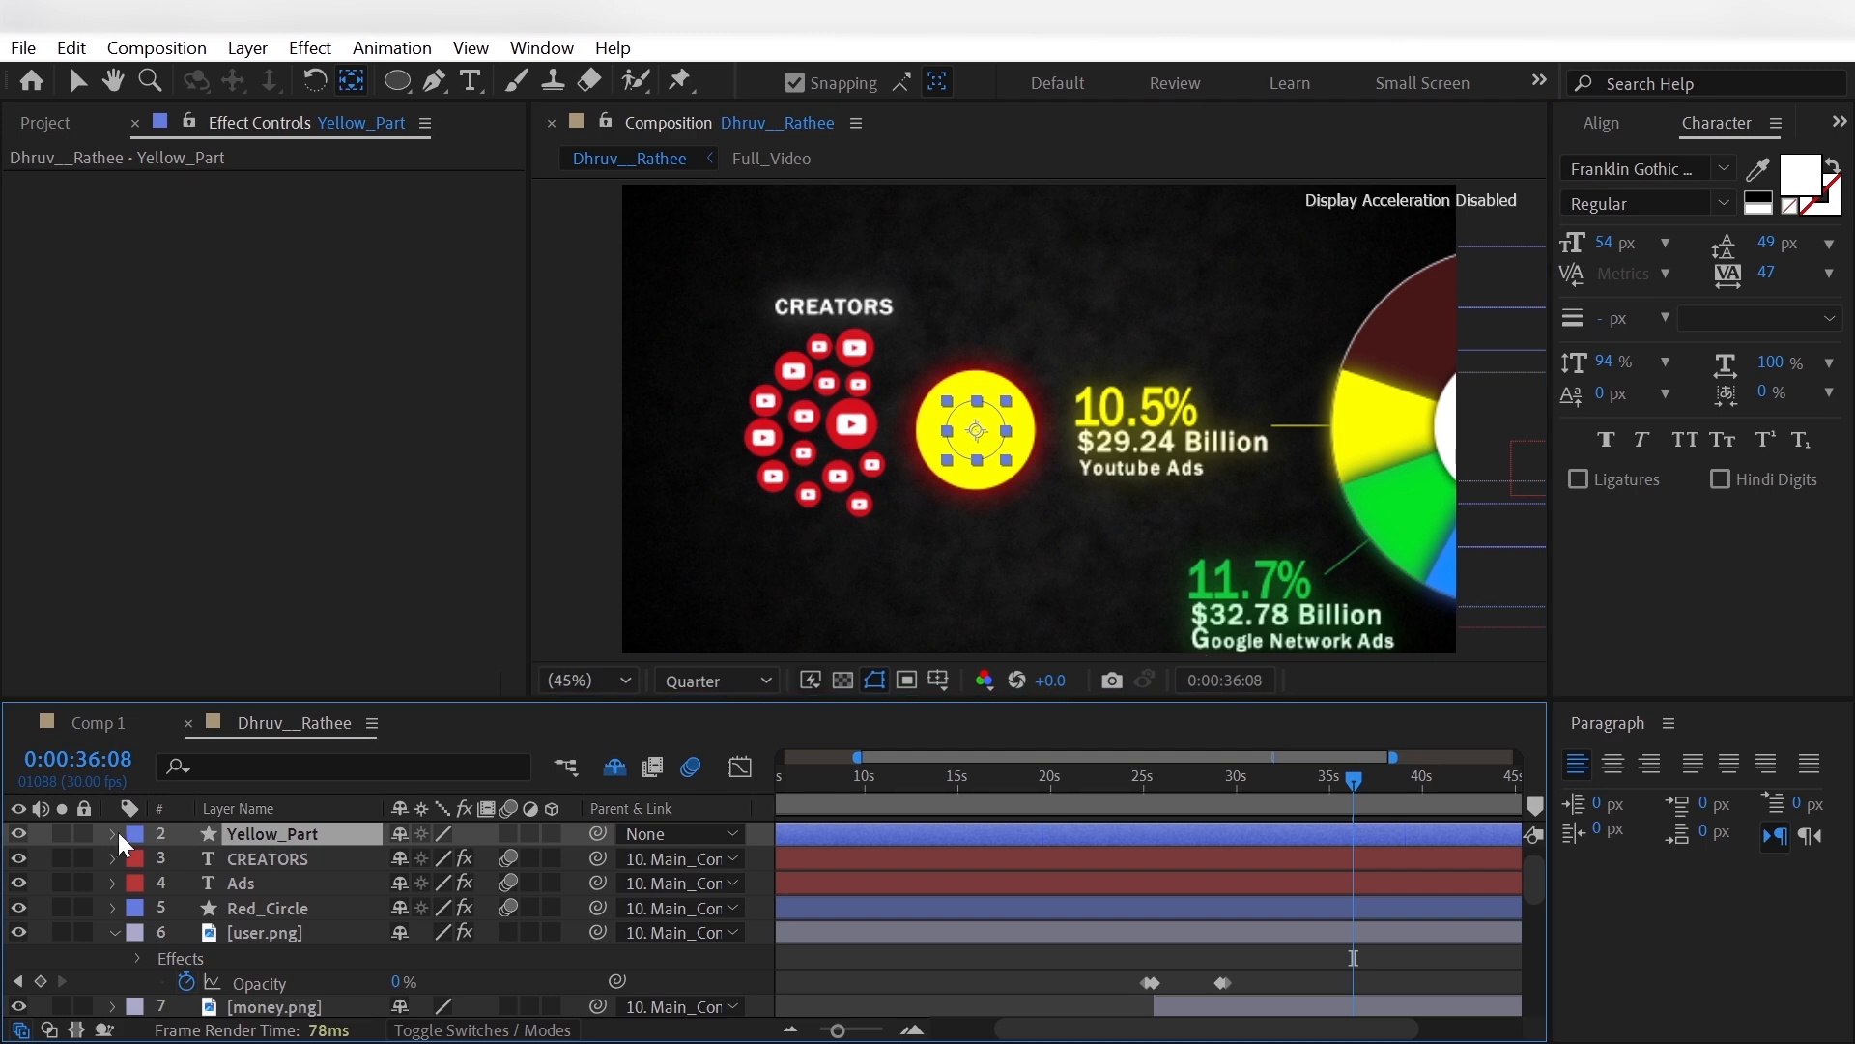
# - Add Trim Paths to the contents of Yellow_Part and expand its properties
pyautogui.click(115, 833)
pyautogui.click(139, 883)
pyautogui.click(136, 859)
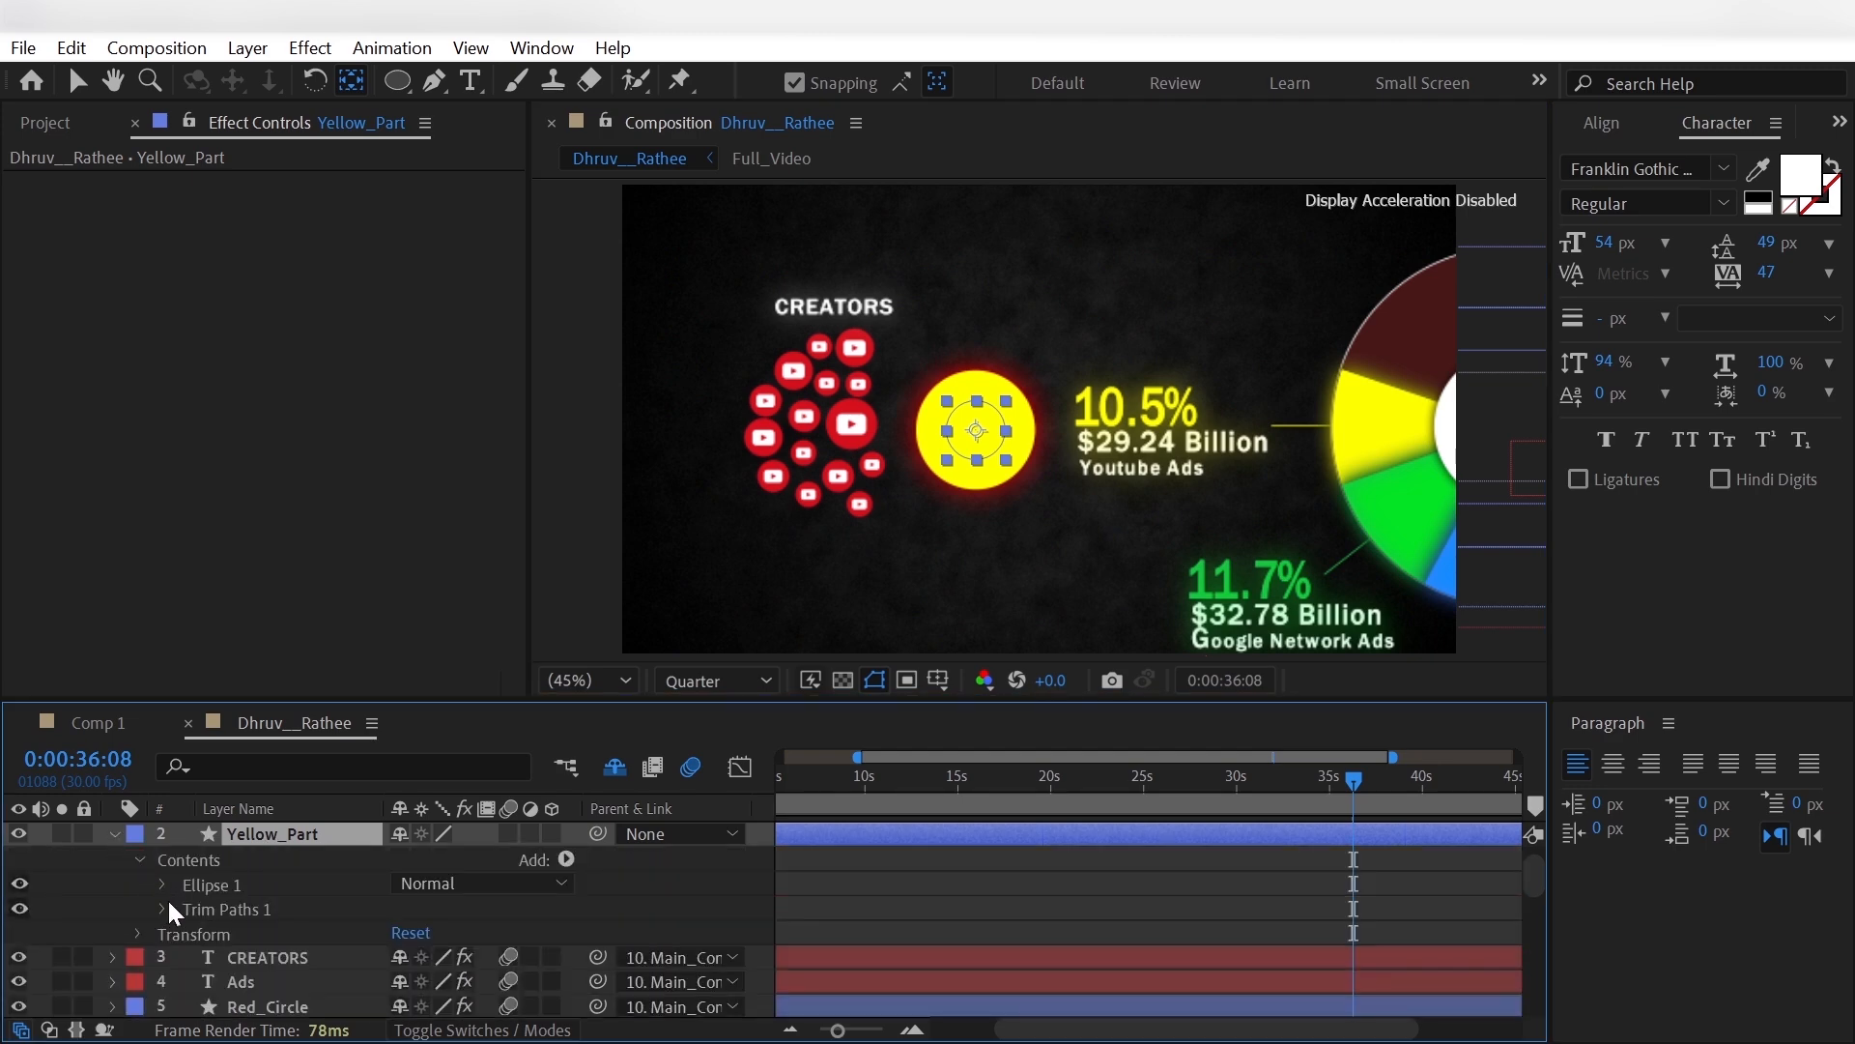
pyautogui.click(164, 905)
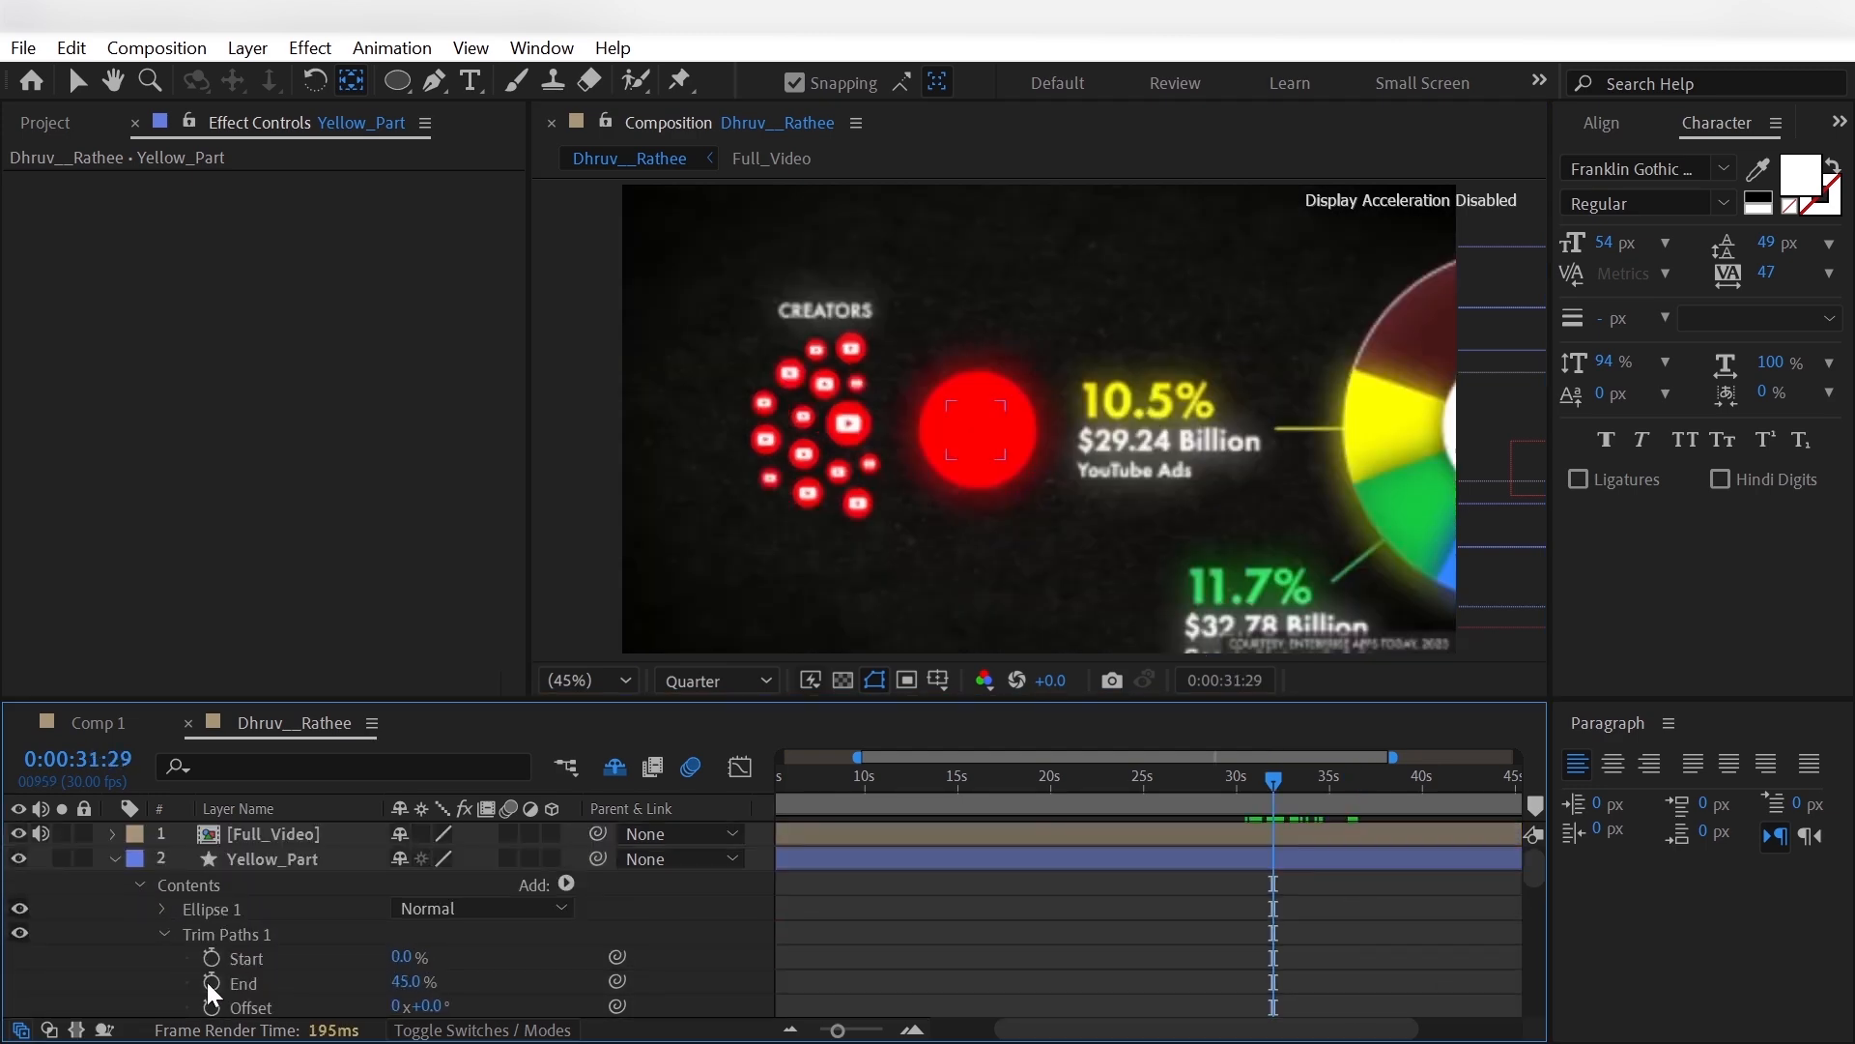
# - Keyframe the Trim Paths End of Yellow_Part at 0% at 0:00:31:29 and 45% at 0:00:33:28
pyautogui.click(209, 982)
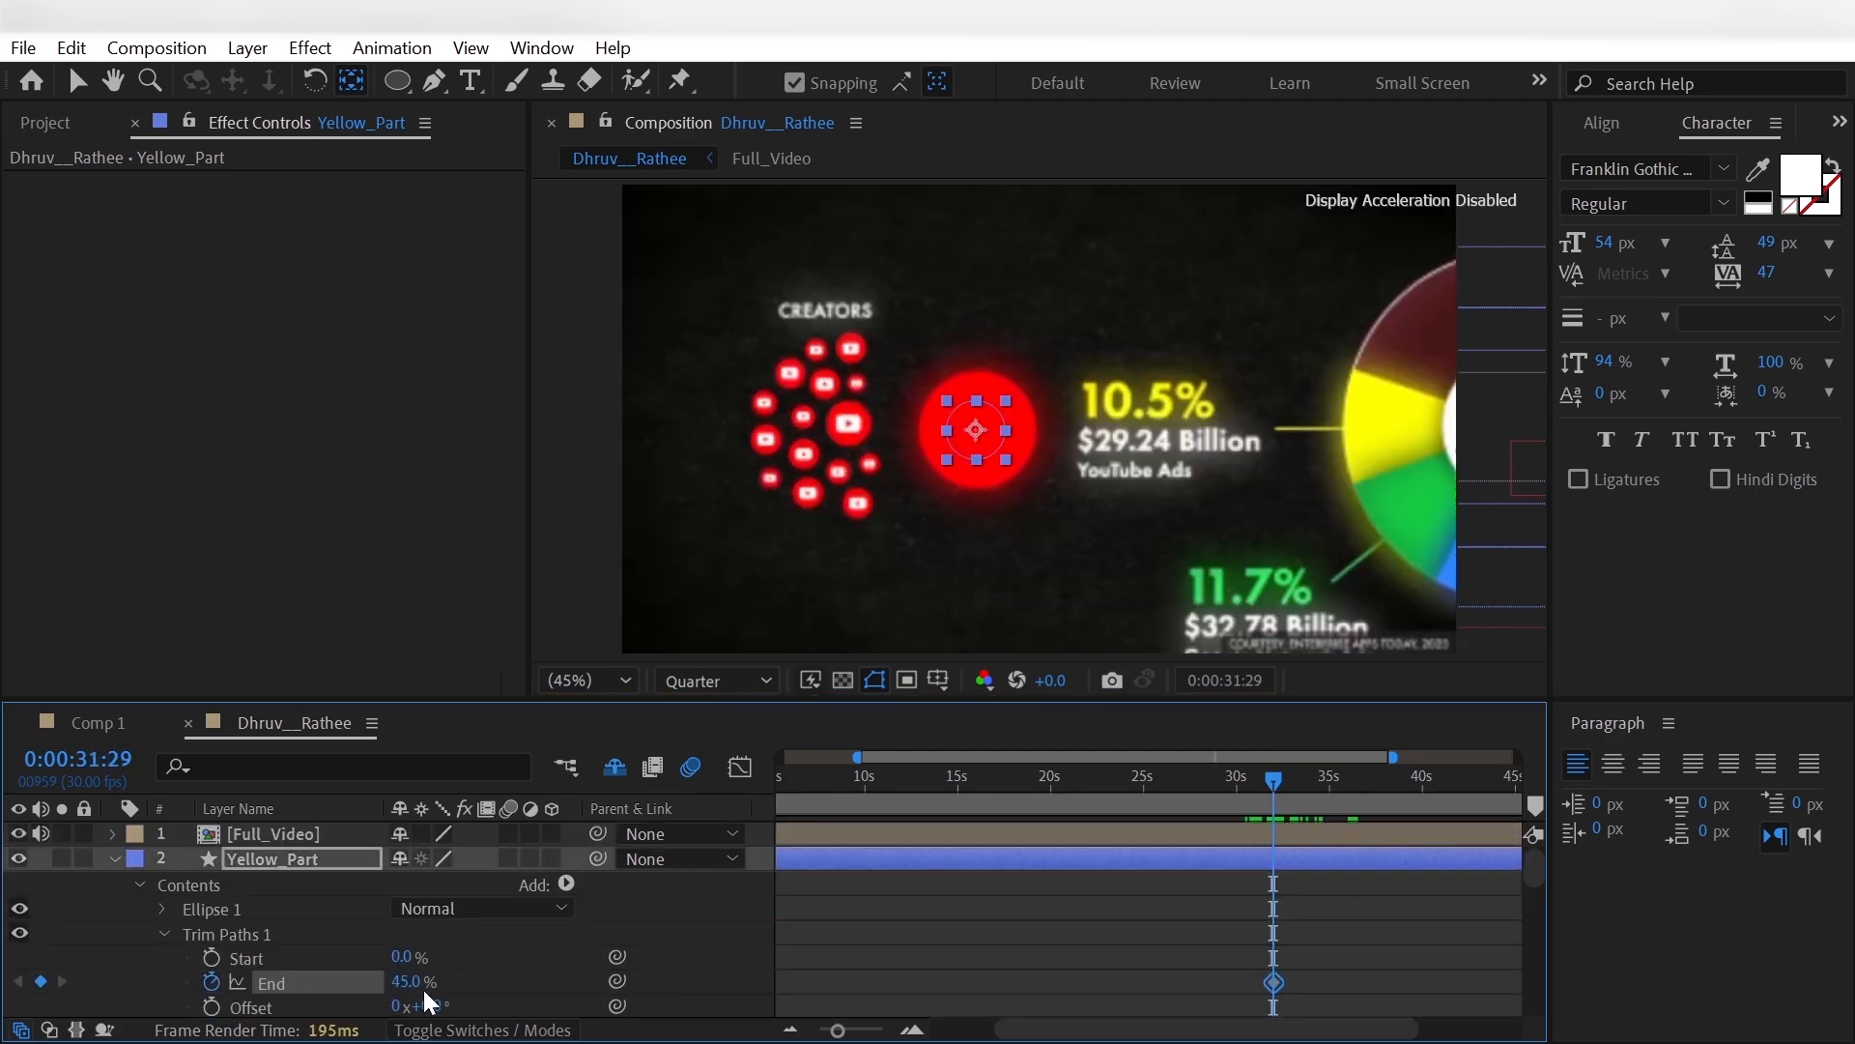
pyautogui.moveTo(422, 982); pyautogui.dragTo(305, 1005)
pyautogui.moveTo(1278, 787); pyautogui.dragTo(1307, 796)
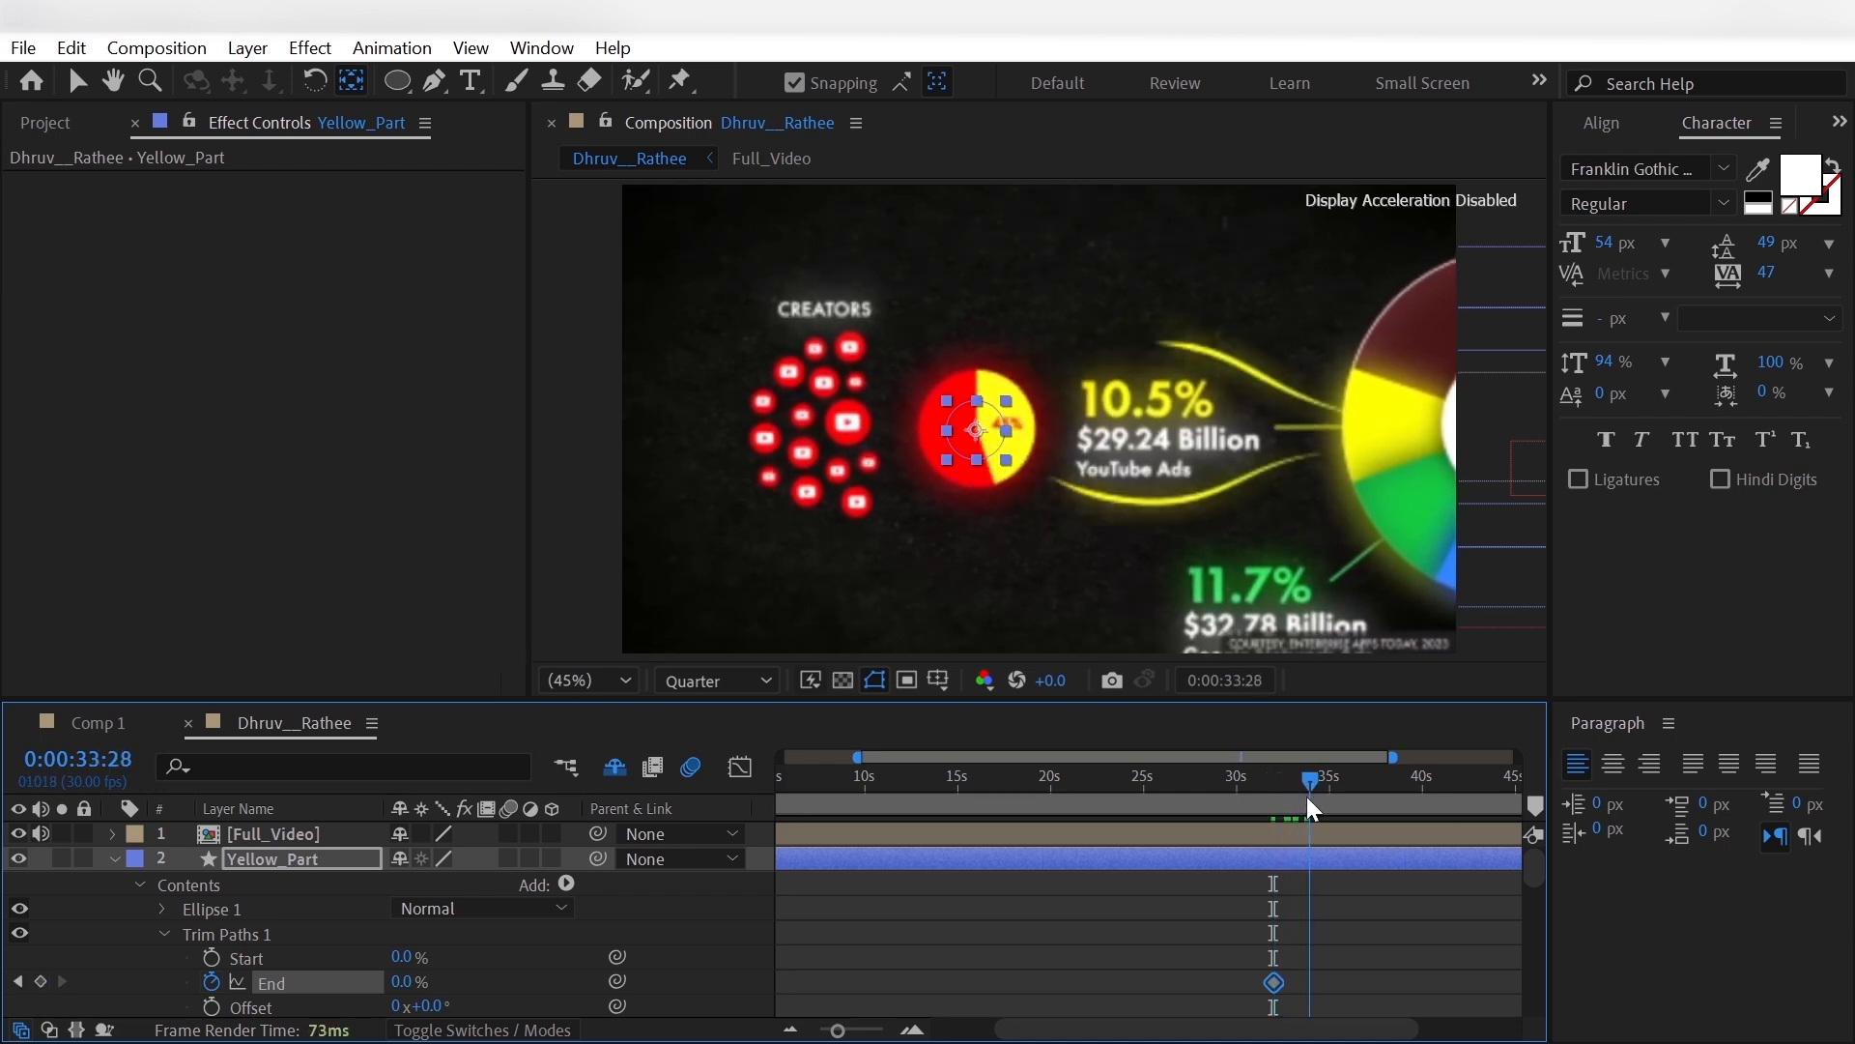
pyautogui.click(399, 981)
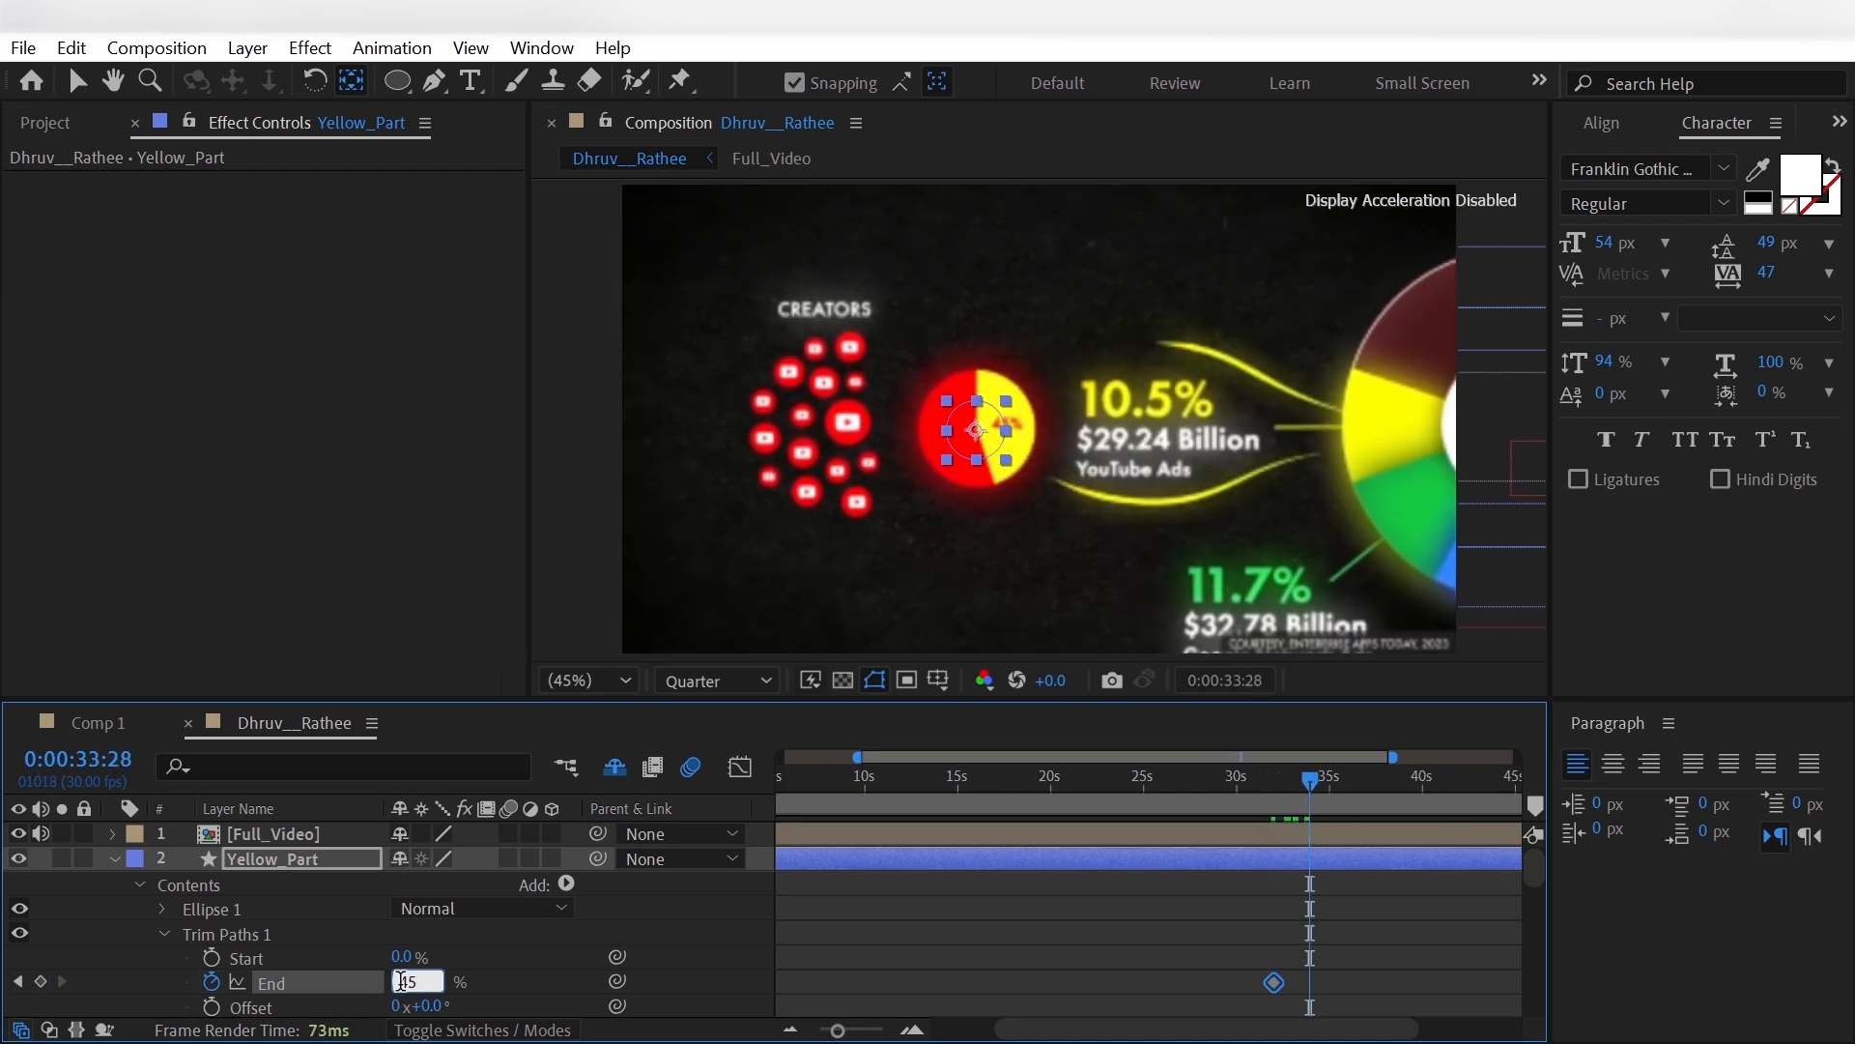
pyautogui.press('Return')
# - Apply Easy Ease to both Trim Paths End keyframes of Yellow_Part and collapse the layer
pyautogui.rightClick(1304, 983)
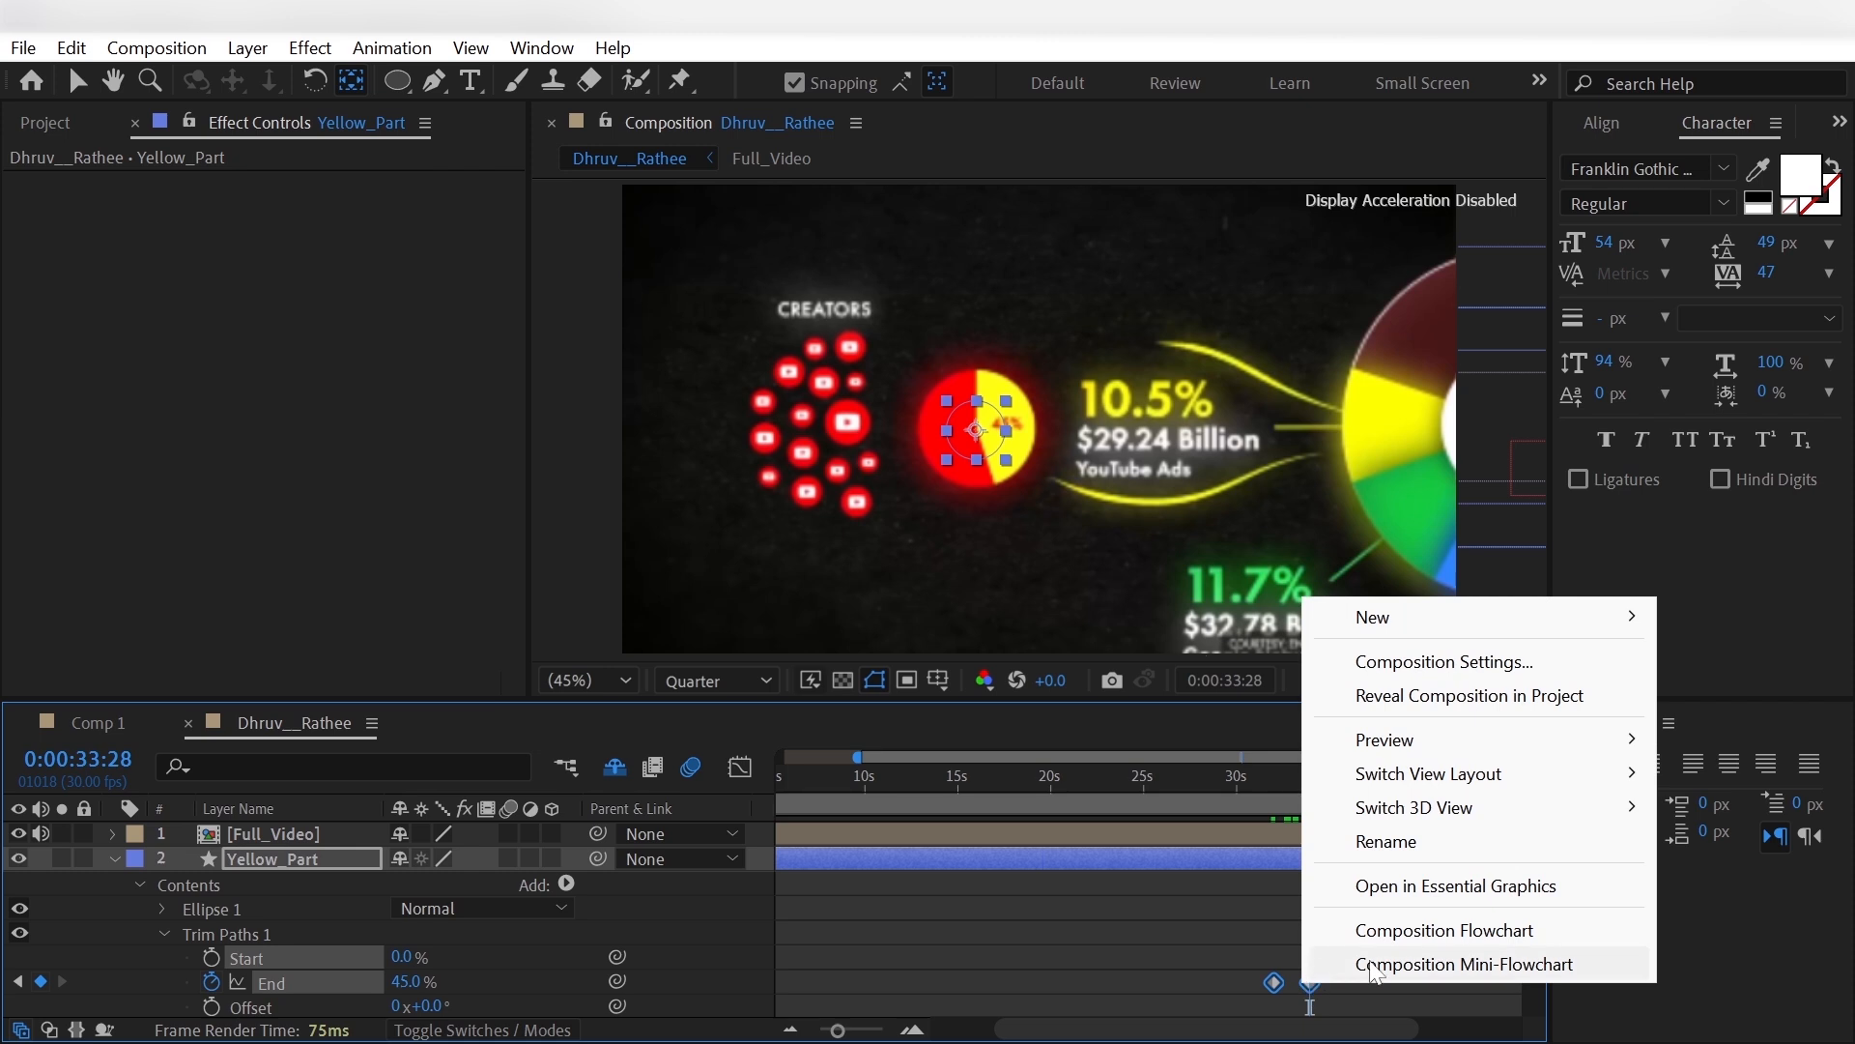
pyautogui.click(1273, 982)
pyautogui.rightClick(1273, 982)
pyautogui.moveTo(1402, 962)
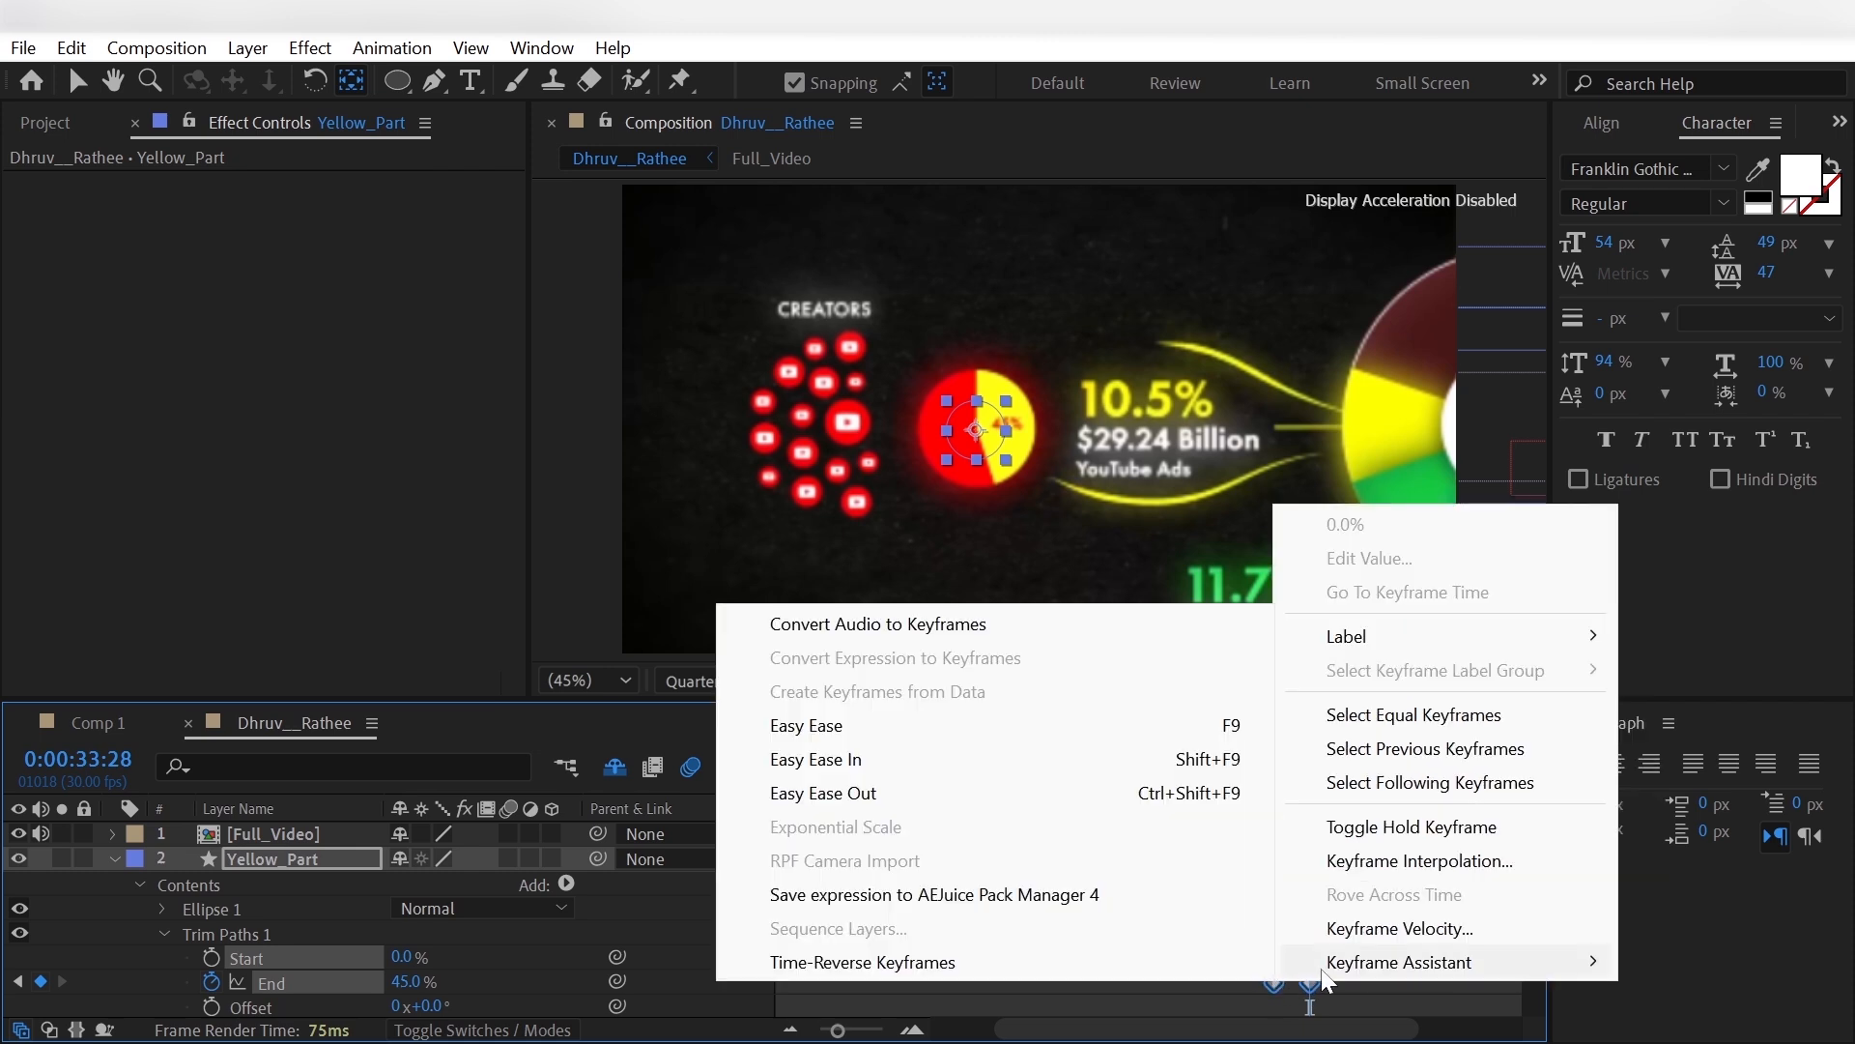
pyautogui.click(1179, 723)
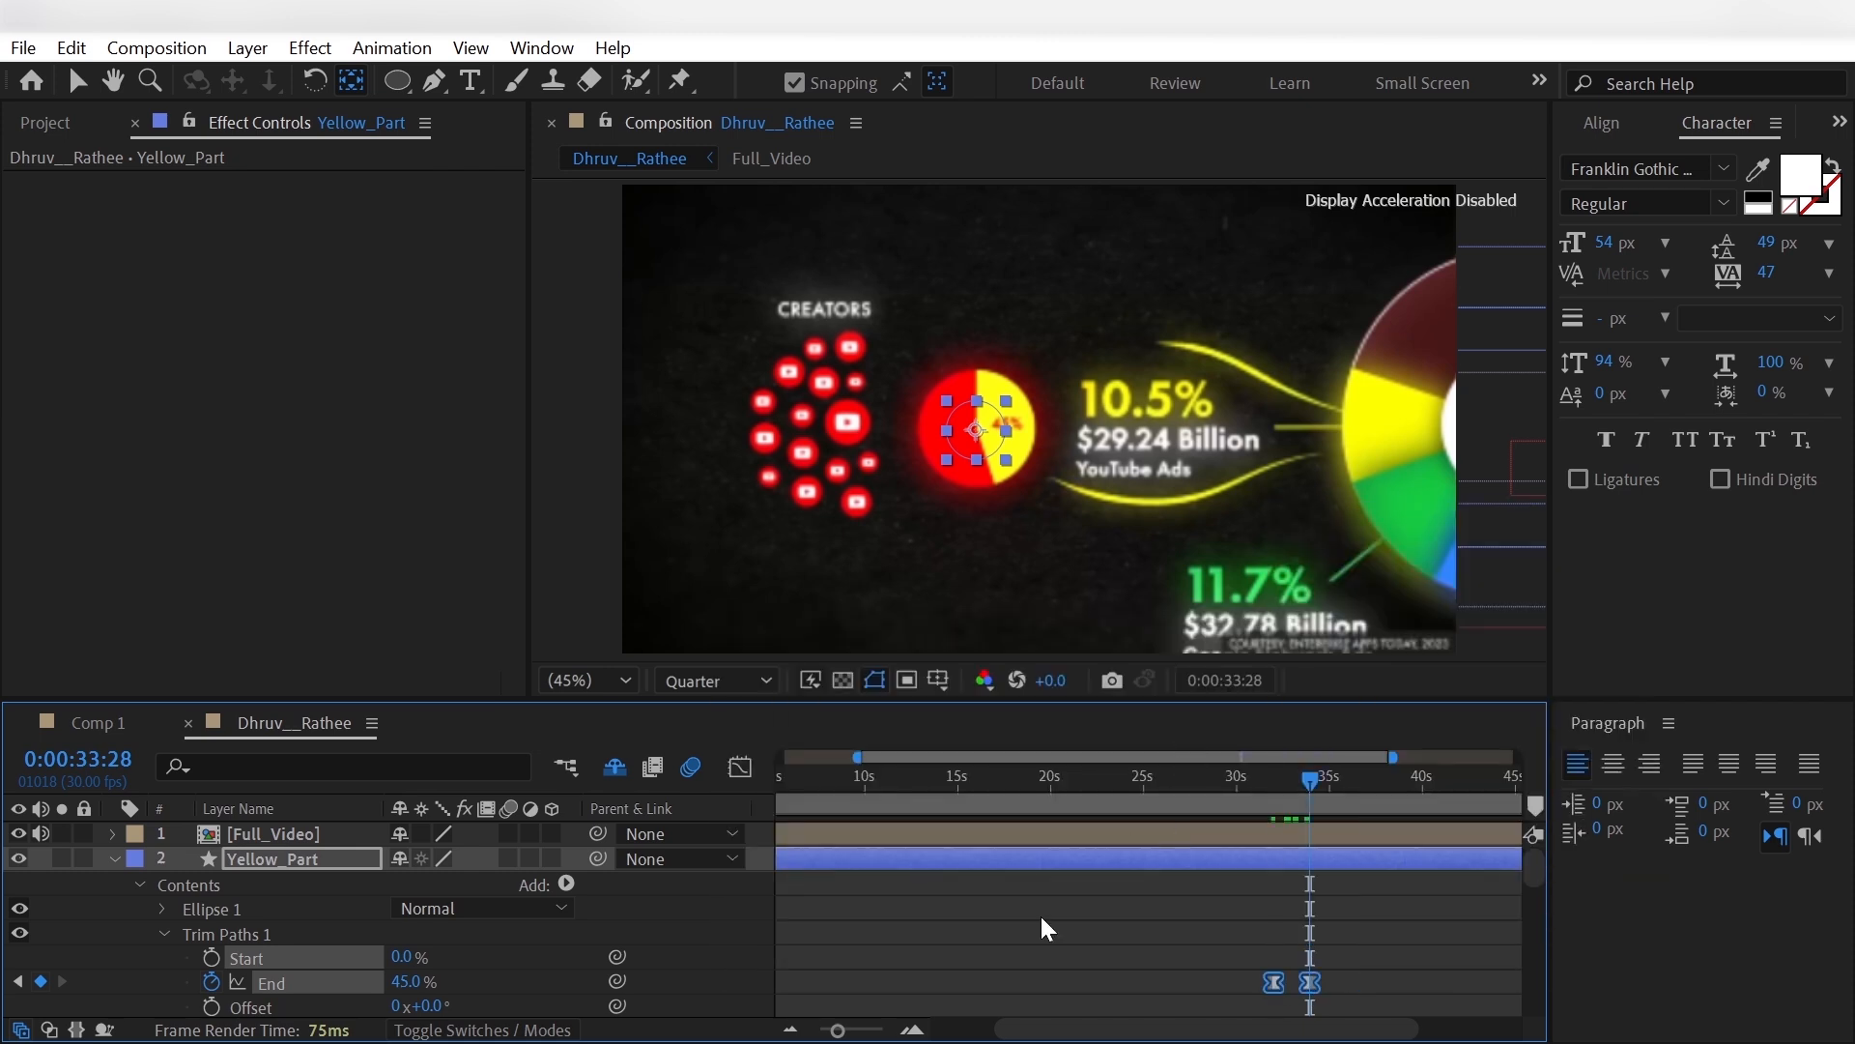
pyautogui.click(114, 859)
# - Fade out the Ads text with opacity keyframes of 100% at 0:00:32:01 and 0% at 0:00:32:11
pyautogui.click(274, 906)
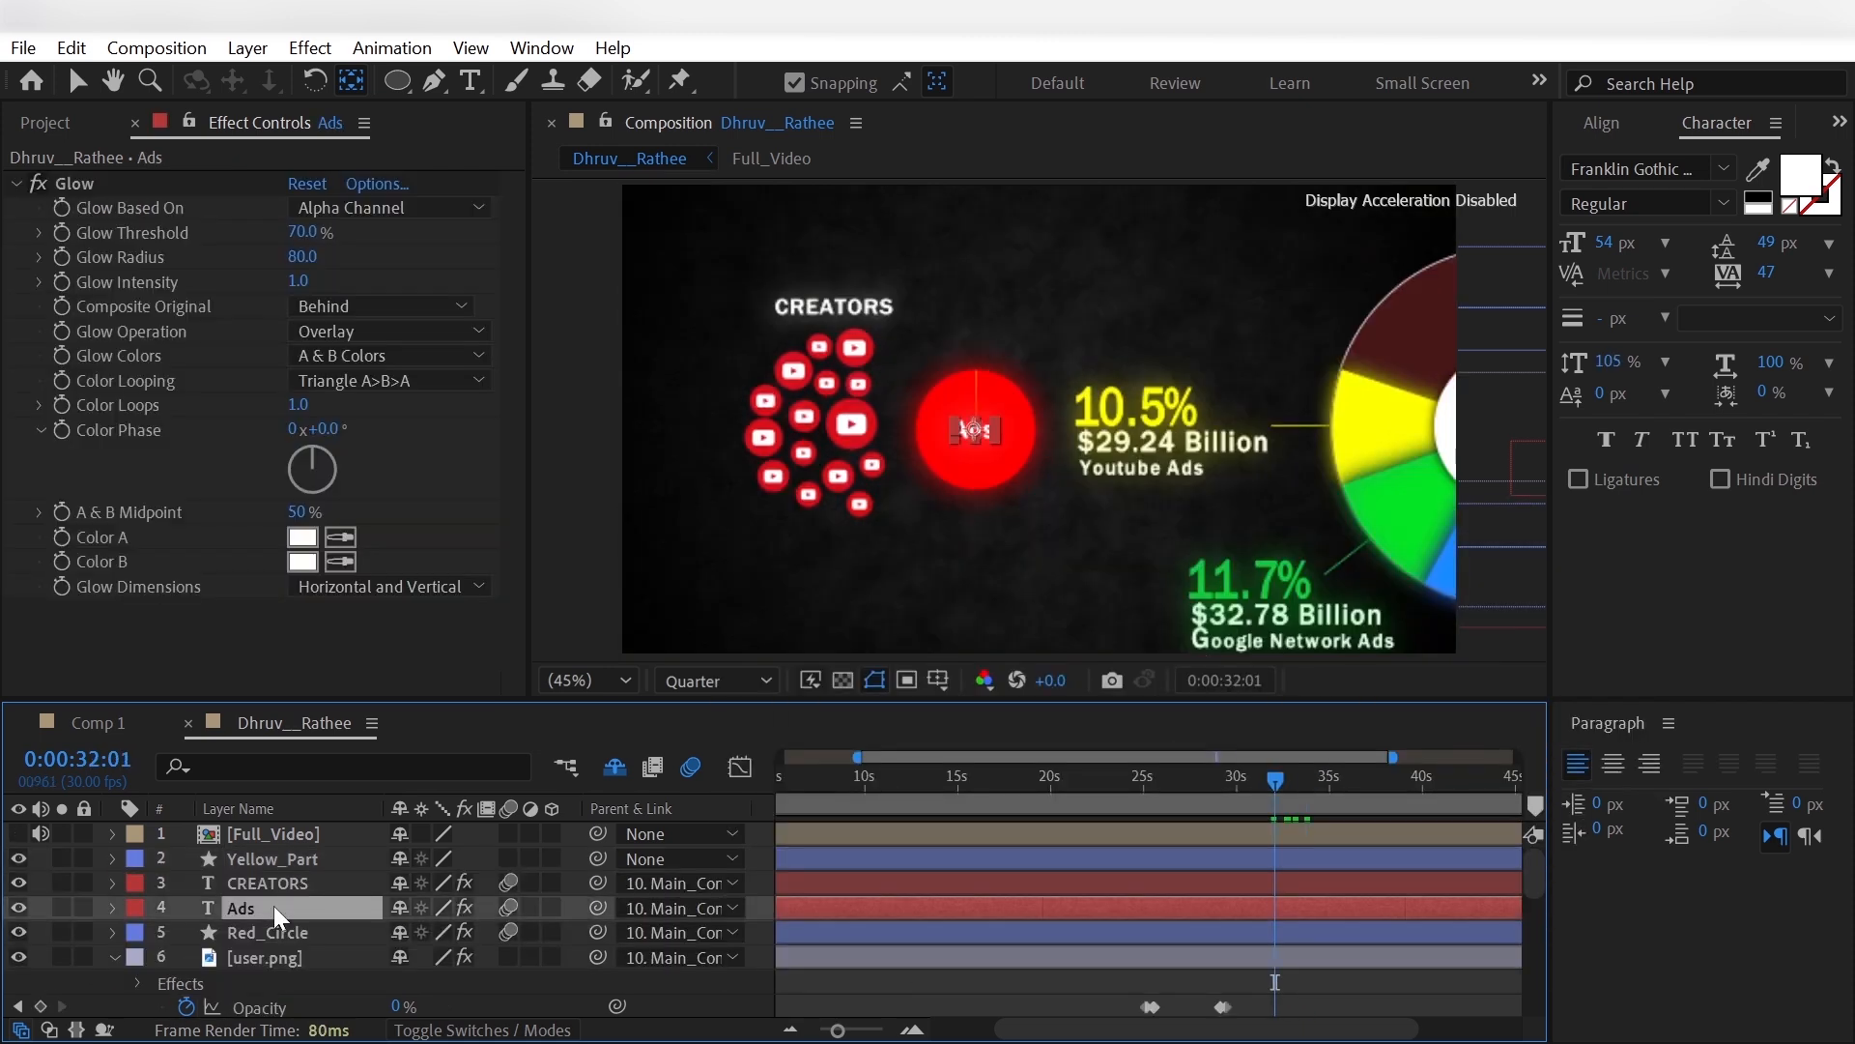
pyautogui.press('t')
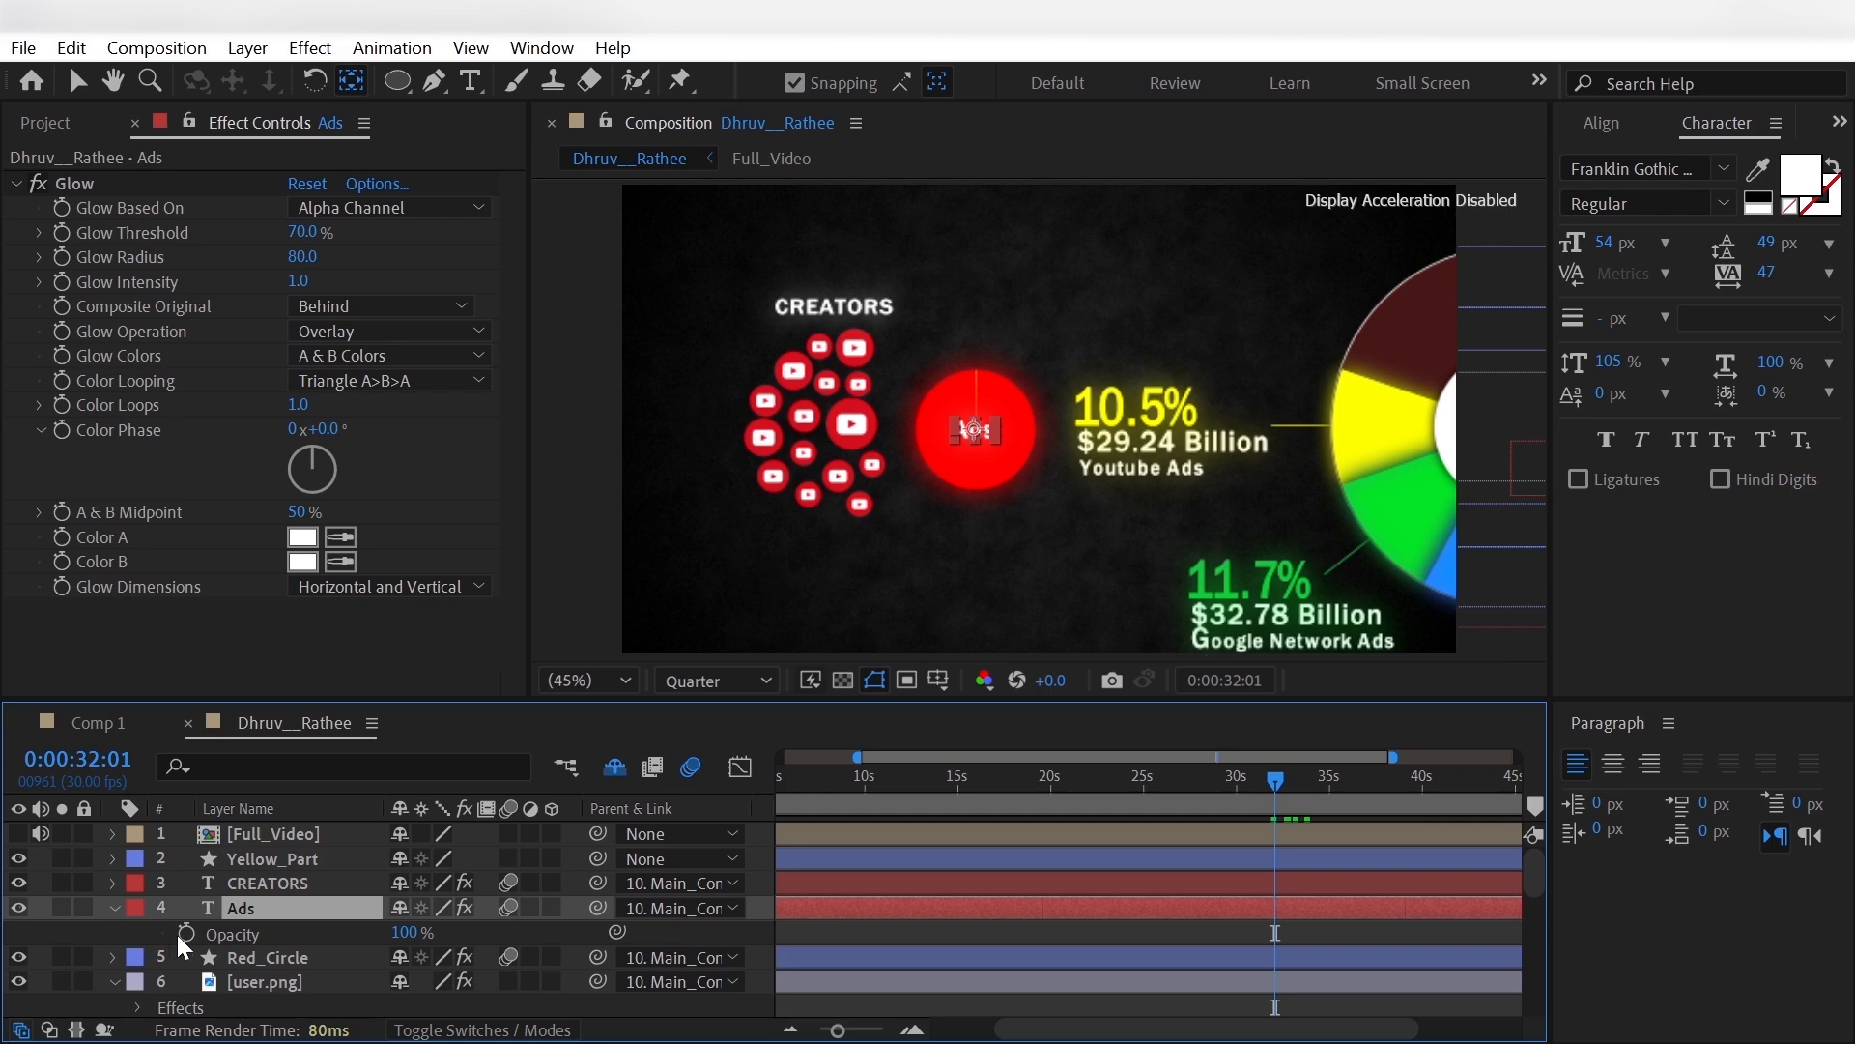
pyautogui.click(187, 933)
pyautogui.hotkey('shift', 'pagedown')
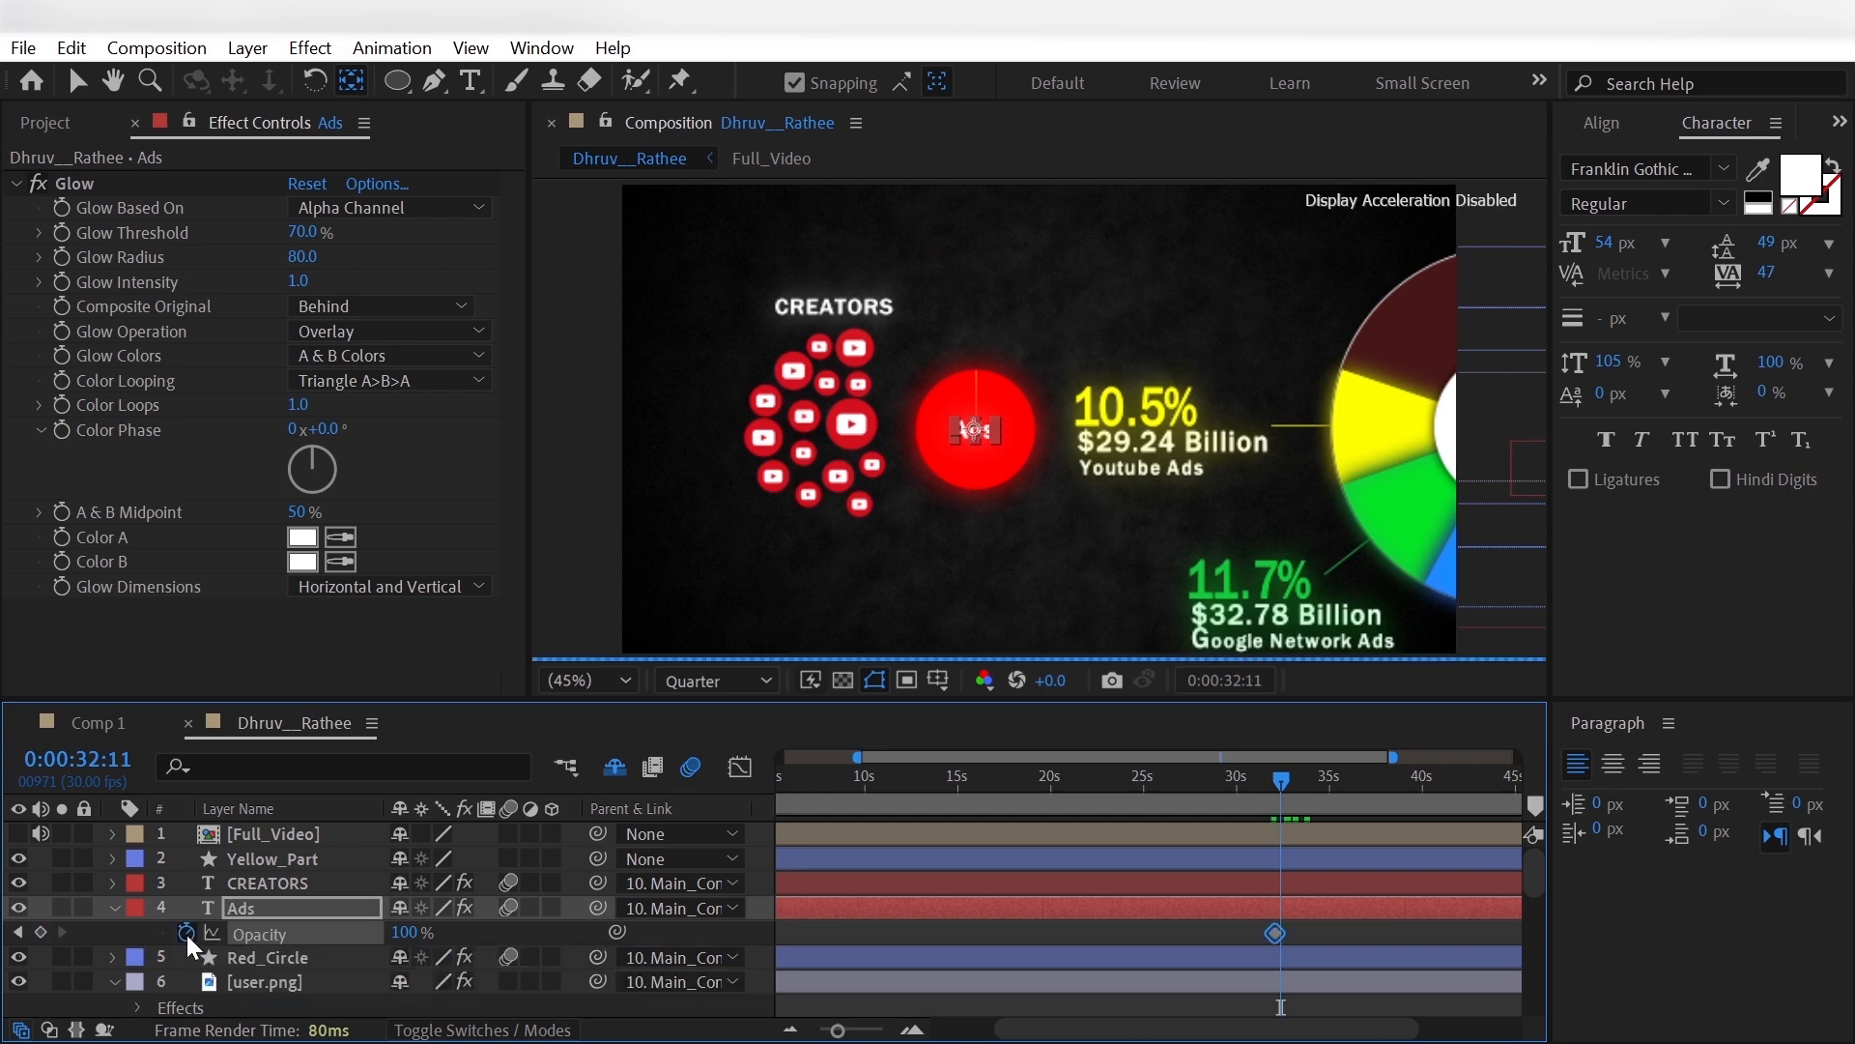
pyautogui.click(408, 931)
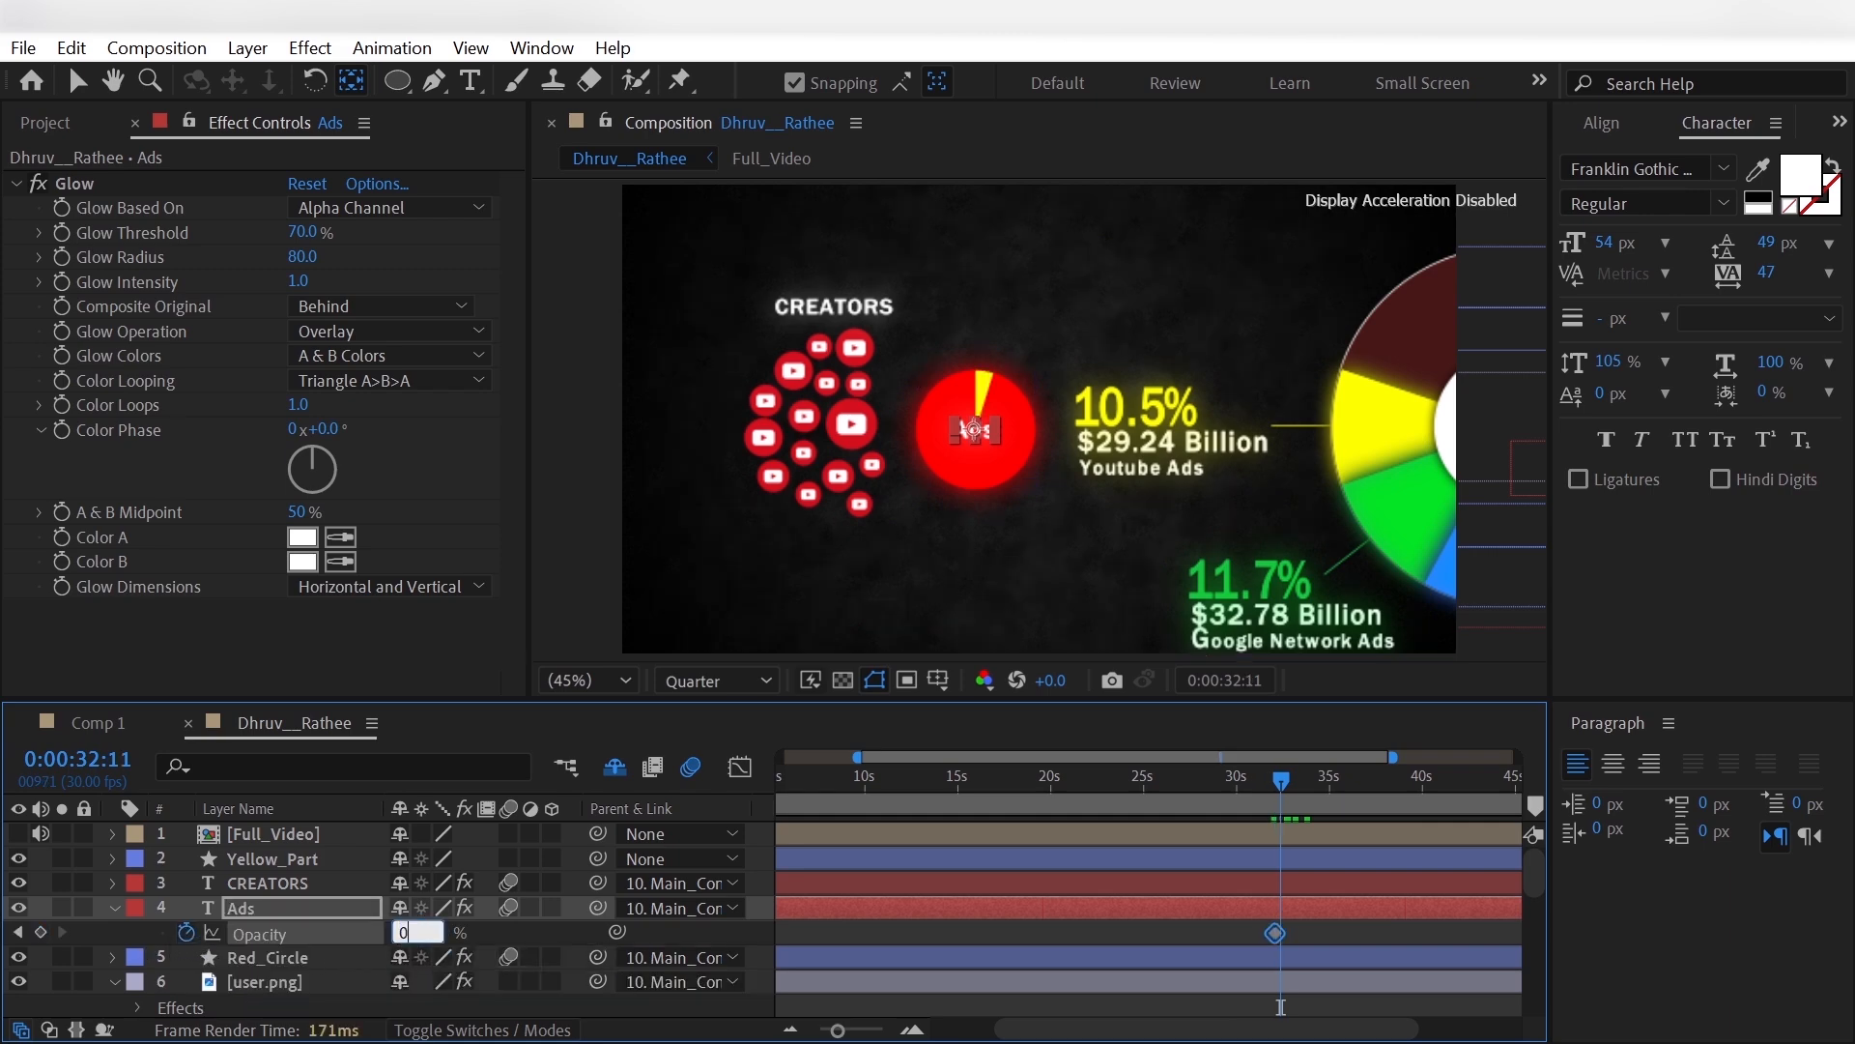
pyautogui.write('0')
pyautogui.press('Return')
pyautogui.click(116, 906)
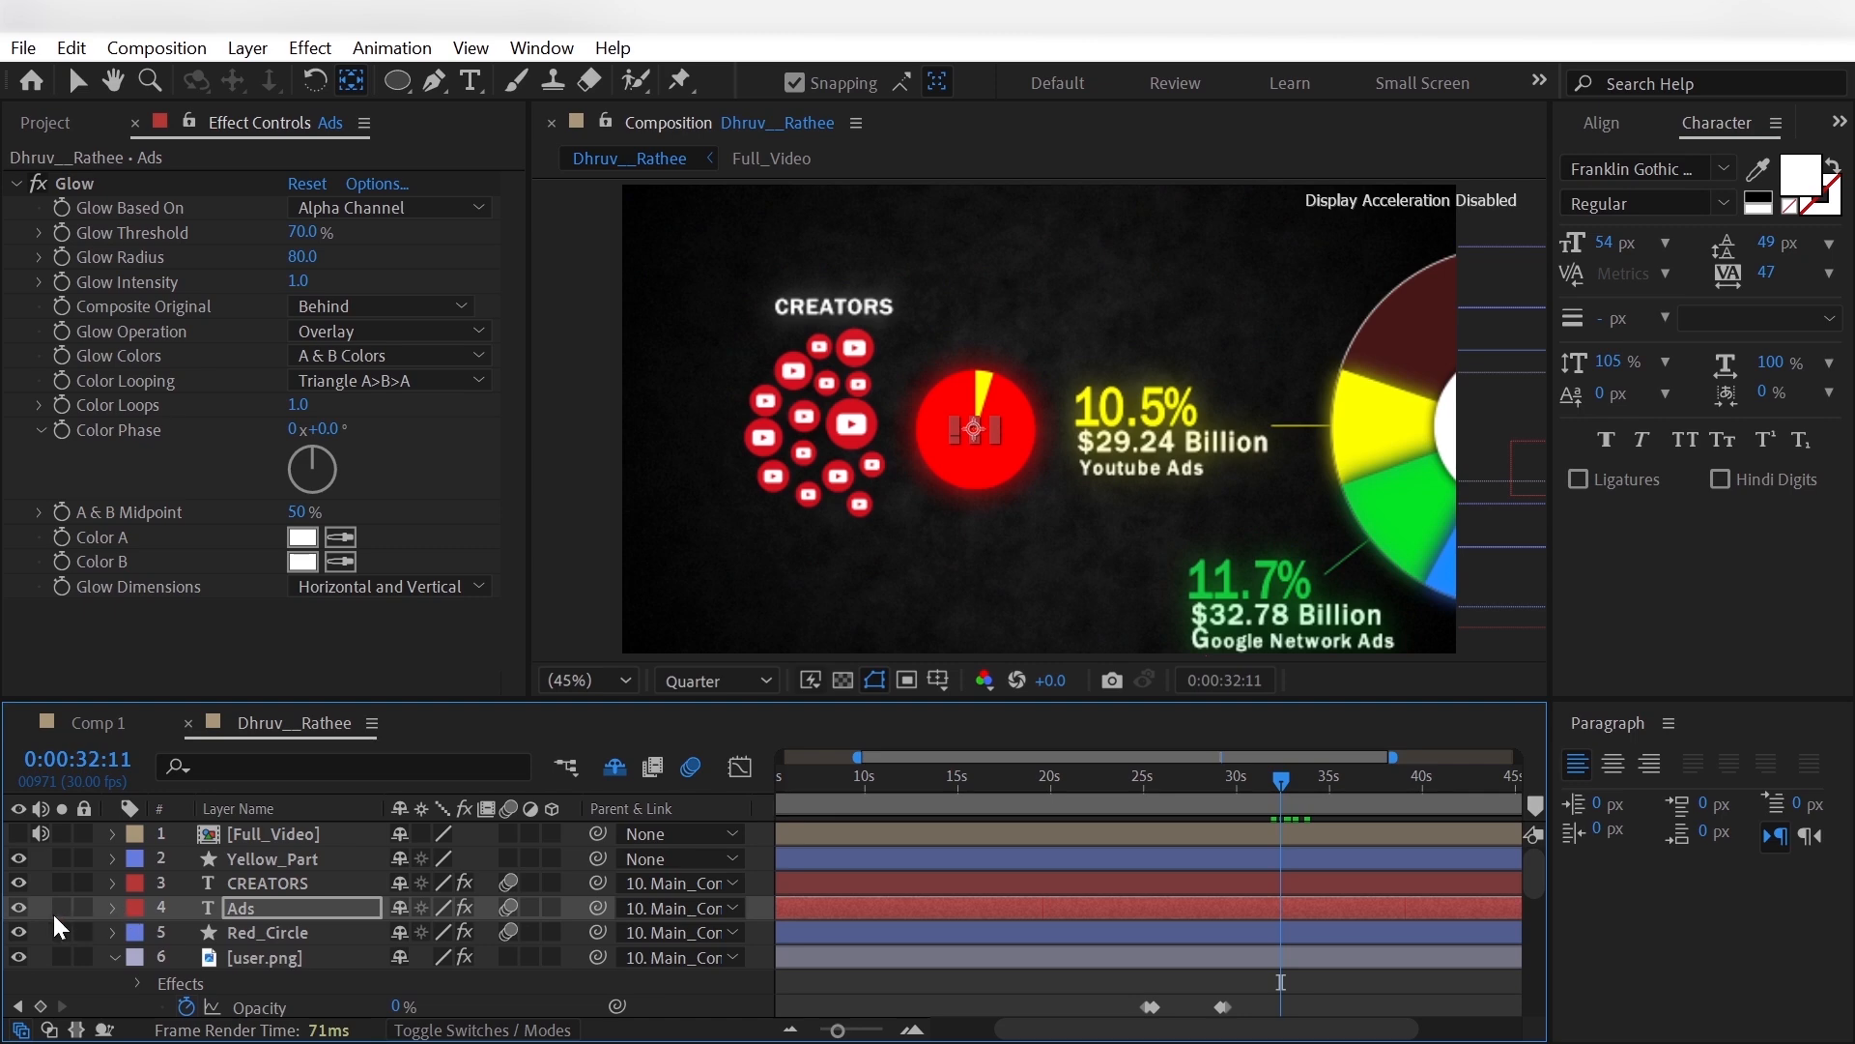
# - Show Full_Video at 0:00:35:03 as reference and add the text 45% above the yellow slice
pyautogui.click(37, 909)
pyautogui.click(20, 836)
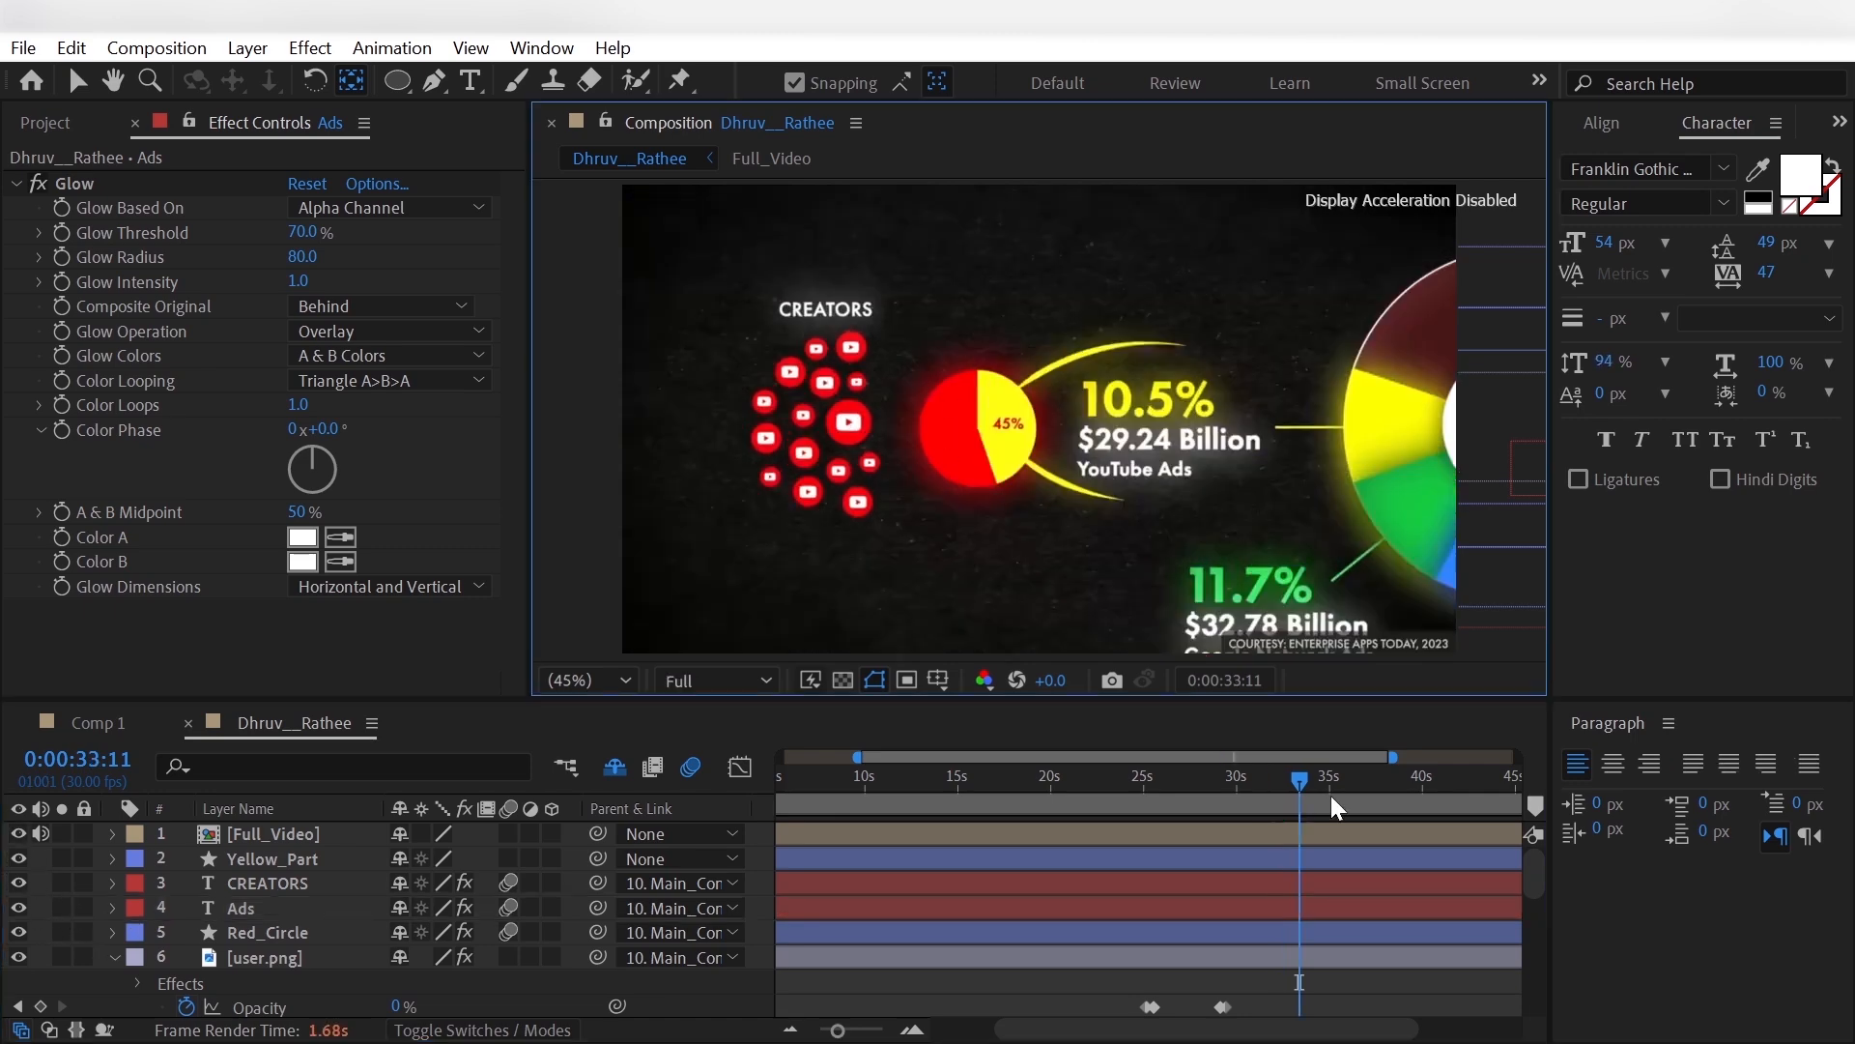
pyautogui.click(1332, 796)
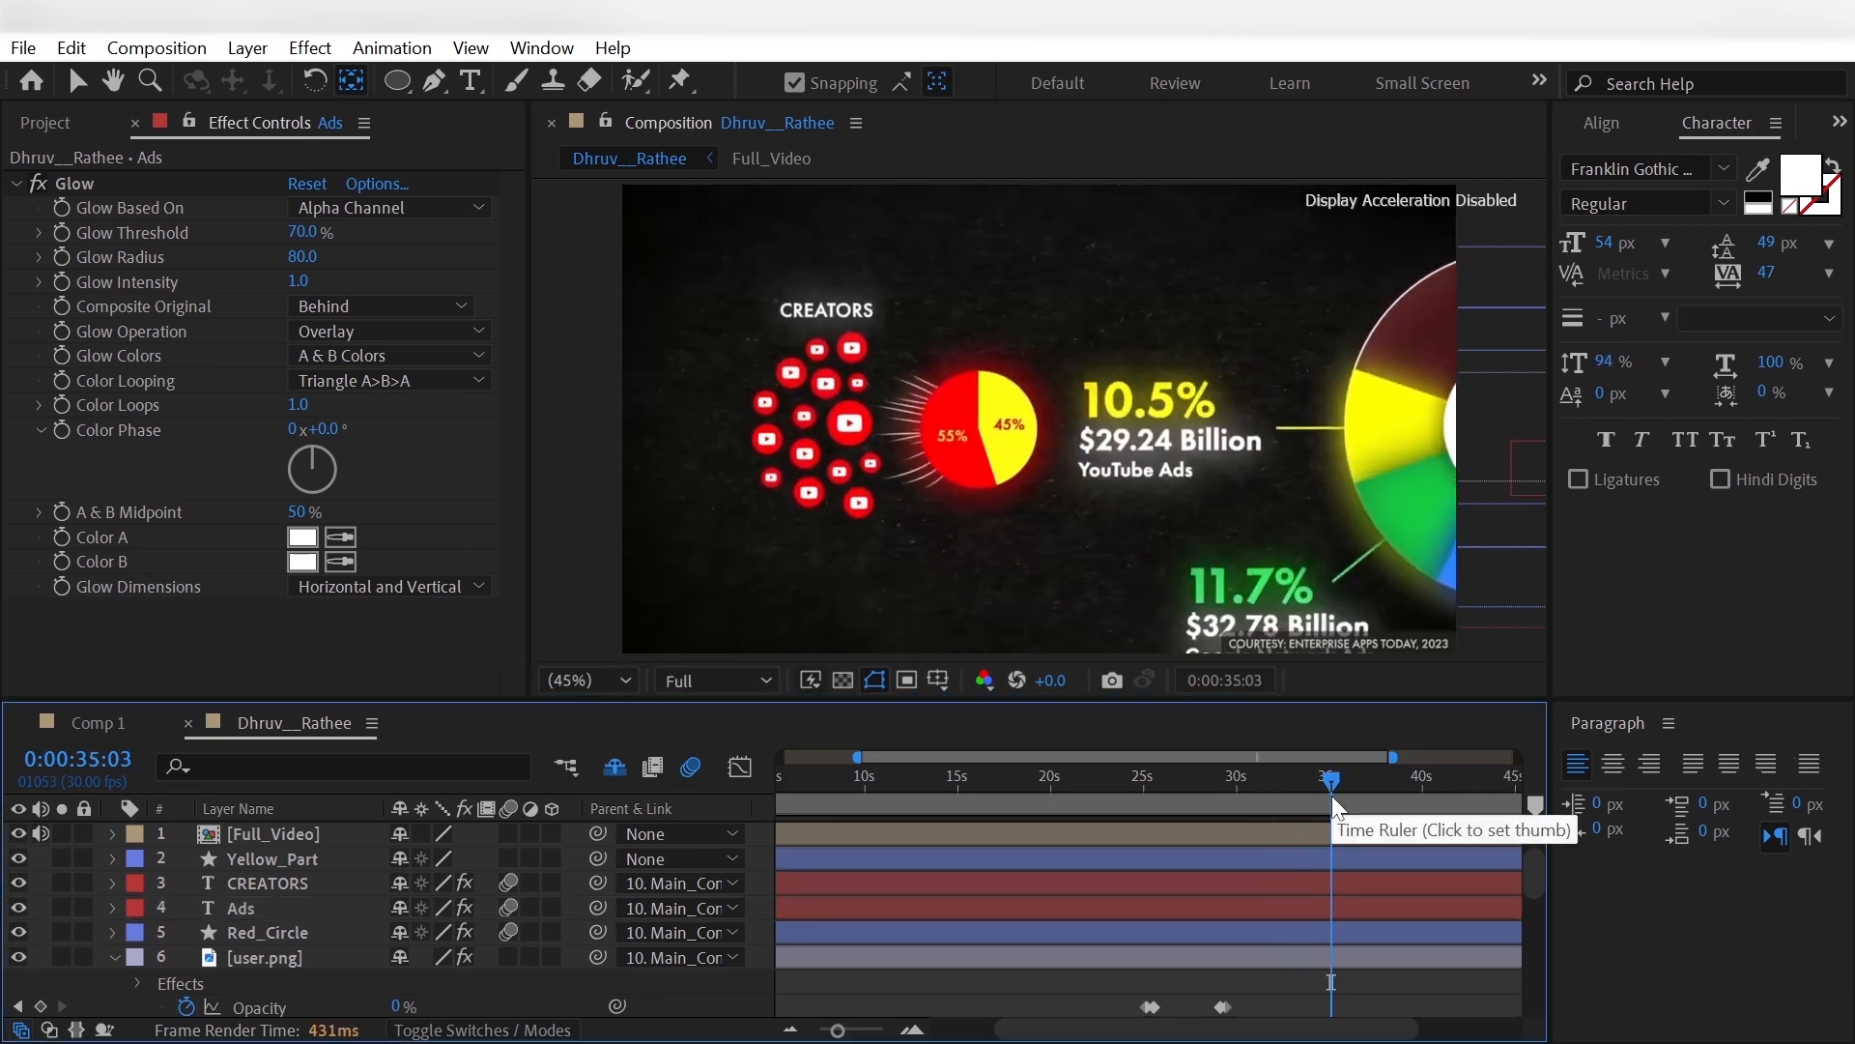
pyautogui.hotkey('ctrl', 't')
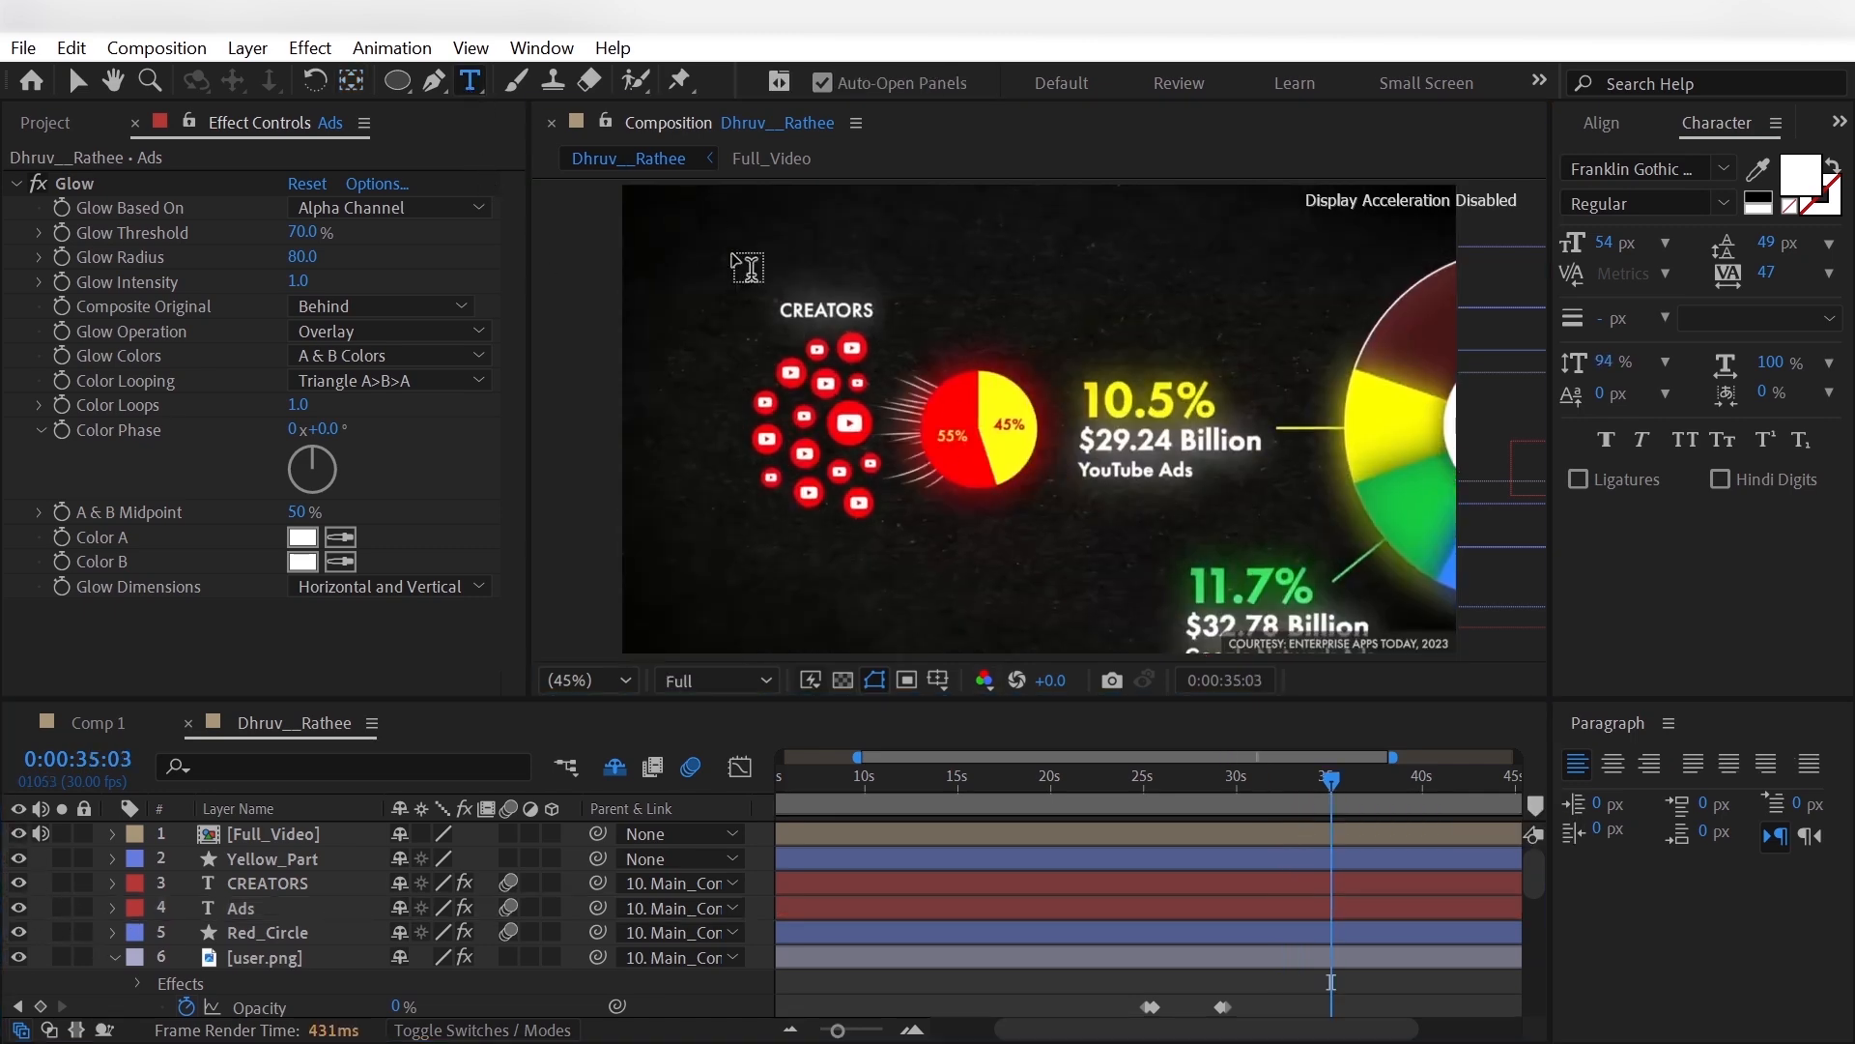
pyautogui.click(997, 381)
pyautogui.write('45%')
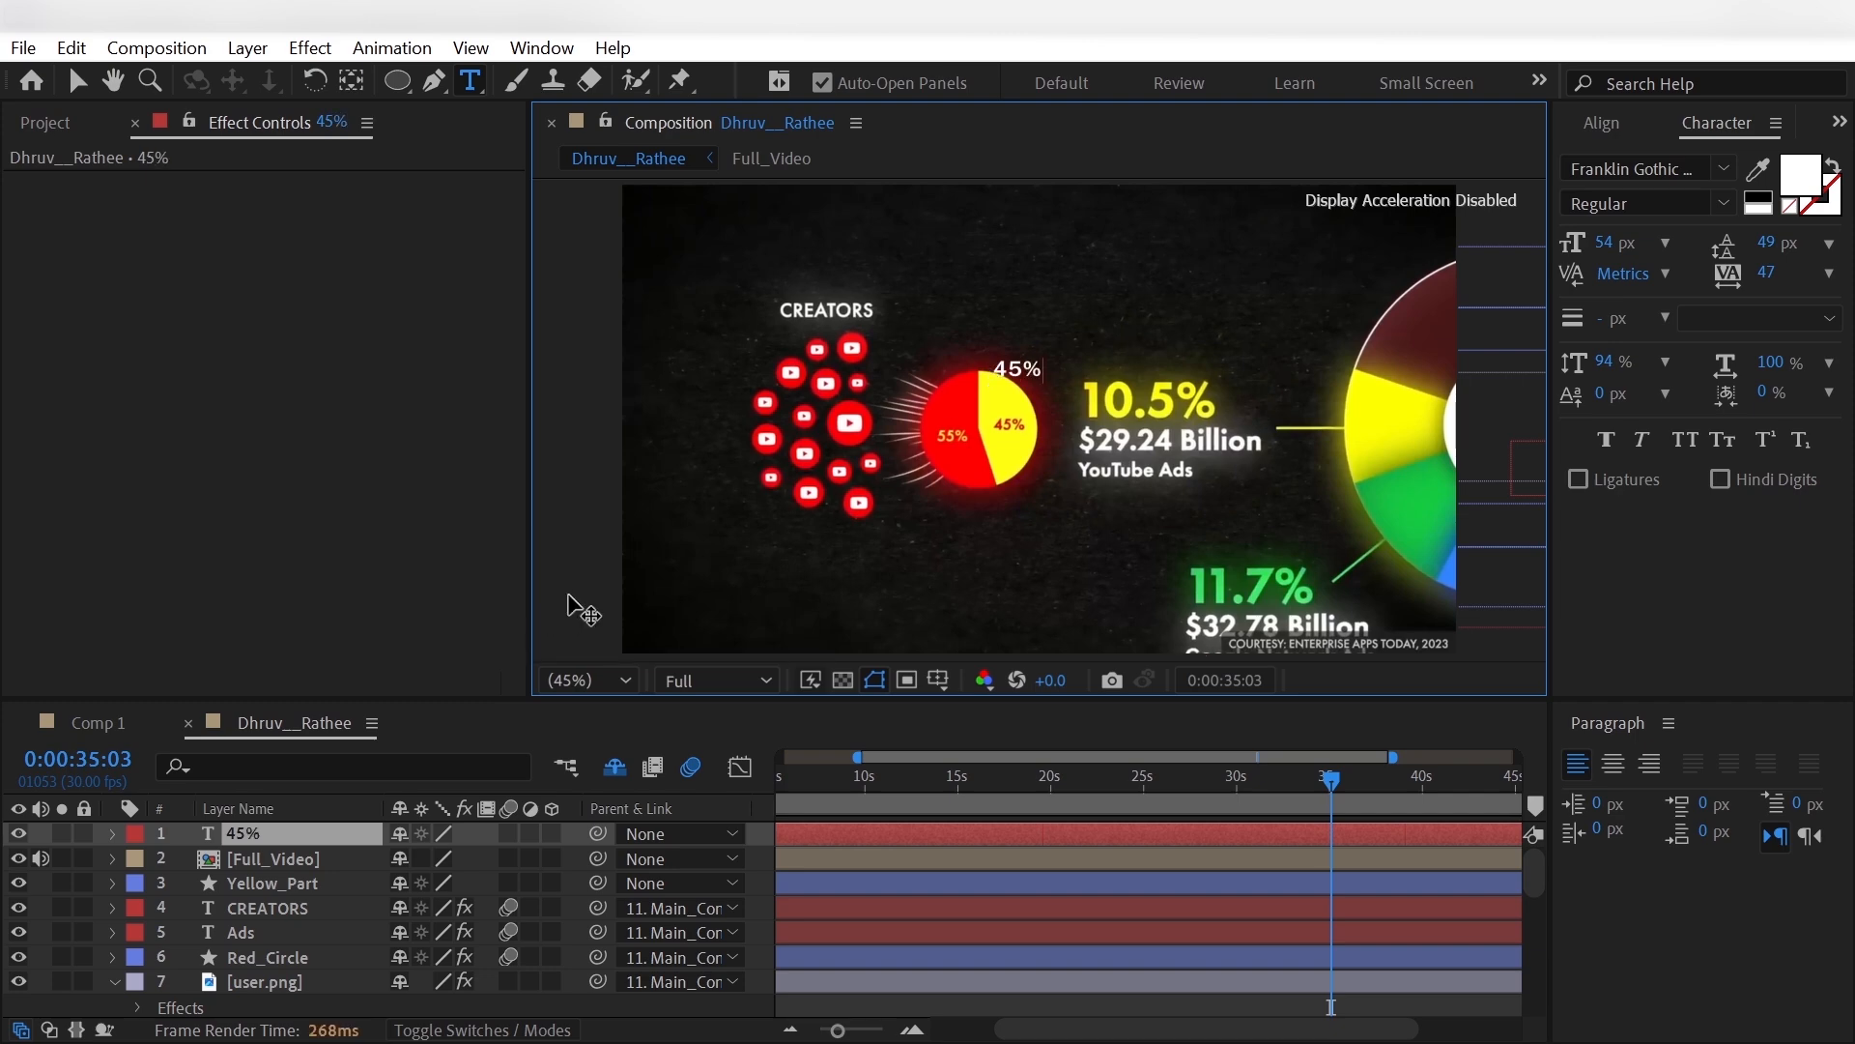
# - Colour the 45% text red (FF0000) and duplicate its layer
pyautogui.hotkey('ctrl', 'a')
pyautogui.click(1809, 184)
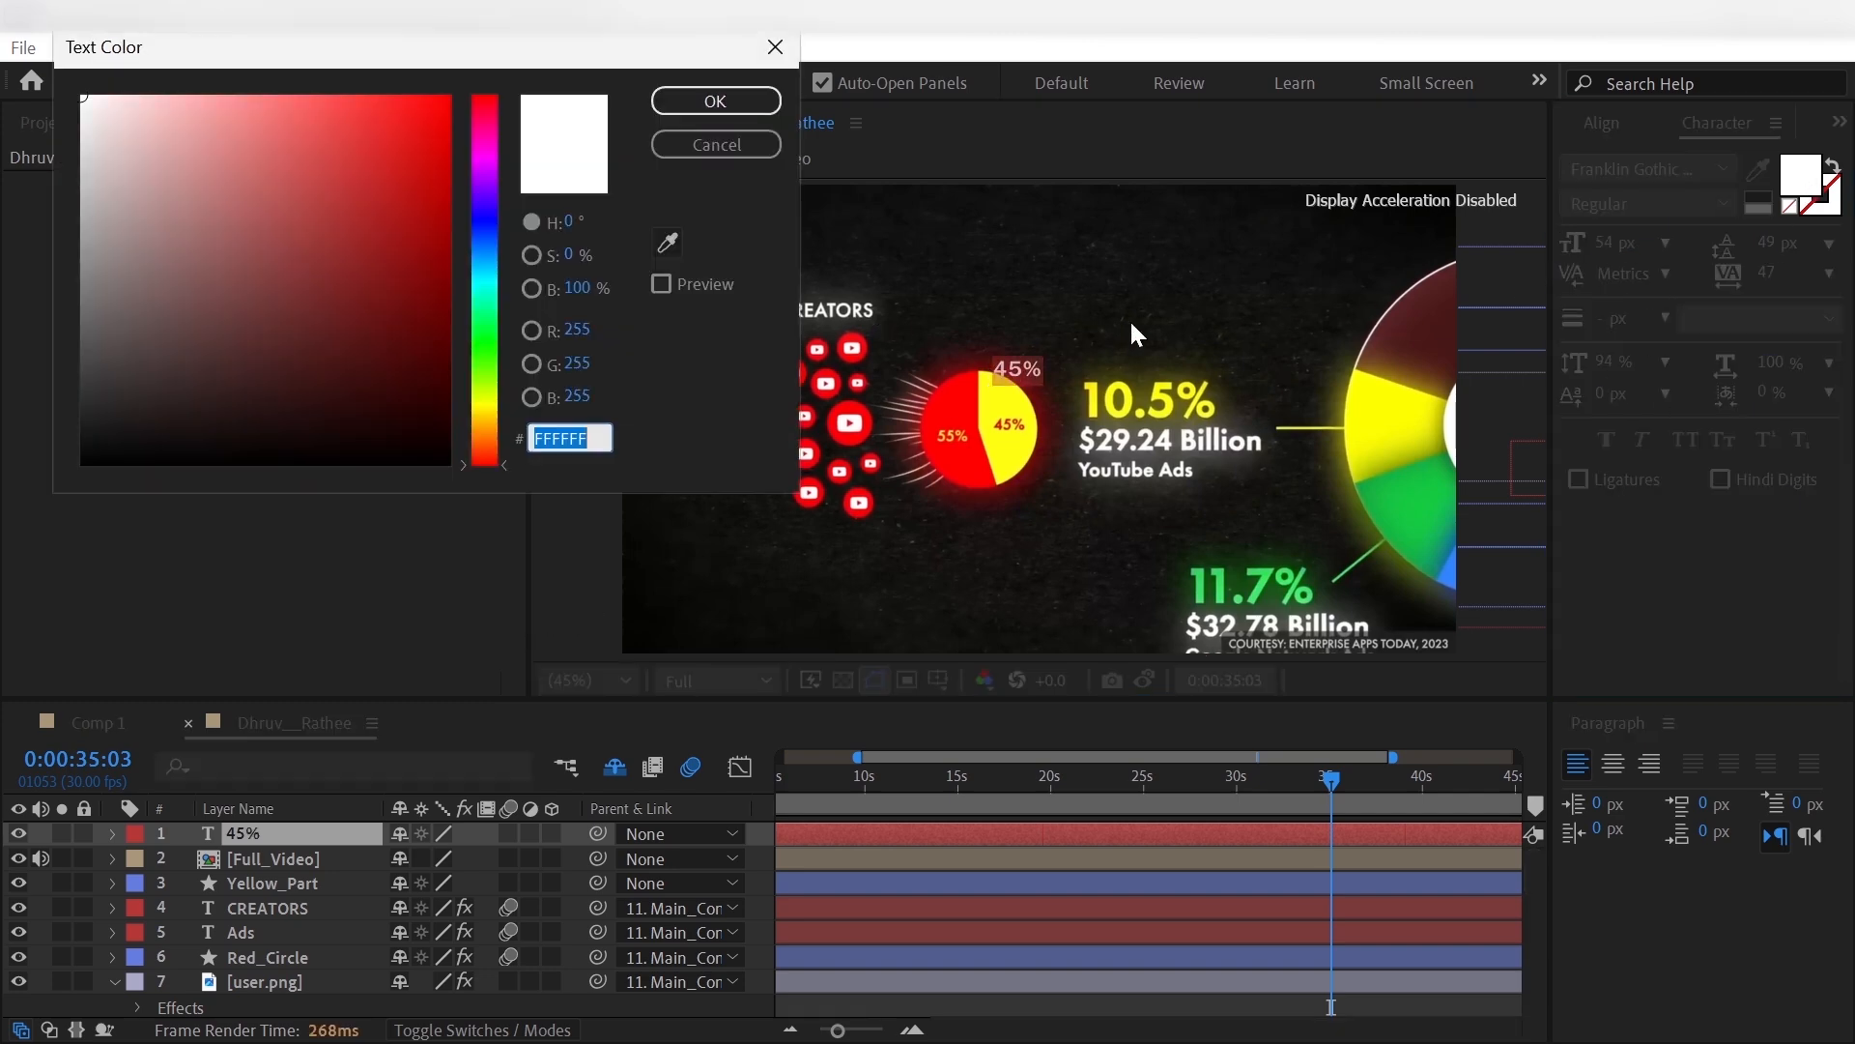
pyautogui.write('FF0000')
pyautogui.click(738, 105)
pyautogui.click(255, 831)
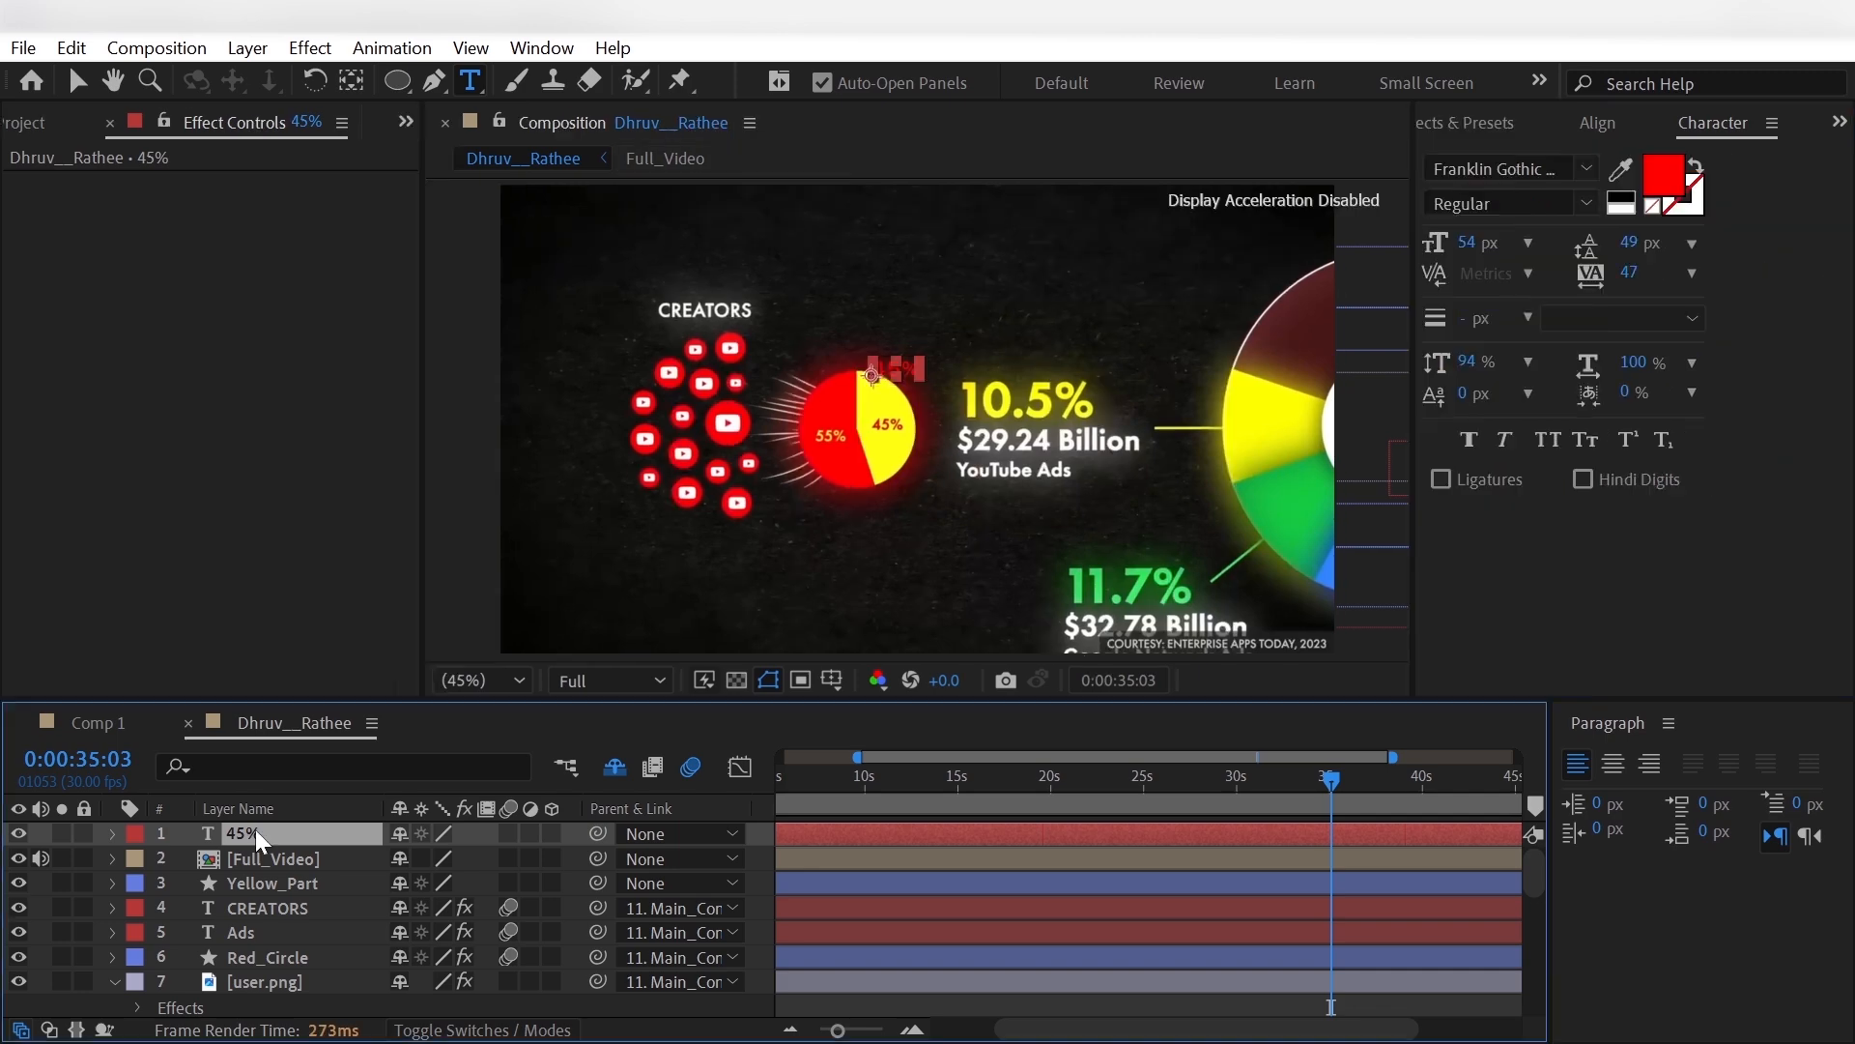
pyautogui.hotkey('ctrl', 'd')
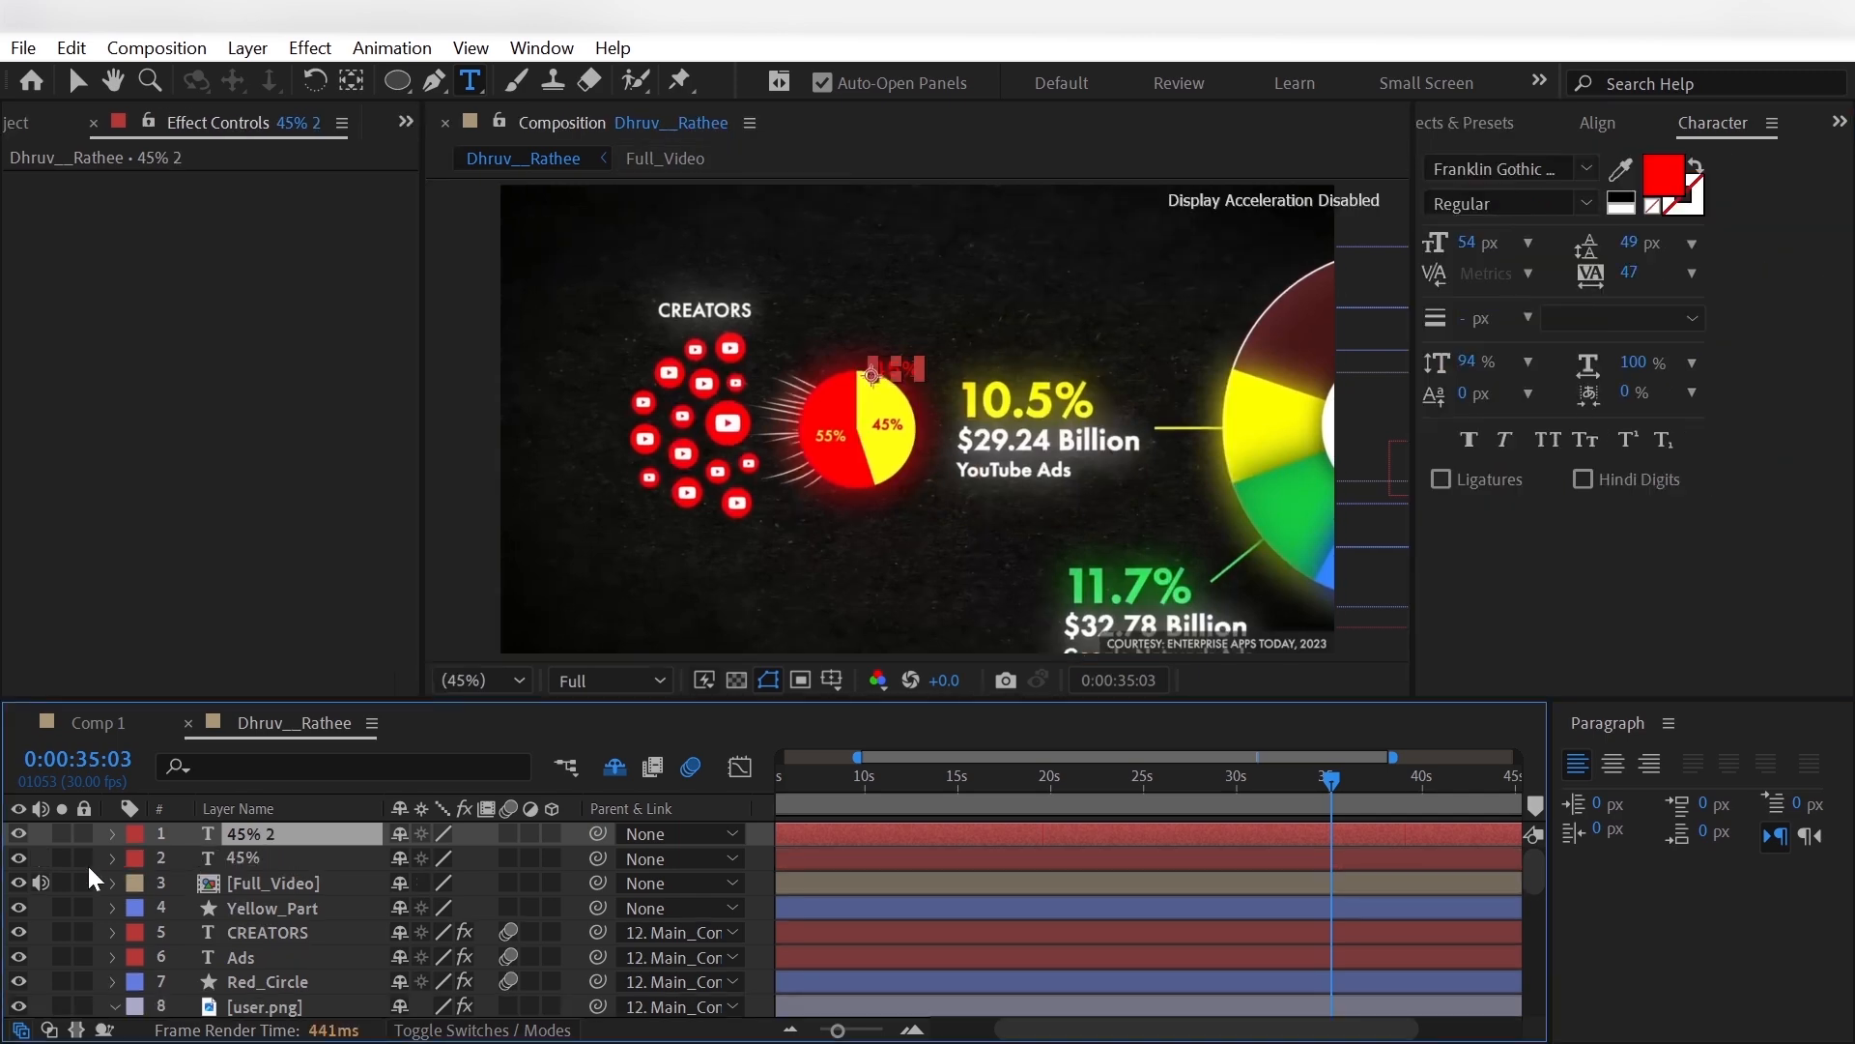
# - Hide Full_Video, change the duplicated text to 55% and colour it yellow (FEFF00)
pyautogui.click(19, 882)
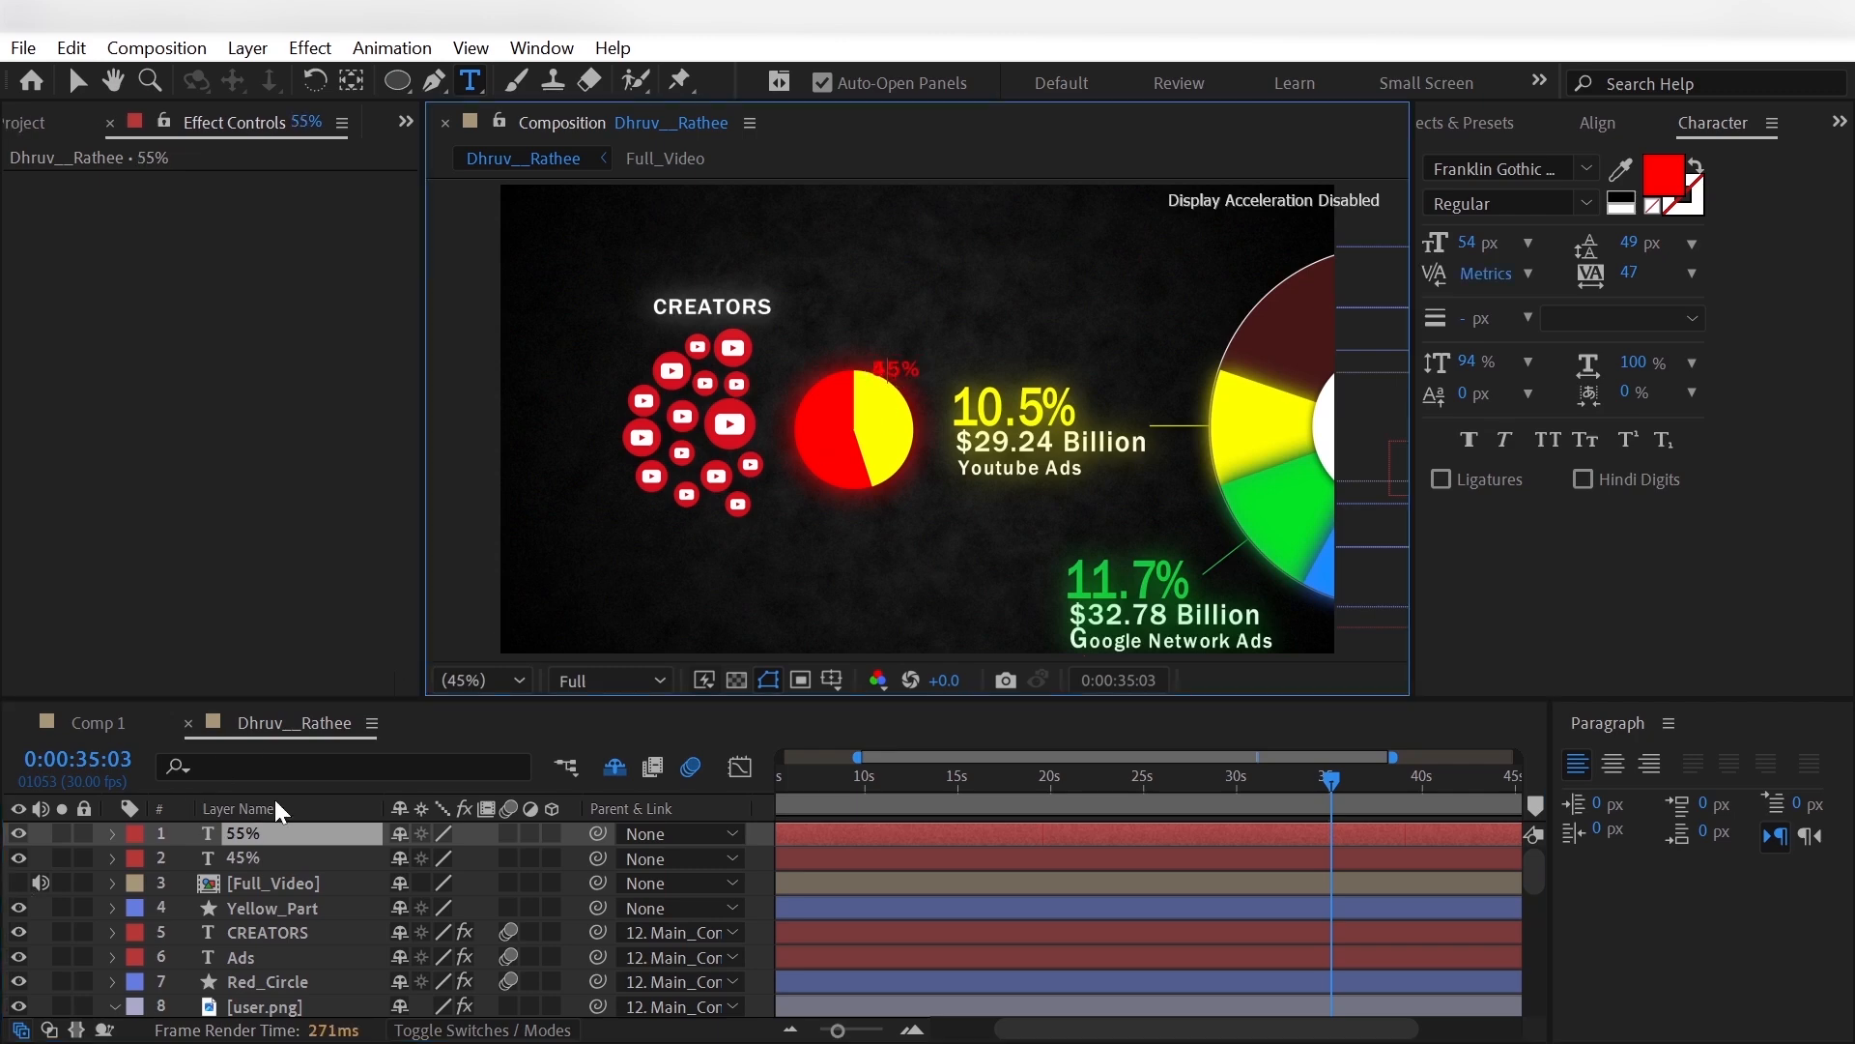
pyautogui.click(1661, 176)
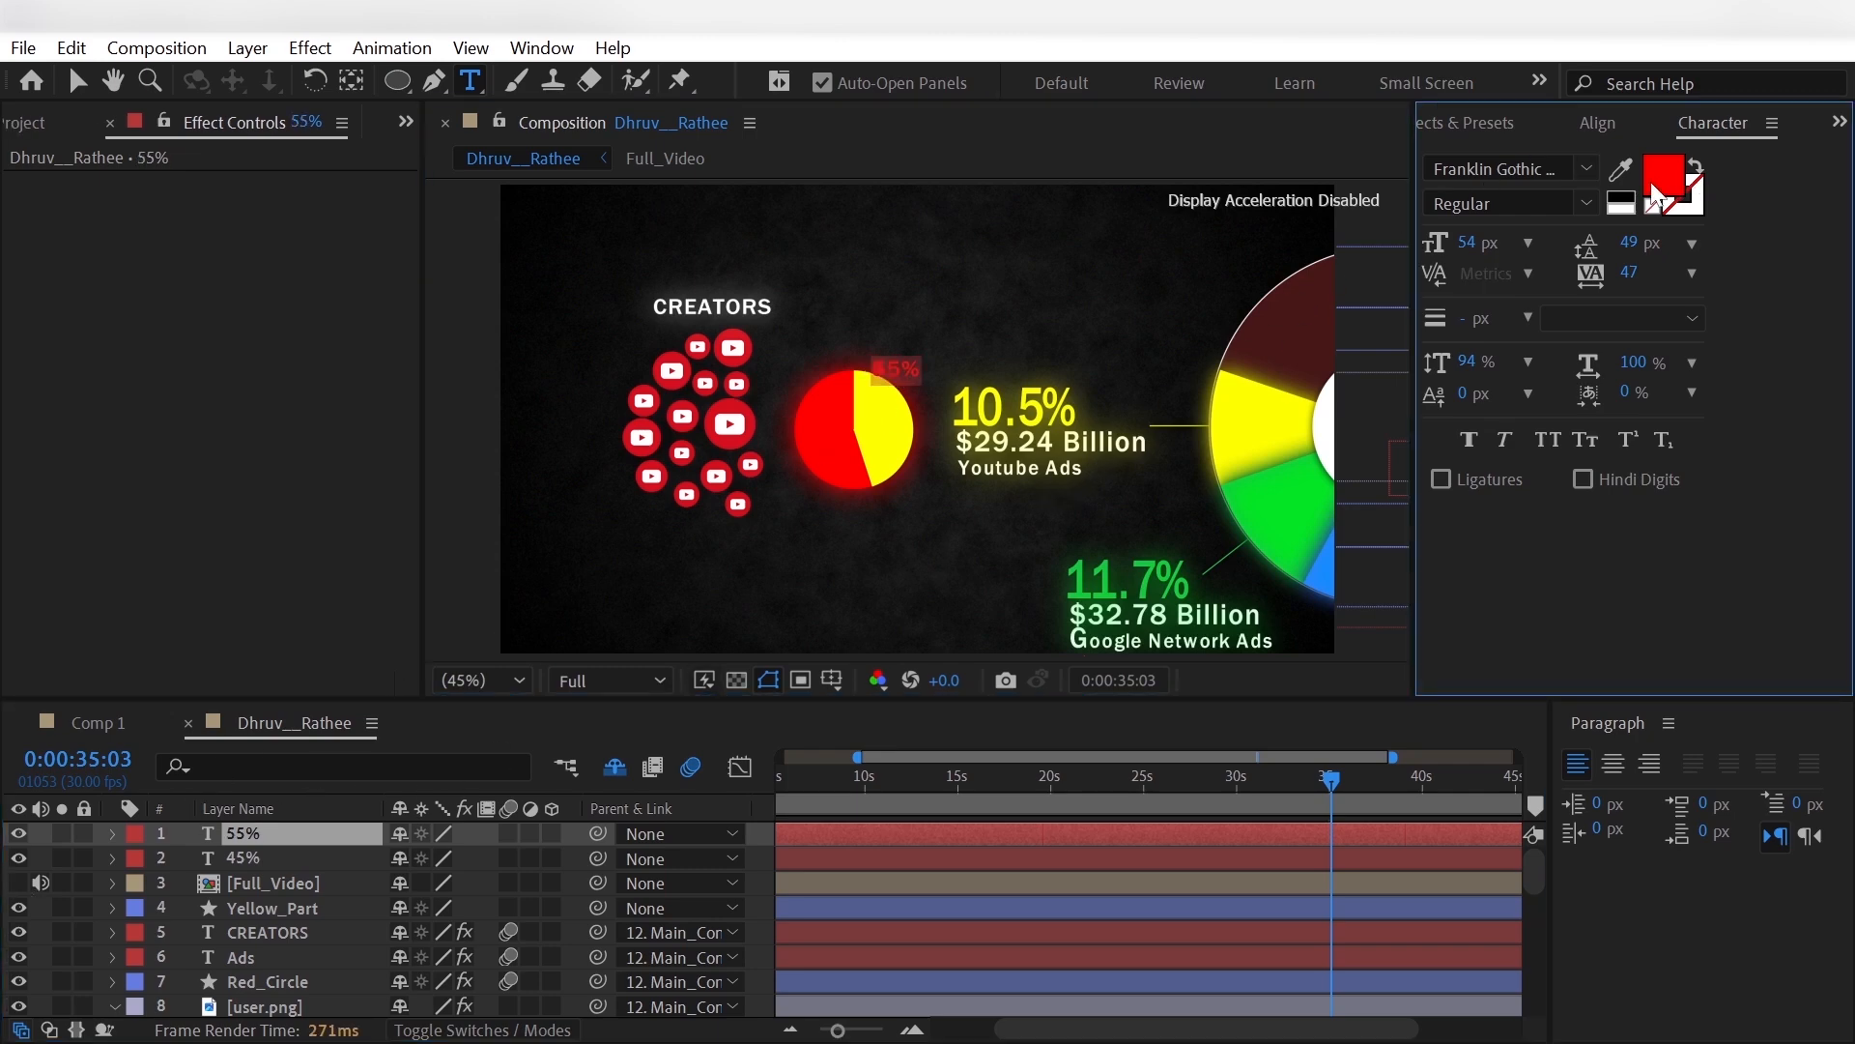
pyautogui.click(670, 243)
pyautogui.click(899, 406)
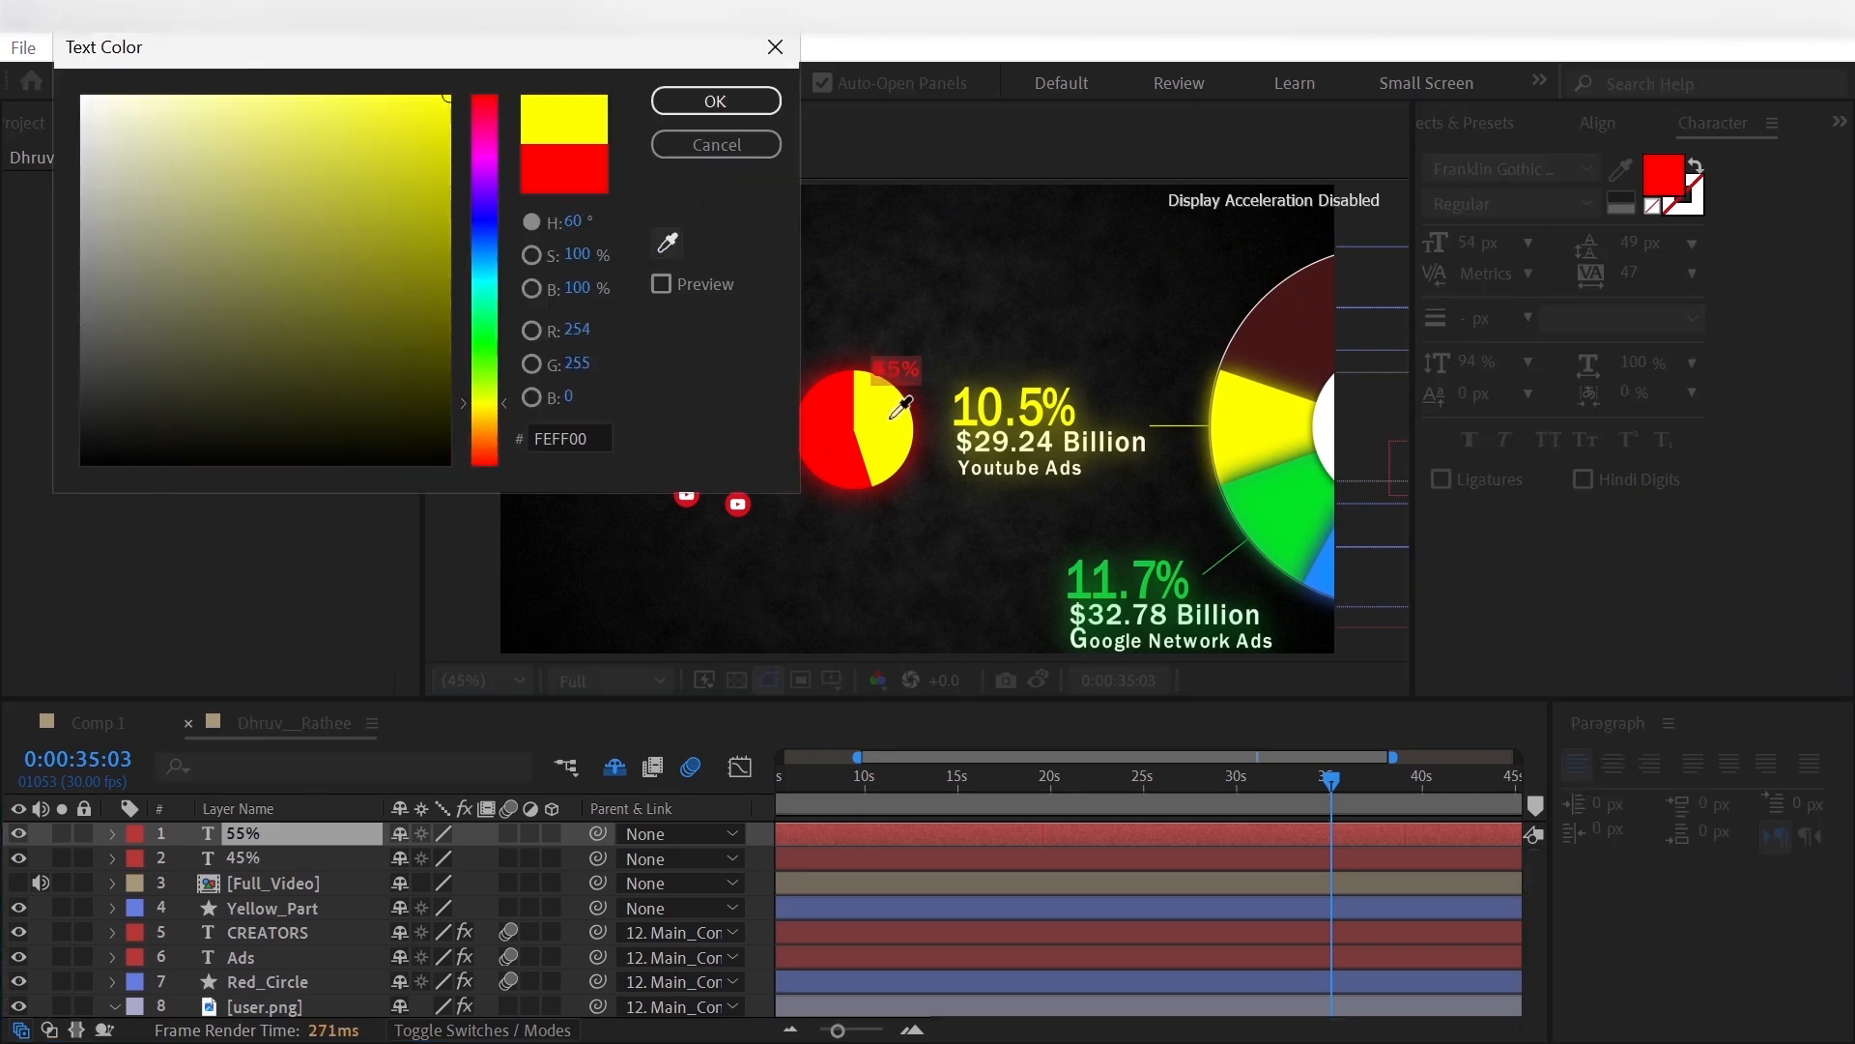
pyautogui.click(742, 103)
pyautogui.click(42, 903)
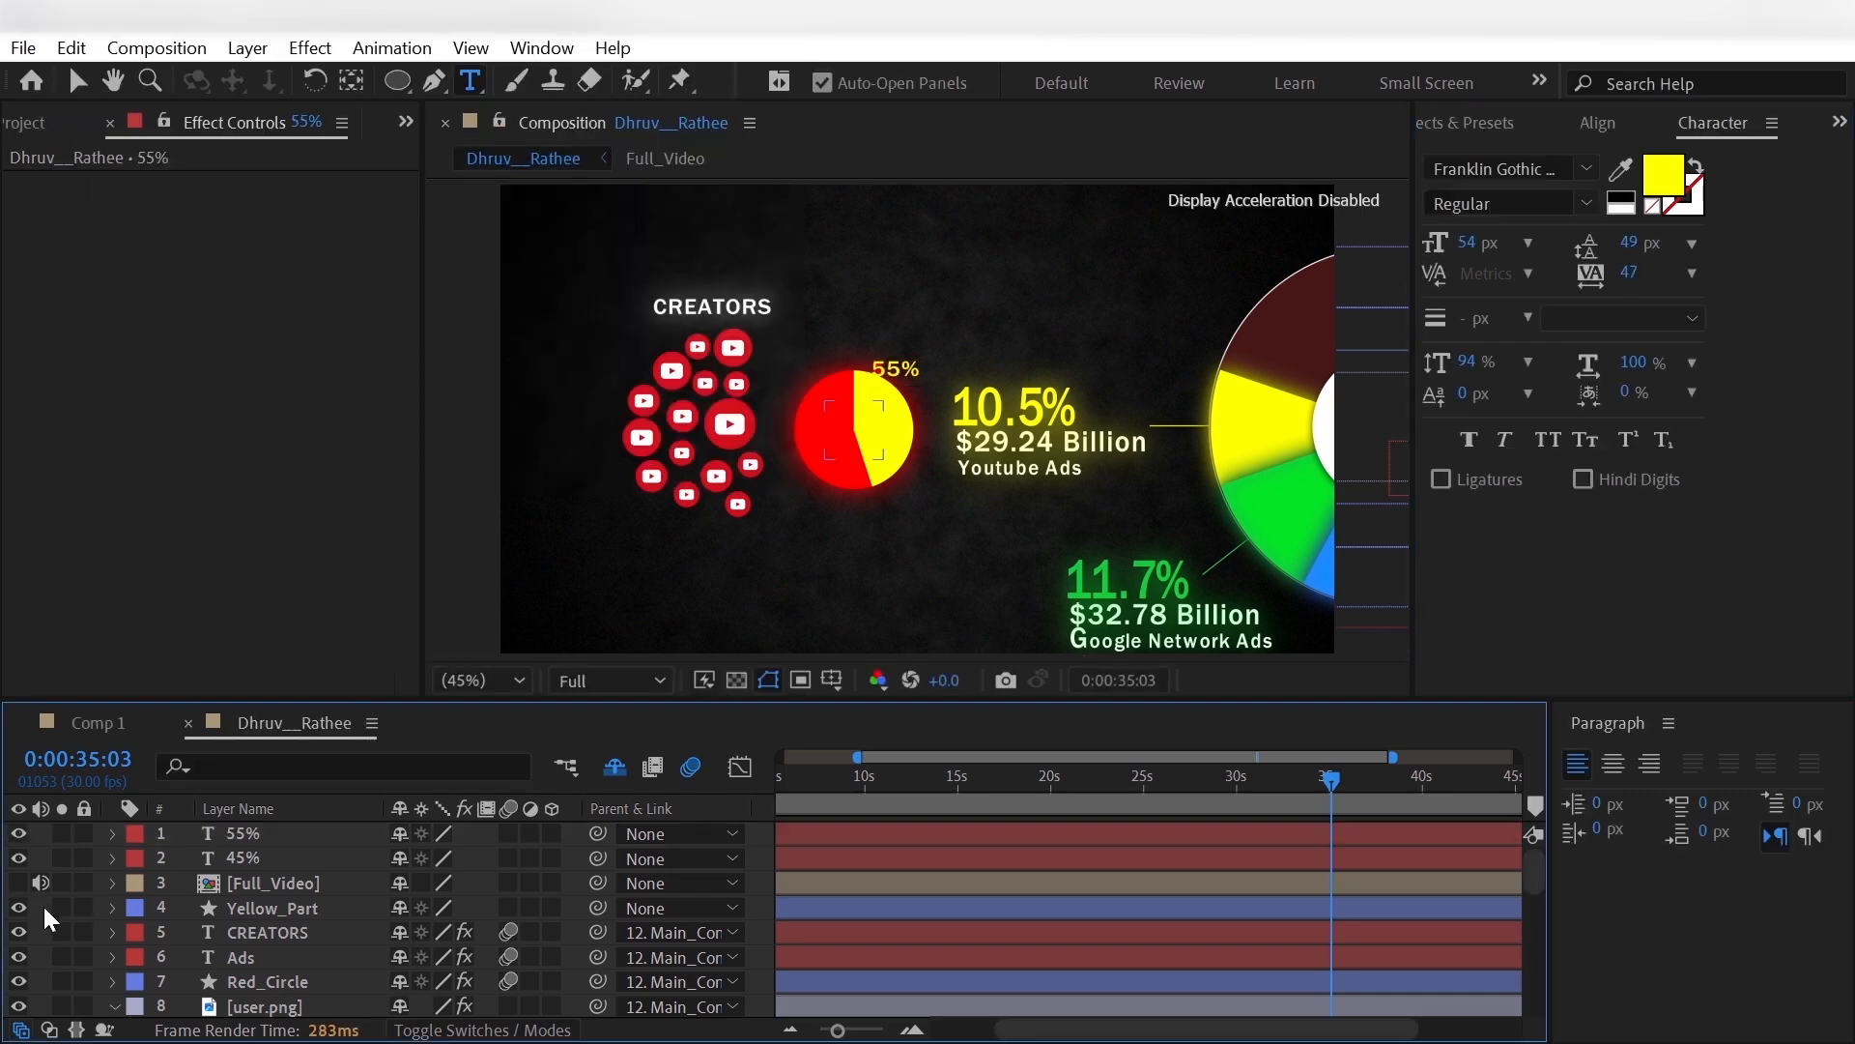
# - Parent the 55% and 45% text layers to Main_Controller and move 45% onto the small circle's yellow slice
pyautogui.click(367, 854)
pyautogui.keyDown('ctrl'); pyautogui.click(348, 831); pyautogui.keyUp('ctrl')
pyautogui.click(638, 833)
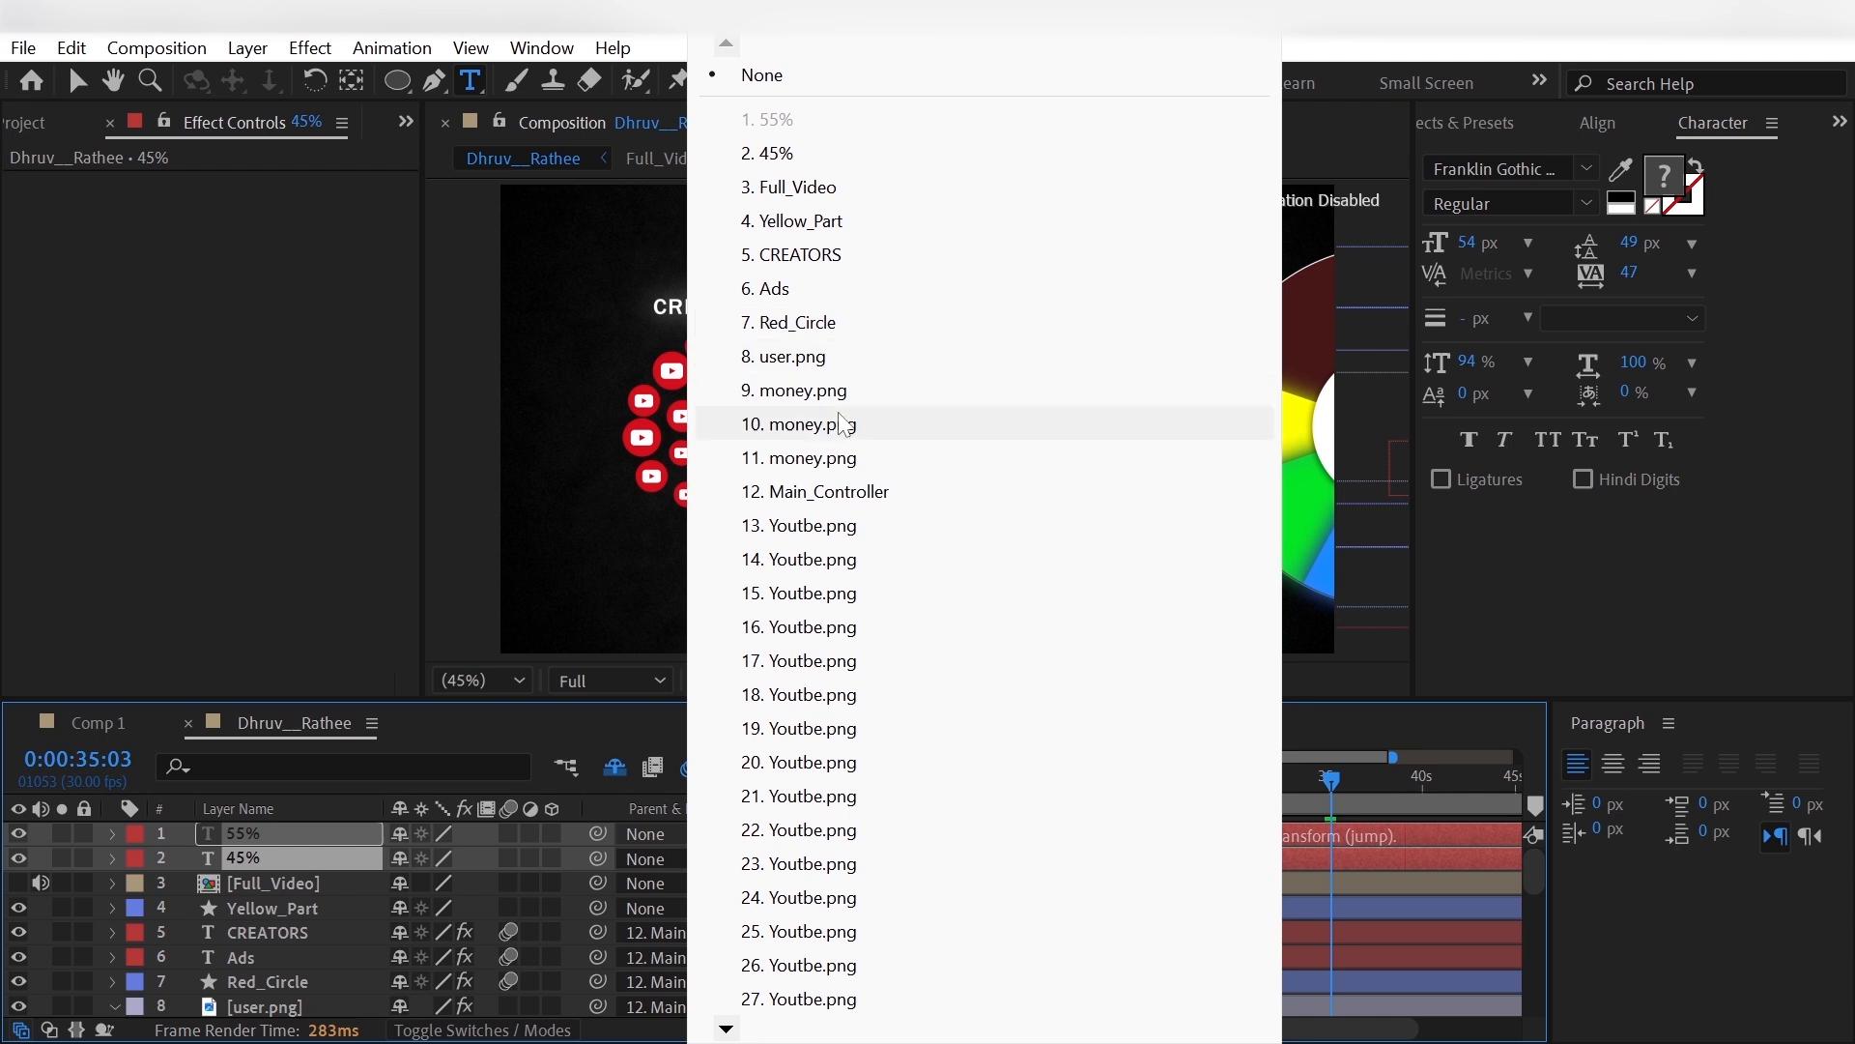
pyautogui.click(878, 494)
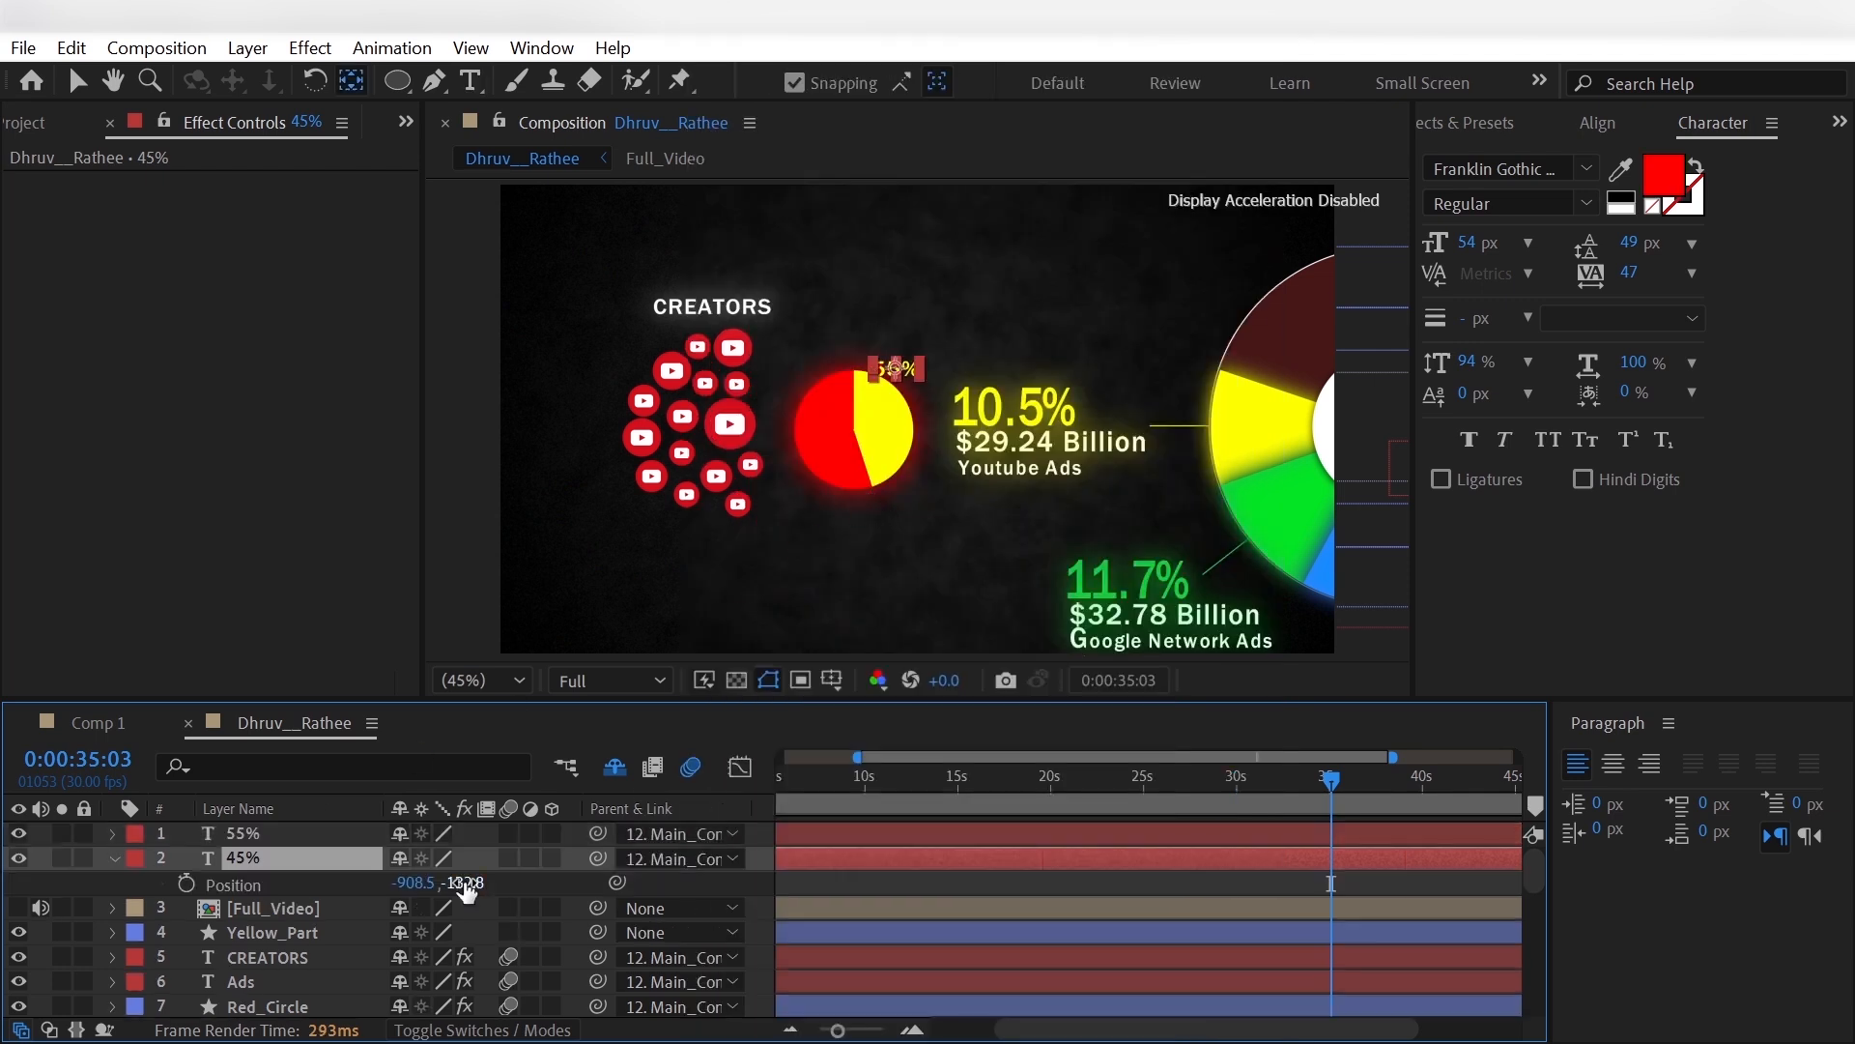
pyautogui.moveTo(467, 885); pyautogui.dragTo(570, 887)
pyautogui.moveTo(417, 902); pyautogui.dragTo(280, 858)
# - Set the scale of the 55% text layer to 80%
pyautogui.click(322, 835)
pyautogui.press('s')
pyautogui.press('d')
pyautogui.click(432, 858)
pyautogui.write('80.0 ,80.0 %')
pyautogui.press('Return')
# - Move the 55% text onto the red part of the small circle, at position -1038.3, -21.7
pyautogui.click(348, 835)
pyautogui.press('p')
pyautogui.moveTo(470, 859); pyautogui.dragTo(638, 859)
pyautogui.click(288, 886)
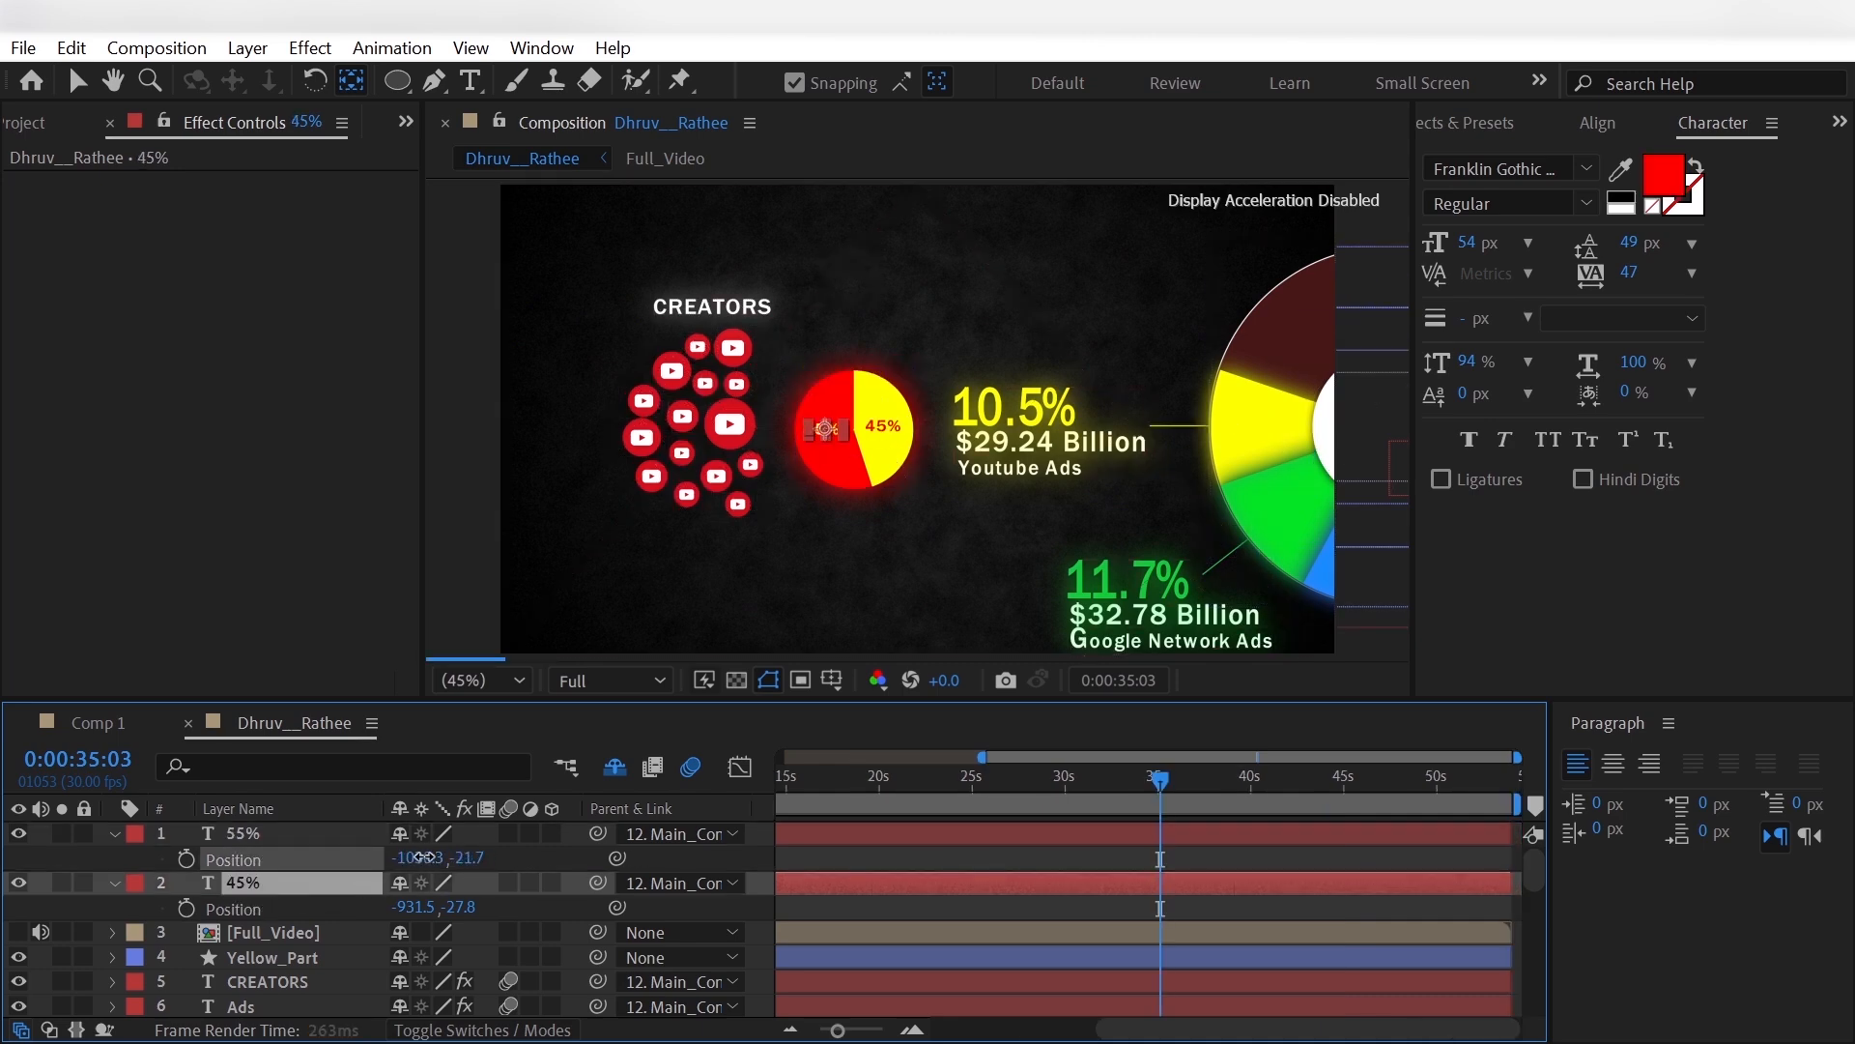
pyautogui.moveTo(421, 859); pyautogui.dragTo(427, 859)
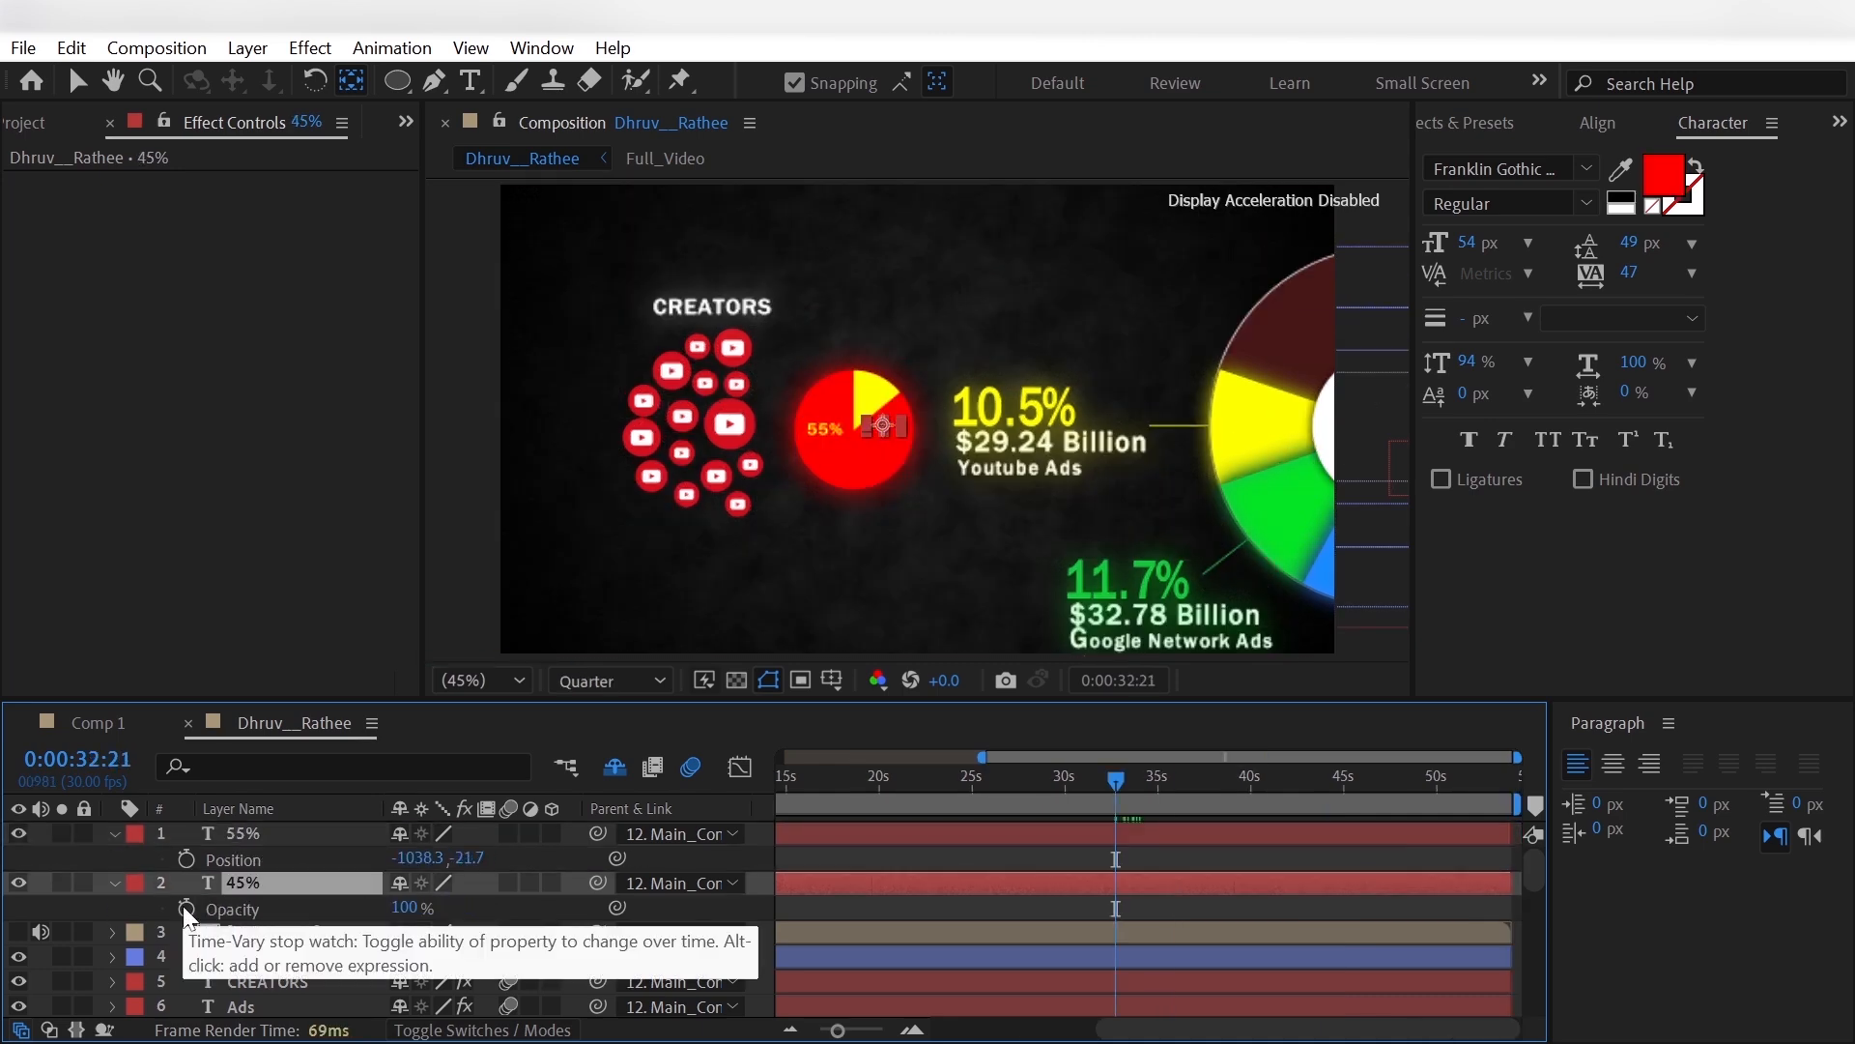
# - Fade in the 45% text with opacity keyframes of 0% at 0:00:32:21 and 100% a few frames on
pyautogui.click(186, 909)
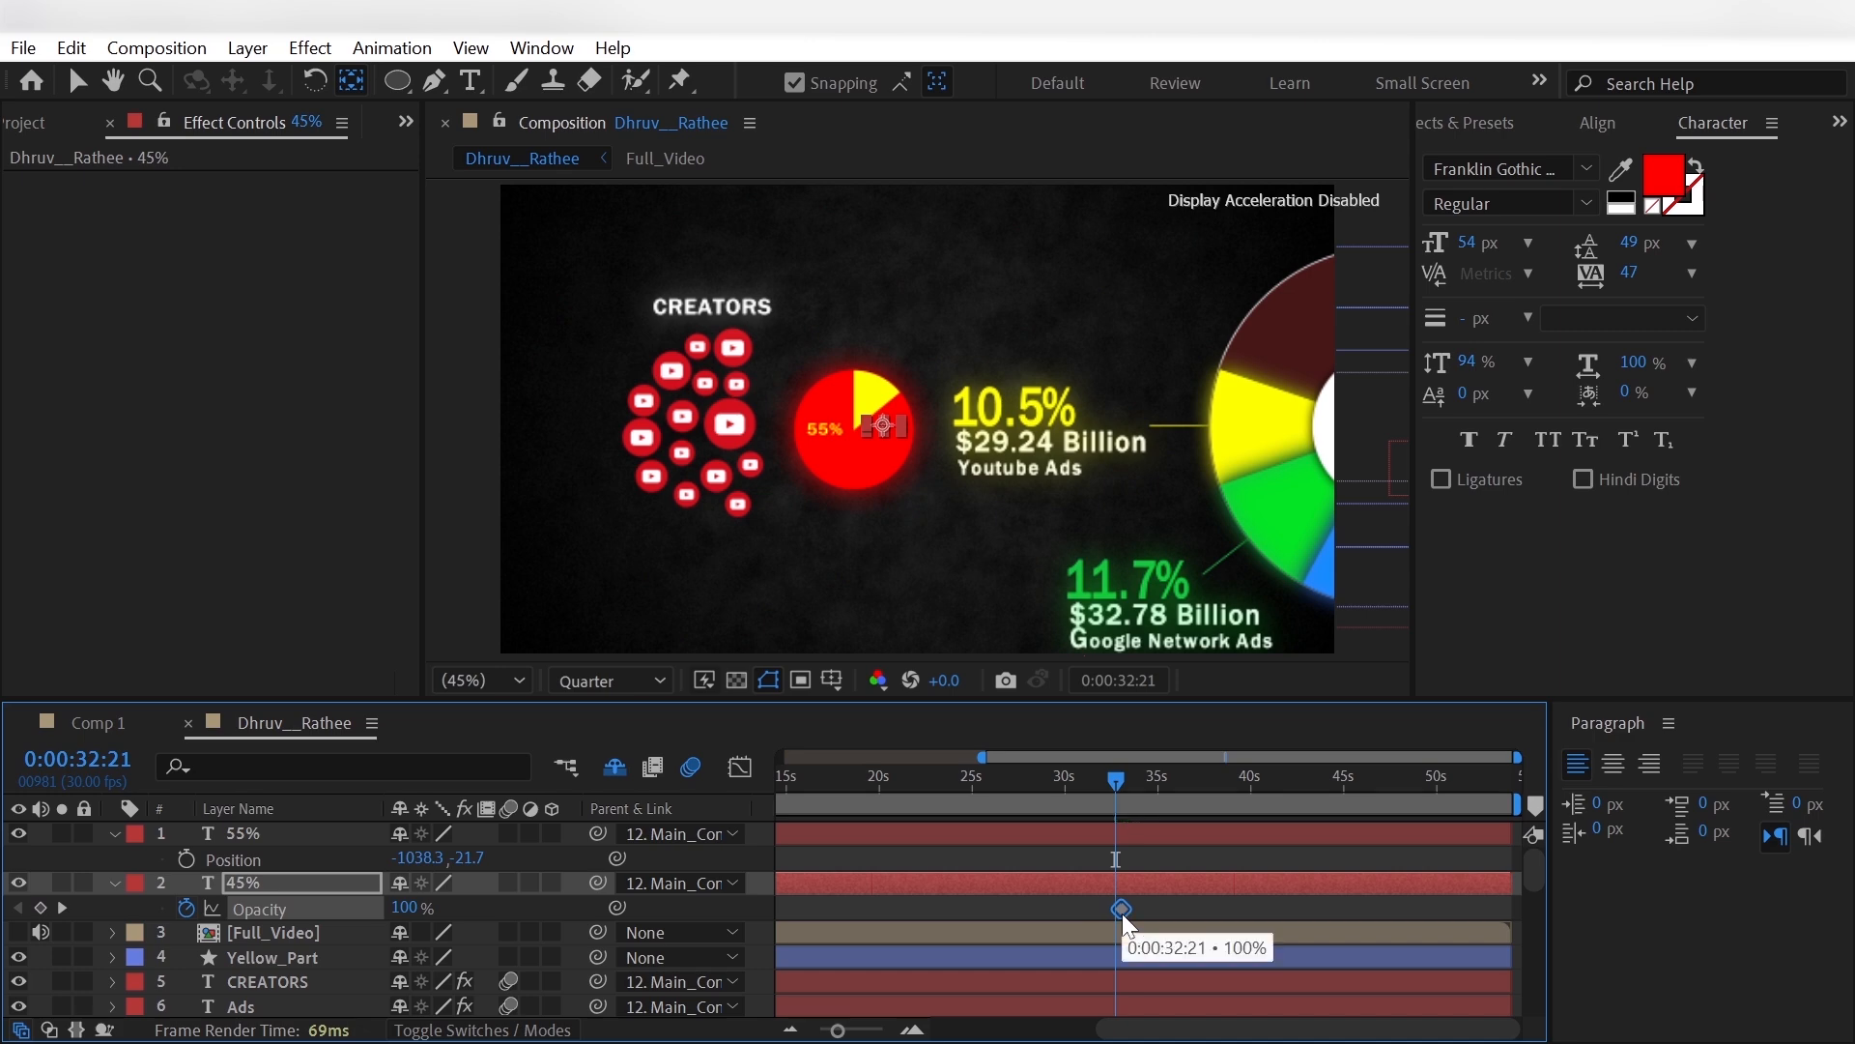
pyautogui.moveTo(1117, 913); pyautogui.dragTo(1123, 914)
pyautogui.click(408, 906)
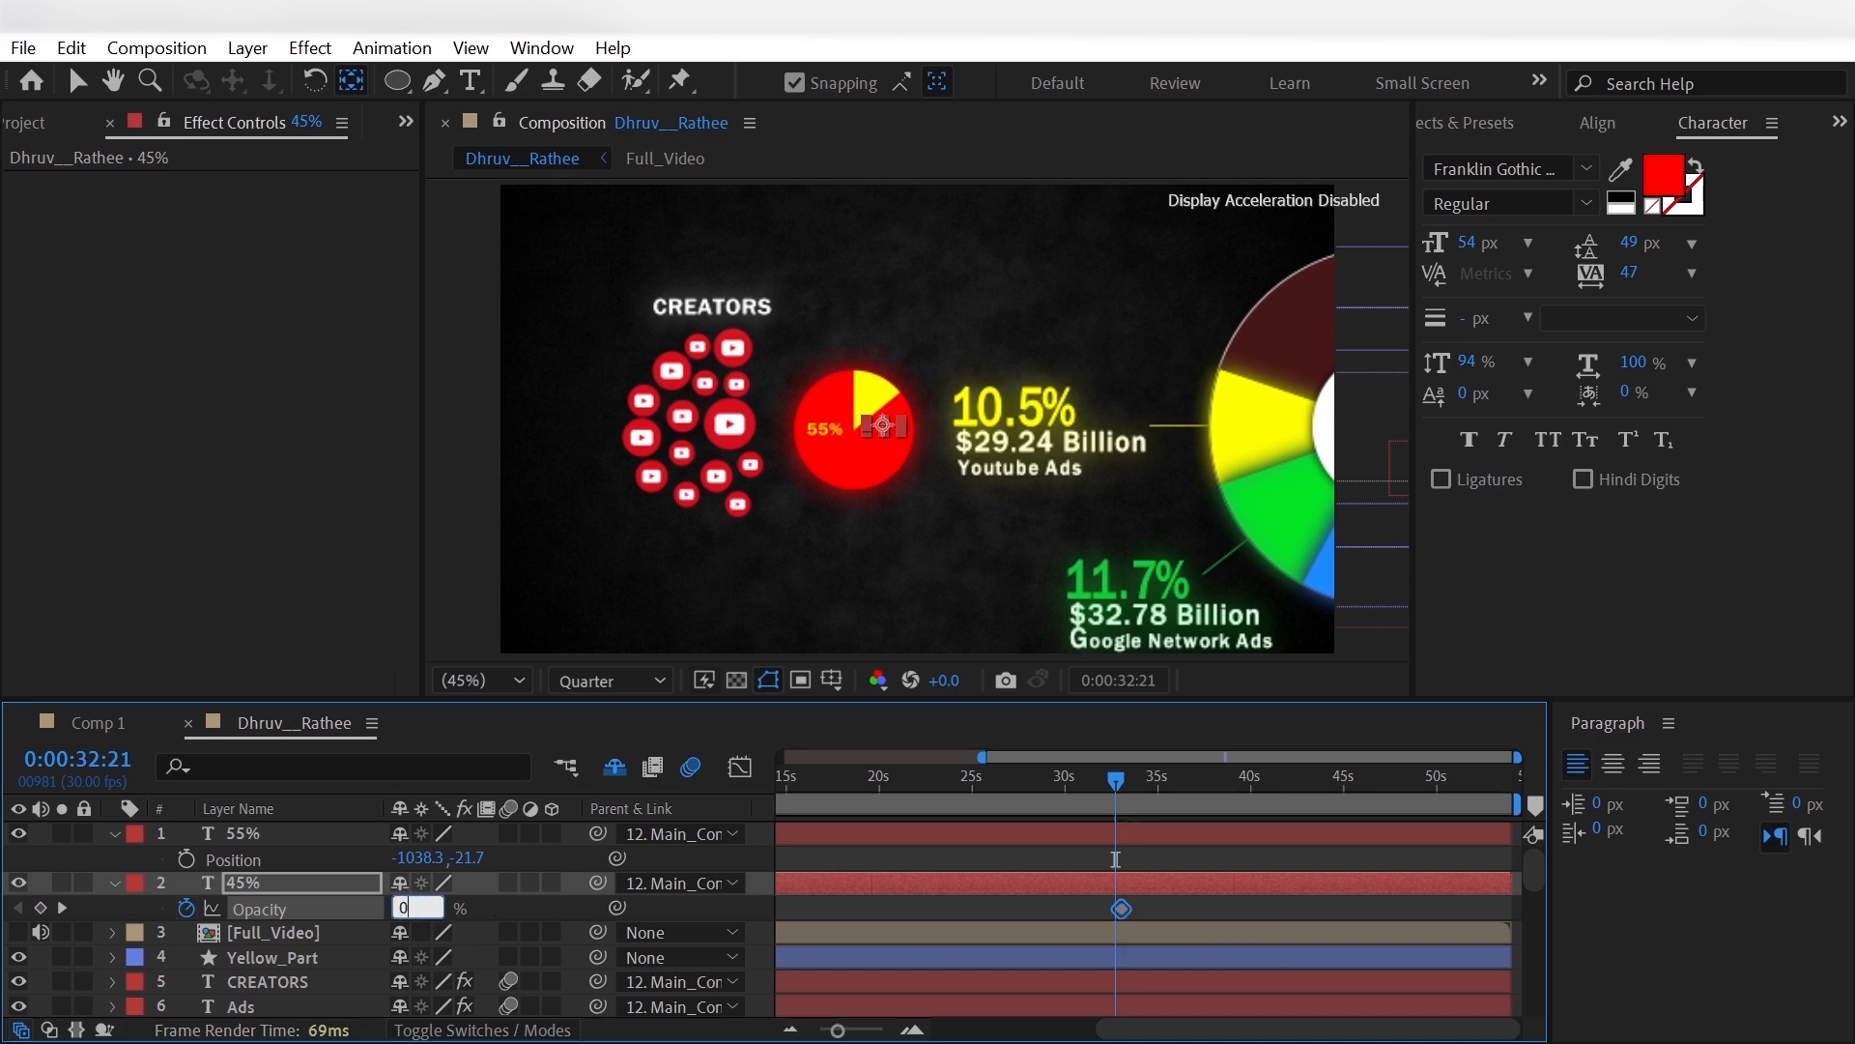
pyautogui.write('0')
pyautogui.press('Return')
pyautogui.moveTo(1115, 777); pyautogui.dragTo(1139, 831)
pyautogui.click(1177, 911)
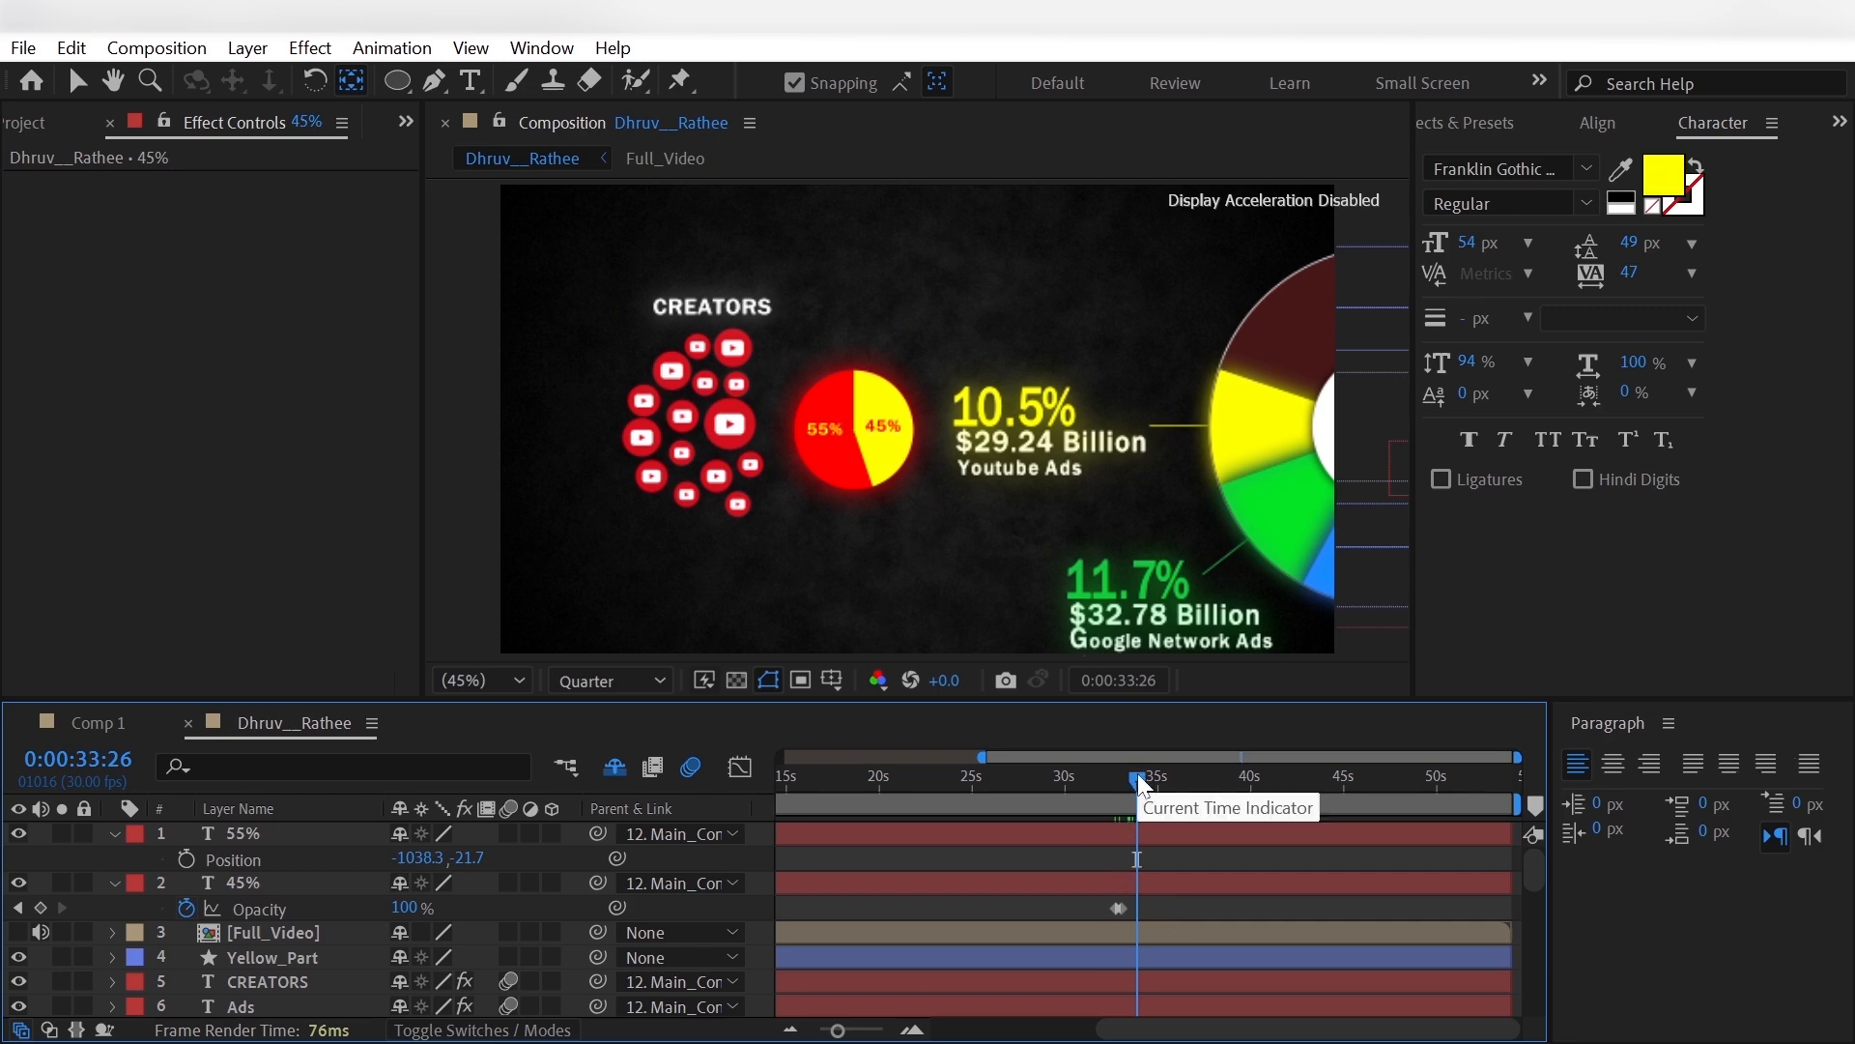
# - Fade in the 55% text with opacity keyframes of 0% at 0:00:33:26 and 100% a few frames on
pyautogui.click(316, 836)
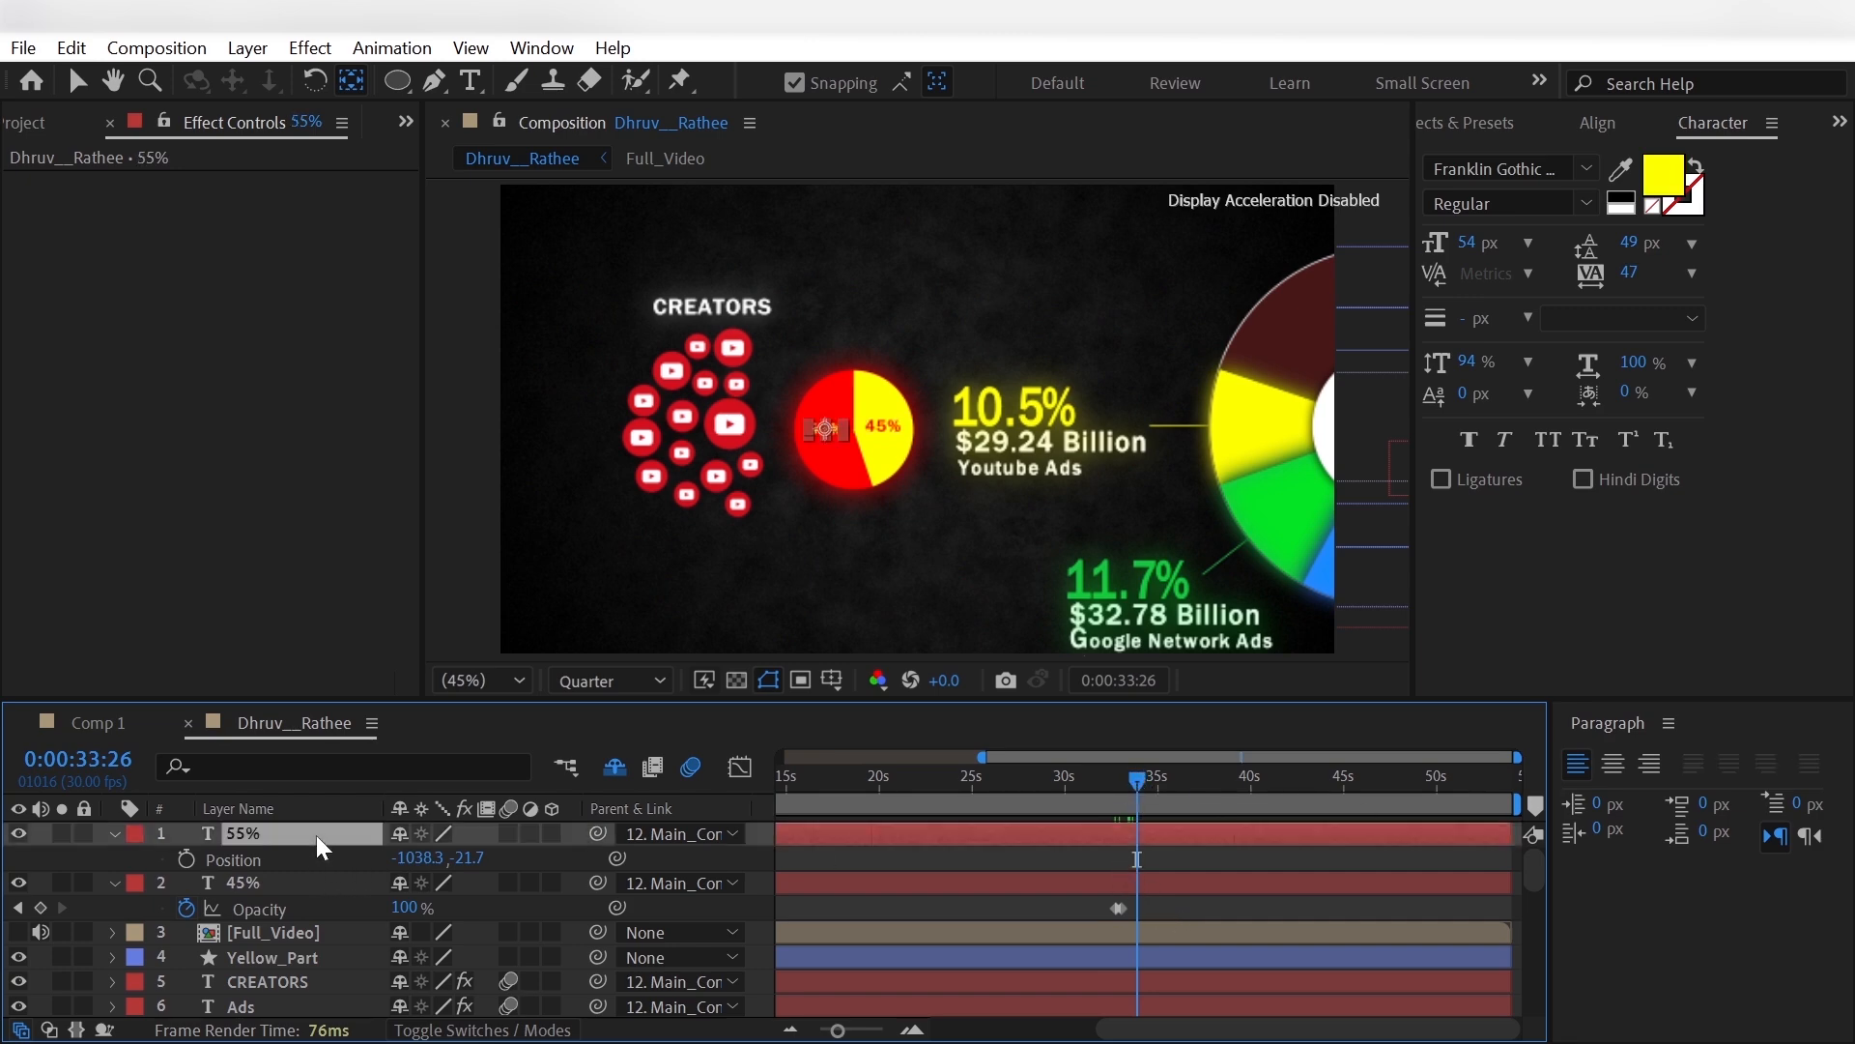
pyautogui.press('t')
pyautogui.click(187, 858)
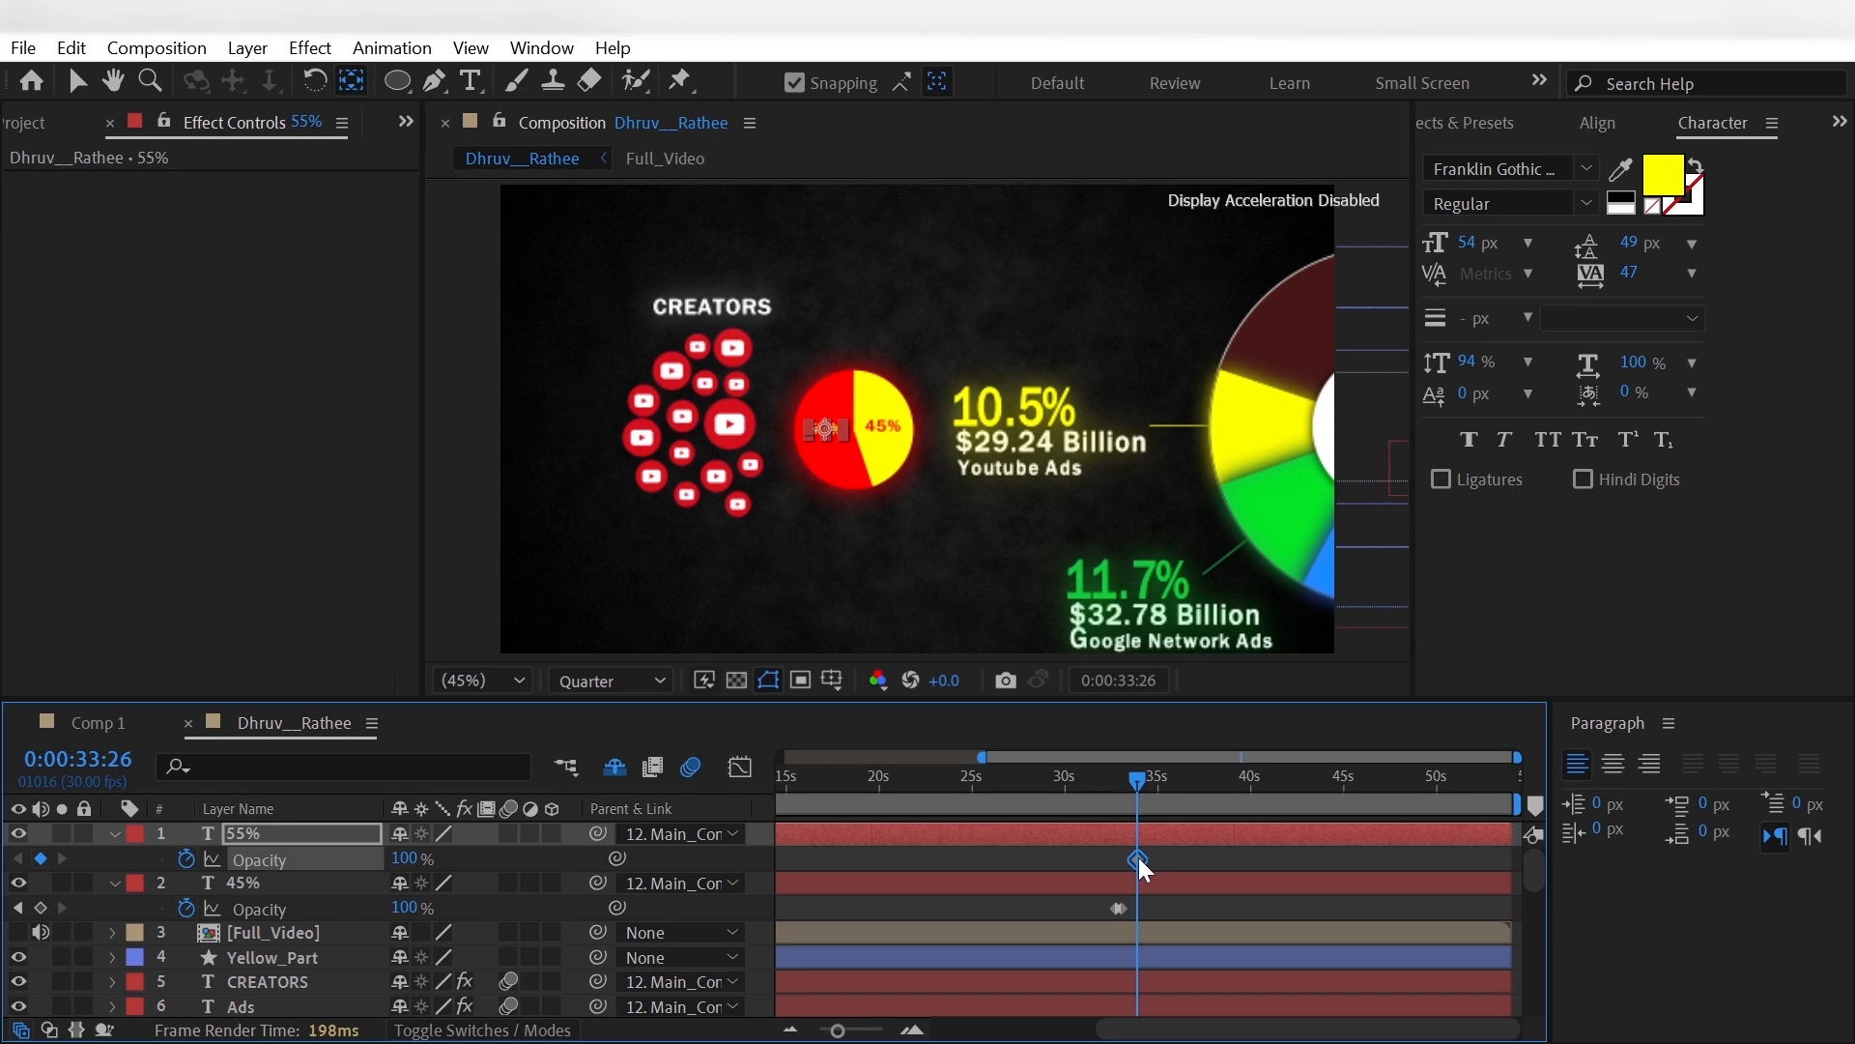
pyautogui.moveTo(1138, 856); pyautogui.dragTo(1146, 856)
pyautogui.click(406, 858)
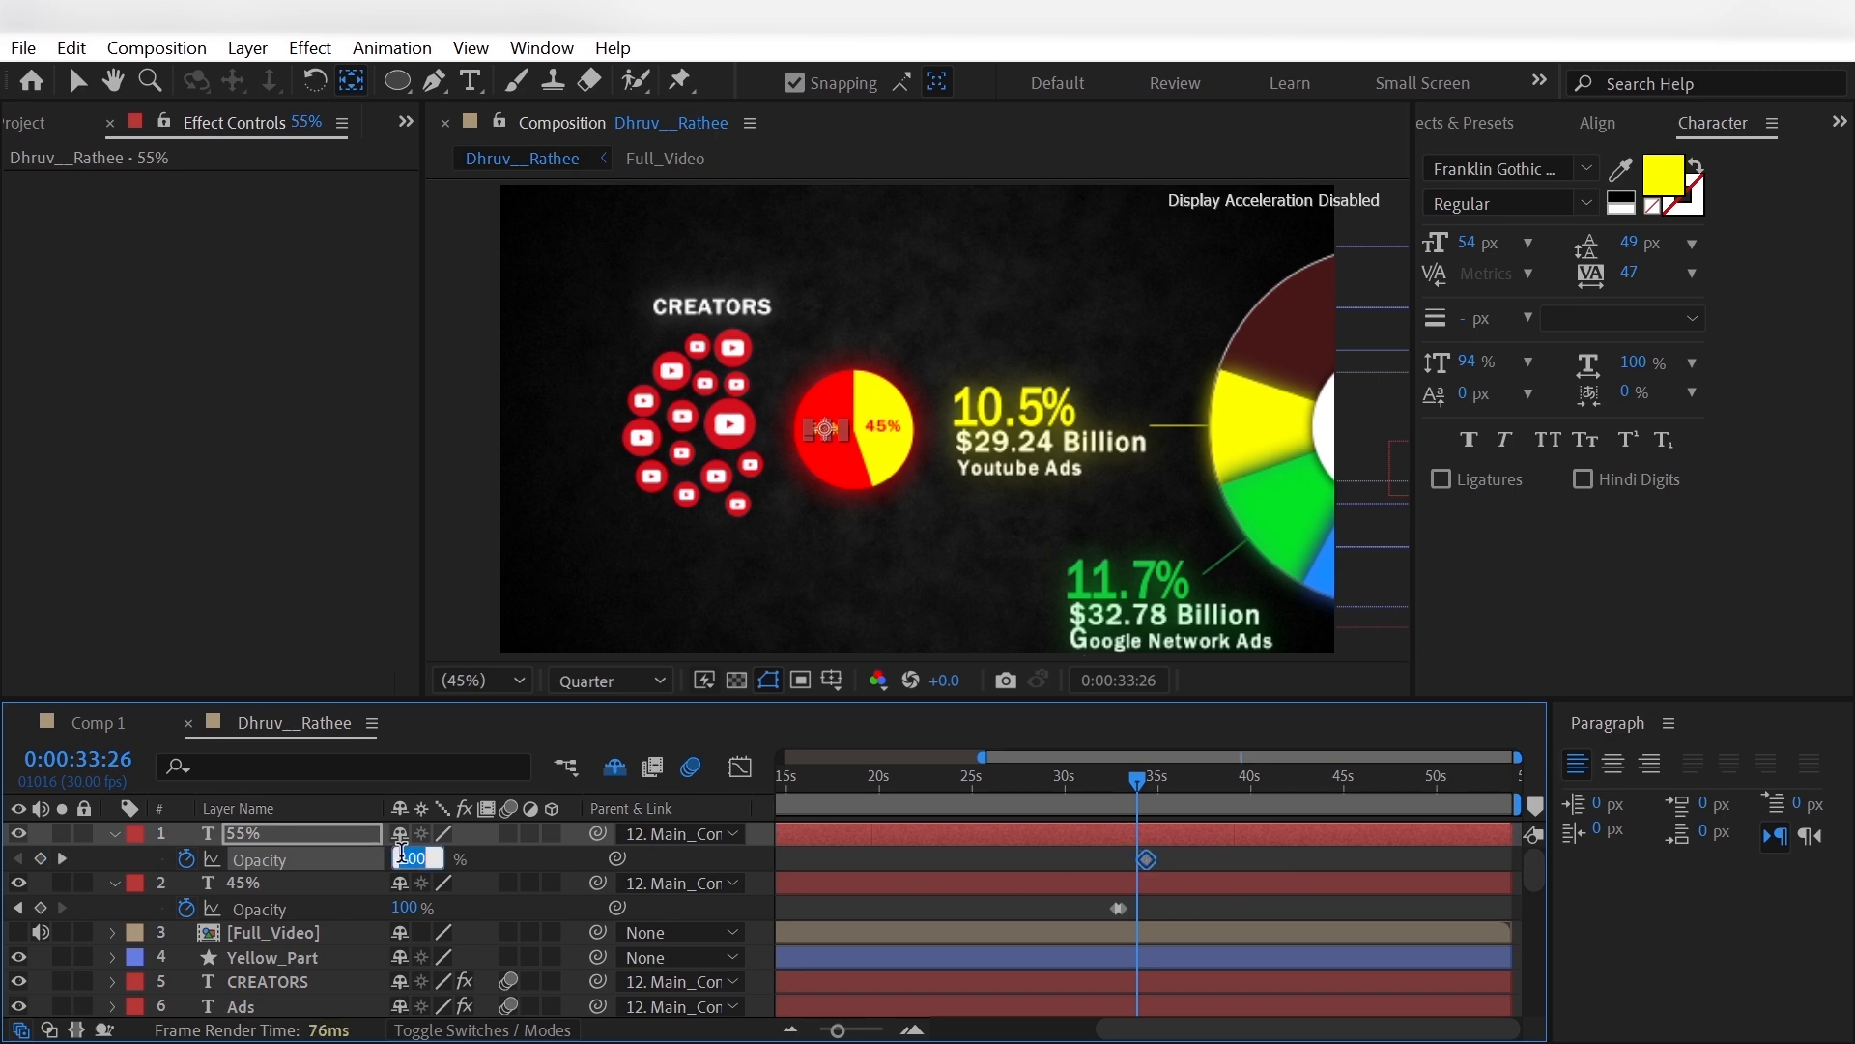
pyautogui.write('0')
pyautogui.press('Return')
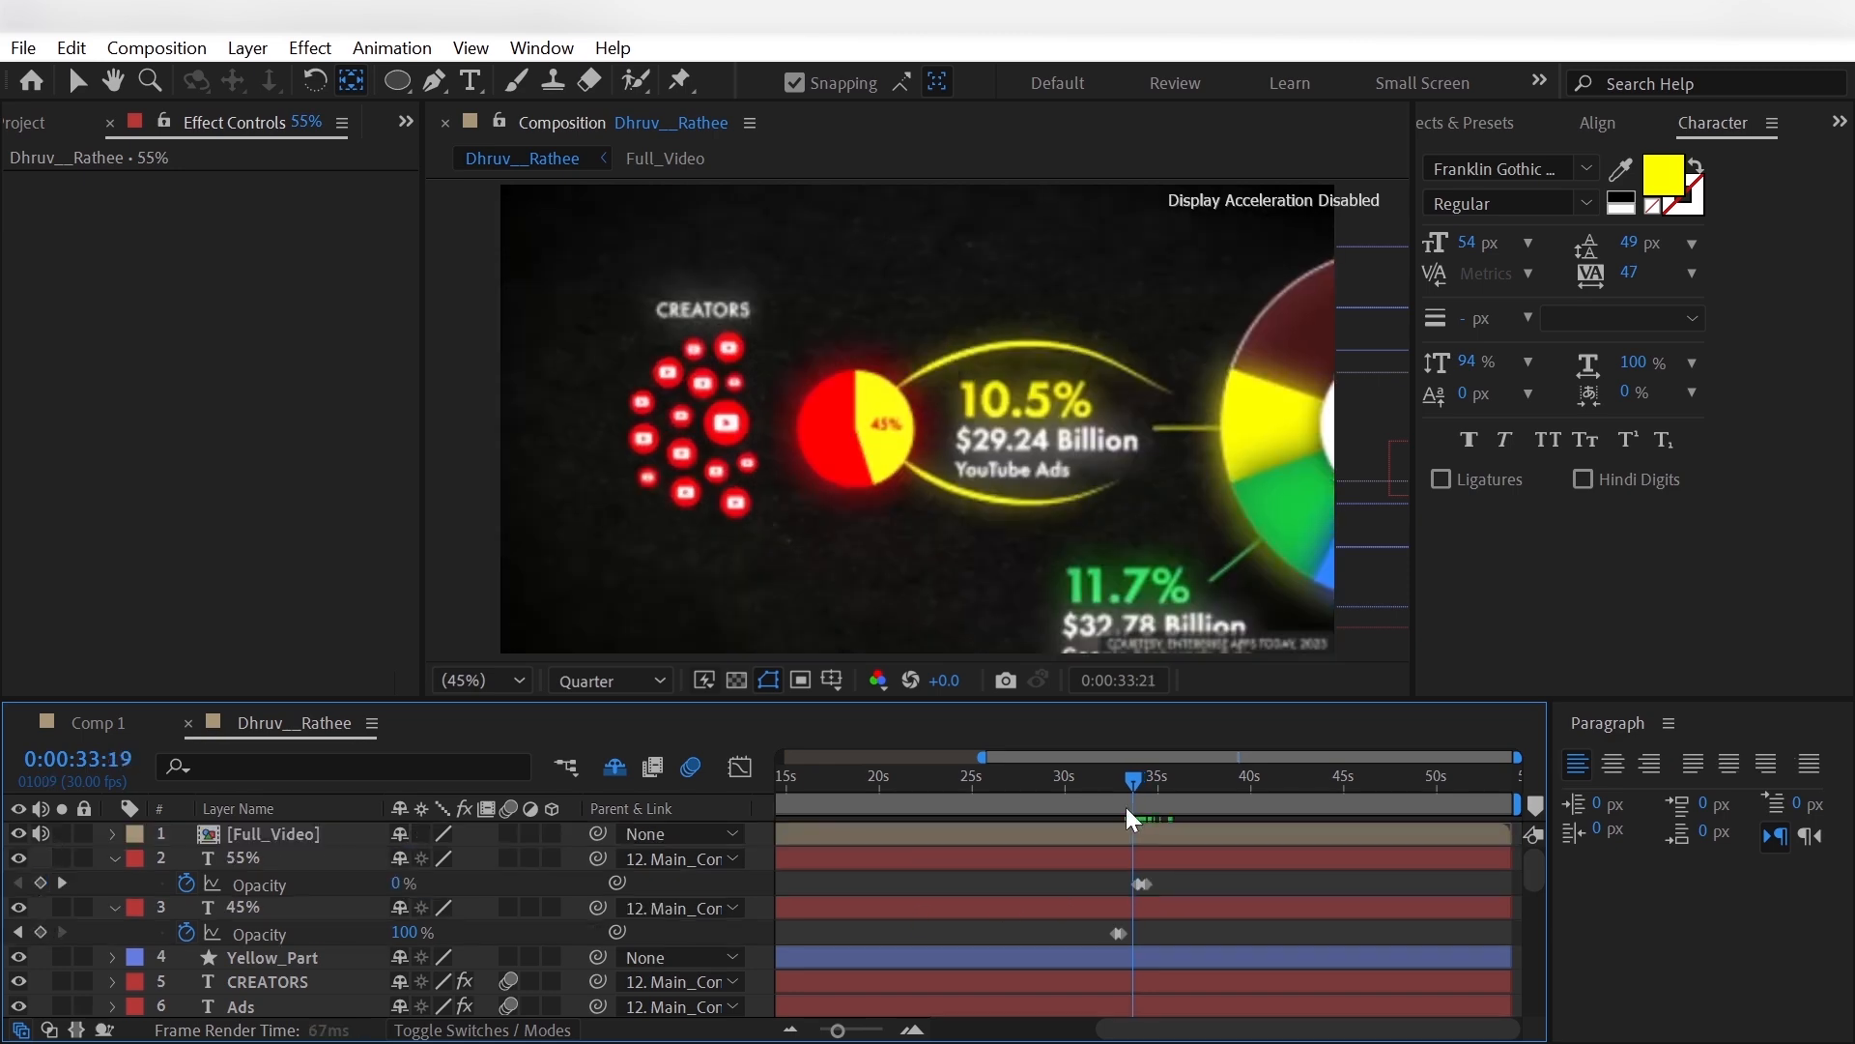
# - At 0:00:33:21, hide Full_Video and draw an arched path from the small circle to the large pie's yellow slice with an 8 px yellow stroke
pyautogui.moveTo(1126, 808); pyautogui.dragTo(1132, 808)
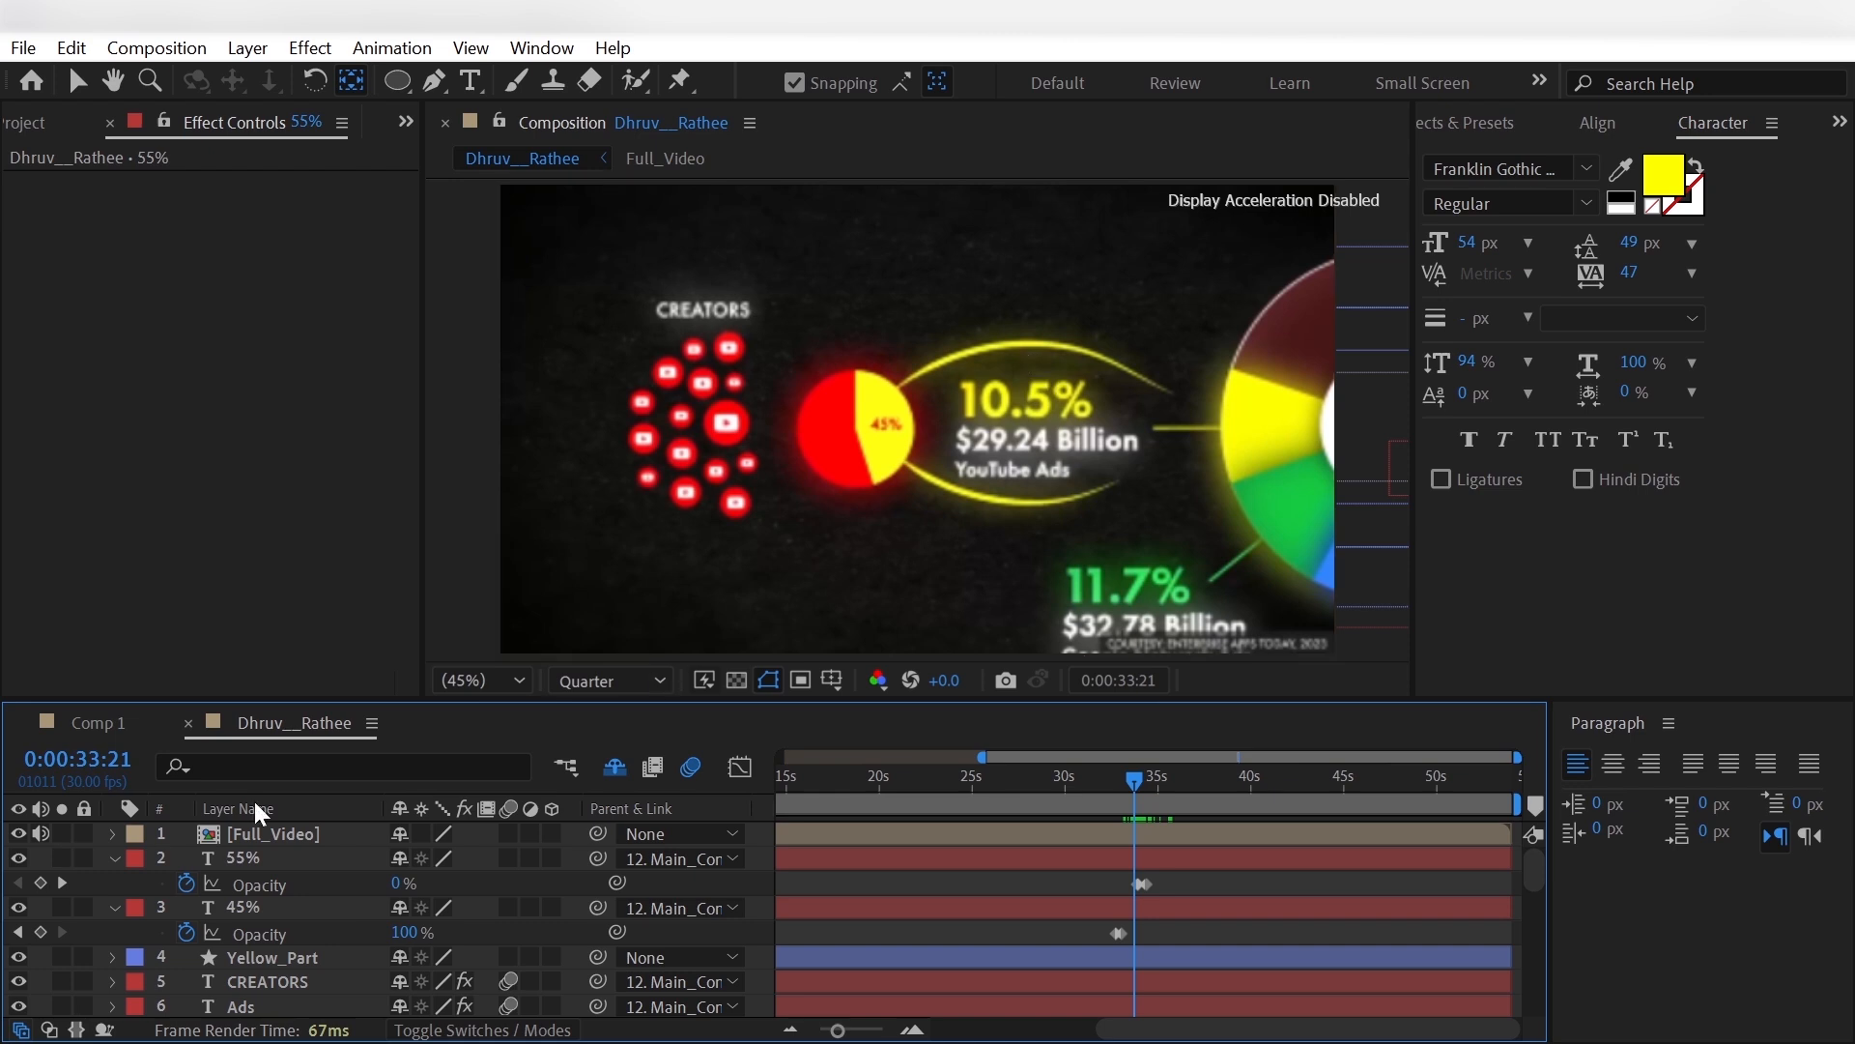
pyautogui.click(18, 833)
pyautogui.click(437, 83)
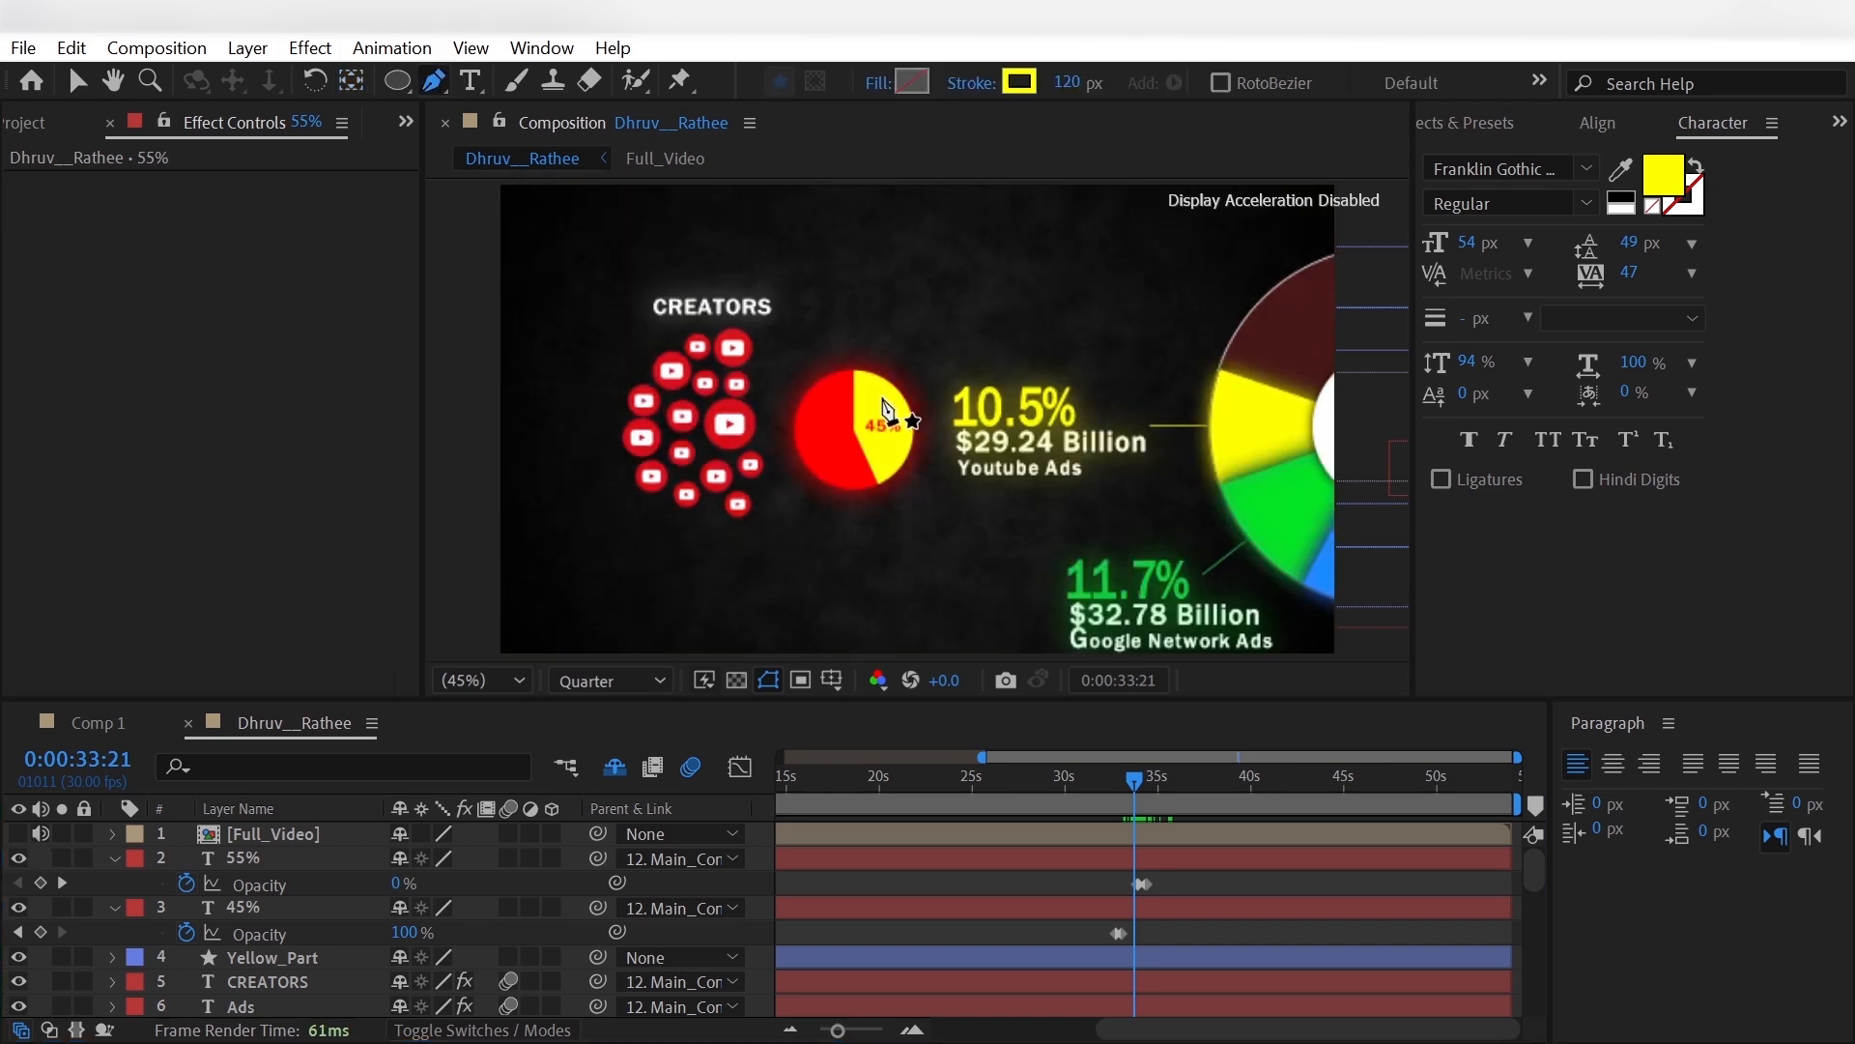
pyautogui.click(876, 396)
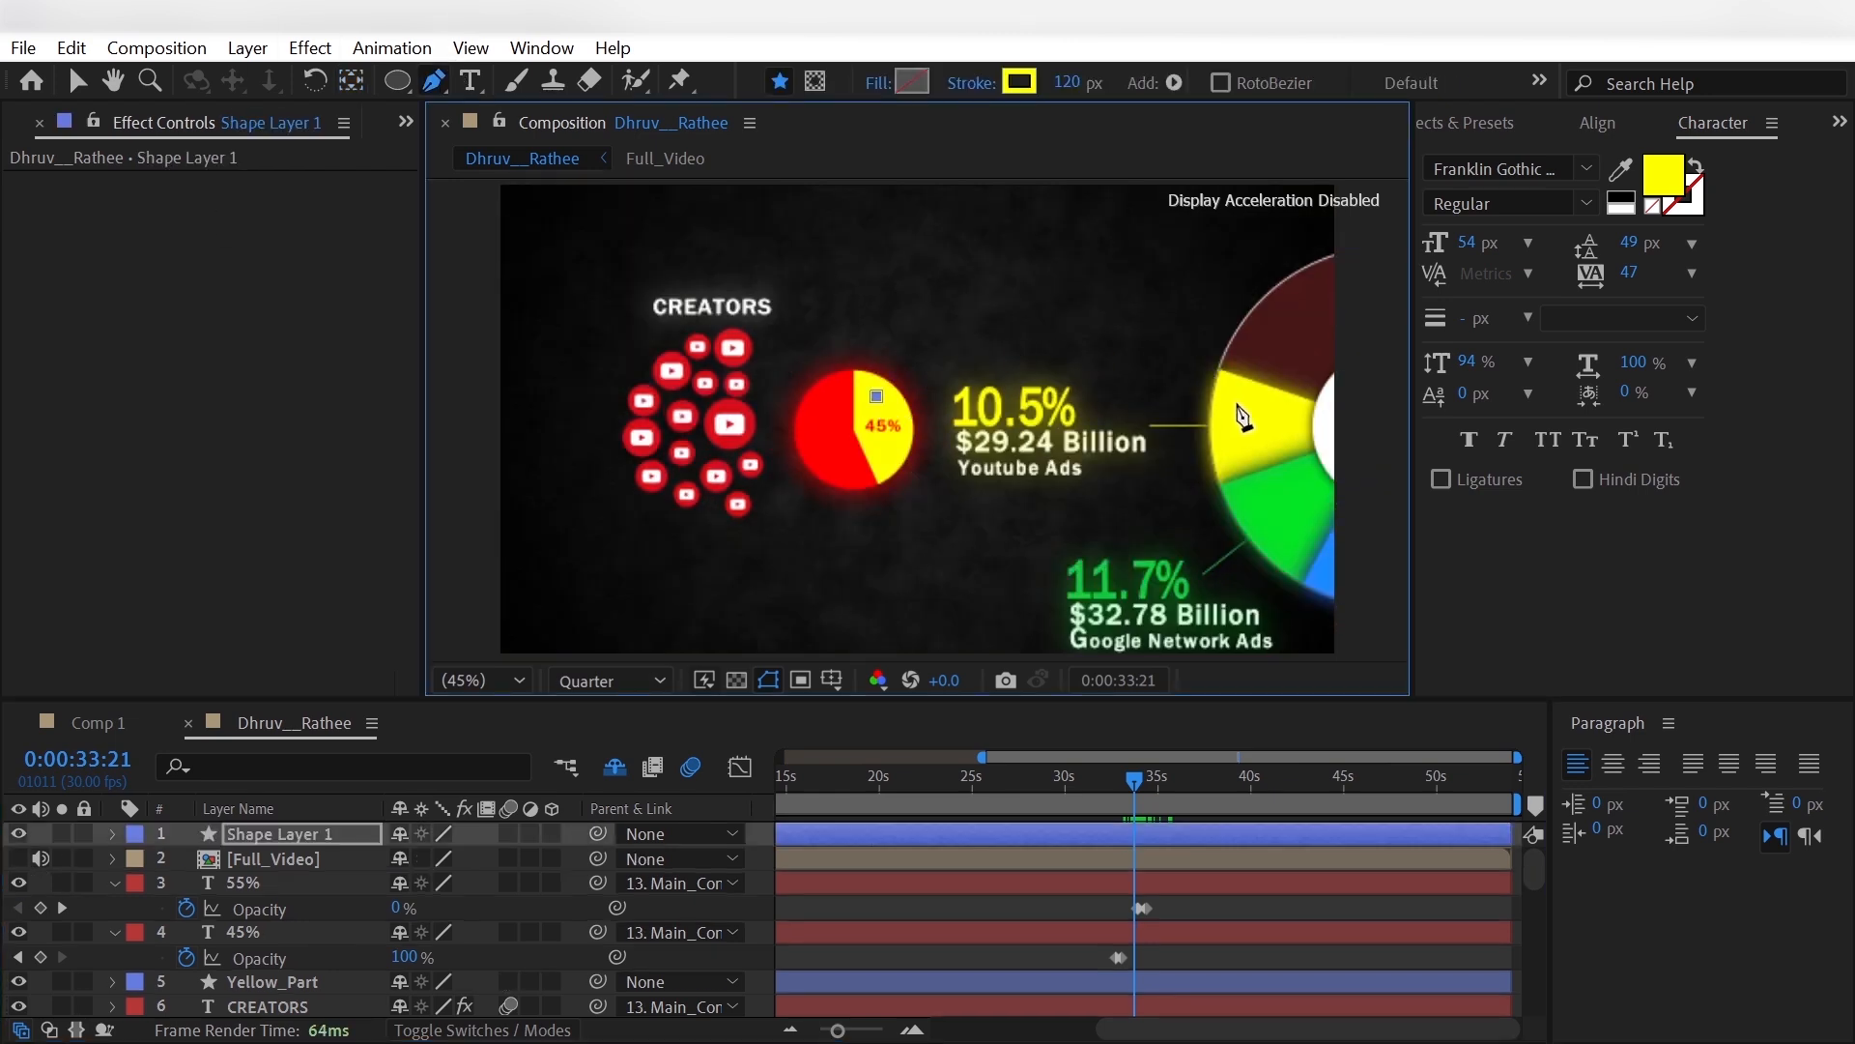
pyautogui.moveTo(1236, 399)
pyautogui.mouseDown()
pyautogui.moveTo(1266, 410)
pyautogui.moveTo(1319, 489)
pyautogui.moveTo(1461, 530)
pyautogui.mouseUp()
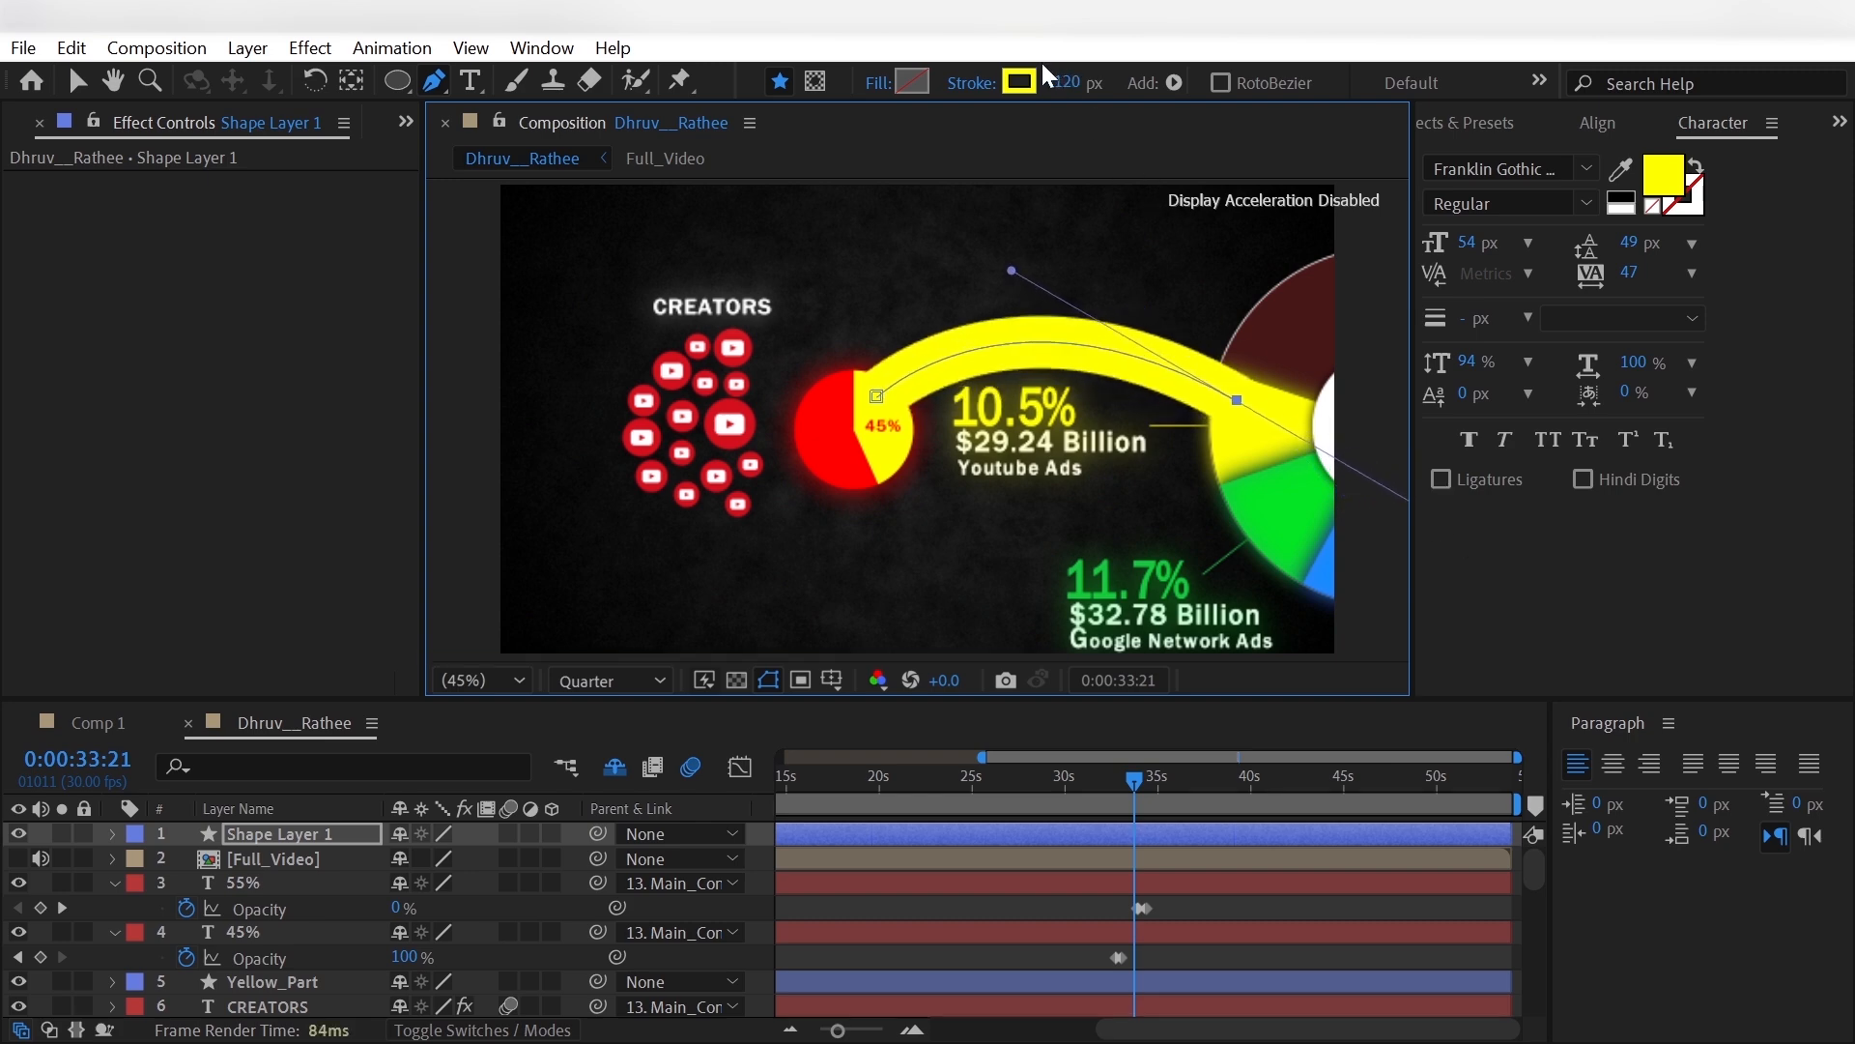
pyautogui.click(1075, 81)
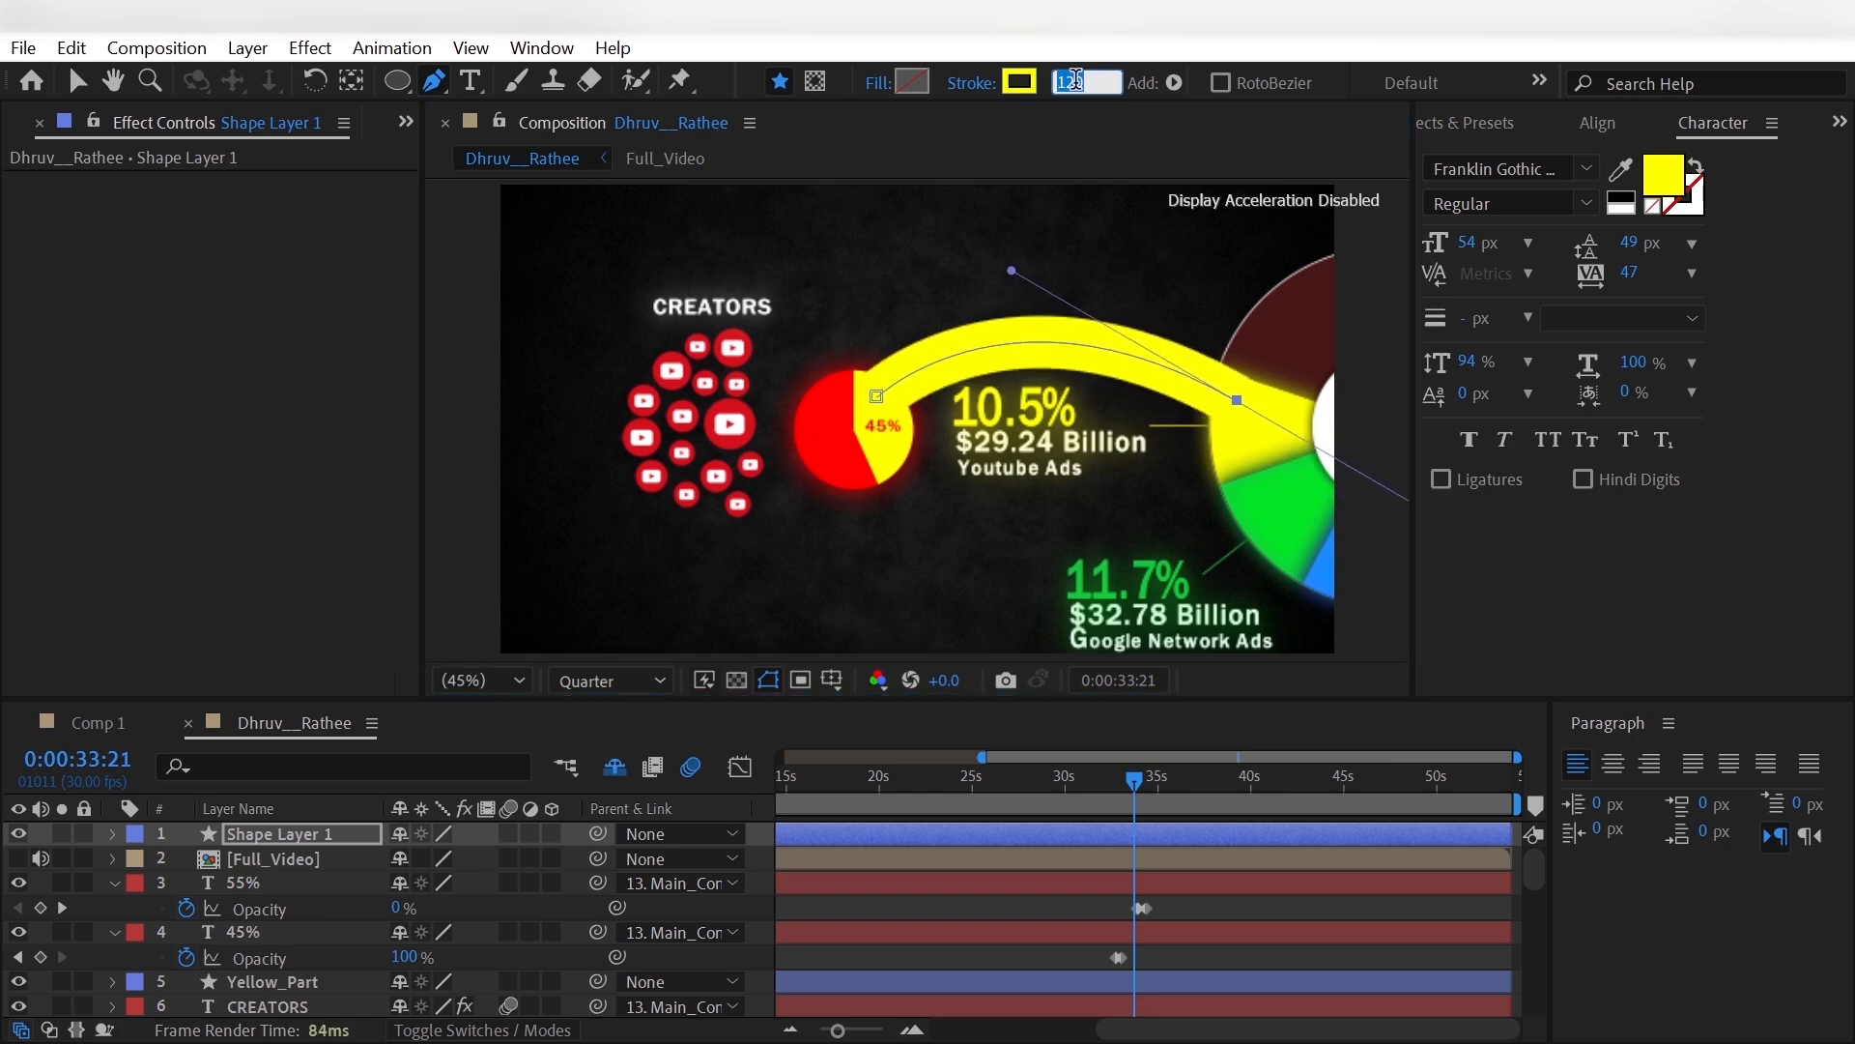
pyautogui.write('8')
pyautogui.press('Return')
# - Adjust the arch's end point and handle against the Full_Video reference, and set its stroke width to 17 px
pyautogui.click(1237, 400)
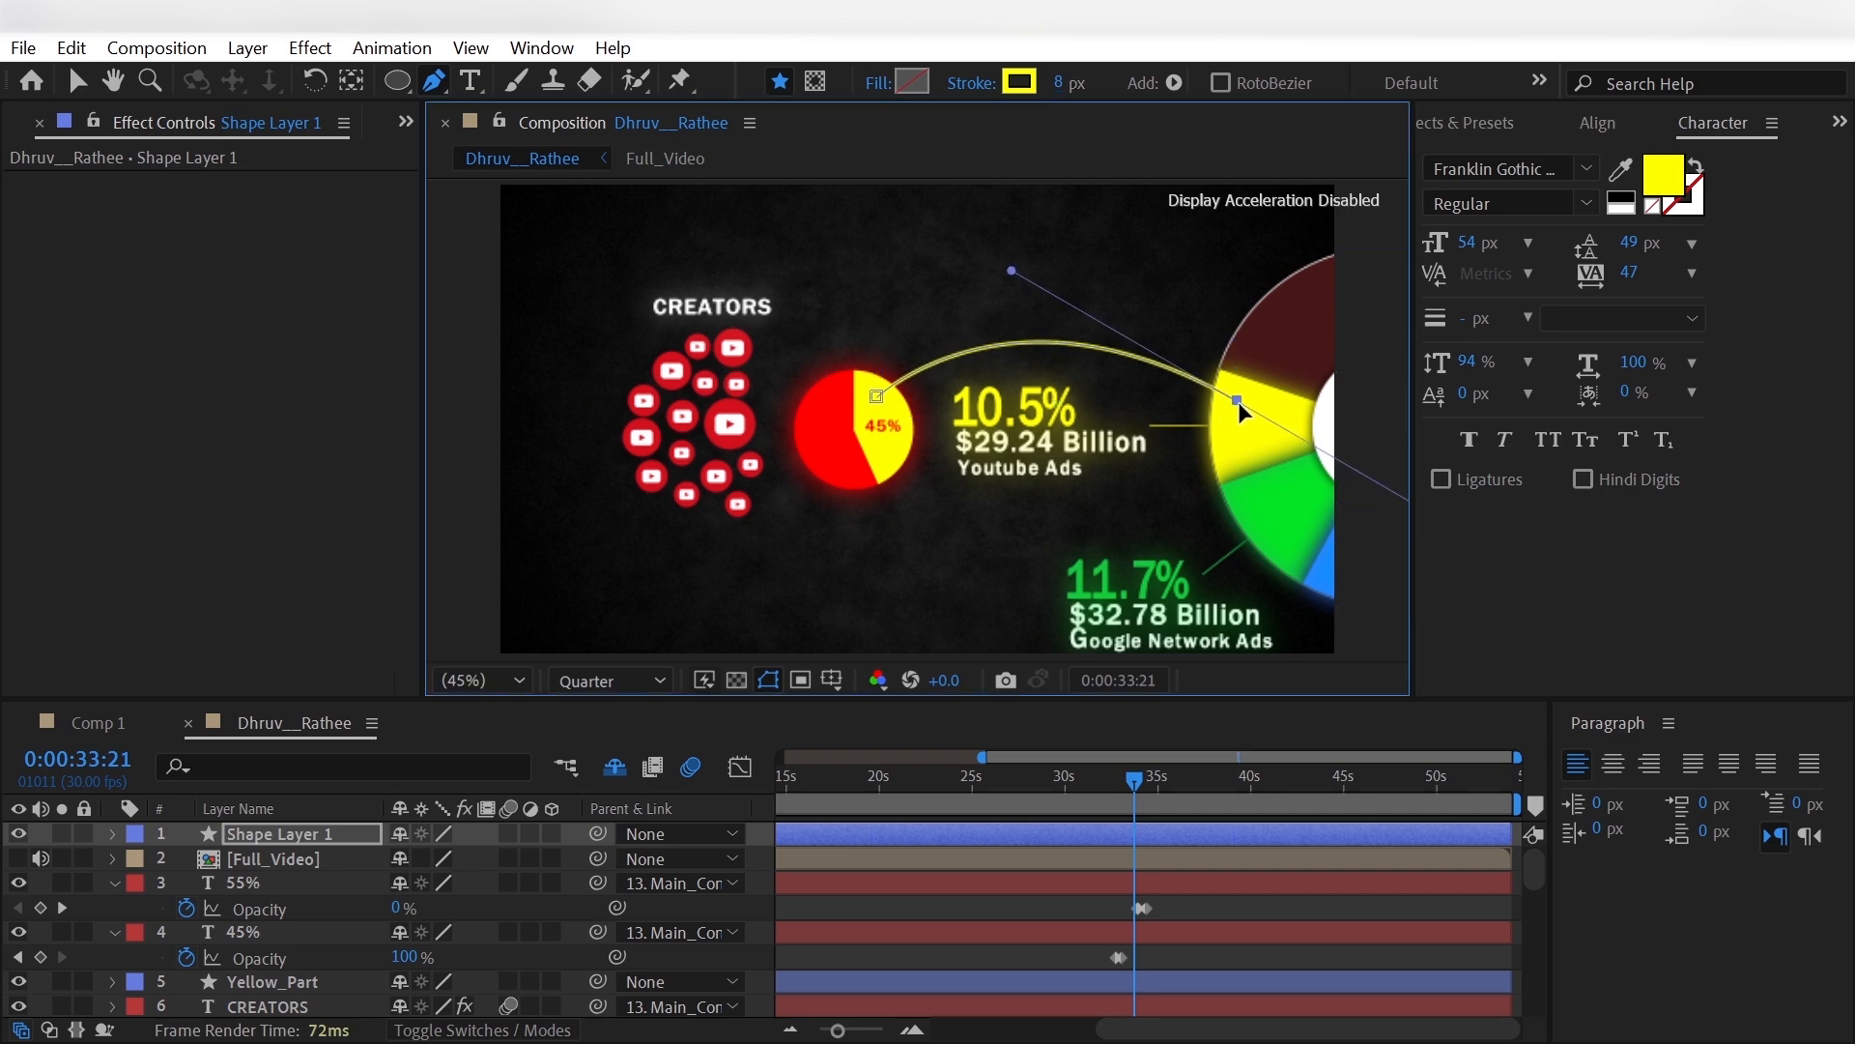
pyautogui.moveTo(1012, 272)
pyautogui.mouseDown()
pyautogui.moveTo(1008, 252)
pyautogui.moveTo(1068, 281)
pyautogui.moveTo(1010, 271)
pyautogui.mouseUp()
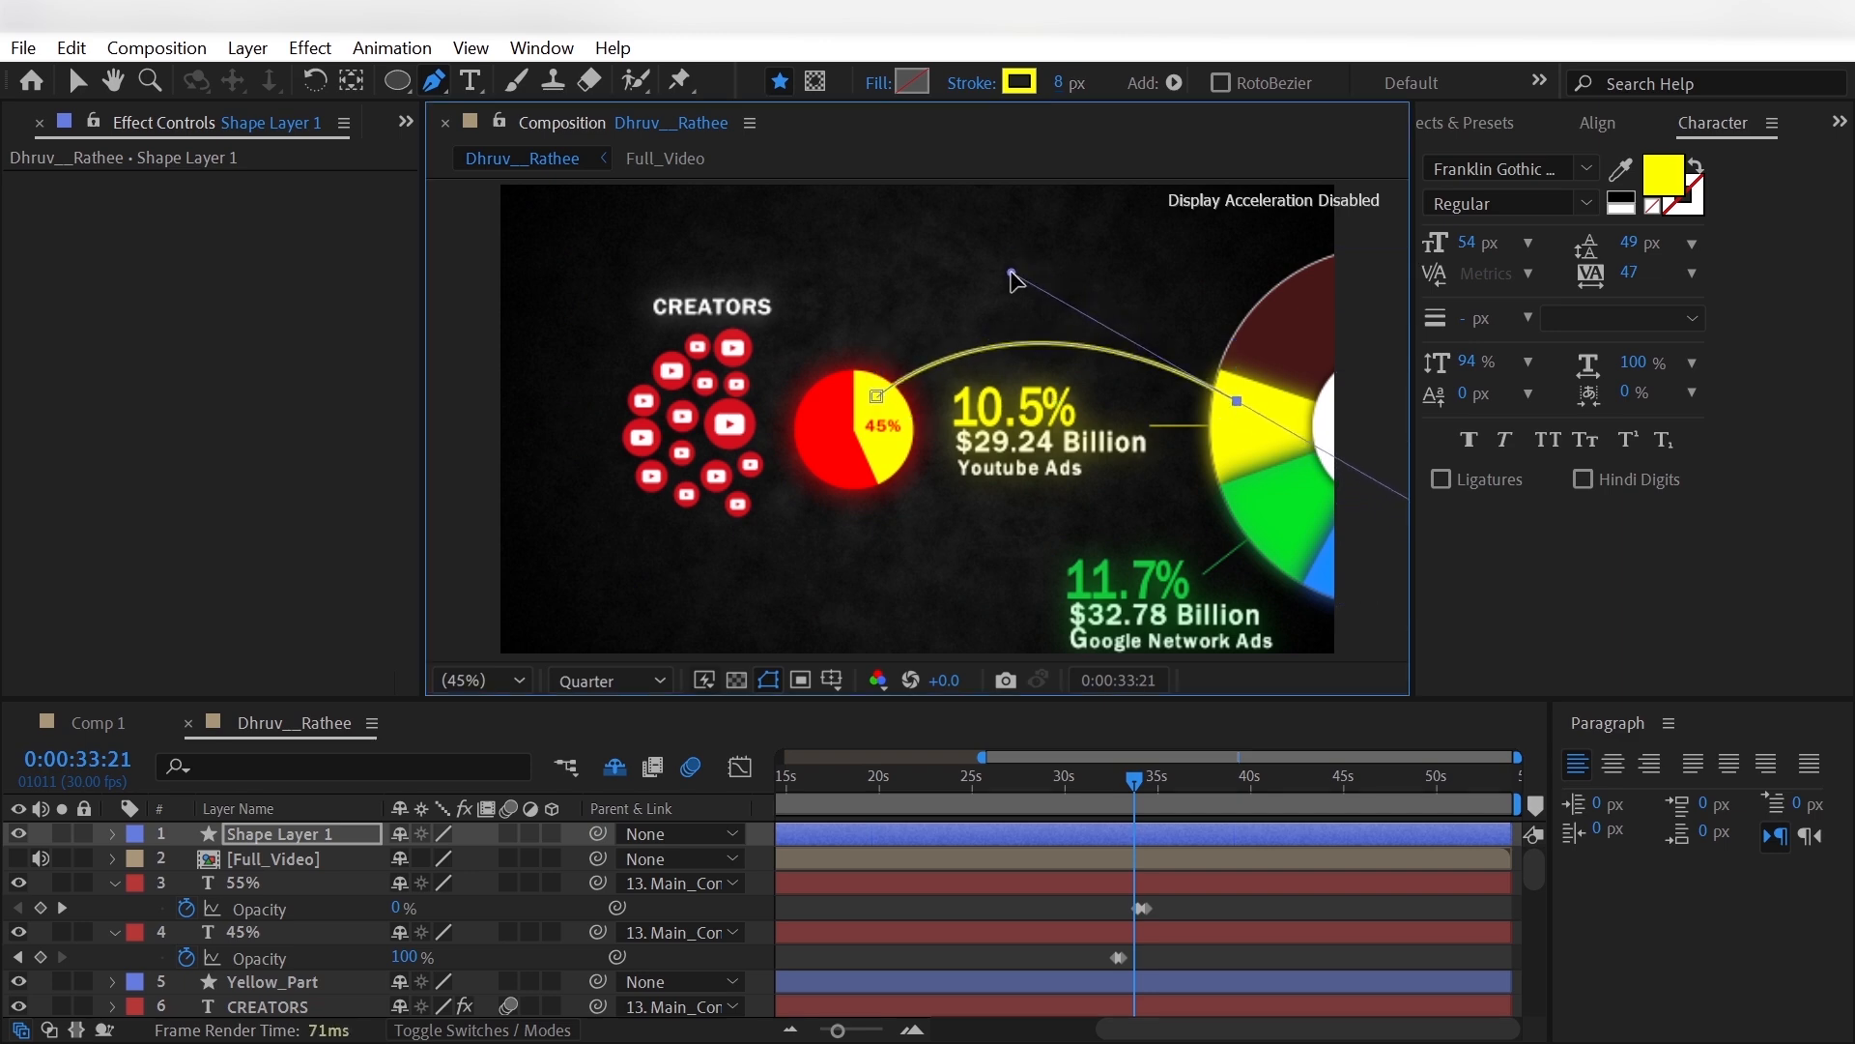
pyautogui.click(17, 859)
pyautogui.moveTo(1237, 400); pyautogui.dragTo(1227, 411)
pyautogui.moveTo(1002, 283); pyautogui.dragTo(986, 266)
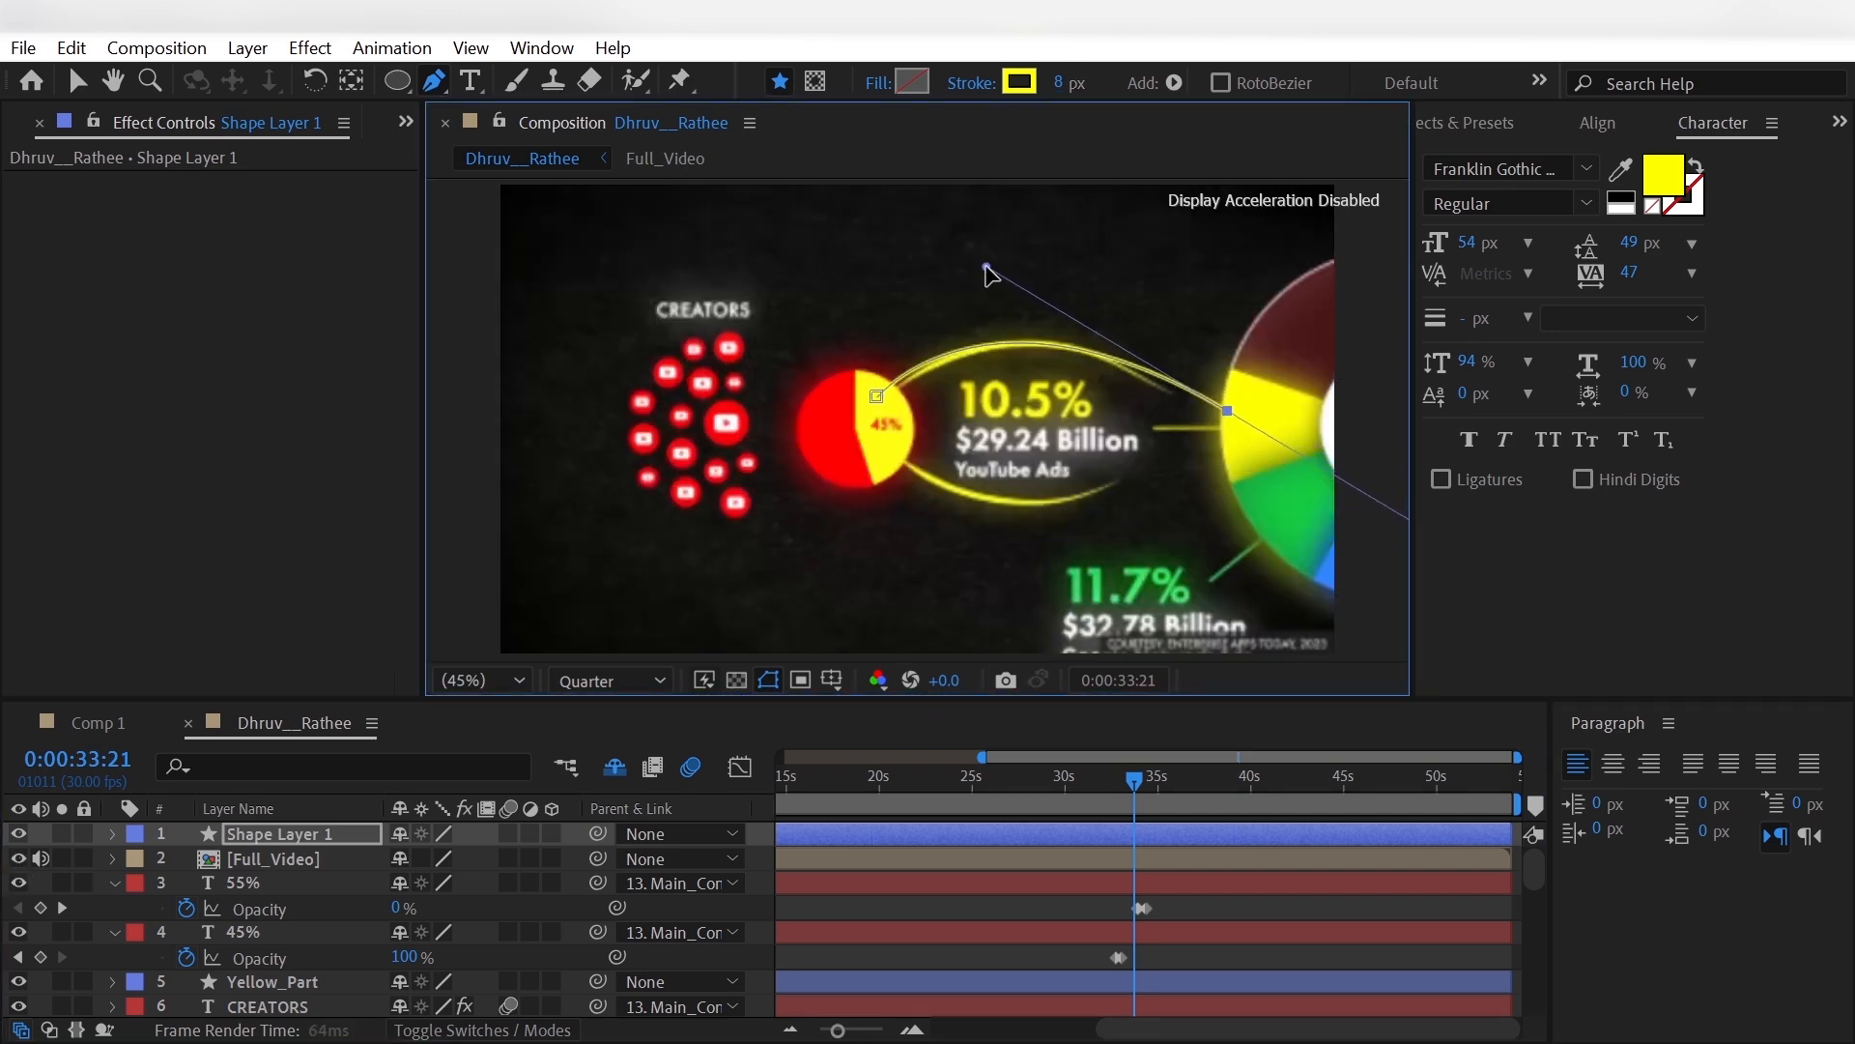
pyautogui.moveTo(1227, 410); pyautogui.dragTo(1238, 422)
pyautogui.moveTo(996, 278); pyautogui.dragTo(1011, 269)
pyautogui.moveTo(1157, 380); pyautogui.dragTo(1157, 382)
# - Rename the arch's shape layer Yellow_upper and parent it to Main_Controller
pyautogui.press('Return')
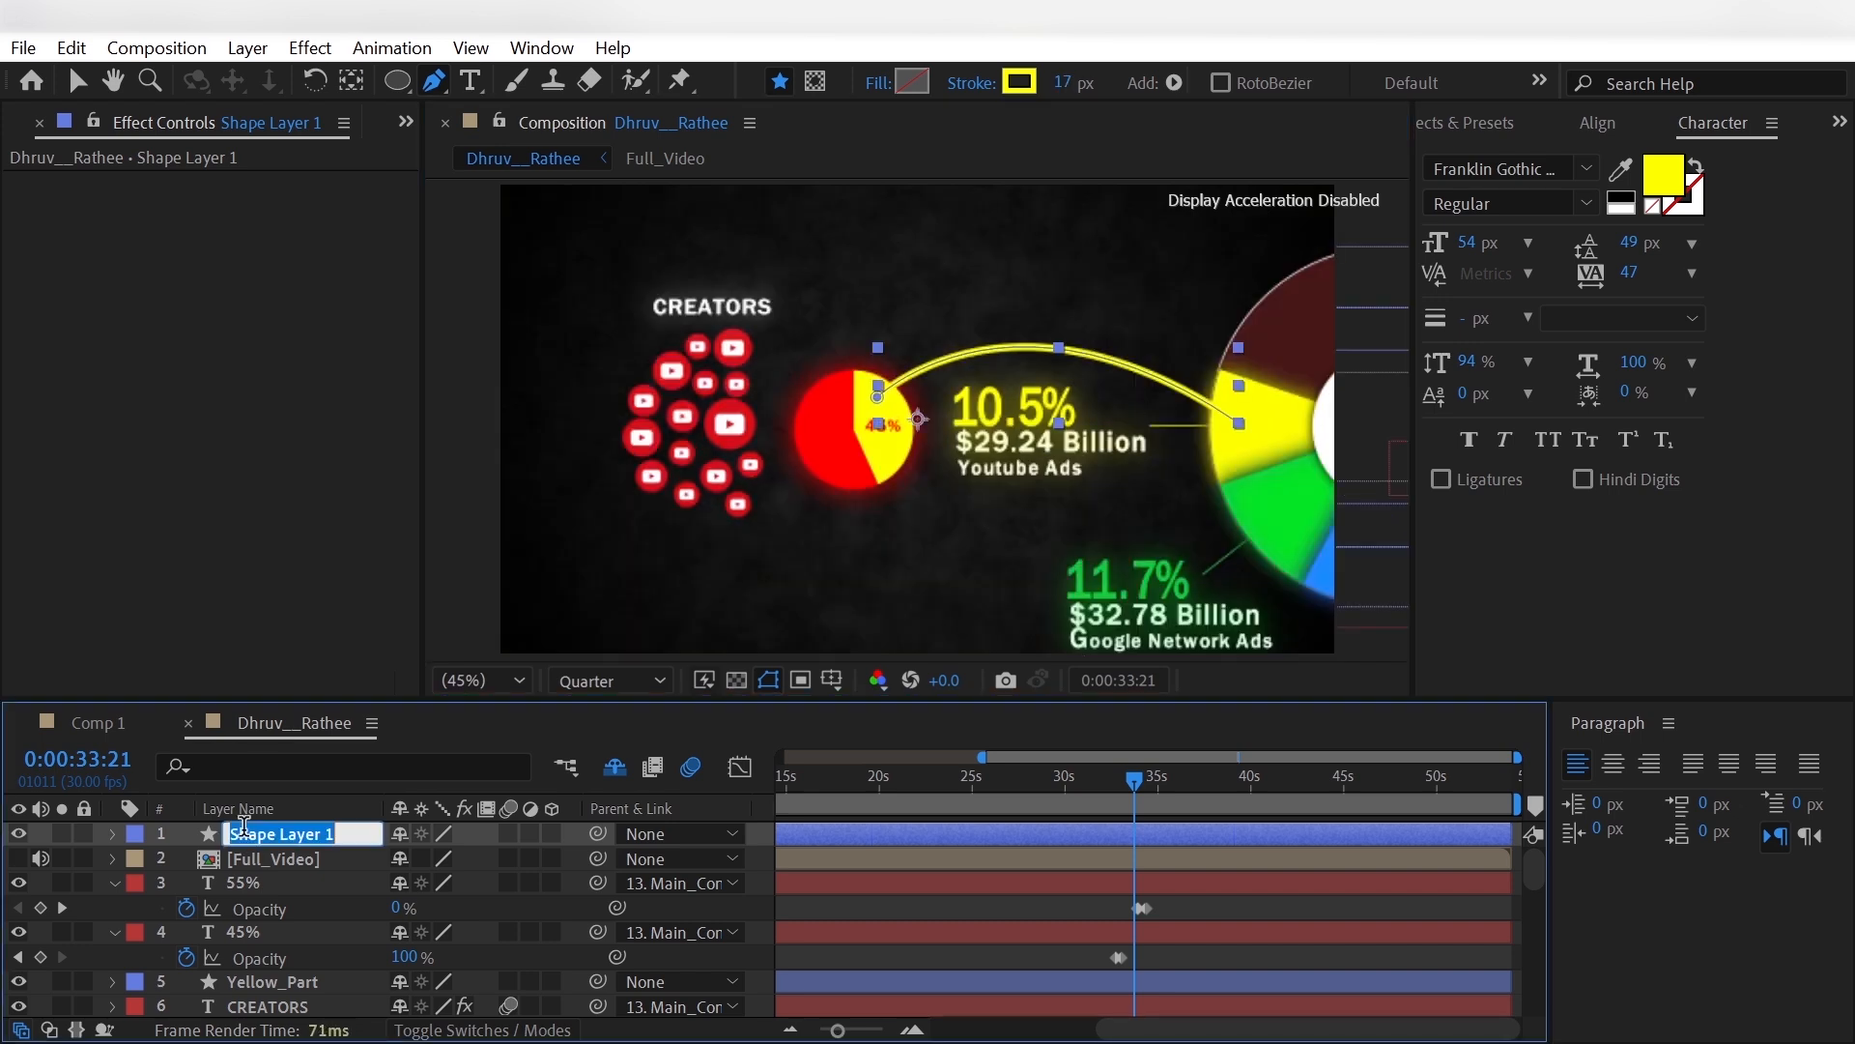
pyautogui.write('Yellow_')
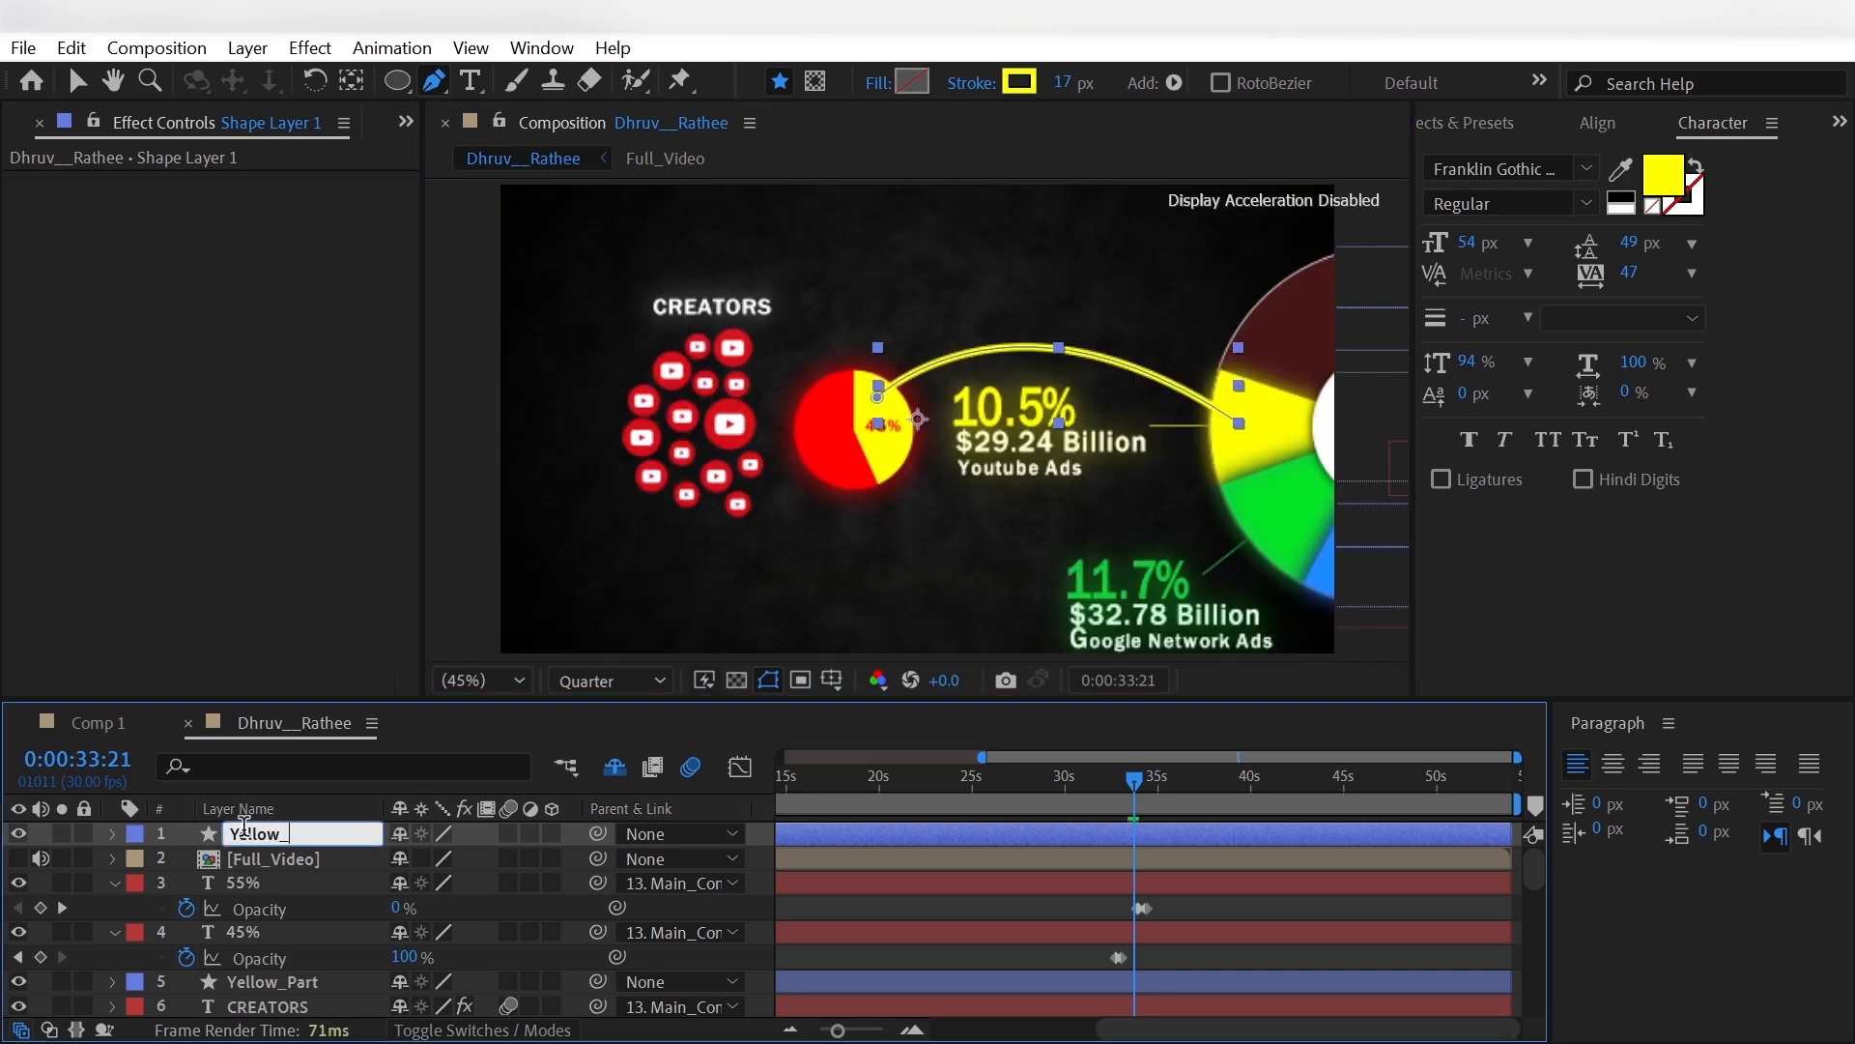
pyautogui.write('upper')
pyautogui.press('Return')
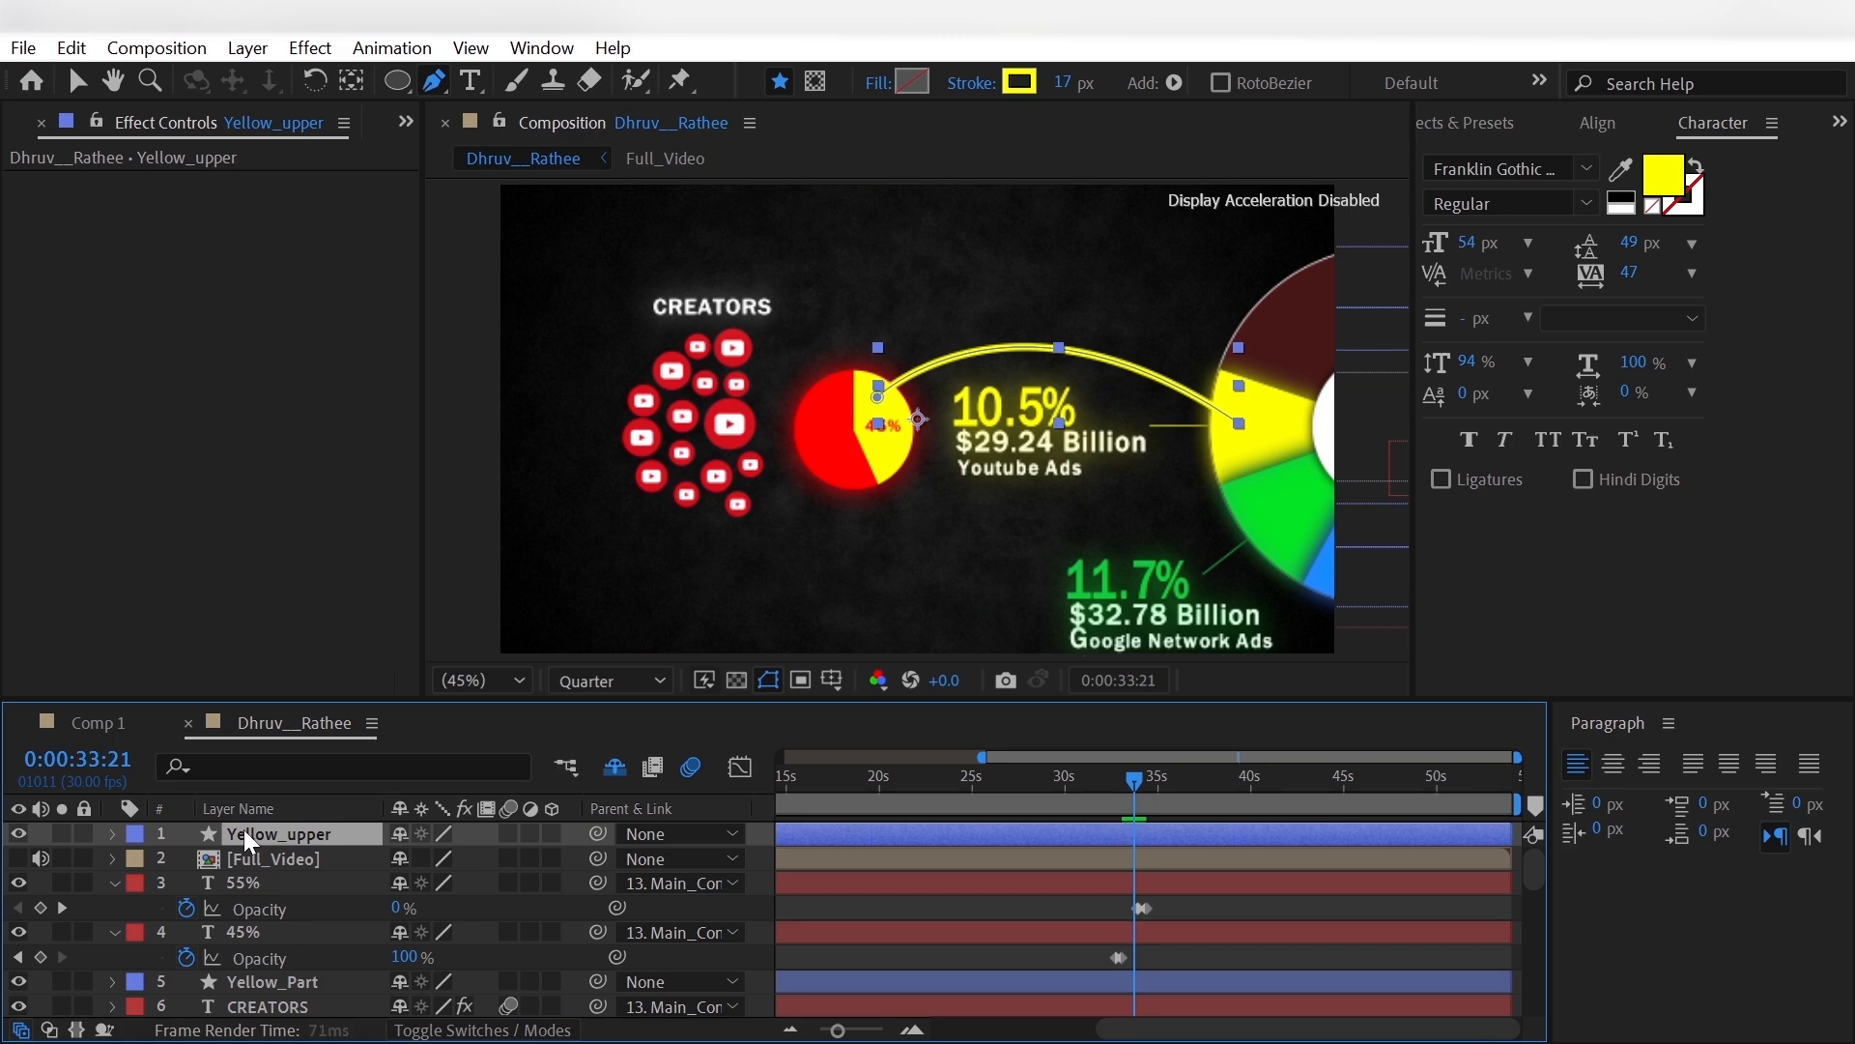
# - Set the Taper Start Length of Yellow_upper's stroke to 20%
pyautogui.click(114, 833)
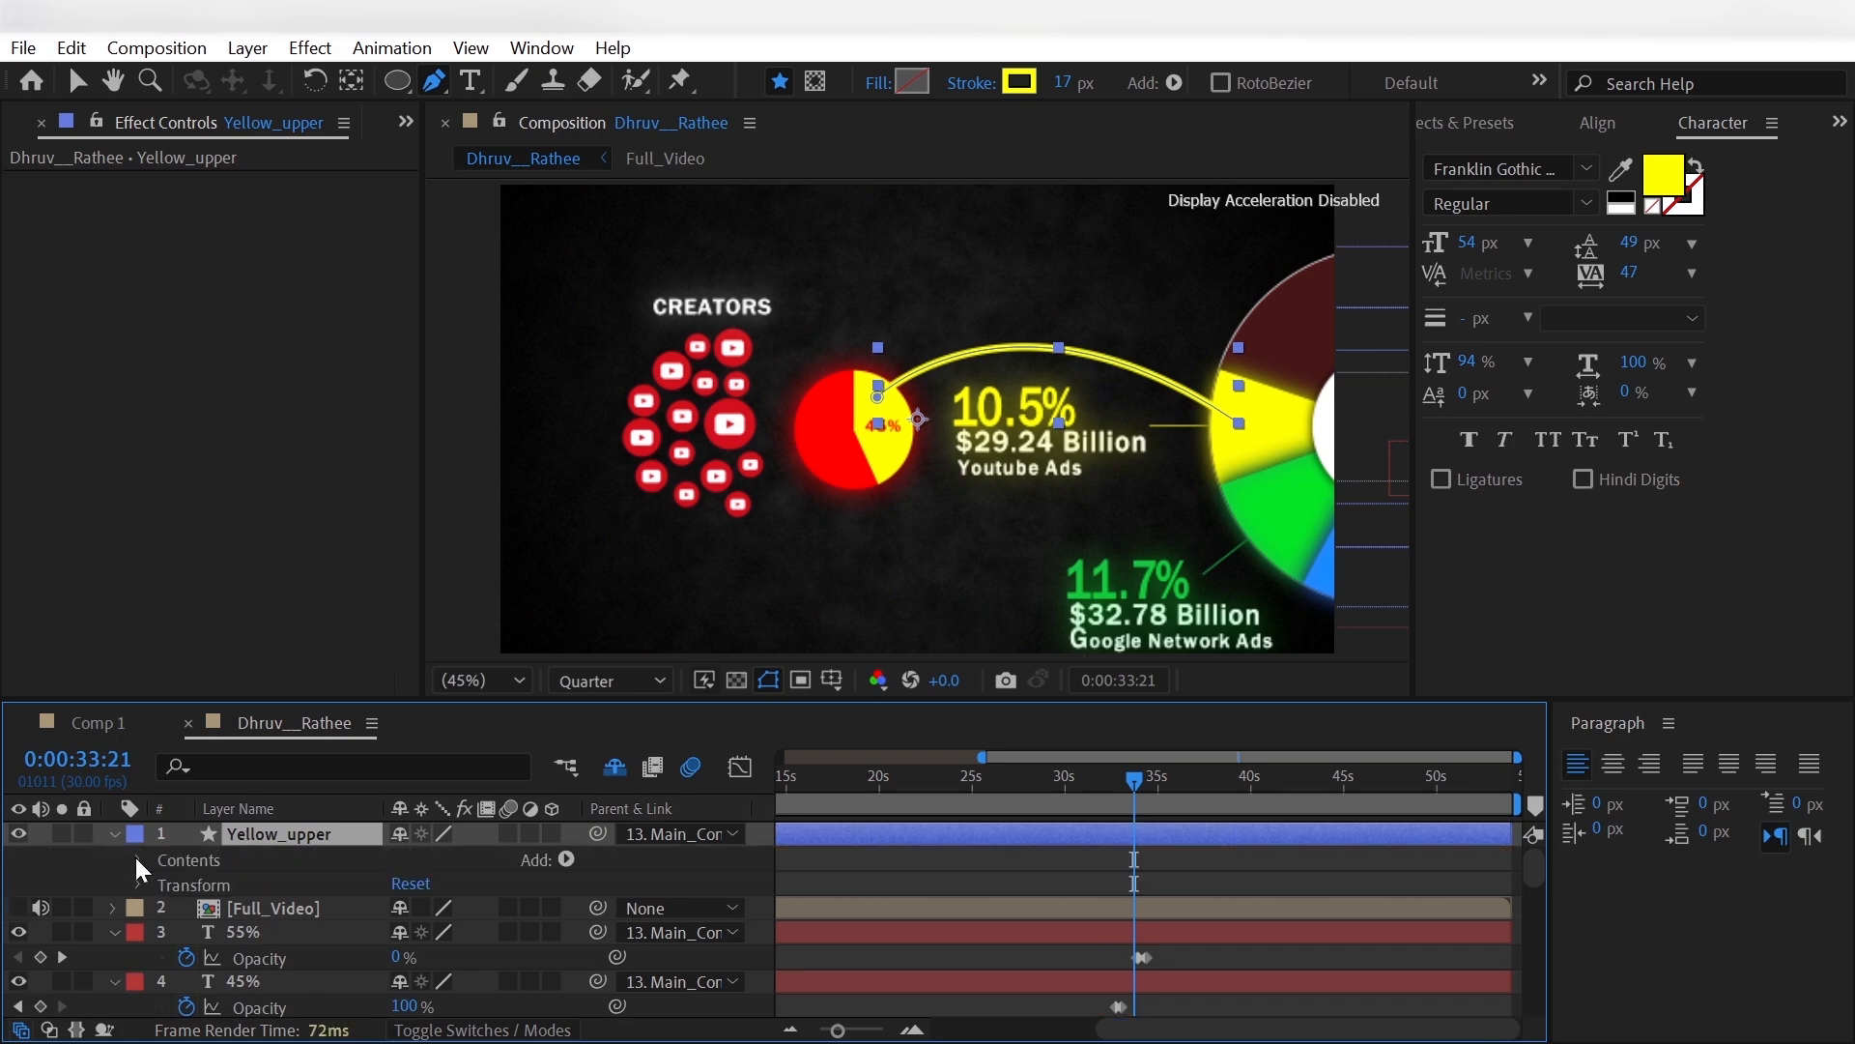
pyautogui.click(137, 857)
pyautogui.click(160, 885)
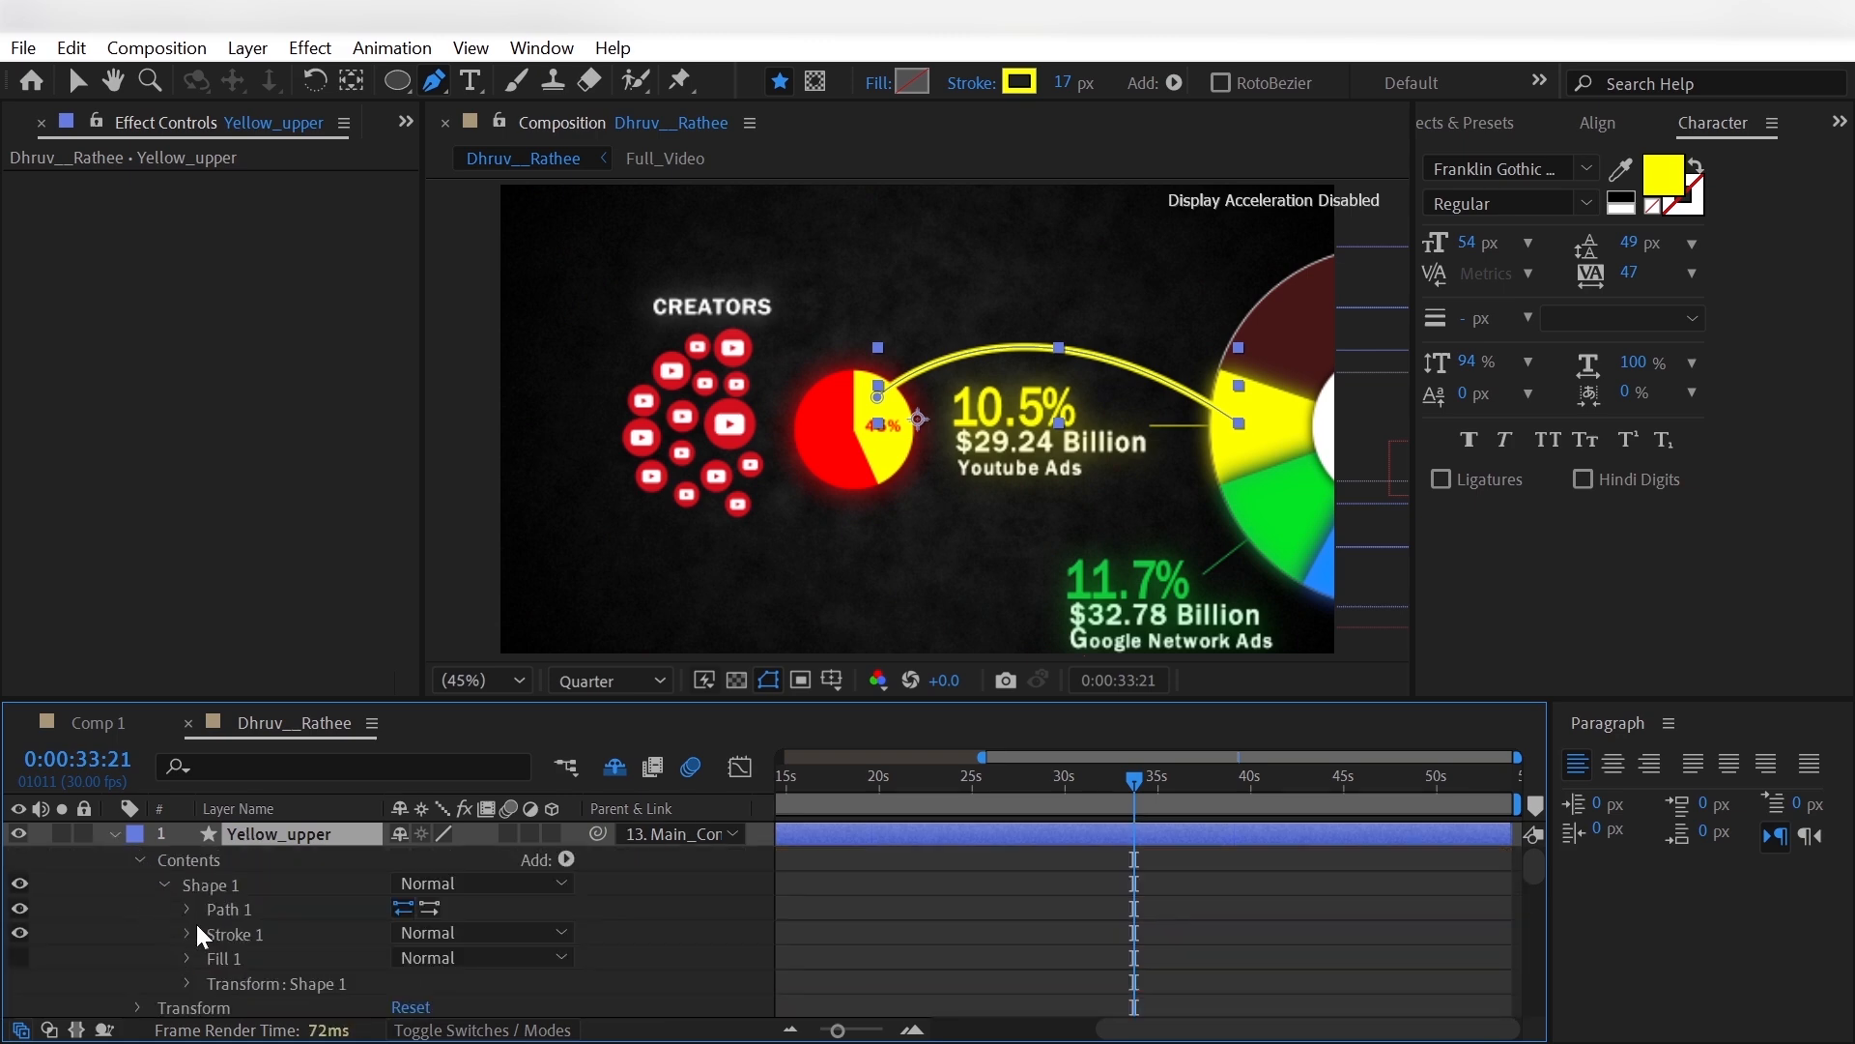
pyautogui.click(191, 934)
pyautogui.scroll(-2, 197, 958)
pyautogui.click(211, 983)
pyautogui.scroll(-2, 208, 983)
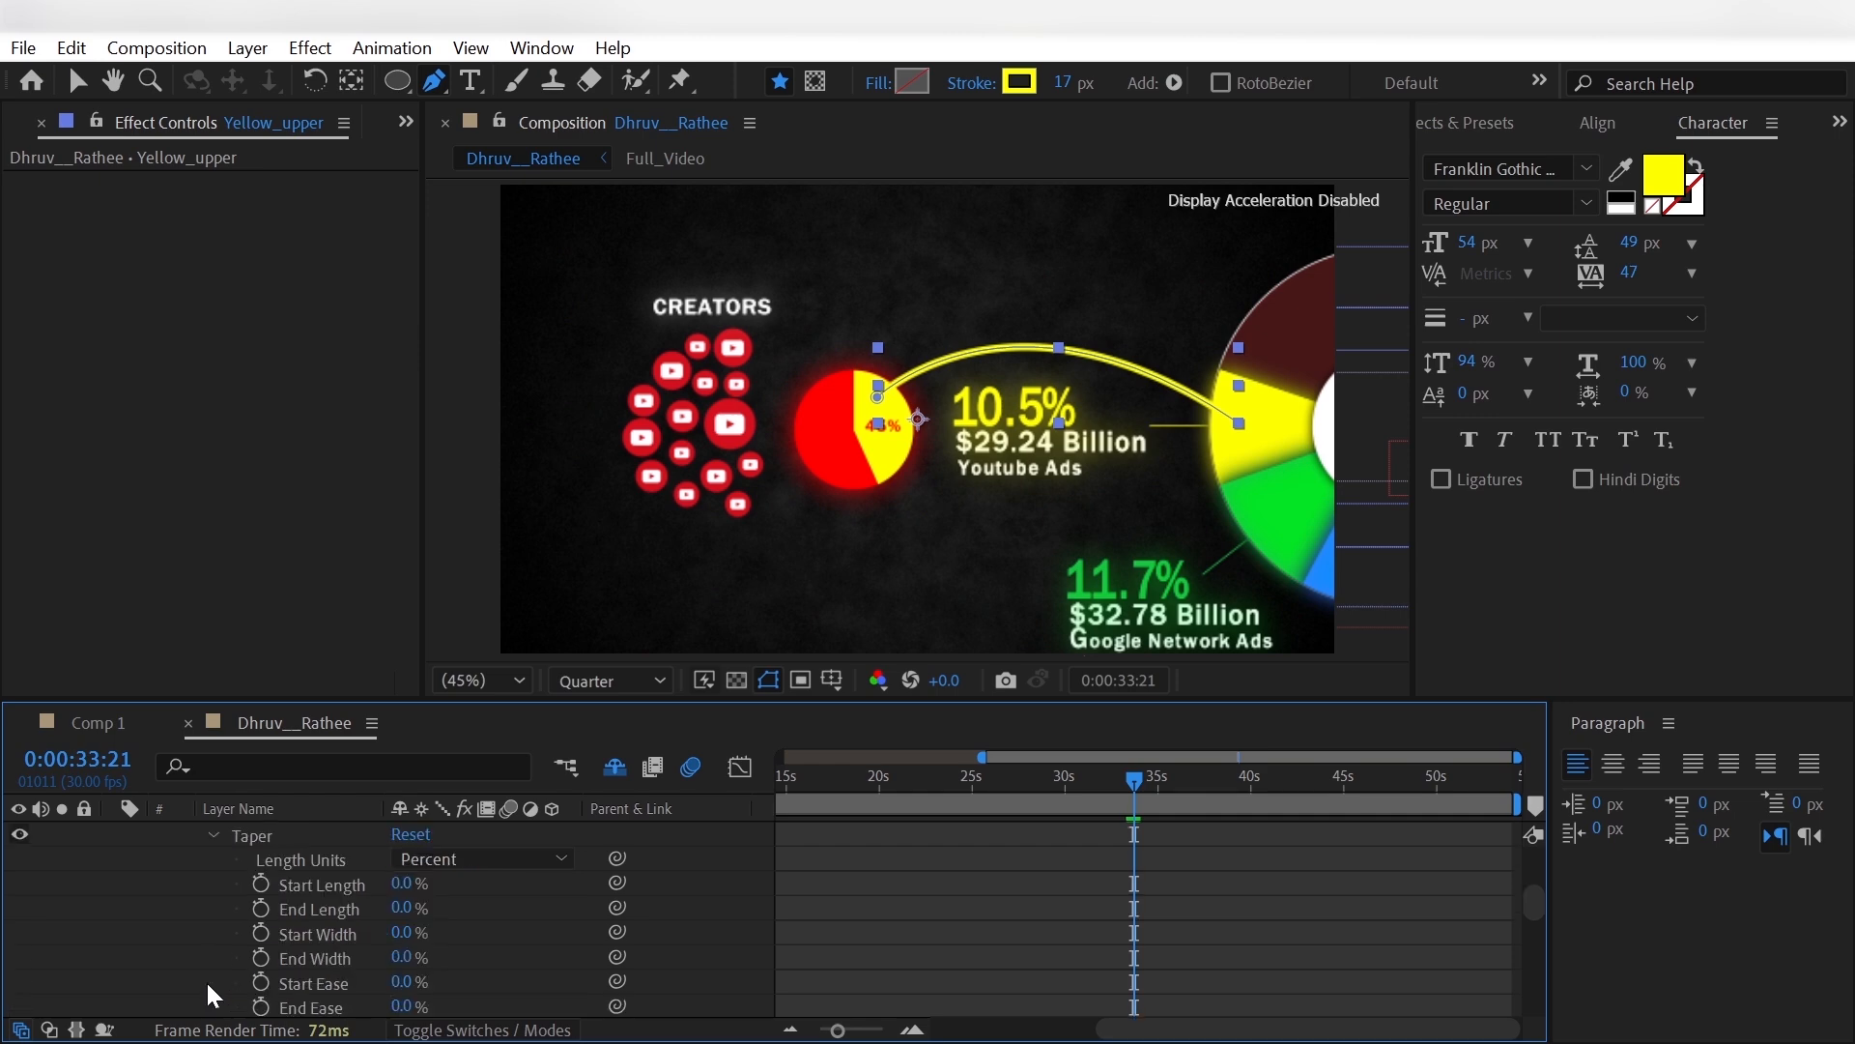
pyautogui.click(404, 883)
pyautogui.write('20')
pyautogui.press('Return')
# - Set the stroke's Taper End Length to 40% and collapse the stroke properties
pyautogui.scroll(2, 413, 956)
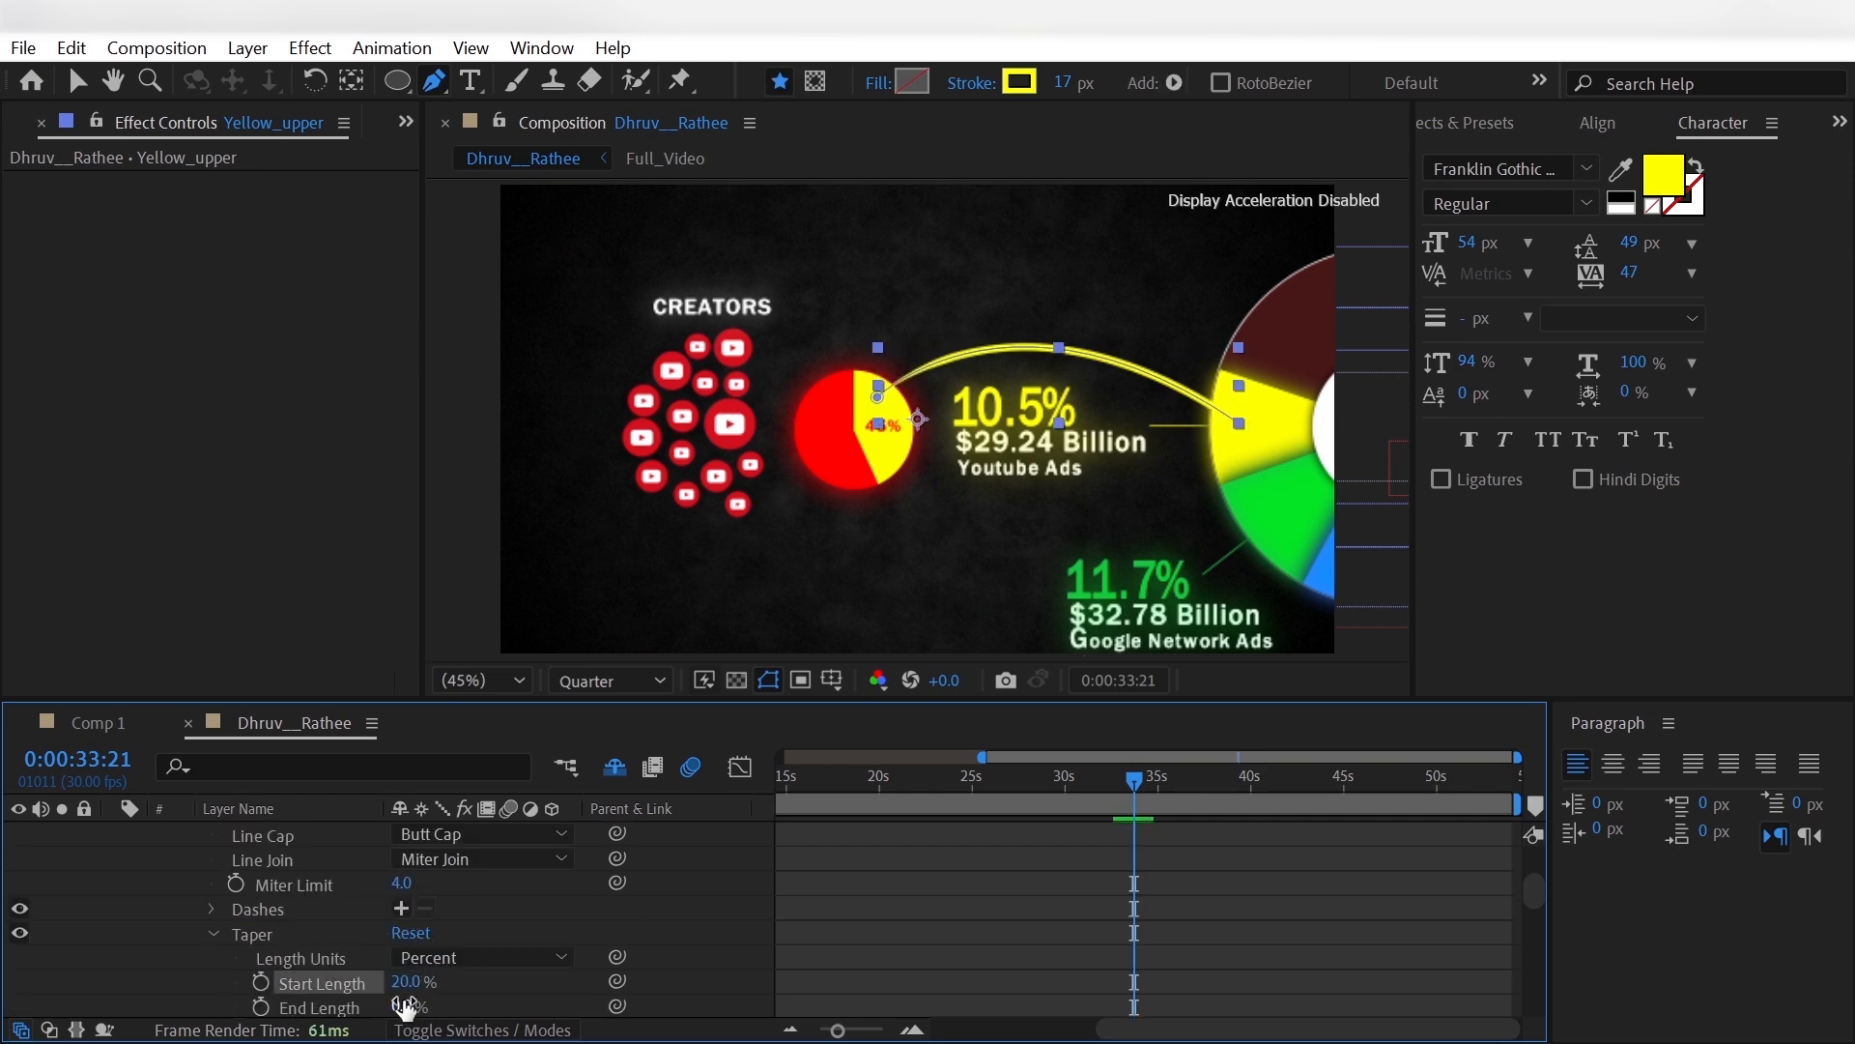
pyautogui.click(406, 1007)
pyautogui.write('40')
pyautogui.press('Return')
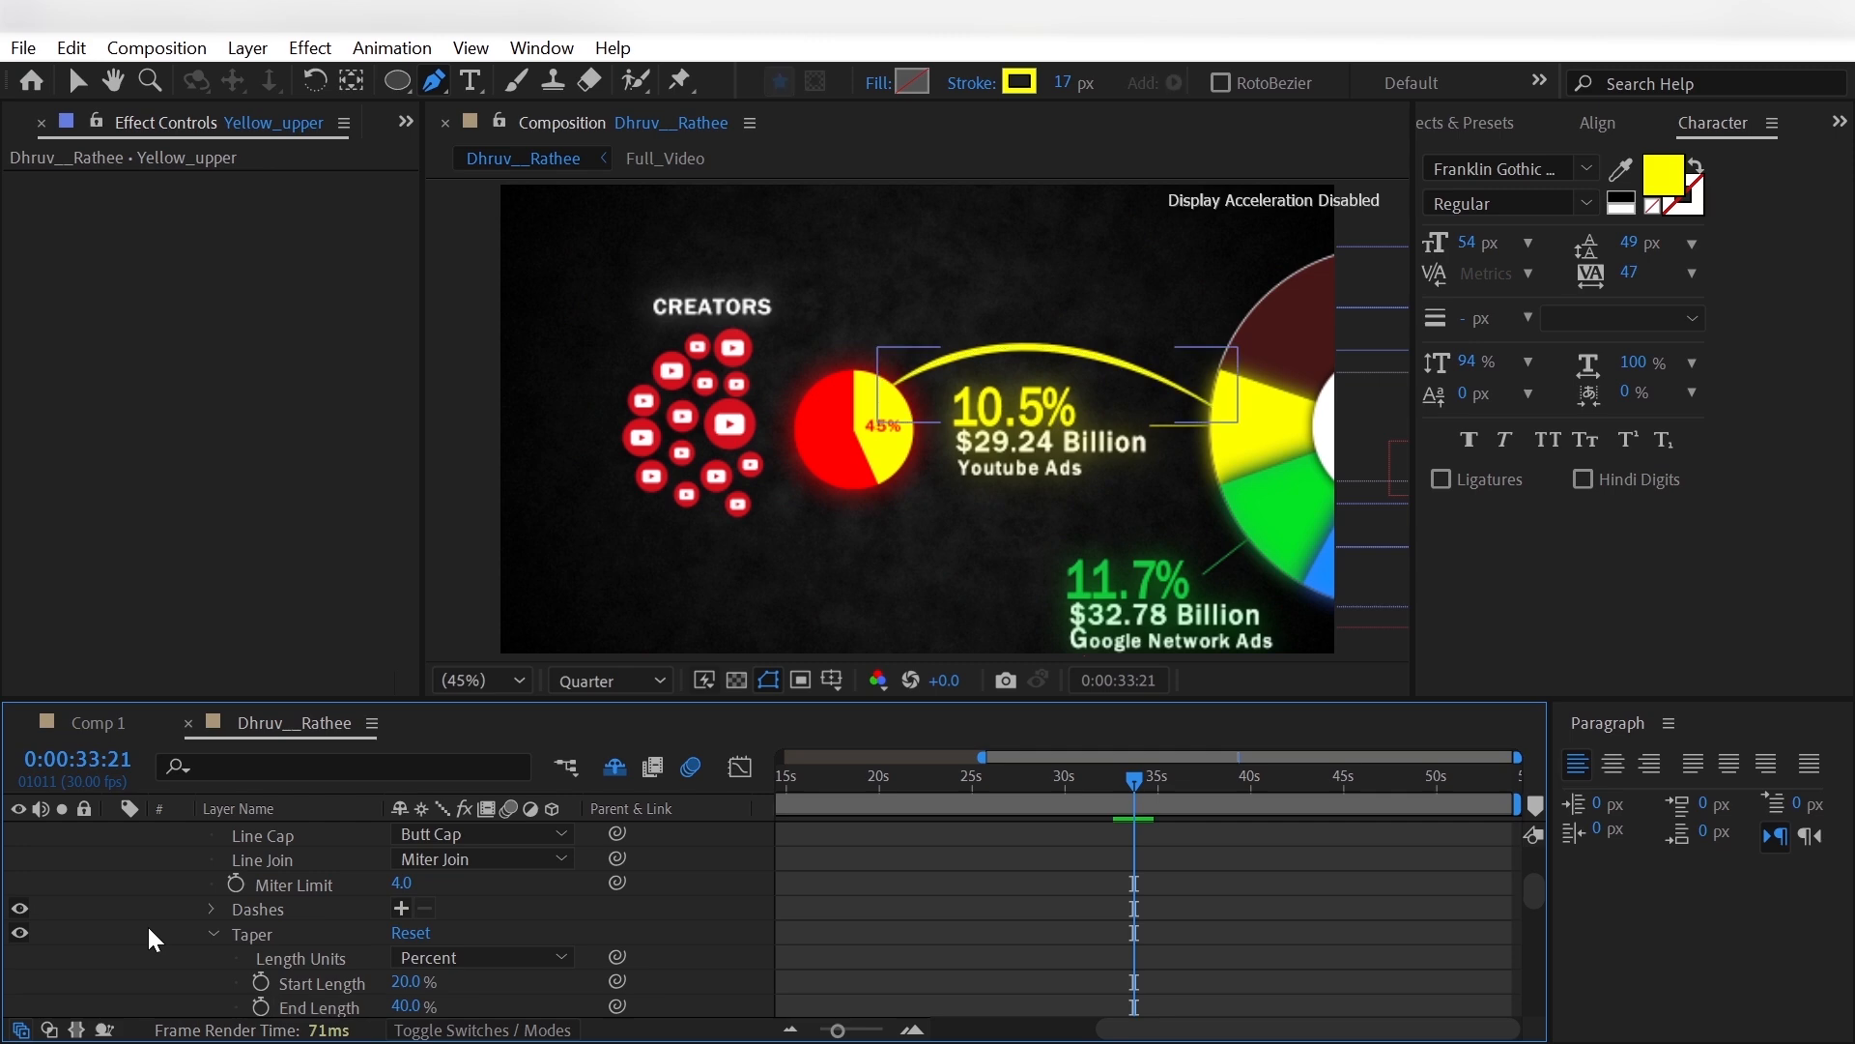
pyautogui.scroll(4, 106, 919)
pyautogui.click(189, 934)
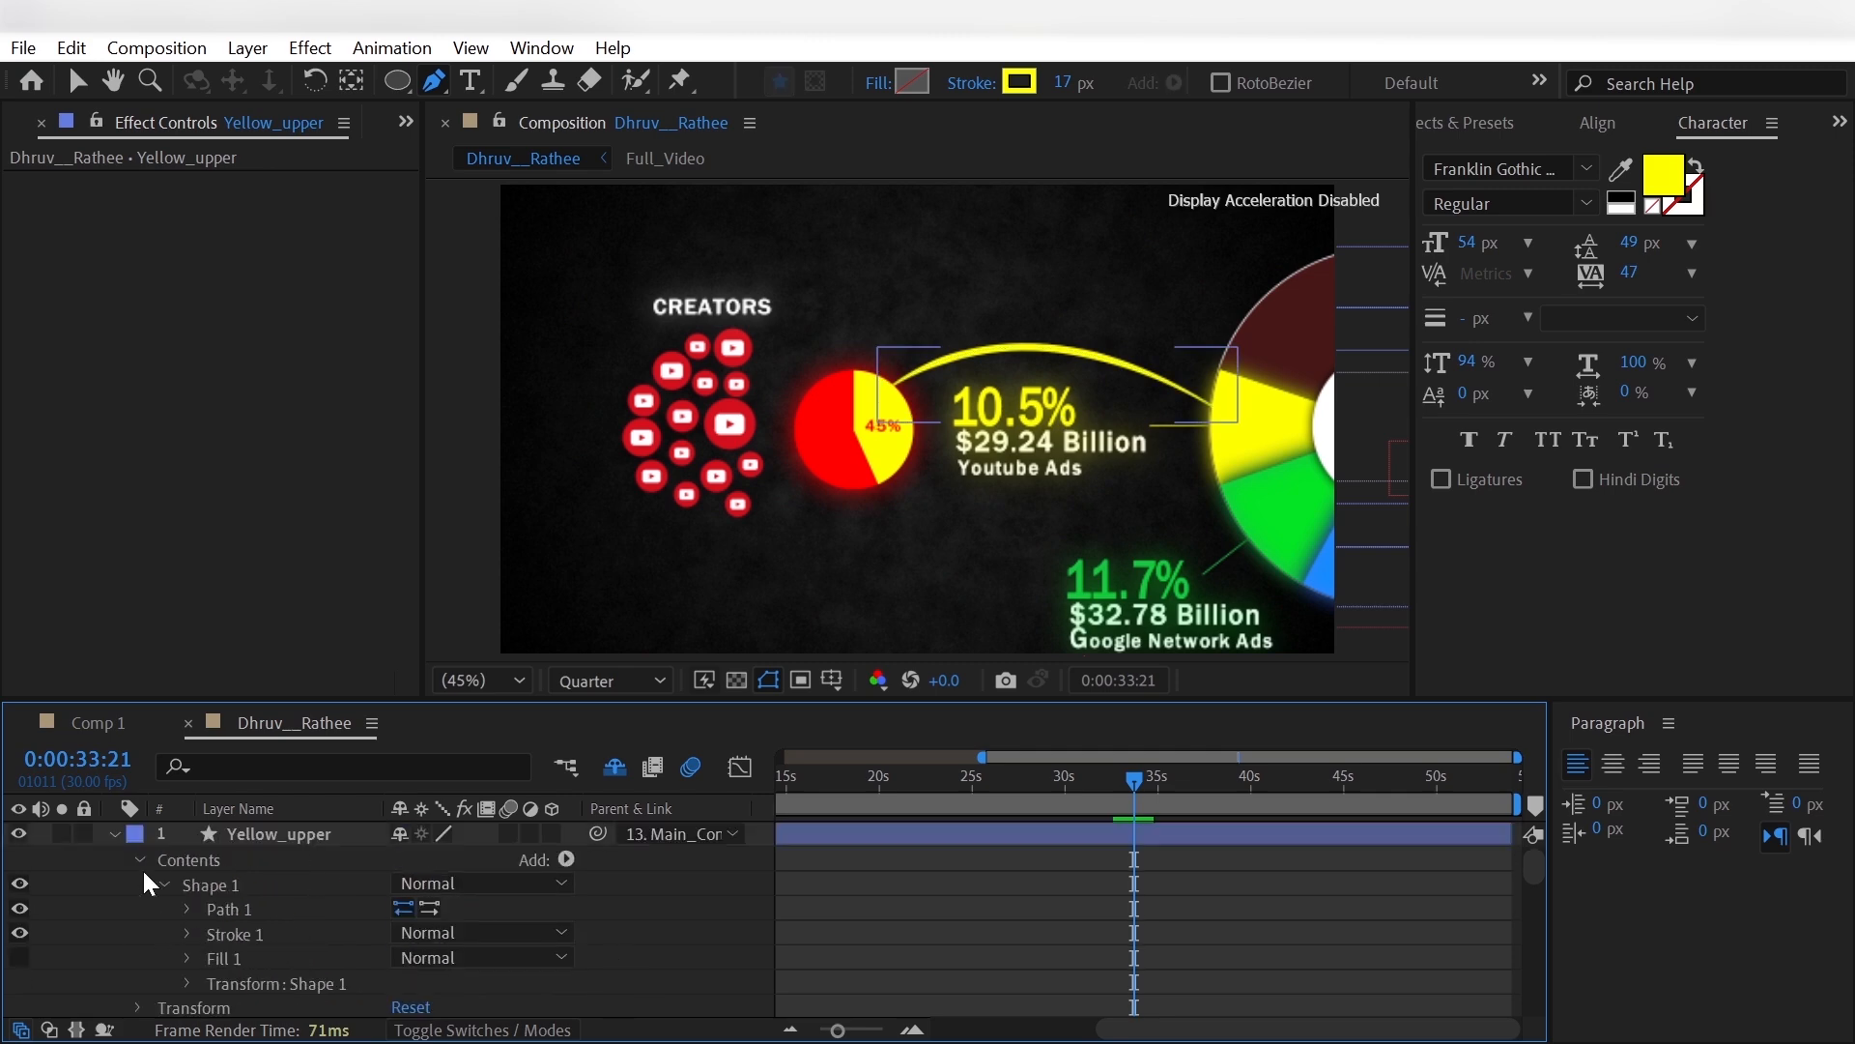
# - Add Trim Paths to Yellow_upper and set its End to 0%
pyautogui.click(140, 859)
pyautogui.click(567, 859)
pyautogui.click(541, 658)
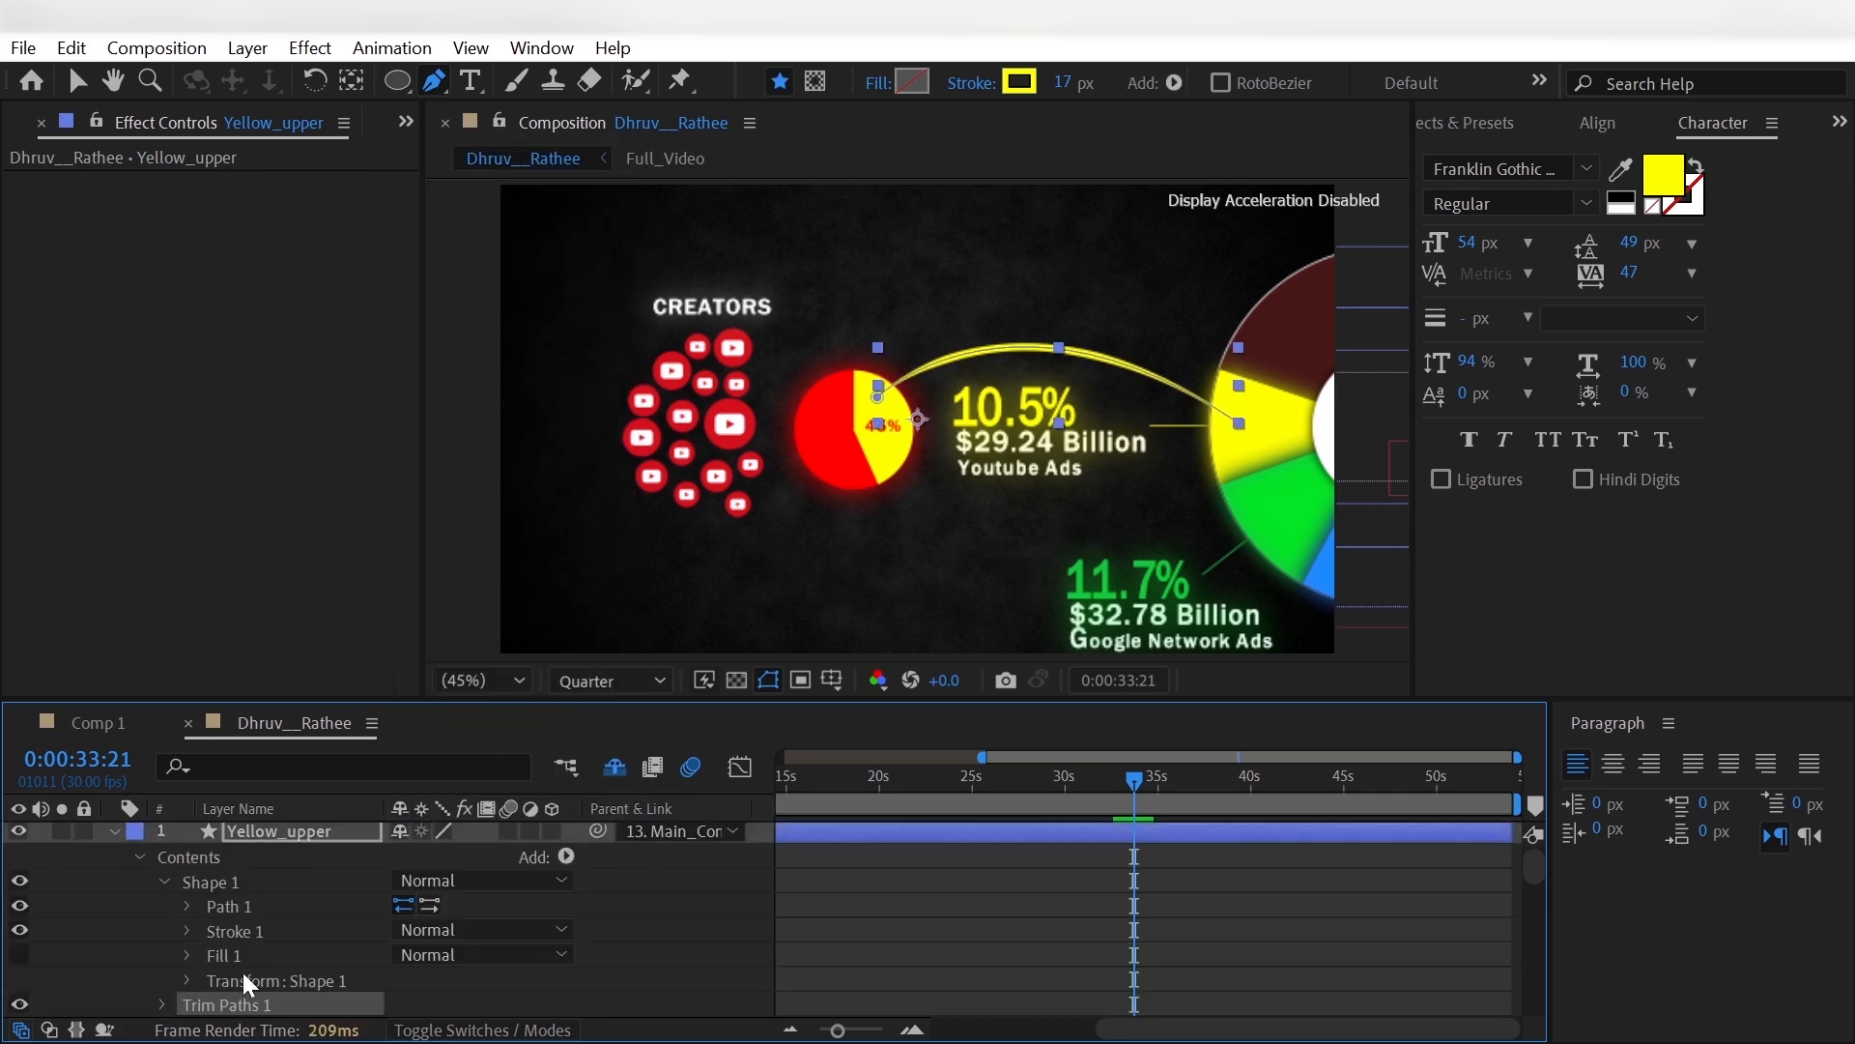
pyautogui.scroll(-3, 248, 983)
pyautogui.click(168, 932)
pyautogui.scroll(-1, 348, 979)
pyautogui.moveTo(406, 953); pyautogui.dragTo(258, 974)
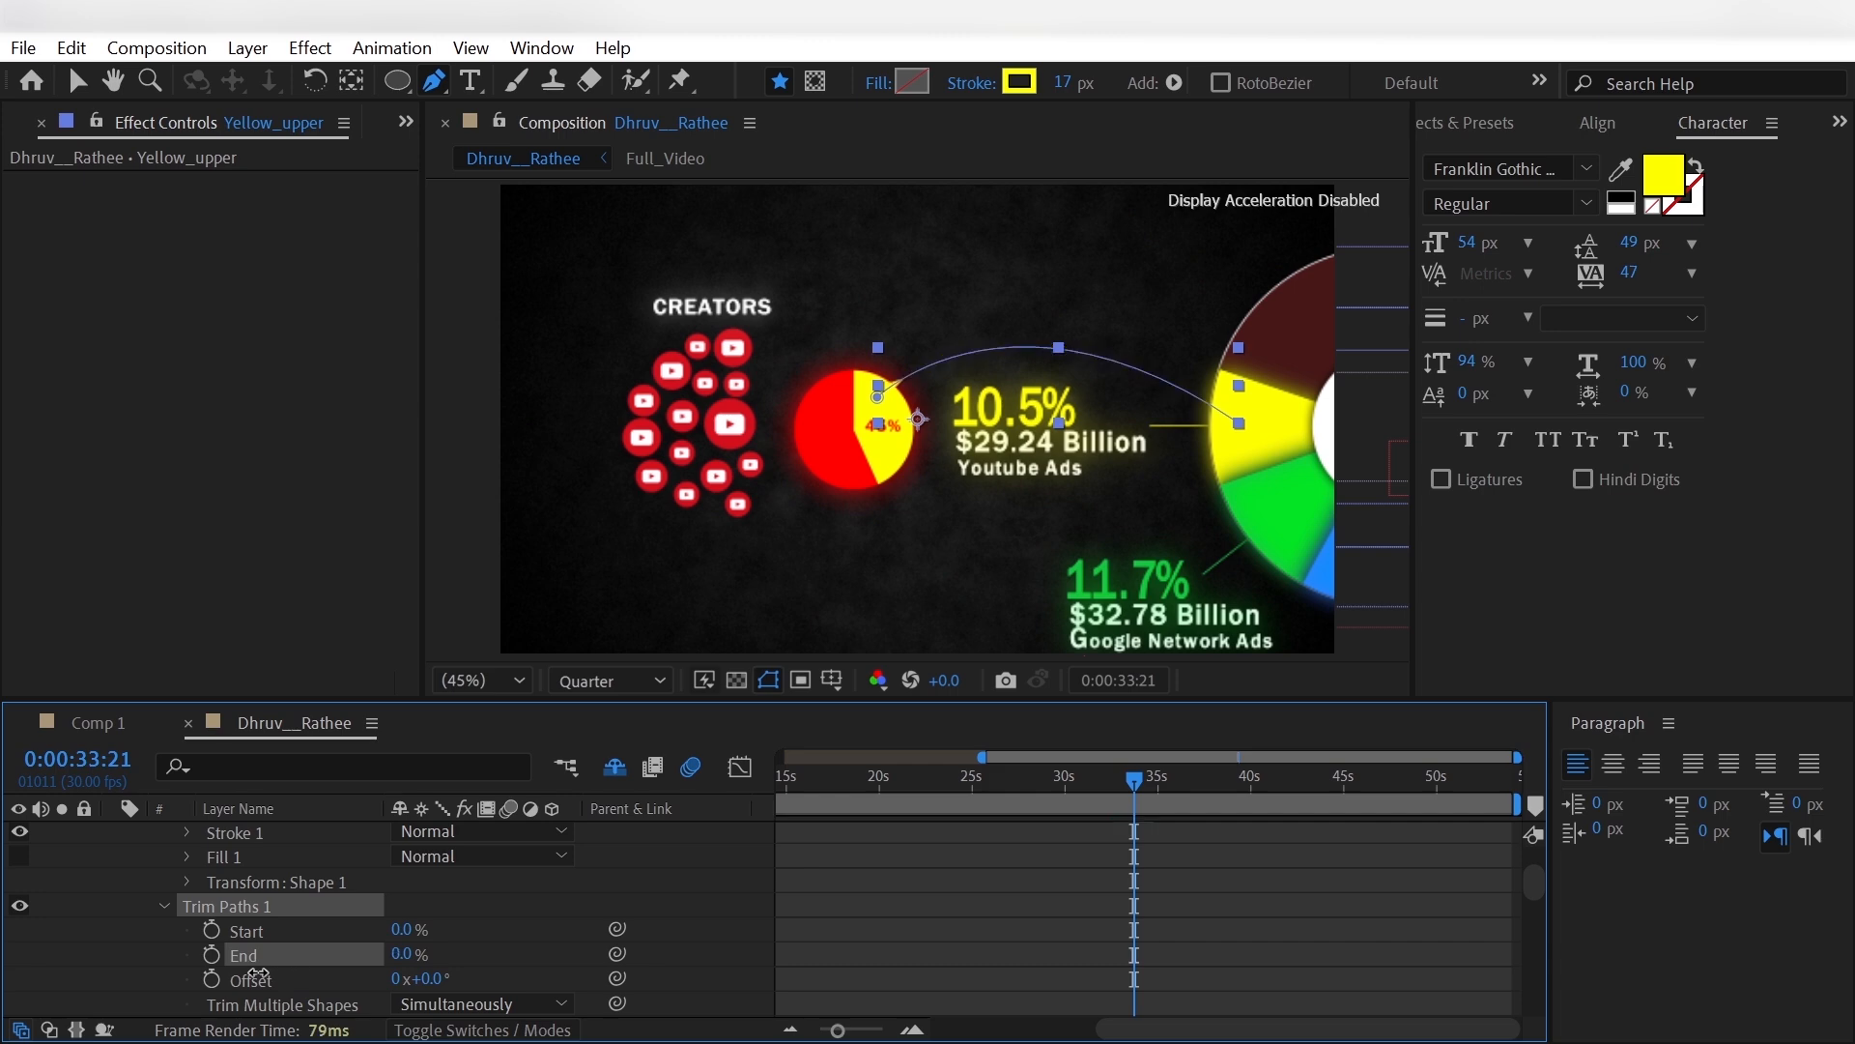
# - Show the Full_Video reference layer and keyframe Yellow_upper's Trim Paths Start at 0% at 0:00:32:26
pyautogui.scroll(-5, 126, 947)
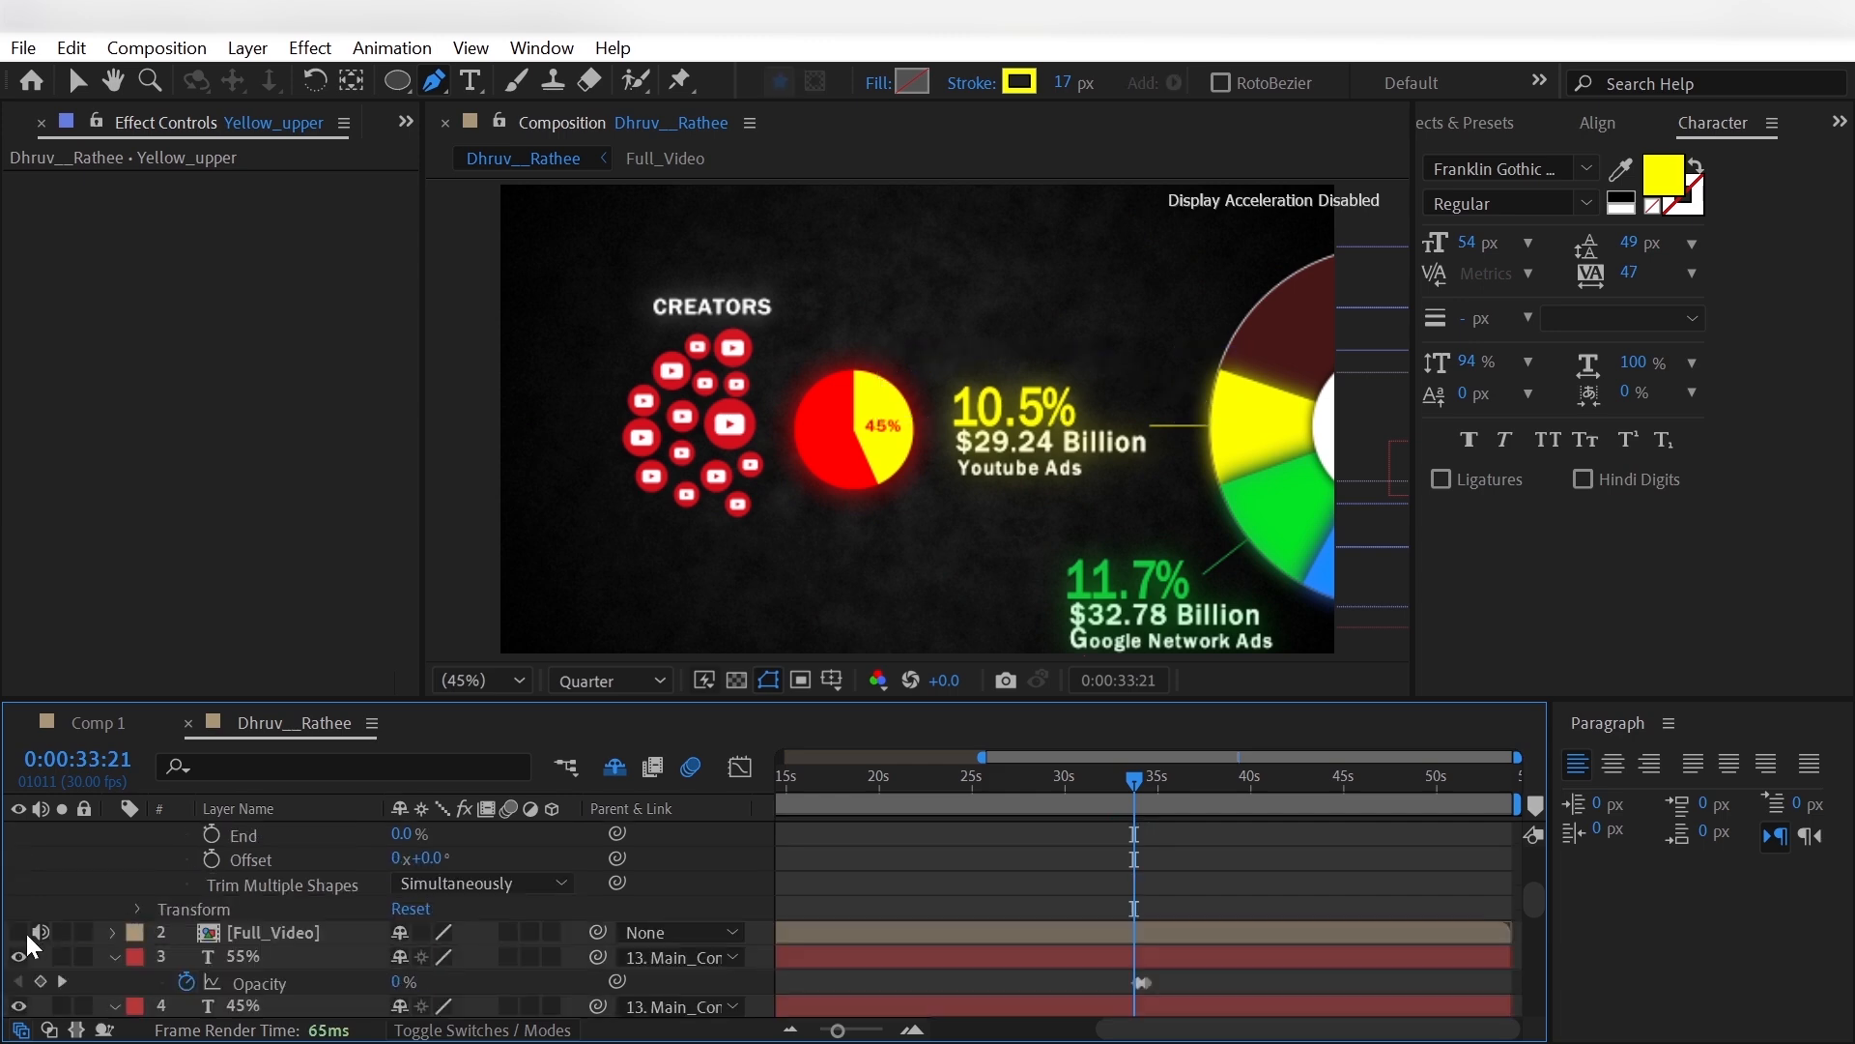
pyautogui.click(18, 931)
pyautogui.click(1110, 794)
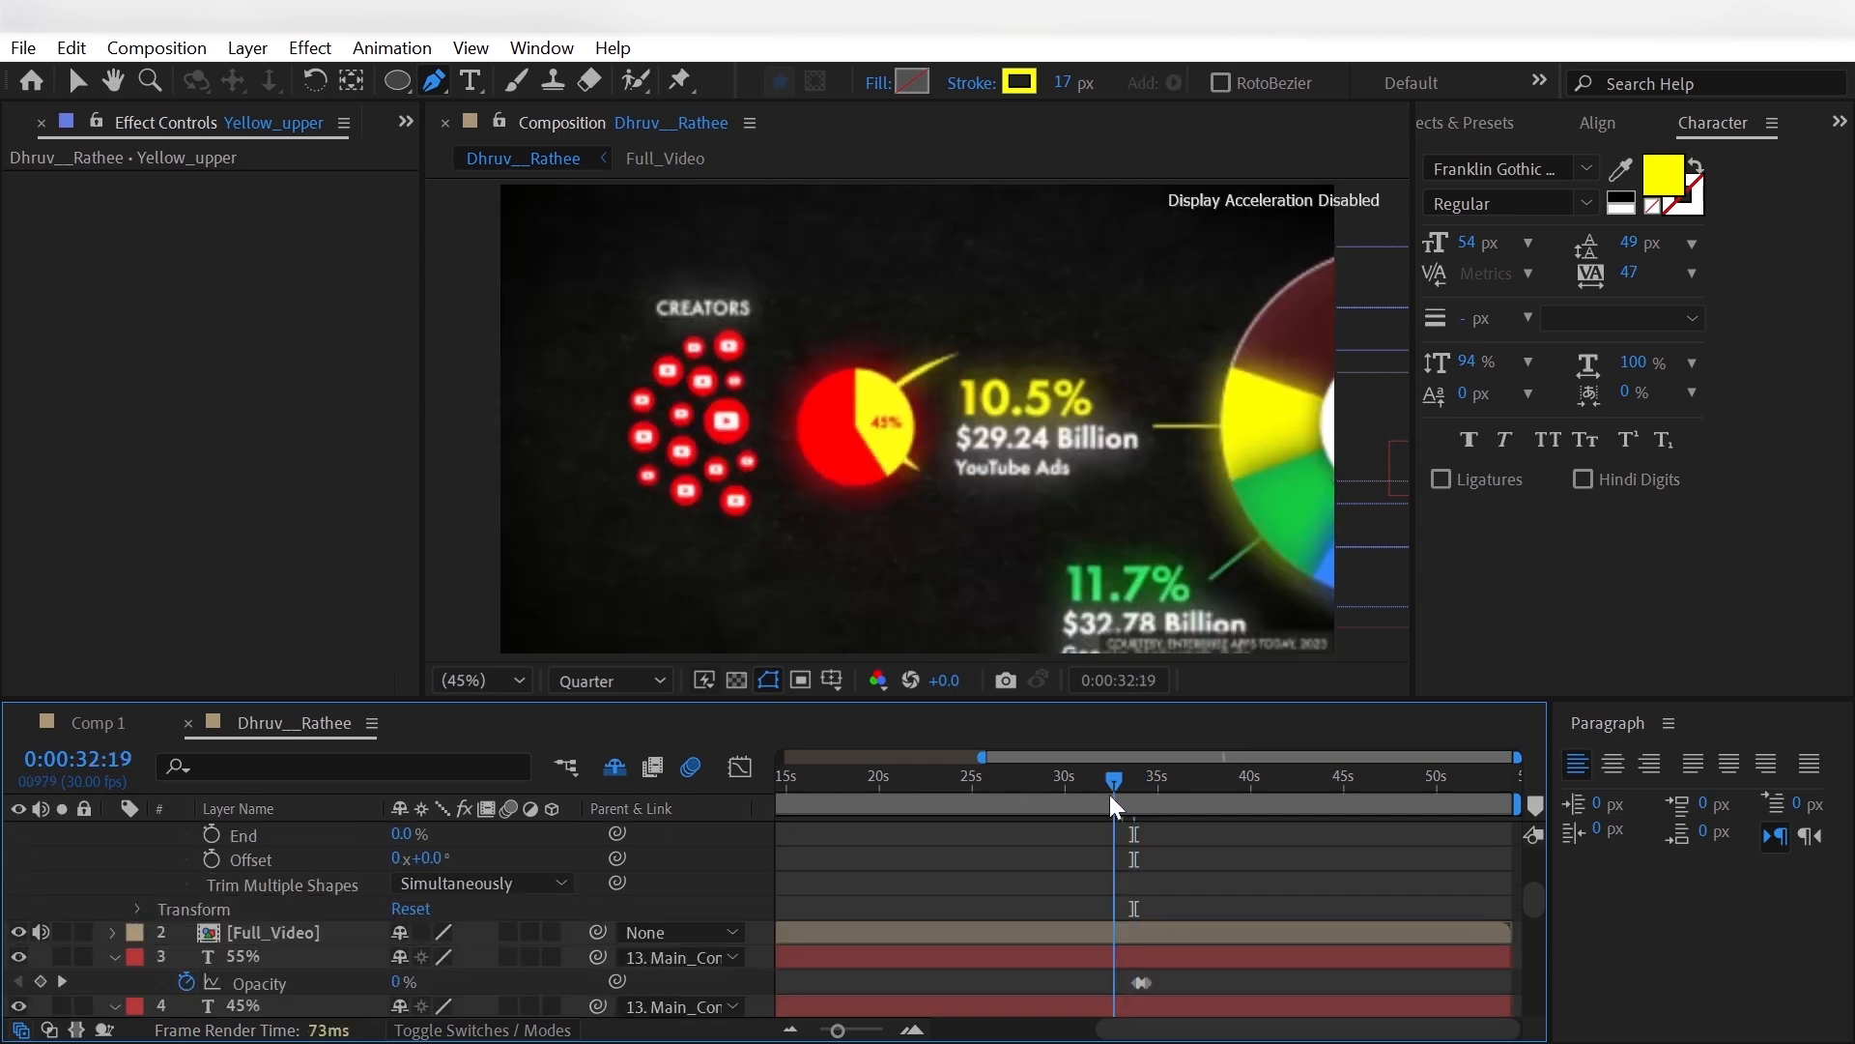
pyautogui.moveTo(1109, 794); pyautogui.dragTo(1118, 801)
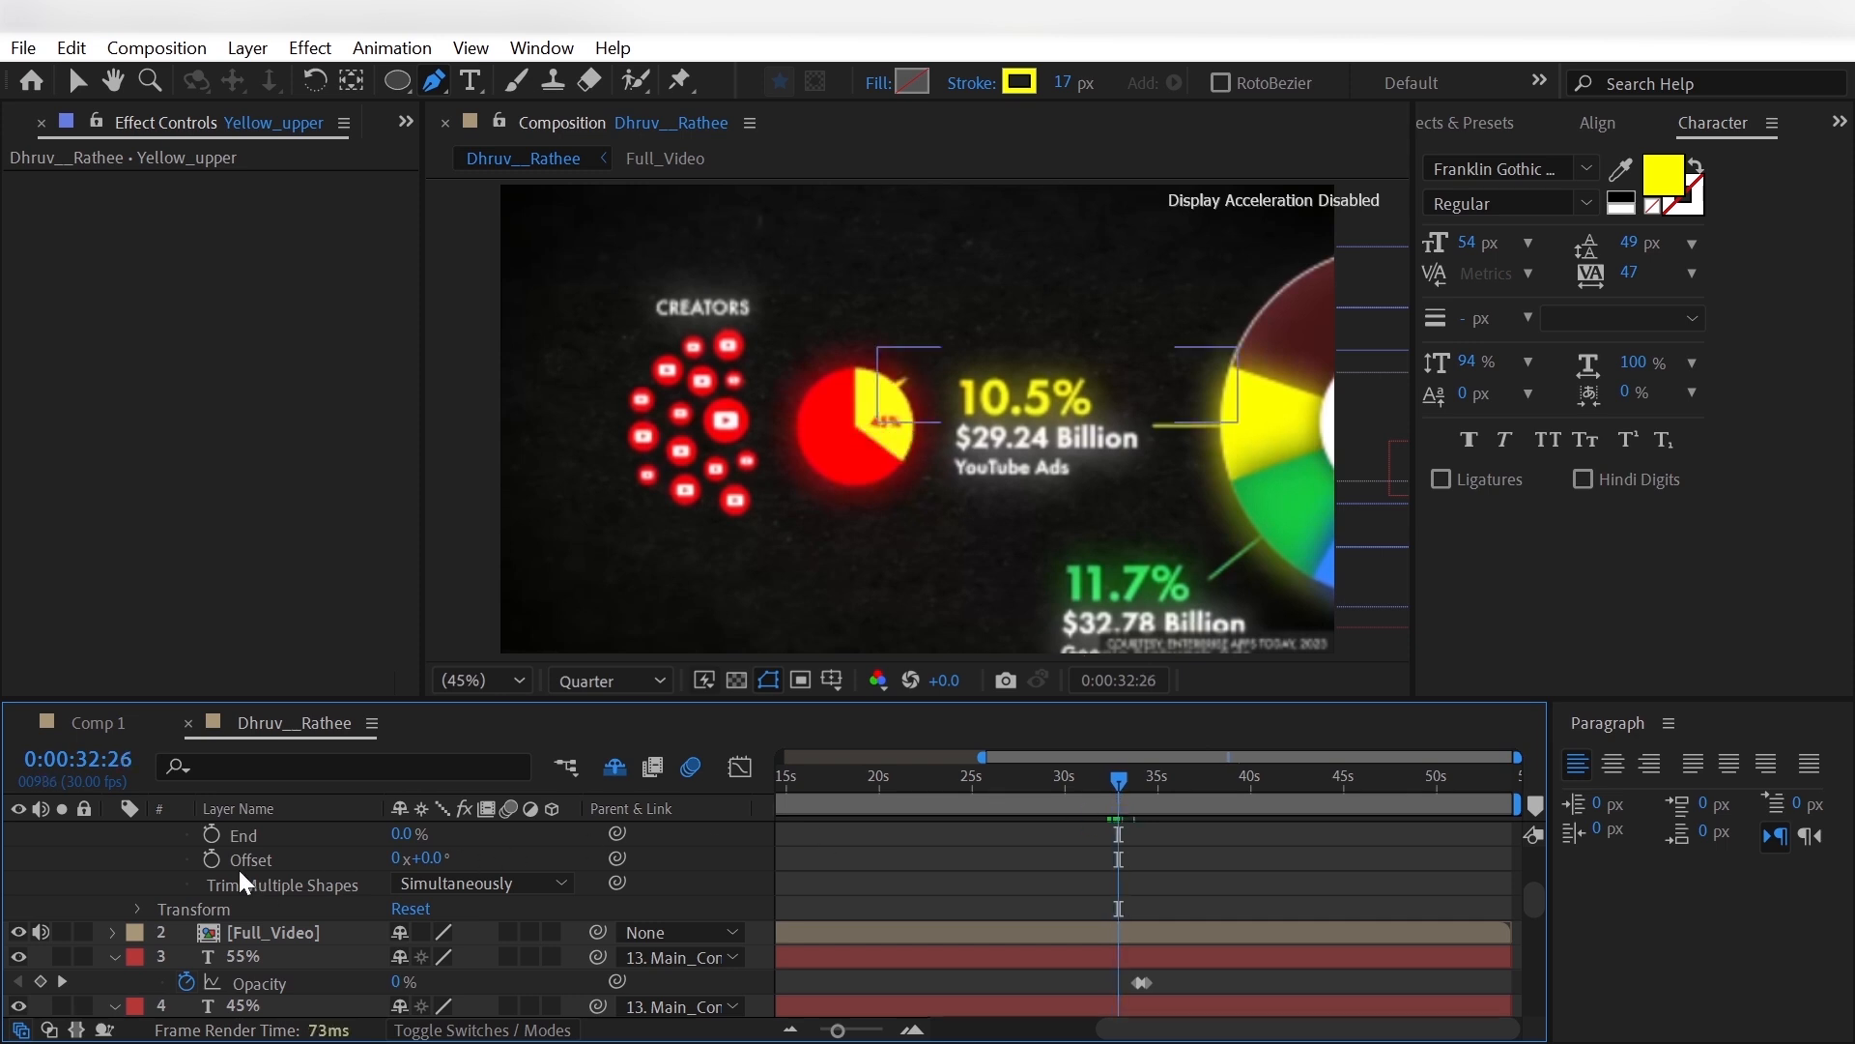
pyautogui.scroll(3, 240, 870)
pyautogui.click(212, 883)
# - Set Yellow_upper's Trim Paths Start to 100% at 0:00:33:26, where the reference arch reaches the yellow slice
pyautogui.click(1122, 782)
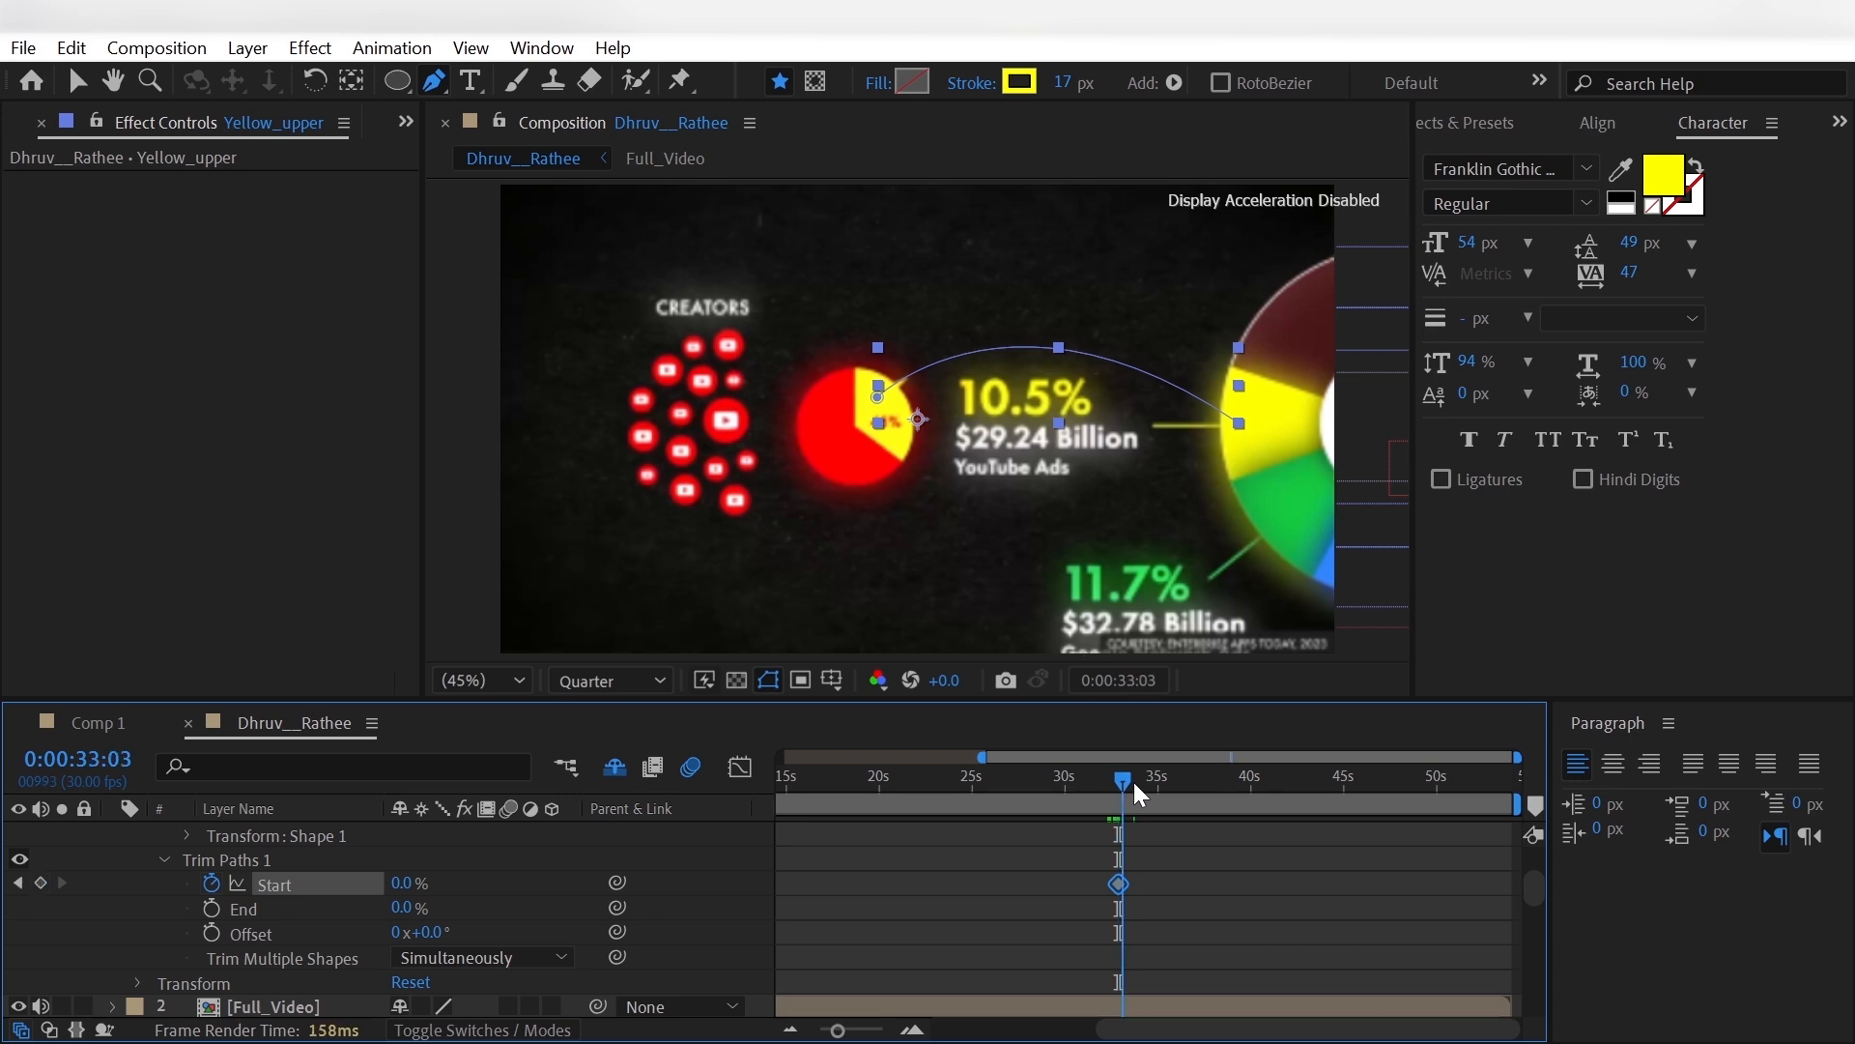
pyautogui.moveTo(1133, 781)
pyautogui.mouseDown()
pyautogui.moveTo(1153, 786)
pyautogui.moveTo(1139, 803)
pyautogui.mouseUp()
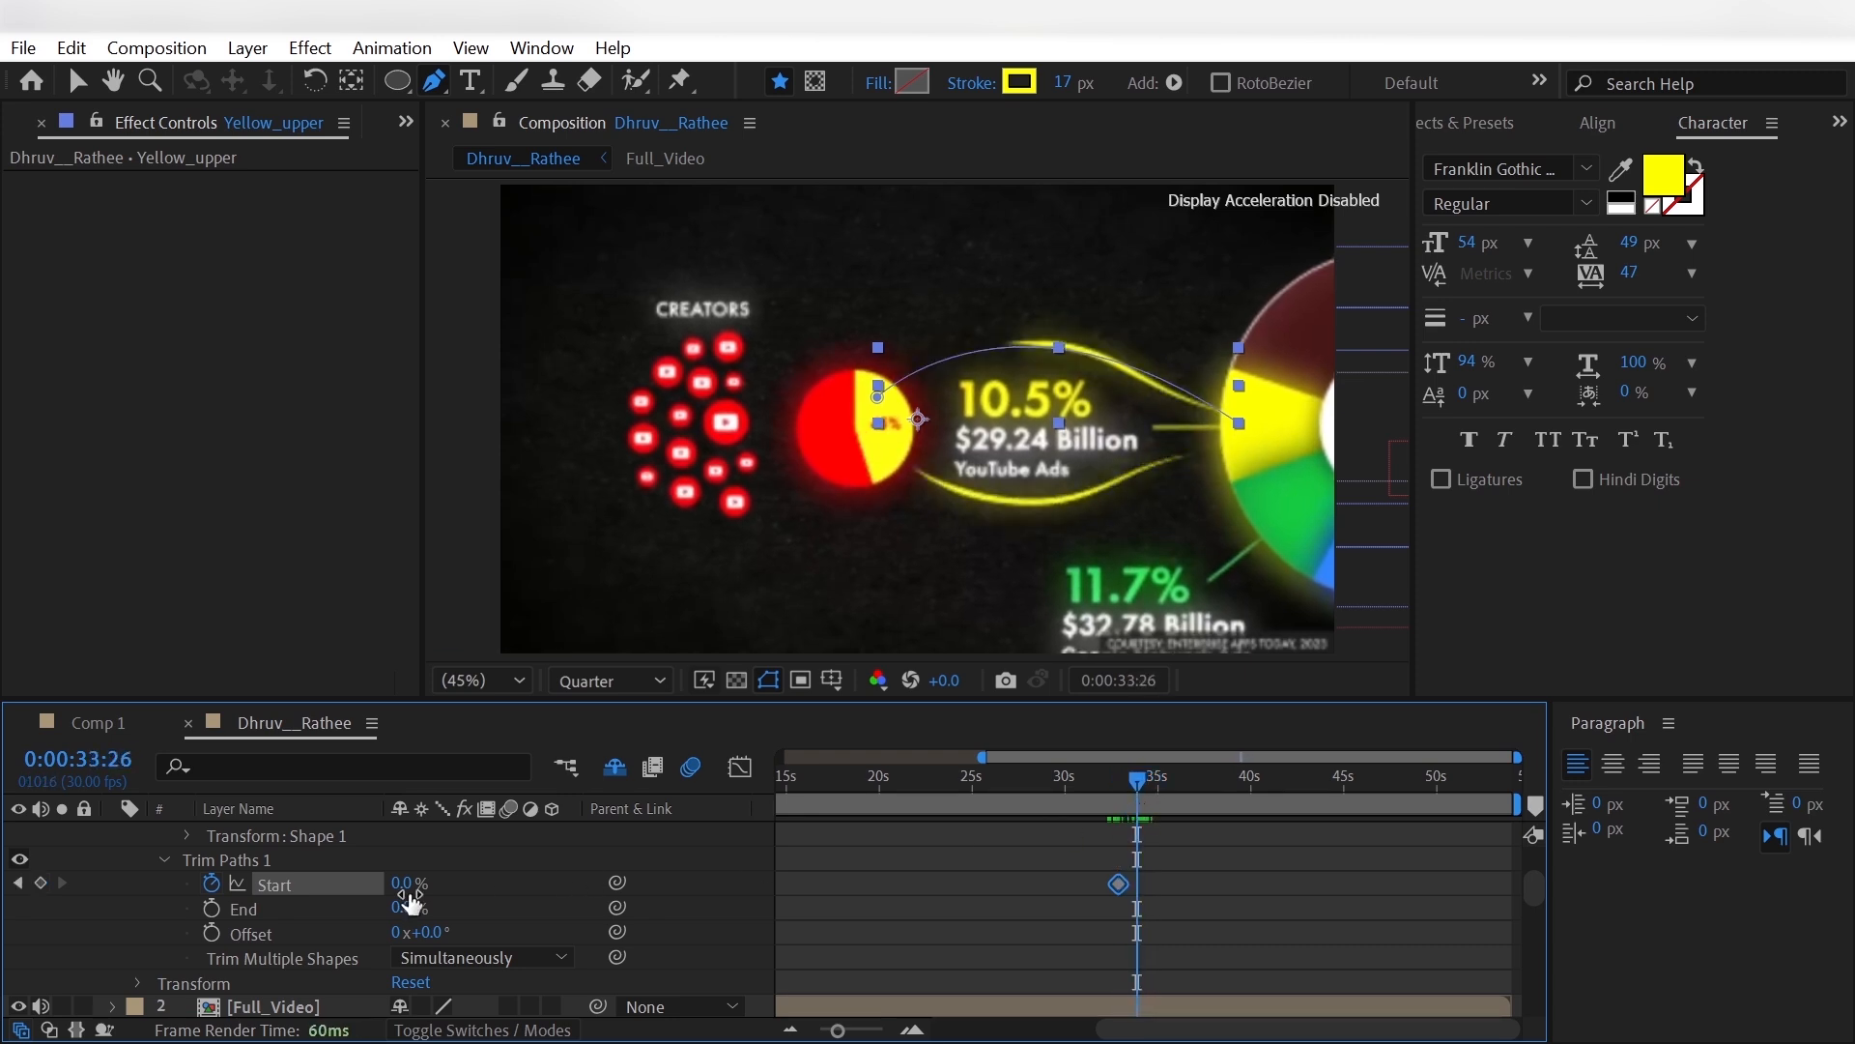
pyautogui.moveTo(402, 882); pyautogui.dragTo(530, 877)
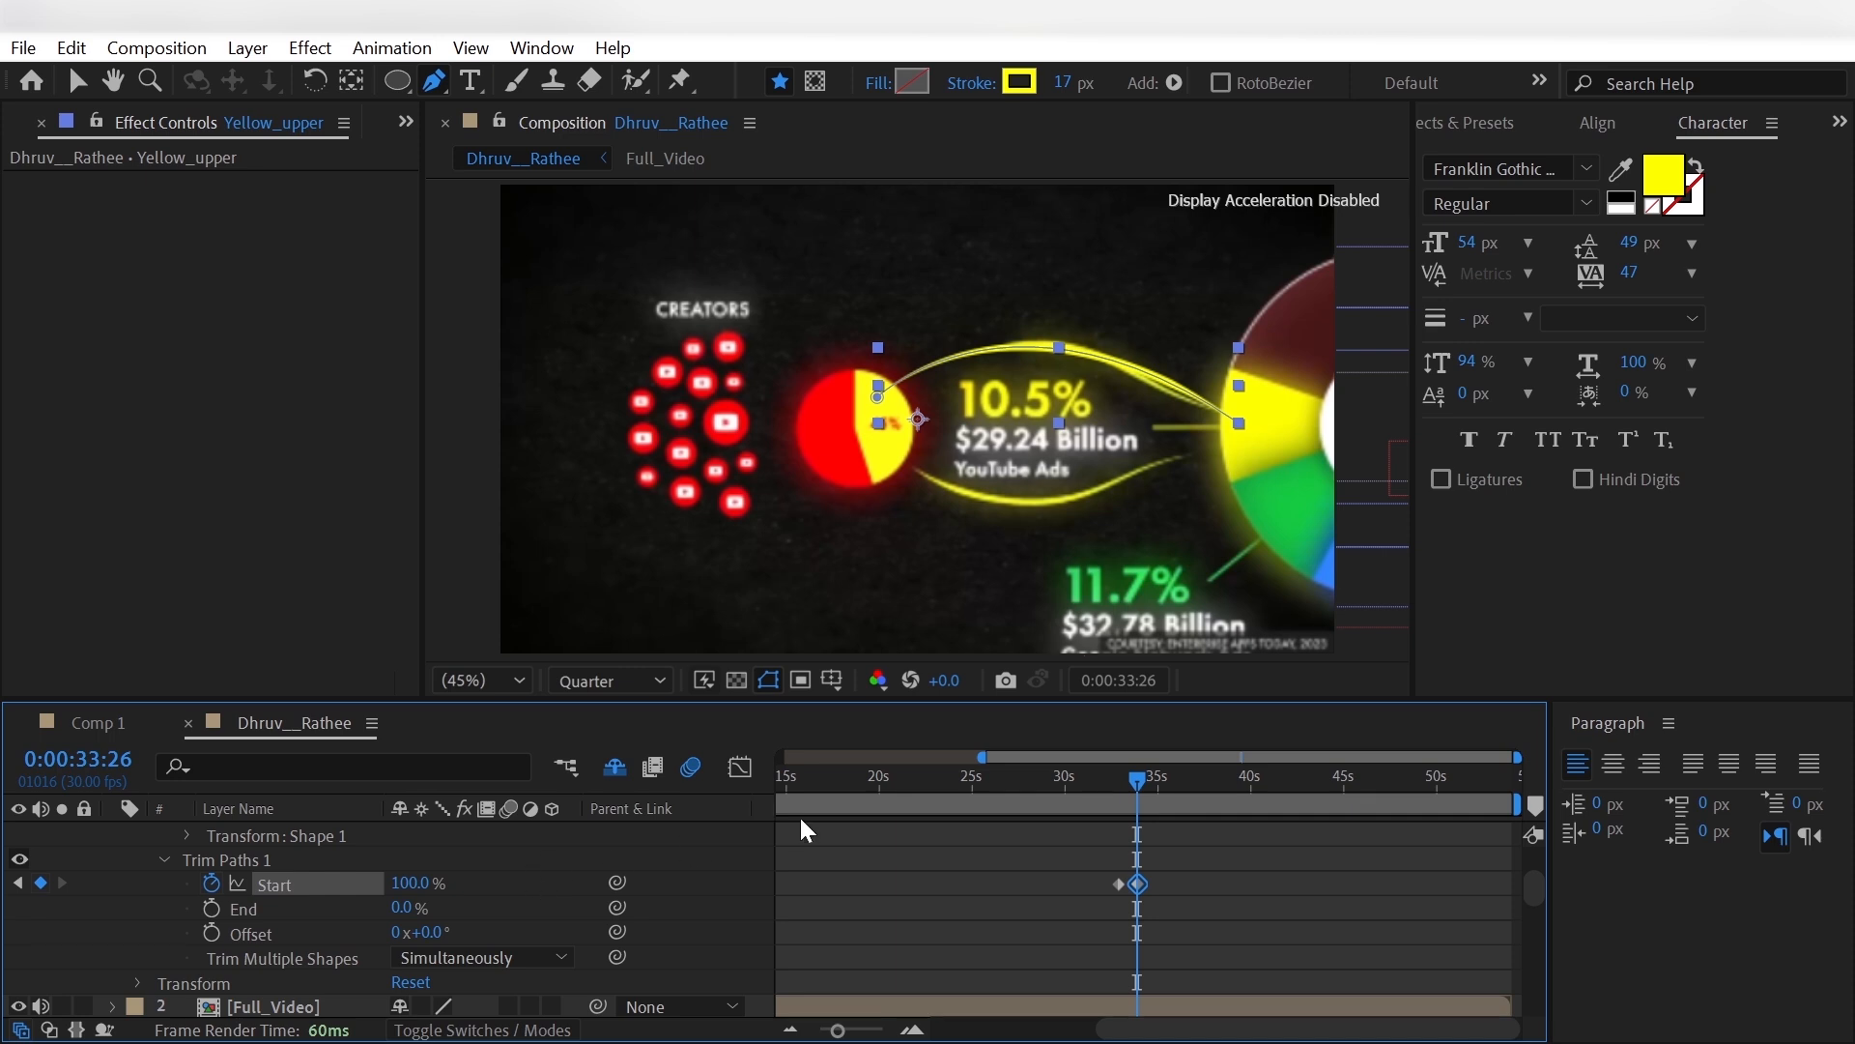
# - Keyframe Yellow_upper's Trim Paths End from 0% at 0:00:33:19 to 100% at 0:00:34:06
pyautogui.click(1134, 779)
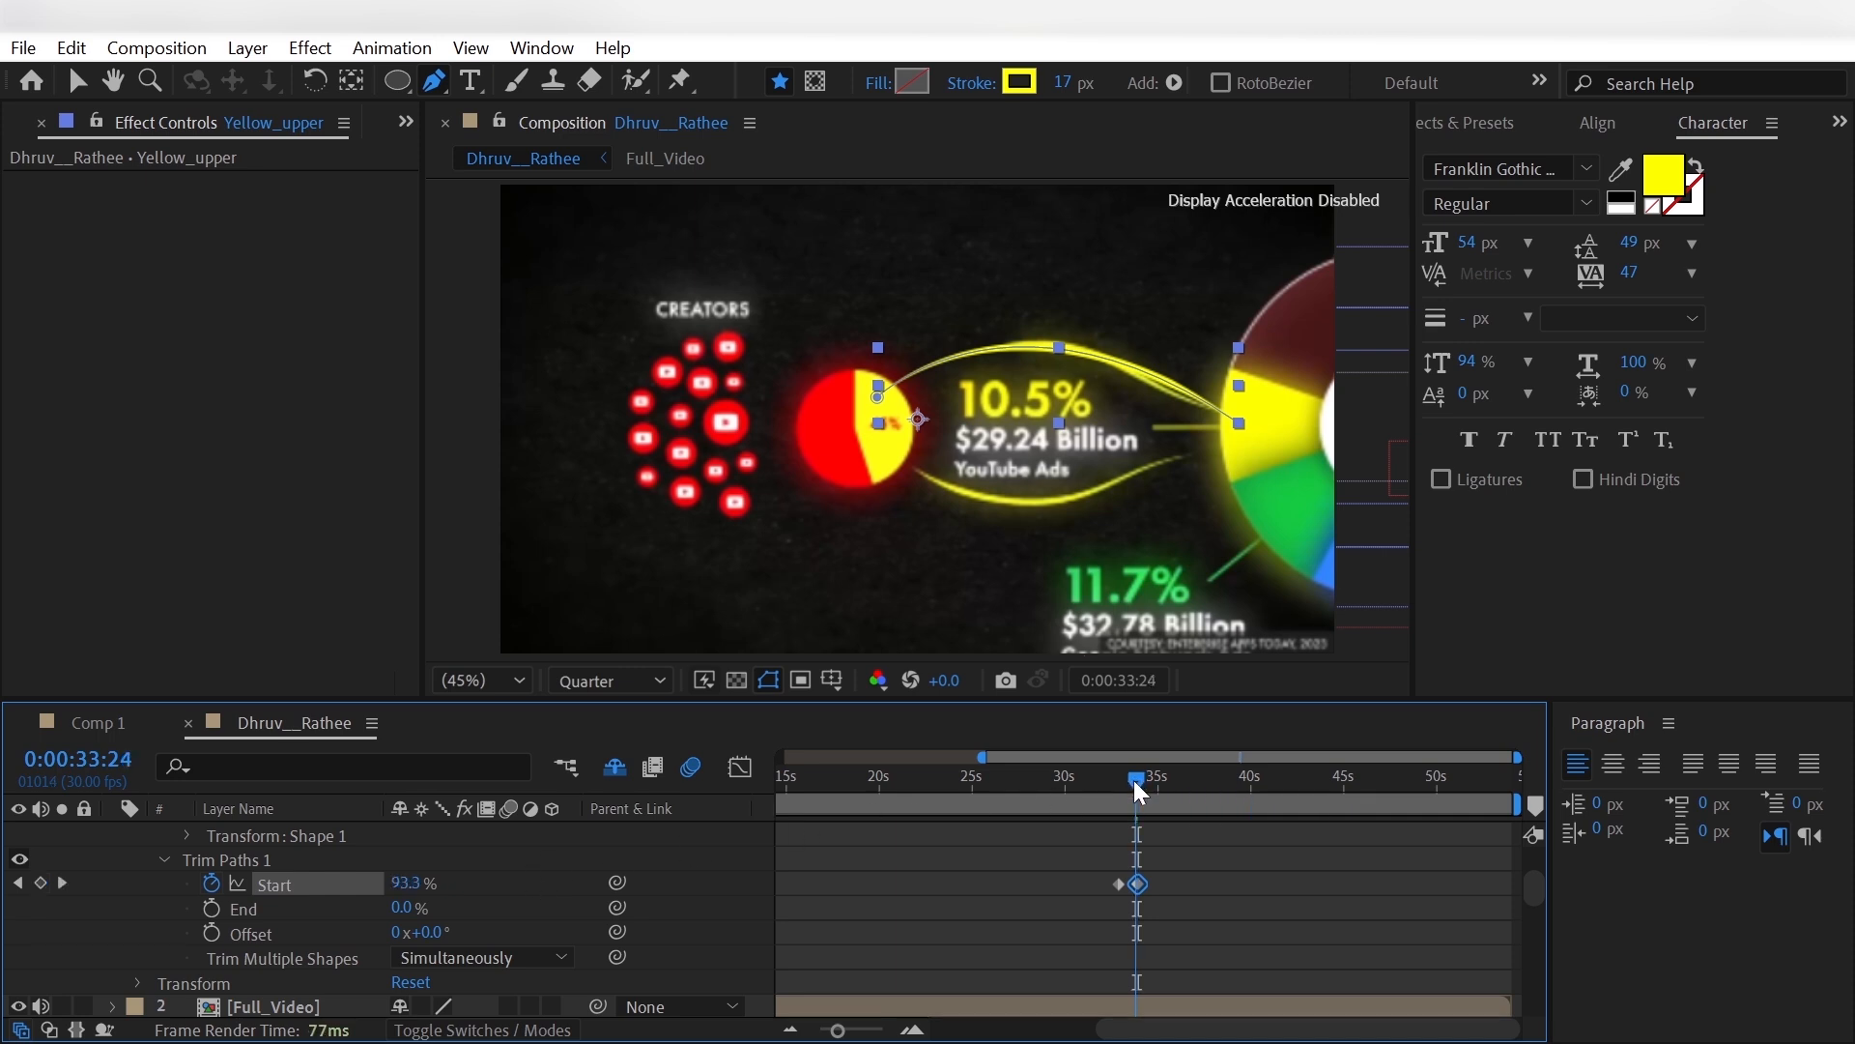
pyautogui.moveTo(1135, 781); pyautogui.dragTo(1133, 785)
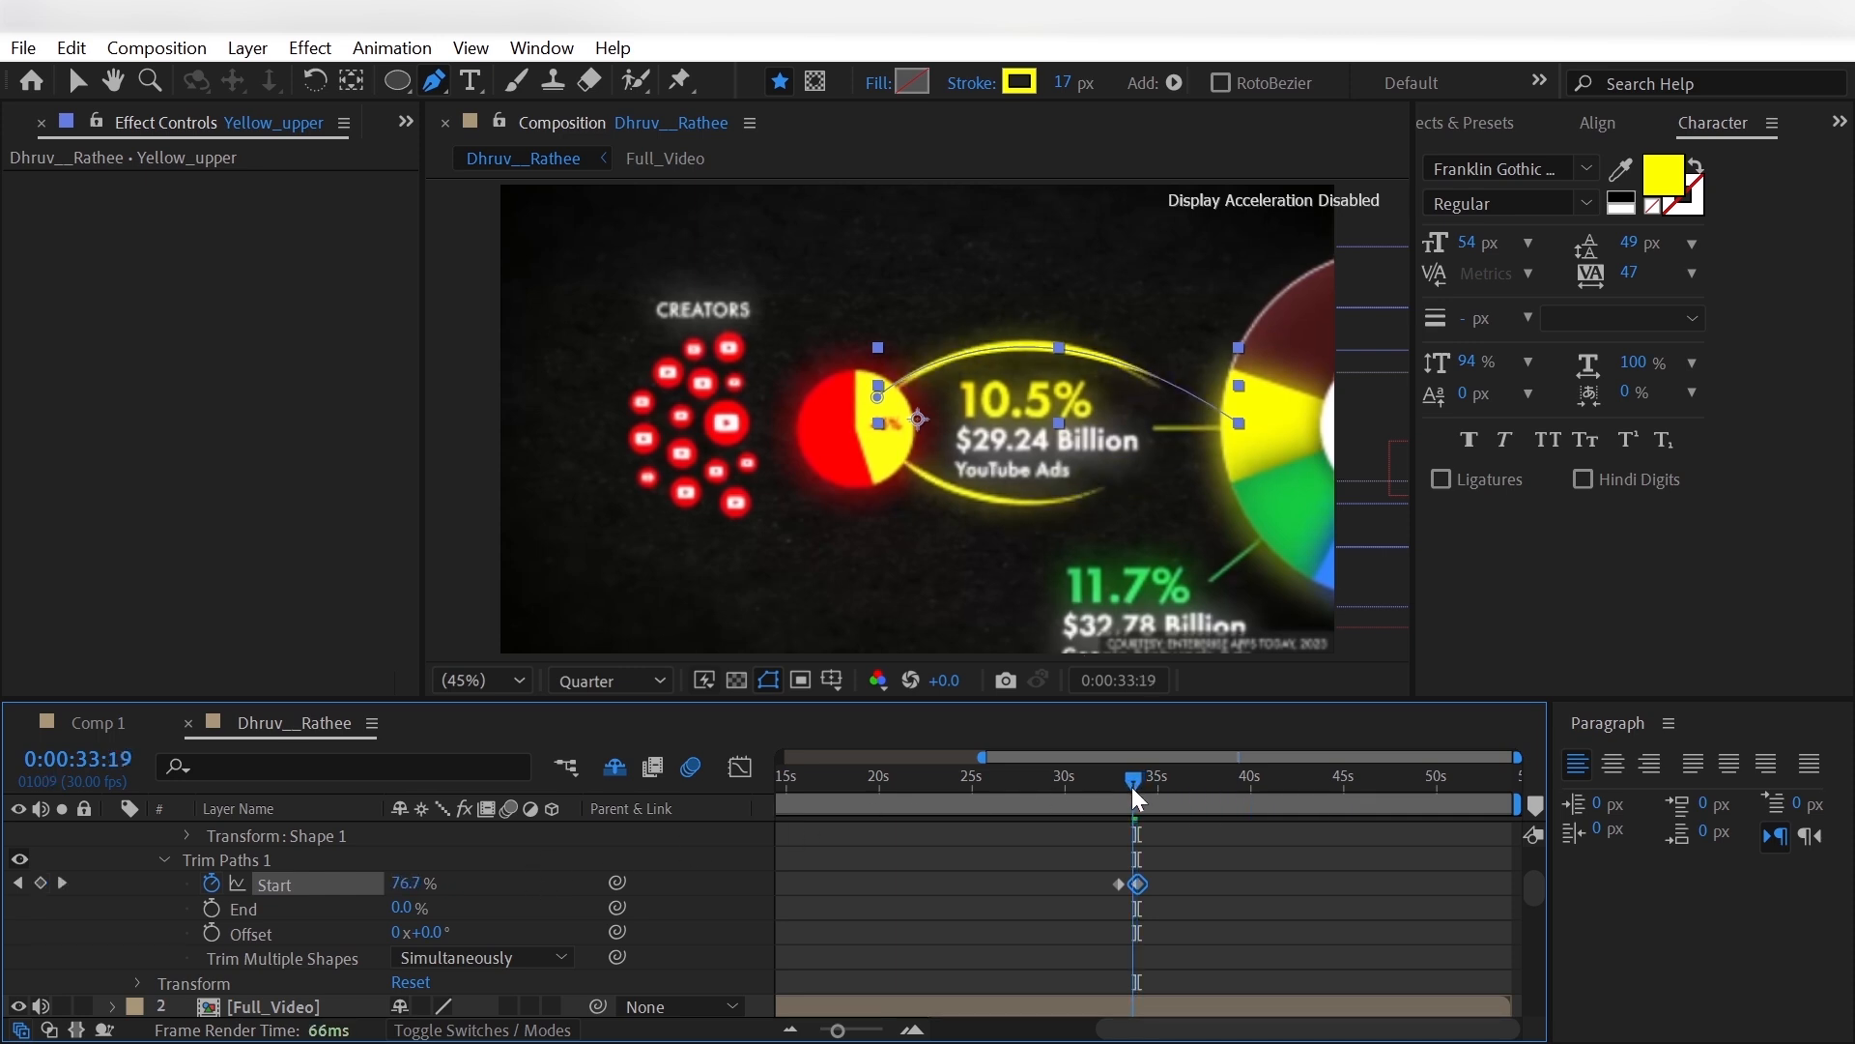
pyautogui.click(211, 908)
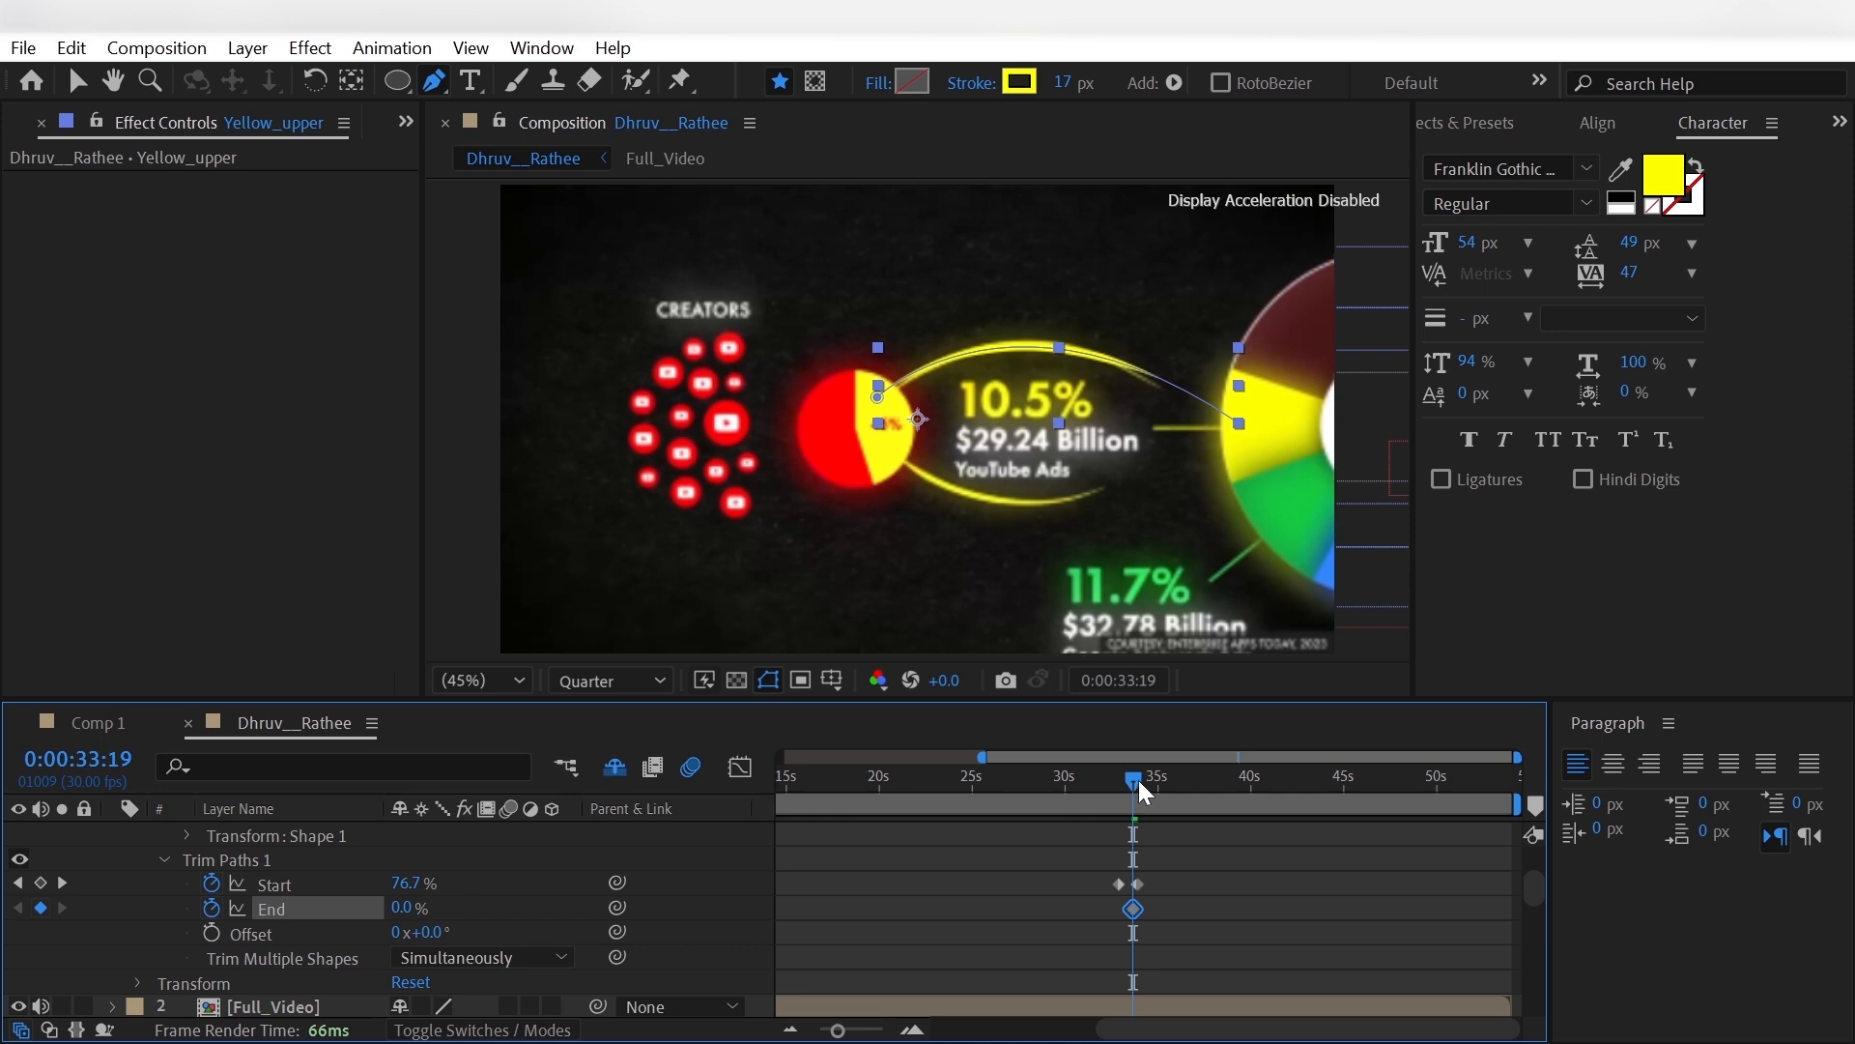
pyautogui.moveTo(1133, 779); pyautogui.dragTo(1148, 797)
pyautogui.hotkey('shift', 'pageup')
pyautogui.press('pagedown')
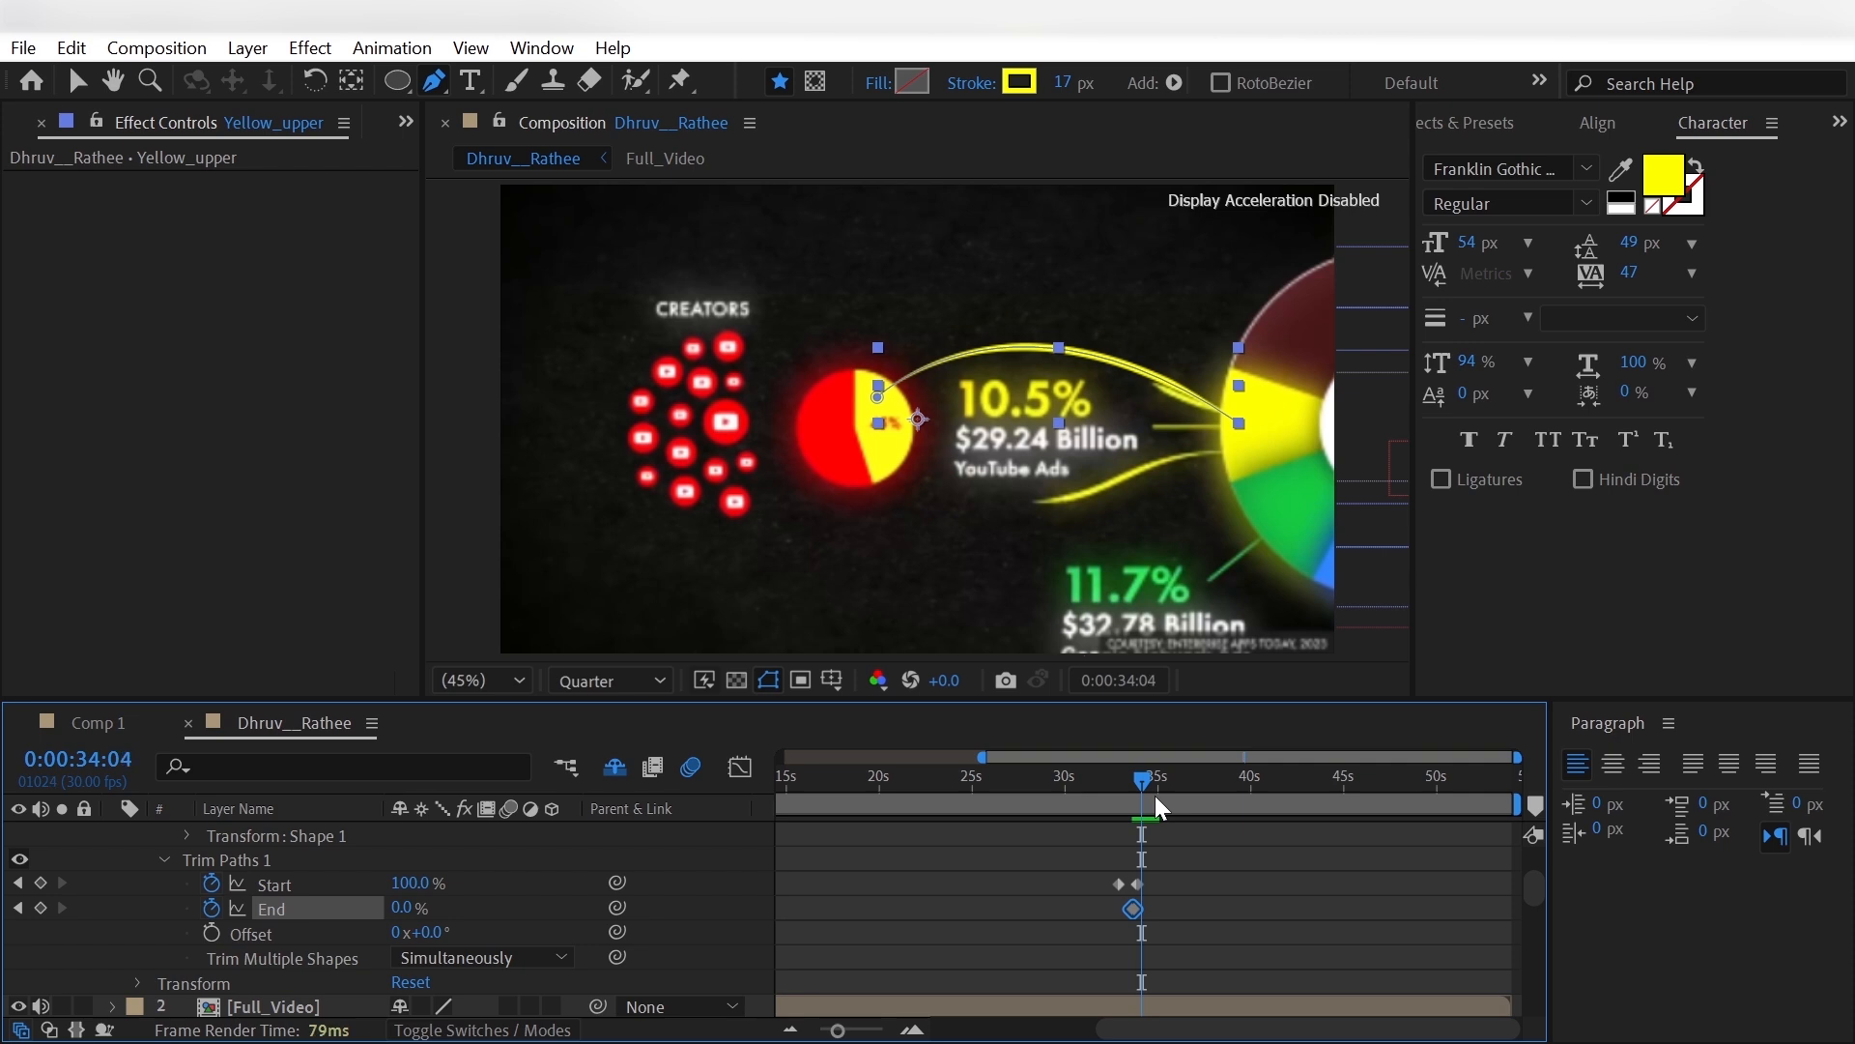
pyautogui.press('pagedown')
pyautogui.press('pagedown')
pyautogui.moveTo(400, 908); pyautogui.dragTo(579, 912)
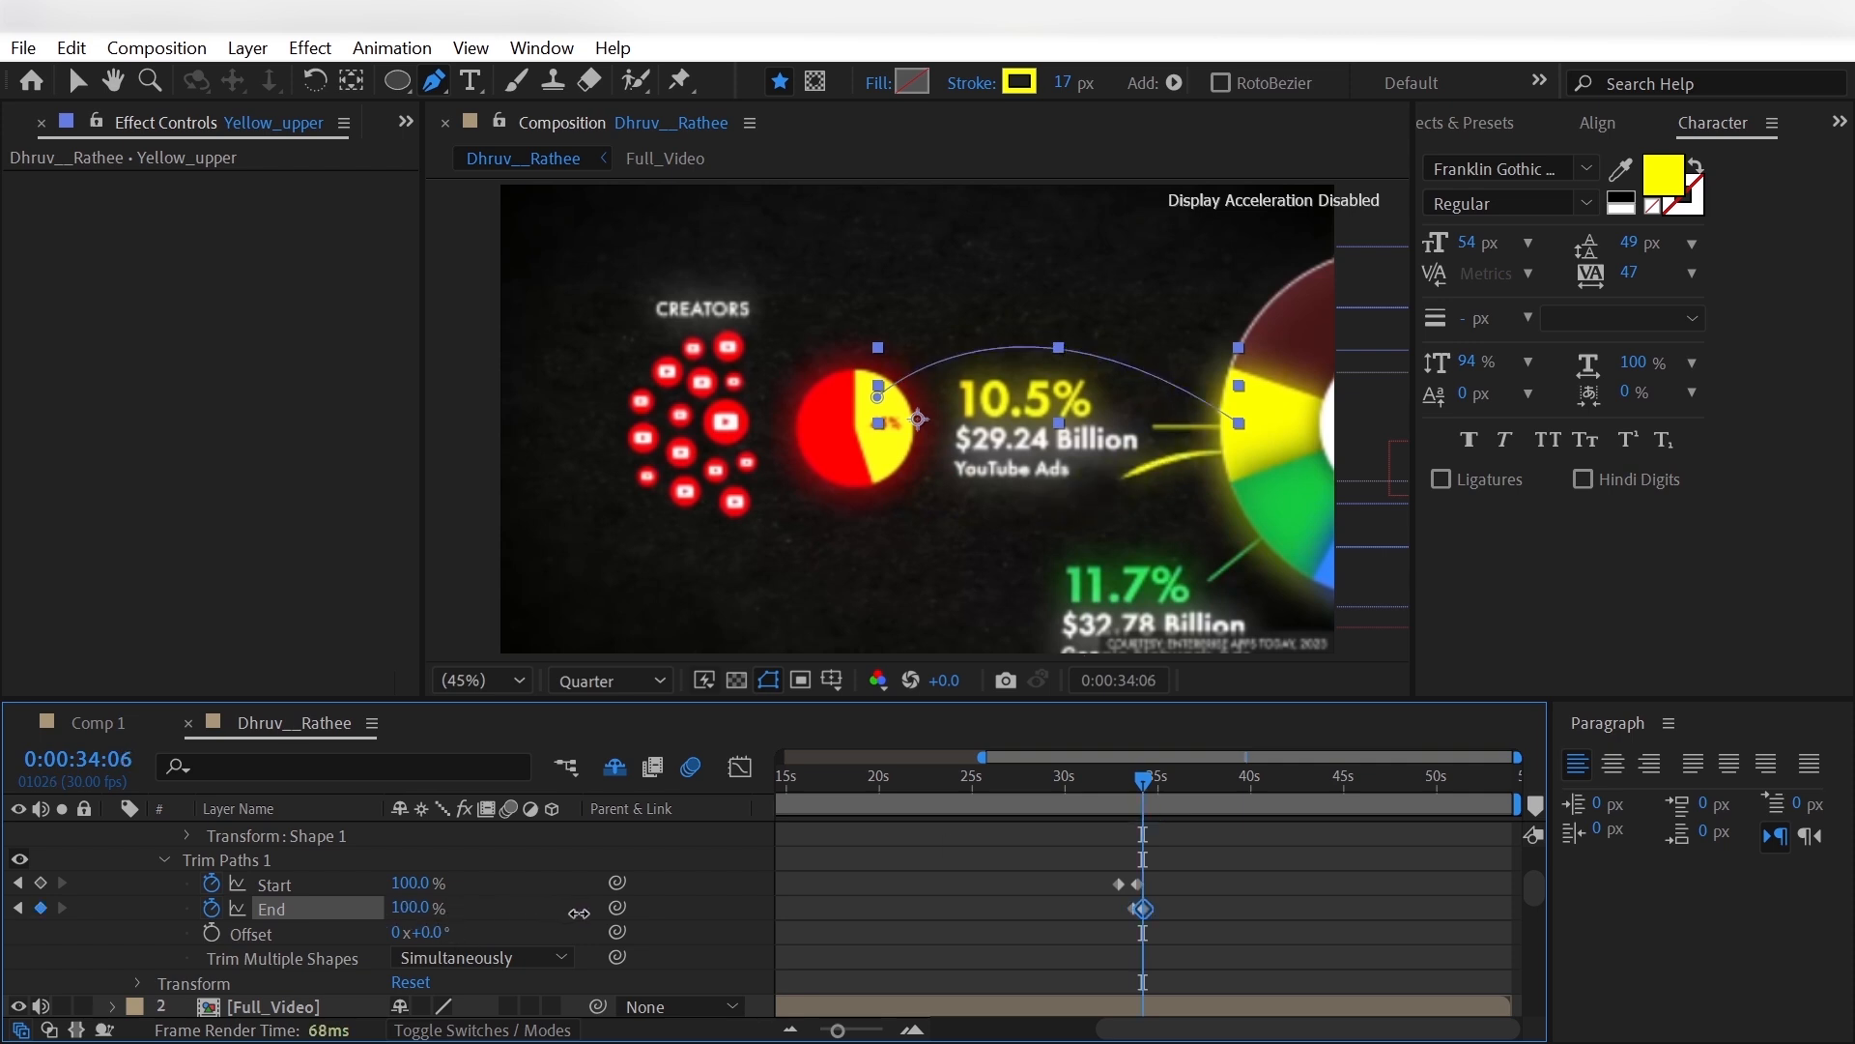
# - Hide the Full_Video reference and apply Easy Ease to Yellow_upper's Trim Paths Start and End keyframes
pyautogui.click(143, 903)
pyautogui.scroll(2, 135, 895)
pyautogui.scroll(-3, 54, 848)
pyautogui.click(19, 932)
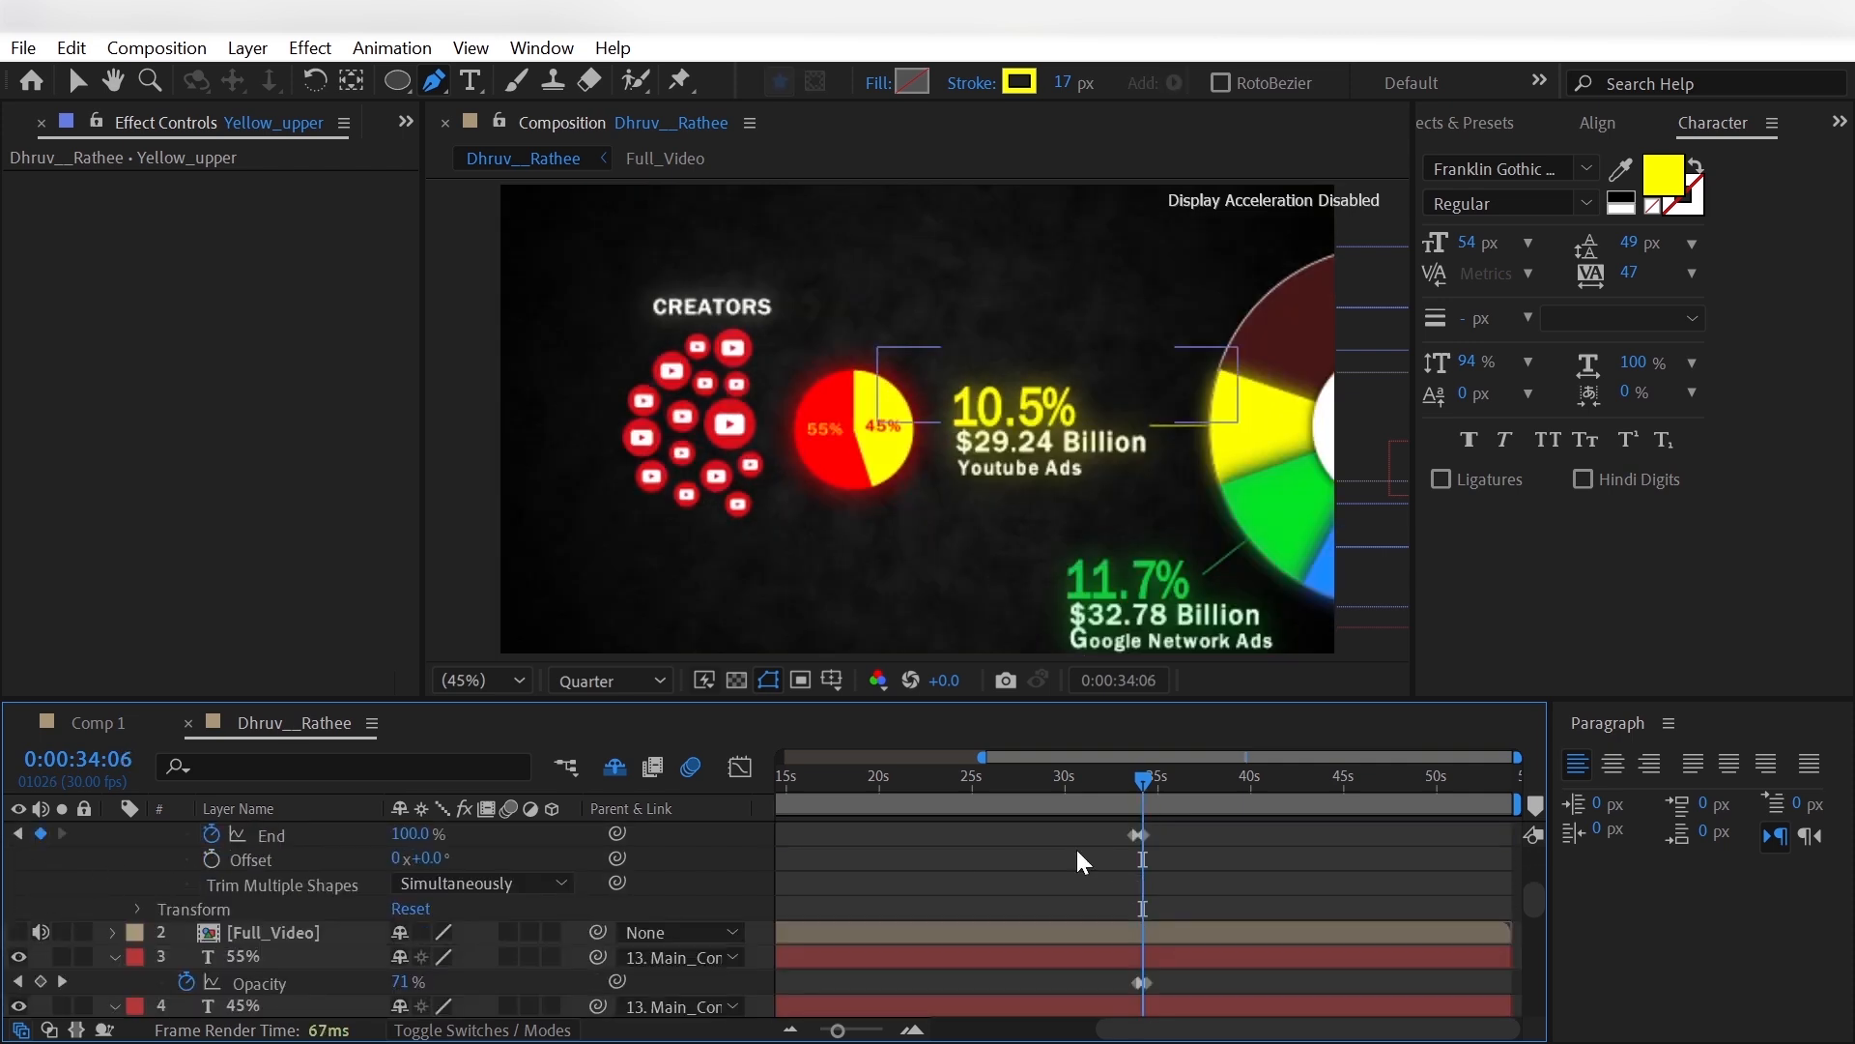
pyautogui.scroll(2, 1082, 852)
pyautogui.moveTo(1132, 916); pyautogui.dragTo(1106, 874)
pyautogui.rightClick(1140, 904)
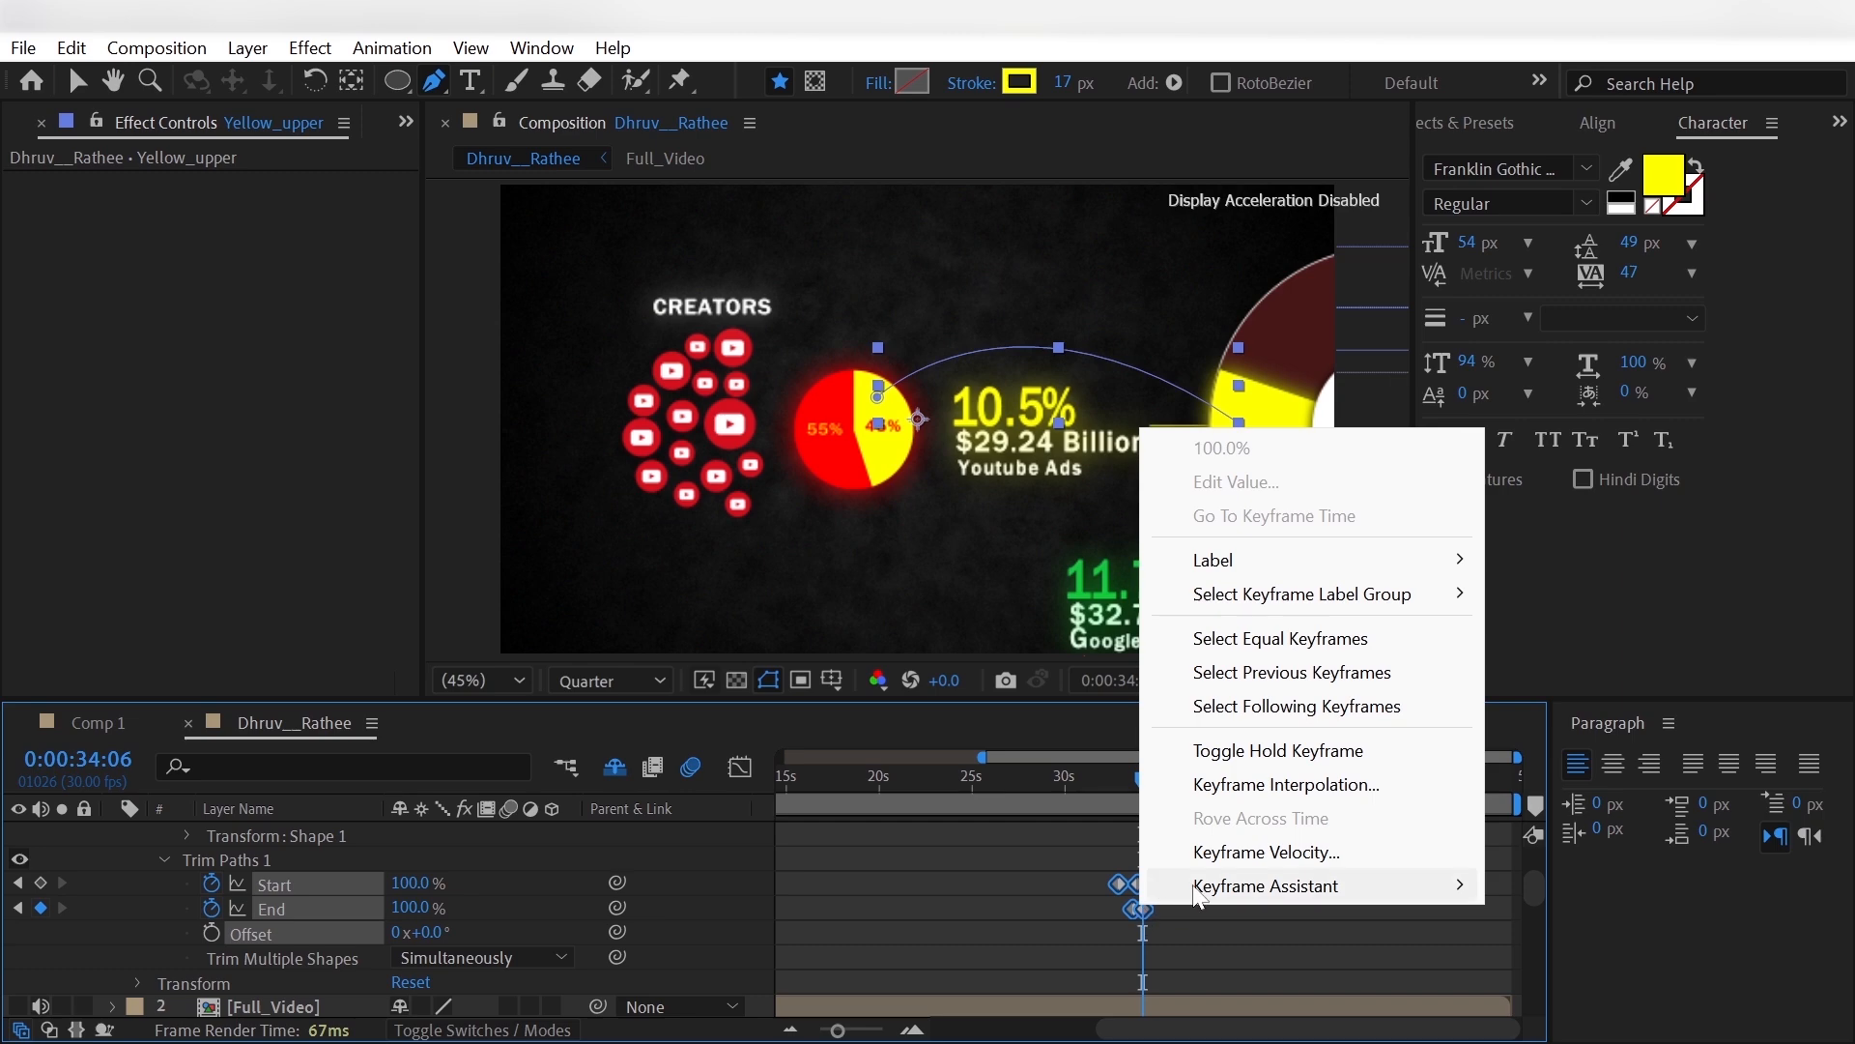
pyautogui.moveTo(1208, 887)
pyautogui.click(1018, 657)
# - Play back the upper arch's trim animation from shortly before its first keyframe to check its motion
pyautogui.click(1106, 791)
pyautogui.press('space')
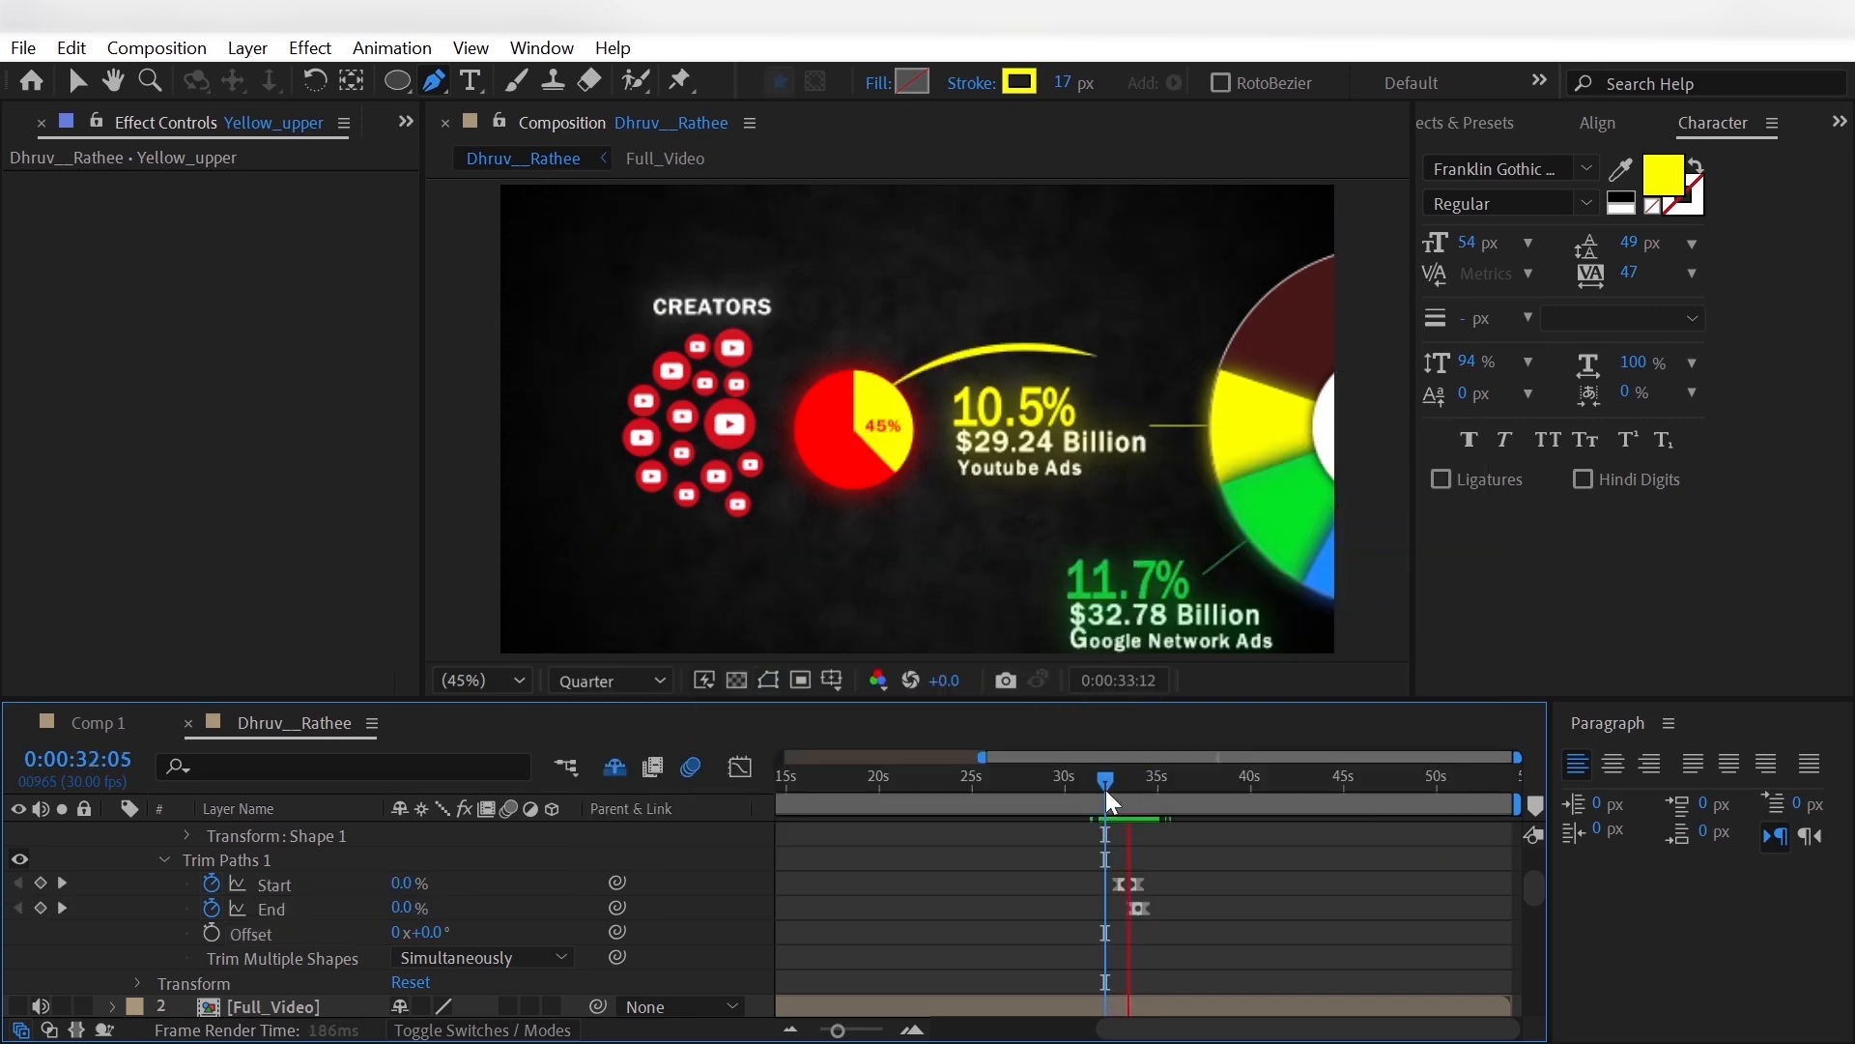
pyautogui.press('space')
pyautogui.click(1098, 795)
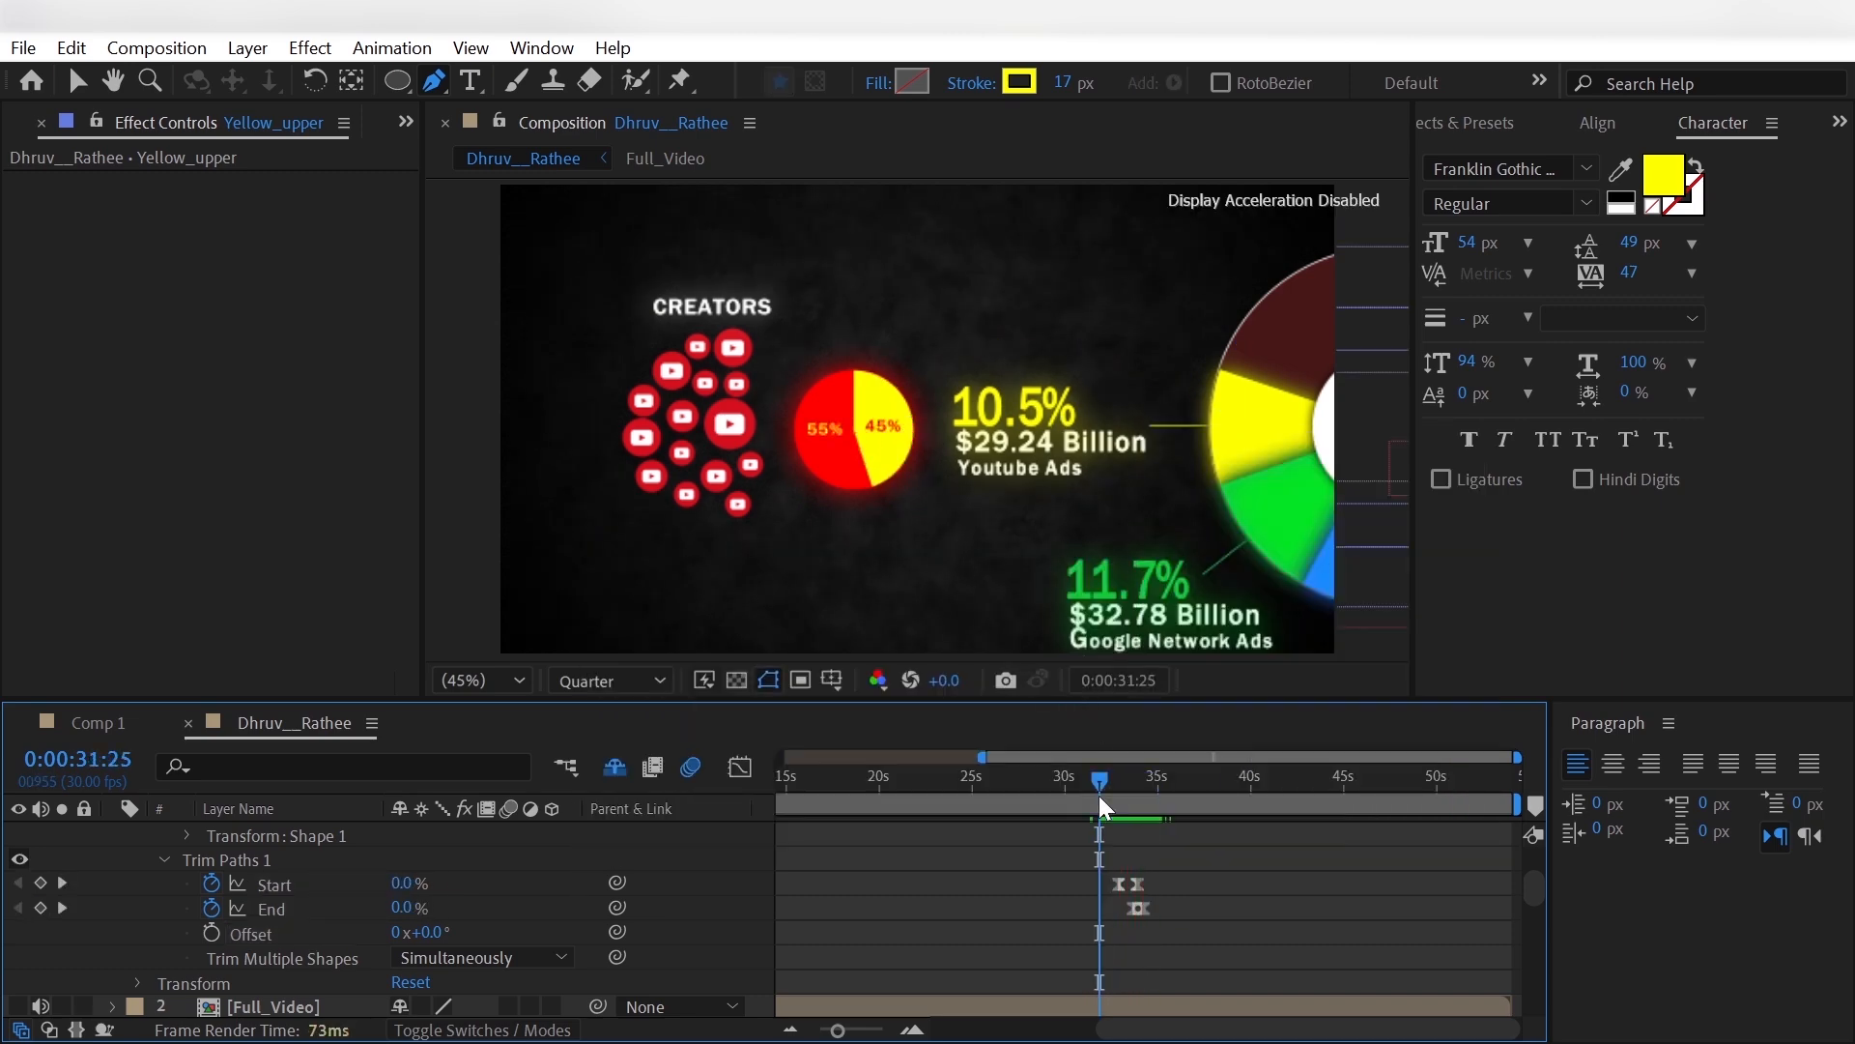
pyautogui.press('space')
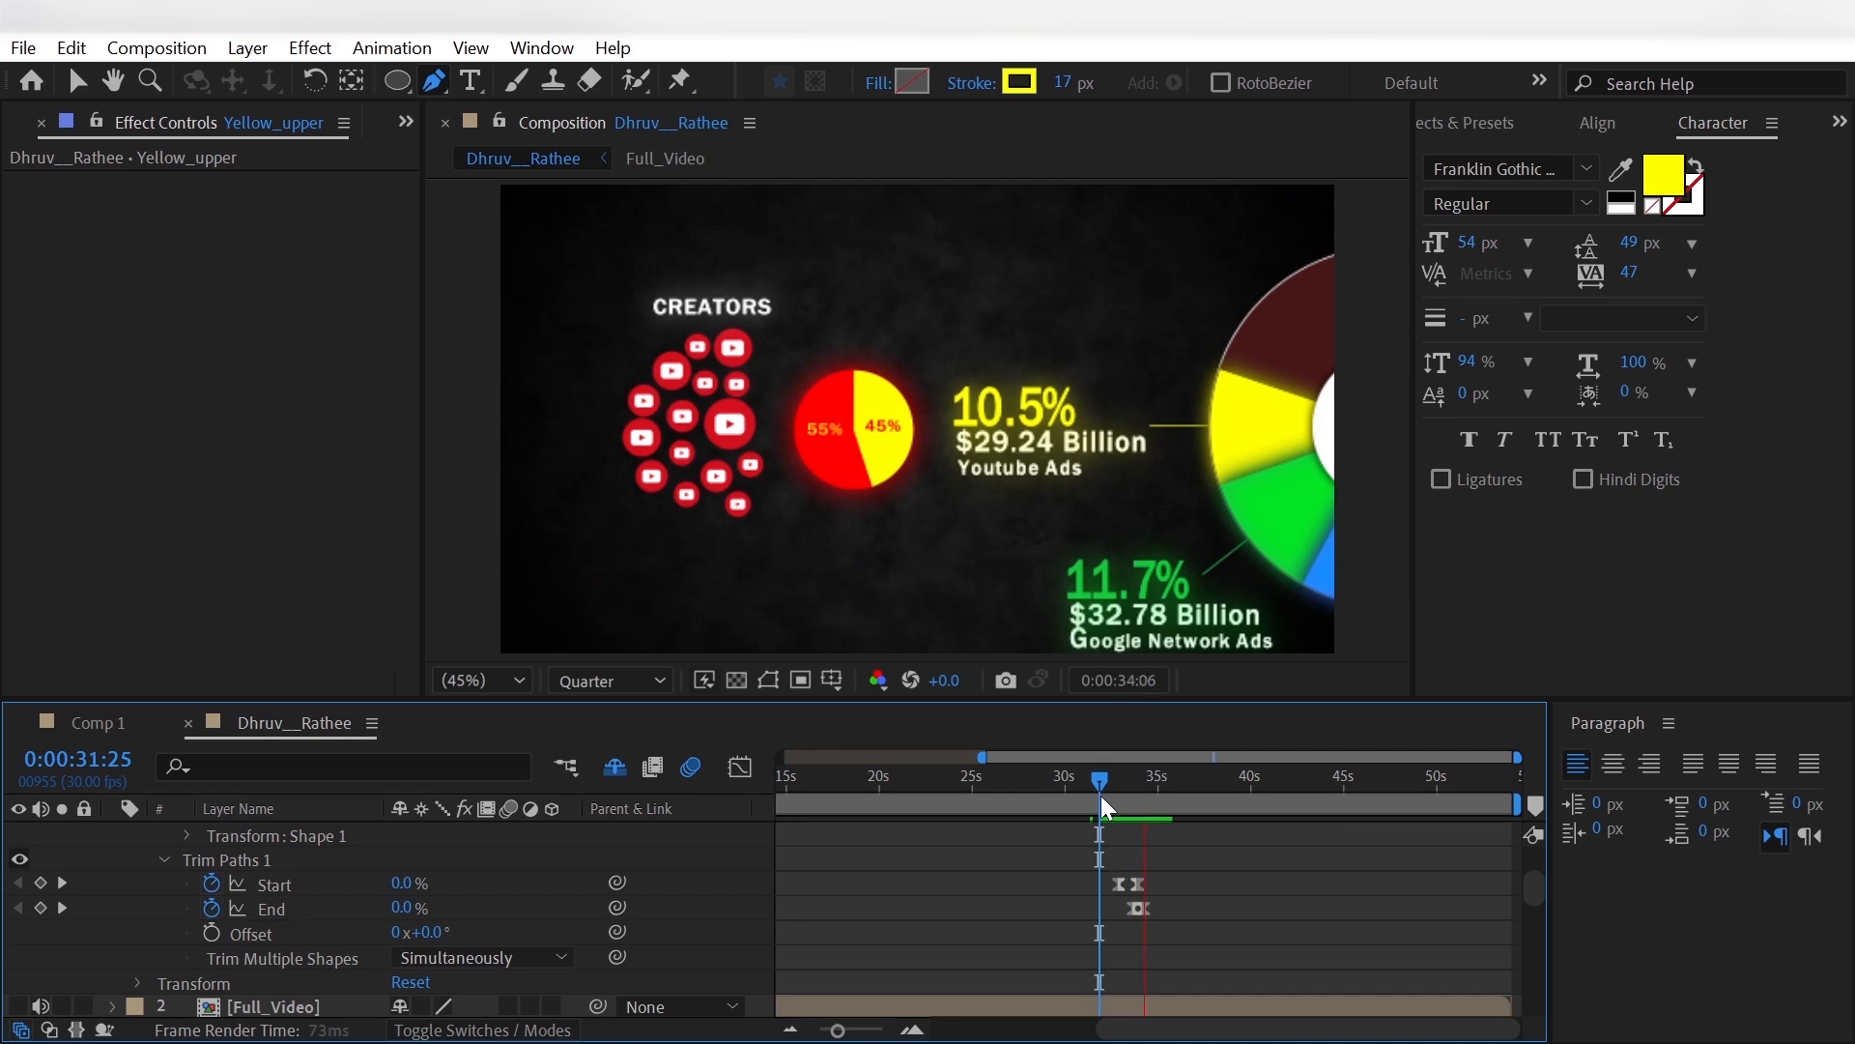
pyautogui.press('space')
# - Collapse Yellow_upper and draw a downward-bowing Pen tool curve from the Ads circle beneath the 10.5% label to the yellow slice
pyautogui.scroll(3, 59, 825)
pyautogui.click(114, 833)
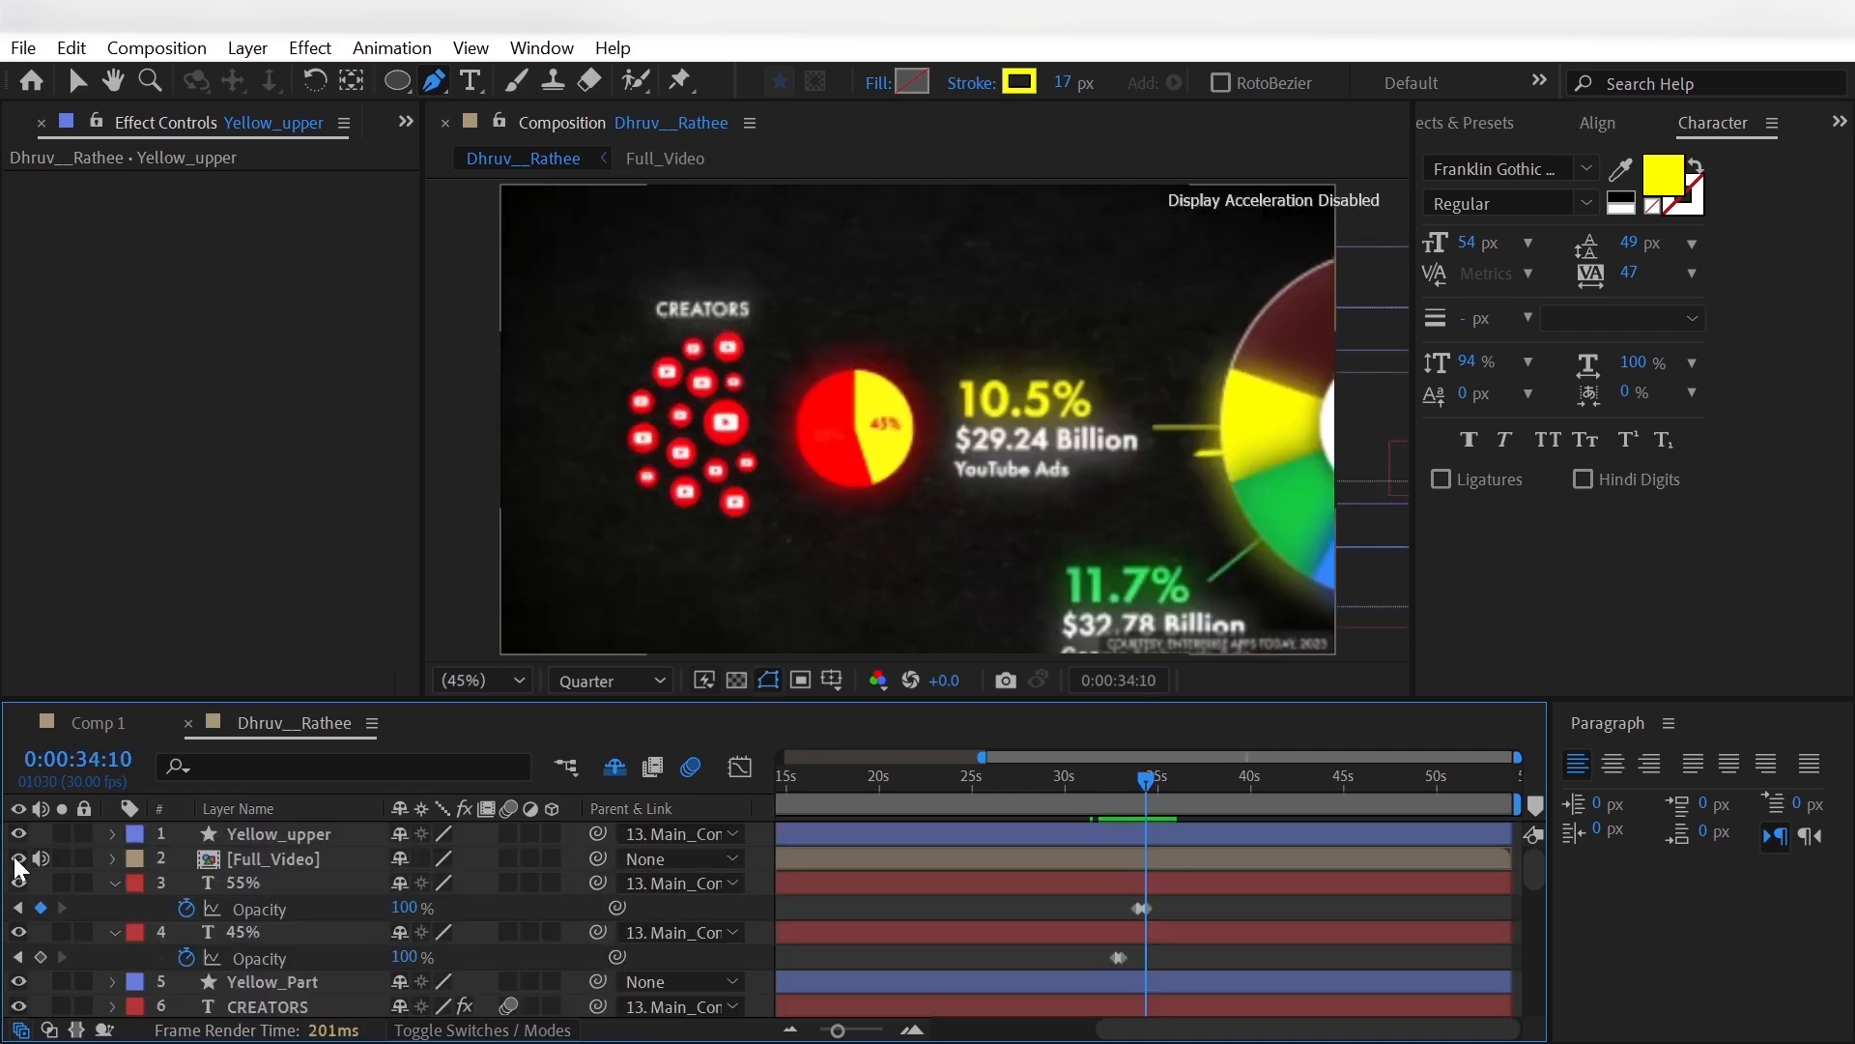
pyautogui.click(882, 462)
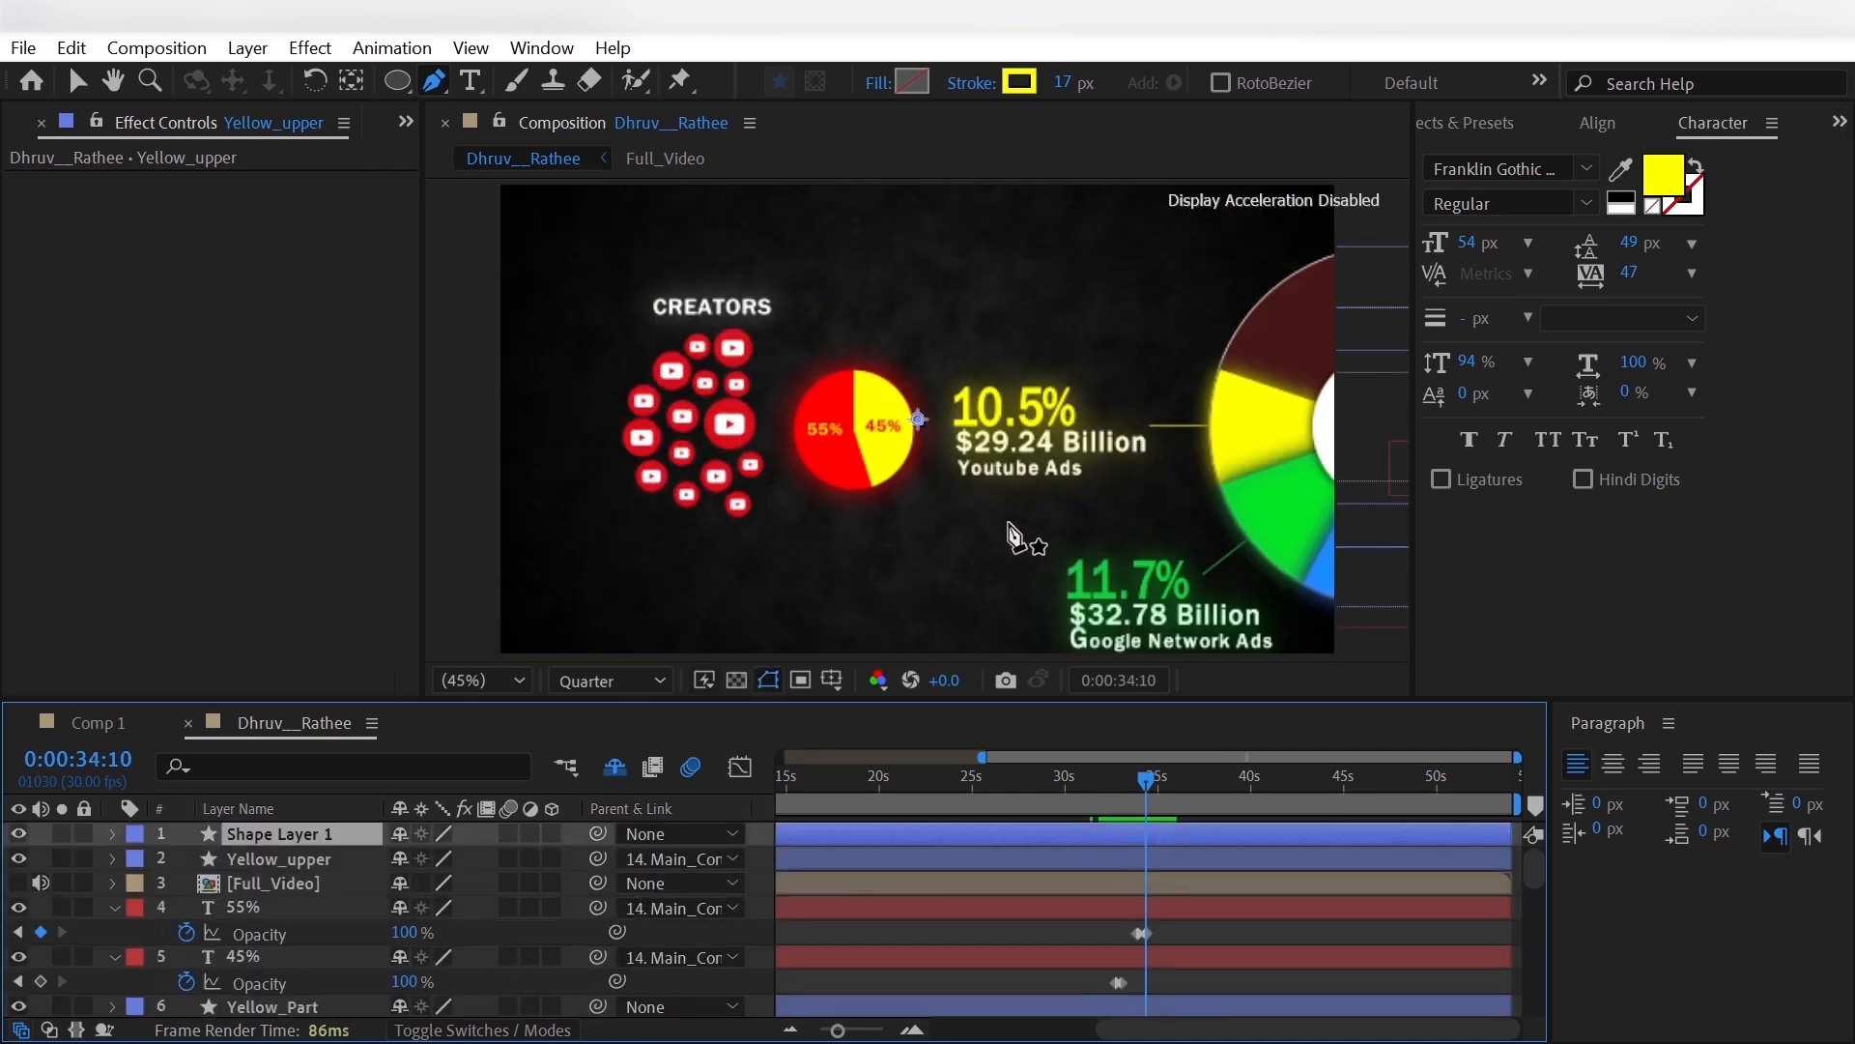
pyautogui.moveTo(1019, 512); pyautogui.dragTo(1086, 509)
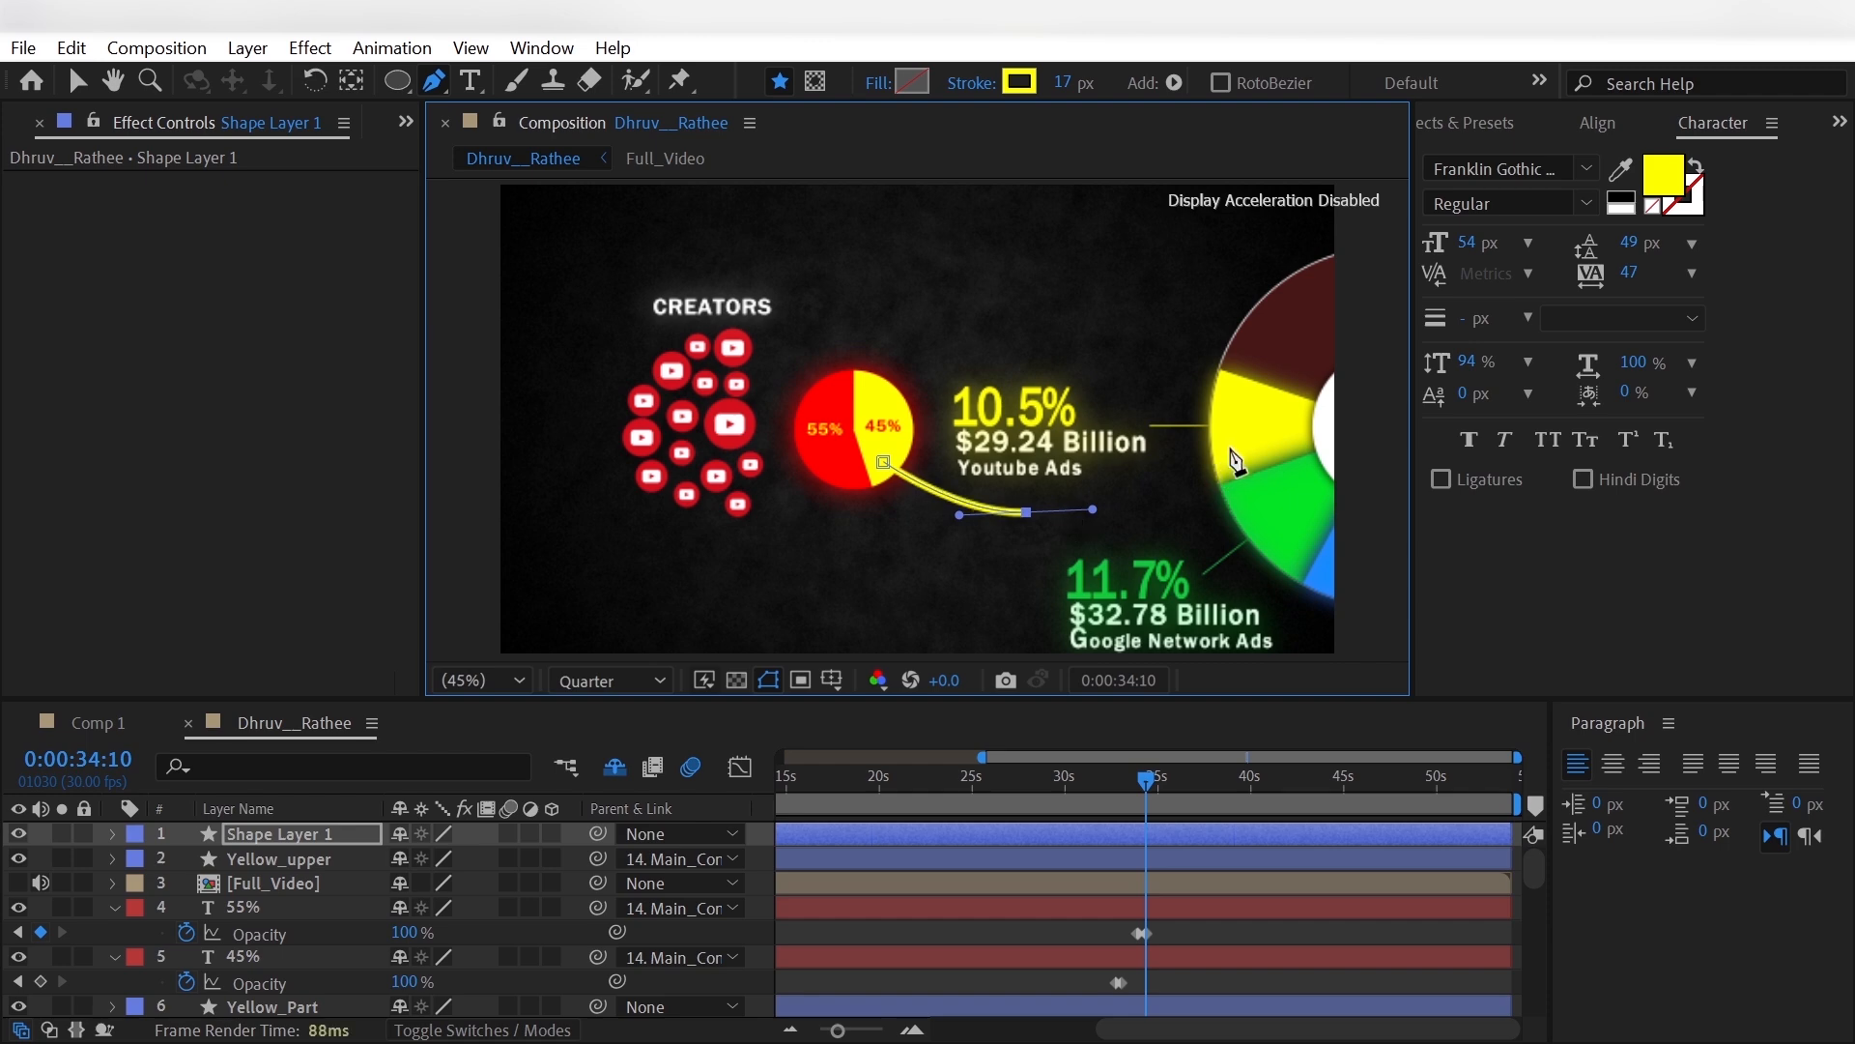
pyautogui.moveTo(1232, 448); pyautogui.dragTo(1264, 448)
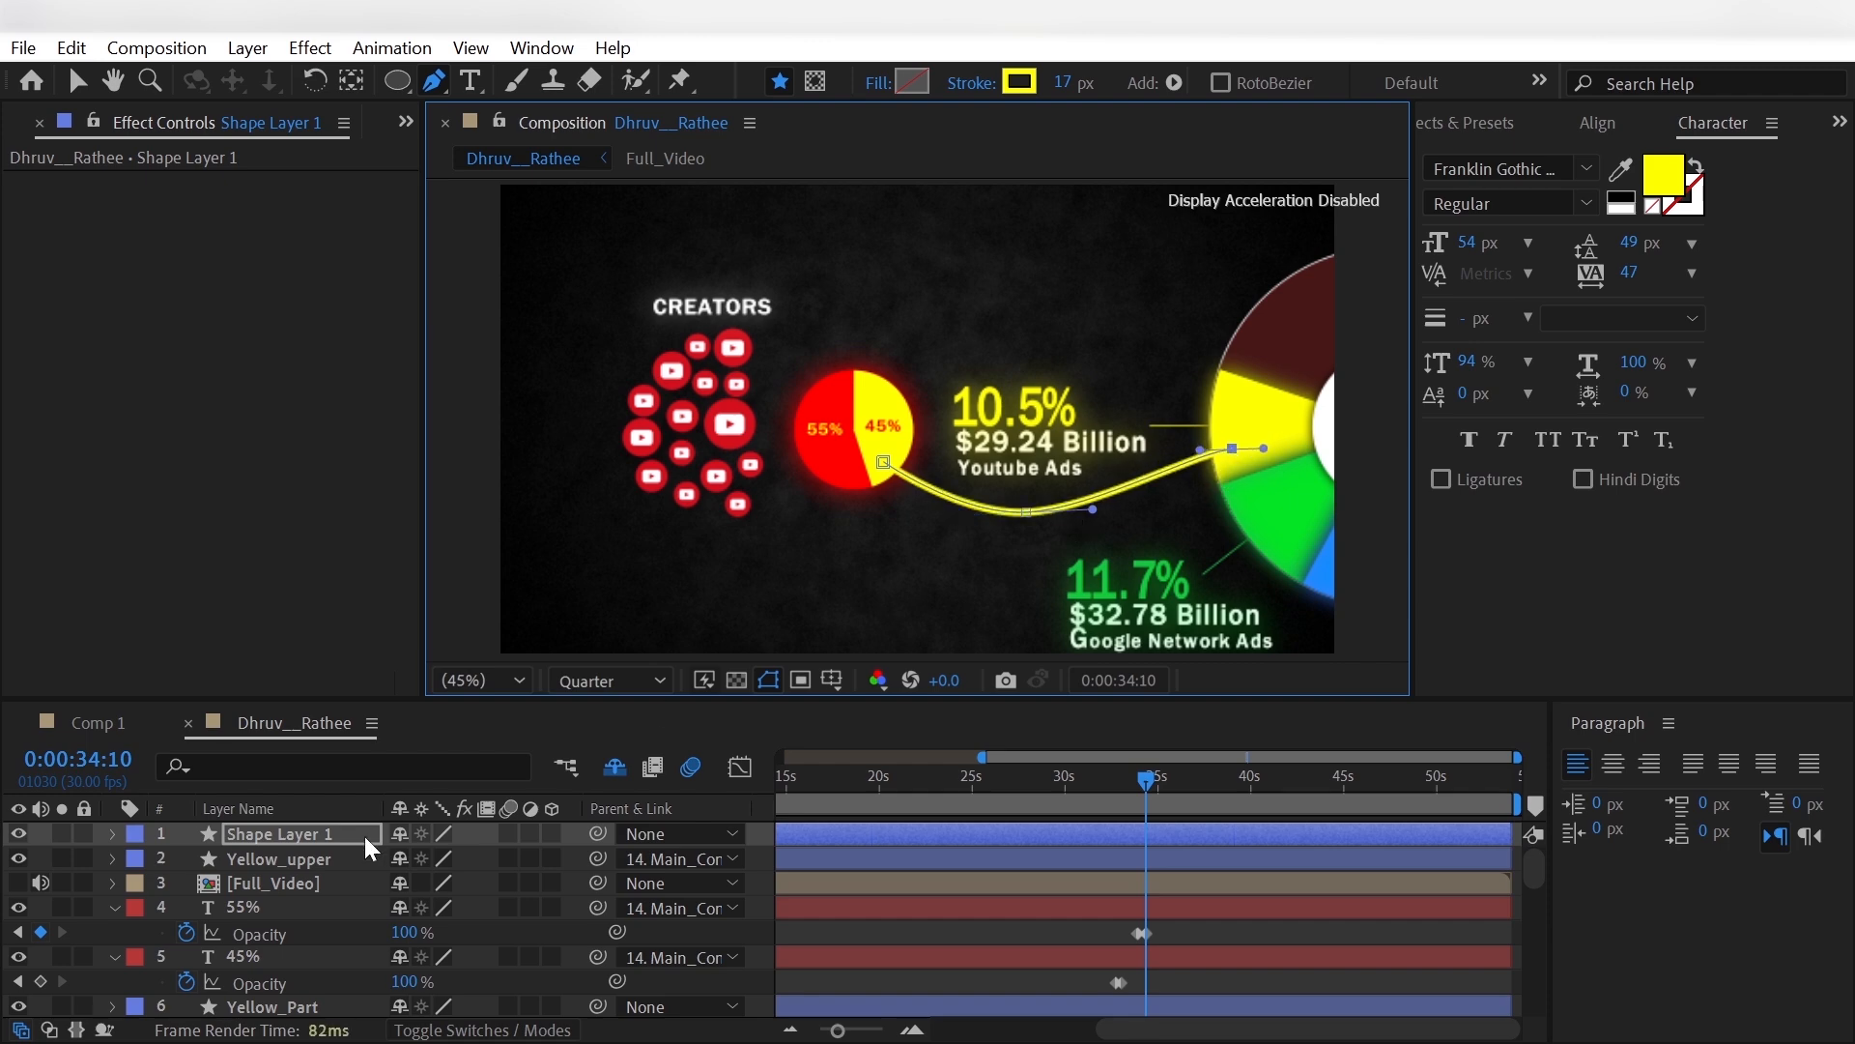
# - Parent the new curve's shape layer to Main_Controller and rename it Yellow_lower
pyautogui.click(677, 832)
pyautogui.click(829, 556)
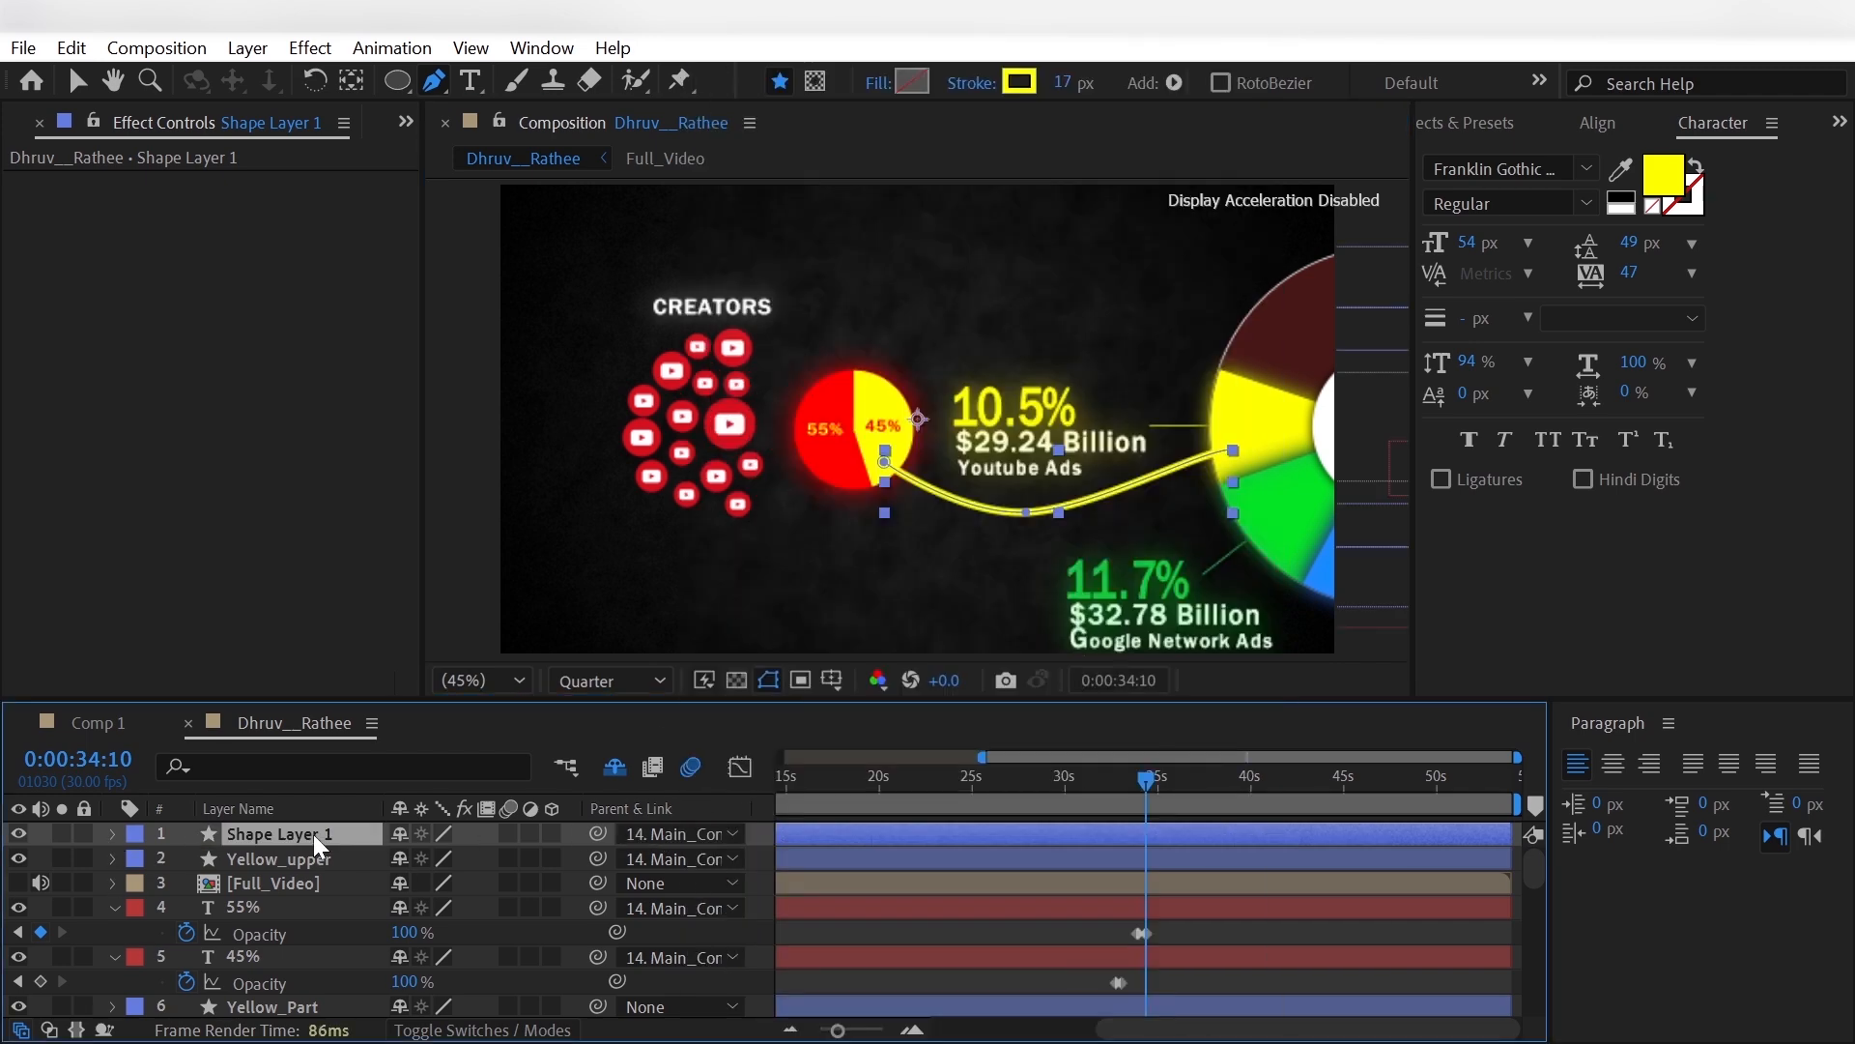
pyautogui.press('Return')
pyautogui.write('Yelloe_lower')
pyautogui.press('Return')
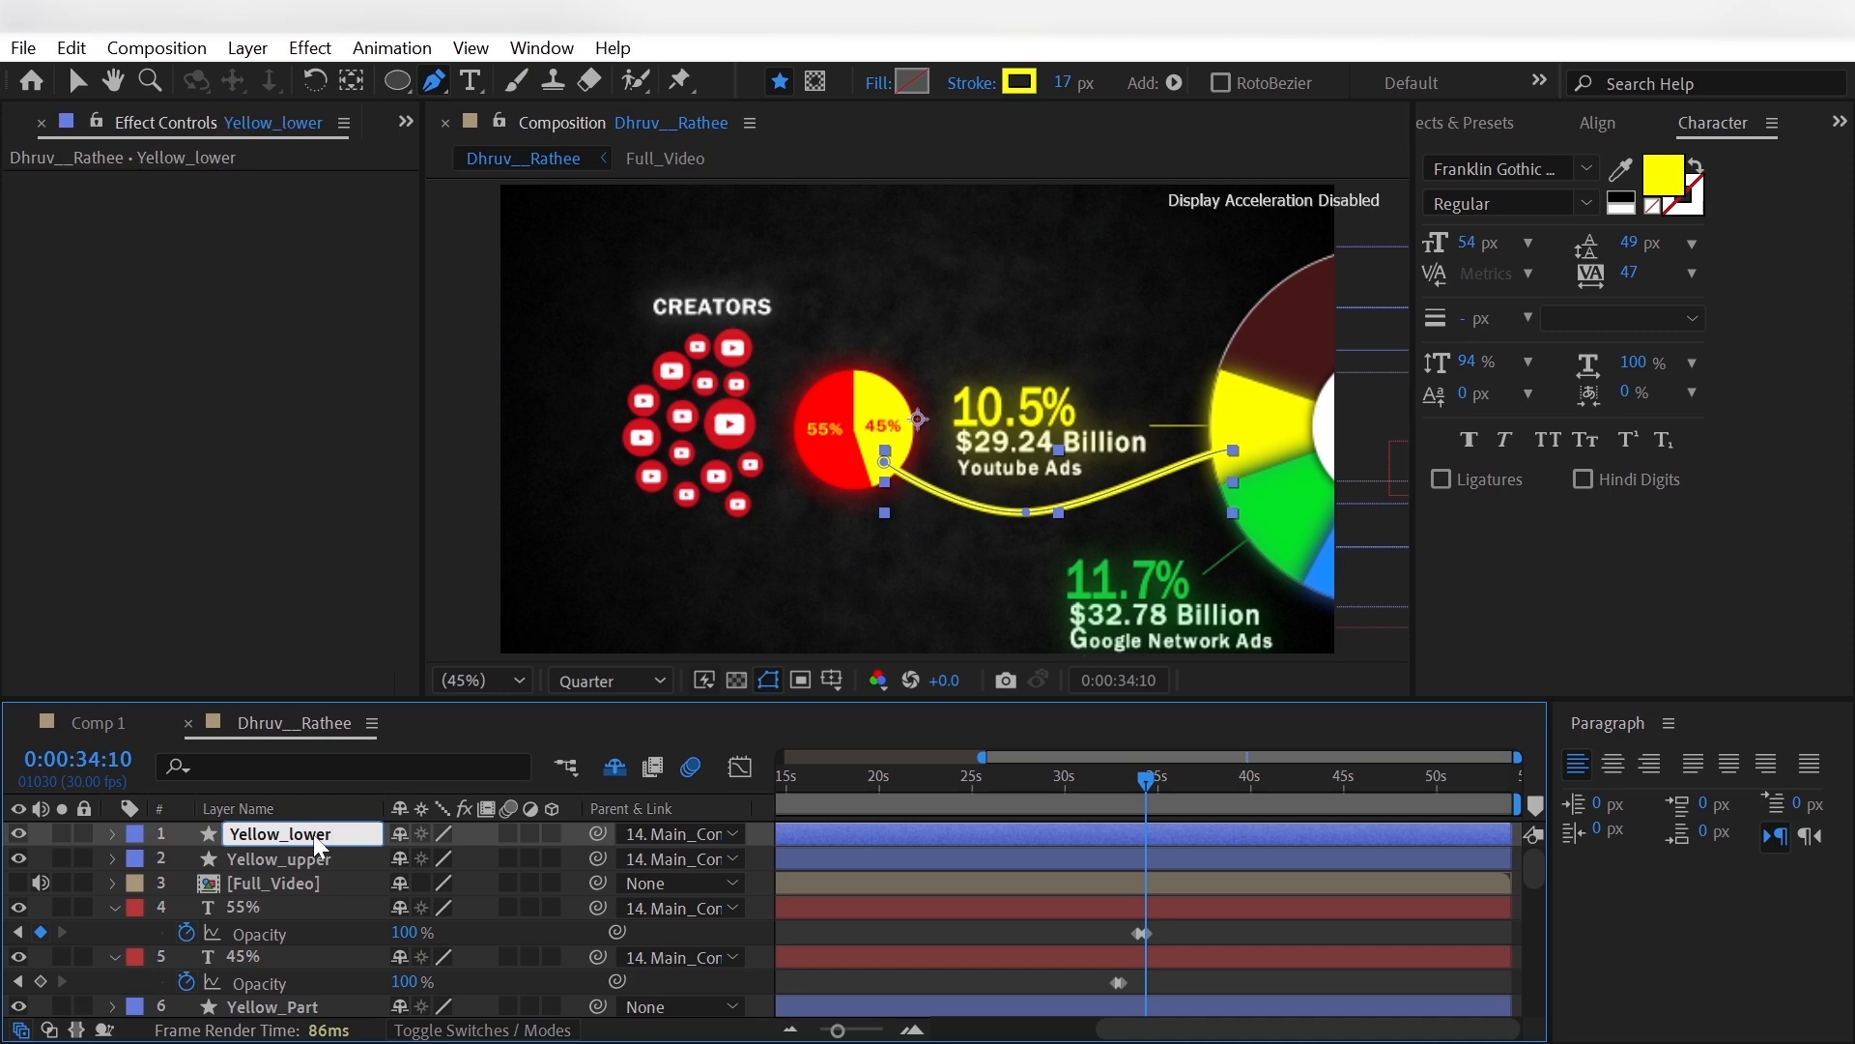
# - Set the Taper Start Length of Yellow_lower's stroke to 20%
pyautogui.click(113, 831)
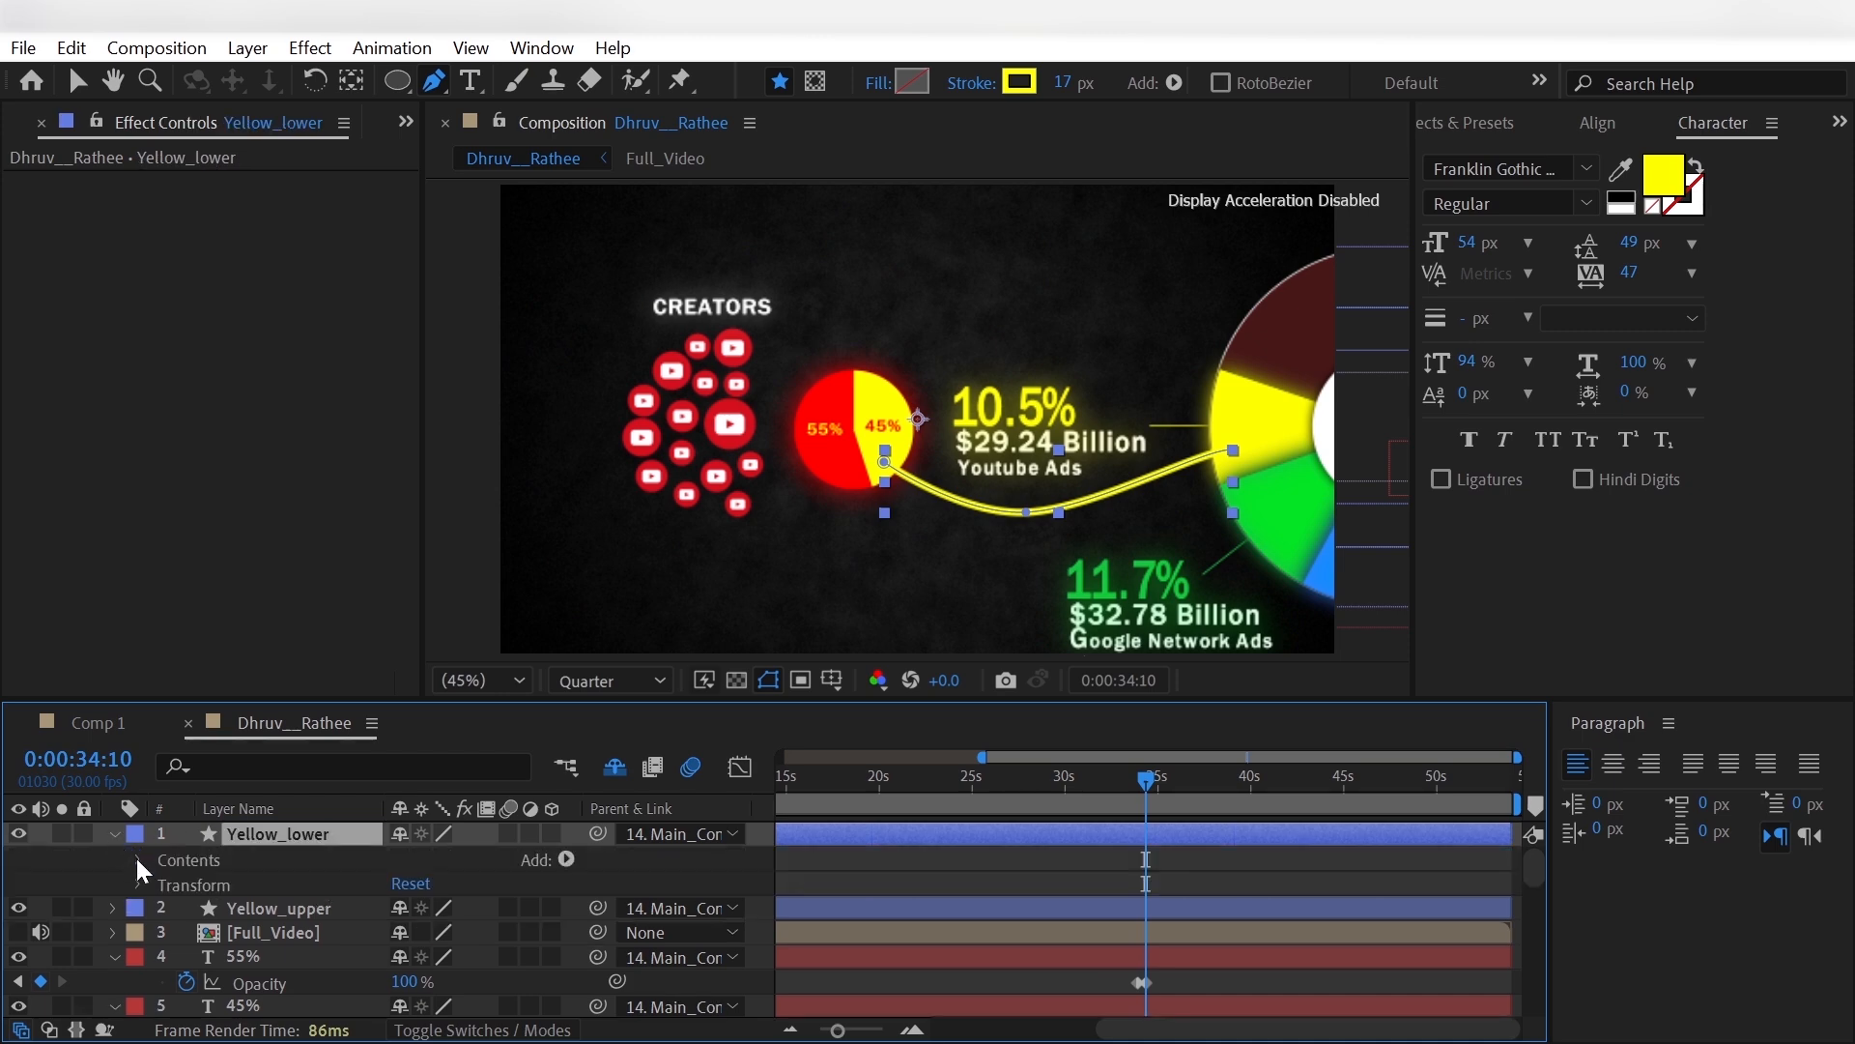
pyautogui.click(137, 859)
pyautogui.click(164, 886)
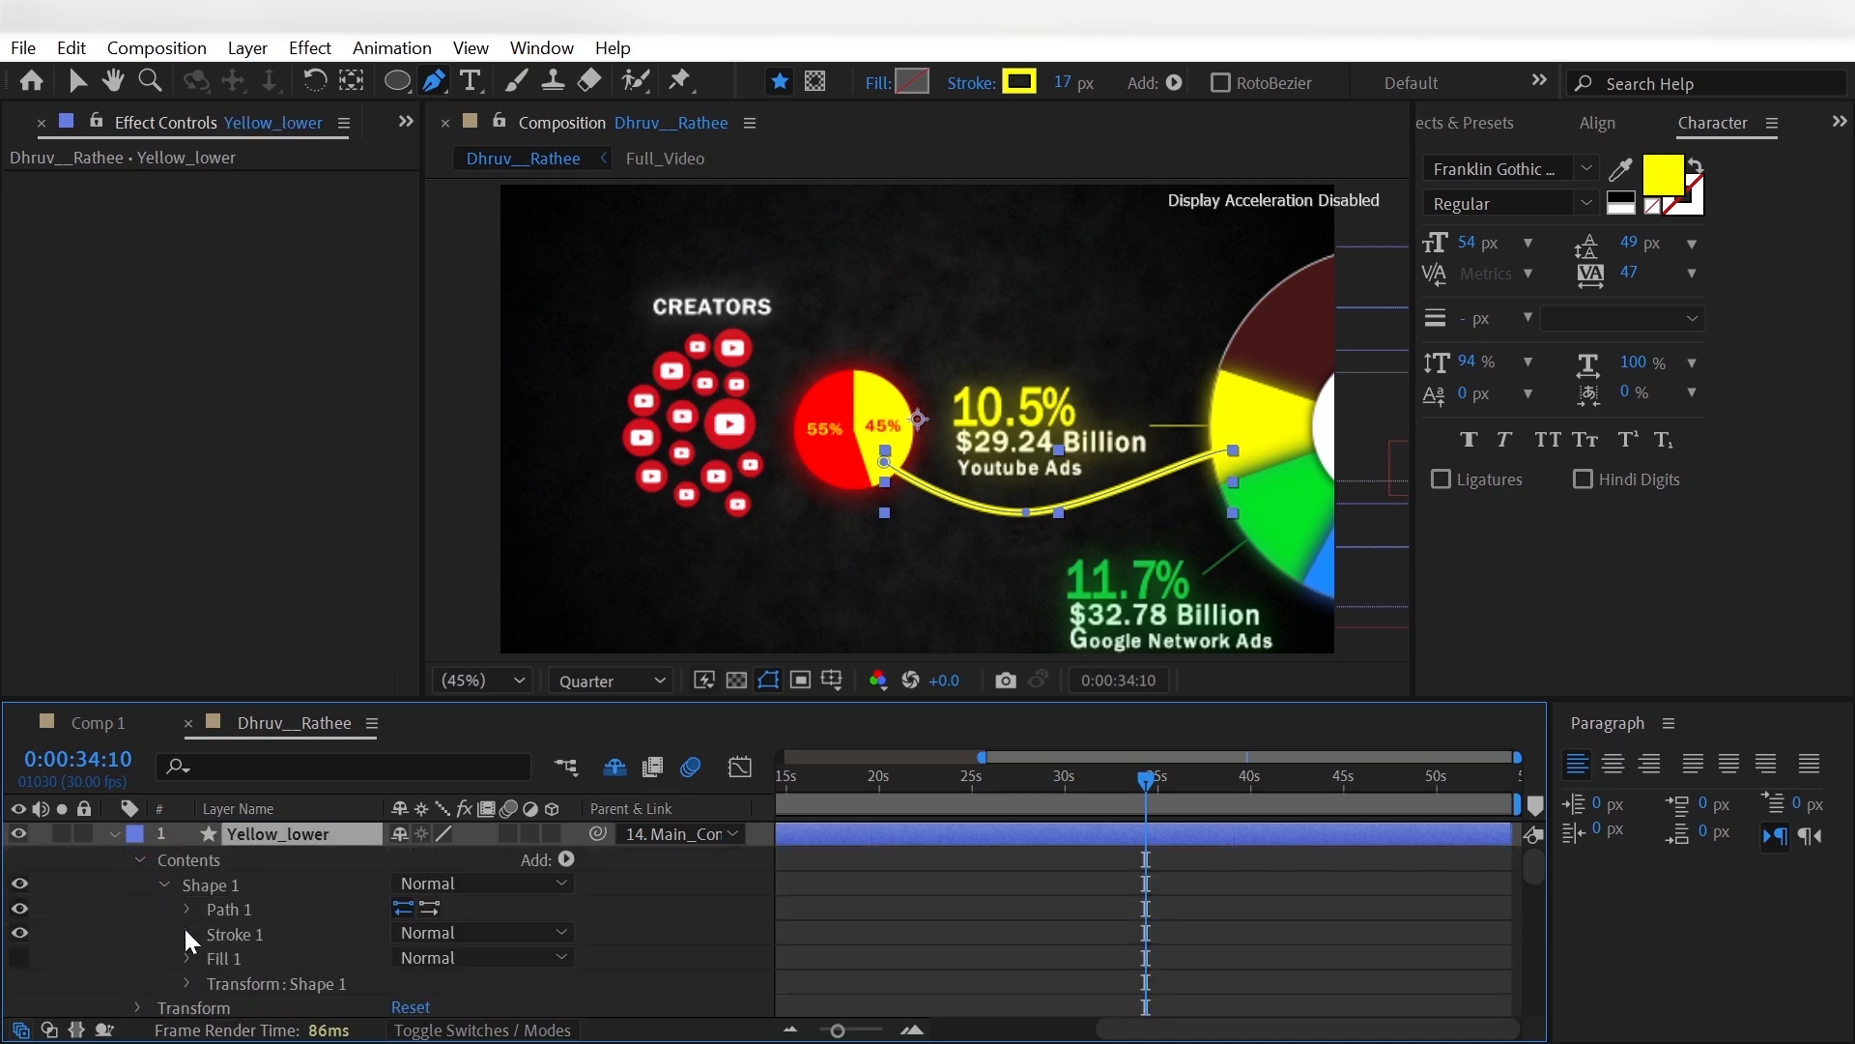
pyautogui.click(187, 933)
pyautogui.scroll(-5, 206, 949)
pyautogui.click(214, 908)
pyautogui.scroll(-2, 404, 957)
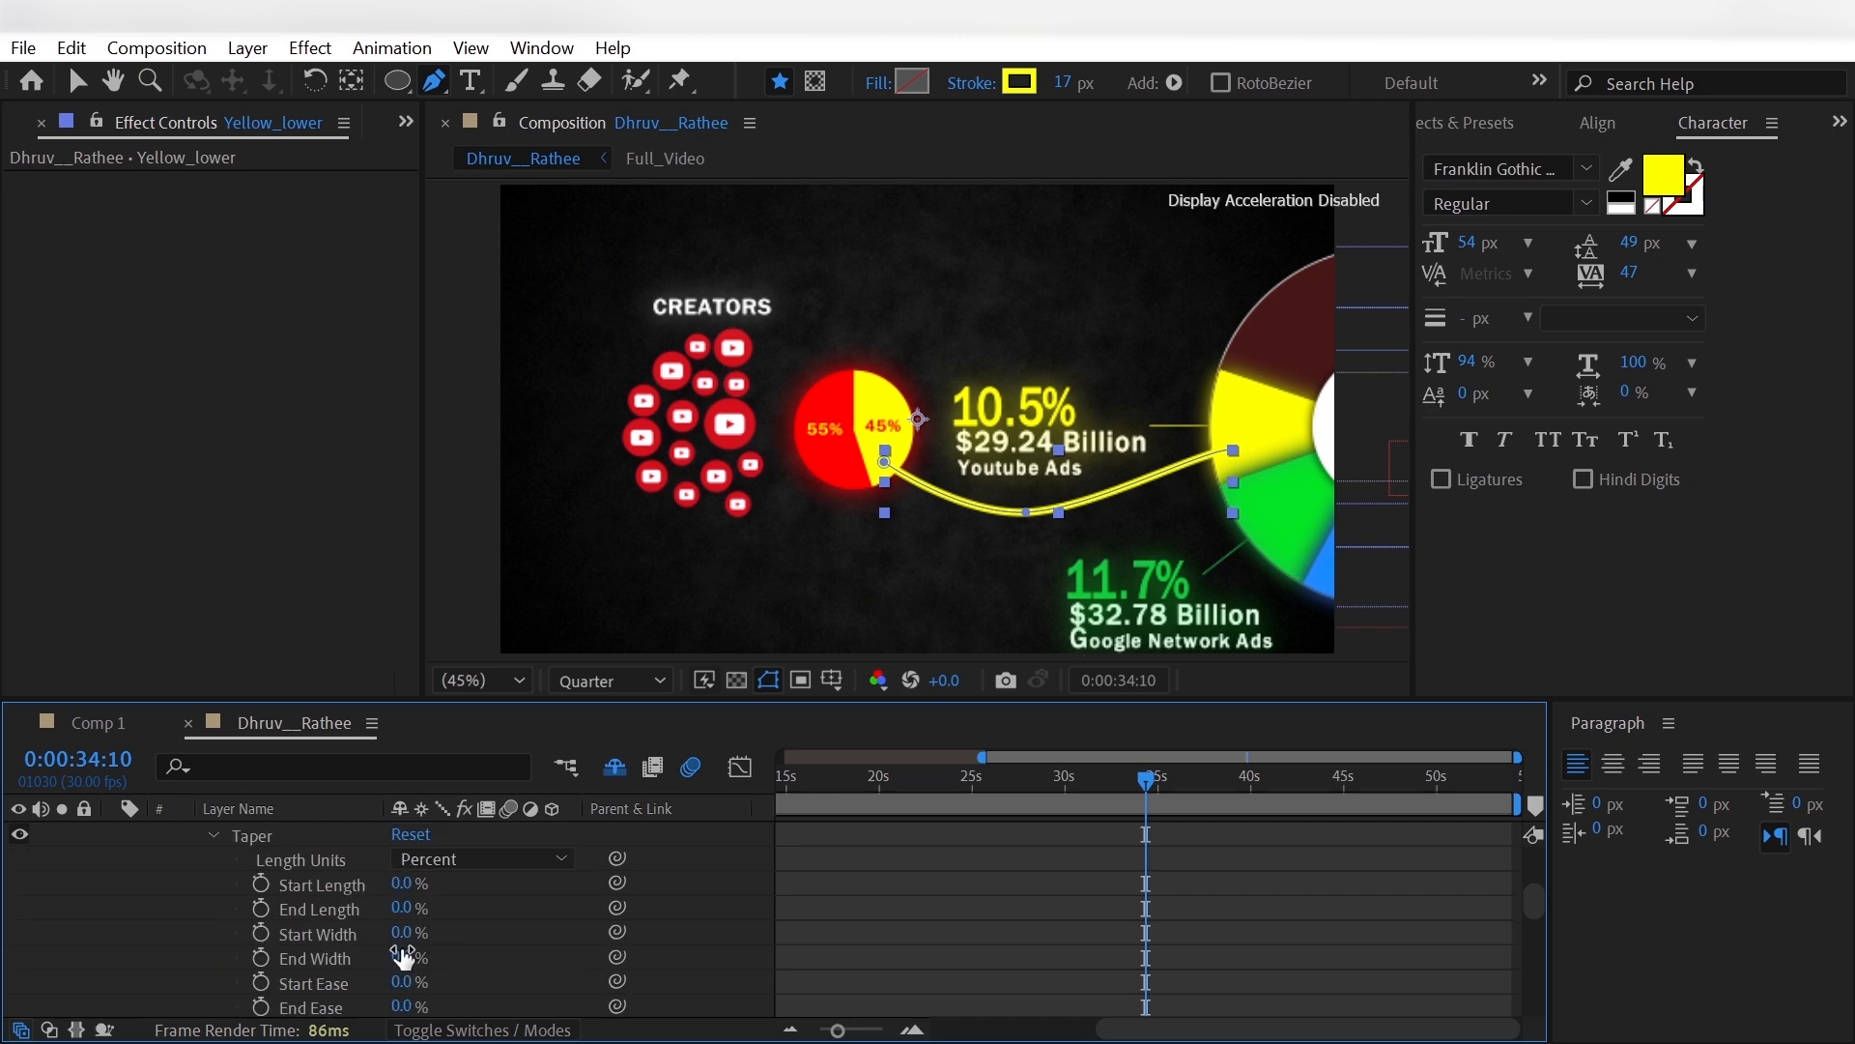
pyautogui.click(398, 884)
pyautogui.write('20')
pyautogui.press('Return')
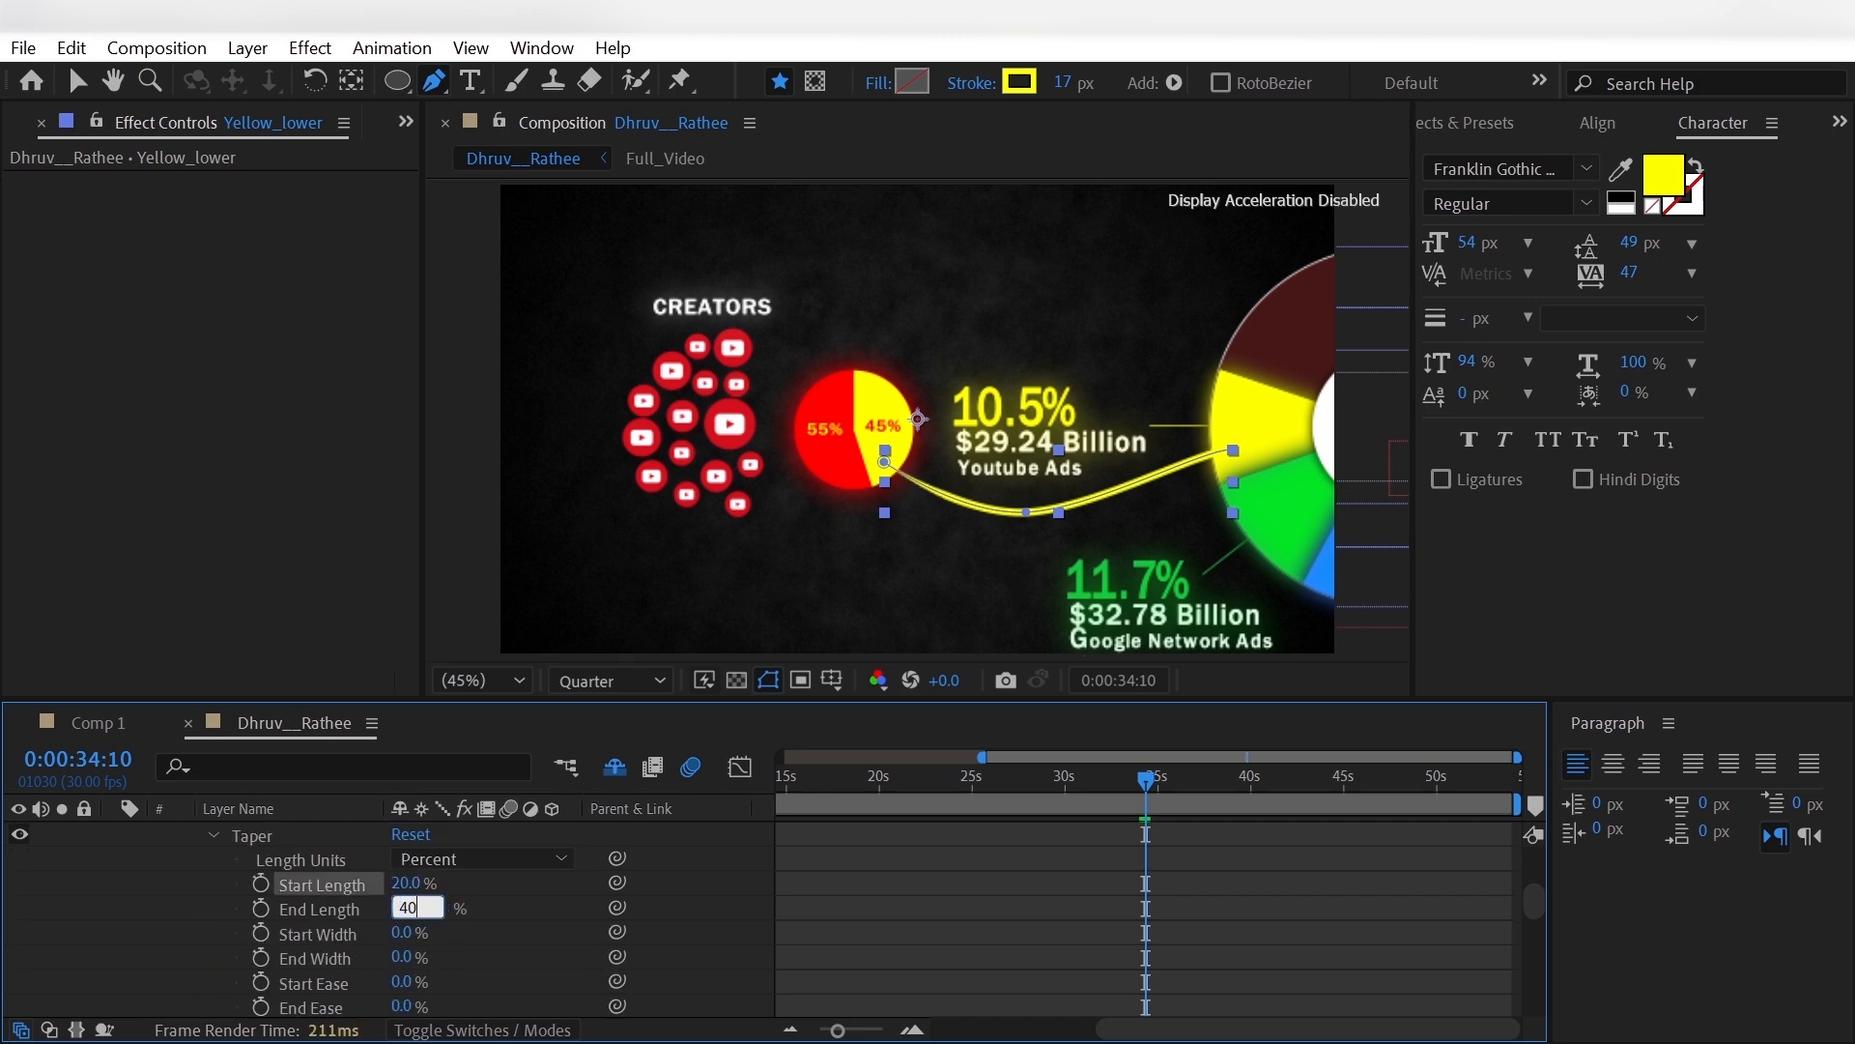
# - Set the Taper End Length of Yellow_lower's stroke to 40% and collapse the layer's contents
pyautogui.write('40')
pyautogui.press('Return')
pyautogui.click(170, 931)
pyautogui.scroll(5, 170, 931)
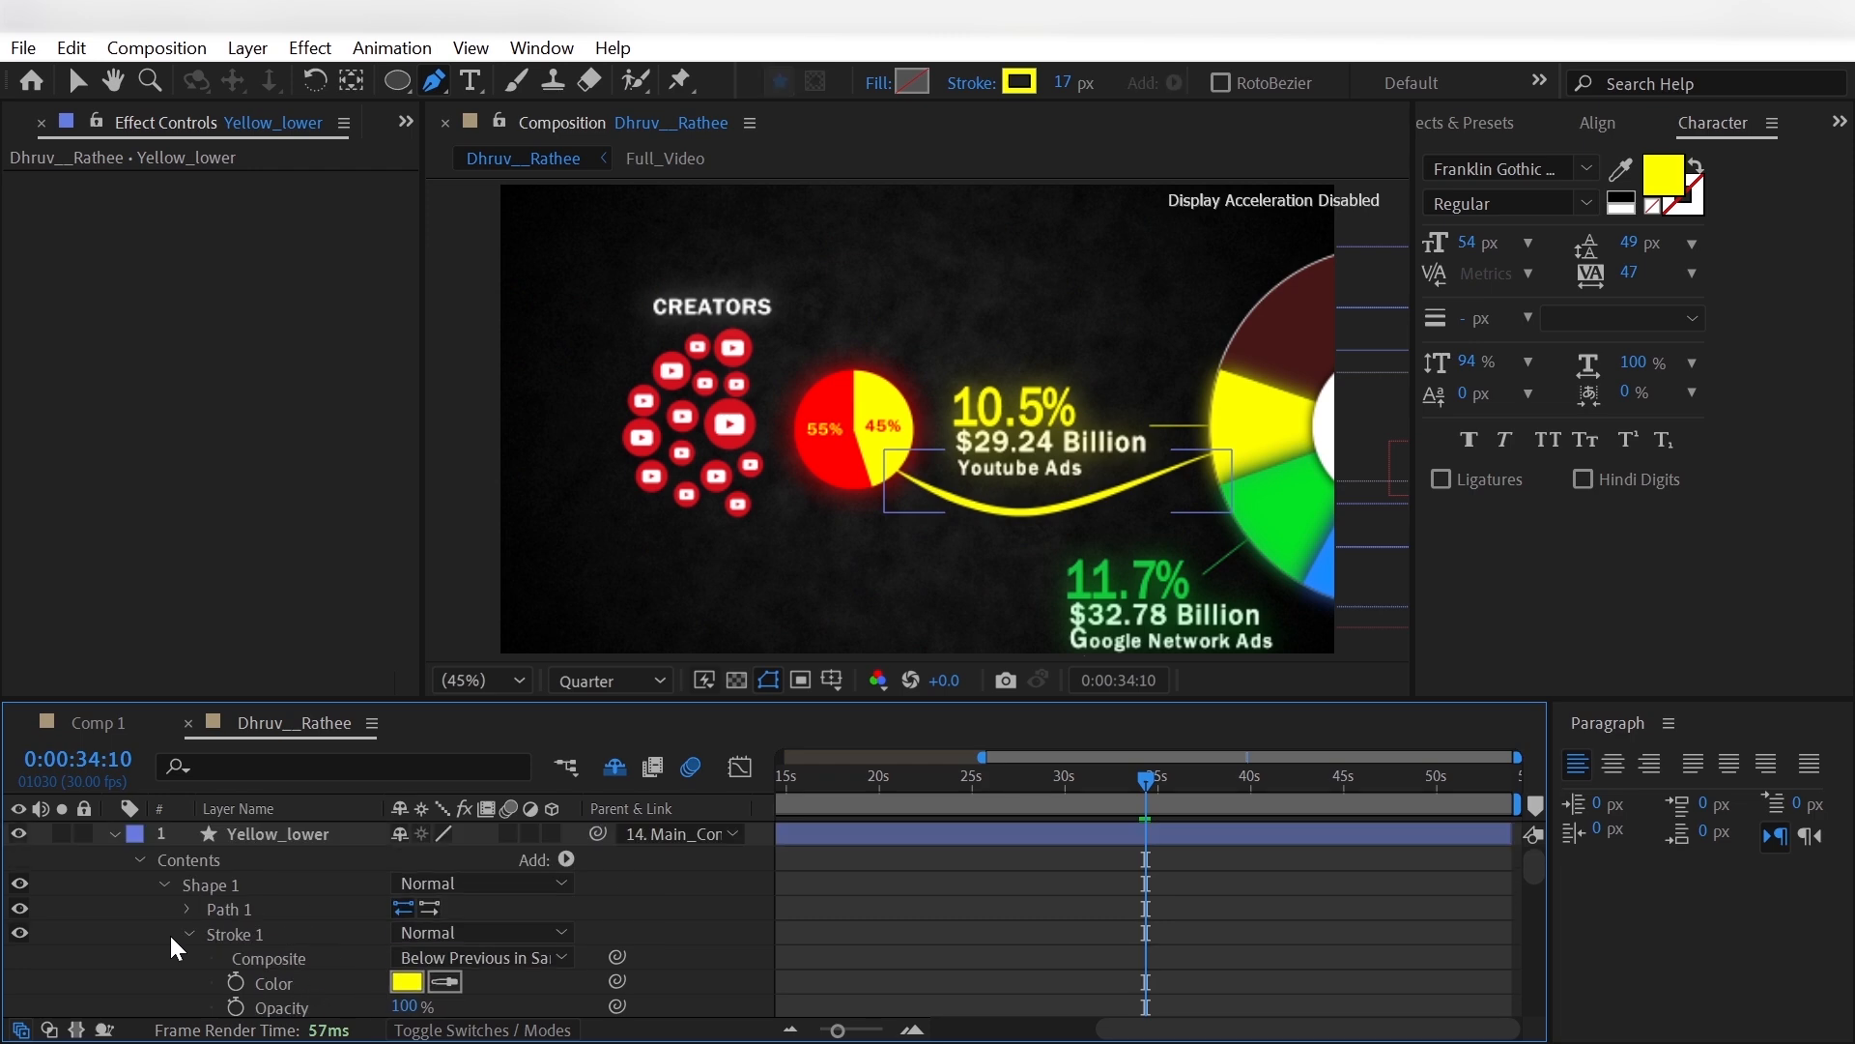
pyautogui.click(138, 862)
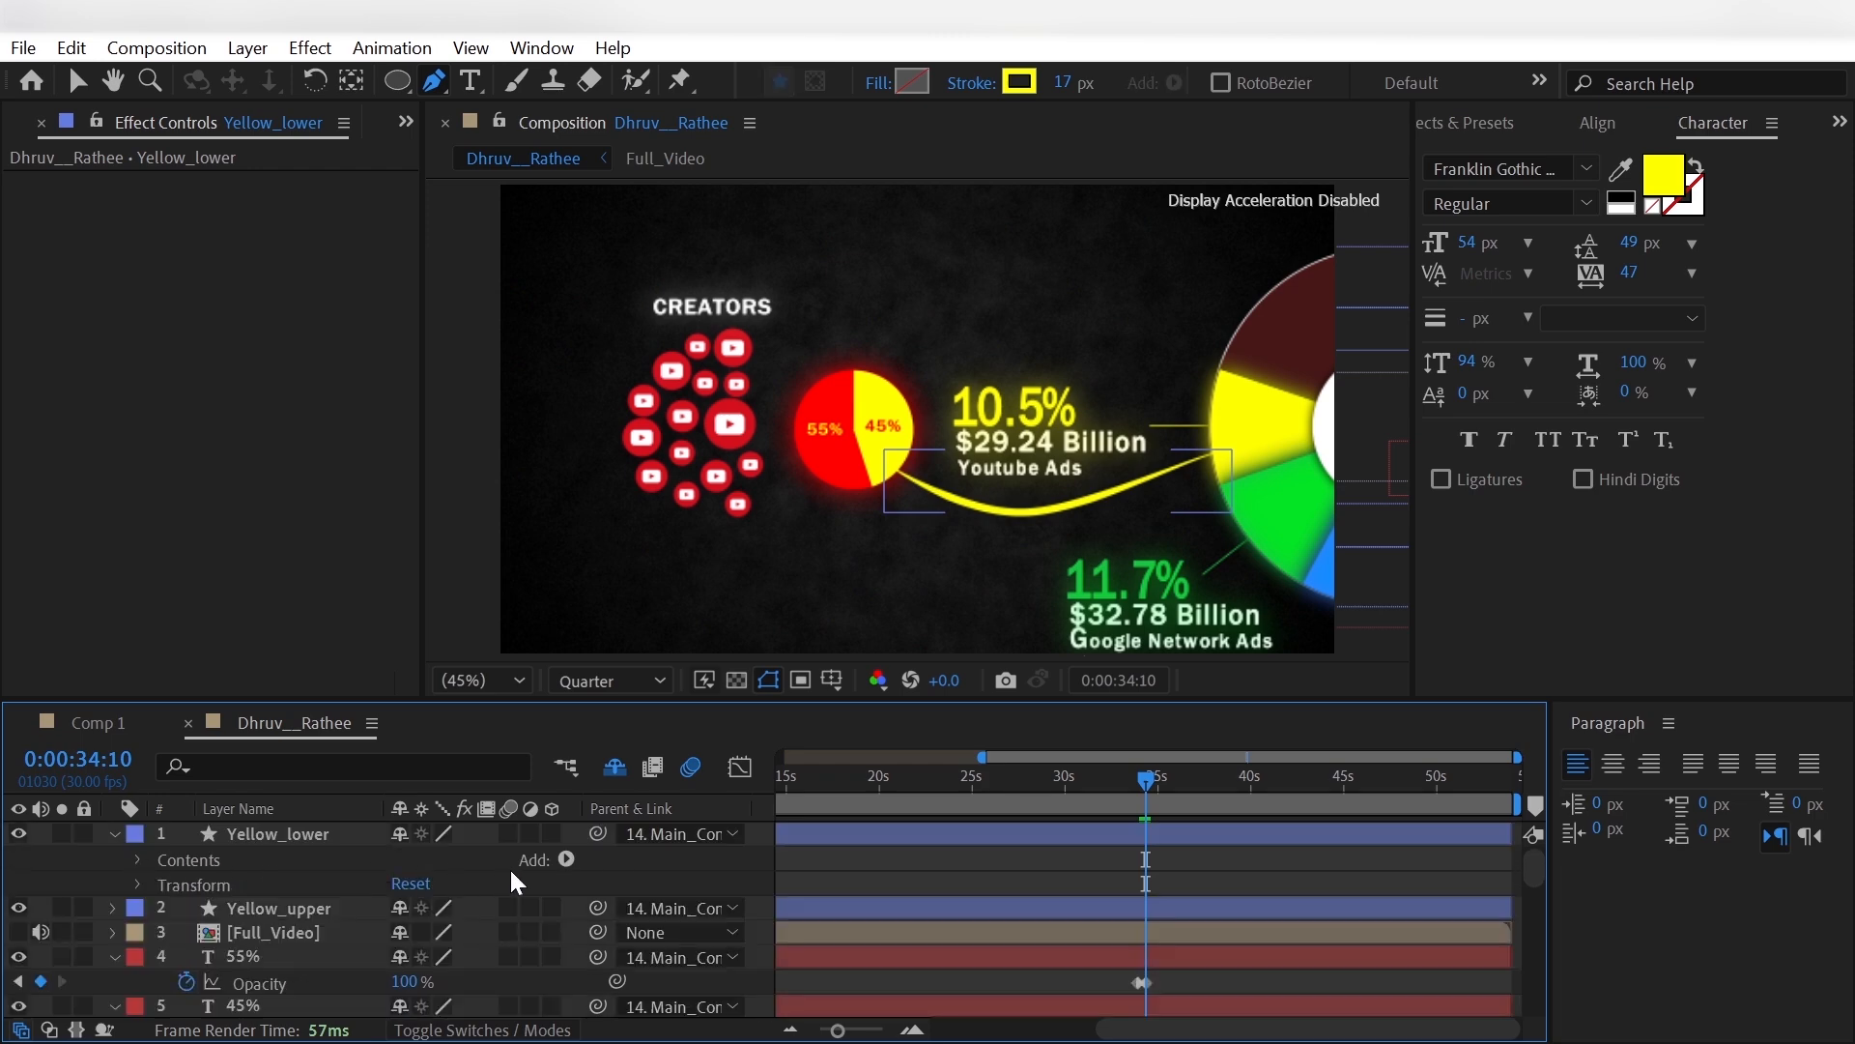
# - Add Trim Paths to Yellow_lower and set its End to 0%
pyautogui.click(566, 859)
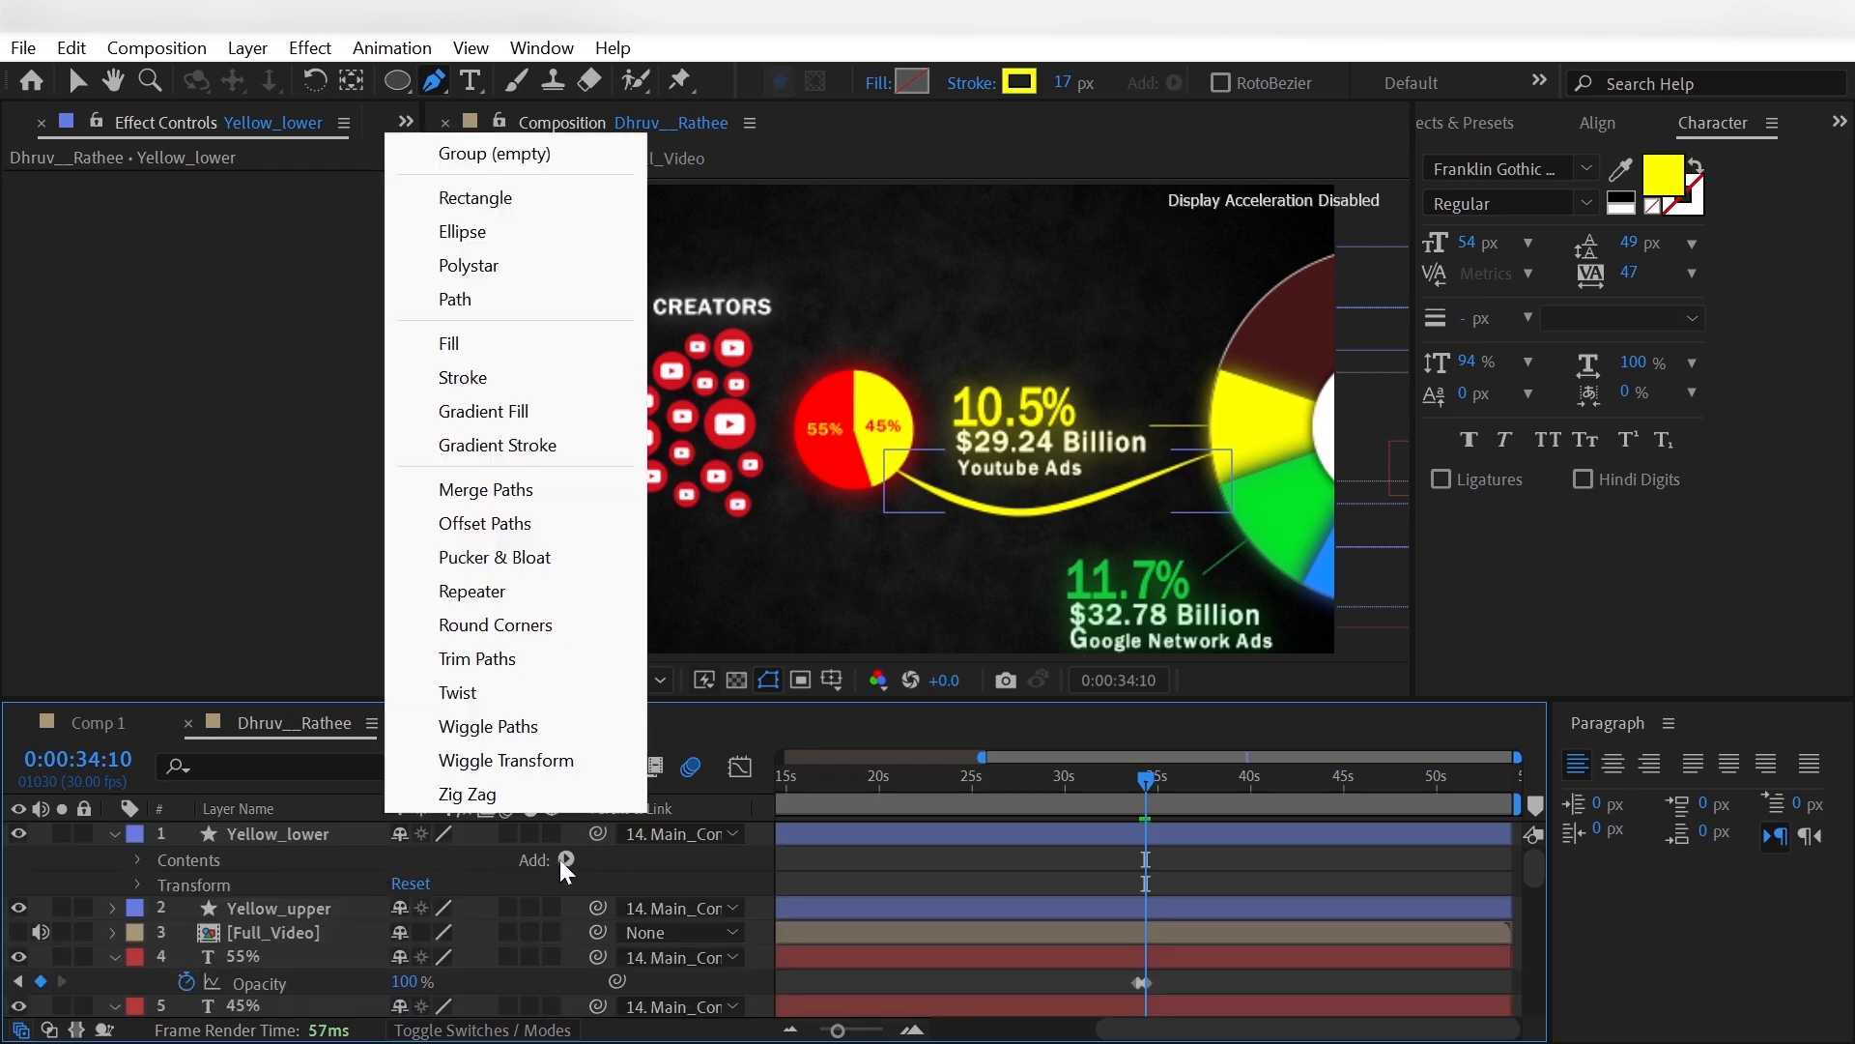
pyautogui.click(512, 656)
pyautogui.scroll(-2, 208, 966)
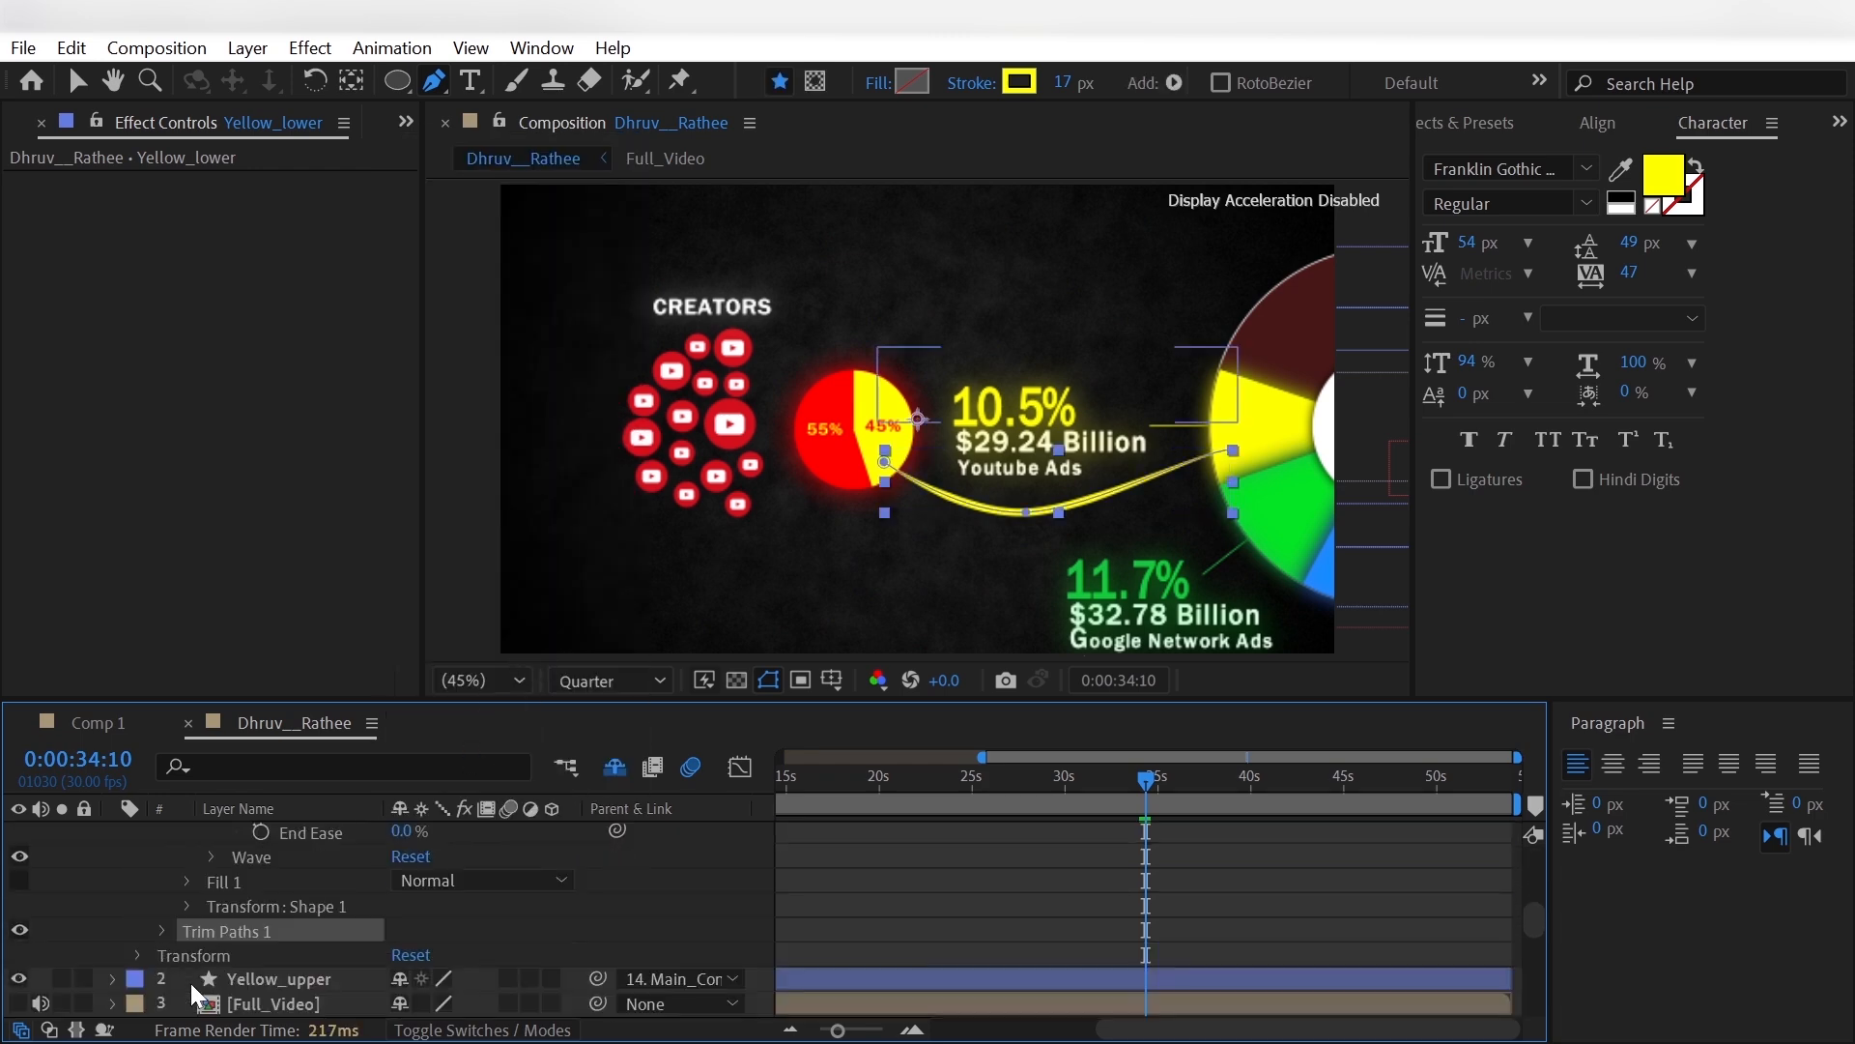
pyautogui.click(163, 930)
pyautogui.moveTo(401, 955); pyautogui.dragTo(253, 963)
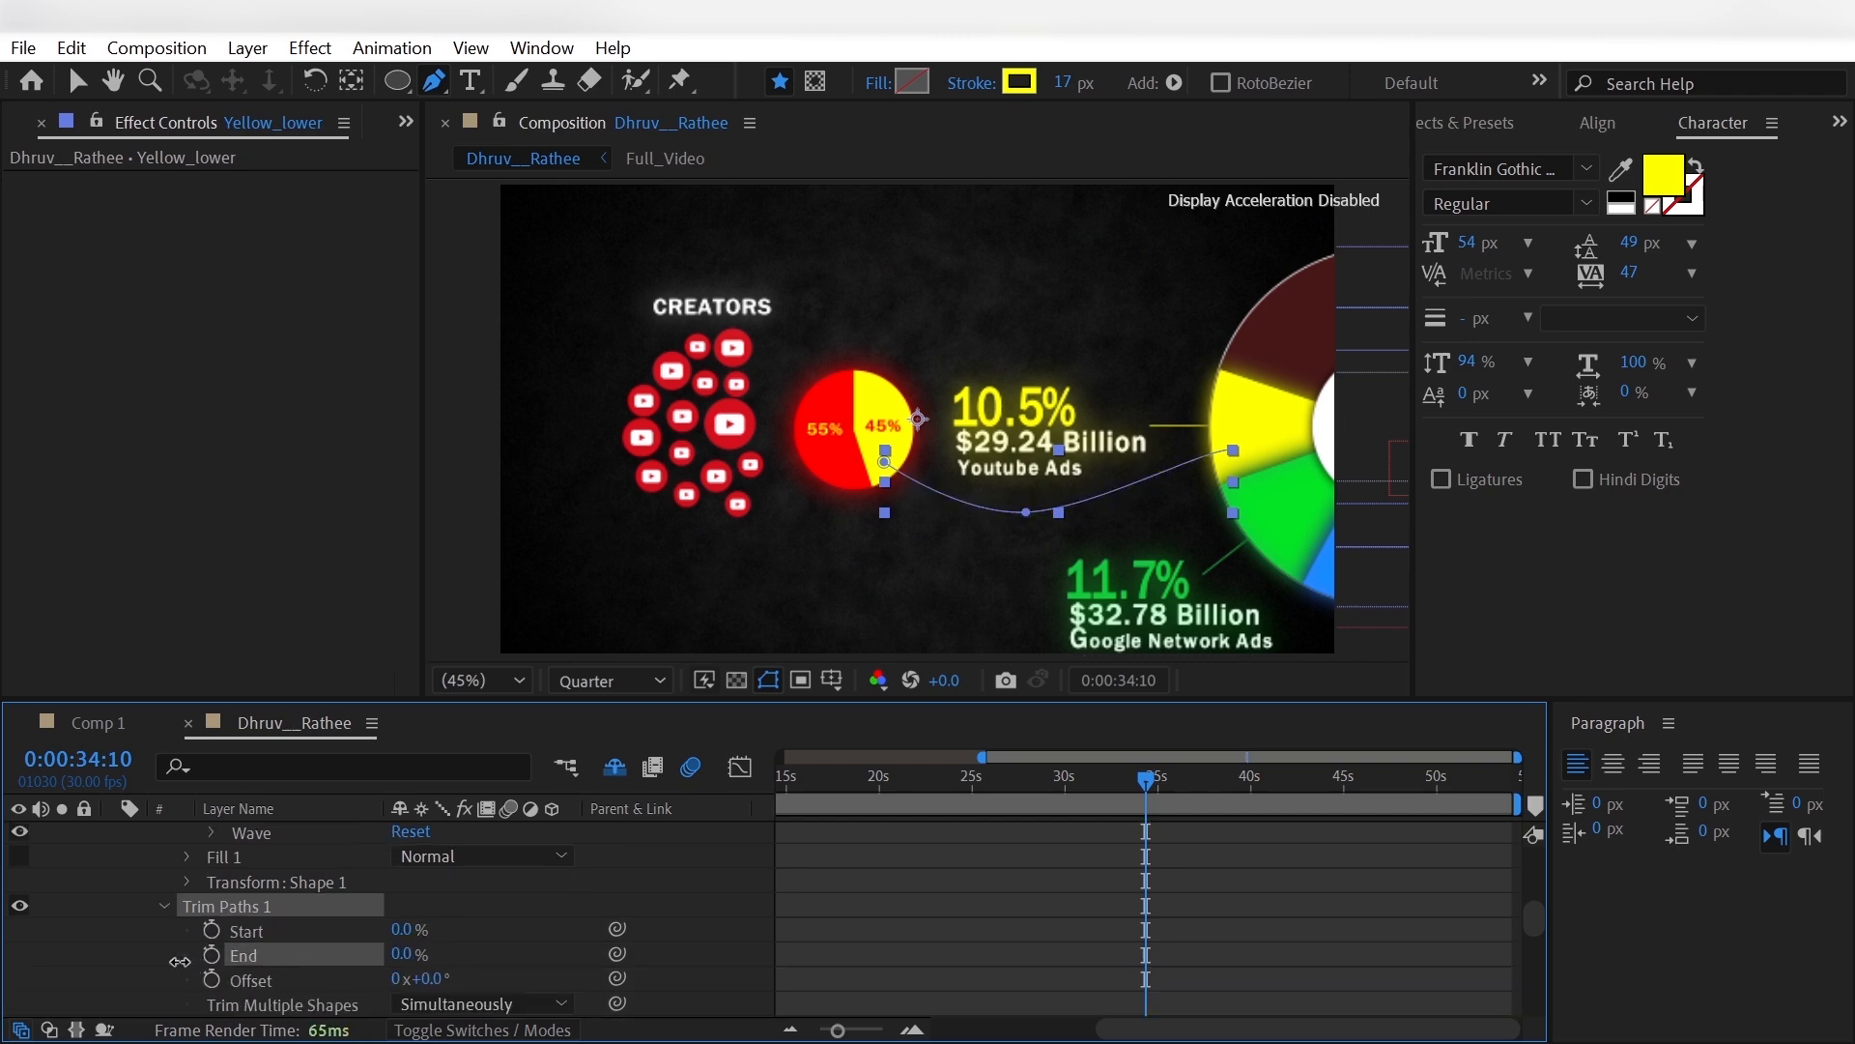
# - Keyframe Yellow_lower's Trim Paths Start at 0% just before 0:00:33:17
pyautogui.click(1063, 833)
pyautogui.click(1125, 797)
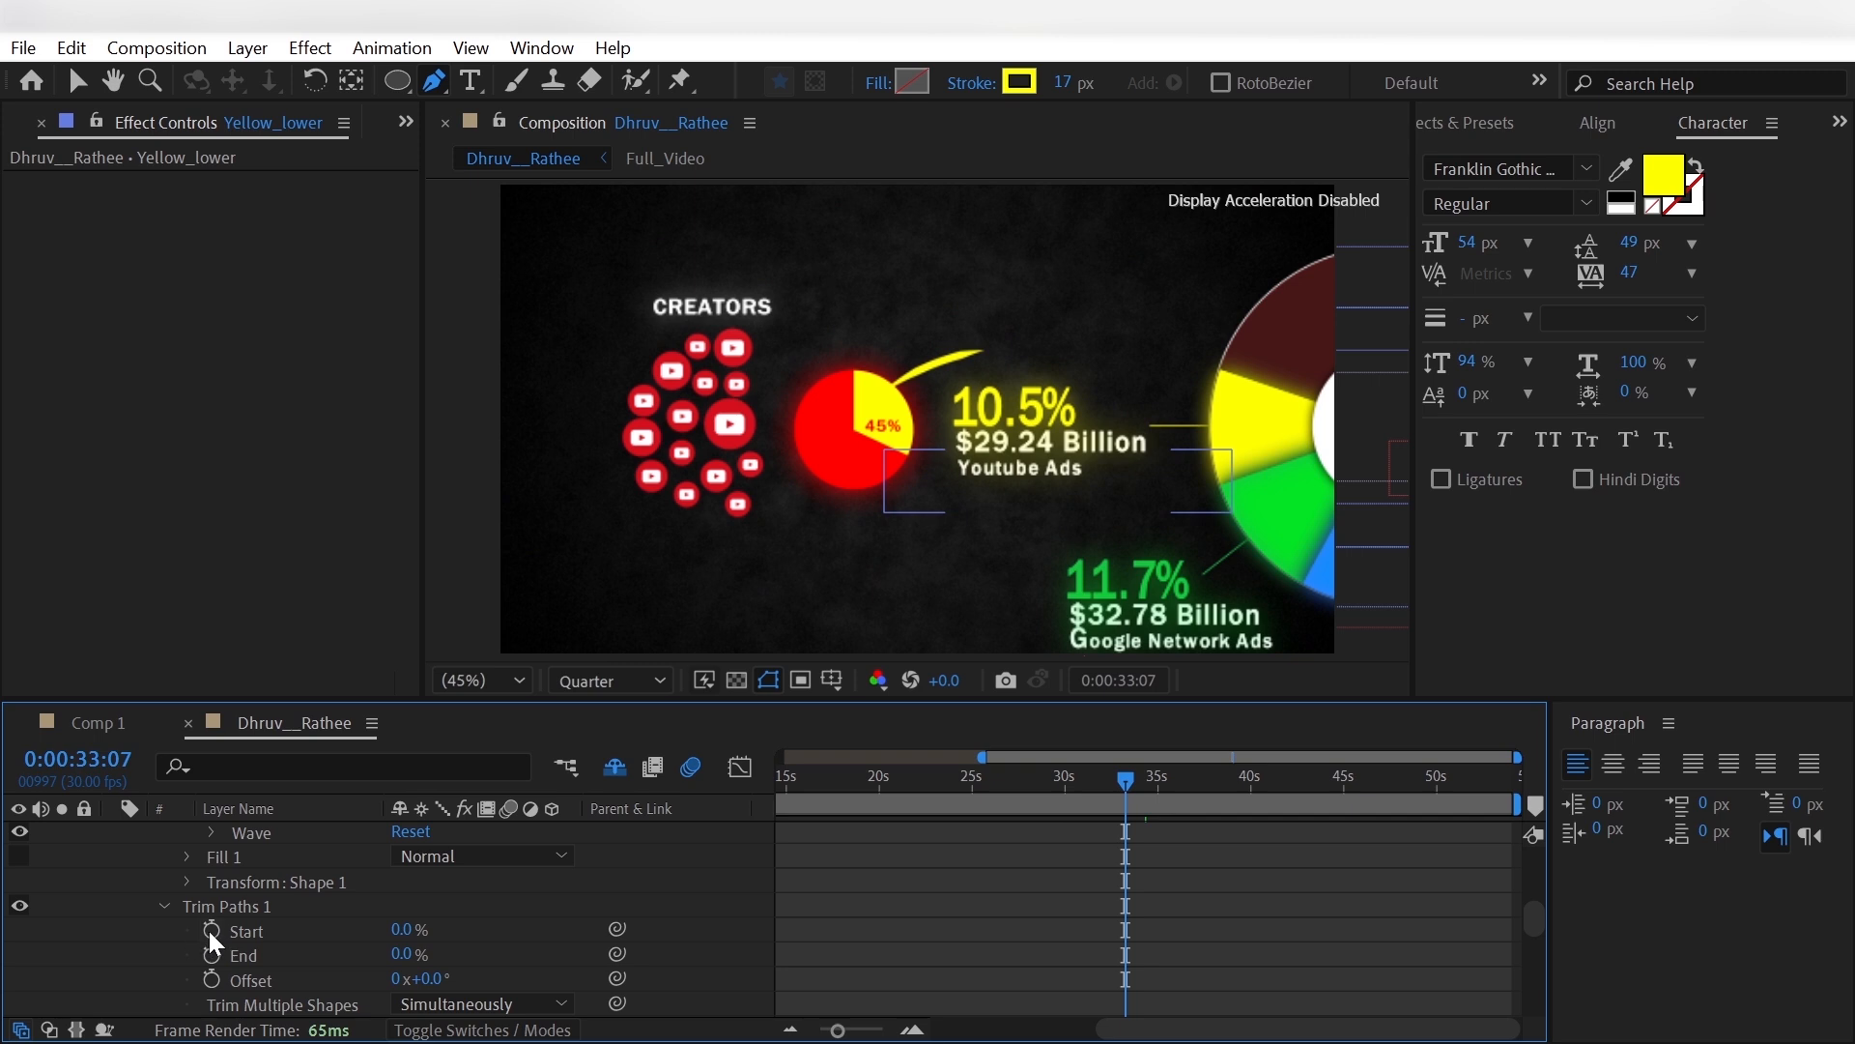
pyautogui.hotkey('shift', 'pagedown')
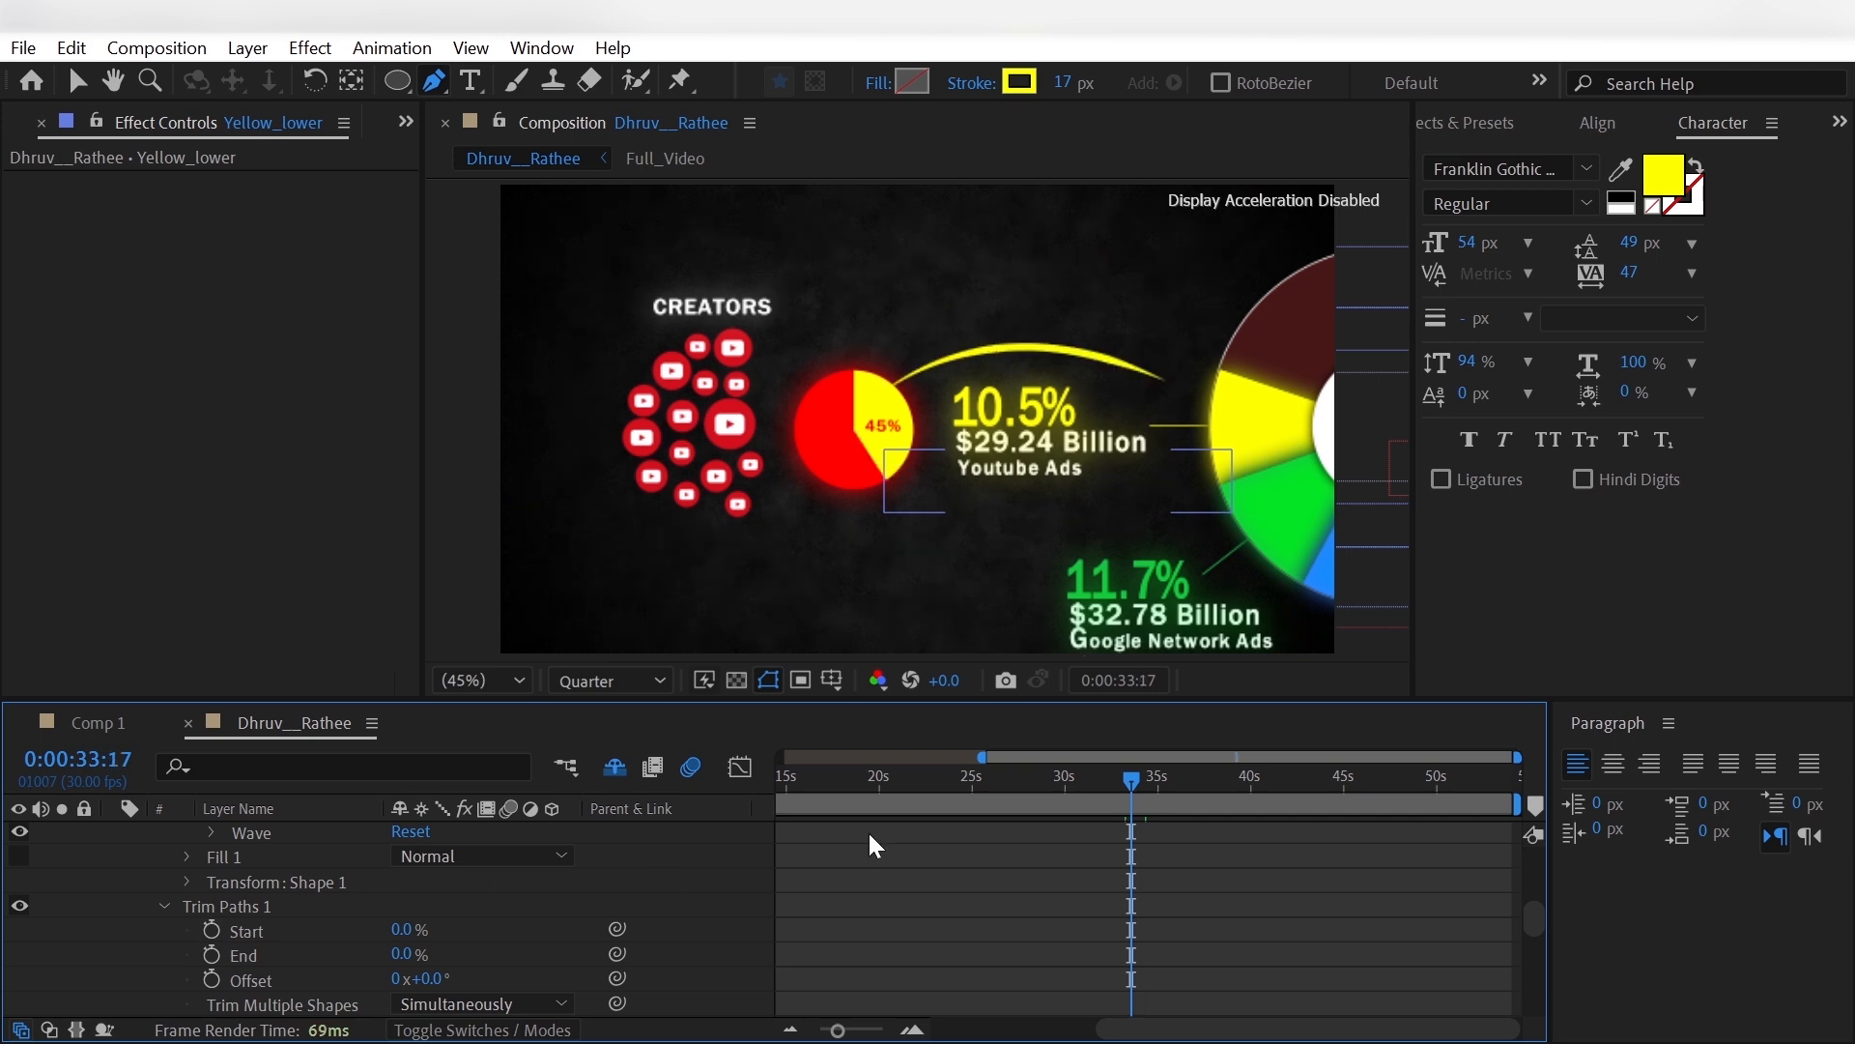
pyautogui.press('pageup')
pyautogui.press('pageup')
pyautogui.click(212, 929)
# - Set Yellow_lower's Trim Paths Start to 100% at 0:00:34:00
pyautogui.hotkey('shift', 'pagedown')
pyautogui.hotkey('shift', 'pagedown')
pyautogui.press('pageup')
pyautogui.press('pageup')
pyautogui.press('pageup')
pyautogui.press('pageup')
pyautogui.press('pageup')
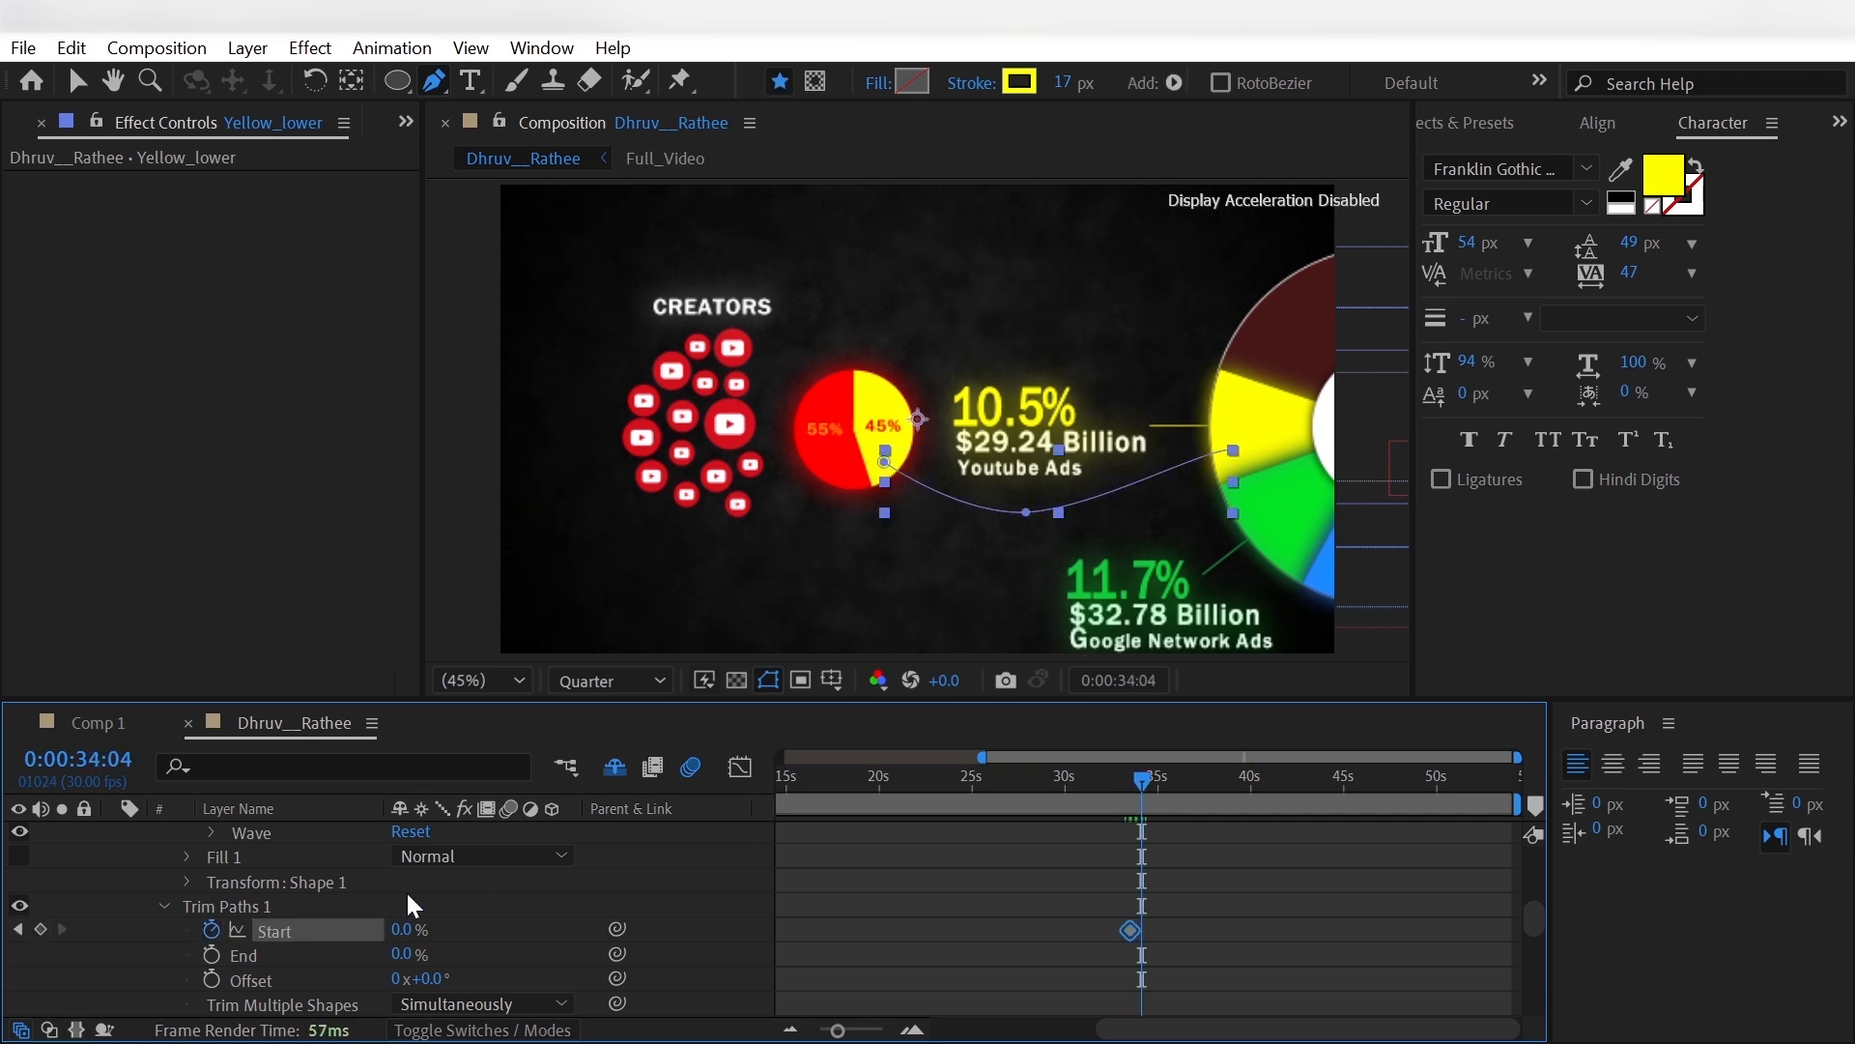
pyautogui.moveTo(409, 934); pyautogui.dragTo(560, 919)
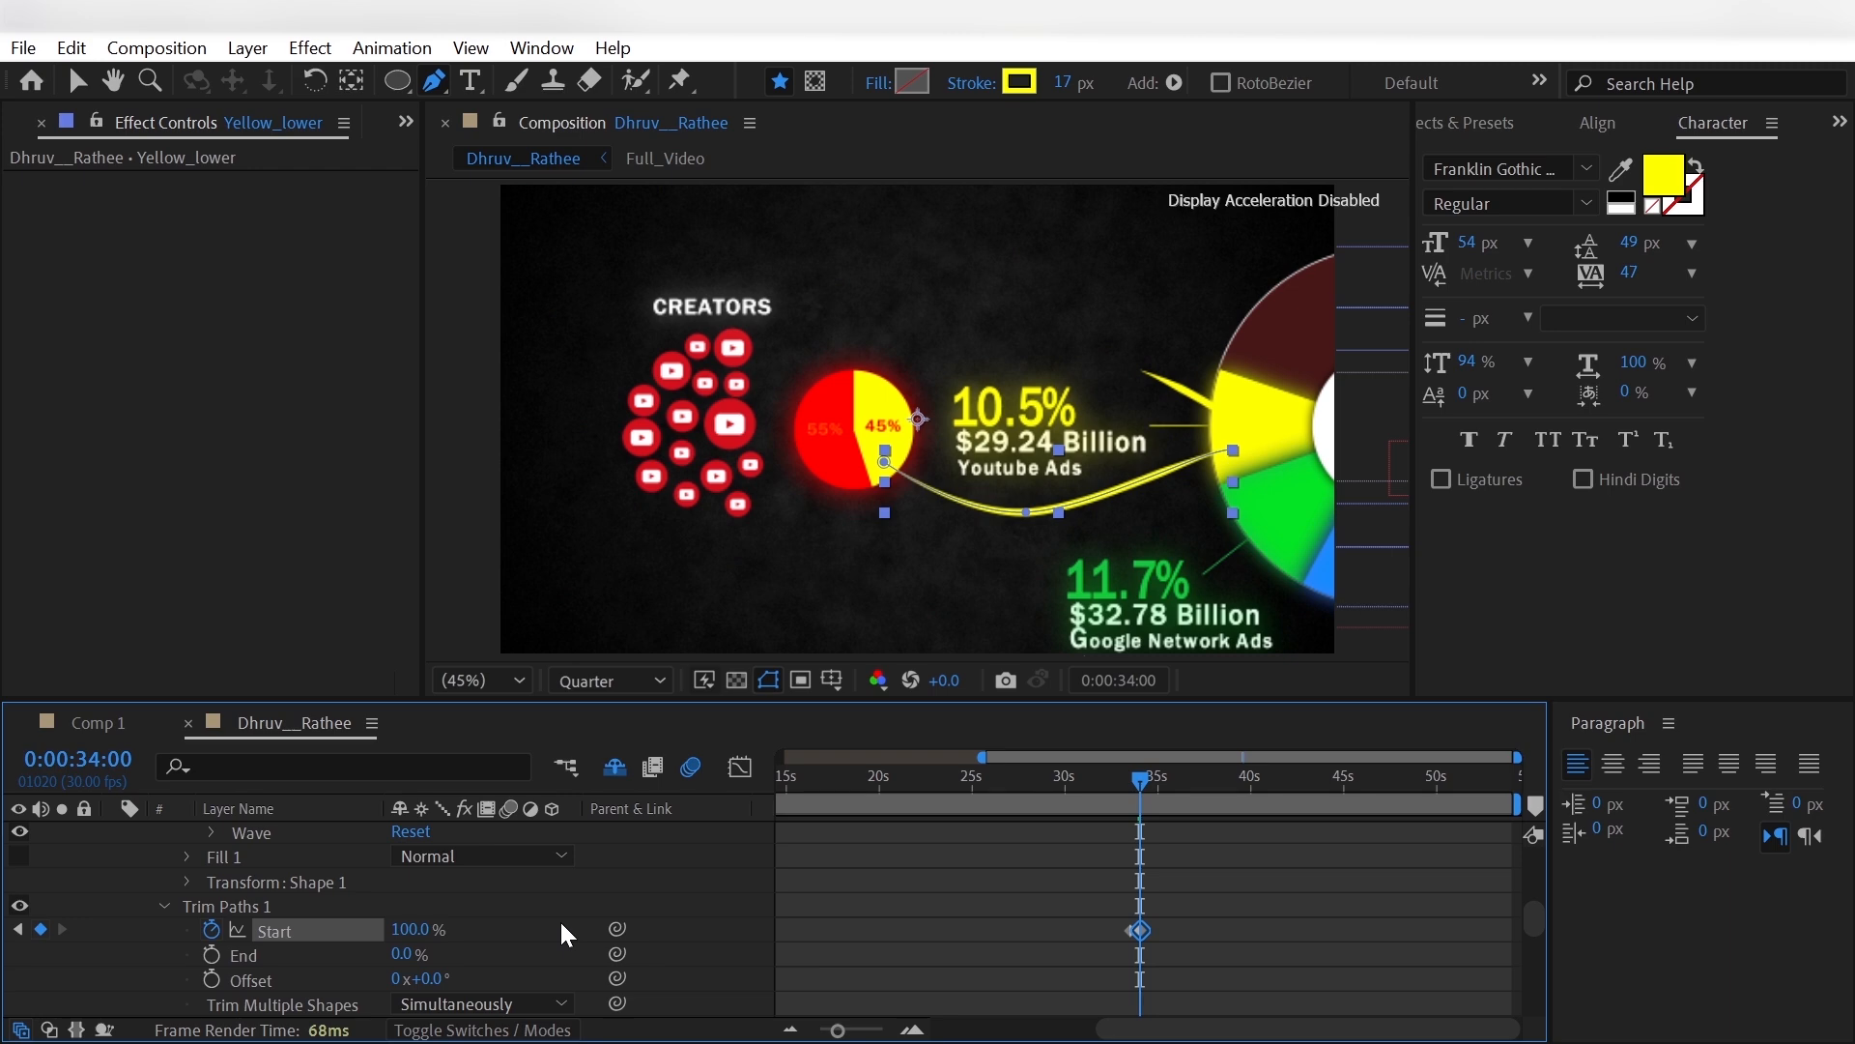
# - Keyframe Yellow_lower's Trim Paths End at 0% three frames before 0:00:34:00
pyautogui.press('pageup')
pyautogui.press('pageup')
pyautogui.press('pageup')
pyautogui.click(211, 955)
pyautogui.hotkey('shift', 'pagedown')
pyautogui.hotkey('shift', 'pagedown')
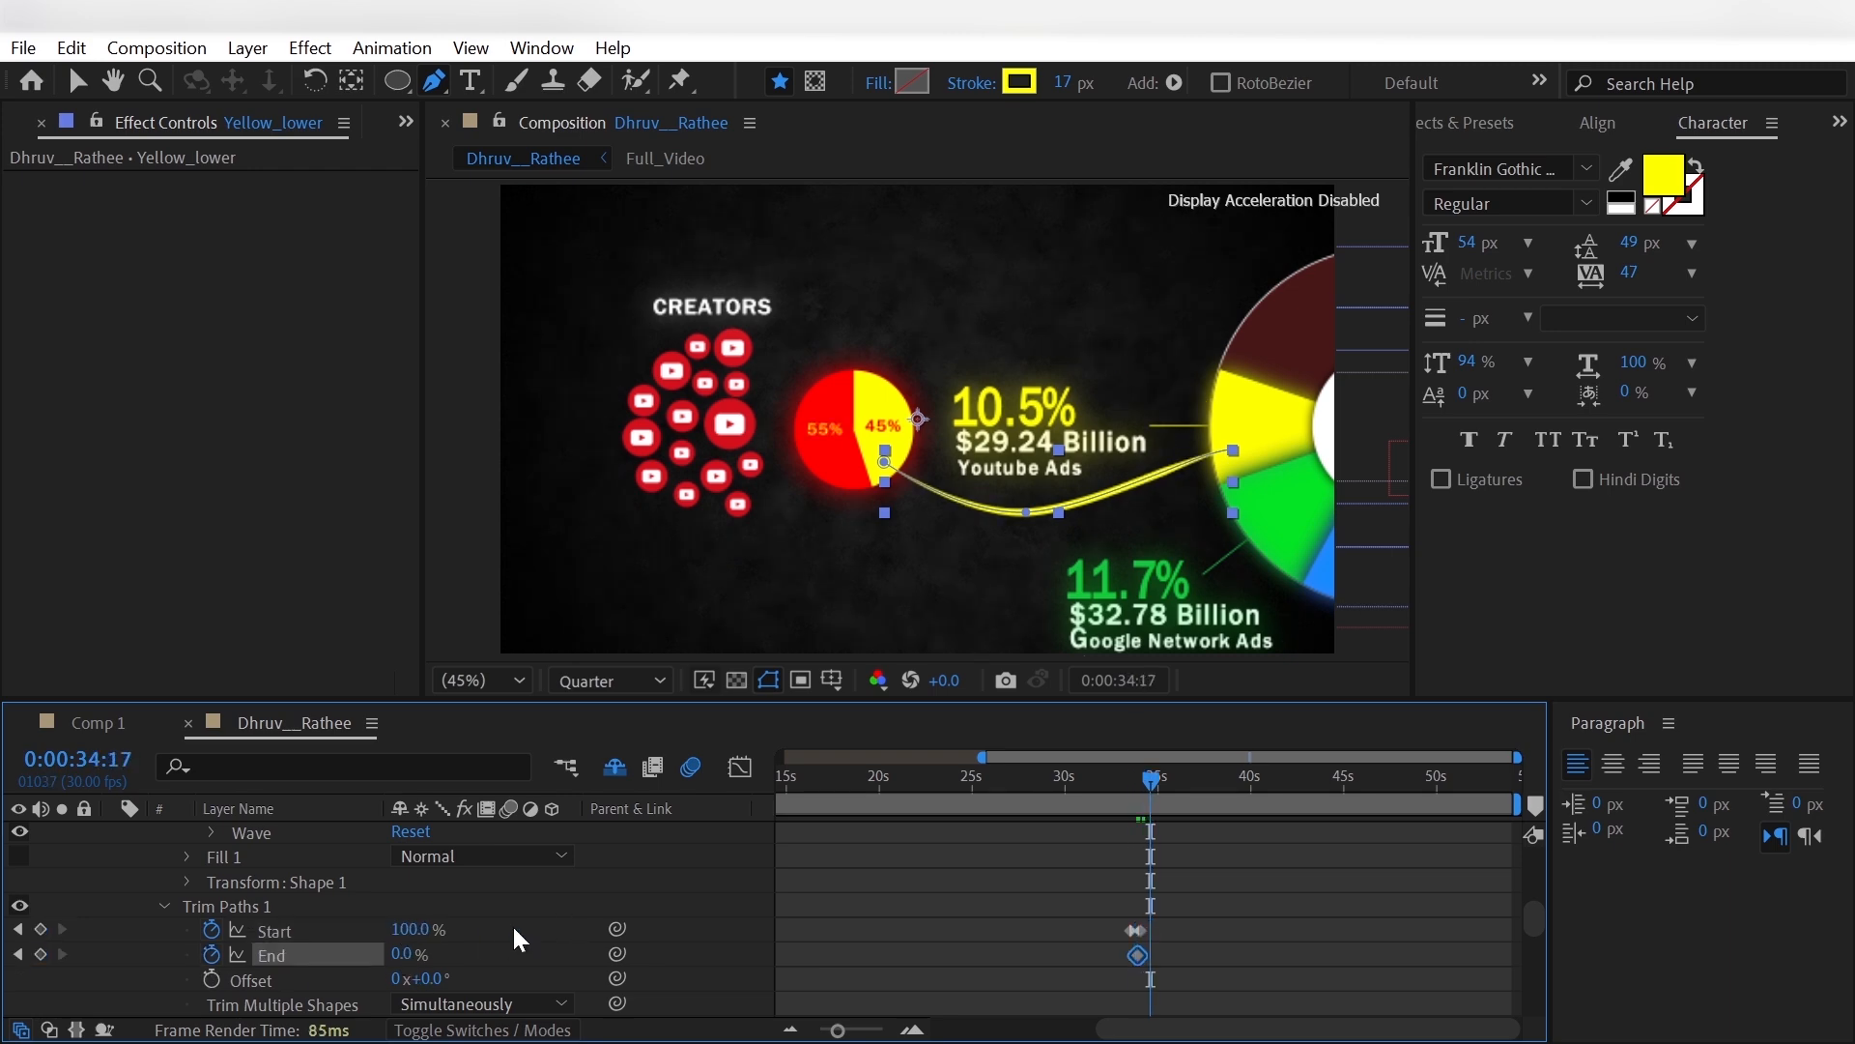
# - Set Yellow_lower's Trim Paths End to 100% at 0:00:34:10
pyautogui.hotkey('shift', 'pageup')
pyautogui.press('pagedown')
pyautogui.press('pagedown')
pyautogui.press('pagedown')
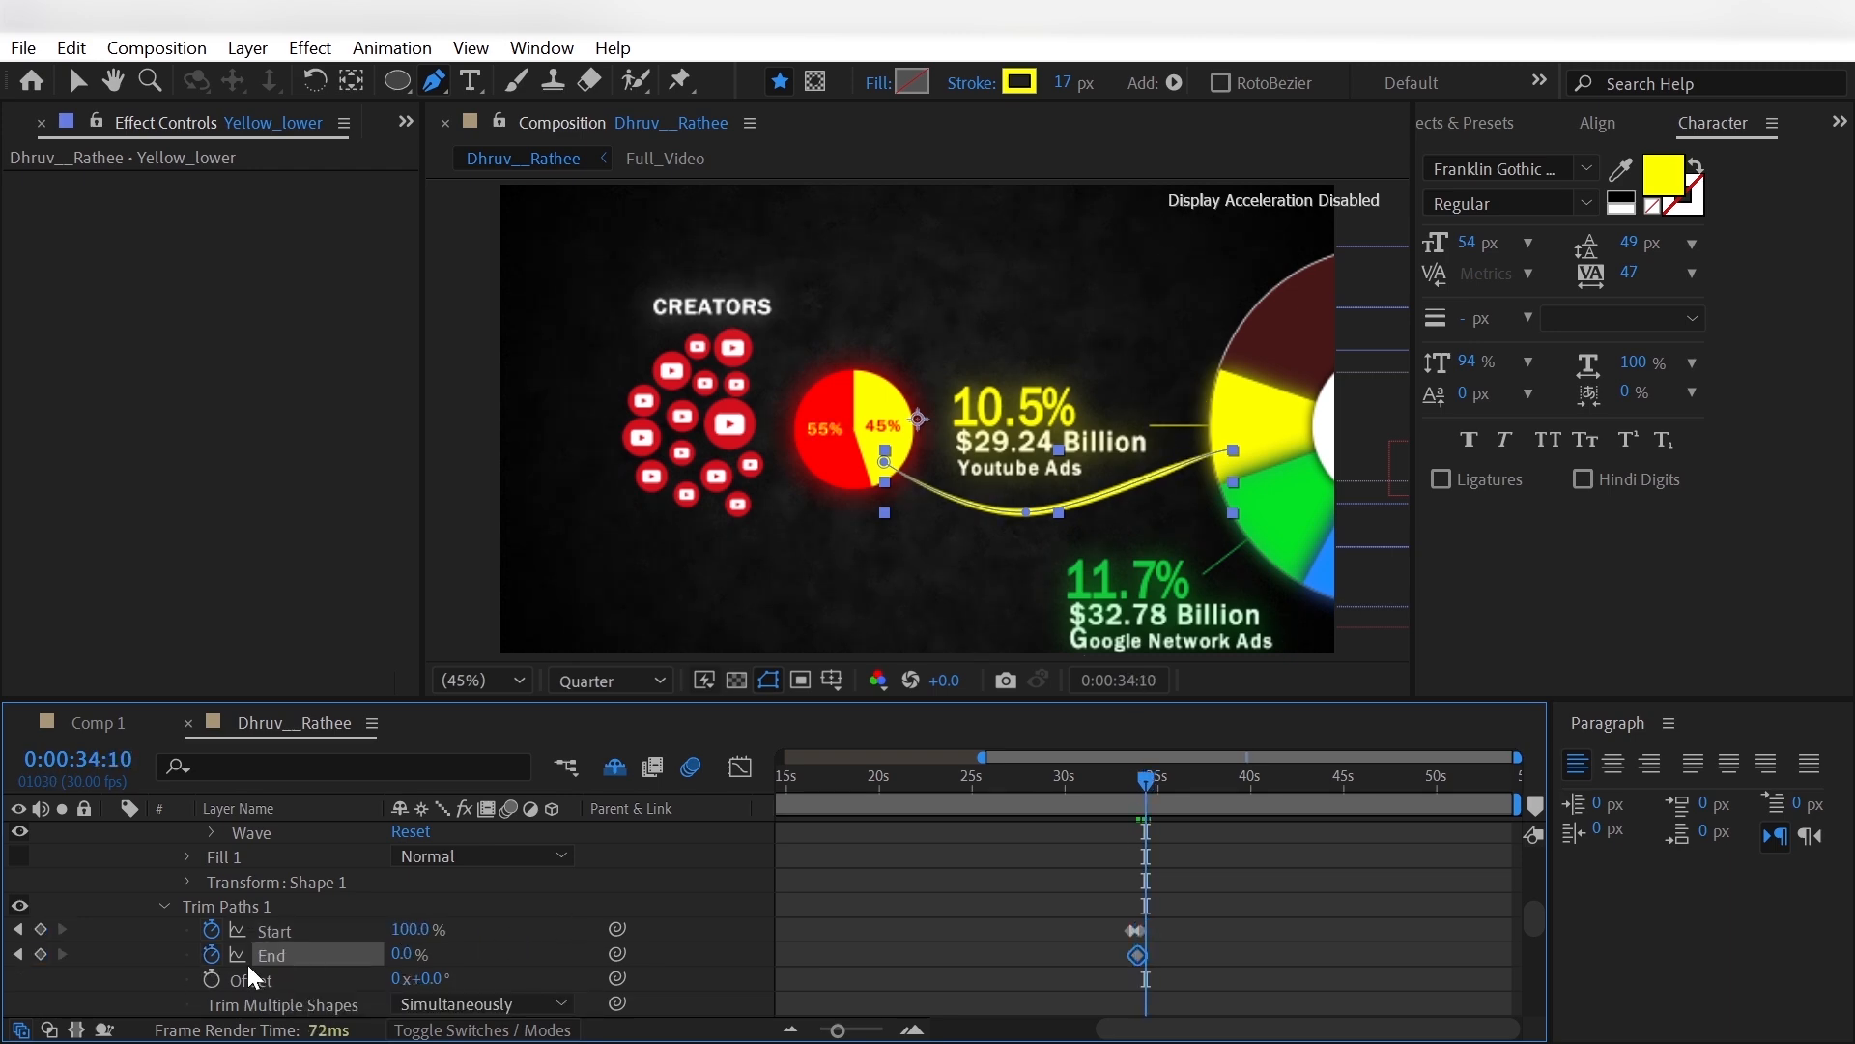
pyautogui.moveTo(402, 955); pyautogui.dragTo(823, 958)
# - Apply Easy Ease to Yellow_lower's Trim Paths Start and End keyframes and collapse the layer
pyautogui.moveTo(1094, 903); pyautogui.dragTo(1168, 970)
pyautogui.rightClick(1146, 956)
pyautogui.moveTo(1194, 936)
pyautogui.click(996, 703)
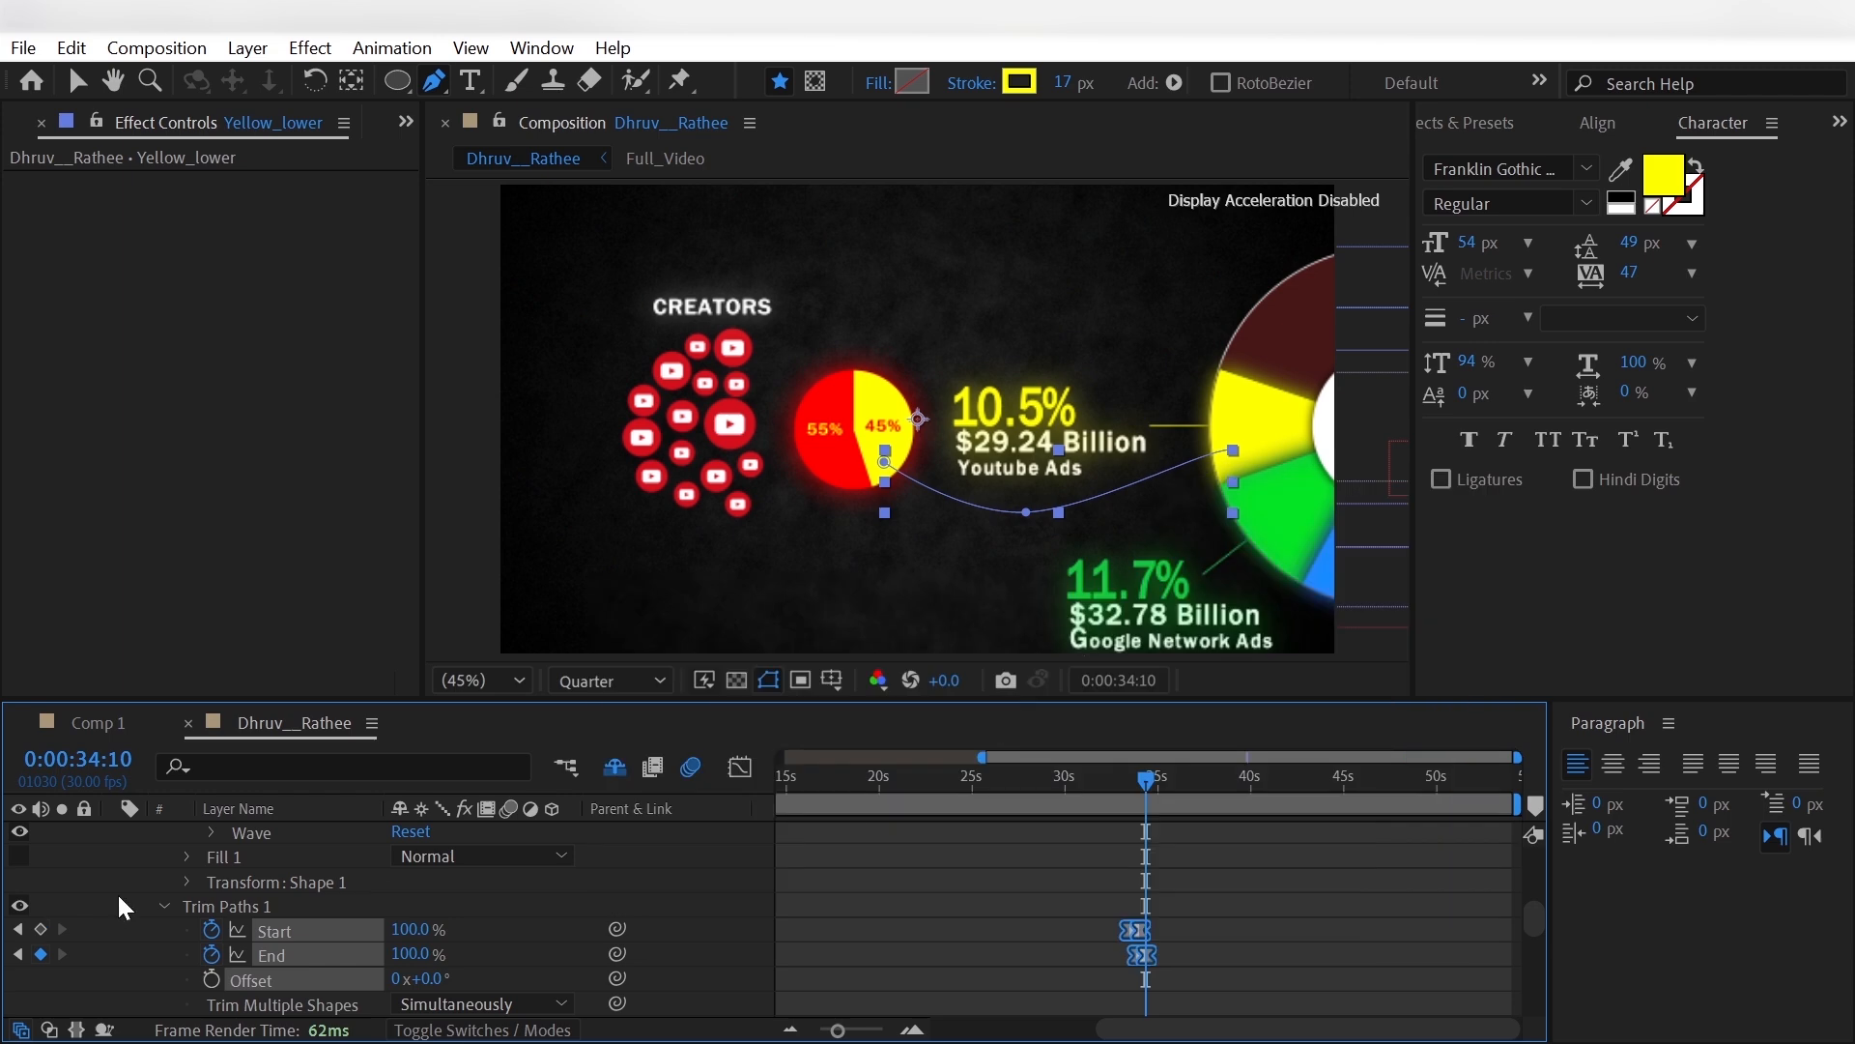
pyautogui.scroll(6, 118, 891)
pyautogui.click(112, 834)
# - Set the shape stroke colour to white (FFFFFF) and the stroke width to 2 px
pyautogui.moveTo(1144, 781); pyautogui.dragTo(1175, 785)
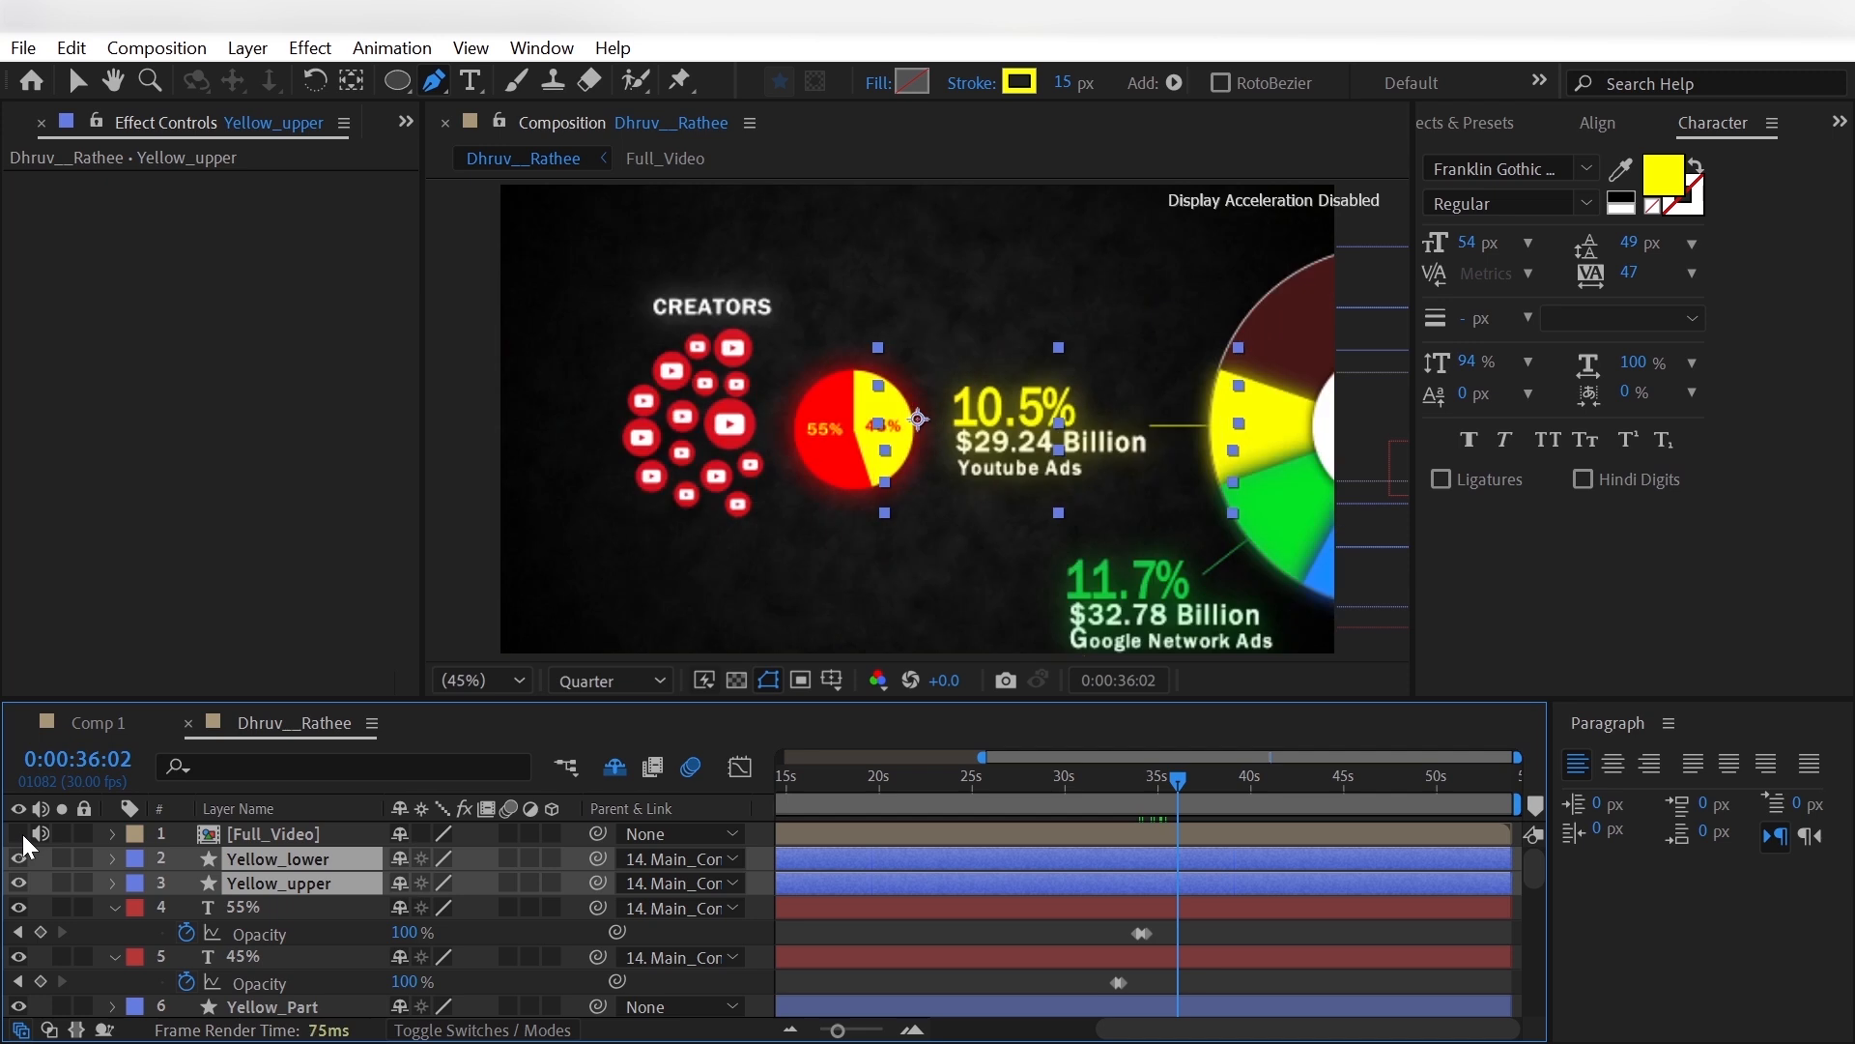
pyautogui.click(1026, 85)
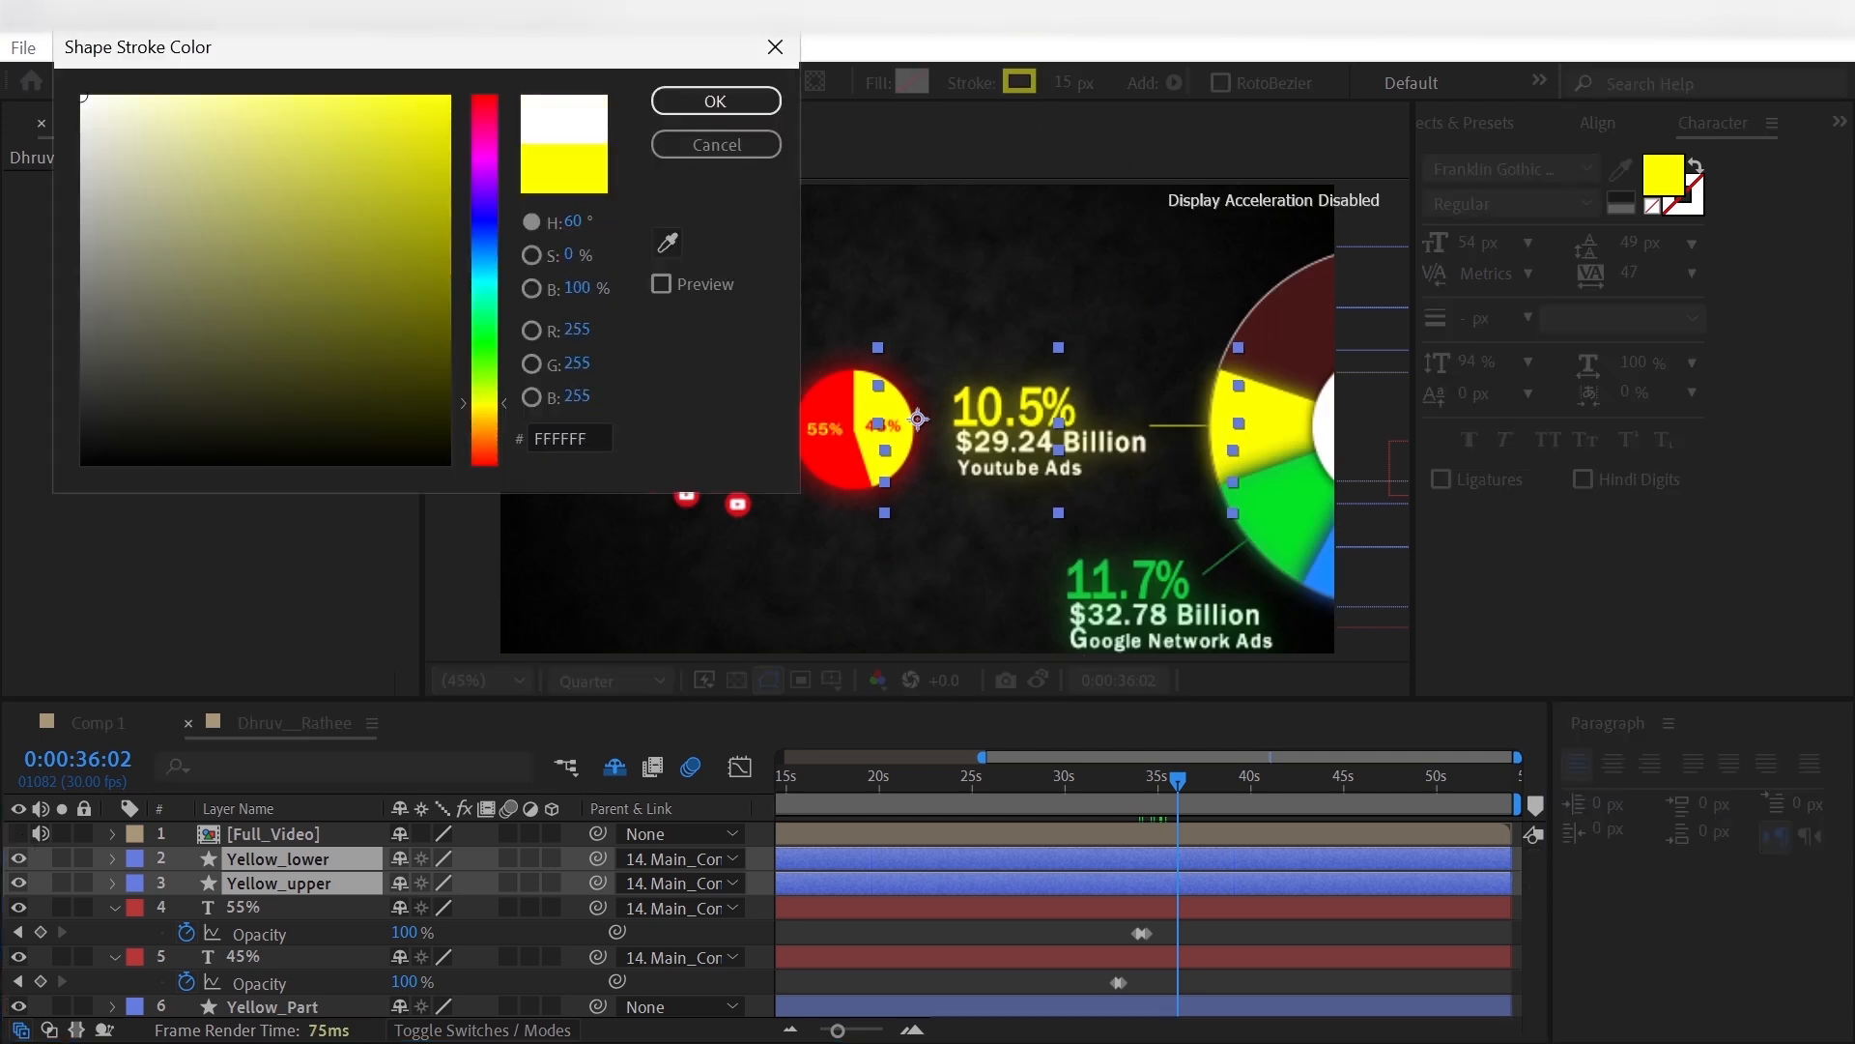
pyautogui.click(713, 101)
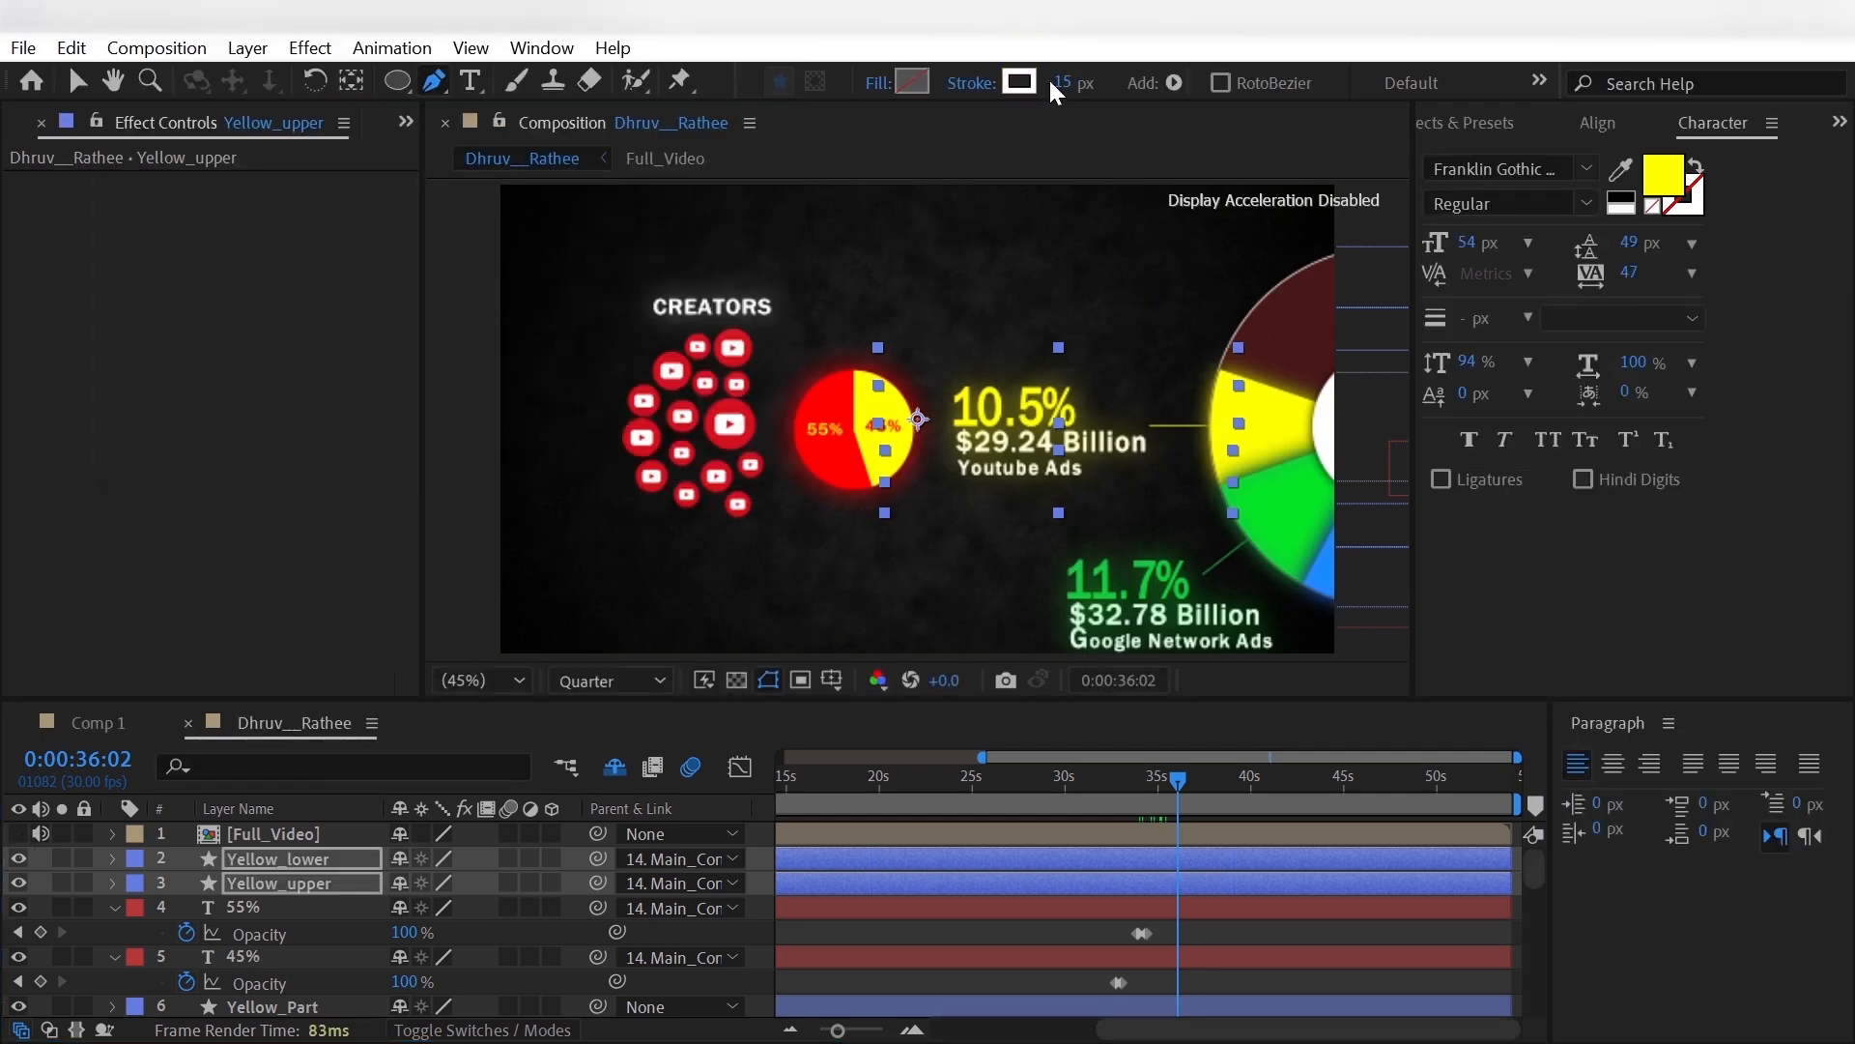
pyautogui.press('Return')
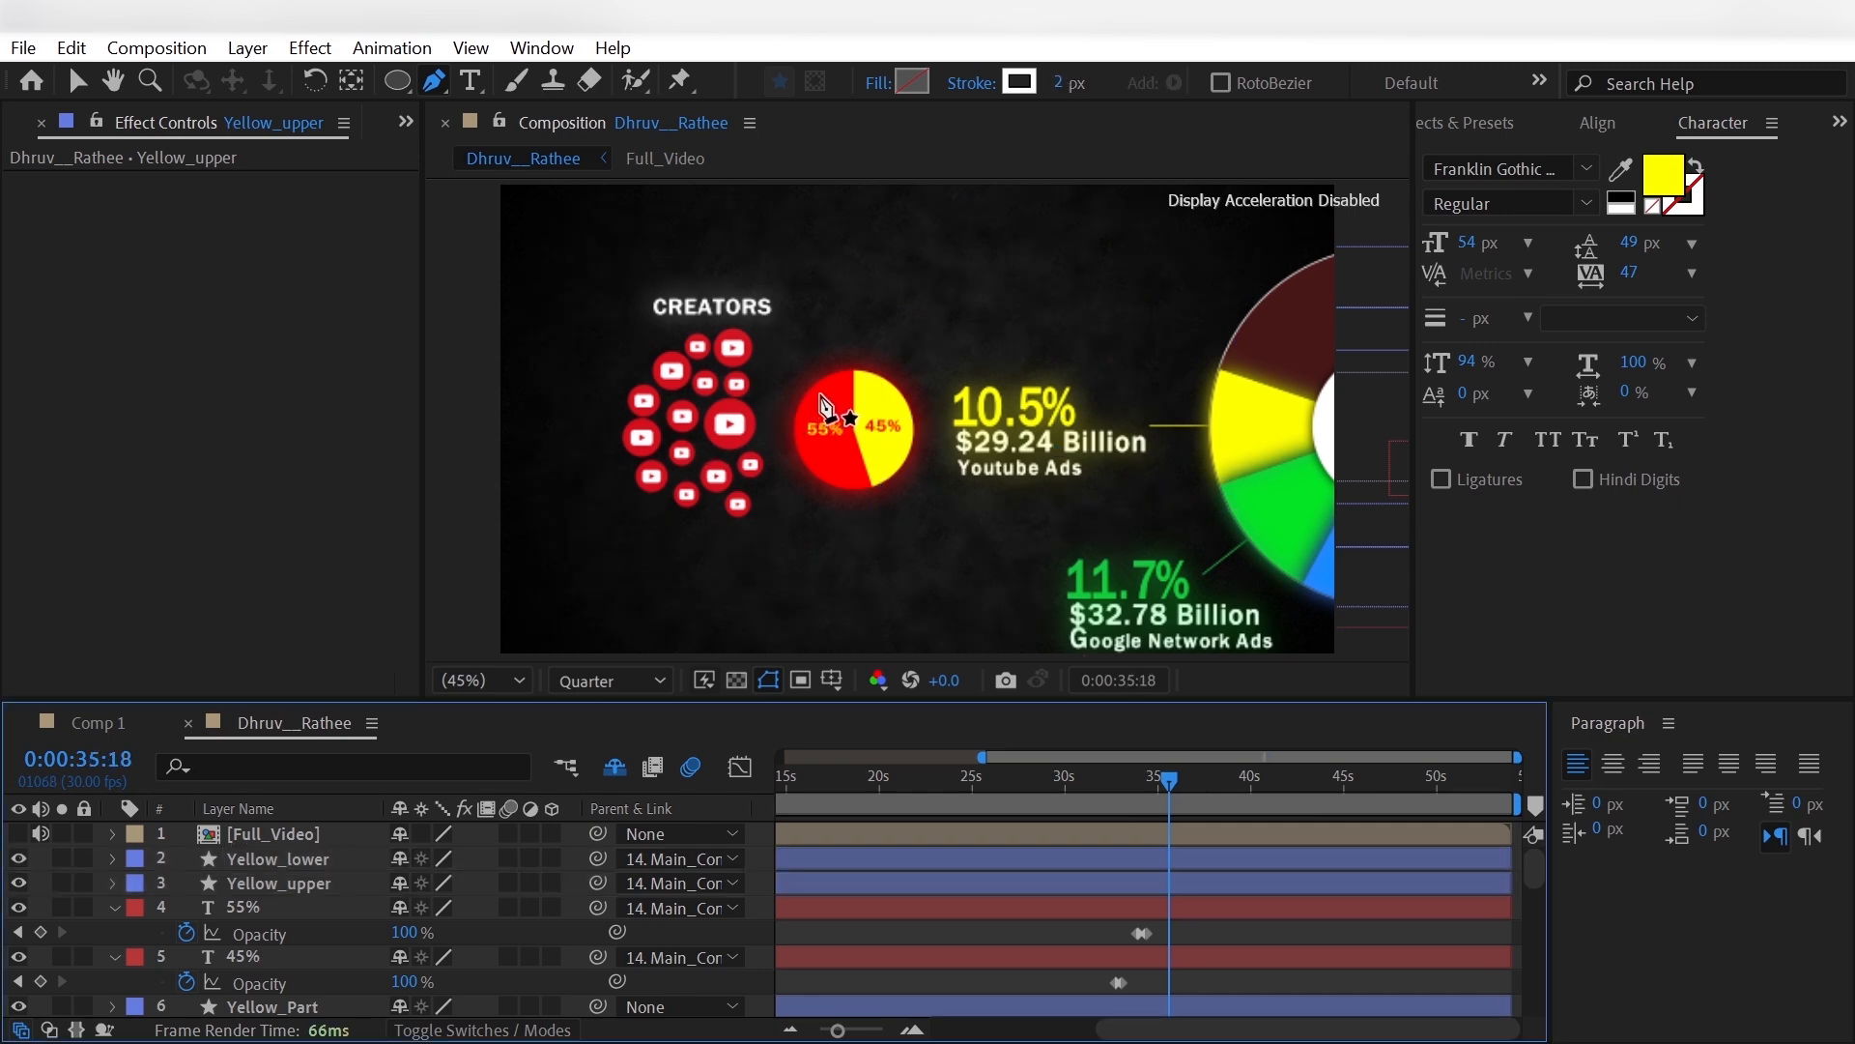
# - Draw a curved white line from the pie's red slice to the large upper YouTube icon and rename its layer White_line
pyautogui.click(824, 390)
pyautogui.moveTo(736, 345); pyautogui.dragTo(718, 350)
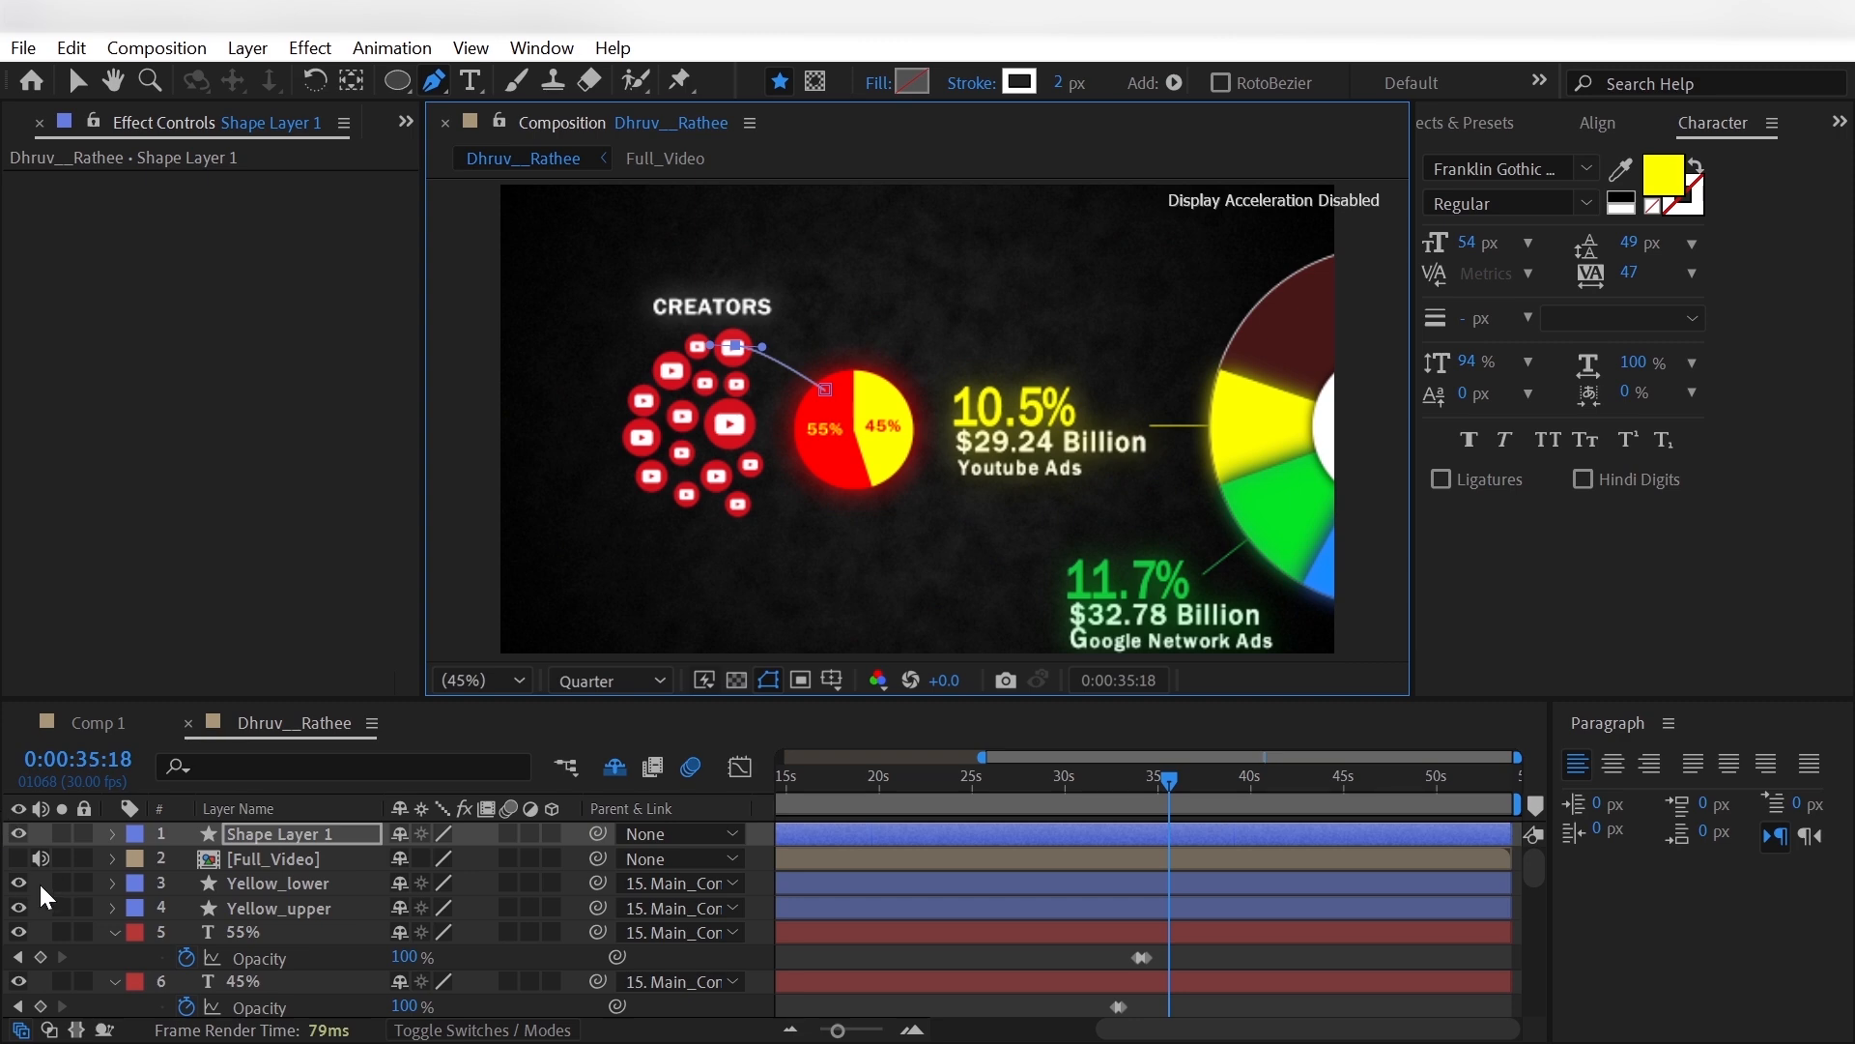
pyautogui.click(258, 833)
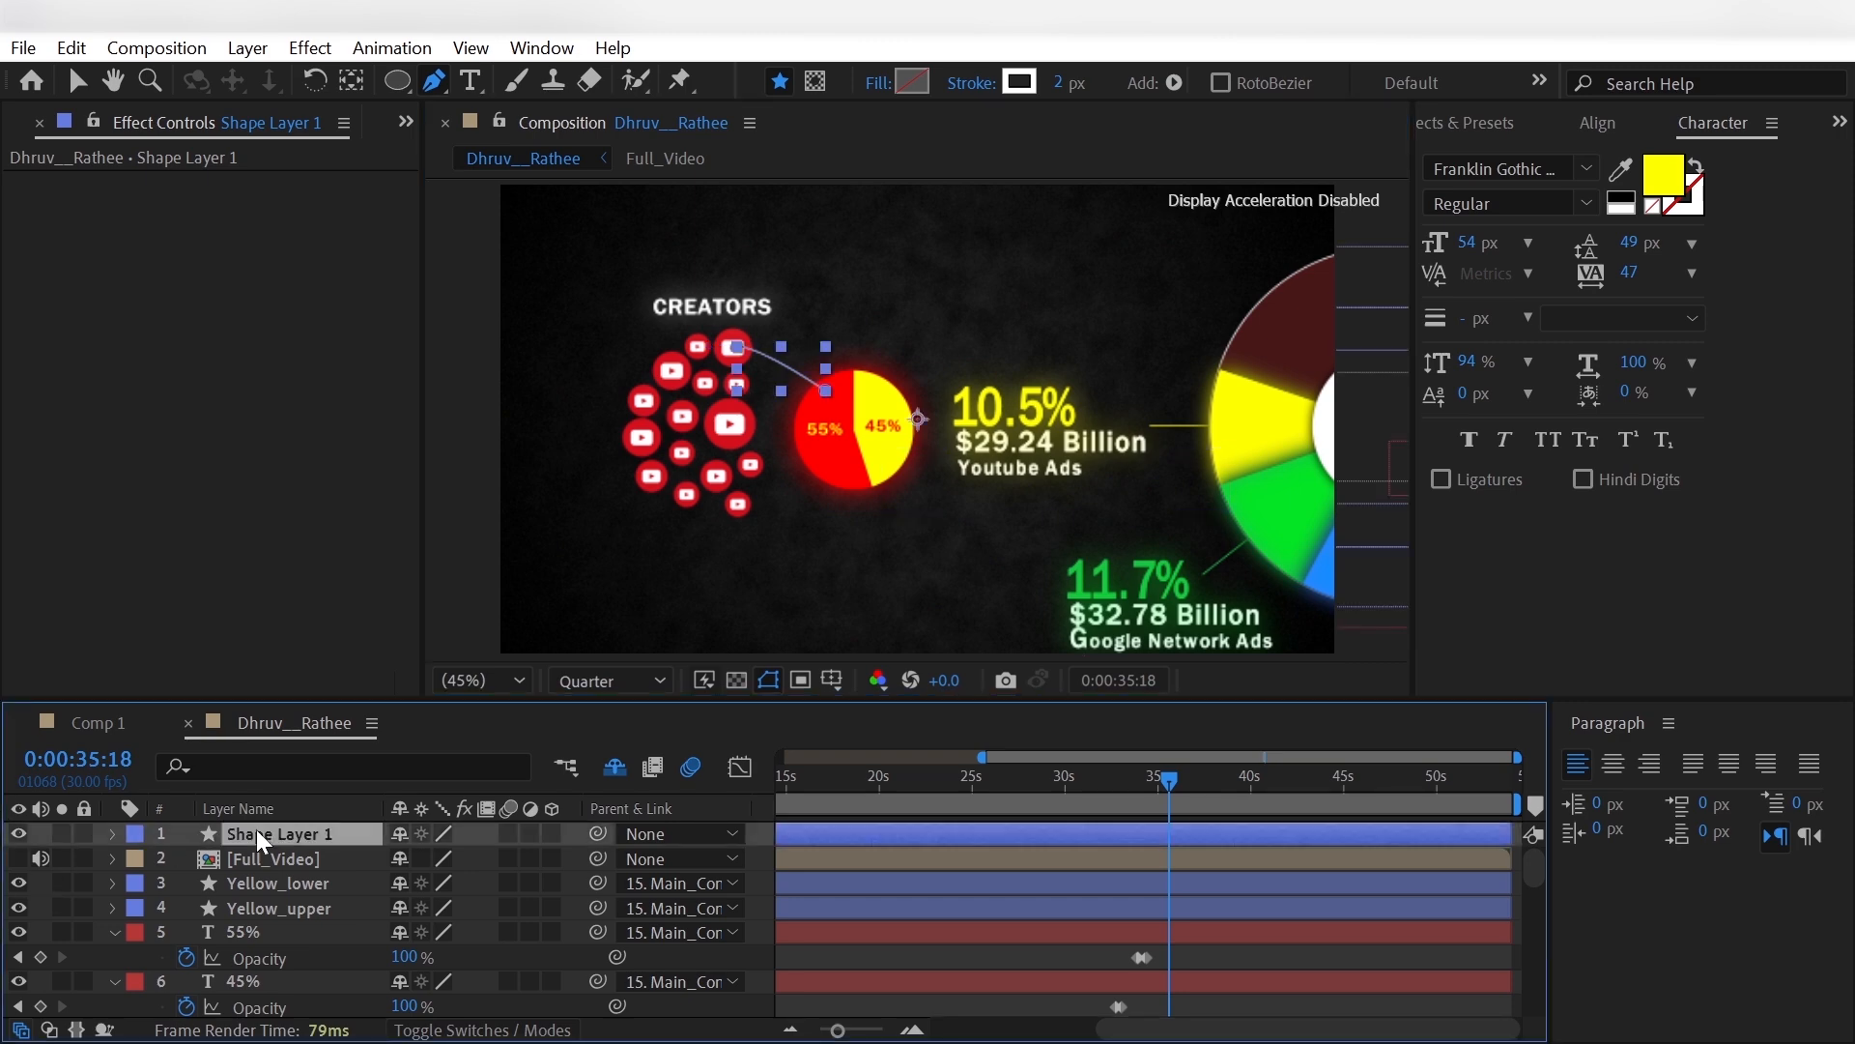
pyautogui.press('Return')
pyautogui.write('White_line')
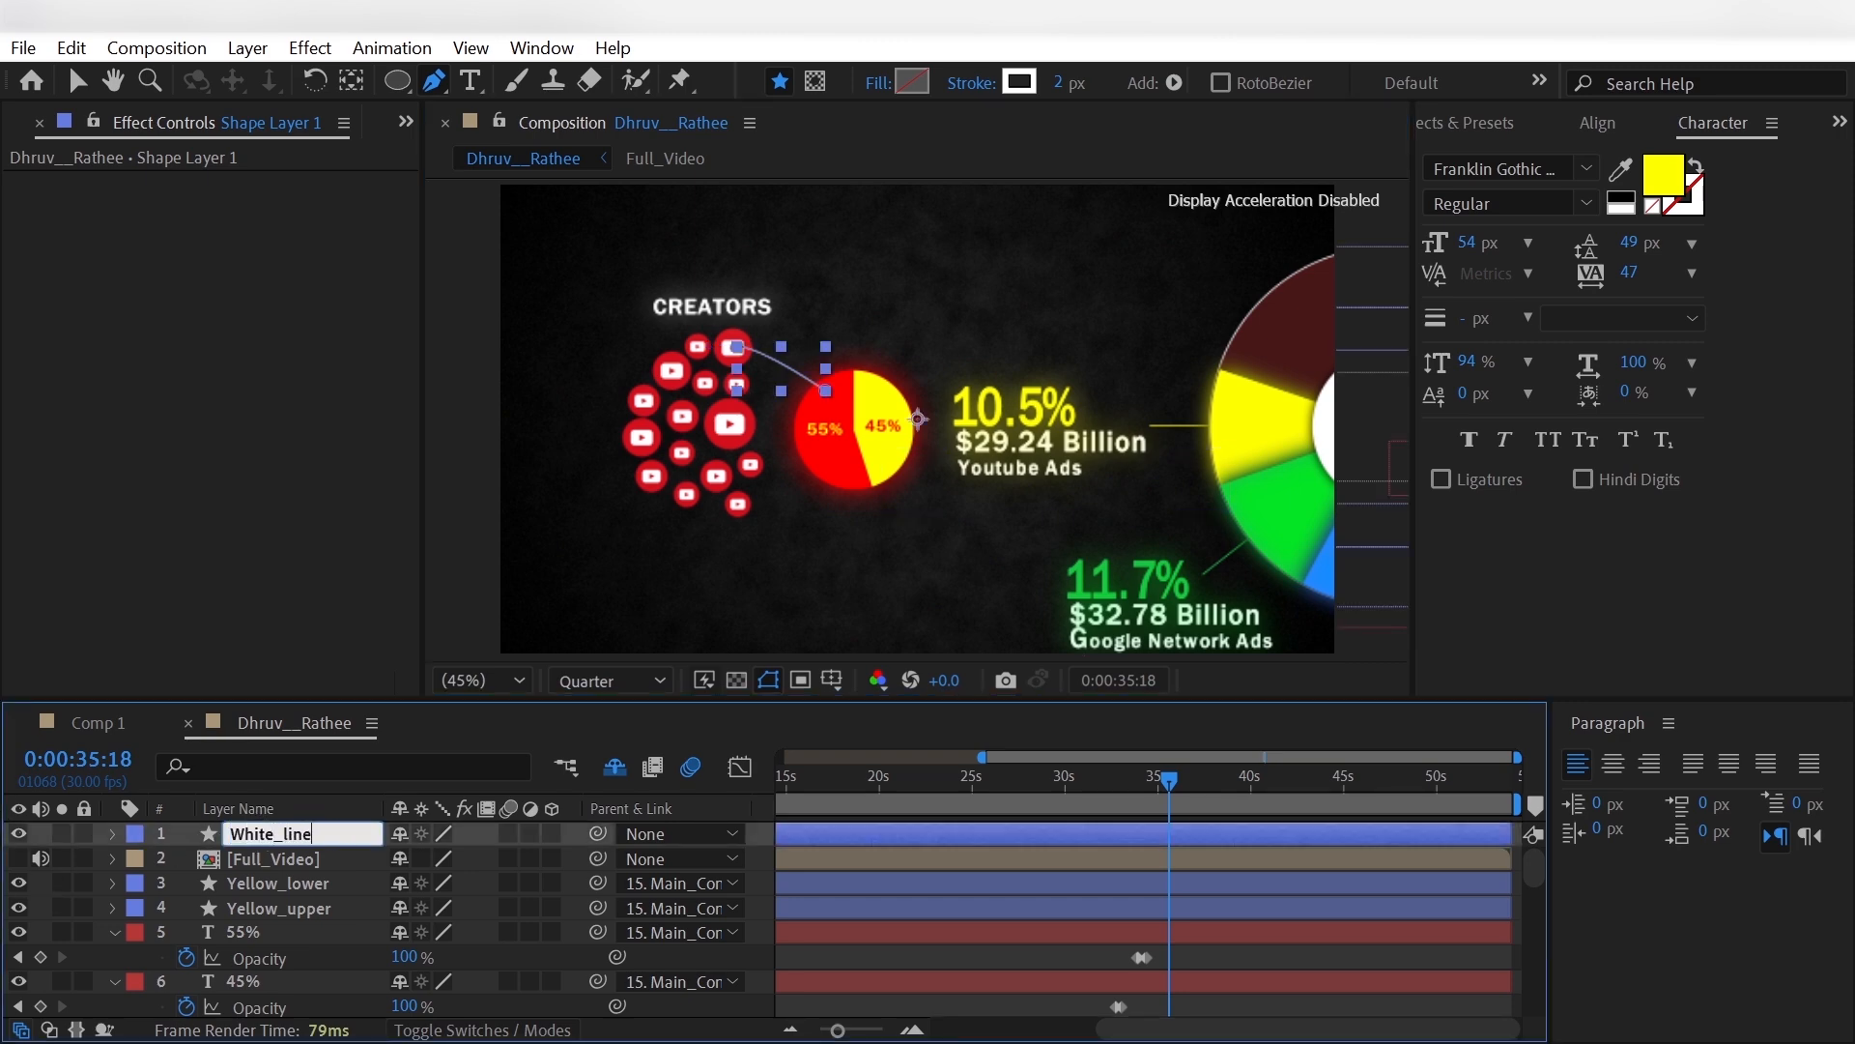
pyautogui.press('Return')
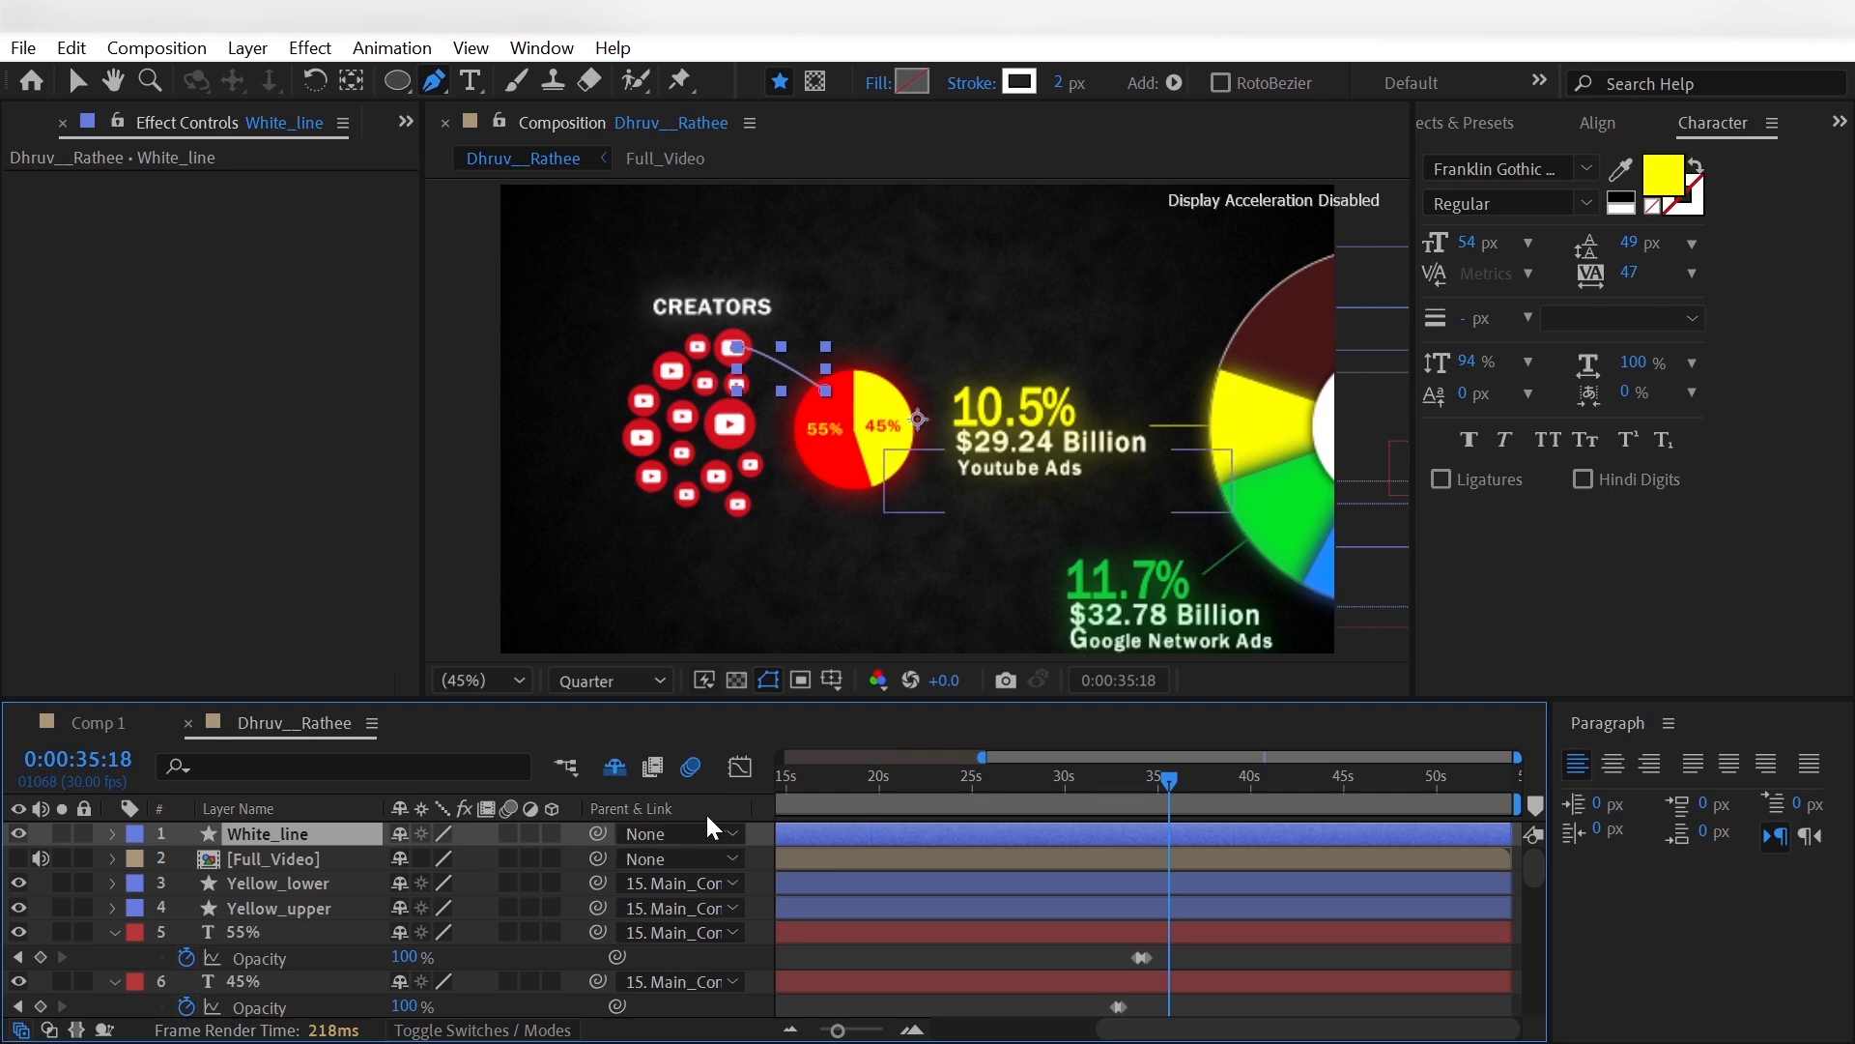
# - Parent White_line to layer 15, the main controller
pyautogui.click(710, 833)
pyautogui.click(824, 592)
pyautogui.click(39, 883)
# - Set the Taper Start Length of White_line's stroke to 10%
pyautogui.click(114, 835)
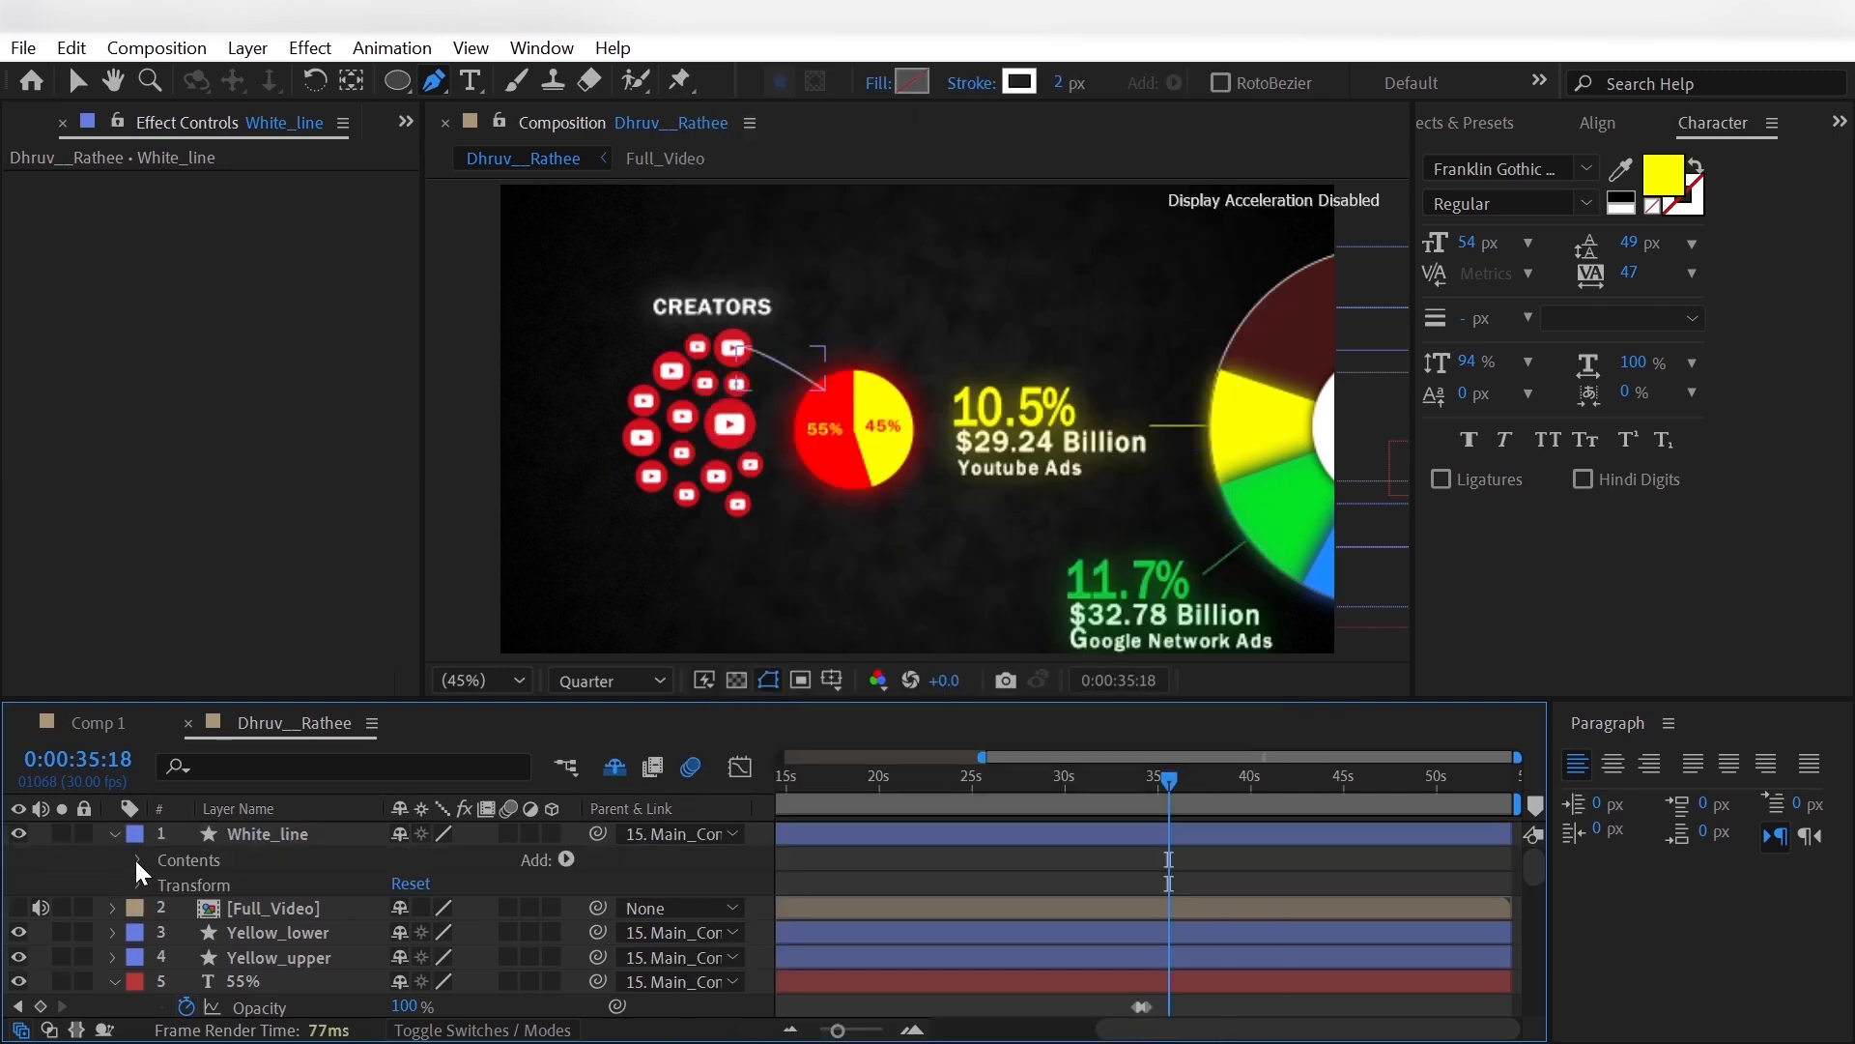
pyautogui.click(138, 859)
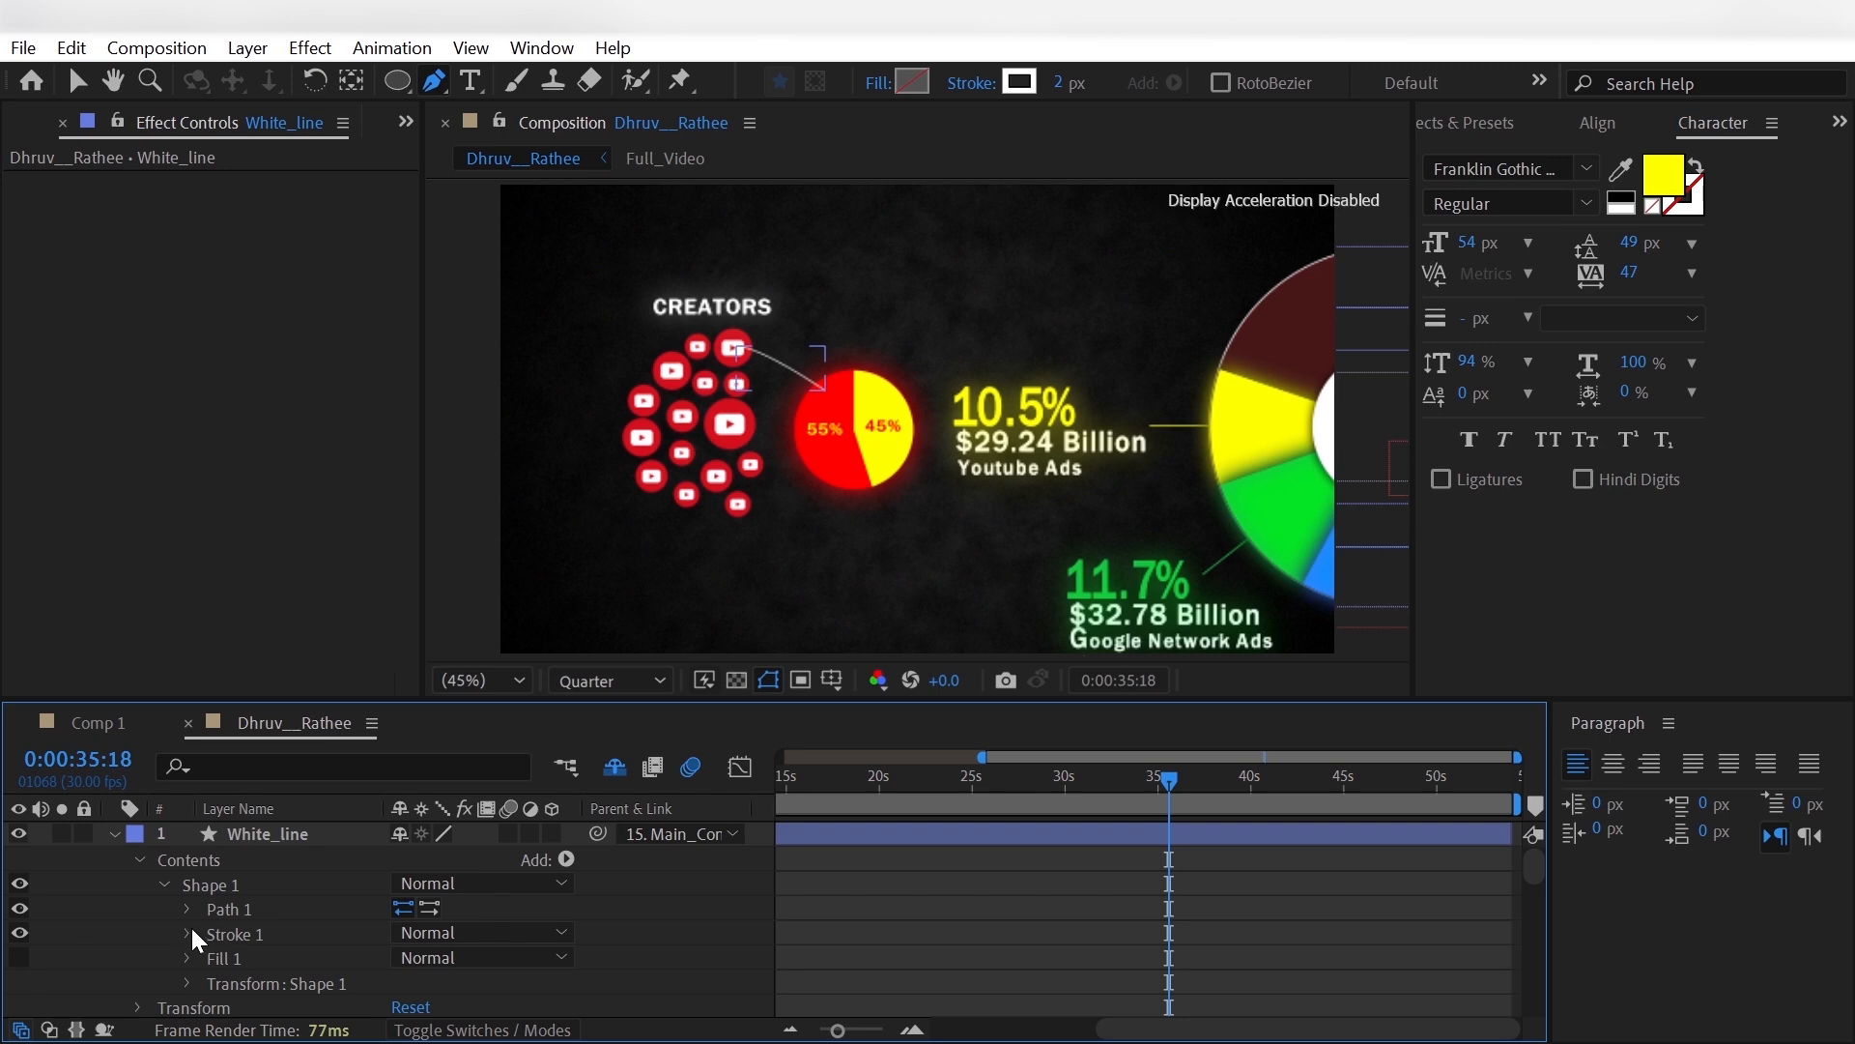
pyautogui.click(185, 933)
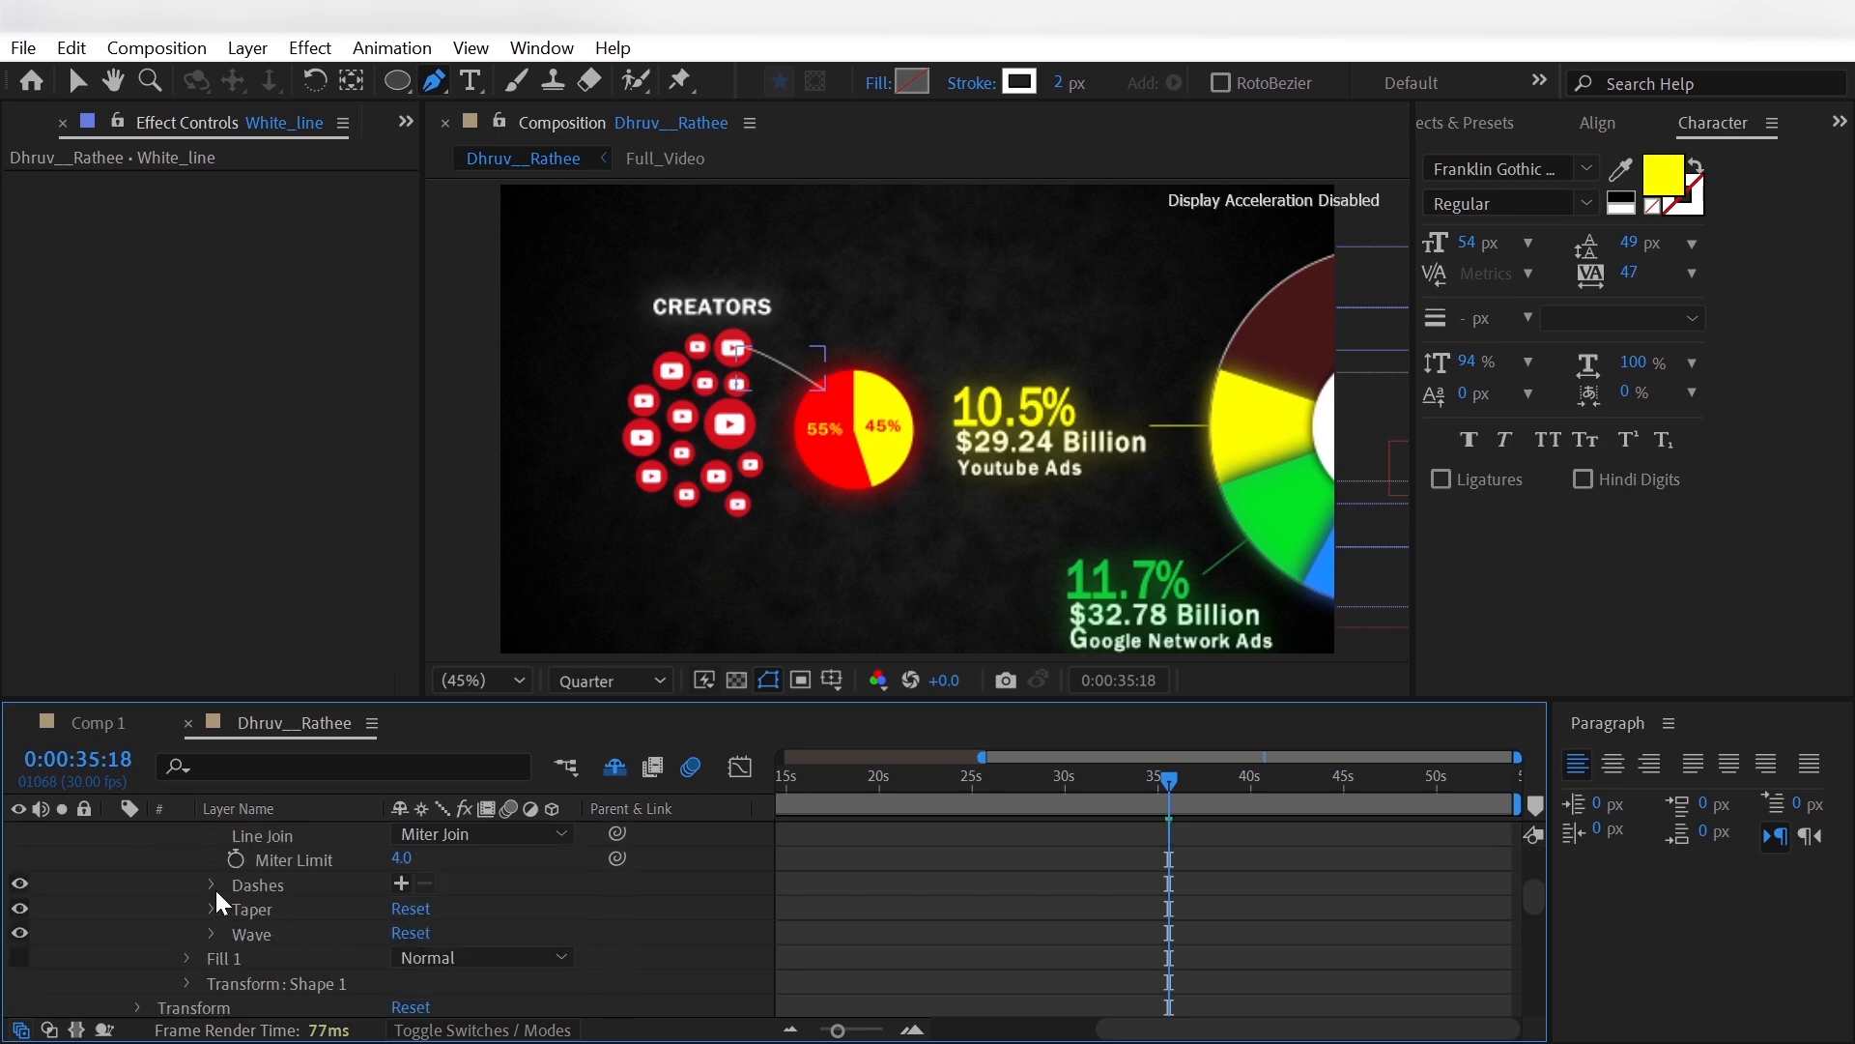
pyautogui.click(212, 909)
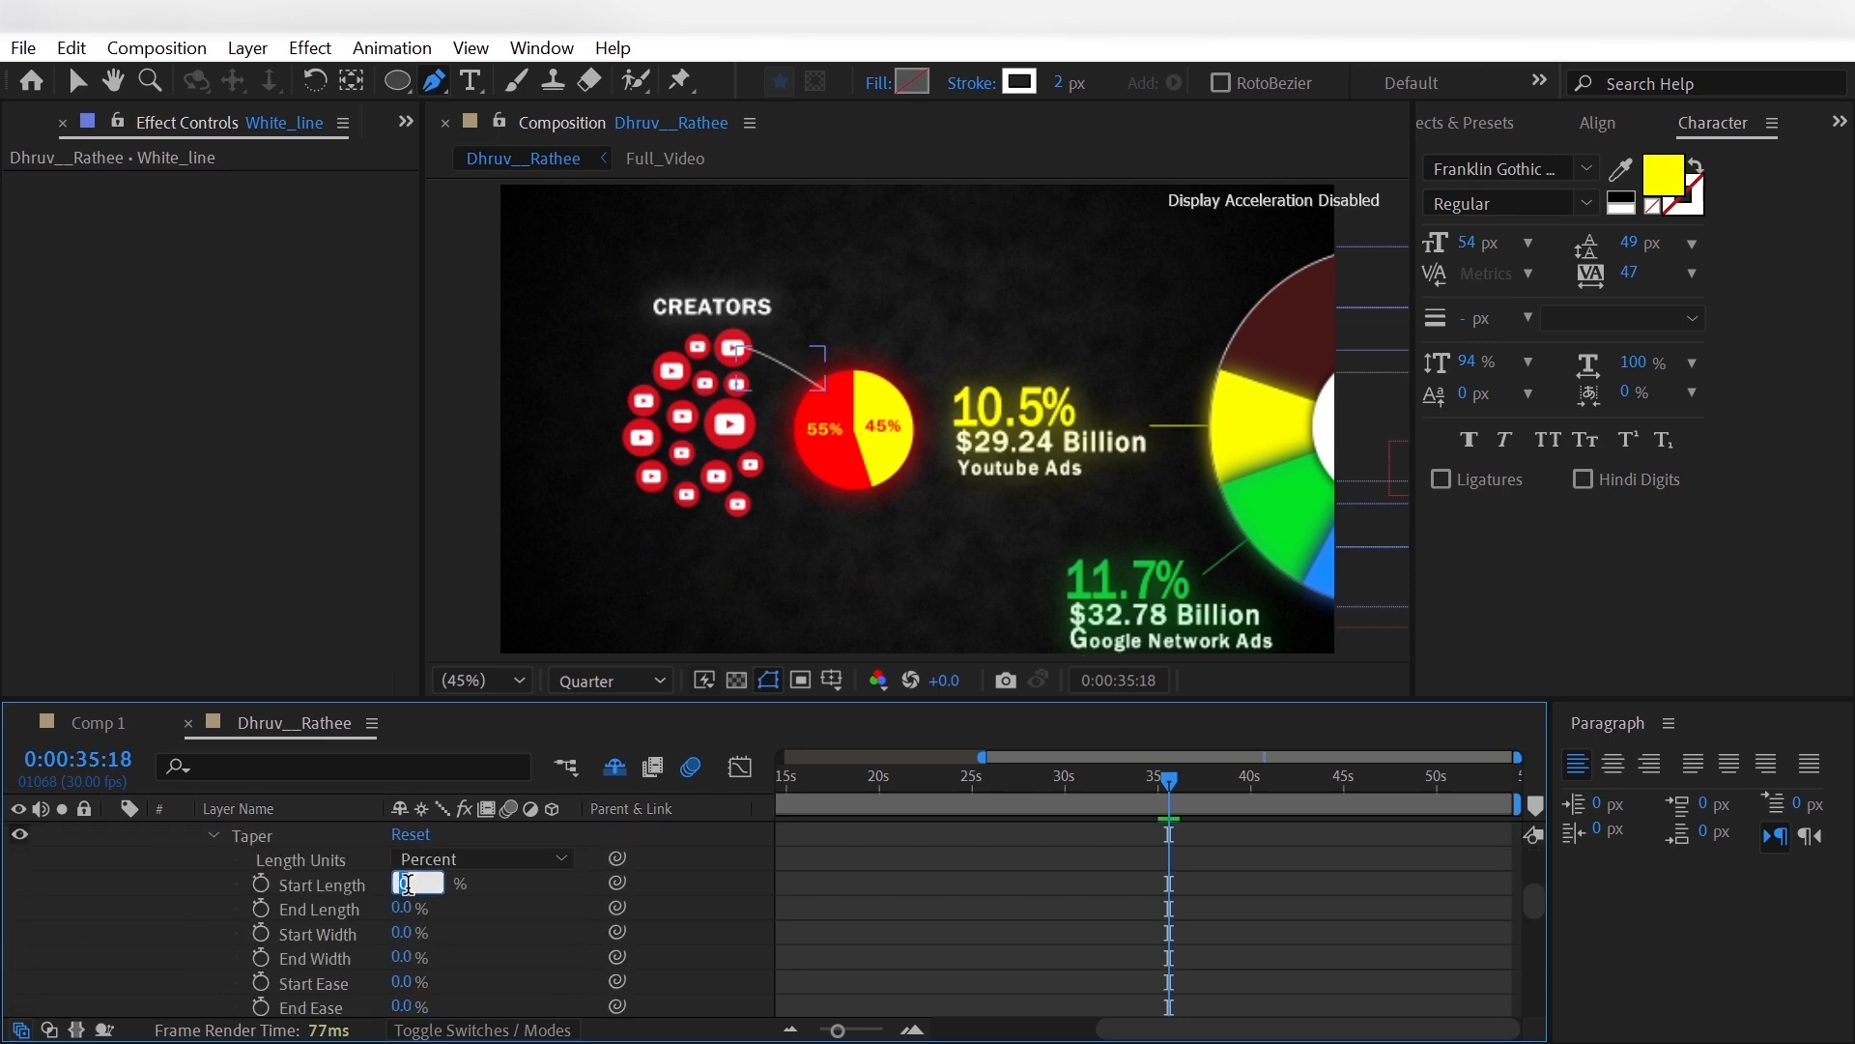
pyautogui.click(410, 887)
pyautogui.write('10')
pyautogui.press('Return')
# - Set the Taper End Length of White_line's stroke to 50% and collapse the layer
pyautogui.click(166, 903)
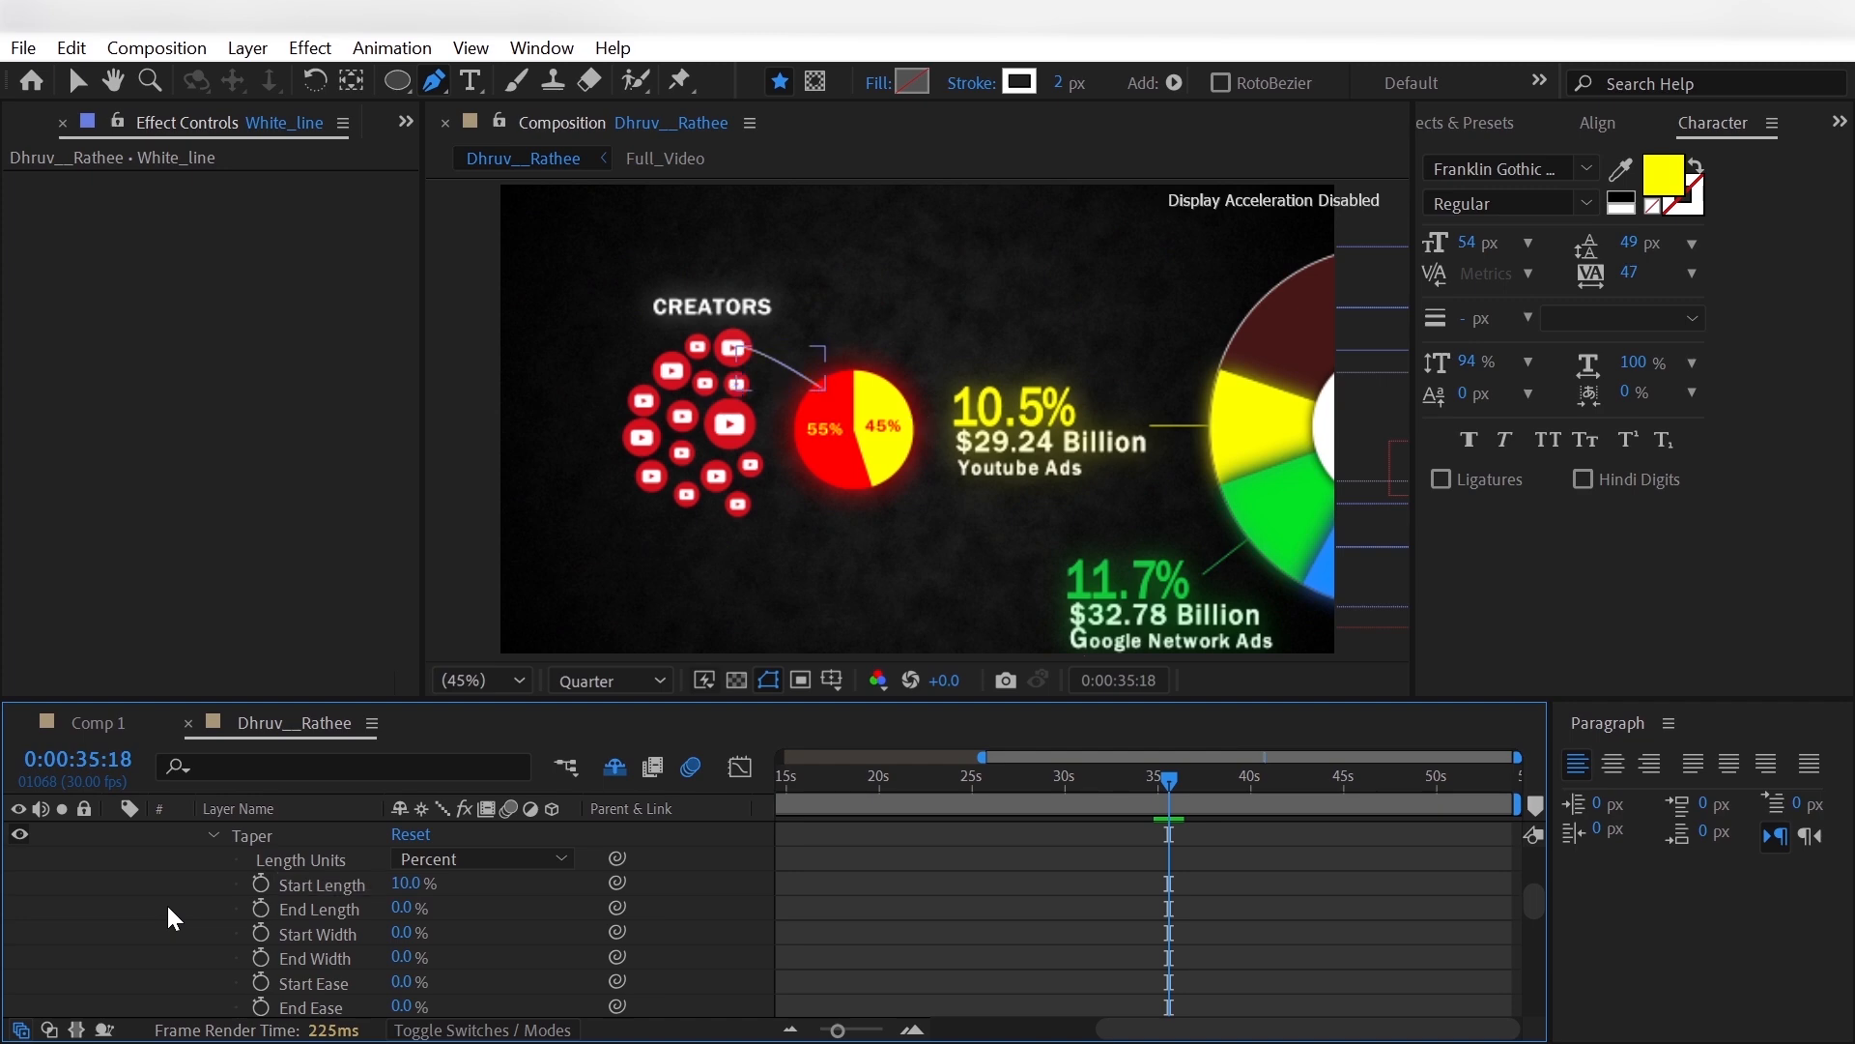
pyautogui.click(409, 907)
pyautogui.write('5')
pyautogui.press('Return')
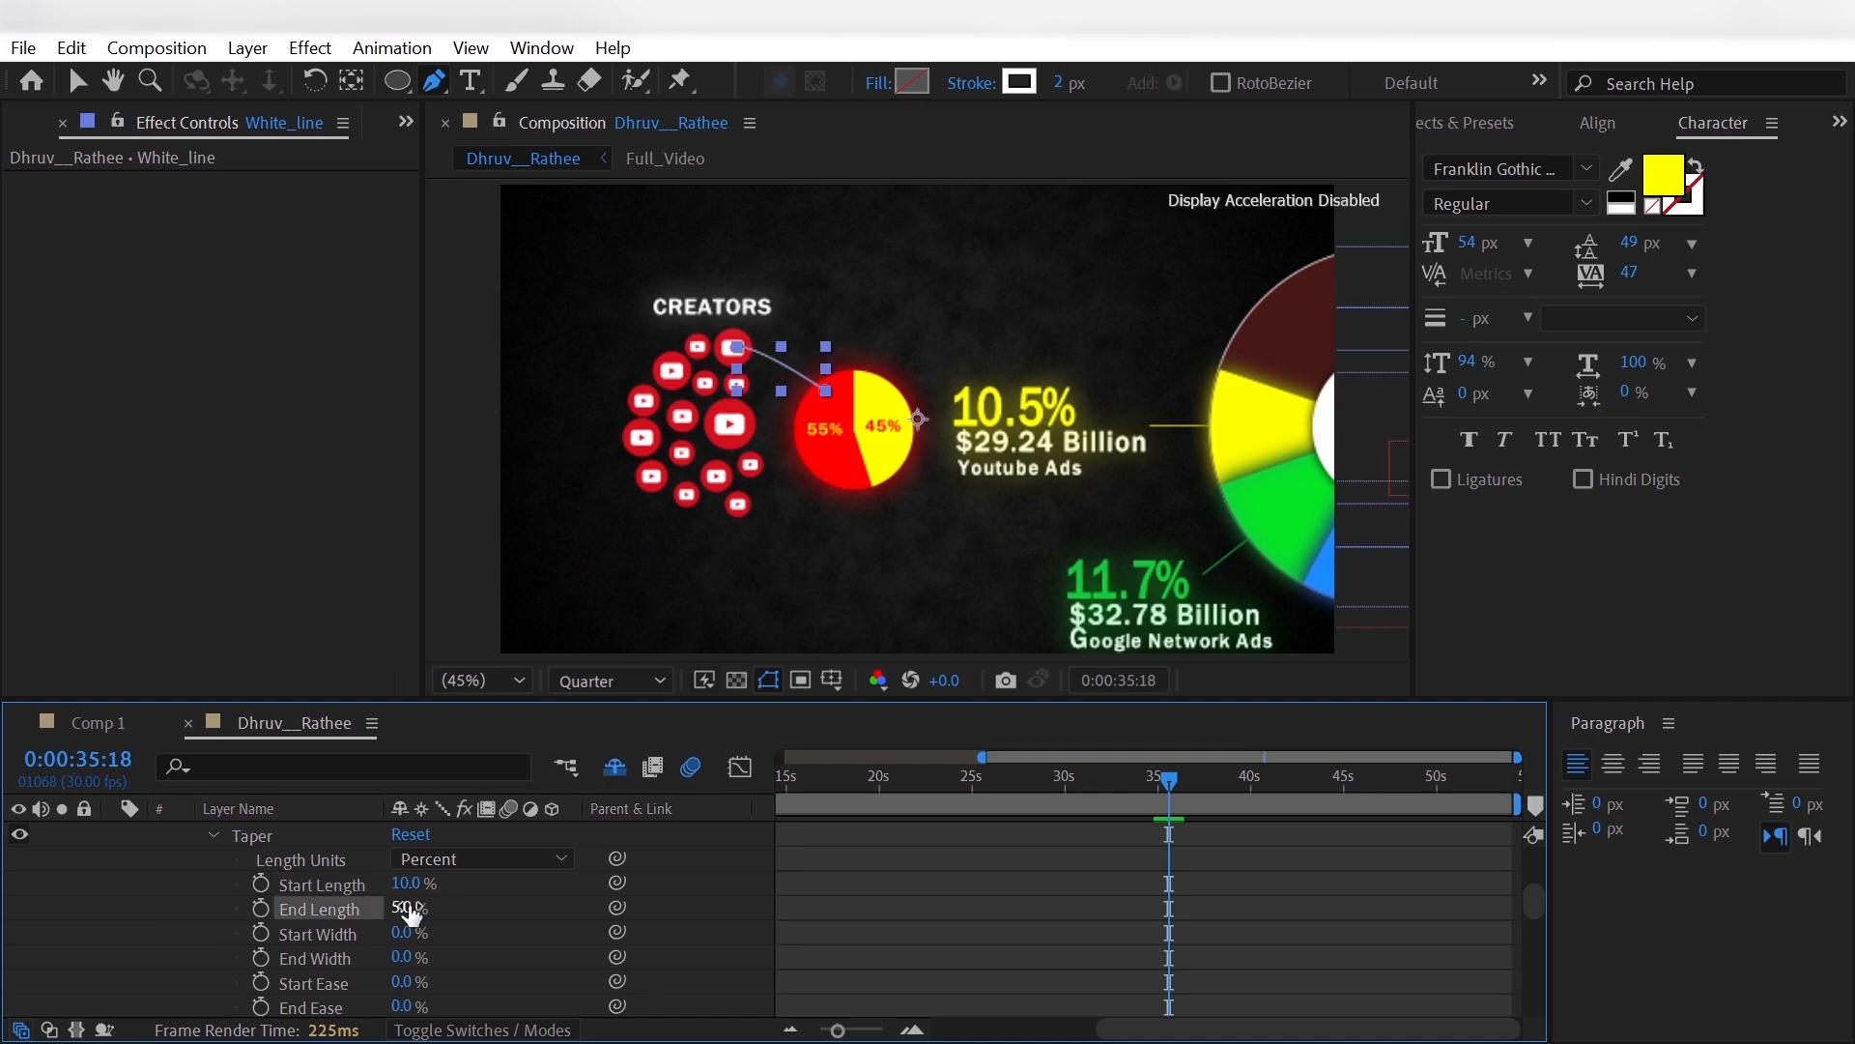
pyautogui.click(203, 913)
pyautogui.scroll(5, 204, 907)
pyautogui.click(113, 834)
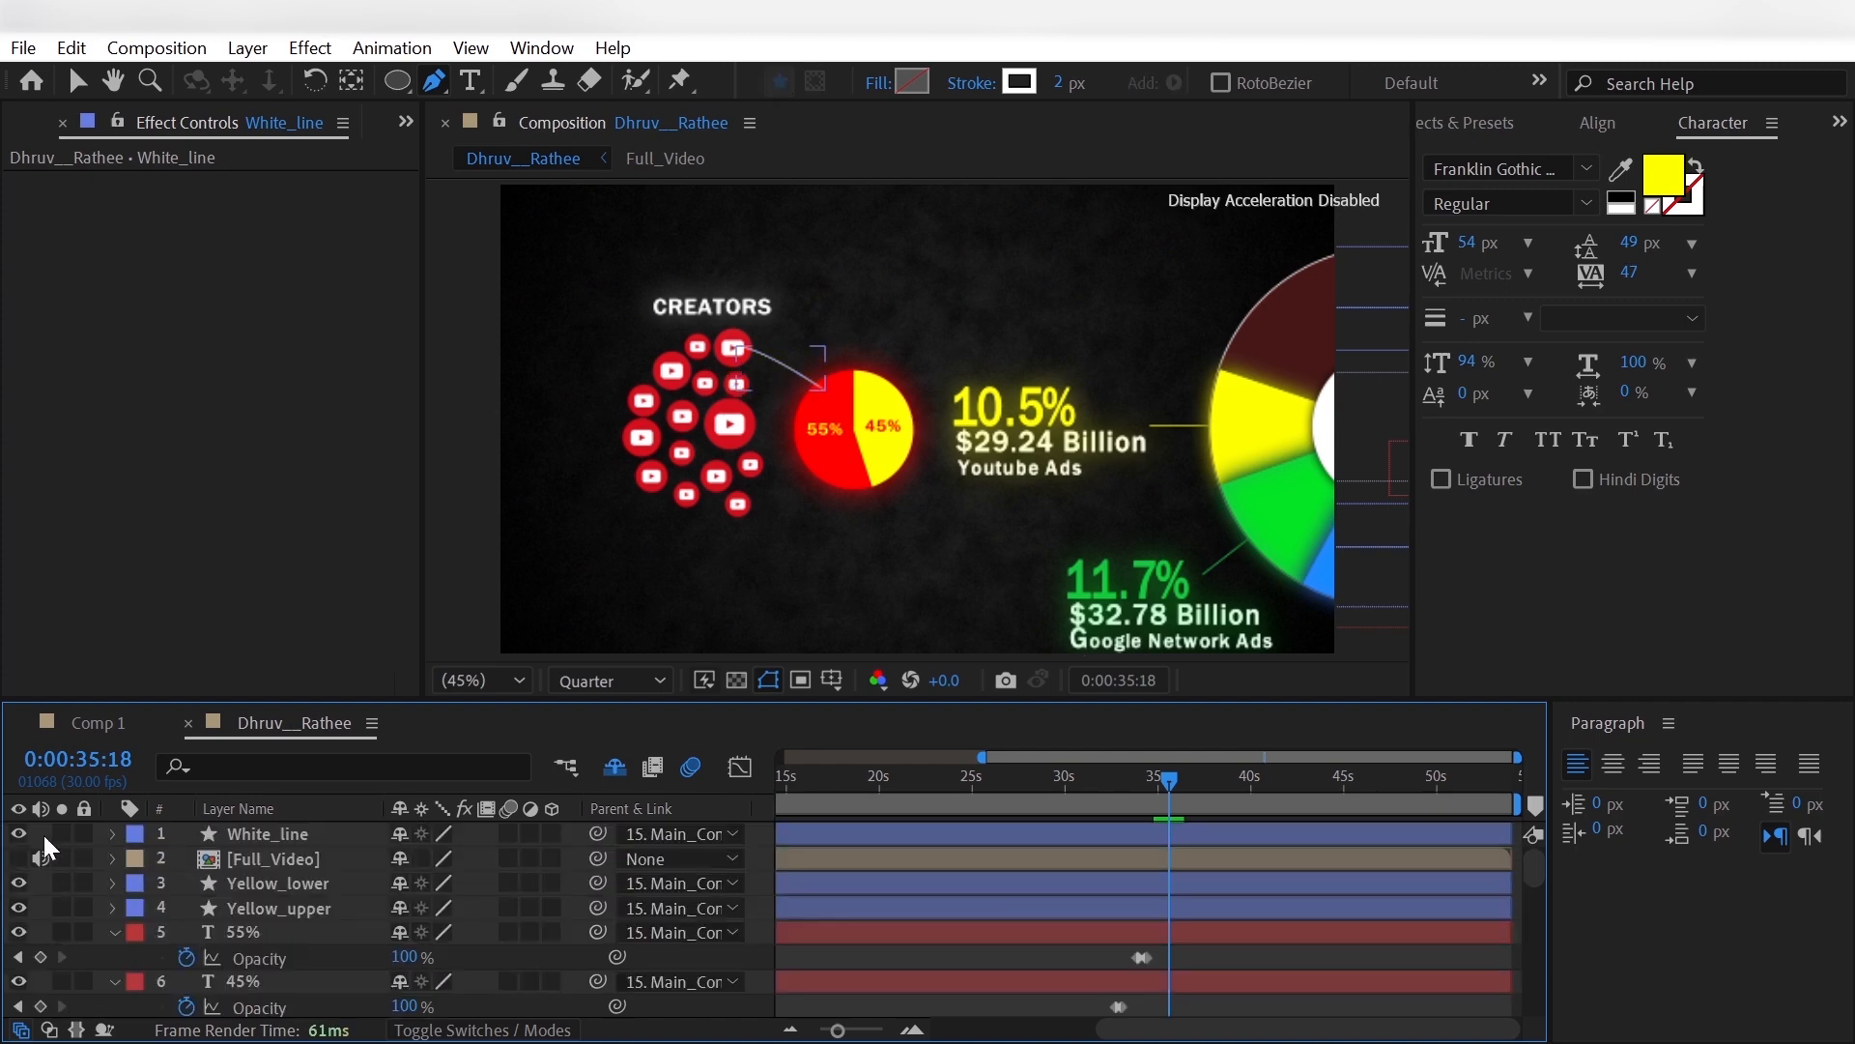
# - Add Trim Paths to White_line and set its End to 0%
pyautogui.click(112, 833)
pyautogui.click(139, 858)
pyautogui.click(568, 858)
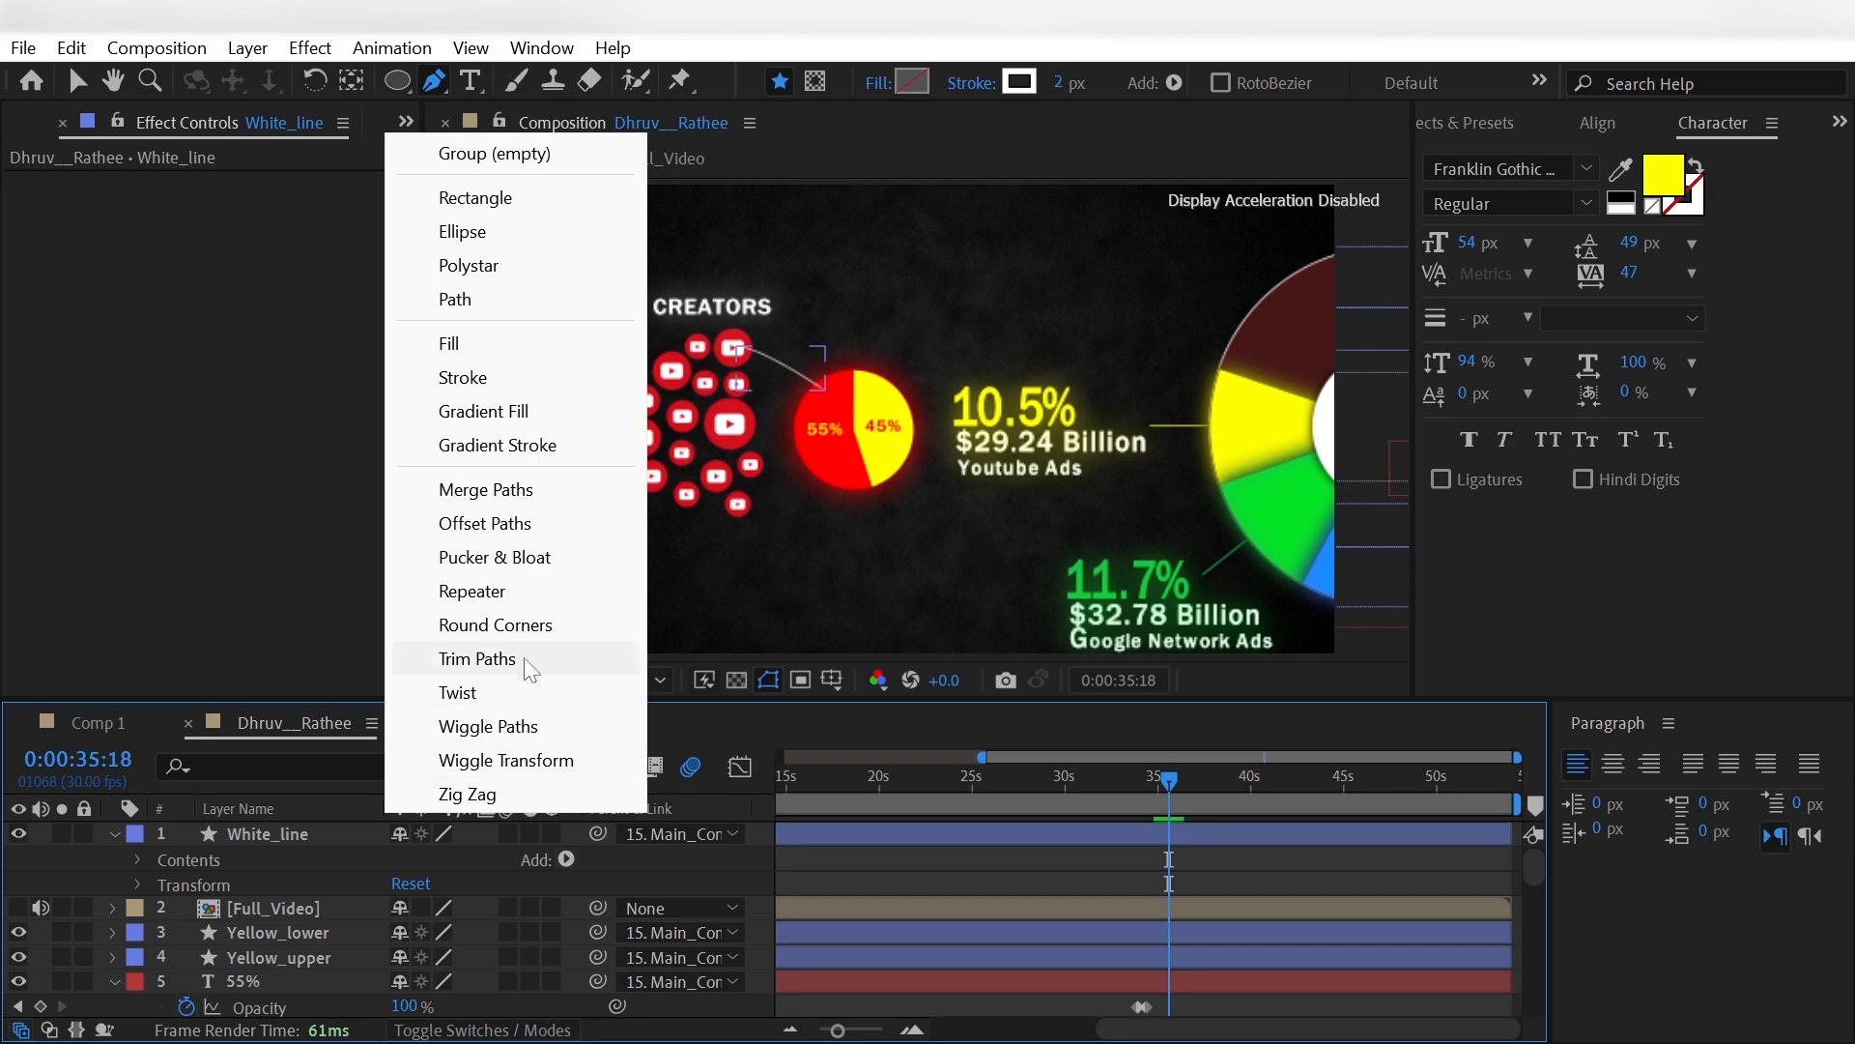
pyautogui.click(464, 654)
pyautogui.scroll(-3, 99, 873)
pyautogui.click(165, 856)
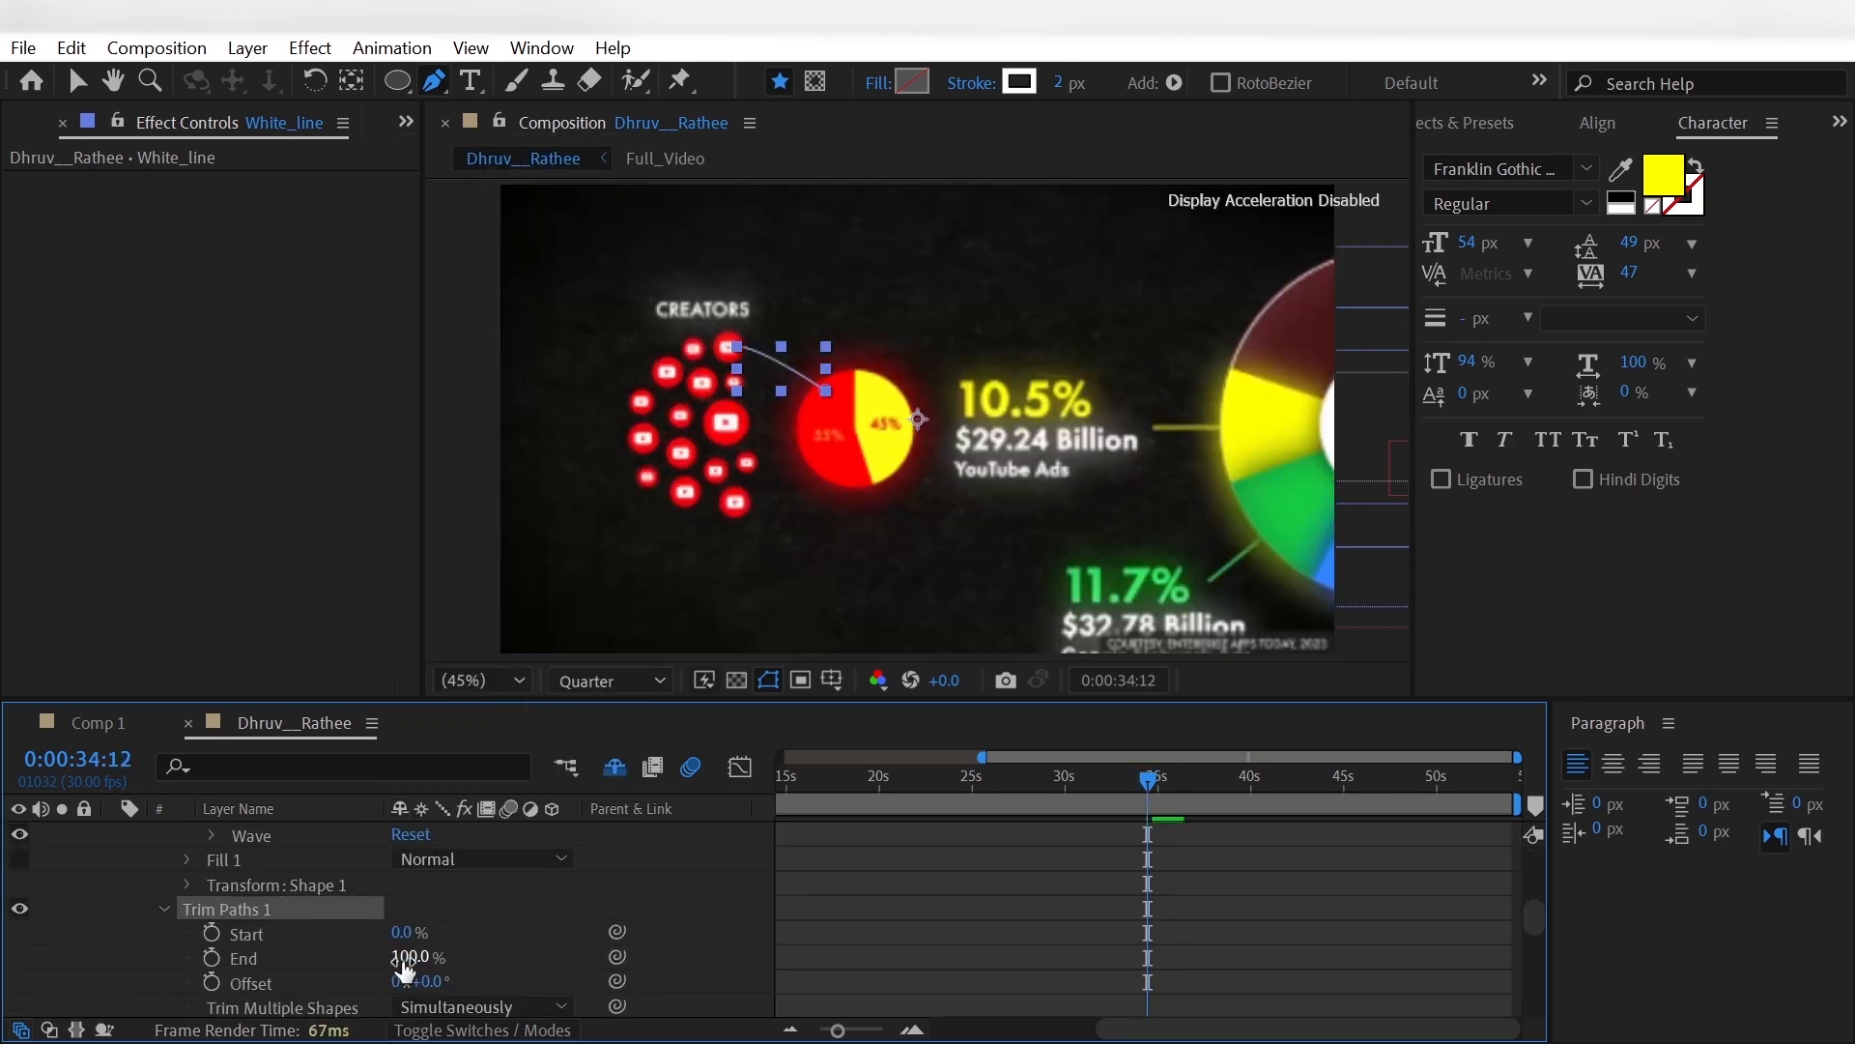
pyautogui.moveTo(404, 958); pyautogui.dragTo(114, 945)
pyautogui.click(114, 945)
# - Keyframe White_line's Trim Paths Start from 0% at 0:00:34:12 to 100% at 0:00:35:28
pyautogui.click(214, 933)
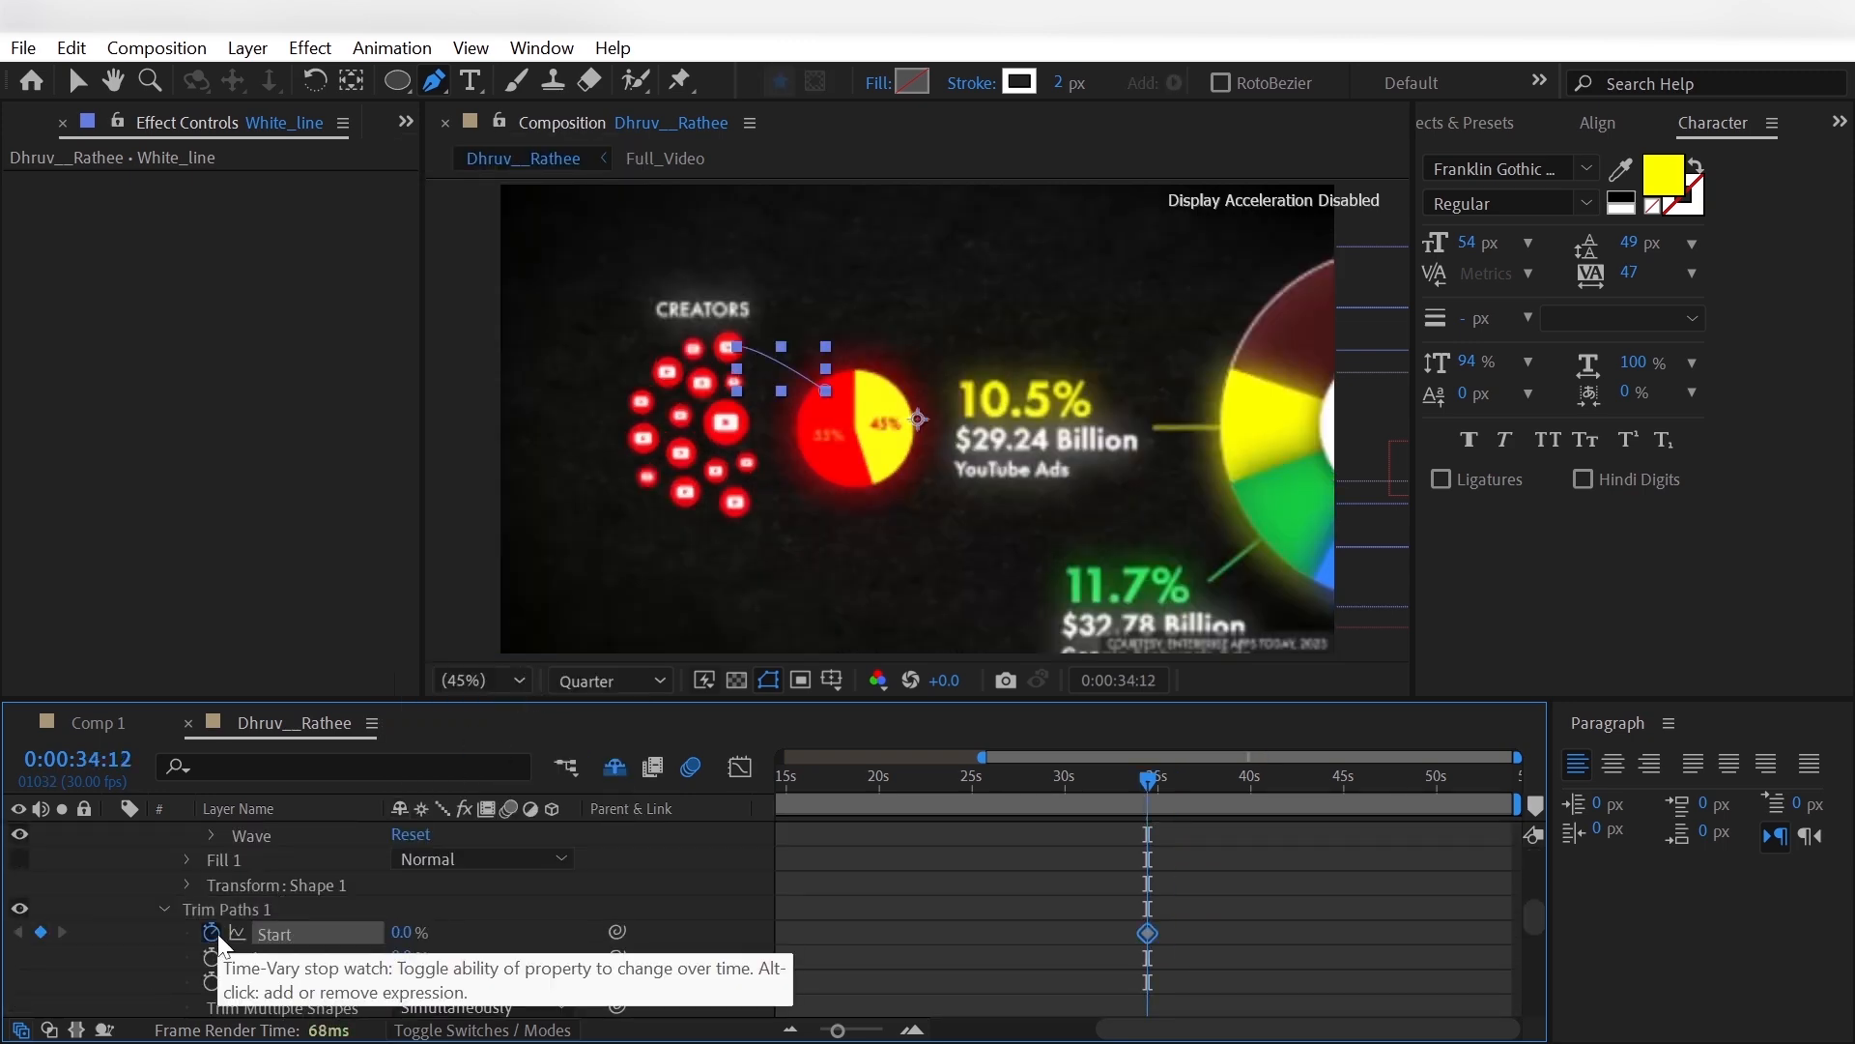
pyautogui.hotkey('shift', 'pagedown')
pyautogui.hotkey('shift', 'pagedown')
pyautogui.press('space')
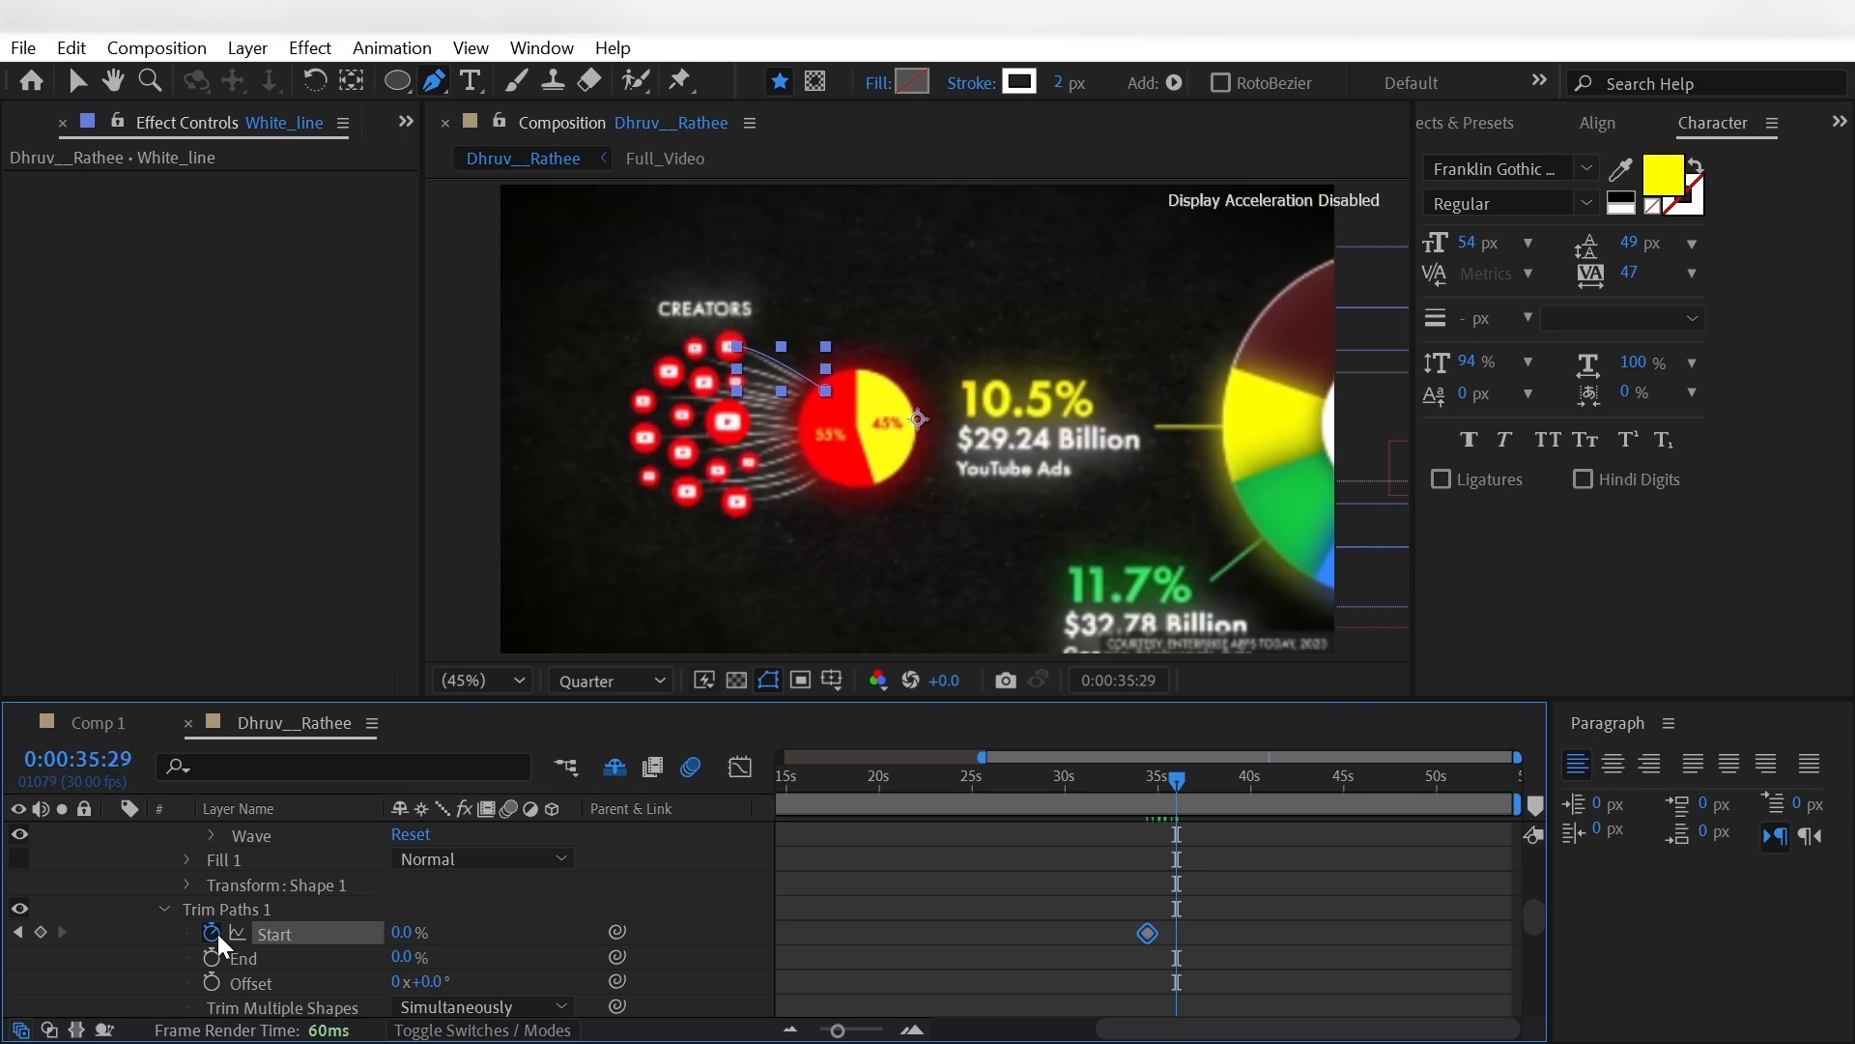
pyautogui.moveTo(401, 932); pyautogui.dragTo(551, 925)
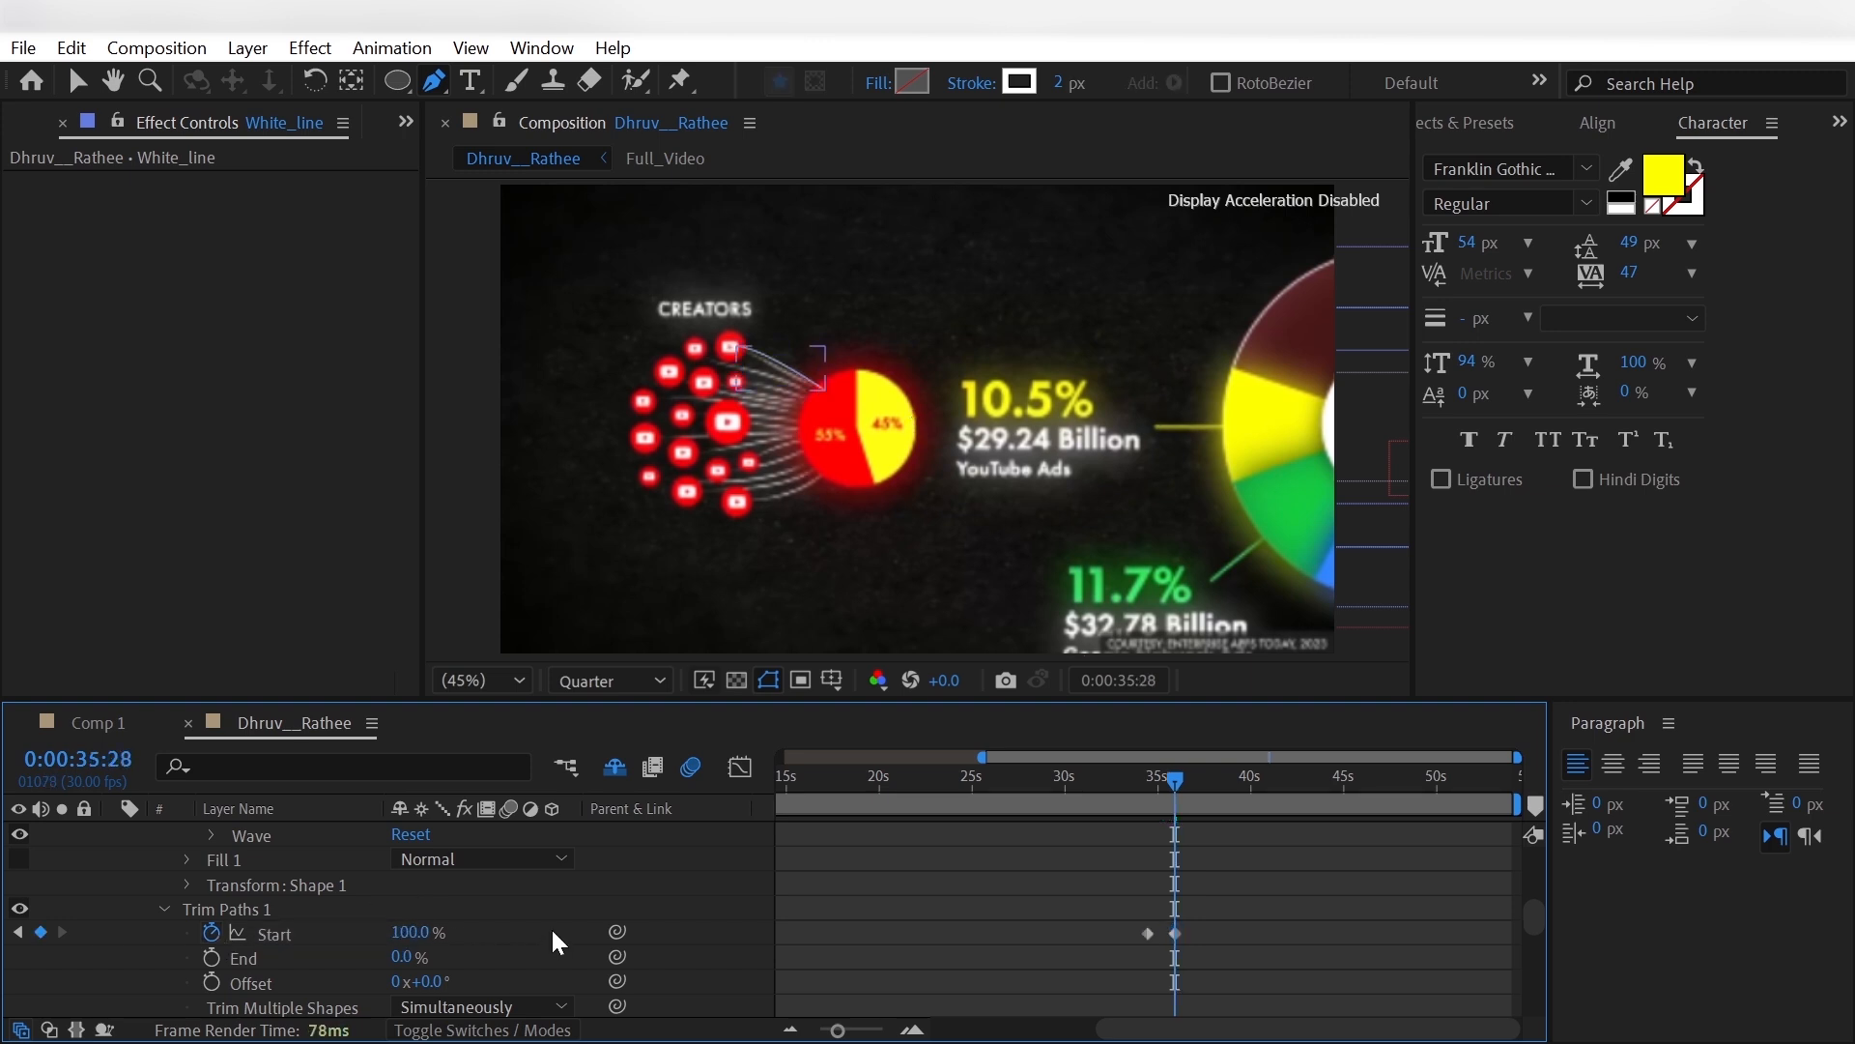
# - Keyframe White_line's Trim Paths End from 0% just before 0:00:35:28 to 100% shortly after 0:00:36:16
pyautogui.press('pageup')
pyautogui.click(211, 958)
pyautogui.hotkey('shift', 'pagedown')
pyautogui.hotkey('shift', 'pagedown')
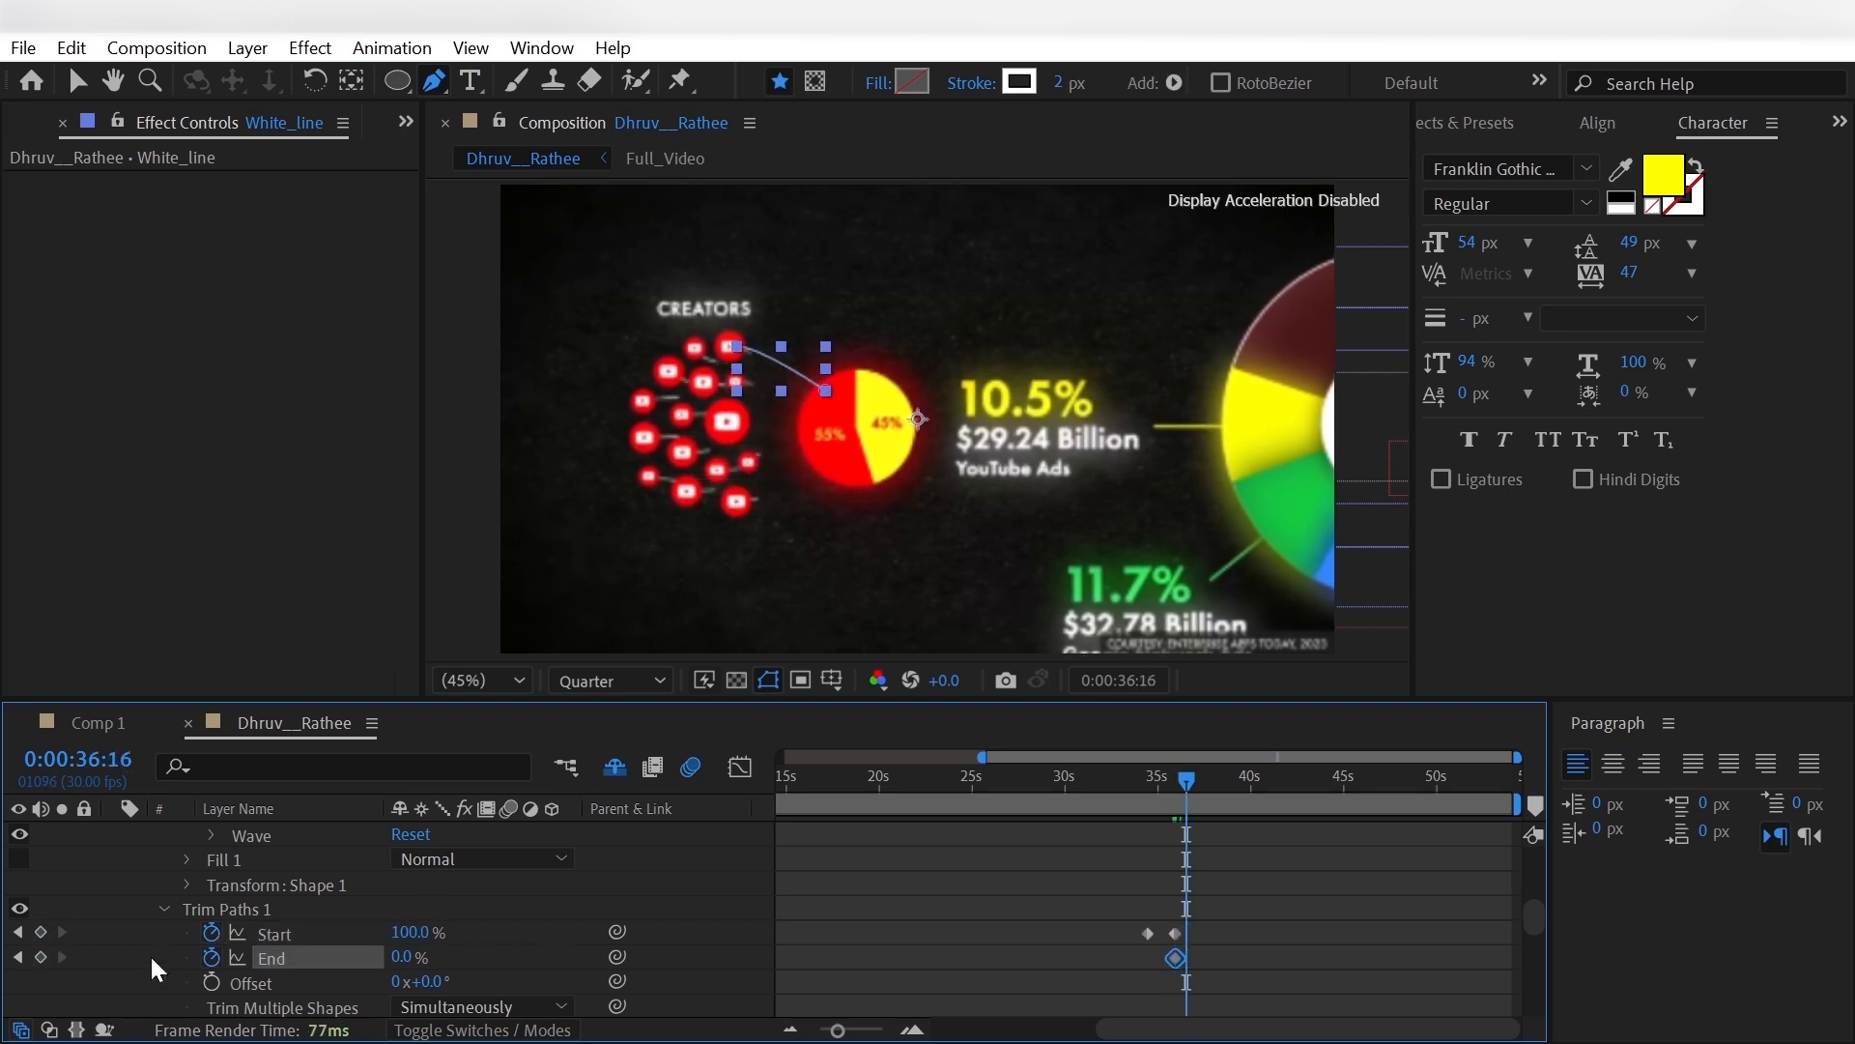
pyautogui.press('pagedown')
pyautogui.press('pagedown')
pyautogui.moveTo(401, 956); pyautogui.dragTo(508, 964)
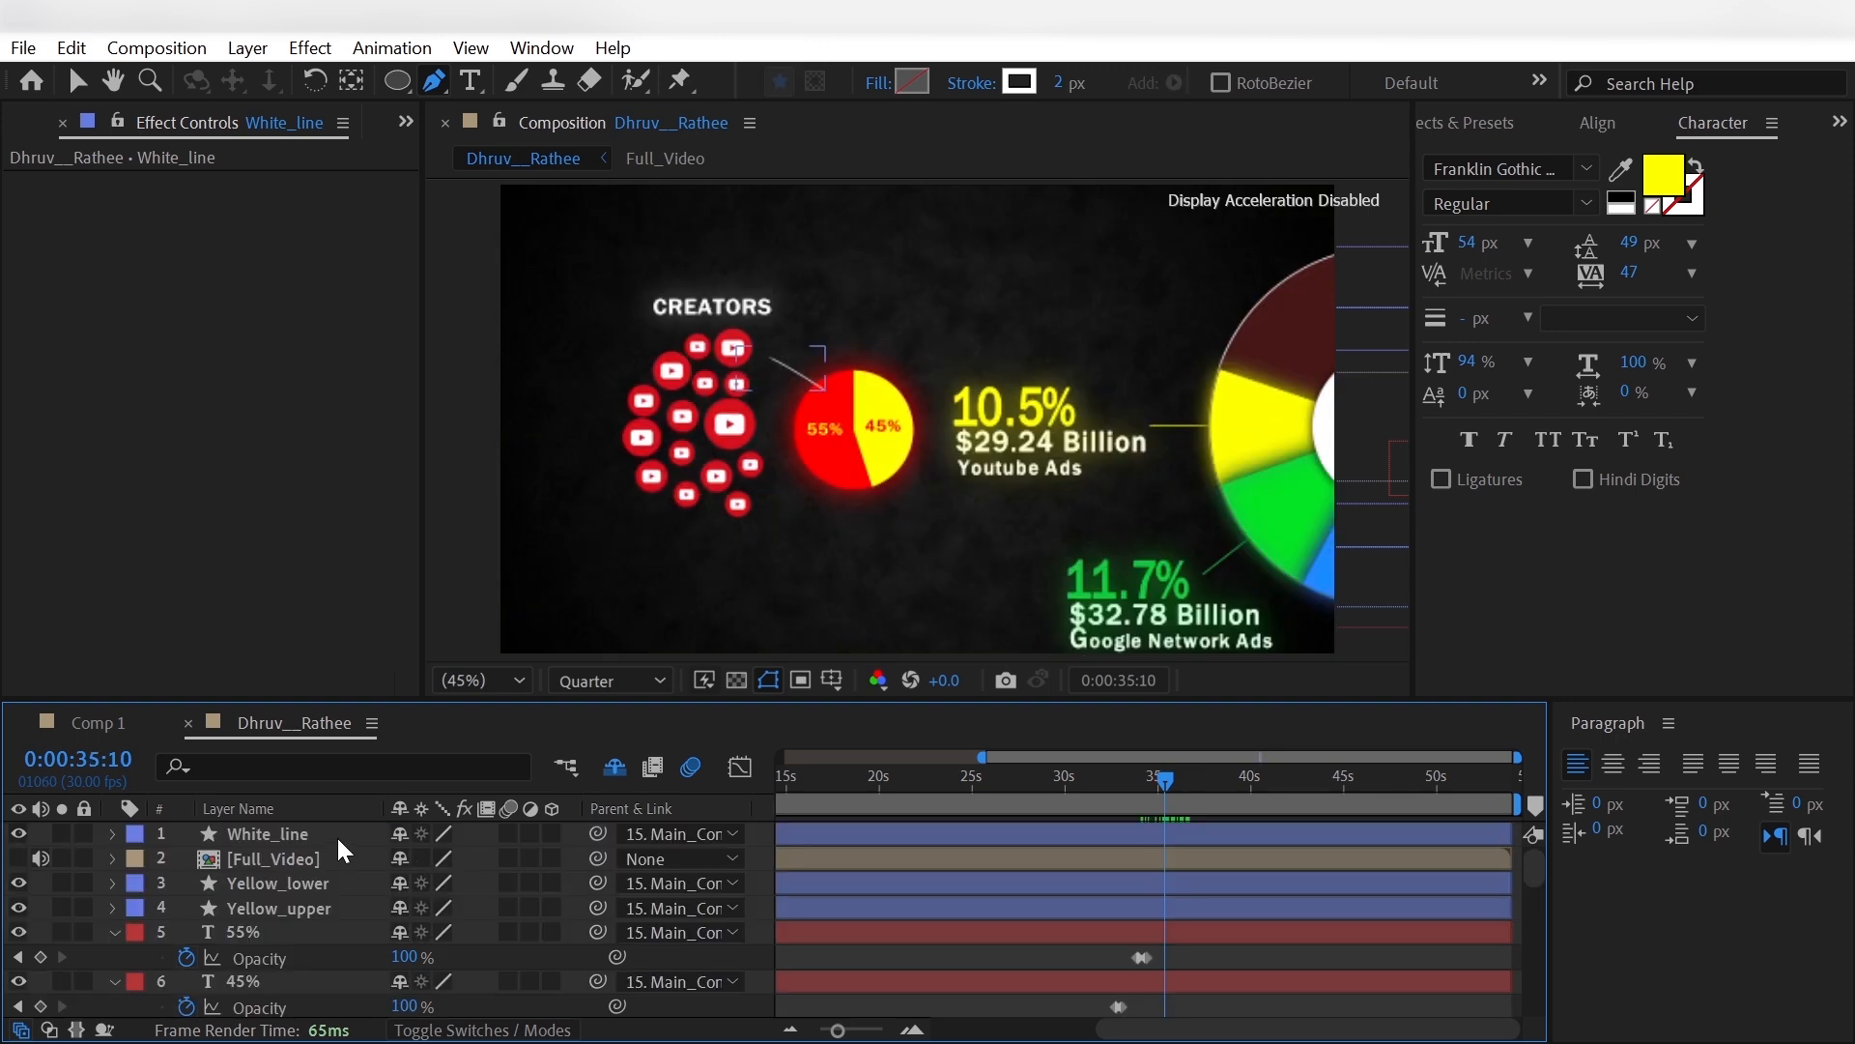
# - Duplicate the White_line layer repeatedly to make 14 copies, up to White_line 15
pyautogui.click(339, 833)
pyautogui.hotkey('ctrl', 'd')
pyautogui.hotkey('ctrl', 'd')
pyautogui.hotkey('ctrl', 'd')
pyautogui.hotkey('ctrl', 'd')
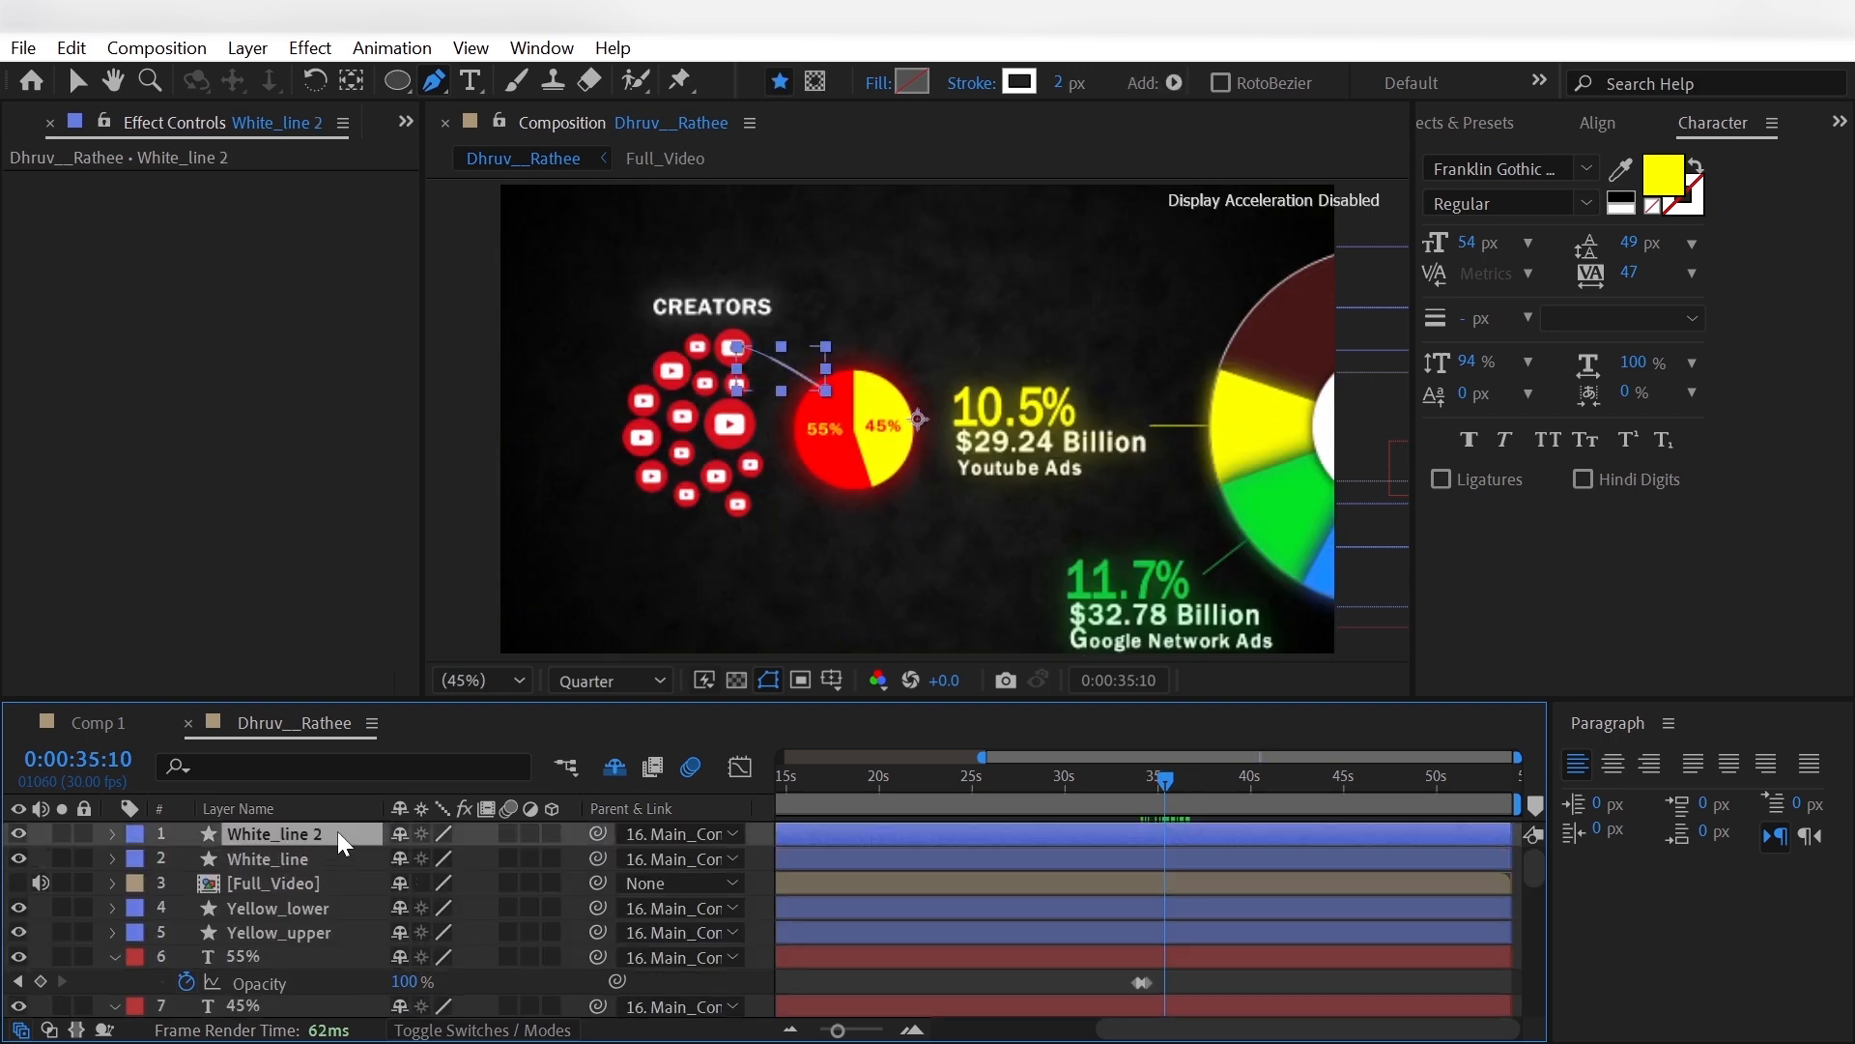
pyautogui.hotkey('ctrl', 'd')
pyautogui.hotkey('ctrl', 'd')
pyautogui.hotkey('ctrl', 'd')
pyautogui.hotkey('ctrl', 'd')
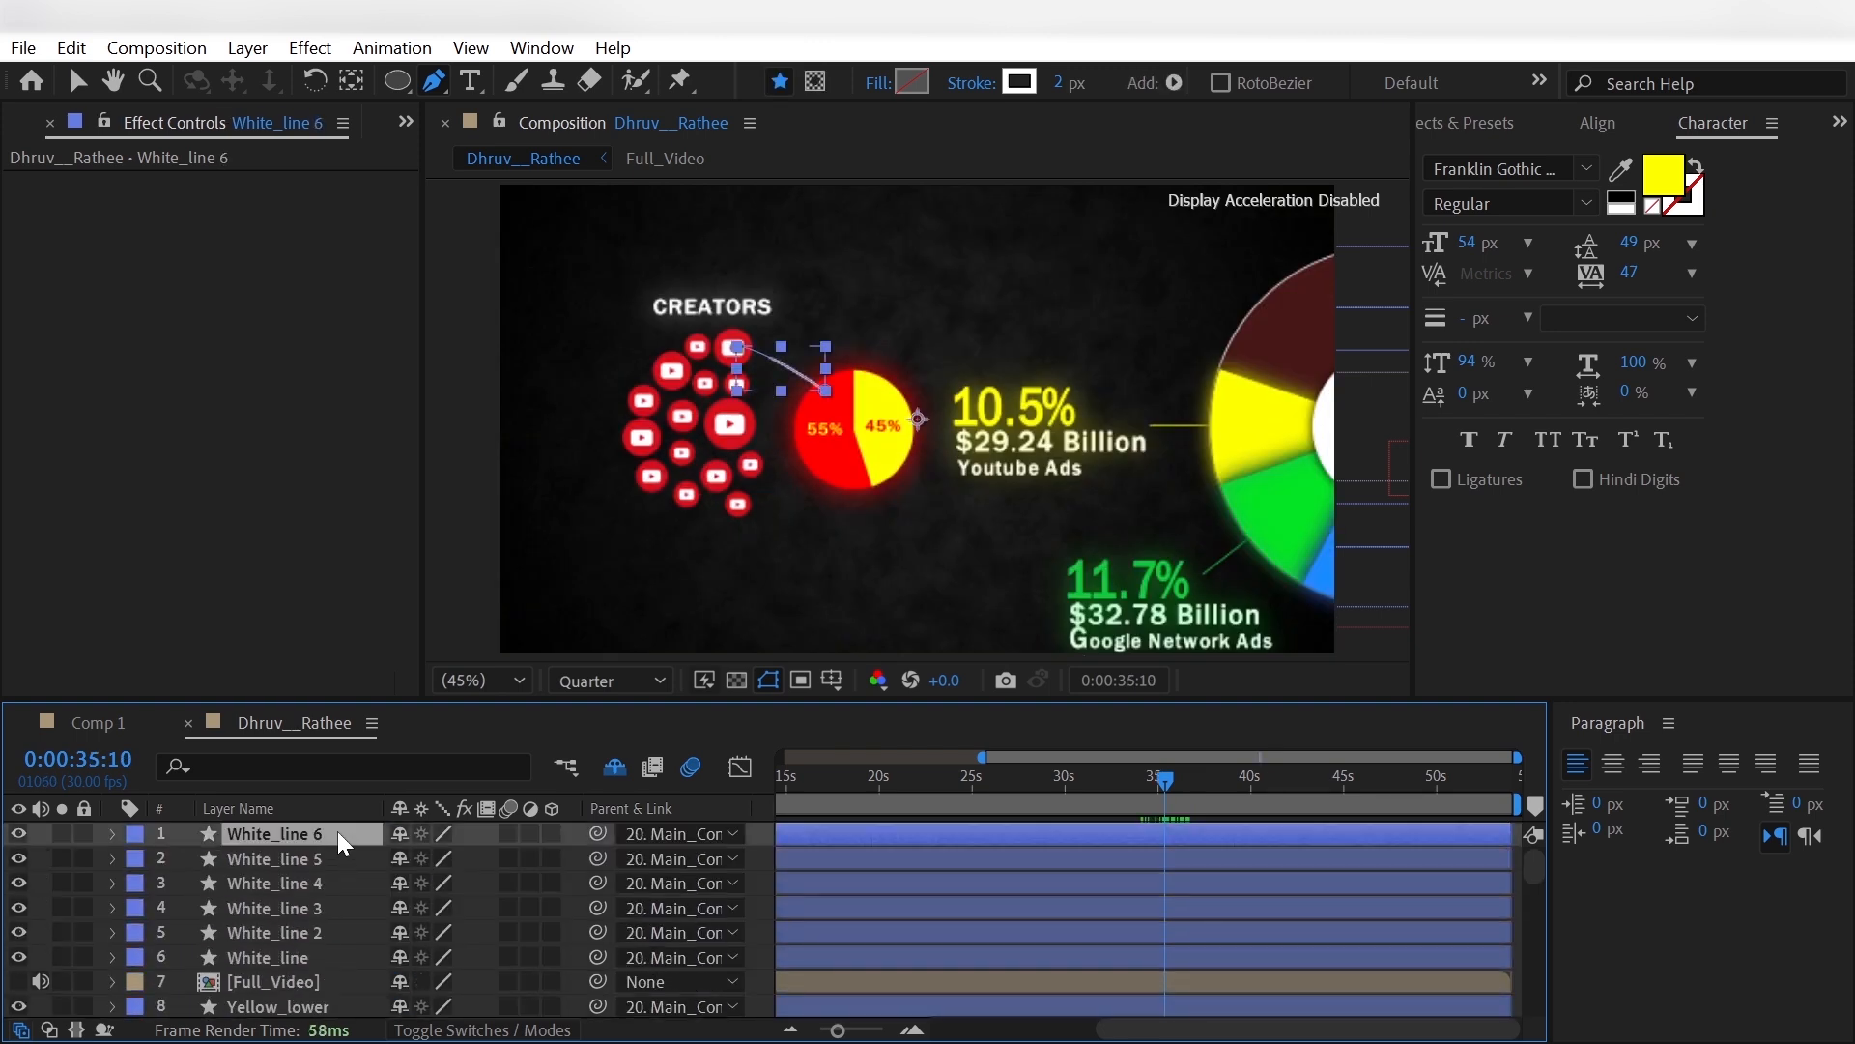
pyautogui.hotkey('ctrl', 'd')
pyautogui.hotkey('ctrl', 'd')
pyautogui.hotkey('ctrl', 'd')
pyautogui.hotkey('ctrl', 'd')
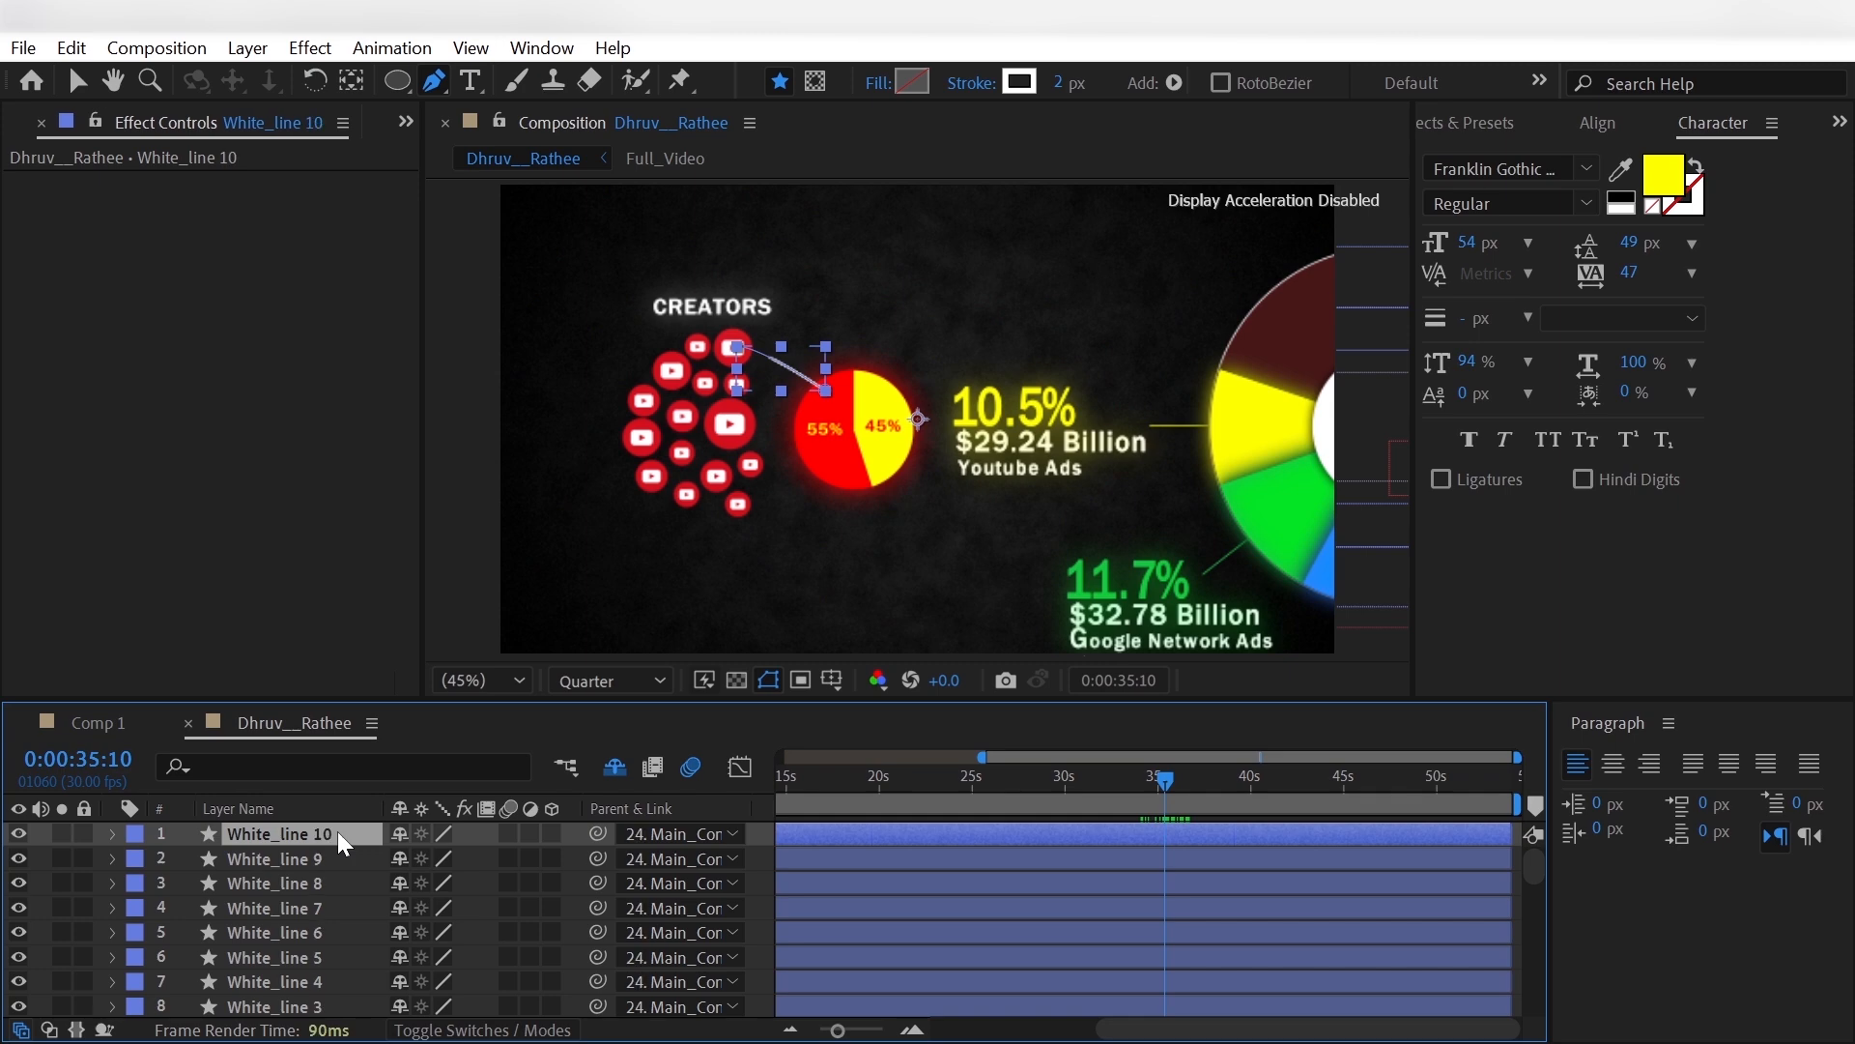
pyautogui.hotkey('ctrl', 'd')
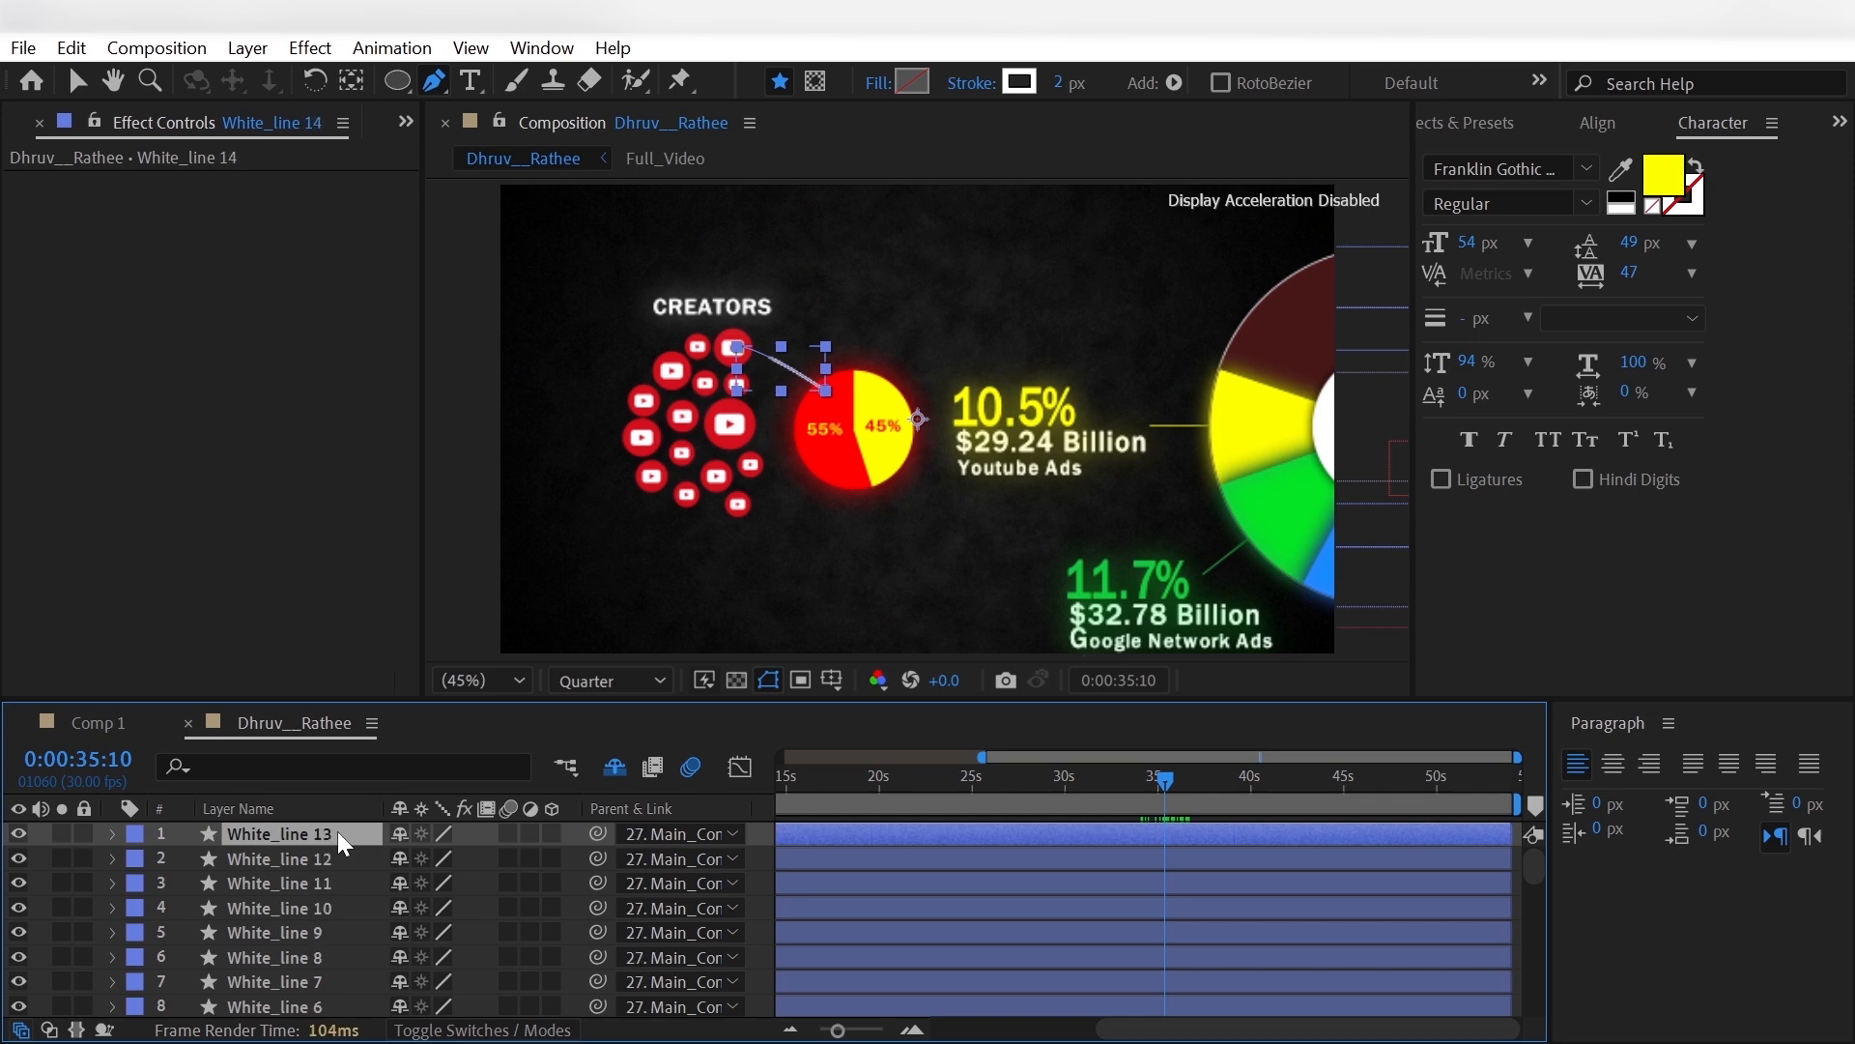
pyautogui.hotkey('ctrl', 'd')
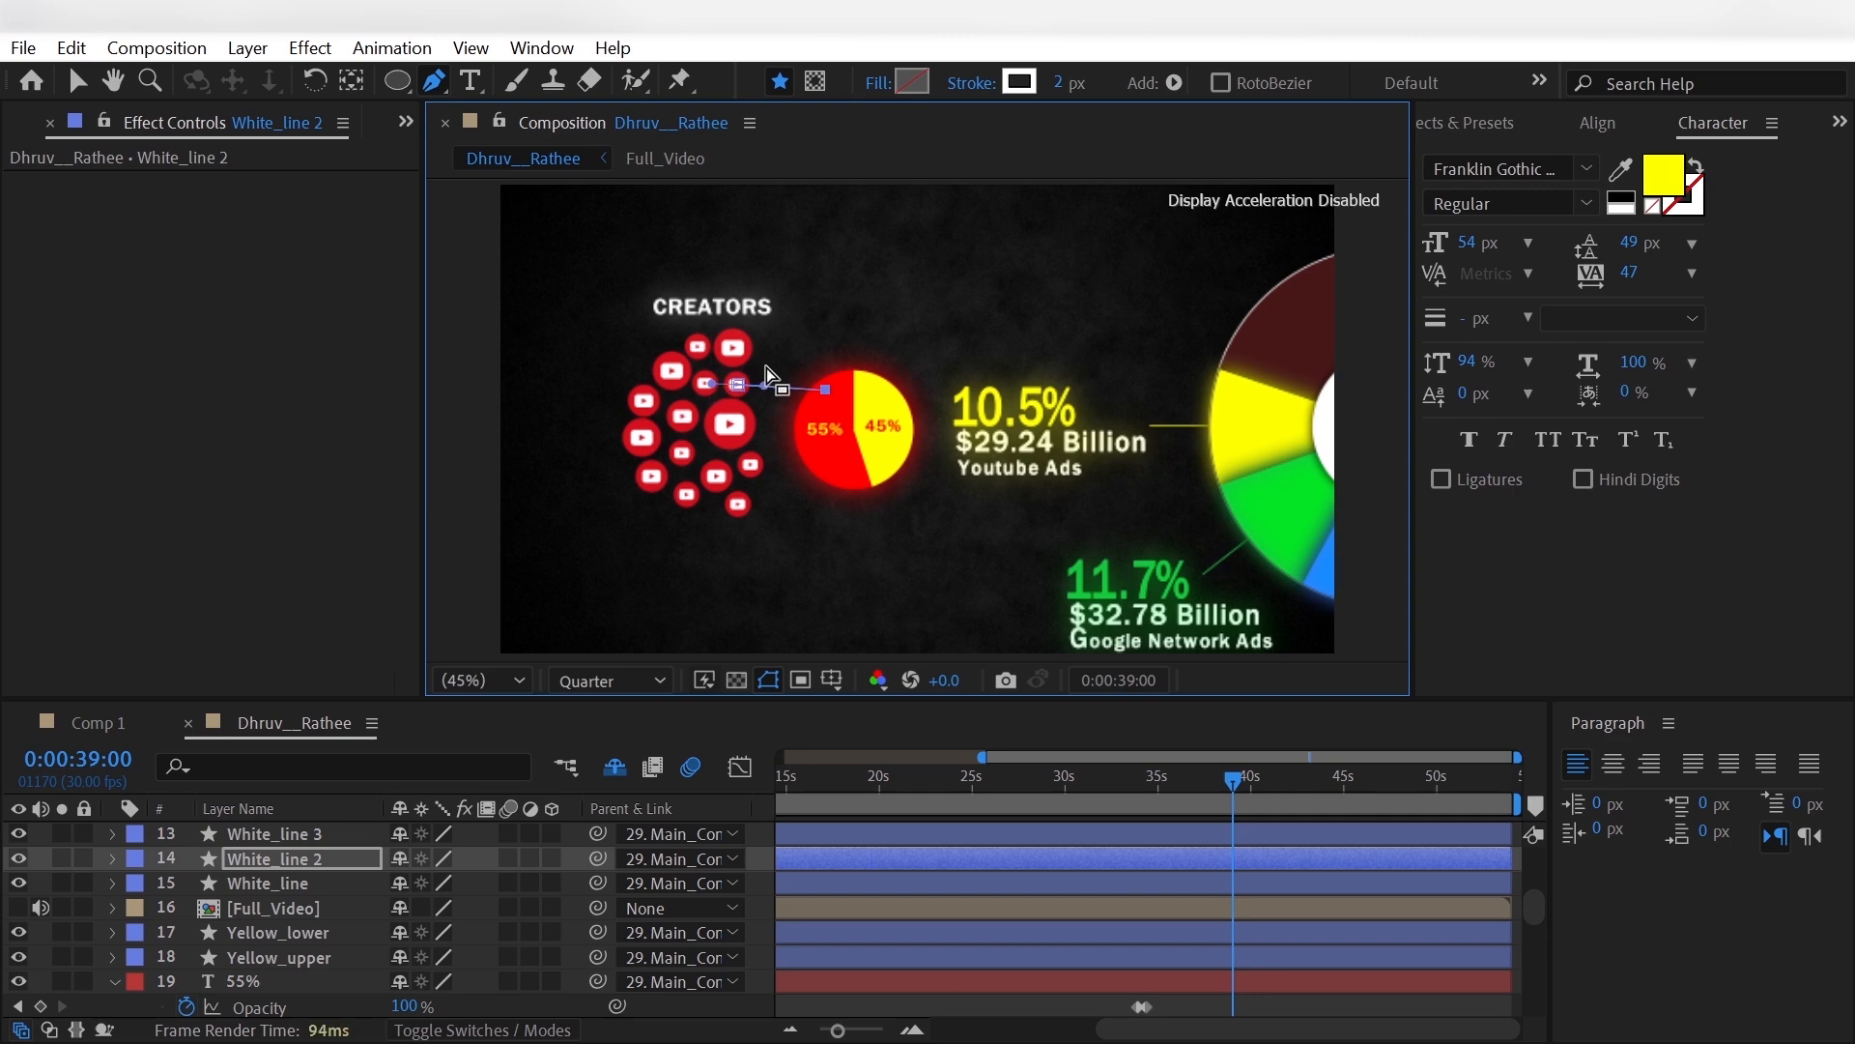
# - Move the outer endpoints of White_line 2 and White_line 3 onto the two small icons below the large upper YouTube icon
pyautogui.click(826, 391)
pyautogui.click(368, 840)
pyautogui.click(708, 382)
pyautogui.click(826, 391)
pyautogui.scroll(1, 319, 879)
# - Move the outer endpoints of White_line 4, 5 and 6 onto separate YouTube icons in the cluster's upper-left part
pyautogui.click(314, 883)
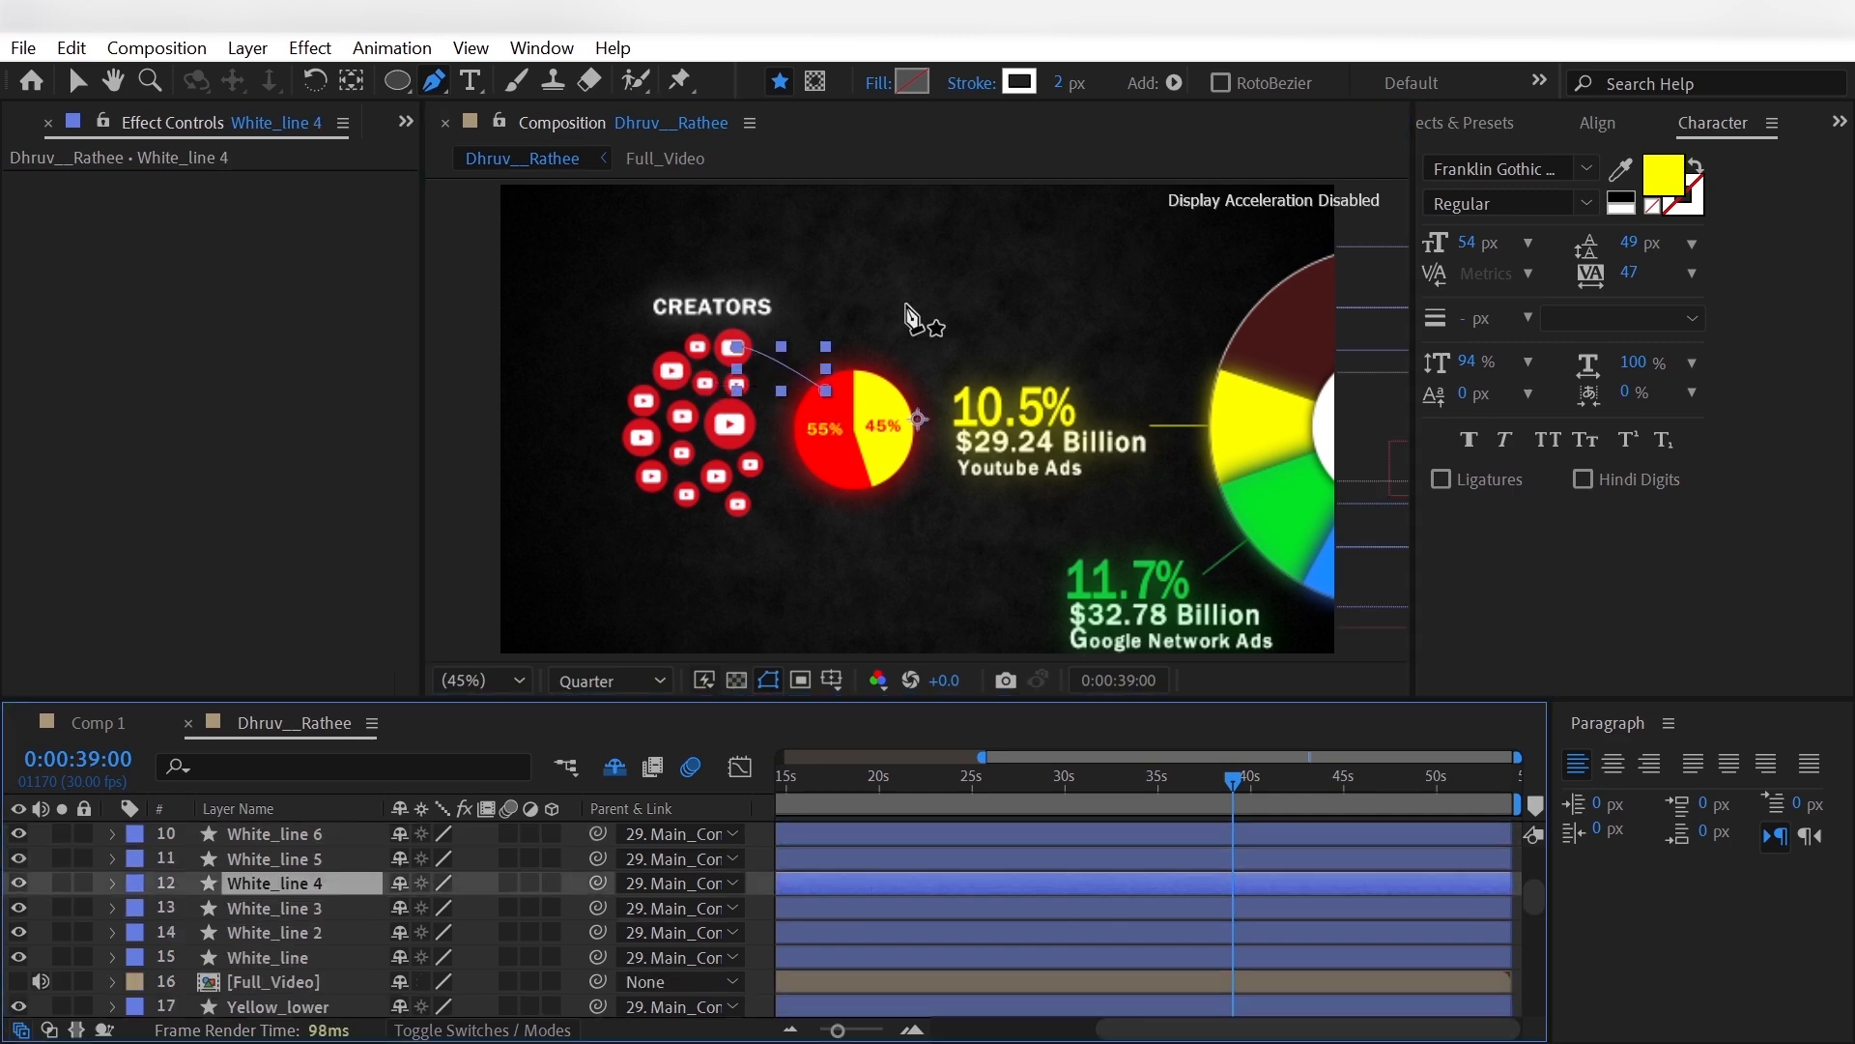
pyautogui.click(698, 346)
pyautogui.click(826, 391)
pyautogui.click(297, 862)
pyautogui.click(735, 346)
pyautogui.scroll(1, 364, 899)
pyautogui.click(353, 906)
pyautogui.click(663, 399)
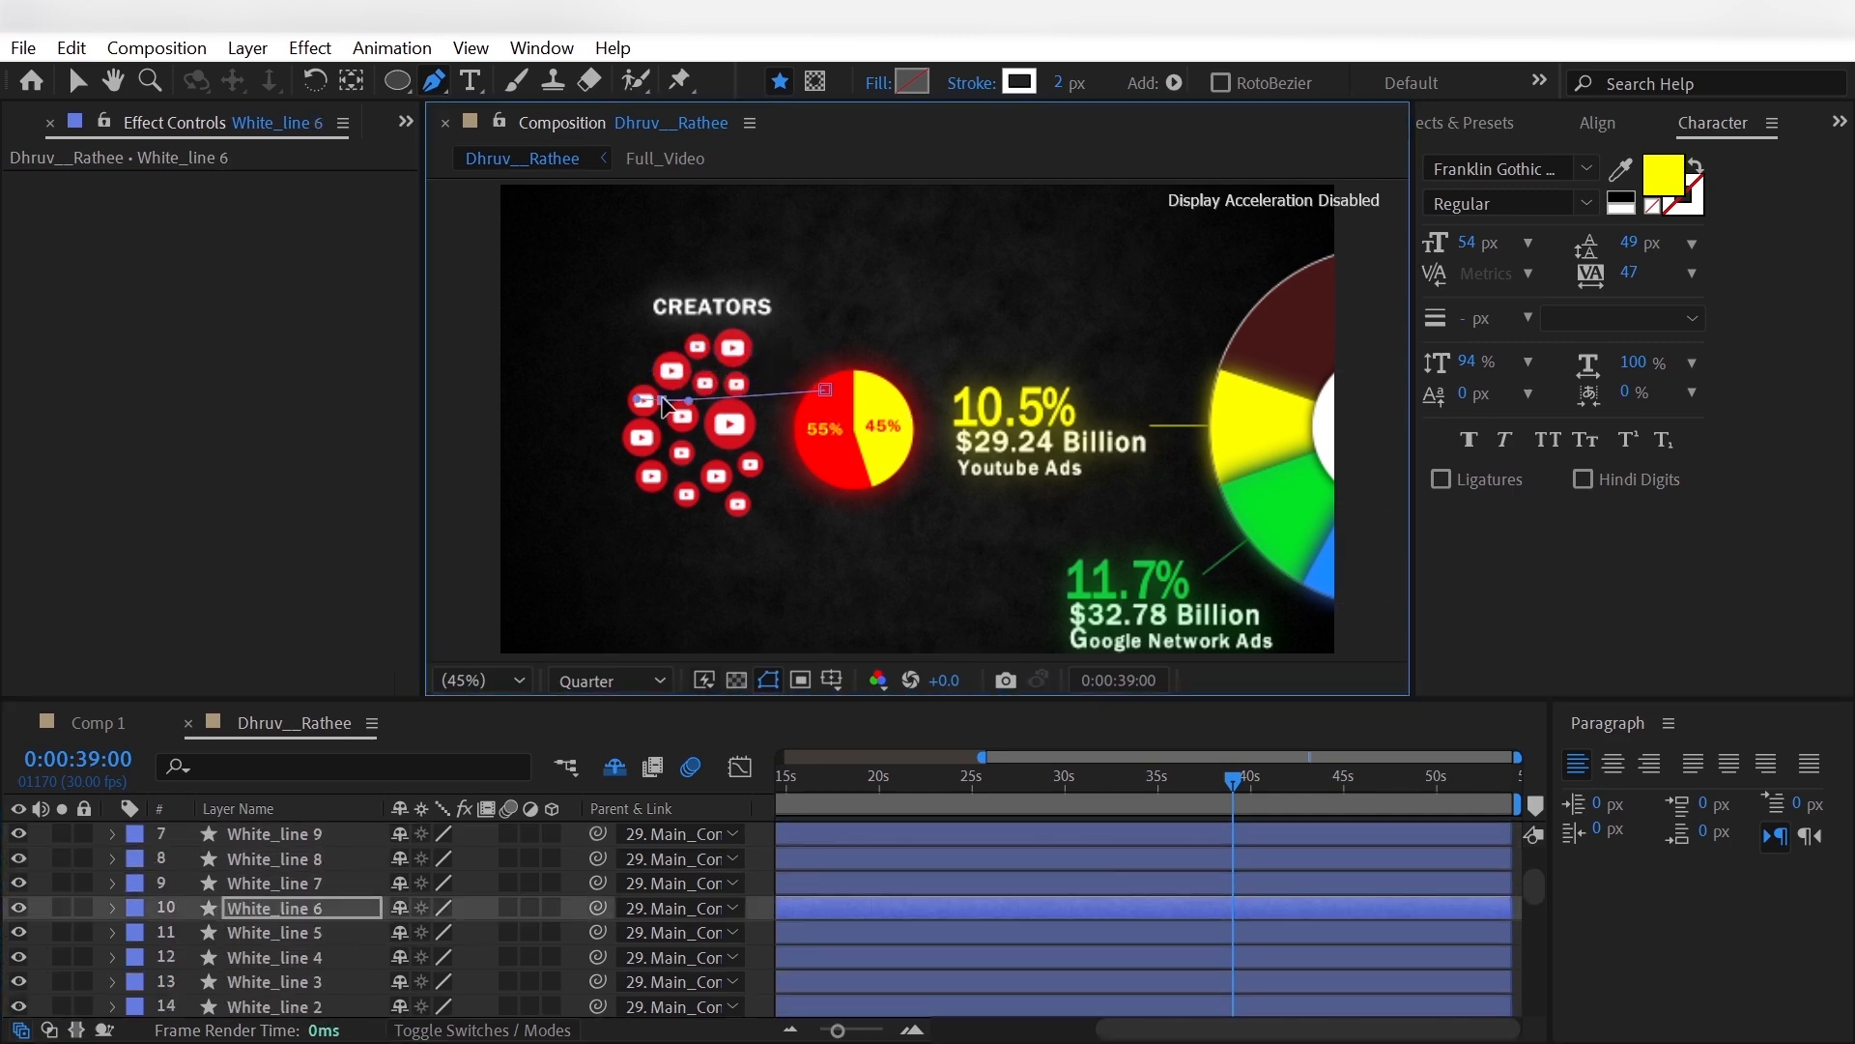
# - Move the outer endpoints of White_line 7, 8 and 9 onto separate middle icons, with White_line 8 on the largest one
pyautogui.click(343, 885)
pyautogui.moveTo(736, 347); pyautogui.dragTo(731, 418)
pyautogui.scroll(1, 268, 913)
pyautogui.click(271, 930)
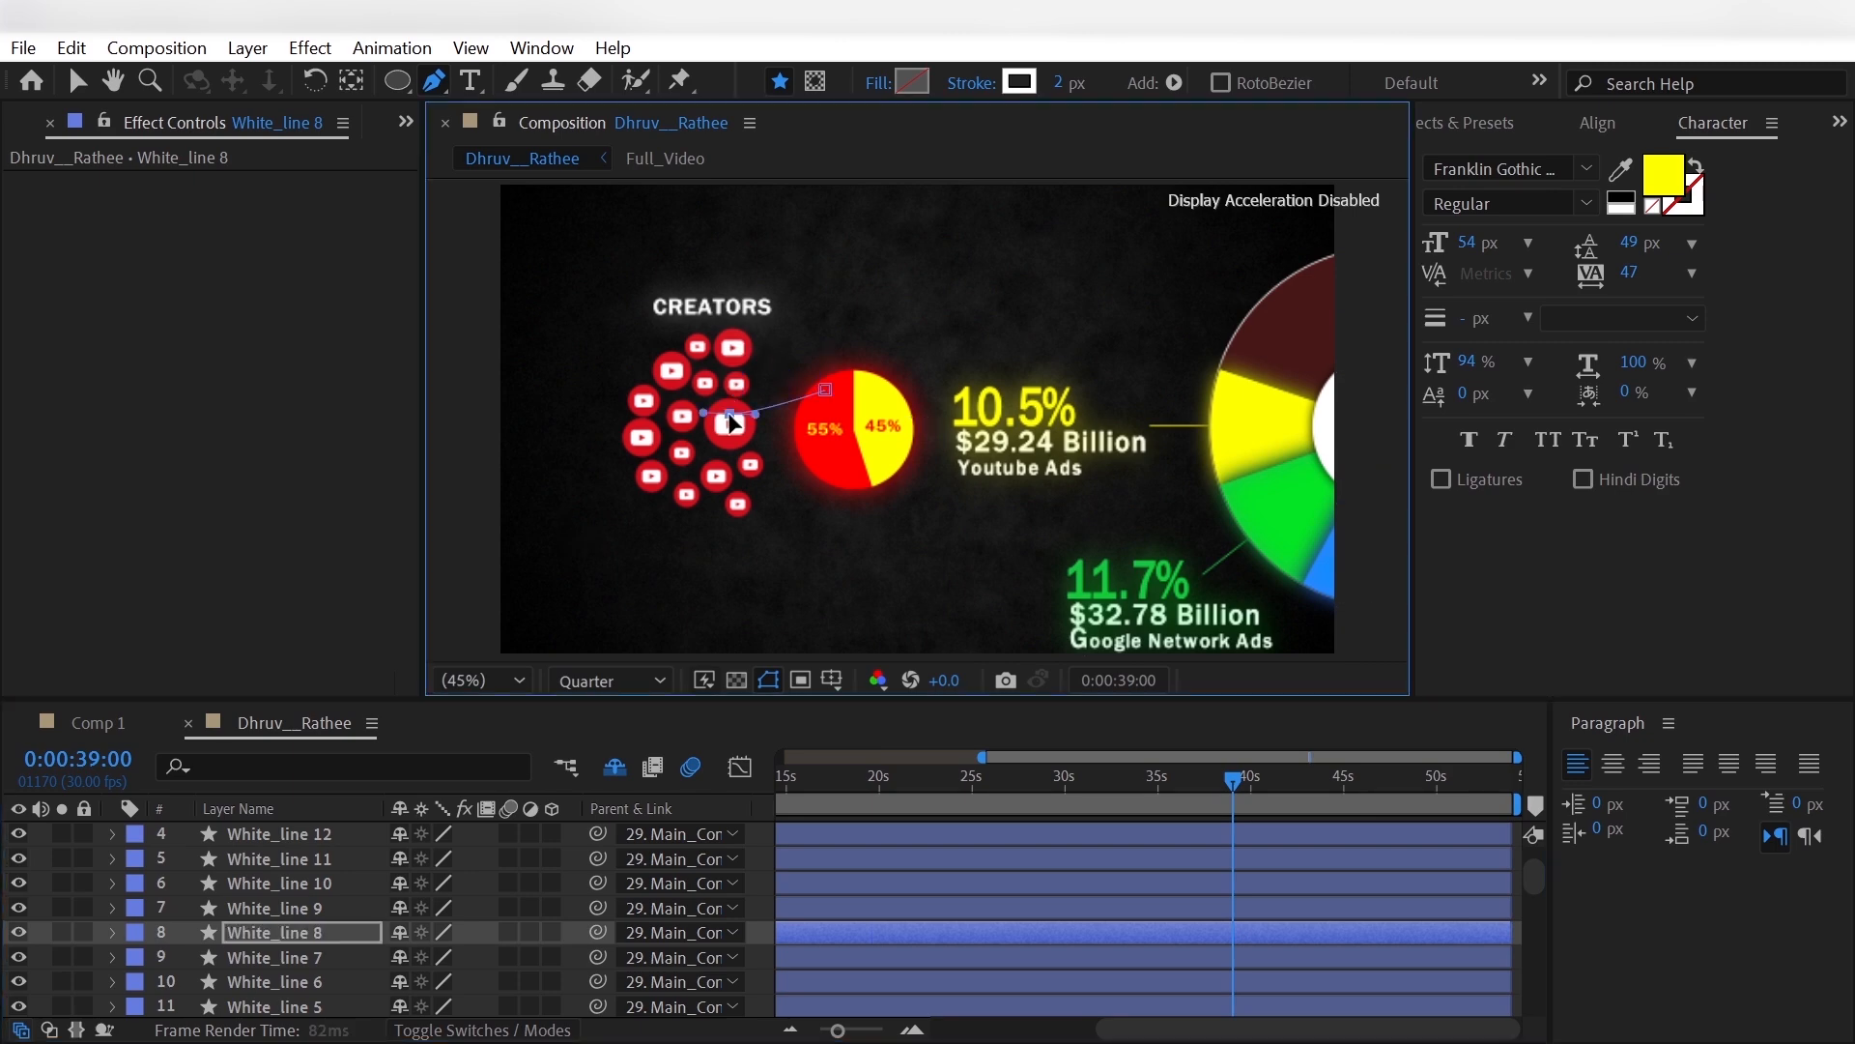
pyautogui.click(310, 908)
pyautogui.moveTo(737, 347); pyautogui.dragTo(750, 464)
# - Move the outer endpoints of White_line 10 to 13 onto separate lower icons, with White_line 13 on the lower-left one
pyautogui.click(372, 883)
pyautogui.click(362, 857)
pyautogui.moveTo(736, 346); pyautogui.dragTo(661, 479)
pyautogui.click(354, 835)
pyautogui.scroll(1, 331, 889)
pyautogui.click(332, 885)
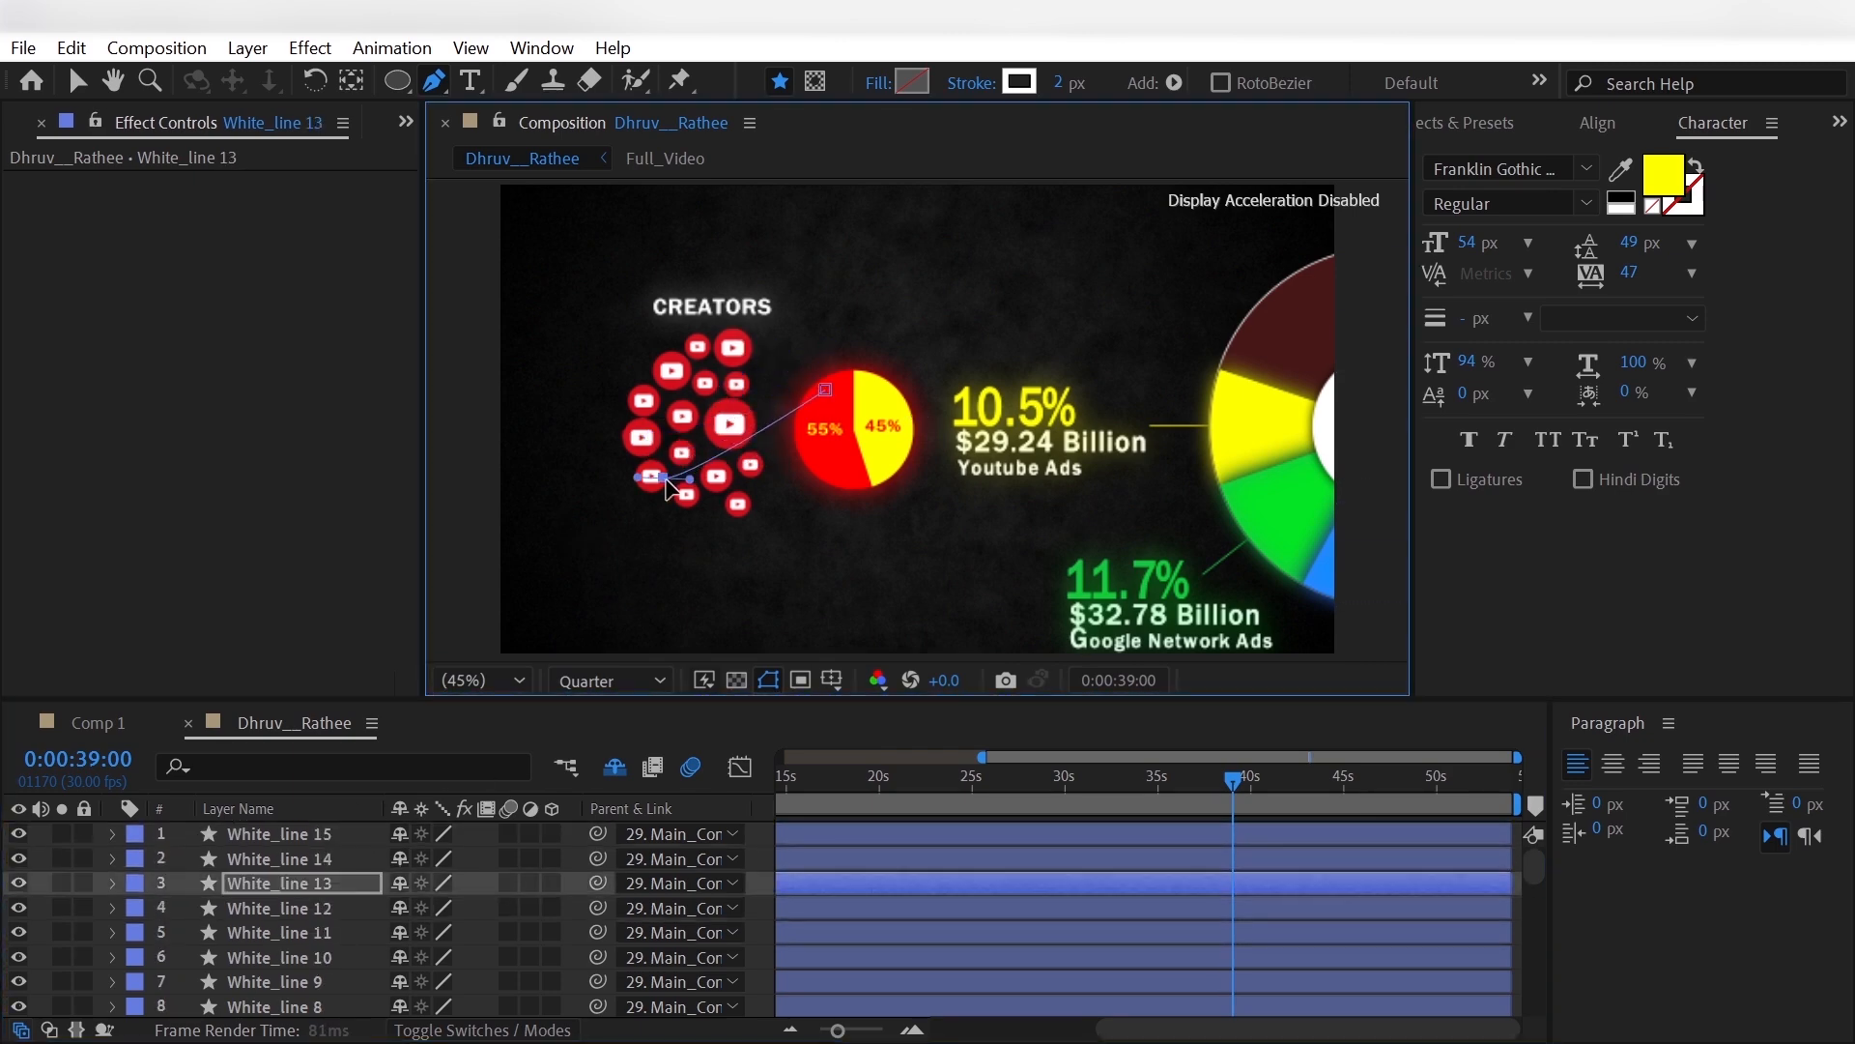
# - Move the outer endpoints of White_line 14 and White_line 15 onto the two bottommost YouTube icons
pyautogui.click(353, 859)
pyautogui.moveTo(737, 347); pyautogui.dragTo(742, 503)
pyautogui.click(363, 833)
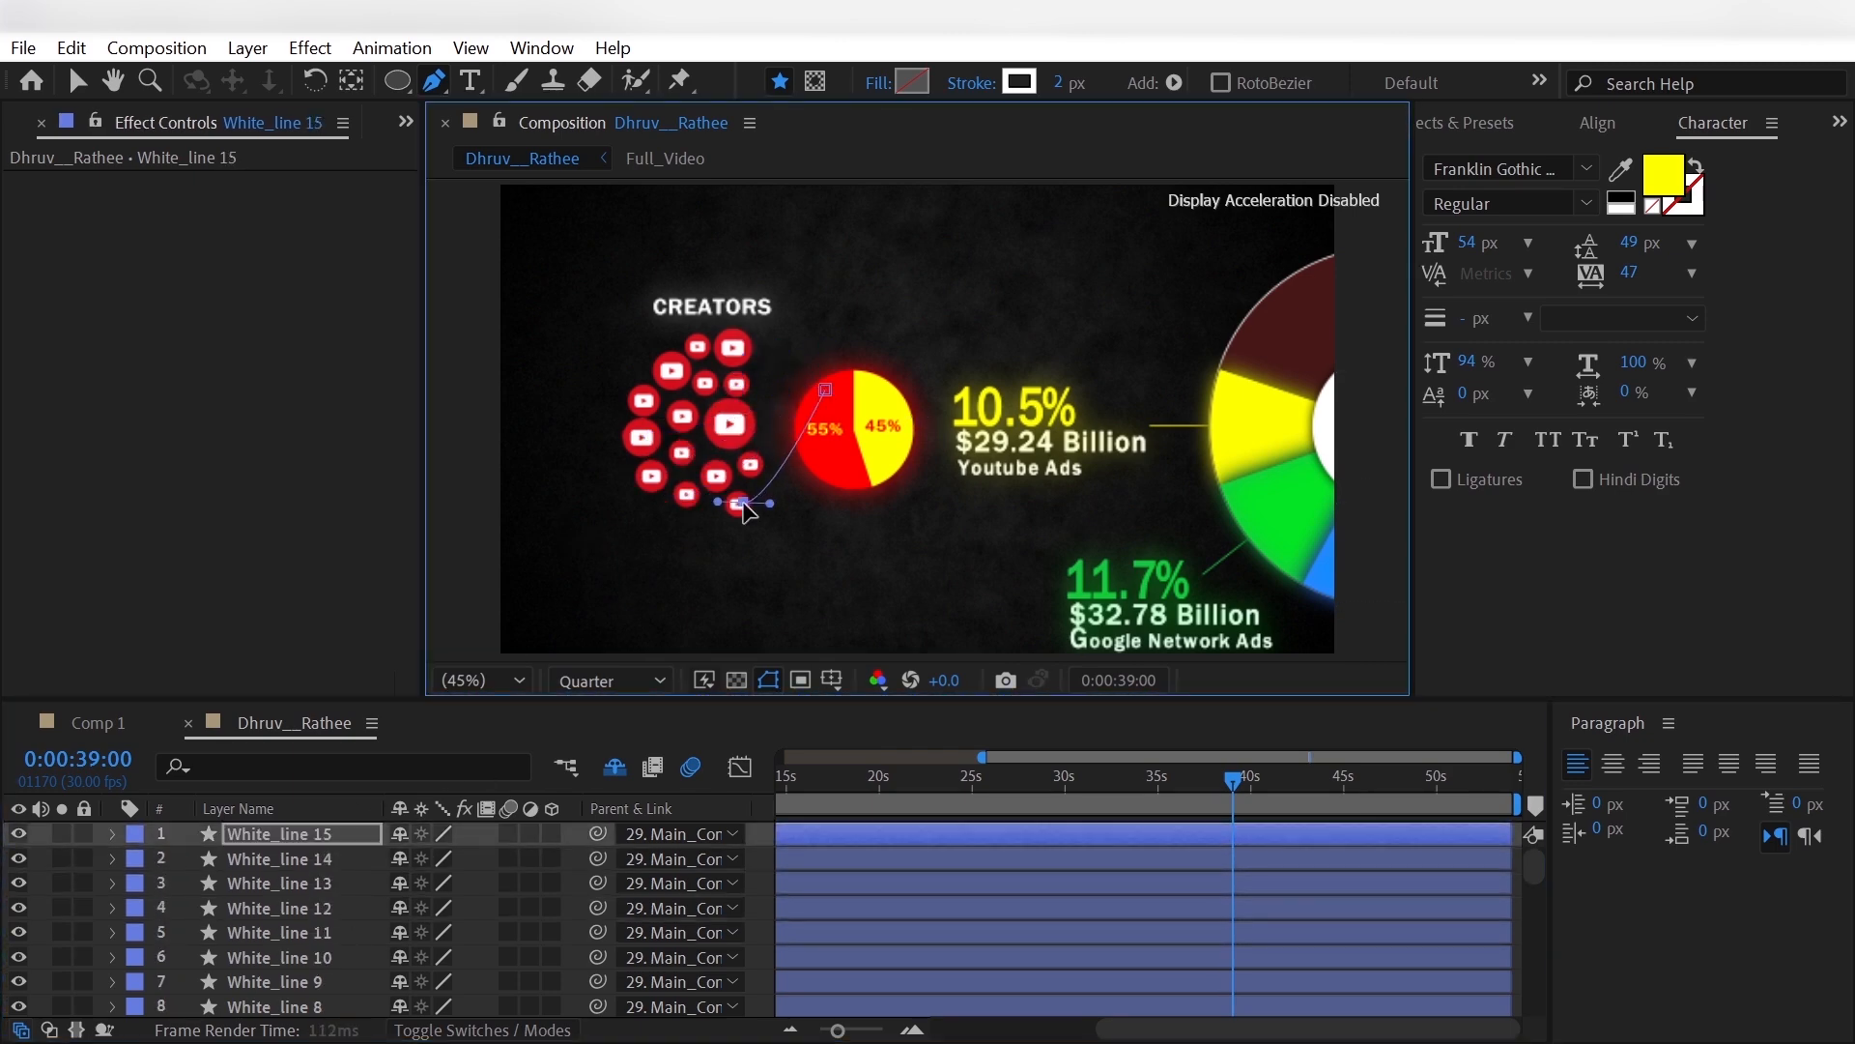
# - Lower the pie-side endpoints of White_line 15 and White_line 14 along the red slice and lengthen White_line 15's curve handle
pyautogui.moveTo(825, 390); pyautogui.dragTo(828, 444)
pyautogui.moveTo(767, 507); pyautogui.dragTo(779, 507)
pyautogui.click(361, 859)
pyautogui.moveTo(825, 390); pyautogui.dragTo(818, 453)
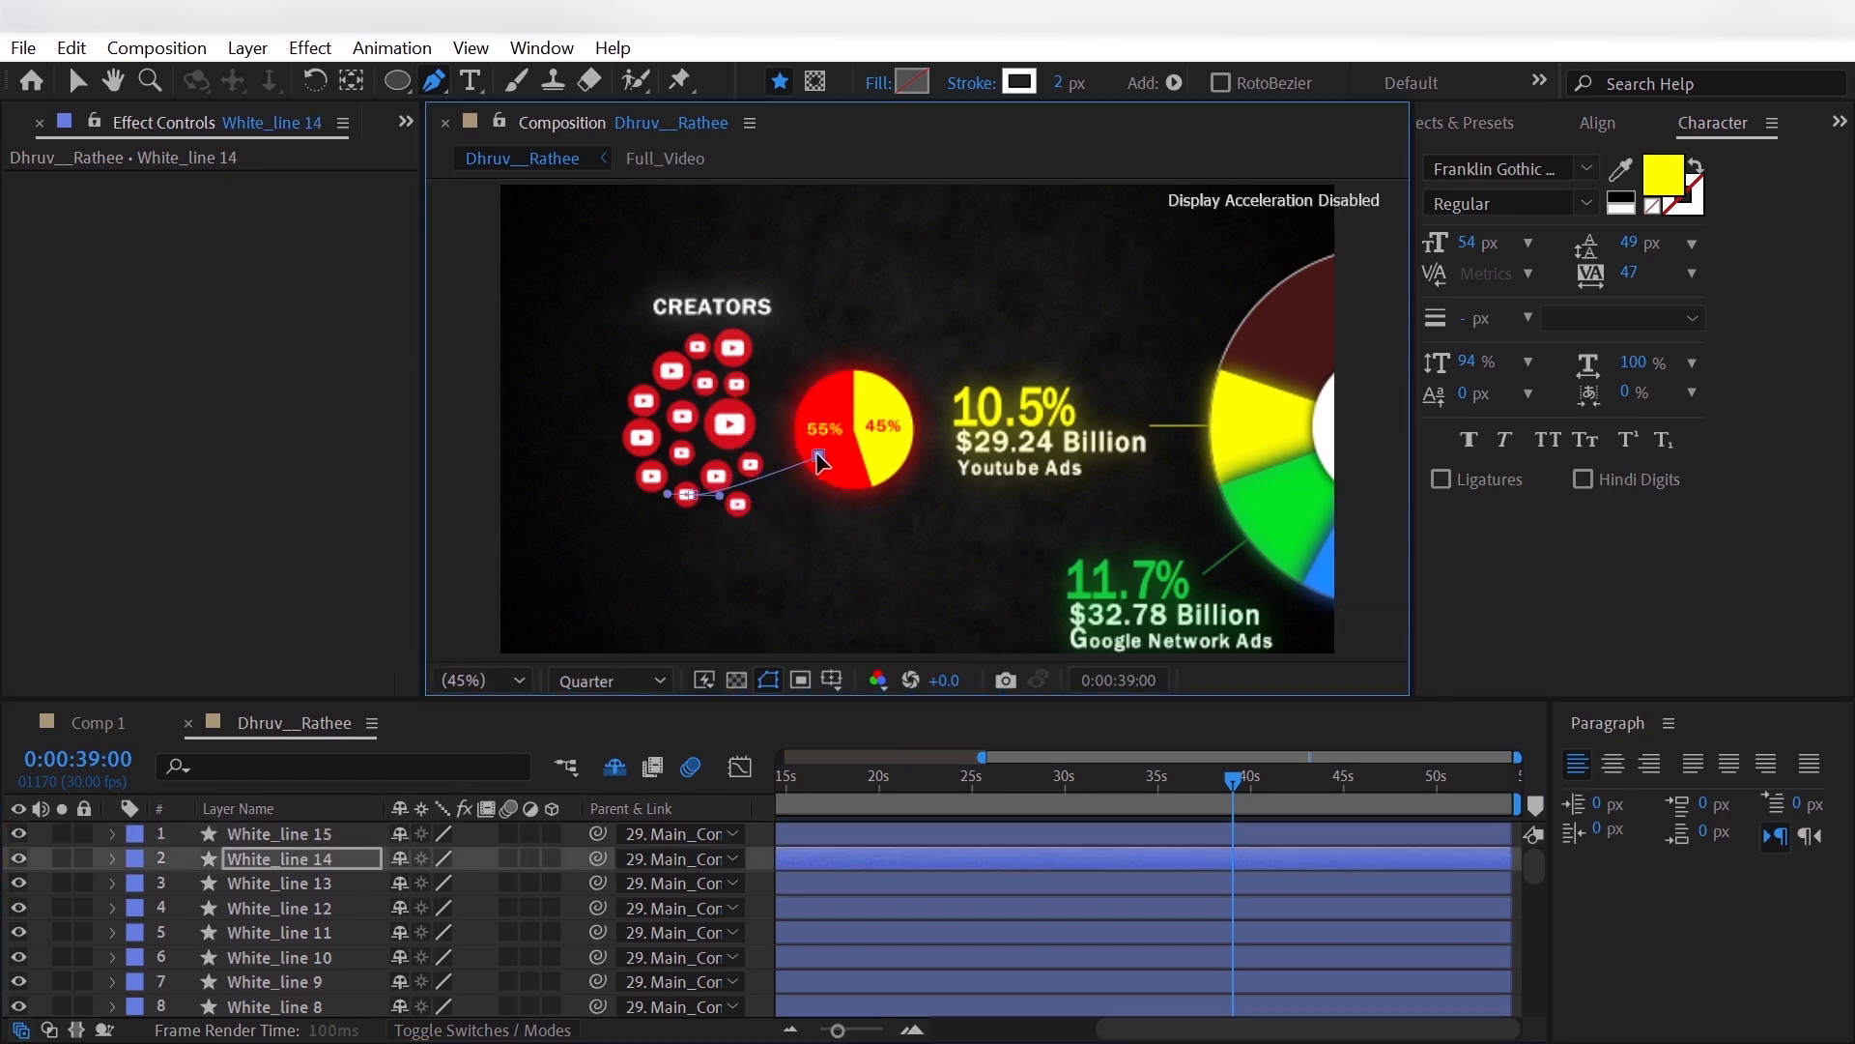
# - Reshape White_line 14's curve, then lower the pie-side endpoints of White_line 13 and White_line 12 on the red slice and adjust their curve handles
pyautogui.moveTo(715, 495); pyautogui.dragTo(732, 496)
pyautogui.click(360, 884)
pyautogui.moveTo(826, 391); pyautogui.dragTo(819, 437)
pyautogui.moveTo(690, 477); pyautogui.dragTo(712, 447)
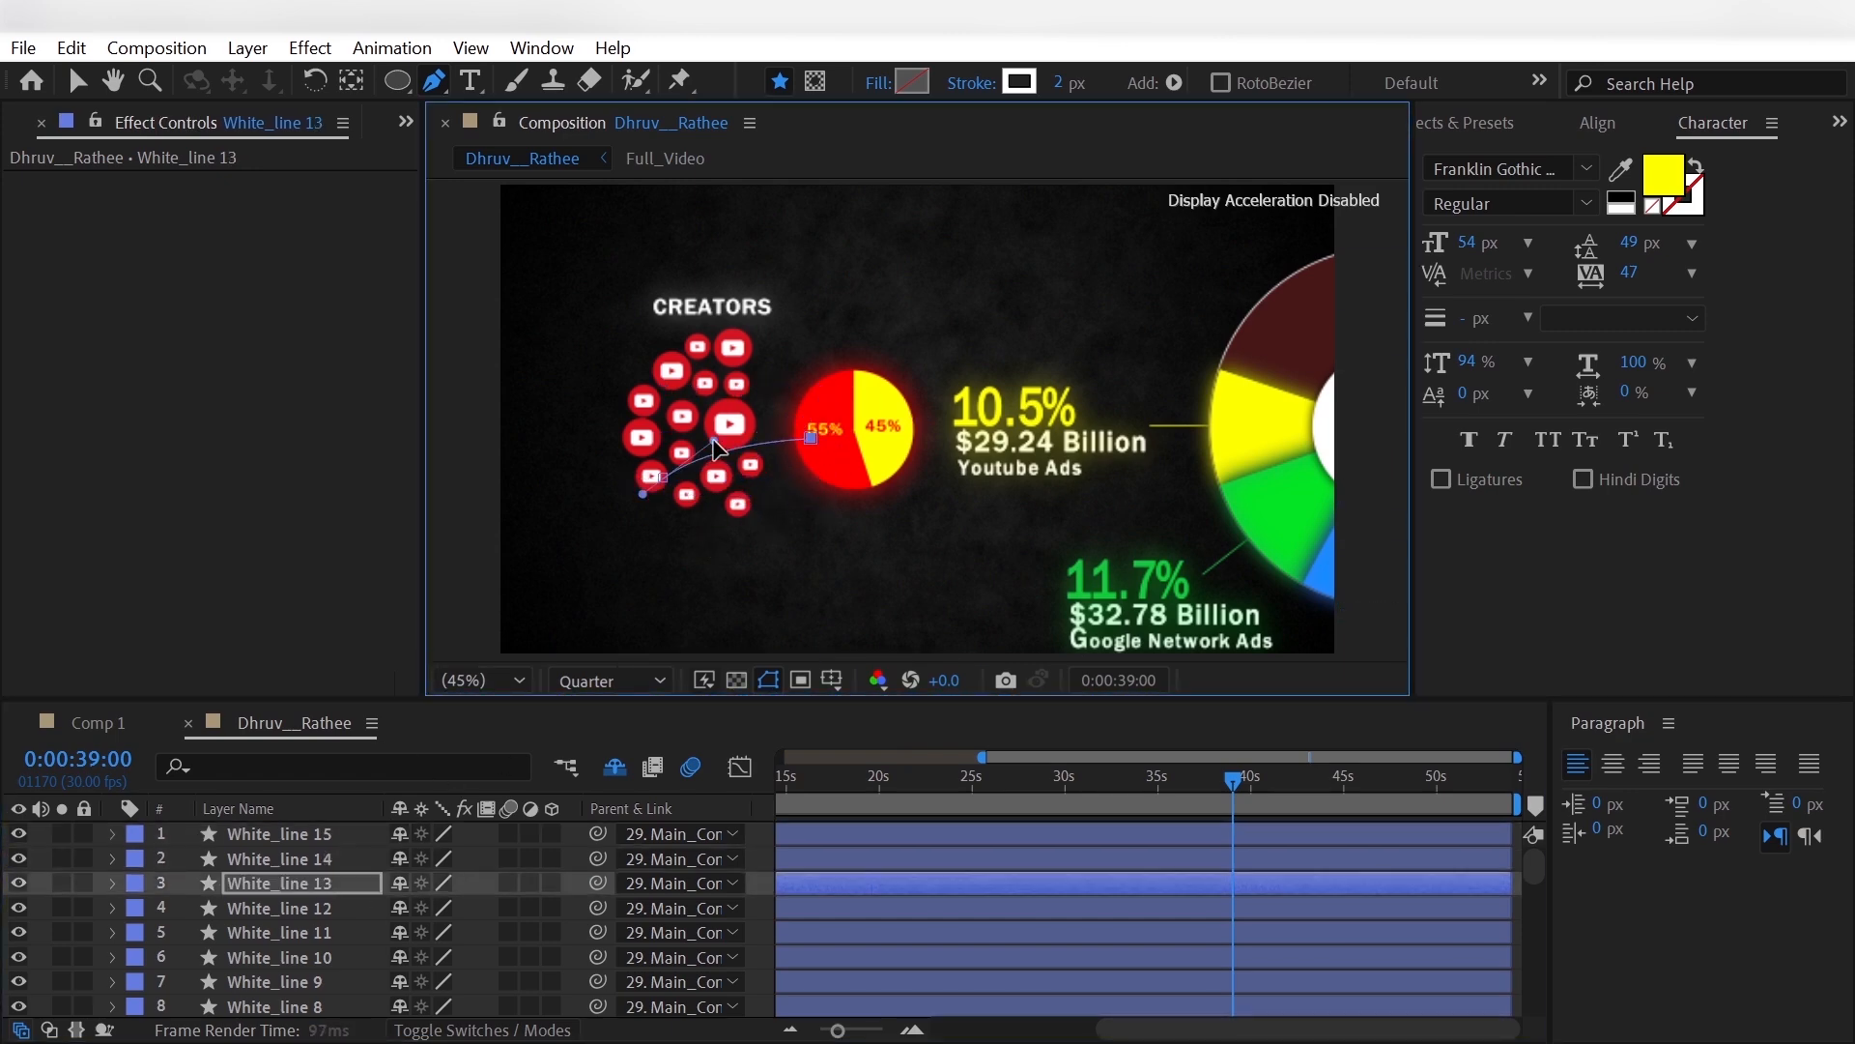
pyautogui.click(360, 908)
pyautogui.moveTo(826, 390); pyautogui.dragTo(819, 433)
pyautogui.moveTo(674, 438); pyautogui.dragTo(600, 423)
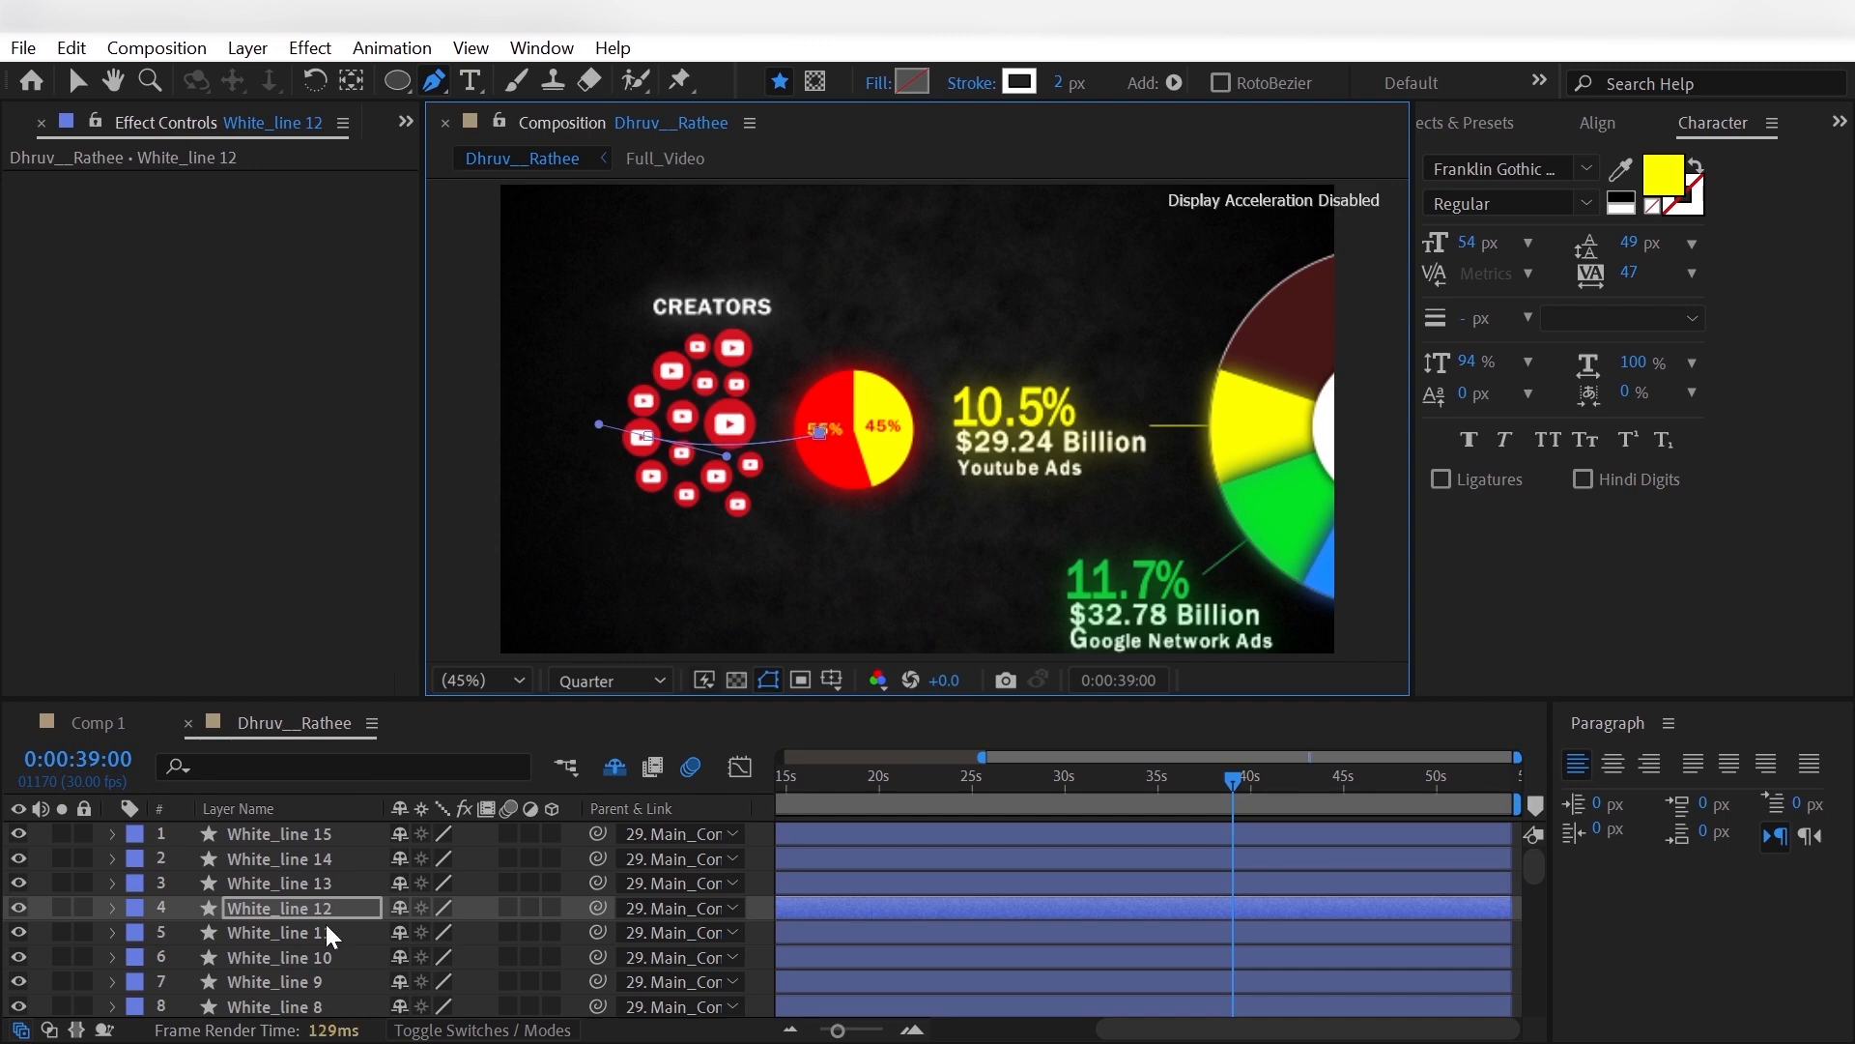
# - Lower the pie-side endpoints of White_line 11 and White_line 10 on the red slice and reshape White_line 11's curve
pyautogui.click(331, 932)
pyautogui.moveTo(825, 390); pyautogui.dragTo(821, 428)
pyautogui.moveTo(706, 455); pyautogui.dragTo(735, 459)
pyautogui.click(338, 957)
pyautogui.moveTo(825, 391)
pyautogui.mouseDown()
pyautogui.moveTo(774, 490)
pyautogui.moveTo(821, 430)
pyautogui.moveTo(771, 423)
pyautogui.moveTo(821, 426)
pyautogui.moveTo(820, 396)
pyautogui.mouseUp()
# - Check the paths of the remaining white lines one by one, from White_line 9 down to the first White_line
pyautogui.click(339, 982)
pyautogui.scroll(-1, 426, 841)
pyautogui.click(367, 932)
pyautogui.click(356, 960)
pyautogui.click(353, 982)
pyautogui.scroll(-1, 406, 898)
pyautogui.click(367, 932)
pyautogui.click(362, 957)
pyautogui.click(363, 981)
pyautogui.scroll(-1, 351, 956)
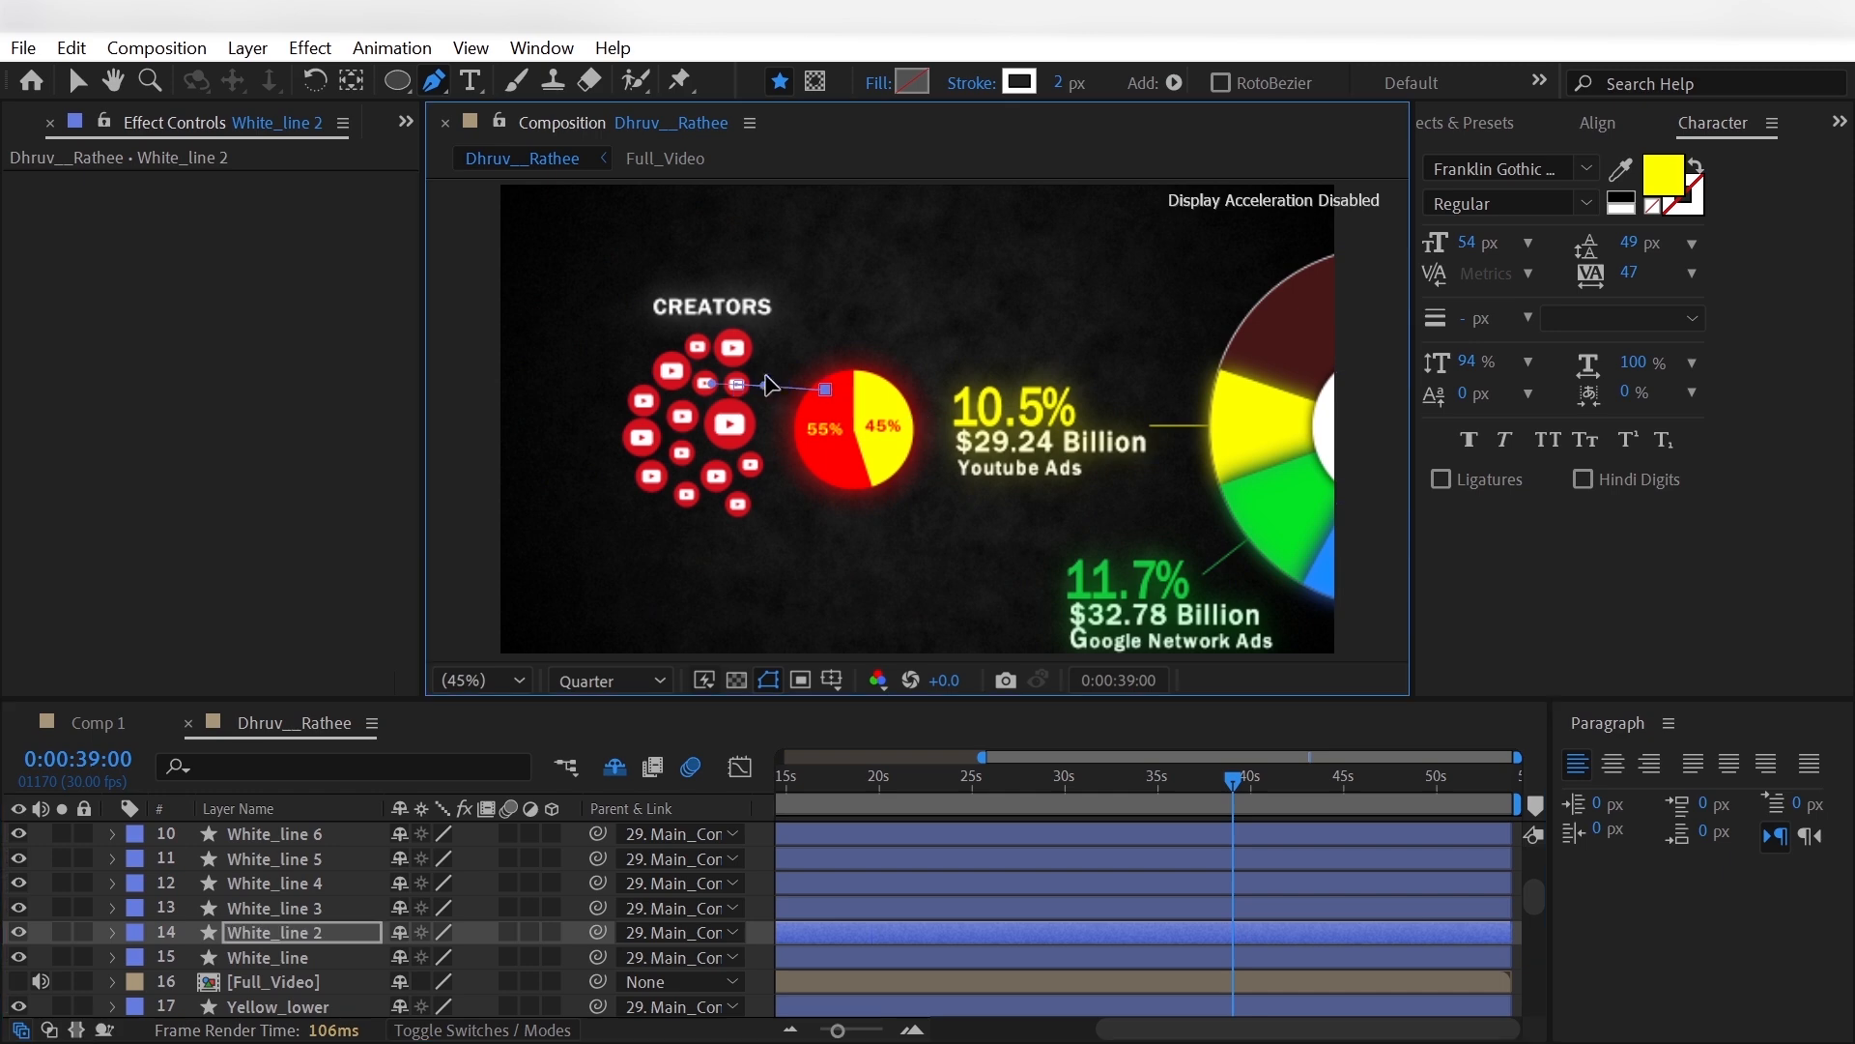
pyautogui.click(351, 957)
# - Select all the white line layers from White_line 15 to the first White_line and scrub around 0:00:35:10
pyautogui.scroll(3, 350, 956)
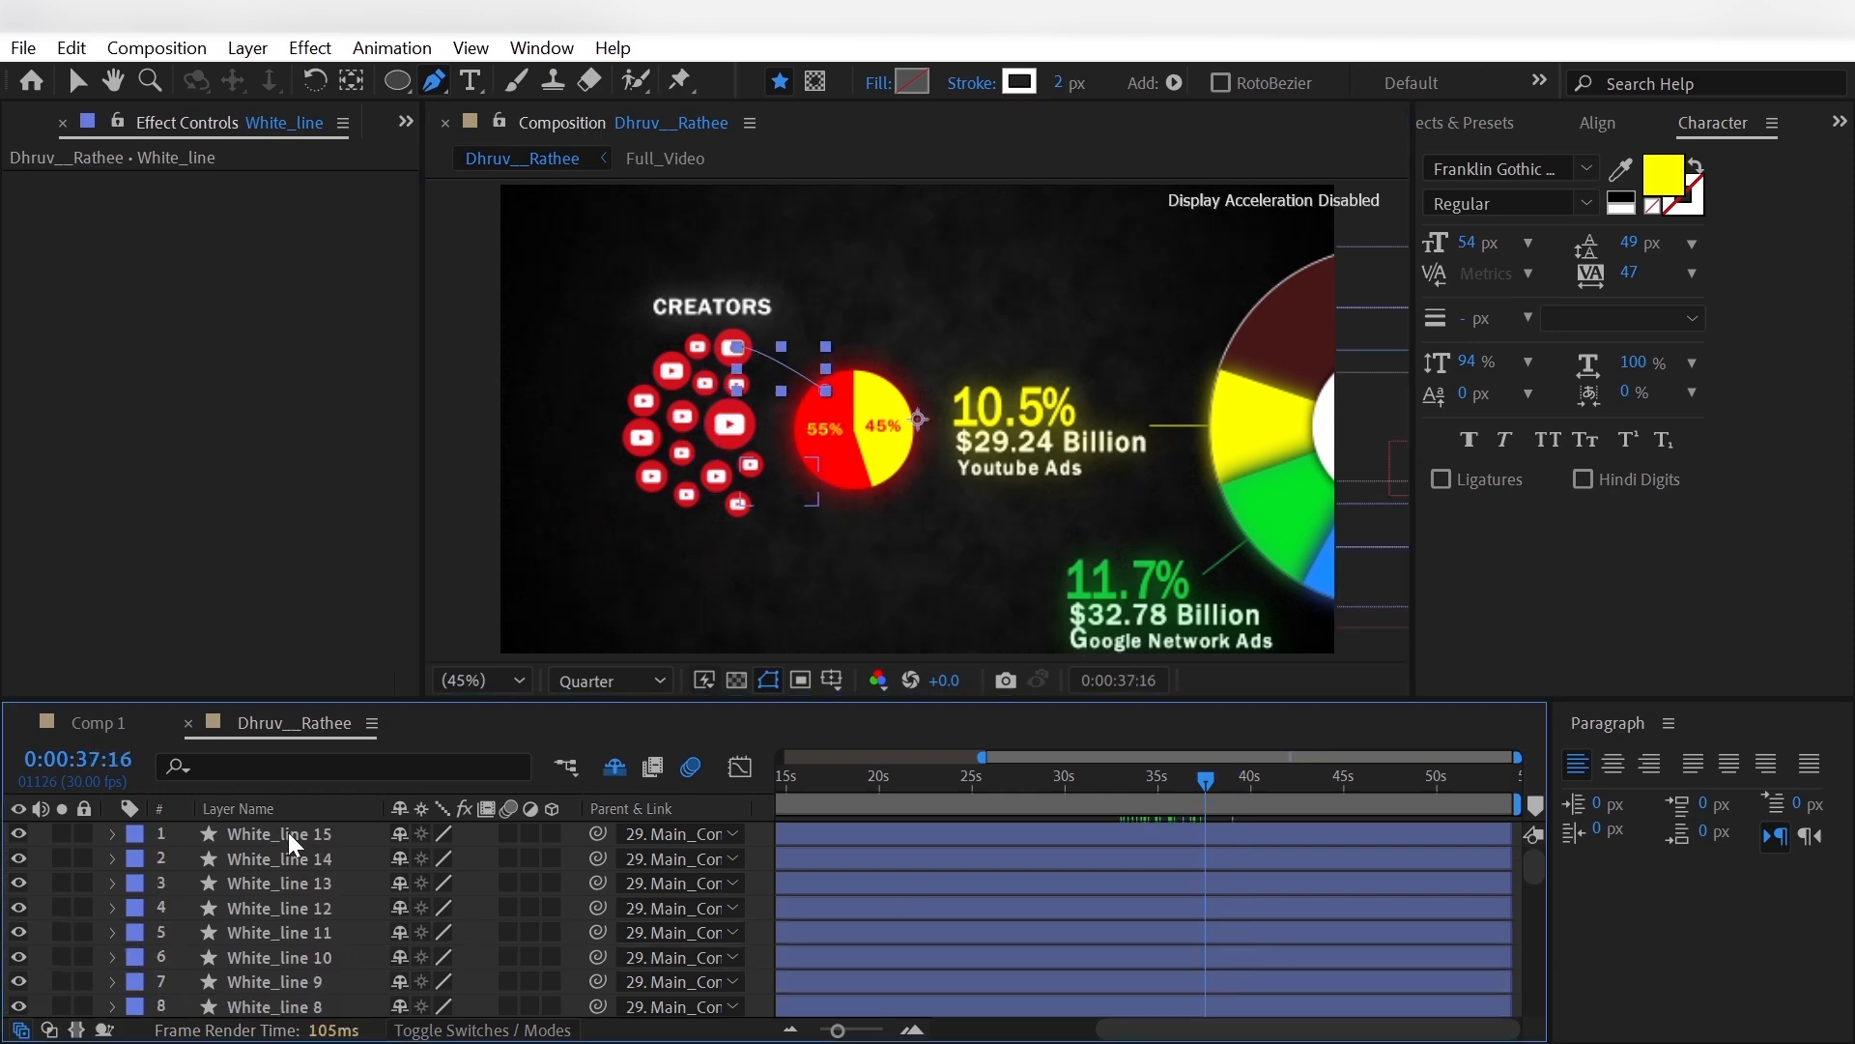
pyautogui.click(288, 834)
pyautogui.scroll(-4, 293, 922)
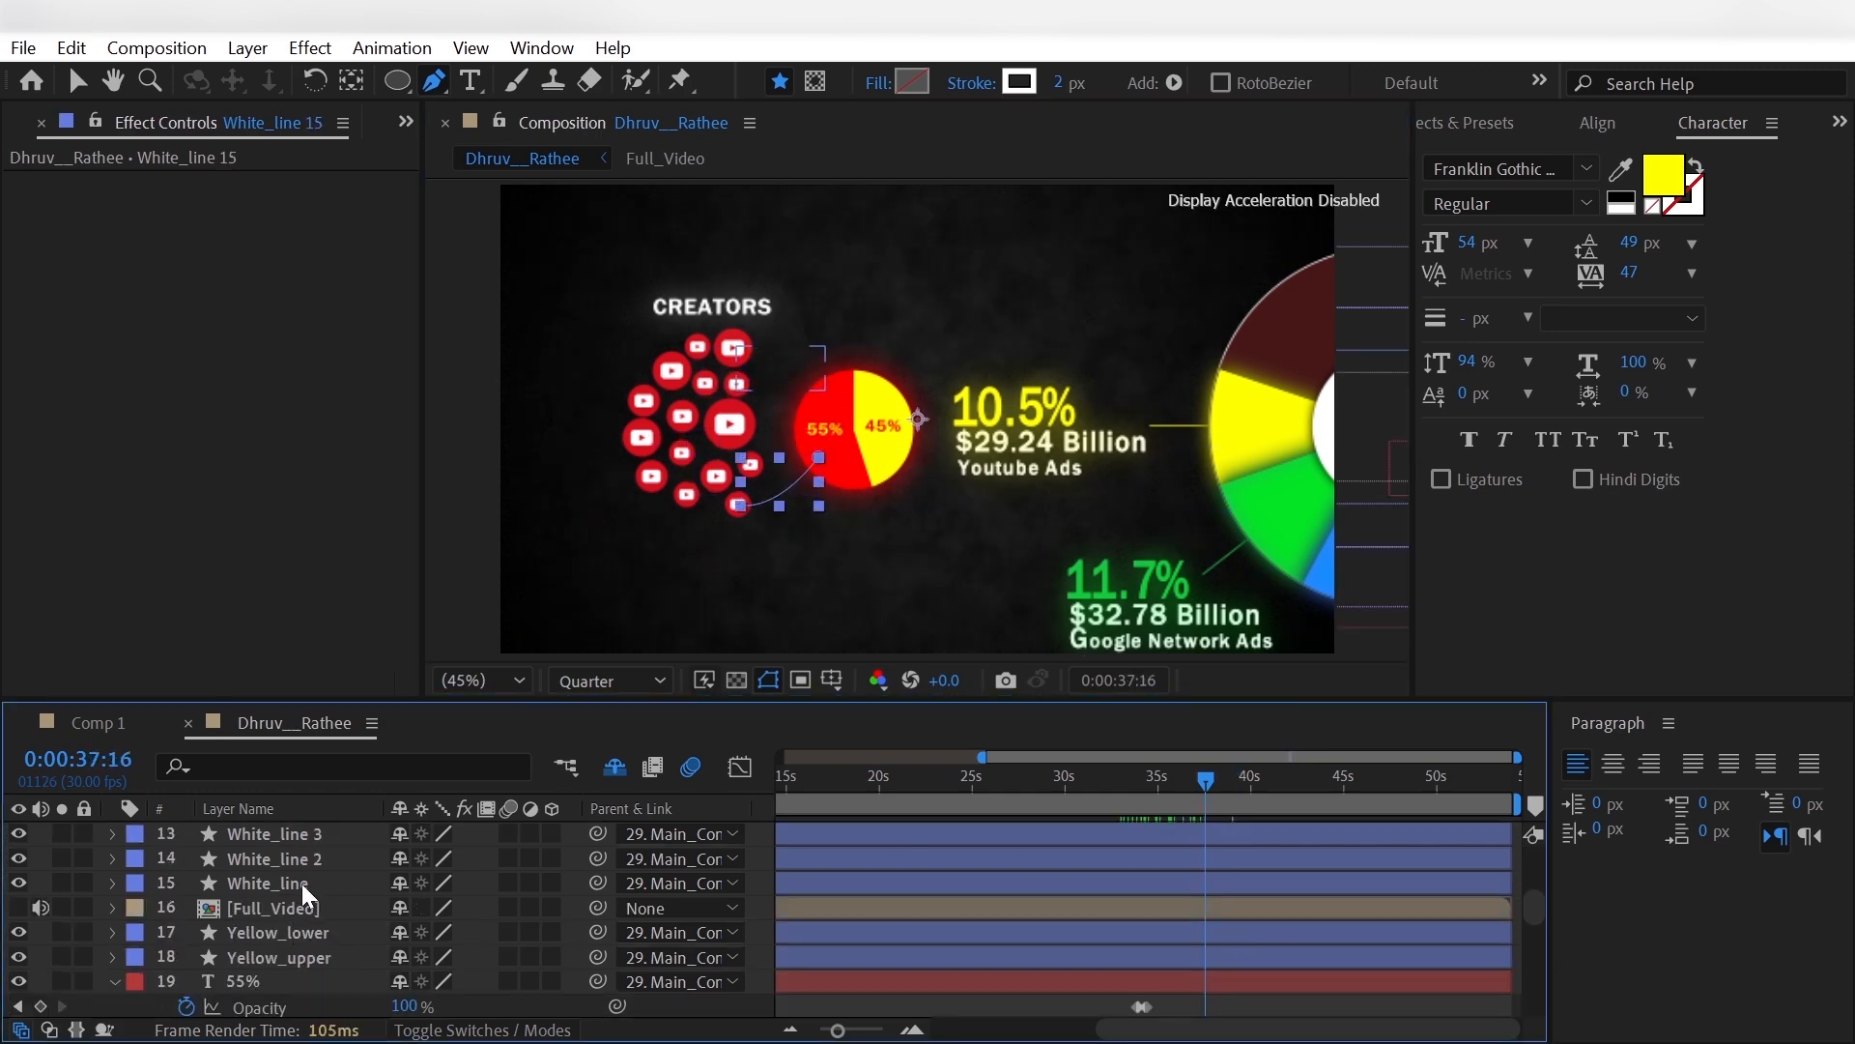
pyautogui.keyDown('shift'); pyautogui.click(301, 884); pyautogui.keyUp('shift')
pyautogui.moveTo(311, 913)
pyautogui.mouseDown()
pyautogui.moveTo(324, 995)
pyautogui.moveTo(333, 889)
pyautogui.mouseUp()
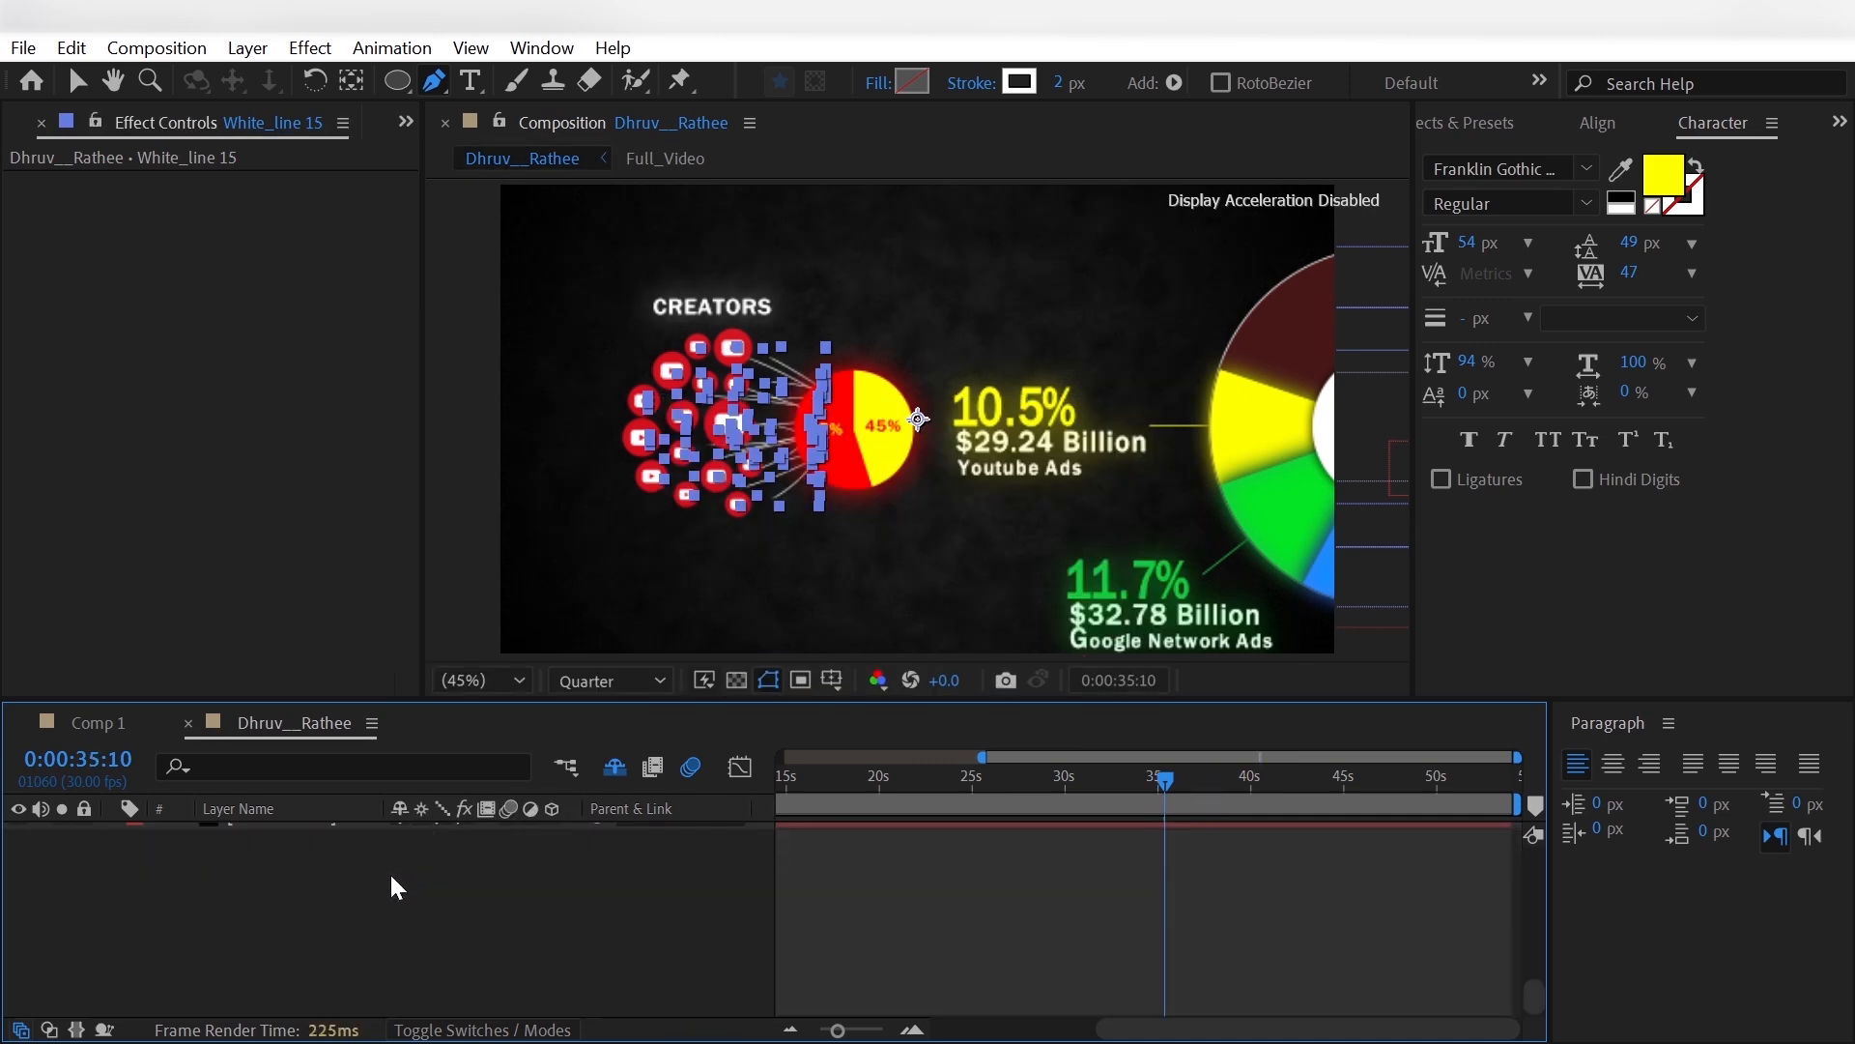
pyautogui.scroll(5, 379, 895)
pyautogui.scroll(-1, 378, 896)
pyautogui.moveTo(1164, 781); pyautogui.dragTo(1169, 829)
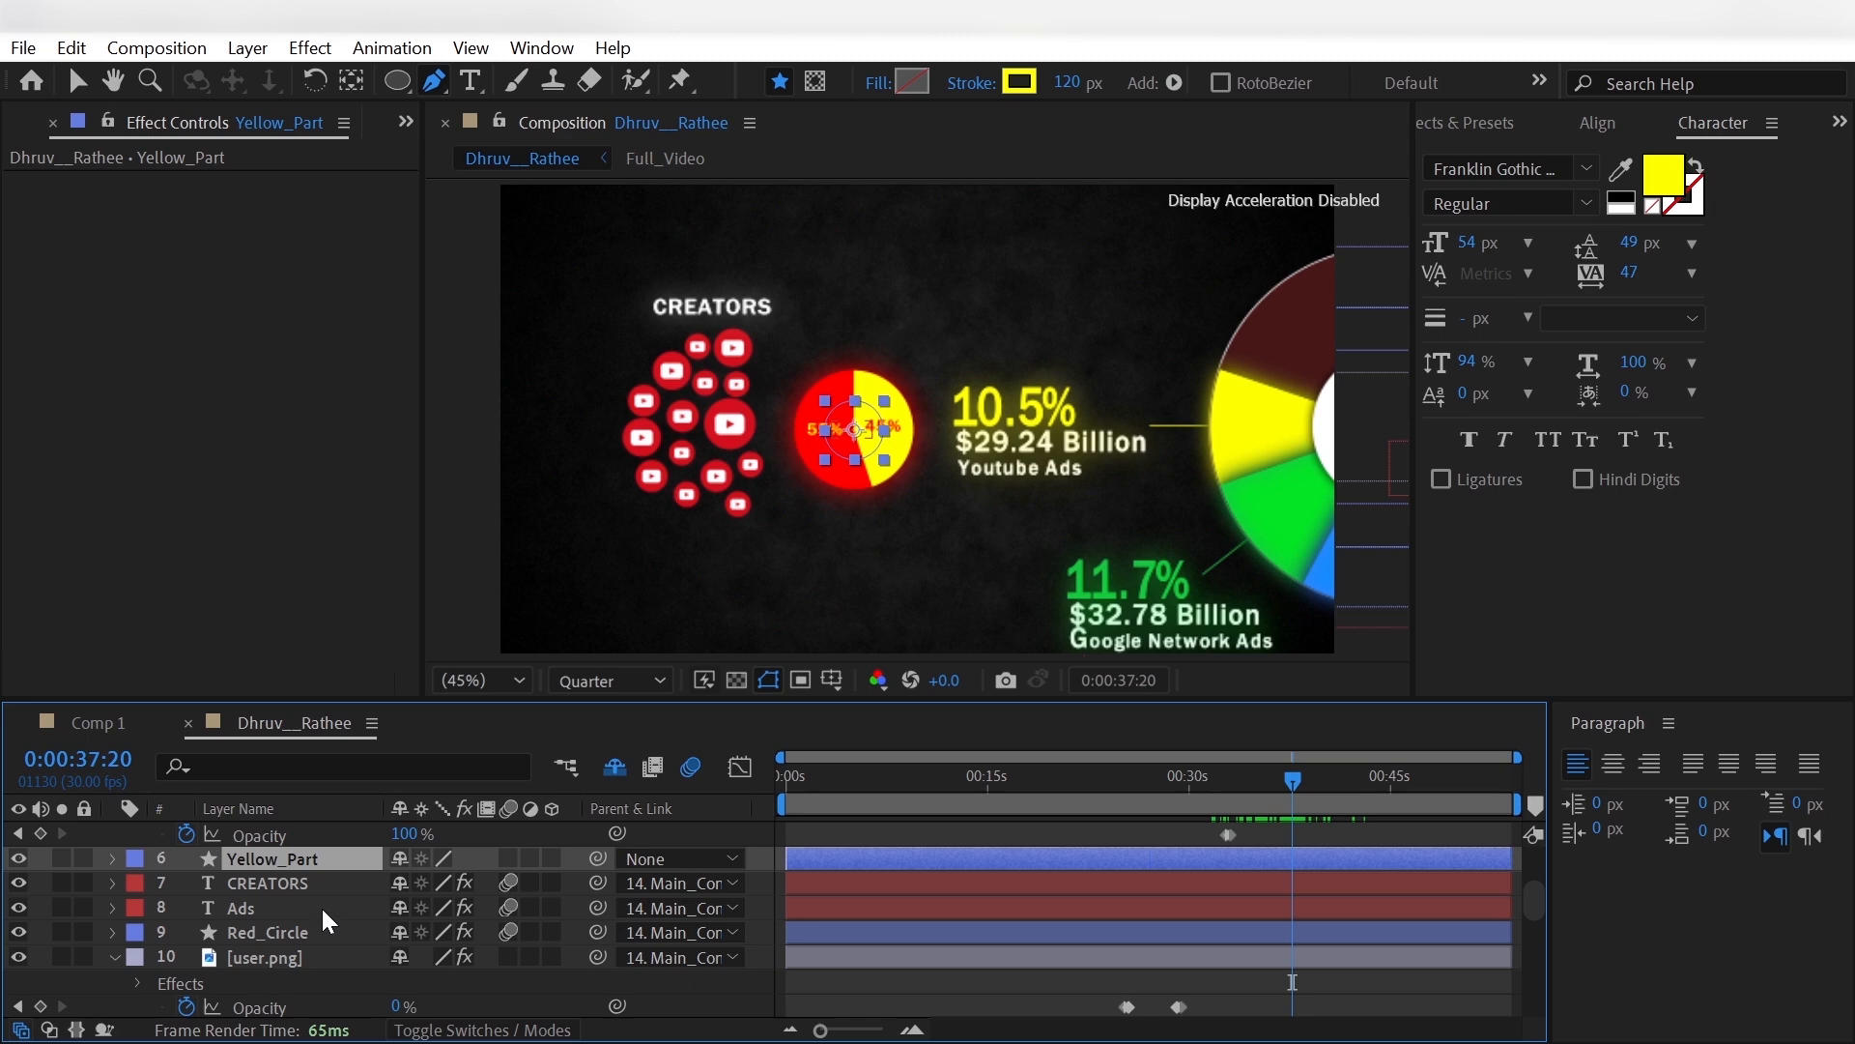
# - Select the layers from 55% down to the last [money.png], reveal their Opacity and add Opacity keyframes at 0:00:37:13
pyautogui.scroll(-2, 321, 906)
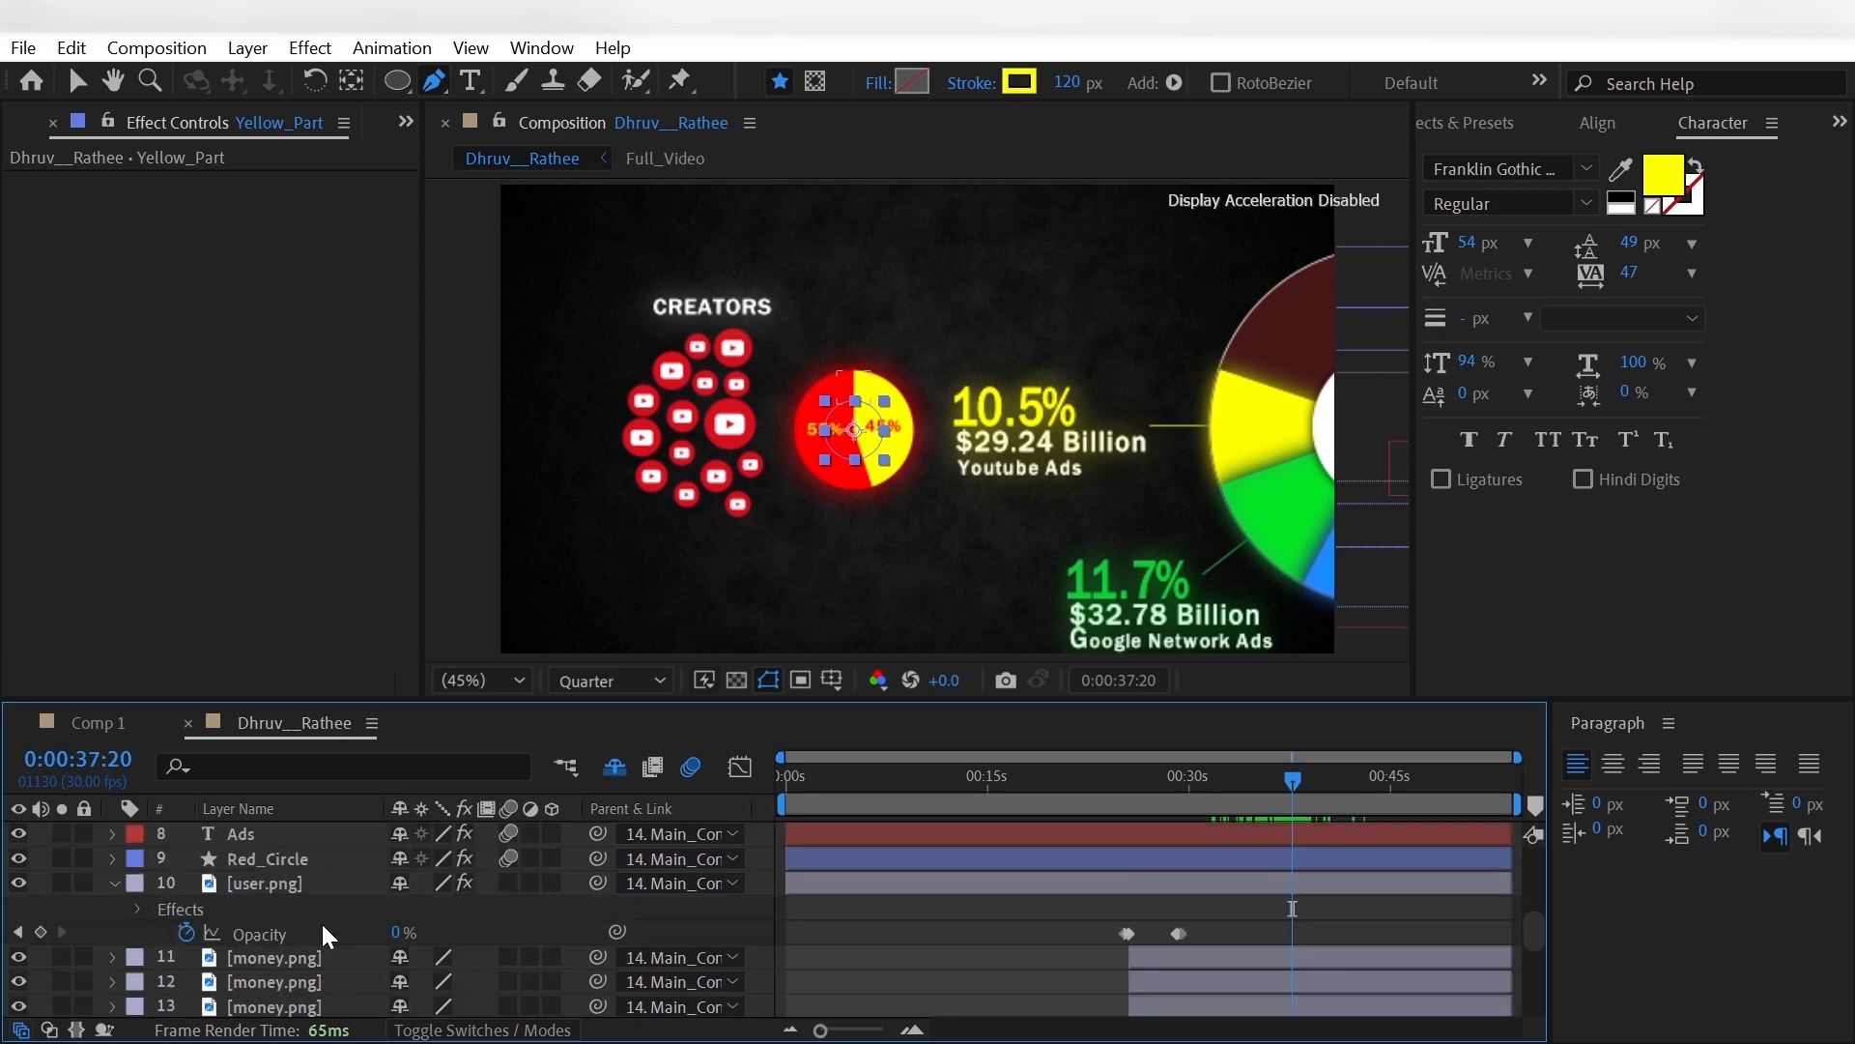
pyautogui.scroll(3, 323, 918)
pyautogui.click(334, 903)
pyautogui.scroll(-4, 333, 906)
pyautogui.keyDown('shift'); pyautogui.click(325, 935); pyautogui.keyUp('shift')
pyautogui.scroll(-1, 325, 935)
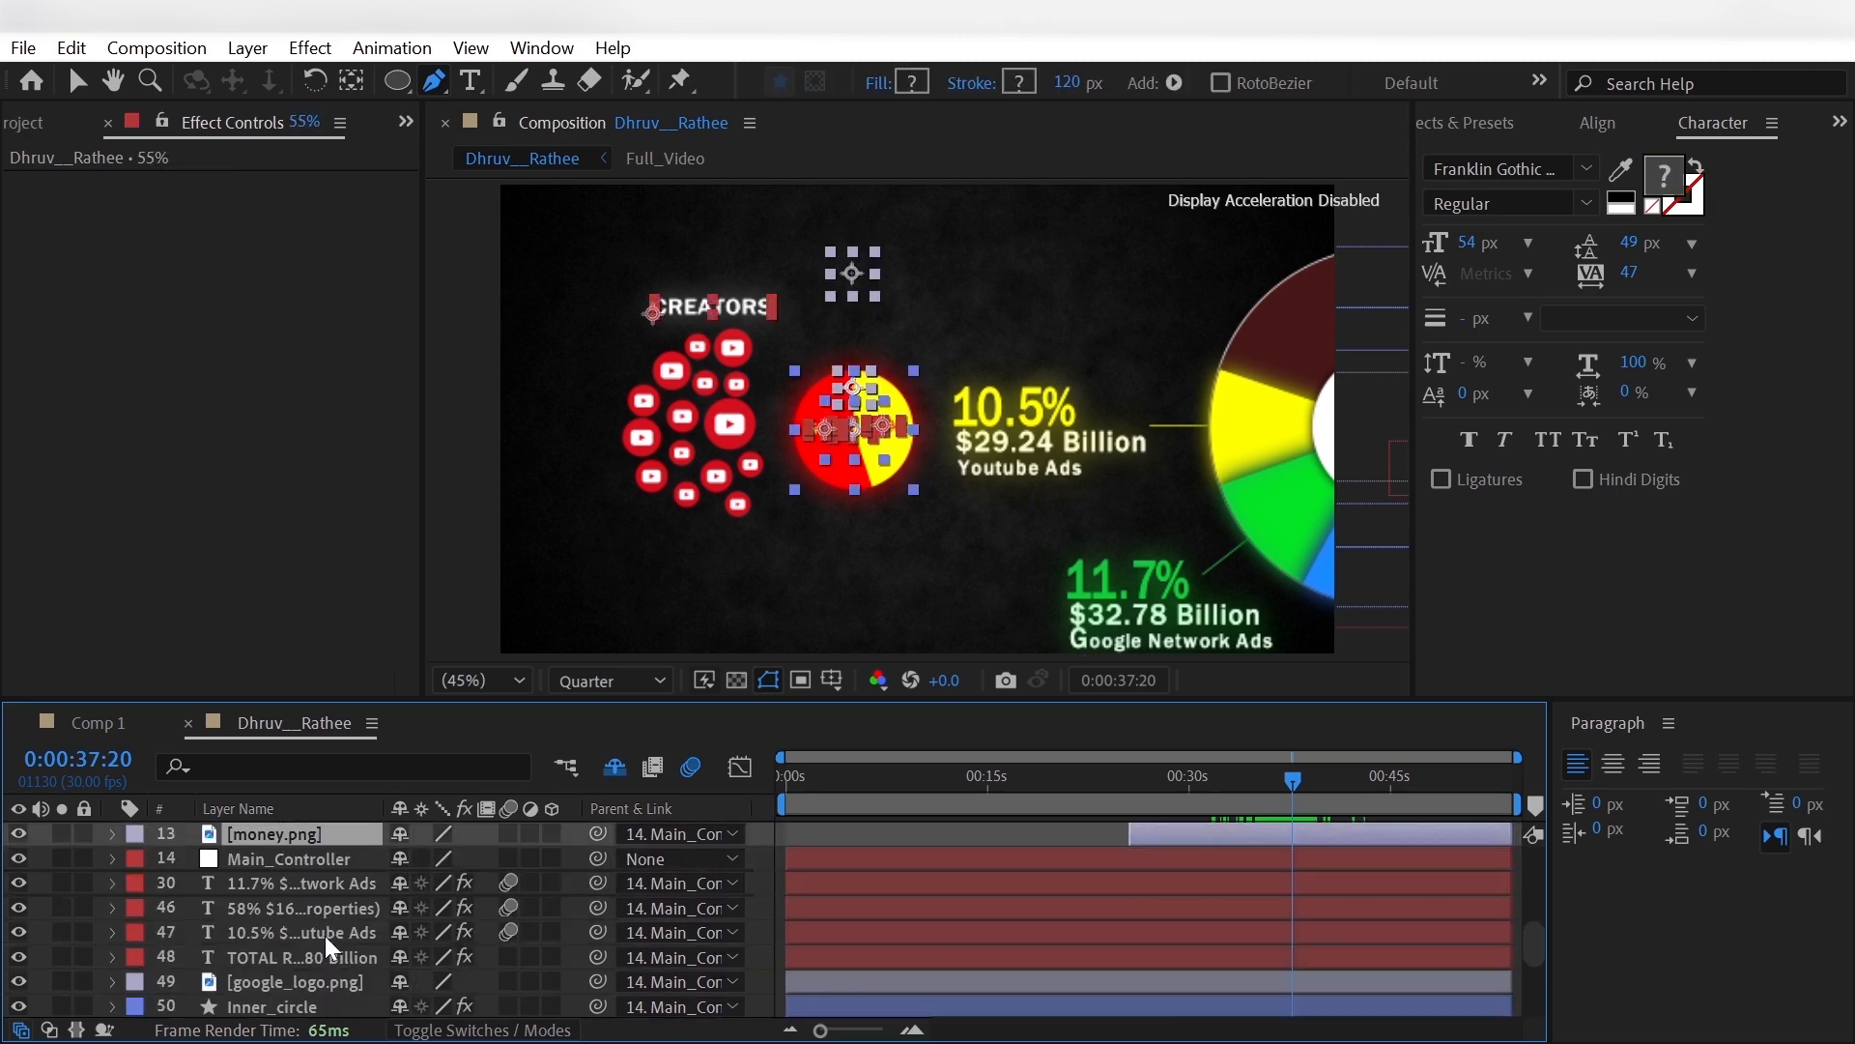
pyautogui.press('t')
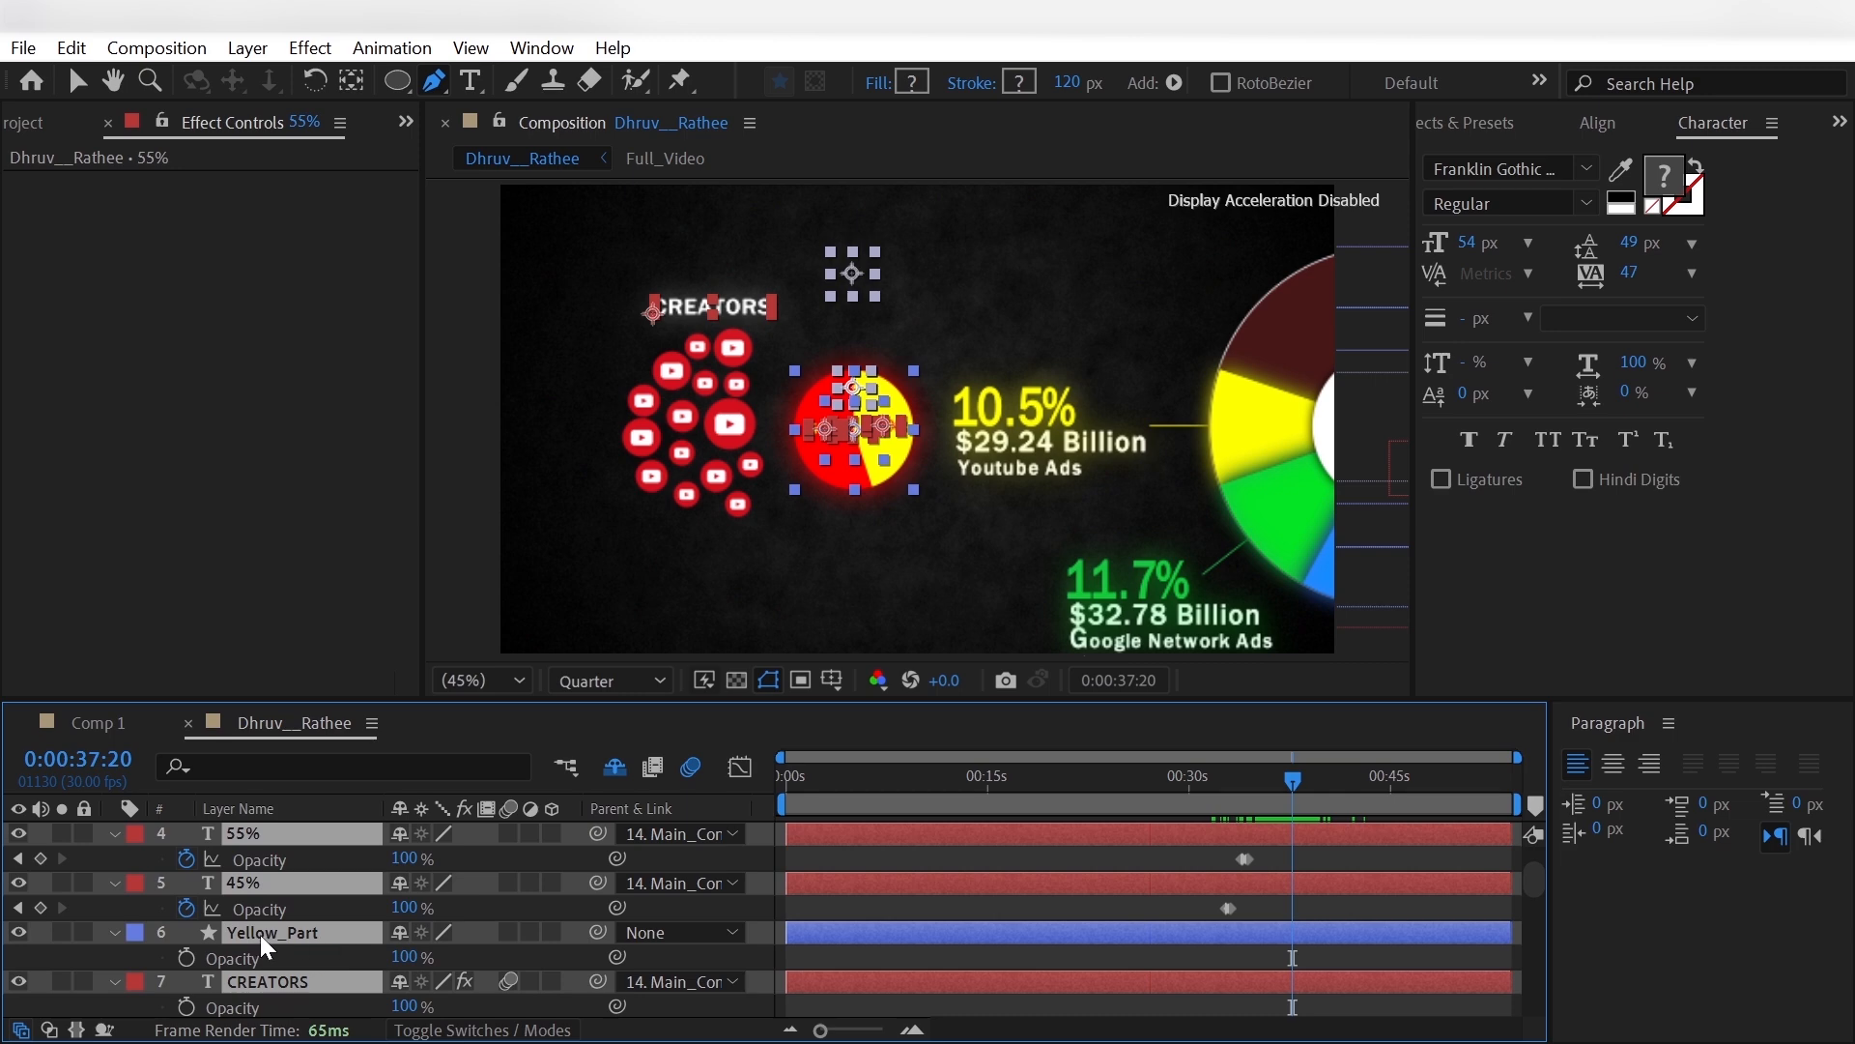
pyautogui.hotkey('shift', 'pageup')
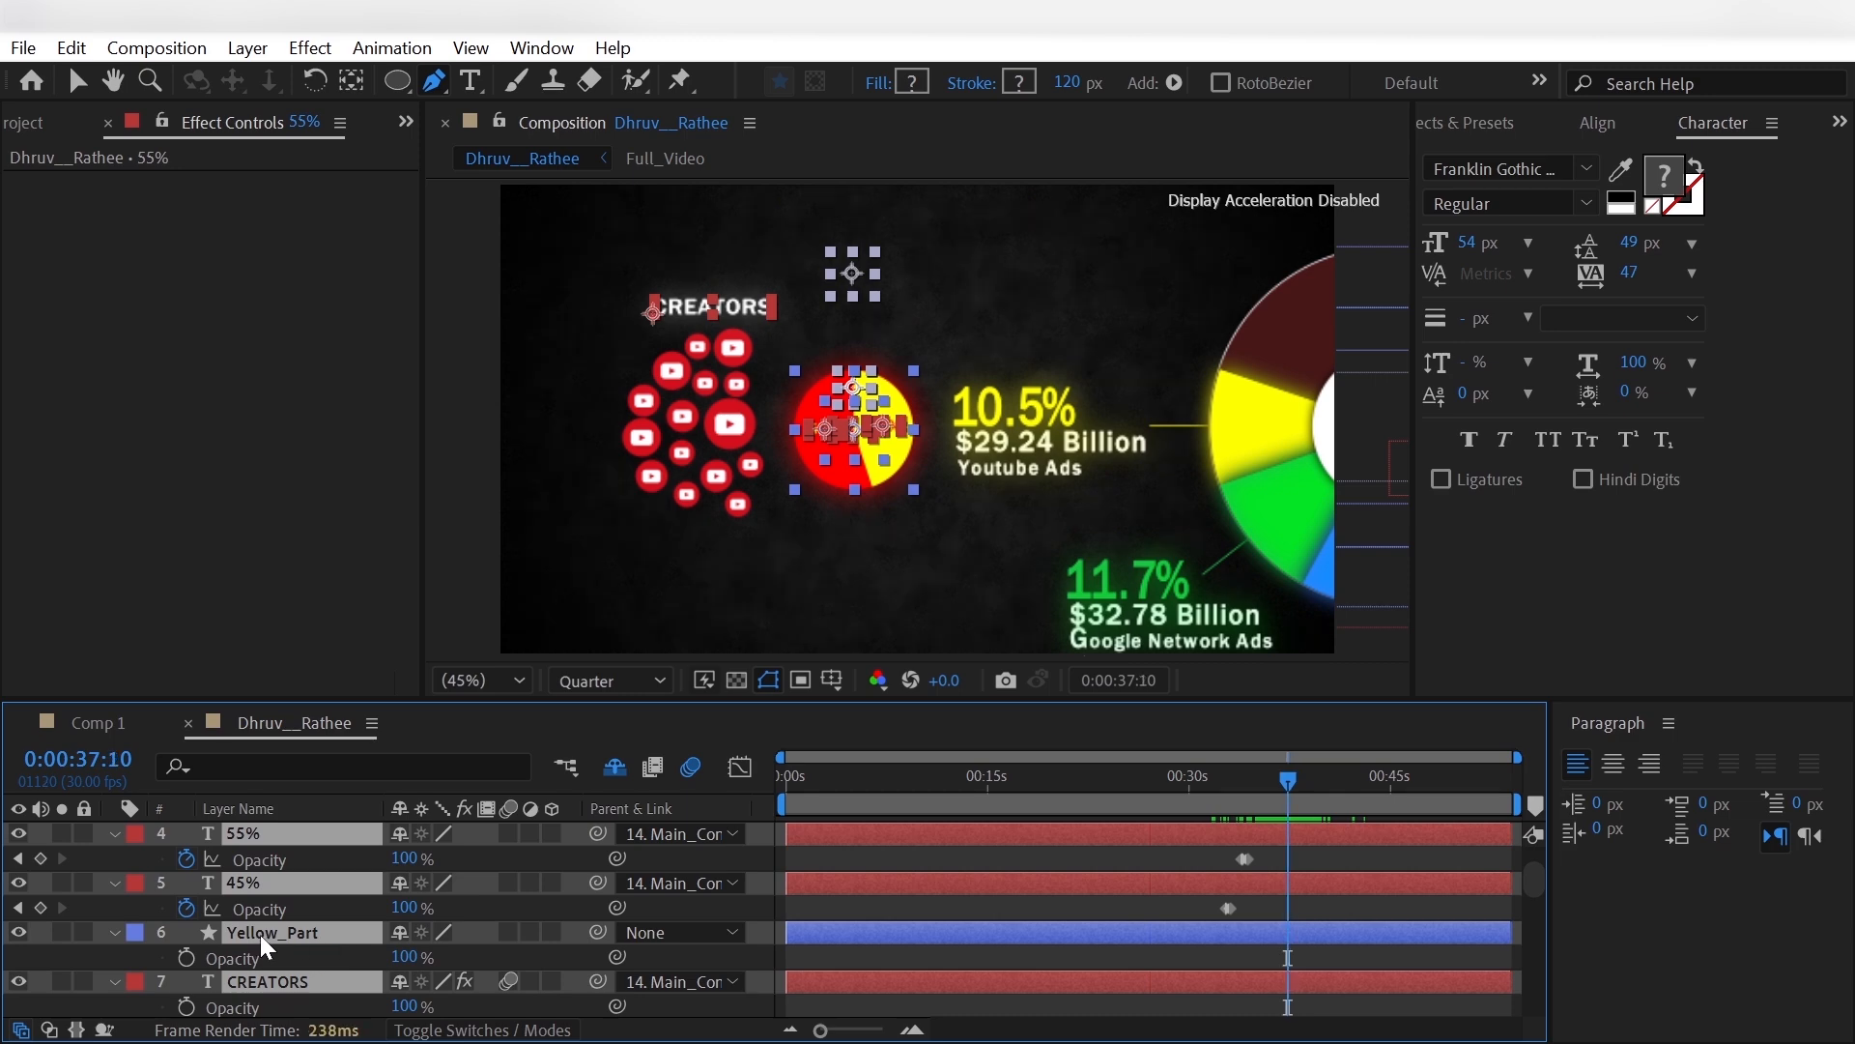
pyautogui.press('pagedown')
pyautogui.press('pagedown')
pyautogui.click(39, 907)
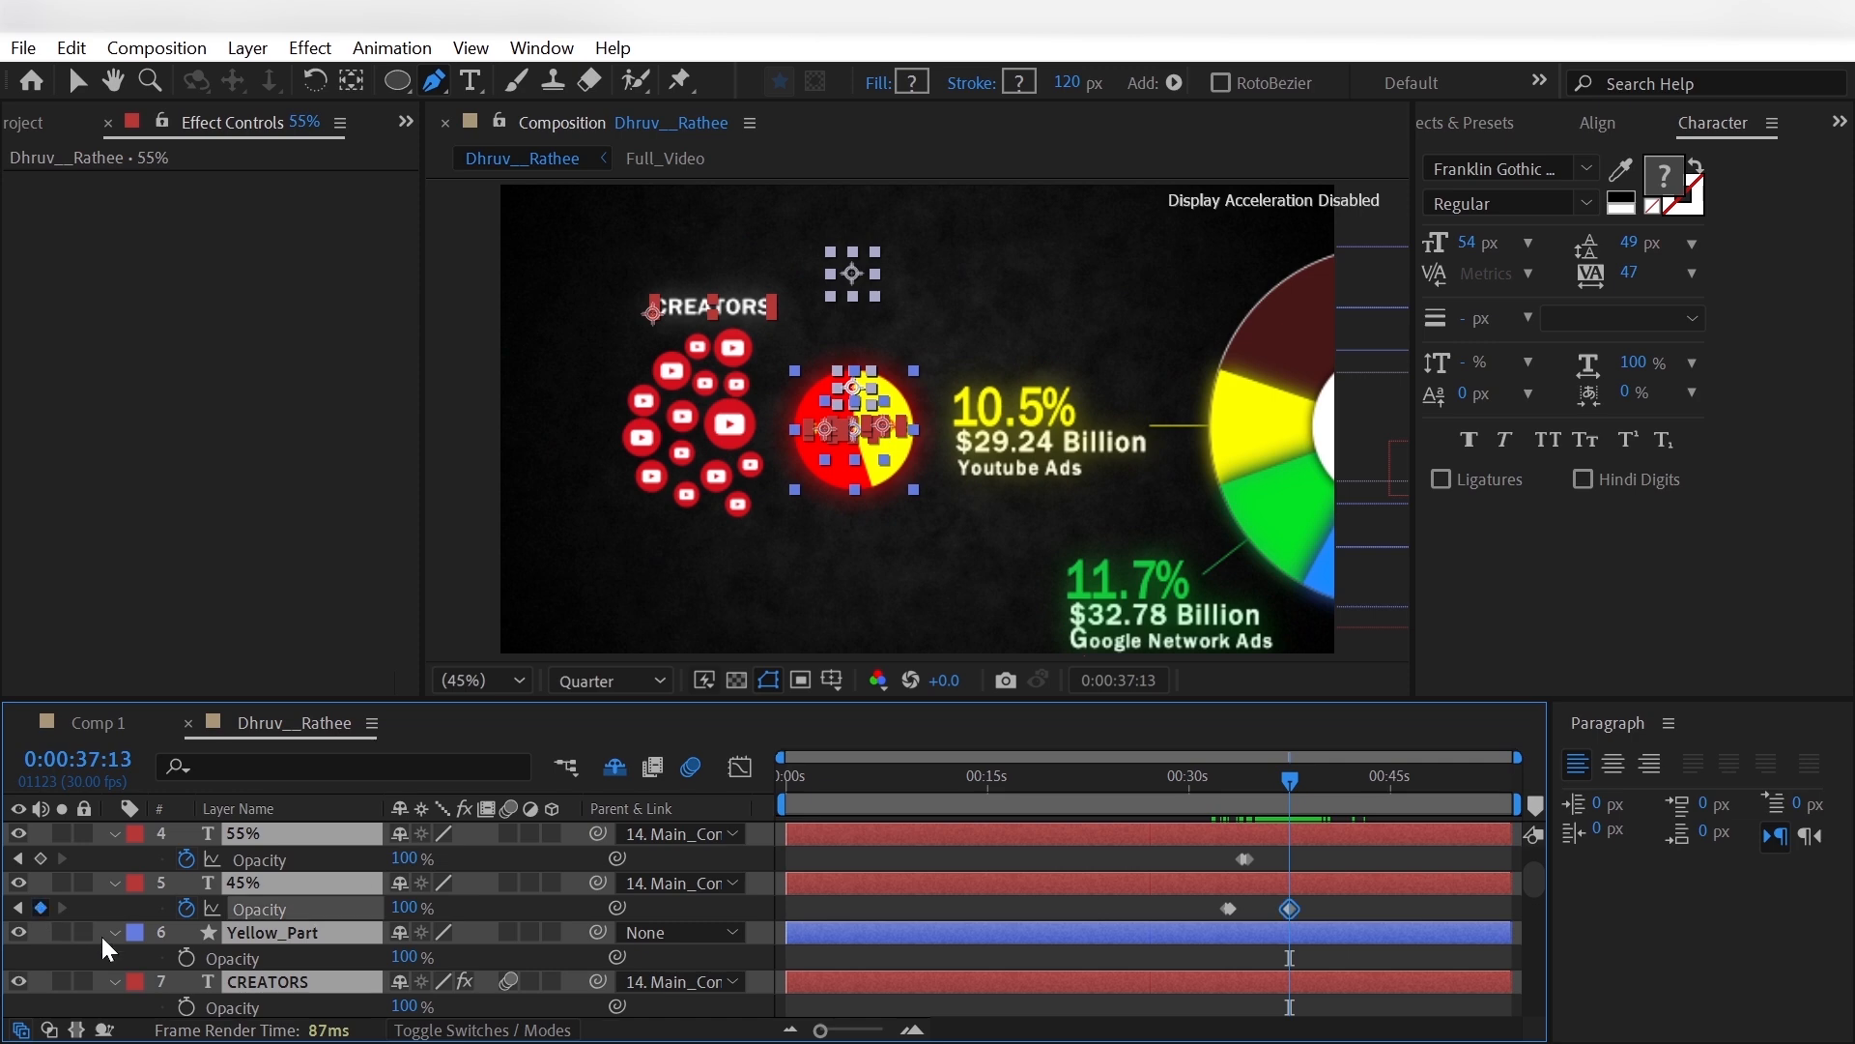
# - Set the Opacity of the selected pie, percentage, CREATORS and image layers to 0% at 0:00:37:20
pyautogui.press('pageup')
pyautogui.press('pageup')
pyautogui.click(406, 956)
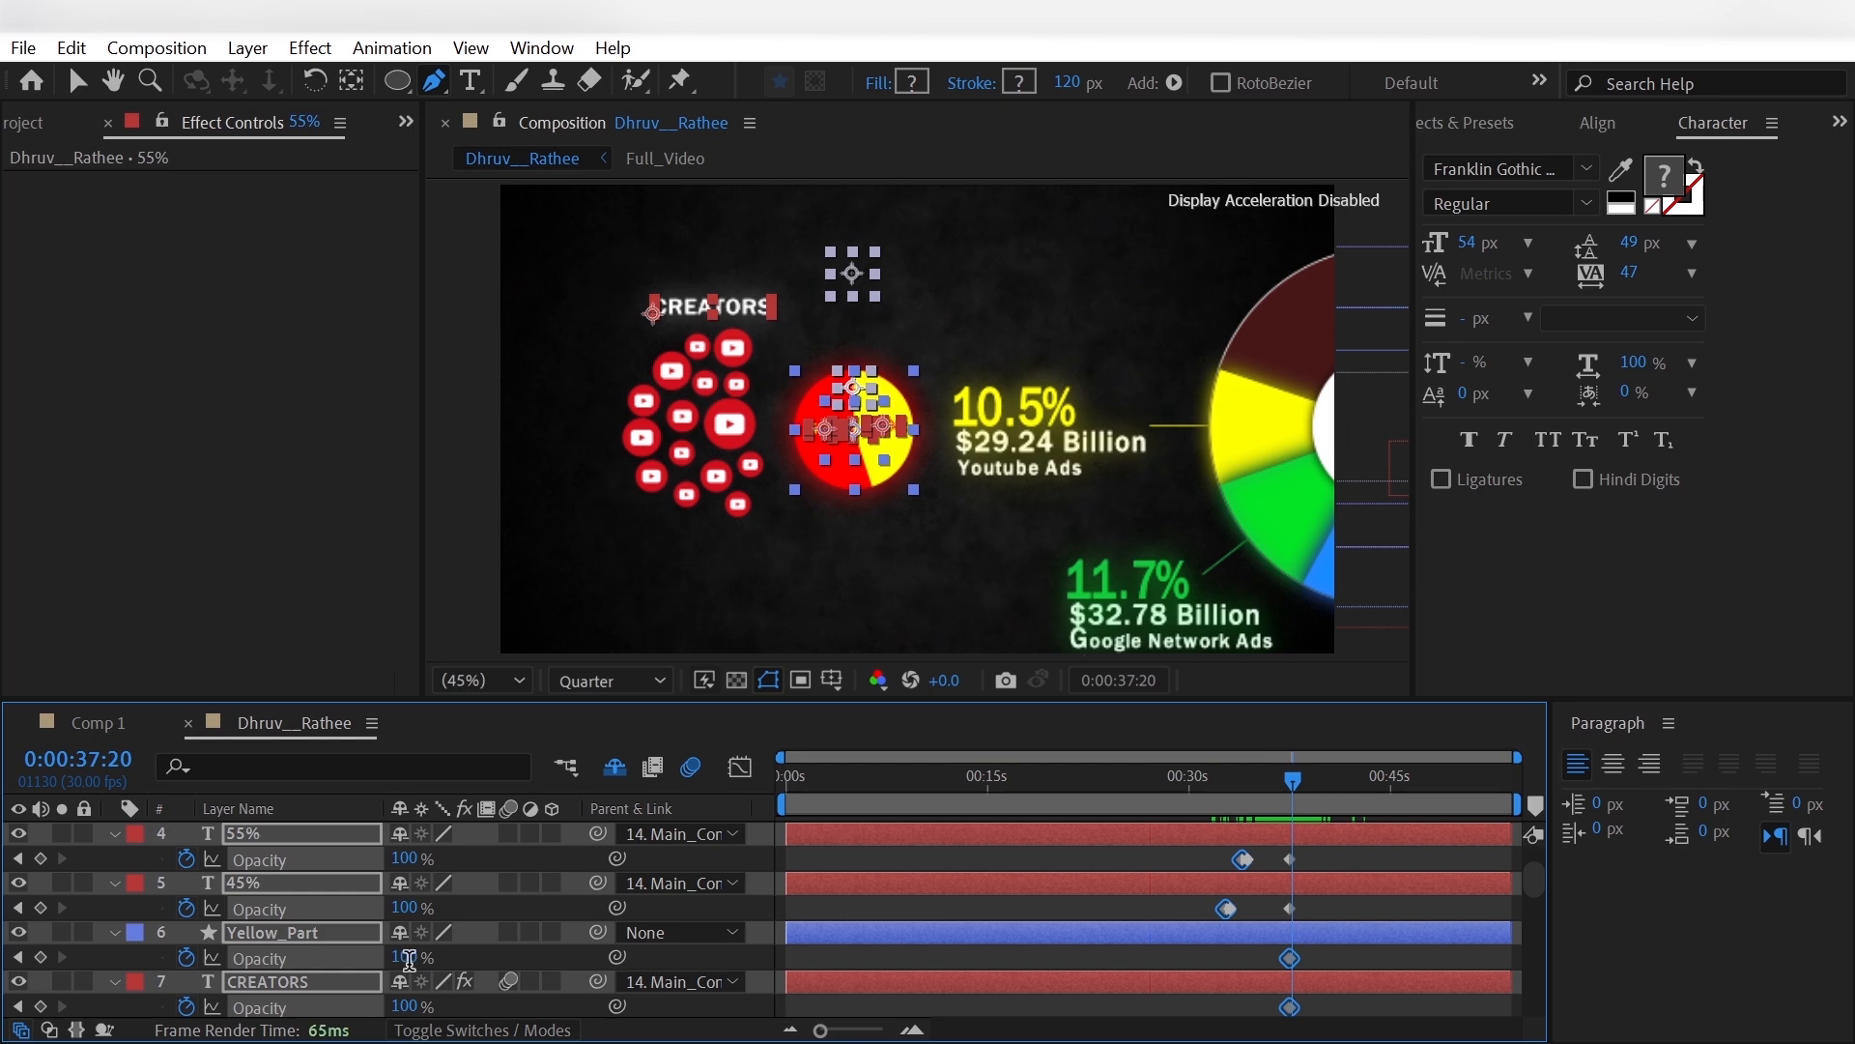
pyautogui.write('0')
pyautogui.press('Return')
pyautogui.click(39, 936)
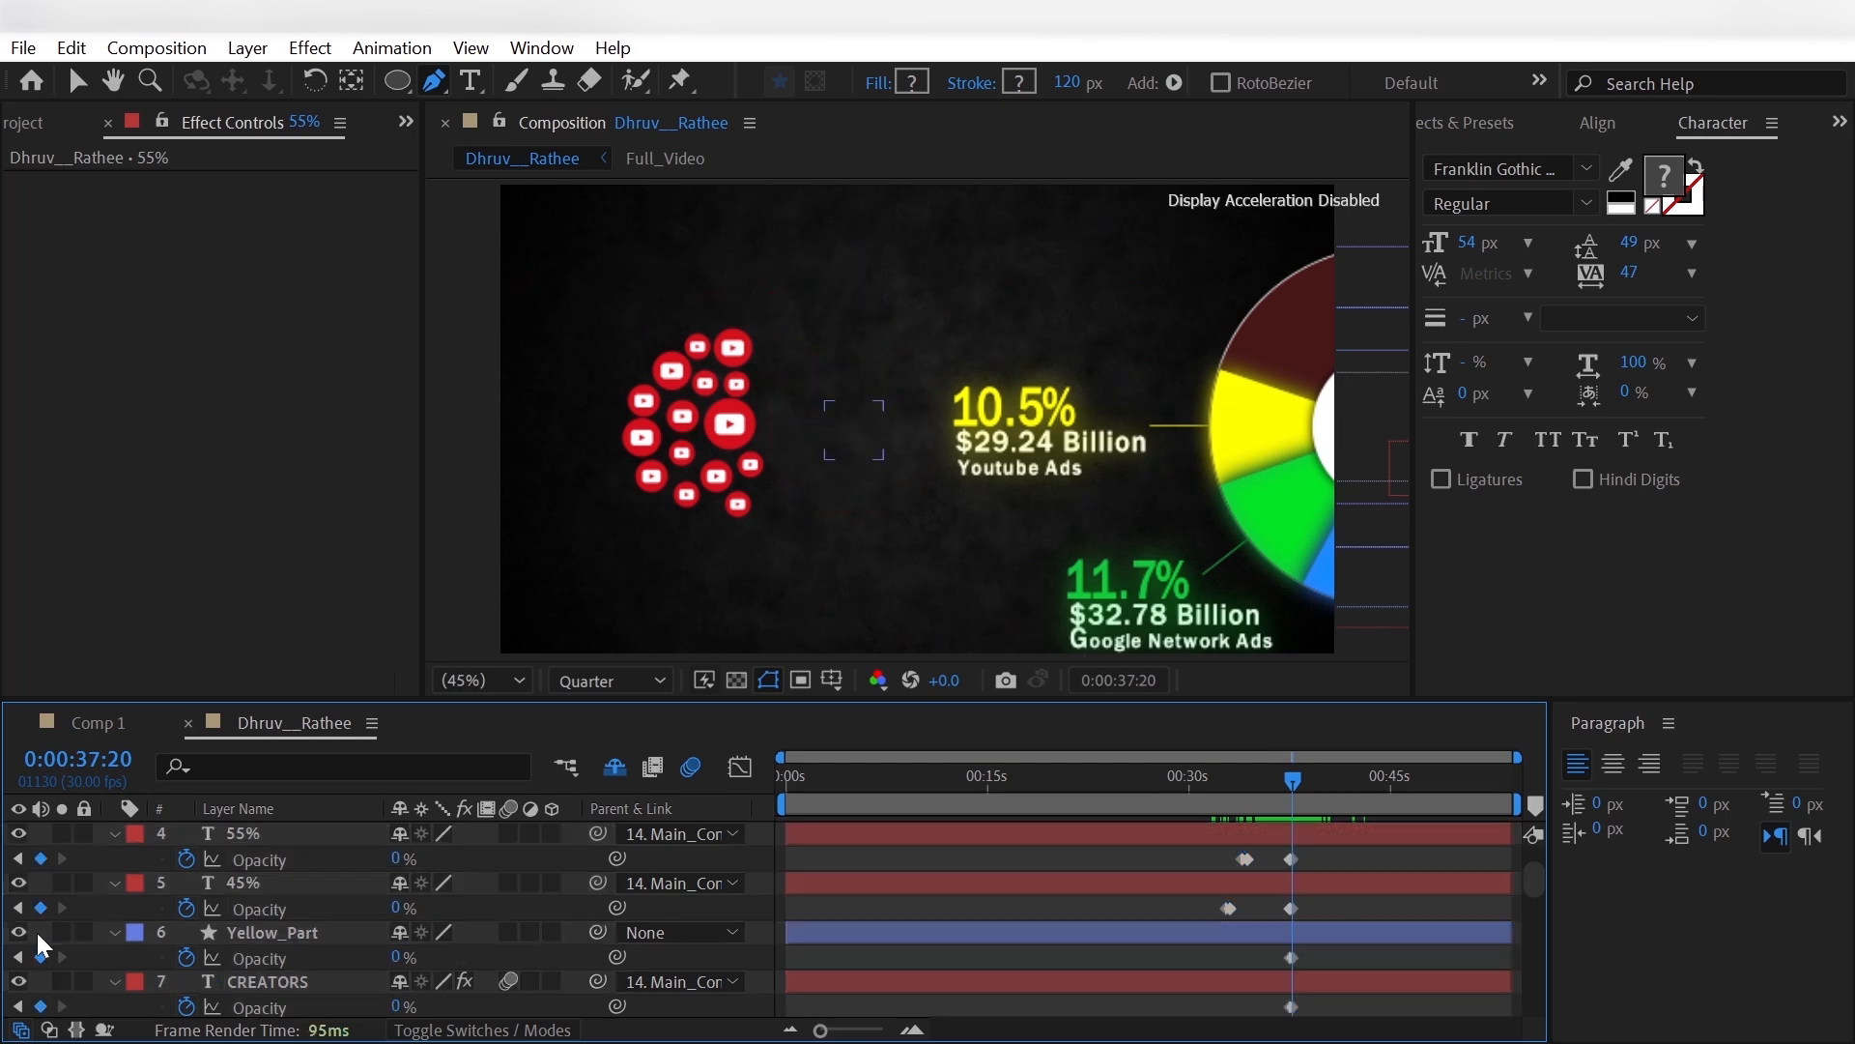
# - Reveal the shy layers, select all the [Youtbe.png] layers and show their Opacity
pyautogui.scroll(-10, 38, 936)
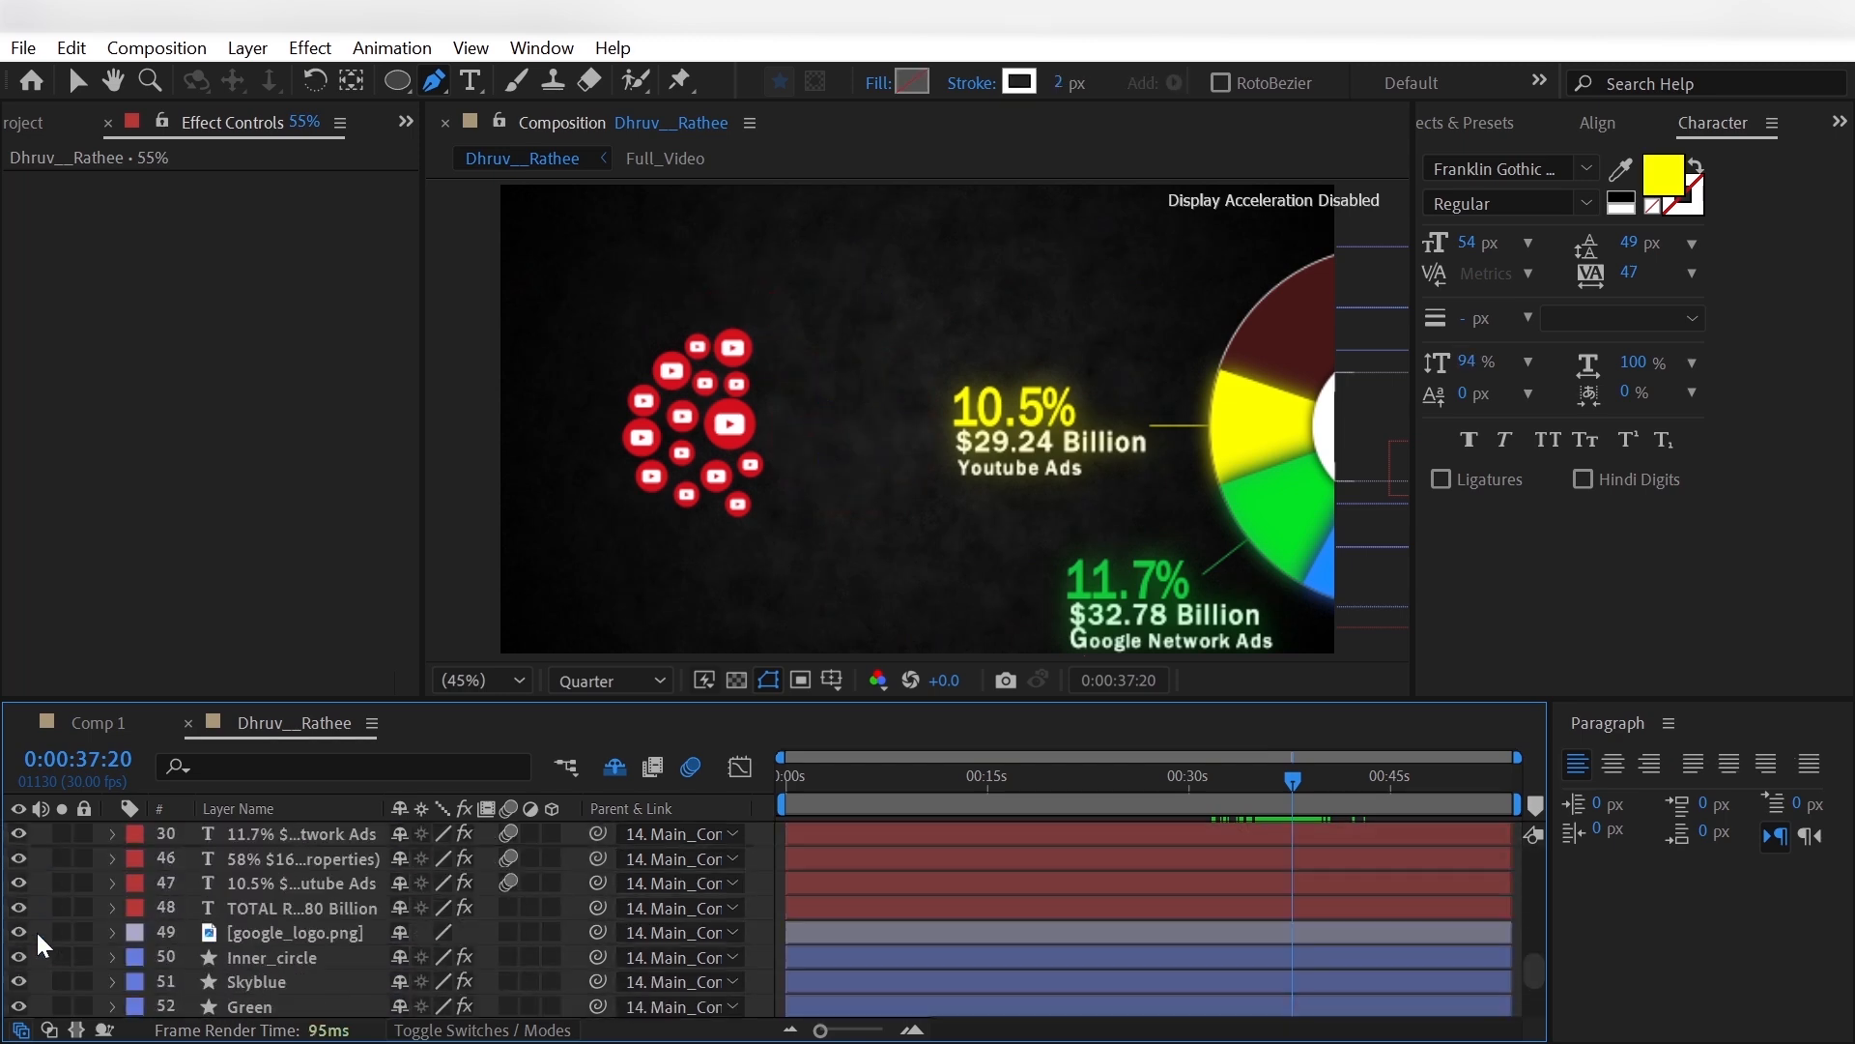
pyautogui.click(615, 766)
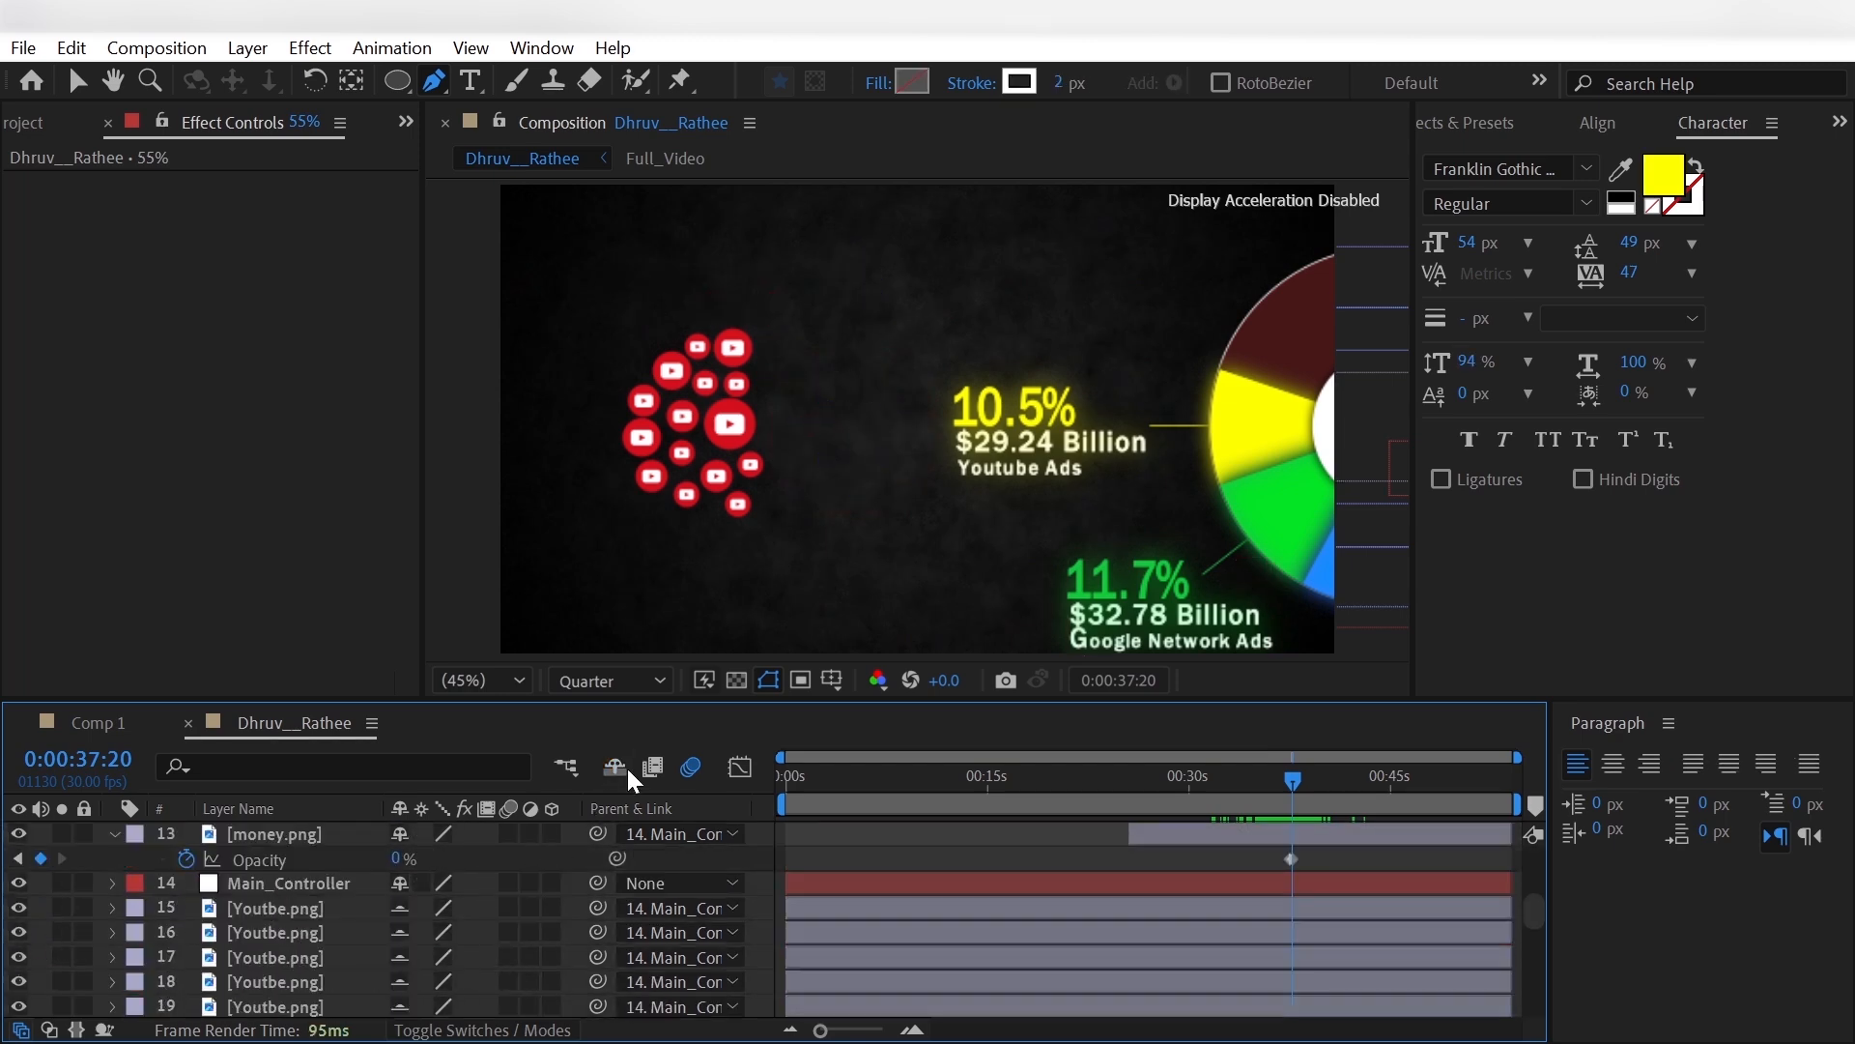
pyautogui.click(343, 910)
pyautogui.press('s')
pyautogui.scroll(-1, 344, 923)
pyautogui.keyDown('shift'); pyautogui.click(339, 913); pyautogui.keyUp('shift')
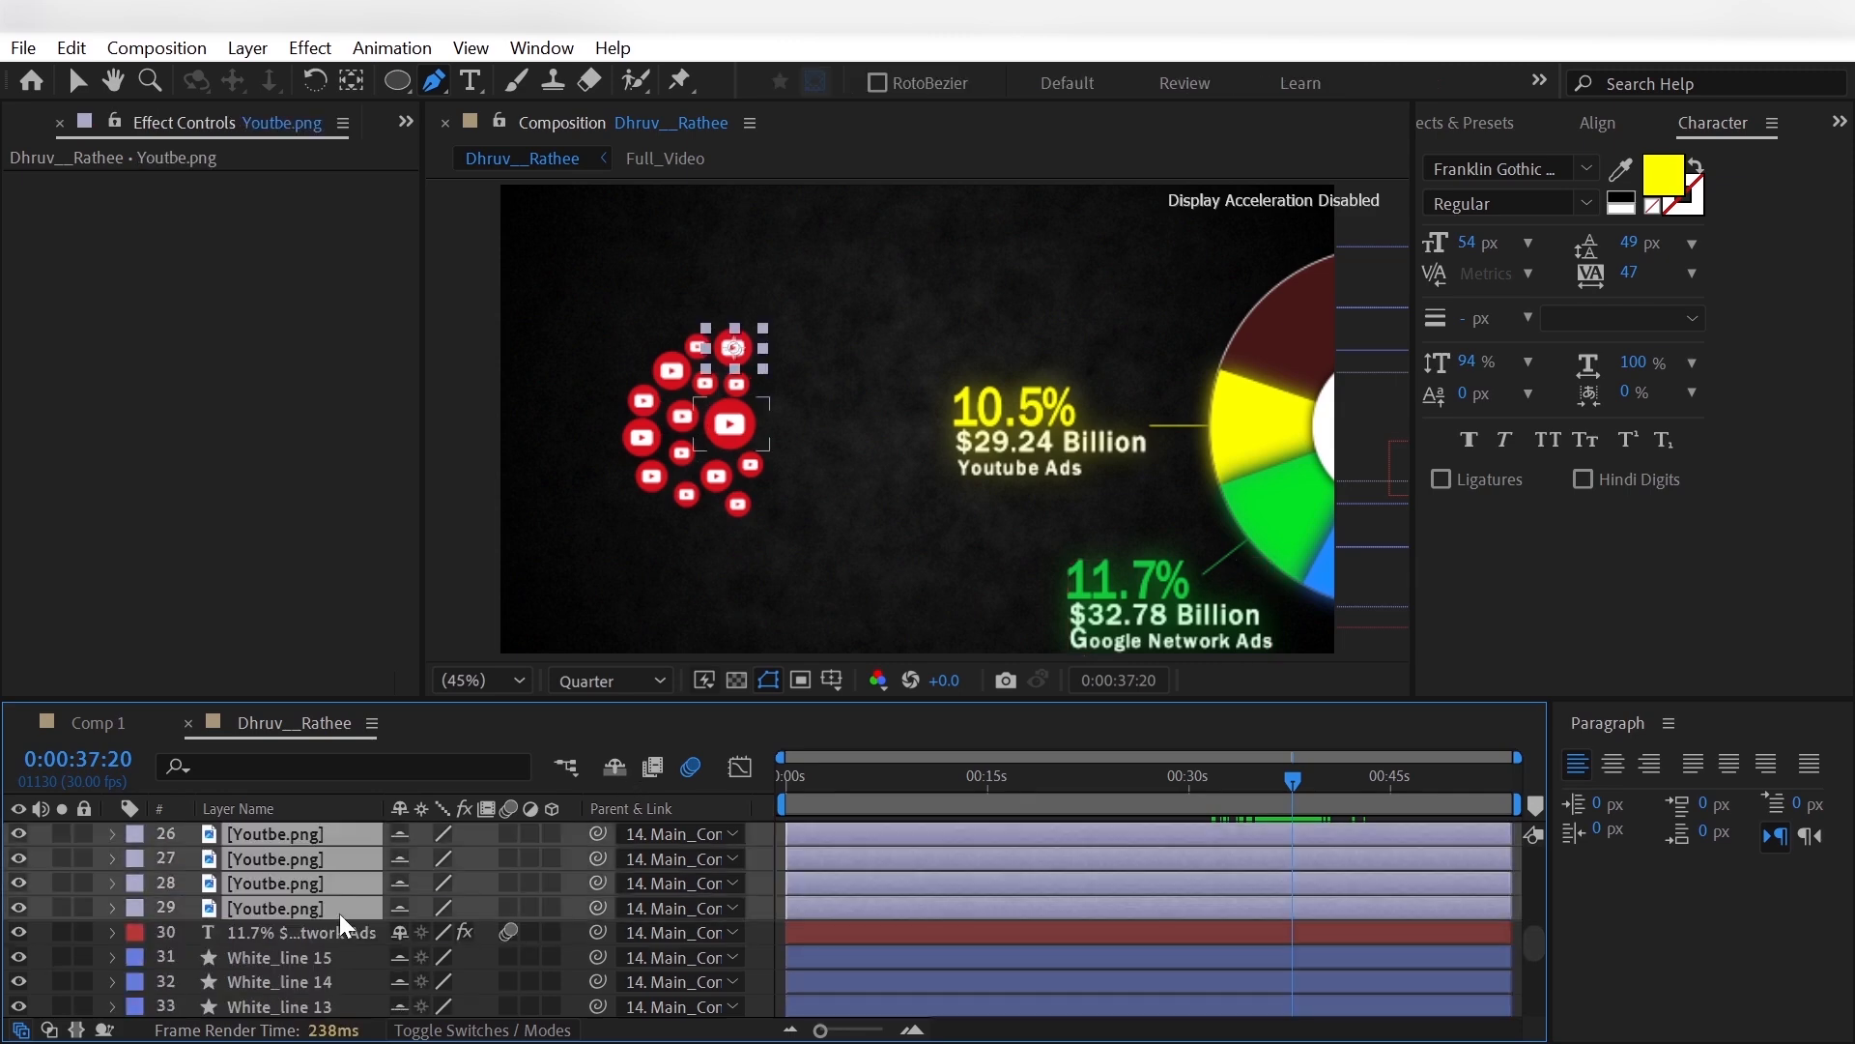
pyautogui.press('t')
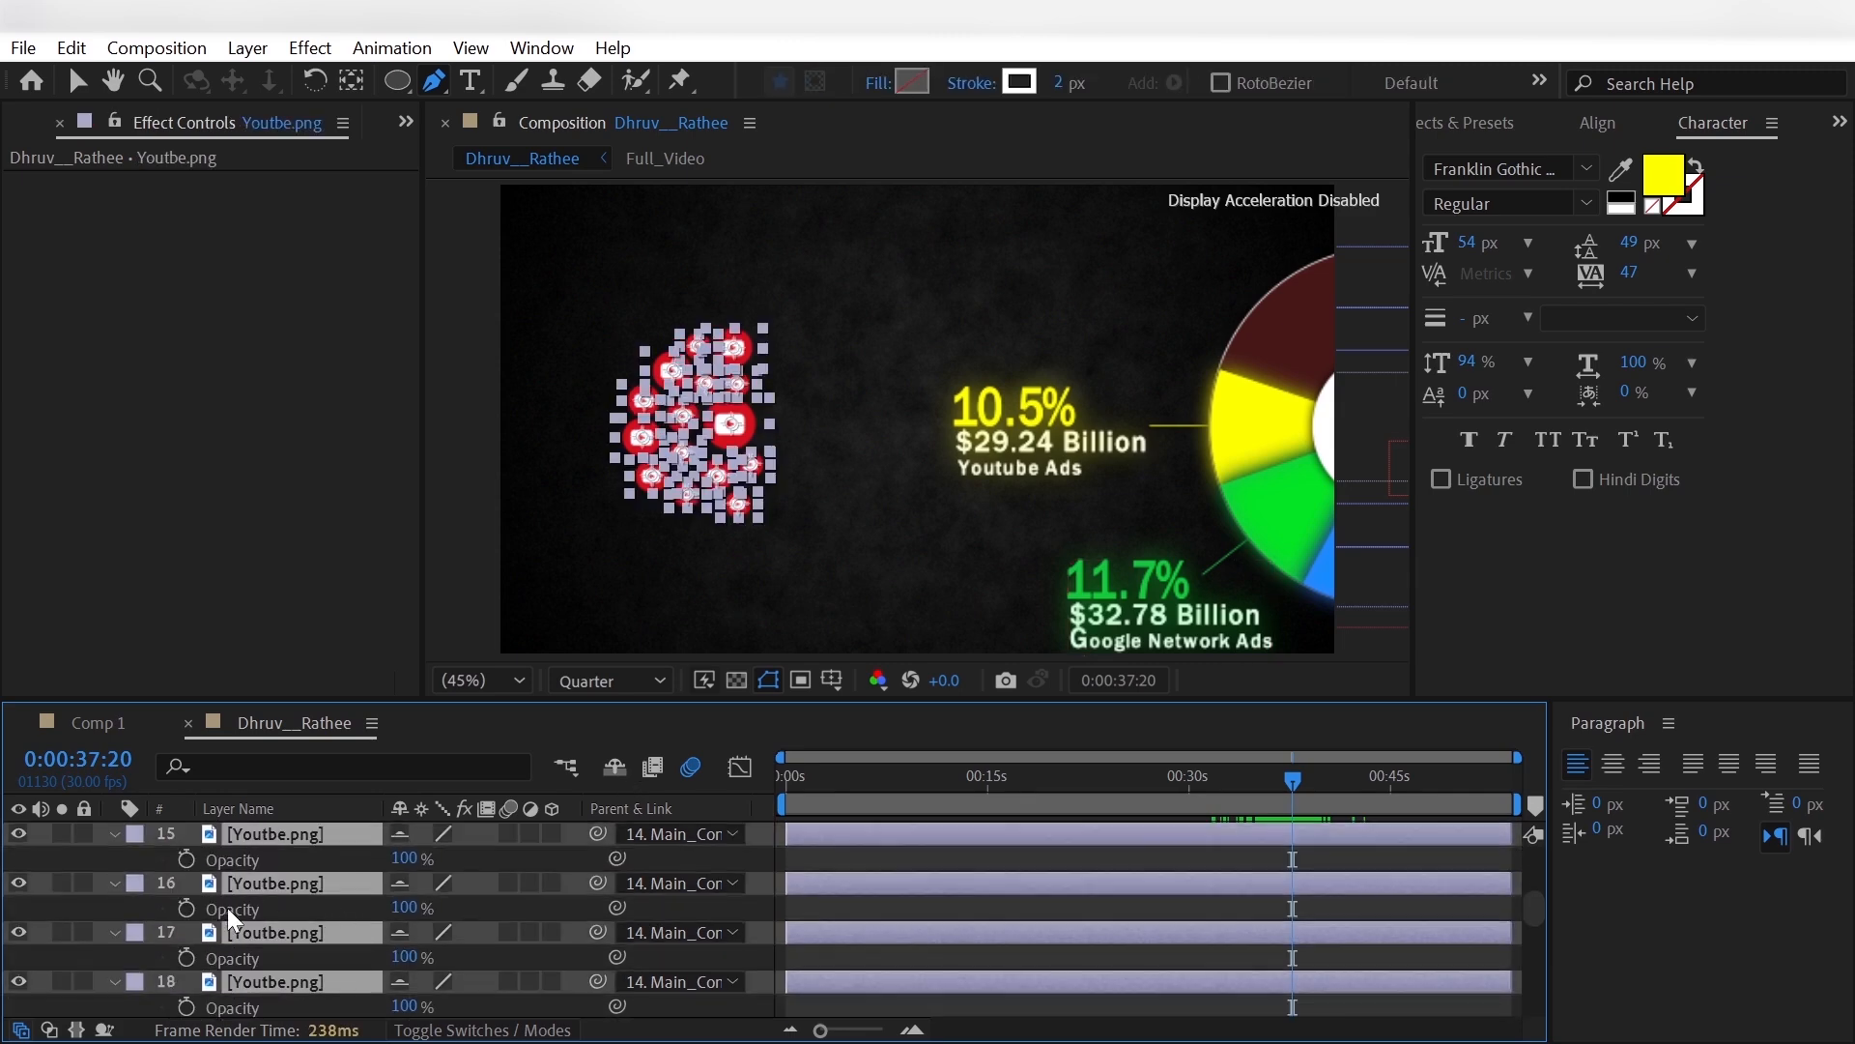
# - Enable Opacity keyframing on the [Youtbe.png] layers, set Opacity to 0% at 0:00:37:20 and step back ten frames
pyautogui.click(187, 909)
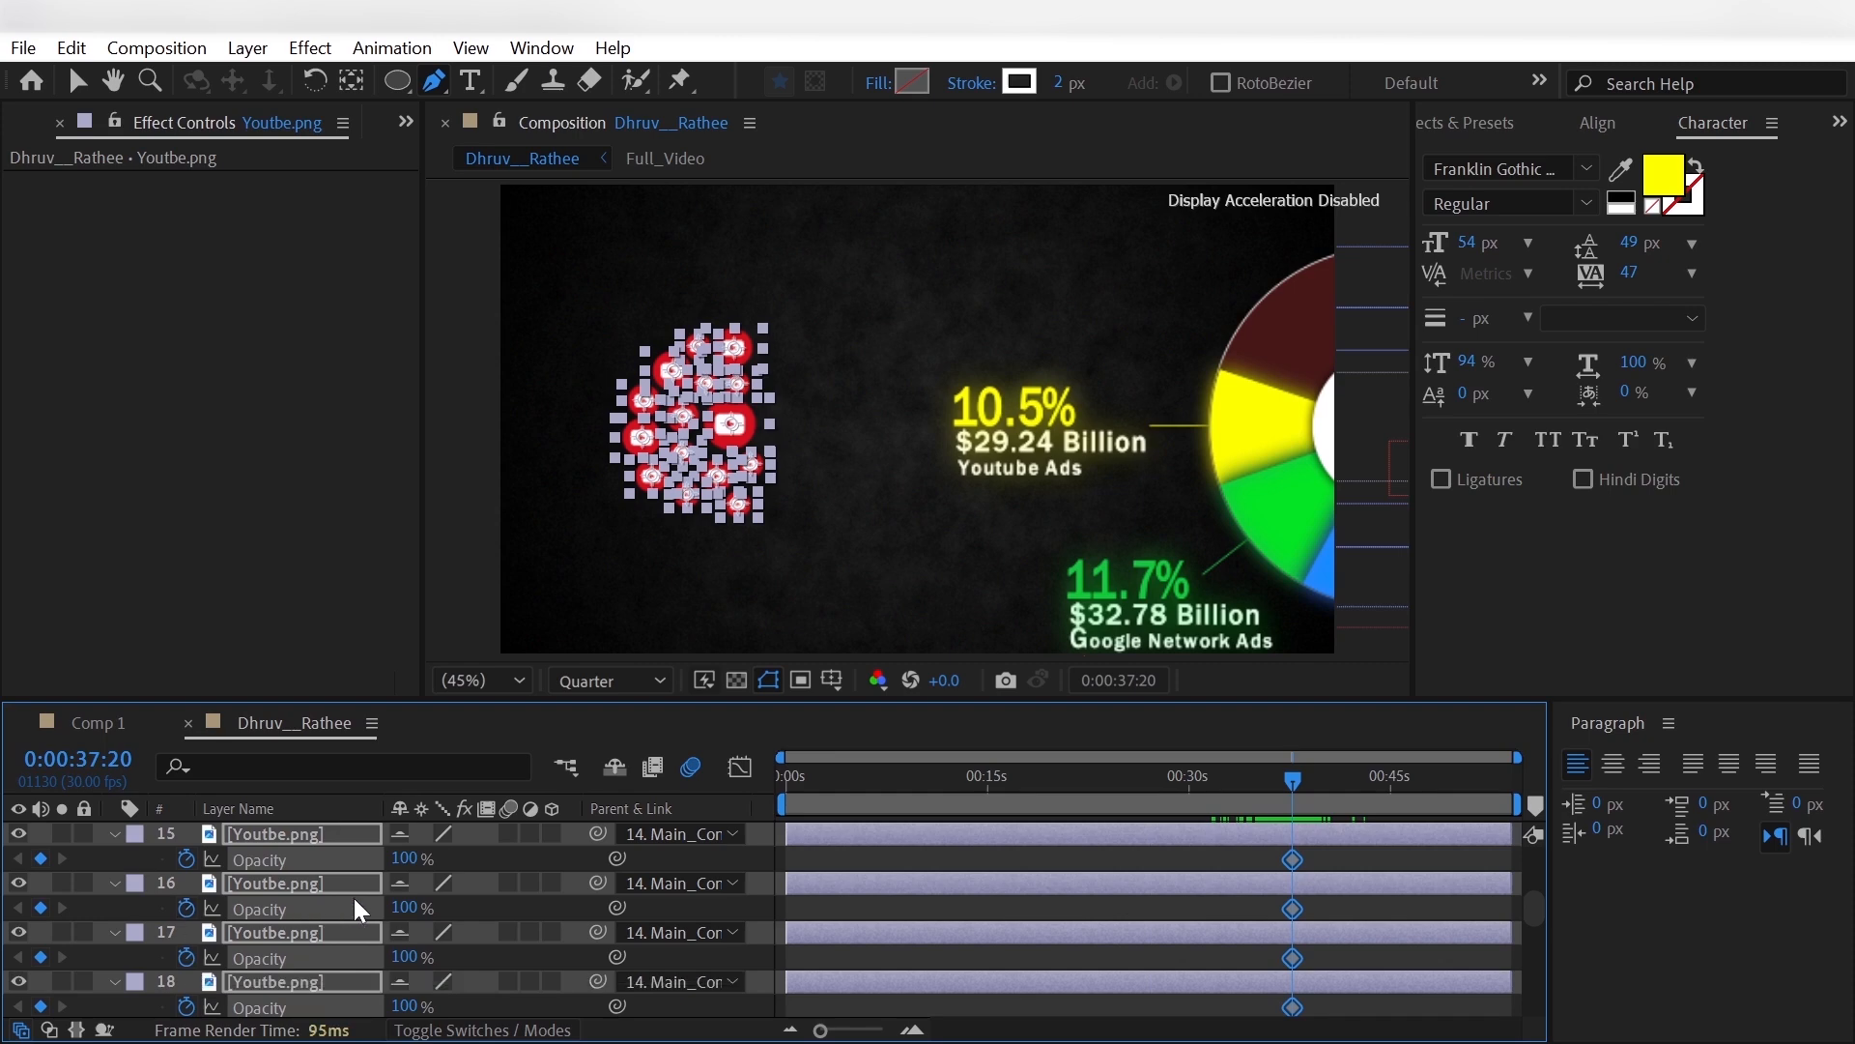
pyautogui.click(409, 914)
pyautogui.write('0')
pyautogui.press('Return')
pyautogui.hotkey('shift', 'pageup')
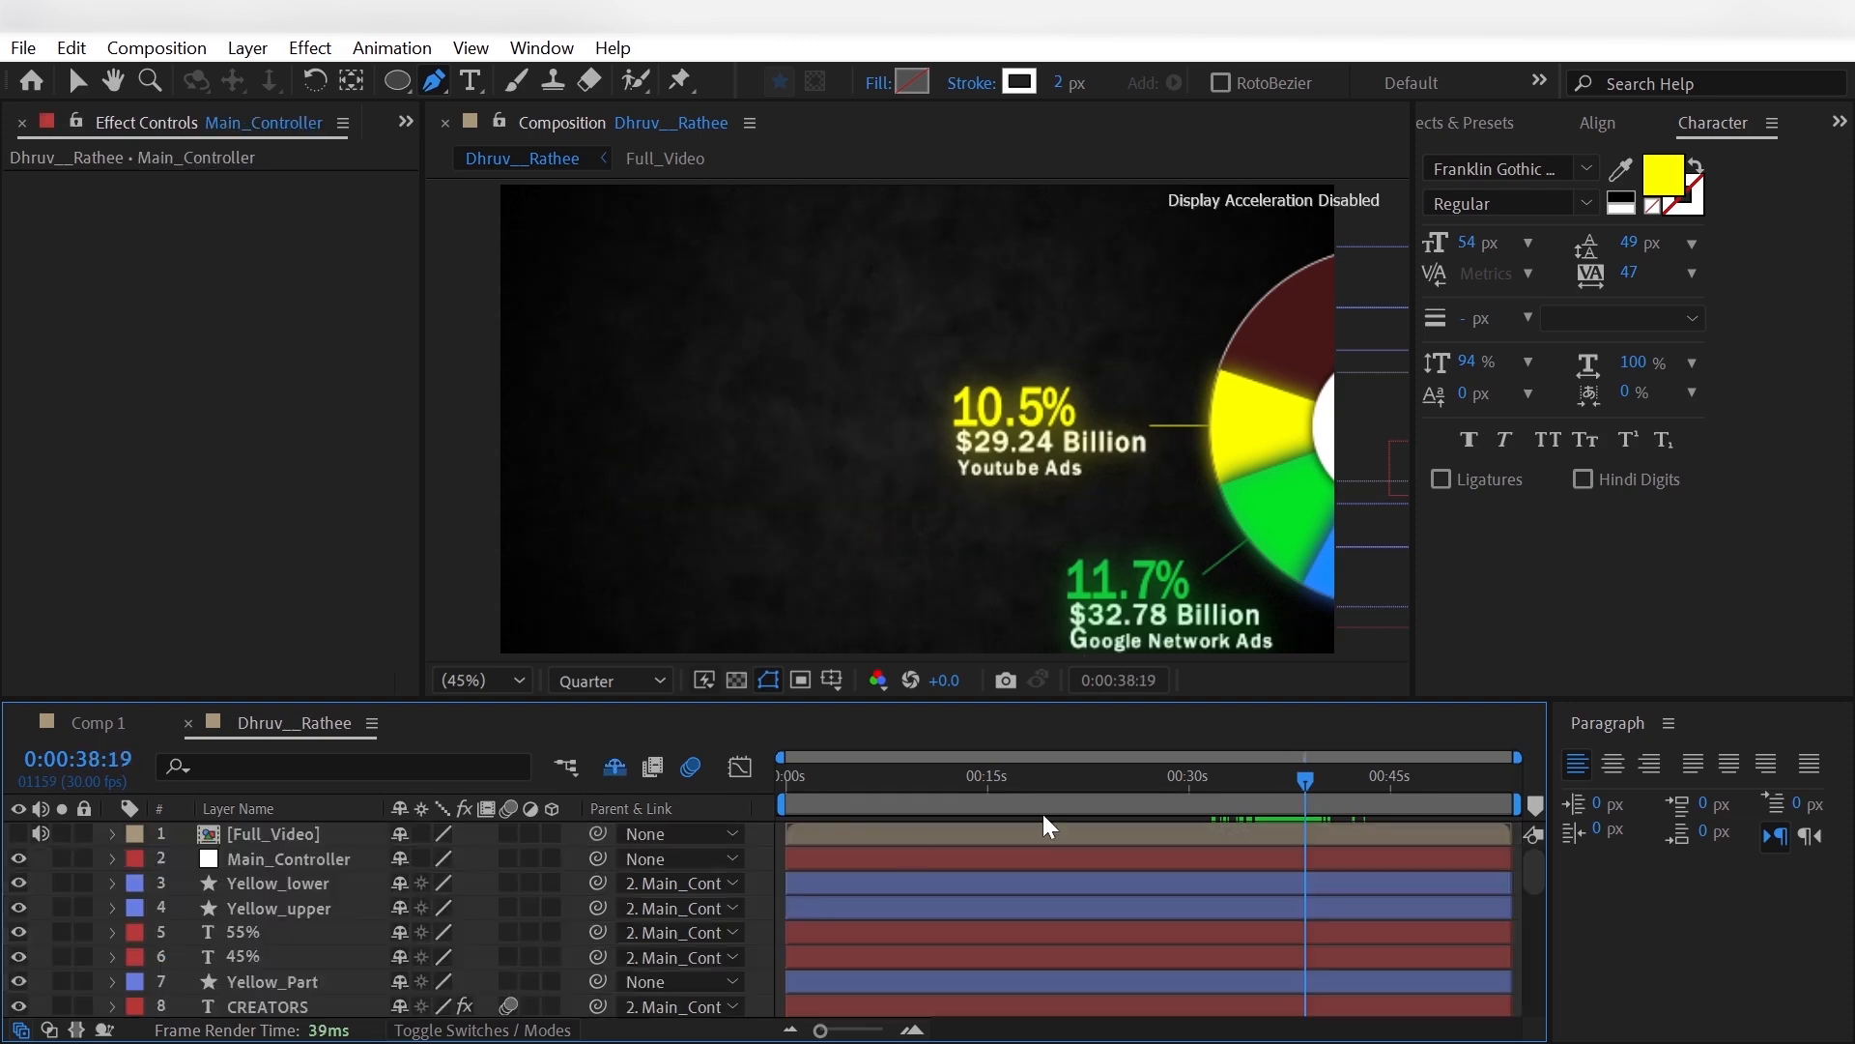
# - At 0:00:36:08, make the [Full_Video] reference visible and set its Opacity to 40%
pyautogui.click(1275, 801)
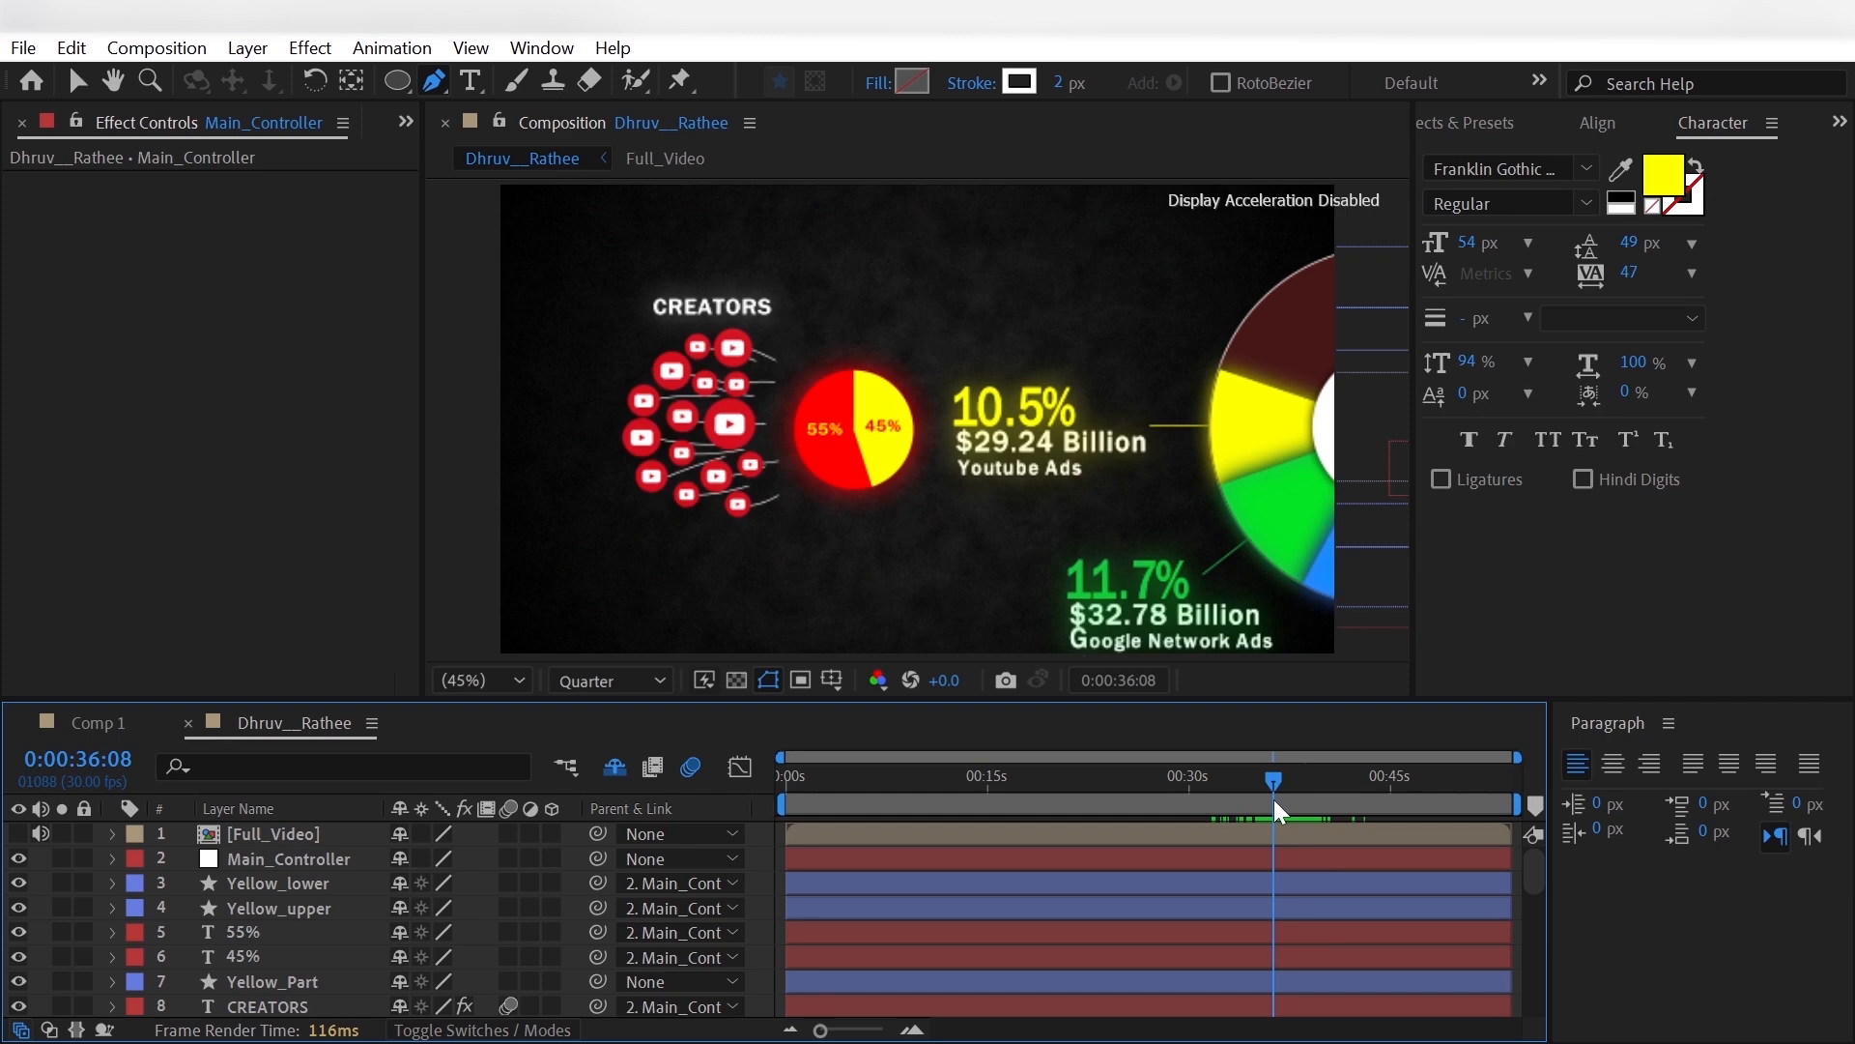
pyautogui.click(348, 833)
pyautogui.write('t')
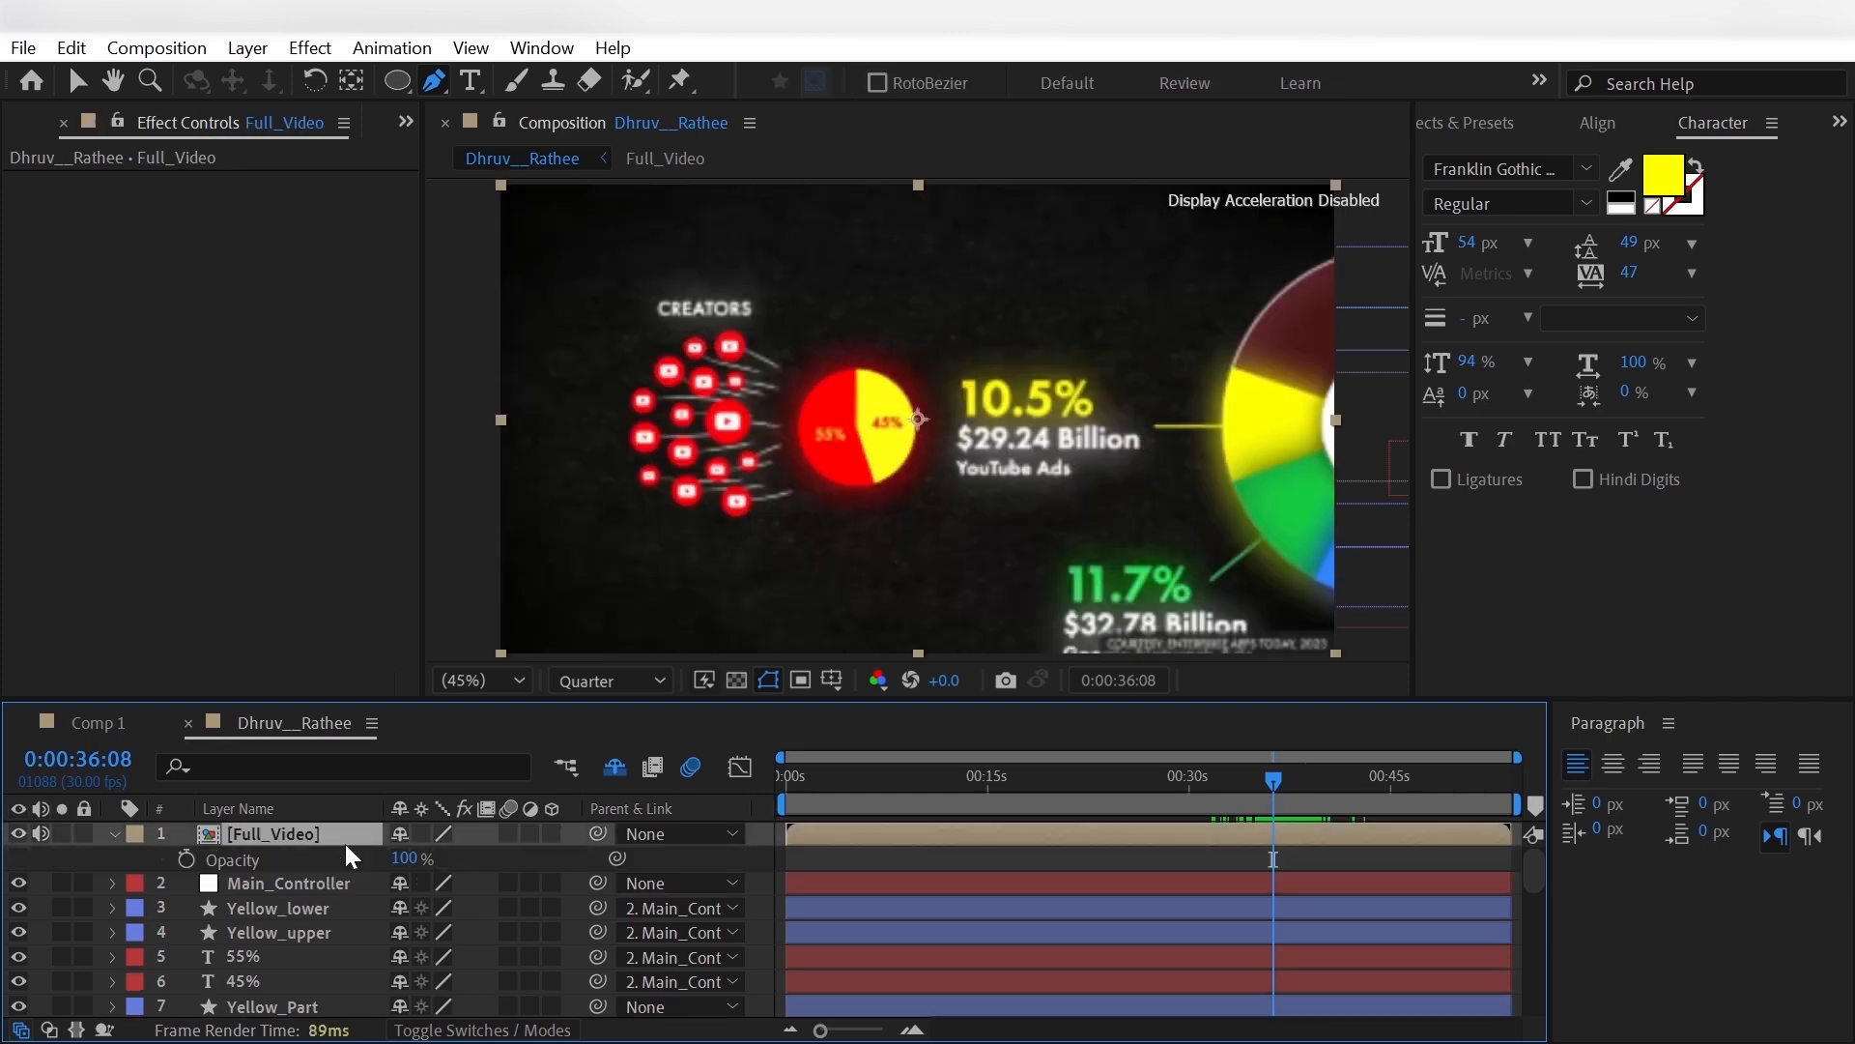
pyautogui.write('40')
pyautogui.press('Return')
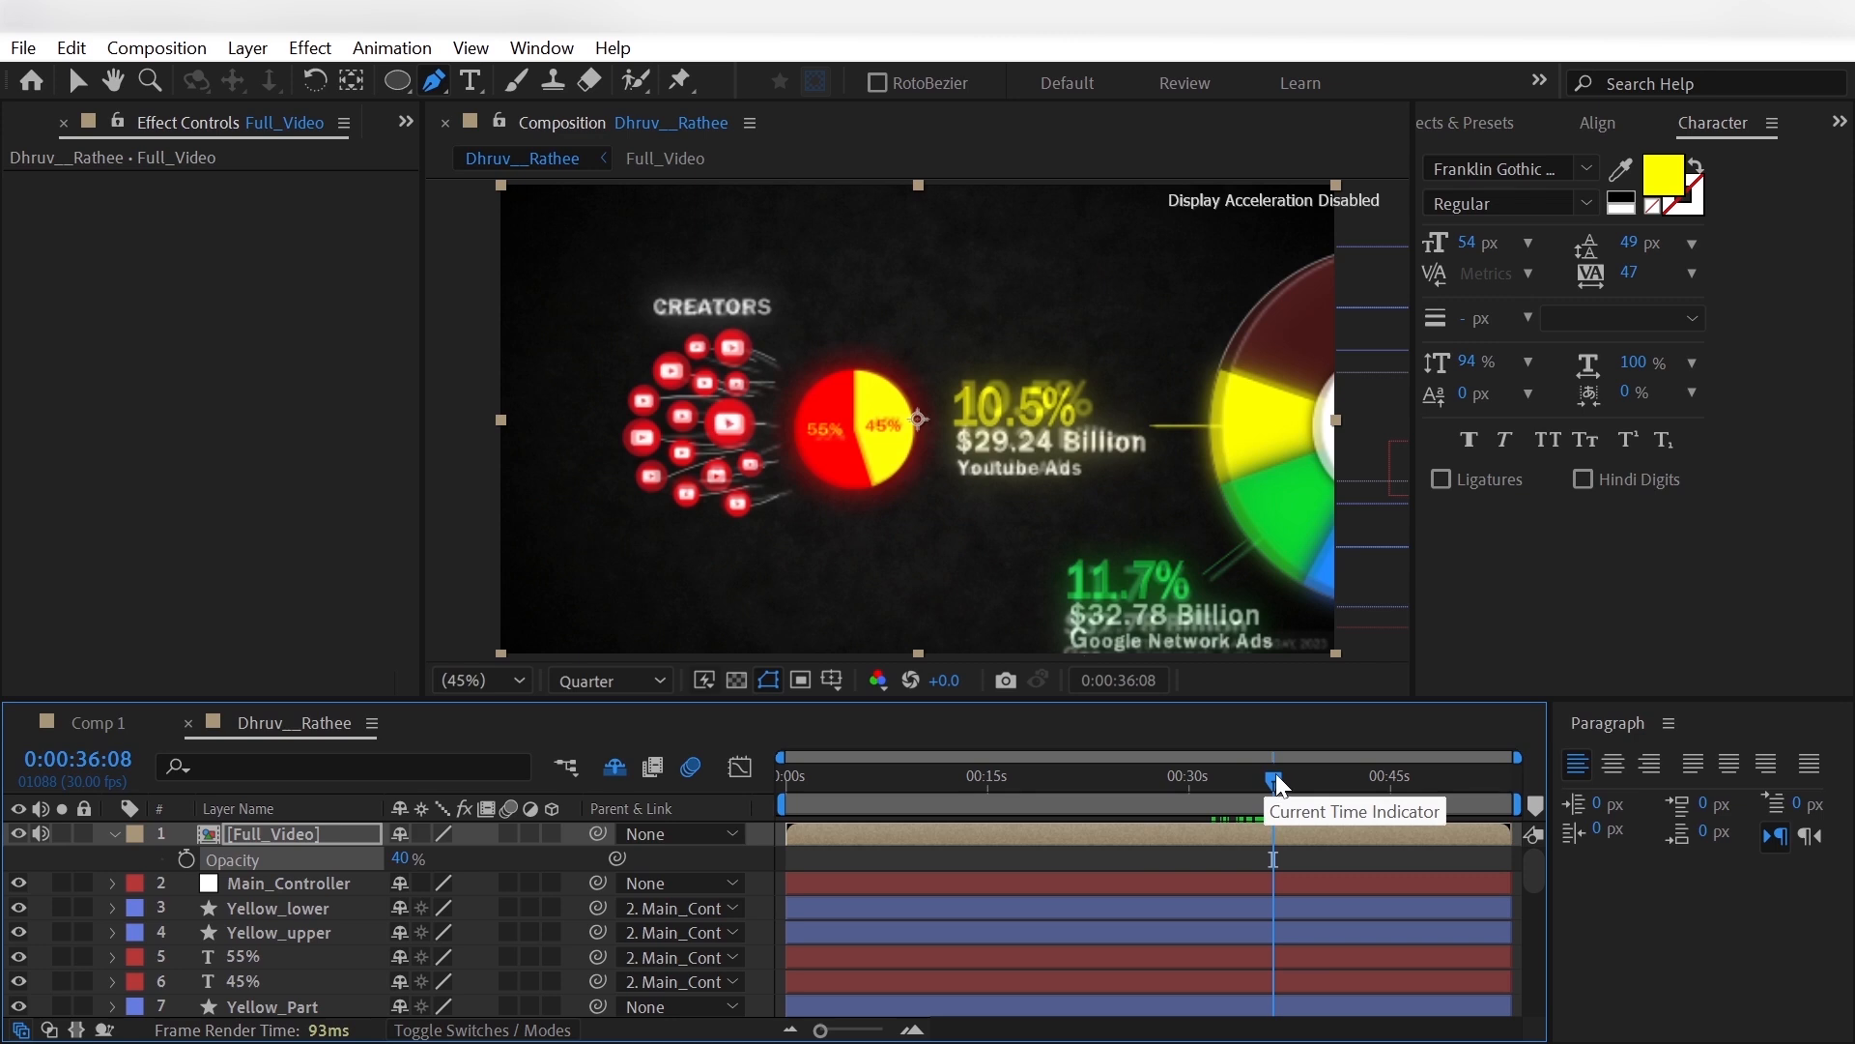
# - Advance the current time, add a Position keyframe to Main_Controller and increase its X position
pyautogui.moveTo(1275, 784); pyautogui.dragTo(1319, 804)
pyautogui.click(278, 883)
pyautogui.press('p')
pyautogui.click(40, 907)
pyautogui.moveTo(410, 908); pyautogui.dragTo(968, 925)
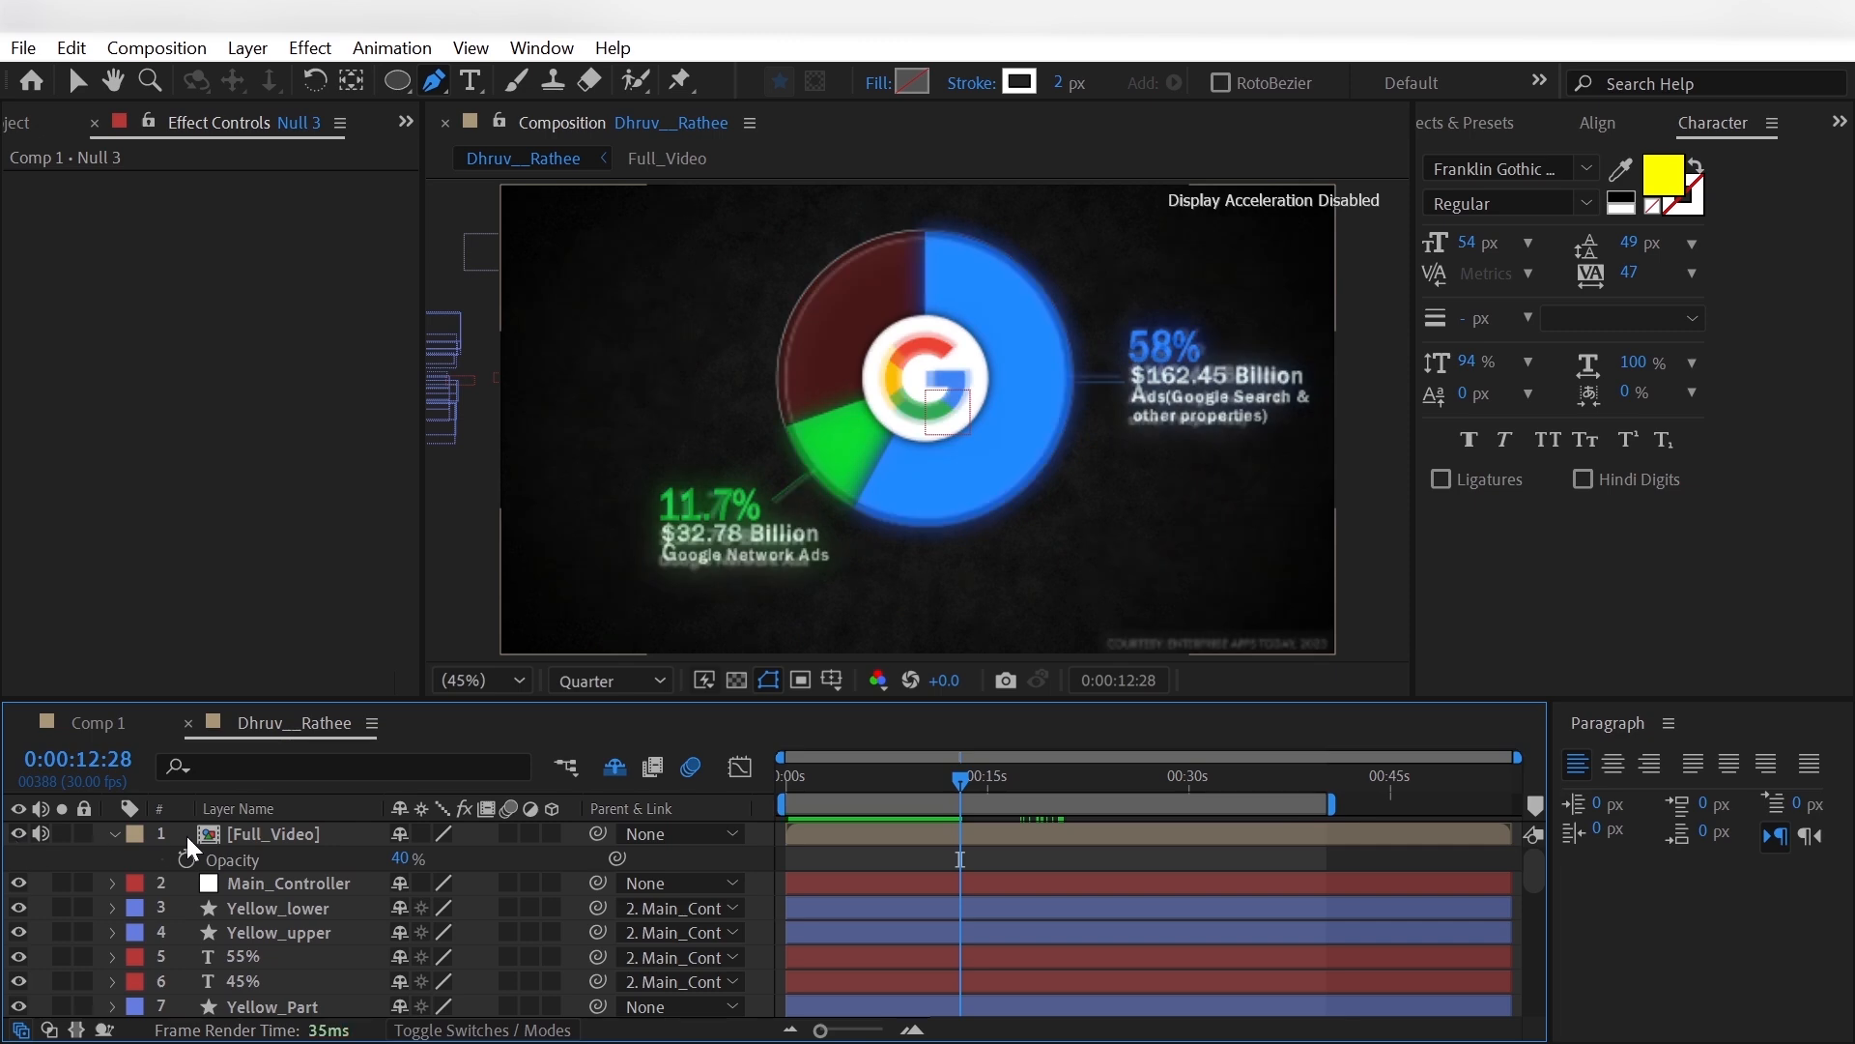
# - Set the [Full_Video] Opacity to 100%, compare the reference up to 0:00:15:06 and hide that layer
pyautogui.click(313, 833)
pyautogui.moveTo(415, 858); pyautogui.dragTo(649, 869)
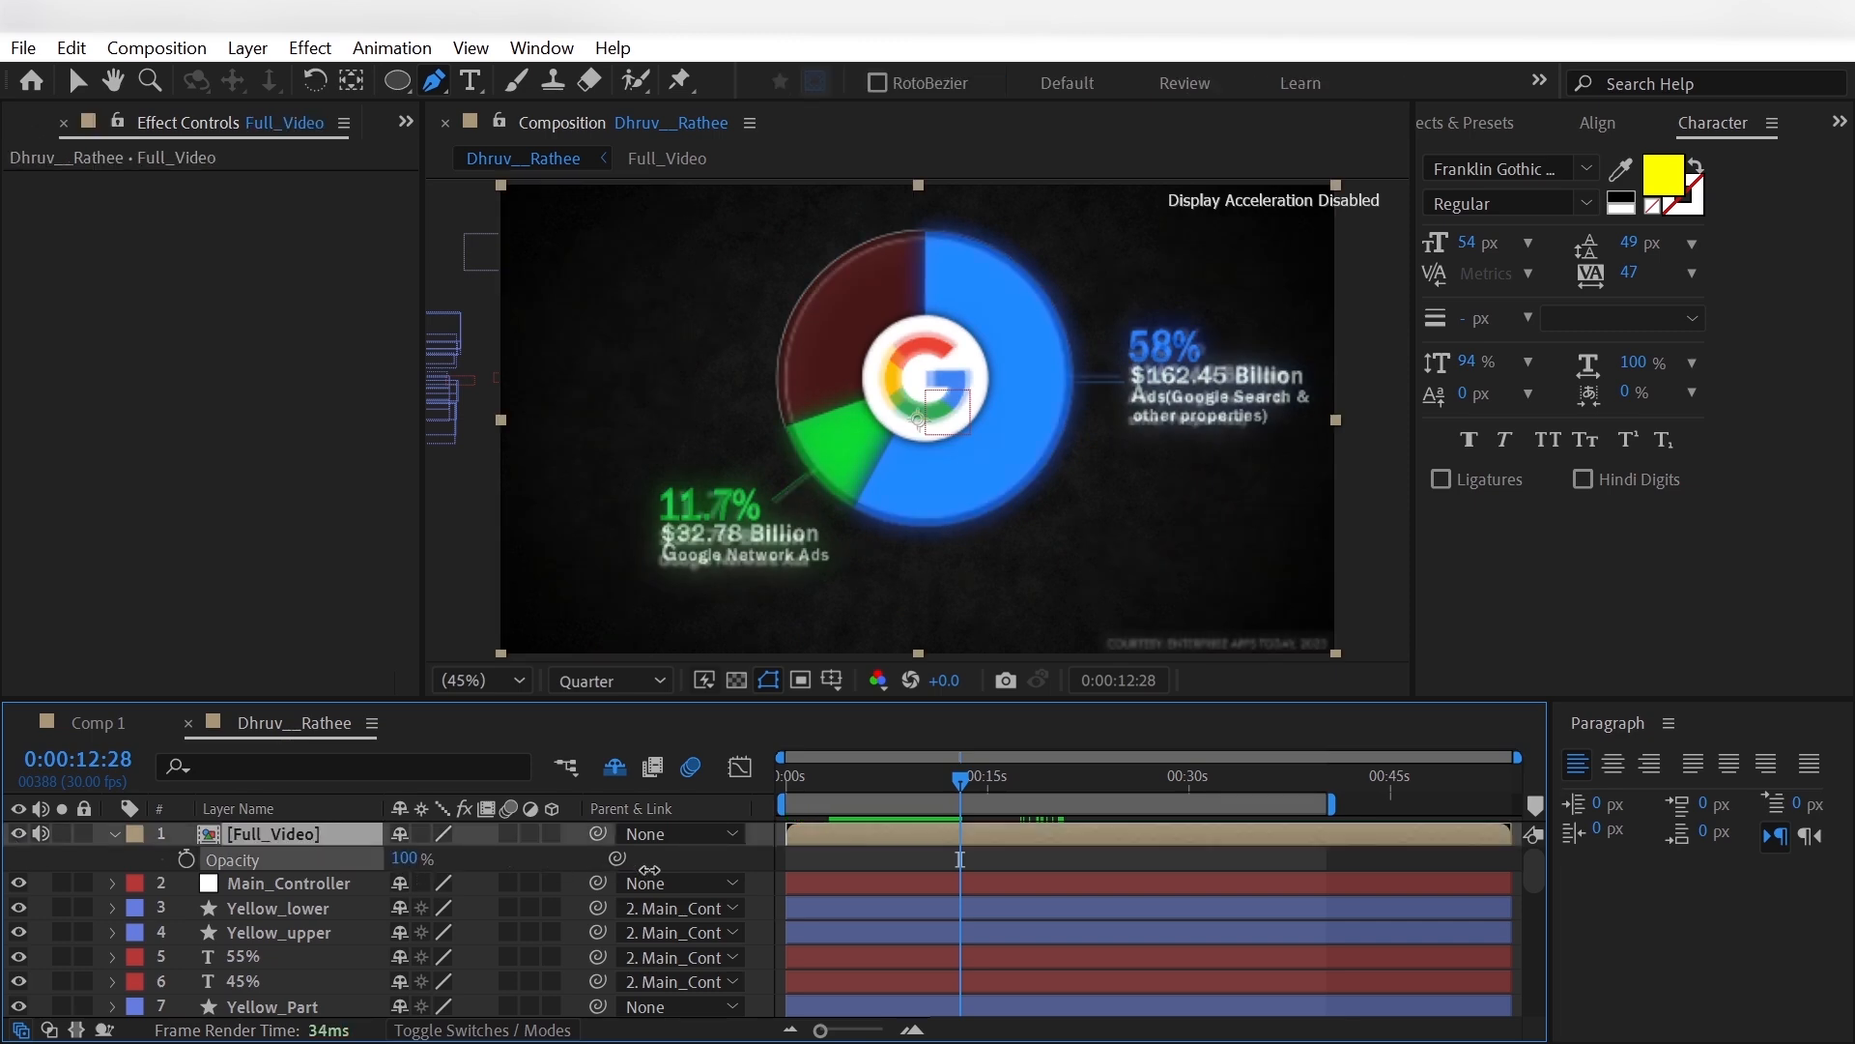
pyautogui.click(42, 902)
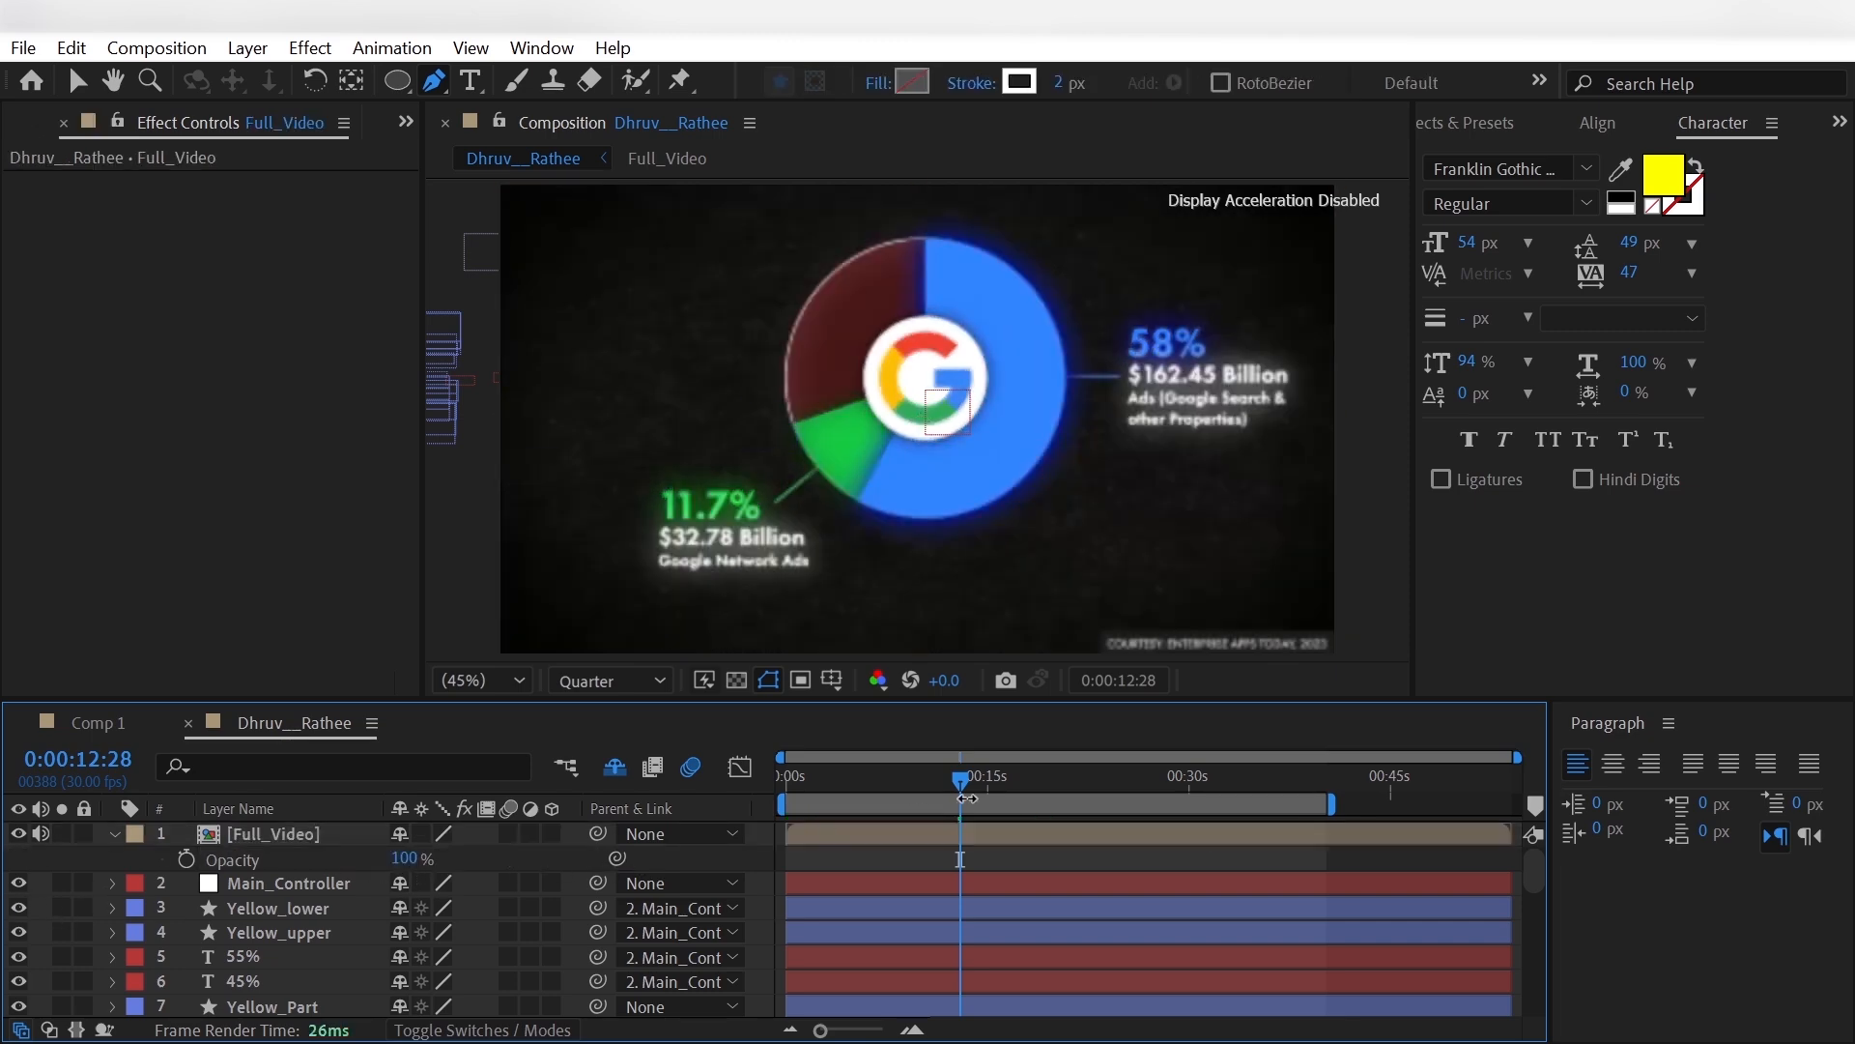
pyautogui.moveTo(962, 780); pyautogui.dragTo(991, 802)
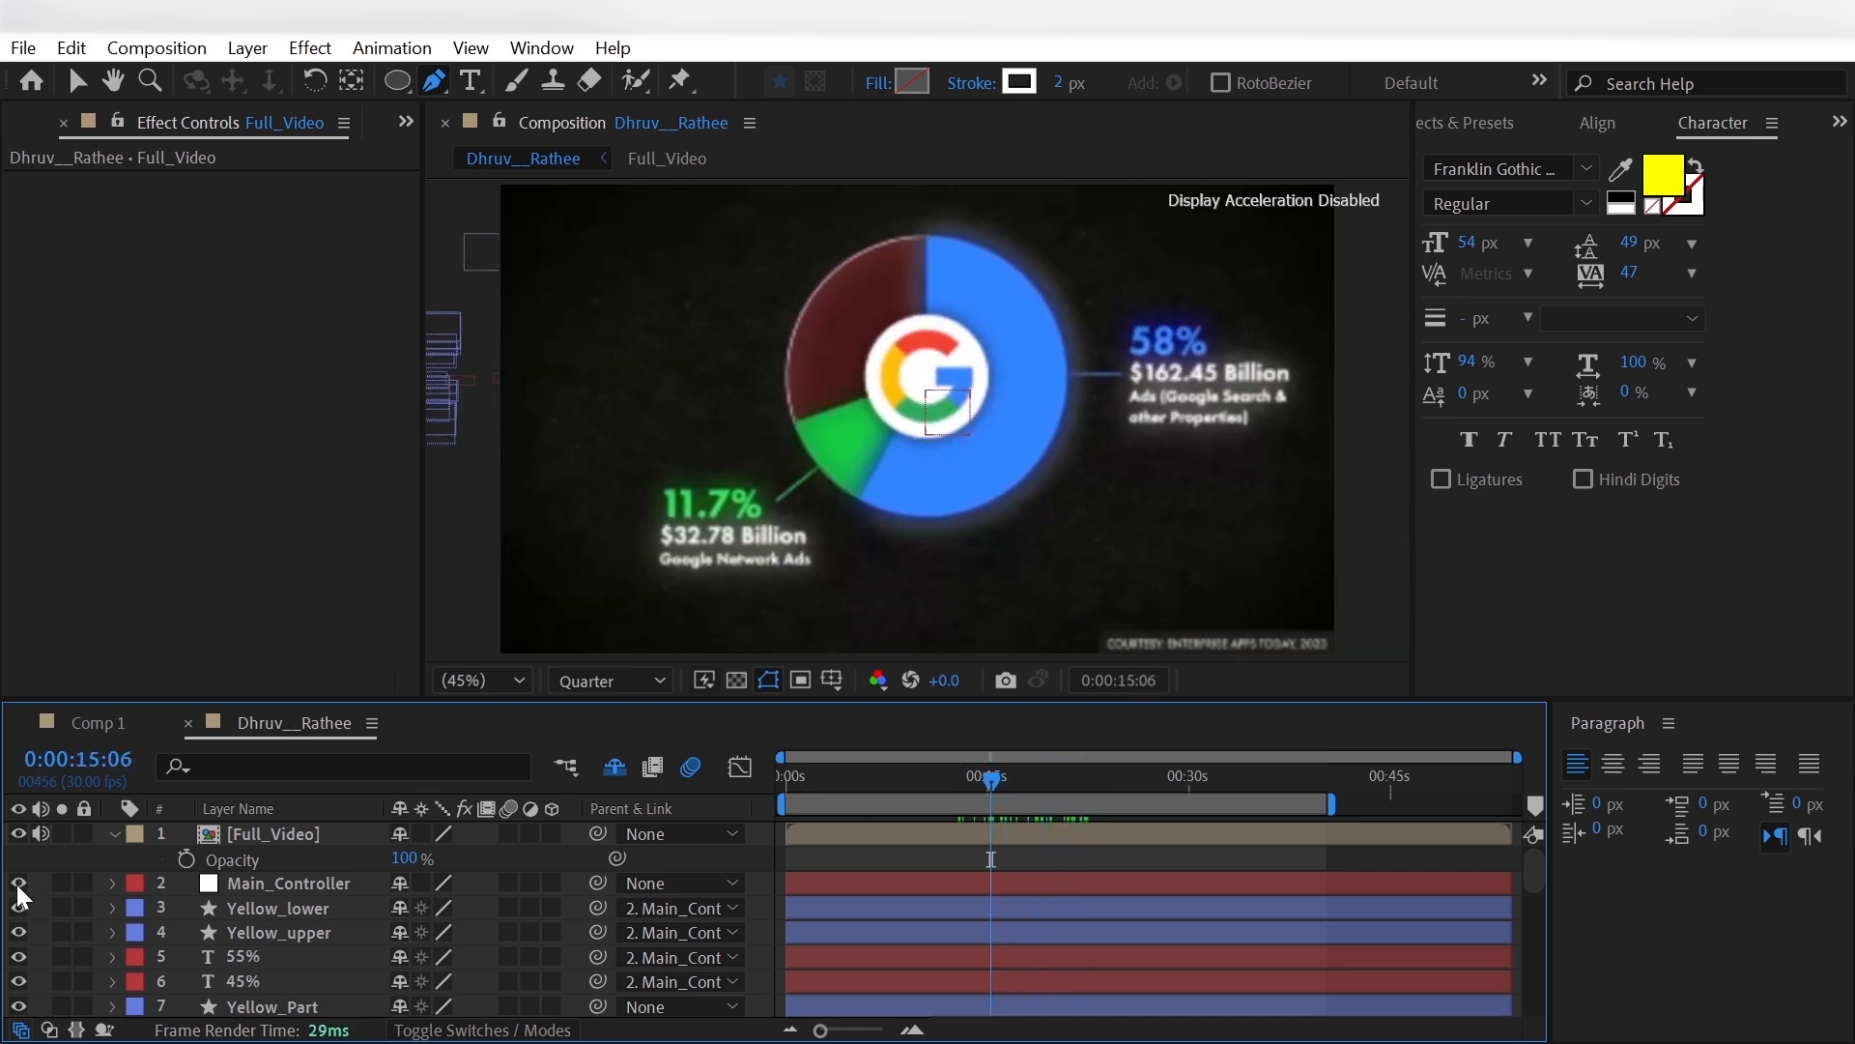
pyautogui.click(18, 833)
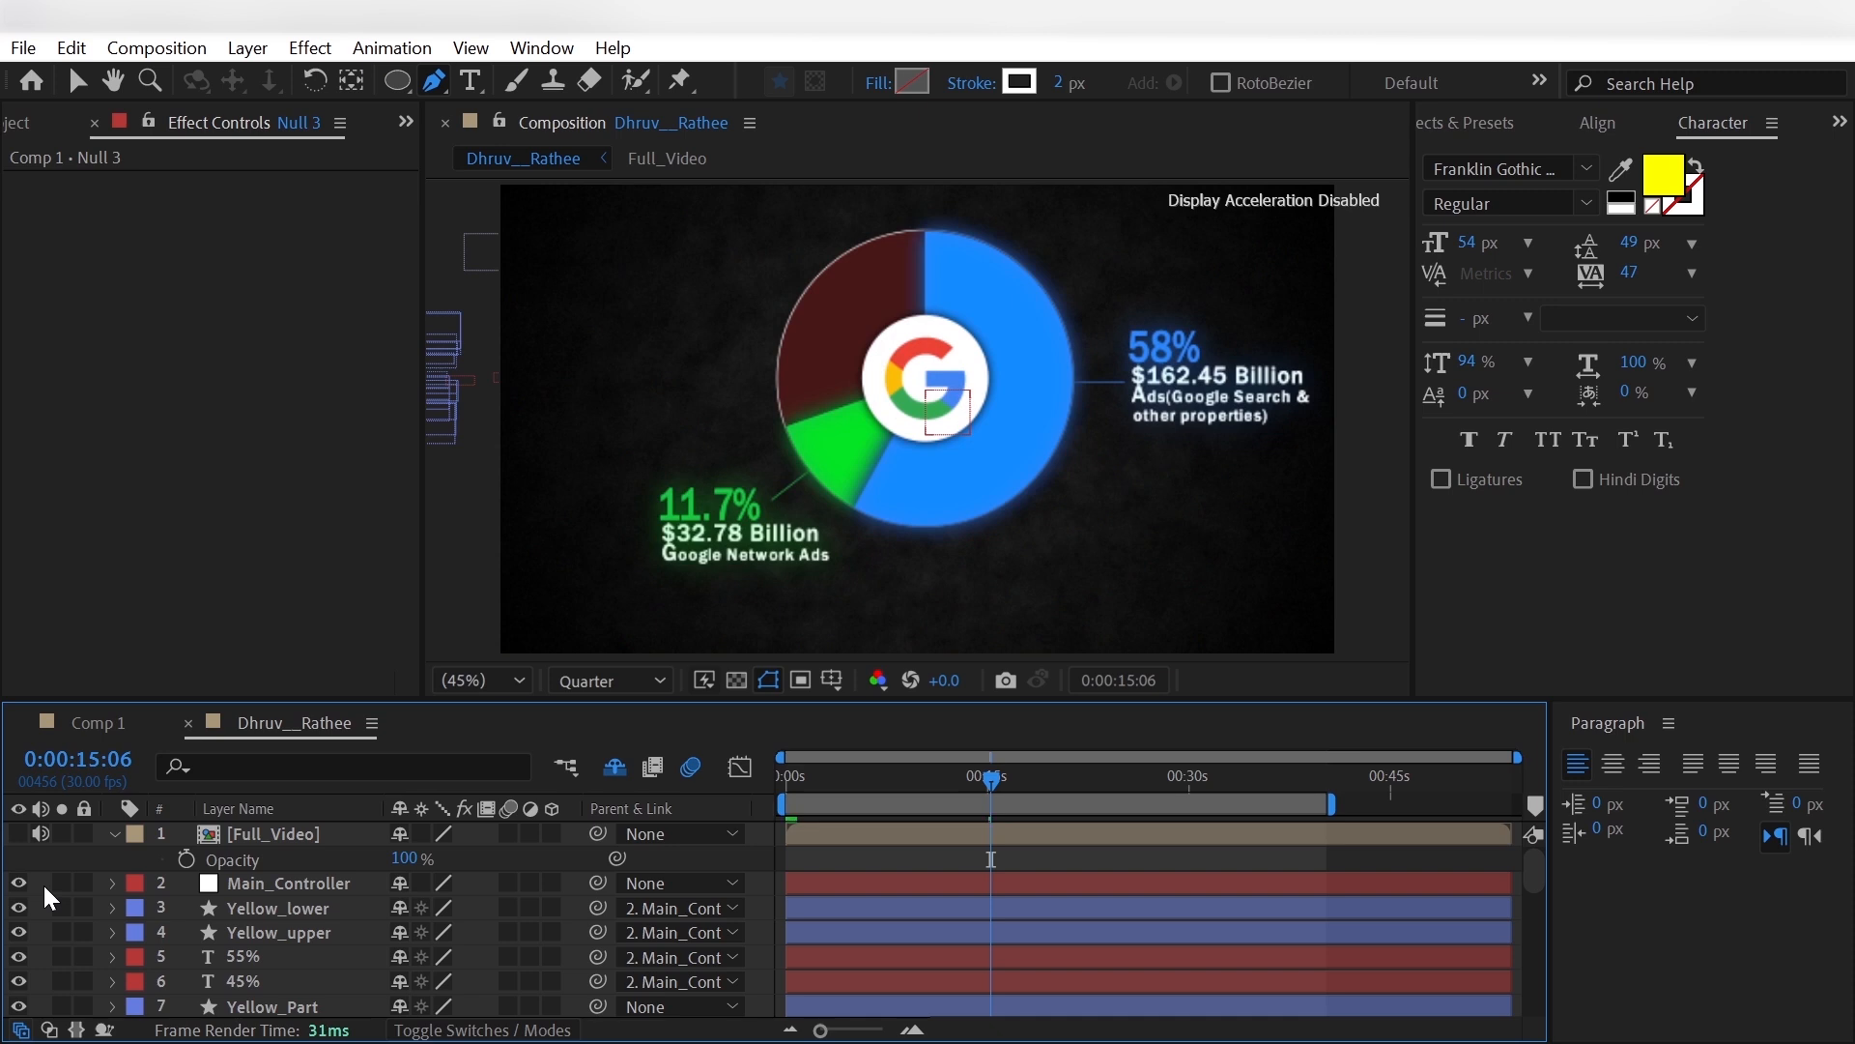
# - Create a null object, place it directly below [Full_Video] and parent Main_Controller to it
pyautogui.rightClick(43, 885)
pyautogui.moveTo(180, 524)
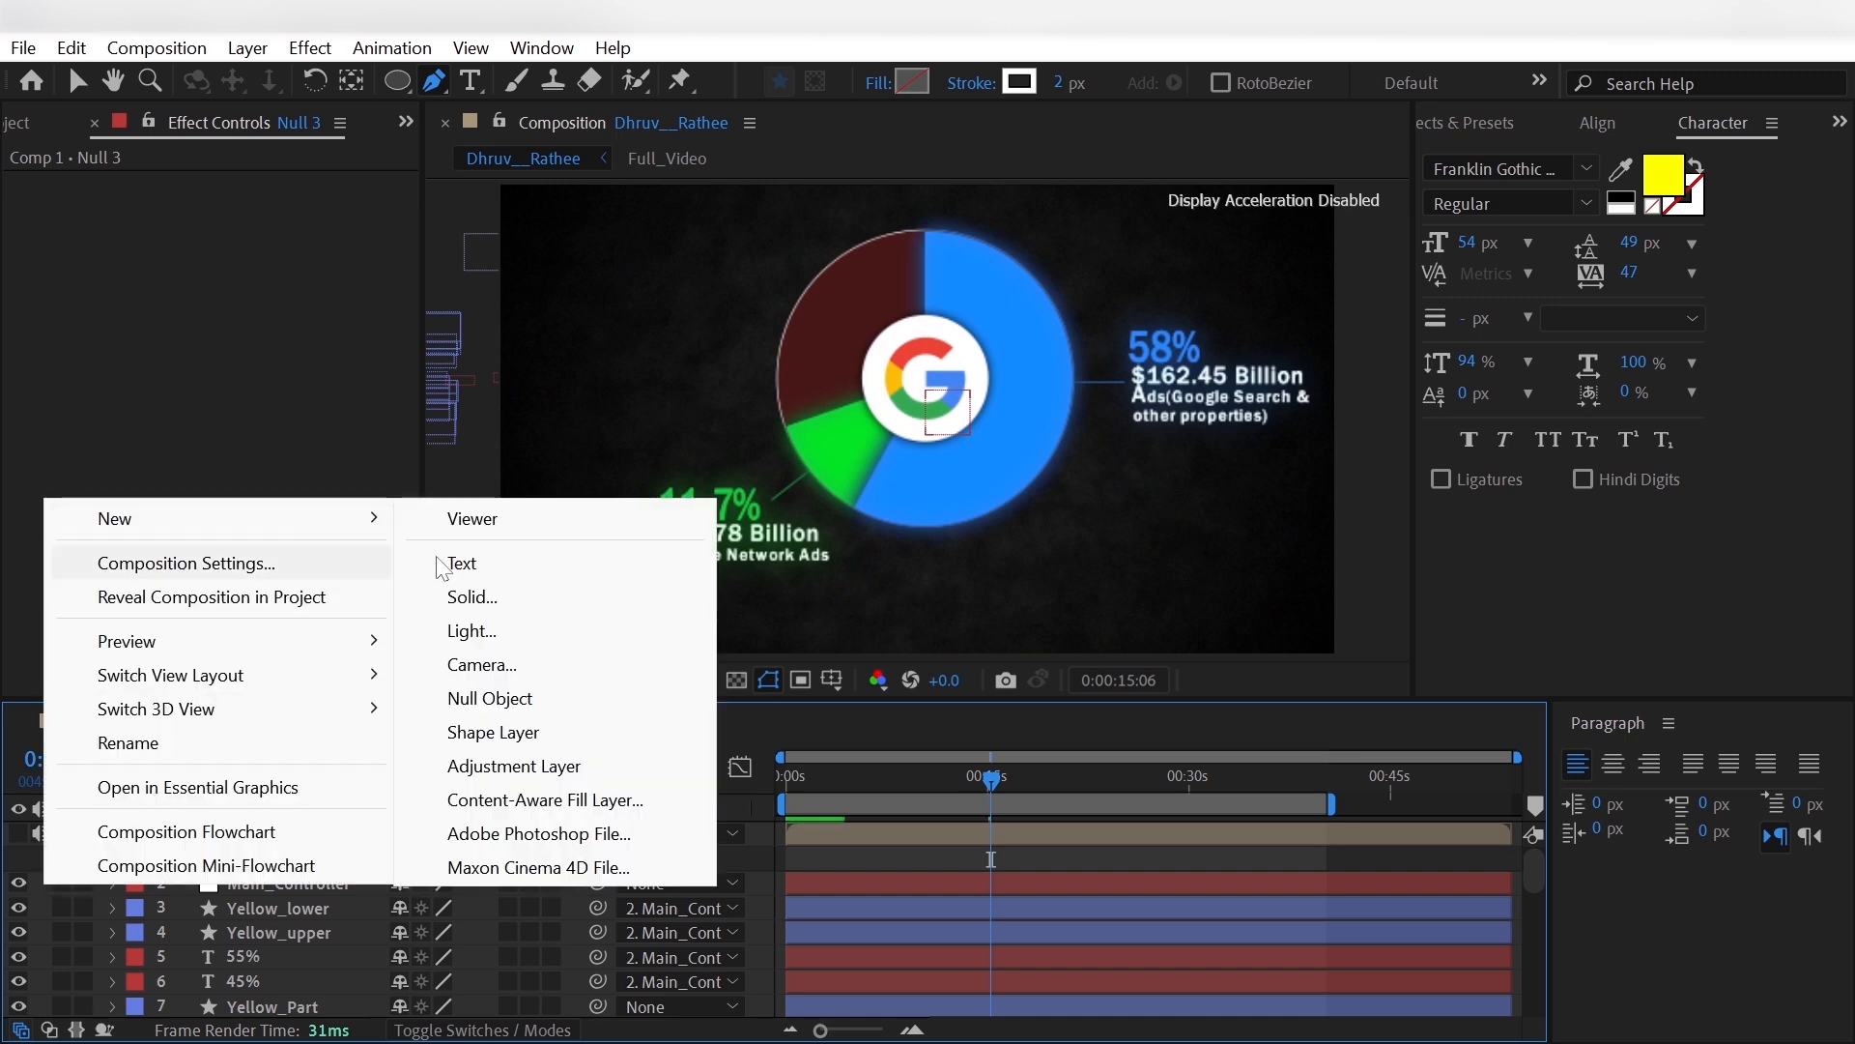
pyautogui.click(488, 698)
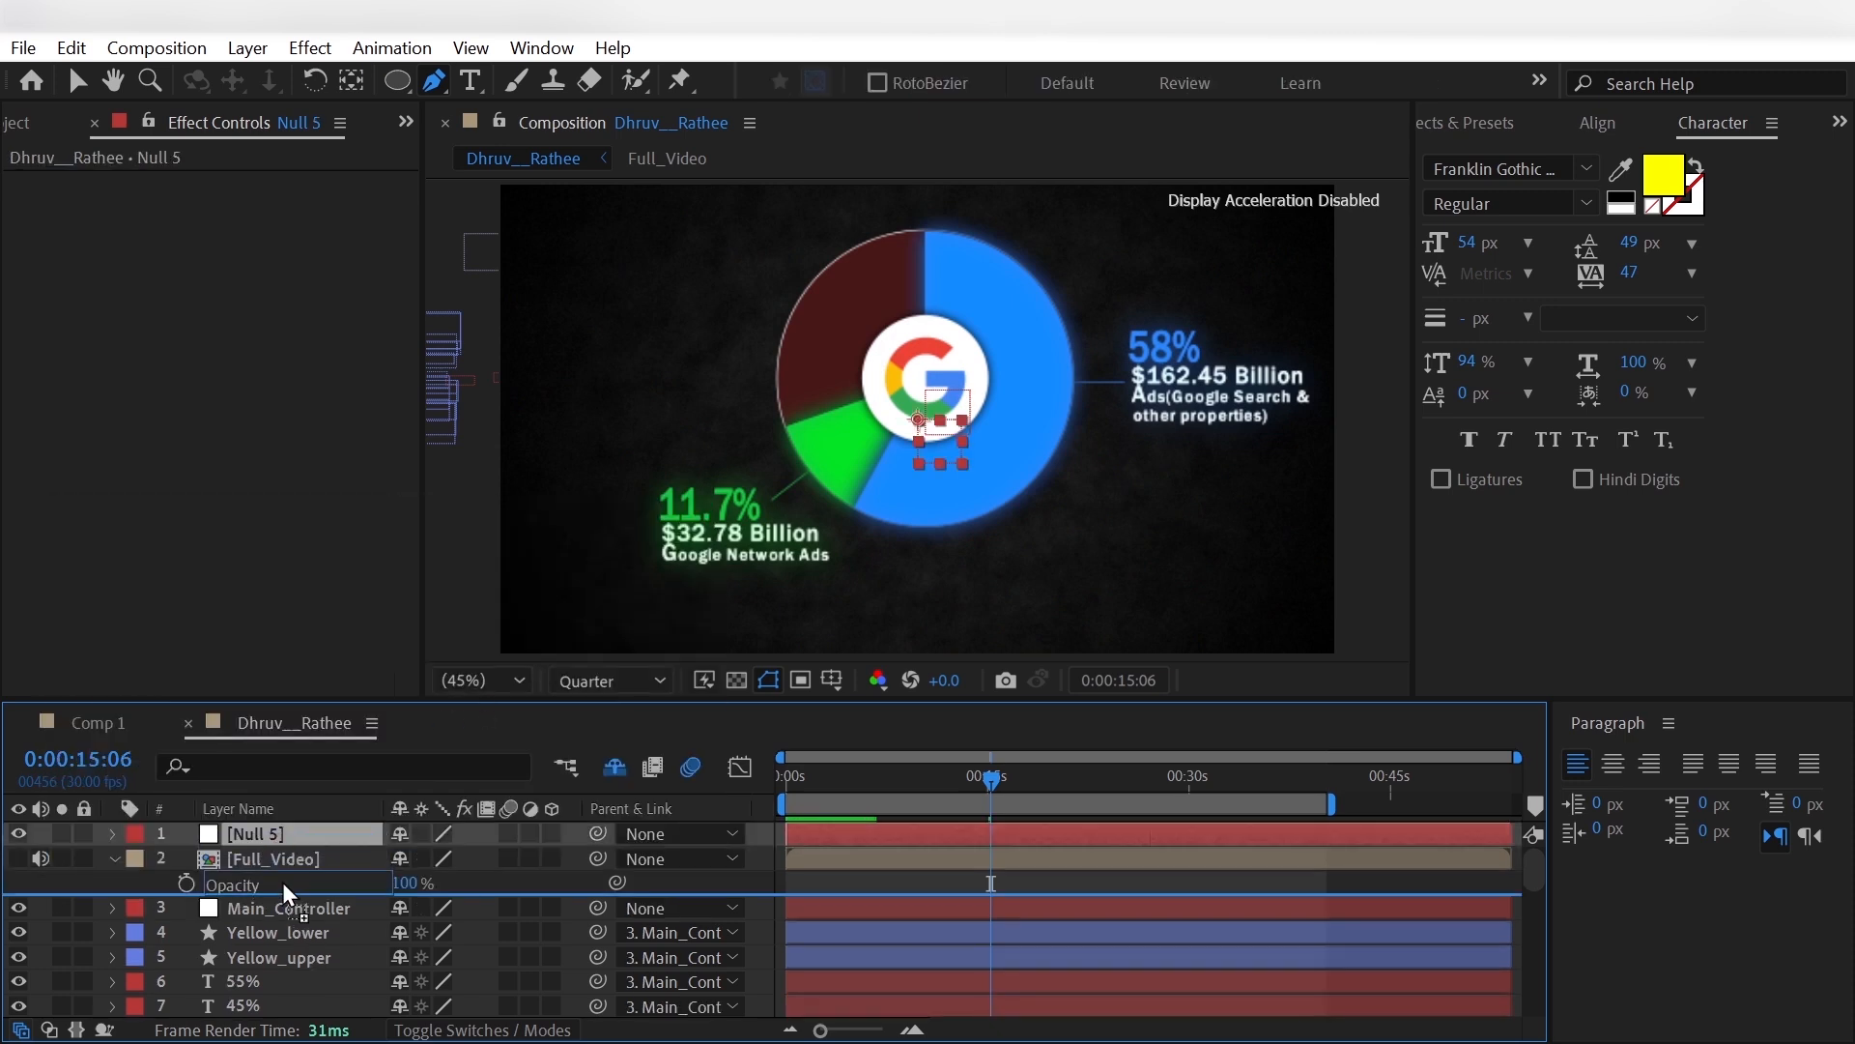
pyautogui.moveTo(282, 883); pyautogui.dragTo(284, 887)
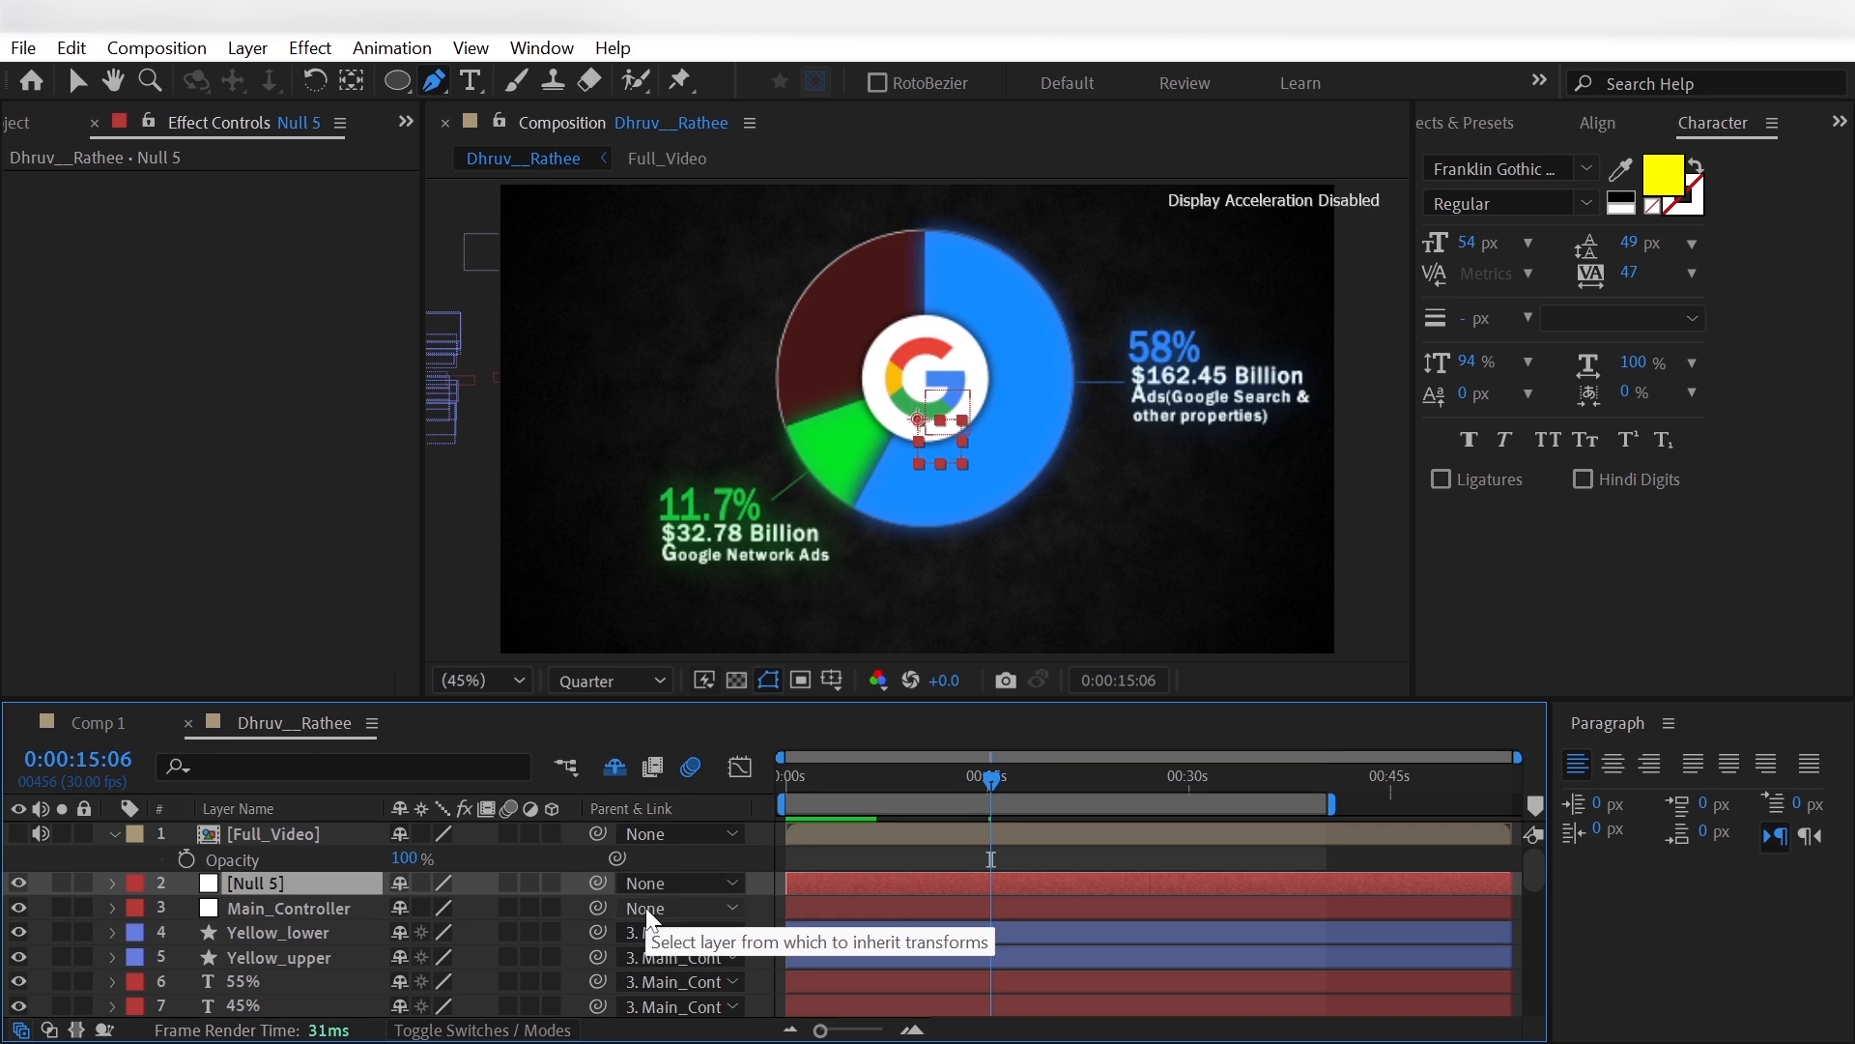
pyautogui.click(636, 884)
pyautogui.click(820, 150)
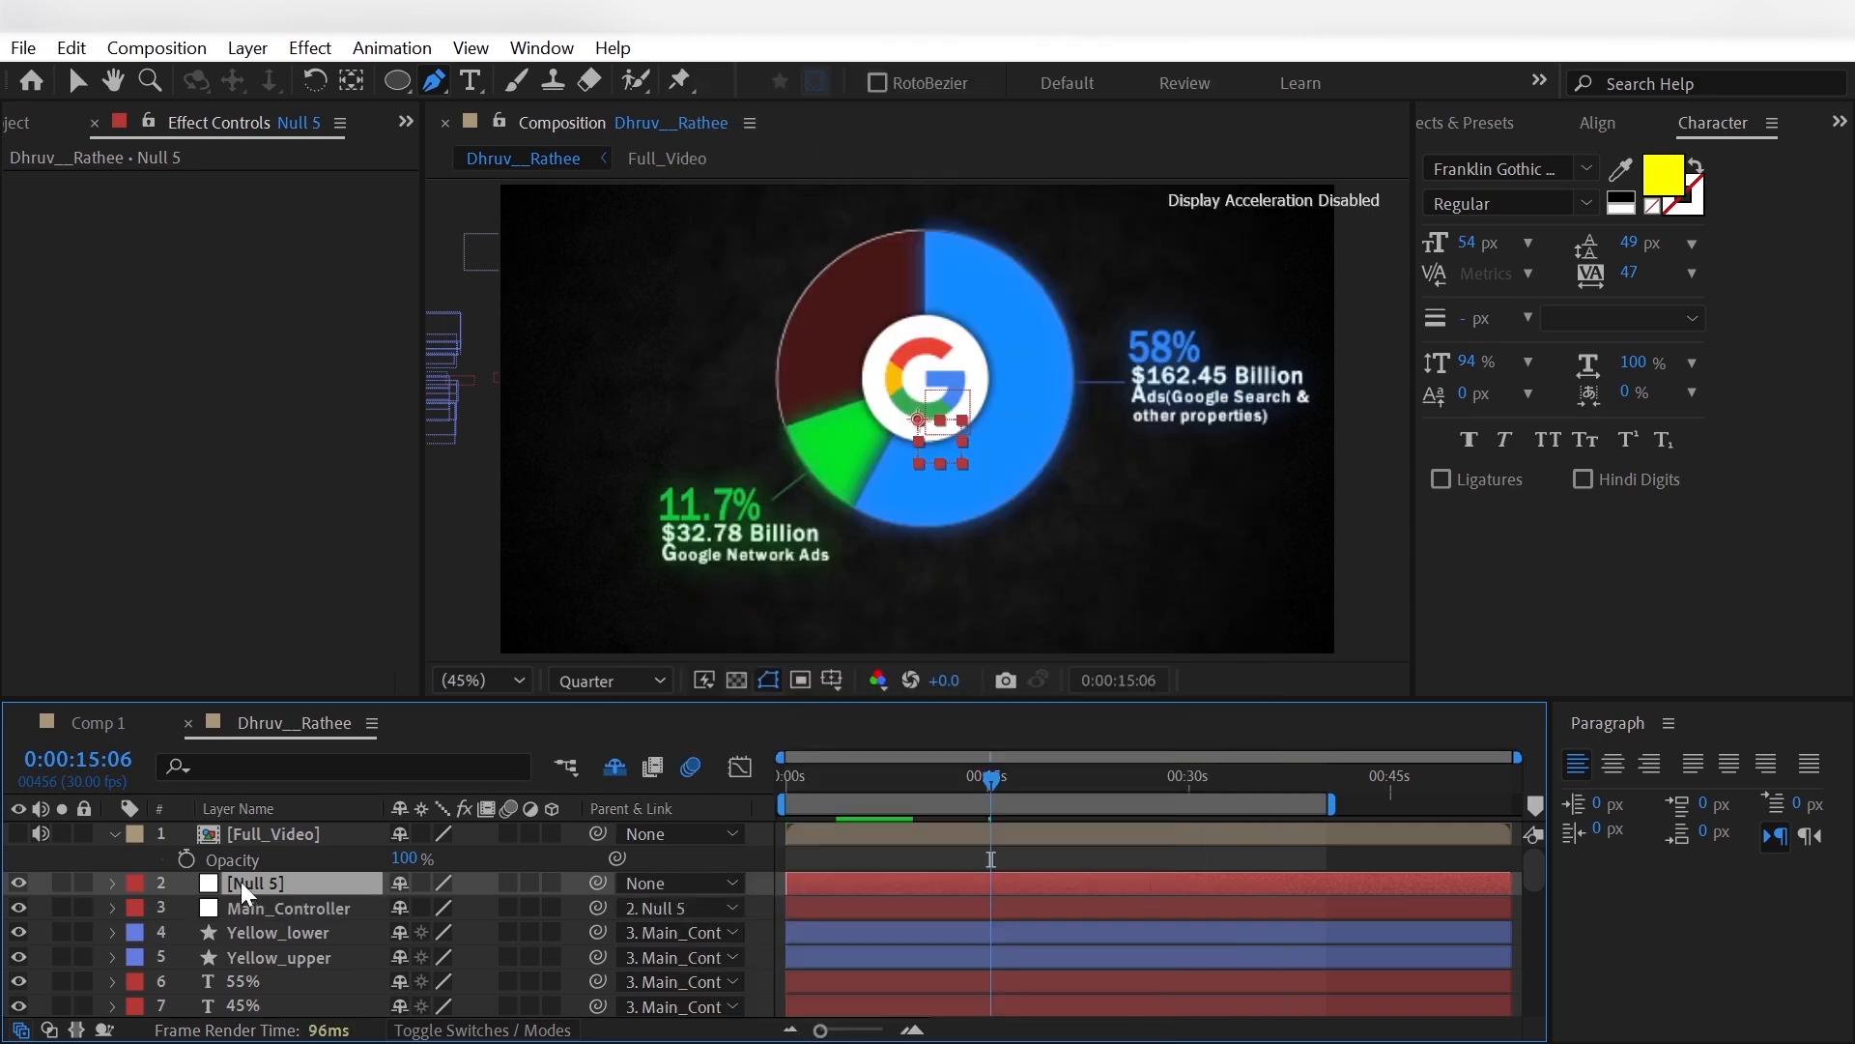
# - Enable an expression on the Position of the [Null 5] layer and insert the wiggle function
pyautogui.press('p')
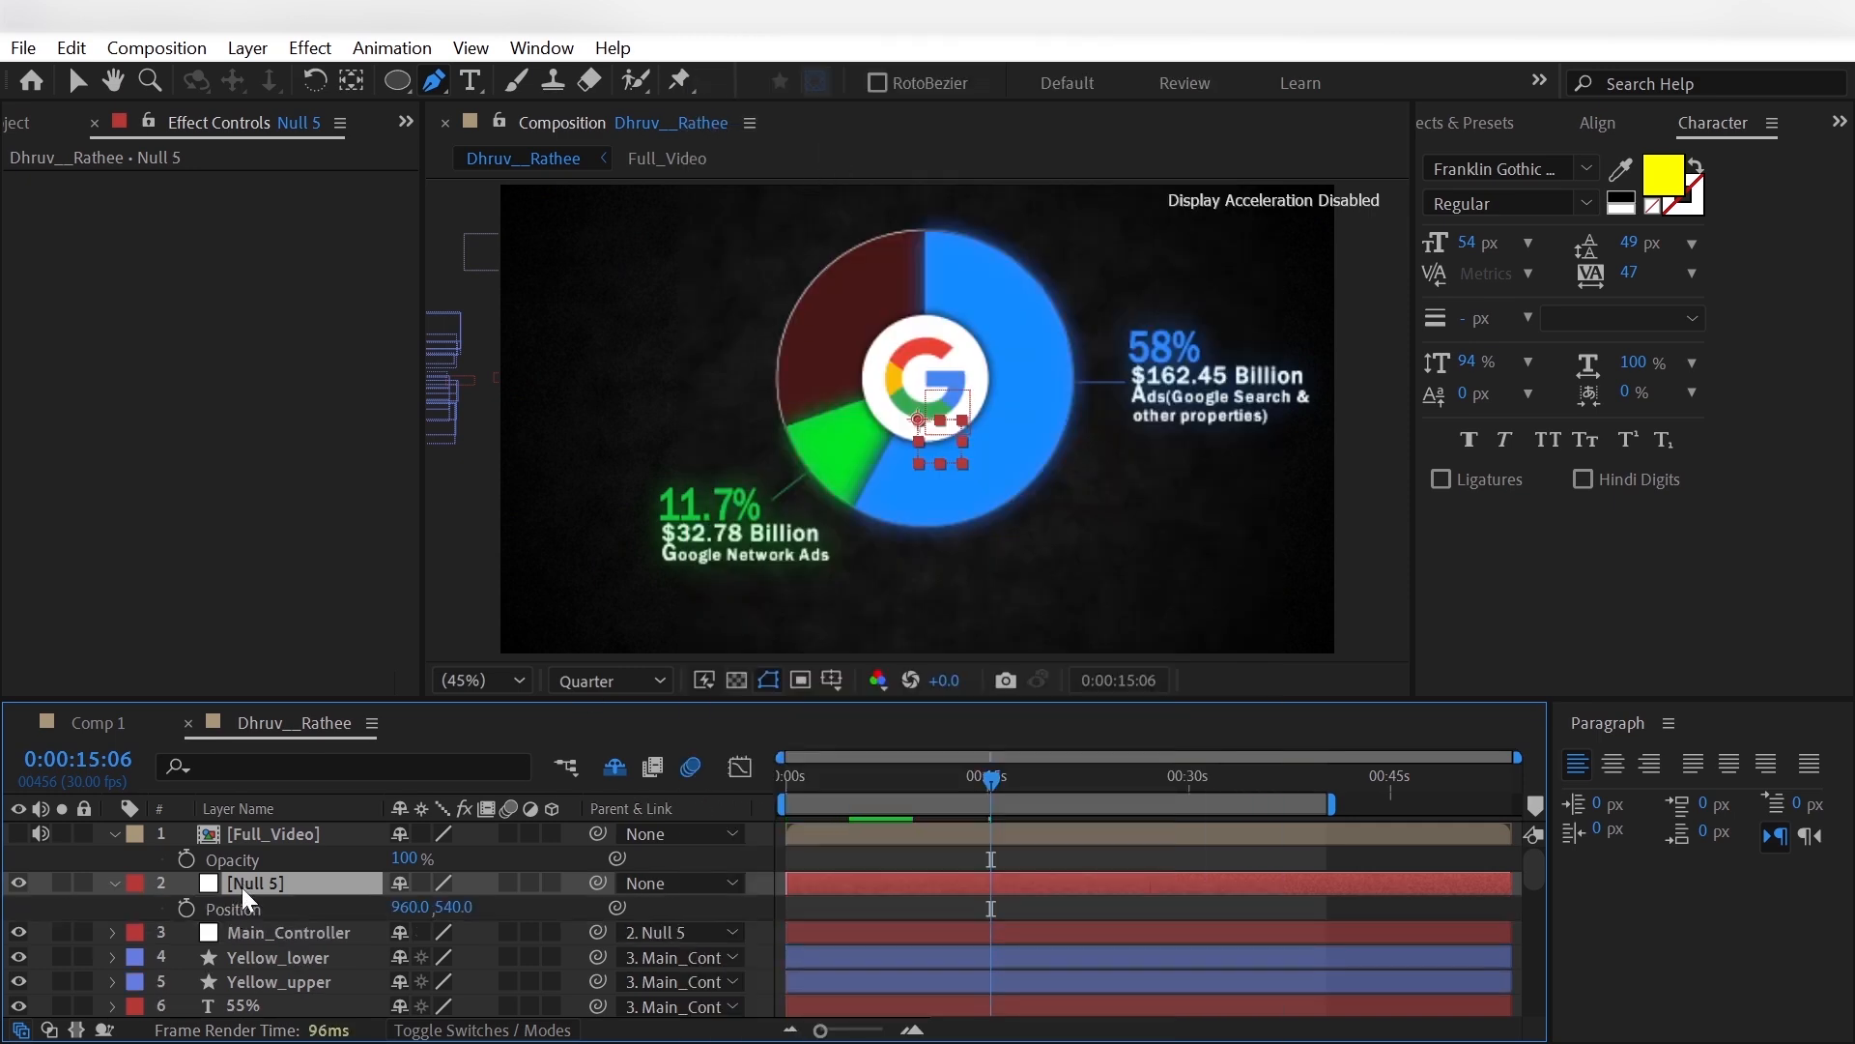
pyautogui.keyDown('alt'); pyautogui.click(186, 908); pyautogui.keyUp('alt')
pyautogui.click(499, 932)
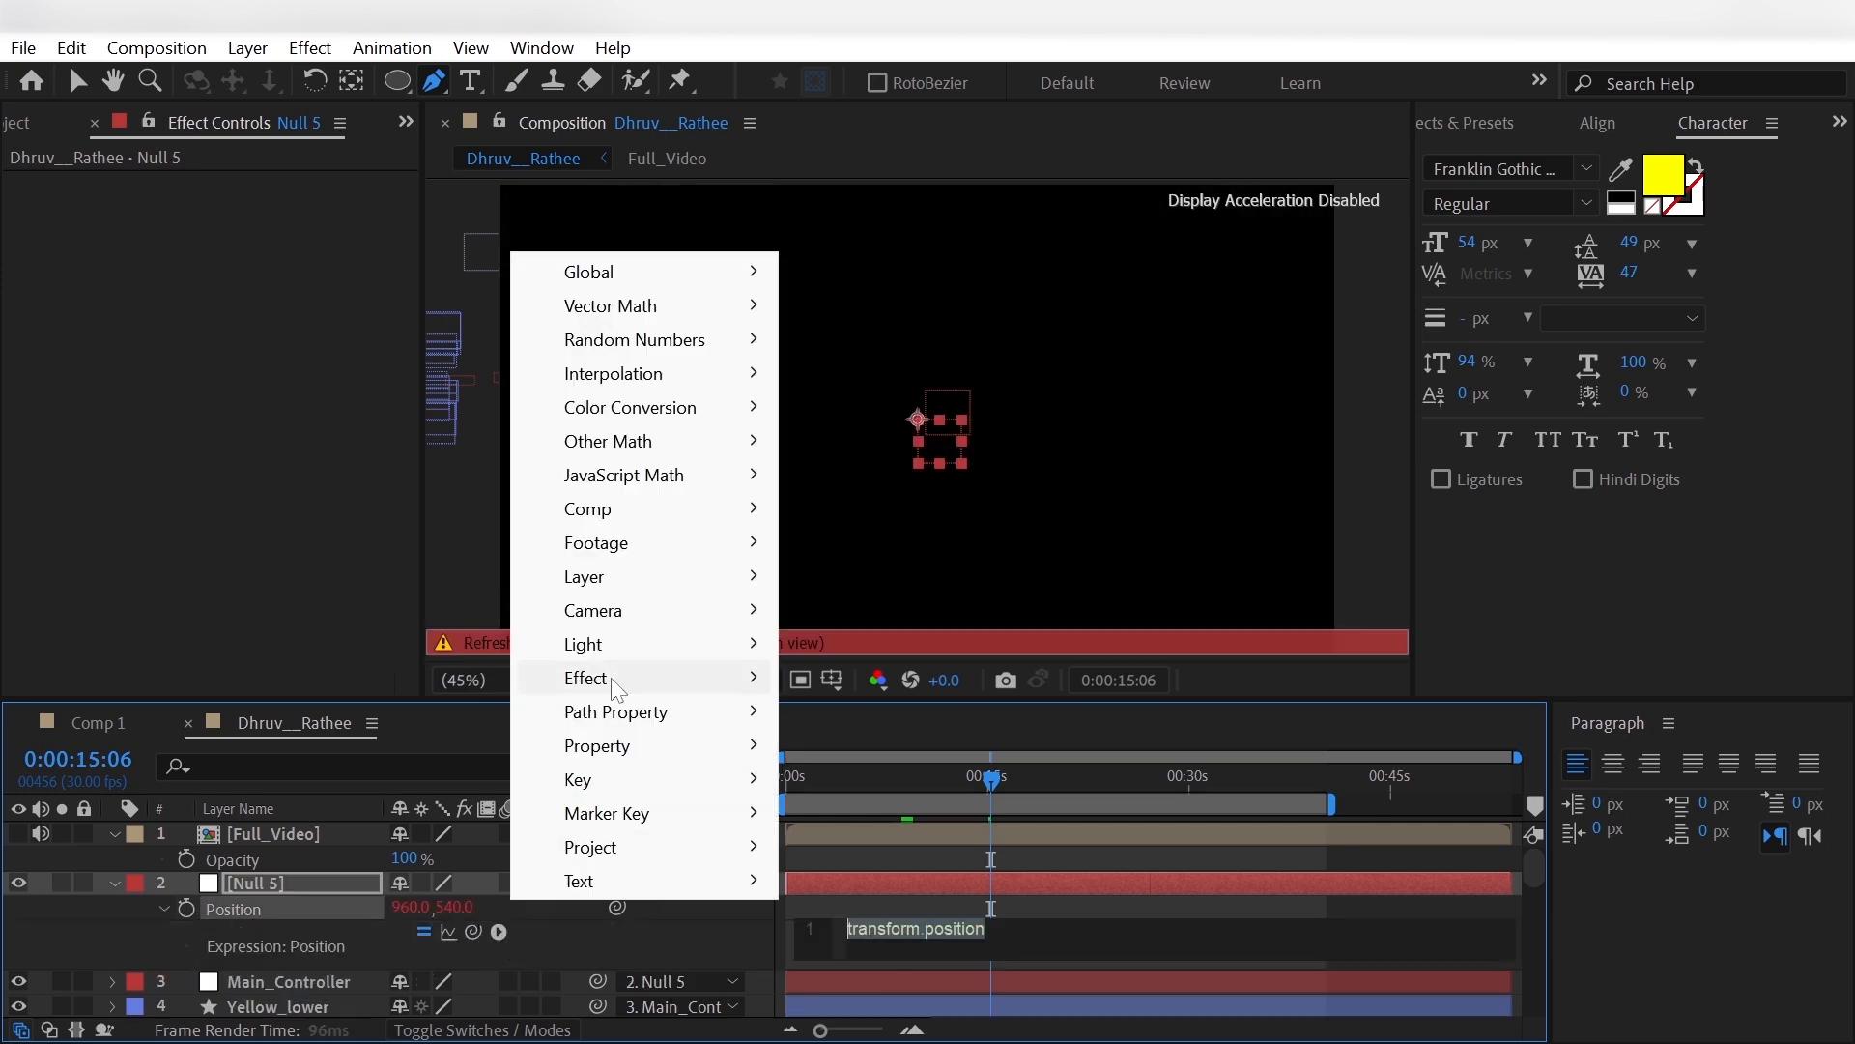
pyautogui.moveTo(636, 745)
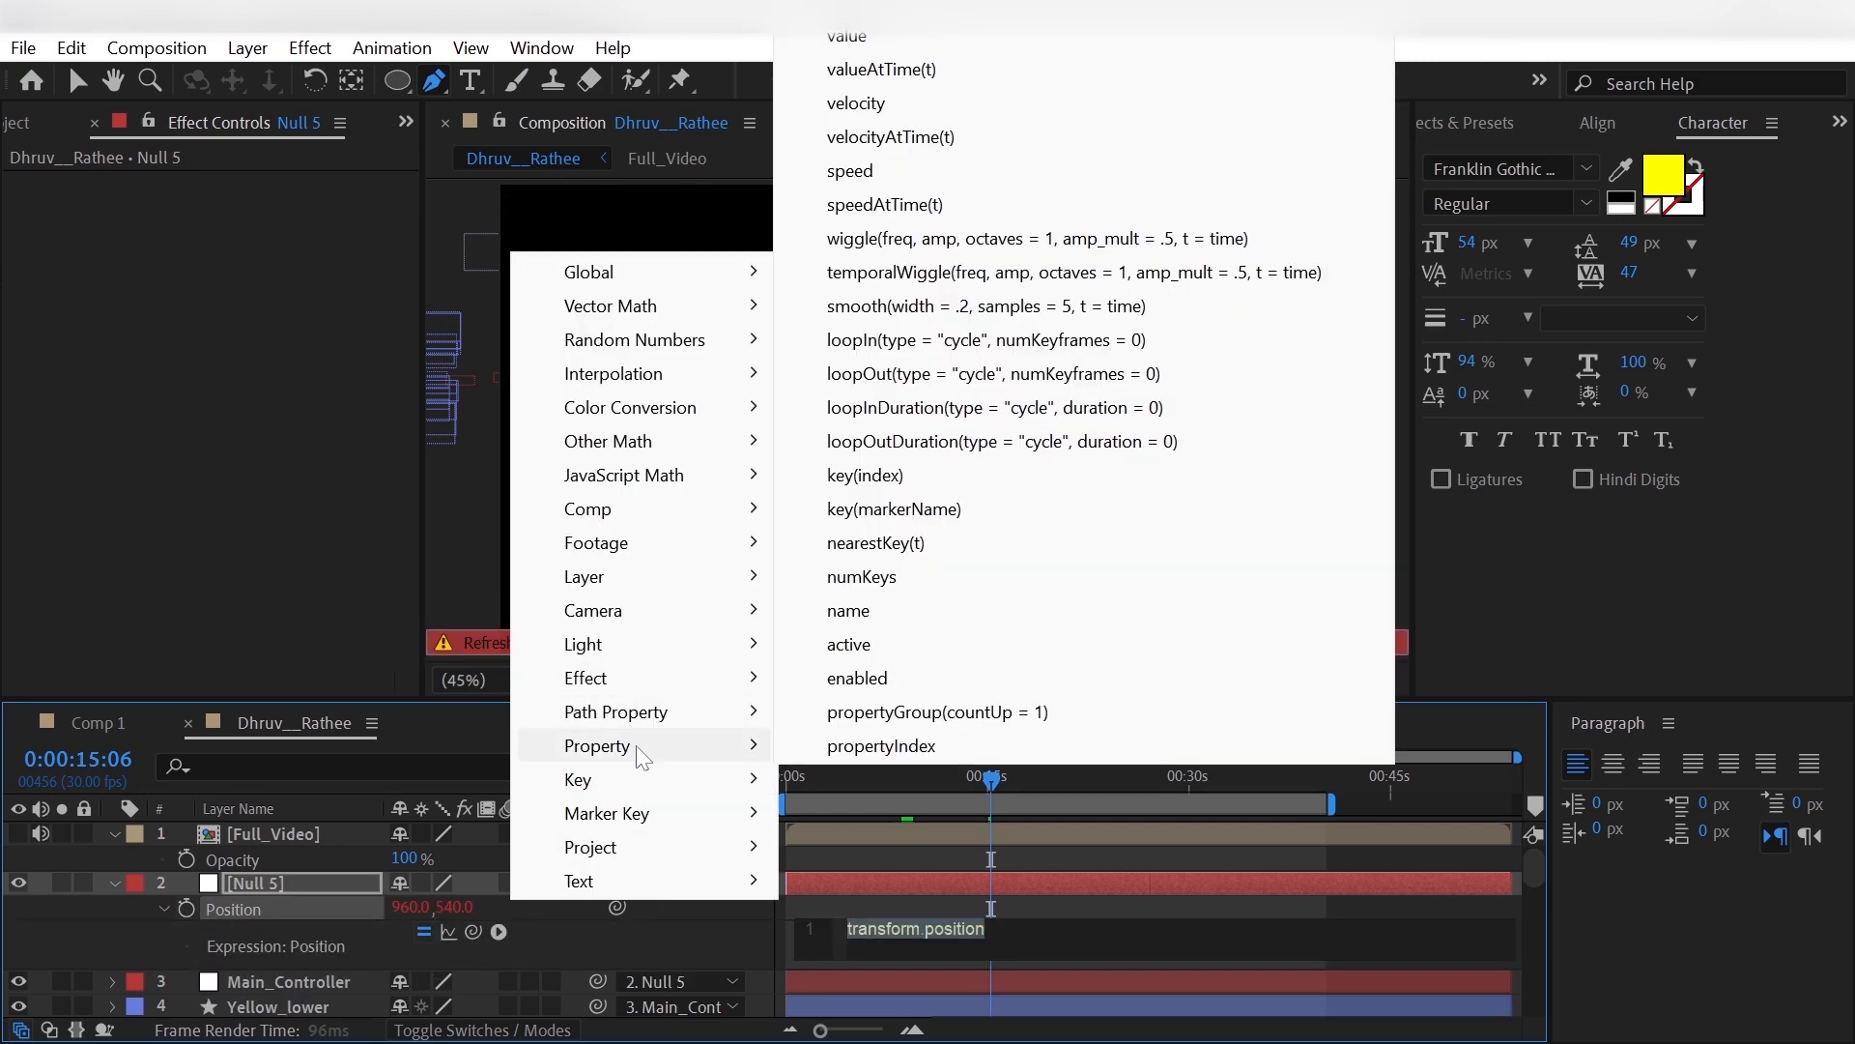
pyautogui.click(926, 241)
# - Set the wiggle expression's frequency to 1 and amplitude to 7, and apply it
pyautogui.click(936, 931)
pyautogui.press('BackSpace')
pyautogui.press('BackSpace')
pyautogui.press('BackSpace')
pyautogui.press('BackSpace')
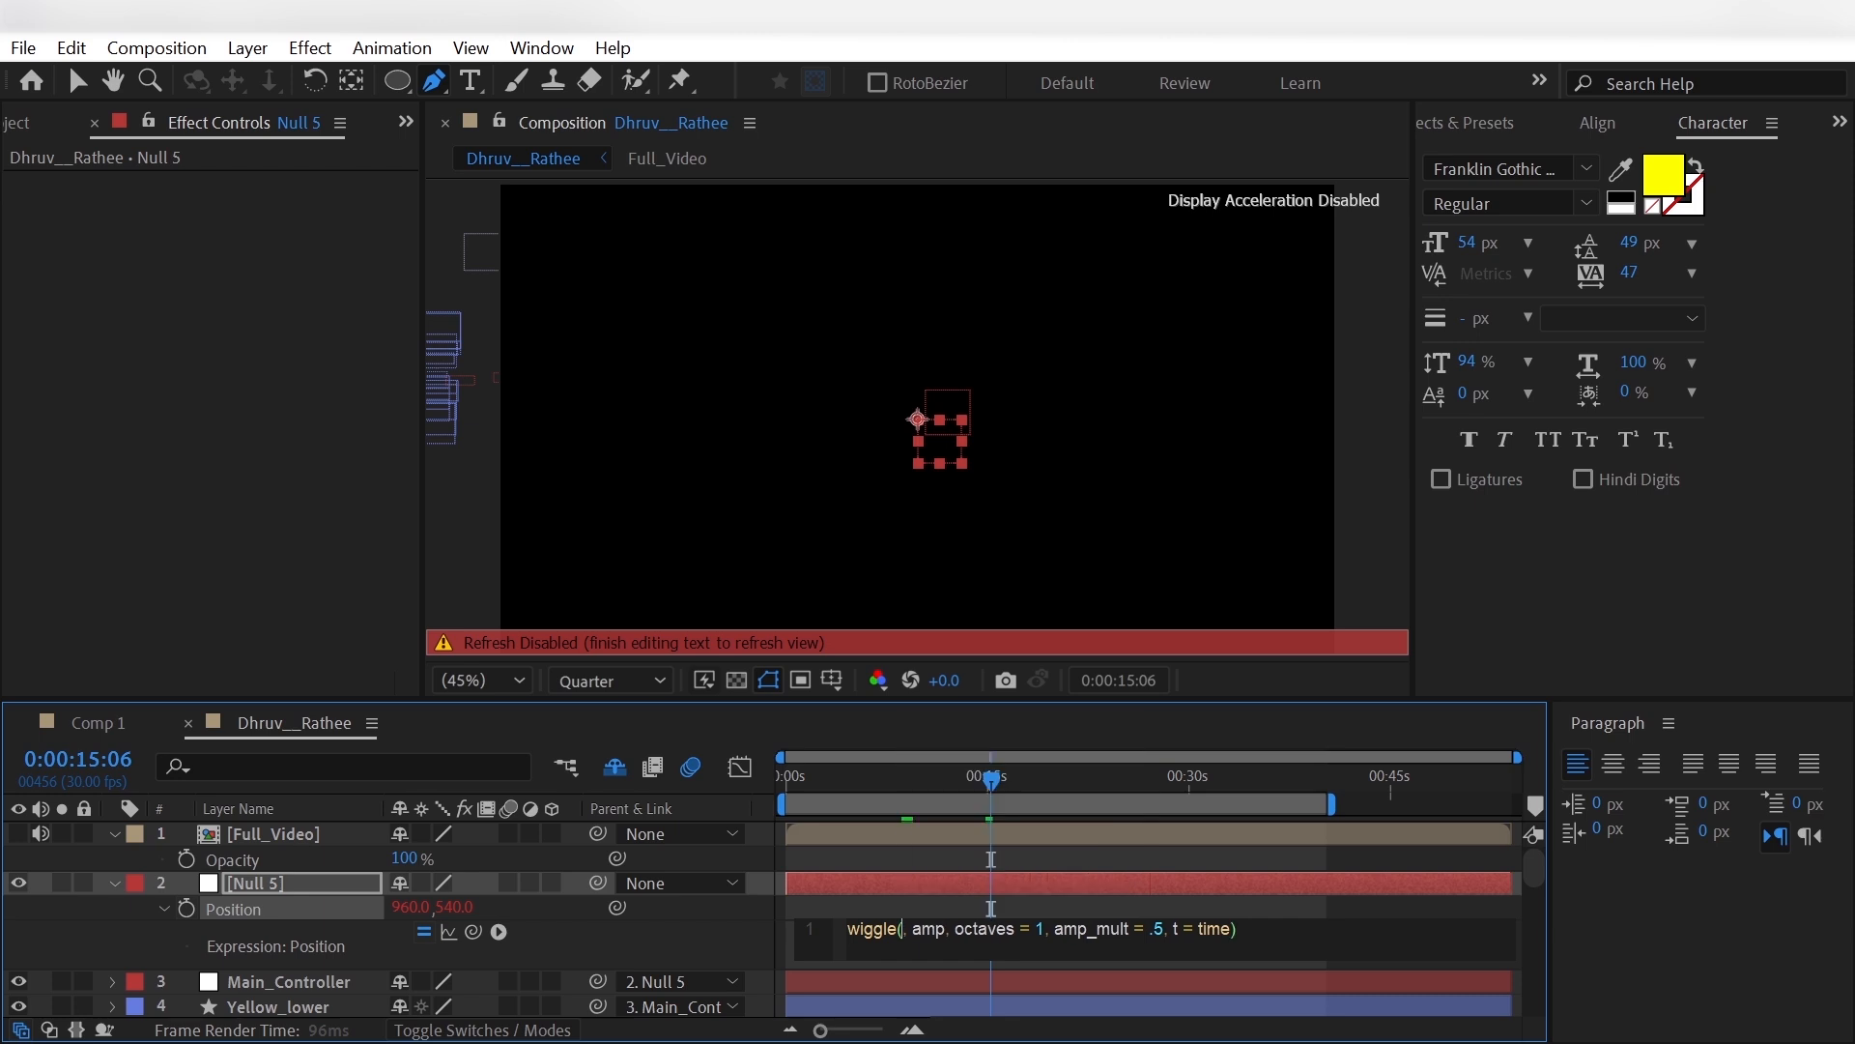
pyautogui.write('1')
pyautogui.press('BackSpace')
pyautogui.press('BackSpace')
pyautogui.press('BackSpace')
pyautogui.press('BackSpace')
pyautogui.press('BackSpace')
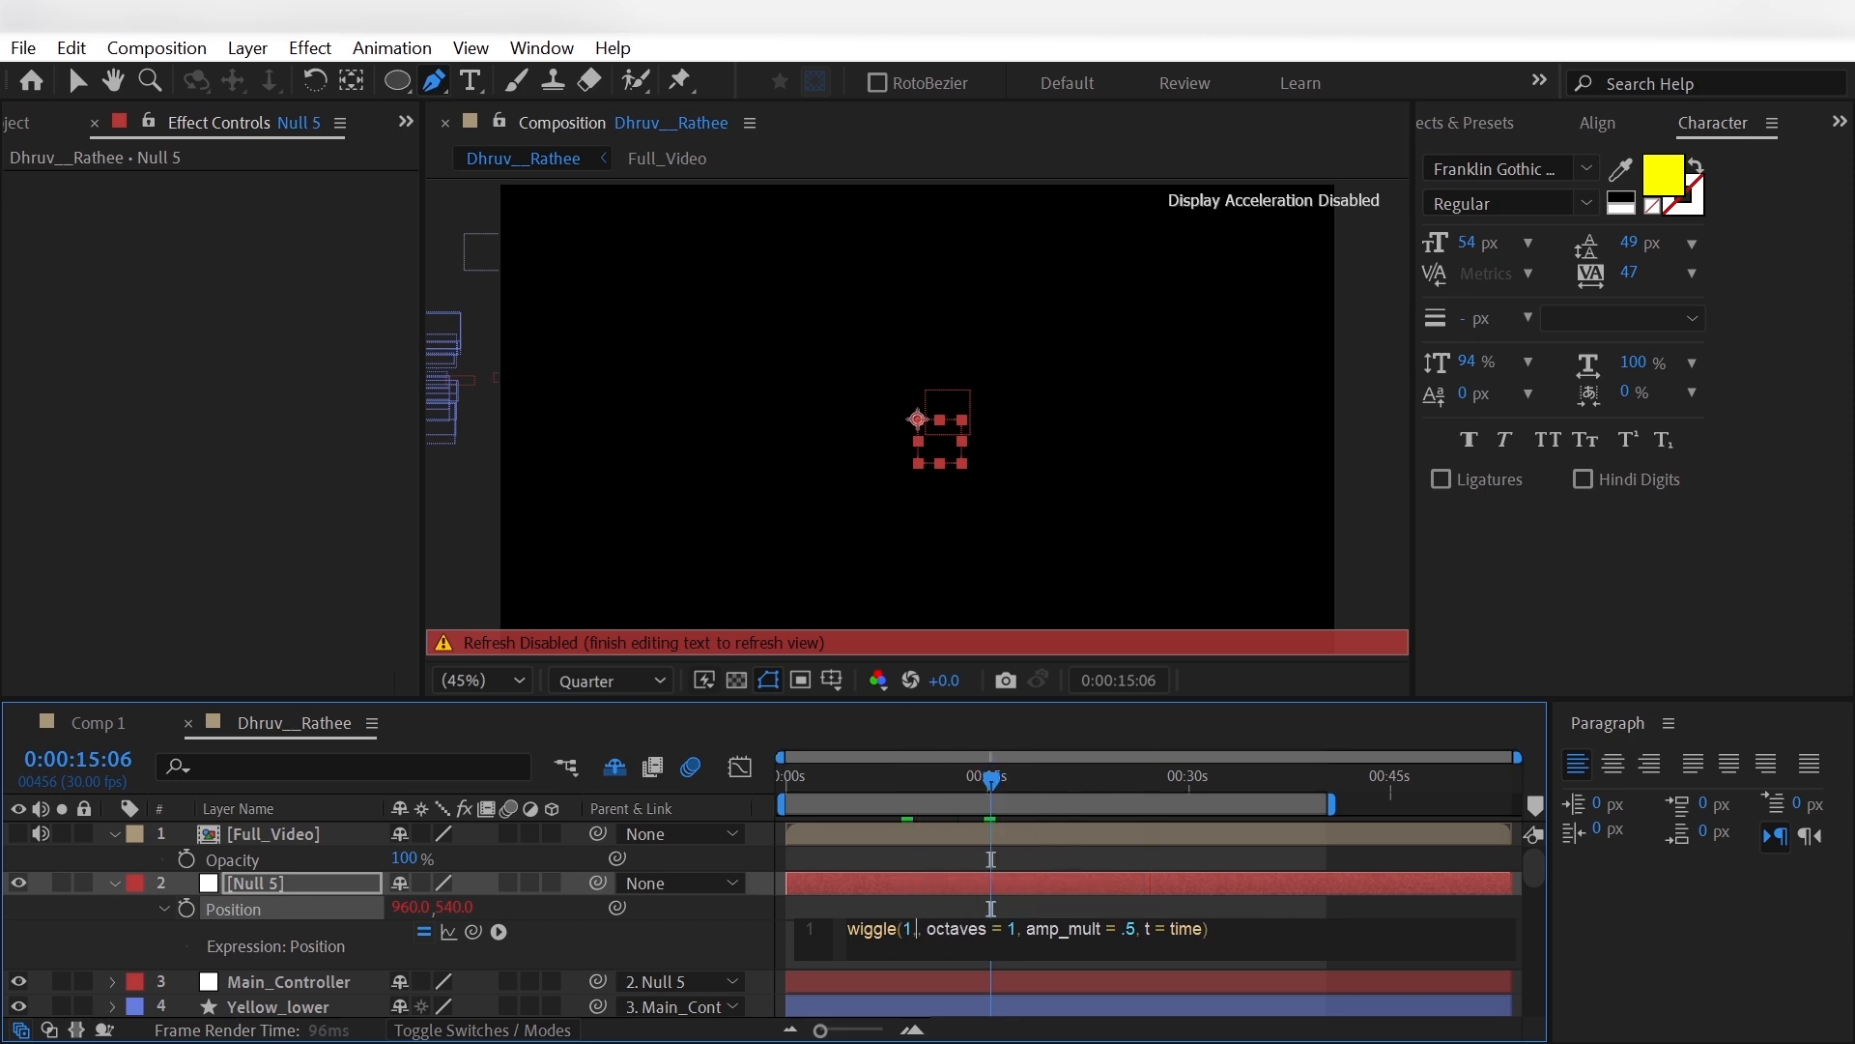
pyautogui.write(',7')
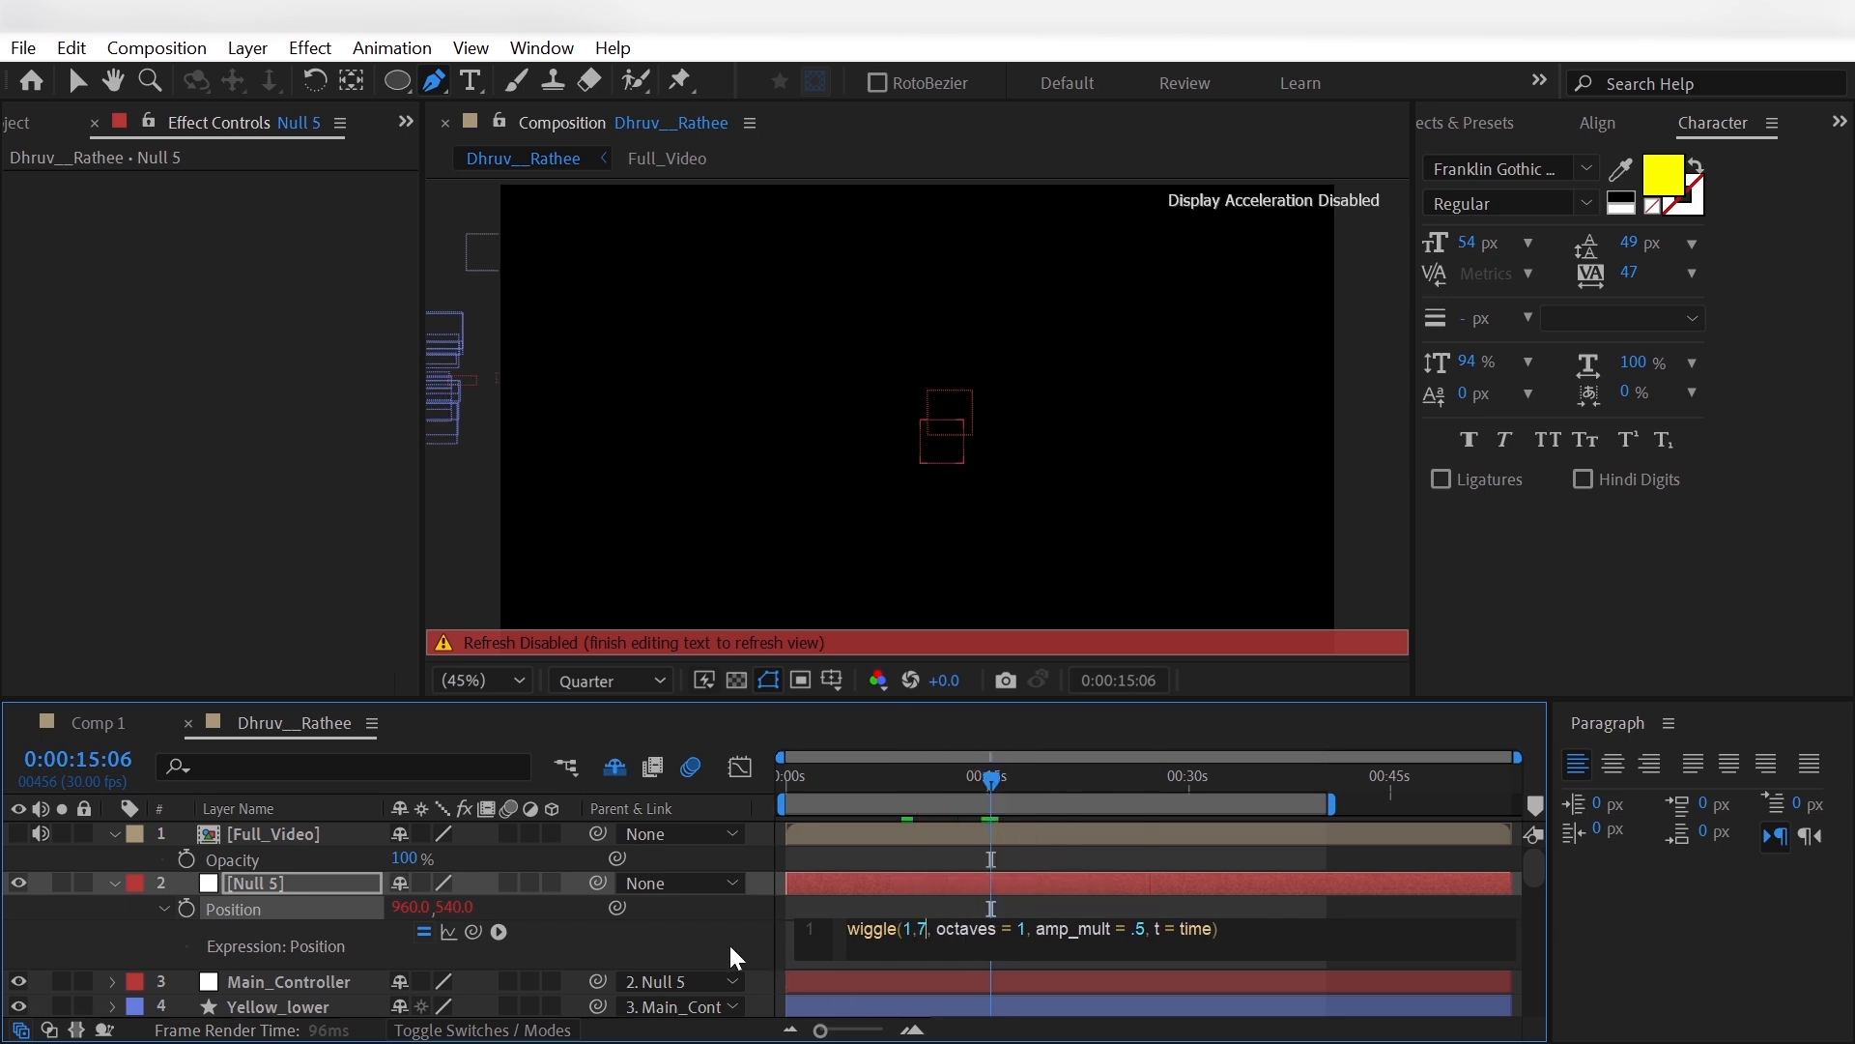
pyautogui.click(729, 942)
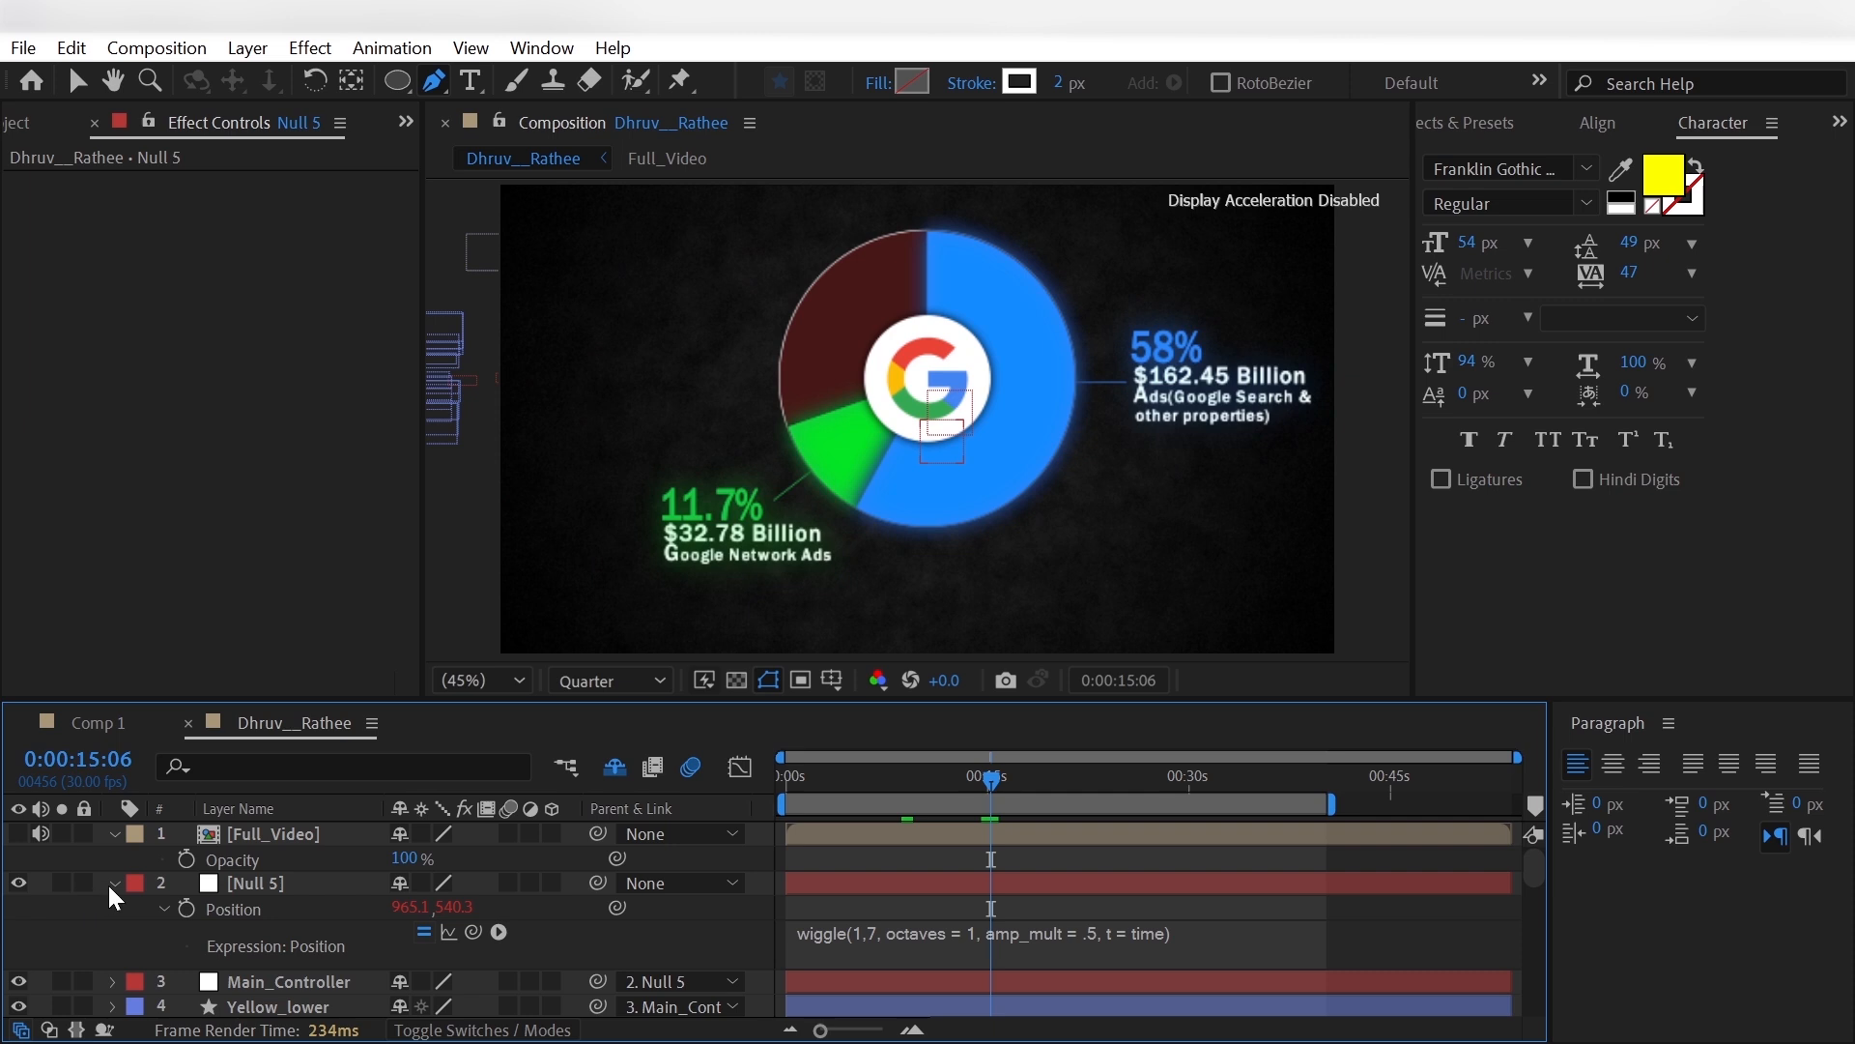
# - Collapse the null's properties, scrub to 0:00:15:13 to preview the camera wiggle and save the project
pyautogui.click(113, 884)
pyautogui.moveTo(954, 789); pyautogui.dragTo(994, 804)
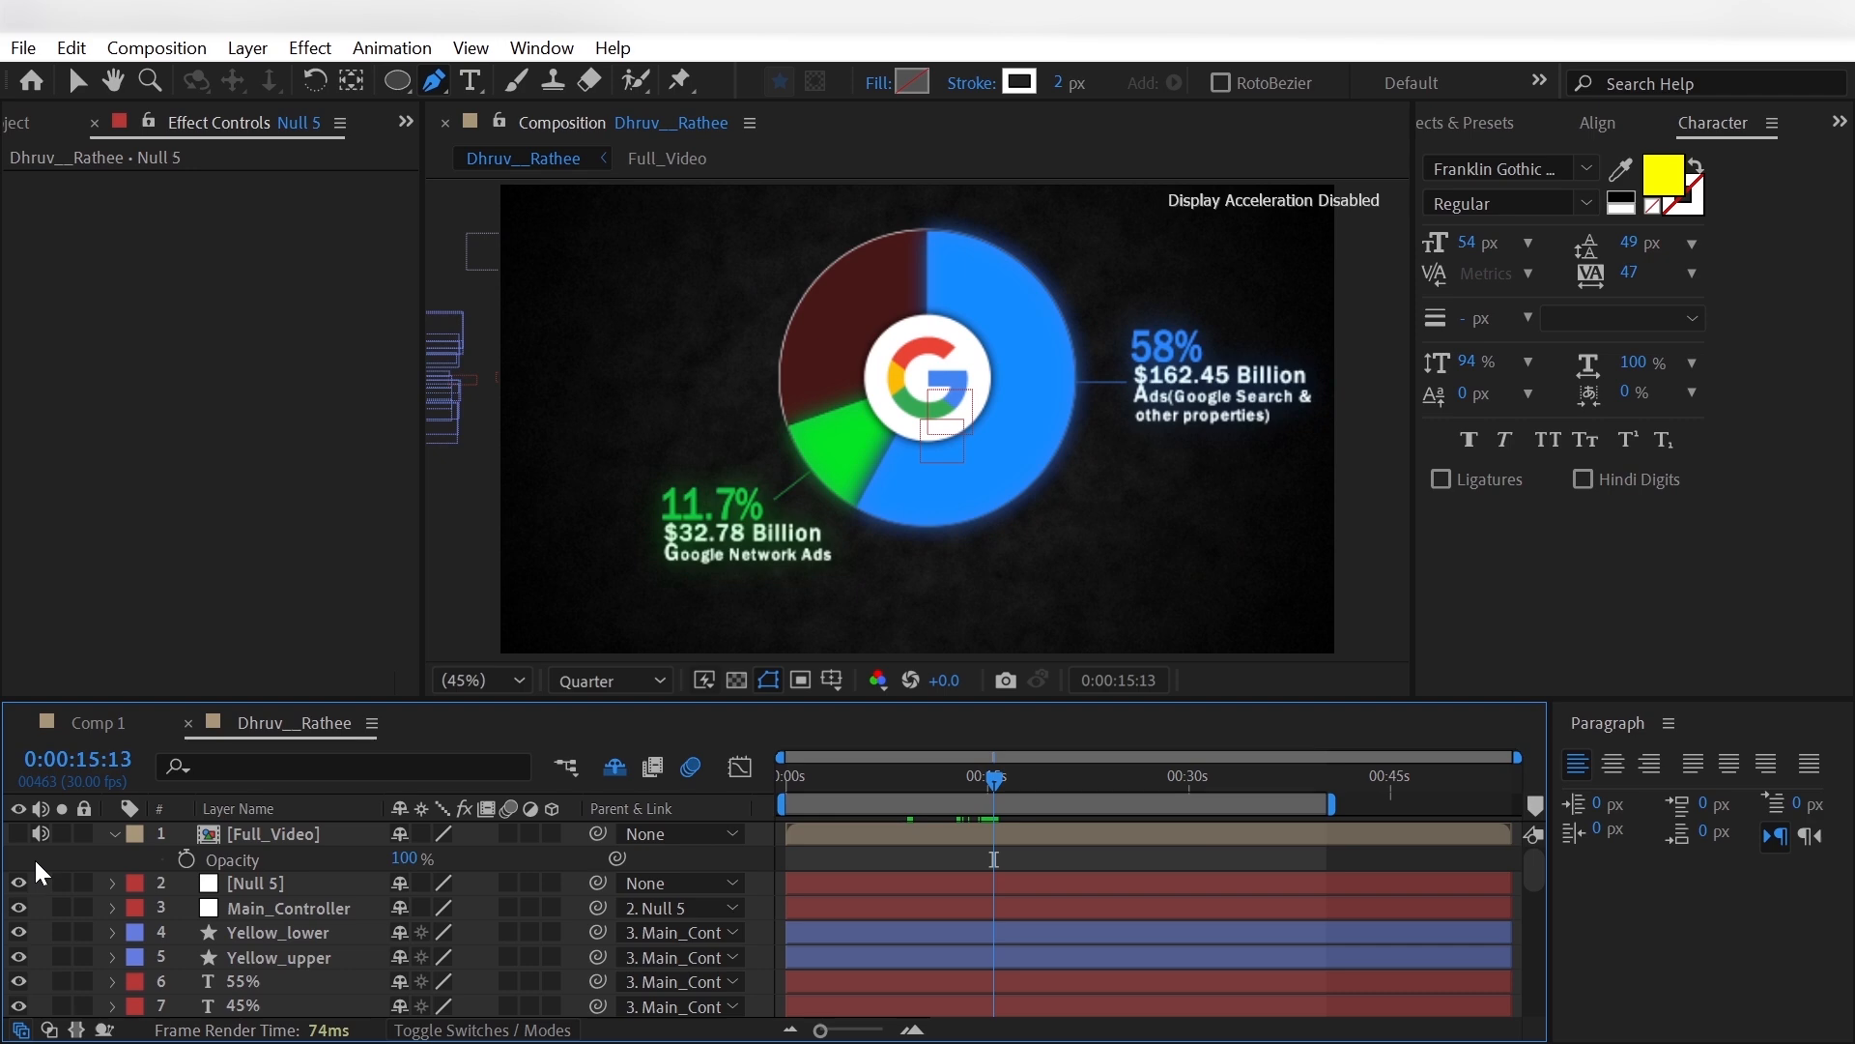
pyautogui.hotkey('ctrl', 's')
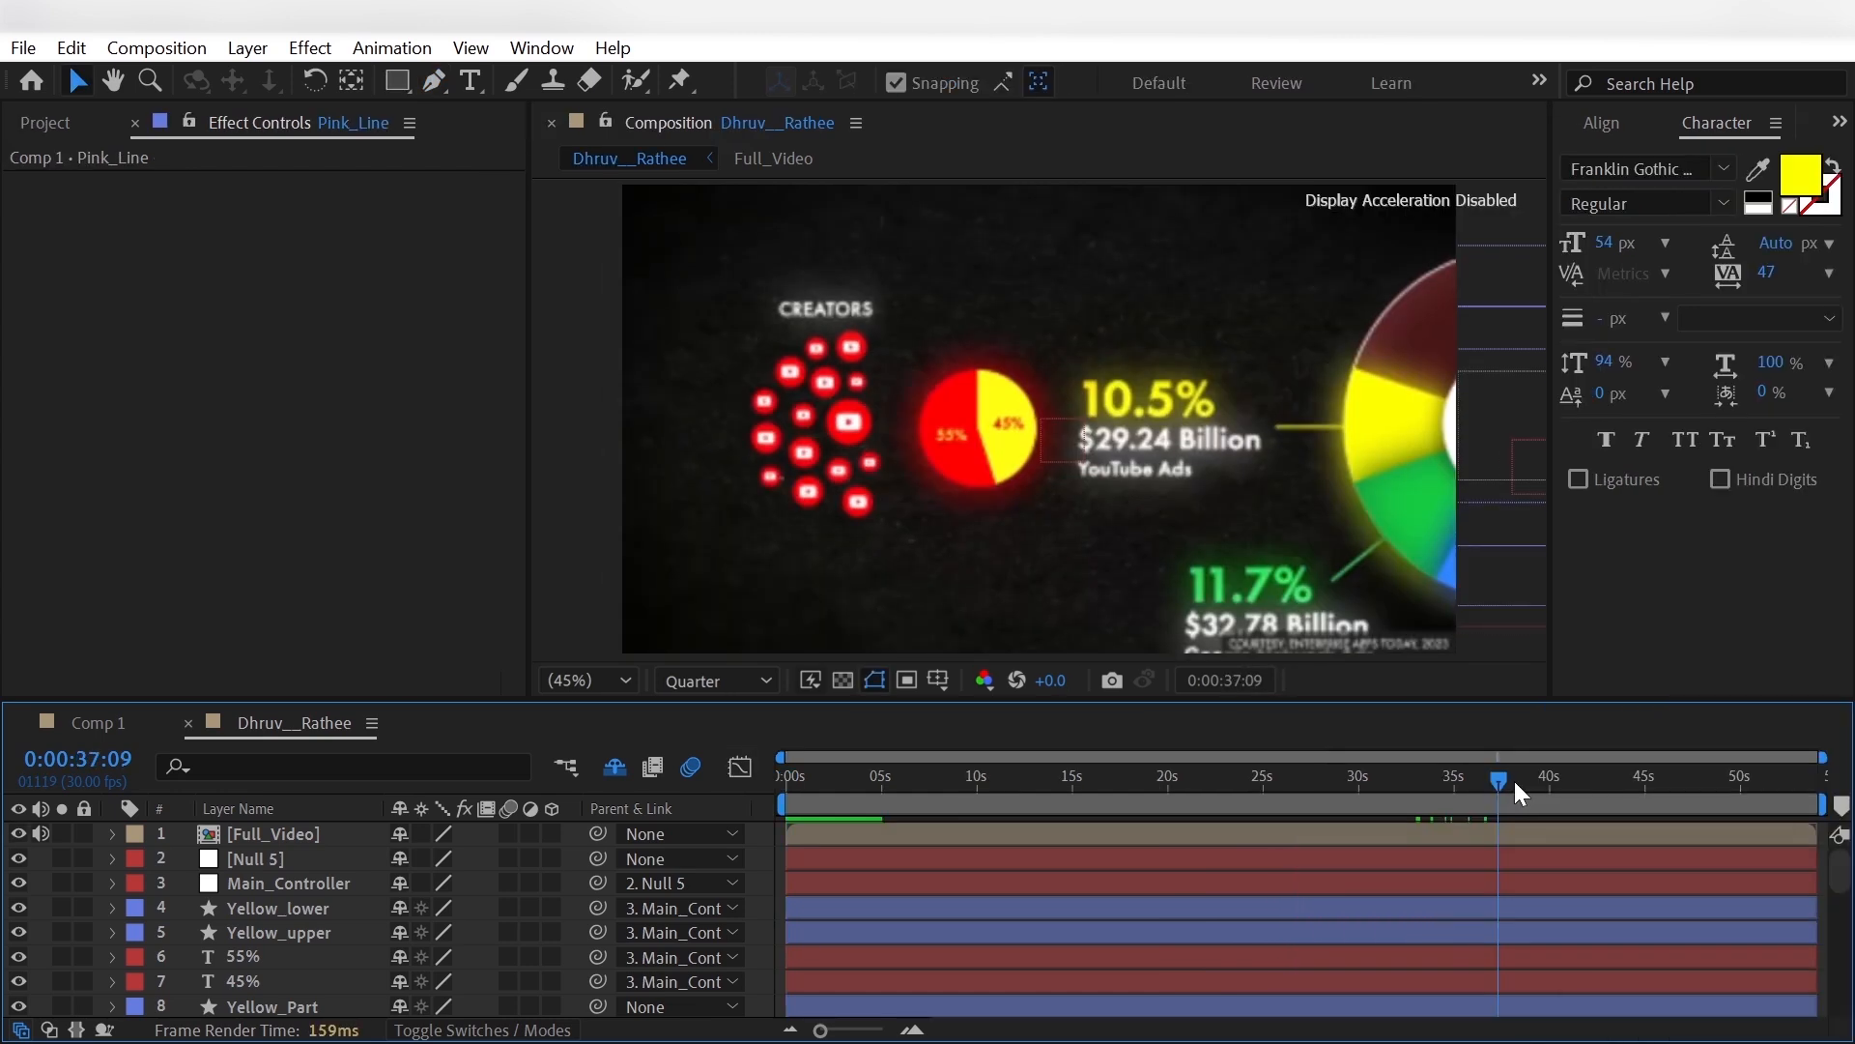
# - Review the reference up to 0:00:44:04, hide the [Full_Video] layer and set the current time to 0:00:39:19
pyautogui.moveTo(1515, 780); pyautogui.dragTo(1629, 787)
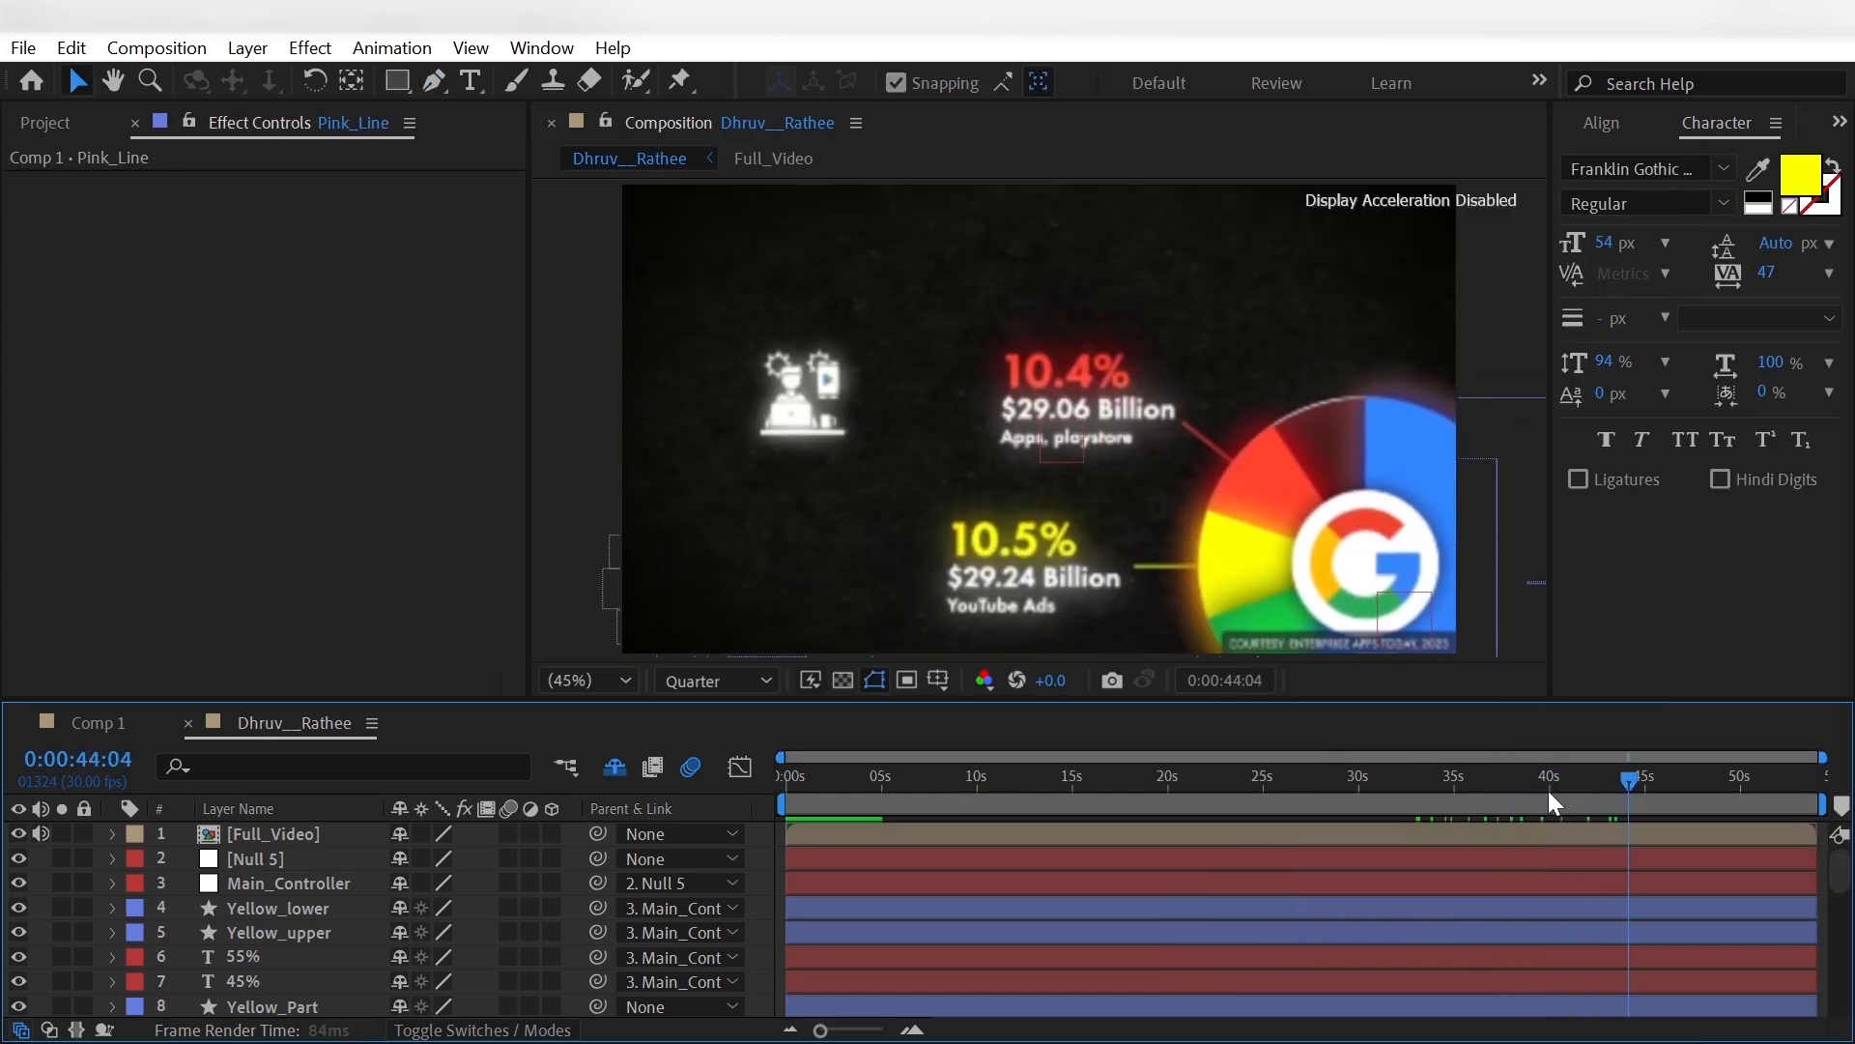
pyautogui.click(17, 835)
# - Duplicate the Yellow pie layer, place the copy directly below the original and rename it orange
pyautogui.scroll(-15, 317, 931)
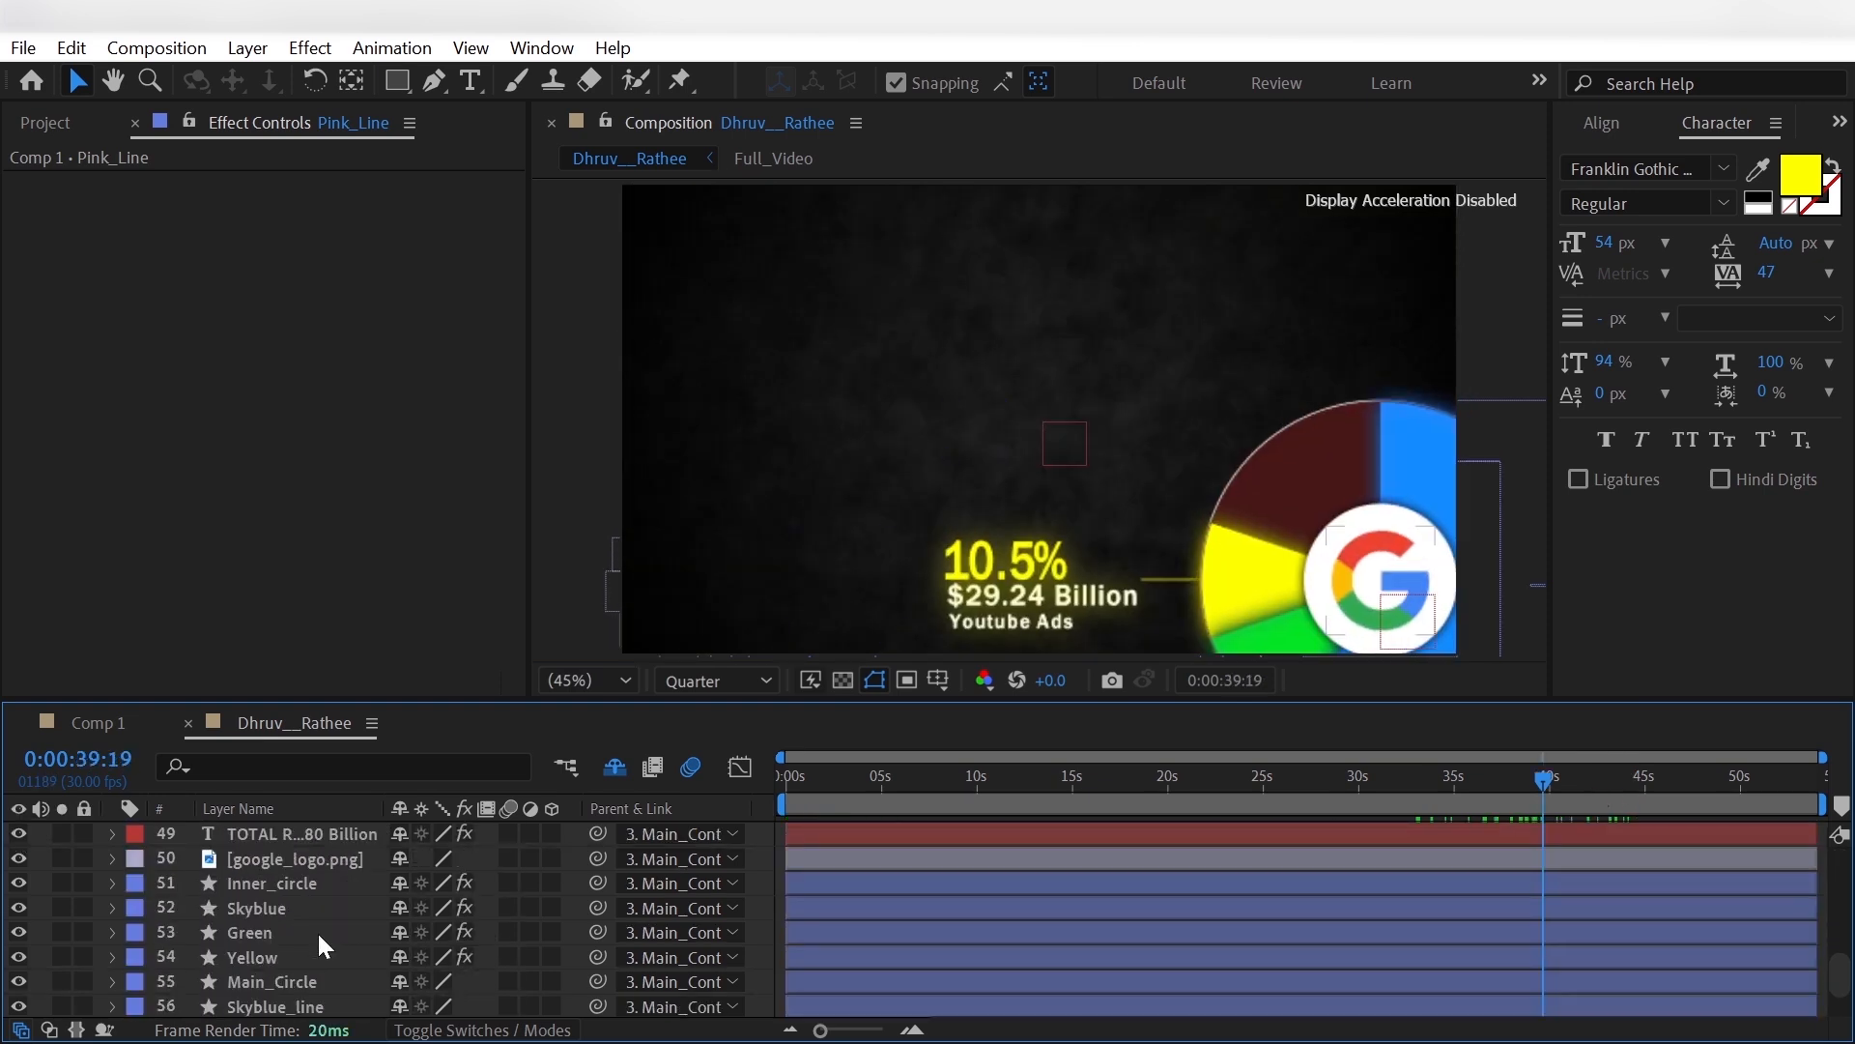
pyautogui.scroll(-1, 317, 931)
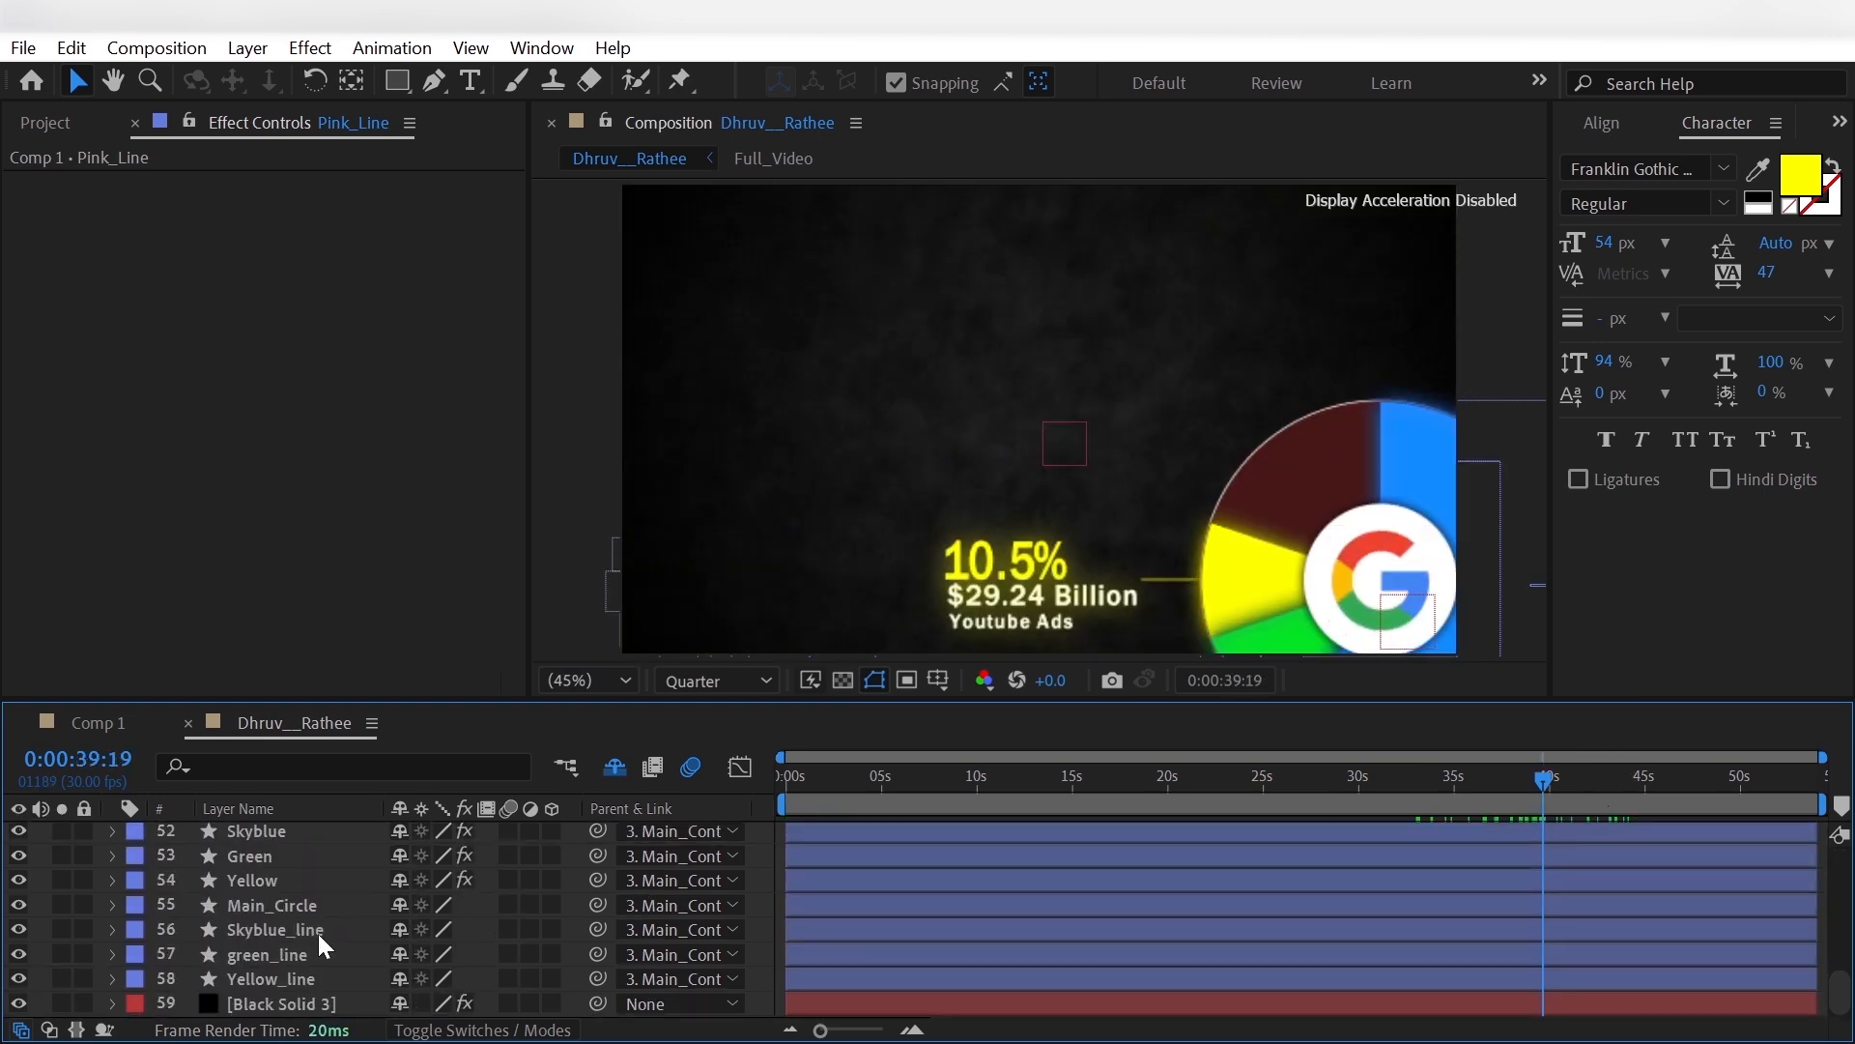
pyautogui.click(305, 879)
pyautogui.hotkey('ctrl', 'd')
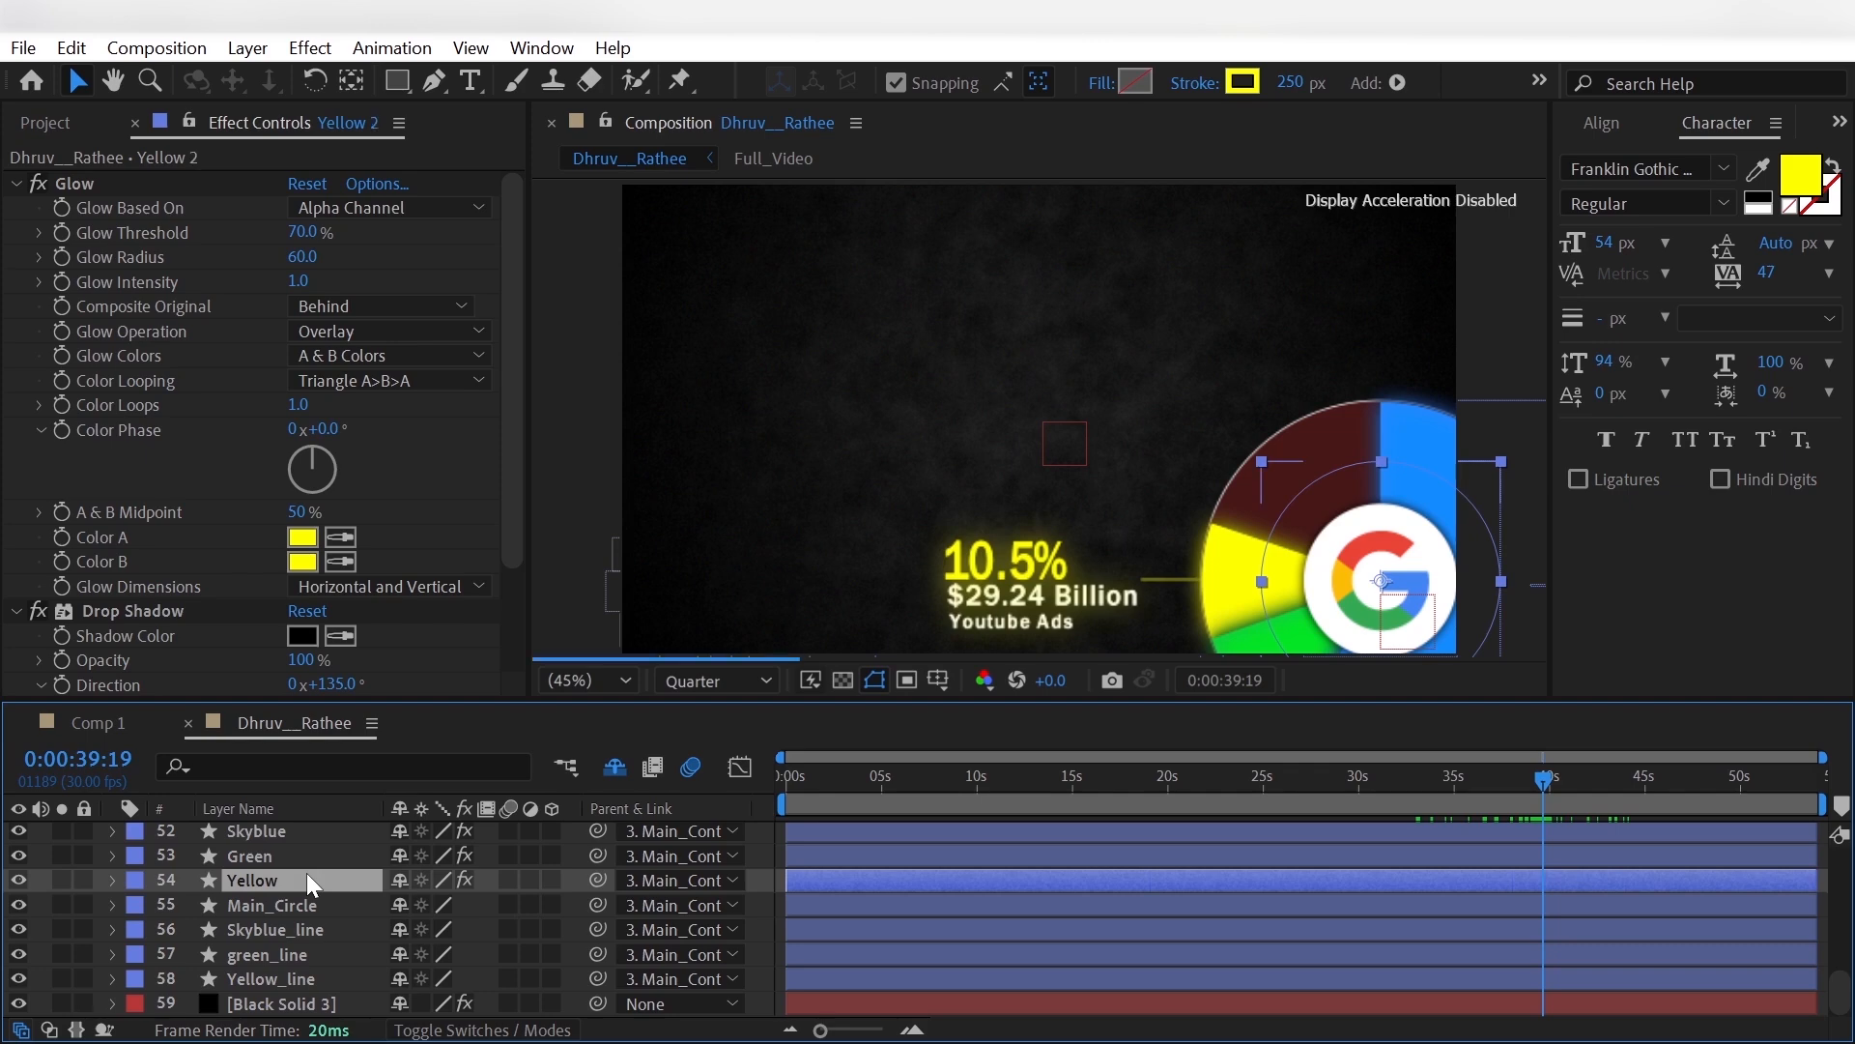
pyautogui.moveTo(306, 879); pyautogui.dragTo(315, 924)
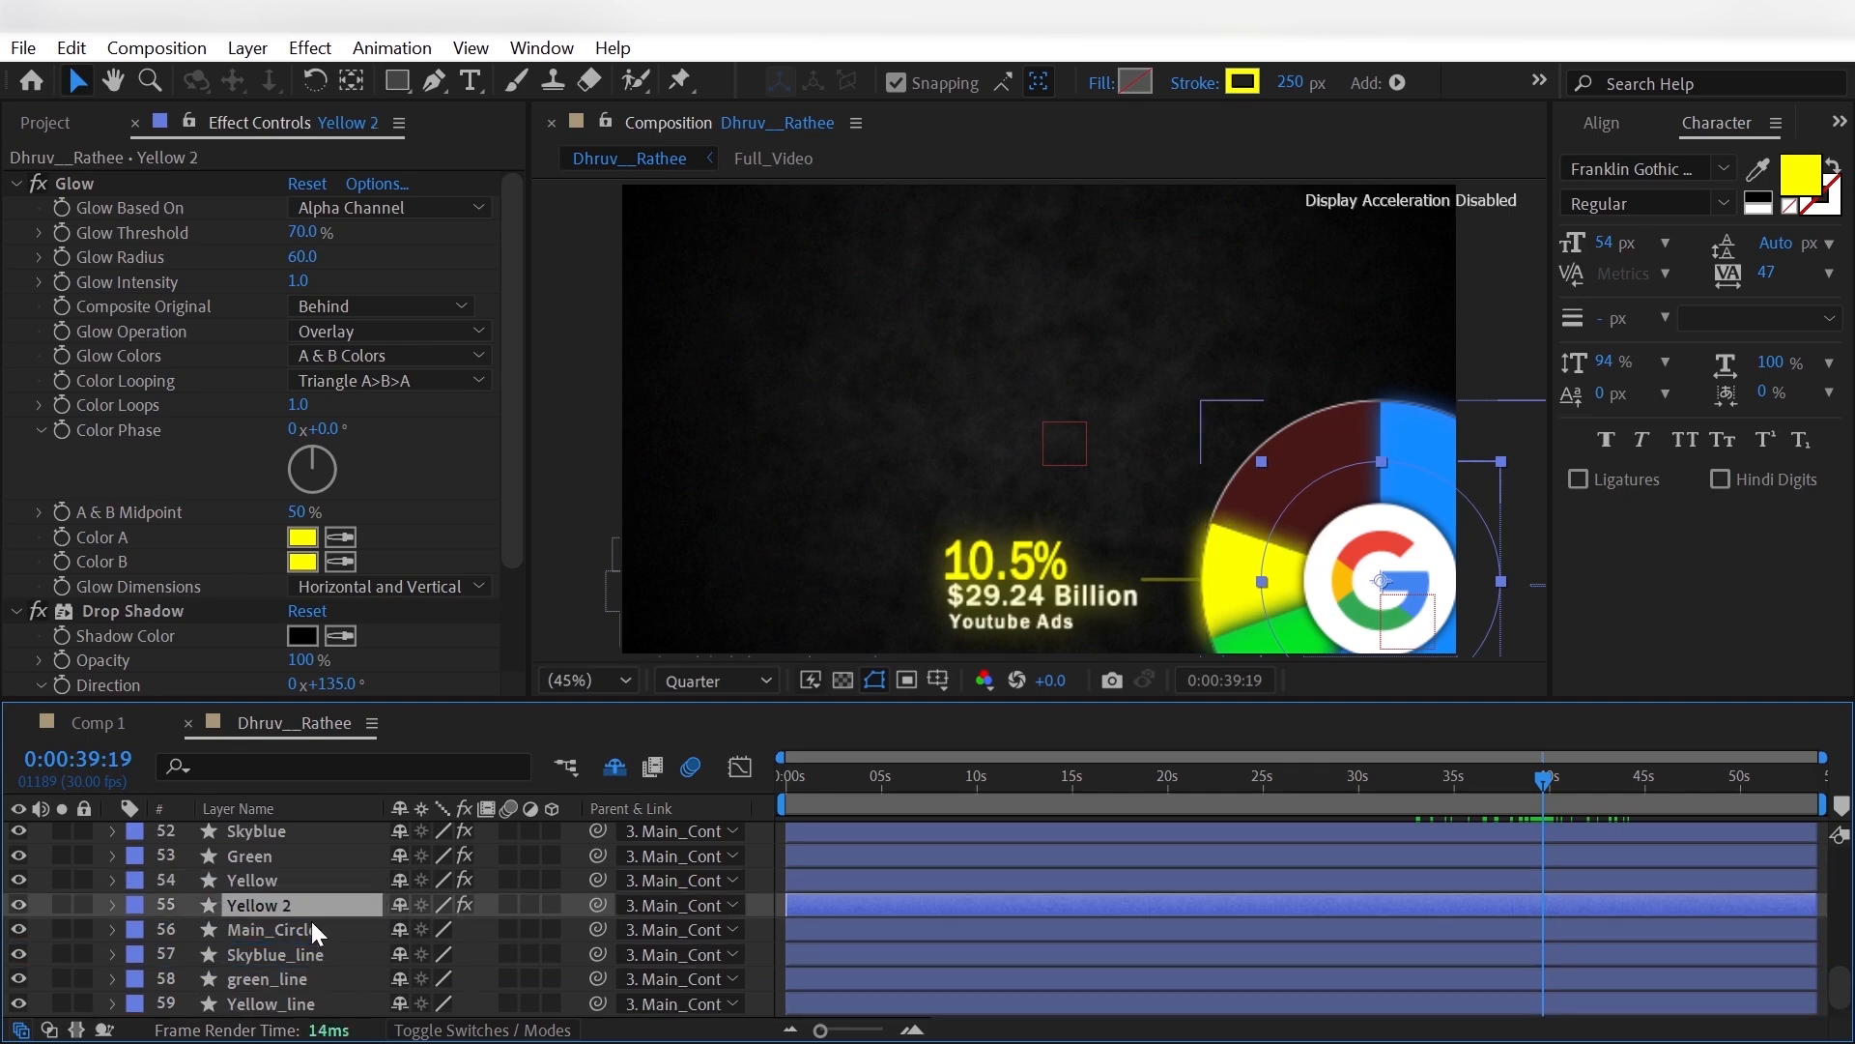
pyautogui.press('Return')
pyautogui.write('orange')
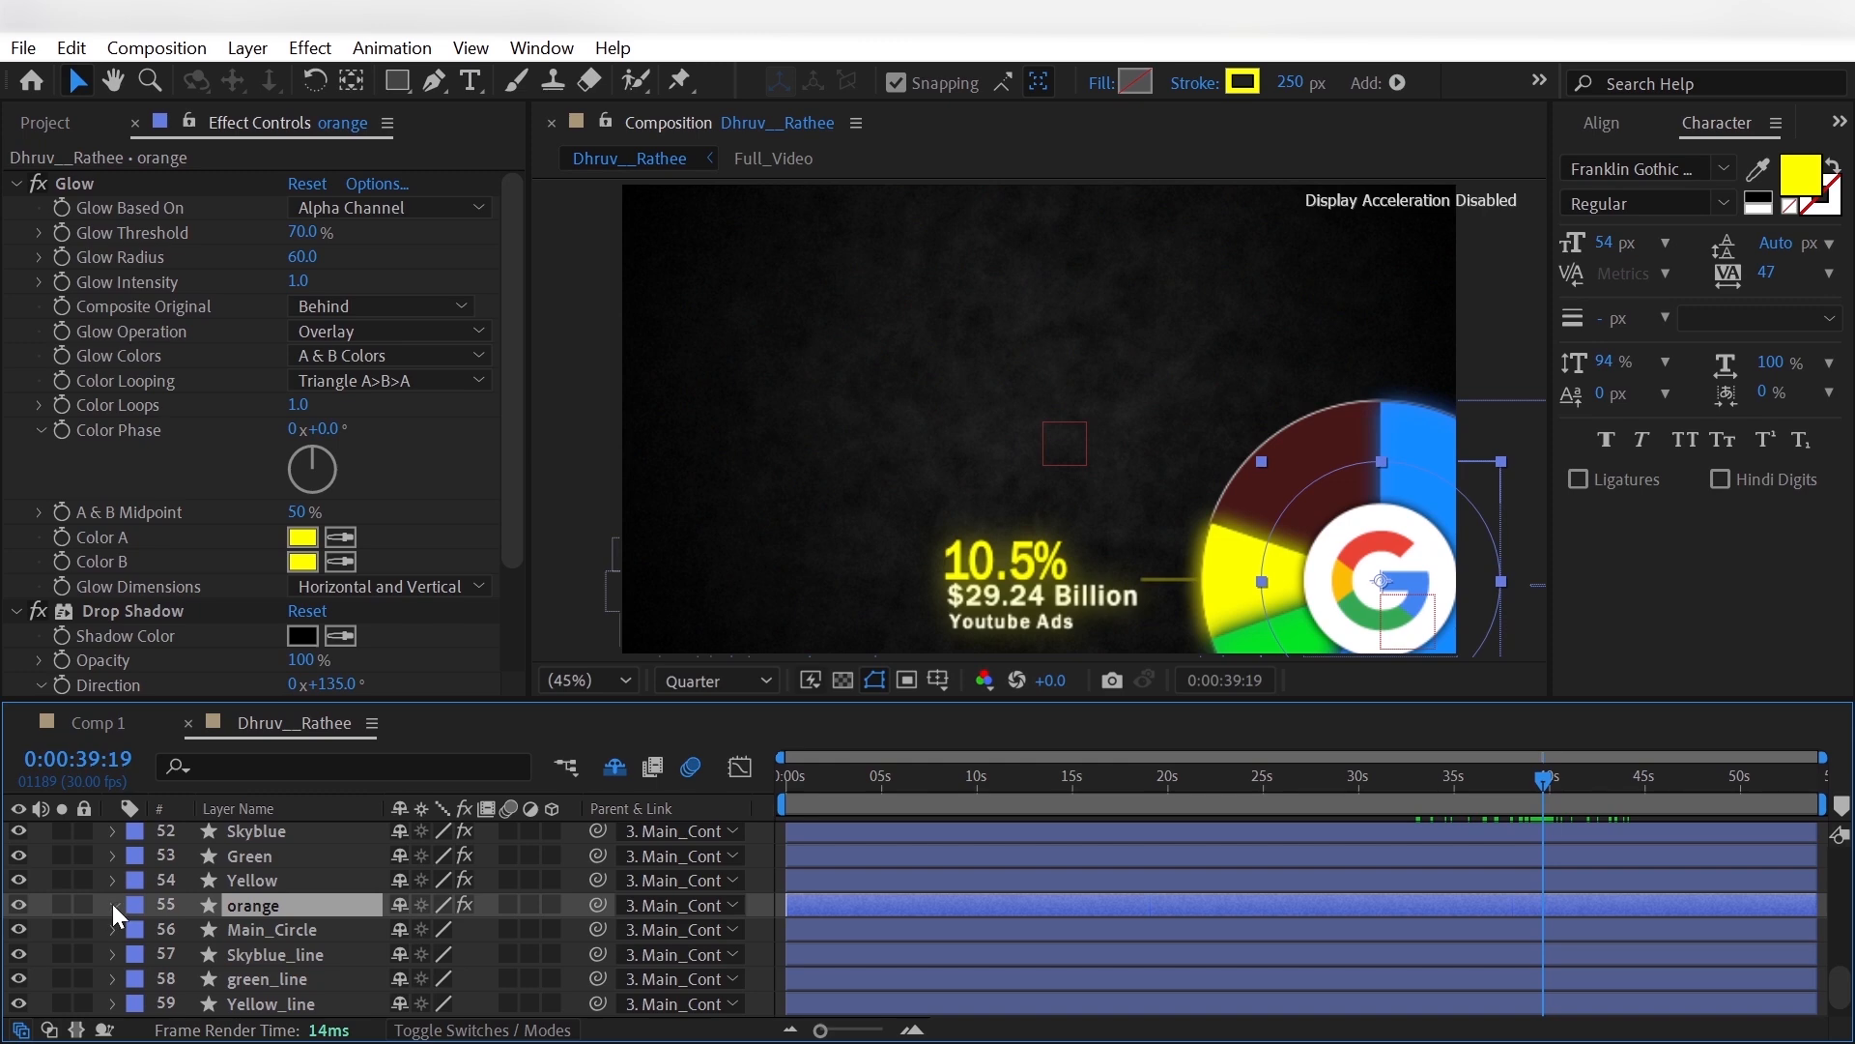
# - Expand Trim Paths 1 of the orange layer and delete both of its Start keyframes
pyautogui.click(112, 903)
pyautogui.click(138, 858)
pyautogui.click(160, 906)
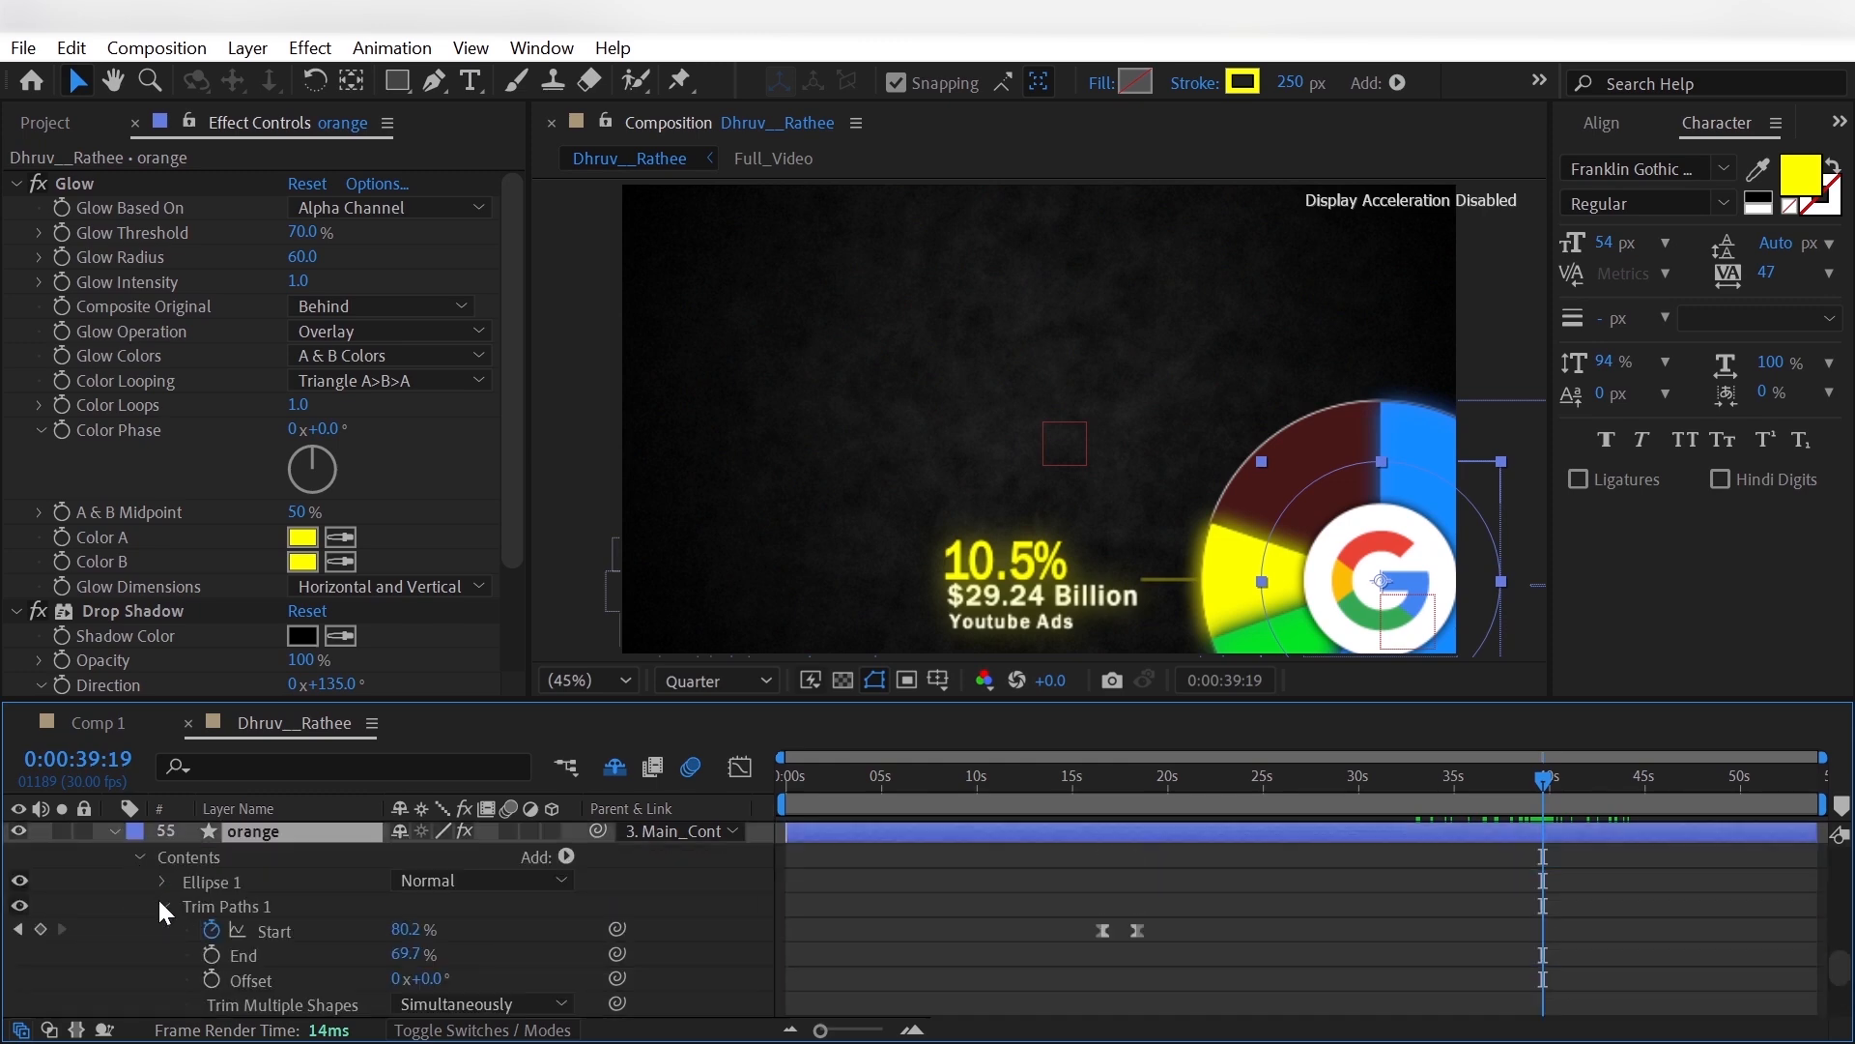
pyautogui.moveTo(1032, 926); pyautogui.dragTo(1207, 936)
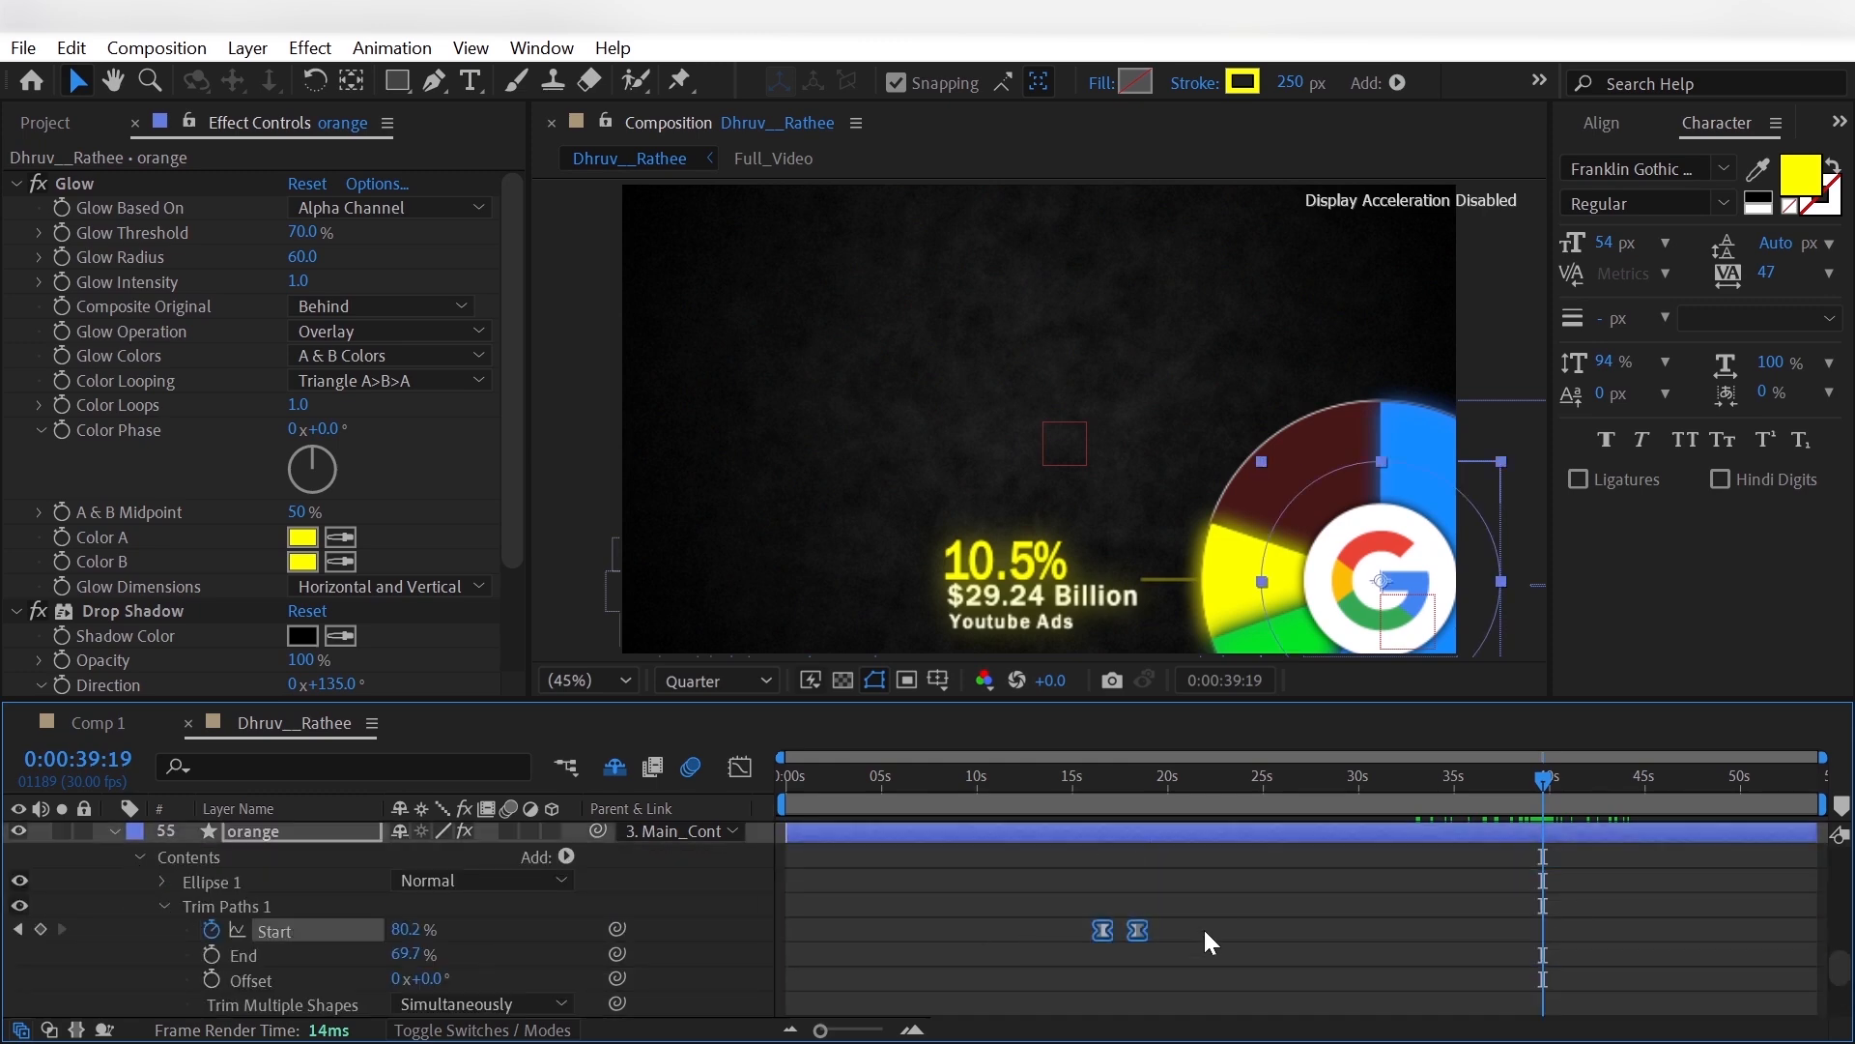
pyautogui.press('Delete')
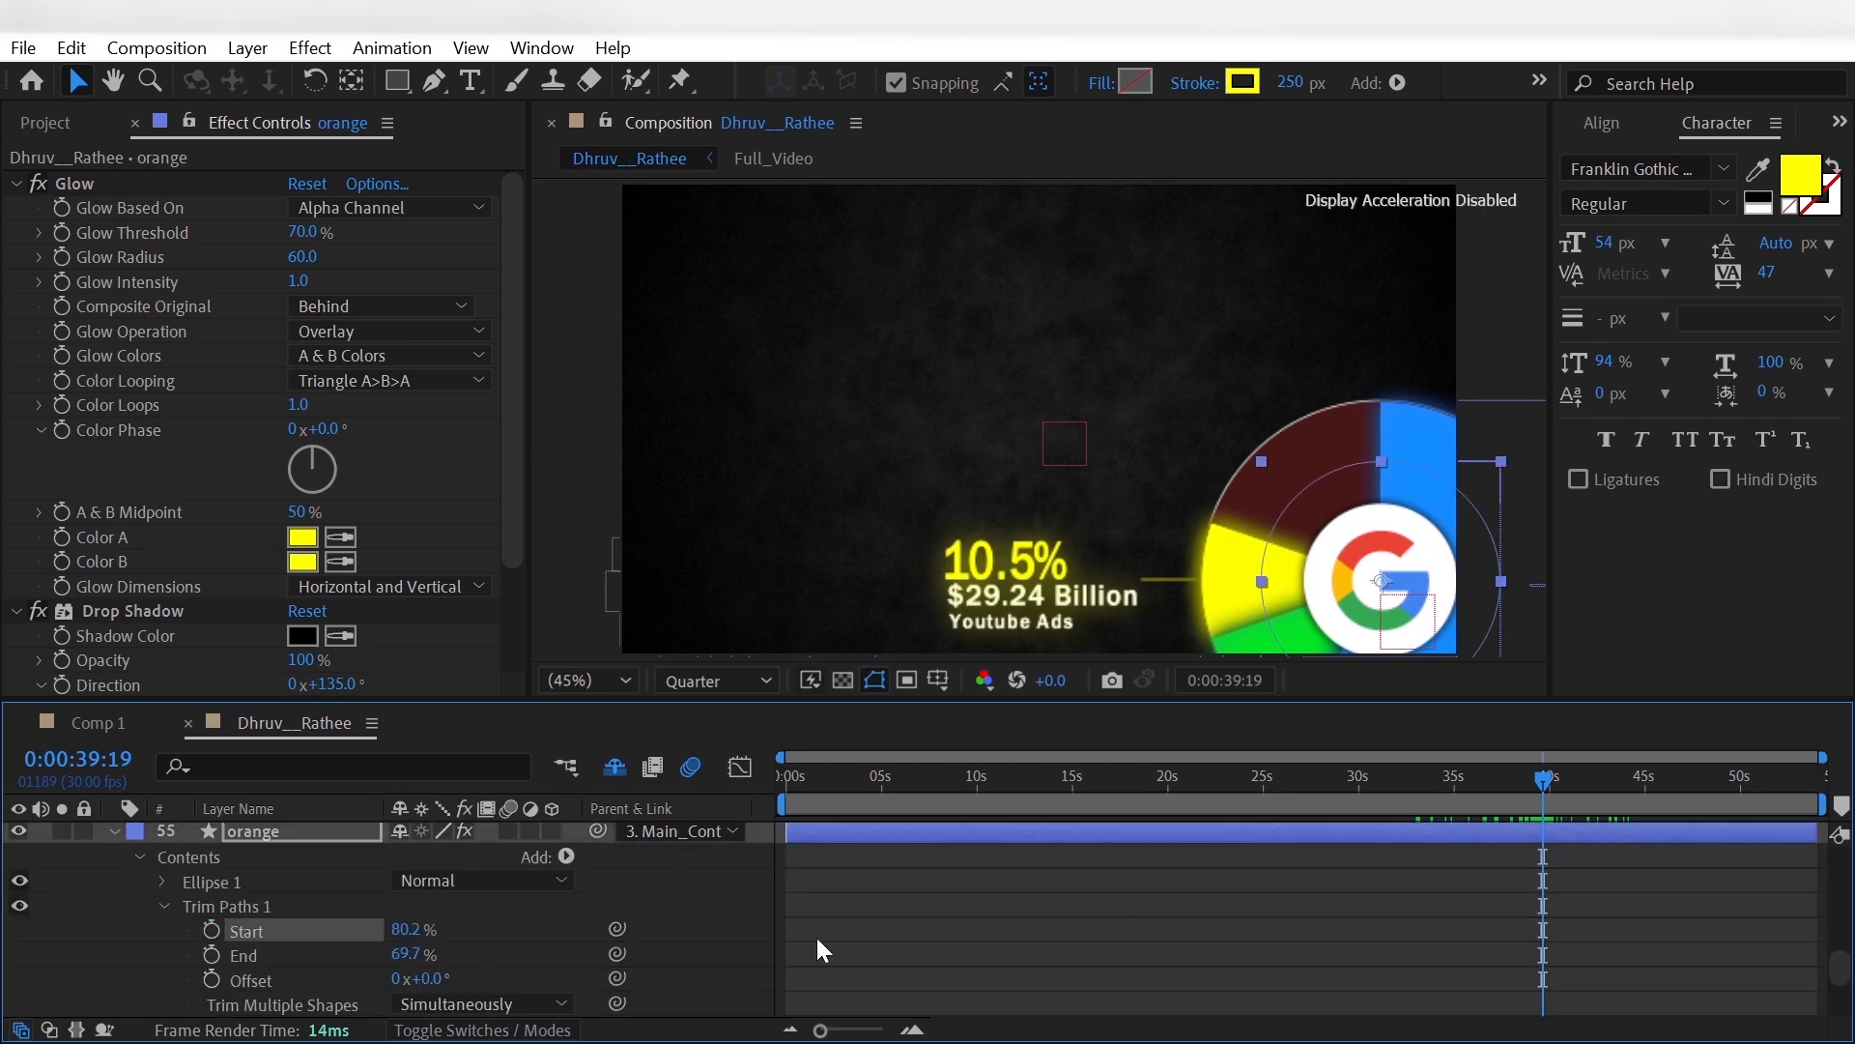
# - Open the Trim Paths 1 End value of the orange layer for editing
pyautogui.click(413, 955)
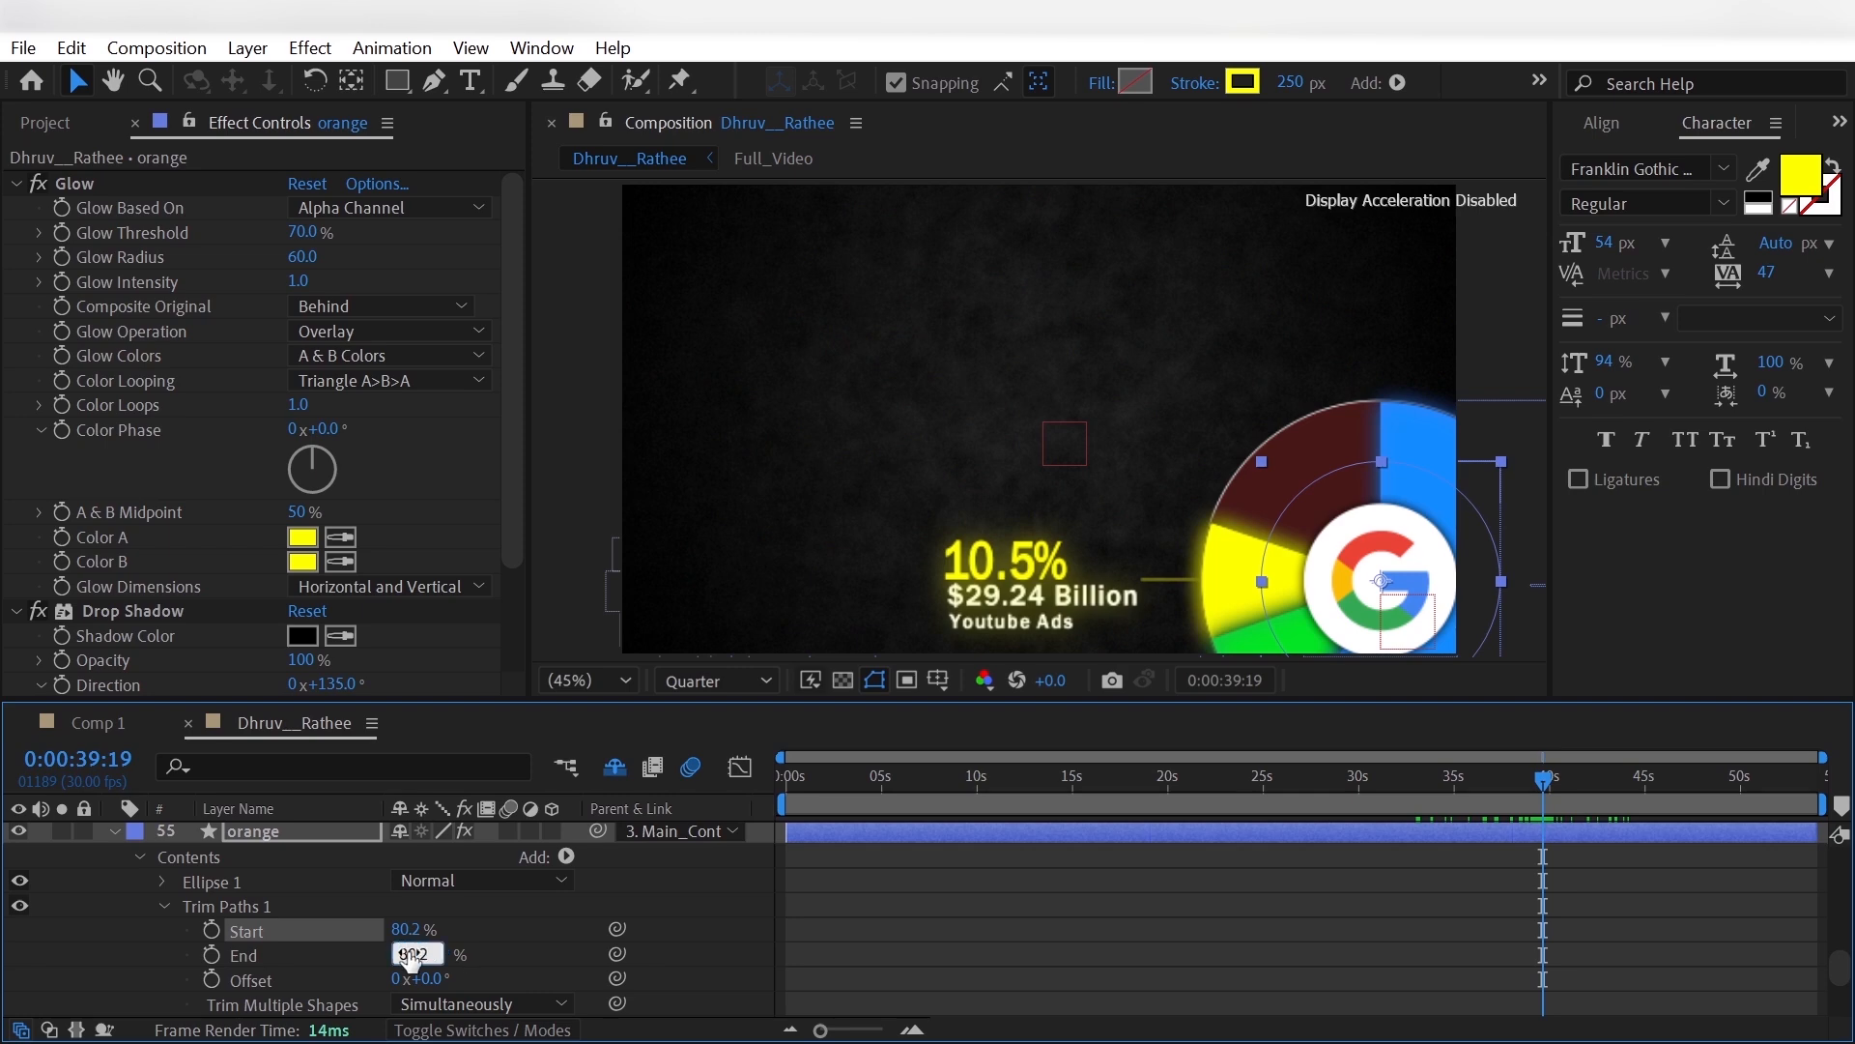
# - Set the orange layer's Trim Paths End to 80.2% and widen the slice by raising Start to 87.0%
pyautogui.press('Return')
pyautogui.moveTo(409, 929)
pyautogui.mouseDown()
pyautogui.moveTo(441, 929)
pyautogui.moveTo(405, 929)
pyautogui.mouseUp()
pyautogui.click(278, 831)
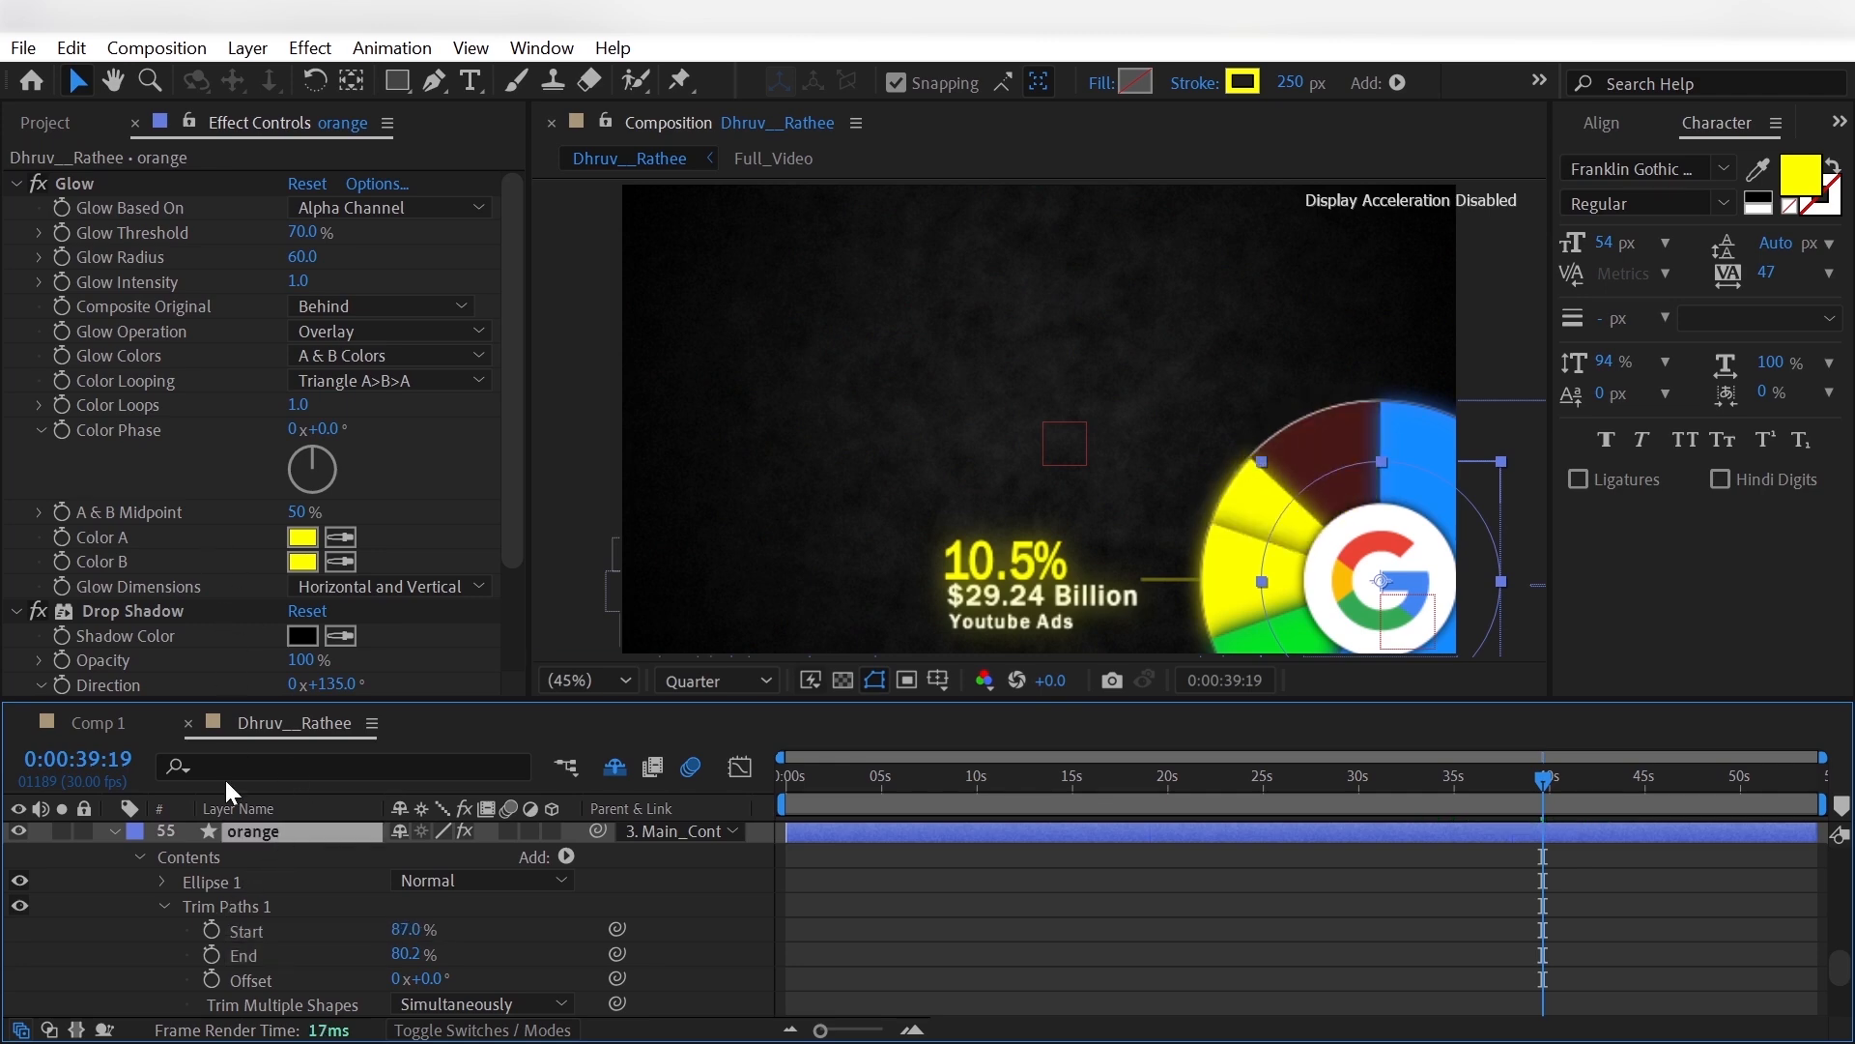
# - Show the [Full_Video] reference and sample its orange slice for the orange layer's stroke (#FF442E) and Glow Color A and B
pyautogui.scroll(15, 170, 893)
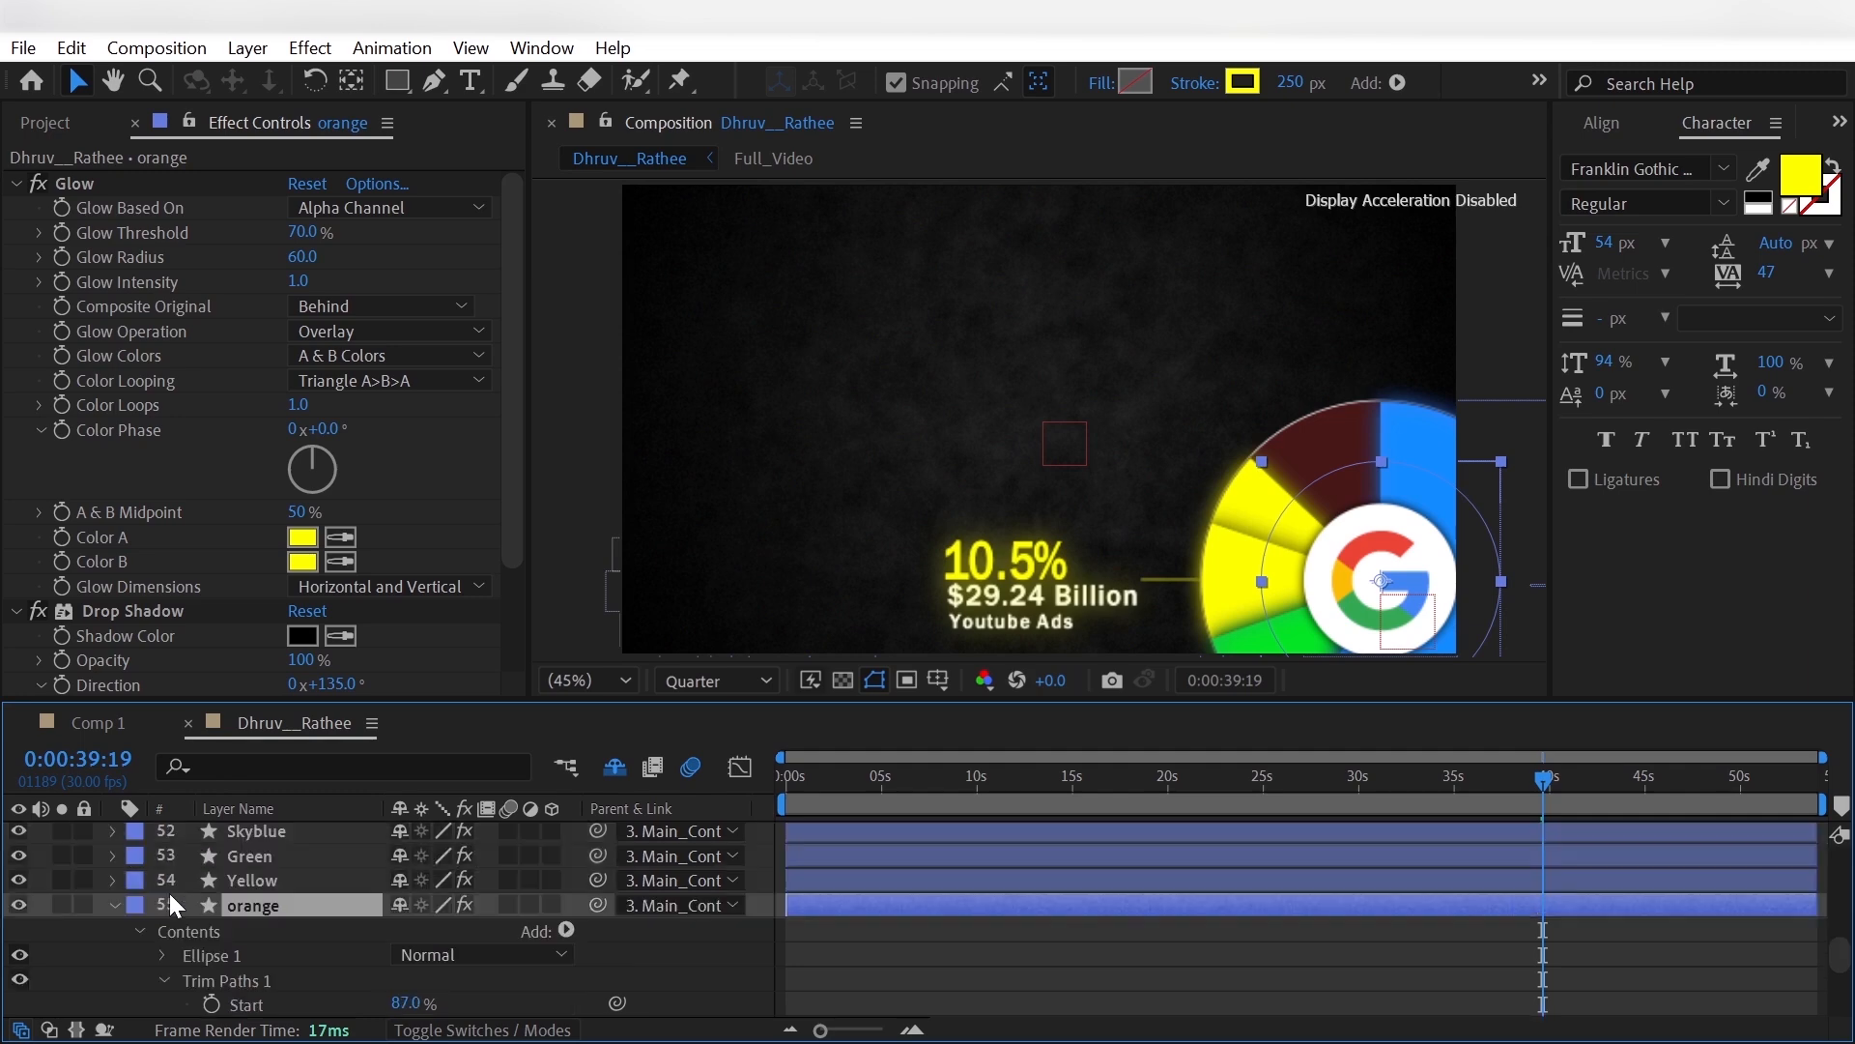
pyautogui.click(18, 831)
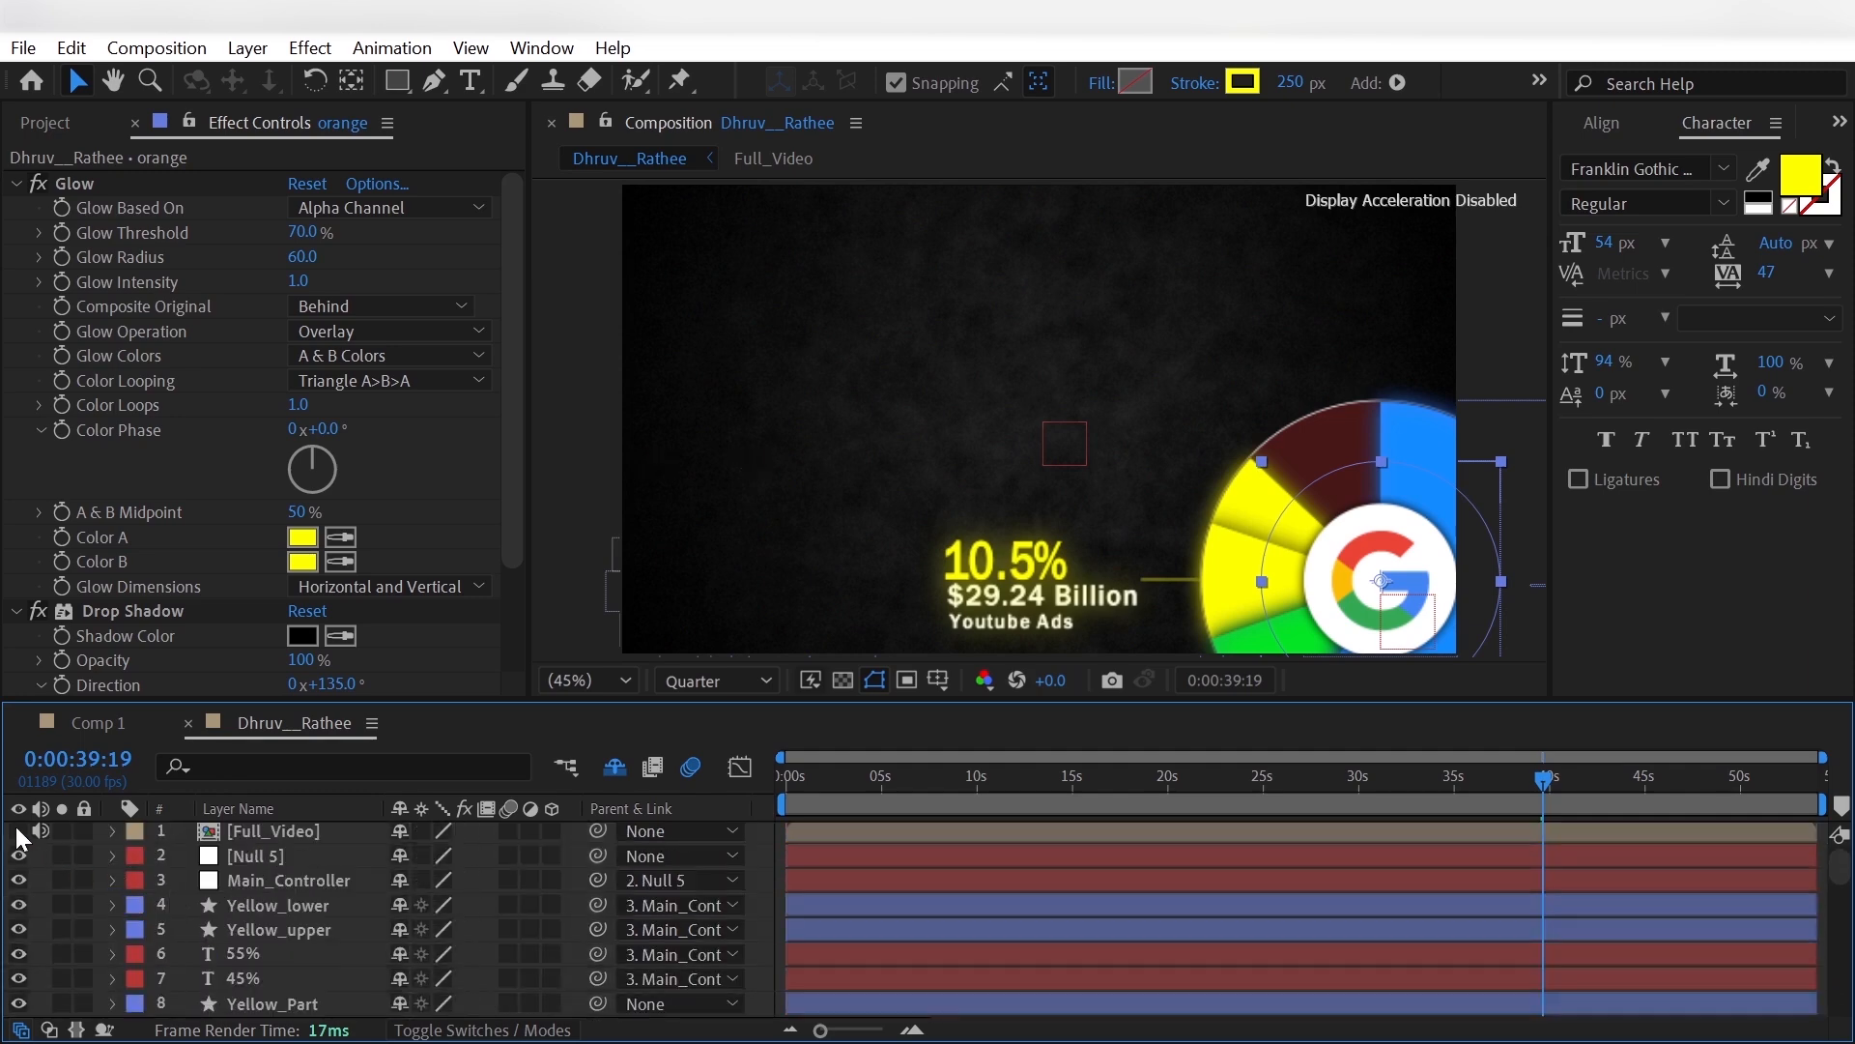
pyautogui.click(1242, 82)
pyautogui.click(667, 242)
pyautogui.click(1249, 460)
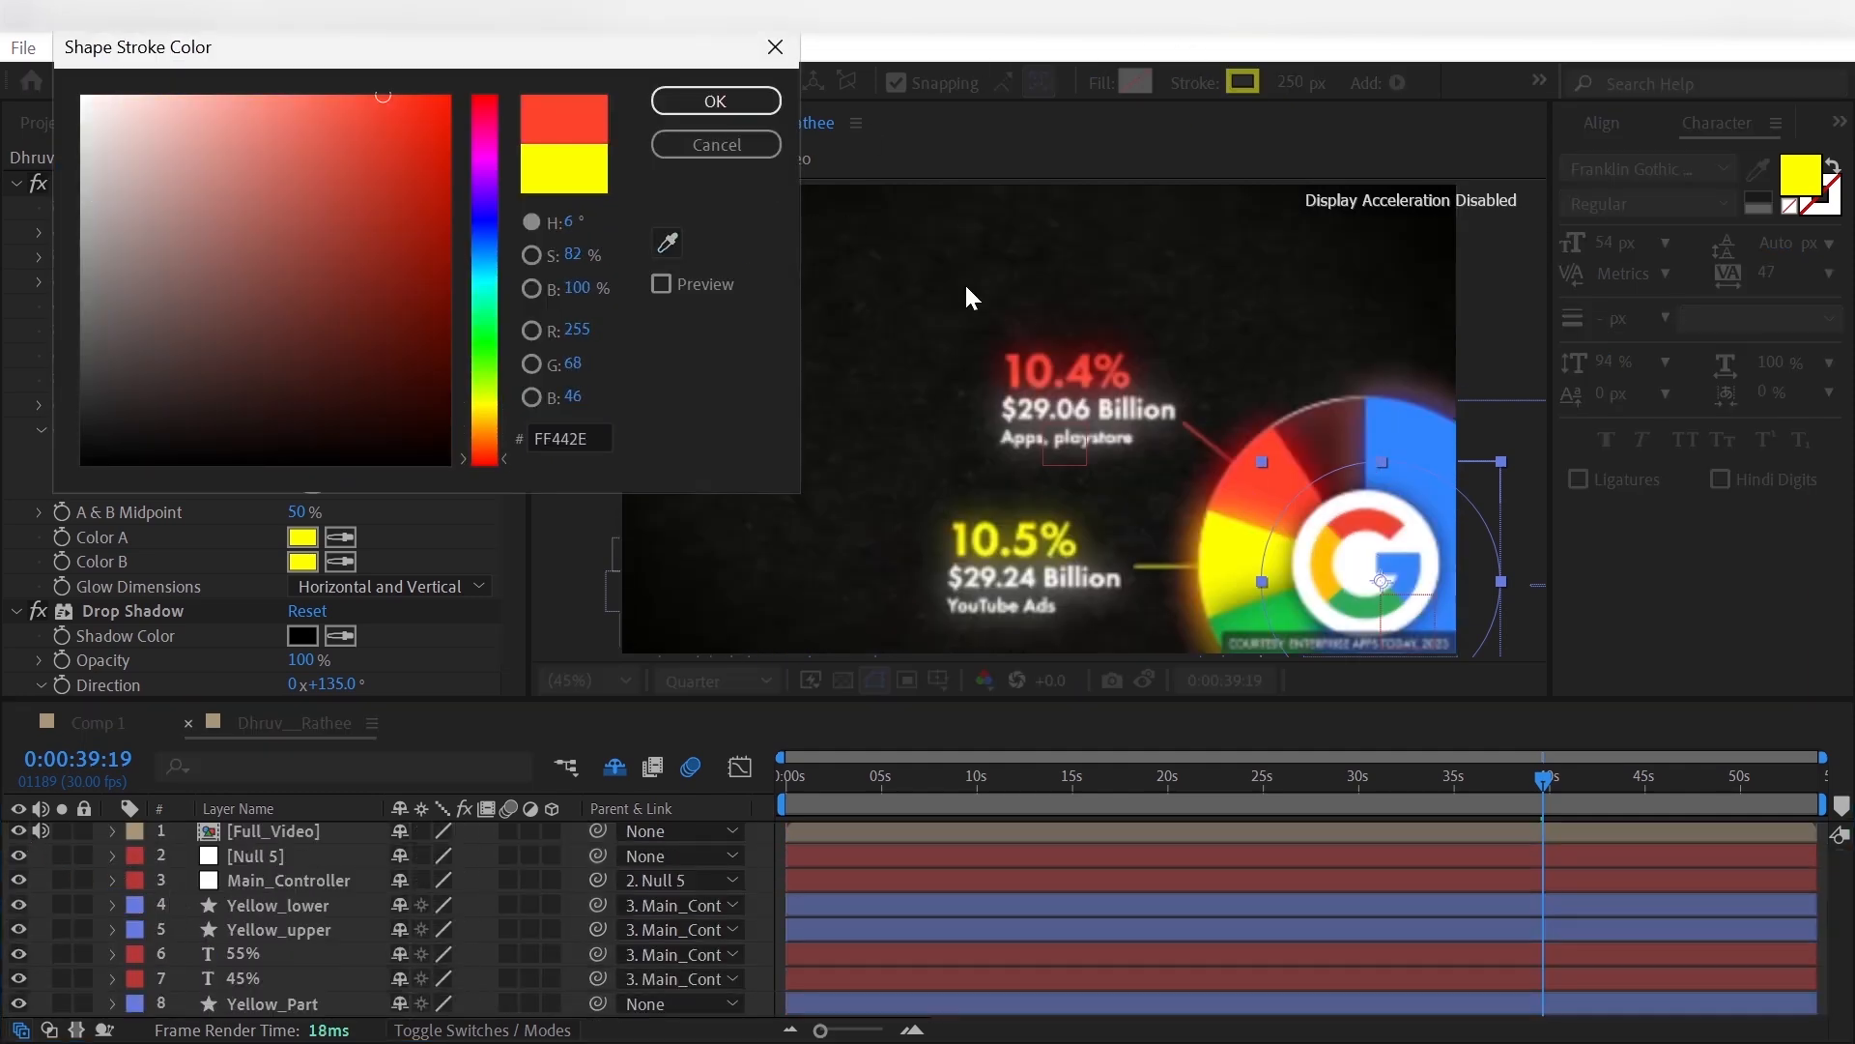
pyautogui.click(716, 102)
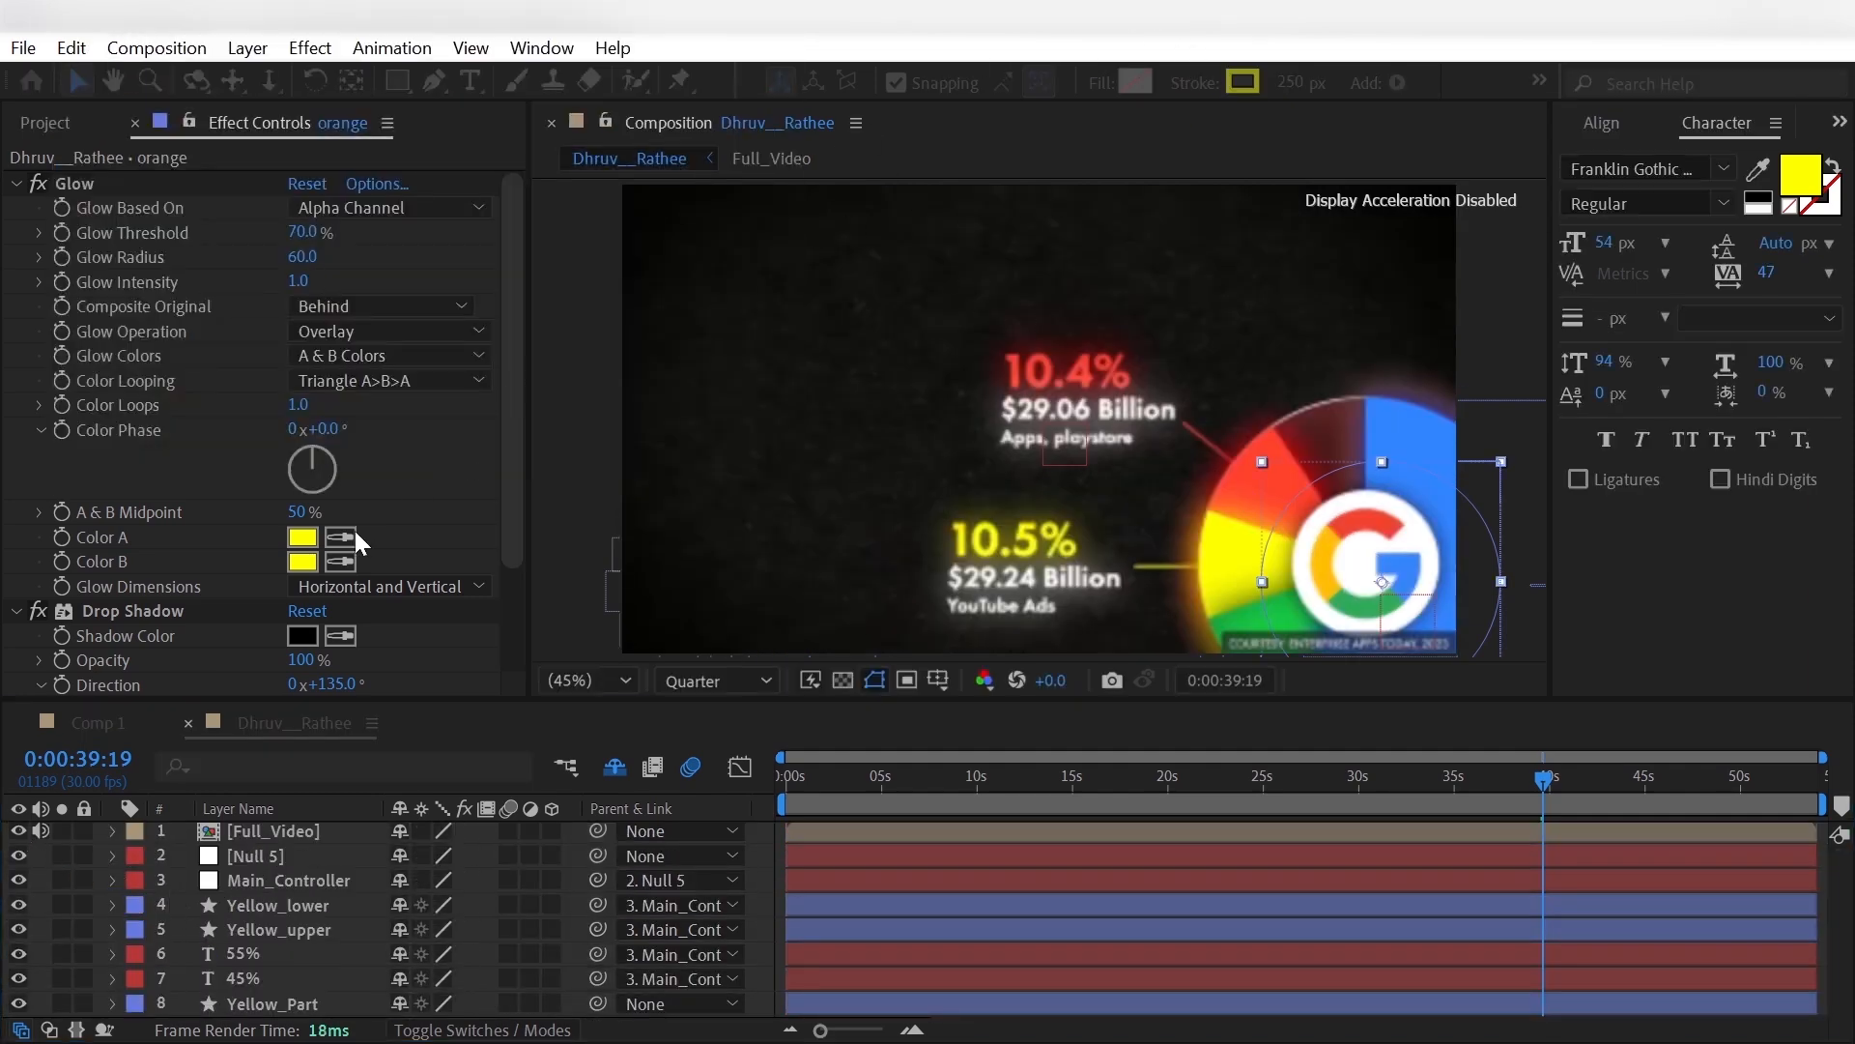
pyautogui.click(1210, 511)
# - At 0:00:37:18, set the orange layer's Trim Paths Start to 80.2% and enable keyframing for it
pyautogui.scroll(-3, 1527, 908)
pyautogui.scroll(3, 1527, 869)
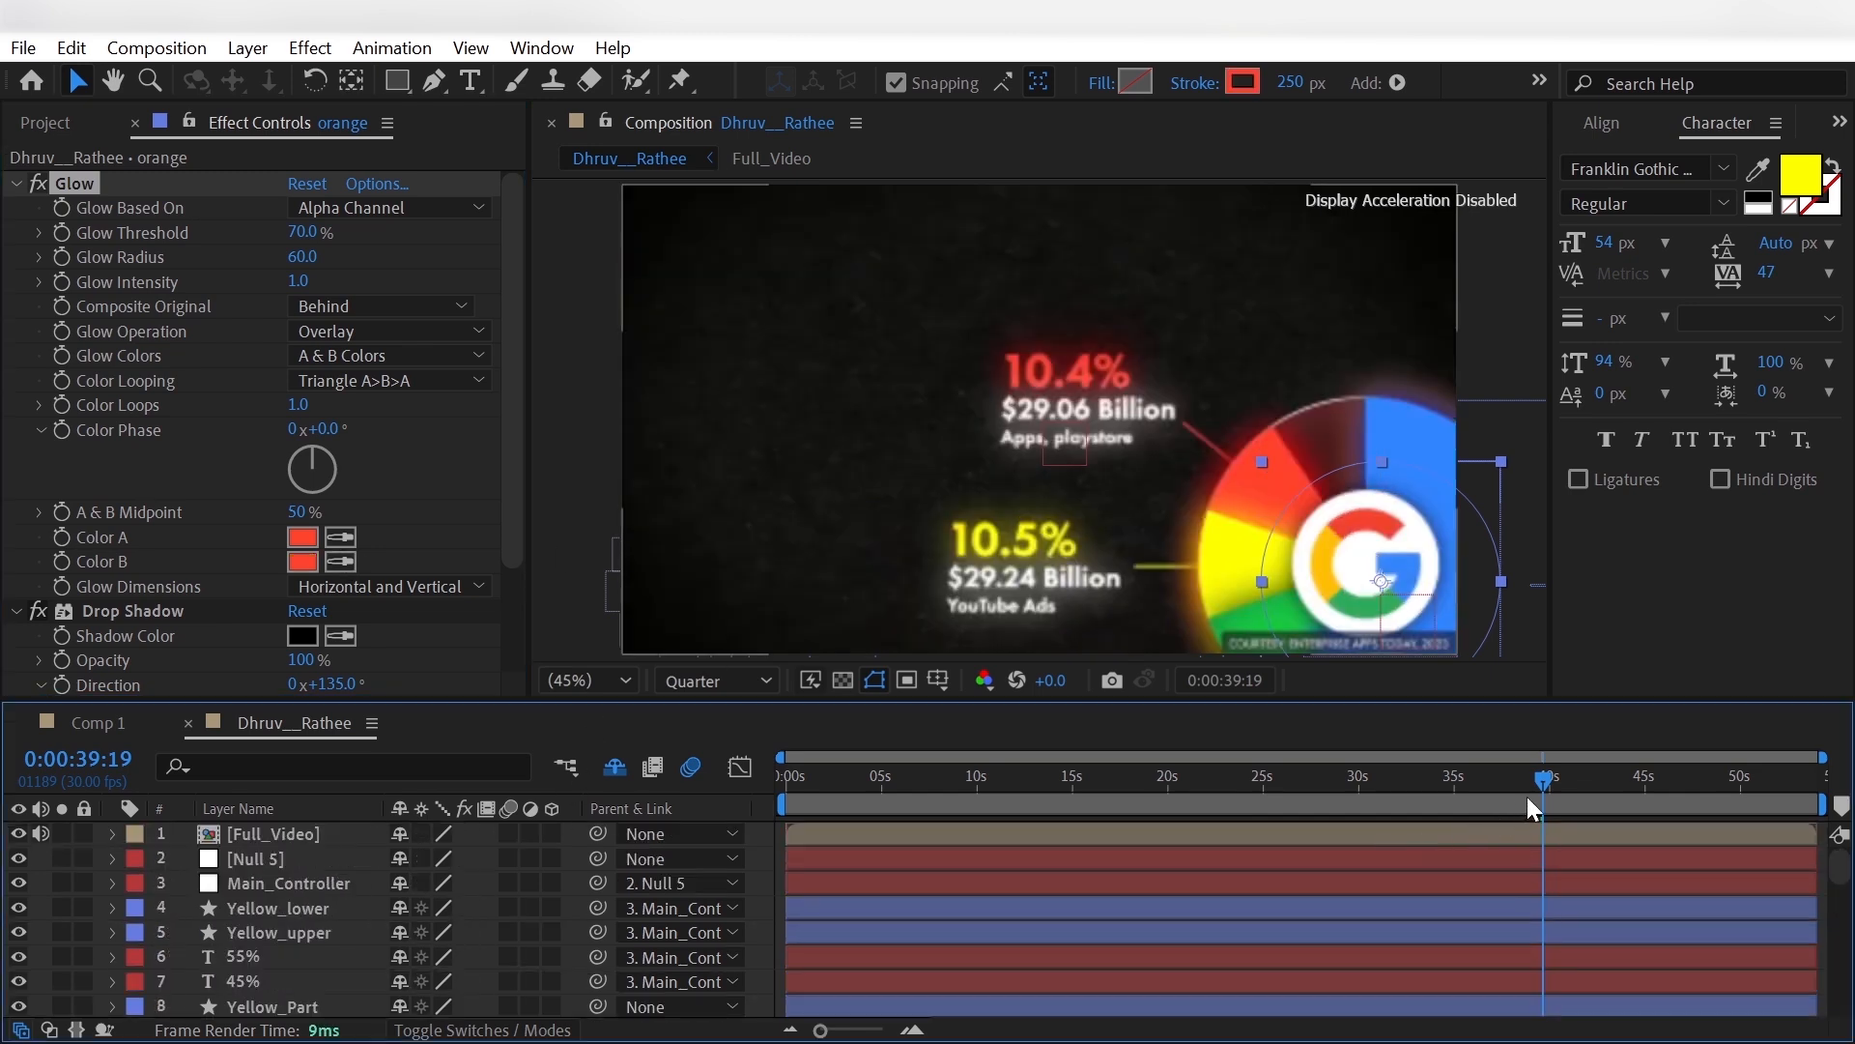
pyautogui.moveTo(1534, 794); pyautogui.dragTo(1504, 820)
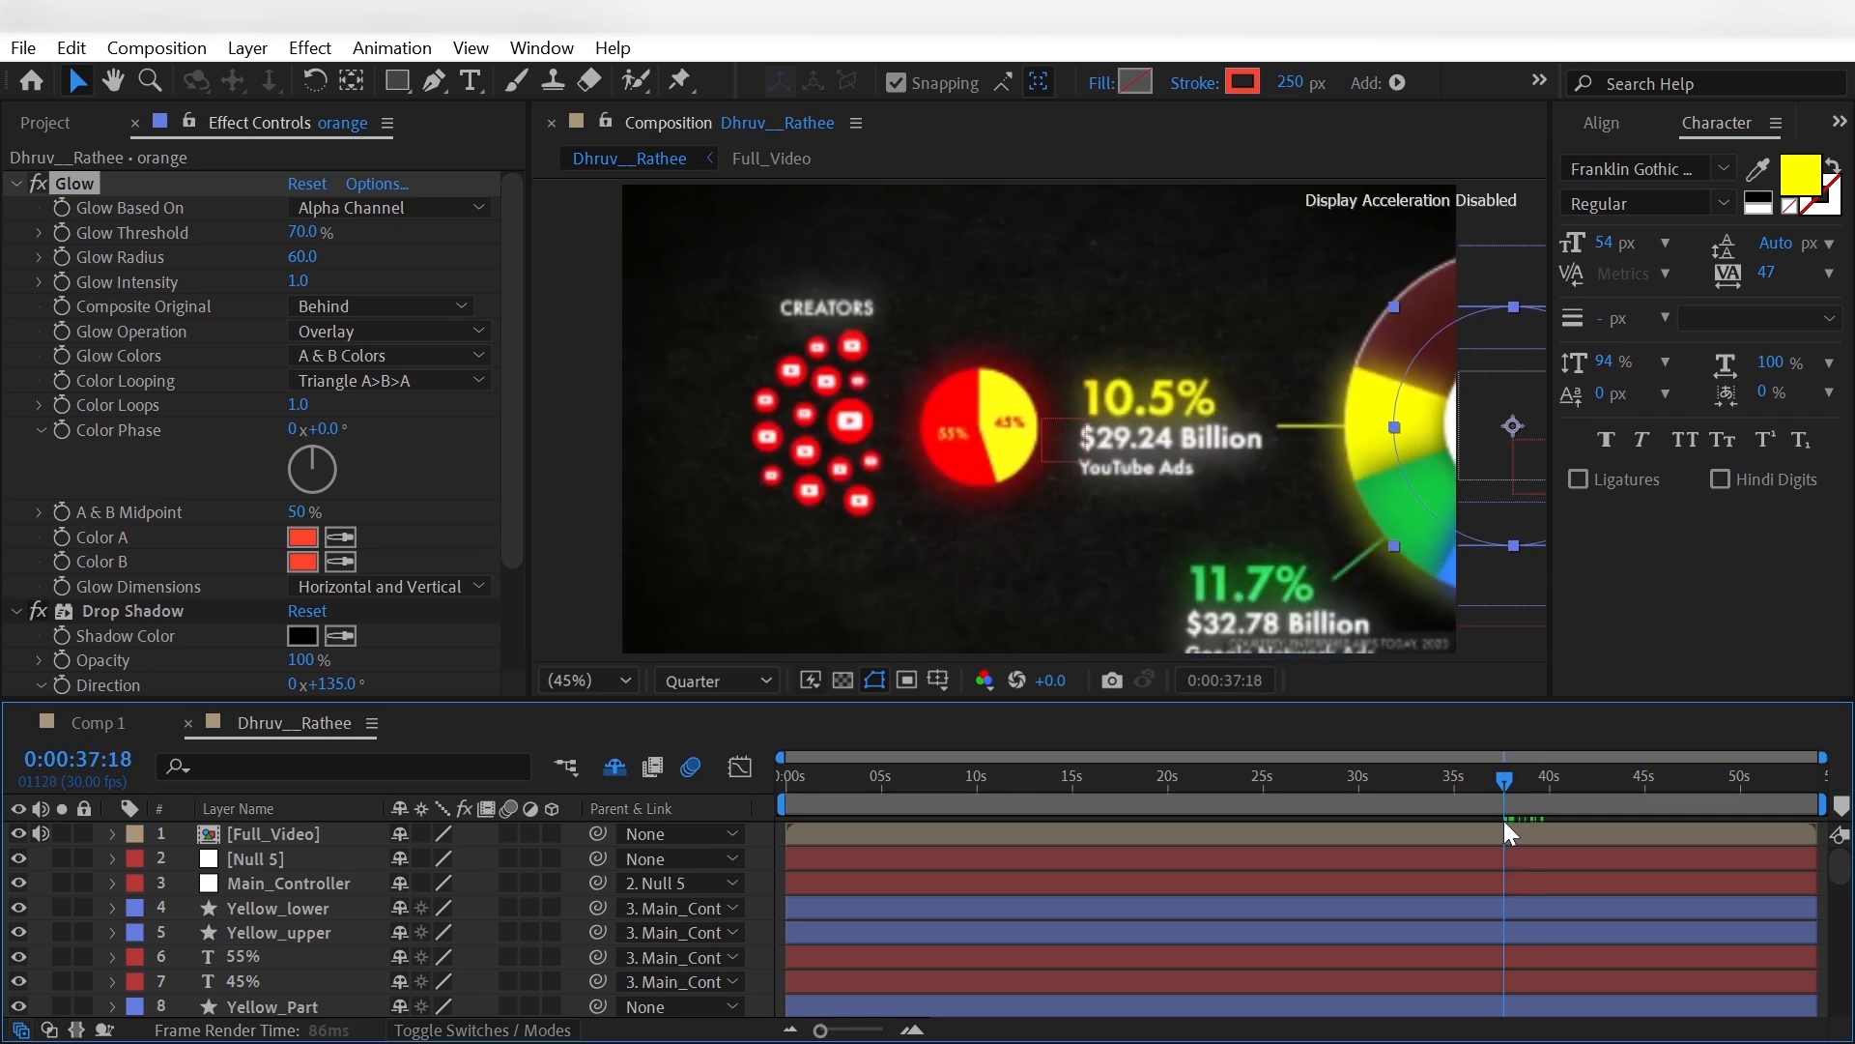
pyautogui.scroll(-20, 406, 995)
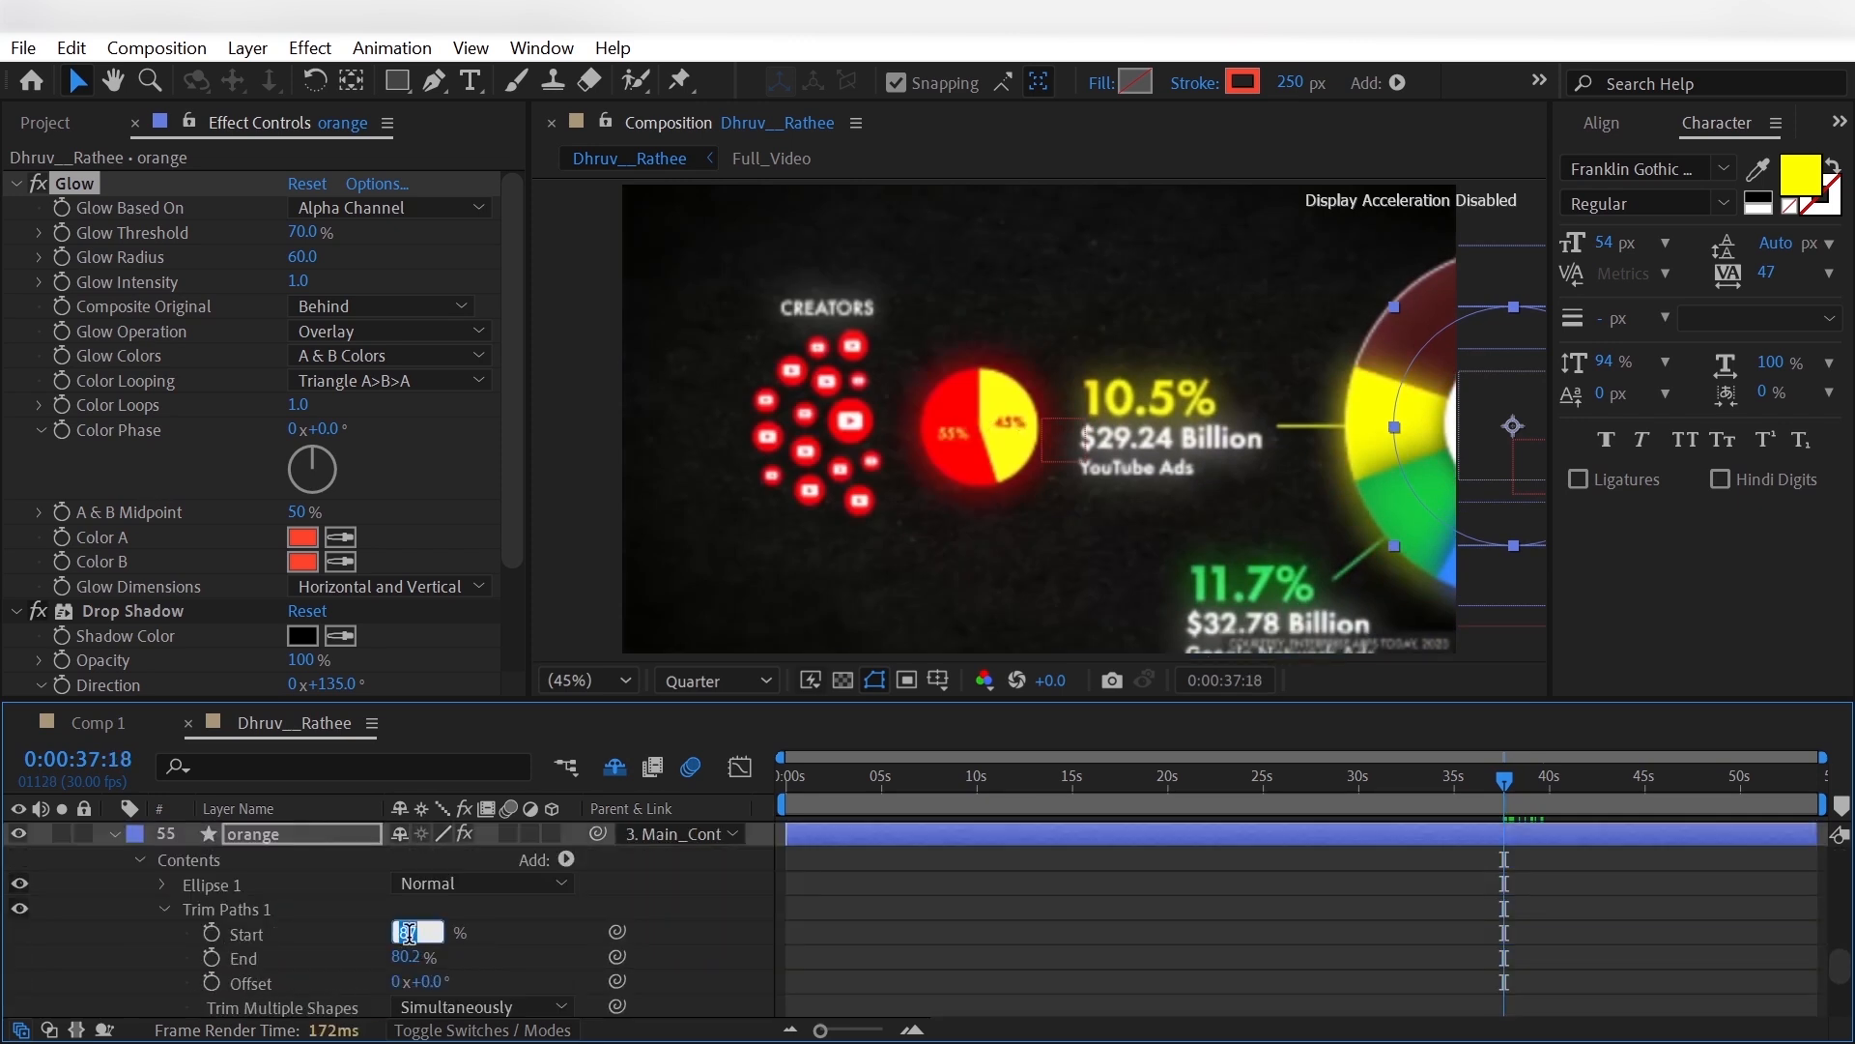
pyautogui.press('Return')
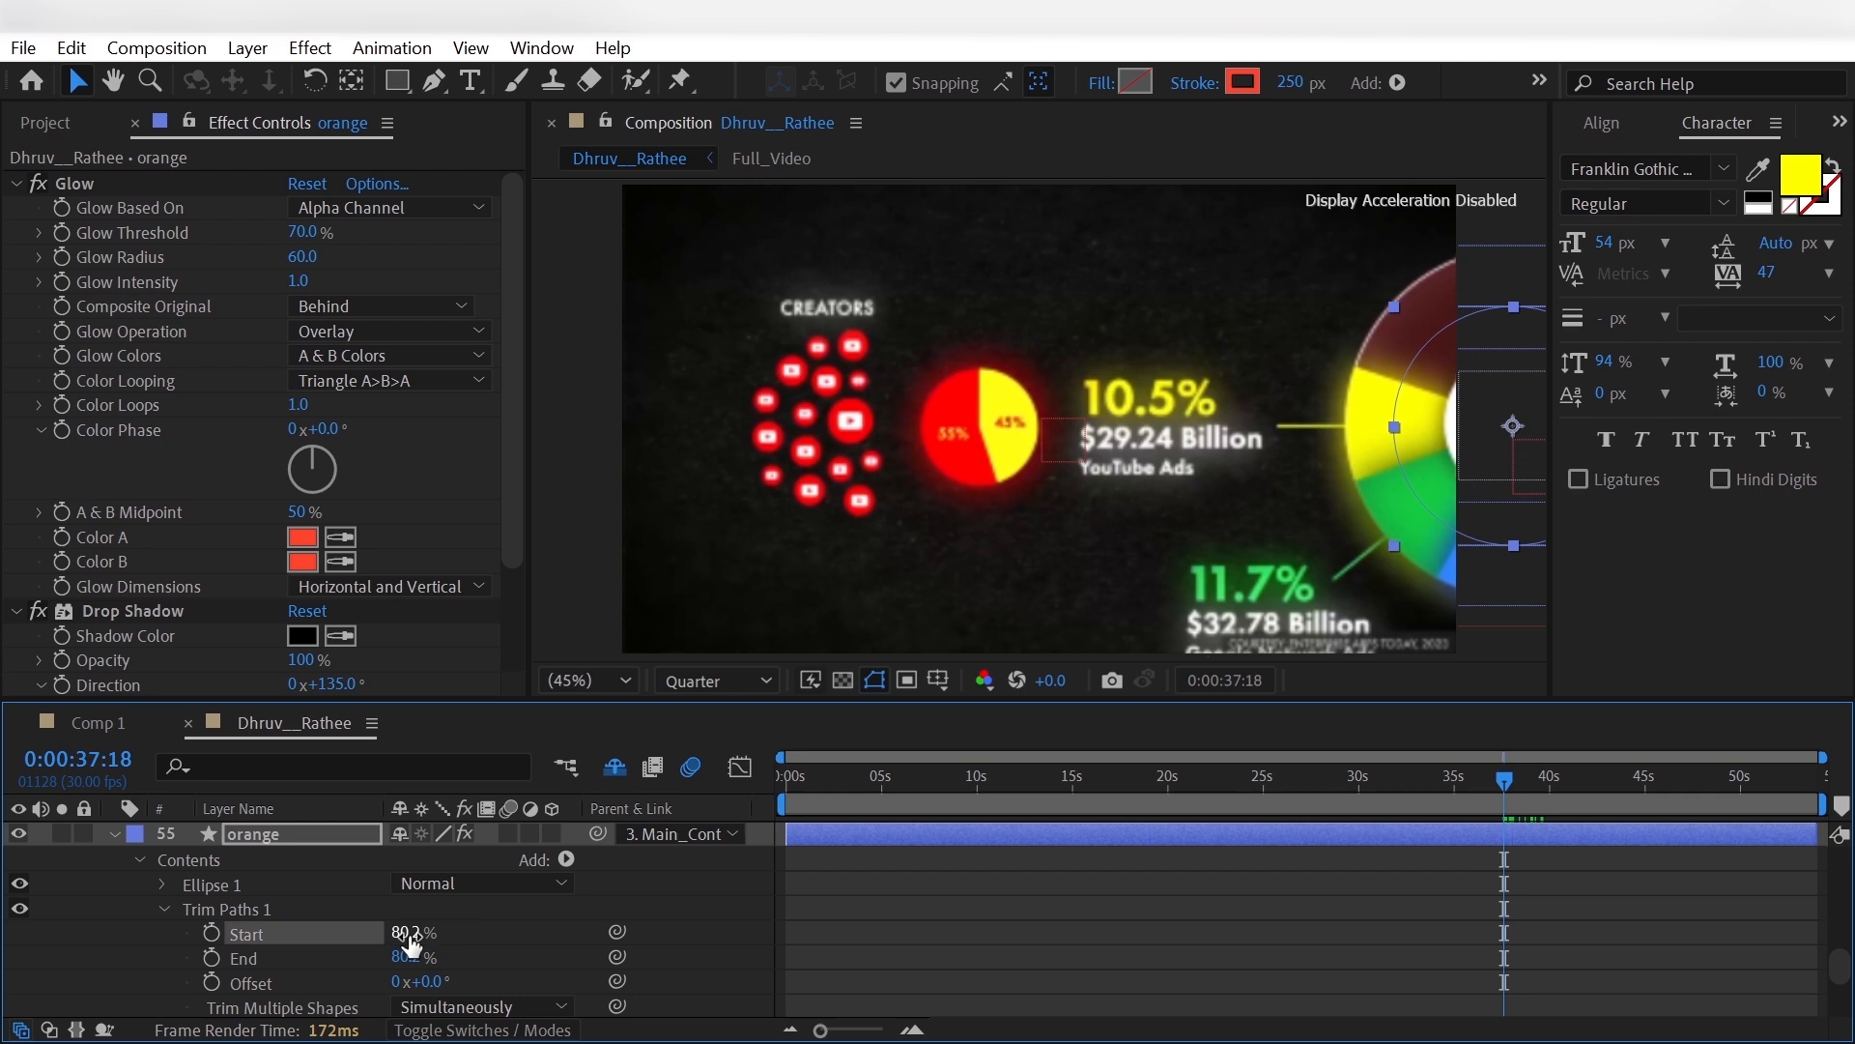
pyautogui.click(212, 933)
# - At 0:00:39:13, keyframe the orange layer's Trim Paths Start at 90.6%
pyautogui.click(1527, 785)
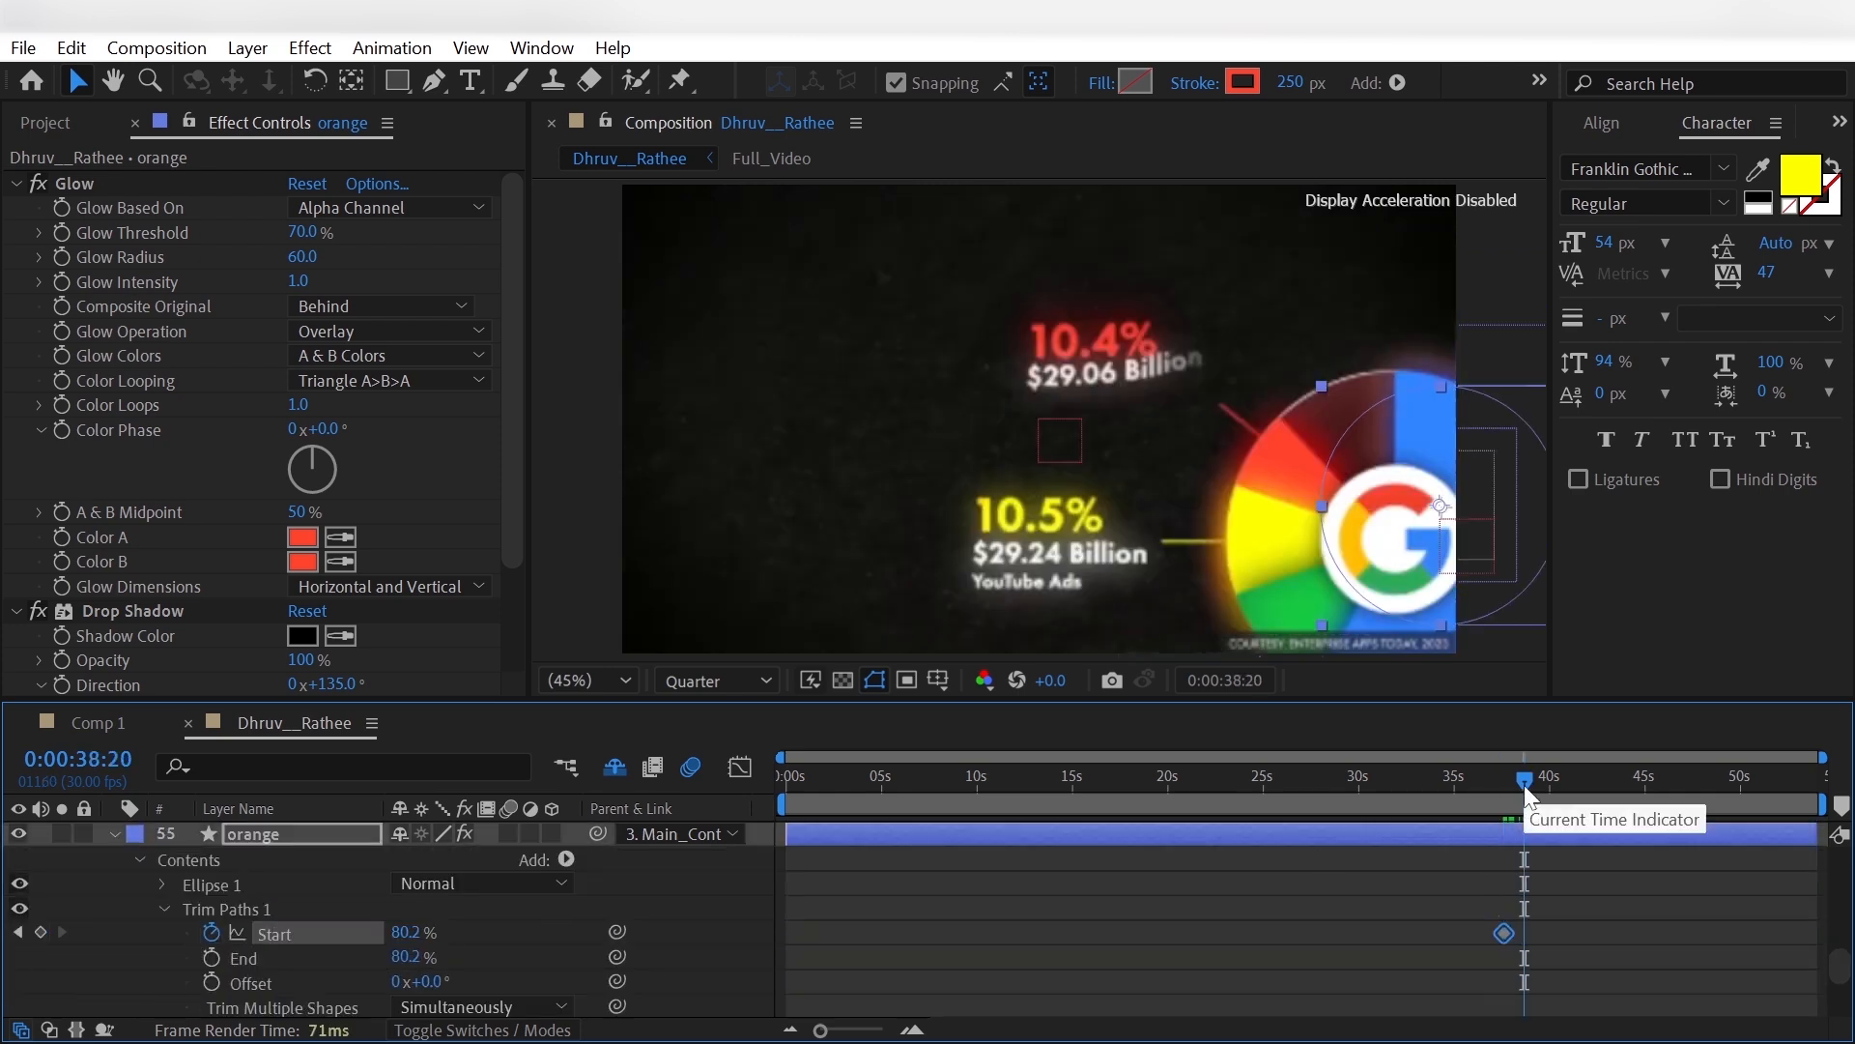
pyautogui.hotkey('shift', 'pagedown')
pyautogui.hotkey('shift', 'pagedown')
pyautogui.hotkey('shift', 'pageup')
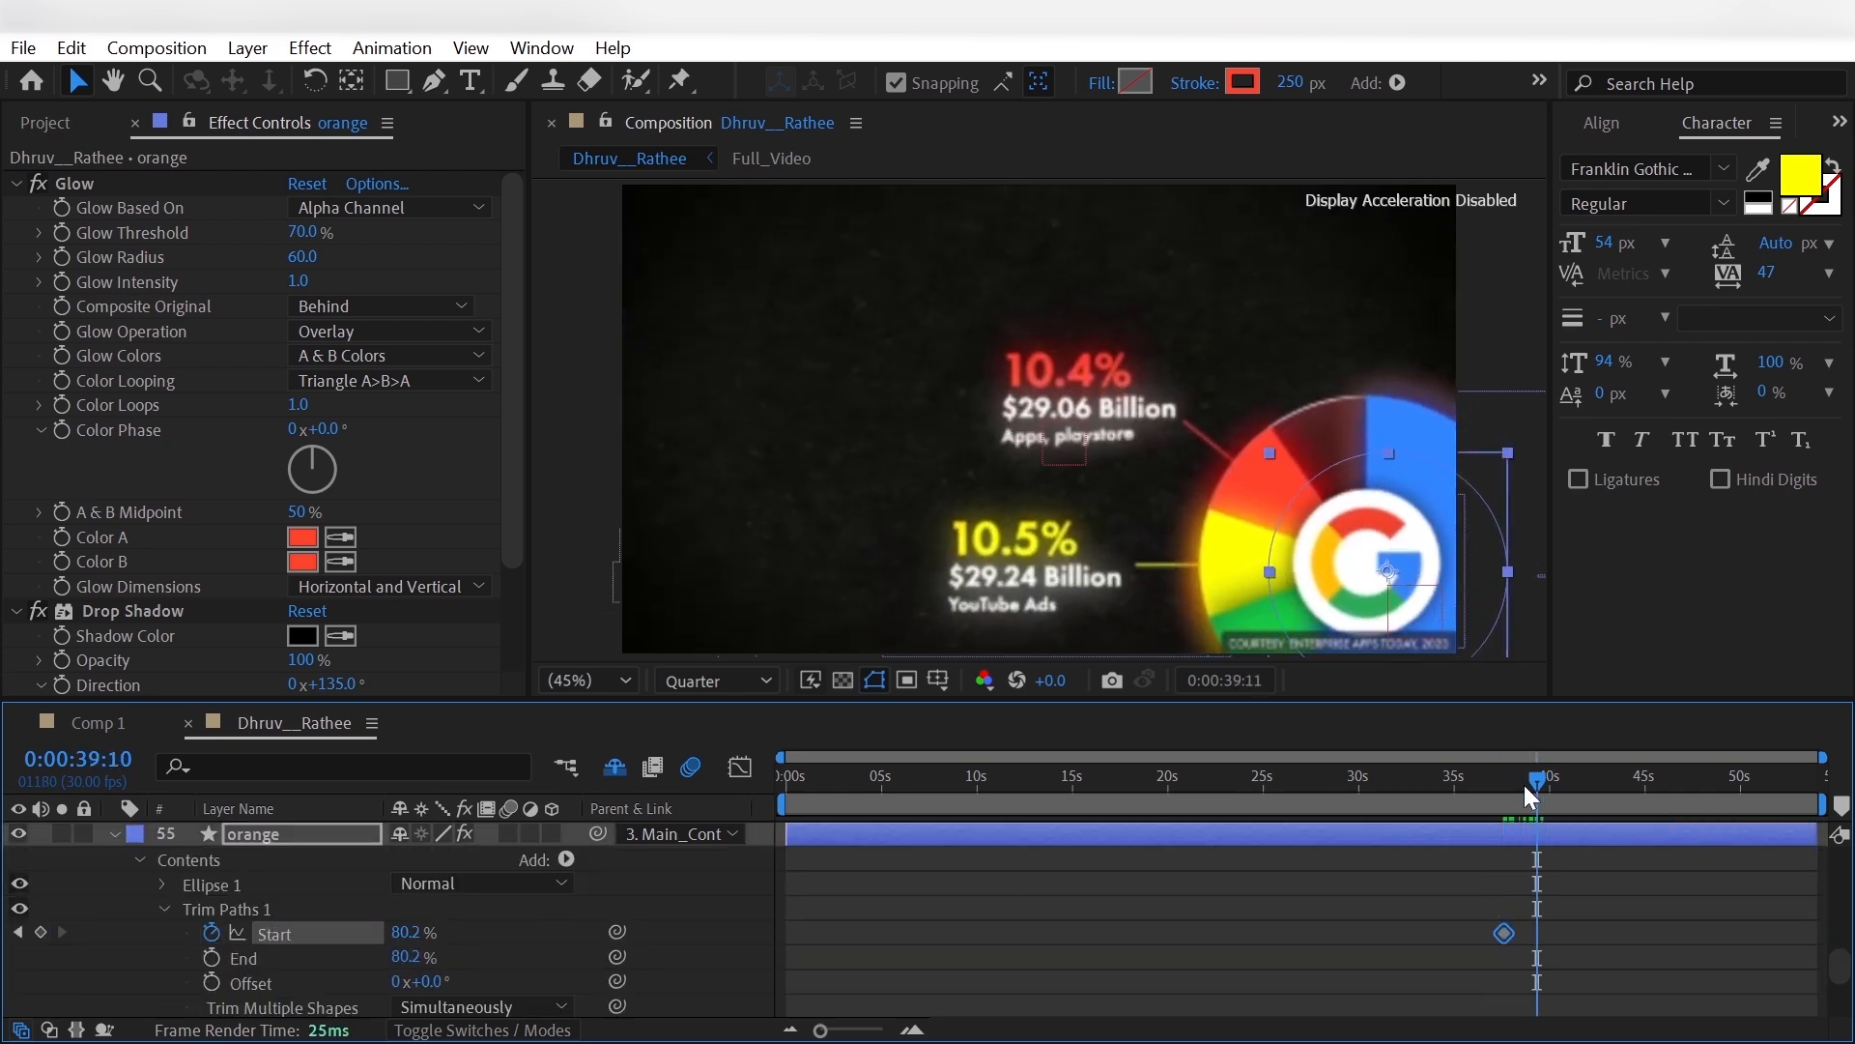
pyautogui.press('pagedown')
pyautogui.press('pagedown')
pyautogui.press('pagedown')
pyautogui.click(414, 932)
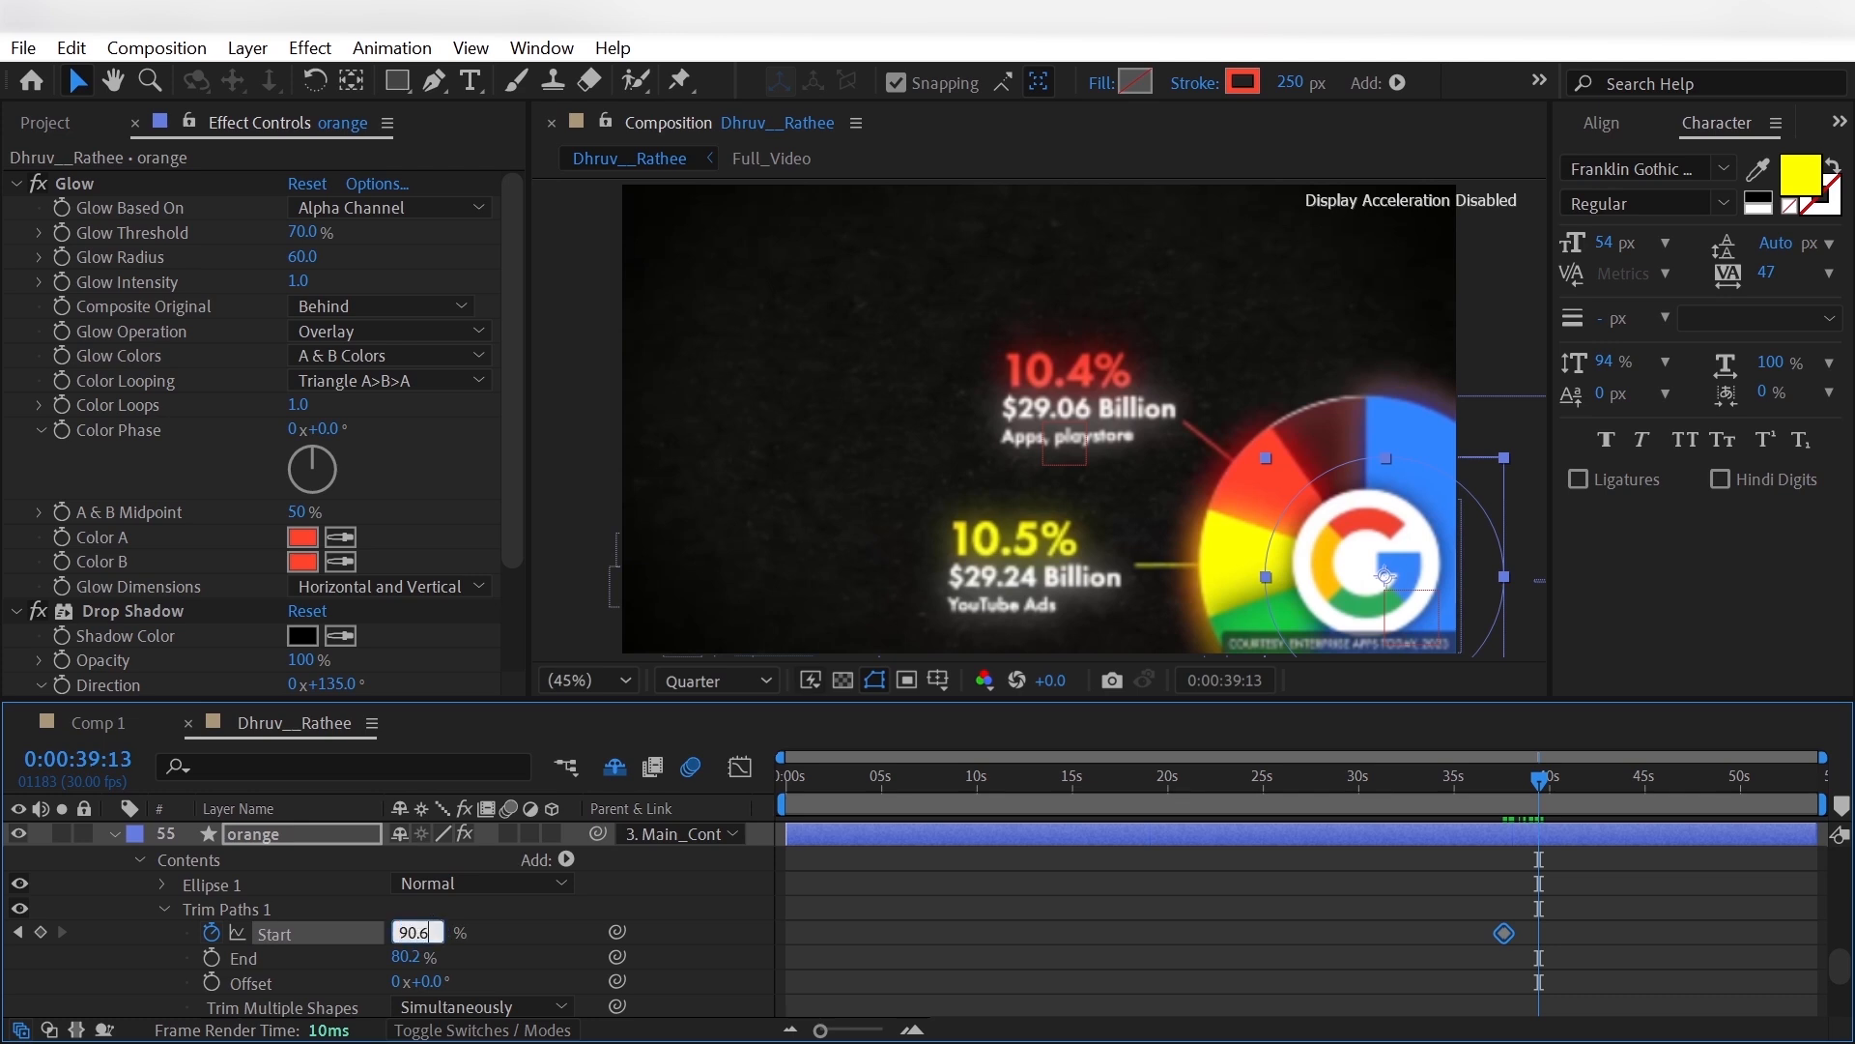
pyautogui.write('90.6')
pyautogui.press('Return')
# - Hide the [Full_Video] layer and apply Easy Ease to both Start keyframes of the orange layer
pyautogui.scroll(18, 199, 960)
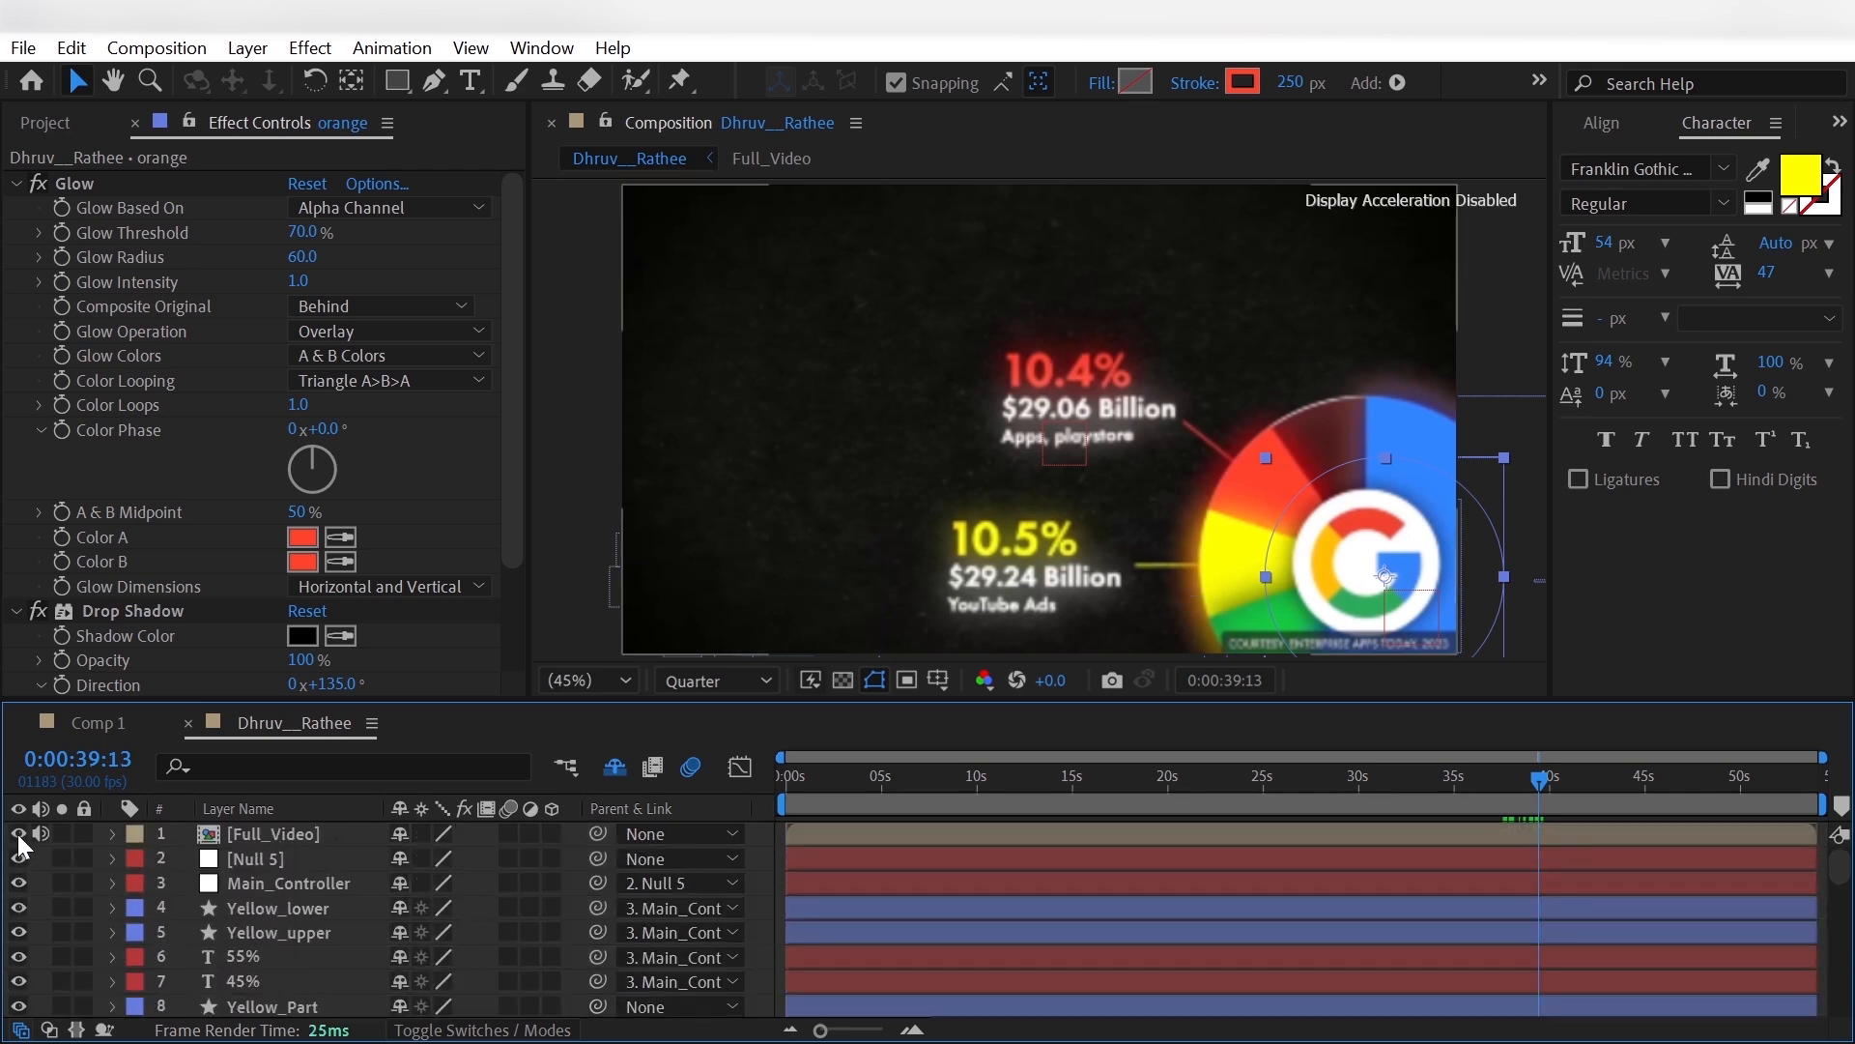
pyautogui.click(19, 834)
pyautogui.scroll(-17, 45, 893)
pyautogui.moveTo(1459, 982); pyautogui.dragTo(1551, 1017)
pyautogui.rightClick(1560, 1021)
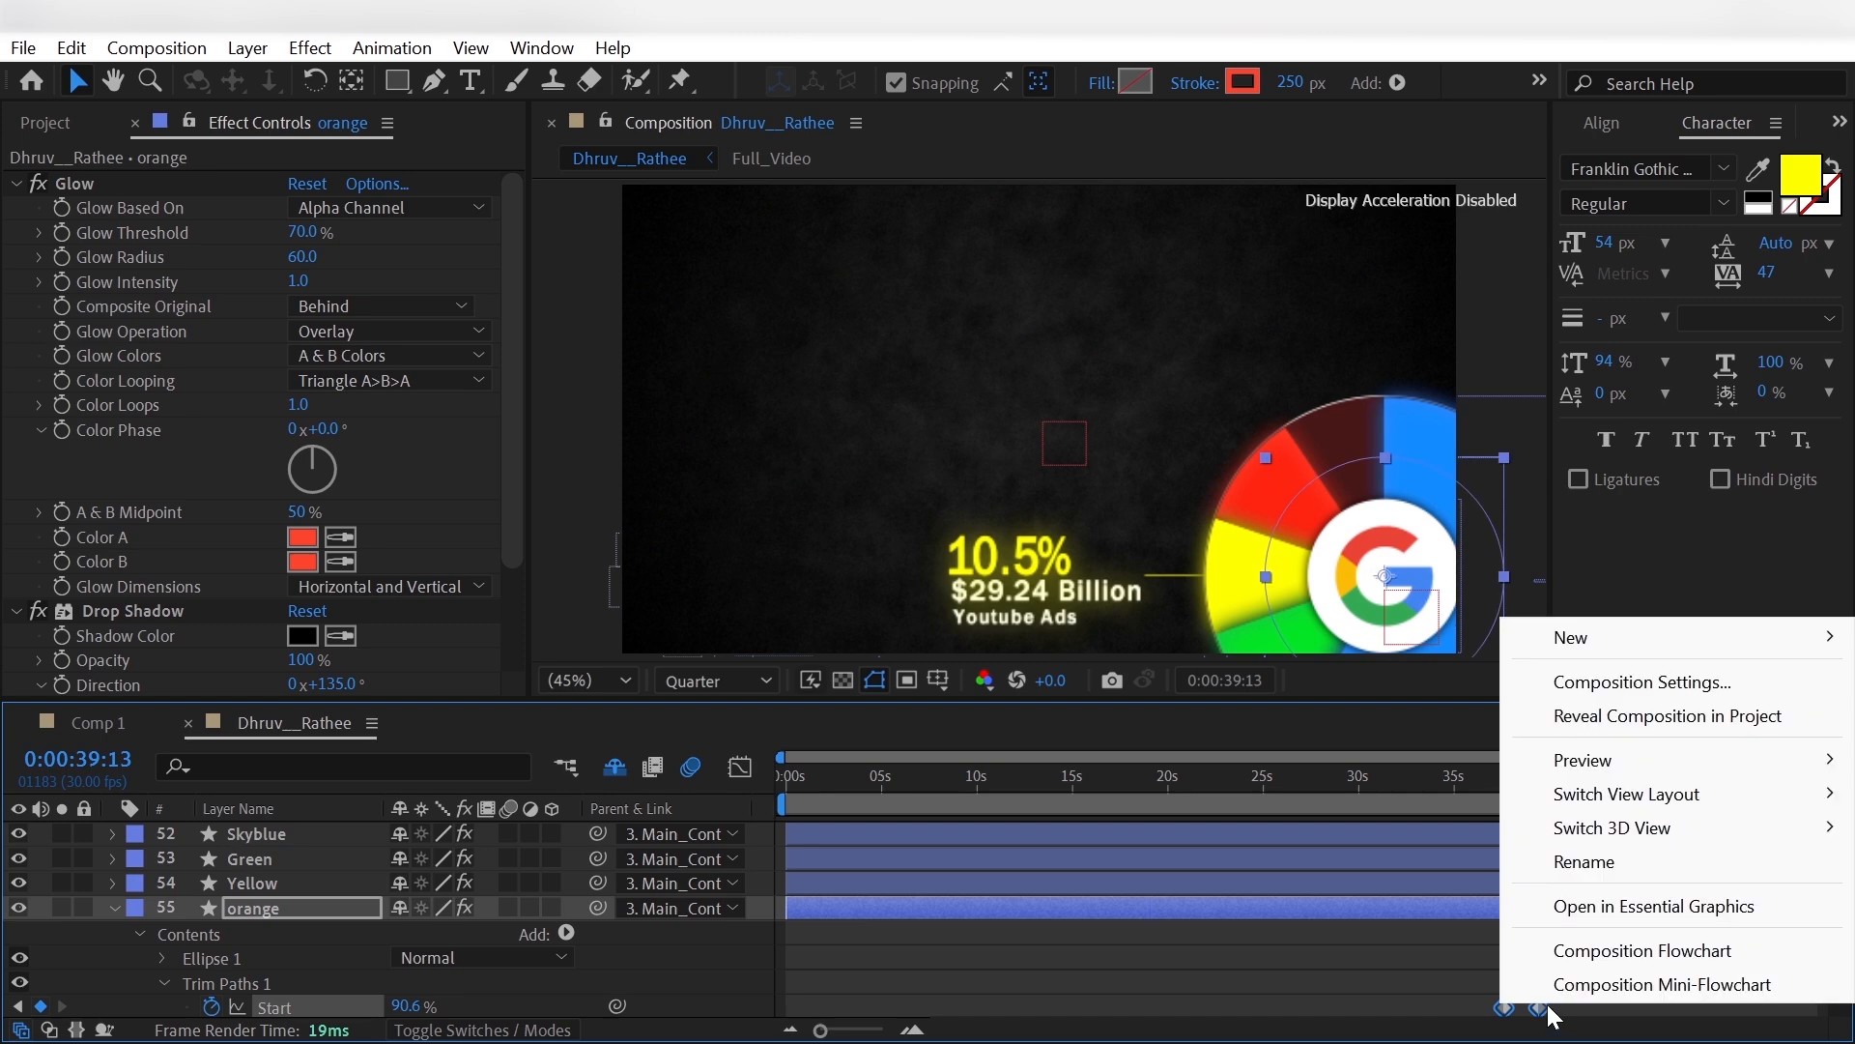
pyautogui.rightClick(1540, 1008)
pyautogui.moveTo(1644, 986)
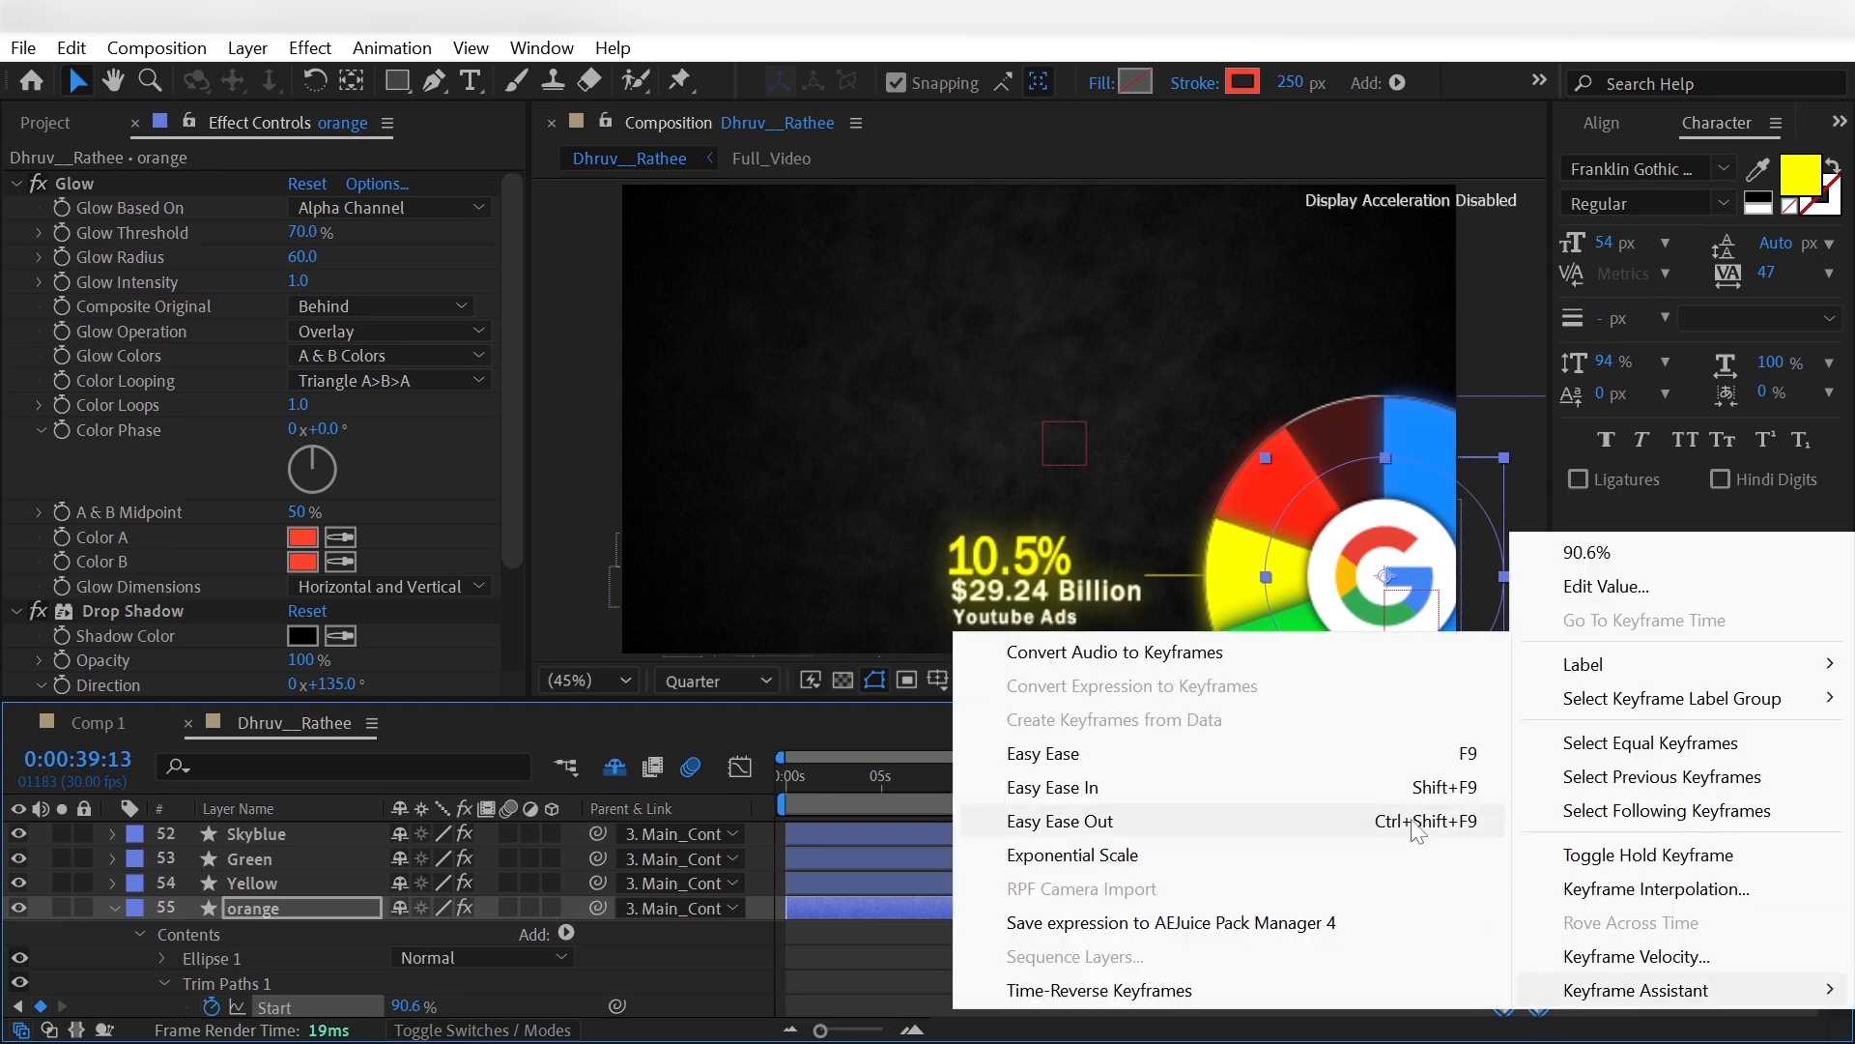
pyautogui.click(1378, 754)
pyautogui.click(682, 967)
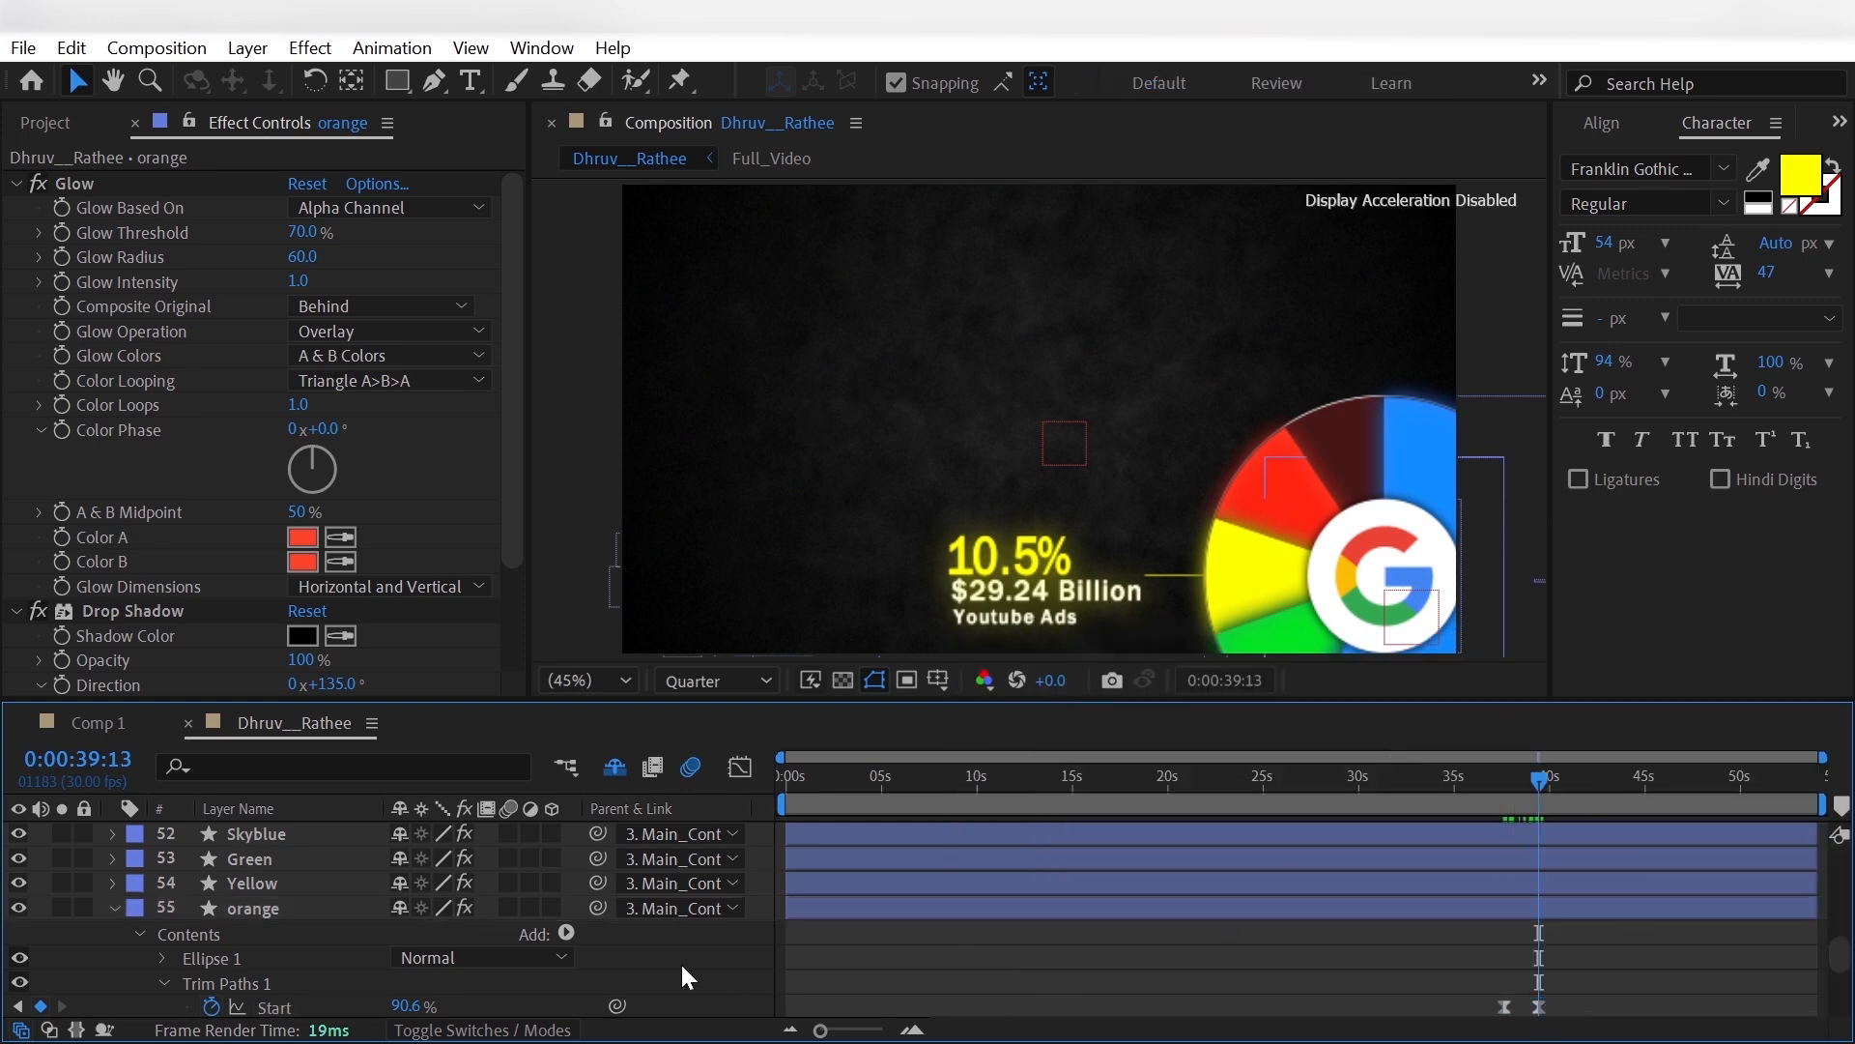
# - Draw a short diagonal 2 px connector line with the Pen tool, from the orange slice outward to its upper left
pyautogui.scroll(-1, 682, 967)
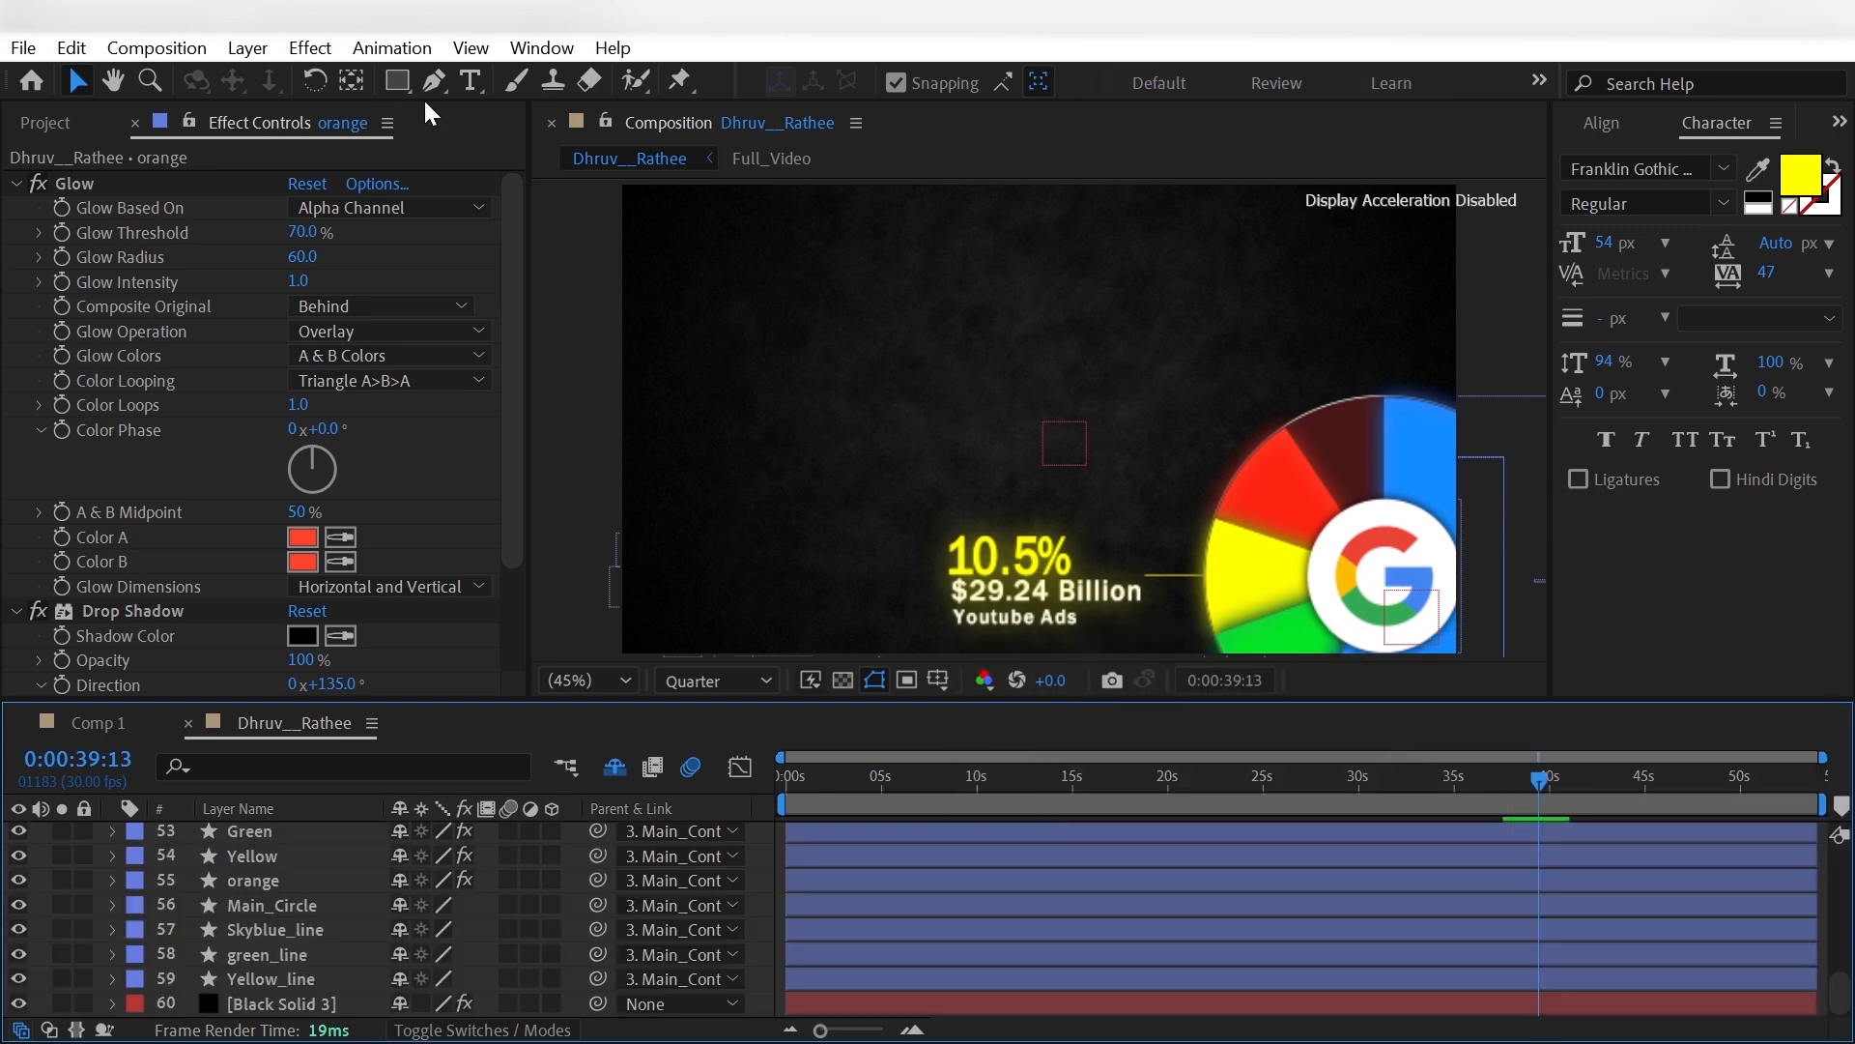
pyautogui.click(433, 81)
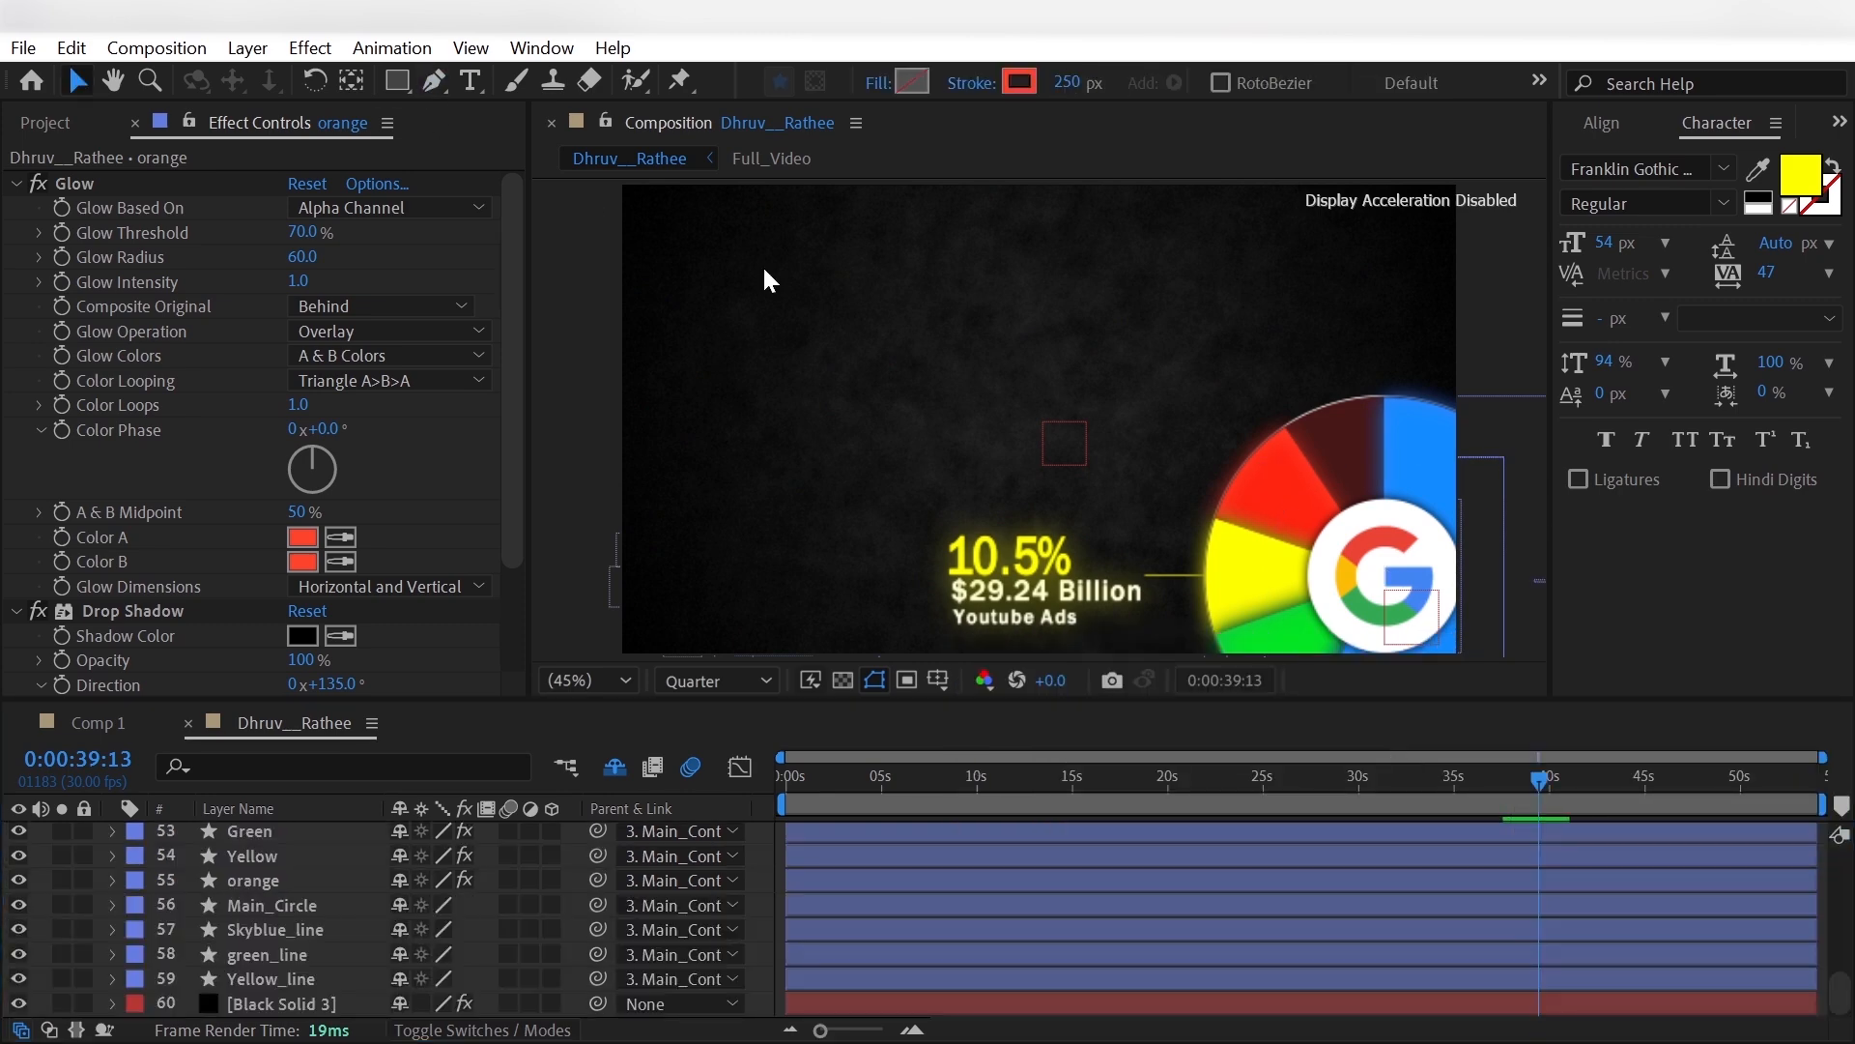
pyautogui.click(1256, 477)
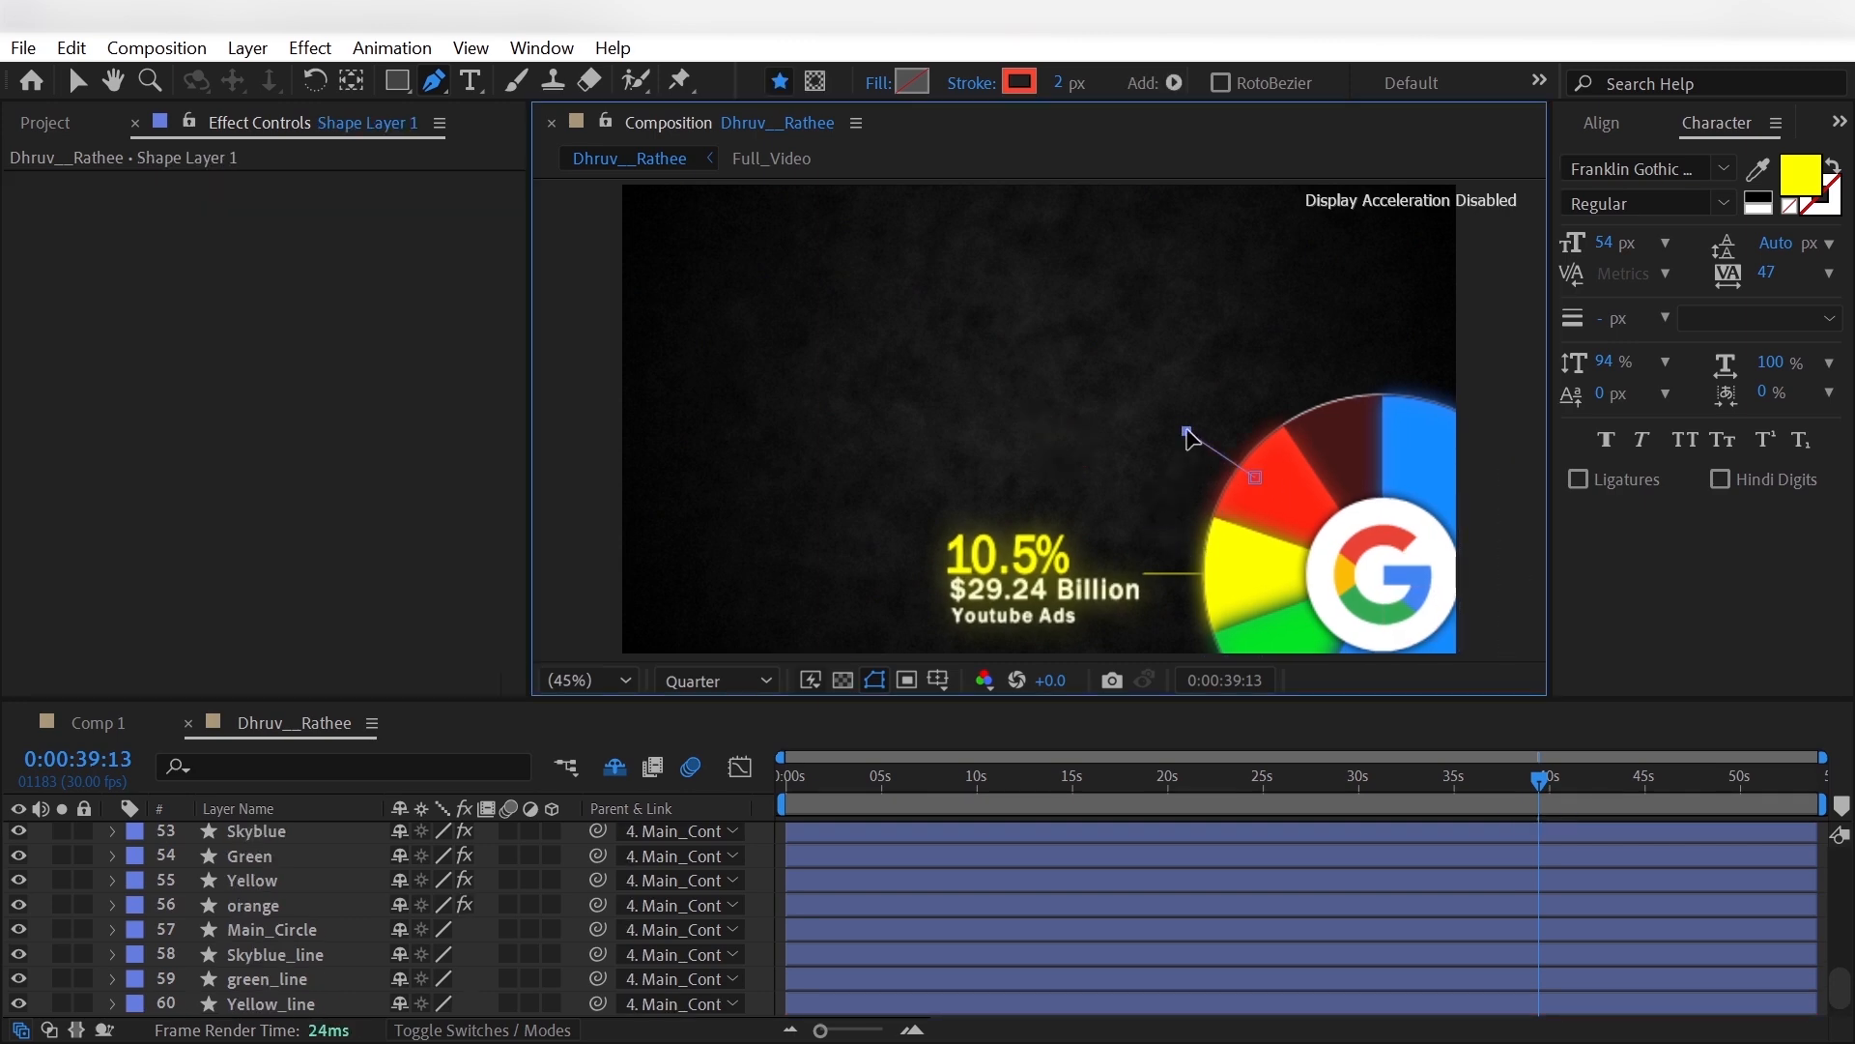
# - Rename the new connector shape layer orange_line and parent it to Main_Controller
pyautogui.scroll(15, 253, 908)
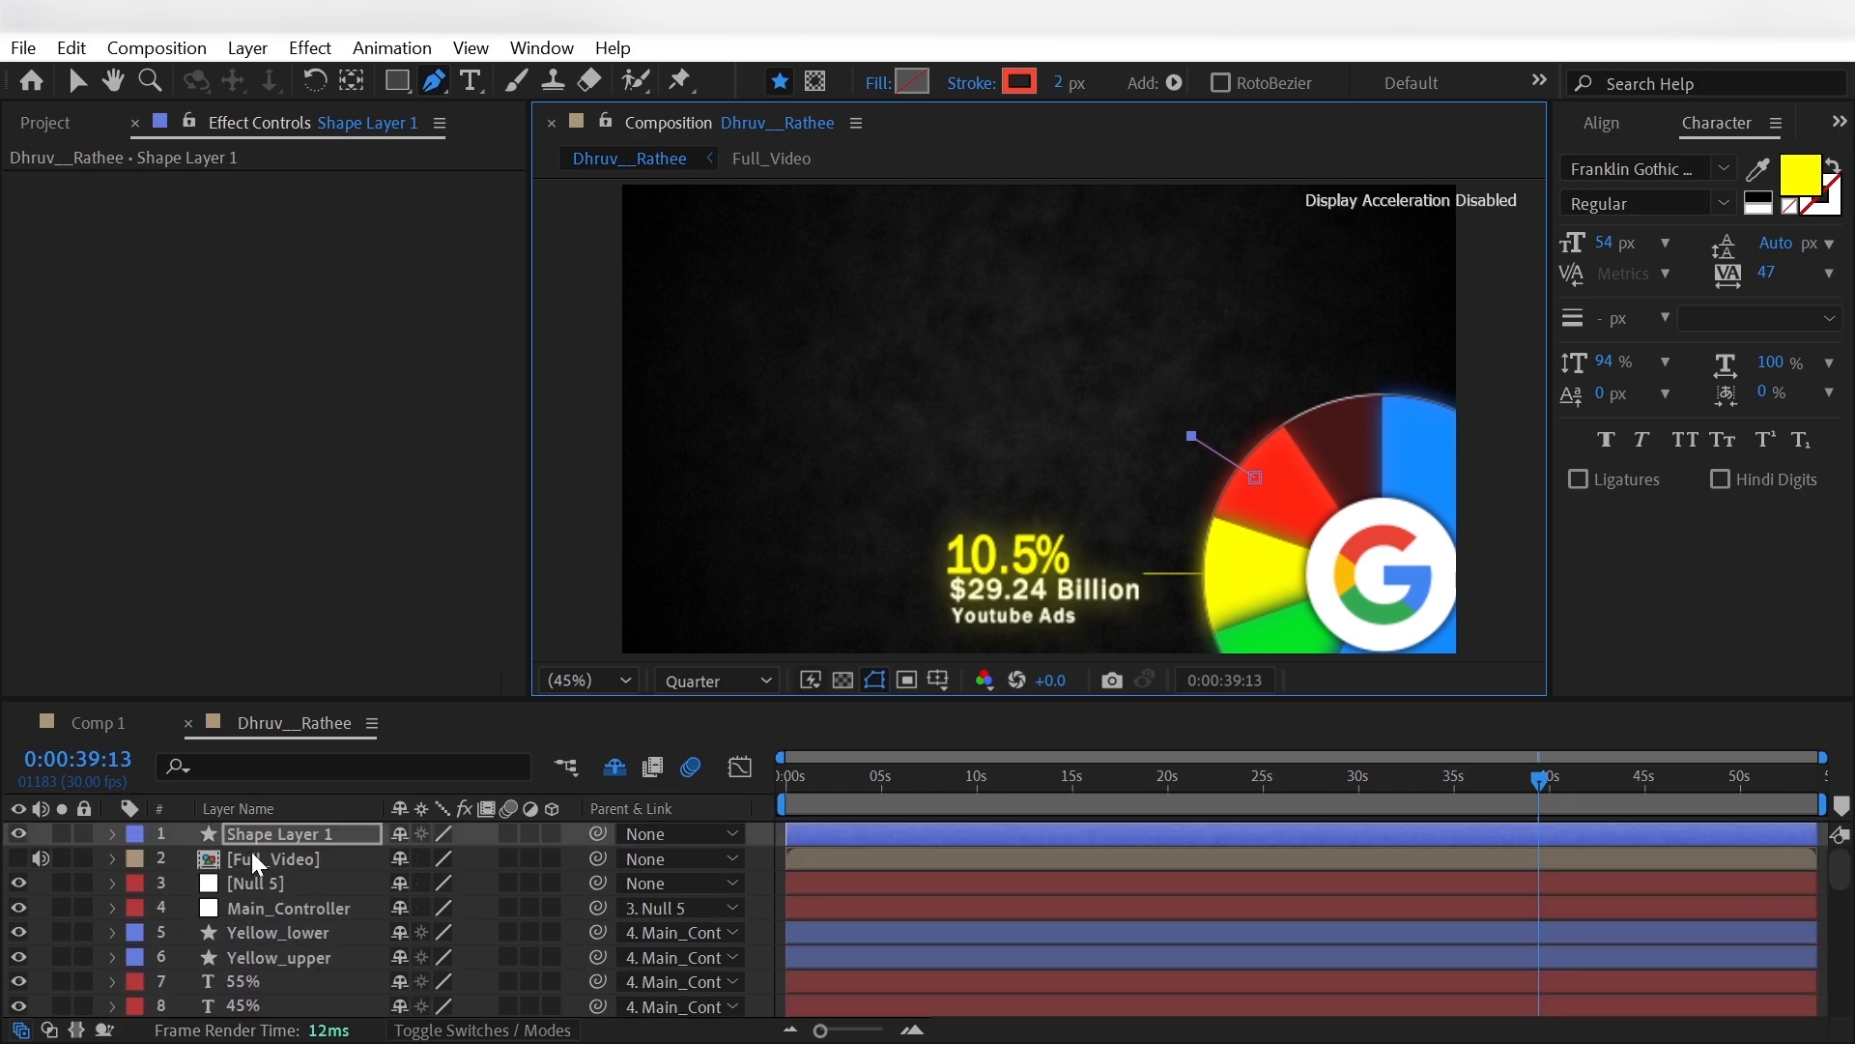
pyautogui.click(262, 833)
pyautogui.press('Return')
pyautogui.write('ora')
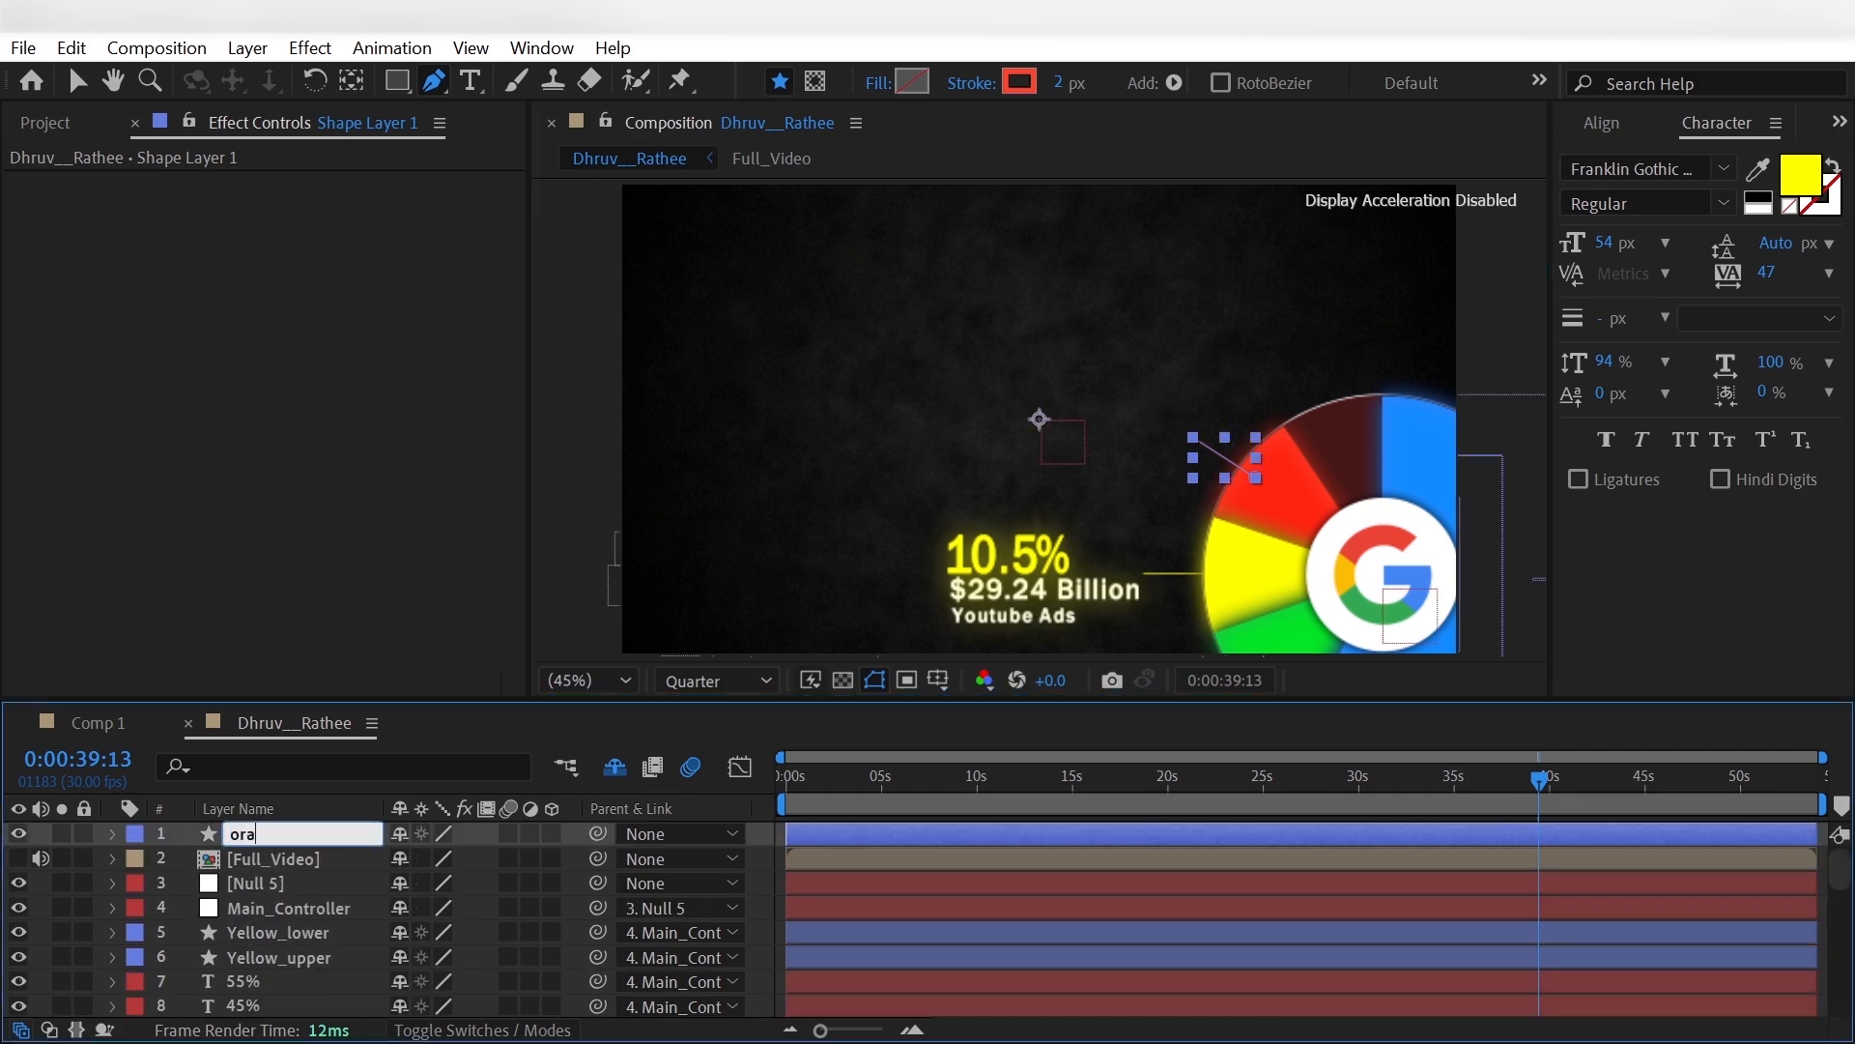
pyautogui.write('nge_line')
pyautogui.press('Return')
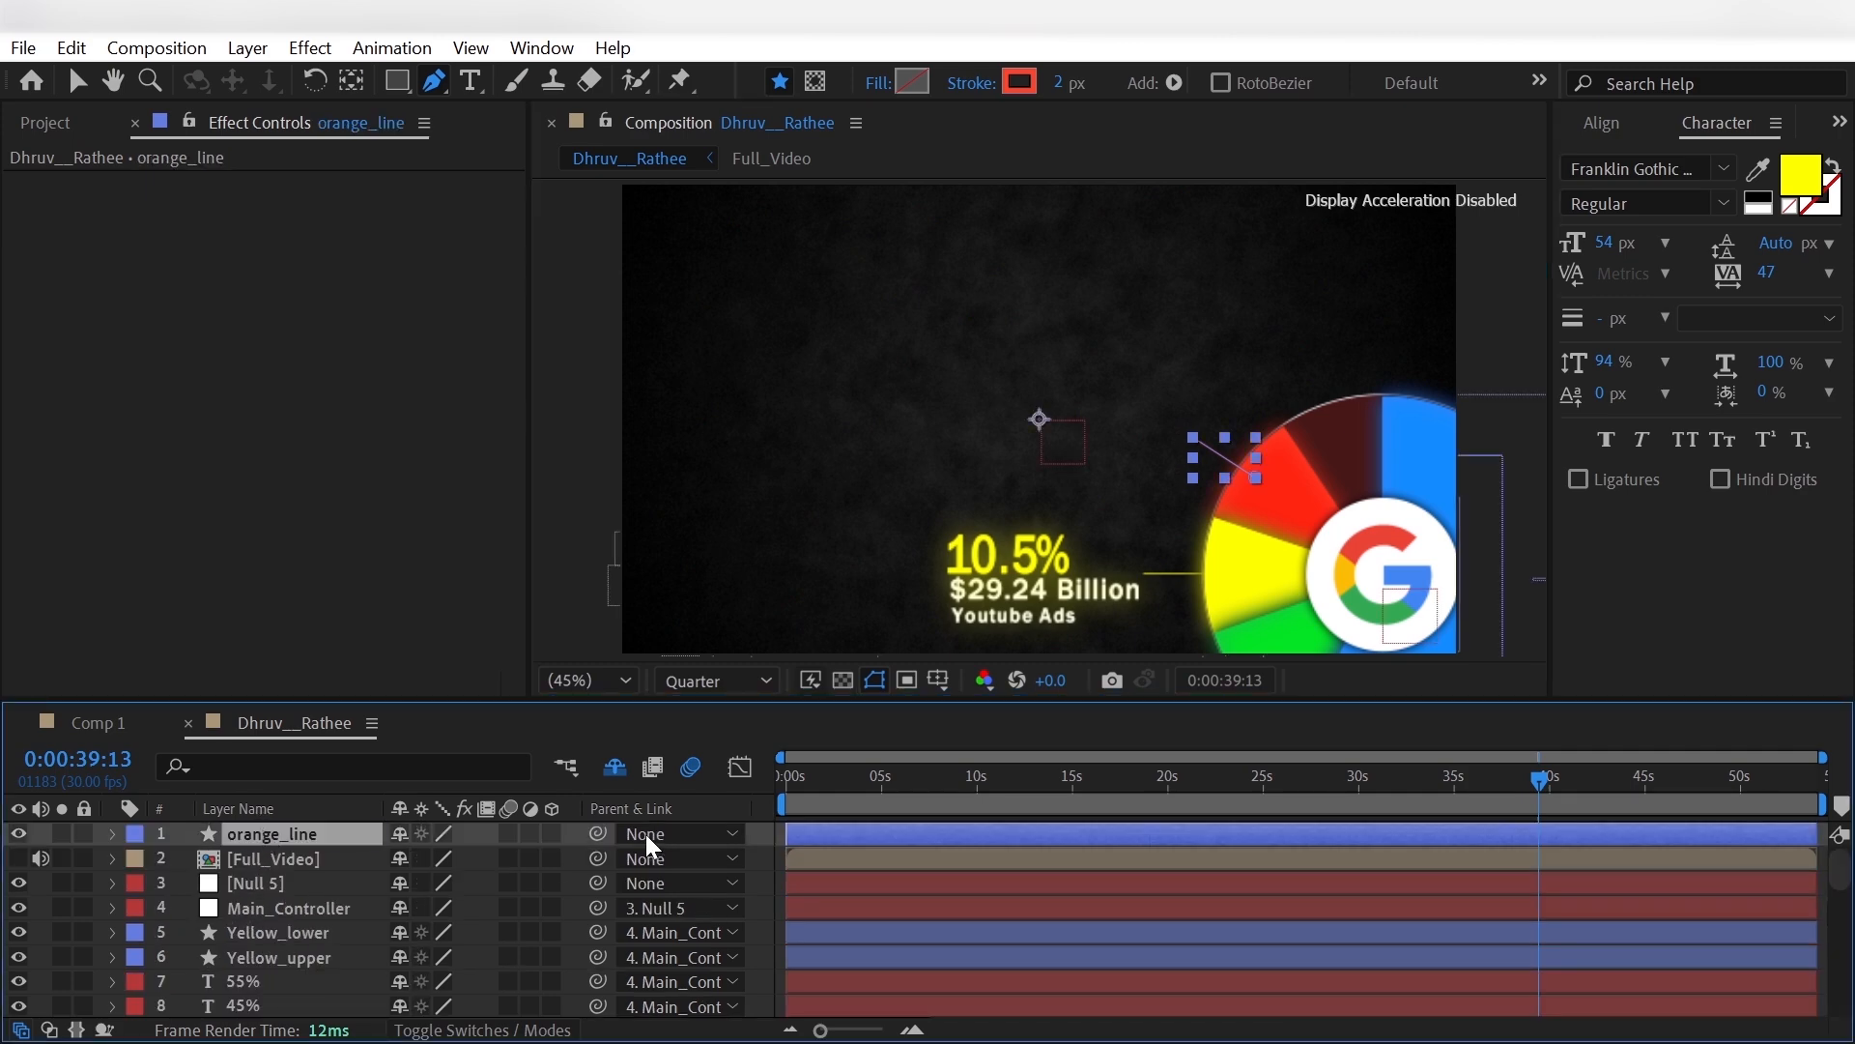
pyautogui.click(647, 831)
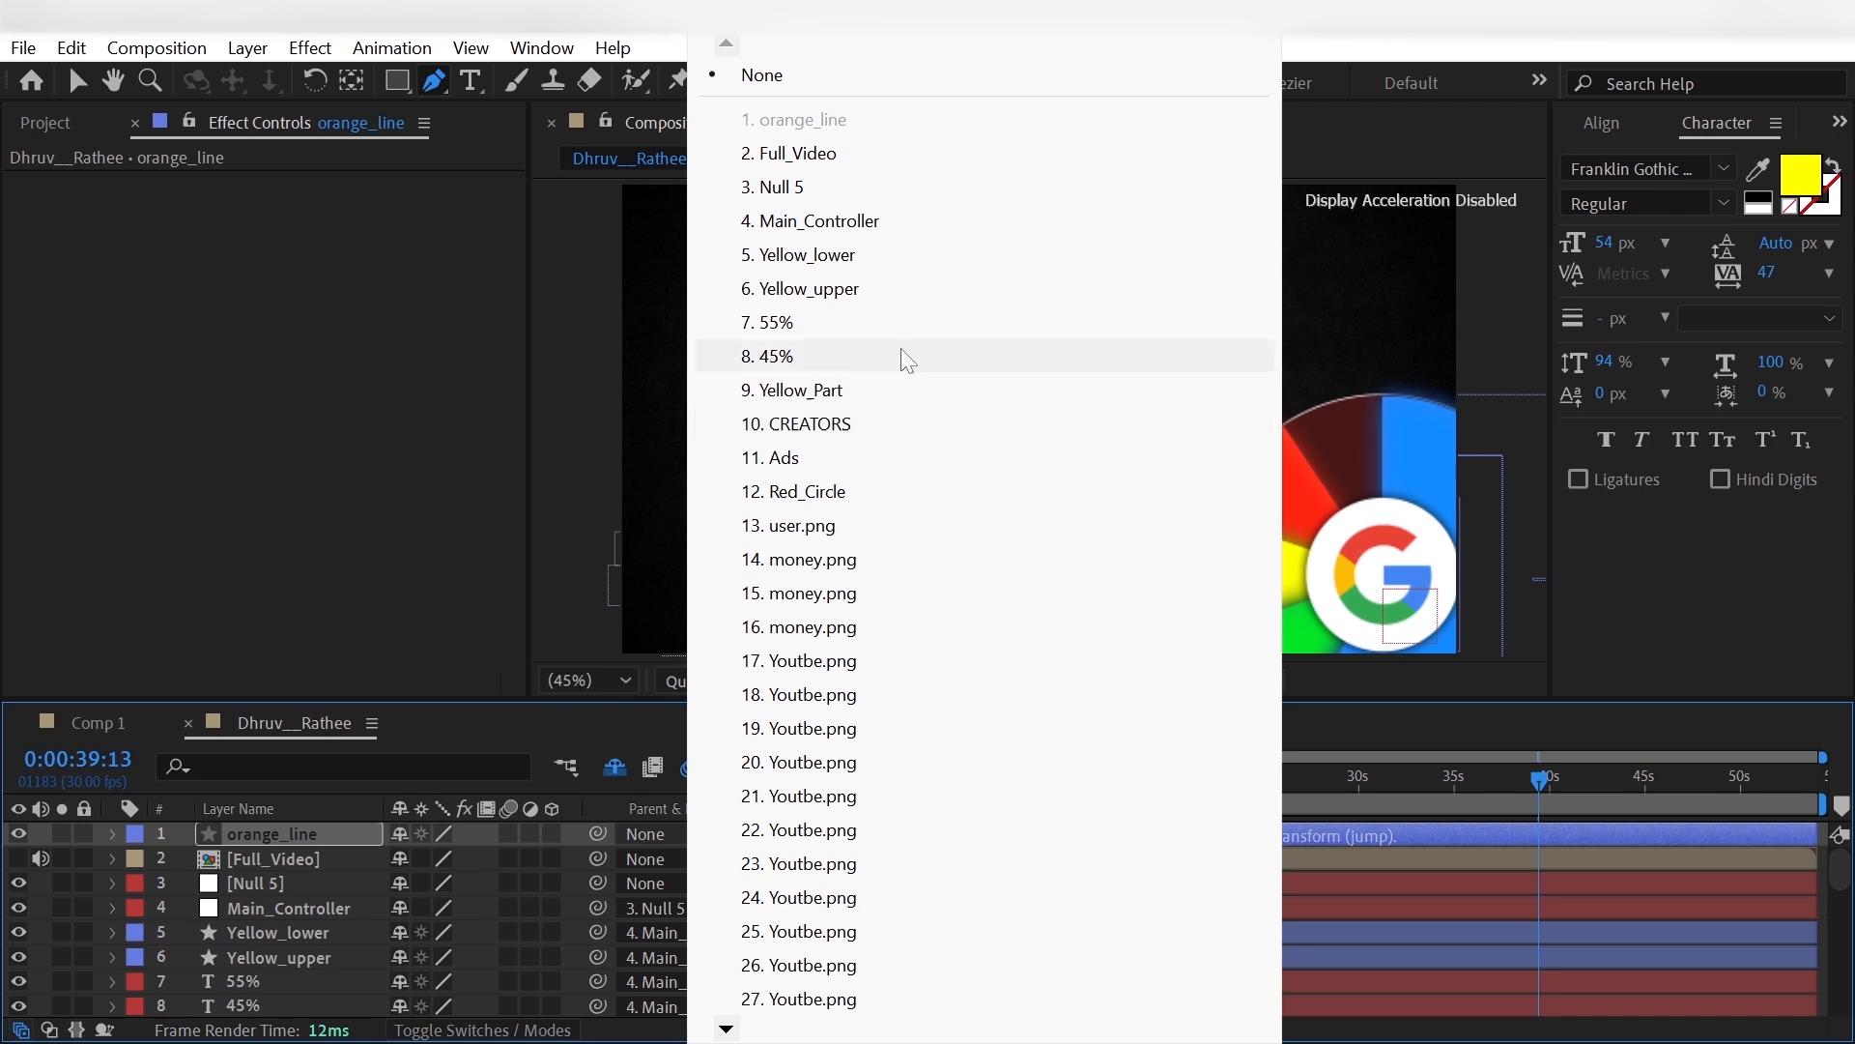
pyautogui.click(919, 220)
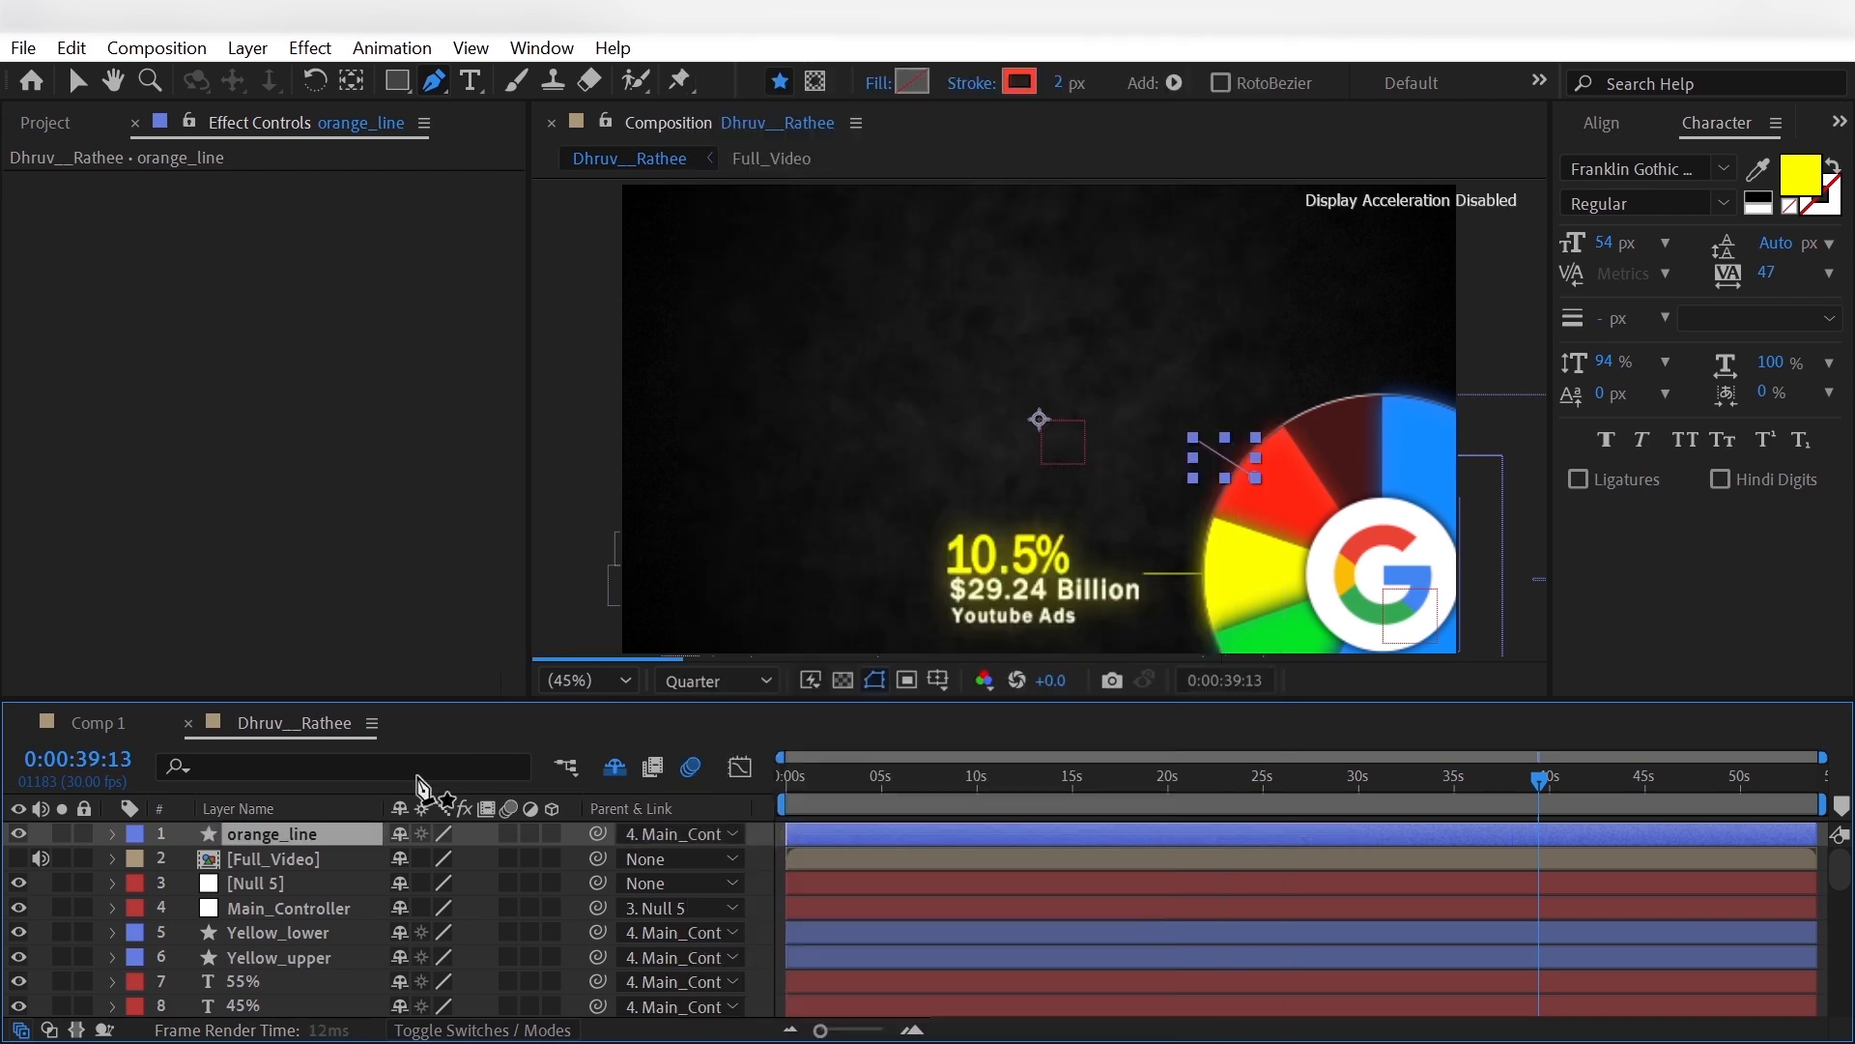
# - Add Trim Paths to orange_line and set its End to 0%
pyautogui.click(113, 833)
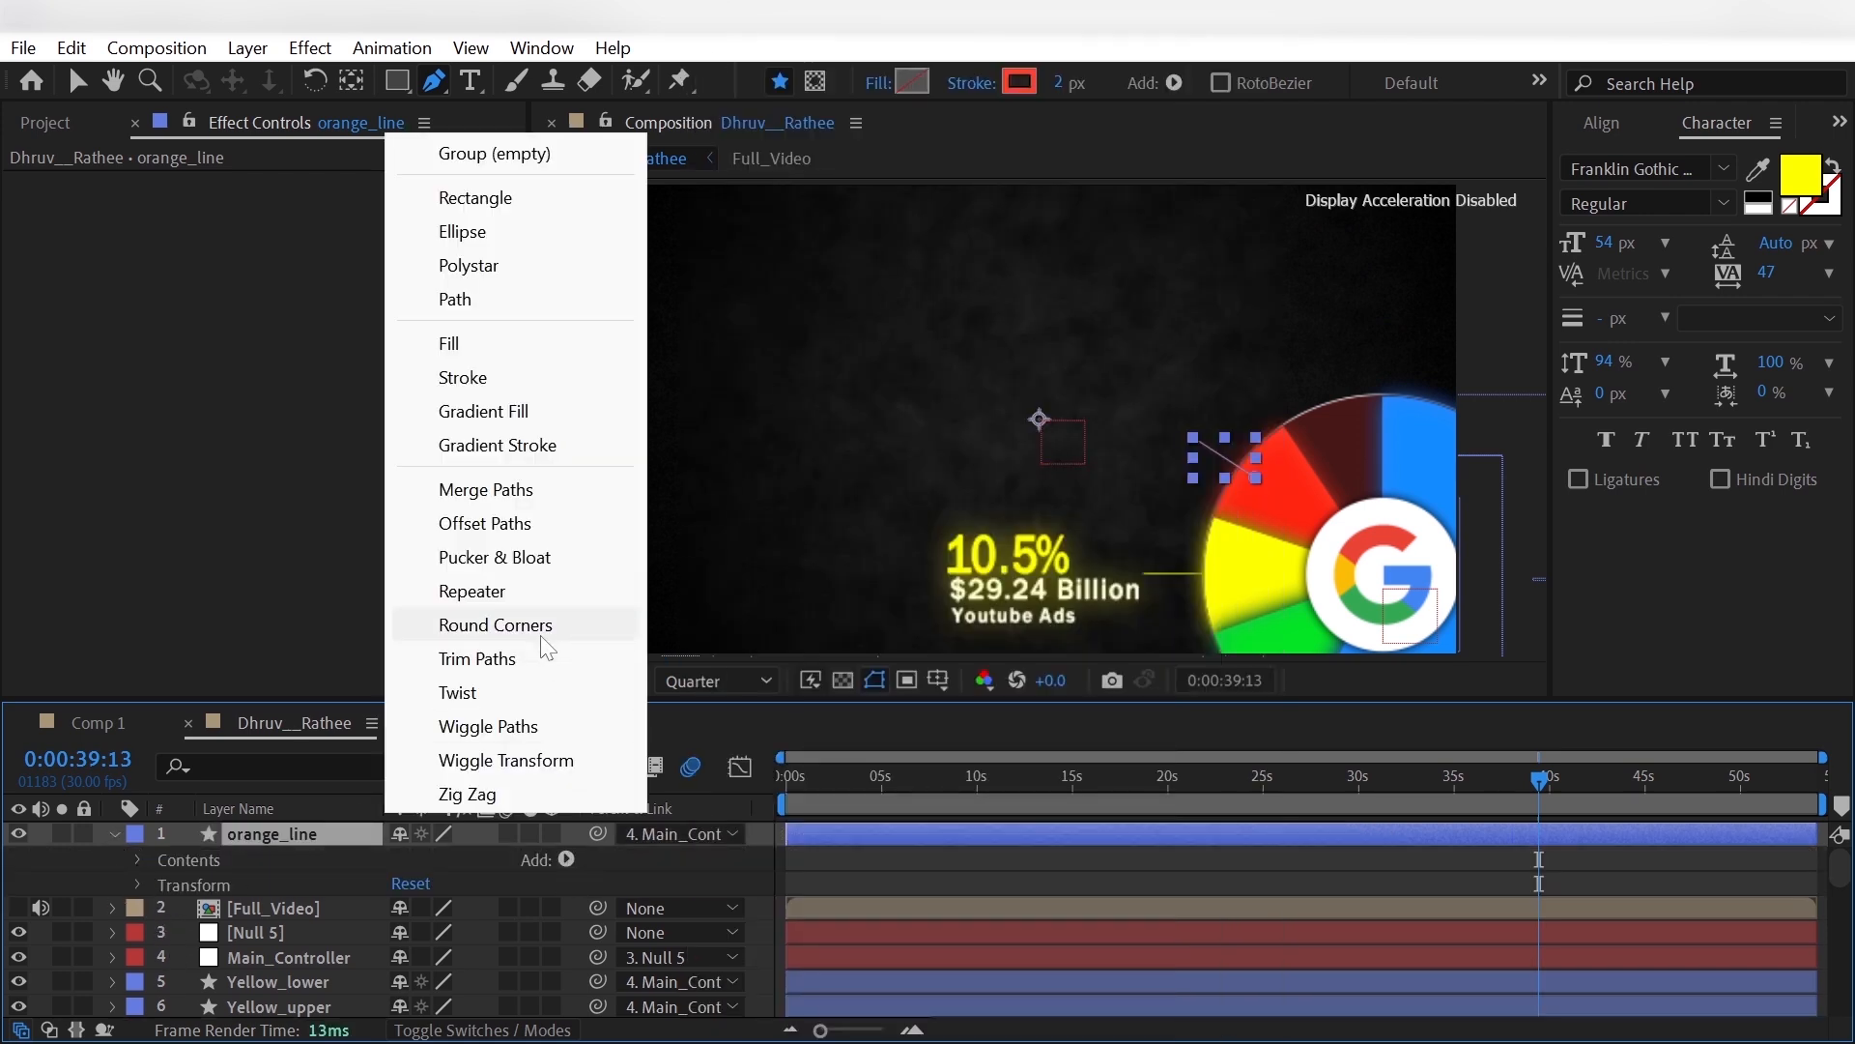
pyautogui.click(477, 658)
pyautogui.click(165, 906)
pyautogui.click(244, 955)
pyautogui.moveTo(226, 980); pyautogui.dragTo(217, 977)
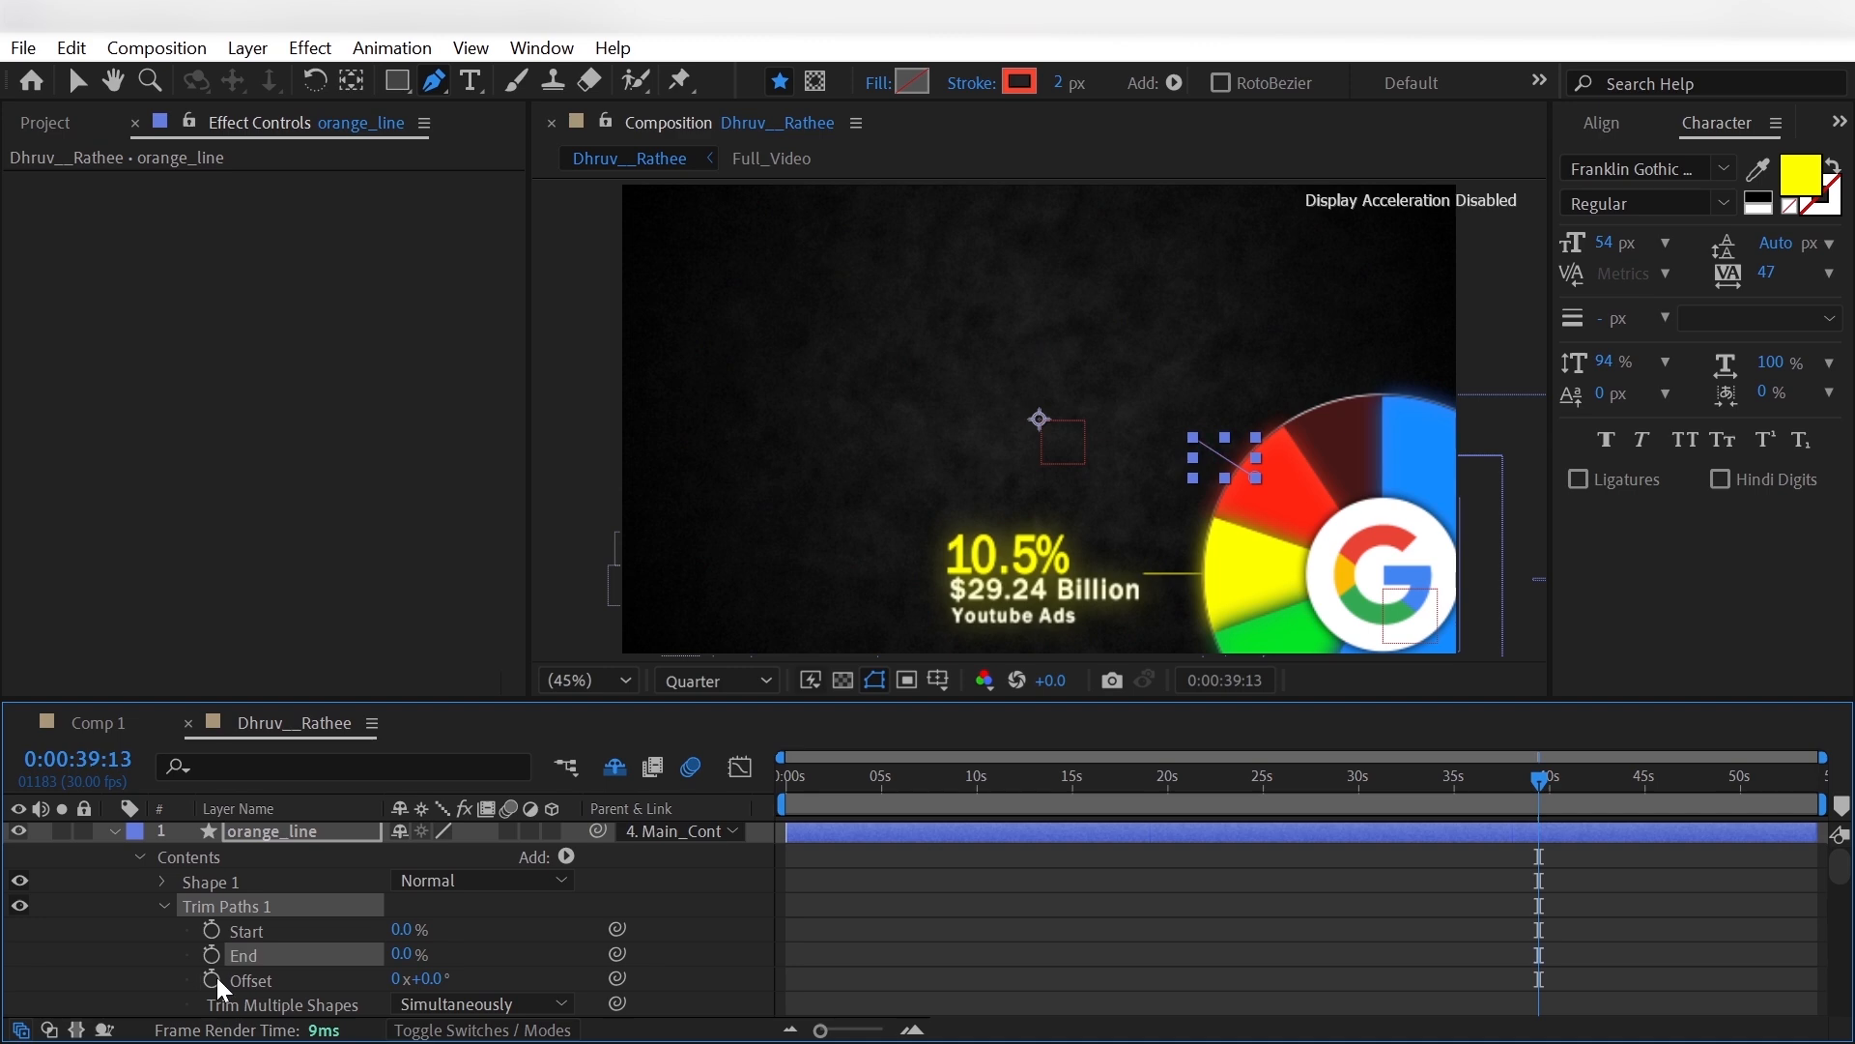
# - Keyframe orange_line's Trim Paths End at 0% about a second earlier, and at 100% at 0:00:39:03
pyautogui.hotkey('shift', 'pageup')
pyautogui.hotkey('shift', 'pageup')
pyautogui.hotkey('shift', 'pageup')
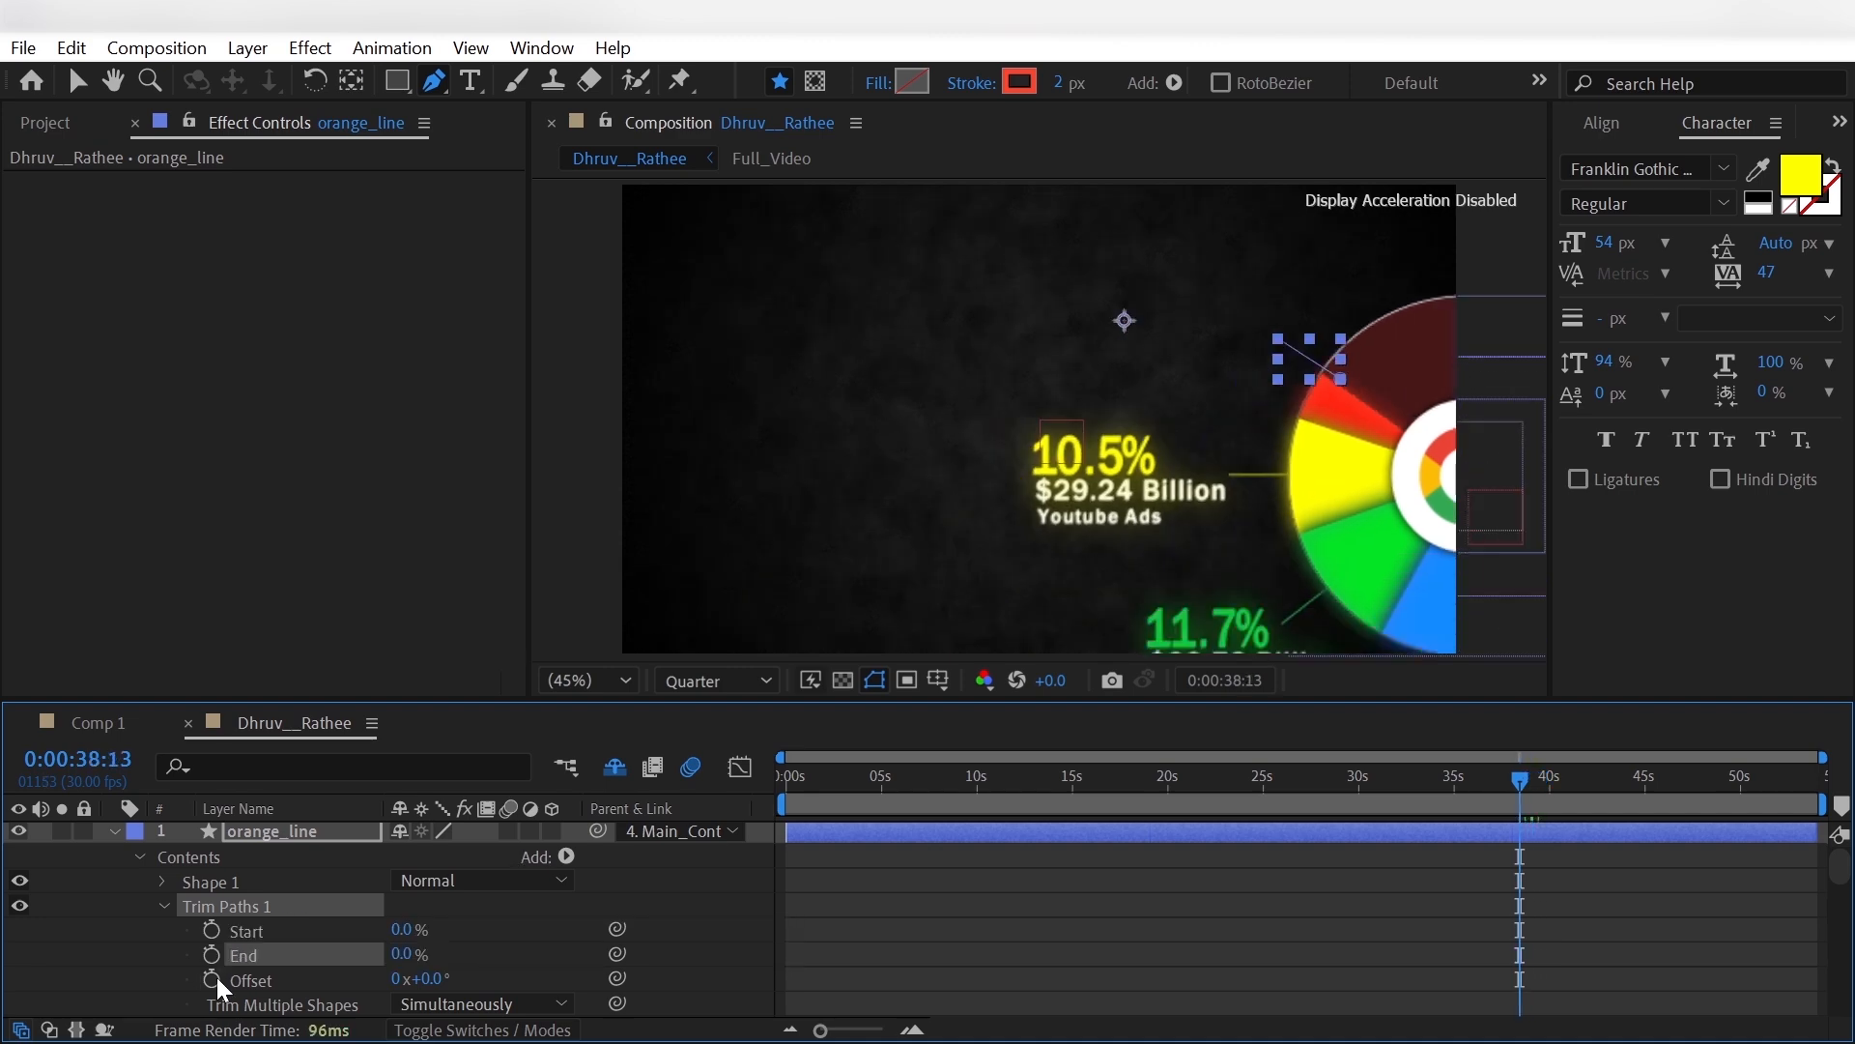
pyautogui.click(211, 954)
pyautogui.click(1538, 807)
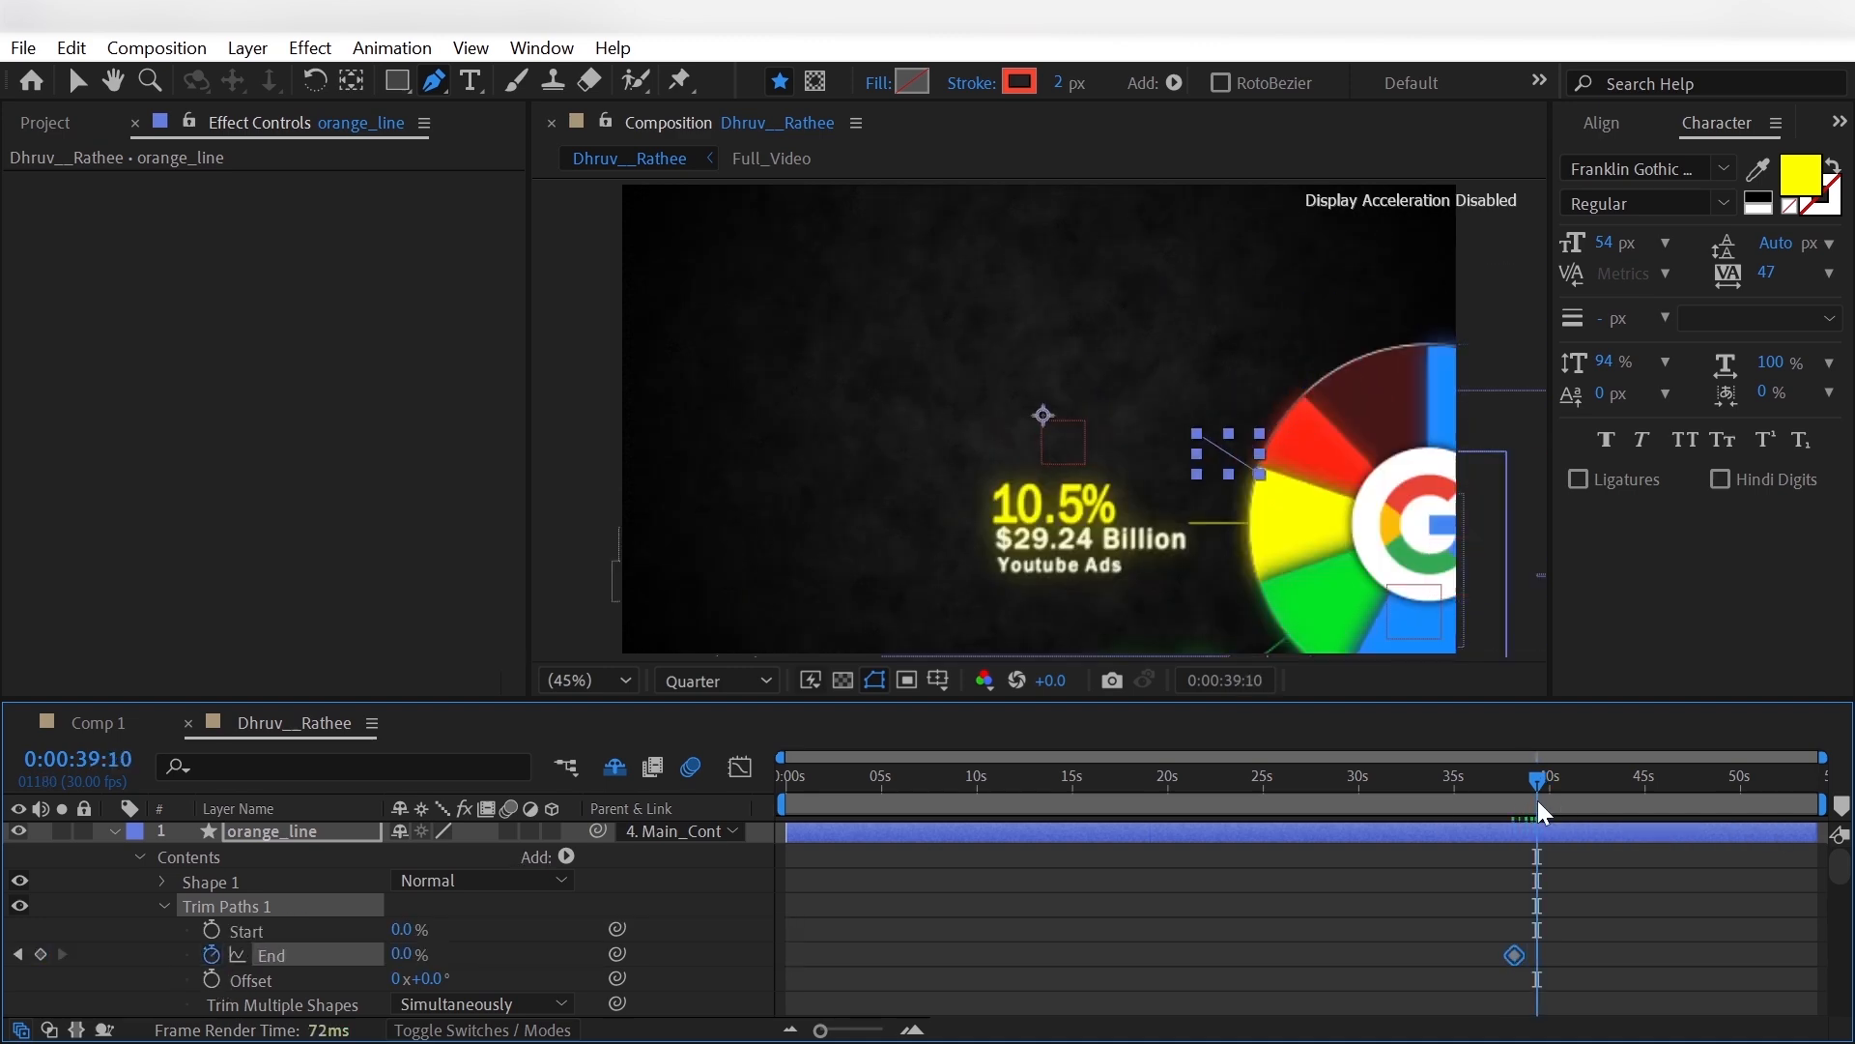
pyautogui.click(1533, 801)
pyautogui.moveTo(399, 954); pyautogui.dragTo(617, 951)
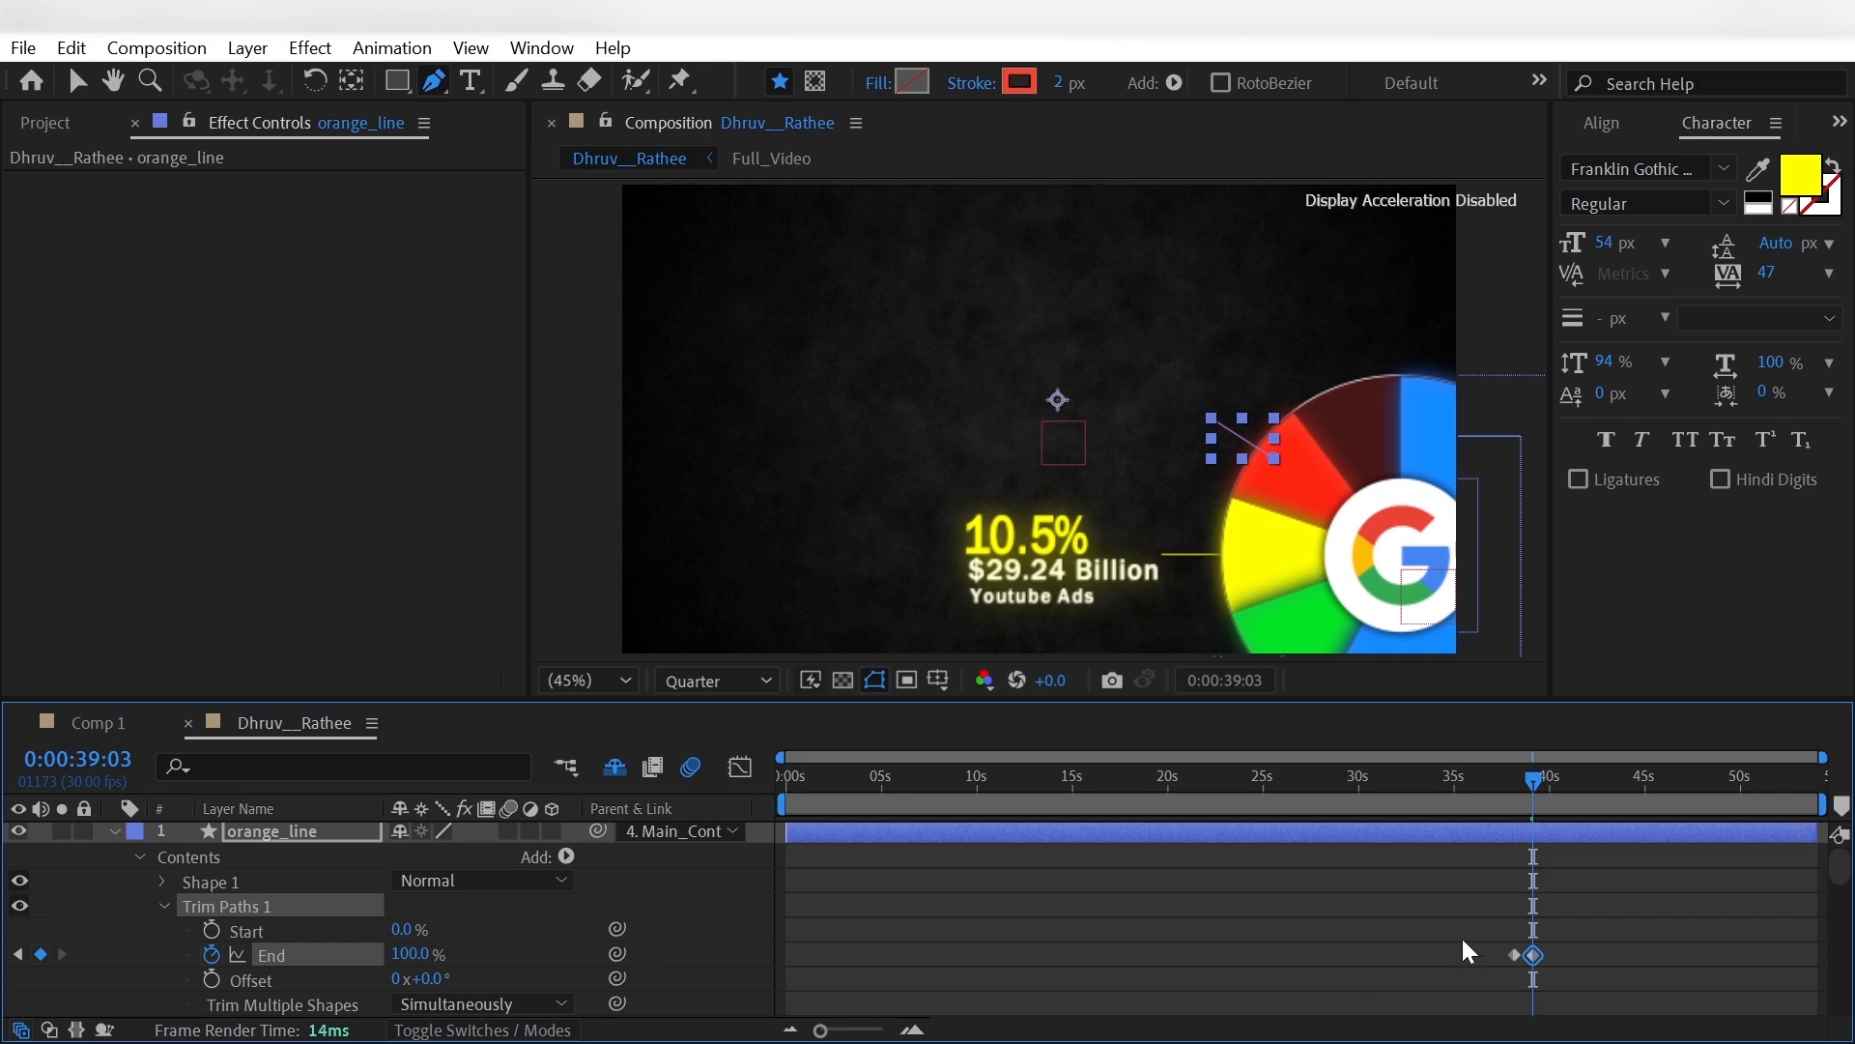
# - Apply Easy Ease to both Trim Paths End keyframes of orange_line
pyautogui.moveTo(1464, 926); pyautogui.dragTo(1551, 978)
pyautogui.rightClick(1534, 954)
pyautogui.moveTo(1638, 933)
pyautogui.click(1256, 696)
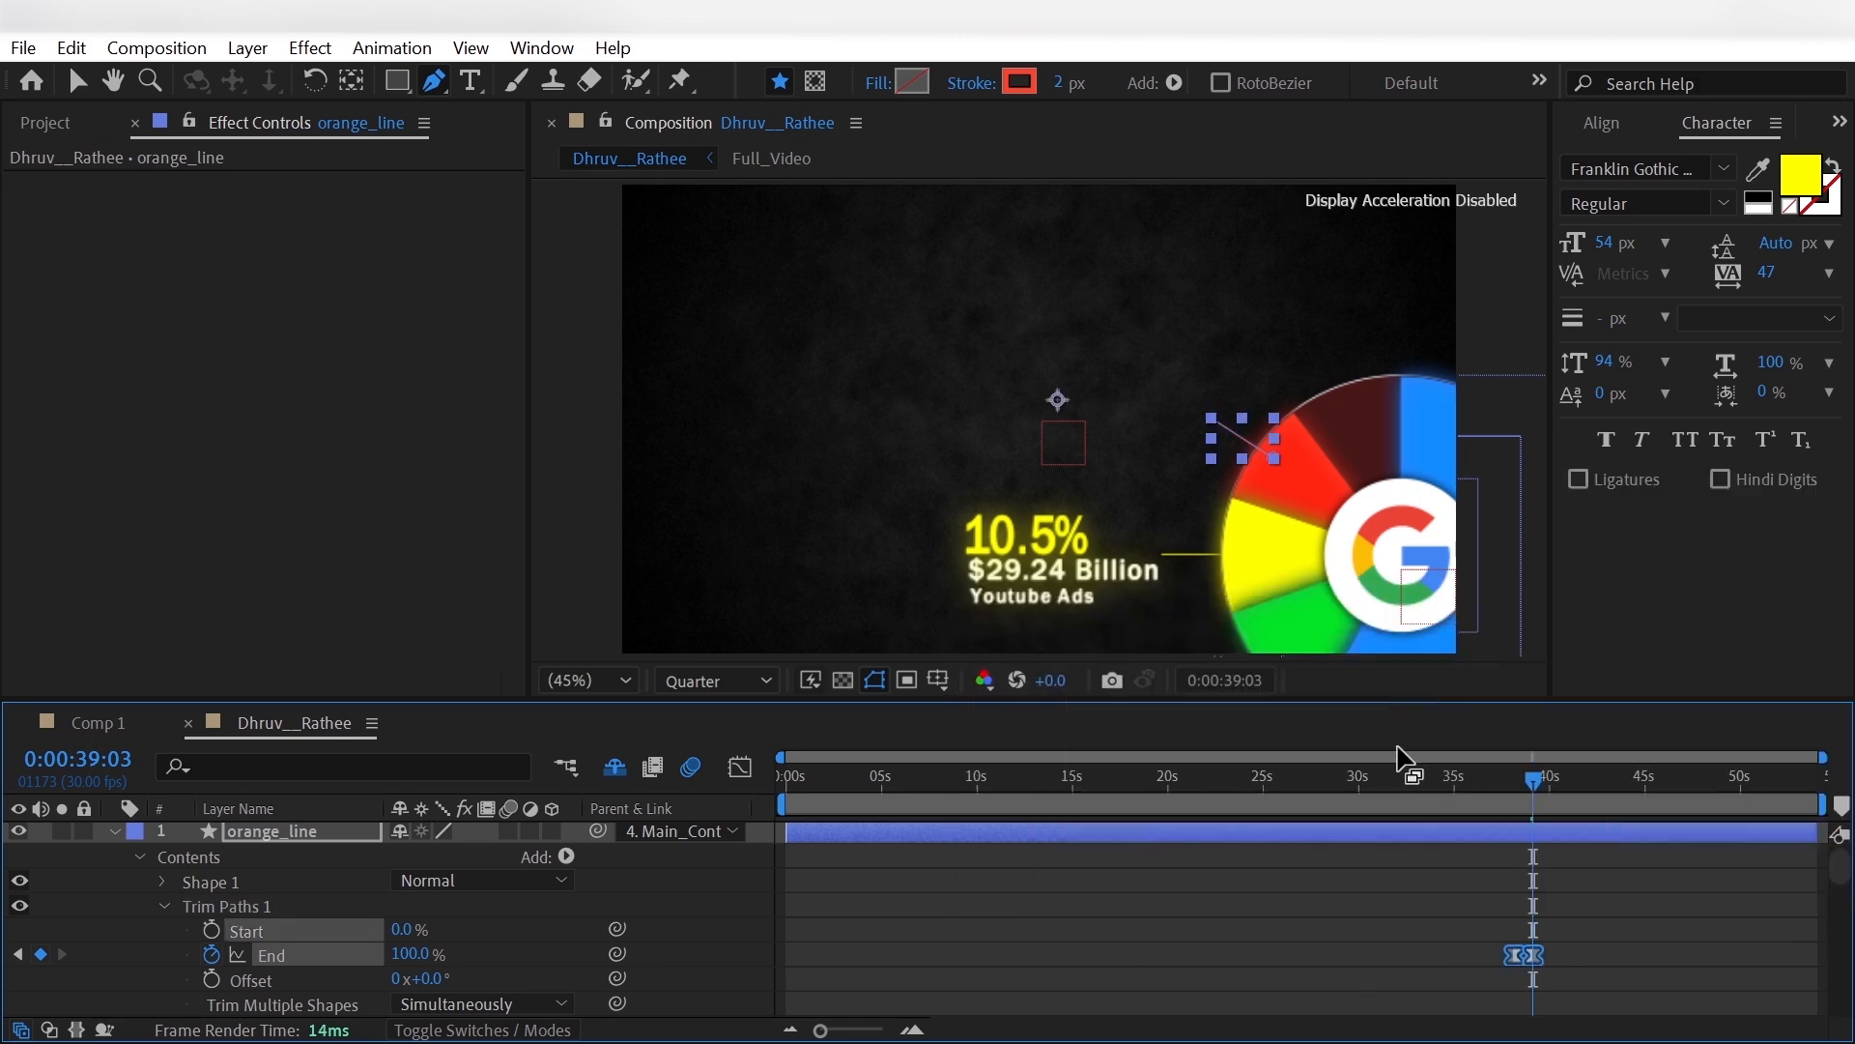
pyautogui.click(1124, 938)
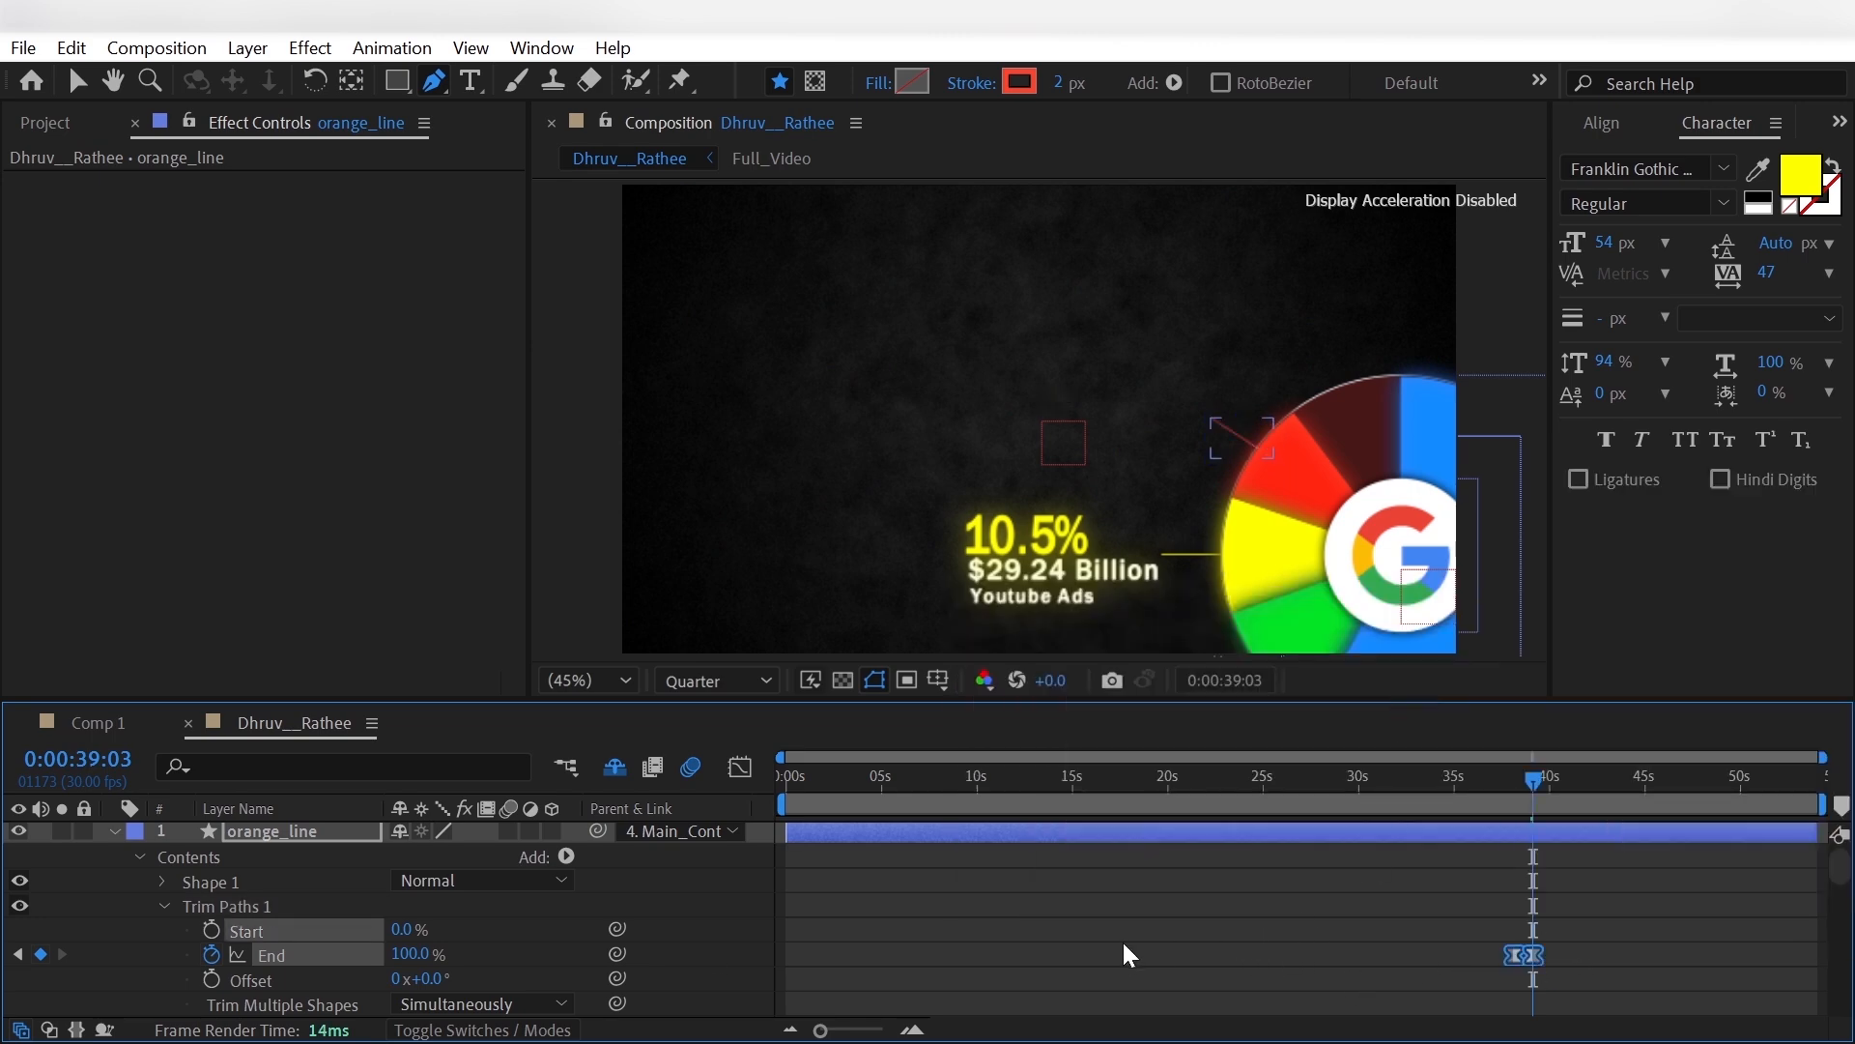
# - Duplicate the 10.5% $29.24 Billion Youtube Ads label and move the copy above the orange line, to position -596.1, -453.4
pyautogui.click(113, 831)
pyautogui.click(298, 979)
pyautogui.hotkey('ctrl', 'd')
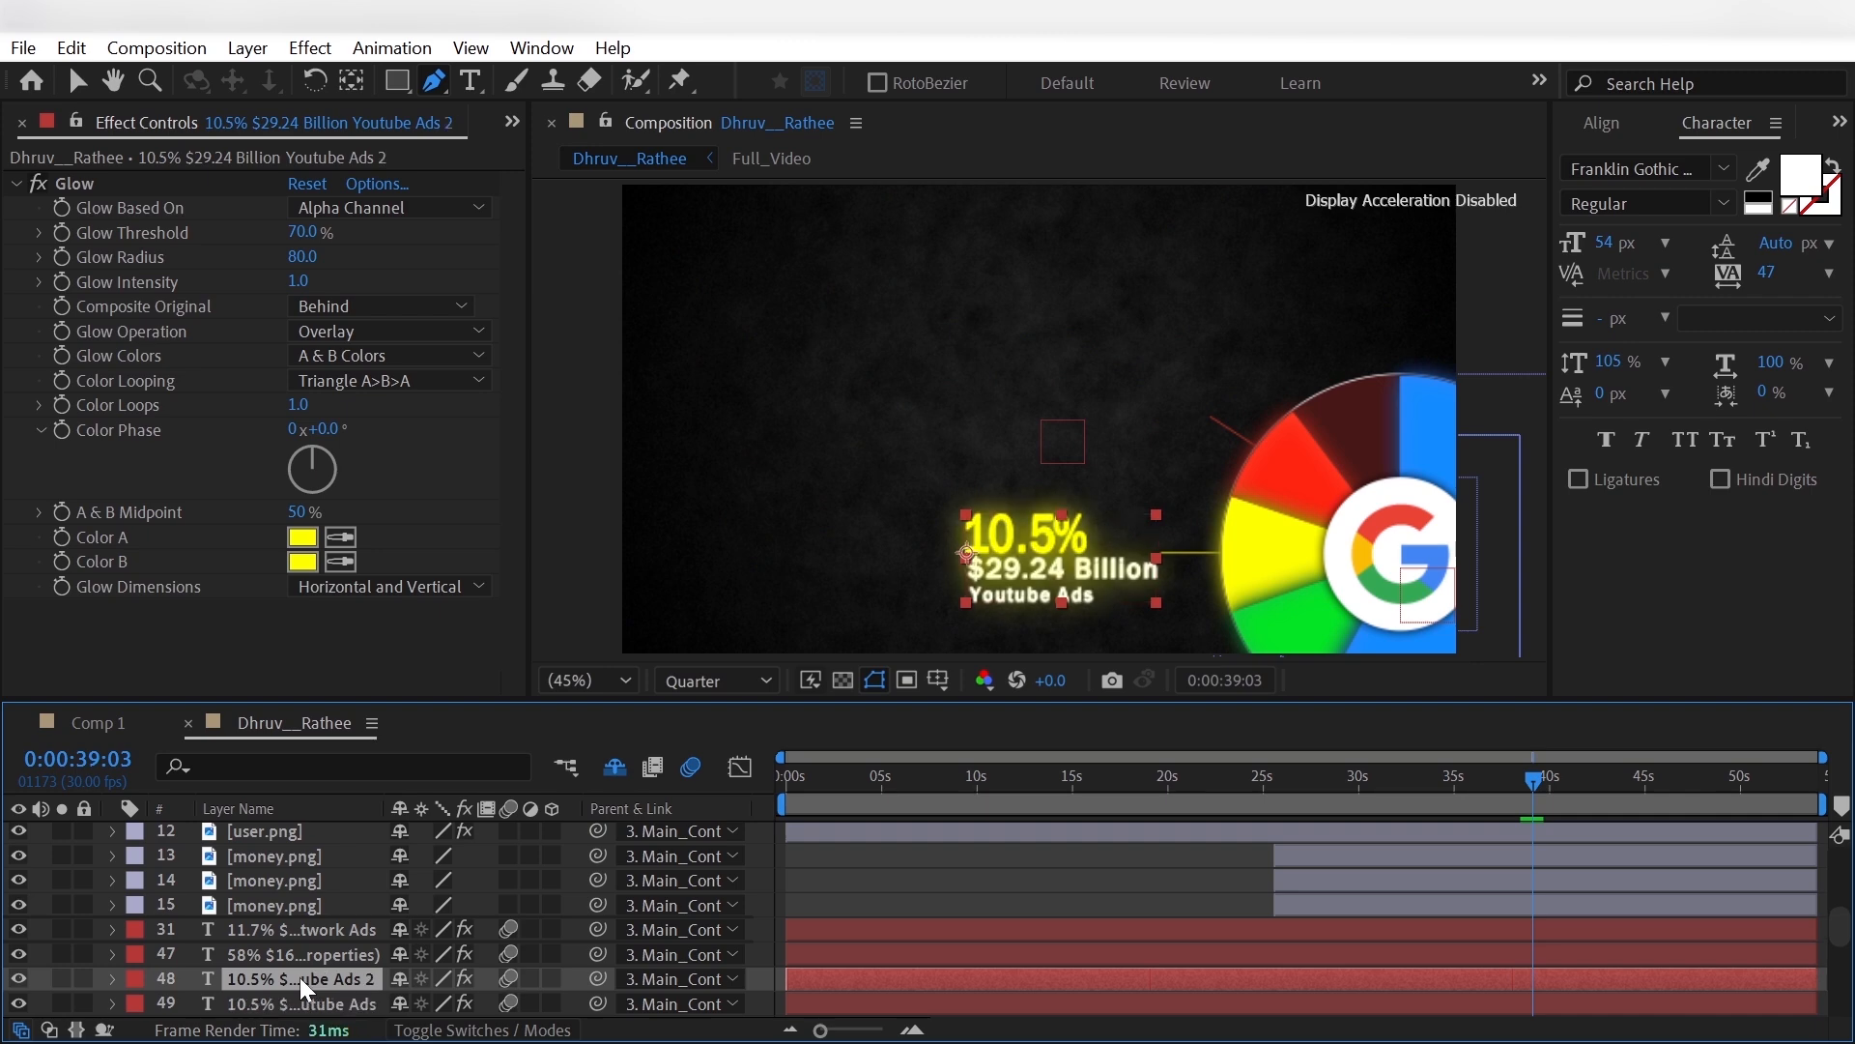
pyautogui.press('p')
pyautogui.moveTo(416, 1003)
pyautogui.mouseDown()
pyautogui.moveTo(460, 1005)
pyautogui.moveTo(3, 967)
pyautogui.moveTo(425, 1005)
pyautogui.moveTo(404, 1007)
pyautogui.mouseUp()
pyautogui.moveTo(413, 1005)
pyautogui.mouseDown()
pyautogui.moveTo(506, 984)
pyautogui.moveTo(588, 993)
pyautogui.moveTo(425, 1005)
pyautogui.mouseUp()
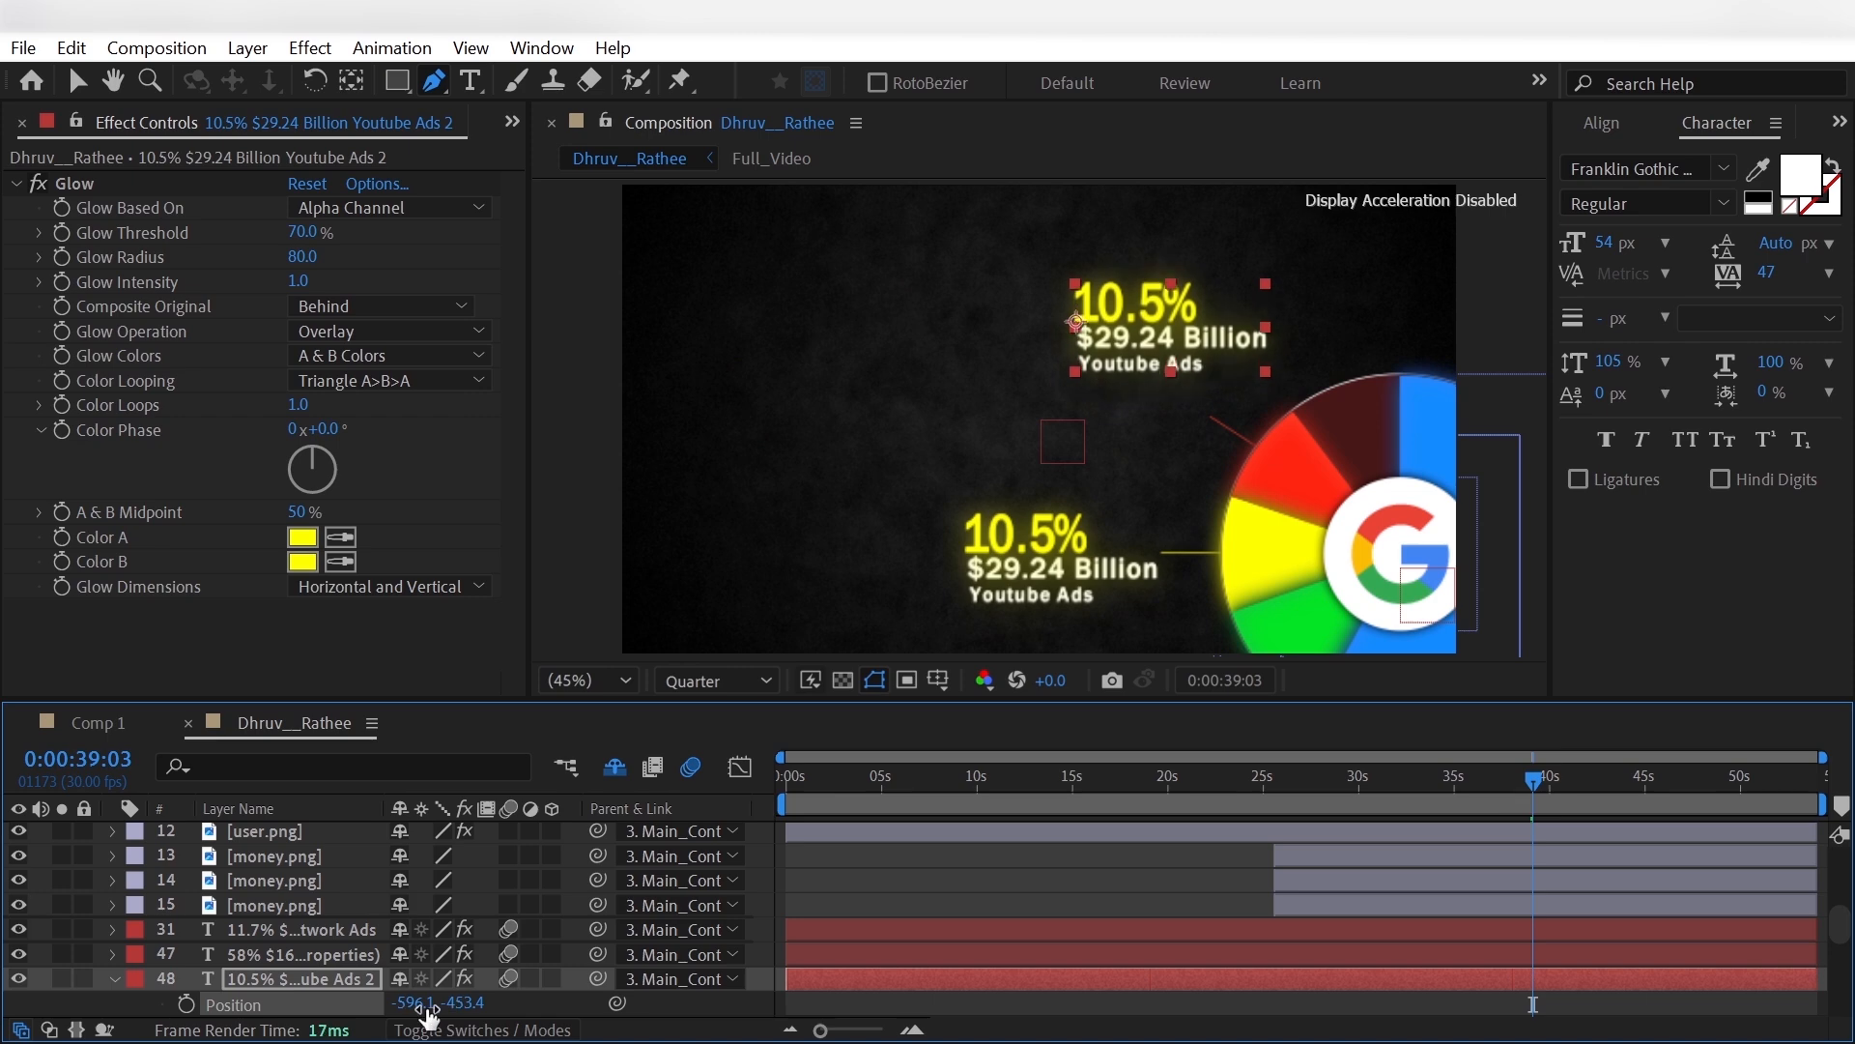
# - Bring the copied label to the front, show the reference, and at 0:00:40:17 move the label to position -551.1, -565.4
pyautogui.scroll(5, 340, 839)
pyautogui.hotkey('ctrl', 'shift', ']')
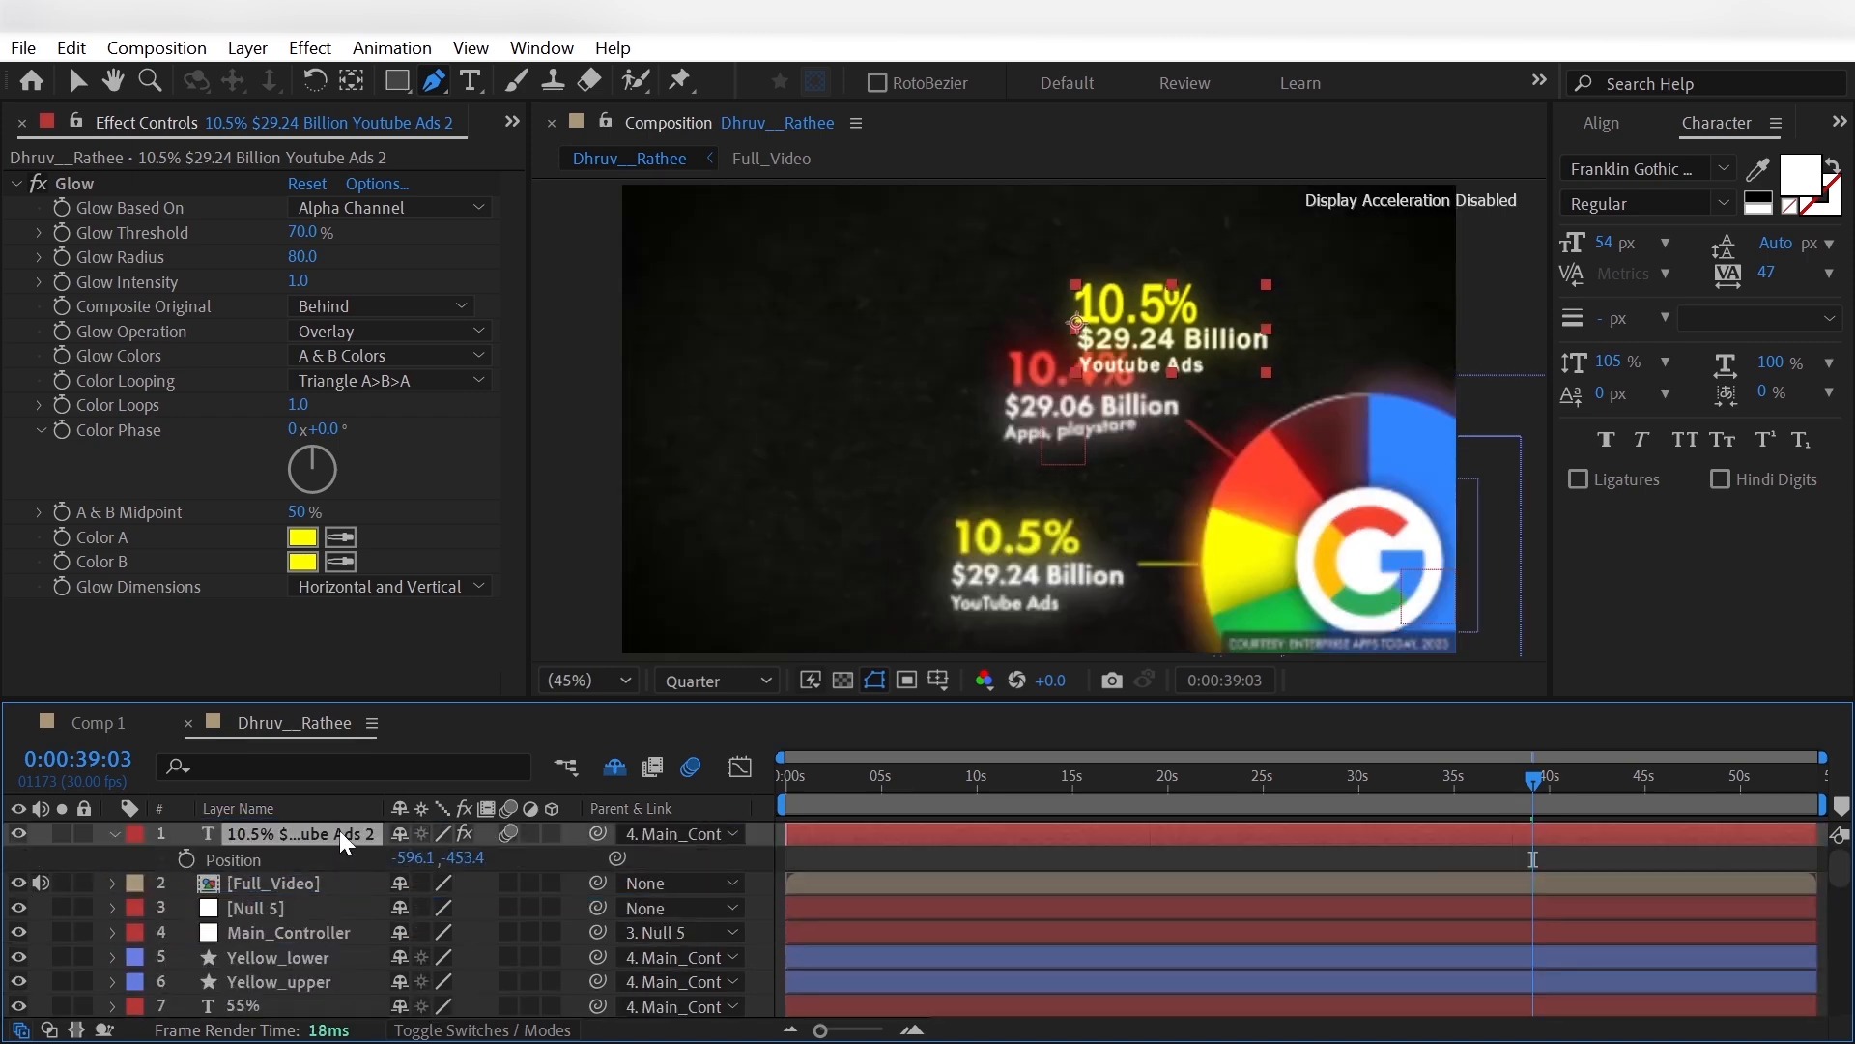
pyautogui.moveTo(1526, 819); pyautogui.dragTo(1560, 822)
pyautogui.moveTo(411, 860); pyautogui.dragTo(293, 871)
# - Edit the copied label's three lines to read 10.4%, $29.06 Billion and Apps, playstore
pyautogui.click(470, 81)
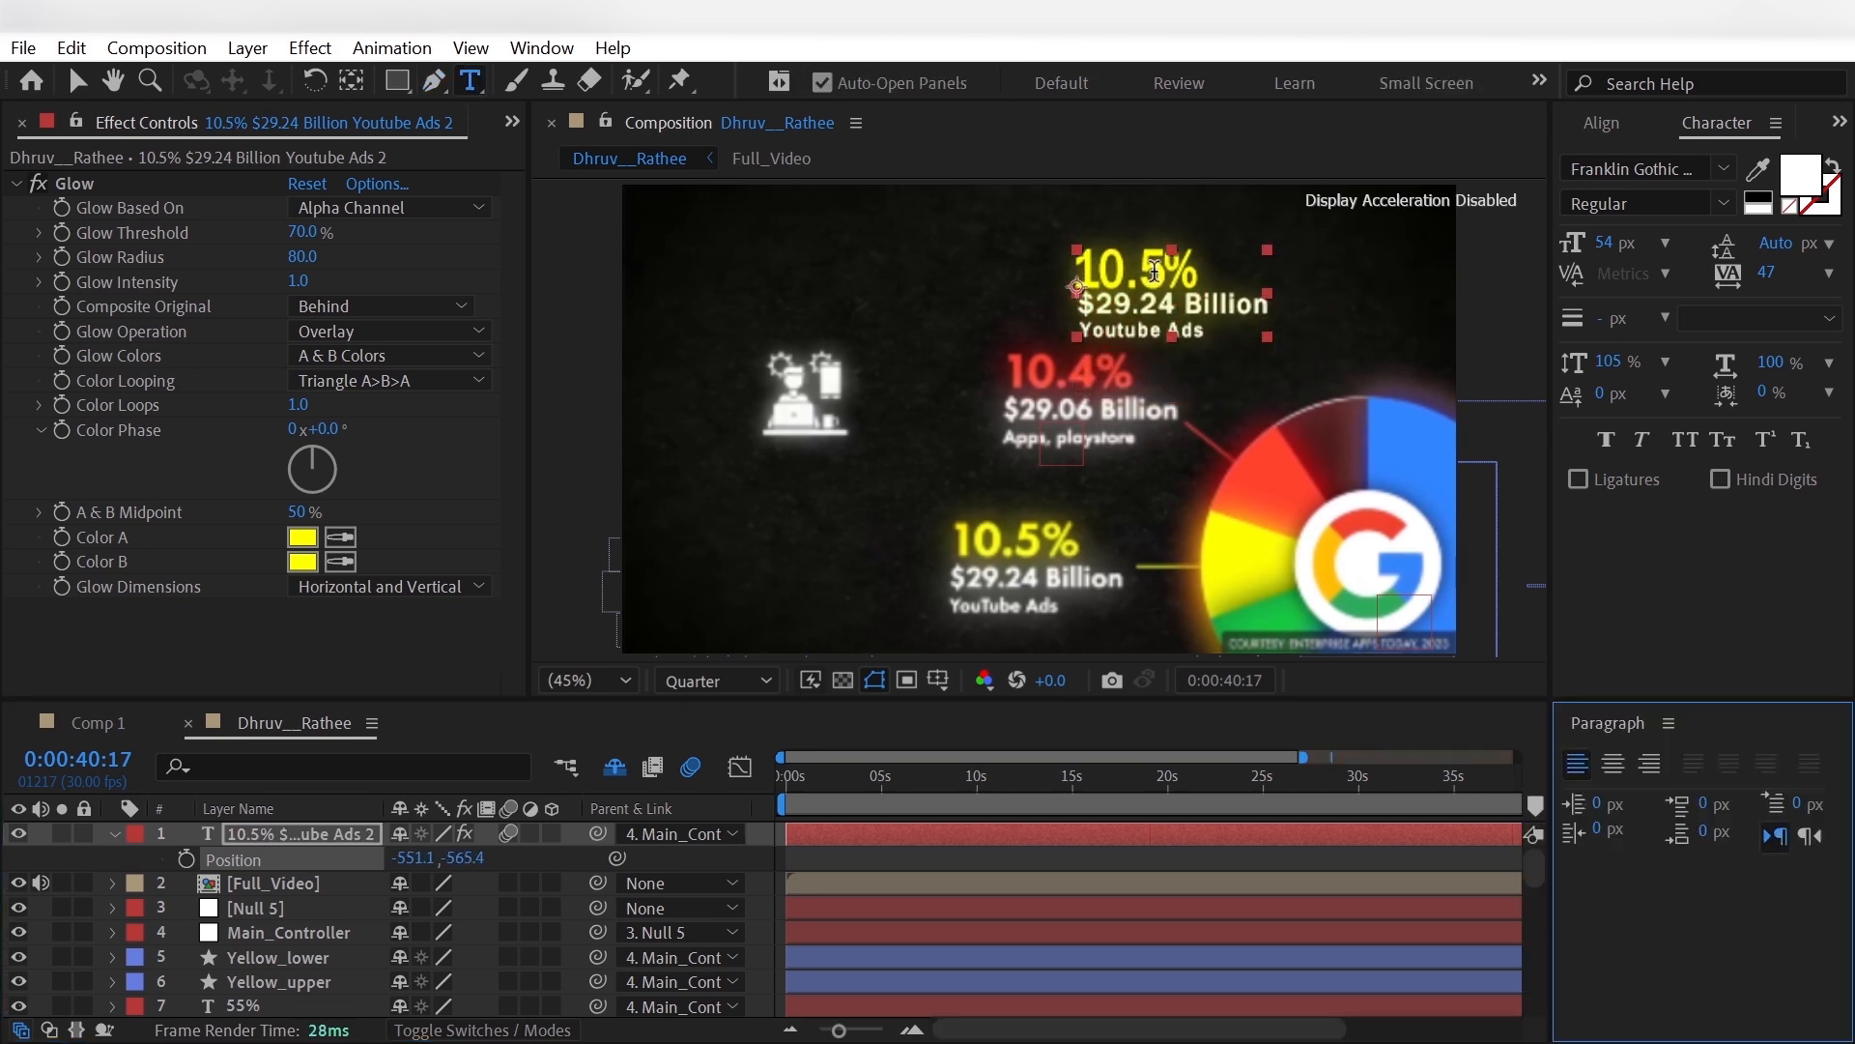
pyautogui.click(1185, 306)
pyautogui.press('BackSpace')
pyautogui.write('4')
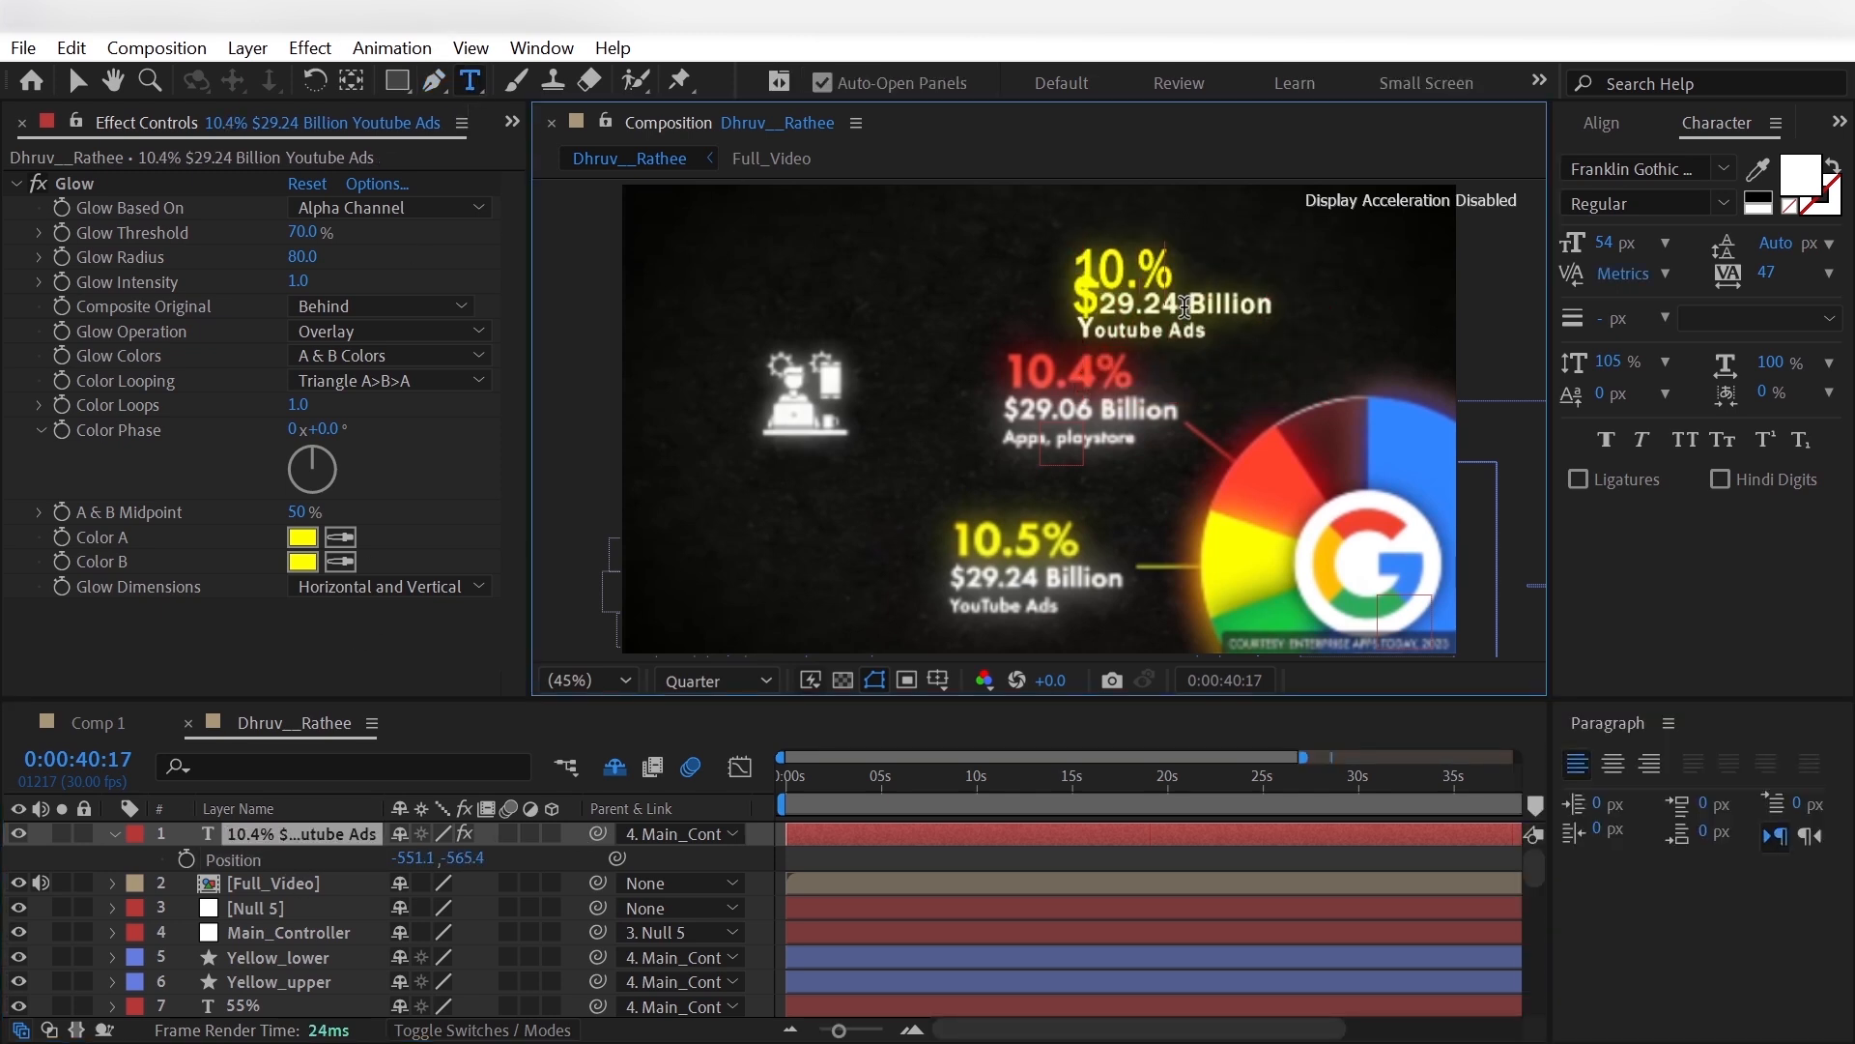
pyautogui.press('Down')
pyautogui.press('BackSpace')
pyautogui.press('BackSpace')
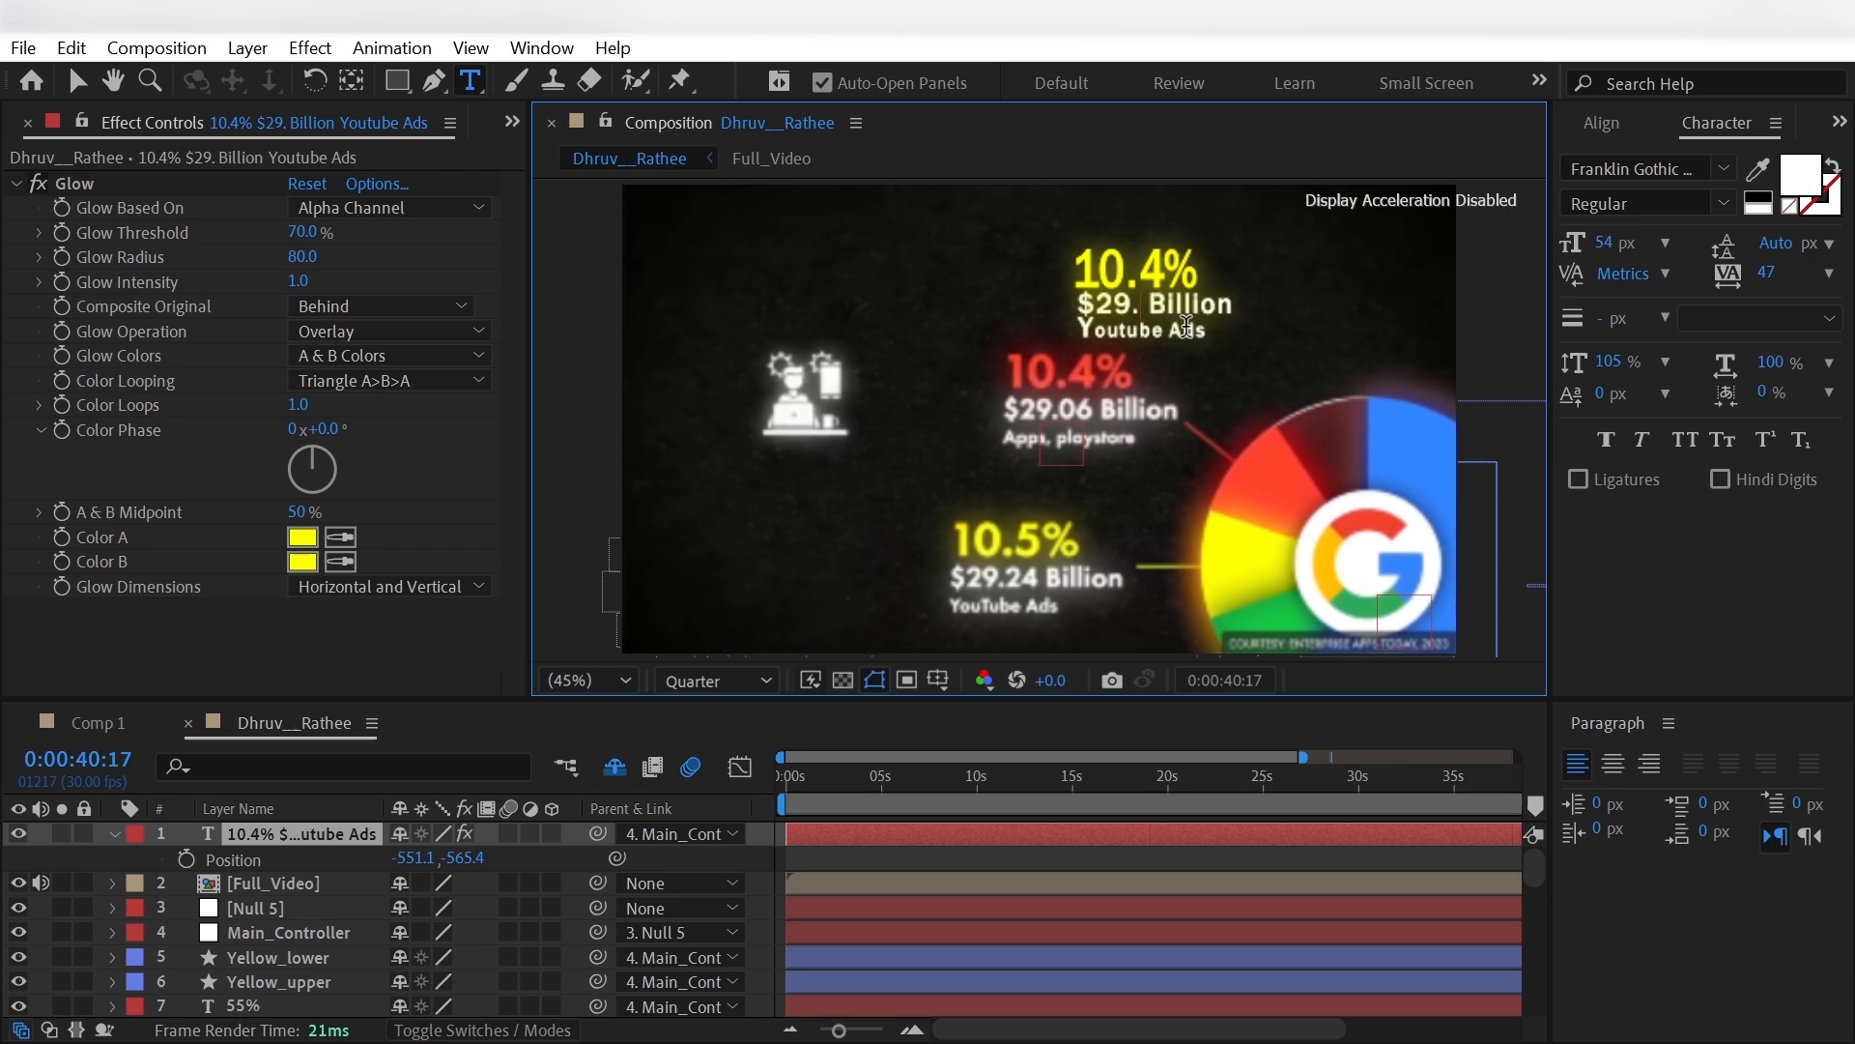
pyautogui.write('06')
pyautogui.moveTo(1200, 333); pyautogui.dragTo(1068, 342)
pyautogui.write('Apps,')
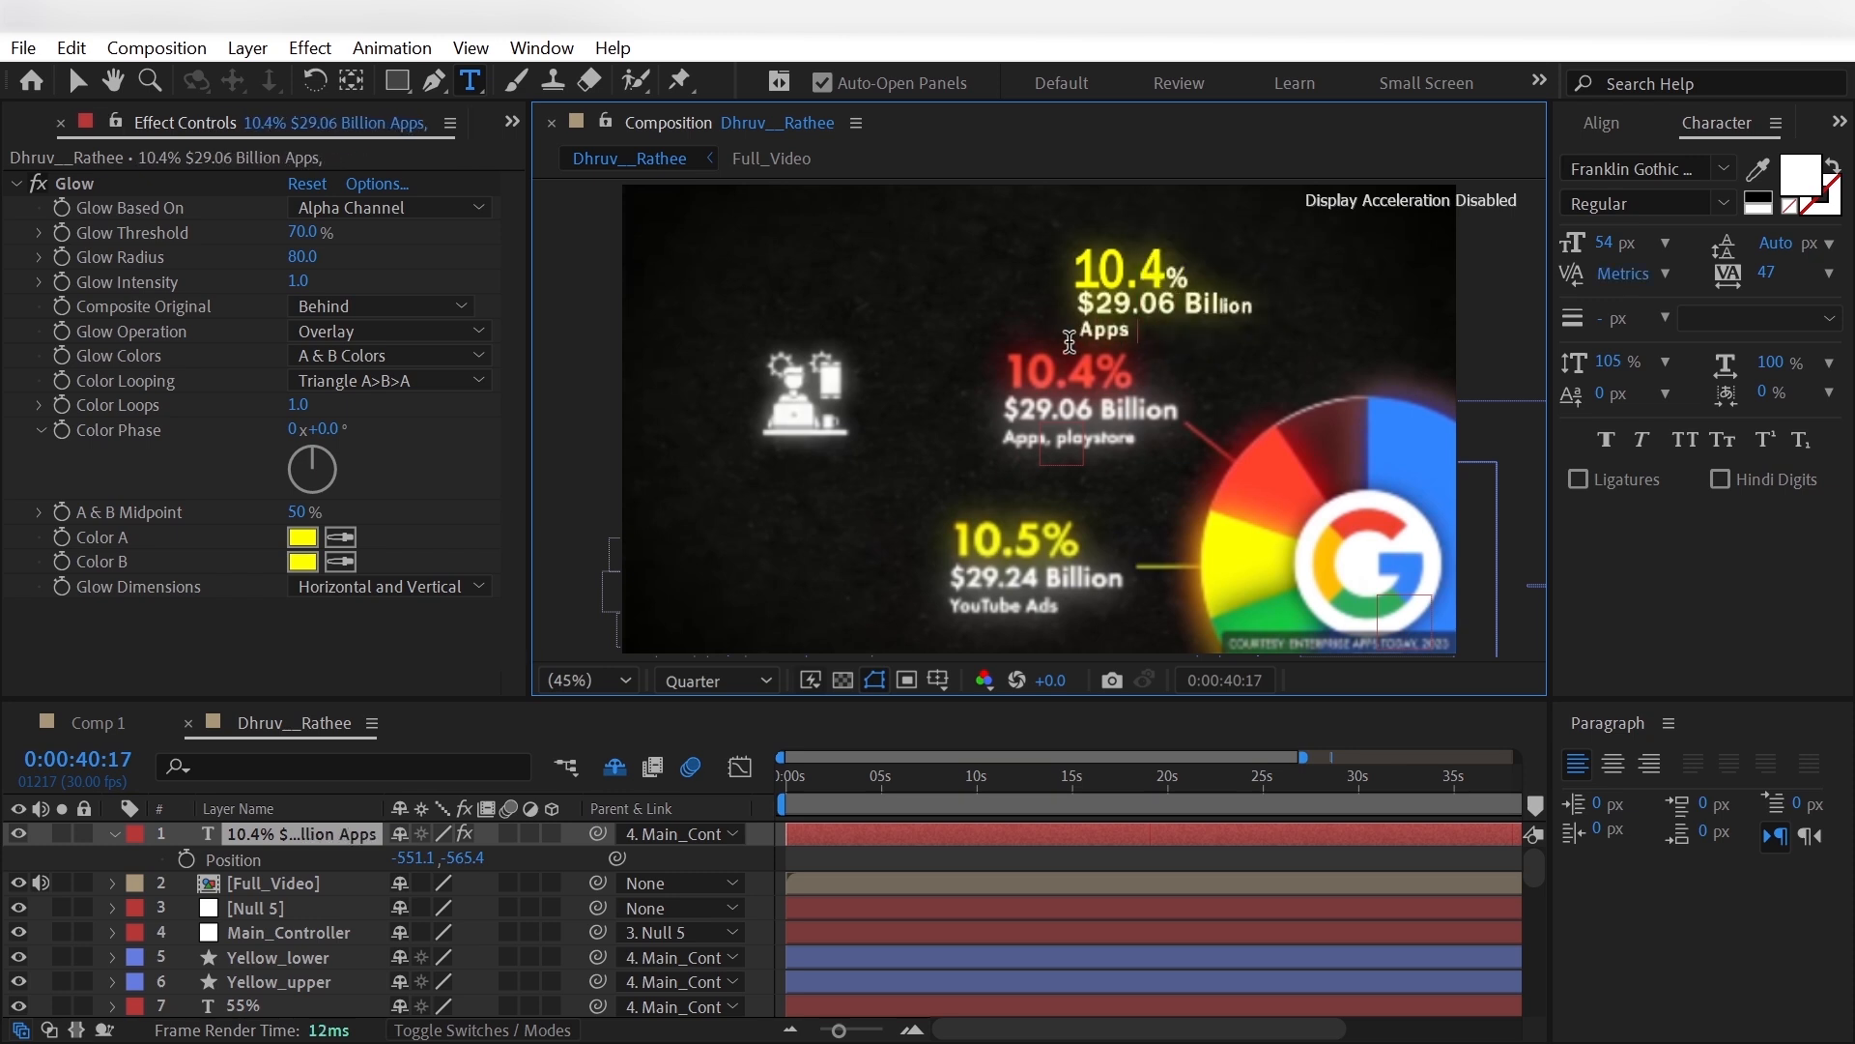
pyautogui.write(' playstore')
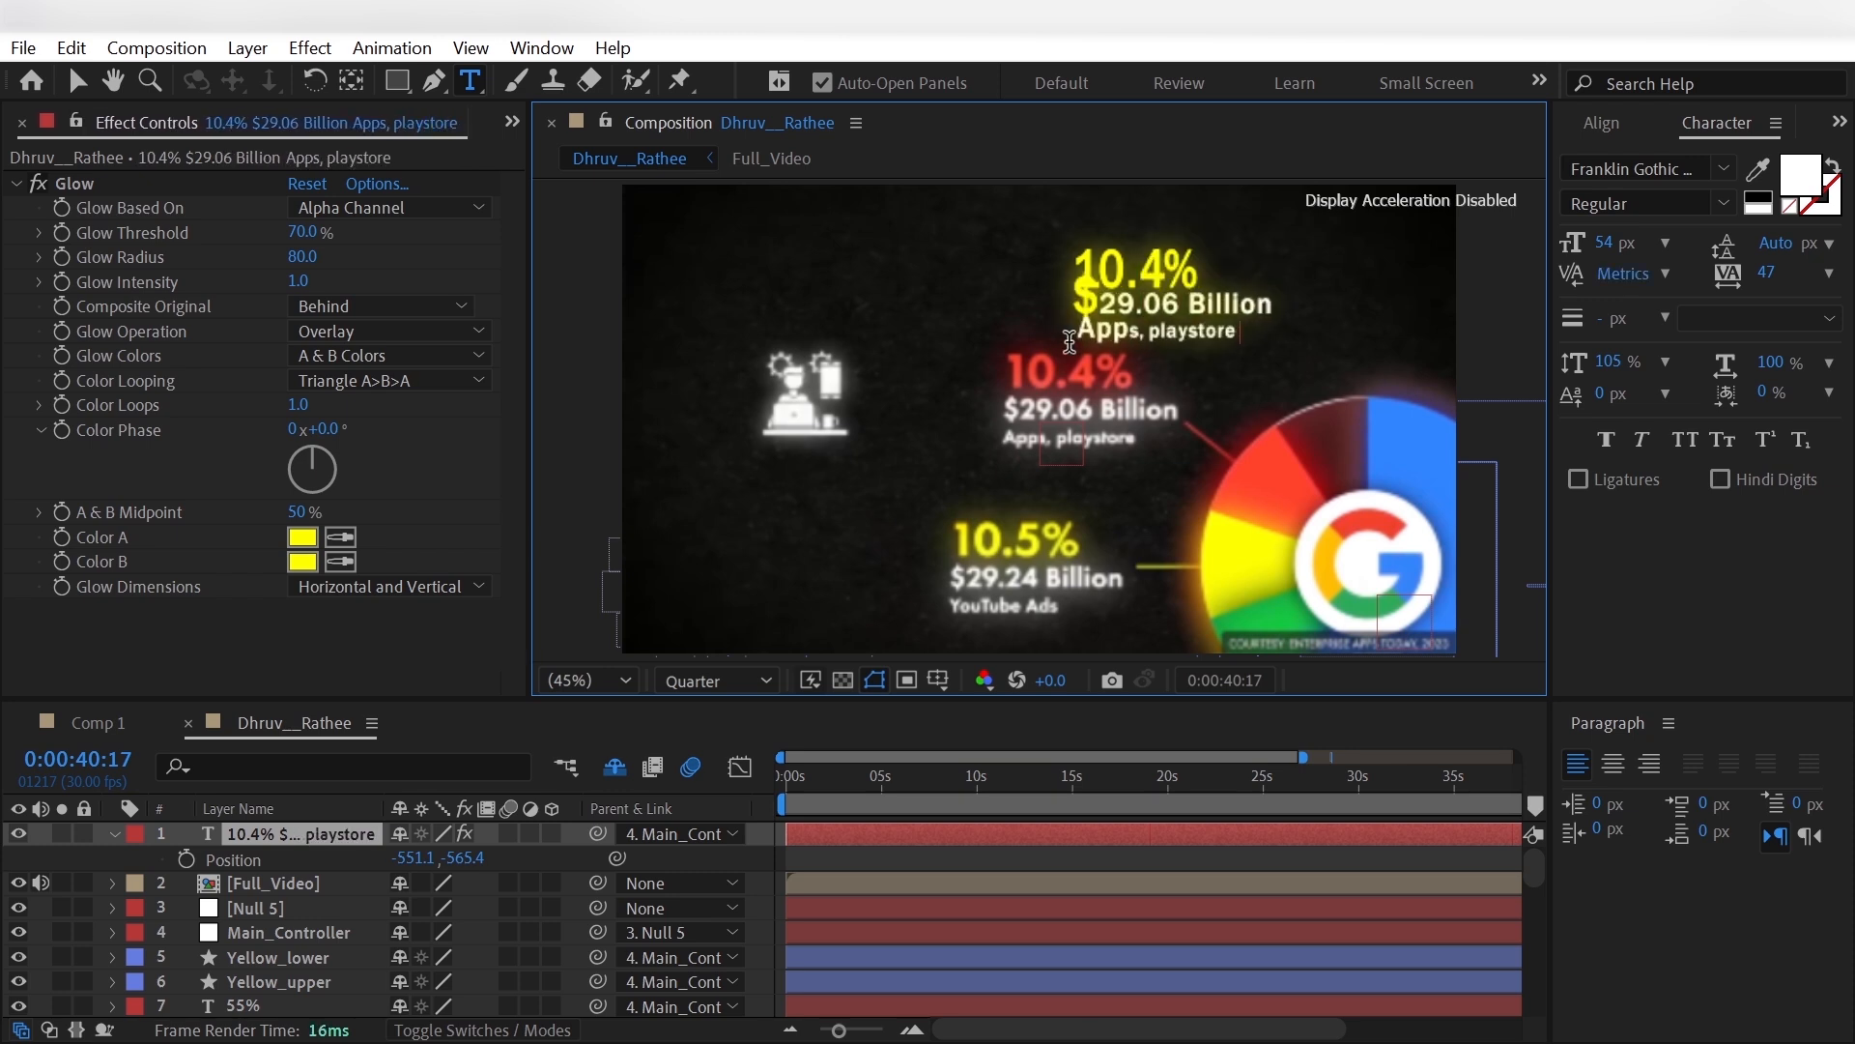
# - Set the End of Animator 1's Range Selector to 16% on the 10.4% Apps, playstore label
pyautogui.click(117, 833)
pyautogui.click(118, 832)
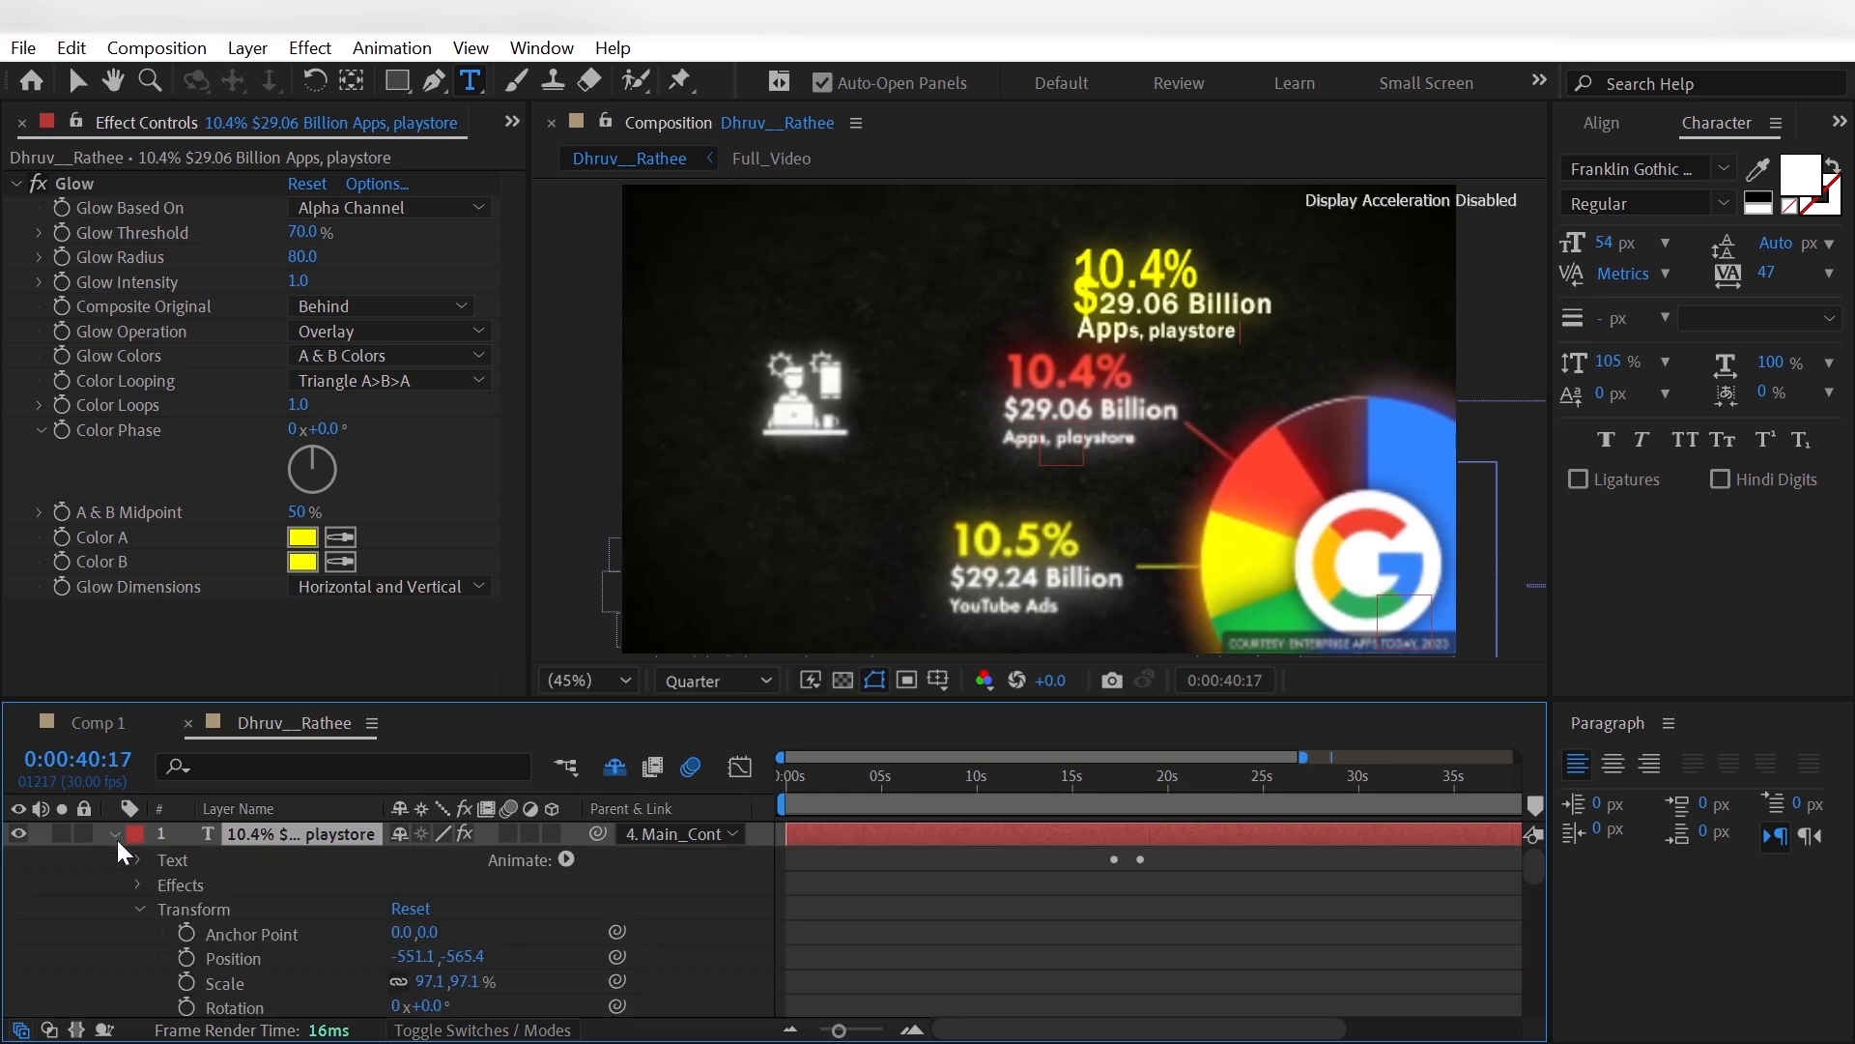
pyautogui.click(140, 909)
pyautogui.click(137, 859)
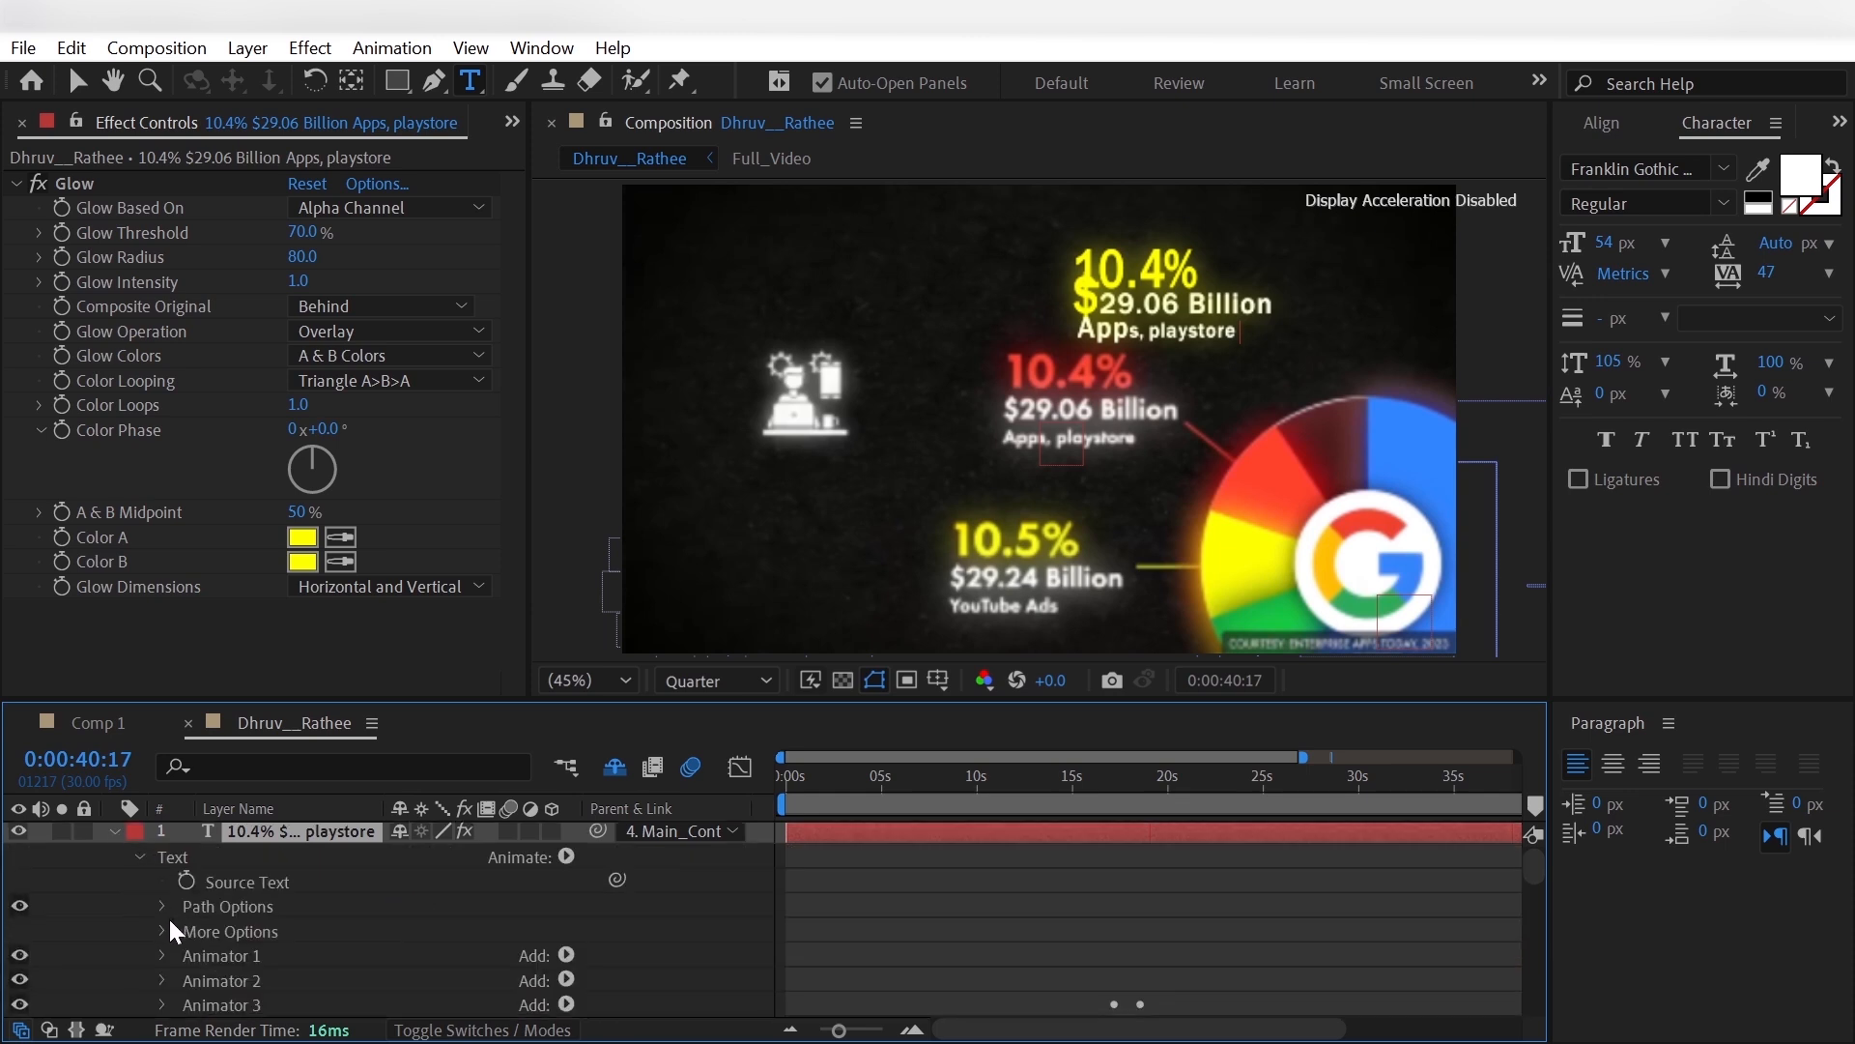
pyautogui.scroll(-2, 159, 945)
pyautogui.click(188, 907)
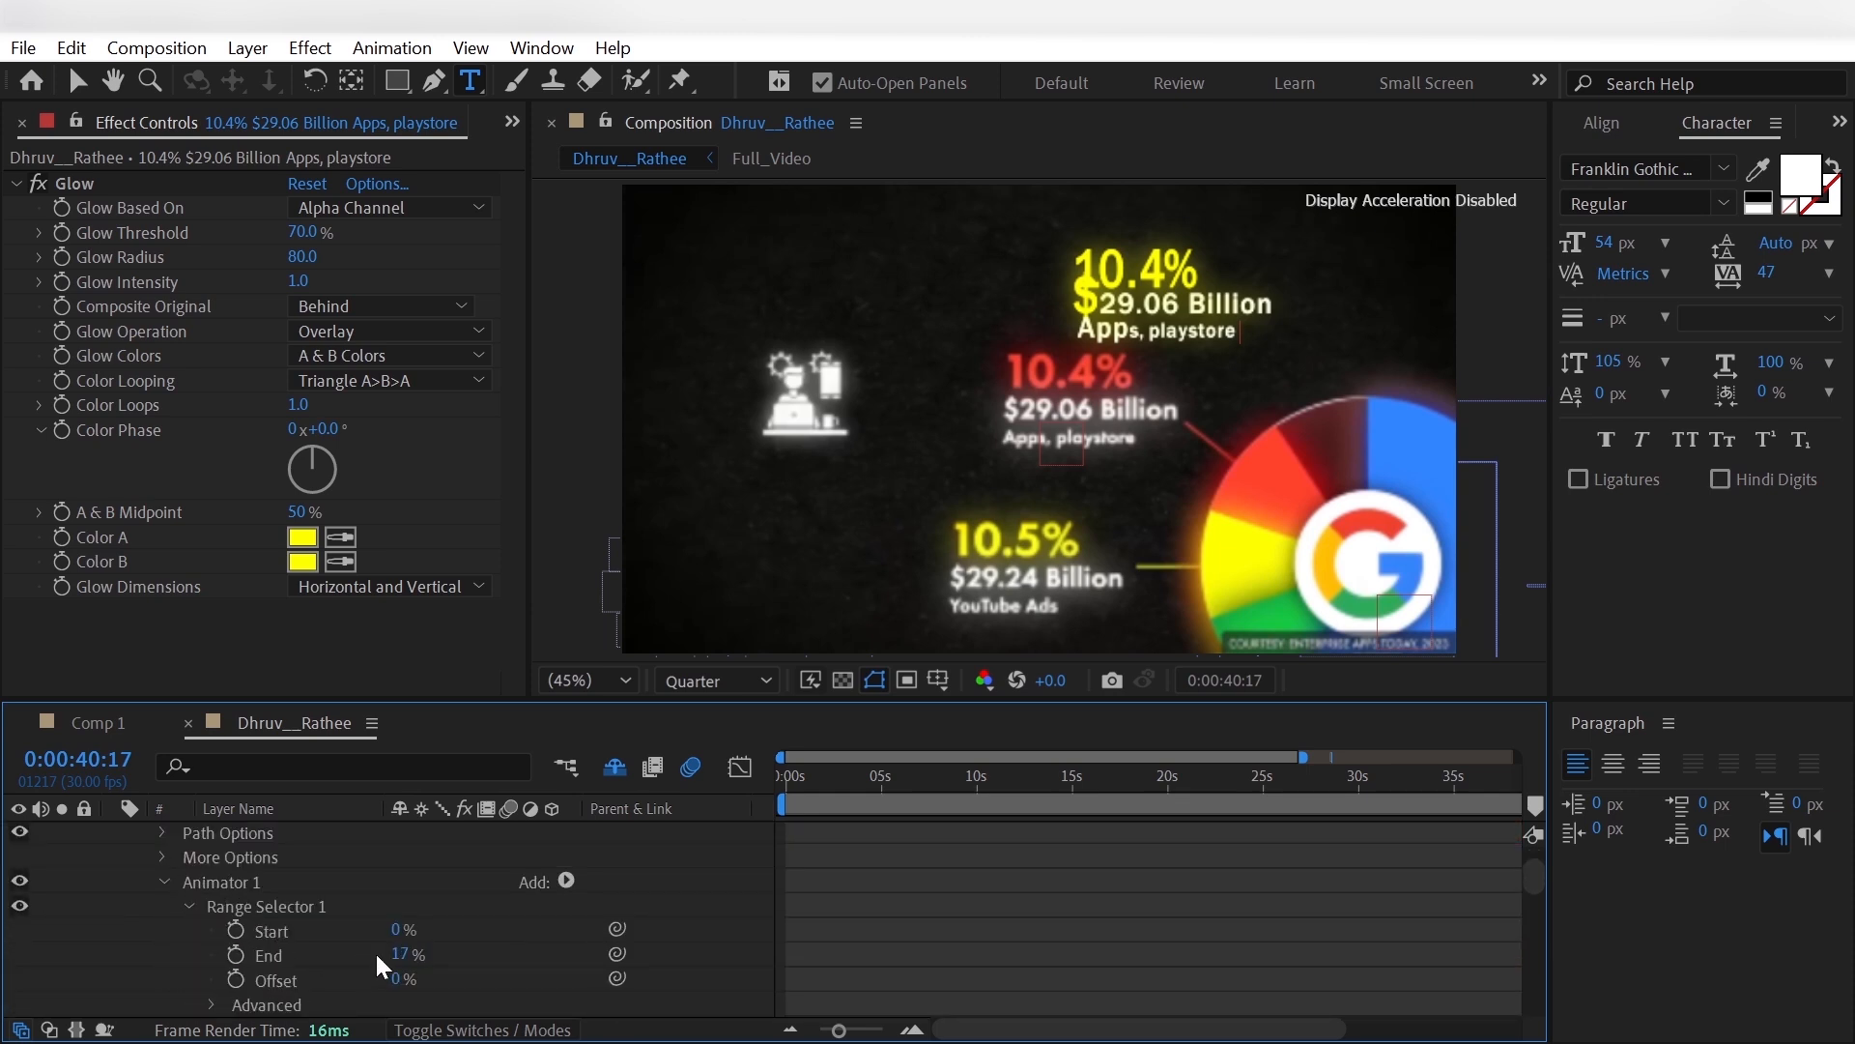
pyautogui.moveTo(397, 954); pyautogui.dragTo(398, 963)
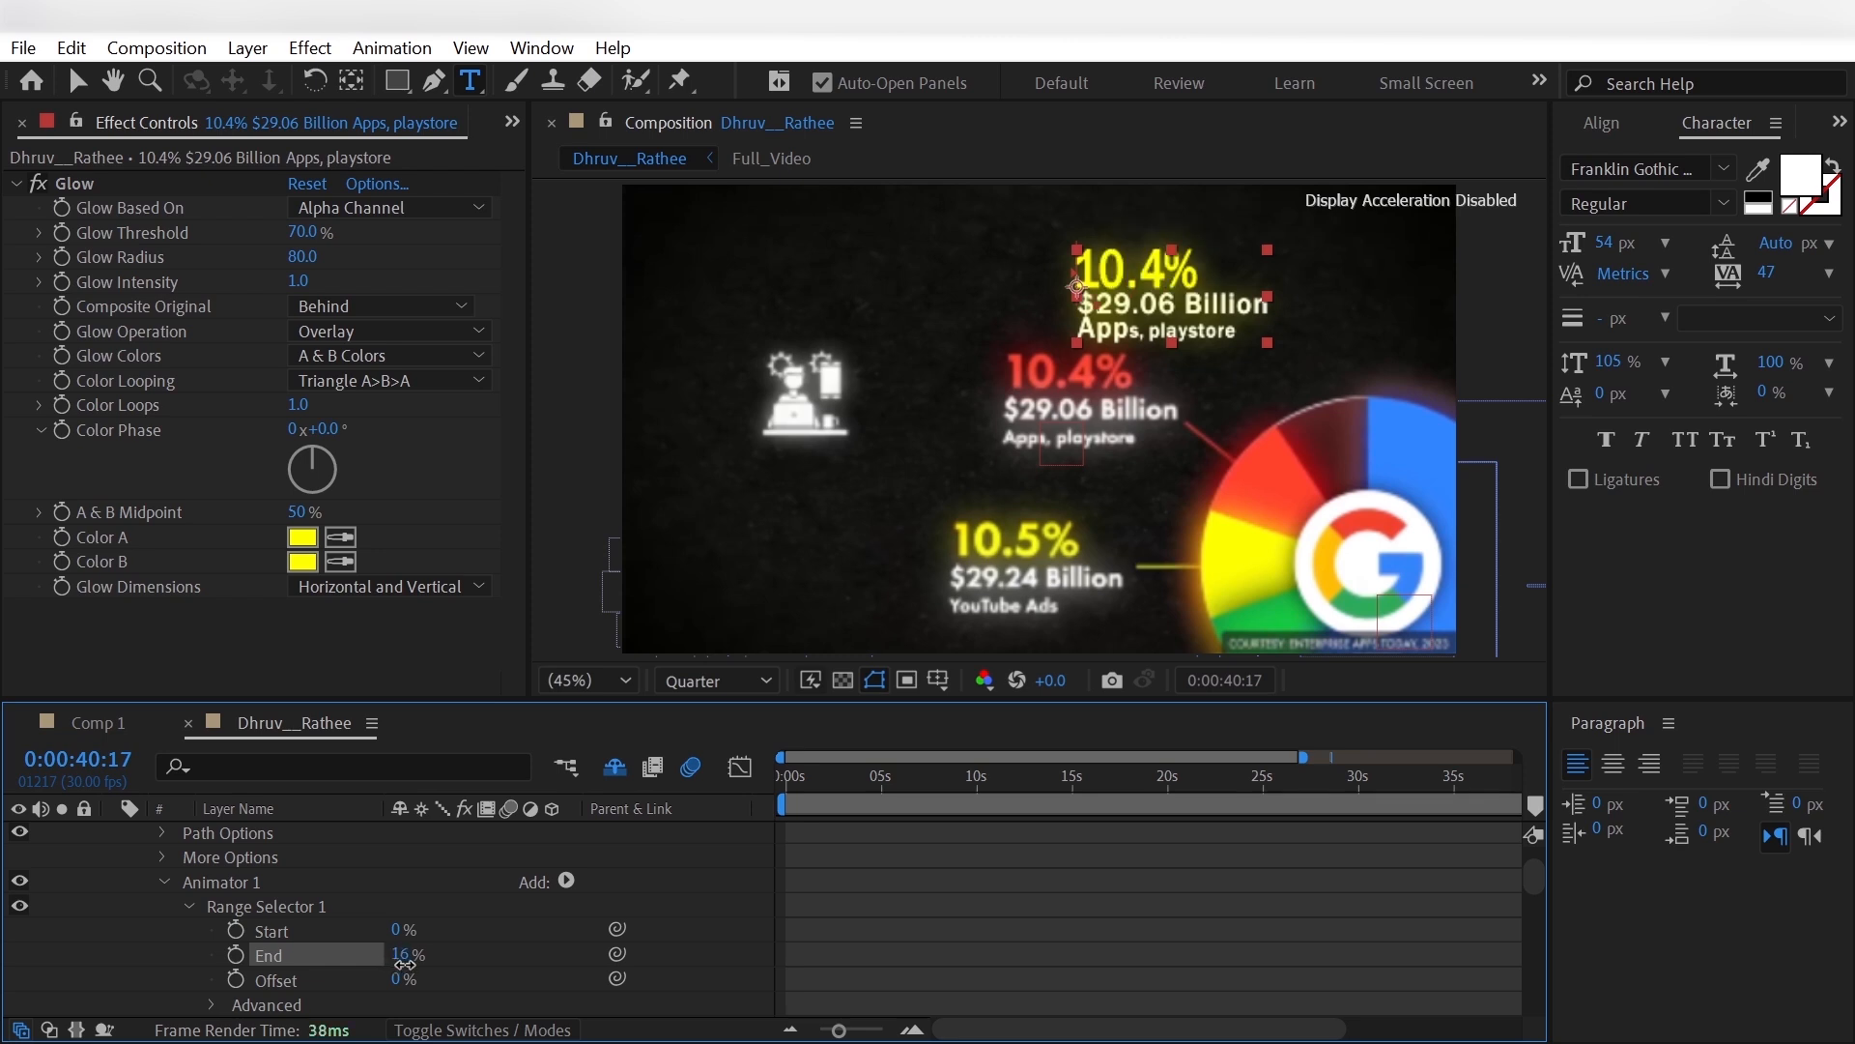
# - Sample the pie's red slice for Animator 1's Fill Color and for the label's Glow Color A and Color B
pyautogui.scroll(-3, 338, 947)
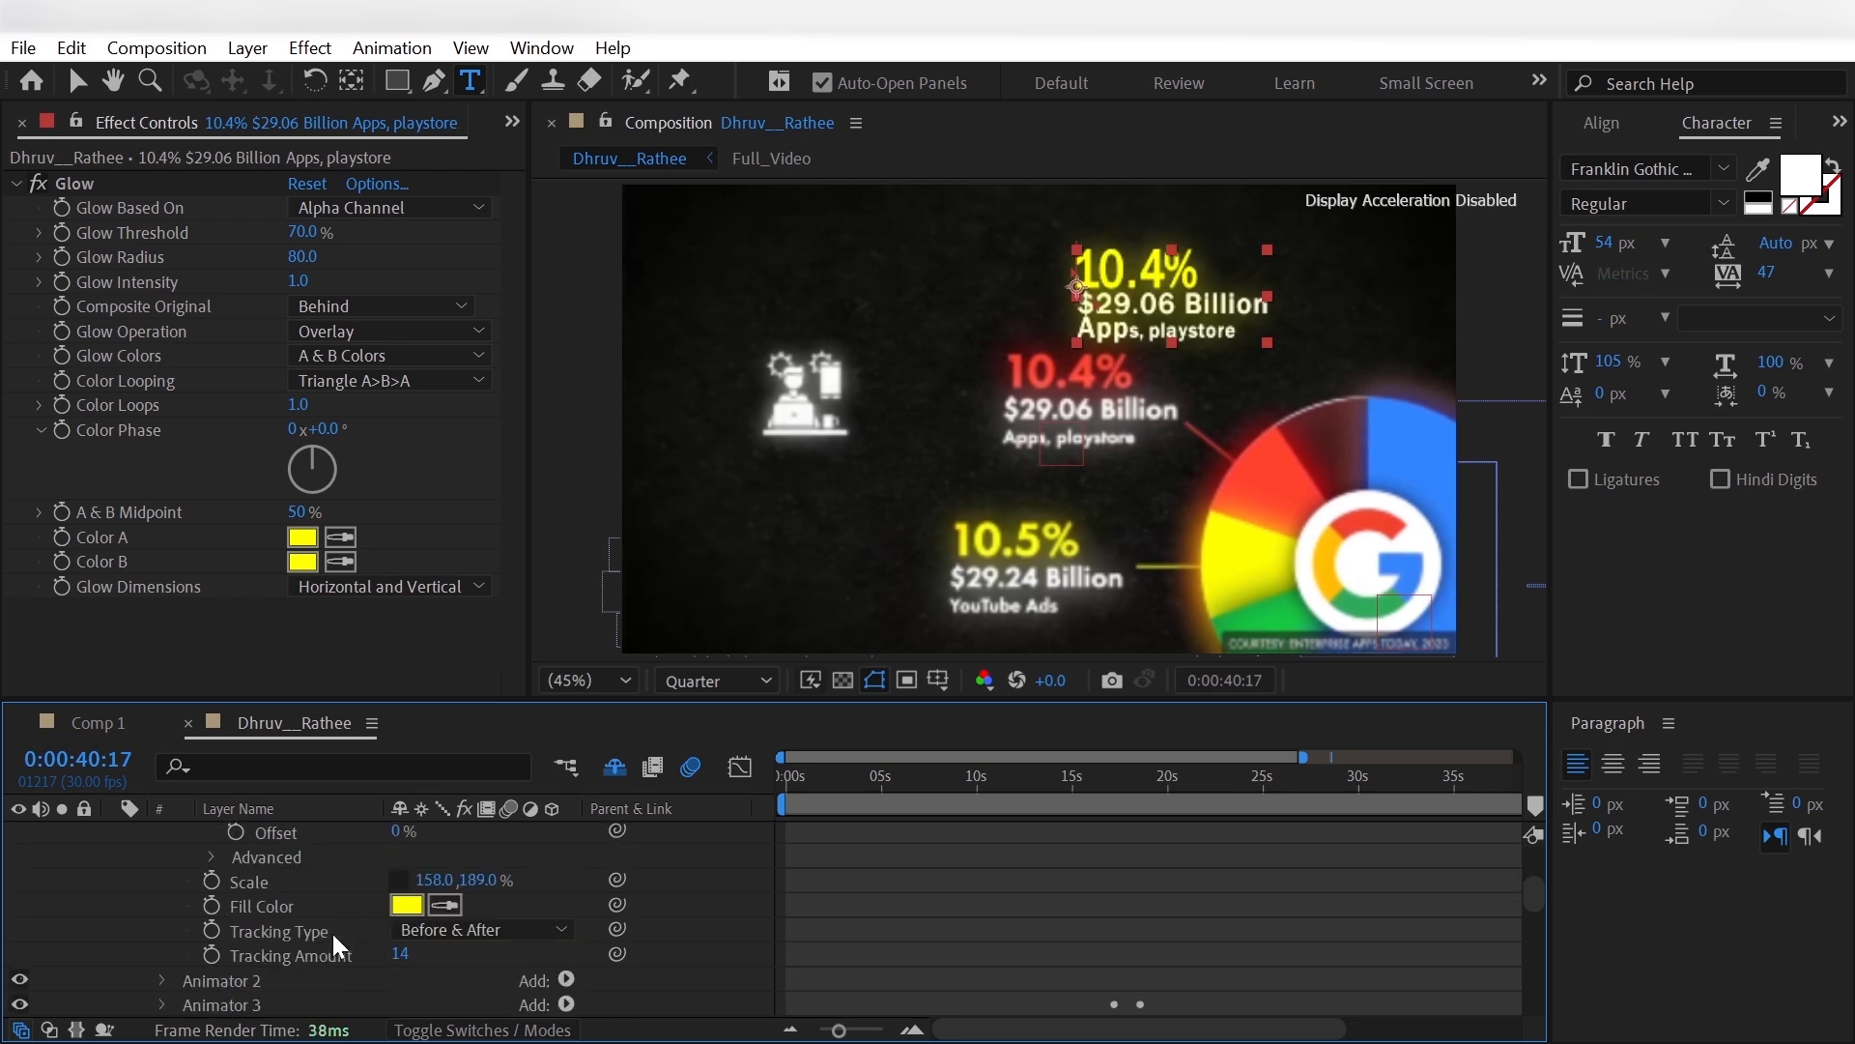
pyautogui.click(444, 904)
pyautogui.click(1273, 469)
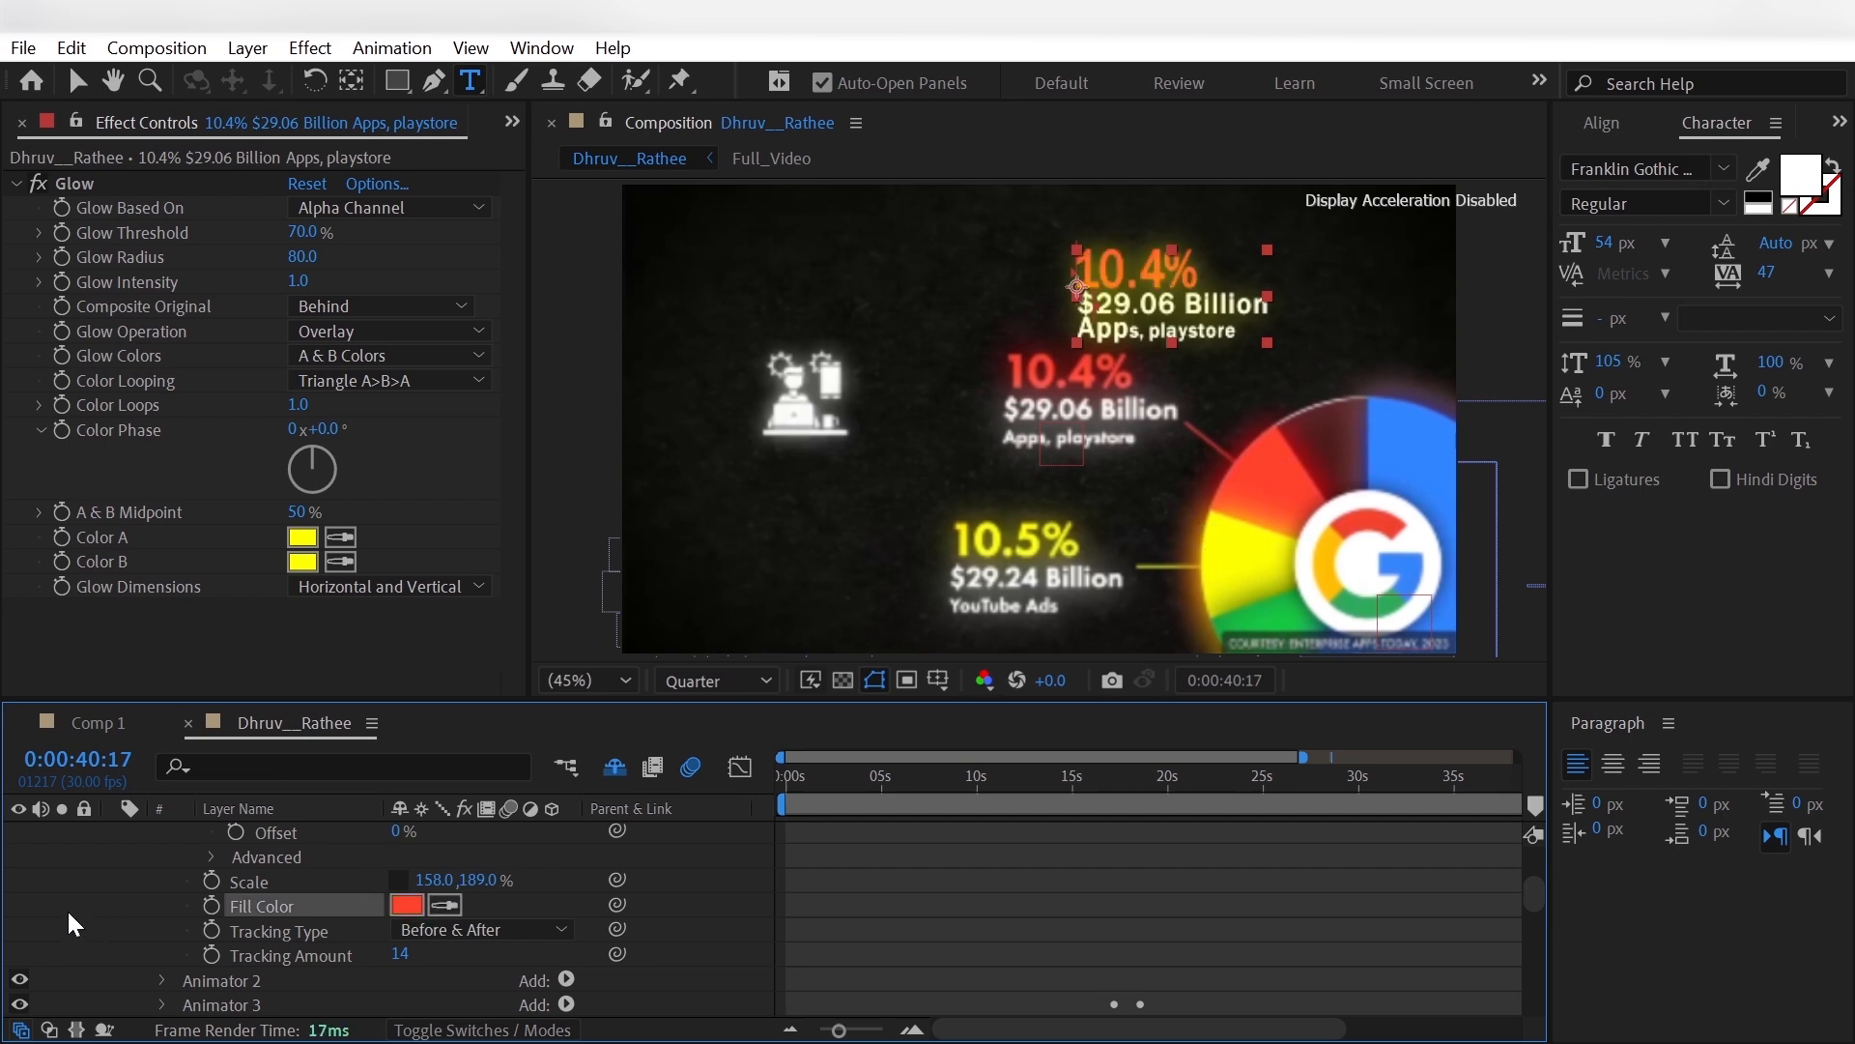
pyautogui.click(340, 536)
pyautogui.click(1244, 510)
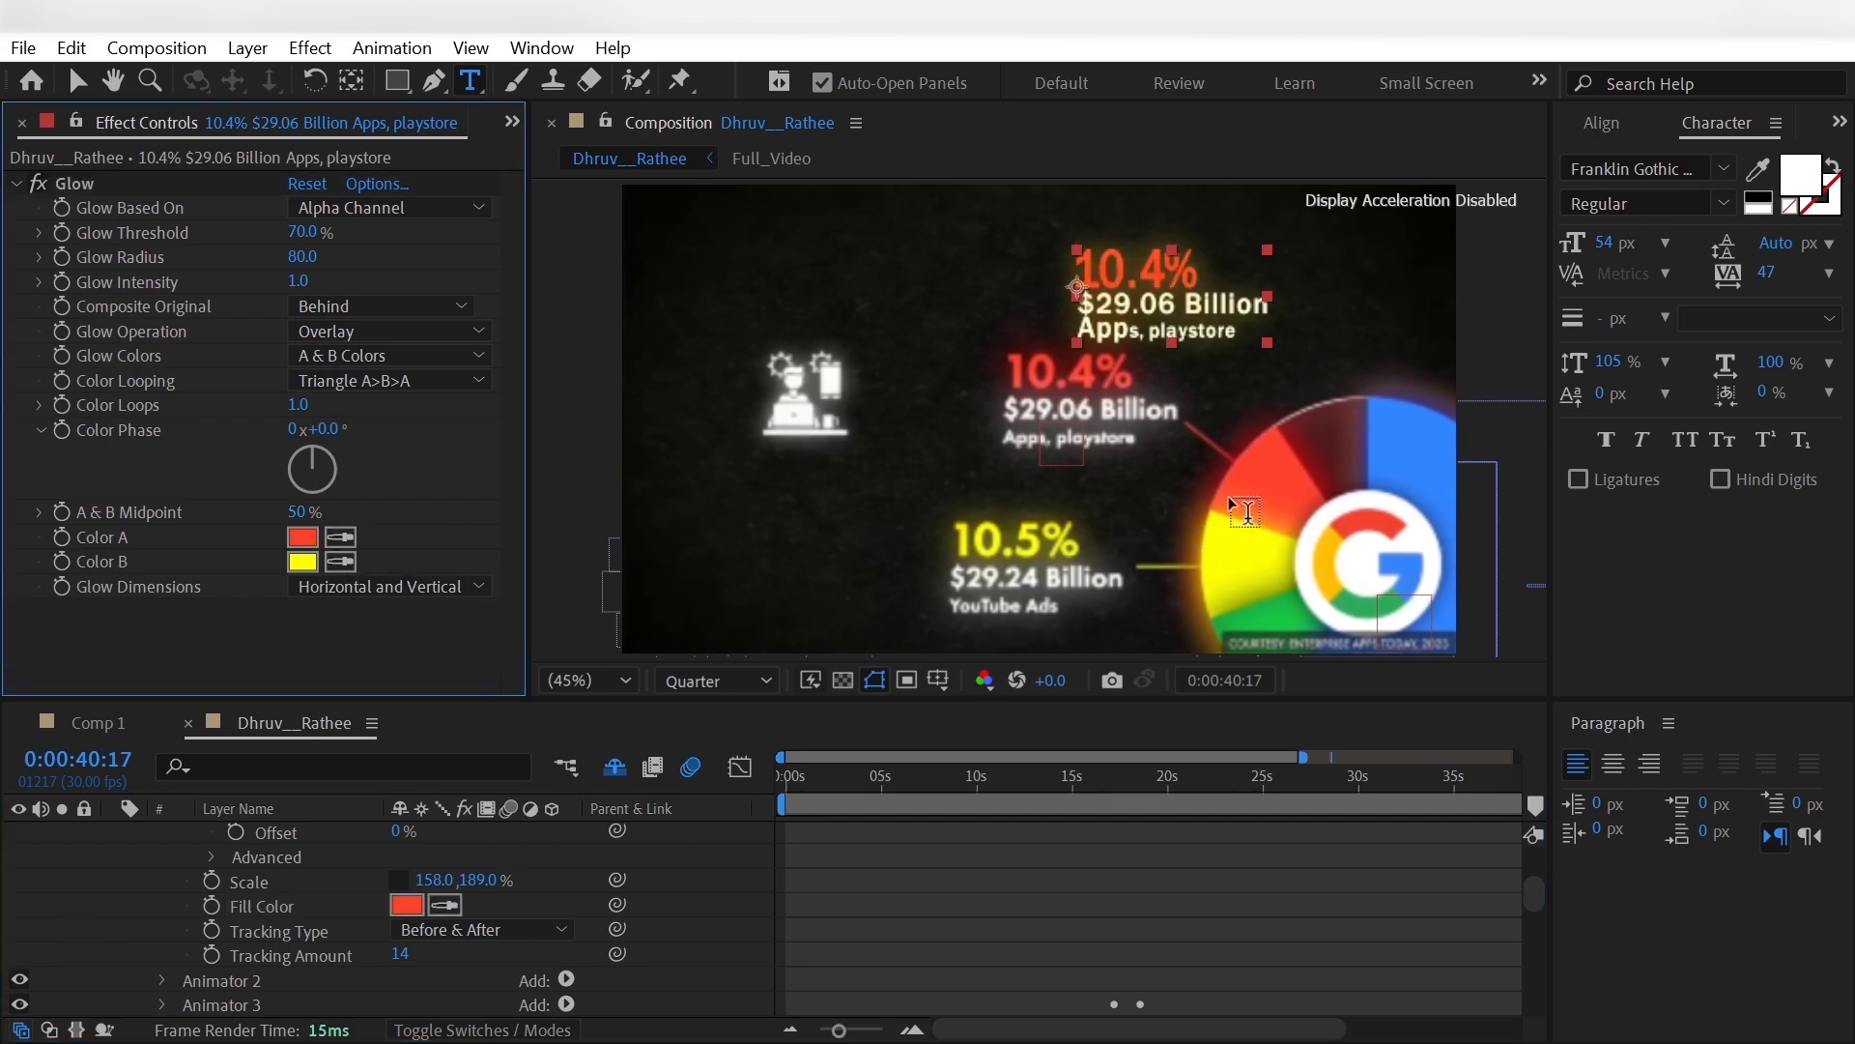
pyautogui.click(340, 561)
pyautogui.click(1274, 478)
# - Set the Start of Animator 2's Range Selector to 56% so it covers only the Apps, playstore line
pyautogui.scroll(-3, 172, 905)
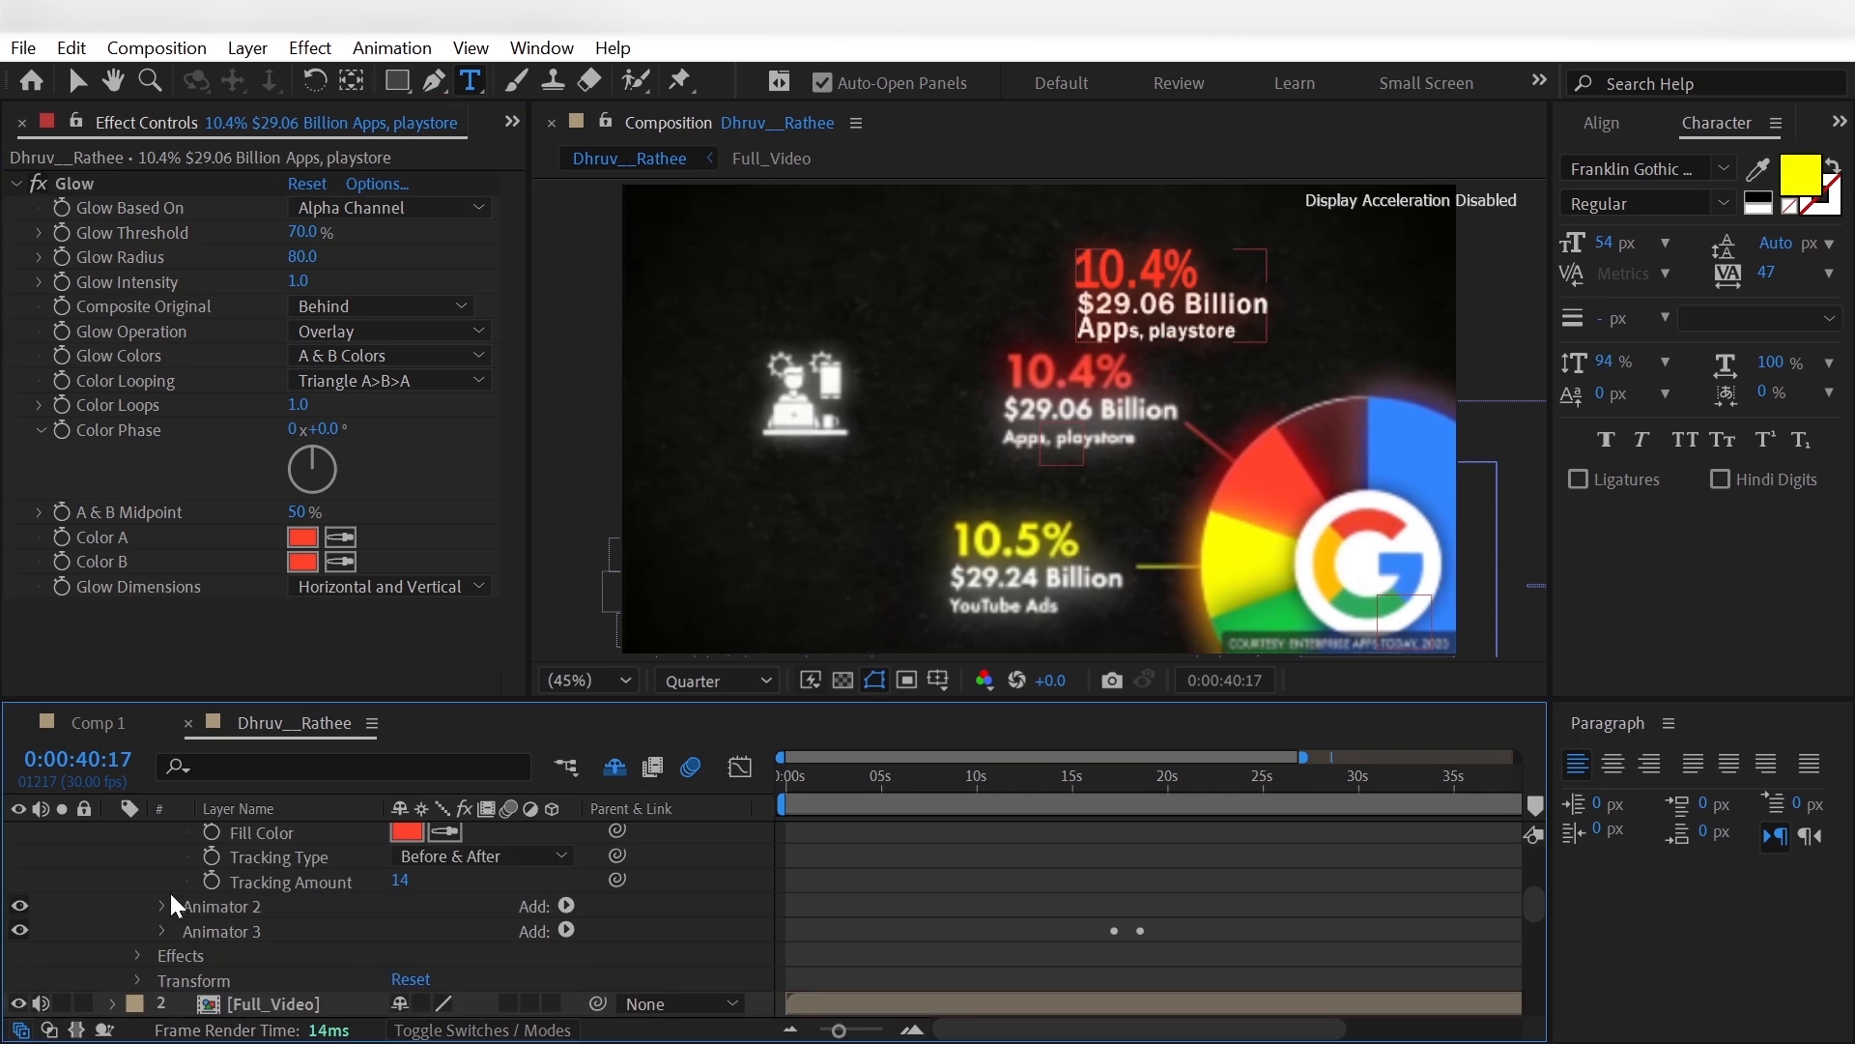
pyautogui.click(161, 905)
pyautogui.click(187, 907)
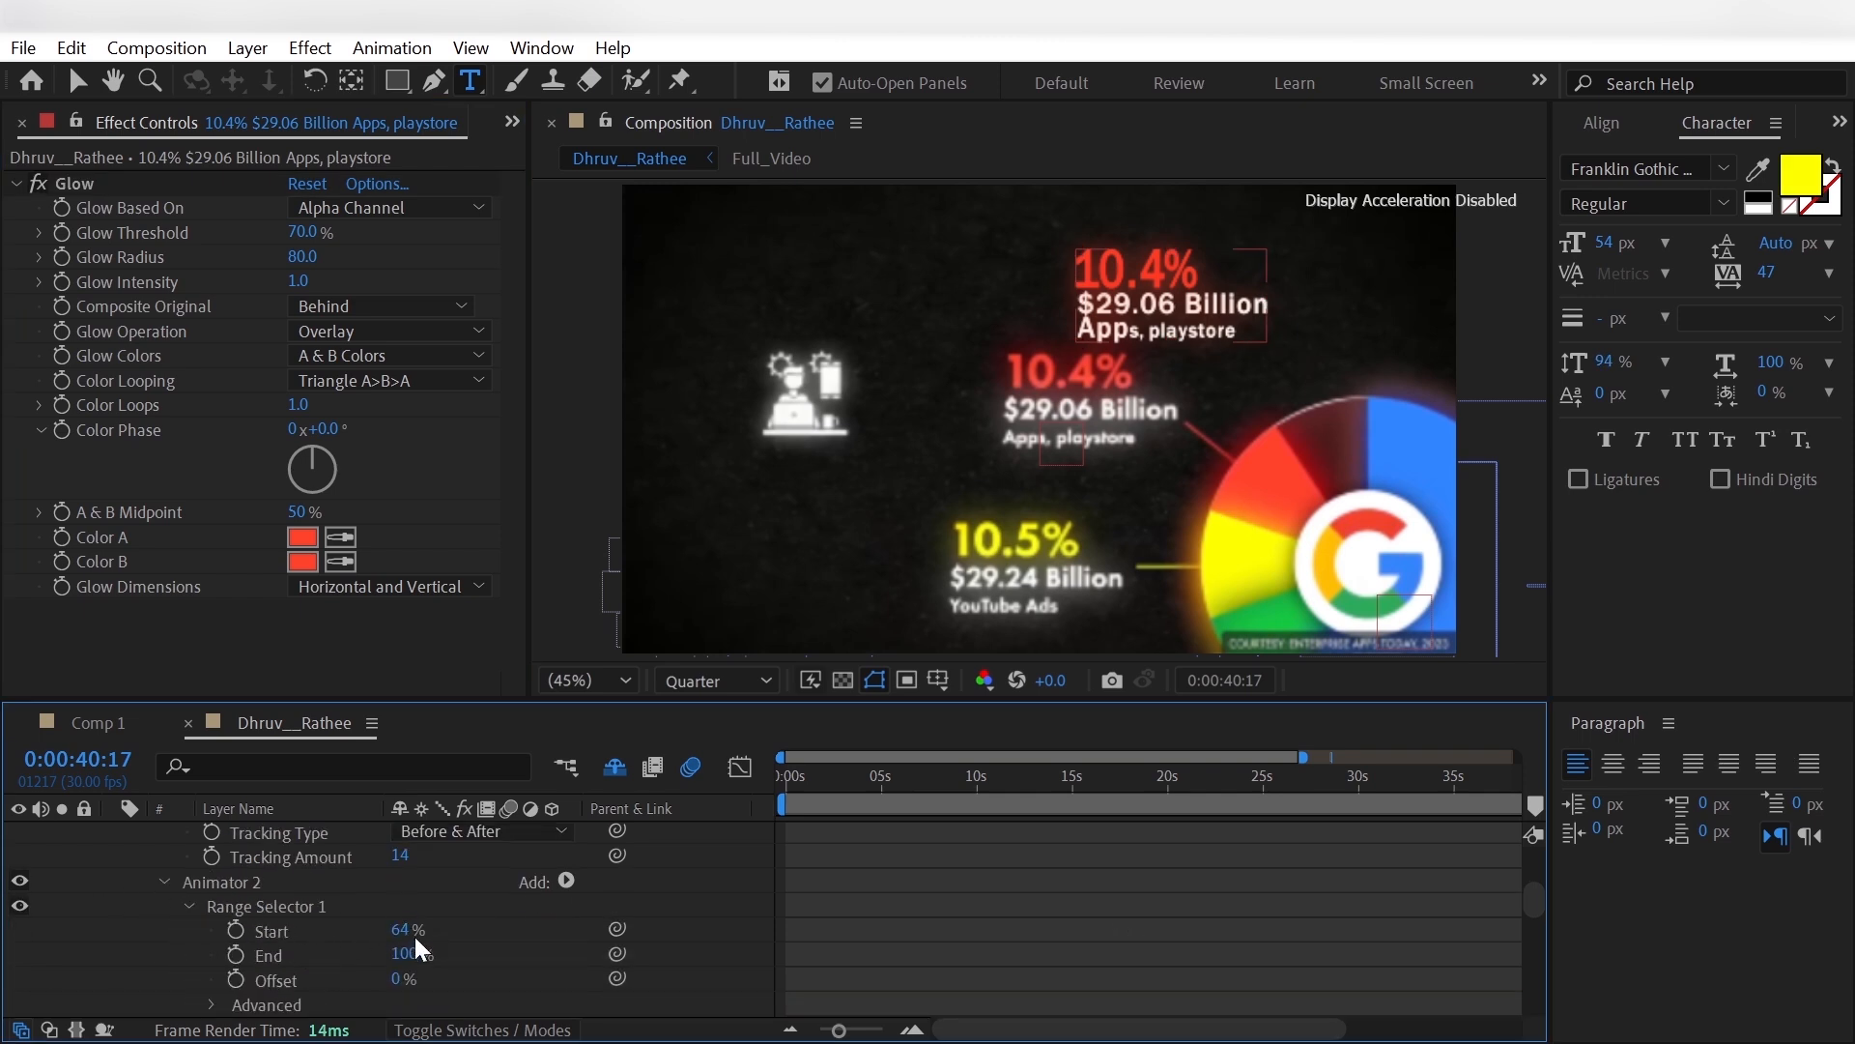
pyautogui.moveTo(407, 930); pyautogui.dragTo(397, 930)
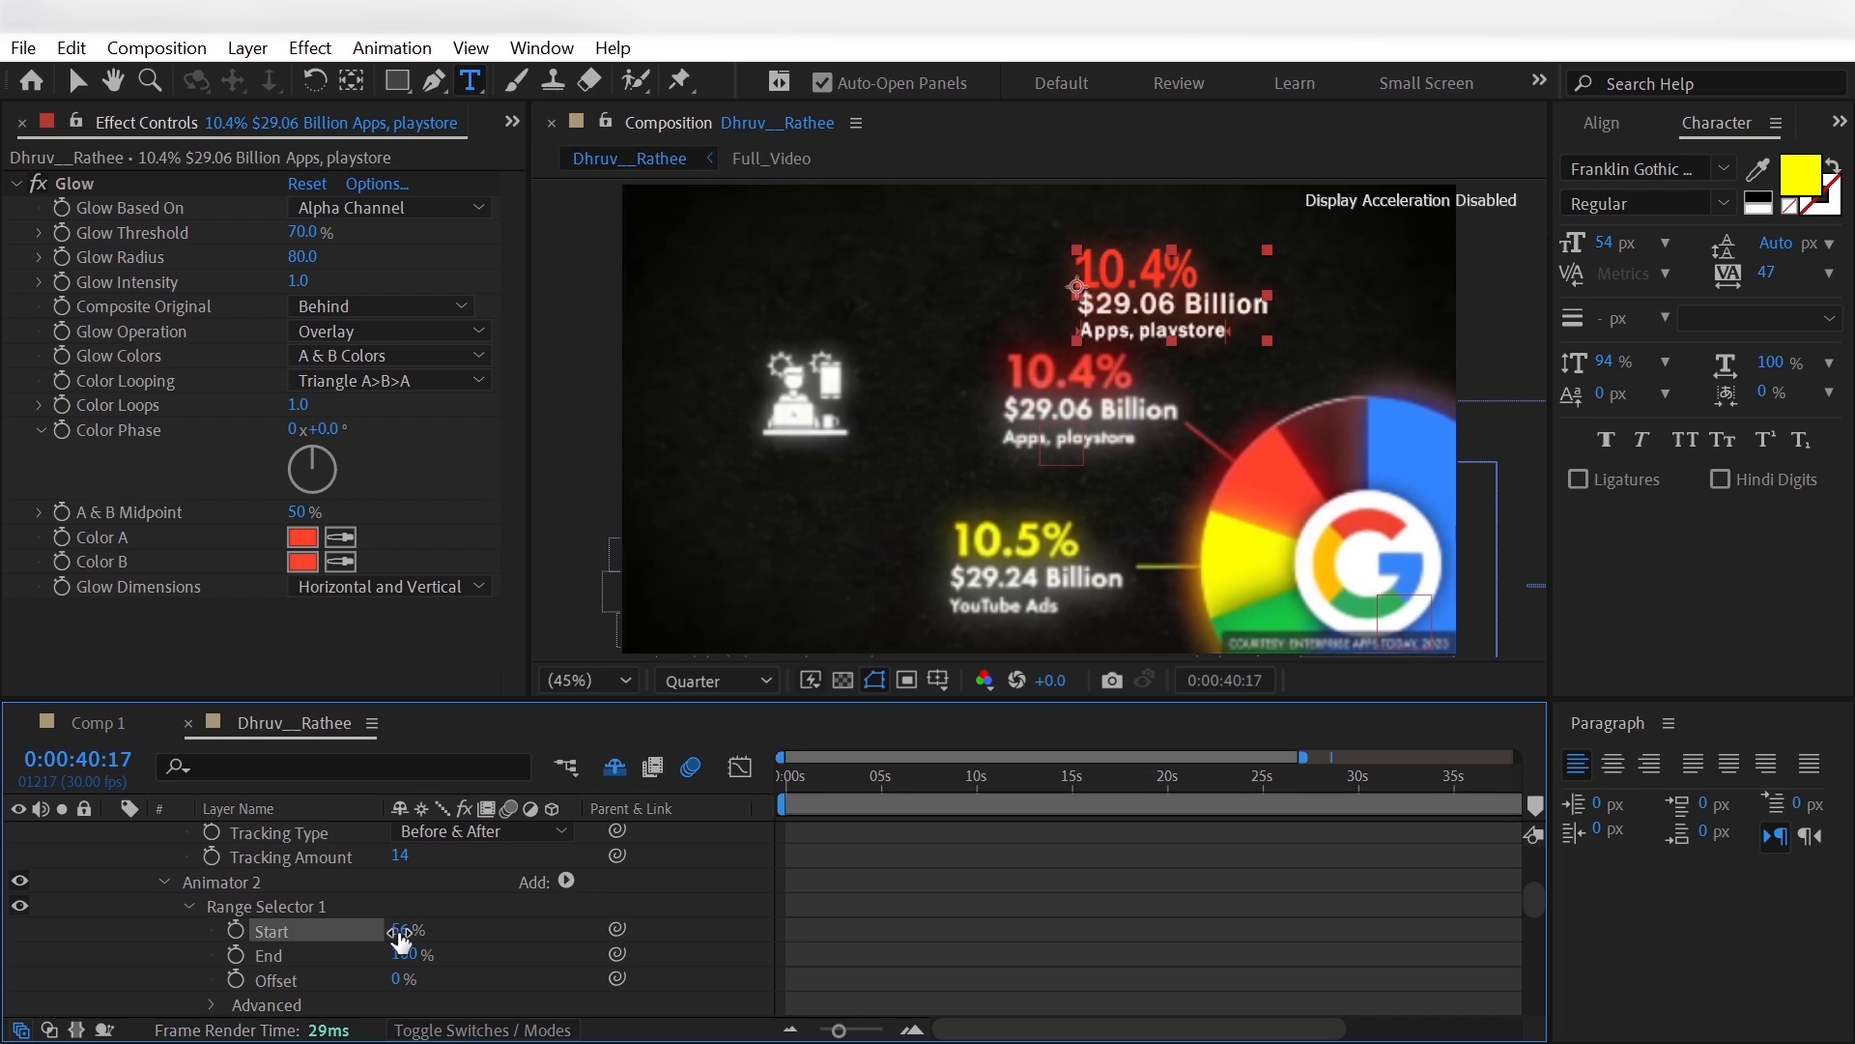
pyautogui.click(116, 931)
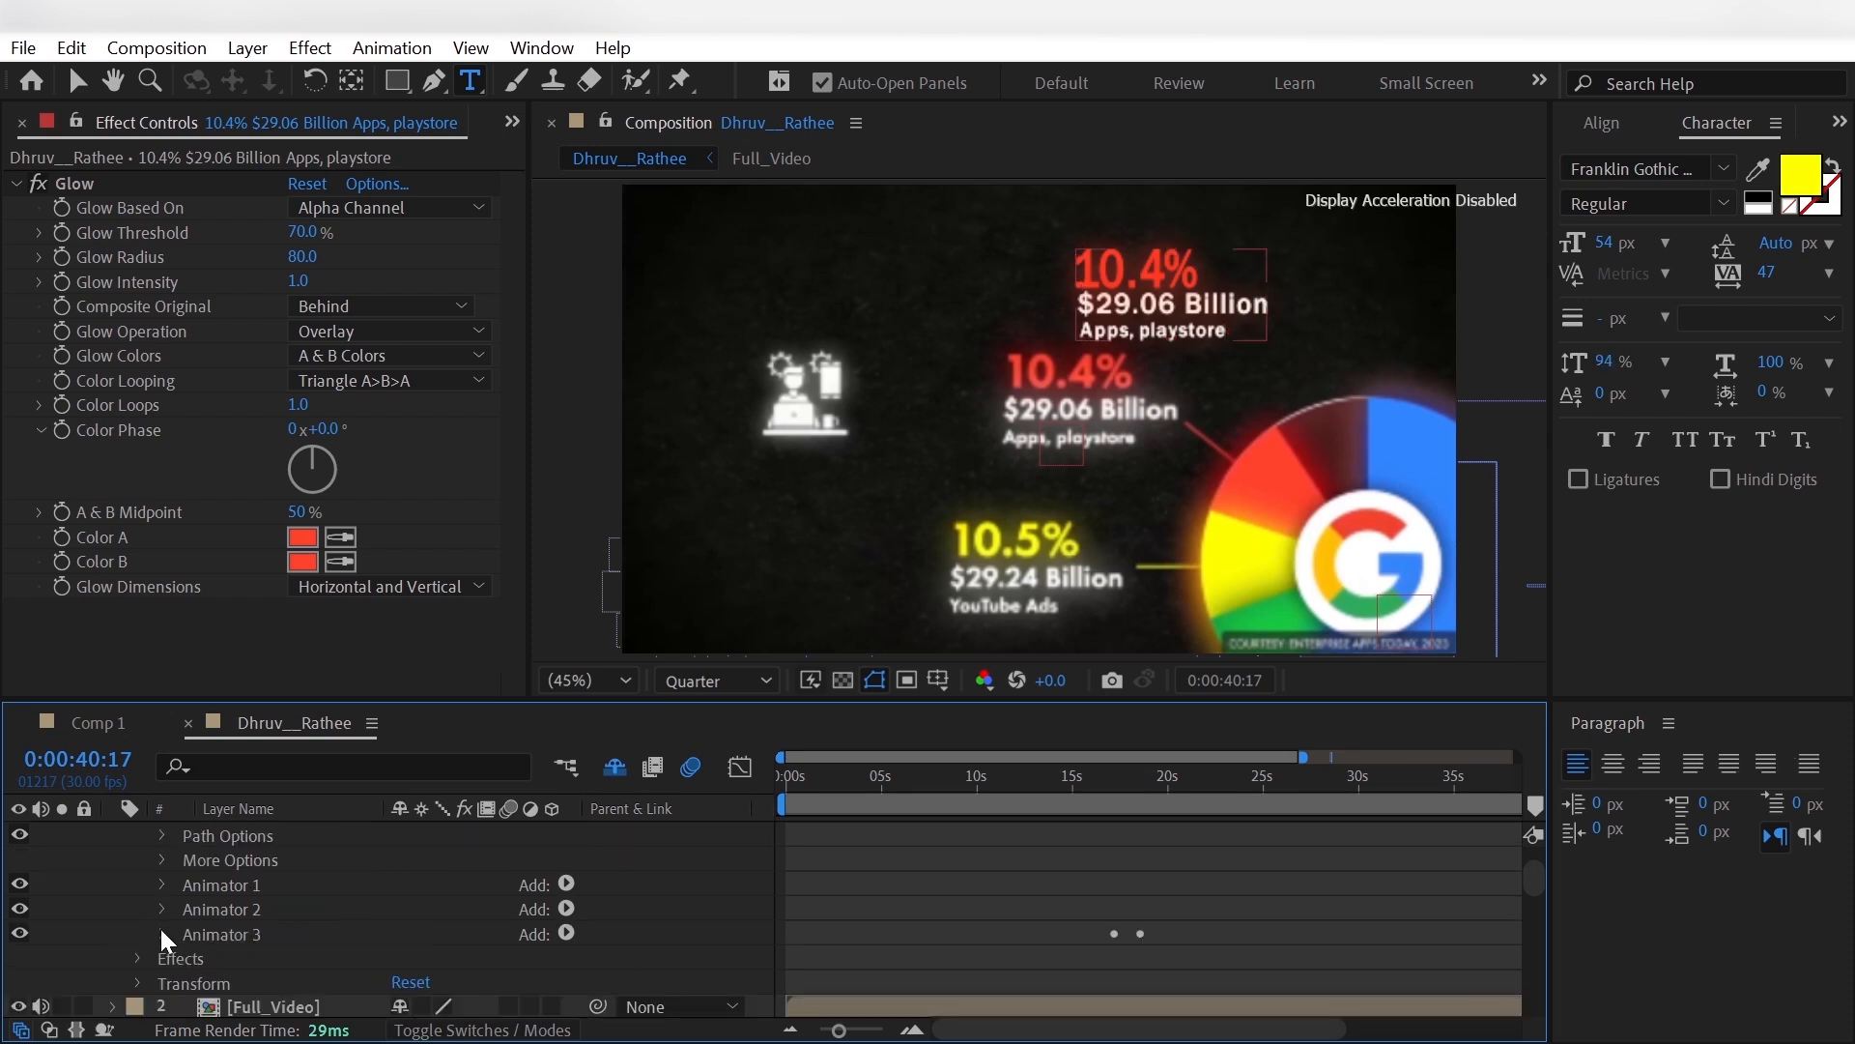
# - Delete both copied Start keyframes from Animator 3's Range Selector on the 10.4% label
pyautogui.click(163, 930)
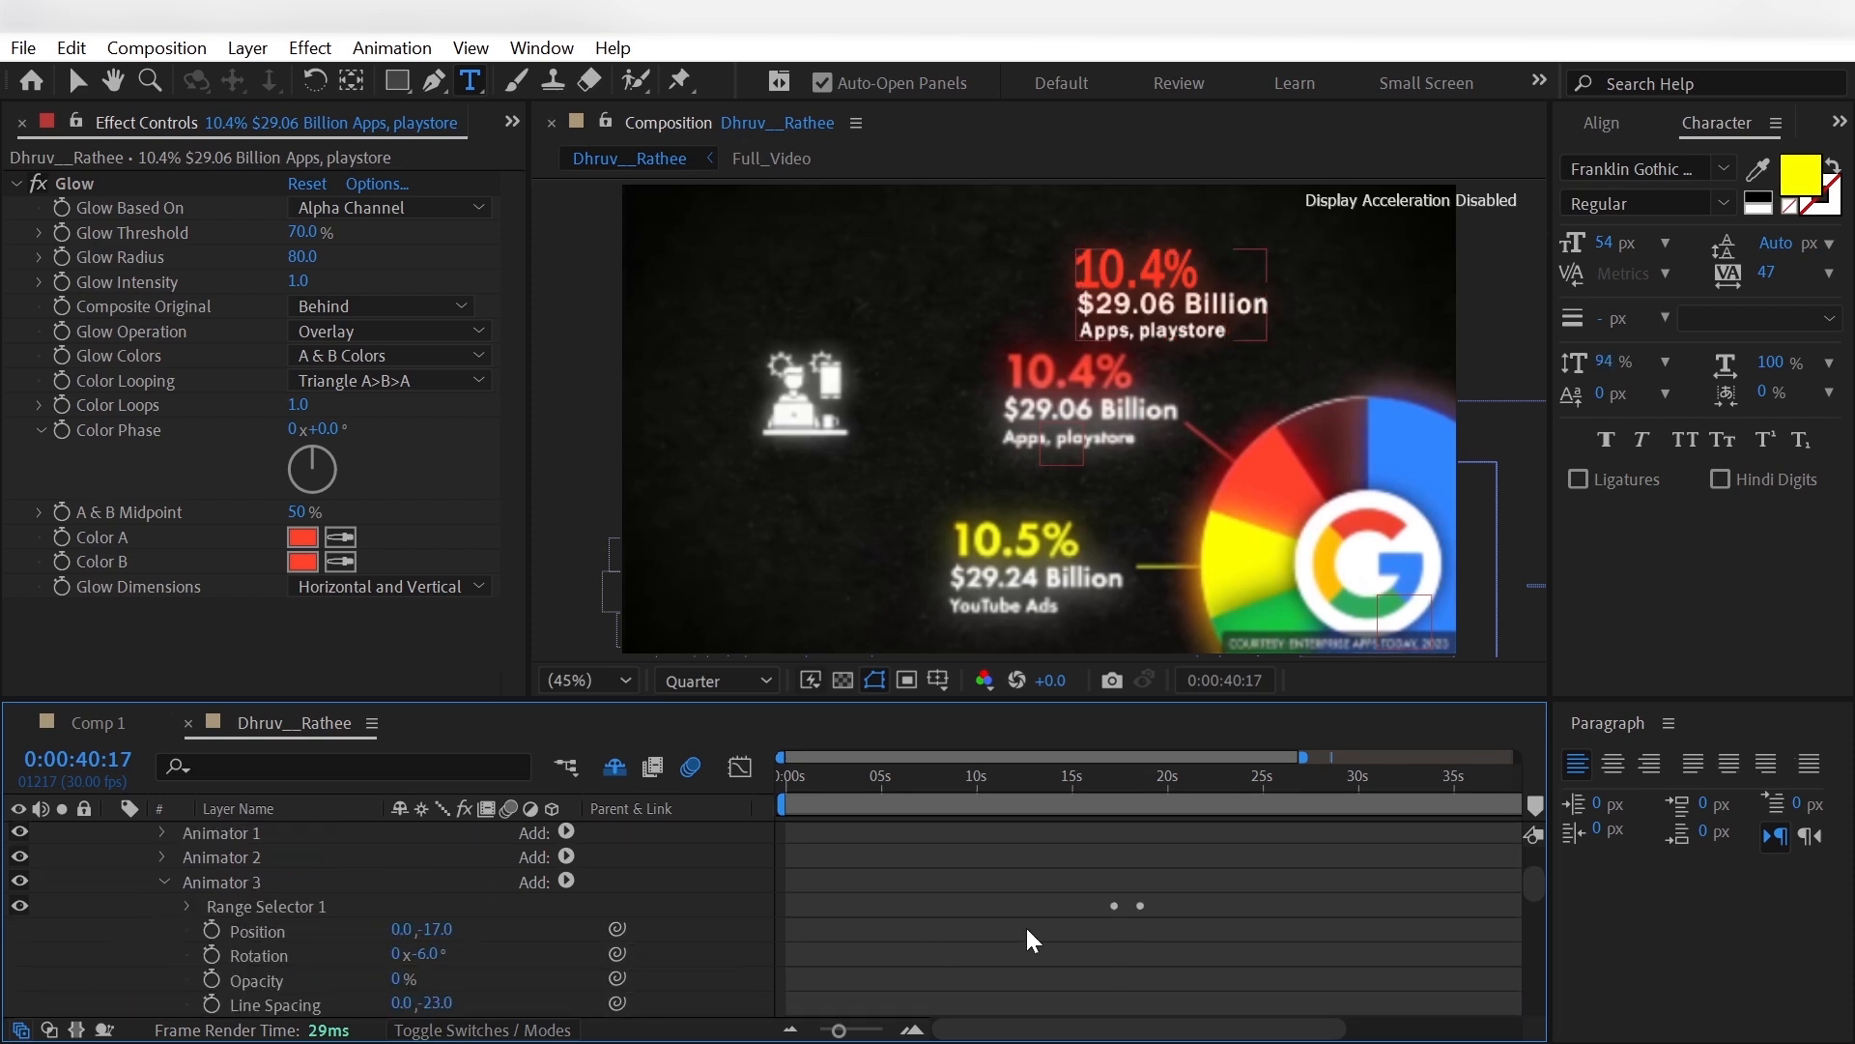
pyautogui.click(187, 905)
pyautogui.moveTo(1086, 913); pyautogui.dragTo(1160, 956)
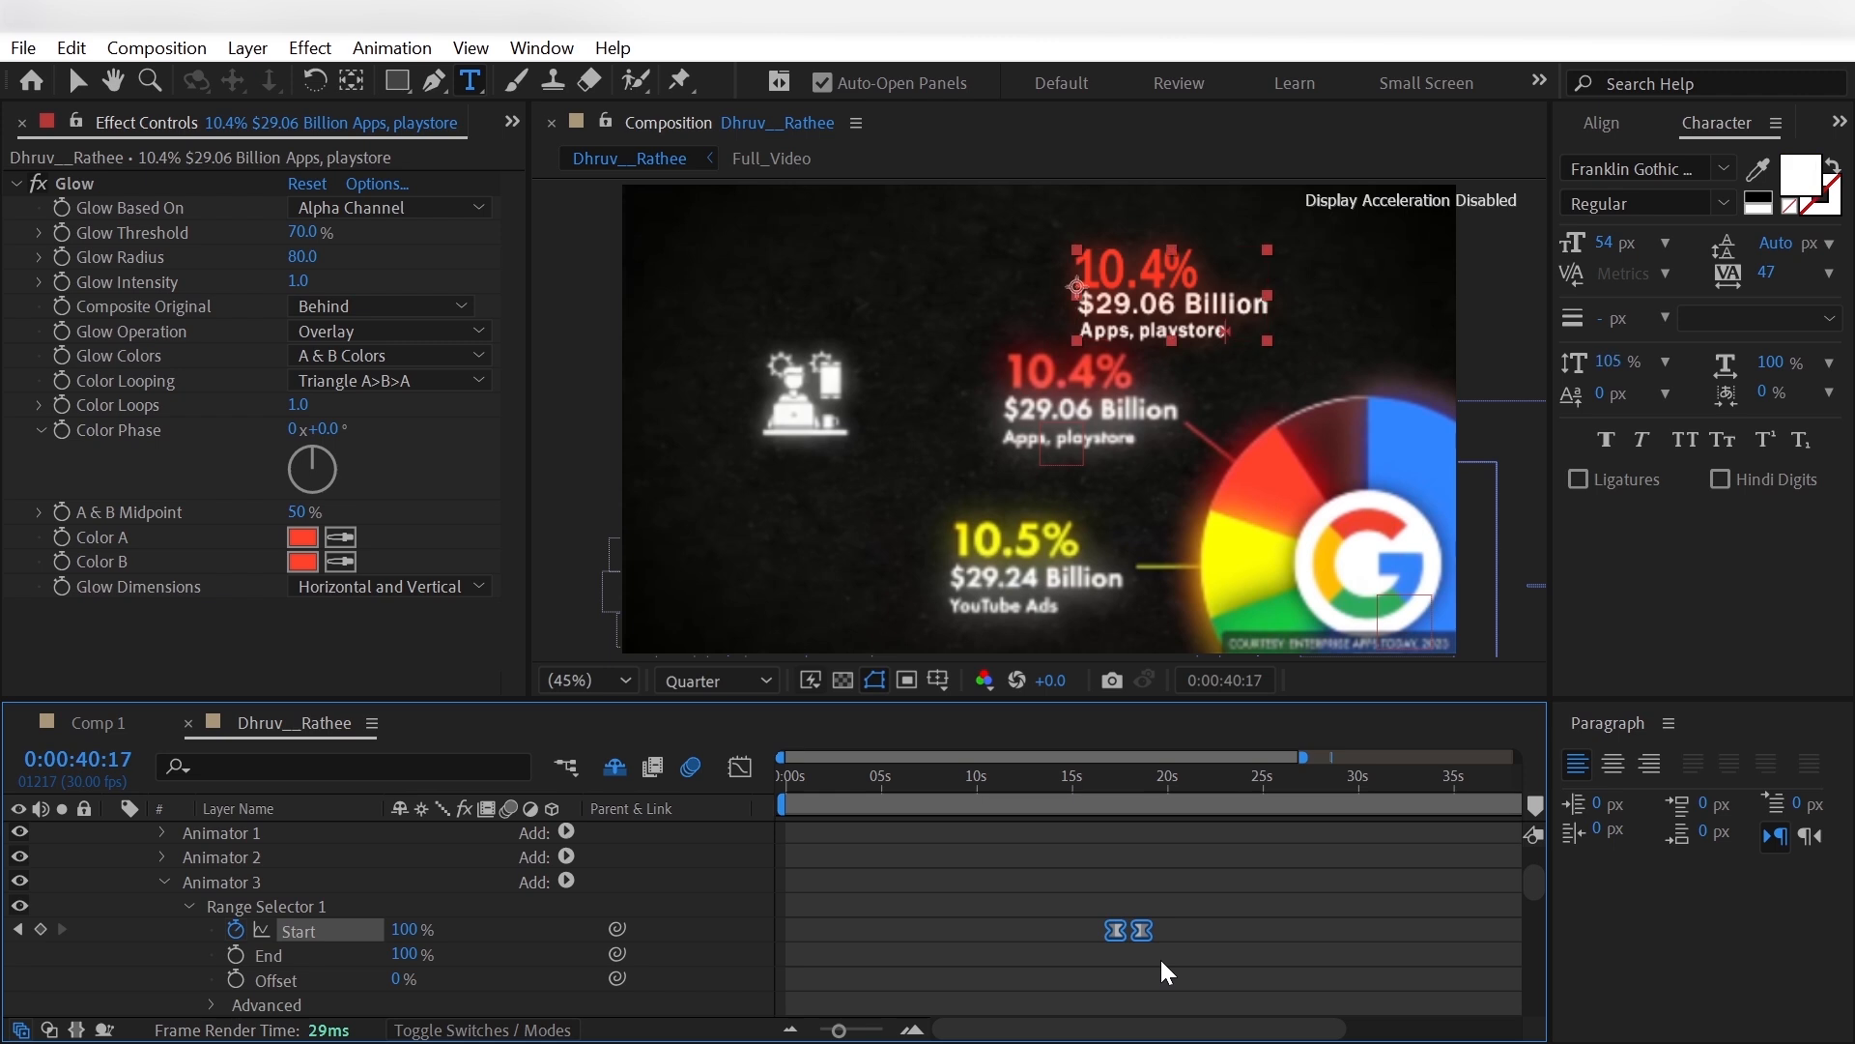
pyautogui.press('Delete')
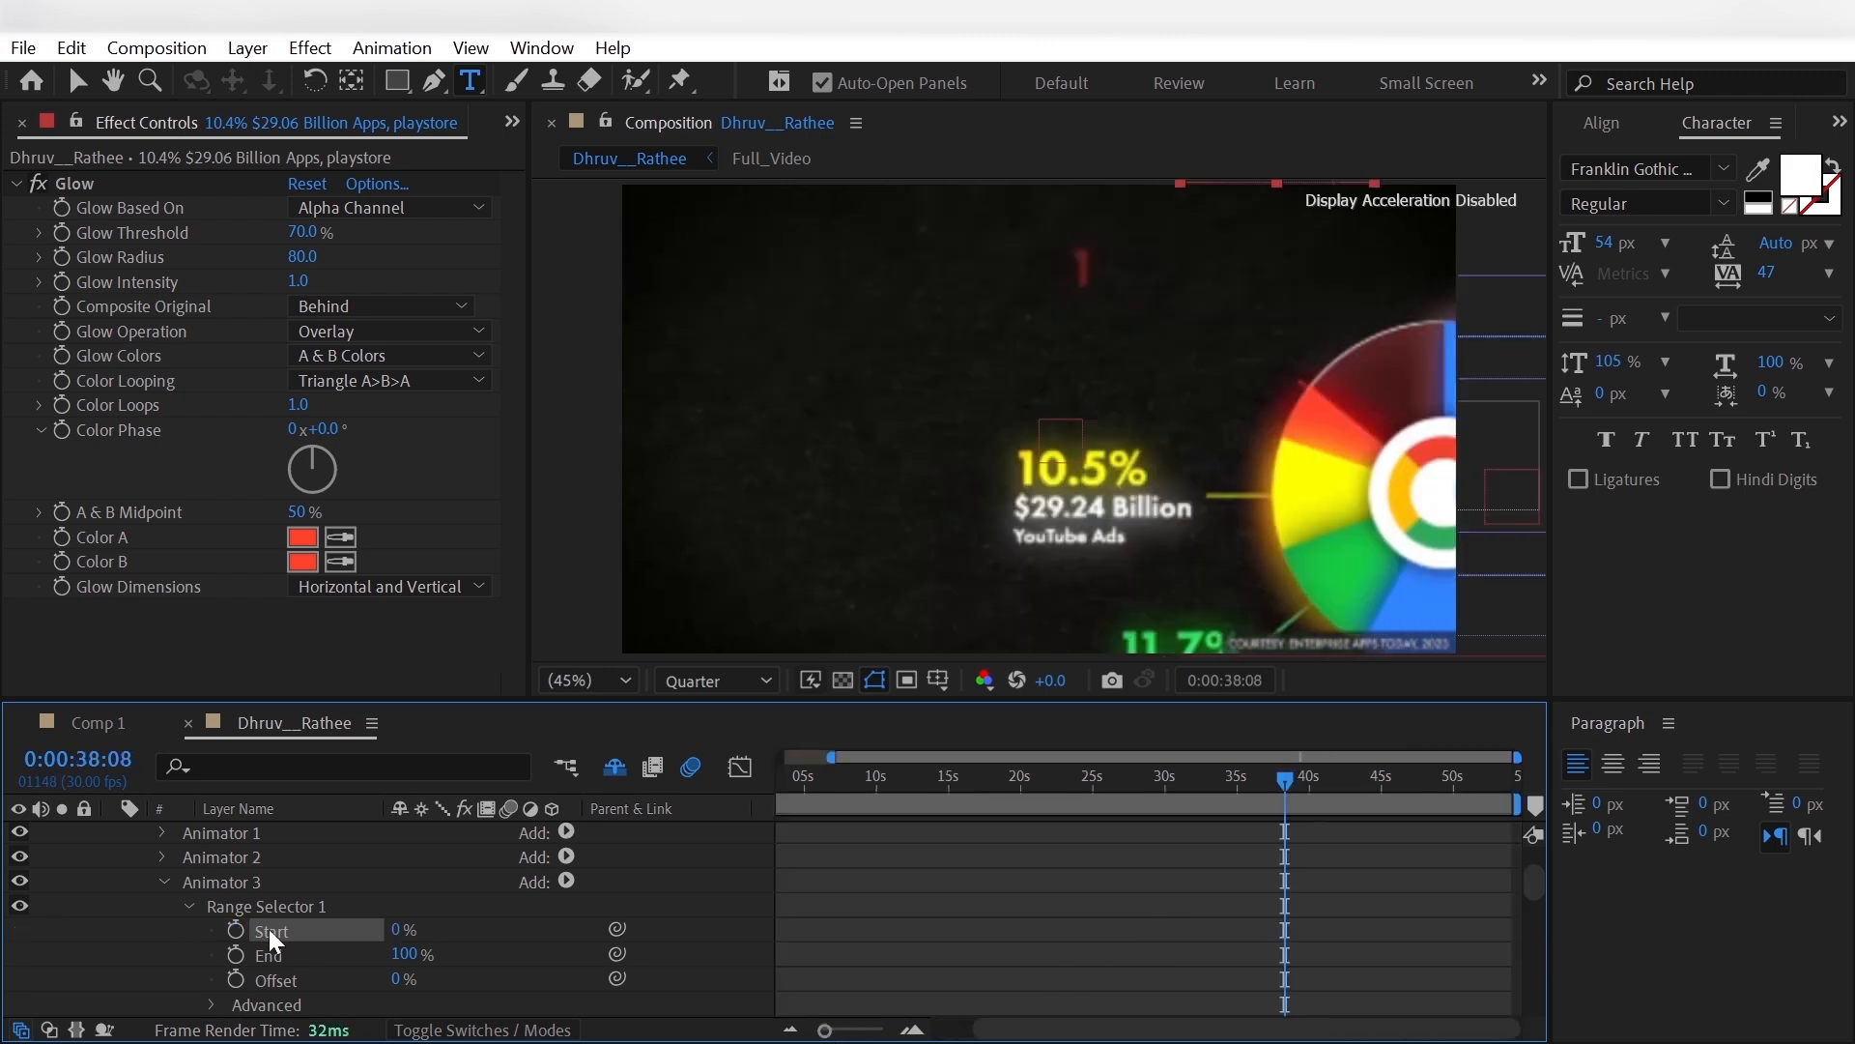
# - Keyframe Animator 3's Range Selector Start at 0% at 0:00:38:08 and at 100% at 0:00:39:10
pyautogui.click(236, 929)
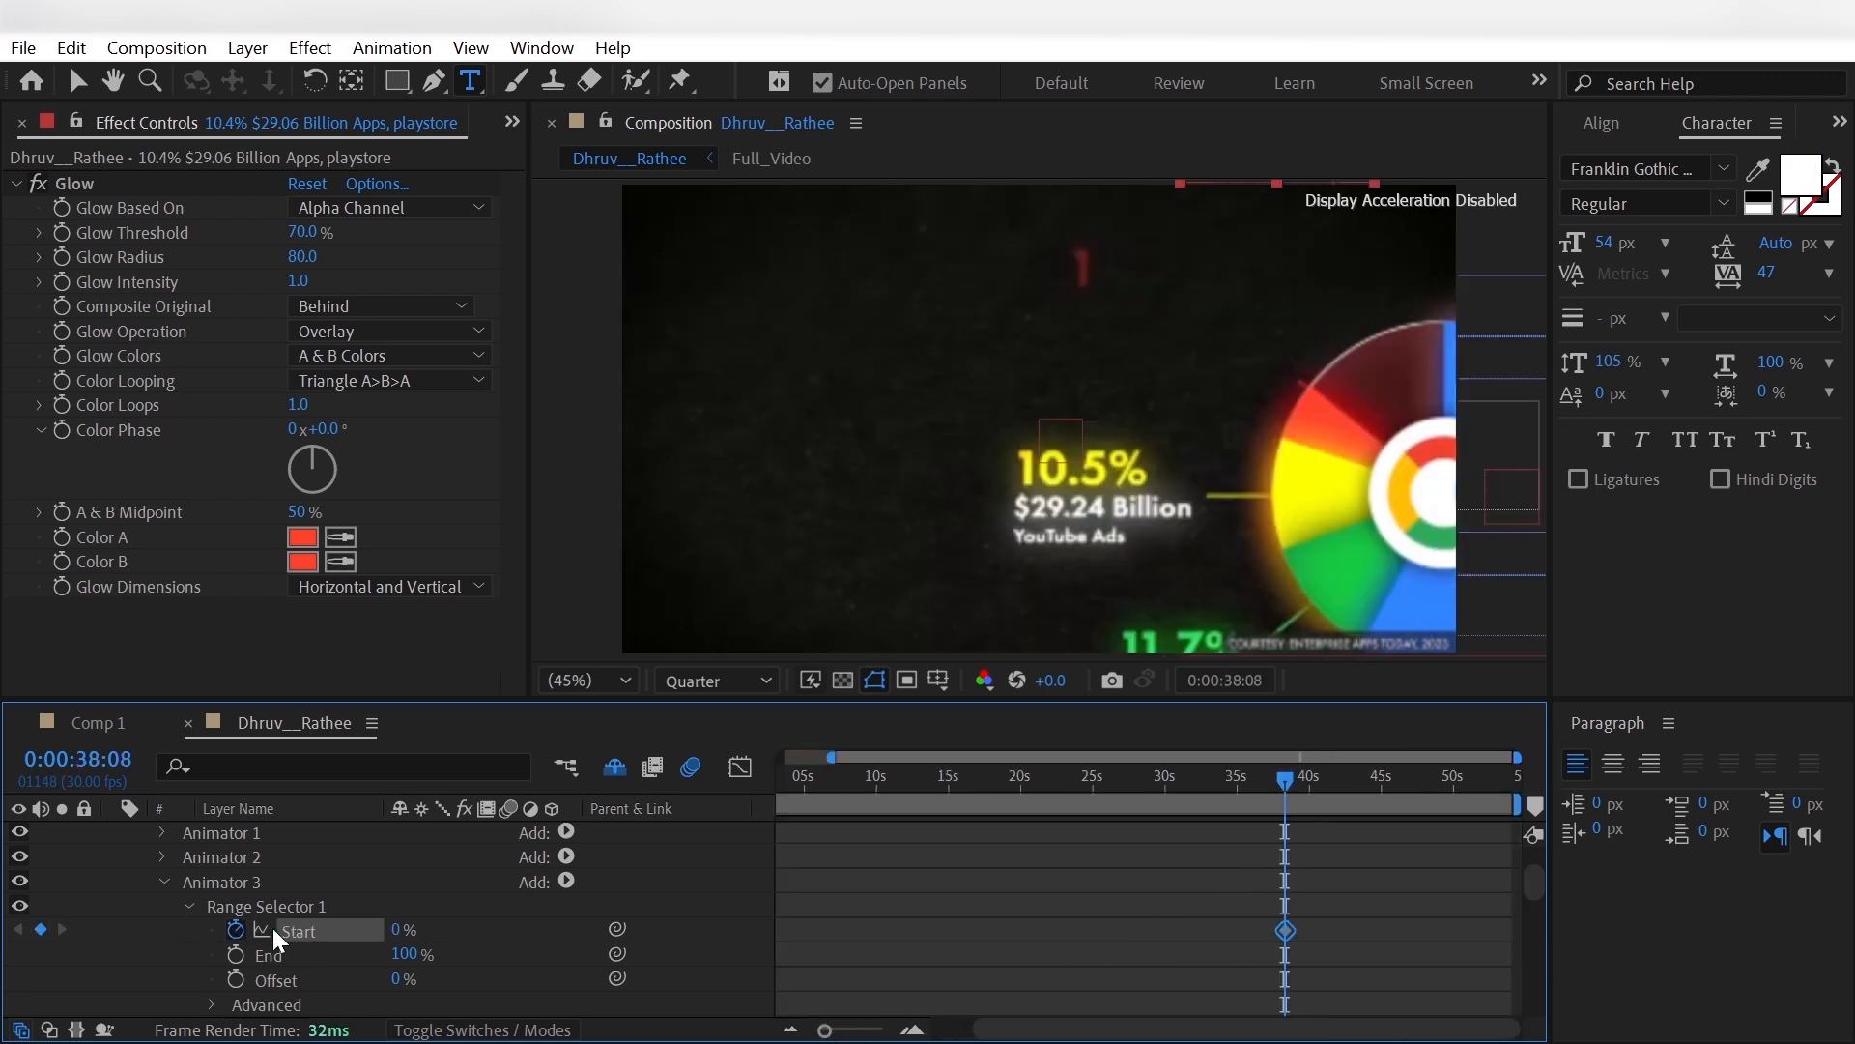
pyautogui.click(1309, 802)
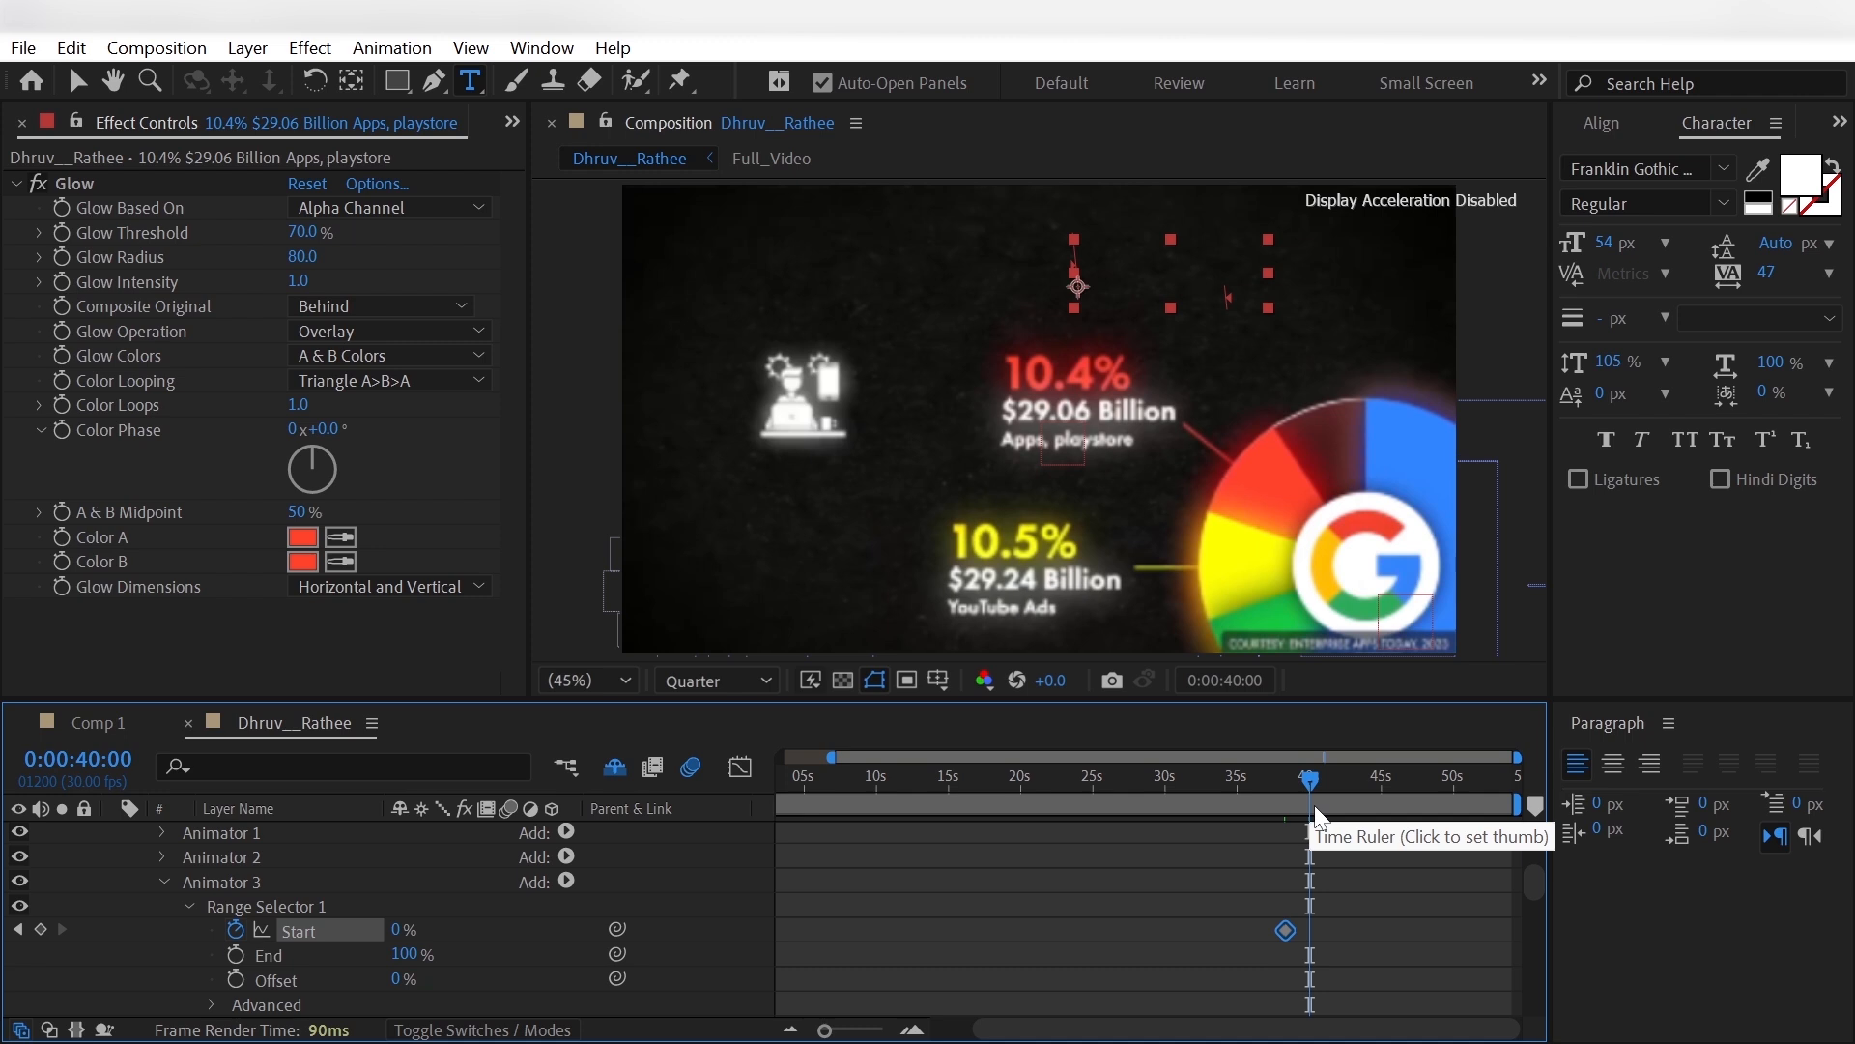
pyautogui.hotkey('shift', 'pageup')
pyautogui.hotkey('shift', 'pageup')
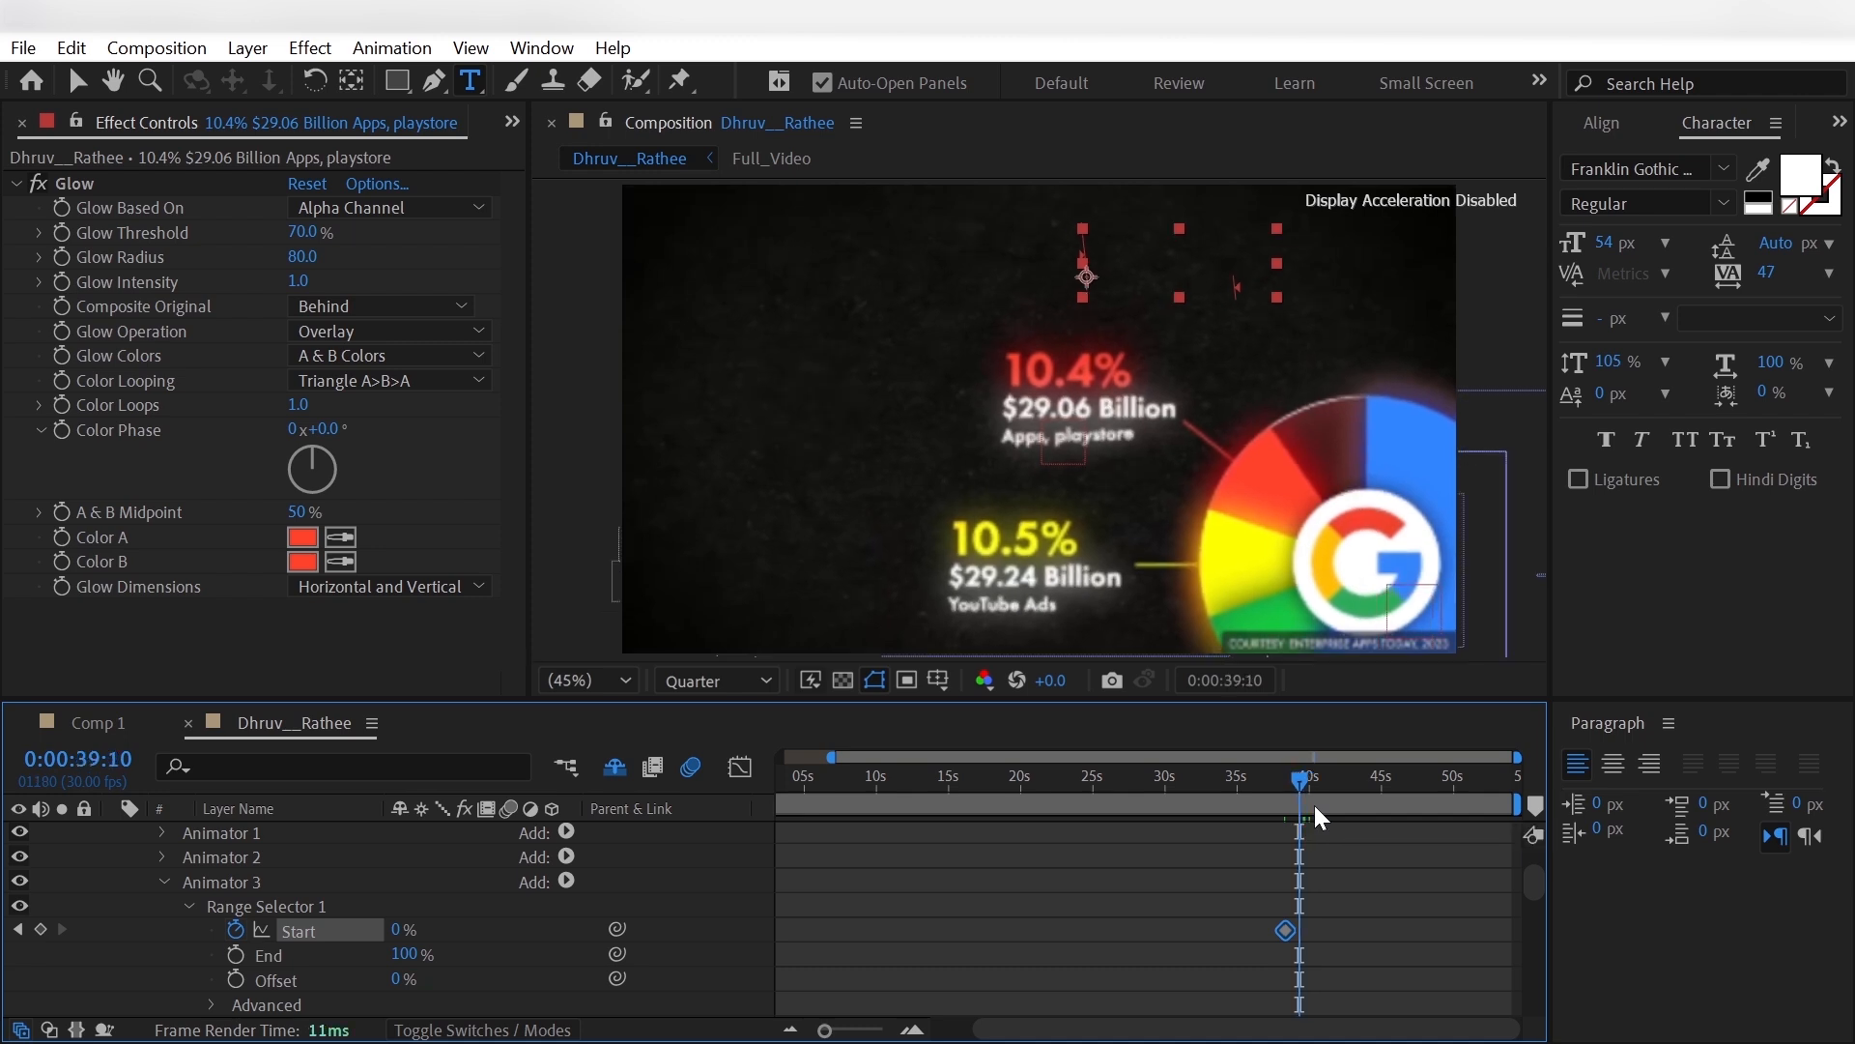
pyautogui.moveTo(397, 930); pyautogui.dragTo(556, 927)
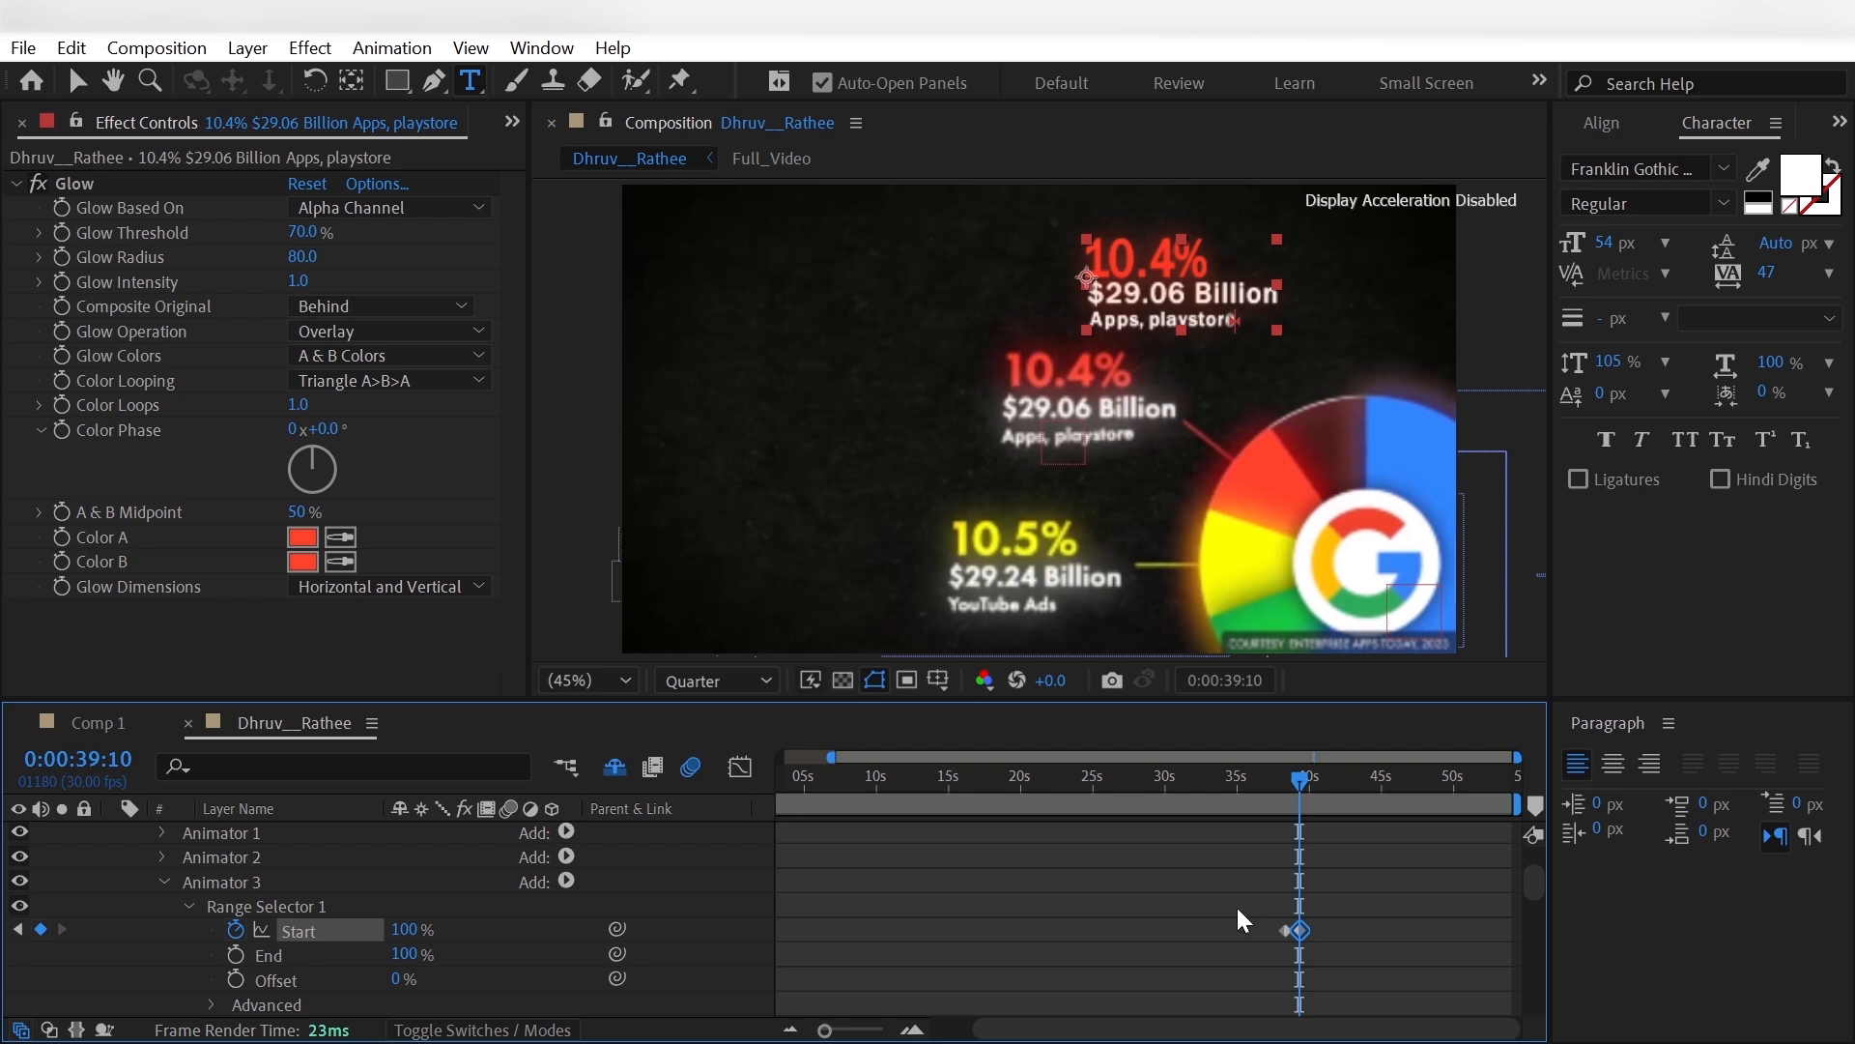
# - Apply Easy Ease to both Start keyframes of Animator 3's Range Selector
pyautogui.rightClick(1300, 930)
pyautogui.moveTo(1429, 909)
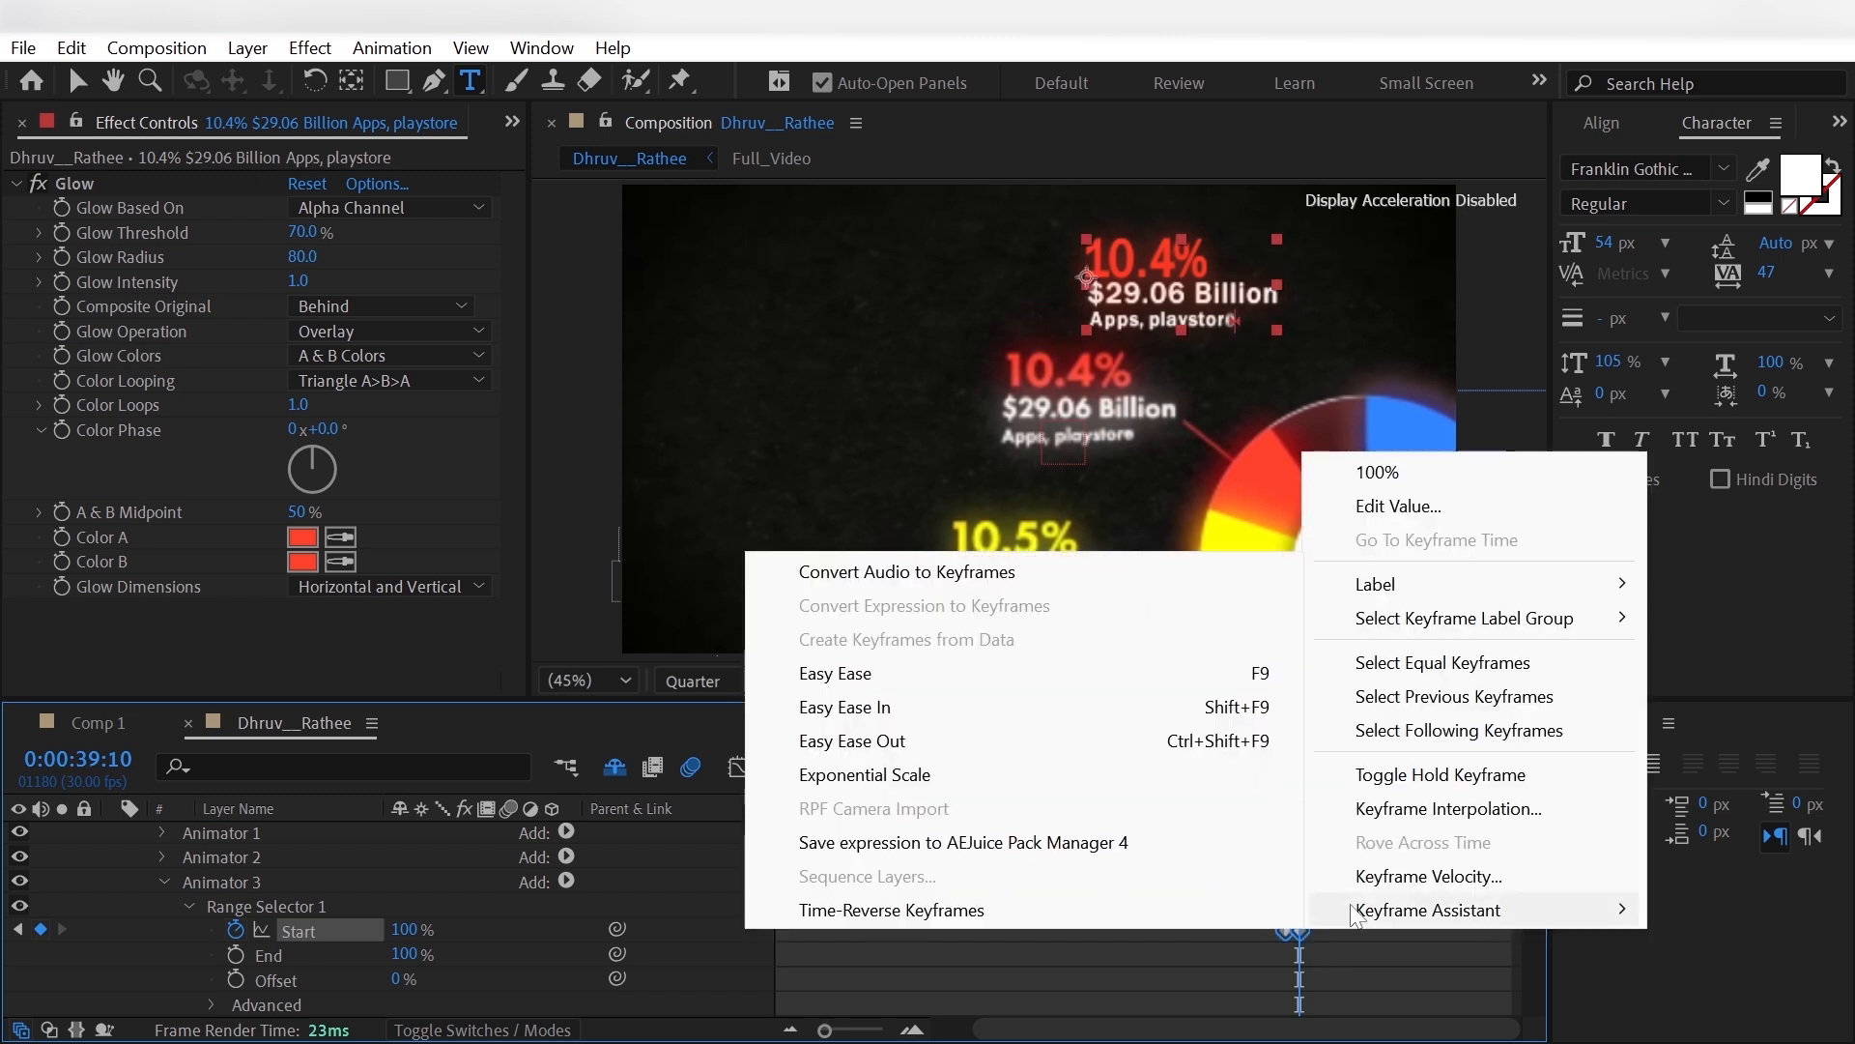
pyautogui.click(1173, 684)
pyautogui.click(483, 928)
# - Hide the Full_Video reference and move the 10.4% label beside the red slice's connector line, to position -688.1, -333.4
pyautogui.scroll(3, 485, 932)
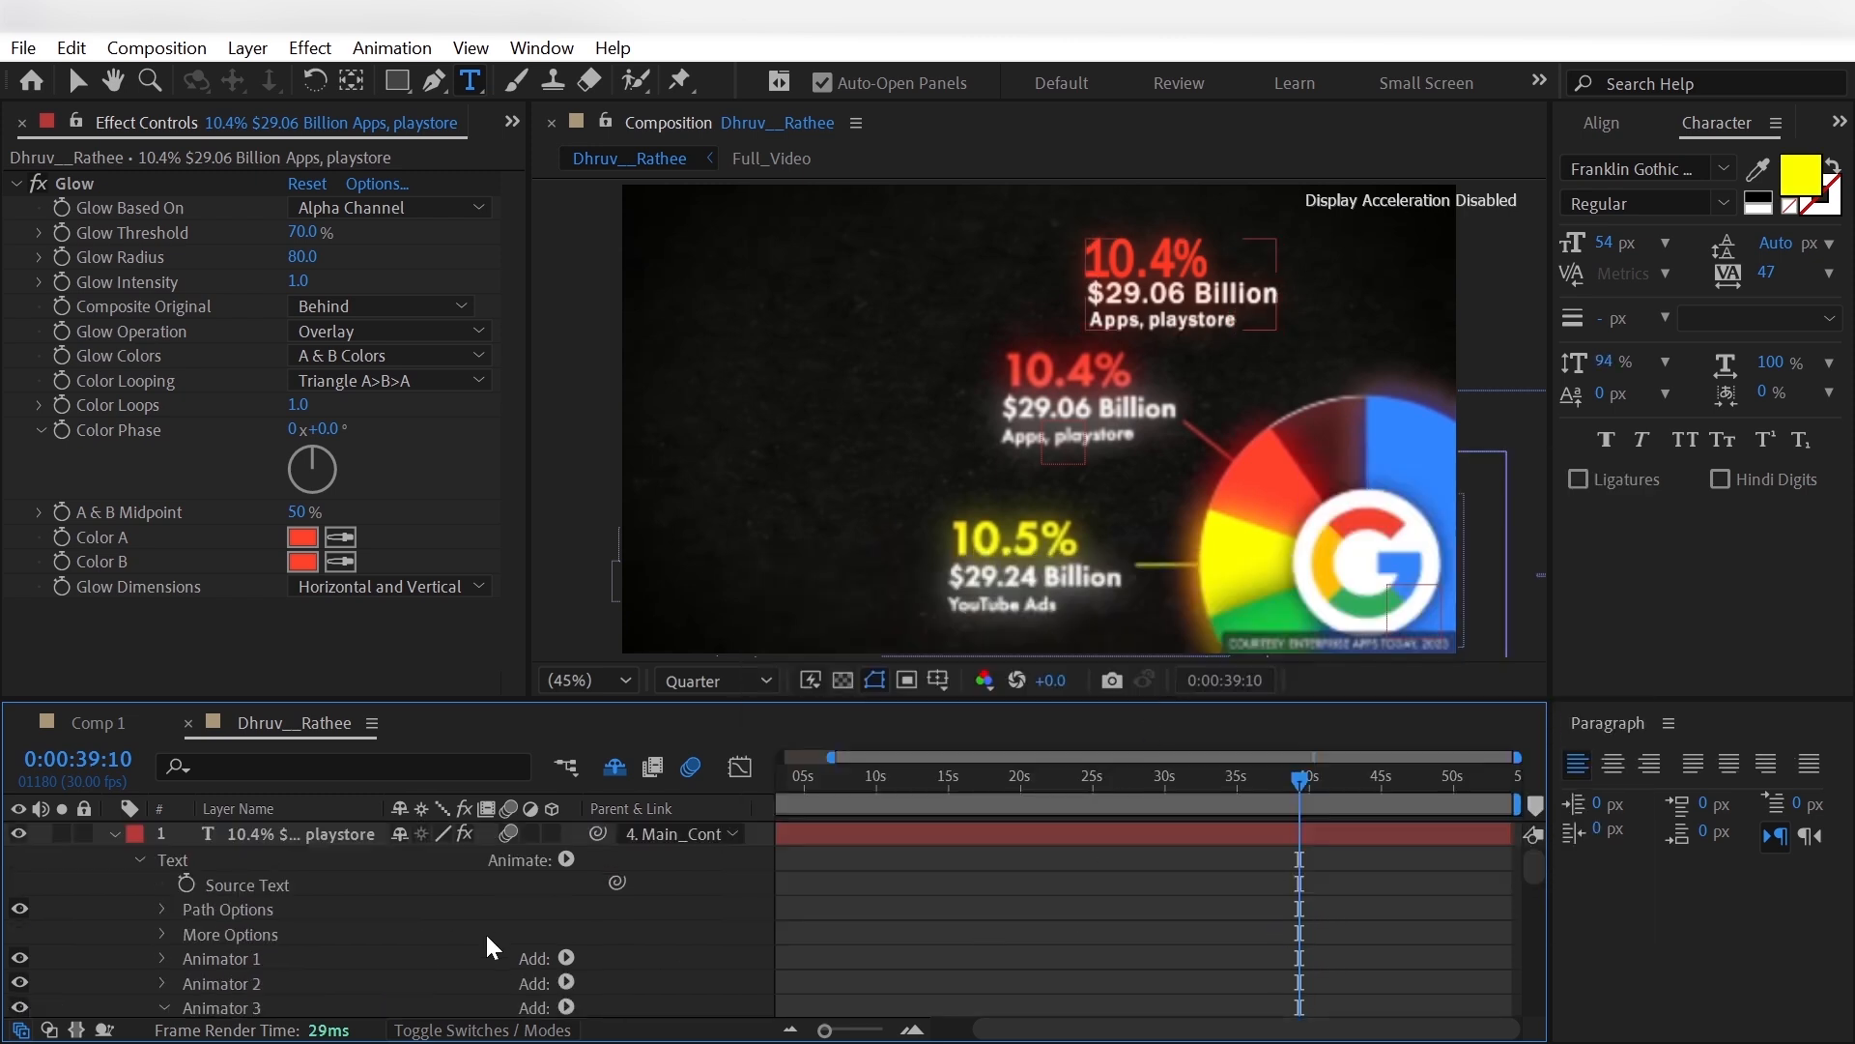
pyautogui.click(115, 833)
pyautogui.click(284, 832)
pyautogui.press('p')
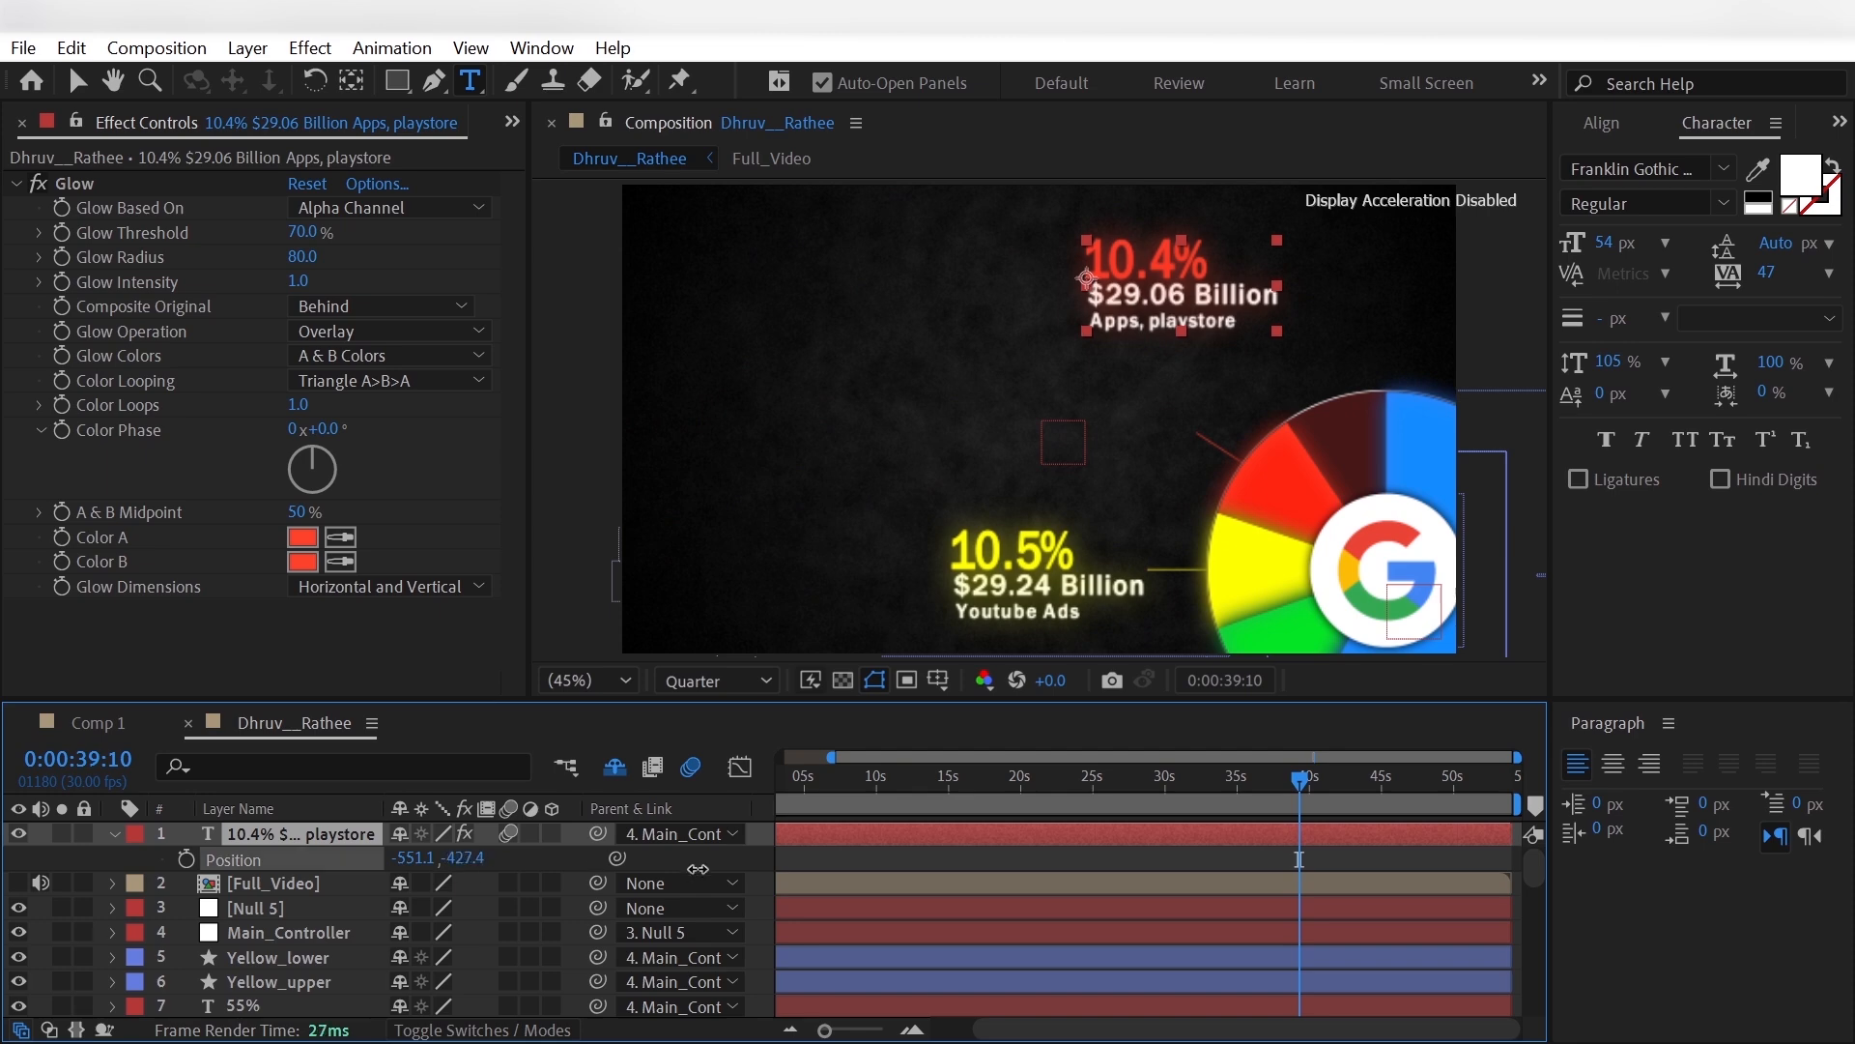
pyautogui.moveTo(698, 868); pyautogui.dragTo(680, 869)
pyautogui.moveTo(410, 861); pyautogui.dragTo(256, 884)
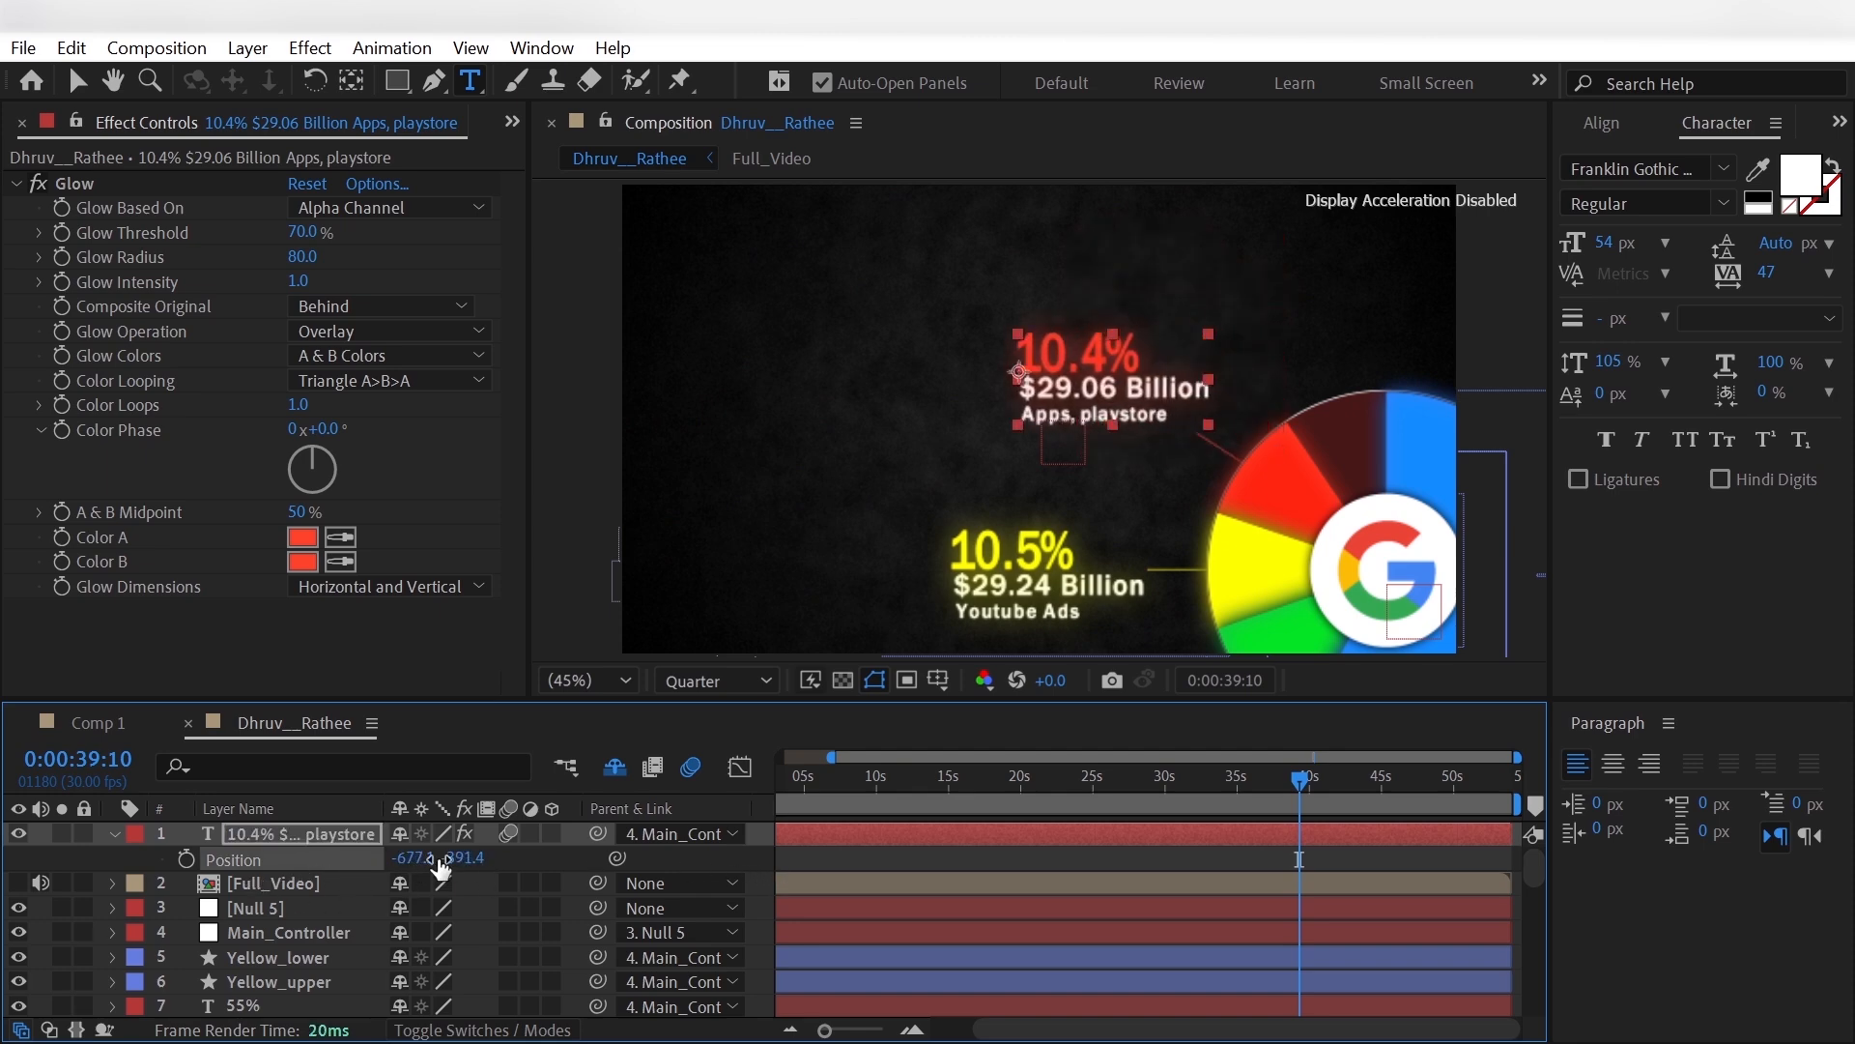
pyautogui.moveTo(474, 860); pyautogui.dragTo(410, 863)
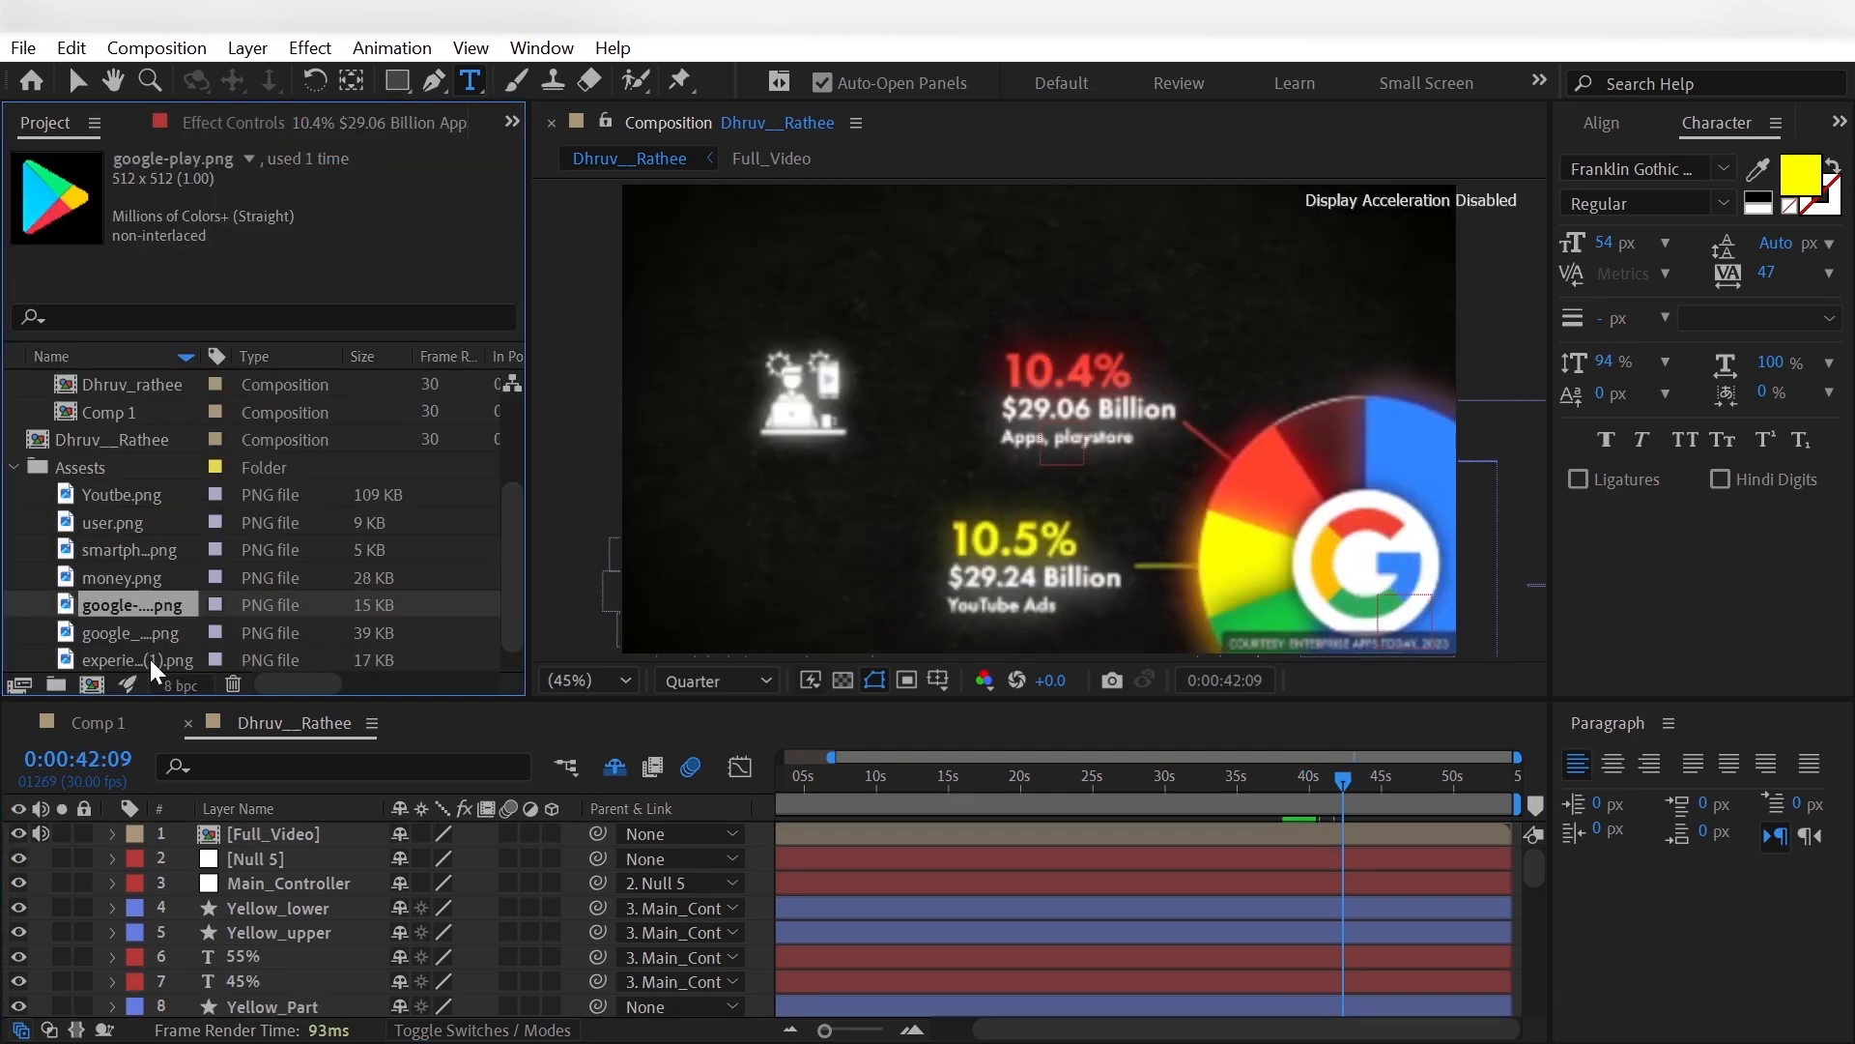
# - Add experience (1).png from the Assests folder as the topmost layer and scale it to 40%
pyautogui.moveTo(149, 660); pyautogui.dragTo(254, 831)
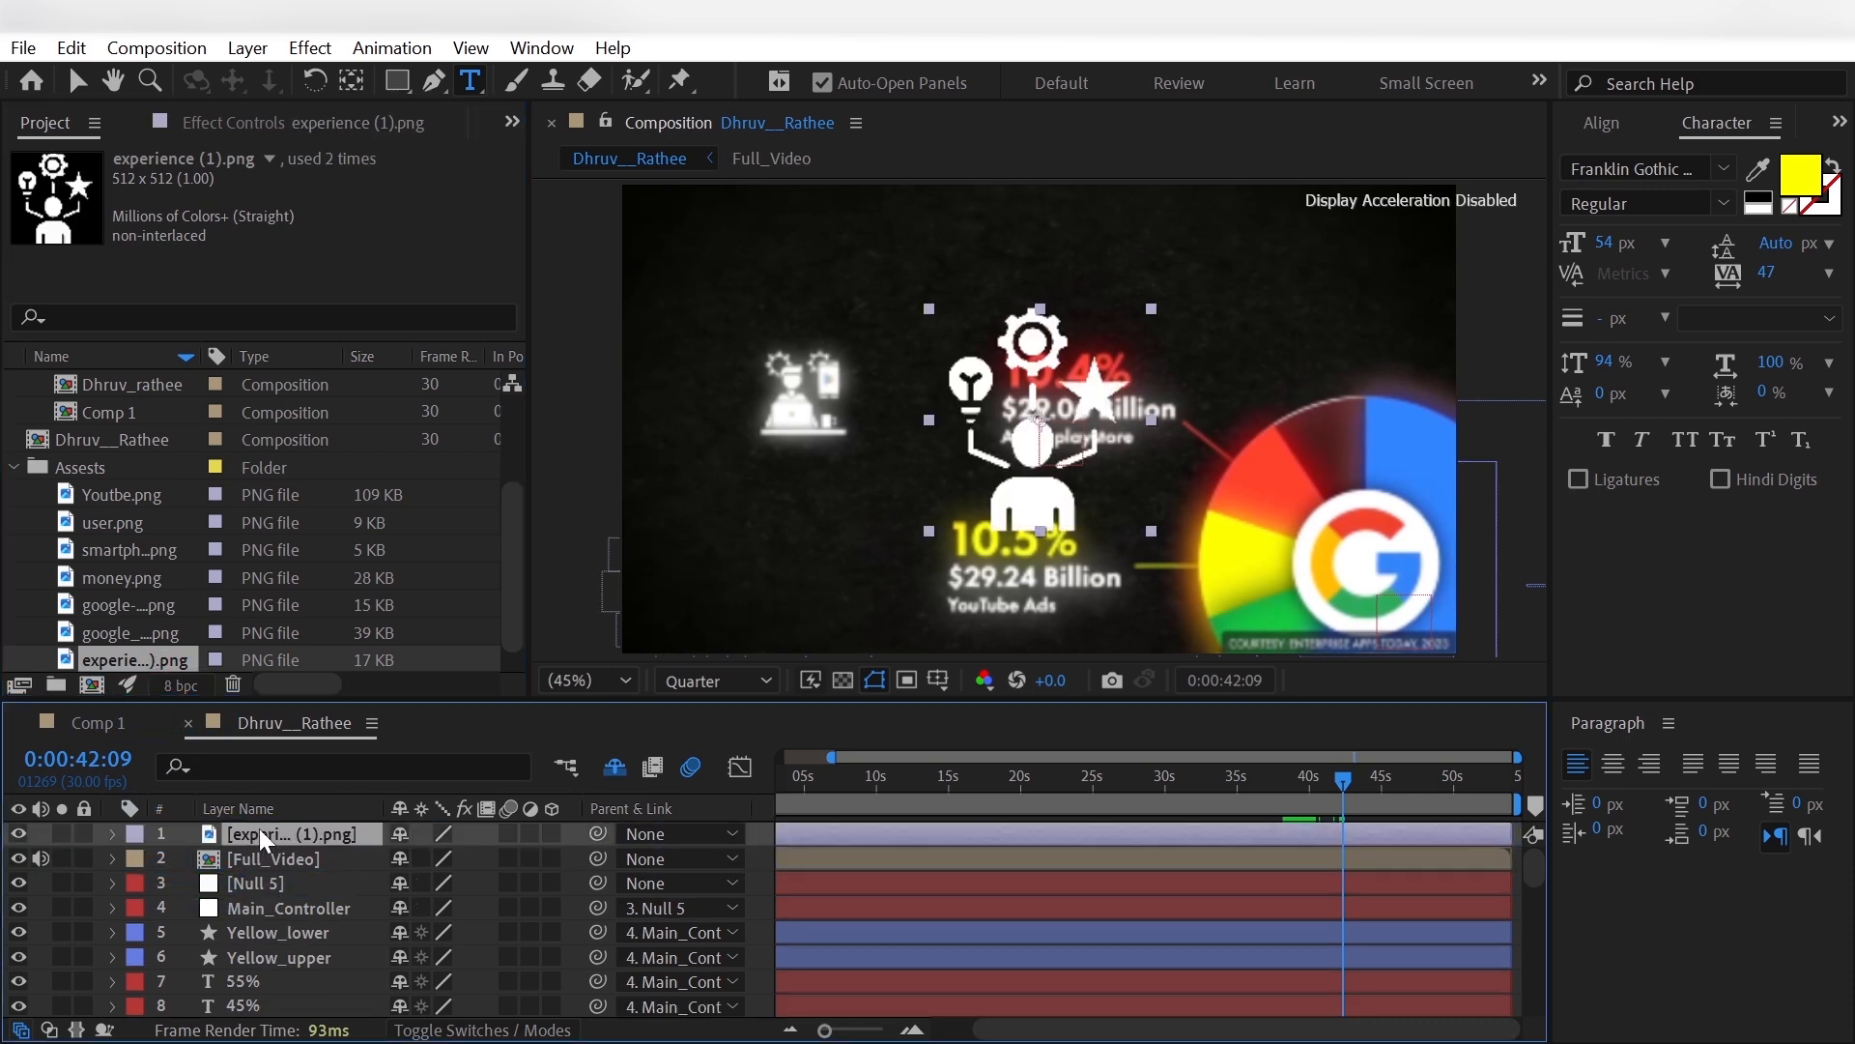
pyautogui.press('s')
pyautogui.click(426, 858)
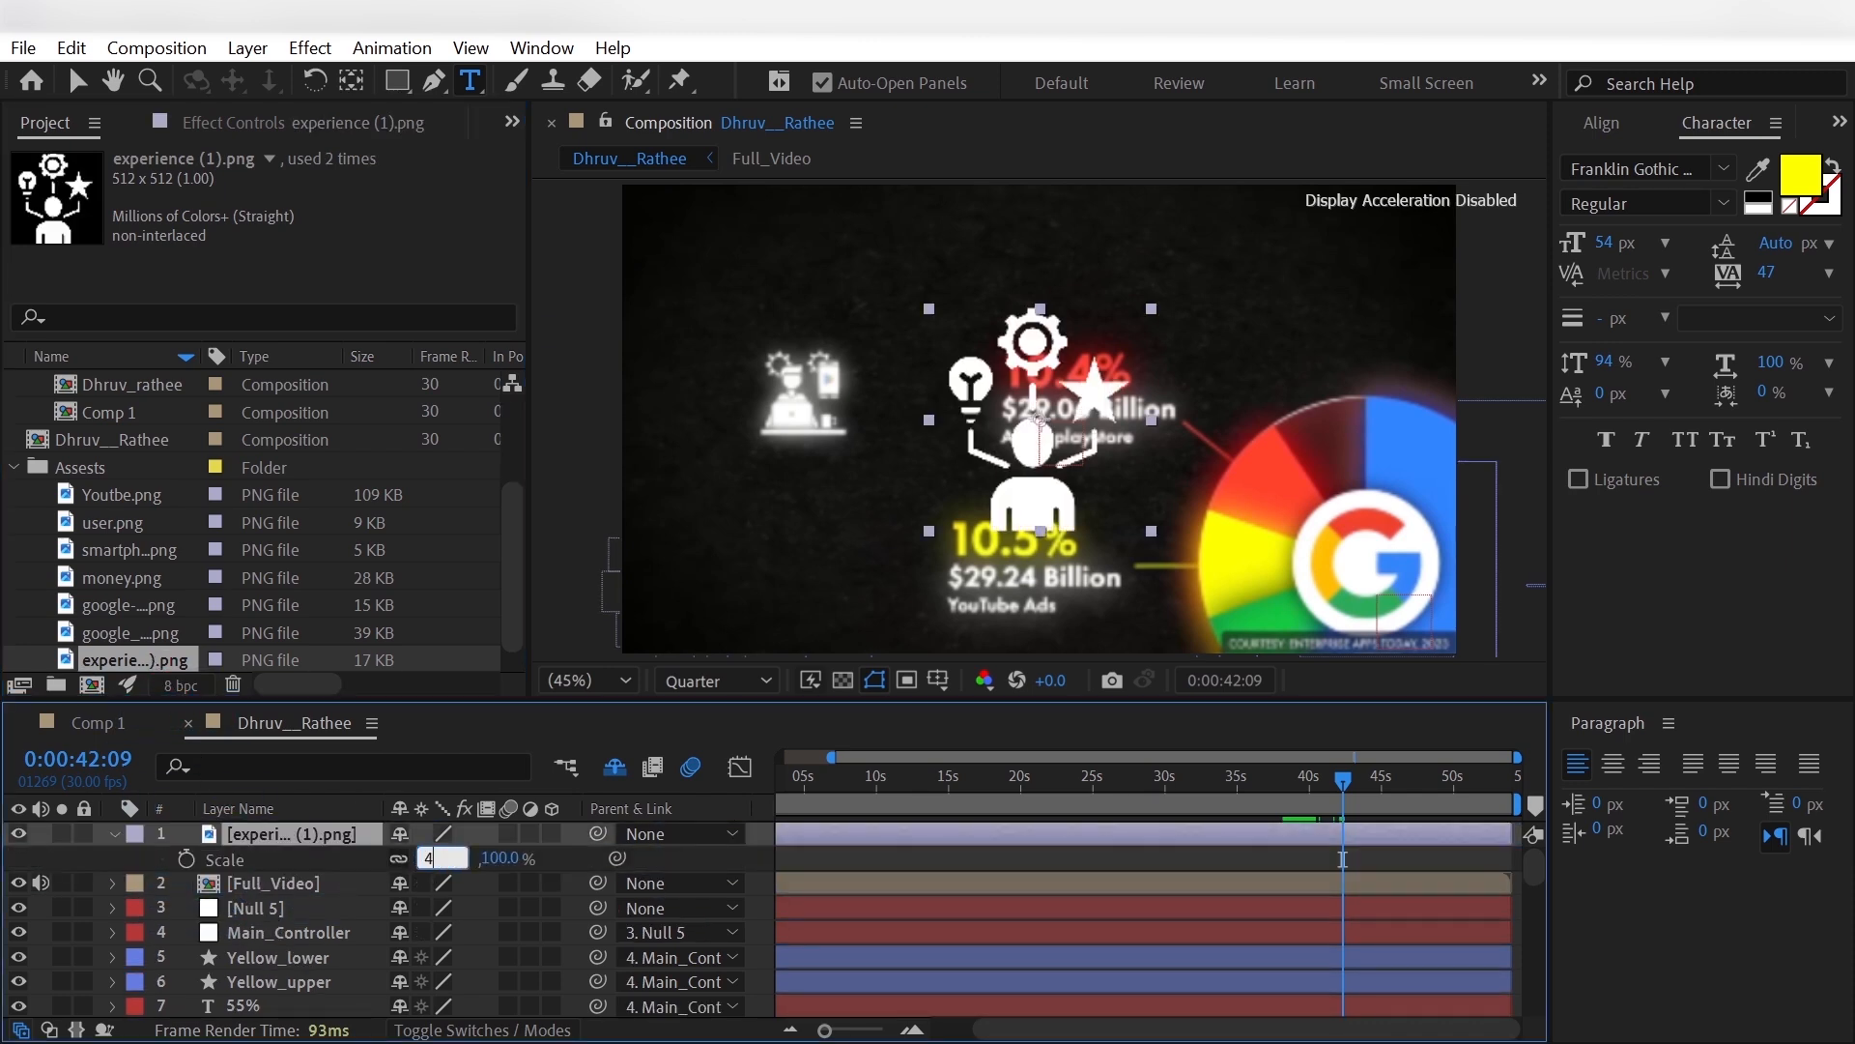
pyautogui.write('40')
pyautogui.press('Return')
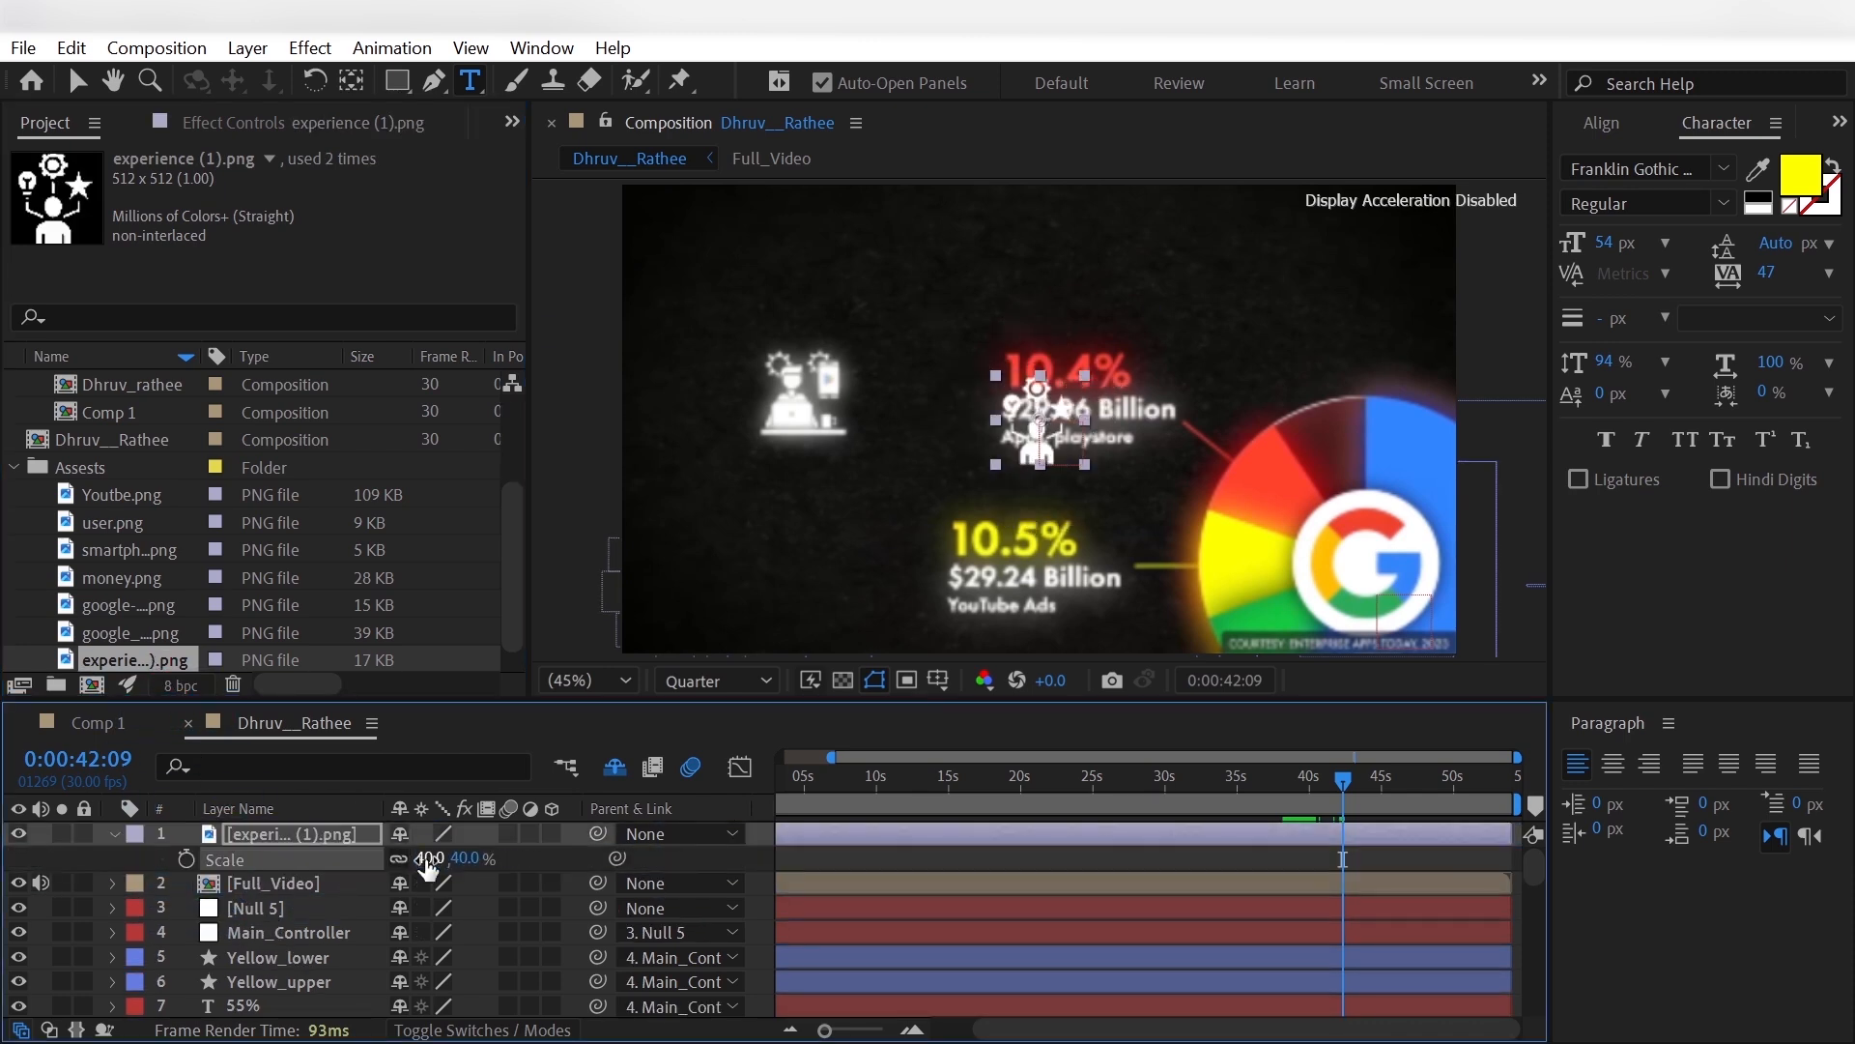
# - Move the experience icon over the reference's person icon beside the 10.4% label
pyautogui.click(321, 831)
pyautogui.press('v')
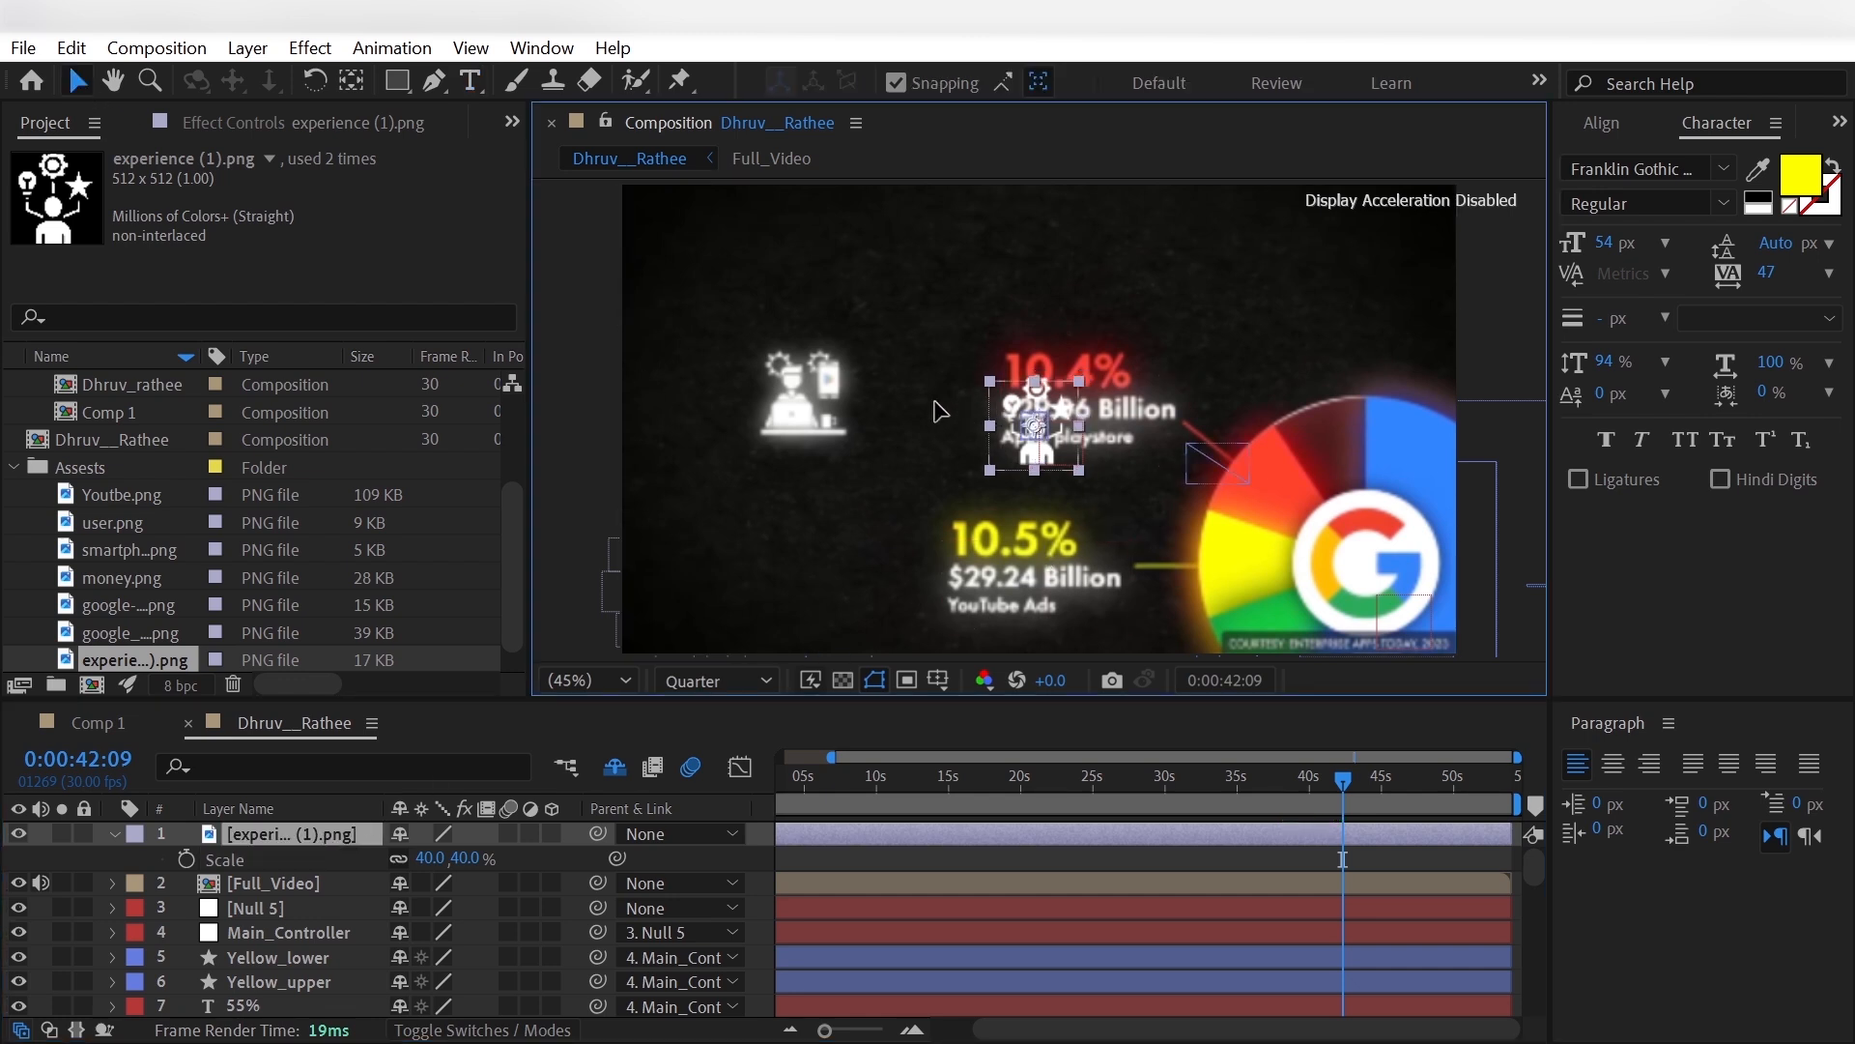
pyautogui.moveTo(1019, 412); pyautogui.dragTo(787, 385)
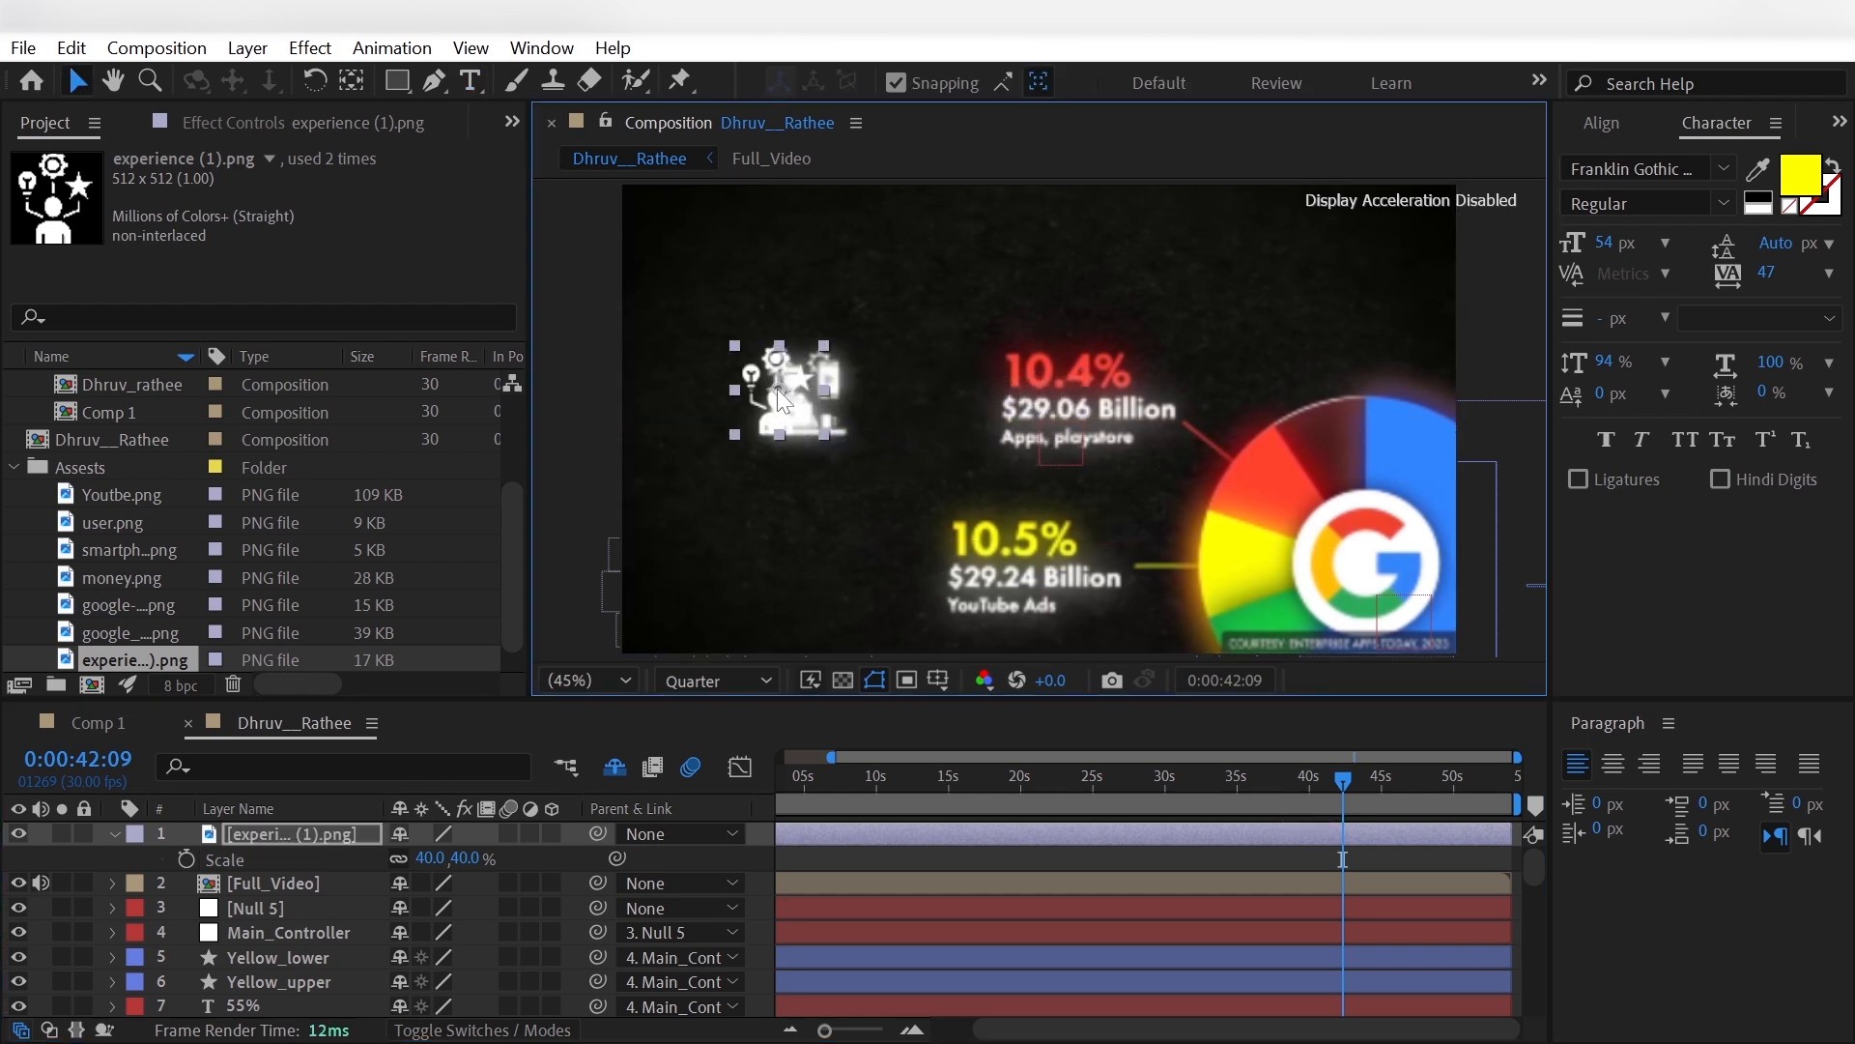
# - Add smartphone.png from the Assests folder as the topmost layer and scale it to 30%
pyautogui.click(145, 604)
pyautogui.click(149, 548)
pyautogui.moveTo(149, 548); pyautogui.dragTo(314, 834)
pyautogui.press('s')
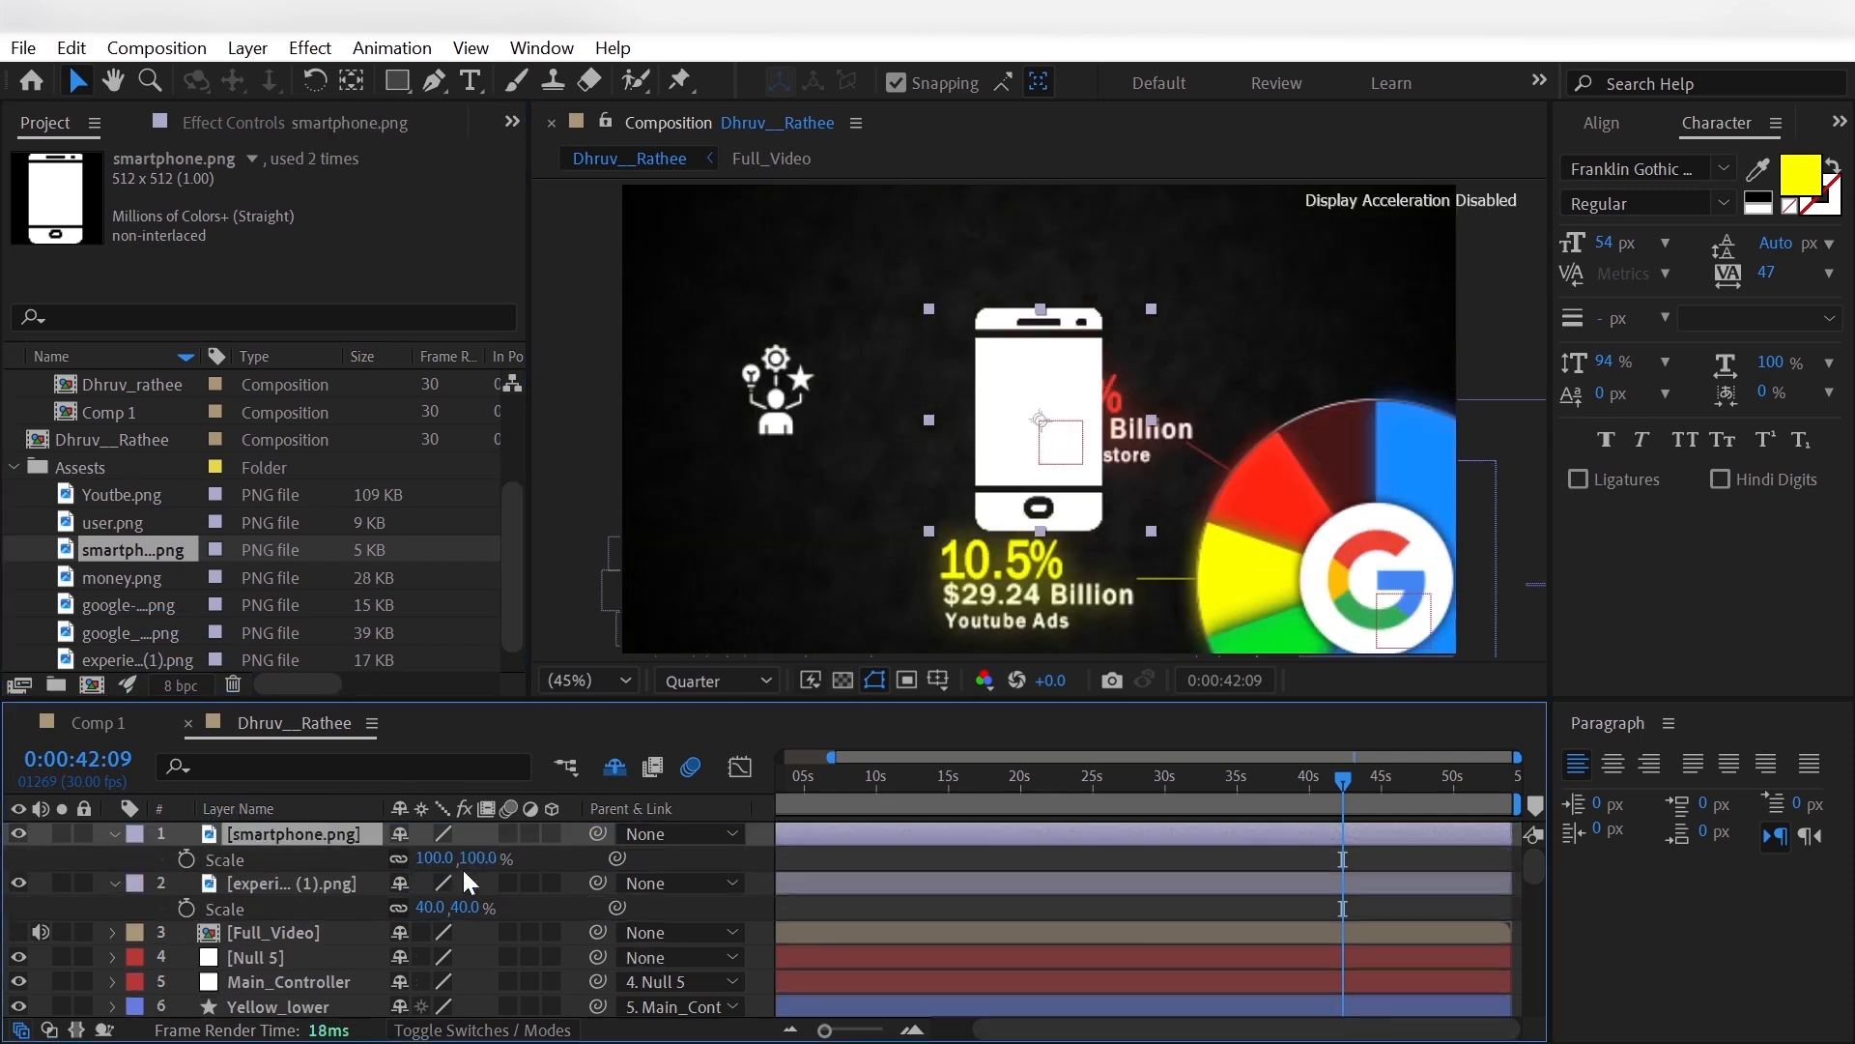
pyautogui.click(430, 859)
pyautogui.write('40')
pyautogui.press('Return')
pyautogui.click(430, 858)
pyautogui.write('30')
pyautogui.press('Return')
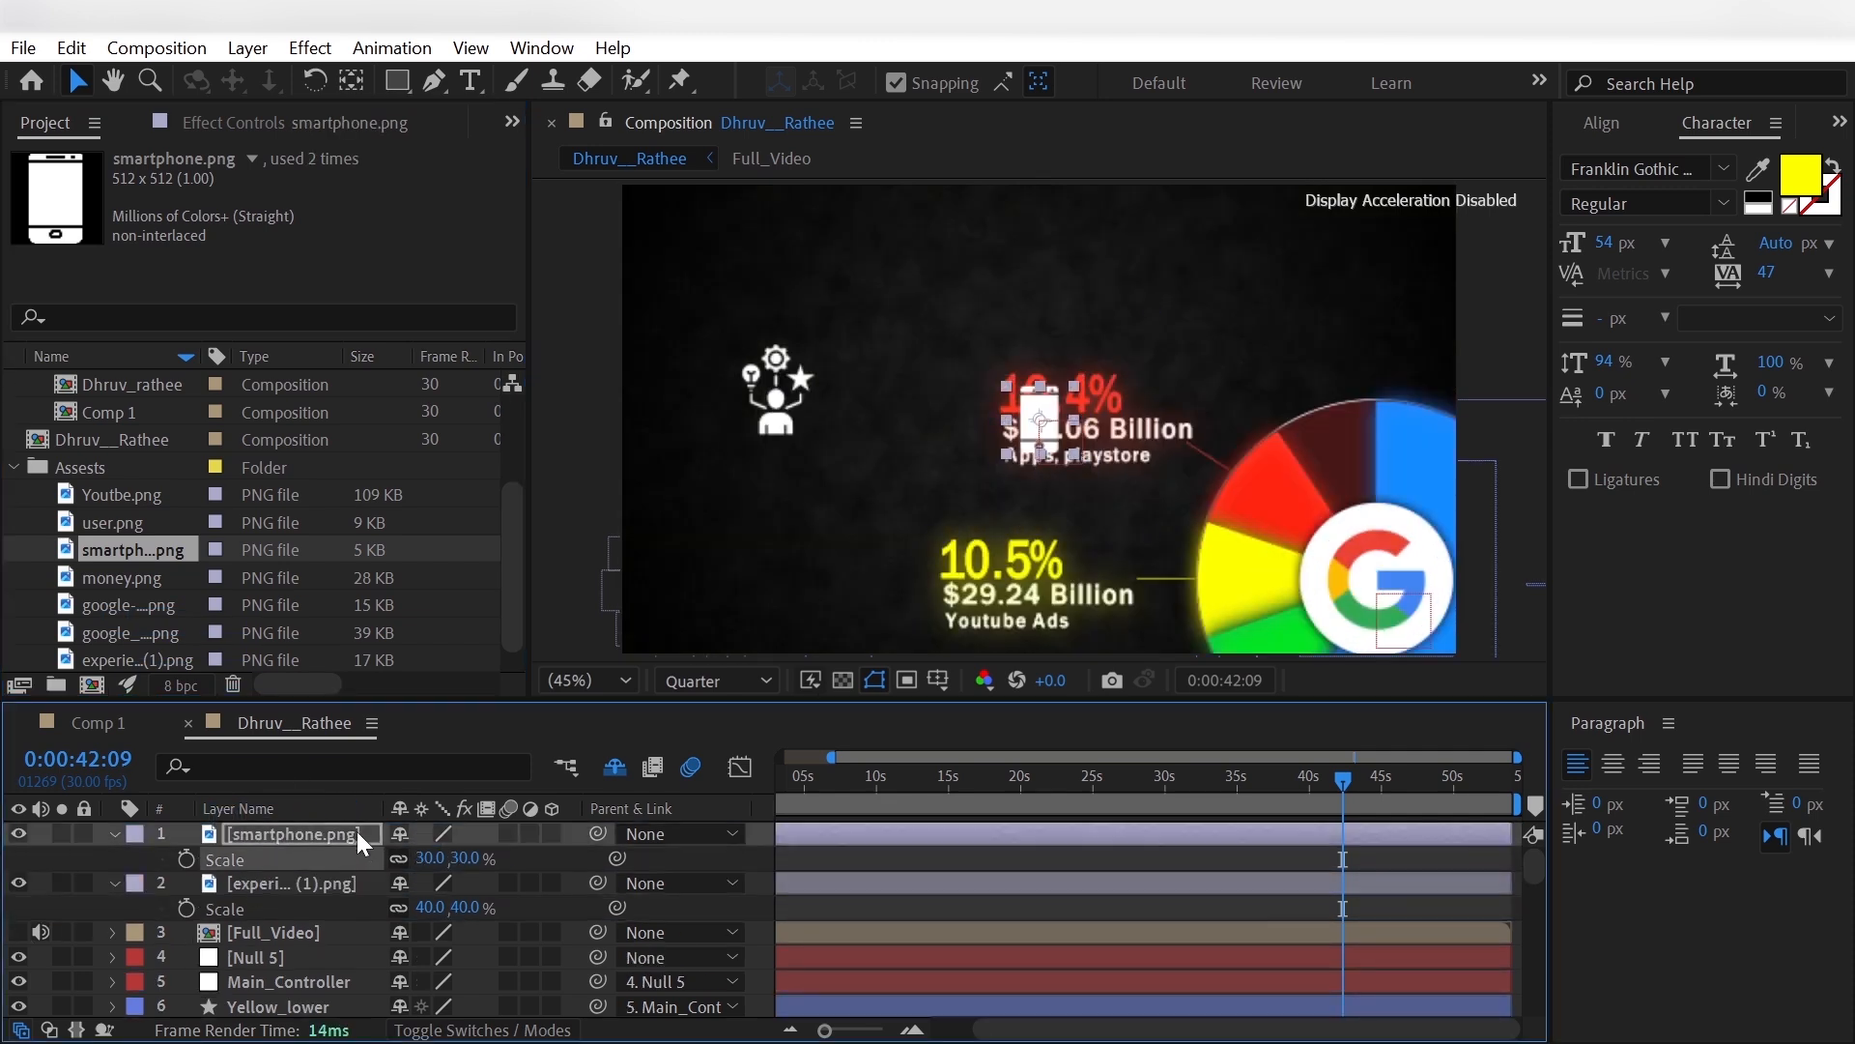
# - Move the smartphone icon next to the experience icon and display the Position of the icon layers
pyautogui.moveTo(1047, 435); pyautogui.dragTo(839, 411)
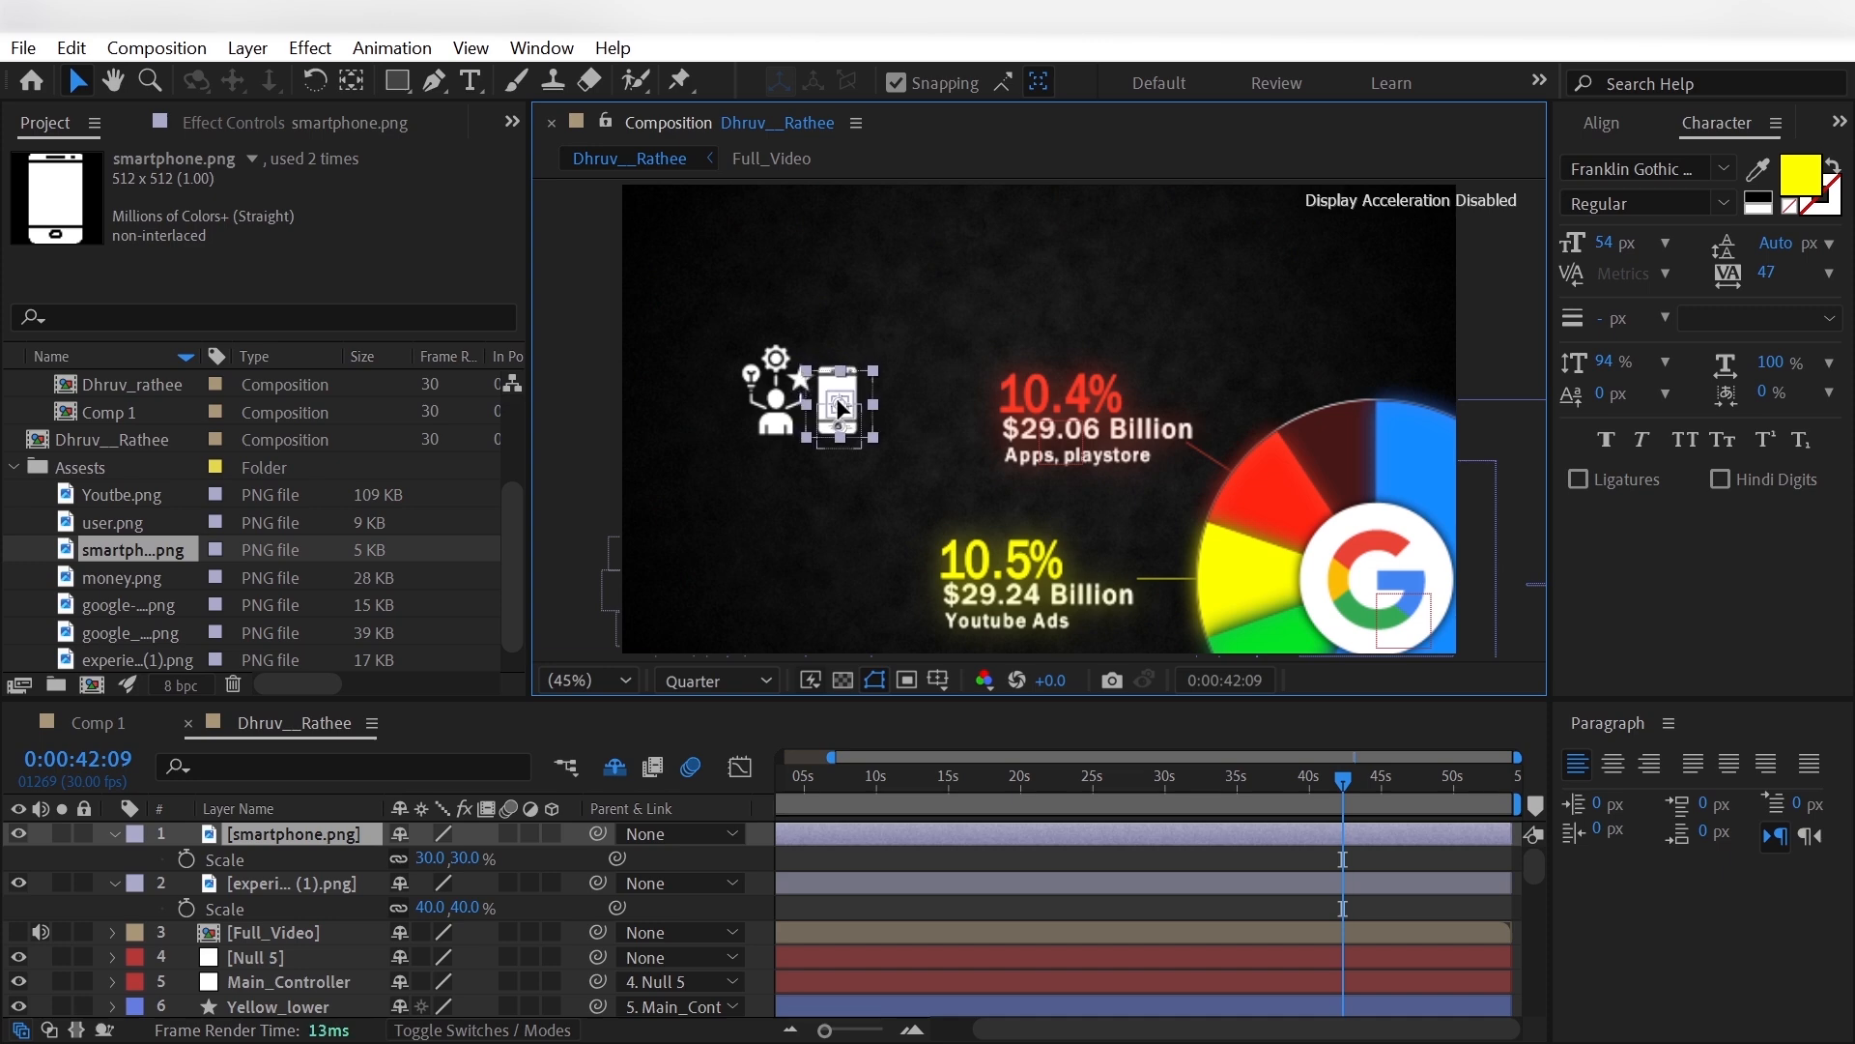
pyautogui.keyDown('shift'); pyautogui.click(346, 885); pyautogui.keyUp('shift')
pyautogui.press('p')
# - Add google-play.png from the Assests folder as the topmost layer and scale it to 14%
pyautogui.moveTo(136, 601); pyautogui.dragTo(257, 827)
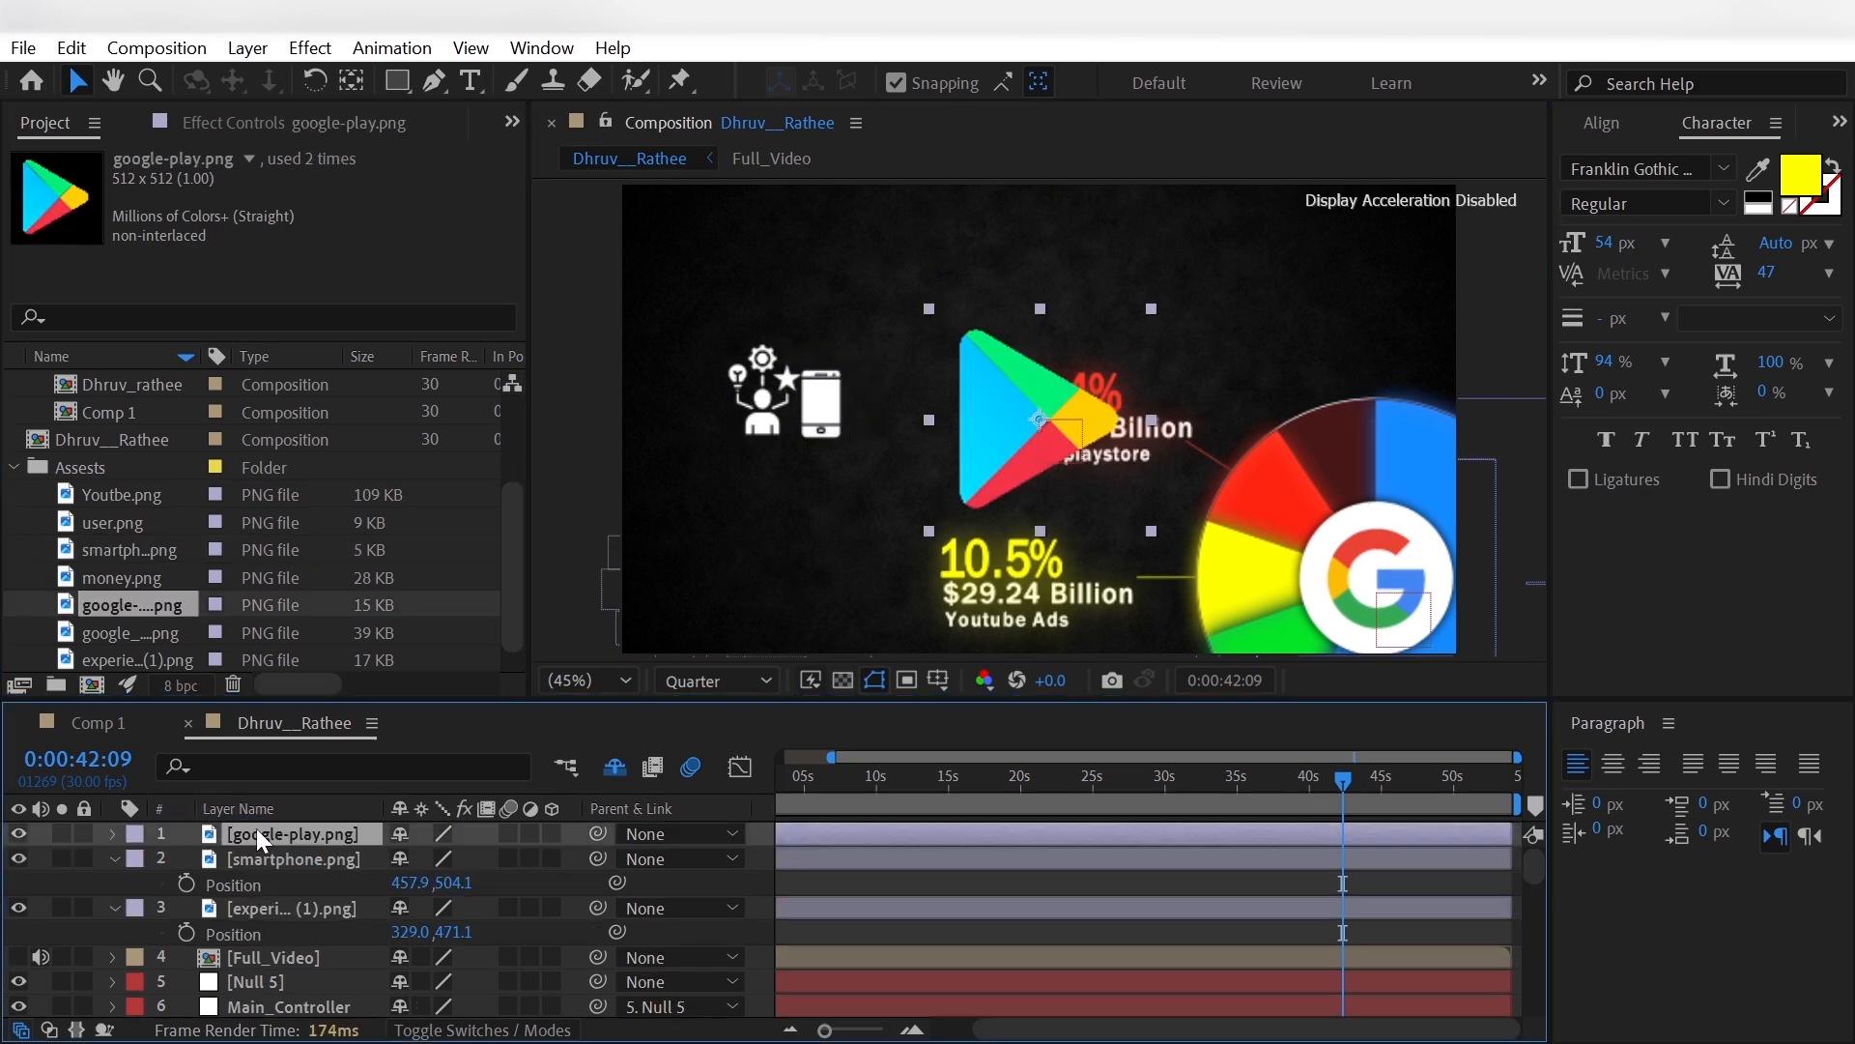
pyautogui.press('a')
pyautogui.press('s')
pyautogui.click(425, 858)
pyautogui.write('20')
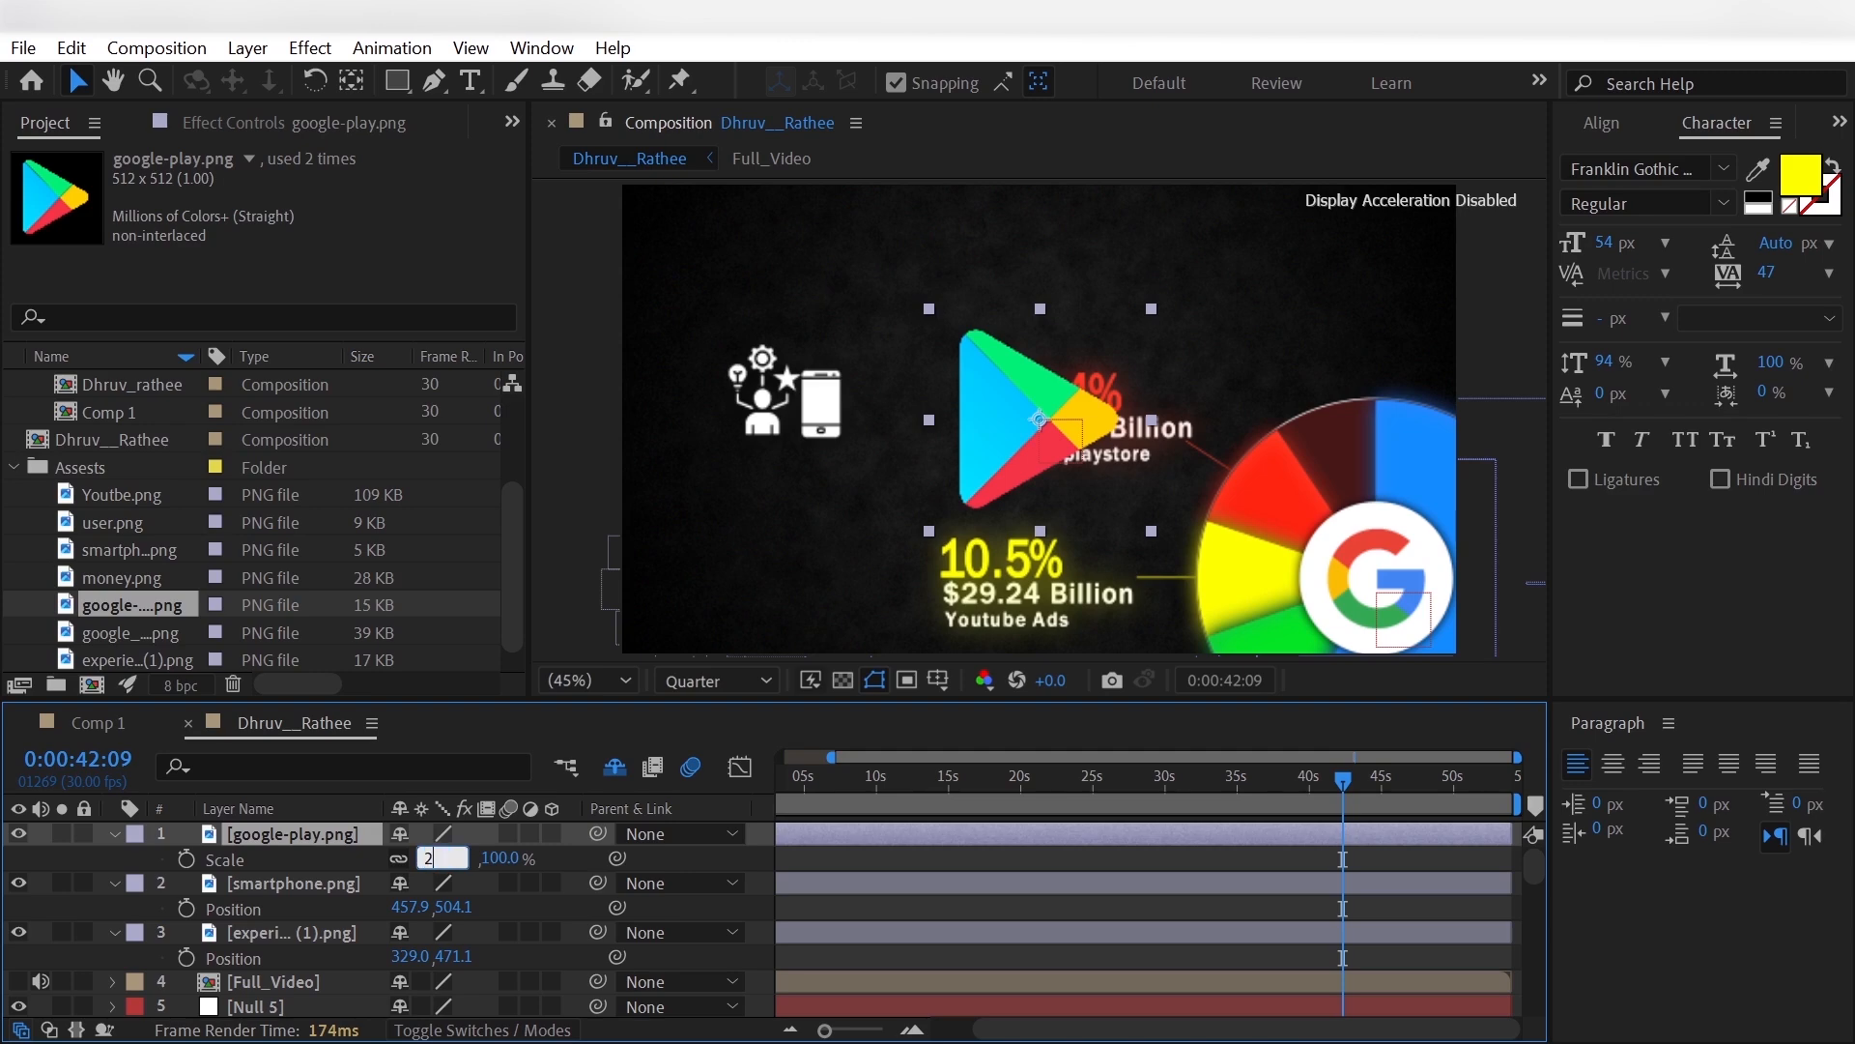
pyautogui.press('Return')
pyautogui.click(423, 858)
pyautogui.write('14')
pyautogui.press('Return')
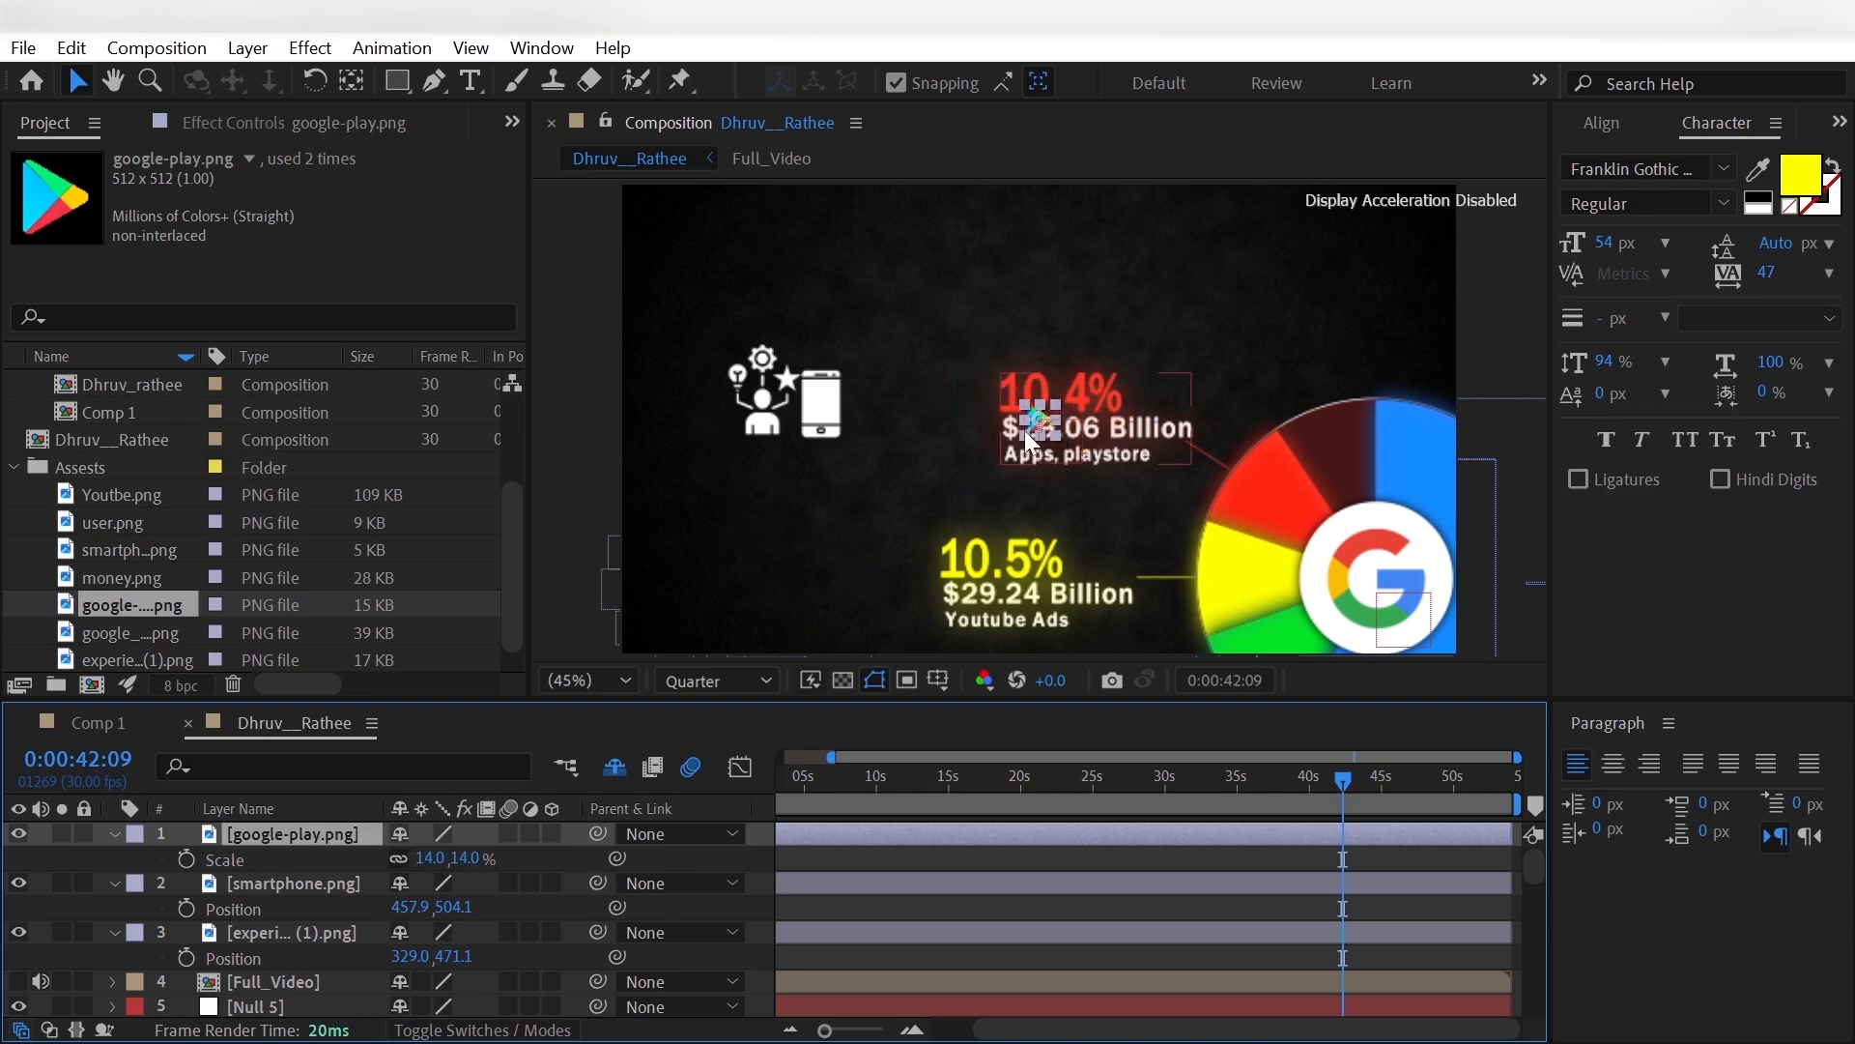
# - Move the Google Play icon onto the smartphone icon's screen and reduce its scale to 11%
pyautogui.moveTo(1029, 442); pyautogui.dragTo(811, 423)
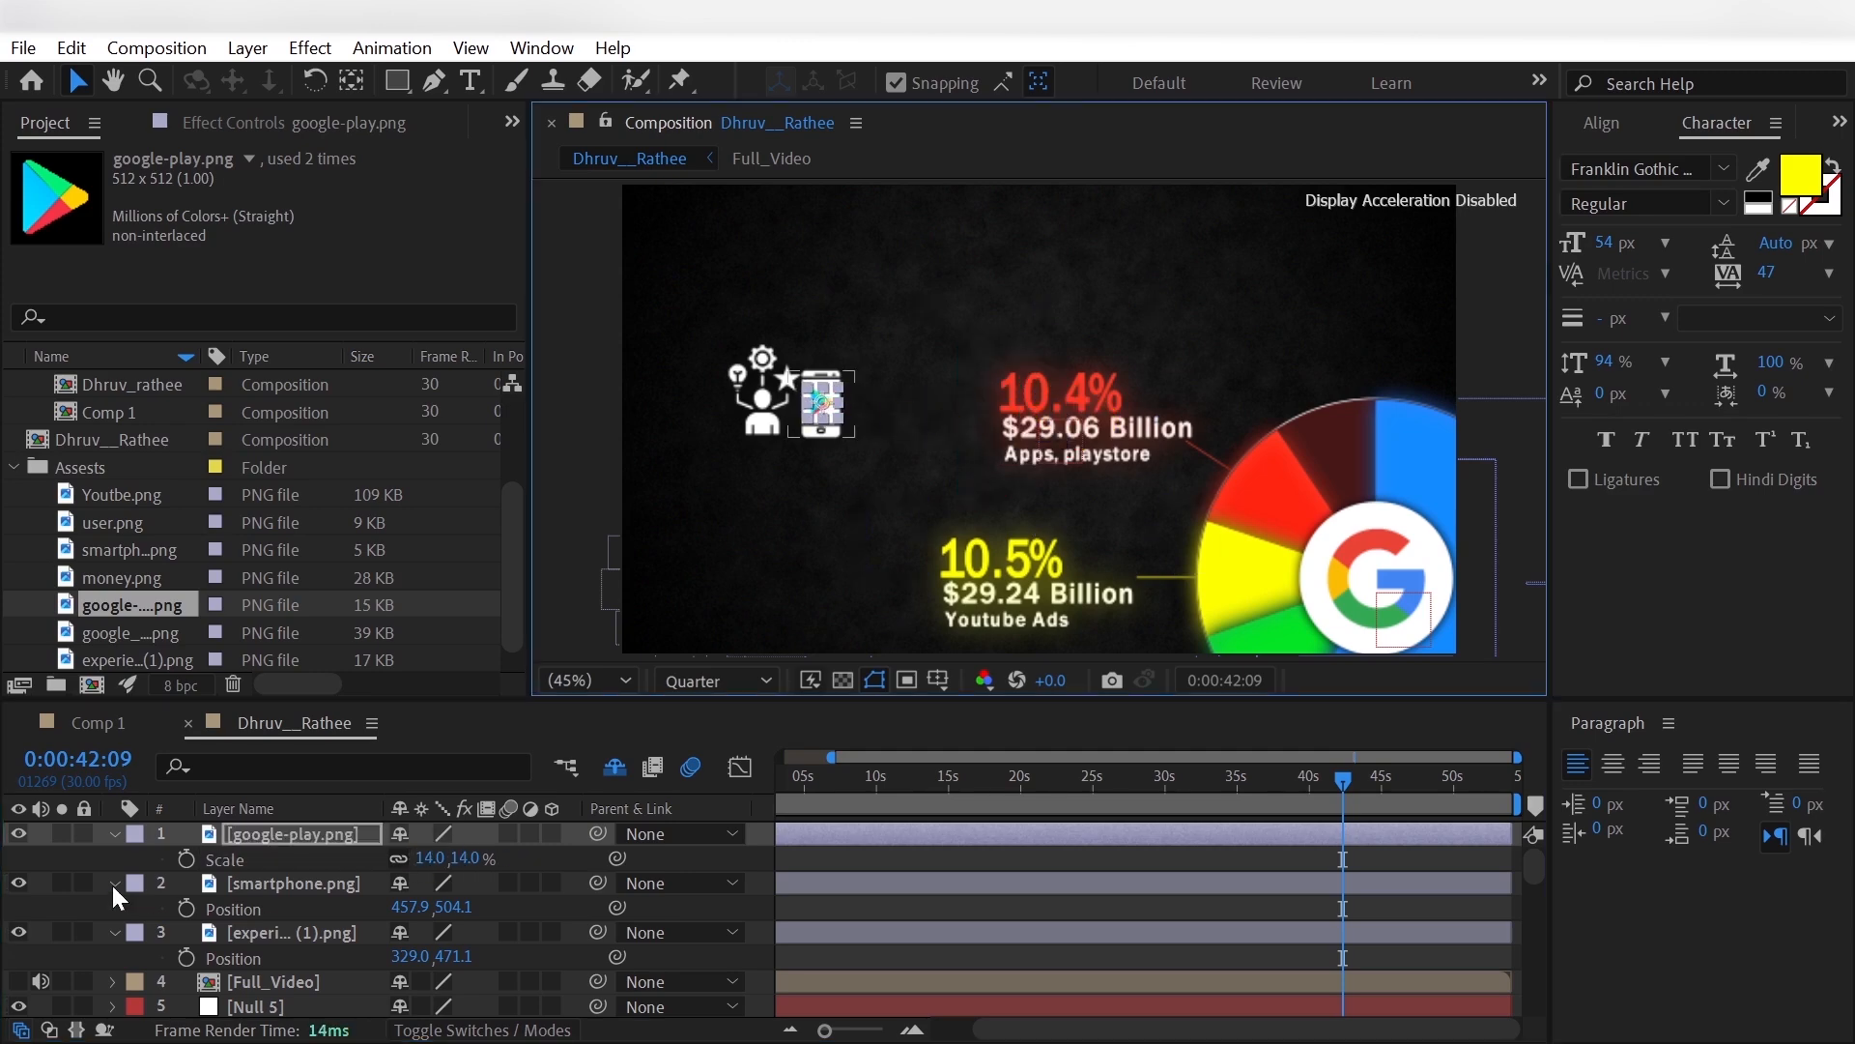
pyautogui.click(430, 858)
pyautogui.write('11')
pyautogui.press('Return')
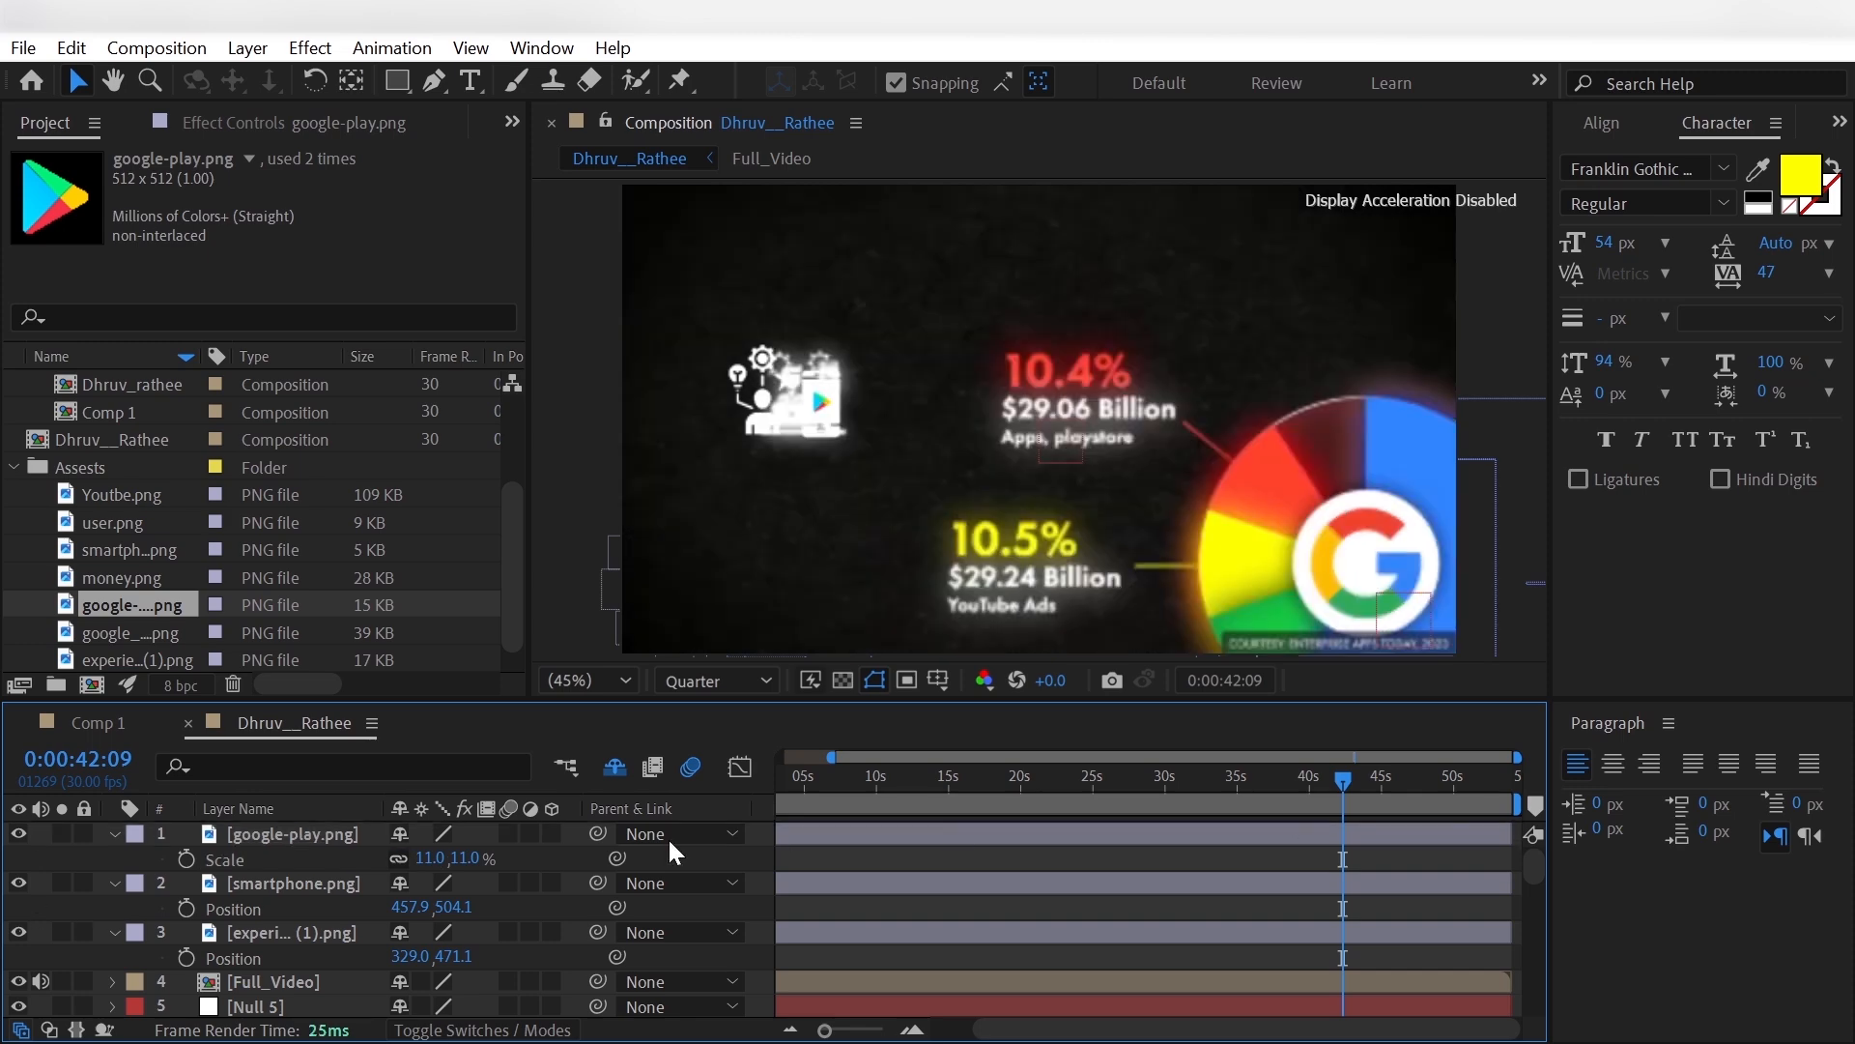
# - Parent the google-play, smartphone and experience icon layers to Main_Controller
pyautogui.click(316, 833)
pyautogui.keyDown('ctrl'); pyautogui.click(338, 935); pyautogui.keyUp('ctrl')
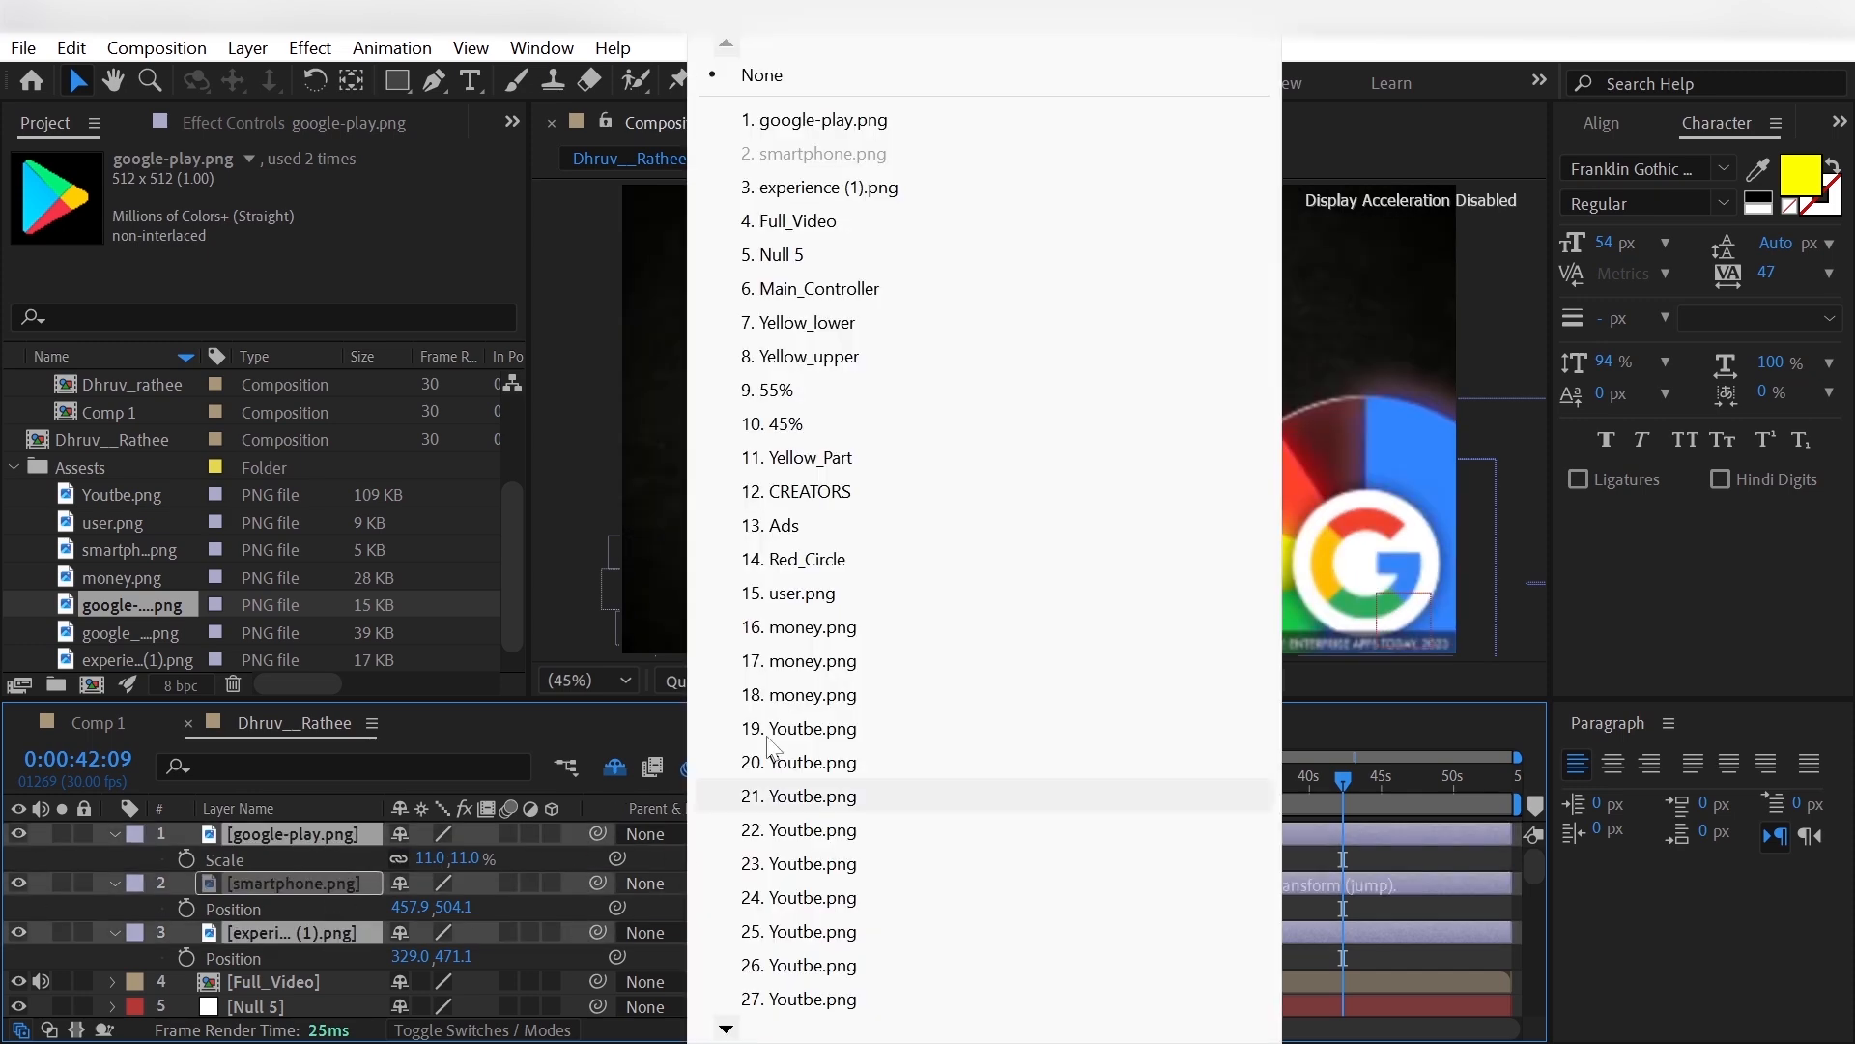
pyautogui.click(661, 883)
pyautogui.click(819, 288)
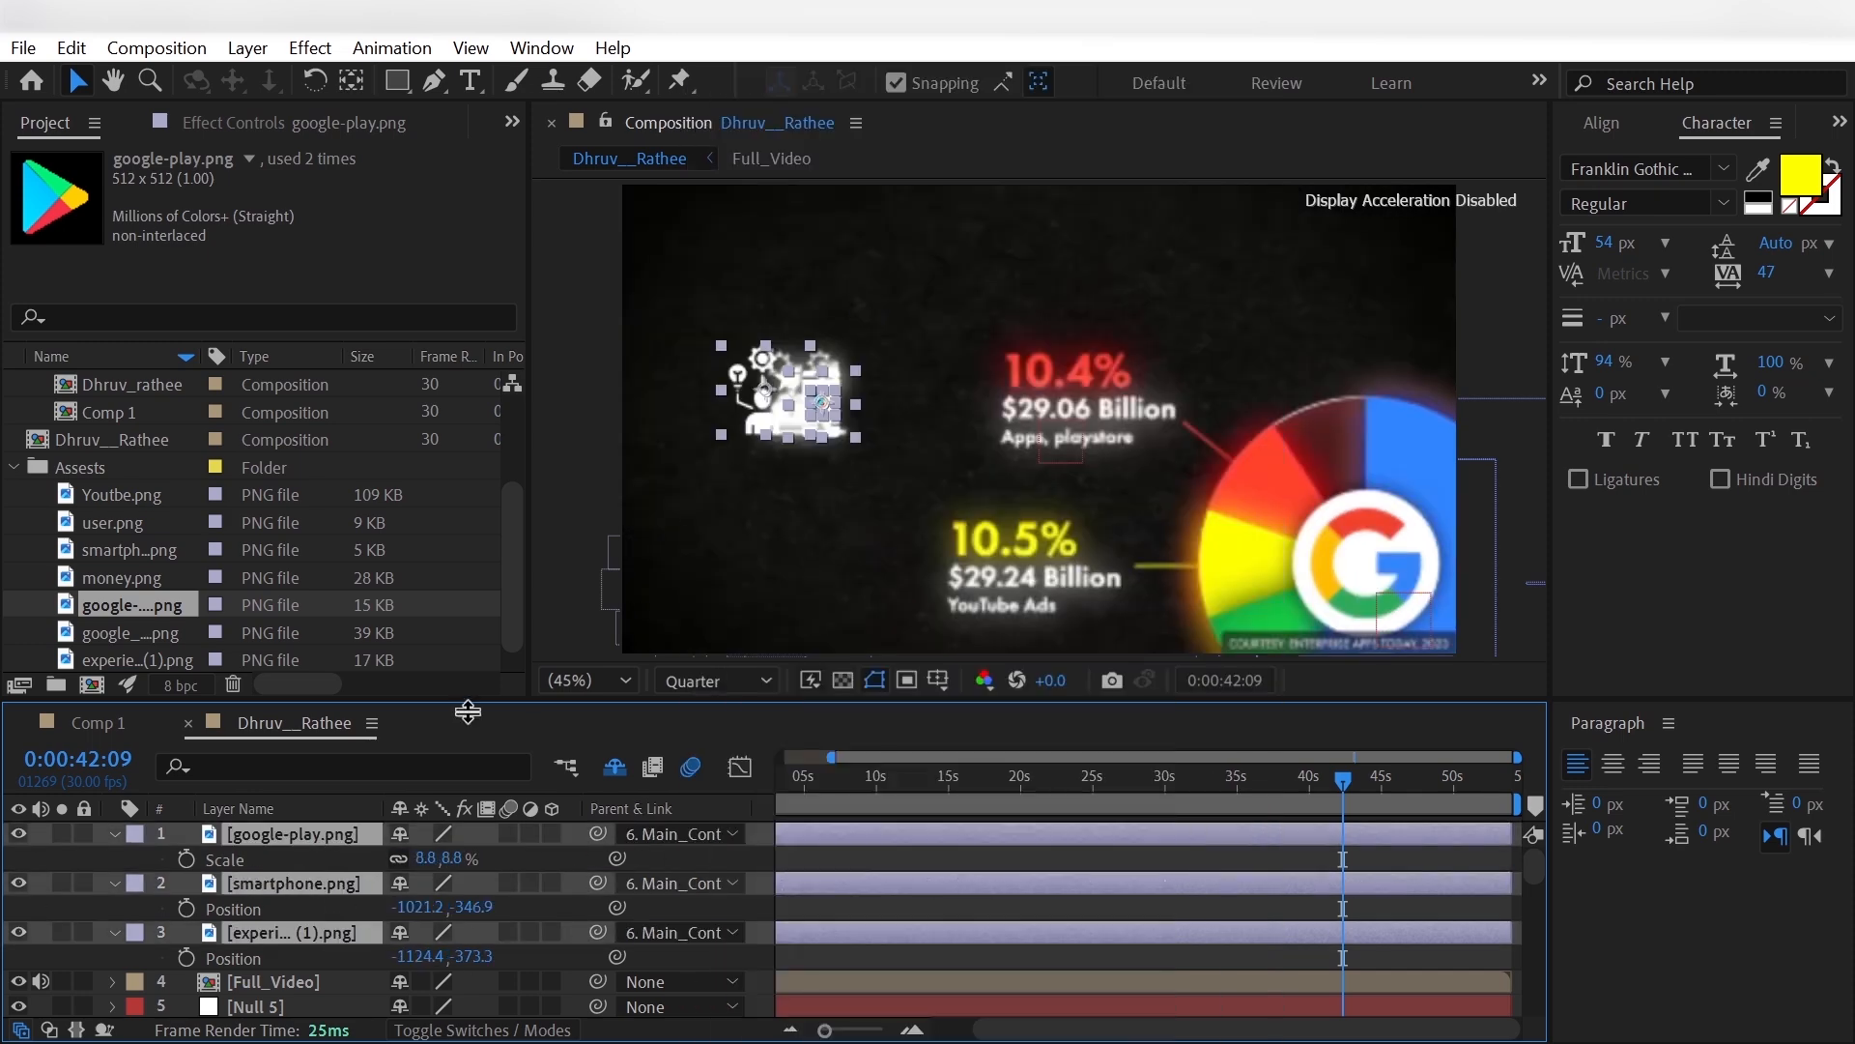
pyautogui.click(41, 883)
# - Keyframe the smartphone and experience icons' opacity at 0% at 0:00:39:27
pyautogui.click(1308, 779)
pyautogui.click(314, 883)
pyautogui.keyDown('ctrl'); pyautogui.click(322, 933); pyautogui.keyUp('ctrl')
pyautogui.press('t')
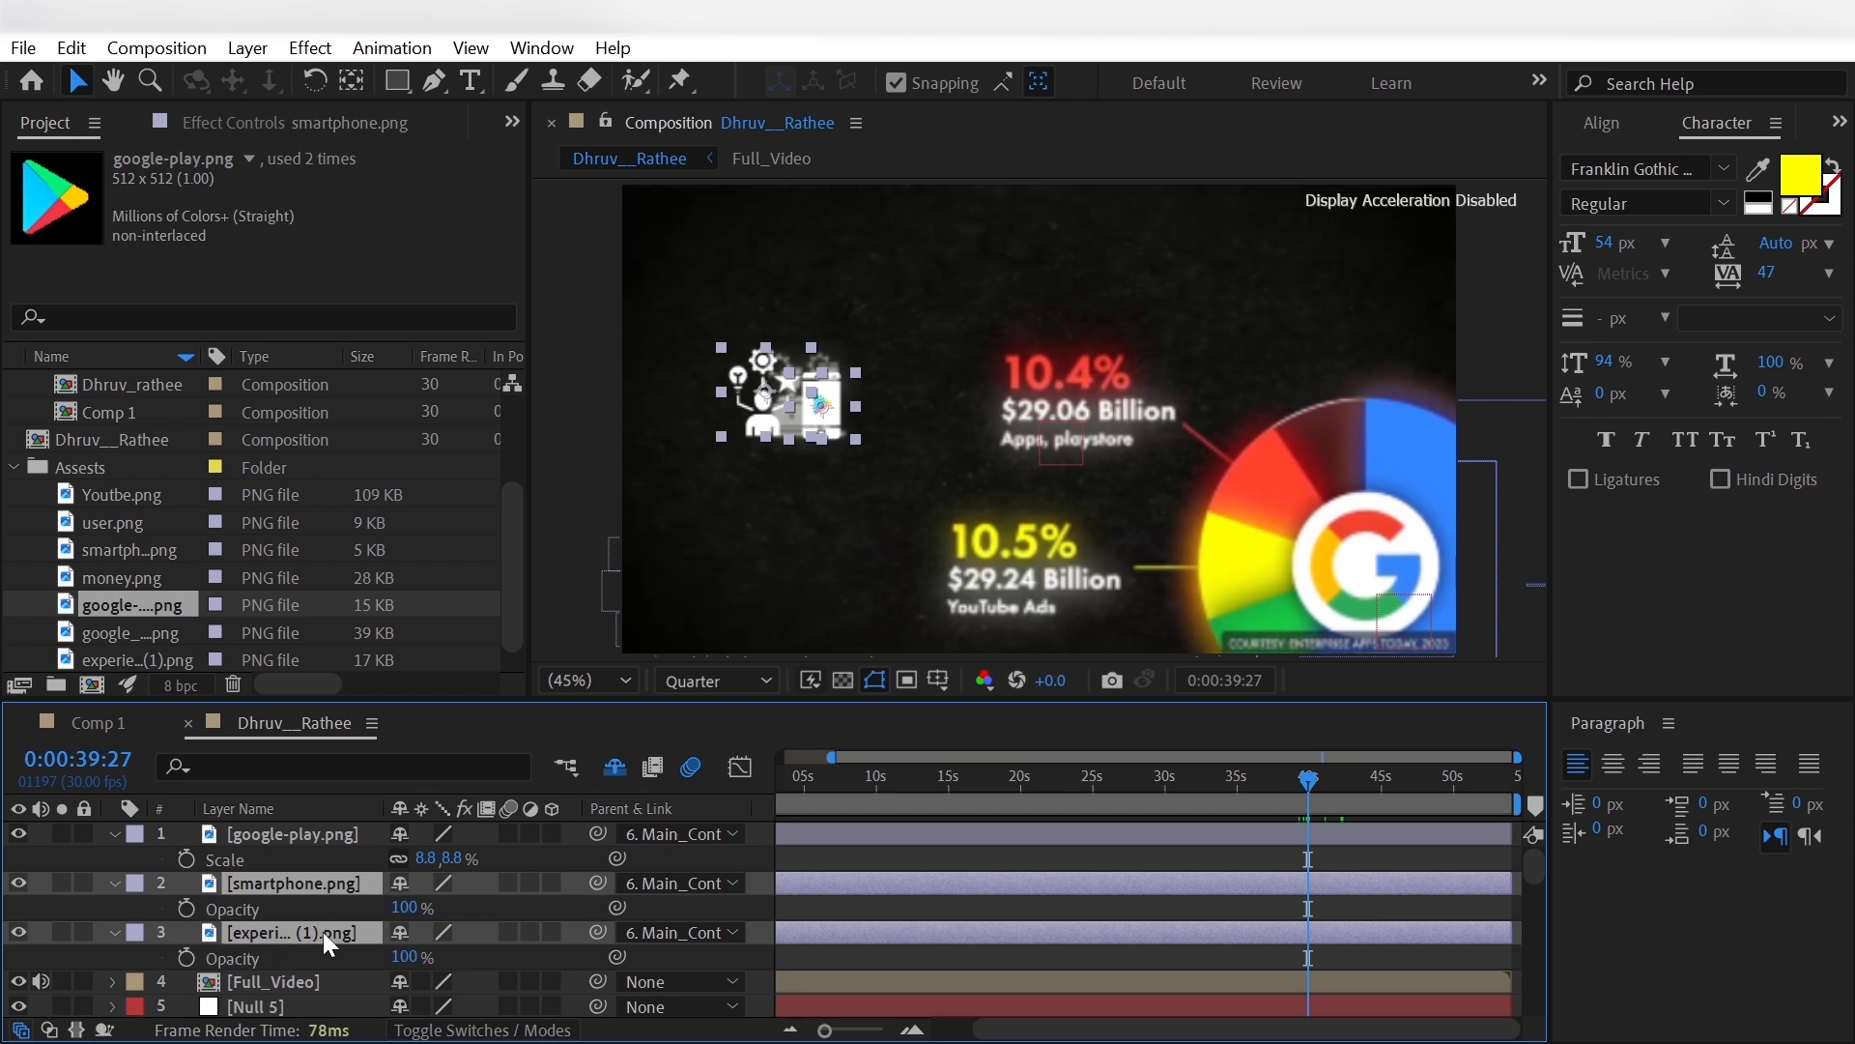
pyautogui.click(186, 958)
pyautogui.click(404, 957)
pyautogui.write('0')
pyautogui.press('Return')
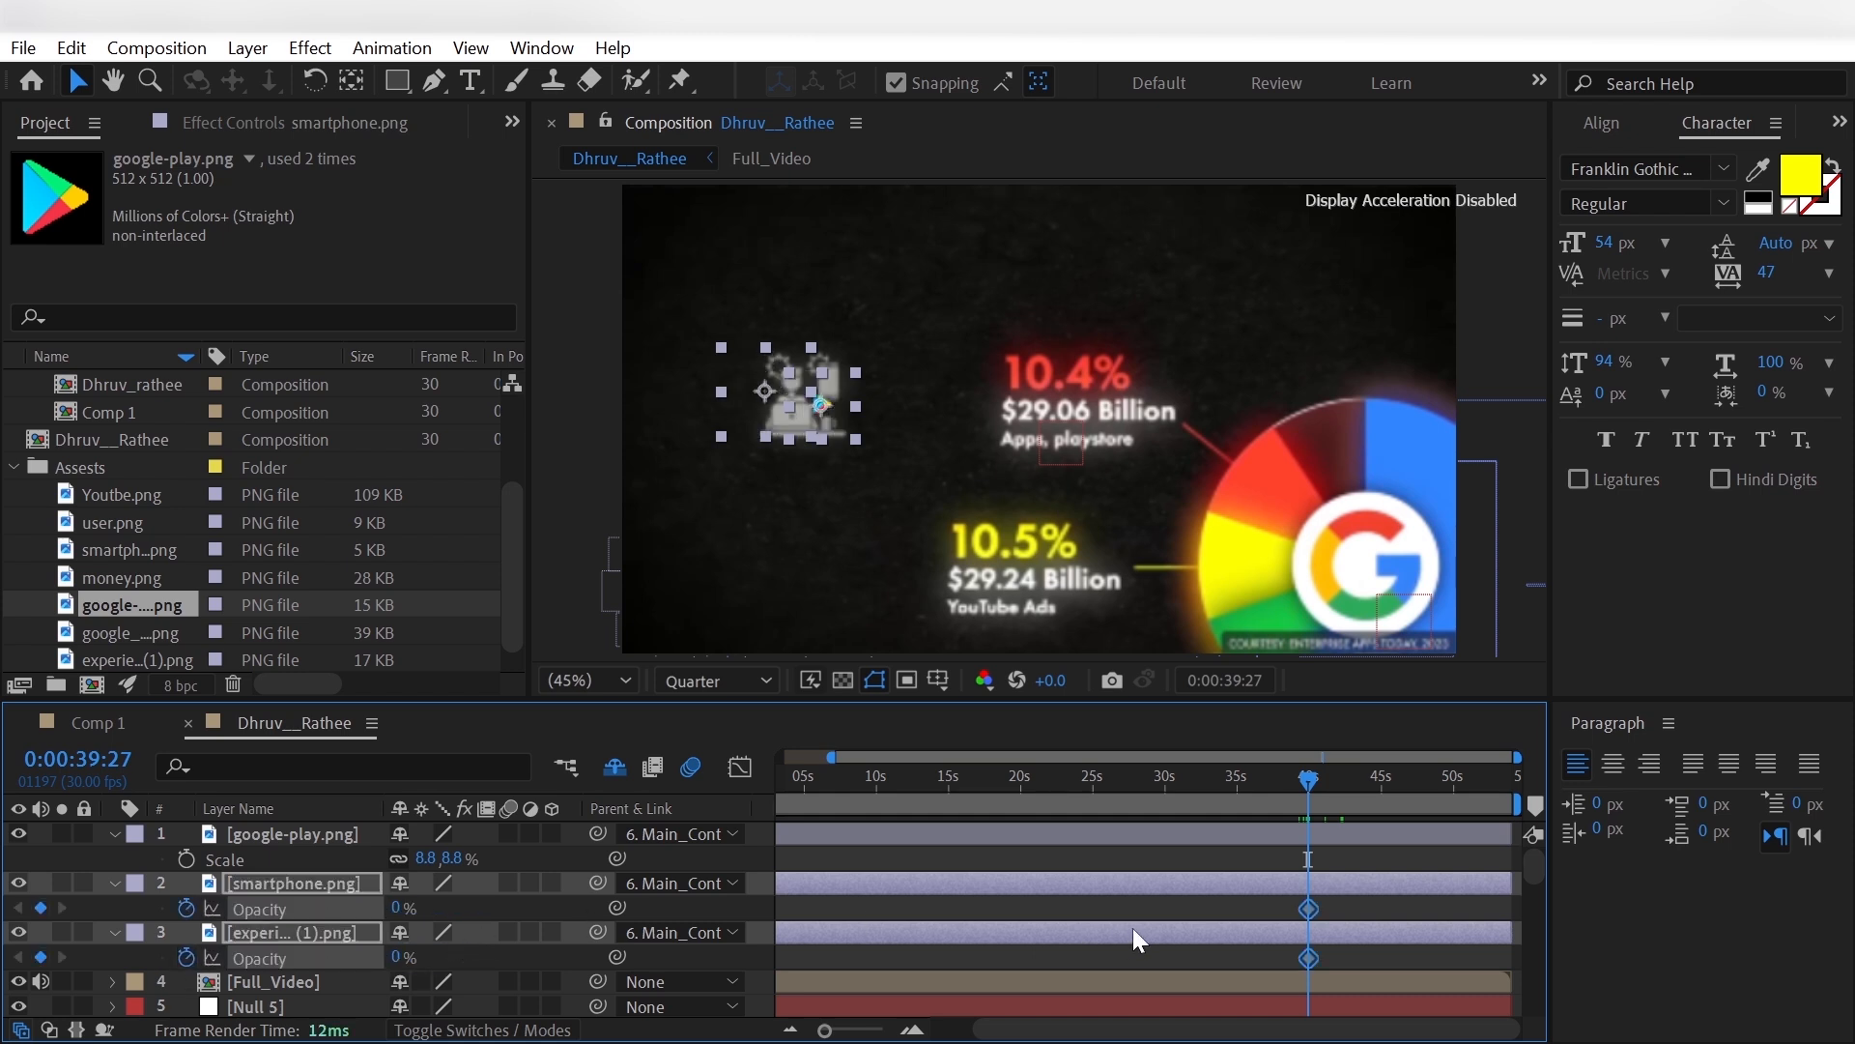
# - Ten frames on, at 0:00:40:07, set the smartphone and experience icons' opacity to 100%
pyautogui.hotkey('shift', 'pagedown')
pyautogui.click(439, 911)
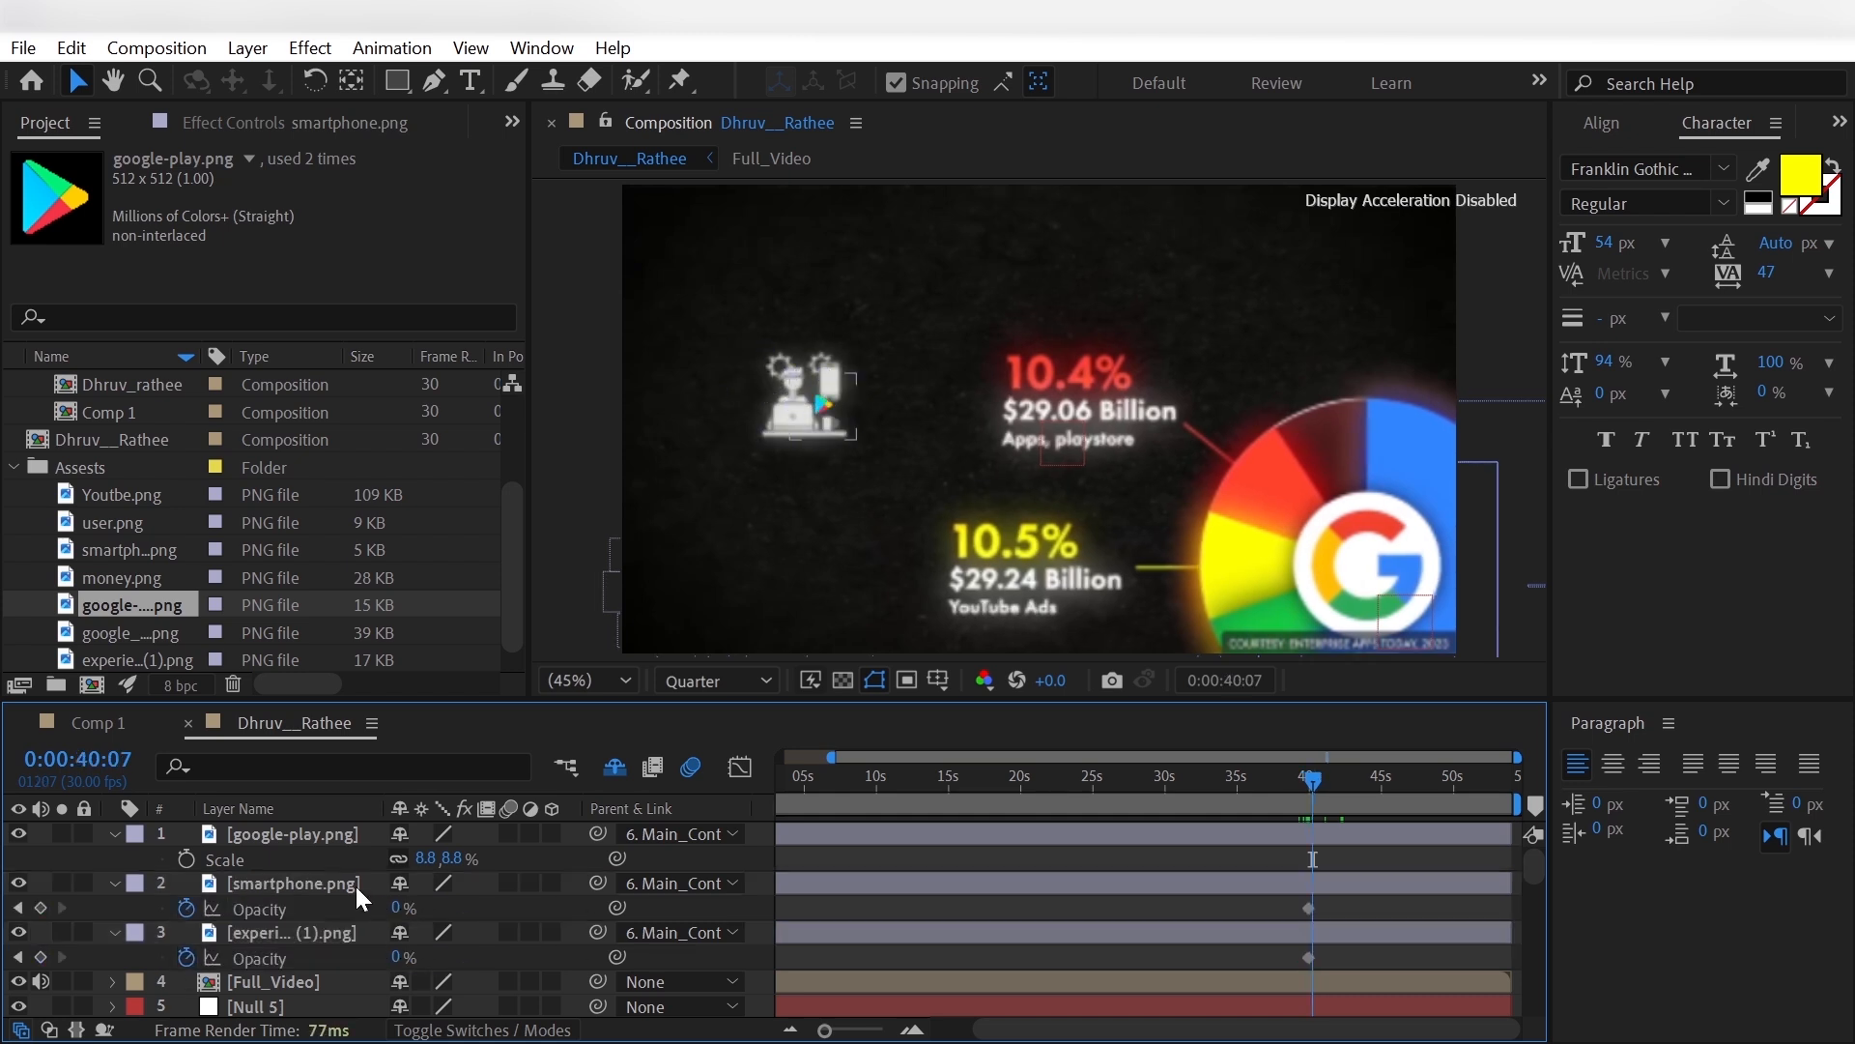
pyautogui.click(355, 886)
pyautogui.keyDown('ctrl'); pyautogui.click(358, 933); pyautogui.keyUp('ctrl')
pyautogui.click(397, 909)
pyautogui.write('100')
pyautogui.press('Return')
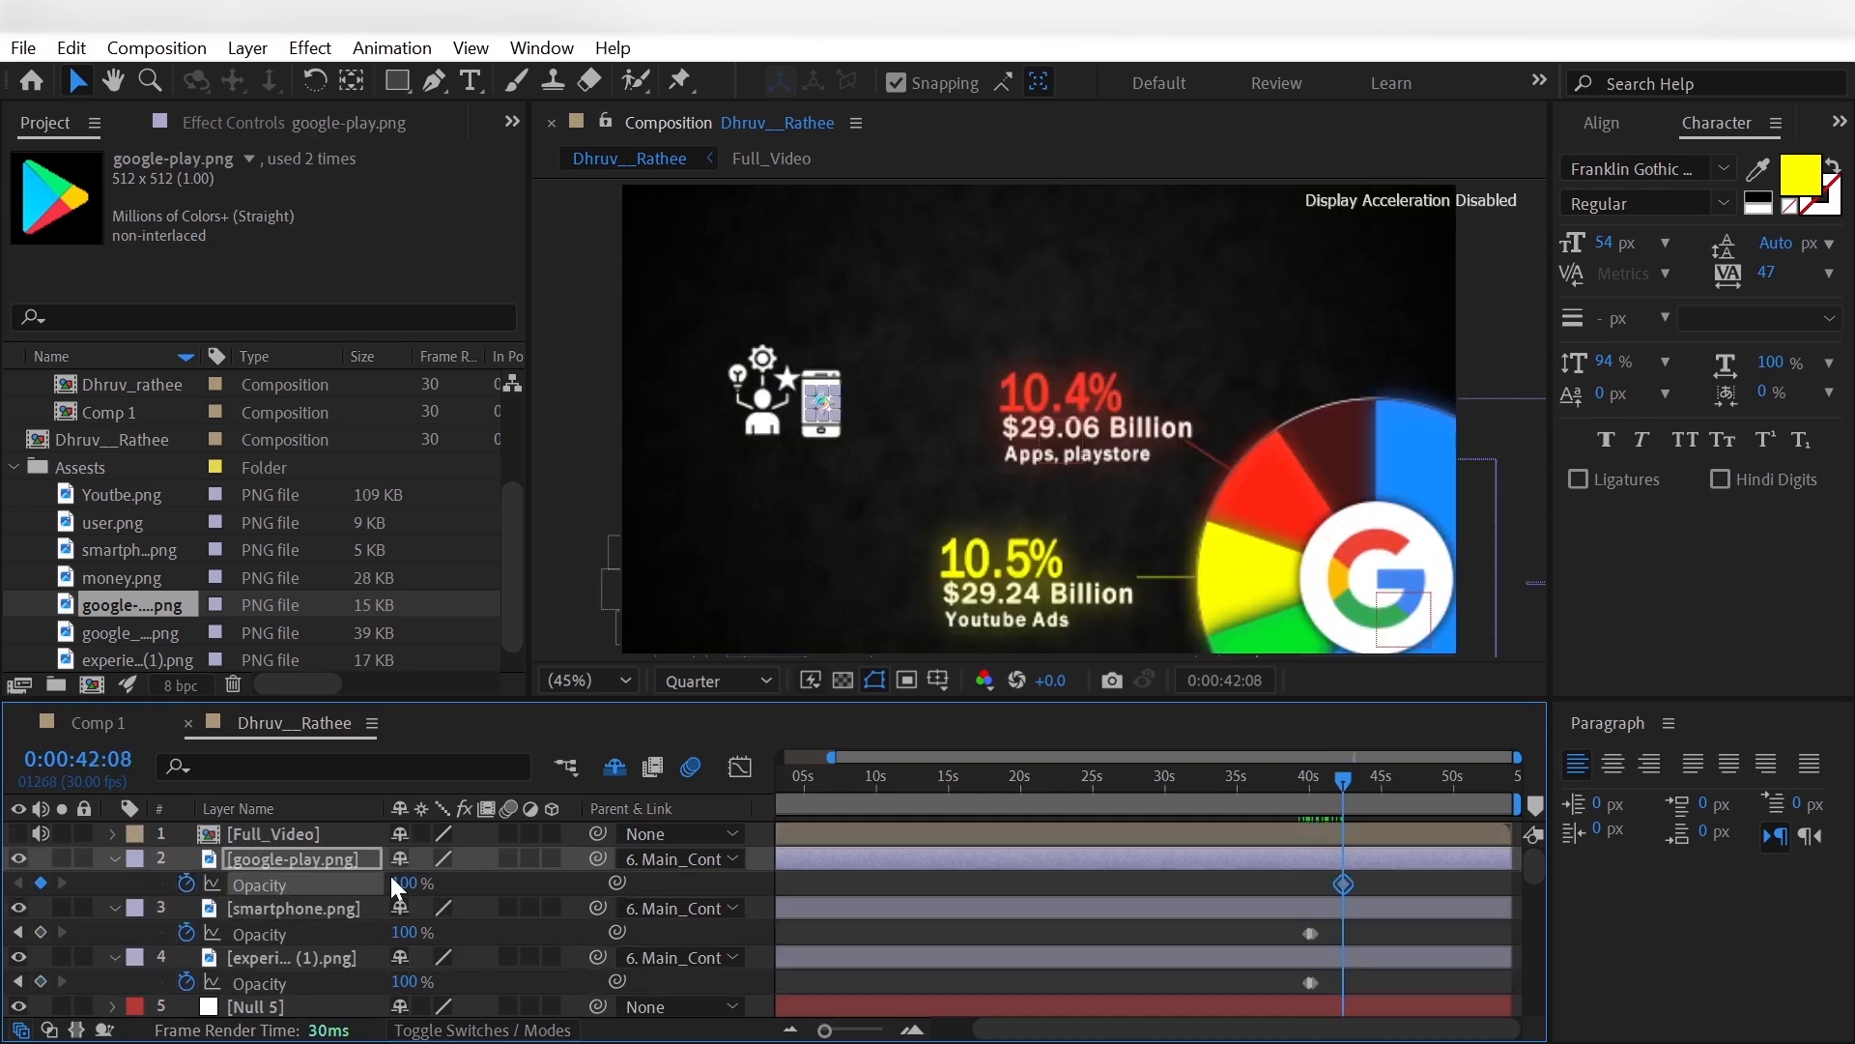
# - Keyframe the Google Play icon's opacity from 0% at 0:00:42:08 to 100% at 0:00:42:18, and show the Full_Video reference for comparison
pyautogui.click(404, 882)
pyautogui.write('0')
pyautogui.press('Return')
pyautogui.hotkey('shift', 'pagedown')
pyautogui.click(396, 882)
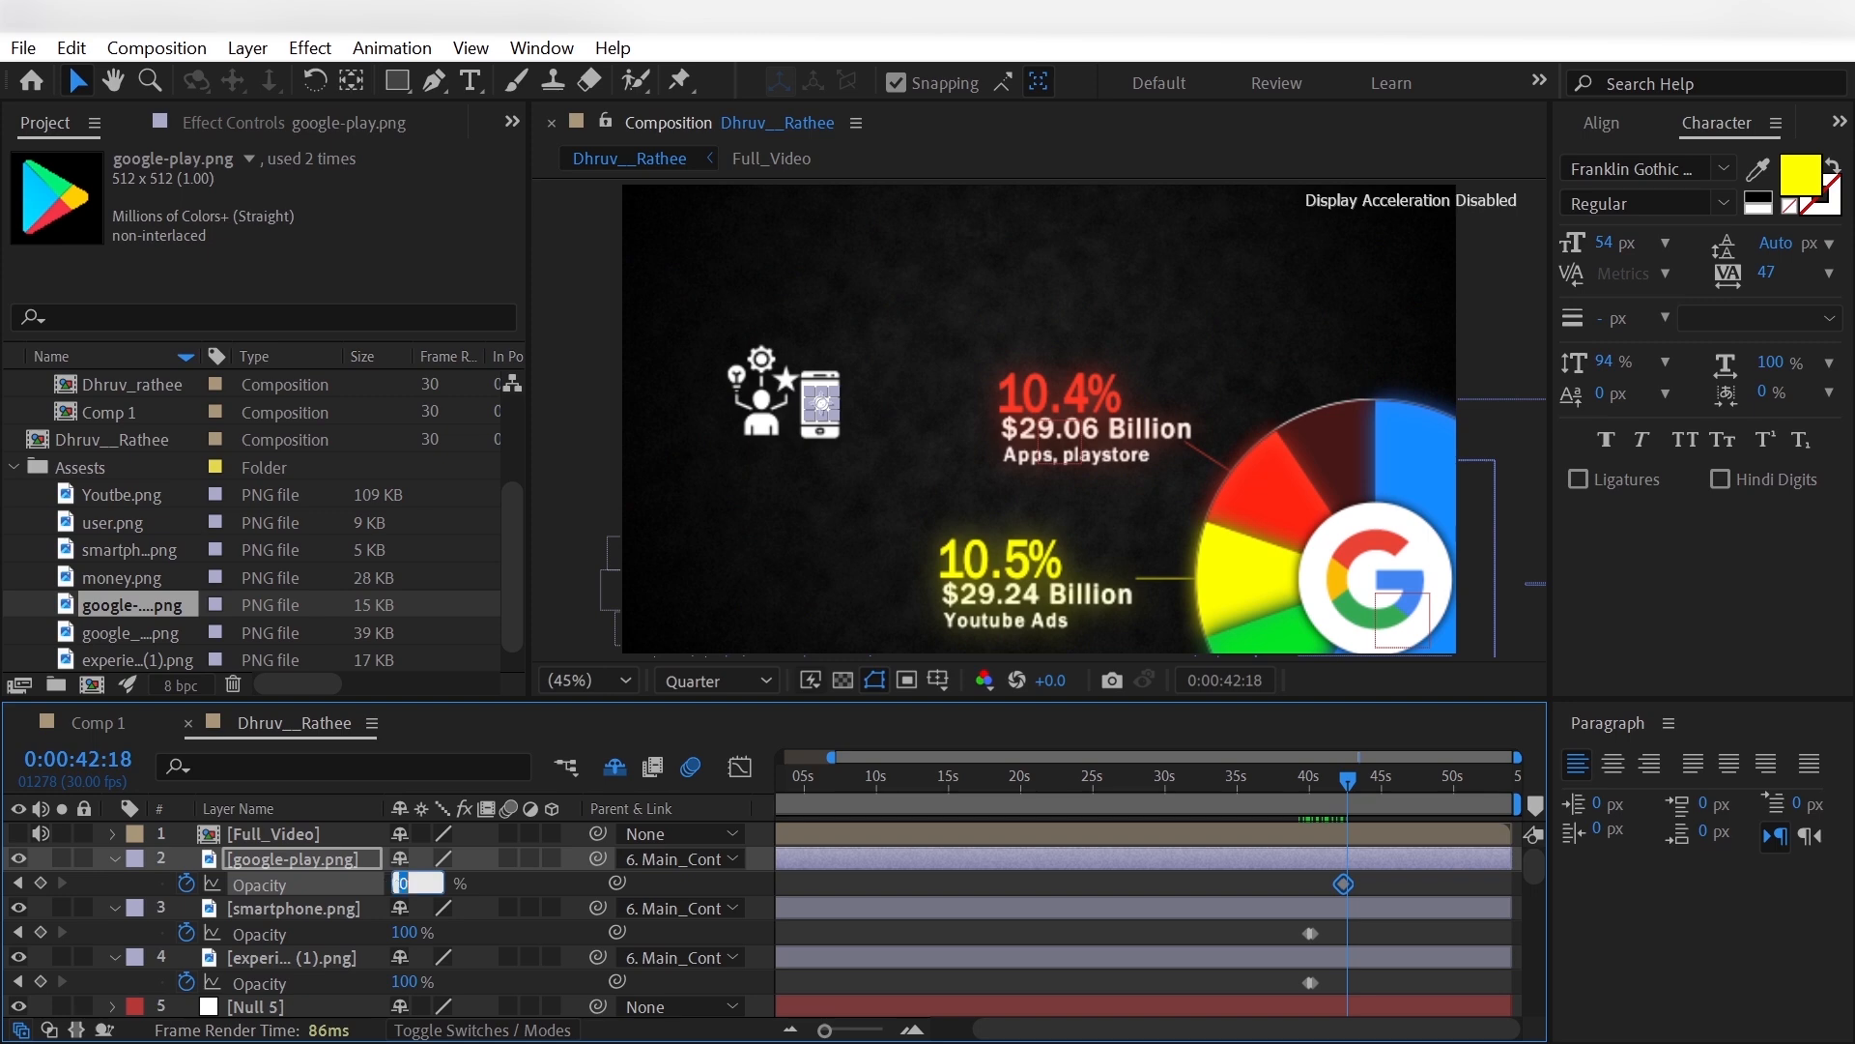
pyautogui.press('Return')
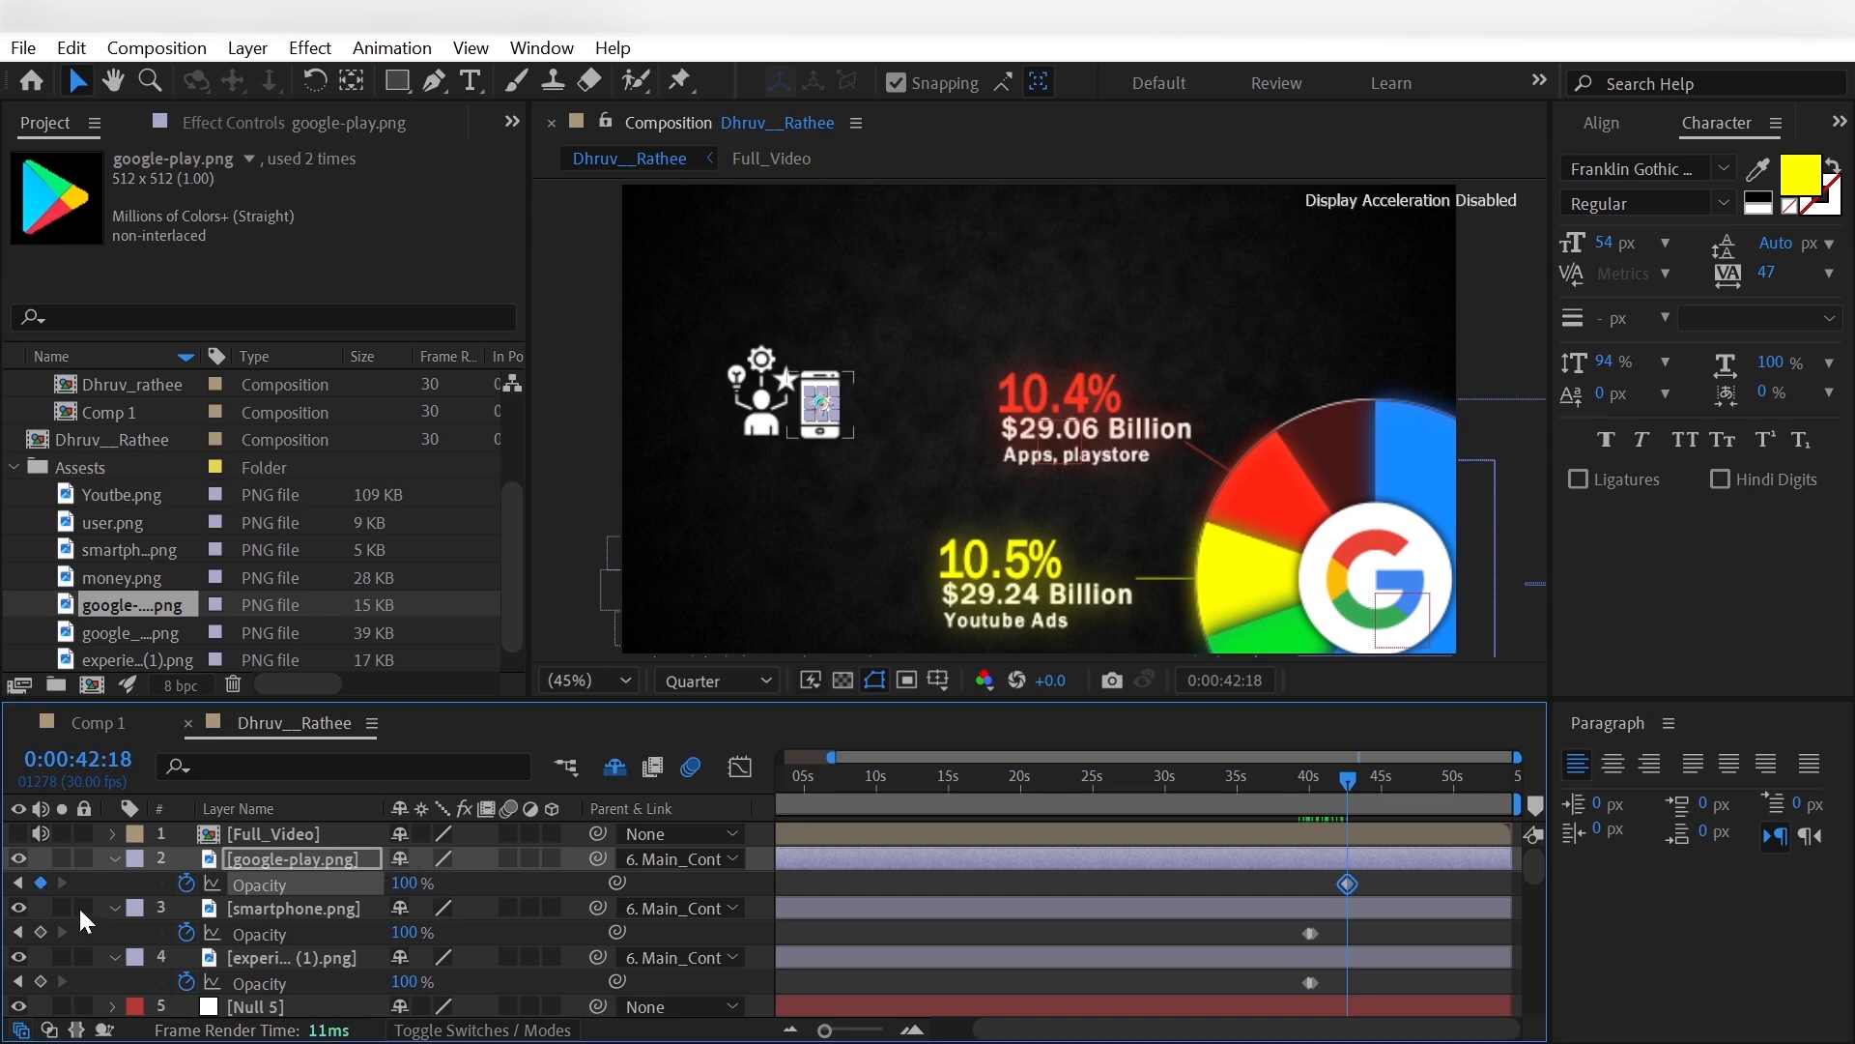
pyautogui.click(35, 908)
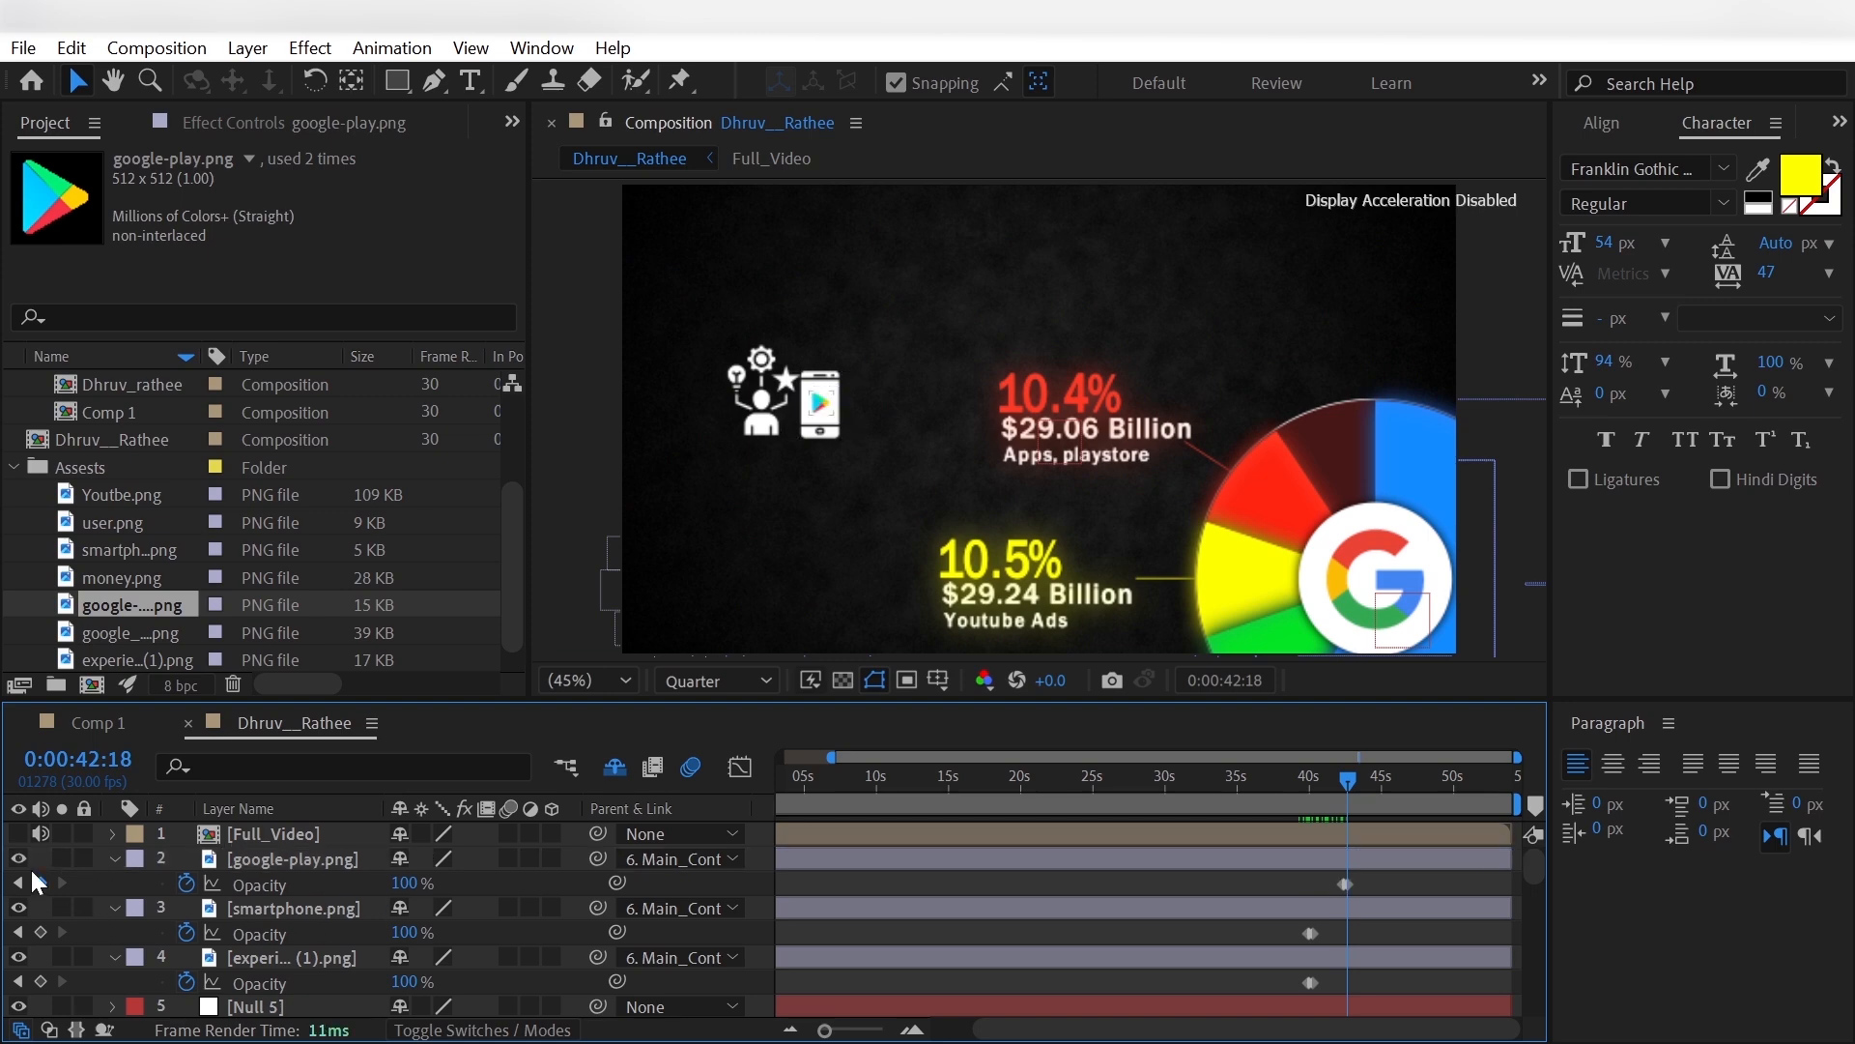
pyautogui.click(20, 833)
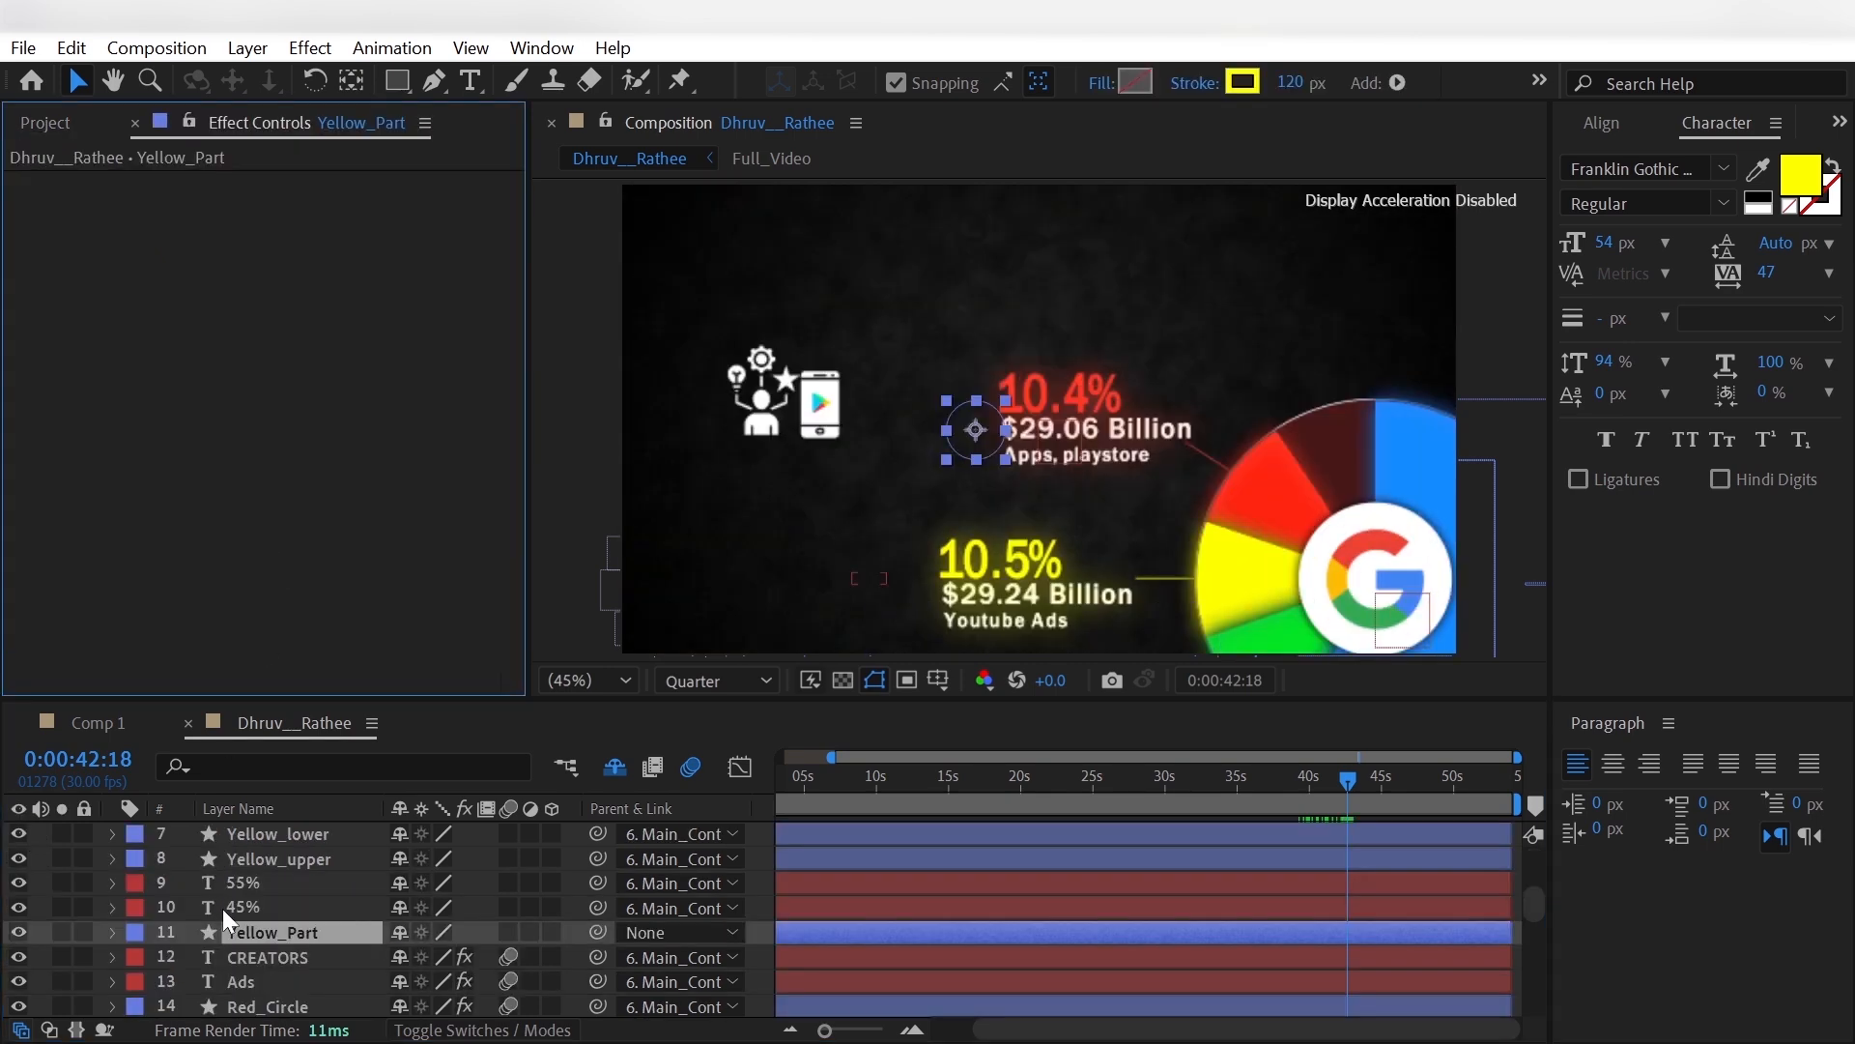
# - Copy the Glow effect from the CREATORS layer to the experience and smartphone icons and check them at Full preview resolution
pyautogui.scroll(-1, 222, 908)
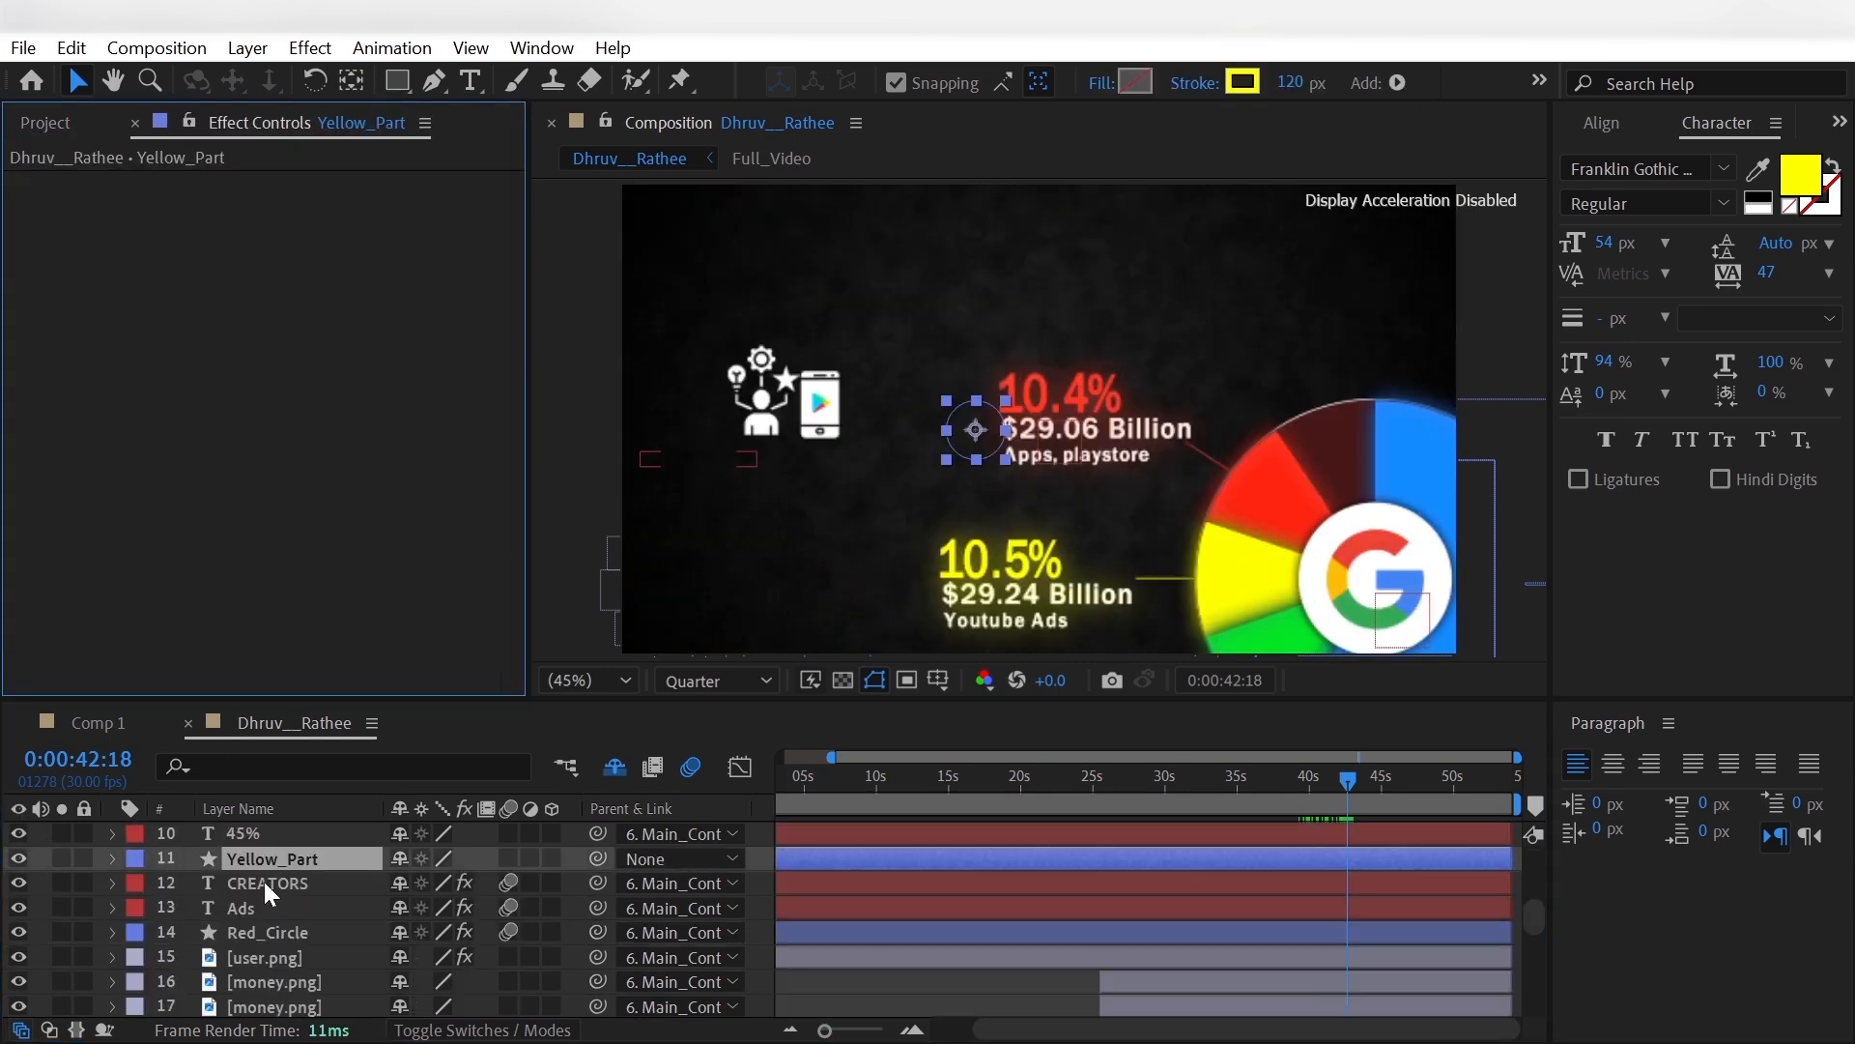
pyautogui.click(264, 882)
pyautogui.click(154, 179)
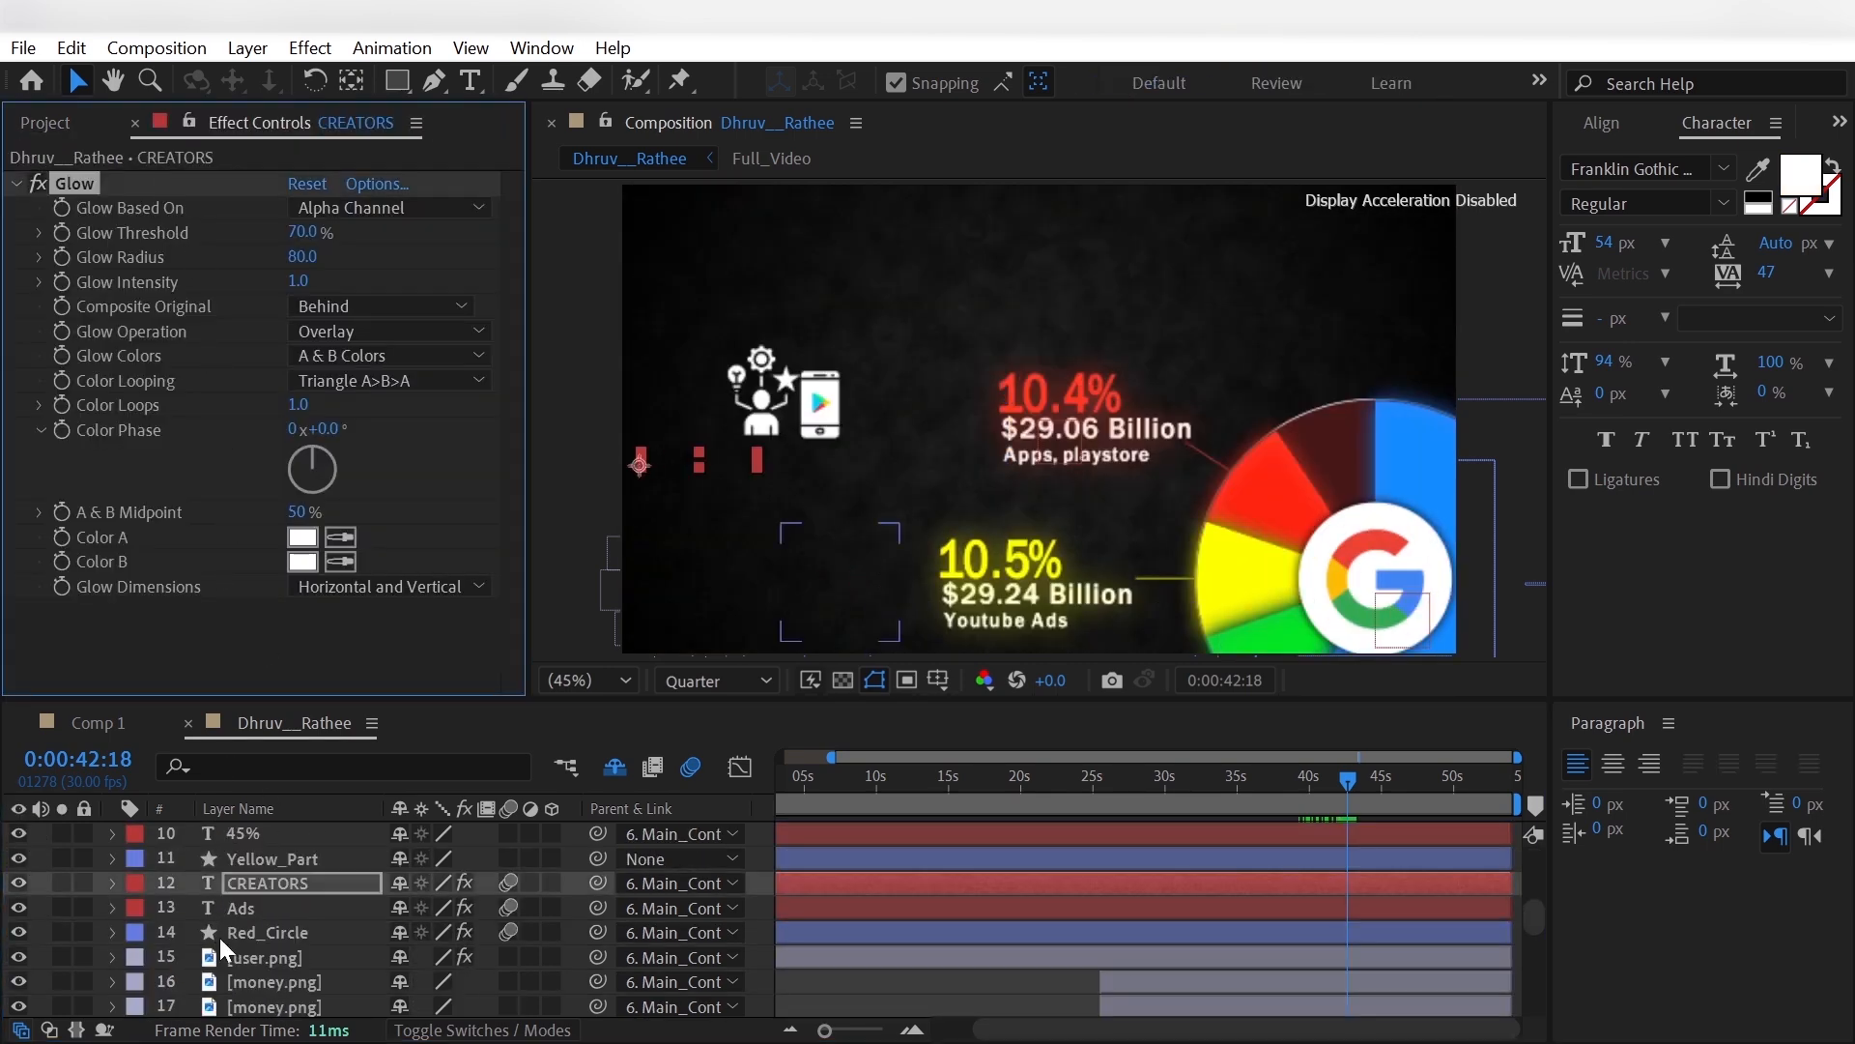
pyautogui.scroll(5, 218, 935)
pyautogui.click(286, 952)
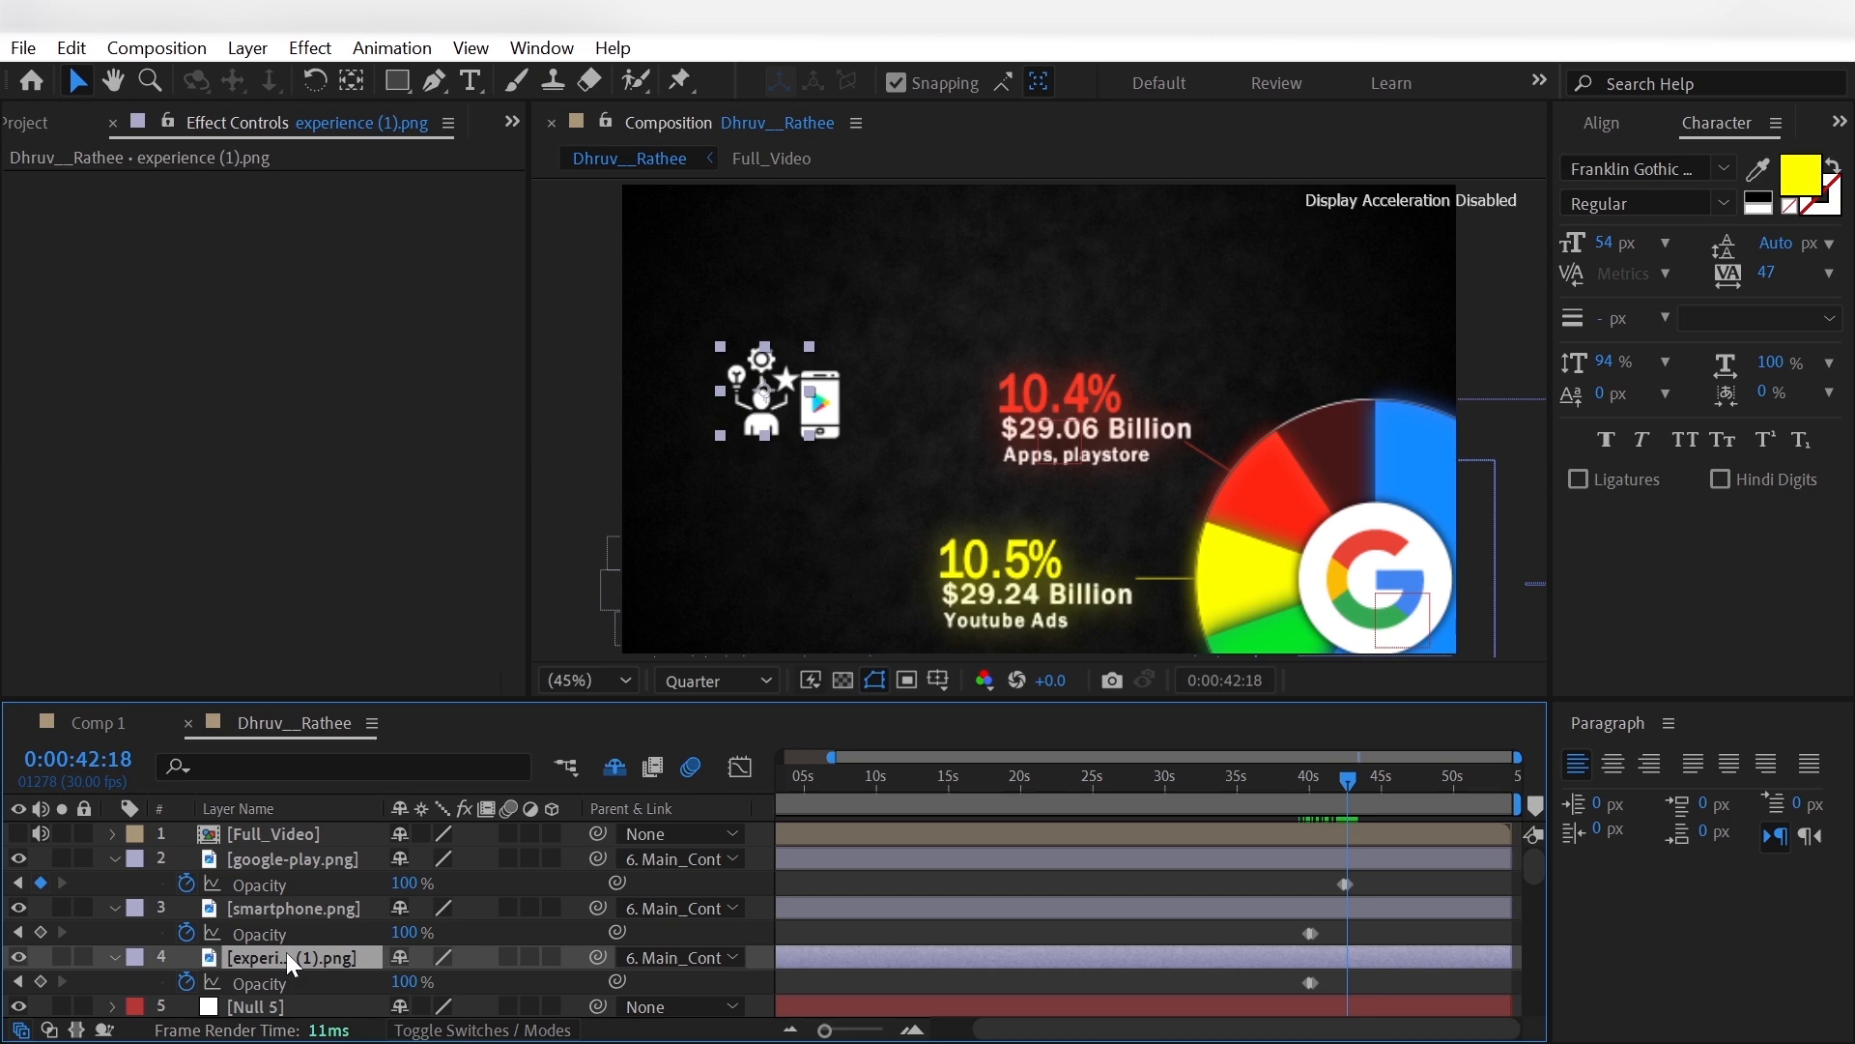
pyautogui.hotkey('ctrl', 'v')
pyautogui.click(293, 906)
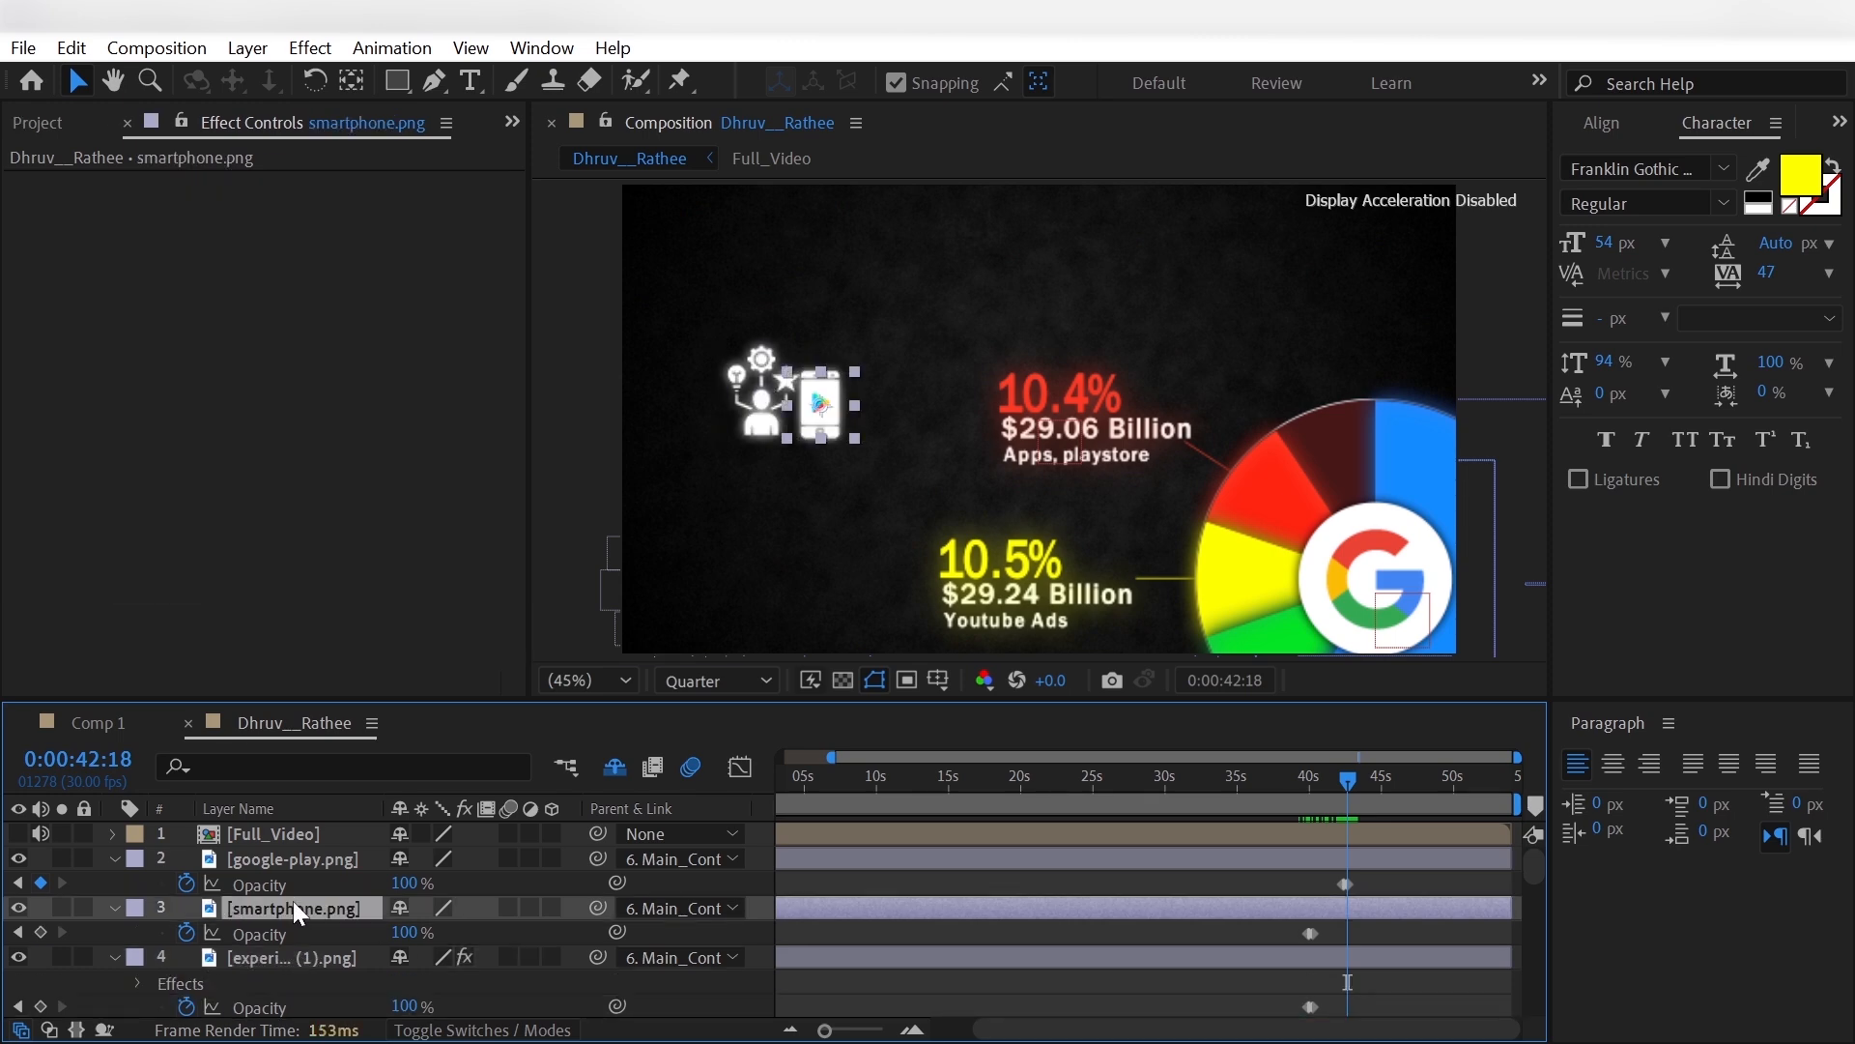
pyautogui.hotkey('ctrl', 'v')
pyautogui.click(715, 680)
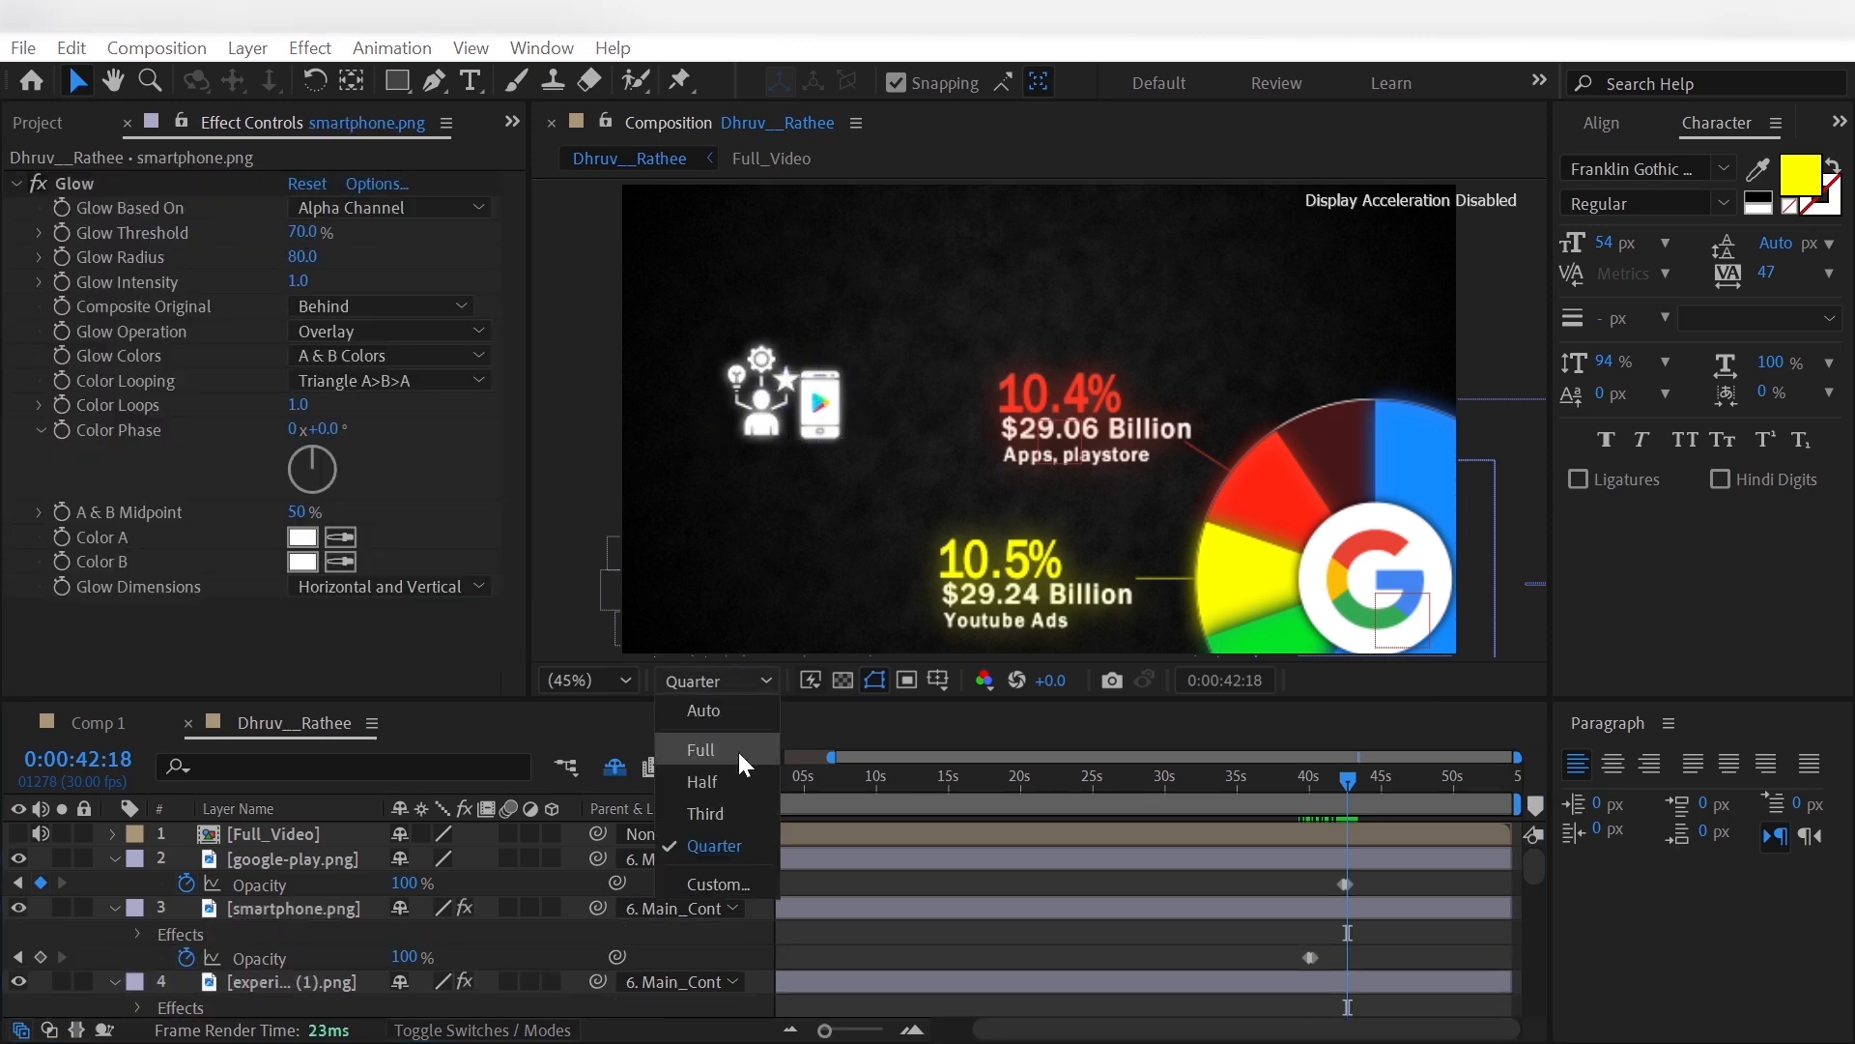
pyautogui.click(739, 753)
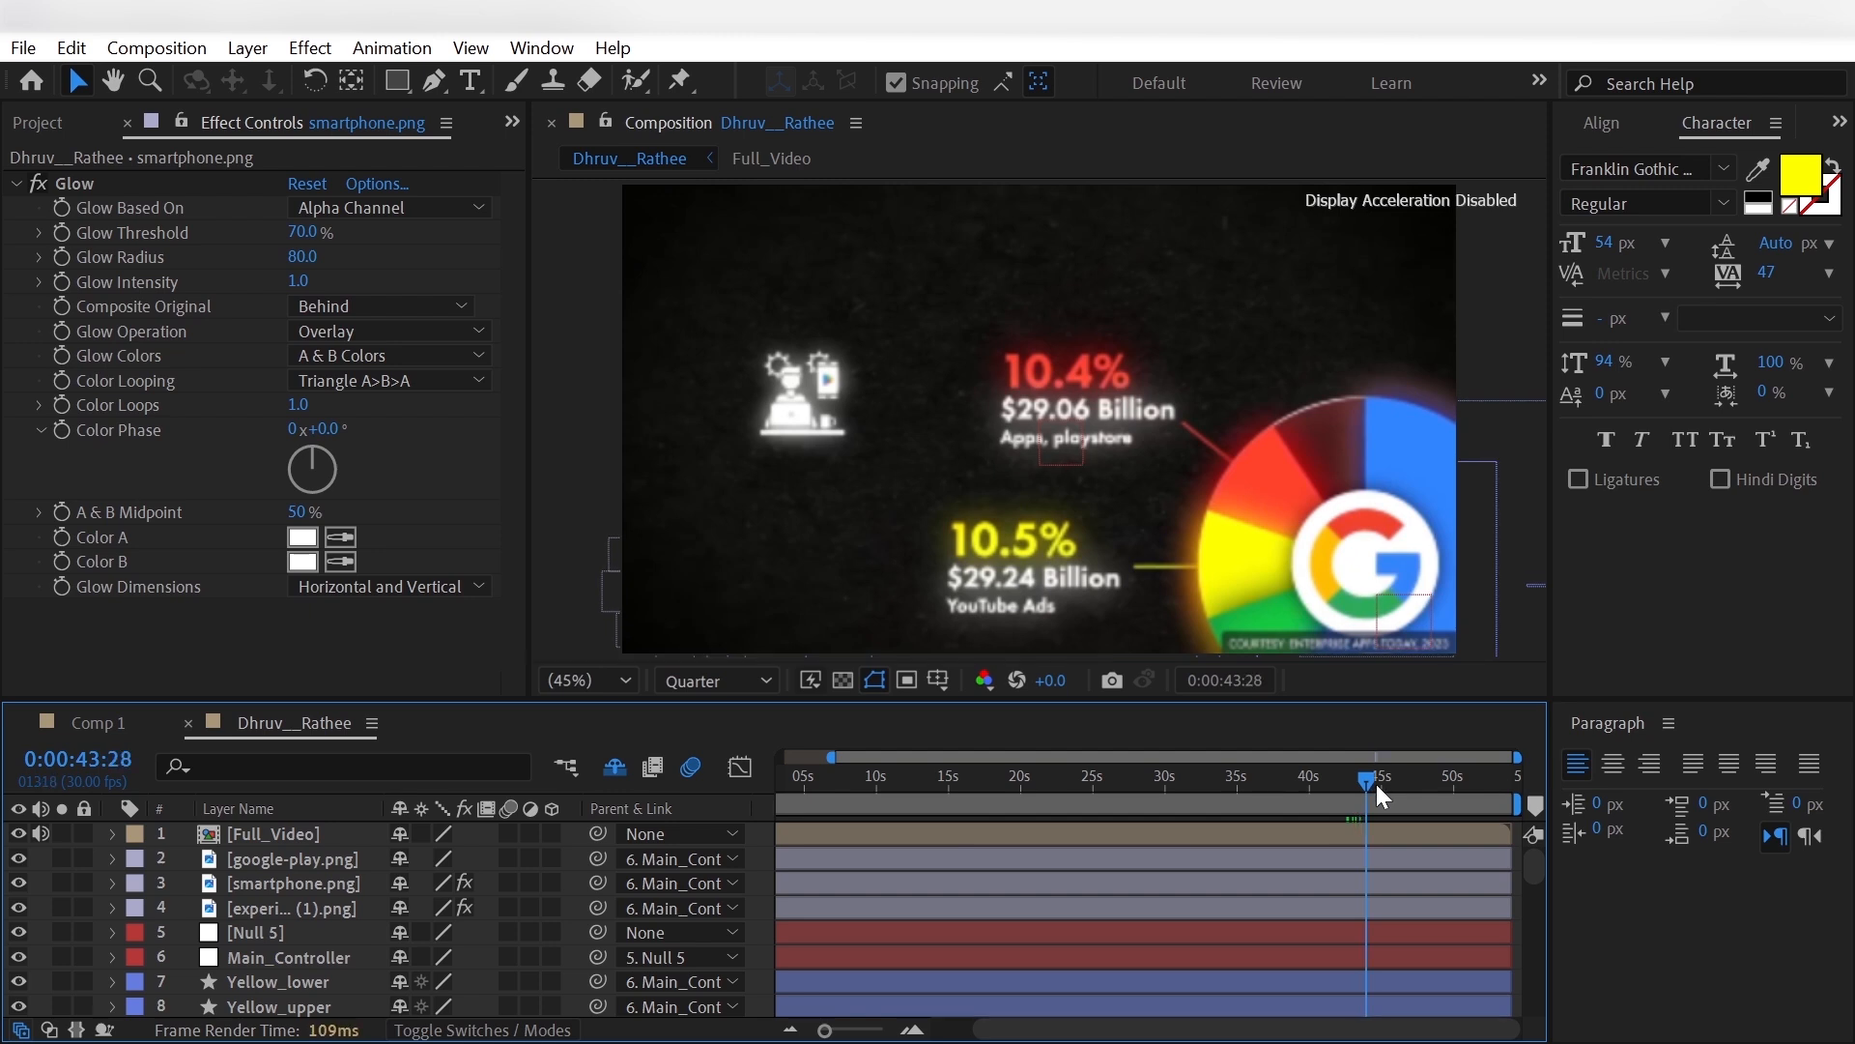
# - At 0:00:46:19, draw a small circle with no fill and a 140 px red stroke over the reference's pie beside 10.4%
pyautogui.moveTo(1376, 785); pyautogui.dragTo(1407, 789)
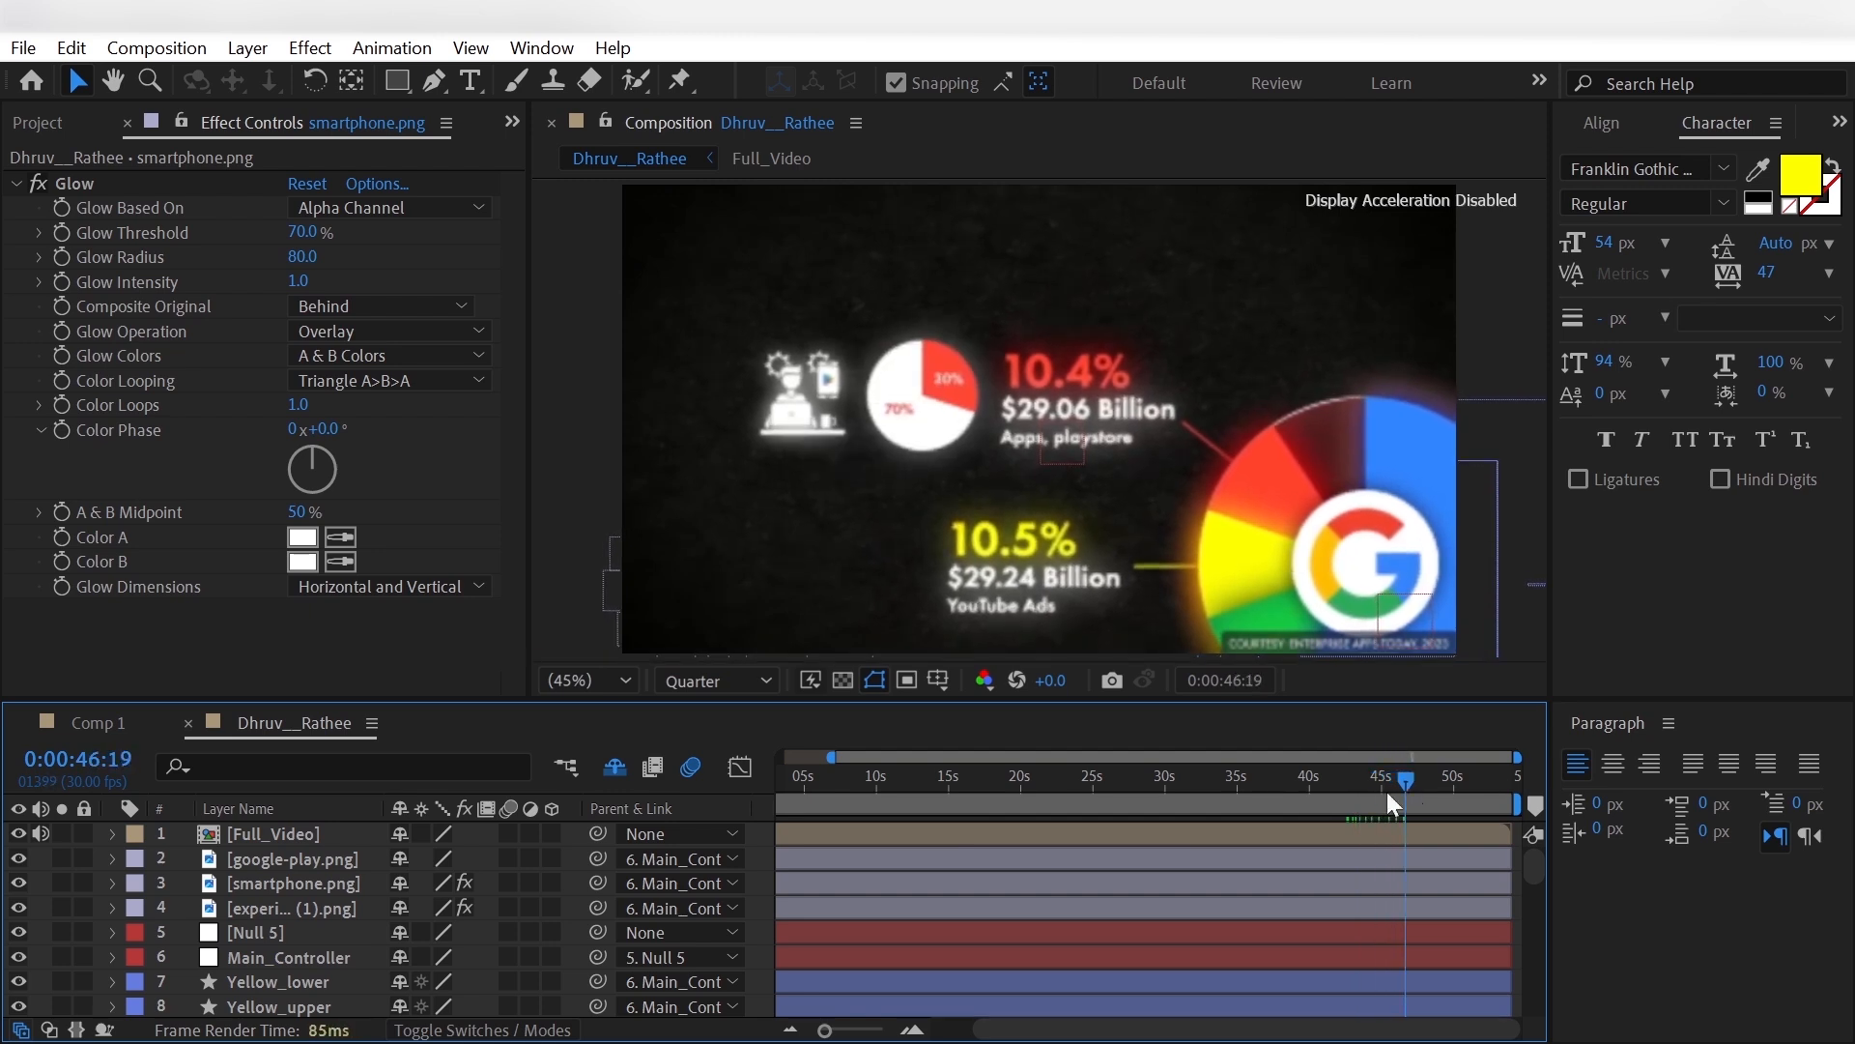
pyautogui.click(399, 83)
pyautogui.moveTo(391, 81); pyautogui.dragTo(441, 137)
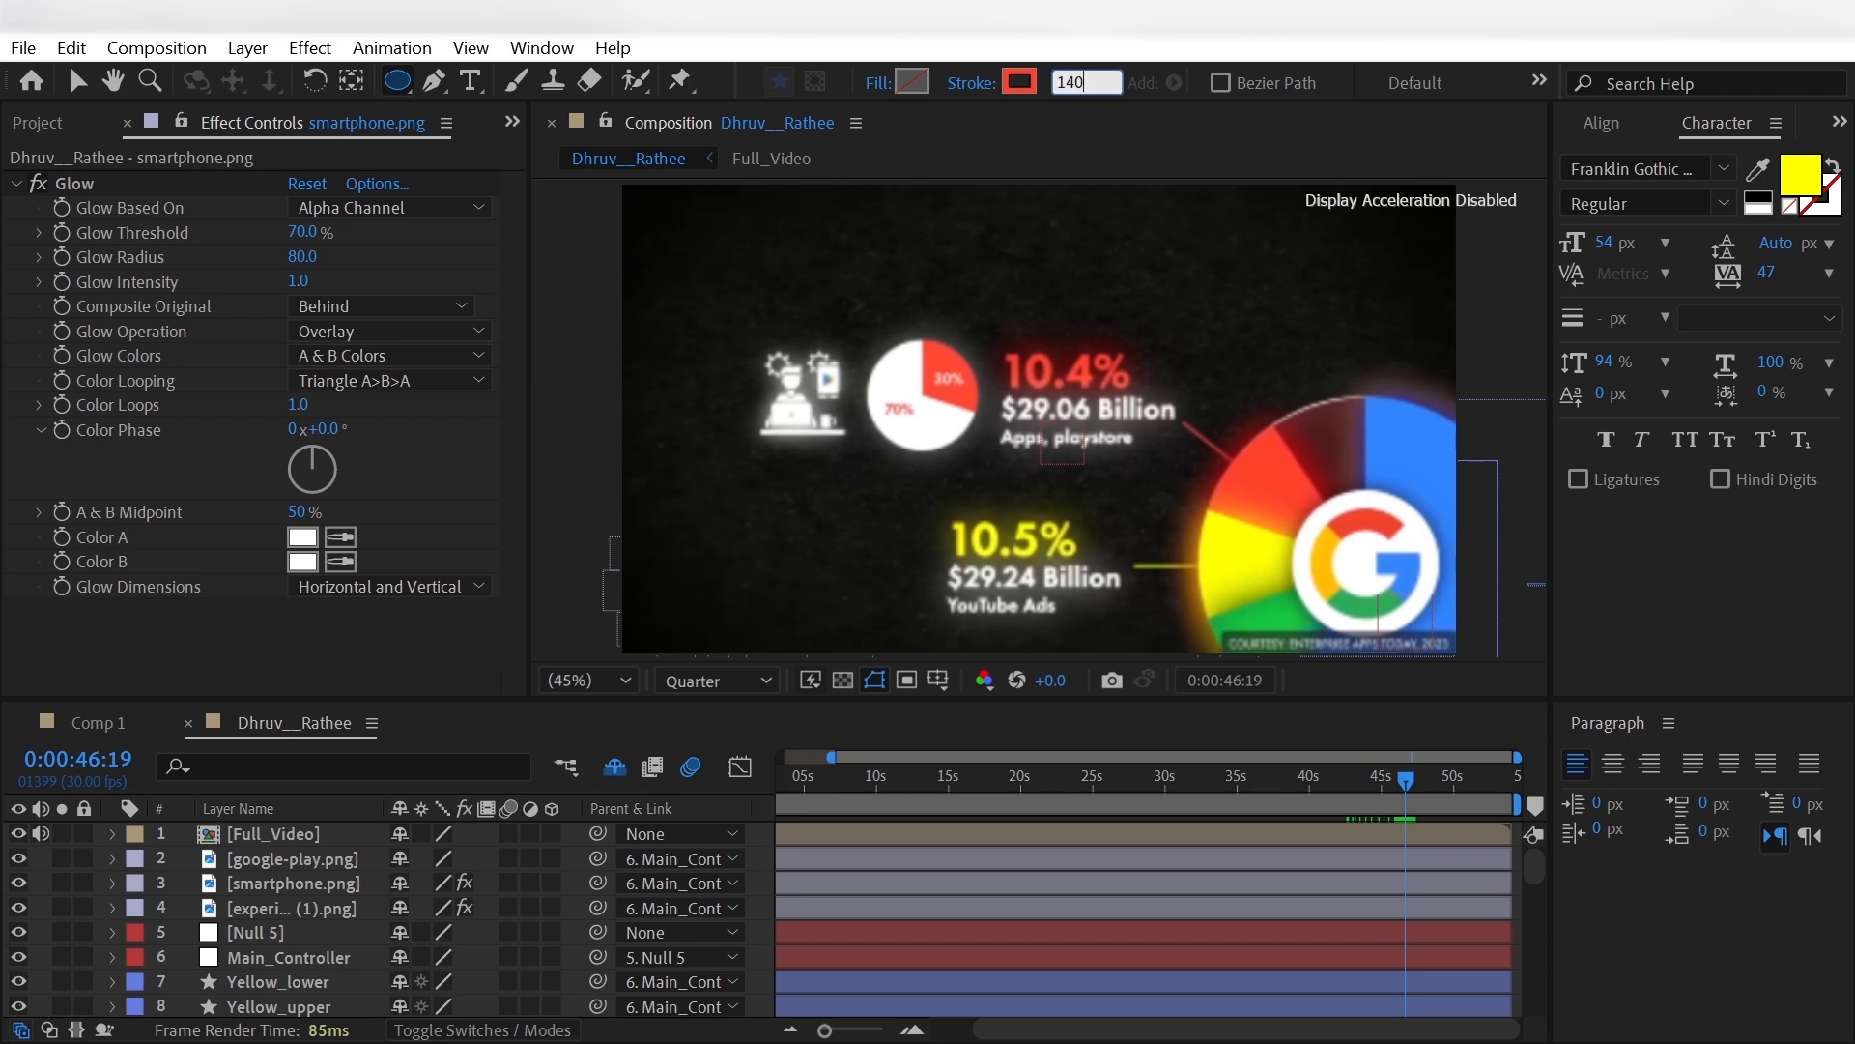
pyautogui.press('Return')
pyautogui.moveTo(865, 340); pyautogui.dragTo(925, 391)
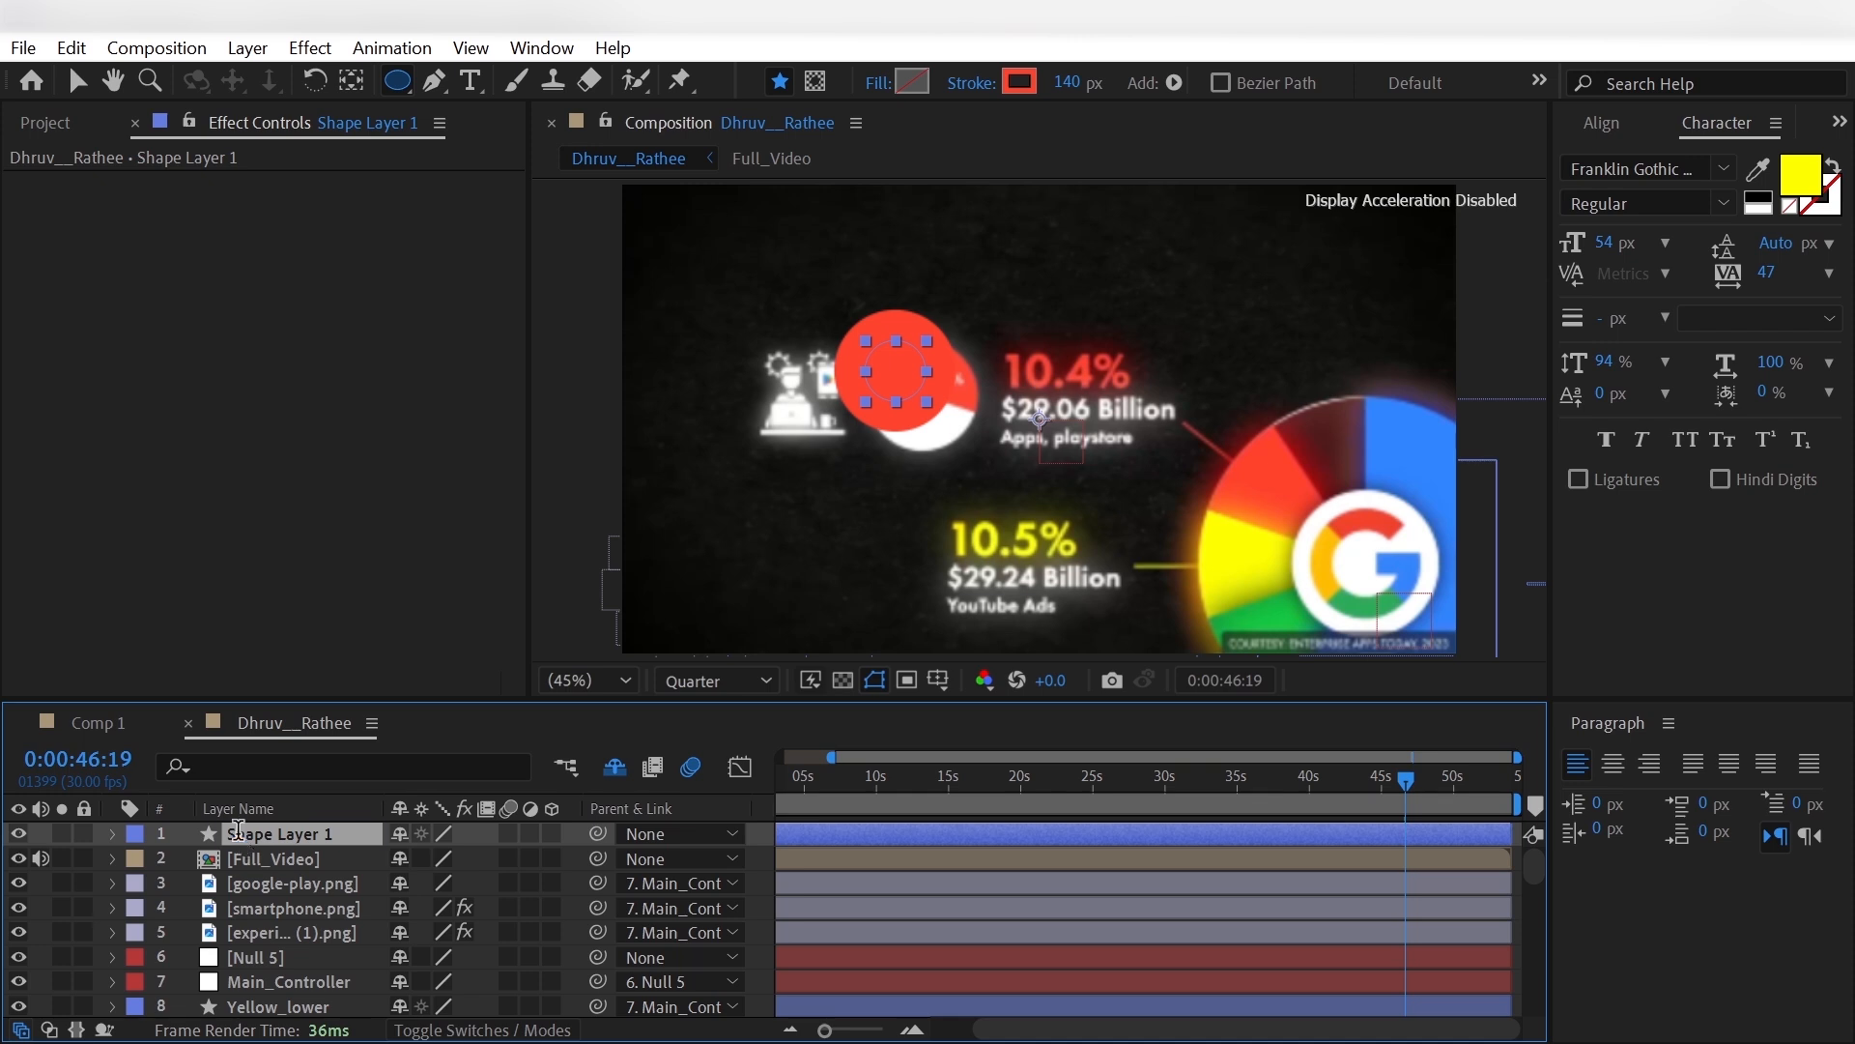
# - Rename the new circle's shape layer as Orange__
pyautogui.press('Return')
pyautogui.write('Orange')
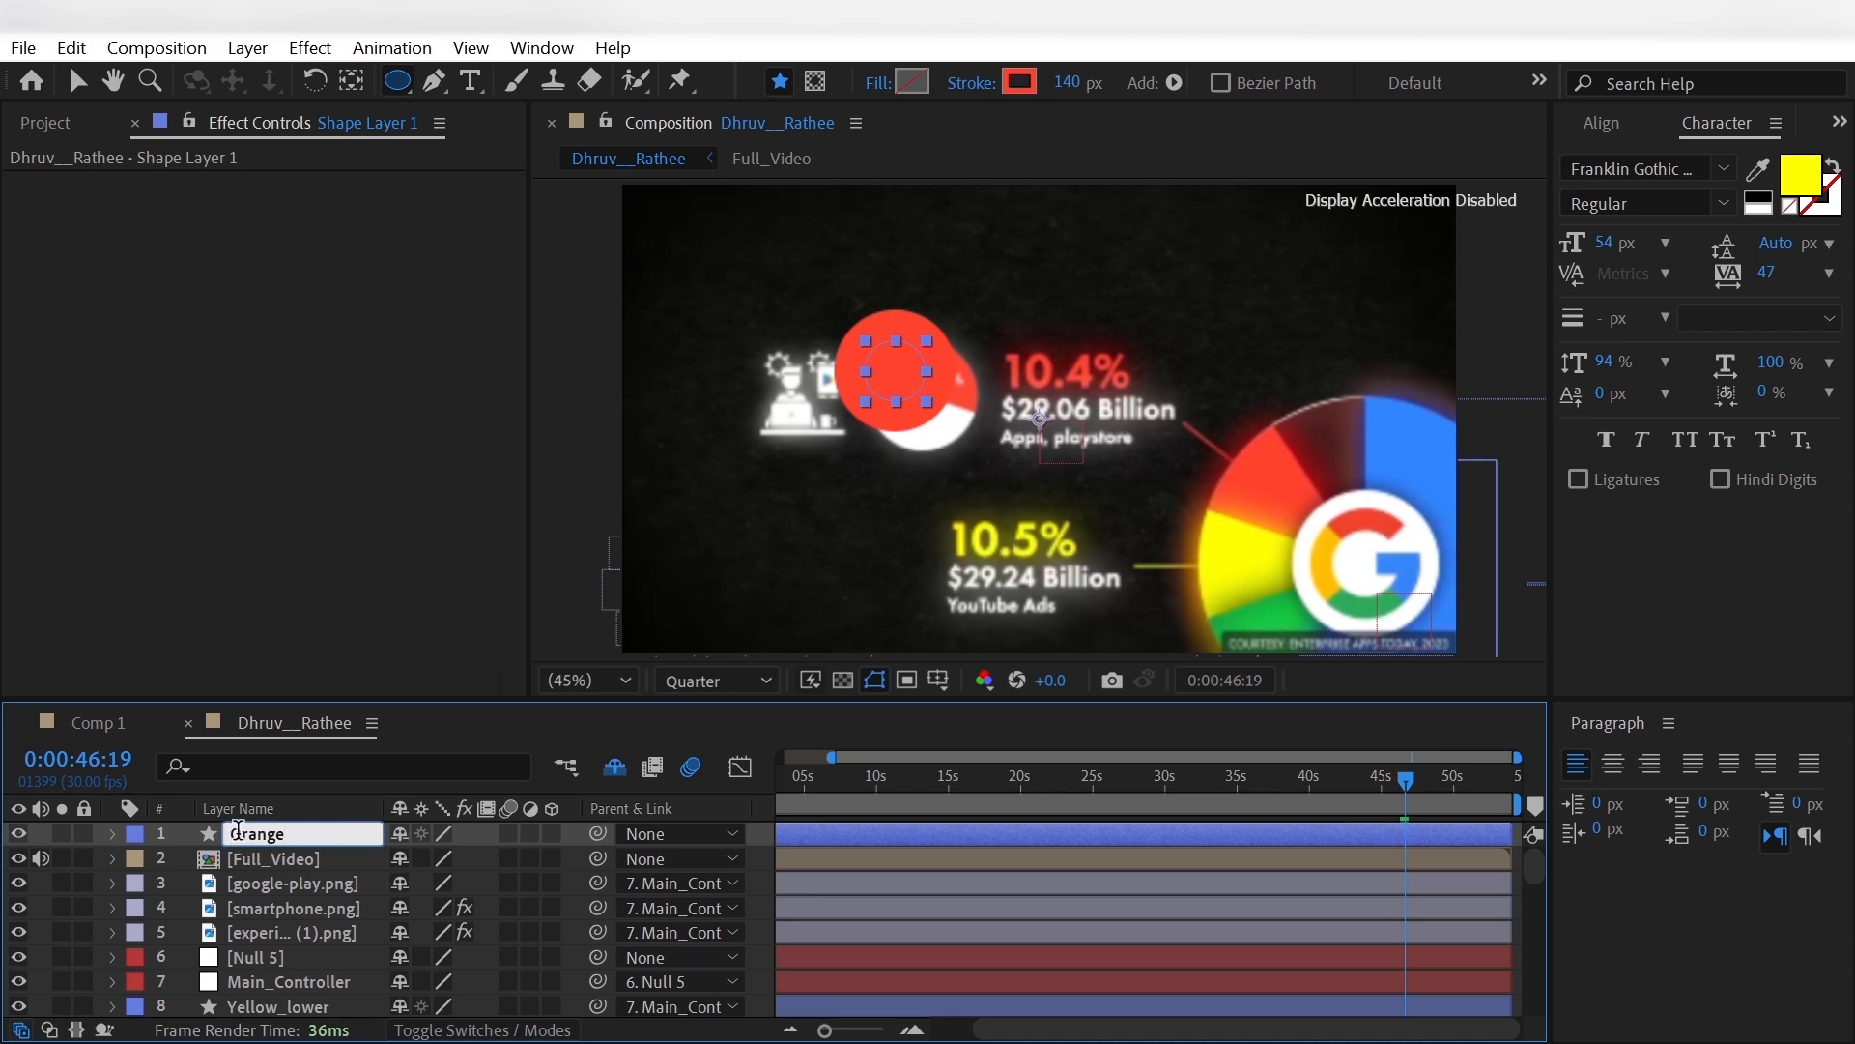
pyautogui.write('__')
pyautogui.press('Return')
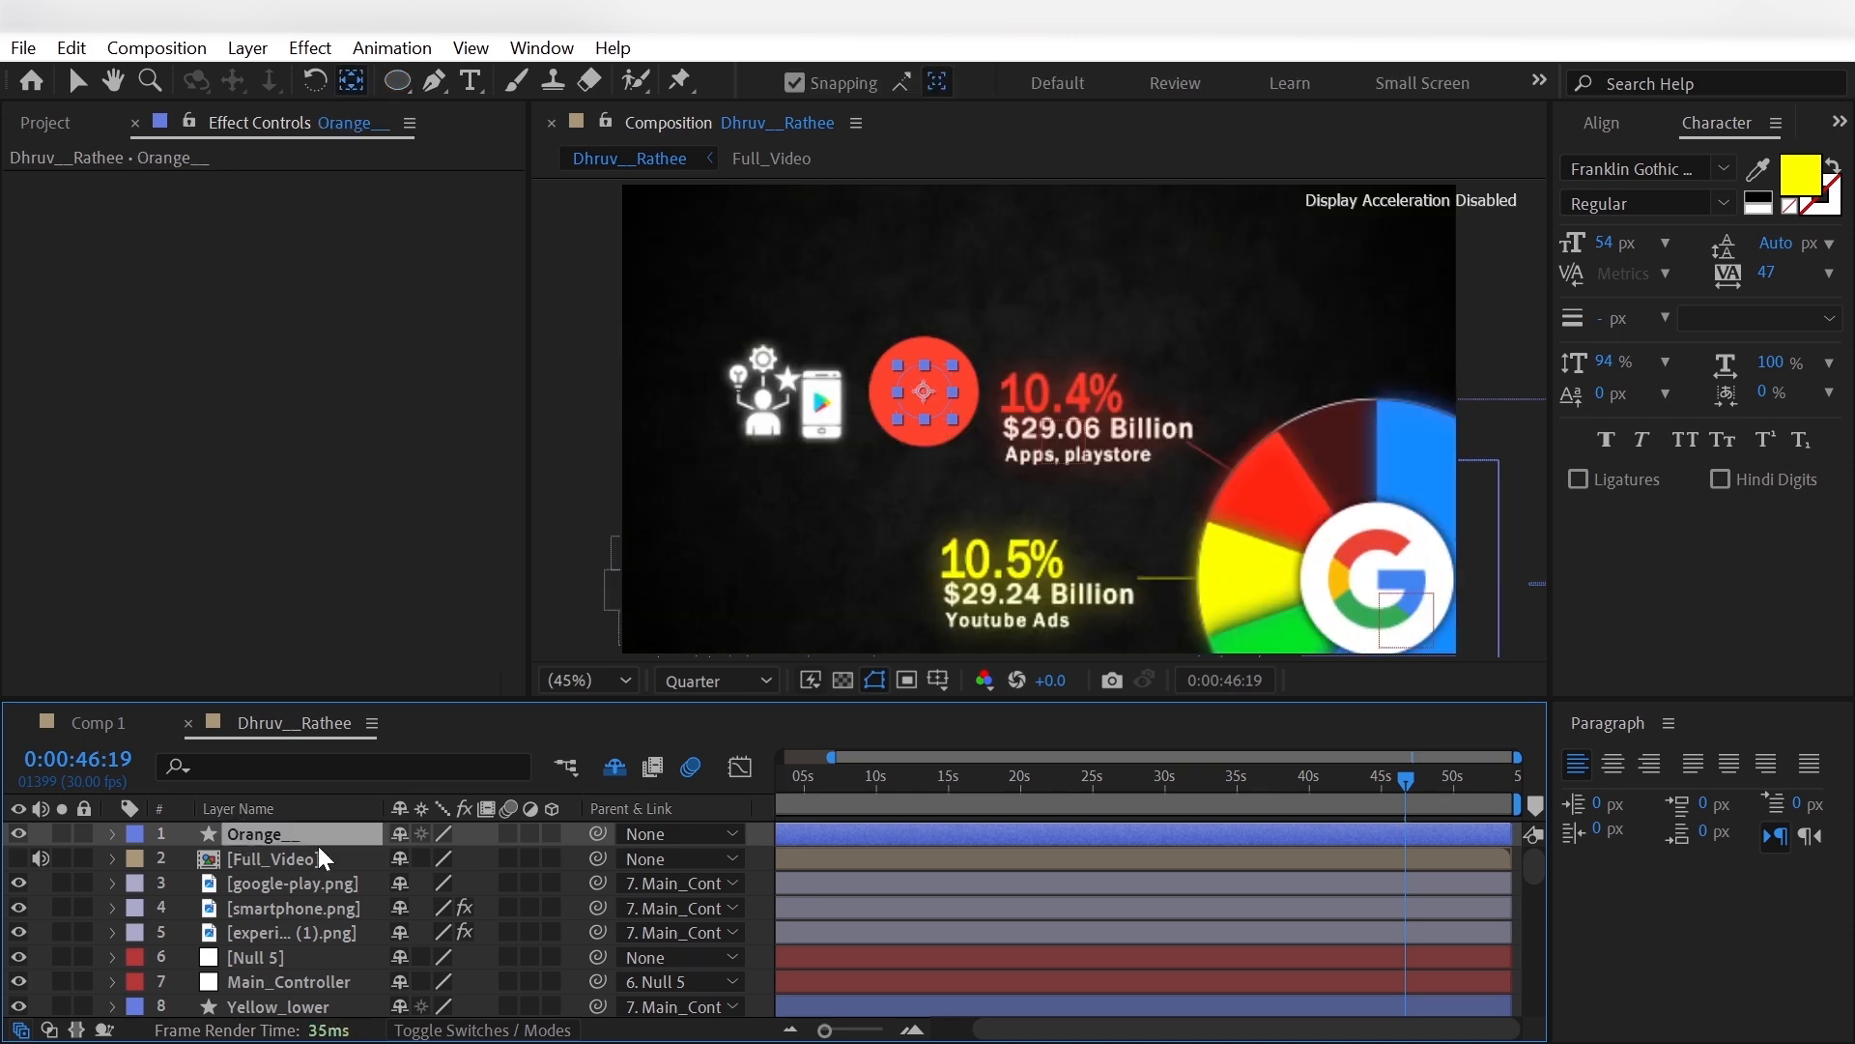
# - Duplicate the Orange__ circle layer and name the copy White__
pyautogui.hotkey('ctrl', 'd')
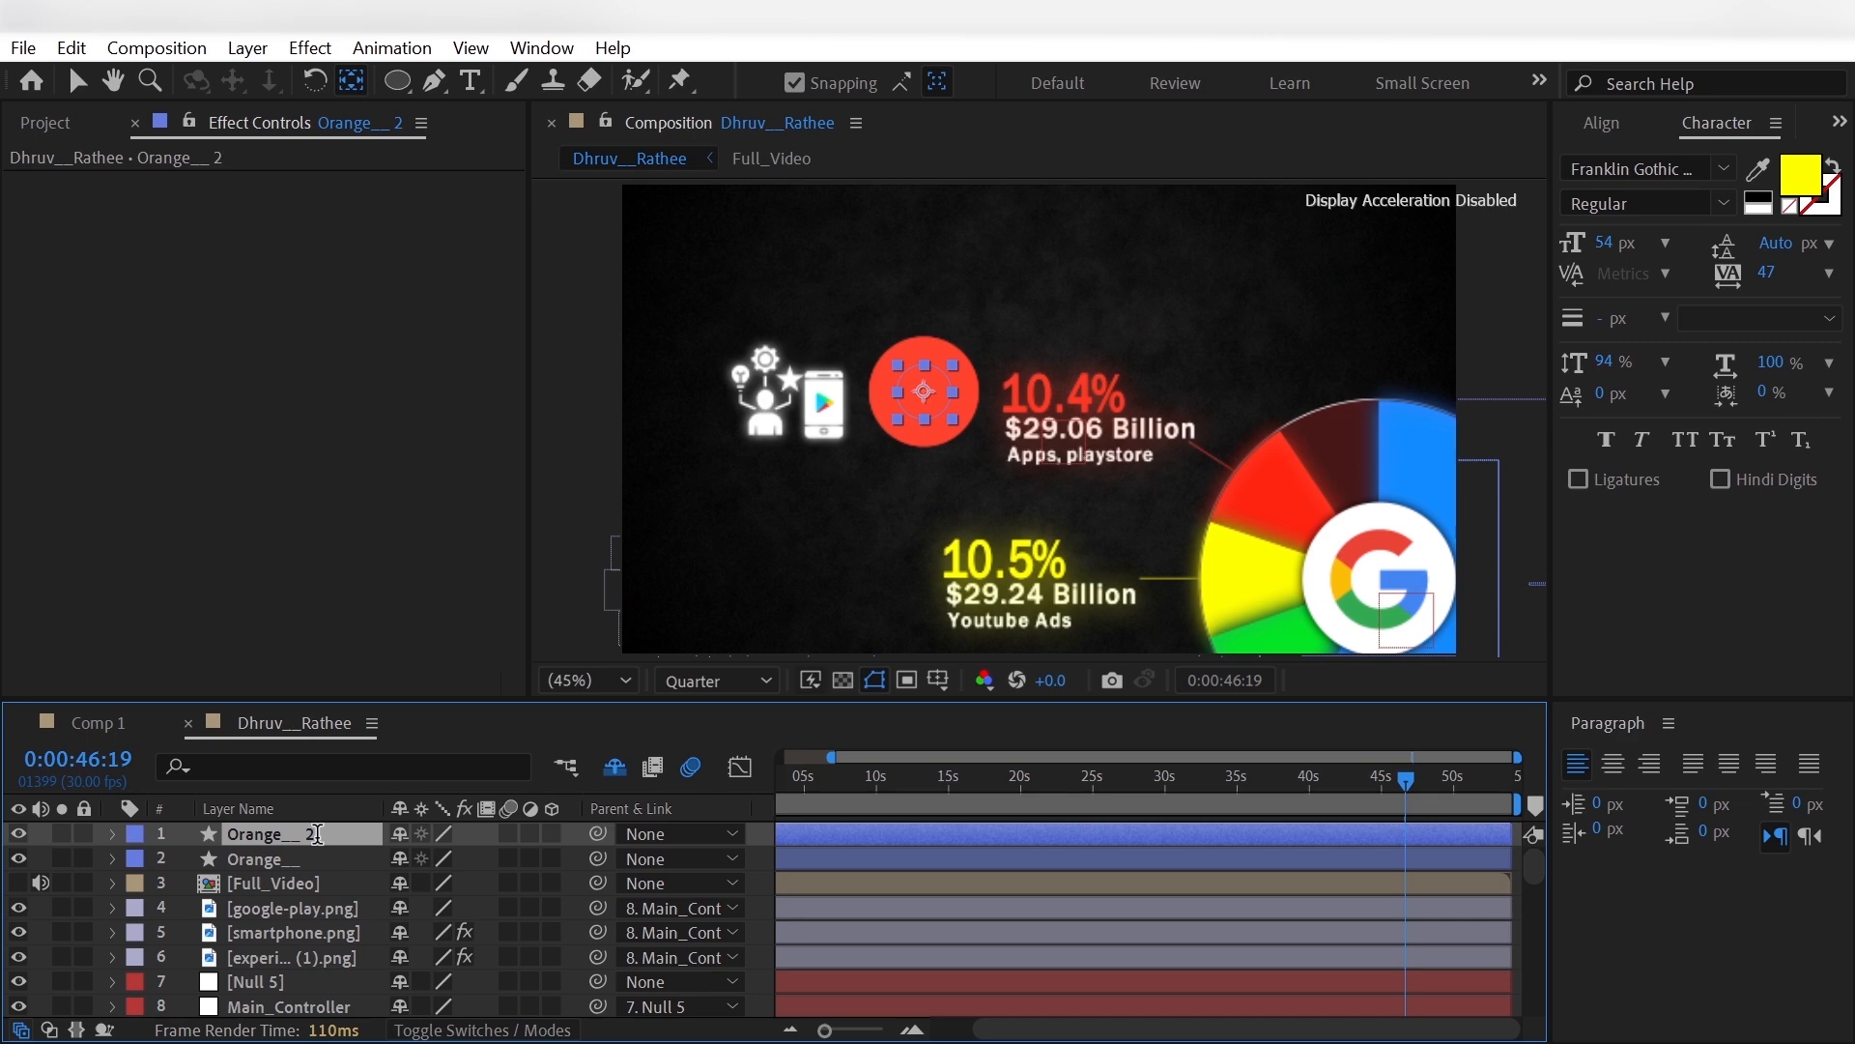
pyautogui.press('Return')
pyautogui.write('White__')
pyautogui.press('Return')
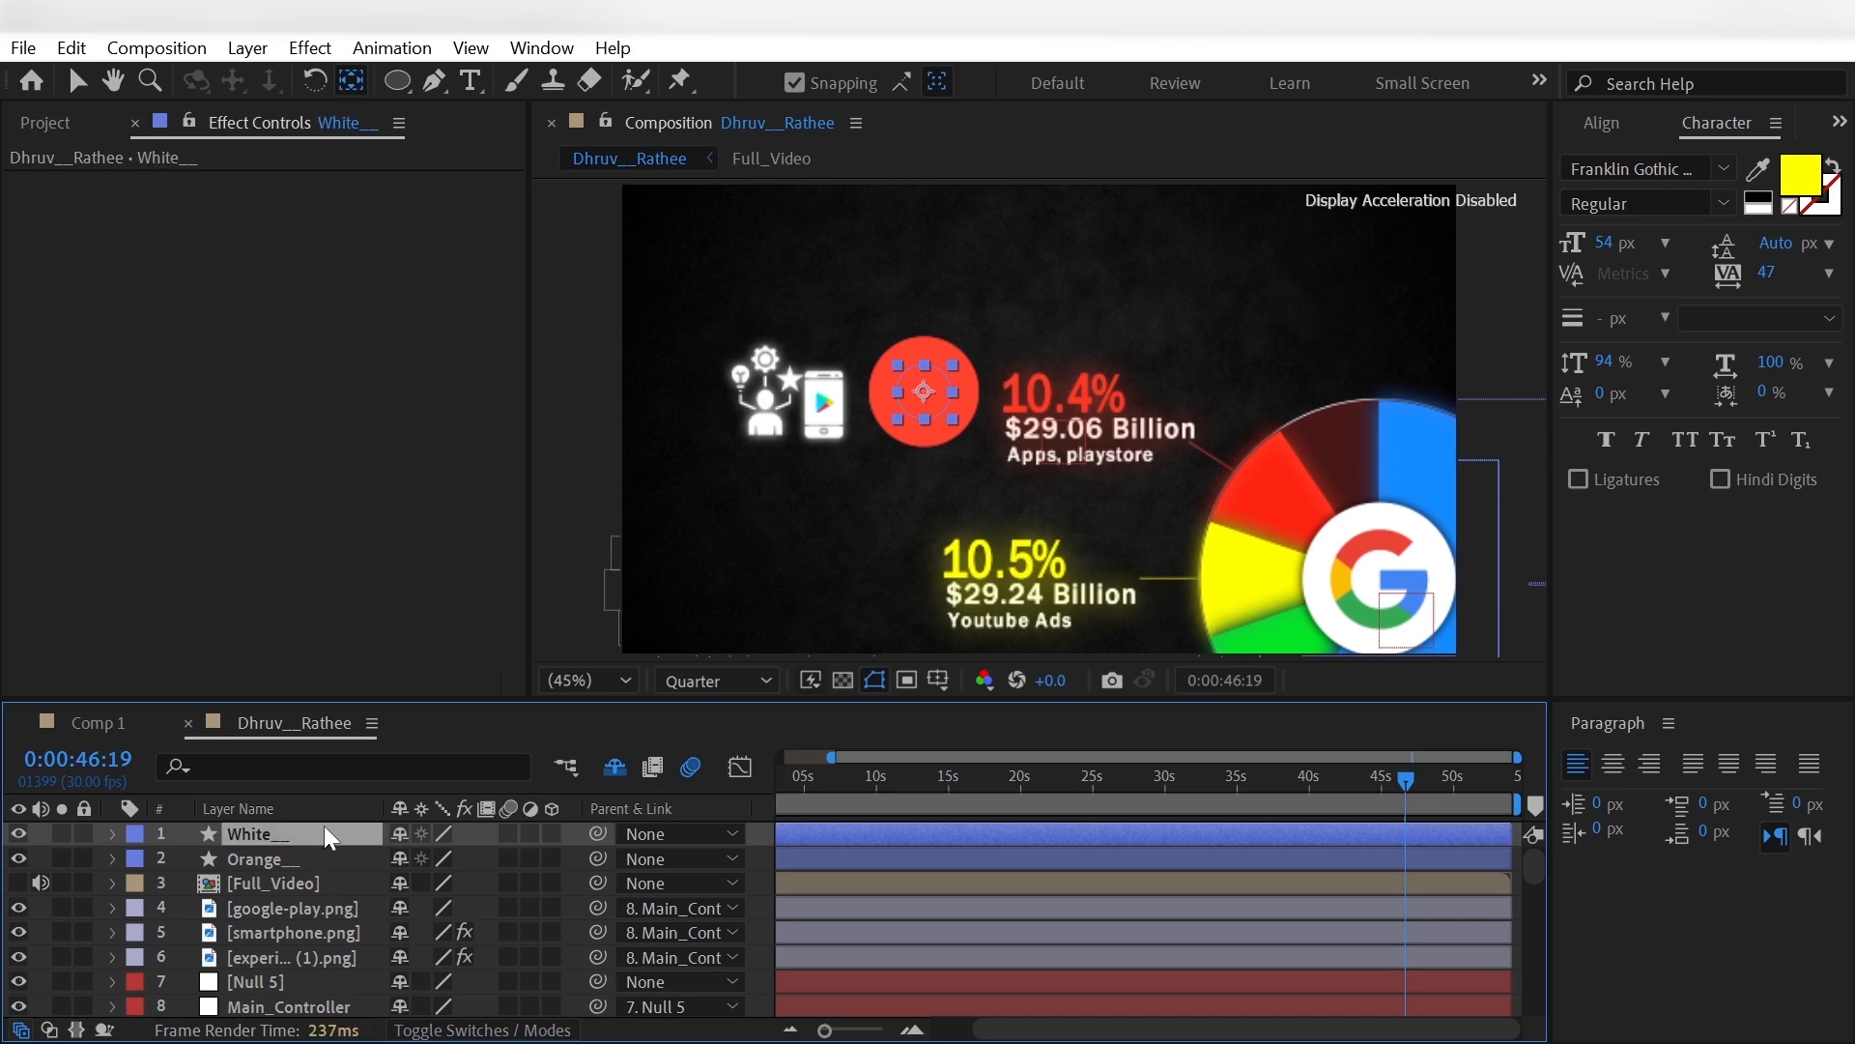
# - Set the White__ circle's stroke colour to FFFFFF
pyautogui.click(397, 80)
pyautogui.click(1019, 82)
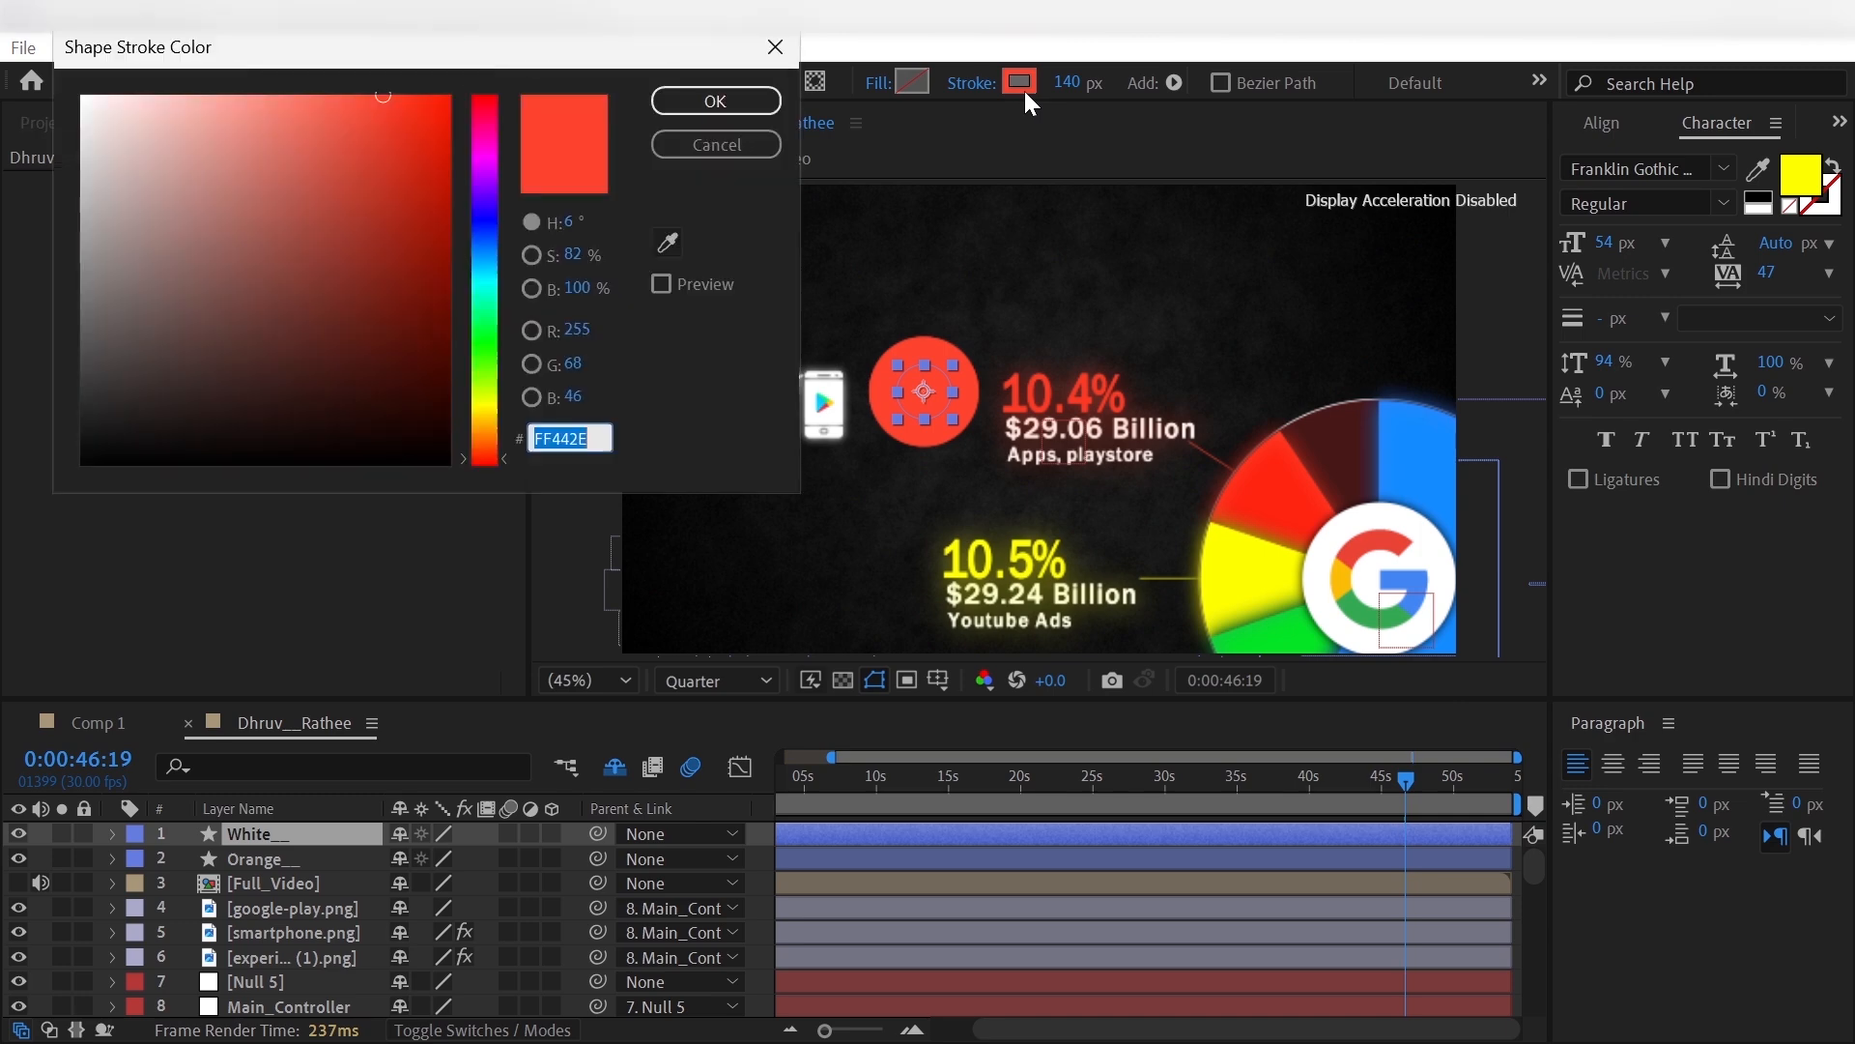
pyautogui.write('FFFFFF')
pyautogui.click(715, 101)
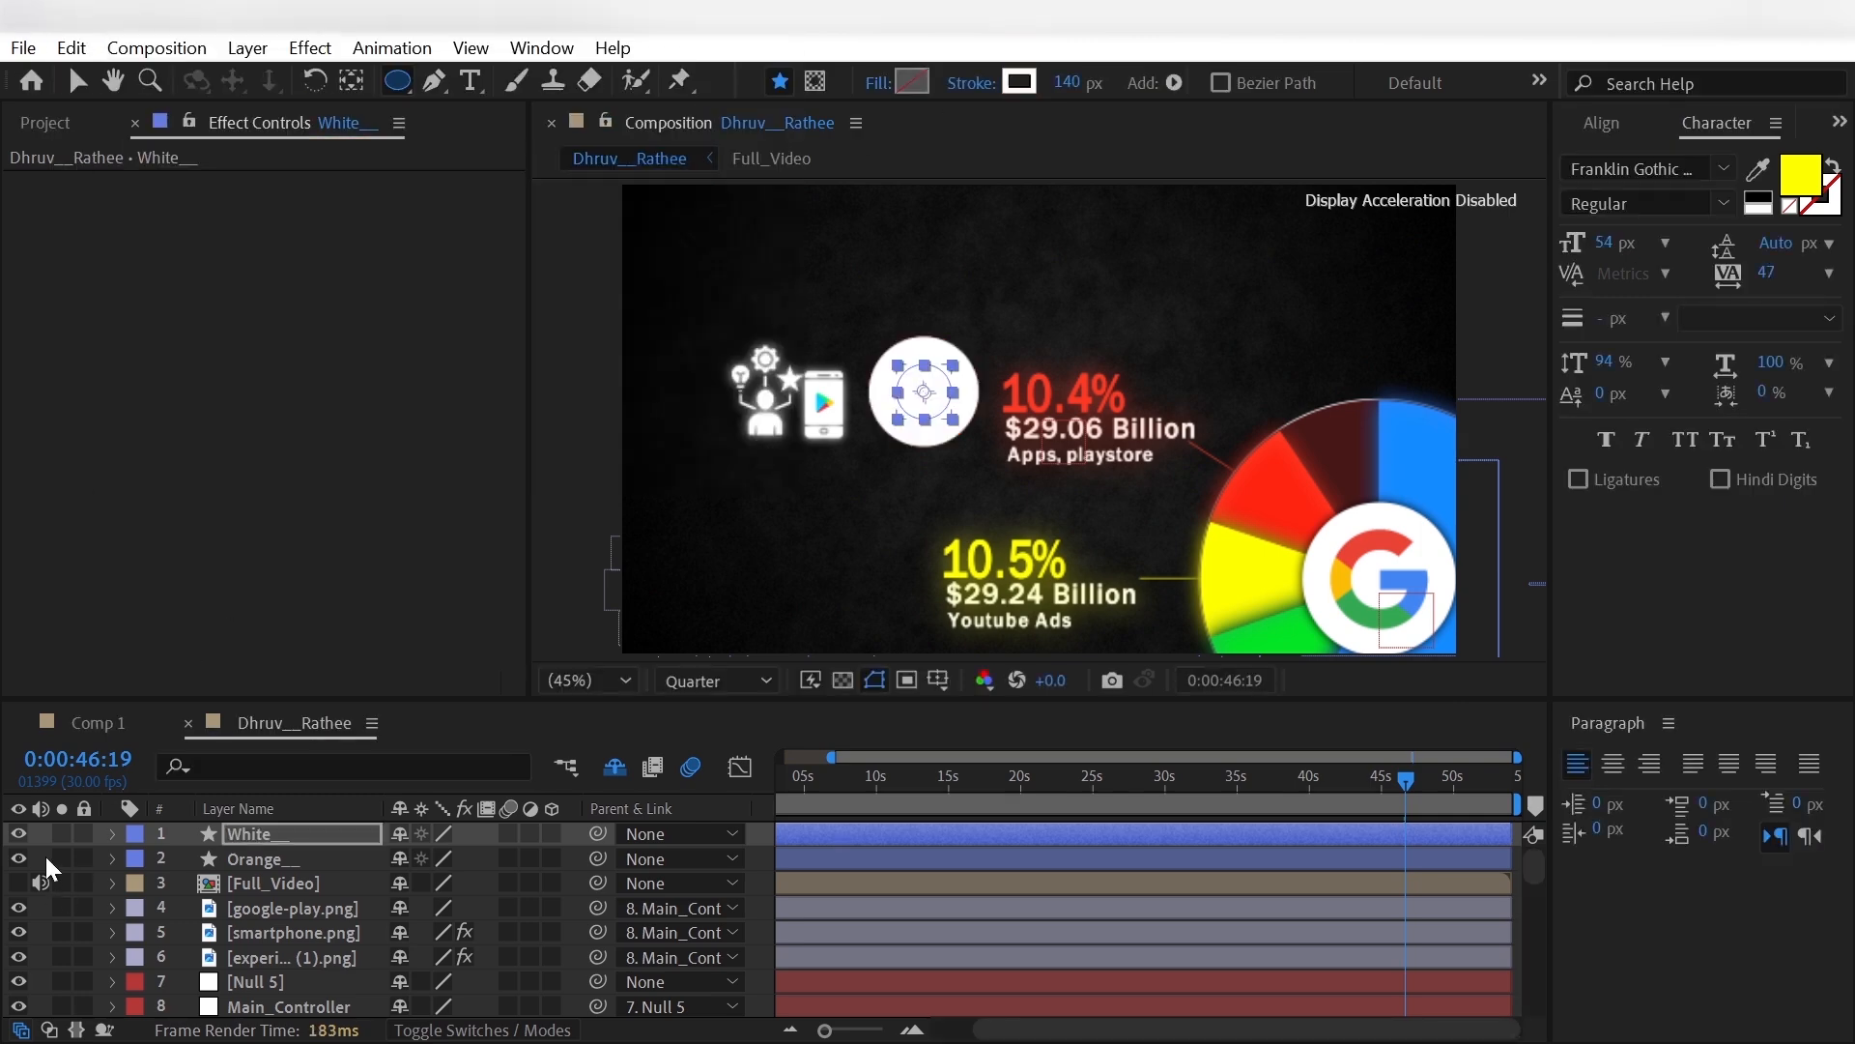
# - Parent the White__ and Orange__ circle layers to Main_Controller
pyautogui.click(277, 858)
pyautogui.keyDown('ctrl'); pyautogui.click(290, 835); pyautogui.keyUp('ctrl')
pyautogui.click(704, 831)
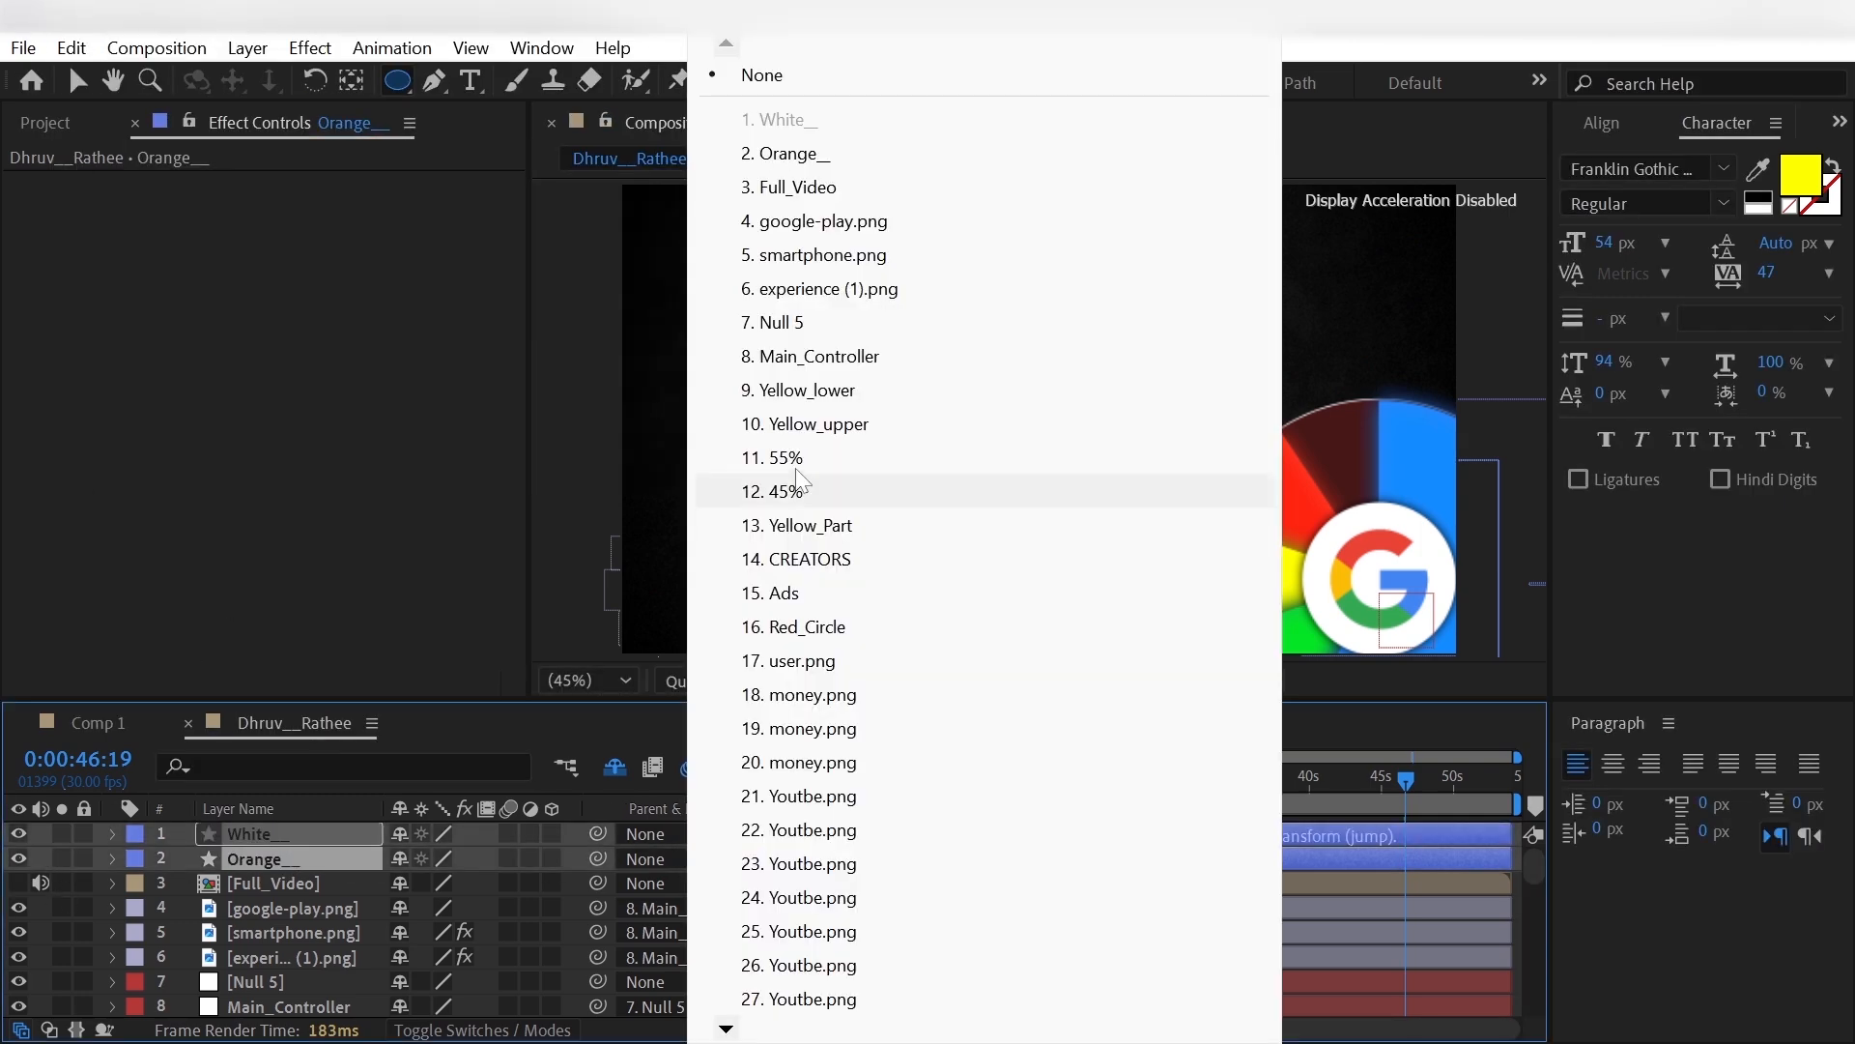
pyautogui.click(809, 356)
pyautogui.click(42, 857)
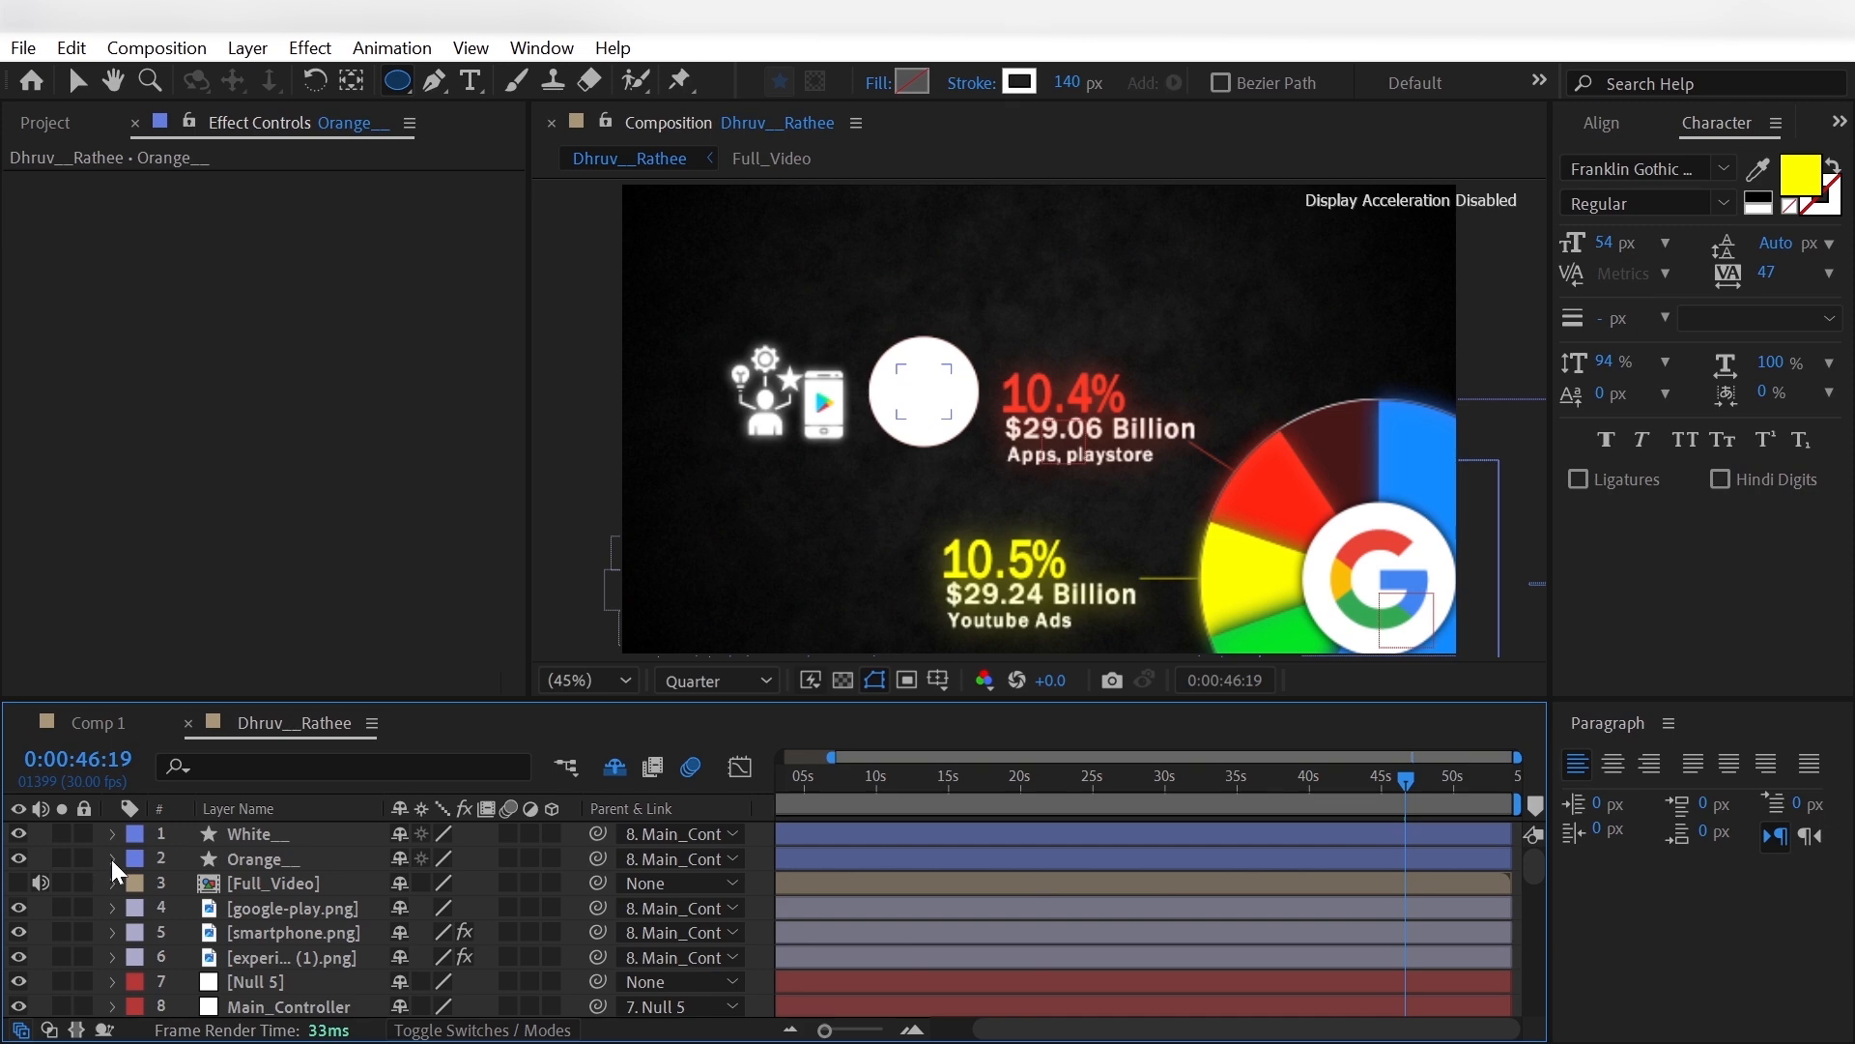
# - Add Trim Paths to the White__ circle and reduce its End value to 0%
pyautogui.click(112, 834)
pyautogui.click(567, 859)
pyautogui.click(527, 659)
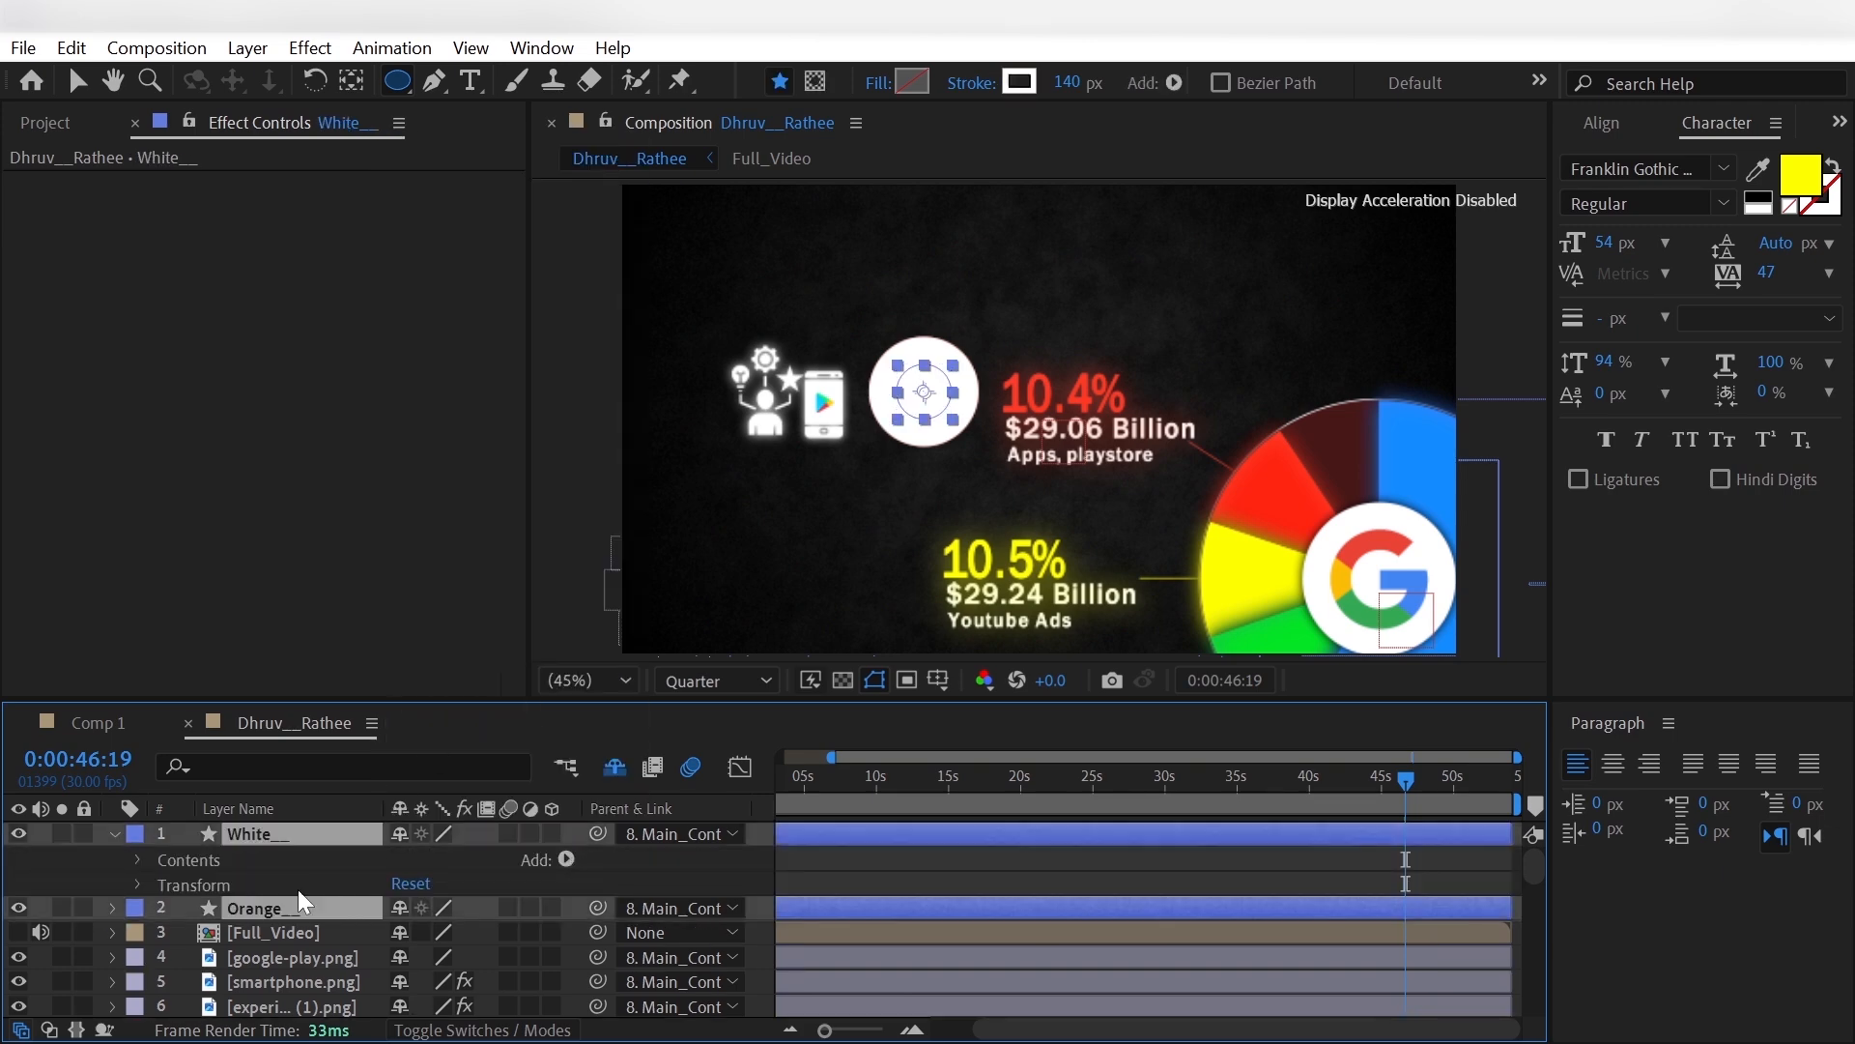
pyautogui.click(164, 908)
pyautogui.moveTo(410, 955); pyautogui.dragTo(354, 958)
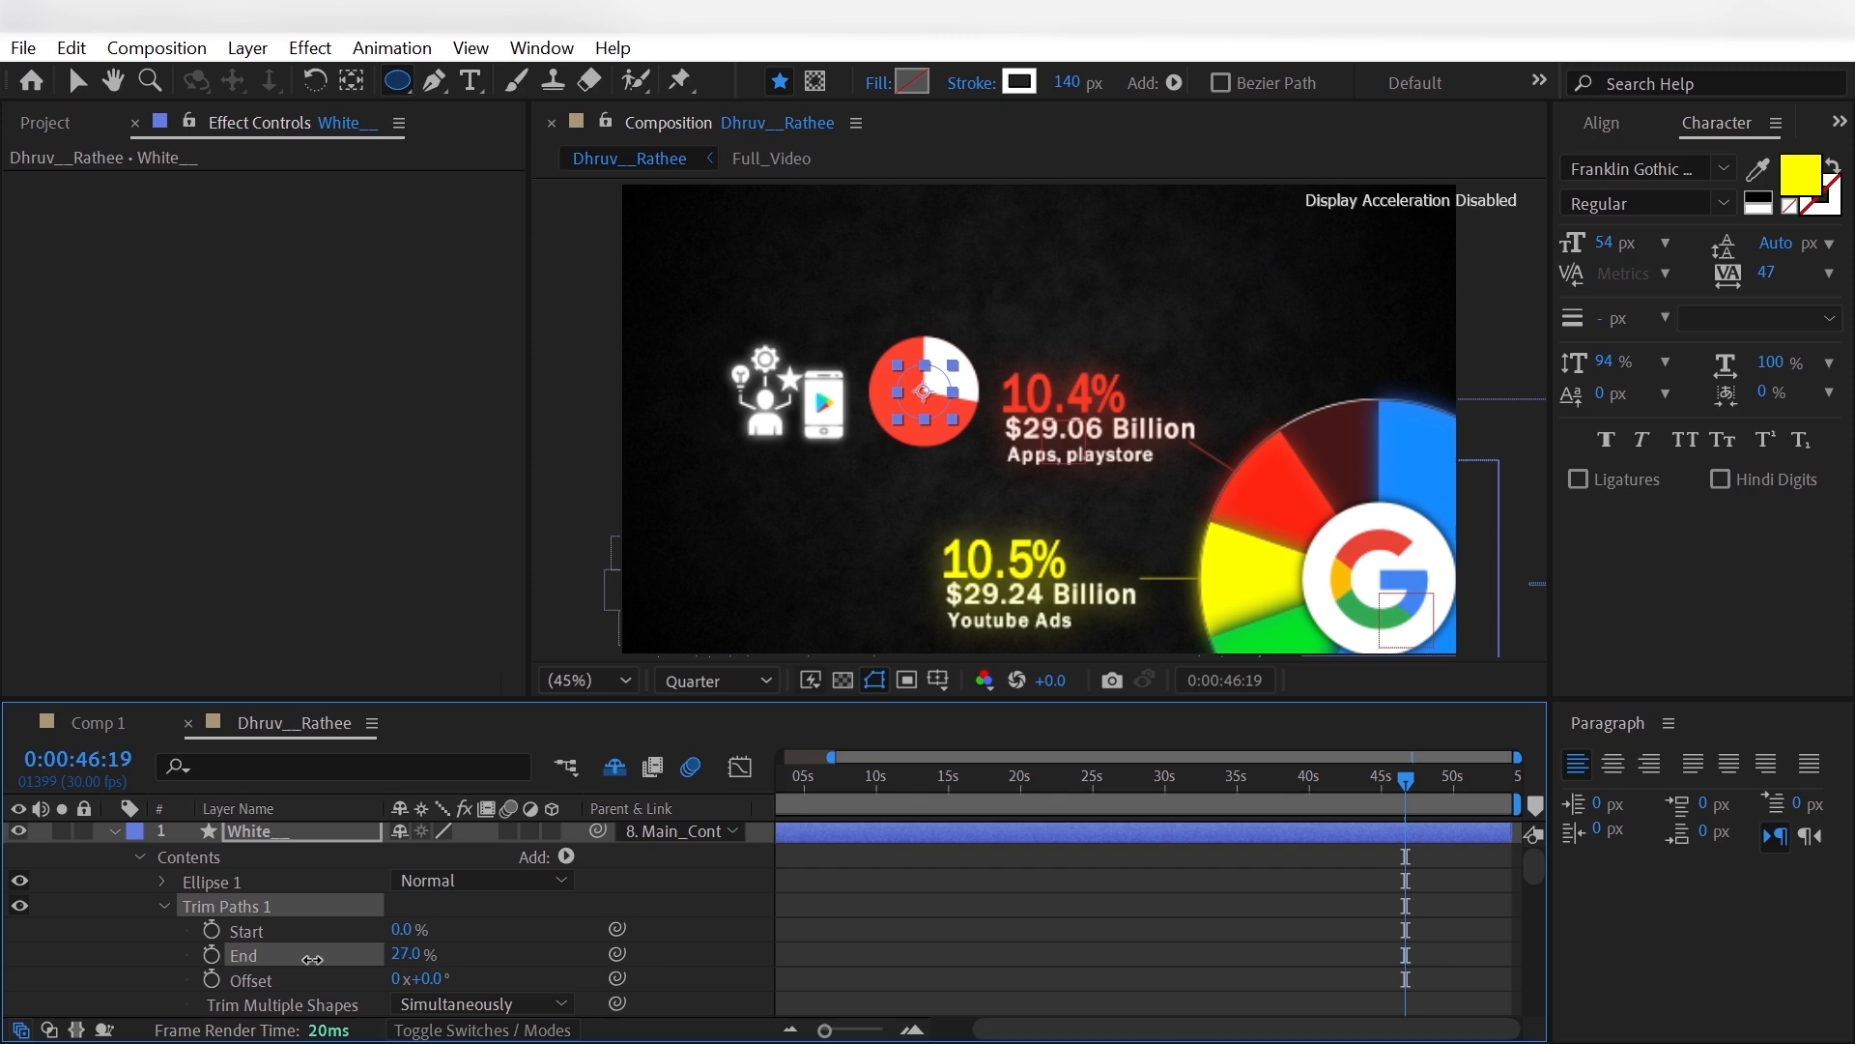
pyautogui.moveTo(287, 959); pyautogui.dragTo(246, 957)
pyautogui.moveTo(246, 957); pyautogui.dragTo(232, 957)
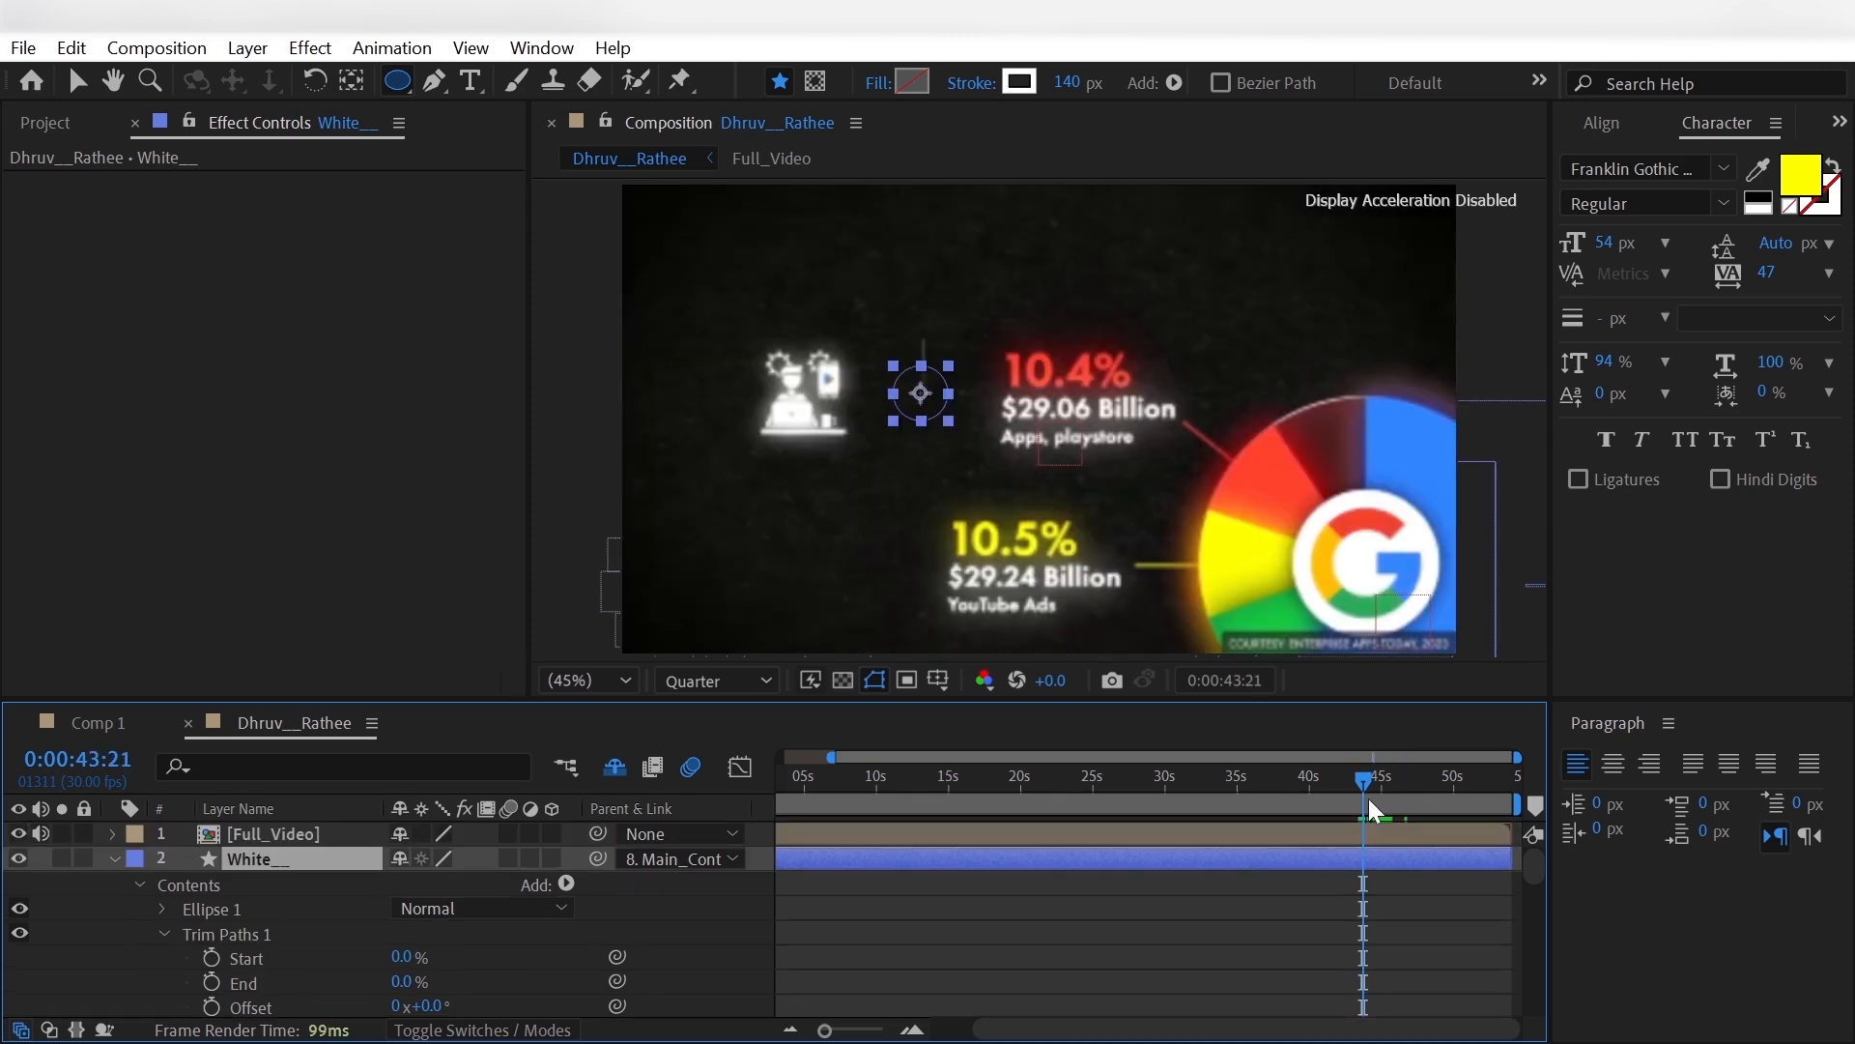
# - Keyframe the White__ circle's Trim Paths Start from 0% at 0:00:43:21 to 100% at 0:00:45:13
pyautogui.click(211, 958)
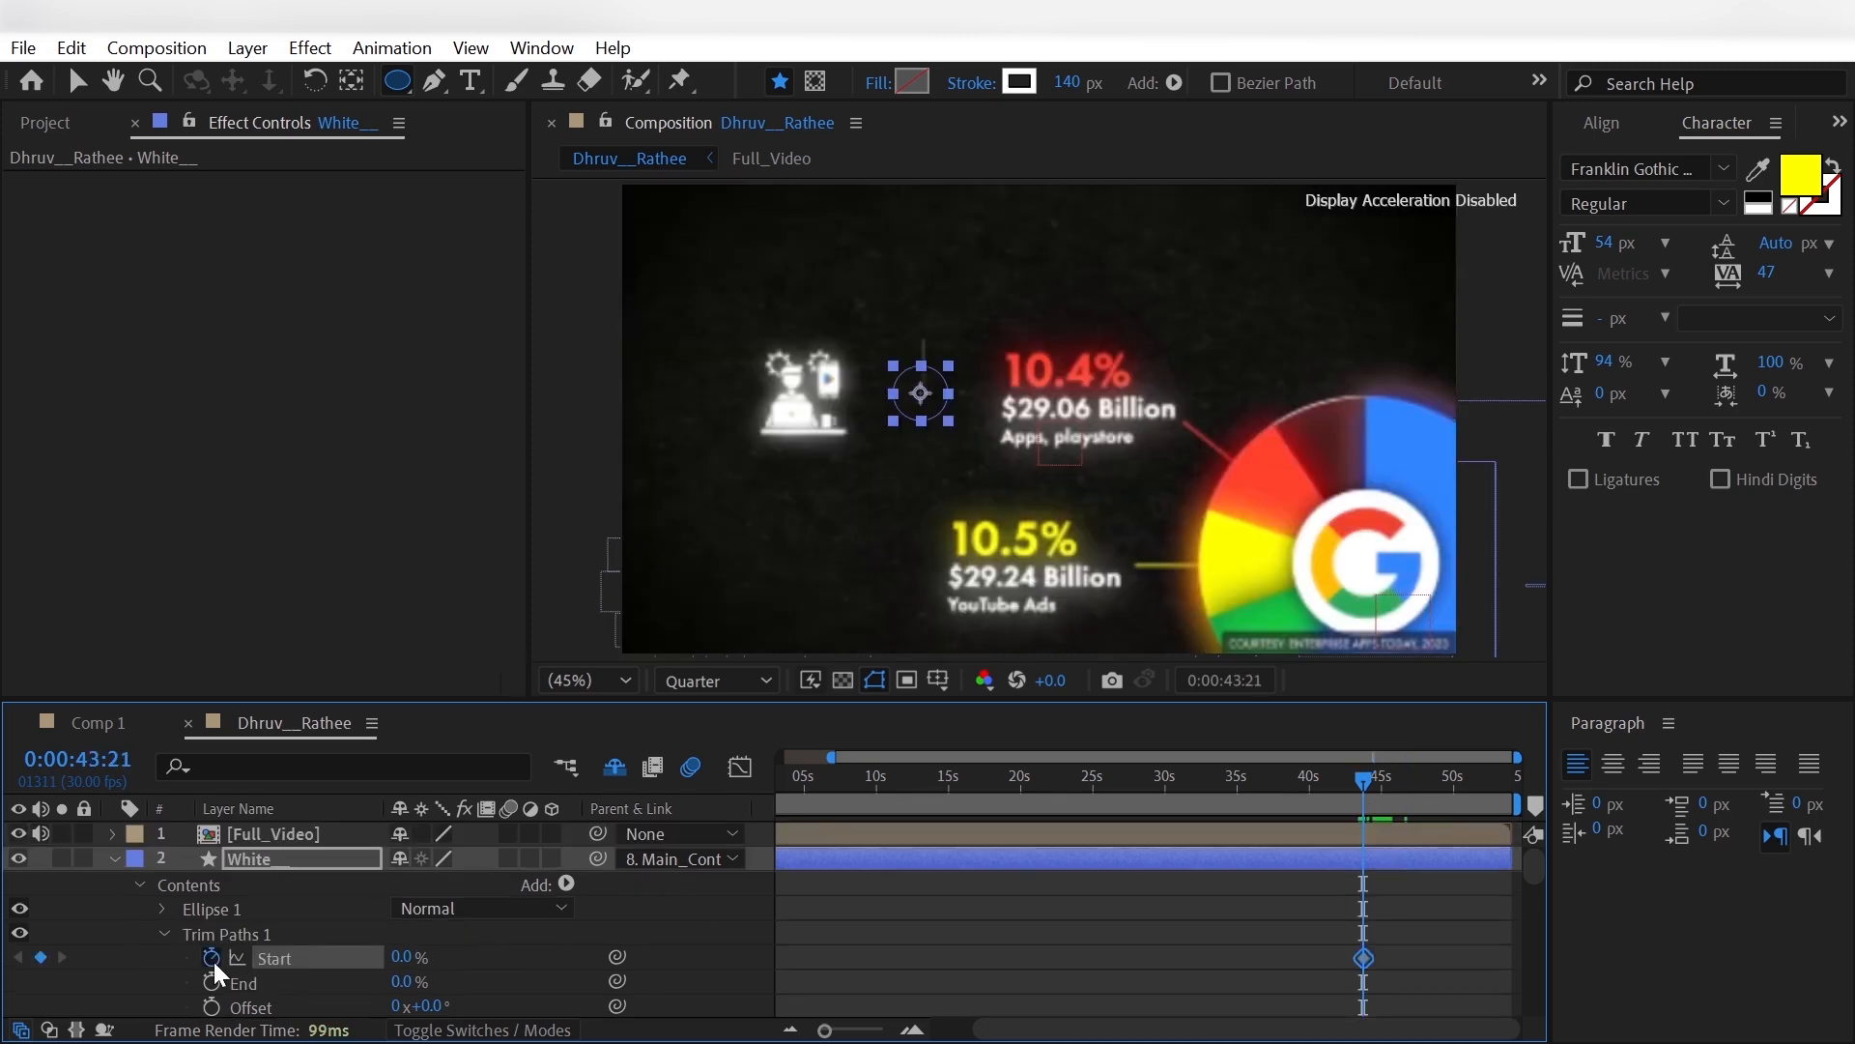
pyautogui.click(1392, 798)
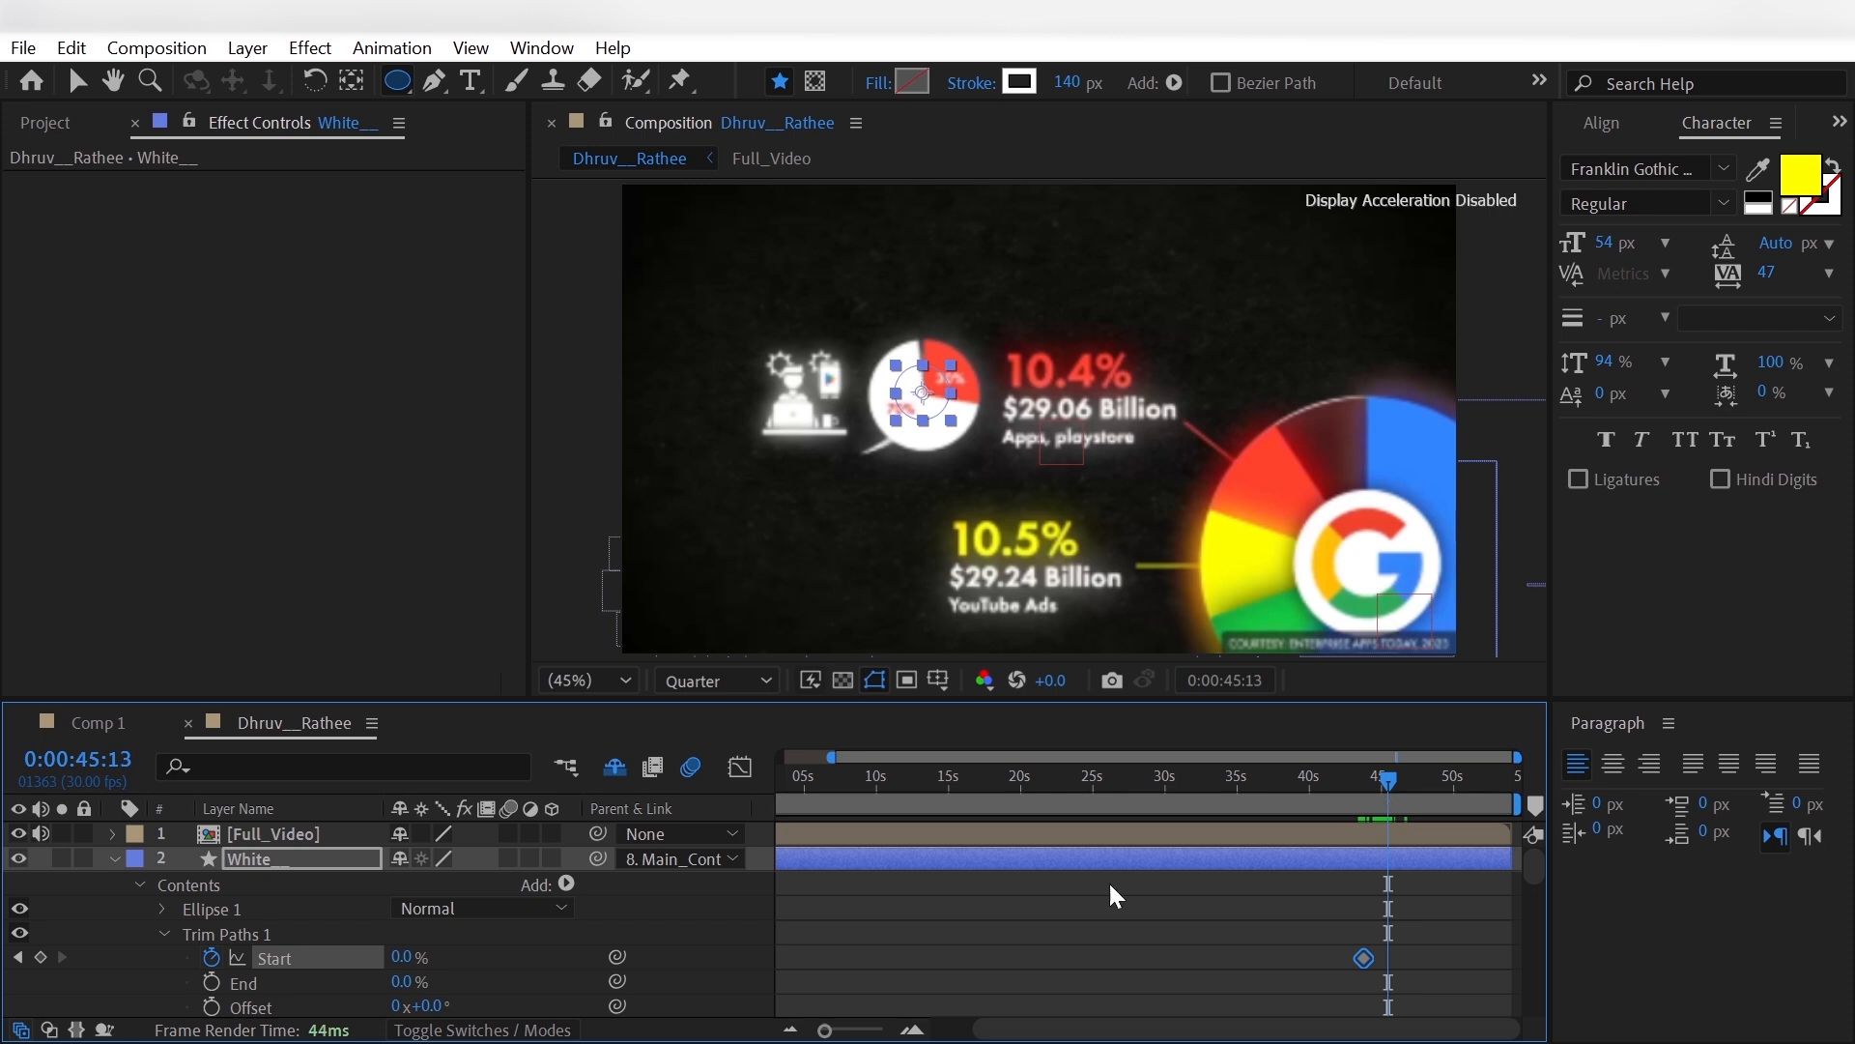
pyautogui.moveTo(402, 959); pyautogui.dragTo(459, 958)
# - Keyframe the White__ circle's Trim Paths End at 0% beside the first Start keyframe and at 30% at 0:00:45:17
pyautogui.click(1372, 802)
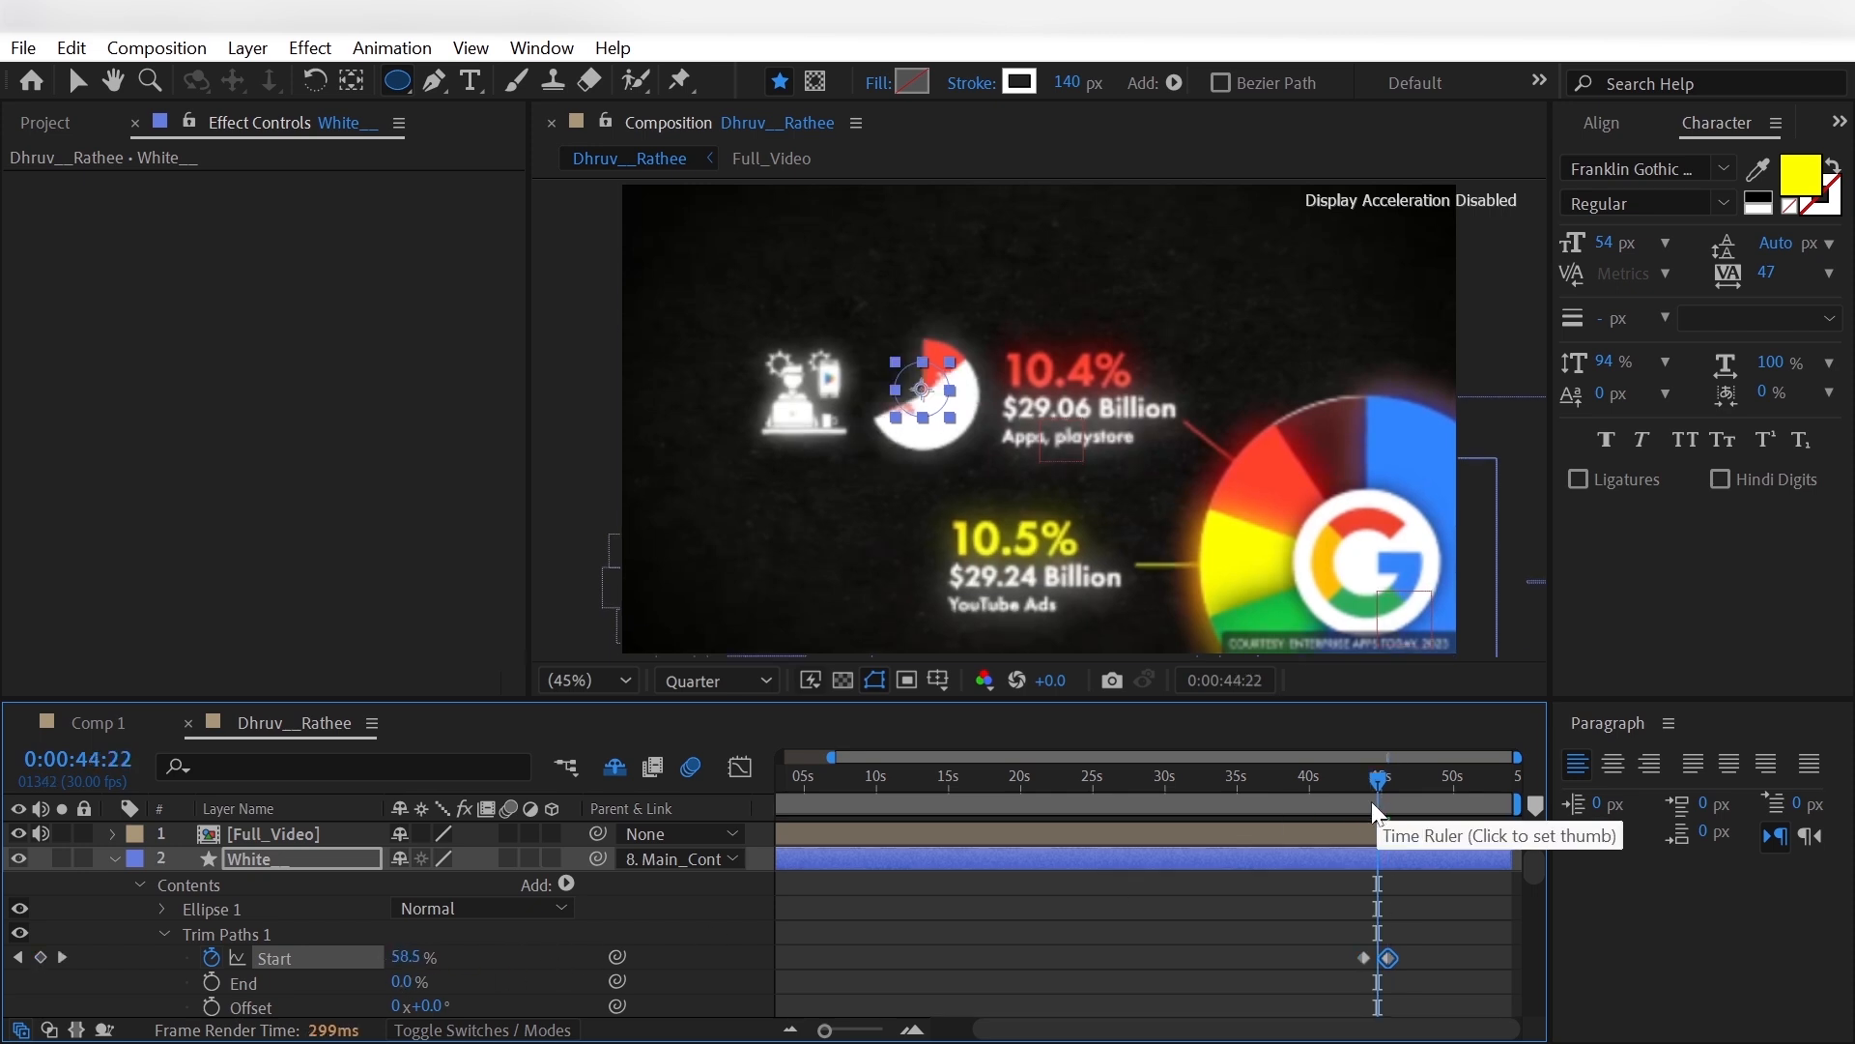
pyautogui.press('pageup')
pyautogui.press('pageup')
pyautogui.press('pageup')
pyautogui.press('pageup')
pyautogui.press('pageup')
pyautogui.press('pageup')
pyautogui.press('pageup')
pyautogui.press('pageup')
pyautogui.press('pageup')
pyautogui.press('pageup')
pyautogui.press('pageup')
pyautogui.press('pageup')
pyautogui.press('pageup')
pyautogui.press('pageup')
pyautogui.press('pageup')
pyautogui.press('pageup')
pyautogui.press('pageup')
pyautogui.press('pageup')
pyautogui.press('pageup')
pyautogui.press('pageup')
pyautogui.click(212, 983)
pyautogui.moveTo(1374, 804); pyautogui.dragTo(1396, 804)
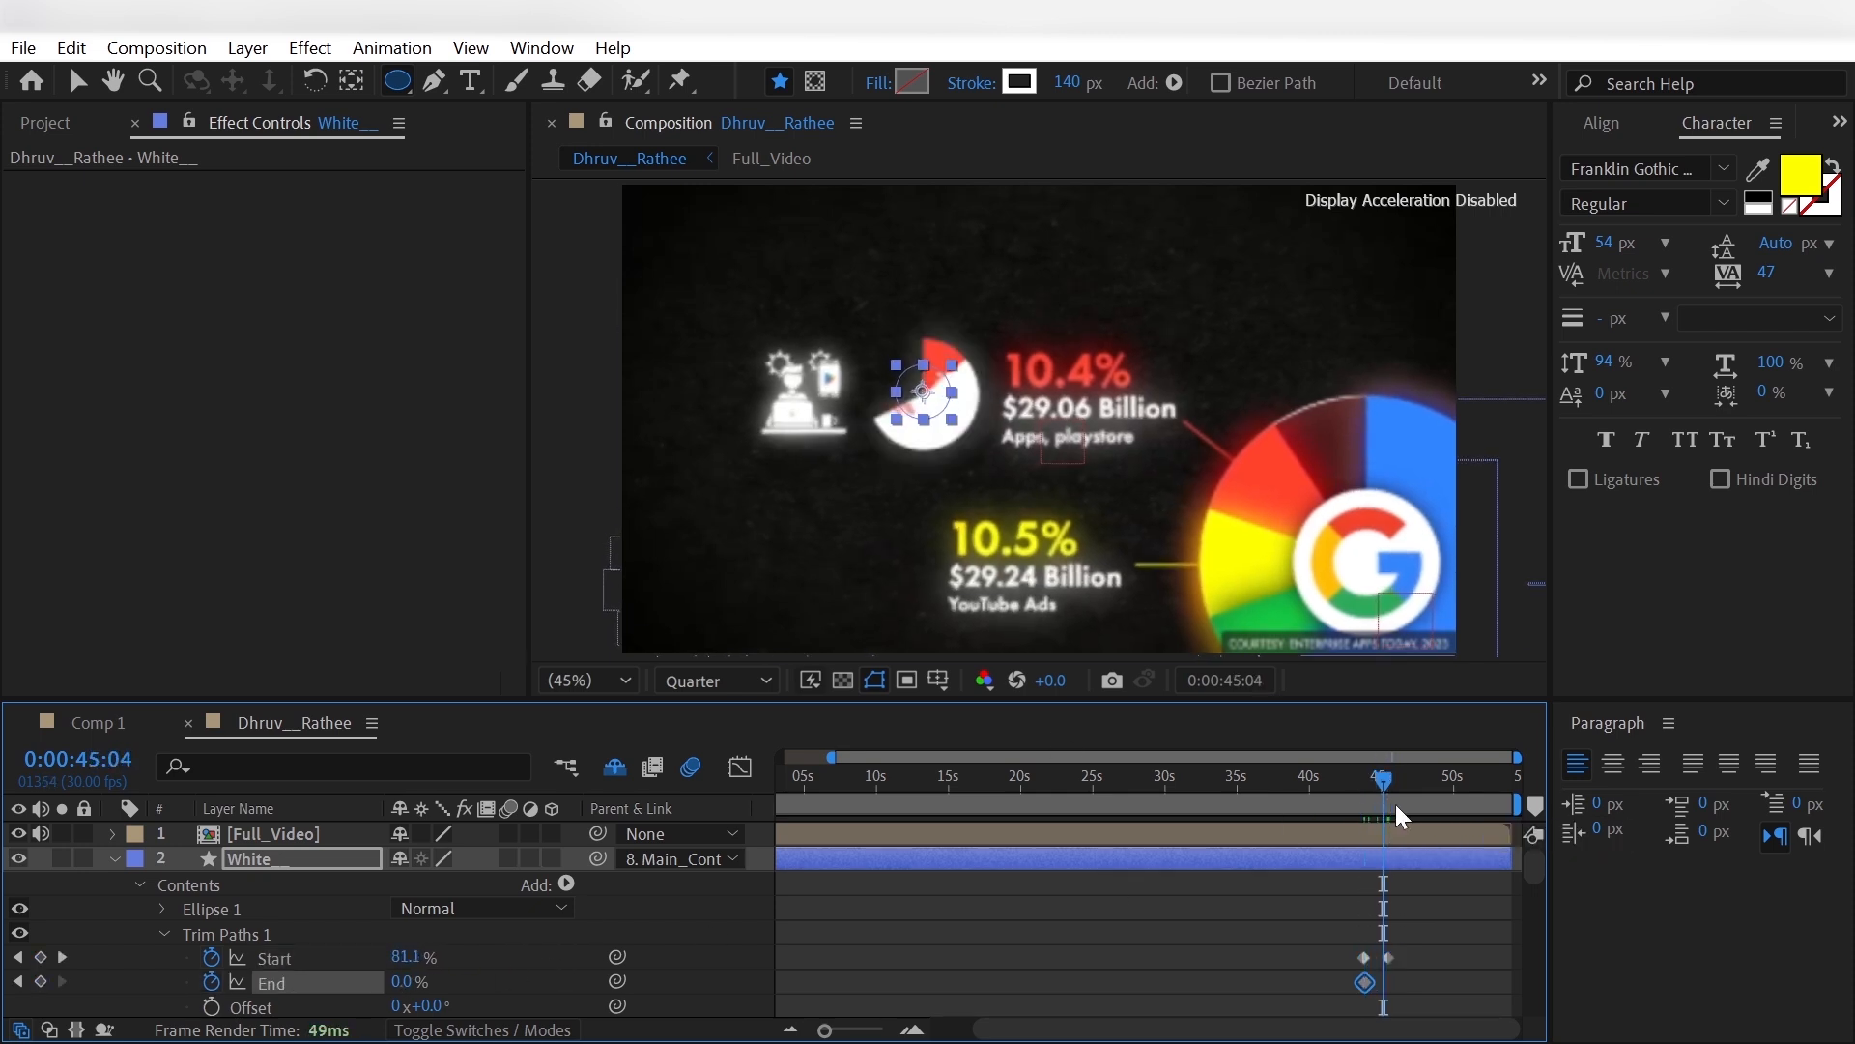
pyautogui.click(1387, 802)
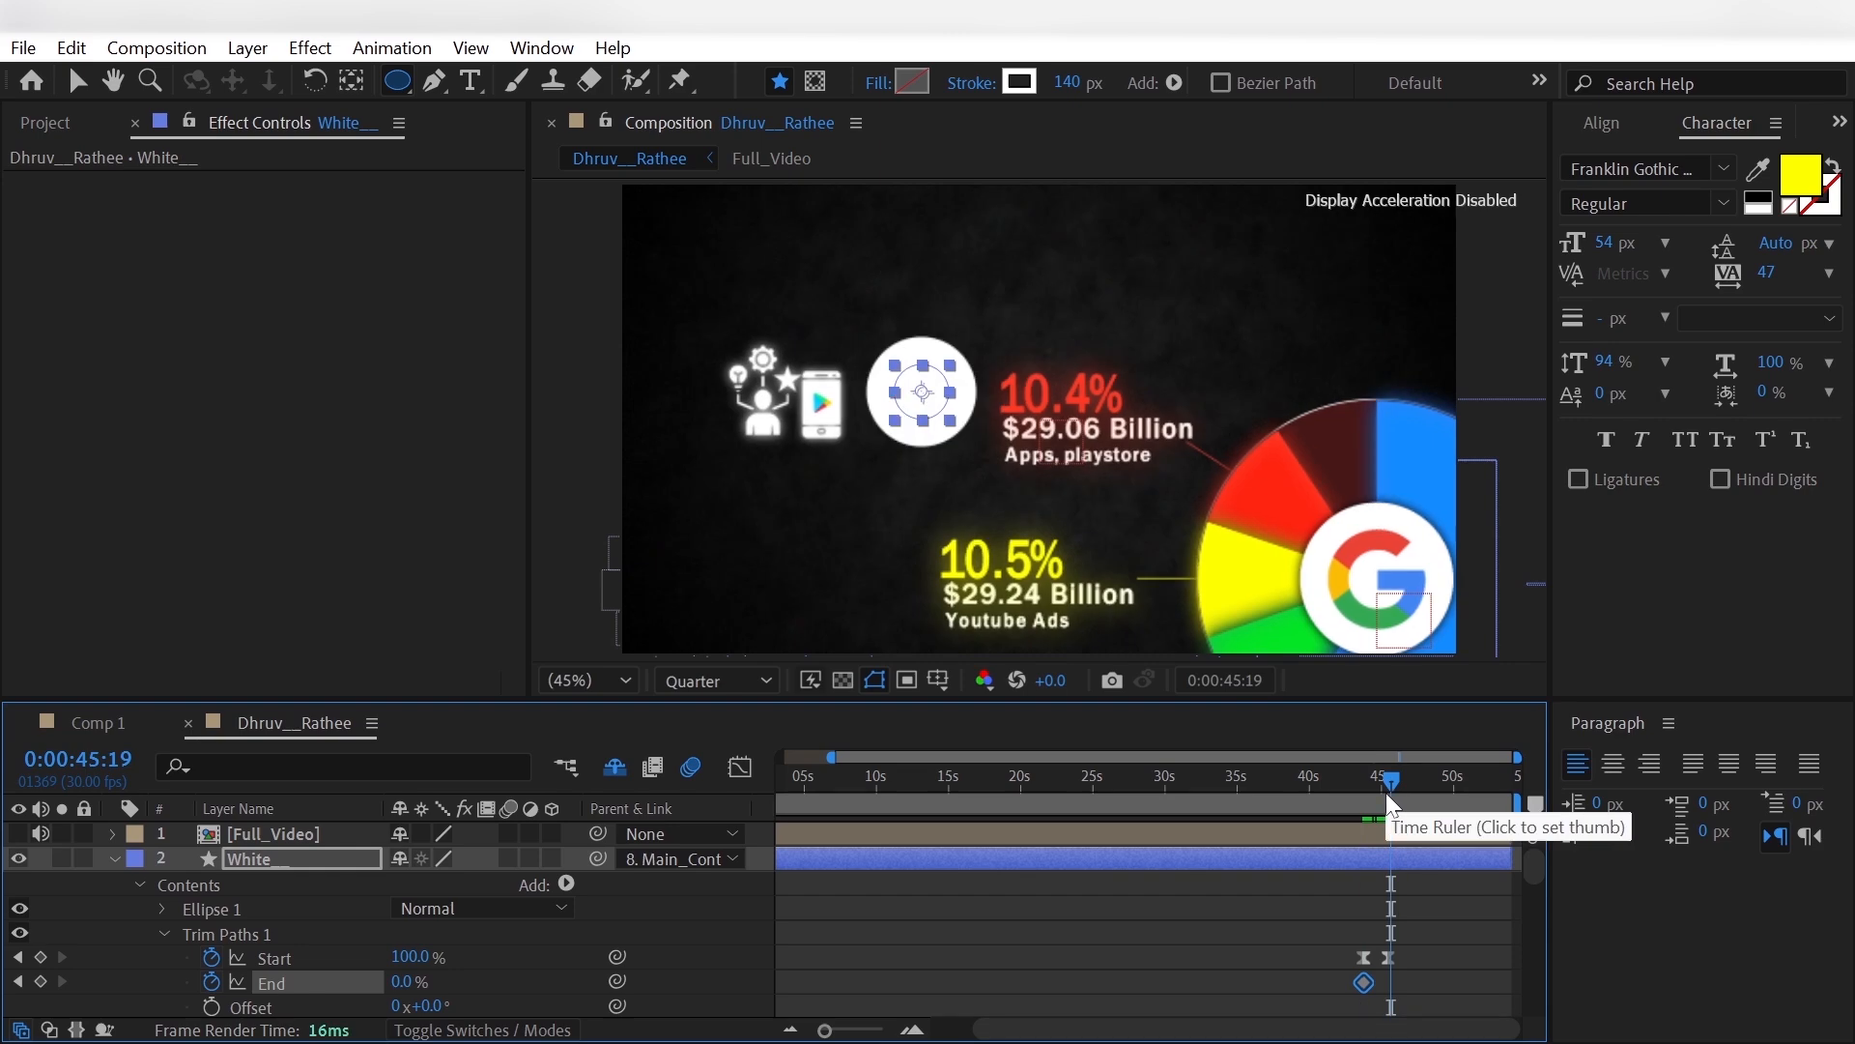
pyautogui.click(1385, 793)
pyautogui.moveTo(398, 983); pyautogui.dragTo(418, 976)
# - Apply Easy Ease to the White__ circle's Trim Paths End keyframes
pyautogui.rightClick(1388, 983)
pyautogui.moveTo(1450, 966)
pyautogui.click(1333, 730)
pyautogui.click(1310, 979)
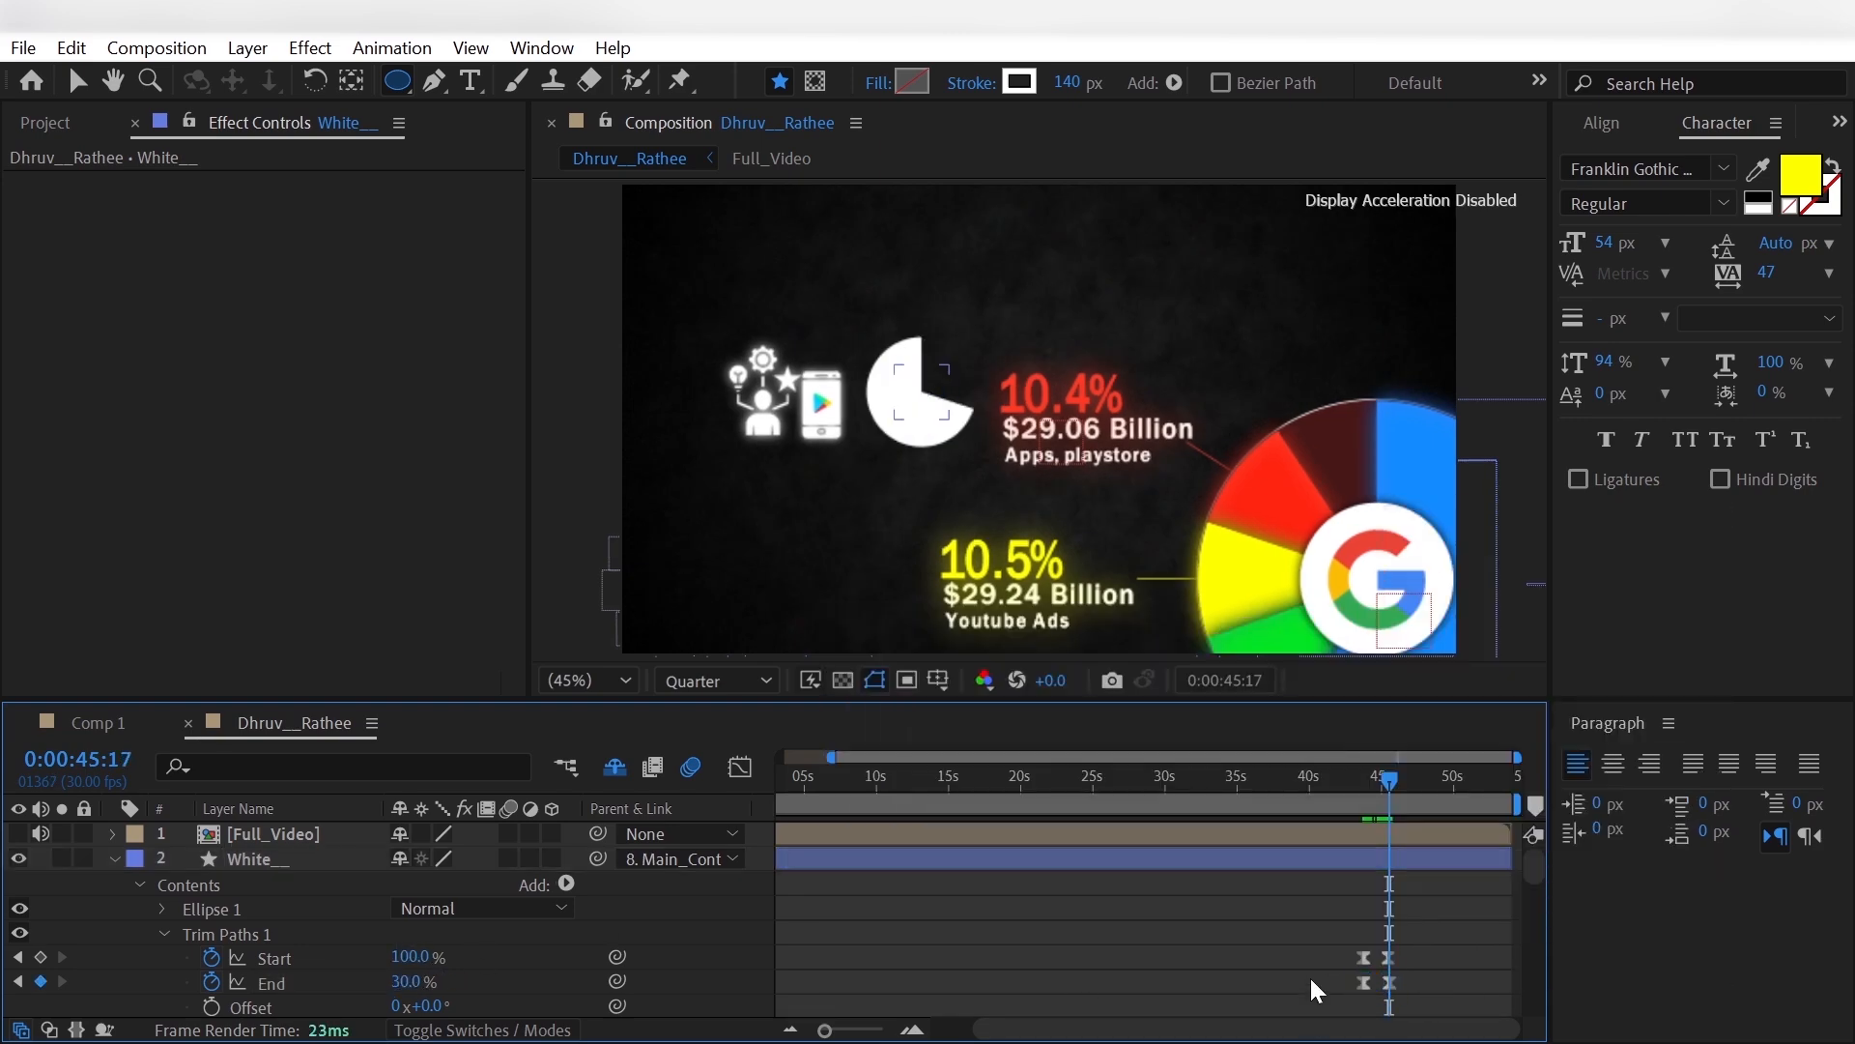
# - Make the Orange__ circle layer visible and add Trim Paths to it
pyautogui.moveTo(1365, 803); pyautogui.dragTo(1397, 803)
pyautogui.click(115, 859)
pyautogui.click(261, 883)
pyautogui.click(19, 884)
pyautogui.click(115, 883)
pyautogui.scroll(-1, 290, 883)
pyautogui.click(566, 859)
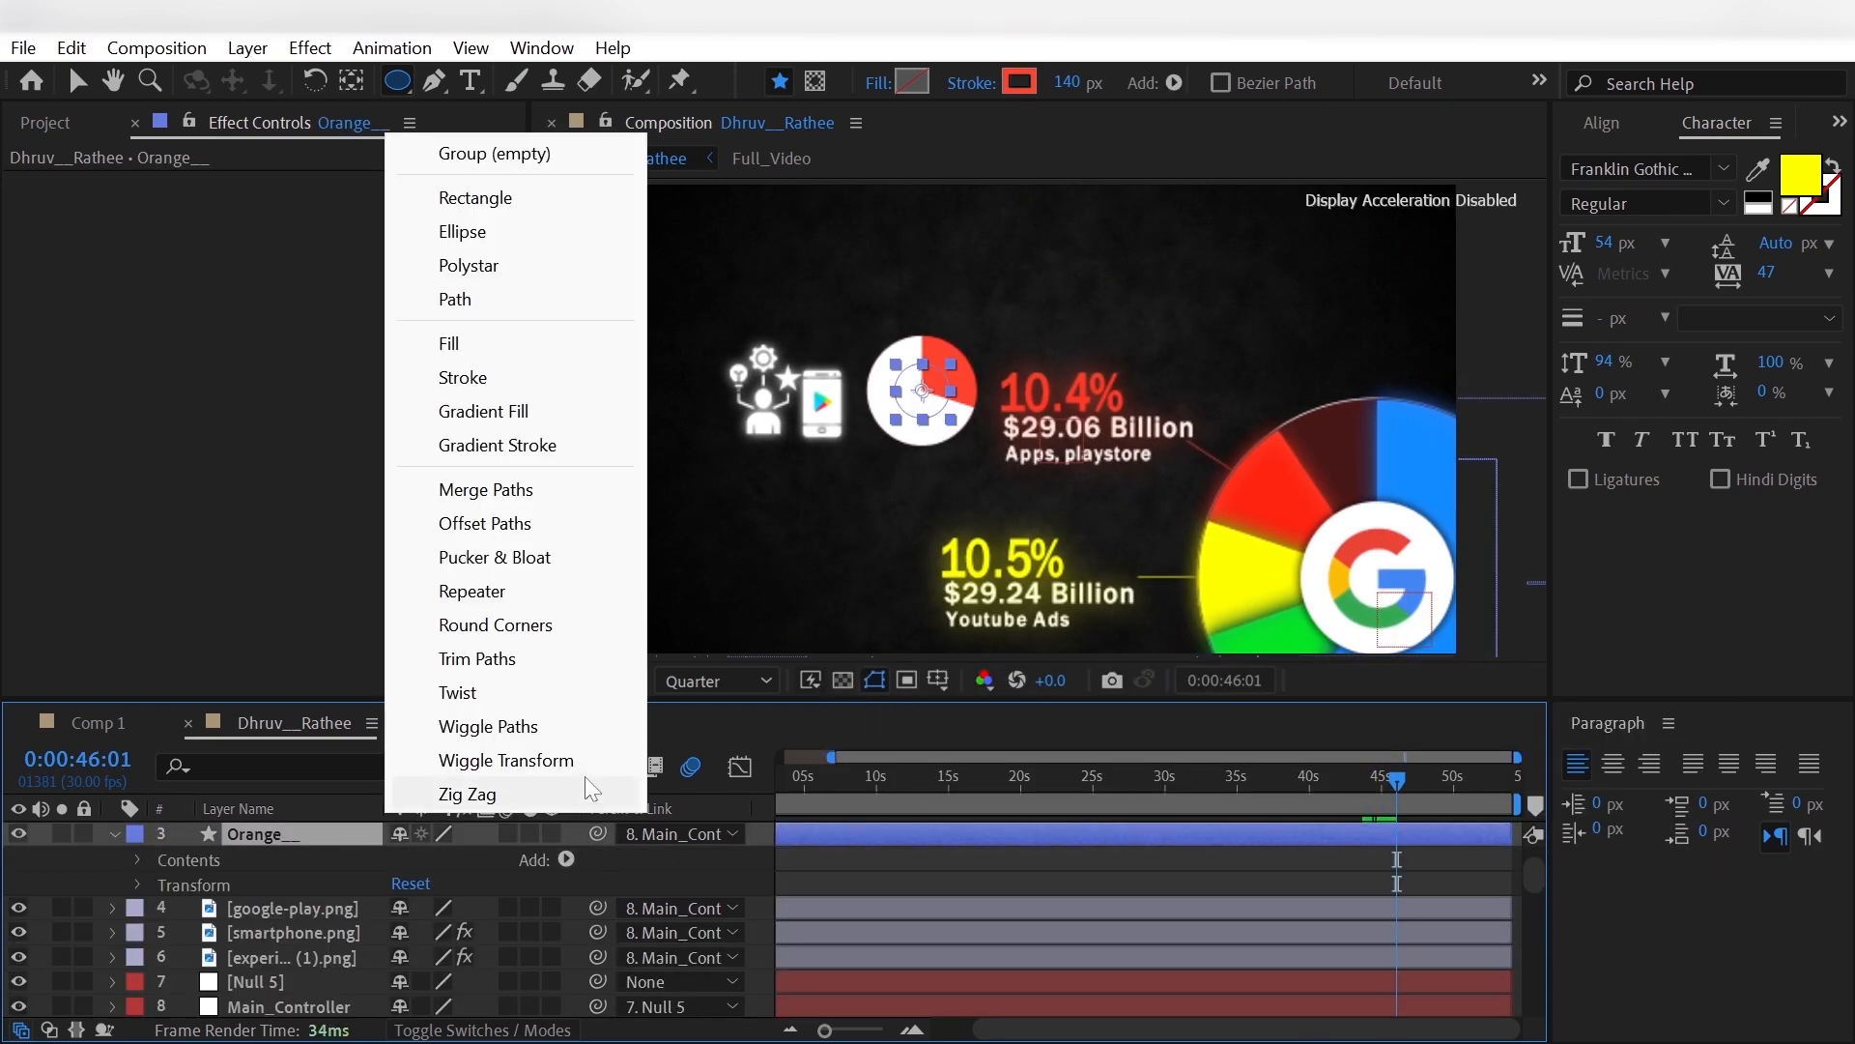
pyautogui.click(576, 660)
pyautogui.click(165, 905)
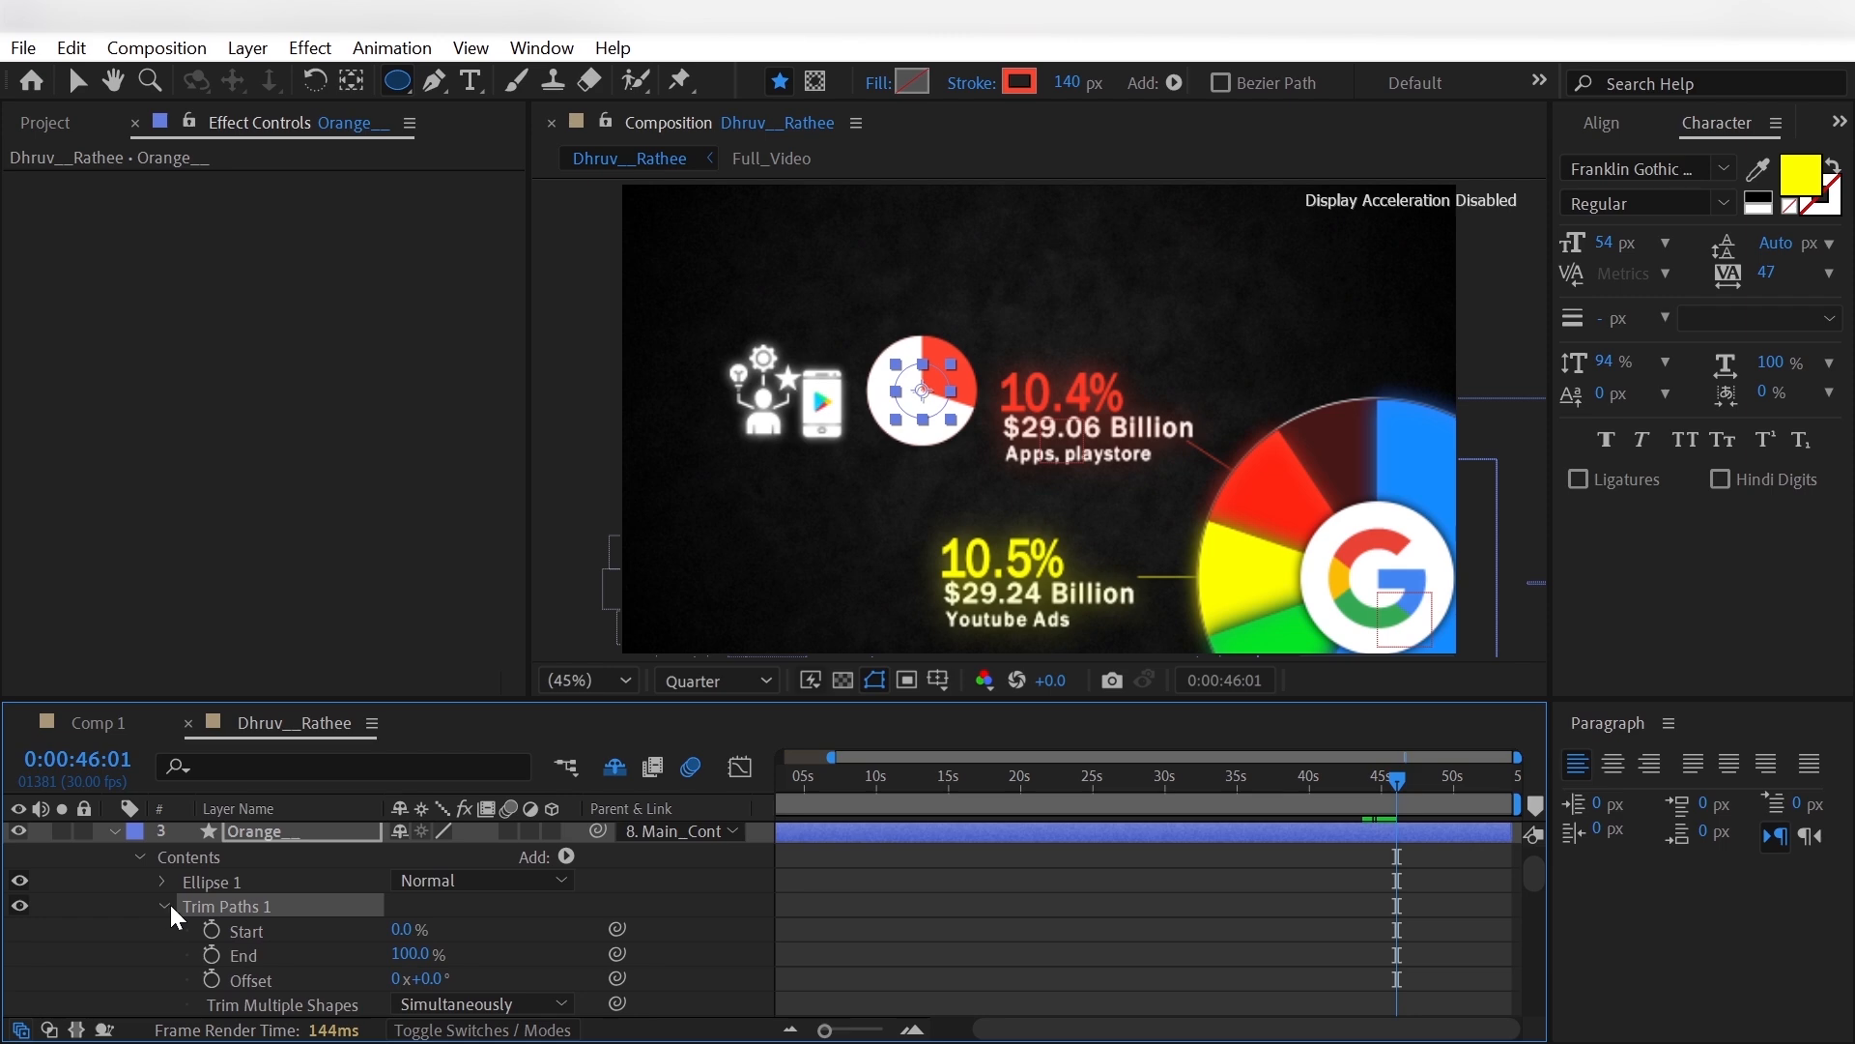
# - Set the Orange__ circle's trim End to 0% and keyframe its Start from 0% at 0:00:43:23 to 30% at 0:00:45:11
pyautogui.click(1364, 791)
pyautogui.scroll(1, 363, 966)
pyautogui.moveTo(419, 1006); pyautogui.dragTo(191, 1017)
pyautogui.click(210, 982)
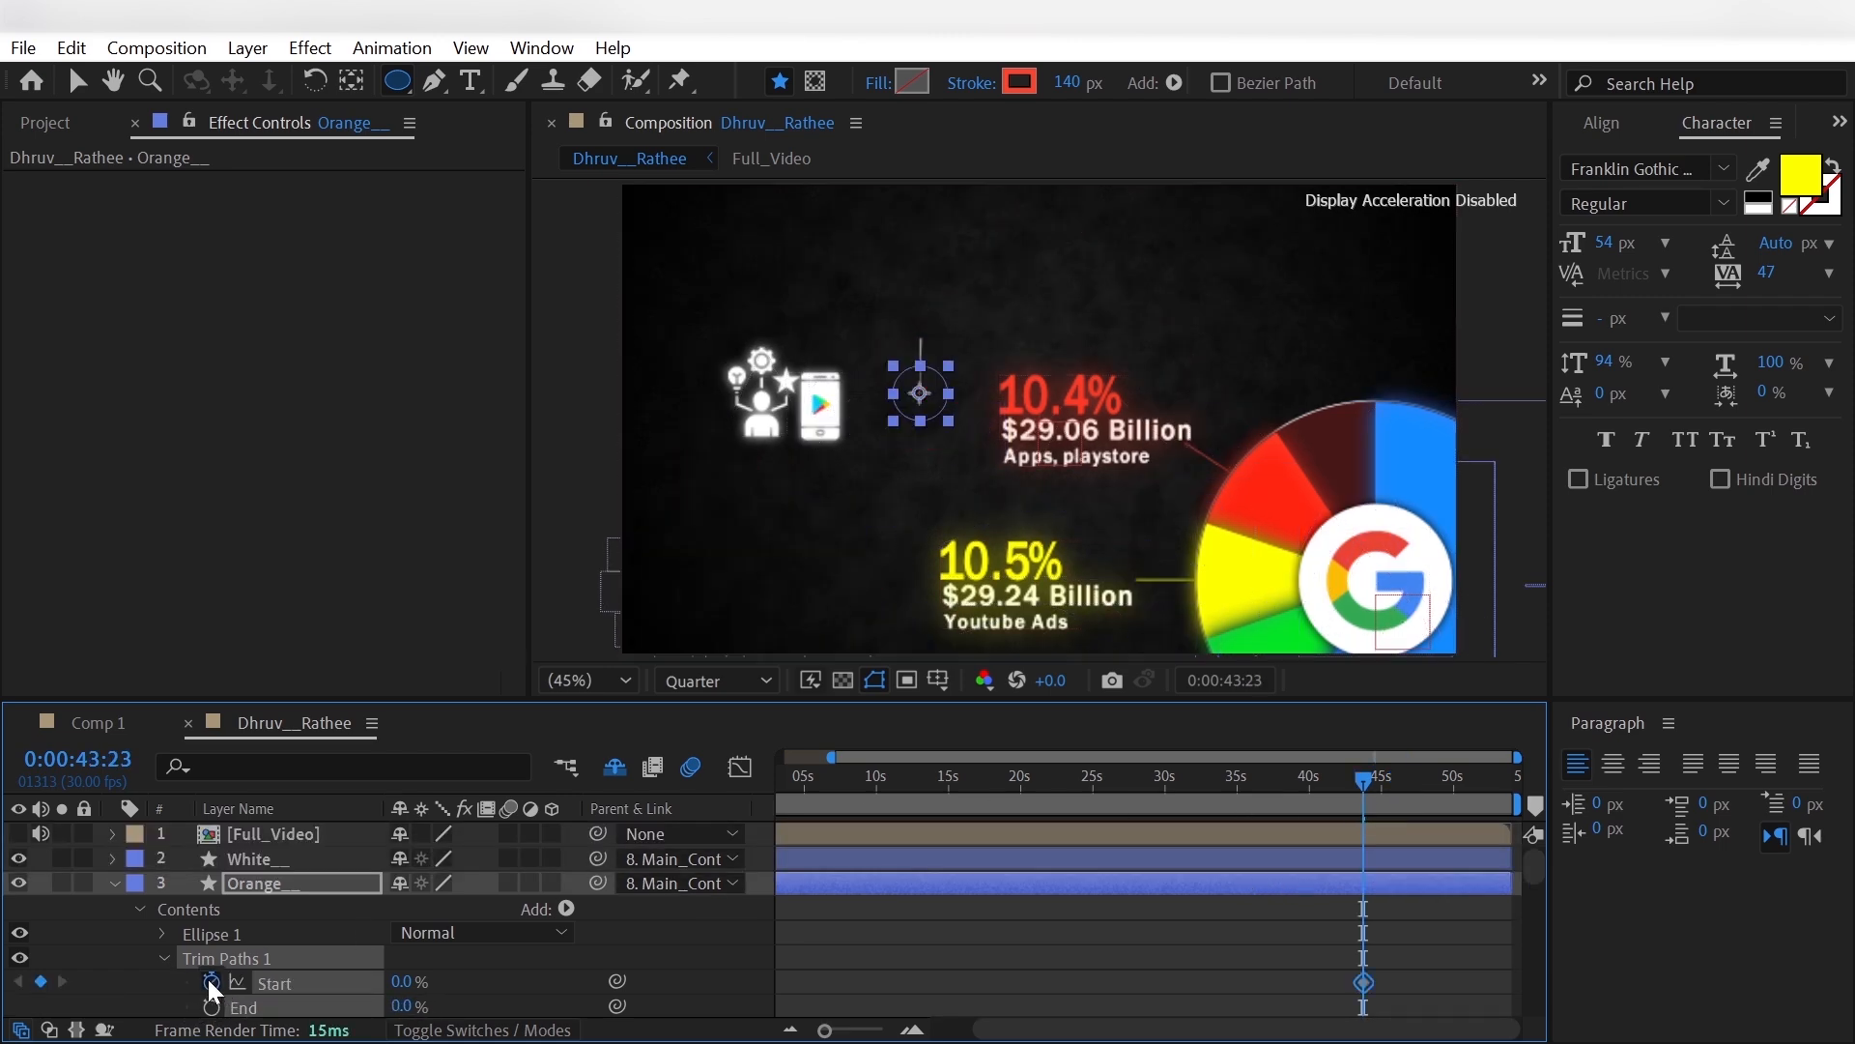
pyautogui.press('space')
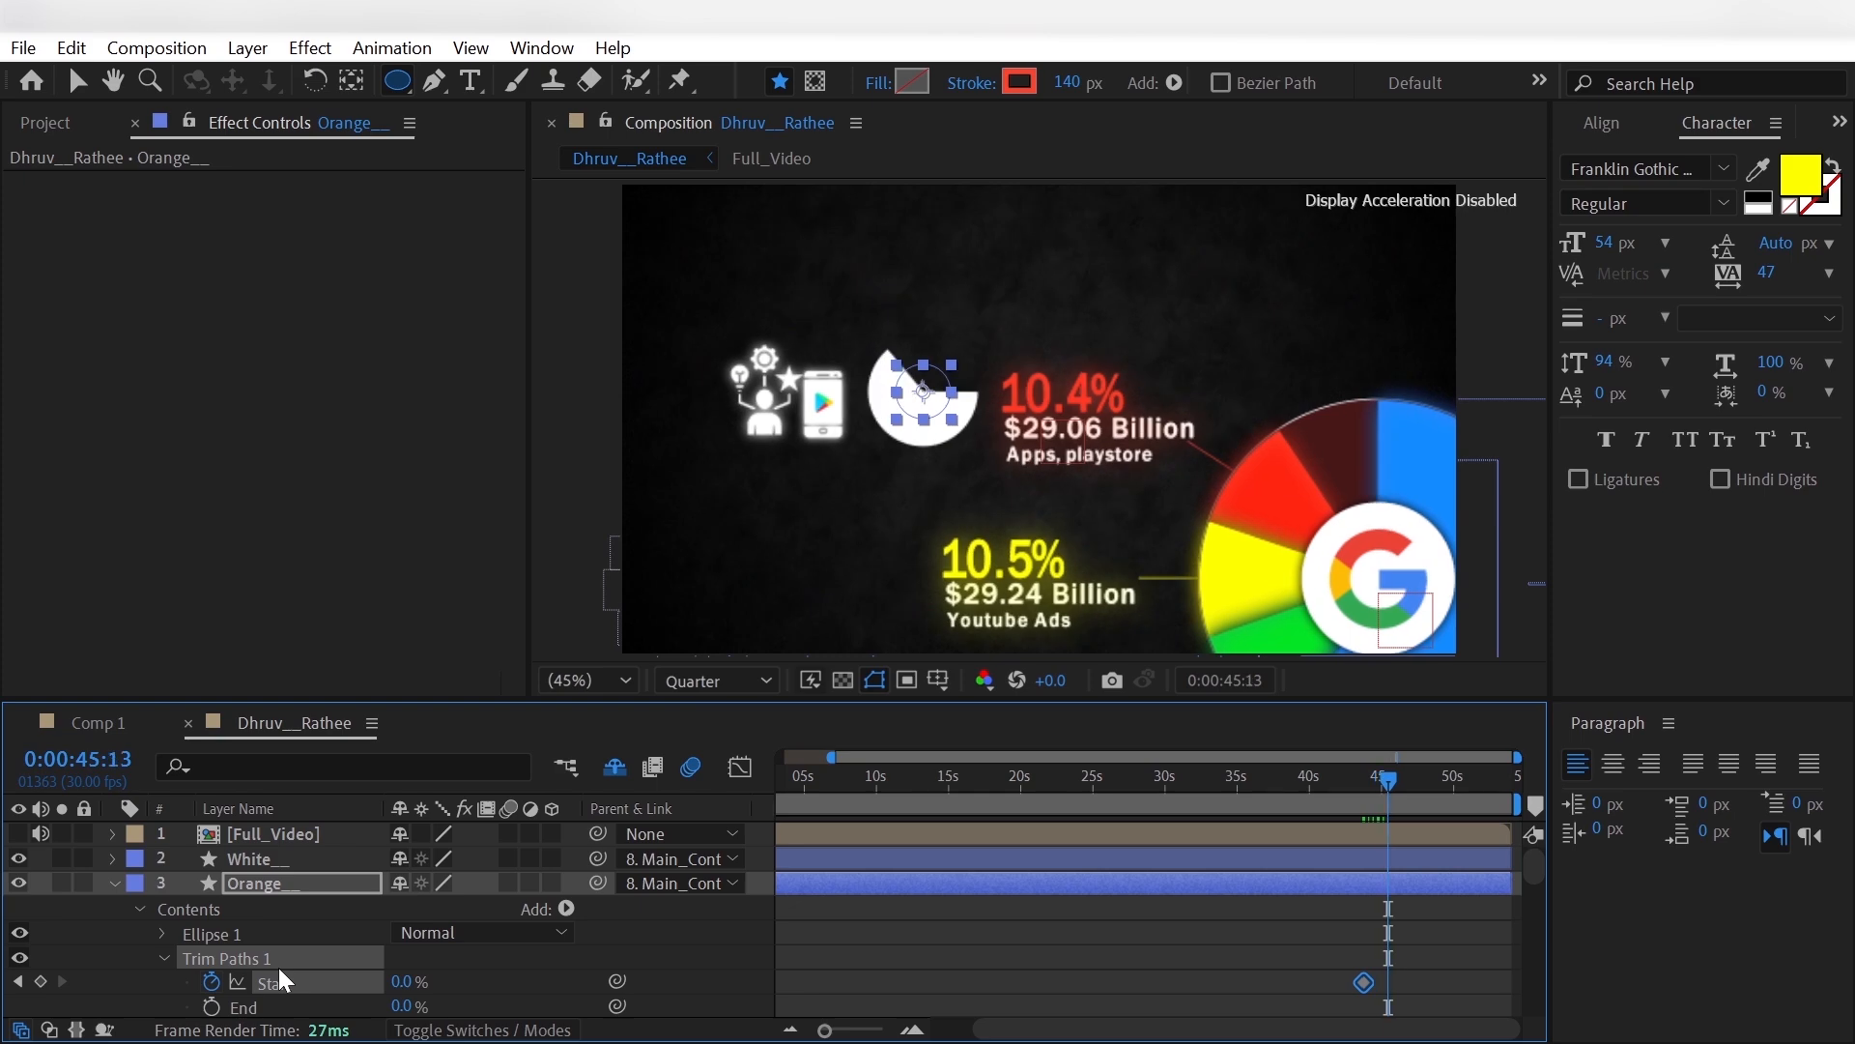
pyautogui.click(404, 982)
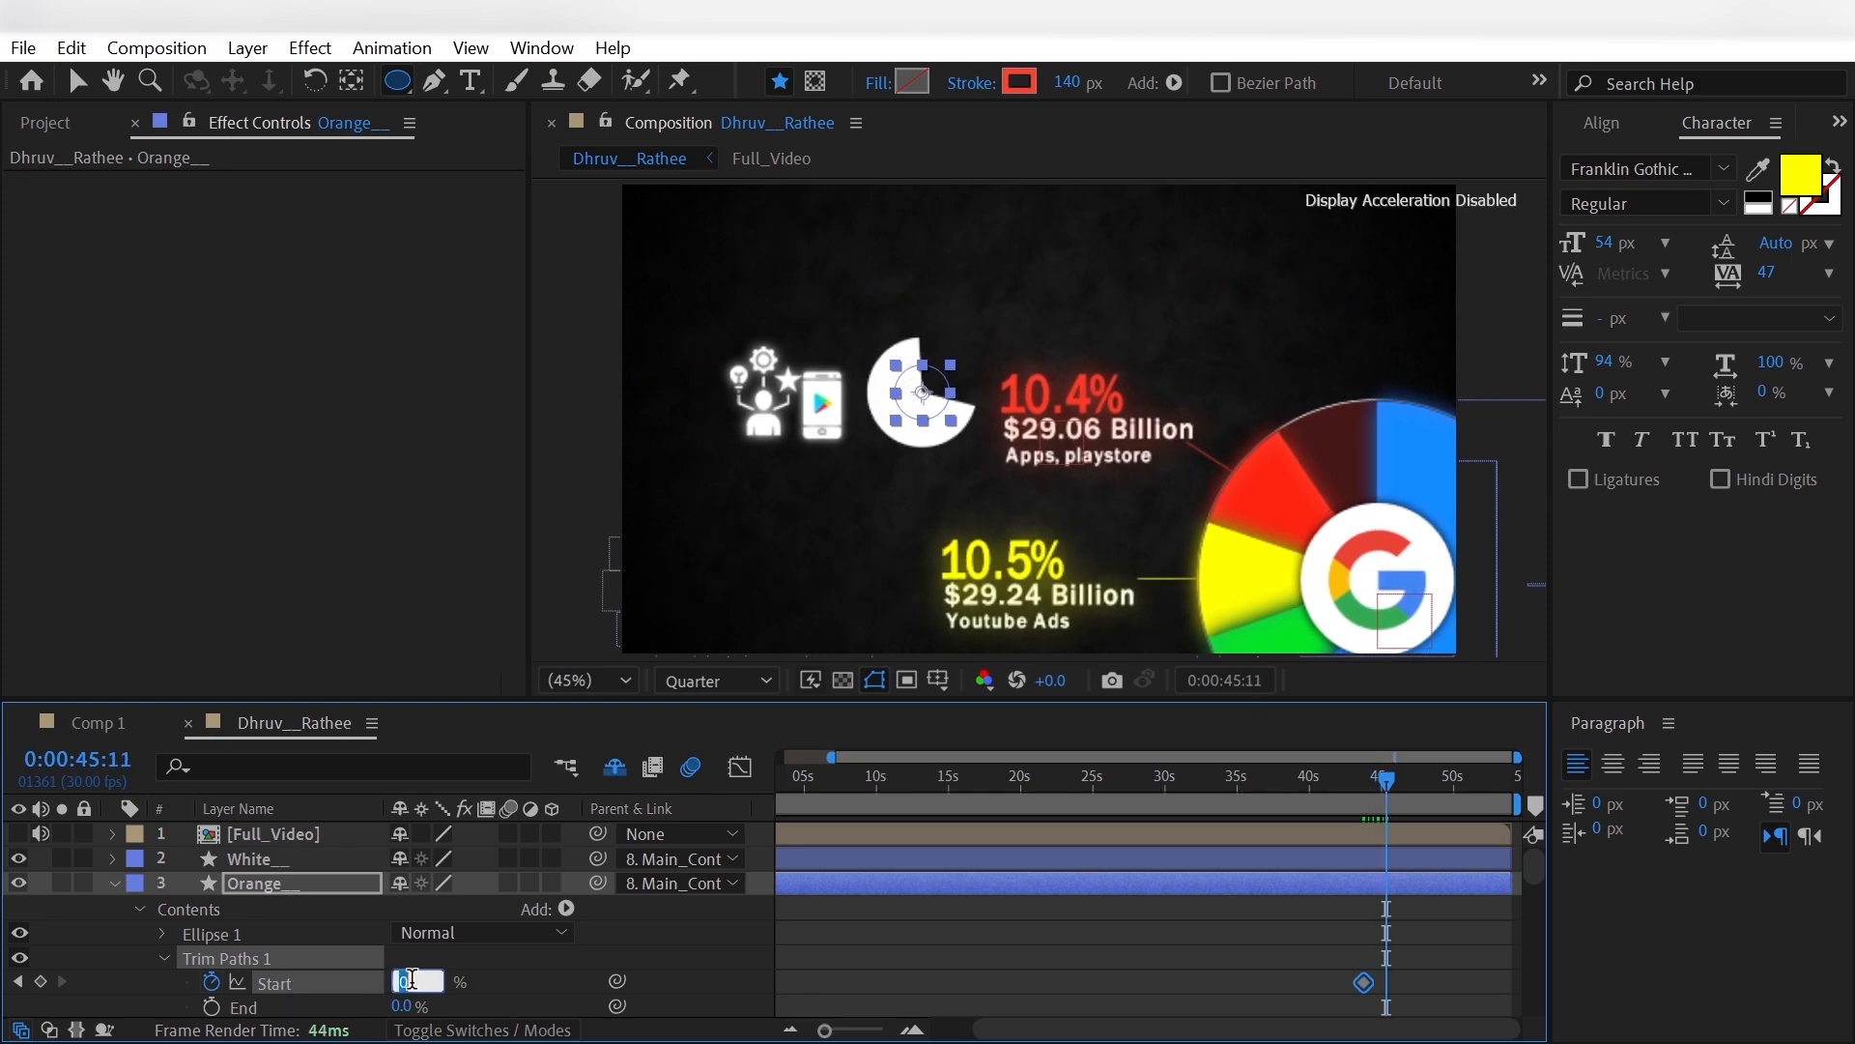
pyautogui.write('30')
pyautogui.press('Return')
# - Apply Easy Ease to the Orange__ circle's Start keyframes and collapse the layer
pyautogui.moveTo(1332, 969); pyautogui.dragTo(1406, 996)
pyautogui.rightClick(1387, 984)
pyautogui.moveTo(1509, 956)
pyautogui.click(1286, 713)
pyautogui.click(954, 982)
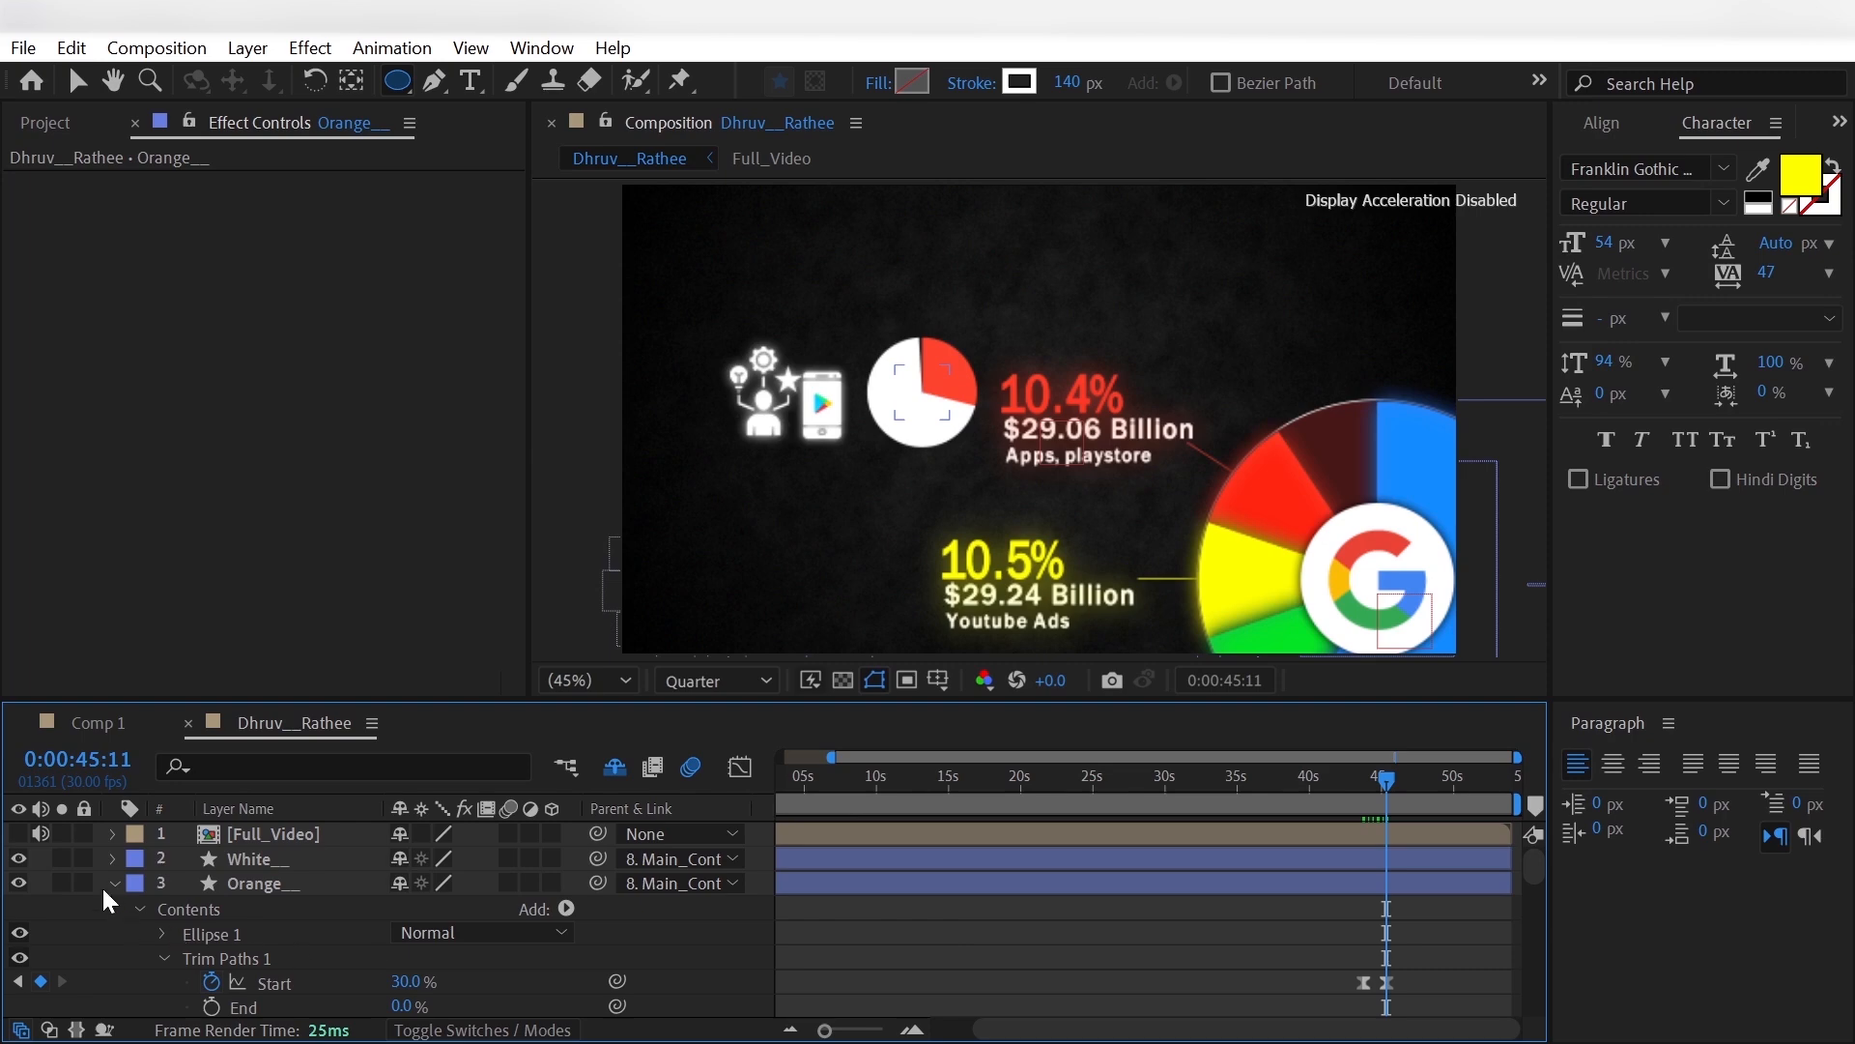
pyautogui.click(114, 884)
# - Show the Full_Video reference layer and add the text "30%" over the small pie's red slice
pyautogui.click(19, 834)
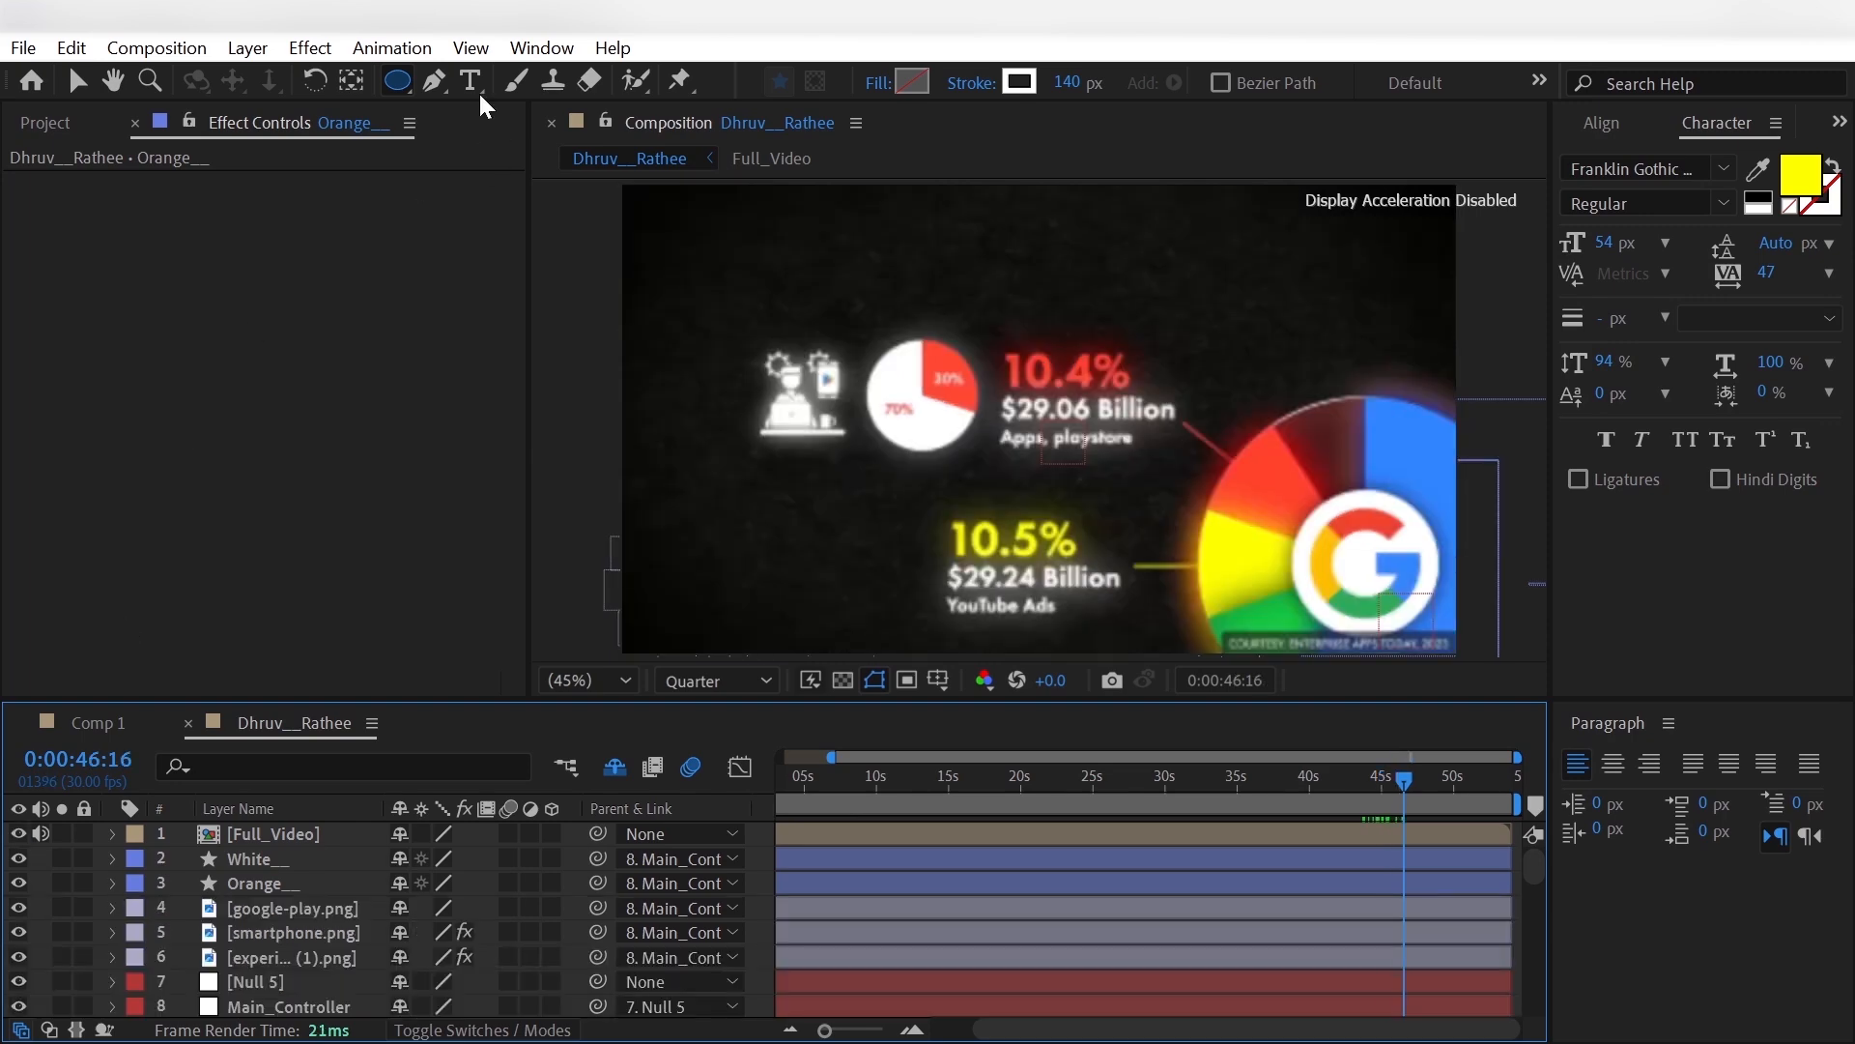
pyautogui.click(470, 82)
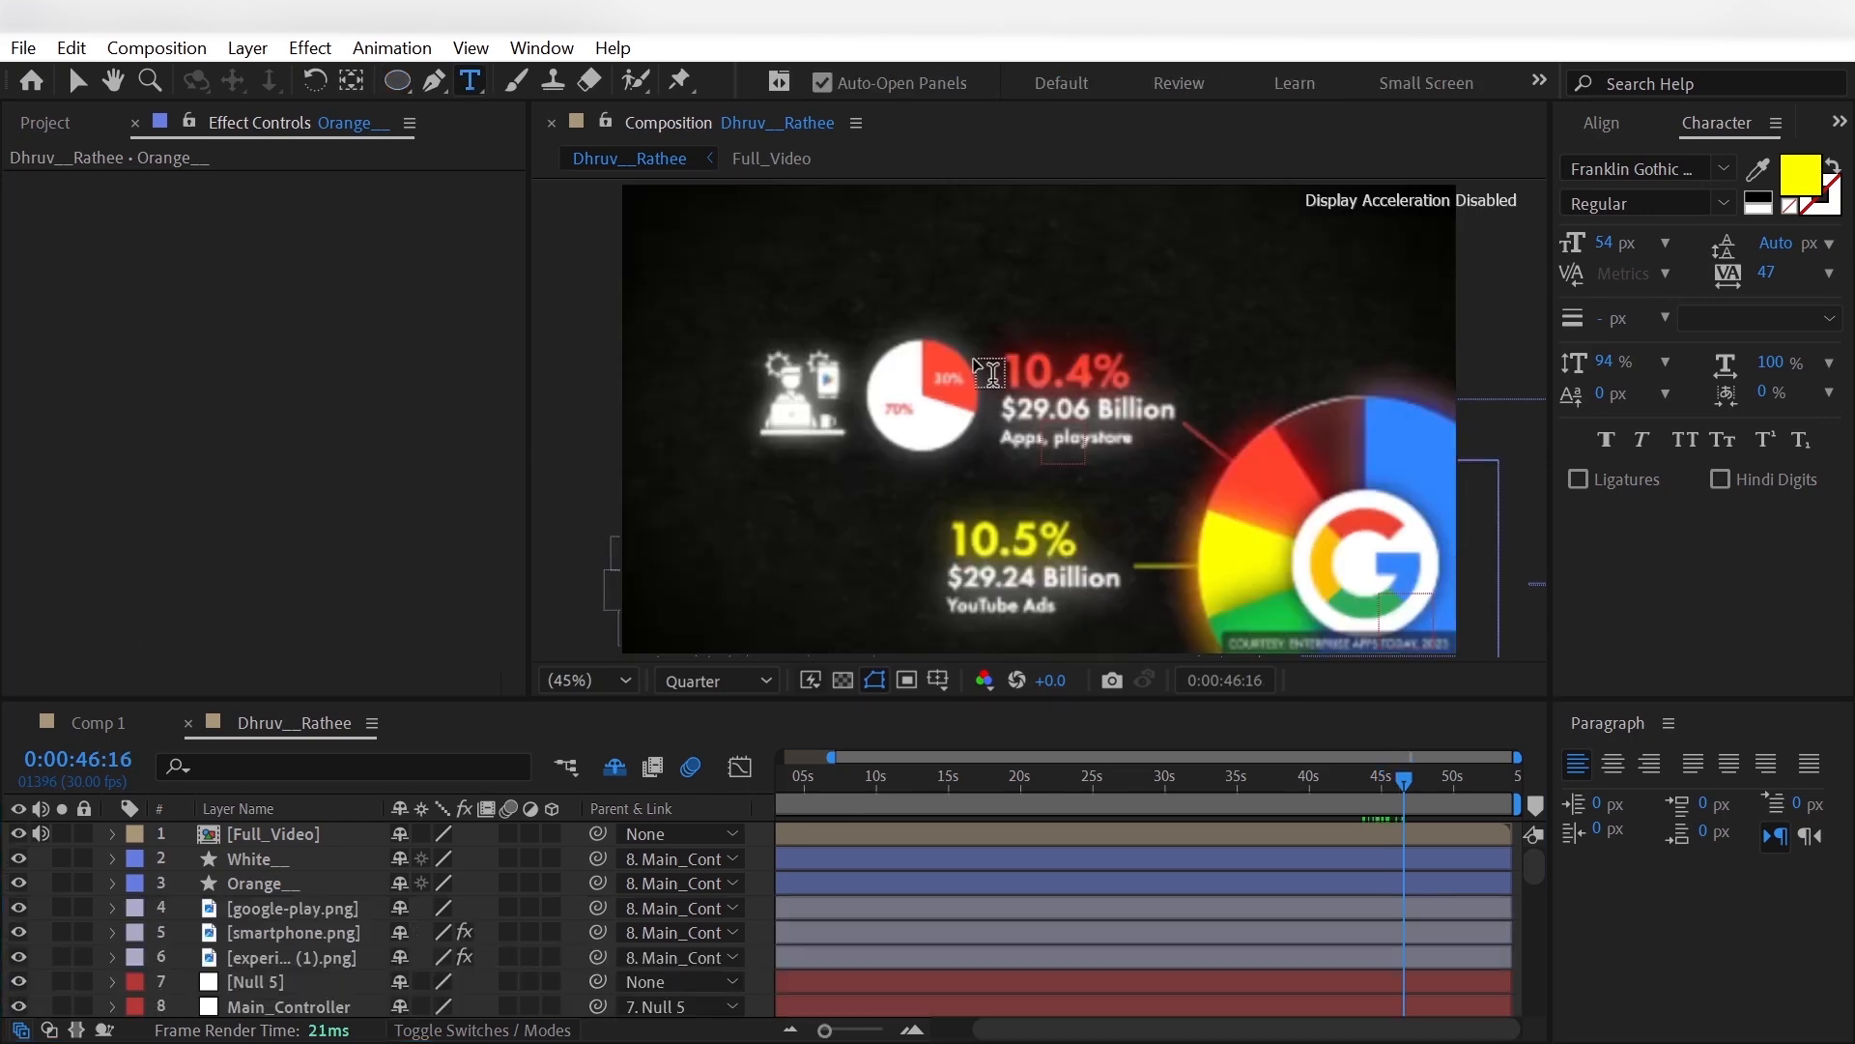
pyautogui.click(925, 363)
pyautogui.write('3')
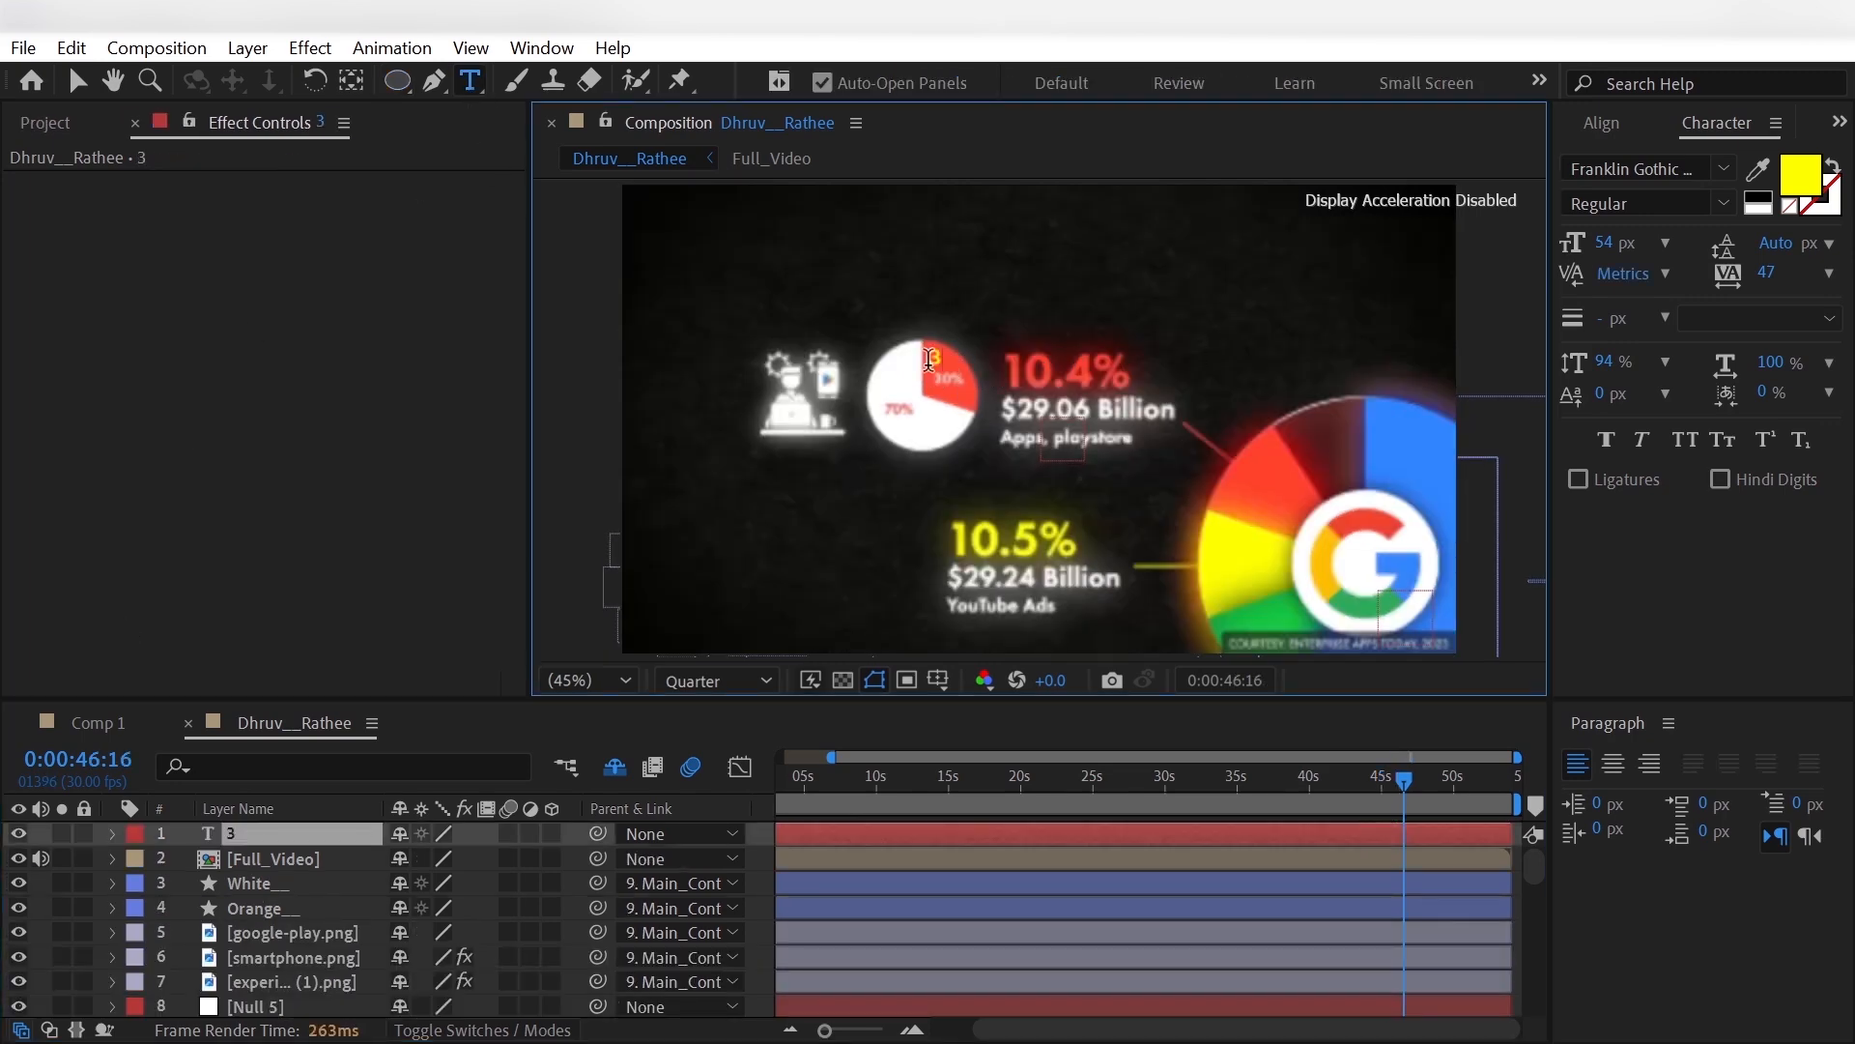
pyautogui.write('0%')
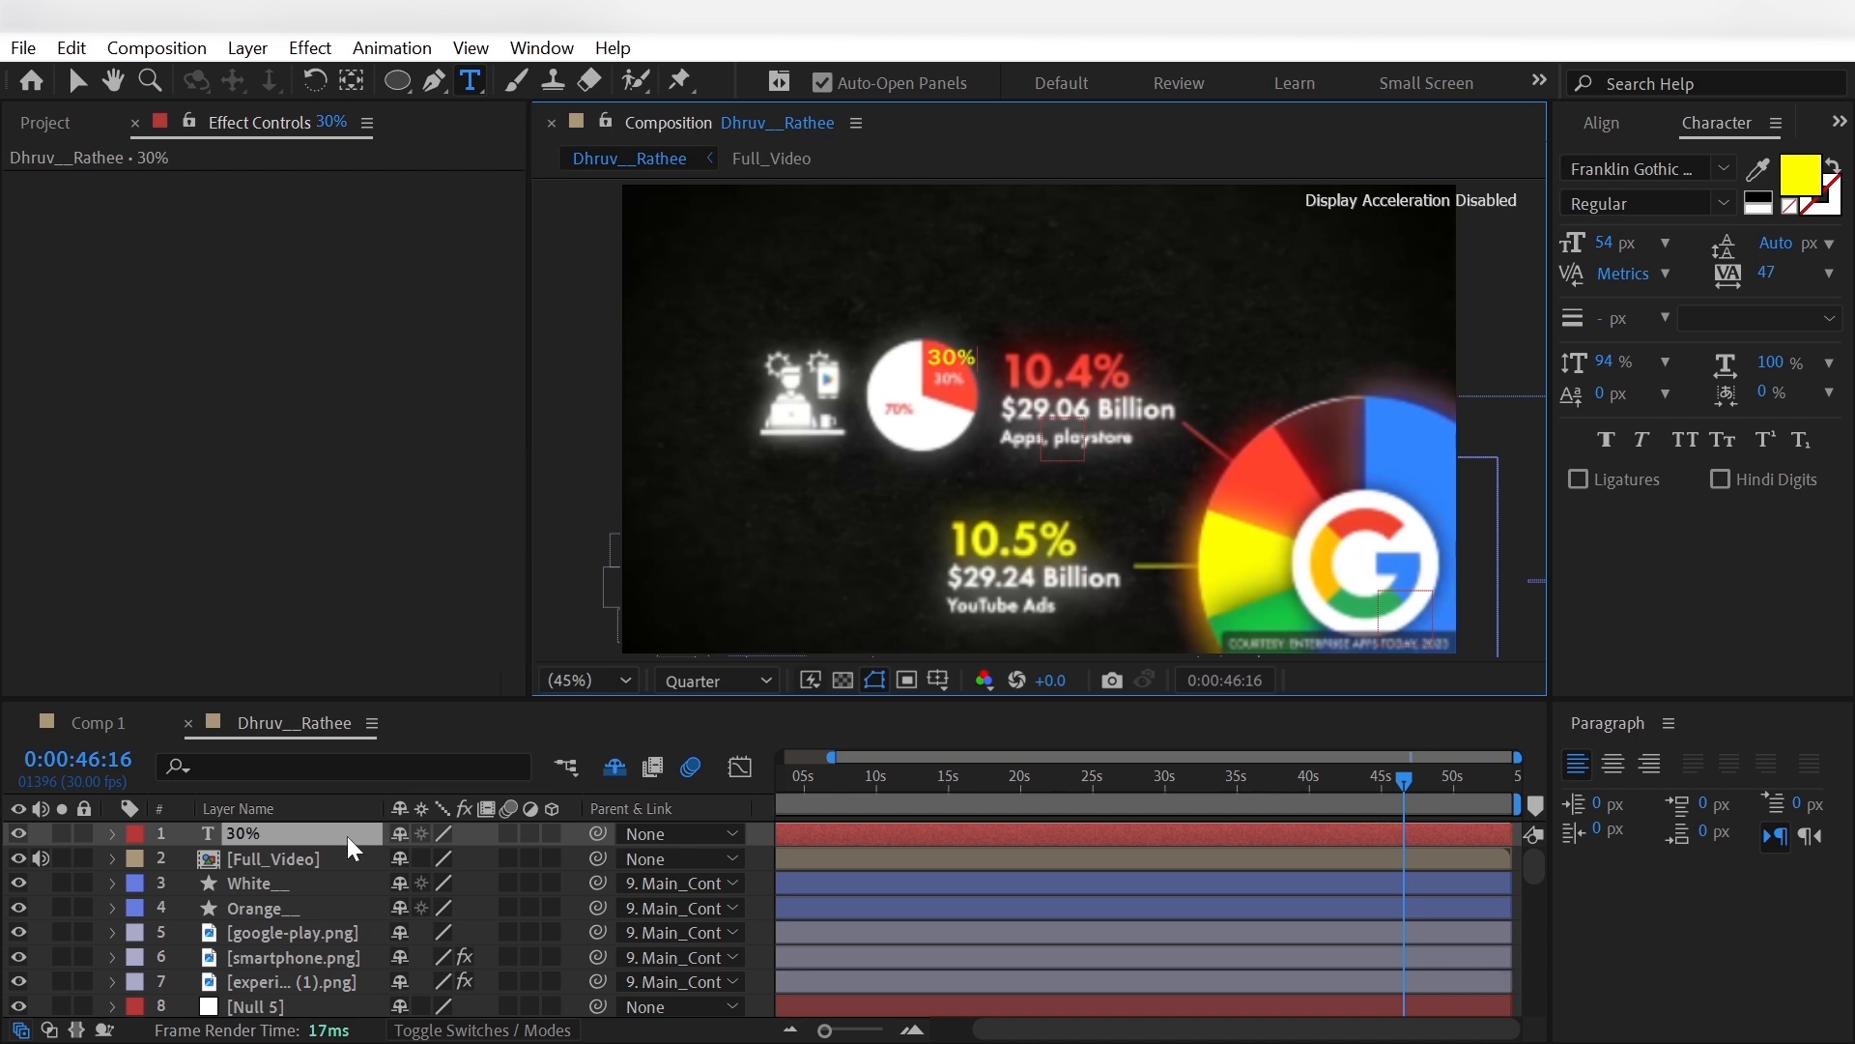
# - Duplicate the 30% text layer and change the copy's text to 70%
pyautogui.click(346, 836)
pyautogui.hotkey('ctrl', 'd')
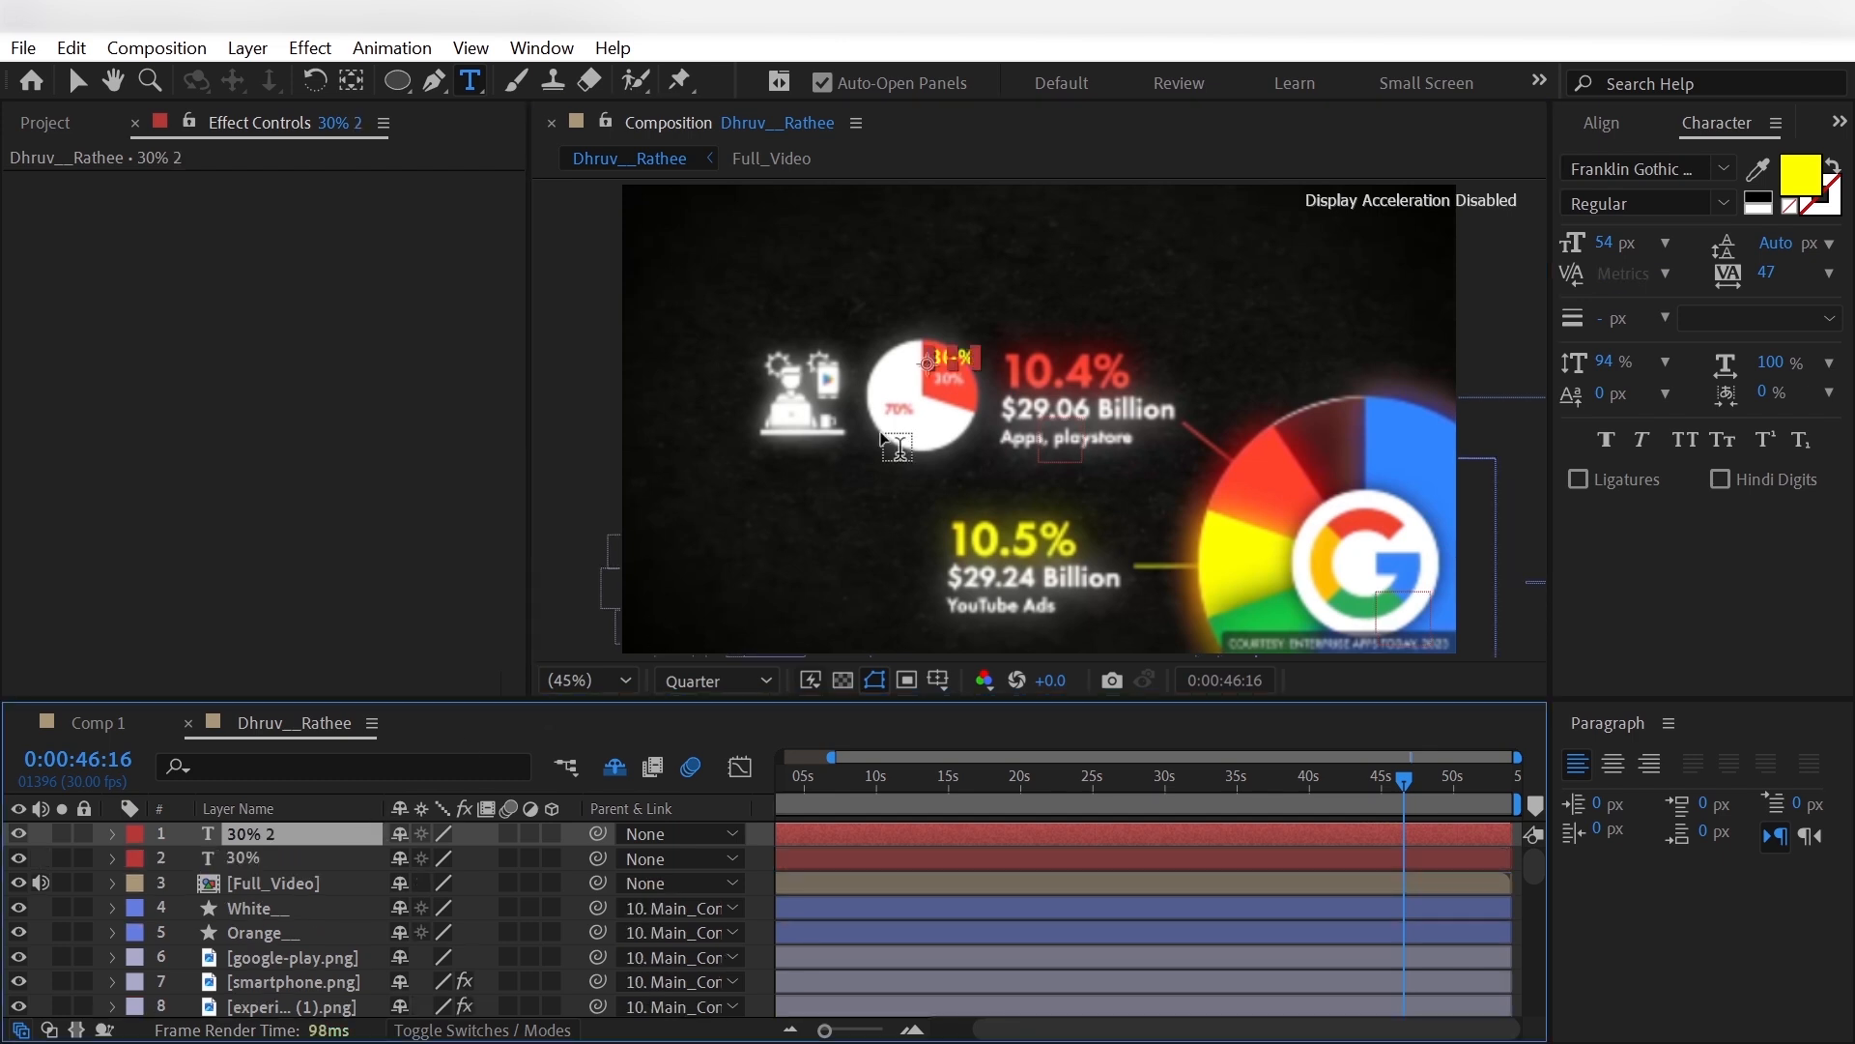
pyautogui.click(962, 367)
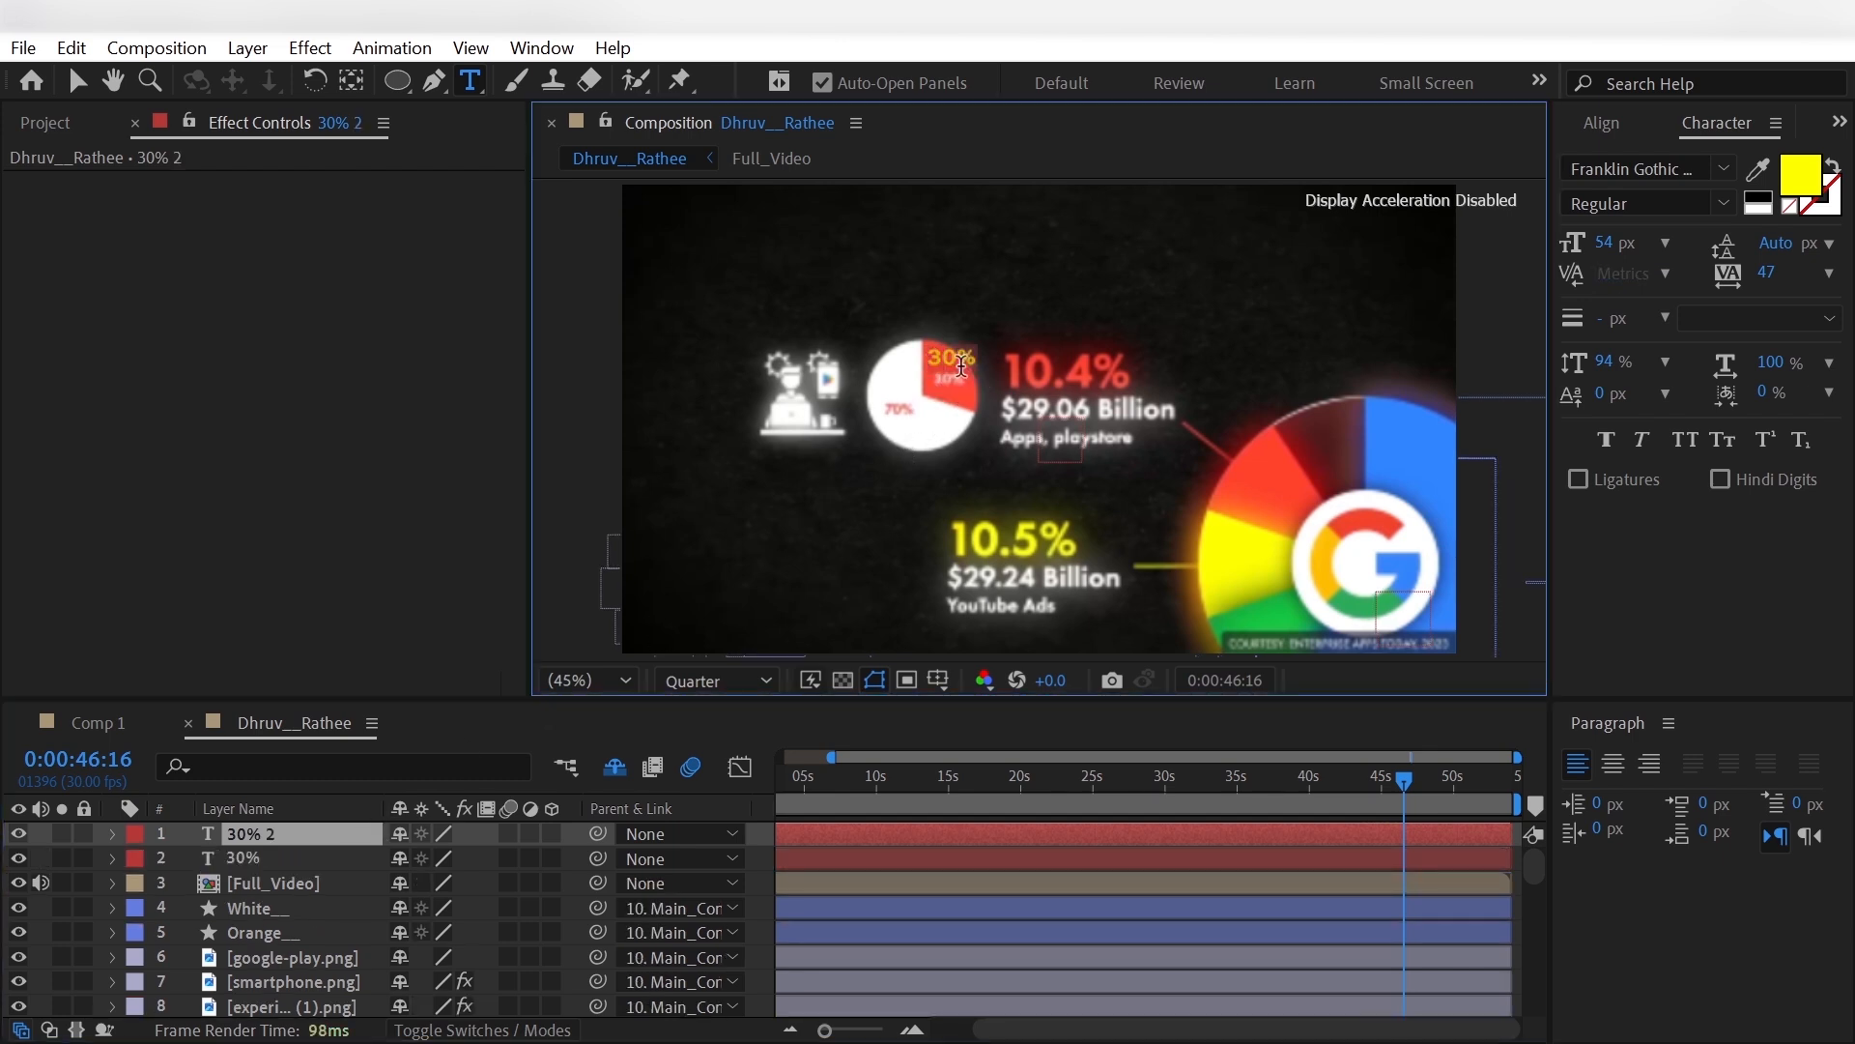
pyautogui.write('70')
# - Set the 70% text's fill colour to orange-red
pyautogui.click(1801, 184)
pyautogui.click(671, 243)
pyautogui.click(1270, 457)
pyautogui.click(713, 102)
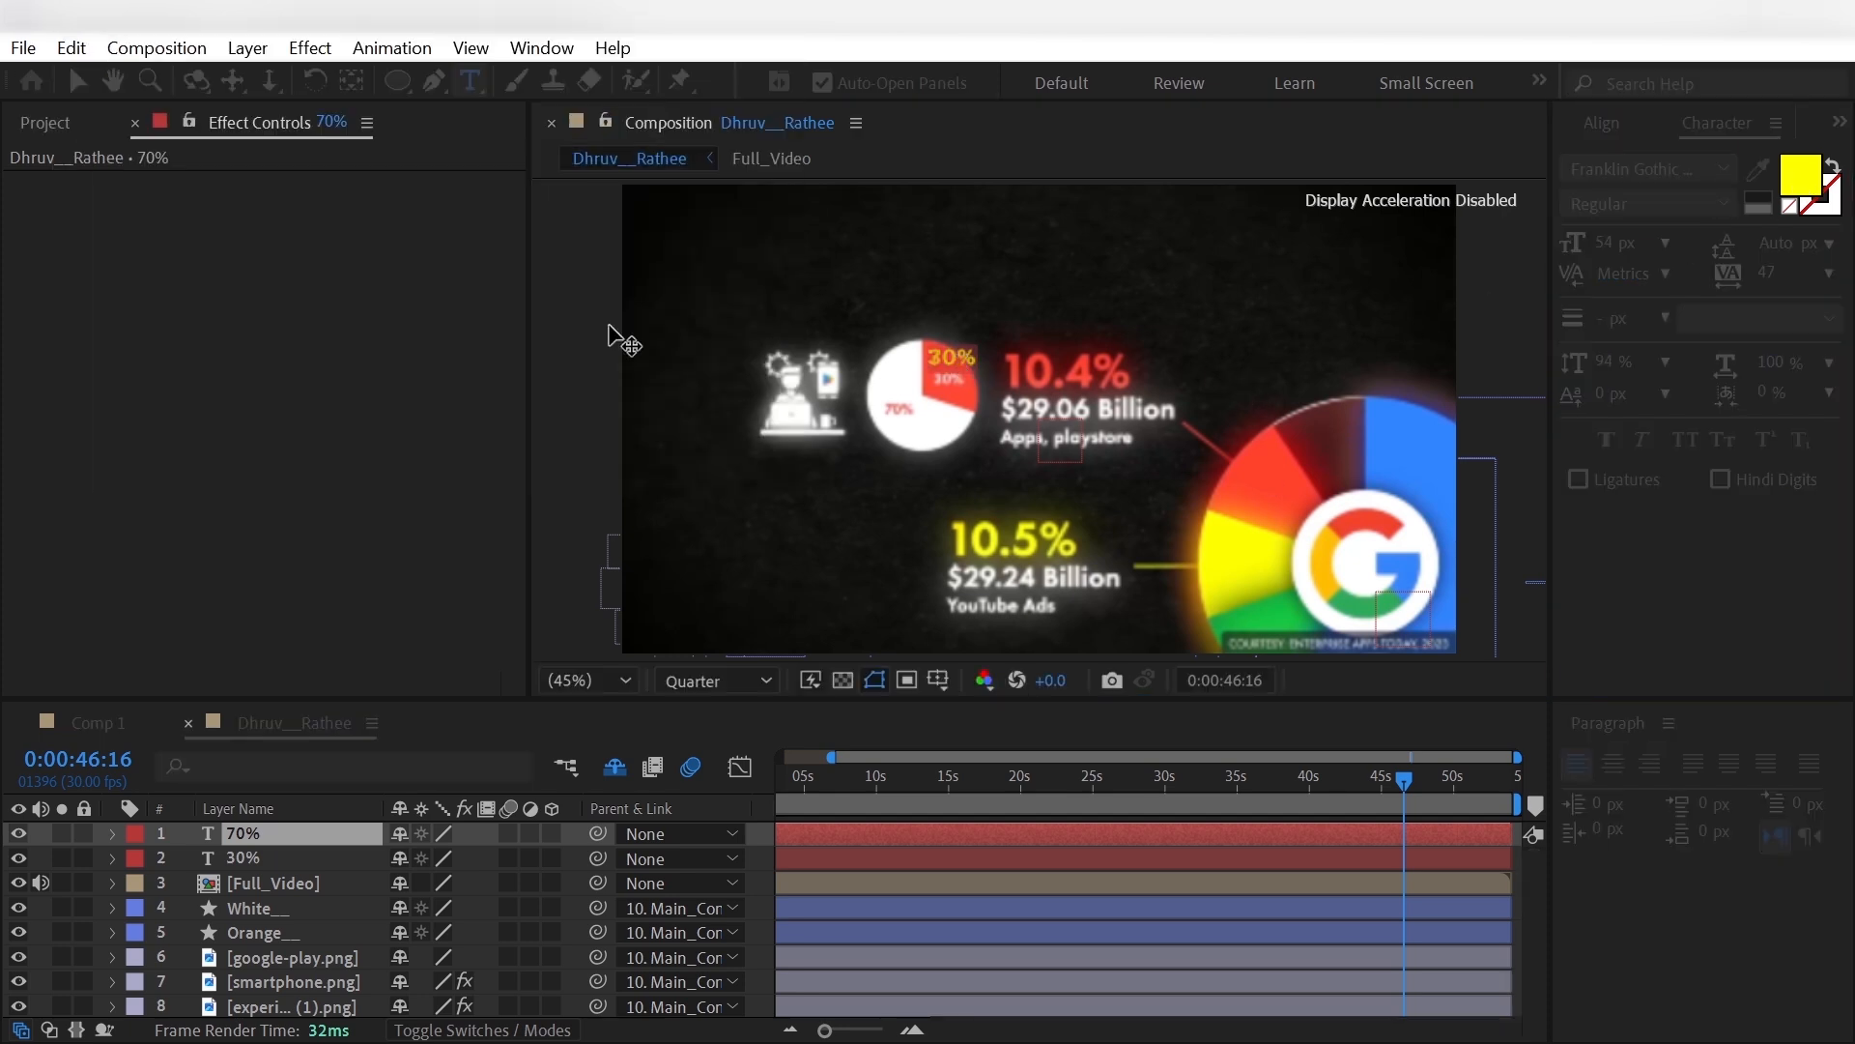
# - Set the 30% text's fill colour to white
pyautogui.click(298, 857)
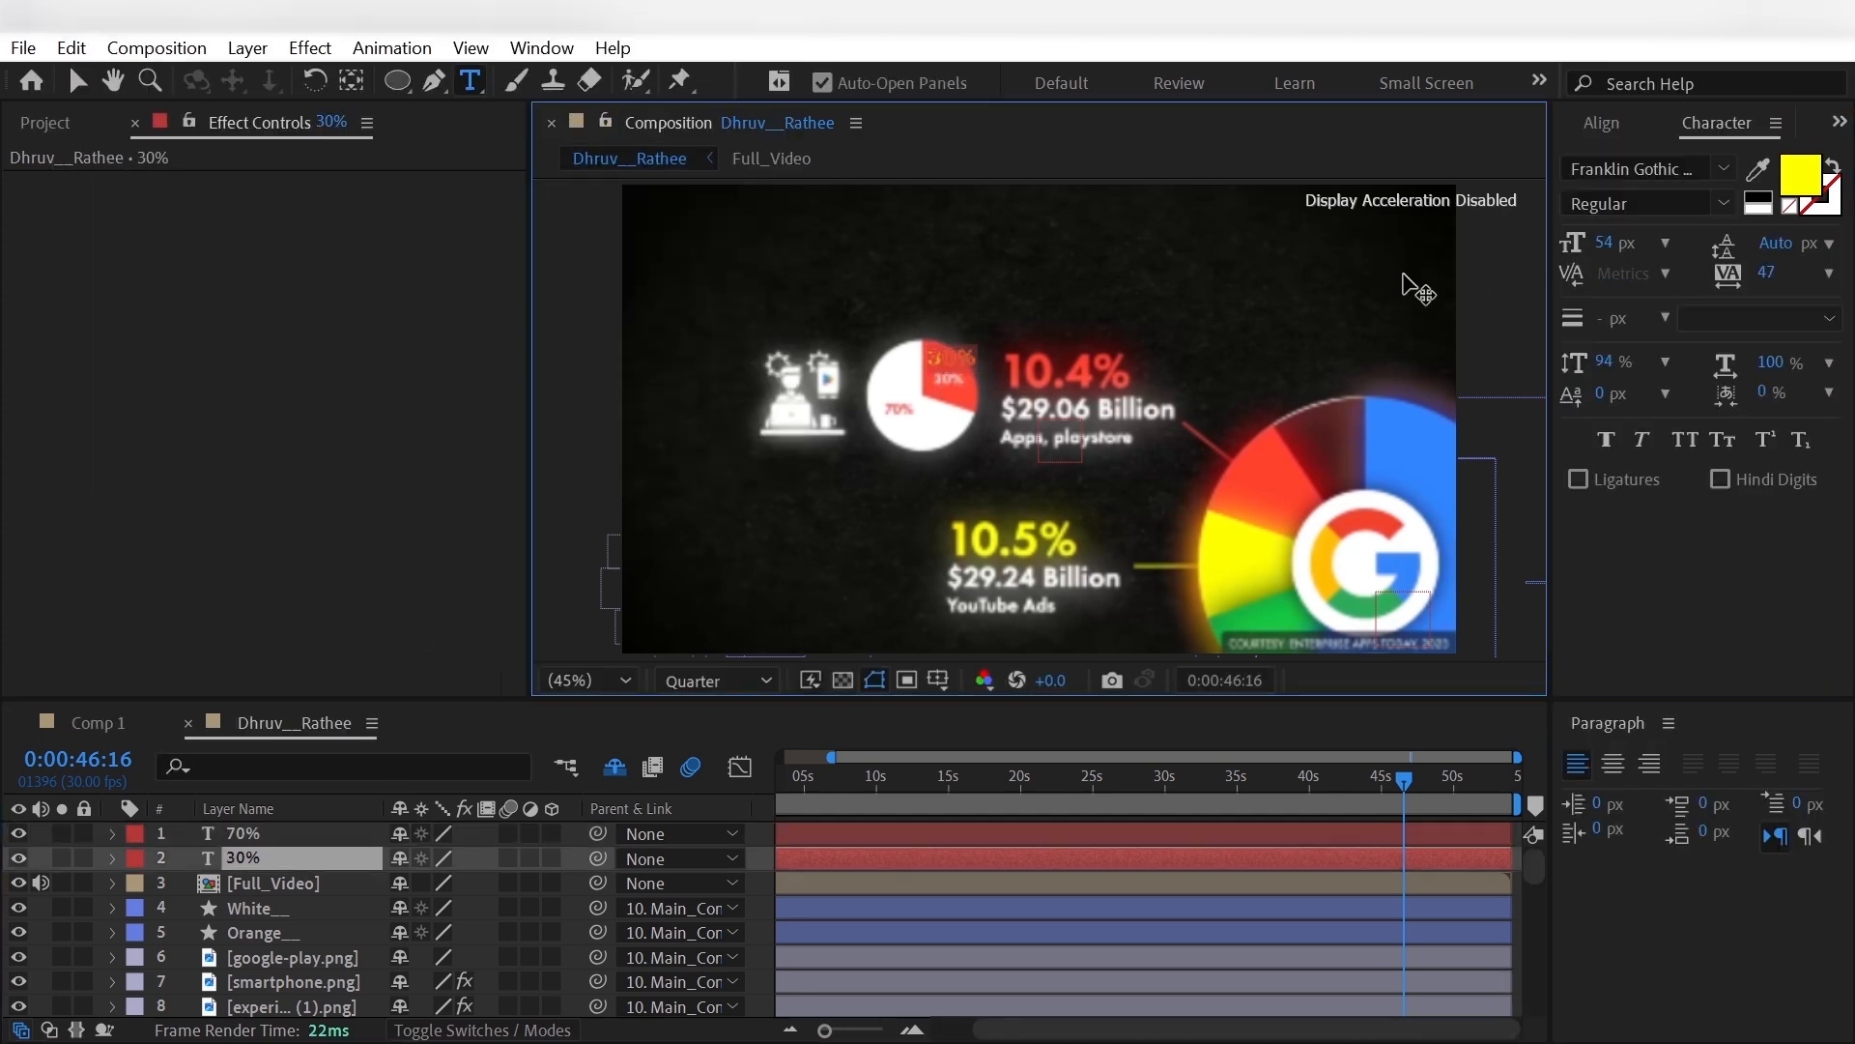
pyautogui.click(1801, 176)
pyautogui.click(715, 101)
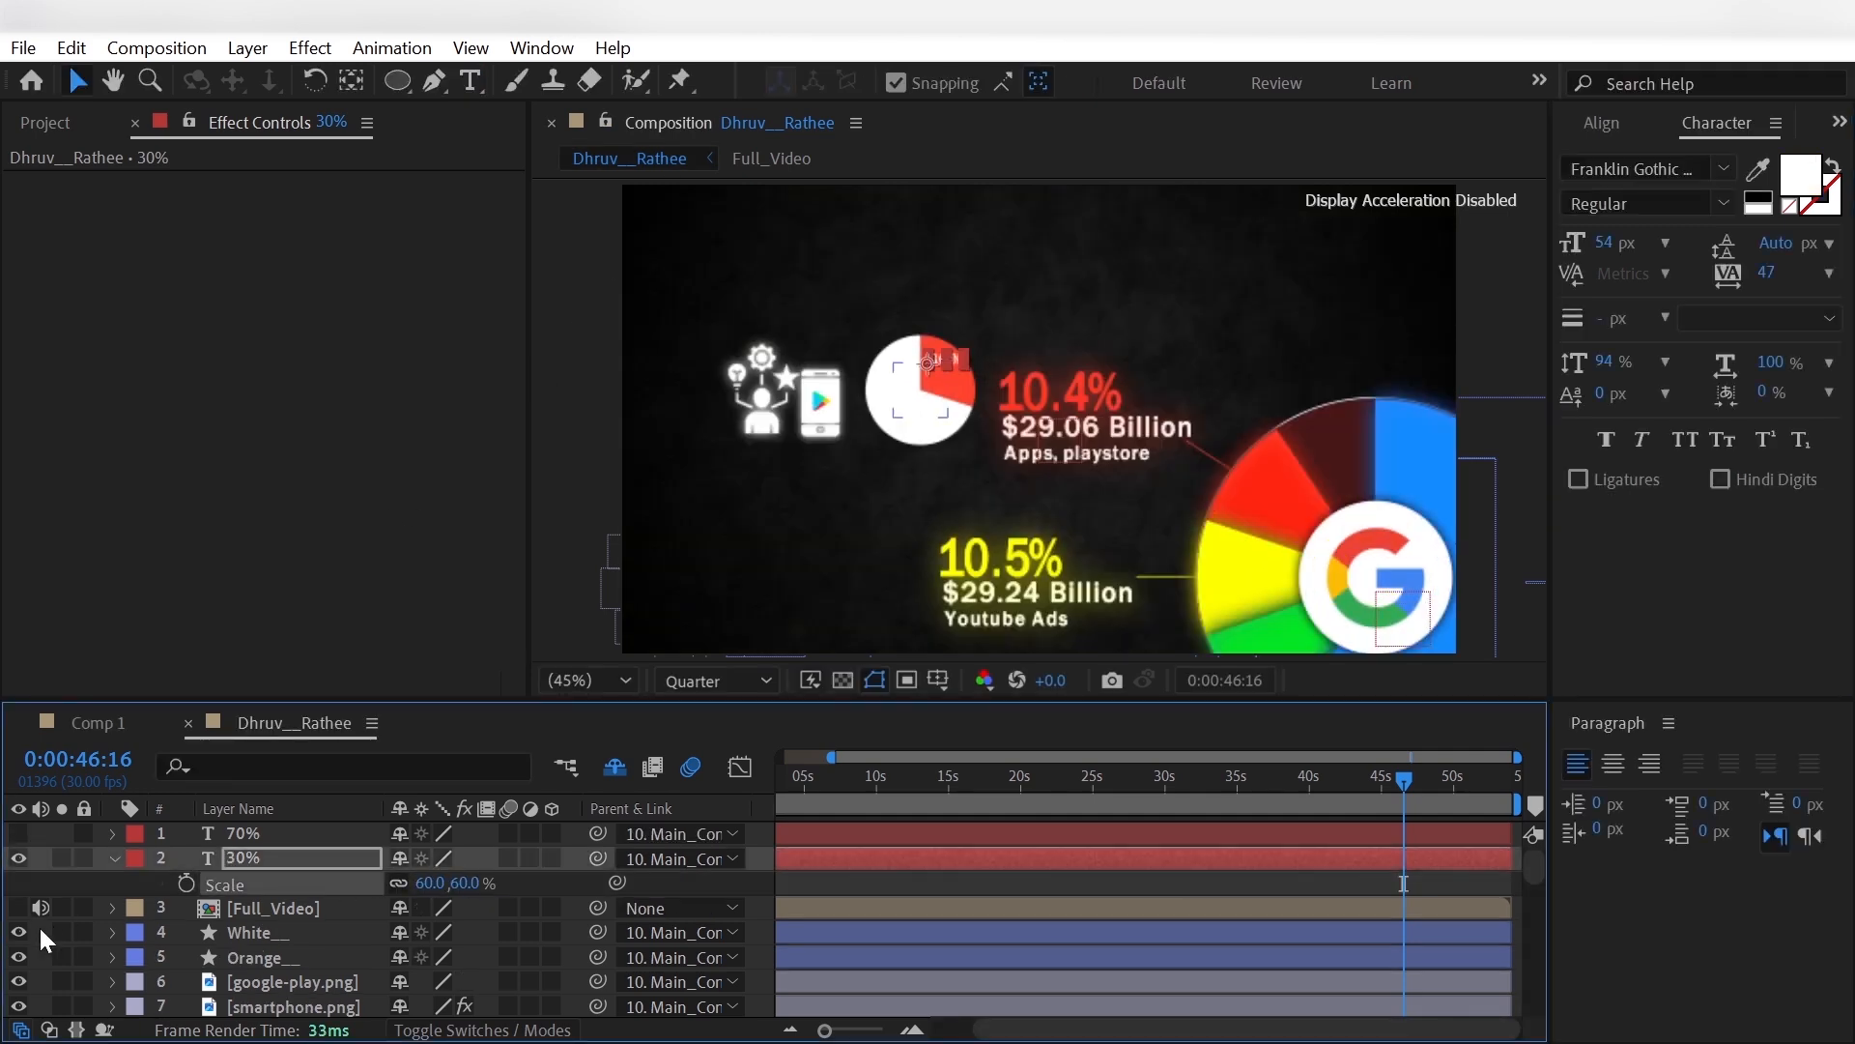
# - Parent both percentage texts to Main_Controller and fit the 30% text at 60% scale inside the red slice at -821.6, -393.1
pyautogui.click(40, 928)
pyautogui.click(259, 857)
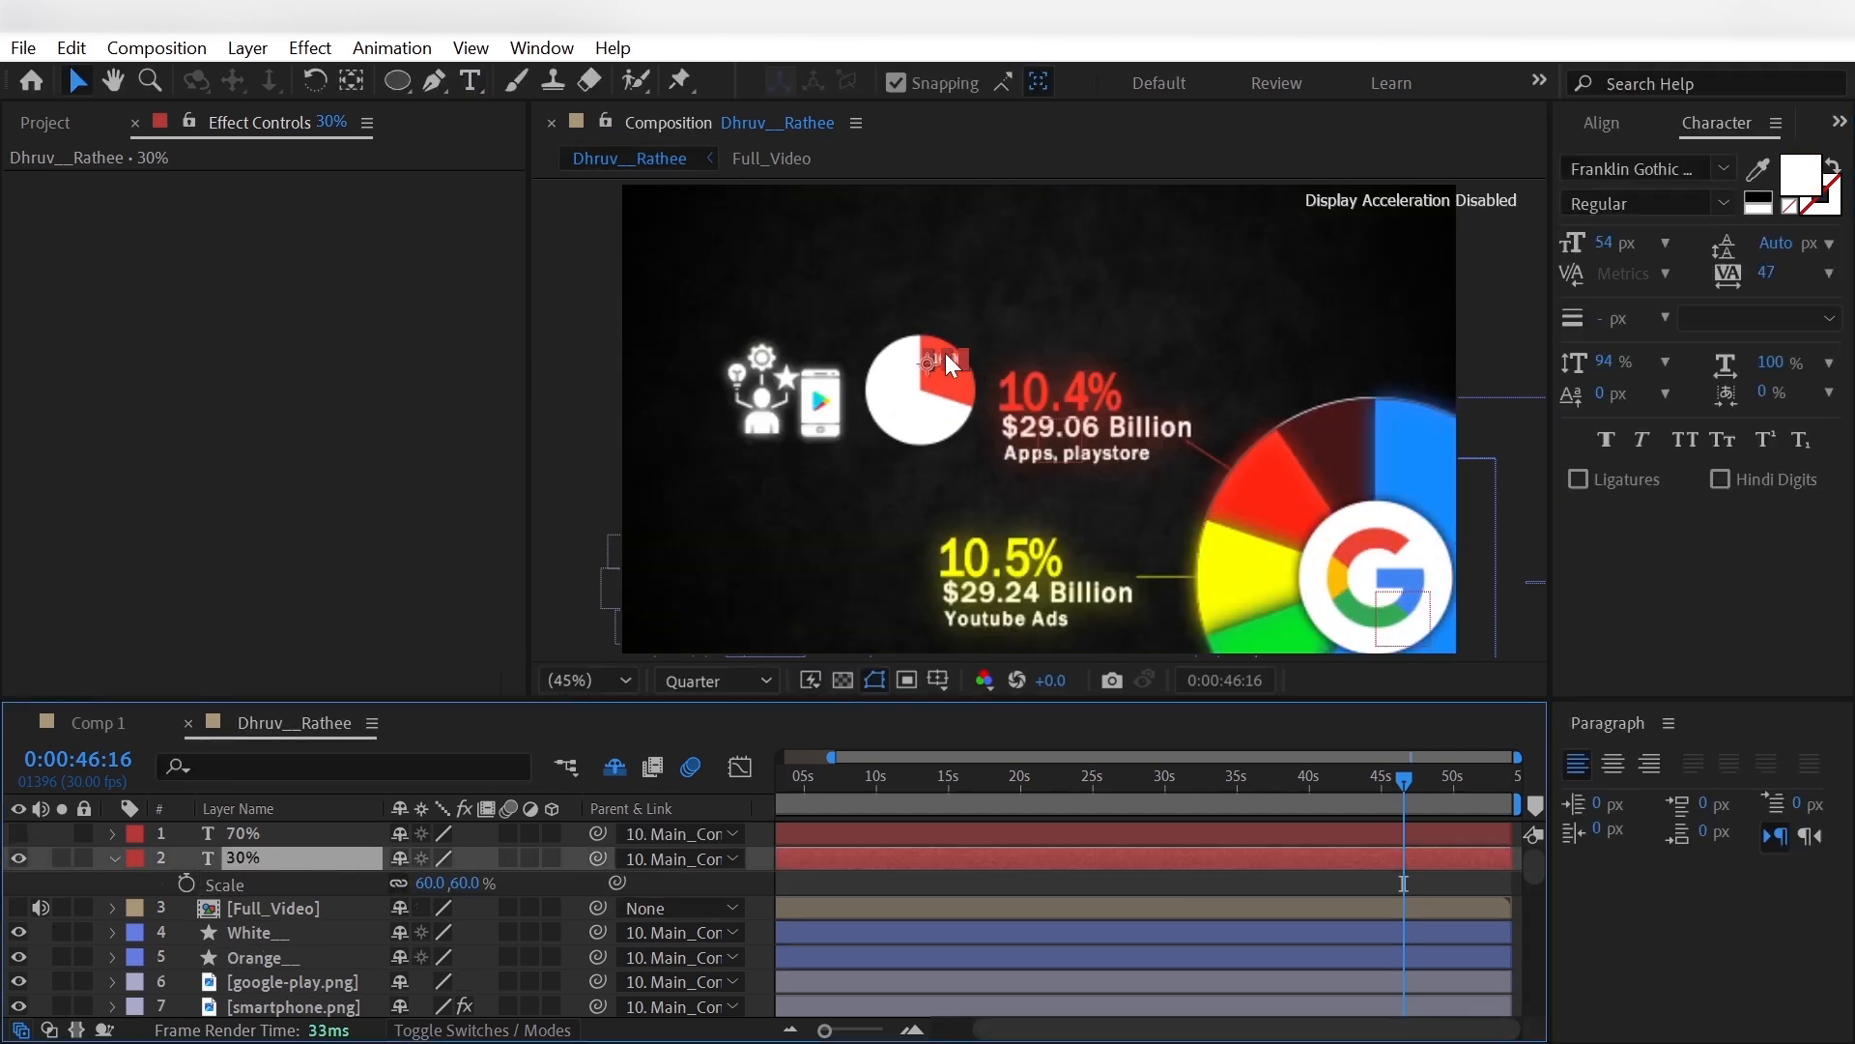
pyautogui.moveTo(945, 352); pyautogui.dragTo(936, 382)
pyautogui.hotkey('ctrl', 'z')
pyautogui.click(95, 927)
pyautogui.click(226, 860)
pyautogui.press('p')
# - Show the 70% text layer and set its Scale to 60%
pyautogui.click(241, 834)
pyautogui.click(20, 834)
pyautogui.press('s')
pyautogui.click(428, 857)
pyautogui.write('60')
pyautogui.press('Return')
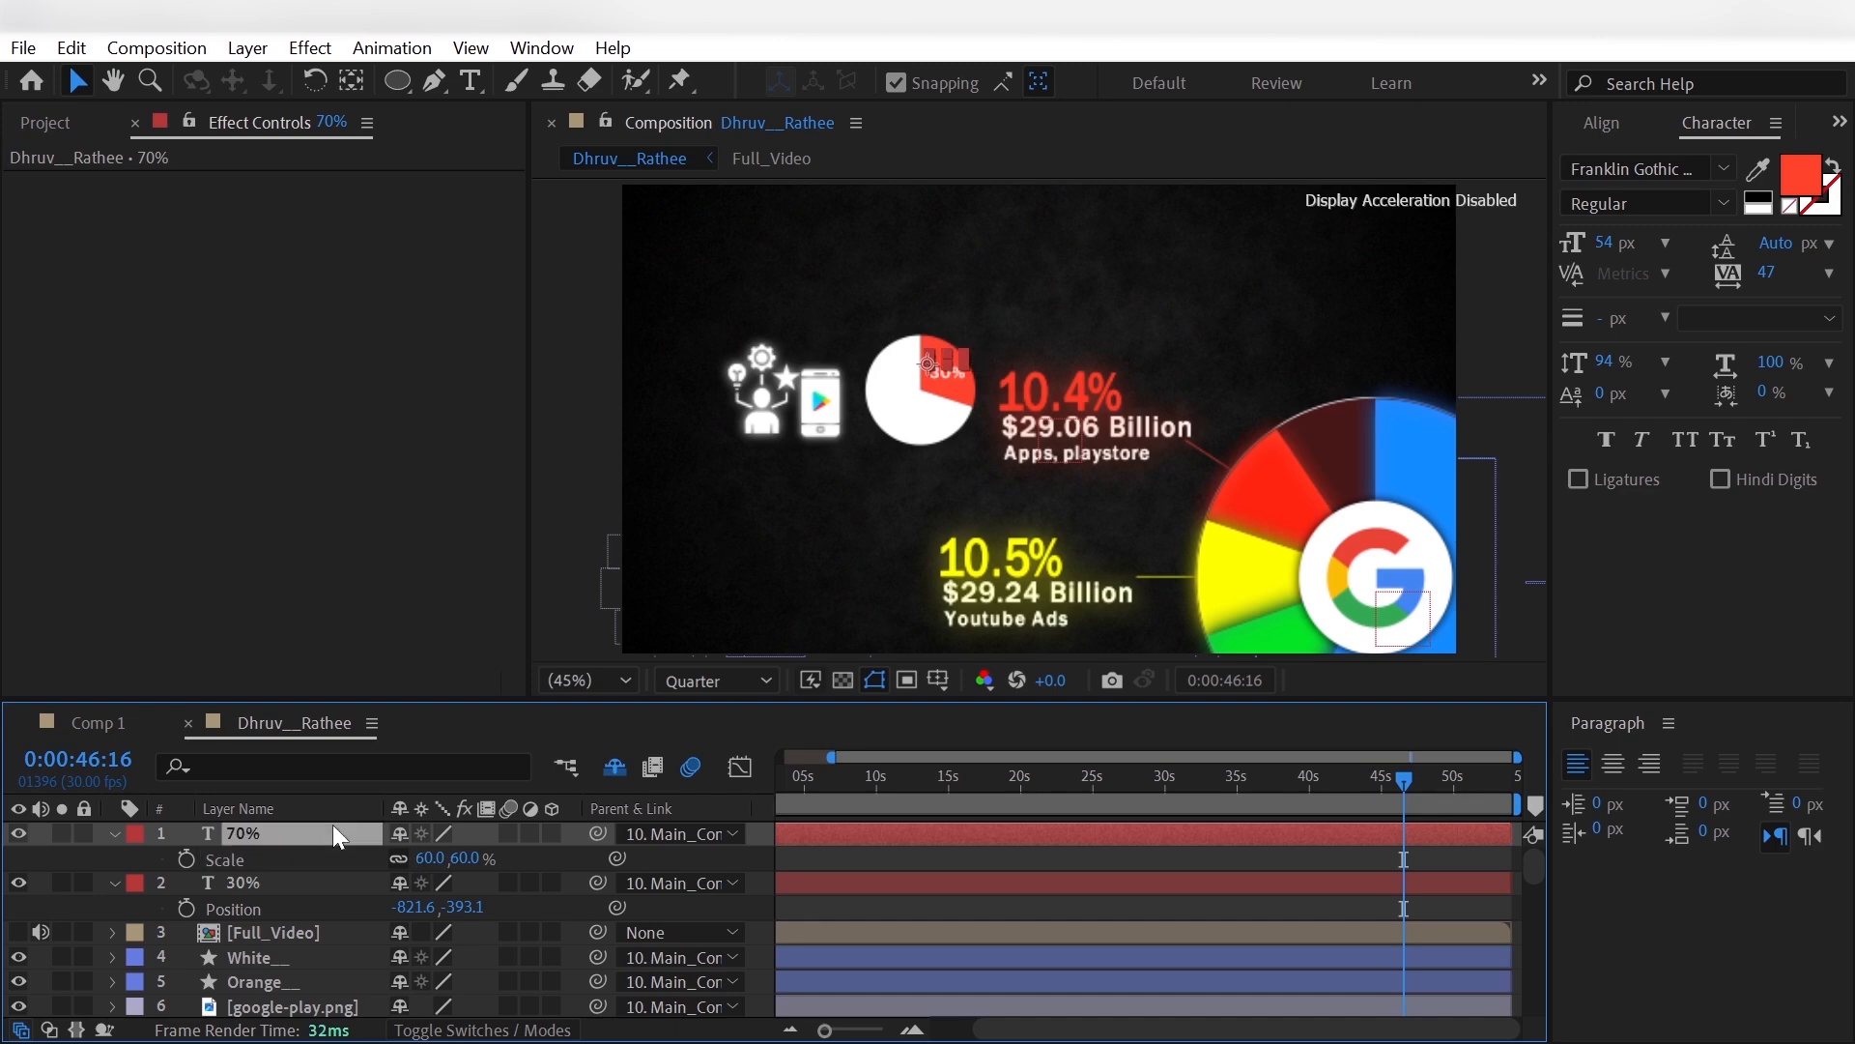
# - Move the 70% text onto the small pie's white portion at position -911.2, -348.6
pyautogui.moveTo(929, 360); pyautogui.dragTo(886, 398)
pyautogui.click(292, 821)
pyautogui.click(290, 822)
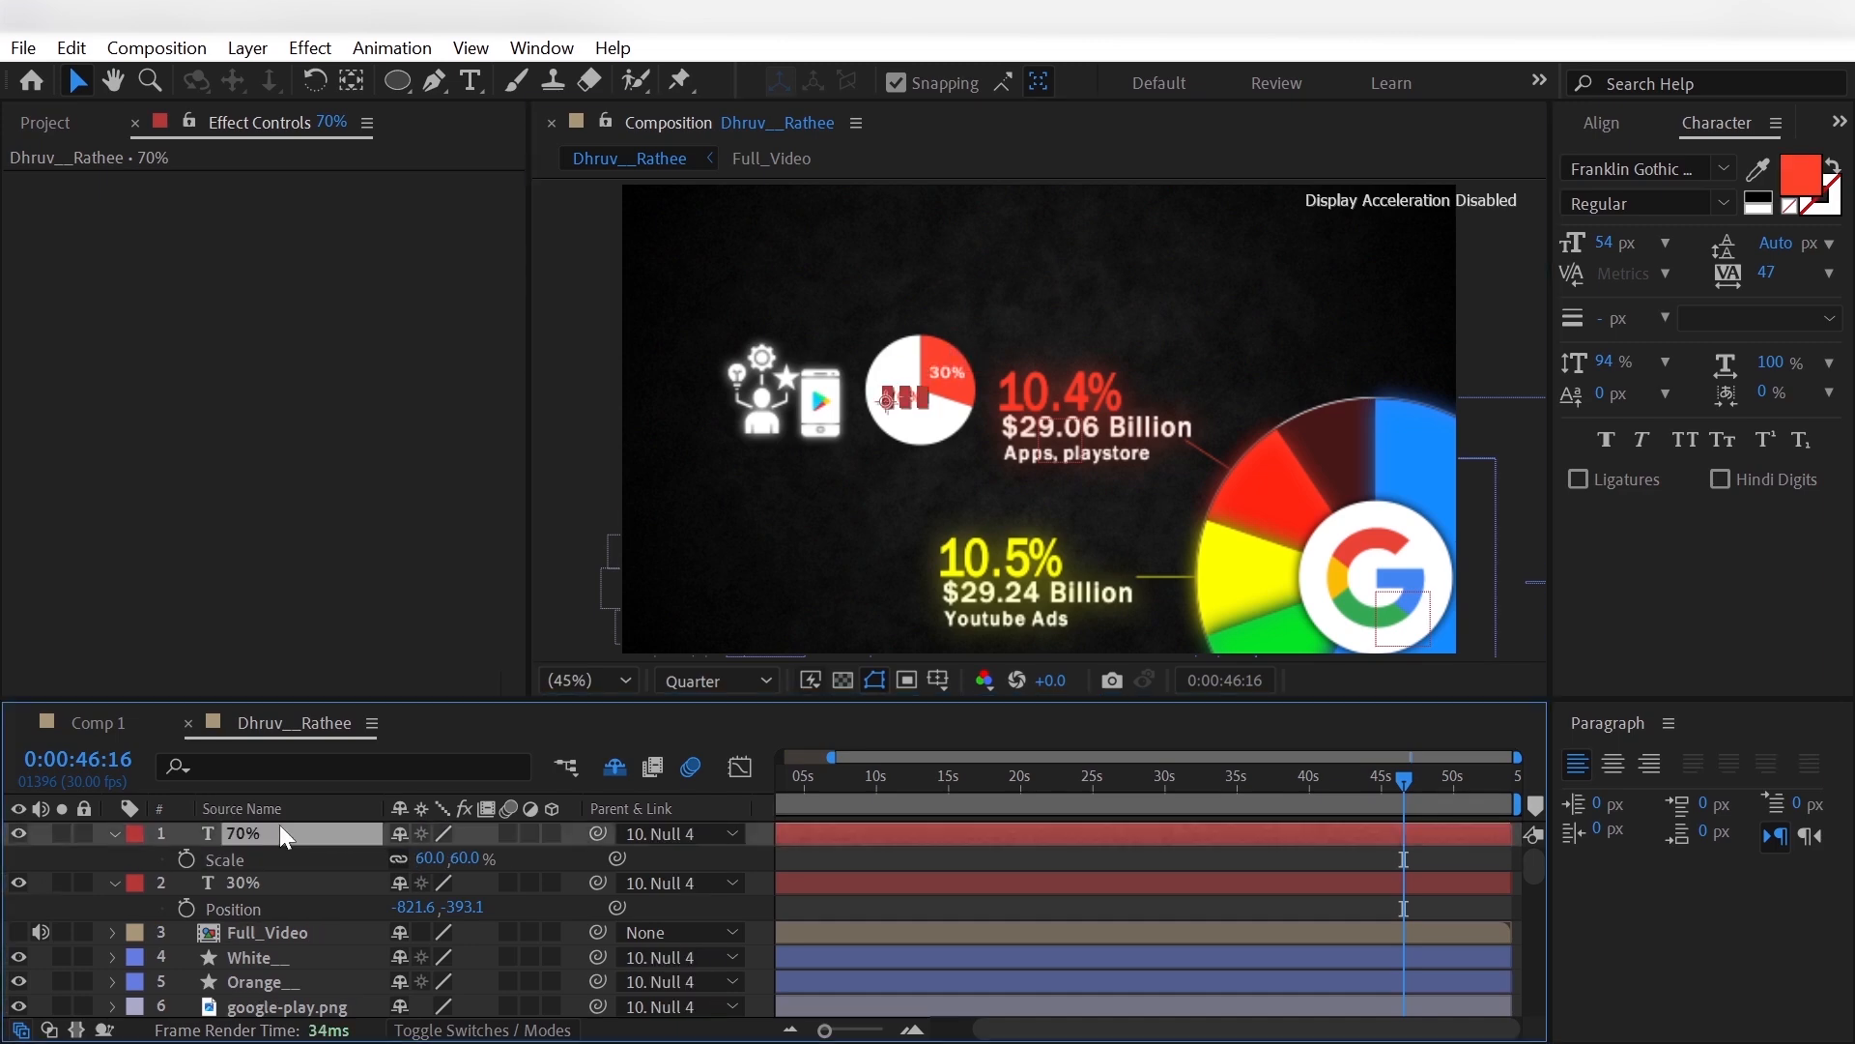
pyautogui.press('p')
pyautogui.click(54, 894)
# - Bring the Full_Video layer to the top of the layer stack and make it visible
pyautogui.click(96, 933)
pyautogui.hotkey('ctrl', 'shift', ']')
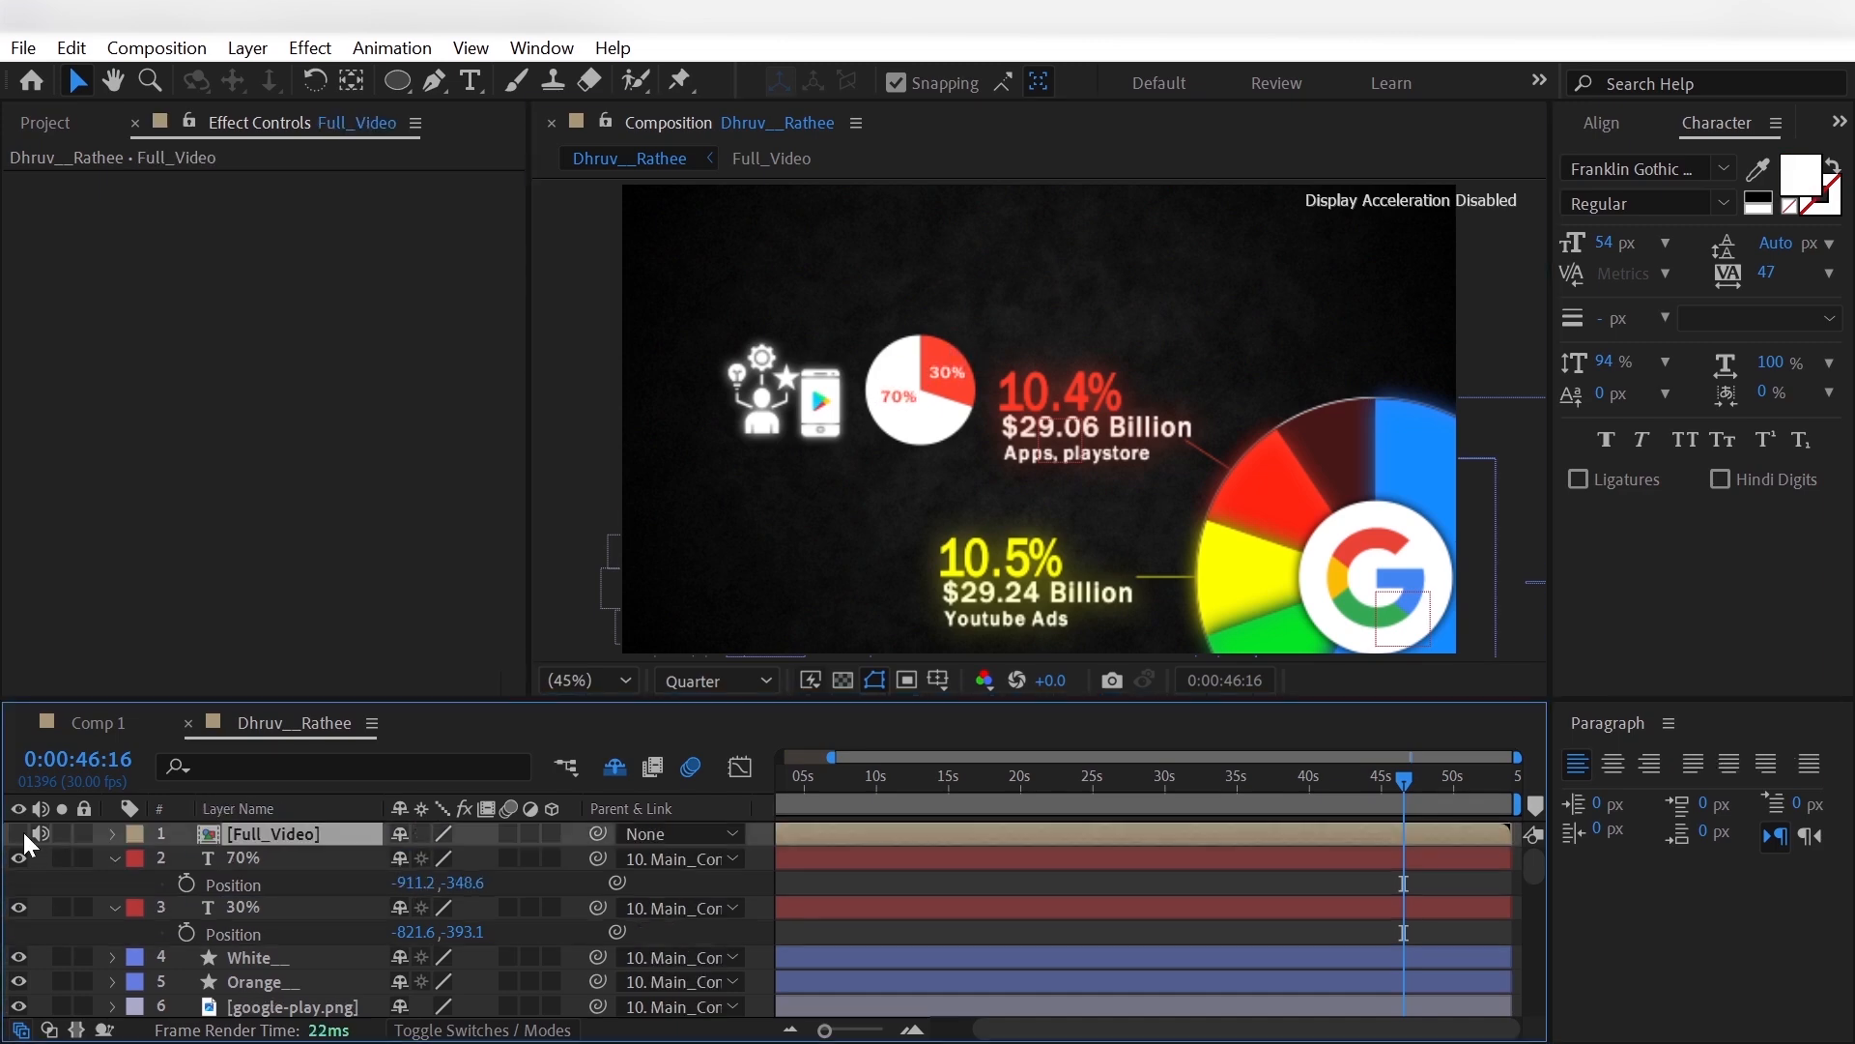
pyautogui.click(22, 834)
# - Add Opacity keyframes of 100% to the 70% and 30% text layers at 0:00:45:00
pyautogui.moveTo(1401, 800); pyautogui.dragTo(1373, 804)
pyautogui.click(1372, 802)
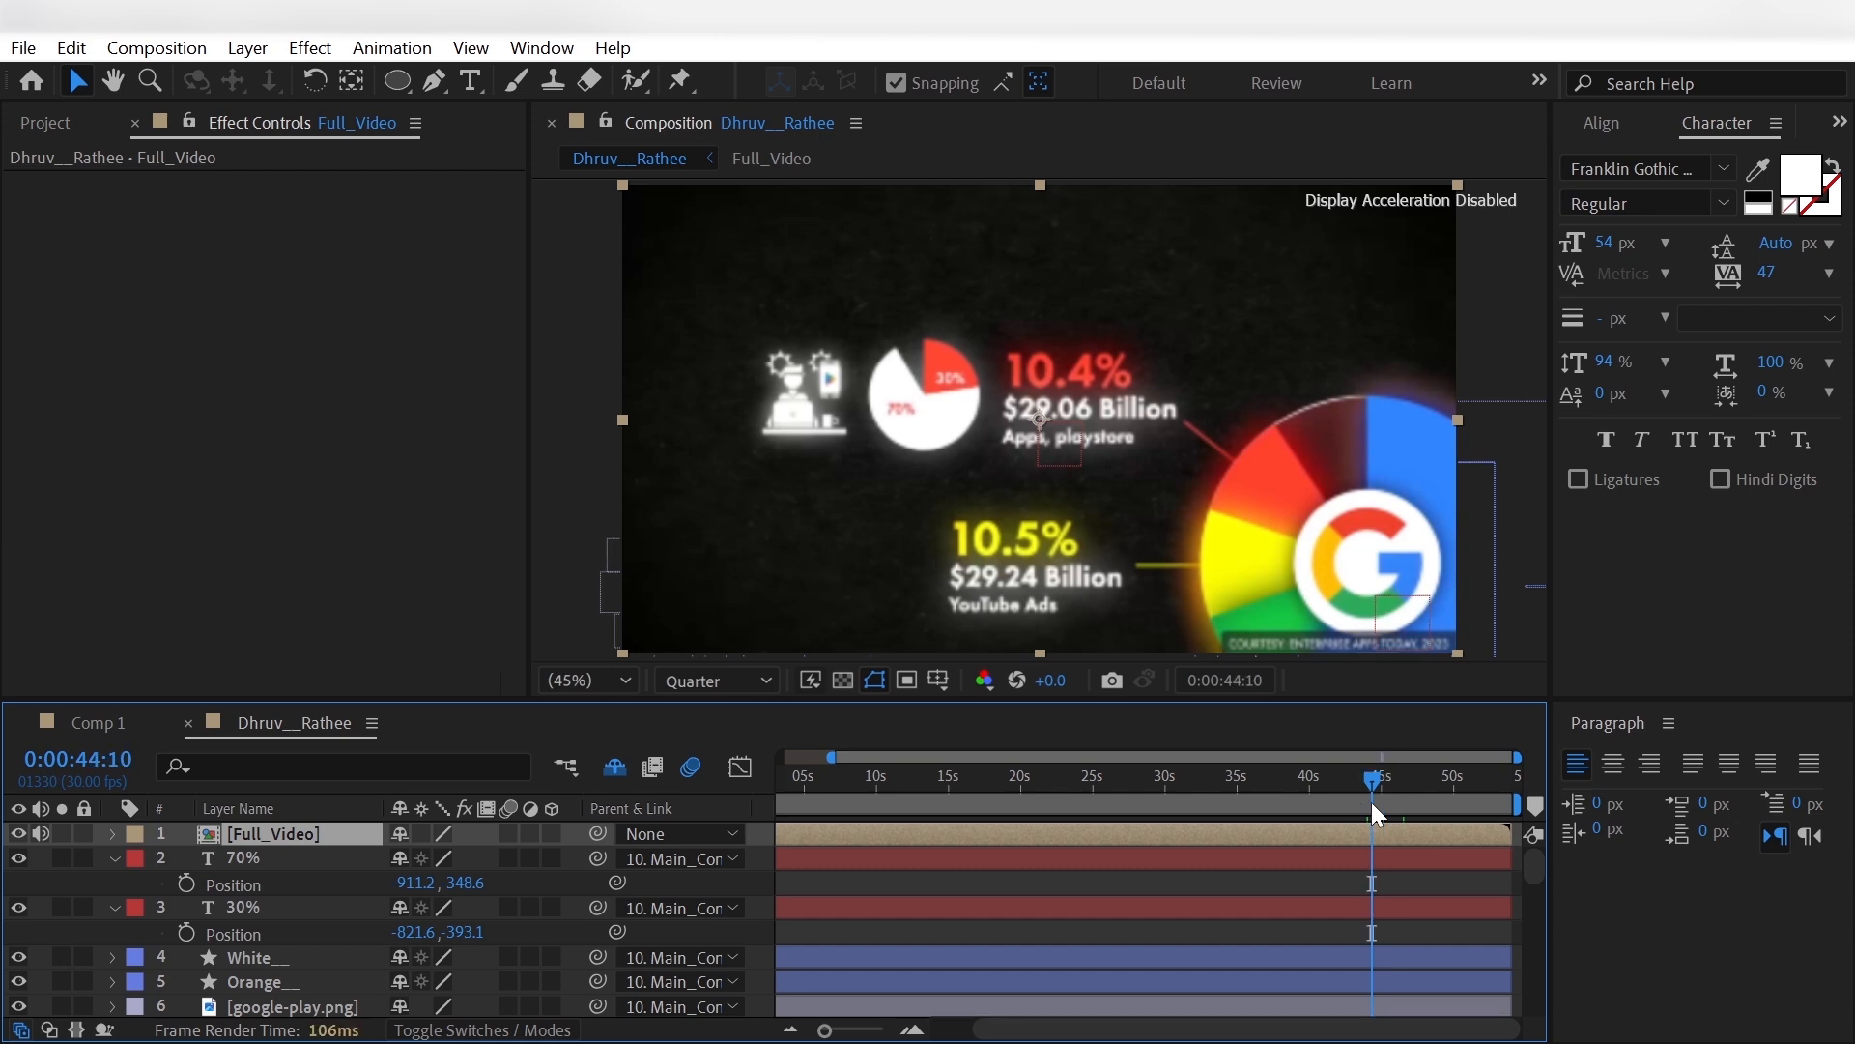
pyautogui.click(1376, 805)
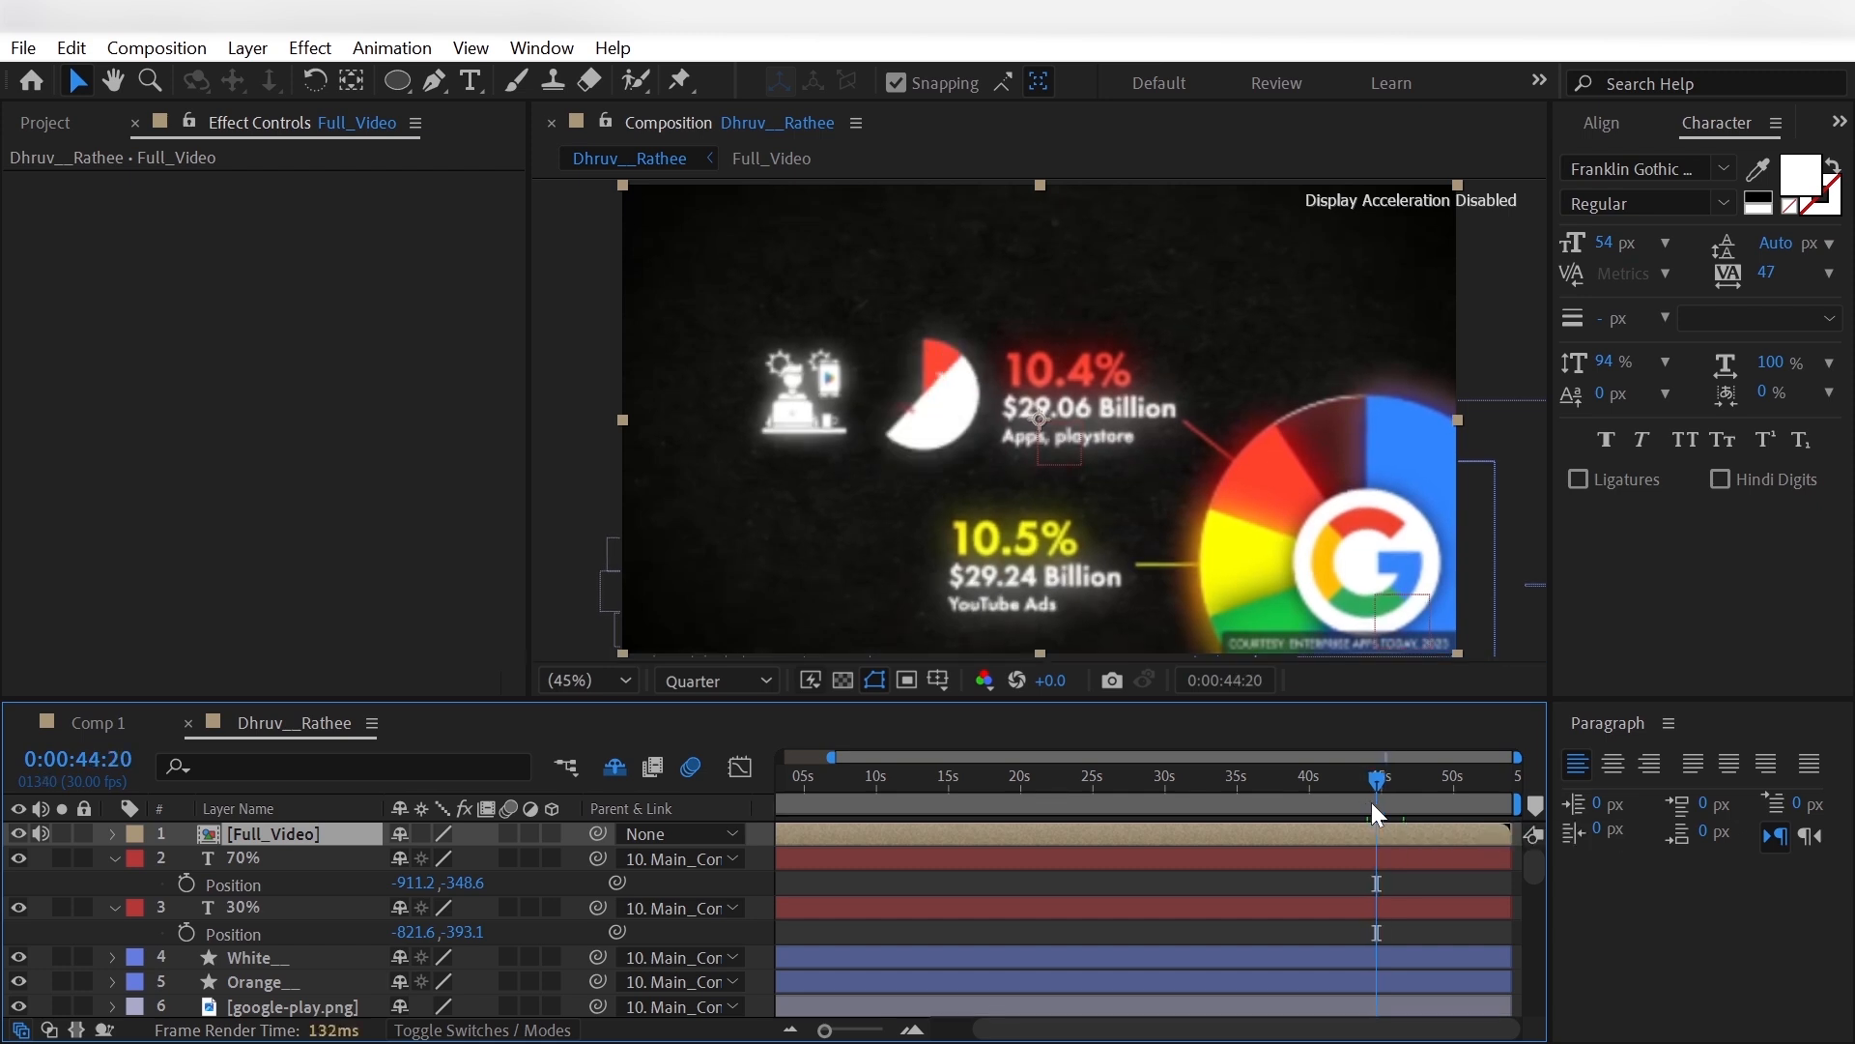
pyautogui.click(303, 907)
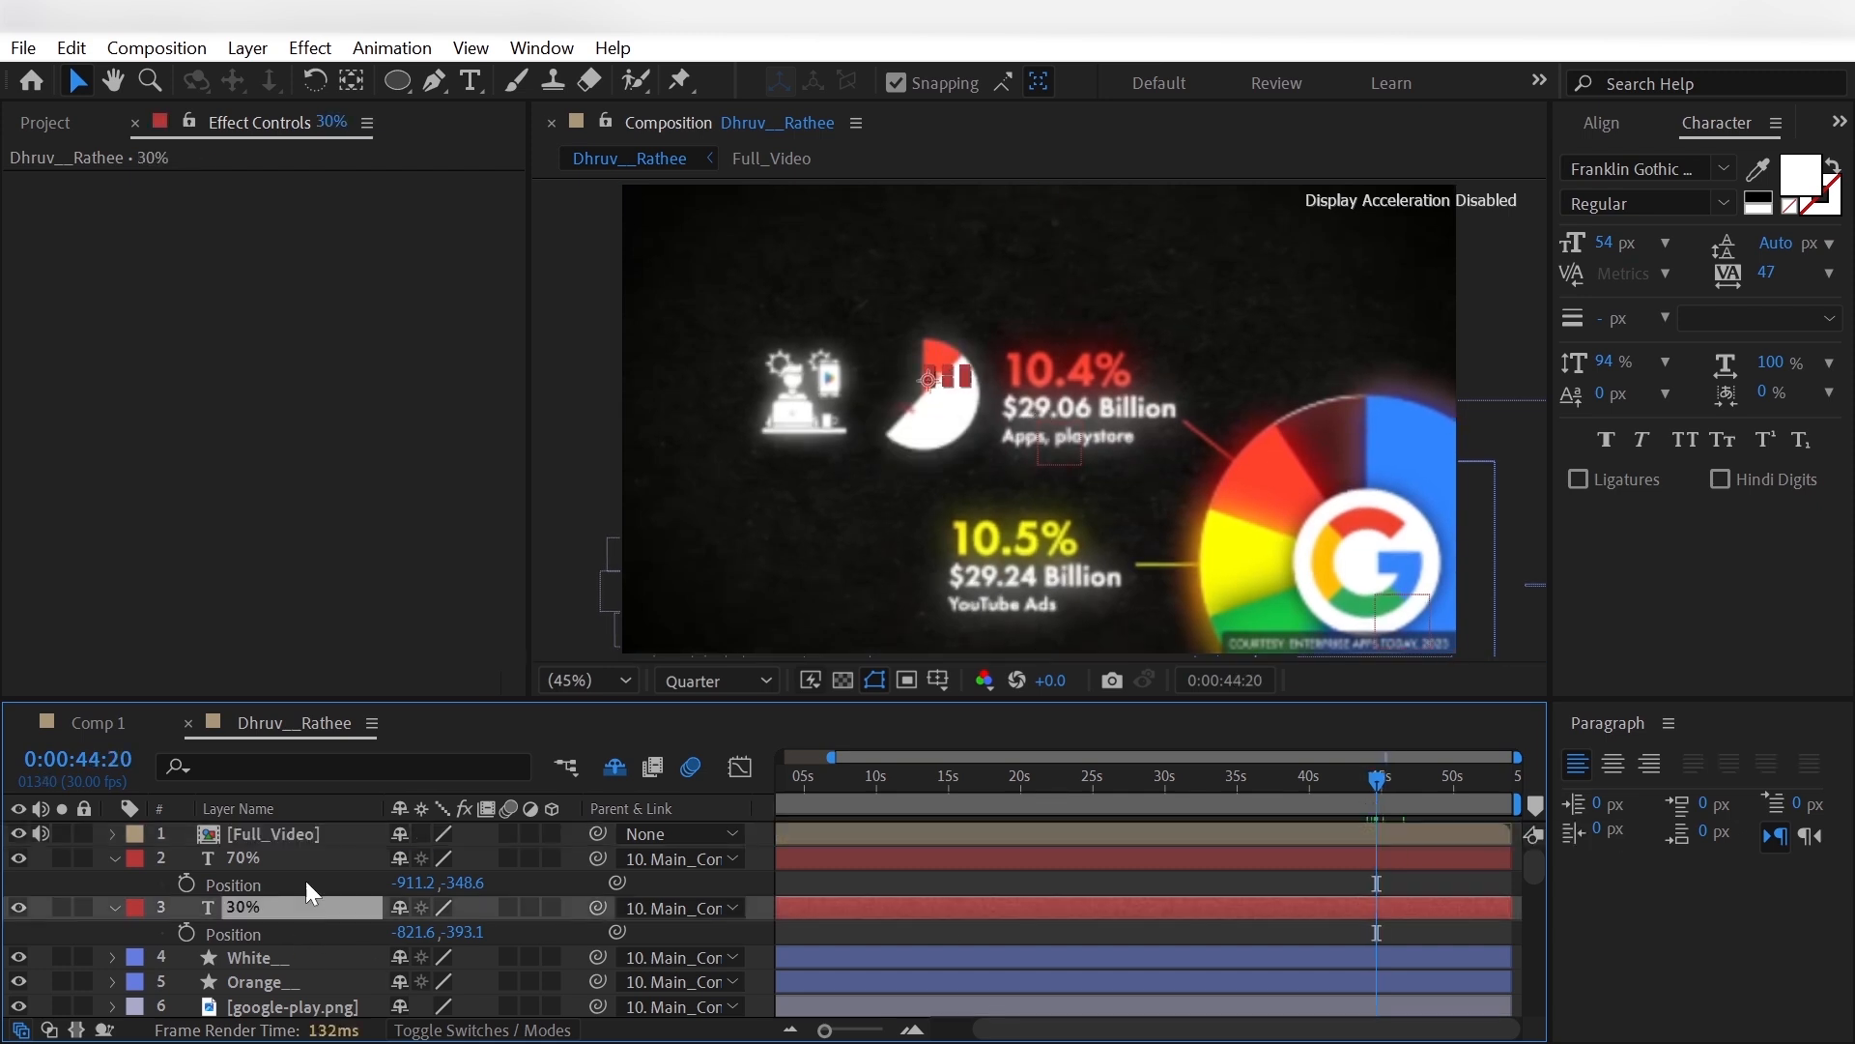
pyautogui.keyDown('ctrl'); pyautogui.click(305, 860); pyautogui.keyUp('ctrl')
pyautogui.press('t')
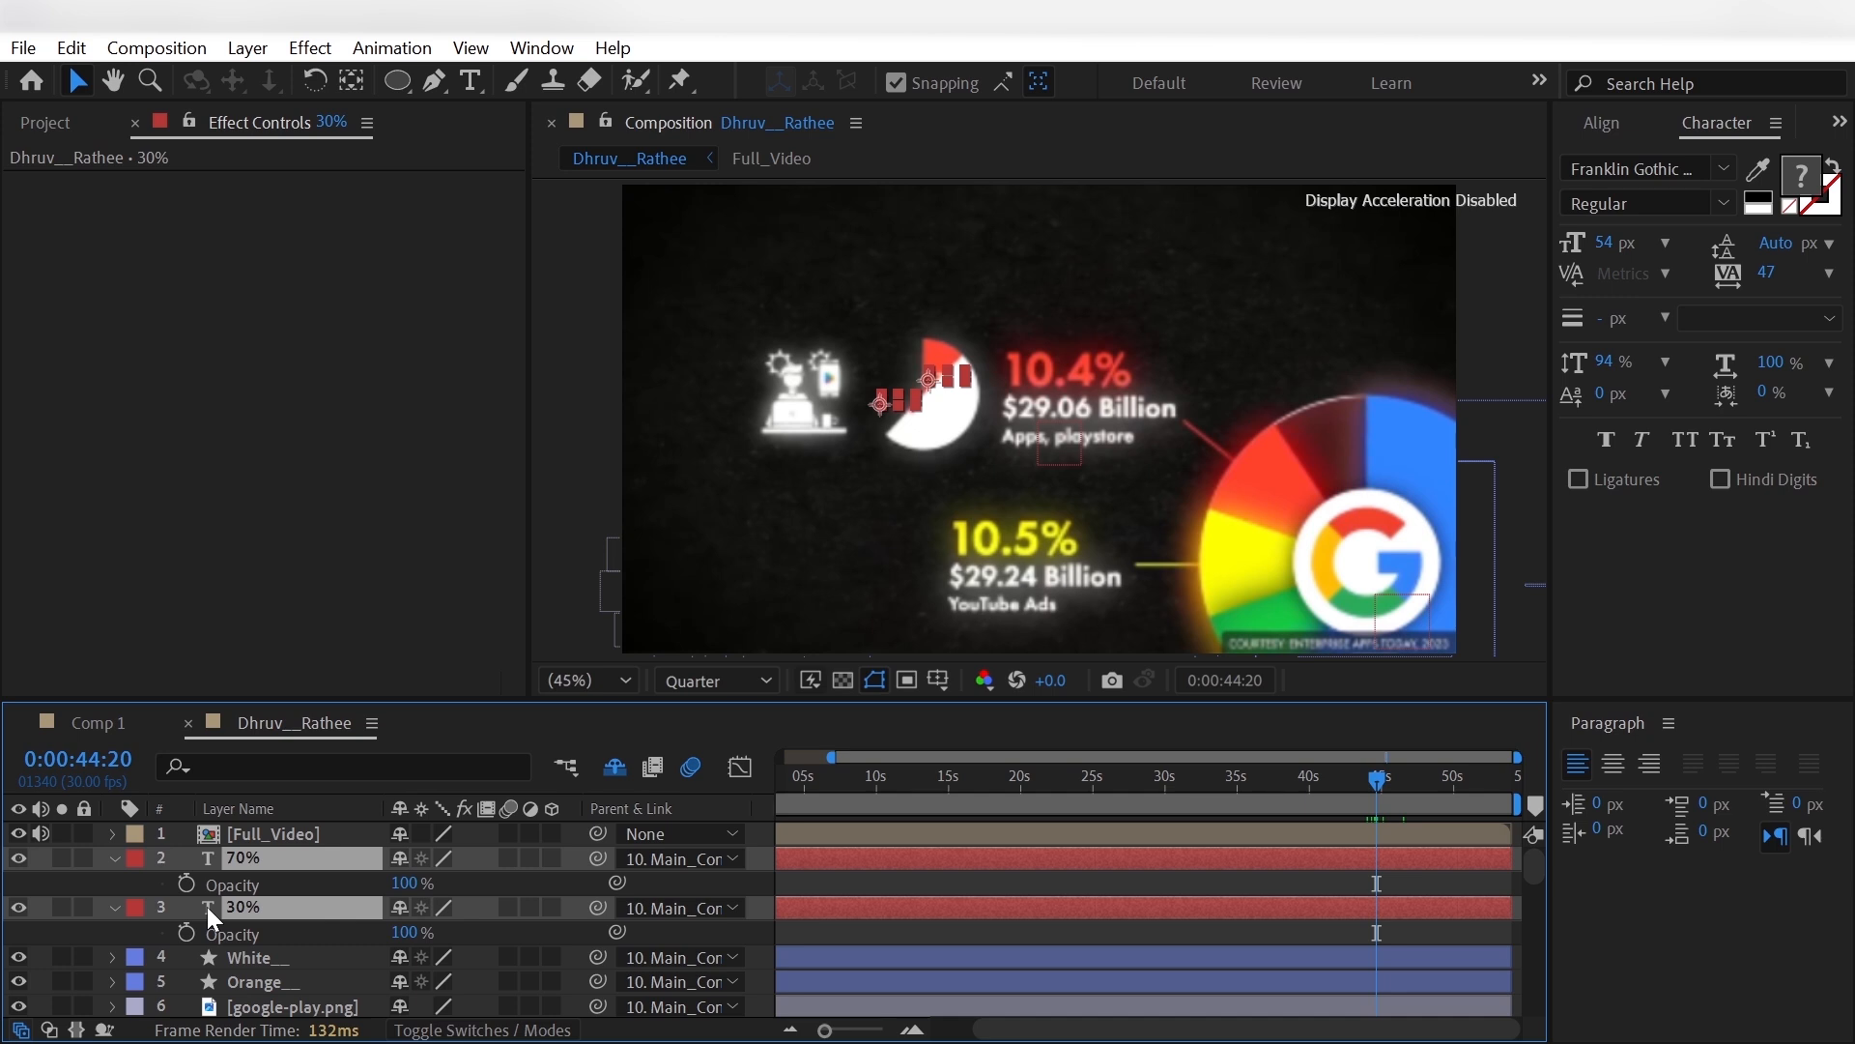
pyautogui.hotkey('shift', 'pagedown')
pyautogui.click(186, 883)
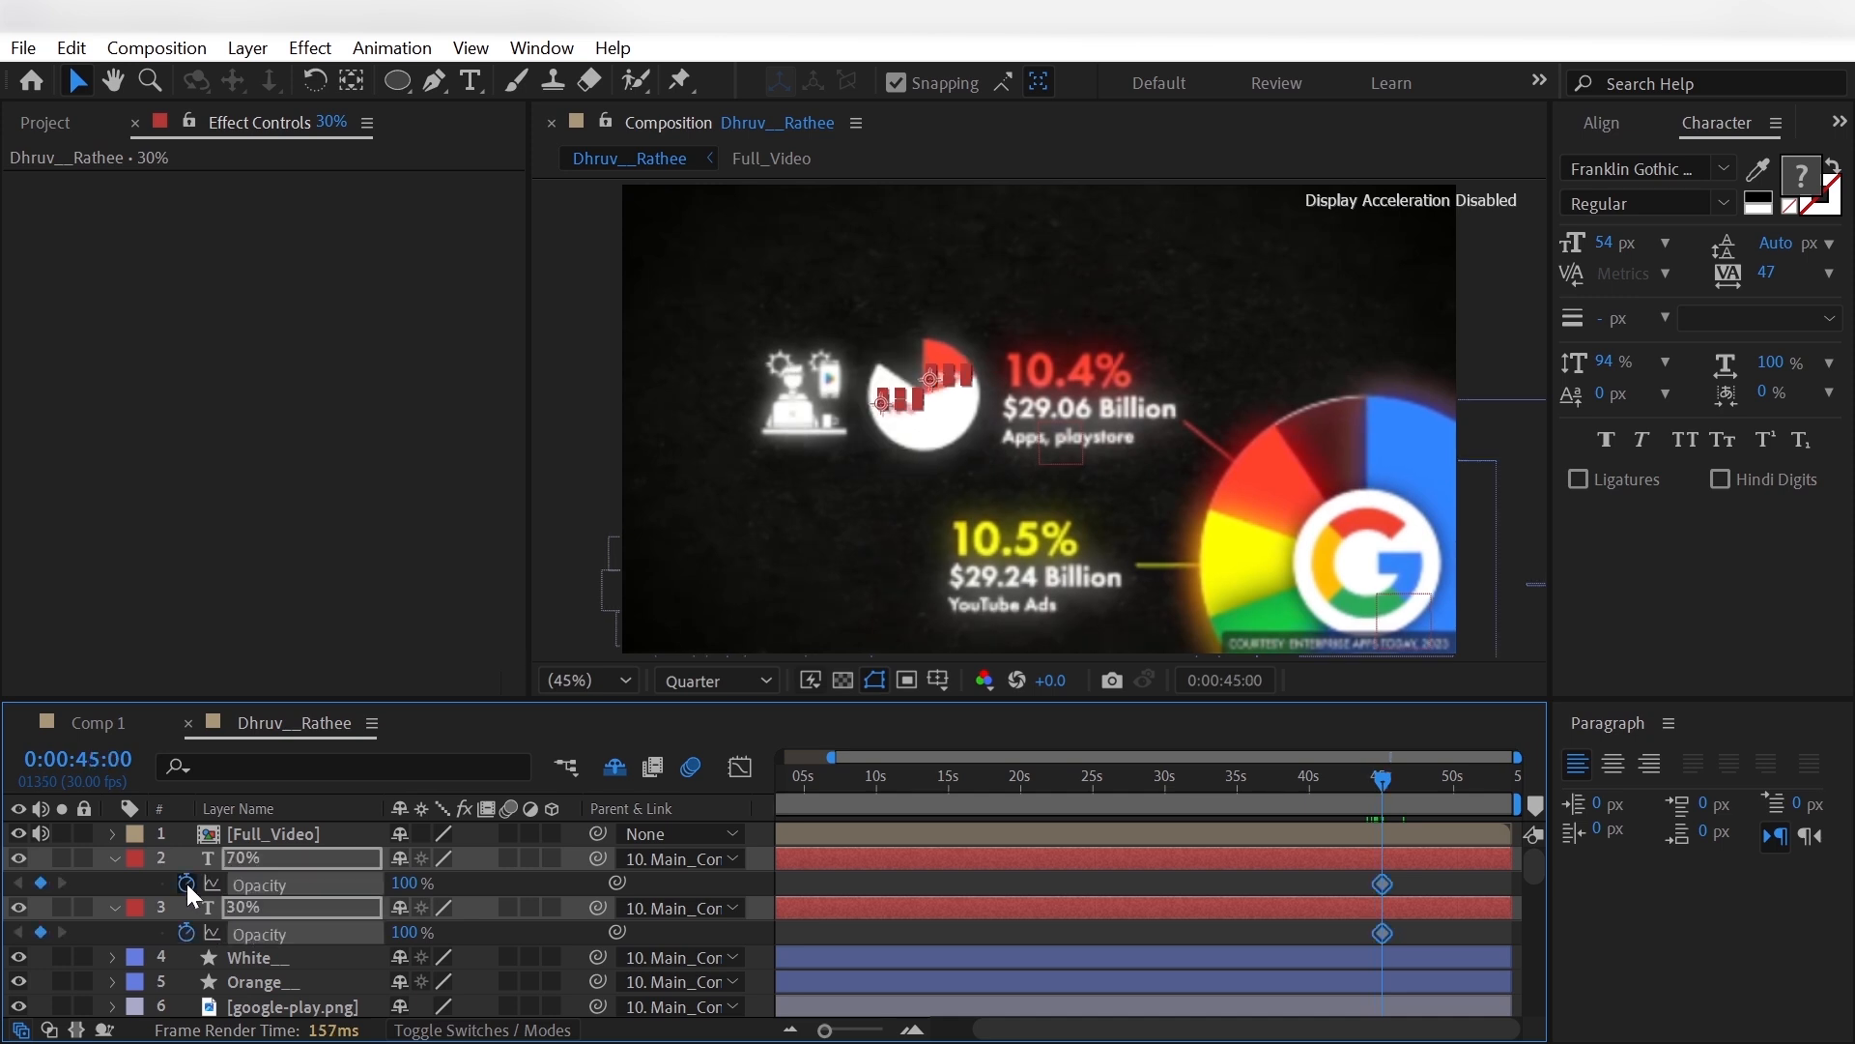
# - Set the Opacity of both percentage texts to 0% at 0:00:44:20 and collapse the two layers
pyautogui.hotkey('shift', 'pageup')
pyautogui.click(406, 883)
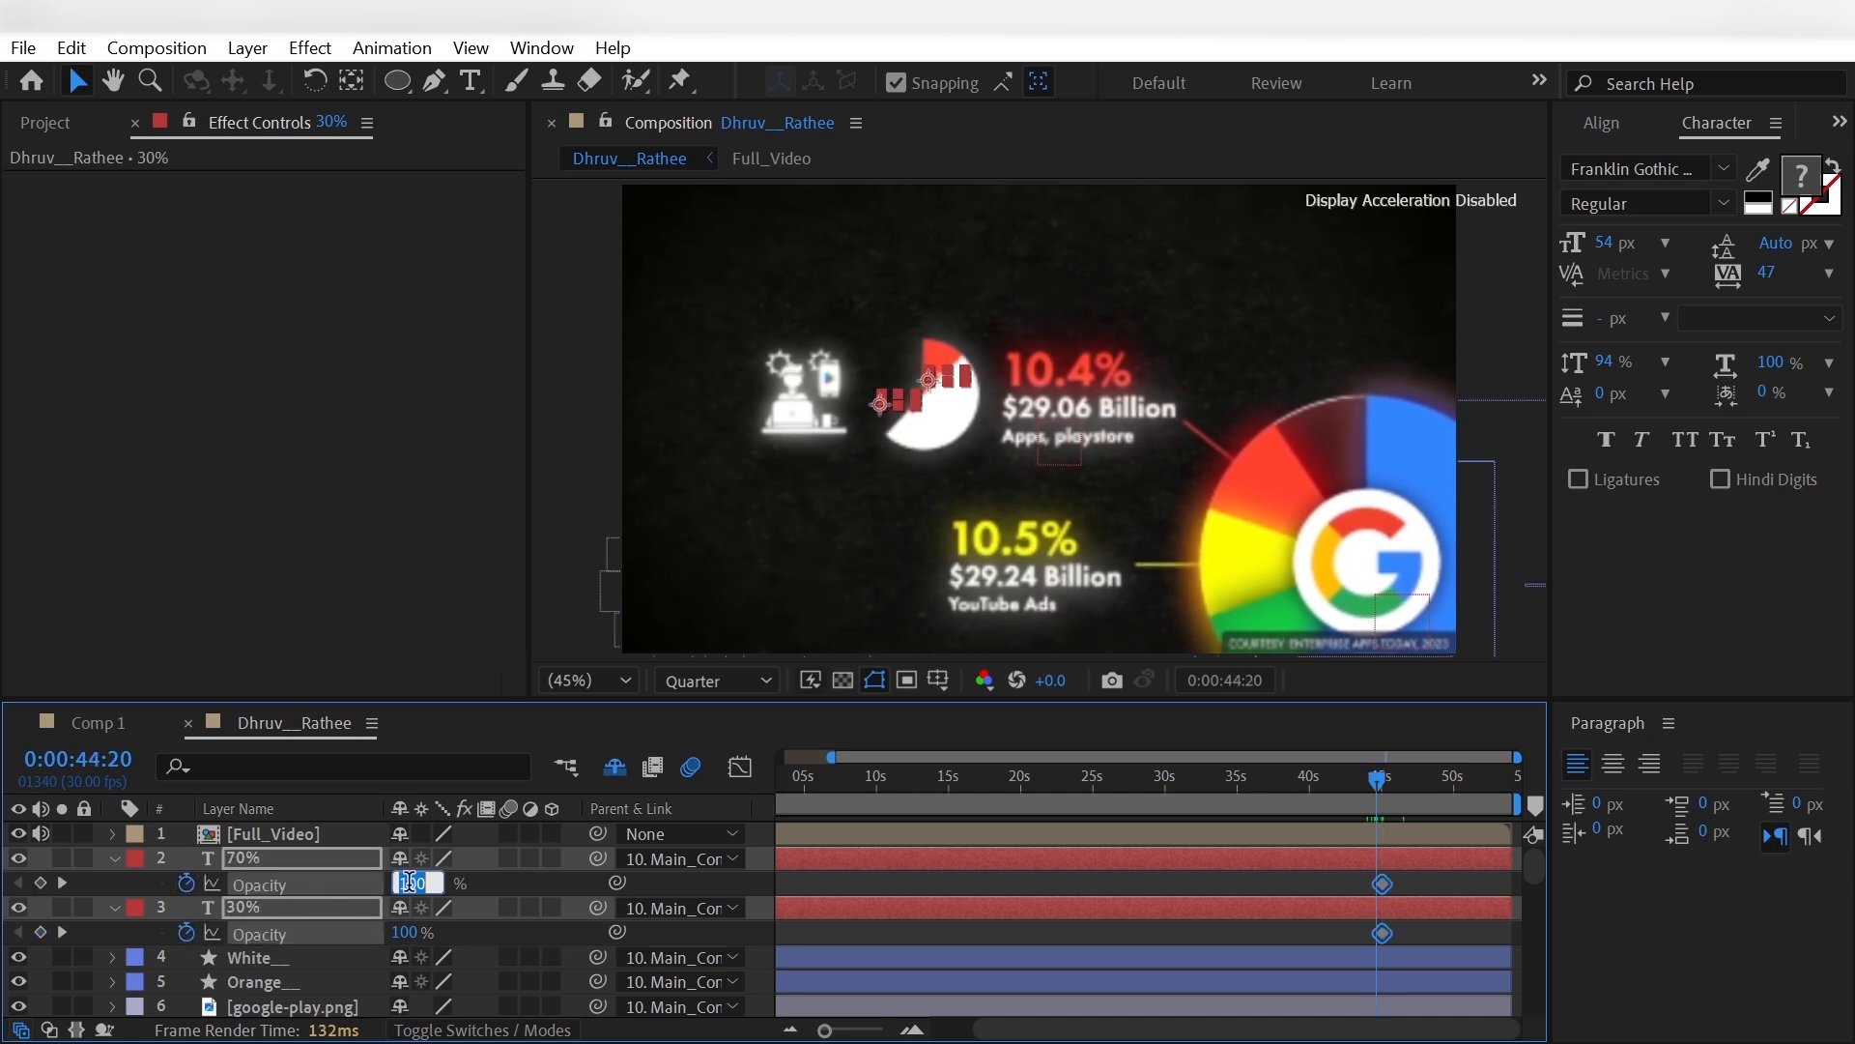
pyautogui.press('Return')
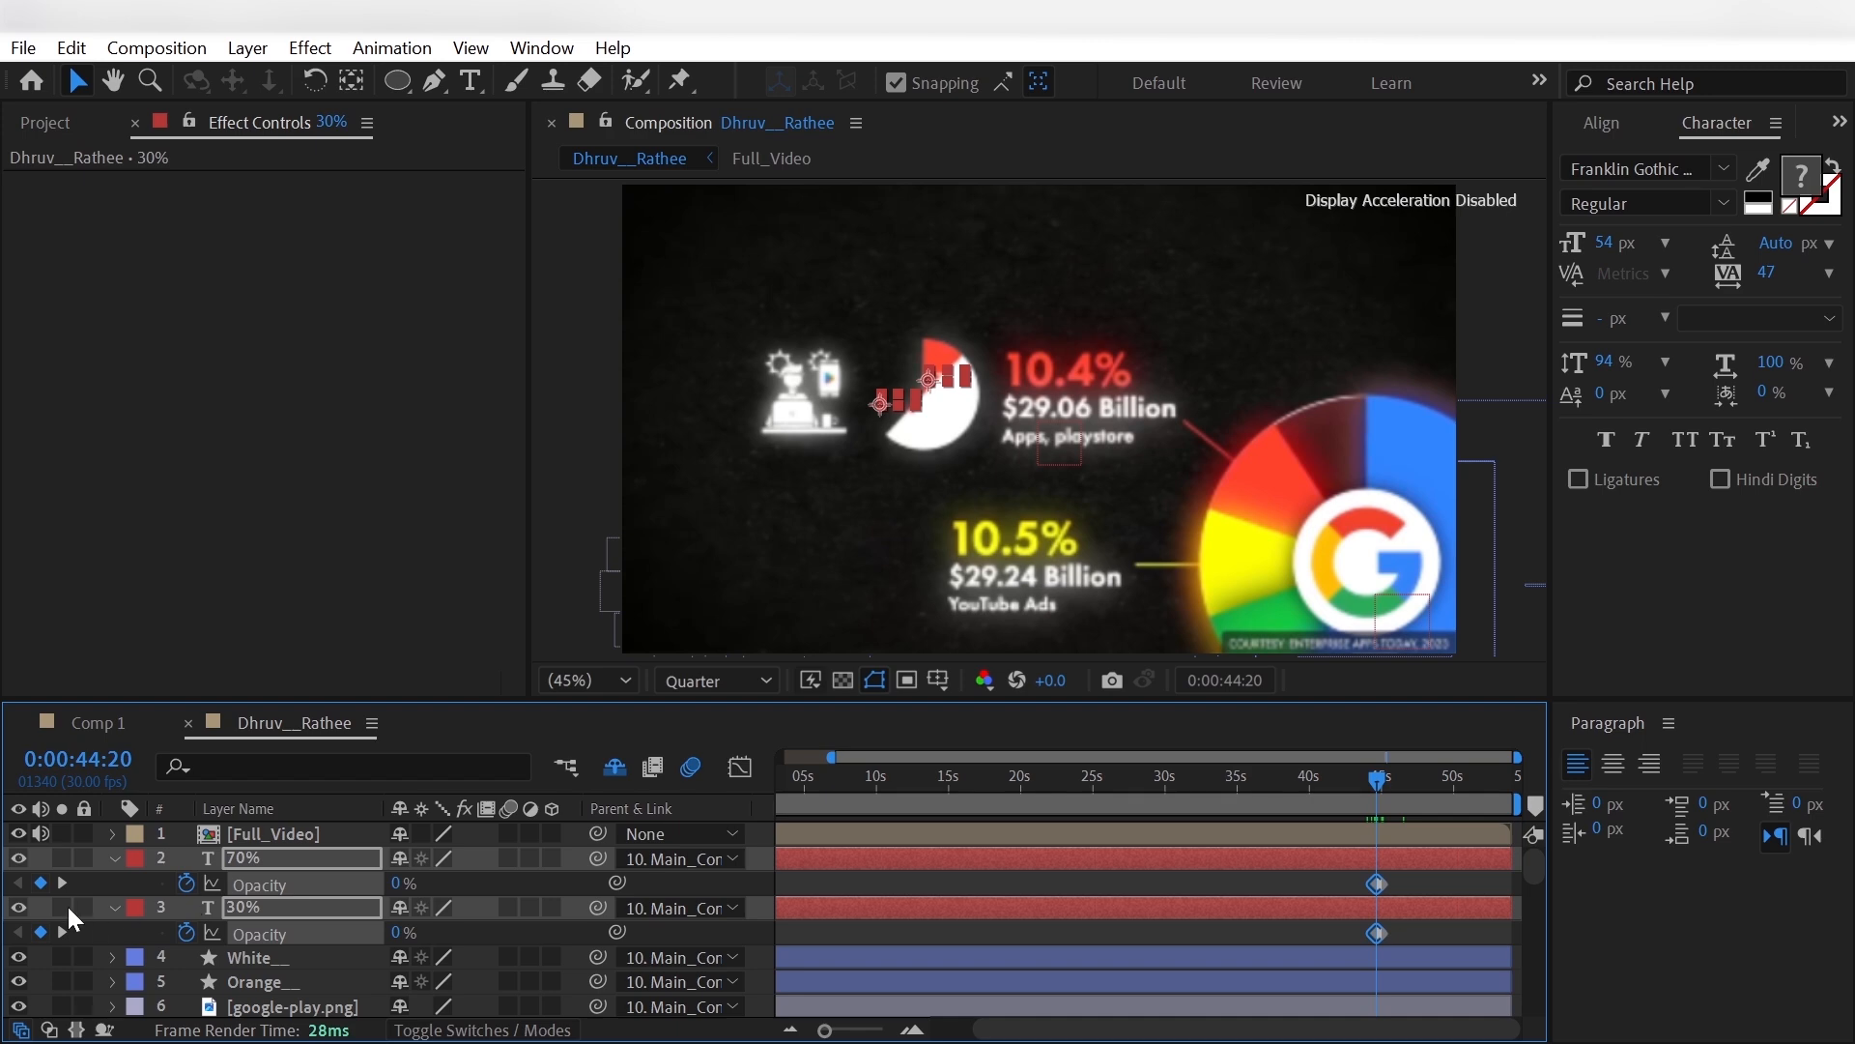
pyautogui.click(113, 857)
pyautogui.click(113, 882)
# - Copy the Glow effect from the smartphone.png layer to the Orange__ circle layer
pyautogui.click(254, 932)
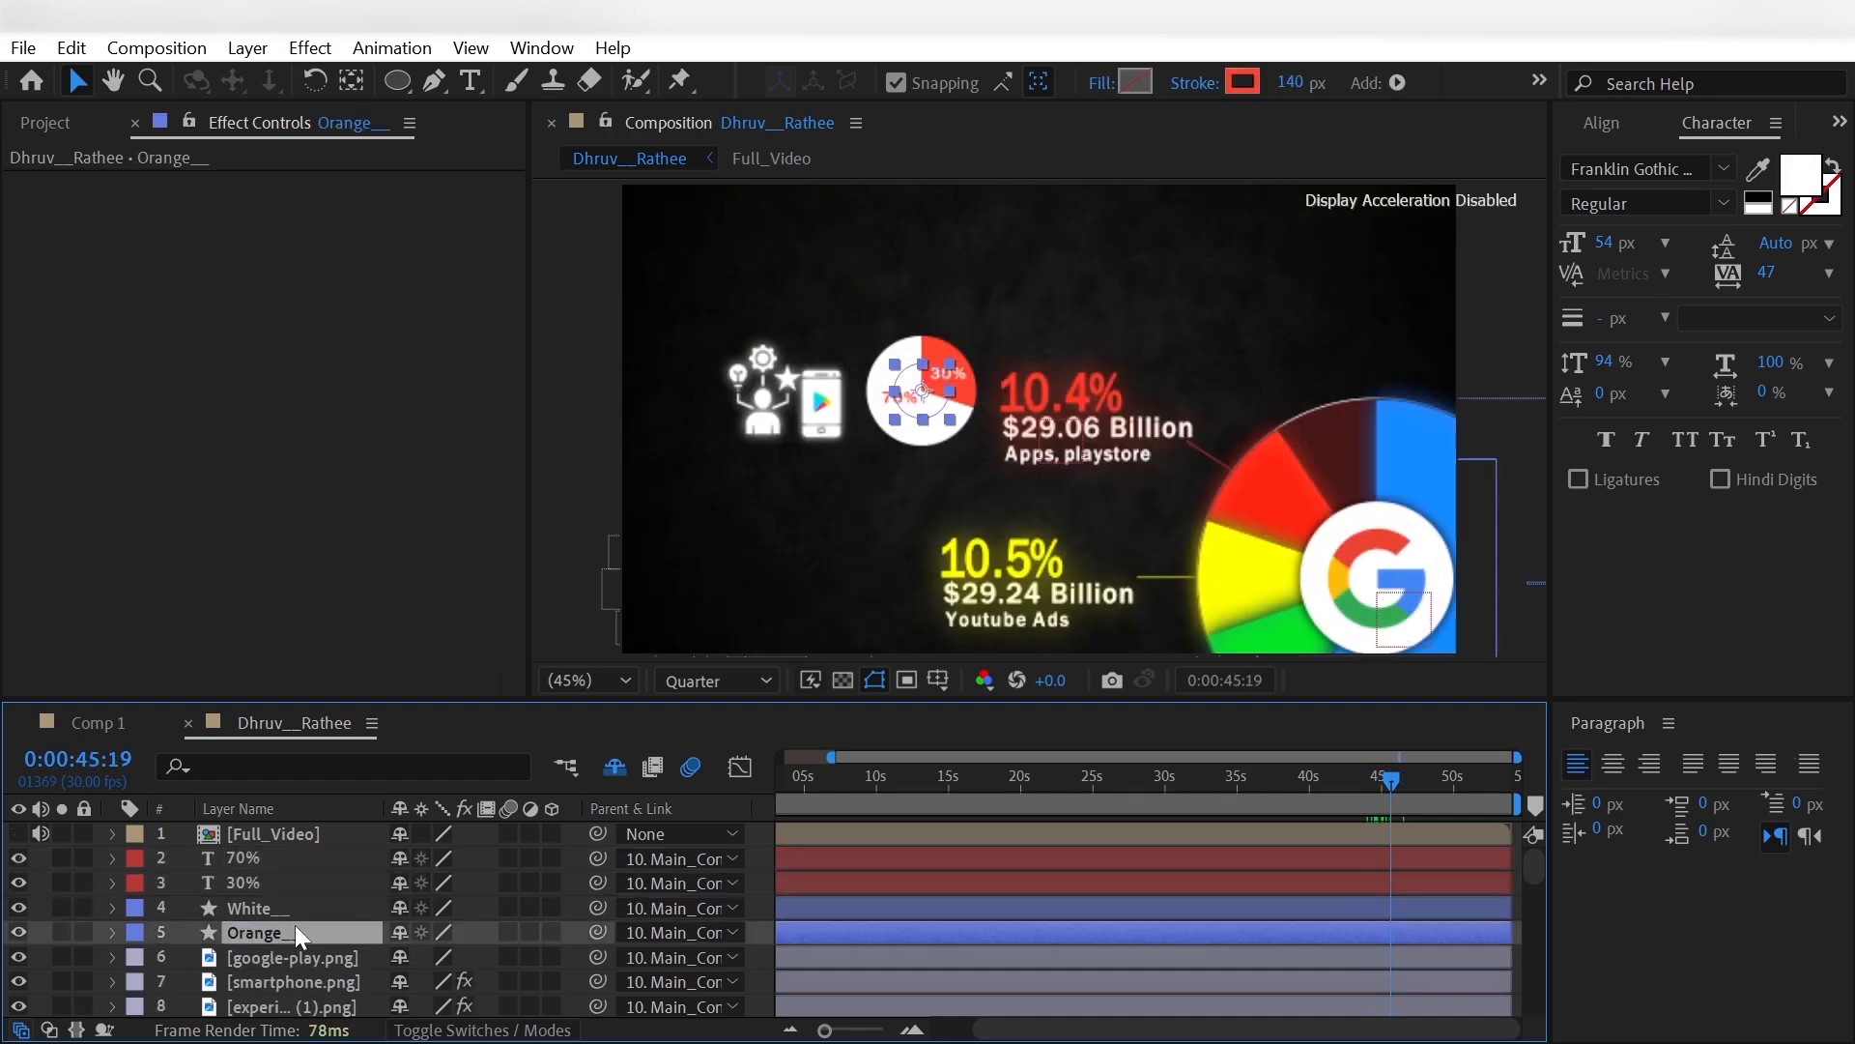
pyautogui.click(305, 977)
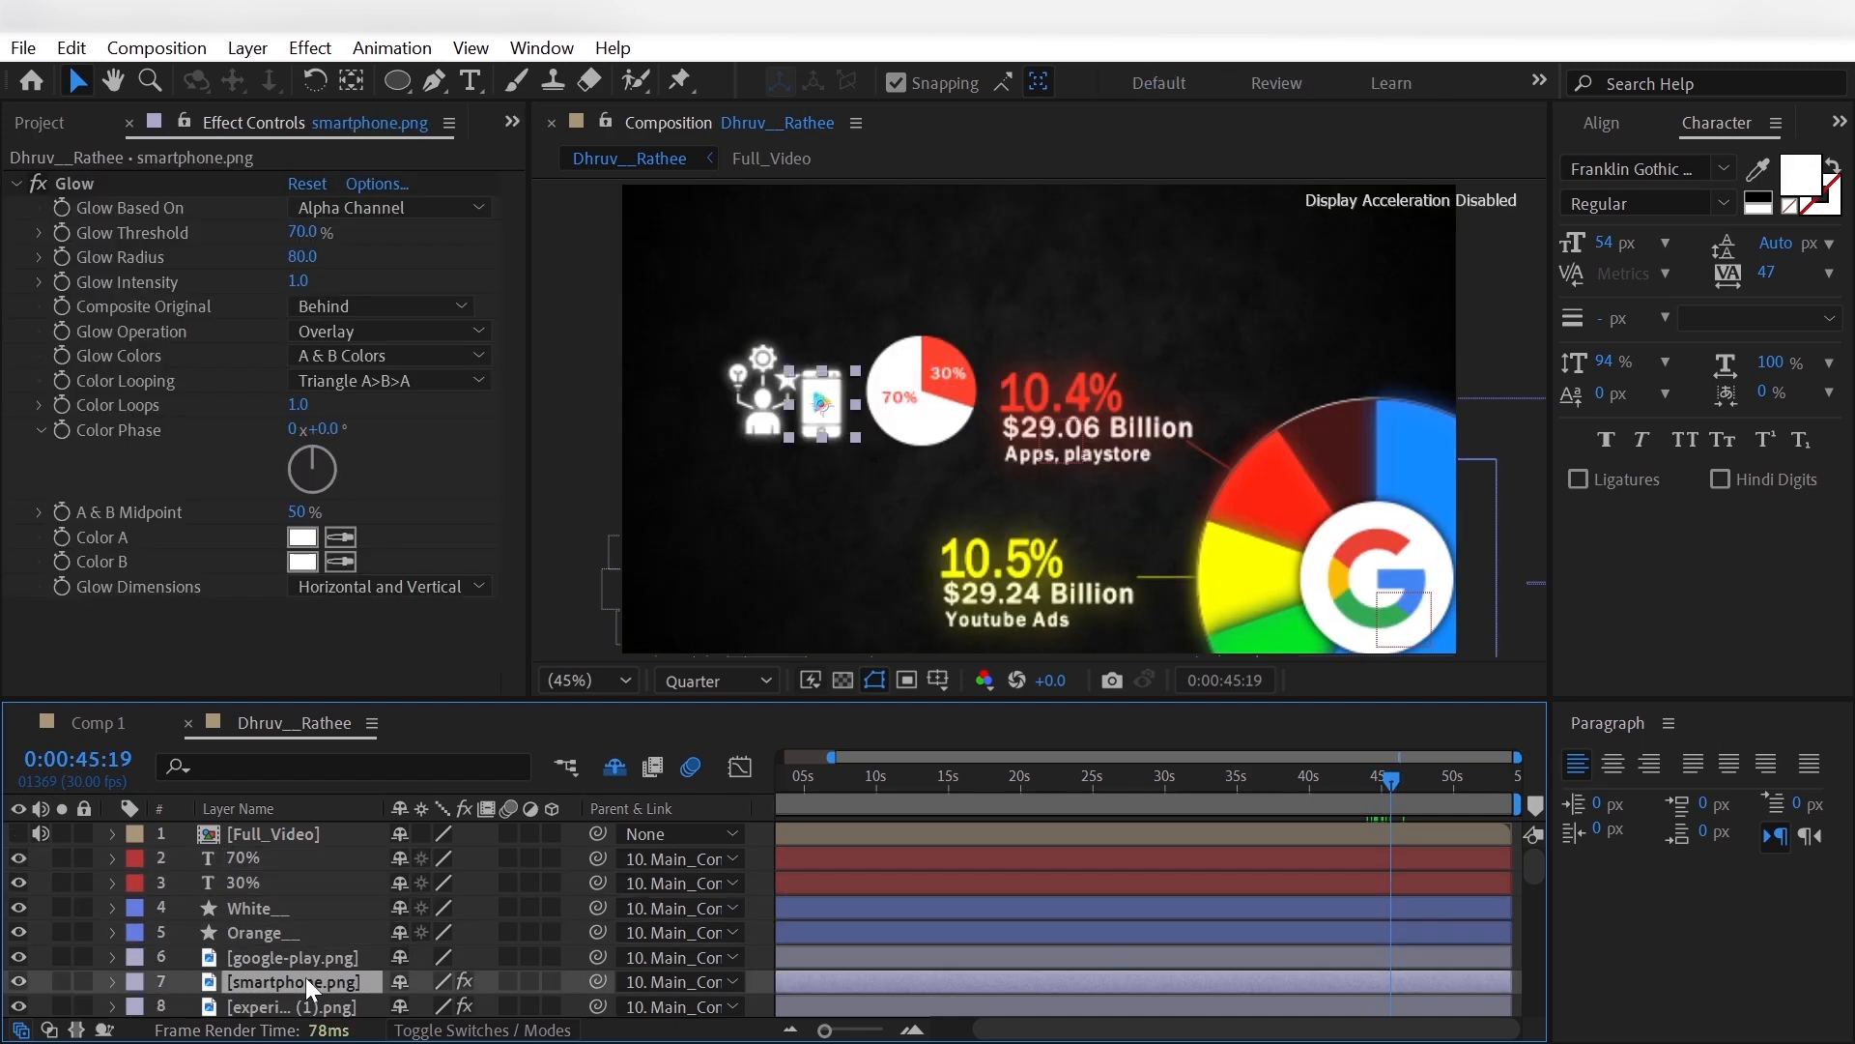
pyautogui.click(178, 185)
pyautogui.click(303, 927)
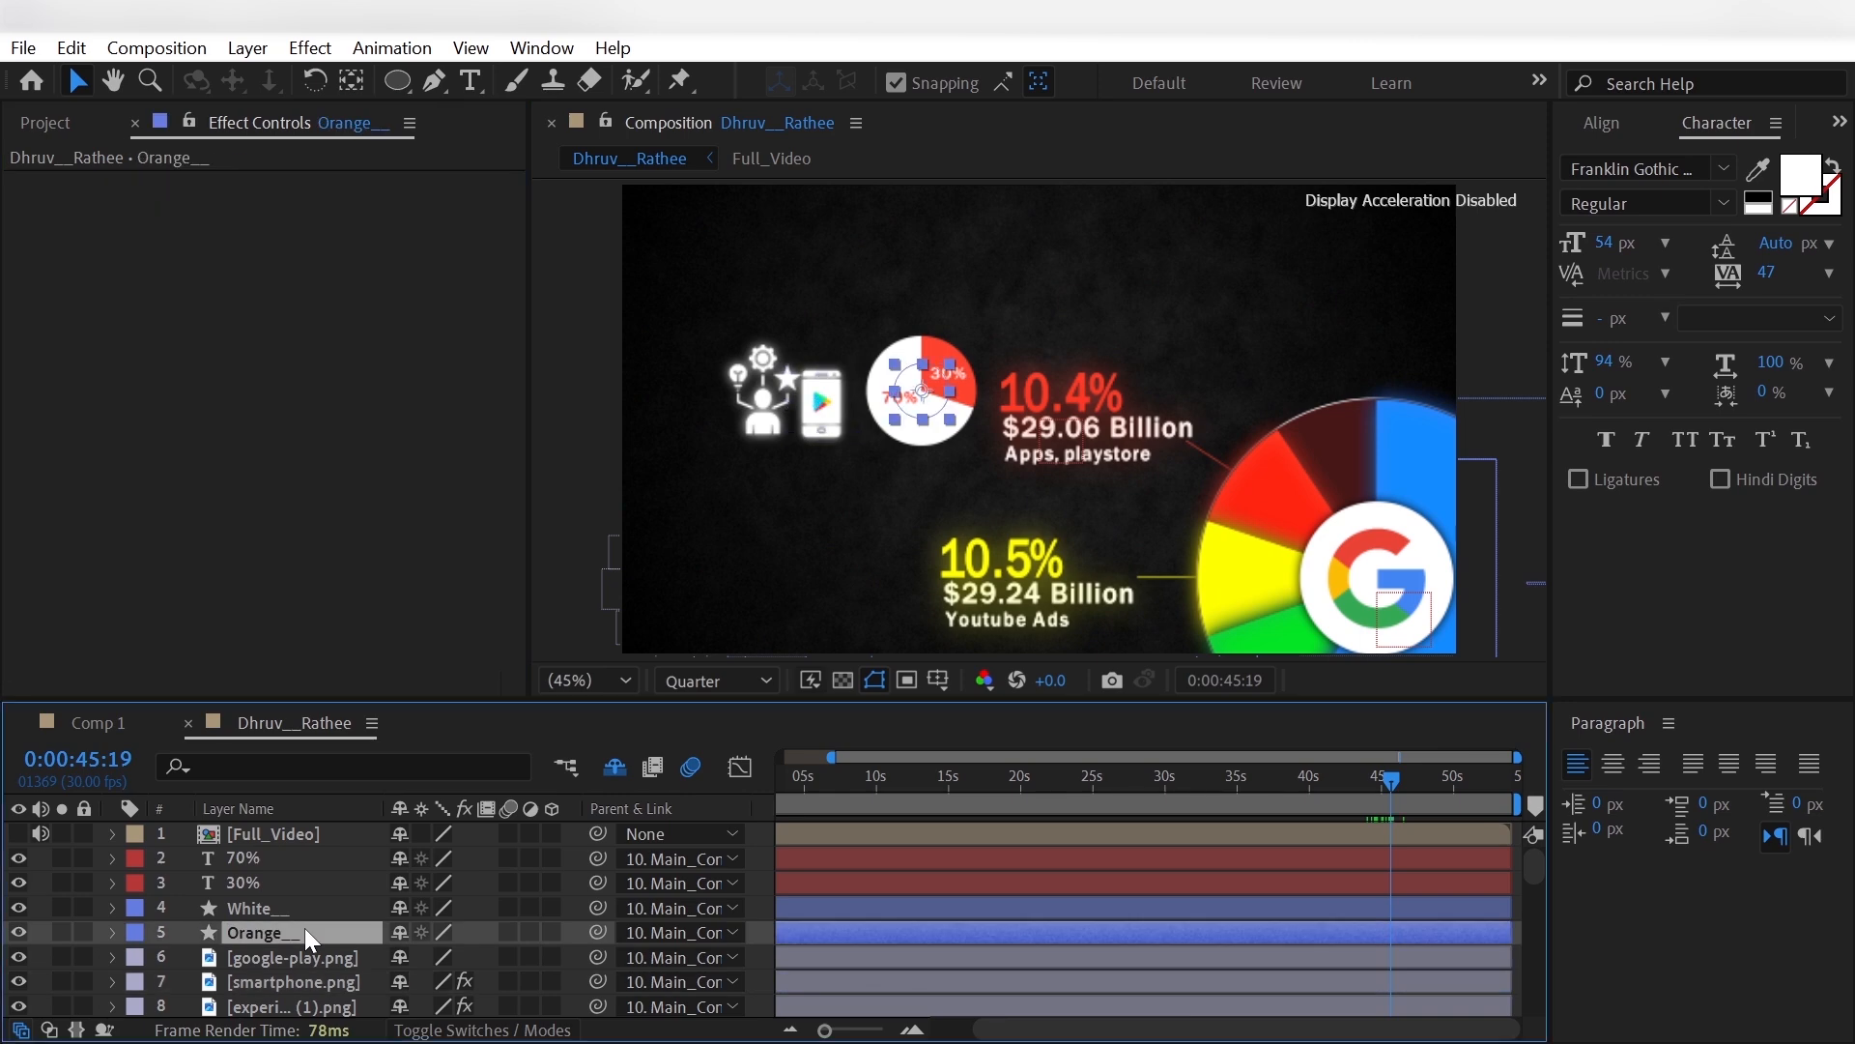
# - Set Color B and Color A of the Orange__ layer's Glow to the red sampled from the large pie's red slice
pyautogui.click(339, 560)
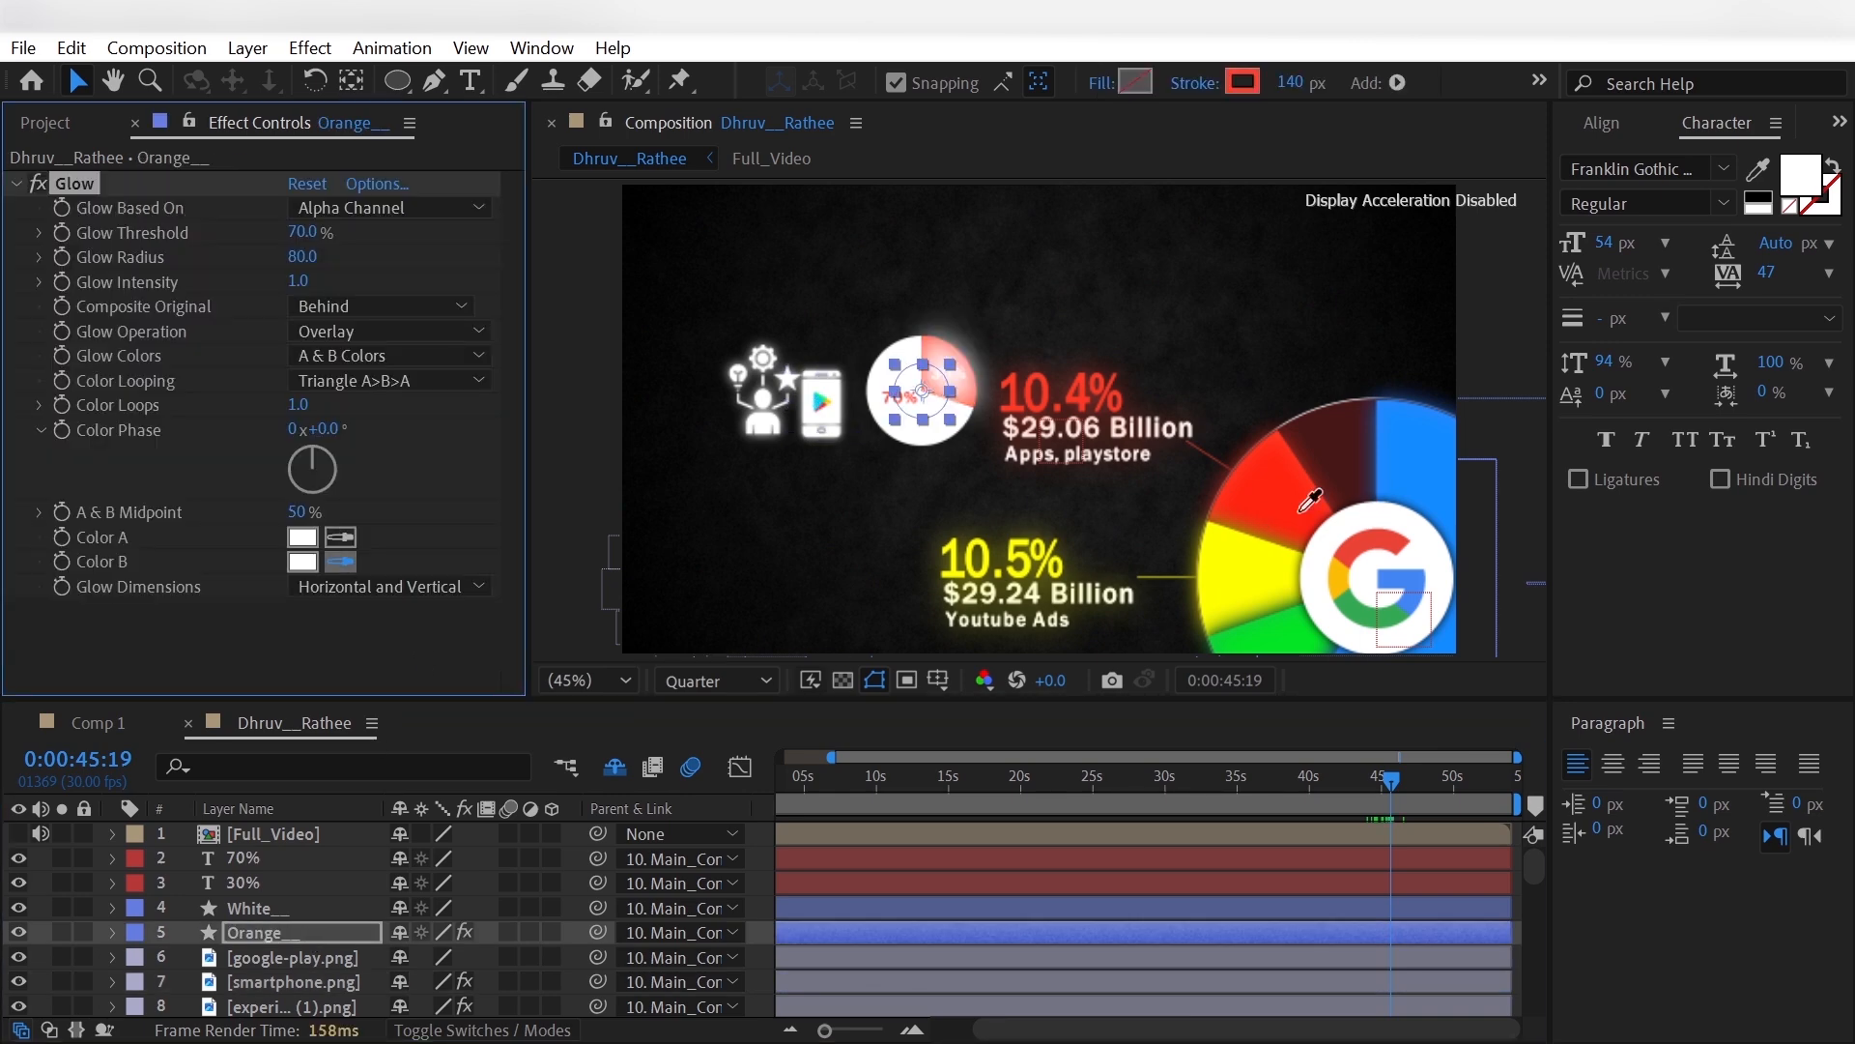
pyautogui.click(1259, 530)
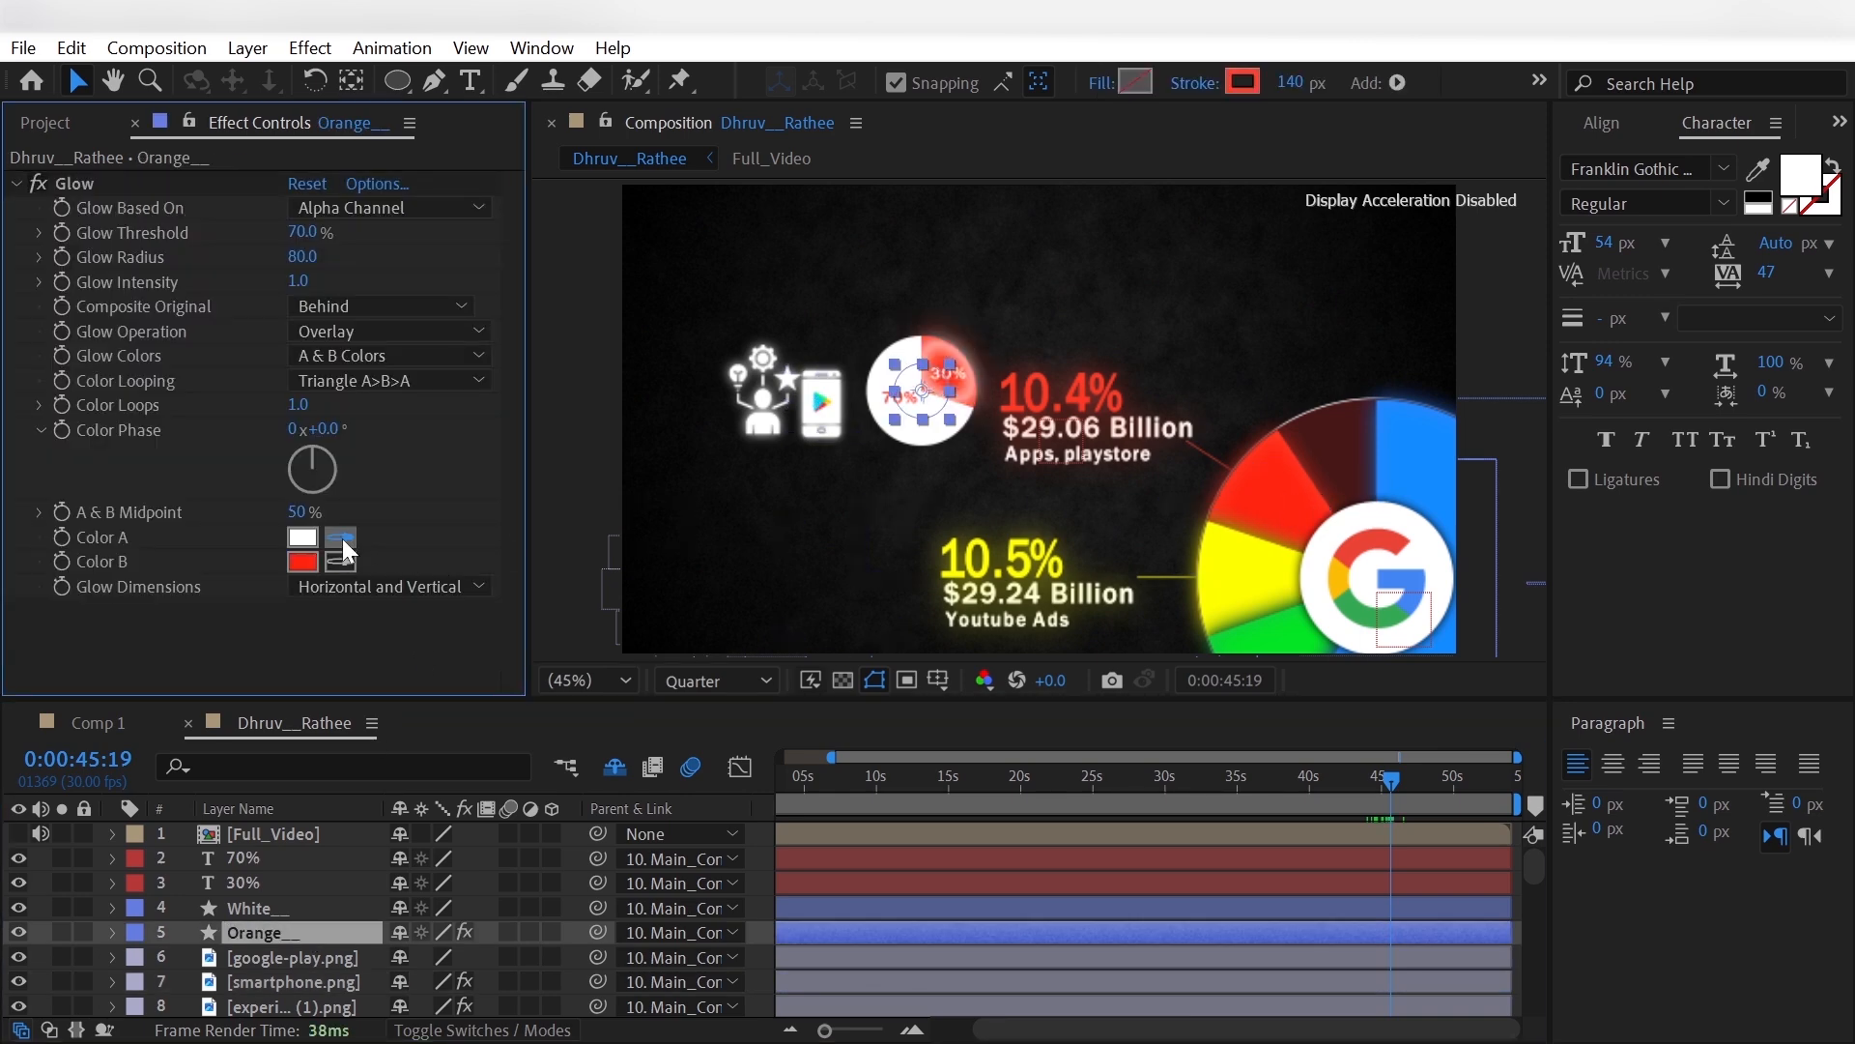
pyautogui.click(1270, 494)
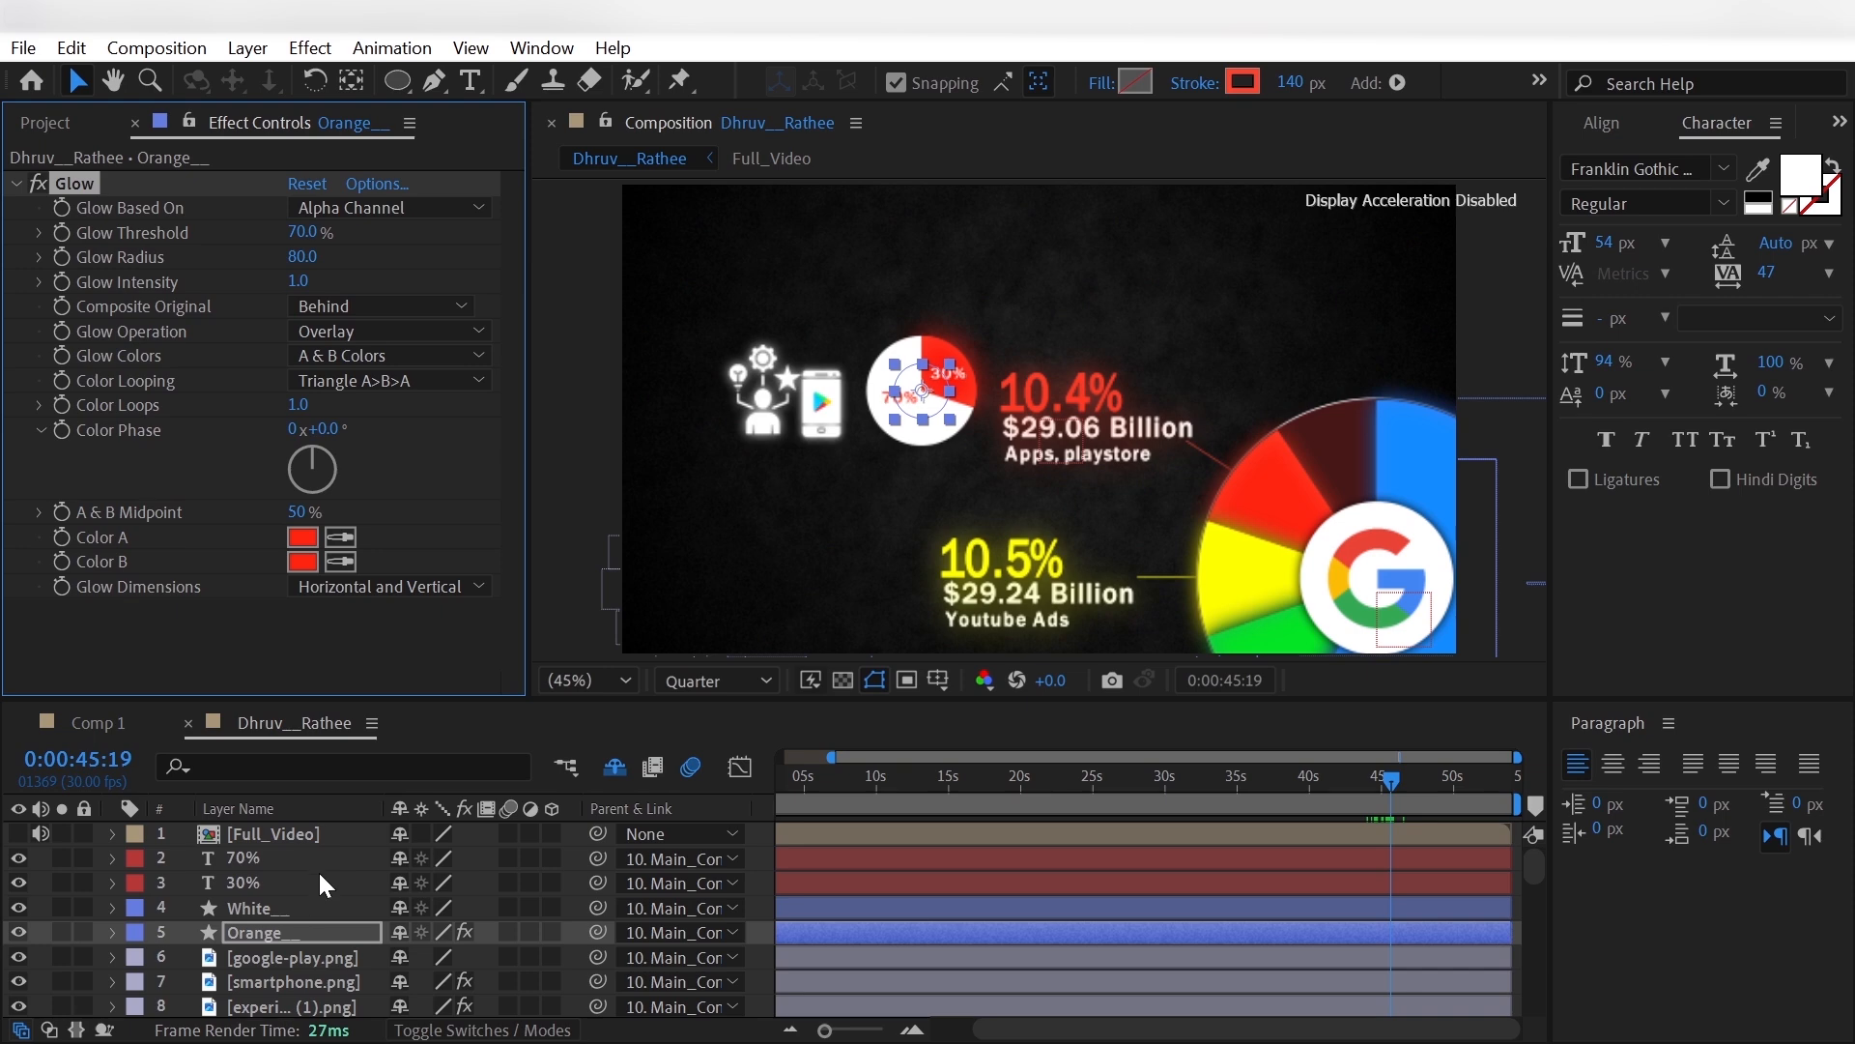
# - Paste the white Glow effect onto the White__ circle layer and deselect it
pyautogui.click(315, 902)
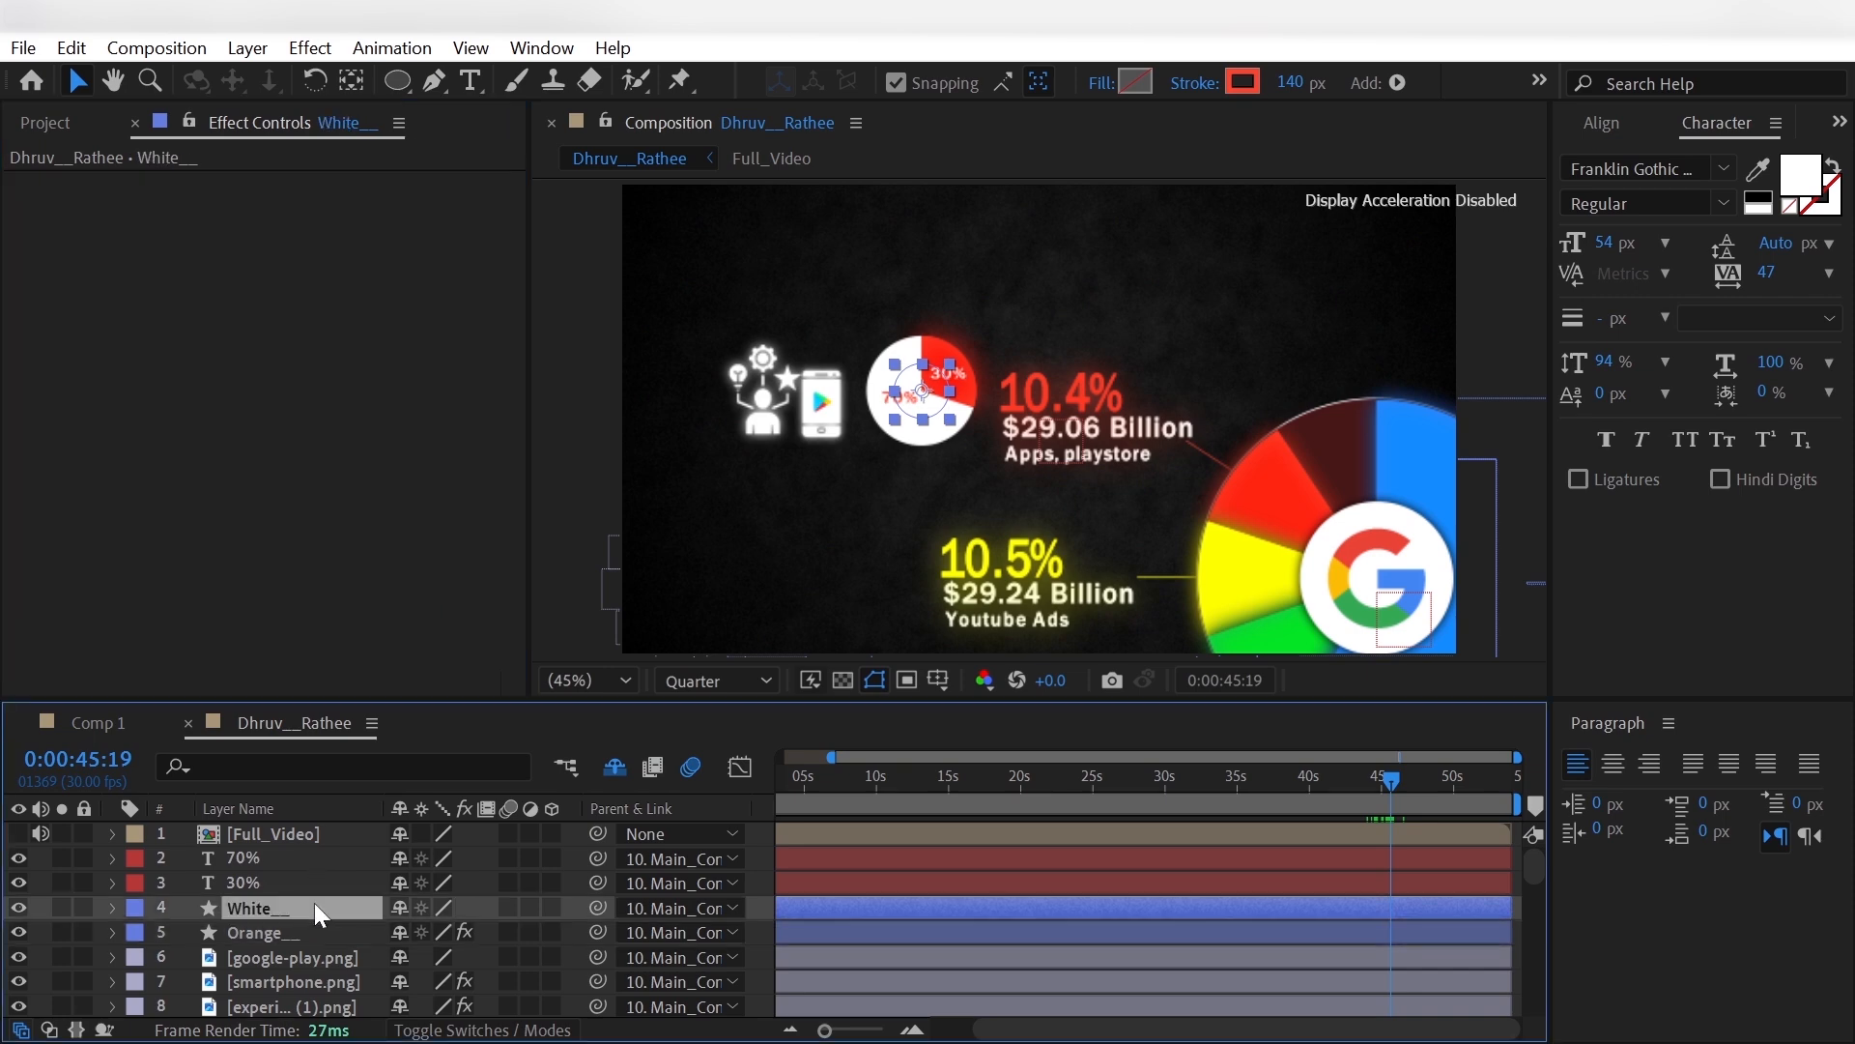
pyautogui.click(276, 671)
pyautogui.click(40, 882)
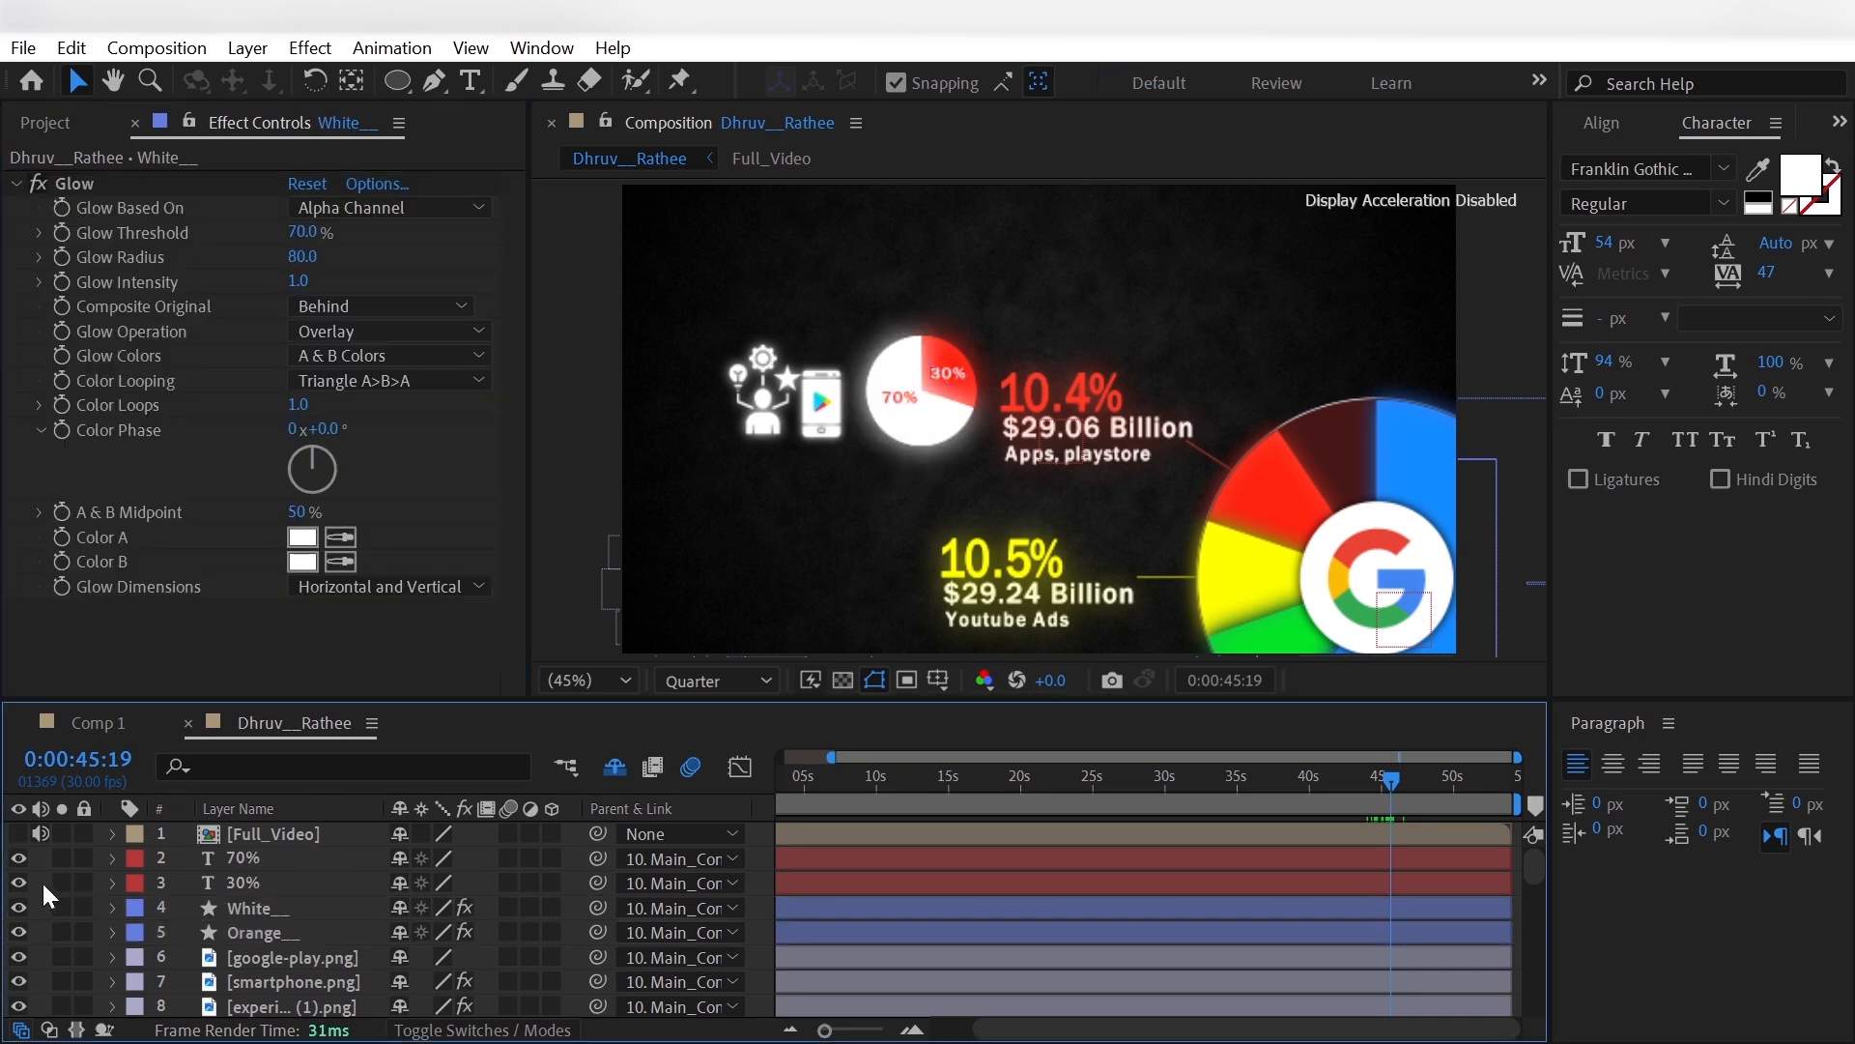
# - Check the reference video around 0:00:45:16, then draw a curved 10 px white line from the small pie's 70% part to the person icon
pyautogui.click(16, 832)
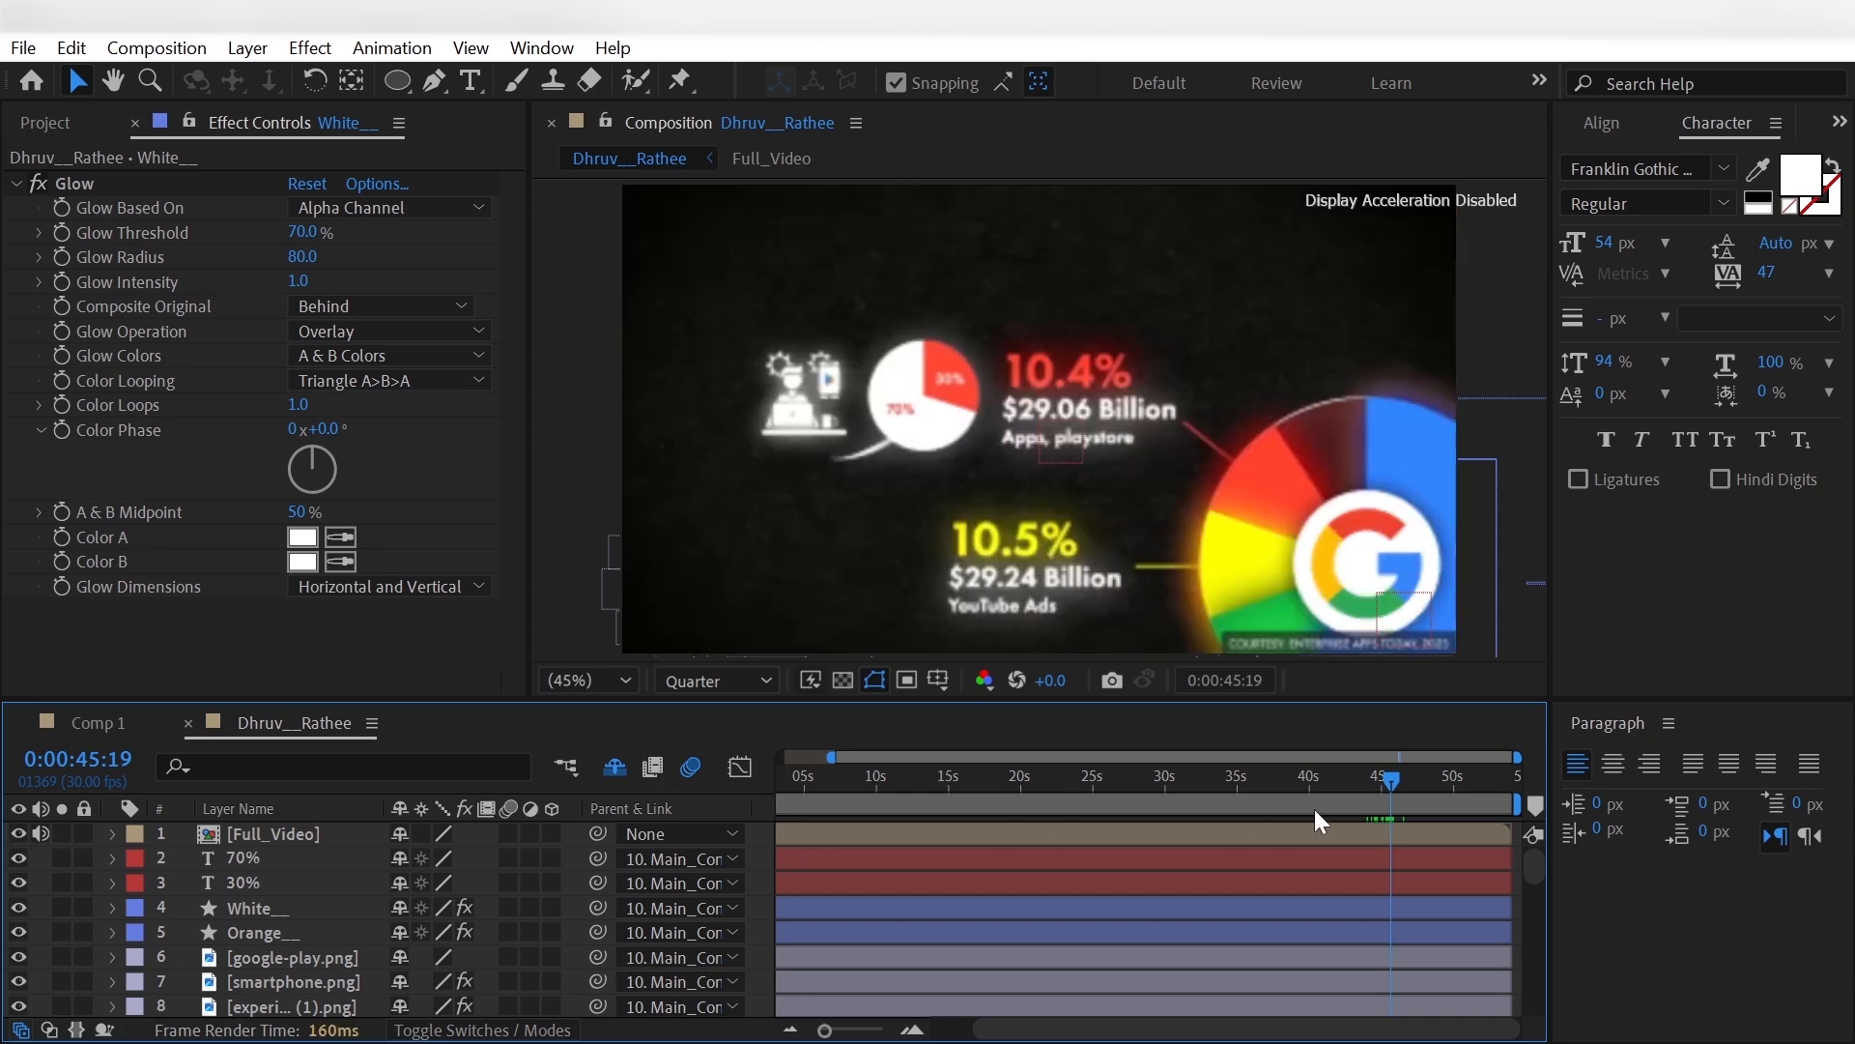
pyautogui.moveTo(1389, 775)
pyautogui.mouseDown()
pyautogui.moveTo(1406, 779)
pyautogui.moveTo(1389, 797)
pyautogui.mouseUp()
pyautogui.click(16, 832)
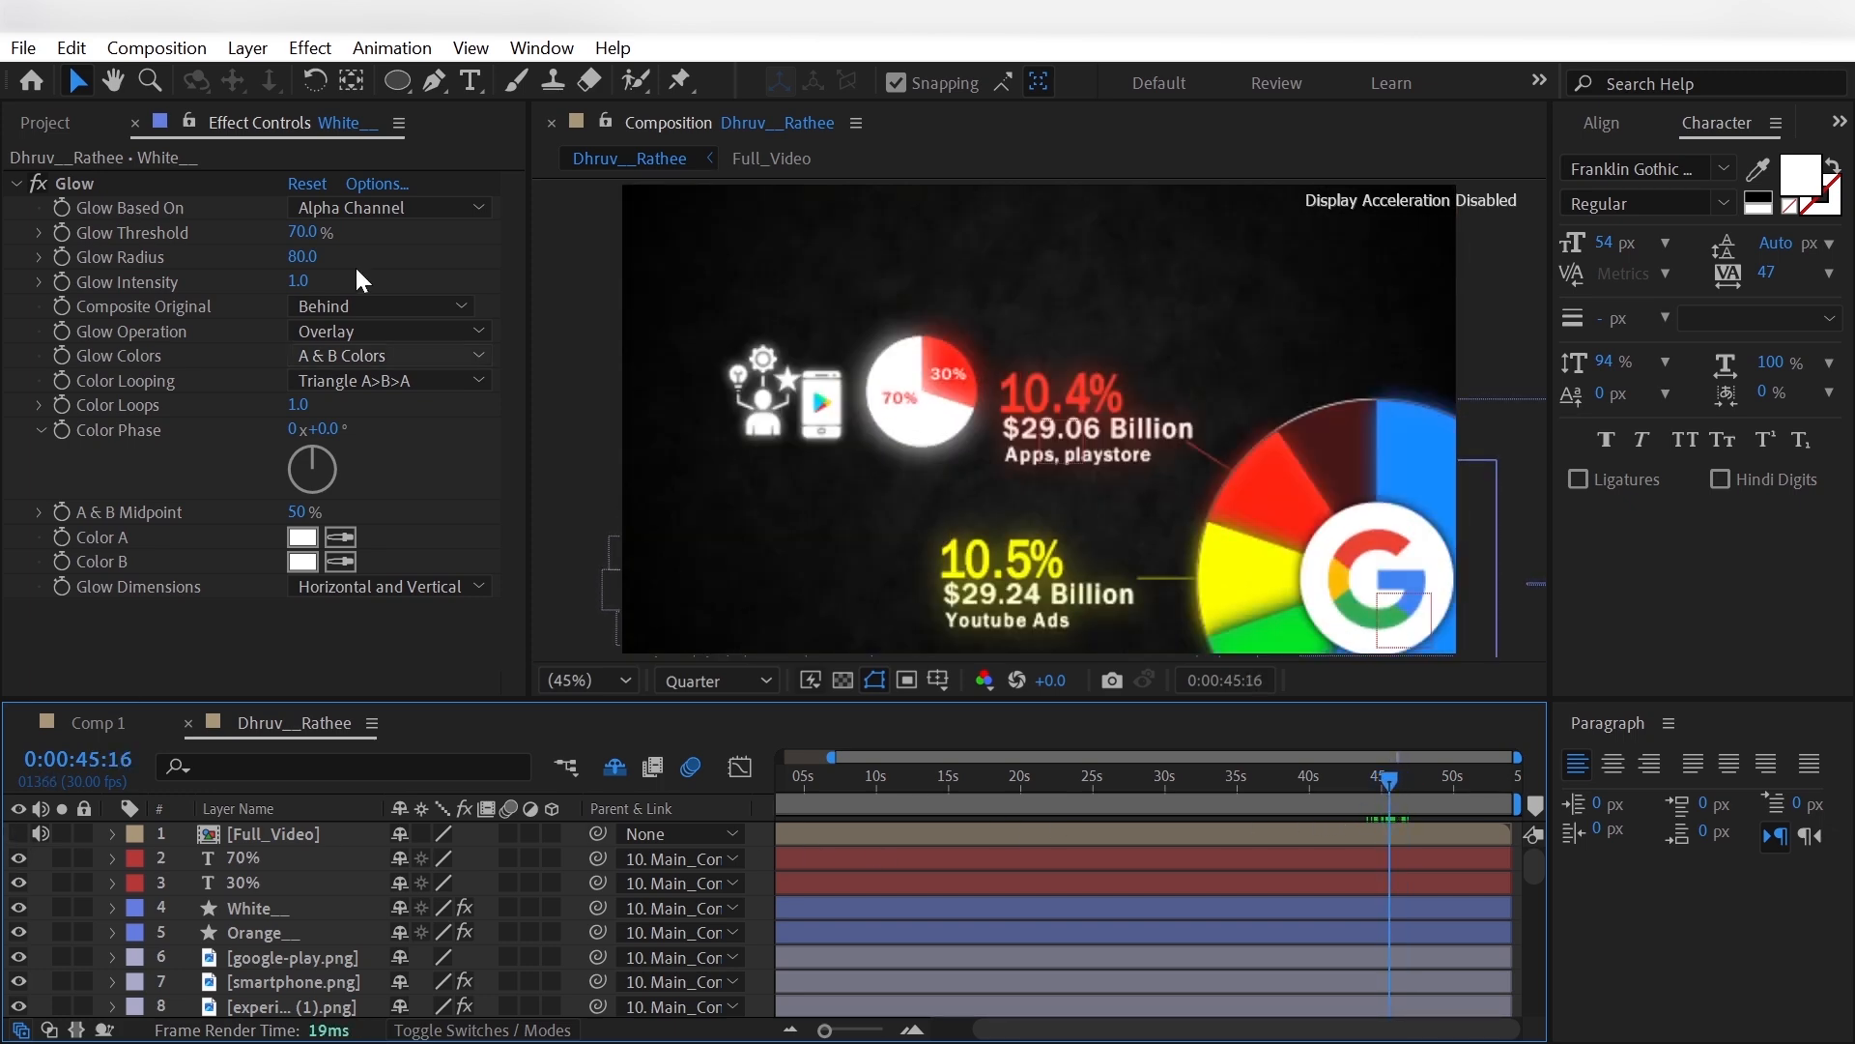
pyautogui.click(436, 80)
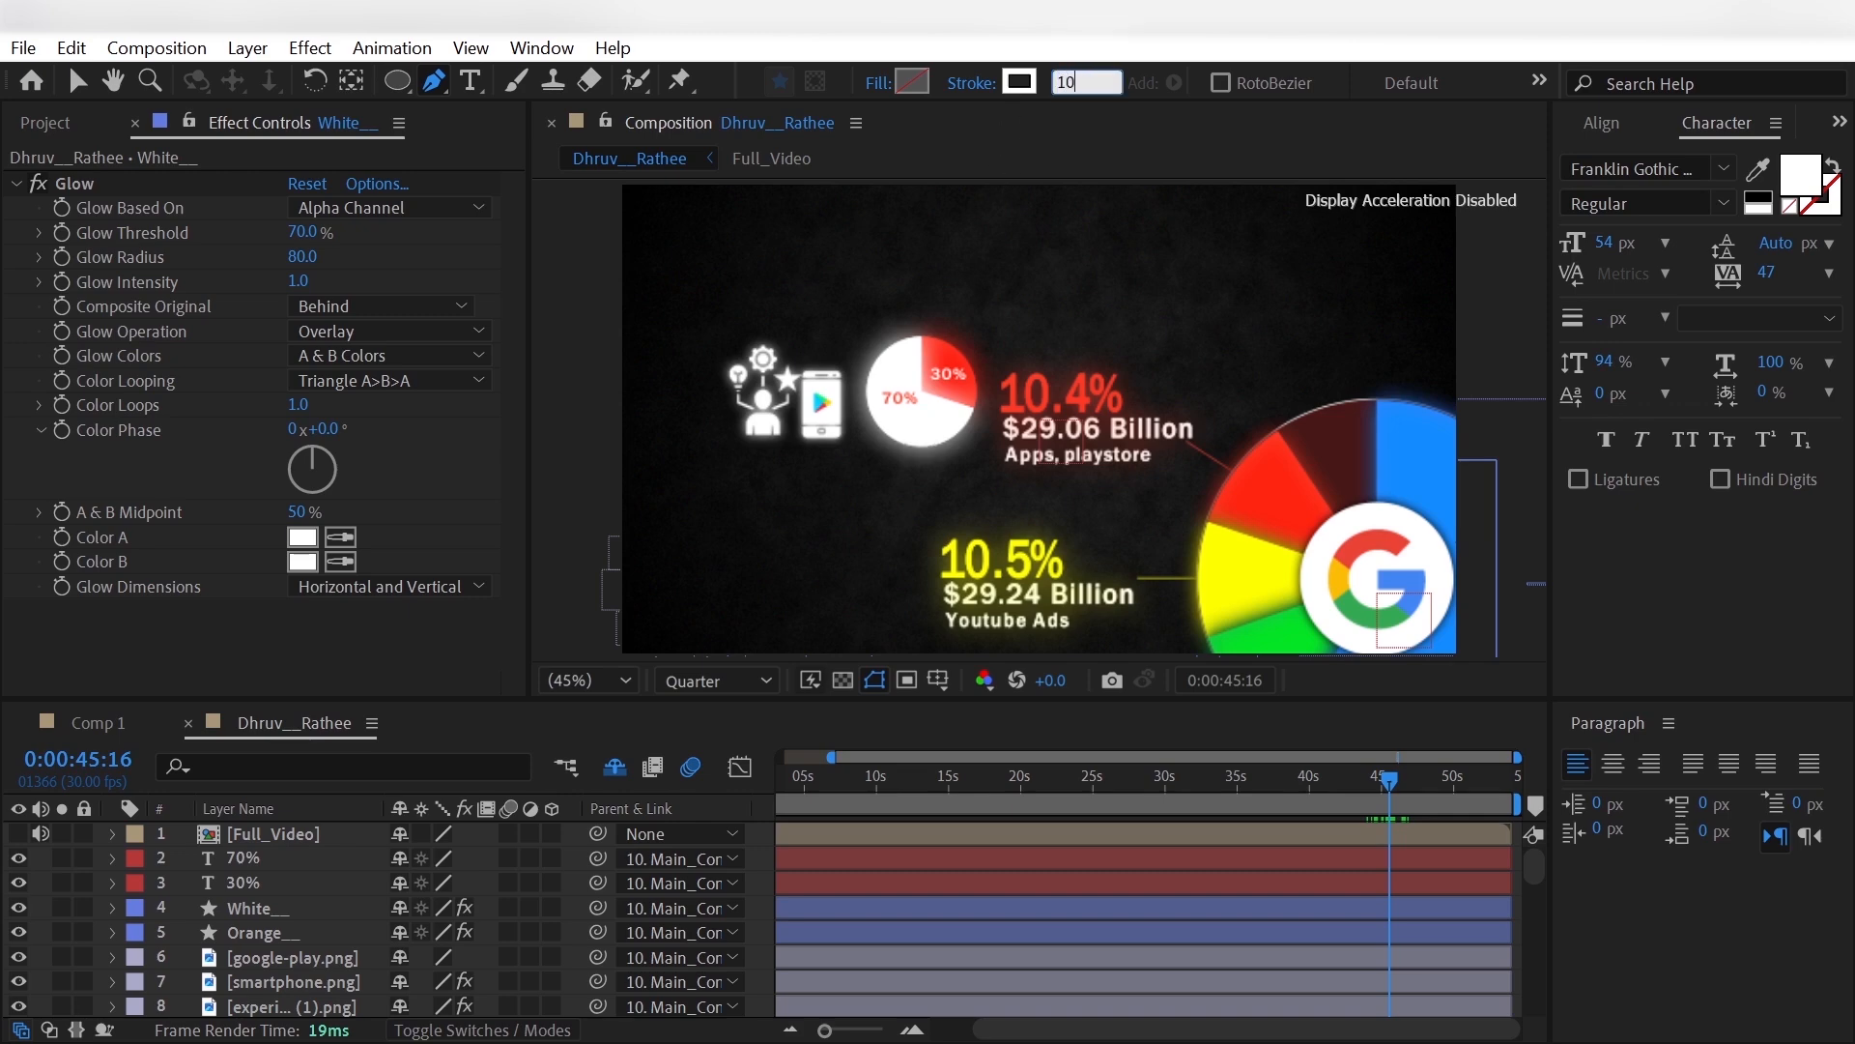
pyautogui.press('Return')
pyautogui.click(902, 428)
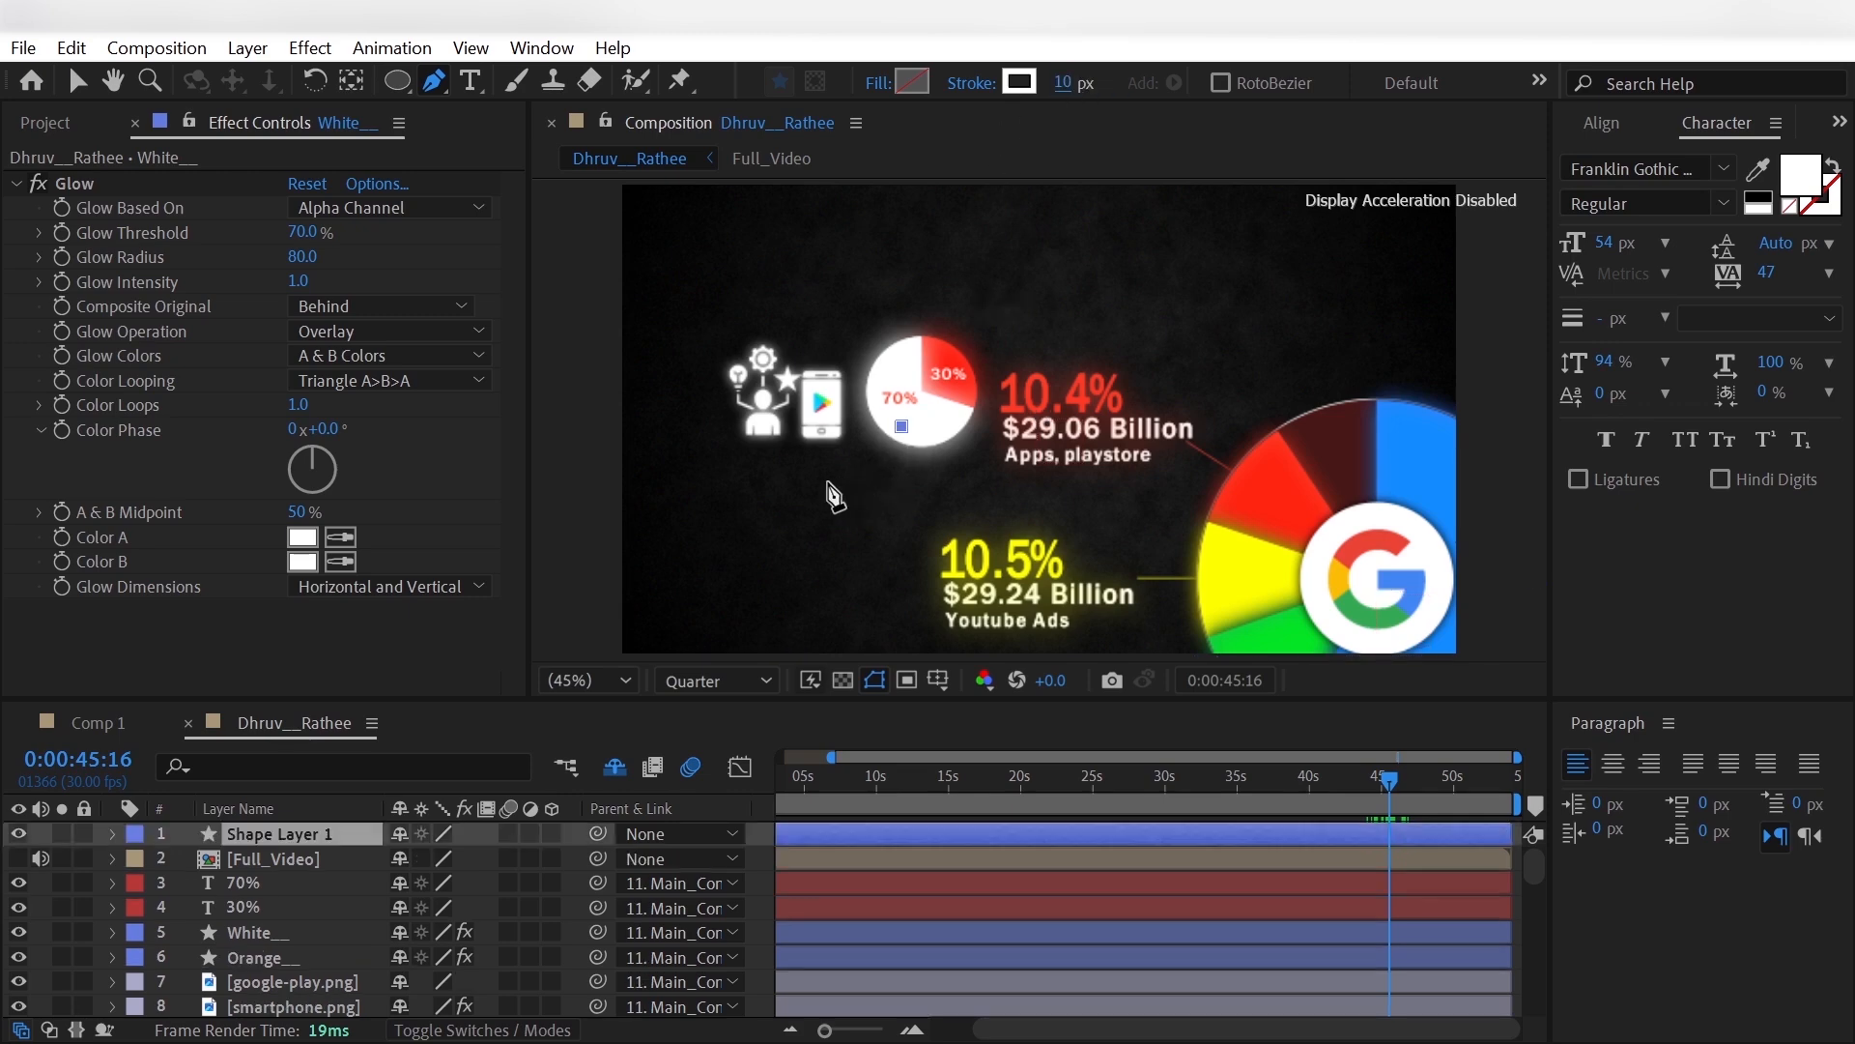
pyautogui.moveTo(765, 425); pyautogui.dragTo(673, 338)
# - Rename the new curved line layer as Whiteline and set its stroke width to 14 px
pyautogui.click(332, 835)
pyautogui.press('Return')
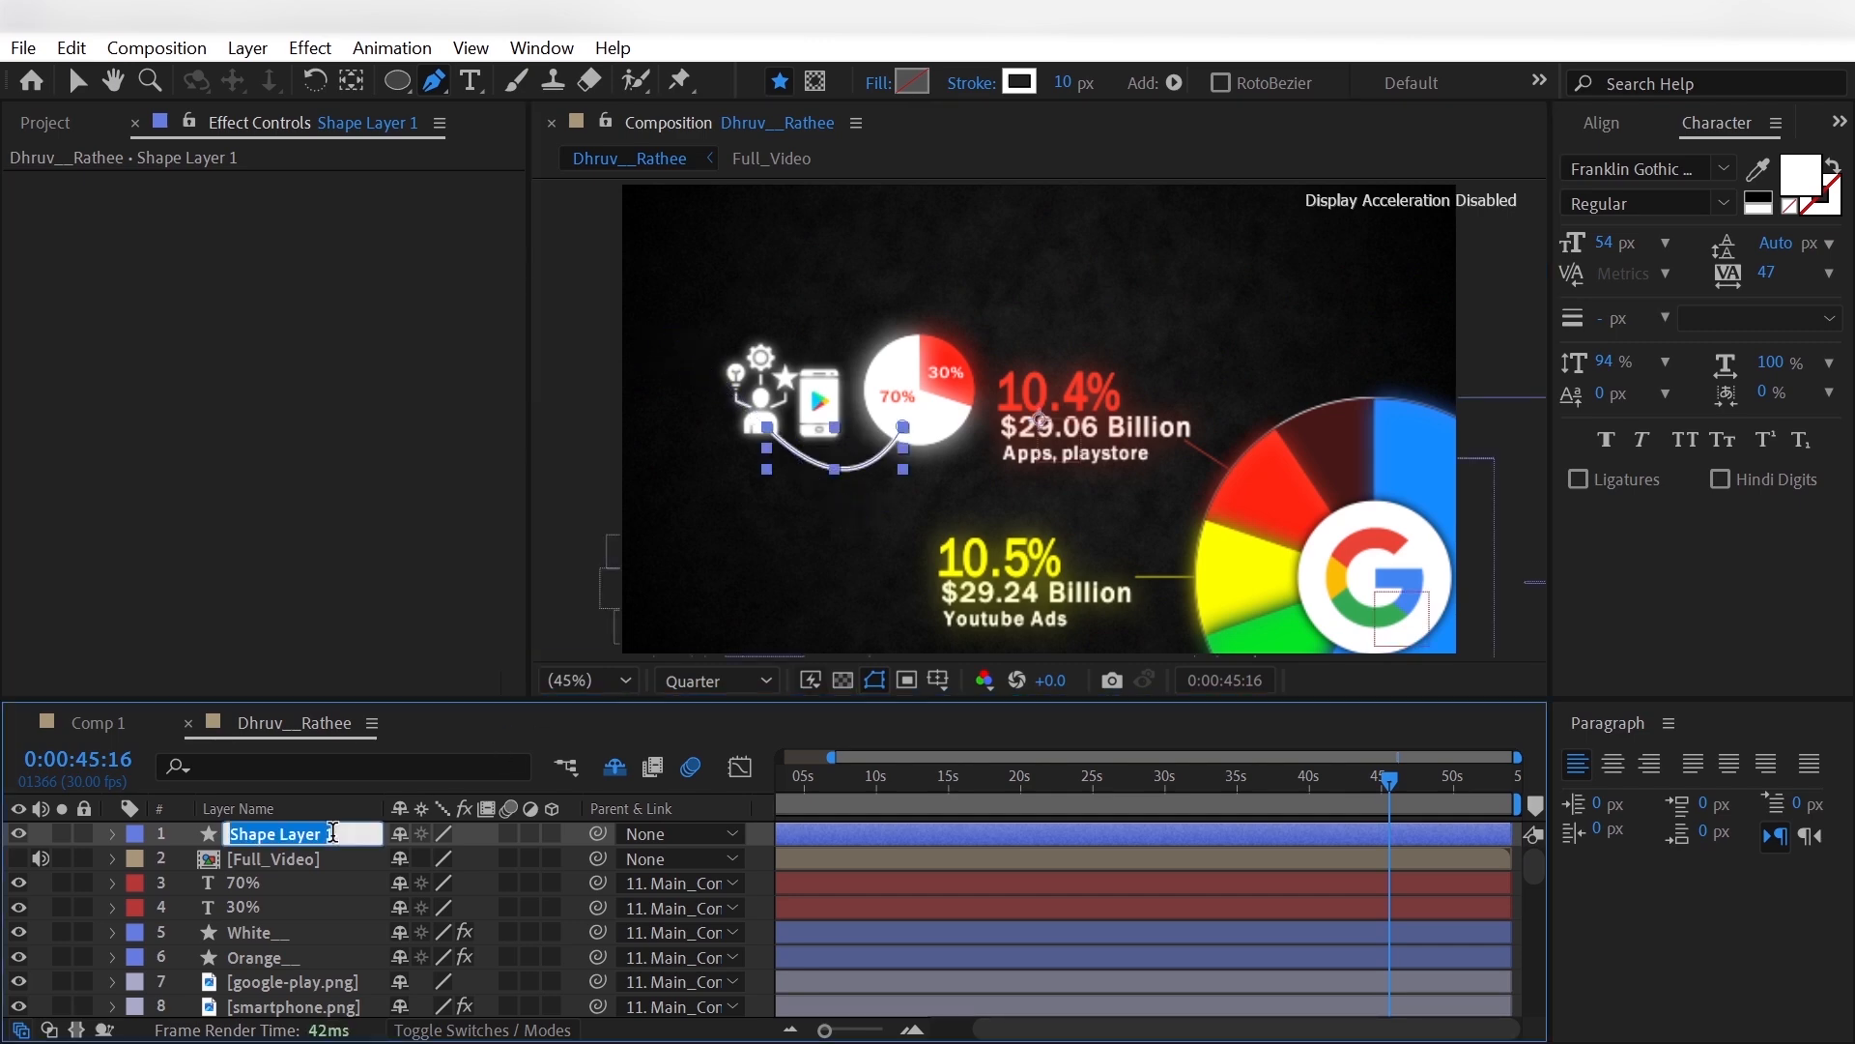
pyautogui.write('W')
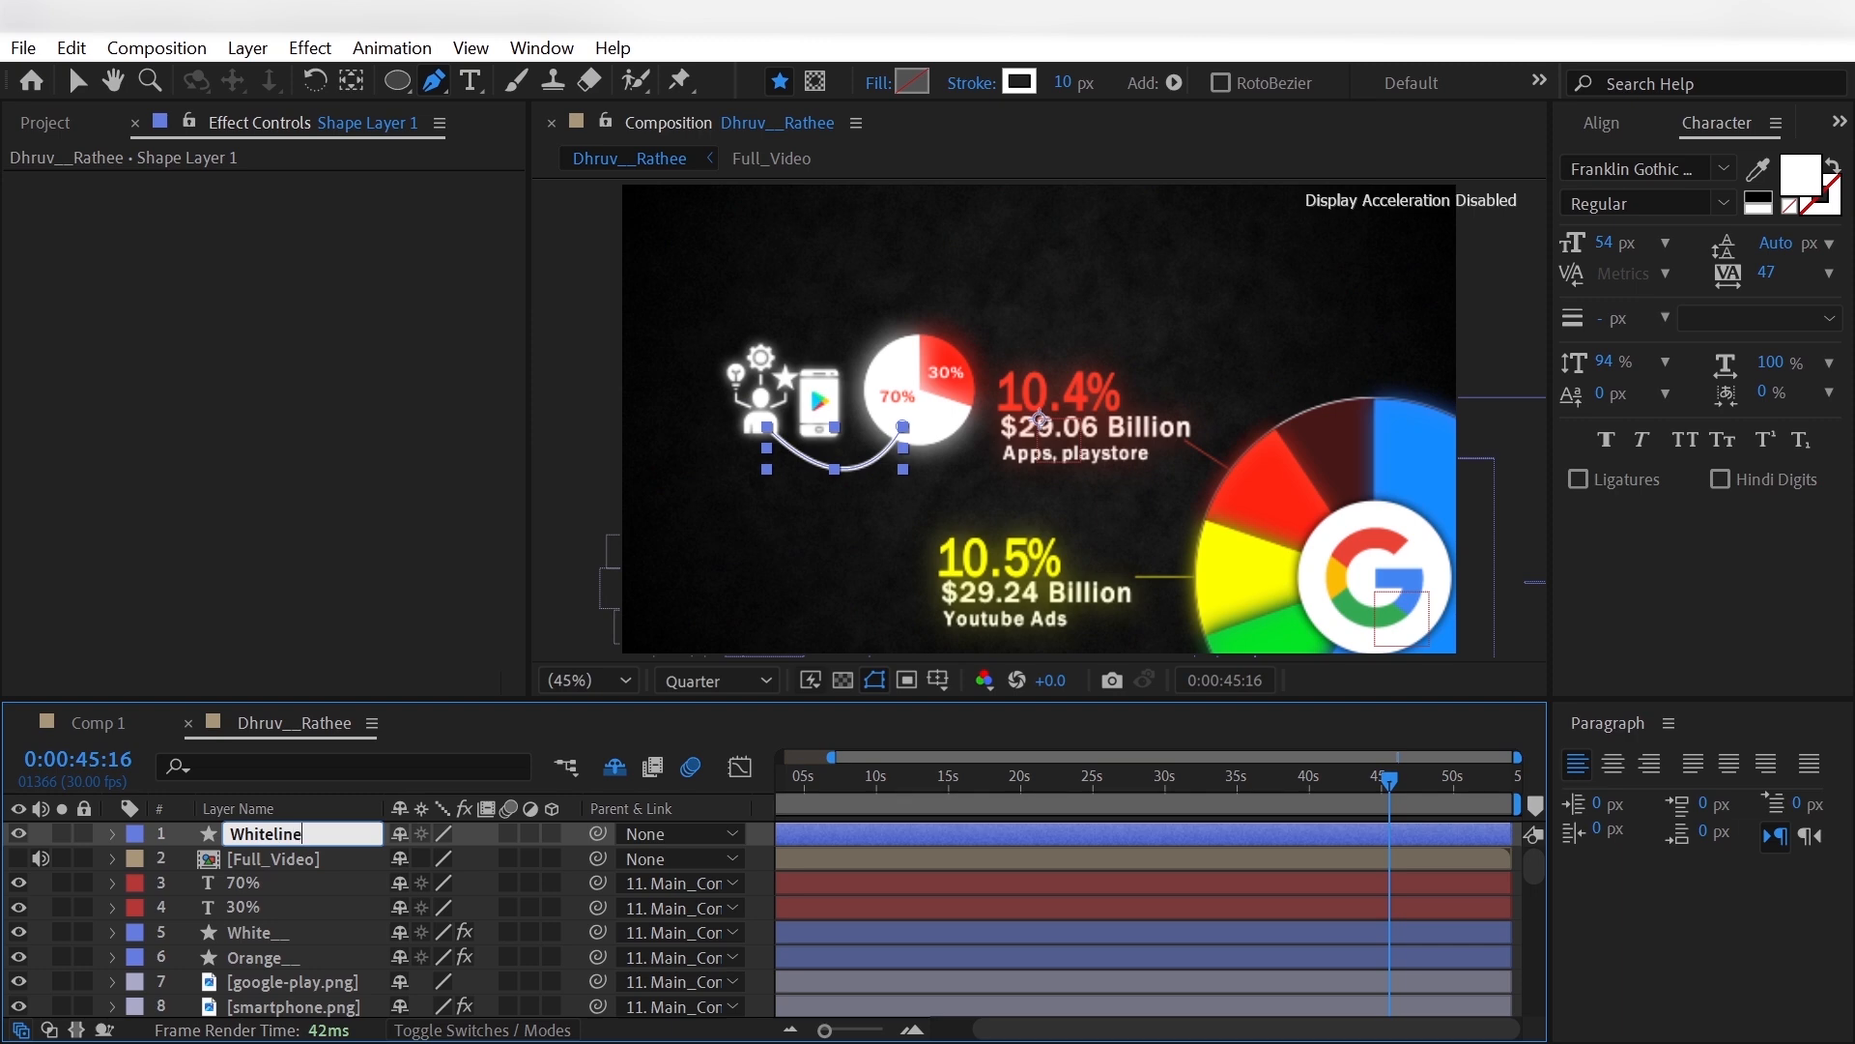
pyautogui.write('hiteline')
pyautogui.press('Return')
# - Taper the Whiteline stroke with a Start Length of 20% and an End Length of 40%
pyautogui.click(112, 833)
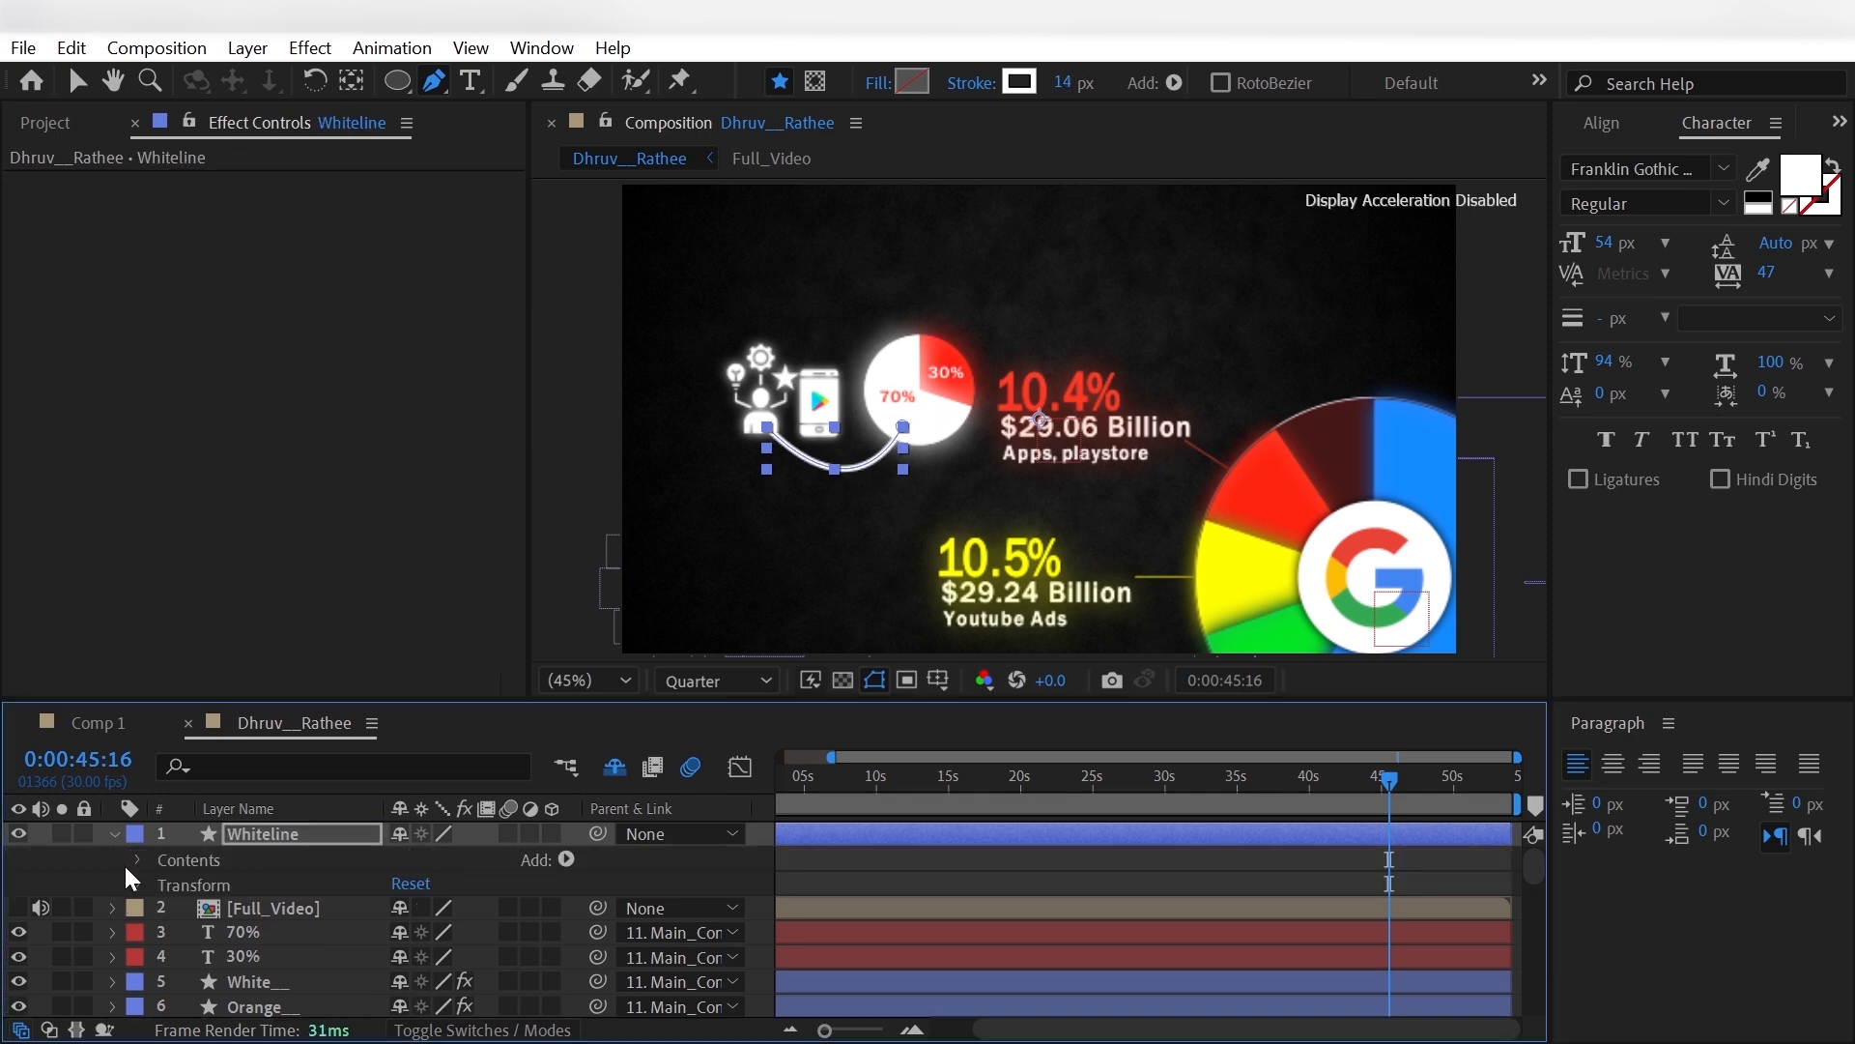
pyautogui.click(137, 859)
pyautogui.click(162, 885)
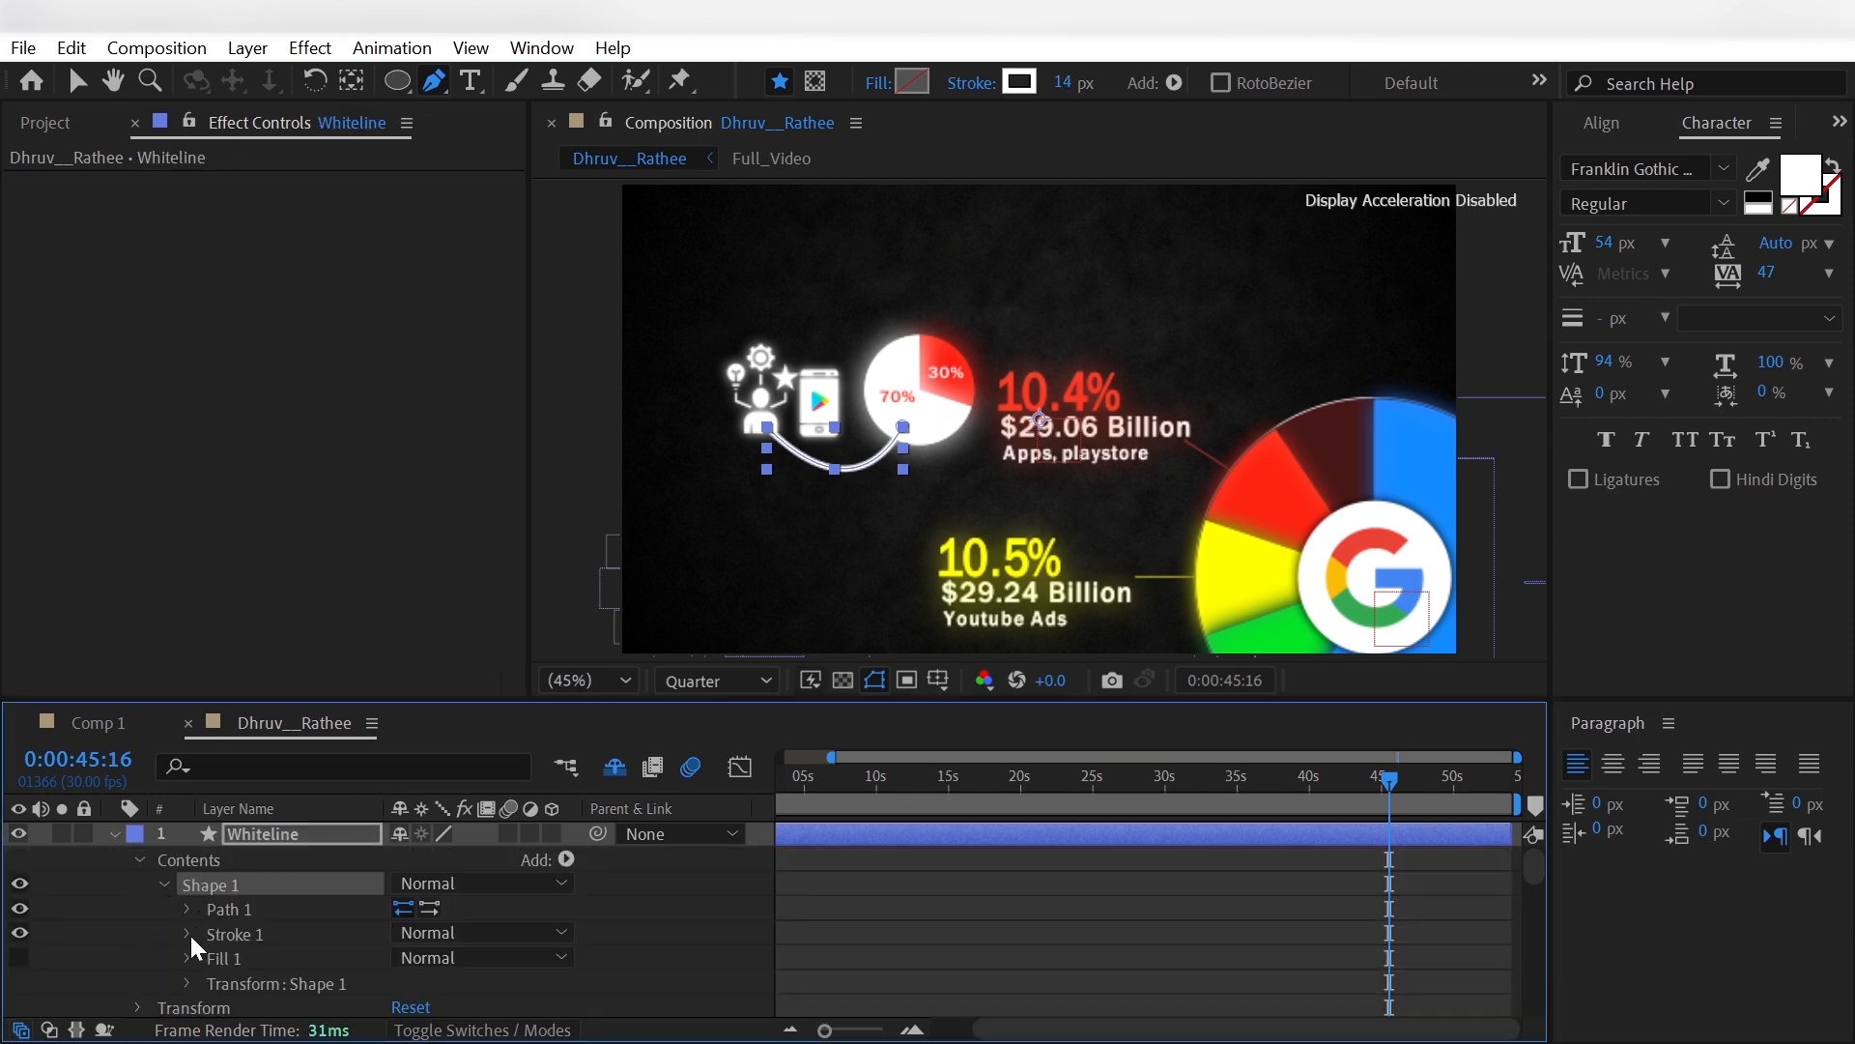
pyautogui.click(190, 932)
pyautogui.scroll(-3, 204, 978)
pyautogui.click(210, 983)
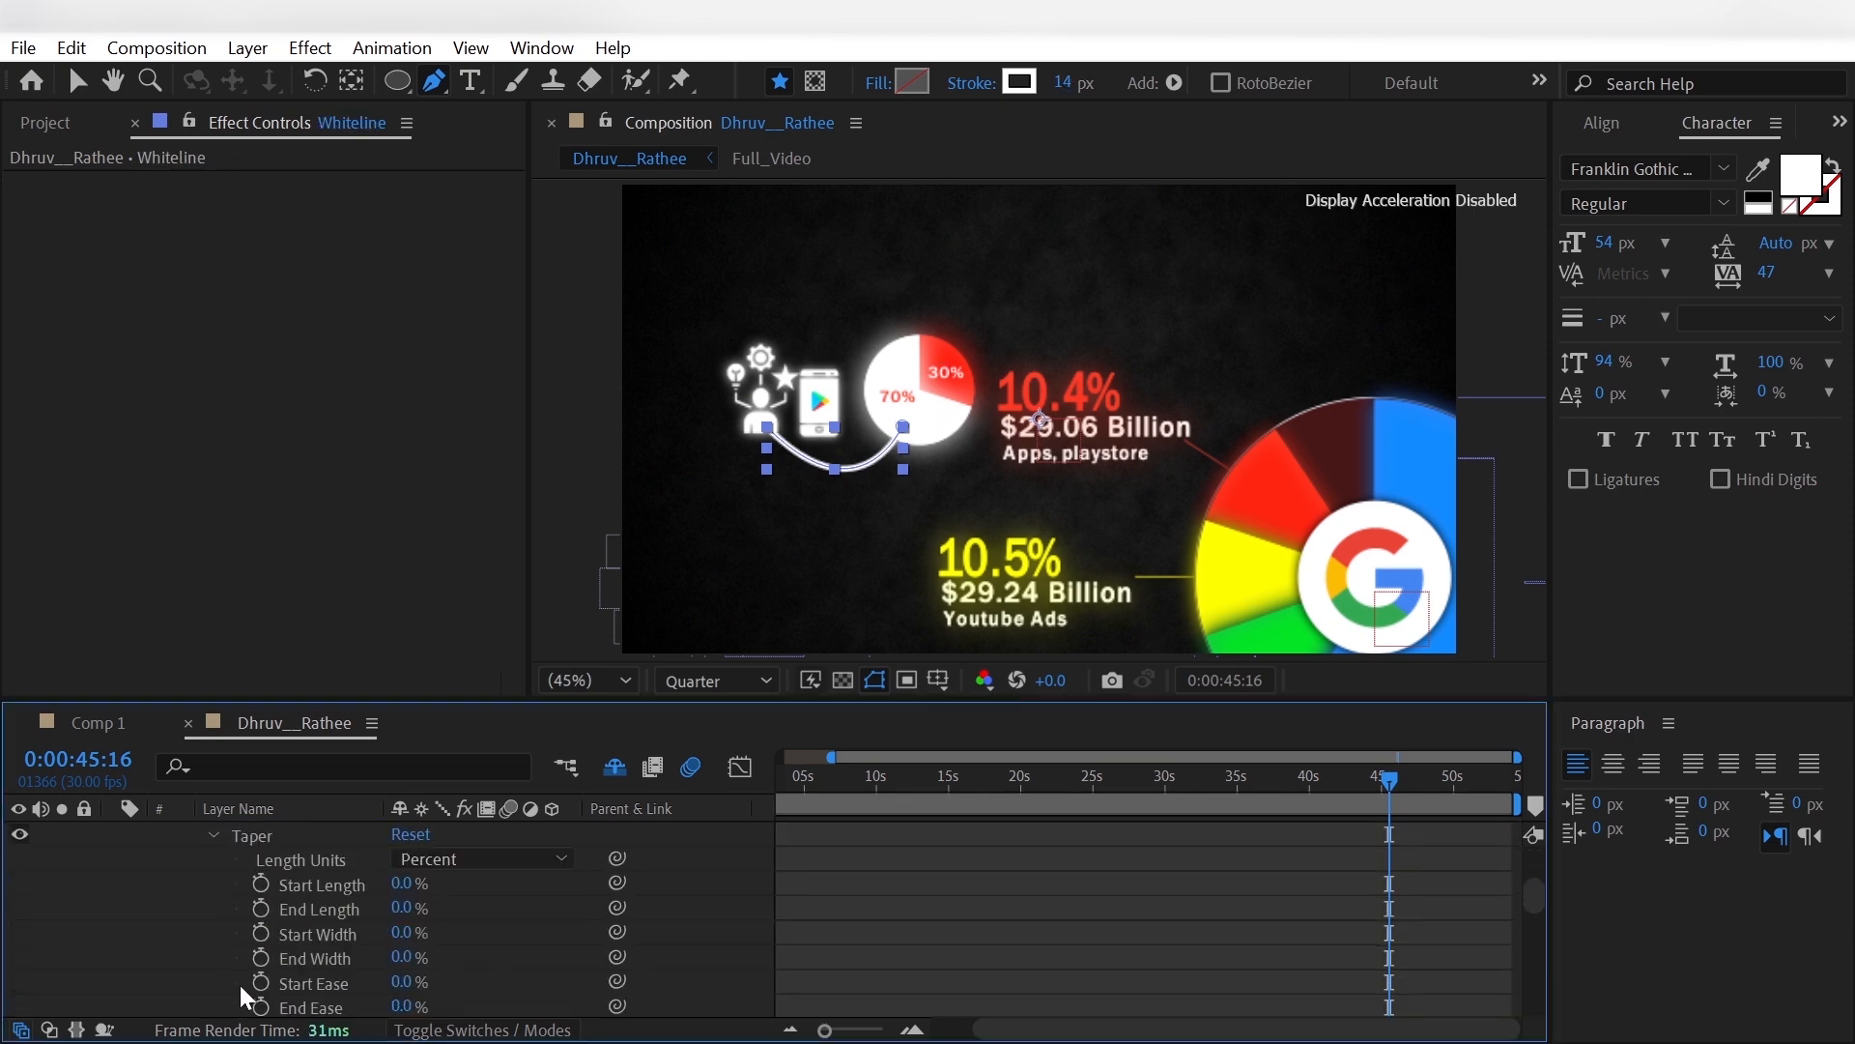
pyautogui.click(401, 883)
pyautogui.write('20')
pyautogui.press('Return')
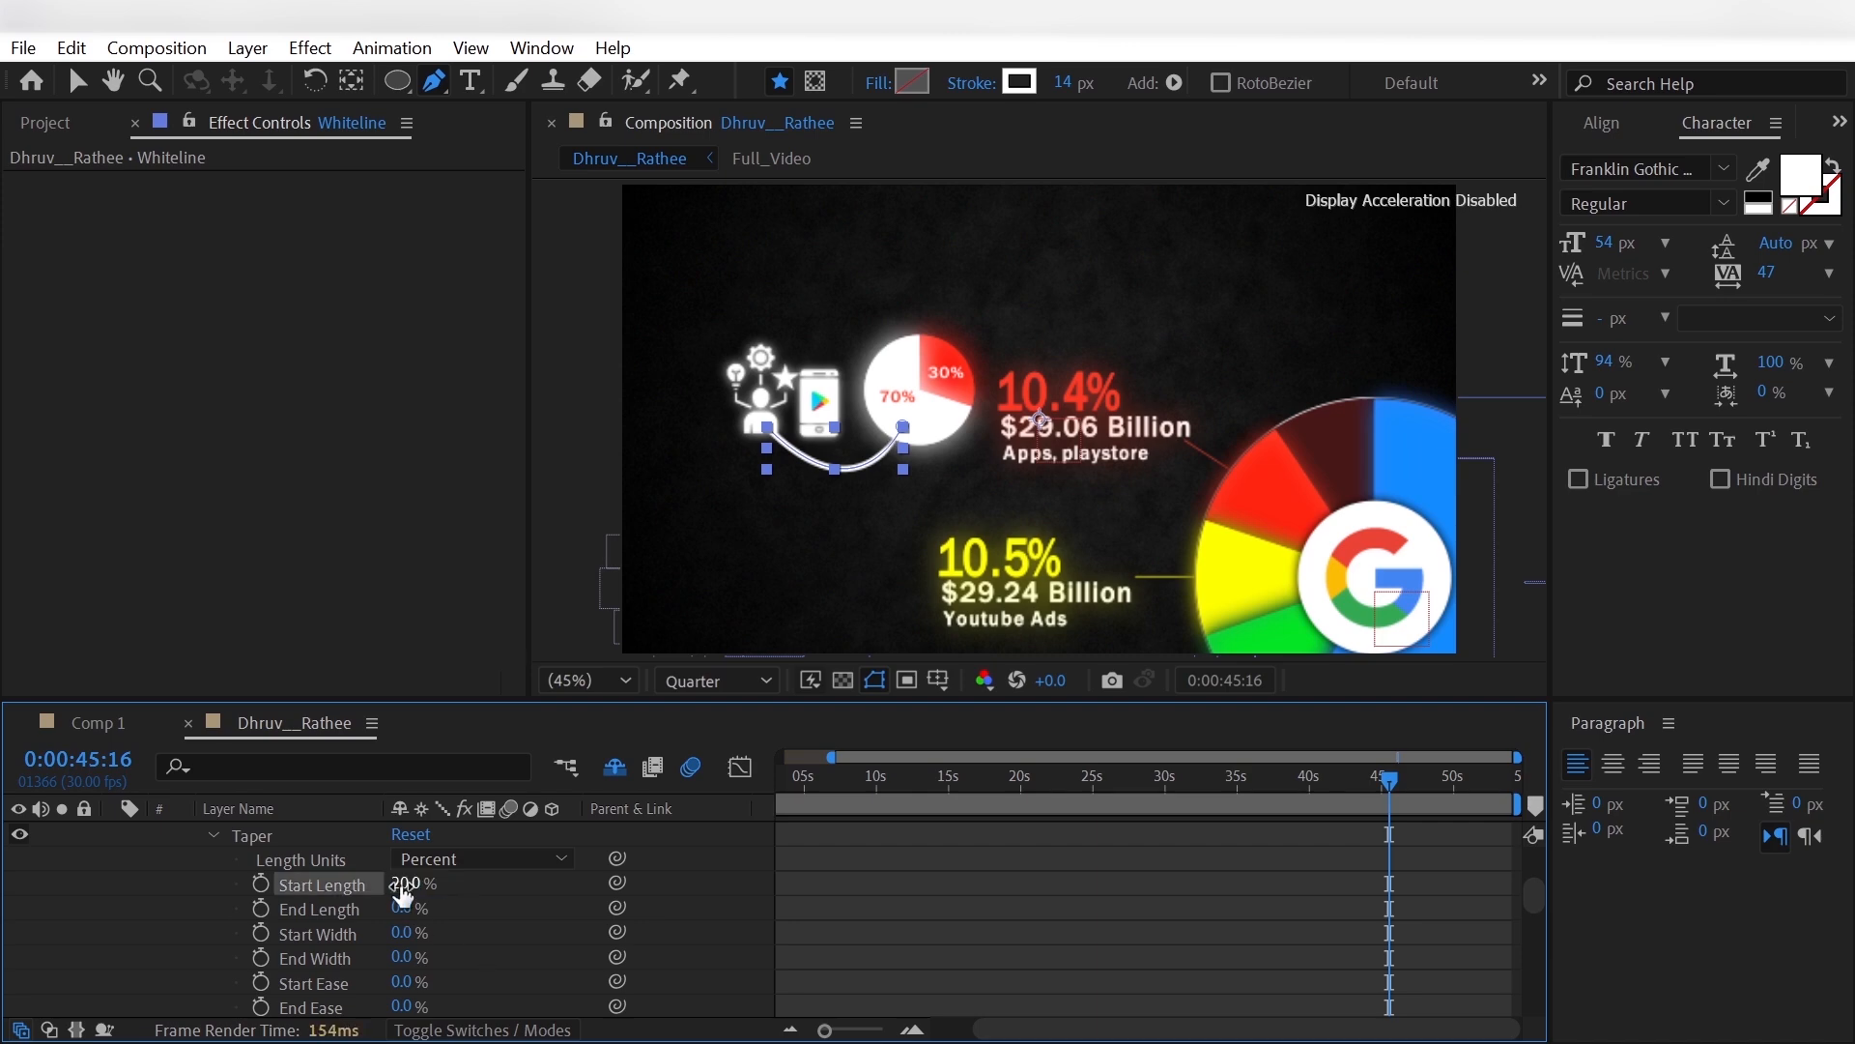
pyautogui.click(405, 905)
pyautogui.press('Return')
pyautogui.click(184, 935)
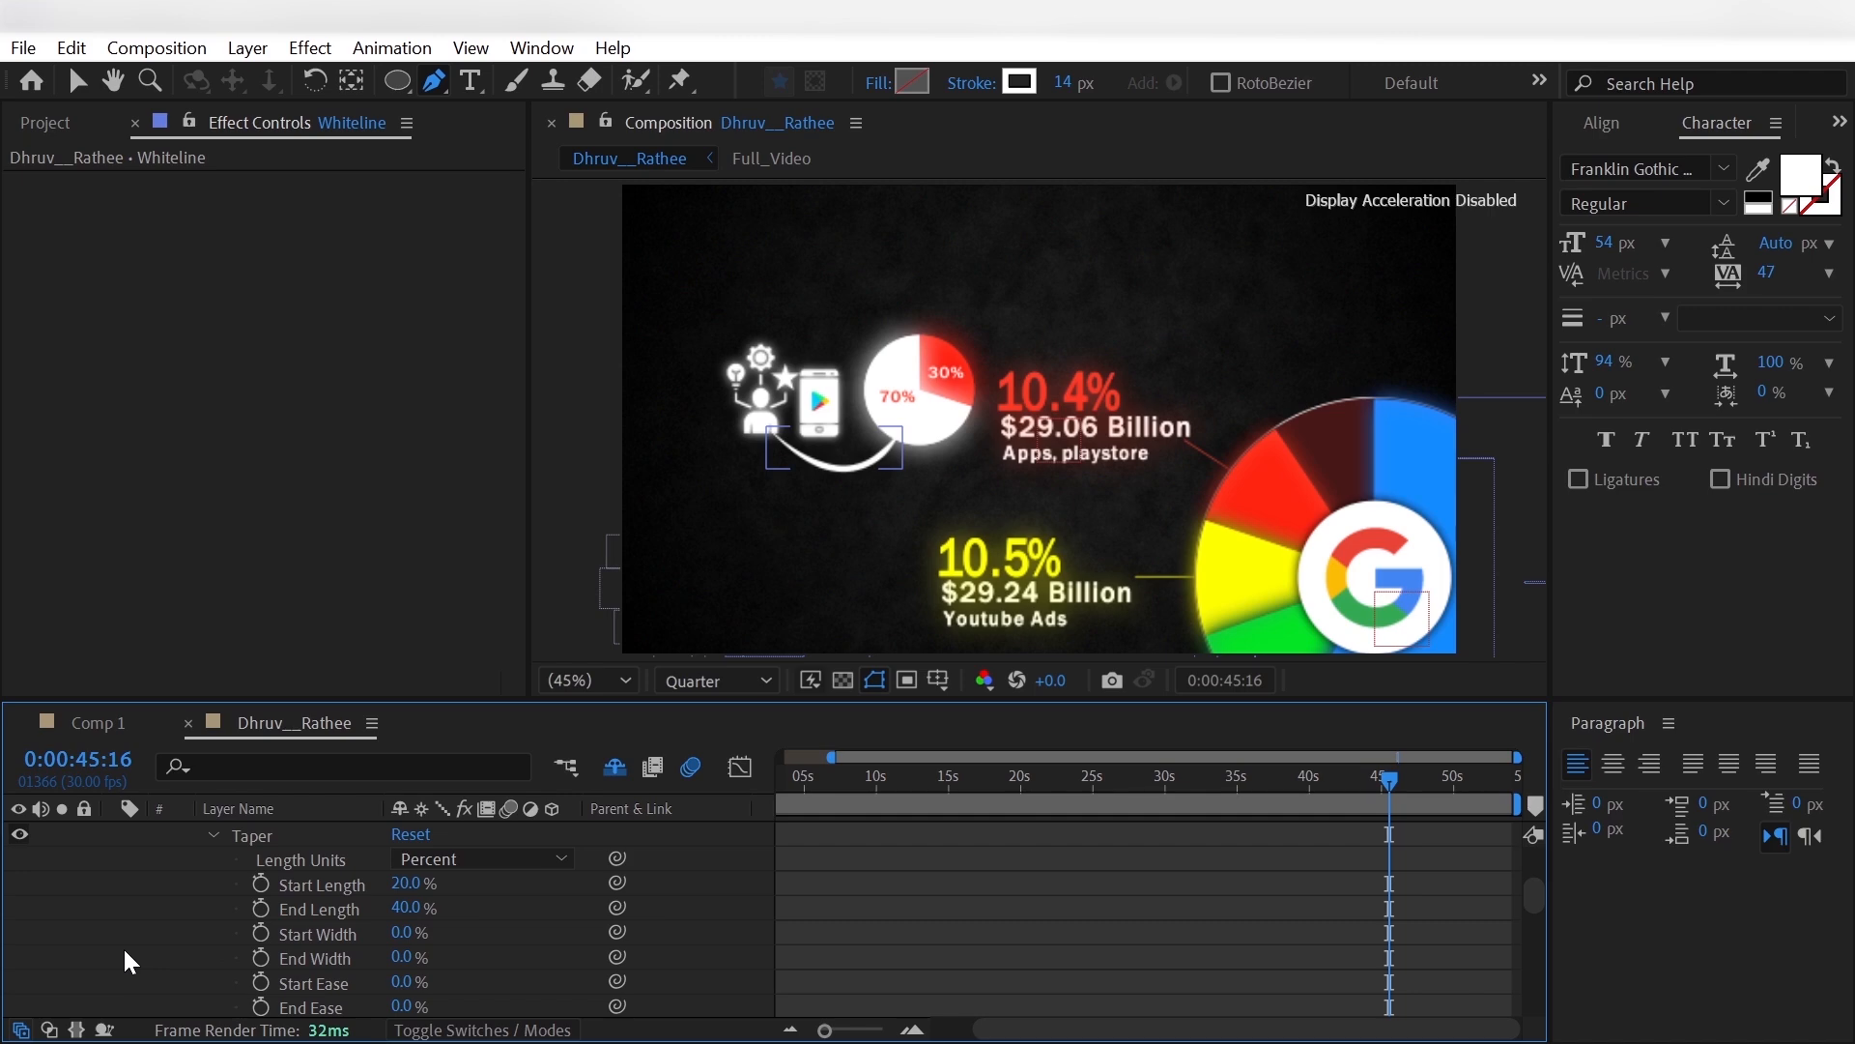
# - Add Trim Paths to the Whiteline layer and set its End to 0%
pyautogui.scroll(5, 124, 947)
pyautogui.scroll(2, 123, 947)
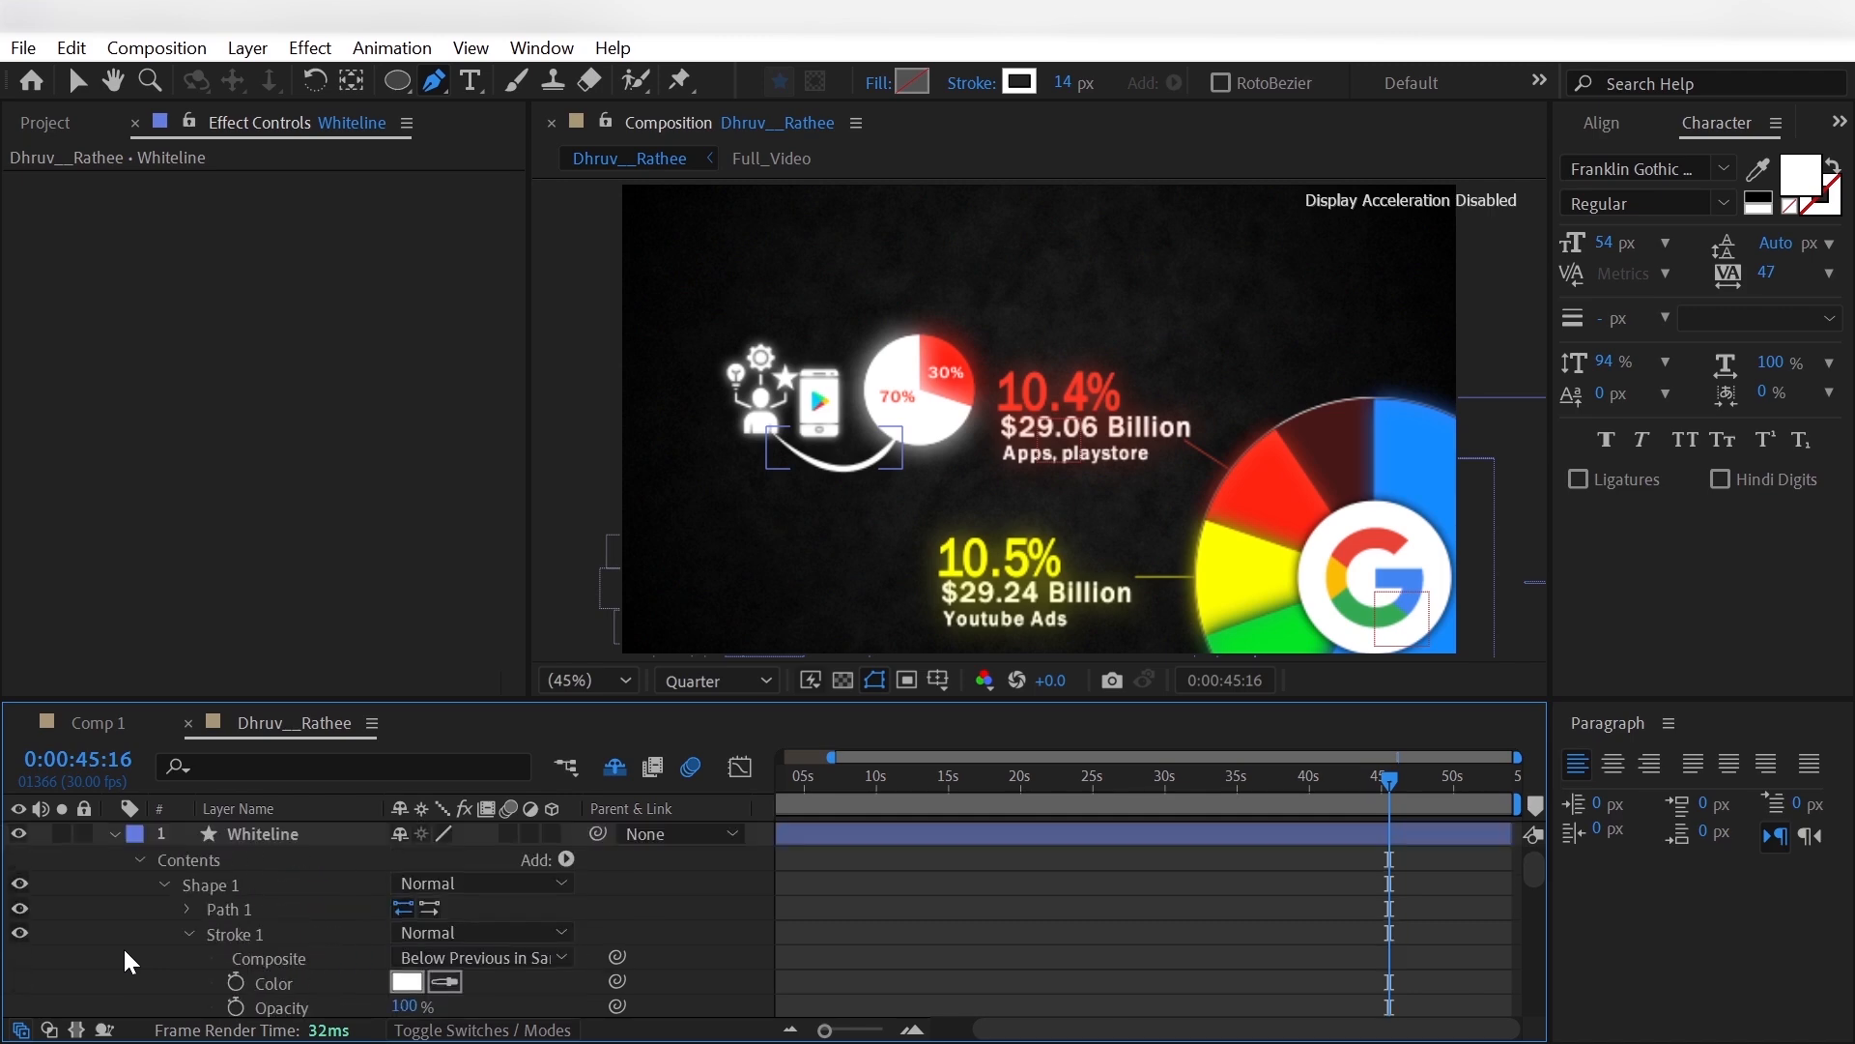
pyautogui.click(114, 833)
pyautogui.click(114, 833)
pyautogui.click(566, 859)
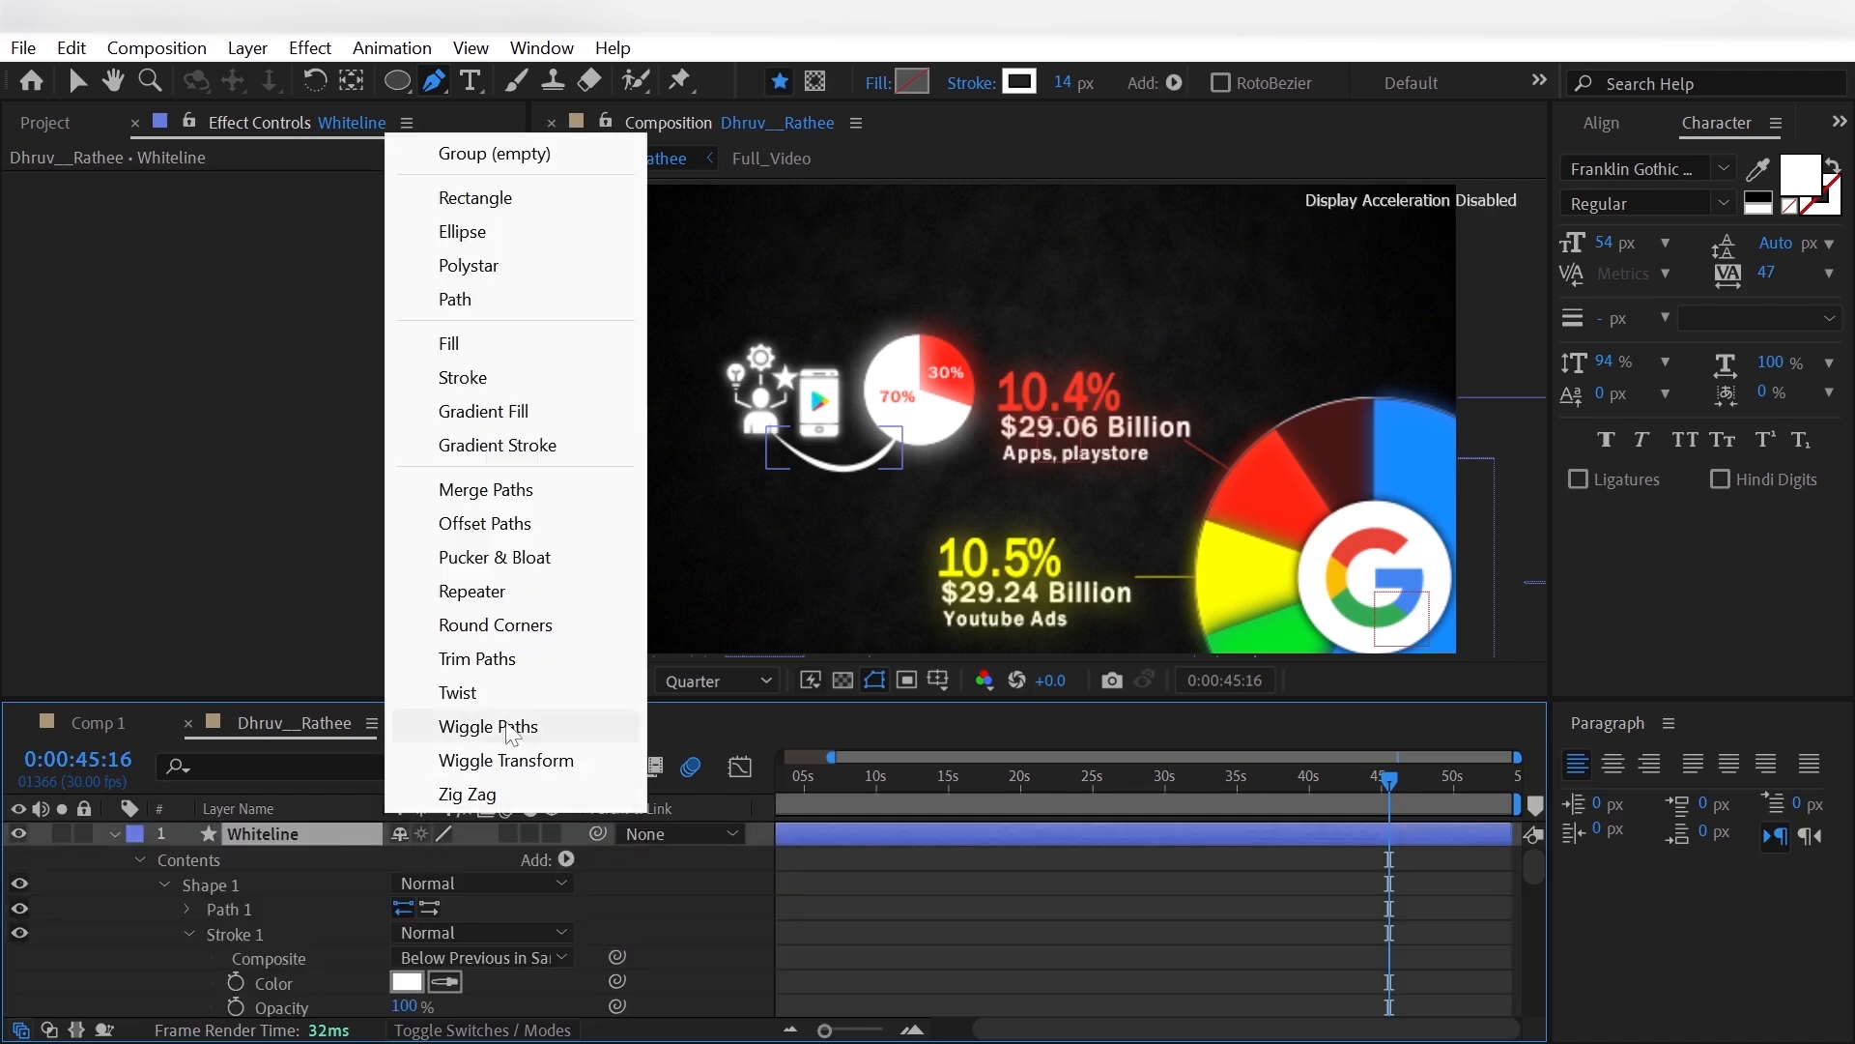
pyautogui.click(507, 658)
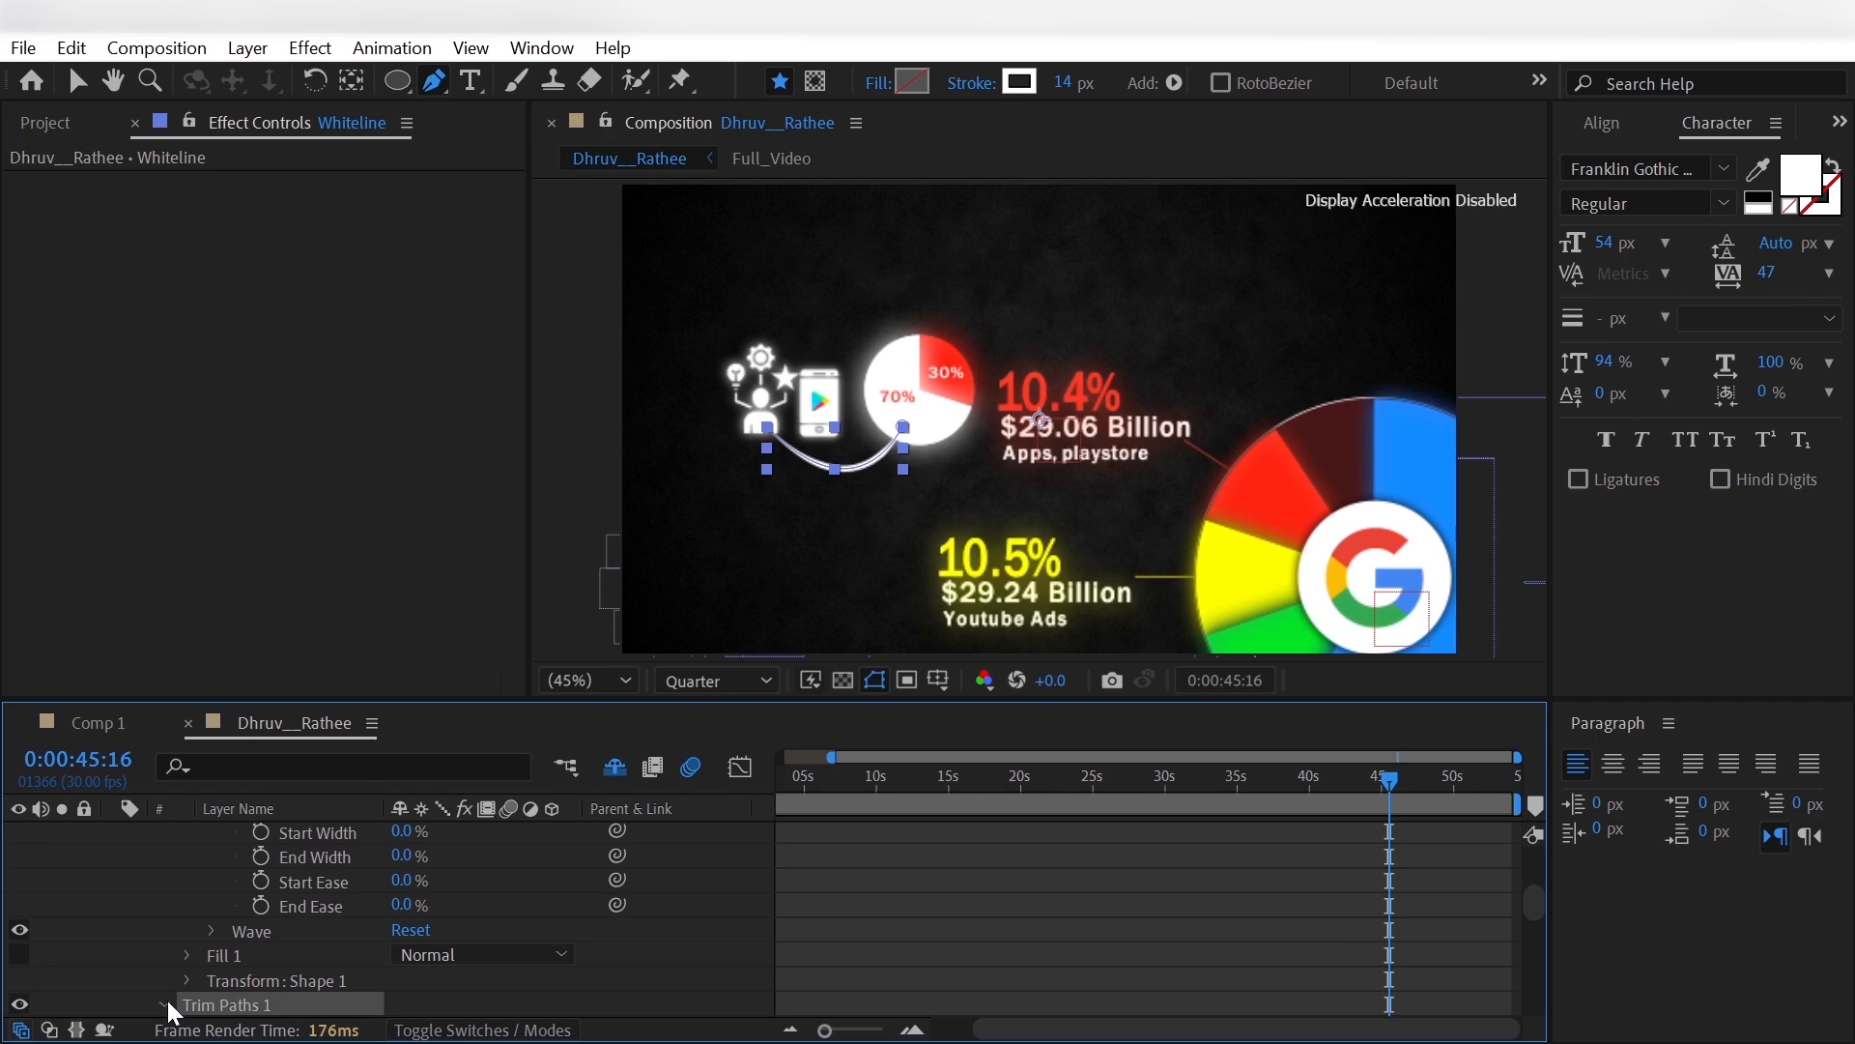
pyautogui.scroll(-3, 166, 1000)
pyautogui.moveTo(406, 883); pyautogui.dragTo(149, 900)
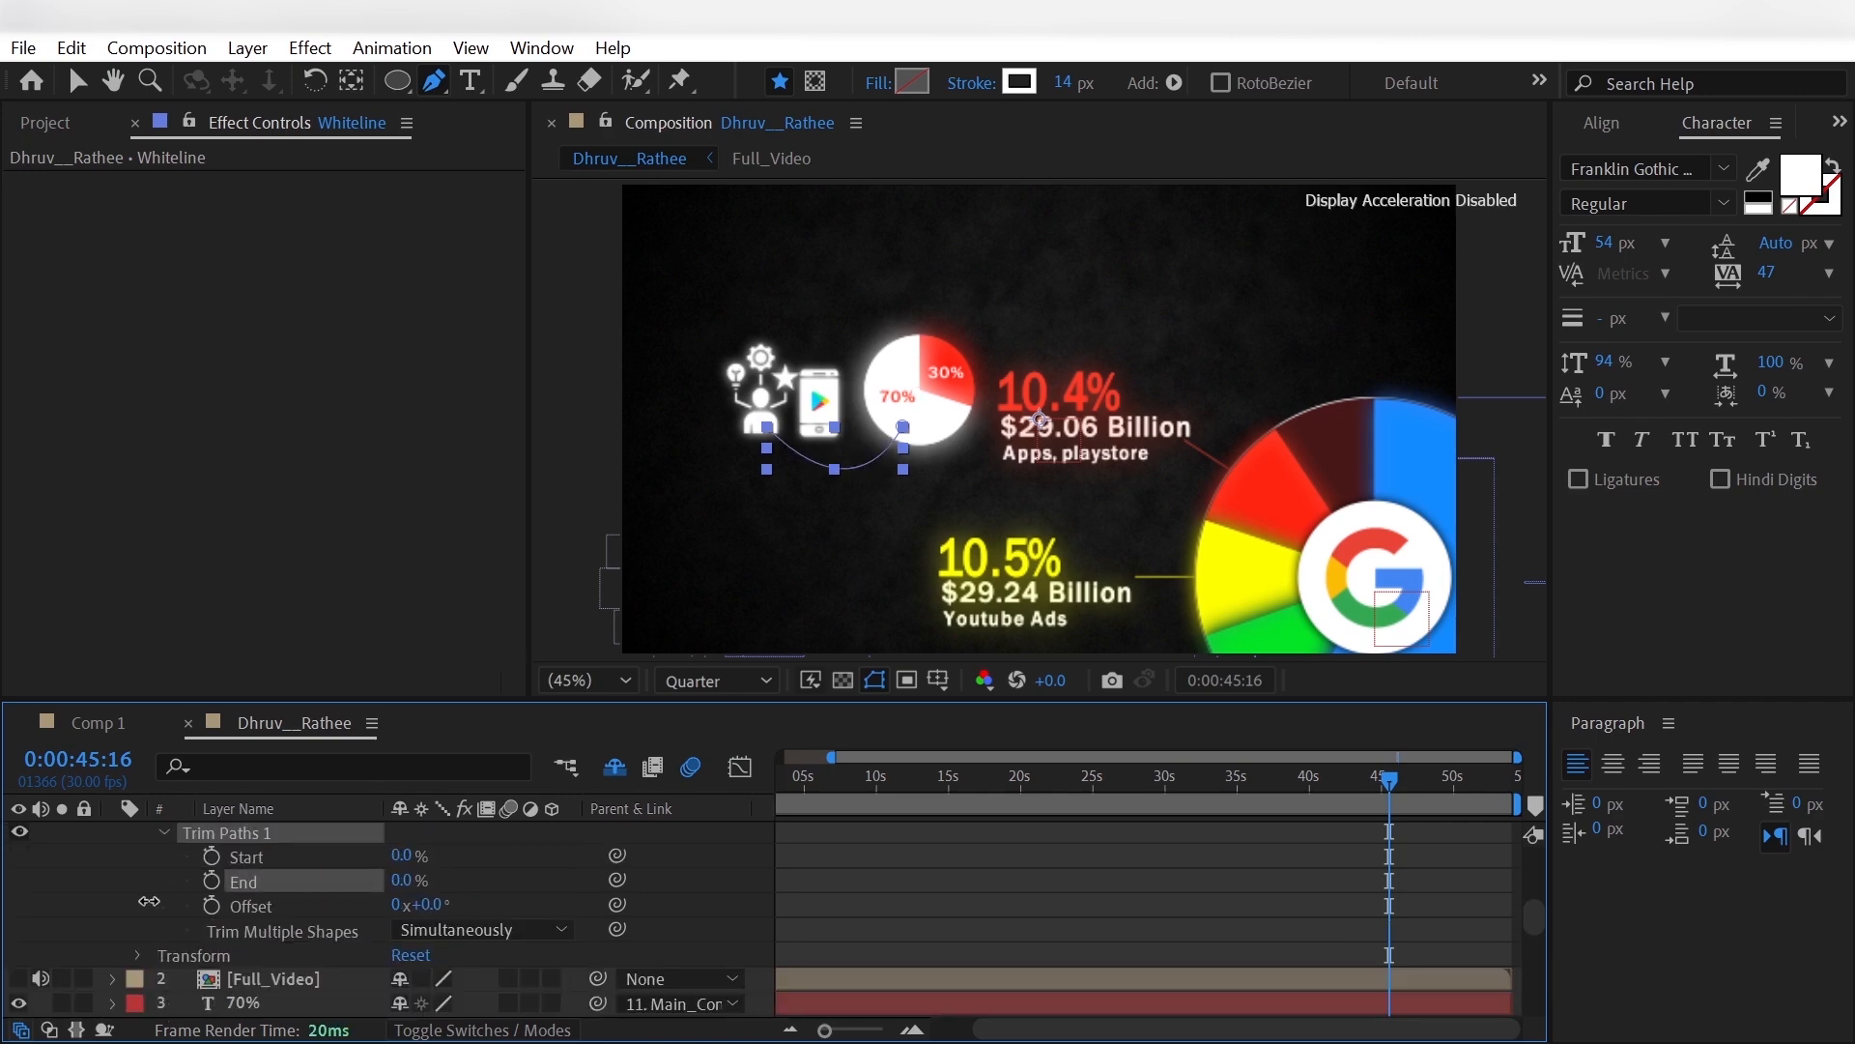
# - Keyframe the Trim Paths Start of Whiteline at 0% at 0:00:45:06 and 100% at 0:00:45:28
pyautogui.click(141, 897)
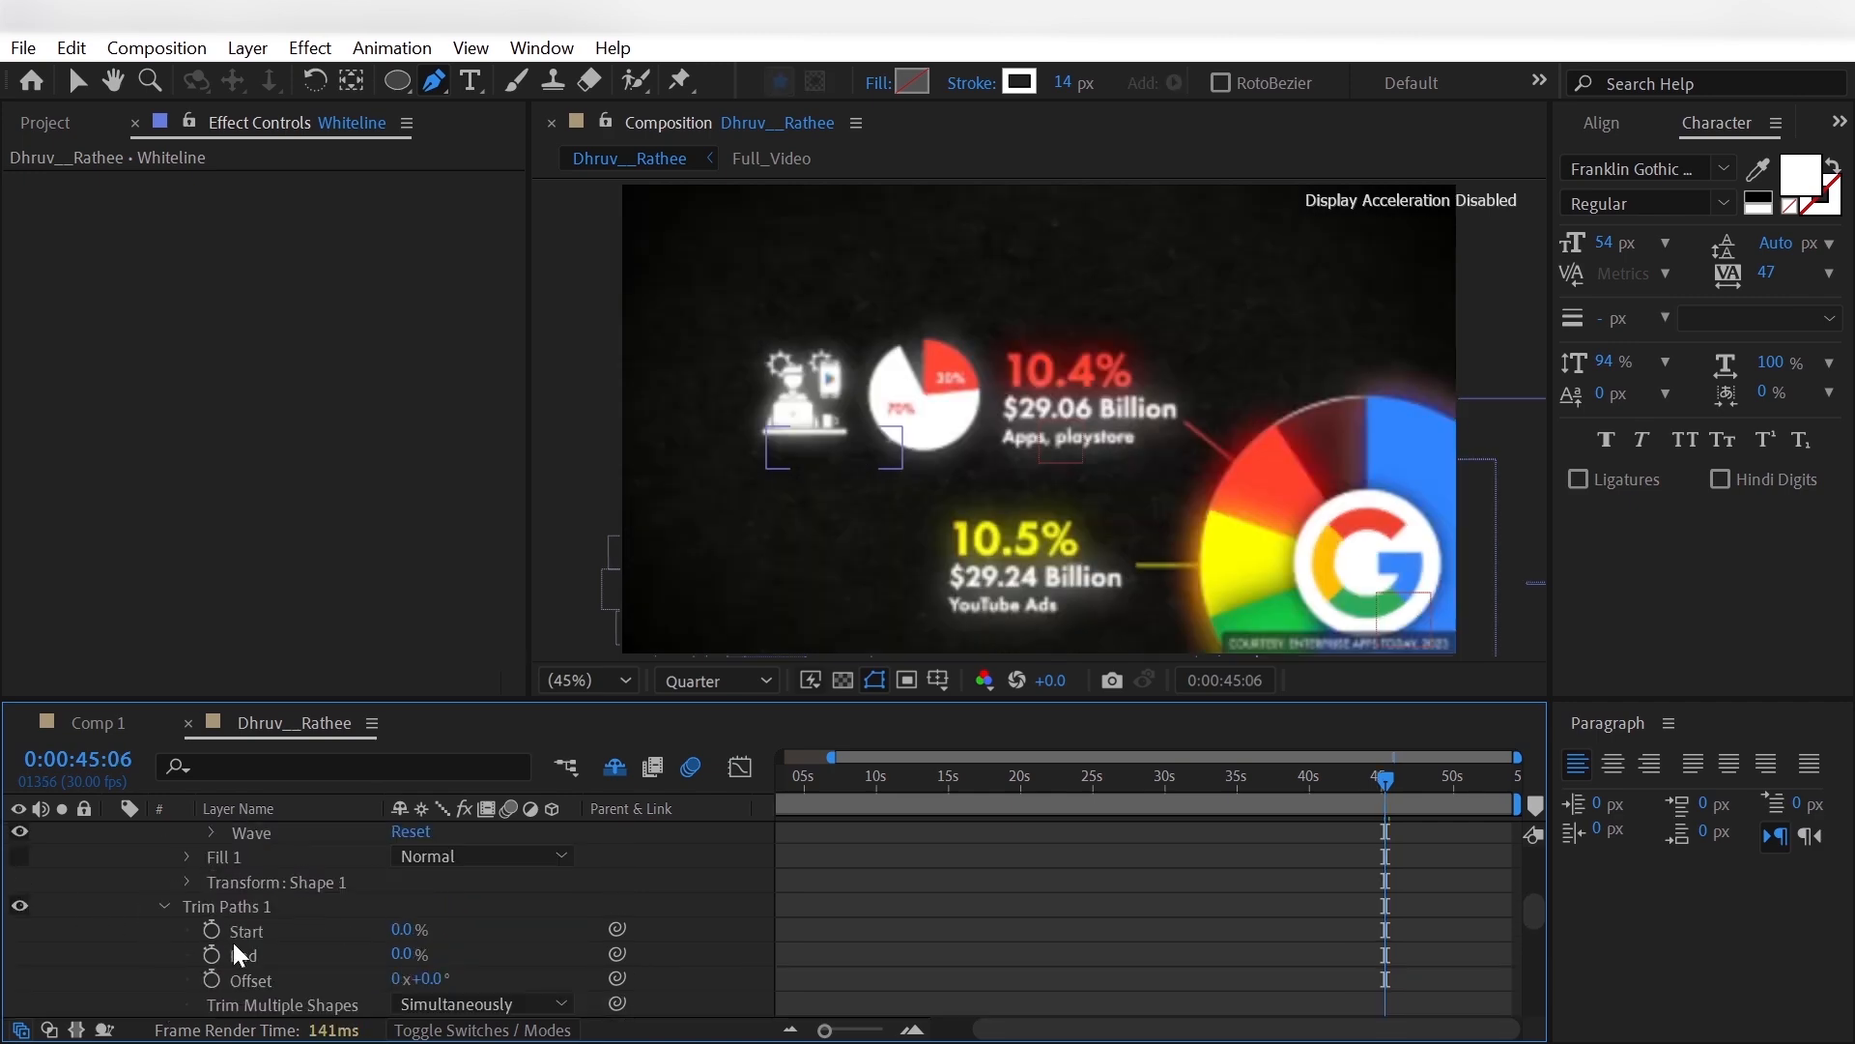
pyautogui.click(211, 931)
pyautogui.scroll(-1, 143, 943)
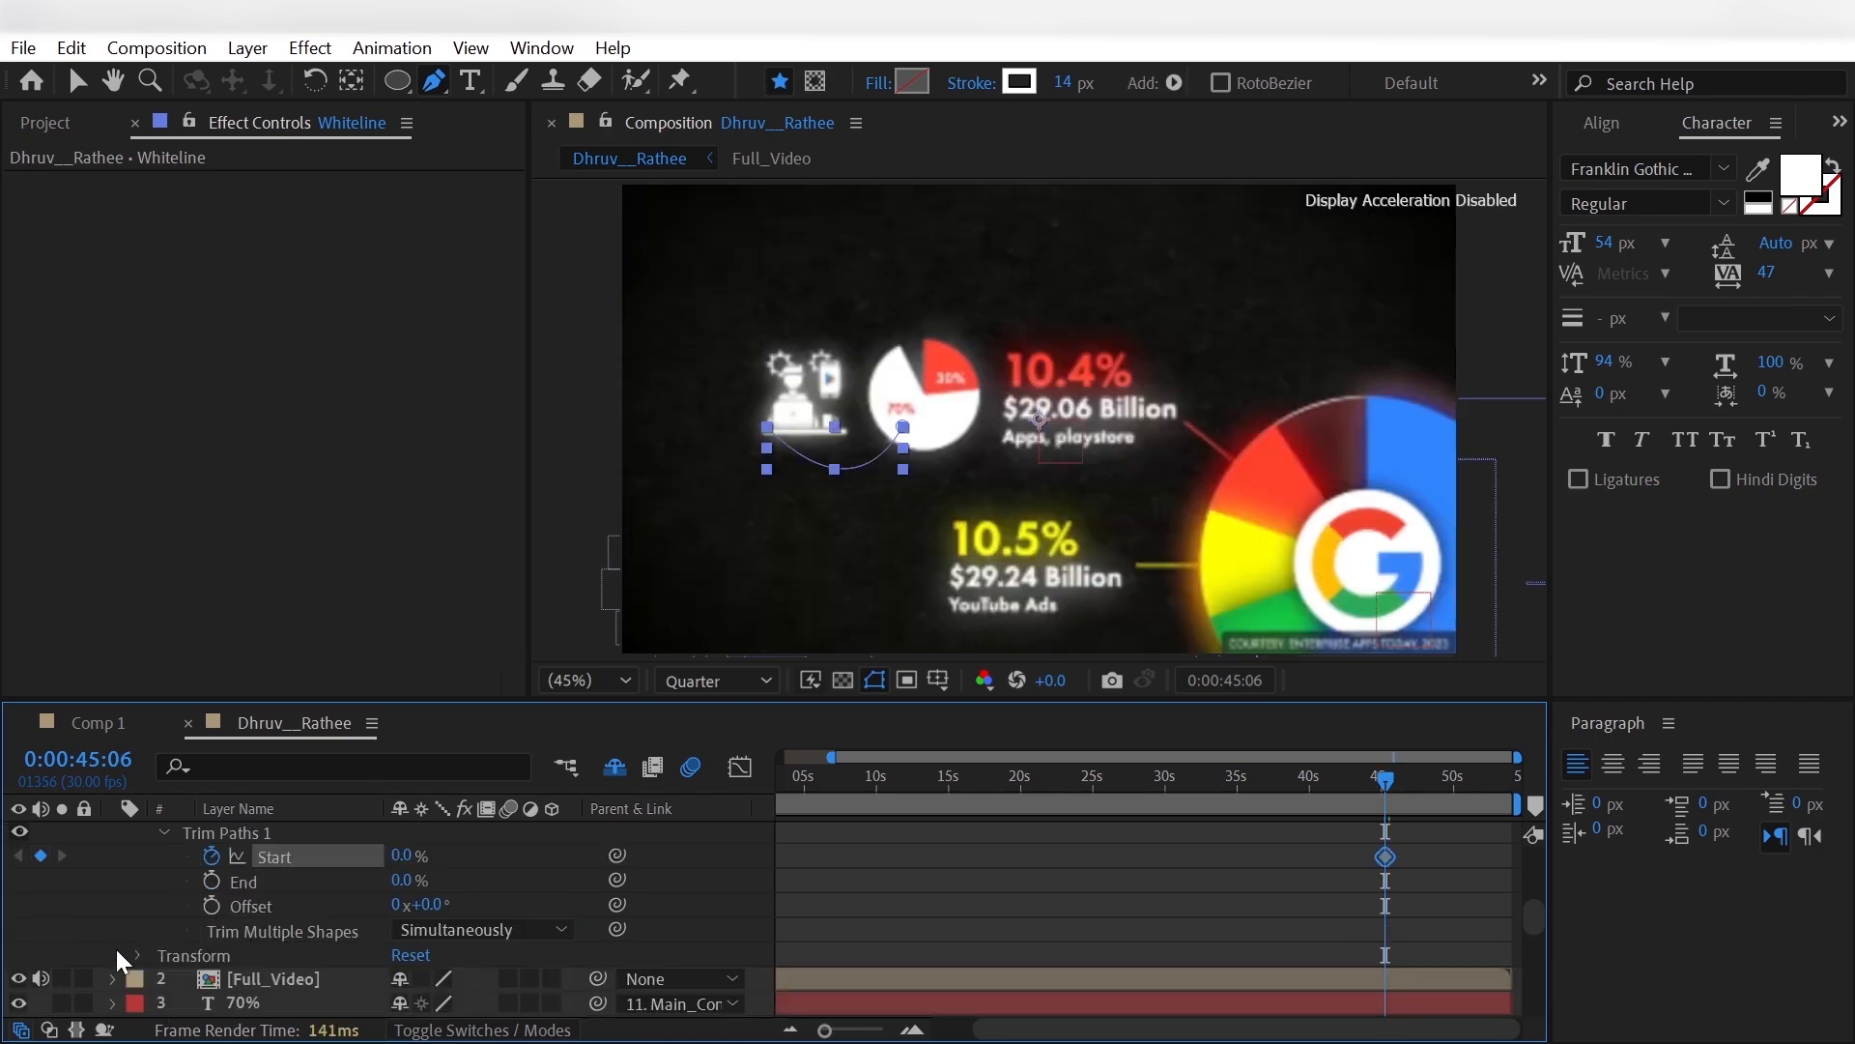
pyautogui.hotkey('shift', 'pagedown')
pyautogui.hotkey('shift', 'pagedown')
pyautogui.press('pagedown')
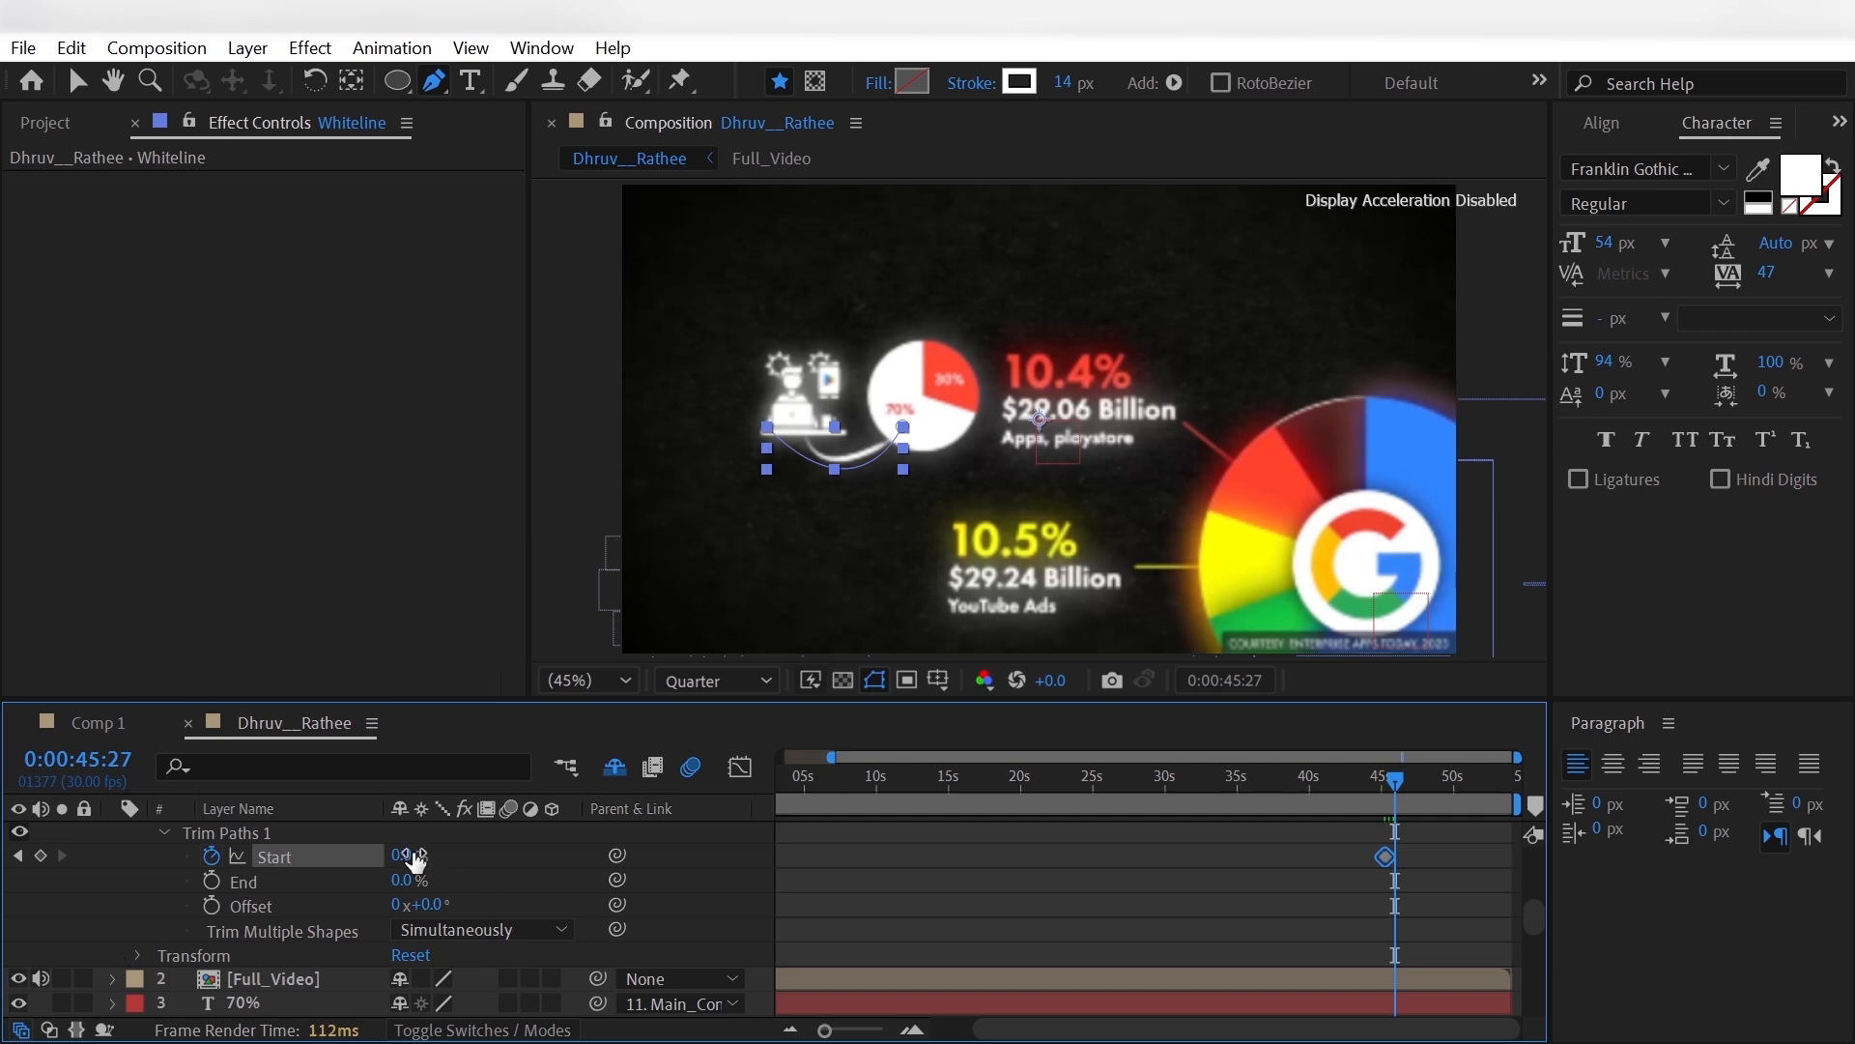
pyautogui.press('pagedown')
pyautogui.moveTo(413, 856); pyautogui.dragTo(513, 872)
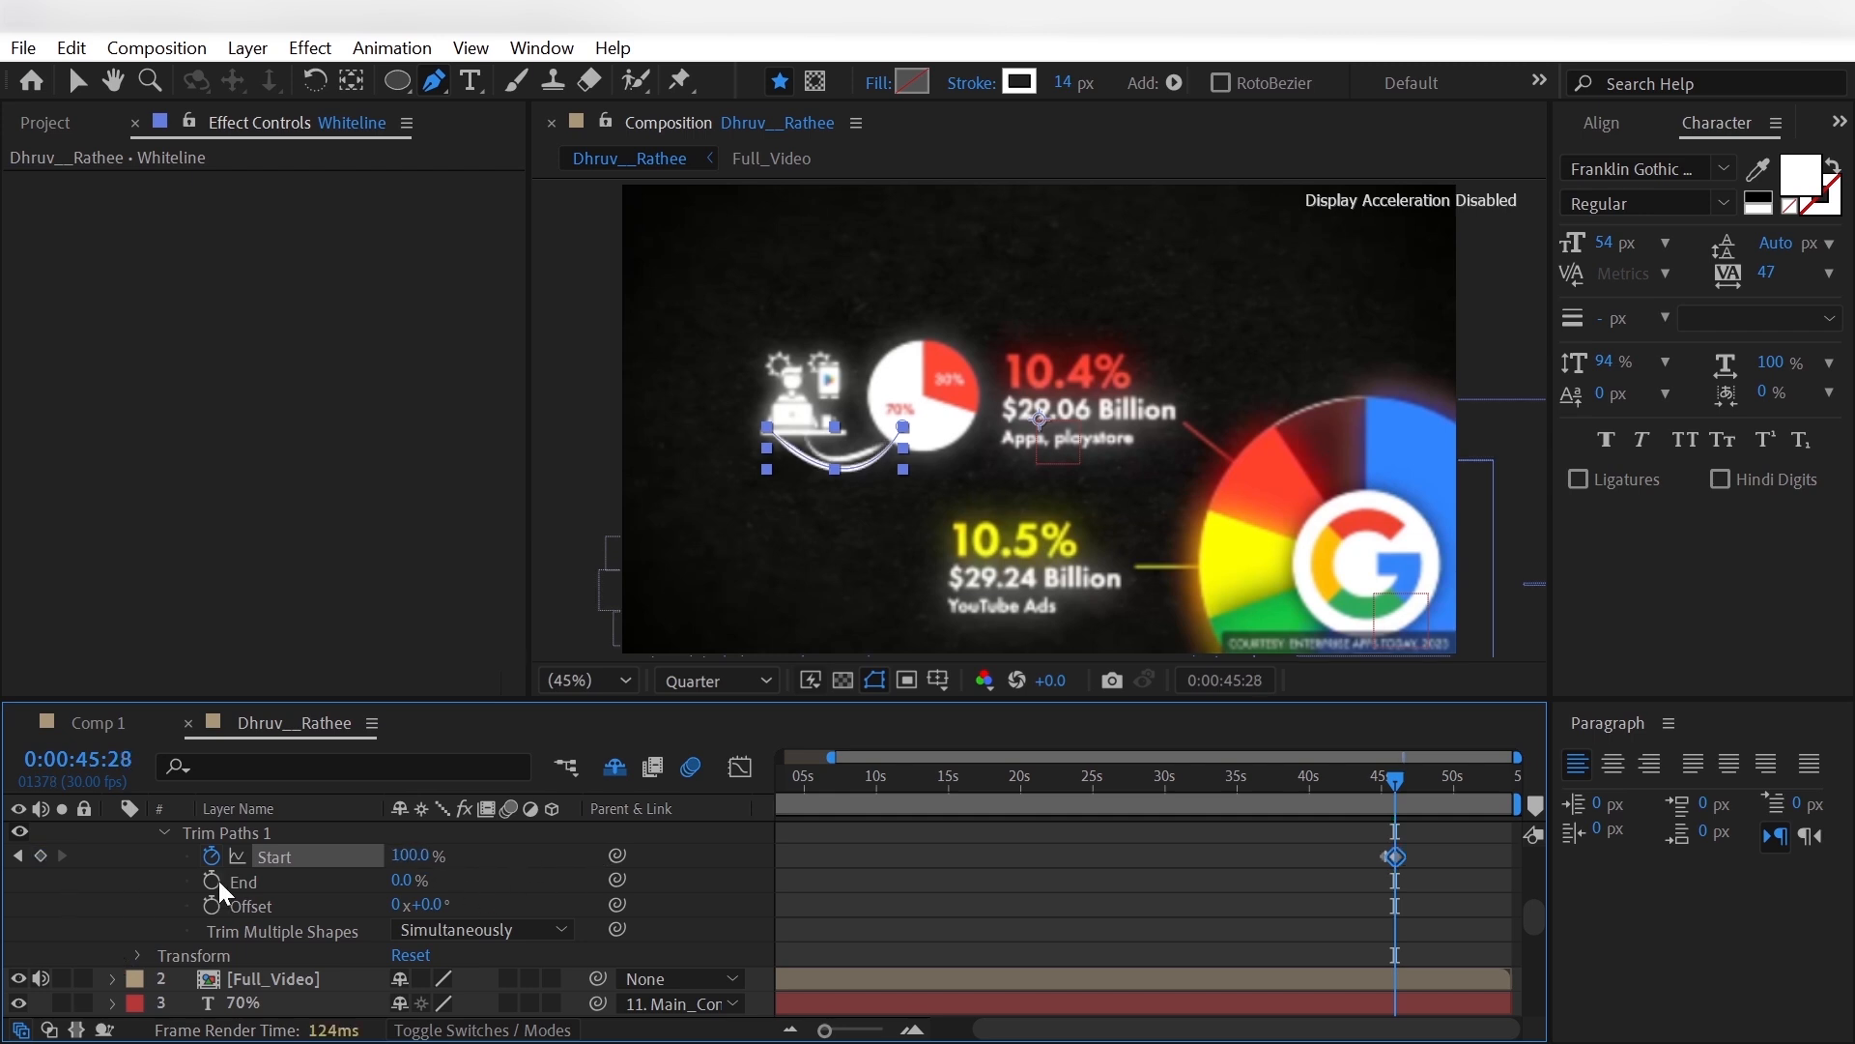
# - Keyframe the Trim Paths End of Whiteline at 0% at 0:00:45:28 and 100% at 0:00:46:09
pyautogui.click(212, 880)
pyautogui.hotkey('shift', 'pagedown')
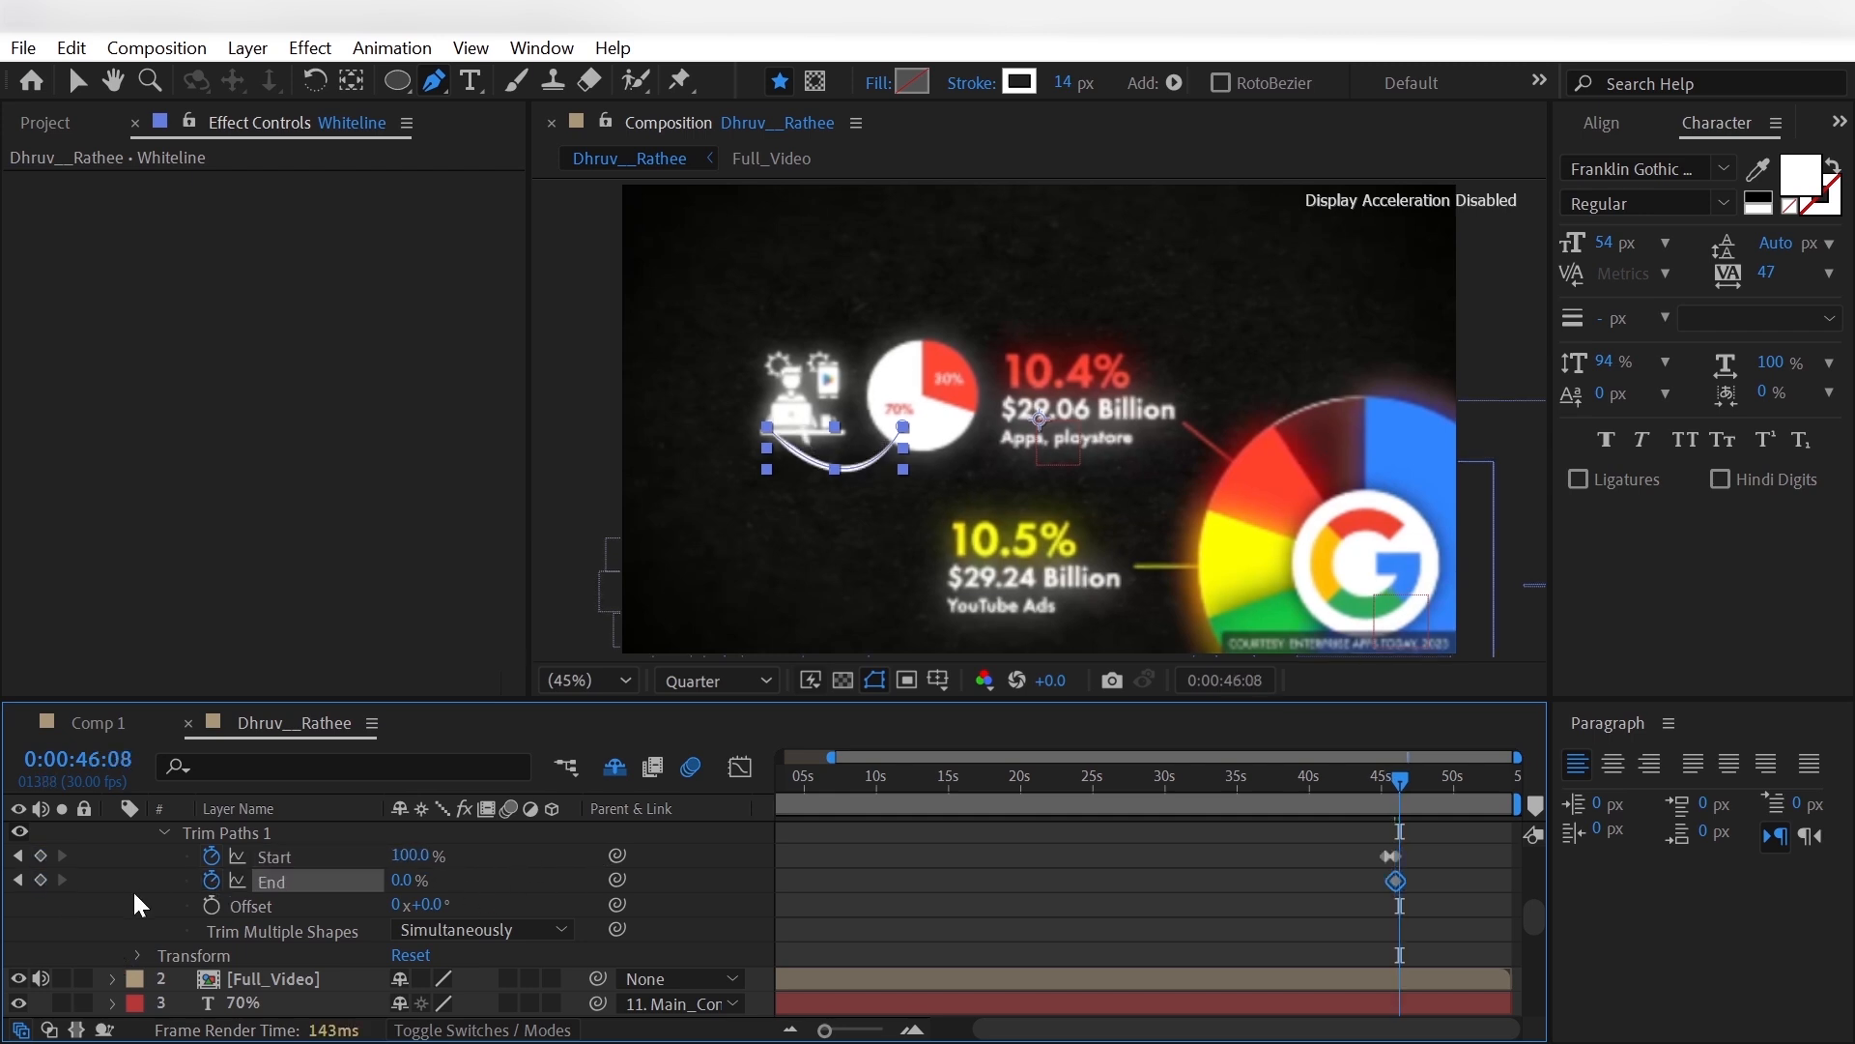
pyautogui.press('pagedown')
pyautogui.moveTo(404, 880); pyautogui.dragTo(514, 883)
pyautogui.click(103, 873)
# - Collapse Whiteline, parent it to the same main layer as the percentage texts, and bring Full_Video to the top of the stack
pyautogui.scroll(5, 103, 874)
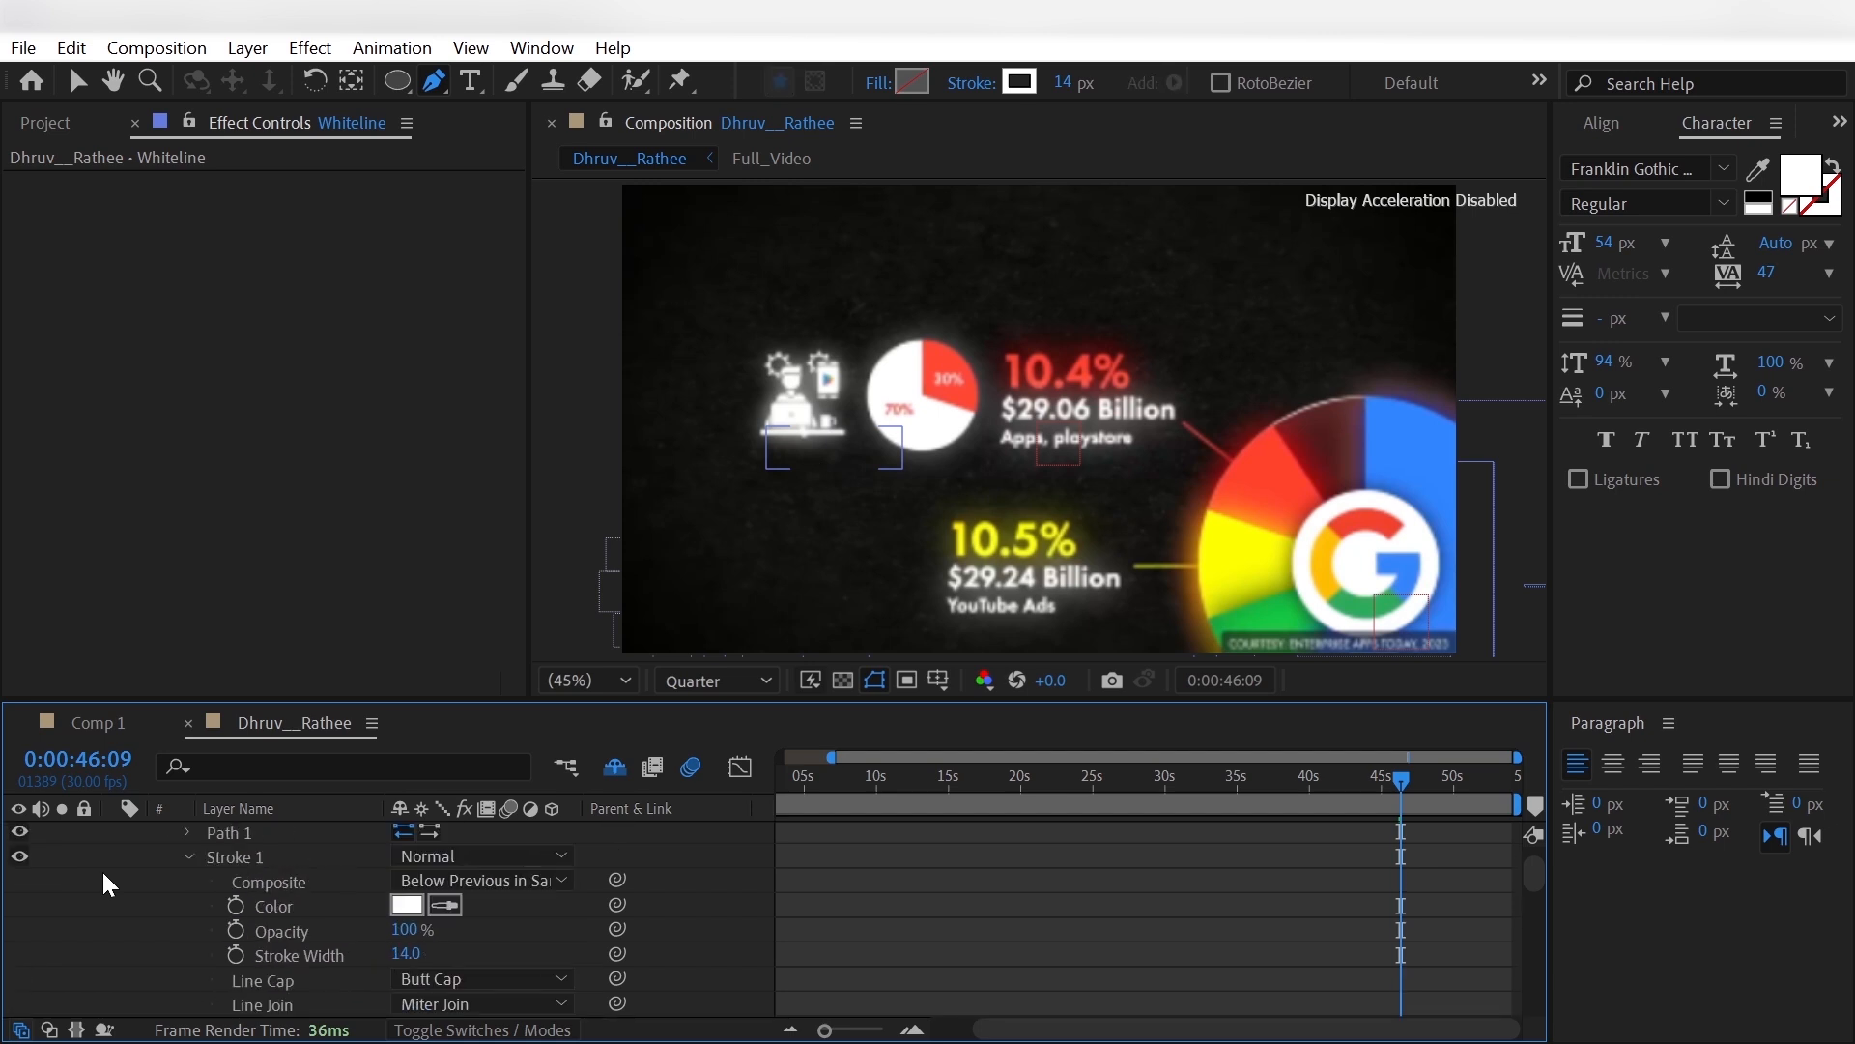
pyautogui.scroll(1, 103, 872)
pyautogui.scroll(-2, 93, 869)
pyautogui.scroll(1, 93, 869)
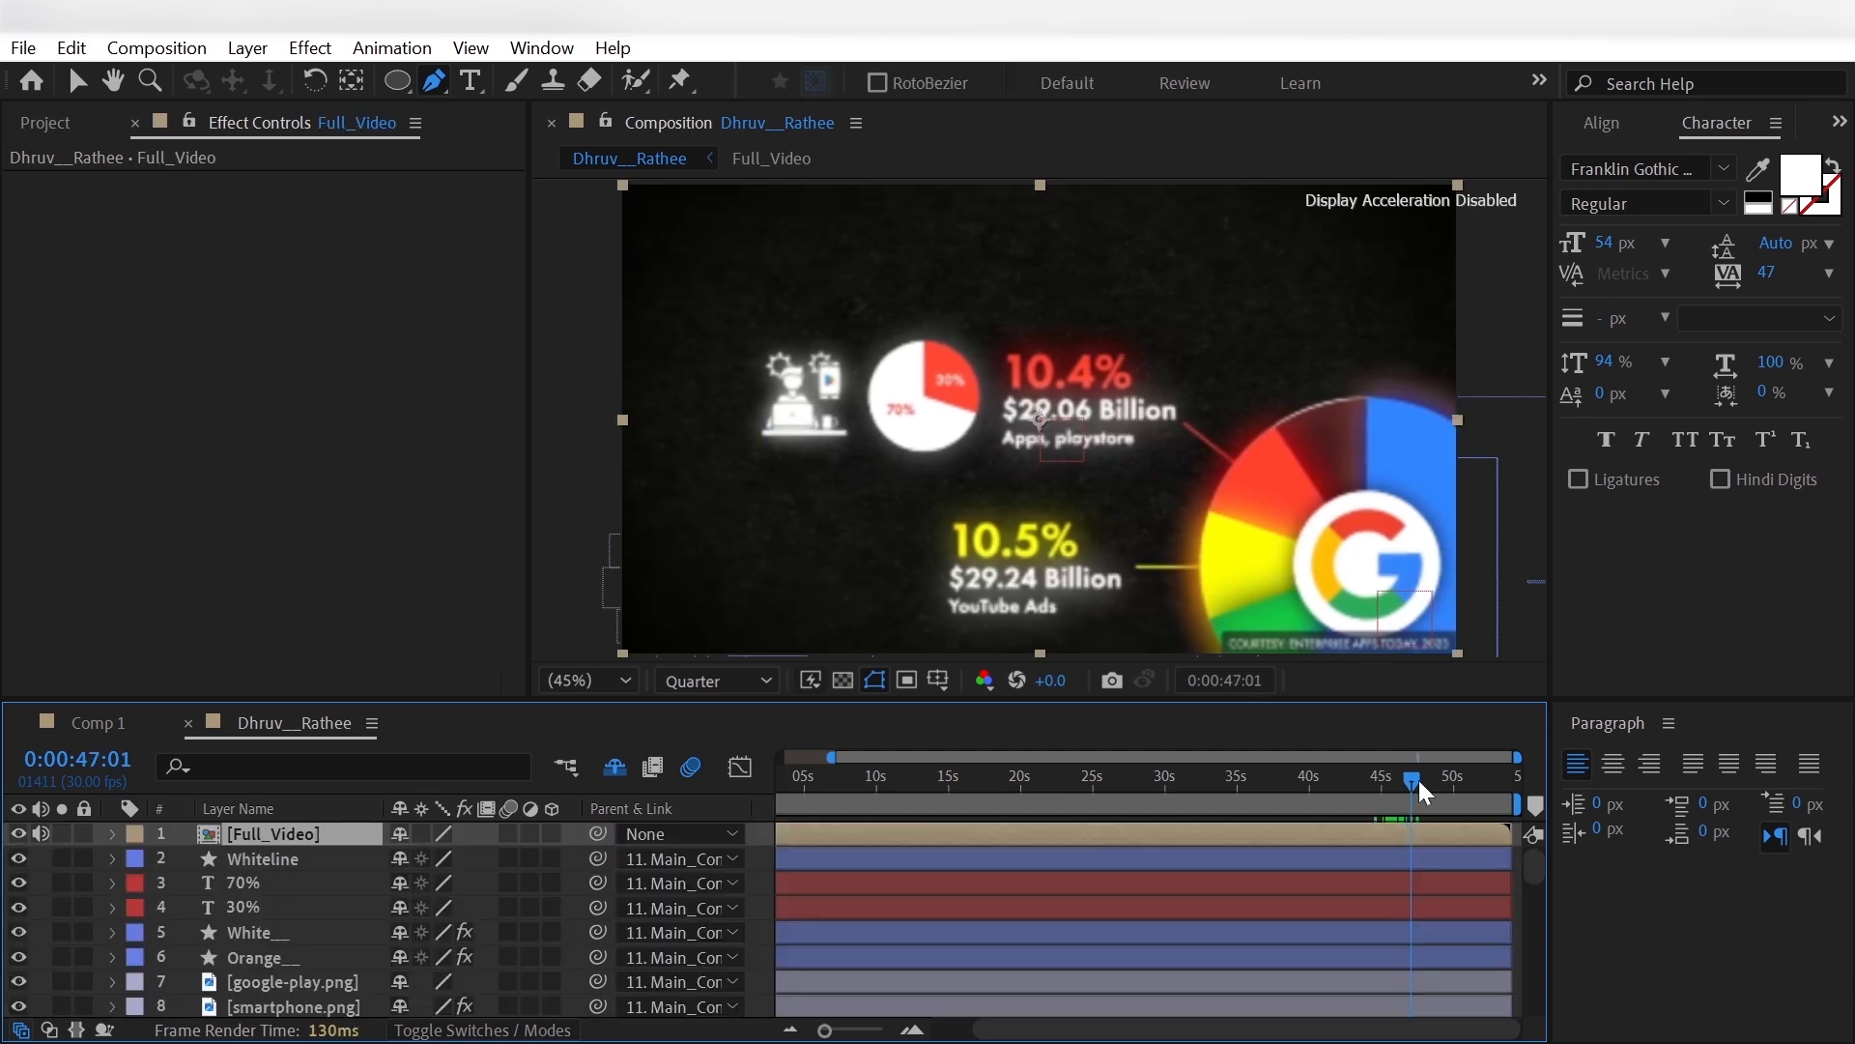
# - At 0:00:49:01, hide Full_Video and draw a curved line arching from the small pie's 30% slice to the large pie's red slice
pyautogui.moveTo(1419, 781); pyautogui.dragTo(1441, 785)
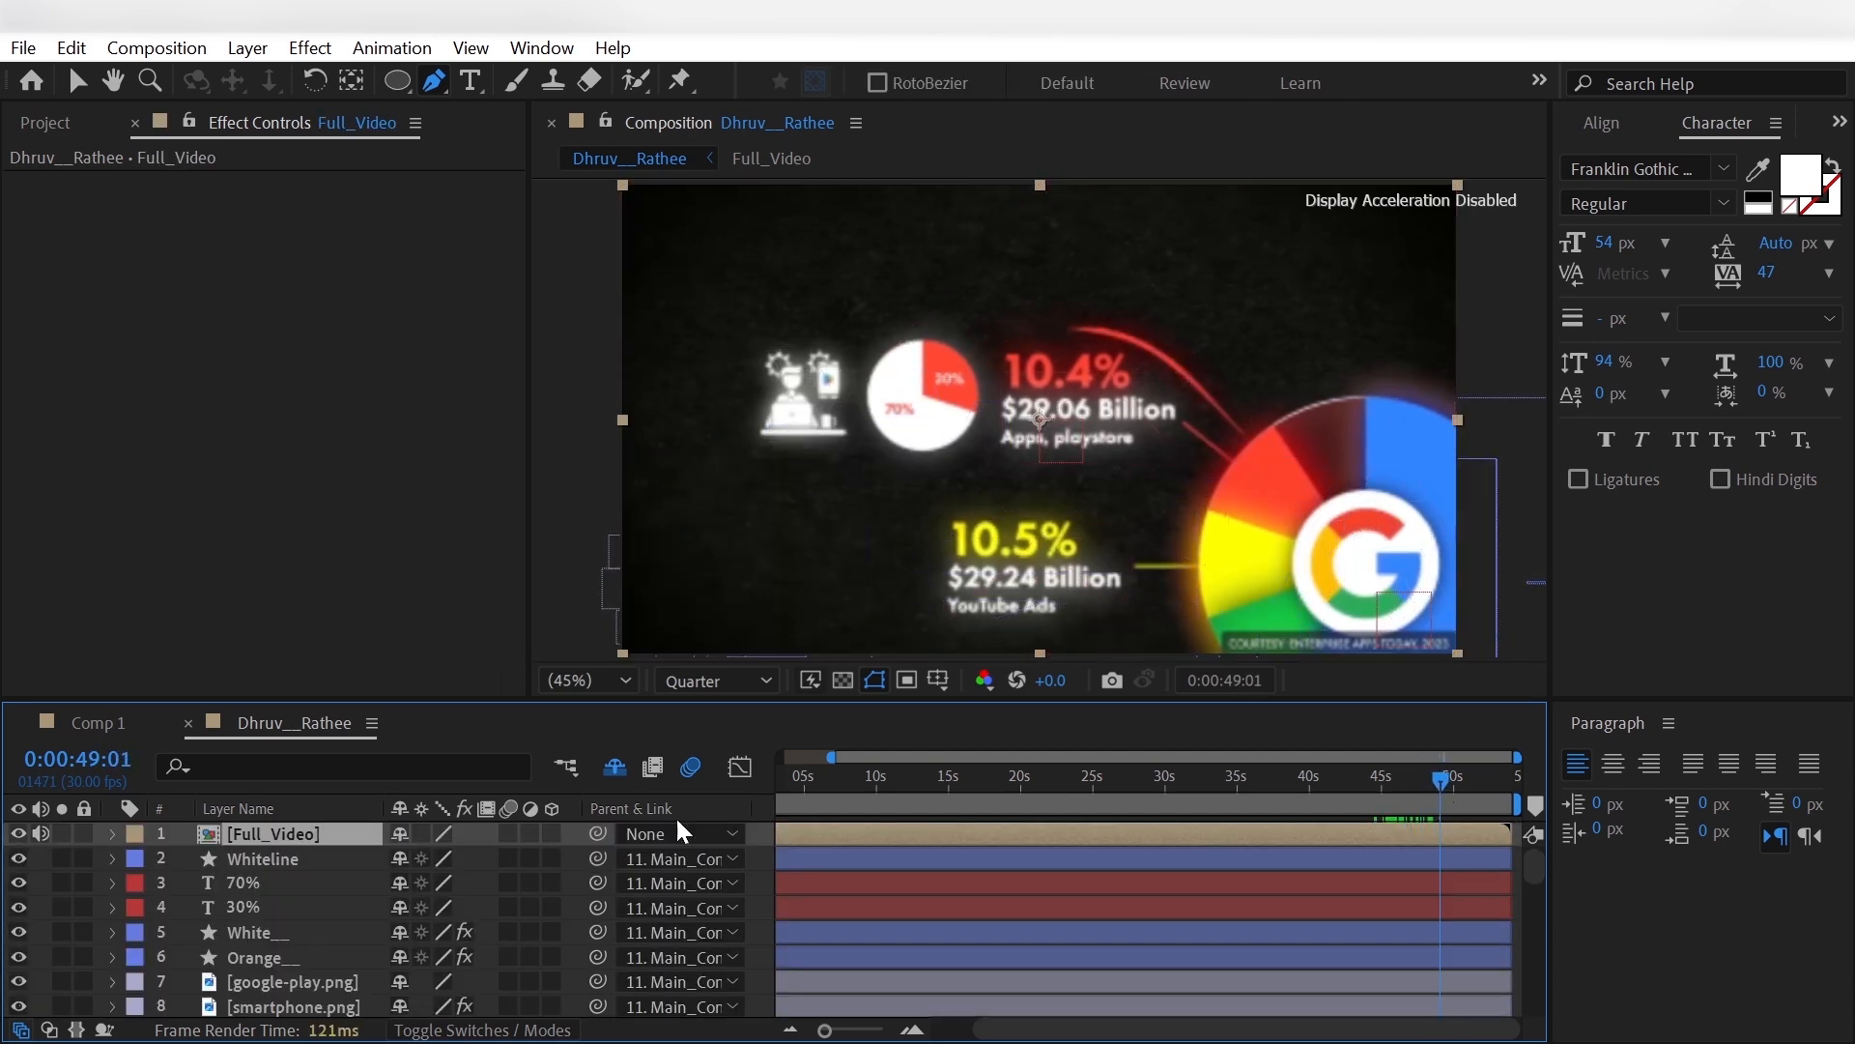
pyautogui.click(17, 832)
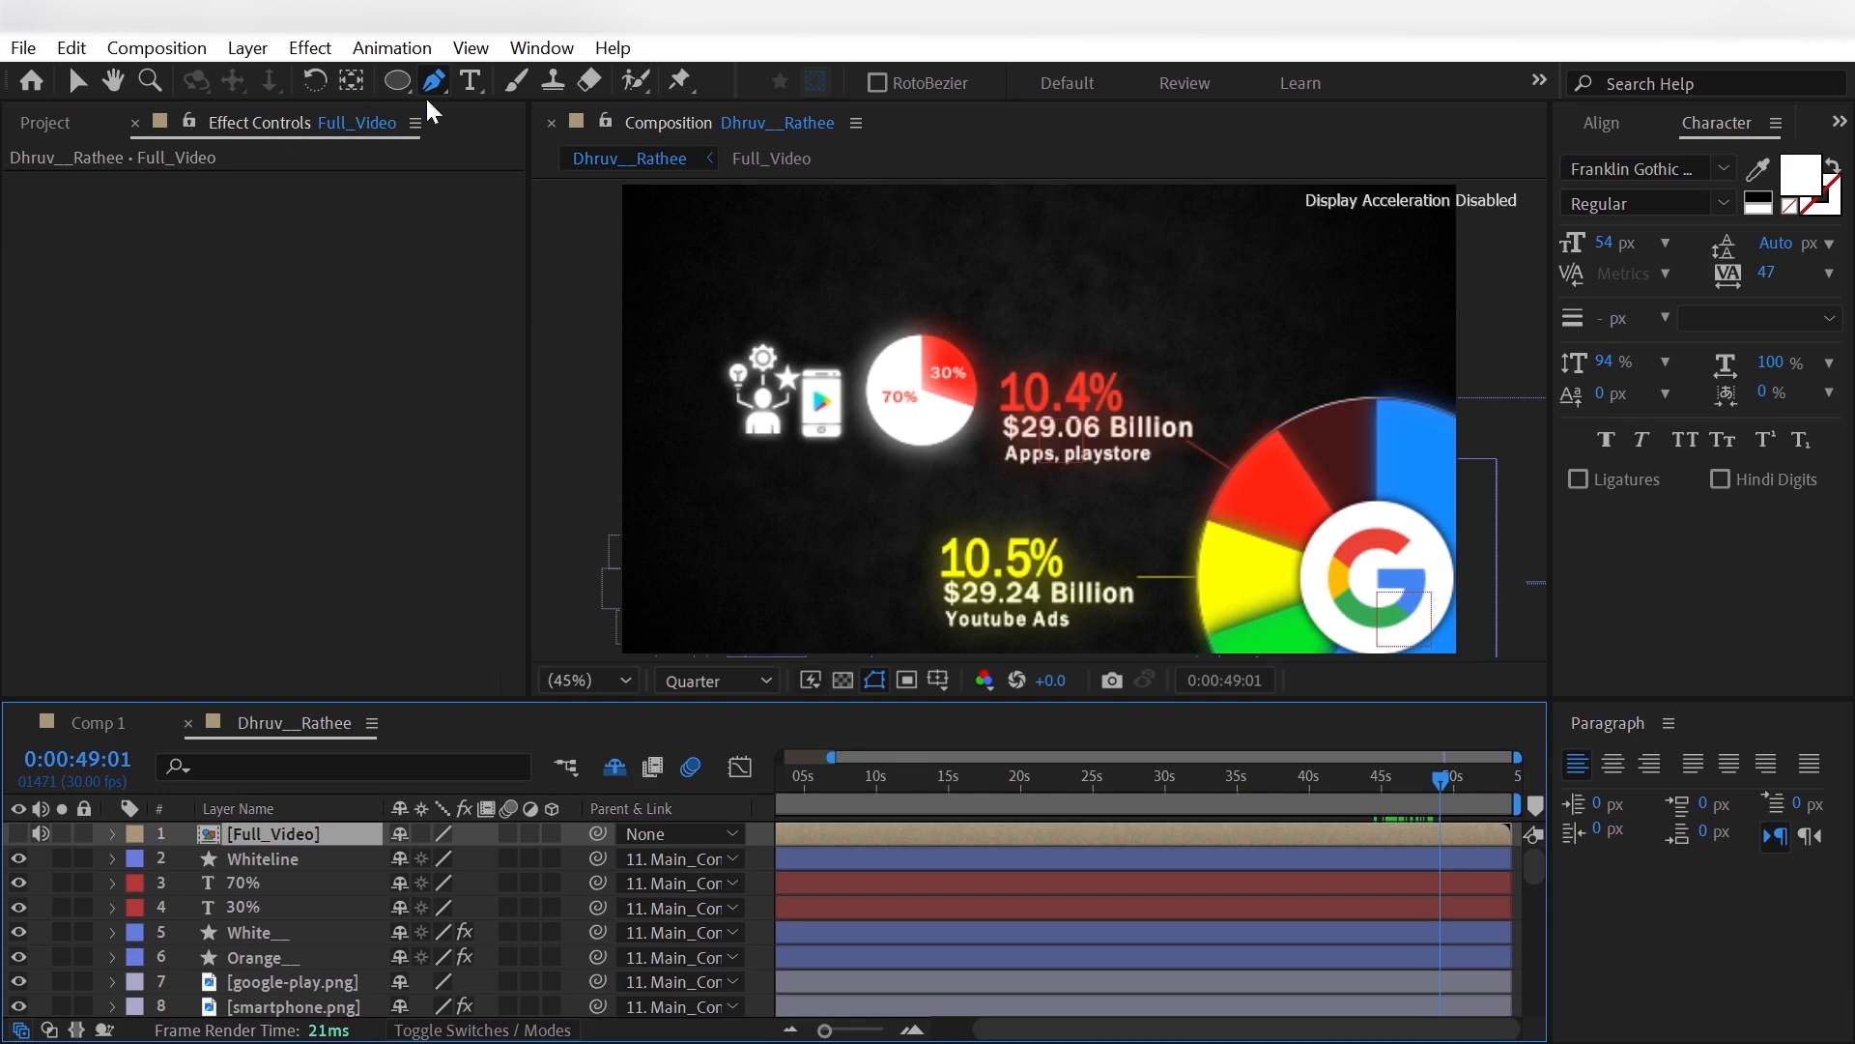
pyautogui.hotkey('ctrl', 'shift', 'a')
pyautogui.click(945, 352)
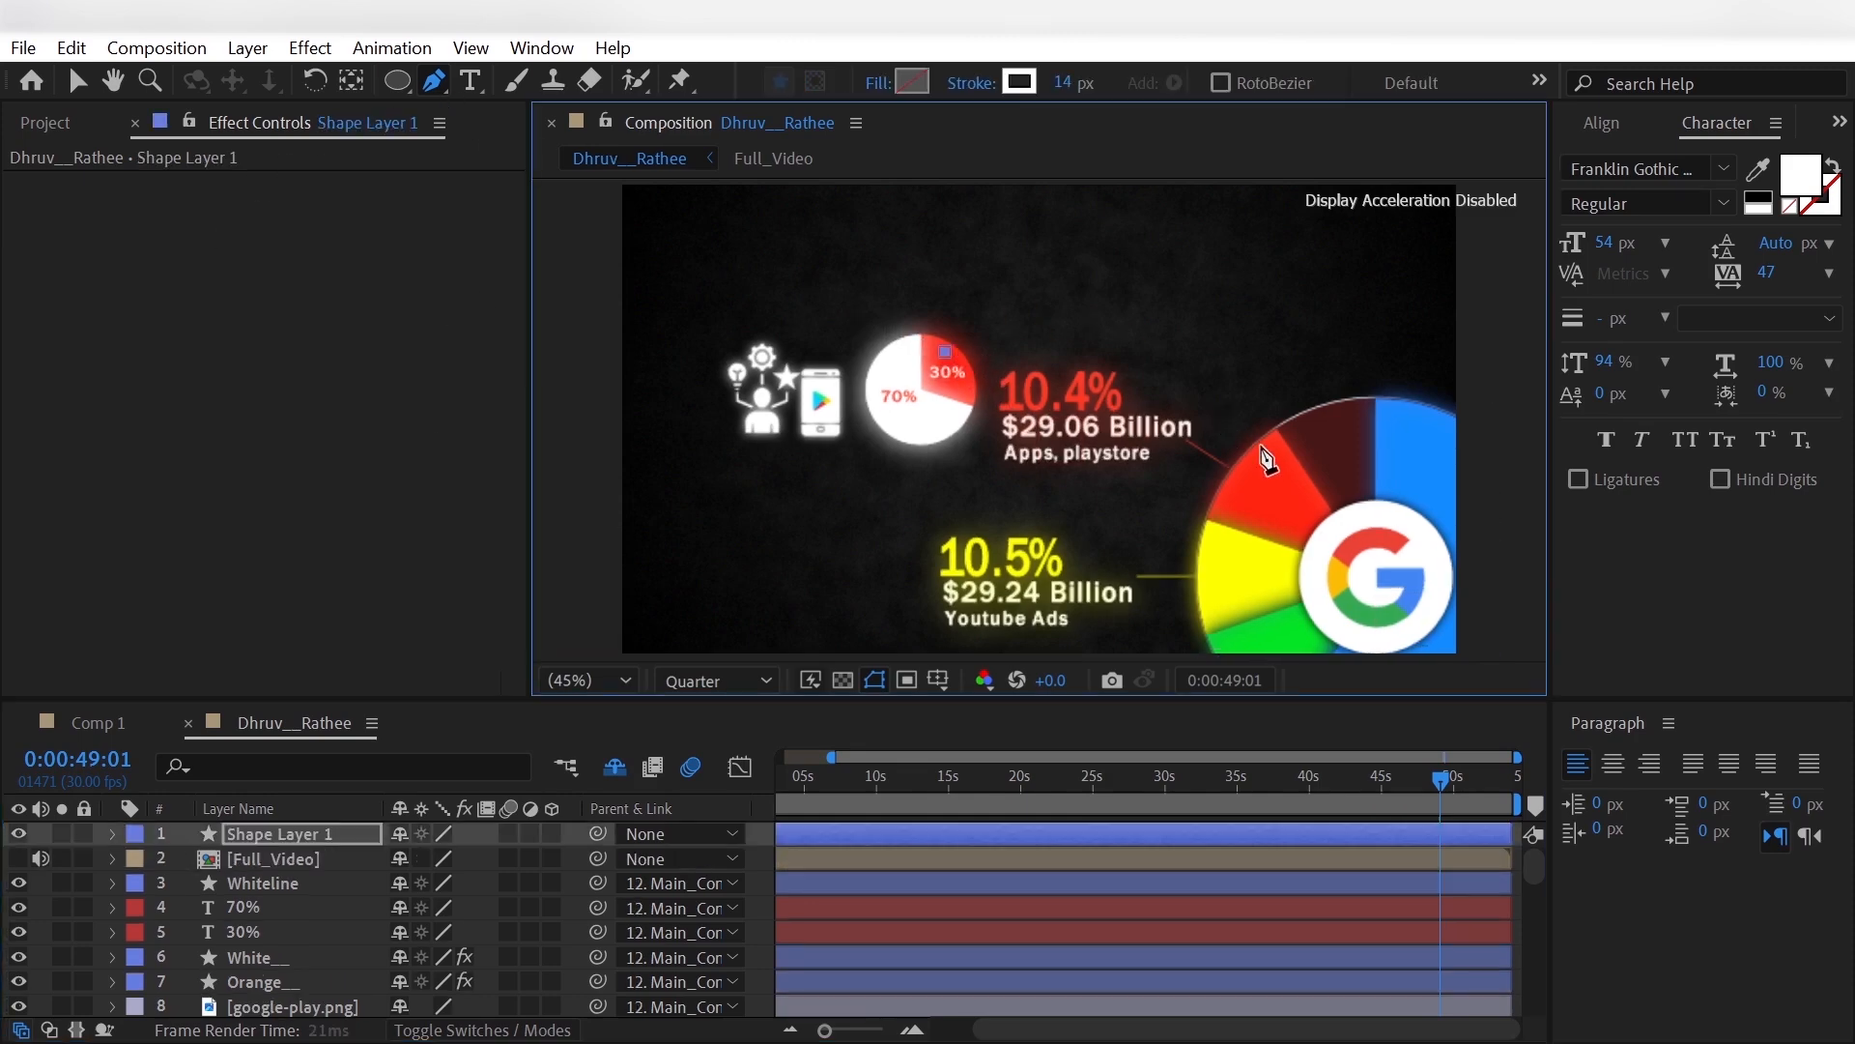
pyautogui.moveTo(1267, 449); pyautogui.dragTo(1487, 666)
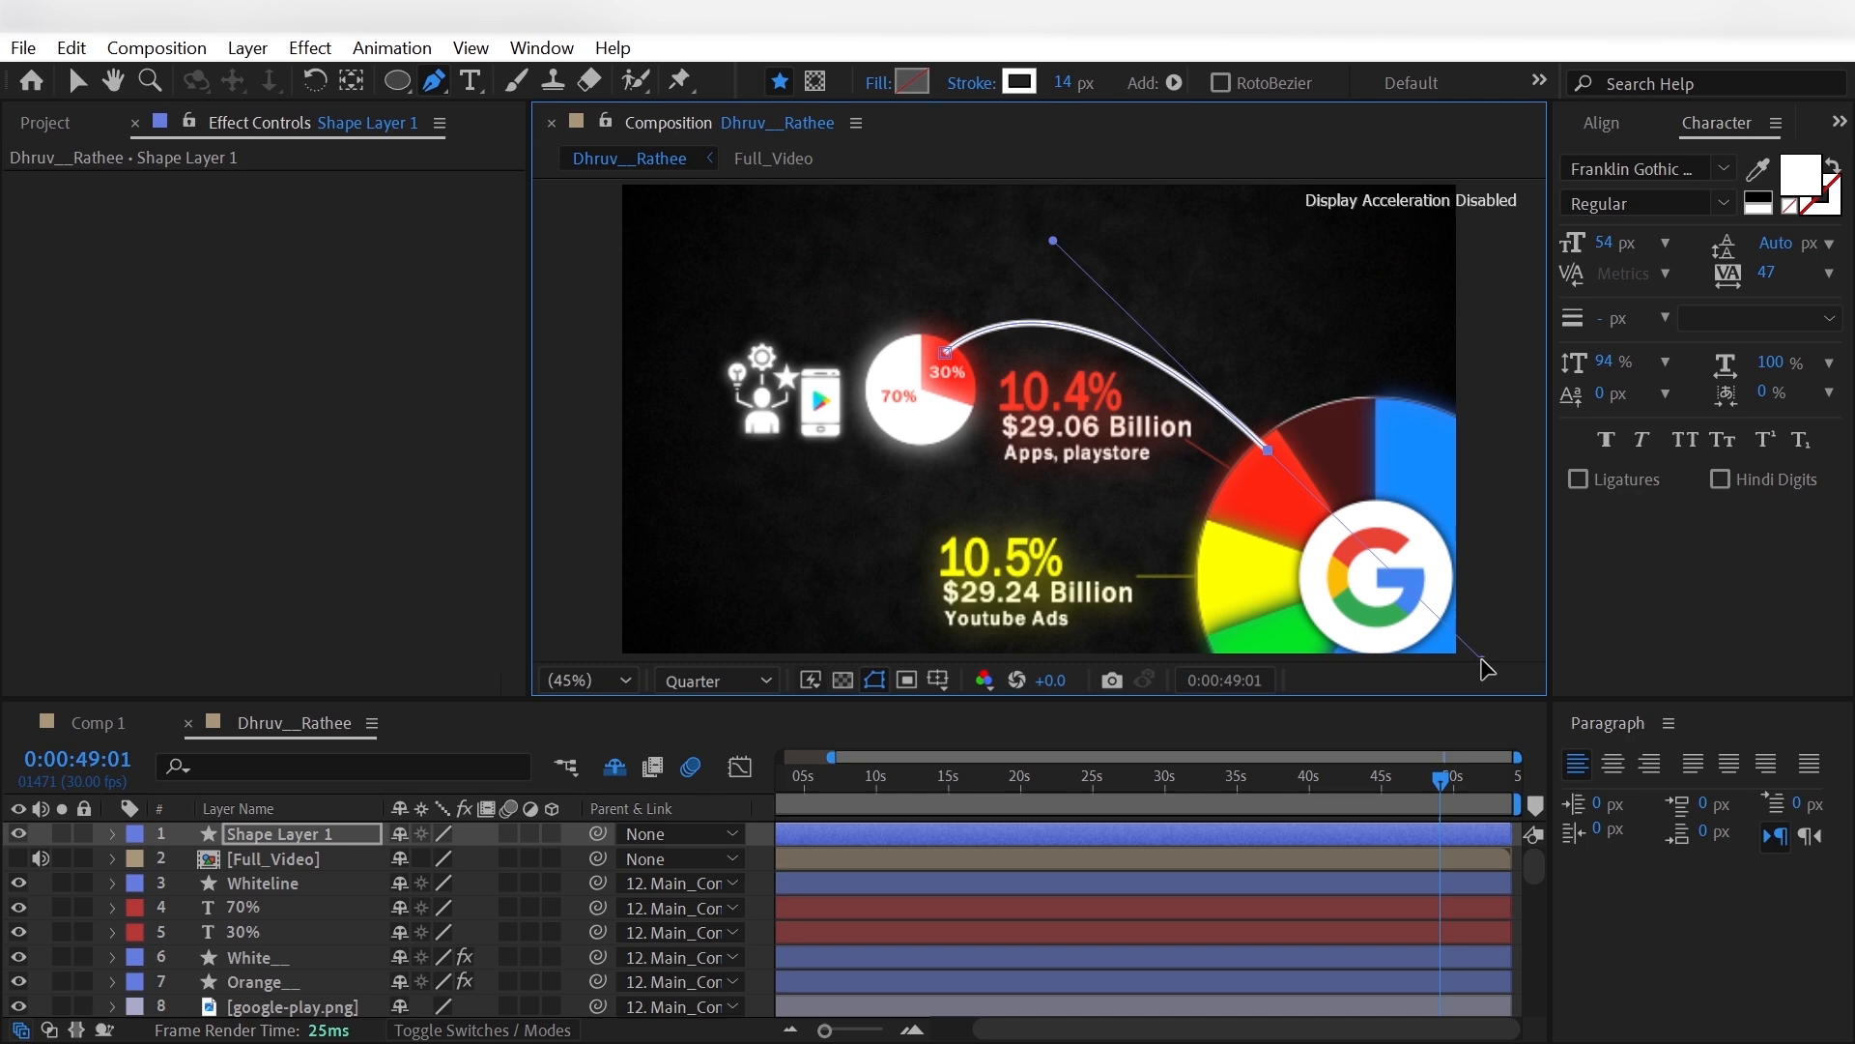
# - Set the new arc's stroke color to the red sampled from the composition
pyautogui.click(1019, 82)
pyautogui.click(666, 241)
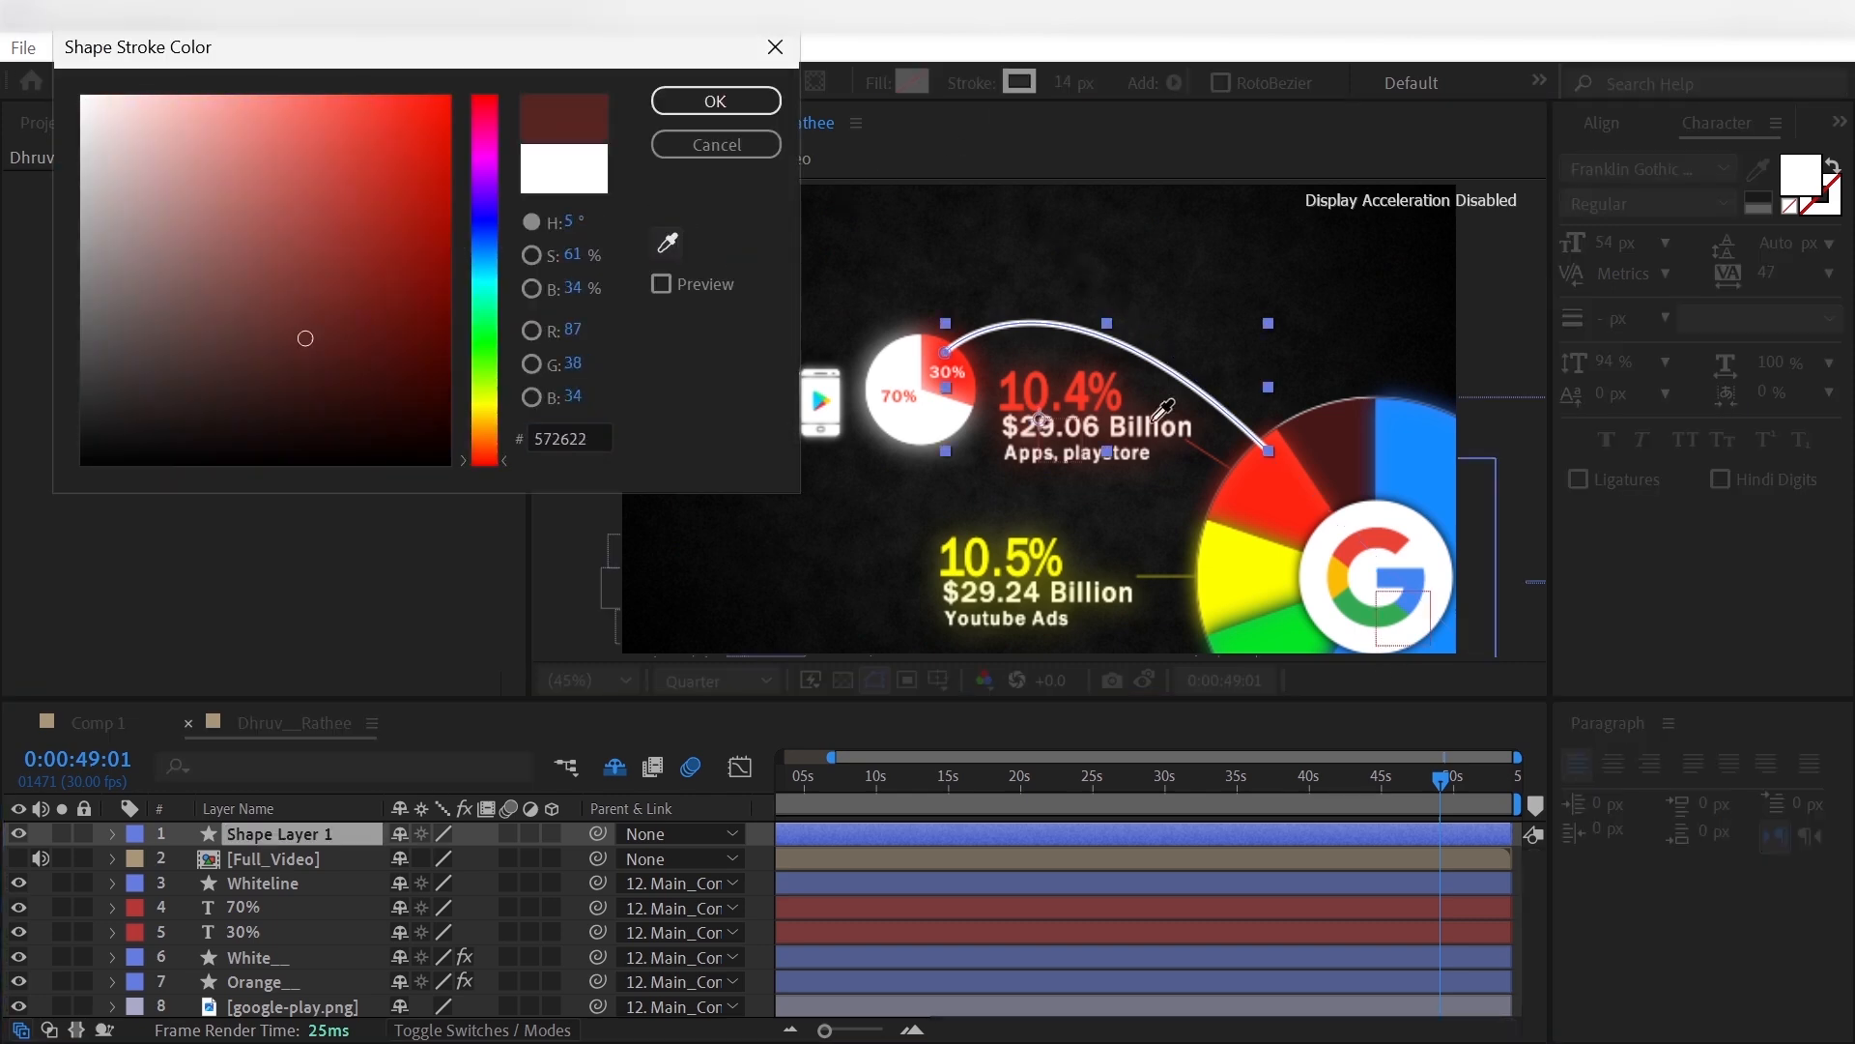
pyautogui.click(1198, 459)
pyautogui.click(717, 103)
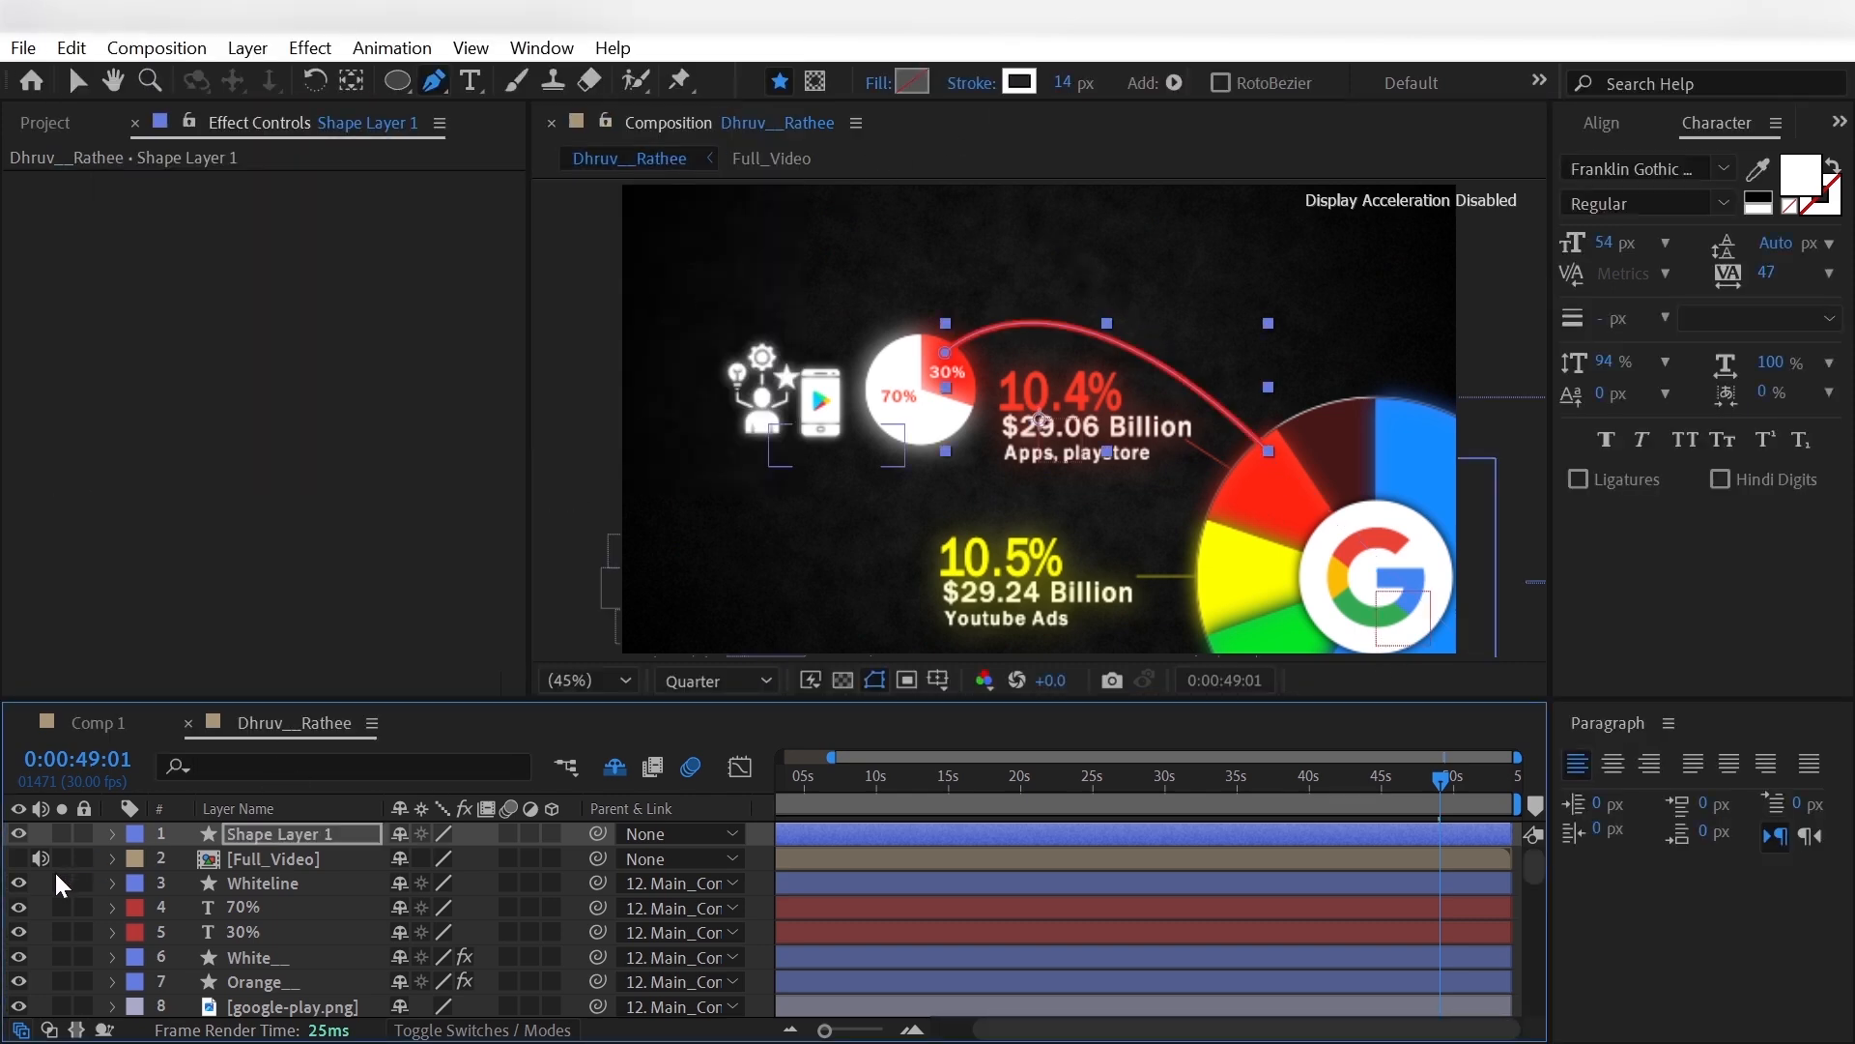
# - Rename the red arc's shape layer as Orangeline
pyautogui.click(263, 833)
pyautogui.press('Return')
pyautogui.write('Or')
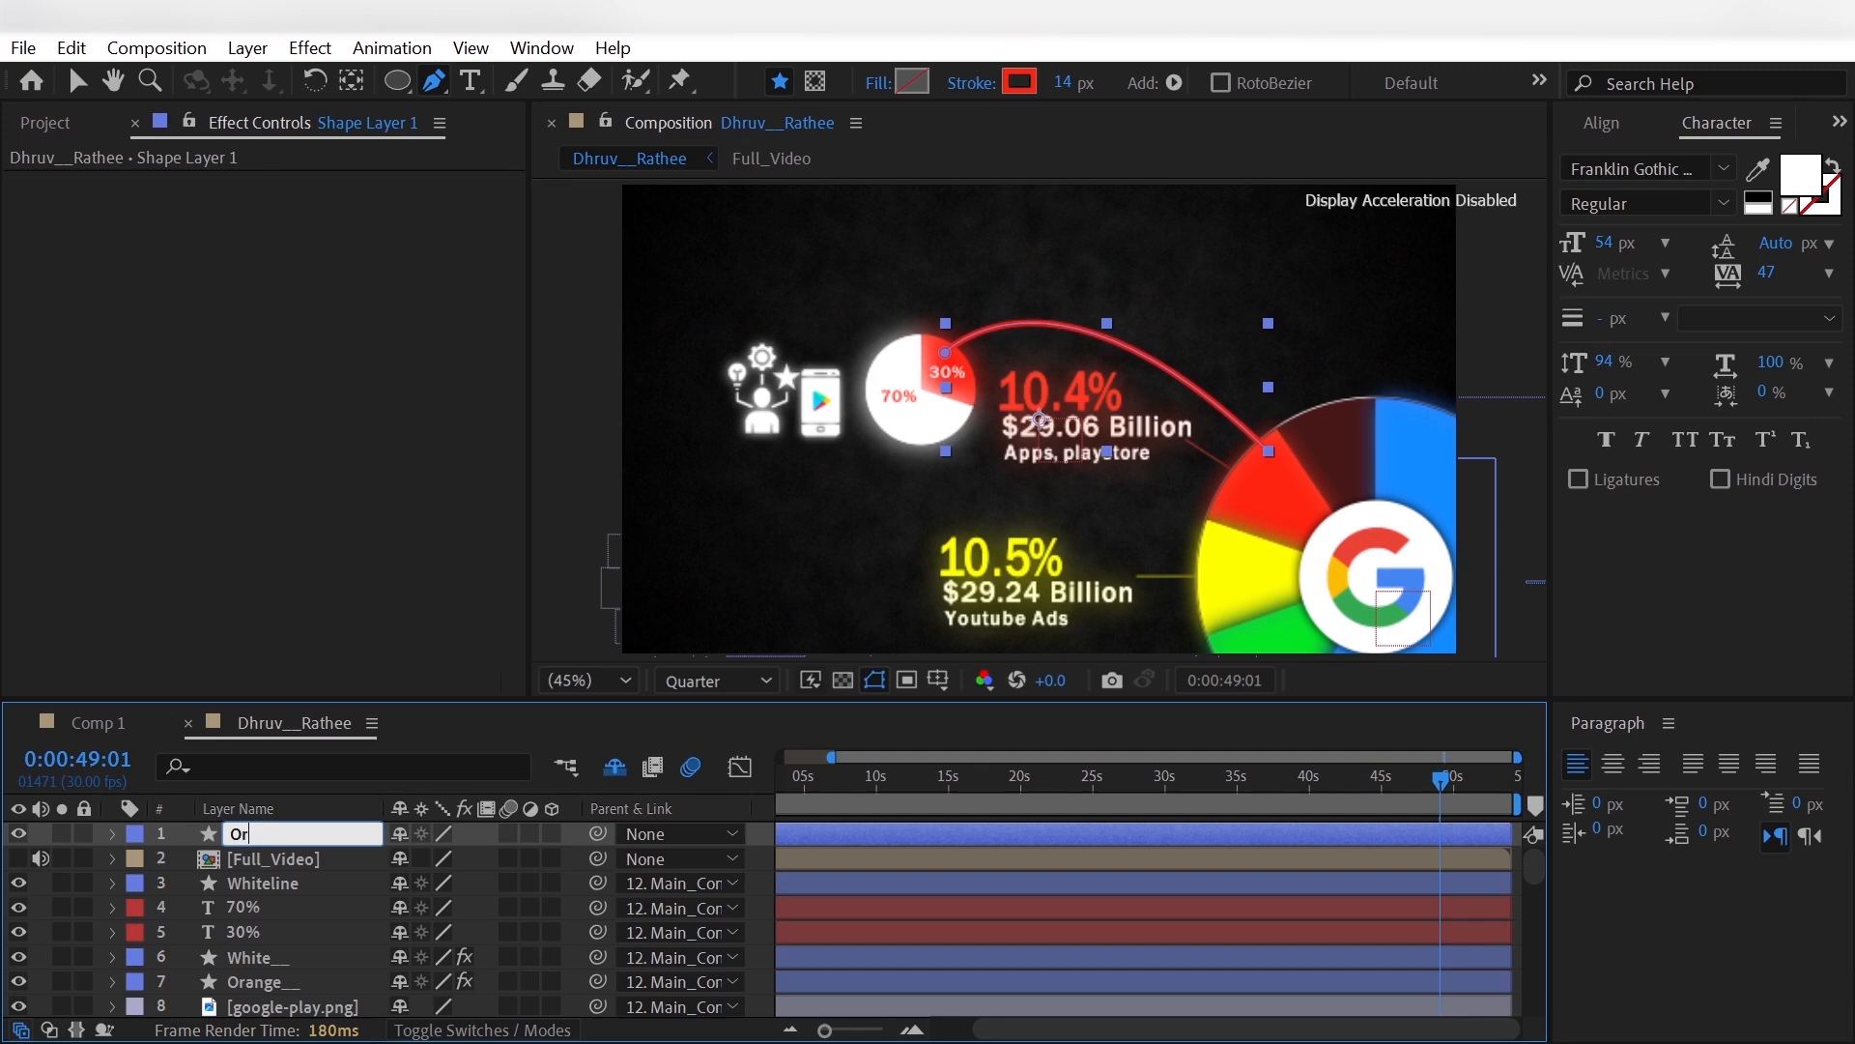
pyautogui.write('angeline')
pyautogui.press('Return')
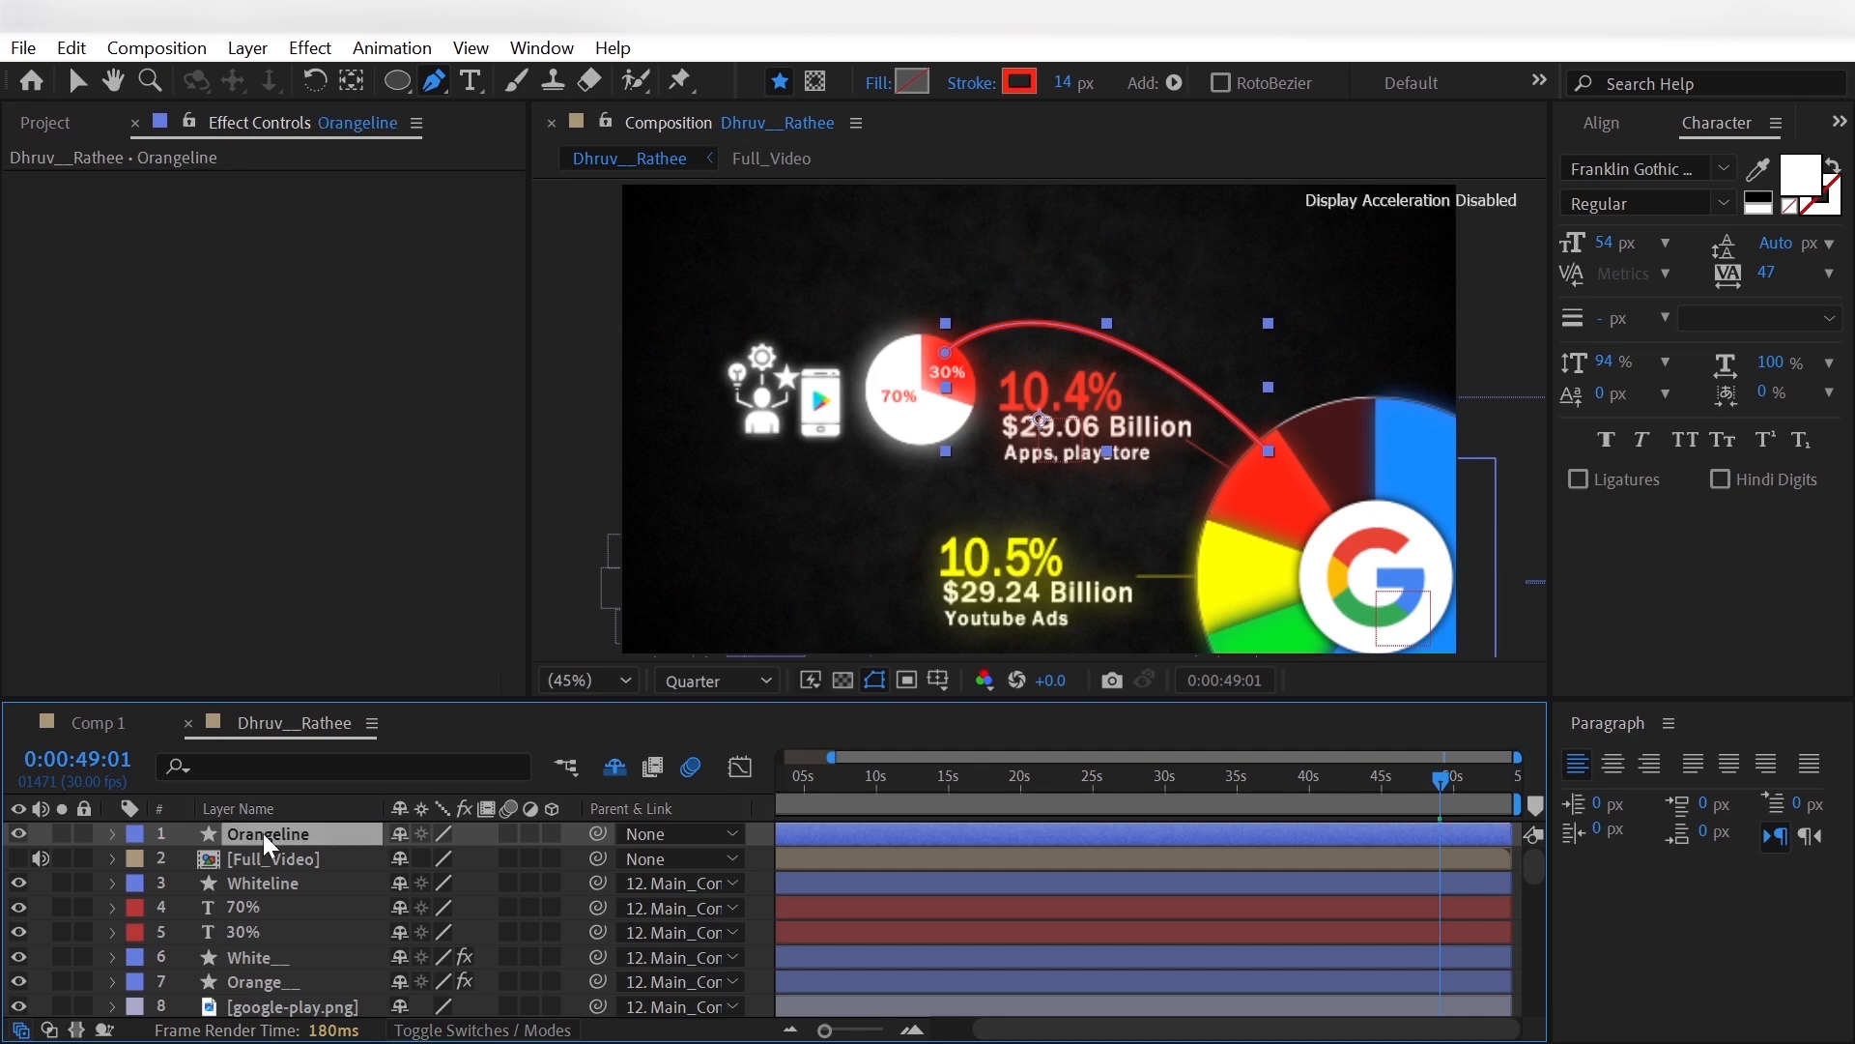
# - Set the Start Length of the Orangeline stroke's taper to 20%
pyautogui.click(114, 833)
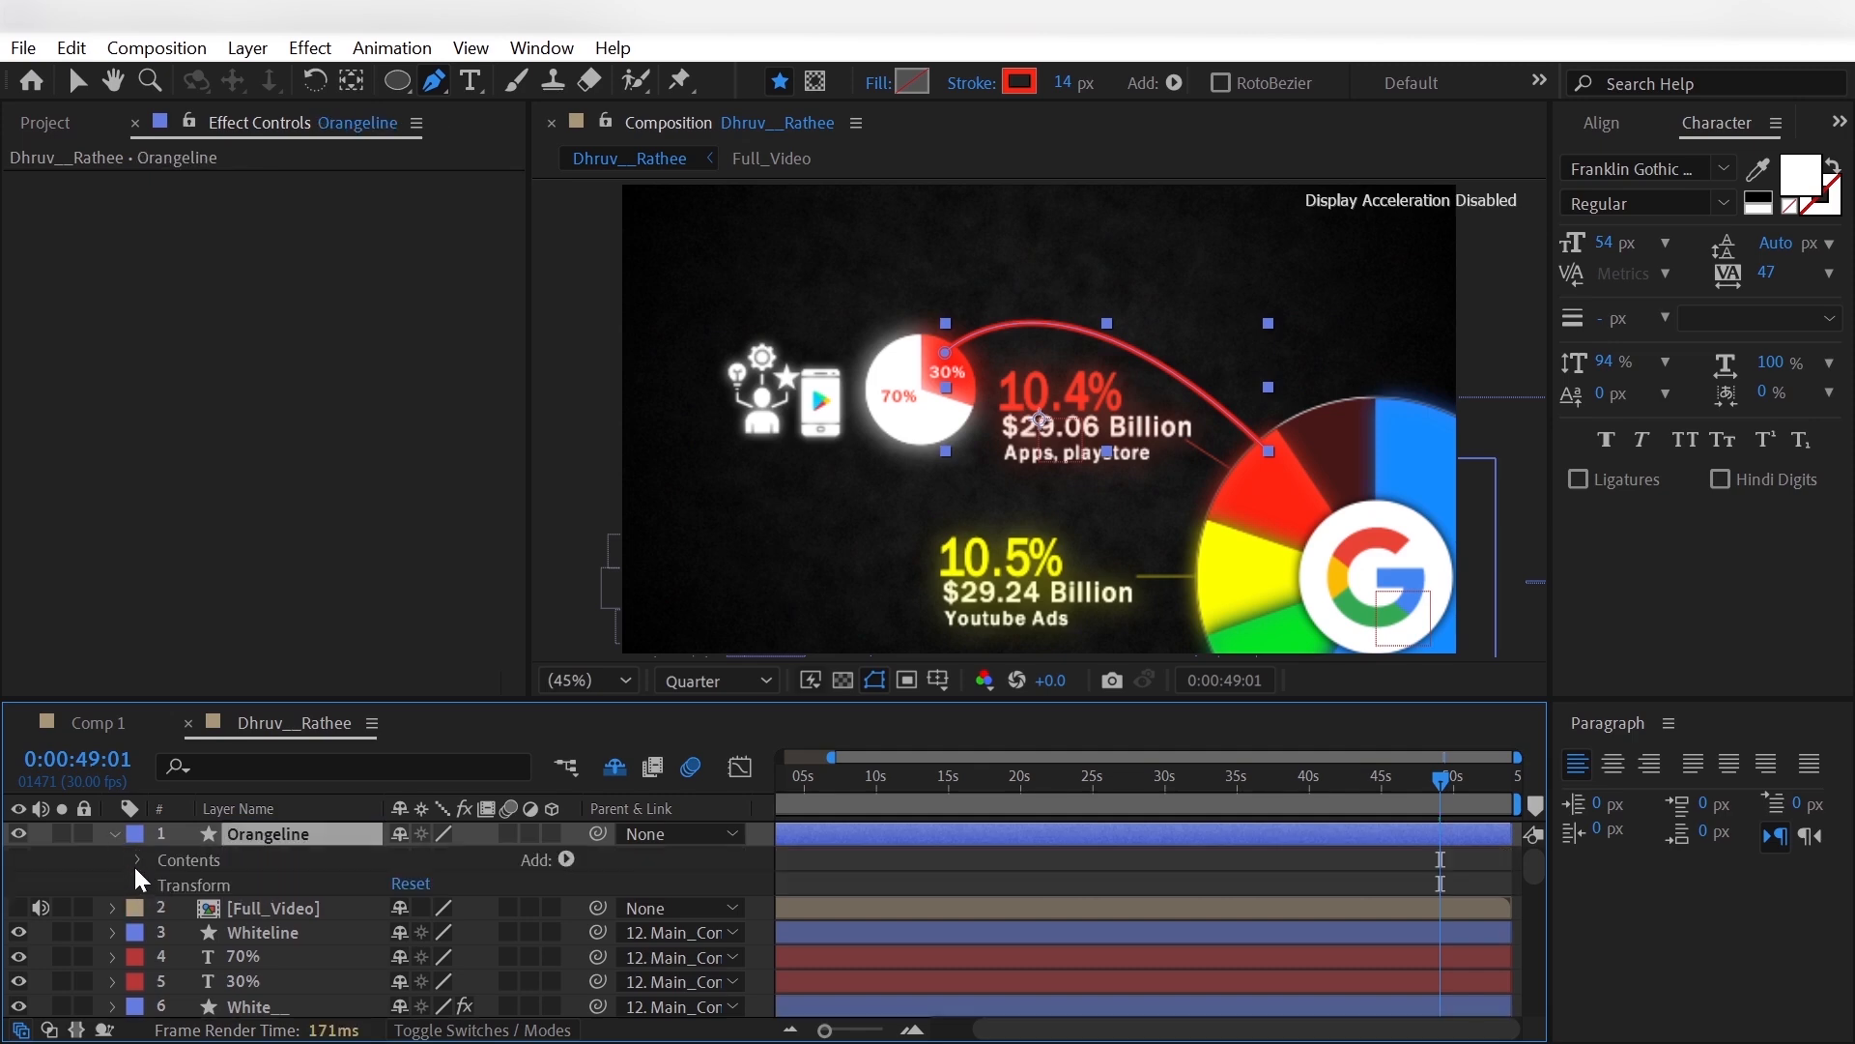
pyautogui.click(135, 860)
pyautogui.click(156, 884)
pyautogui.click(185, 930)
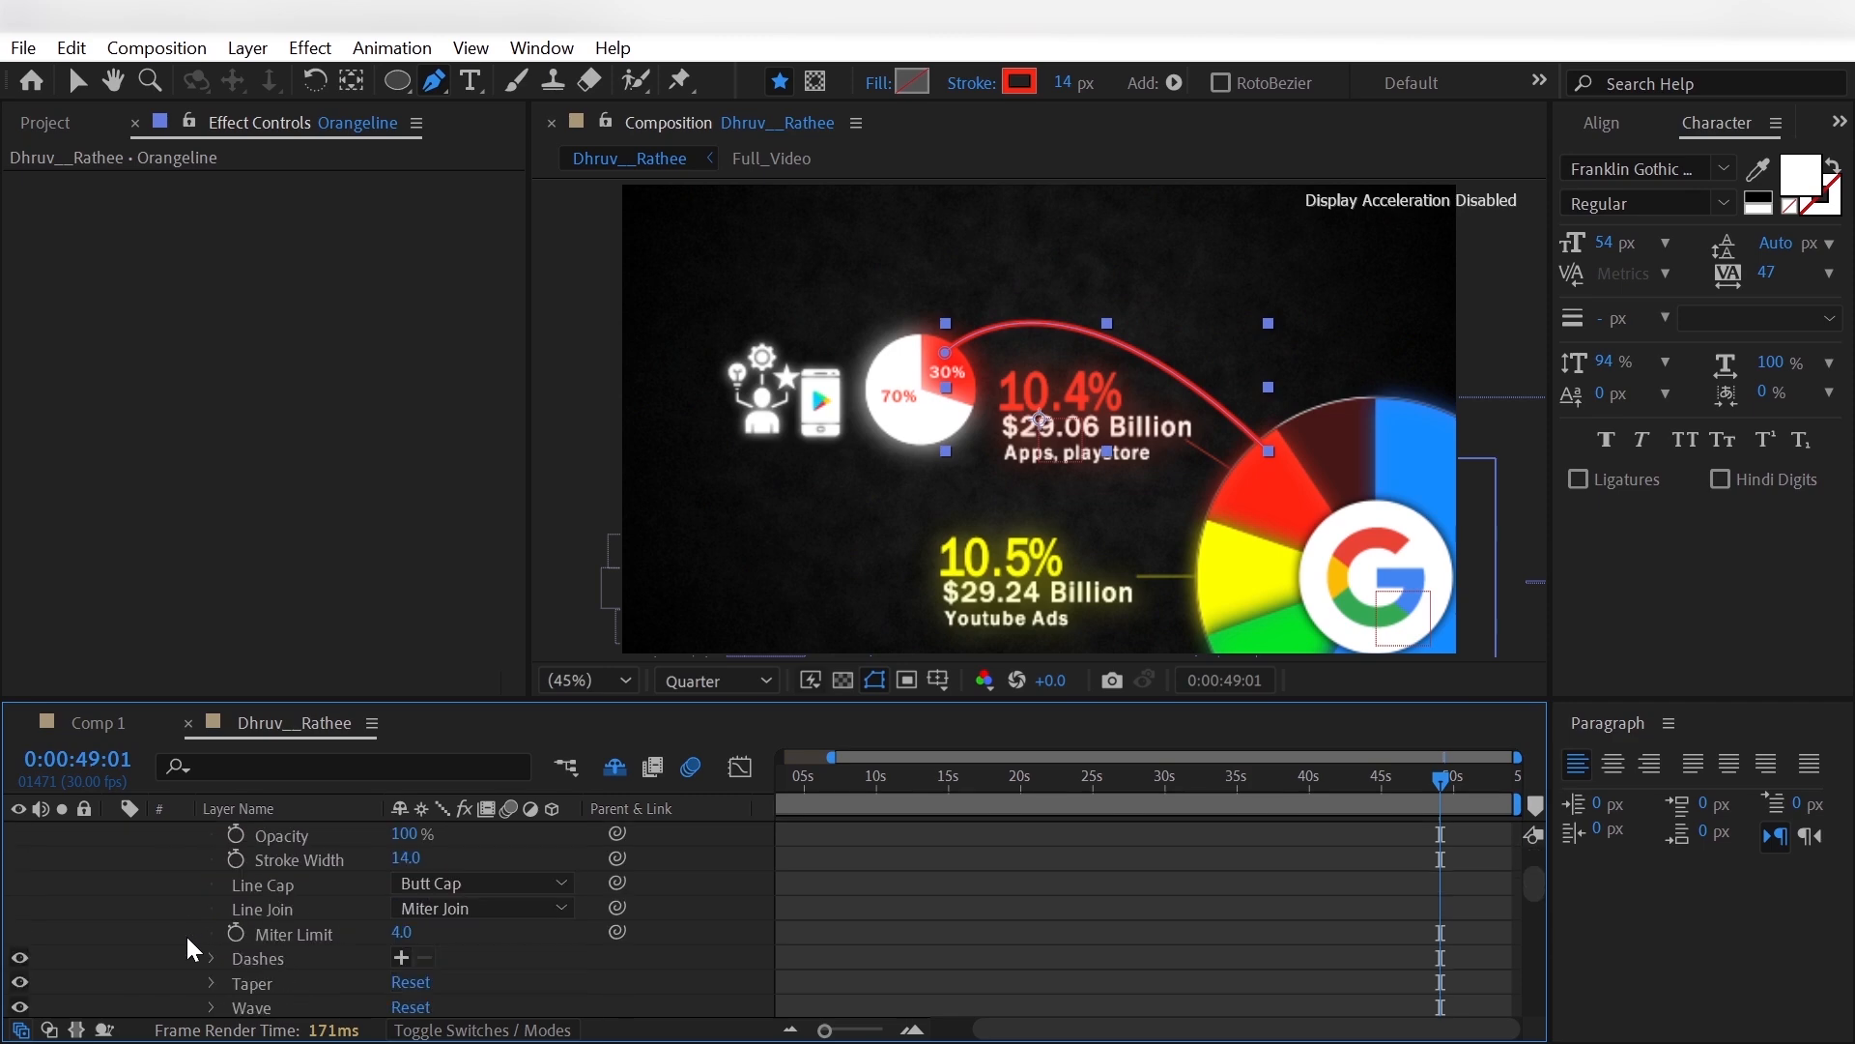
pyautogui.scroll(-2, 186, 936)
pyautogui.click(209, 908)
pyautogui.scroll(-2, 214, 943)
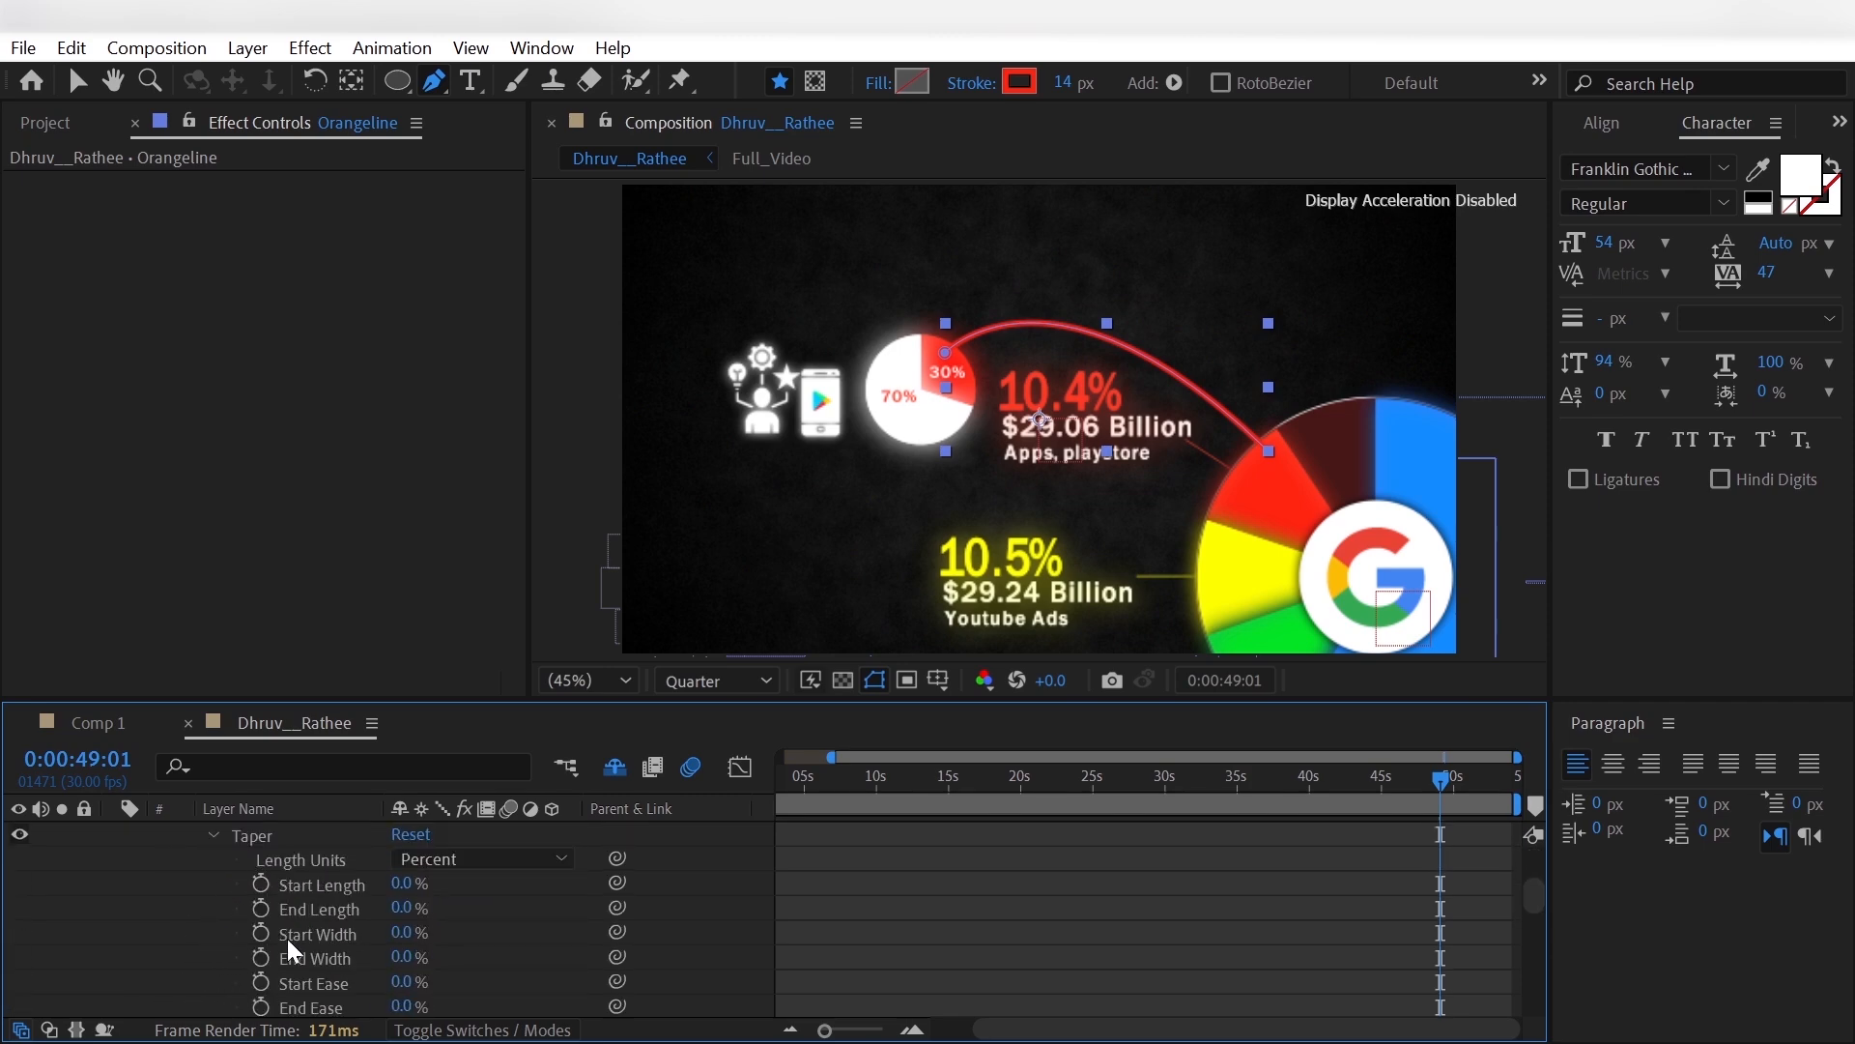
pyautogui.click(399, 881)
pyautogui.write('20')
pyautogui.press('Return')
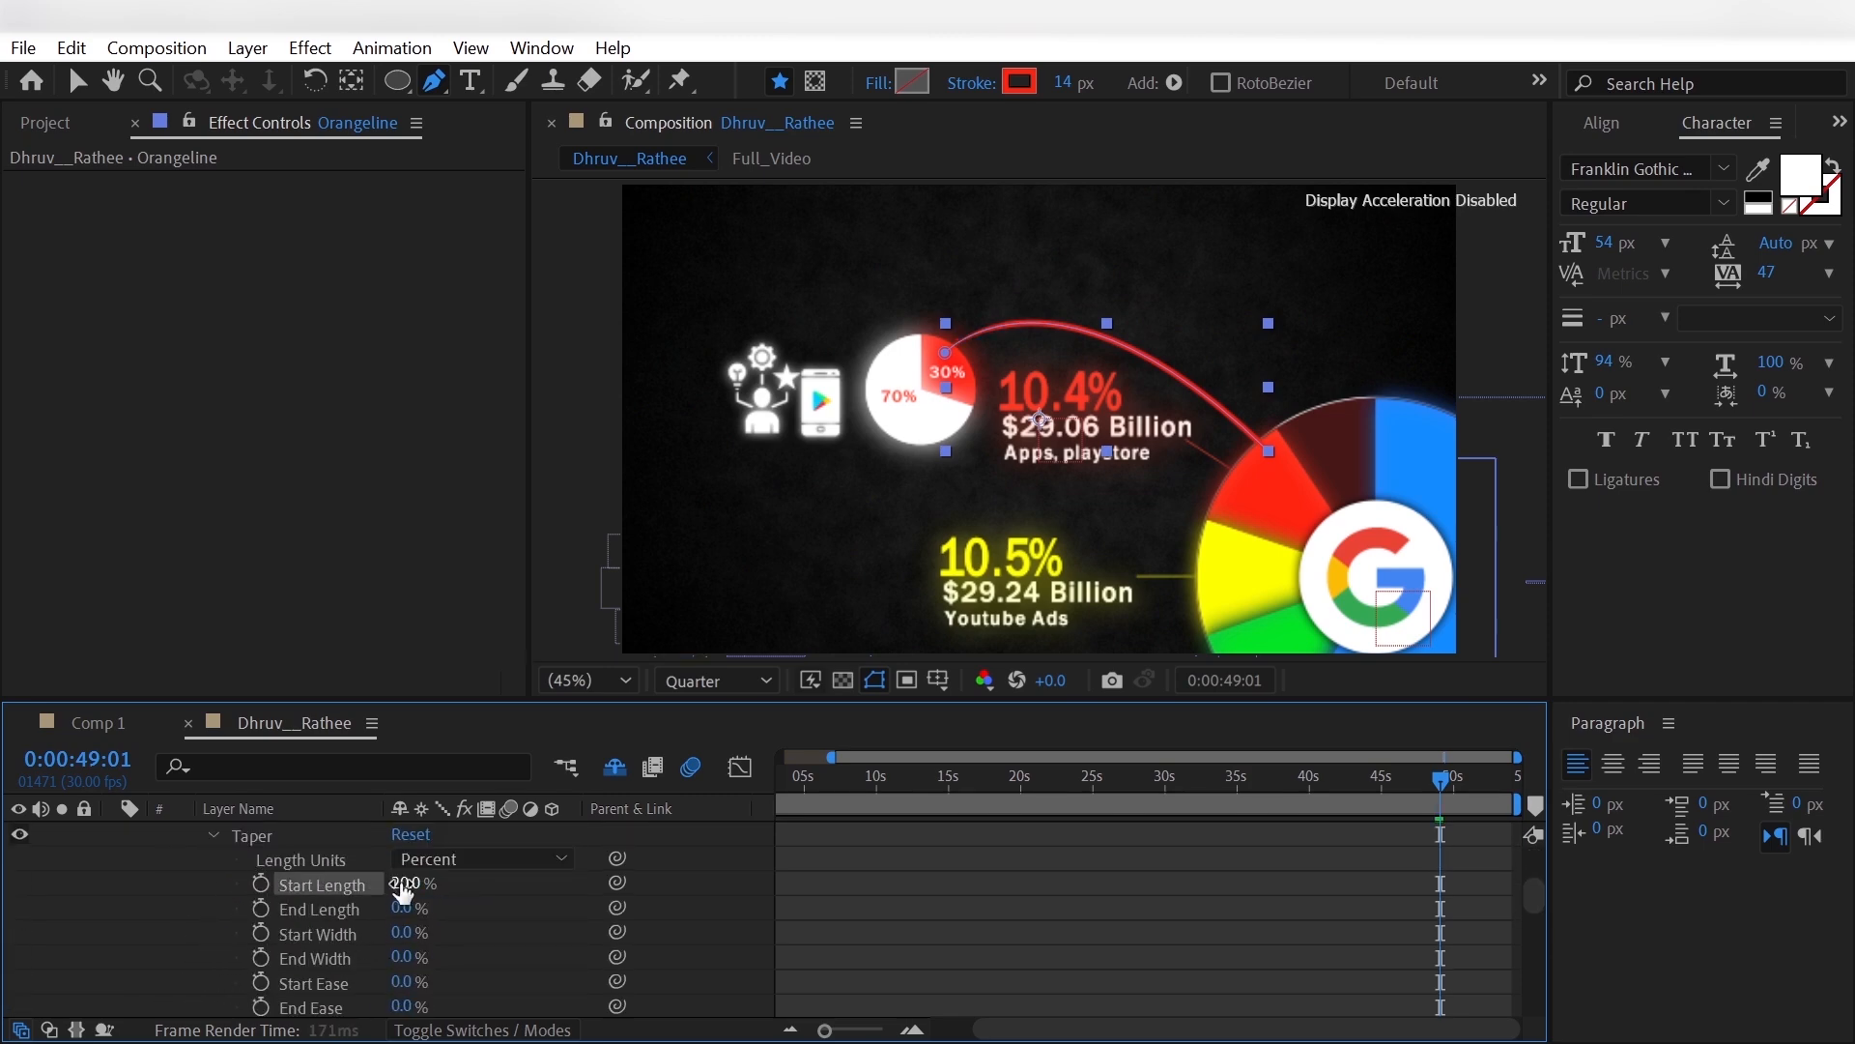
# - Set the End Length of the Orangeline stroke's taper to 40% and collapse the layer's shape properties
pyautogui.write('4.0')
pyautogui.press('Return')
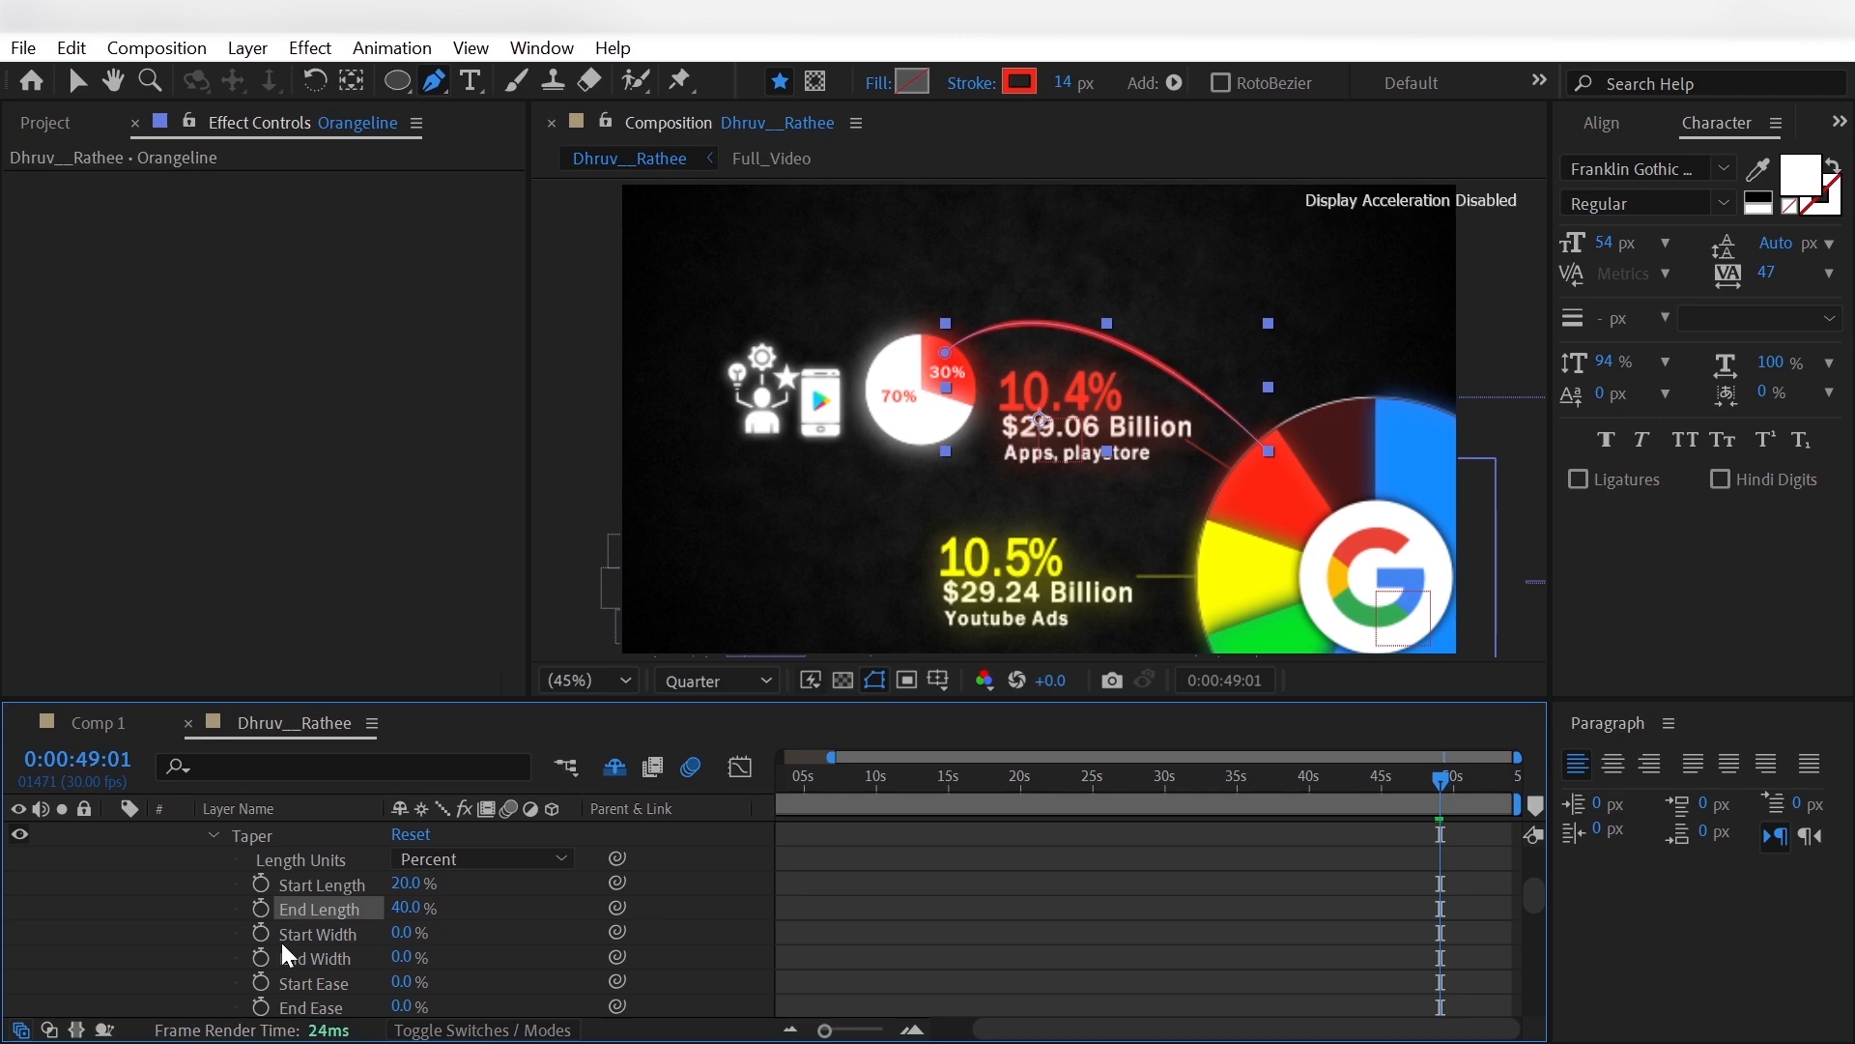
pyautogui.click(116, 950)
pyautogui.scroll(2, 116, 950)
pyautogui.scroll(5, 114, 945)
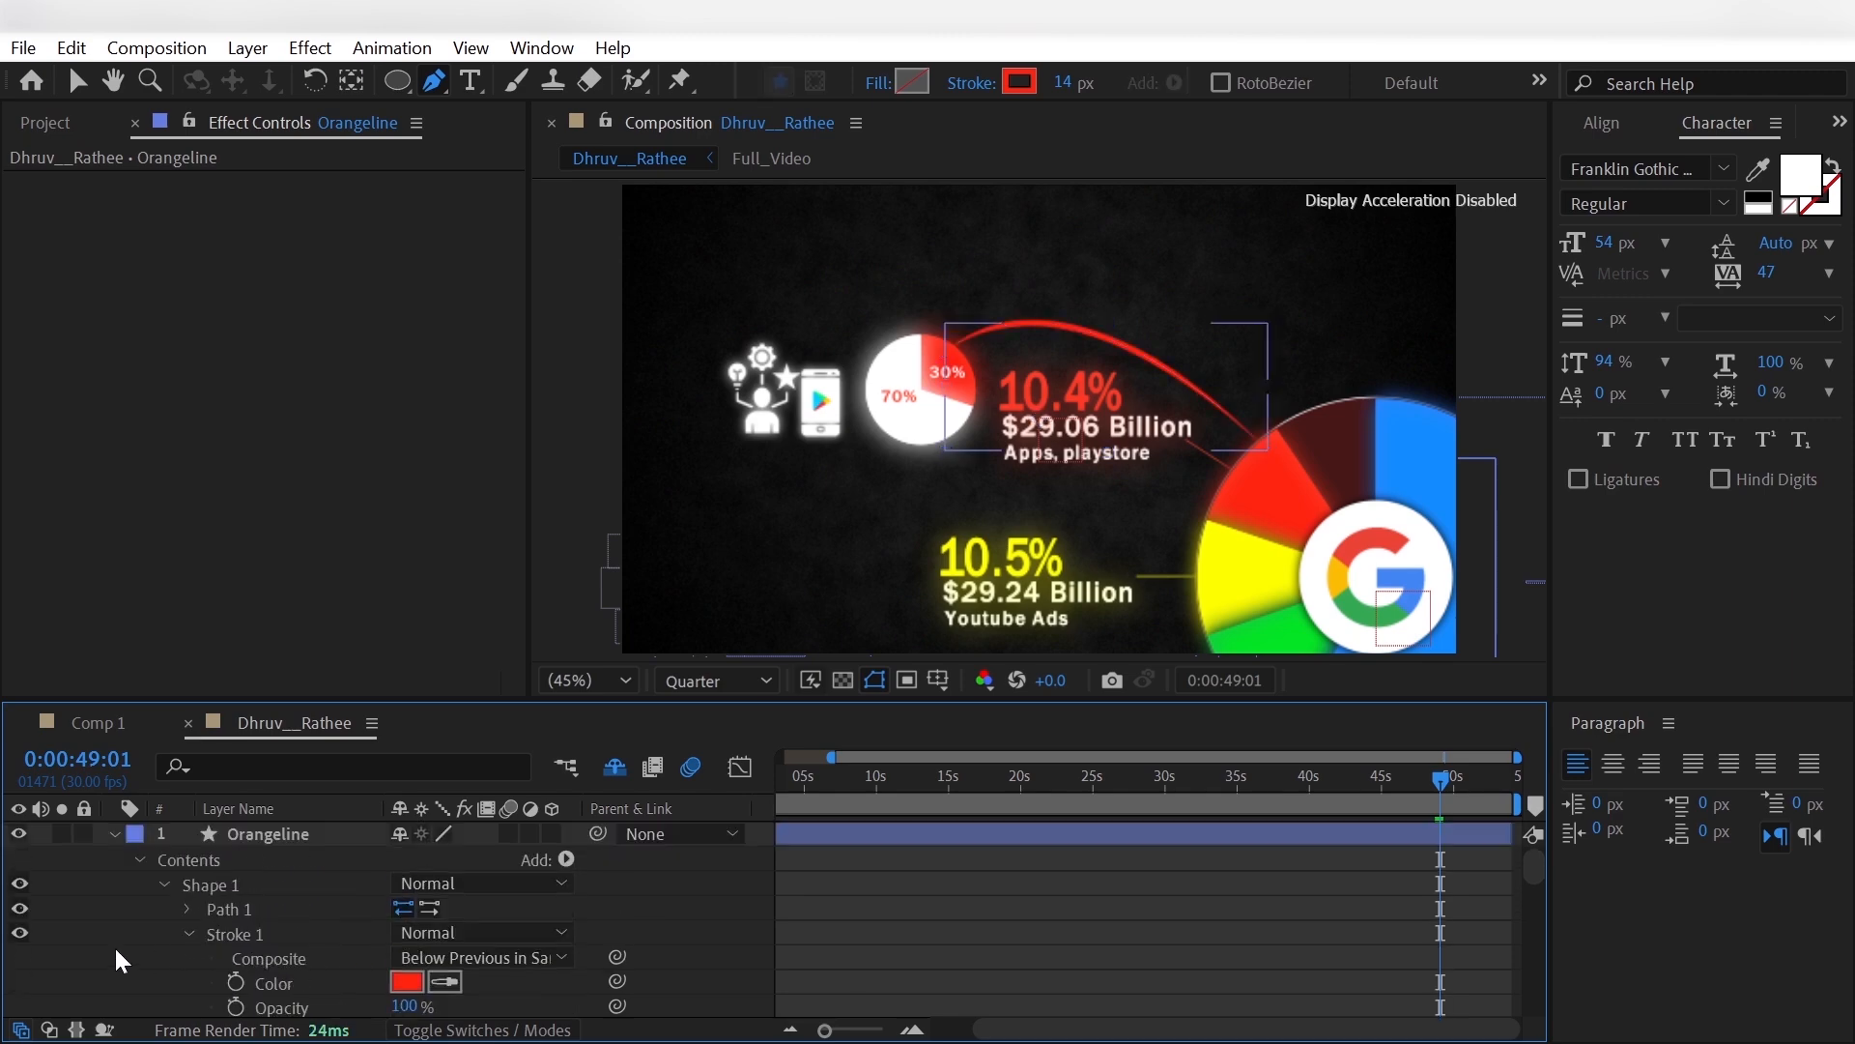
pyautogui.click(114, 833)
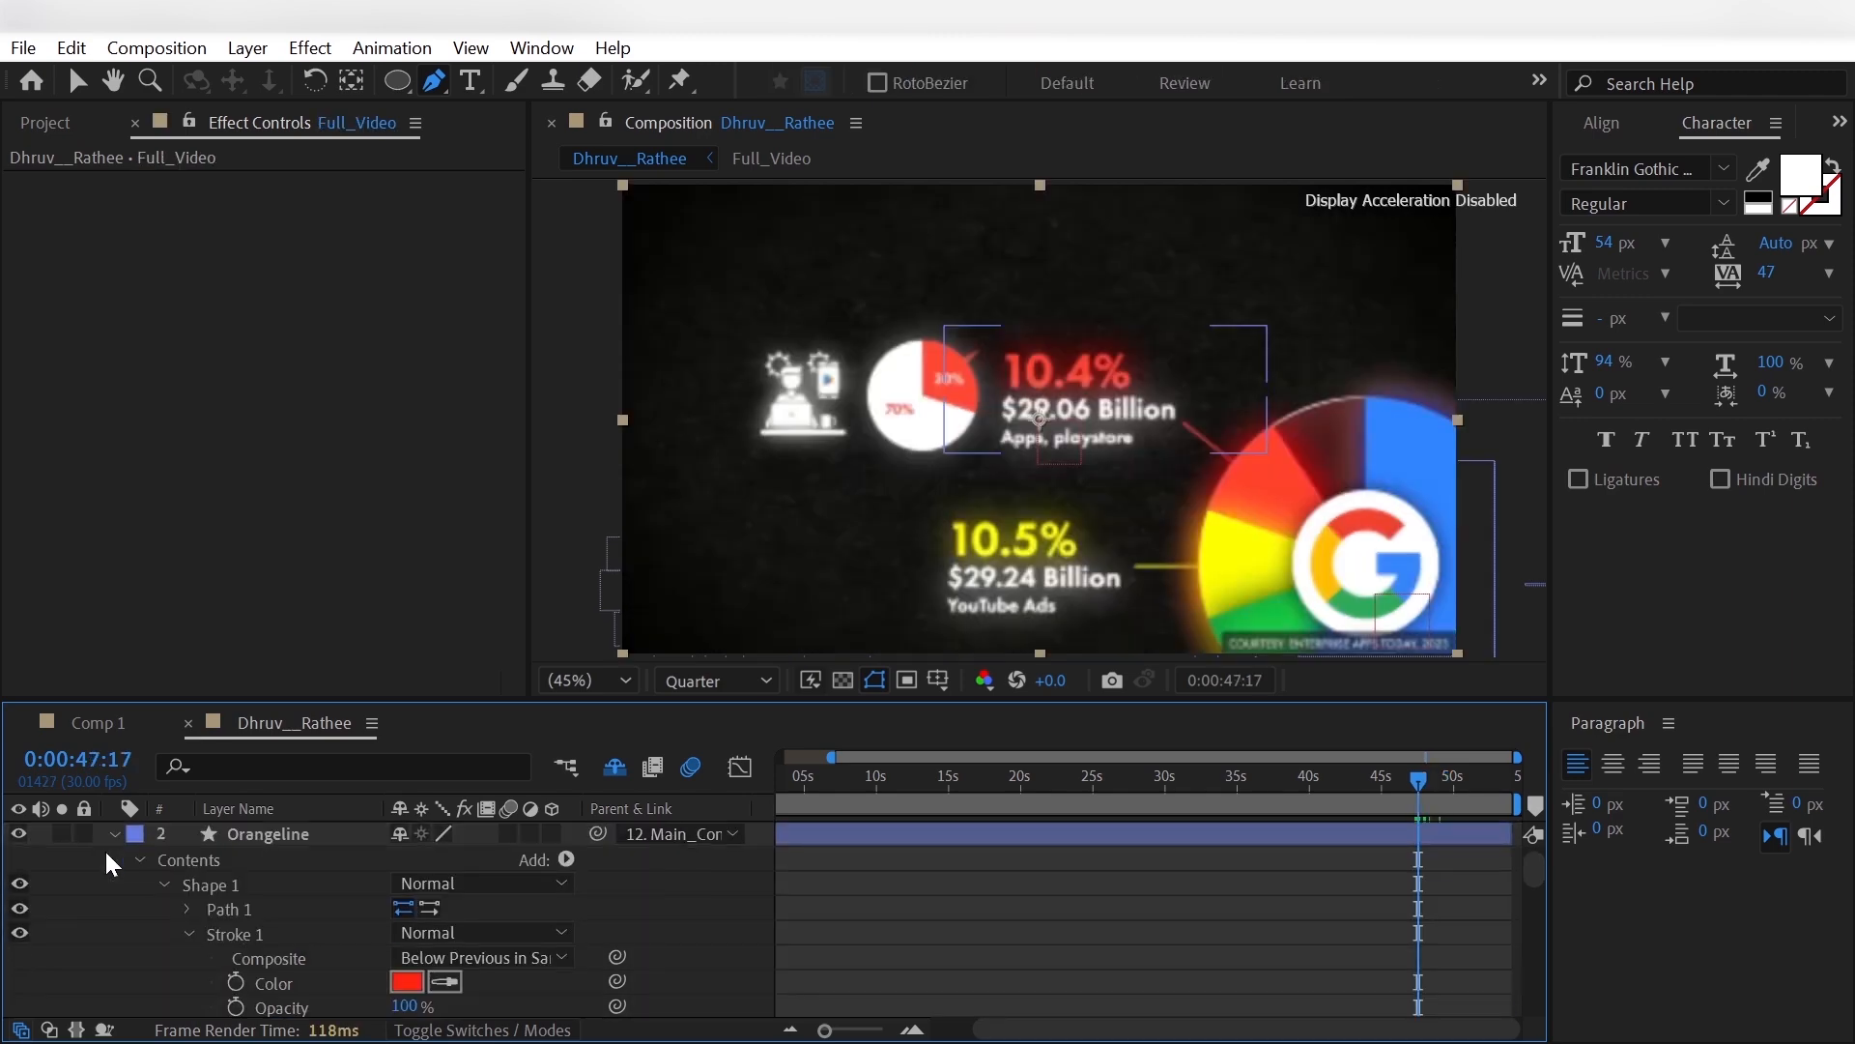
pyautogui.click(139, 859)
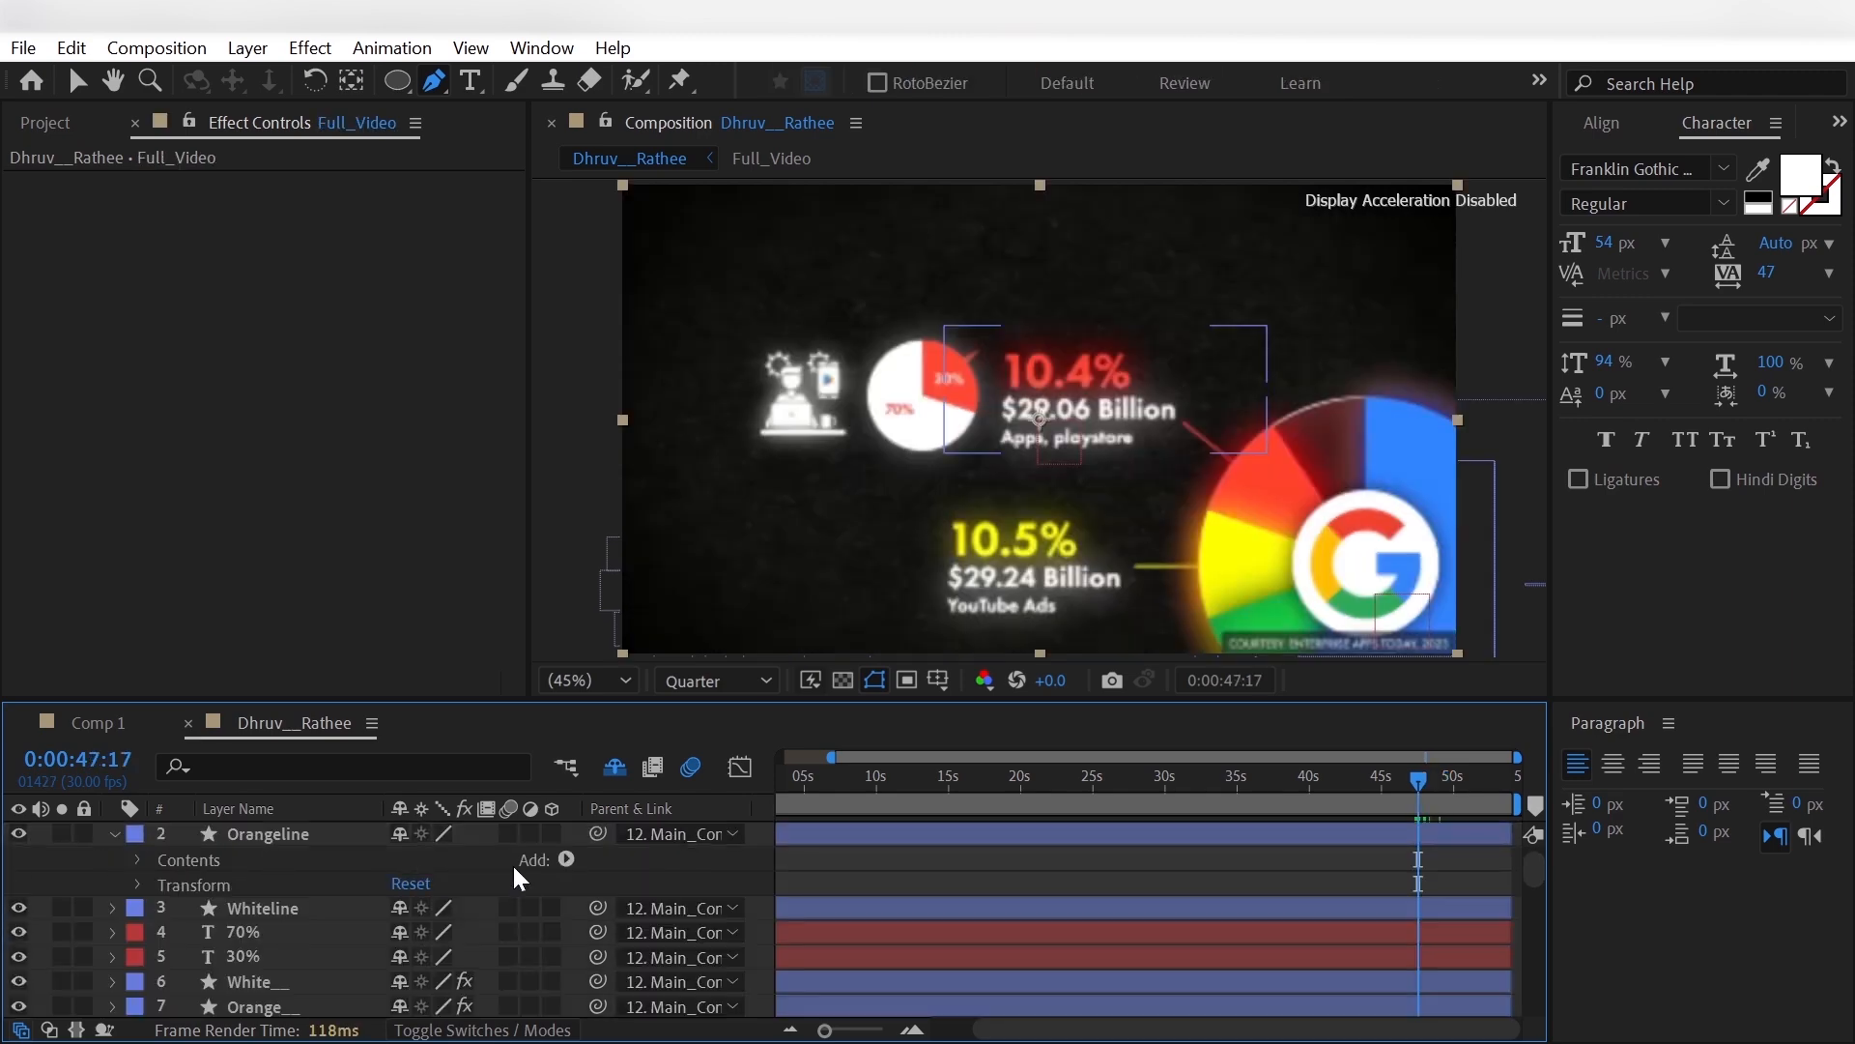
# - Add Trim Paths to Orangeline and set its End to 0%
pyautogui.click(566, 859)
pyautogui.click(529, 661)
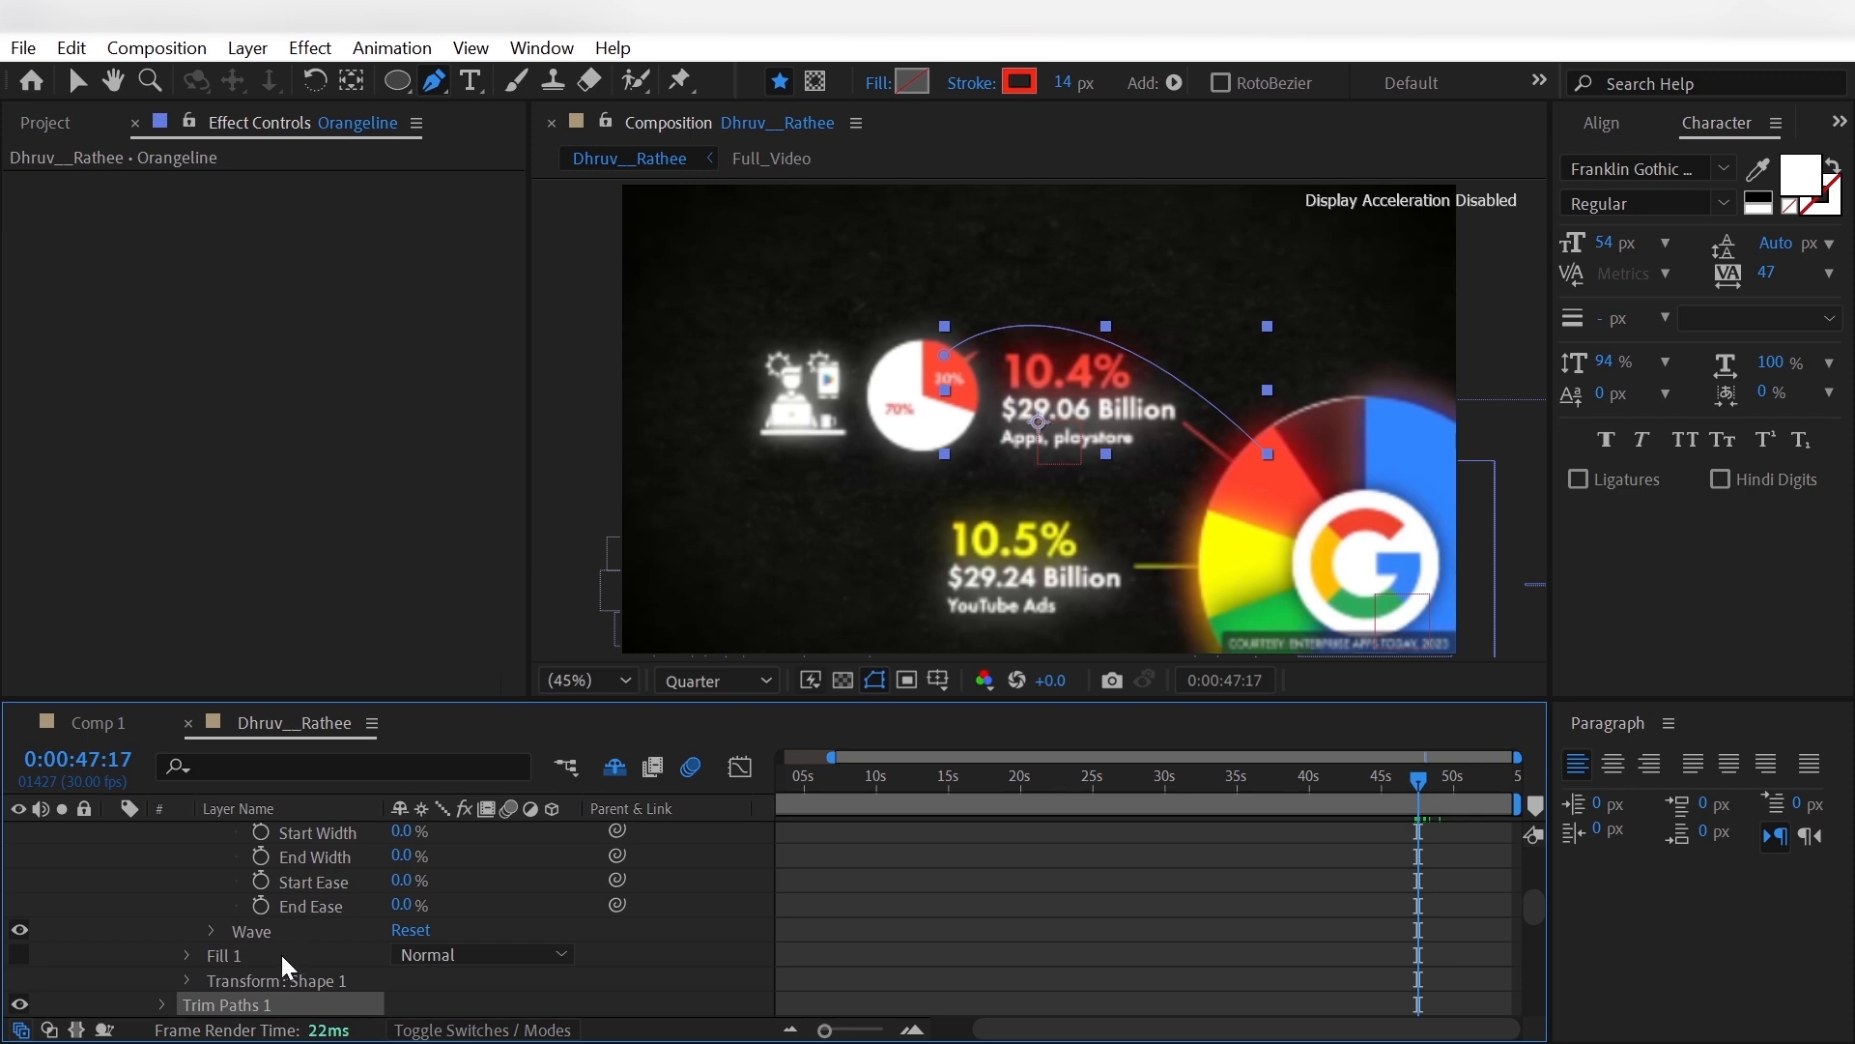
pyautogui.scroll(-1, 280, 954)
pyautogui.scroll(-1, 188, 930)
pyautogui.click(166, 857)
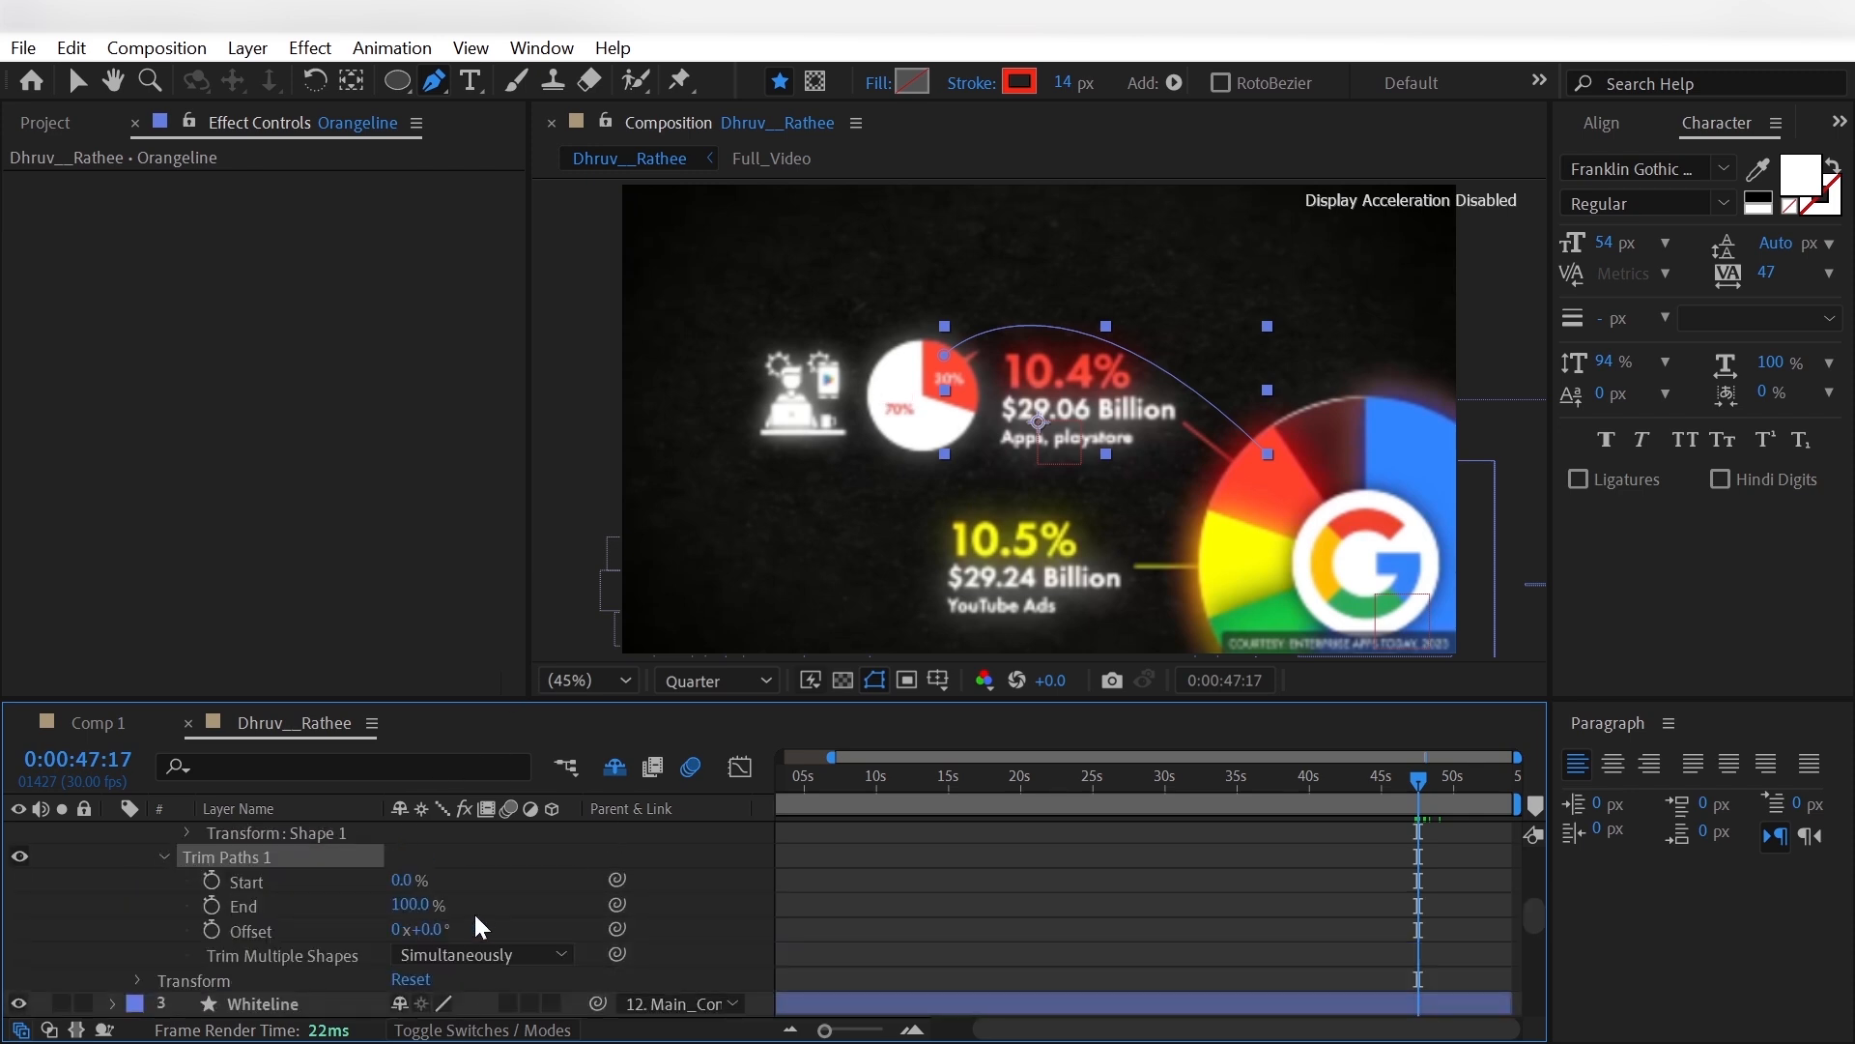
pyautogui.moveTo(411, 905); pyautogui.dragTo(391, 908)
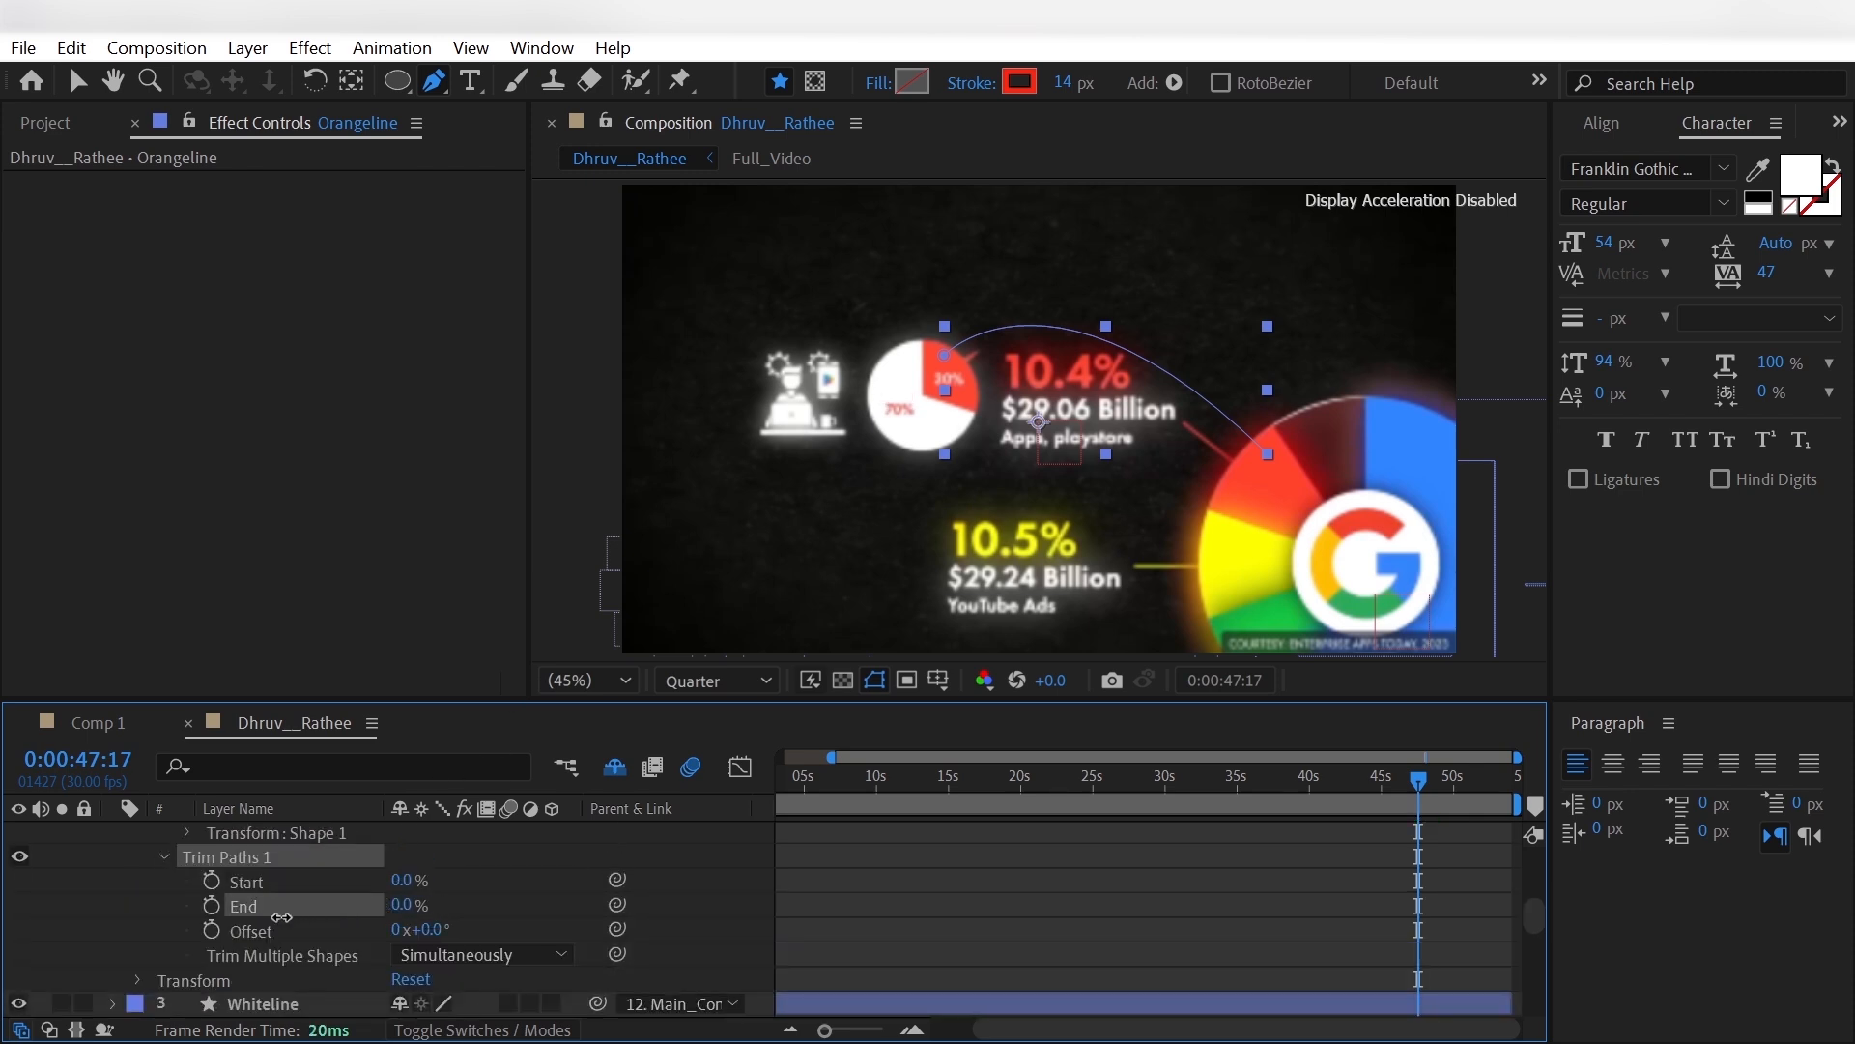
# - Keyframe Orangeline's Trim Paths Start from 0% at 0:00:47:17 to 100% at 0:00:48:17
pyautogui.click(215, 879)
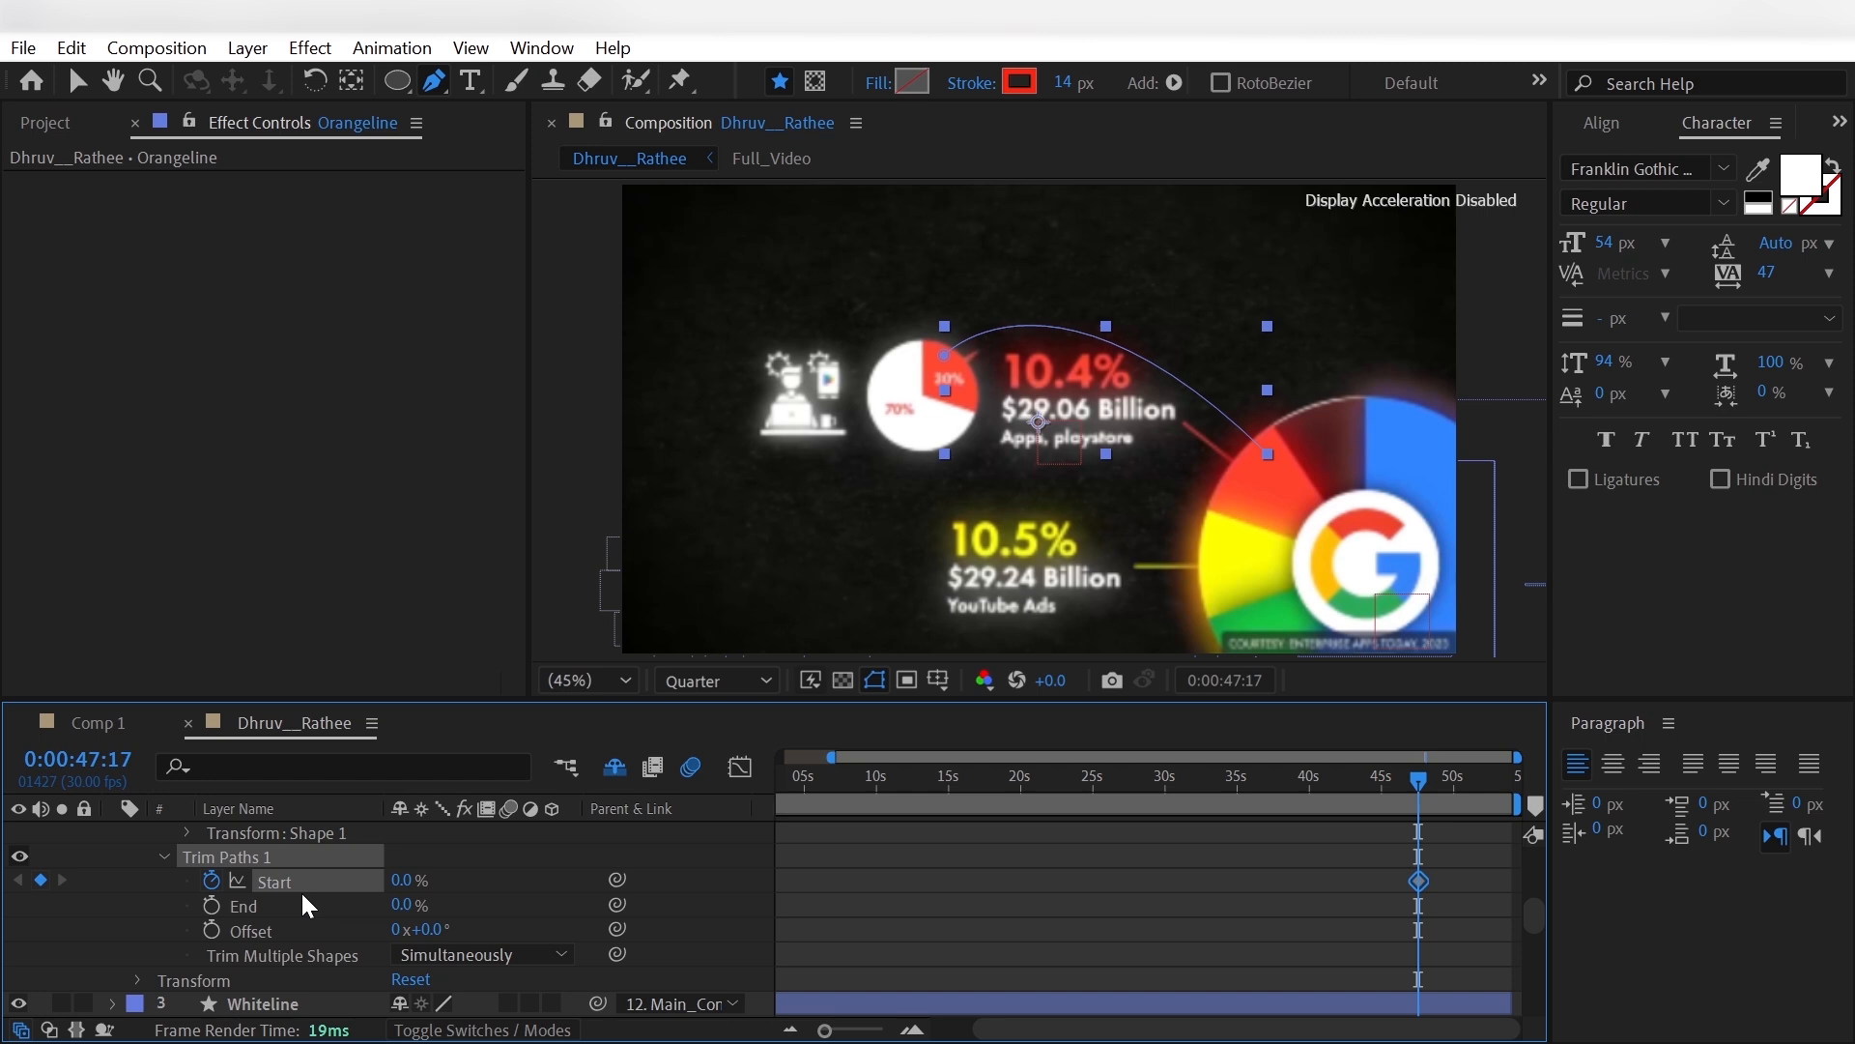
pyautogui.hotkey('shift', 'pagedown')
pyautogui.hotkey('shift', 'pagedown')
pyautogui.hotkey('shift', 'pagedown')
pyautogui.moveTo(400, 879); pyautogui.dragTo(521, 882)
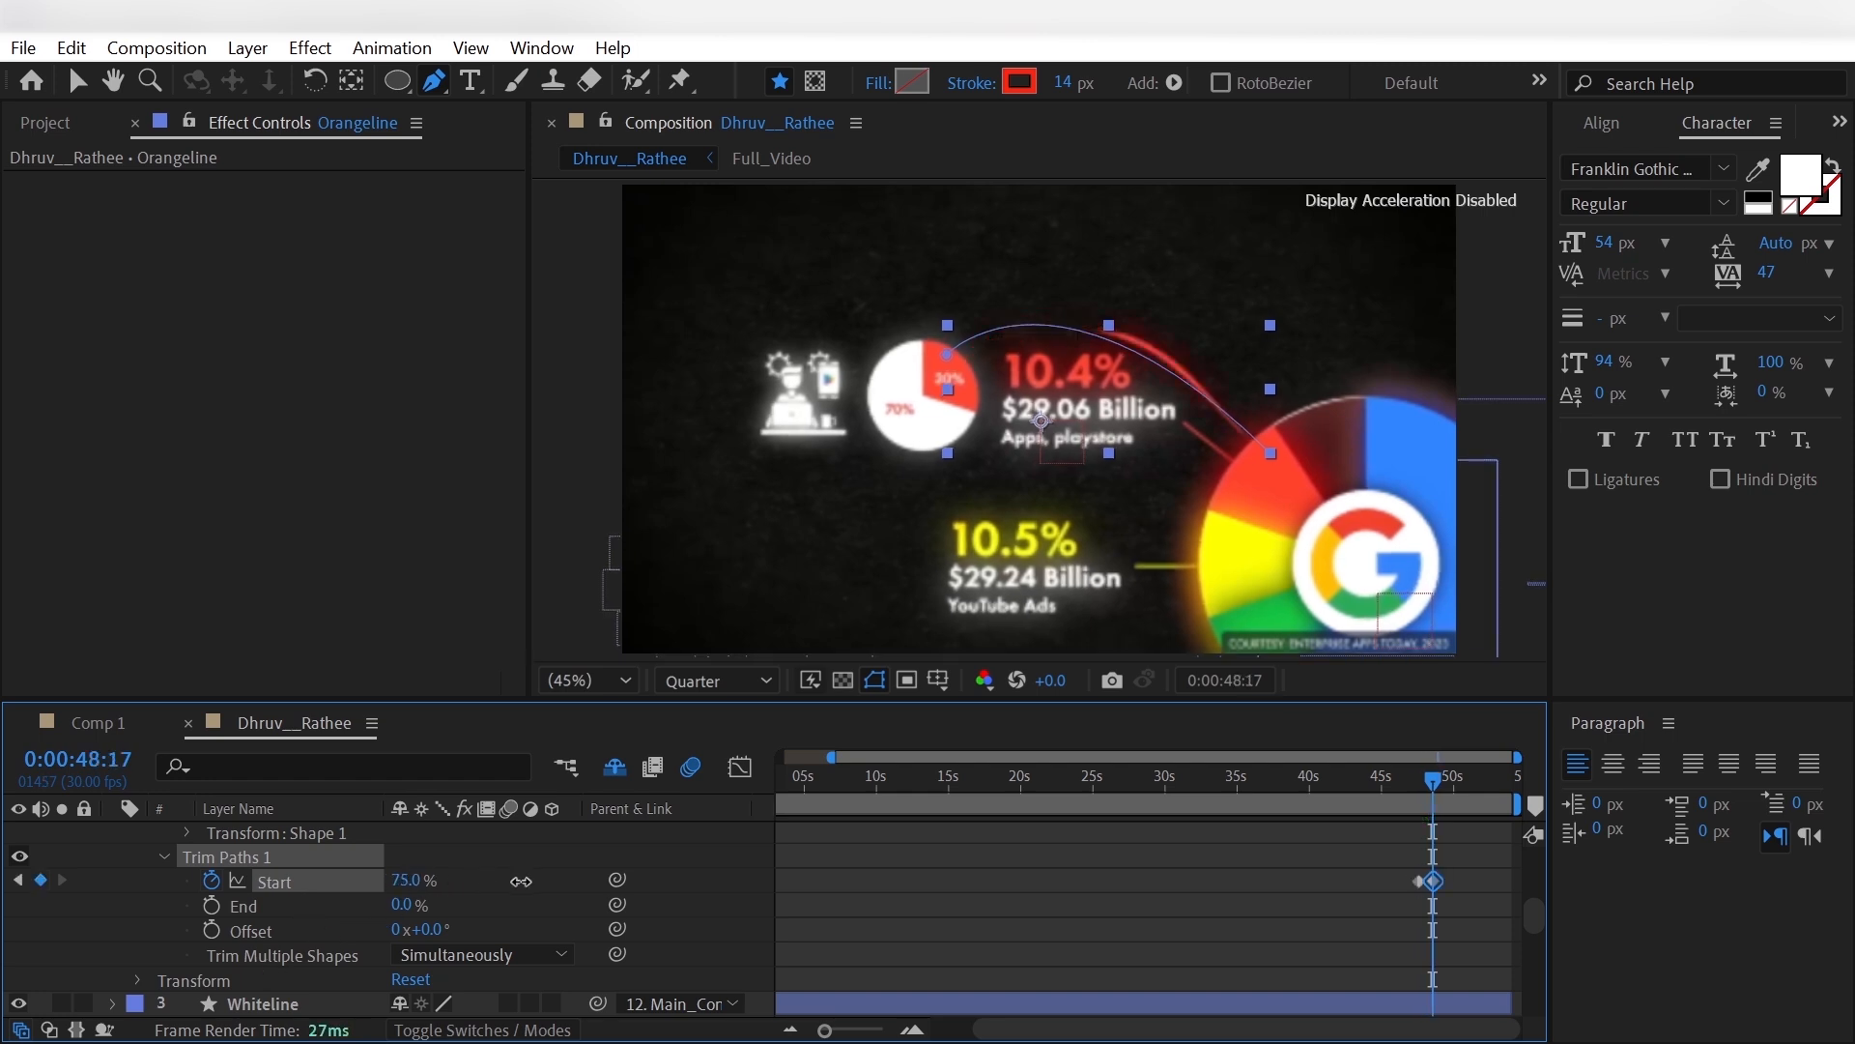
# - Keyframe Orangeline's Trim Paths End from 0% at 0:00:48:07 to 100% at 0:00:48:27
pyautogui.hotkey('shift', 'pageup')
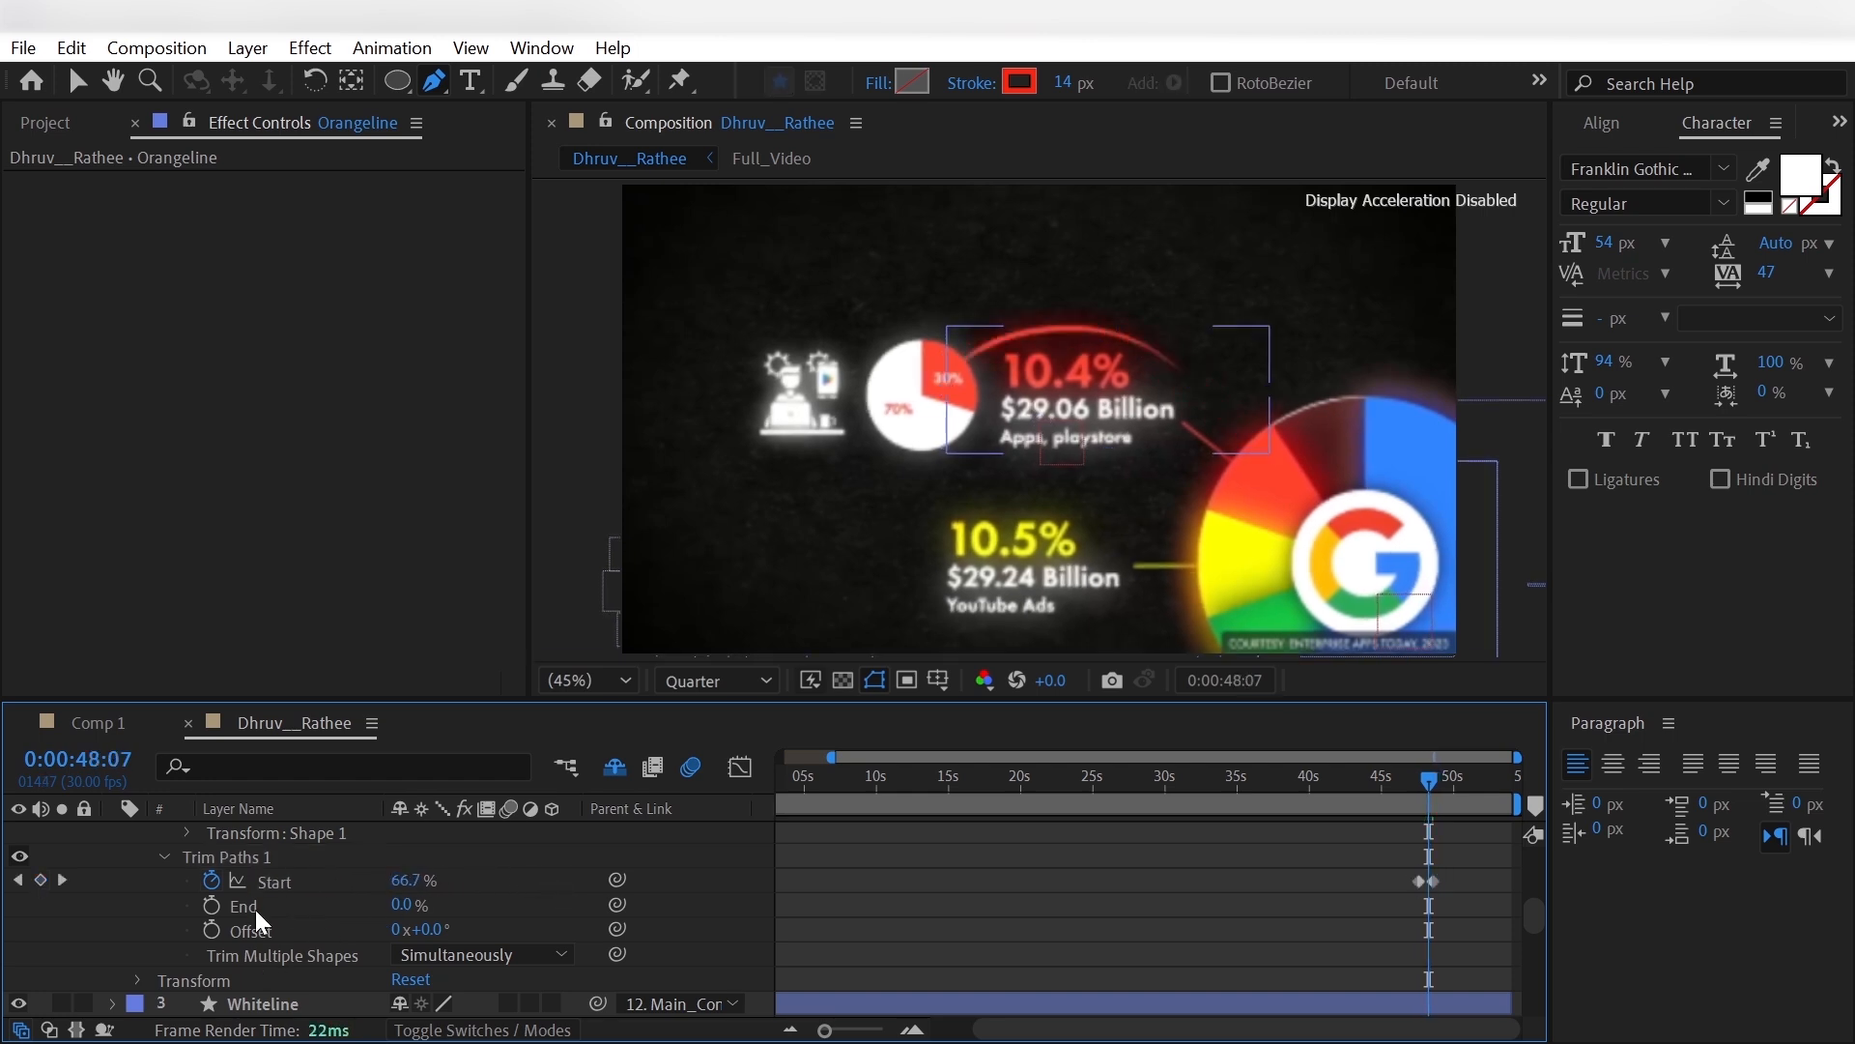
pyautogui.click(211, 904)
pyautogui.hotkey('shift', 'pagedown')
pyautogui.hotkey('shift', 'pagedown')
pyautogui.press('pageup')
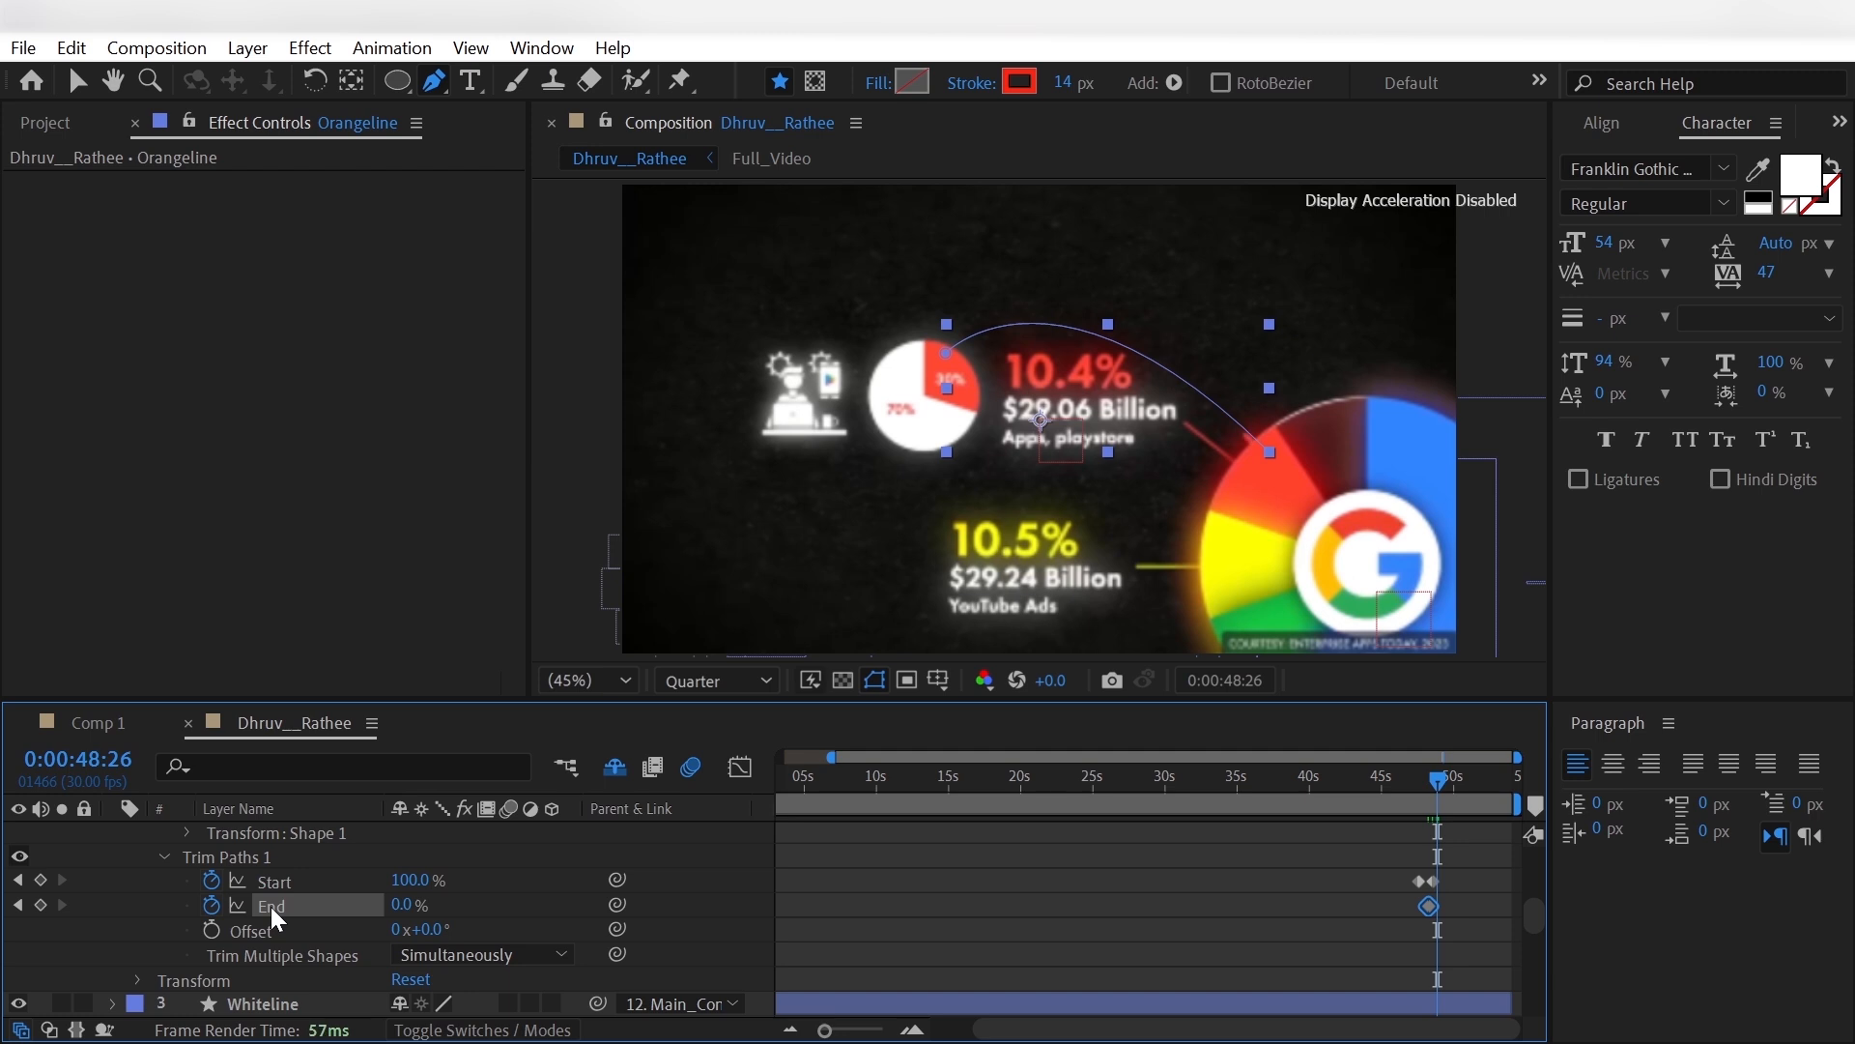
pyautogui.press('pagedown')
pyautogui.moveTo(396, 904); pyautogui.dragTo(536, 910)
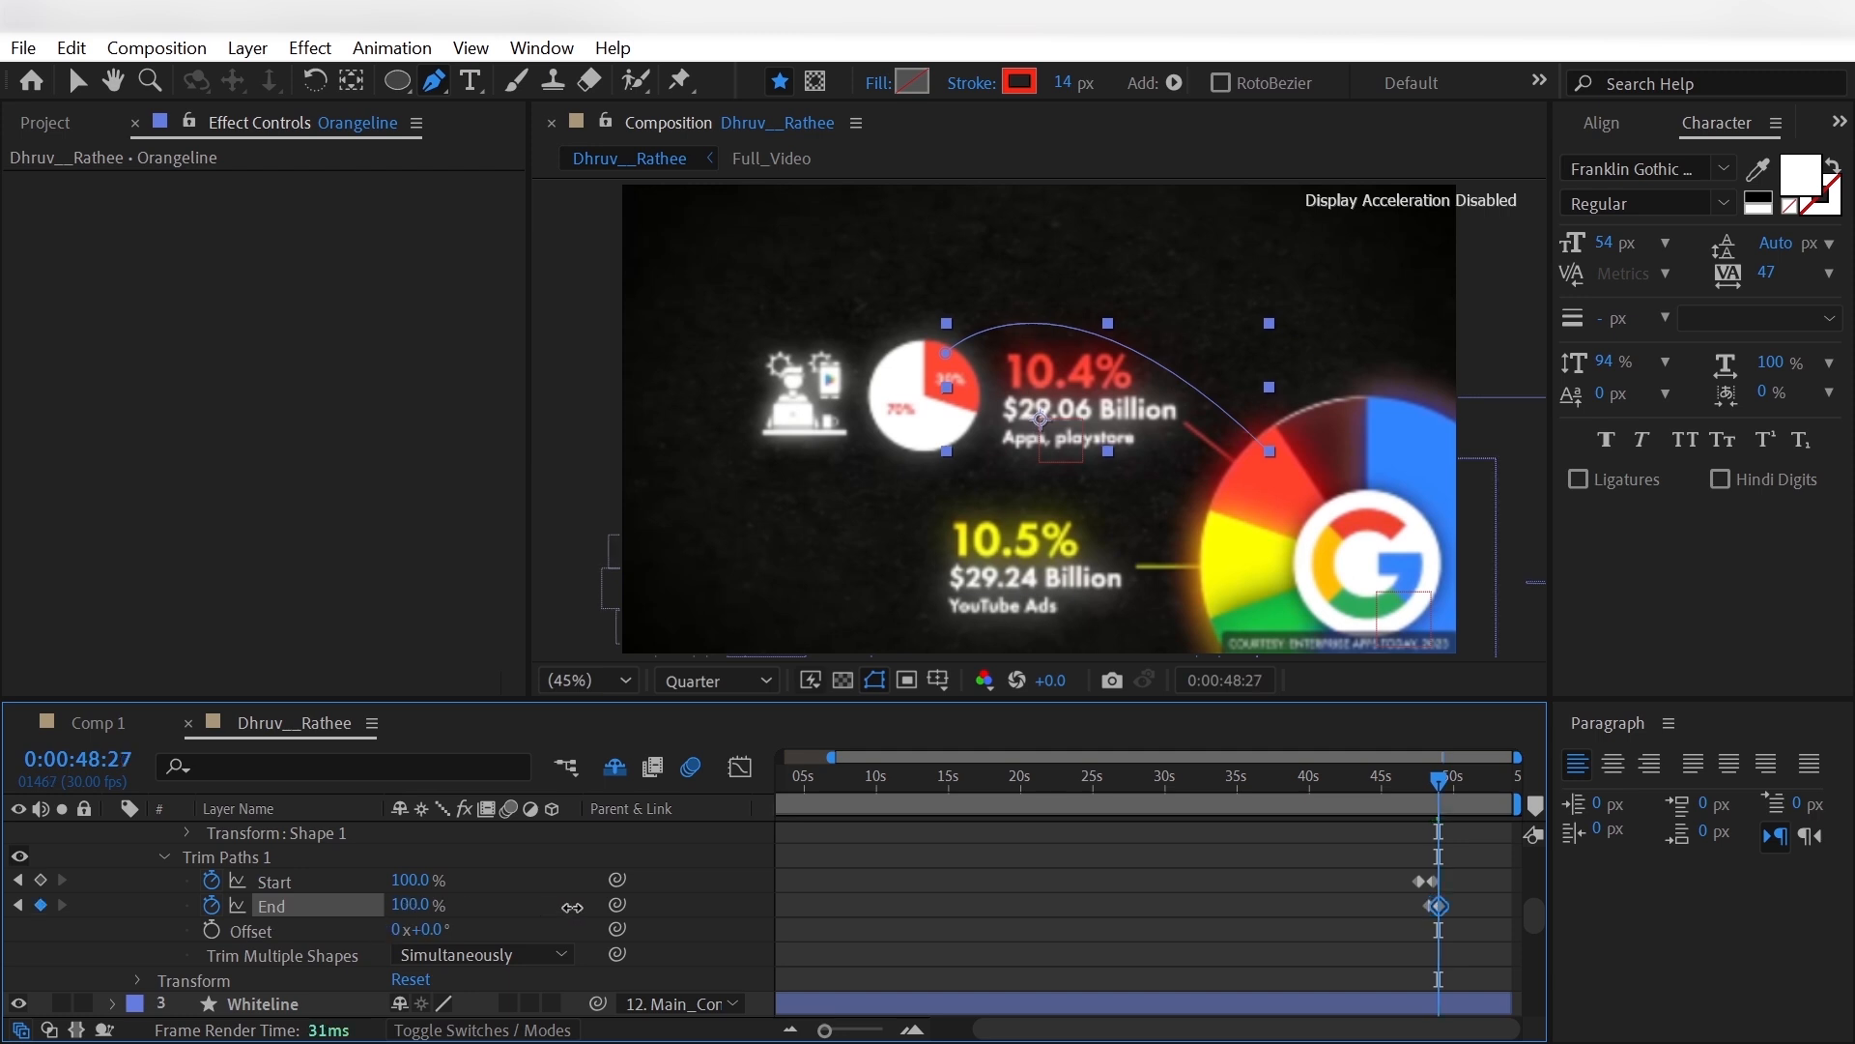
# - Apply Easy Ease to Orangeline's Trim Paths Start and End keyframes
pyautogui.moveTo(1391, 848); pyautogui.dragTo(1451, 910)
pyautogui.rightClick(1446, 903)
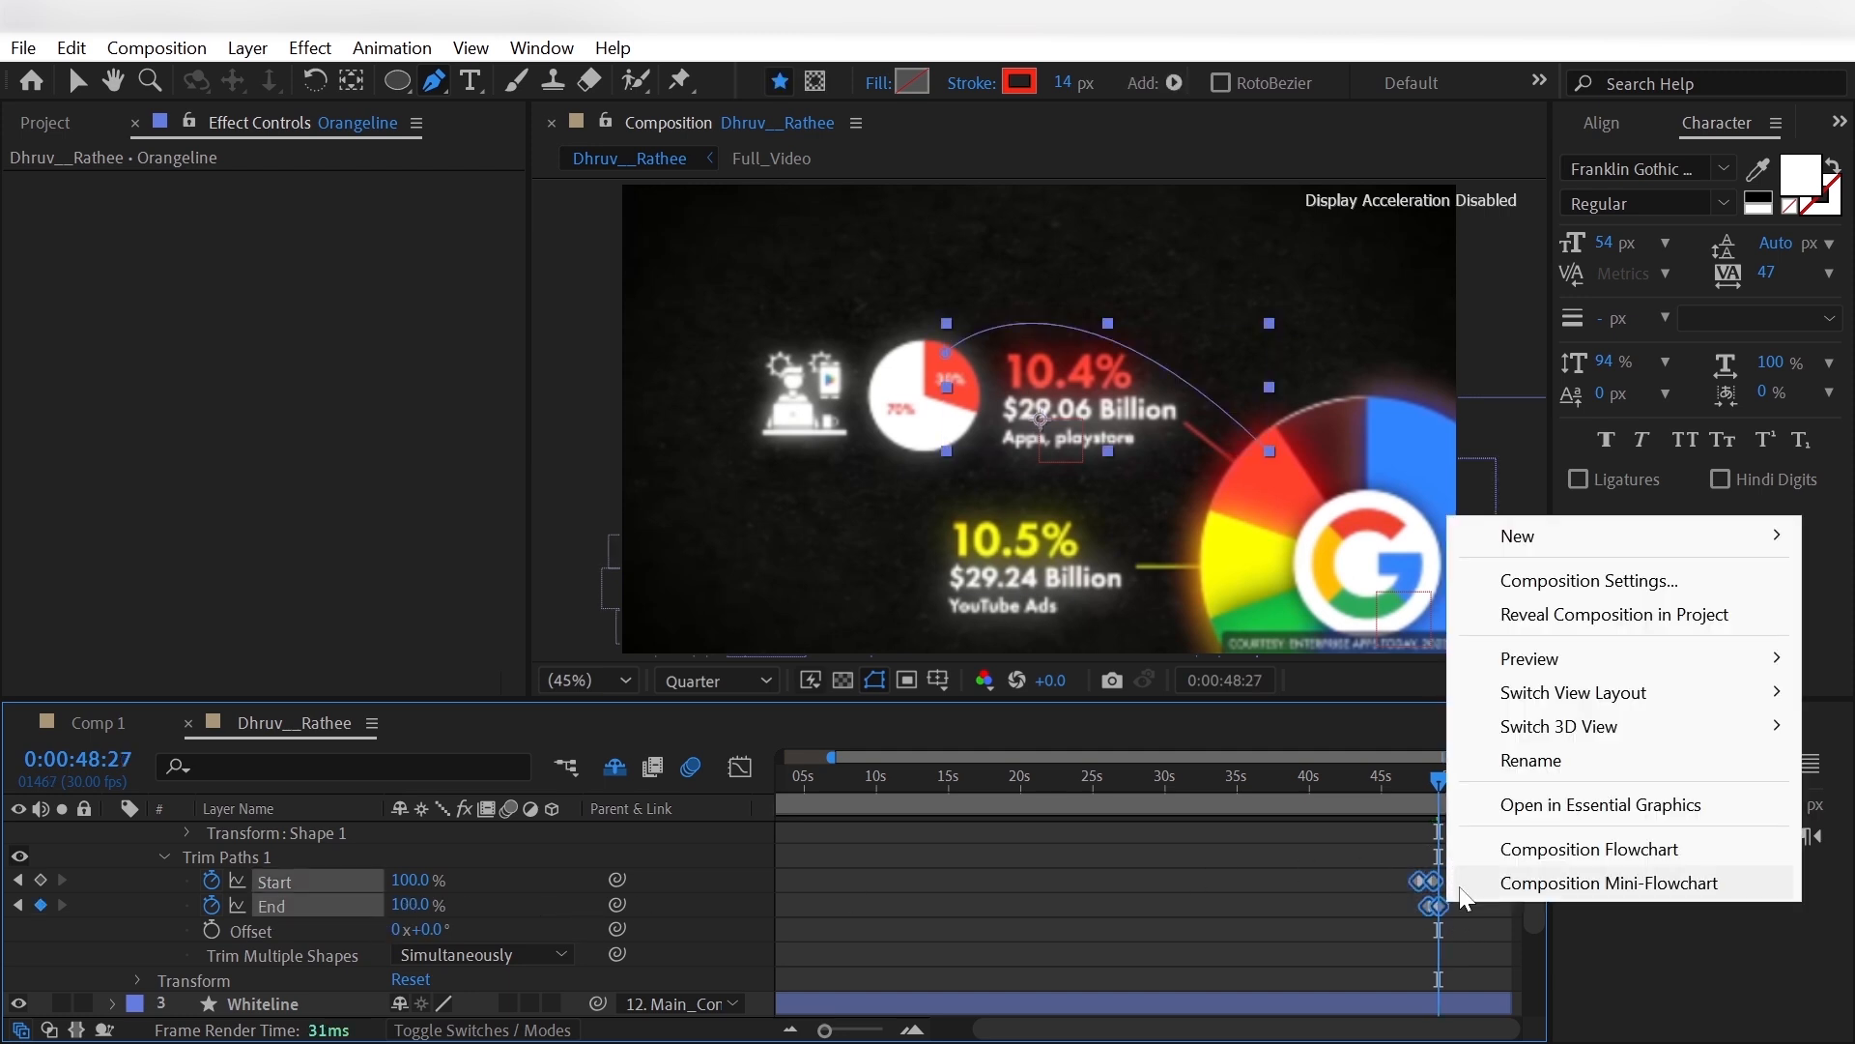
pyautogui.rightClick(1428, 904)
pyautogui.moveTo(1462, 882)
pyautogui.click(1278, 647)
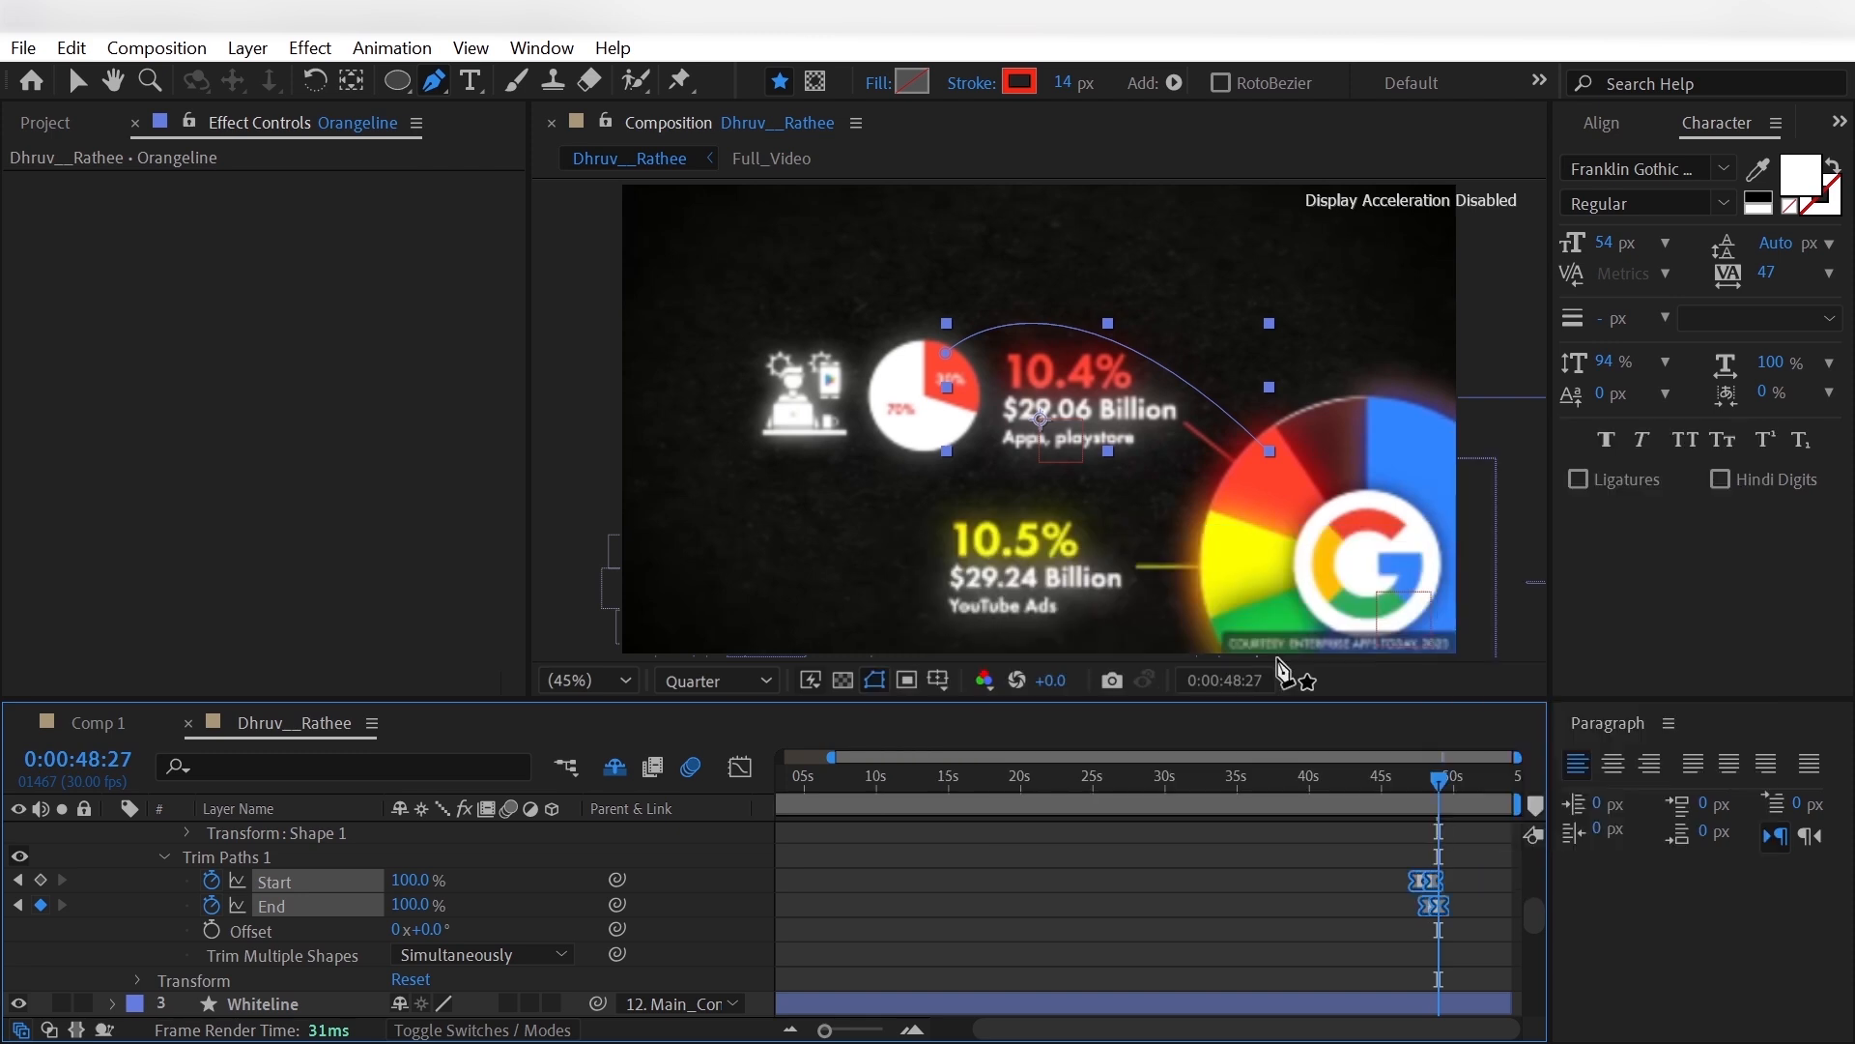
# - Paste the Glow effect onto Orangeline, set Color A and Color B to the sampled red, and preview the line
pyautogui.hotkey('ctrl', 'v')
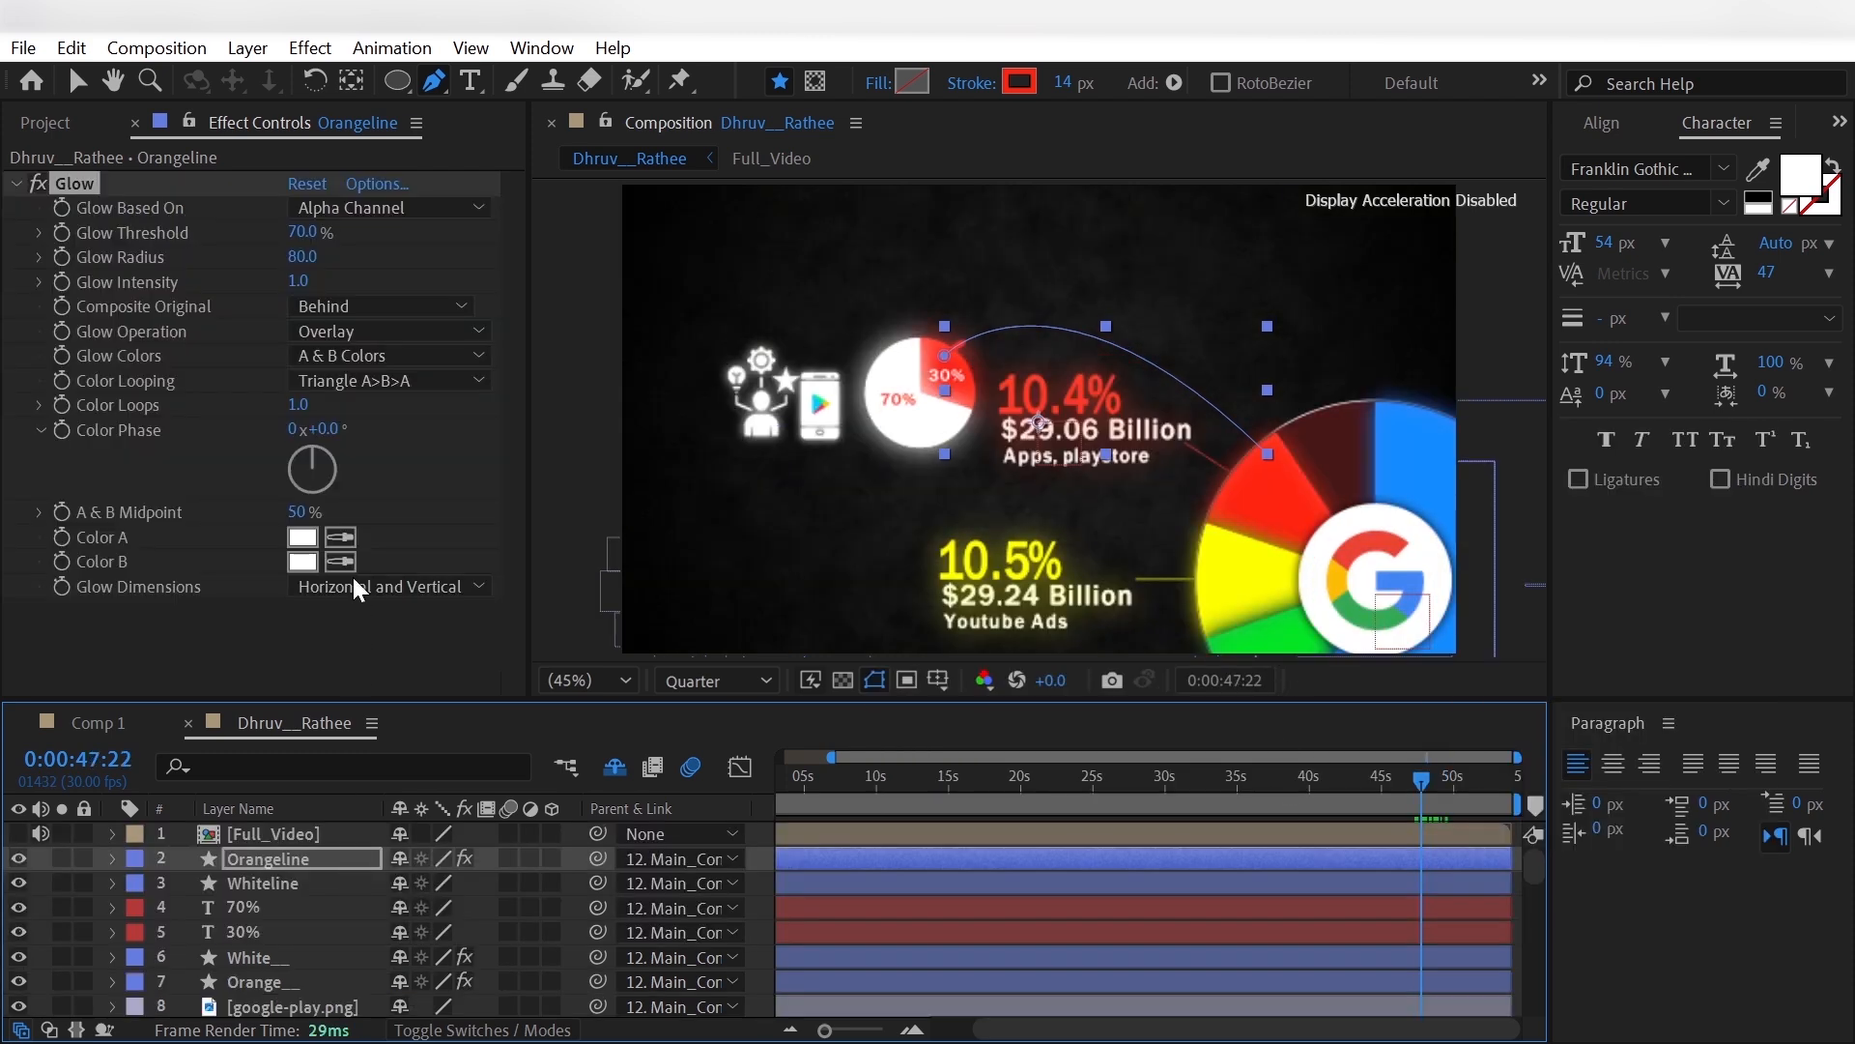
pyautogui.click(352, 537)
pyautogui.click(1231, 484)
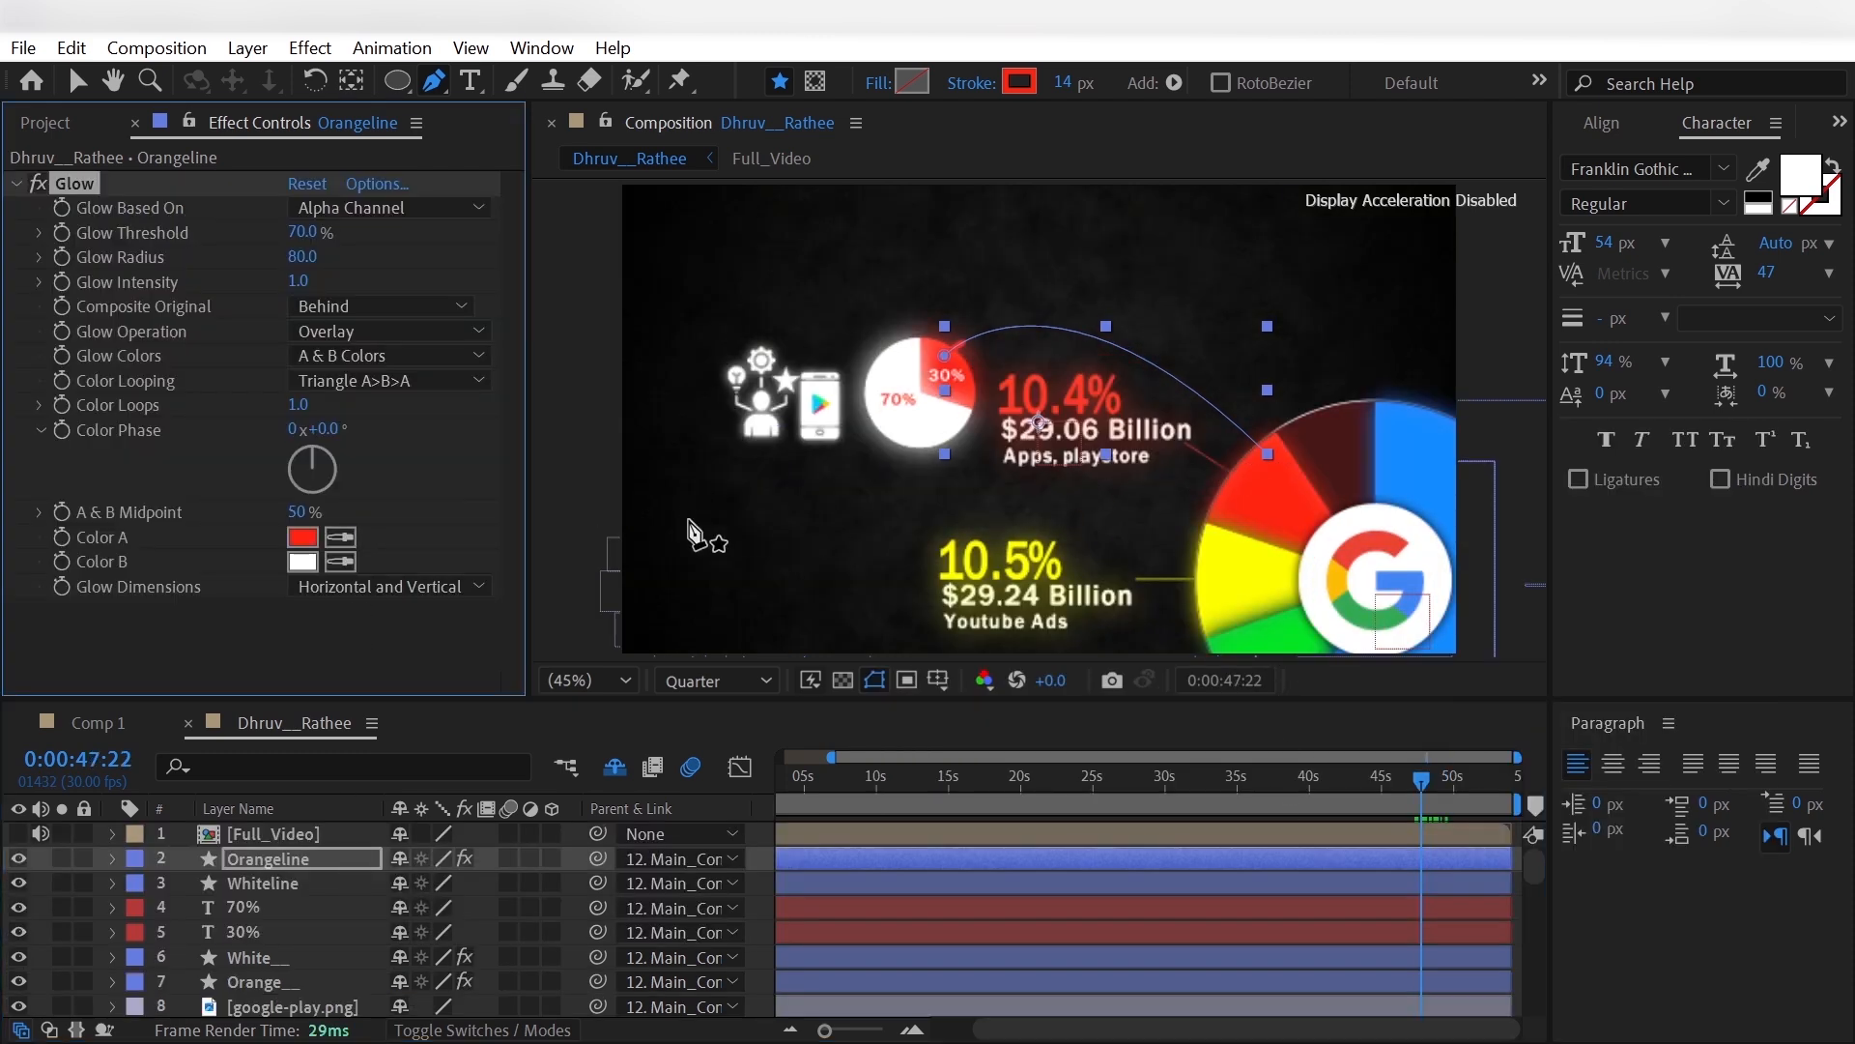
pyautogui.click(340, 562)
pyautogui.click(1258, 529)
pyautogui.press('space')
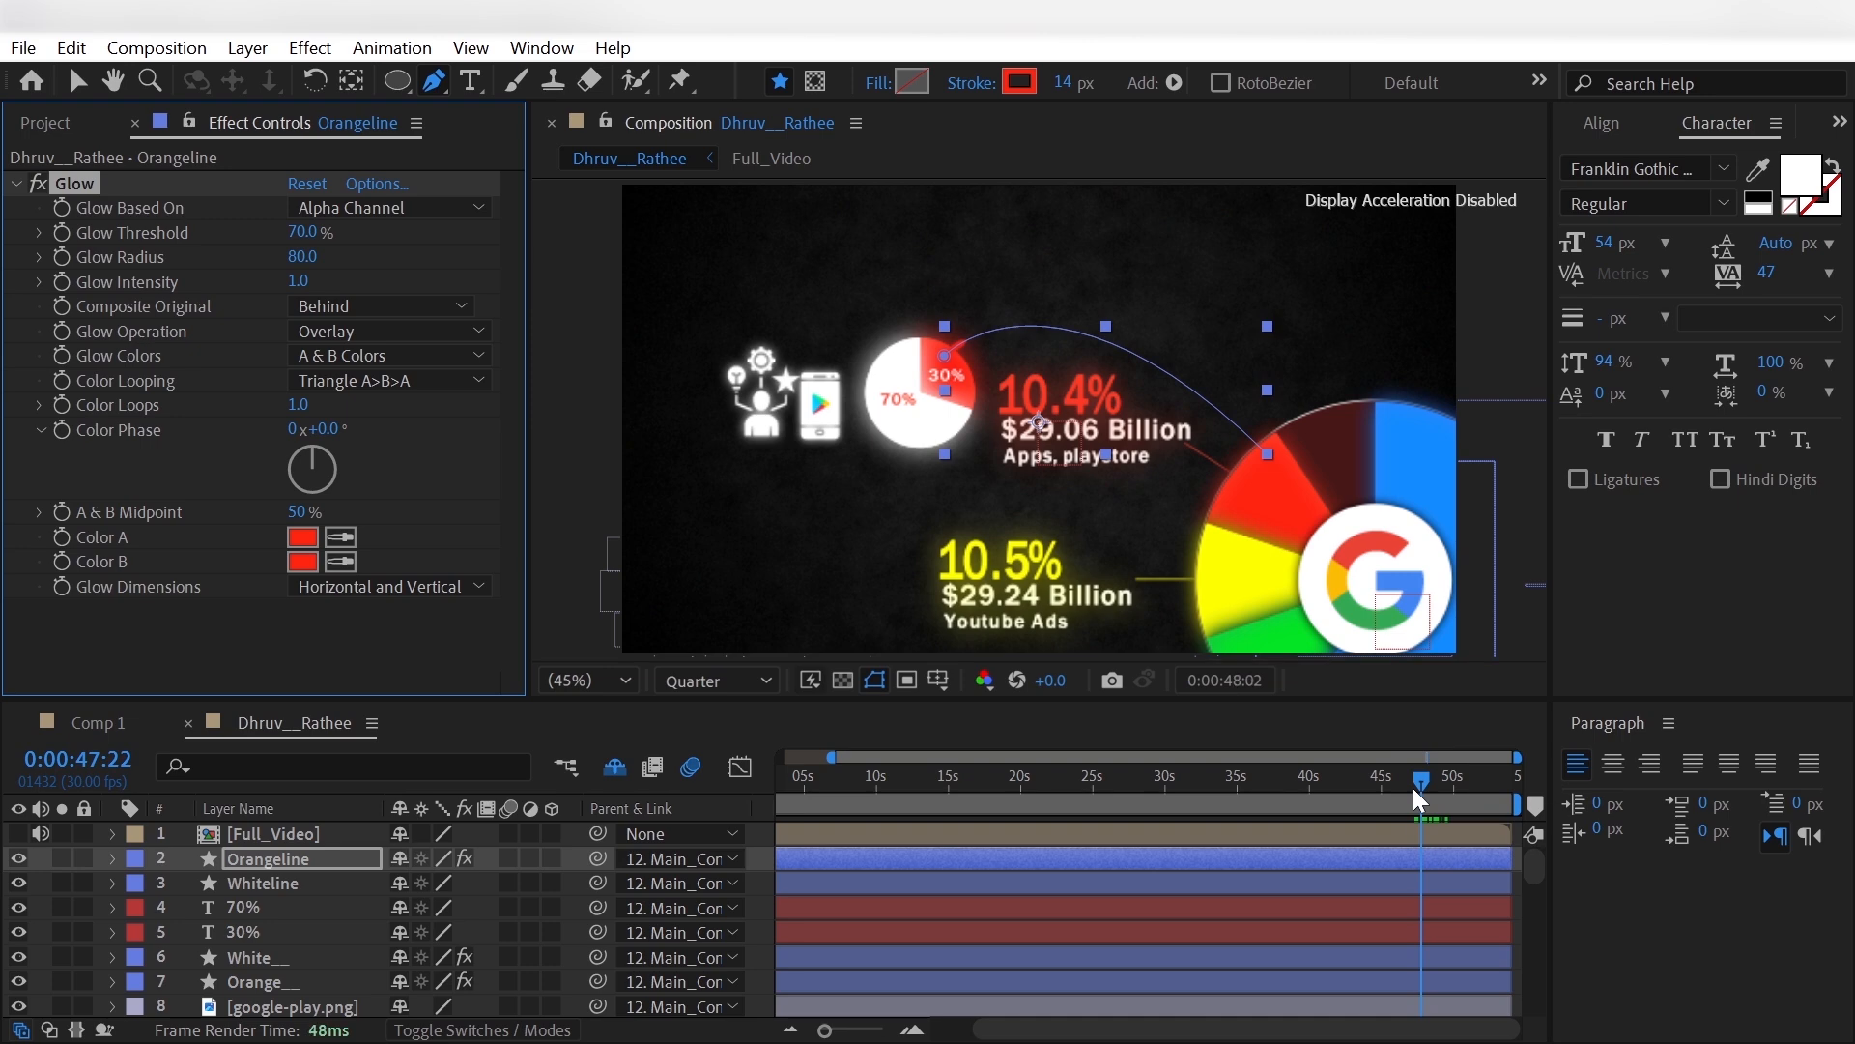
# - At 0:00:50:01, add 100% Opacity keyframes to all layers from Orangeline through the small pie's icon images
pyautogui.click(38, 903)
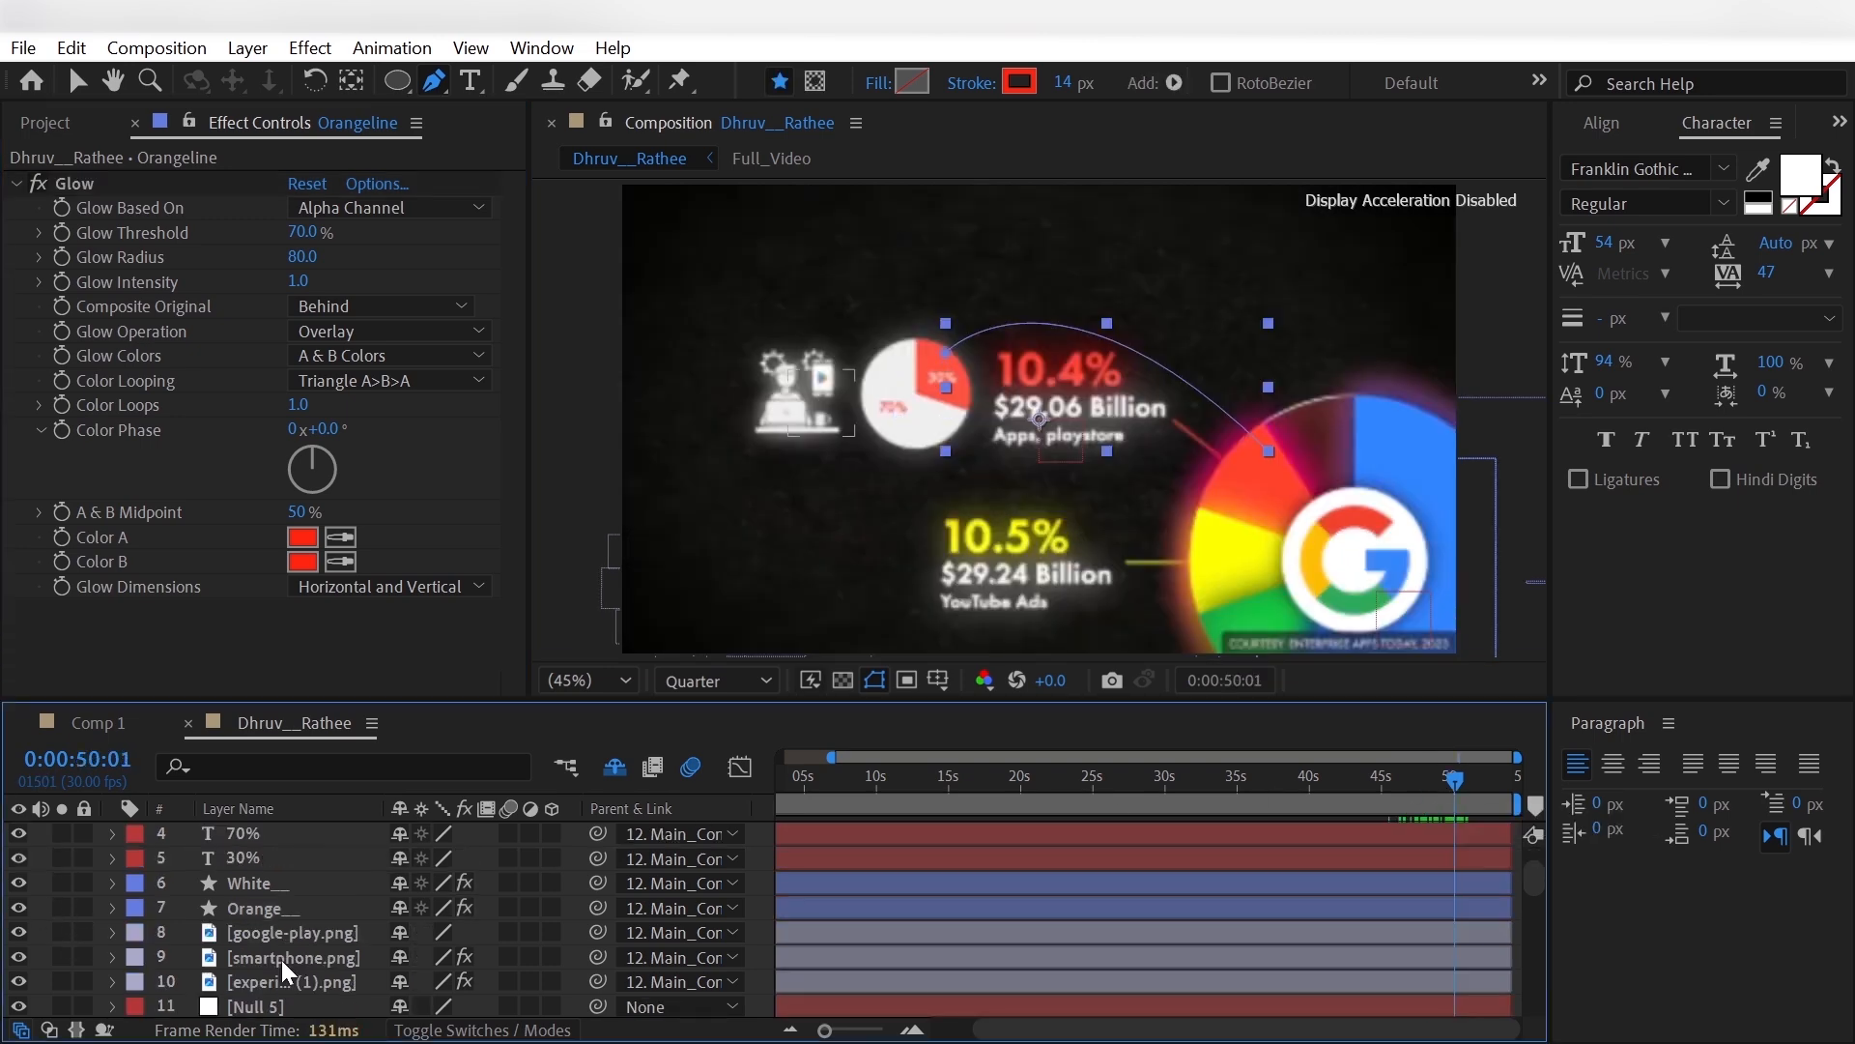
pyautogui.hotkey('ctrl', 'a')
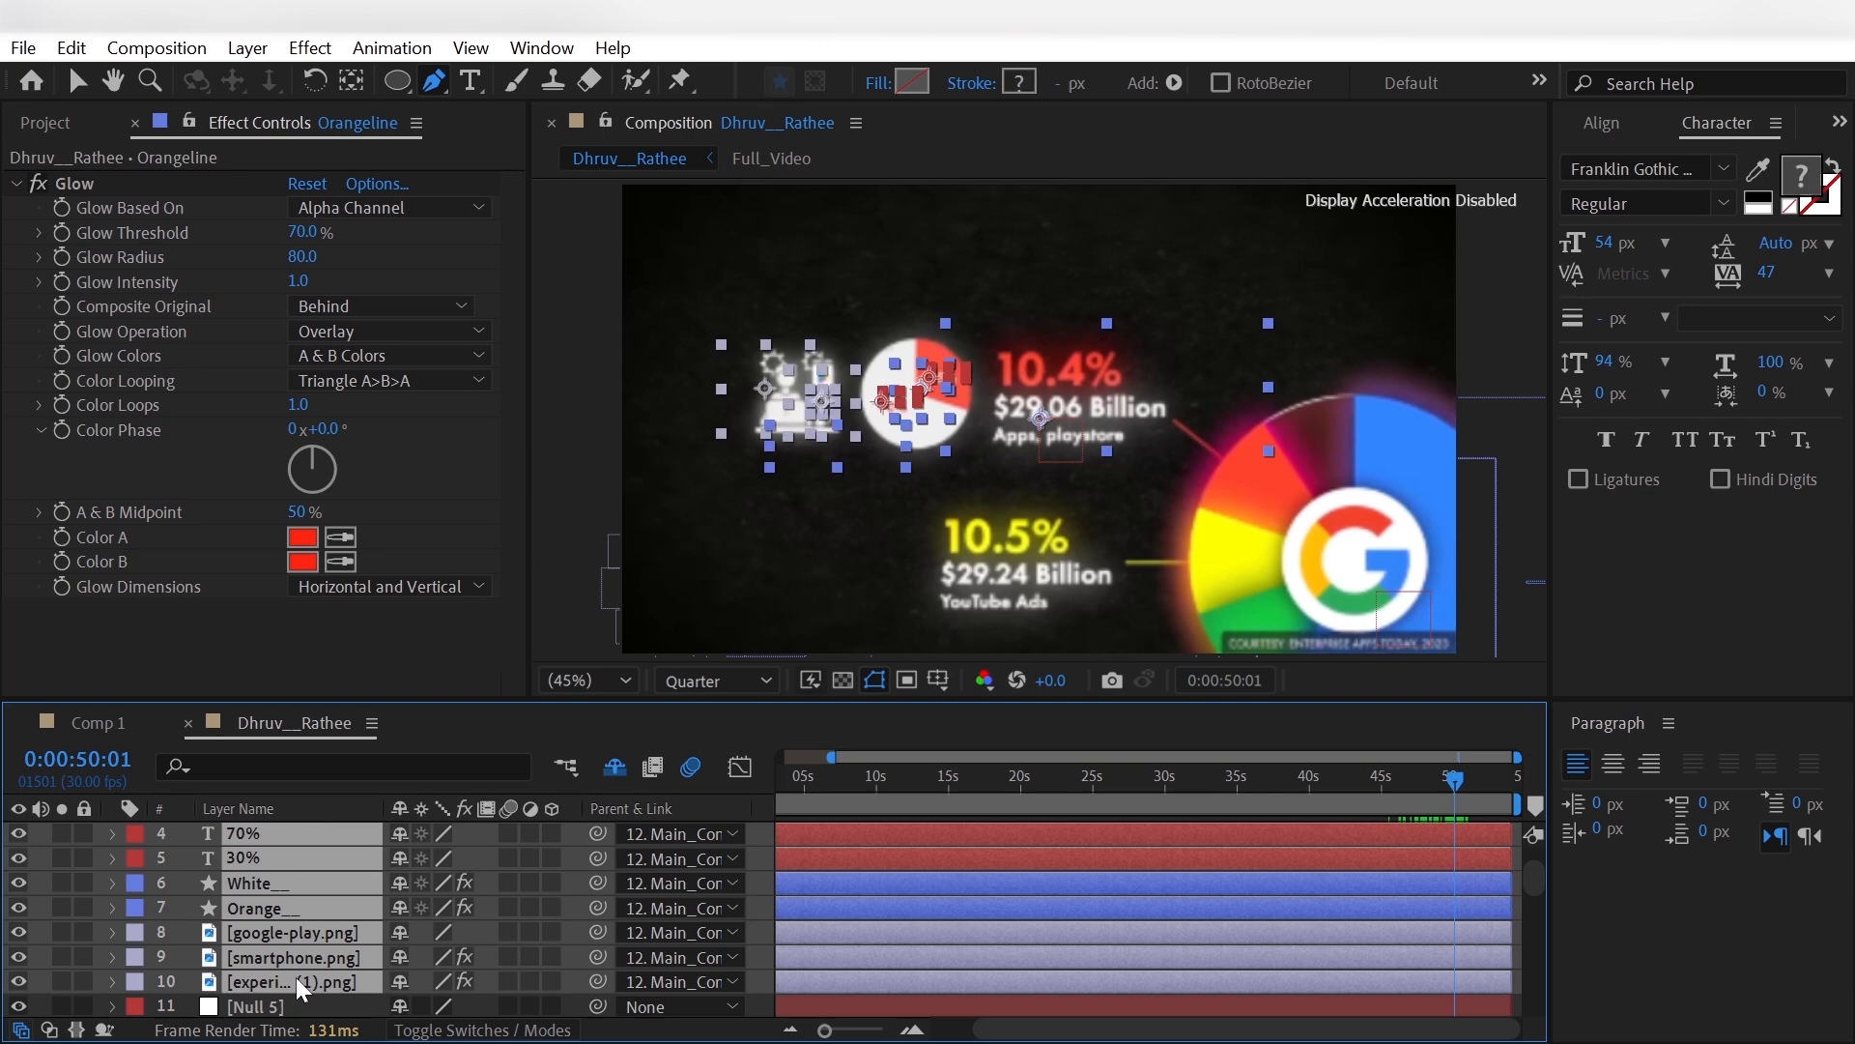
pyautogui.press('t')
pyautogui.scroll(1, 295, 977)
pyautogui.click(187, 932)
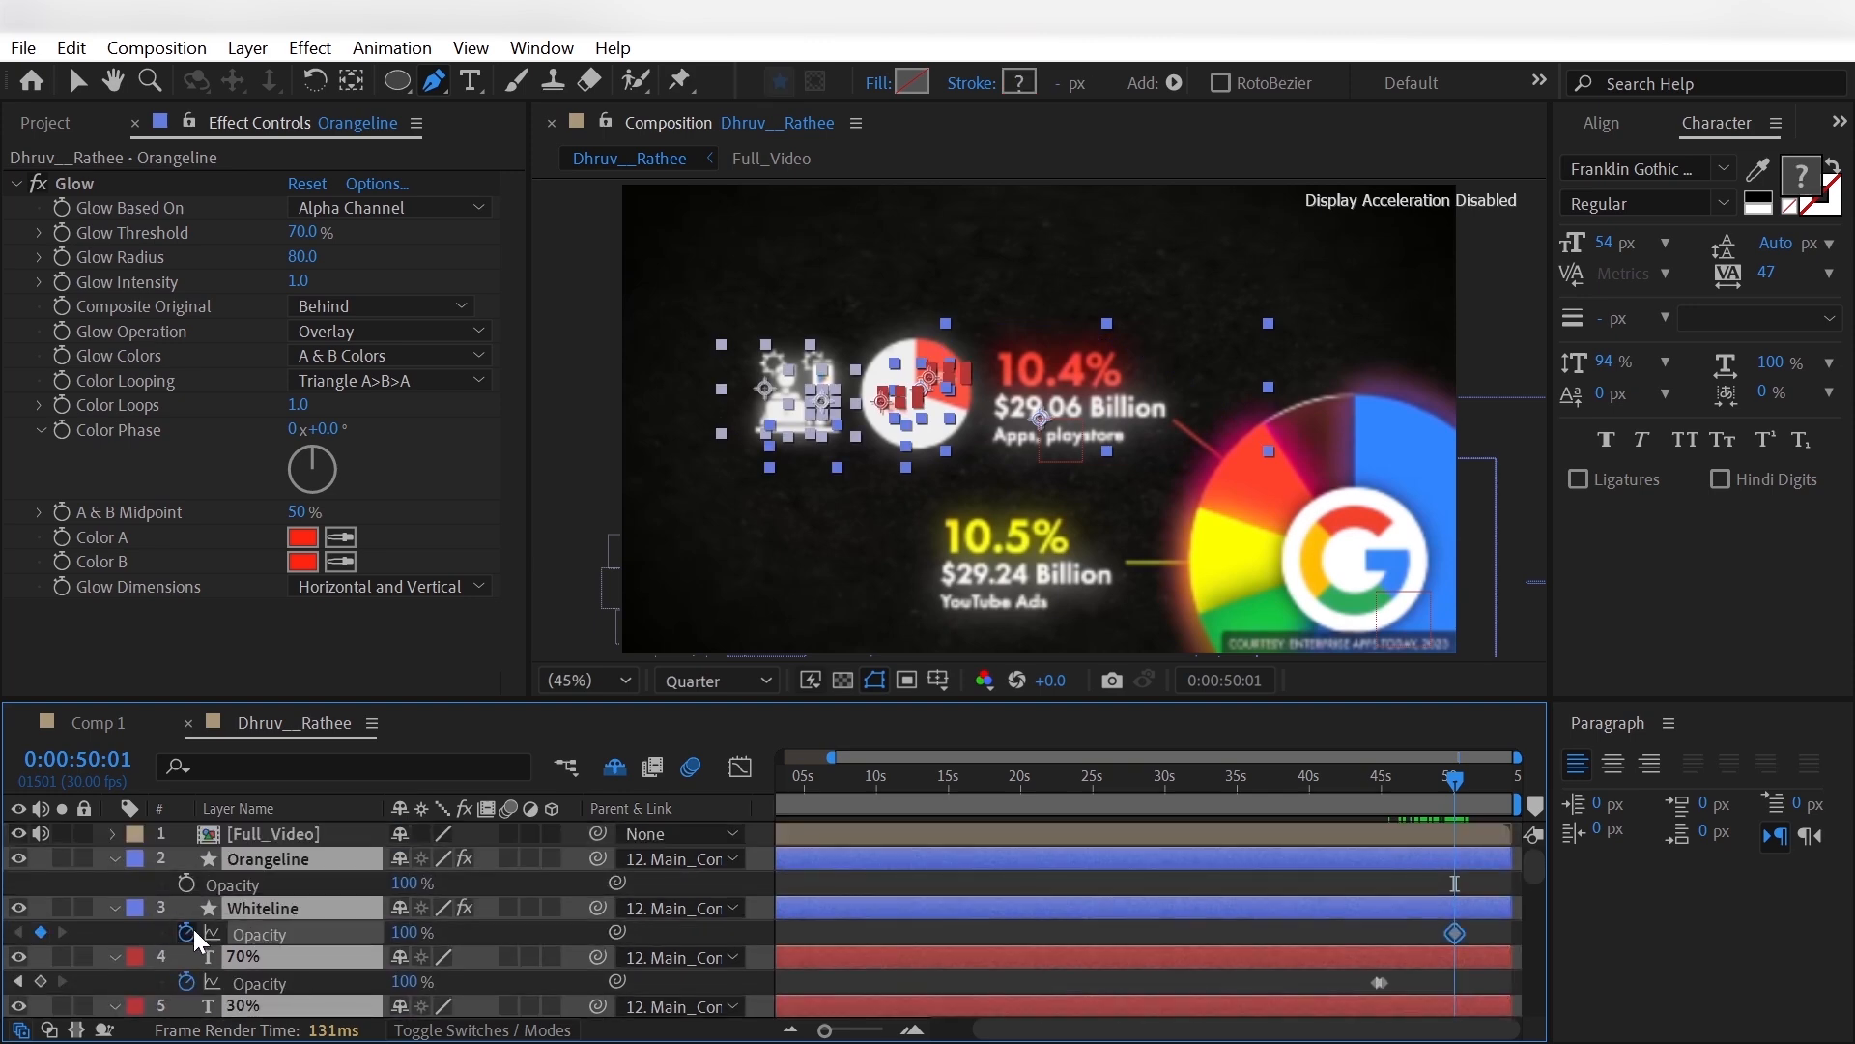
pyautogui.scroll(-3, 188, 938)
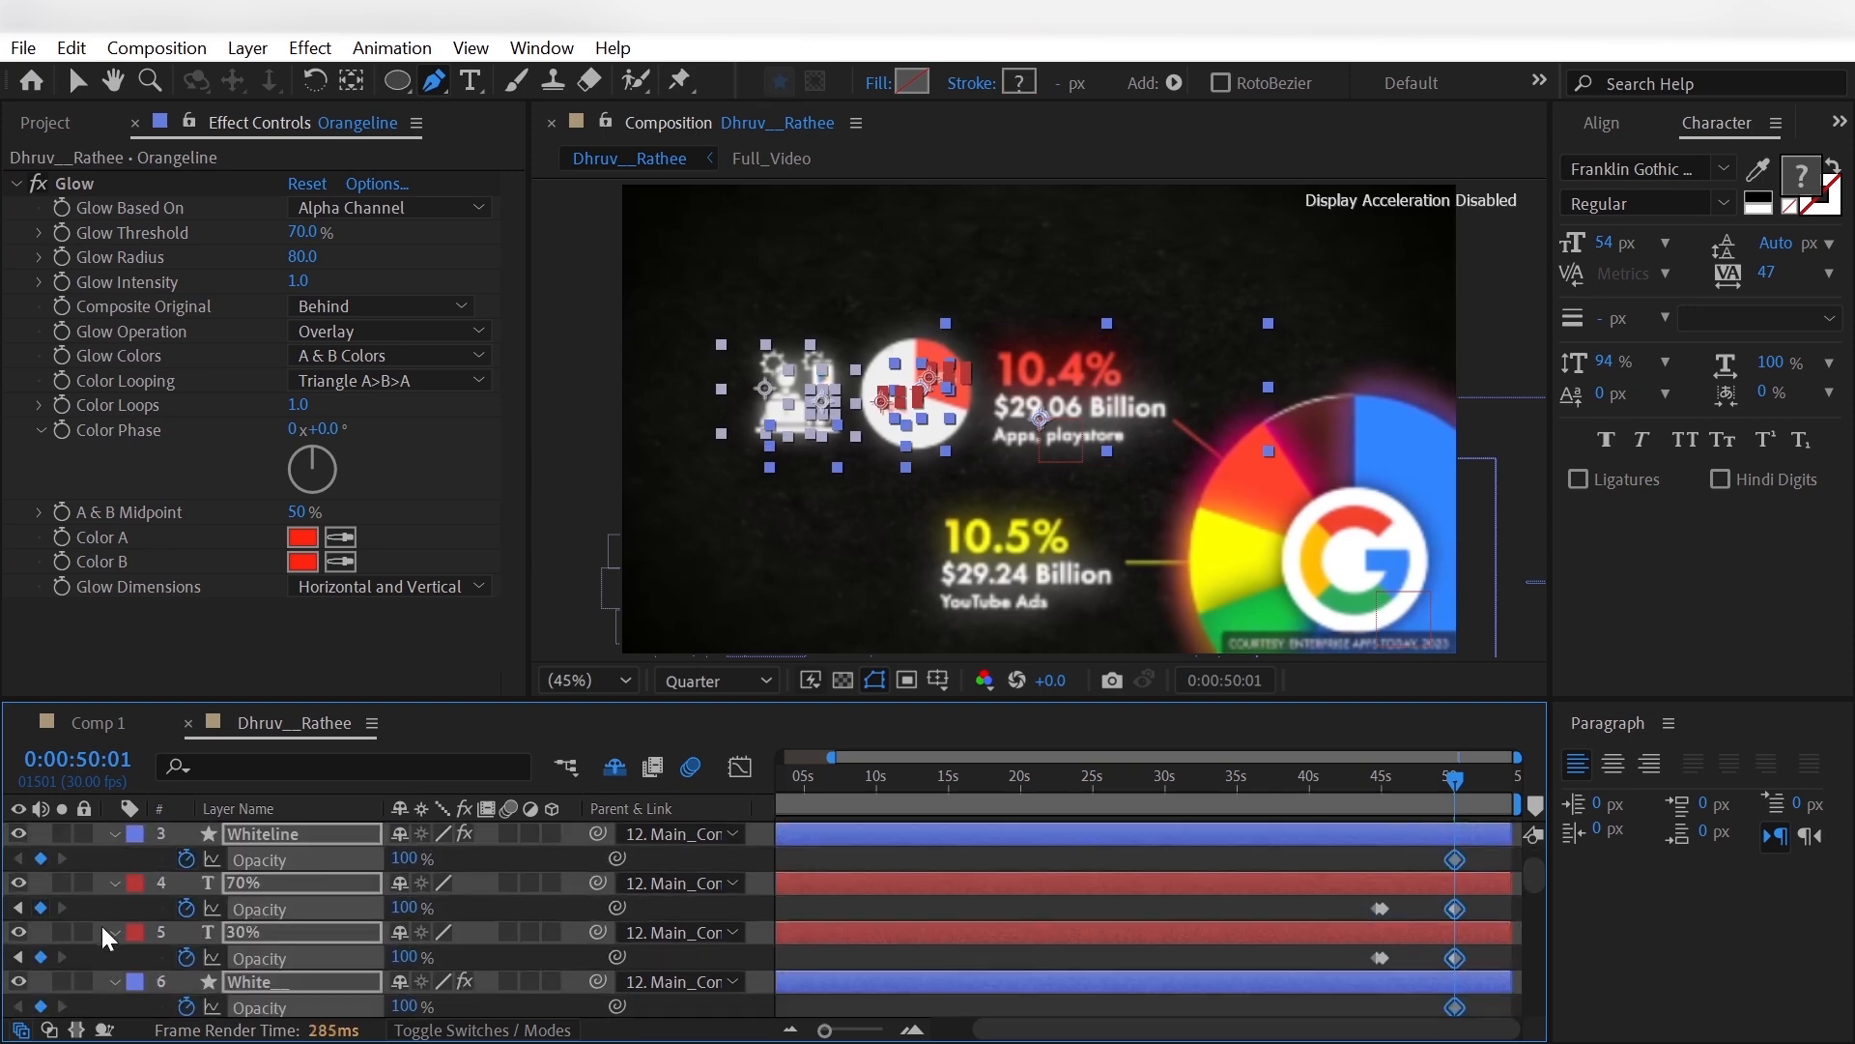
pyautogui.scroll(-3, 101, 926)
pyautogui.scroll(5, 101, 926)
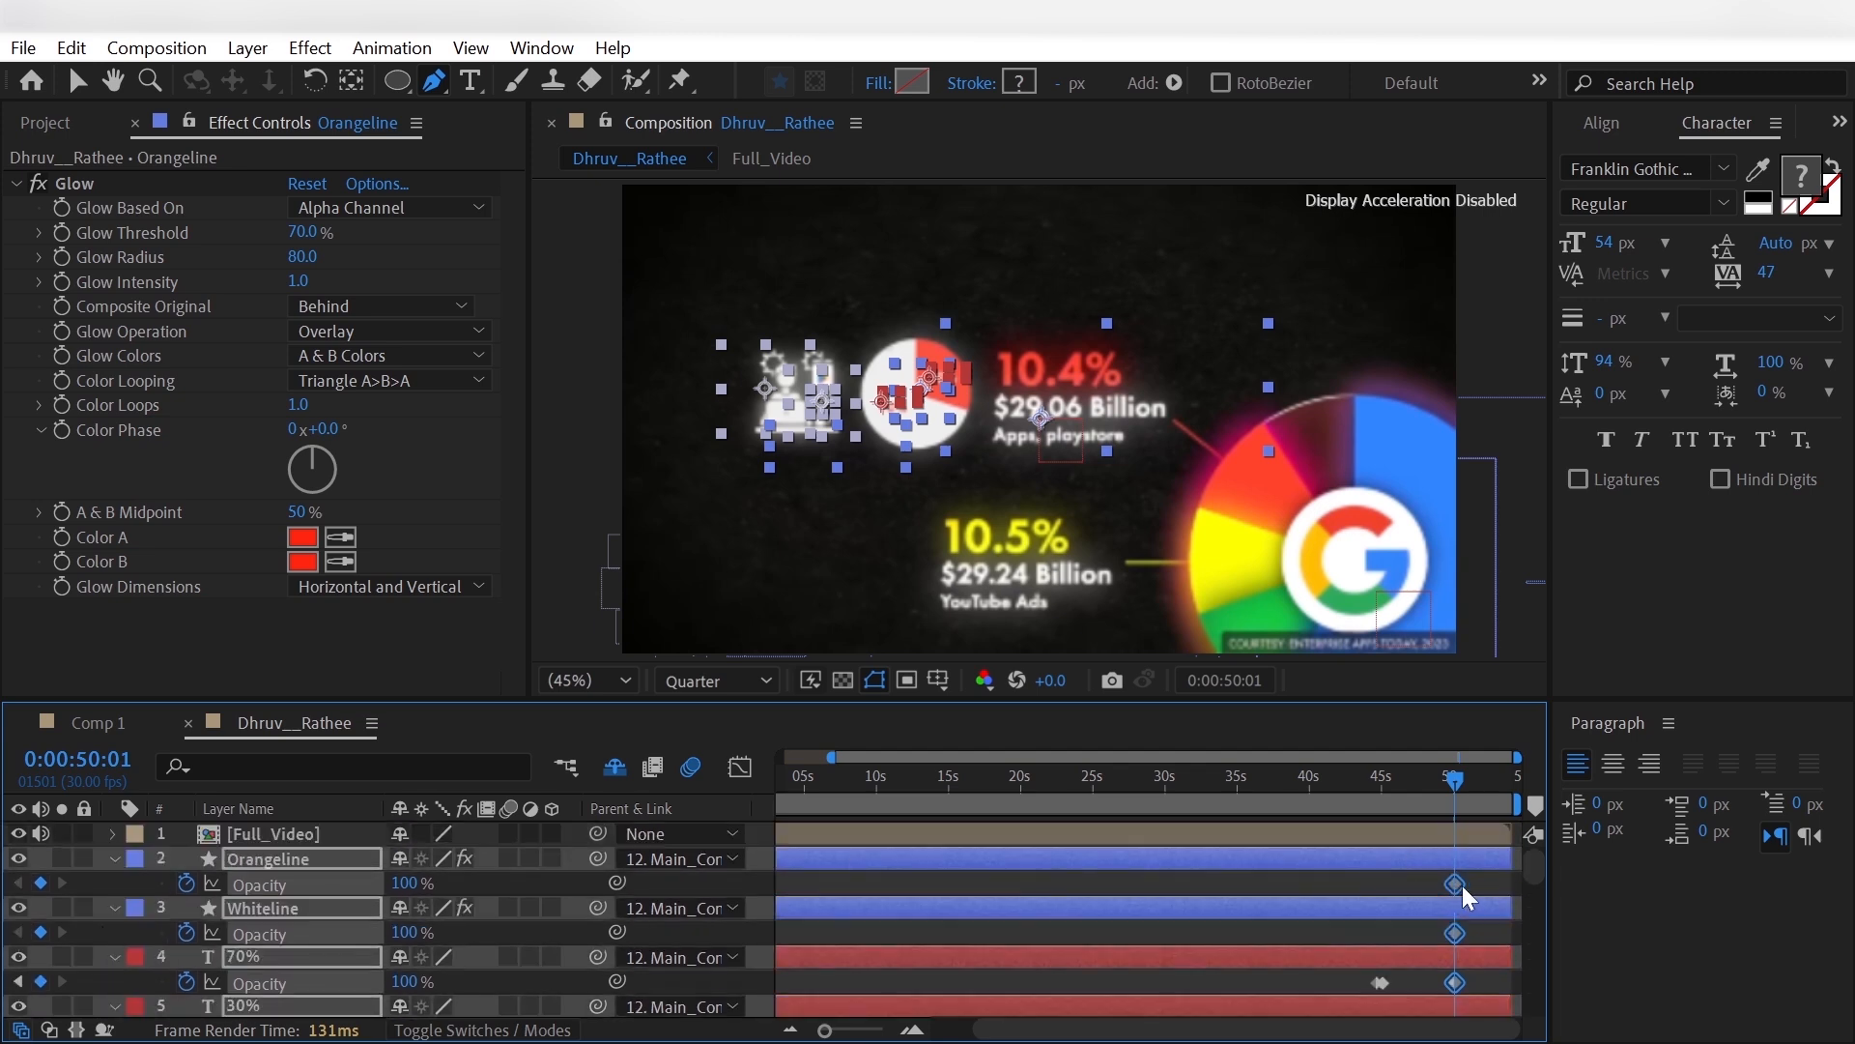
# - Fade out the selected small pie, line and icon layers by setting Opacity to 0% shortly after 0:00:50:01
pyautogui.moveTo(1463, 886); pyautogui.dragTo(1472, 885)
pyautogui.click(410, 883)
pyautogui.write('0')
pyautogui.press('Return')
pyautogui.hotkey('shift', 'pagedown')
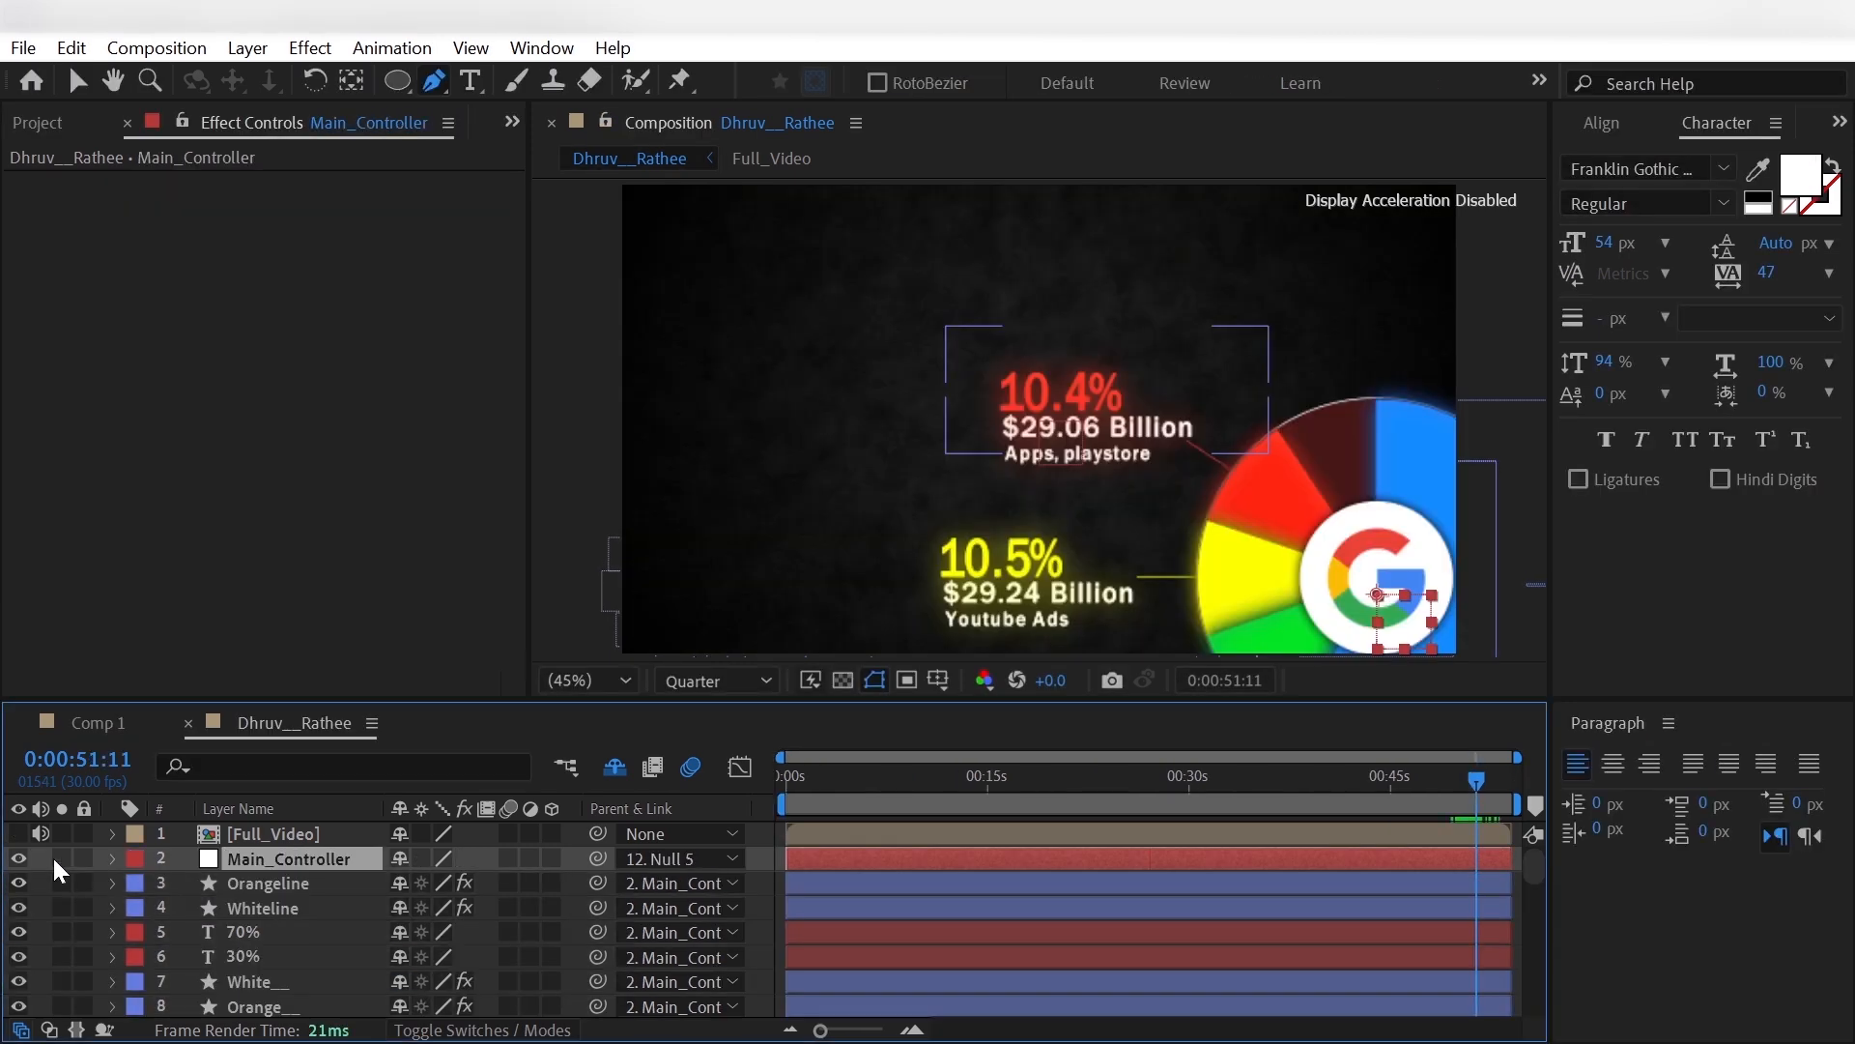
pyautogui.click(18, 833)
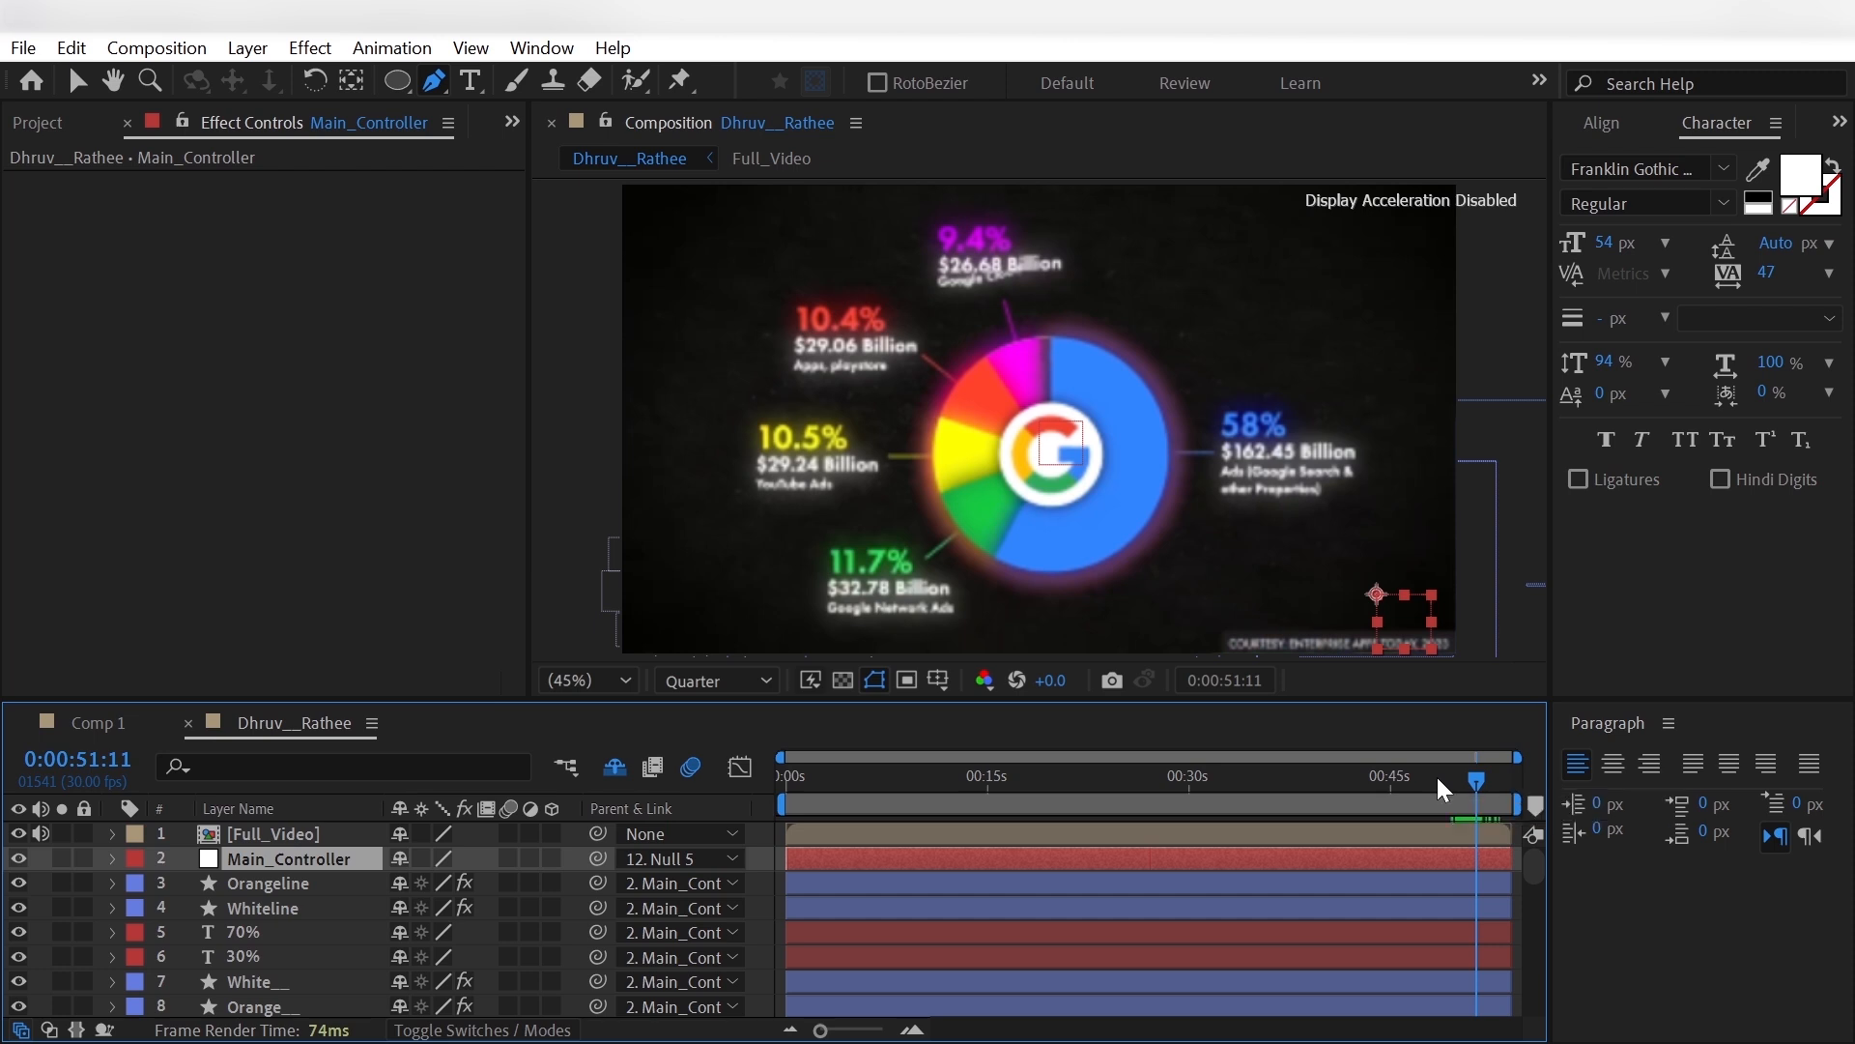
# - At 0:00:50:01, set Full_Video's opacity to 40% as an overlay reference
pyautogui.hotkey('shift', 'pageup')
pyautogui.hotkey('shift', 'pageup')
pyautogui.hotkey('shift', 'pageup')
pyautogui.hotkey('shift', 'pageup')
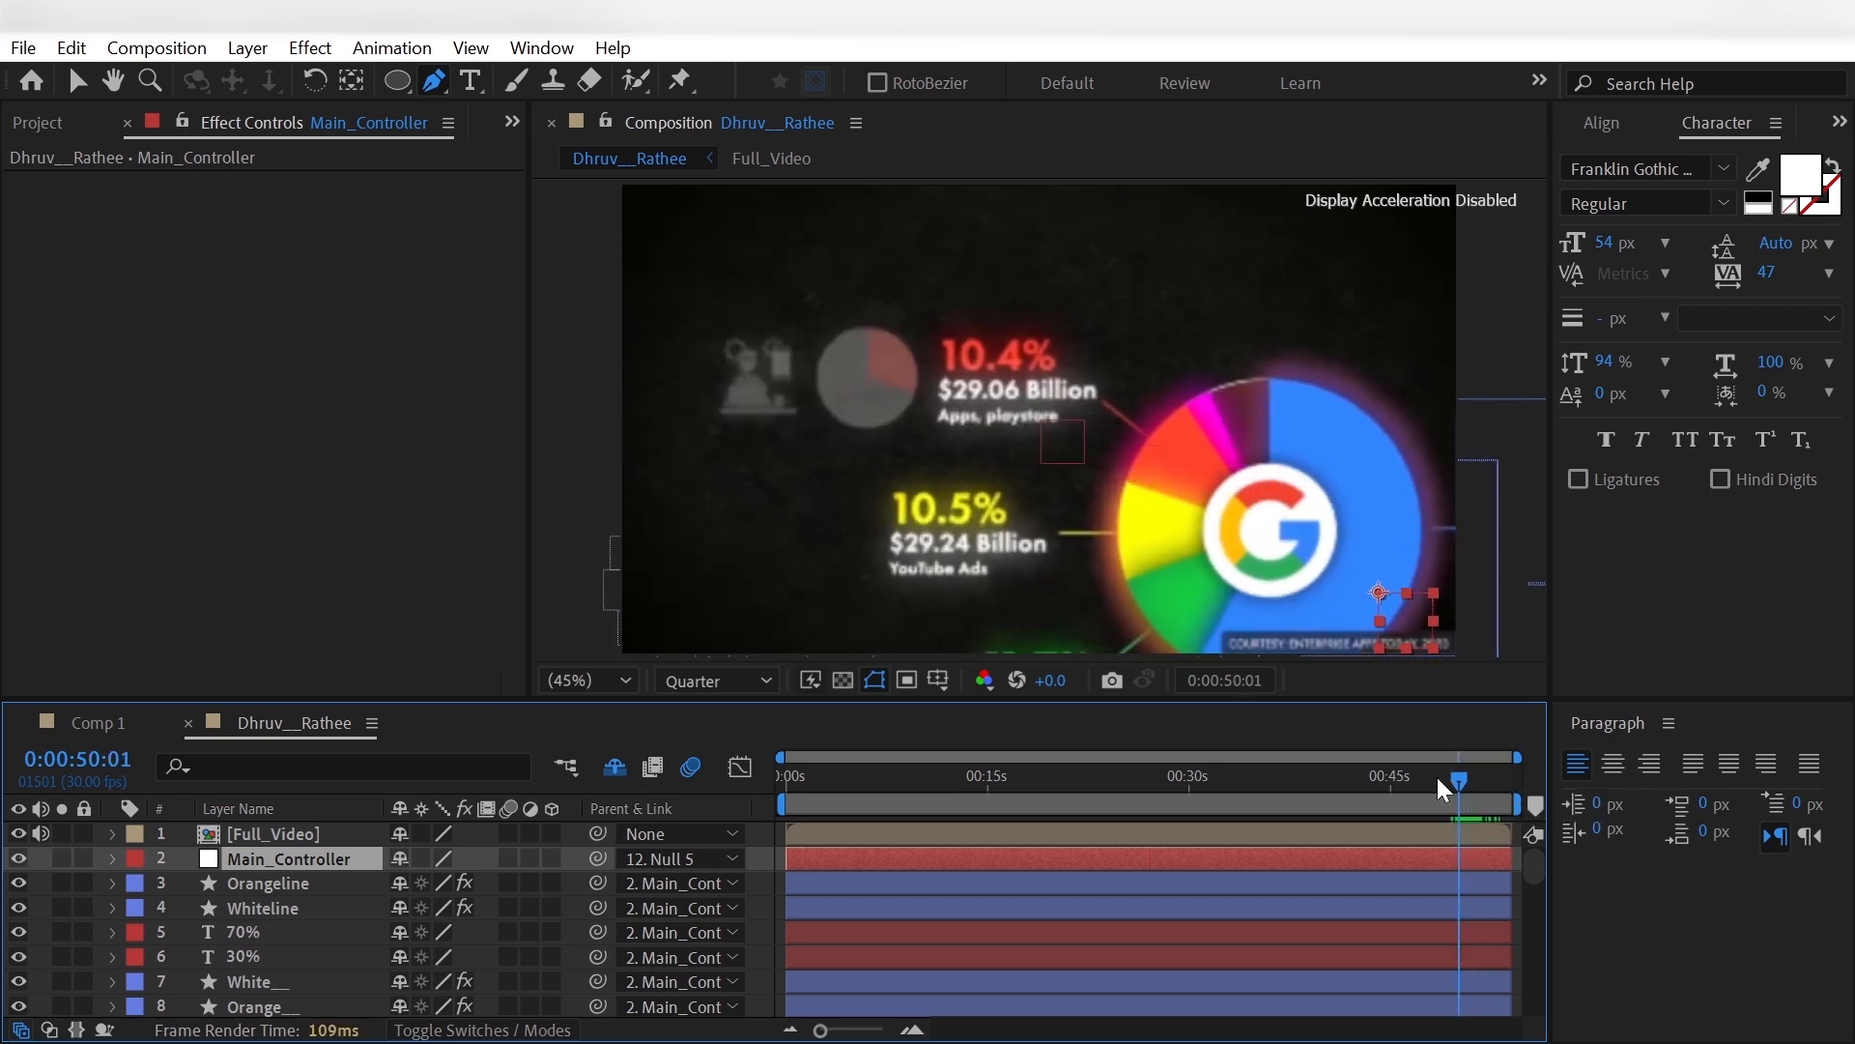
pyautogui.click(315, 838)
pyautogui.press('t')
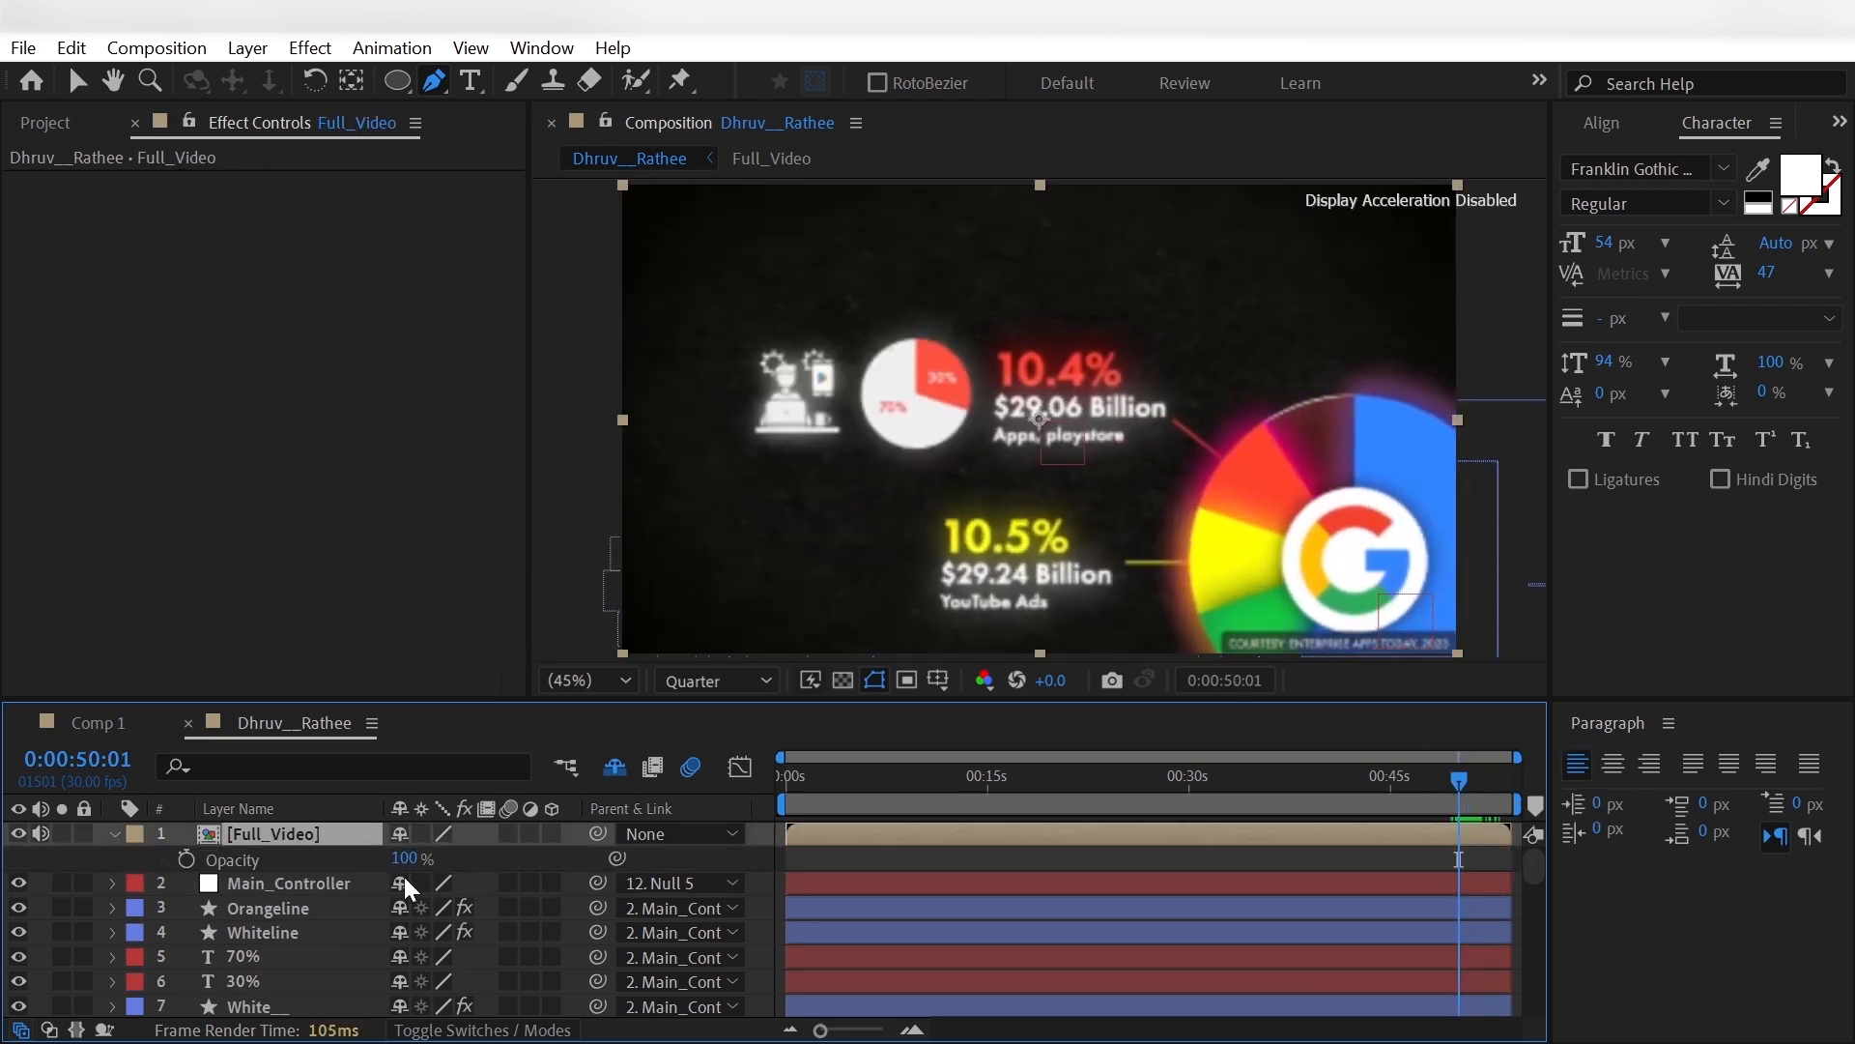
pyautogui.click(406, 858)
pyautogui.write('40')
pyautogui.press('Return')
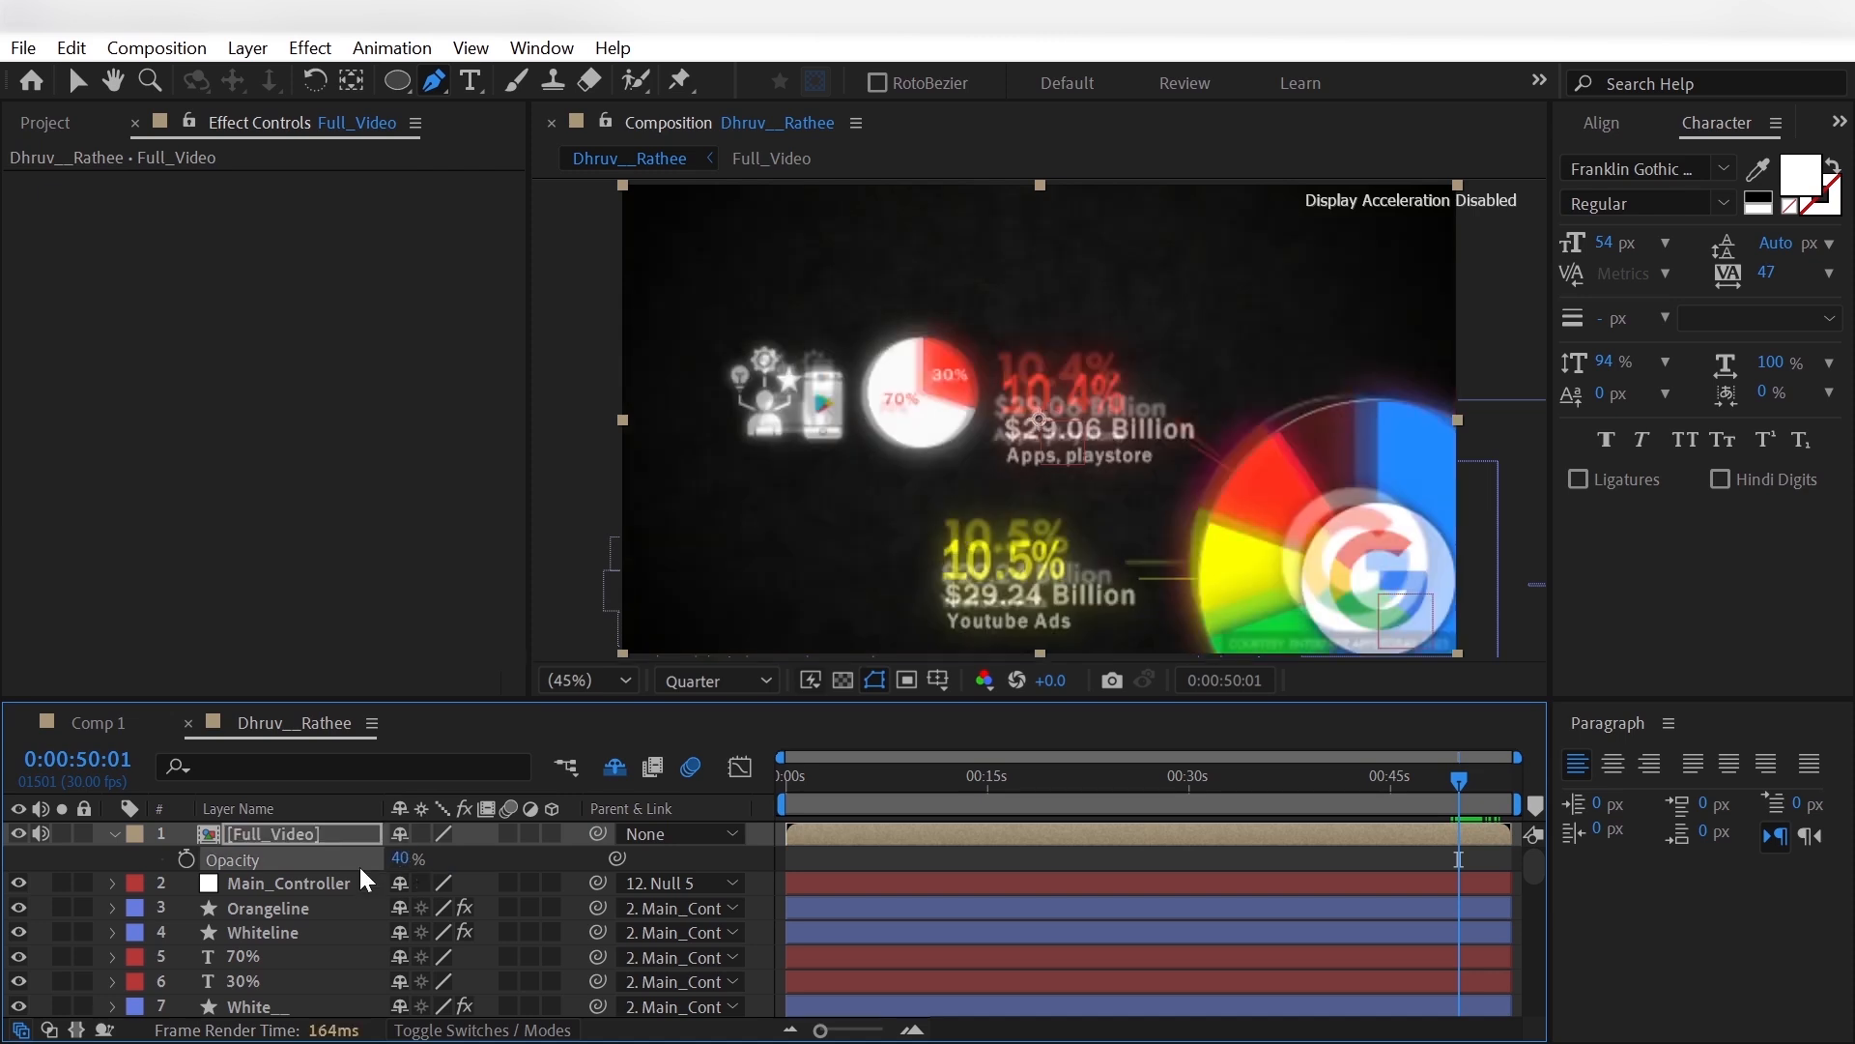
# - Keyframe Main_Controller's Position from 0:00:50:01 to 0:00:52:01, moving the large pie onto the reference video's centred chart
pyautogui.hotkey('shift', 'pagedown')
pyautogui.hotkey('shift', 'pagedown')
pyautogui.click(233, 883)
pyautogui.press('p')
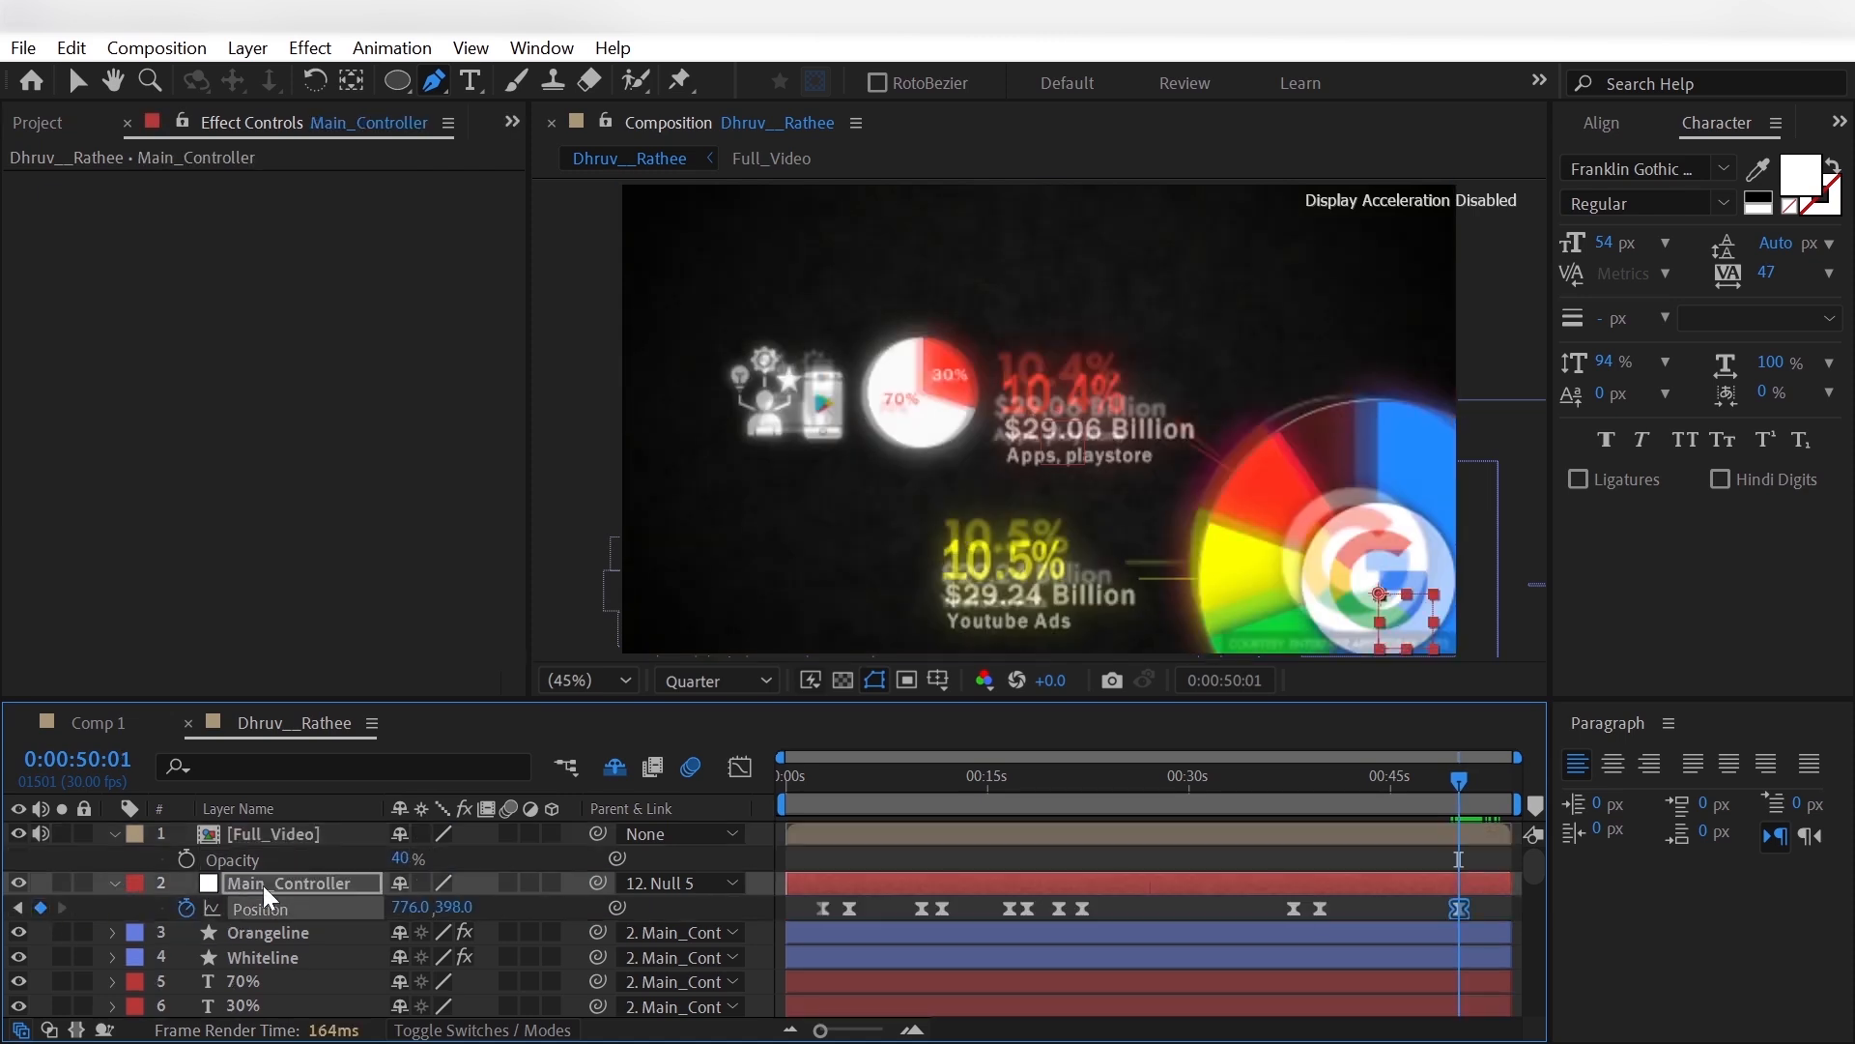
pyautogui.hotkey('shift', 'pagedown')
pyautogui.hotkey('shift', 'pagedown')
pyautogui.hotkey('shift', 'pagedown')
pyautogui.hotkey('shift', 'pagedown')
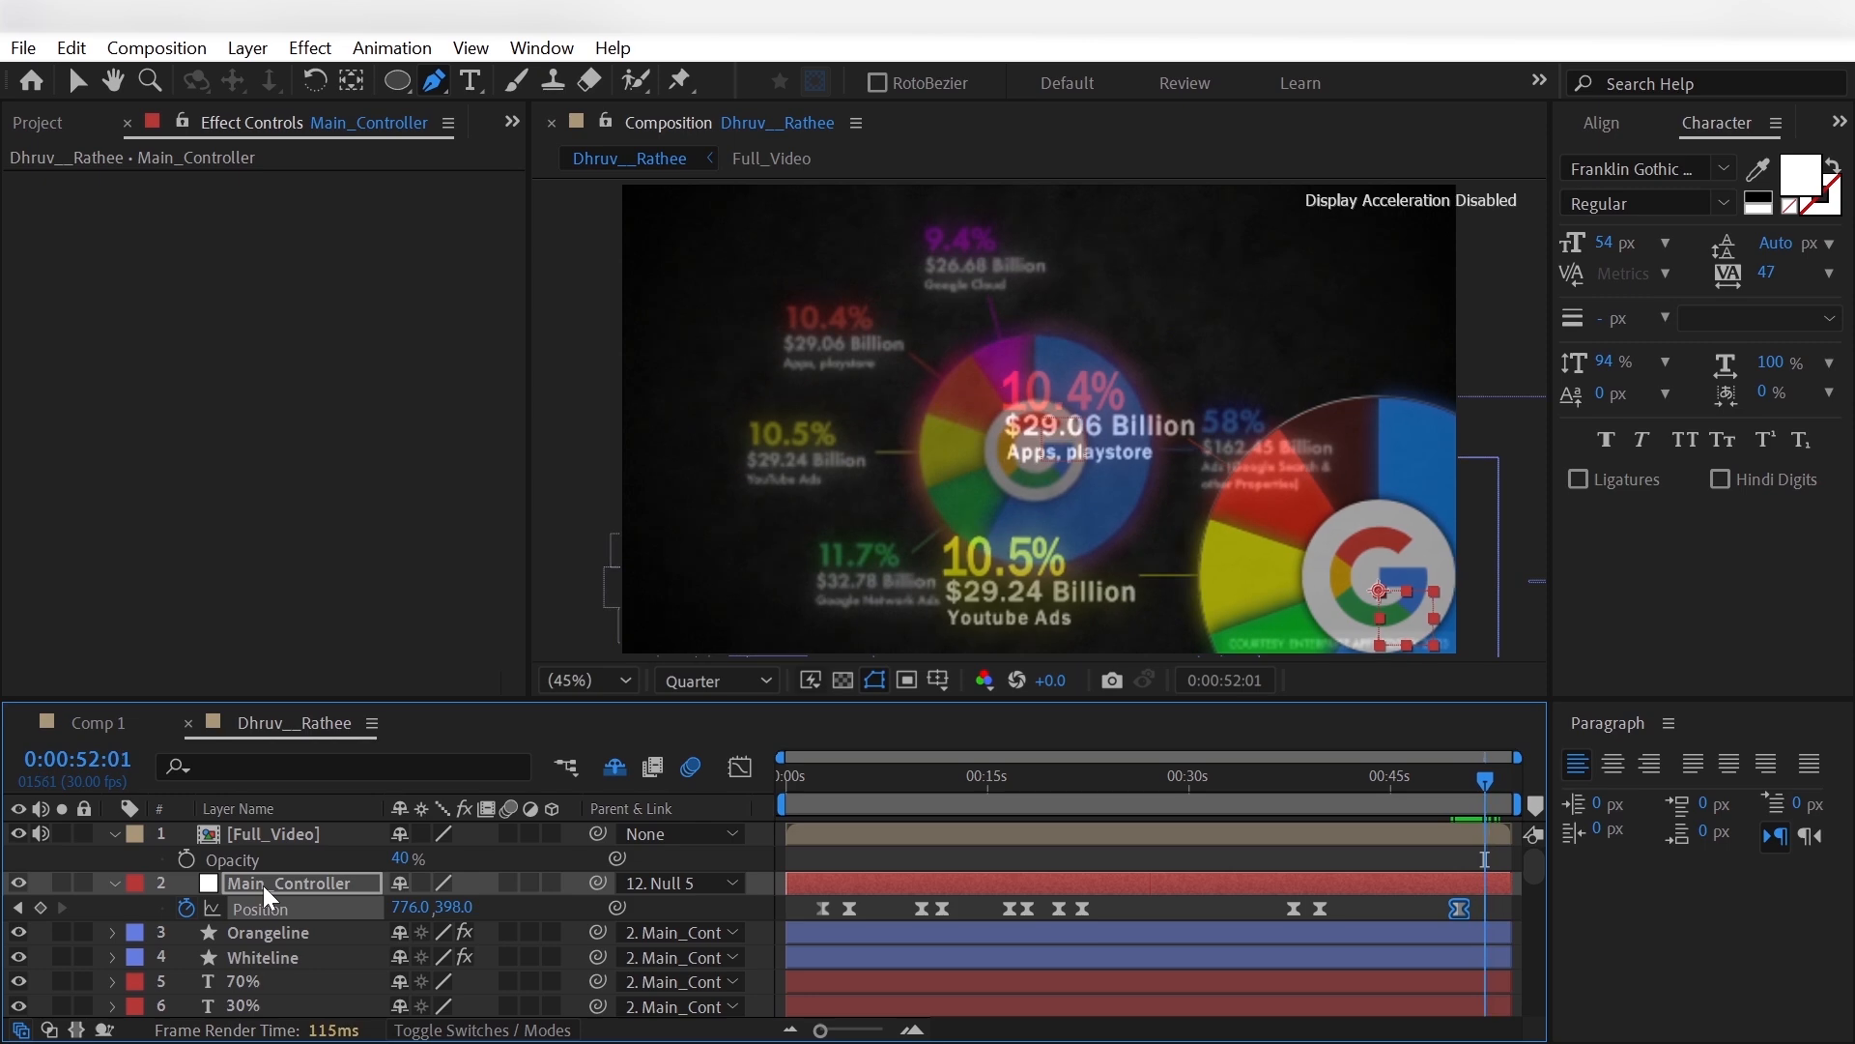
pyautogui.press('F2')
pyautogui.moveTo(409, 908); pyautogui.dragTo(364, 905)
pyautogui.moveTo(1461, 791); pyautogui.dragTo(1479, 784)
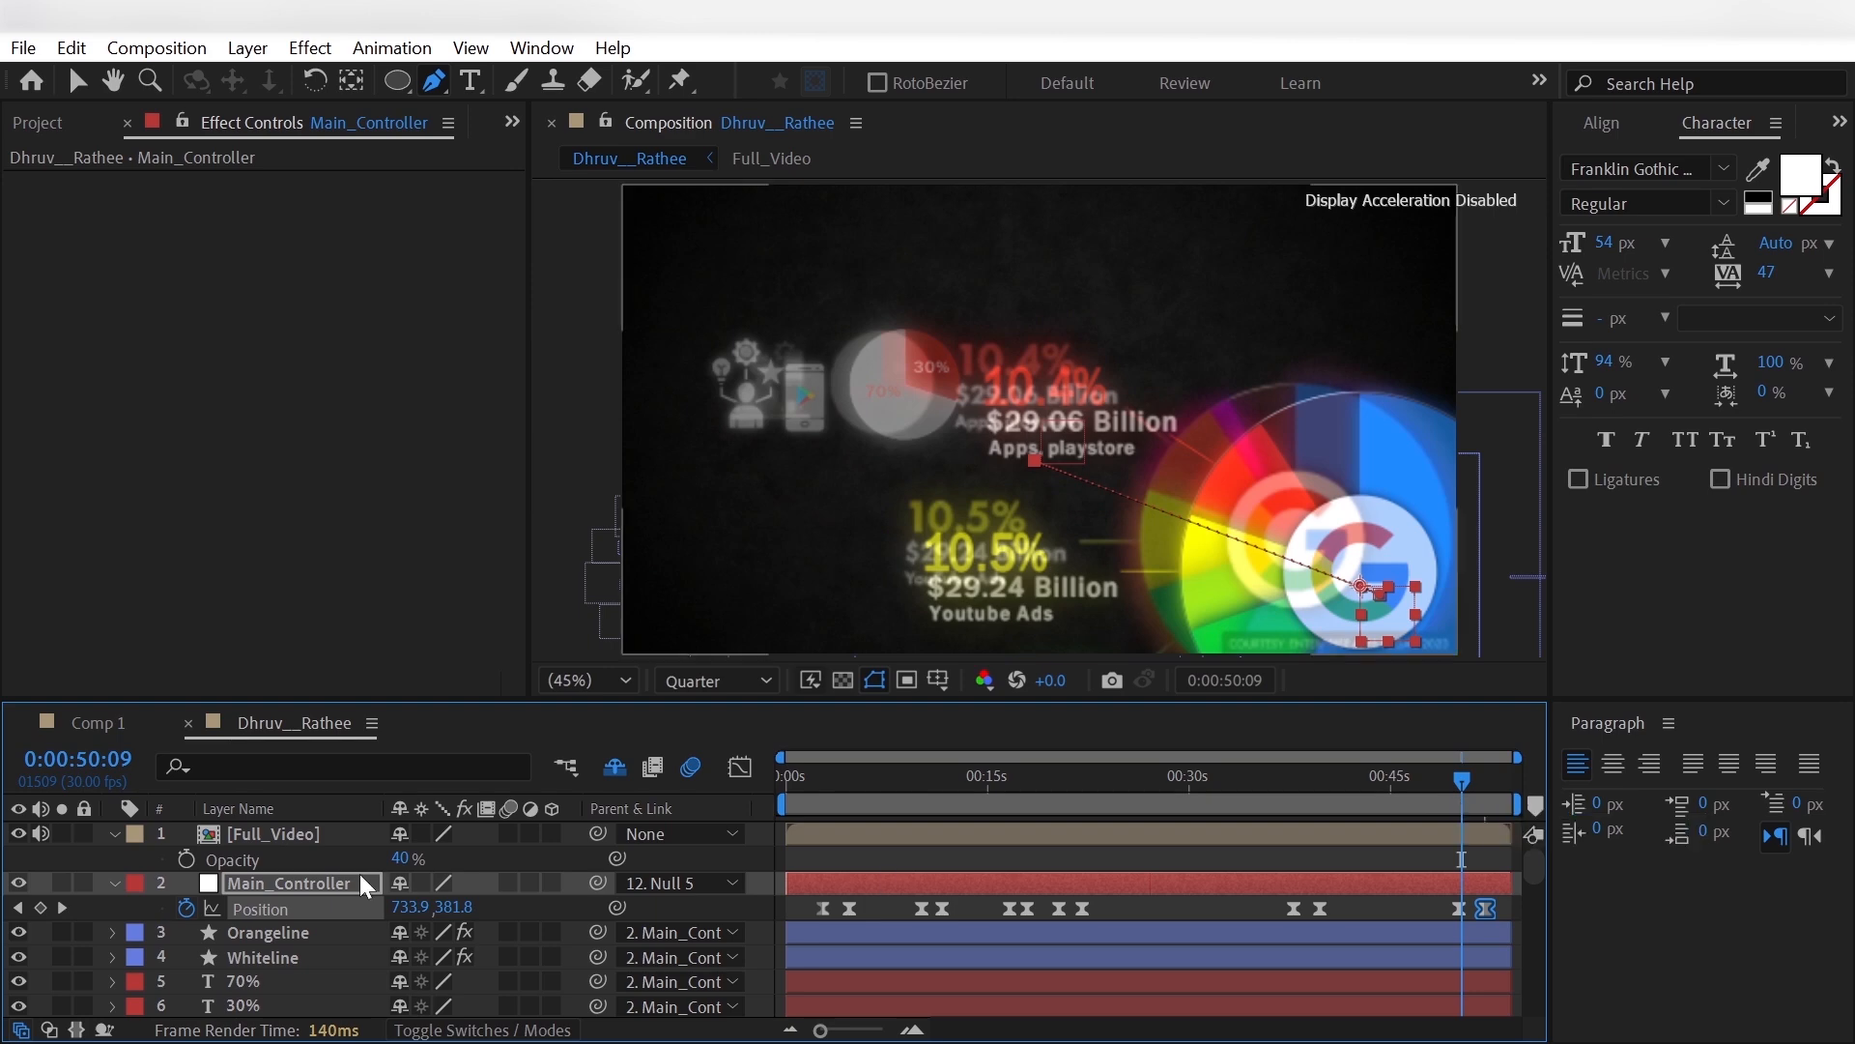
# - At 0:00:52:07, scale Main_Controller down to match the reference chart's size and collapse the layer
pyautogui.press('s')
pyautogui.click(1488, 798)
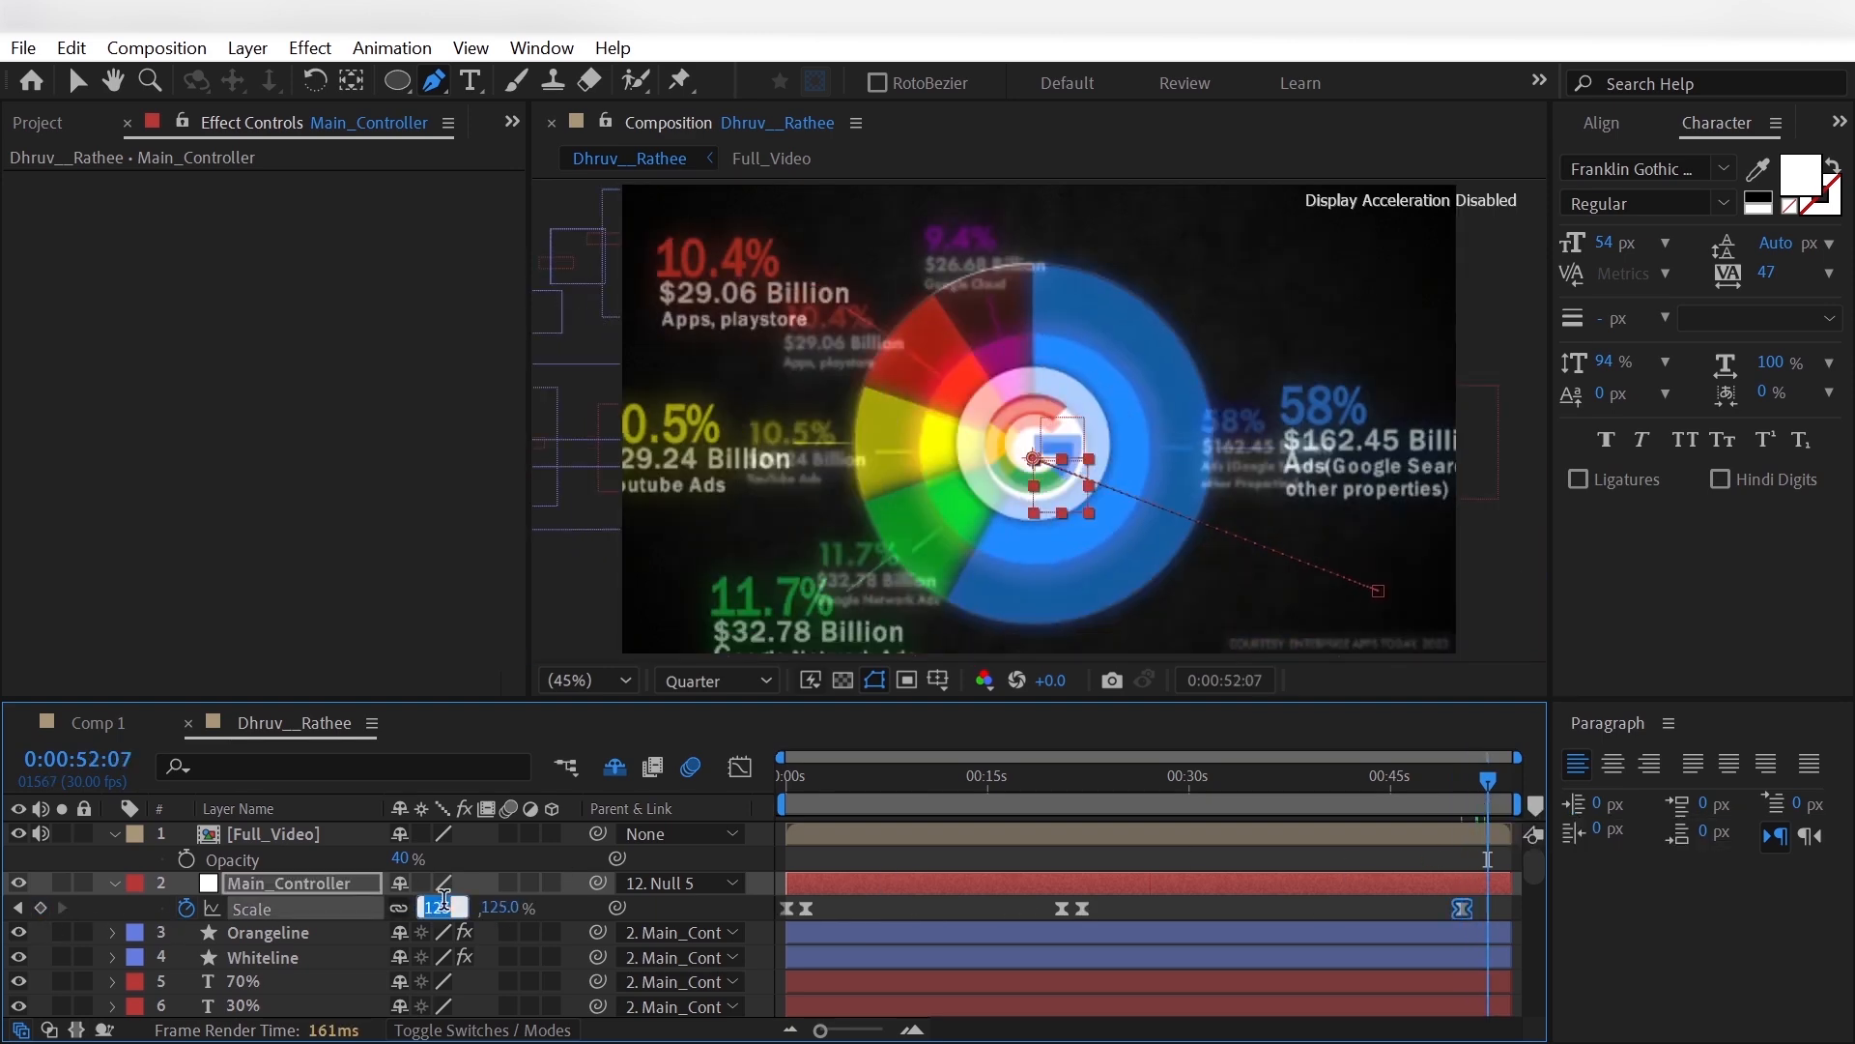
pyautogui.moveTo(432, 908); pyautogui.dragTo(436, 816)
pyautogui.click(135, 909)
pyautogui.click(115, 883)
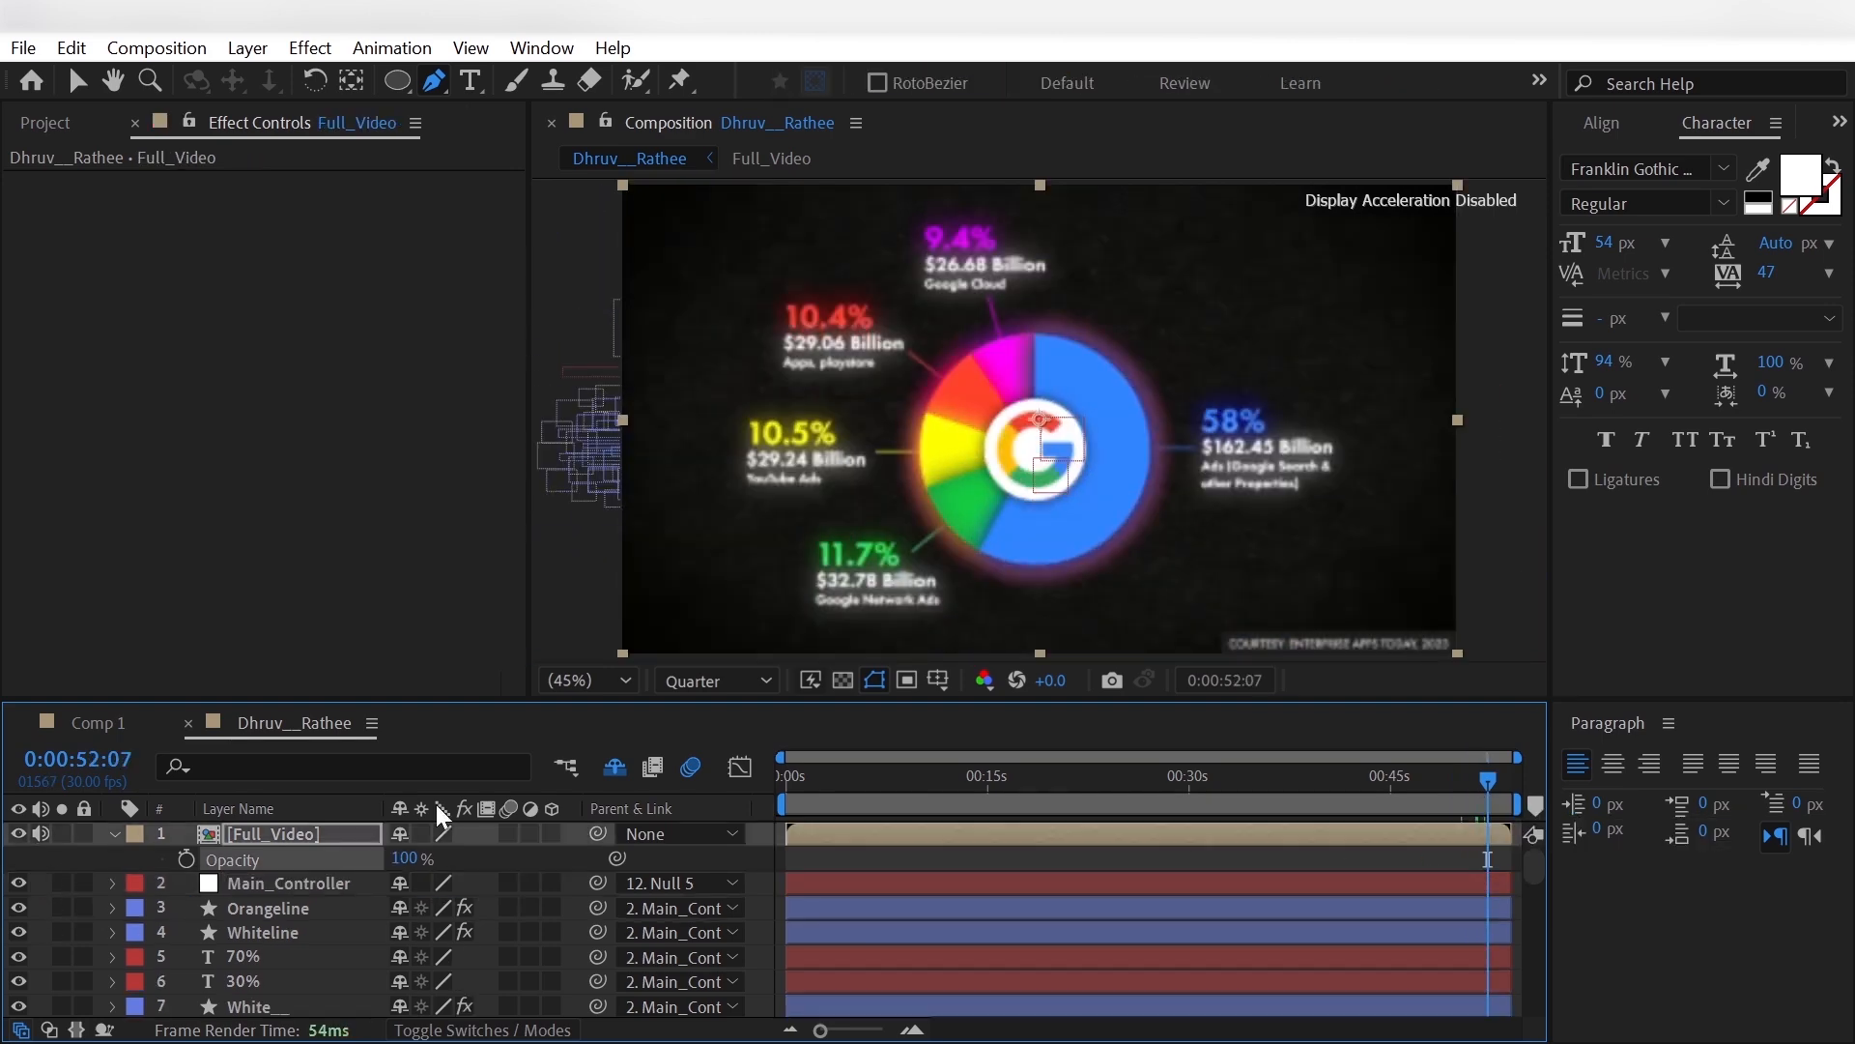
# - At 0:00:50:09, hide the Full_Video reference, duplicate the orange slice layer and name the copy Pink
pyautogui.click(1478, 795)
pyautogui.click(1465, 796)
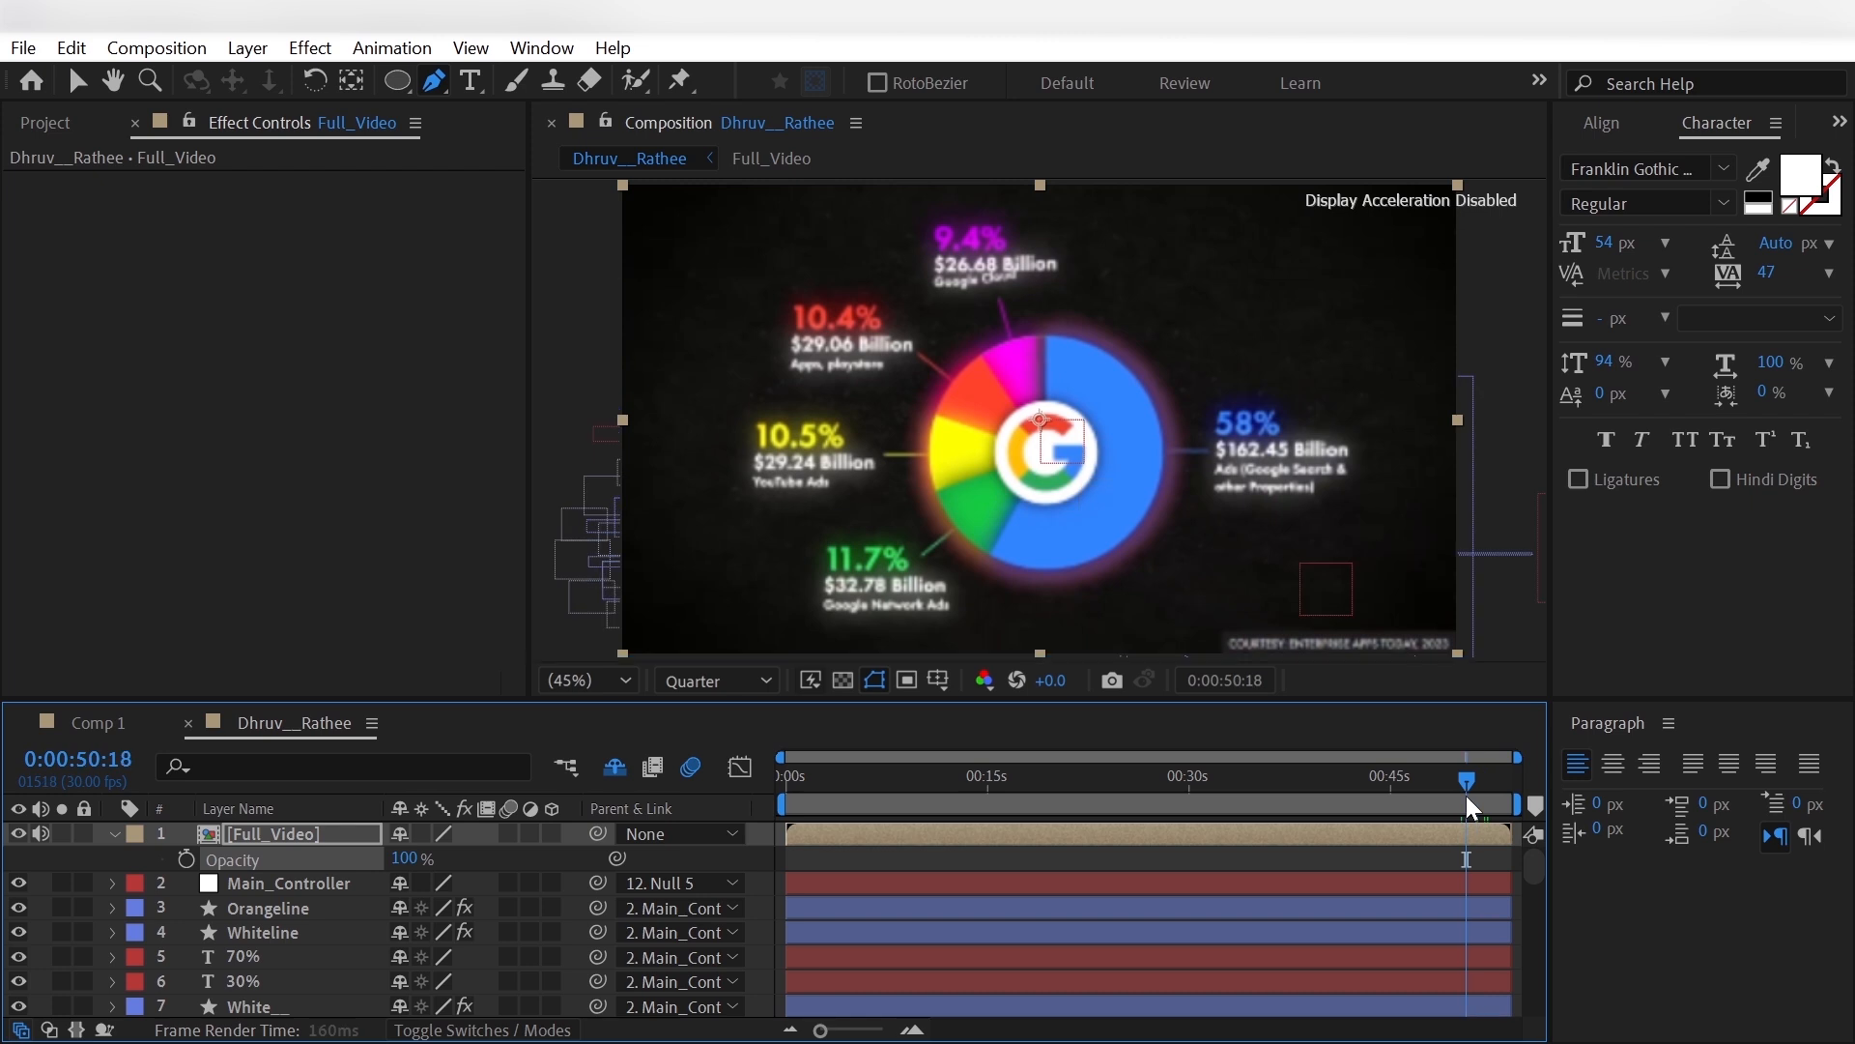
pyautogui.click(1460, 797)
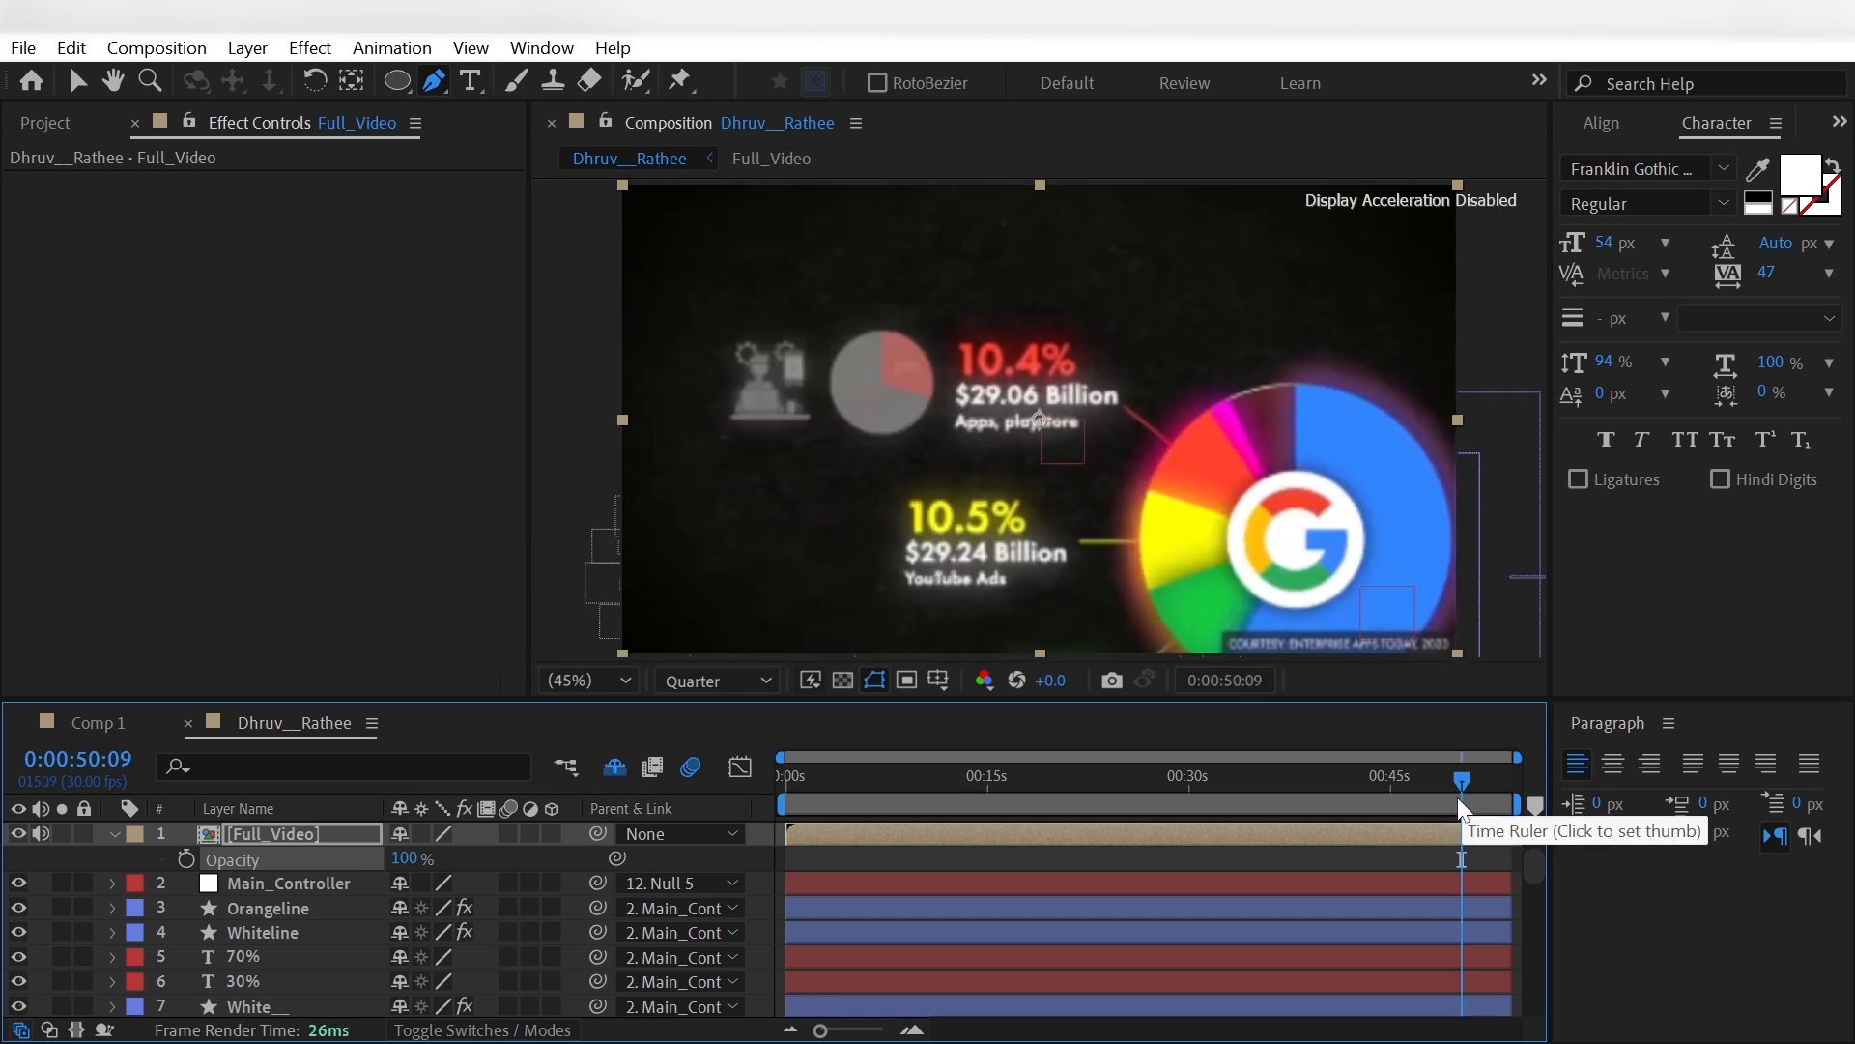
pyautogui.click(23, 833)
pyautogui.scroll(-20, 43, 883)
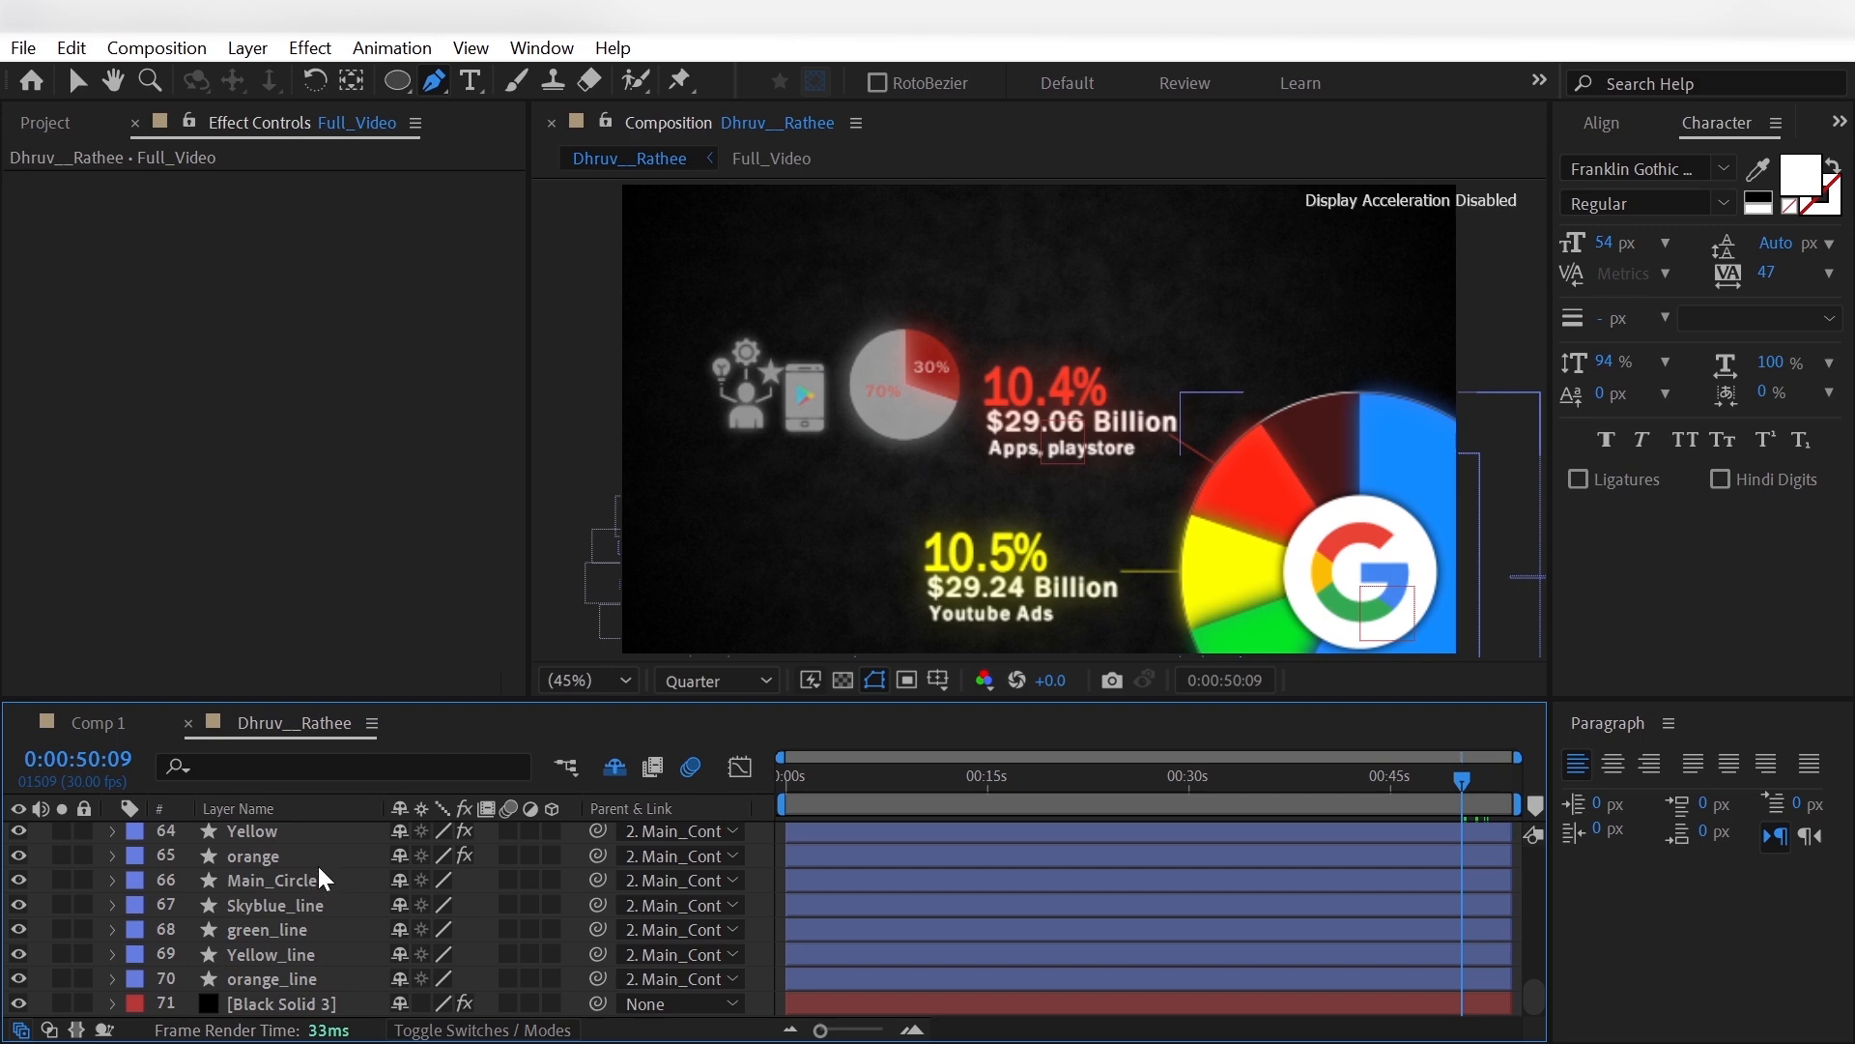
pyautogui.click(318, 862)
pyautogui.hotkey('ctrl', 'd')
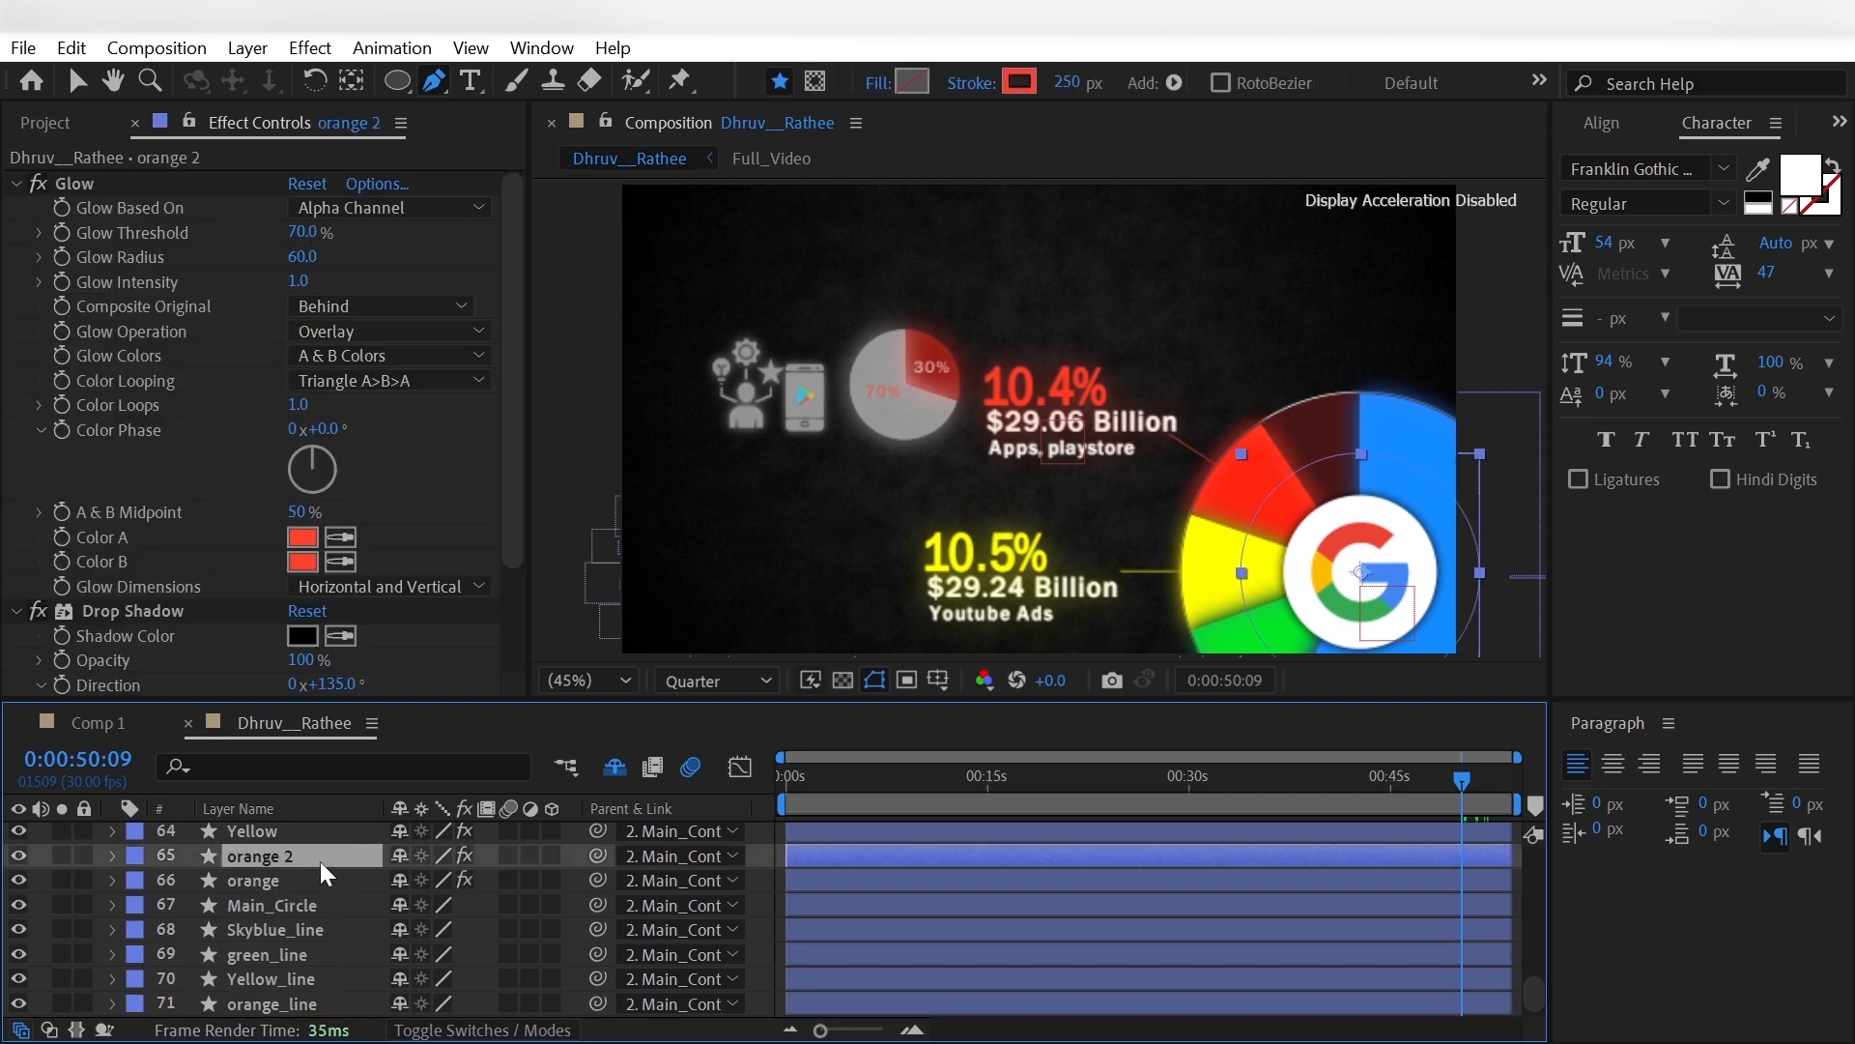
pyautogui.press('Return')
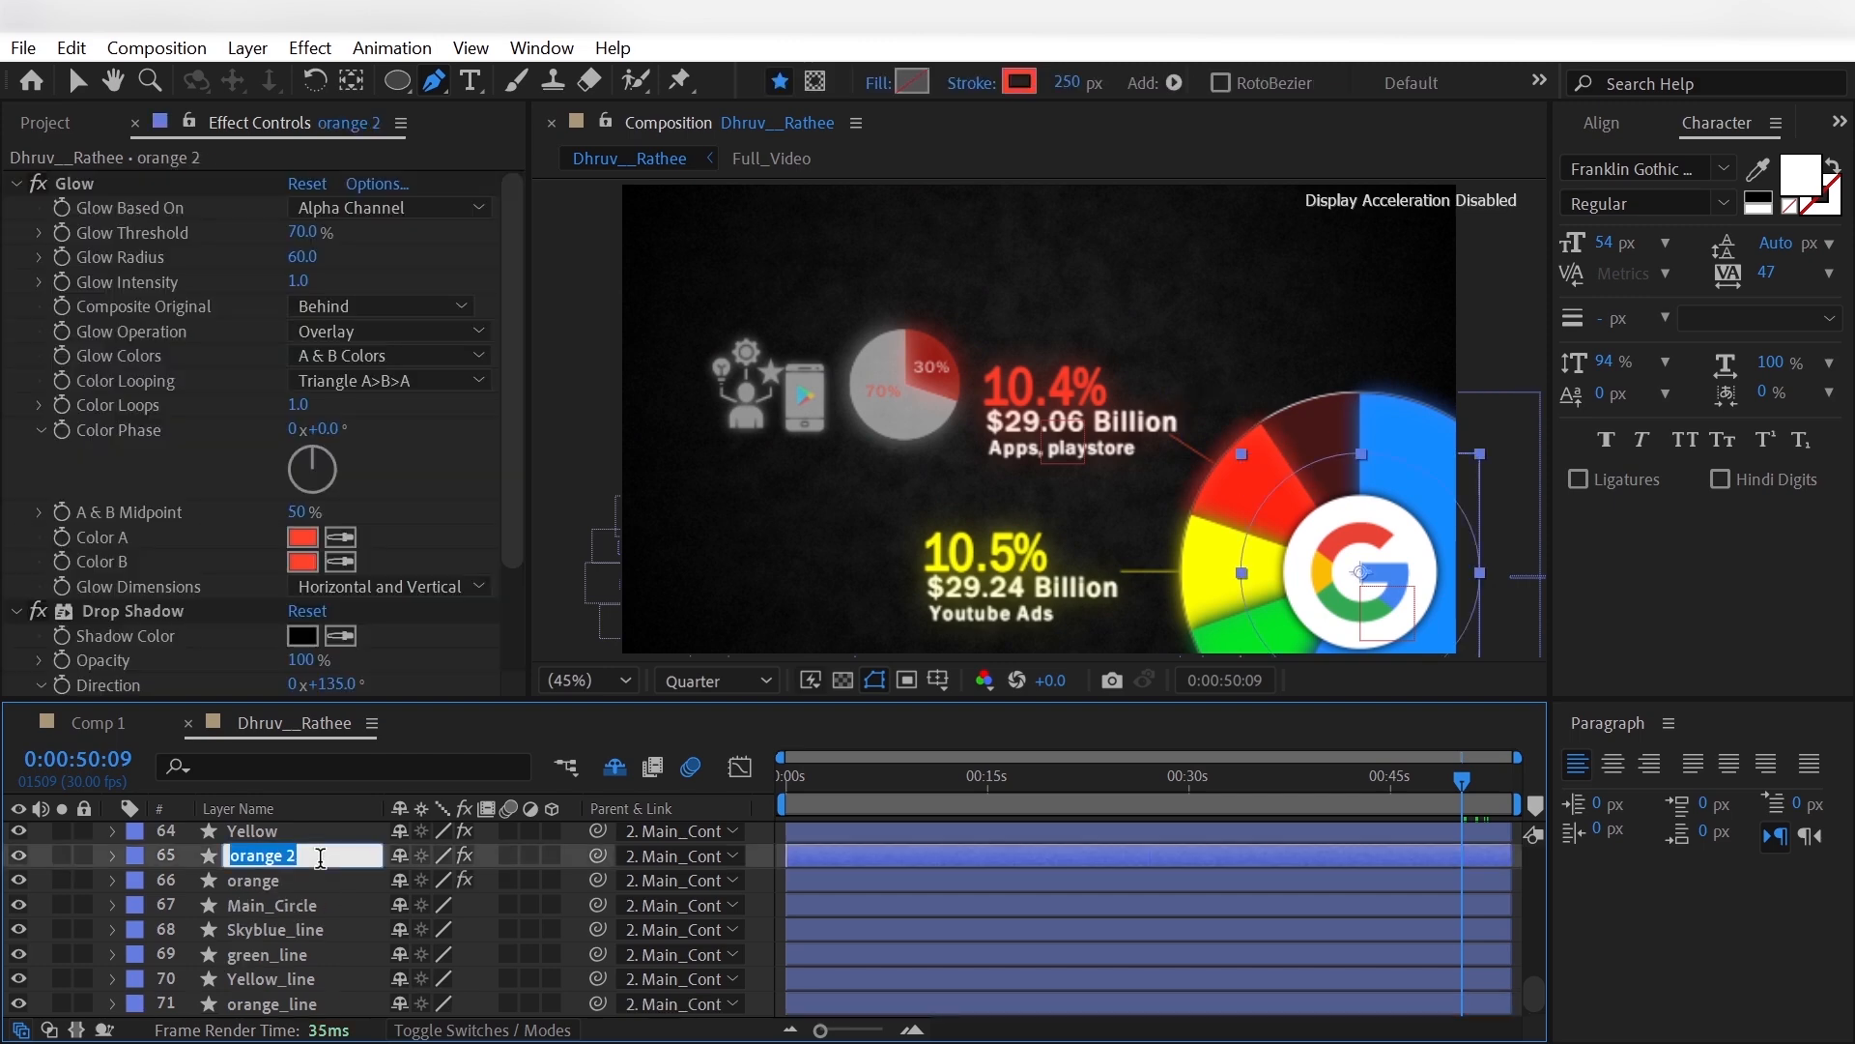
pyautogui.write('Pink')
pyautogui.press('Return')
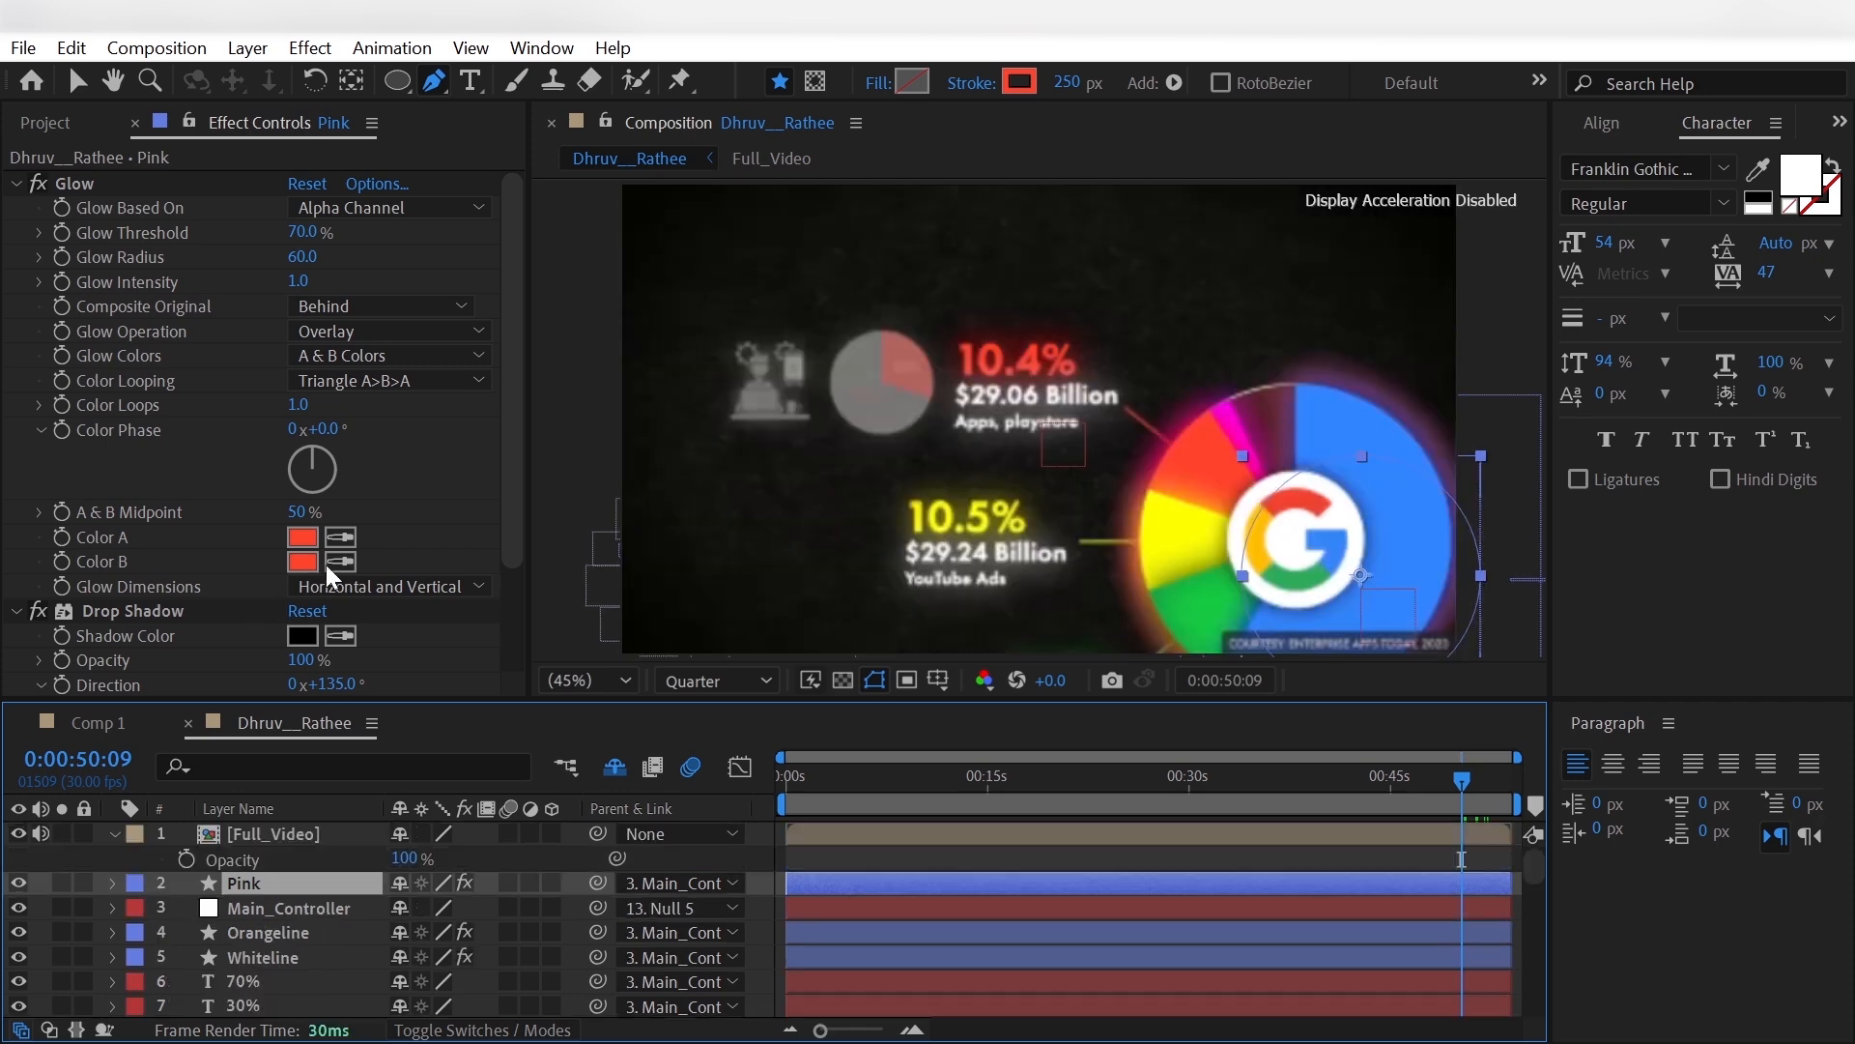
# - Sample the reference chart's pink slice for both Glow colours of the Pink layer, then hide Full_Video
pyautogui.click(340, 538)
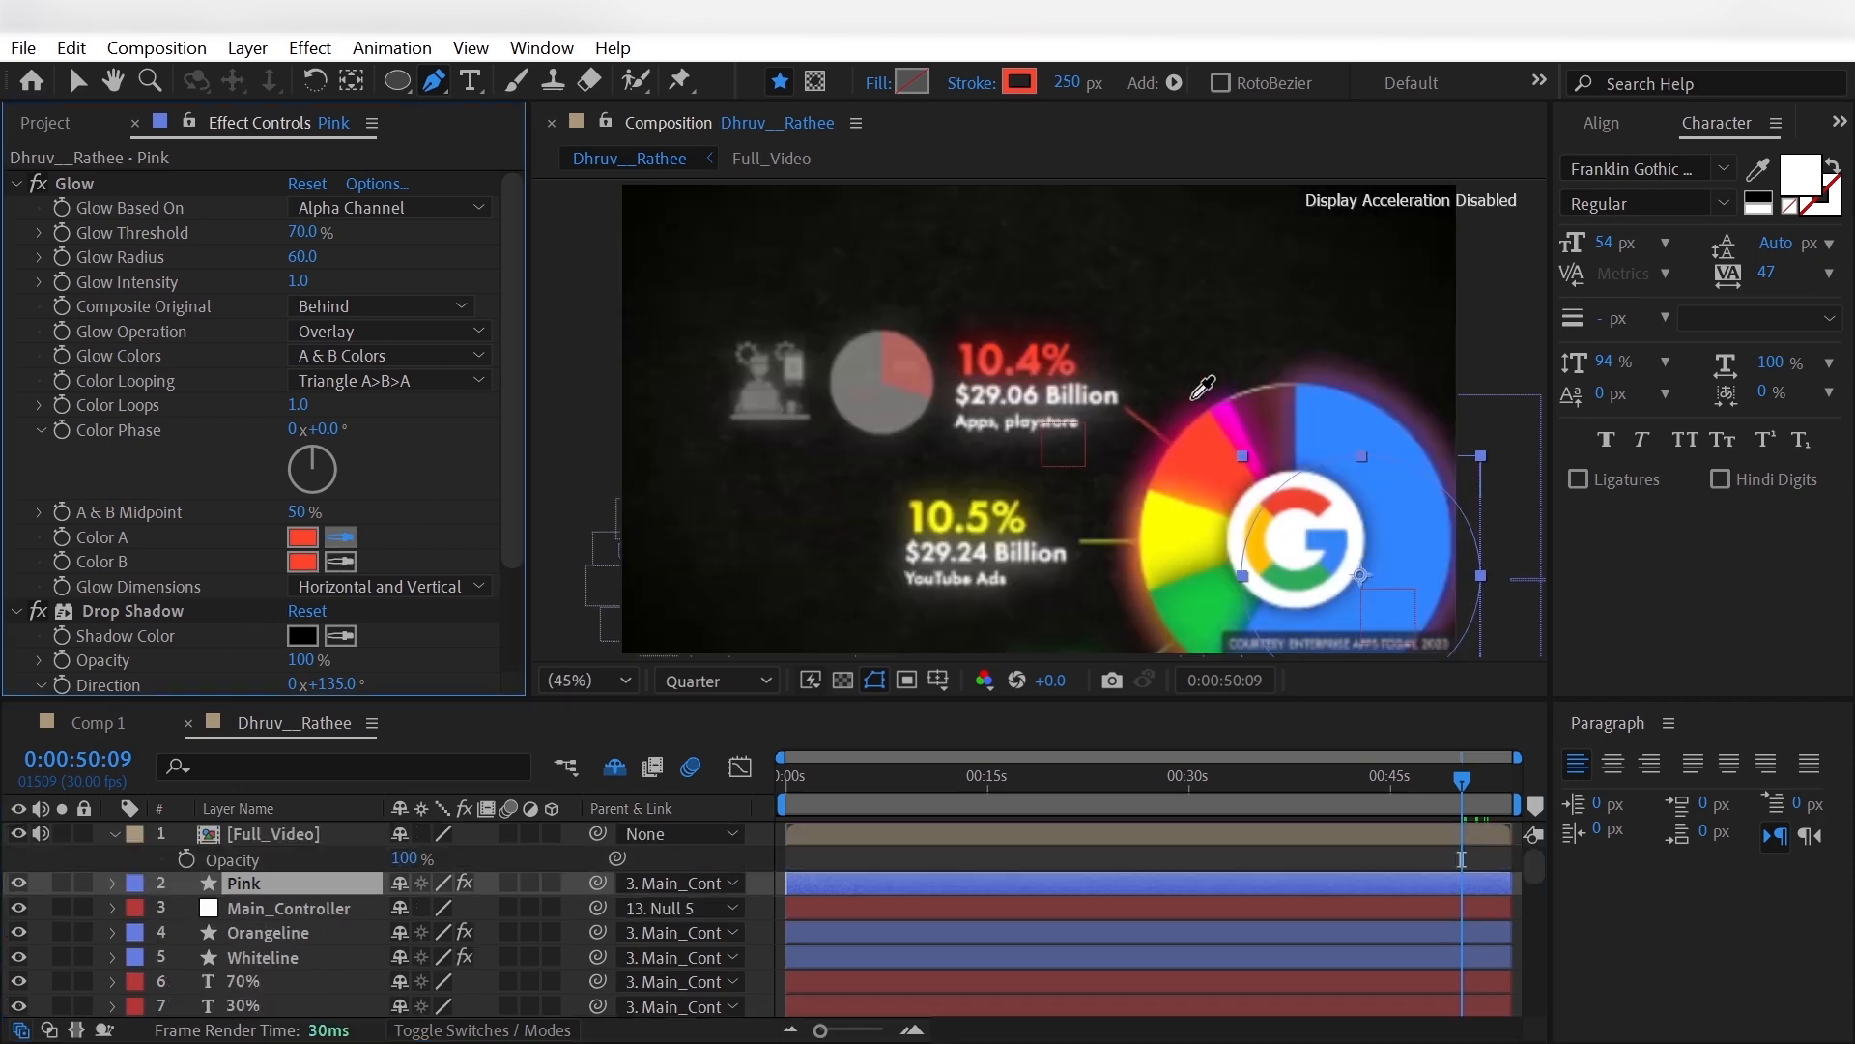
pyautogui.click(1235, 420)
pyautogui.click(341, 562)
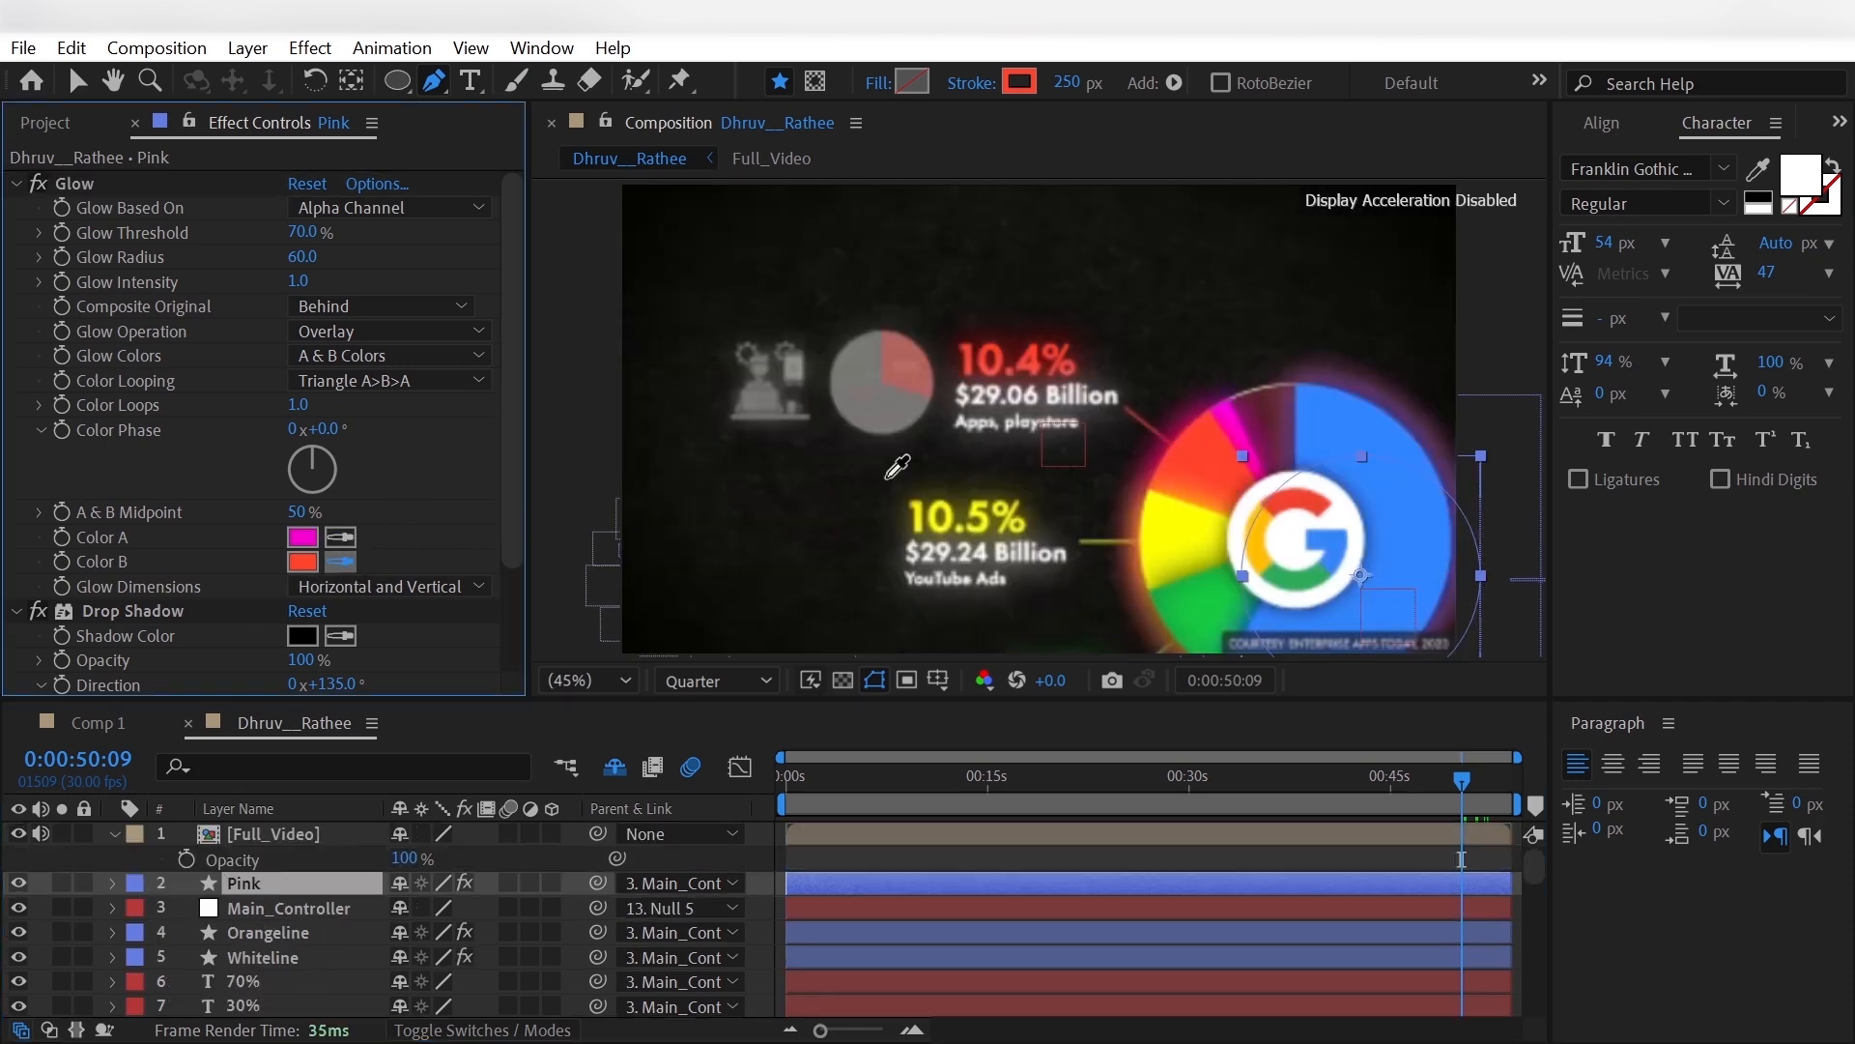
pyautogui.click(1235, 423)
pyautogui.scroll(-3, 242, 570)
pyautogui.click(18, 833)
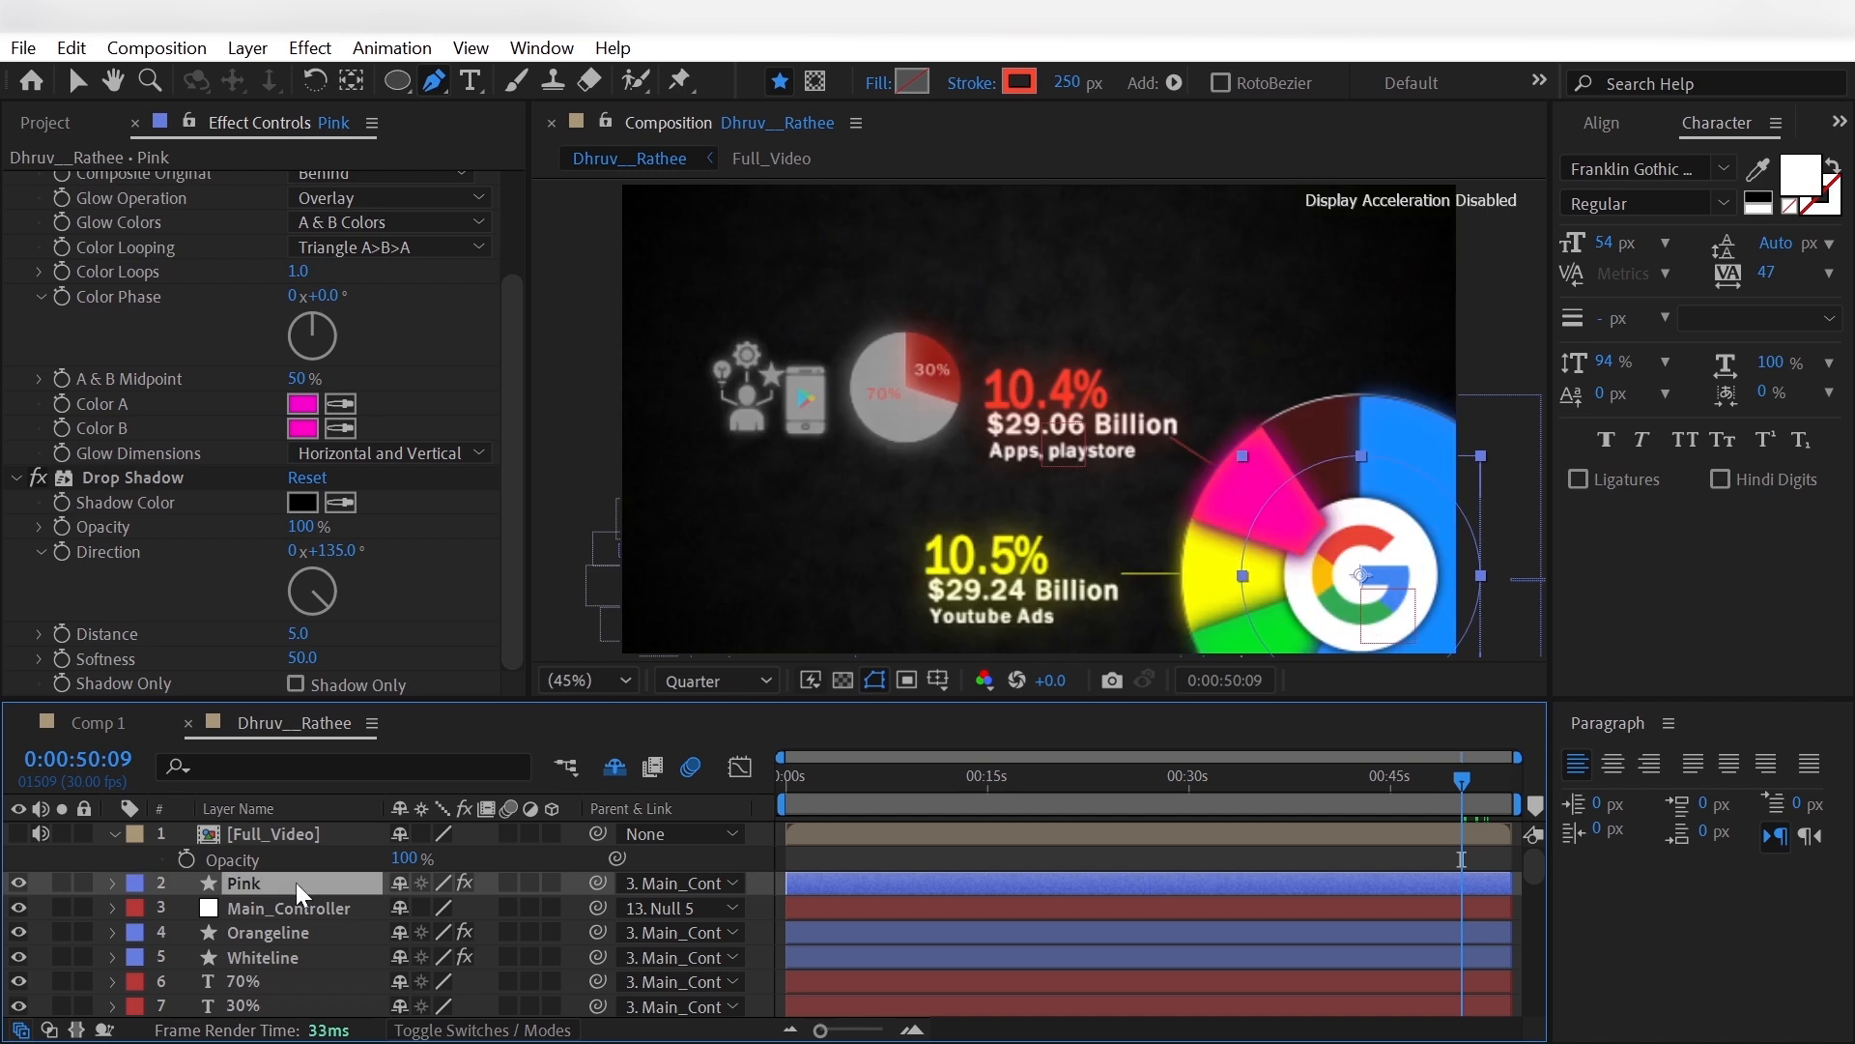
# - Set the Pink layer's shape stroke colour to magenta, matching its glow
pyautogui.click(1030, 87)
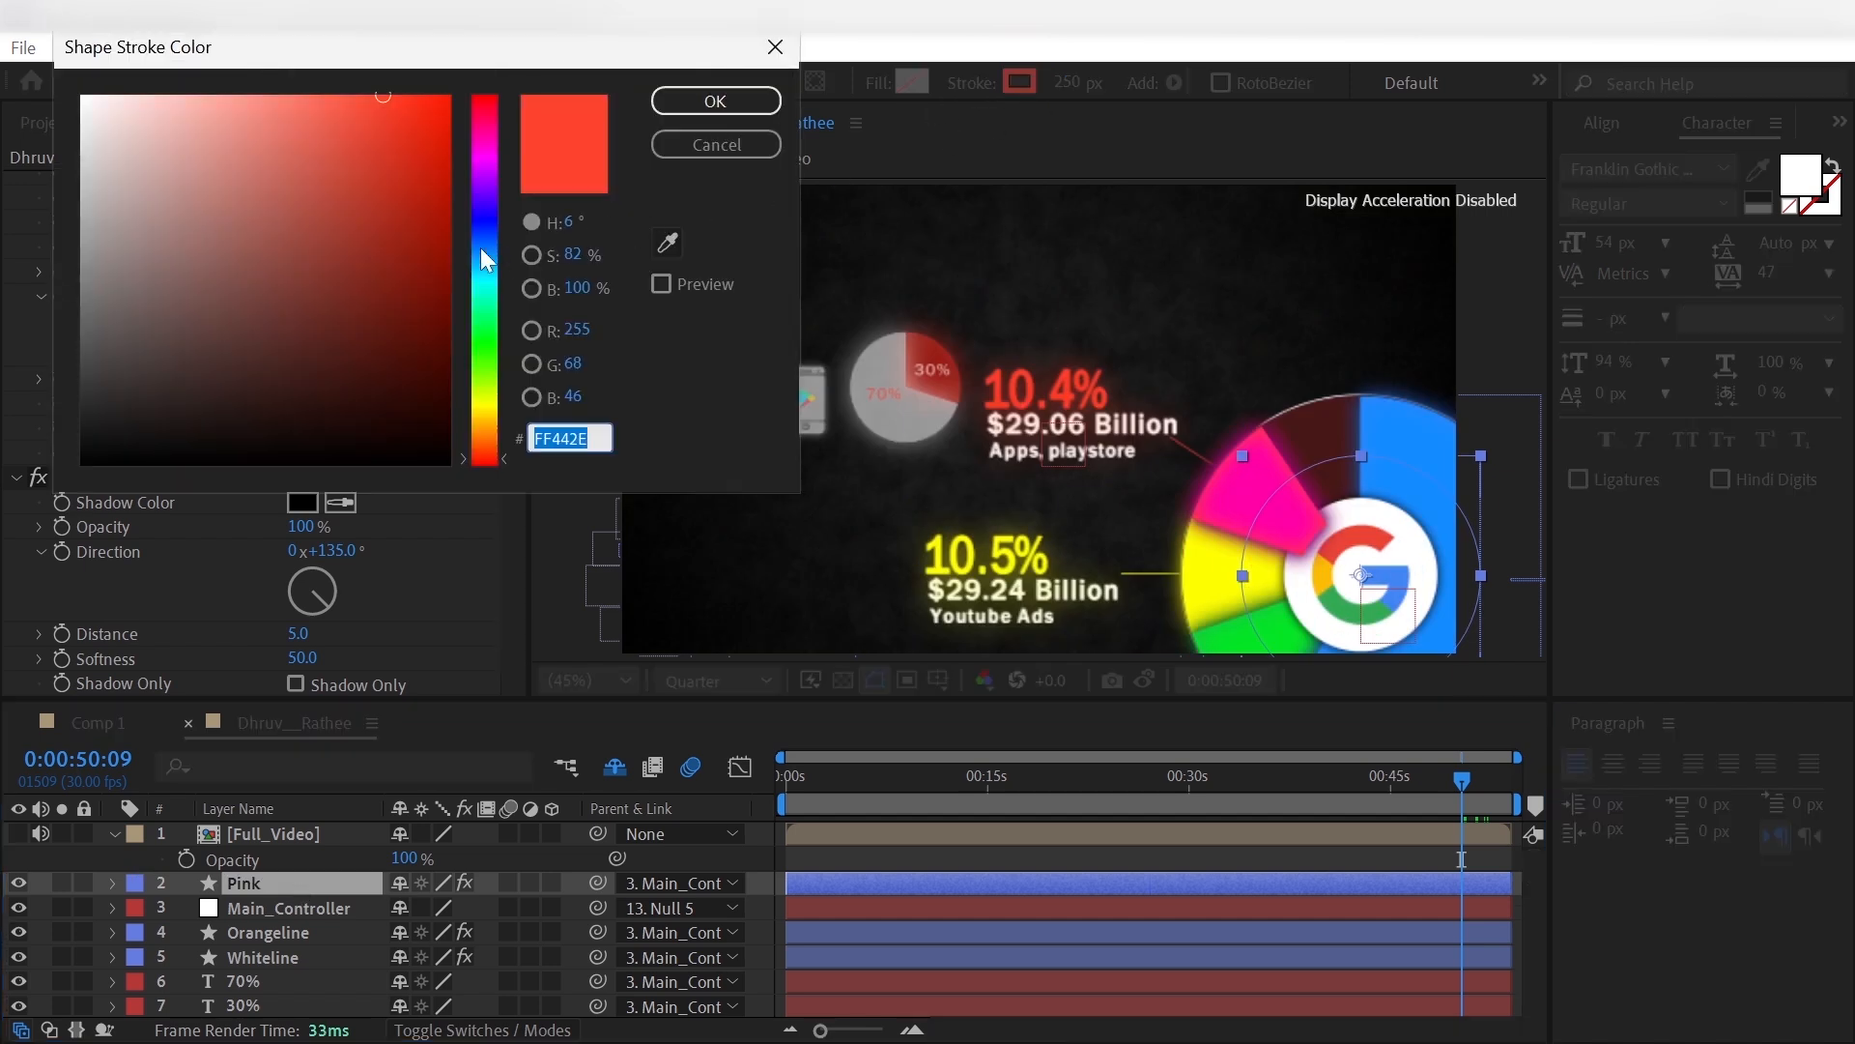
pyautogui.moveTo(479, 247); pyautogui.dragTo(498, 143)
pyautogui.click(727, 98)
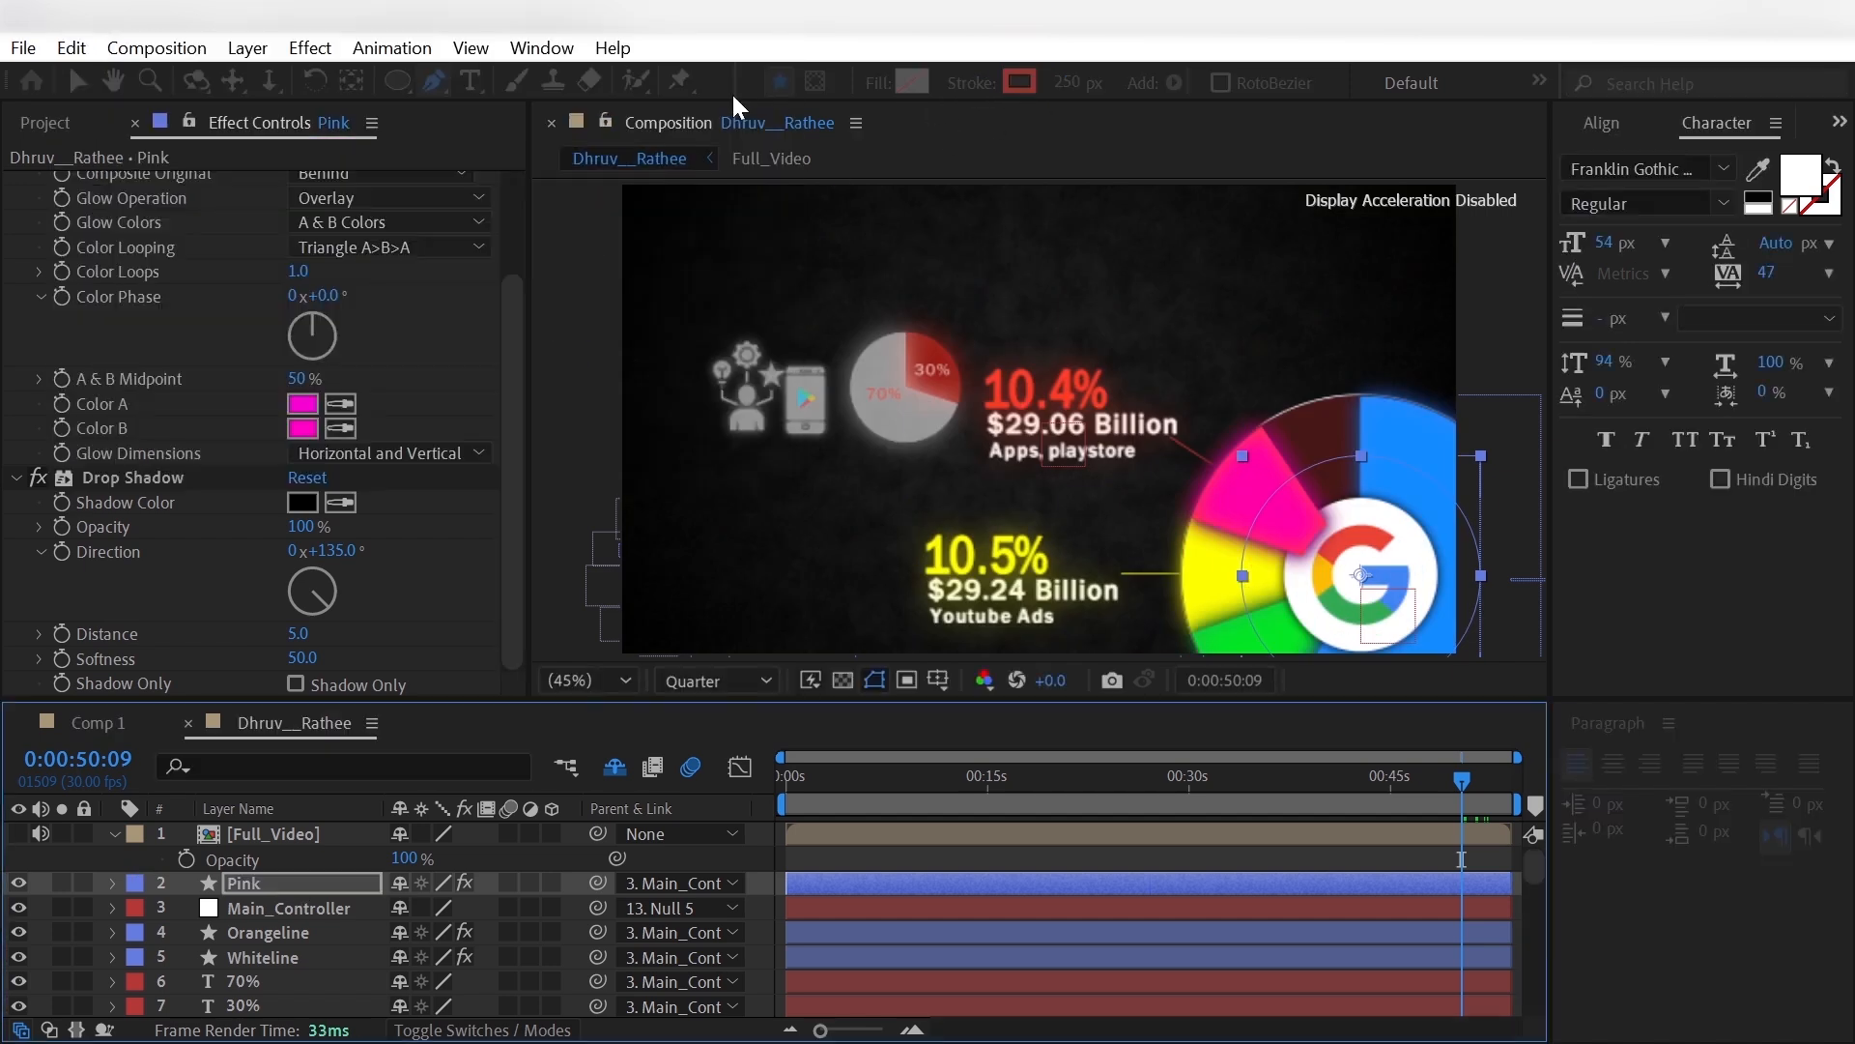
# - Remove the Start keyframes from Pink's Trim Paths and set its End to 90.6%
pyautogui.click(113, 883)
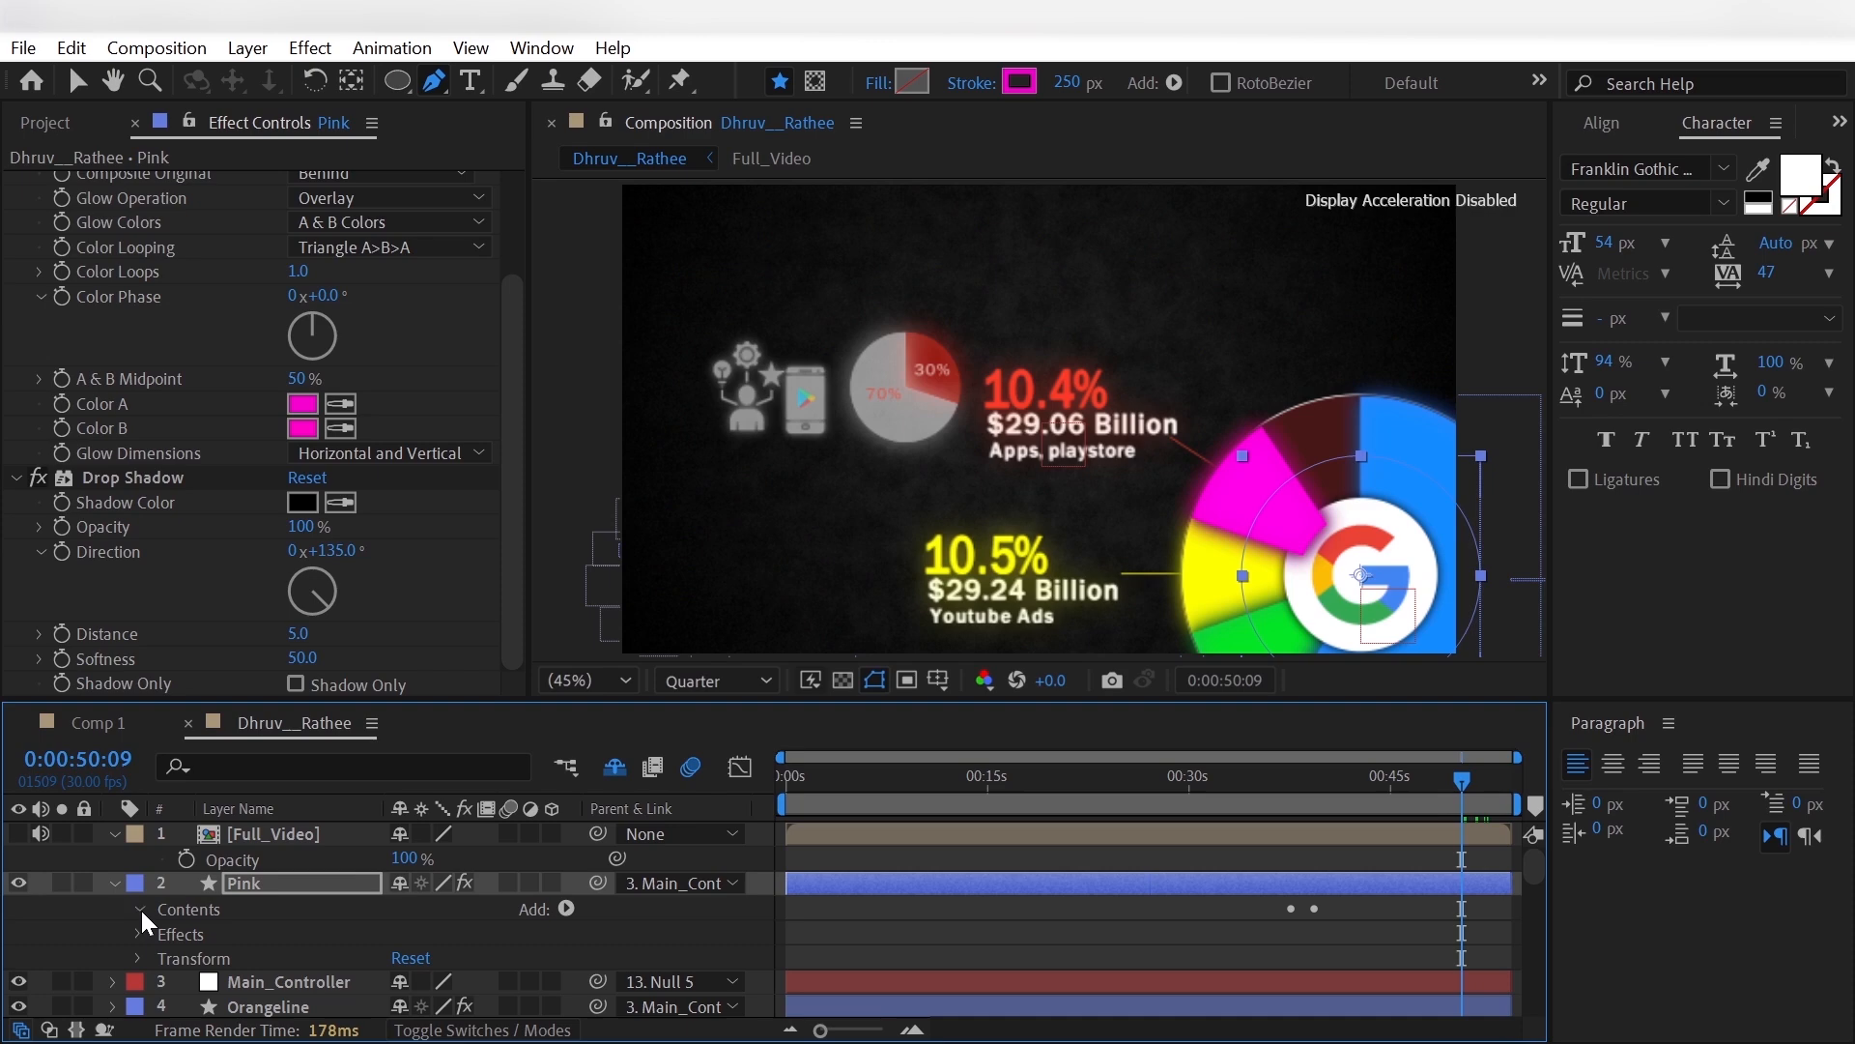
pyautogui.click(138, 909)
pyautogui.click(162, 958)
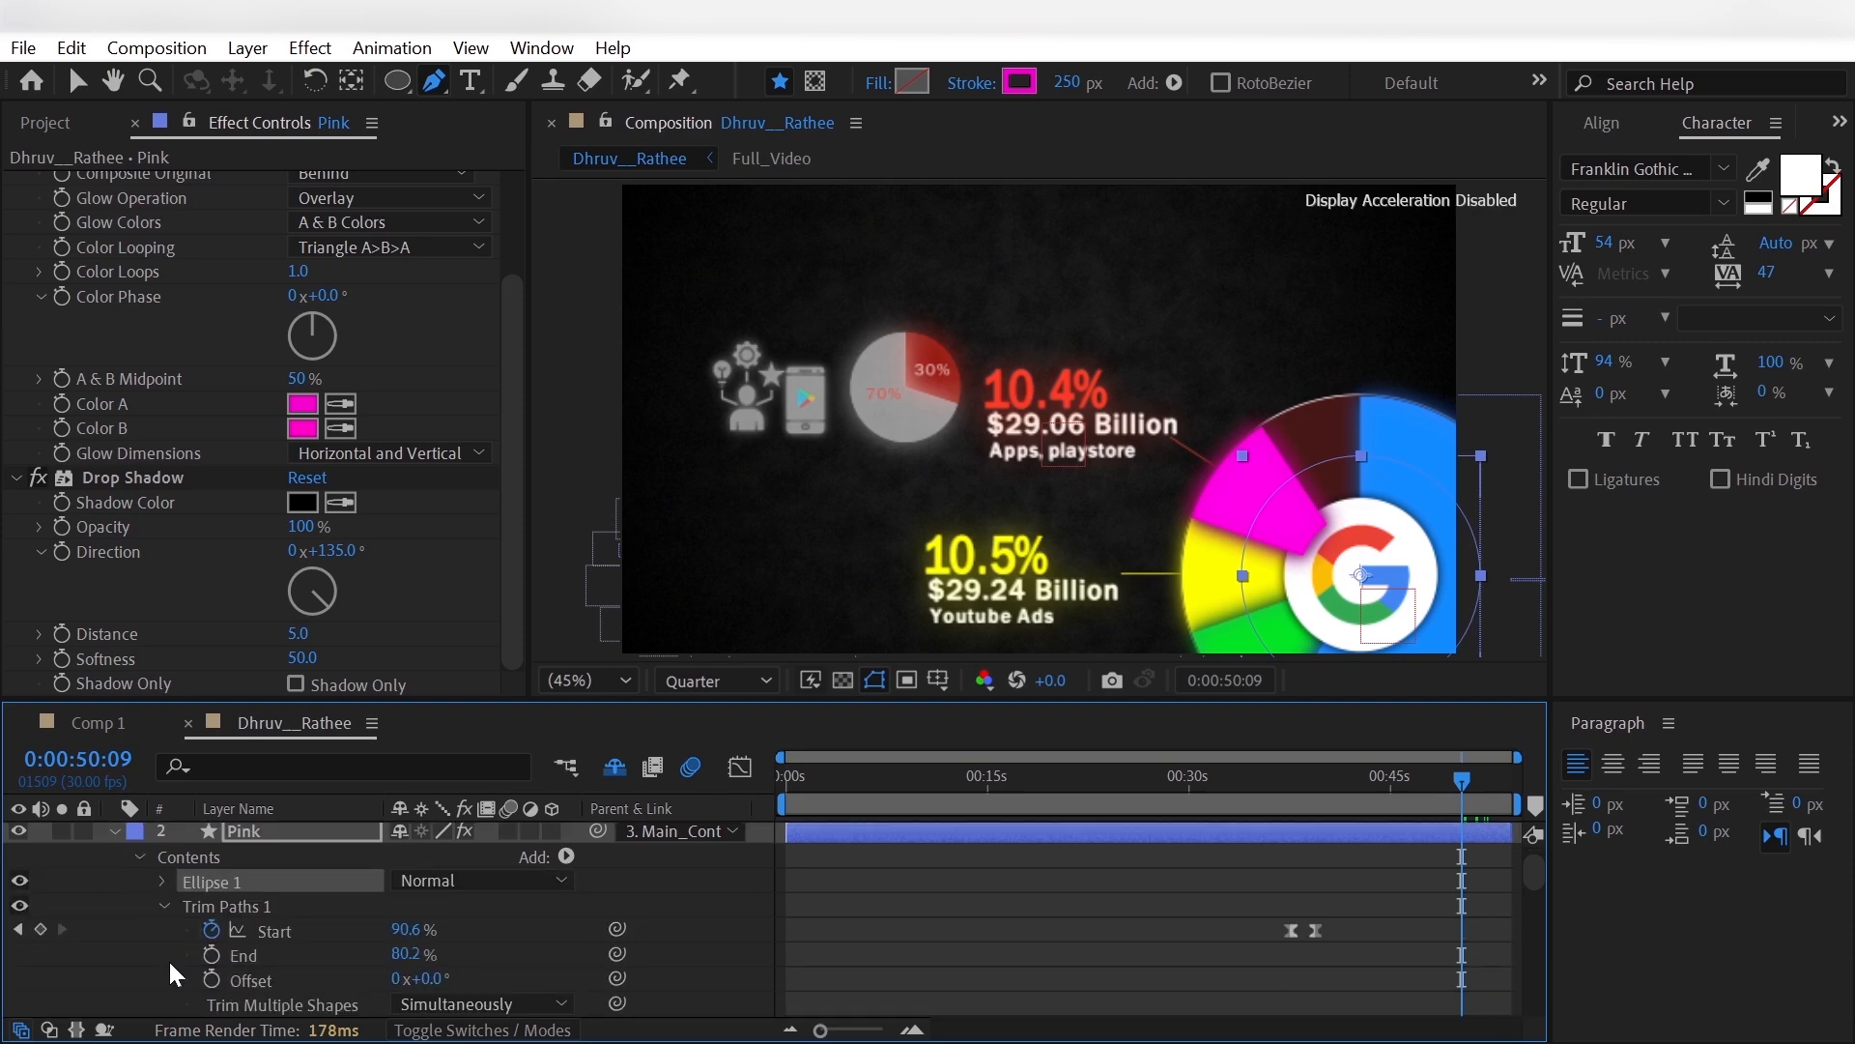
pyautogui.moveTo(1278, 919); pyautogui.dragTo(1329, 938)
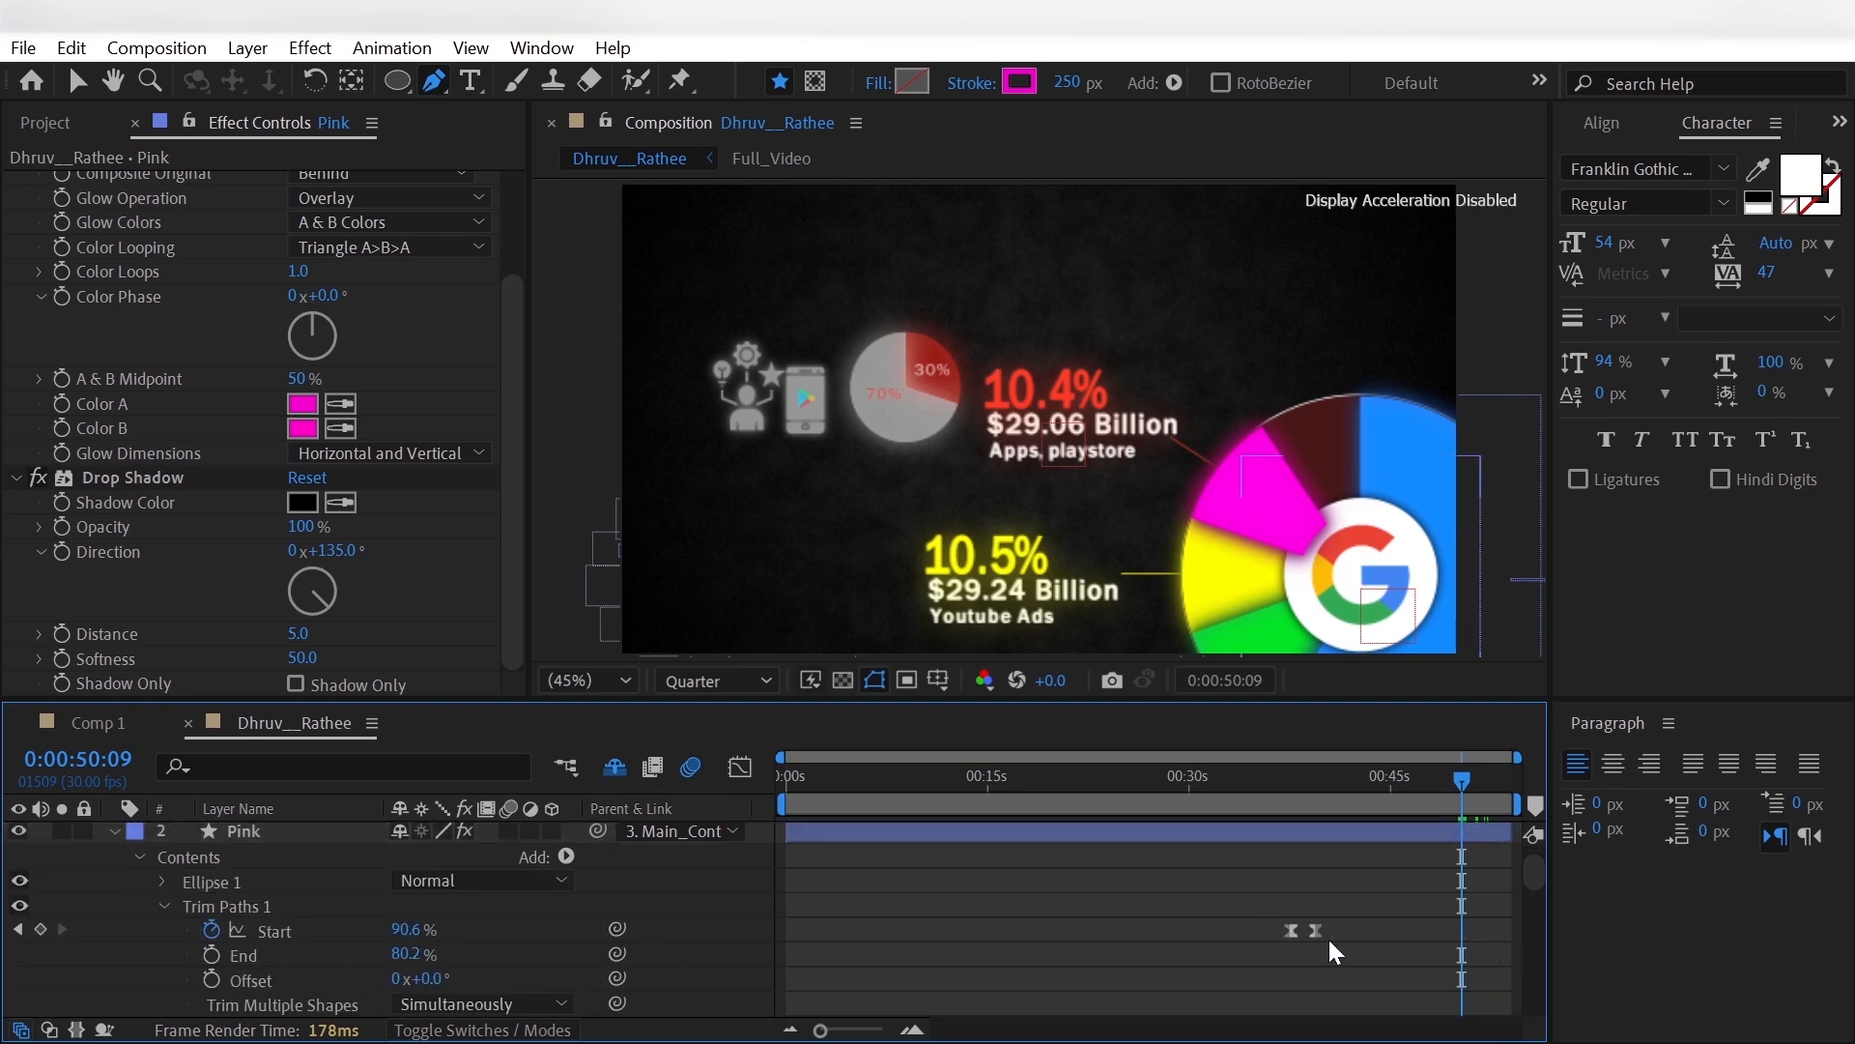
pyautogui.press('Delete')
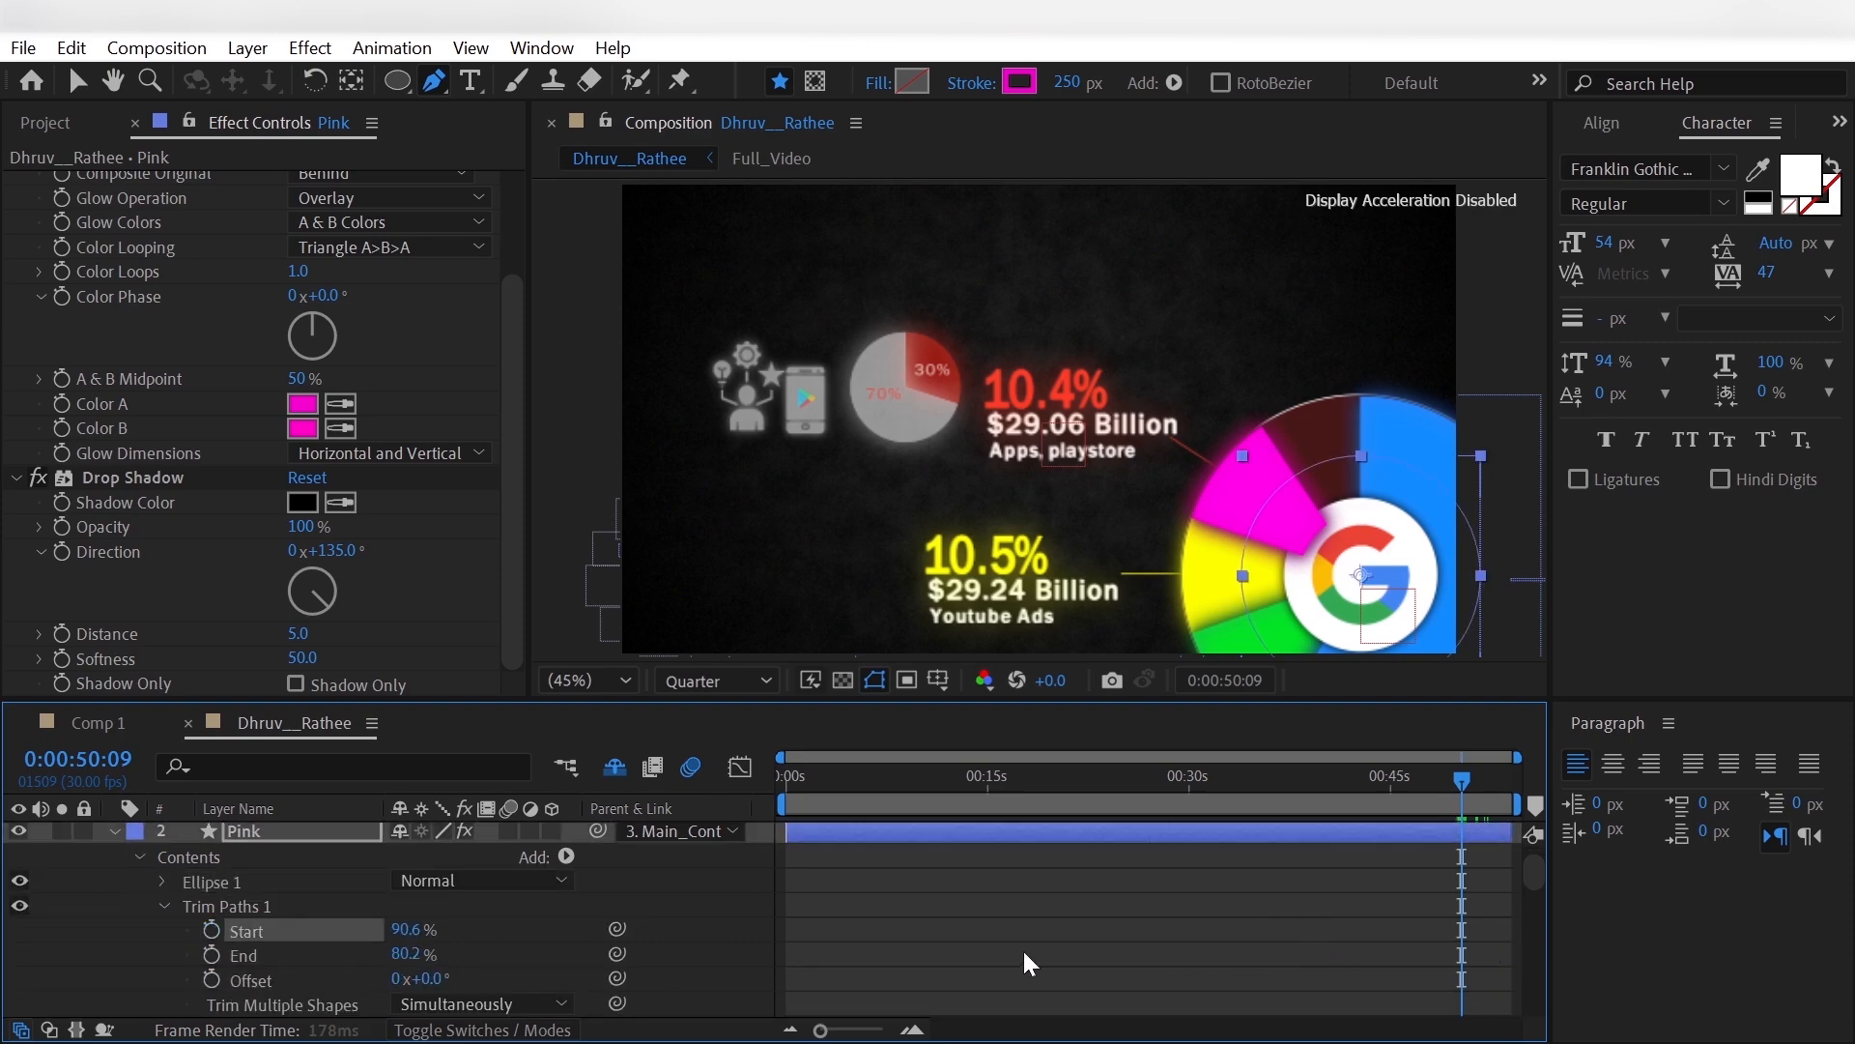
pyautogui.click(414, 954)
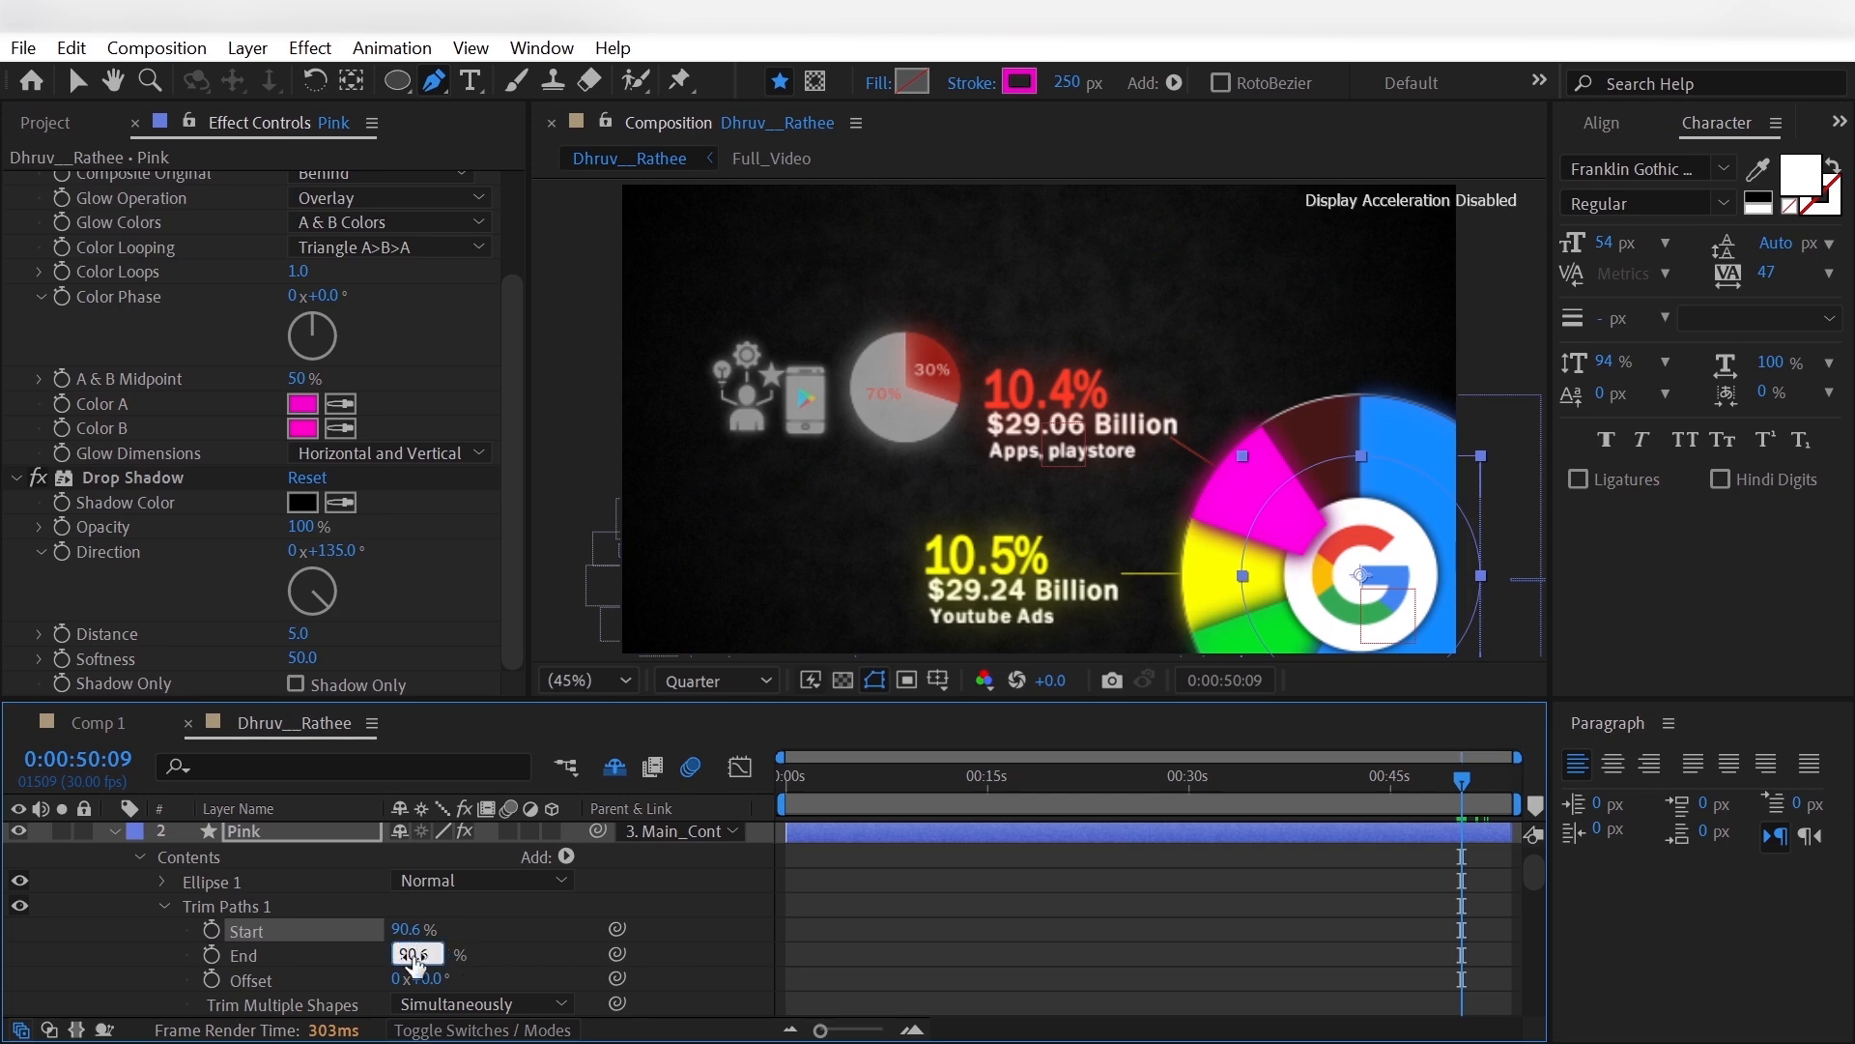
pyautogui.press('Return')
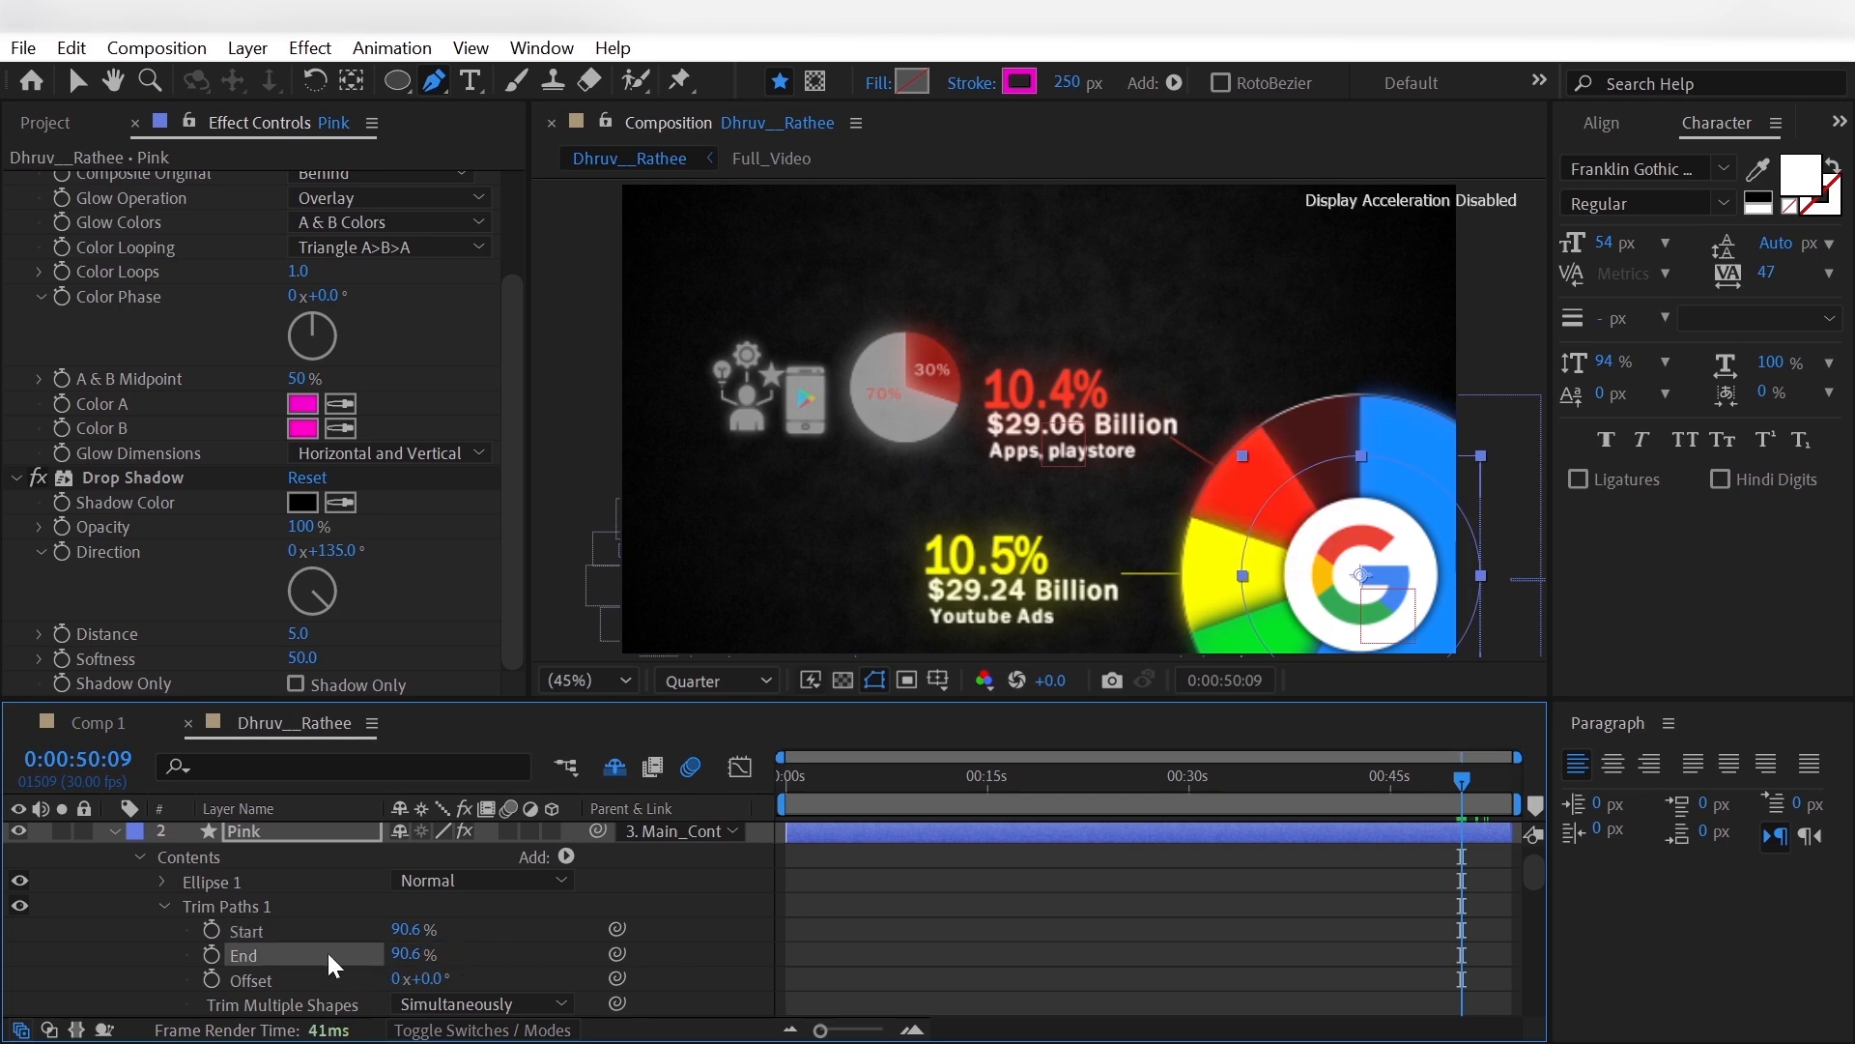
# - Keyframe Pink's Trim Paths Start from 90.6% at 0:00:49:29 to 100% at 0:00:51:28
pyautogui.scroll(2, 258, 948)
pyautogui.click(18, 833)
pyautogui.hotkey('shift', 'pageup')
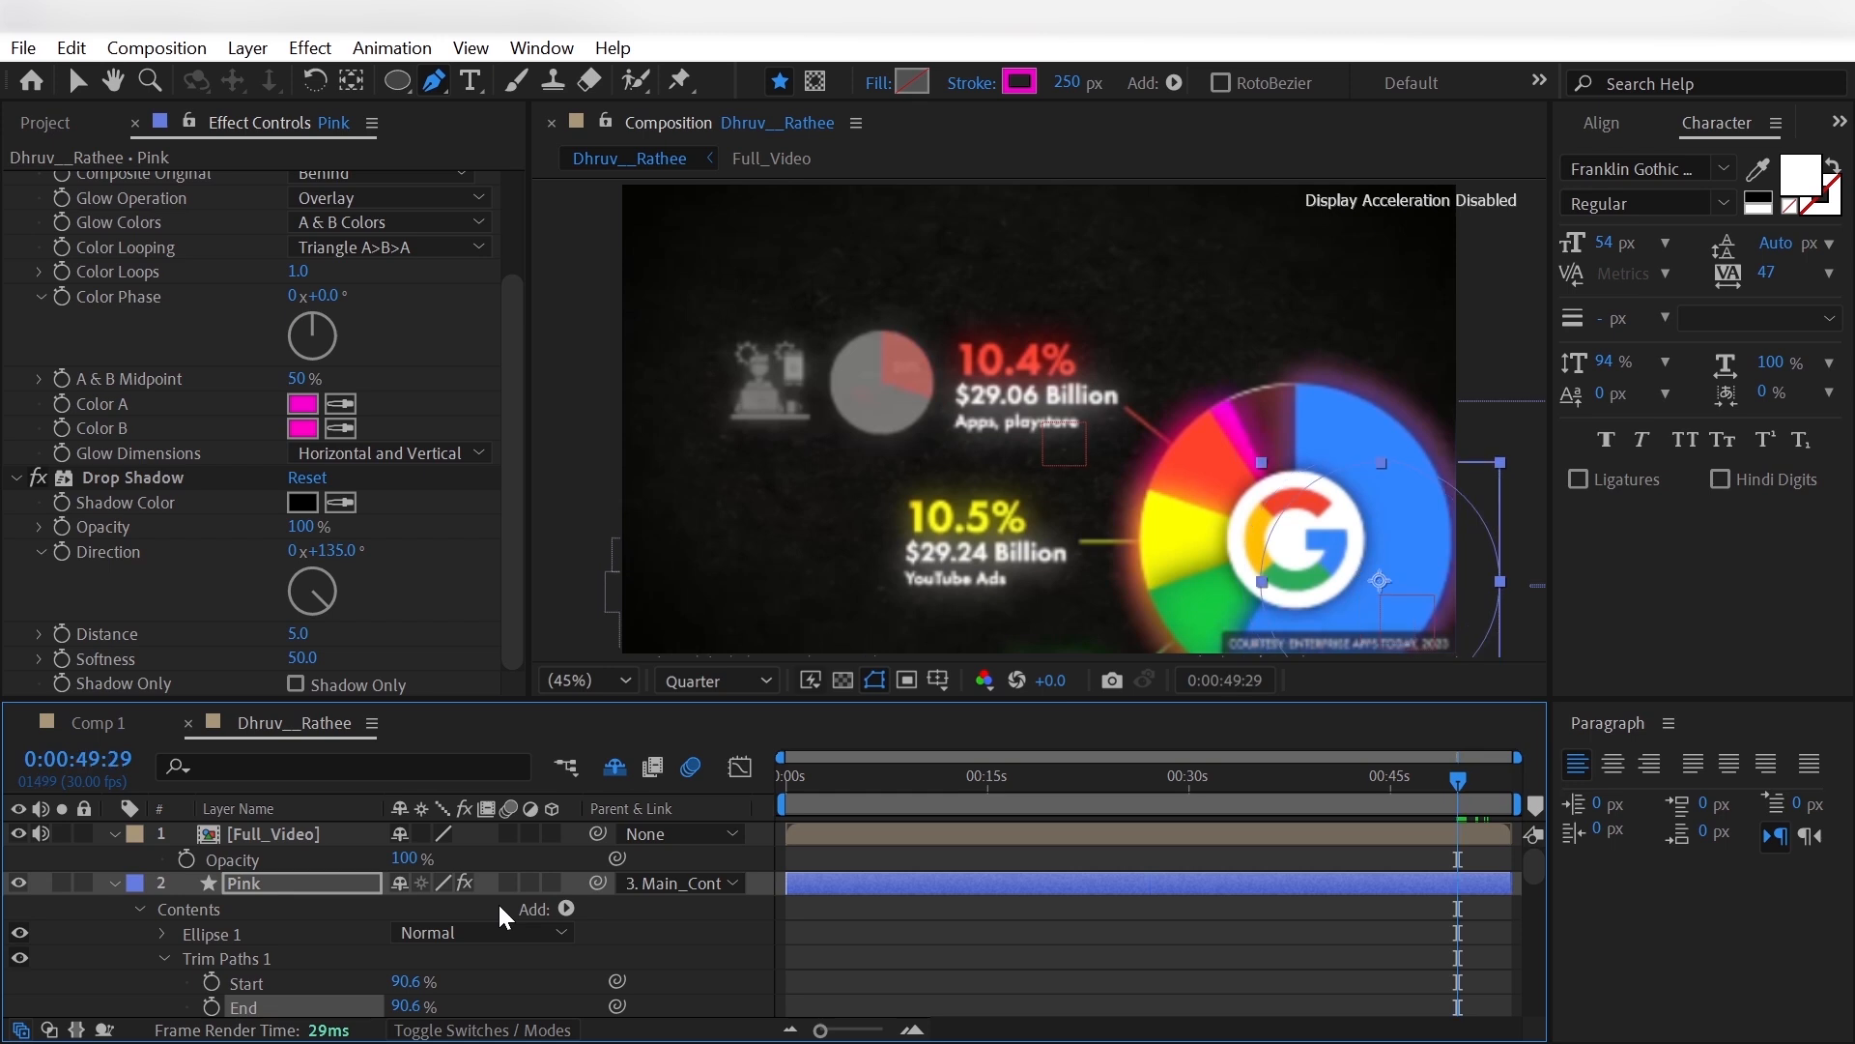
pyautogui.click(209, 983)
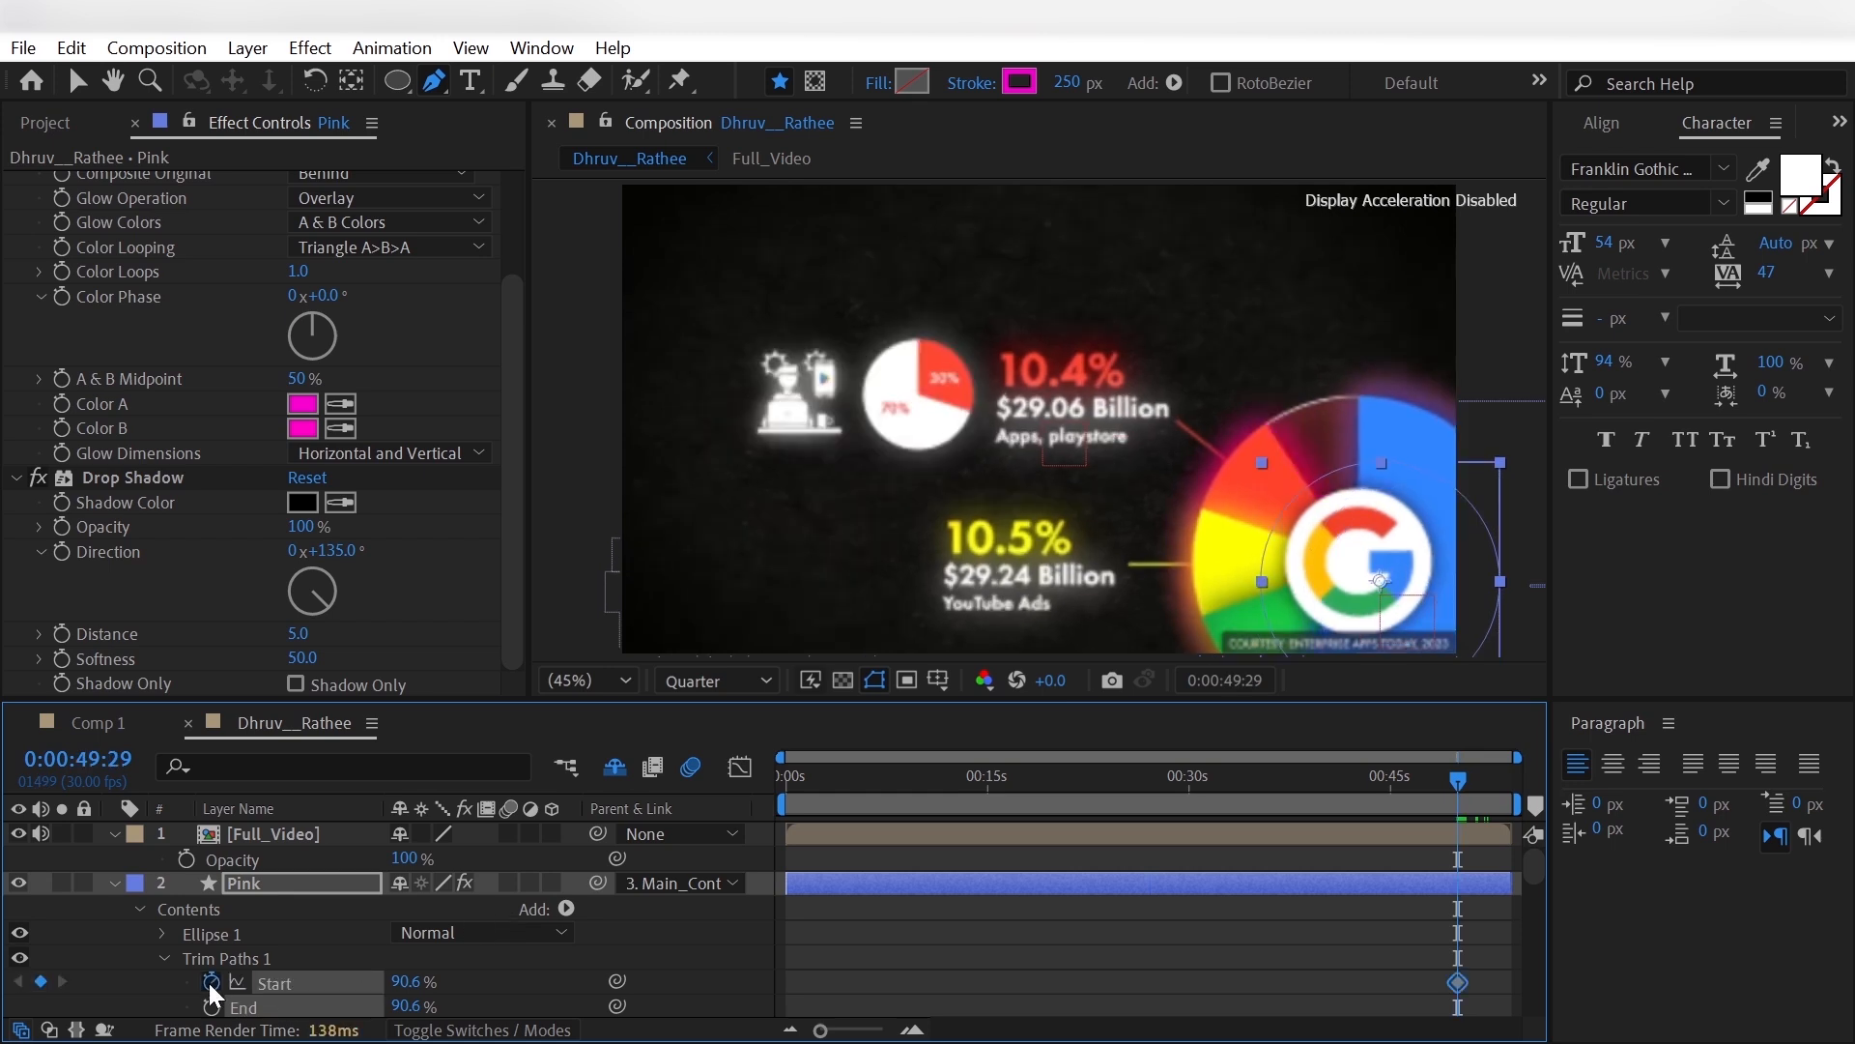
pyautogui.click(1471, 802)
pyautogui.click(1481, 803)
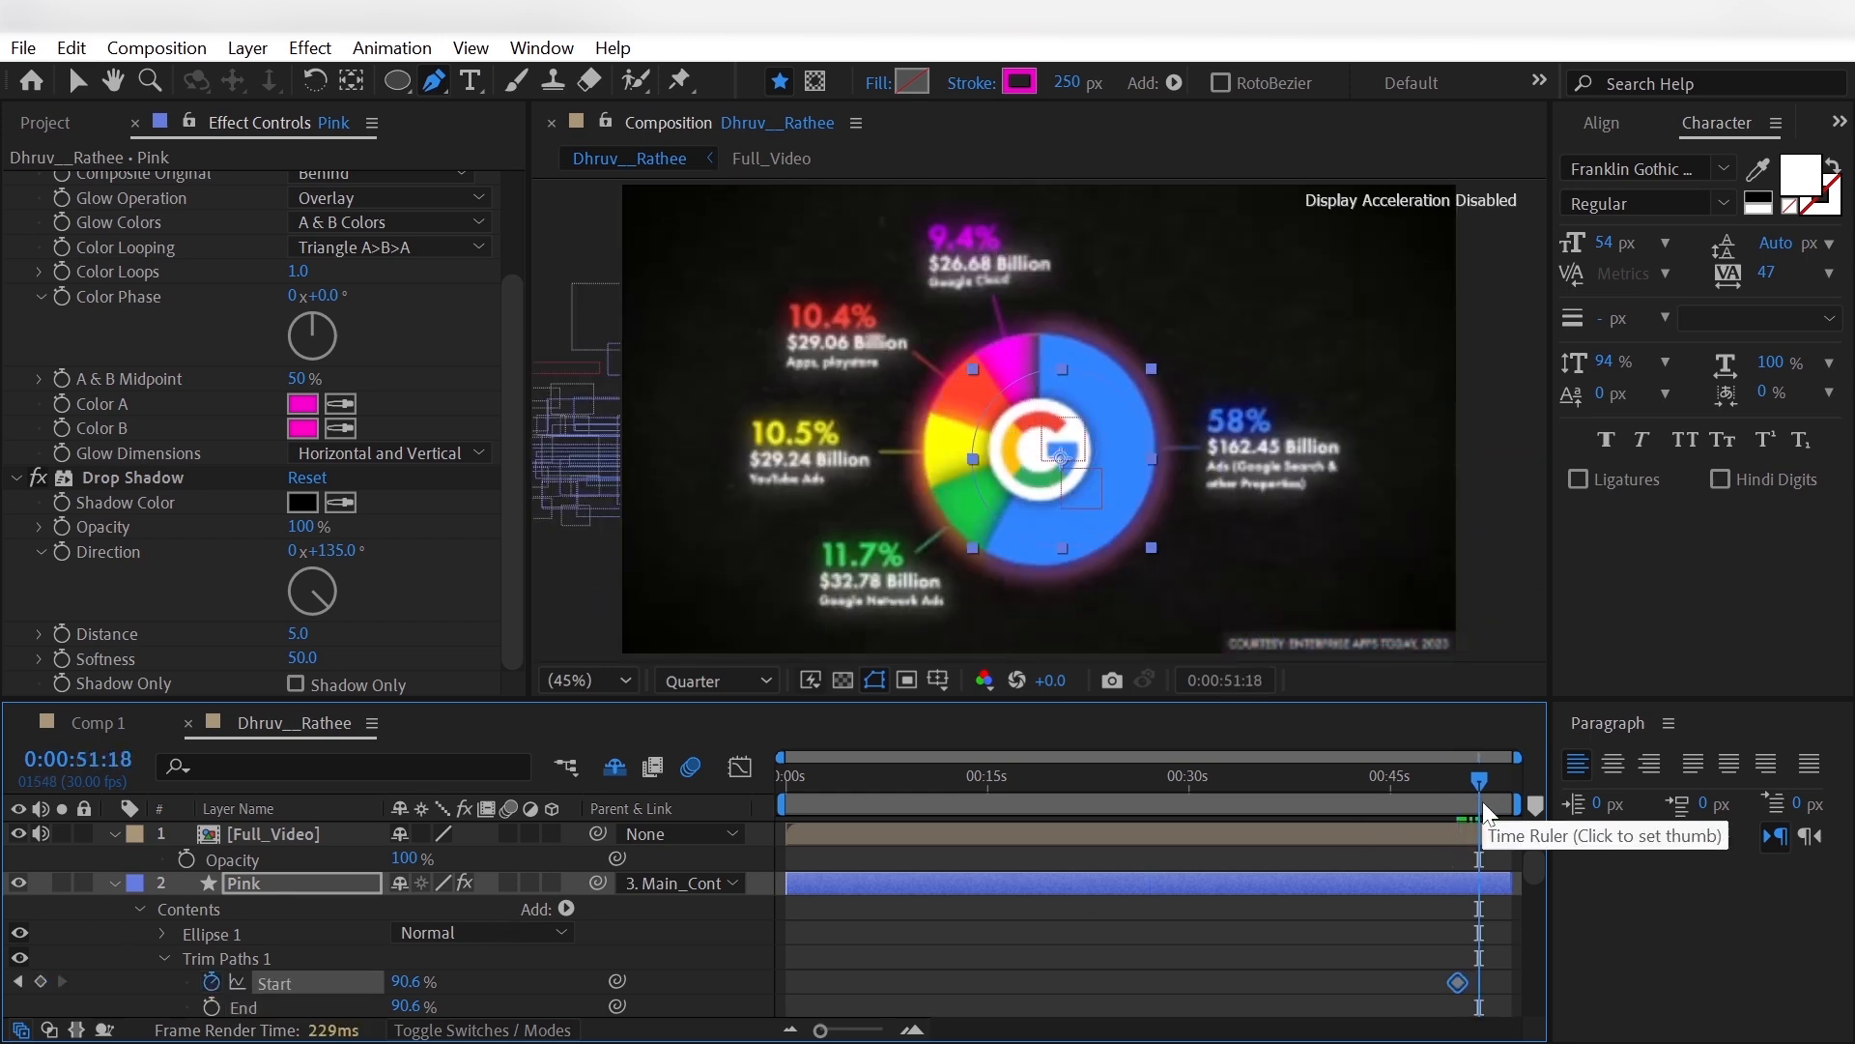
pyautogui.click(1484, 803)
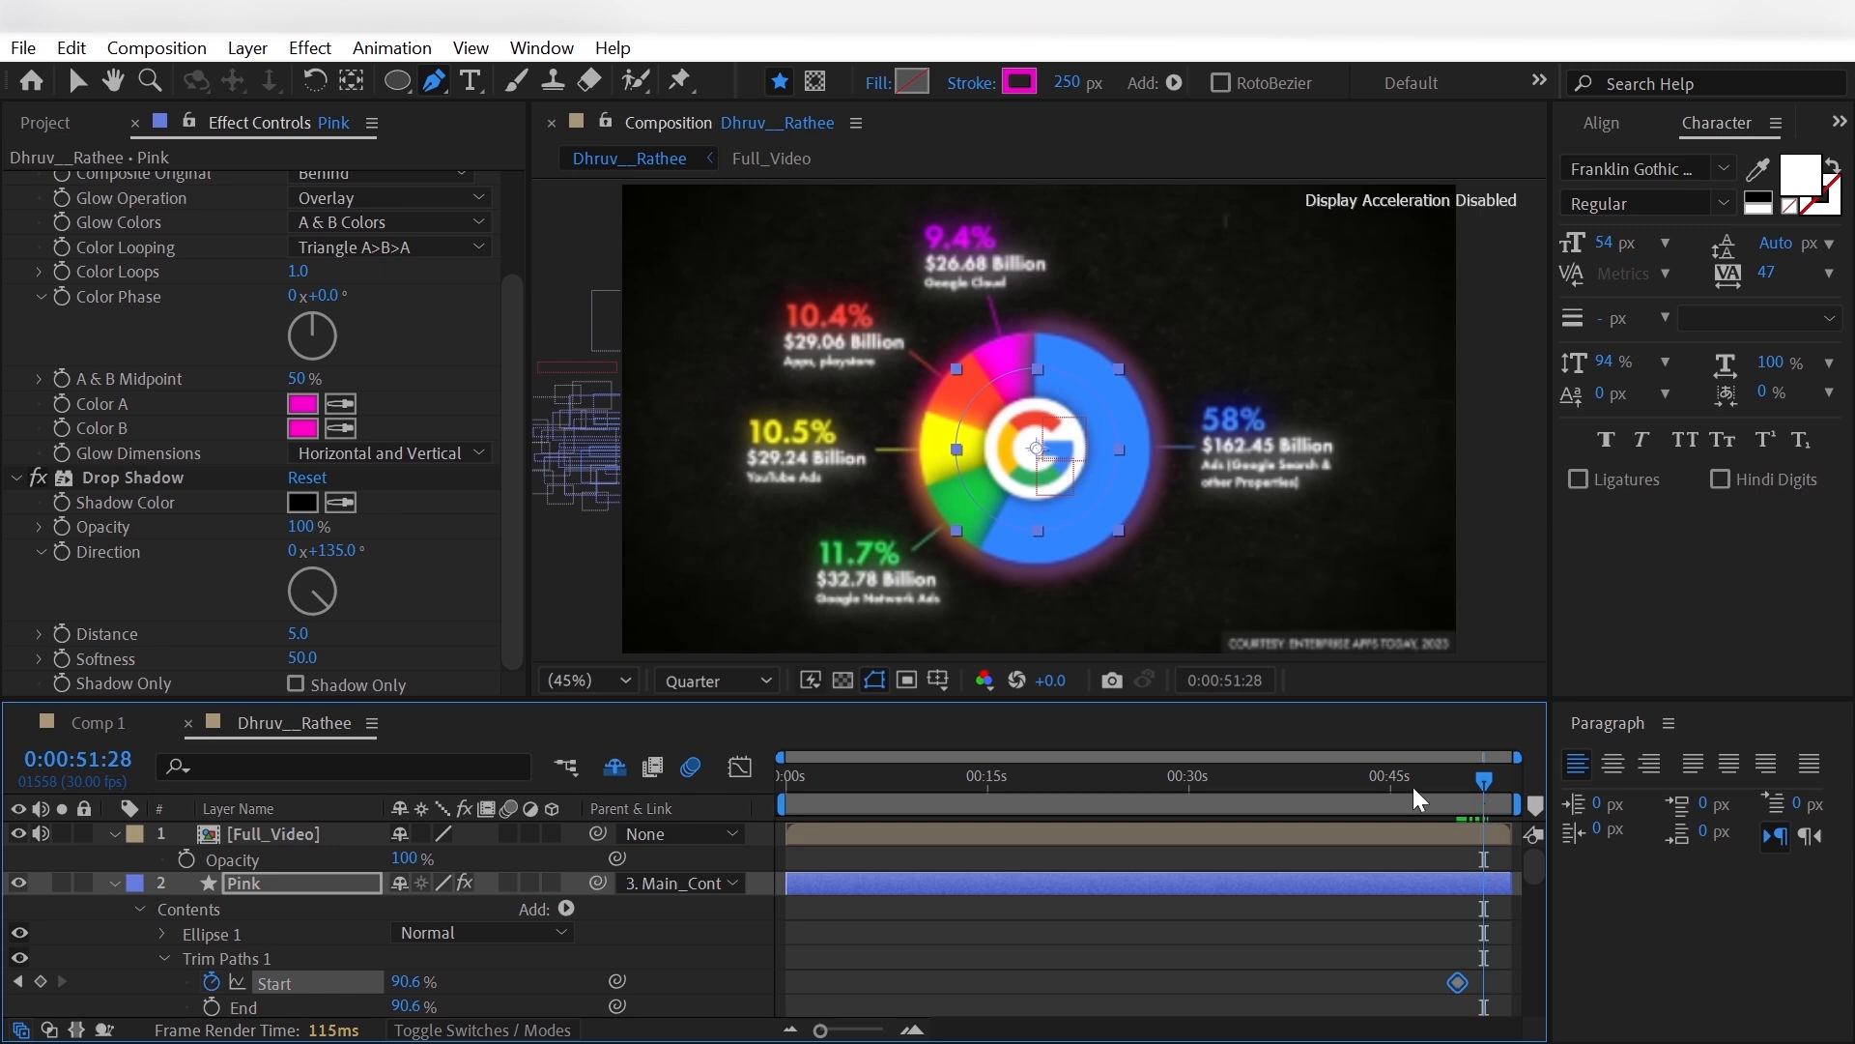
pyautogui.click(407, 981)
pyautogui.write('100')
pyautogui.press('Return')
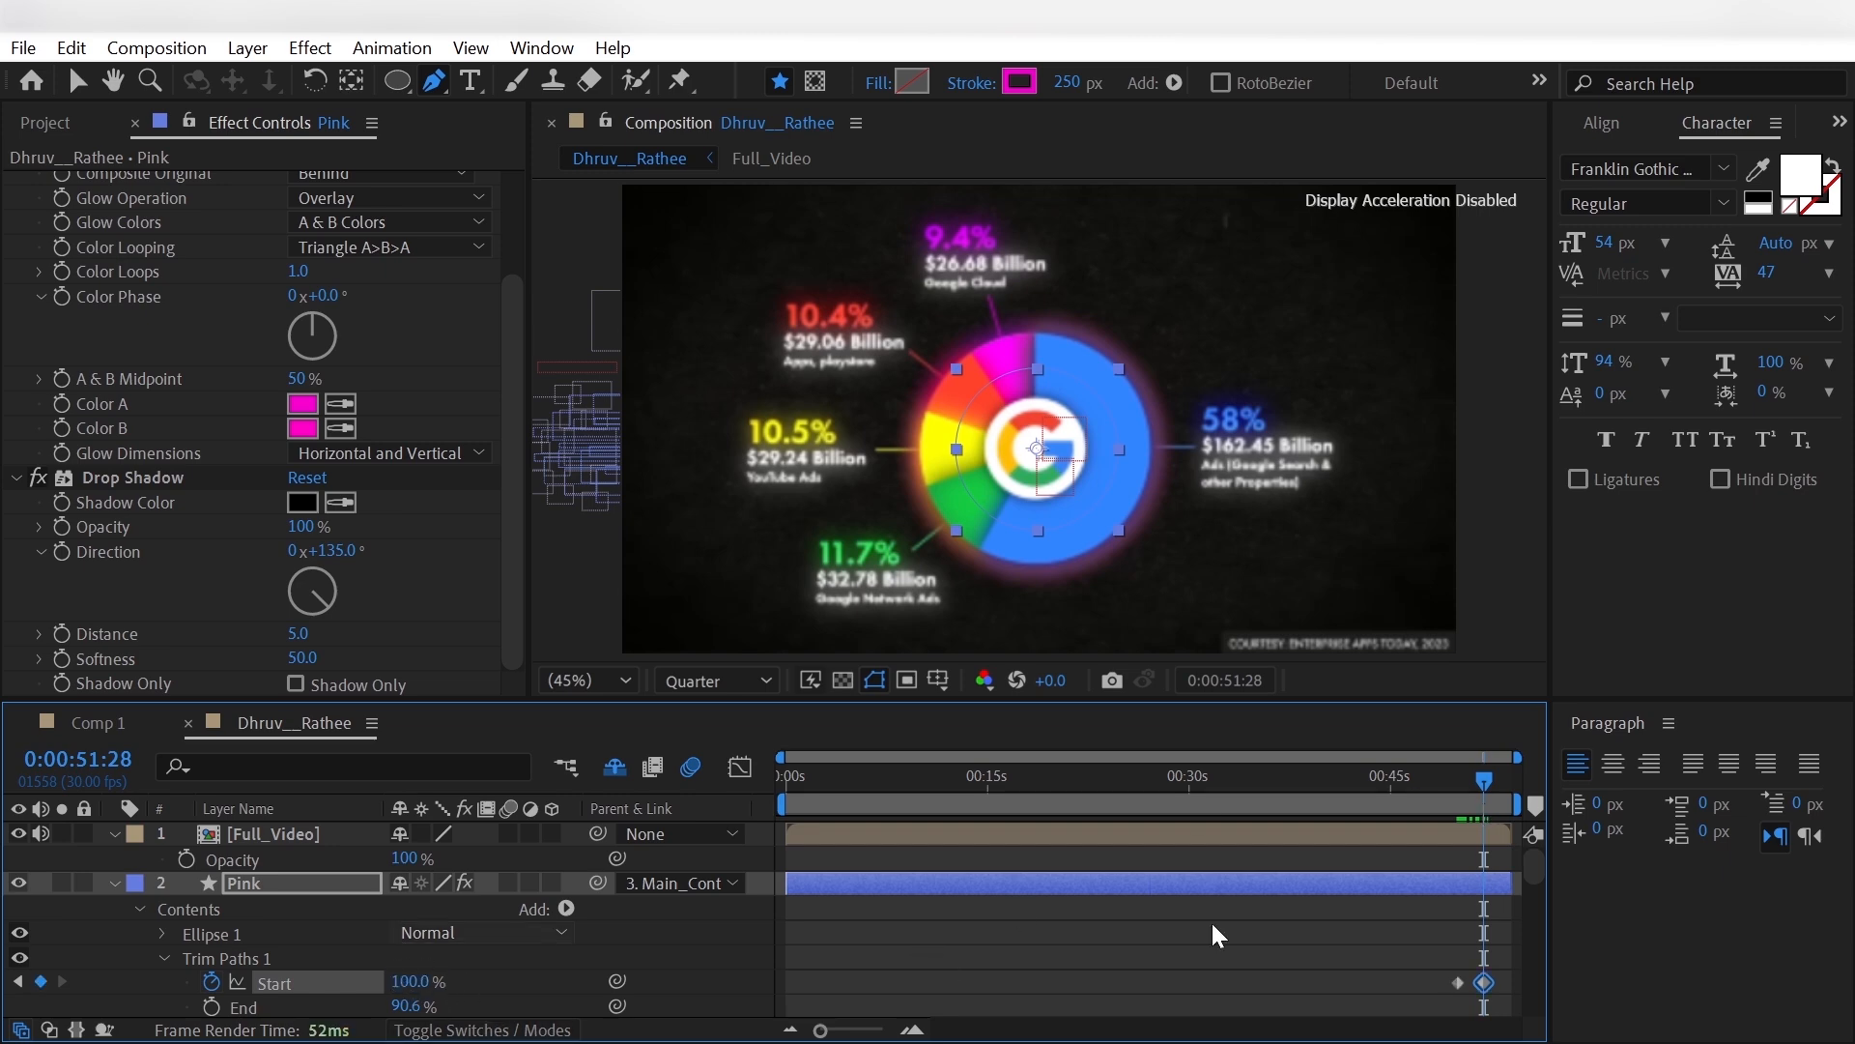
pyautogui.rightClick(1492, 987)
pyautogui.rightClick(1484, 980)
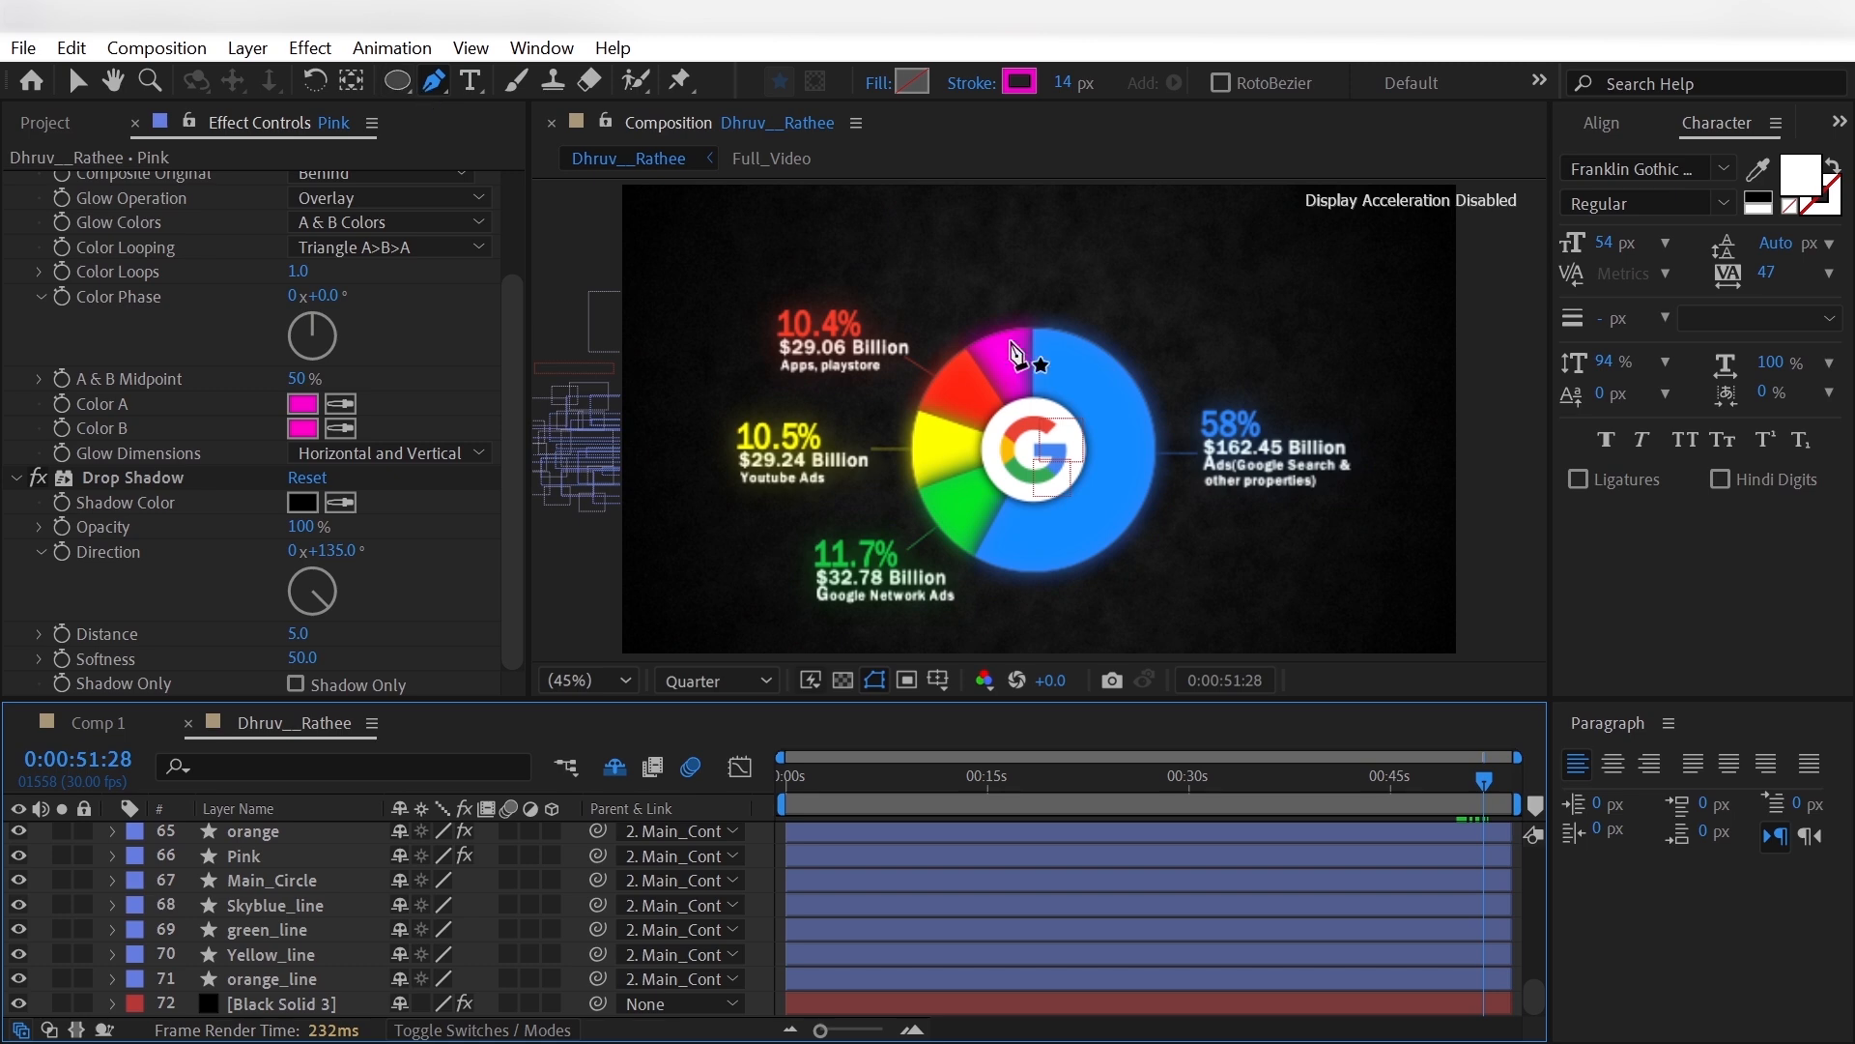
# - Draw a connector line outward from the pink slice with the Pen tool and set its stroke width to 2 px
pyautogui.click(1005, 348)
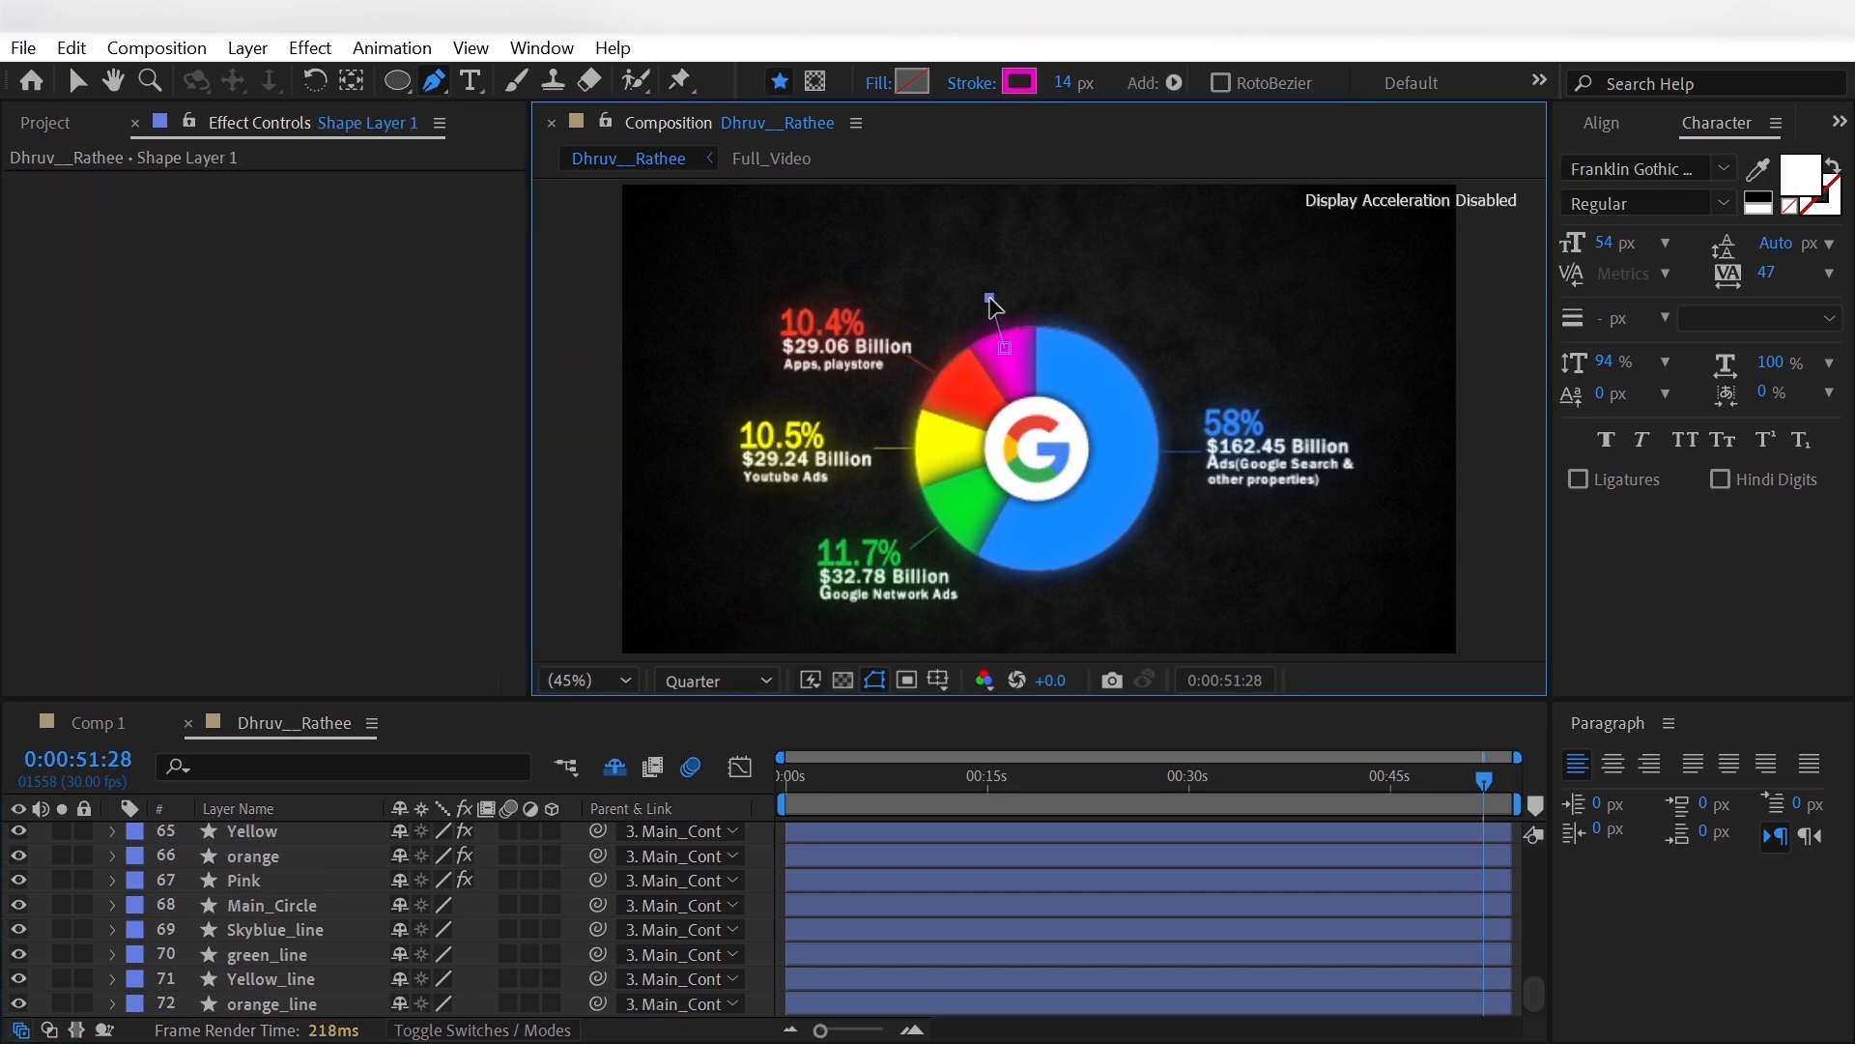
pyautogui.click(1063, 84)
pyautogui.write('2')
pyautogui.press('Return')
pyautogui.click(39, 885)
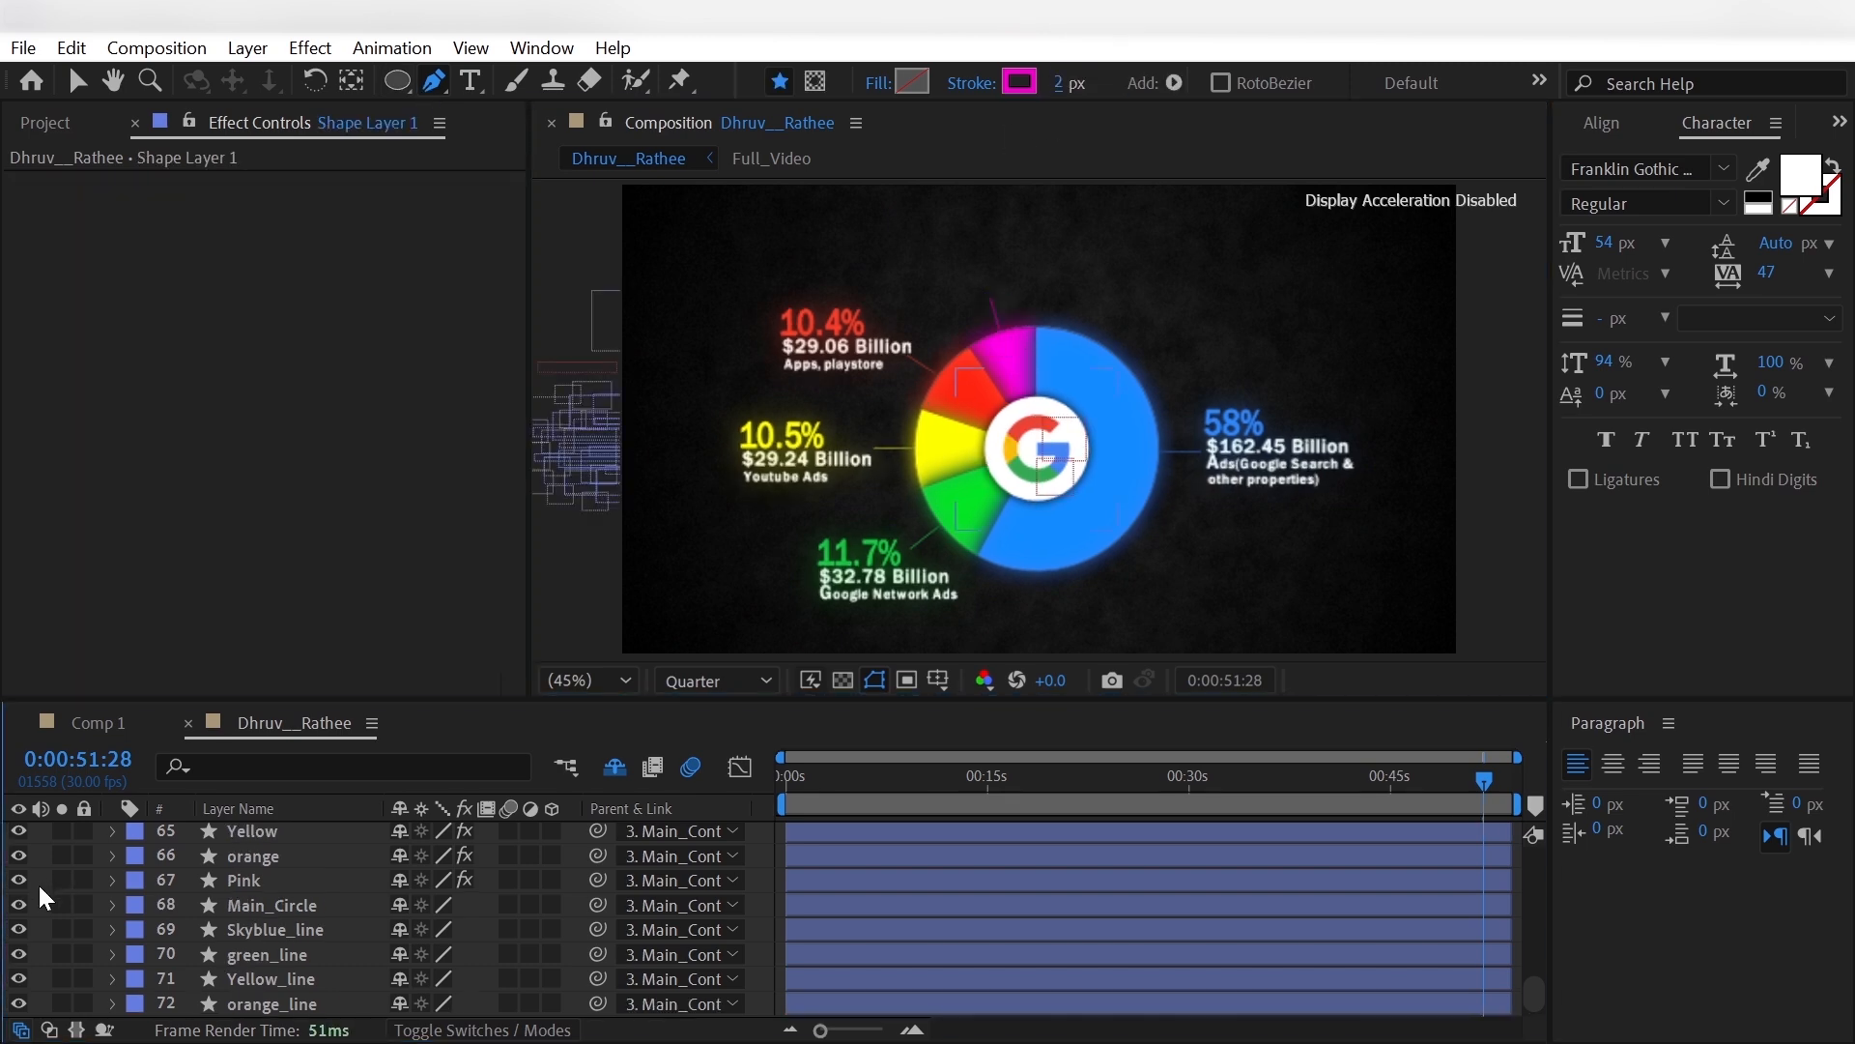
# - Rename the new connector shape layer as pink_line
pyautogui.scroll(15, 39, 886)
pyautogui.scroll(4, 38, 885)
pyautogui.click(265, 833)
pyautogui.press('Return')
pyautogui.write('pink_line')
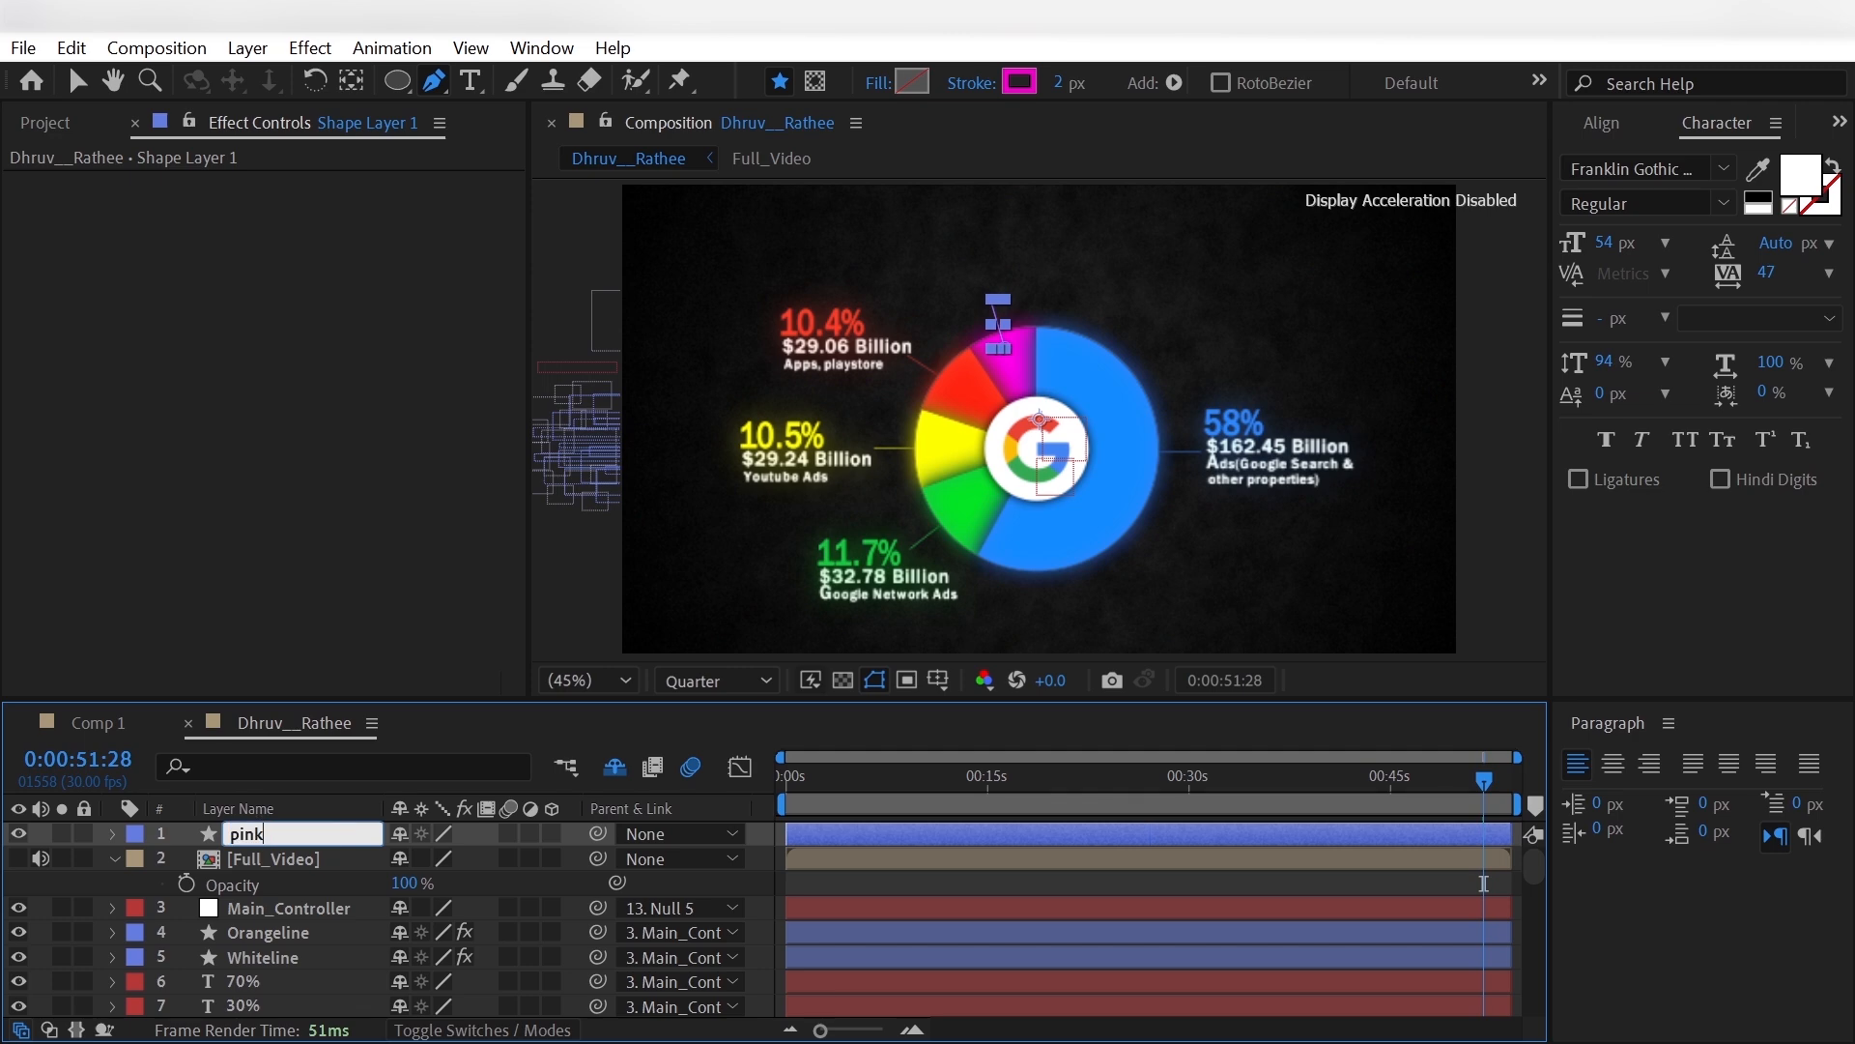
pyautogui.press('Return')
# - Add Trim Paths to pink_line and keyframe its End at 0% at 0:00:50:12
pyautogui.click(114, 833)
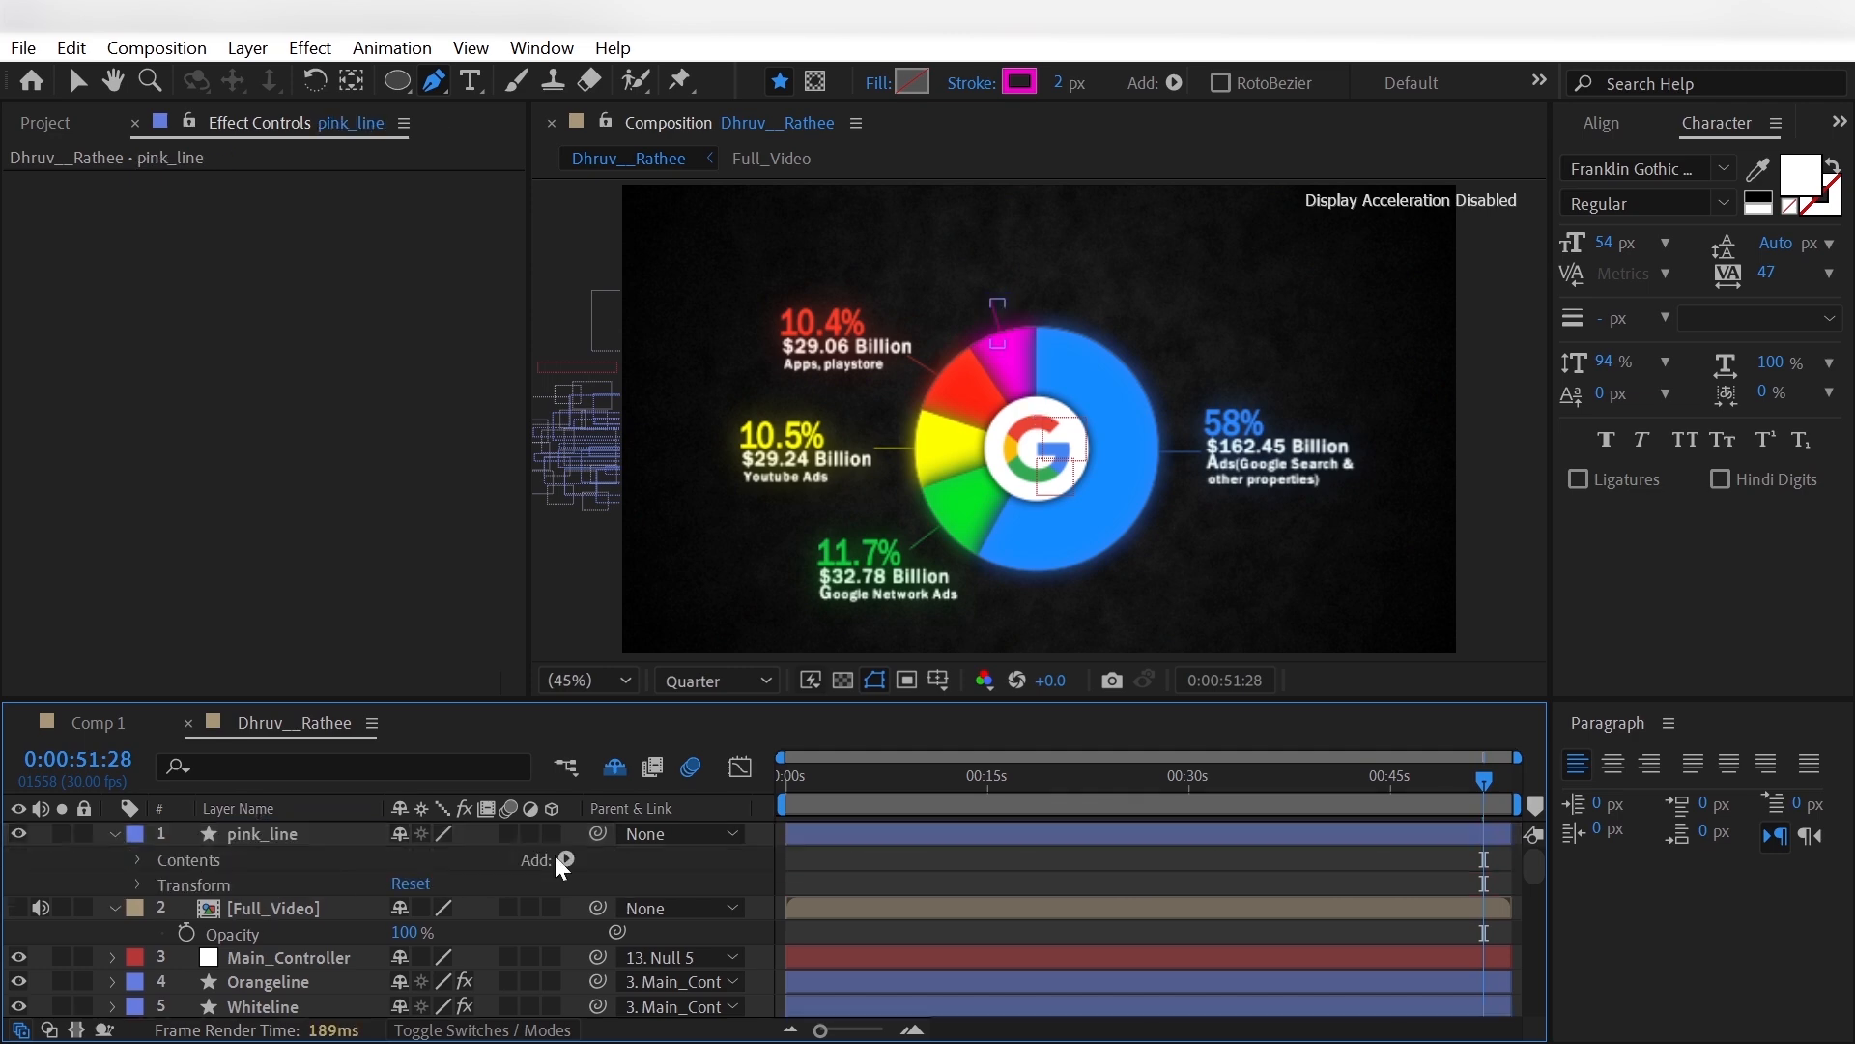
pyautogui.click(566, 860)
pyautogui.click(547, 660)
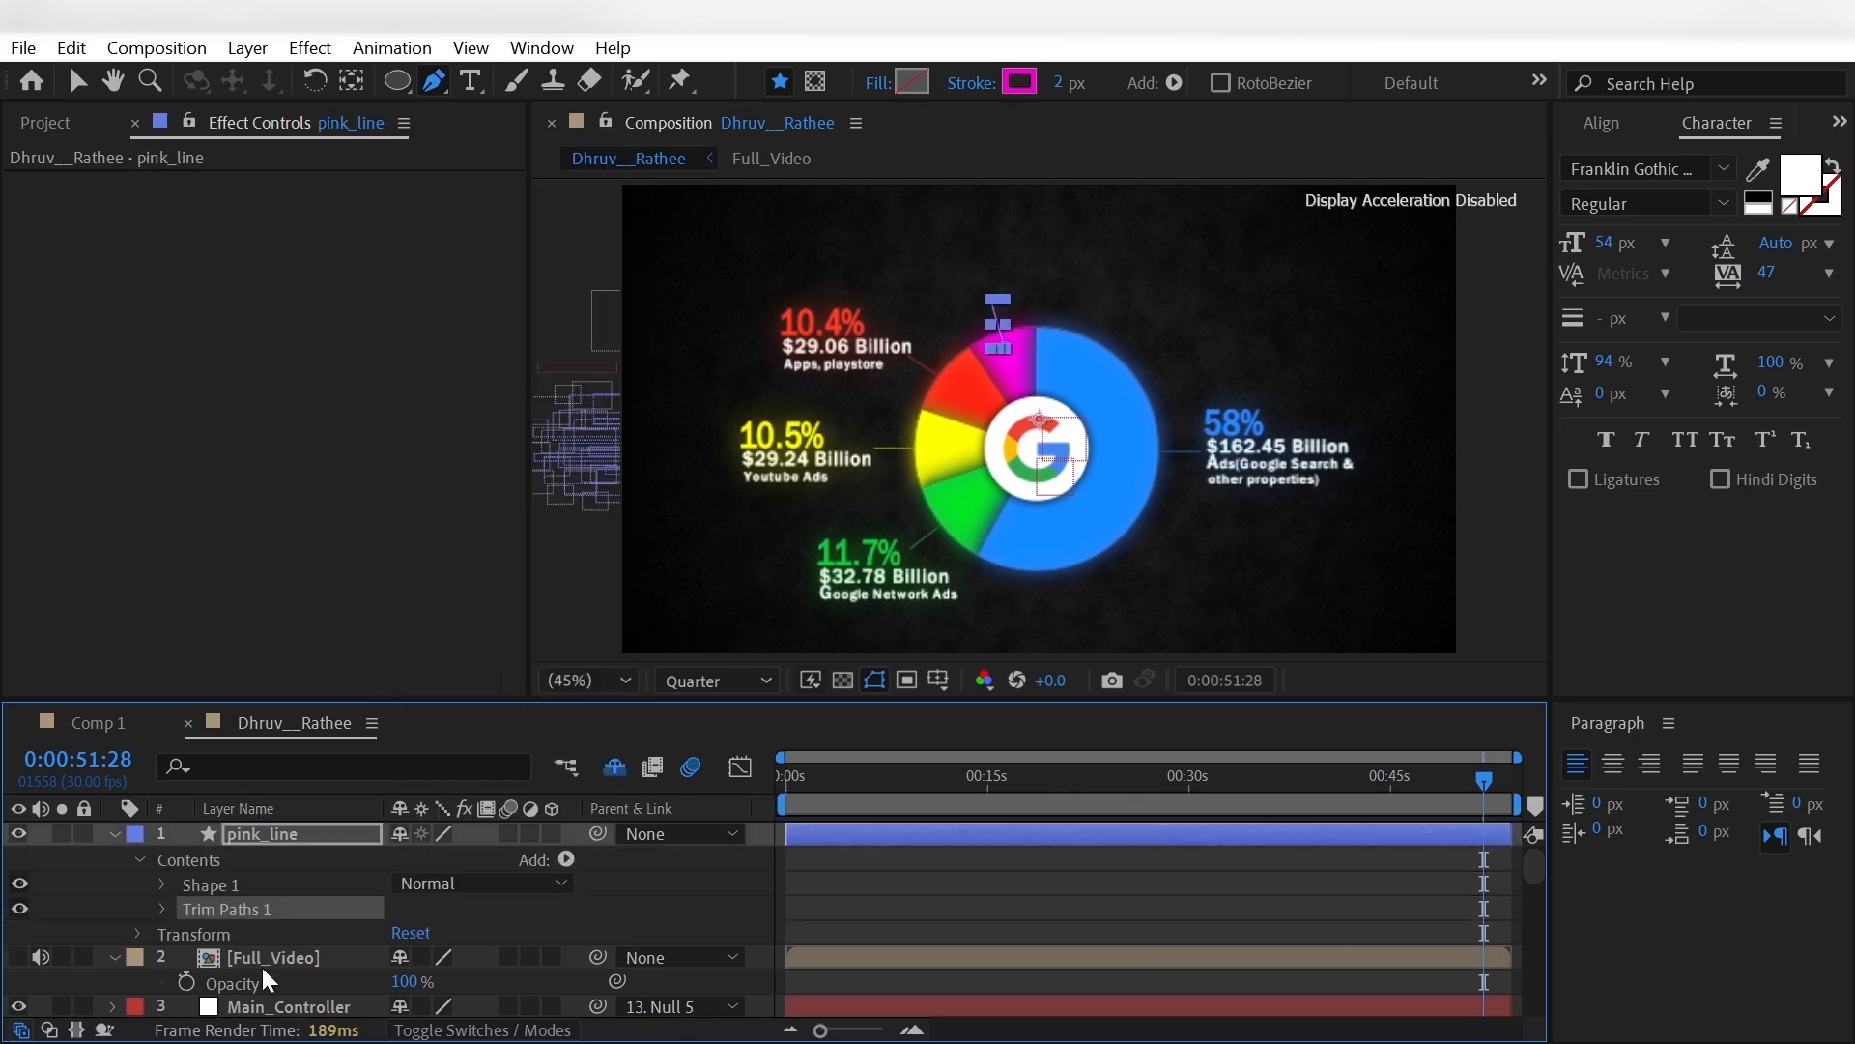
pyautogui.click(163, 908)
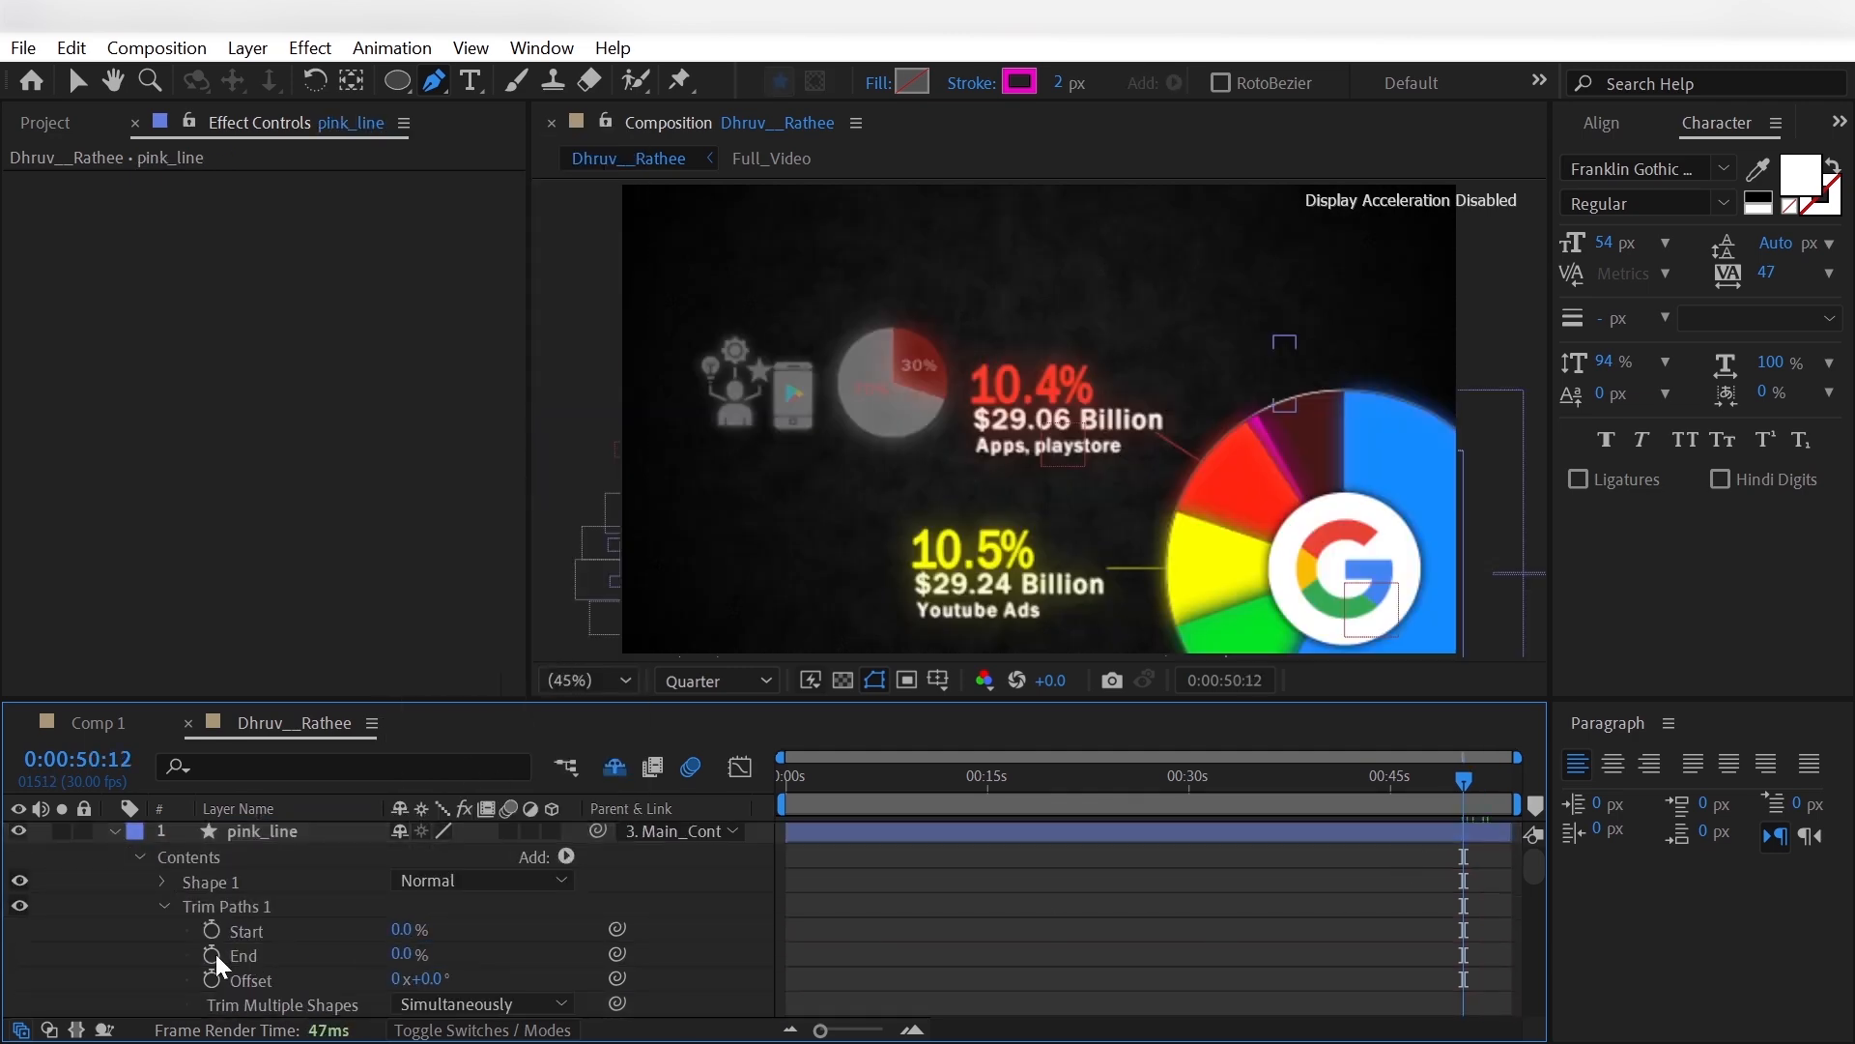
pyautogui.click(212, 954)
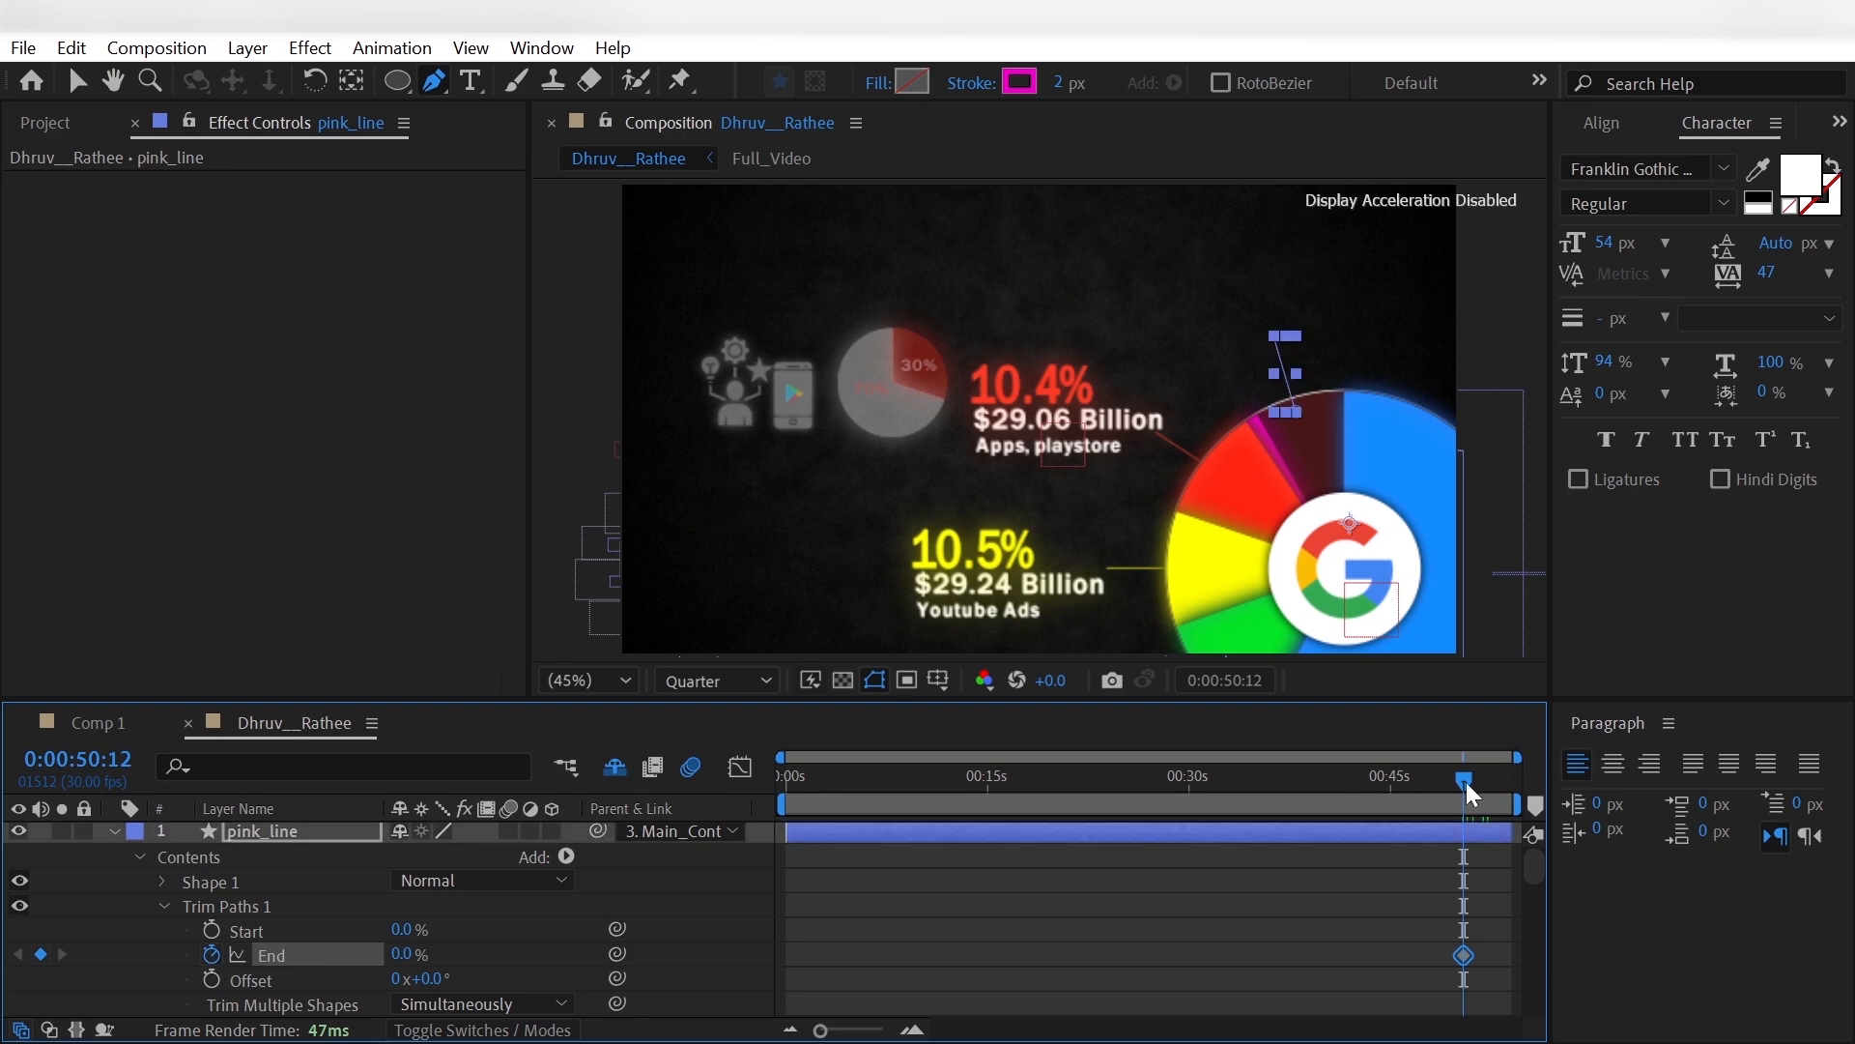
# - Set pink_line's Trim Paths End to 100% at 0:00:51:14 and apply Easy Ease In to its keyframes
pyautogui.moveTo(1465, 781); pyautogui.dragTo(1477, 793)
pyautogui.click(405, 954)
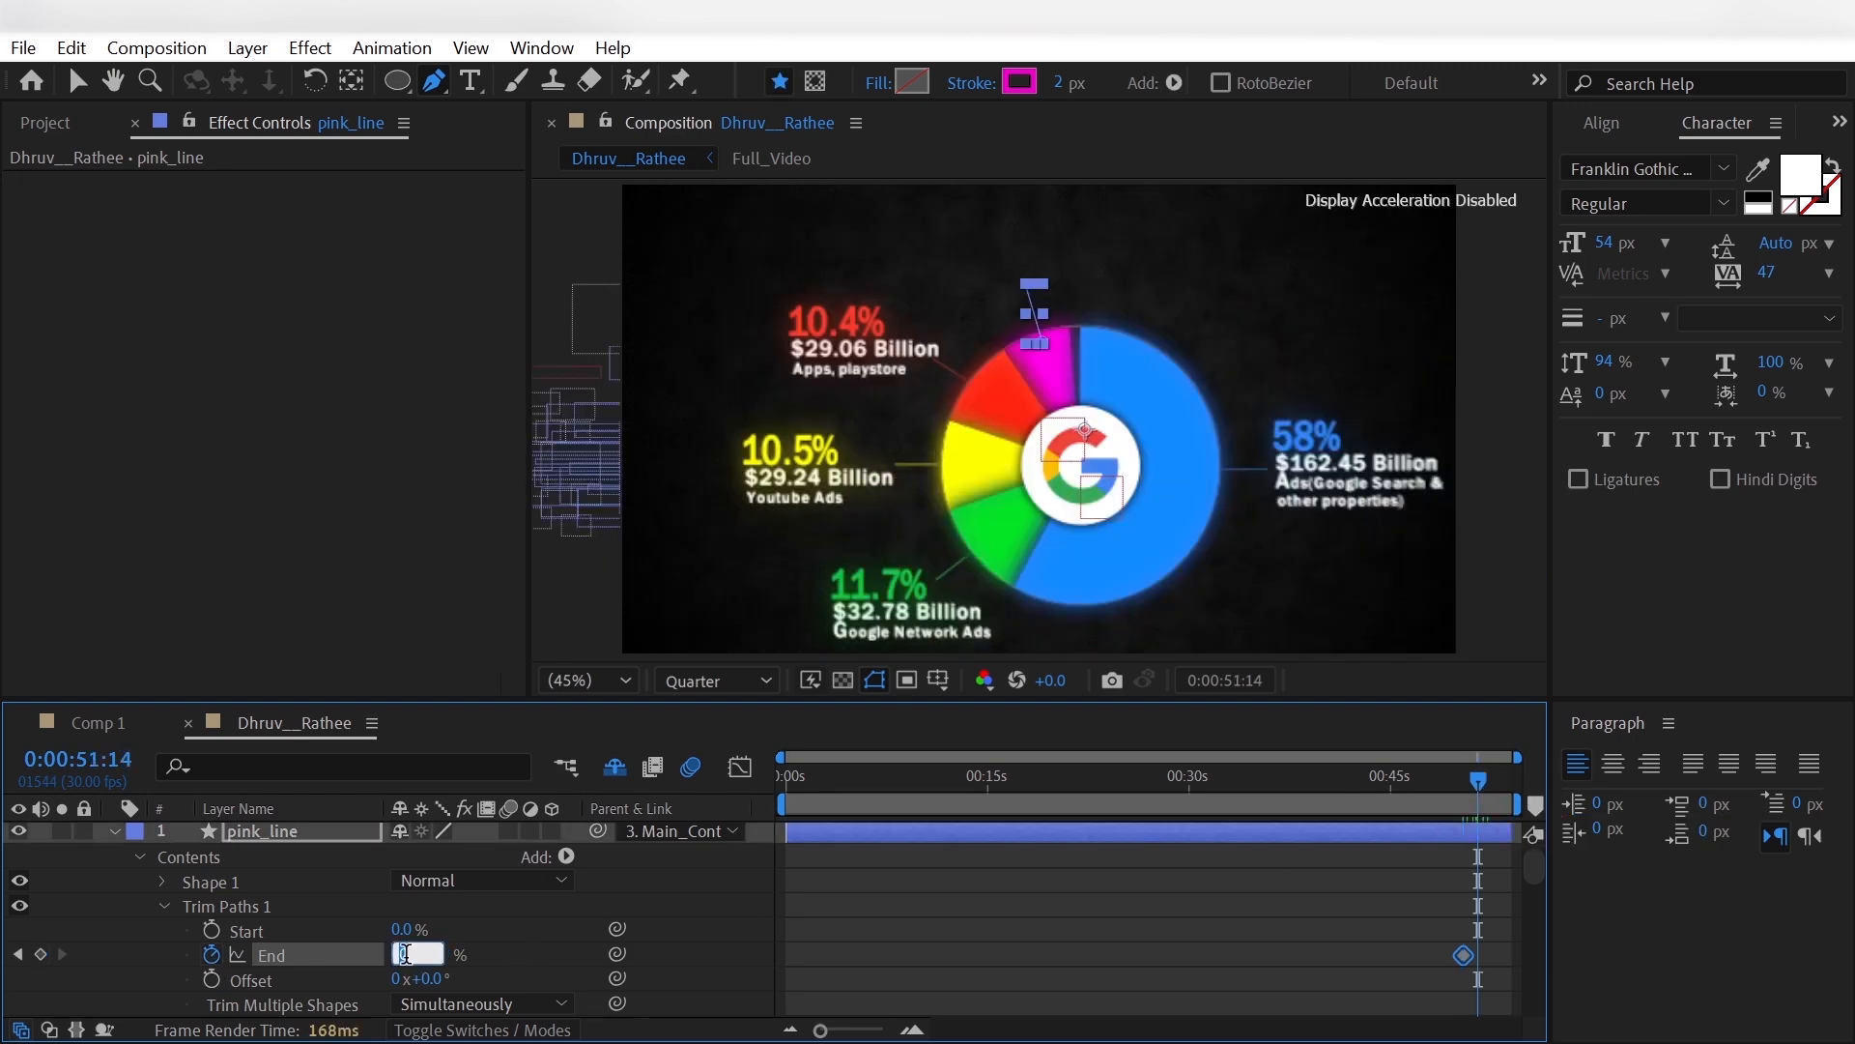
pyautogui.write('100')
pyautogui.press('Return')
pyautogui.rightClick(1478, 957)
pyautogui.moveTo(1585, 945)
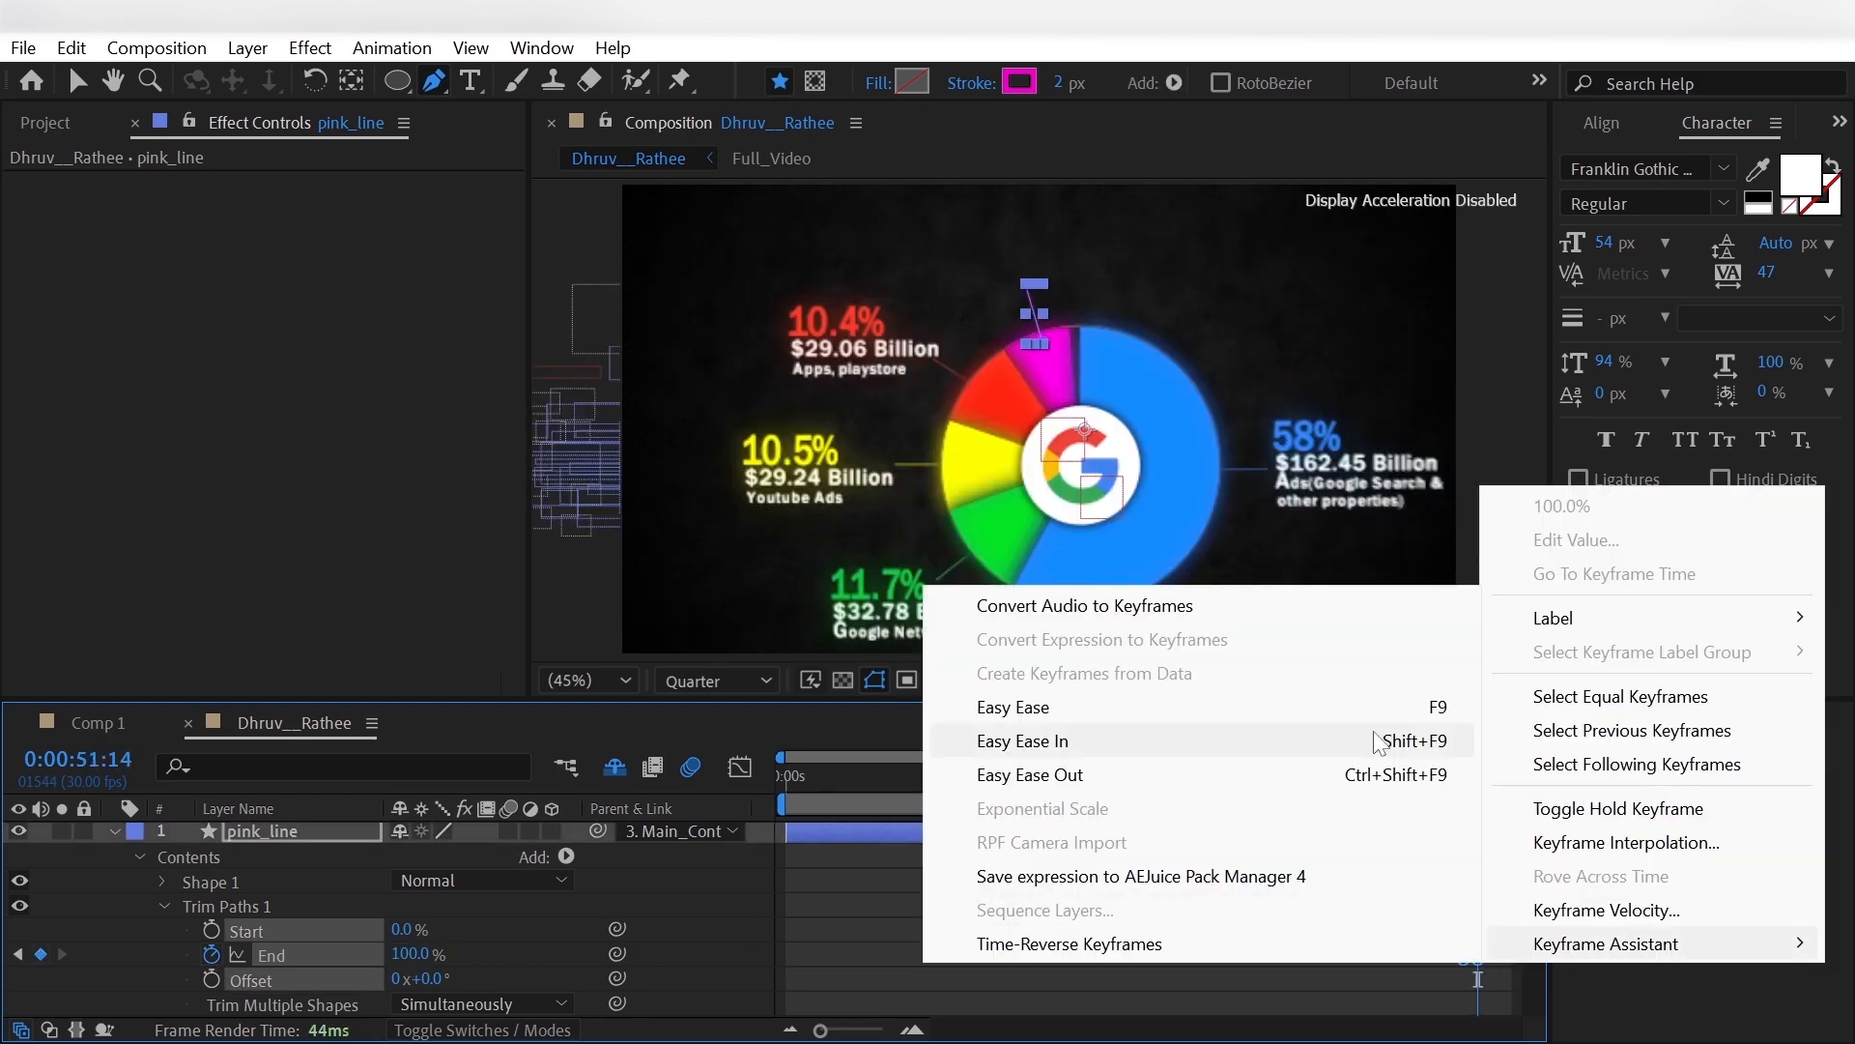
pyautogui.click(1373, 732)
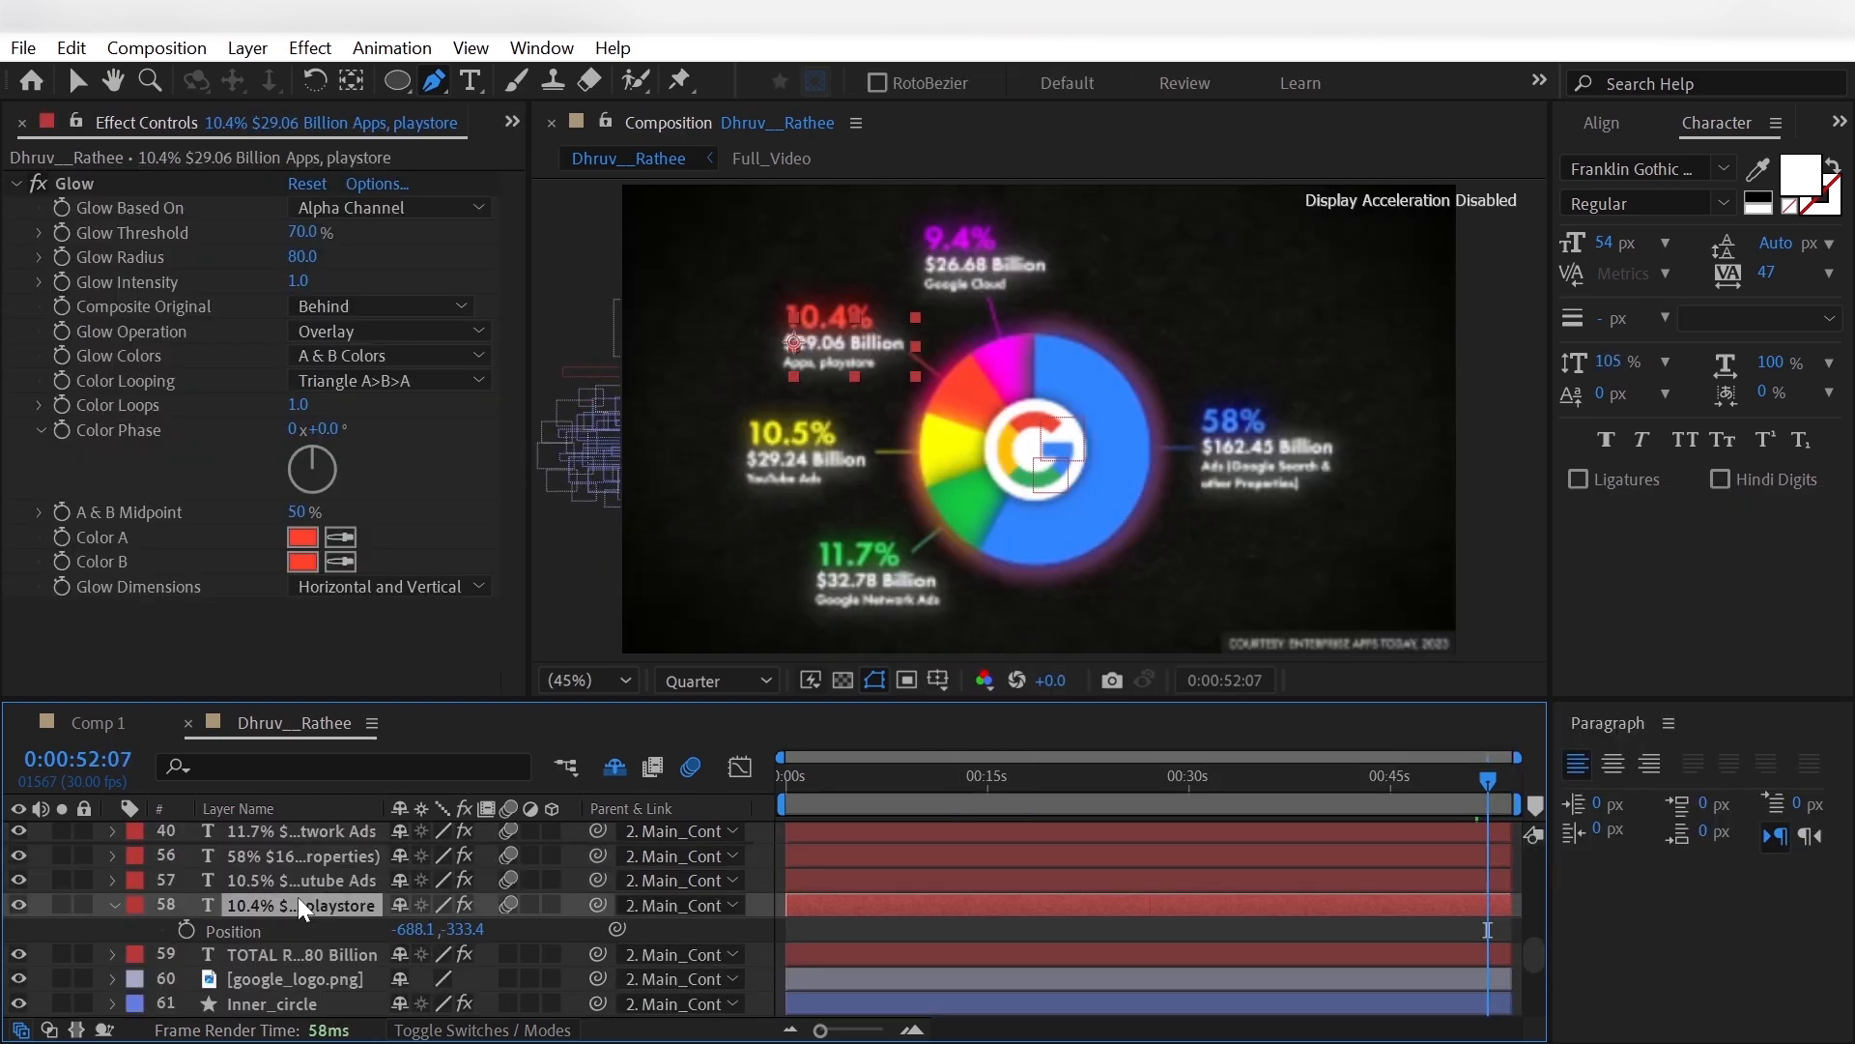
# - At 0:00:52:07, duplicate the 10.4% text layer, place the copy first in the layer stack and set its Y position to -567.4
pyautogui.hotkey('ctrl', 'd')
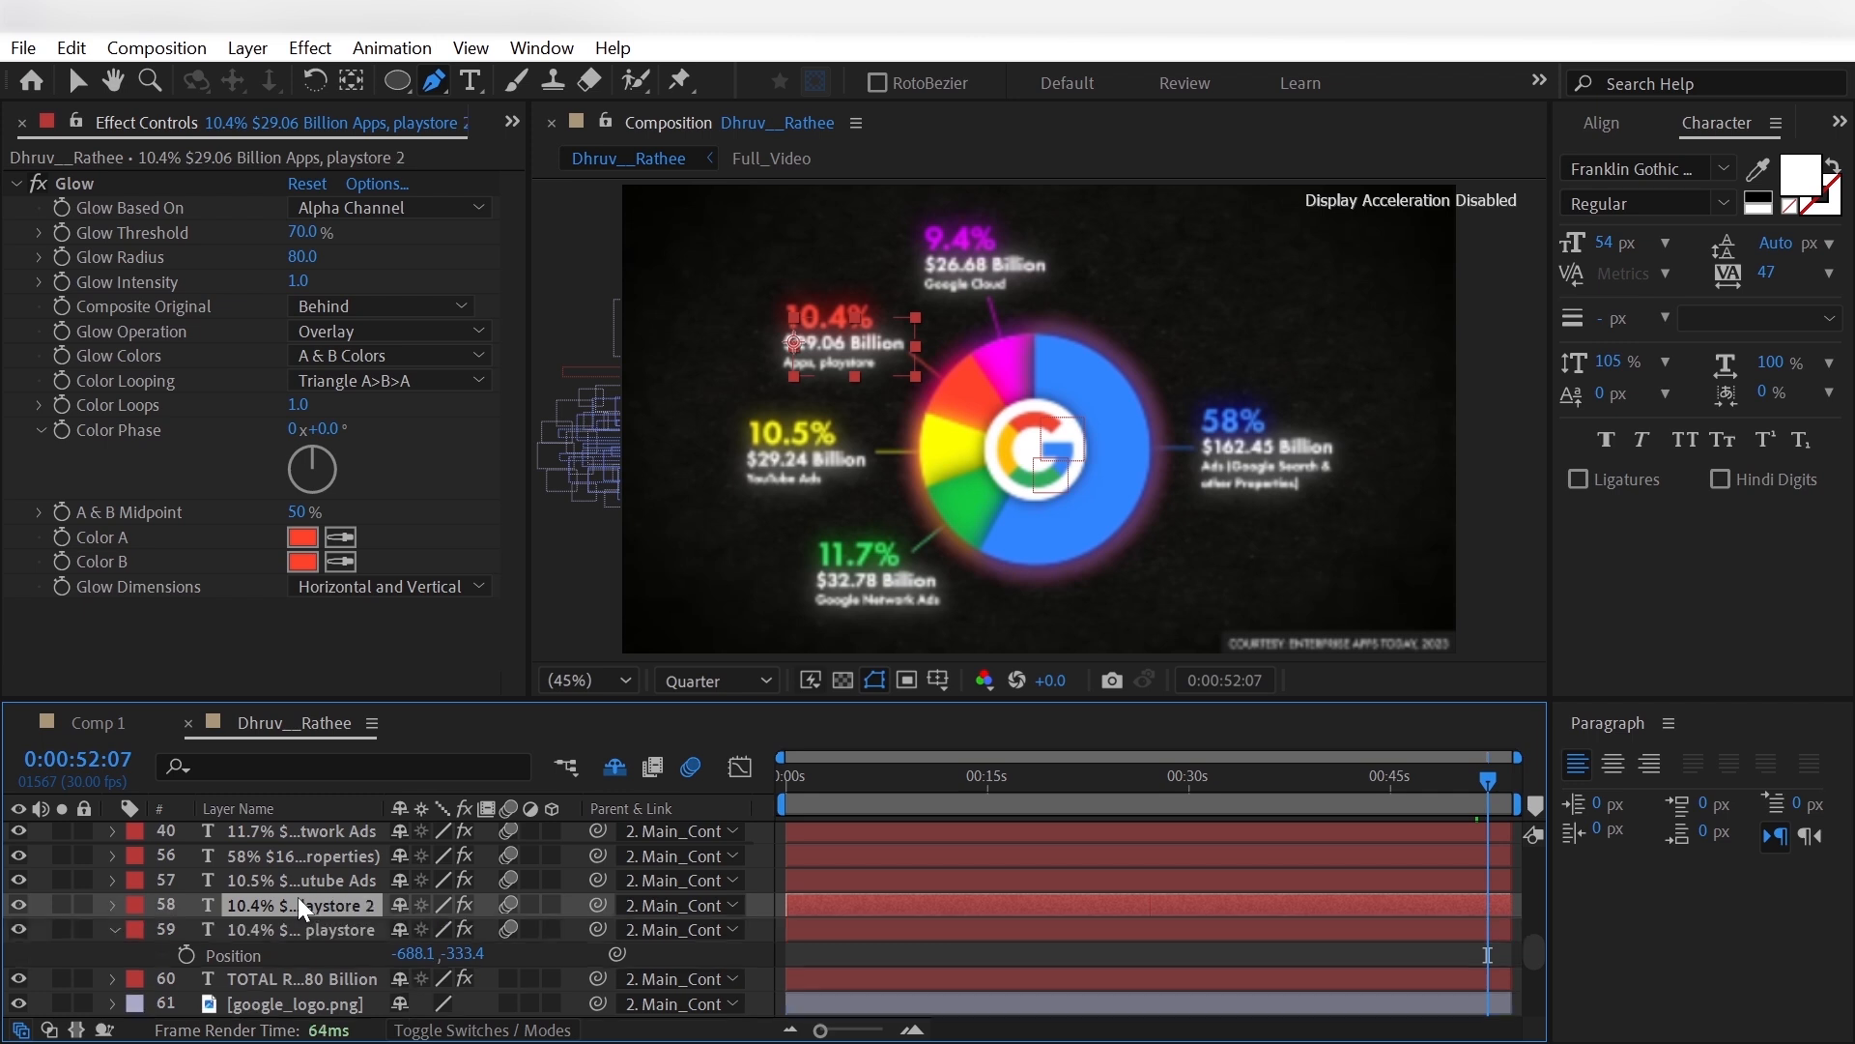
pyautogui.moveTo(297, 900); pyautogui.dragTo(305, 820)
pyautogui.moveTo(469, 858); pyautogui.dragTo(131, 864)
# - Change the percentage in the duplicated label to 9.4%
pyautogui.click(470, 82)
pyautogui.click(831, 248)
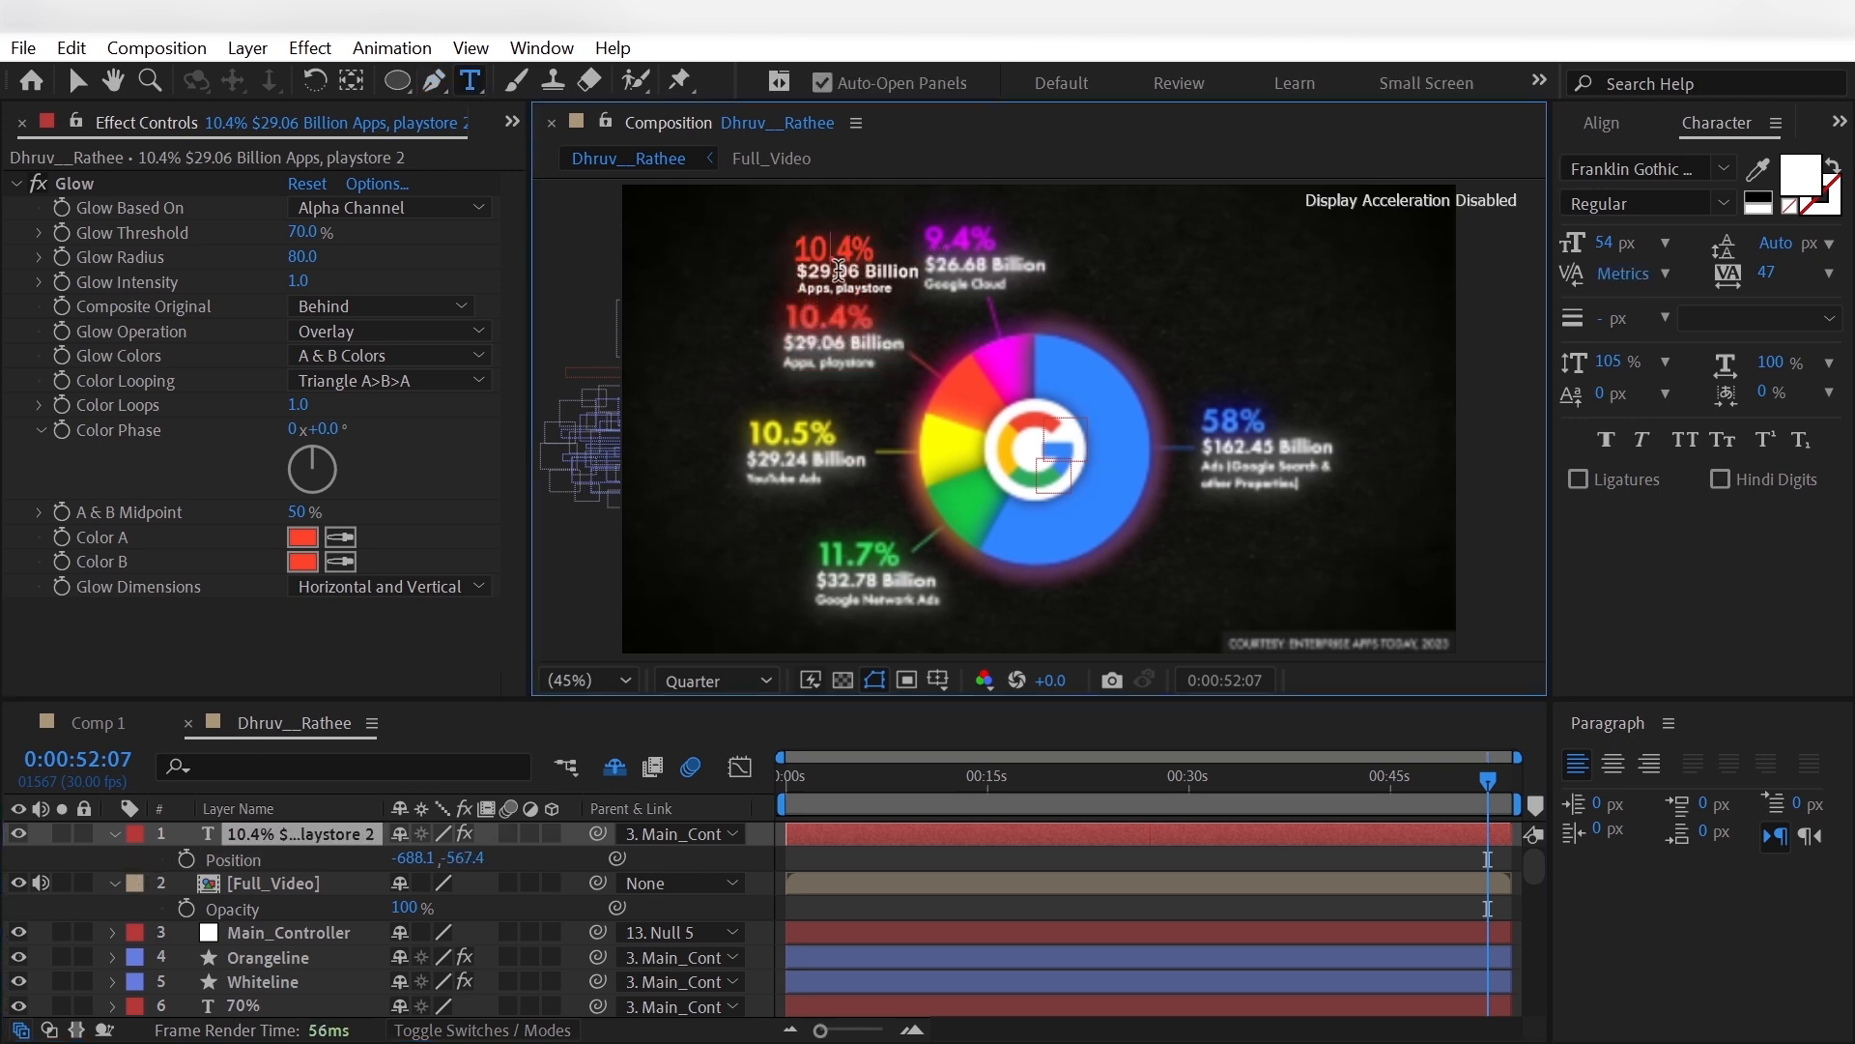
pyautogui.press('BackSpace')
pyautogui.press('BackSpace')
pyautogui.write('9')
# - Change the duplicated label's amount to $26.6 Billion and its category to Google Cloud
pyautogui.click(860, 268)
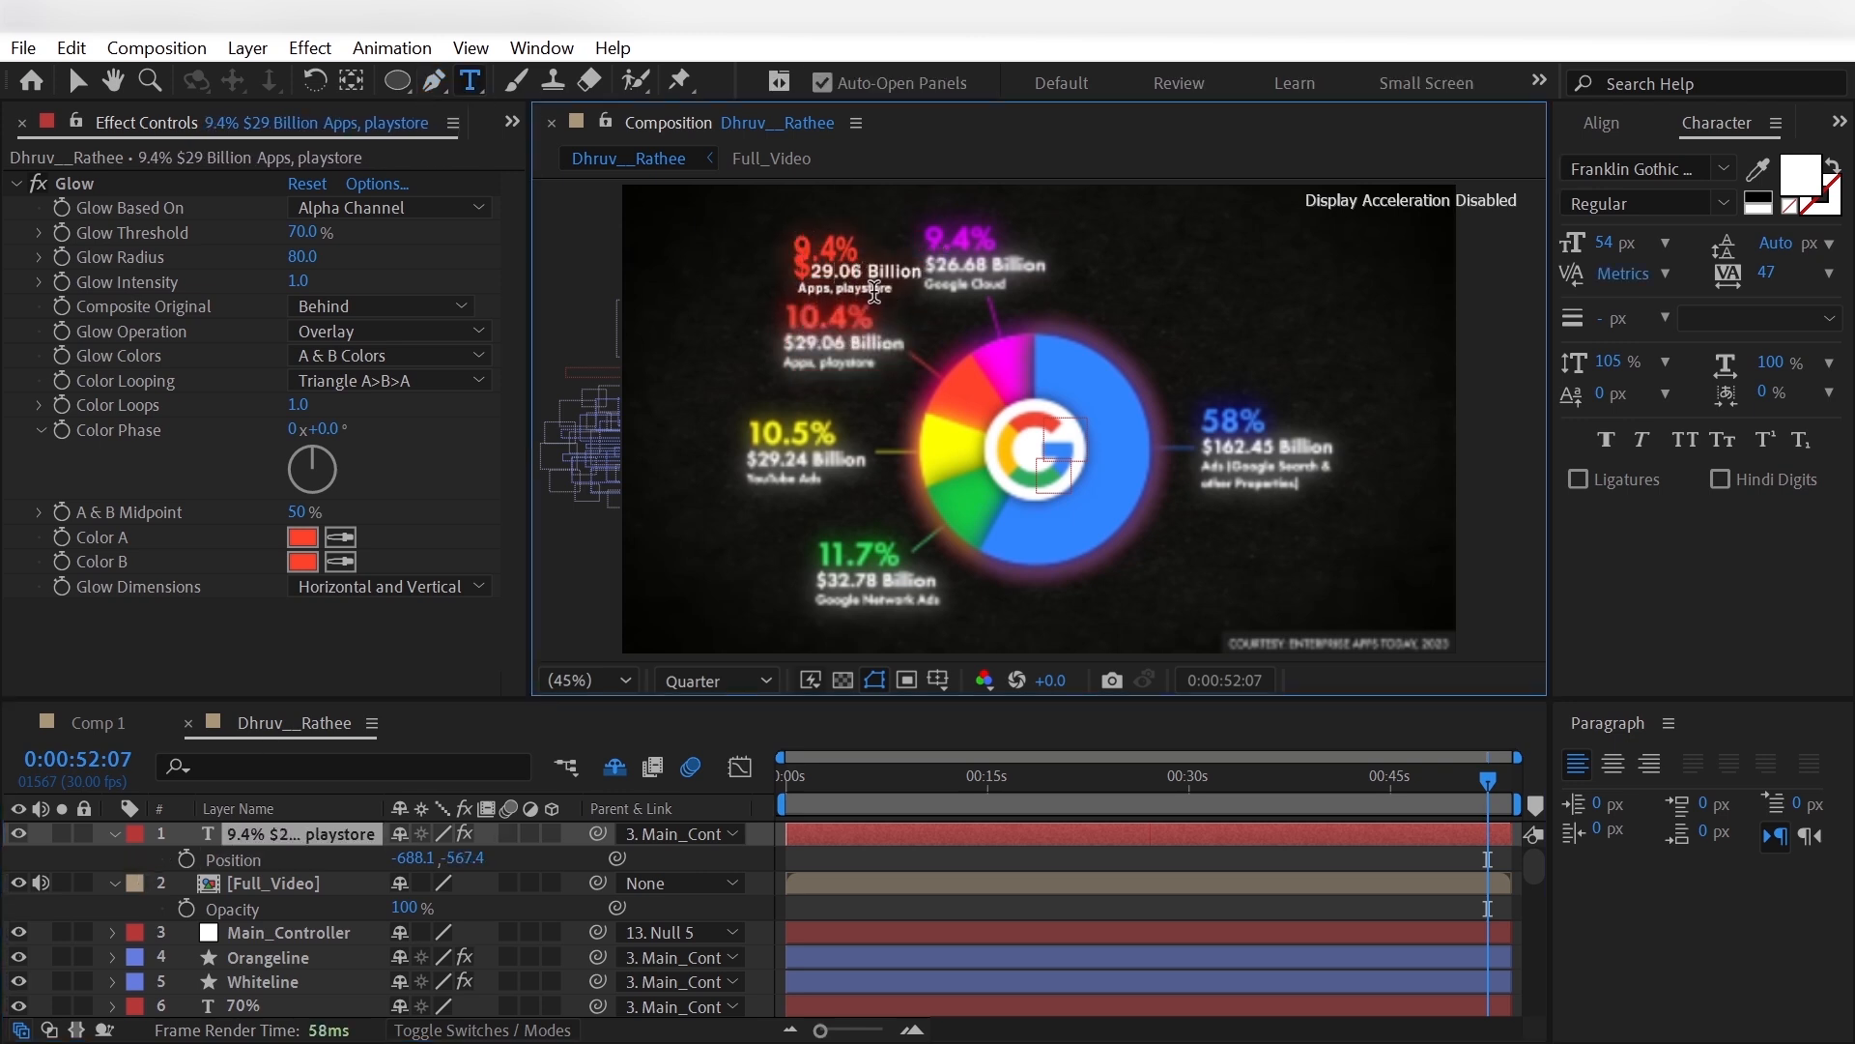
pyautogui.press('BackSpace')
pyautogui.press('BackSpace')
pyautogui.press('BackSpace')
pyautogui.press('BackSpace')
pyautogui.press('BackSpace')
pyautogui.write('26.6 Billion ')
pyautogui.write('Google Cloud')
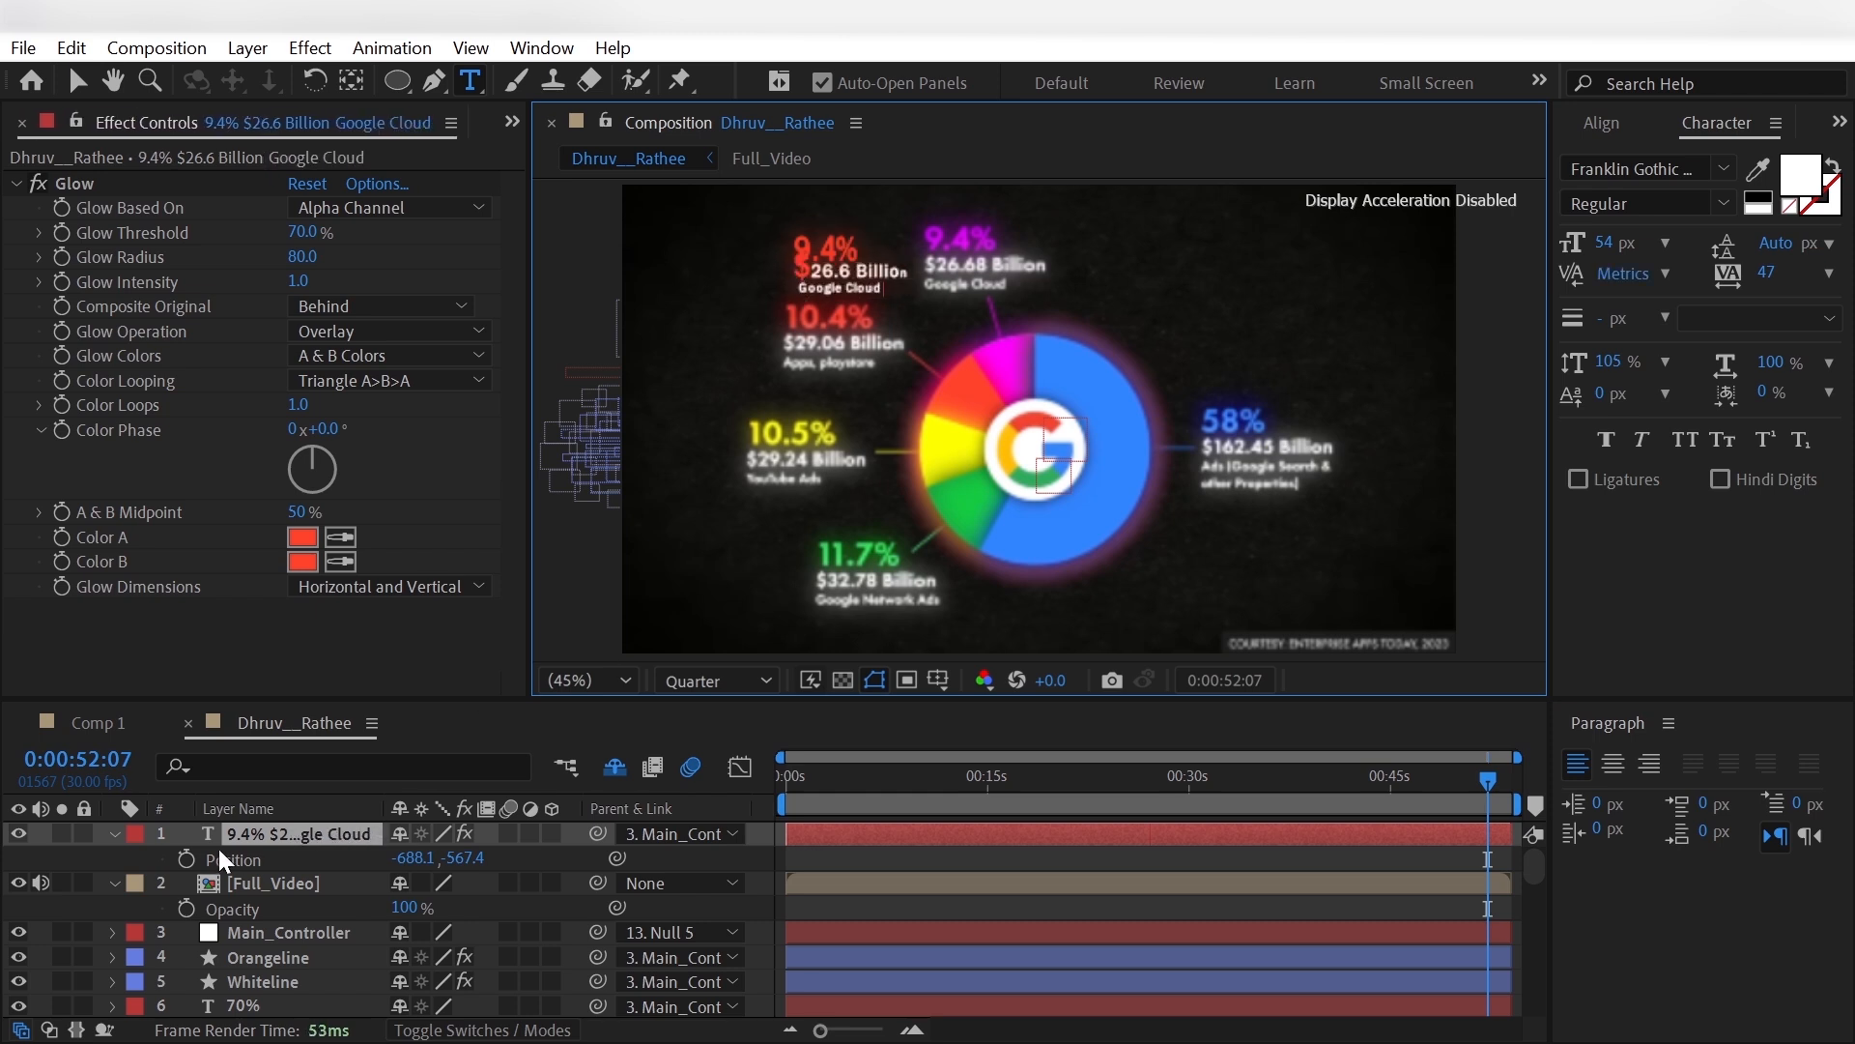
# - Set both glow colours, Color A and Color B, of the Google Cloud label to the magenta sampled from the pie slice
pyautogui.click(340, 536)
pyautogui.click(1005, 347)
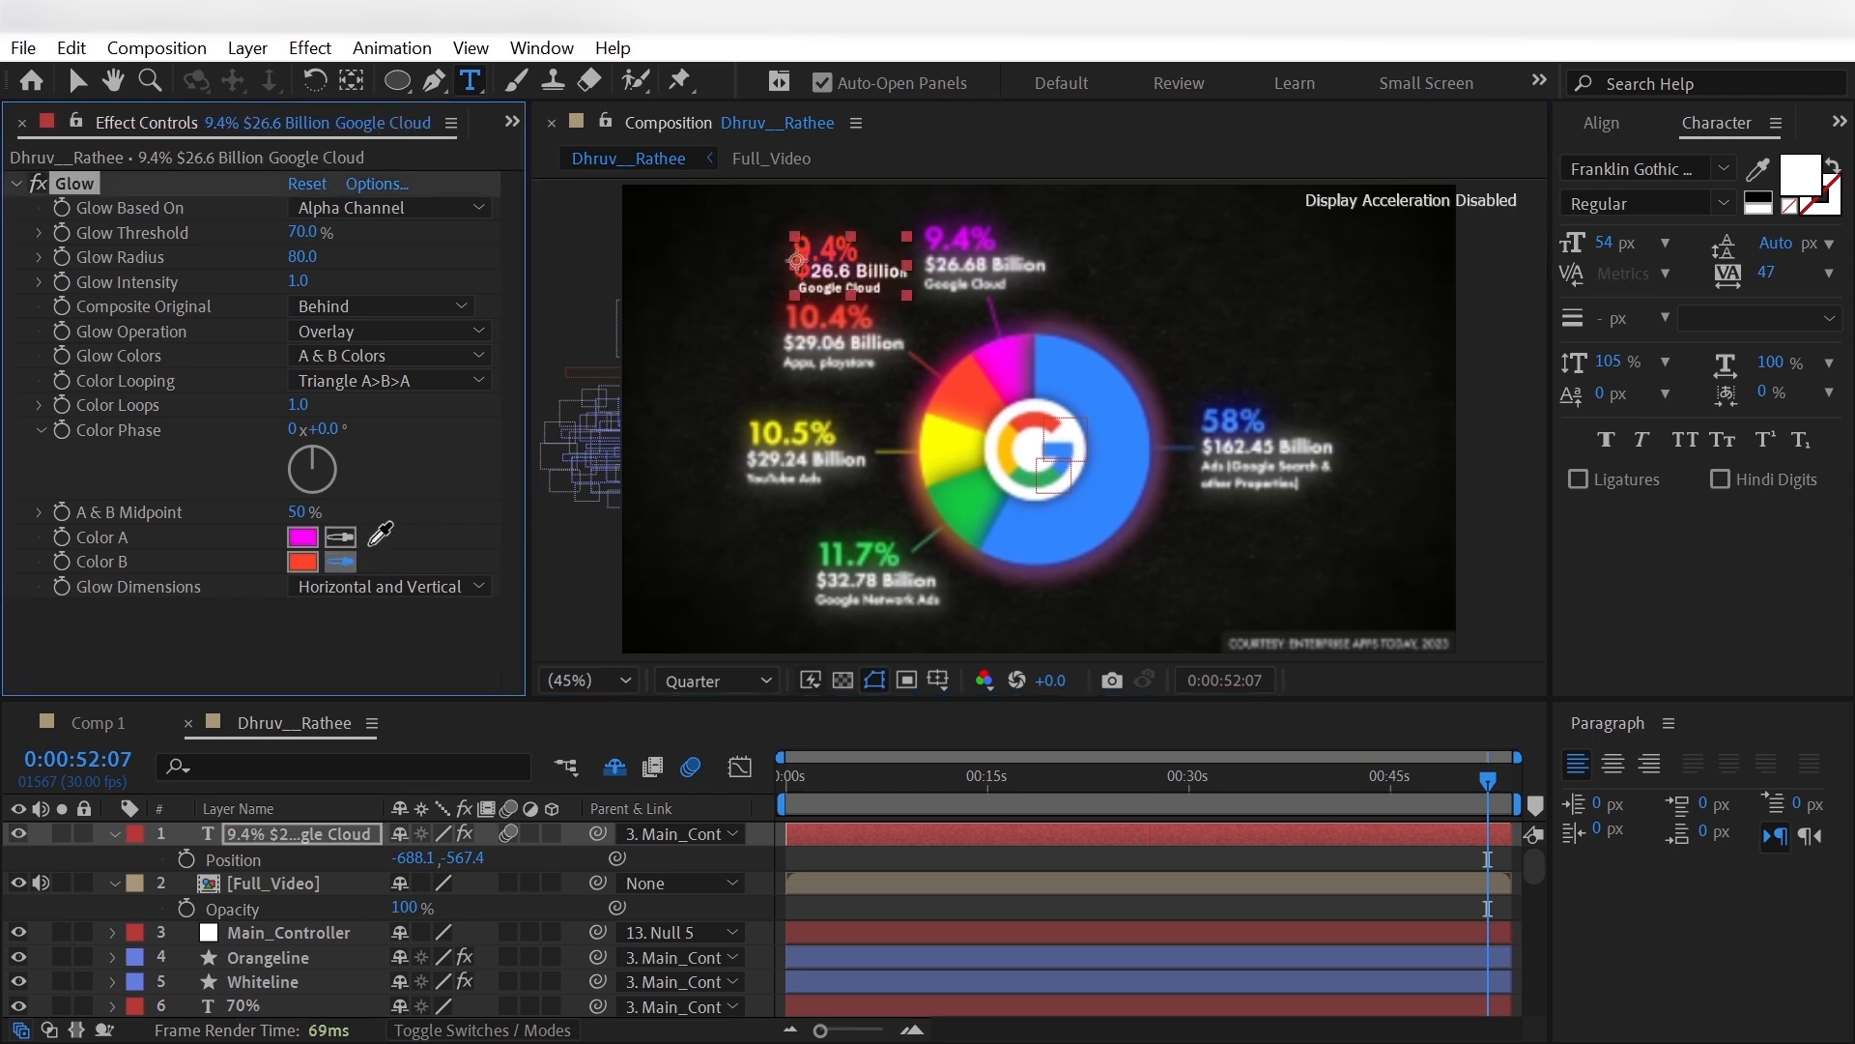
pyautogui.click(1013, 350)
# - Set the Fill Color of the Google Cloud text's Animator 1 to the magenta sampled from the pie slice
pyautogui.click(238, 839)
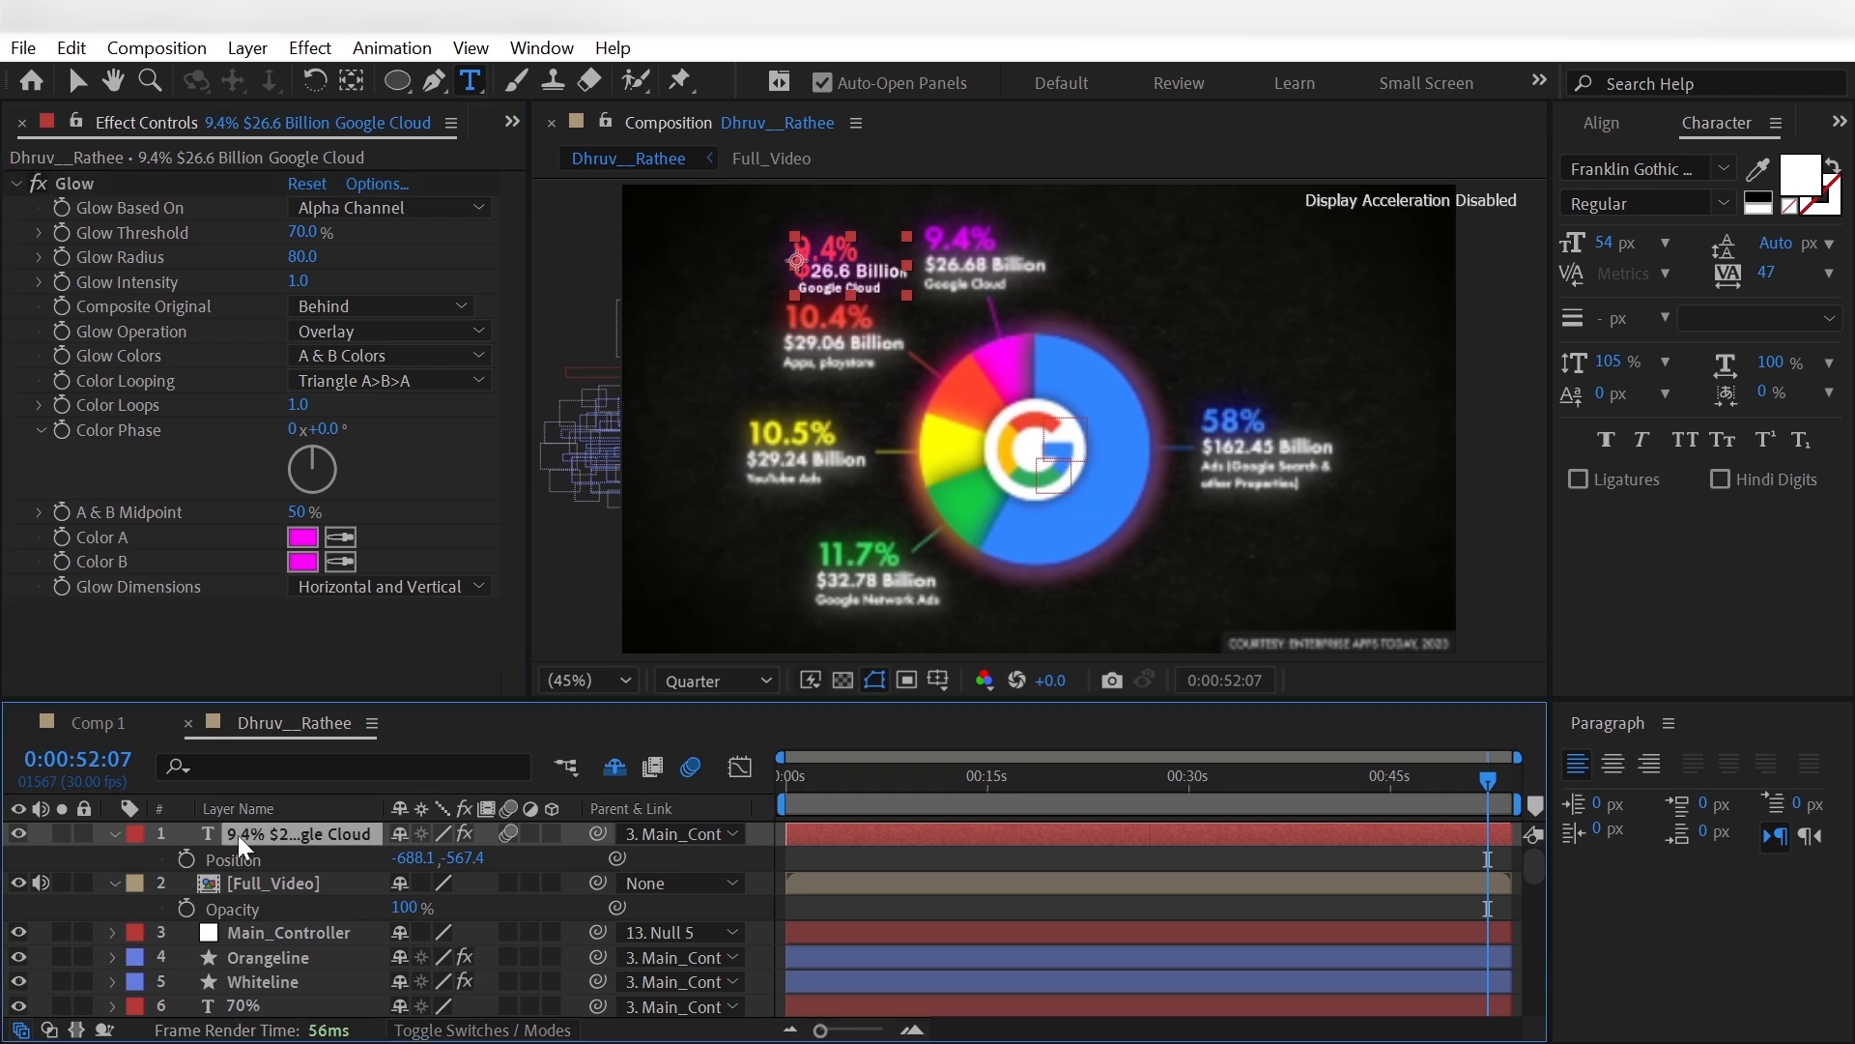
pyautogui.click(112, 836)
pyautogui.click(113, 836)
pyautogui.click(139, 860)
pyautogui.click(163, 957)
pyautogui.scroll(-1, 218, 972)
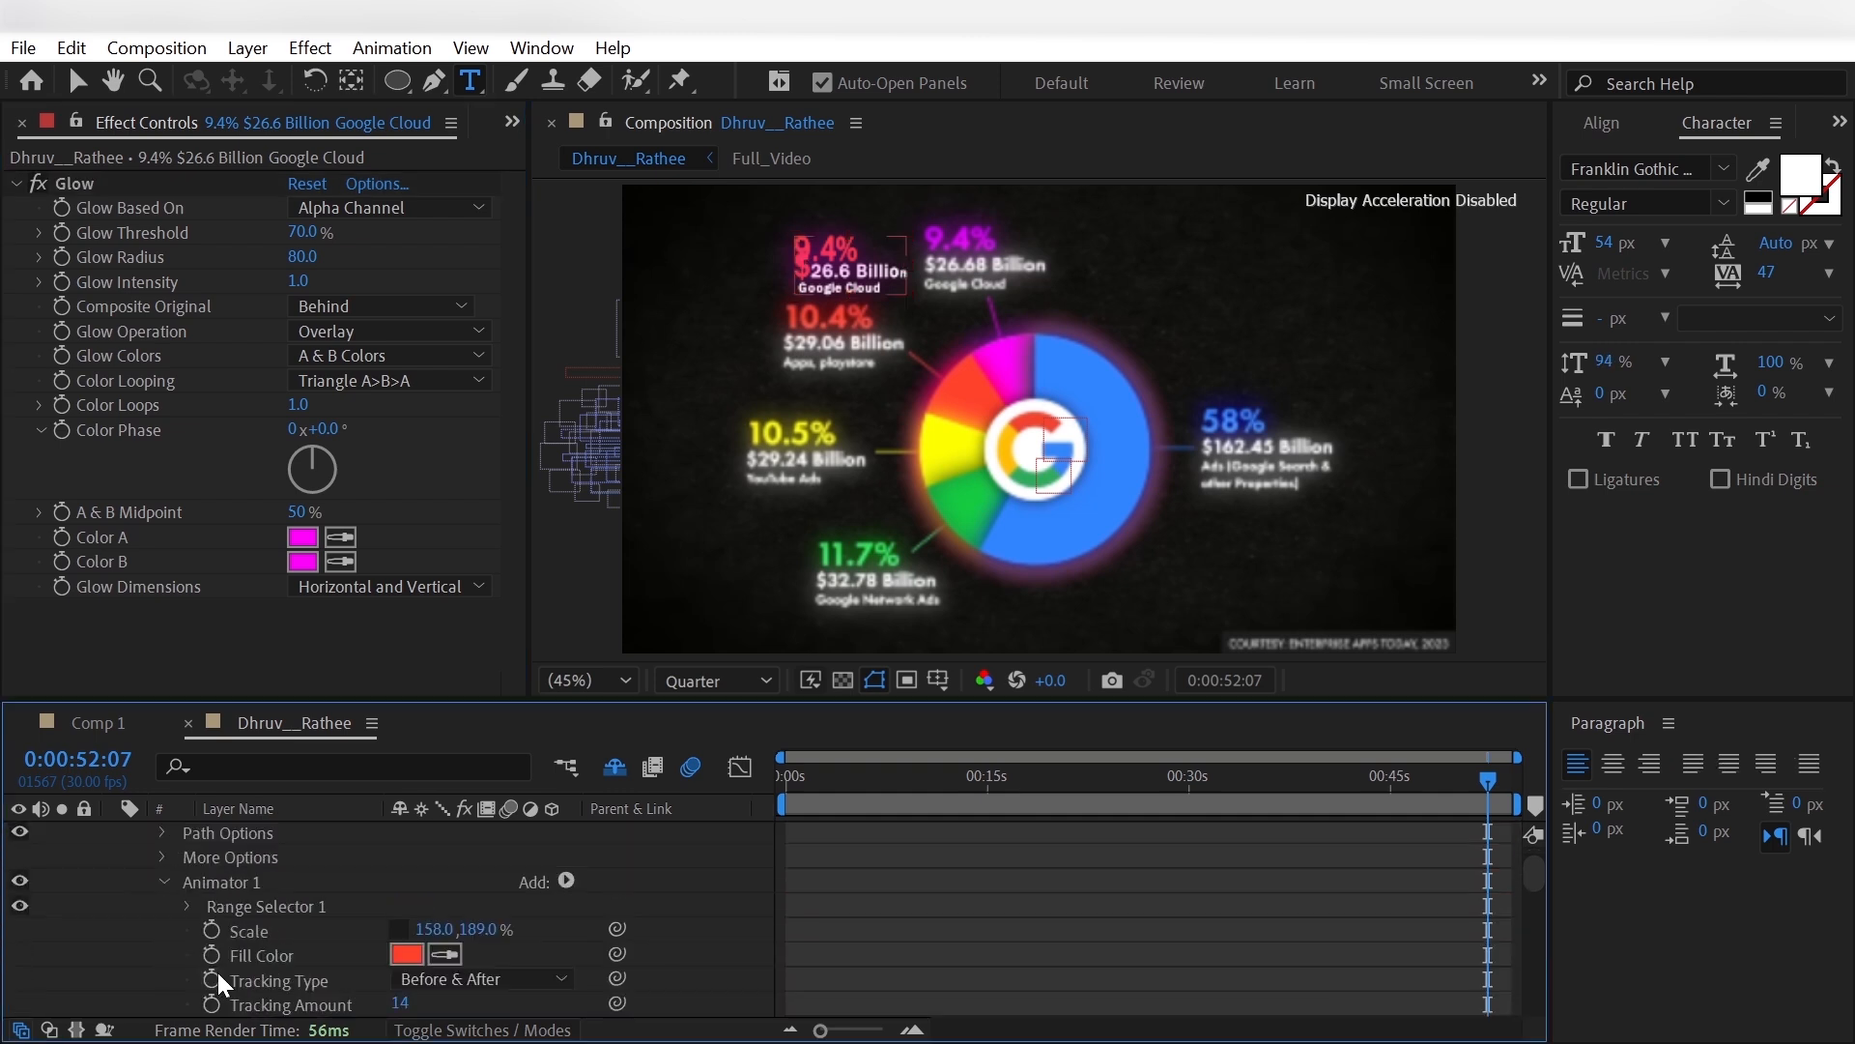
pyautogui.click(1008, 365)
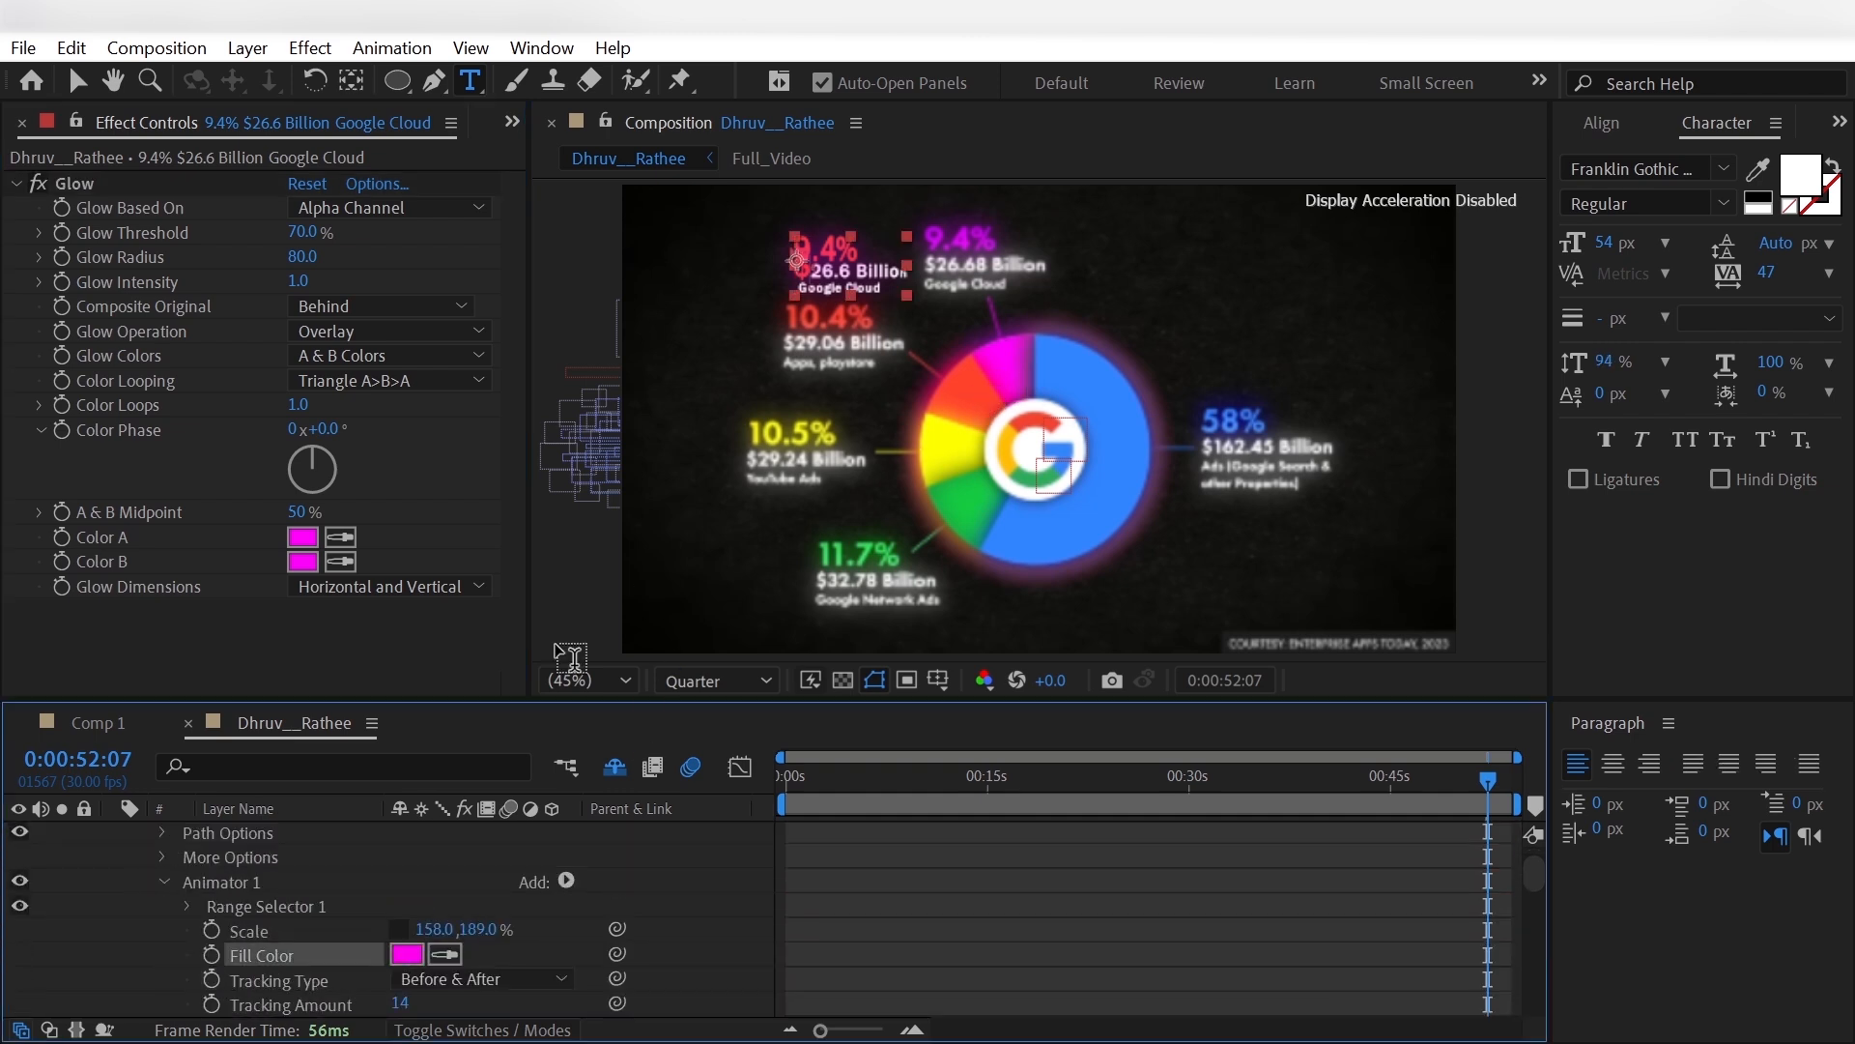
# - Set the End of Animator 1's Range Selector 1 to 15% so the colour covers only the percentage line
pyautogui.click(183, 906)
pyautogui.moveTo(407, 954); pyautogui.dragTo(405, 955)
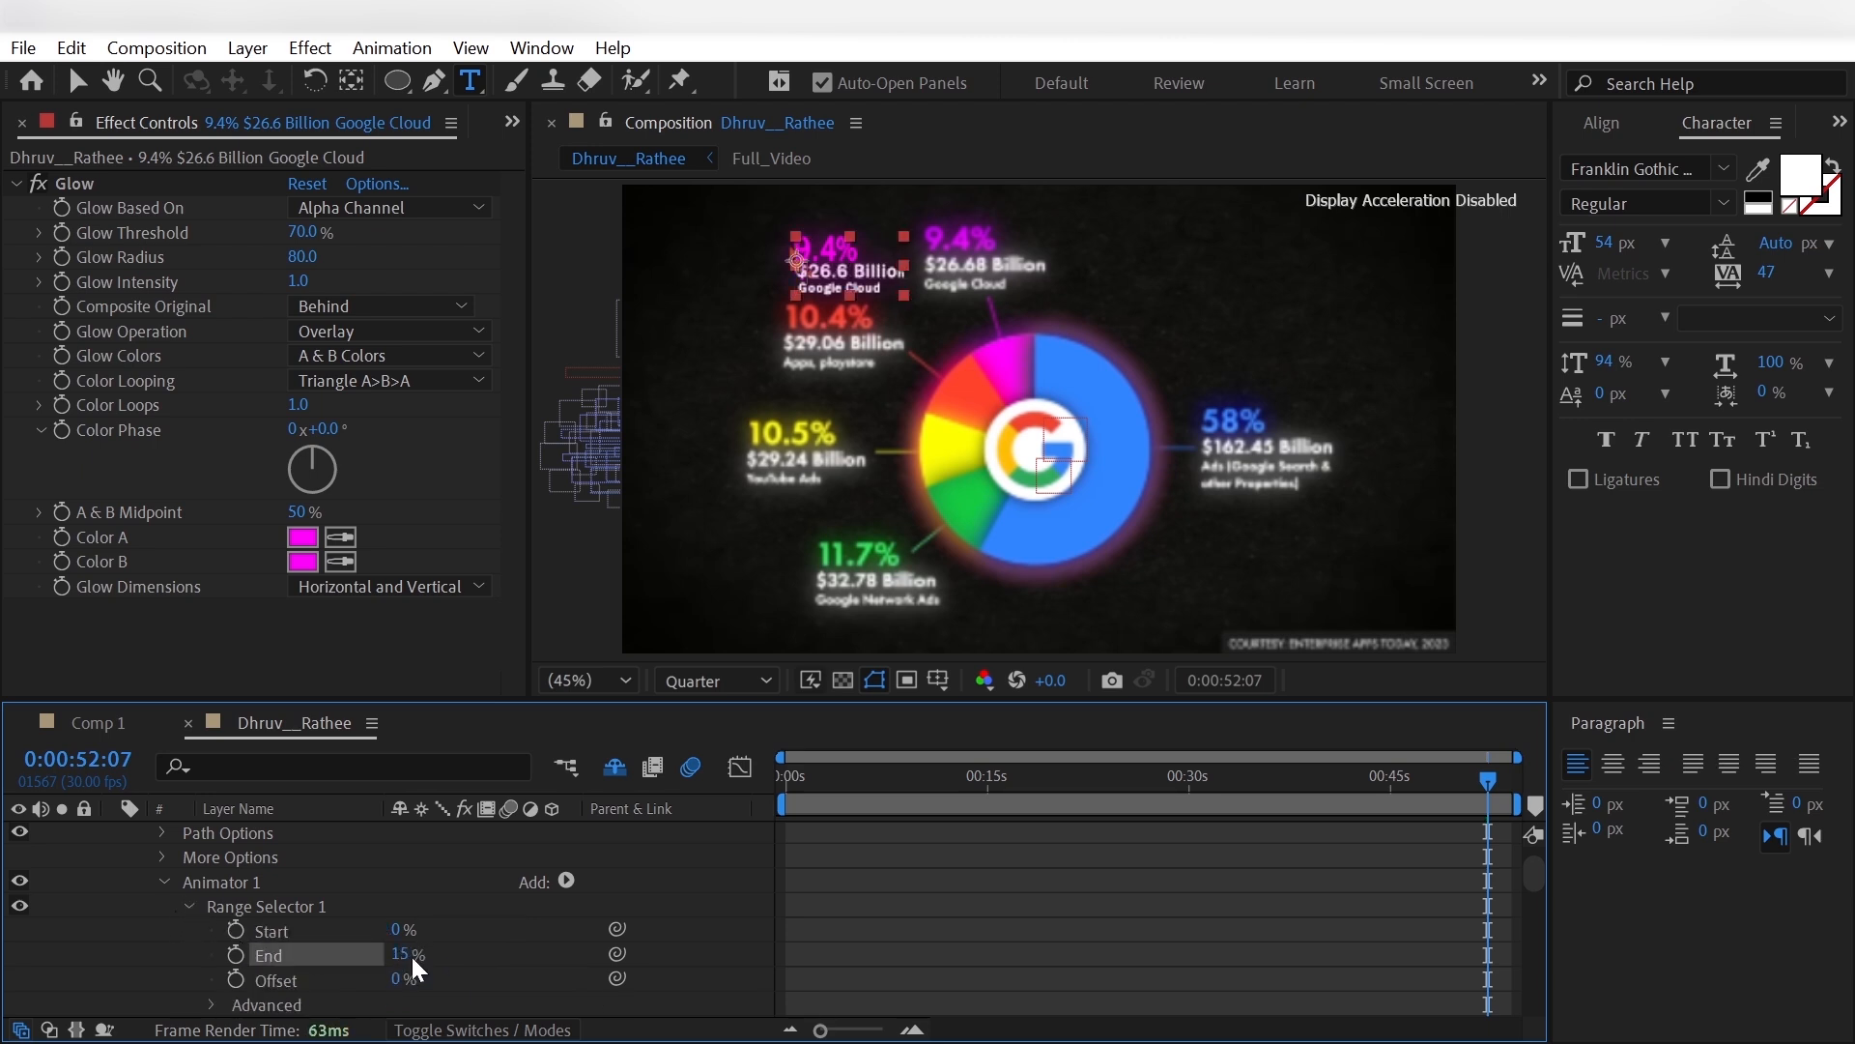
pyautogui.click(141, 949)
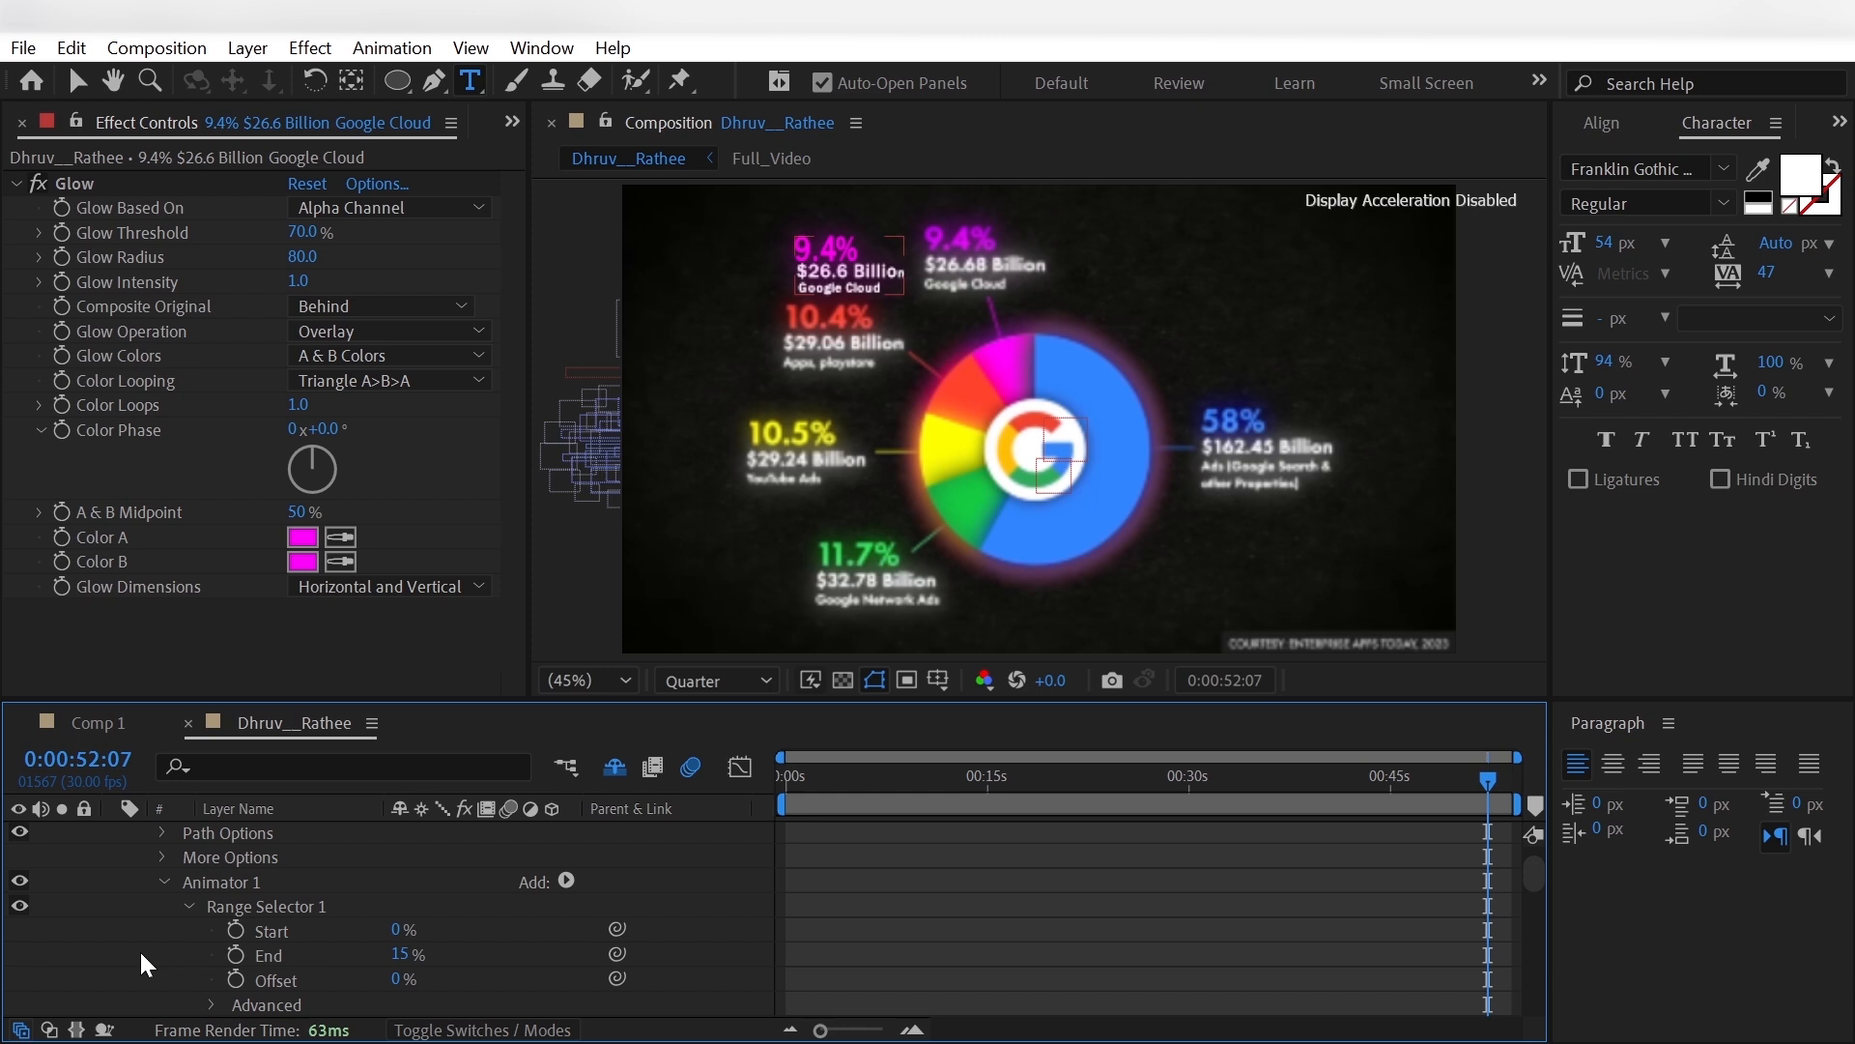
# - Delete the old Start keyframes from Range Selector 1 of the Google Cloud label's Animator 3
pyautogui.scroll(-5, 145, 942)
pyautogui.click(187, 905)
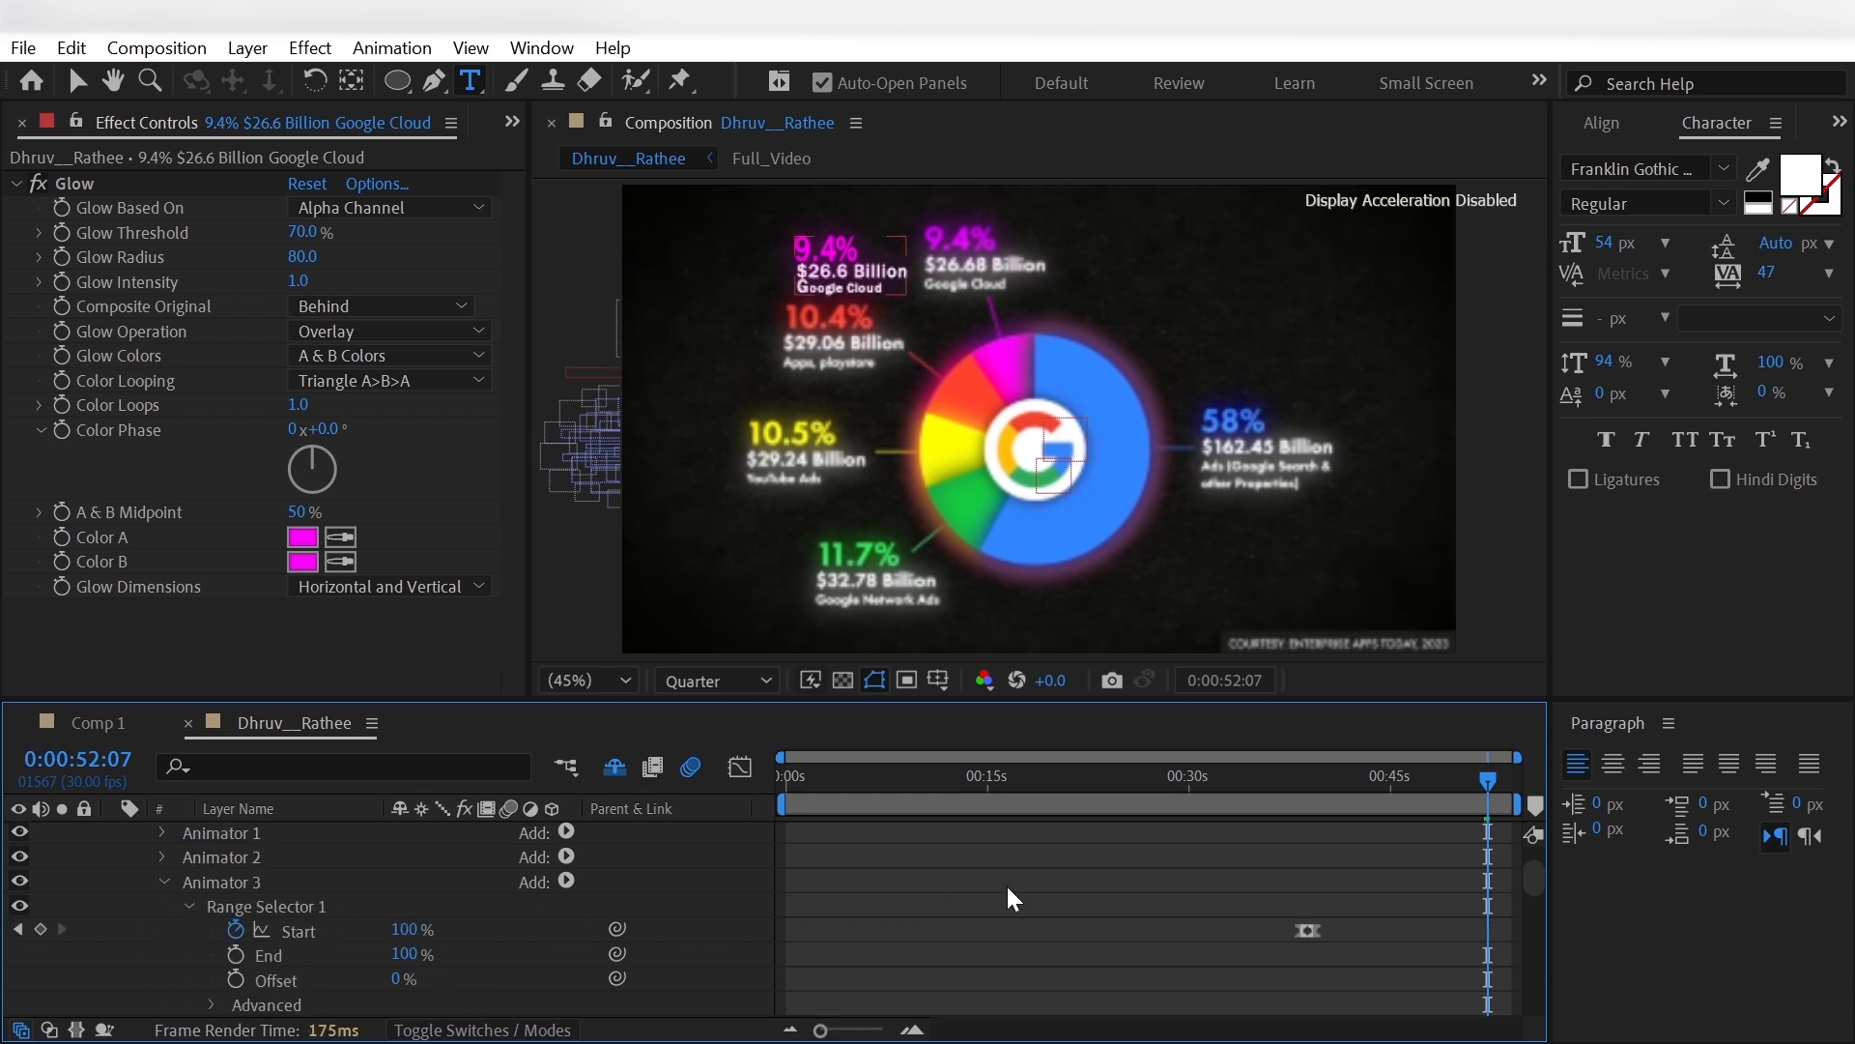
pyautogui.click(1308, 930)
pyautogui.press('Delete')
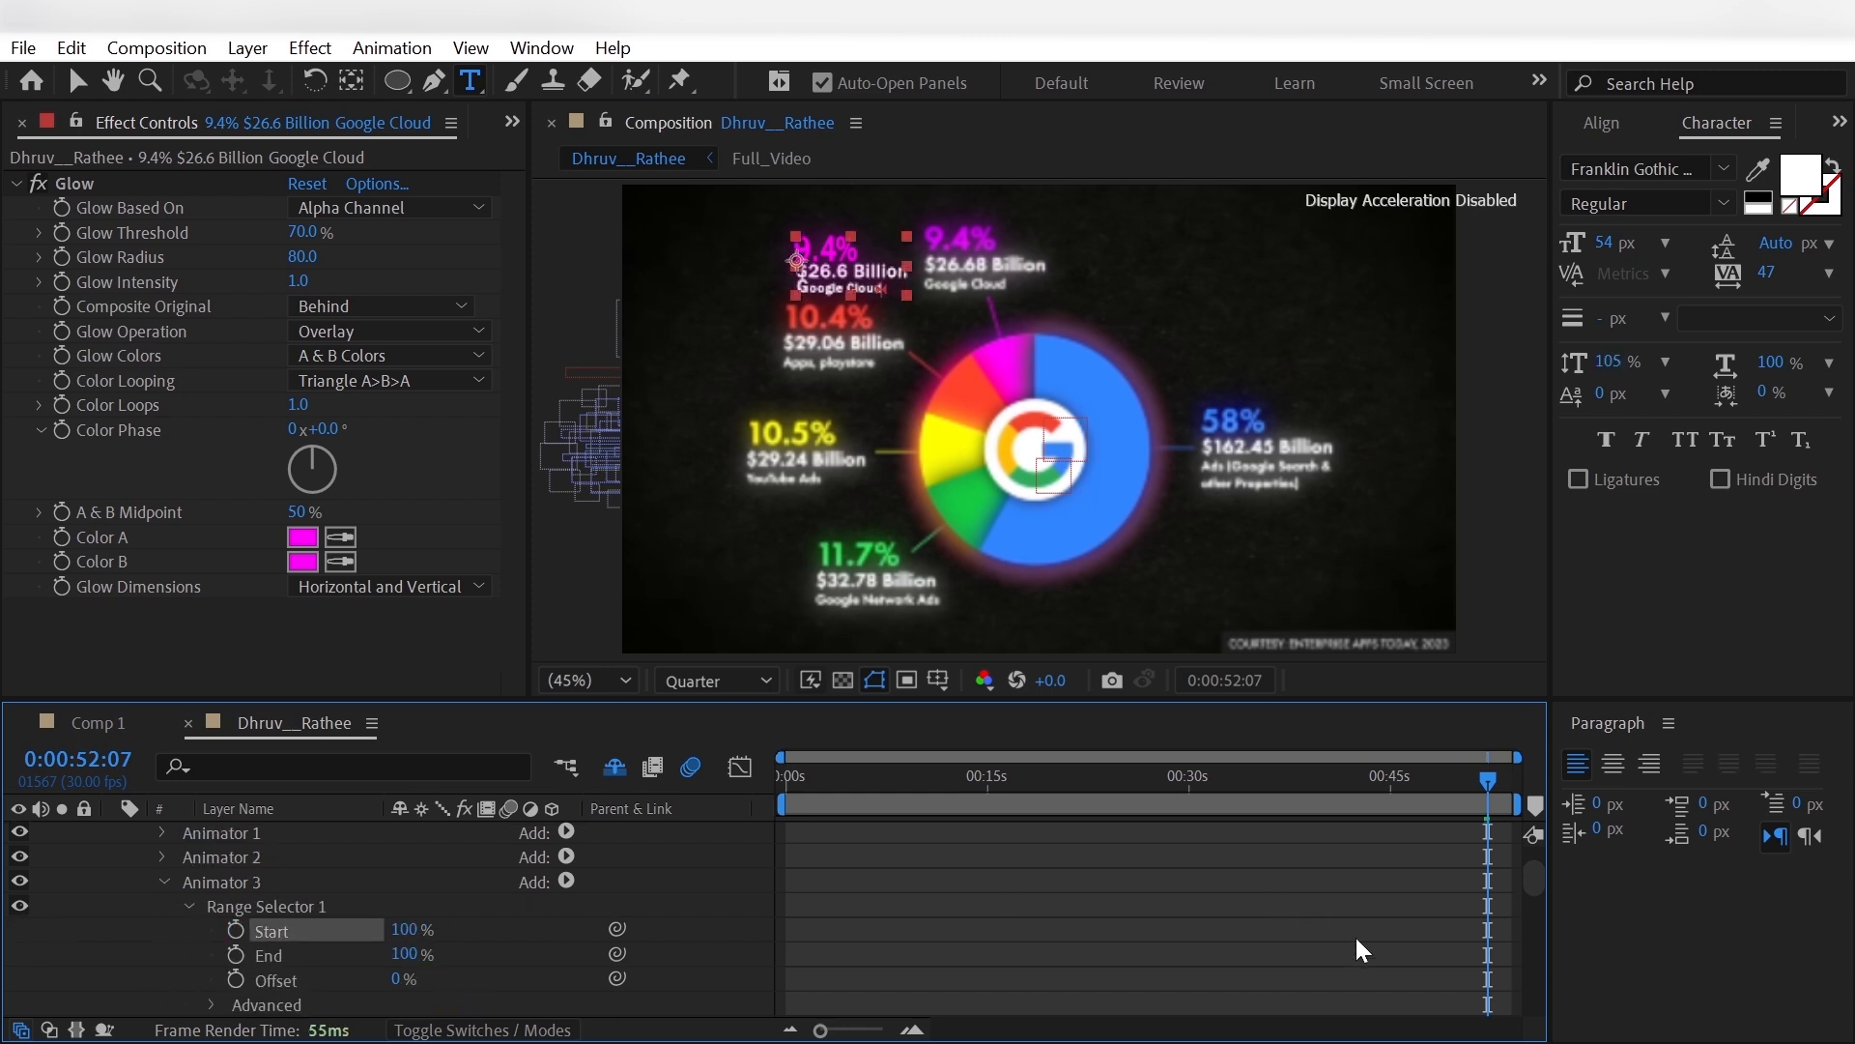
# - Set Animator 3's Range Selector Start to 0% and keyframe it at 0:00:50:18
pyautogui.click(404, 930)
pyautogui.write('0')
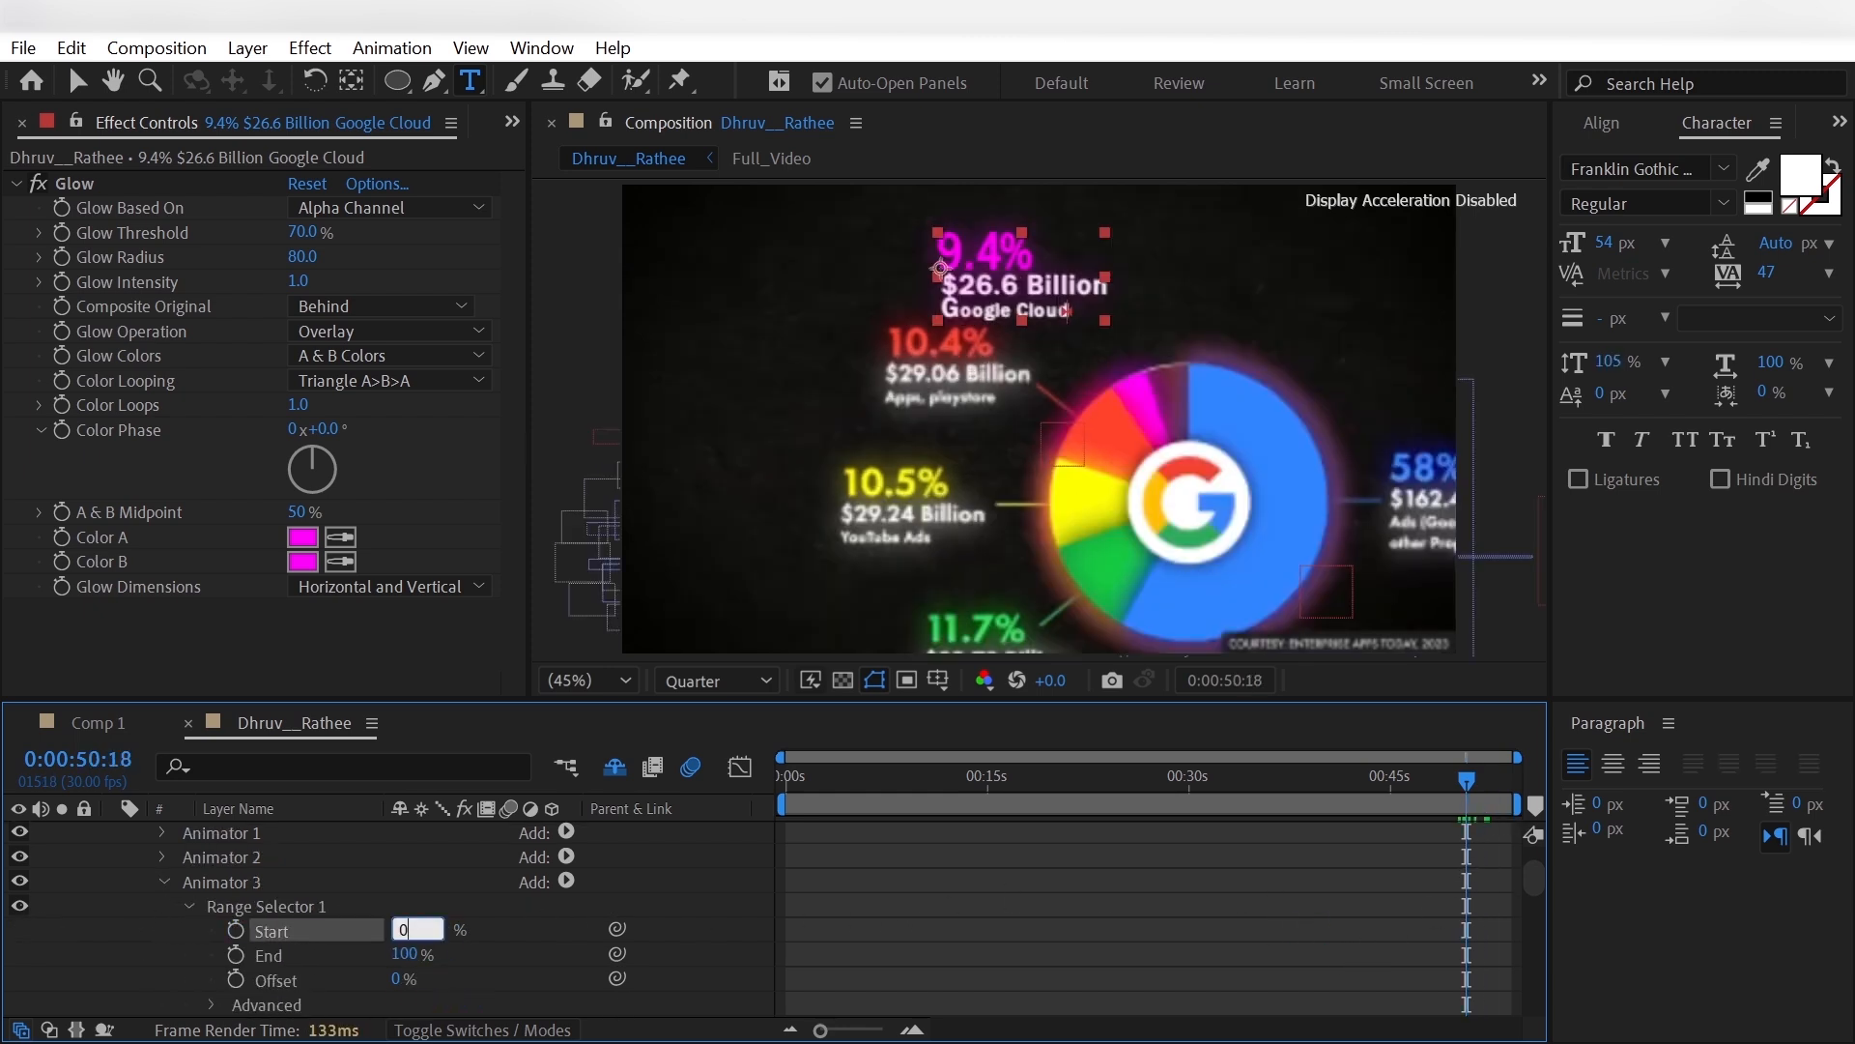
pyautogui.press('Return')
pyautogui.click(236, 930)
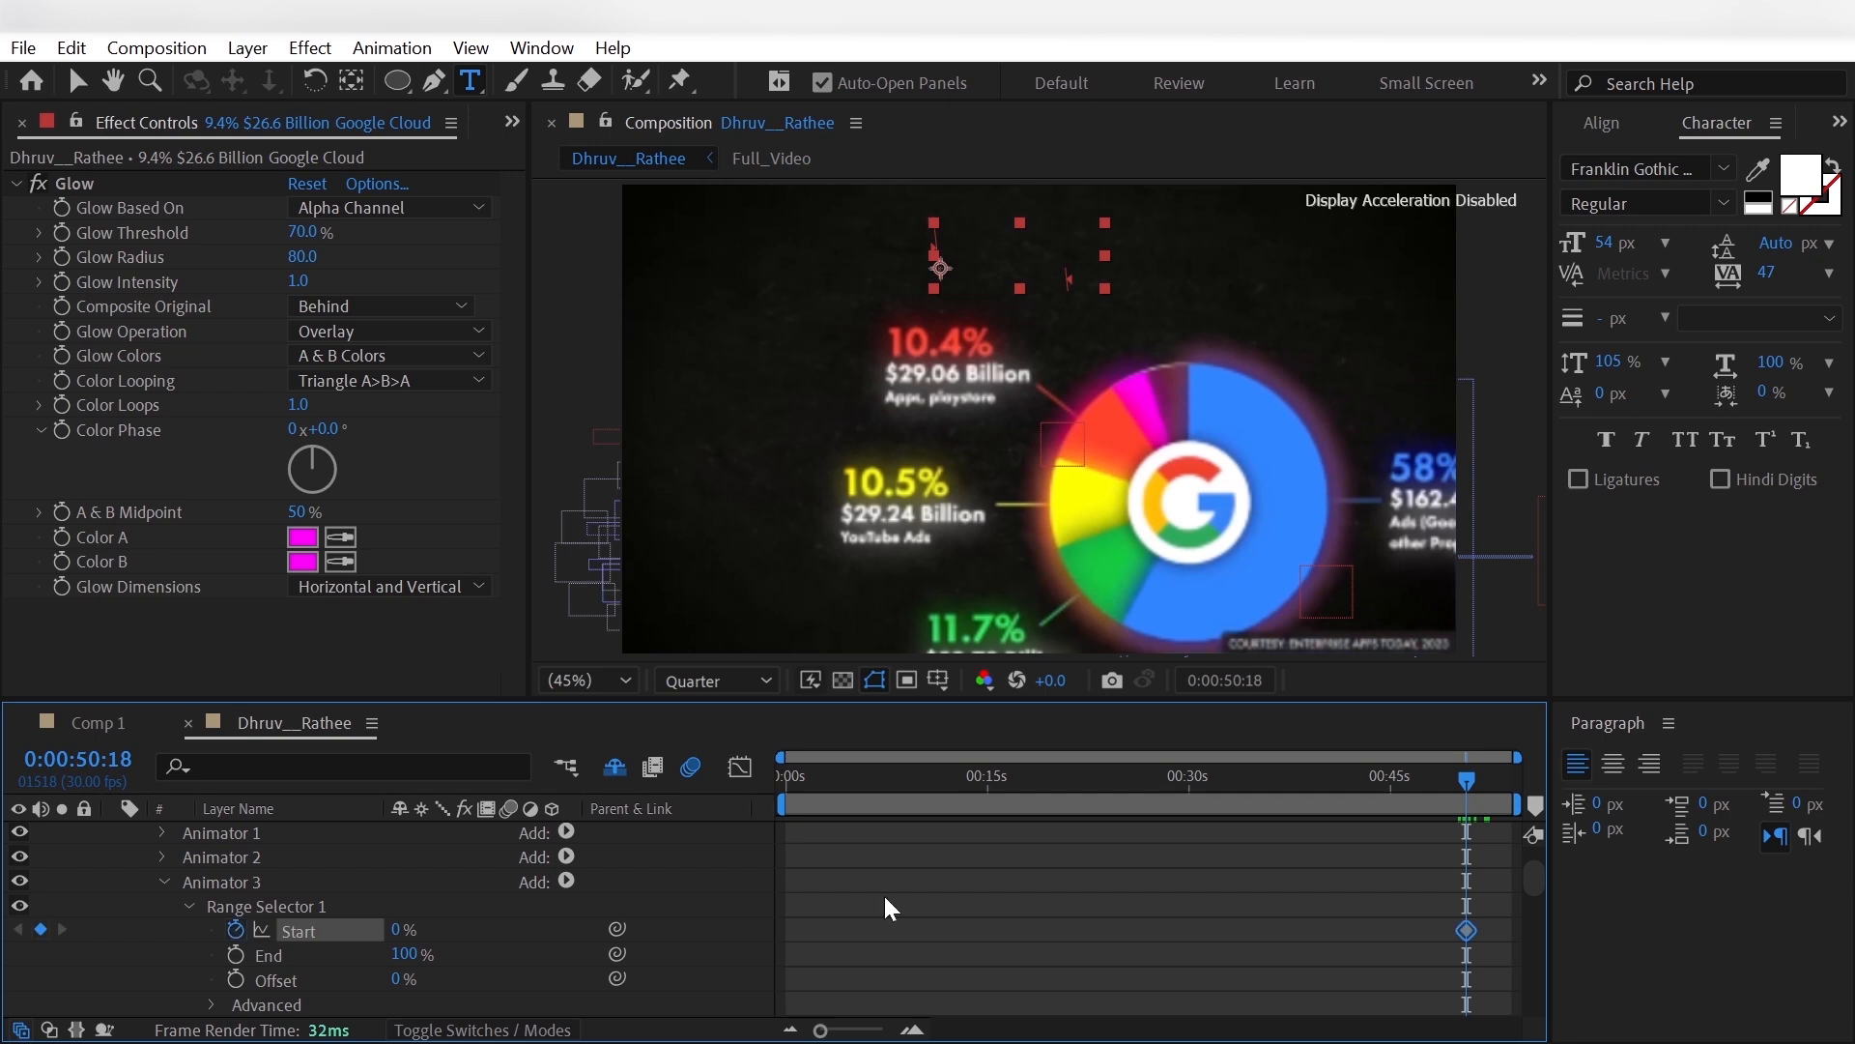
# - Set Animator 3's Range Selector Start to 100% at 0:00:51:28 and apply easing to its keyframes
pyautogui.press('space')
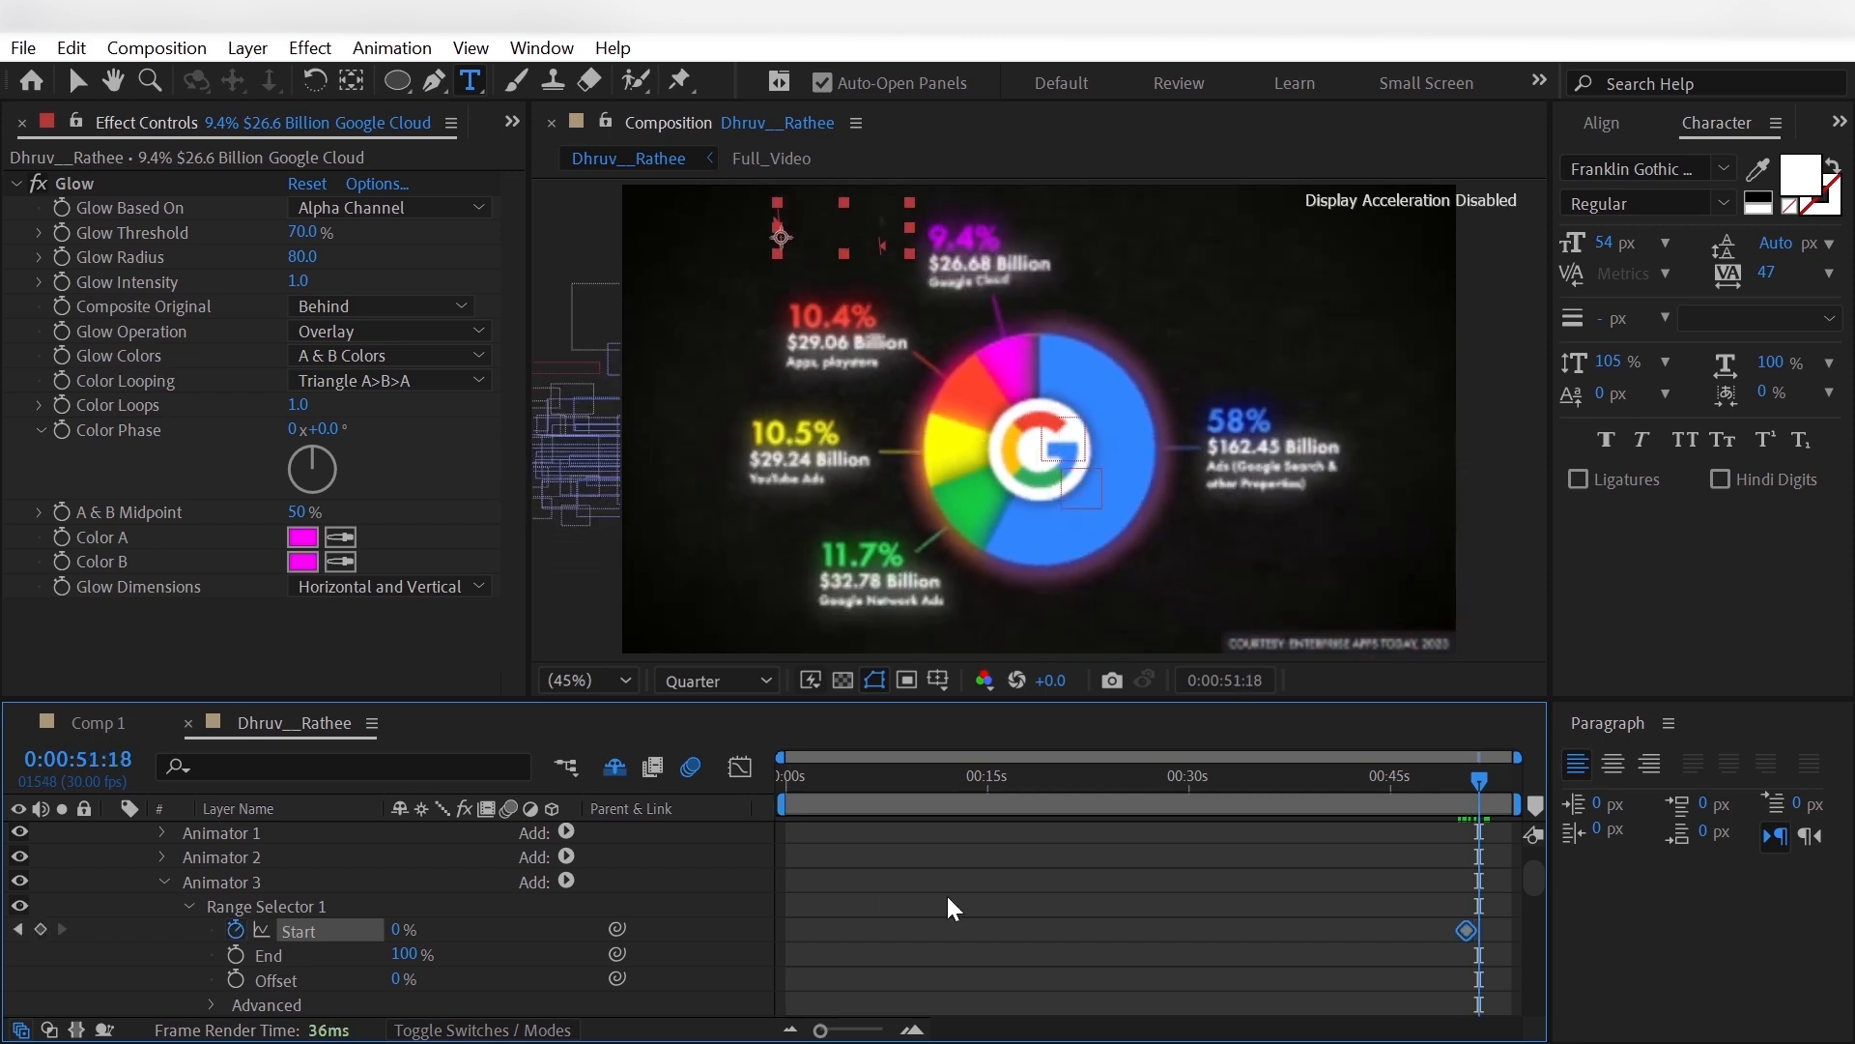
pyautogui.click(399, 931)
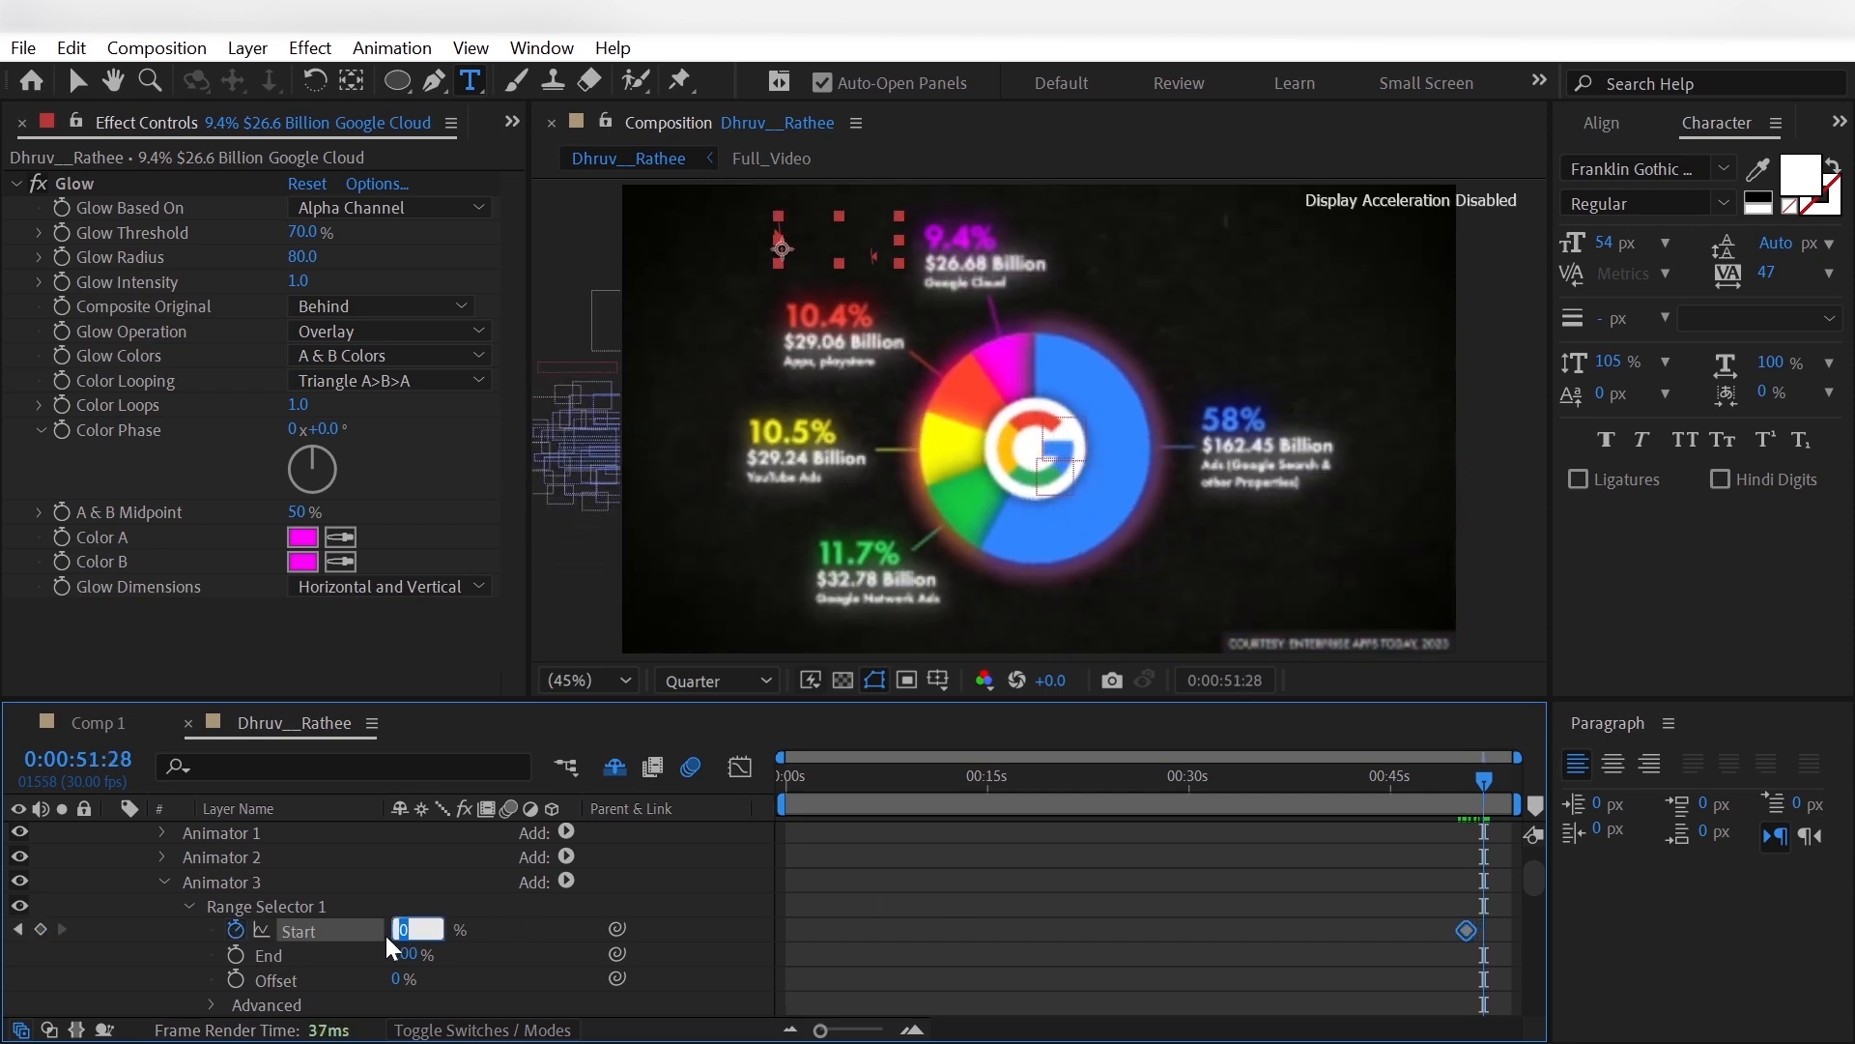
pyautogui.write('100')
pyautogui.press('Return')
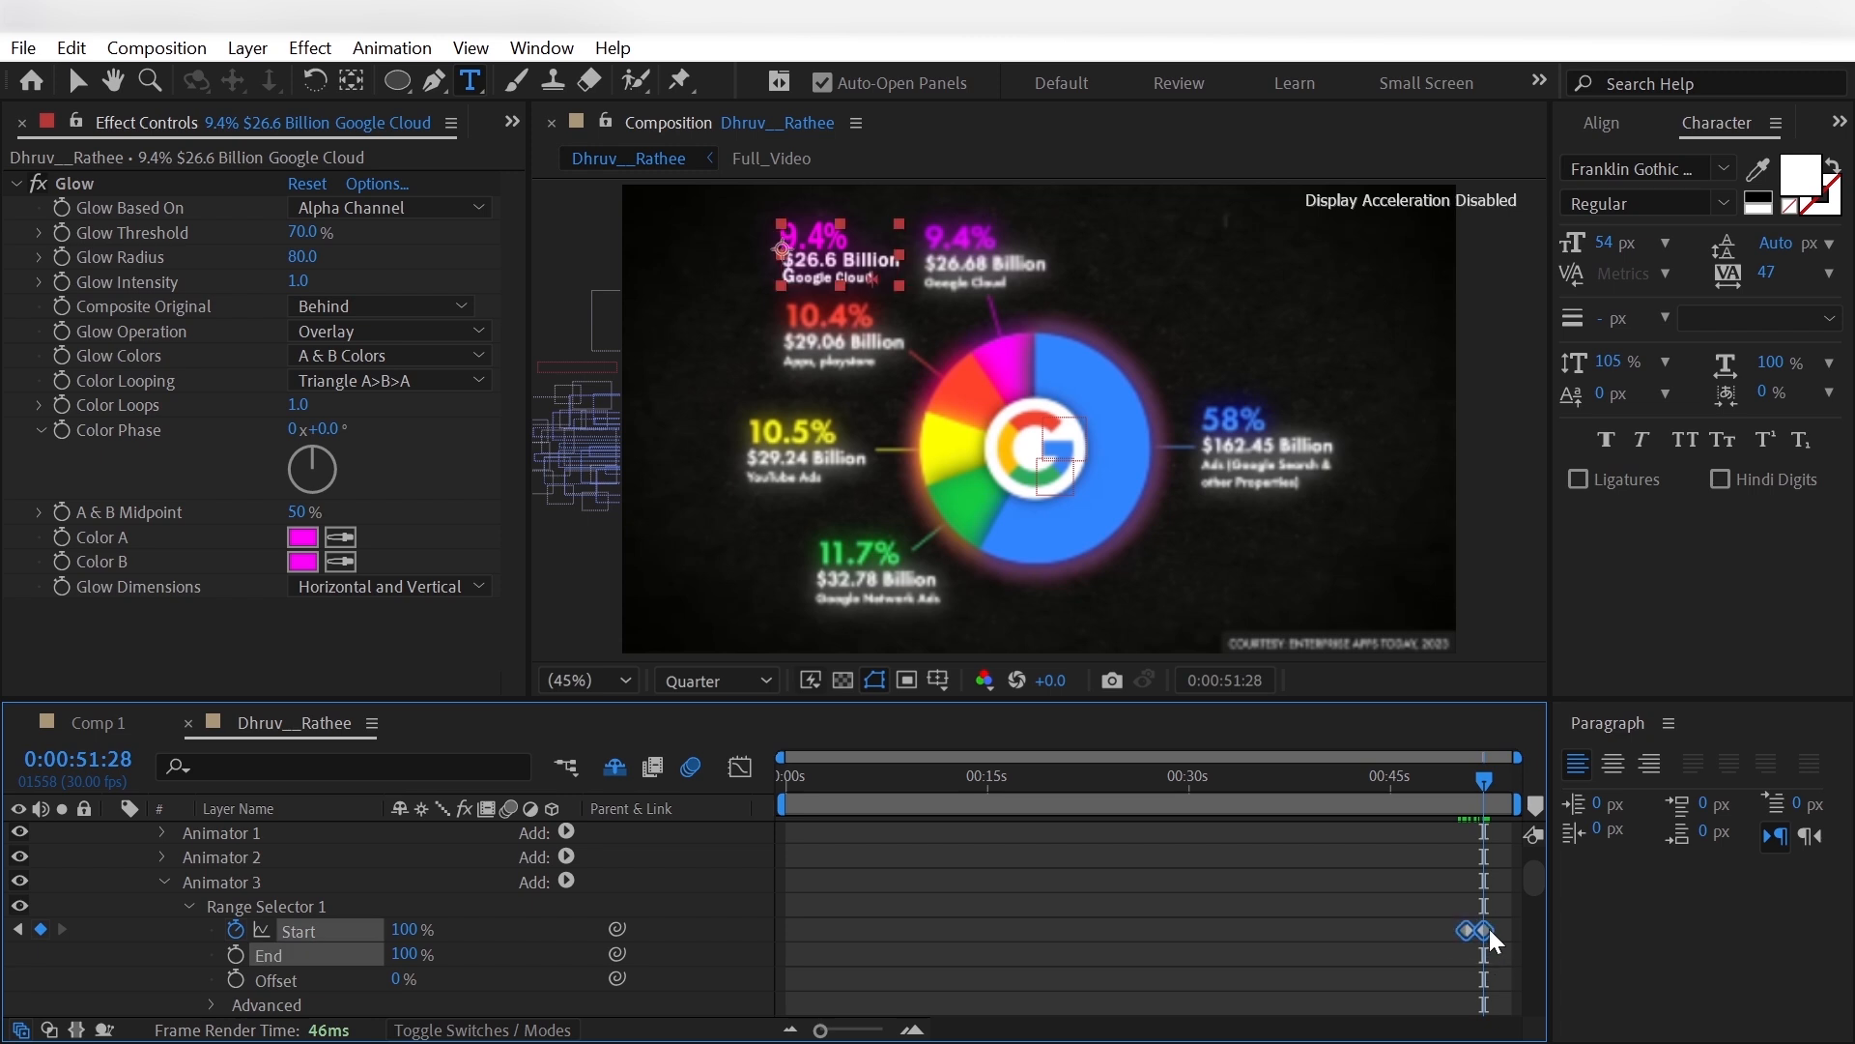
pyautogui.rightClick(1485, 929)
pyautogui.moveTo(1642, 909)
pyautogui.click(1355, 674)
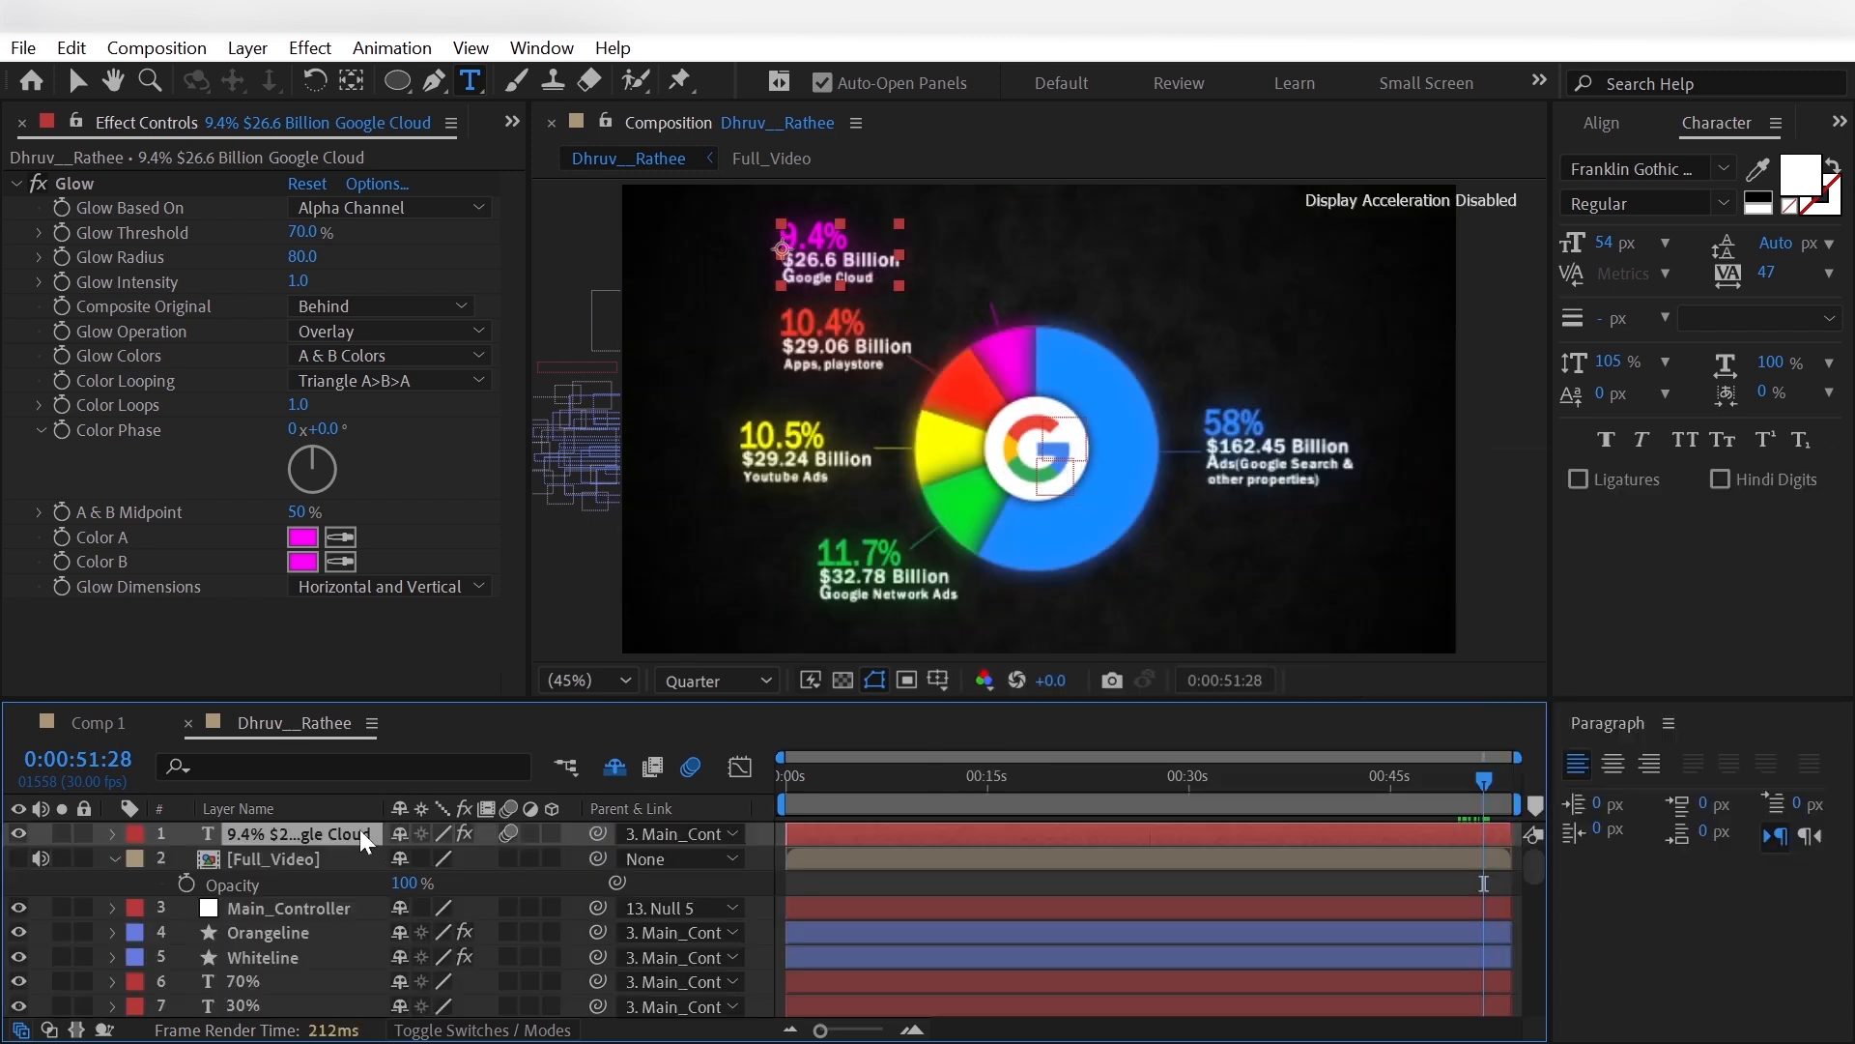
# - Set the Google Cloud label's position to -283.1, -534.4 and place the Full_Video layer first in the layer stack
pyautogui.press('p')
pyautogui.moveTo(411, 858); pyautogui.dragTo(983, 878)
pyautogui.moveTo(479, 860)
pyautogui.mouseDown()
pyautogui.moveTo(509, 863)
pyautogui.moveTo(422, 873)
pyautogui.moveTo(460, 864)
pyautogui.mouseUp()
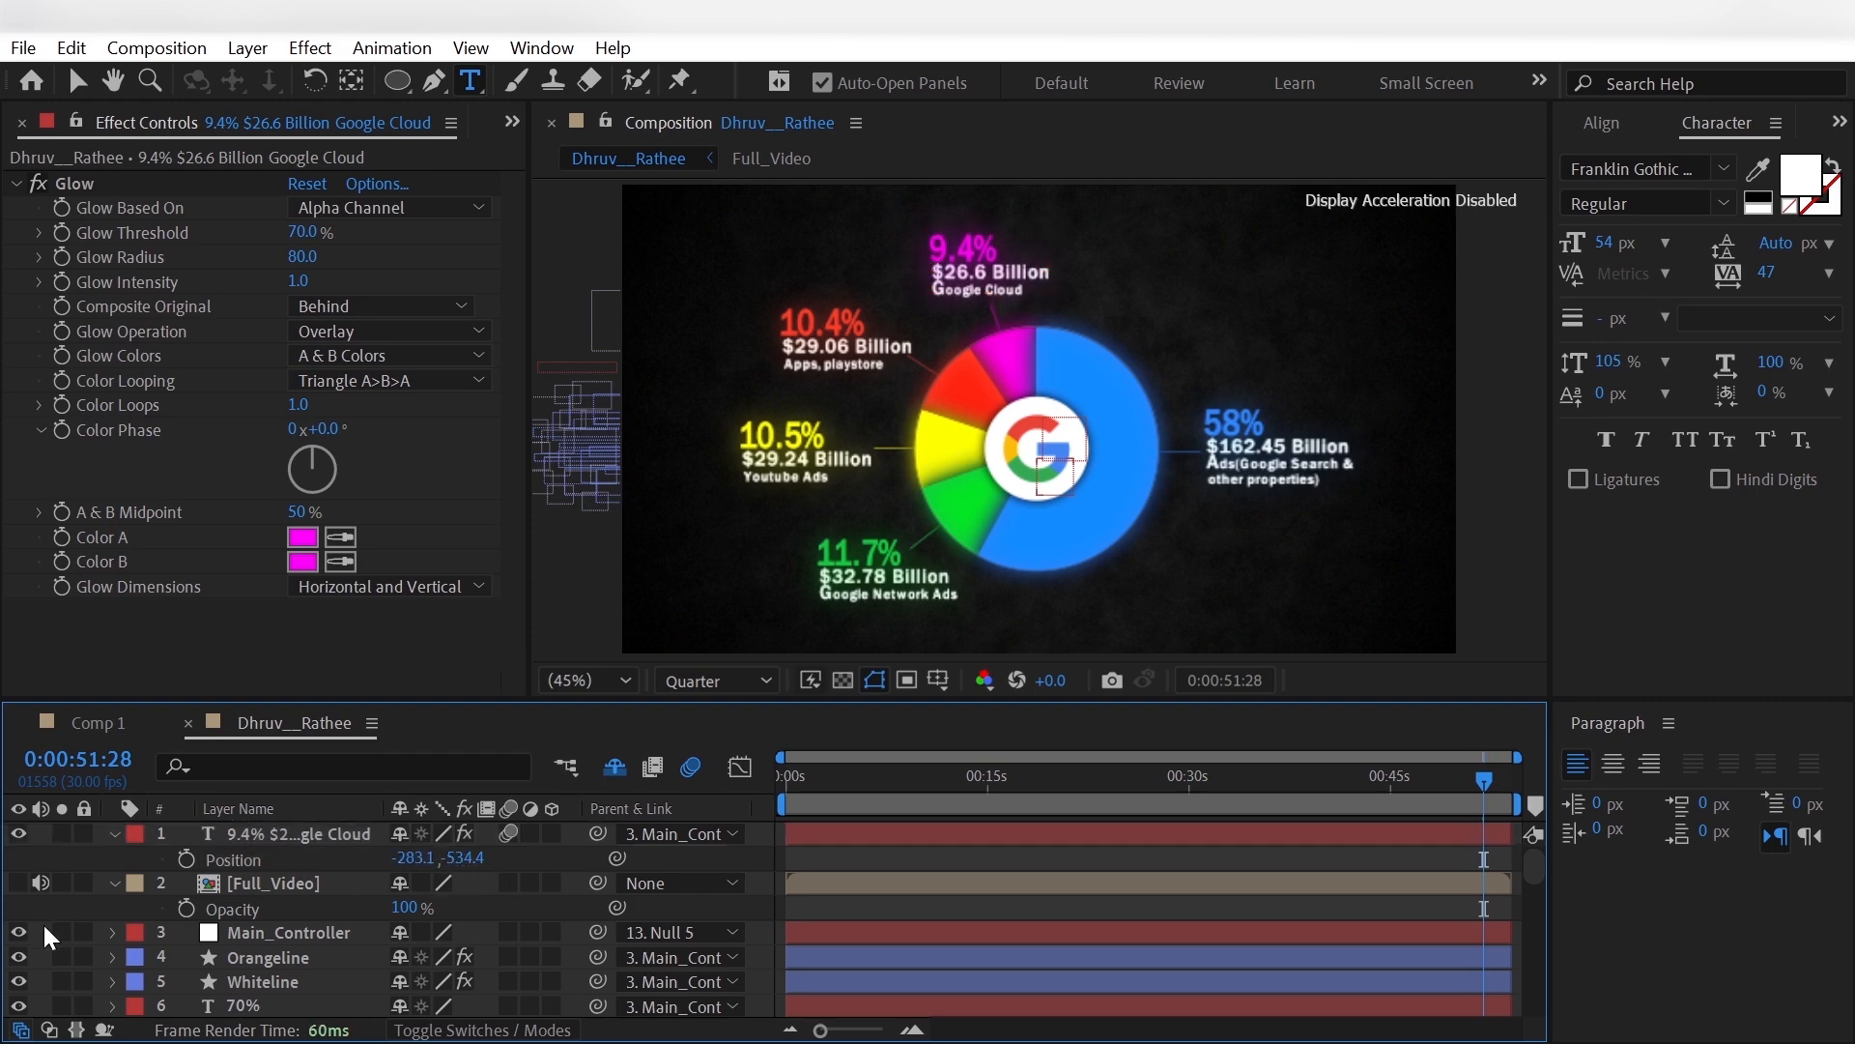
pyautogui.click(261, 882)
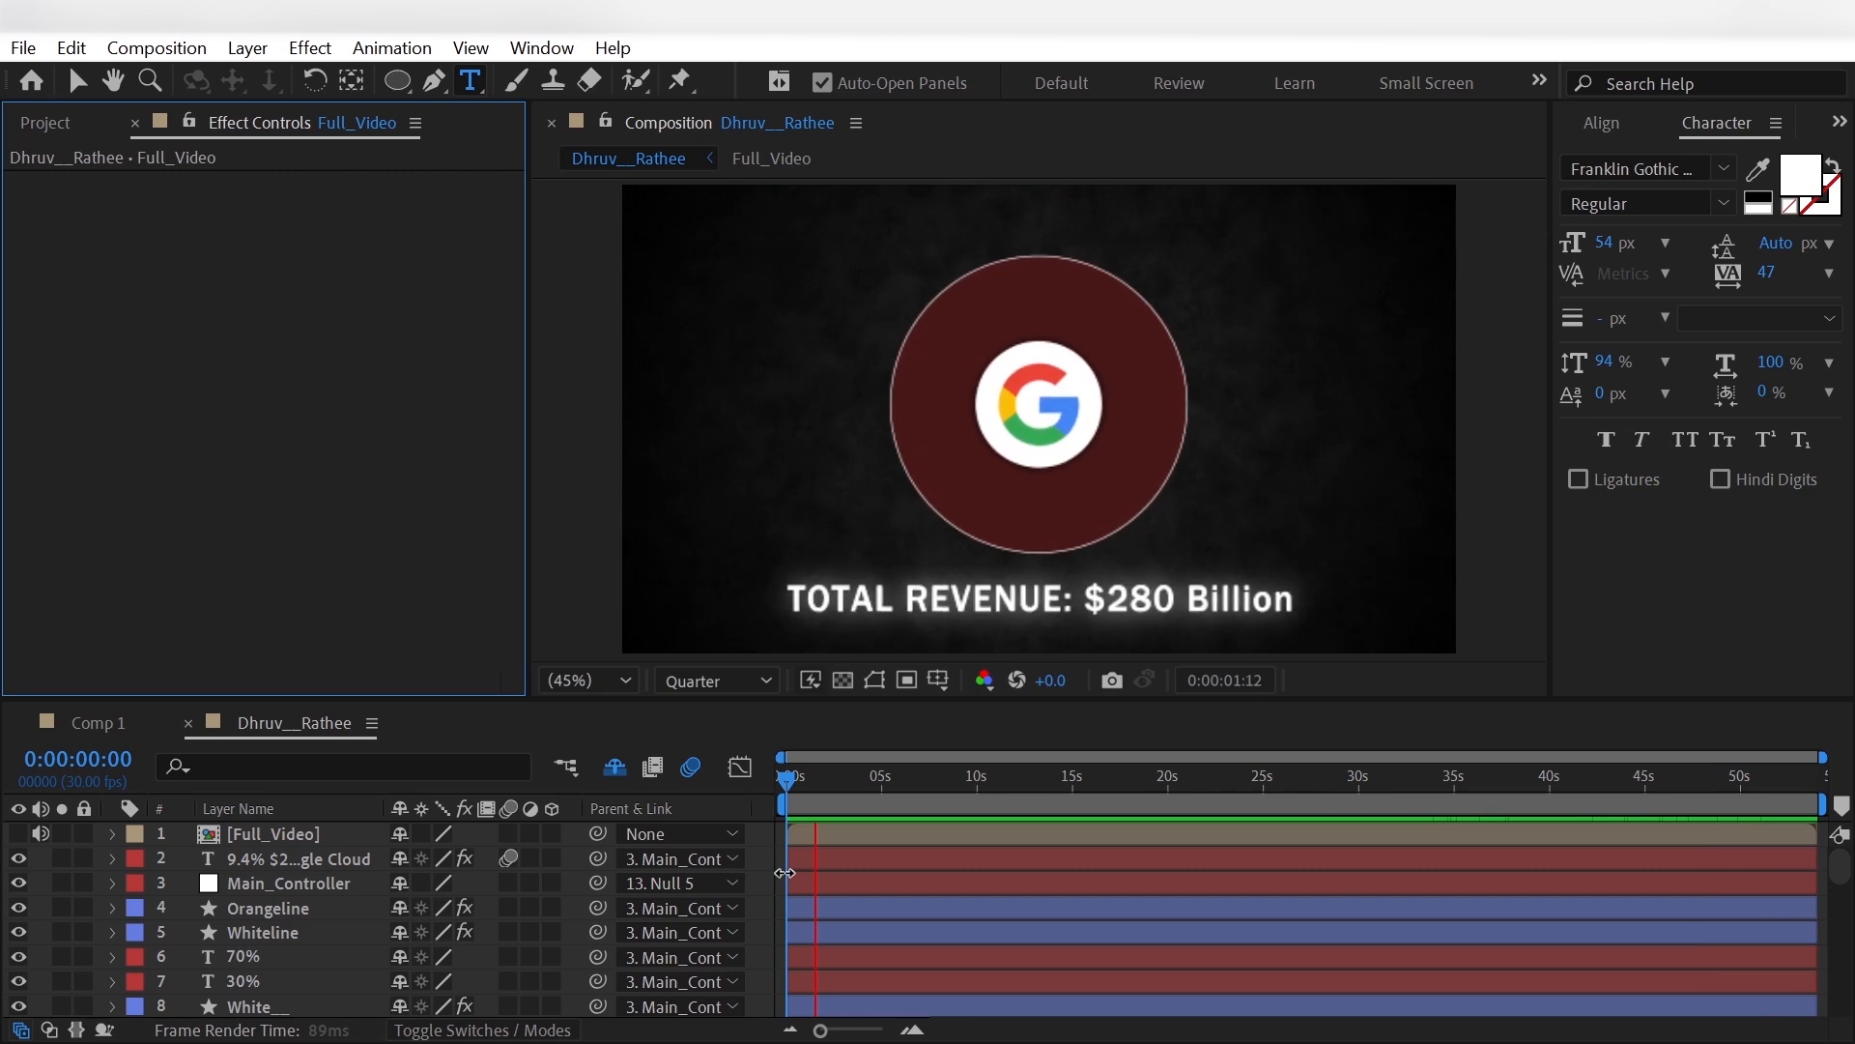